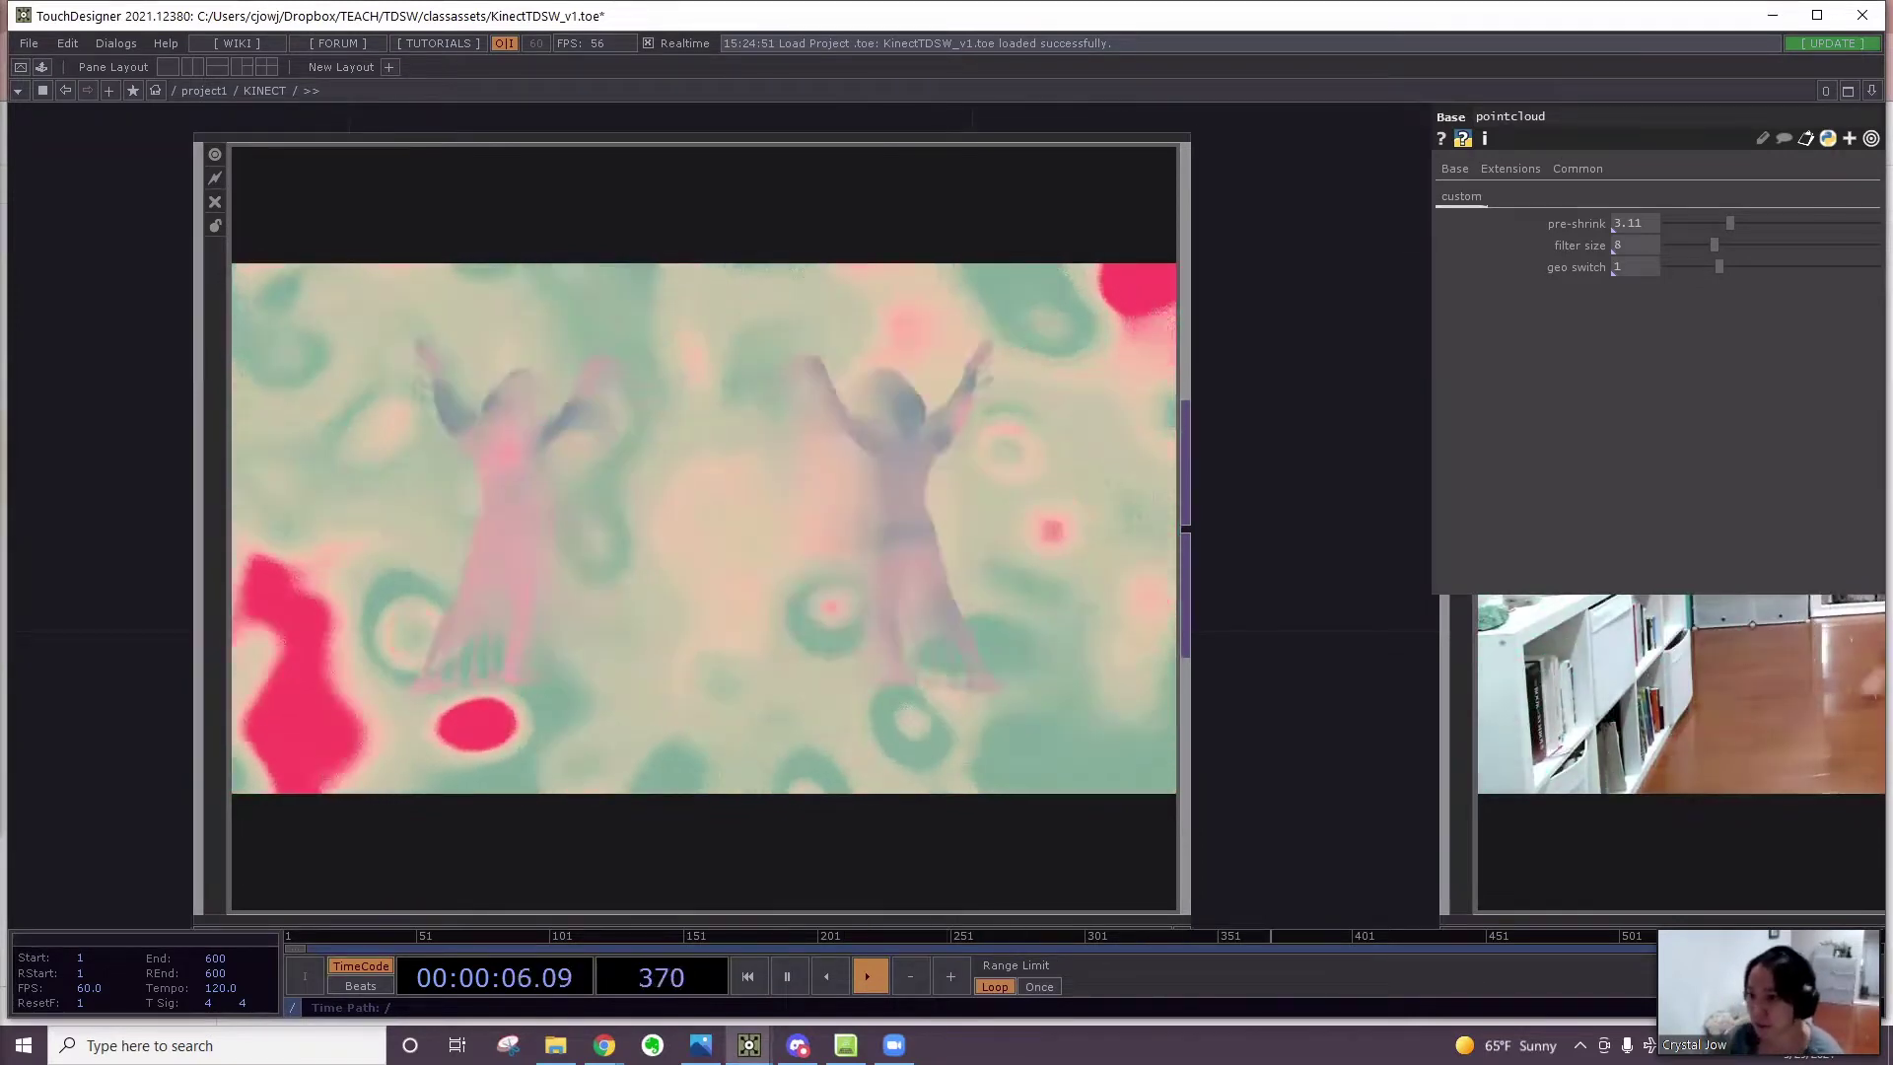
{"action": "scroll", "coordinate": [1151, 507], "scroll_direction": "down", "scroll_amount": 5}
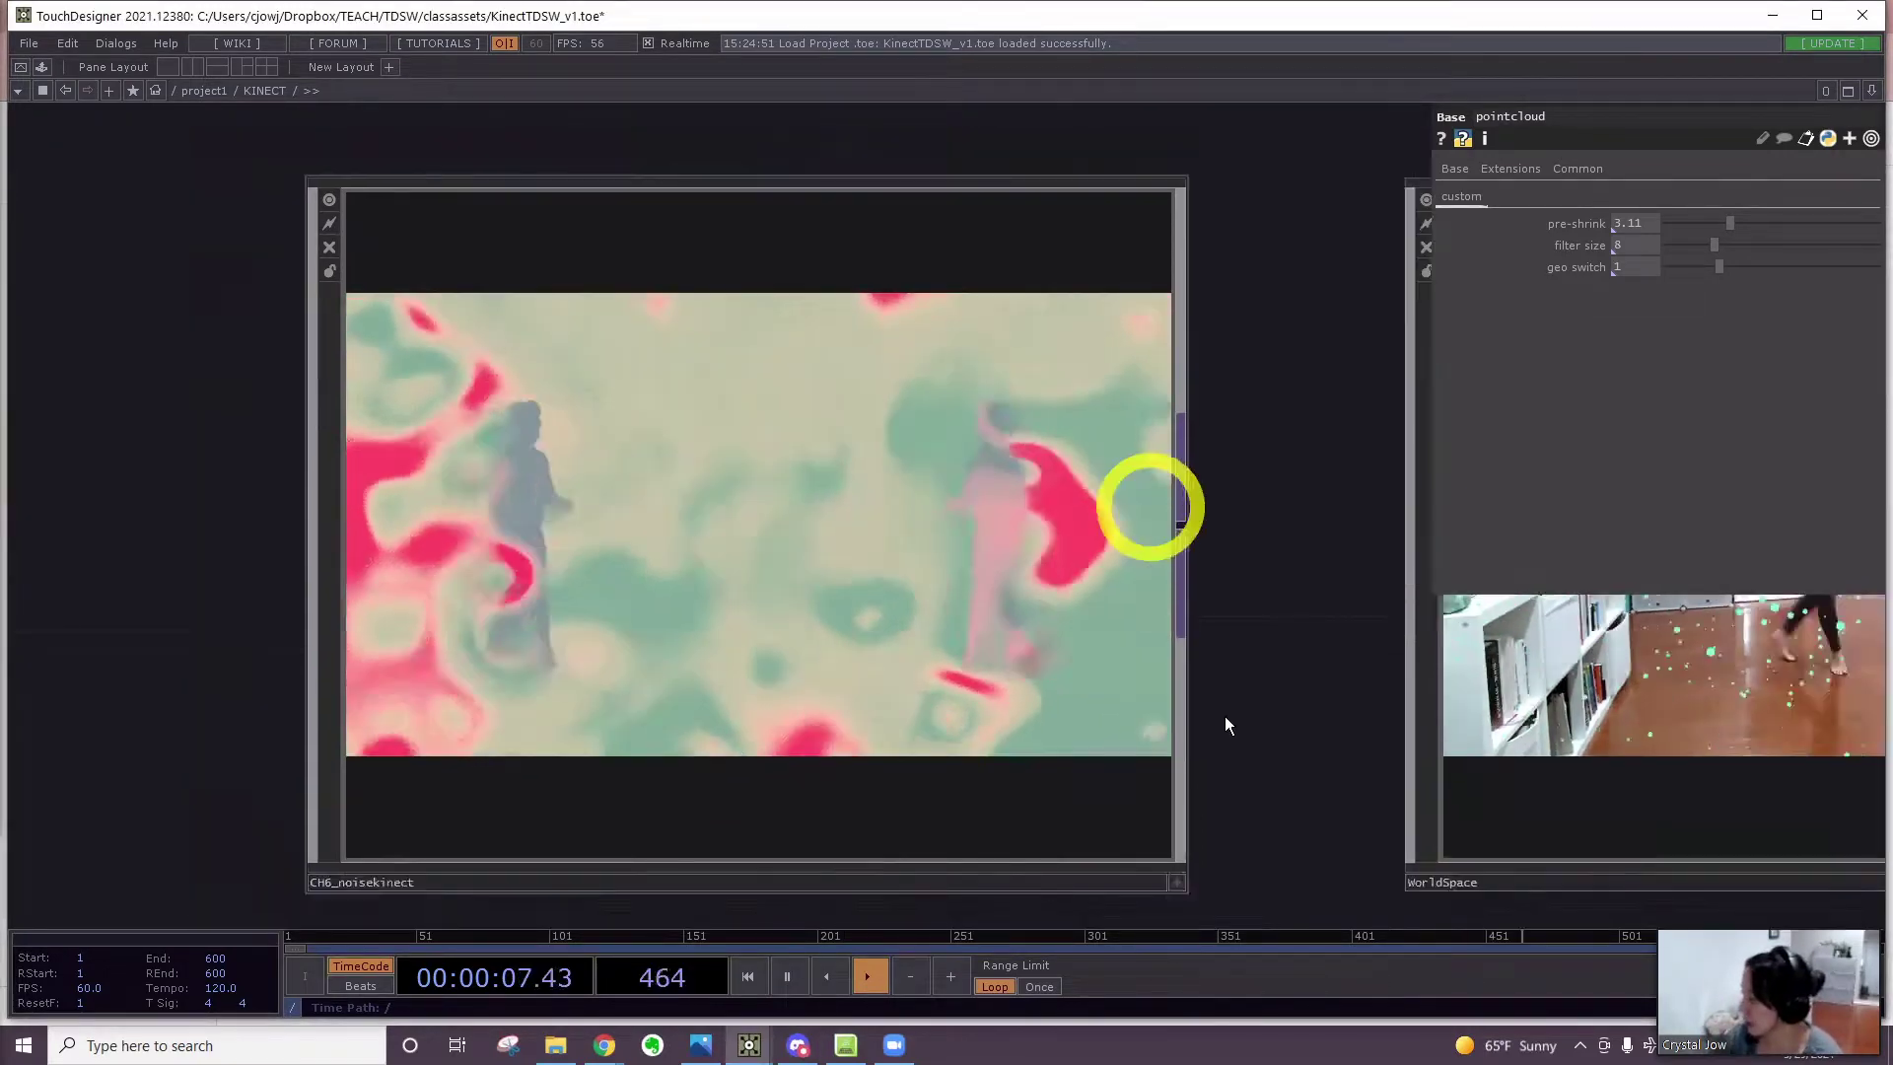
{"action": "left_click_drag", "start_coordinate": [1242, 782], "coordinate": [1033, 769]}
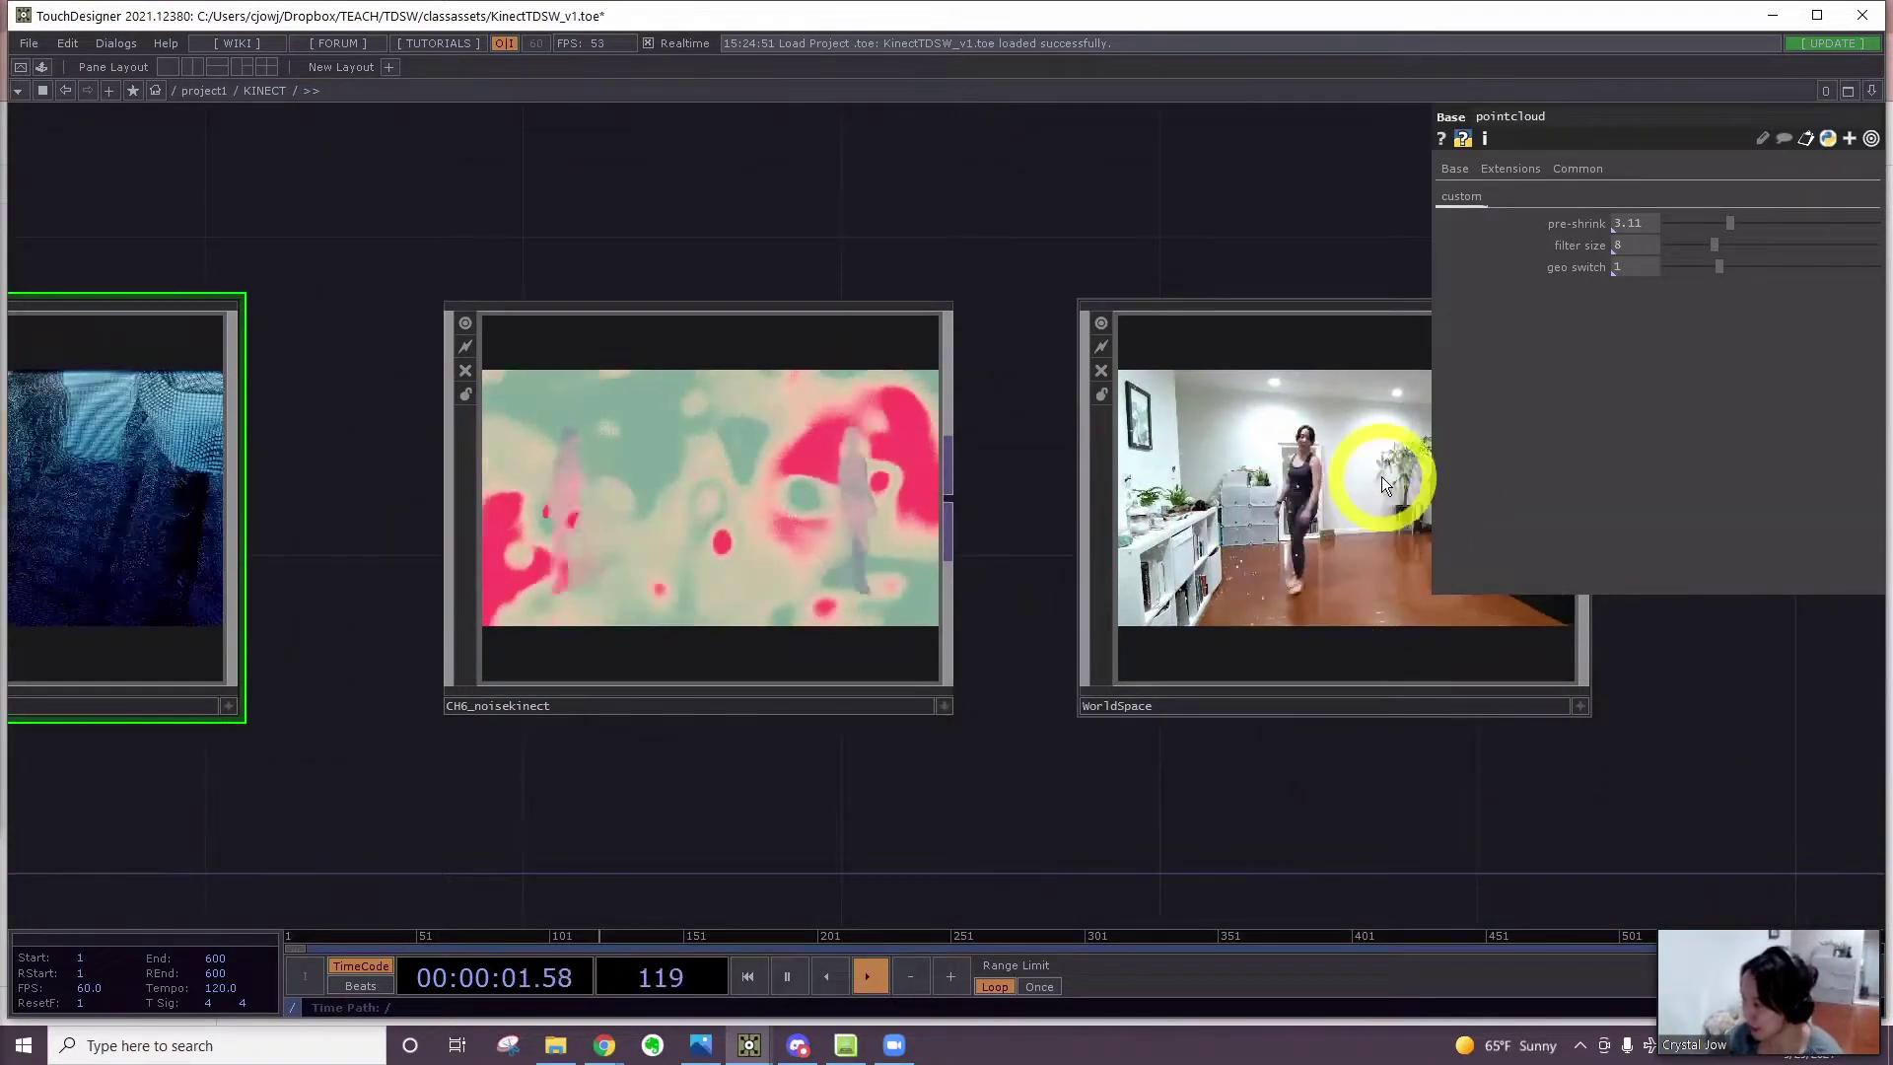
{"action": "left_click_drag", "start_coordinate": [1089, 800], "coordinate": [1226, 803]}
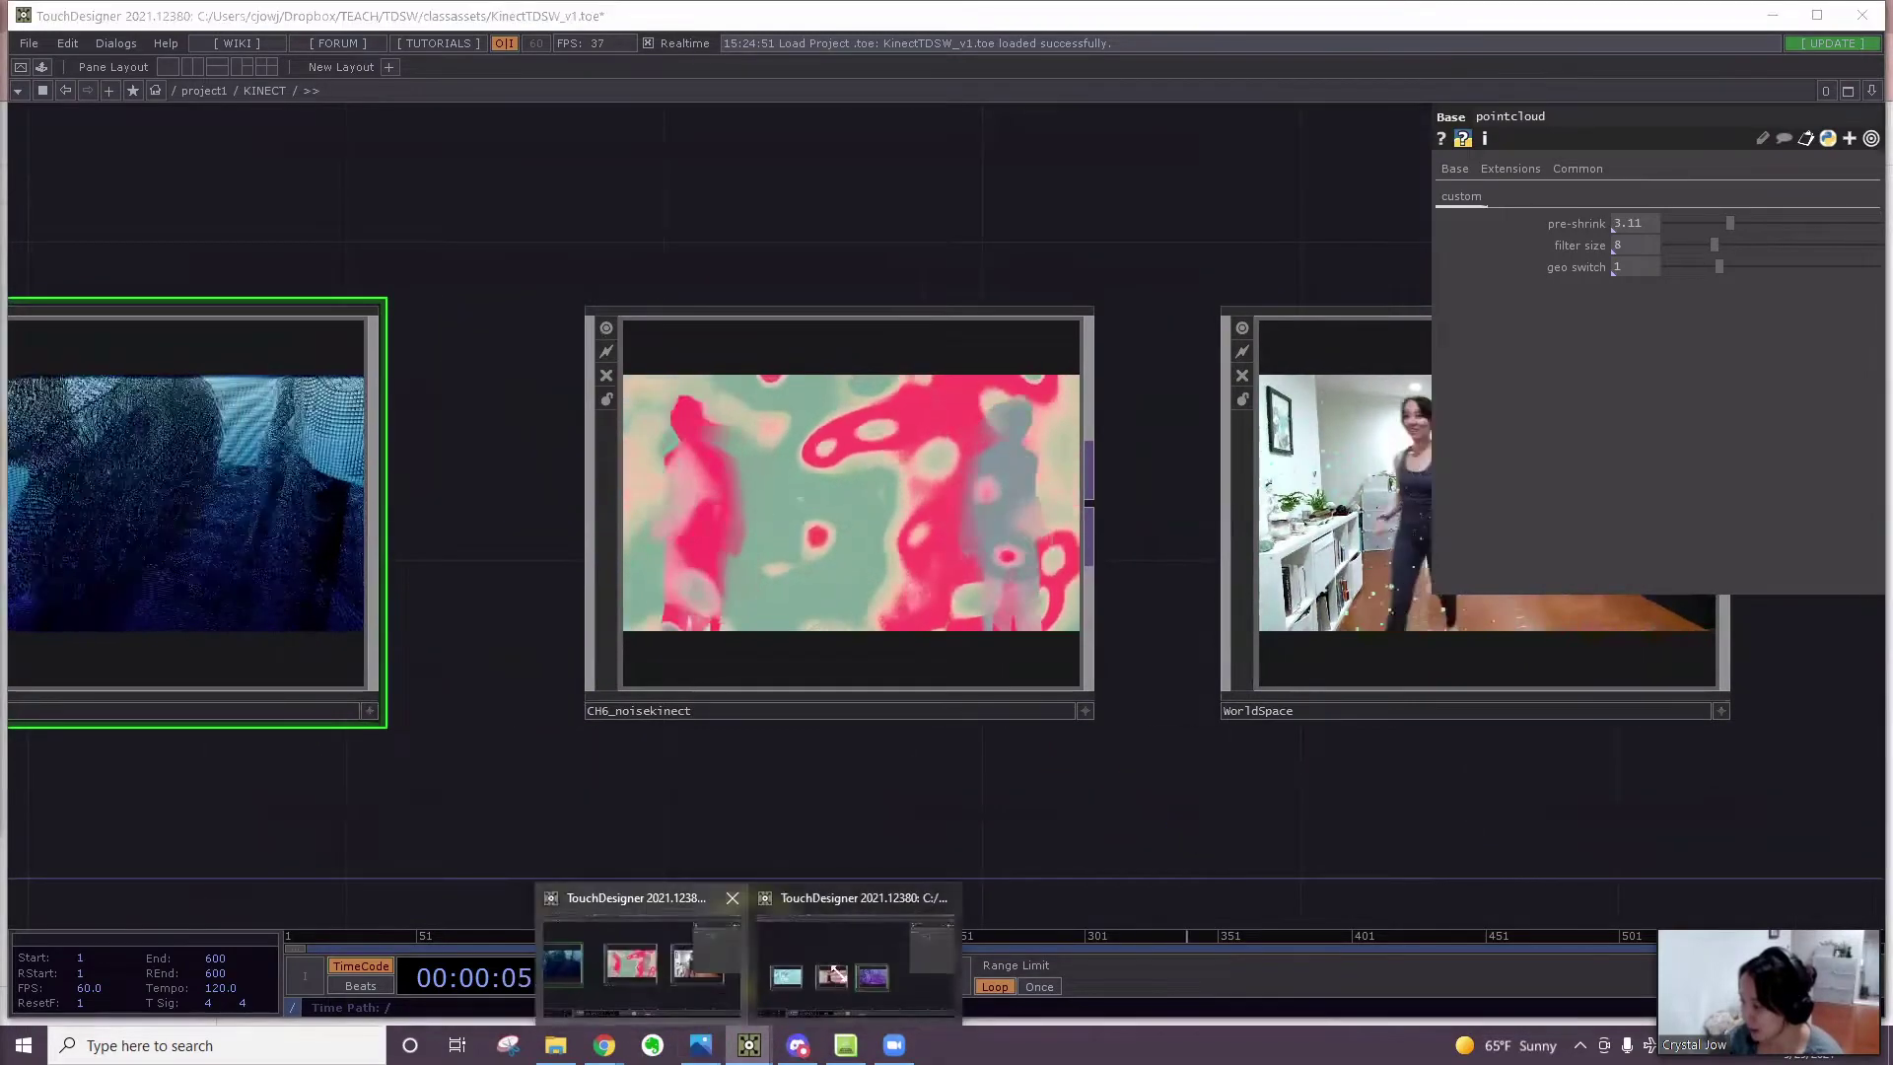
Switch to the TDSW_live project window and save the project
{"action": "left_click", "coordinate": [838, 973]}
{"action": "scroll", "coordinate": [887, 646], "scroll_direction": "down", "scroll_amount": 3}
{"action": "left_click_drag", "start_coordinate": [931, 734], "coordinate": [997, 572]}
{"action": "scroll", "coordinate": [880, 598], "scroll_direction": "up", "scroll_amount": 1}
{"action": "scroll", "coordinate": [878, 603], "scroll_direction": "down", "scroll_amount": 2}
{"action": "scroll", "coordinate": [998, 570], "scroll_direction": "up", "scroll_amount": 1}
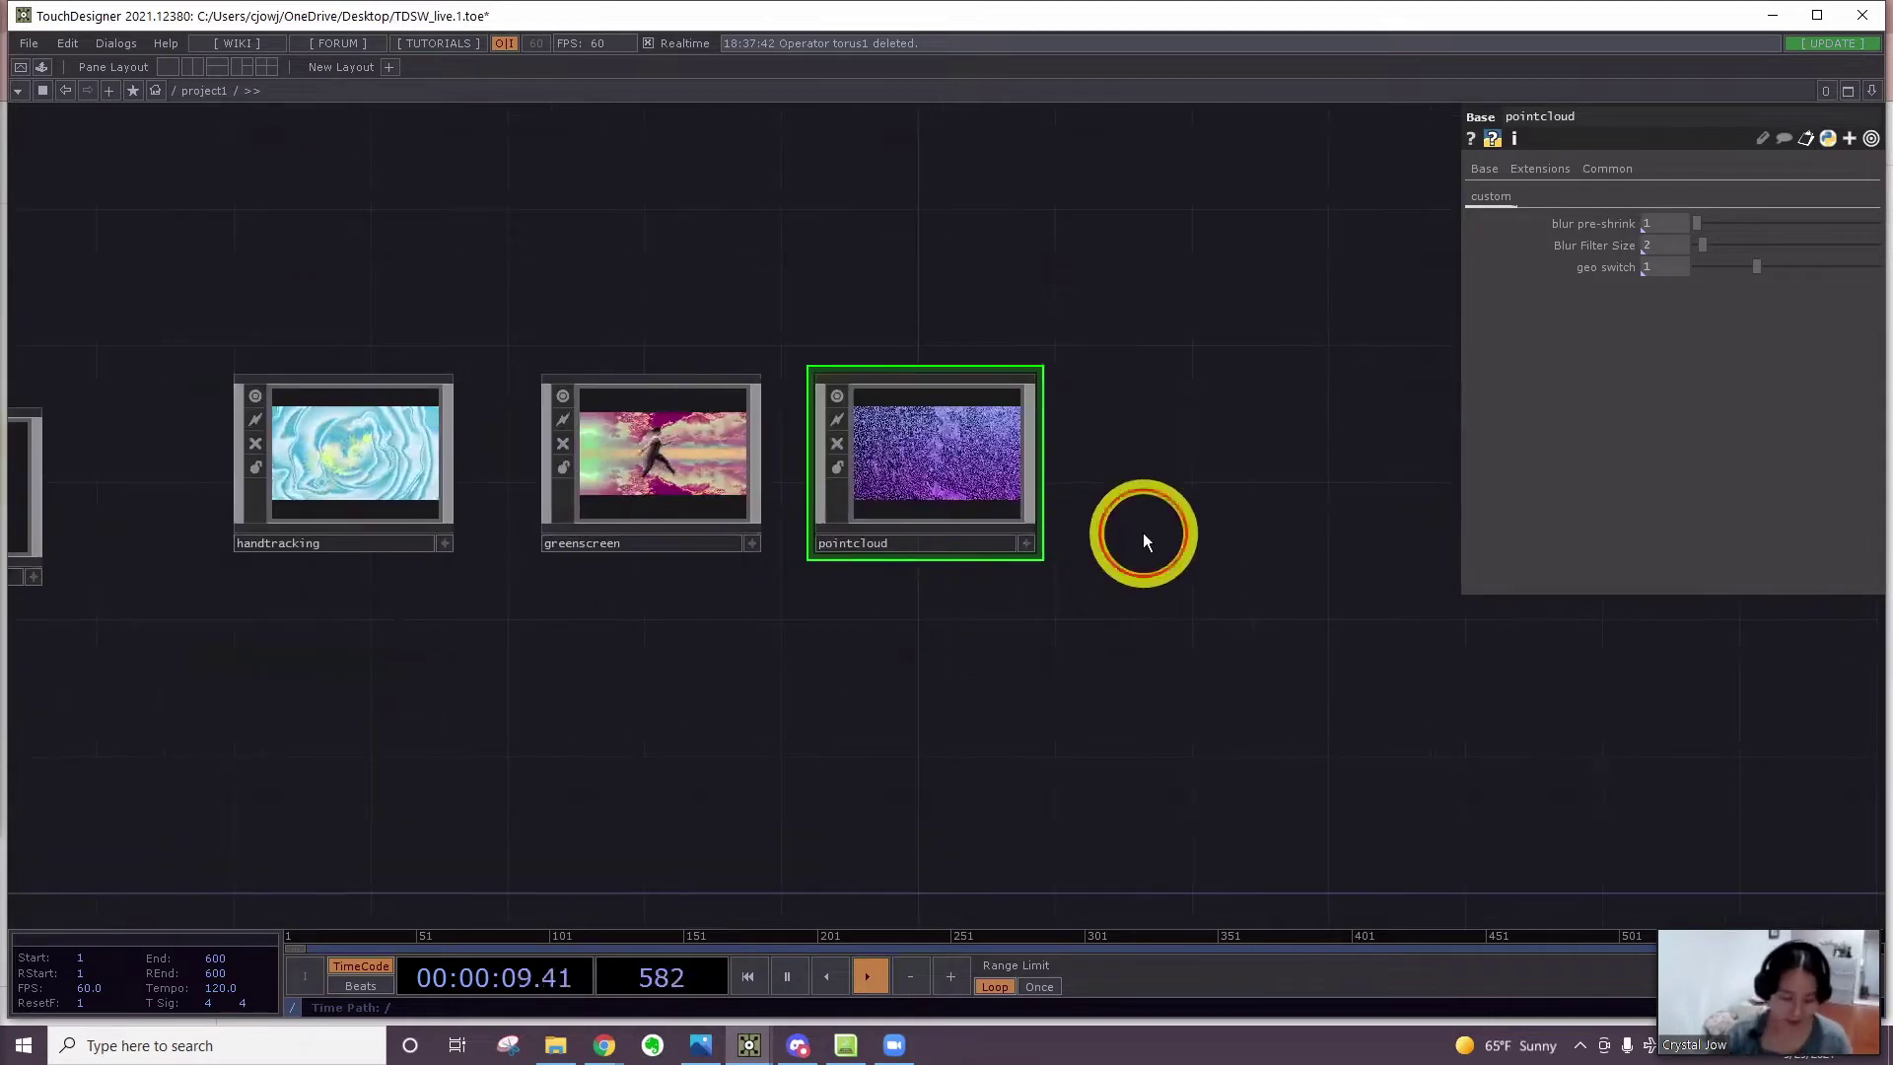
{"action": "key", "text": "ctrl+s"}
Add a Base component to project1, placed beside the pointcloud component
{"action": "key", "text": "Tab"}
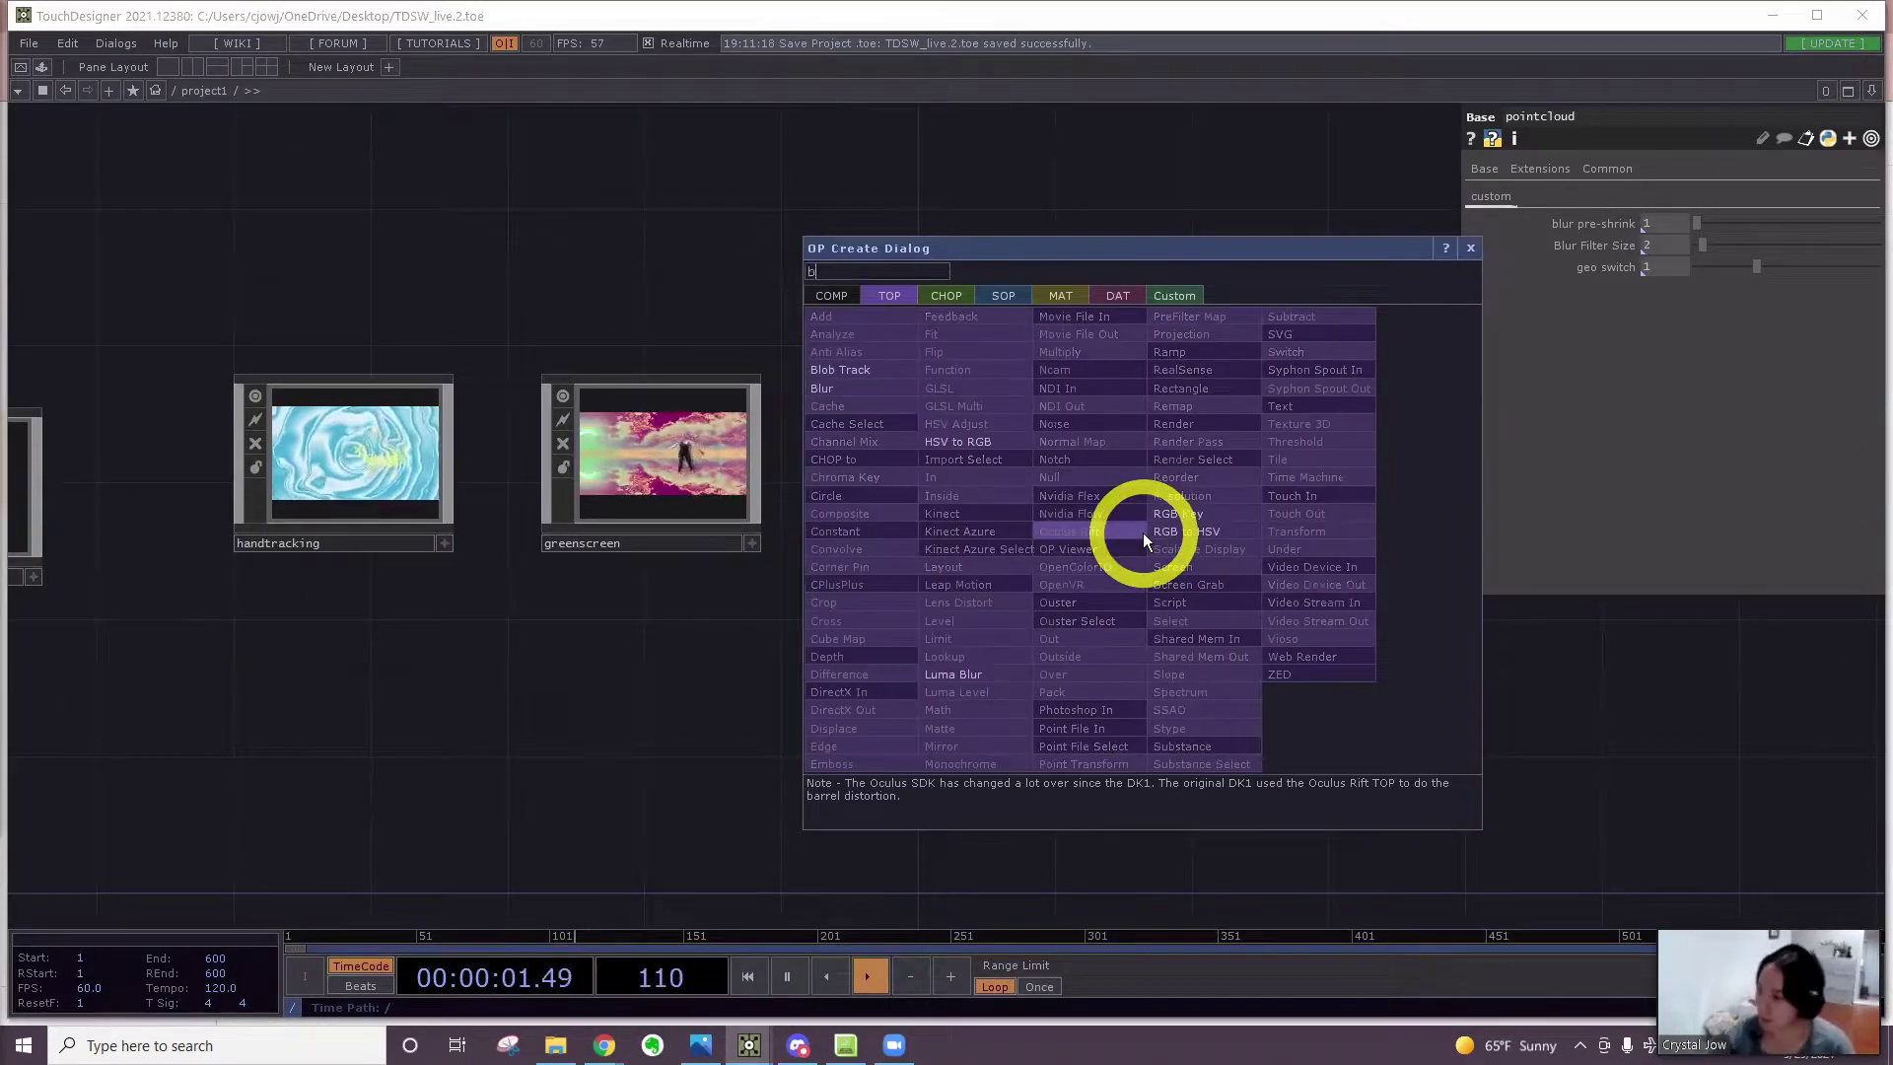
{"action": "left_click", "coordinate": [850, 296]}
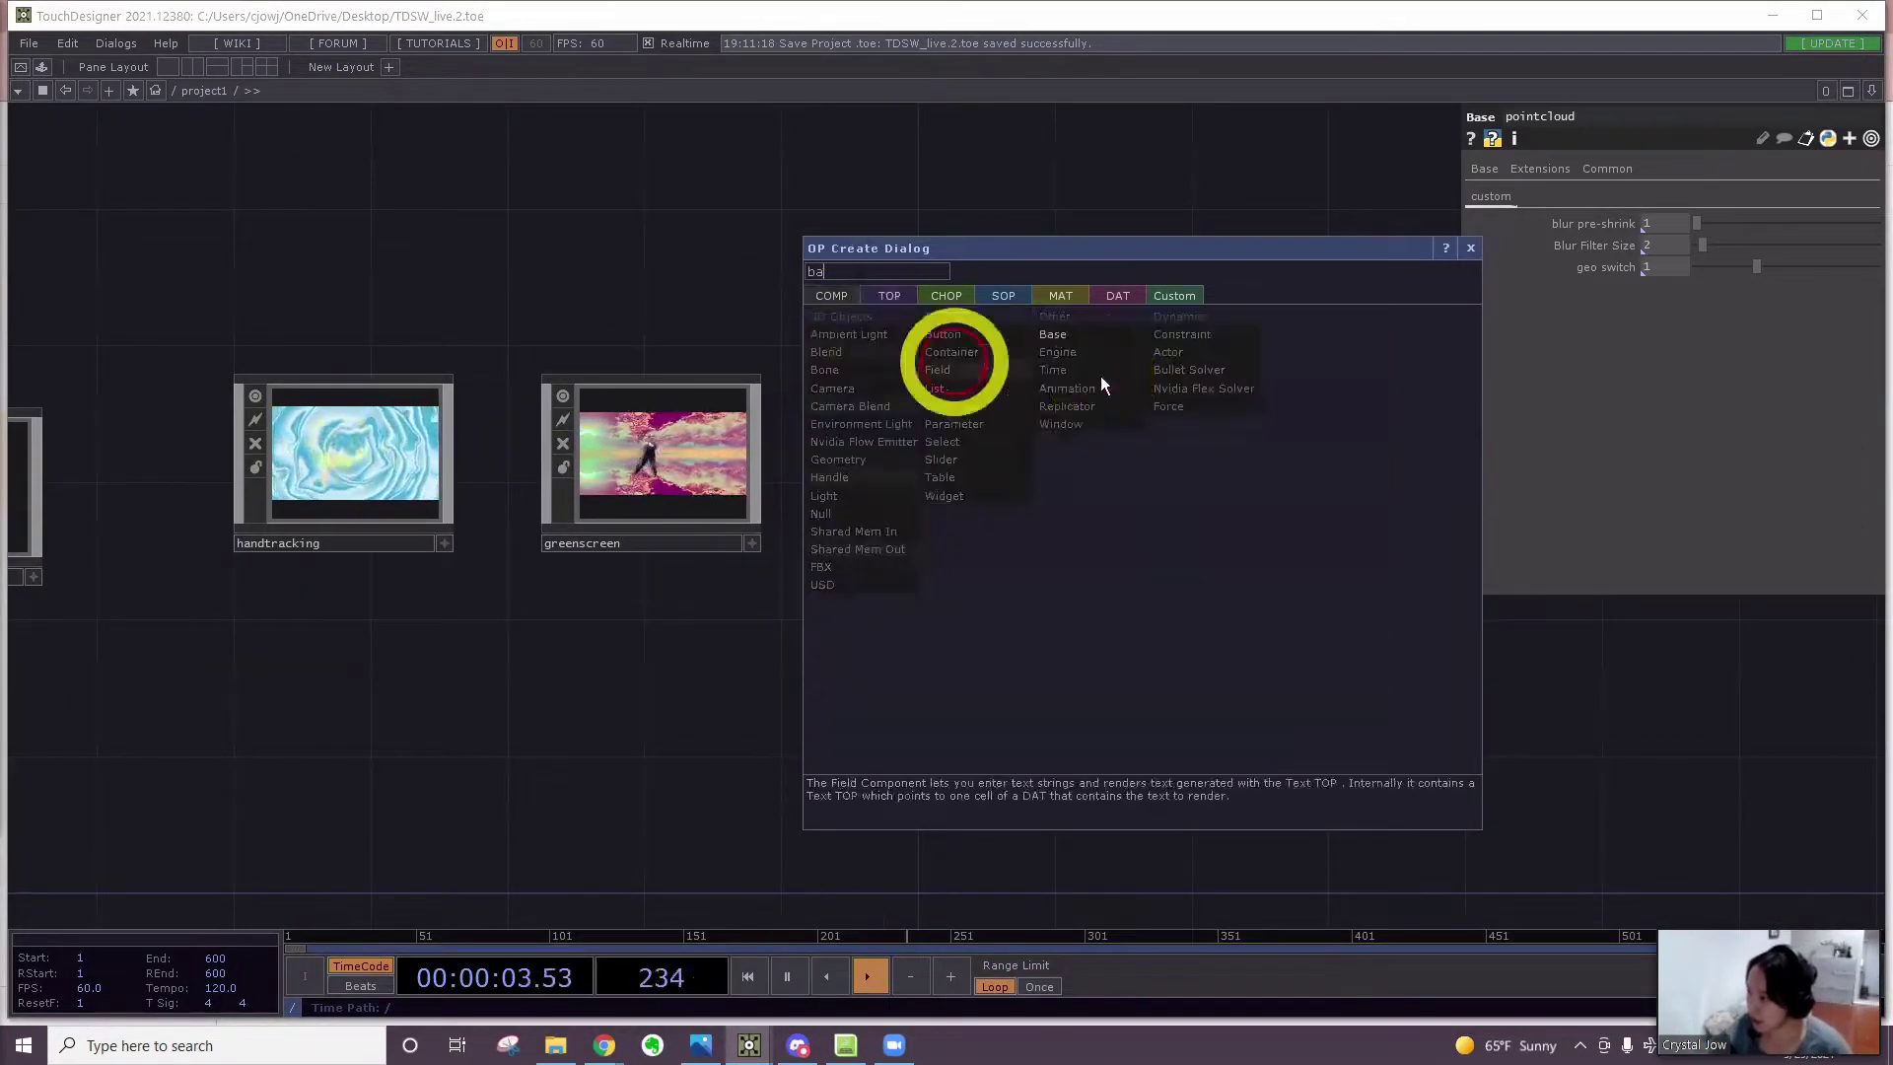
{"action": "left_click", "coordinate": [1090, 339]}
{"action": "left_click", "coordinate": [1226, 461]}
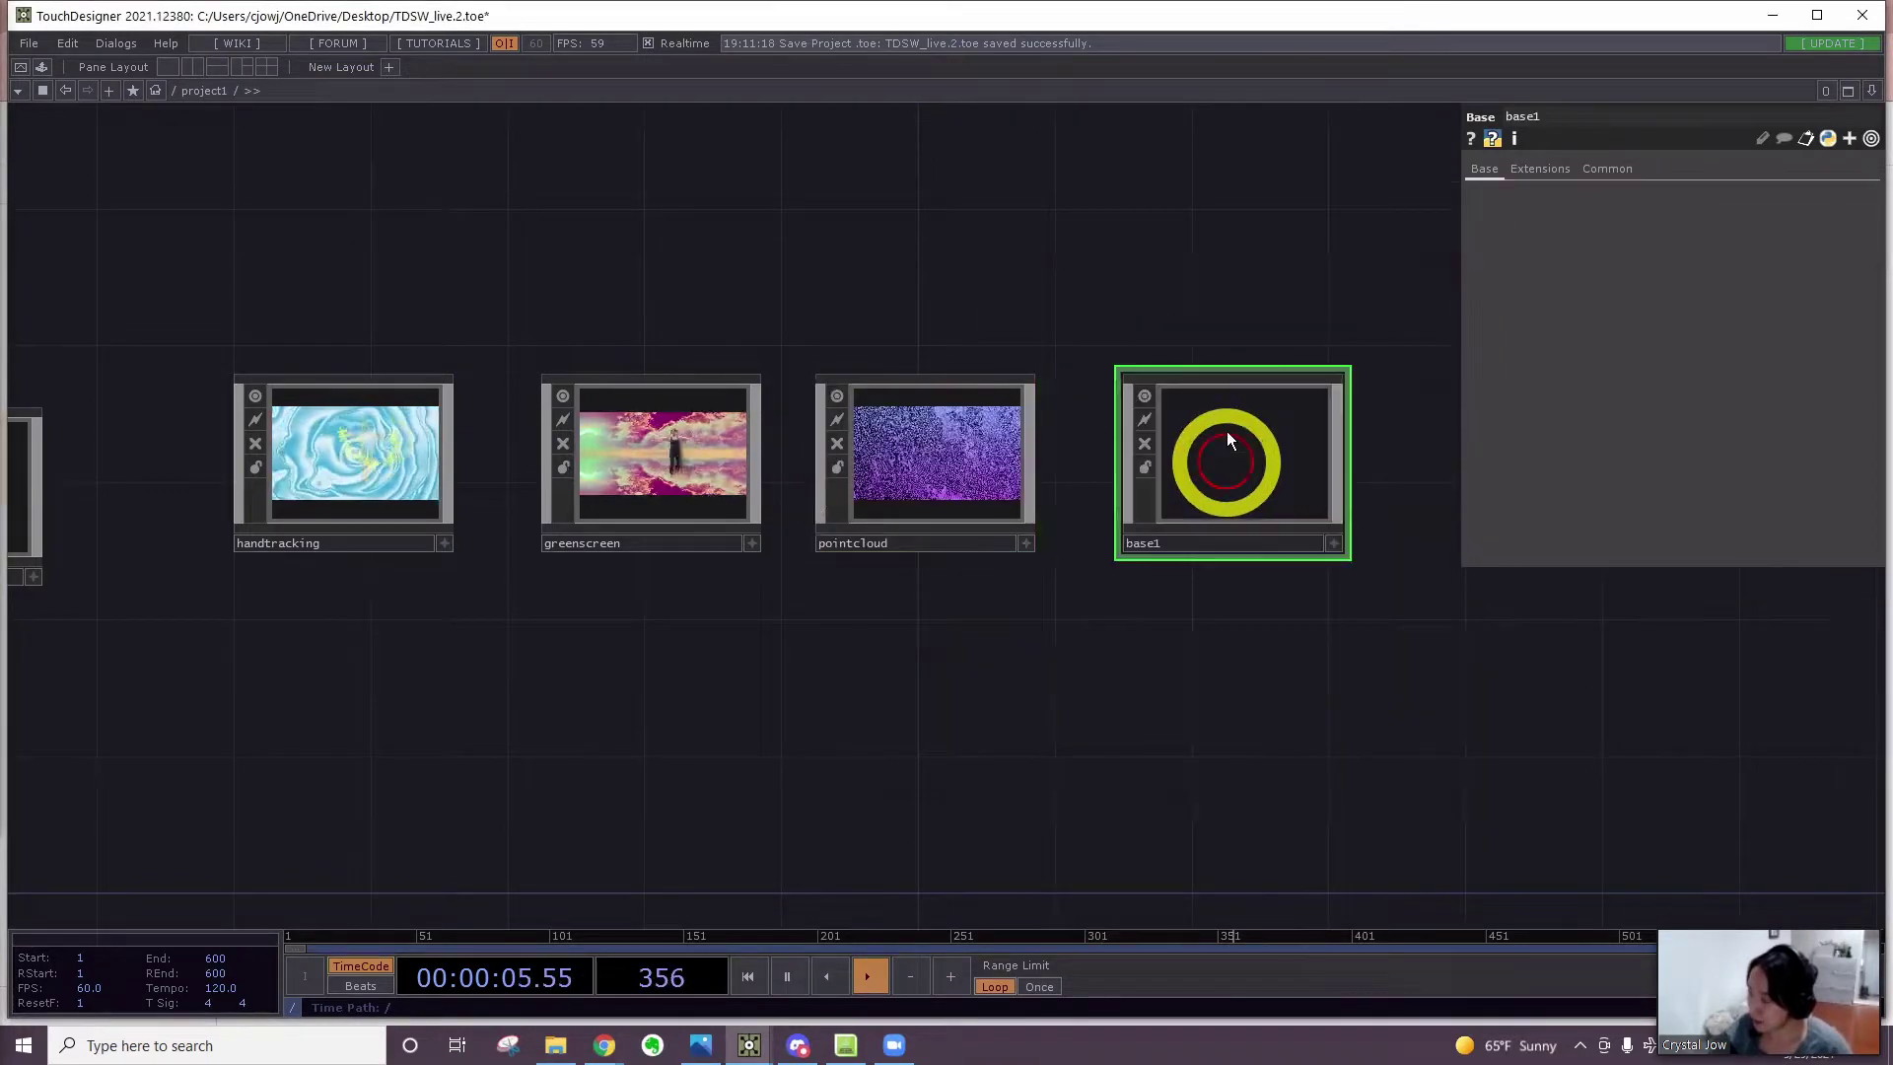
Enter the new Base component and add a Noise TOP to its empty network
{"action": "key", "text": "i"}
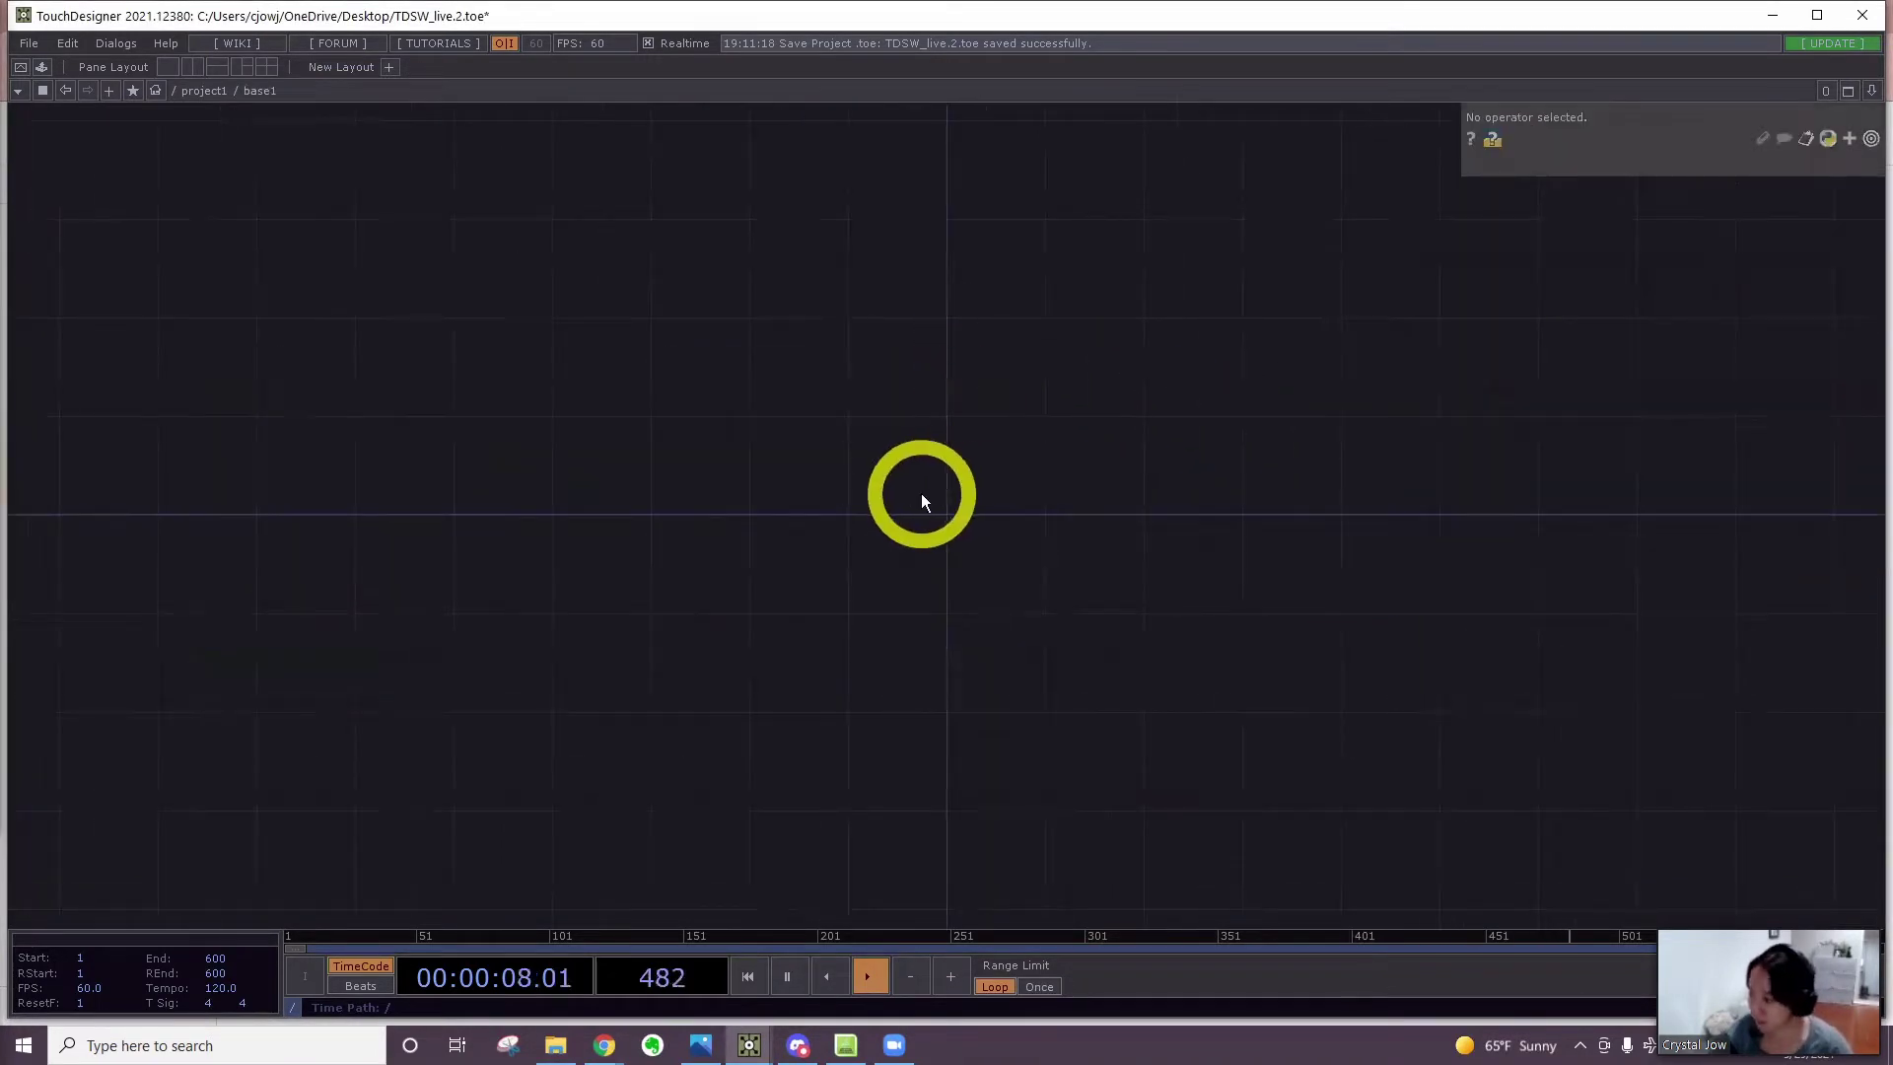
{"action": "key", "text": "Tab"}
{"action": "type", "text": "no"}
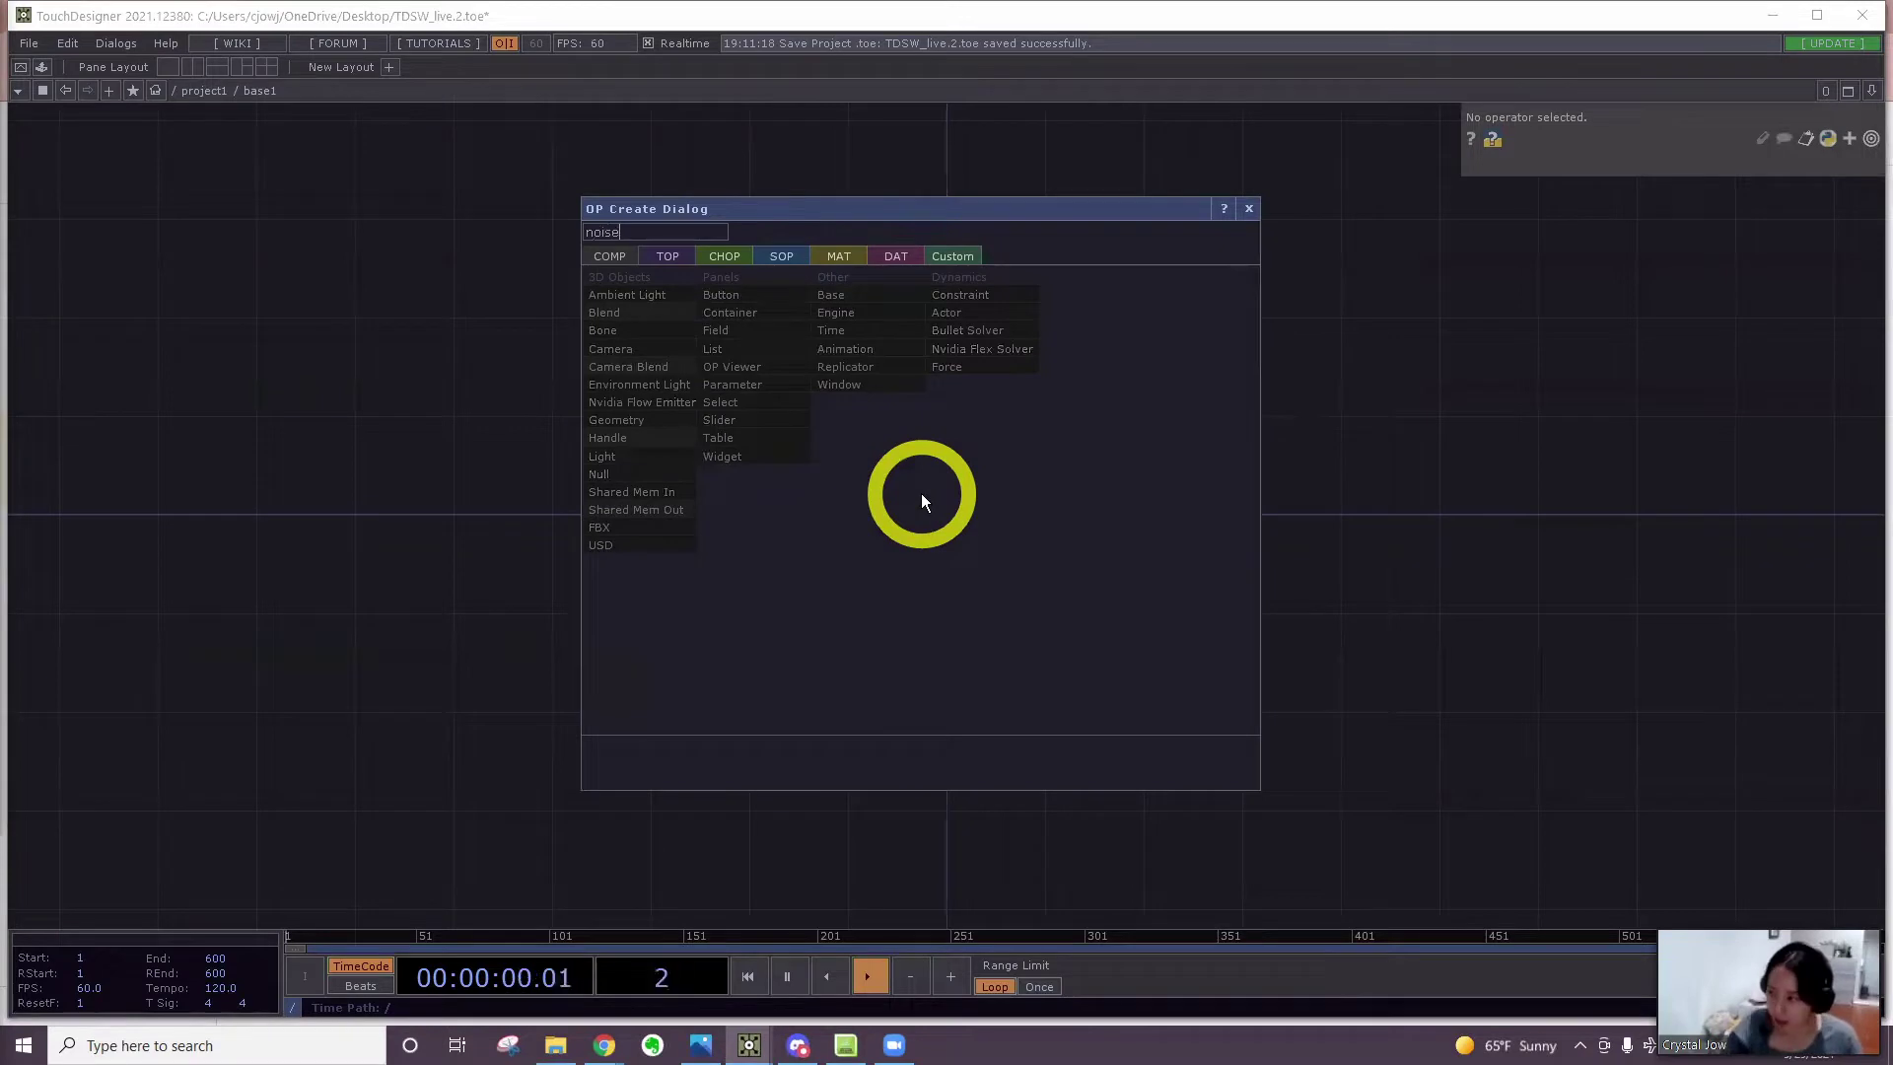
{"action": "left_click", "coordinate": [669, 258]}
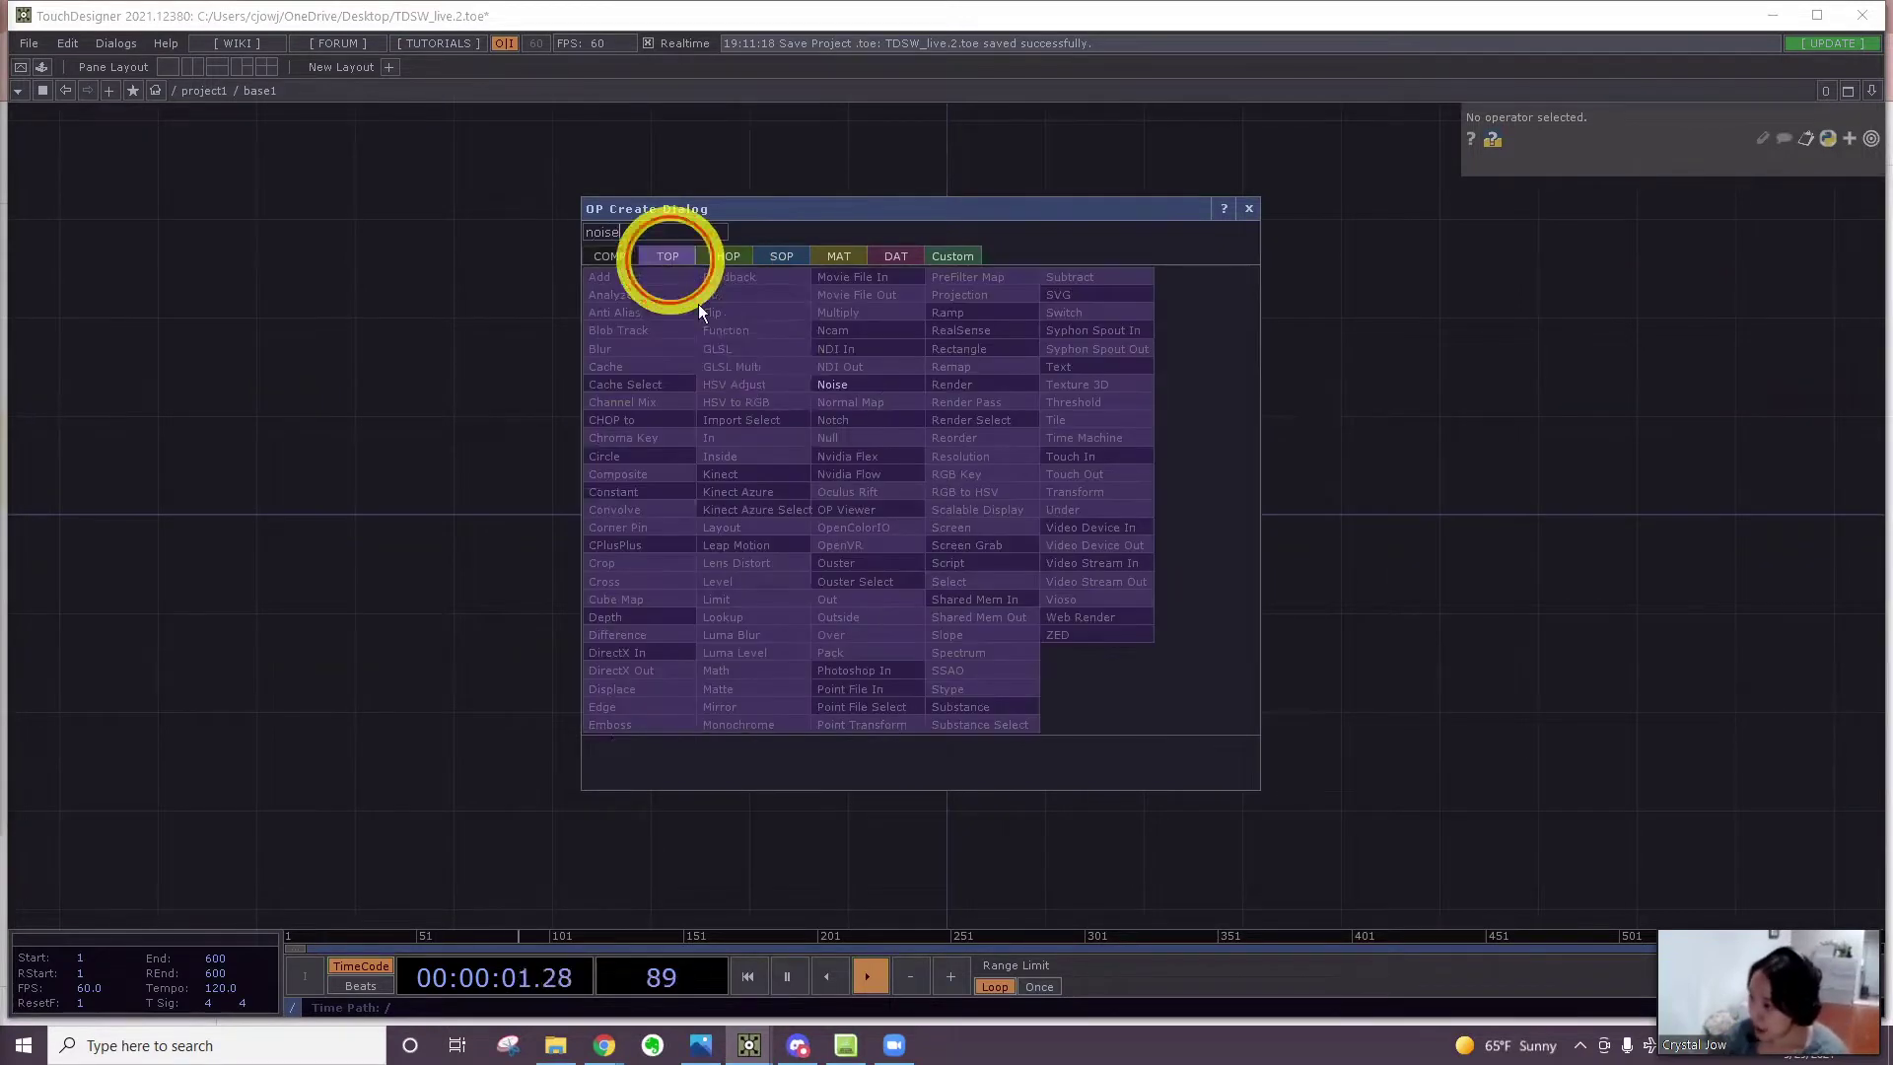
{"action": "left_click", "coordinate": [883, 388]}
{"action": "left_click", "coordinate": [785, 390]}
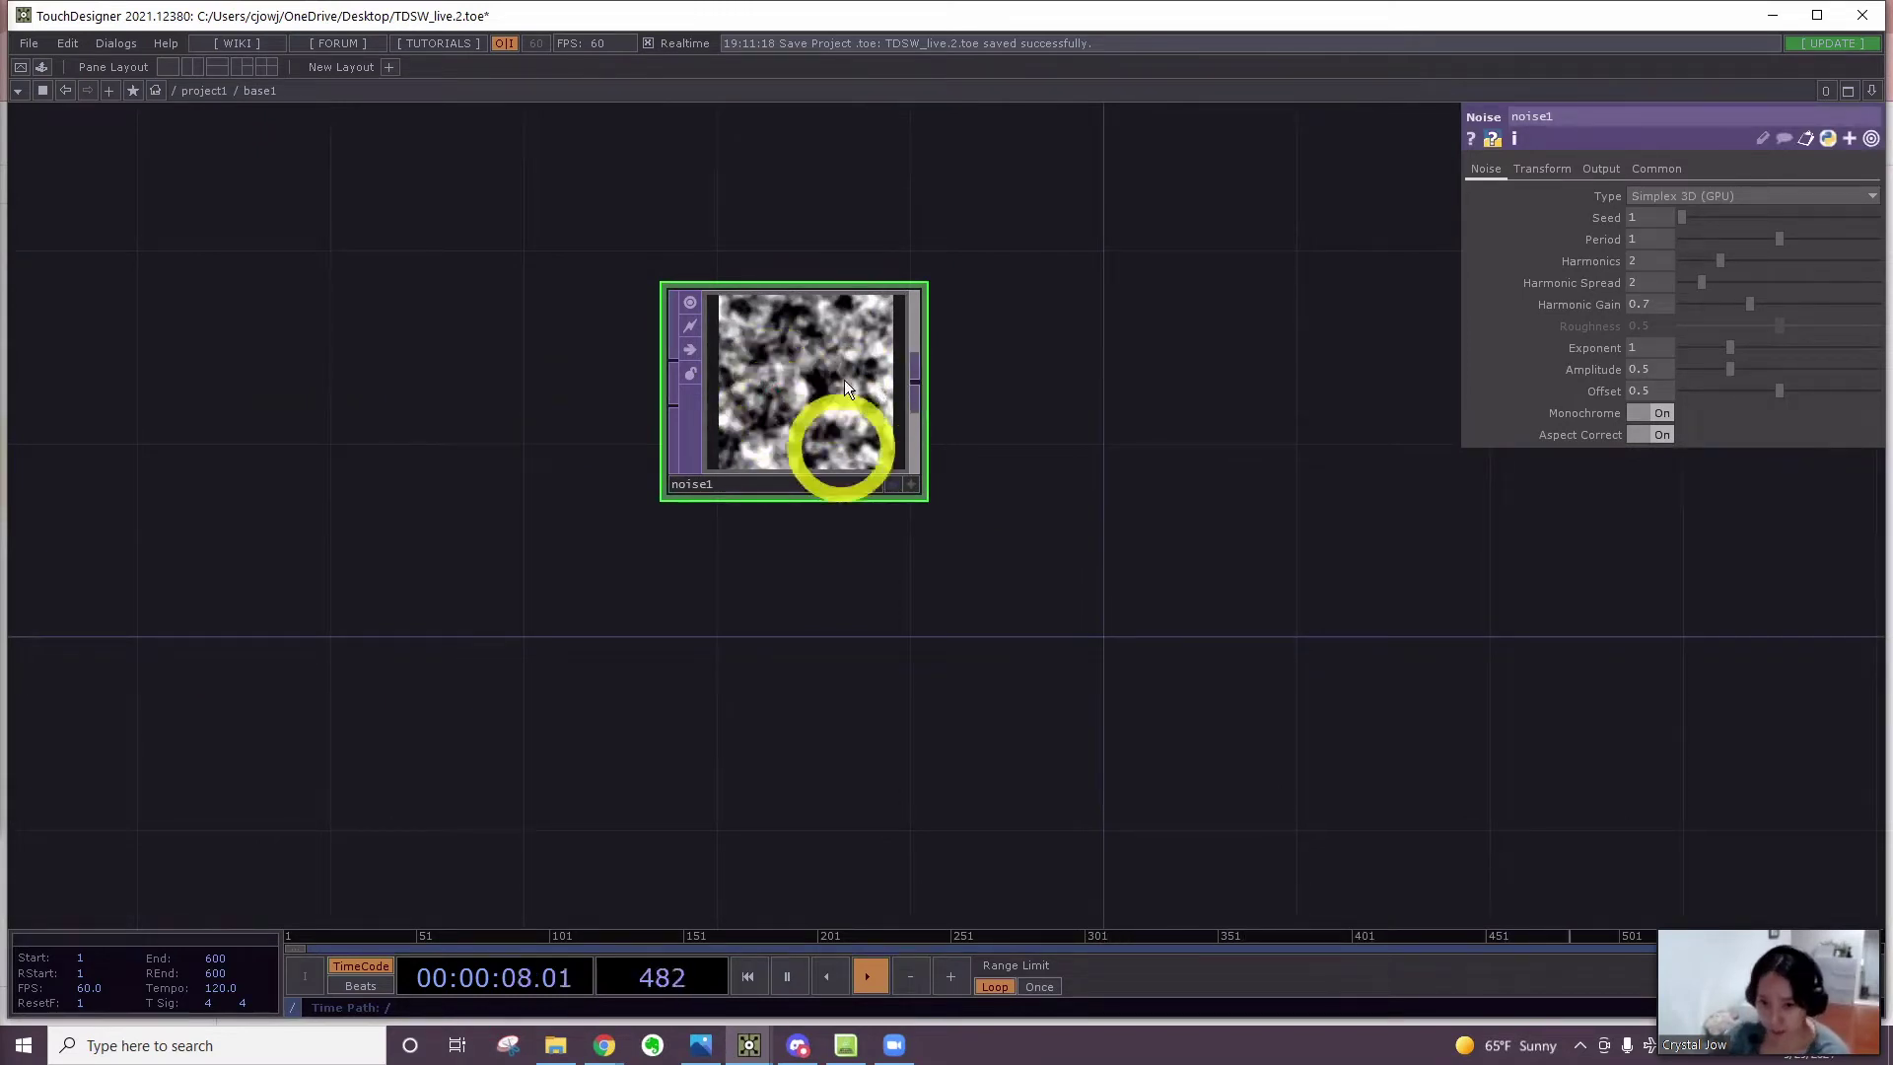
Set the Noise TOP's resolution to 1280 by 720
{"action": "left_click", "coordinate": [1666, 180]}
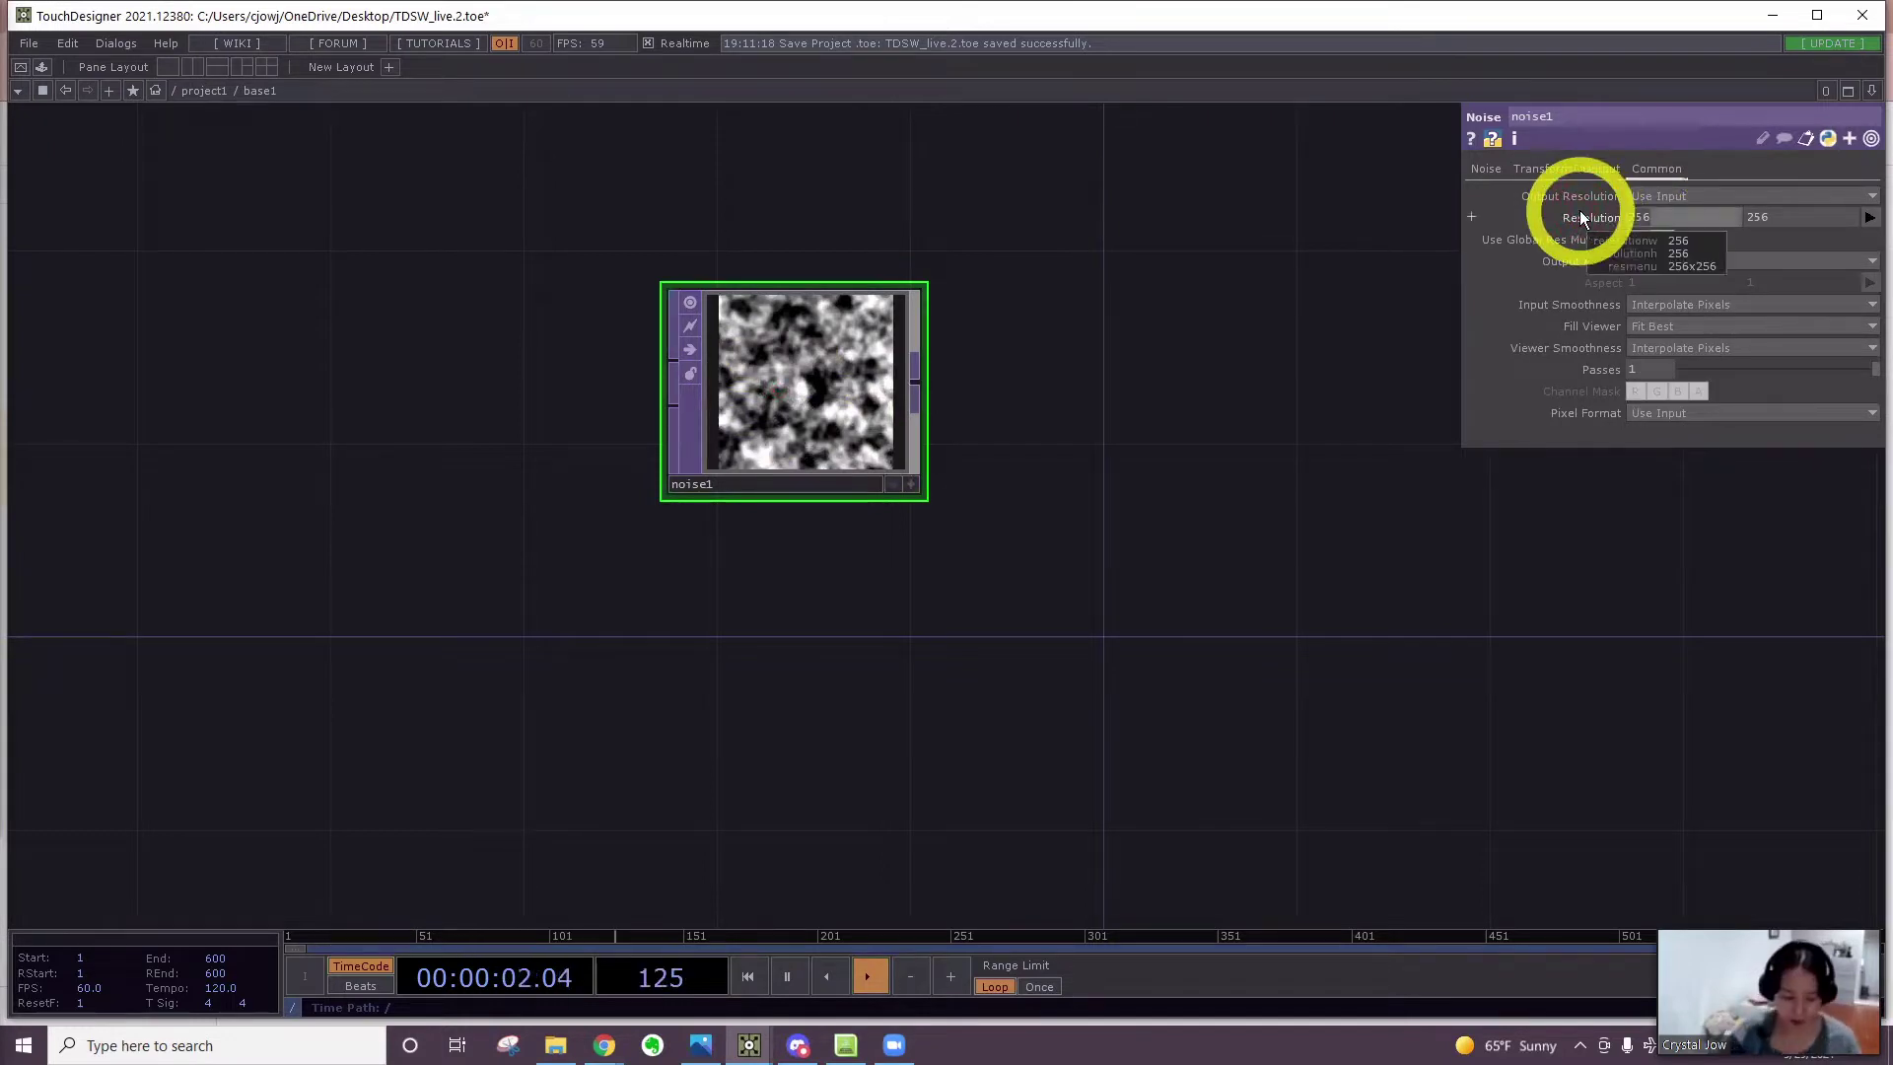
{"action": "type", "text": "1280"}
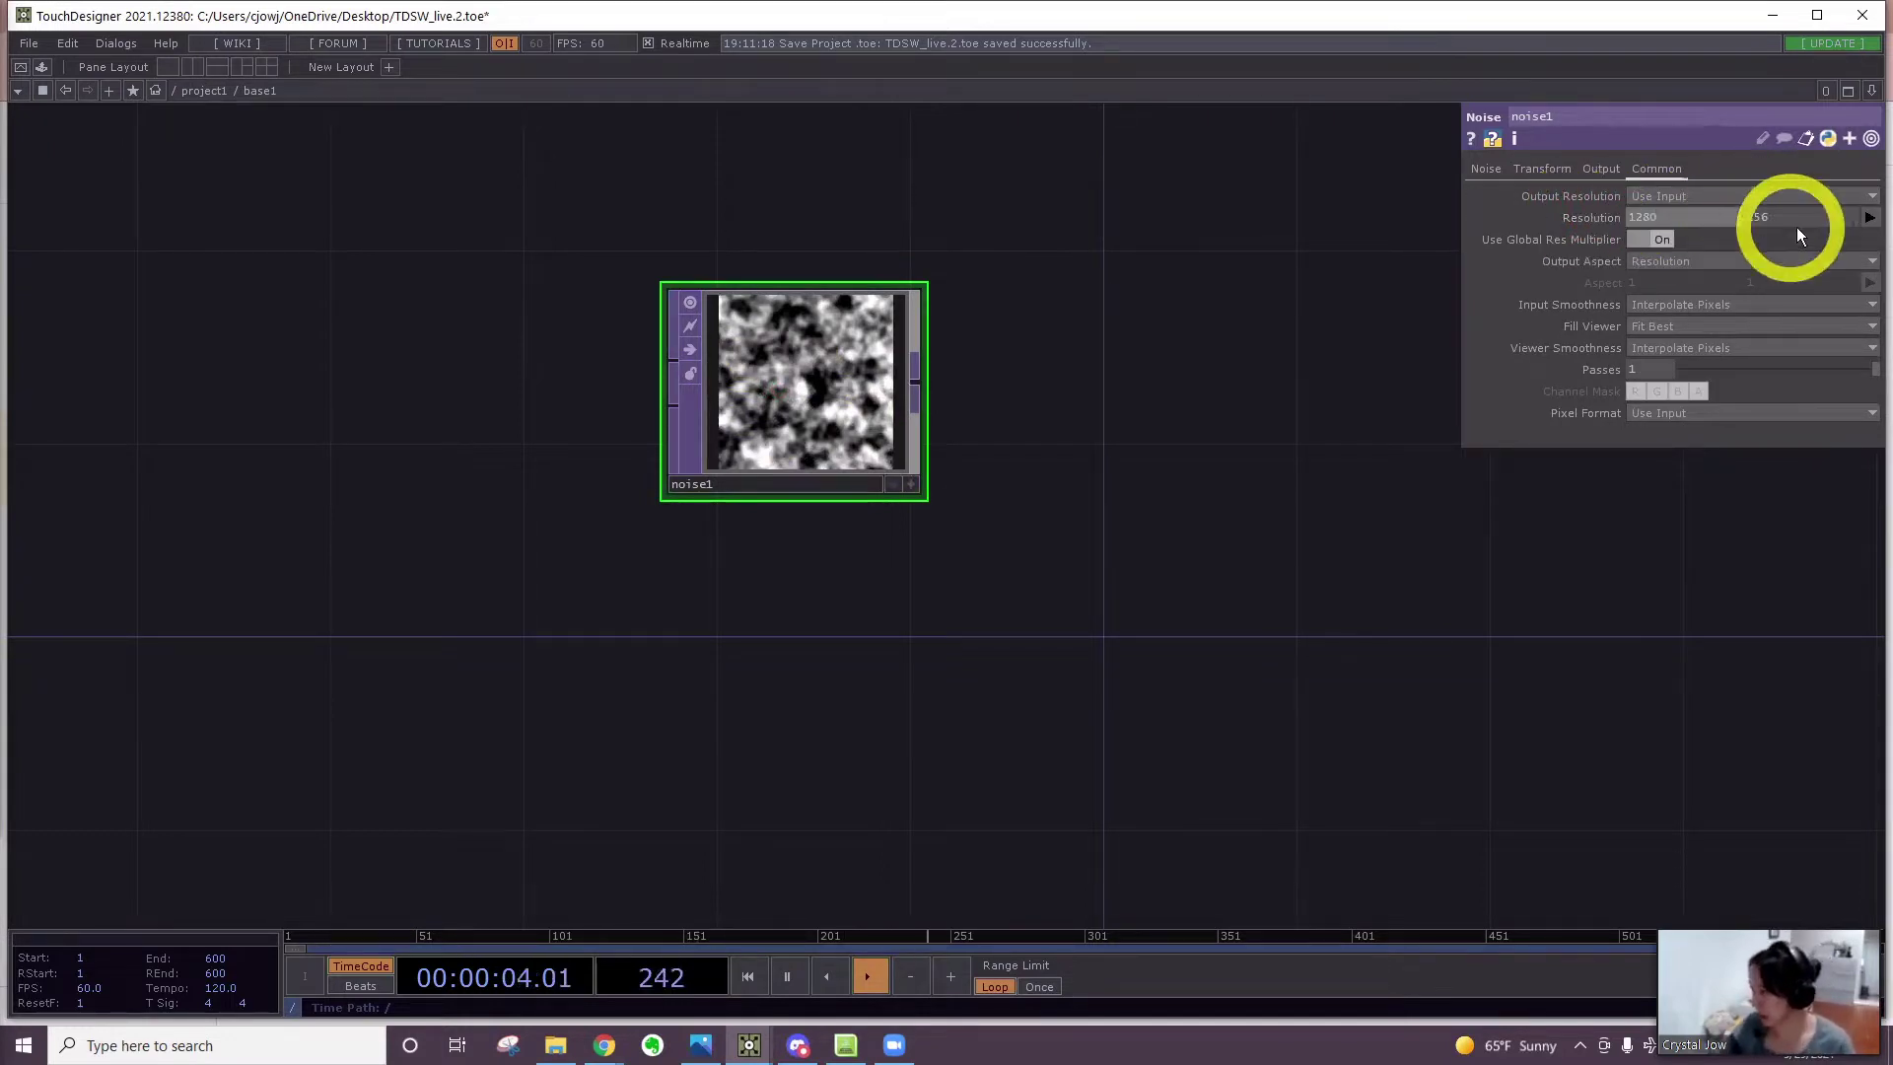
{"action": "left_click_drag", "start_coordinate": [1806, 217], "coordinate": [1684, 225]}
{"action": "type", "text": "720"}
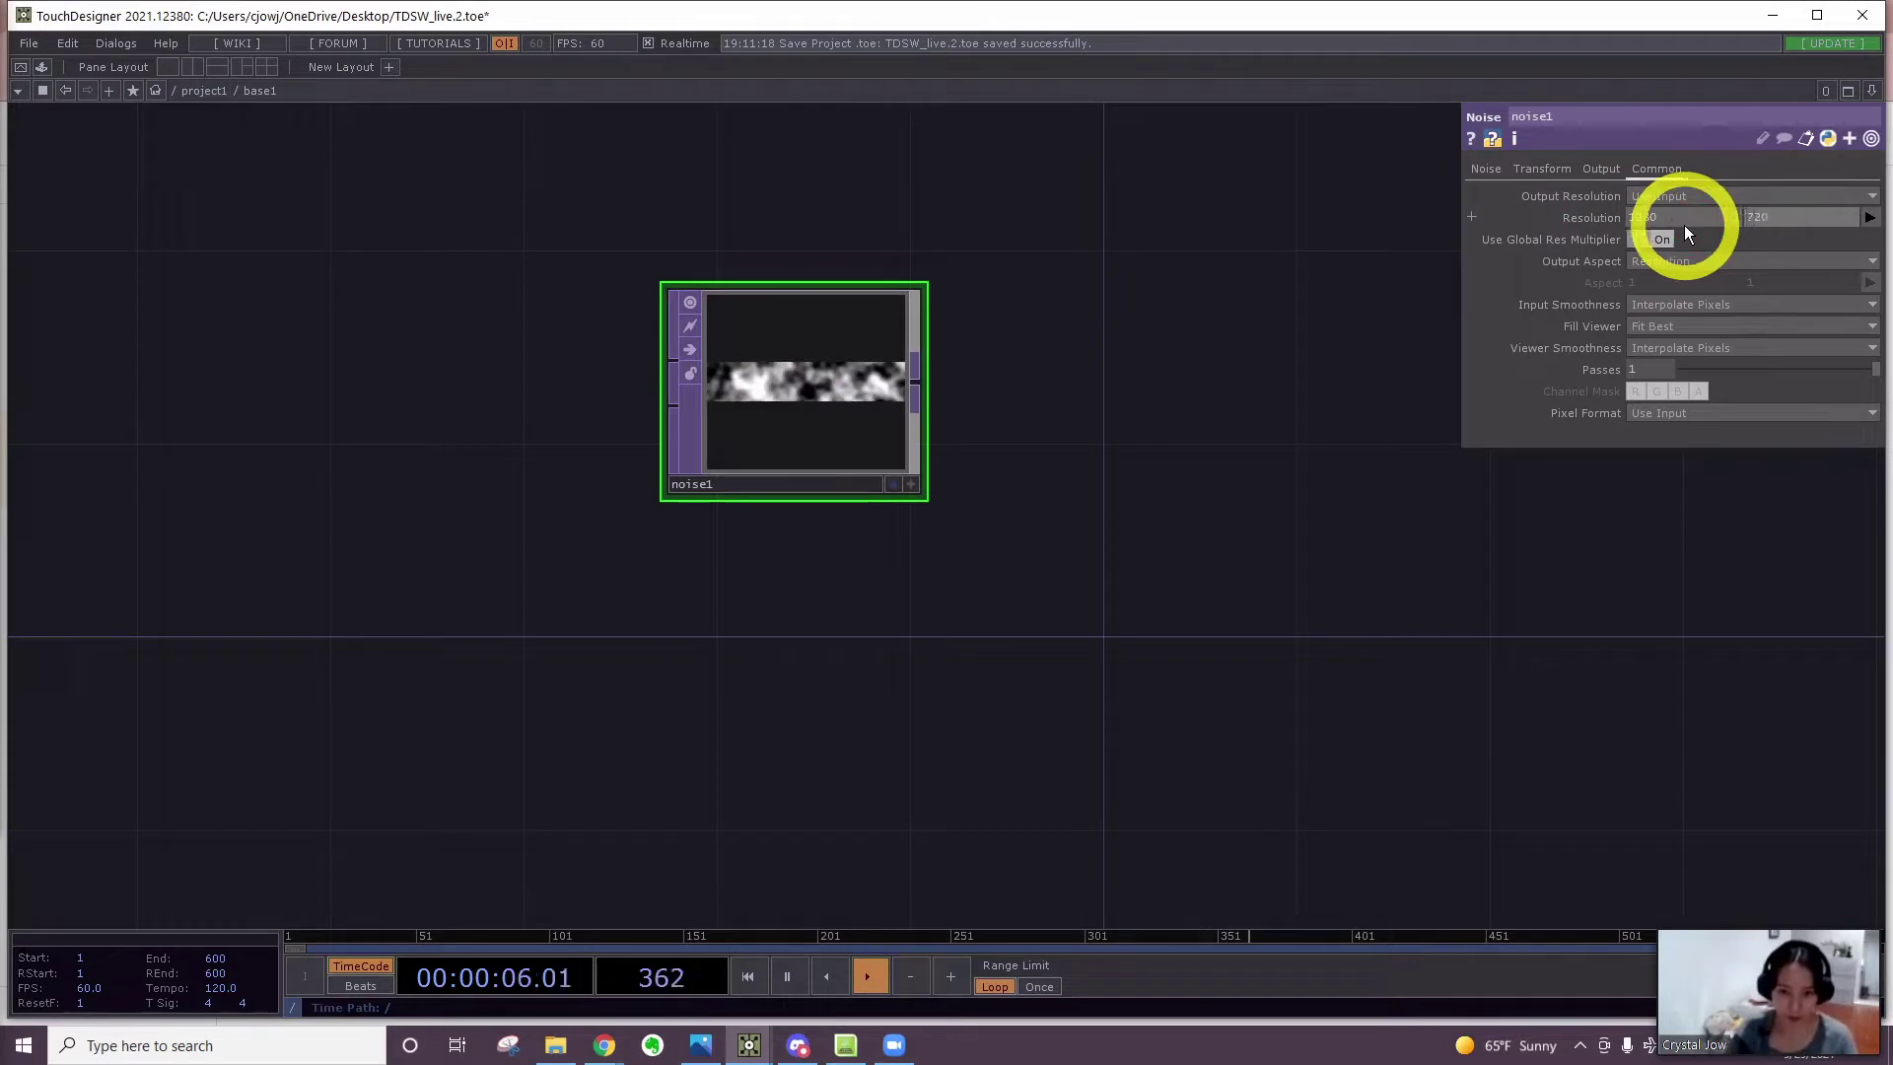
{"action": "key", "text": "Return"}
{"action": "left_click", "coordinate": [845, 372]}
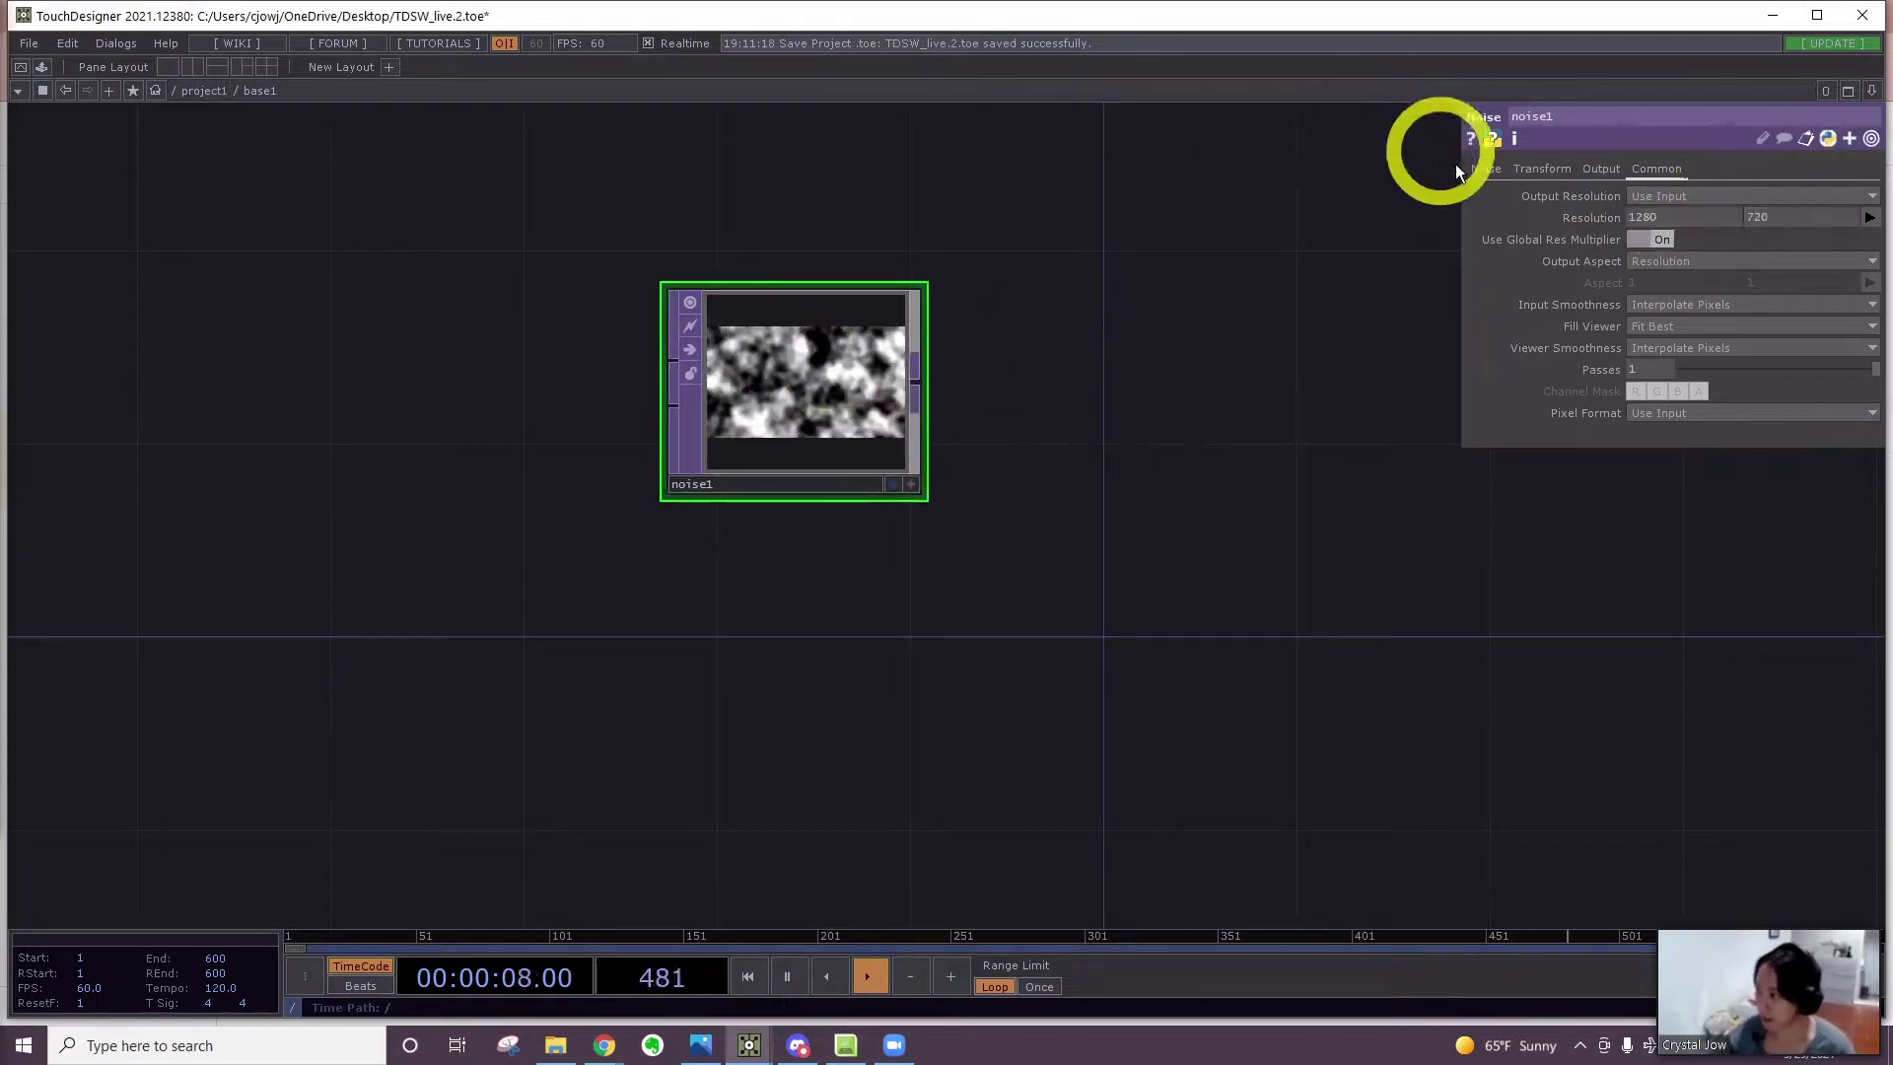
Set the Noise TOP's Period to 1.05 and its Harmonics to 4
{"action": "left_click", "coordinate": [1483, 169]}
{"action": "scroll", "coordinate": [926, 443], "scroll_direction": "up", "scroll_amount": 4}
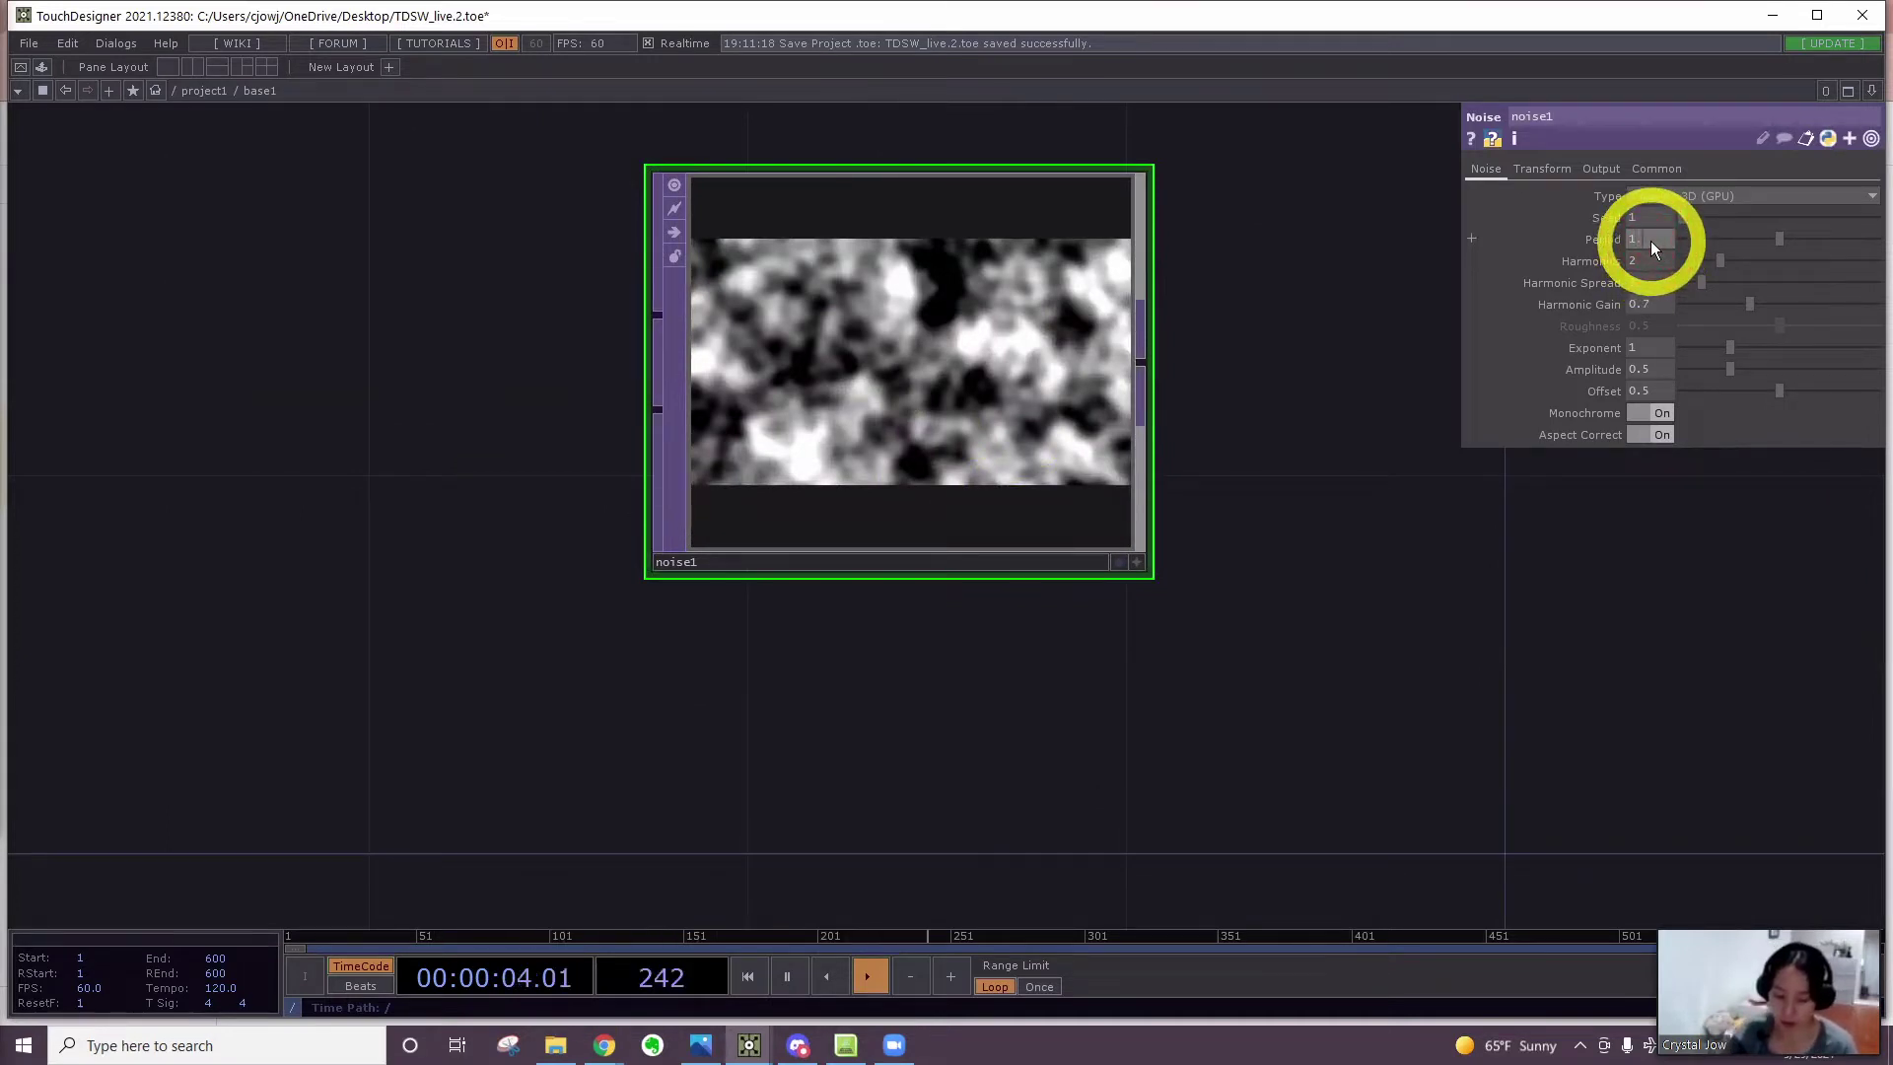
{"action": "left_click", "coordinate": [1650, 241]}
{"action": "type", "text": "1.05"}
{"action": "key", "text": "Return"}
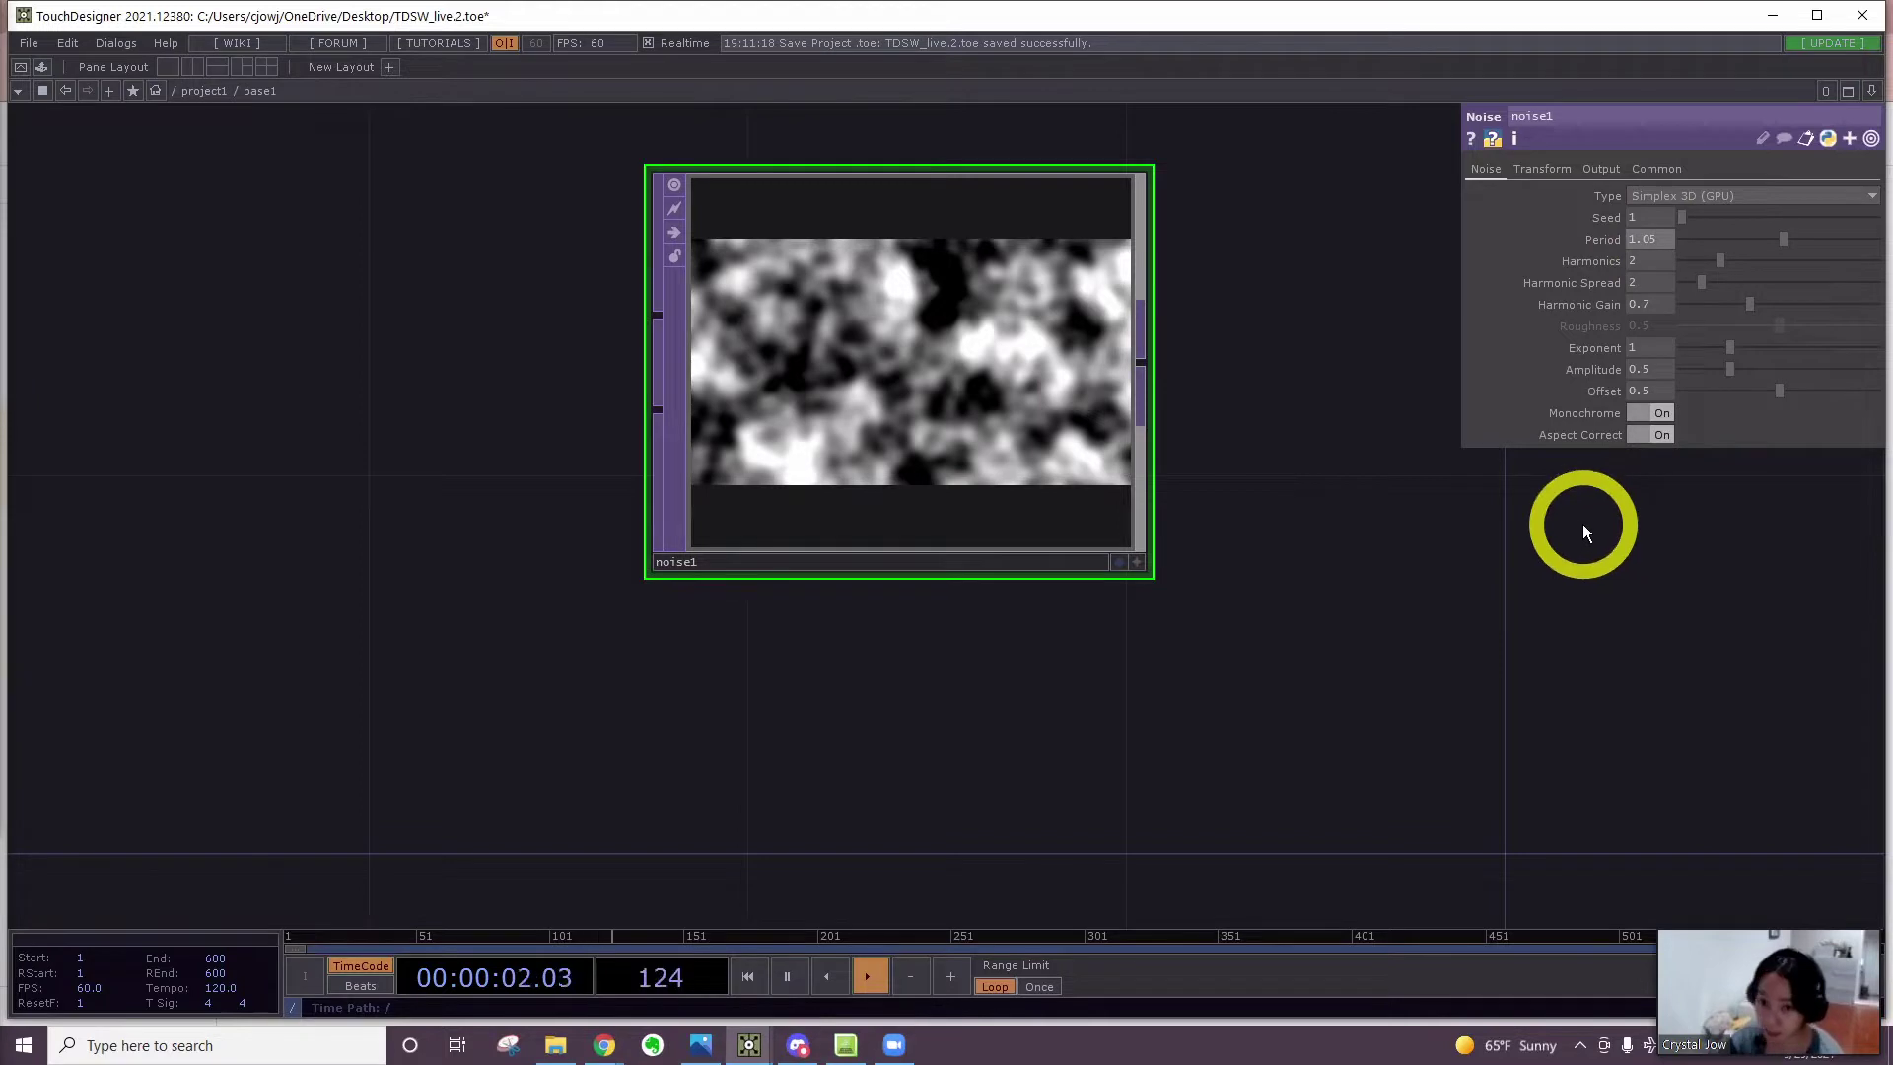
{"action": "left_click_drag", "start_coordinate": [1652, 261], "coordinate": [1608, 259]}
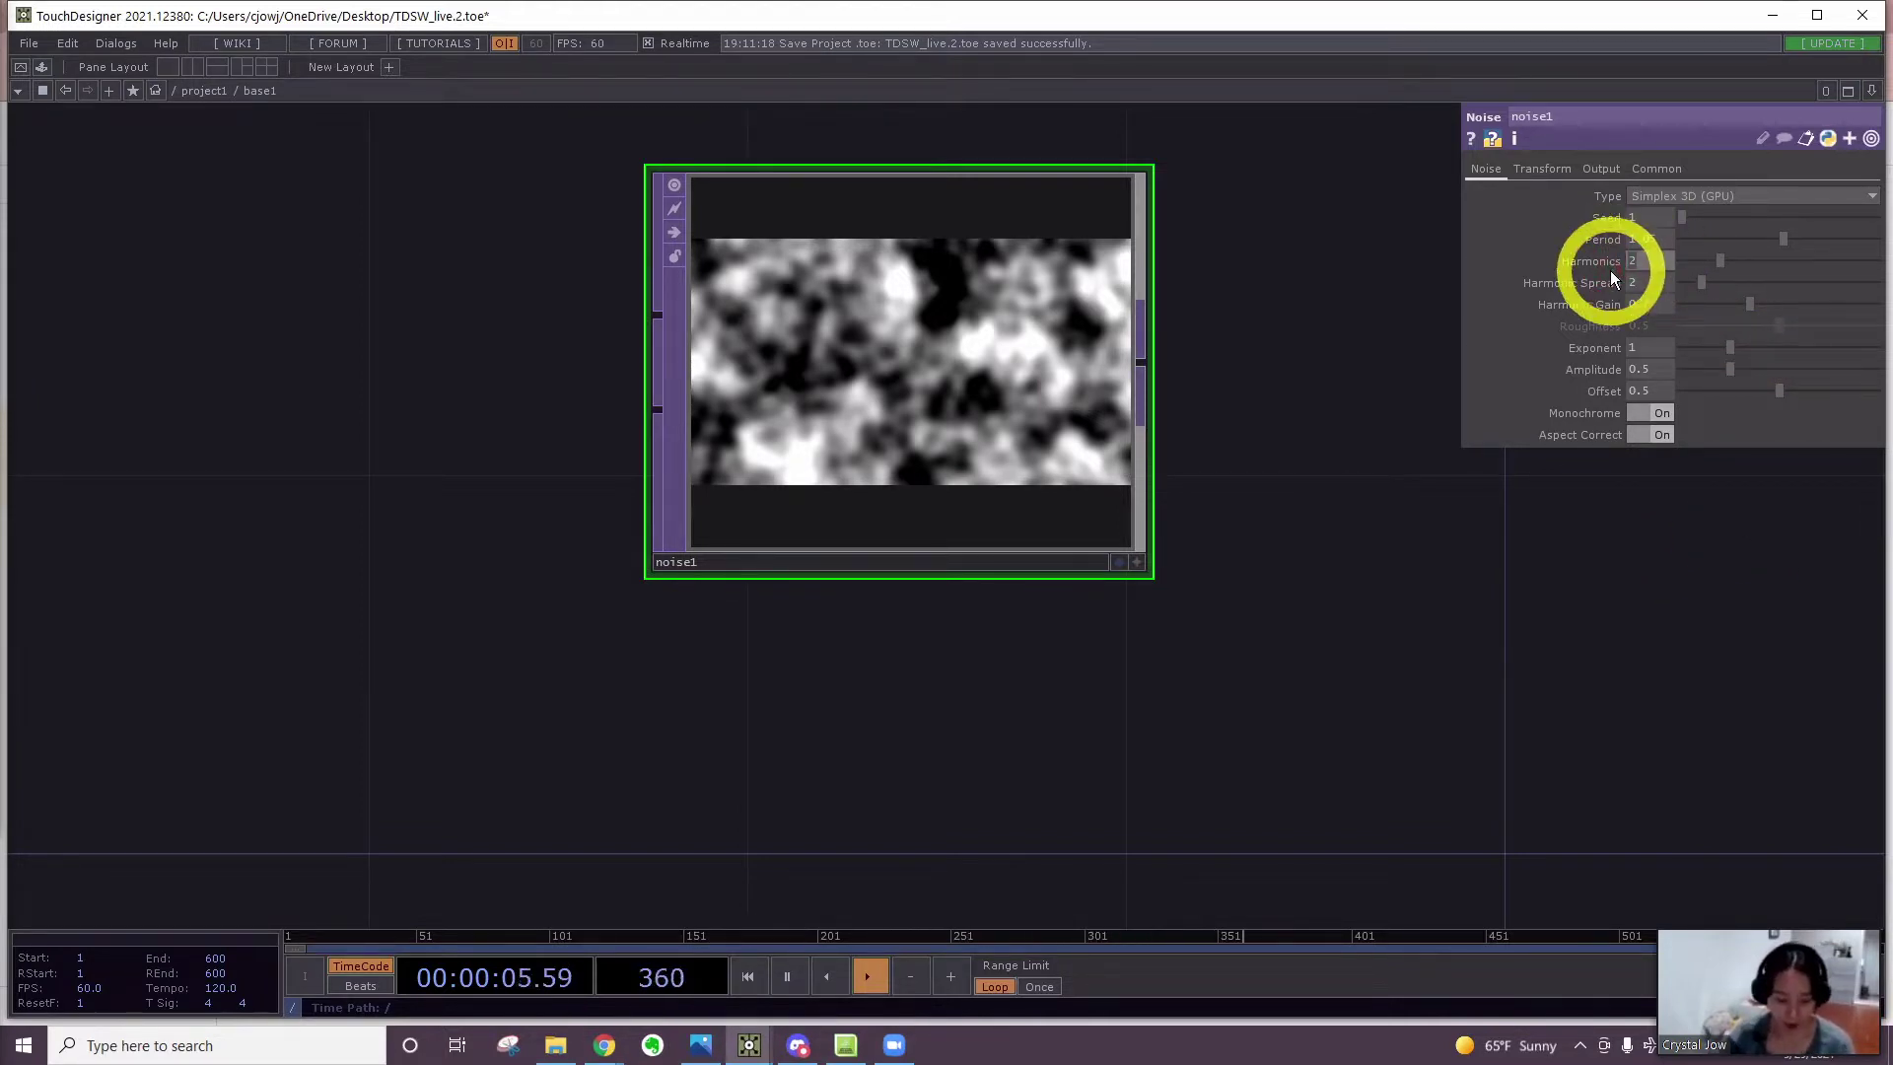
{"action": "type", "text": "4"}
{"action": "key", "text": "Return"}
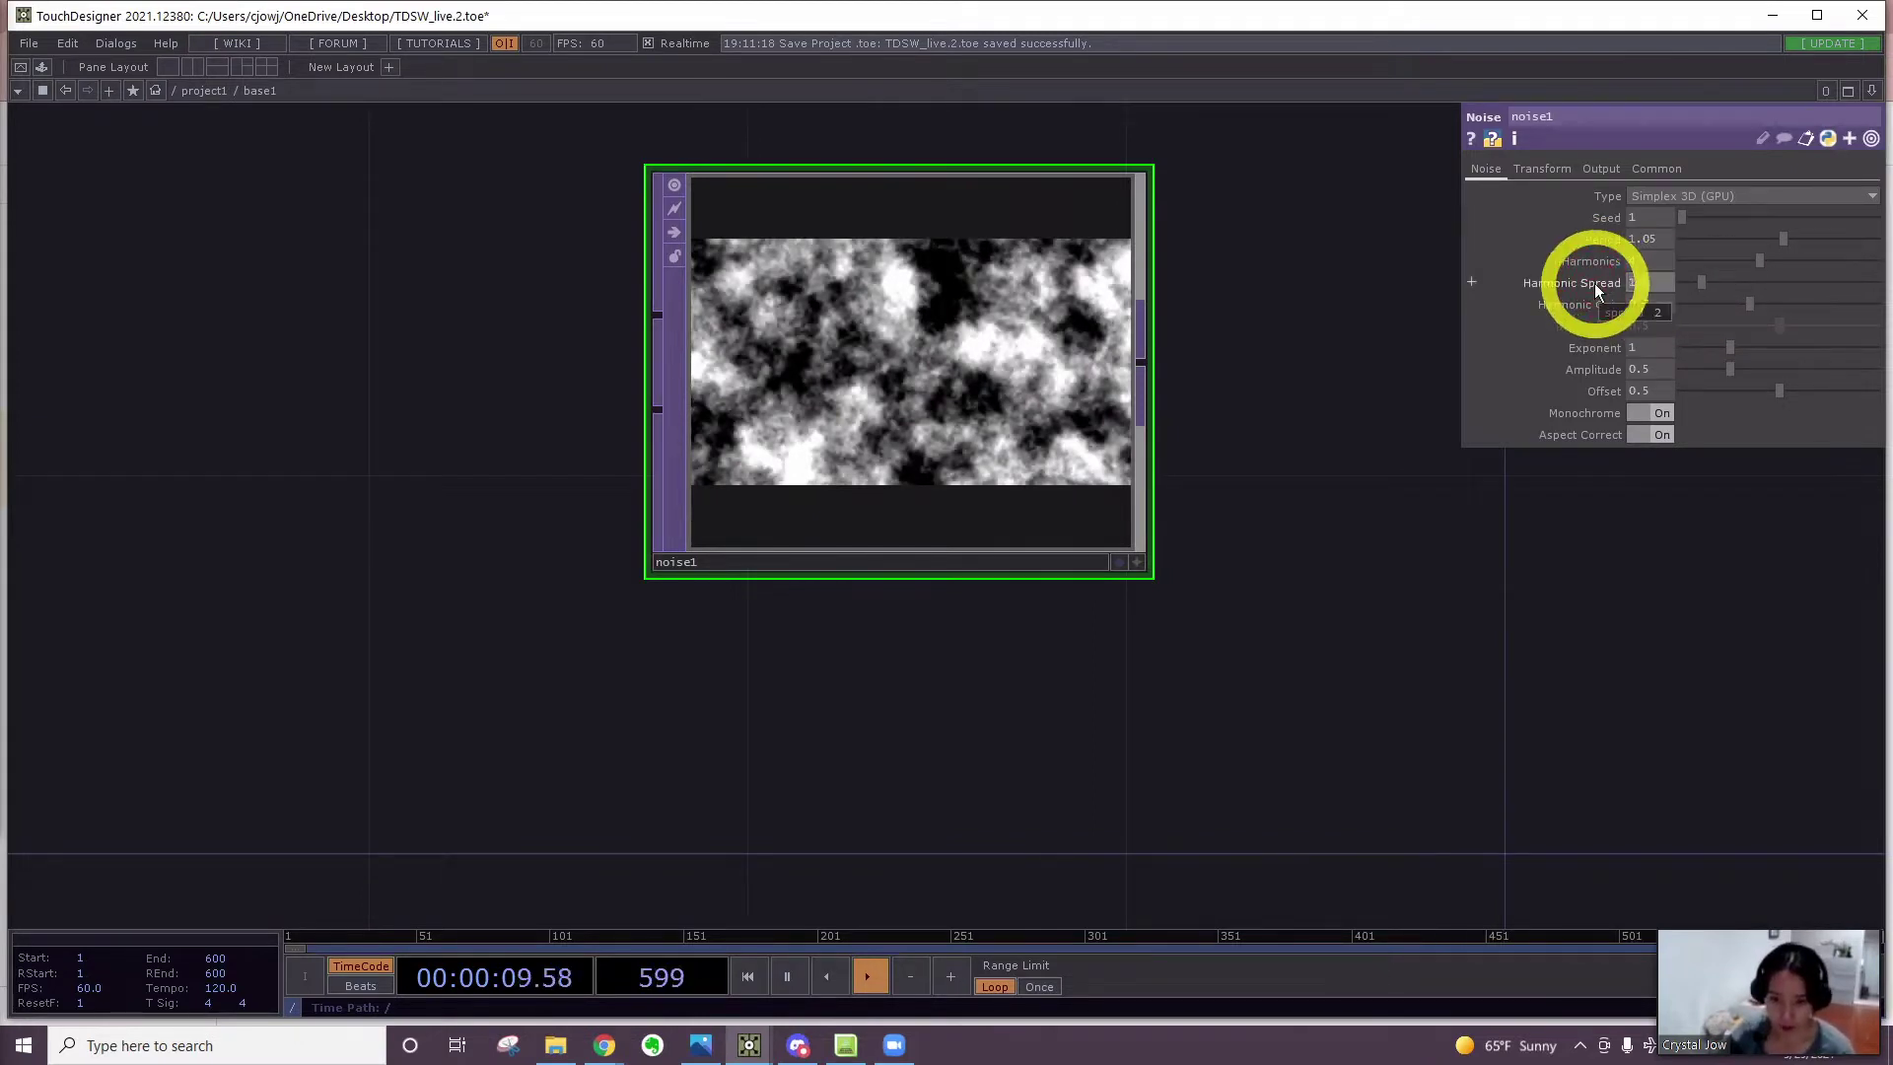
Set the noise's Harmonic Spread to 1.2 and its Harmonic Gain to 1.5
{"action": "type", "text": "1.2"}
{"action": "key", "text": "Return"}
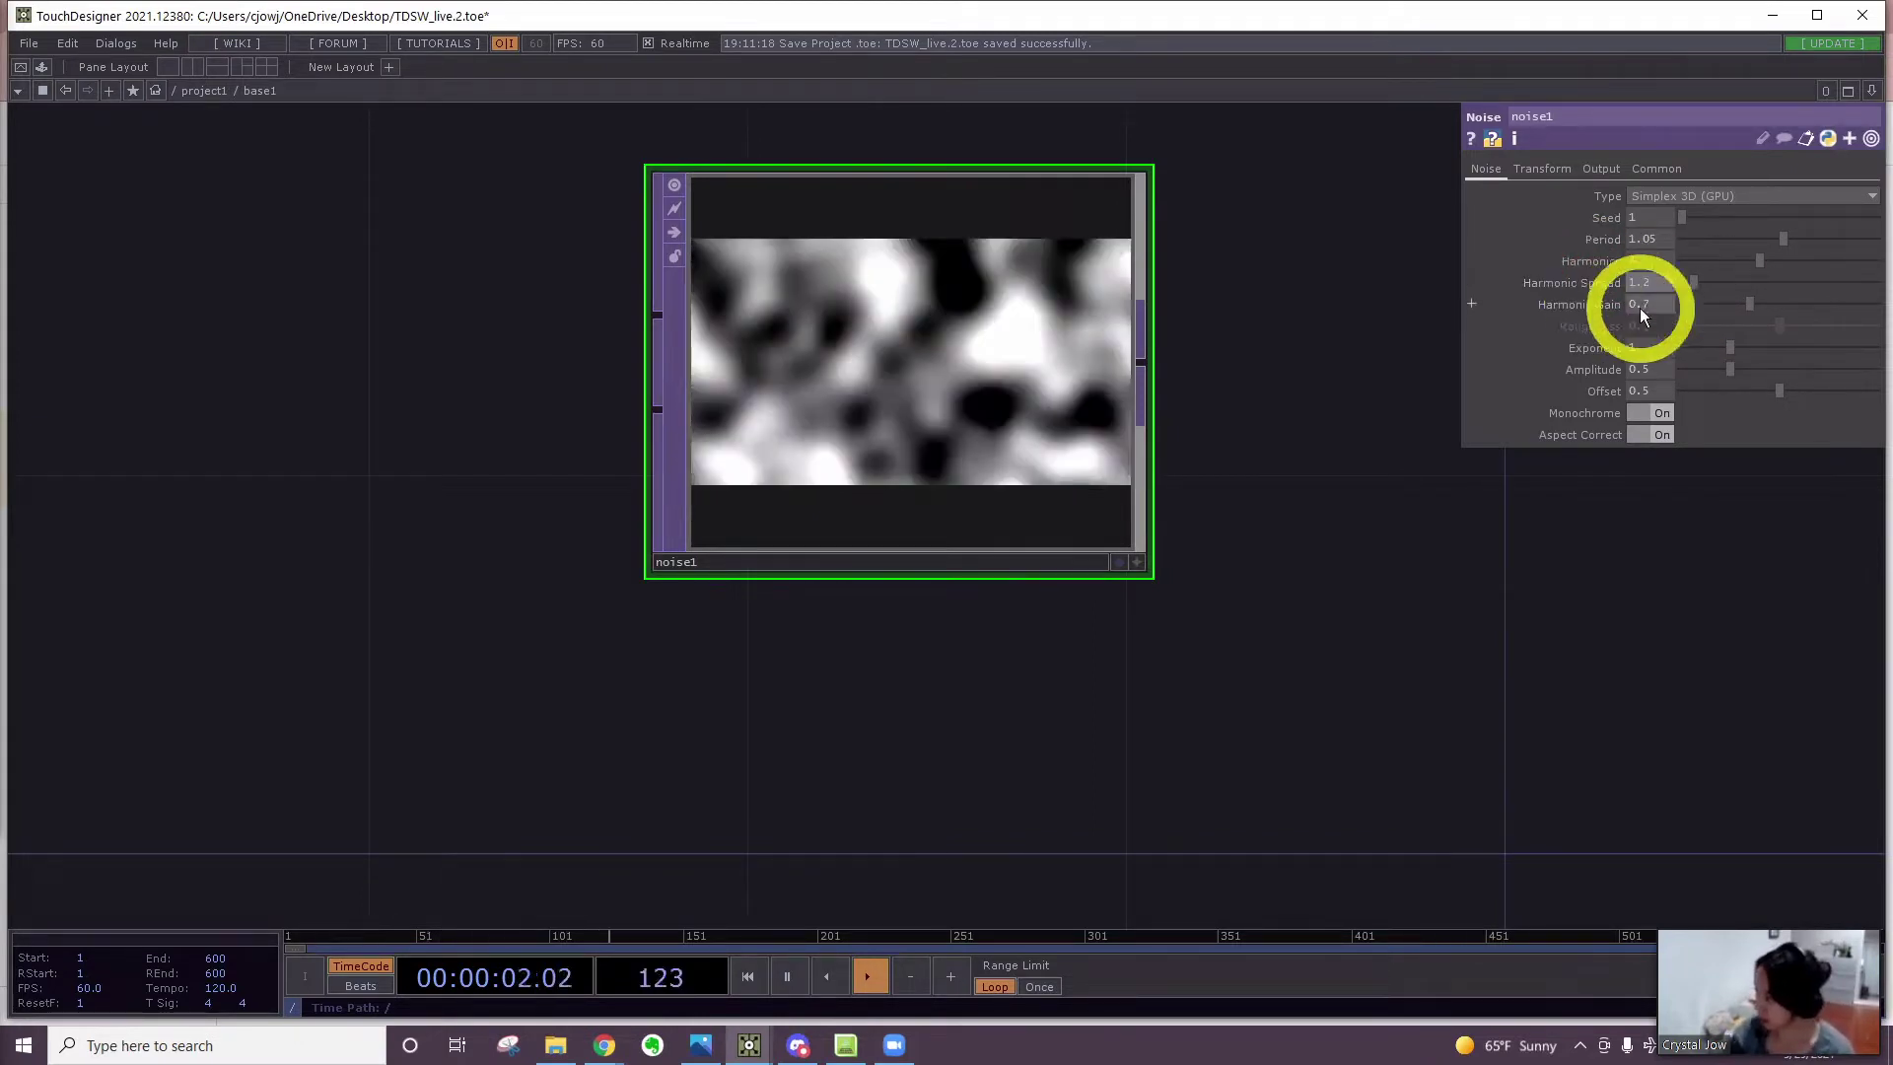
{"action": "left_click", "coordinate": [1656, 304]}
{"action": "type", "text": "1"}
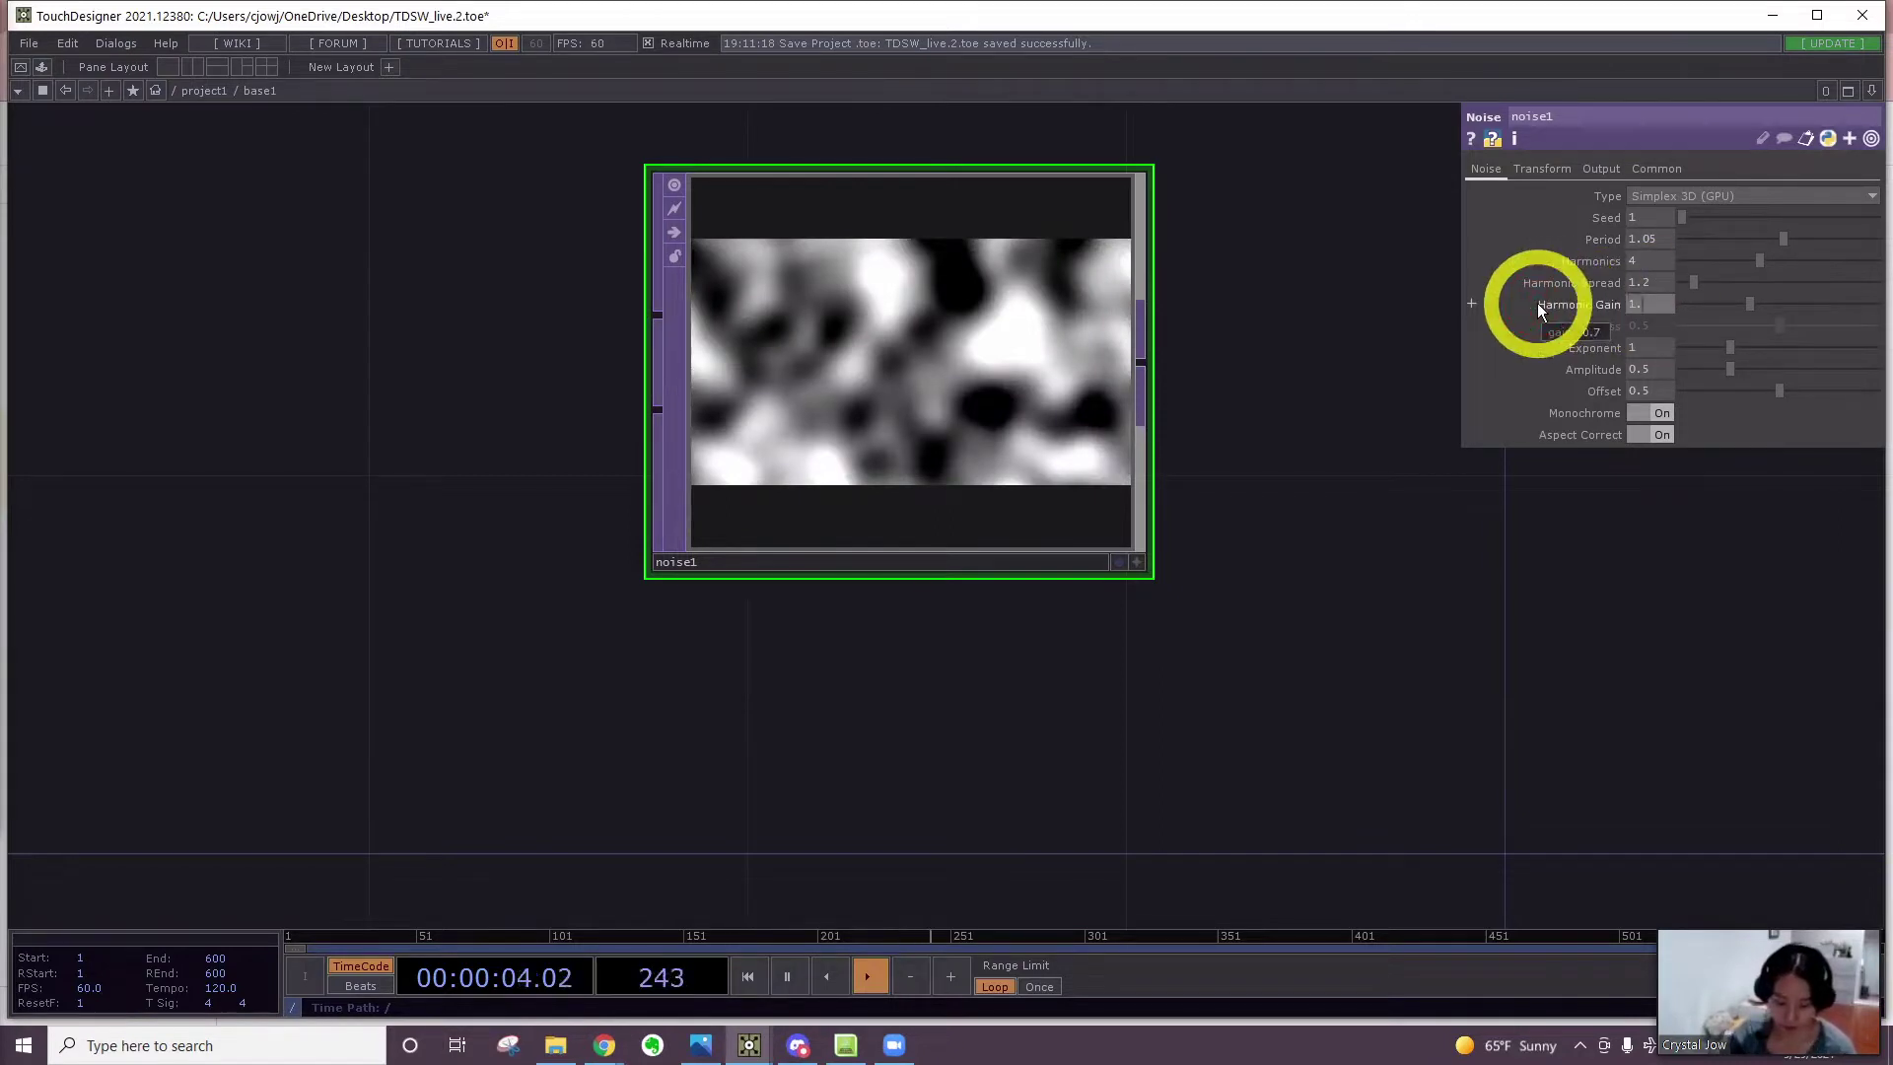
{"action": "type", "text": ".5"}
{"action": "key", "text": "Return"}
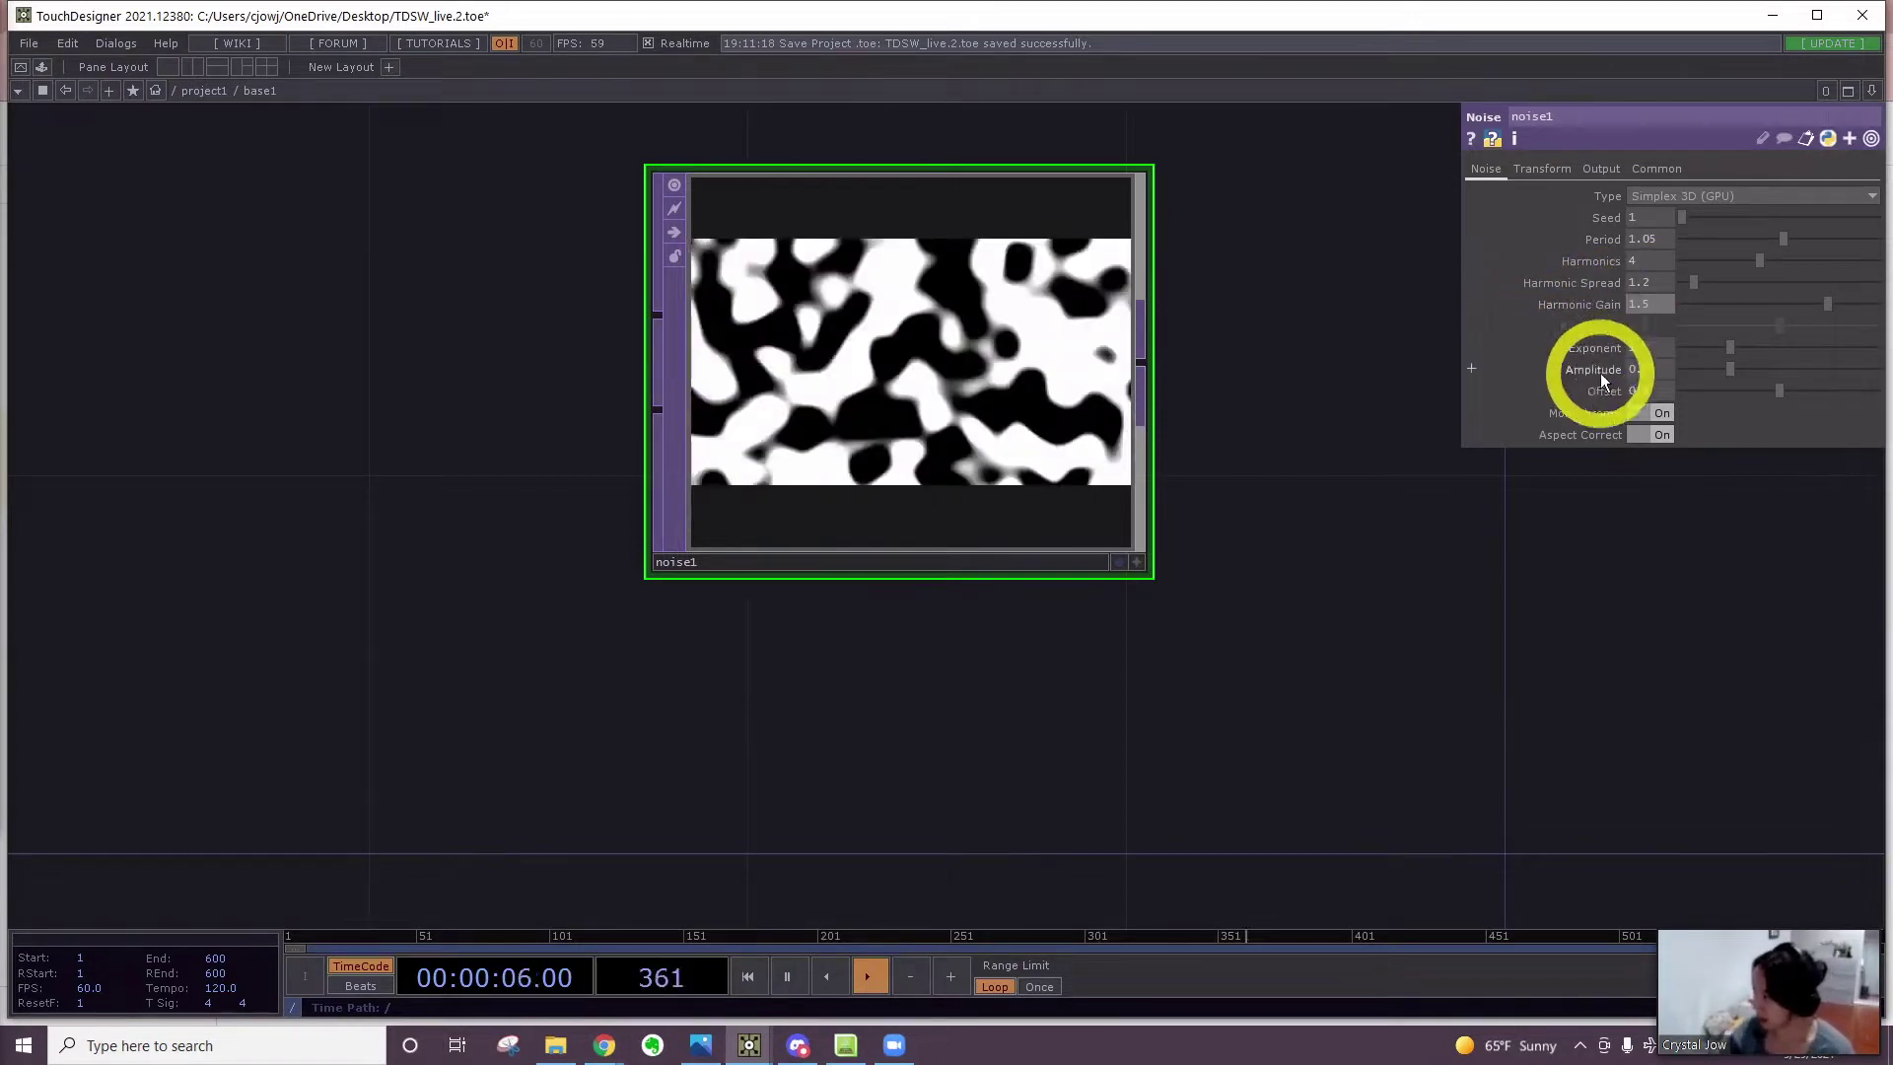
Set the noise's Exponent to 2 and its Amplitude to .25
{"action": "type", "text": "2"}
{"action": "left_click", "coordinate": [1350, 543]}
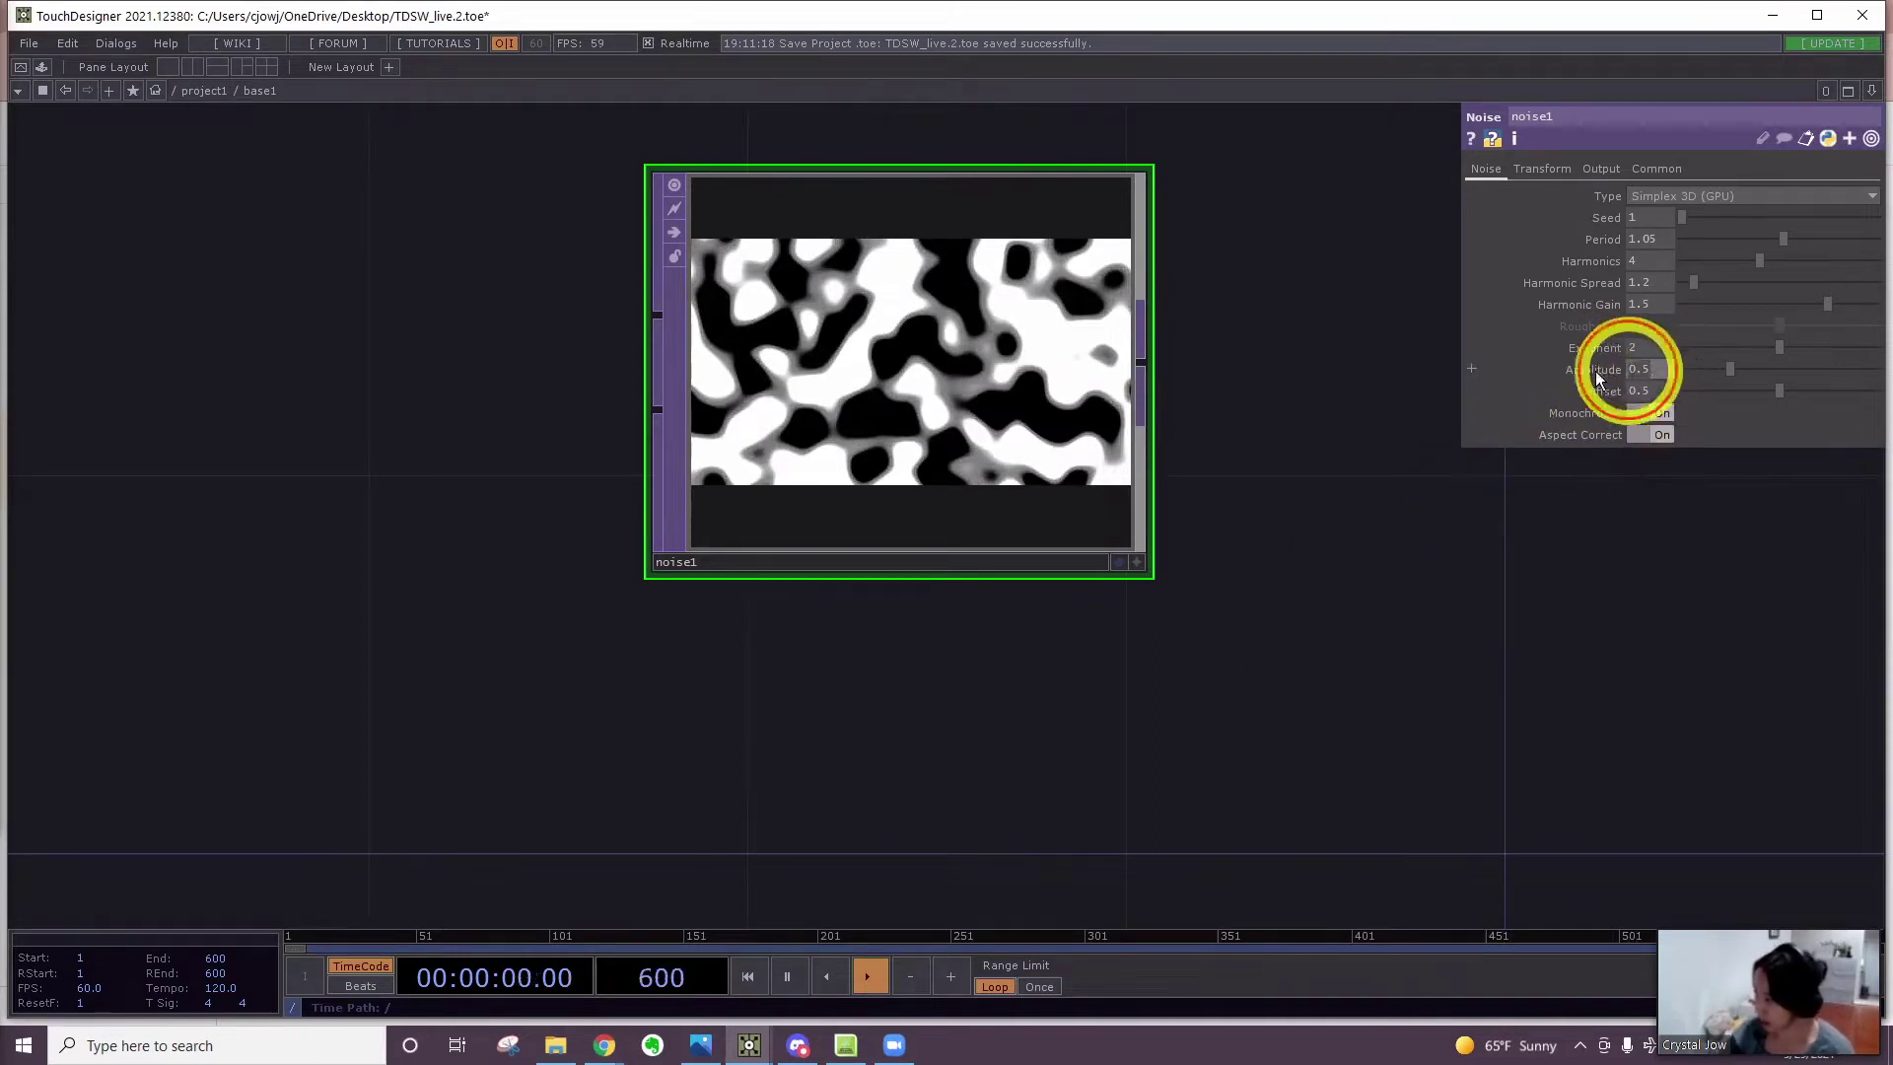
{"action": "type", "text": ".25"}
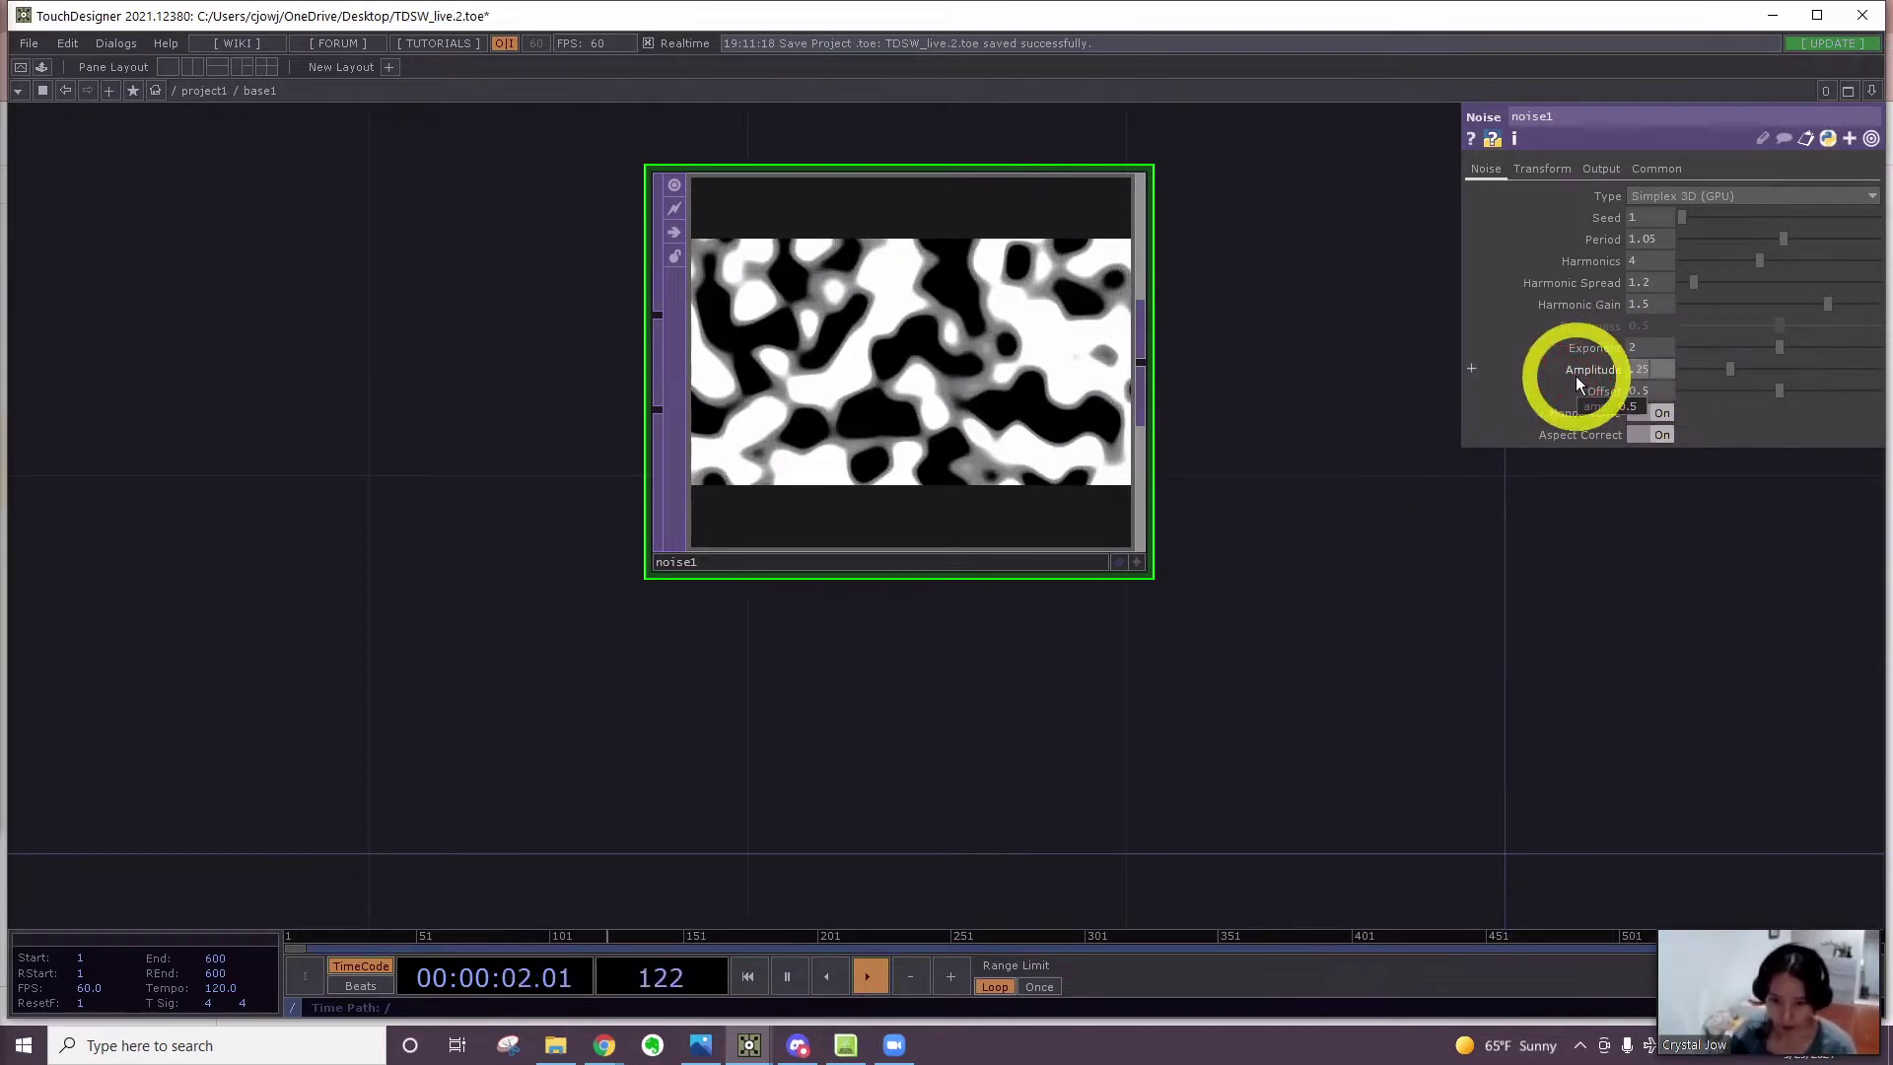
{"action": "key", "text": "Return"}
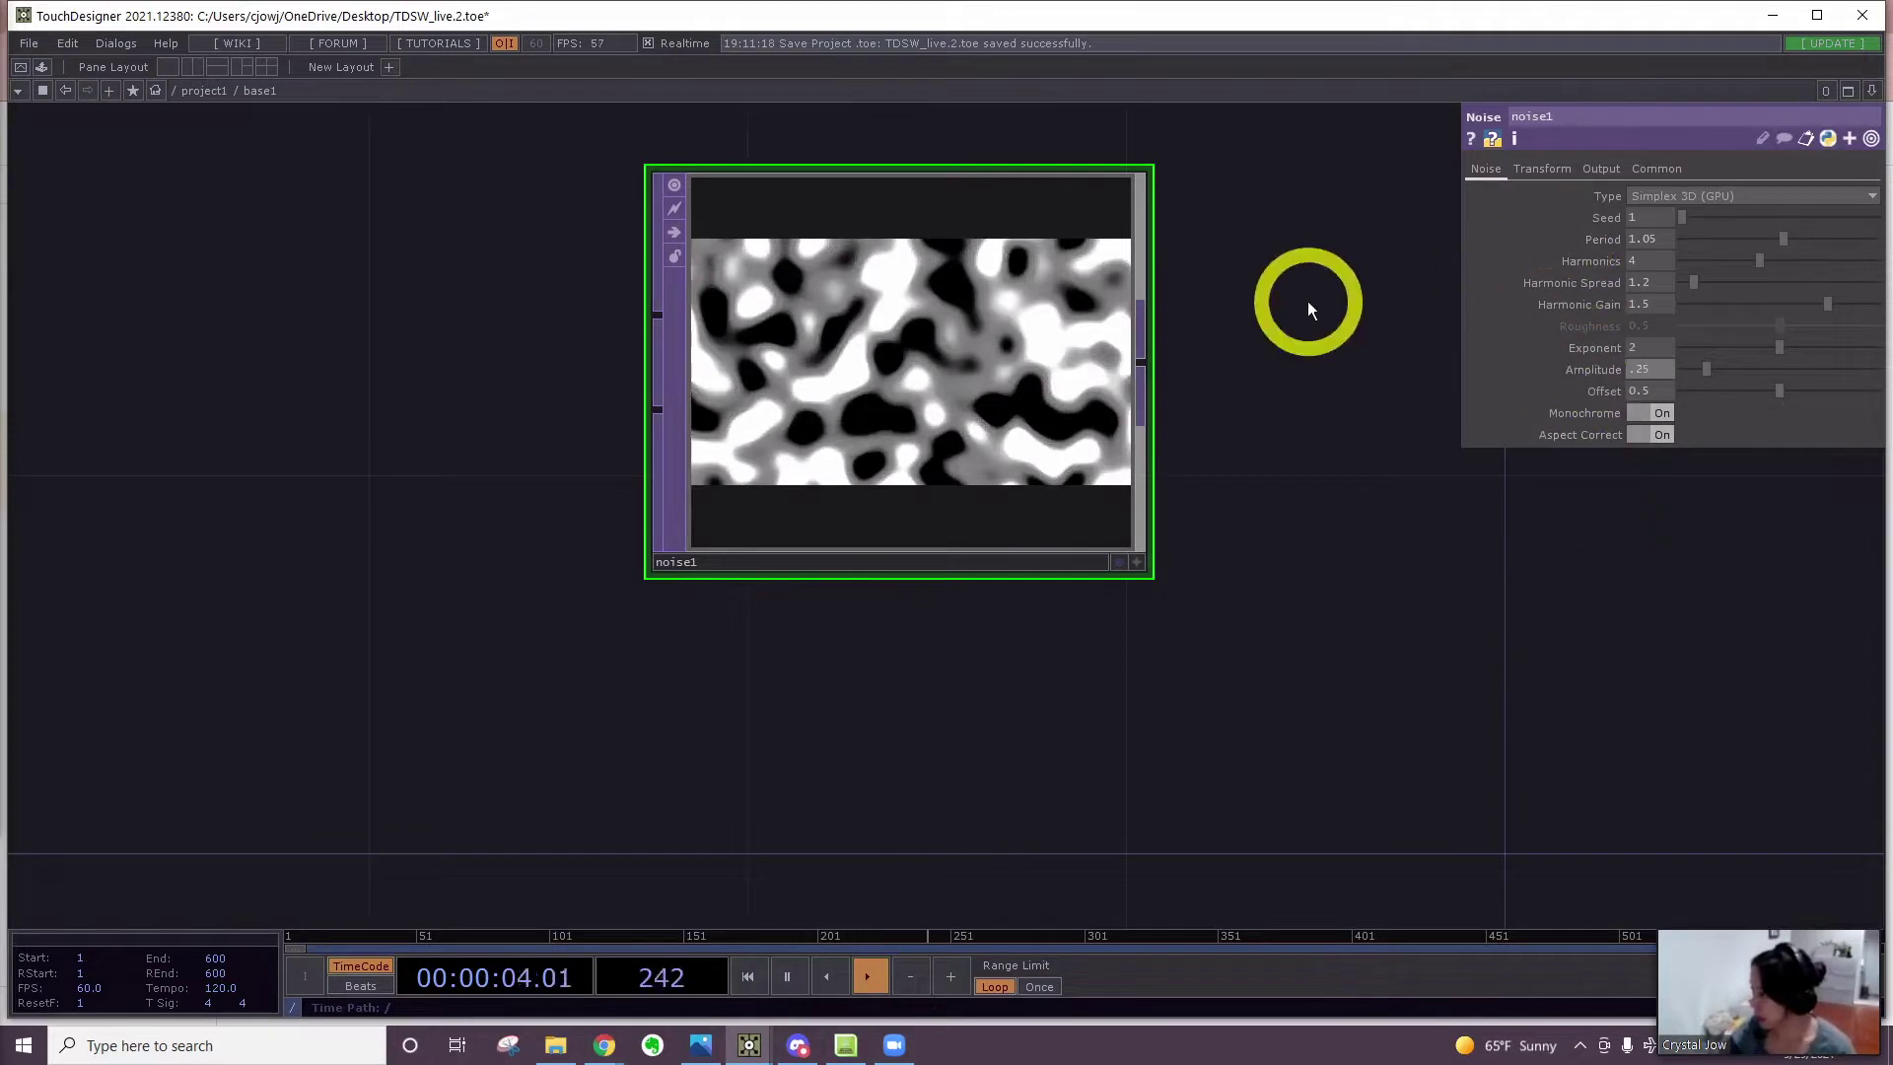
Animate the noise's Y translation with the expression absTime.seconds*.05
{"action": "left_click", "coordinate": [1535, 173]}
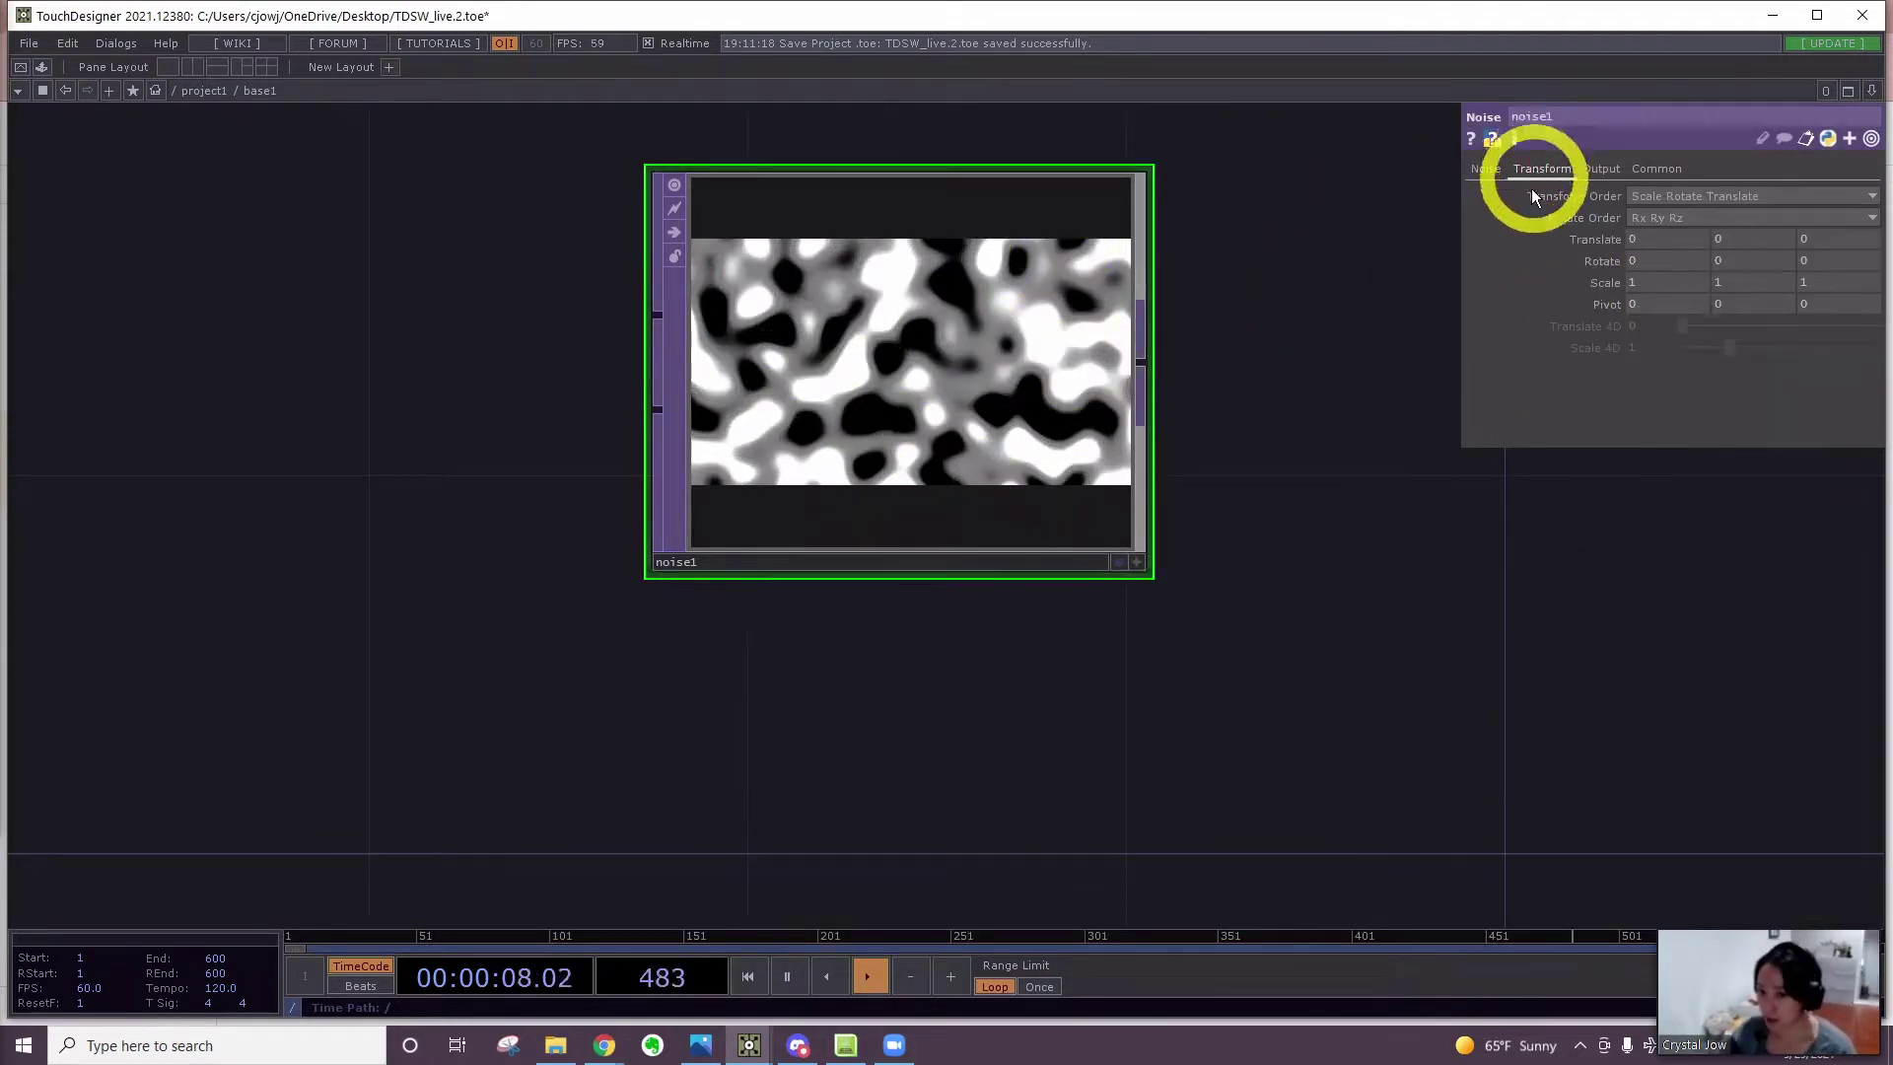
{"action": "left_click", "coordinate": [1602, 240]}
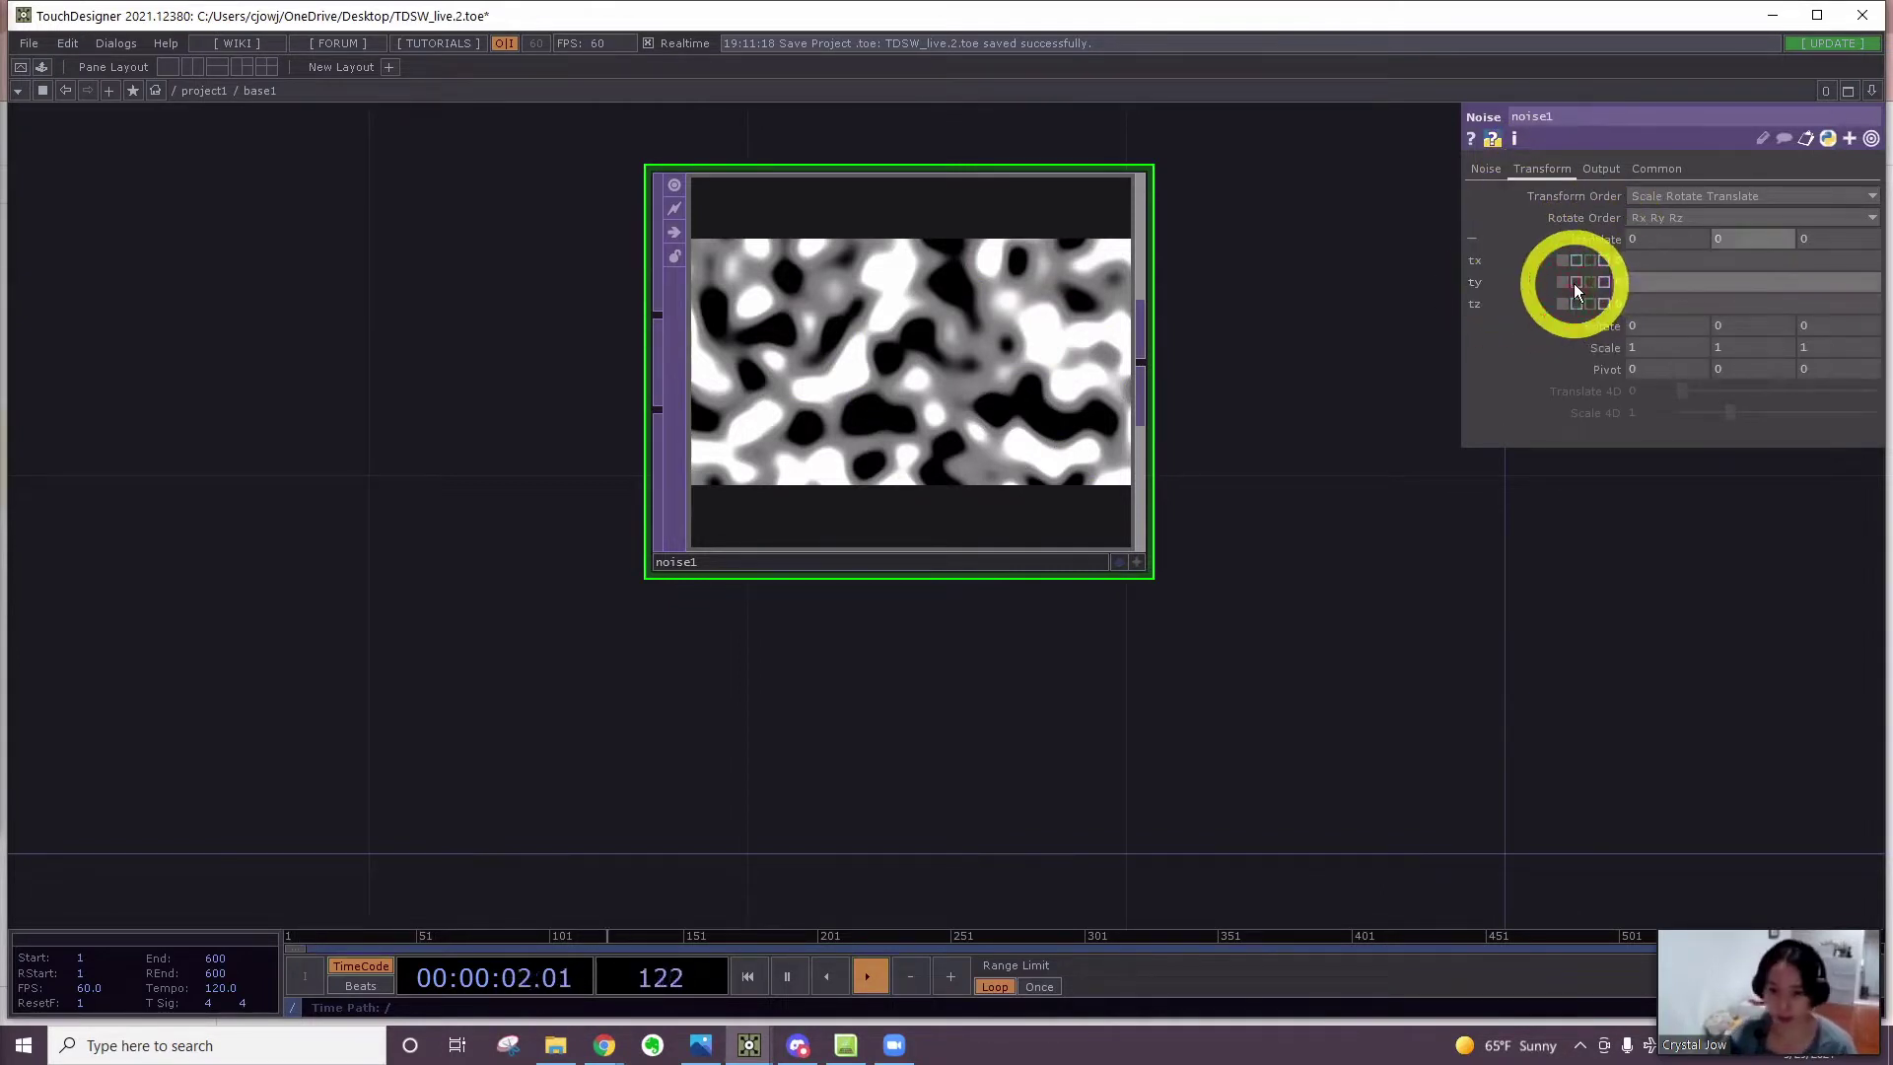
{"action": "type", "text": "Timn"}
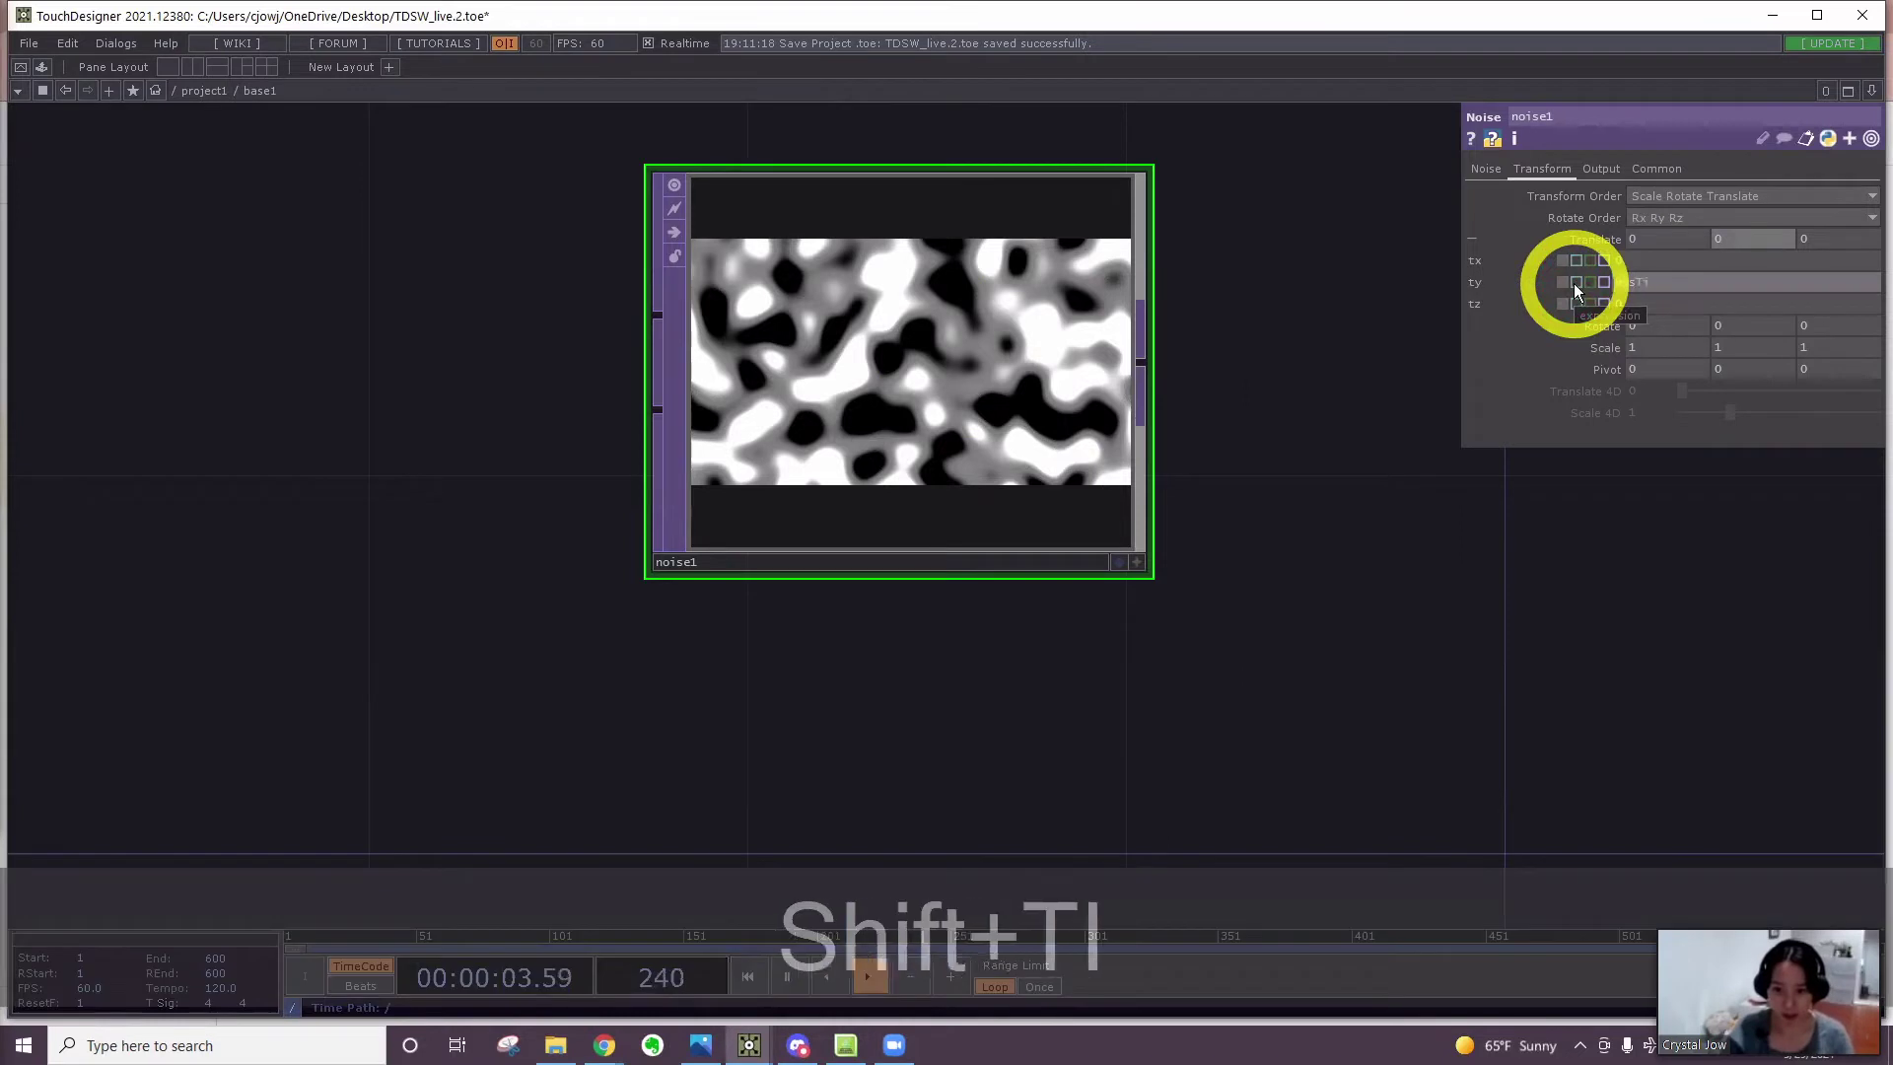
{"action": "key", "text": "BackSpace"}
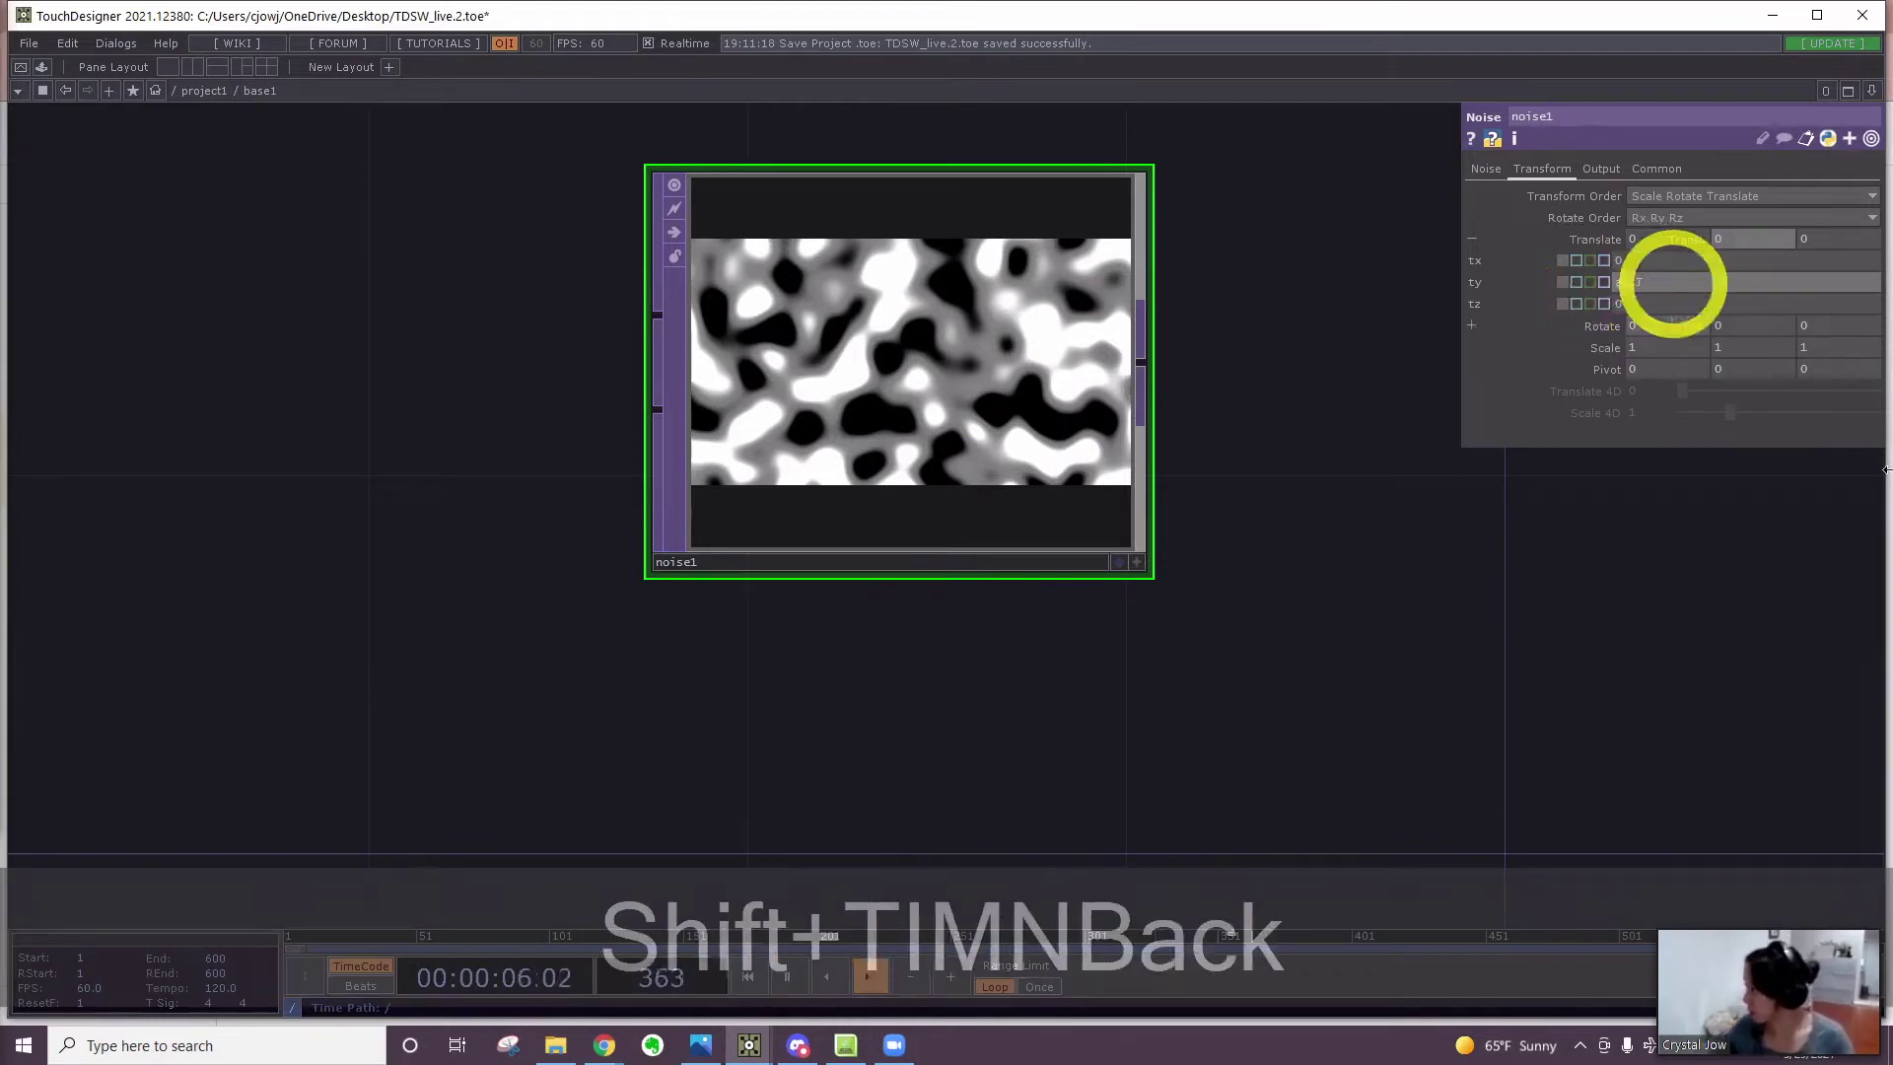
{"action": "type", "text": "ime"}
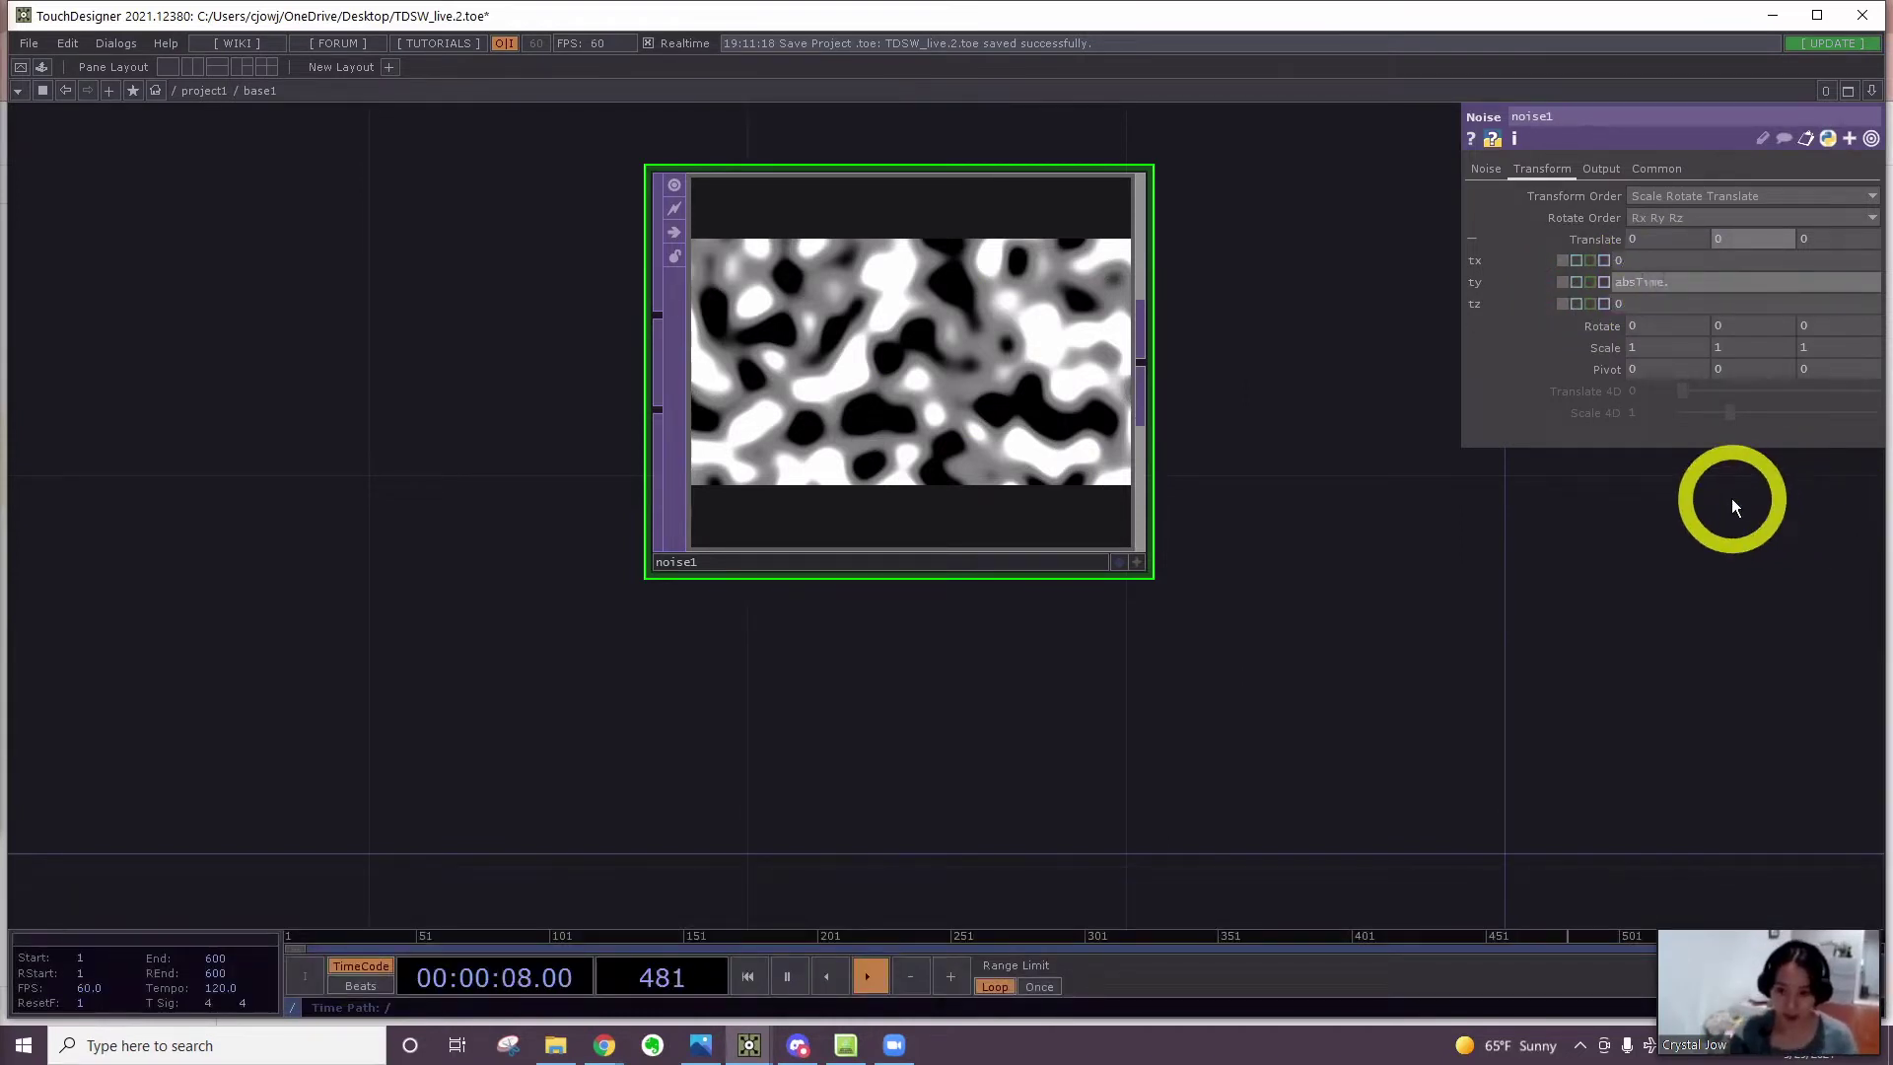
{"action": "type", "text": ".seconds*.05"}
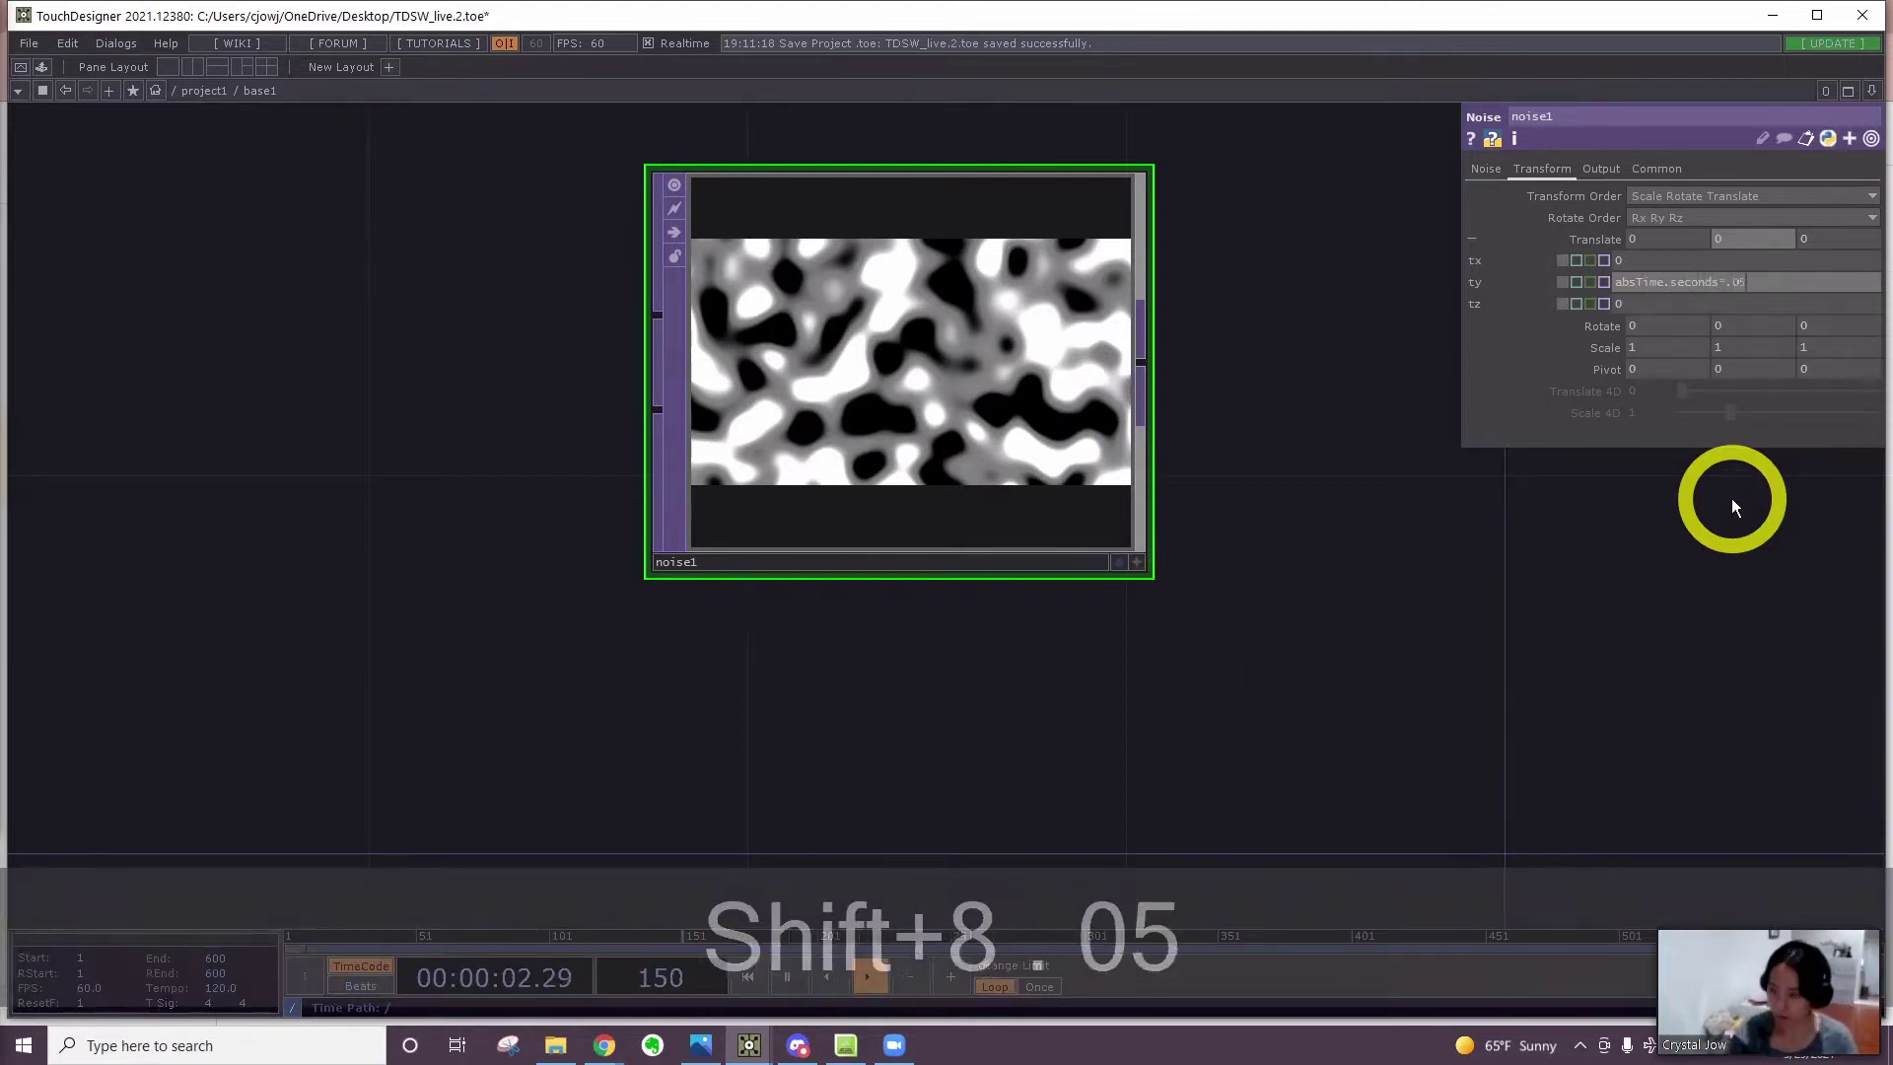
{"action": "key", "text": "Return"}
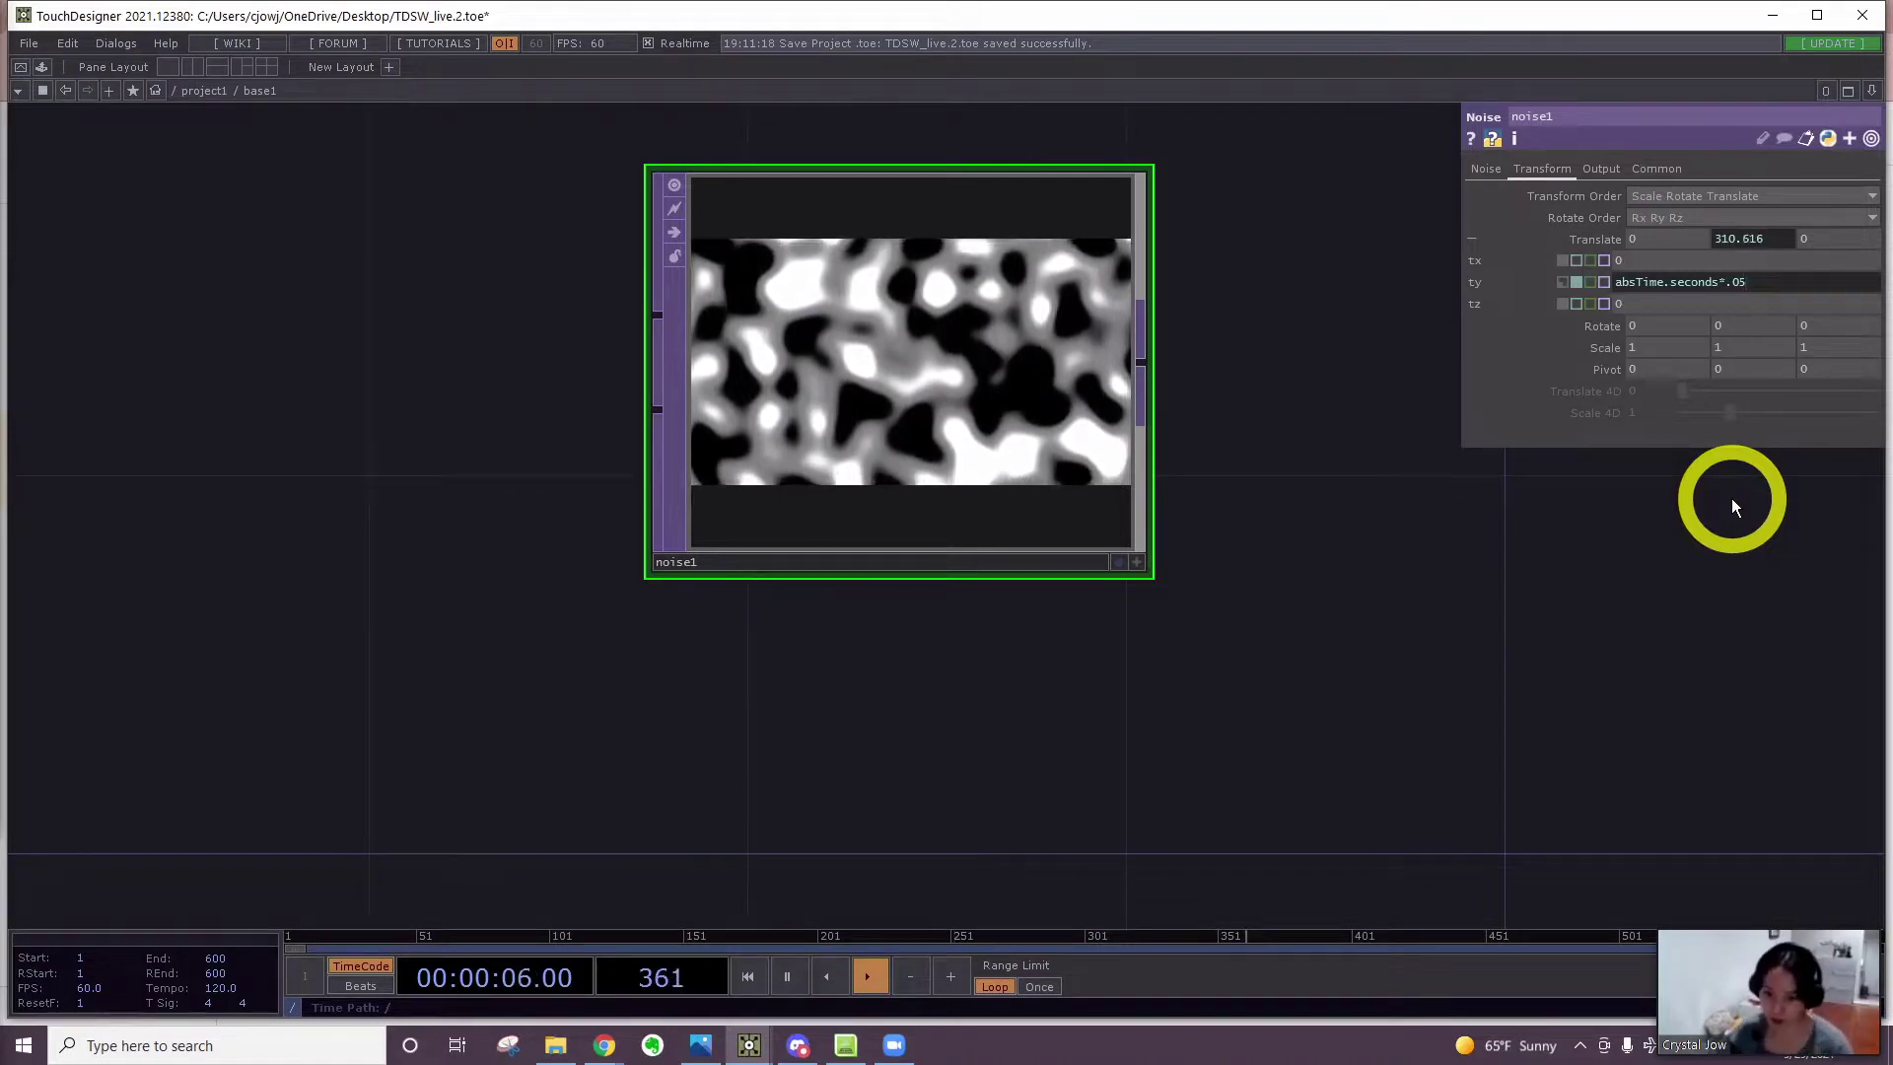
Copy the Y translation expression absTime.seconds*.05 into the noise's Z translation
{"action": "left_click_drag", "start_coordinate": [1759, 282], "coordinate": [1617, 282]}
{"action": "key", "text": "ctrl+a"}
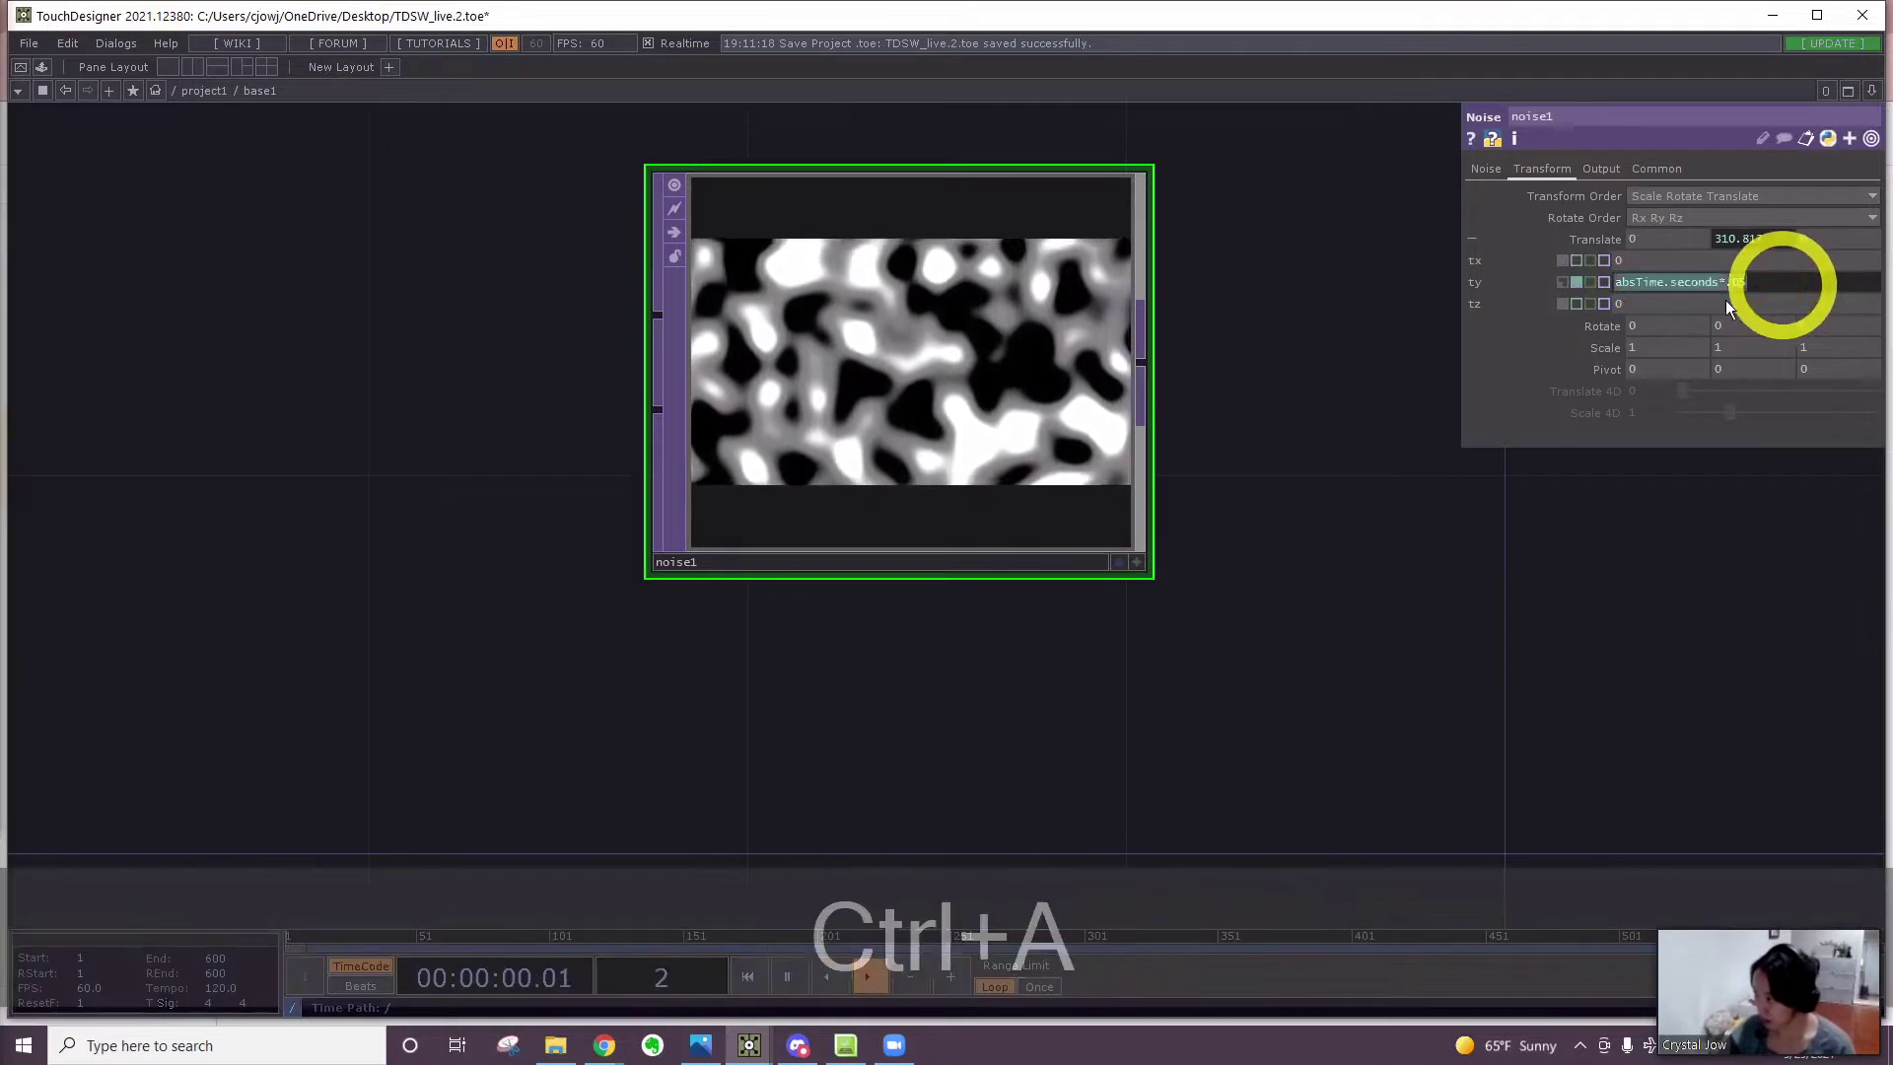
{"action": "key", "text": "ctrl+c"}
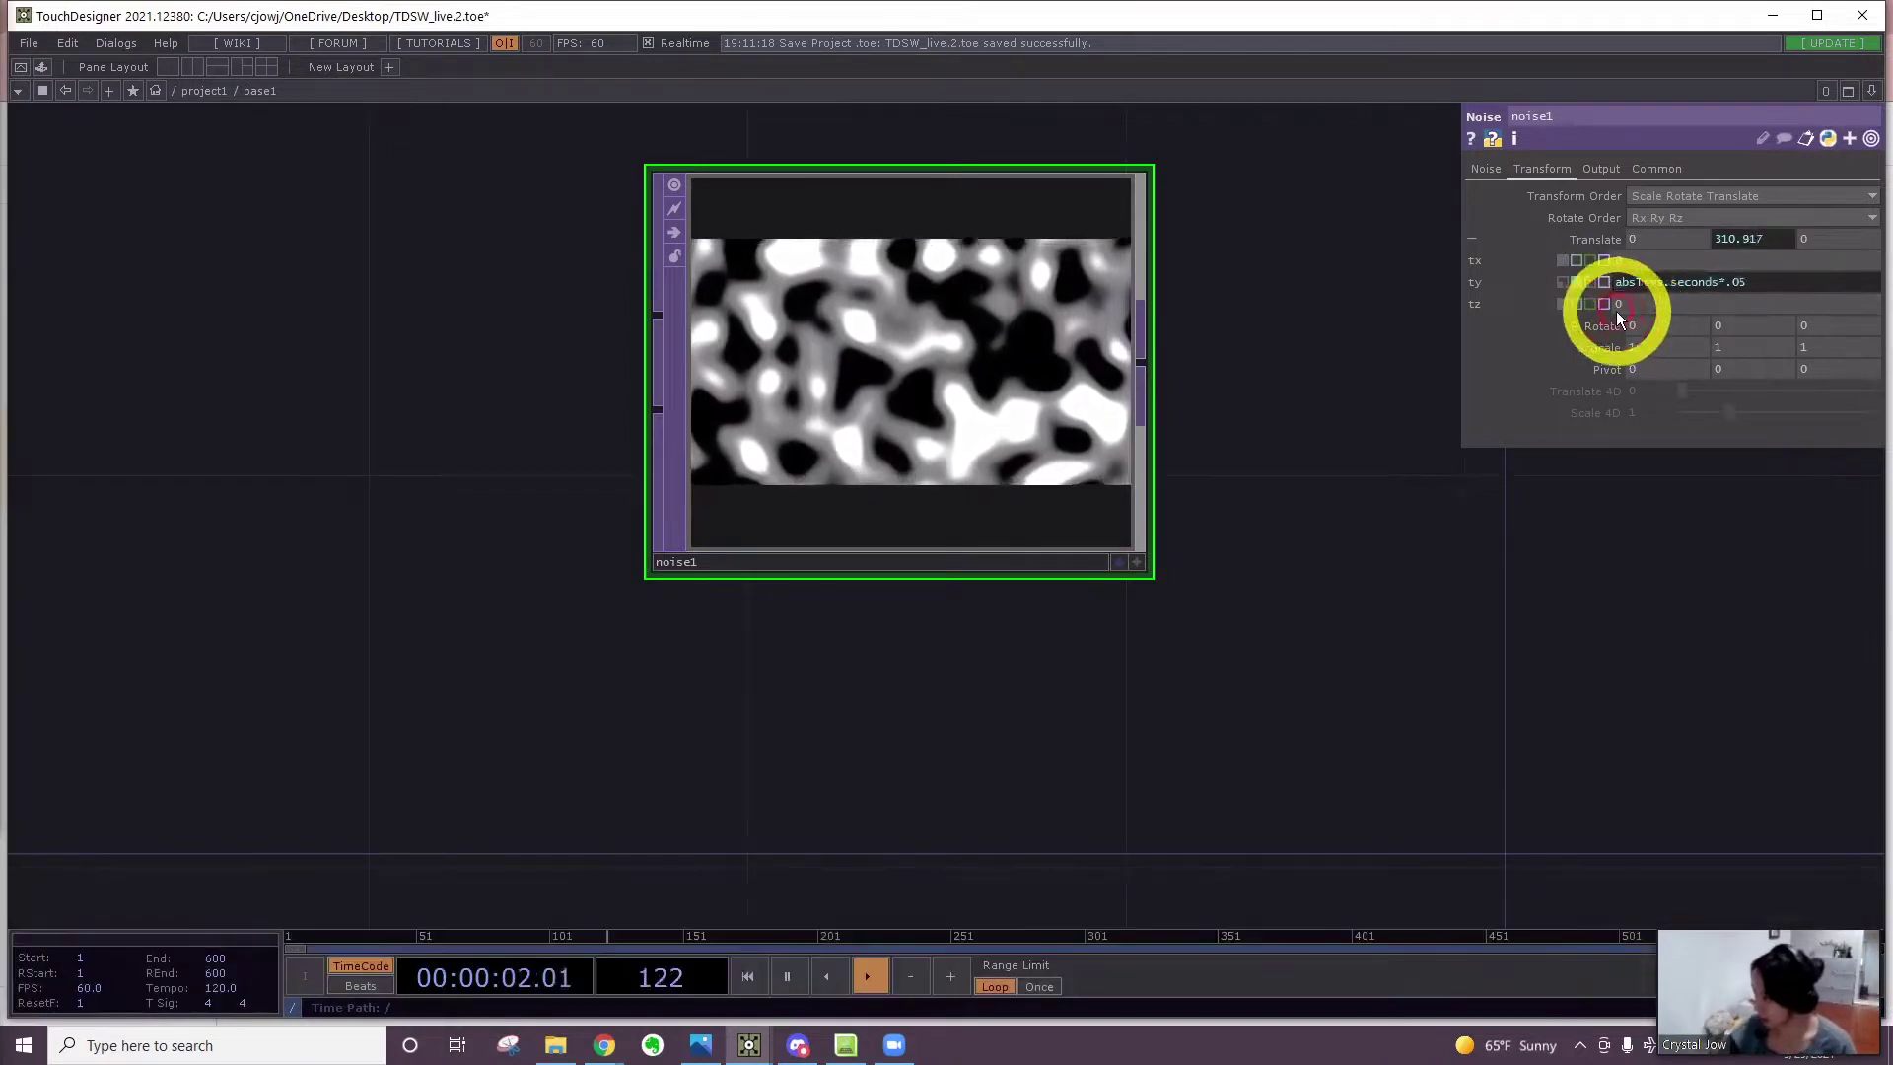
{"action": "key", "text": "ctrl+v"}
{"action": "key", "text": "Return"}
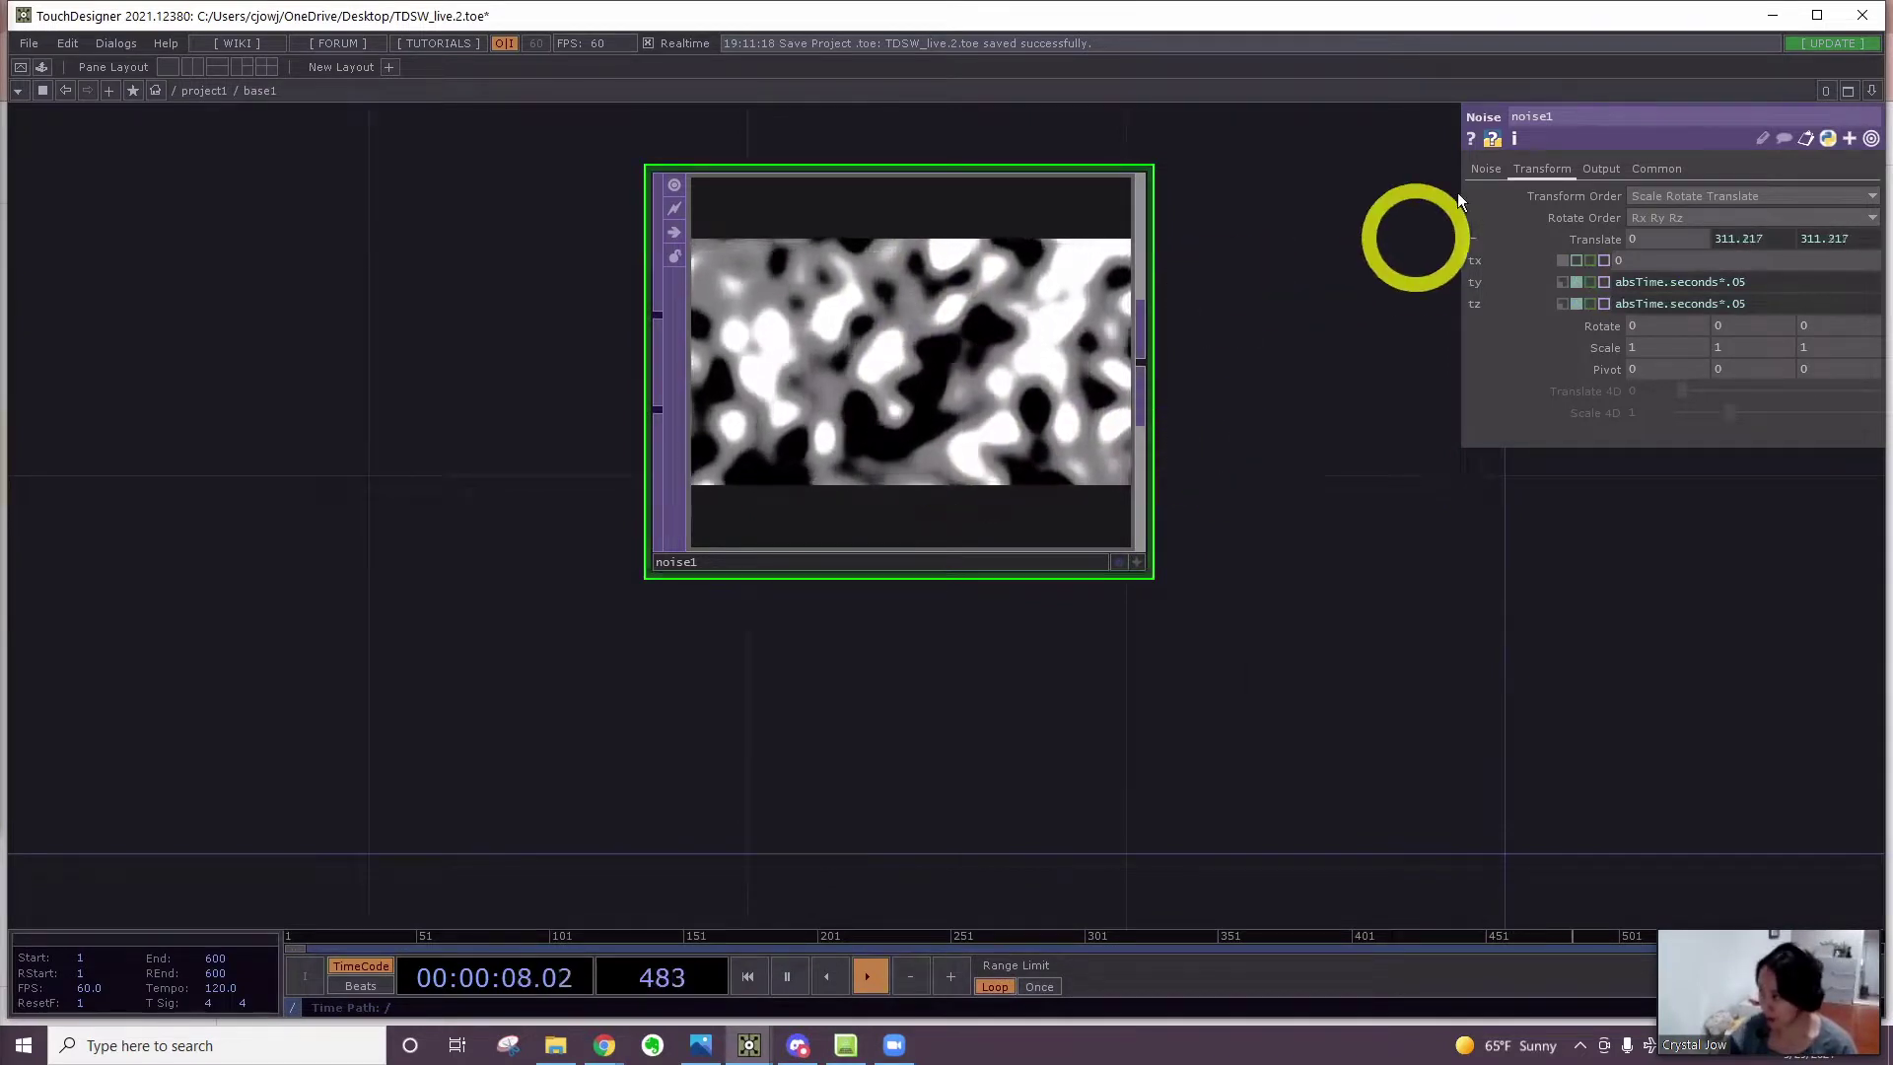
Add a second Noise TOP and place it directly below the first noise
{"action": "left_click", "coordinate": [1493, 168]}
{"action": "left_click_drag", "start_coordinate": [1305, 542], "coordinate": [1276, 502]}
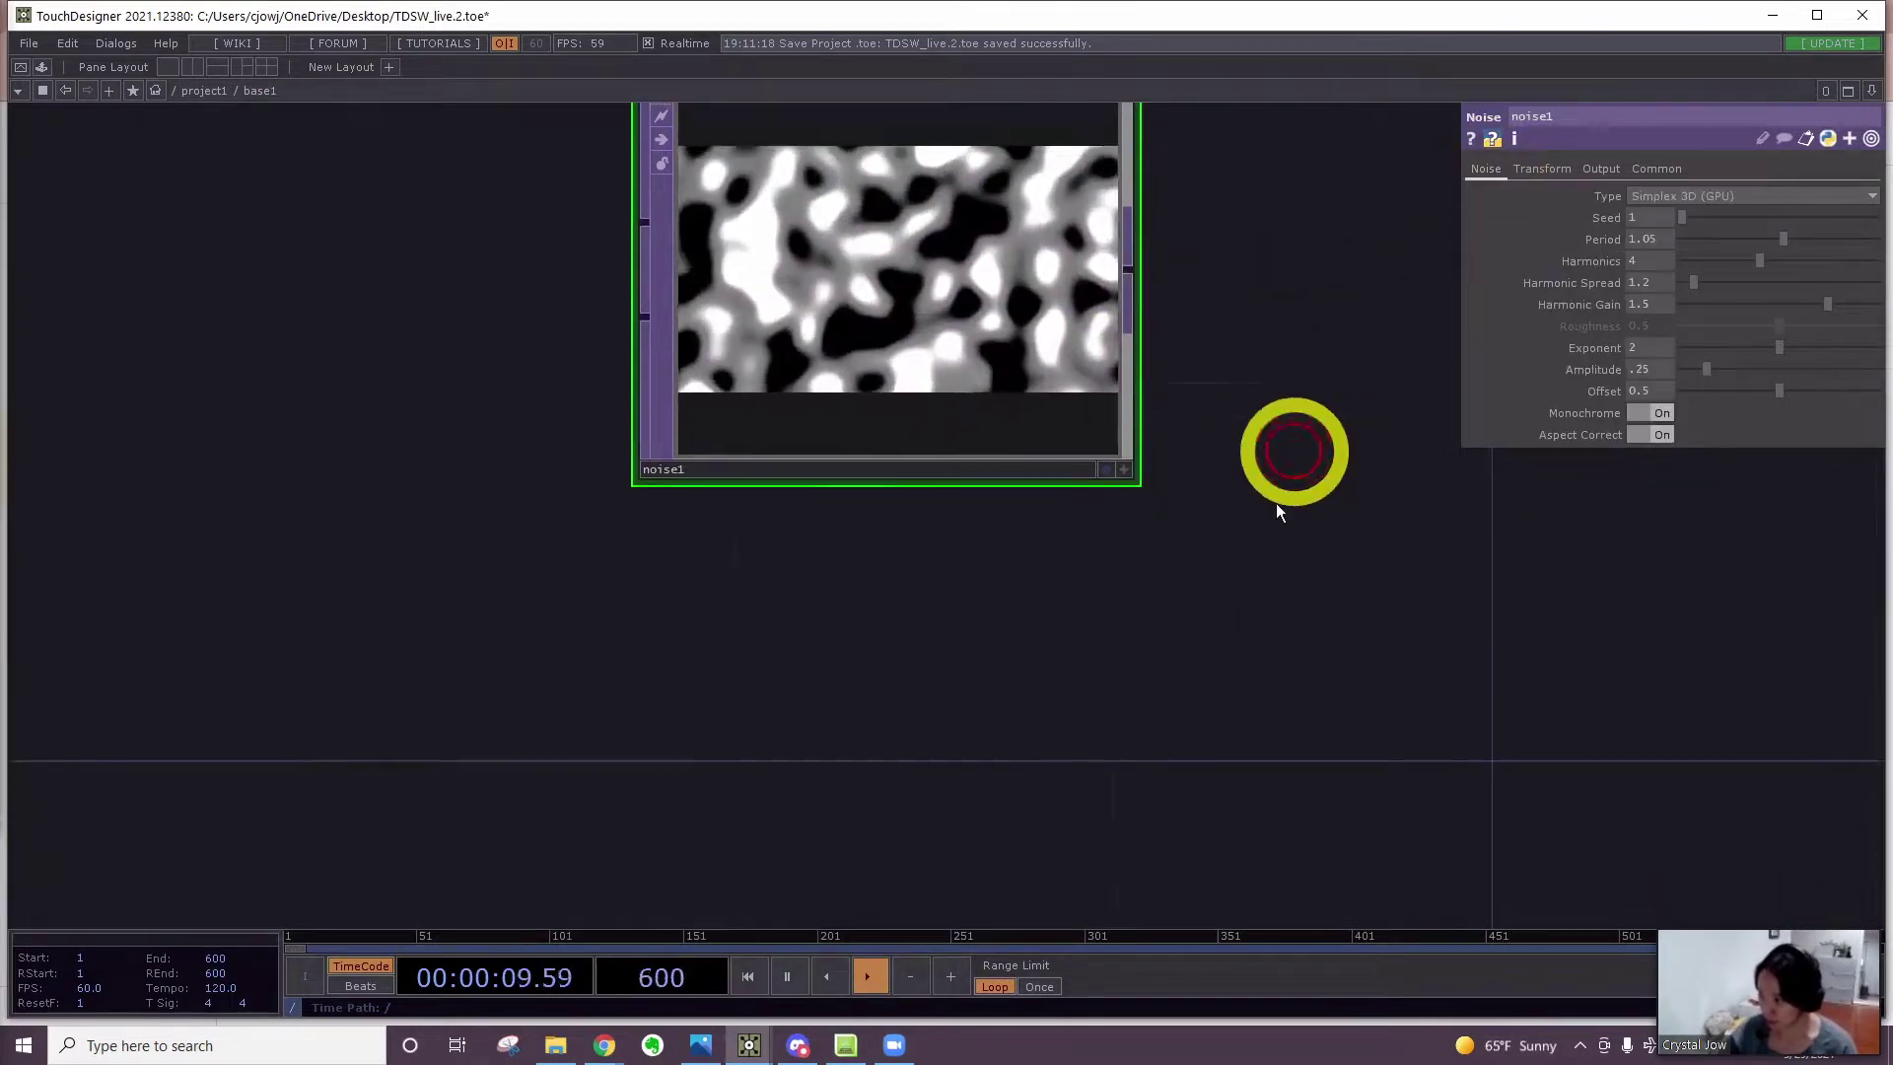
{"action": "double_click", "coordinate": [1258, 607]}
{"action": "type", "text": "noise"}
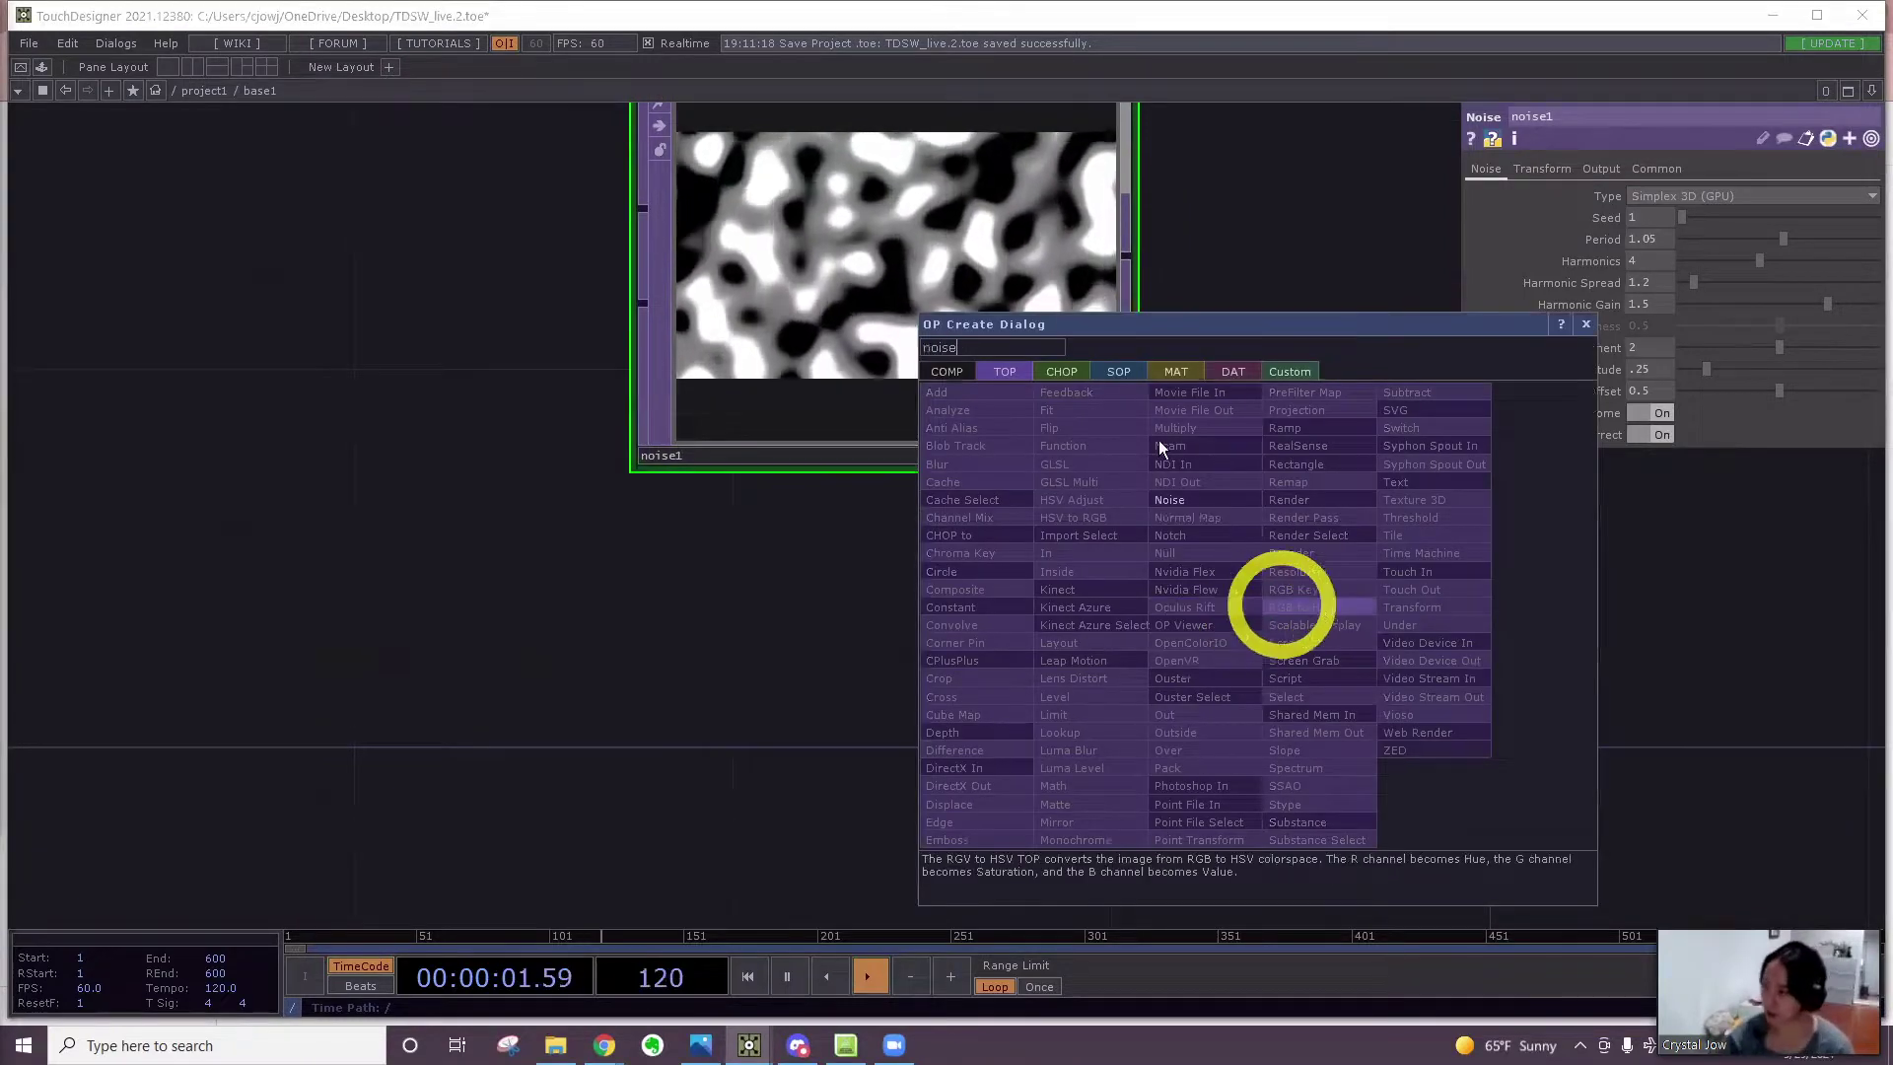
{"action": "left_click", "coordinate": [1171, 500]}
{"action": "left_click", "coordinate": [908, 725]}
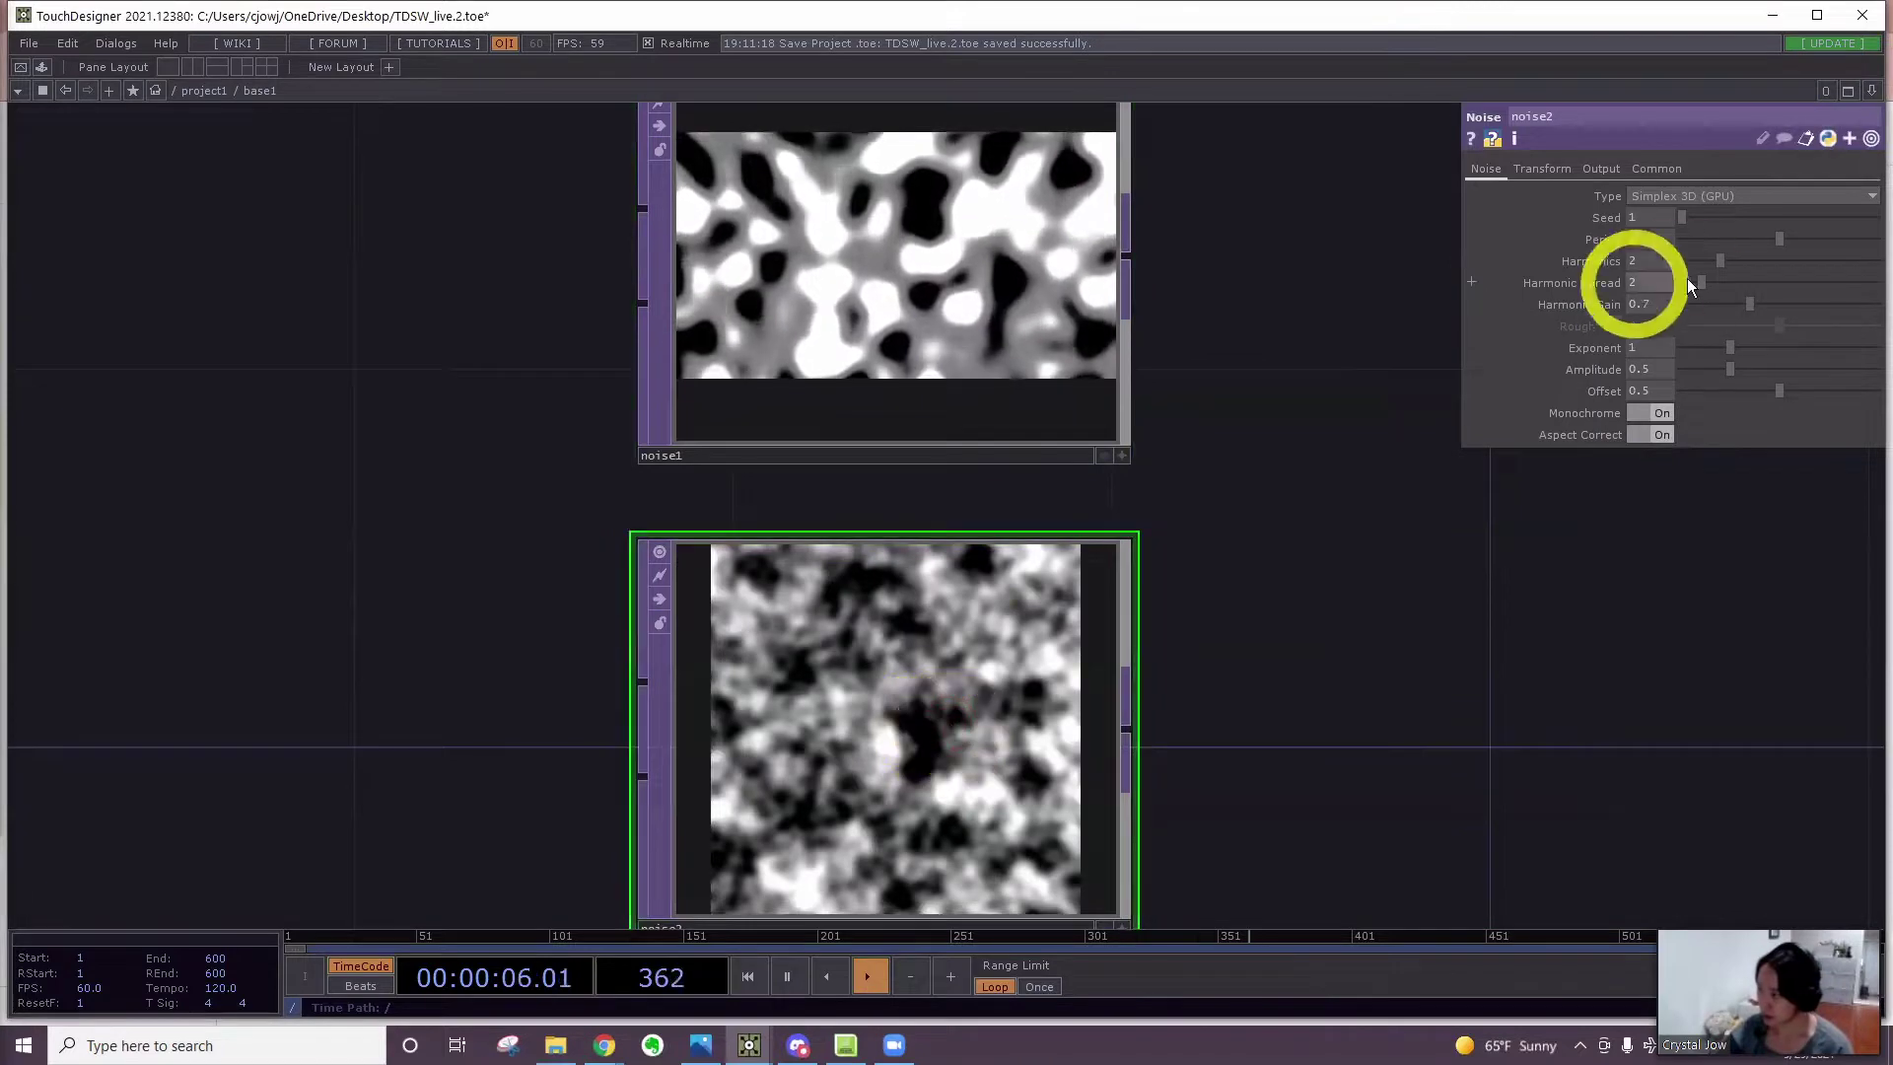
Set the second noise's resolution to 1280 by 720
{"action": "left_click", "coordinate": [1656, 170]}
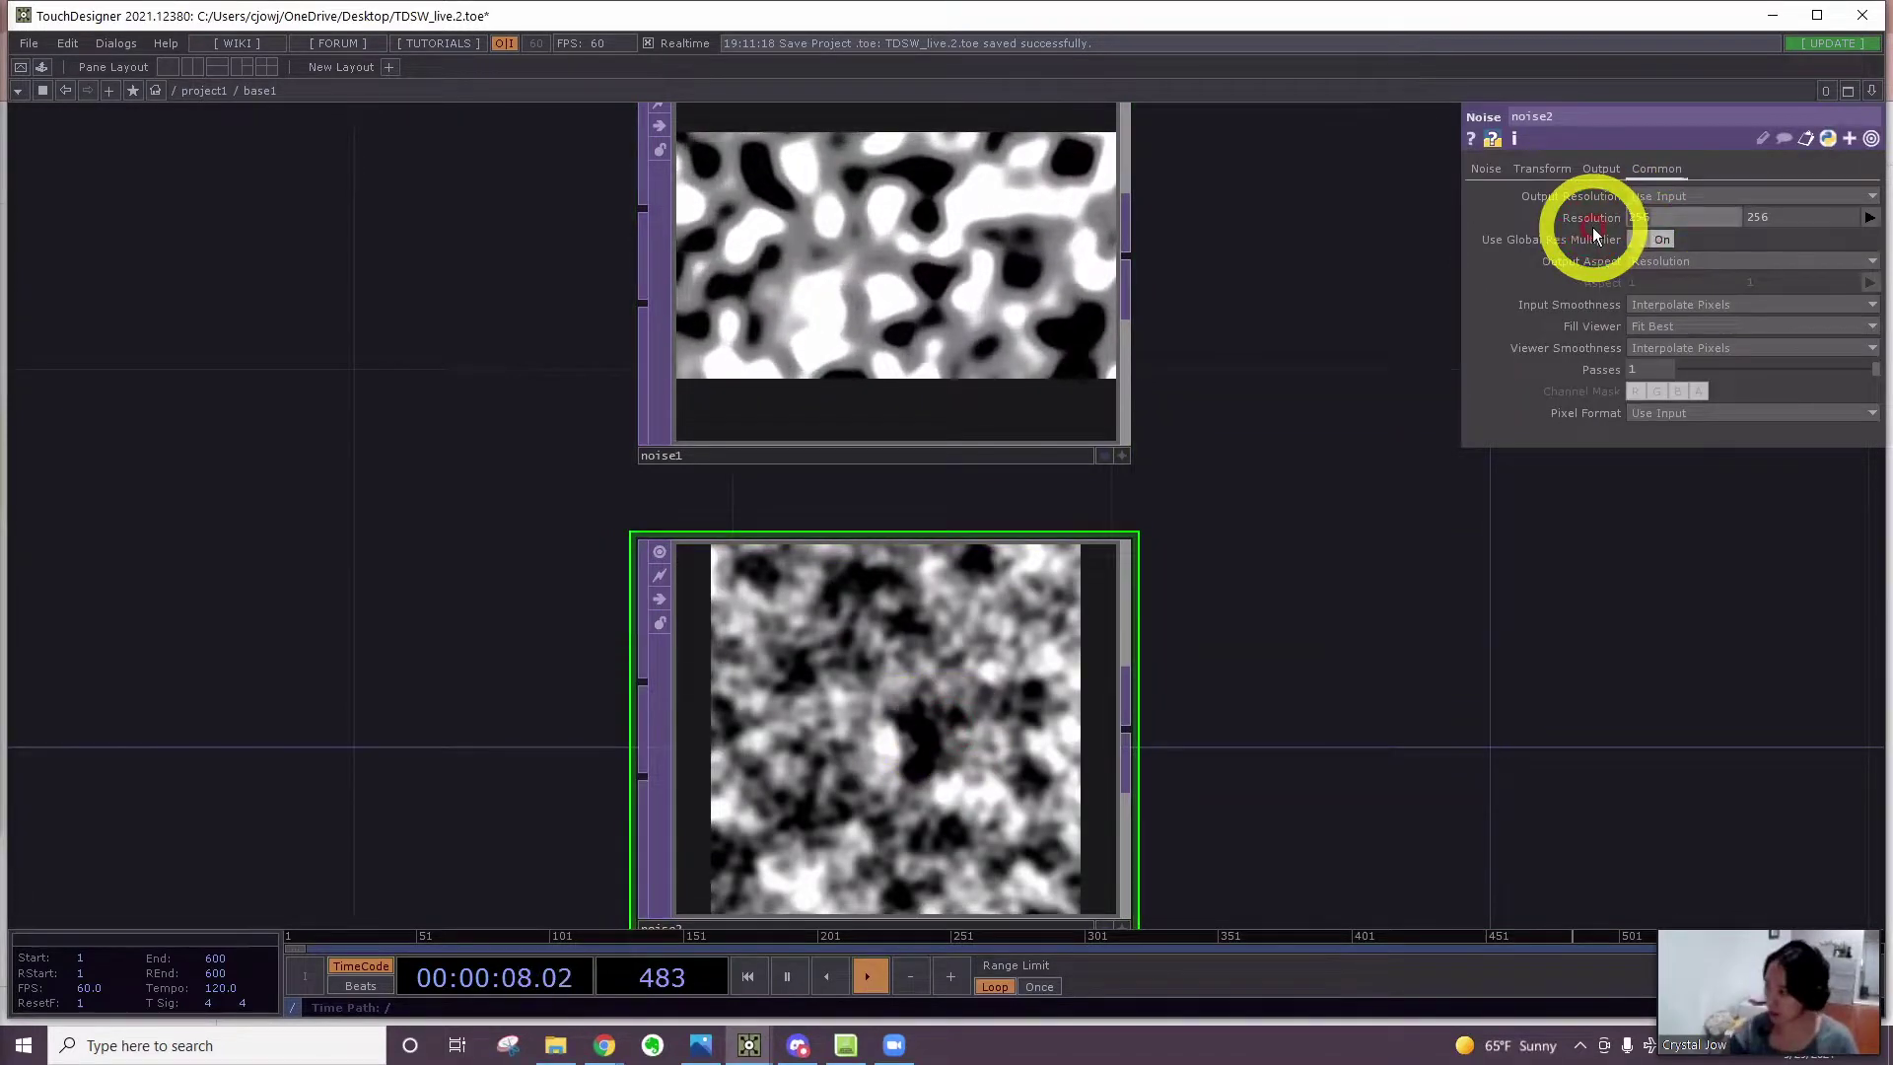
{"action": "left_click_drag", "start_coordinate": [1593, 227], "coordinate": [1725, 218]}
{"action": "type", "text": "720"}
{"action": "key", "text": "Return"}
Set the second noise's Period to 1.13, Harmonic Spread to 1.2 and Harmonic Gain to 1.58
{"action": "left_click", "coordinate": [1486, 168]}
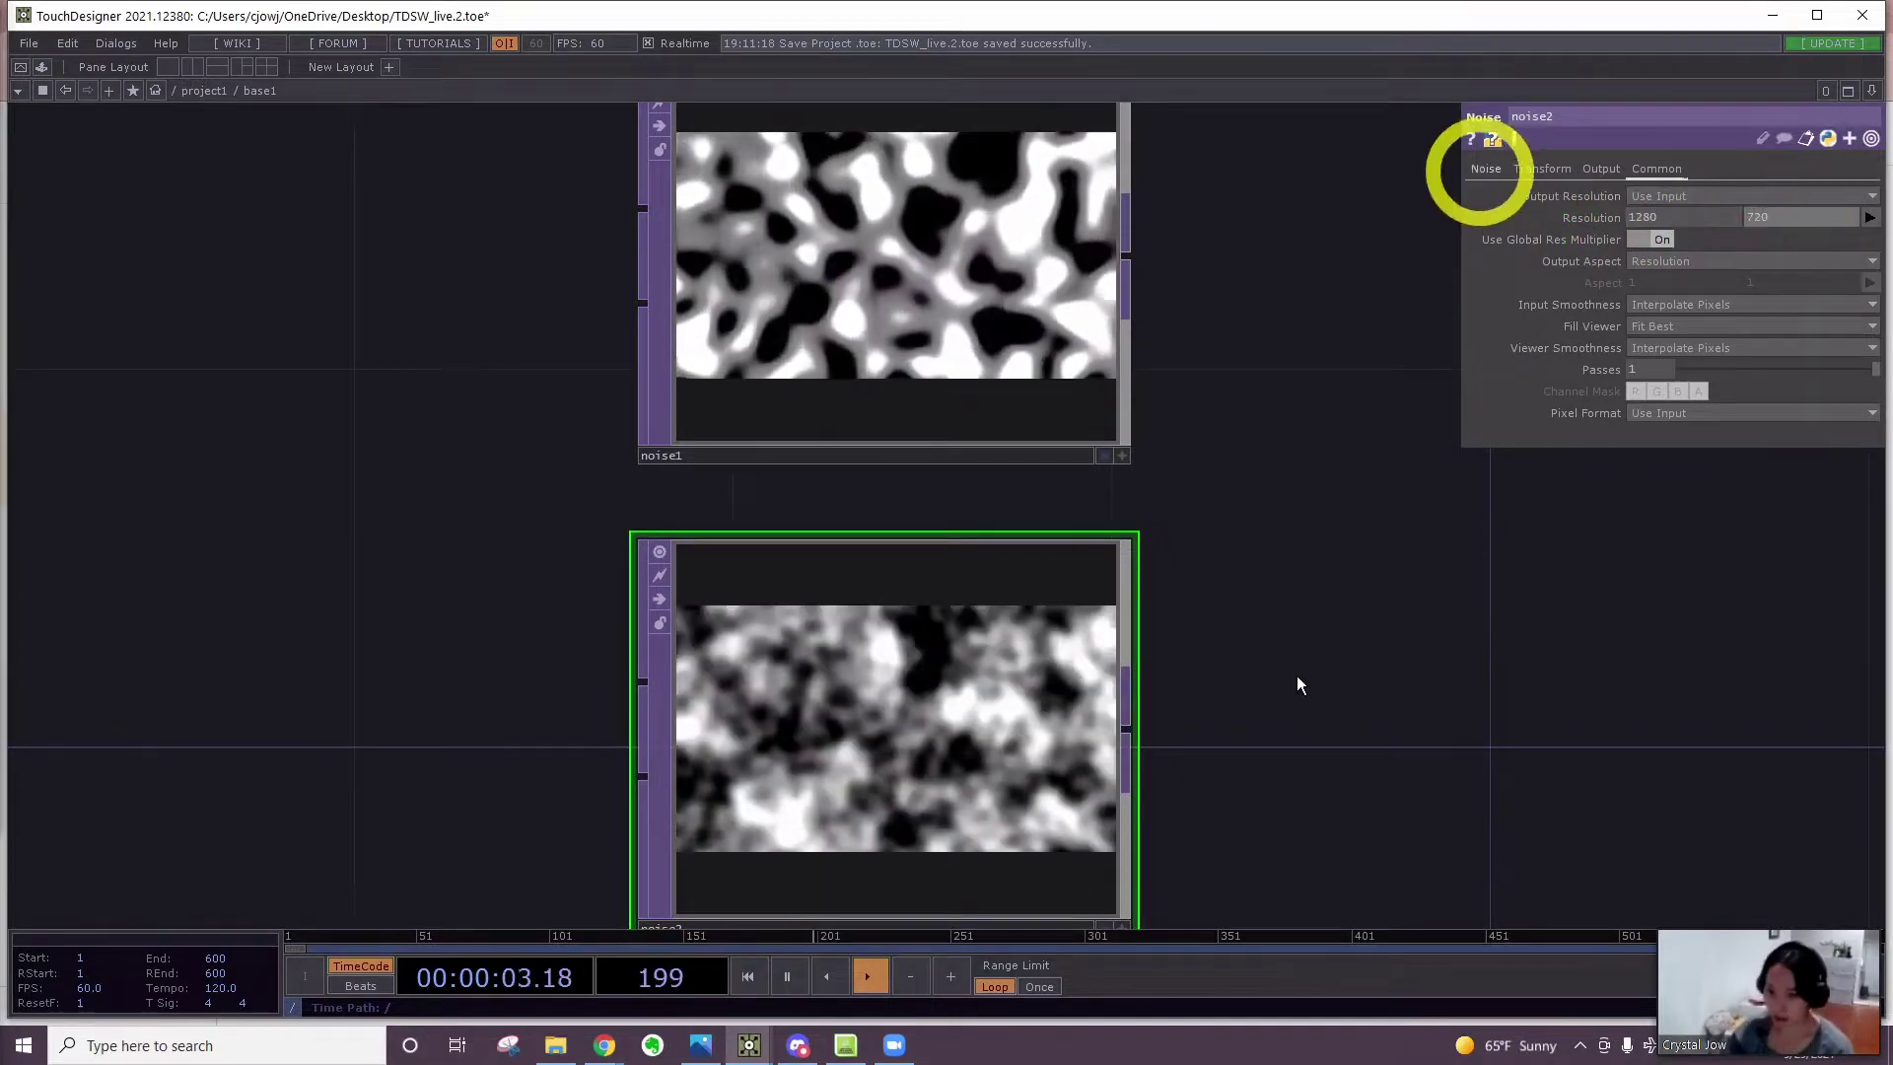
{"action": "left_click_drag", "start_coordinate": [1282, 648], "coordinate": [1282, 643]}
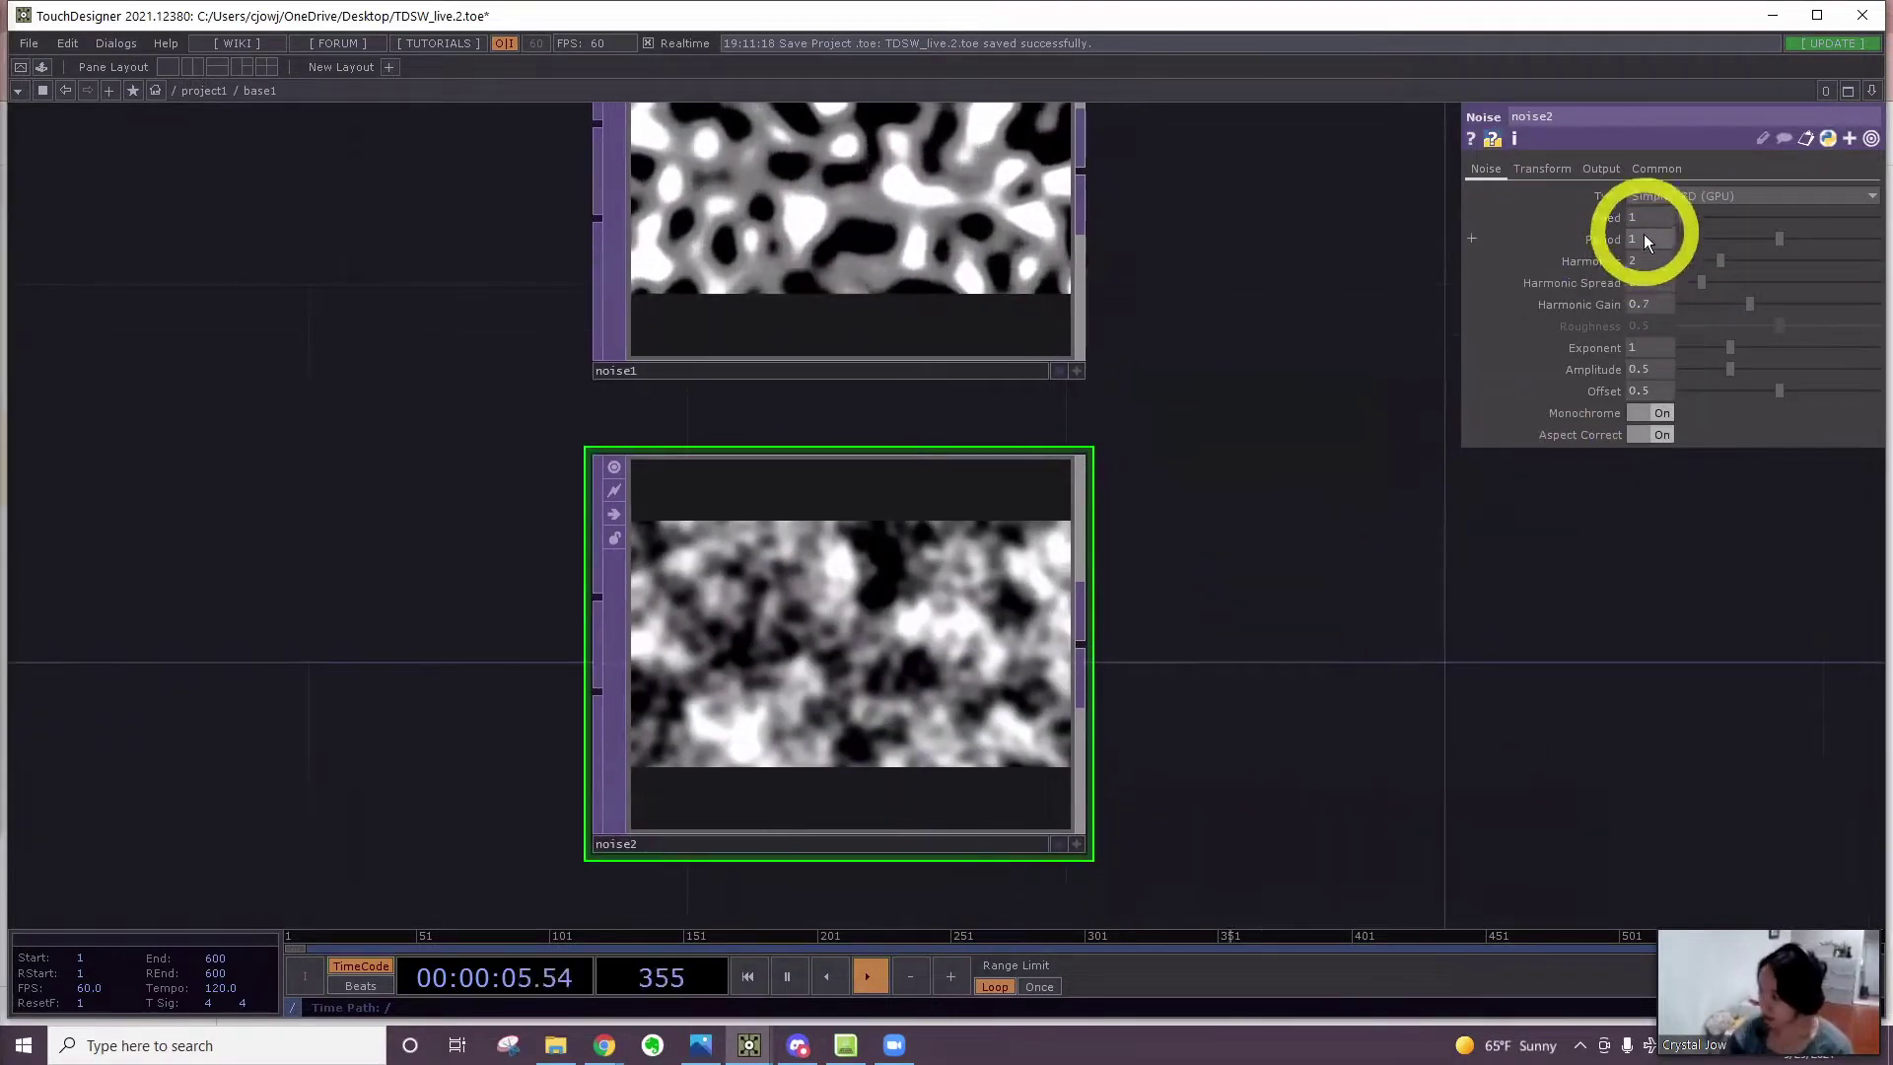
{"action": "left_click_drag", "start_coordinate": [1642, 240], "coordinate": [1543, 243]}
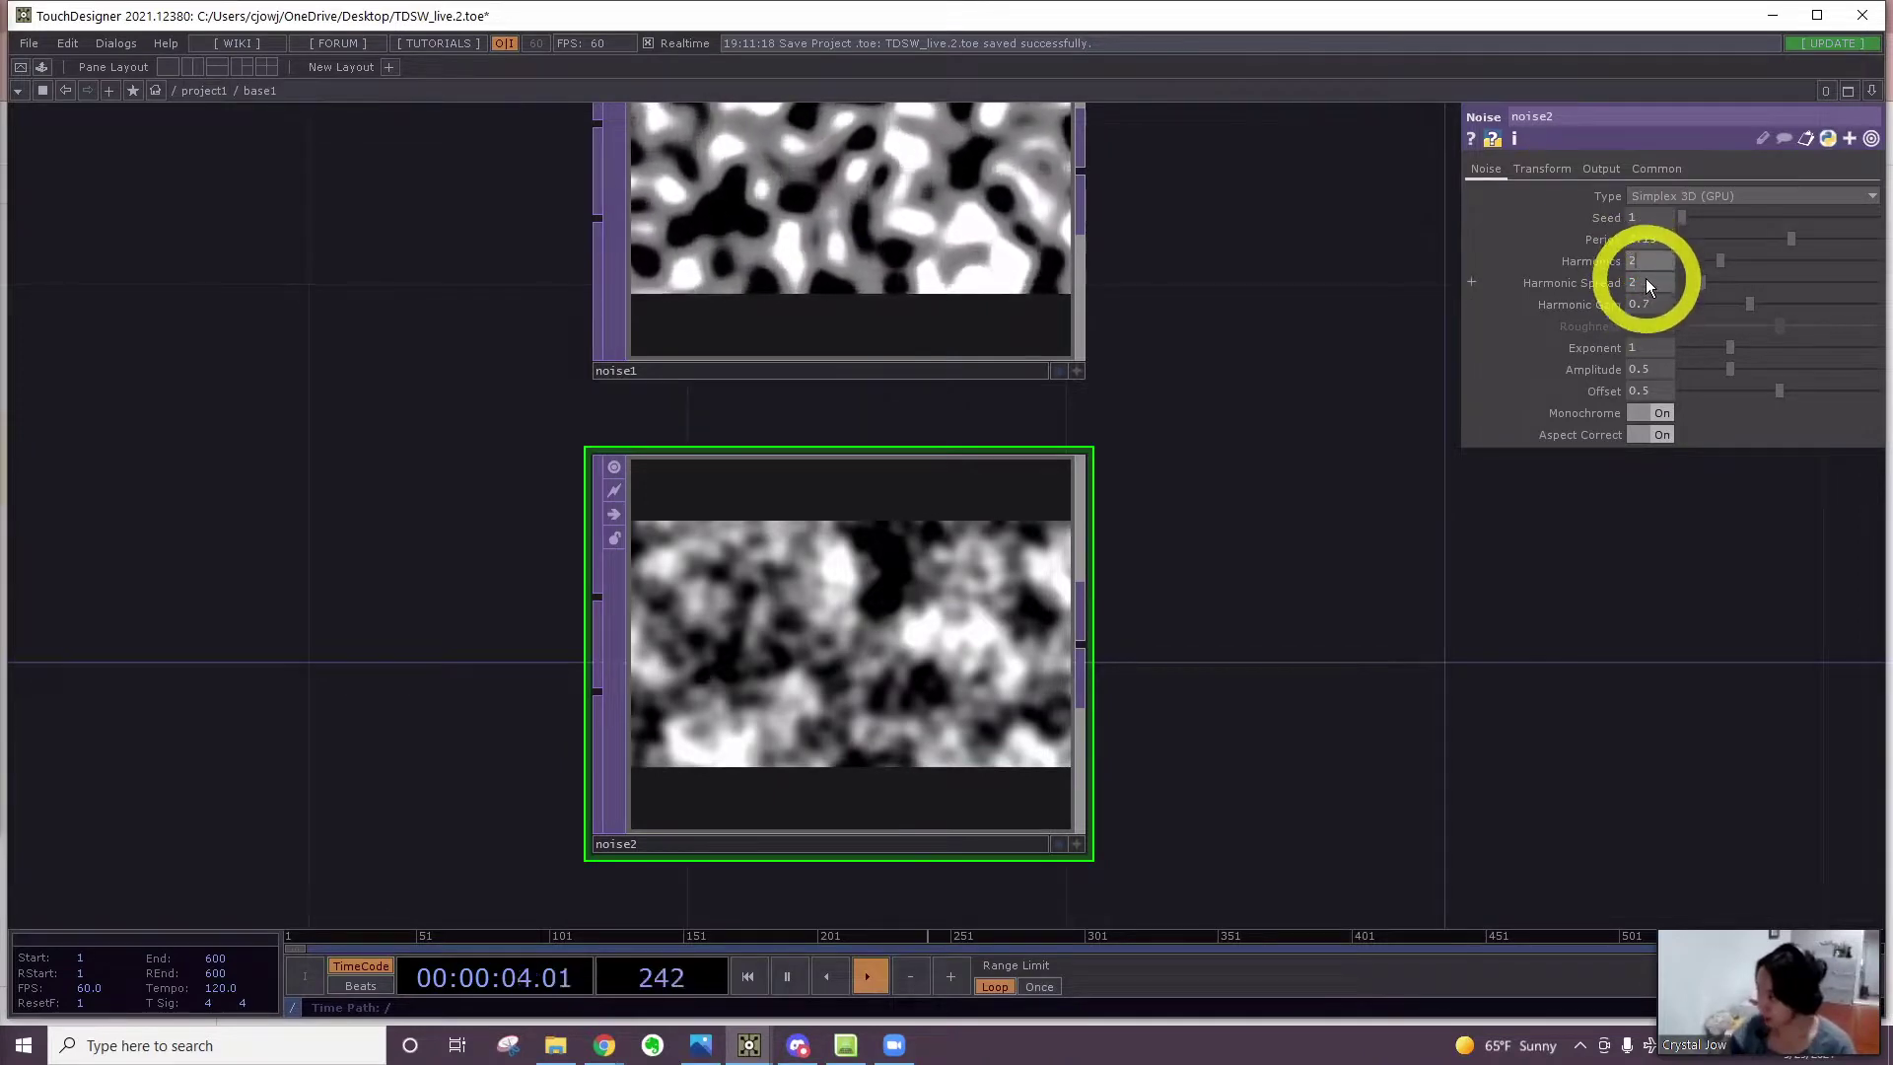
{"action": "left_click", "coordinate": [1595, 294]}
{"action": "left_click_drag", "start_coordinate": [1595, 292], "coordinate": [1589, 309]}
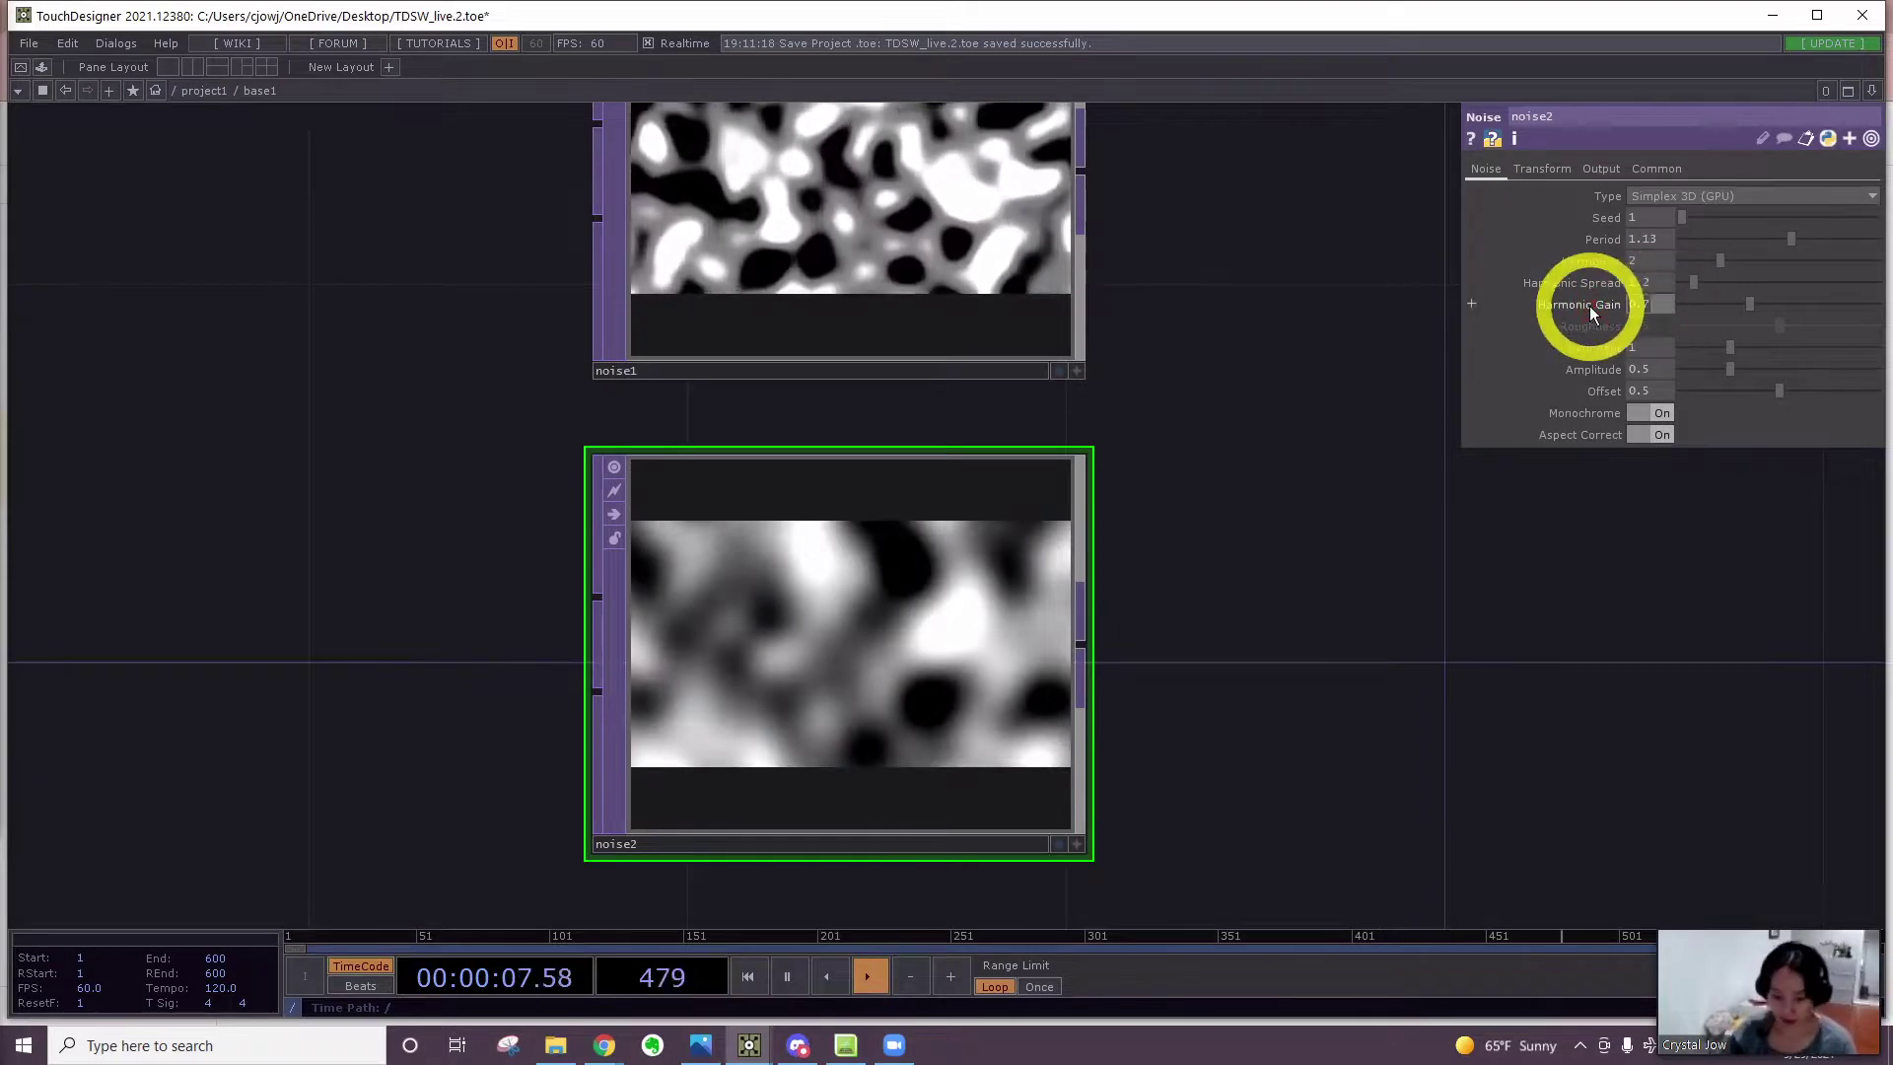
{"action": "type", "text": "0"}
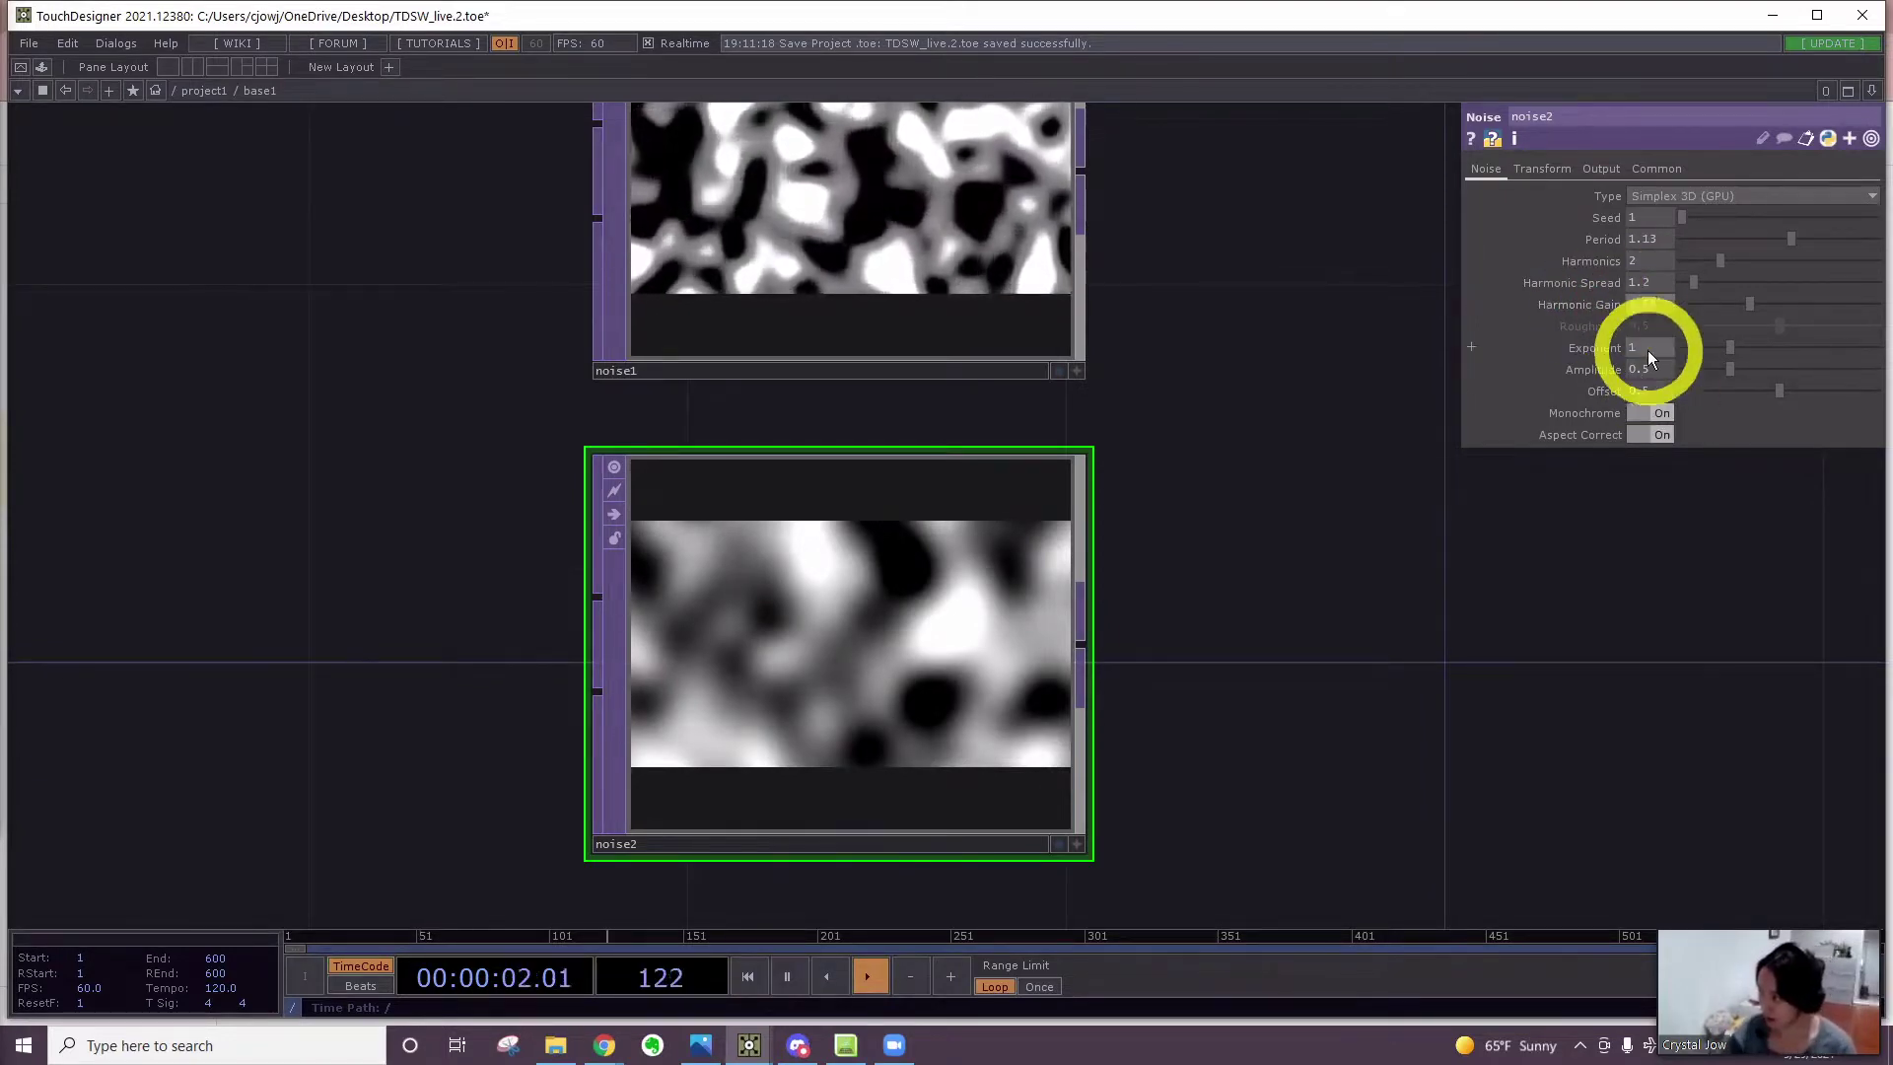
Give the second noise an Exponent of 2 and an Amplitude of 0.15, with Monochrome off
{"action": "left_click_drag", "start_coordinate": [1648, 351], "coordinate": [1609, 356]}
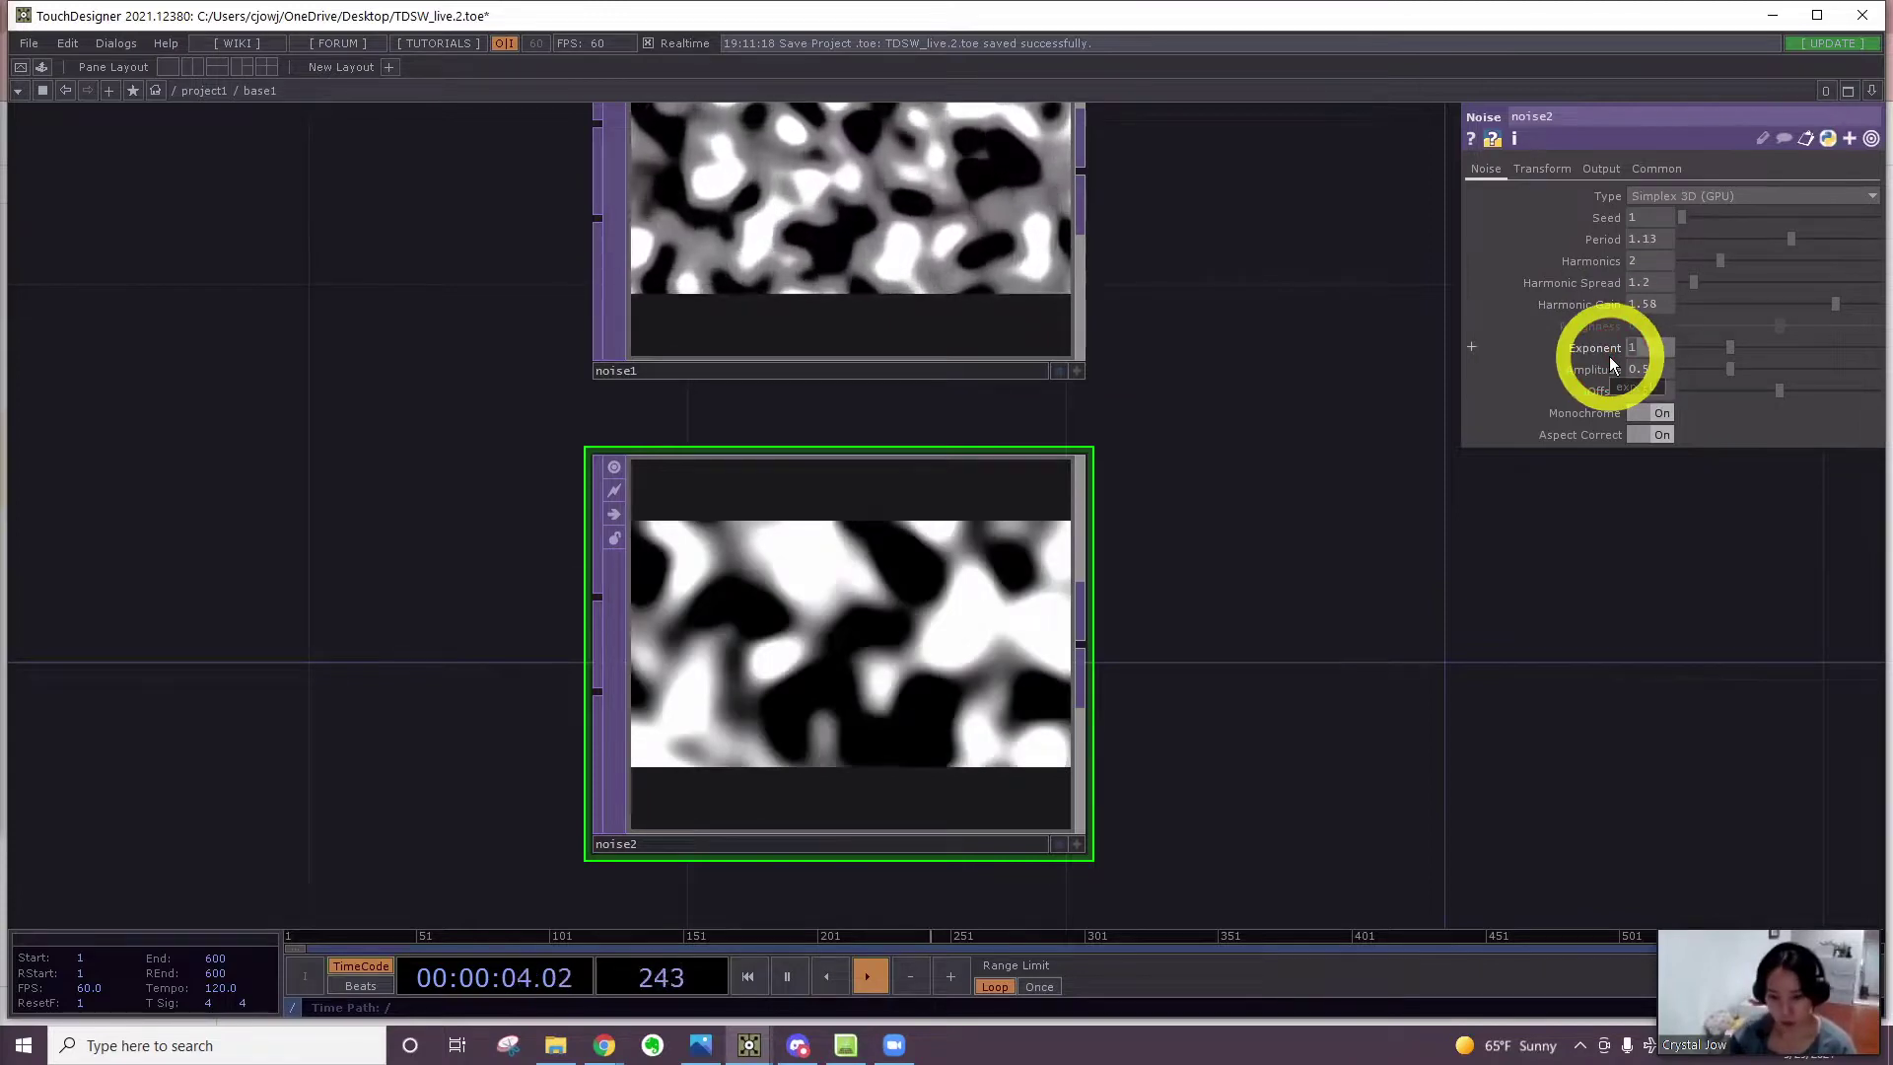
{"action": "type", "text": "2"}
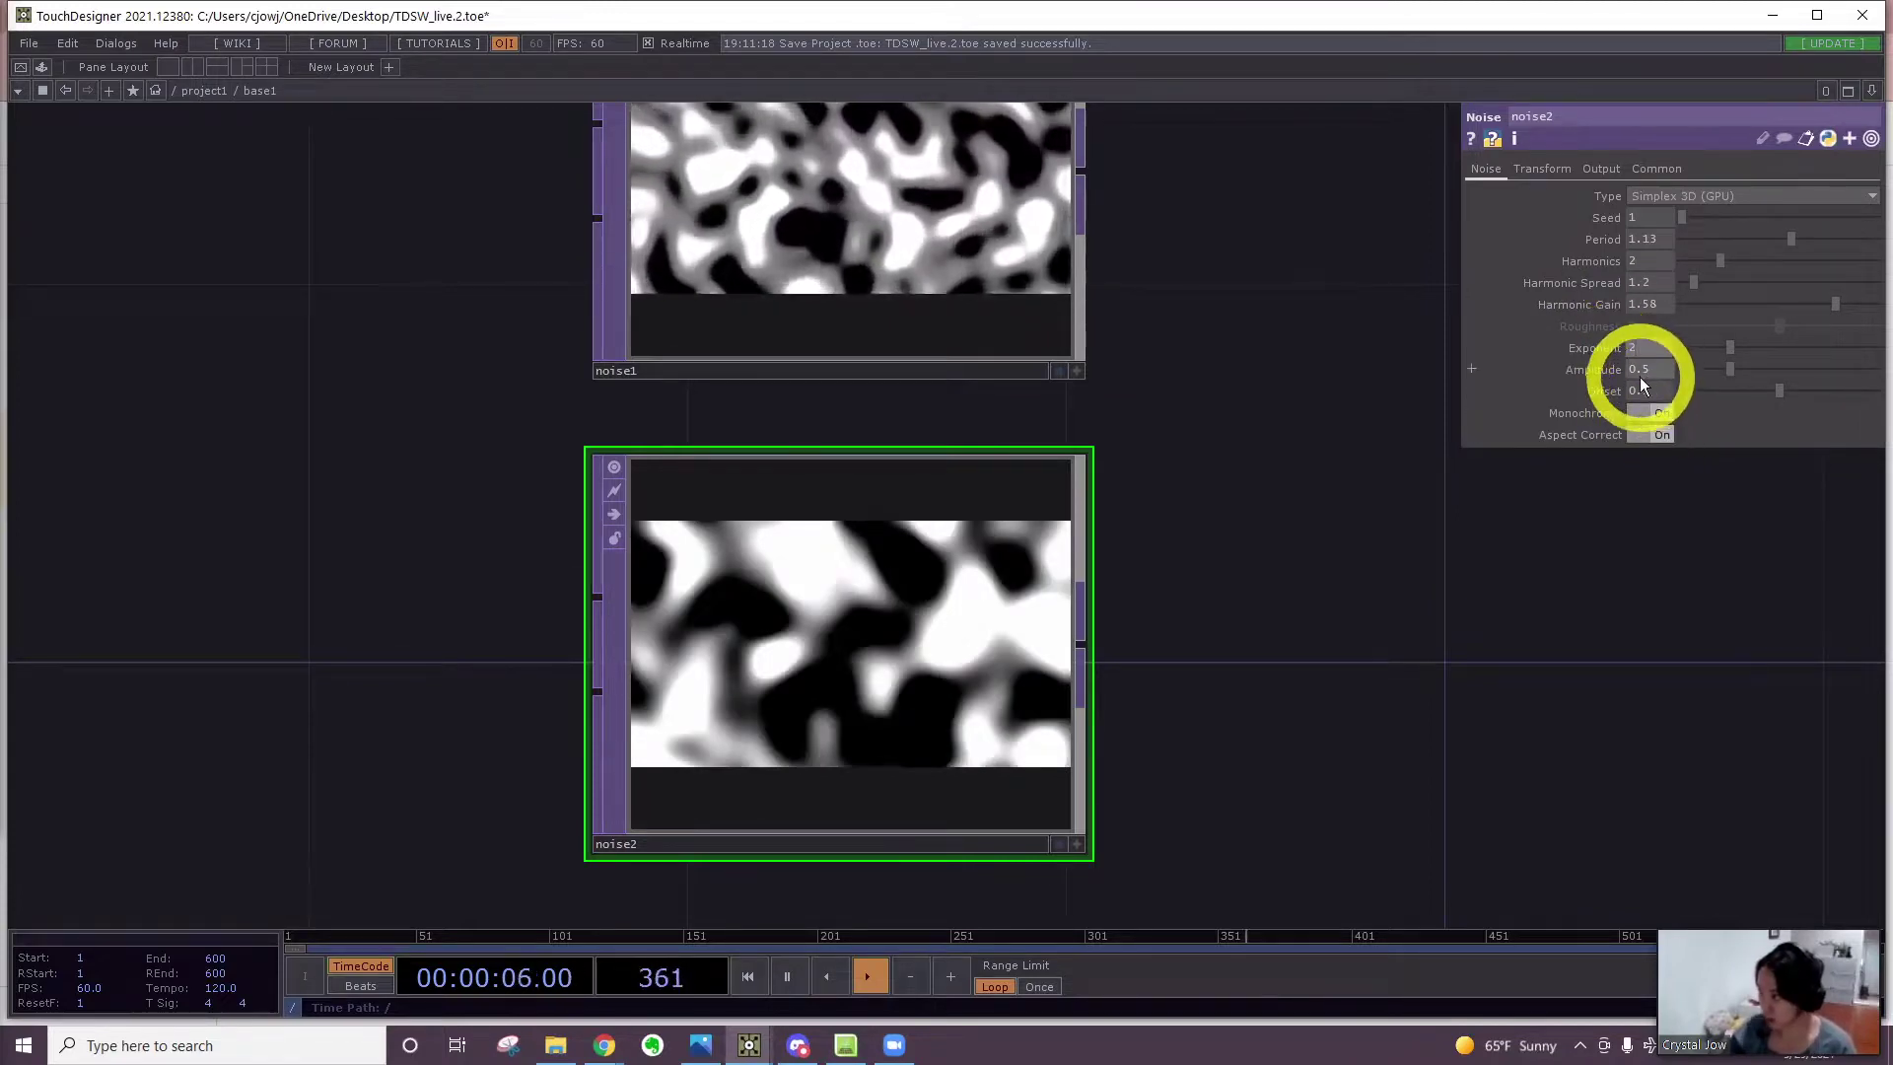
{"action": "key", "text": "Return"}
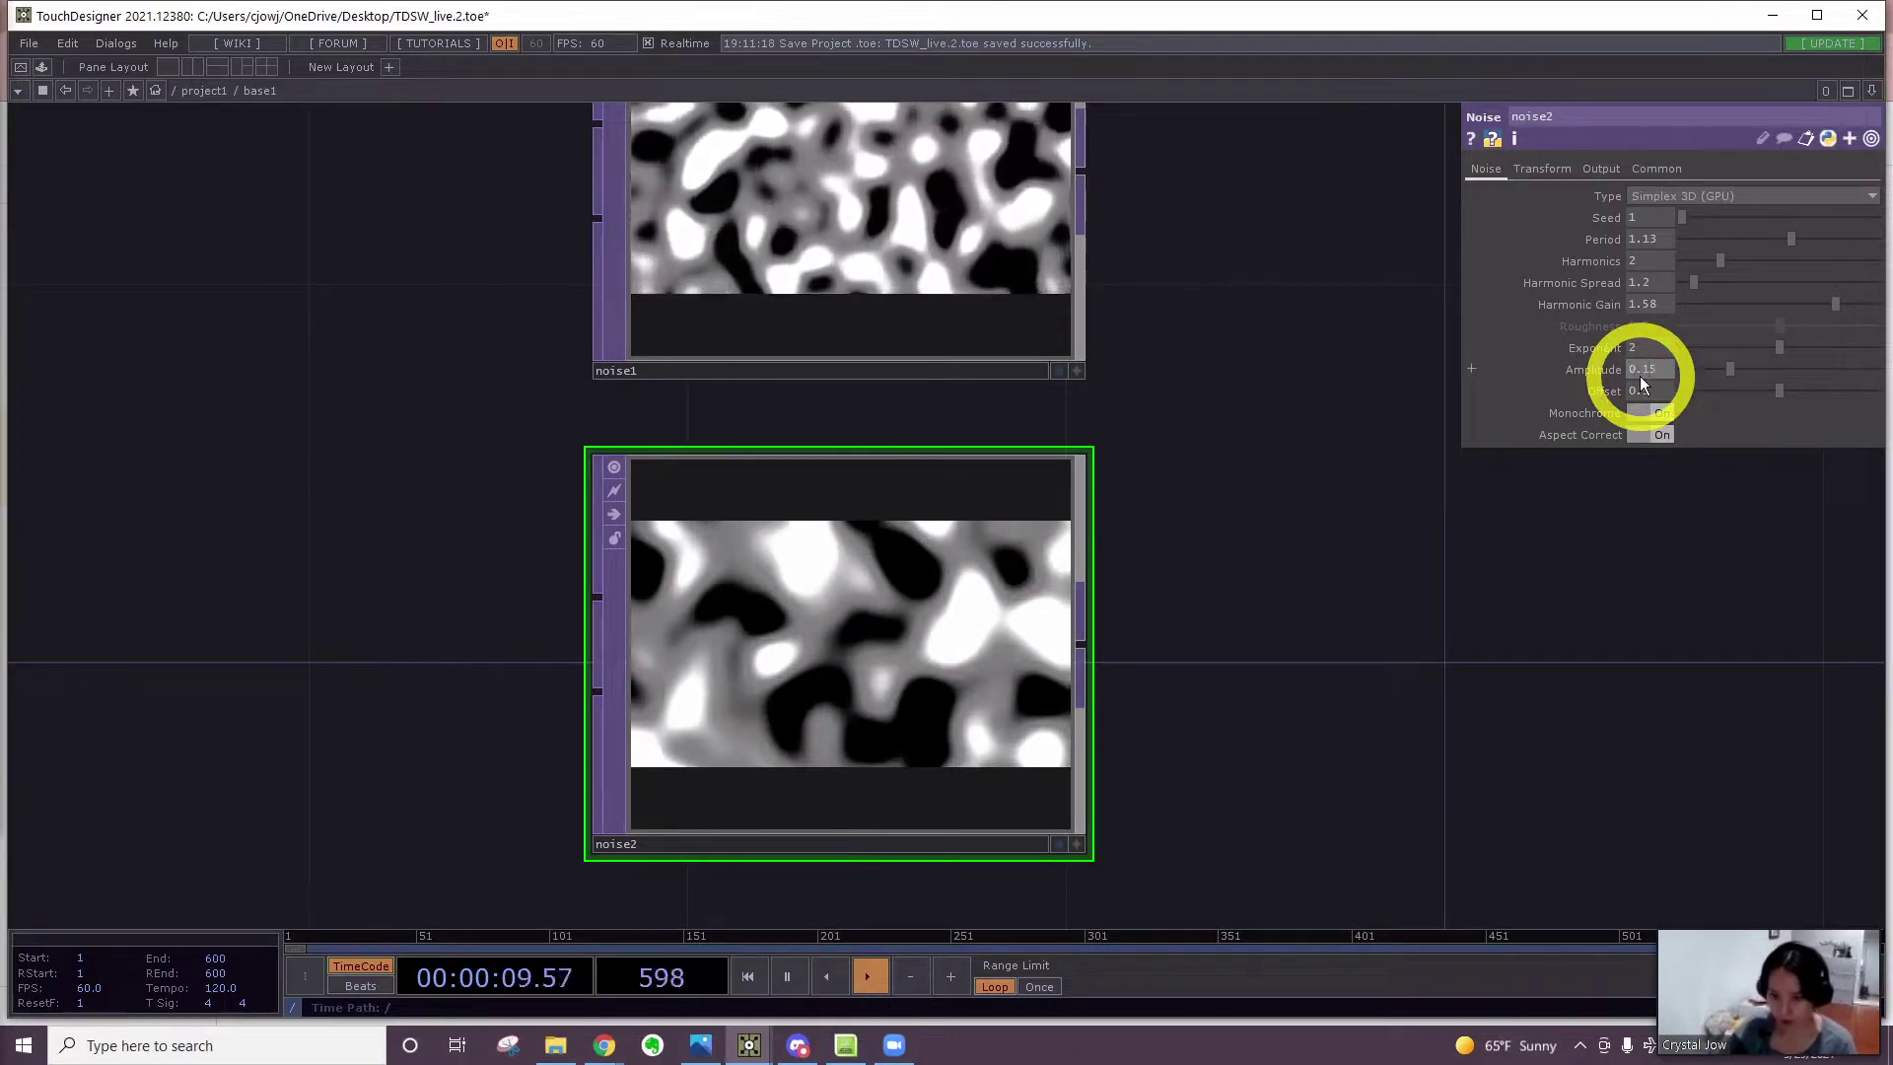
{"action": "key", "text": "Return"}
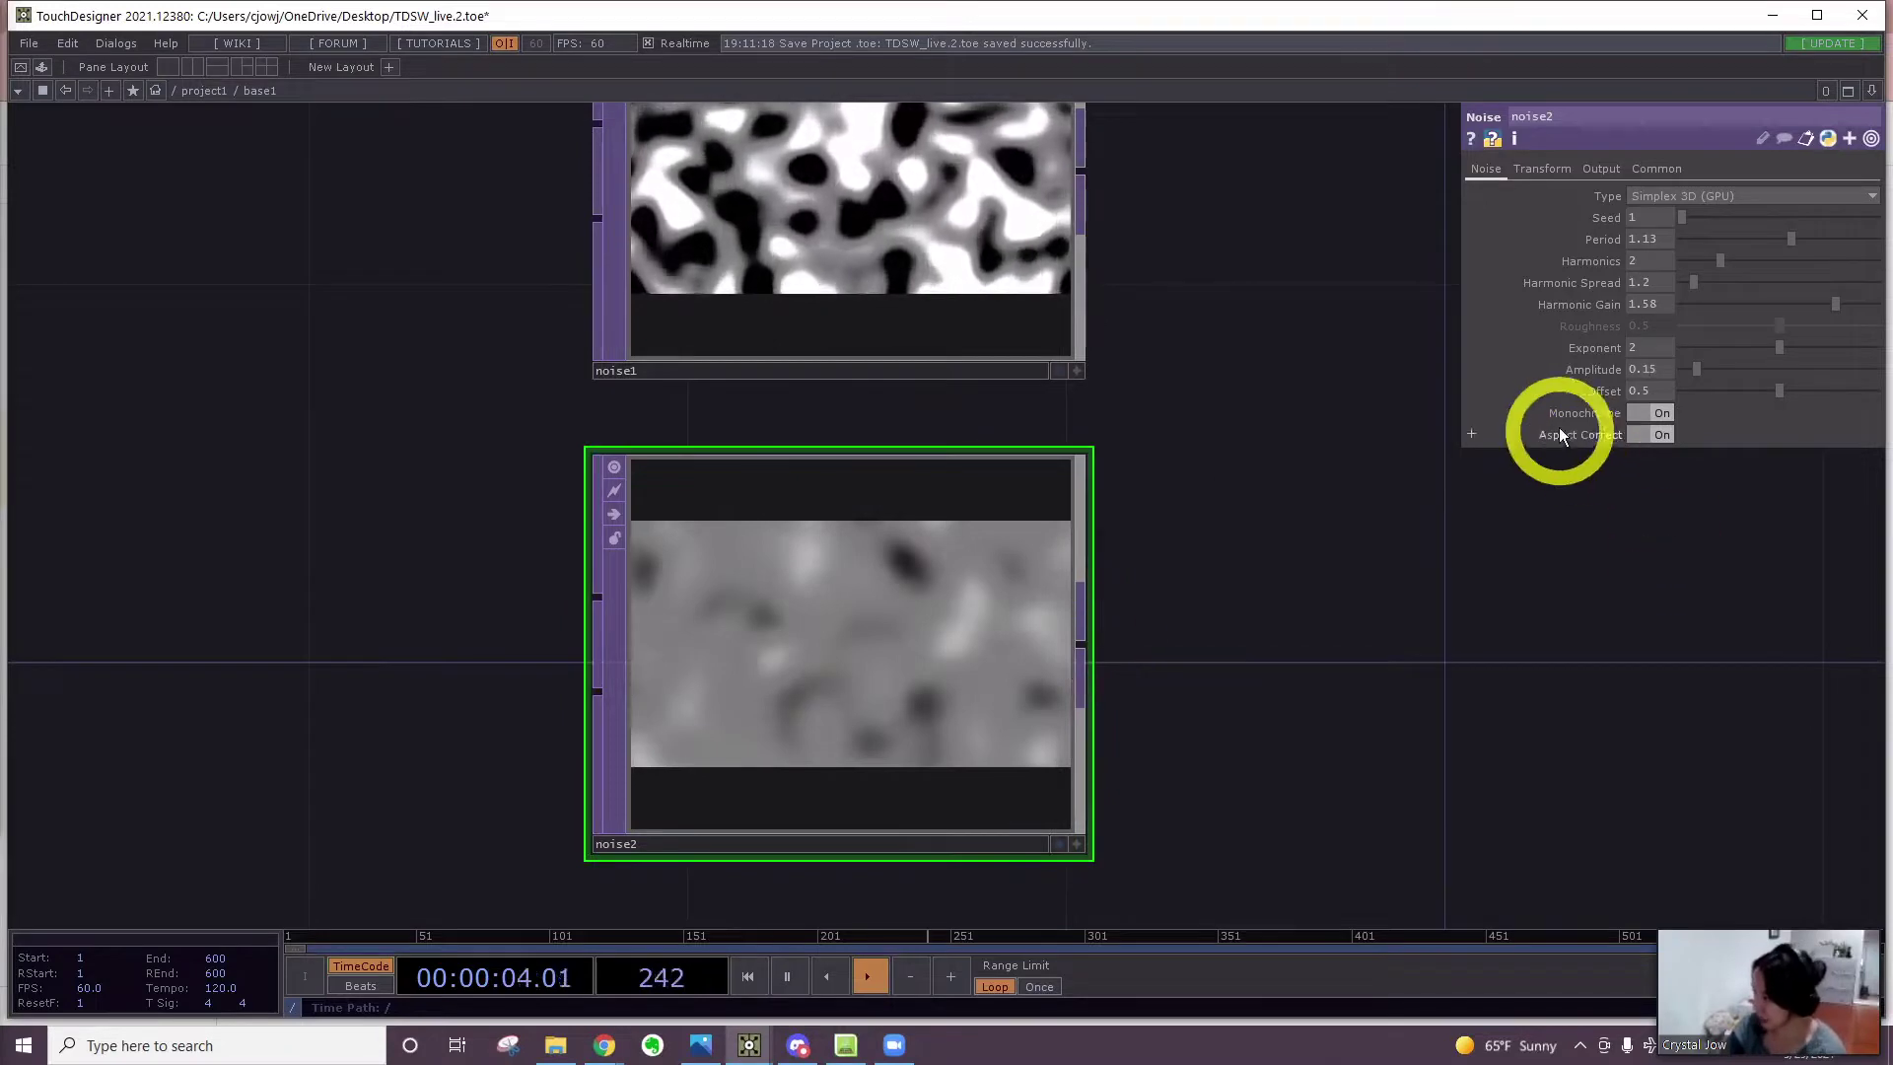
{"action": "left_click", "coordinate": [1641, 413]}
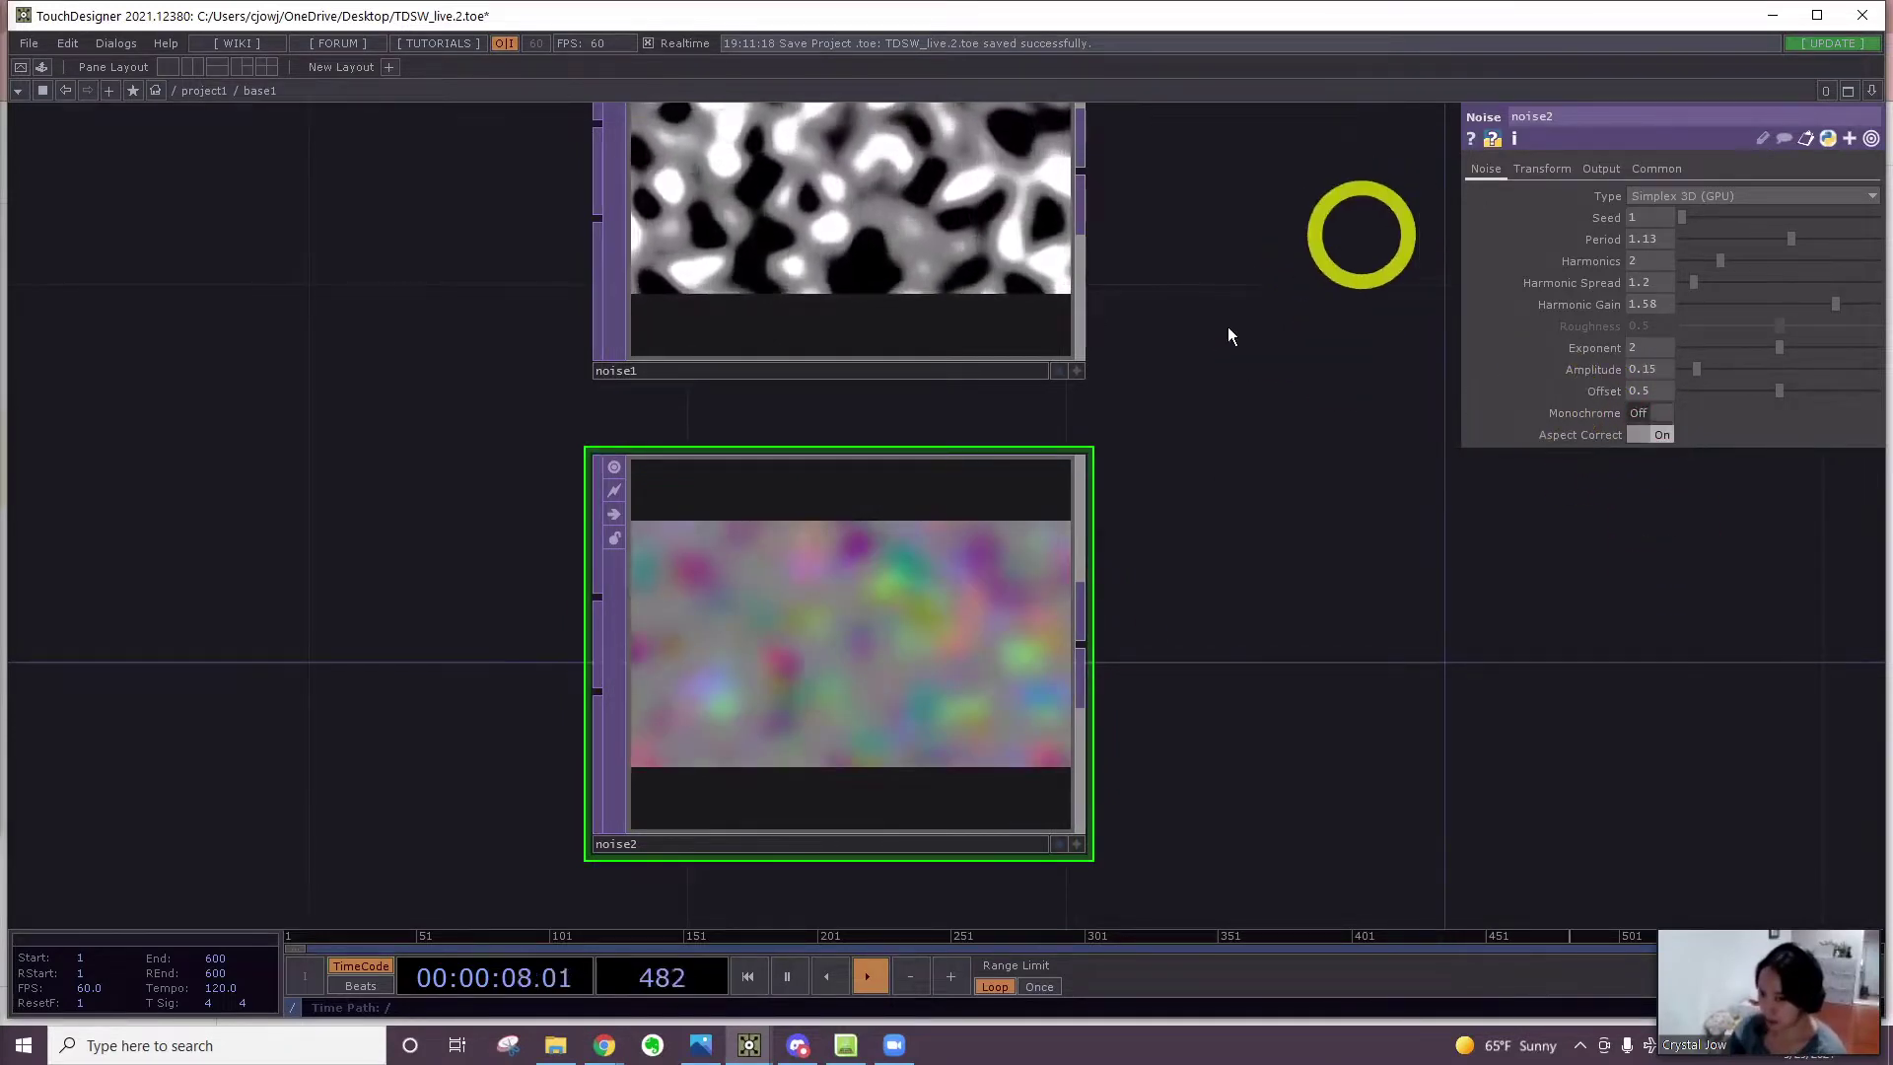
Animate the second noise's Y translation with the expression -absTime.seconds*.05
{"action": "left_click", "coordinate": [1544, 170]}
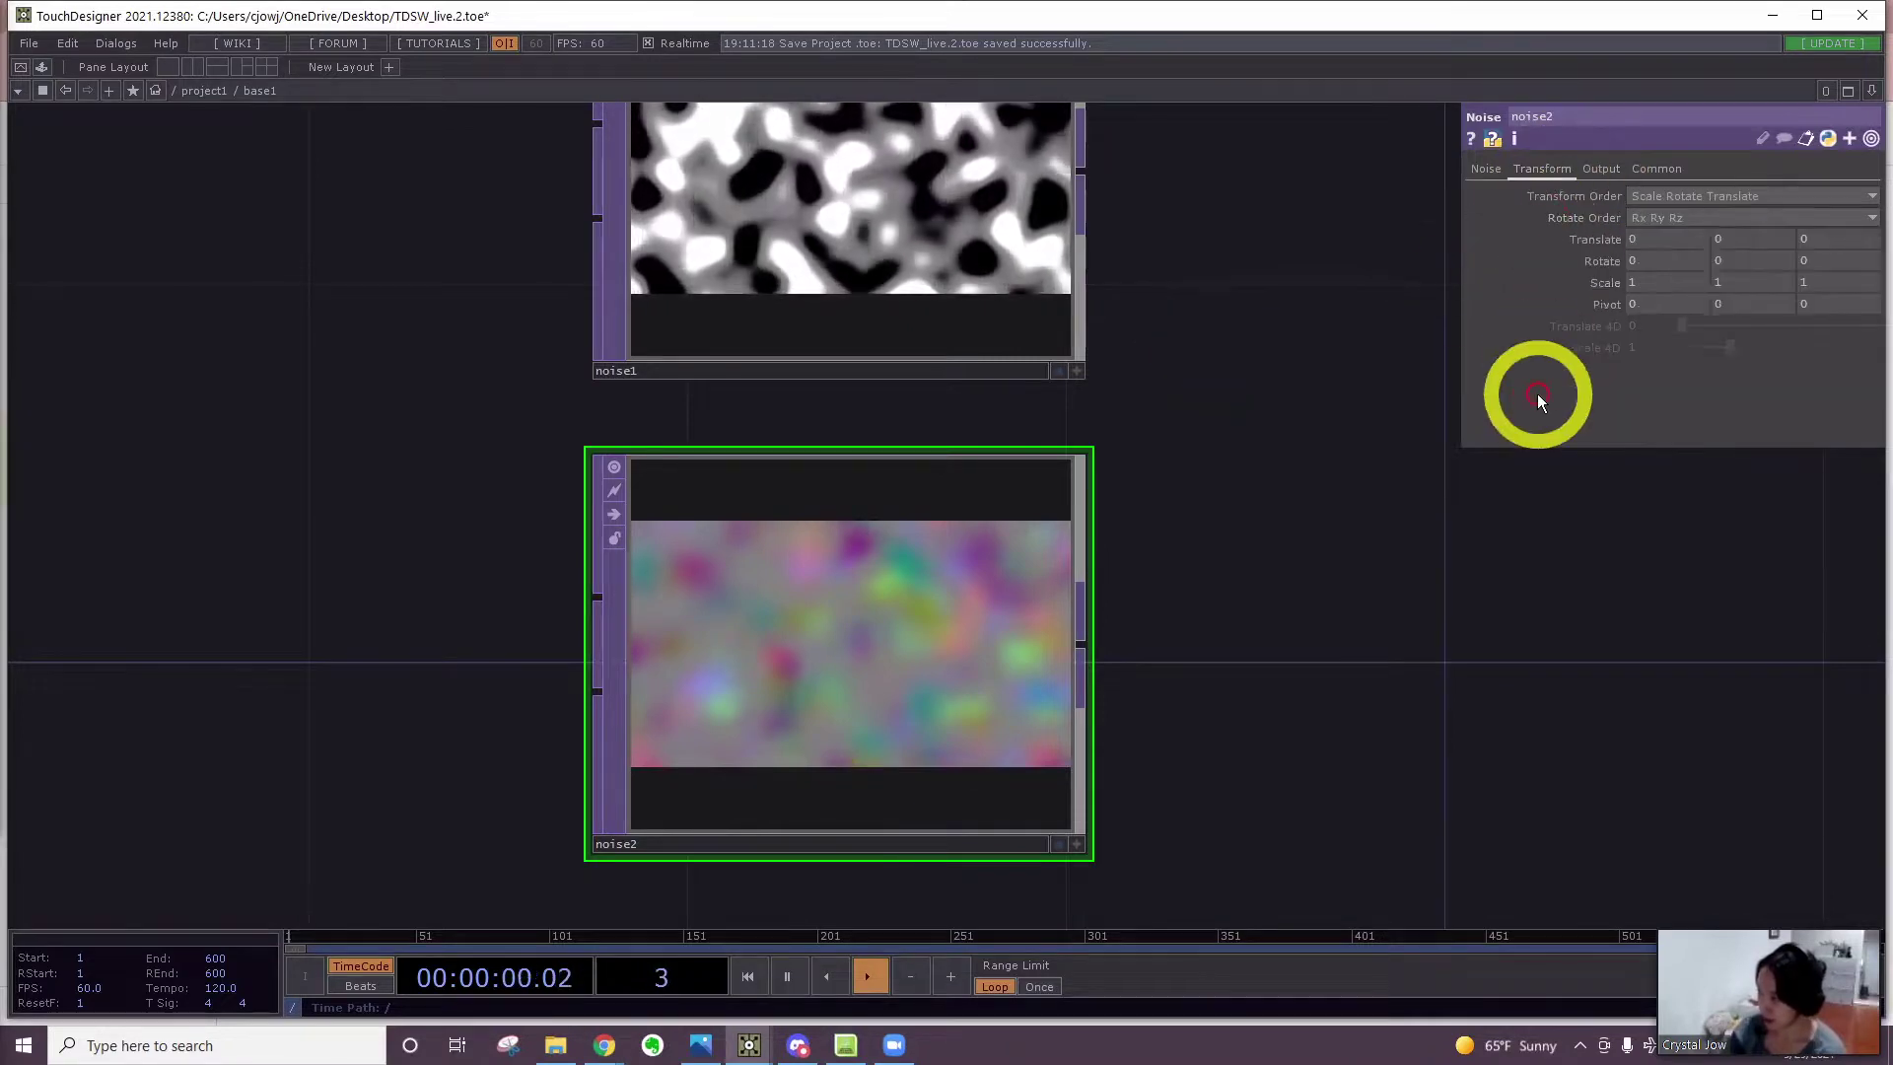
{"action": "left_click", "coordinate": [1589, 240]}
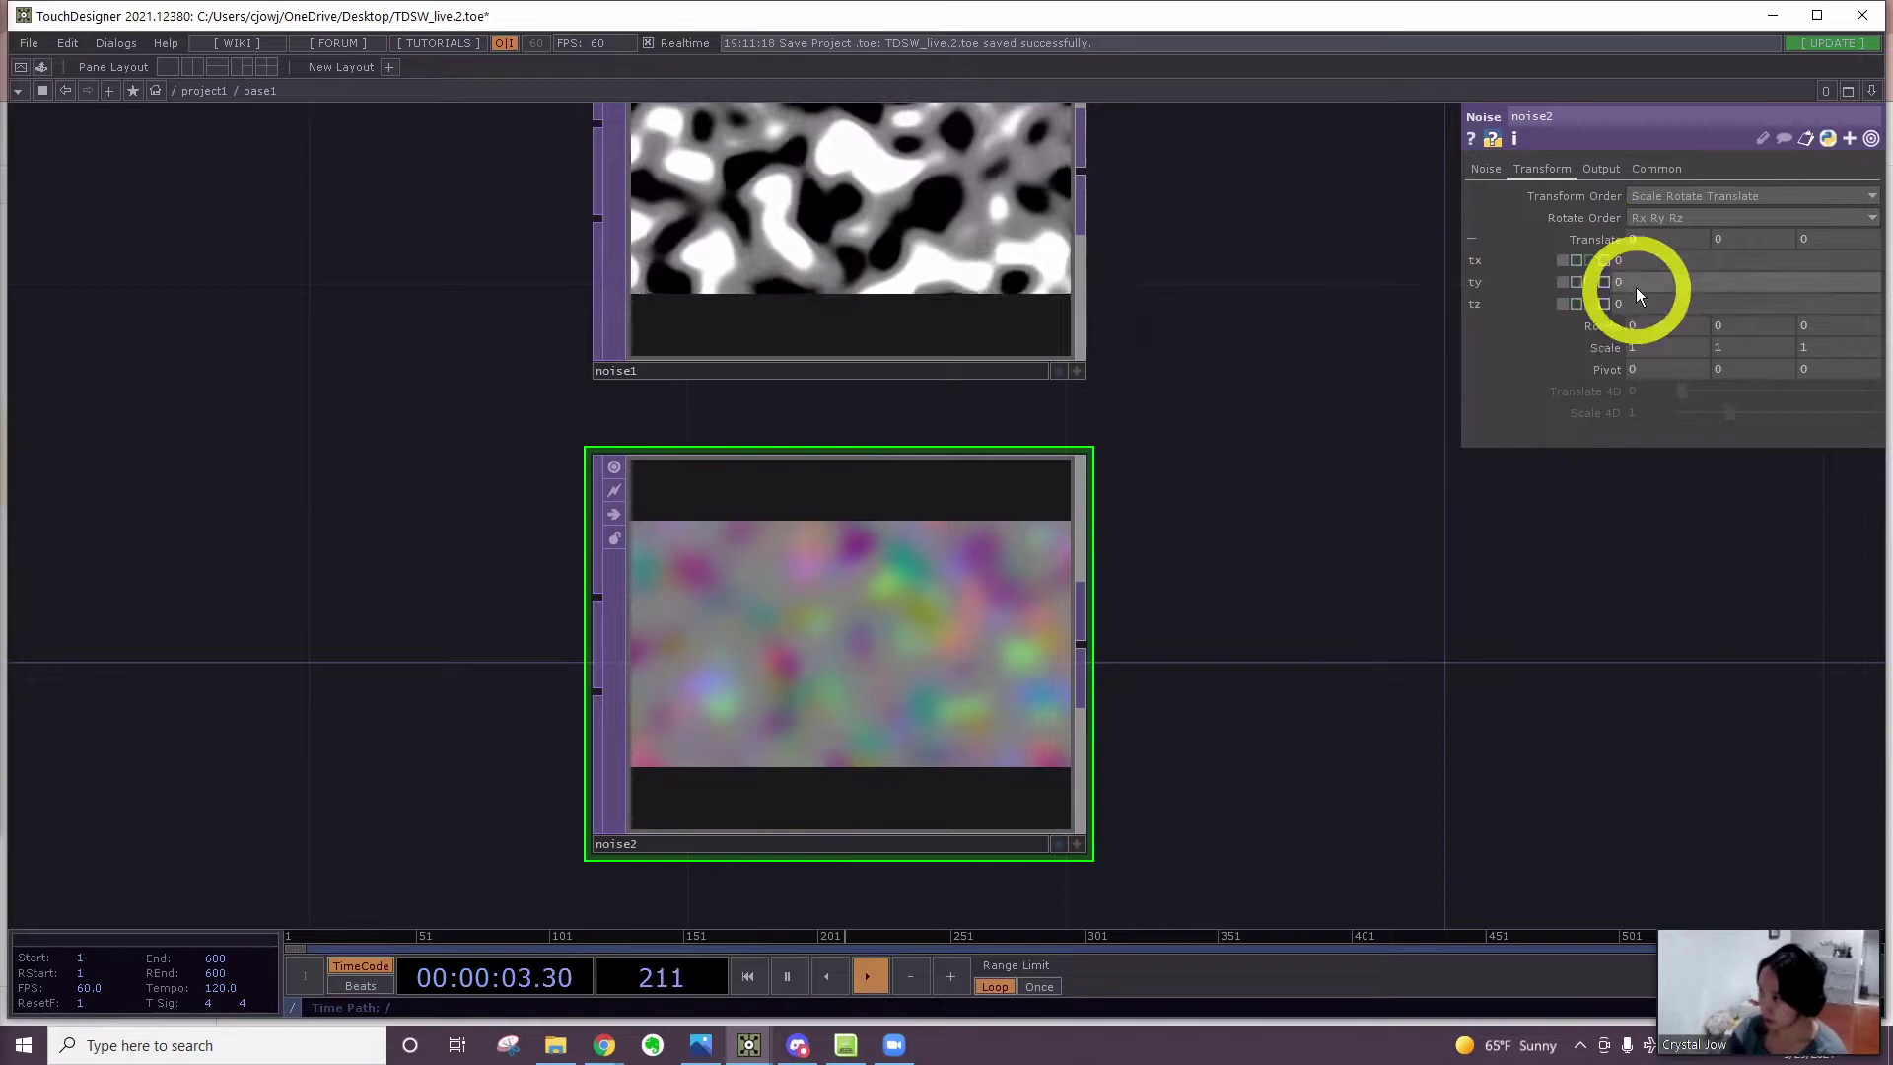
{"action": "left_click", "coordinate": [1583, 282]}
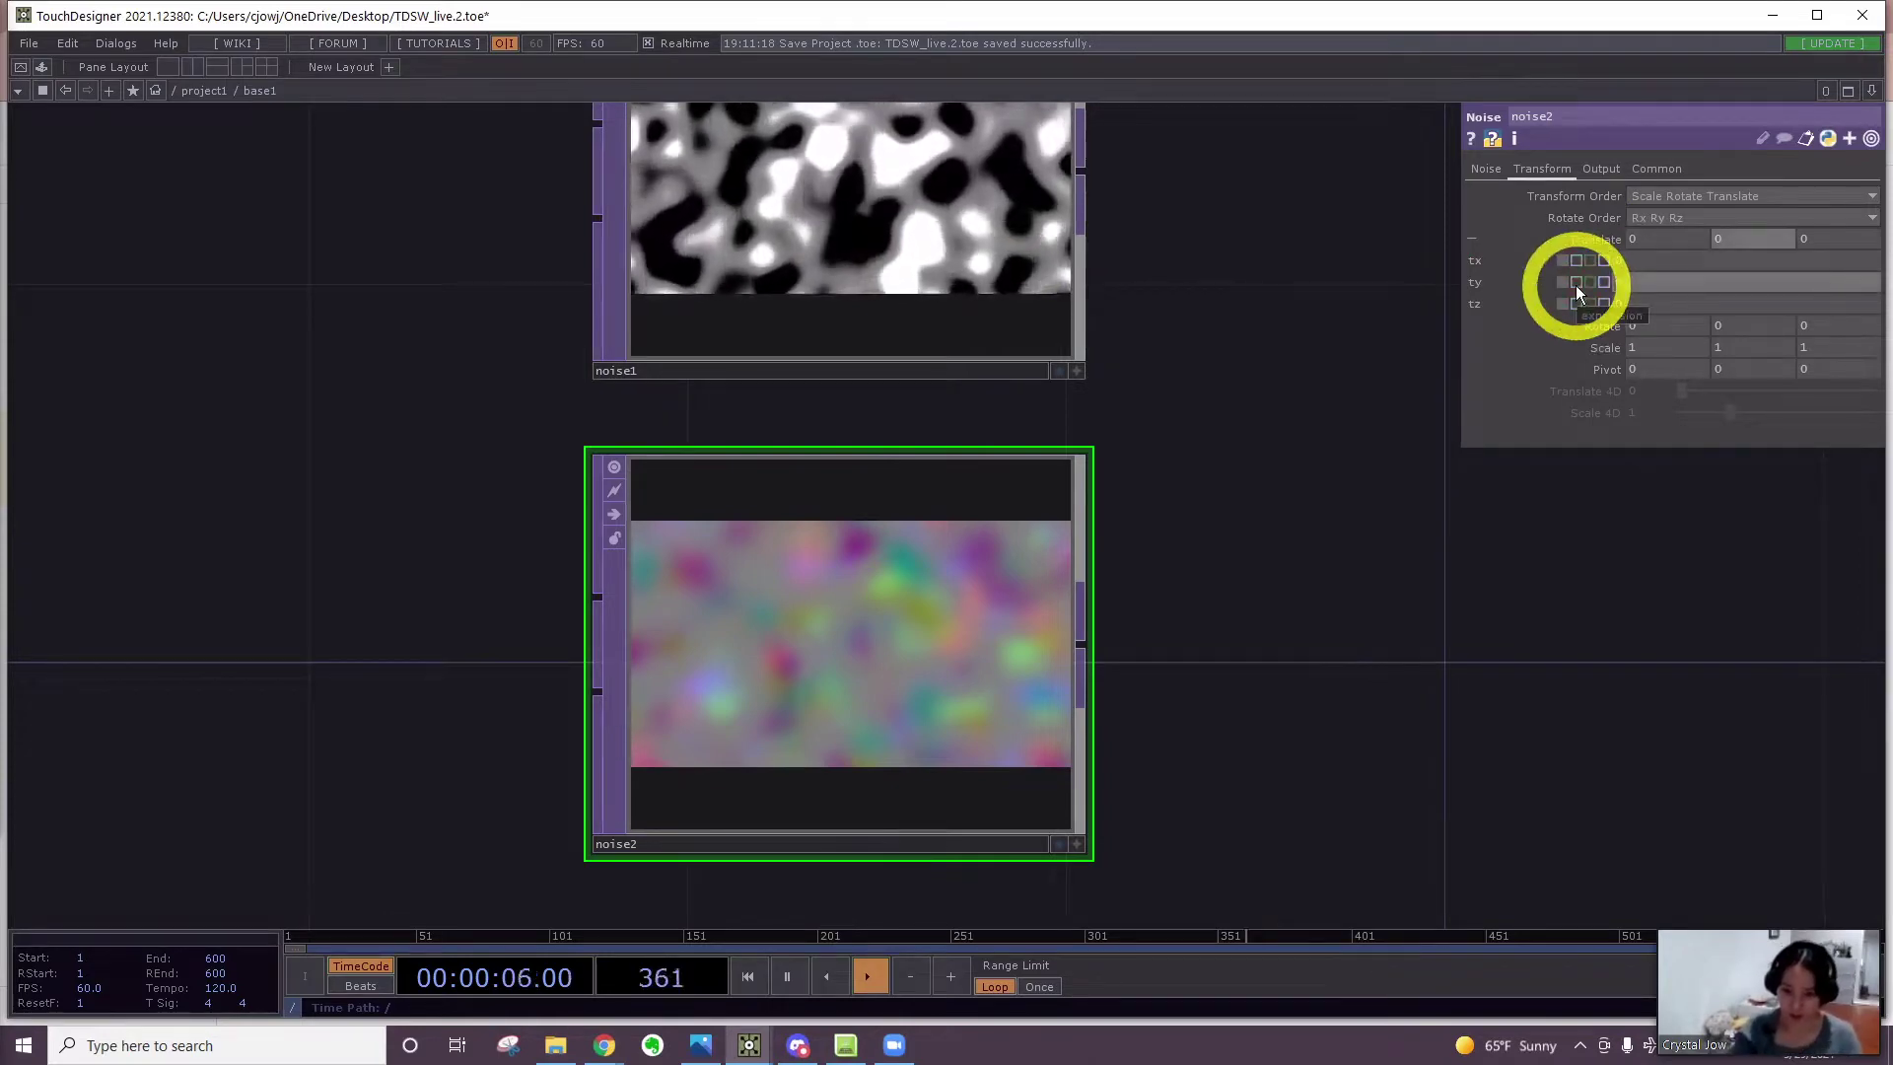
{"action": "type", "text": "absTime"}
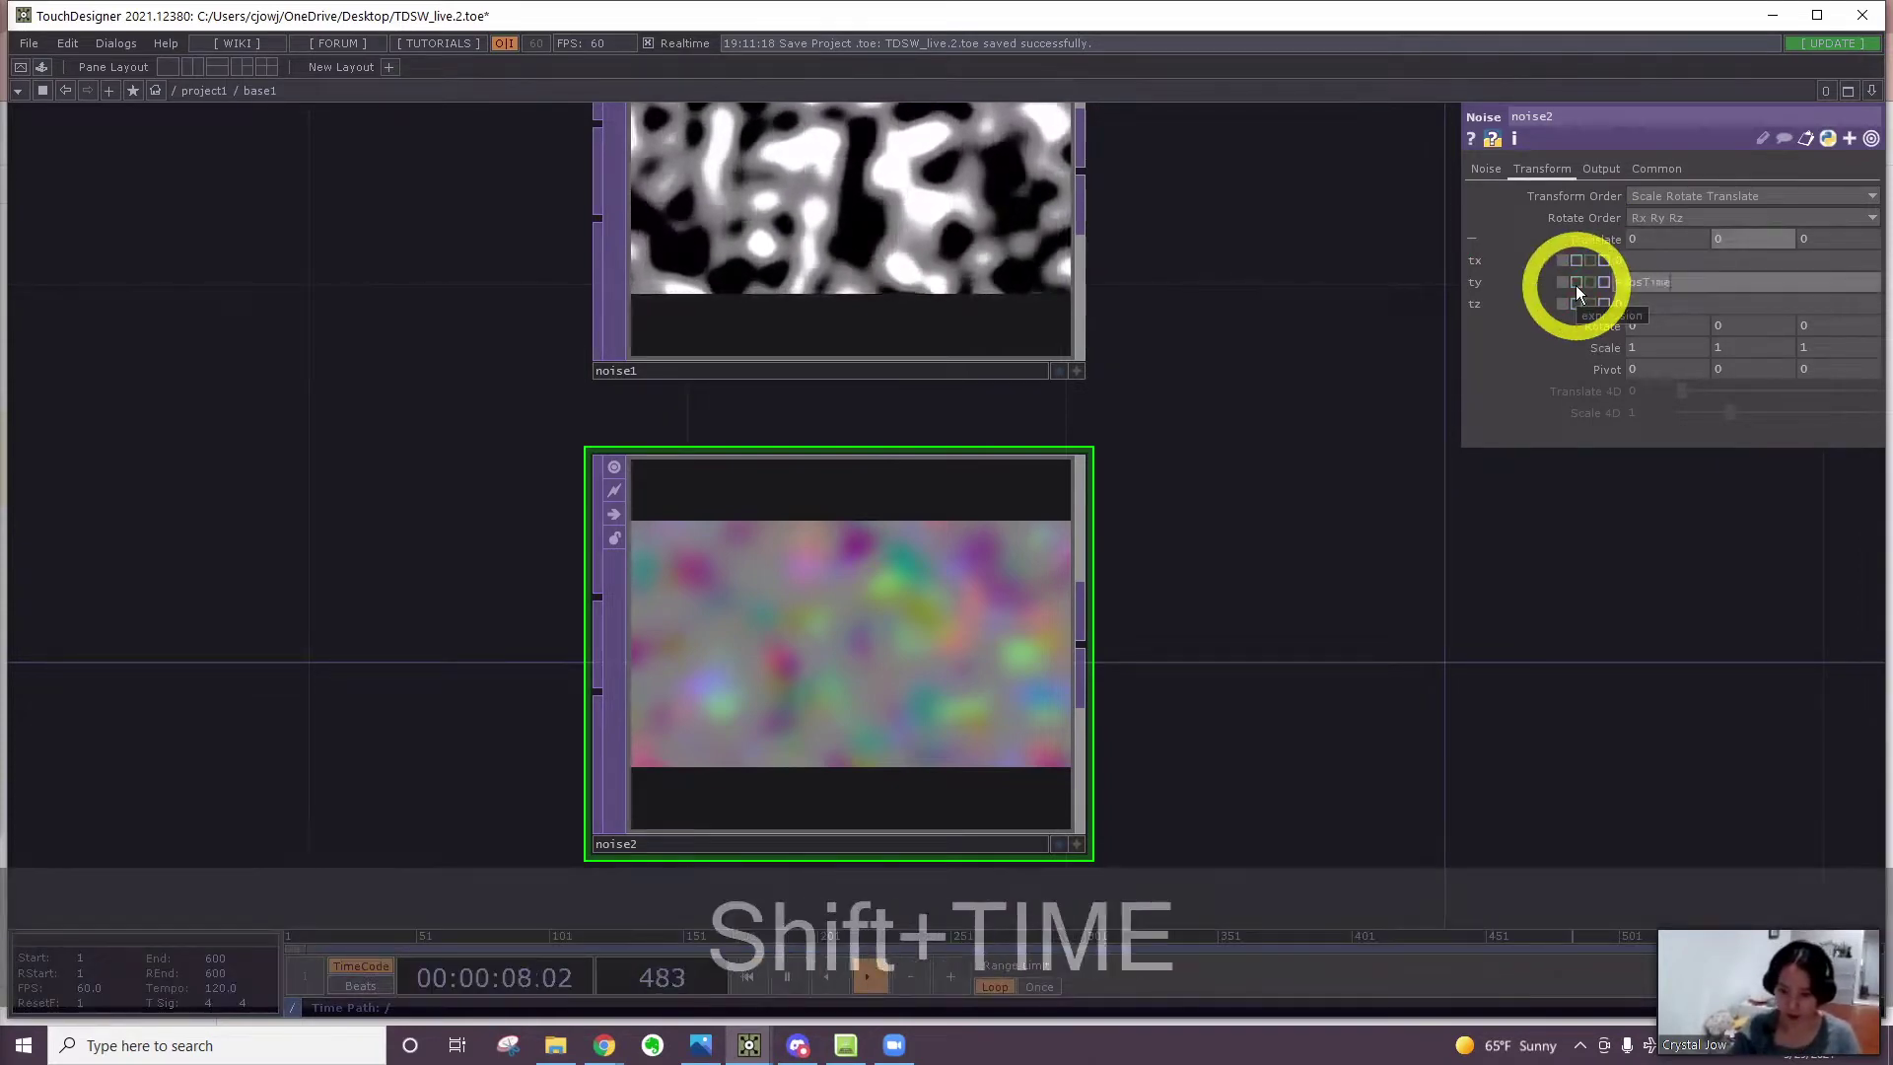
{"action": "type", "text": ".seconds"}
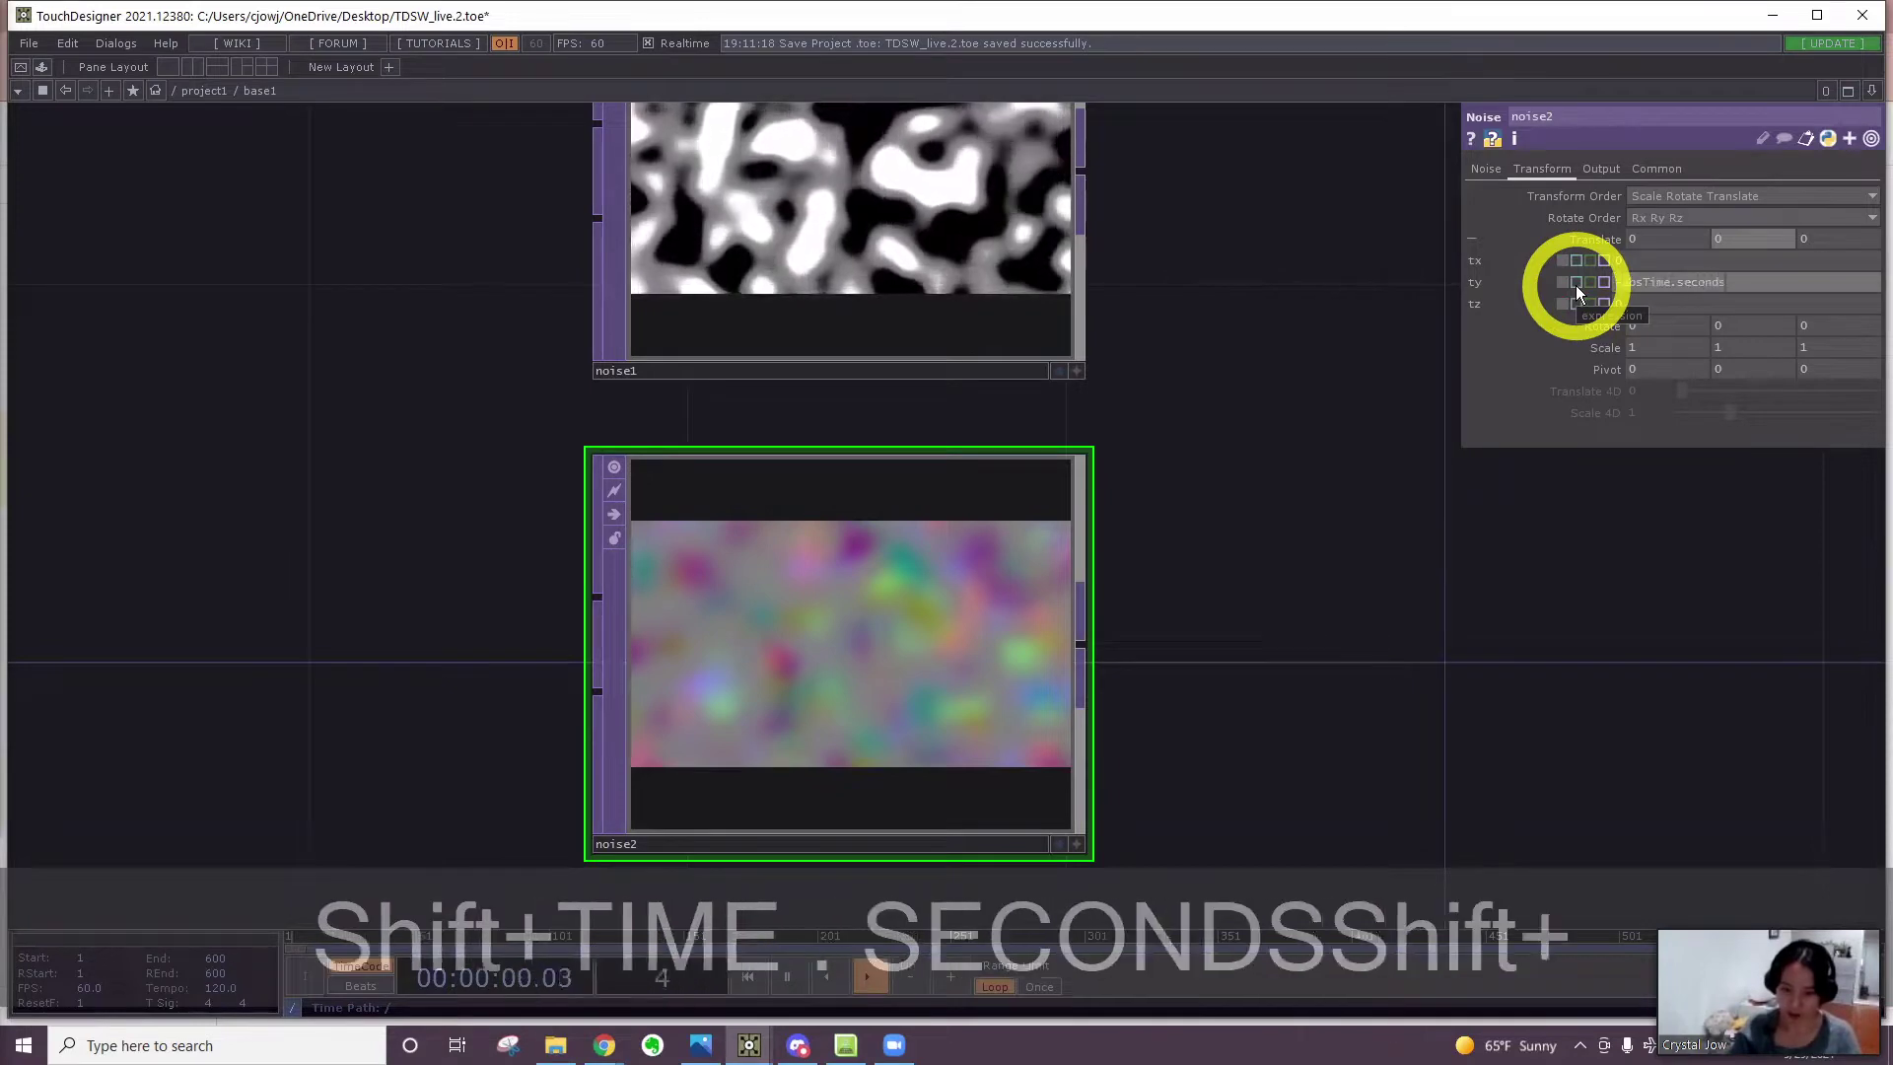
{"action": "type", "text": "*"}
{"action": "key", "text": "BackSpace"}
{"action": "type", "text": "*"}
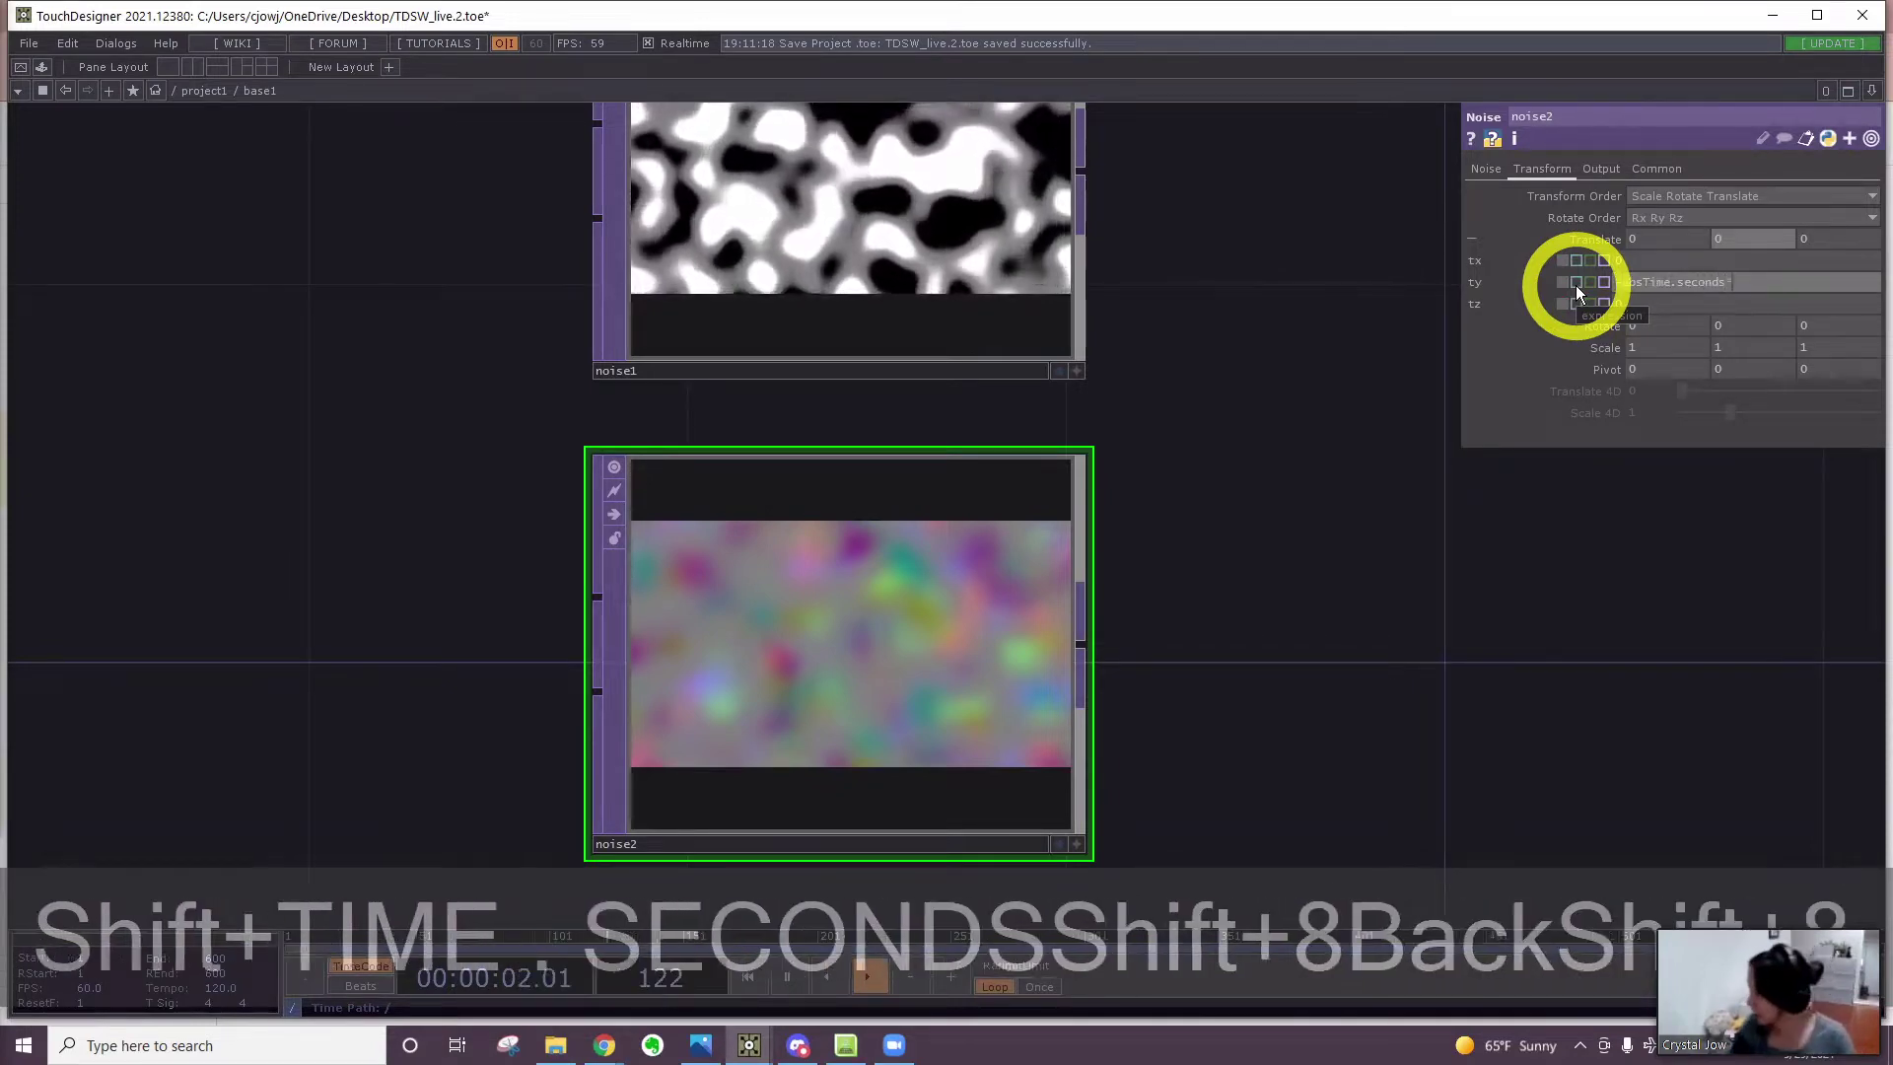
{"action": "type", "text": ".05"}
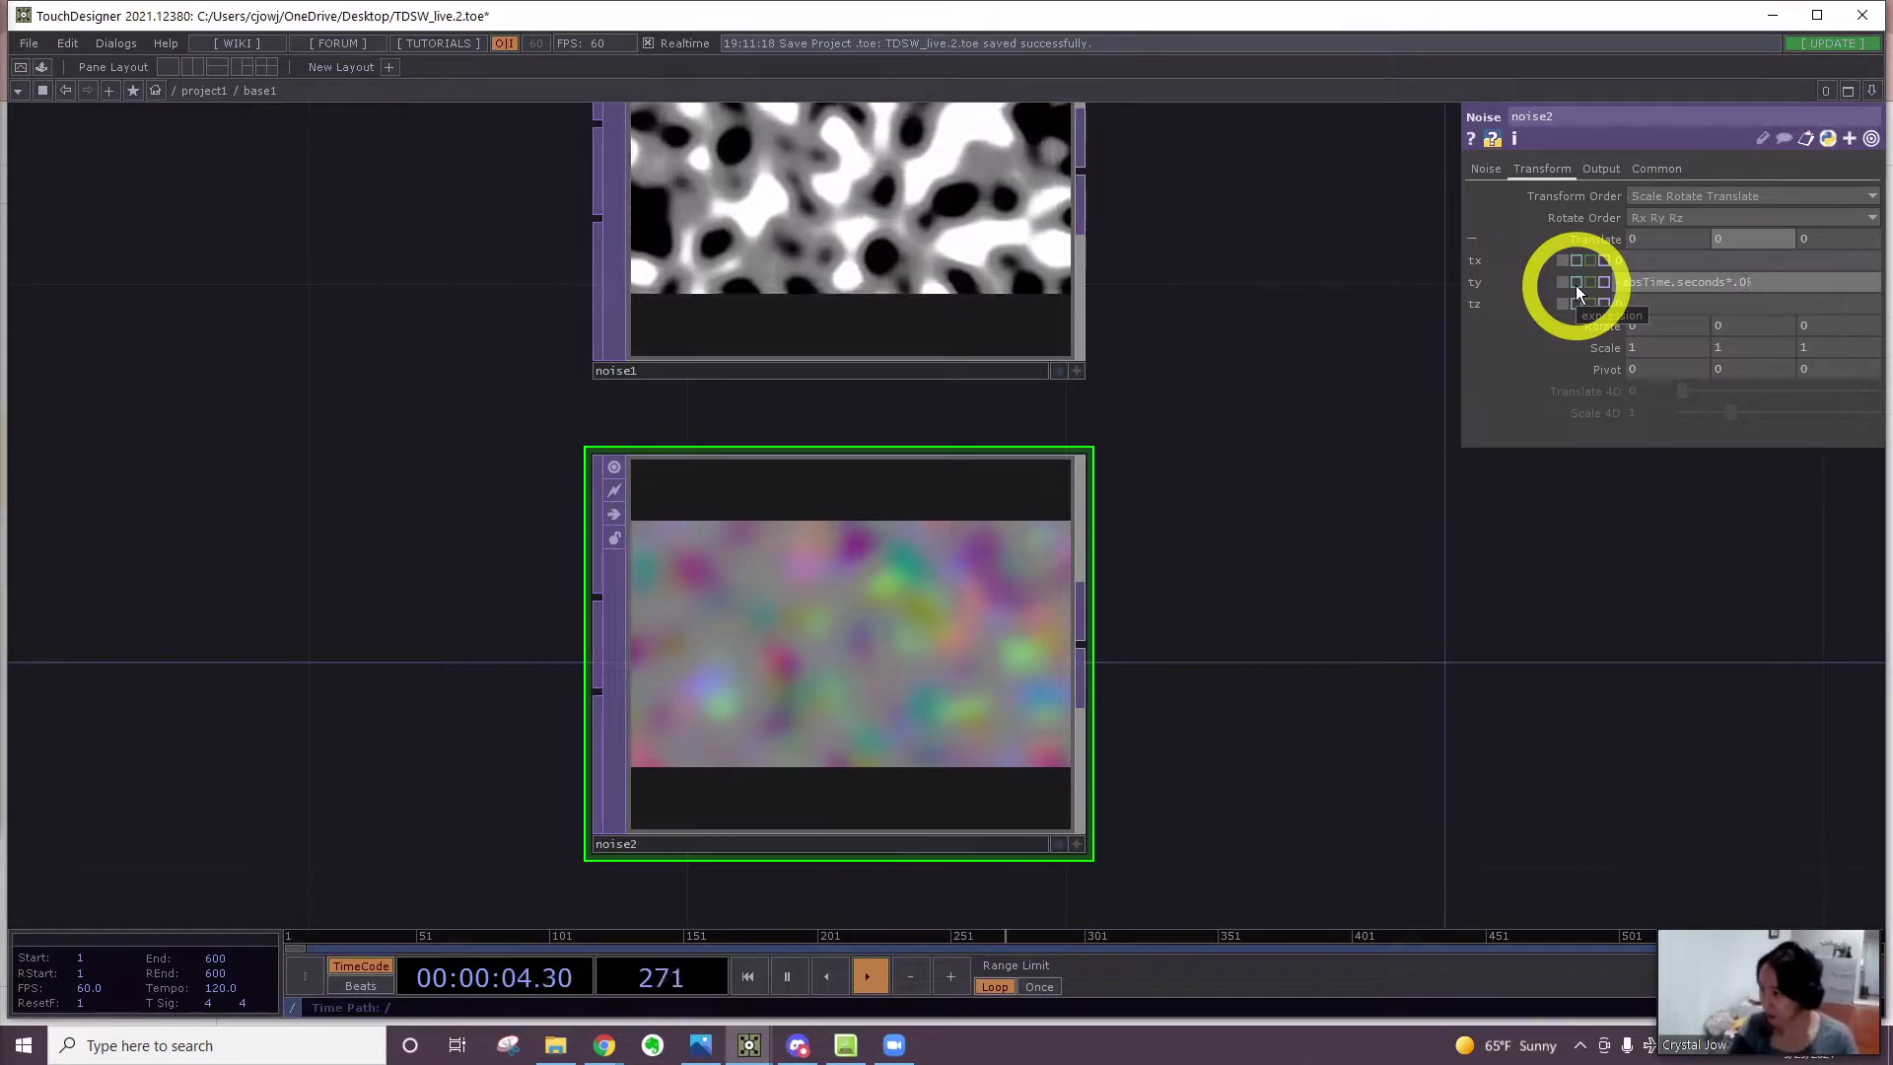
{"action": "left_click", "coordinate": [1575, 284]}
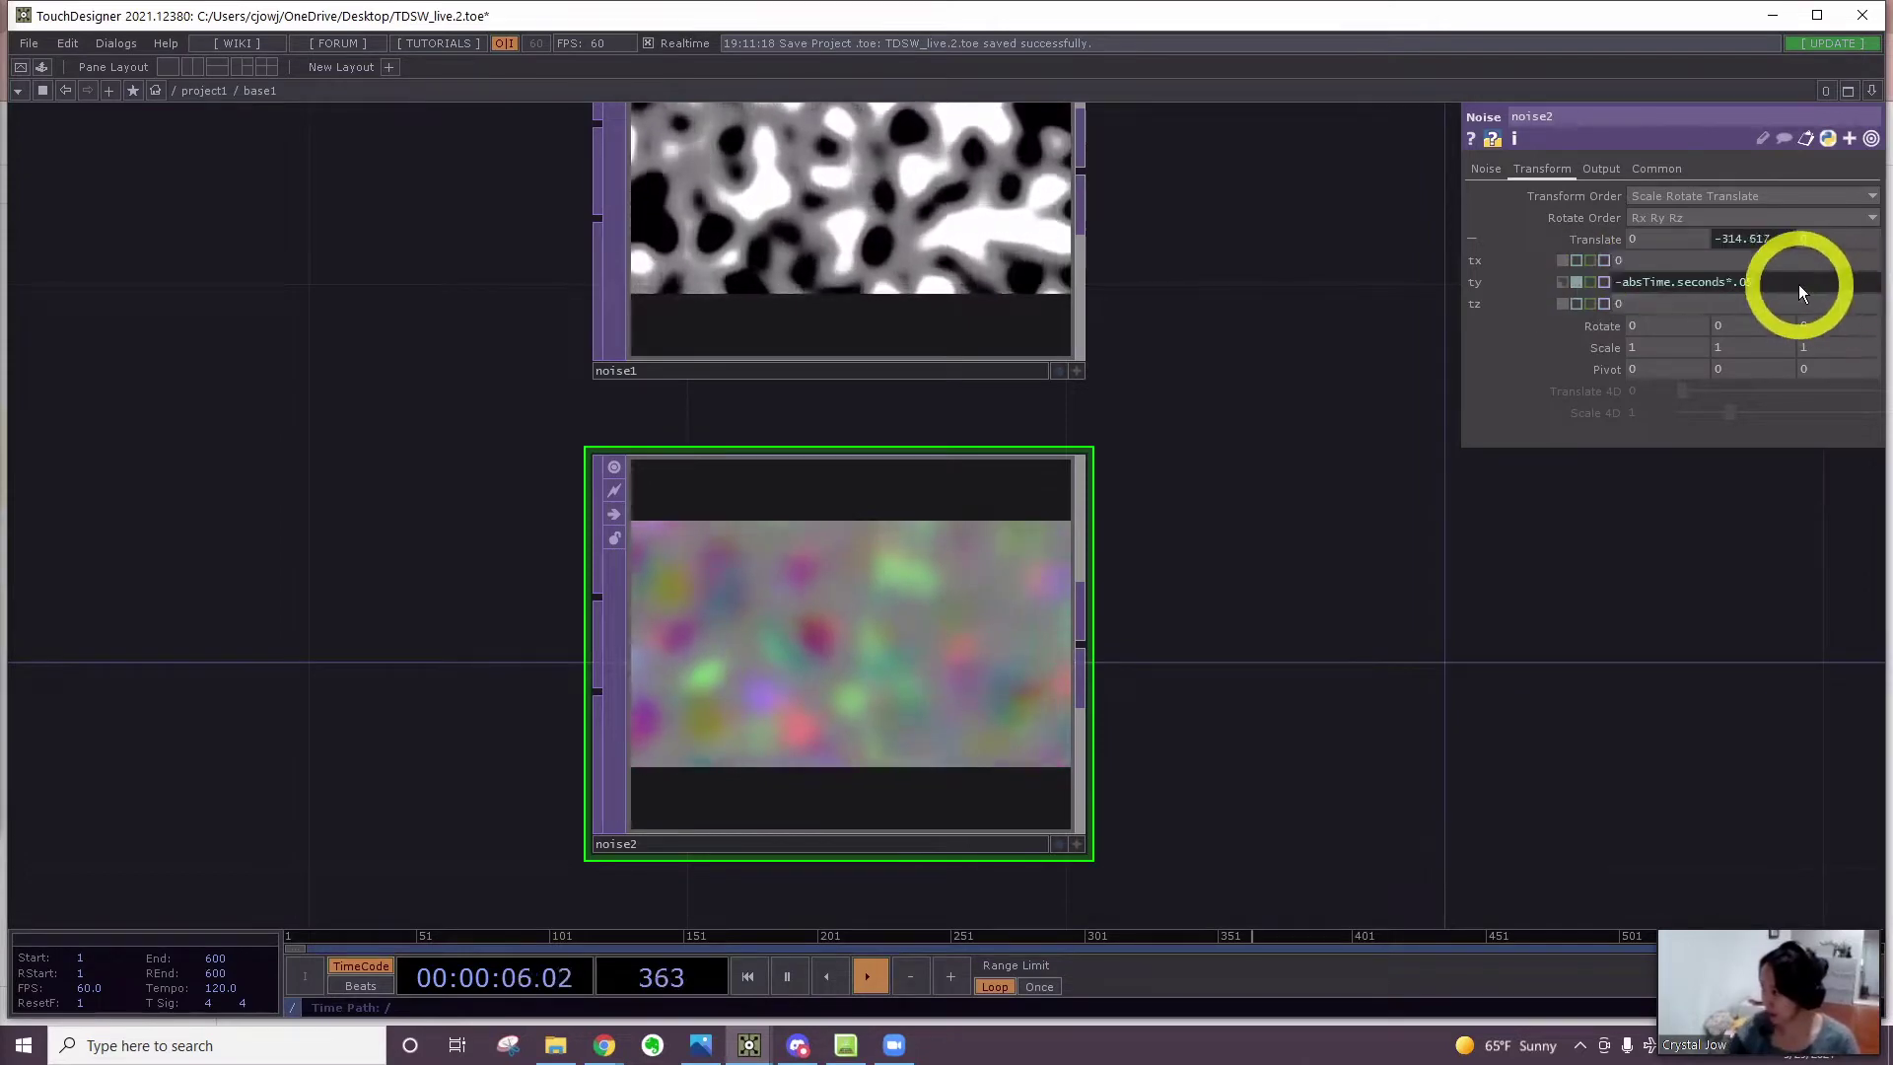
Copy the Y translation expression -absTime.seconds*.05 into the second noise's Z translation
{"action": "left_click", "coordinate": [1618, 281]}
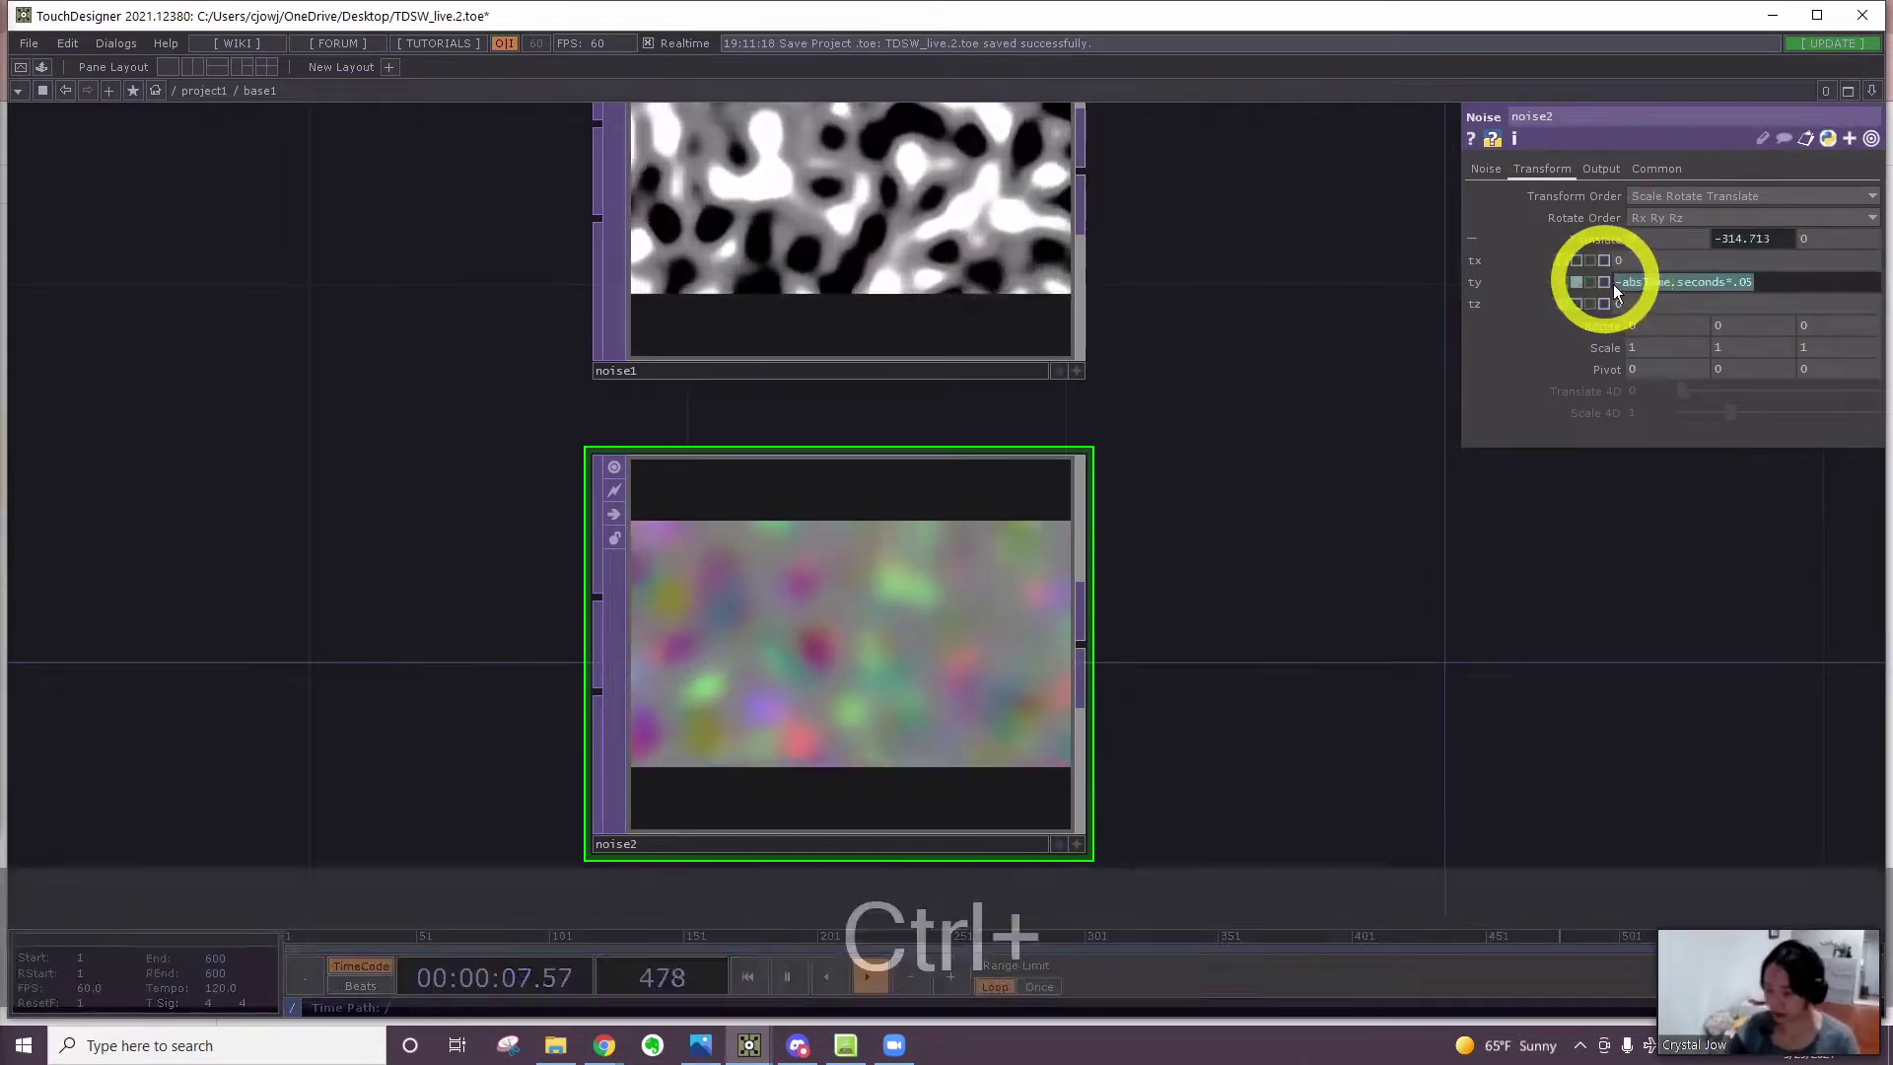
{"action": "key", "text": "ctrl+c"}
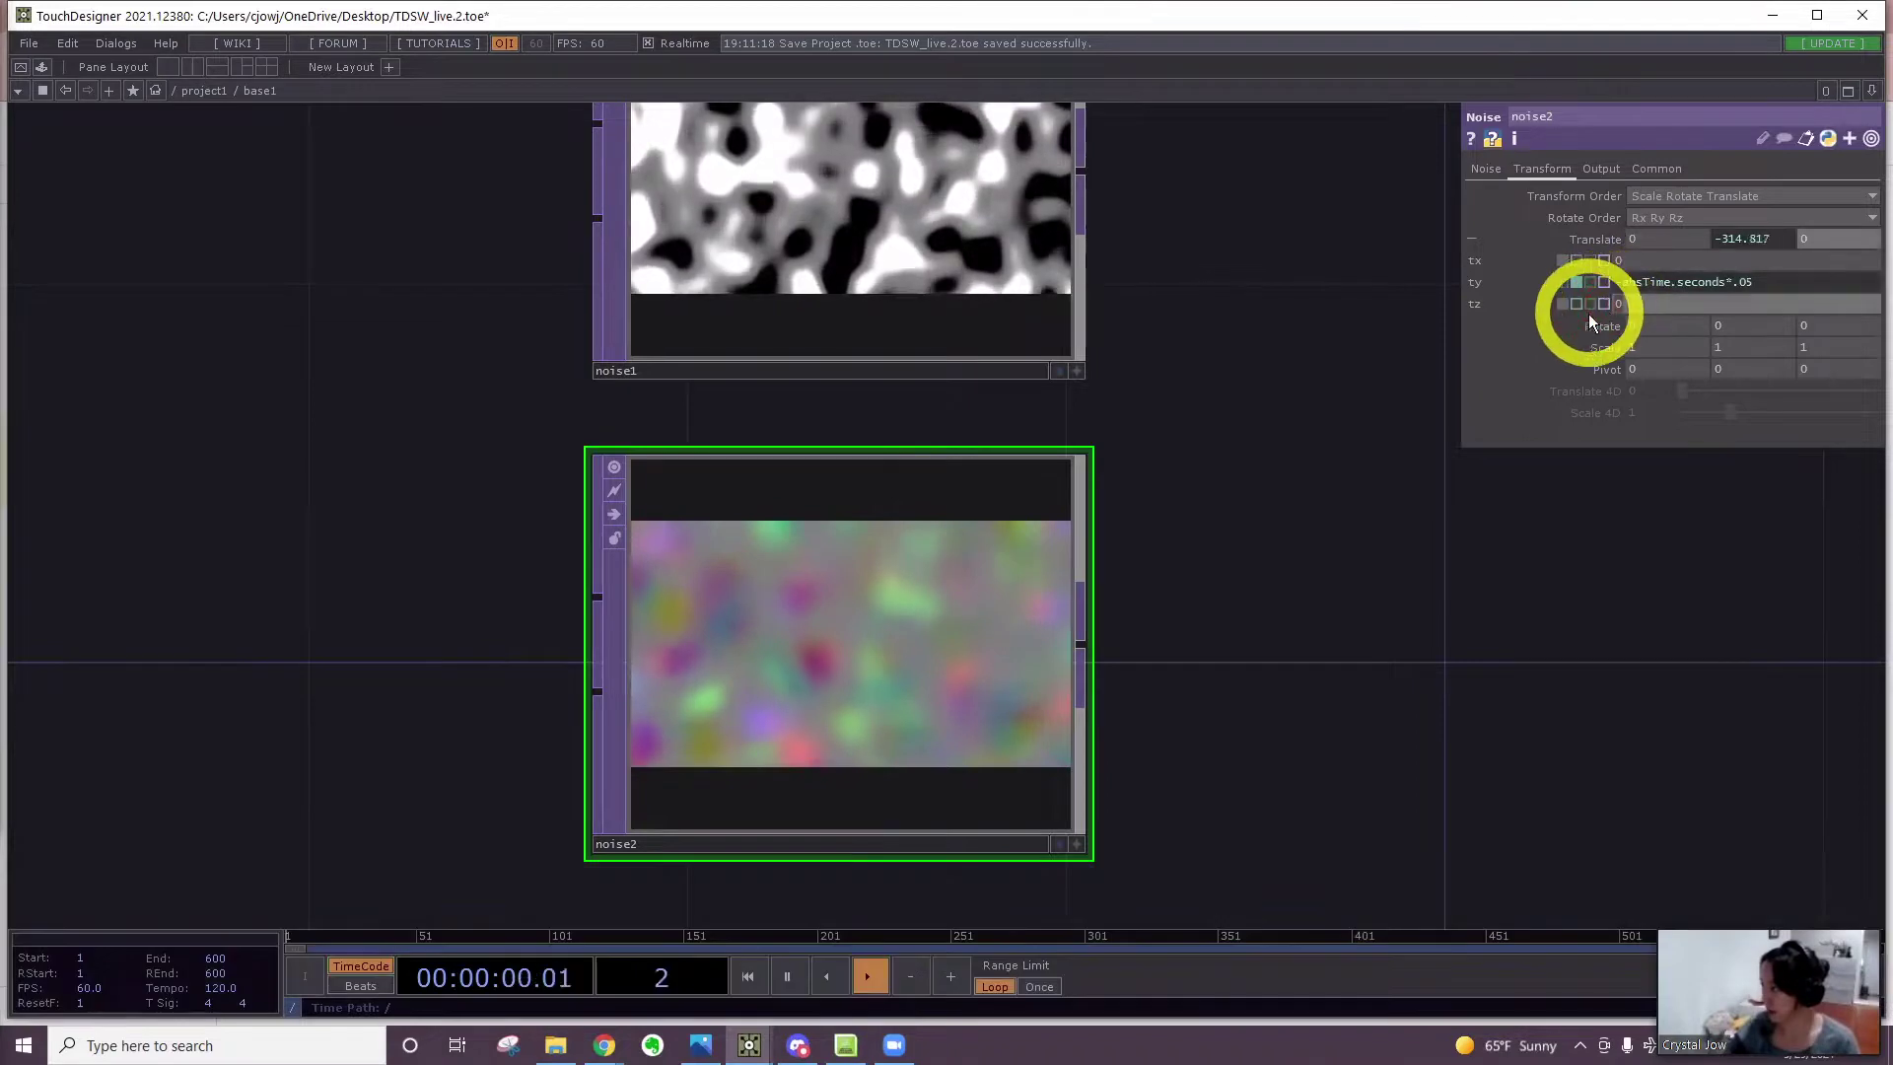
{"action": "key", "text": "ctrl+v"}
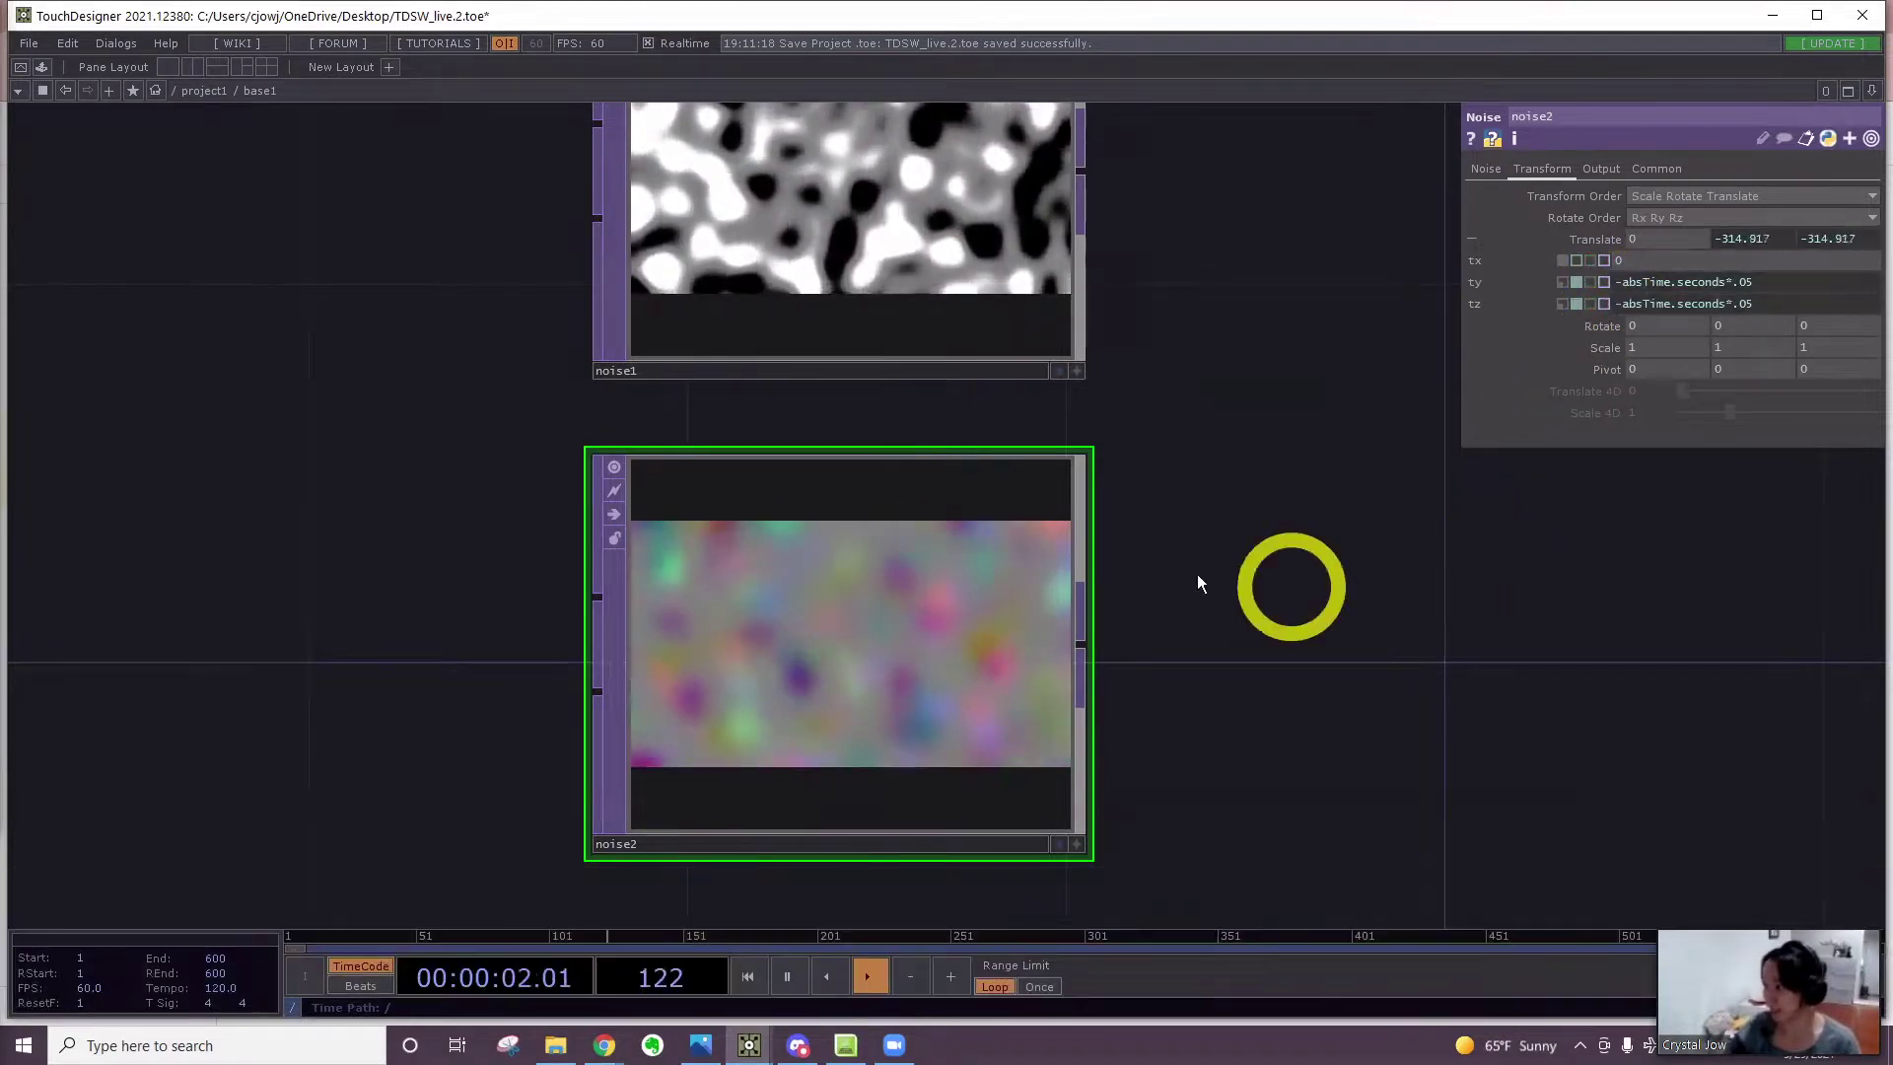
Add a Displace TOP after the first noise and connect the second noise to its second input
{"action": "scroll", "coordinate": [1095, 537], "scroll_direction": "down", "scroll_amount": 3}
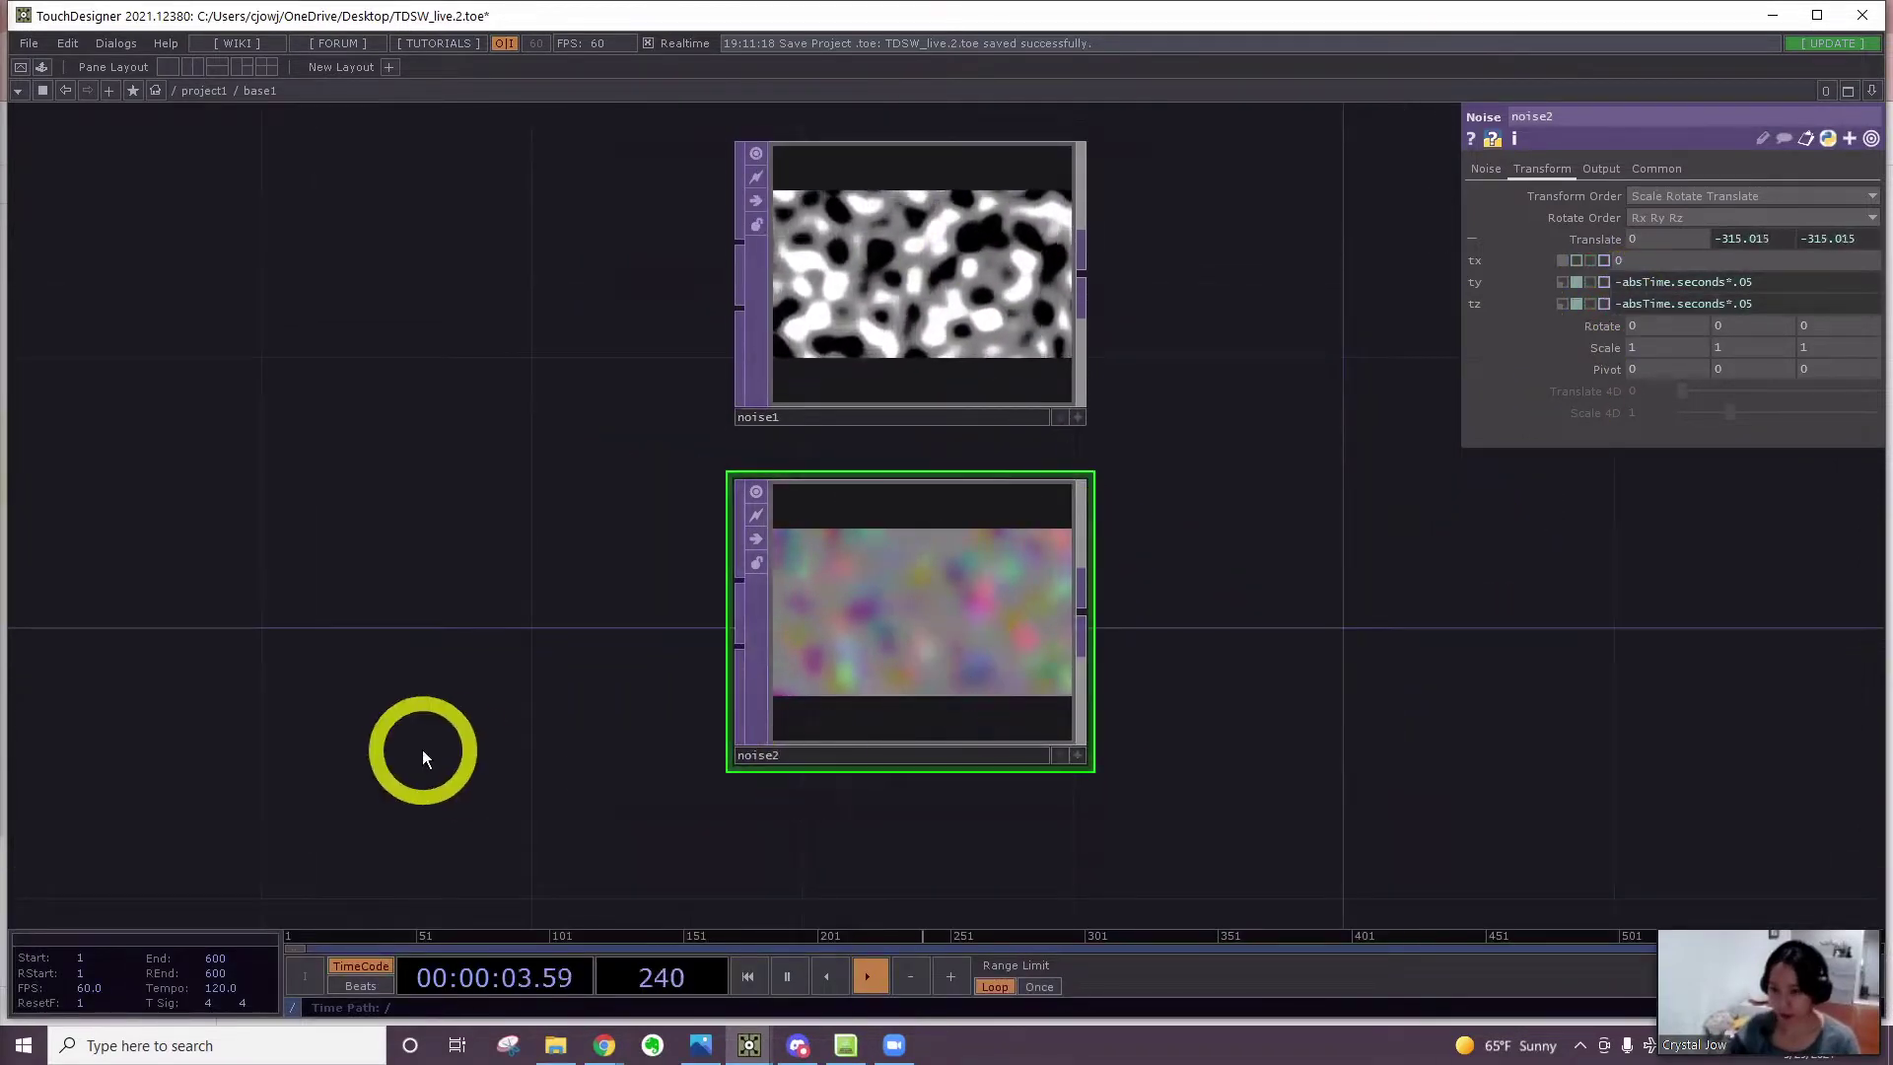
{"action": "left_click", "coordinate": [0, 188]}
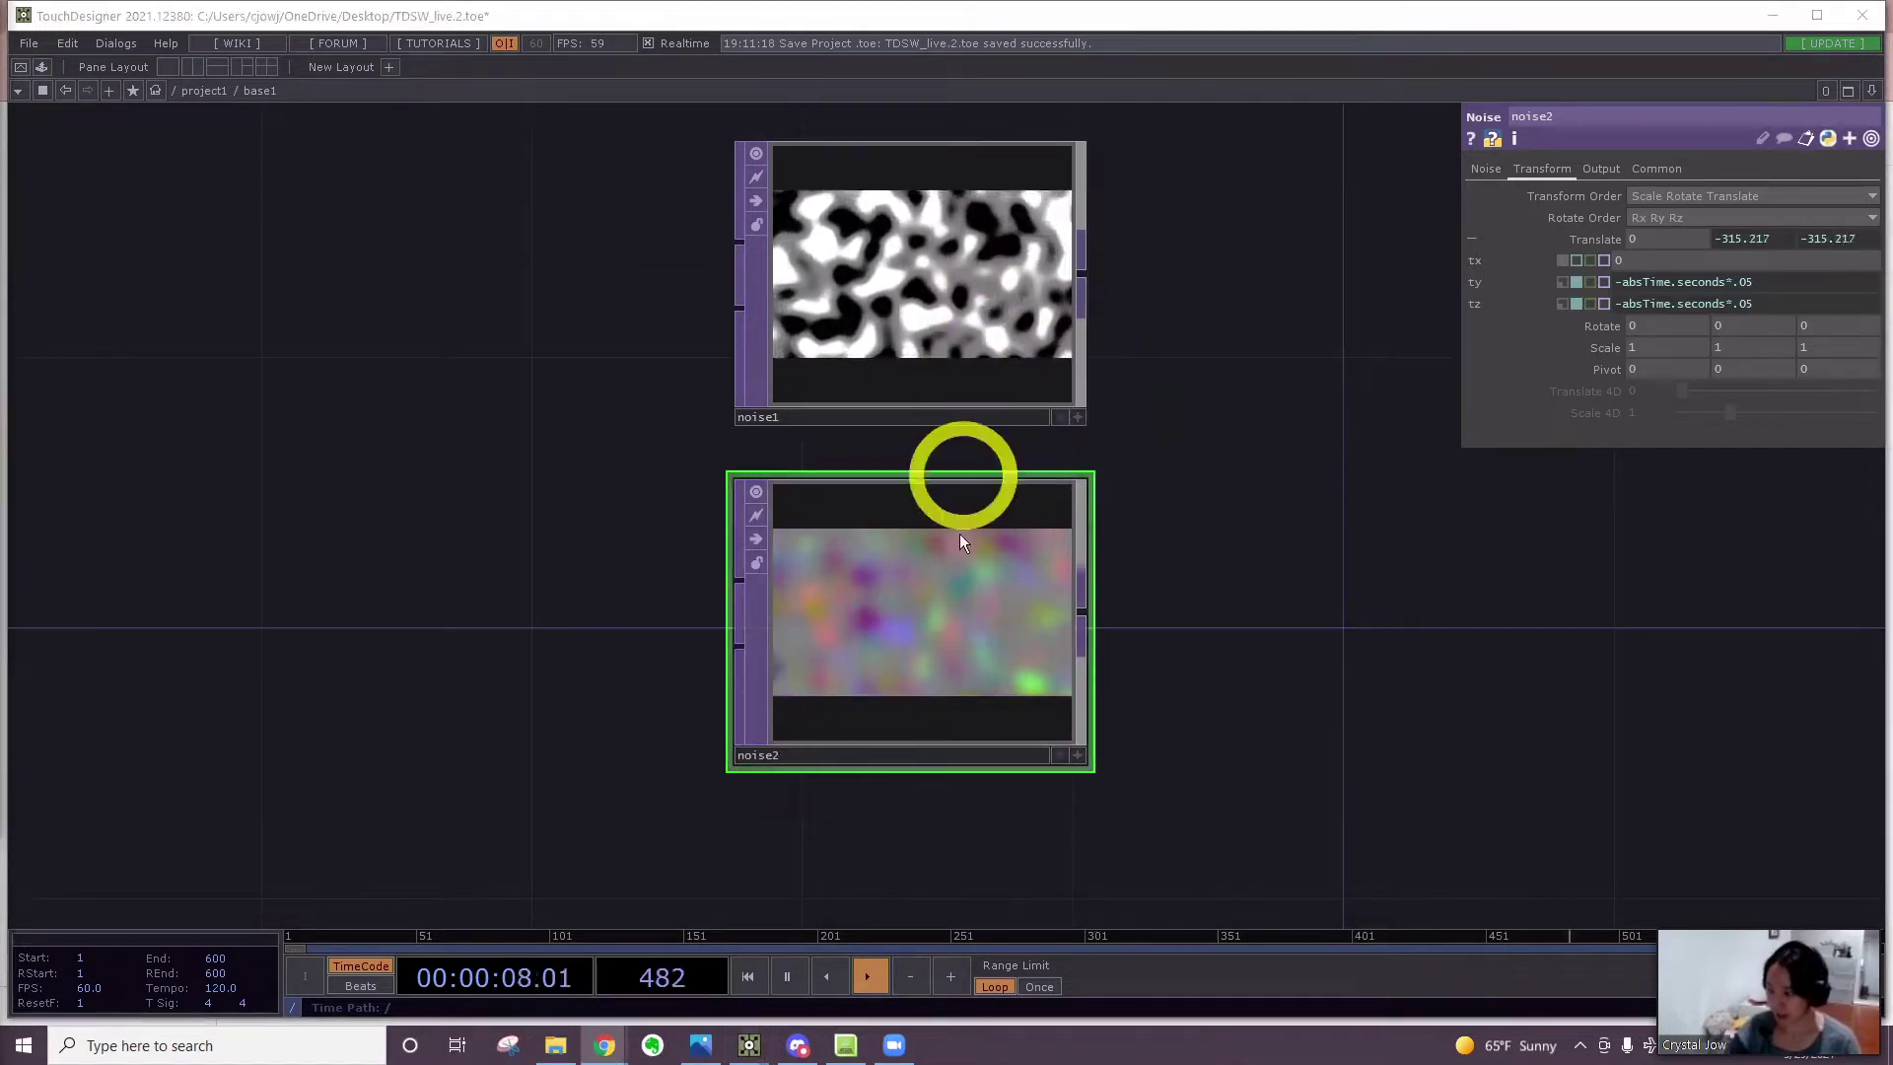
{"action": "left_click_drag", "start_coordinate": [1096, 653], "coordinate": [636, 747]}
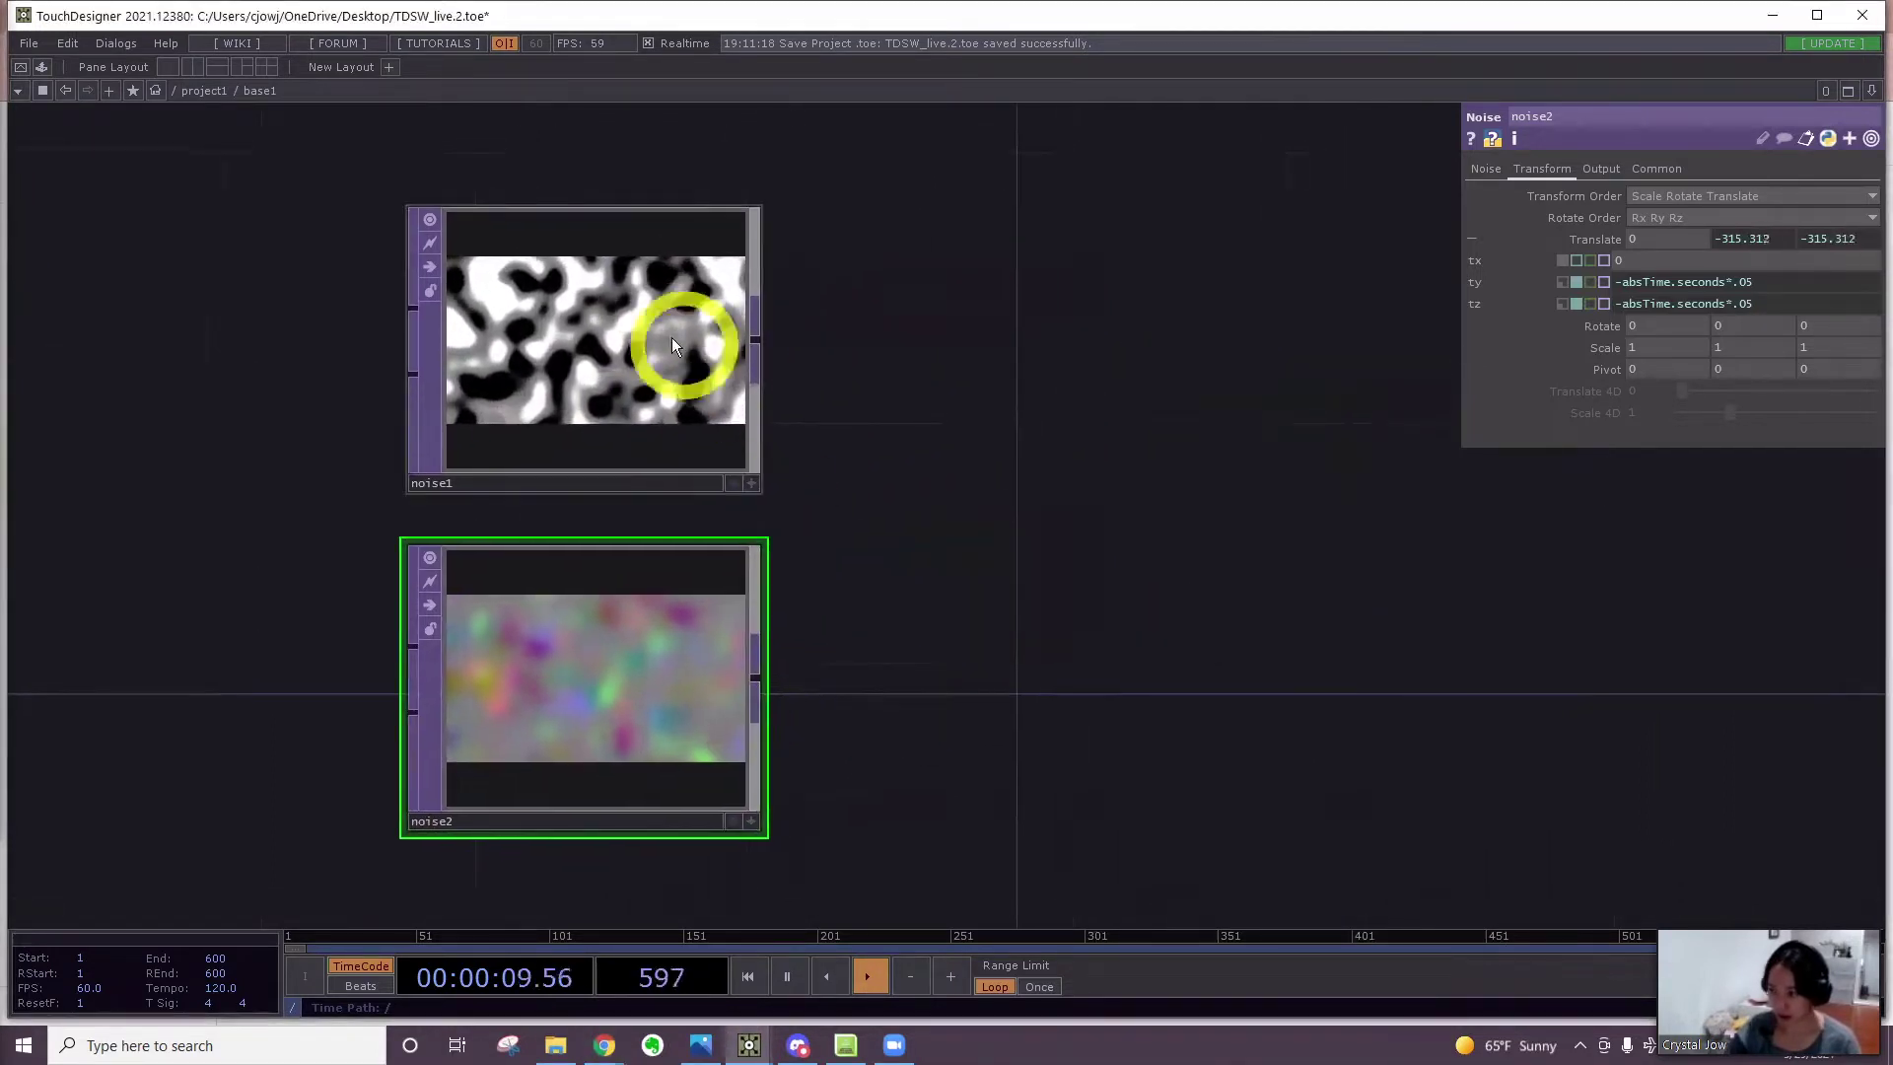
{"action": "right_click", "coordinate": [759, 346]}
{"action": "type", "text": "disp"}
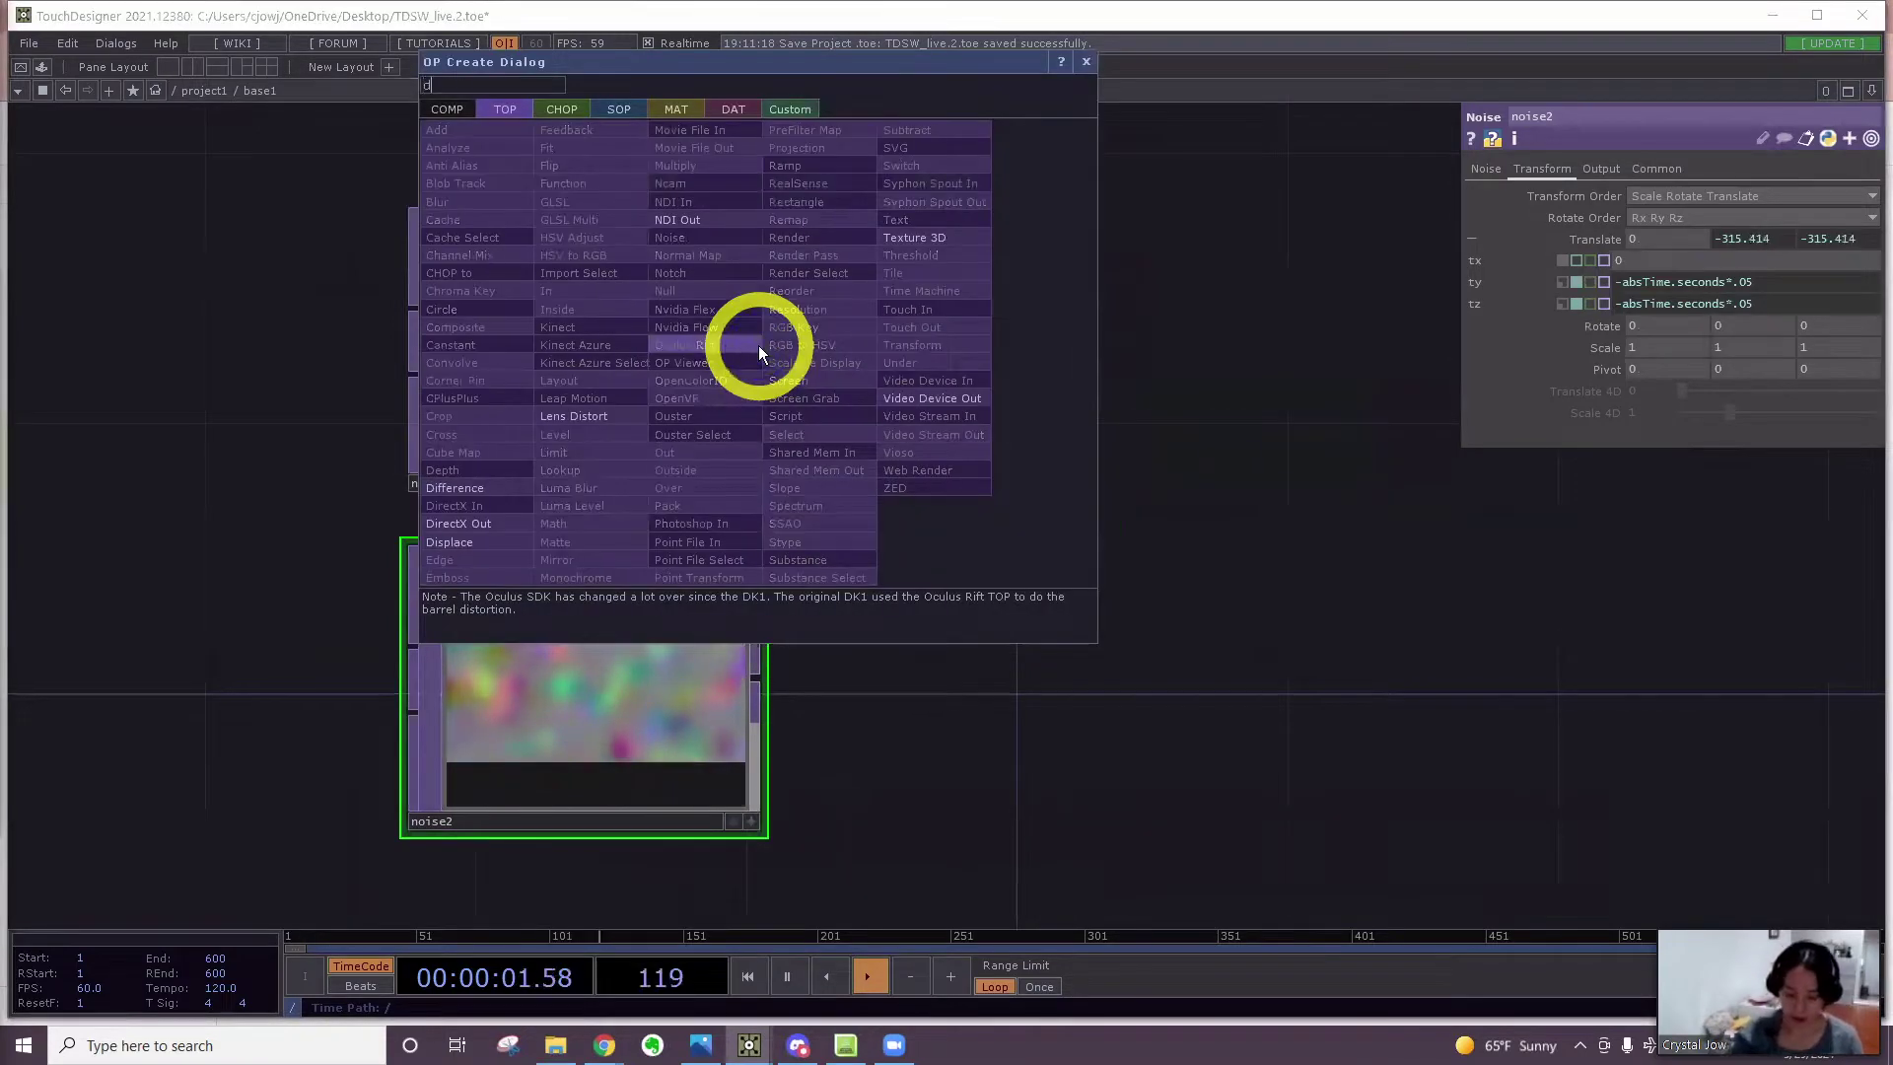
{"action": "left_click", "coordinate": [449, 542]}
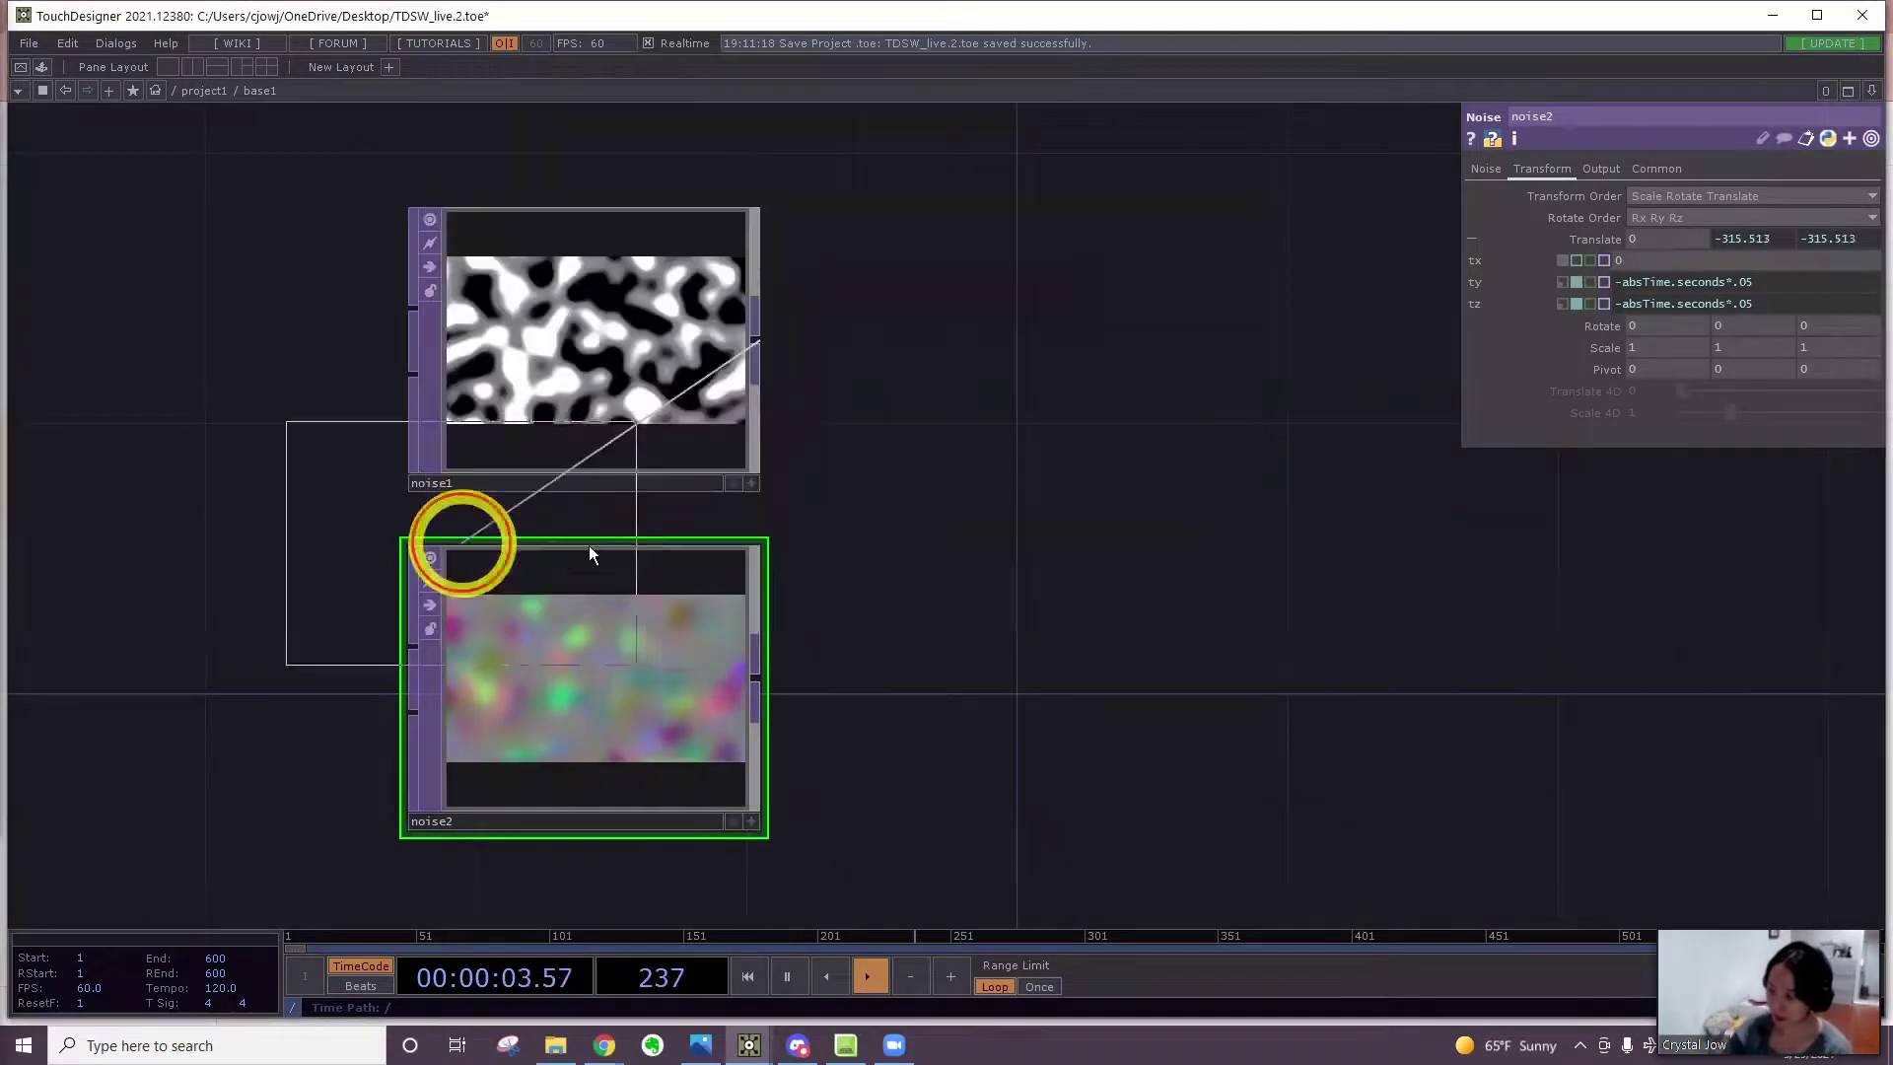
{"action": "left_click", "coordinate": [1139, 498]}
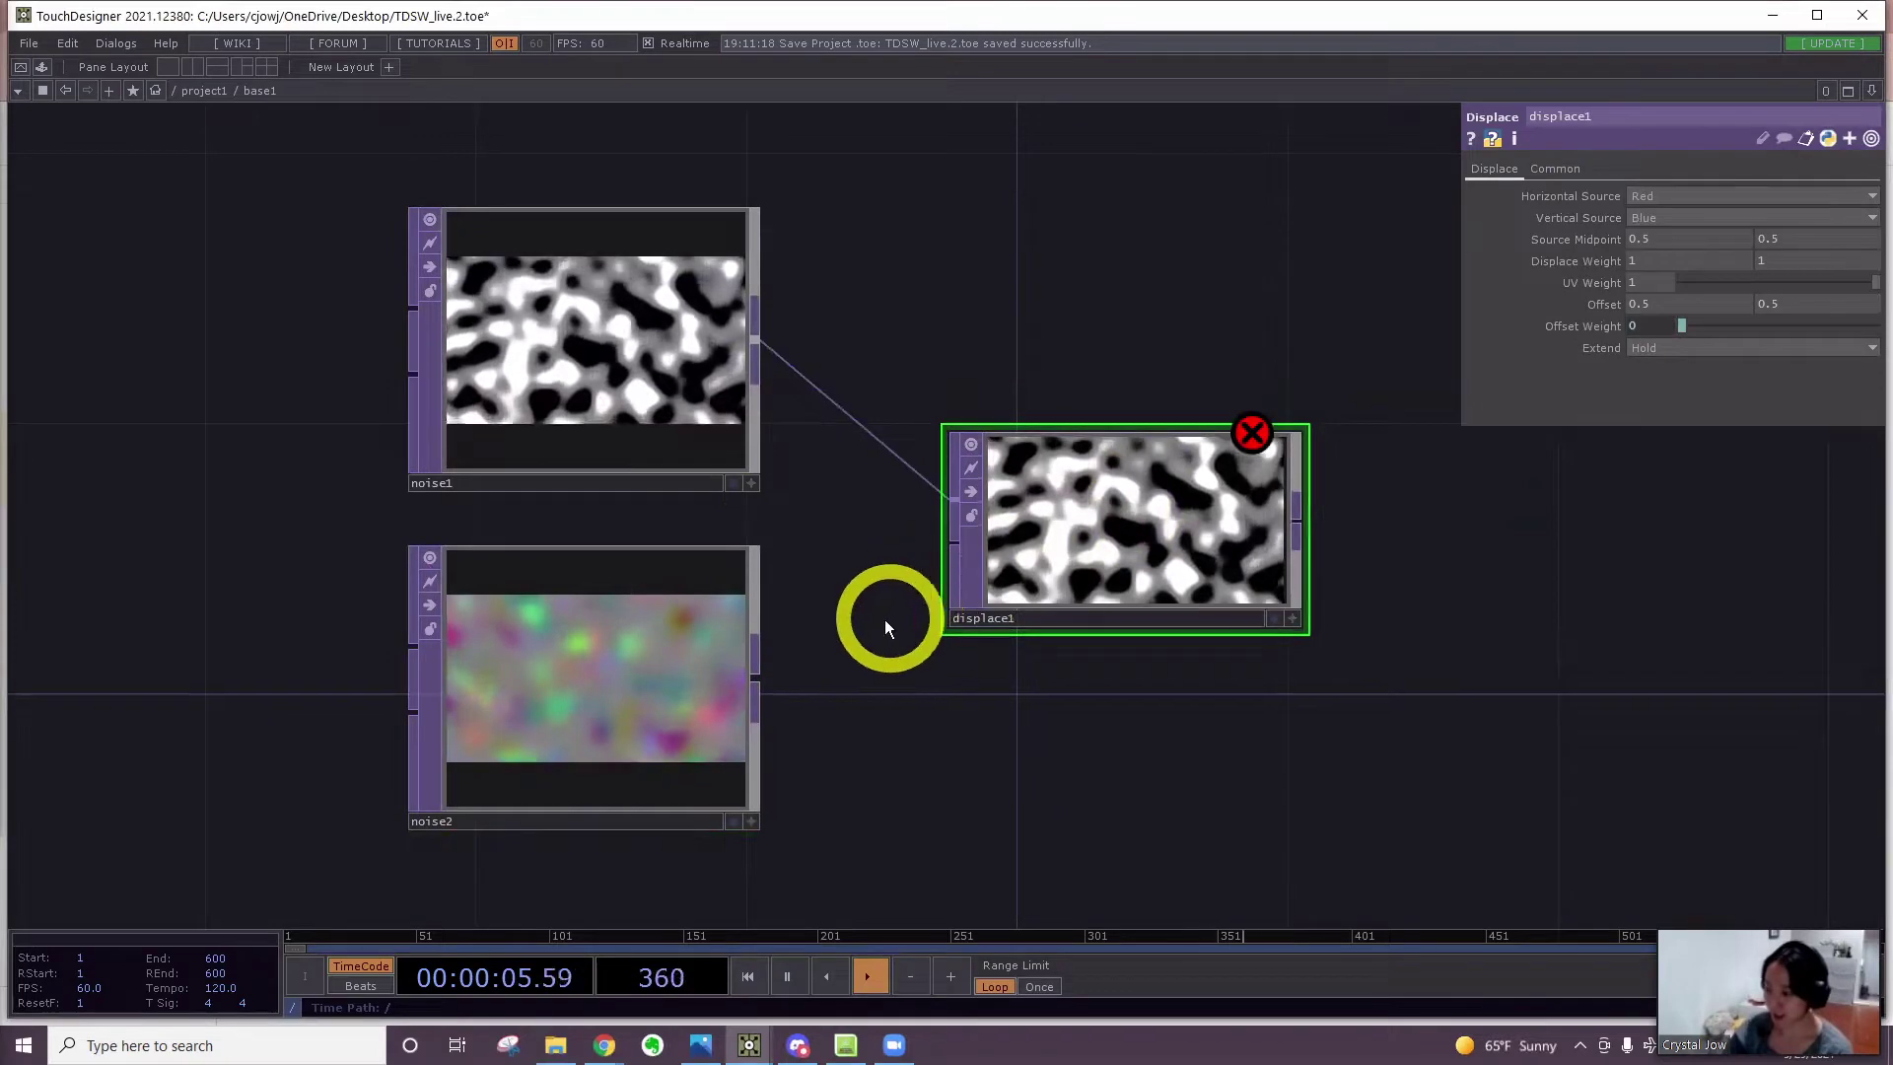
{"action": "left_click_drag", "start_coordinate": [757, 678], "coordinate": [919, 575]}
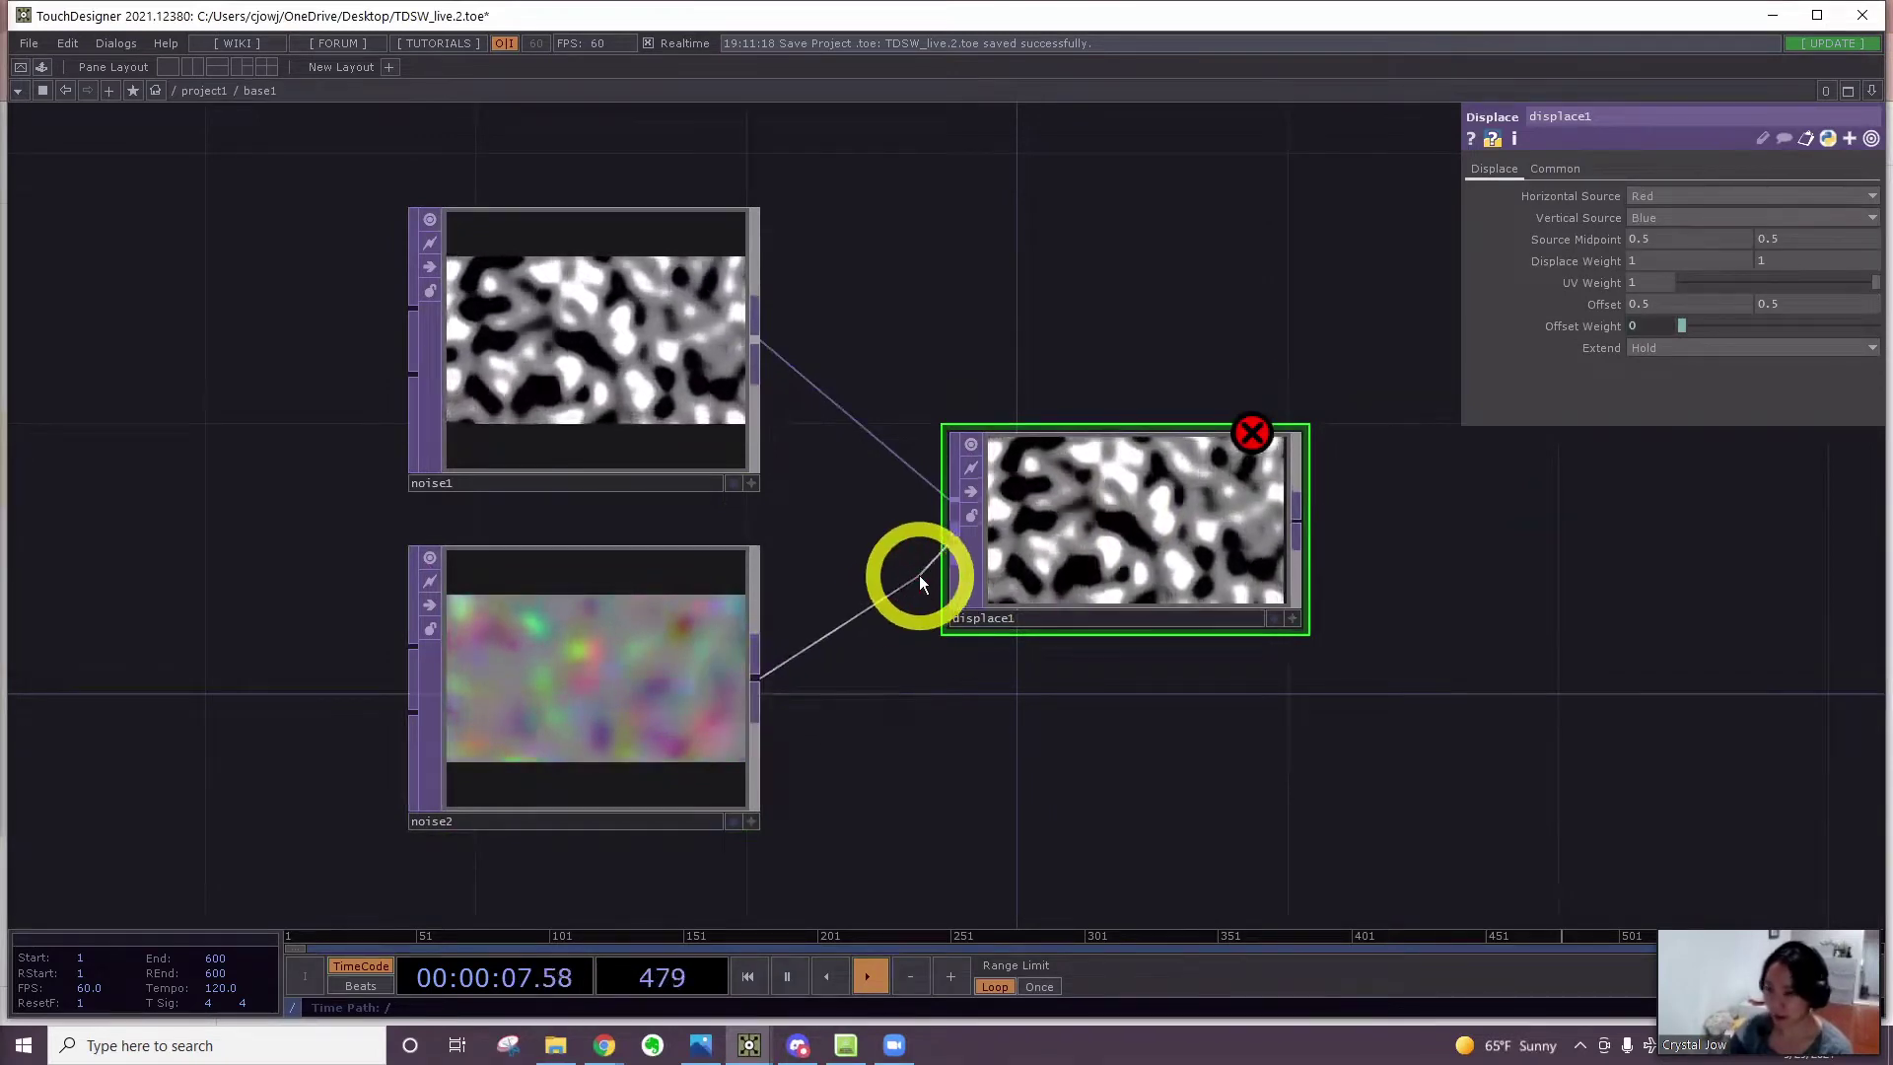
Set the Displace TOP's horizontal Displace Weight to .2
{"action": "left_click_drag", "start_coordinate": [1002, 853], "coordinate": [828, 860]}
{"action": "scroll", "coordinate": [941, 638], "scroll_direction": "up", "scroll_amount": 2}
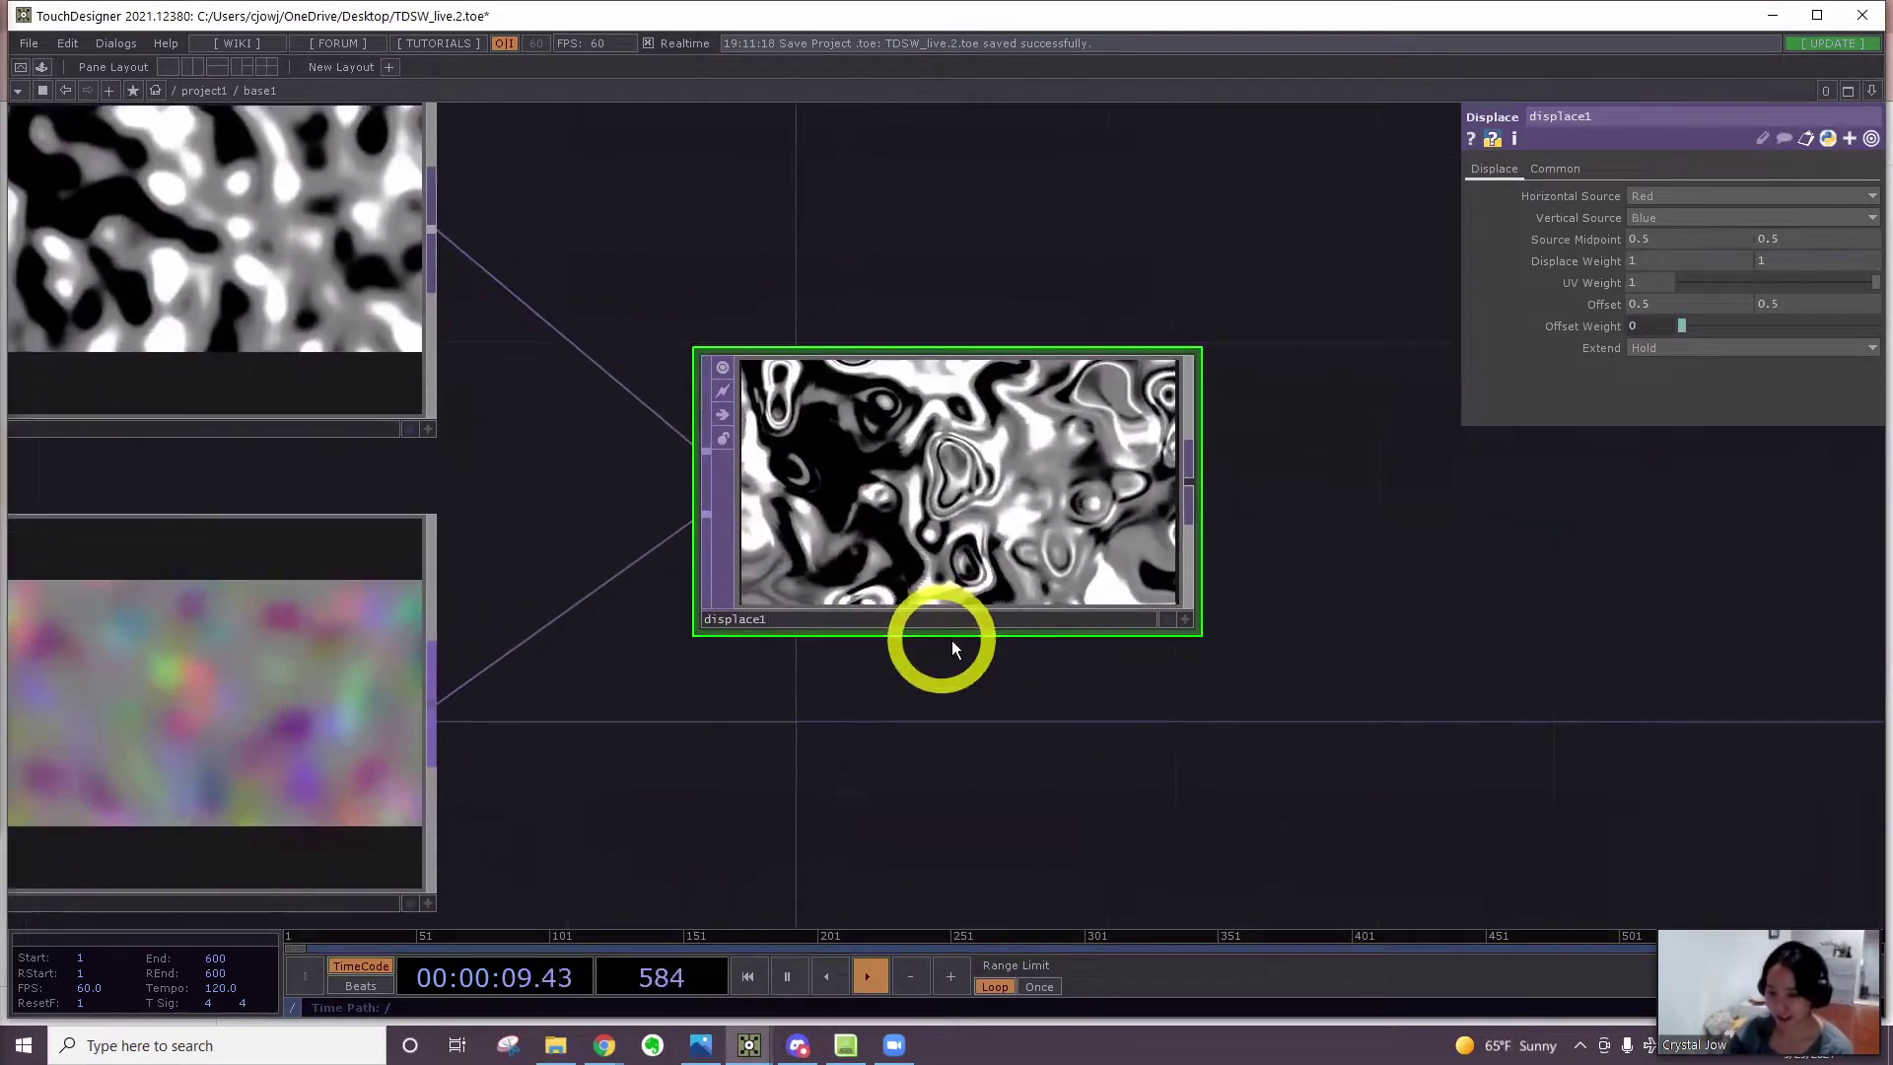
{"action": "left_click_drag", "start_coordinate": [950, 641], "coordinate": [747, 648]}
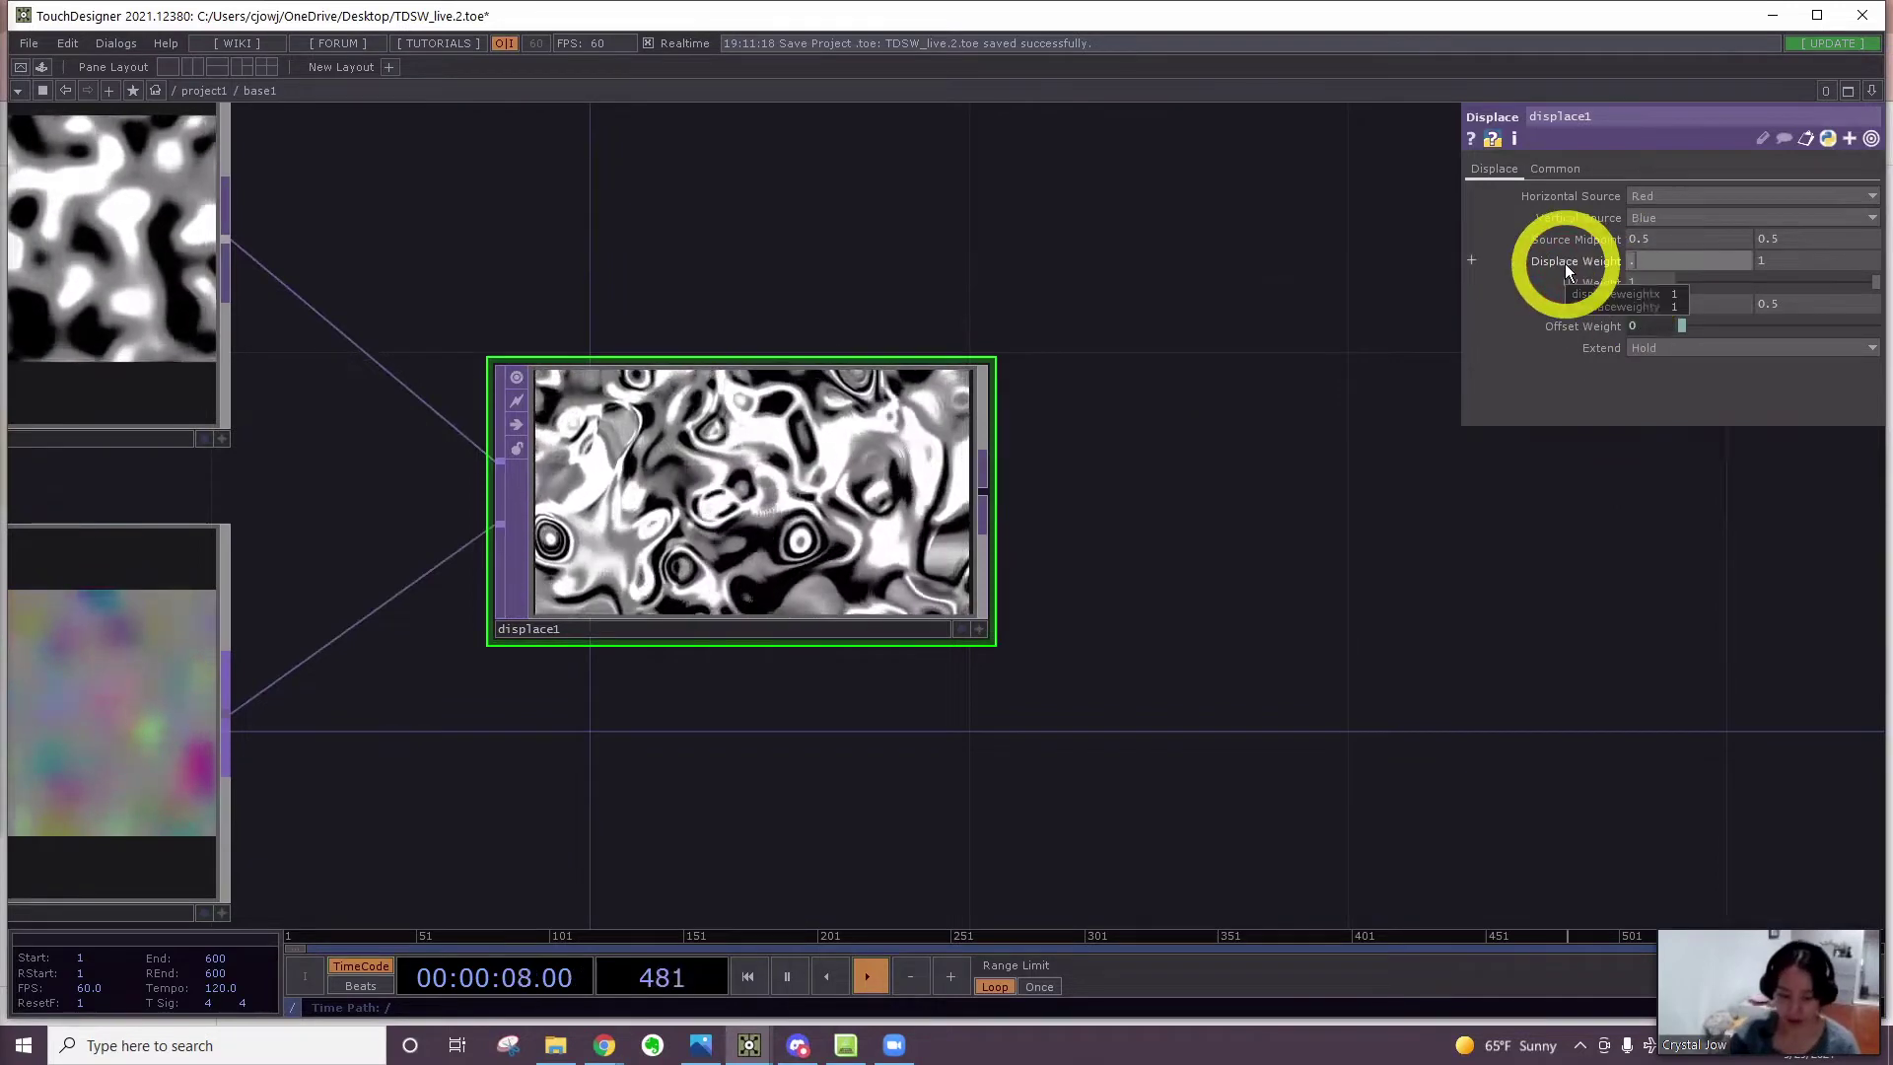
{"action": "type", "text": ".2"}
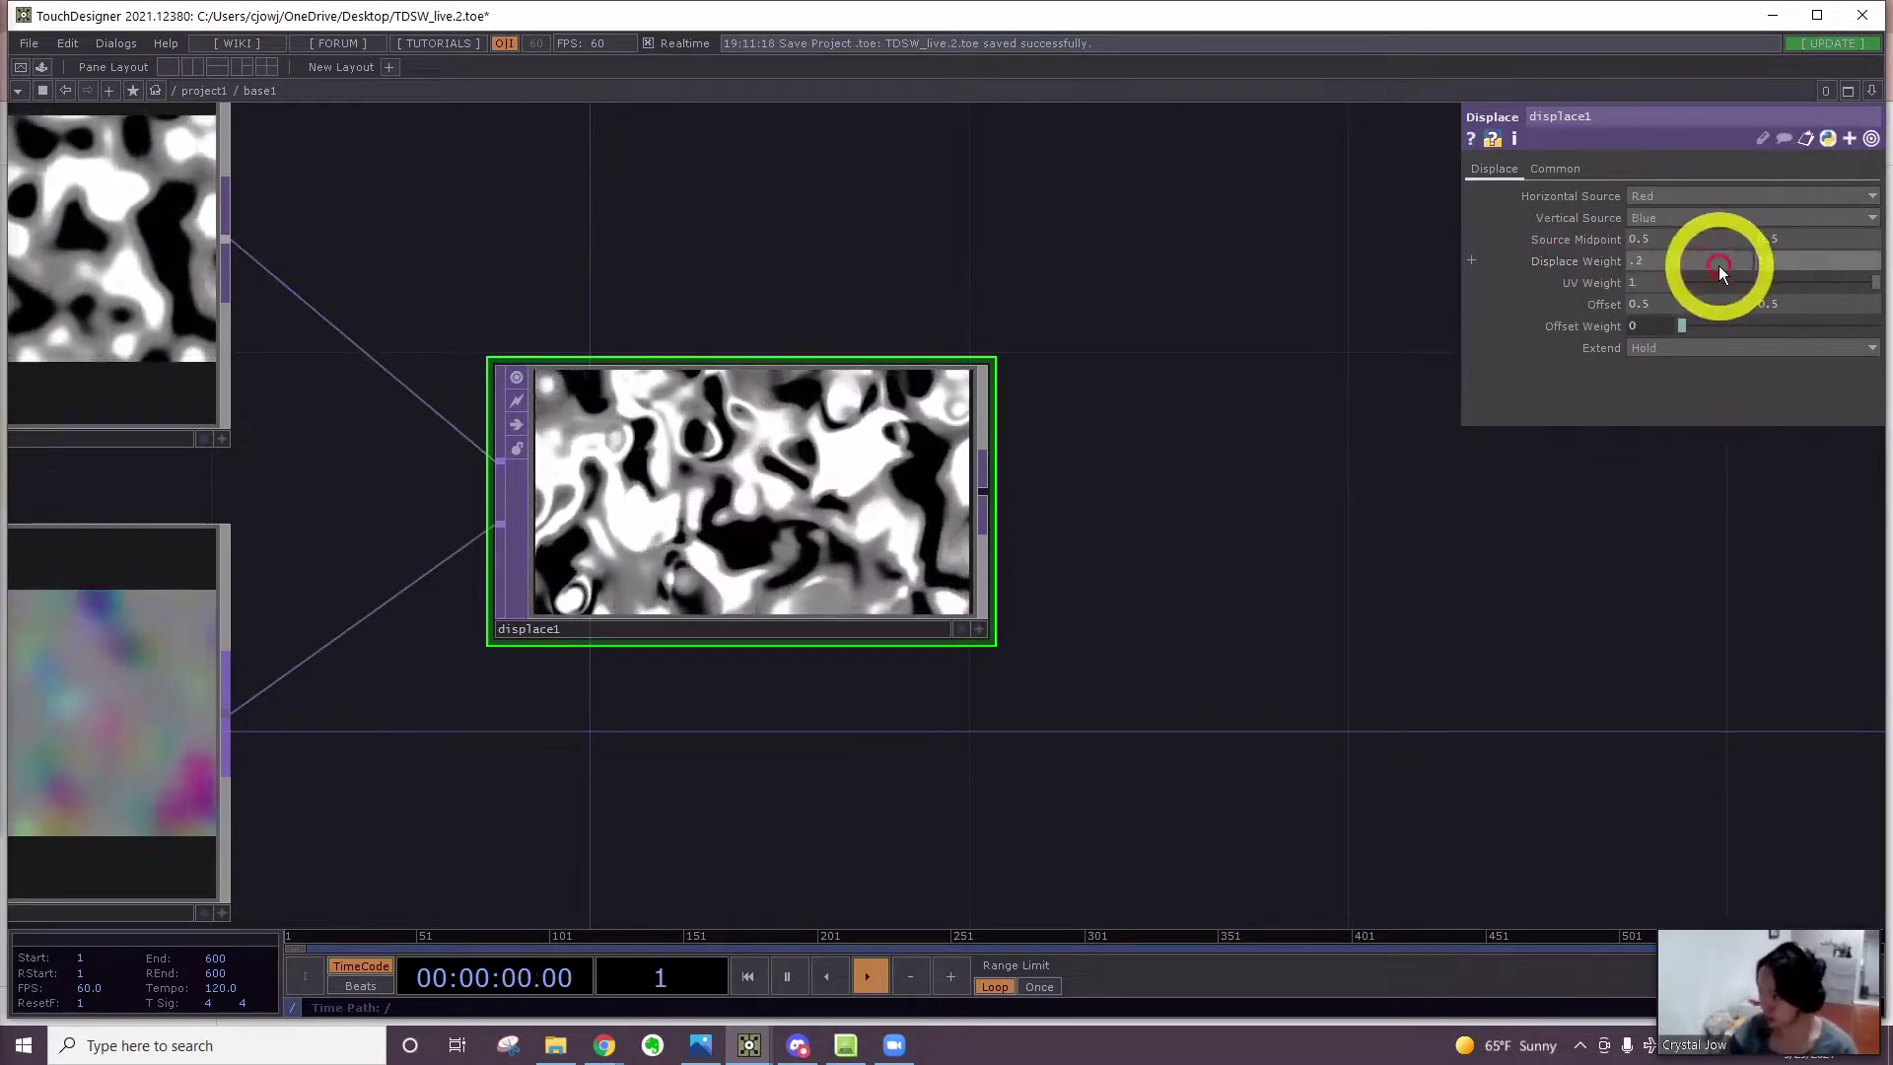
Set the Displace TOP's vertical Displace Weight and UV Weight to .2 and its Offset Weight to 0.8
{"action": "type", "text": ".2"}
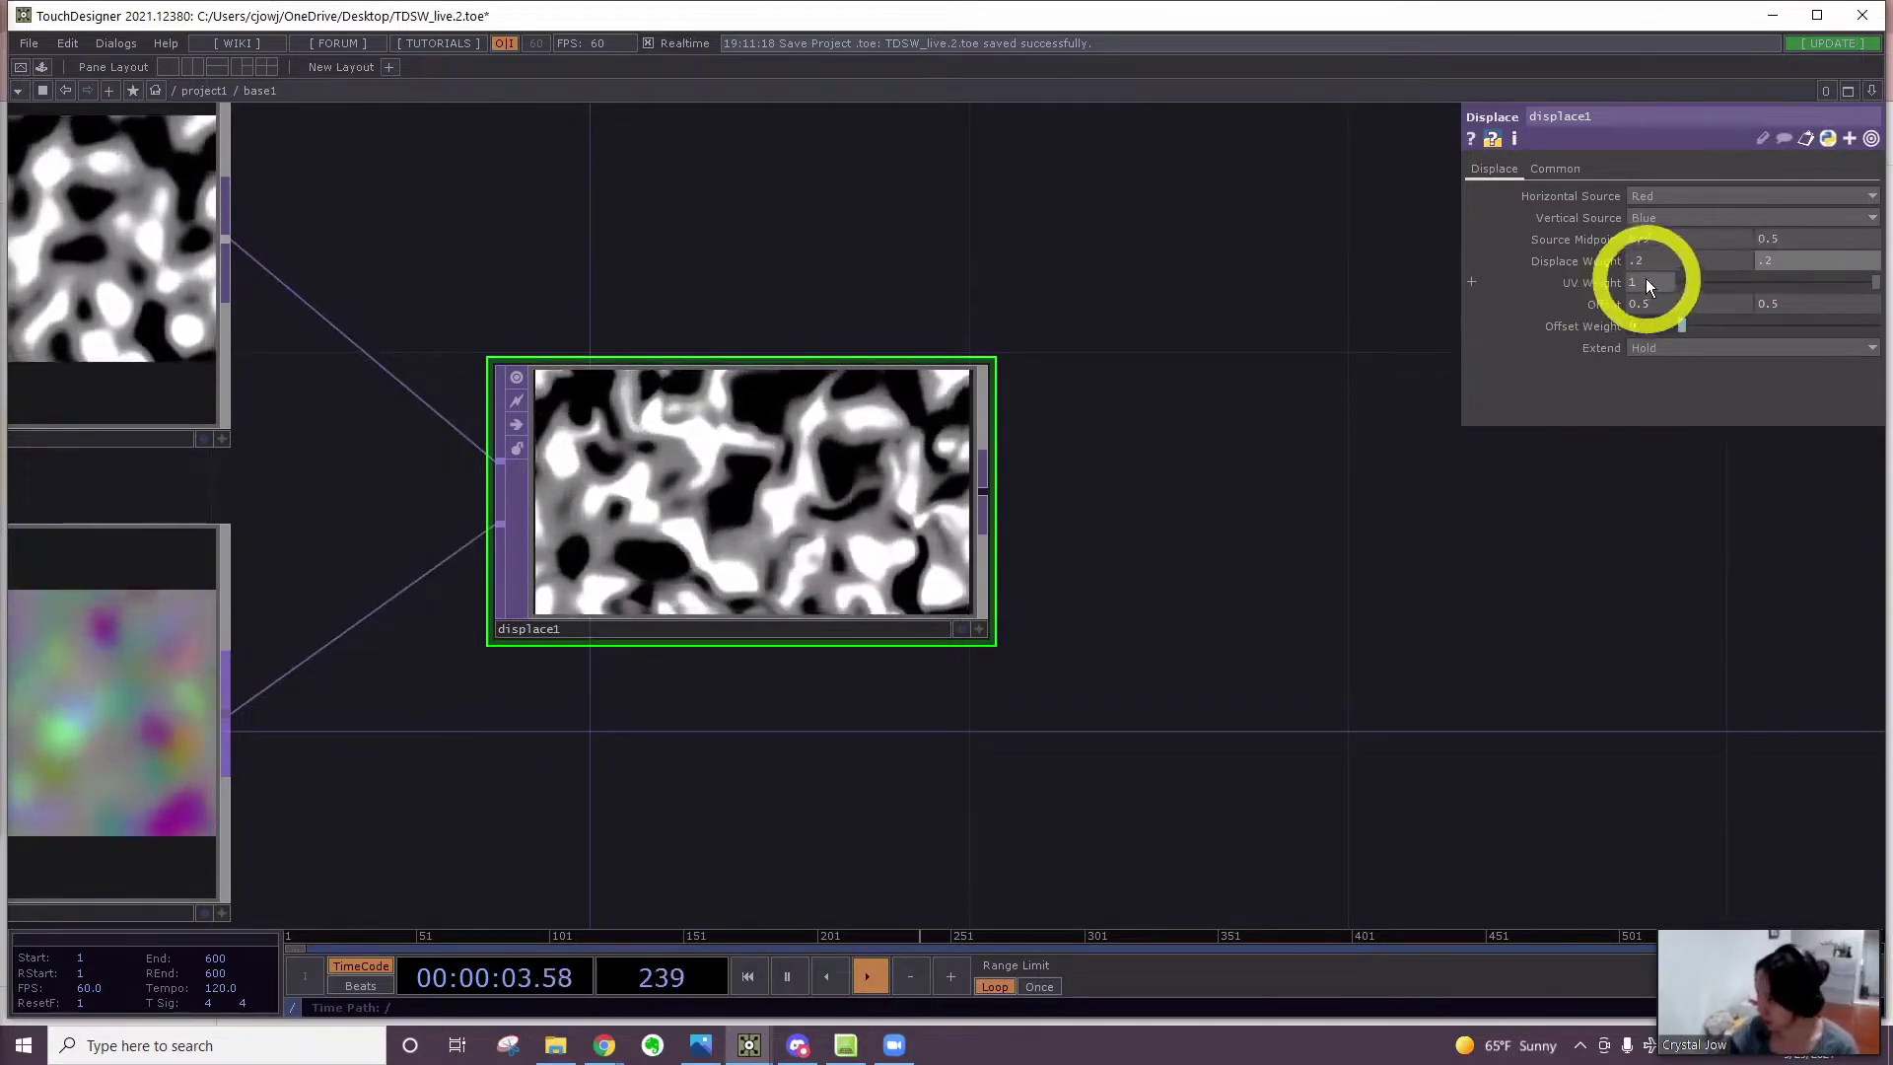
{"action": "type", "text": ".2"}
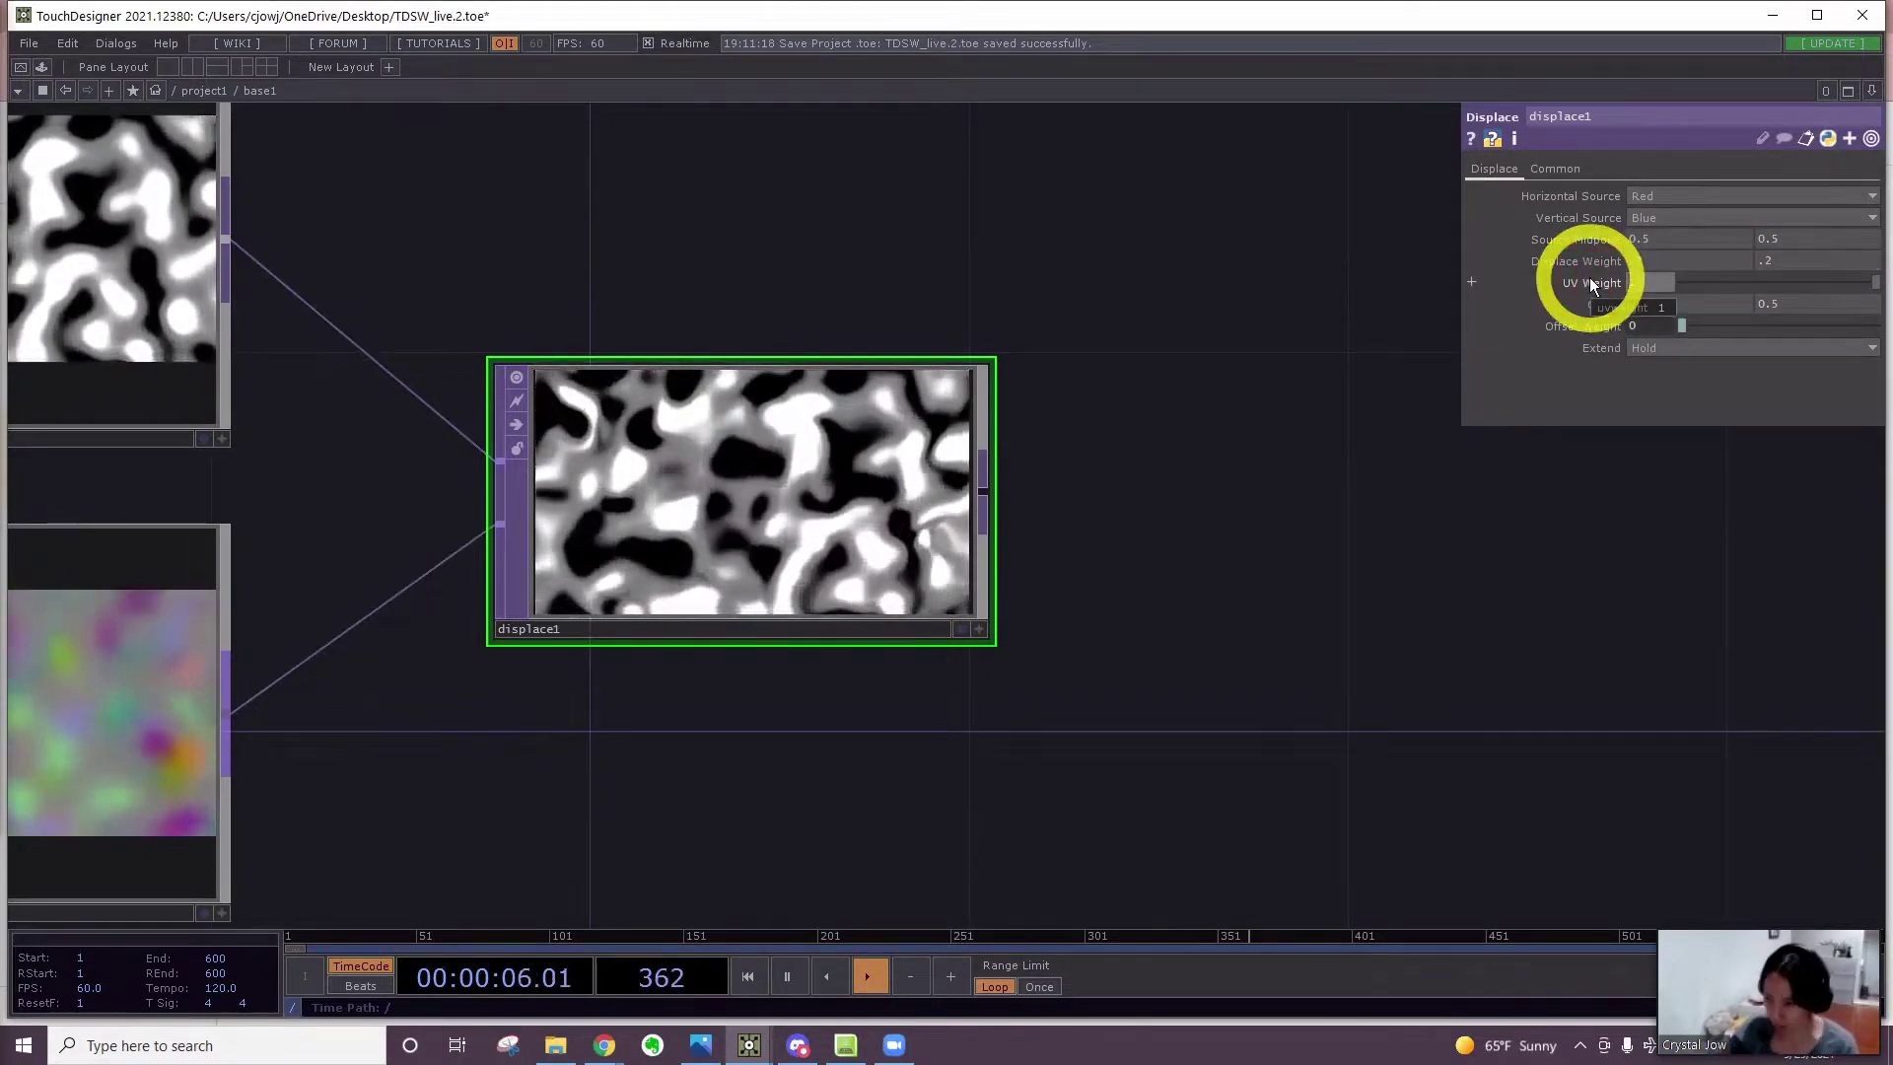
{"action": "key", "text": "Return"}
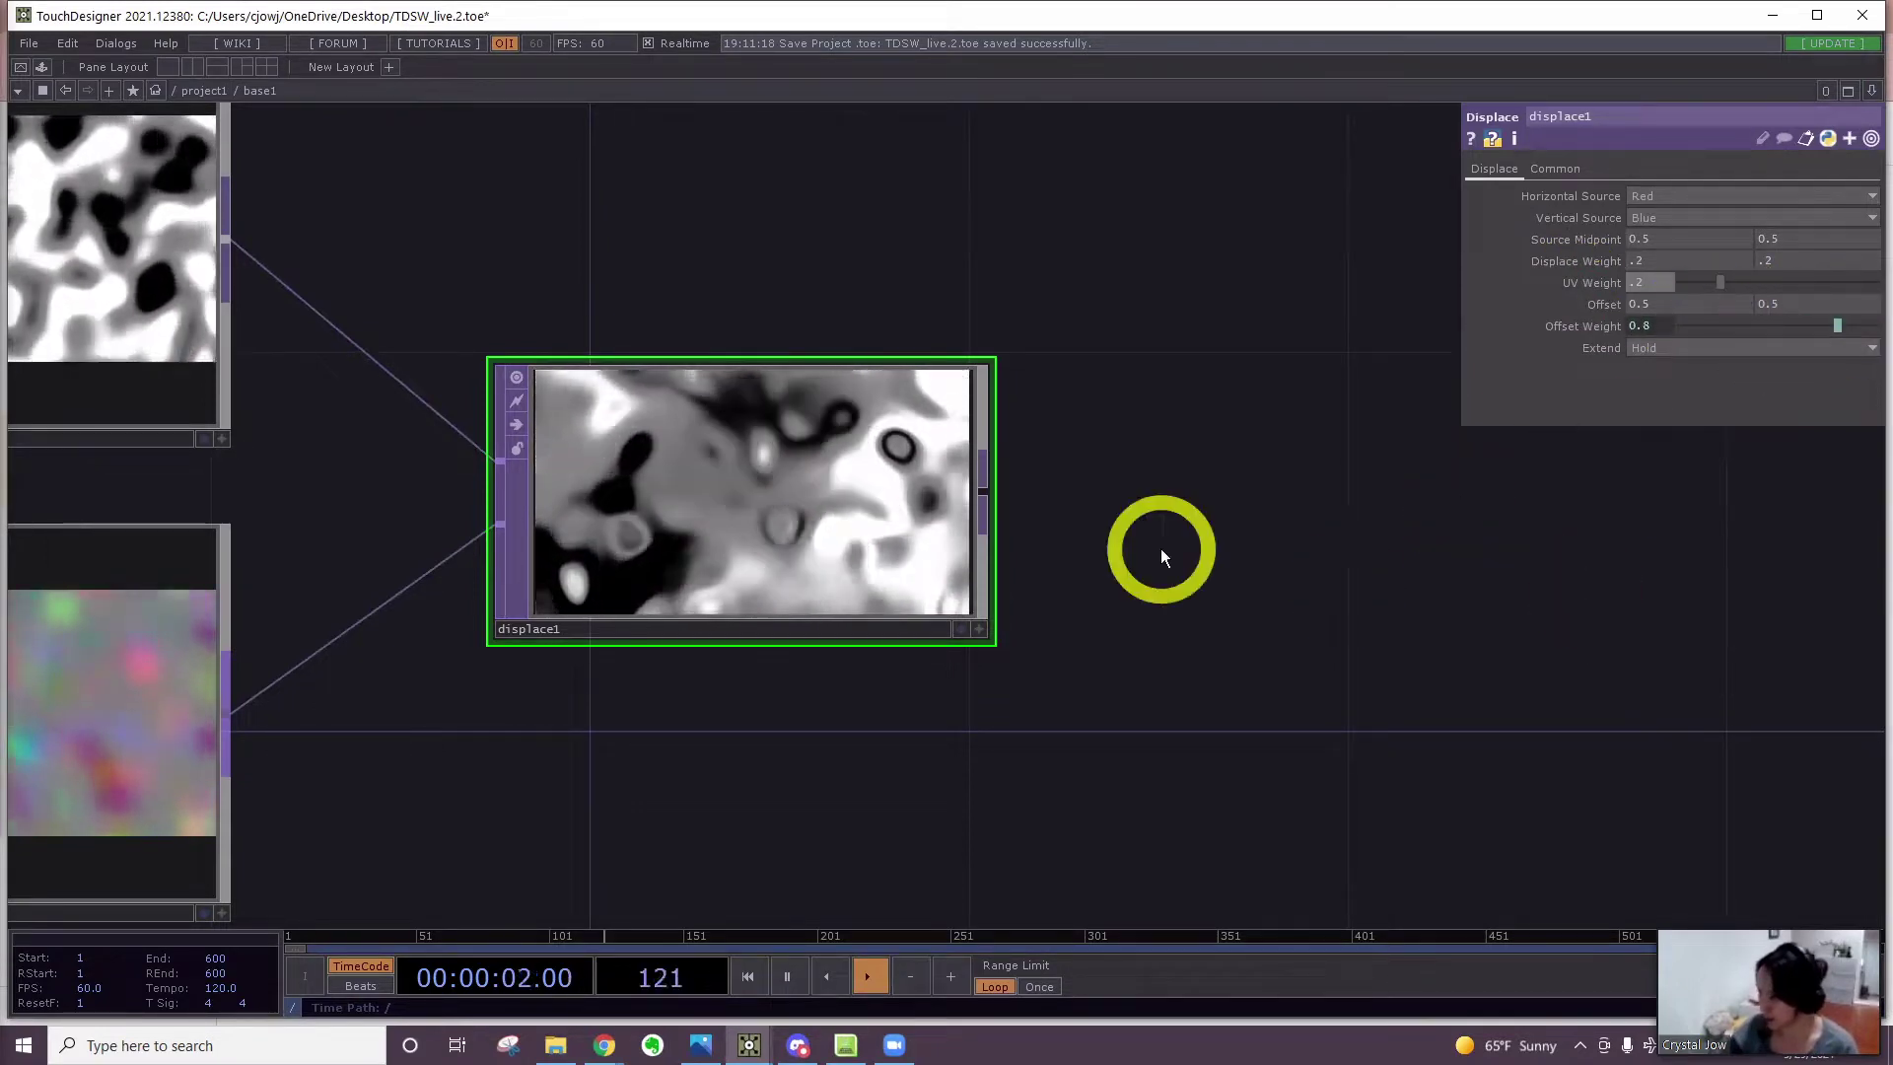
{"action": "scroll", "coordinate": [697, 516], "scroll_direction": "up", "scroll_amount": 4}
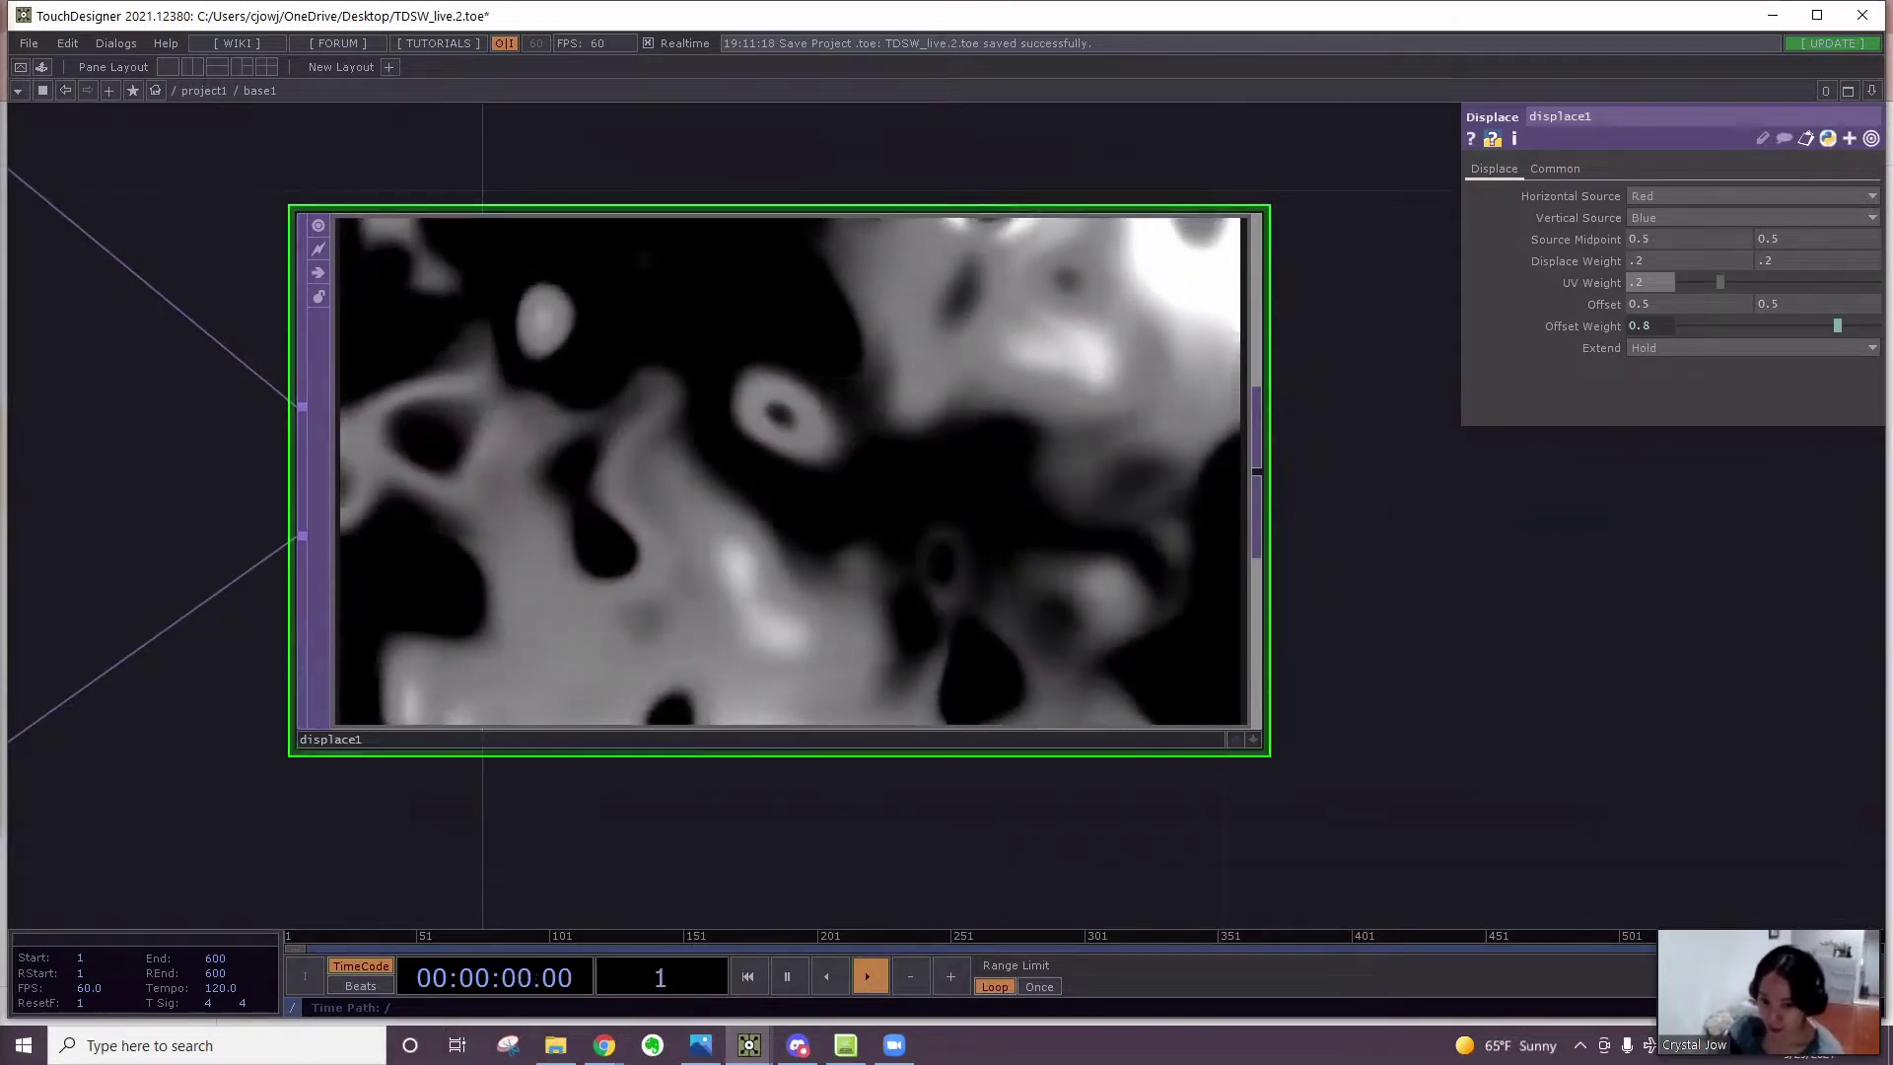
{"action": "scroll", "coordinate": [765, 592], "scroll_direction": "down", "scroll_amount": 5}
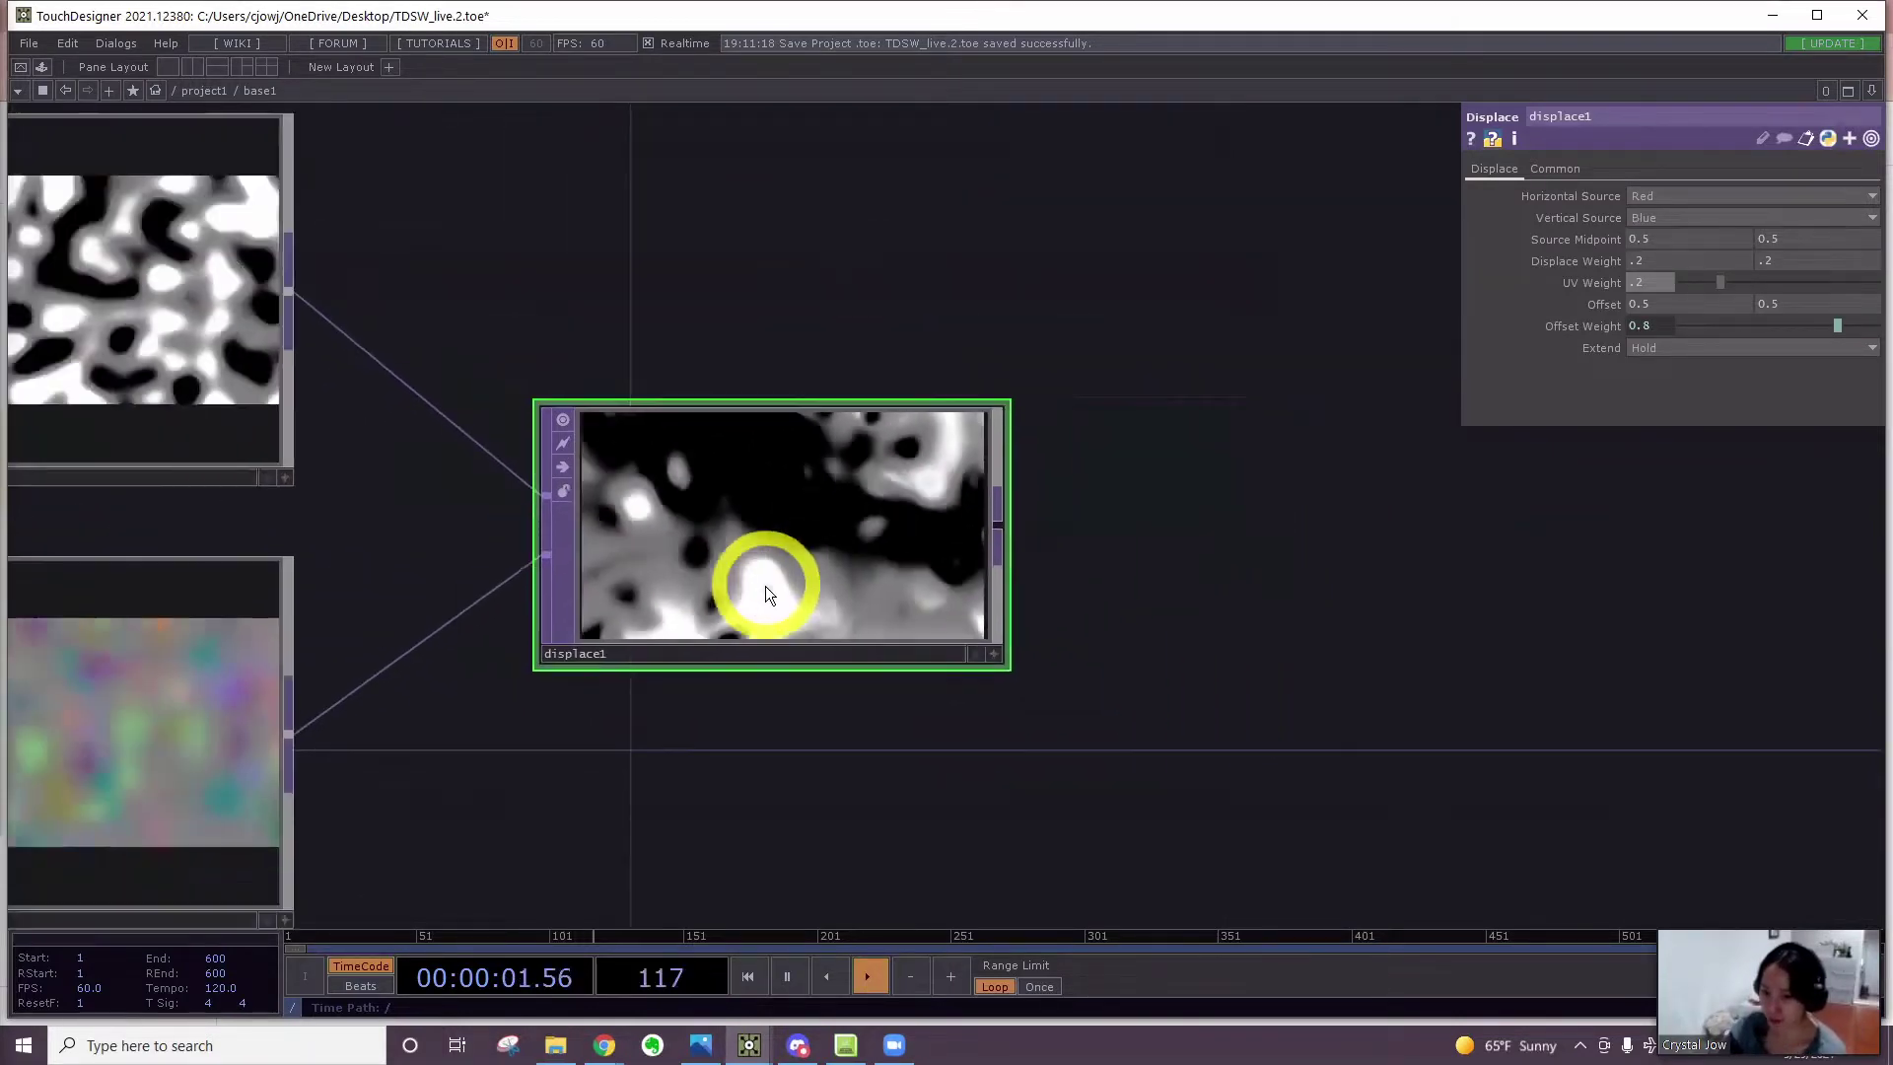
{"action": "left_click_drag", "start_coordinate": [867, 548], "coordinate": [995, 513]}
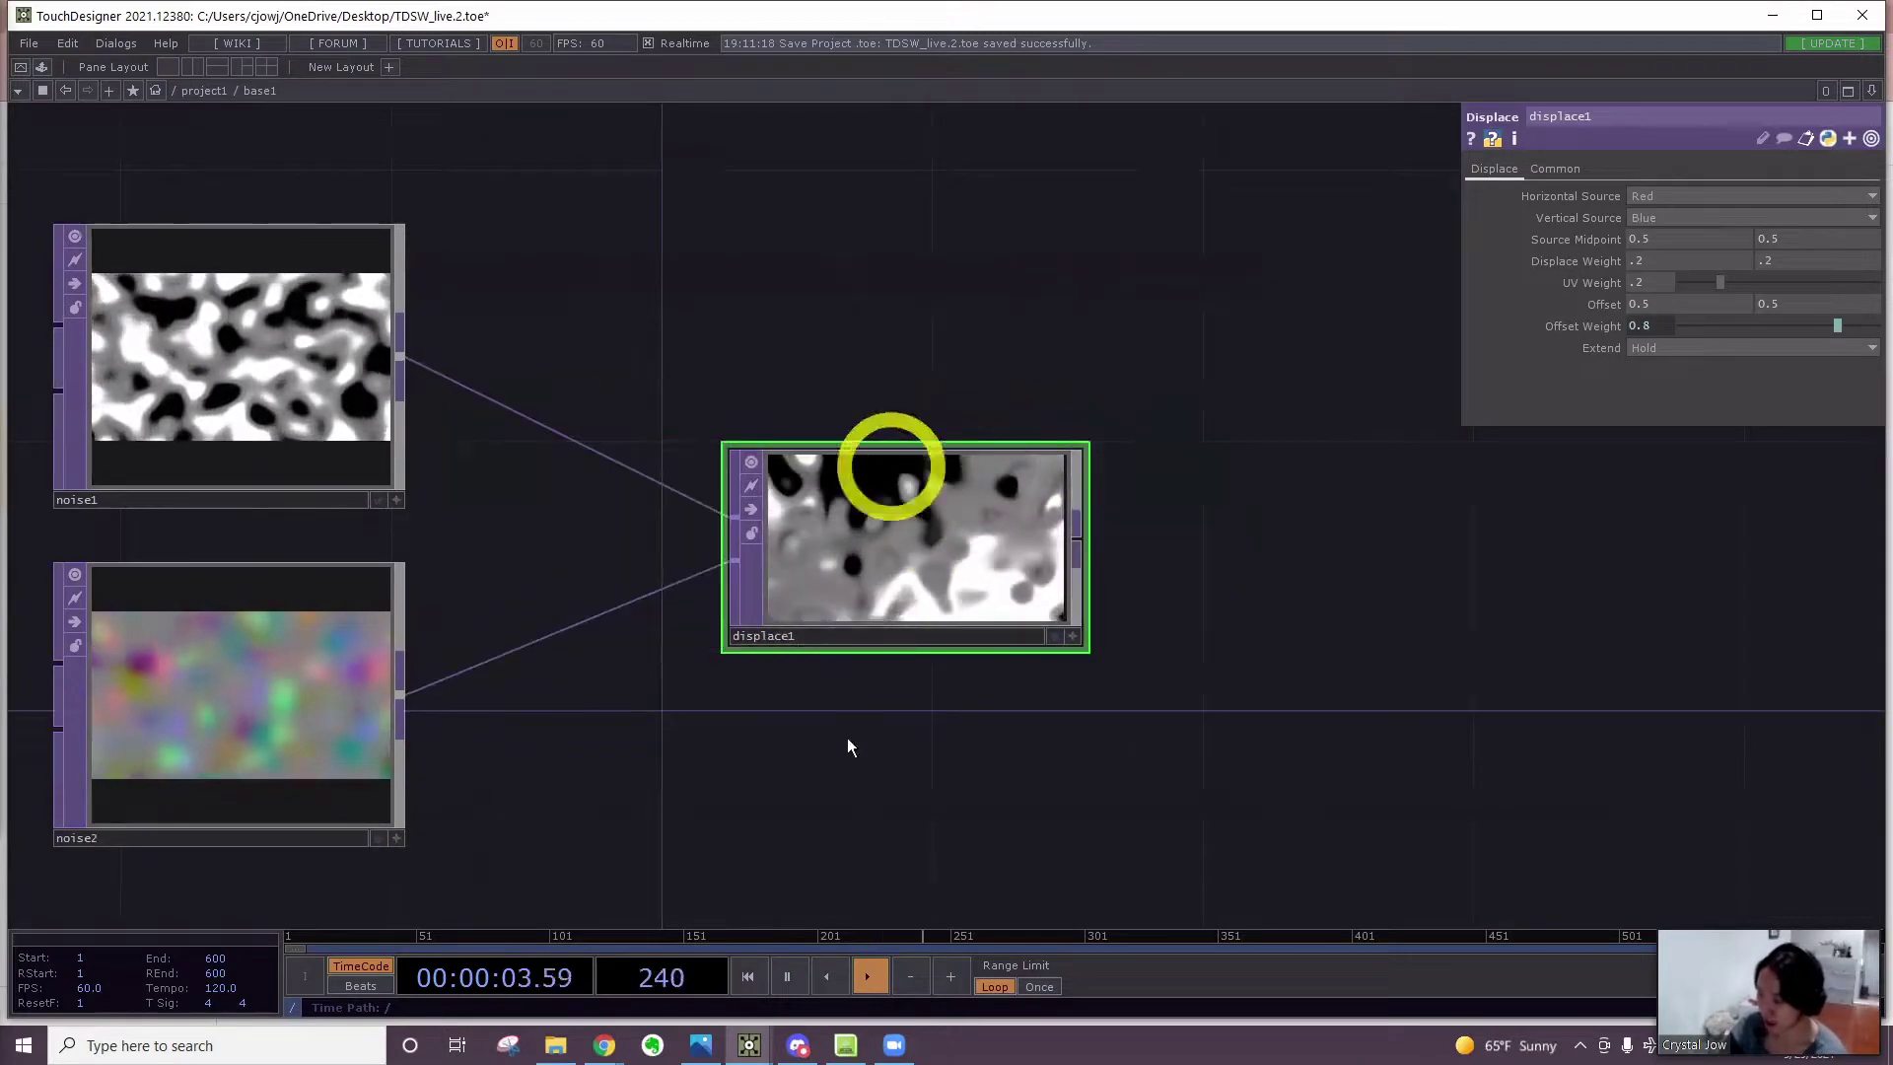
Switch to the KinectTDSW_v1 project to examine its finished visual, and put that window away again
{"action": "mouse_move", "coordinate": [751, 1043]}
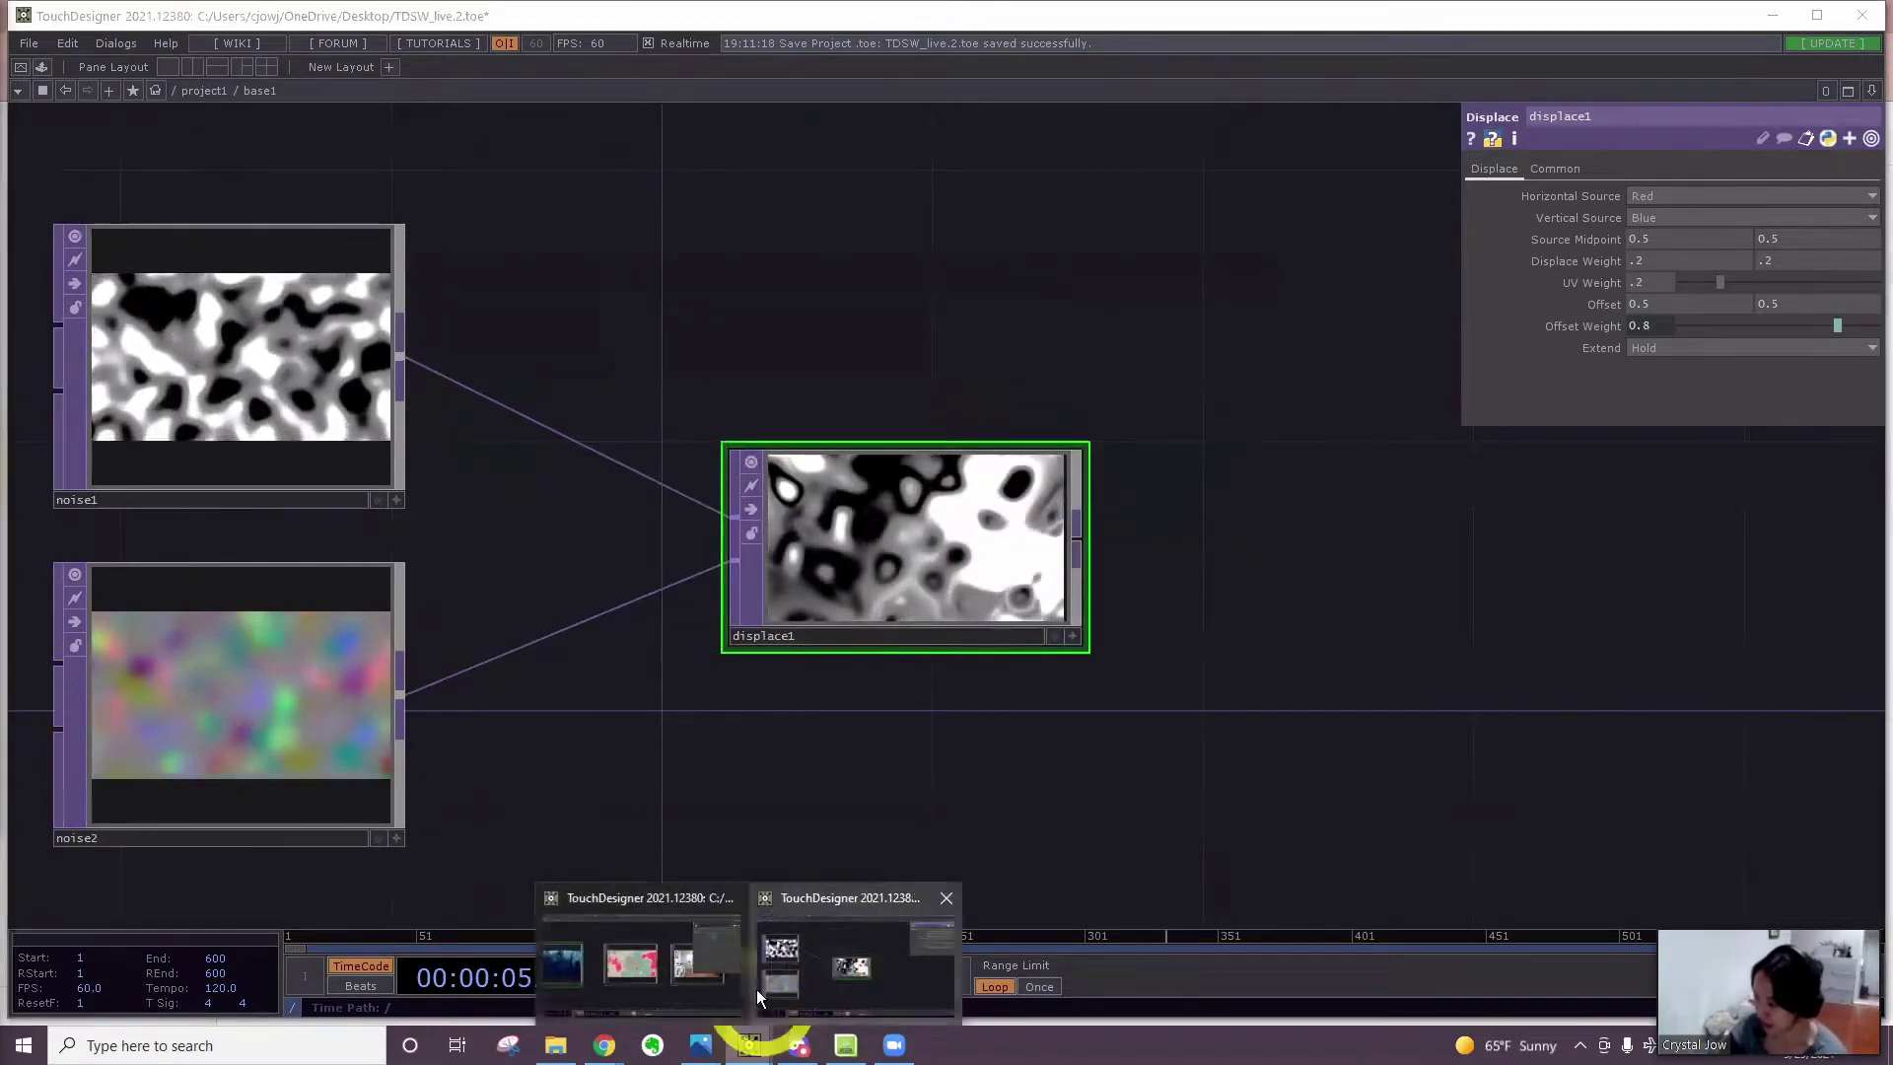
{"action": "left_click", "coordinate": [678, 964]}
{"action": "scroll", "coordinate": [779, 680], "scroll_direction": "up", "scroll_amount": 6}
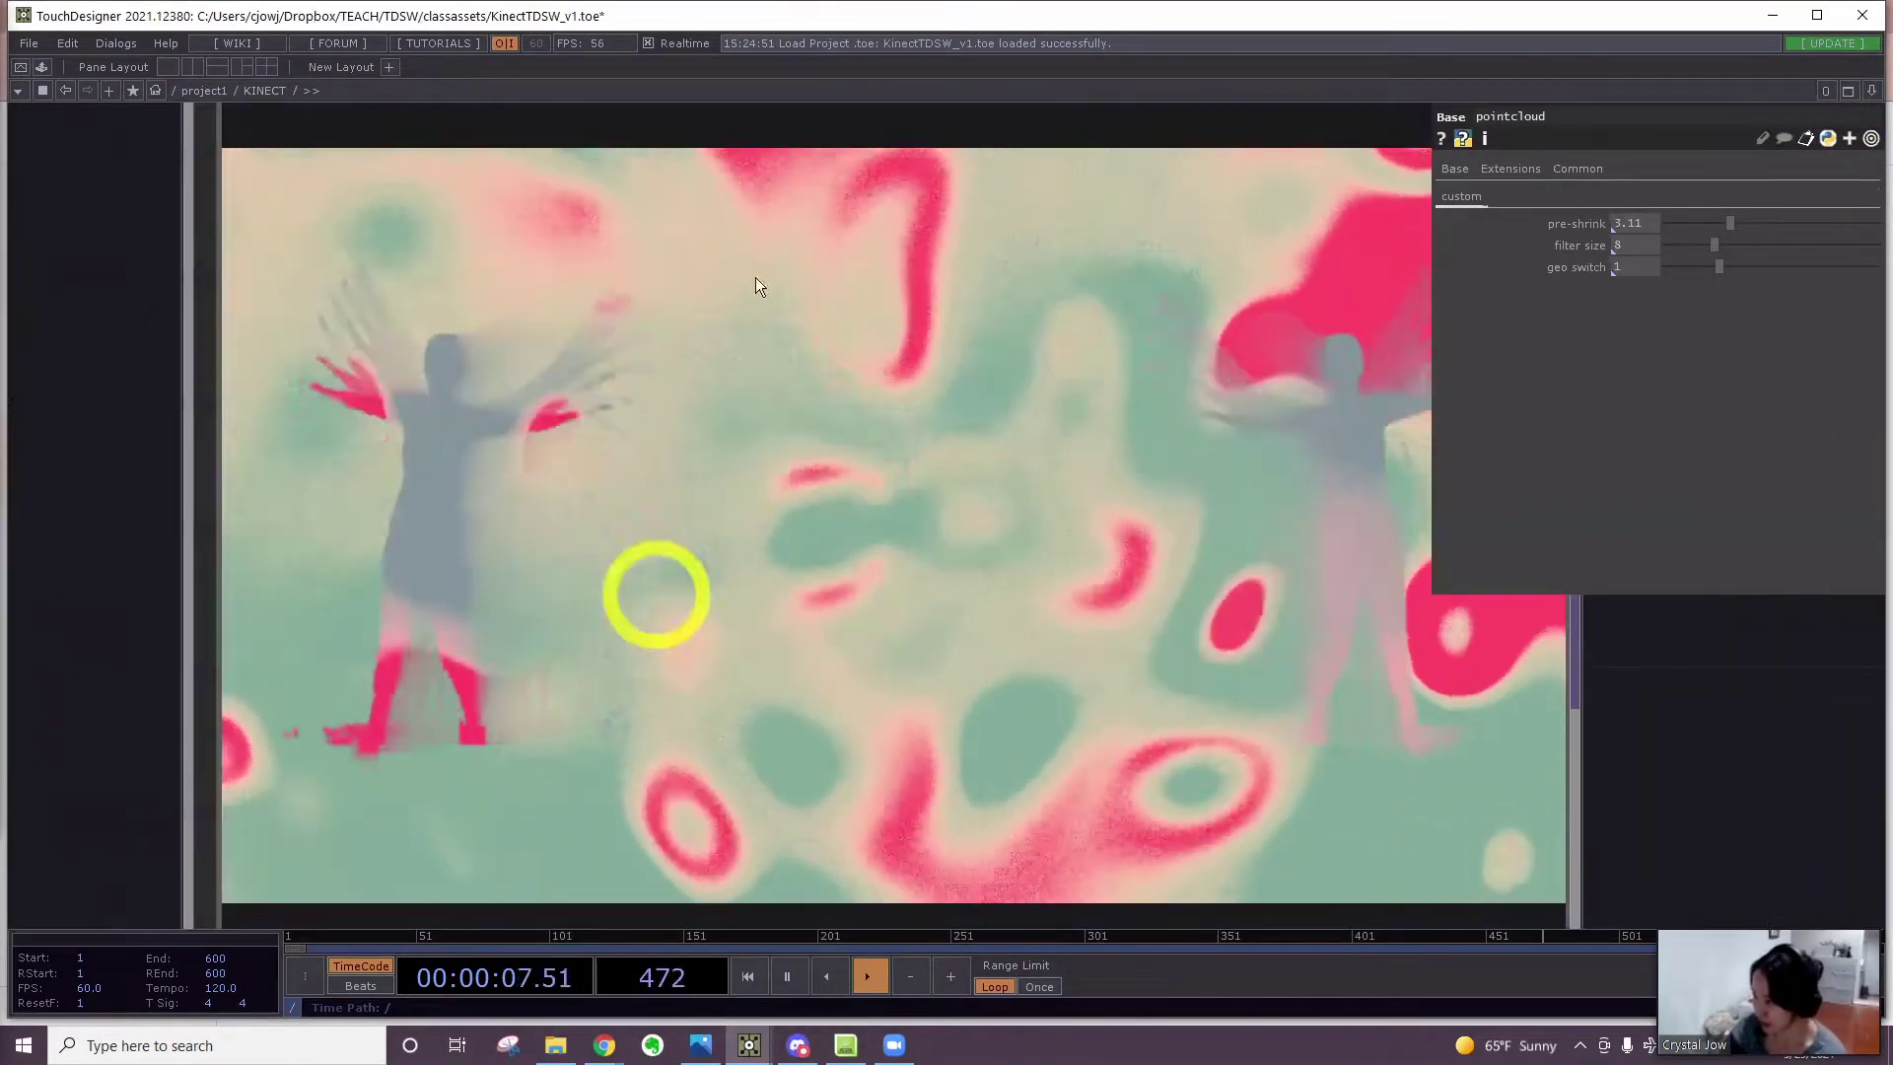
{"action": "left_click", "coordinate": [1774, 17]}
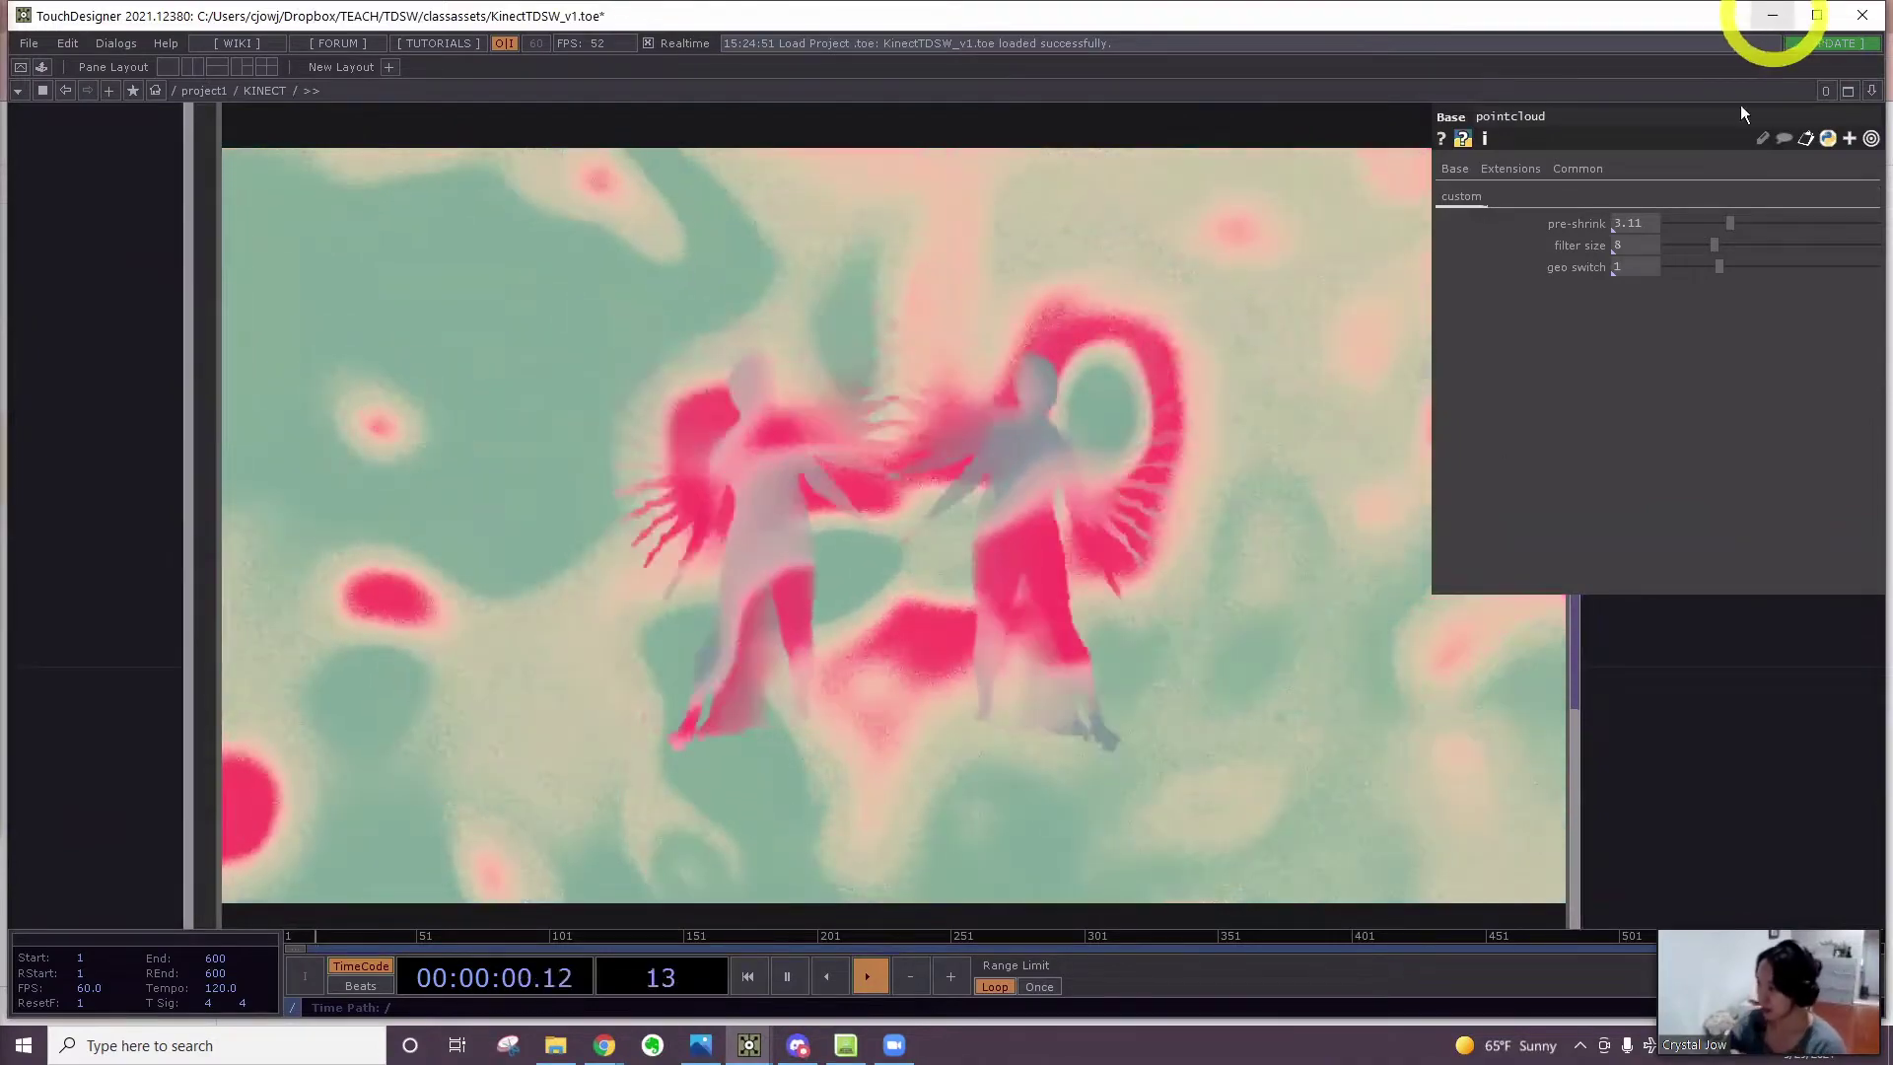
Delete the Random-type Noise TOP below the Displace TOP in base1
{"action": "left_click", "coordinate": [1110, 540]}
{"action": "left_click_drag", "start_coordinate": [1110, 540], "coordinate": [999, 509]}
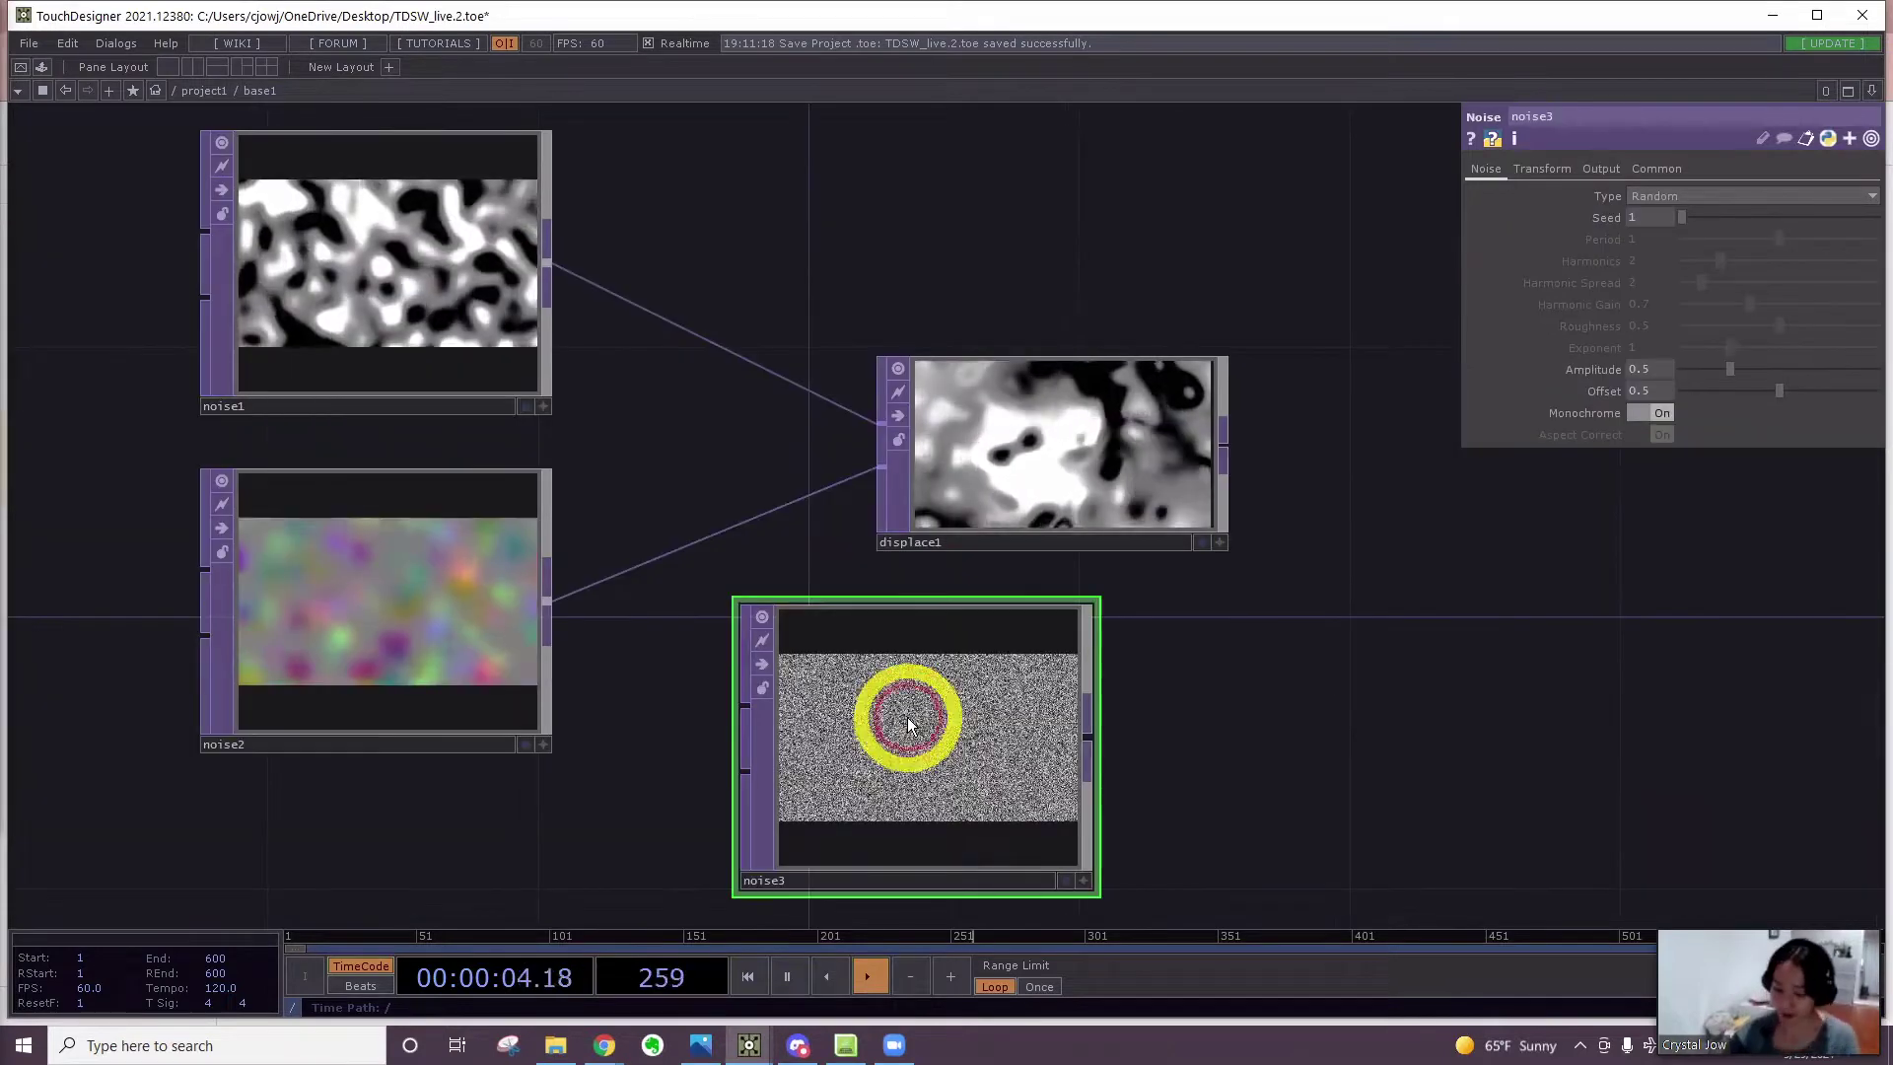
{"action": "key", "text": "Delete"}
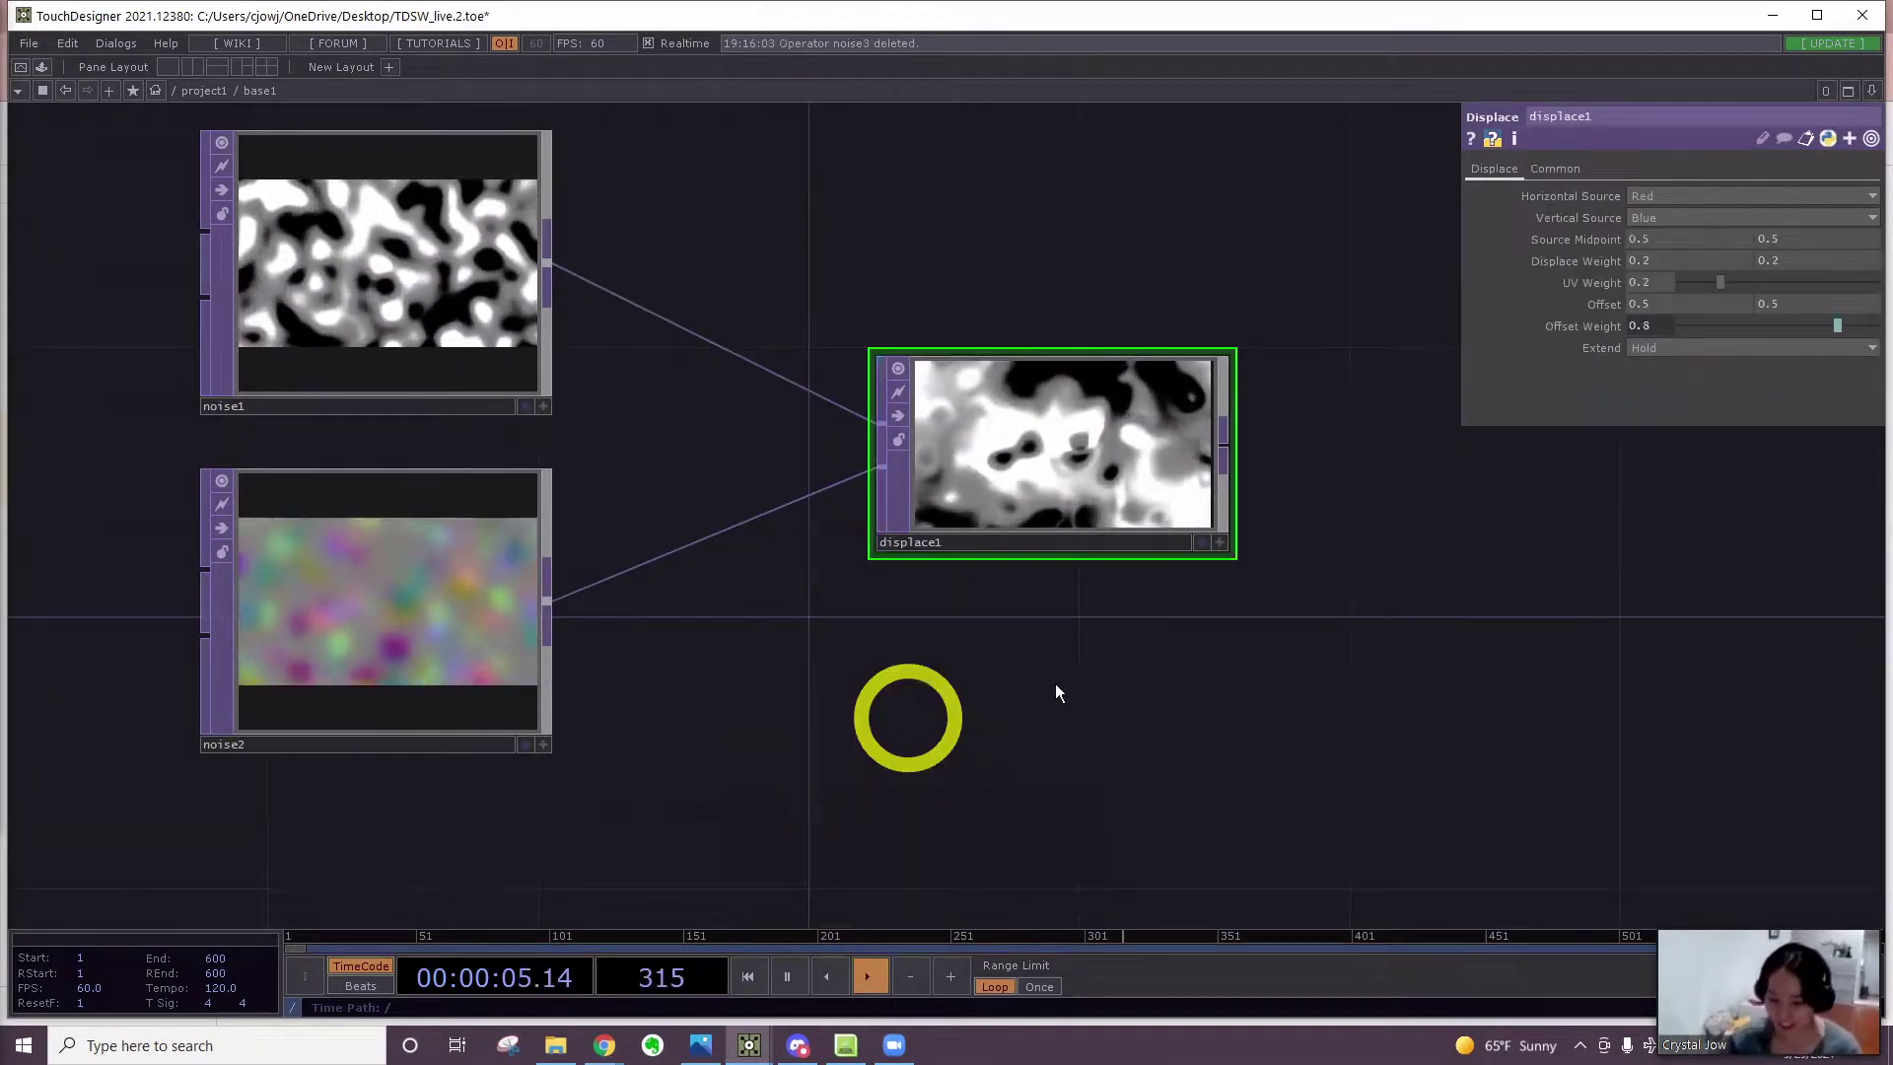
{"action": "key", "text": "Tab"}
{"action": "type", "text": "noius"}
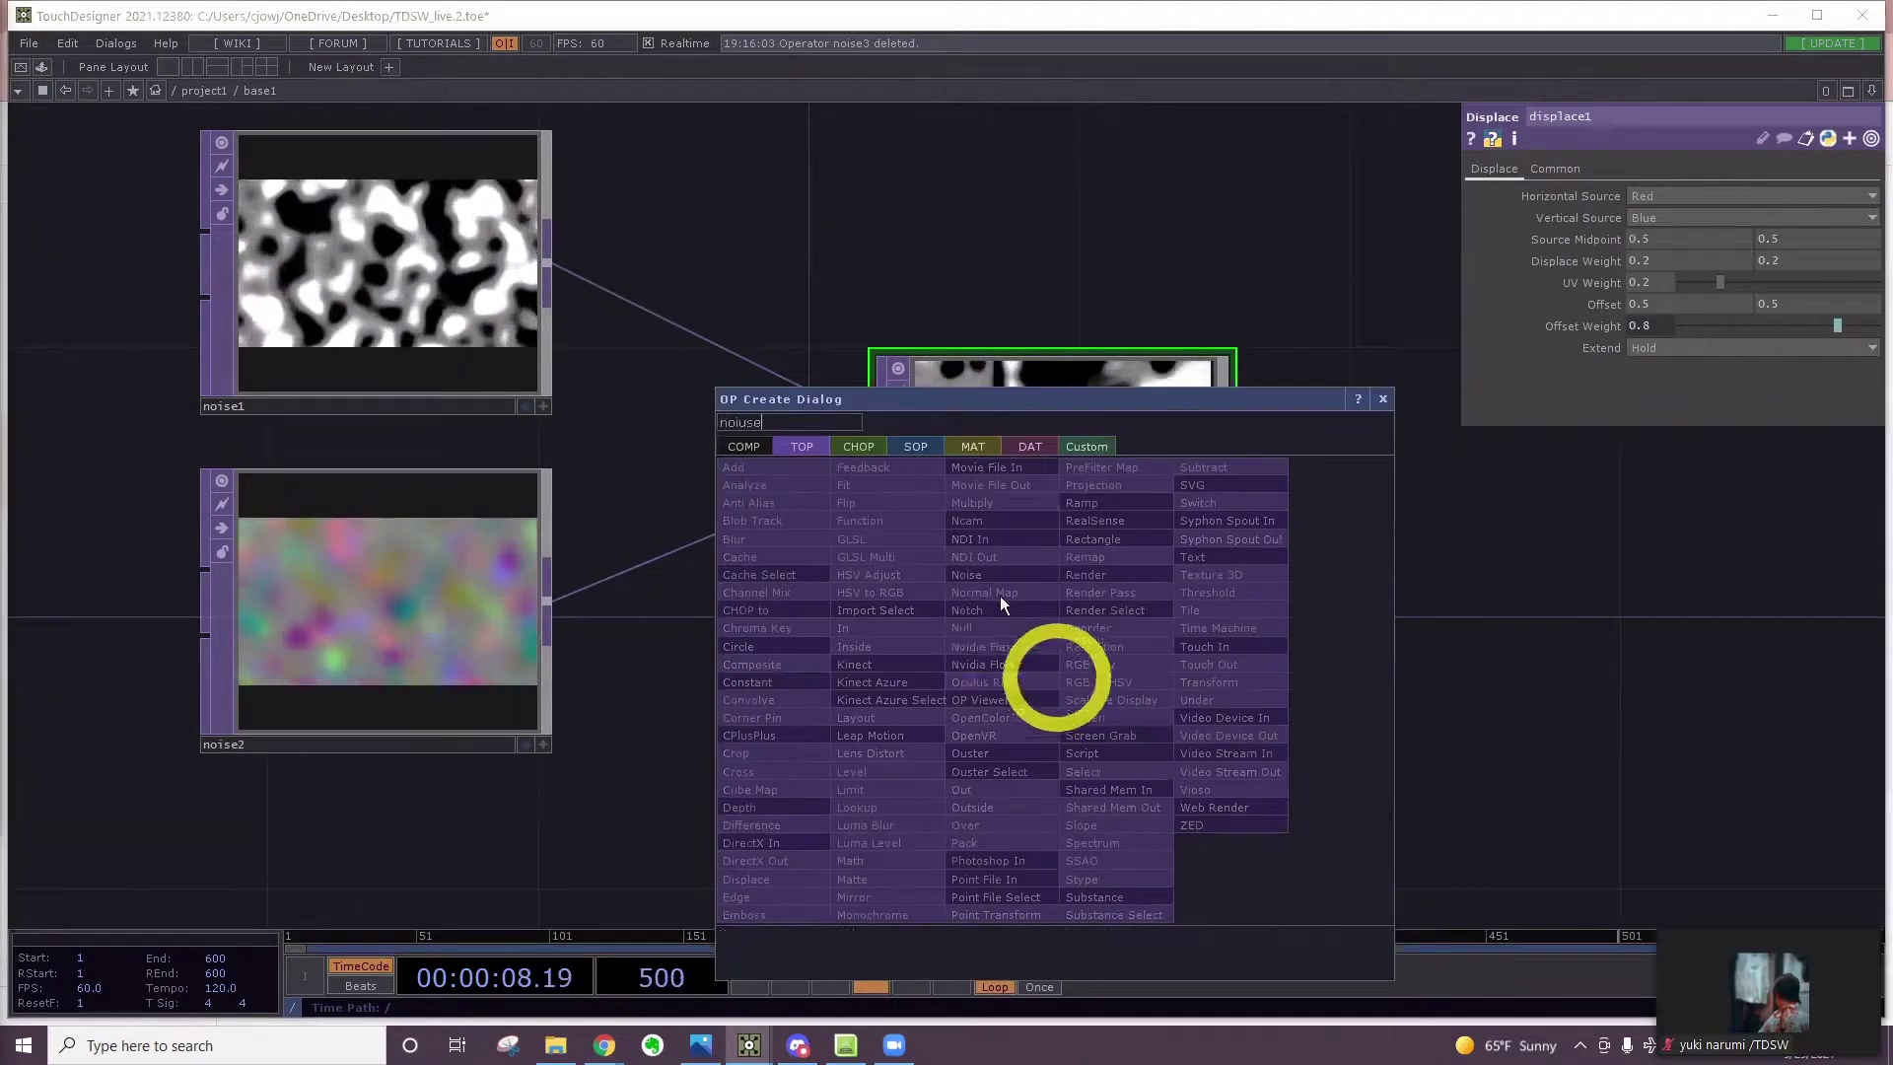
{"action": "left_click", "coordinate": [1386, 398]}
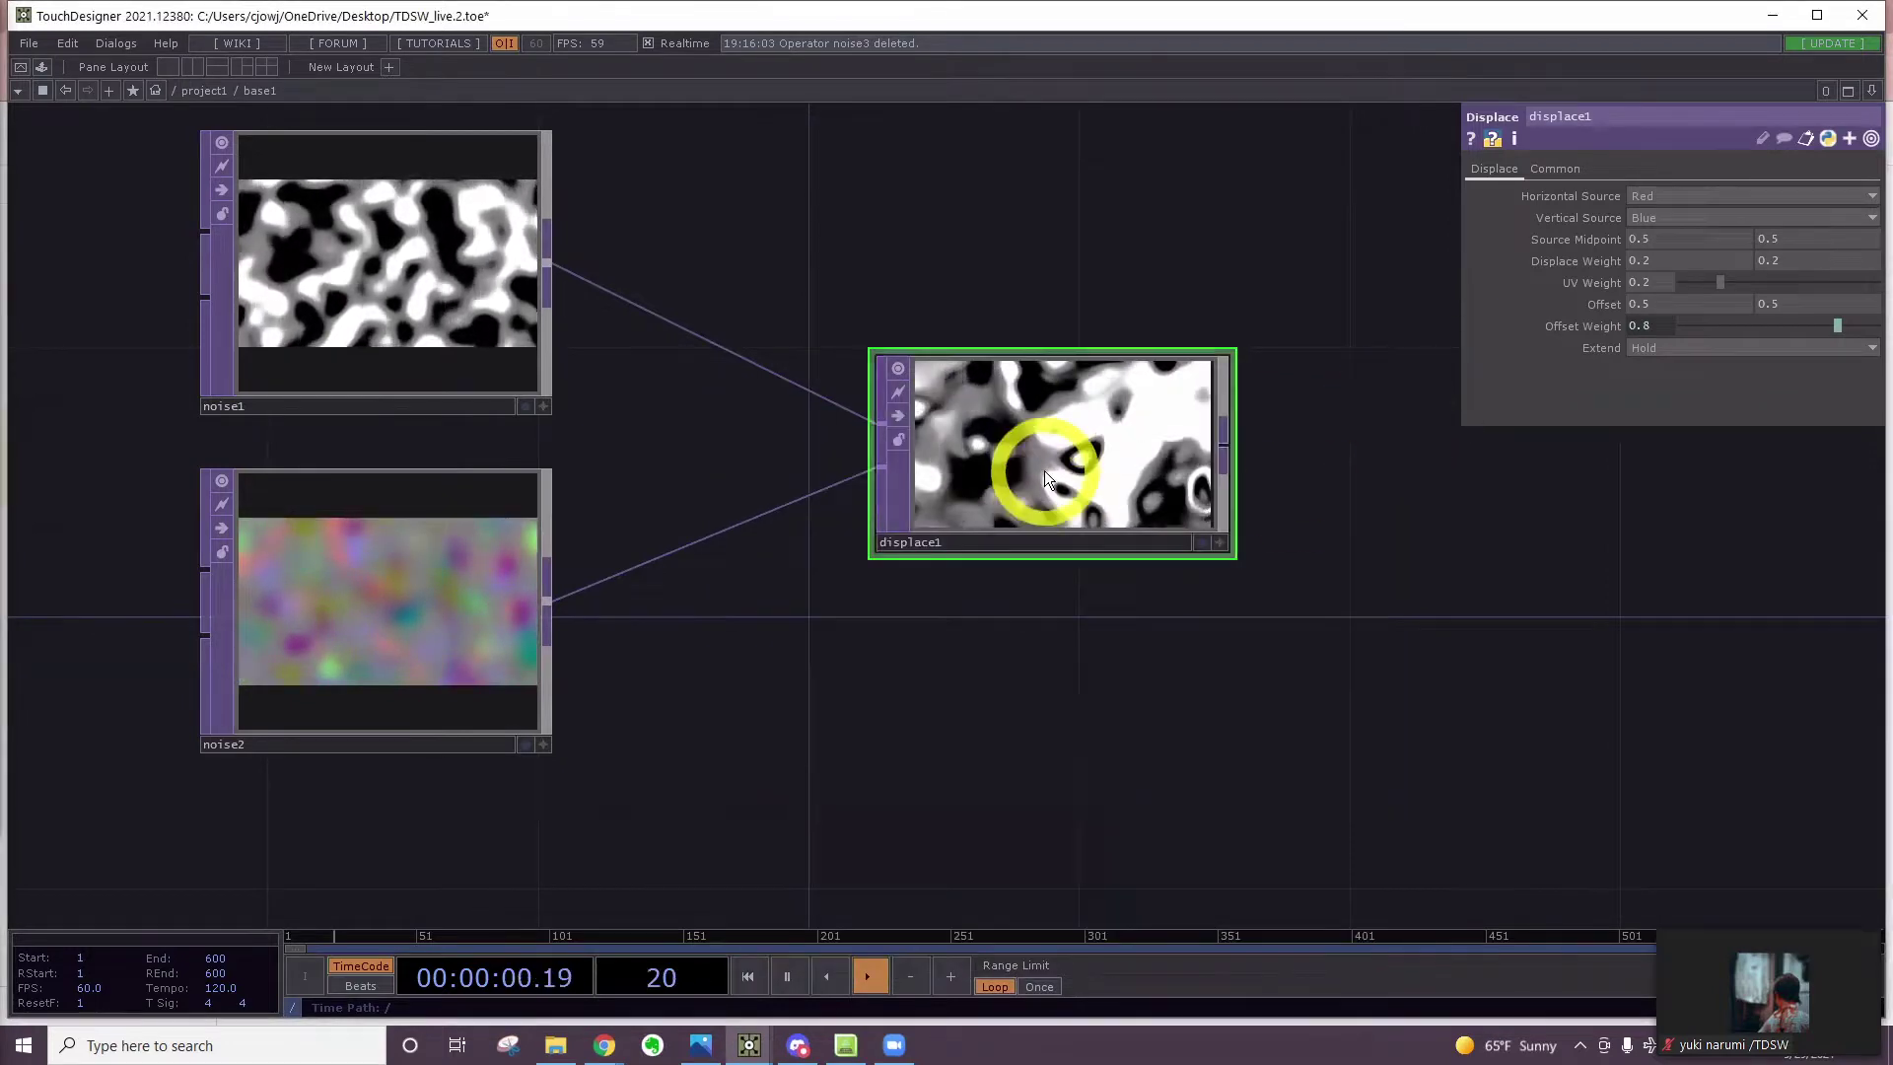
Compare the displaced noise output with the finished visual in the KinectTDSW_v1 project, and return to the base1 network
{"action": "scroll", "coordinate": [1047, 455], "scroll_direction": "up", "scroll_amount": 6}
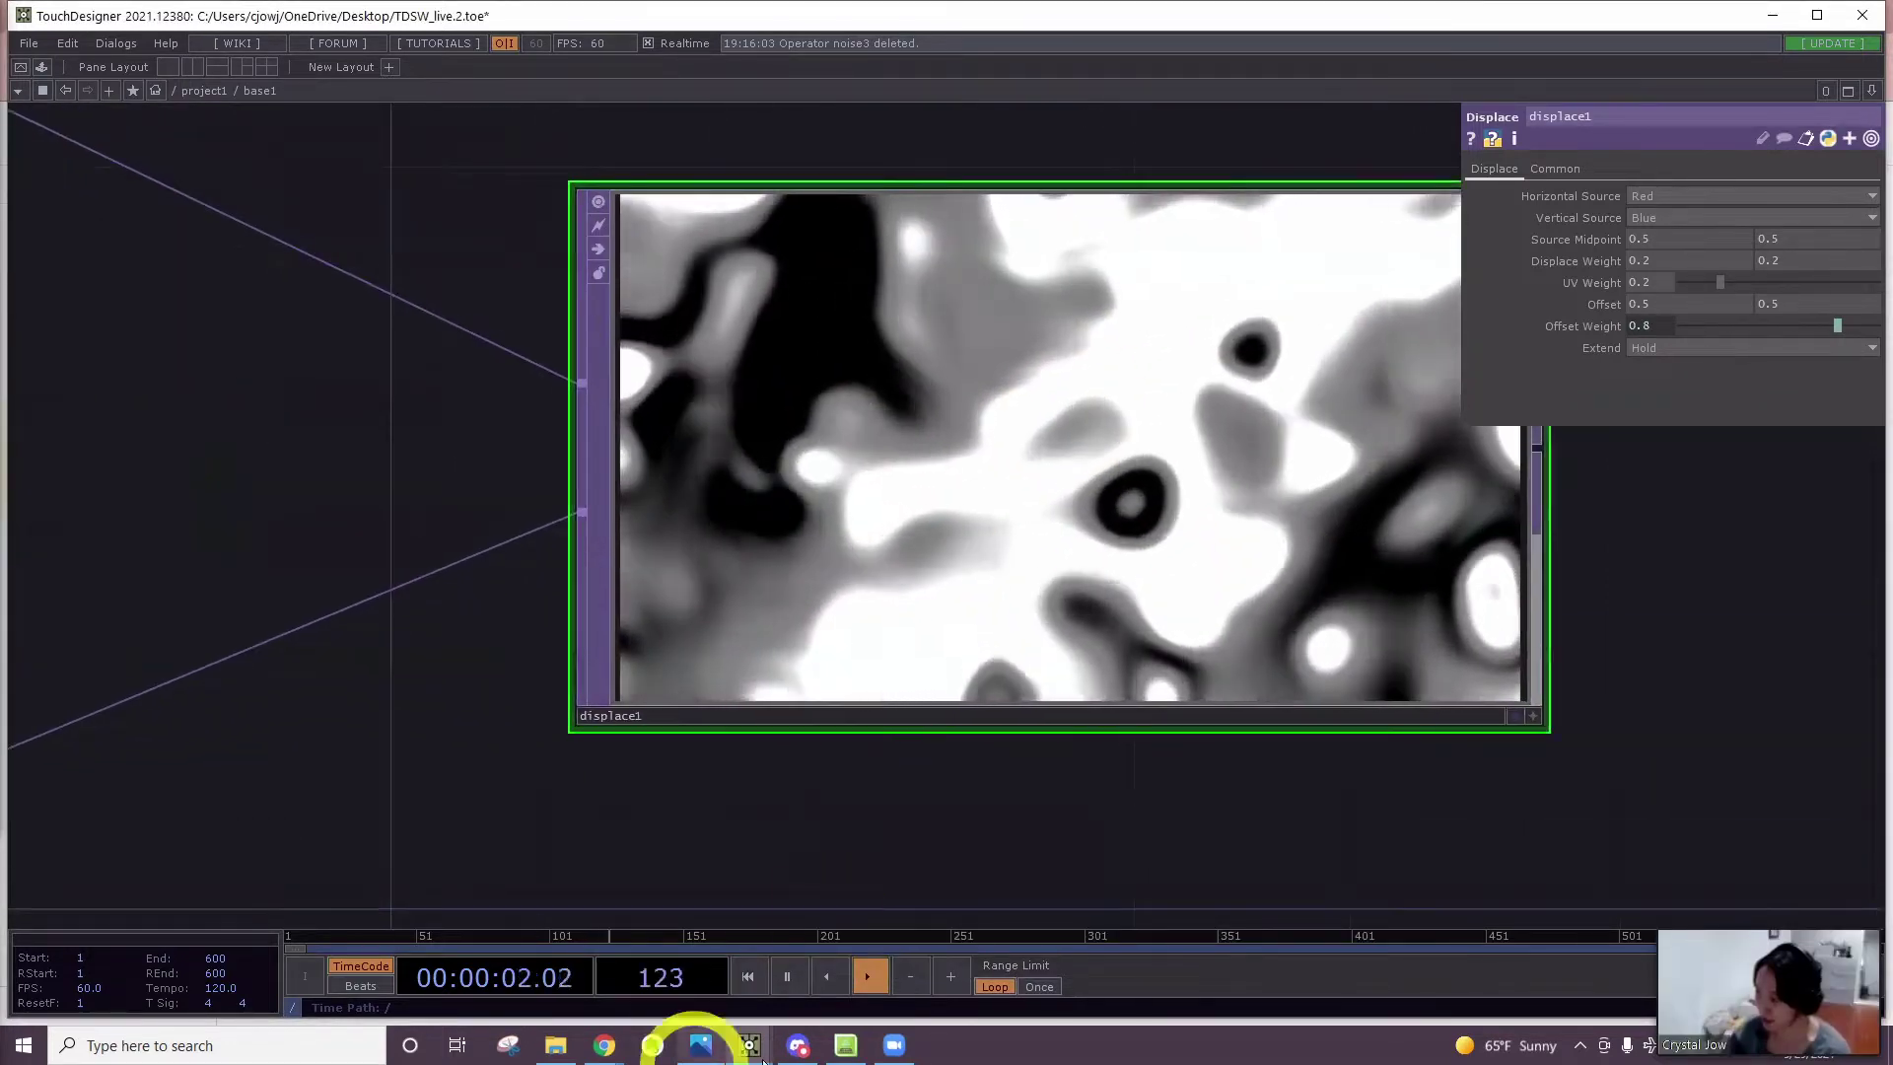
{"action": "left_click", "coordinate": [682, 985]}
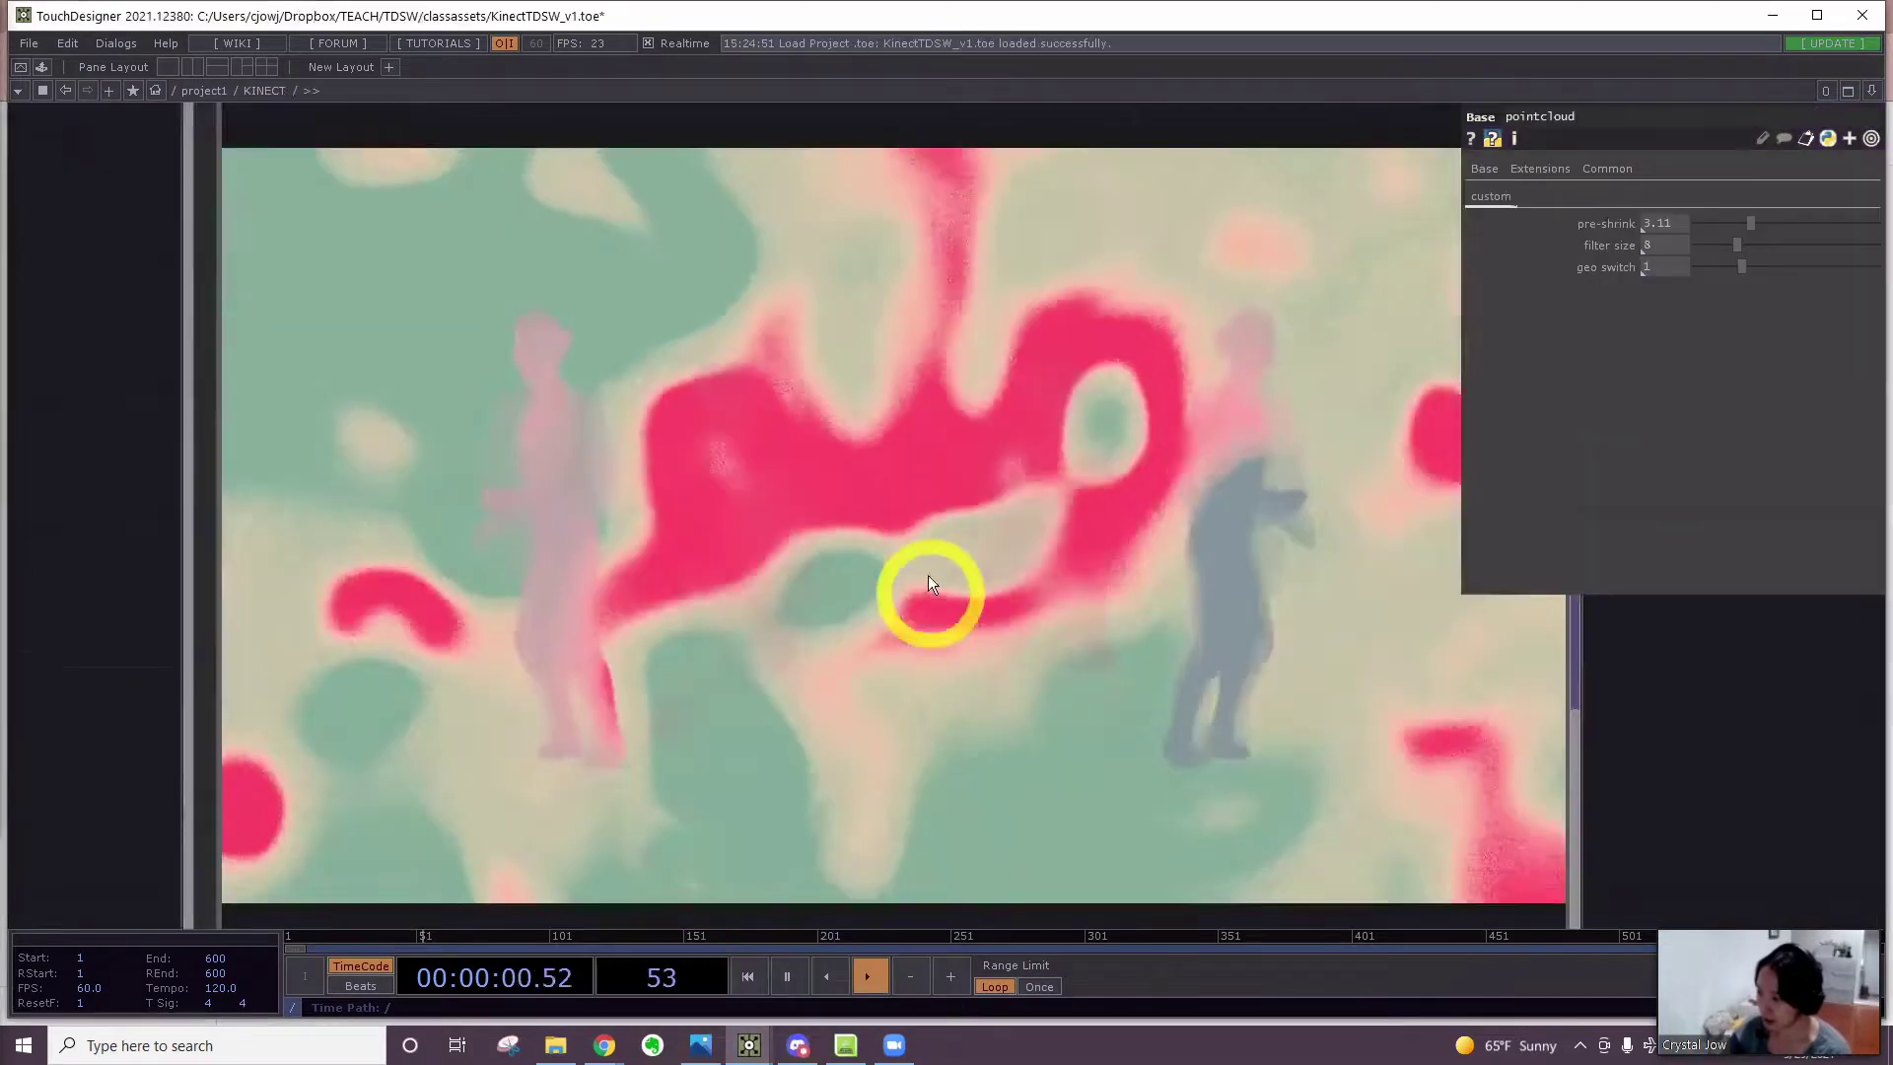
{"action": "scroll", "coordinate": [929, 582], "scroll_direction": "down", "scroll_amount": 4}
{"action": "scroll", "coordinate": [913, 542], "scroll_direction": "up", "scroll_amount": 4}
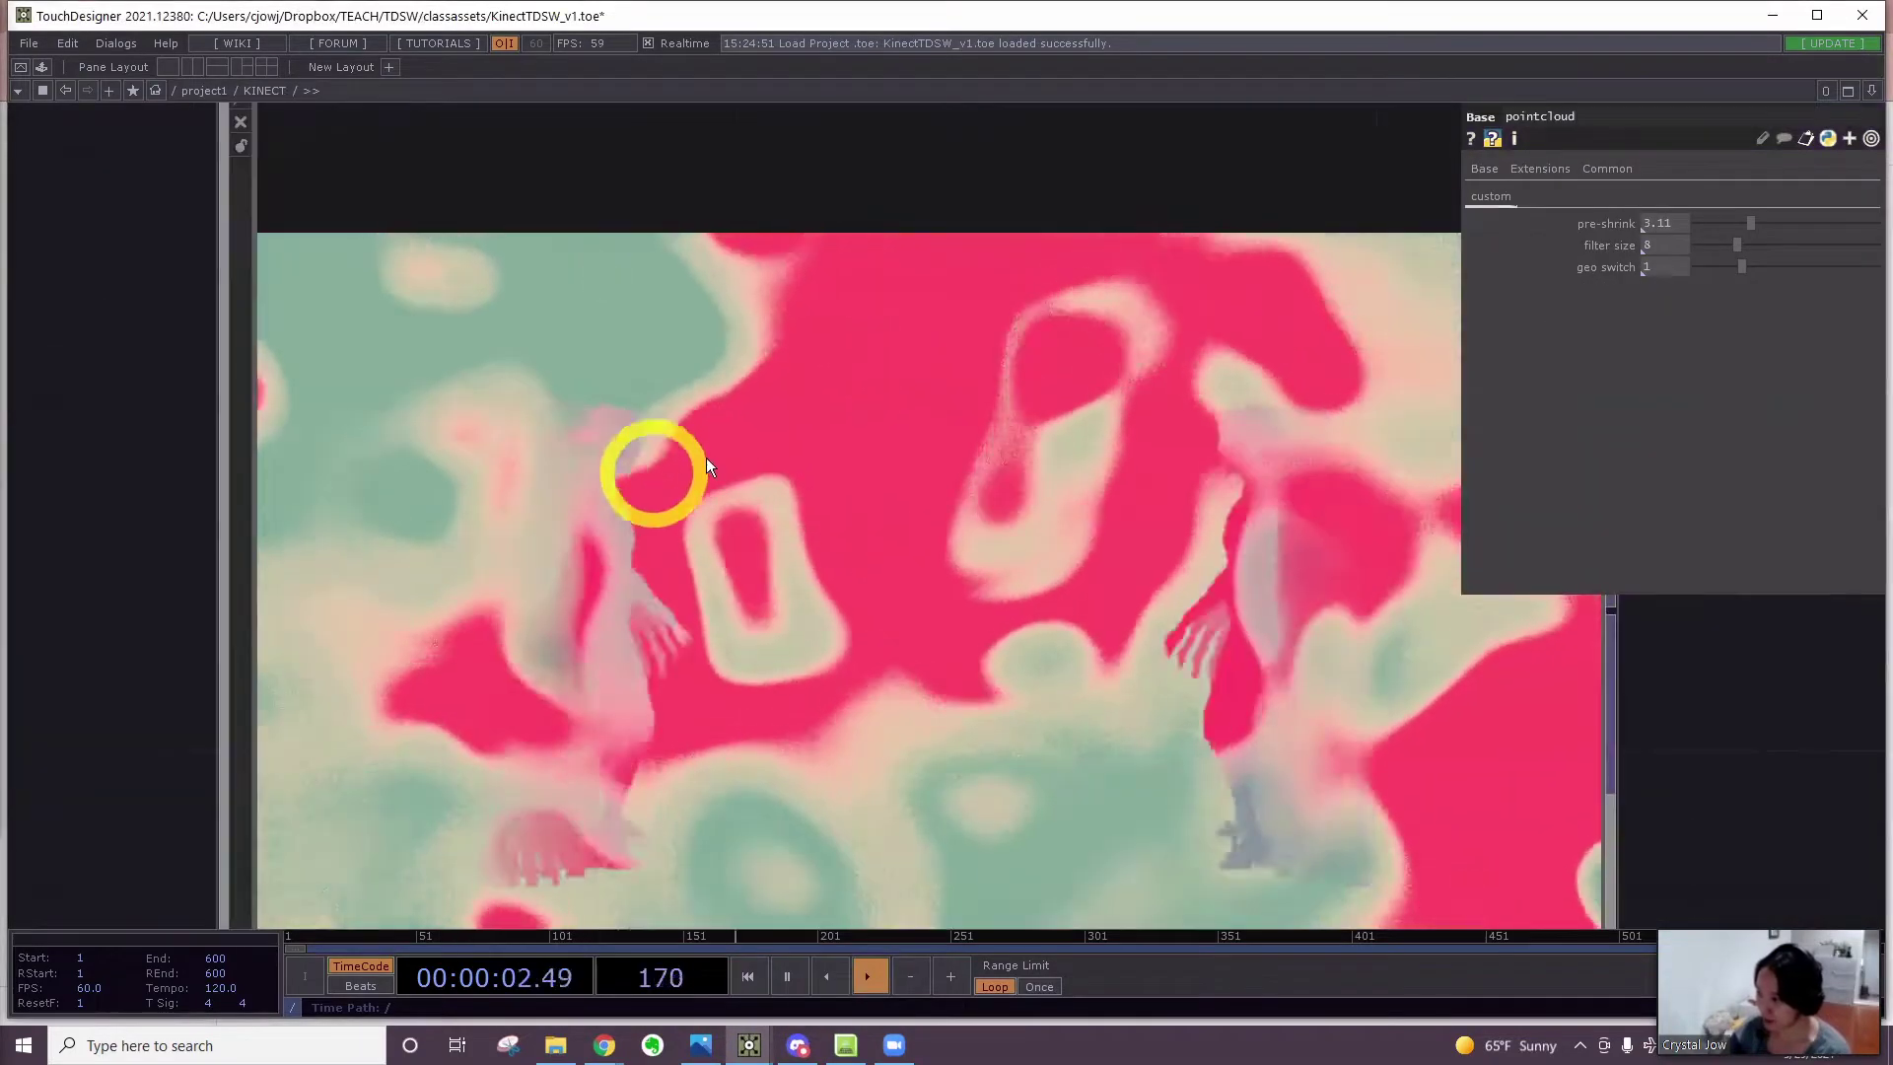
{"action": "left_click", "coordinate": [757, 1047]}
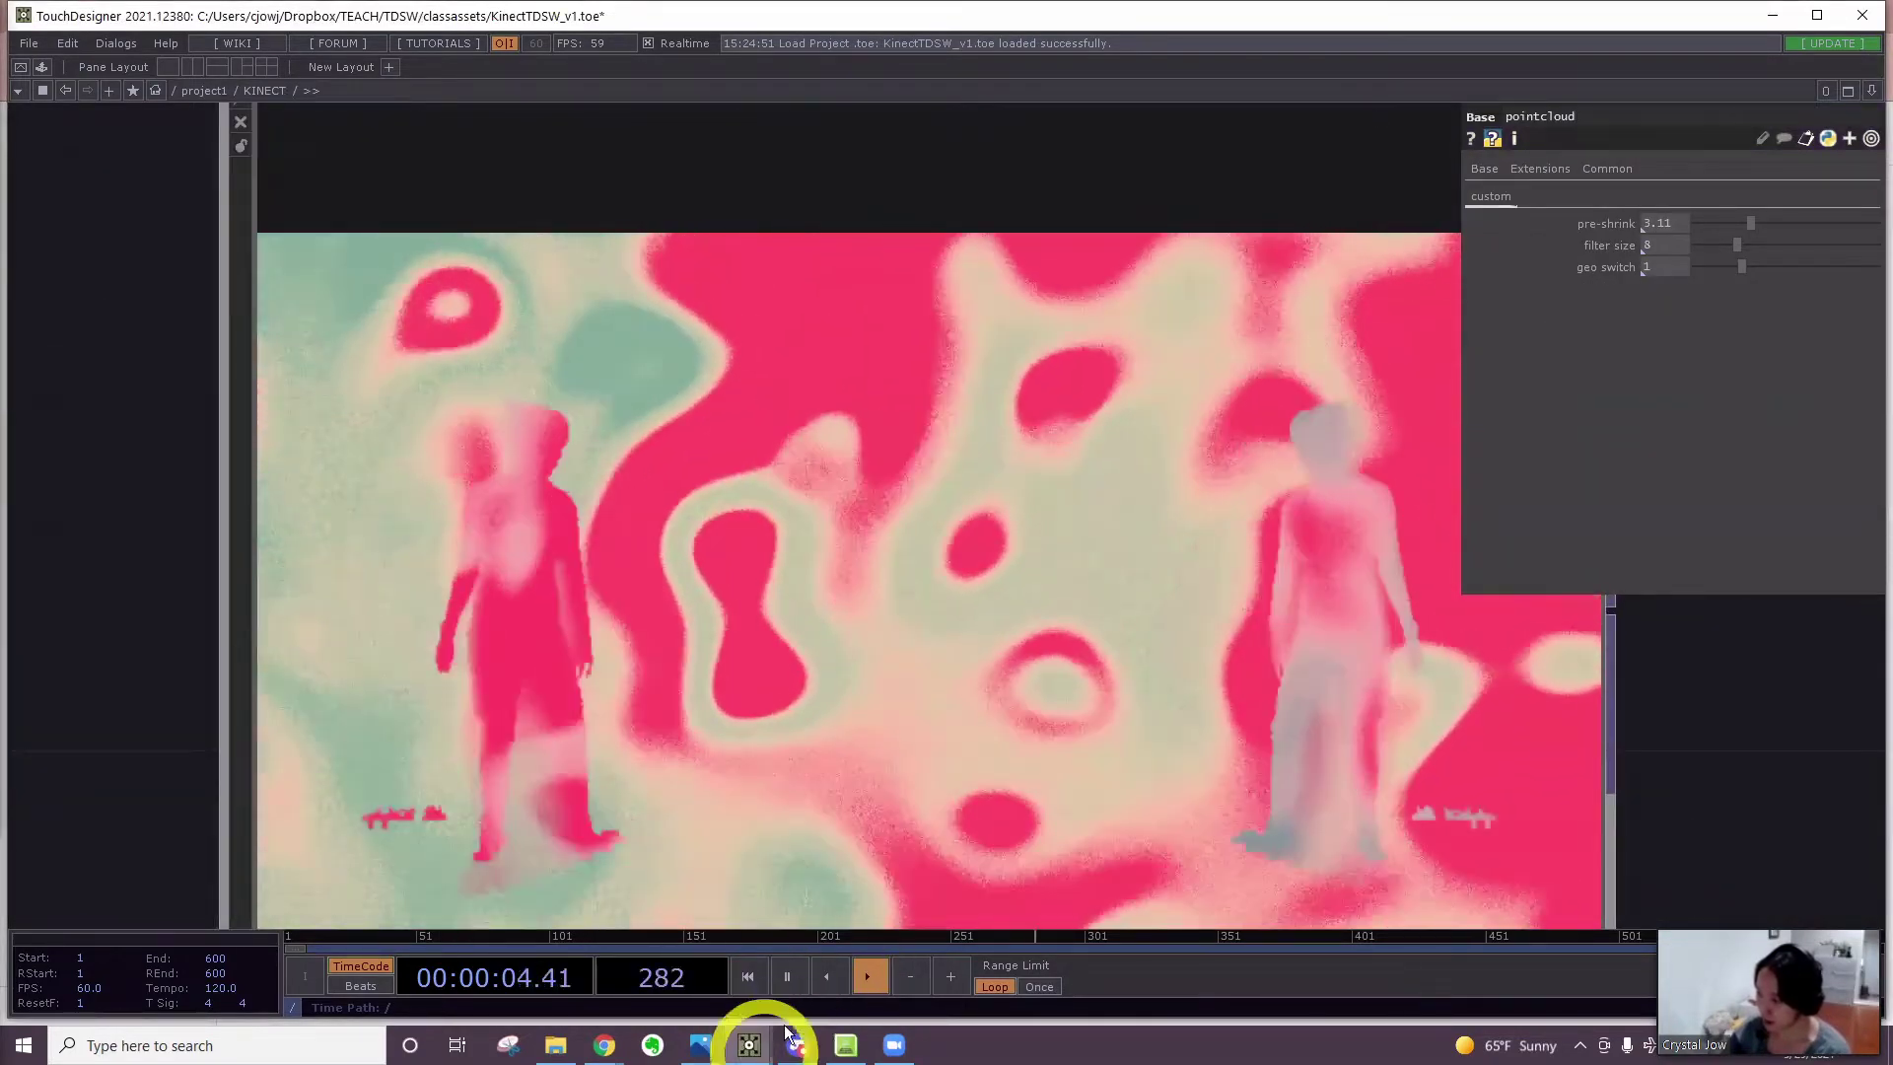
{"action": "left_click", "coordinate": [850, 934]}
Add a third Noise TOP below the Displace TOP
{"action": "scroll", "coordinate": [933, 809], "scroll_direction": "down", "scroll_amount": 4}
{"action": "left_click_drag", "start_coordinate": [933, 810], "coordinate": [937, 594]}
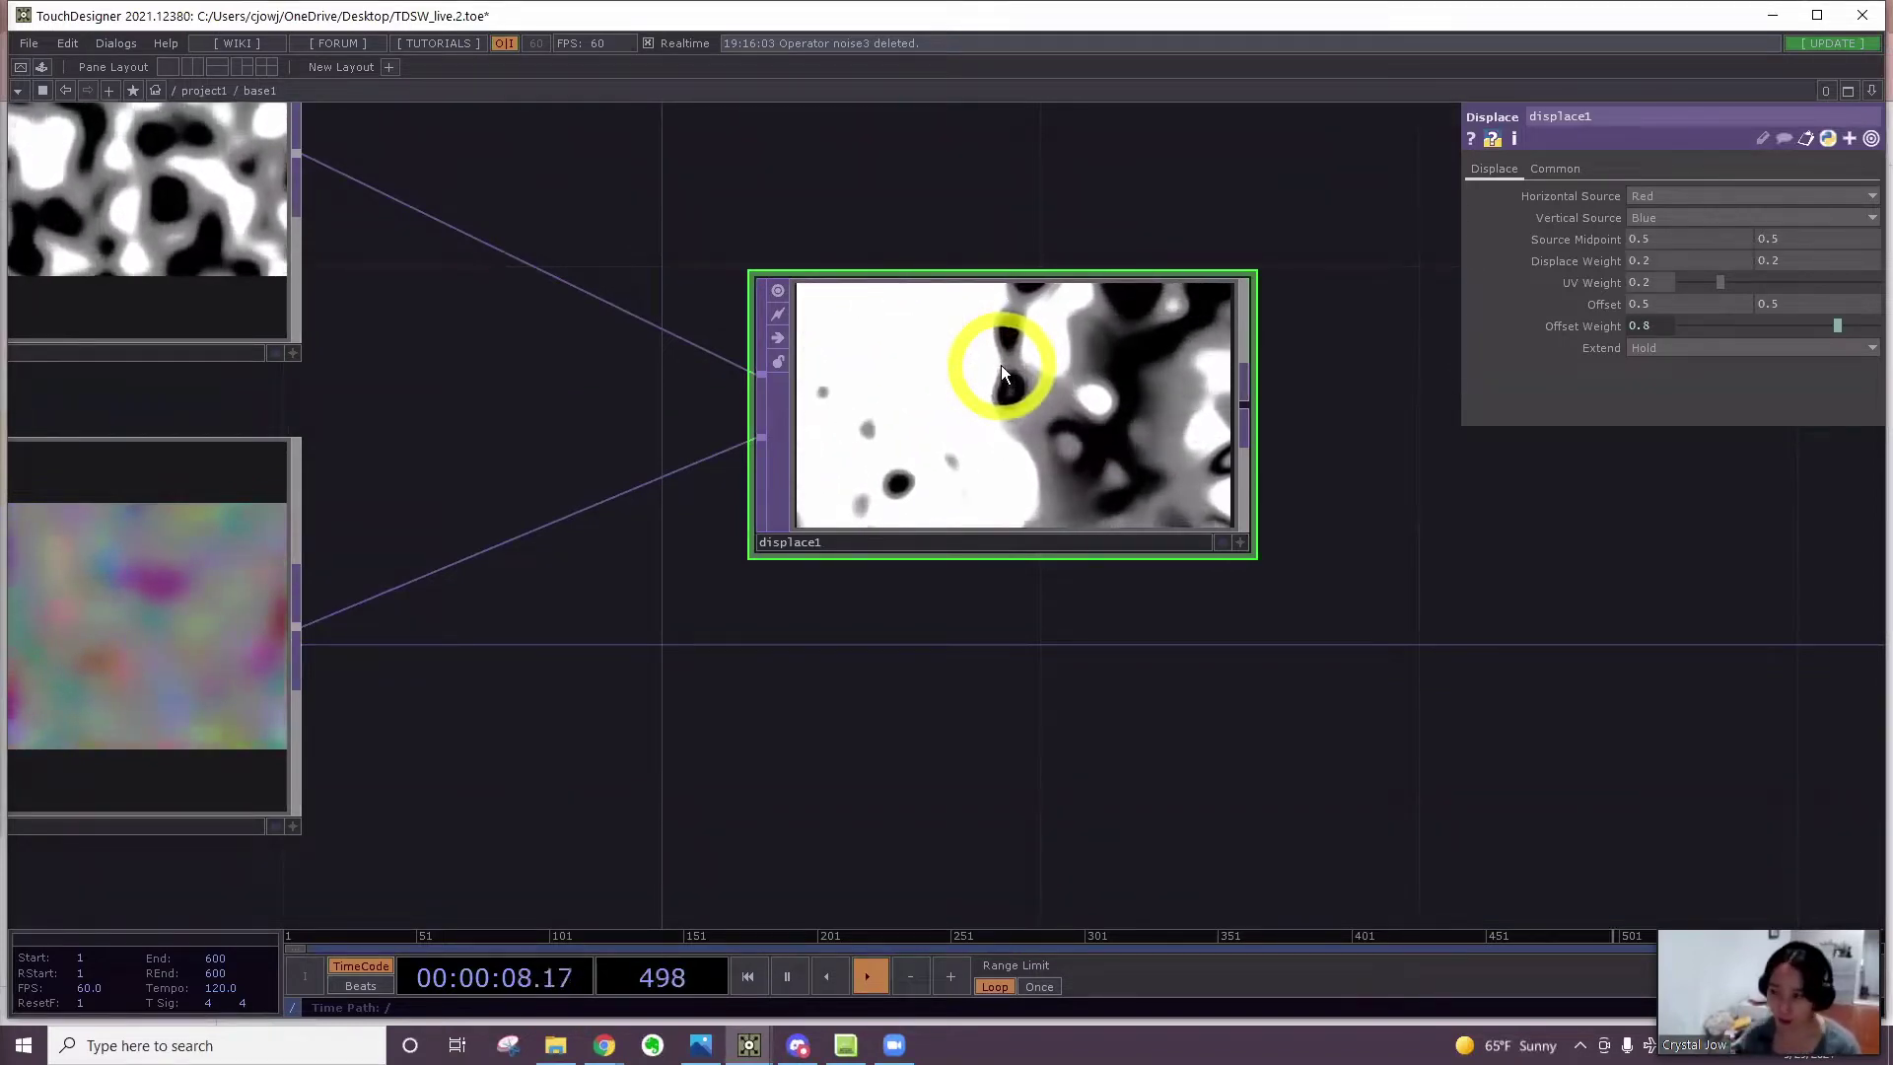
{"action": "key", "text": "Tab"}
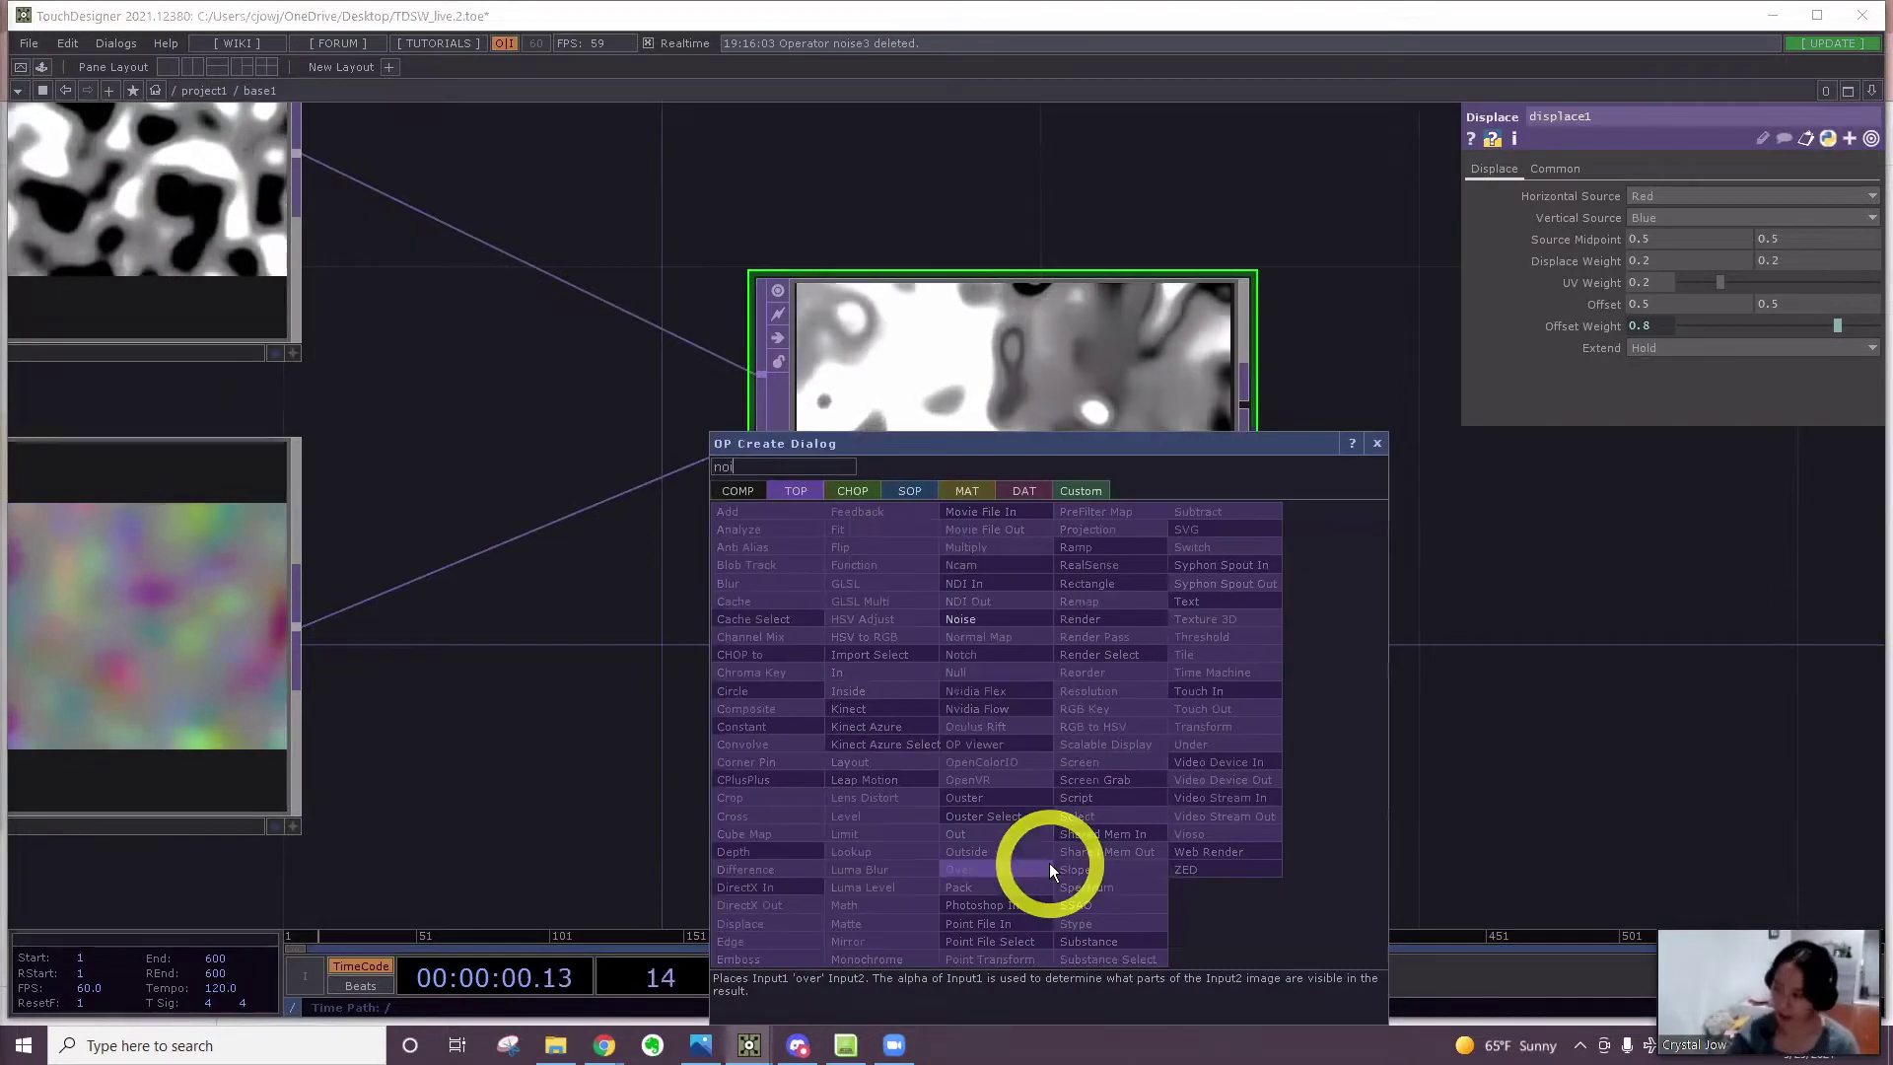
{"action": "type", "text": "noise"}
{"action": "left_click", "coordinate": [968, 623]}
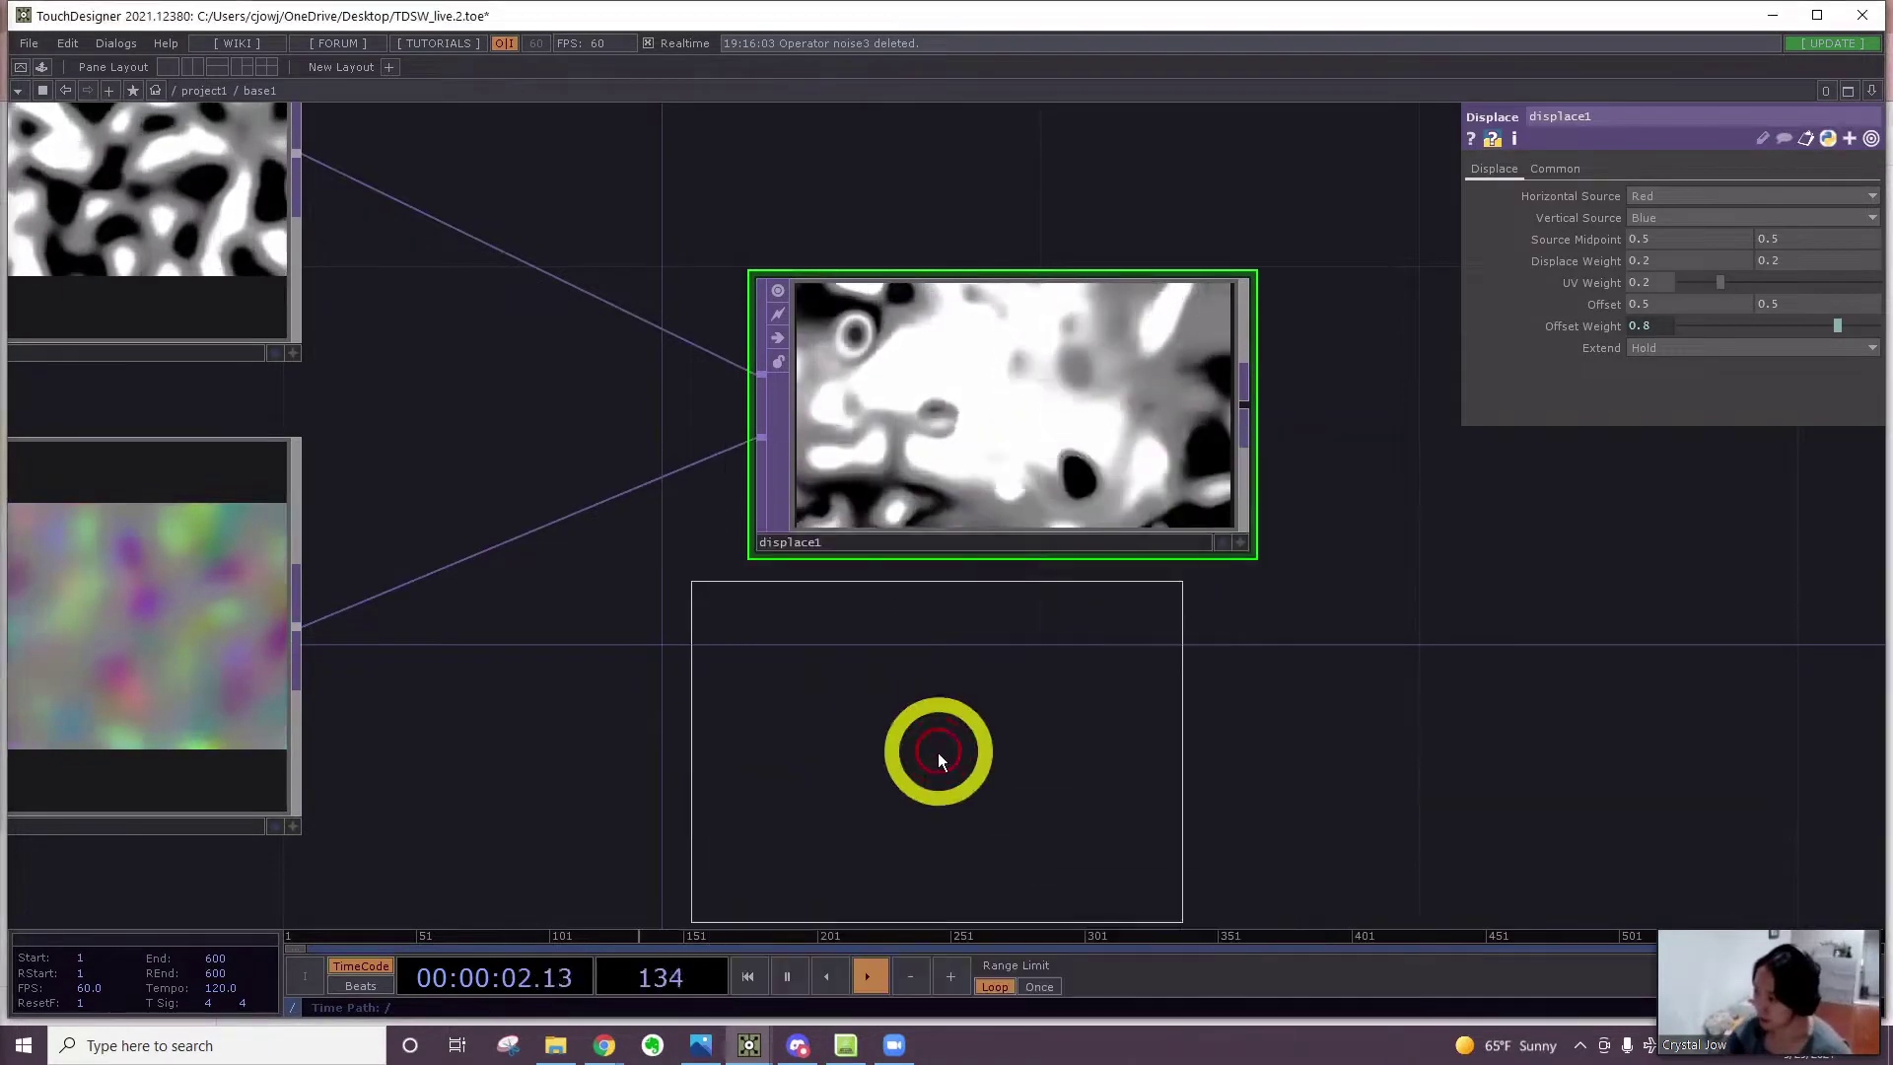
{"action": "left_click", "coordinate": [950, 774]}
Set the third noise's output resolution to 1280 by 720
{"action": "left_click", "coordinate": [1605, 169]}
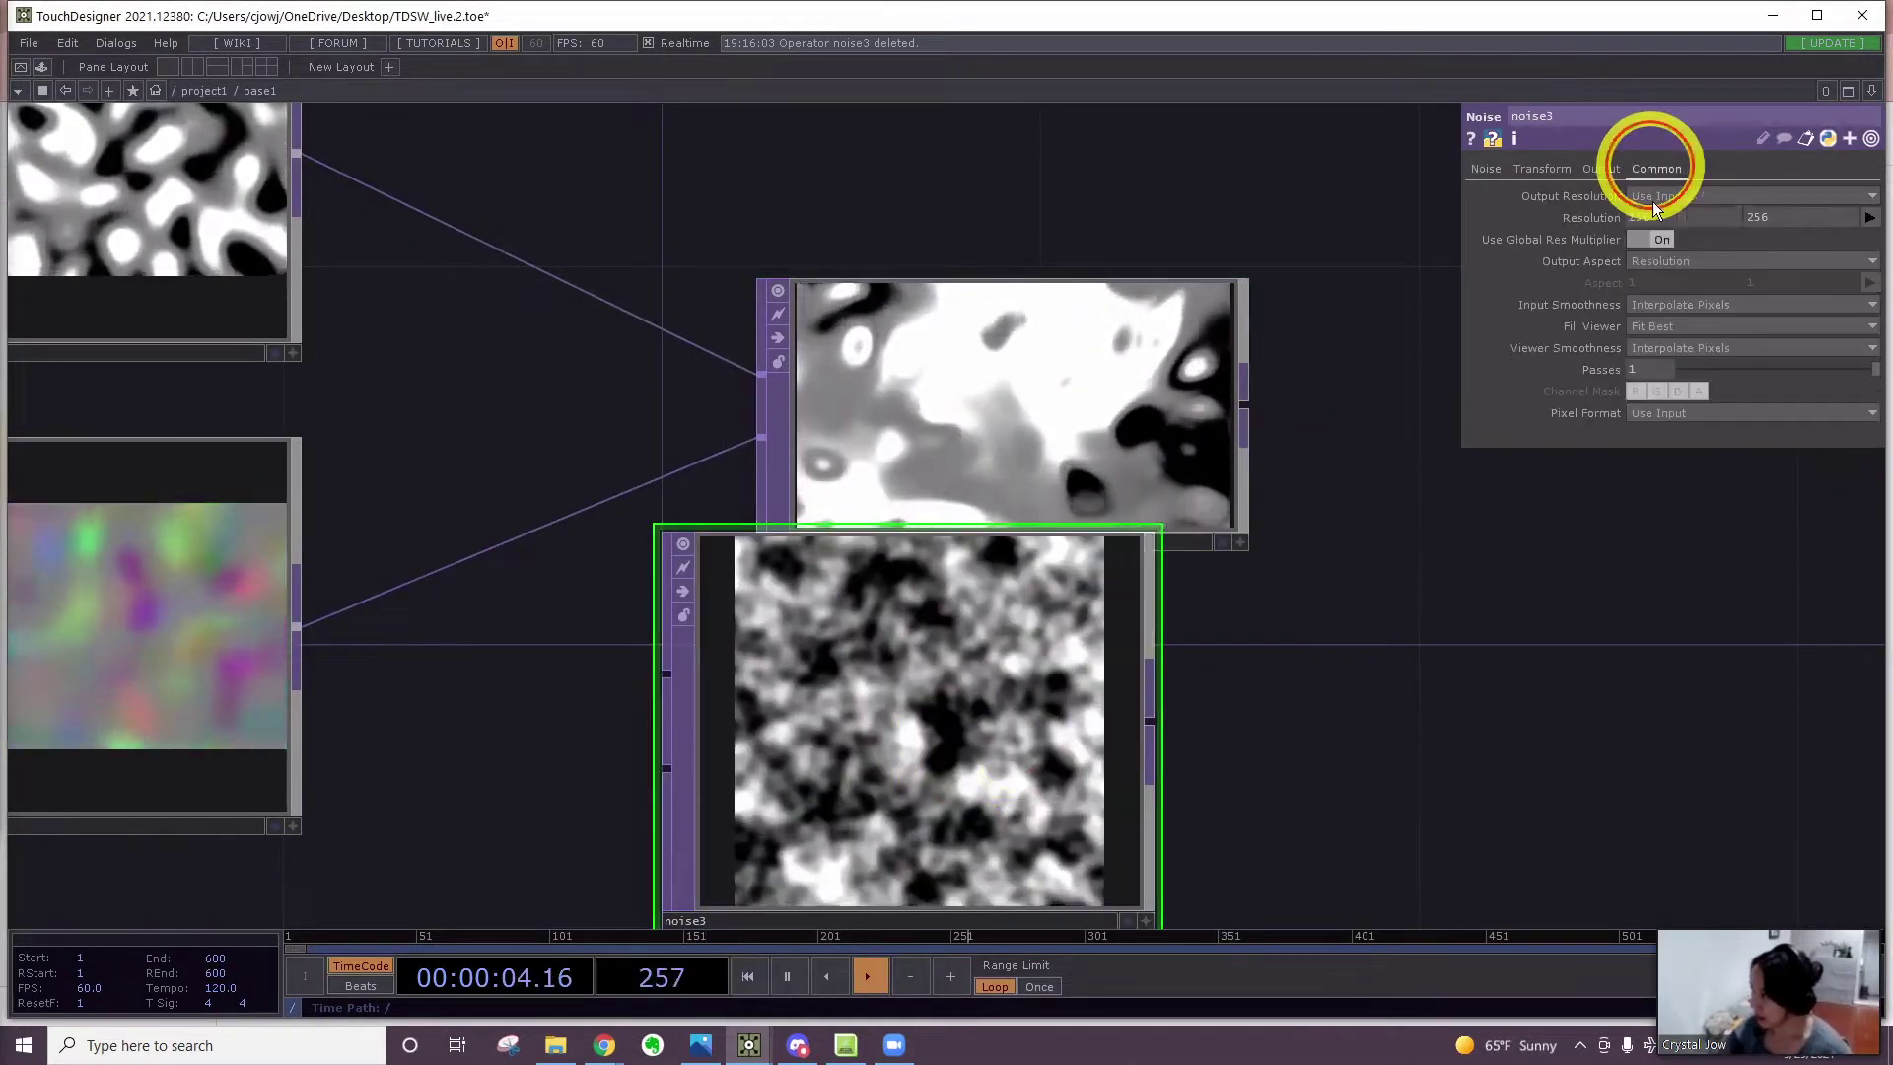
{"action": "type", "text": "1280"}
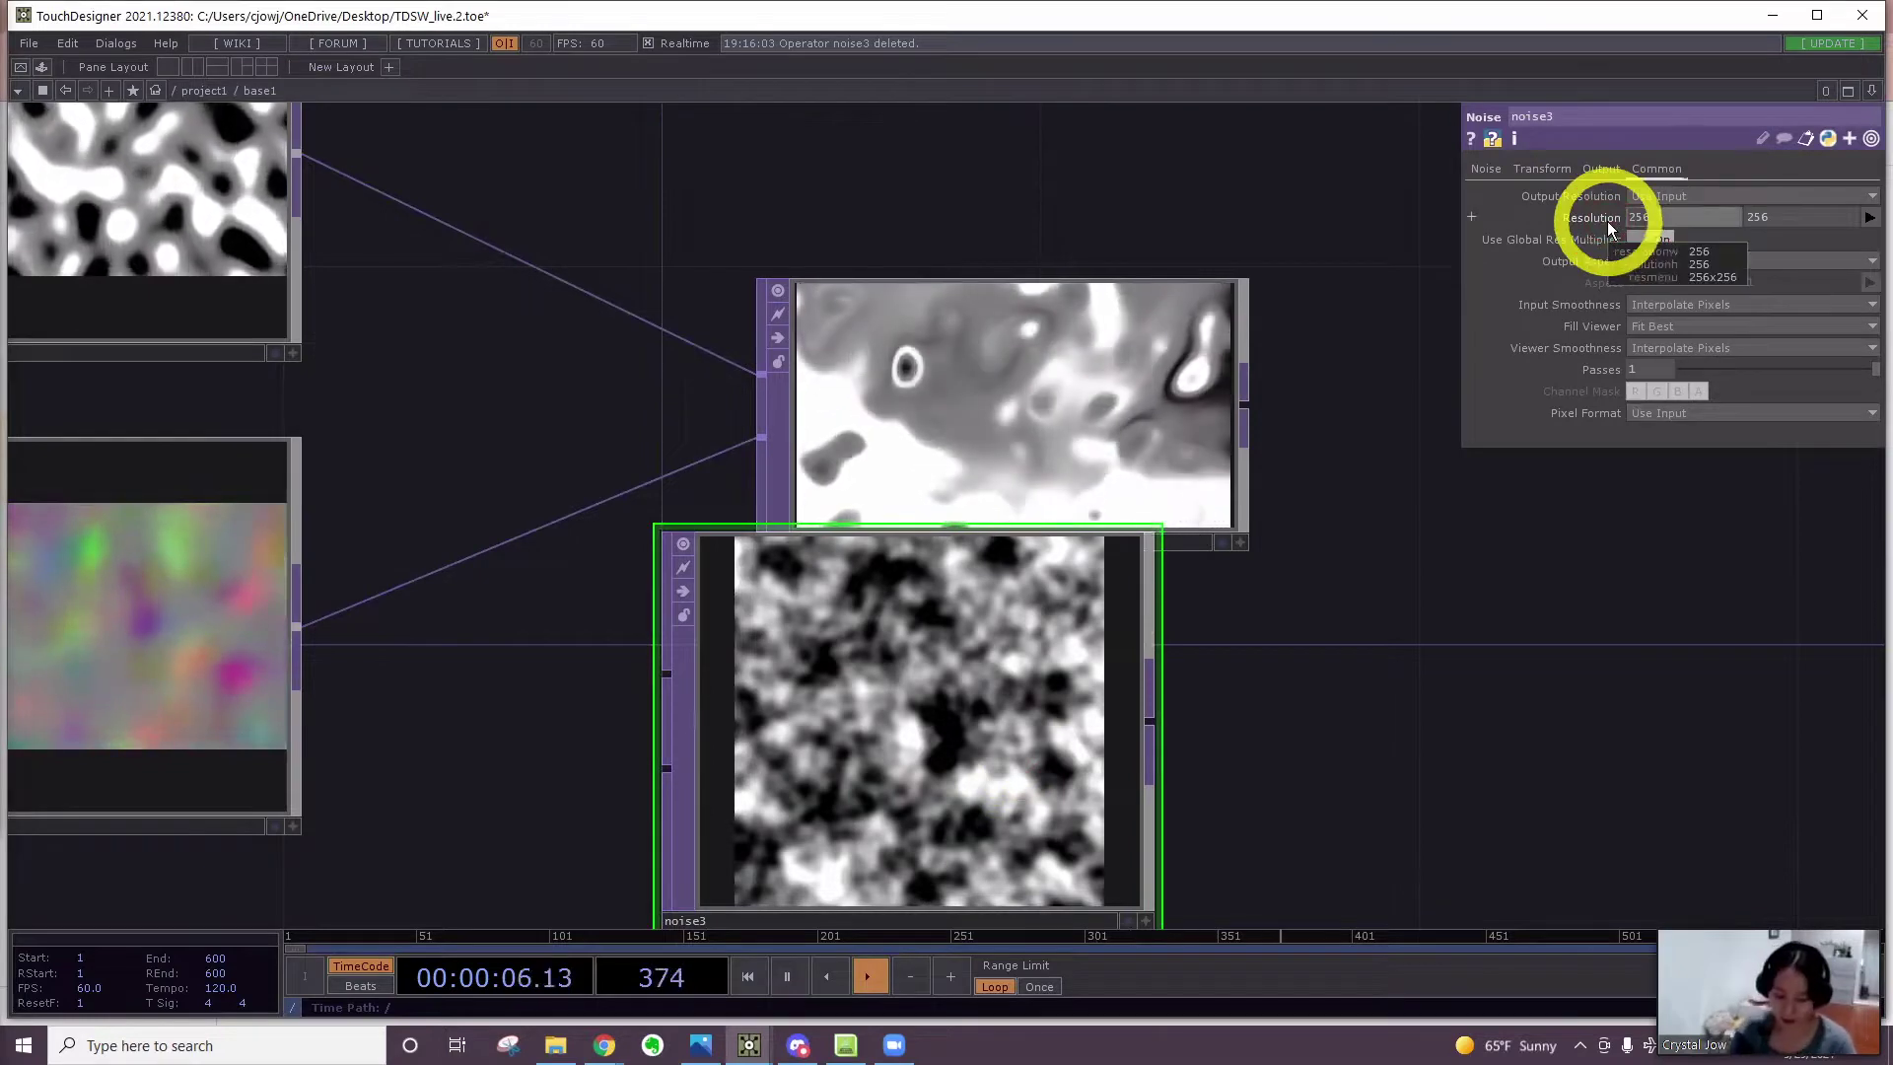
{"action": "left_click", "coordinate": [1766, 217]}
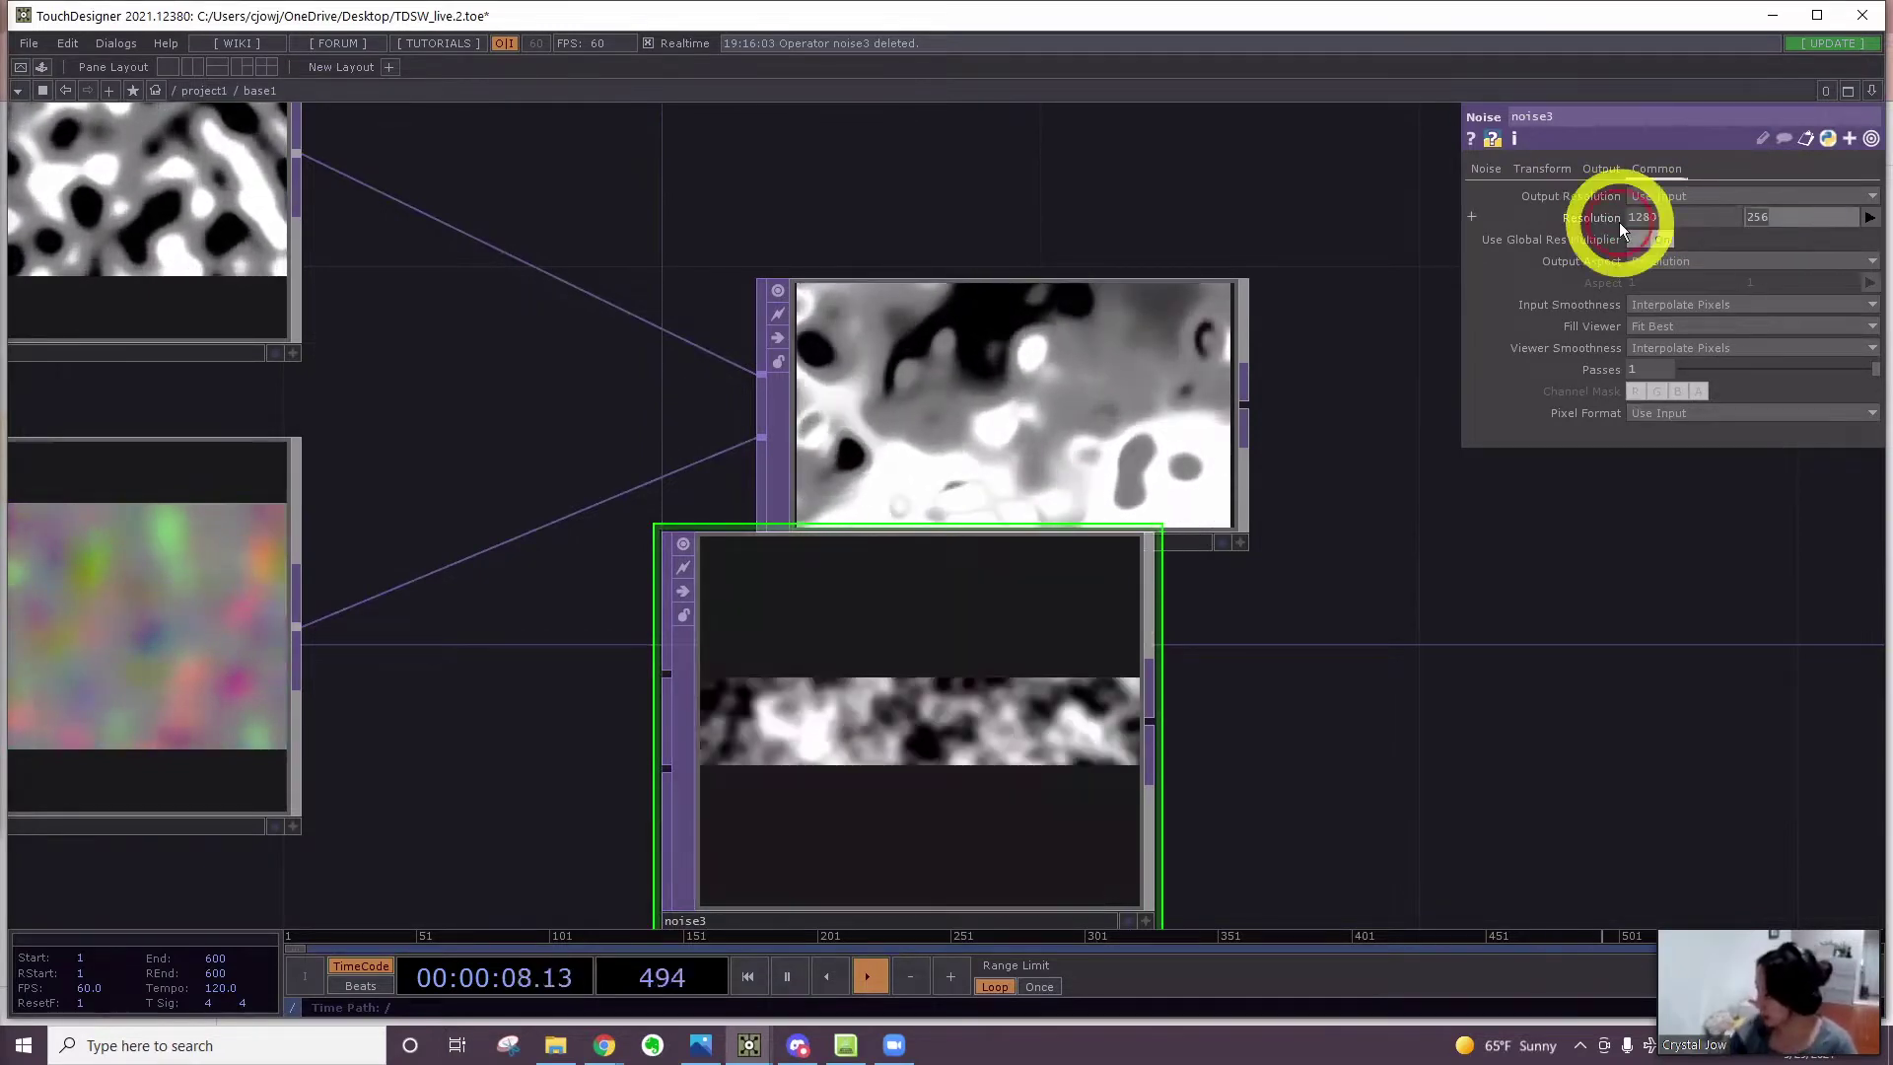
{"action": "type", "text": "720"}
{"action": "key", "text": "Return"}
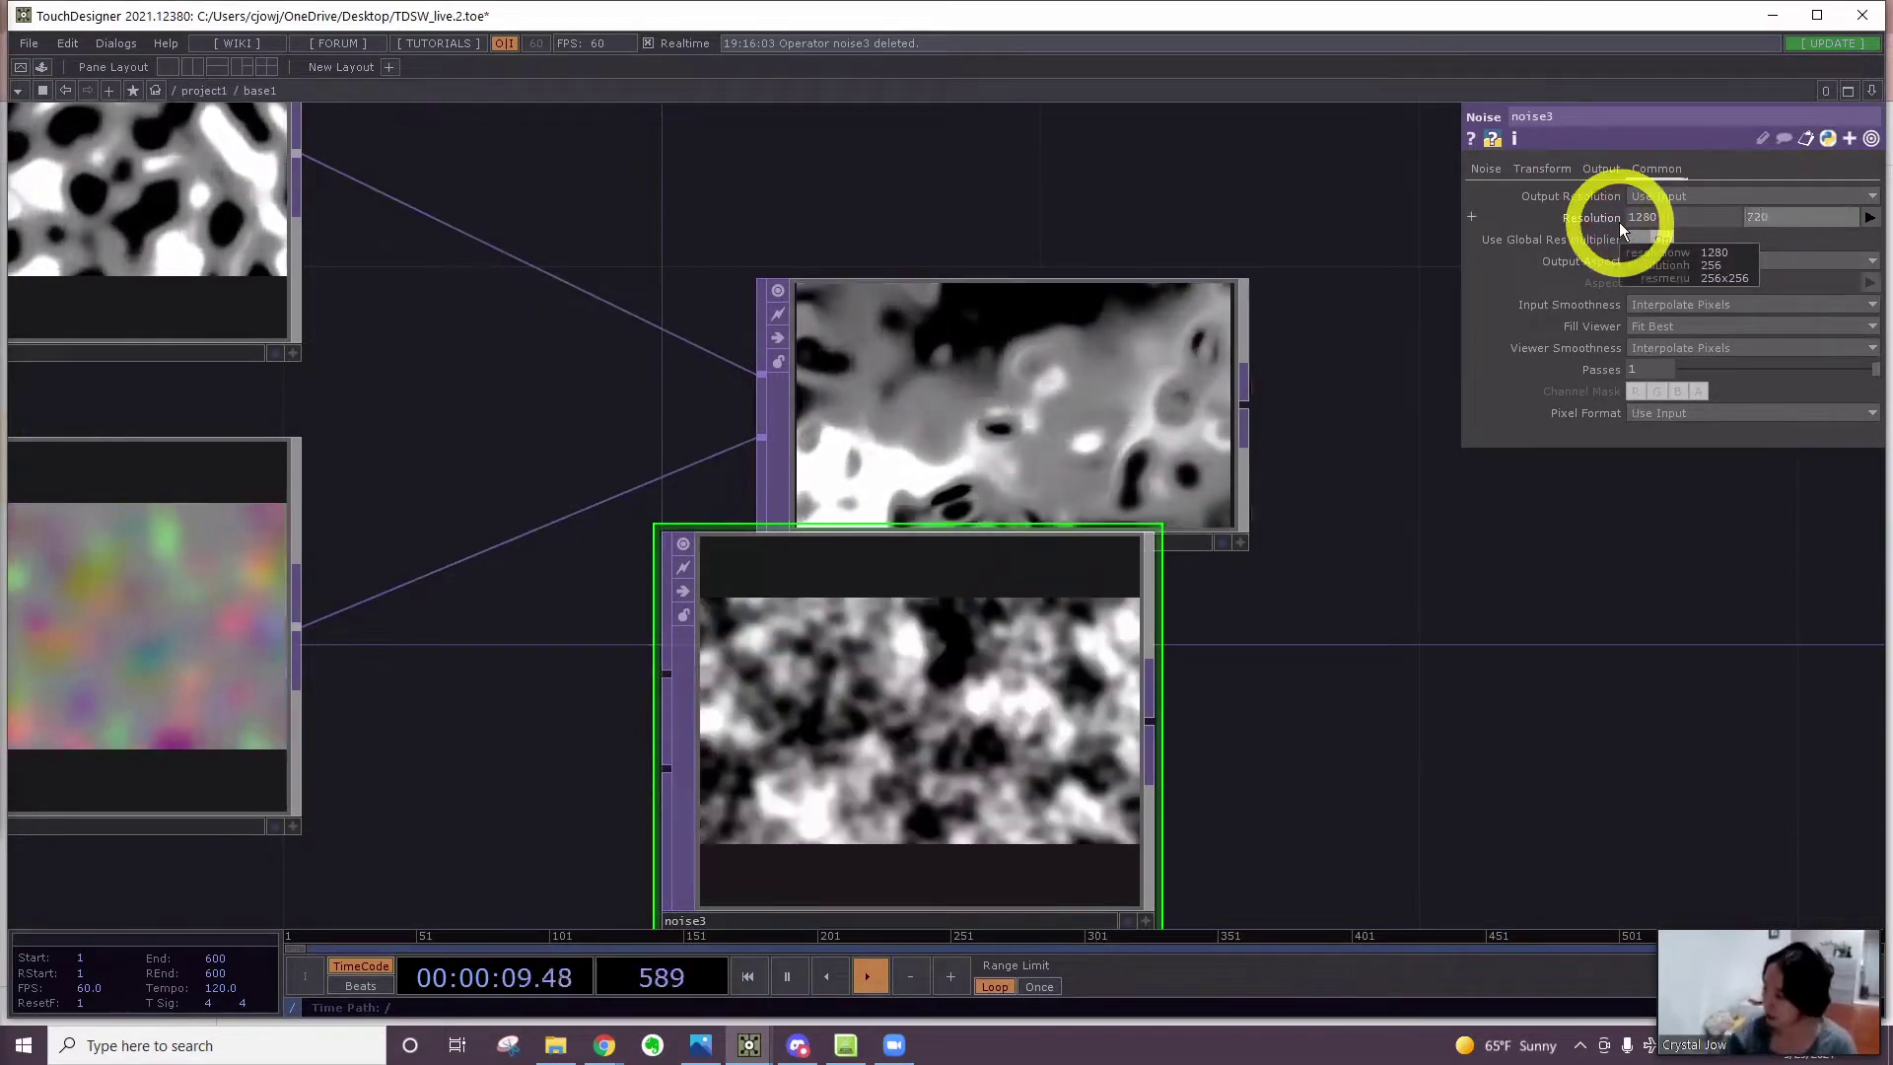
Set the third noise's Type to Random (GPU) and place it clear below the Displace TOP
{"action": "left_click", "coordinate": [1488, 171]}
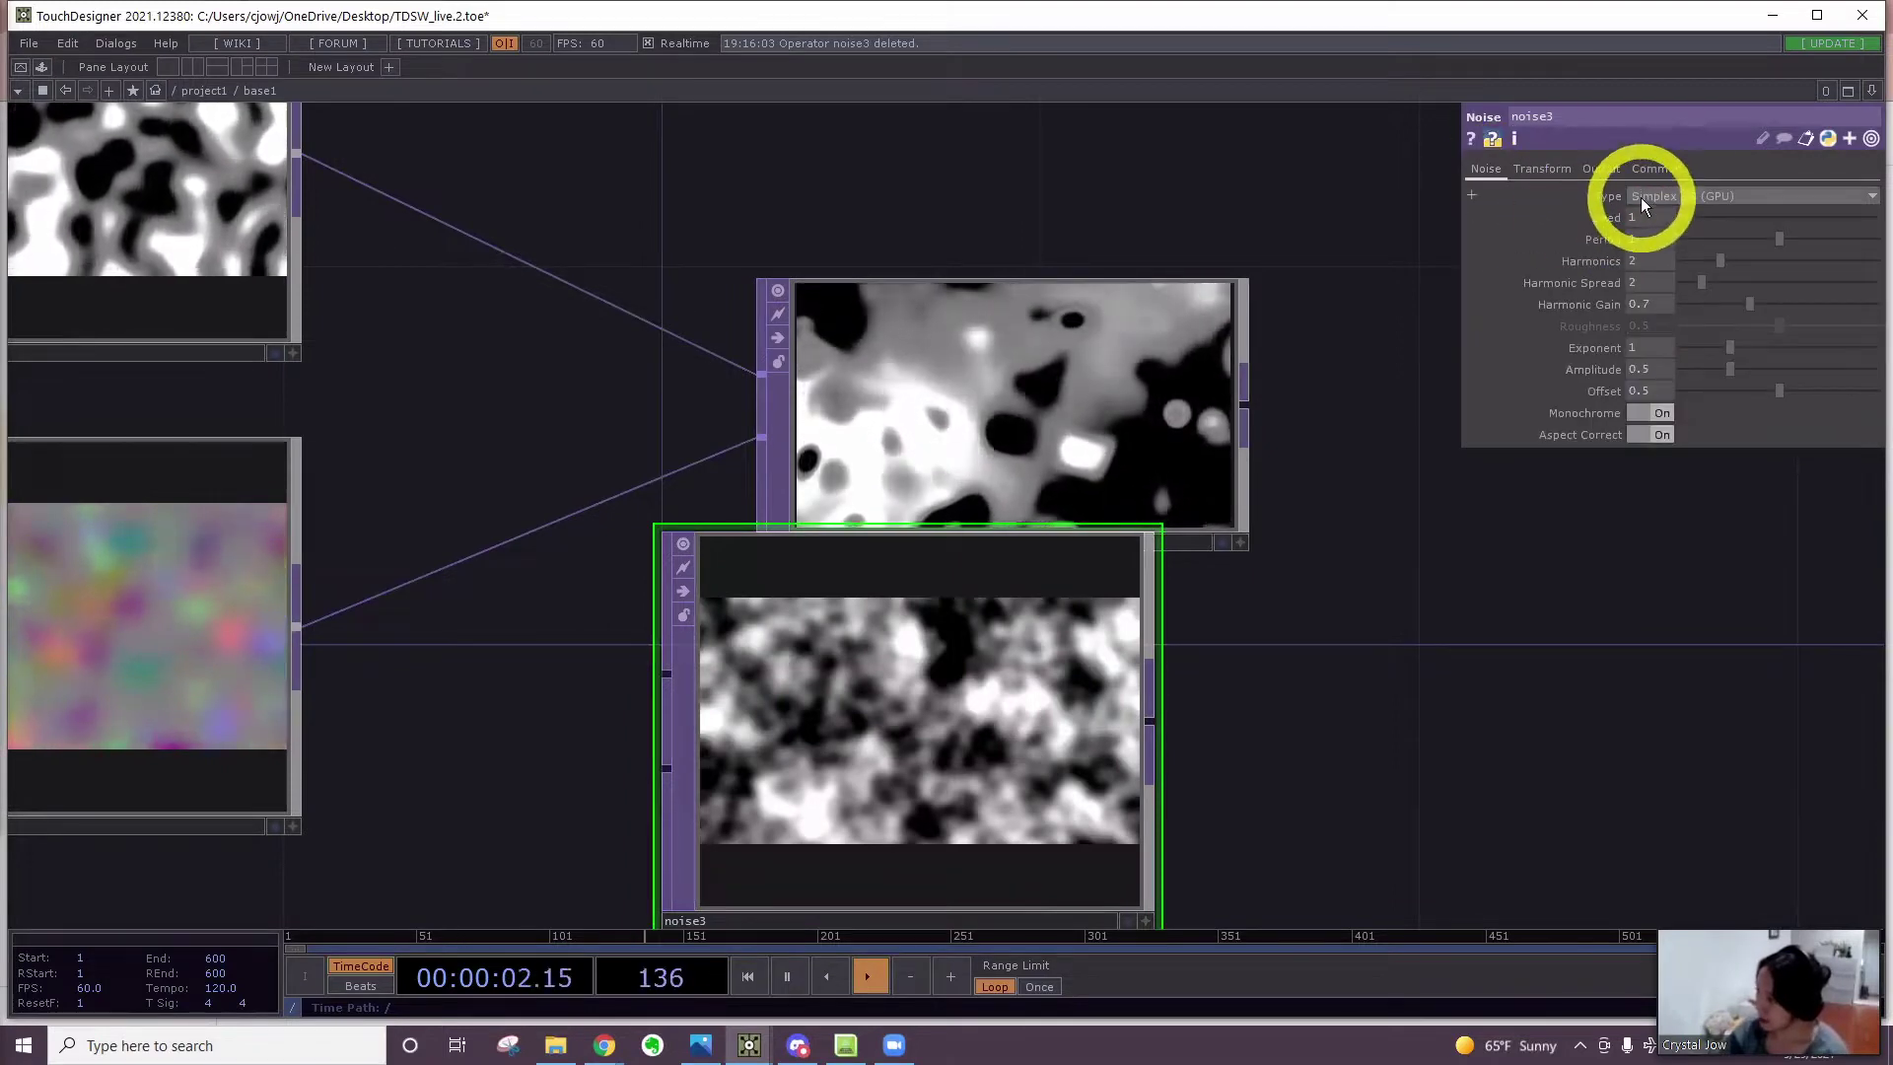
{"action": "left_click", "coordinate": [1640, 198]}
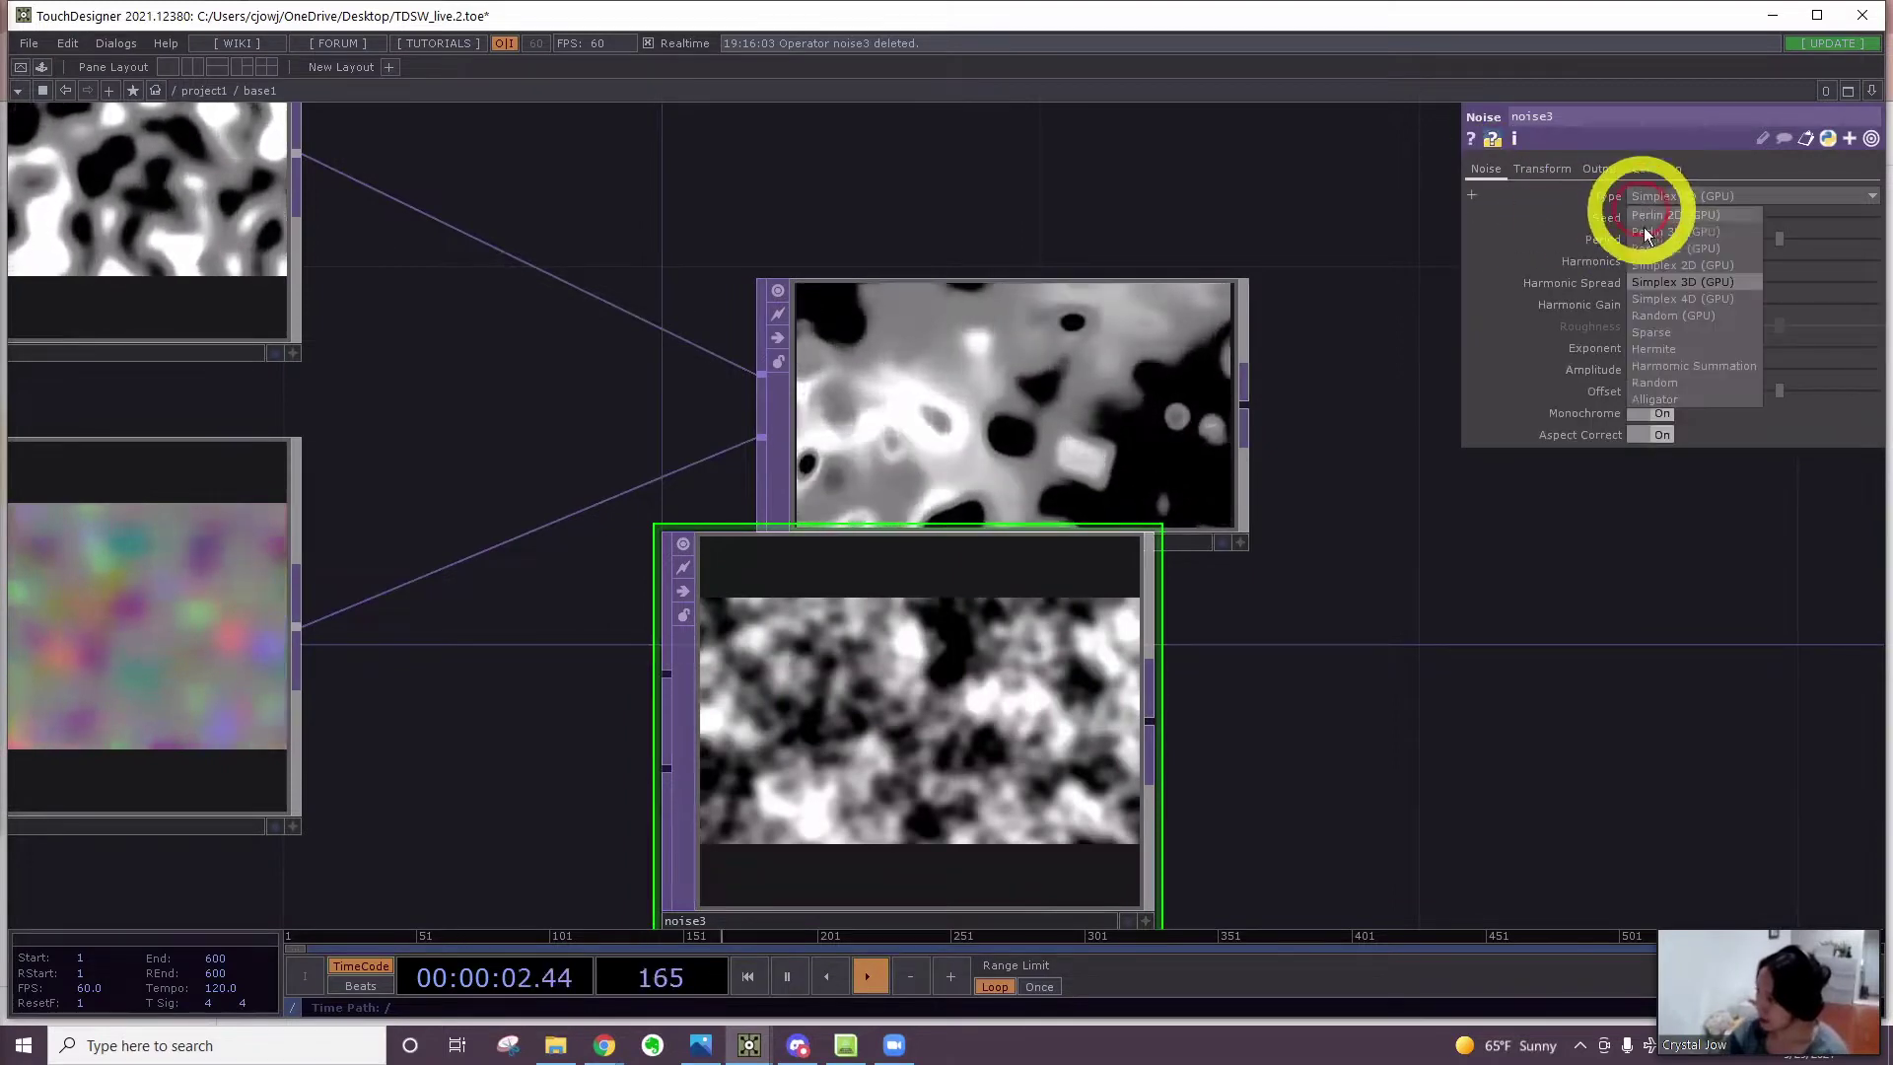
{"action": "left_click", "coordinate": [1656, 315]}
{"action": "scroll", "coordinate": [1428, 424], "scroll_direction": "down", "scroll_amount": 3}
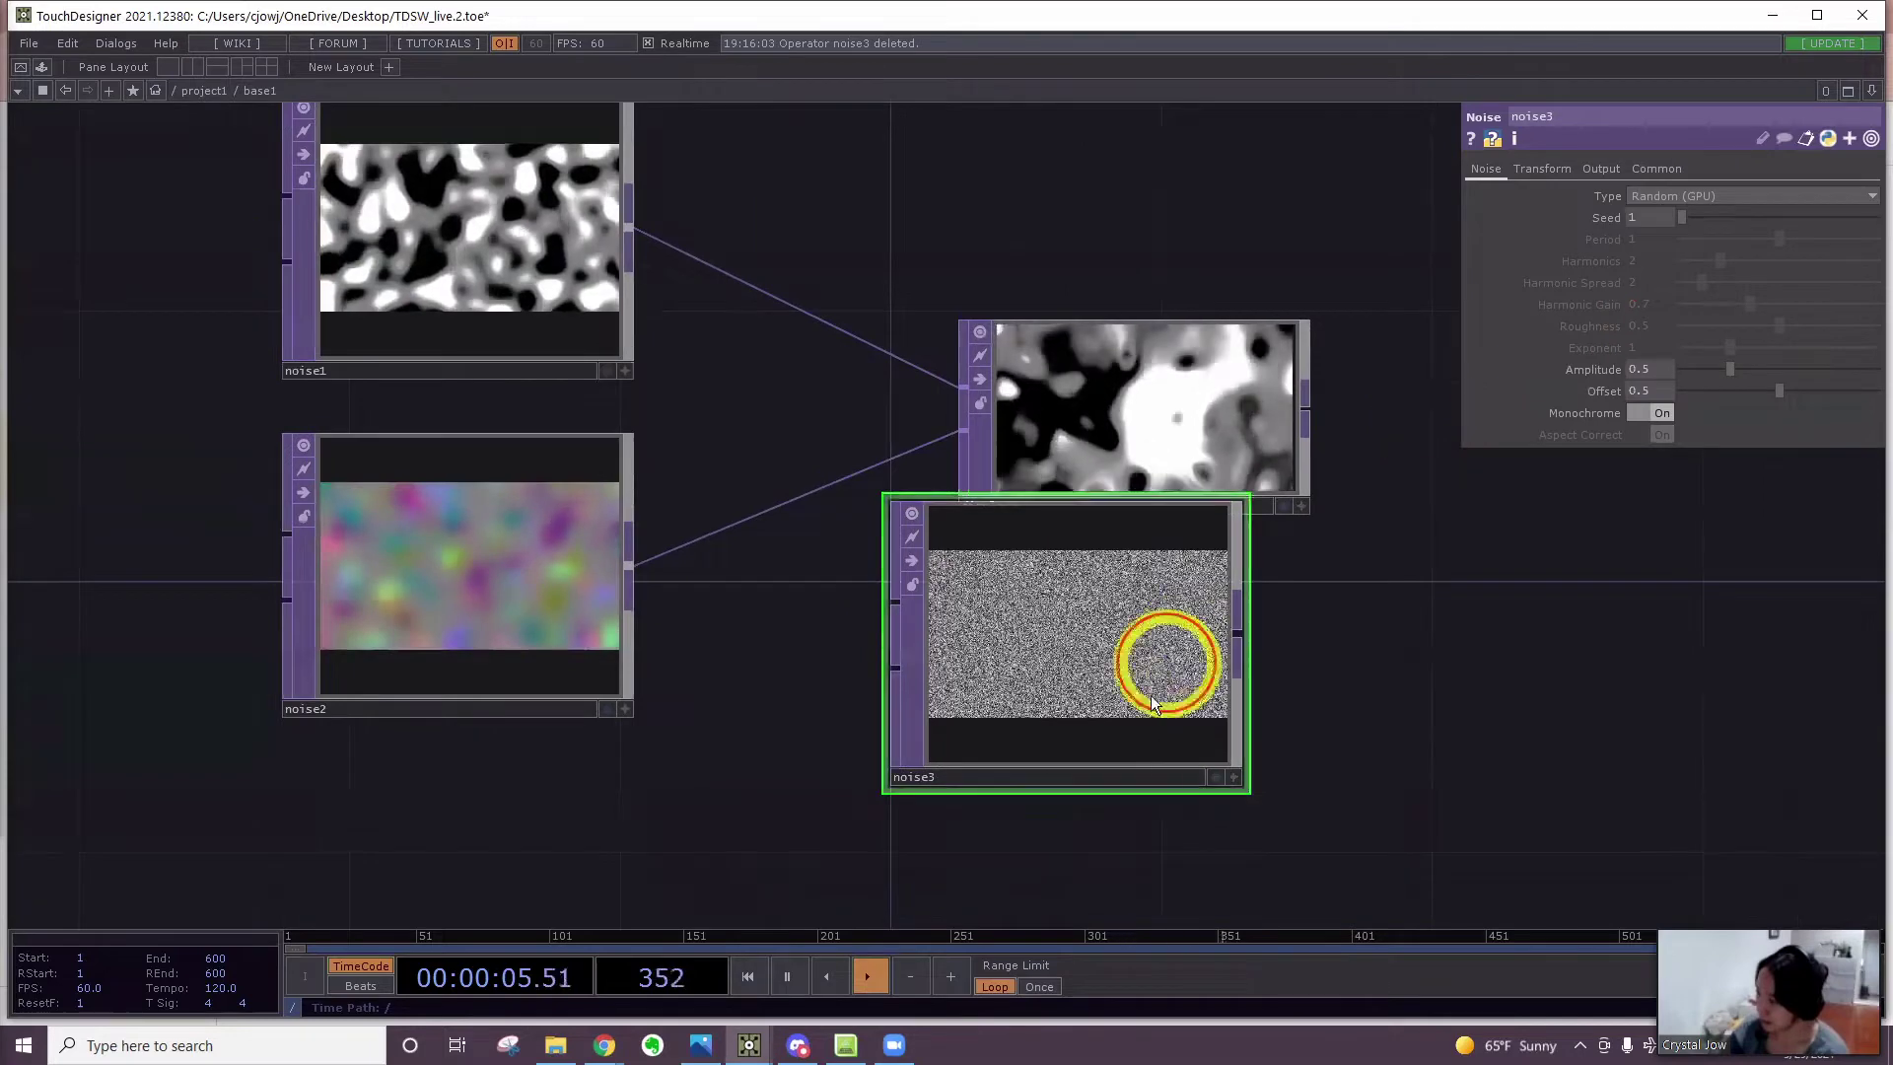
{"action": "left_click_drag", "start_coordinate": [1167, 668], "coordinate": [1167, 735]}
Add a Level TOP connected to the third noise's output and place it beside that noise
{"action": "left_click", "coordinate": [1242, 698]}
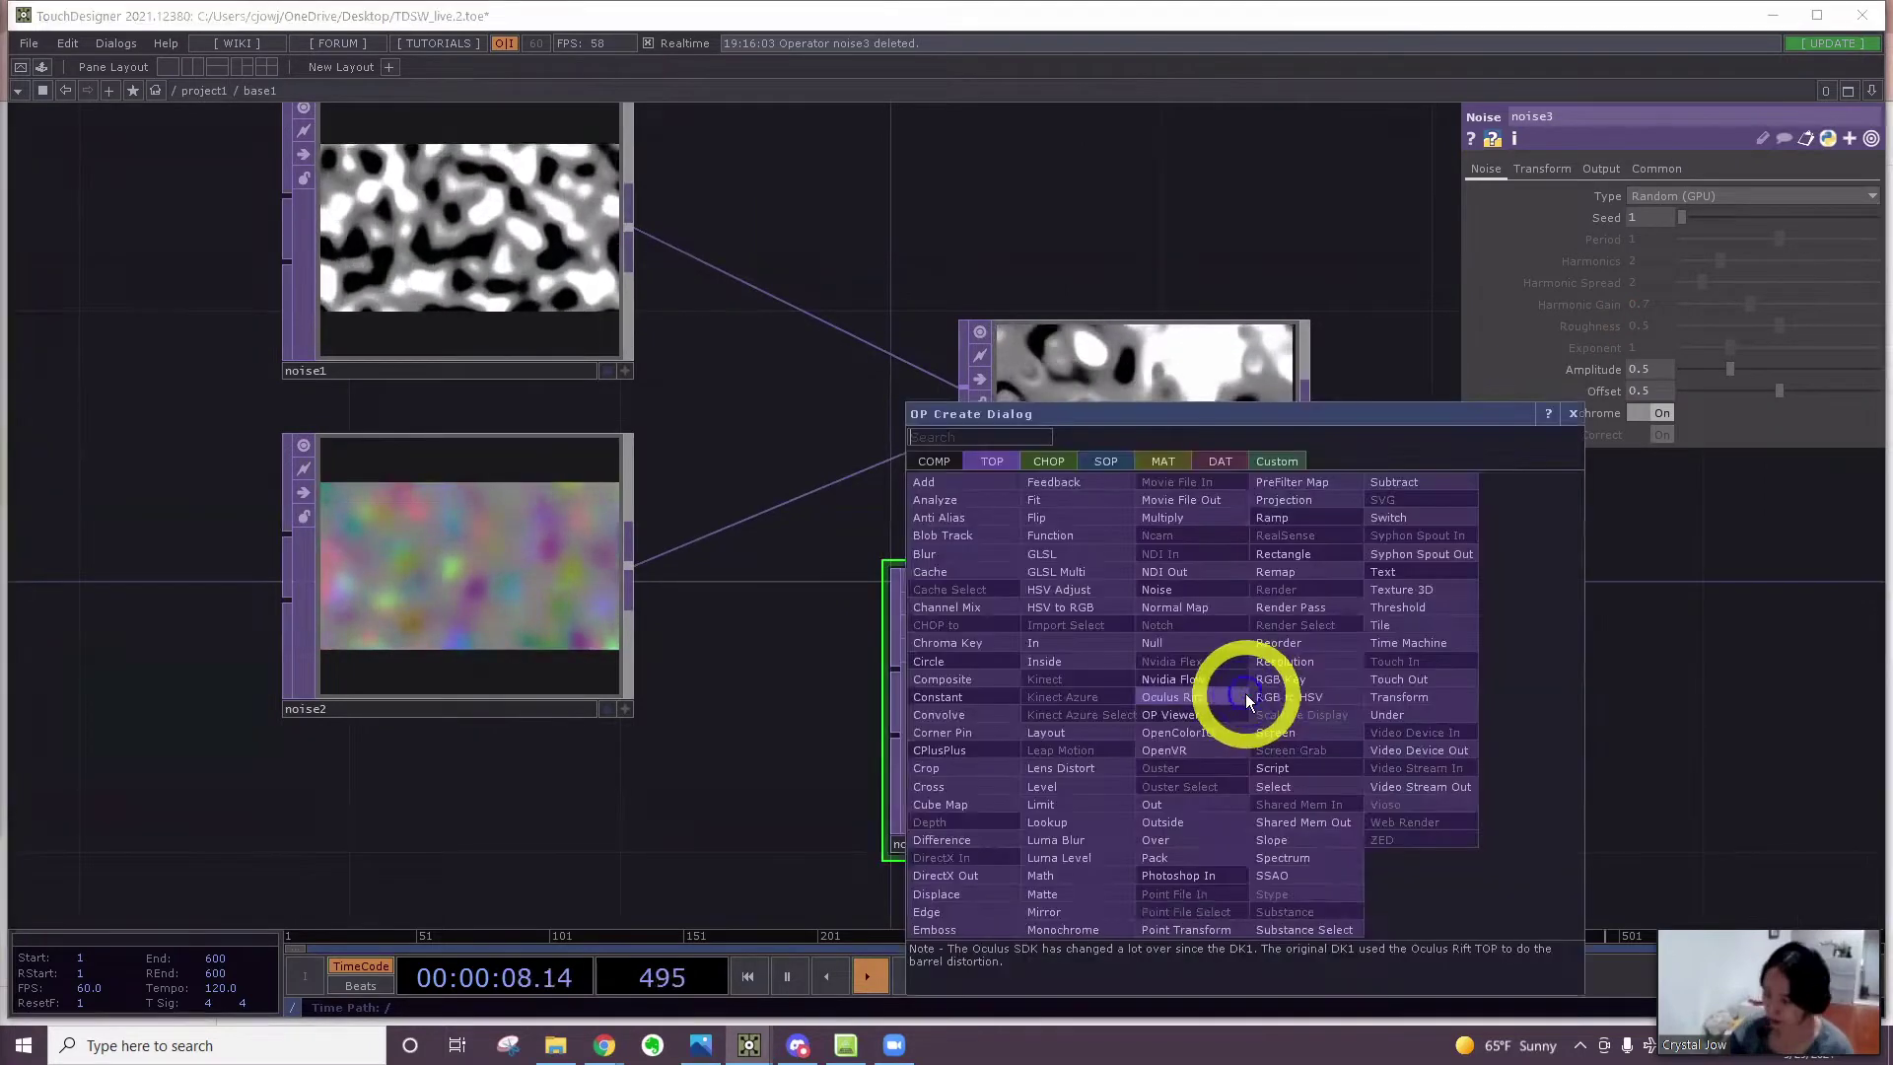
{"action": "type", "text": "level"}
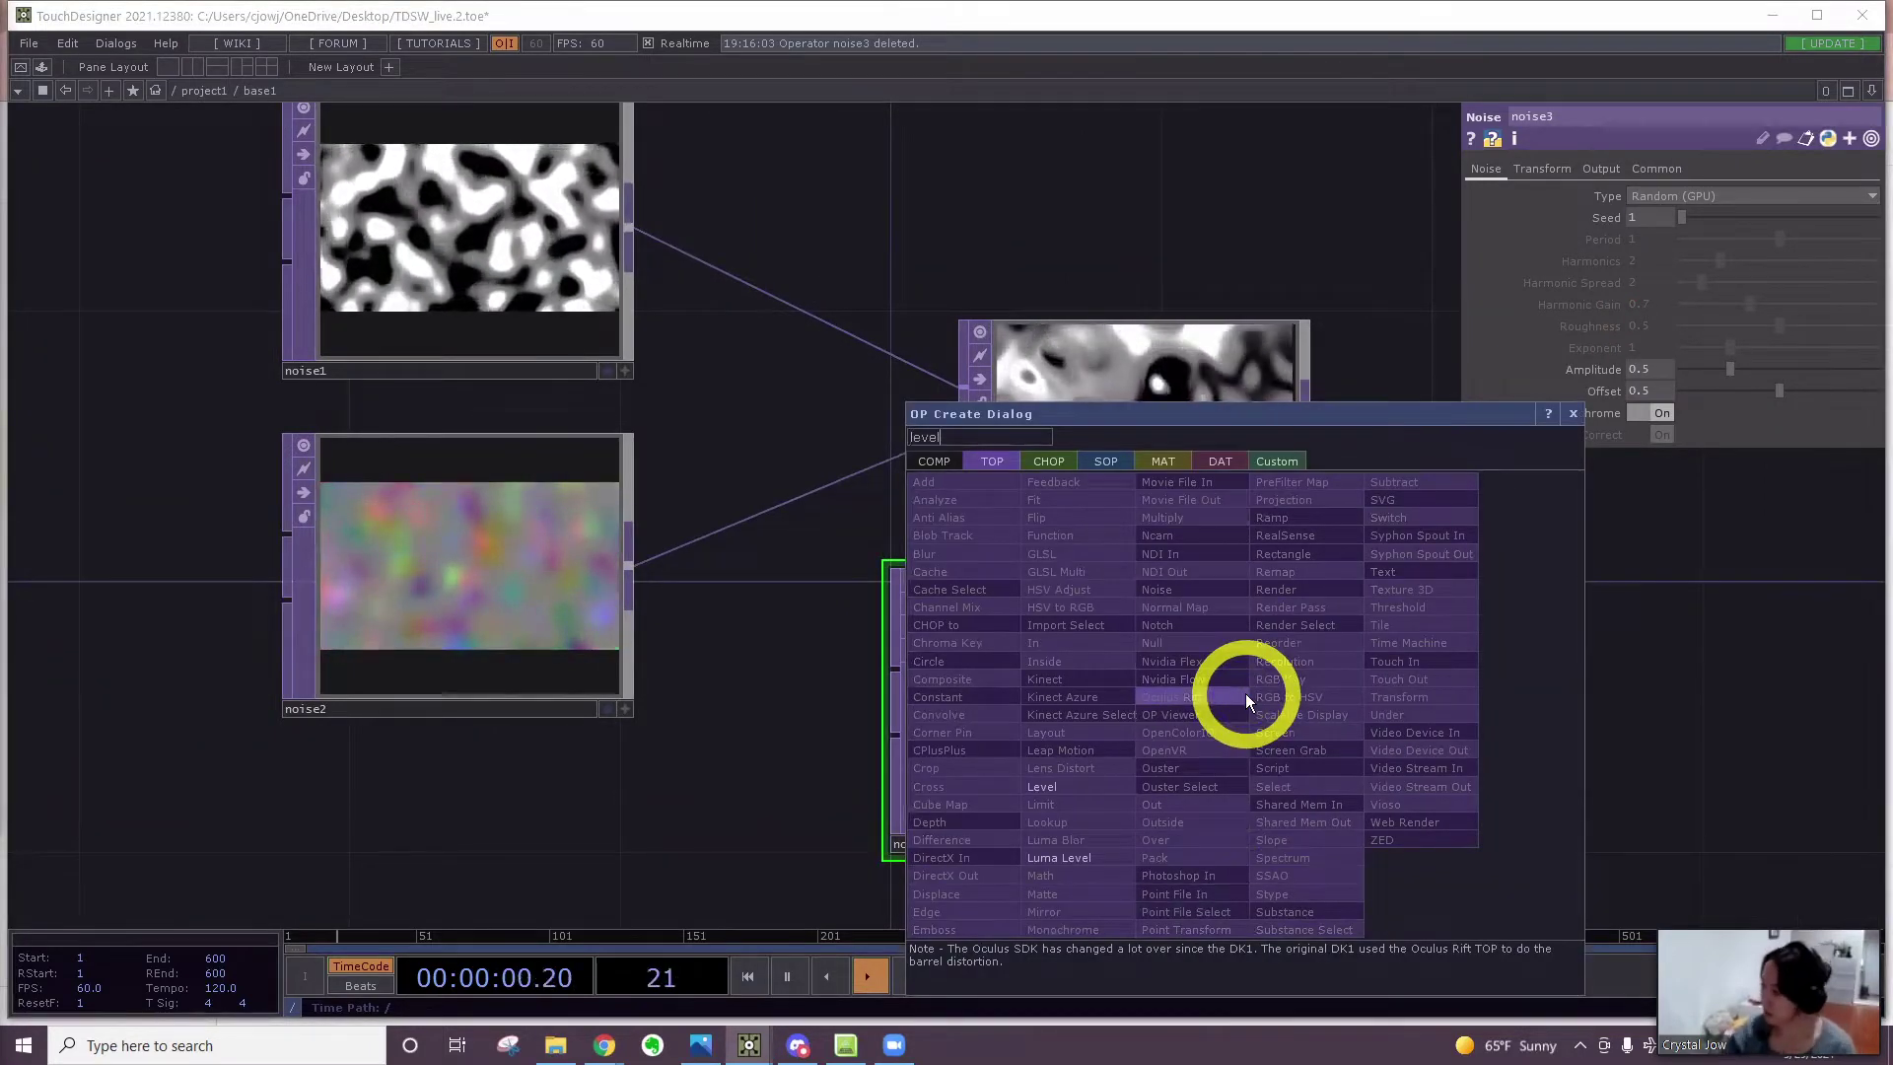
{"action": "left_click", "coordinate": [1050, 787]}
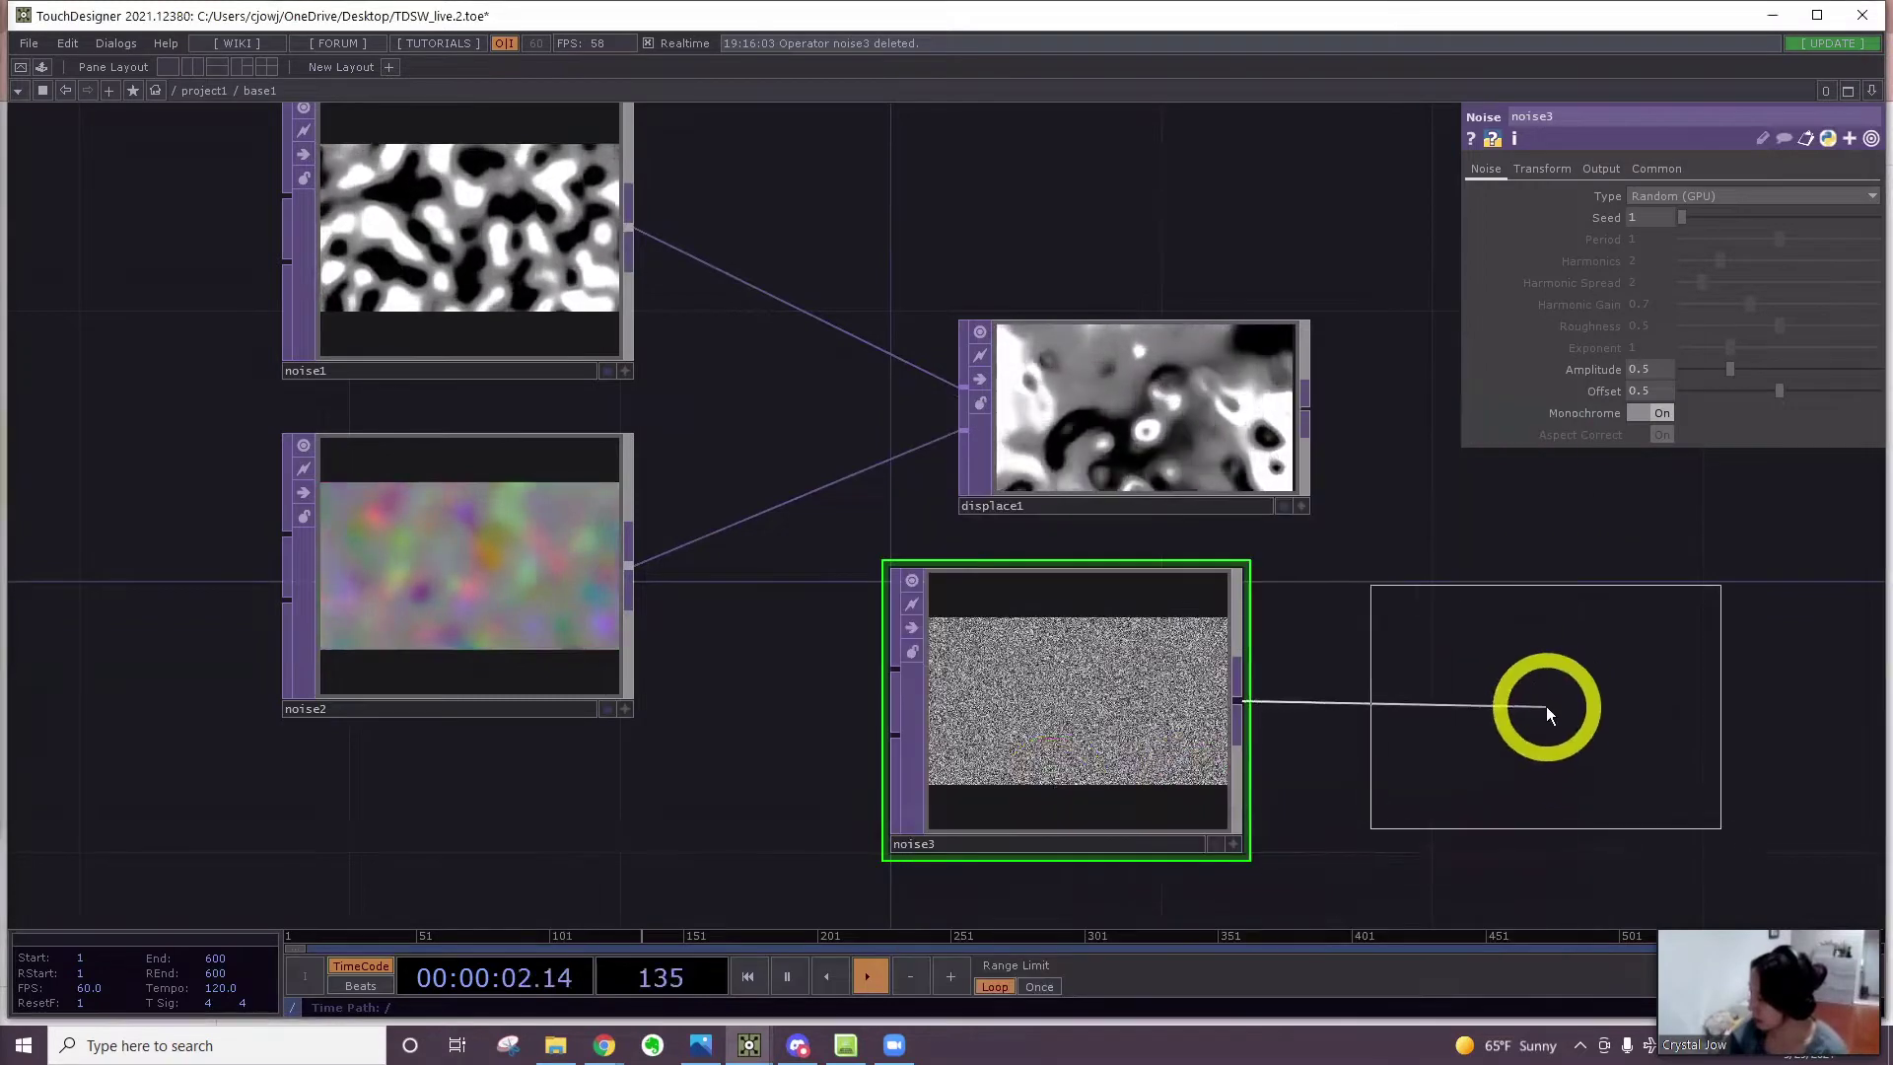
{"action": "left_click", "coordinate": [1538, 735]}
{"action": "left_click_drag", "start_coordinate": [1547, 596], "coordinate": [1401, 577]}
{"action": "left_click_drag", "start_coordinate": [1453, 730], "coordinate": [1448, 663]}
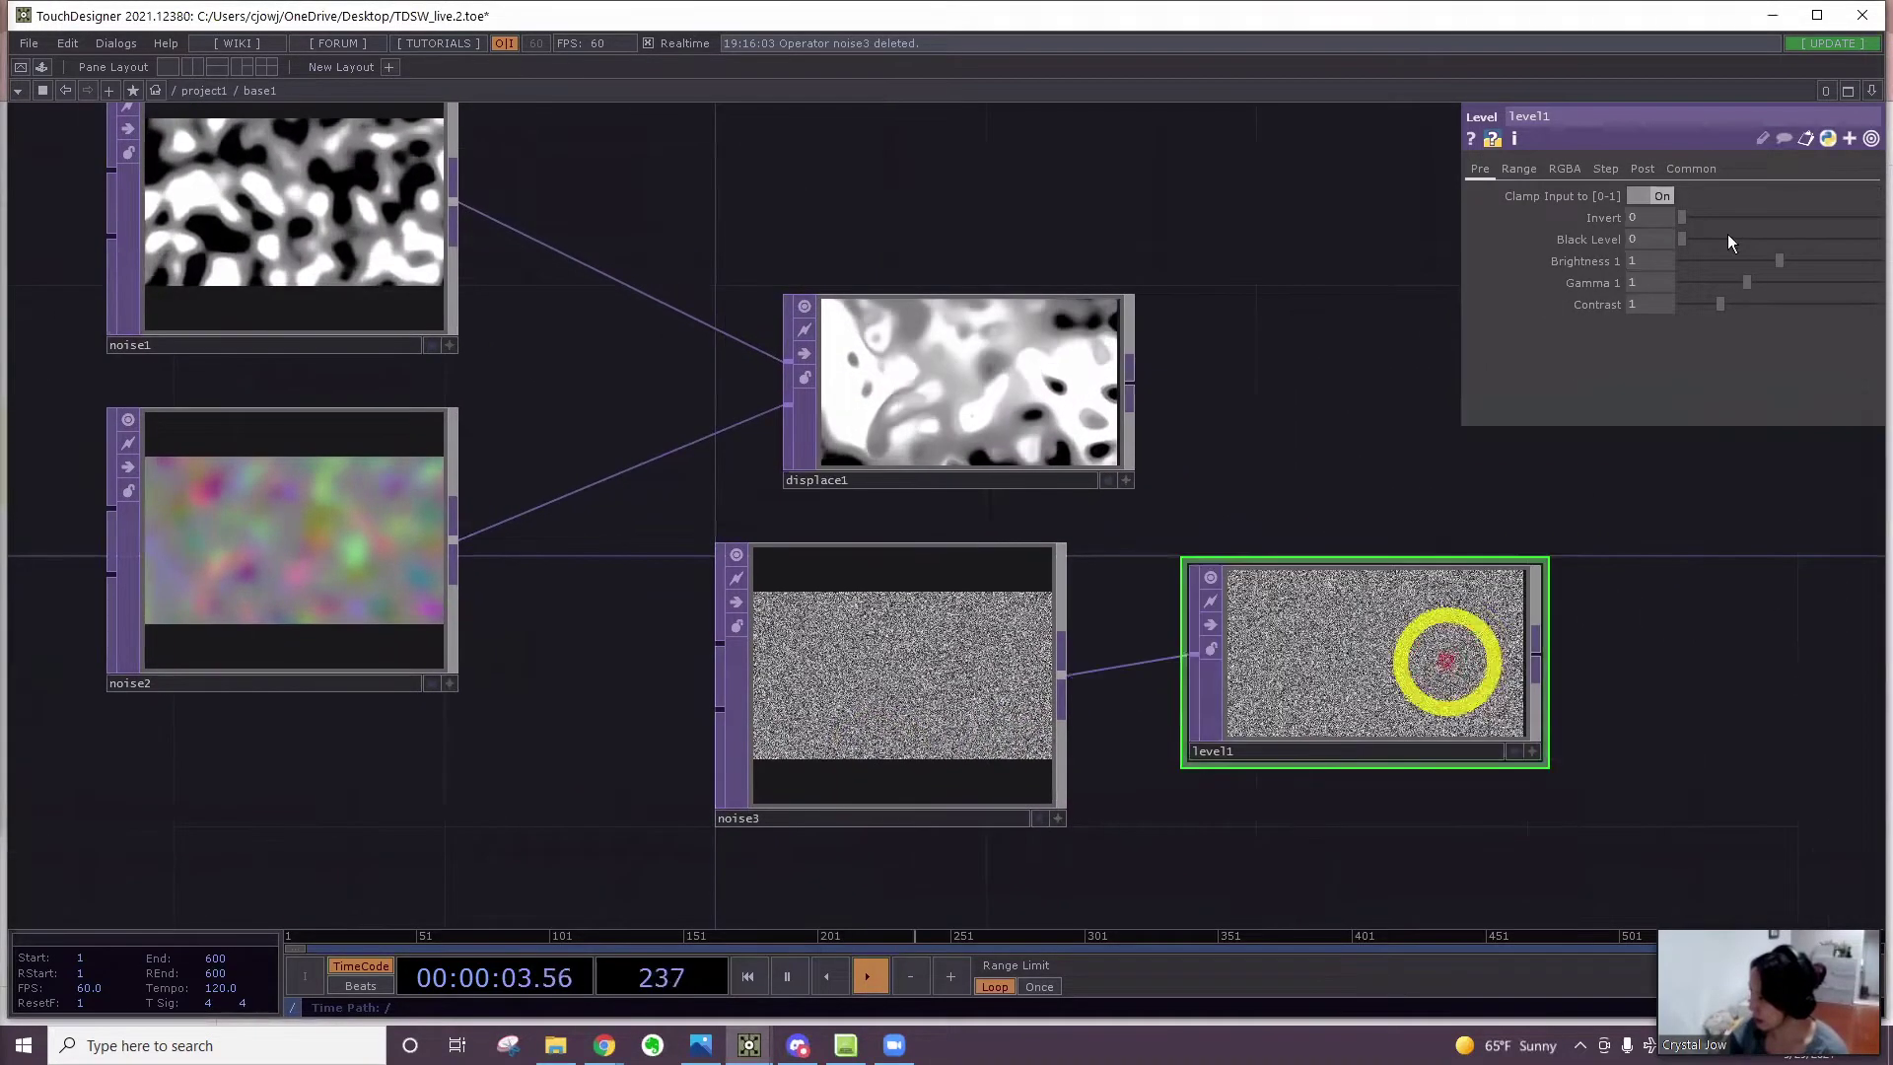
Set the Level TOP's post Opacity to .2
{"action": "left_click", "coordinate": [1640, 170]}
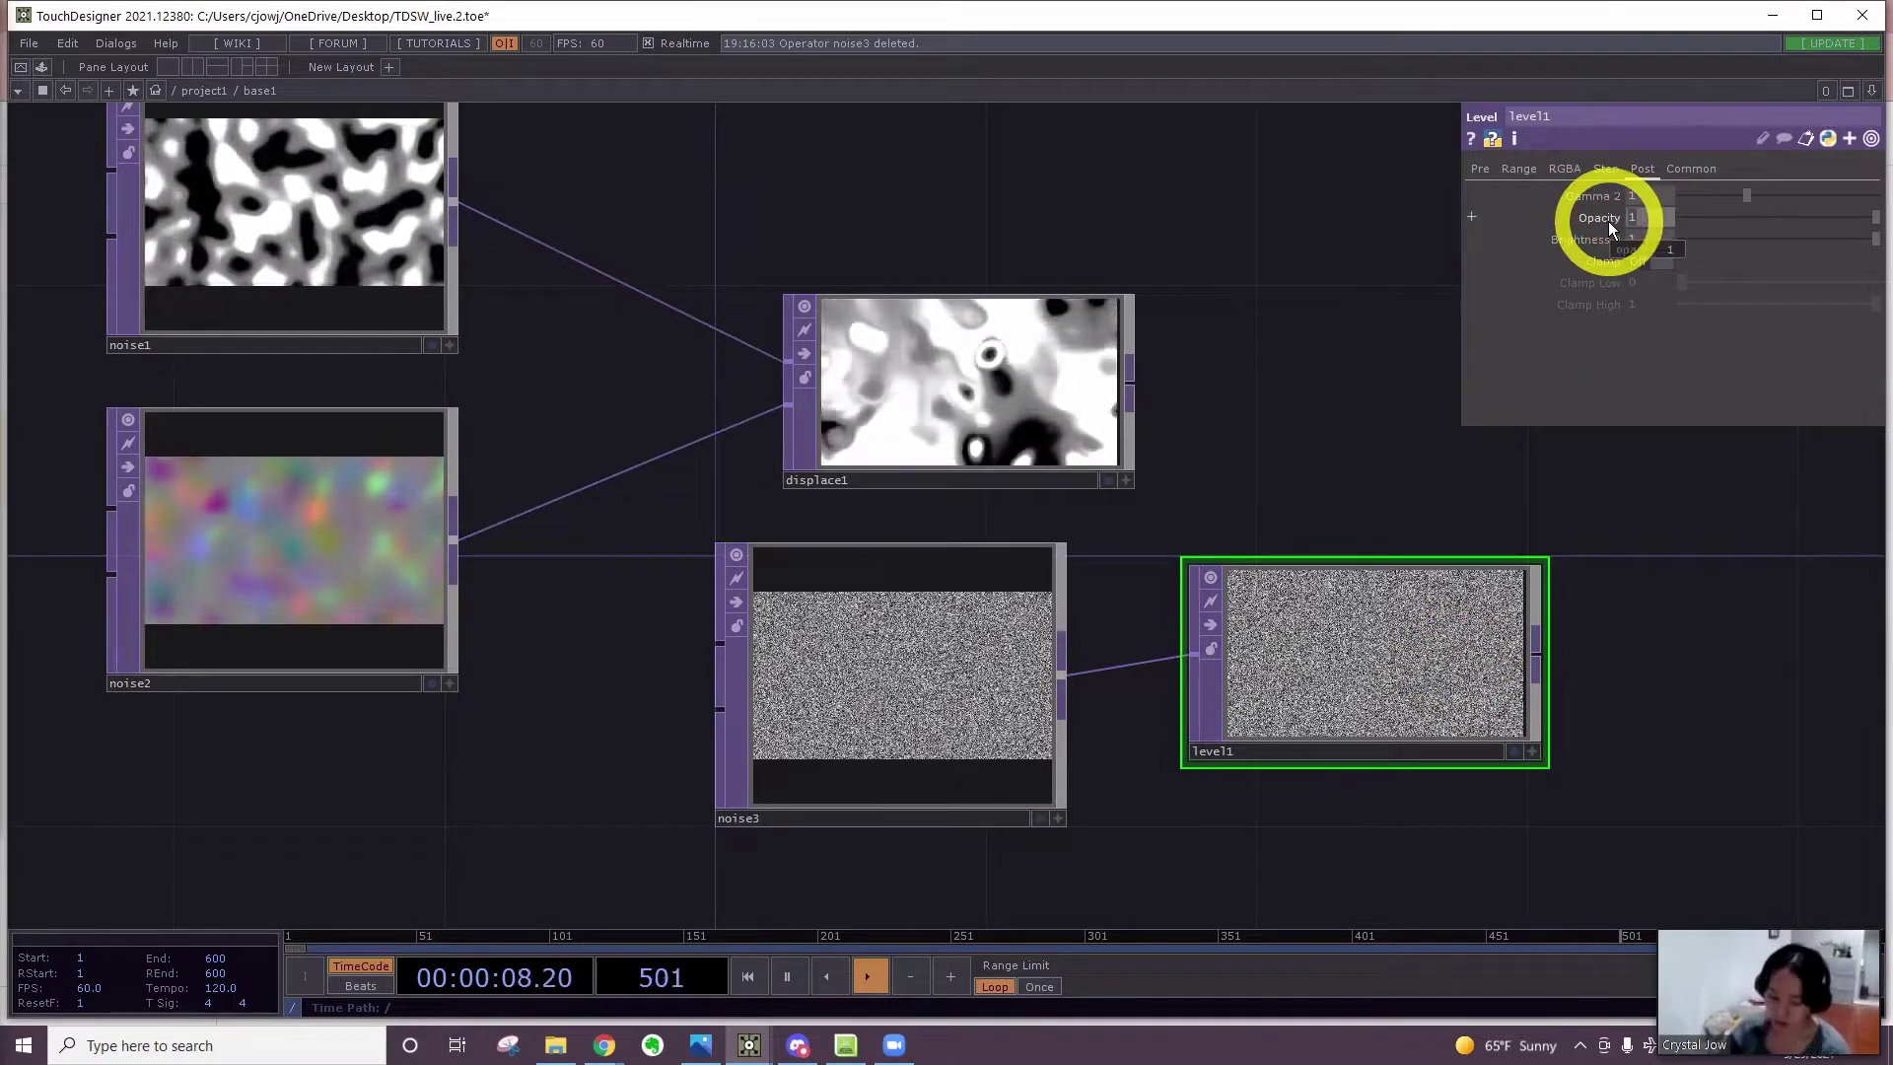
{"action": "type", "text": ".2"}
{"action": "key", "text": "Return"}
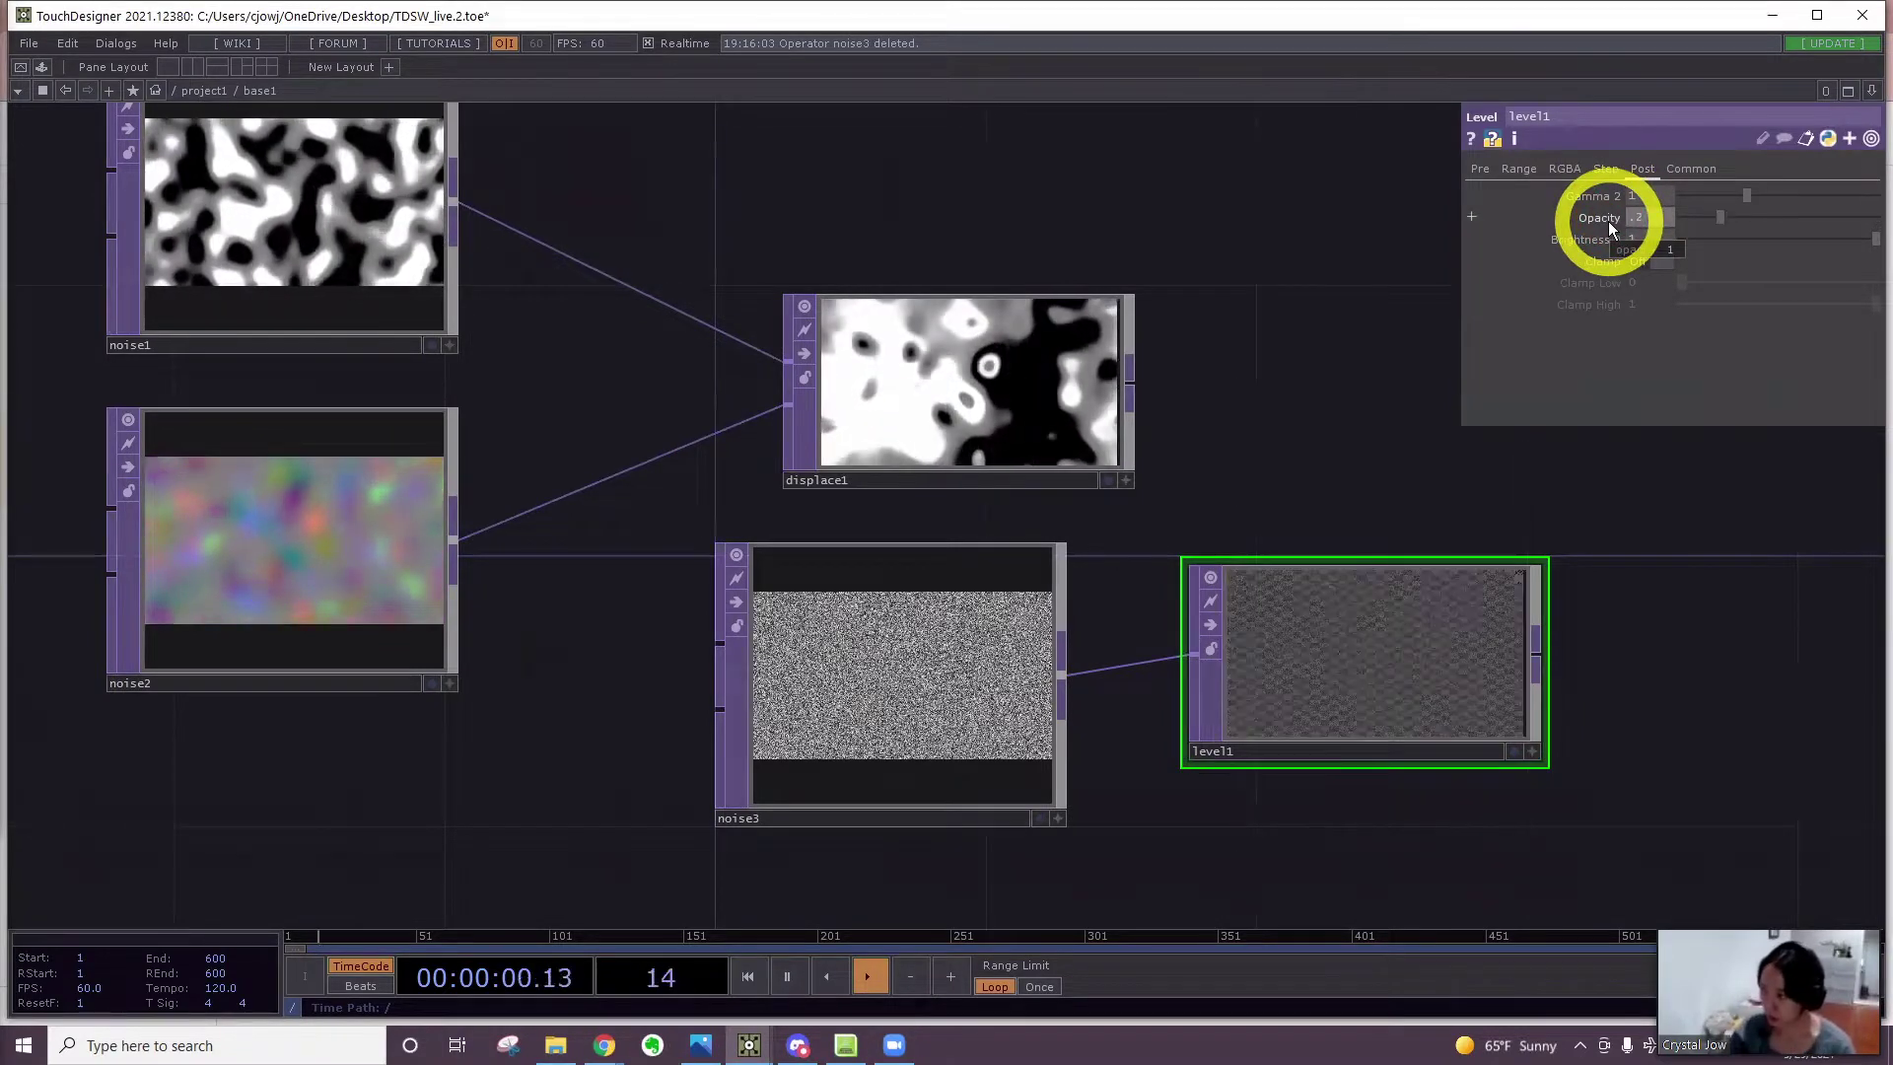
{"action": "scroll", "coordinate": [1340, 592], "scroll_direction": "up", "scroll_amount": 1}
{"action": "scroll", "coordinate": [1272, 690], "scroll_direction": "up", "scroll_amount": 2}
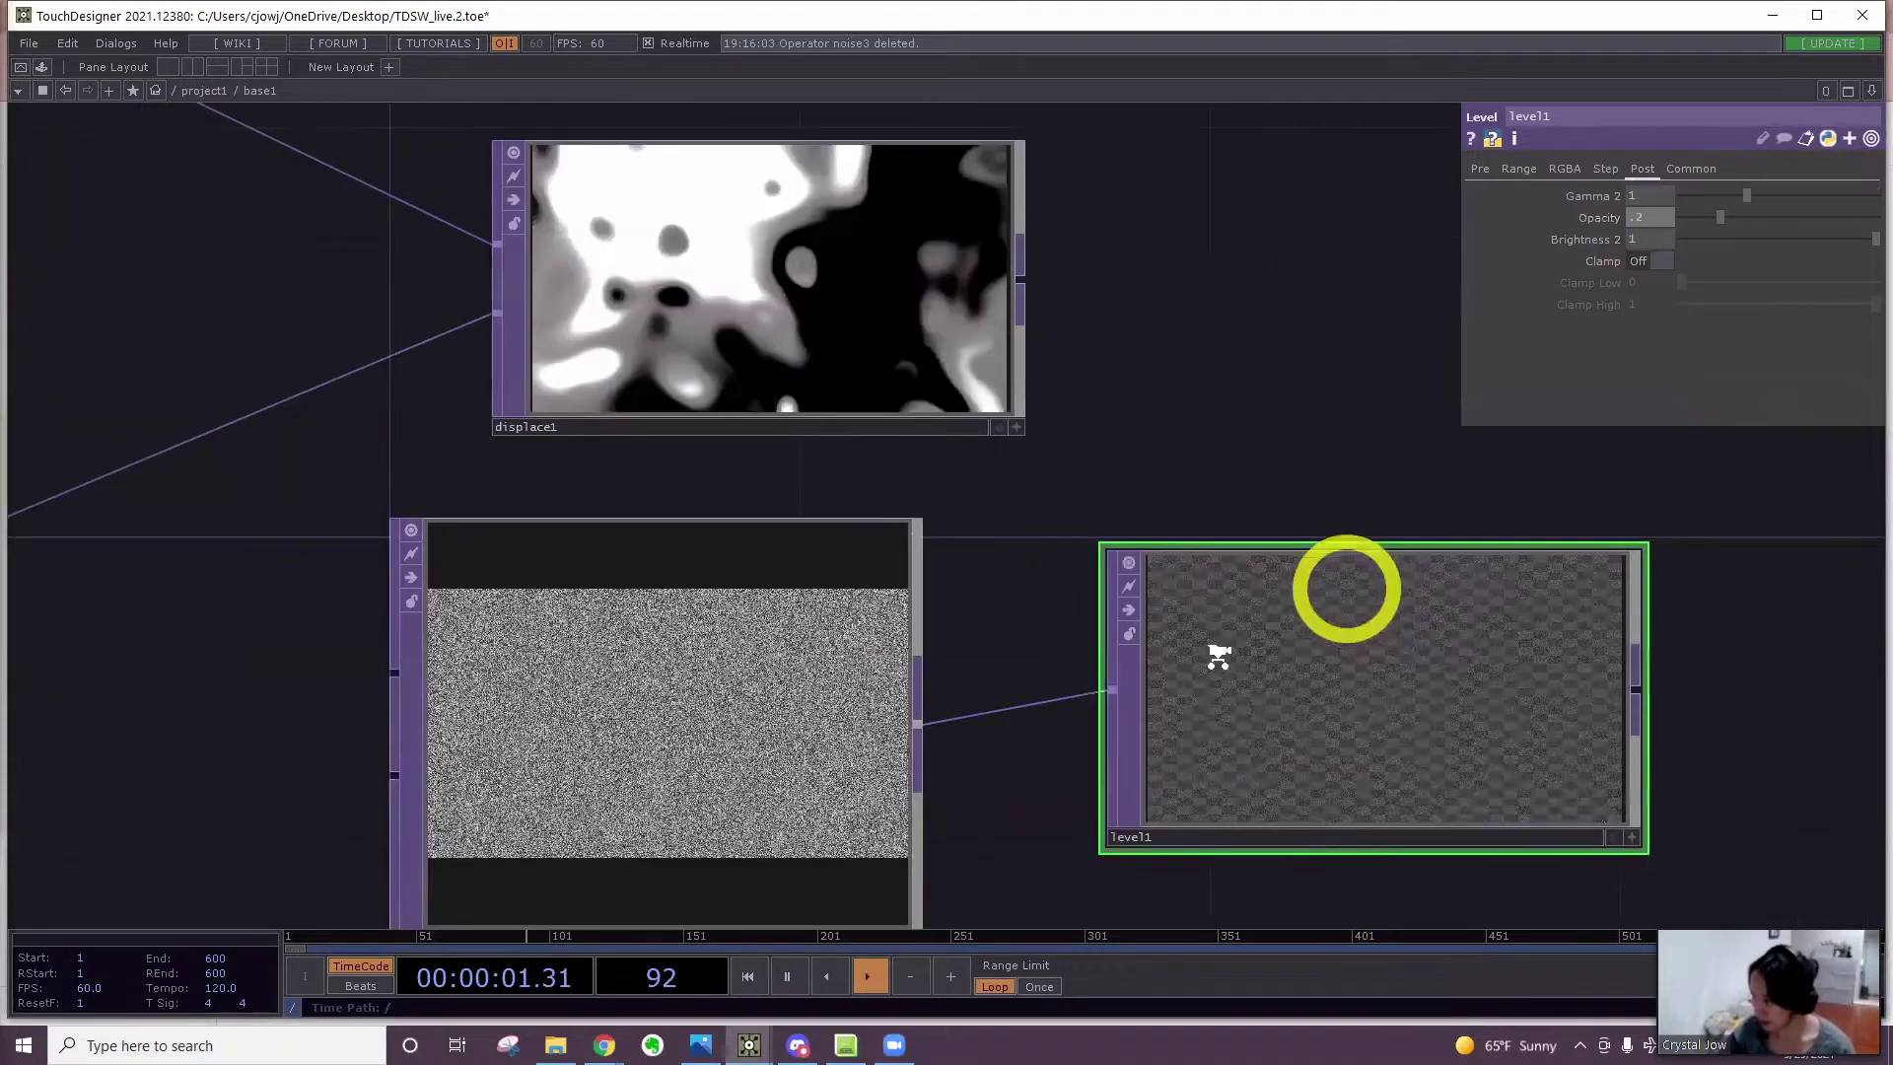
{"action": "scroll", "coordinate": [1232, 552], "scroll_direction": "down", "scroll_amount": 6}
{"action": "left_click_drag", "start_coordinate": [1102, 542], "coordinate": [958, 515]}
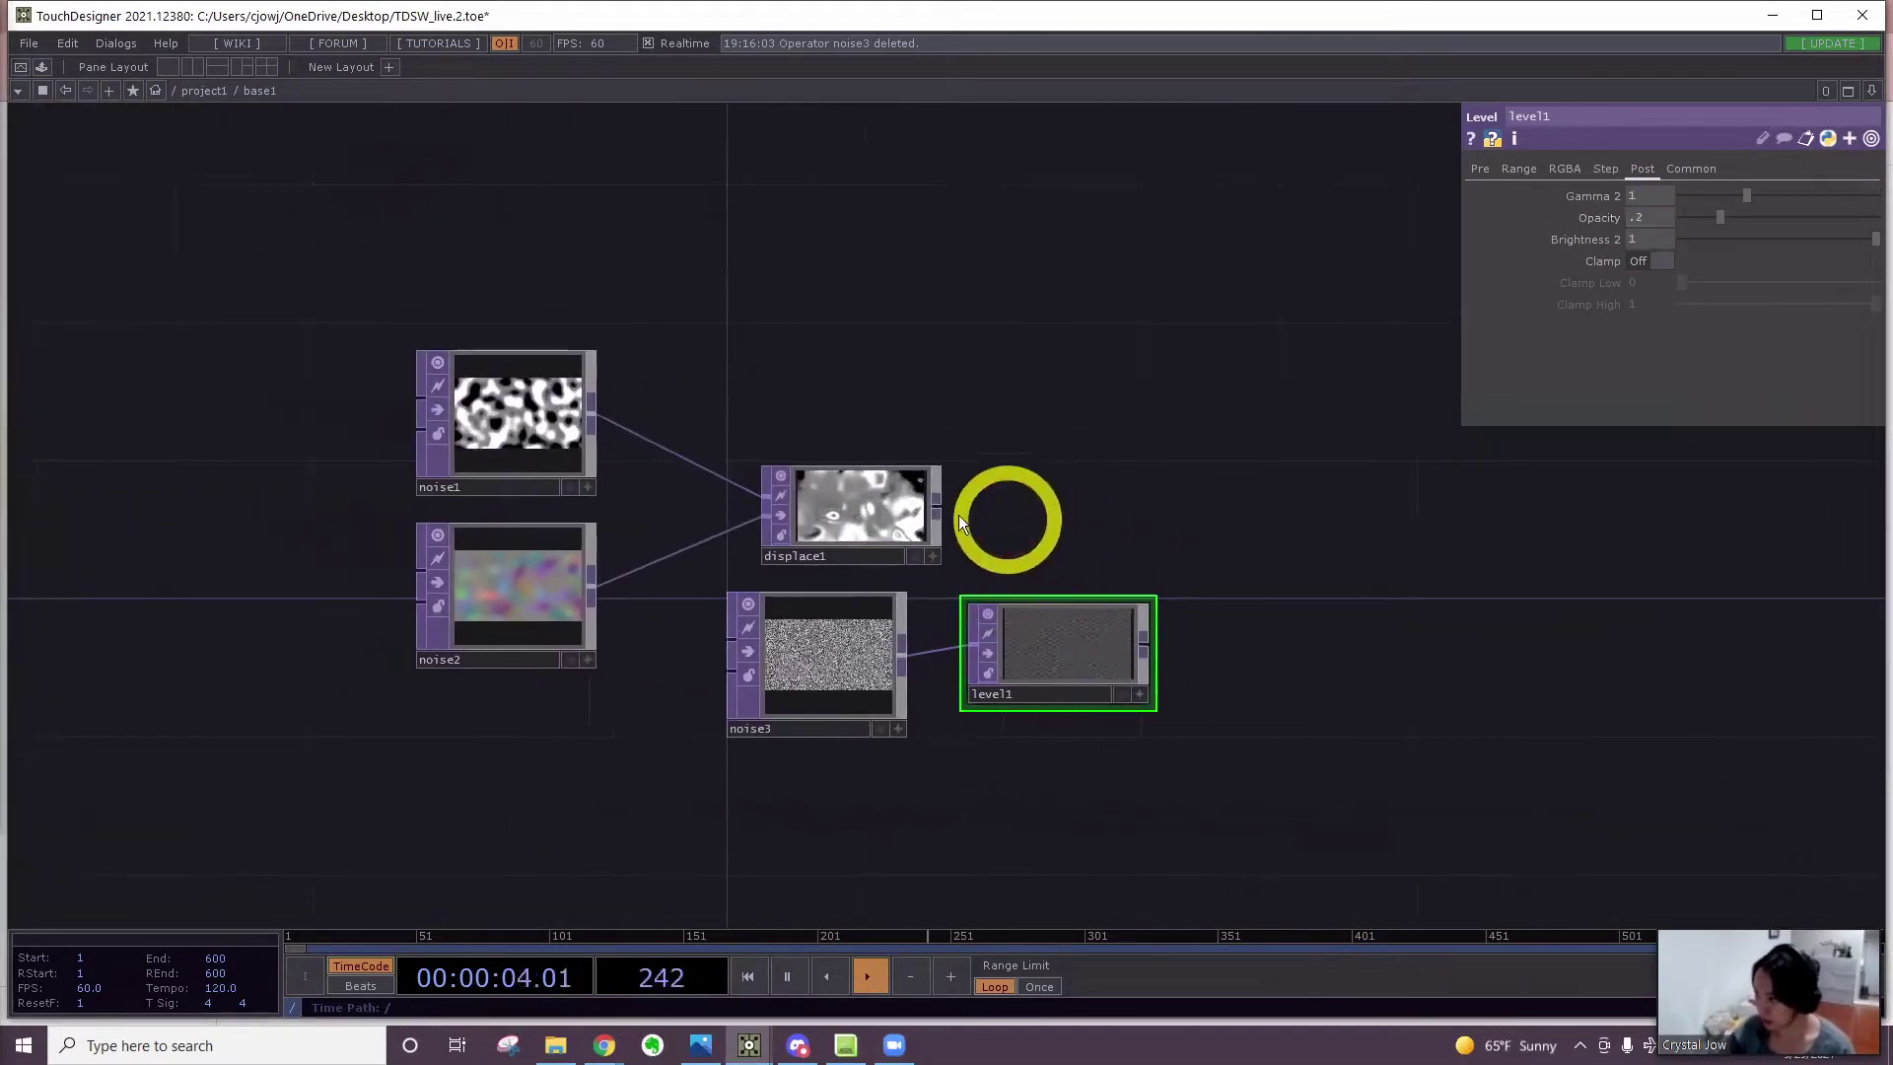
Move the third noise and its Level TOP together to a clear spot above the Displace TOP
{"action": "right_click_drag", "start_coordinate": [1068, 768], "coordinate": [828, 676]}
{"action": "scroll", "coordinate": [828, 677], "scroll_direction": "down", "scroll_amount": 2}
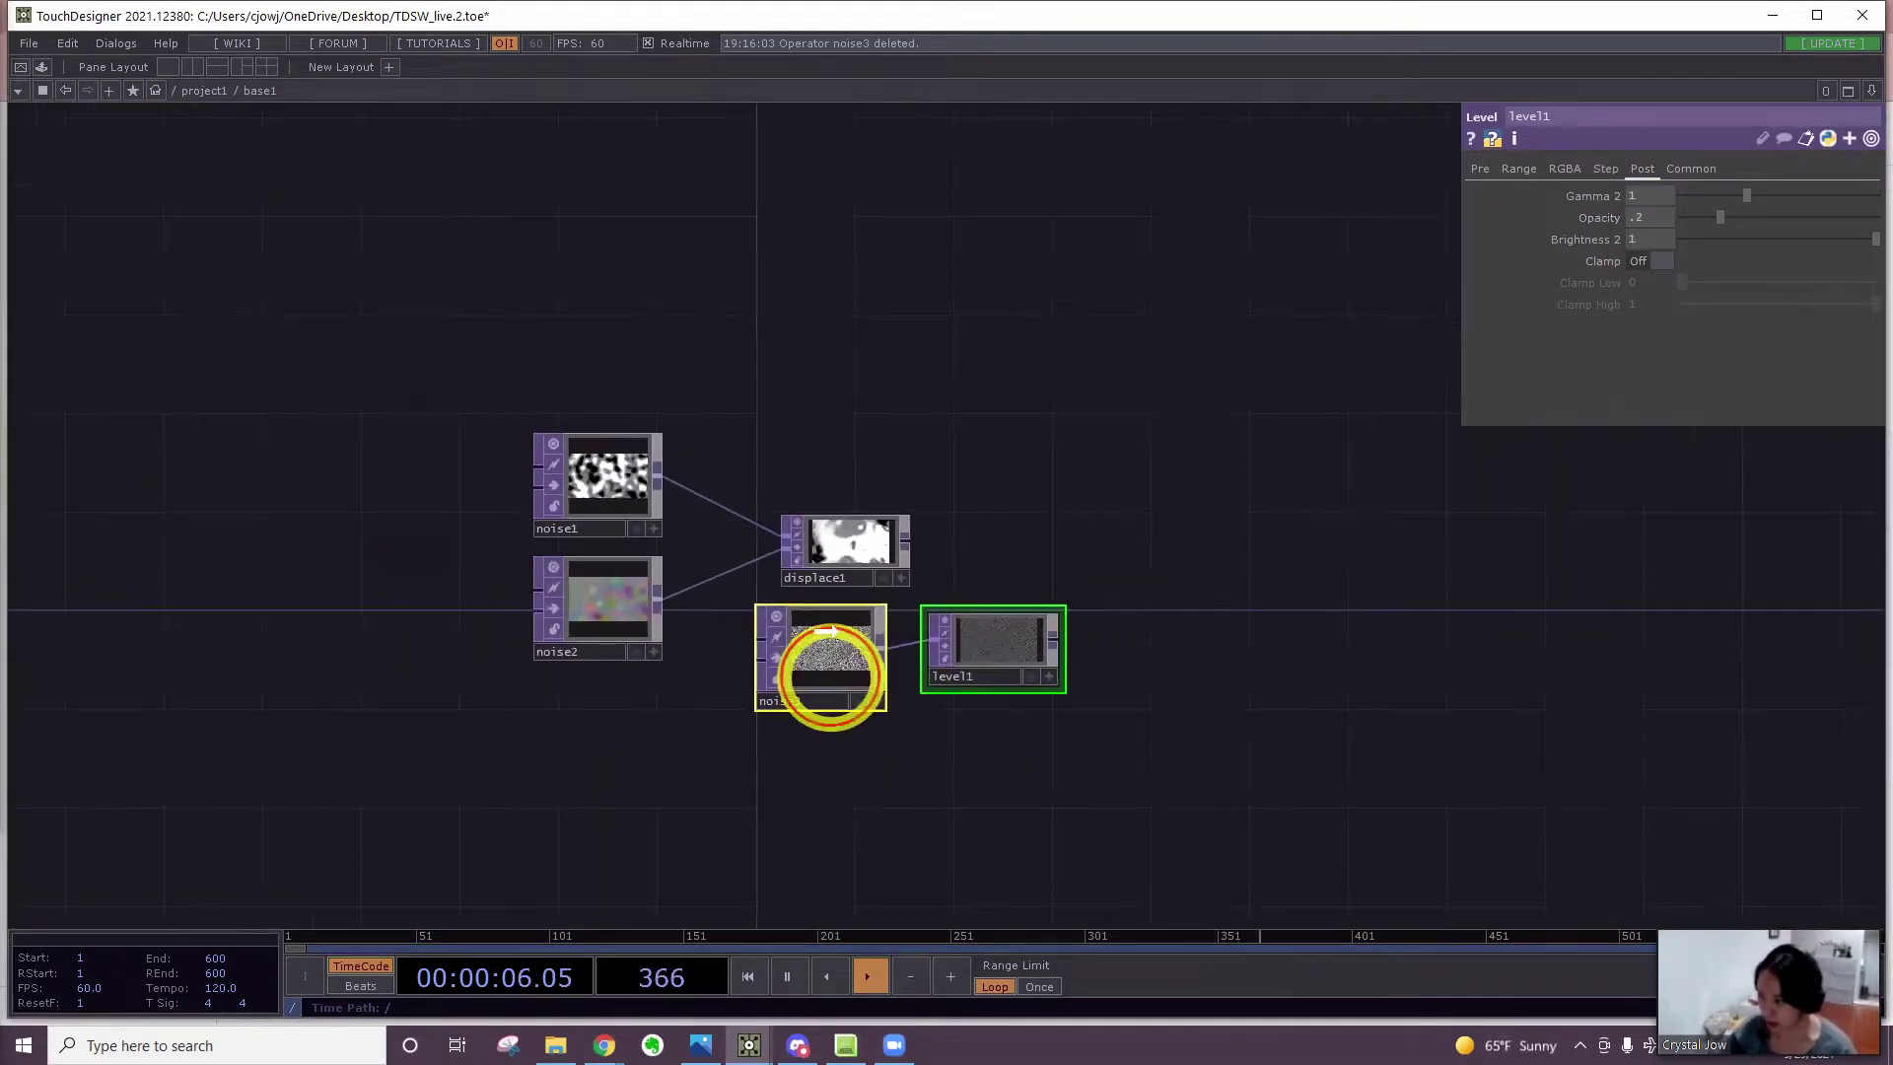
{"action": "left_click_drag", "start_coordinate": [828, 676], "coordinate": [836, 401]}
{"action": "scroll", "coordinate": [1015, 455], "scroll_direction": "up", "scroll_amount": 4}
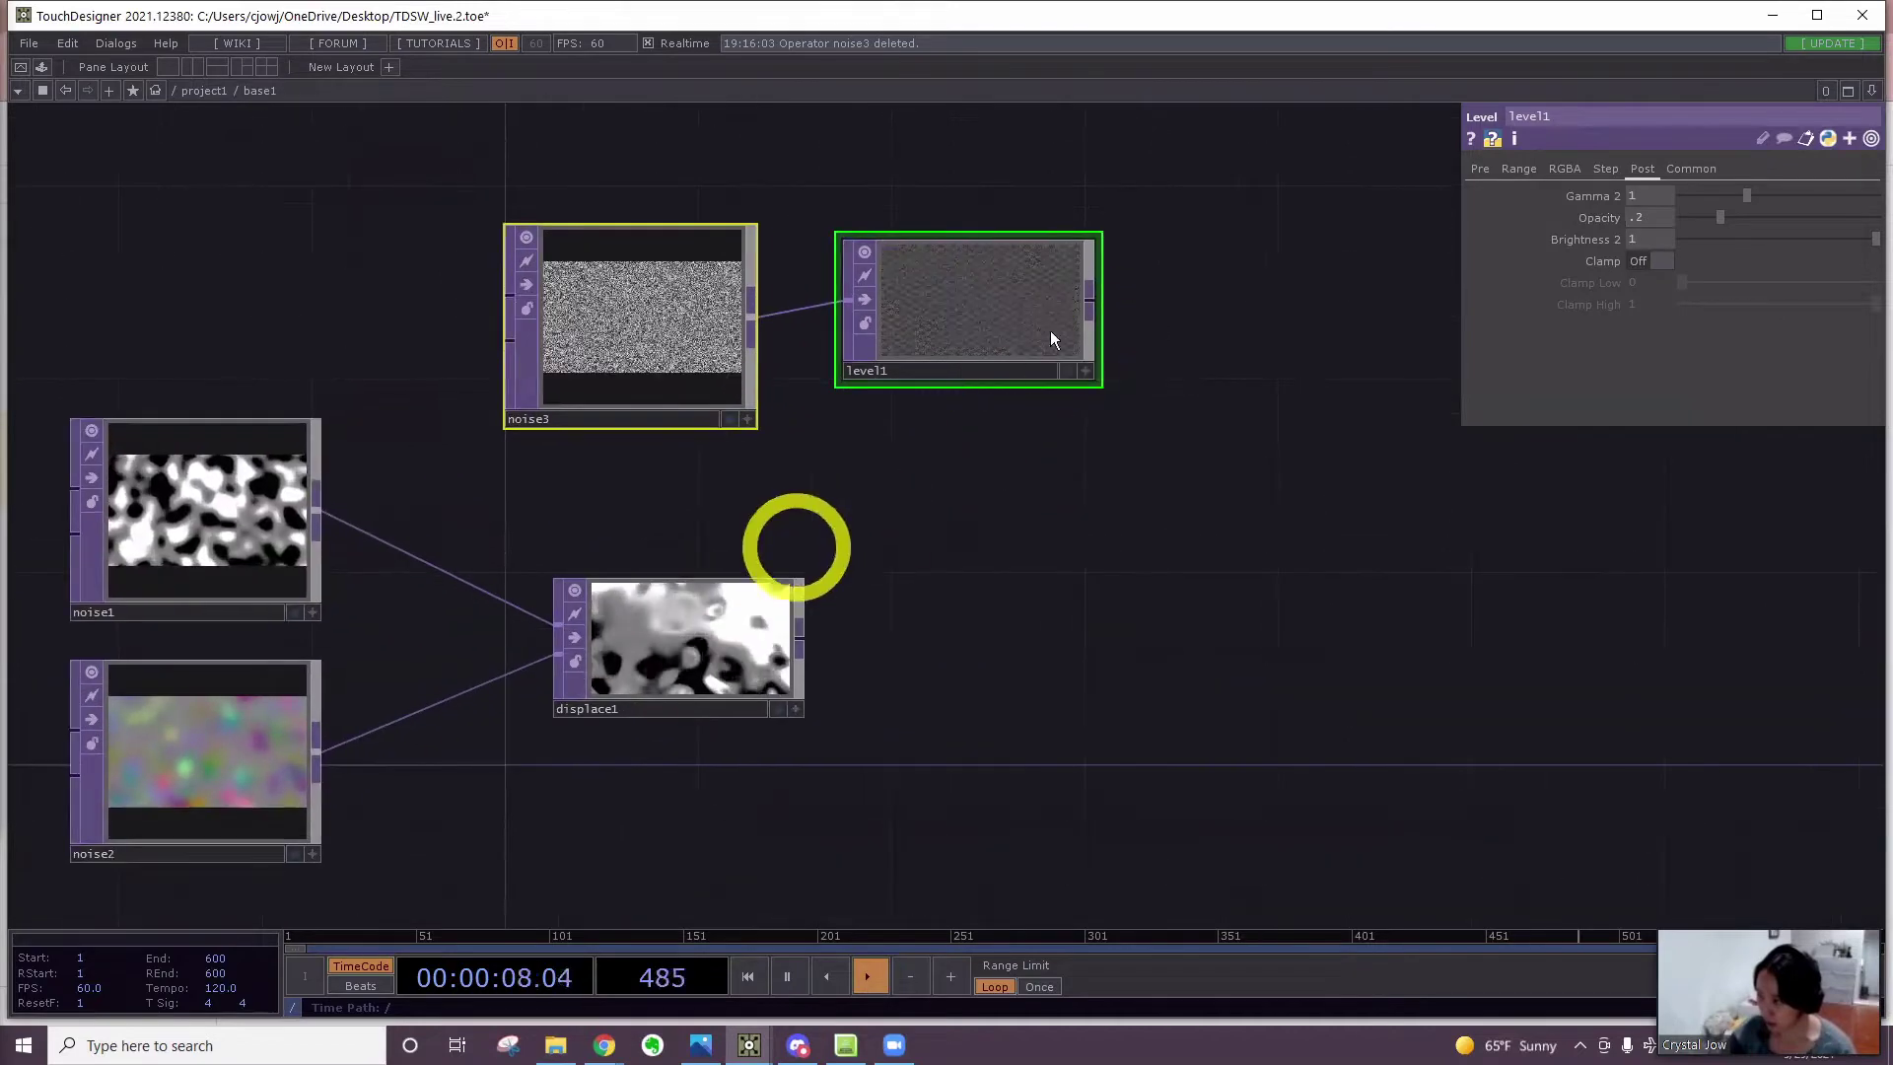
Add an Add TOP fed by the Level TOP, and connect the Displace TOP's output as its second input
{"action": "right_click", "coordinate": [1090, 307]}
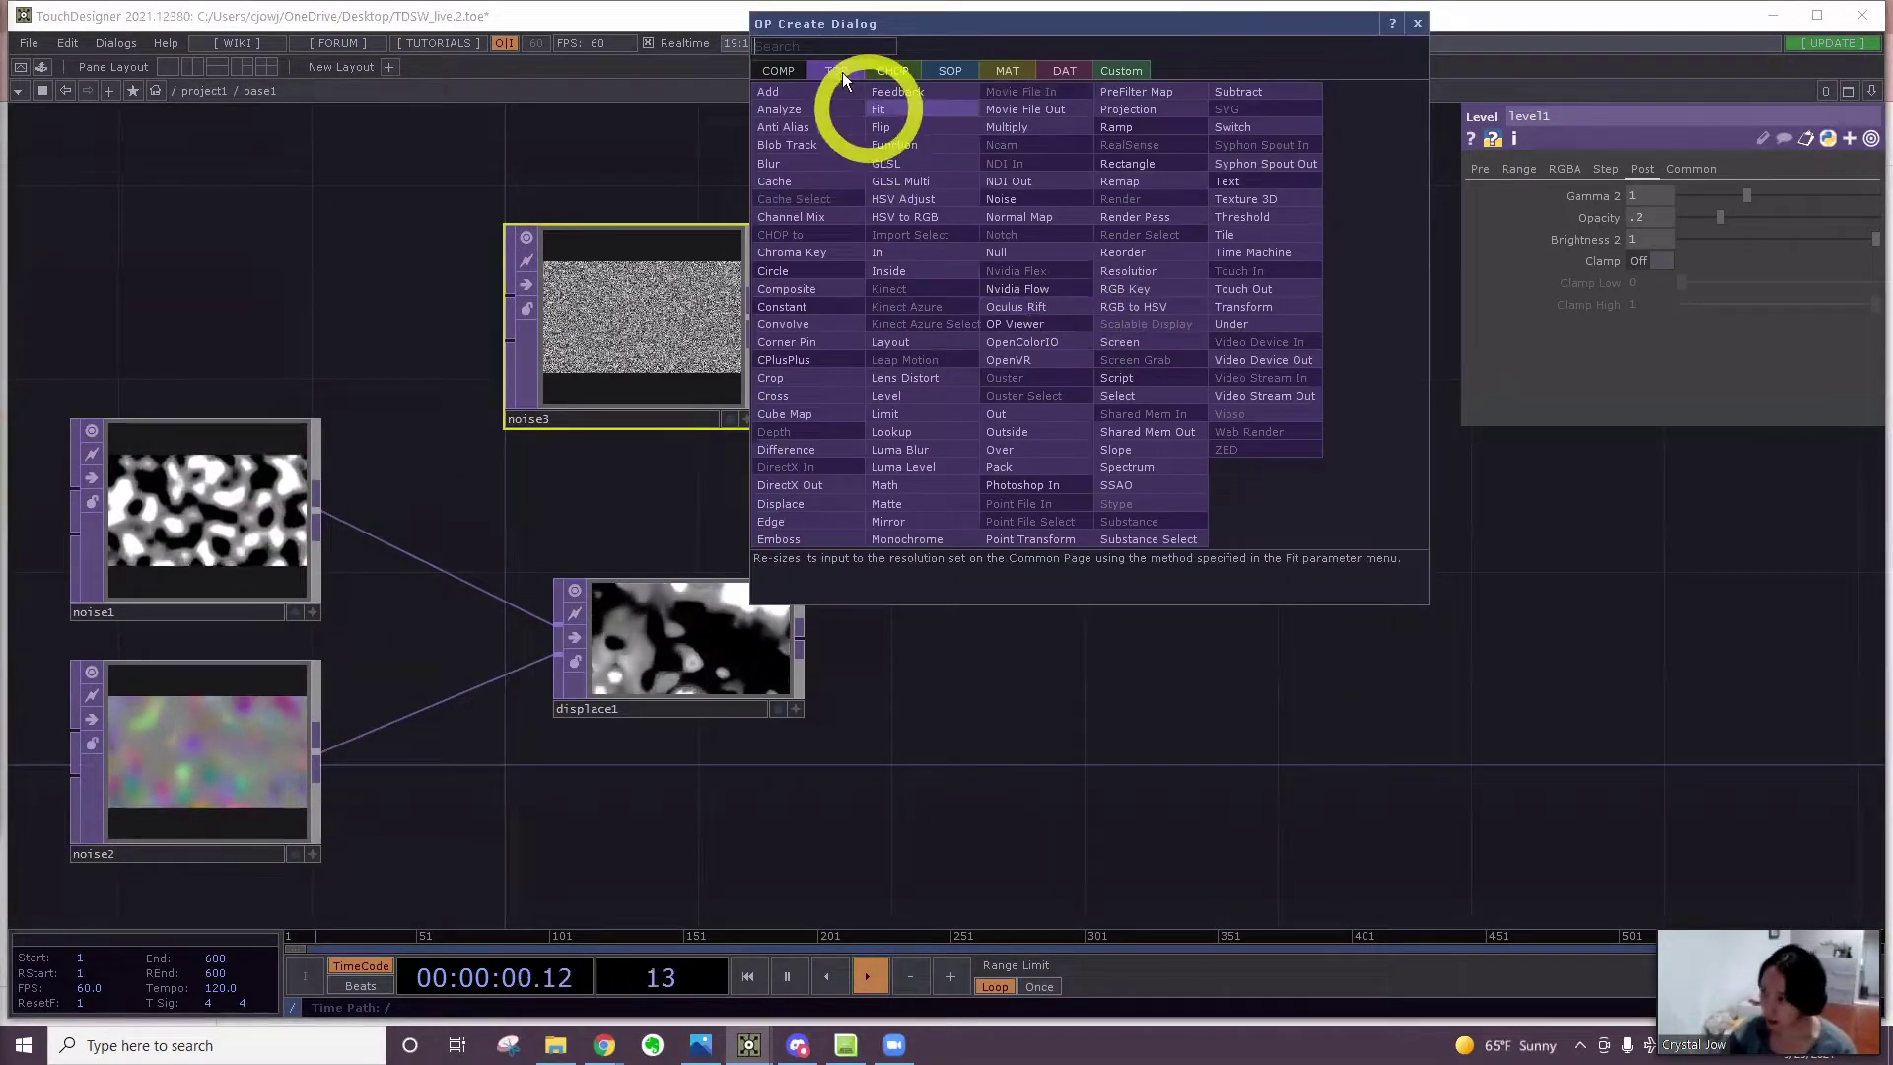
{"action": "left_click", "coordinate": [795, 85]}
{"action": "left_click", "coordinate": [1170, 633]}
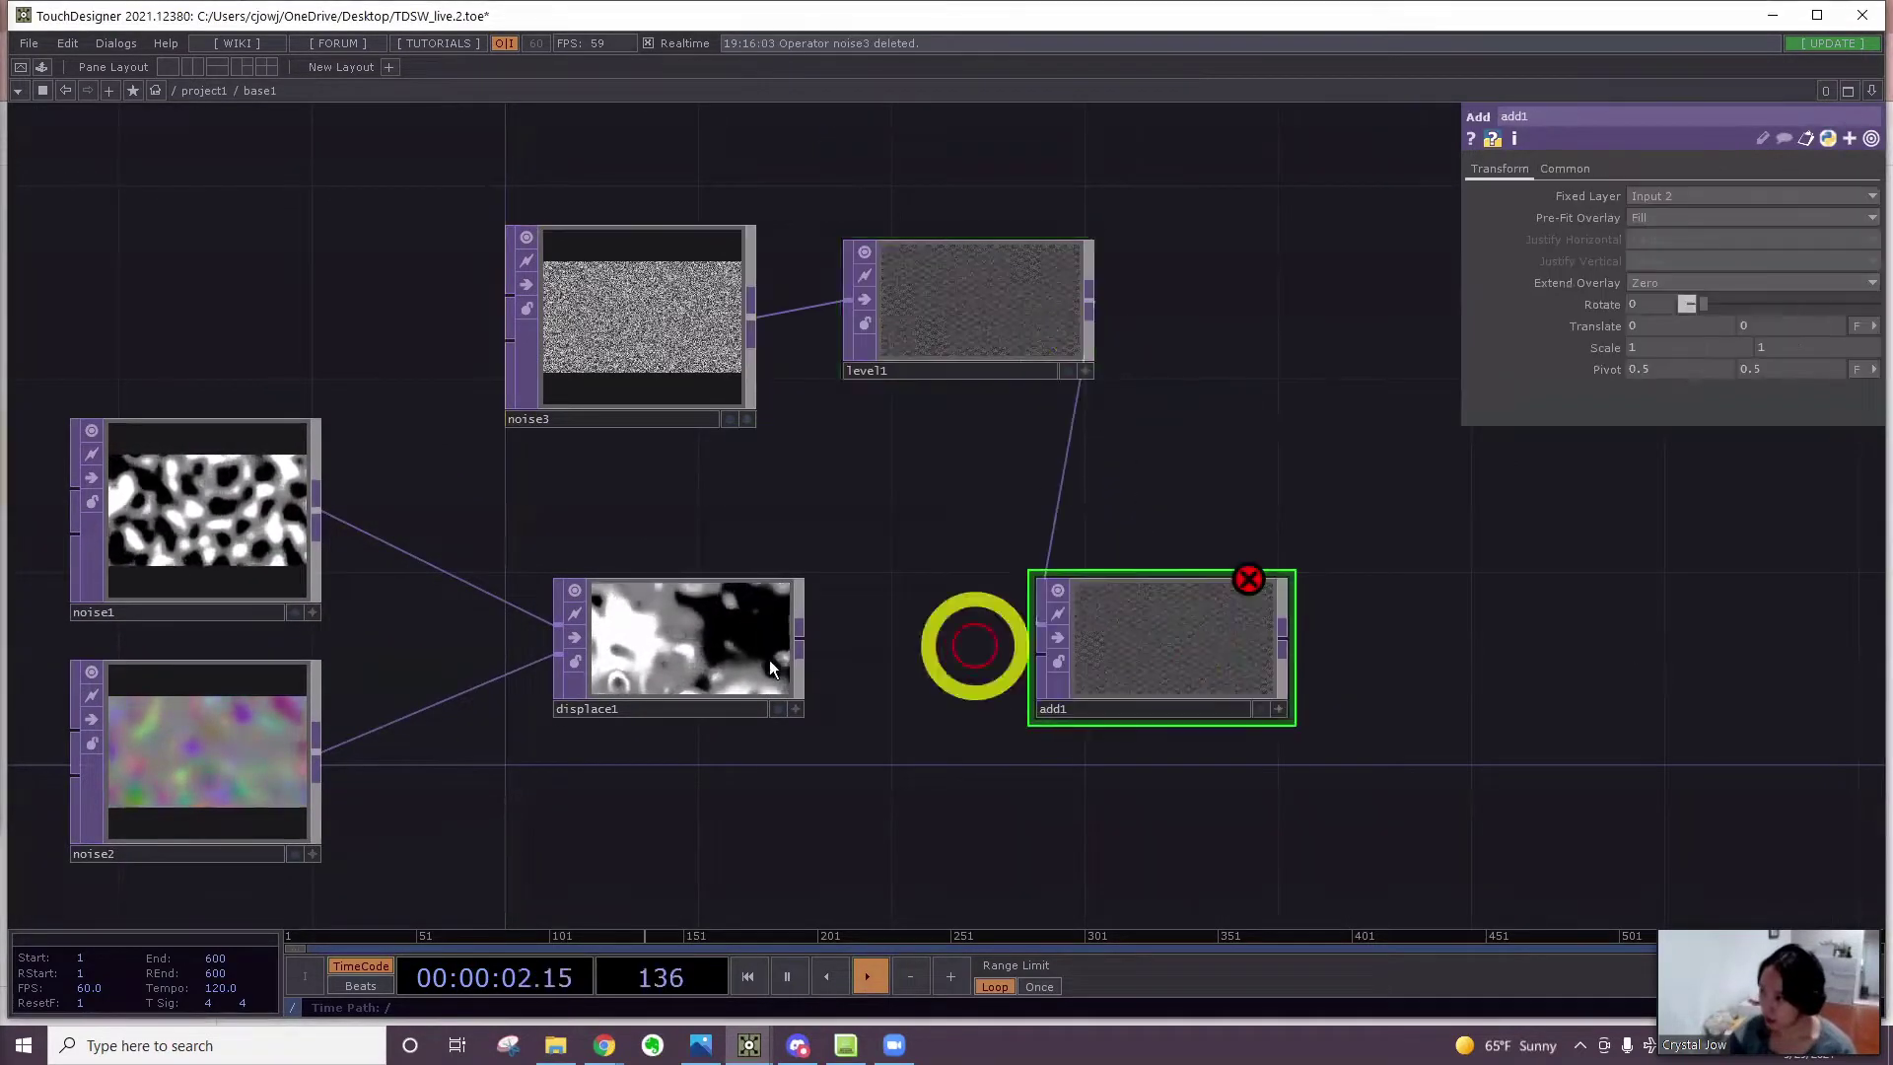
{"action": "mouse_move", "coordinate": [801, 636]}
{"action": "left_mouse_down"}
{"action": "mouse_move", "coordinate": [964, 676]}
{"action": "mouse_move", "coordinate": [1013, 657]}
{"action": "left_mouse_up"}
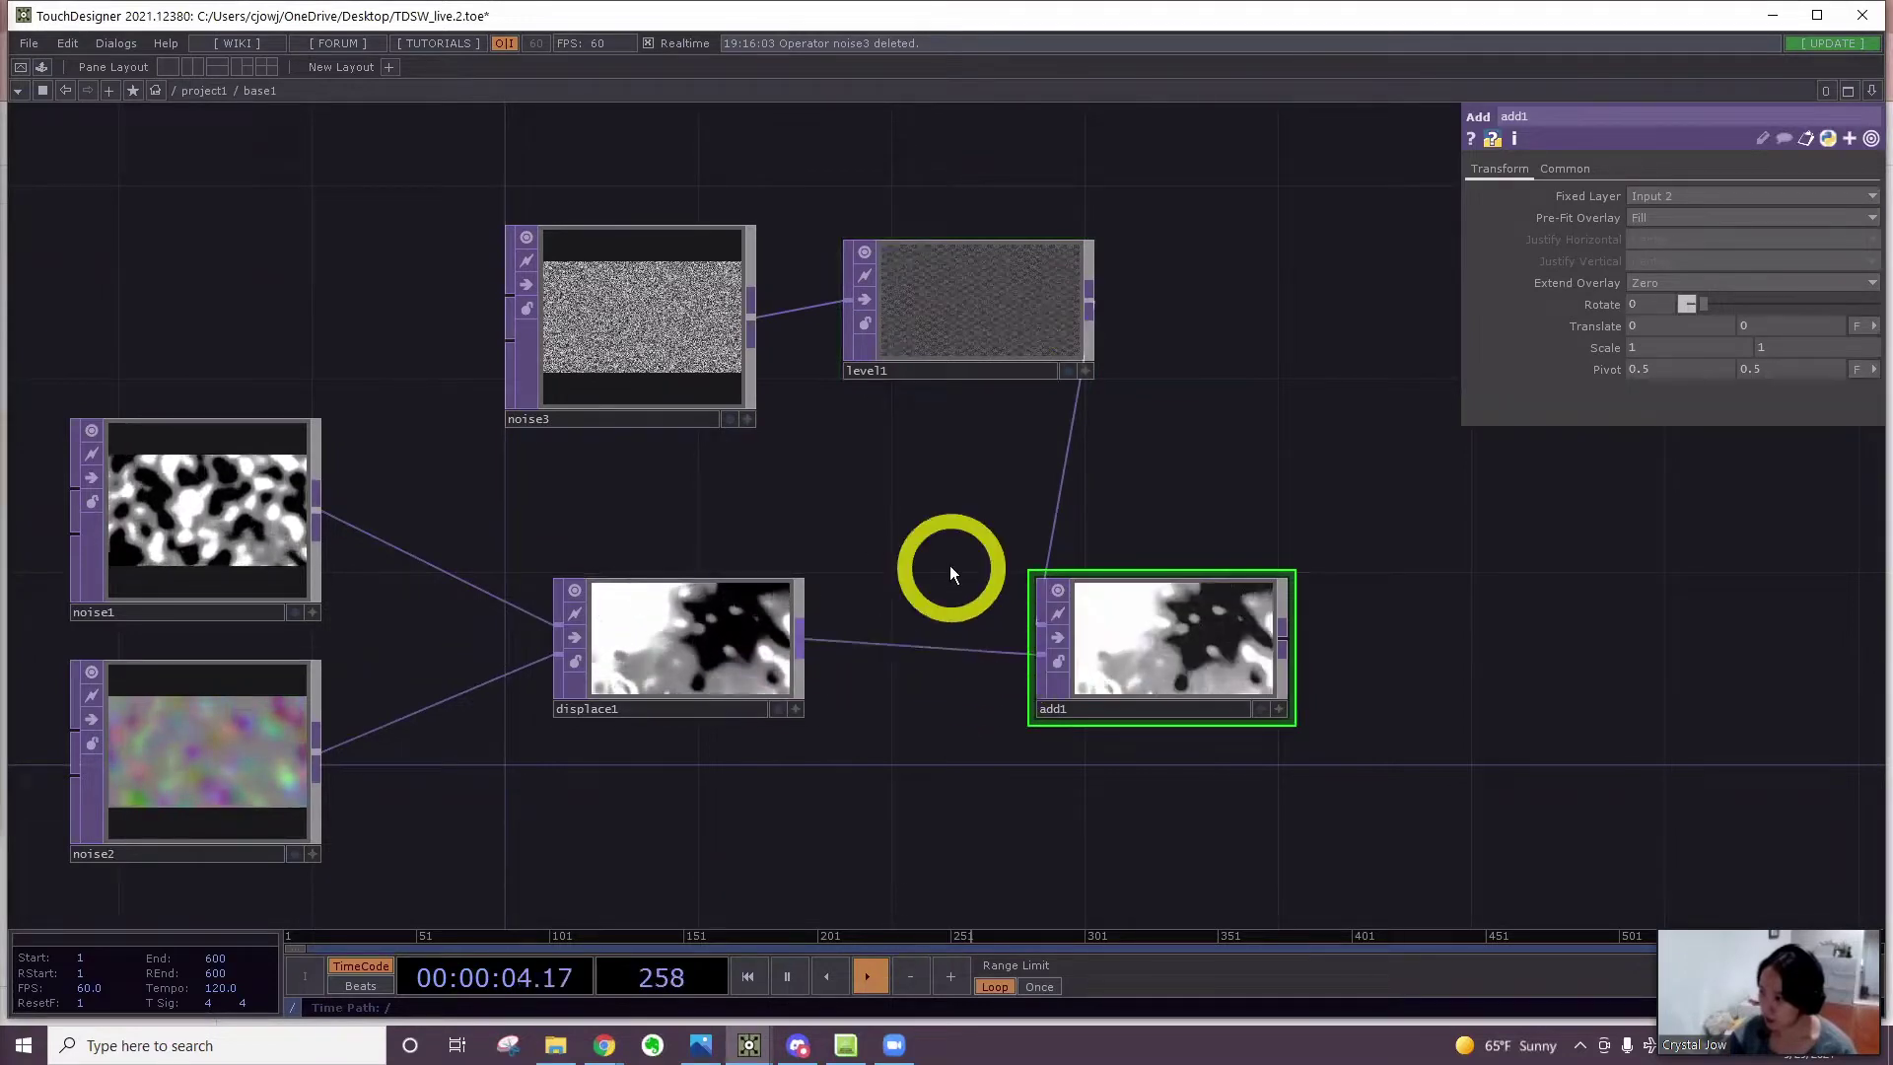
Try the Level TOP's post Opacity at 0.139 and .4, and return it to .2
{"action": "left_click_drag", "start_coordinate": [949, 565], "coordinate": [748, 511]}
{"action": "scroll", "coordinate": [1061, 596], "scroll_direction": "up", "scroll_amount": 6}
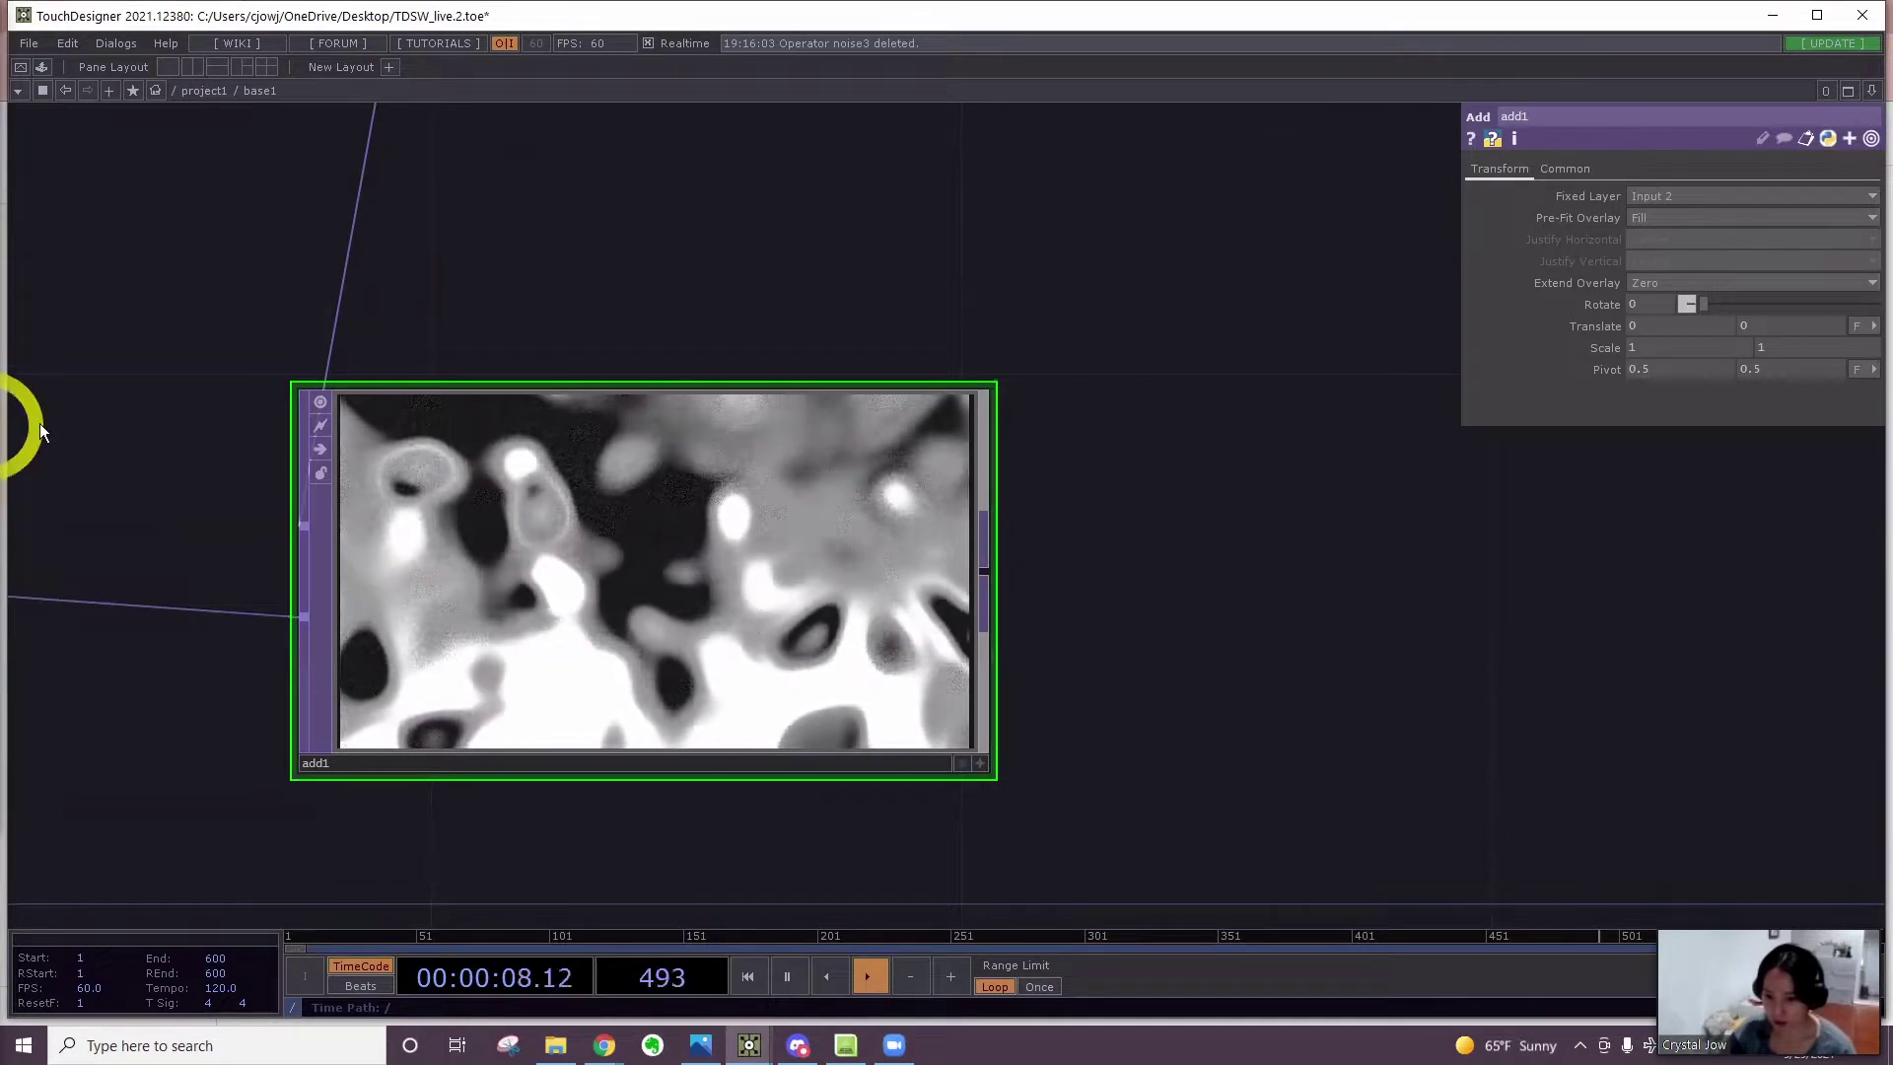
{"action": "scroll", "coordinate": [690, 326], "scroll_direction": "down", "scroll_amount": 4}
{"action": "left_click", "coordinate": [592, 163]}
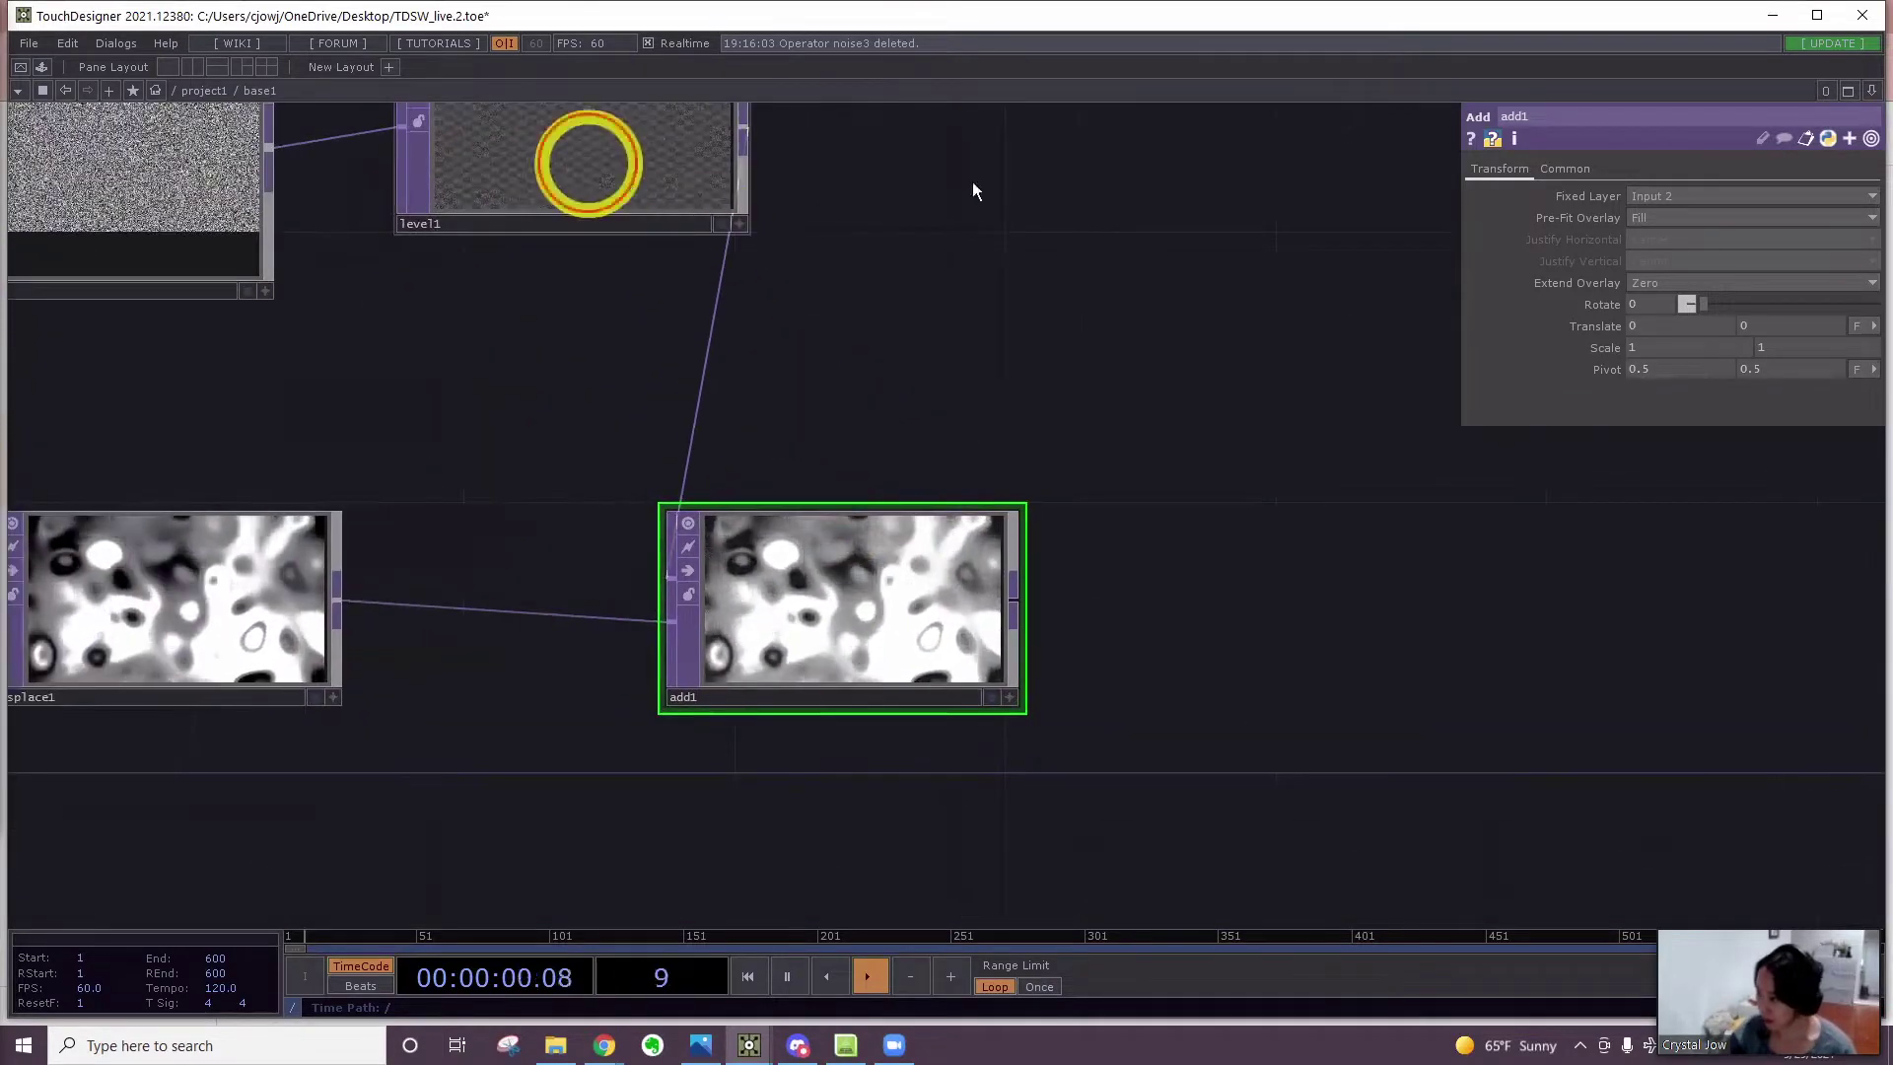
{"action": "mouse_move", "coordinate": [1721, 217]}
{"action": "left_mouse_down"}
{"action": "mouse_move", "coordinate": [1739, 211]}
{"action": "mouse_move", "coordinate": [1706, 217]}
{"action": "left_mouse_up"}
{"action": "left_click", "coordinate": [1666, 217]}
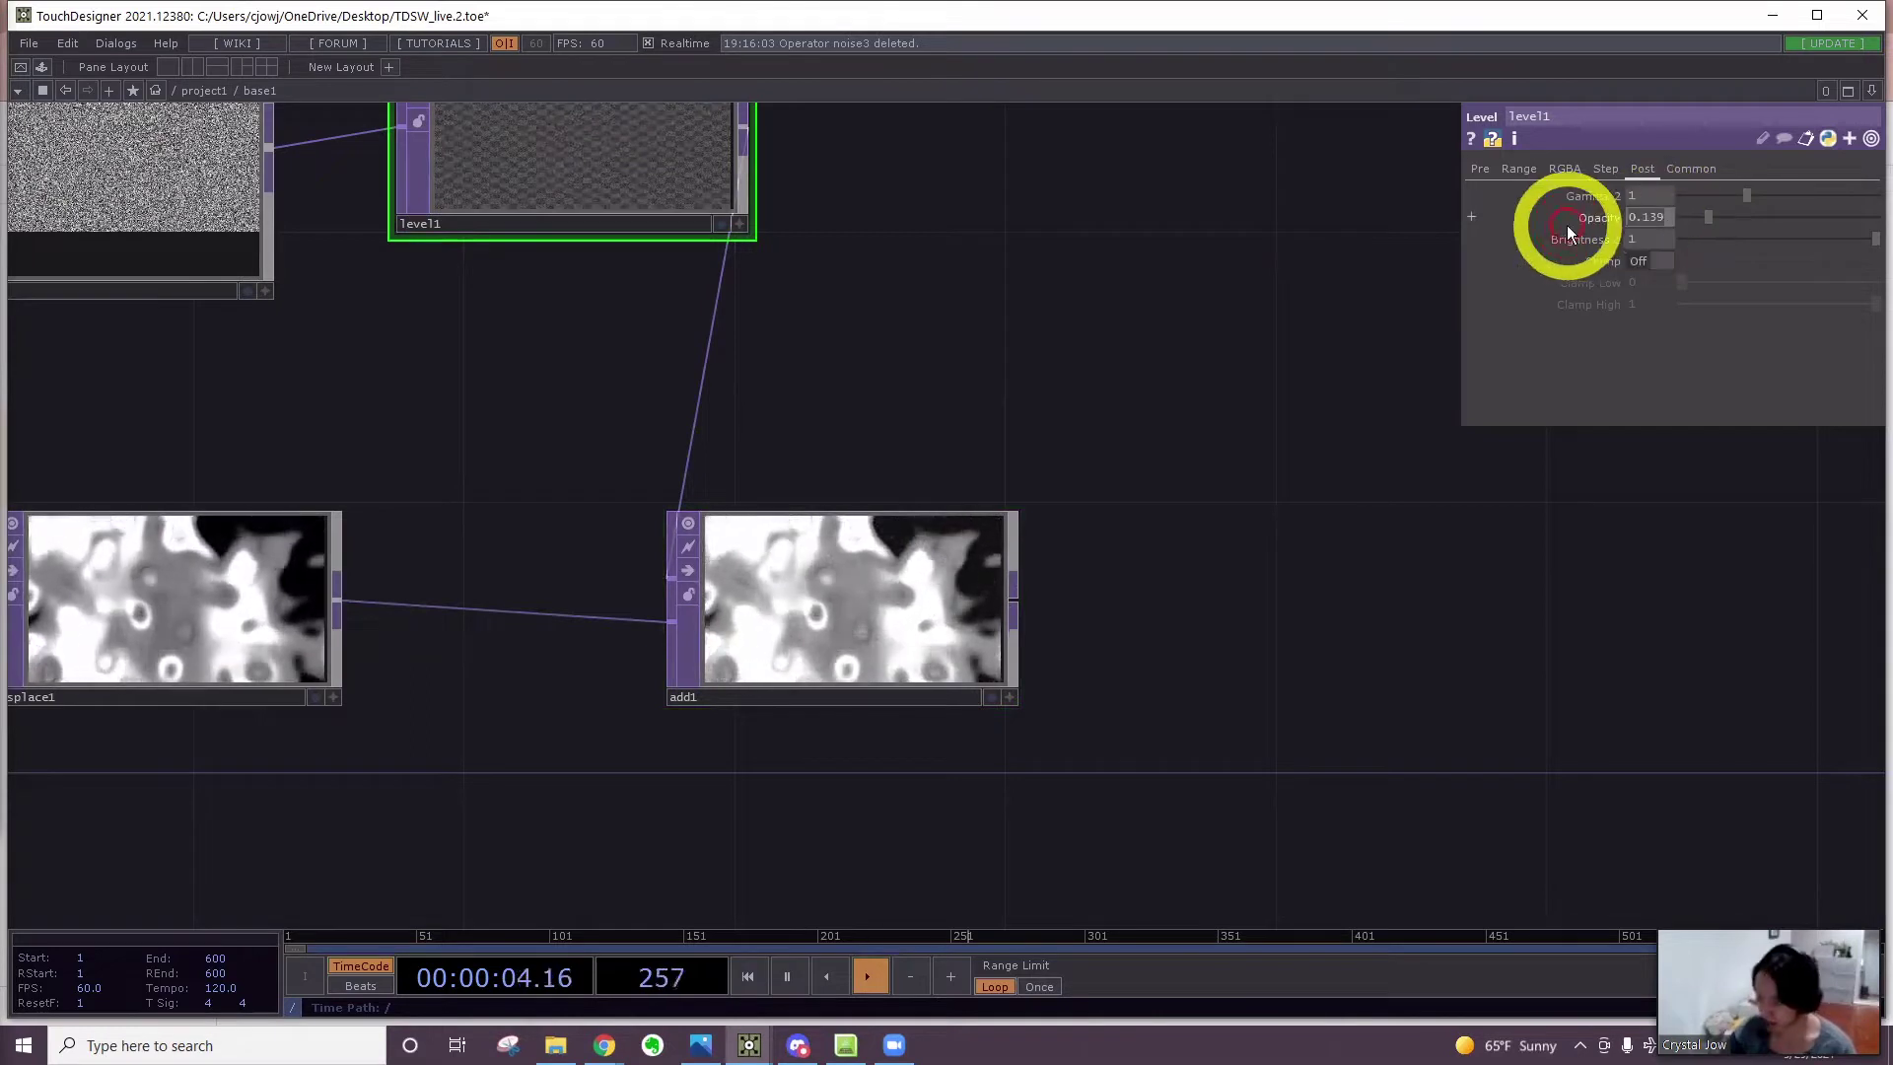
{"action": "type", "text": ".4"}
{"action": "key", "text": "Return"}
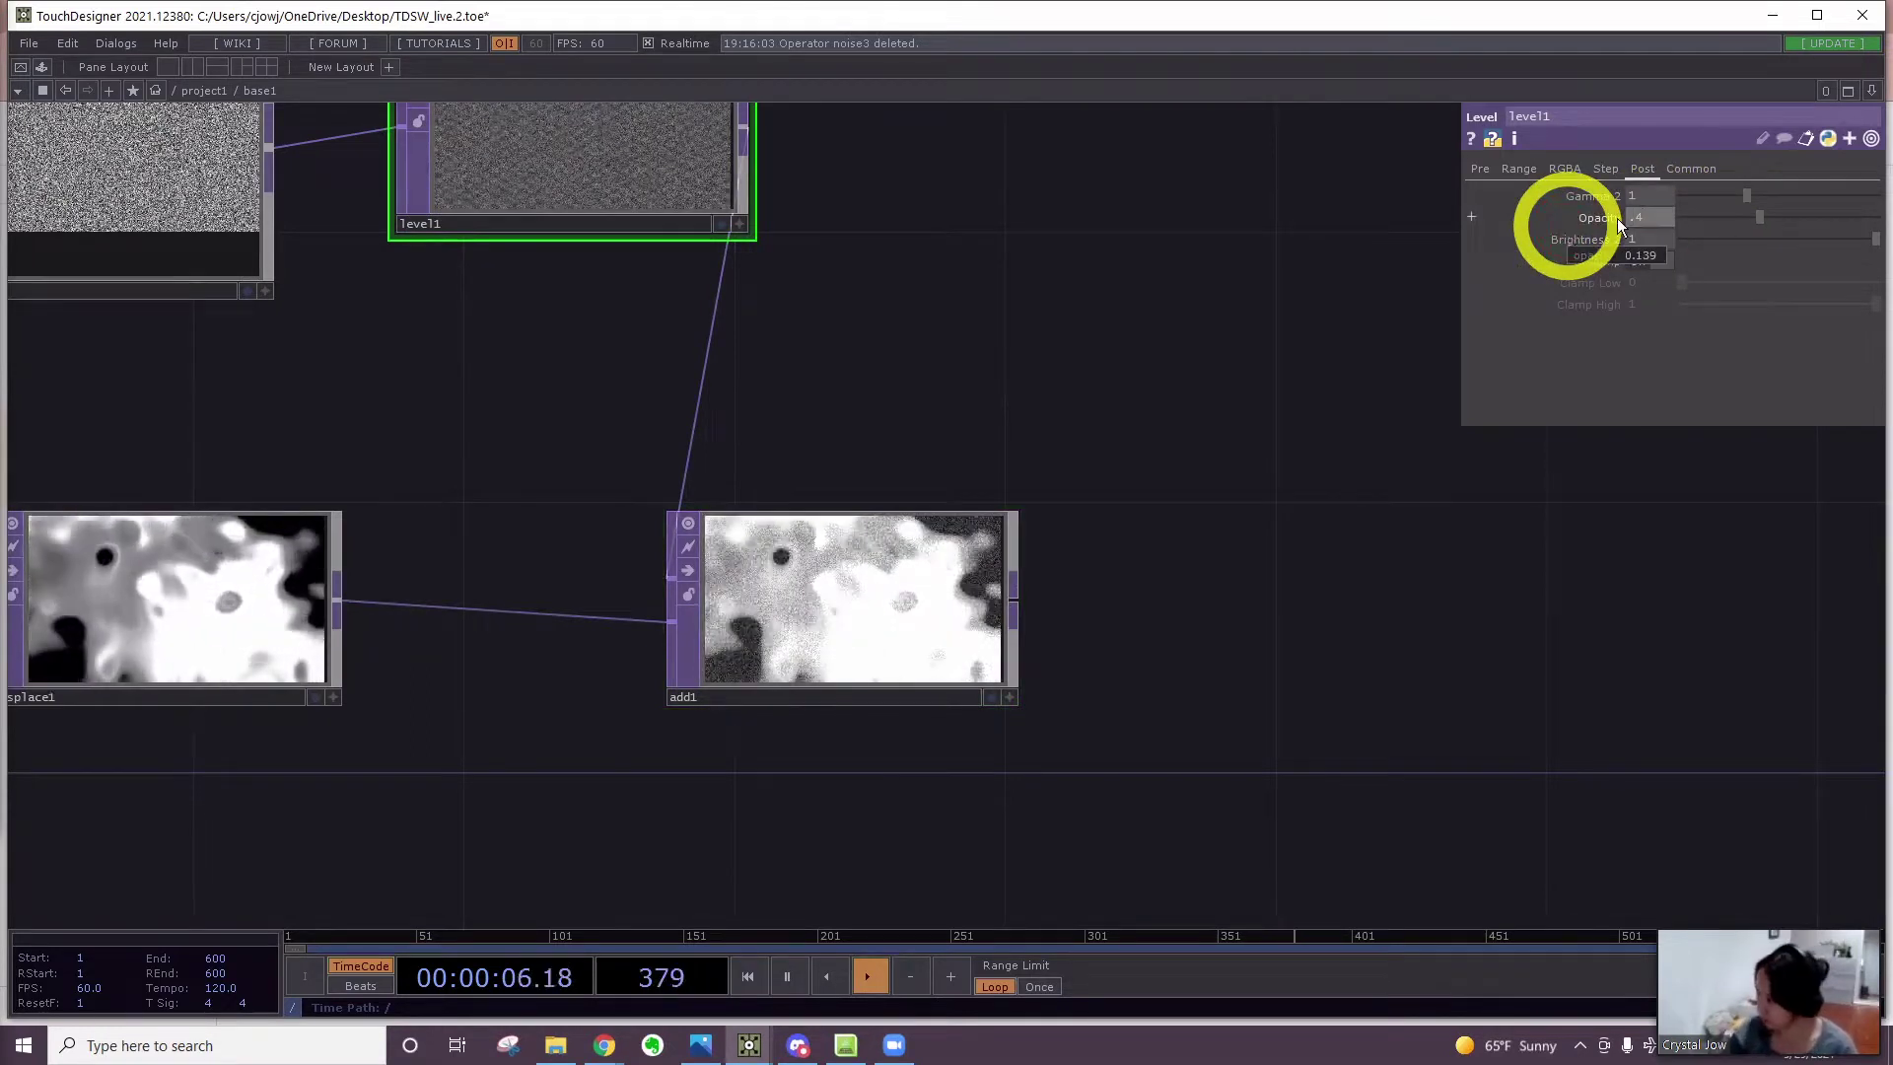
{"action": "type", "text": ".2"}
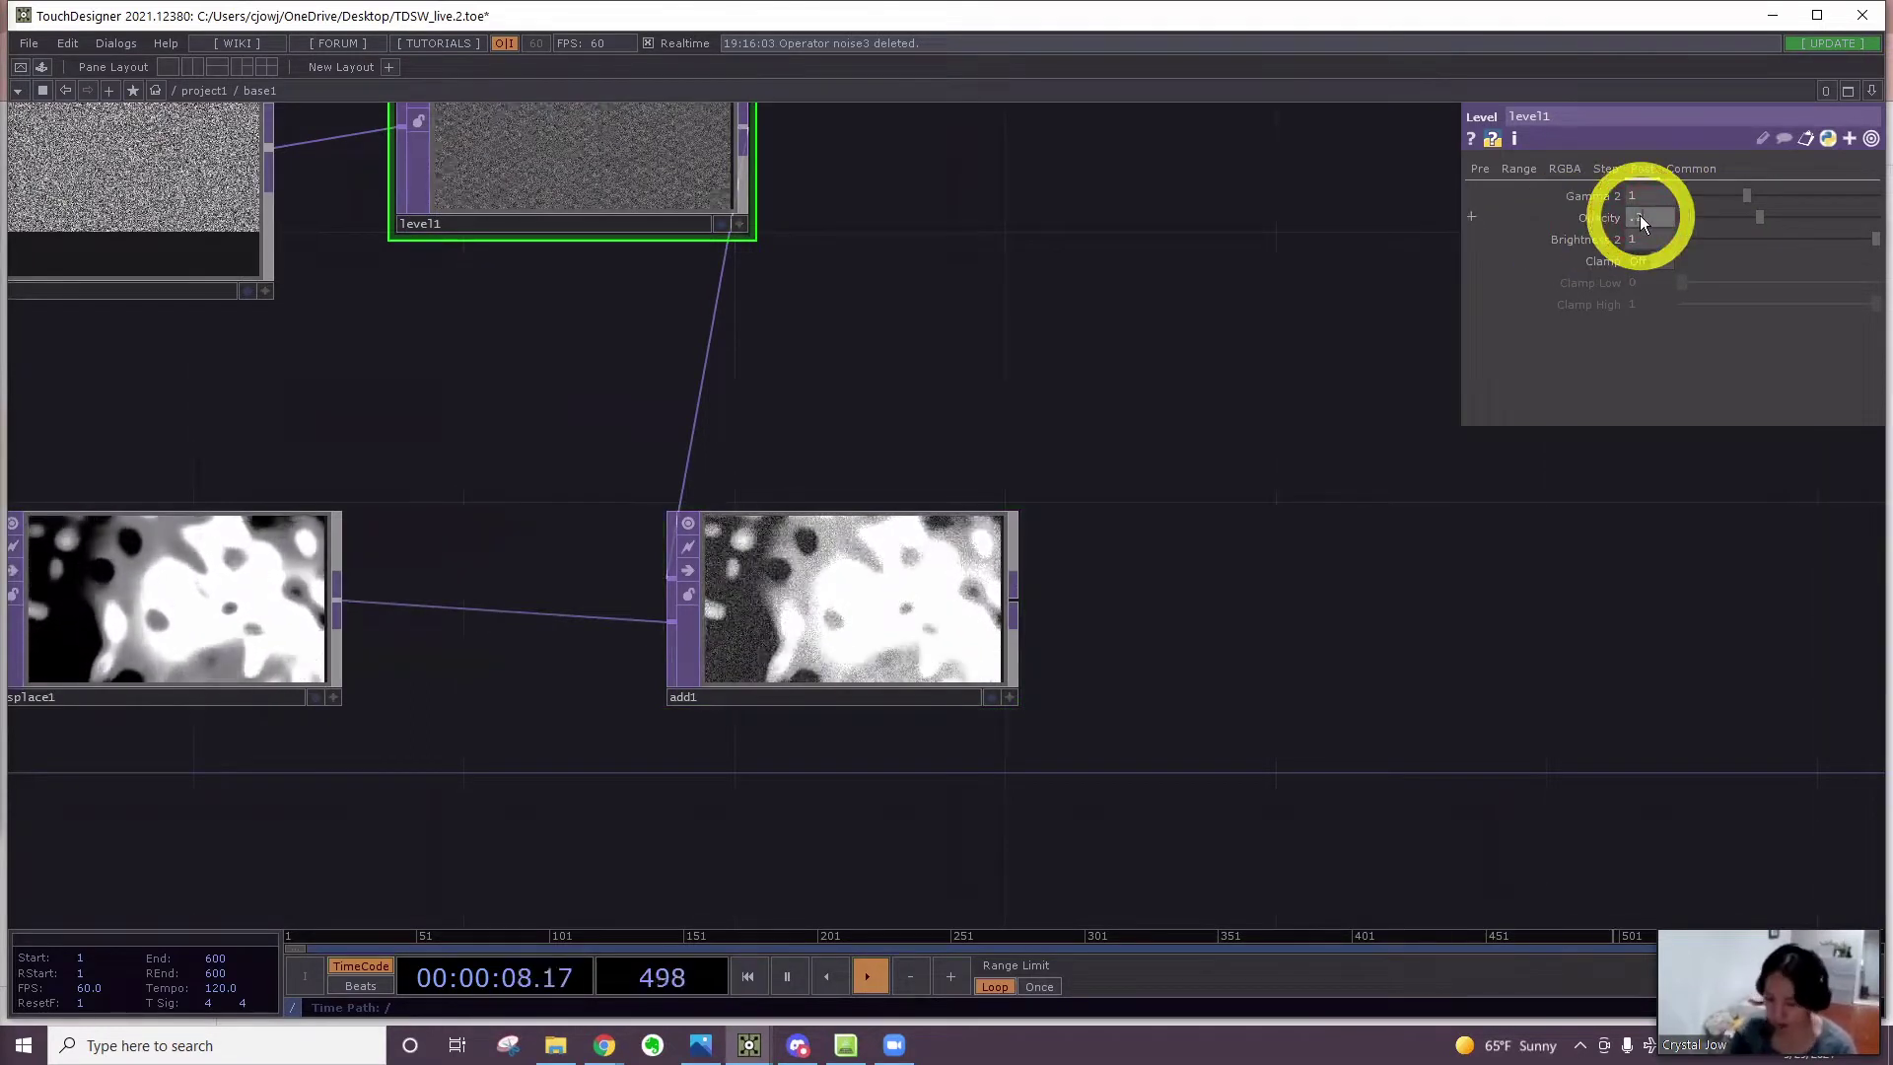
{"action": "key", "text": "Return"}
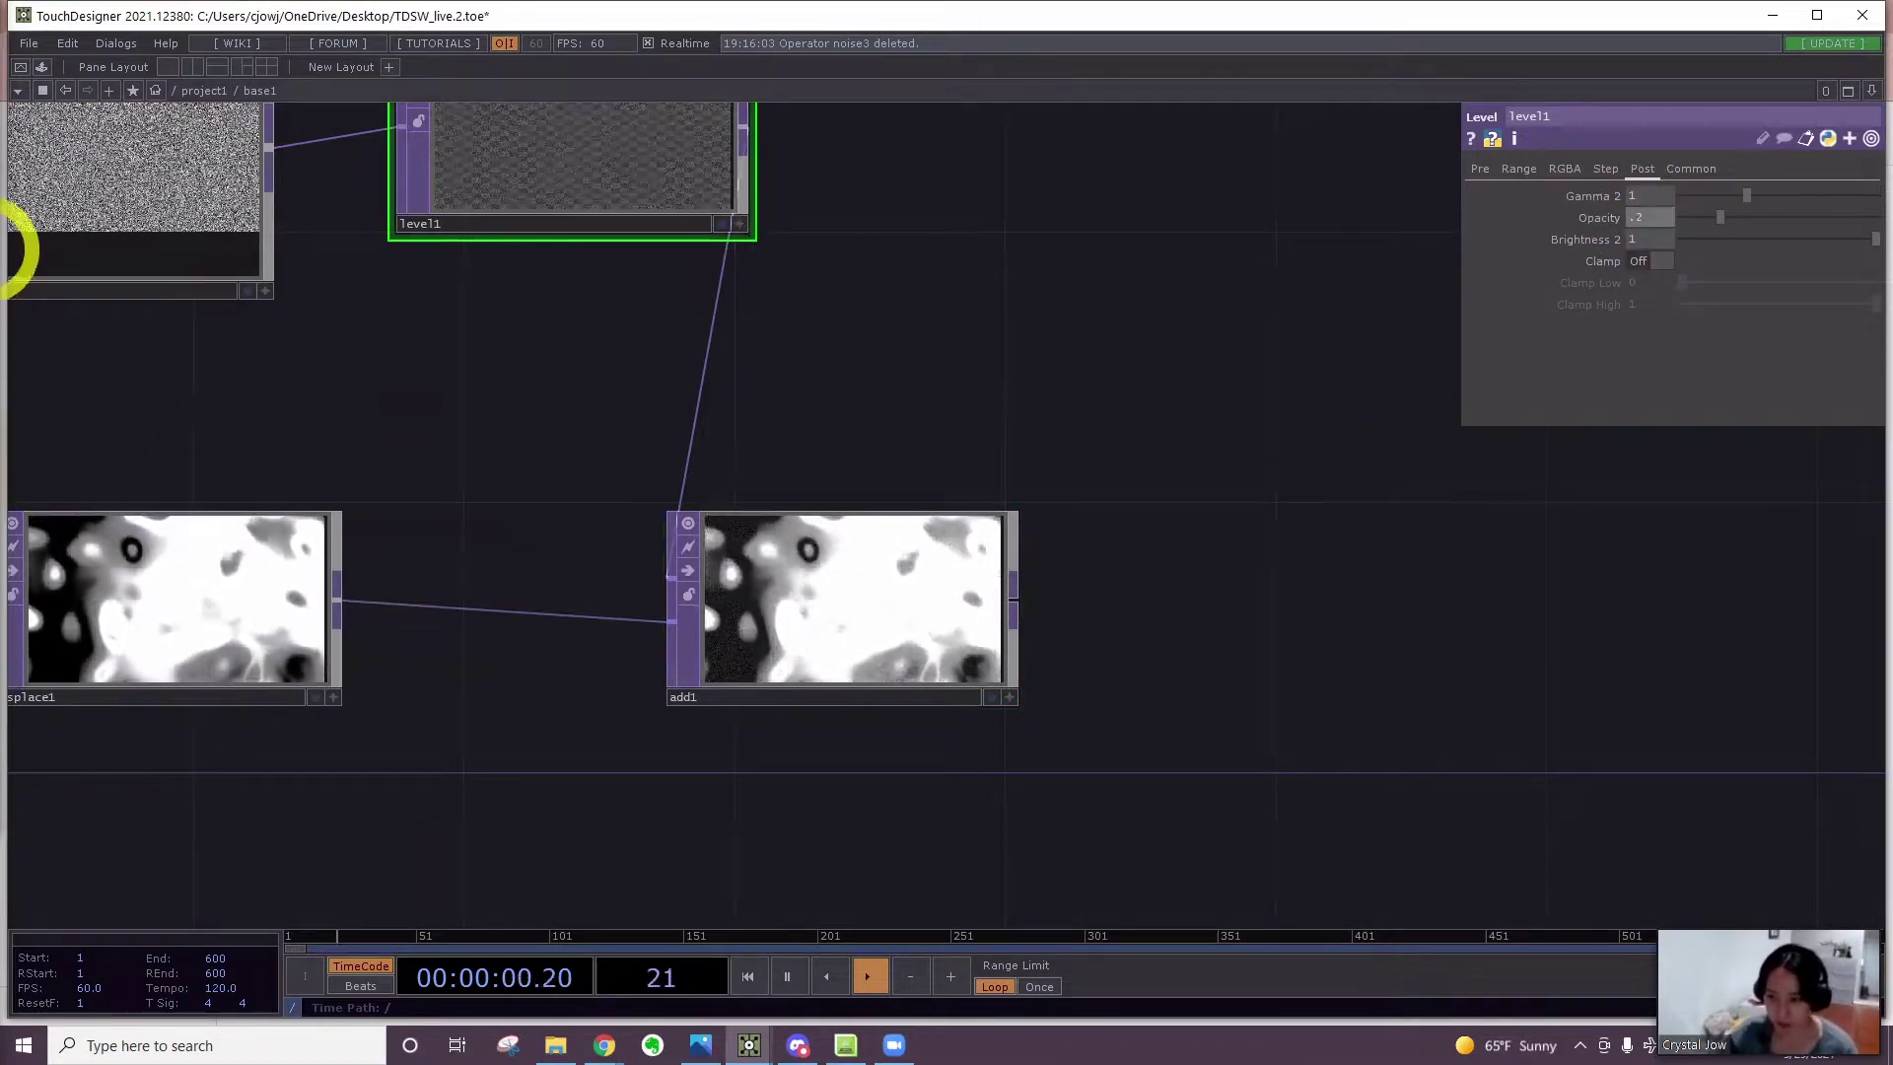
Add a Null TOP connected to the Add TOP's output and place it beside that Add TOP
{"action": "left_click", "coordinate": [2, 279]}
{"action": "left_click", "coordinate": [979, 605]}
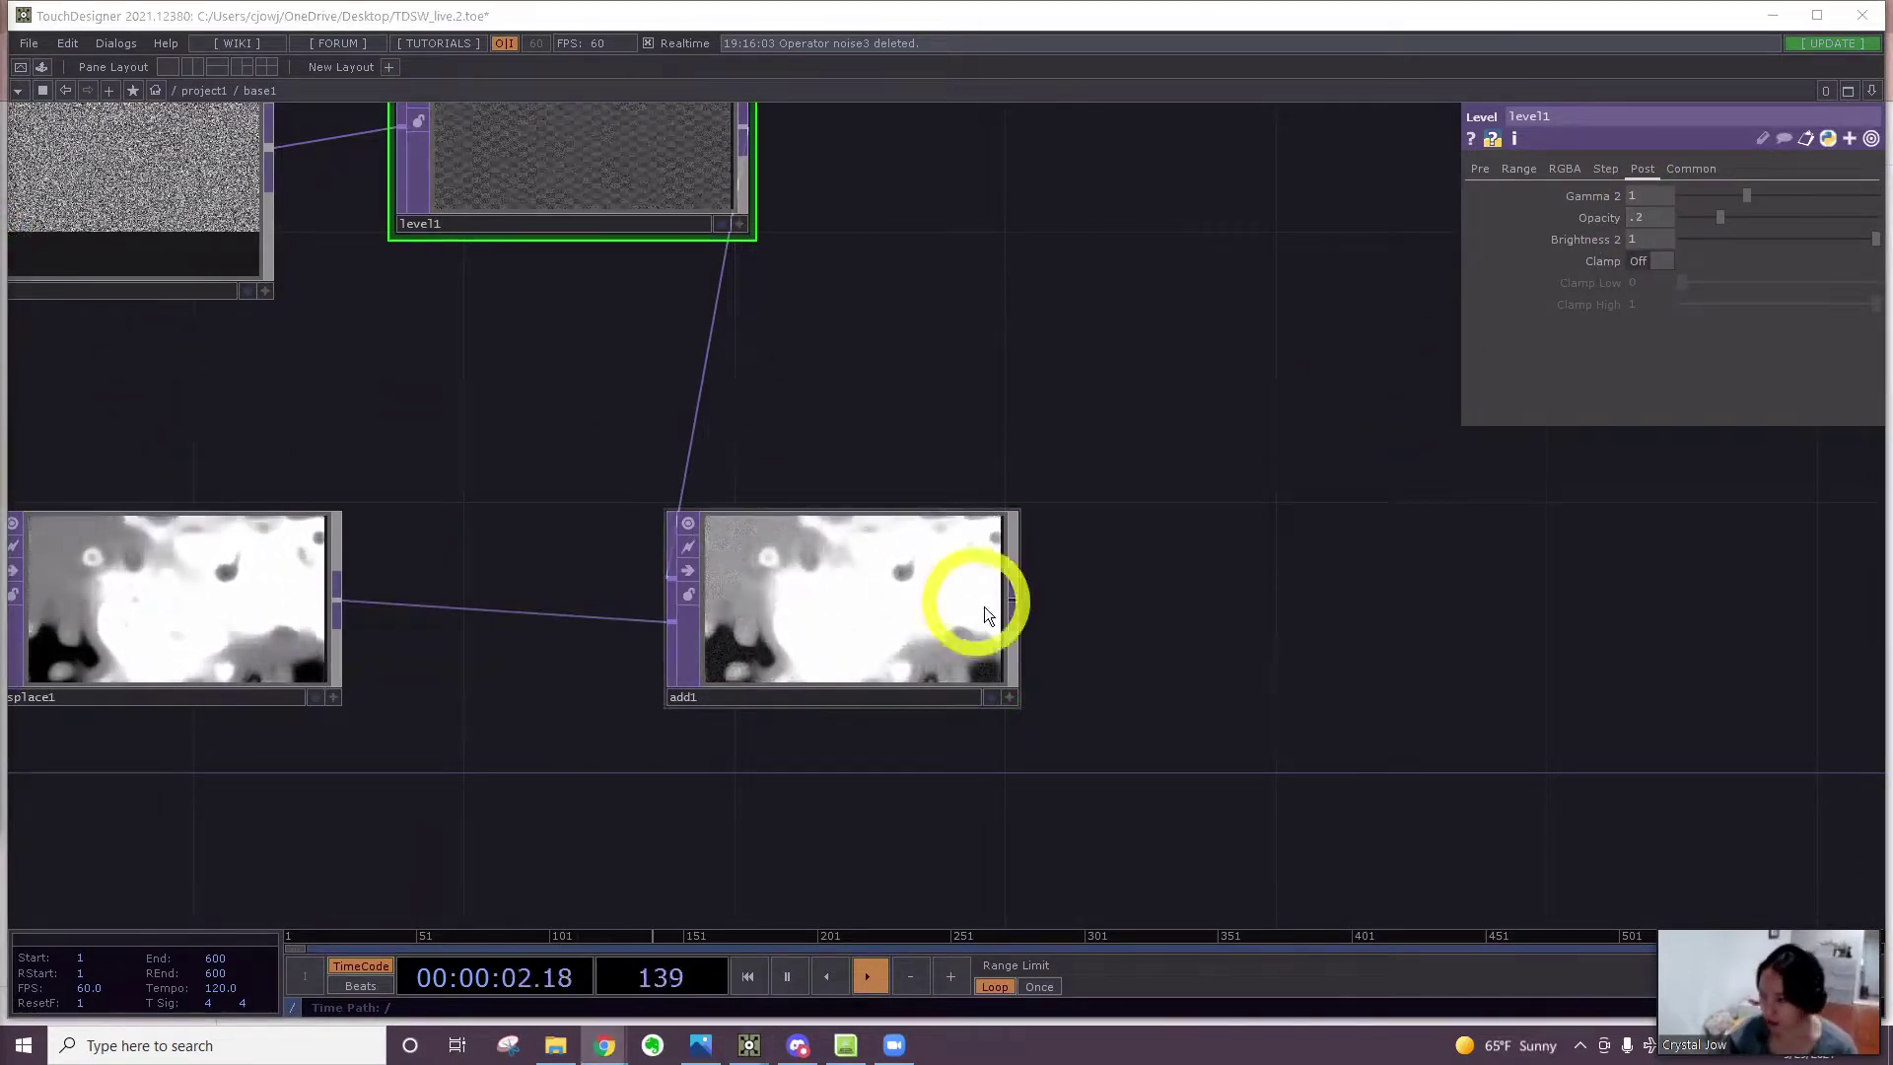
{"action": "right_click", "coordinate": [1017, 600]}
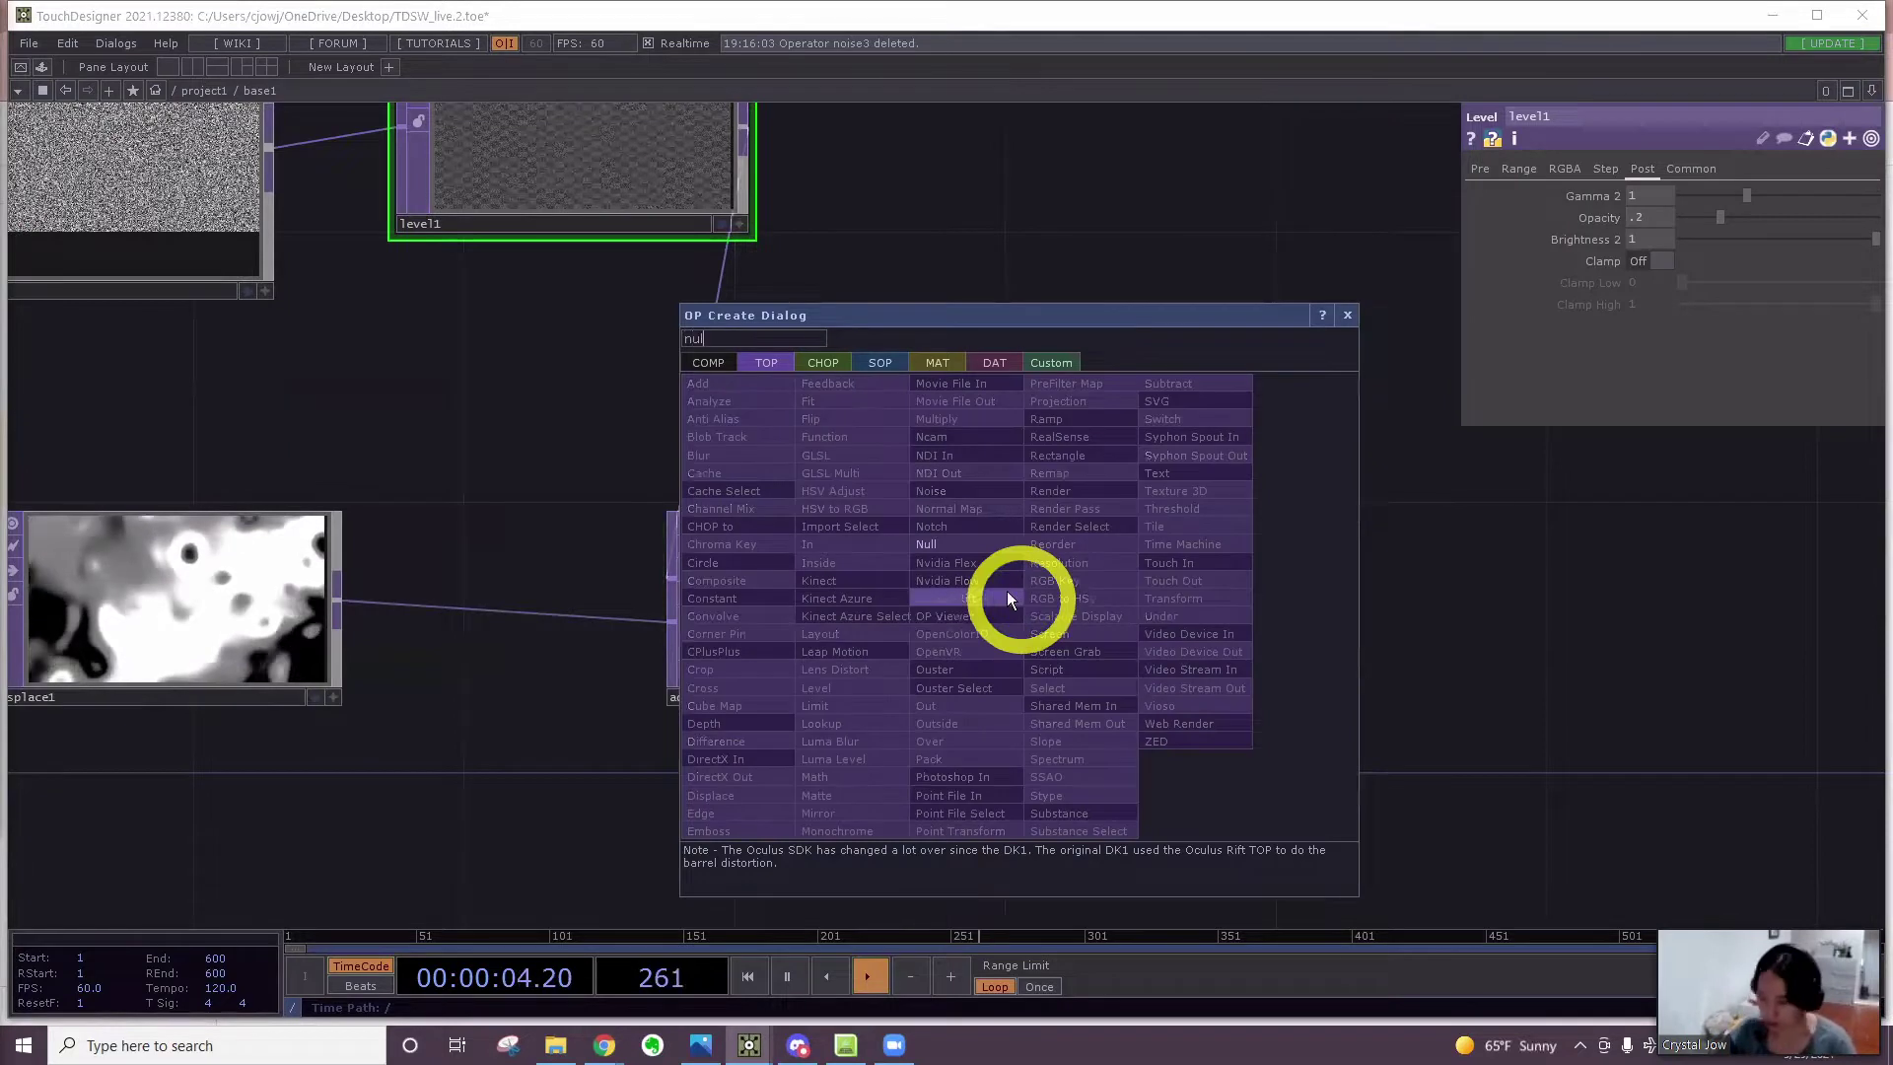
{"action": "left_click", "coordinate": [941, 543]}
{"action": "left_click", "coordinate": [1274, 605]}
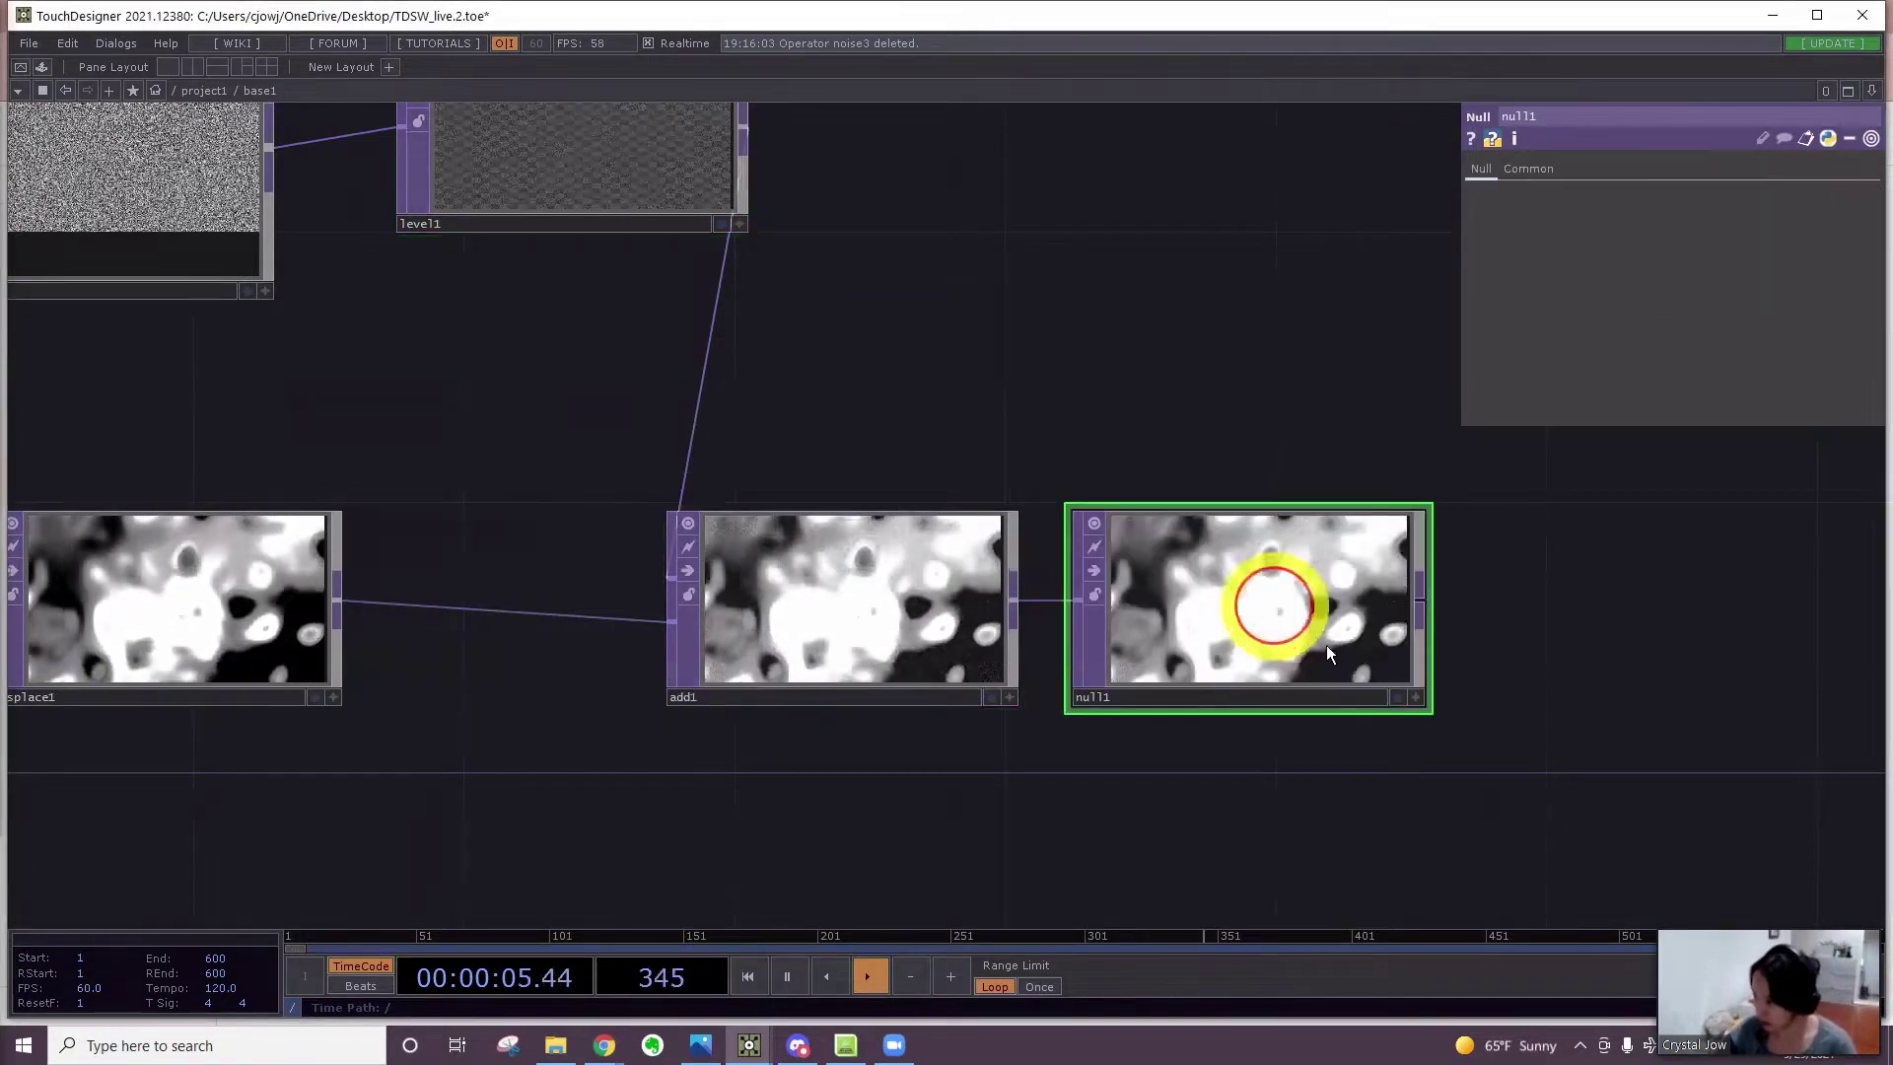
Rename the Null TOP bk and display its image as the network background
{"action": "double_click", "coordinate": [1226, 696]}
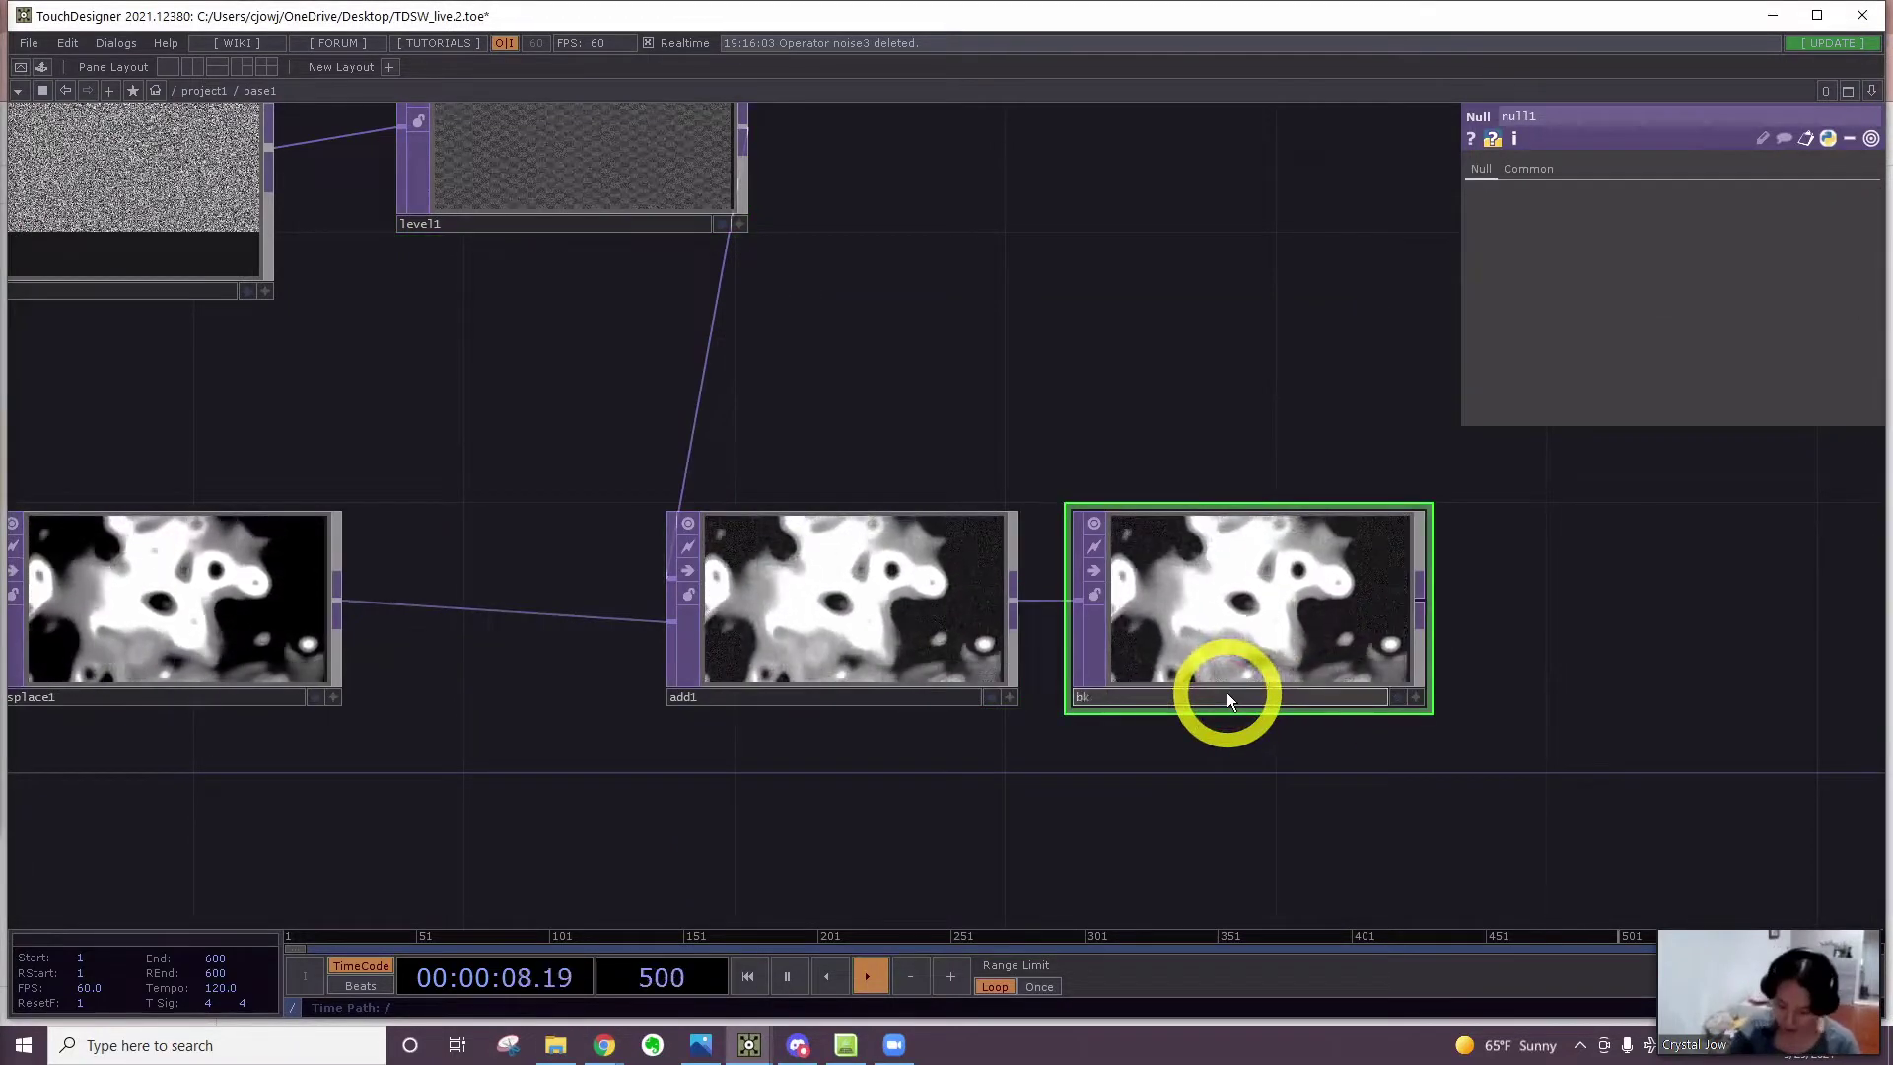
{"action": "type", "text": "bk"}
{"action": "key", "text": "Return"}
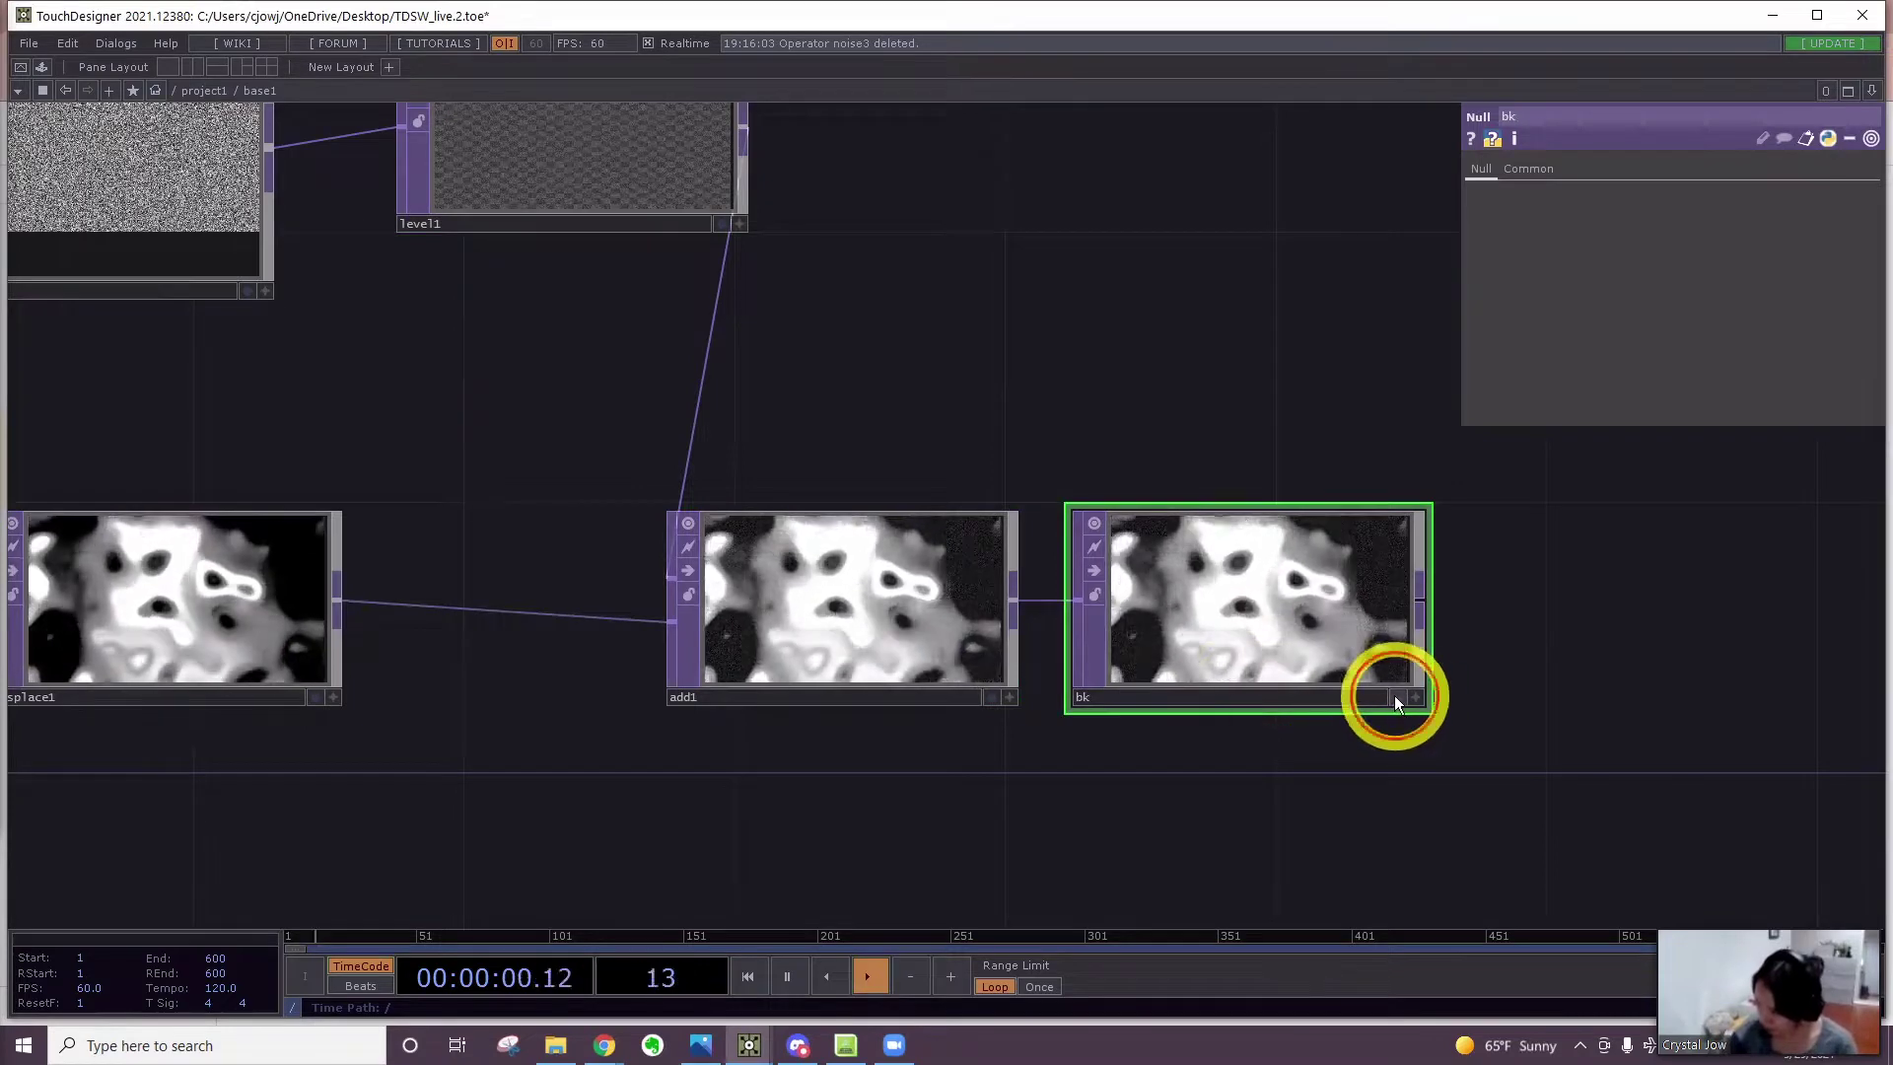
{"action": "left_click", "coordinate": [1392, 696]}
{"action": "key", "text": "h"}
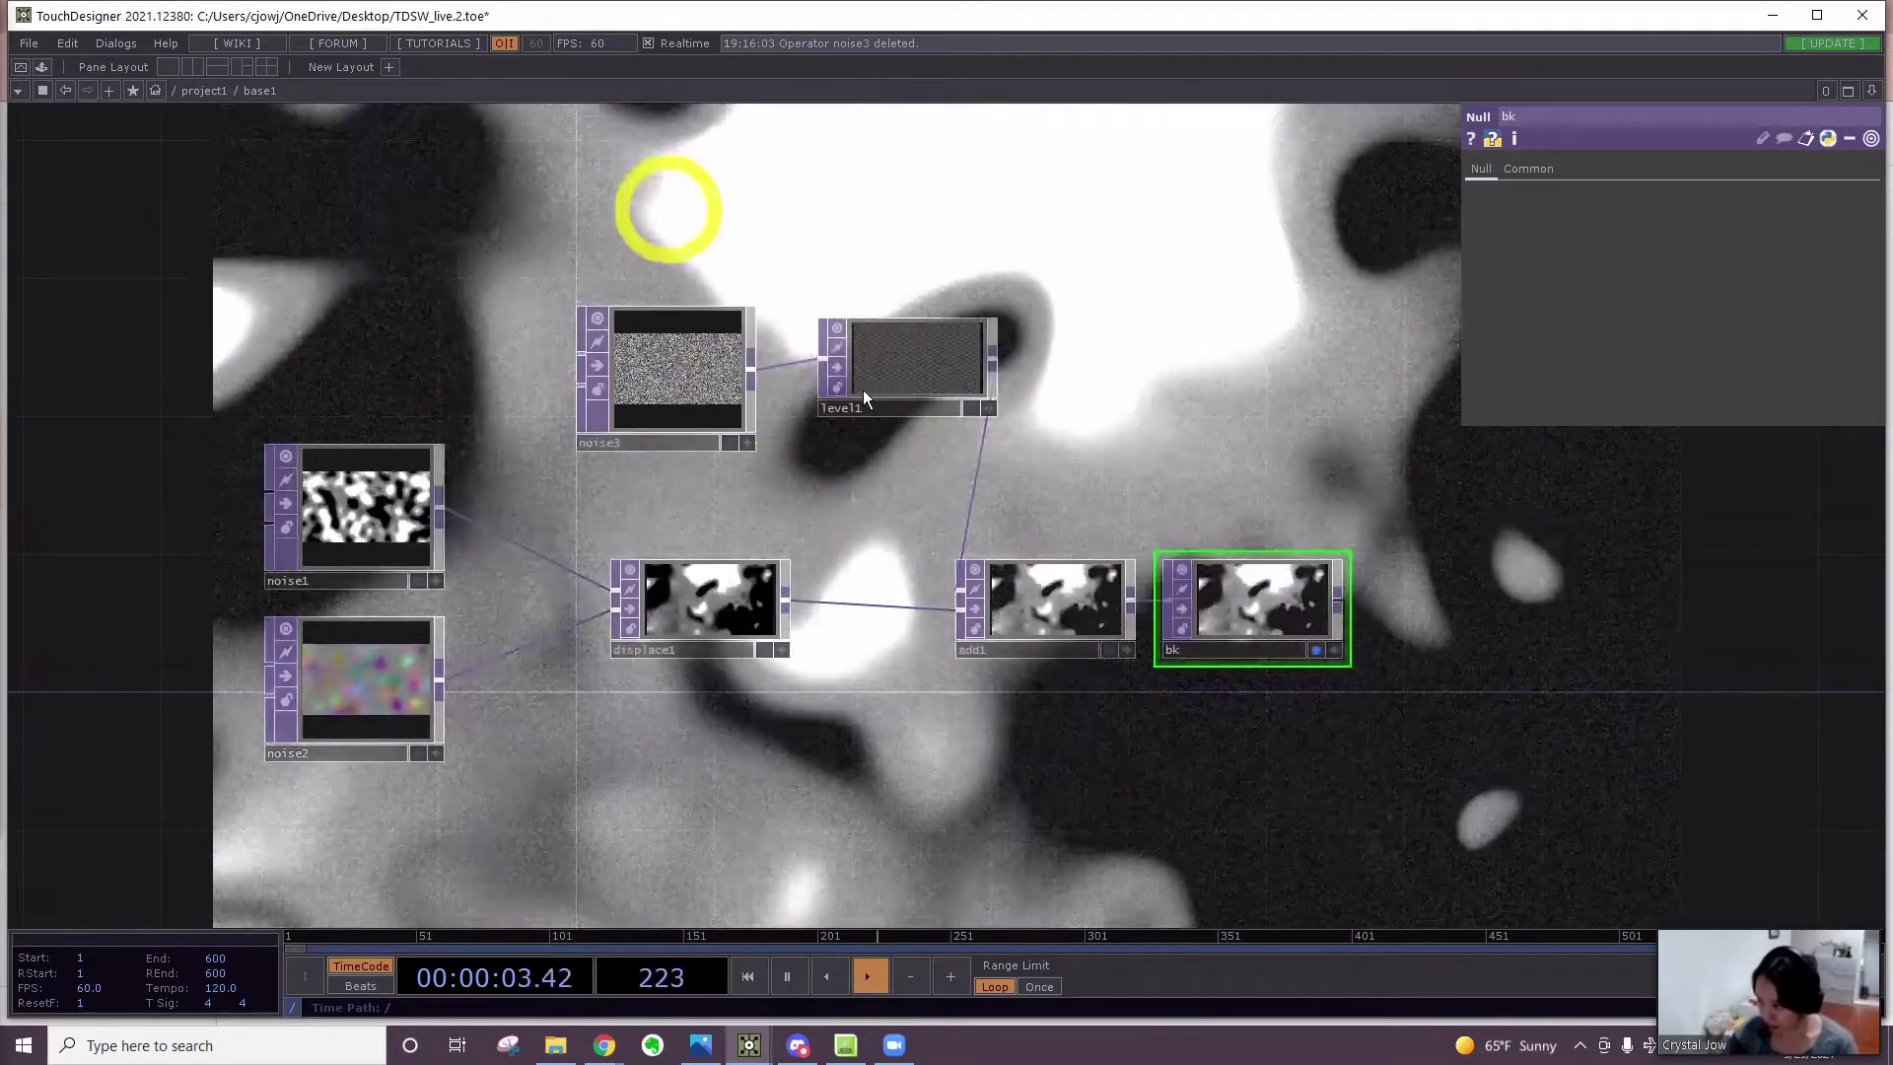
Shift the third noise and its Level TOP closer to the Displace TOP, and move bk away from the Add TOP to make room
{"action": "right_click_drag", "start_coordinate": [664, 204], "coordinate": [859, 388]}
{"action": "left_click_drag", "start_coordinate": [872, 380], "coordinate": [836, 450]}
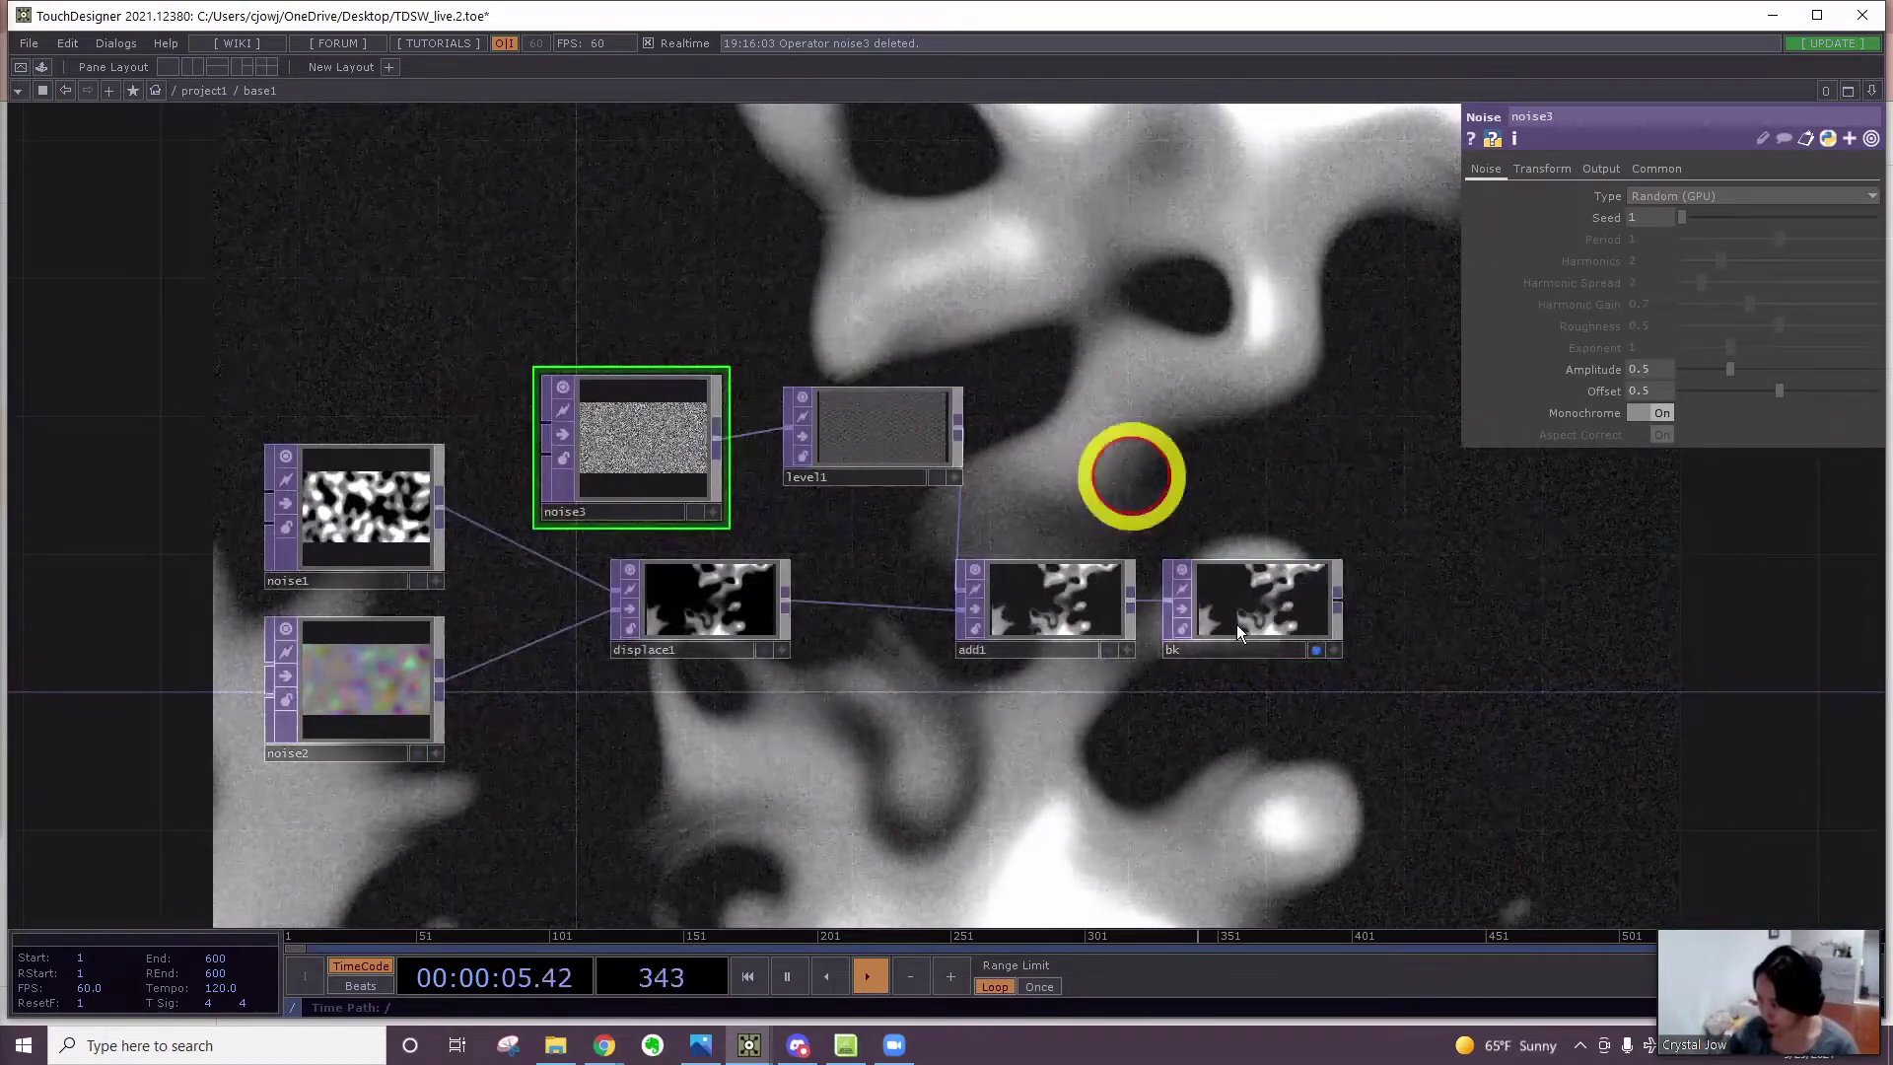
{"action": "left_click_drag", "start_coordinate": [1263, 625], "coordinate": [1441, 623]}
Insert a Lookup TOP between the Add TOP and bk, spacing the three operators out in a row
{"action": "scroll", "coordinate": [1183, 561], "scroll_direction": "up", "scroll_amount": 3}
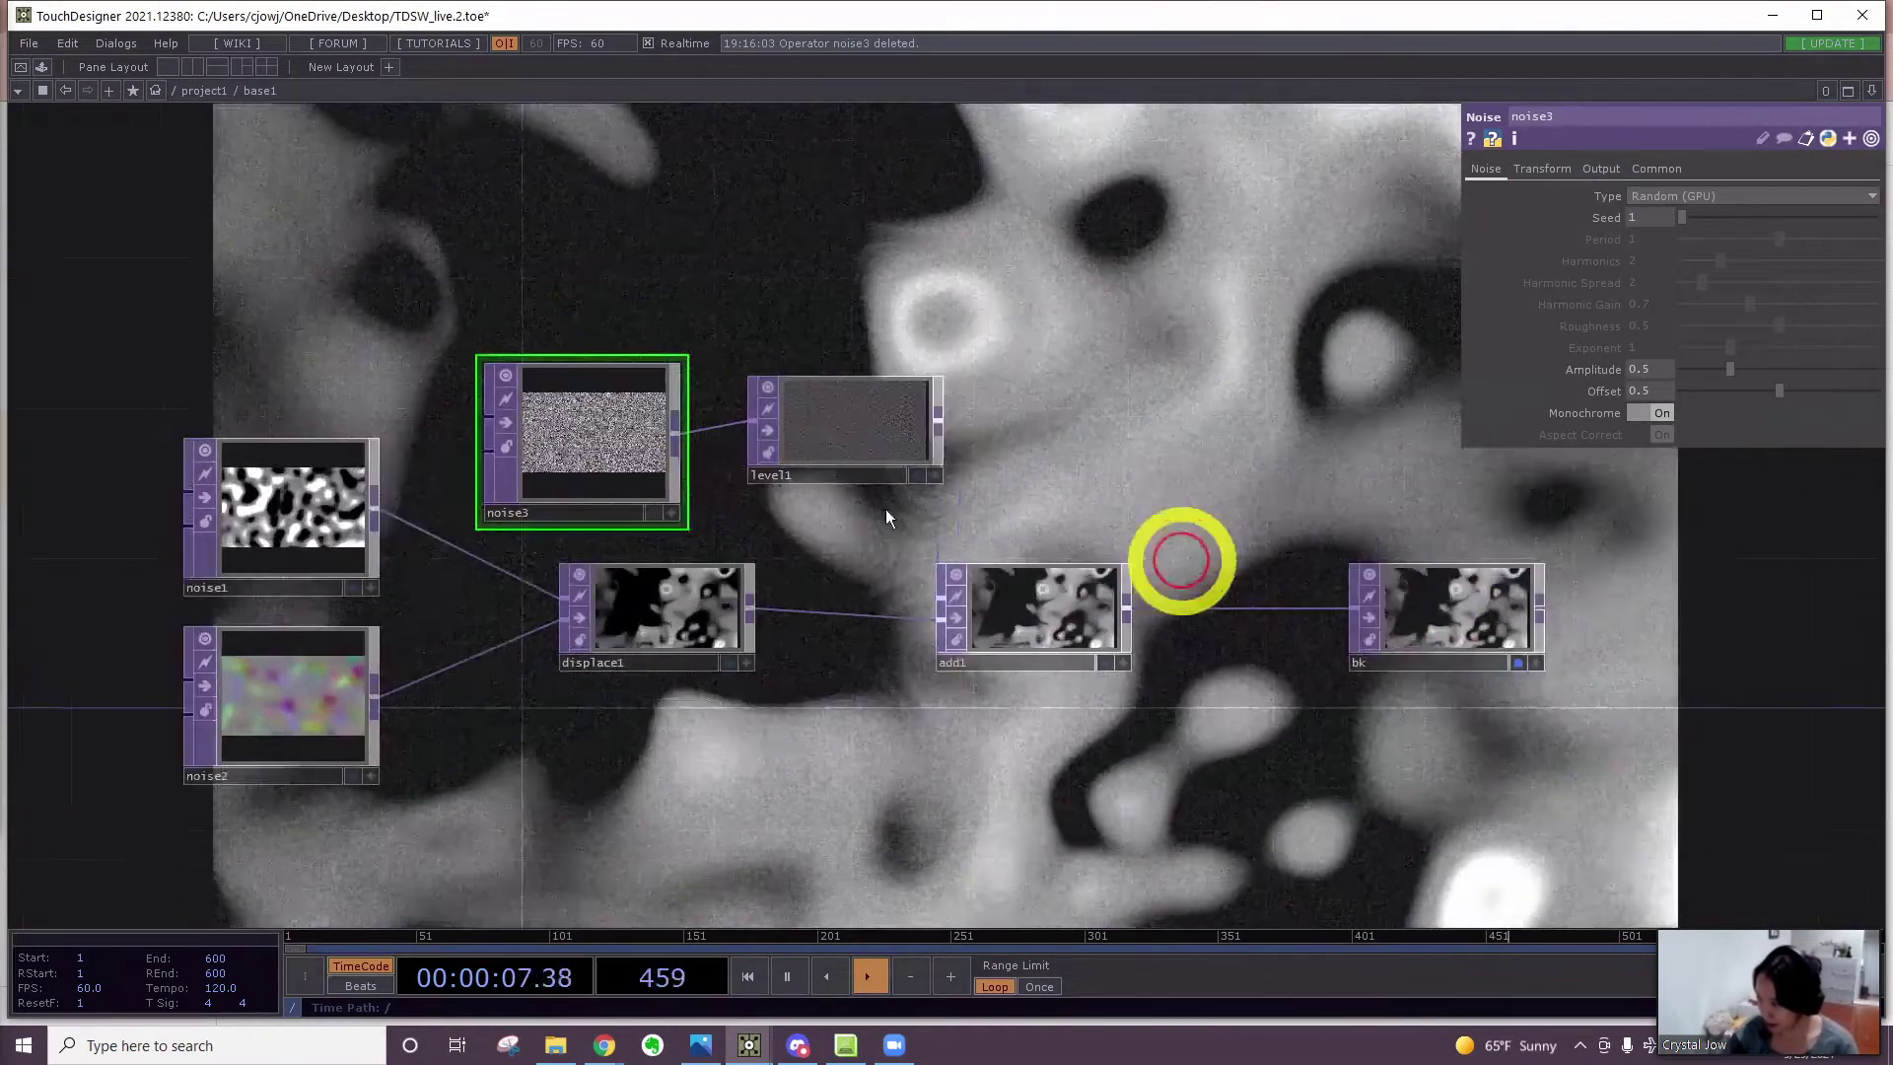
{"action": "scroll", "coordinate": [785, 588], "scroll_direction": "up", "scroll_amount": 3}
{"action": "right_click", "coordinate": [785, 589]}
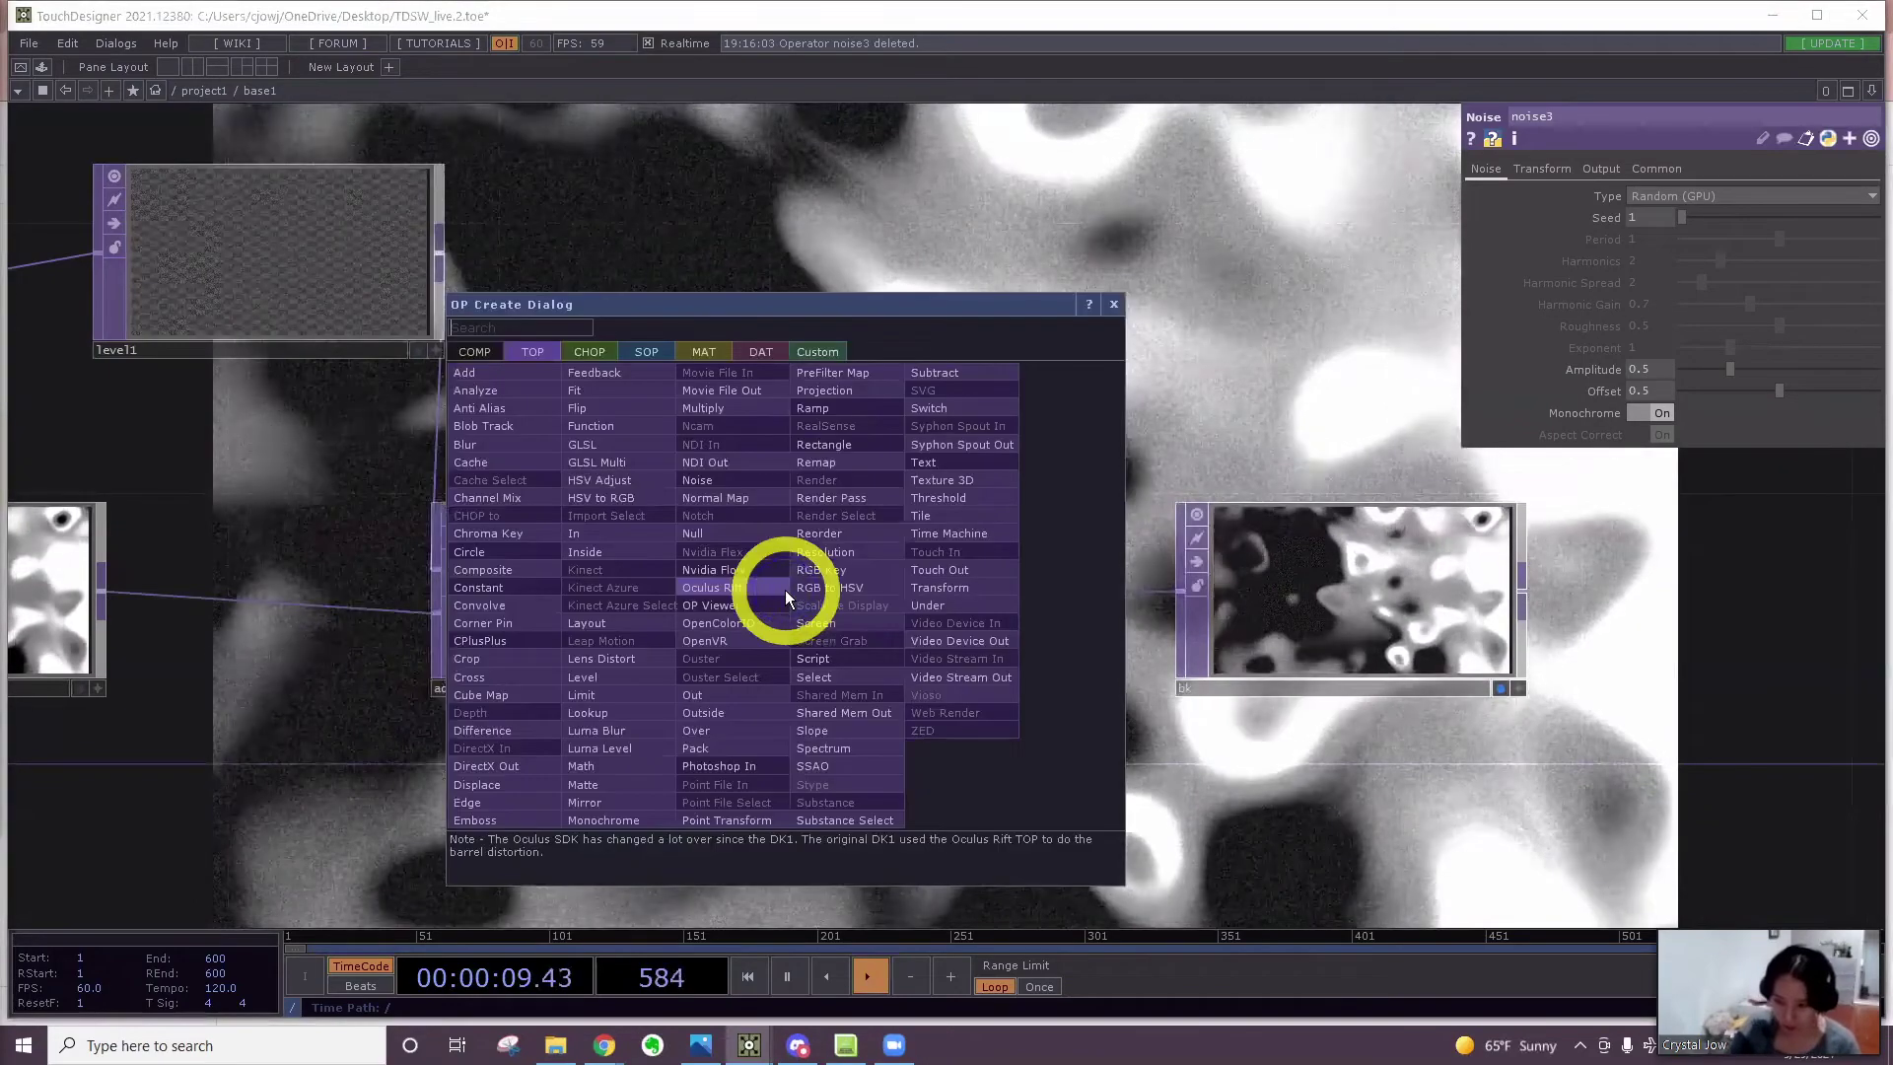
{"action": "type", "text": "look"}
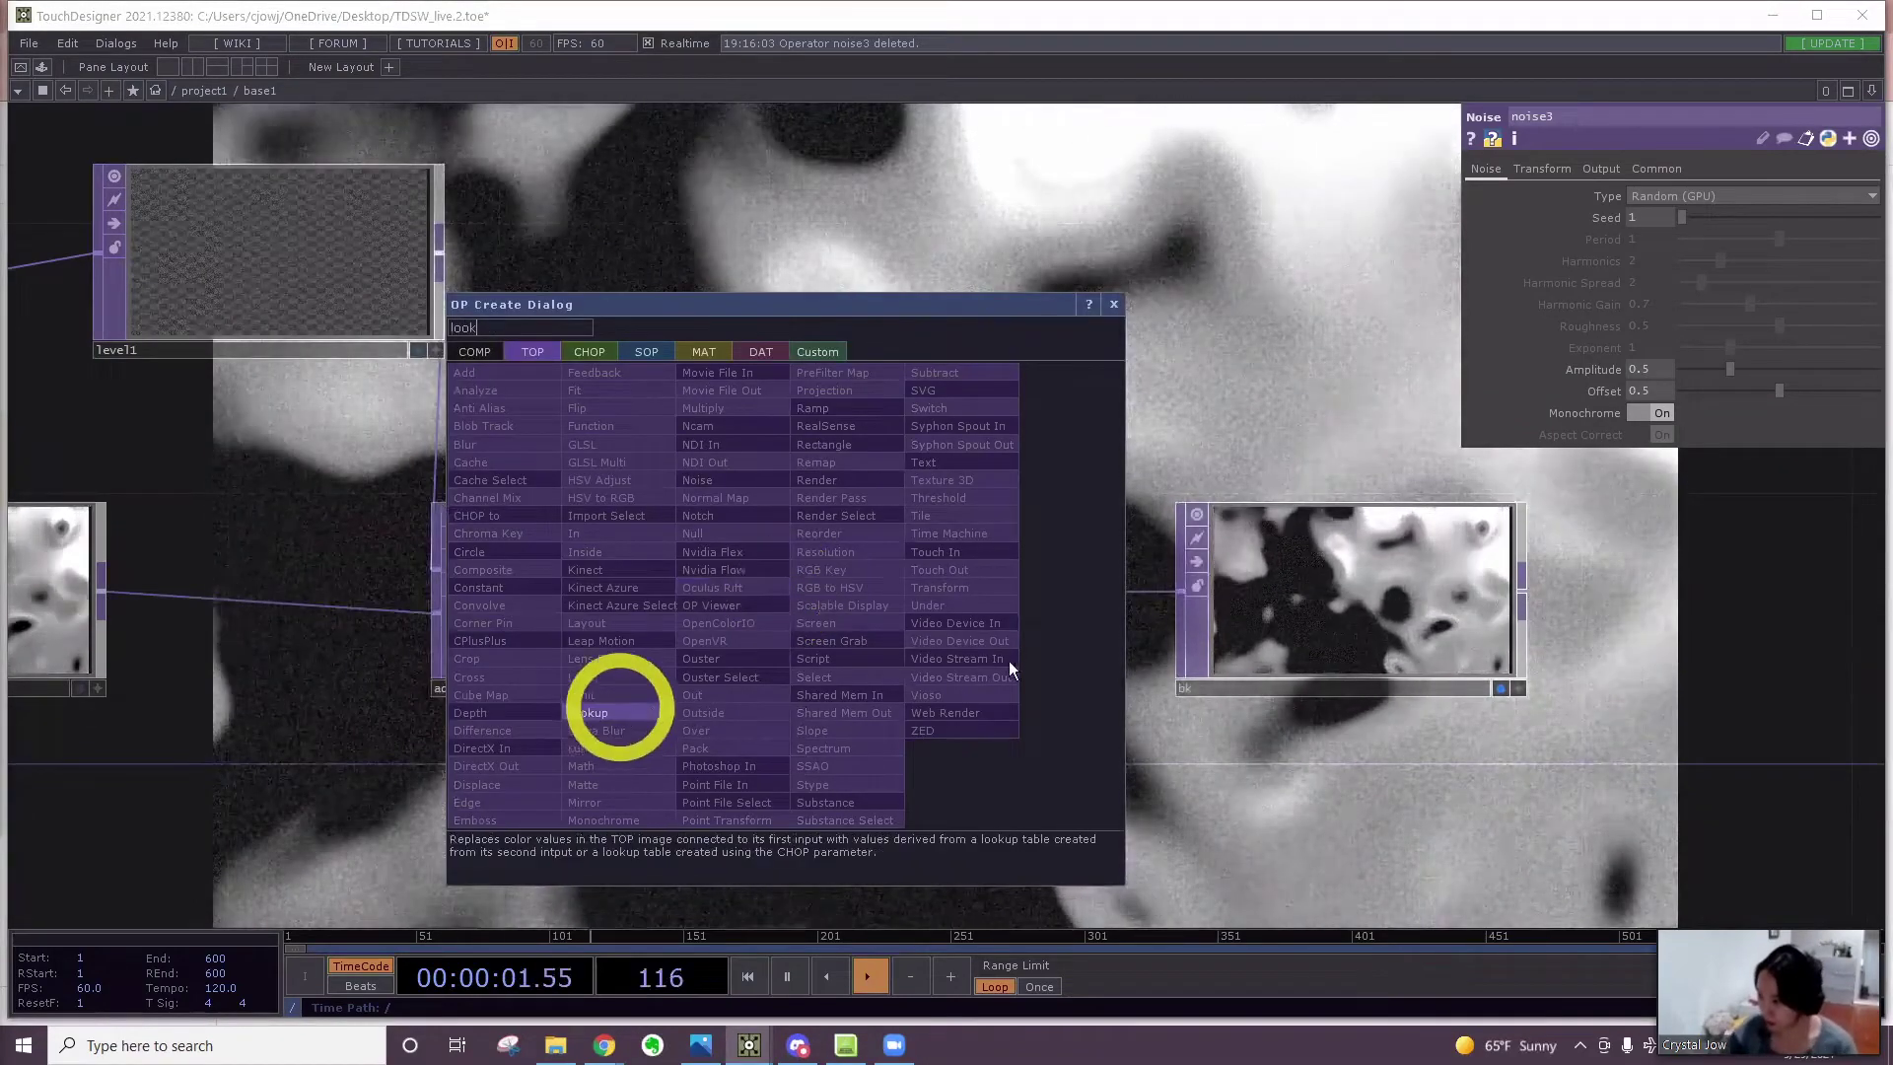
{"action": "left_click", "coordinate": [619, 707]}
{"action": "left_click", "coordinate": [1093, 692]}
{"action": "left_click_drag", "start_coordinate": [1301, 629], "coordinate": [1638, 629]}
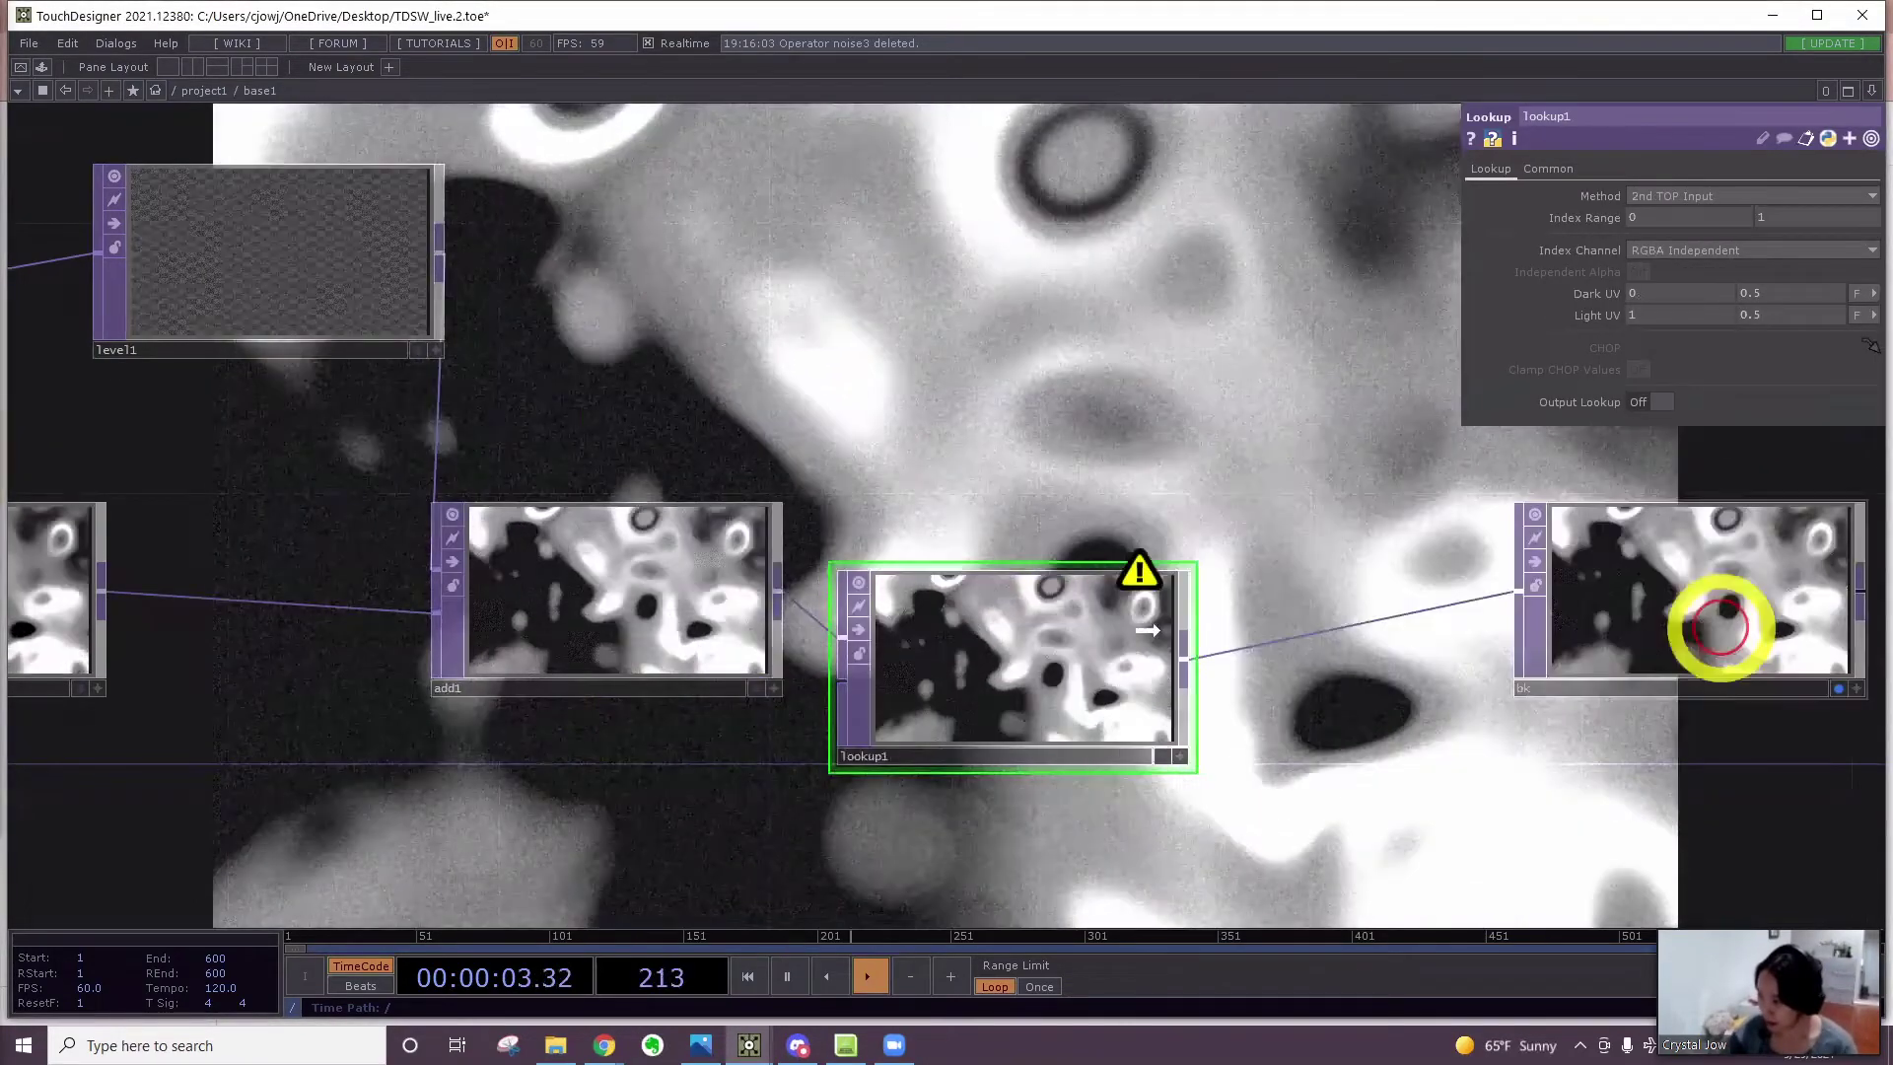
{"action": "left_click_drag", "start_coordinate": [1092, 692], "coordinate": [1152, 623]}
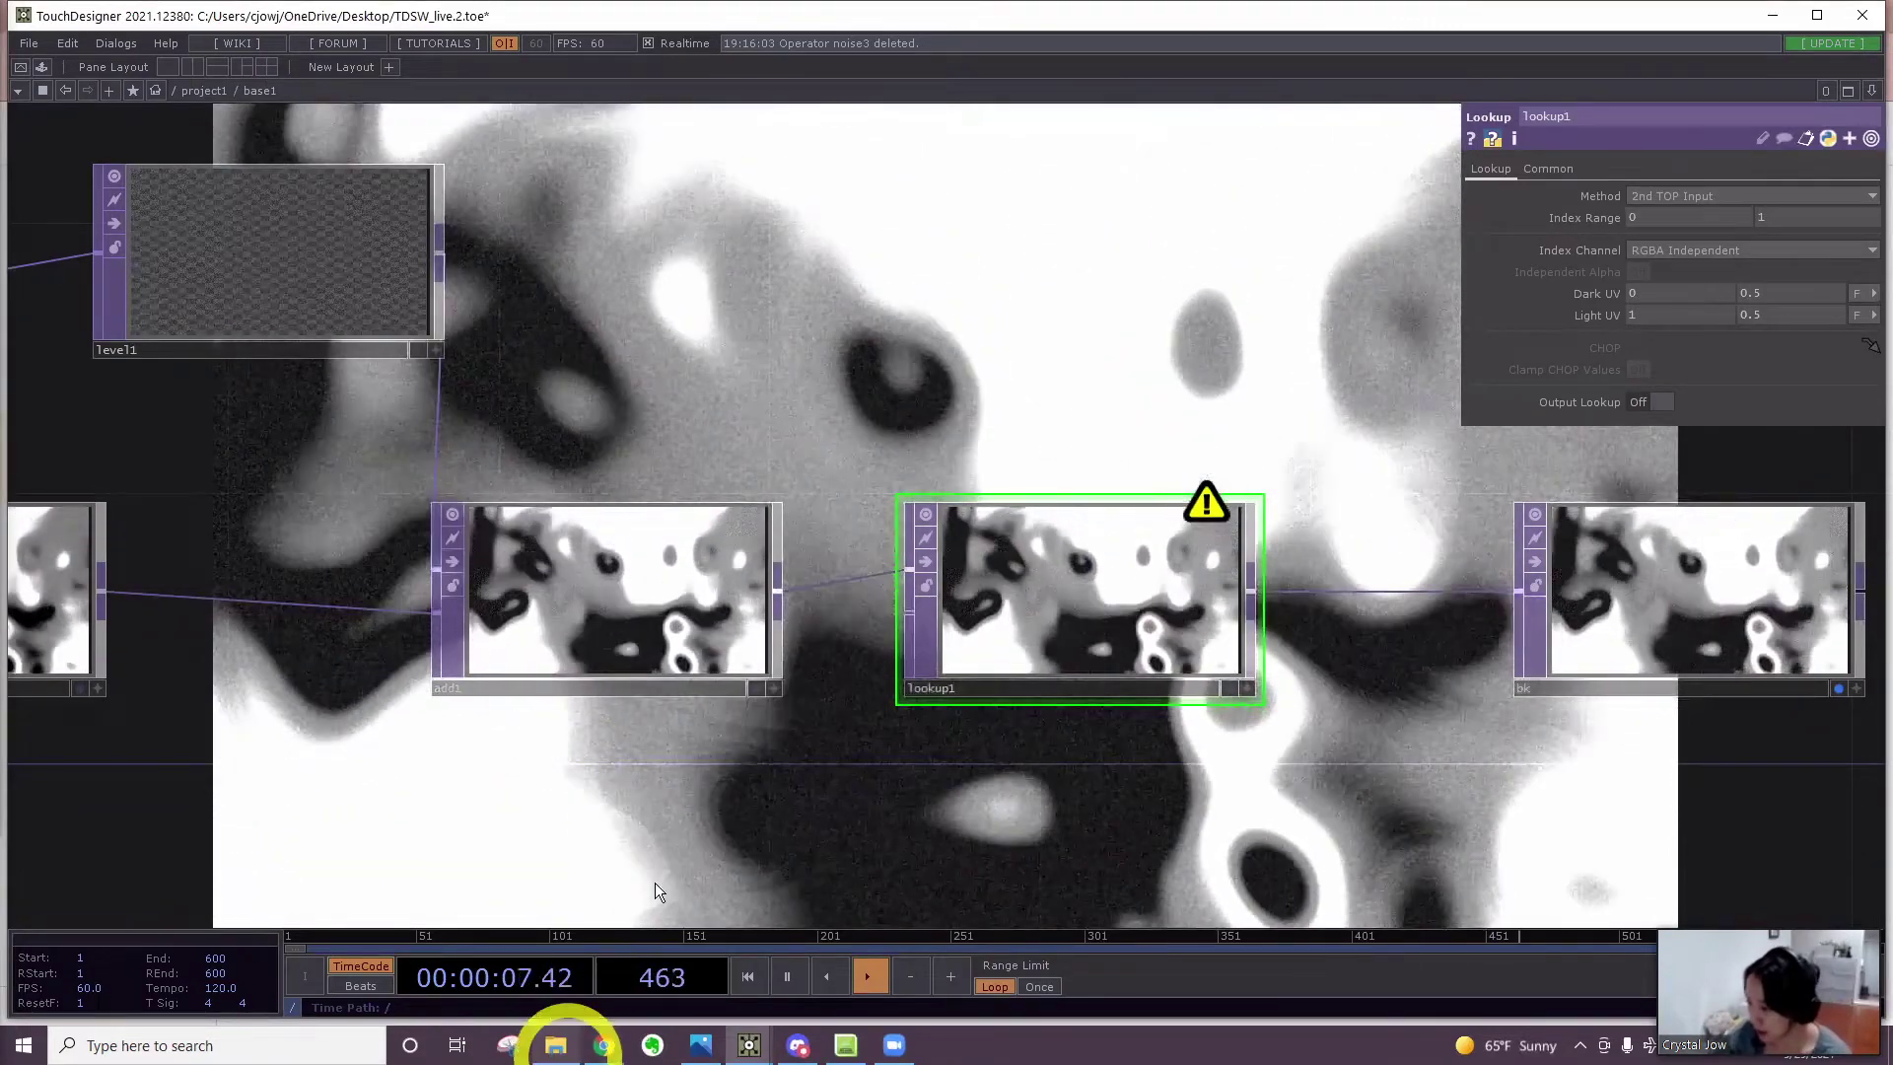
Look in the classassets folder for the colour lovers picker component and view its Colour Lover Palette Picker page on derivative.ca in Chrome
{"action": "left_click", "coordinate": [556, 1045]}
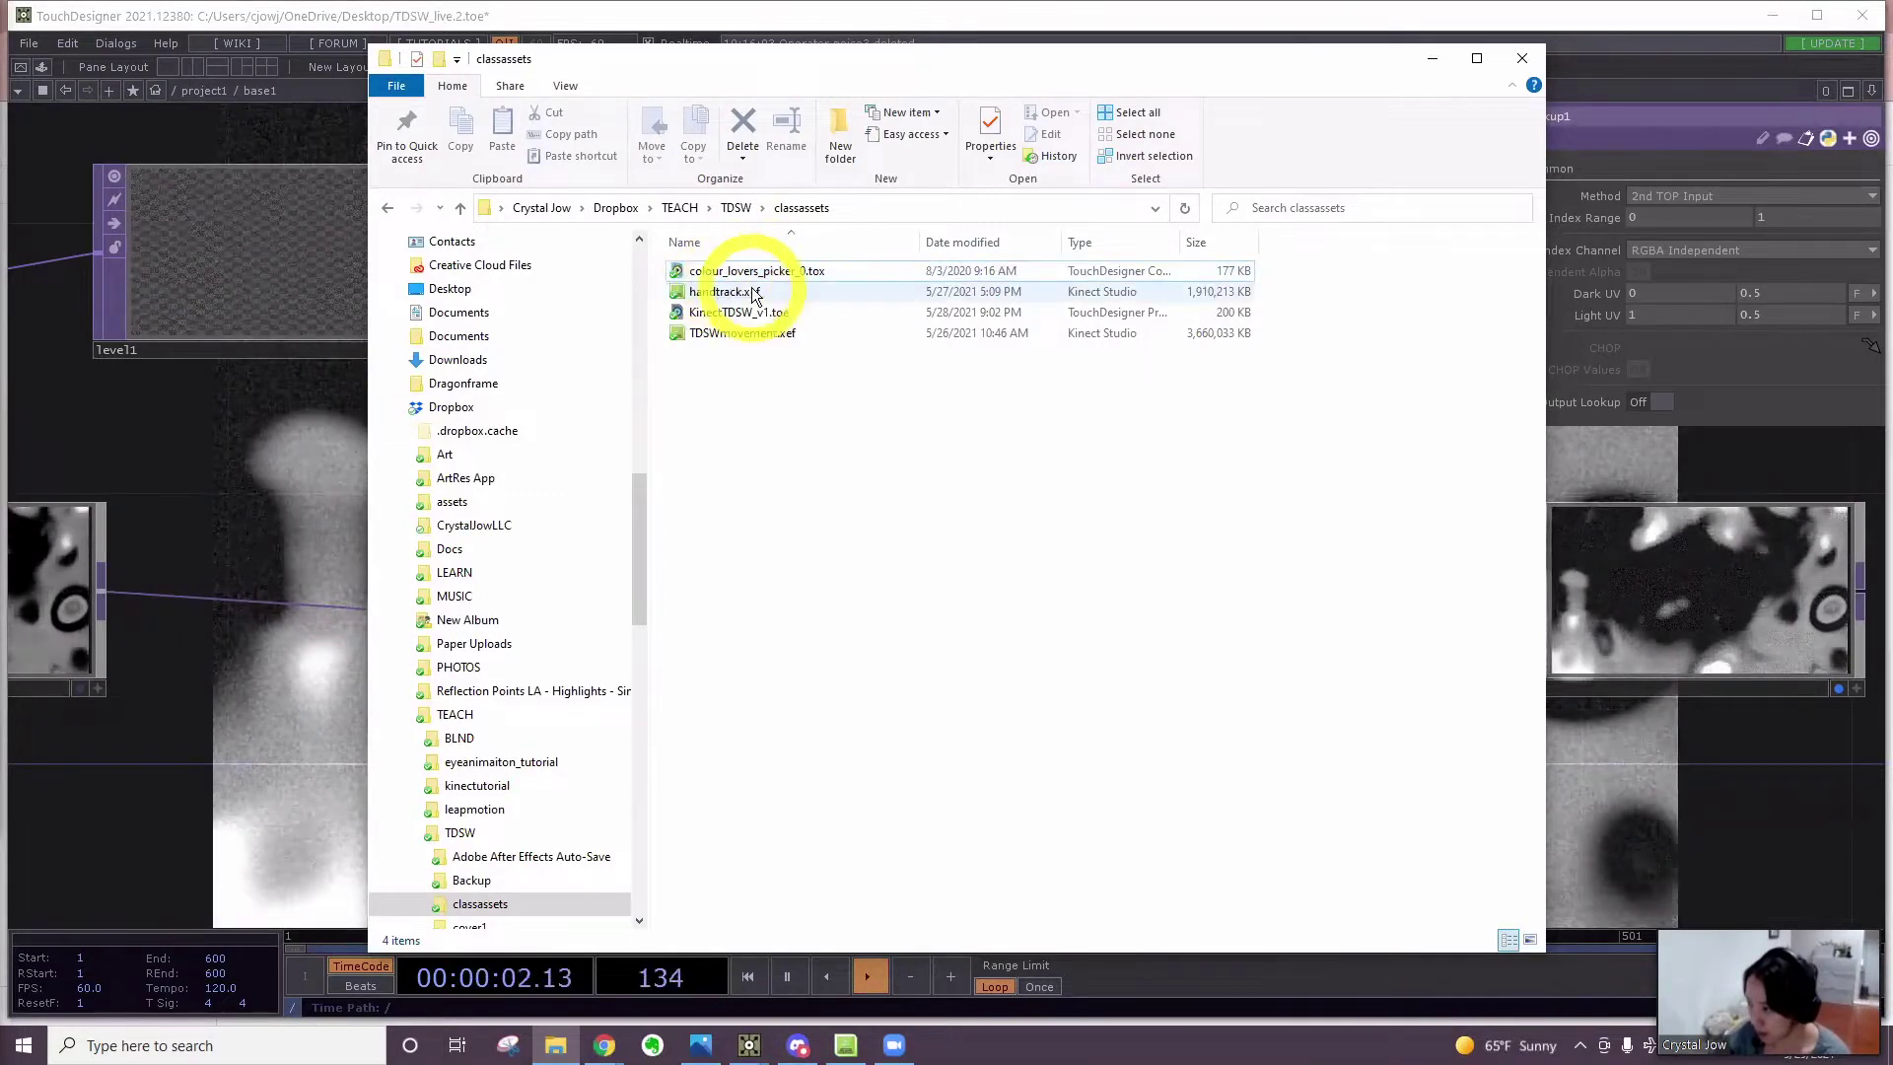
{"action": "left_click", "coordinate": [279, 475]}
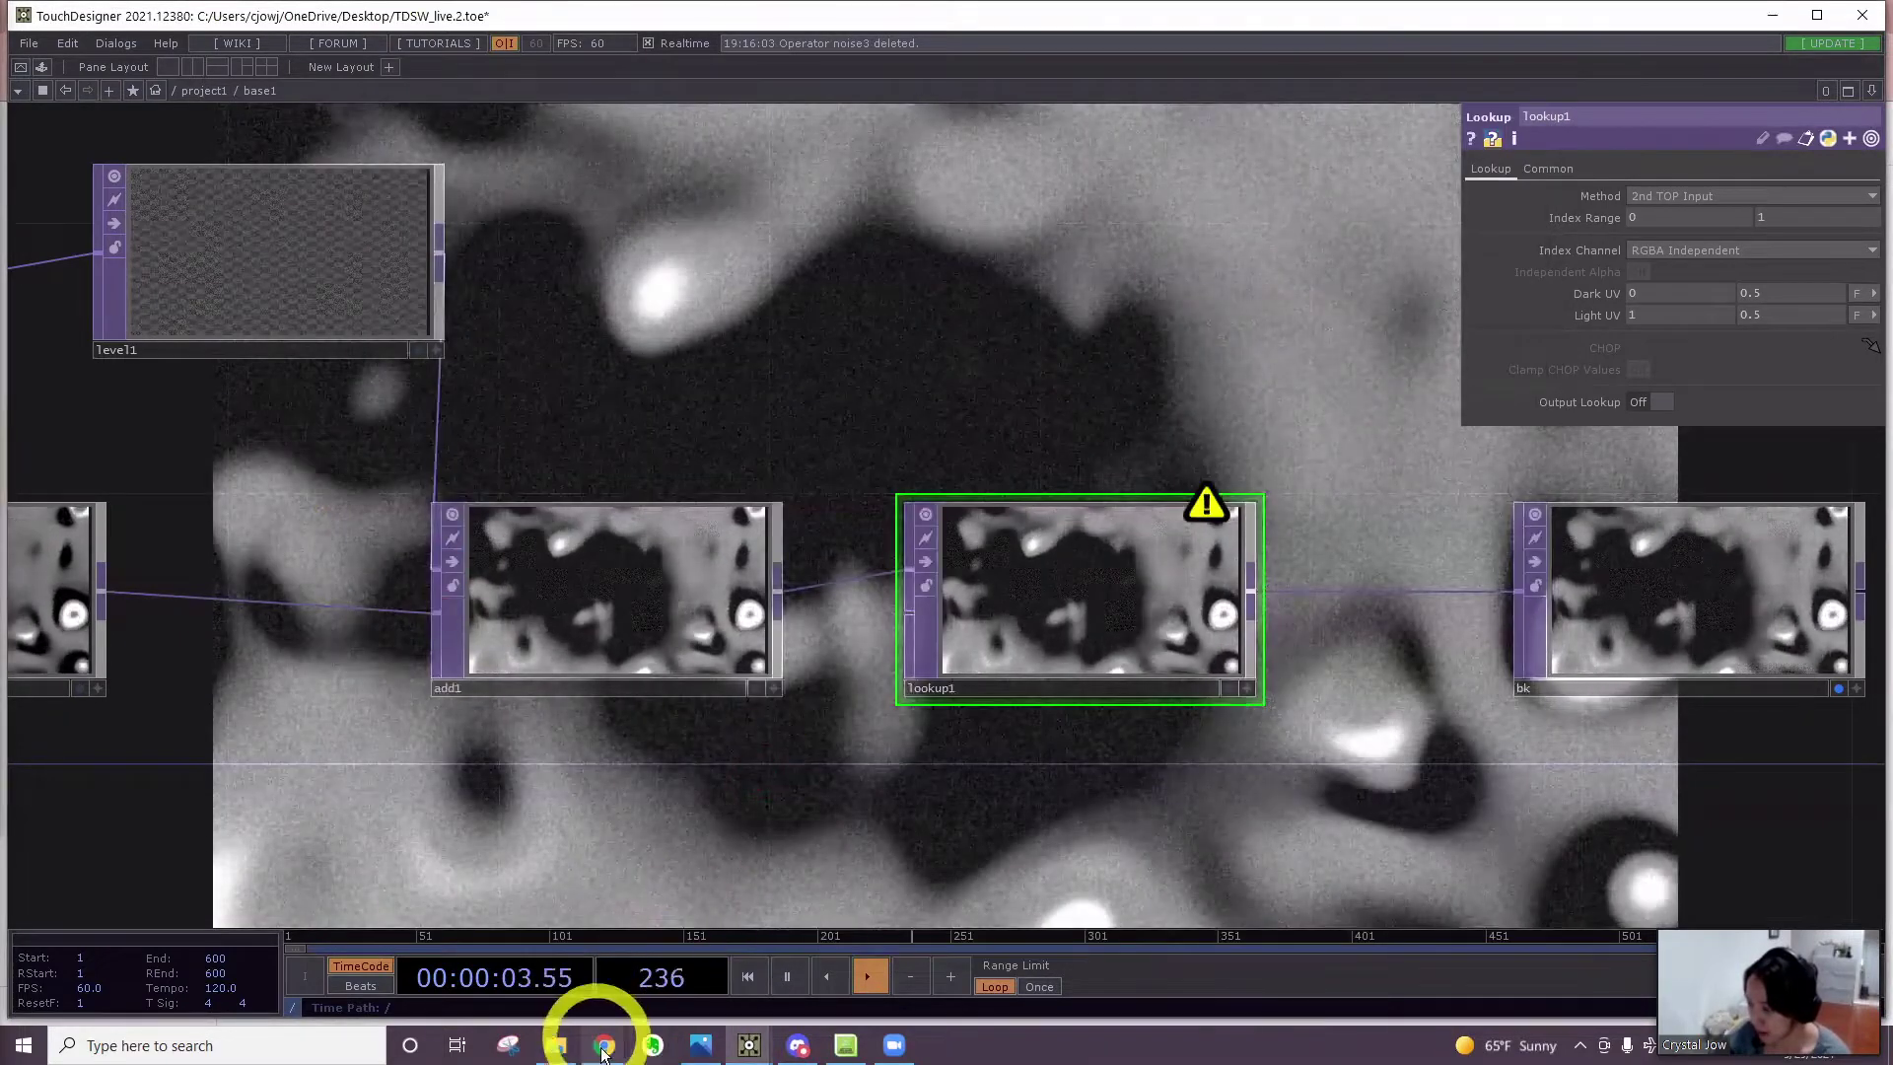
{"action": "mouse_move", "coordinate": [604, 1043]}
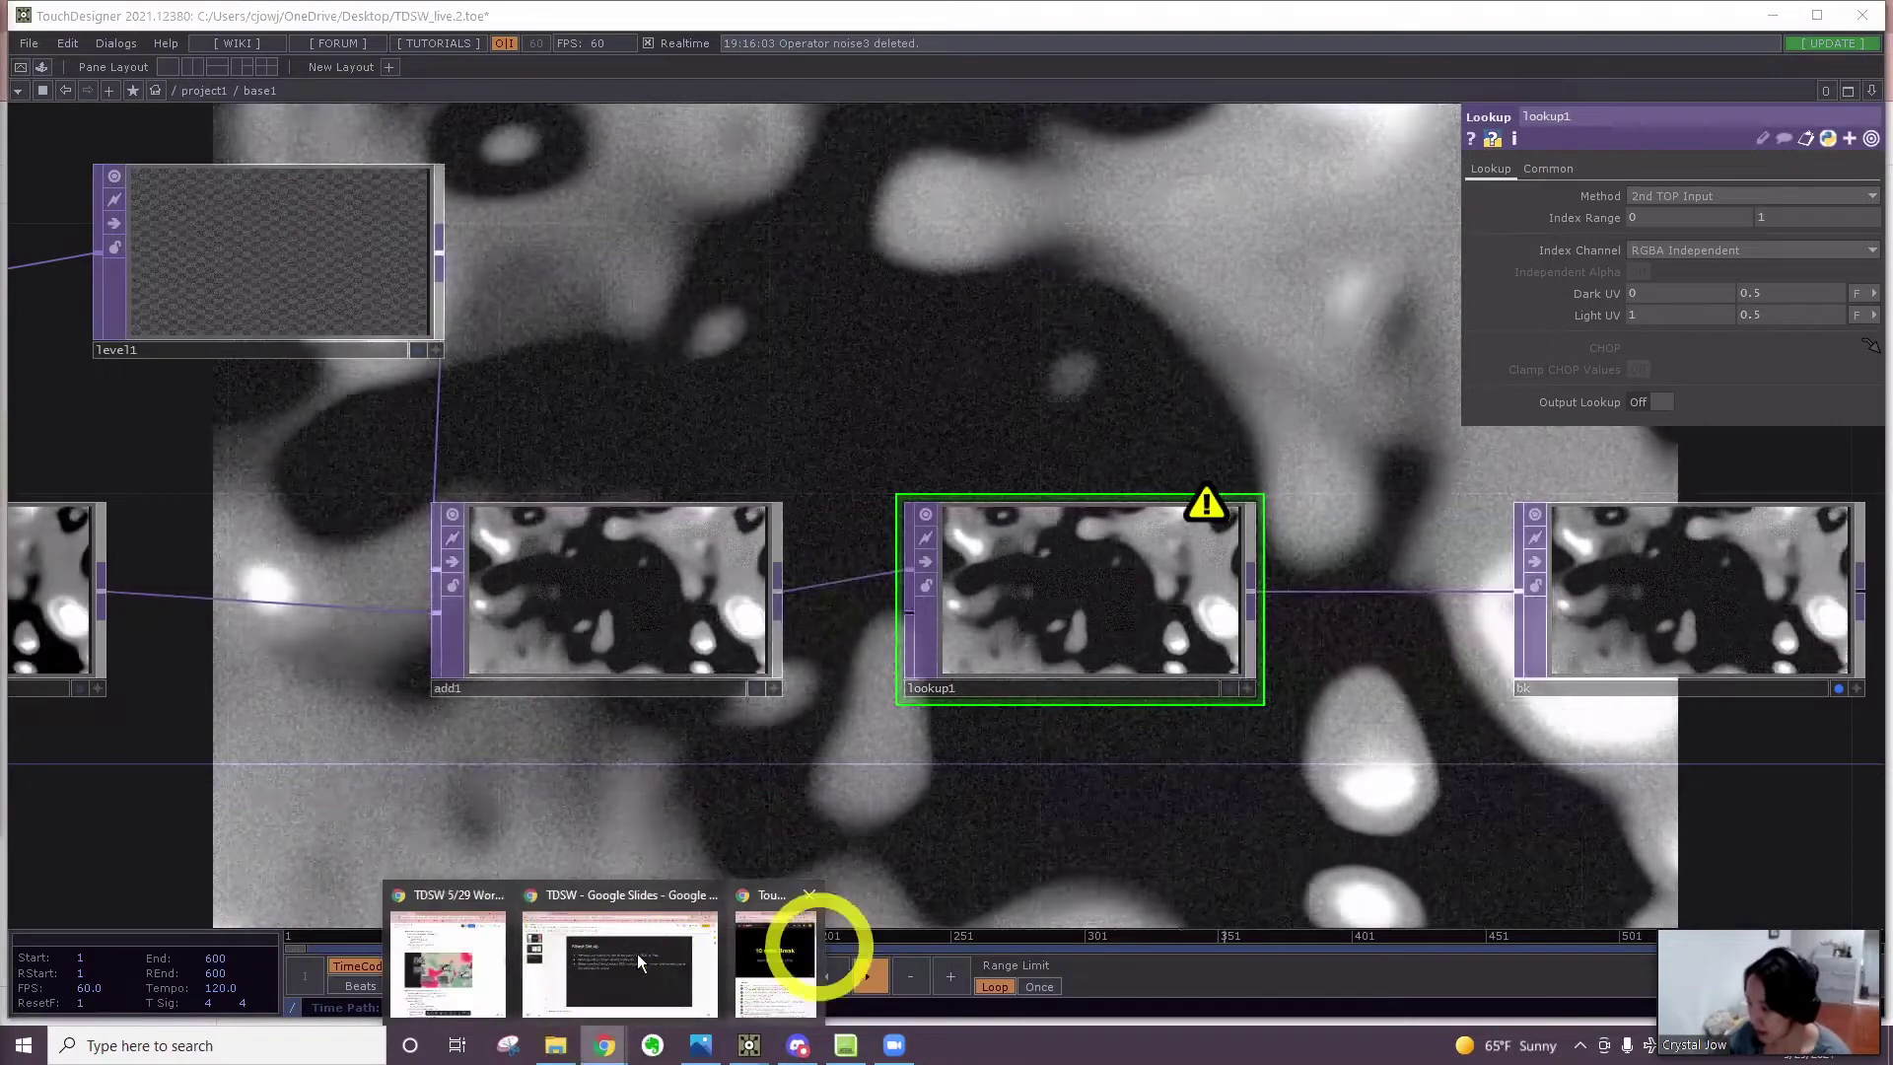
{"action": "left_click", "coordinate": [619, 961]}
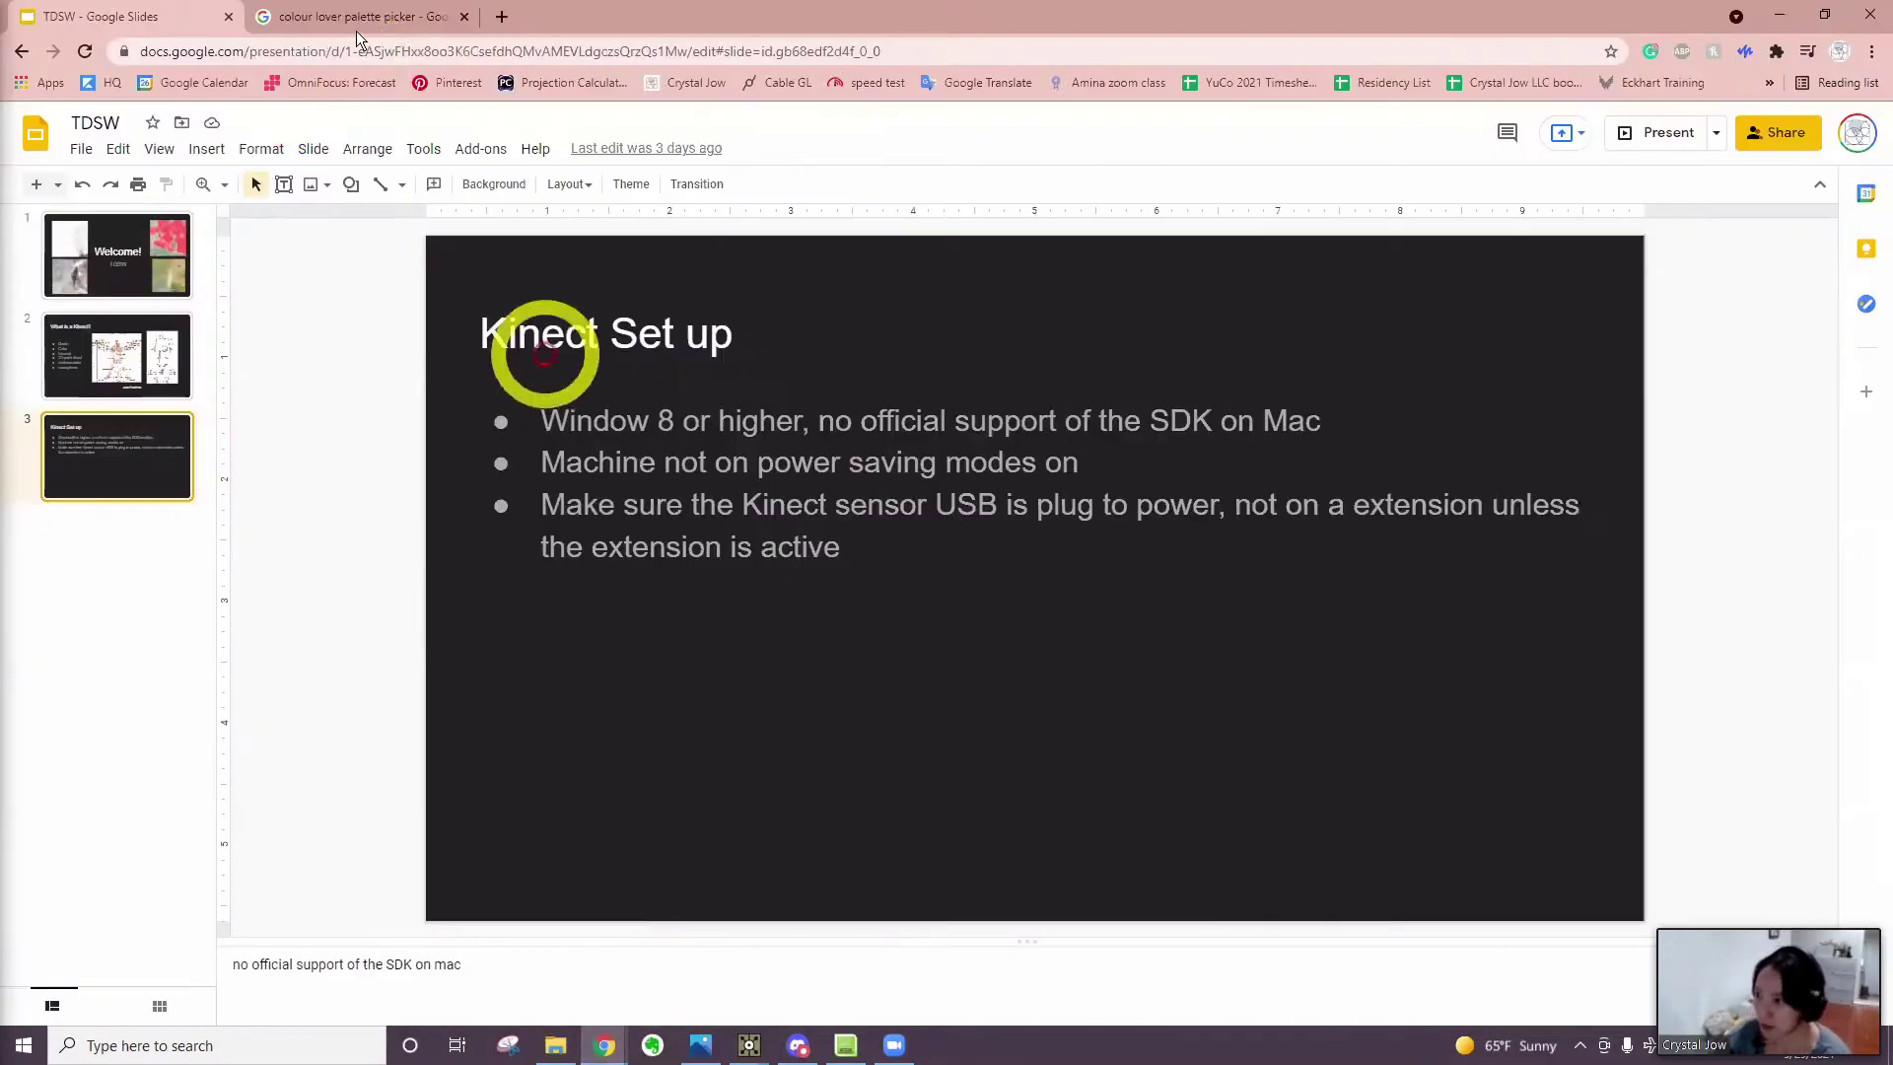
{"action": "left_click", "coordinate": [357, 19]}
{"action": "left_click", "coordinate": [262, 148]}
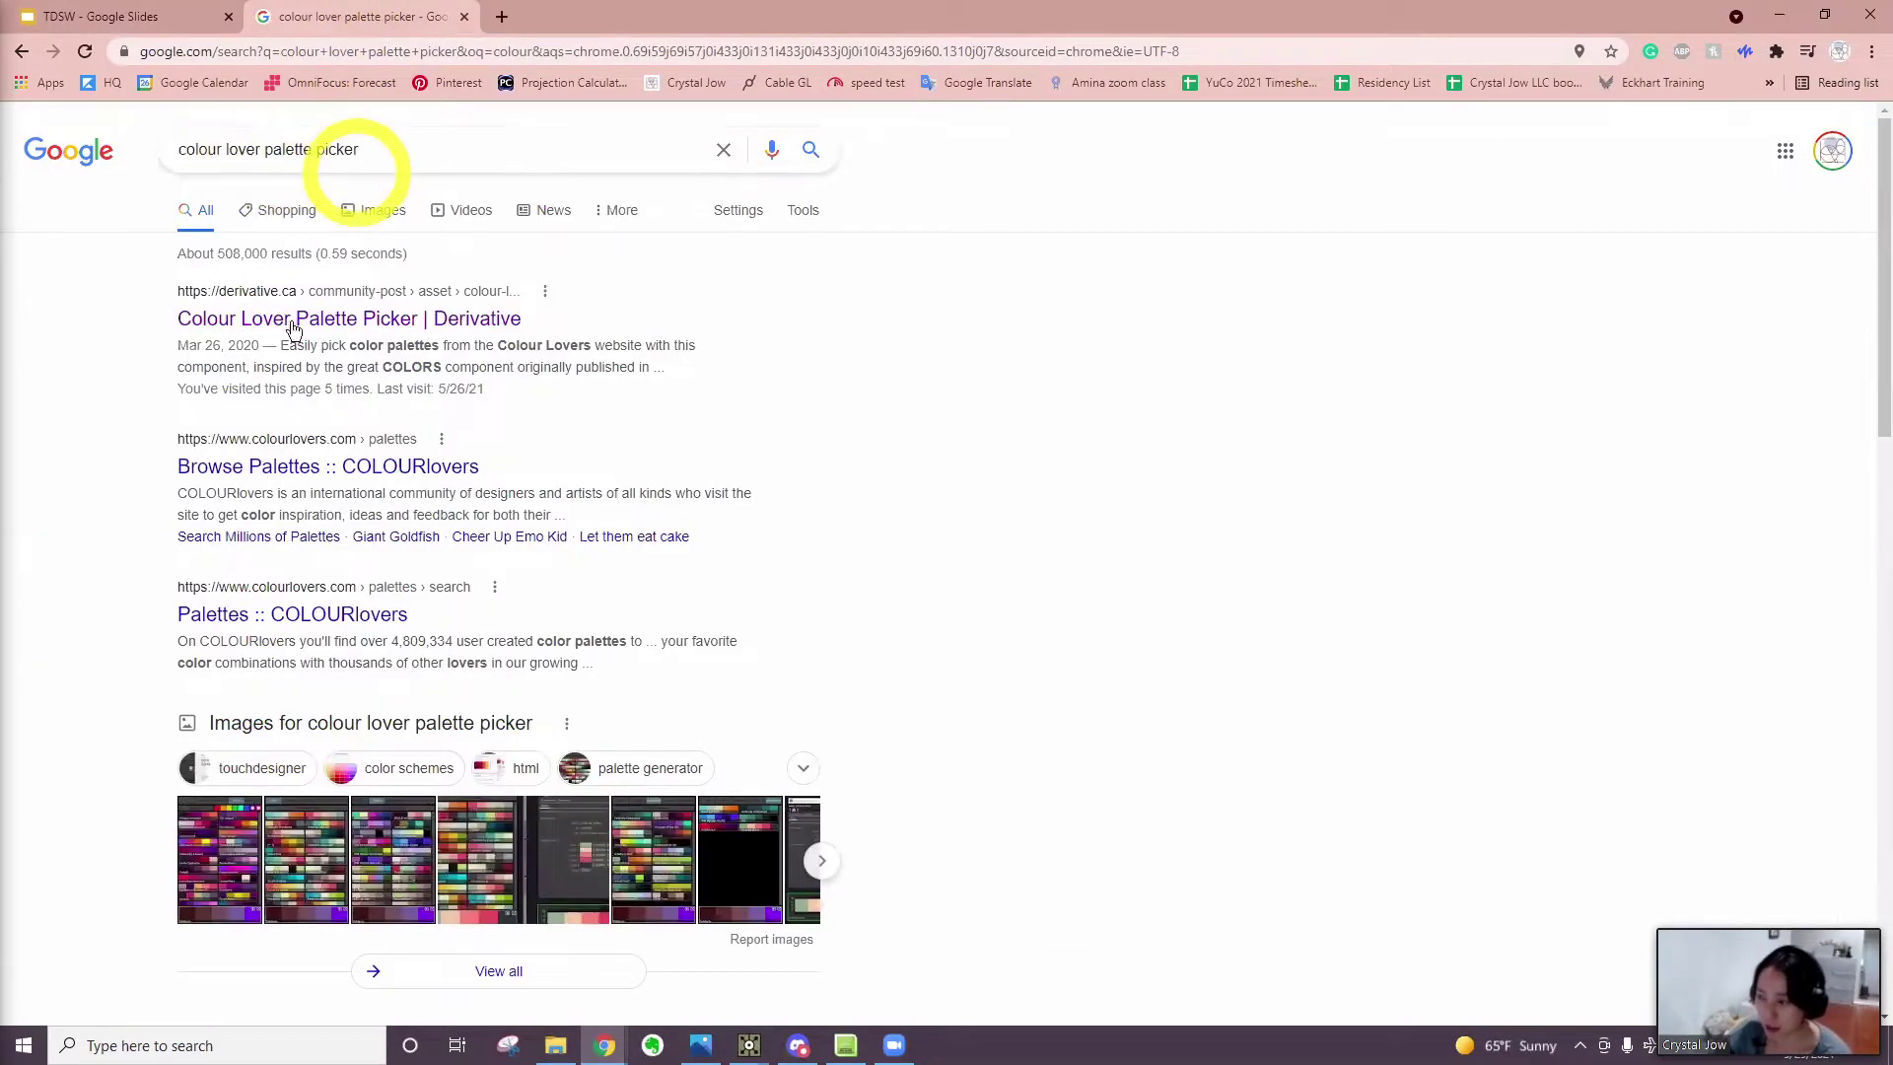
{"action": "left_click", "coordinate": [243, 317]}
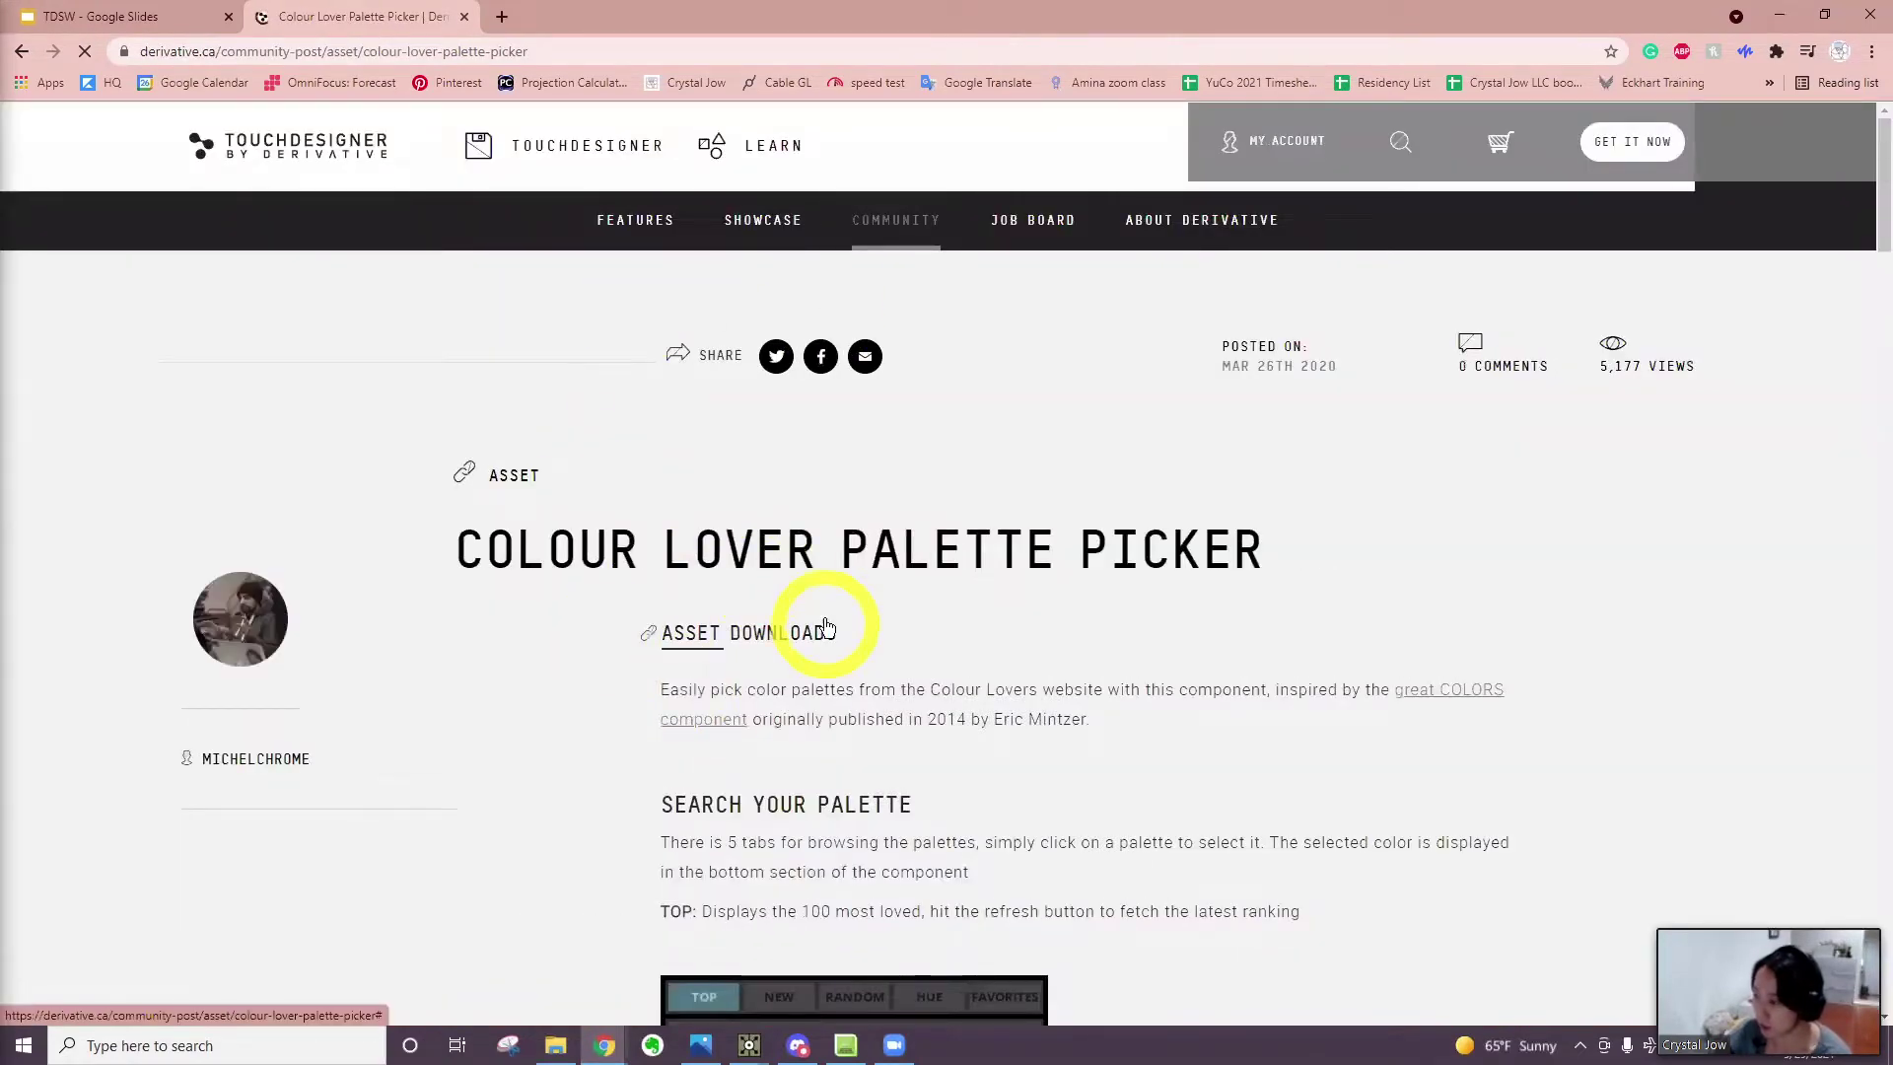
{"action": "scroll", "coordinate": [826, 626], "scroll_direction": "down", "scroll_amount": 15}
{"action": "scroll", "coordinate": [826, 626], "scroll_direction": "up", "scroll_amount": 15}
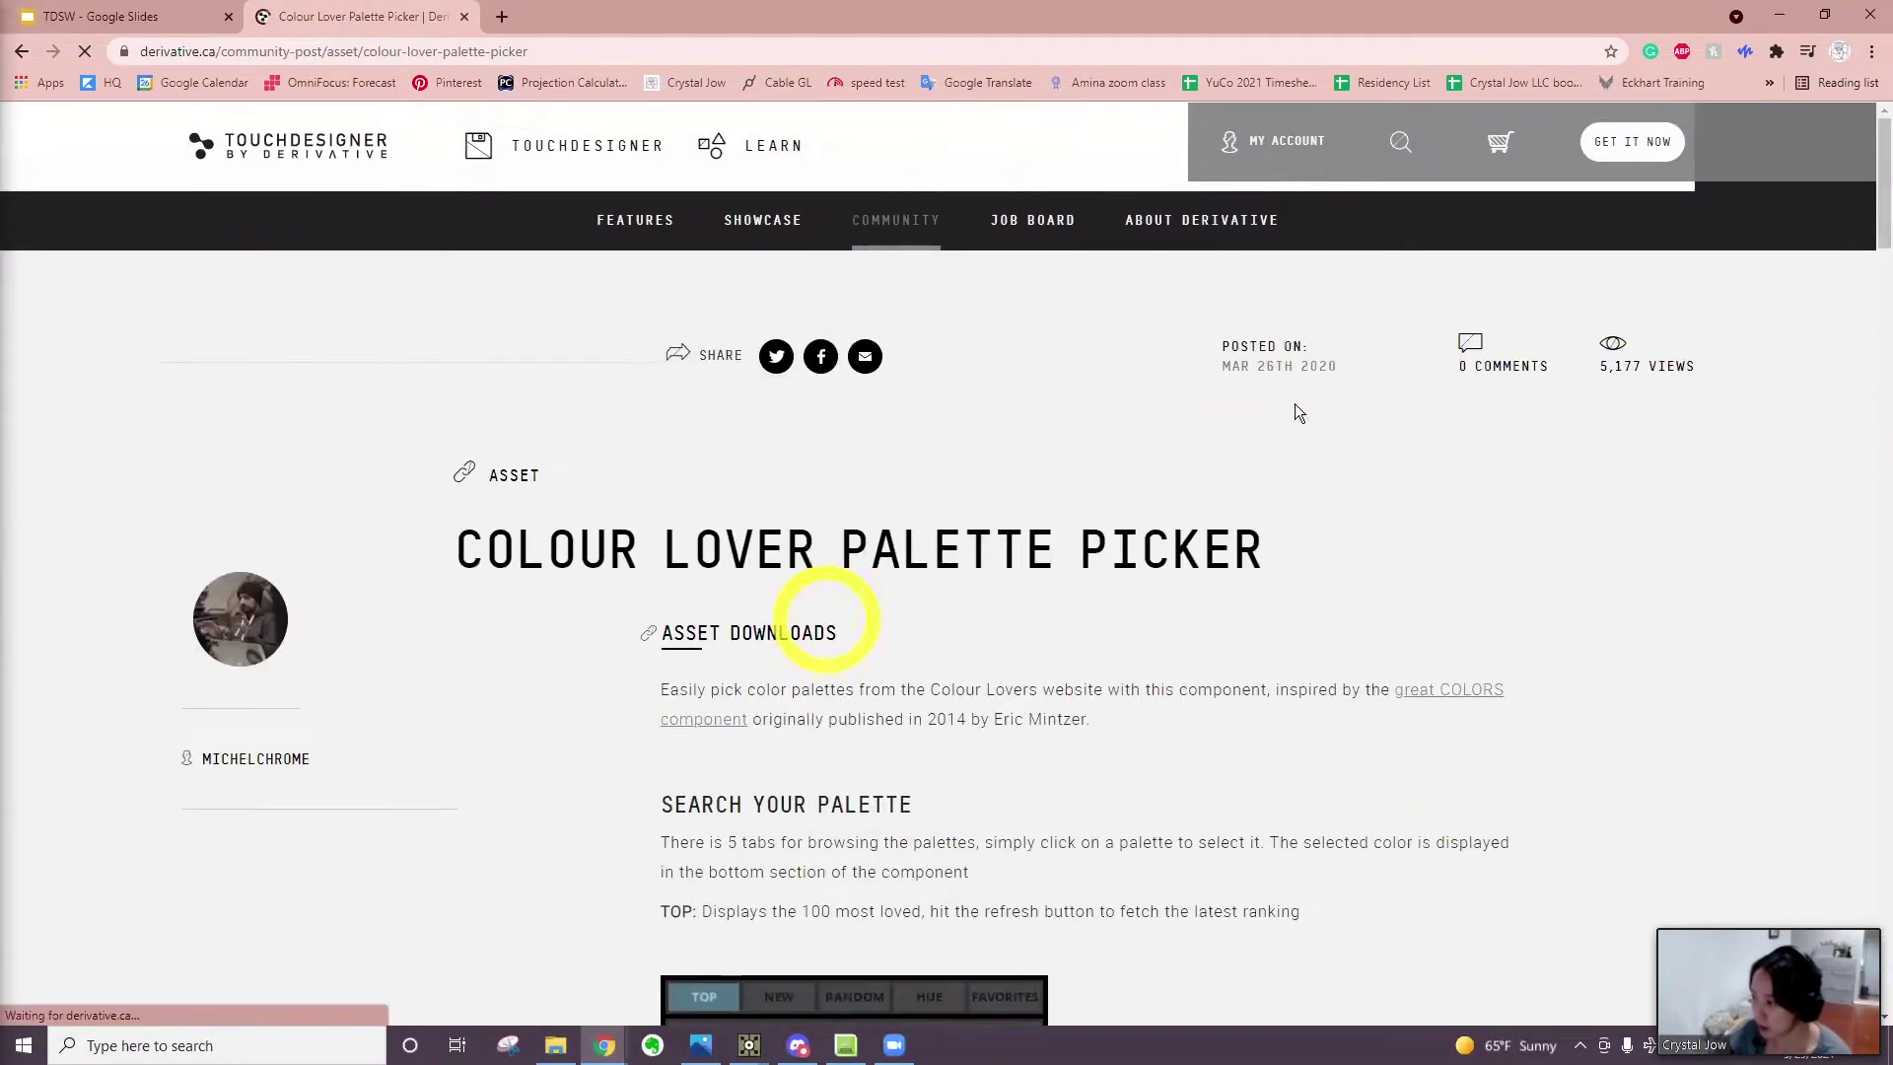
{"action": "left_click", "coordinate": [1779, 14]}
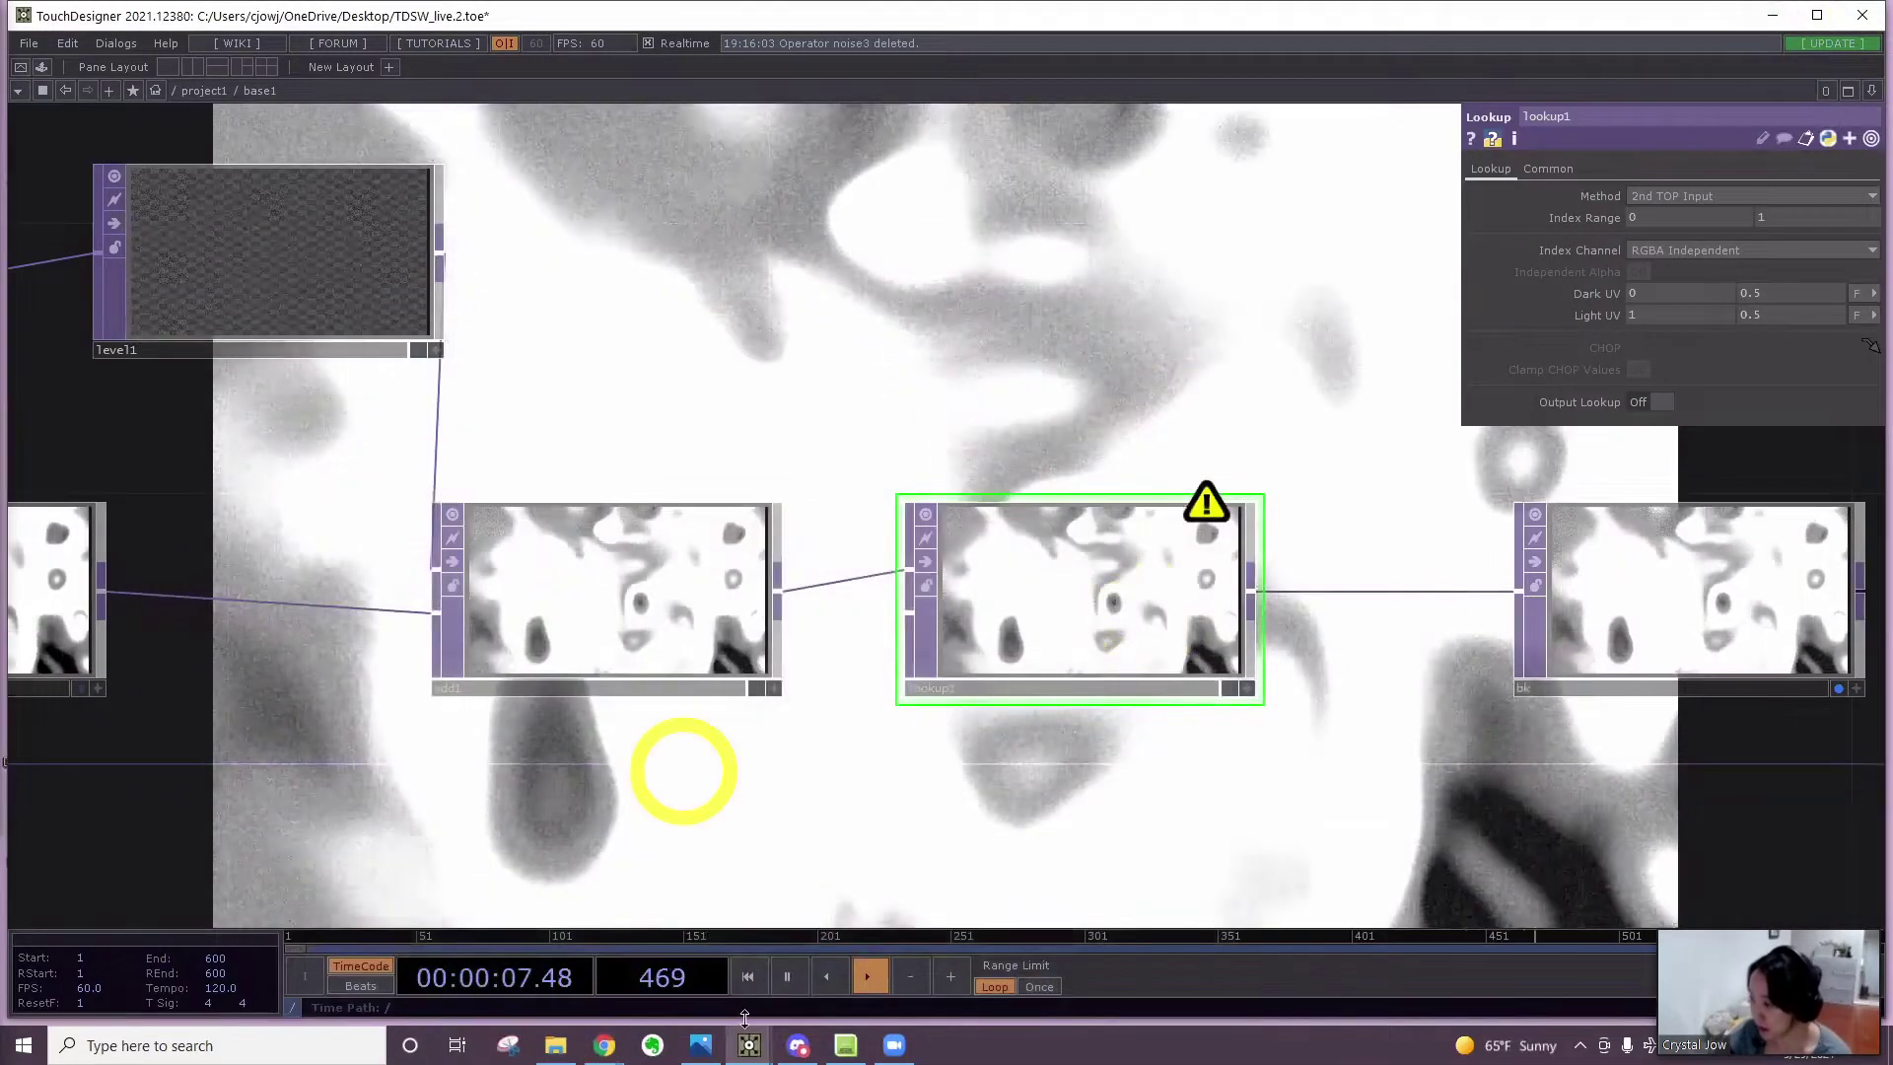
Copy the colour_lovers_picker component from the open KinectTDSW_v1.toe project and return to the TDSW_live.2.toe project
{"action": "left_click", "coordinate": [746, 1043]}
{"action": "left_click", "coordinate": [665, 982]}
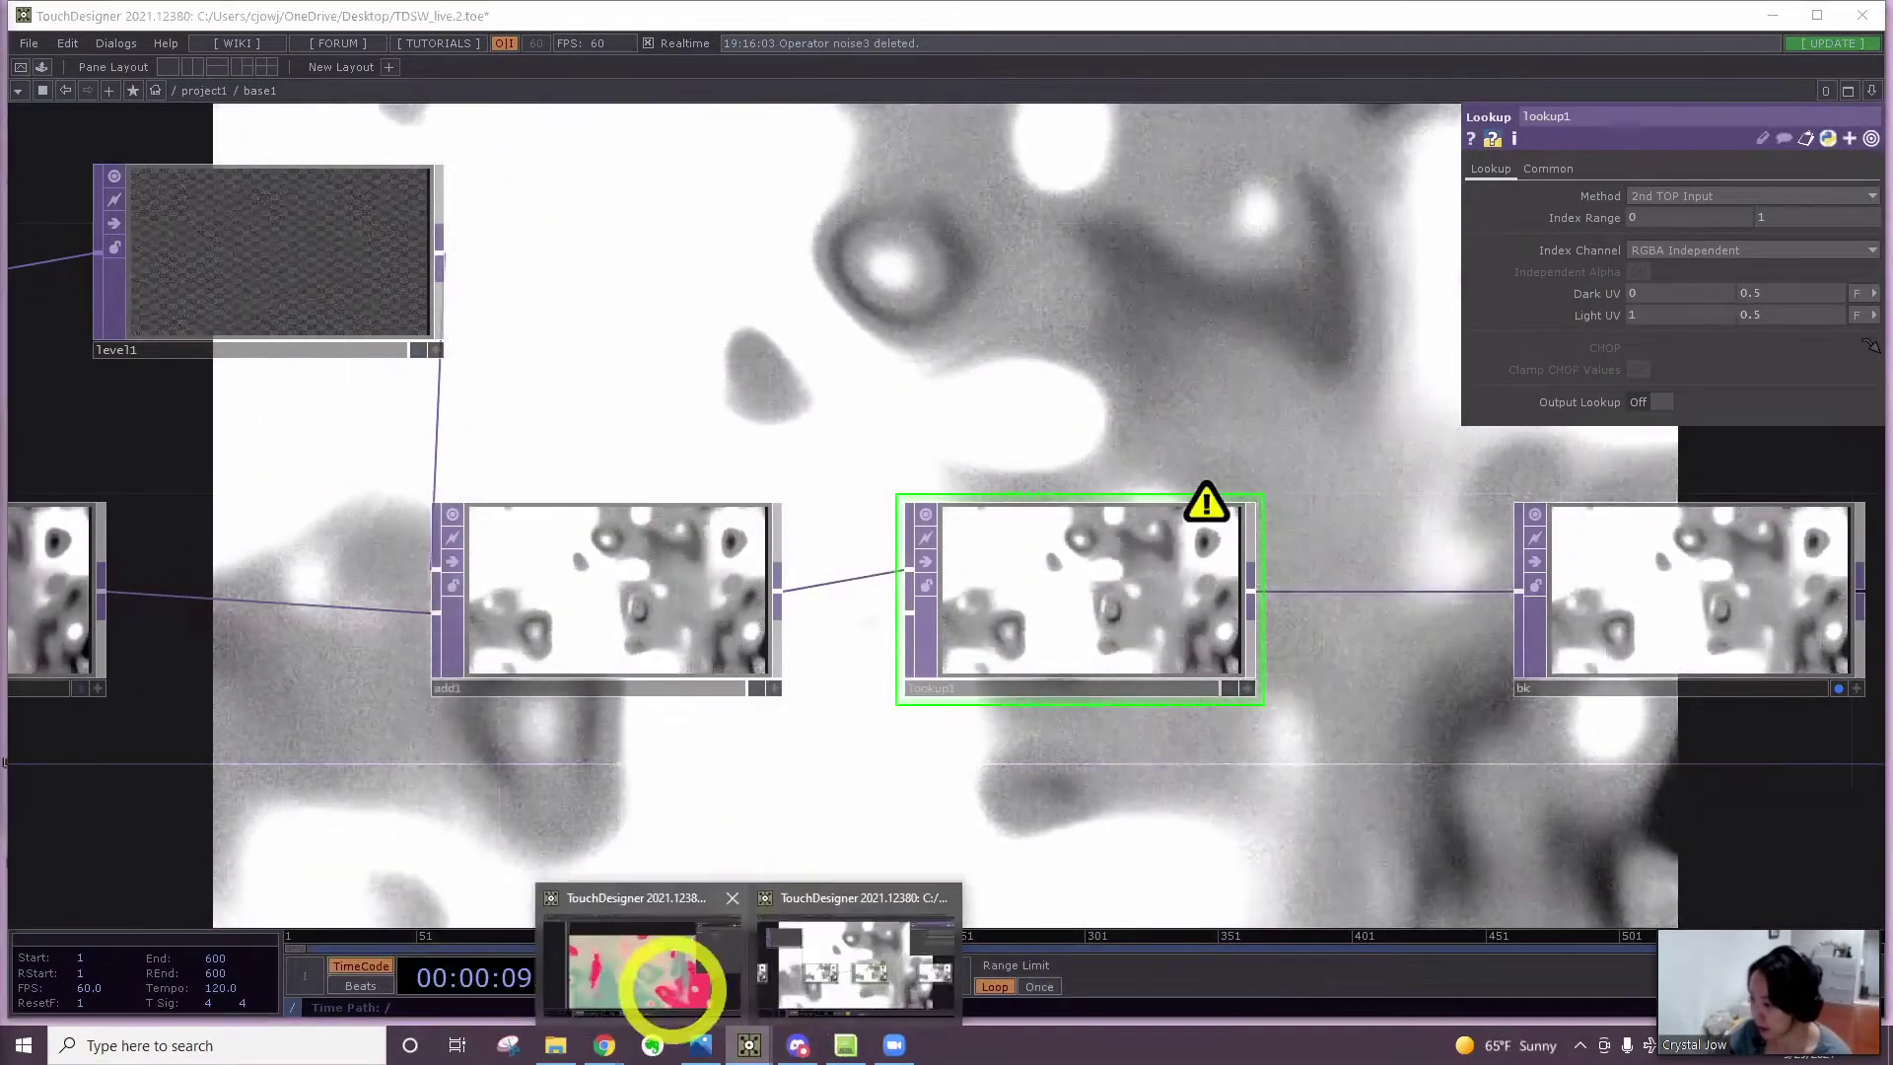
{"action": "left_click", "coordinate": [869, 781]}
{"action": "double_click", "coordinate": [889, 589]}
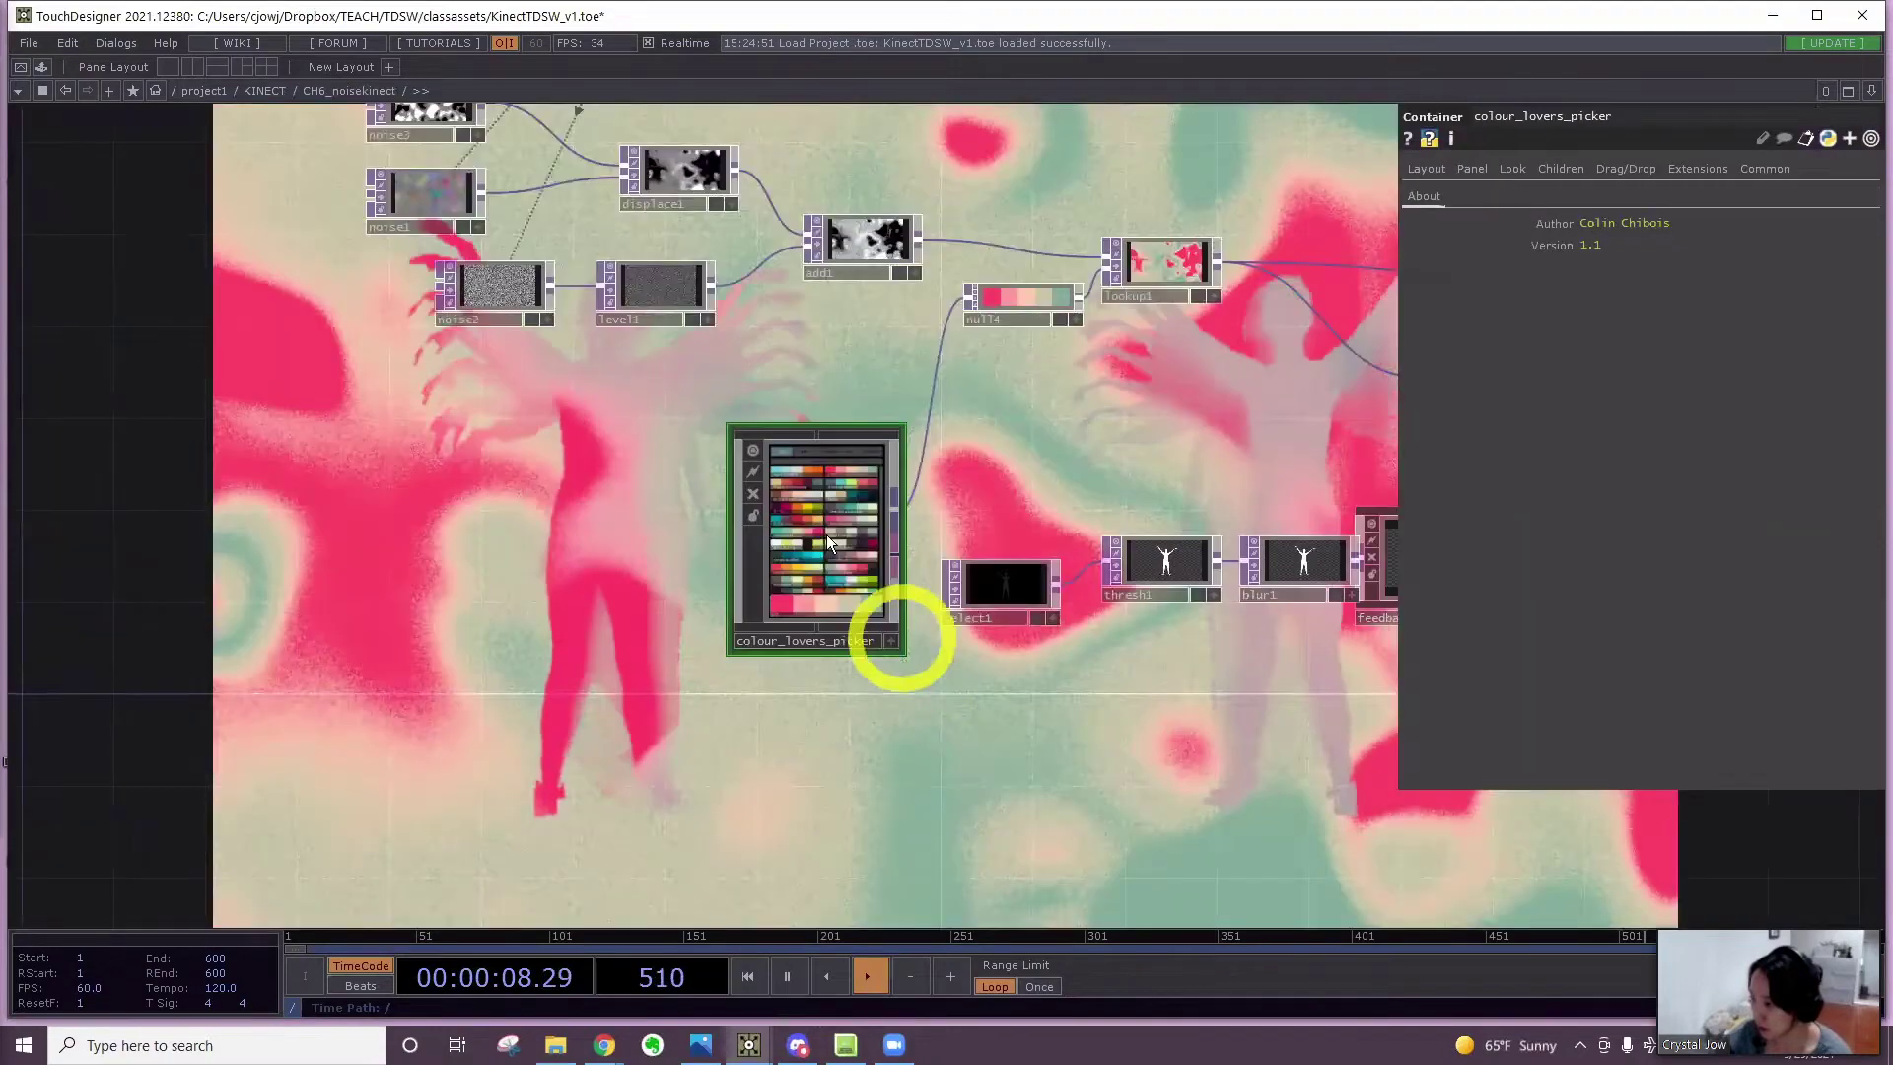
{"action": "key", "text": "ctrl+c"}
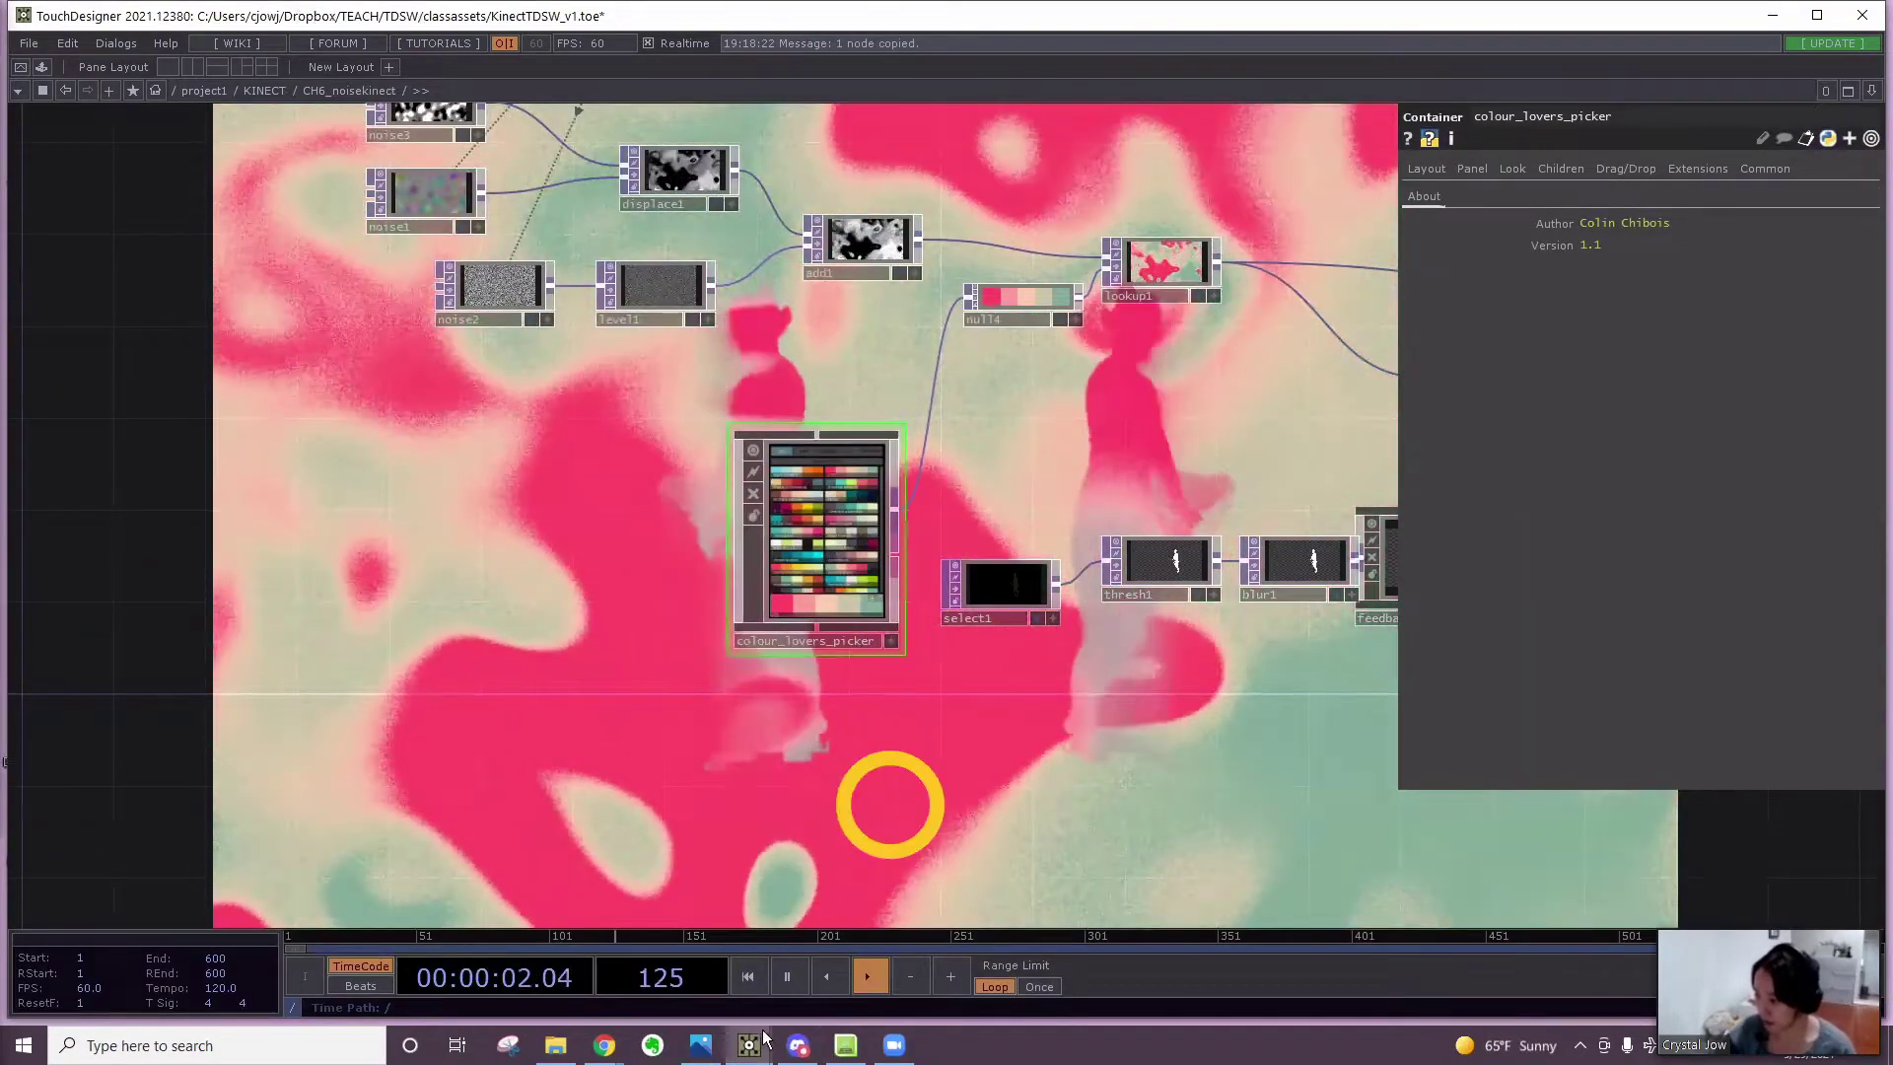
{"action": "left_click", "coordinate": [751, 1043]}
{"action": "left_click", "coordinate": [803, 966]}
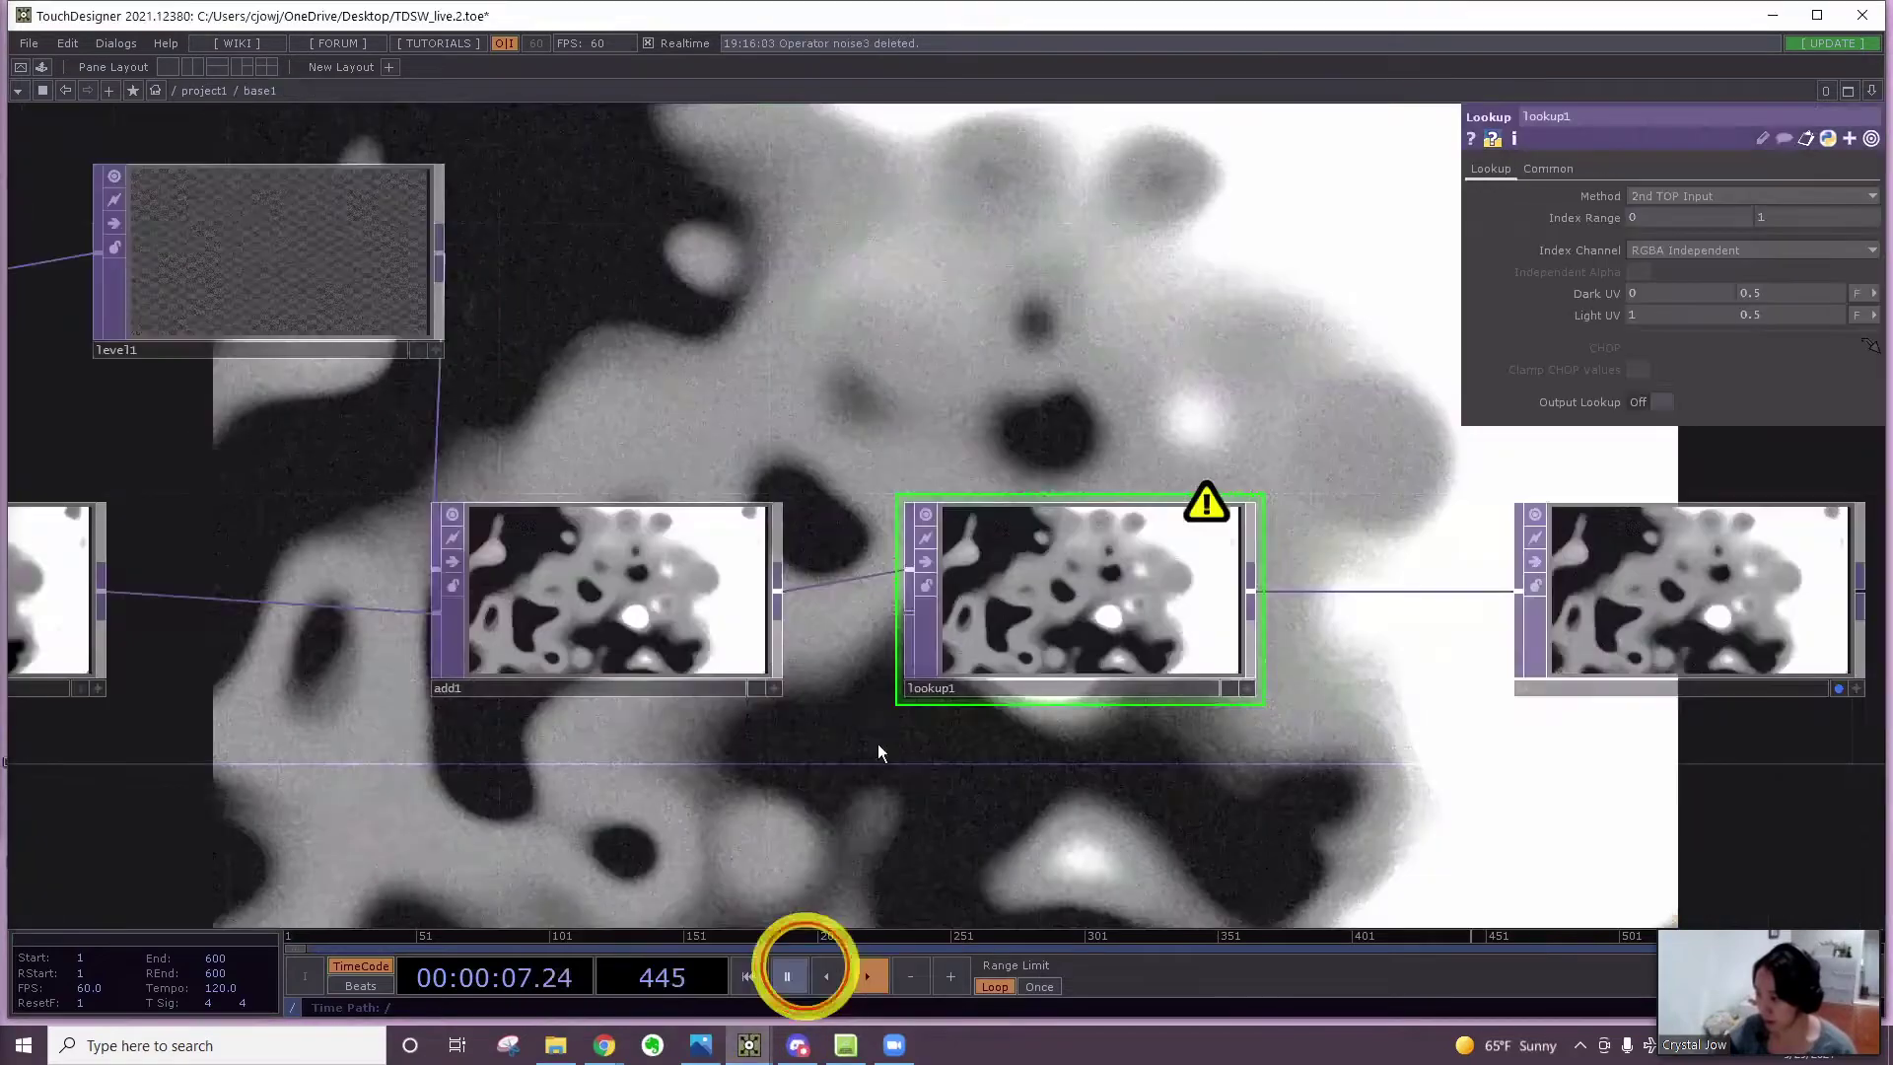
Paste the colour_lovers_picker component into base1 and place it below the Add TOP, clear of the Lookup TOP
{"action": "left_click", "coordinate": [878, 742]}
{"action": "key", "text": "ctrl+v"}
{"action": "left_click", "coordinate": [940, 678]}
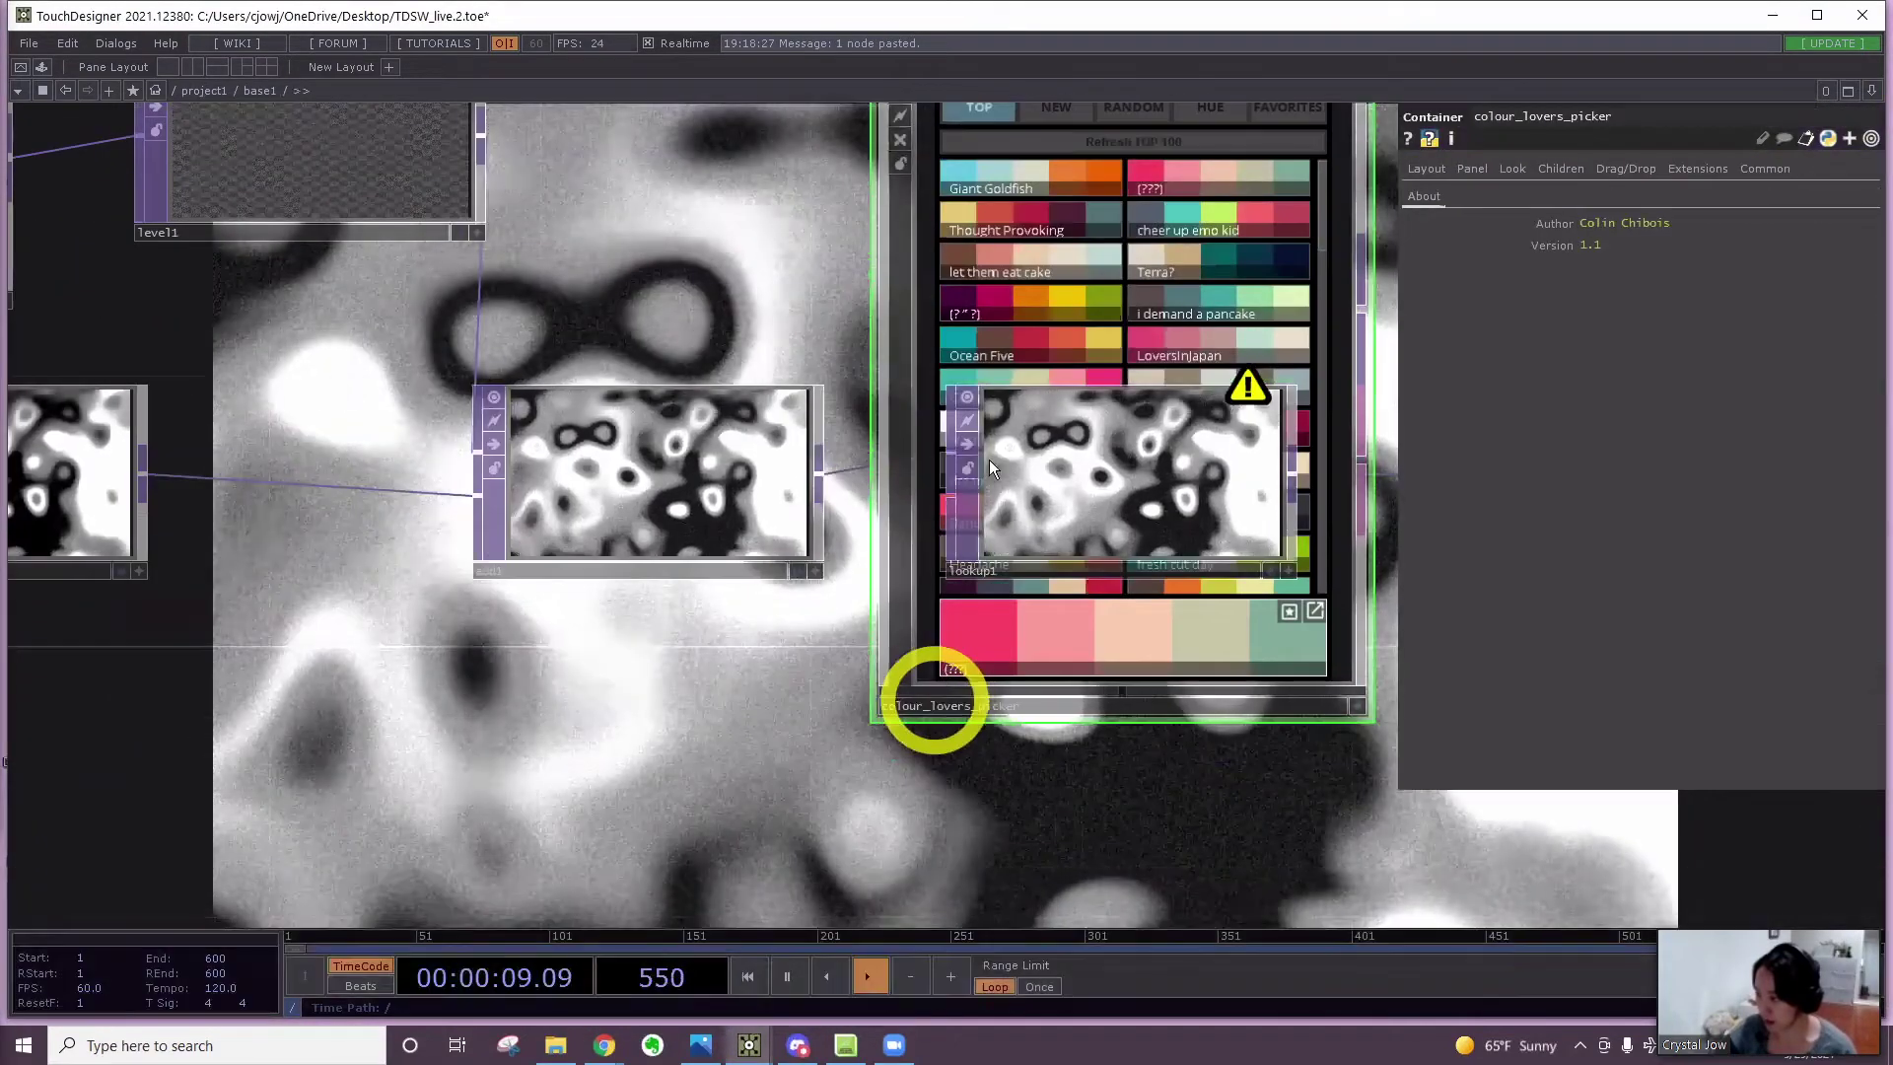
{"action": "scroll", "coordinate": [940, 678], "scroll_direction": "down", "scroll_amount": 5}
{"action": "left_click_drag", "start_coordinate": [1000, 488], "coordinate": [827, 899]}
{"action": "left_click_drag", "start_coordinate": [1076, 632], "coordinate": [1128, 434]}
{"action": "scroll", "coordinate": [953, 519], "scroll_direction": "up", "scroll_amount": 3}
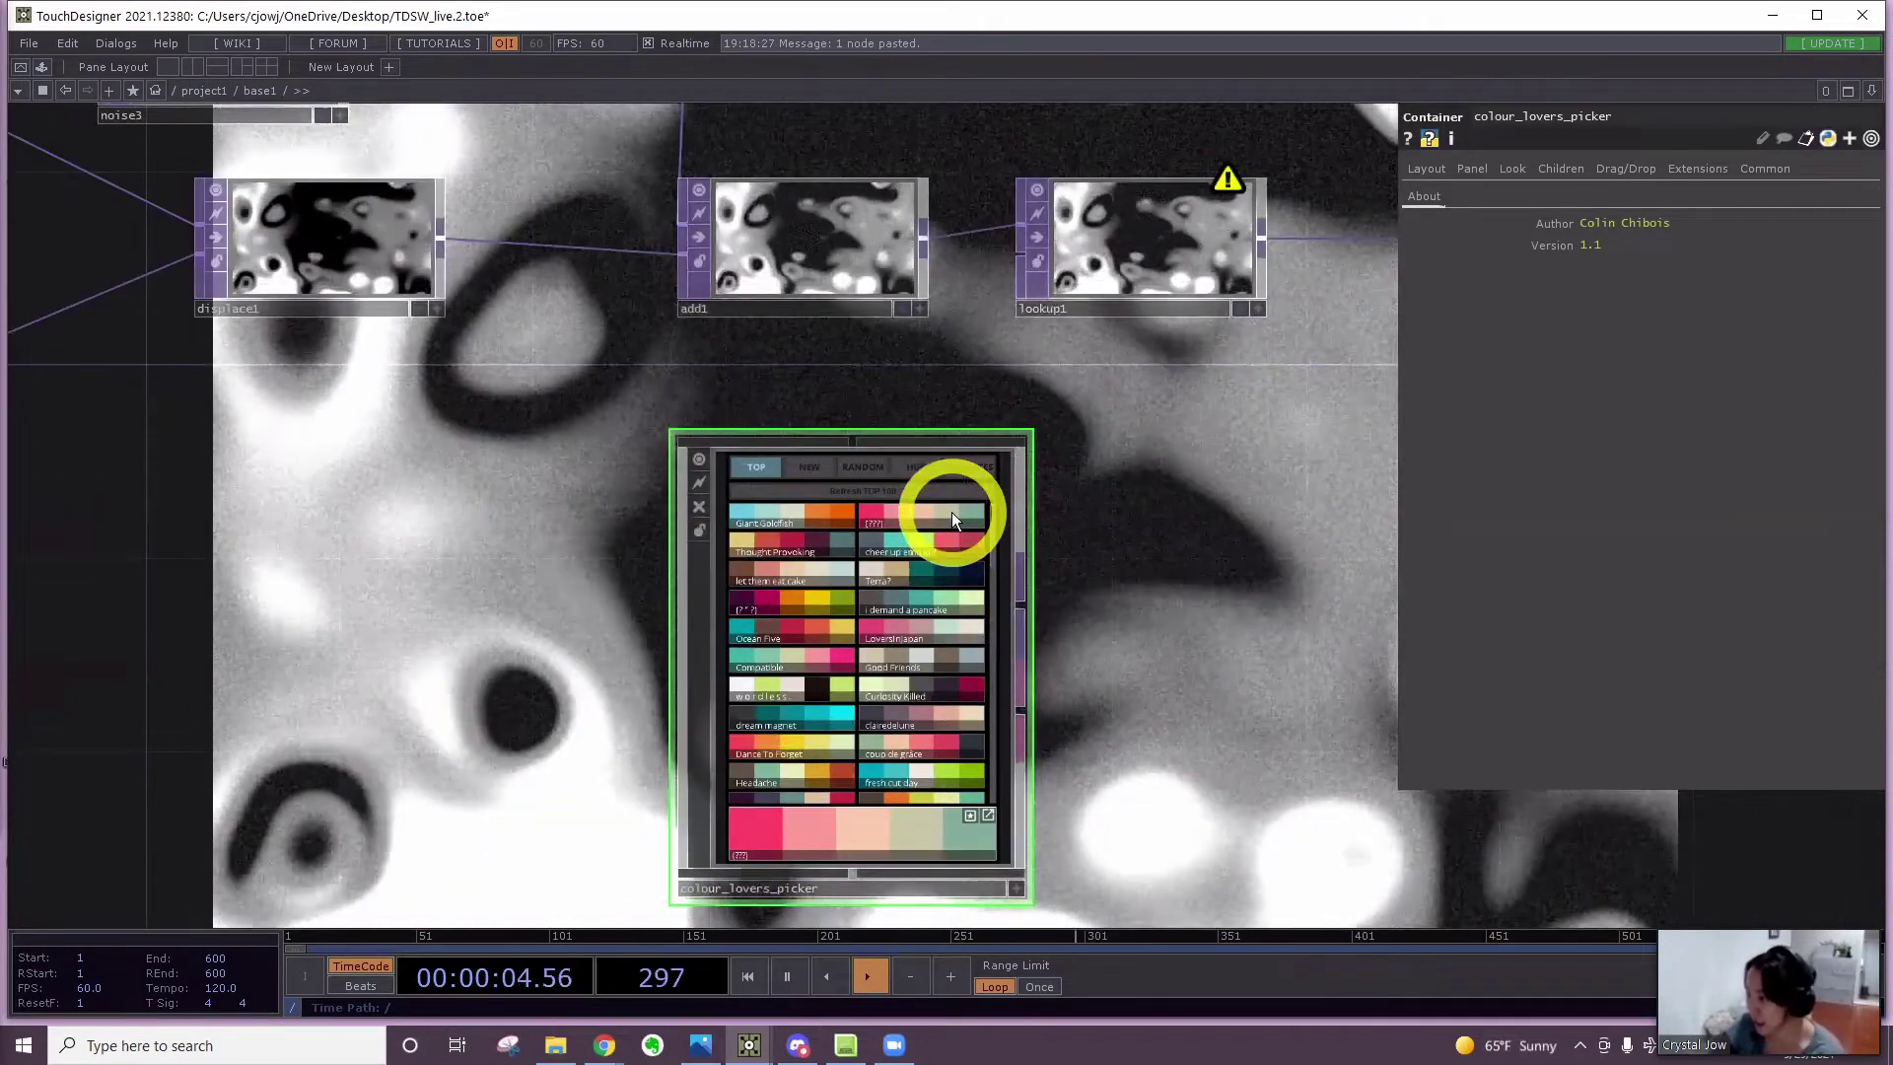
{"action": "left_click", "coordinate": [956, 542]}
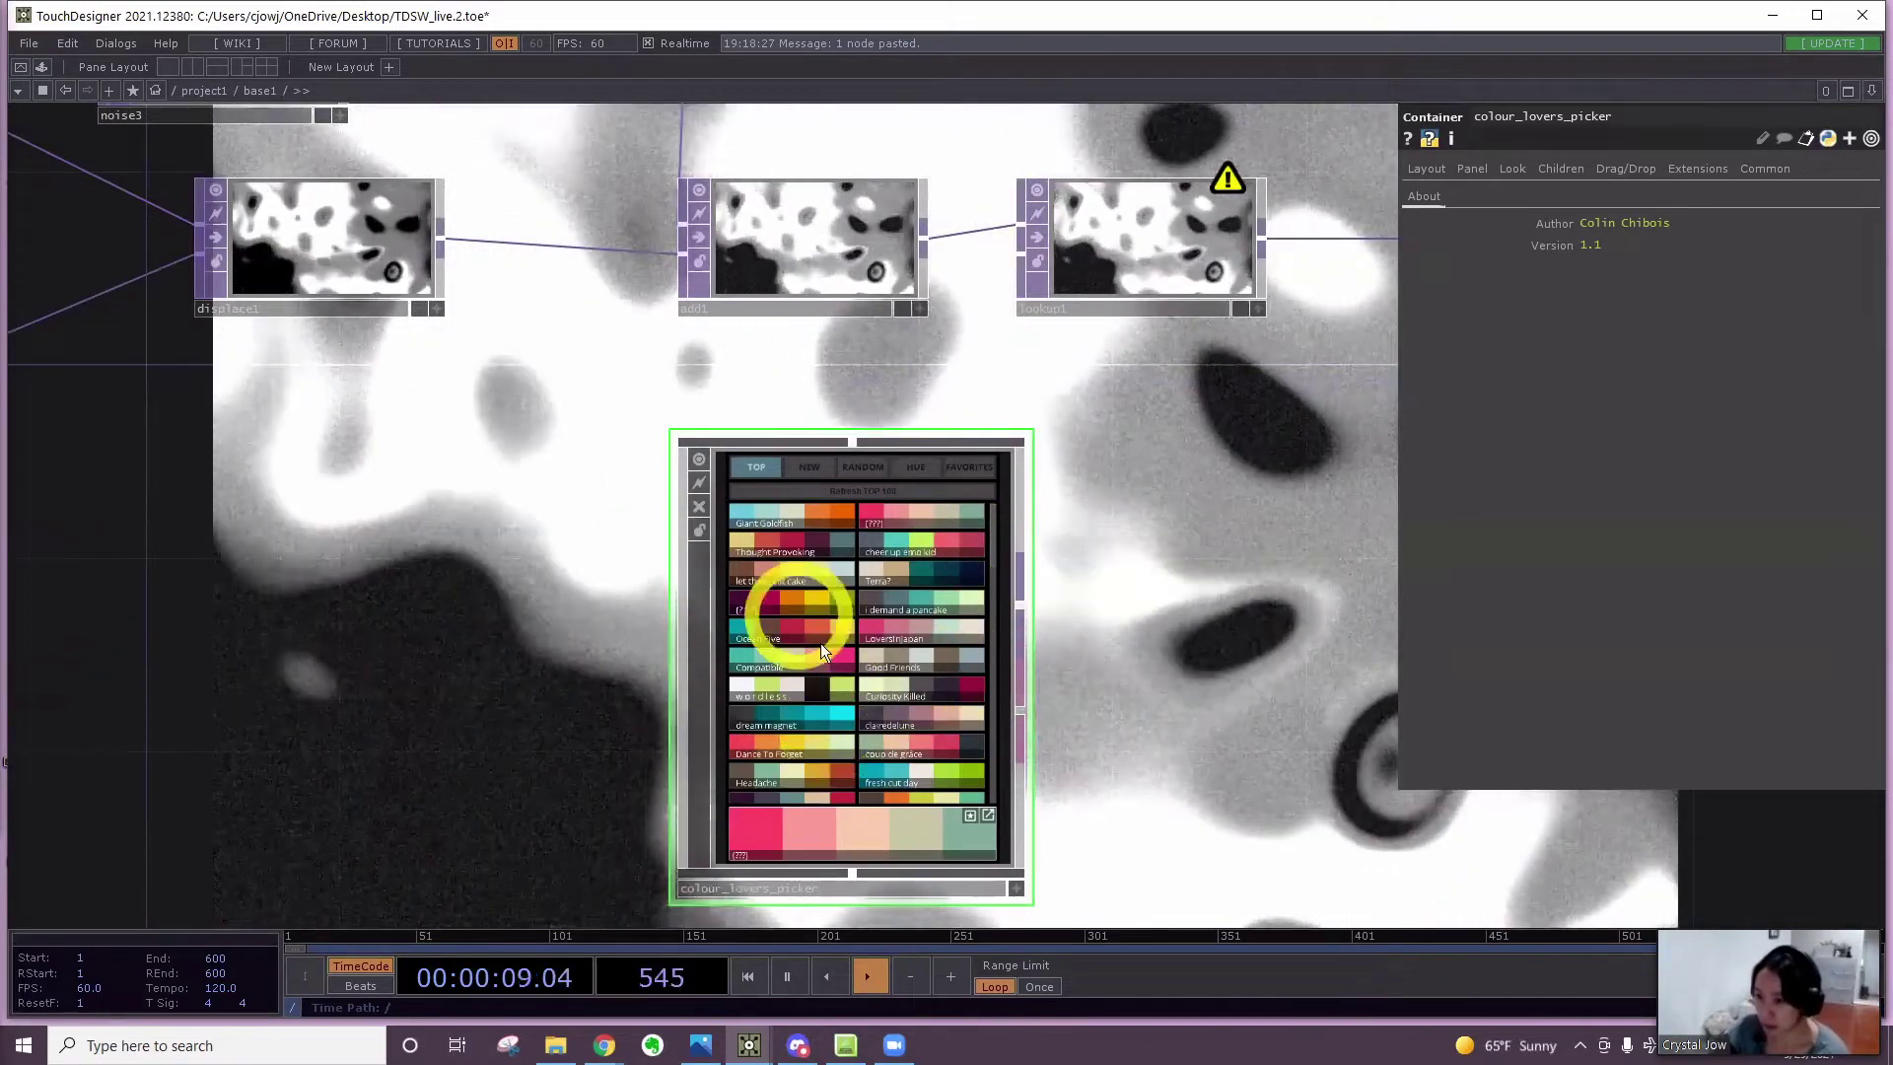
{"action": "left_click_drag", "start_coordinate": [798, 680], "coordinate": [654, 682]}
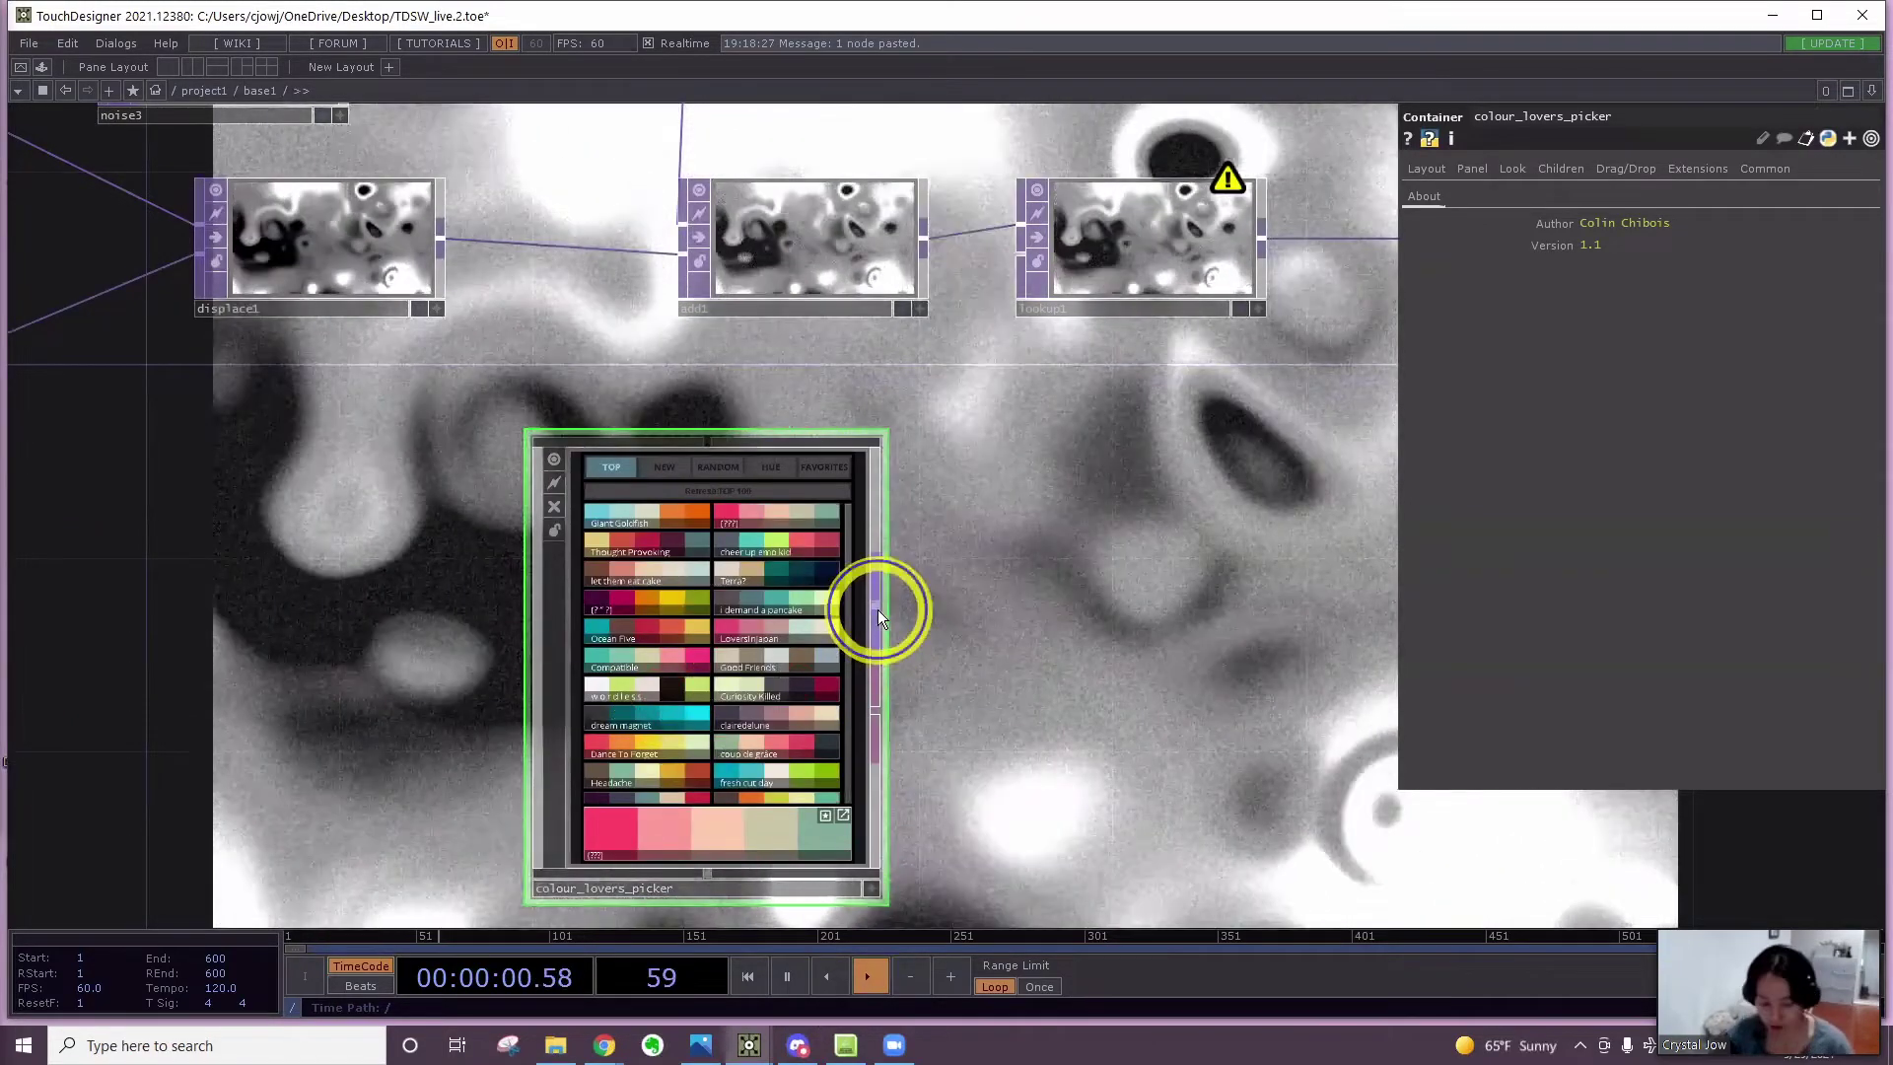
Add a Null TOP after the colour_lovers_picker component so it carries the selected palette
{"action": "key", "text": "Tab"}
{"action": "type", "text": "null"}
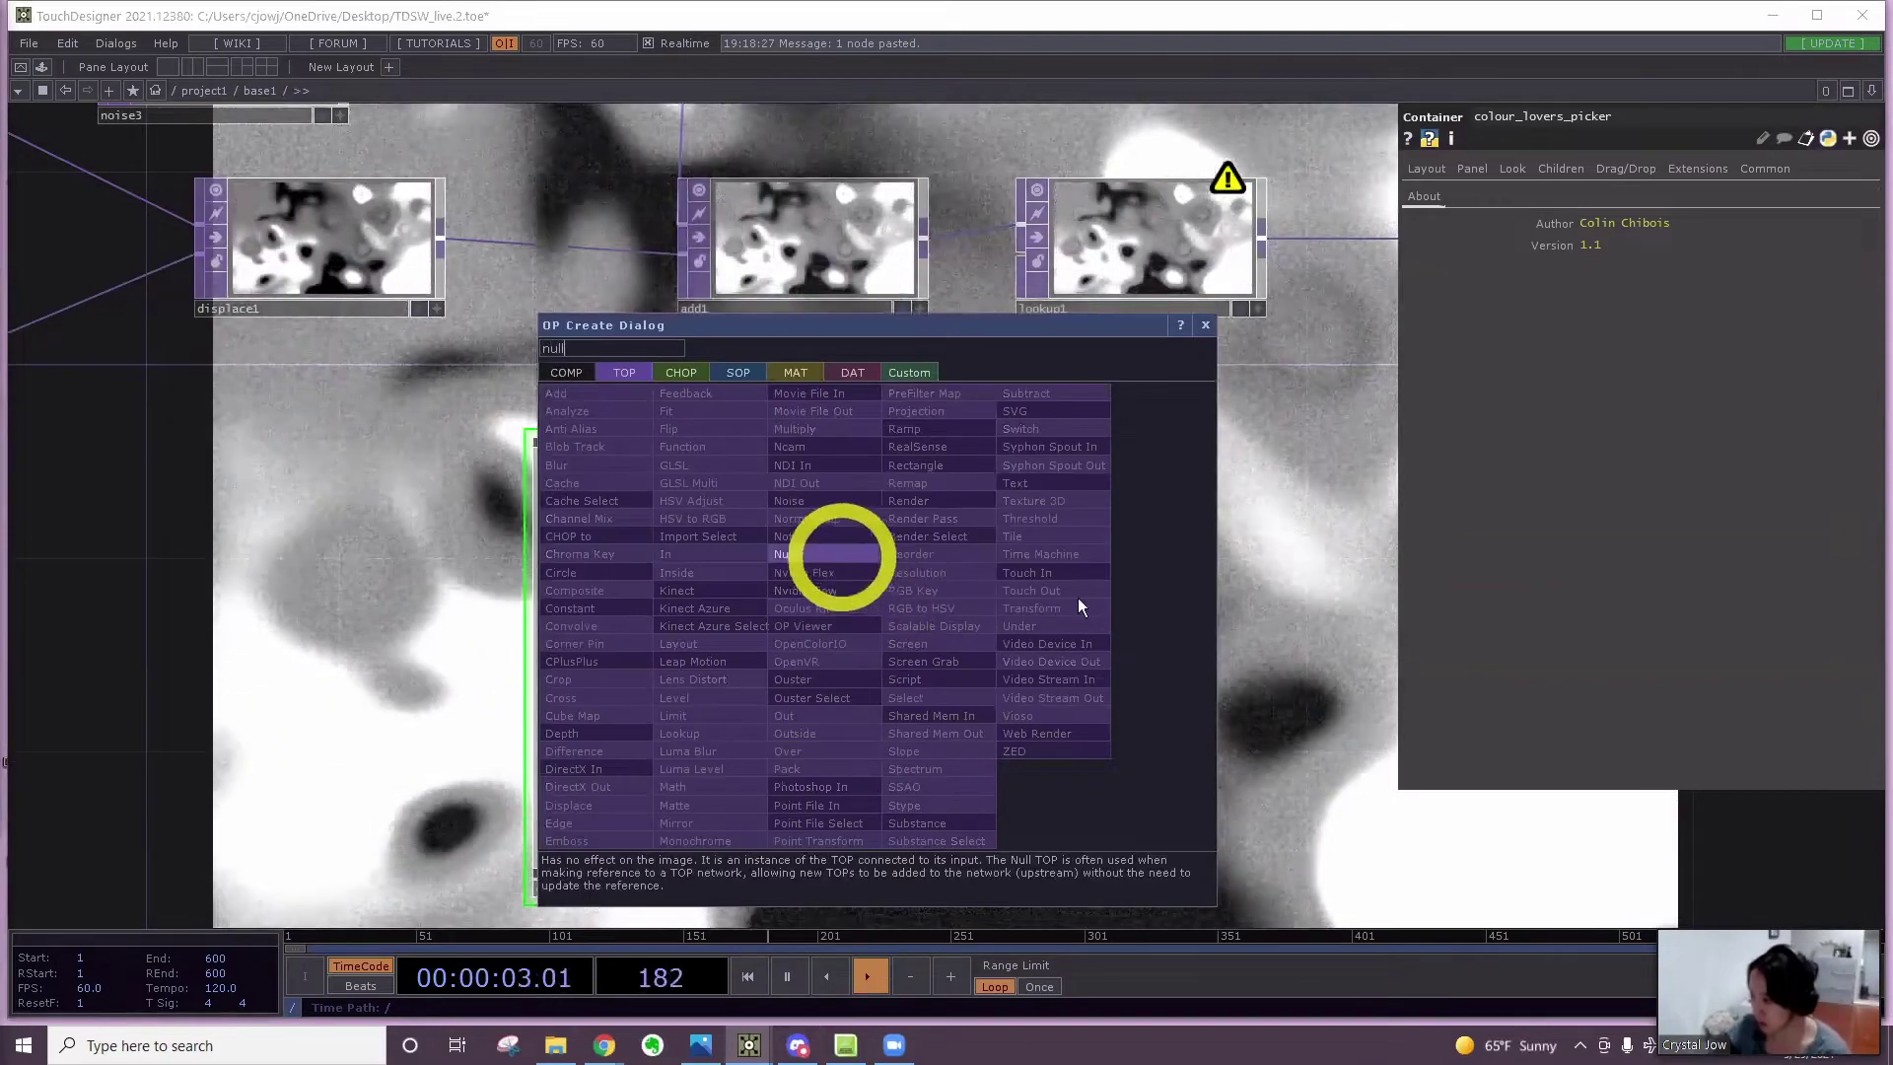
{"action": "left_click", "coordinate": [839, 553]}
{"action": "left_click", "coordinate": [1079, 596]}
{"action": "left_click_drag", "start_coordinate": [867, 891], "coordinate": [919, 830]}
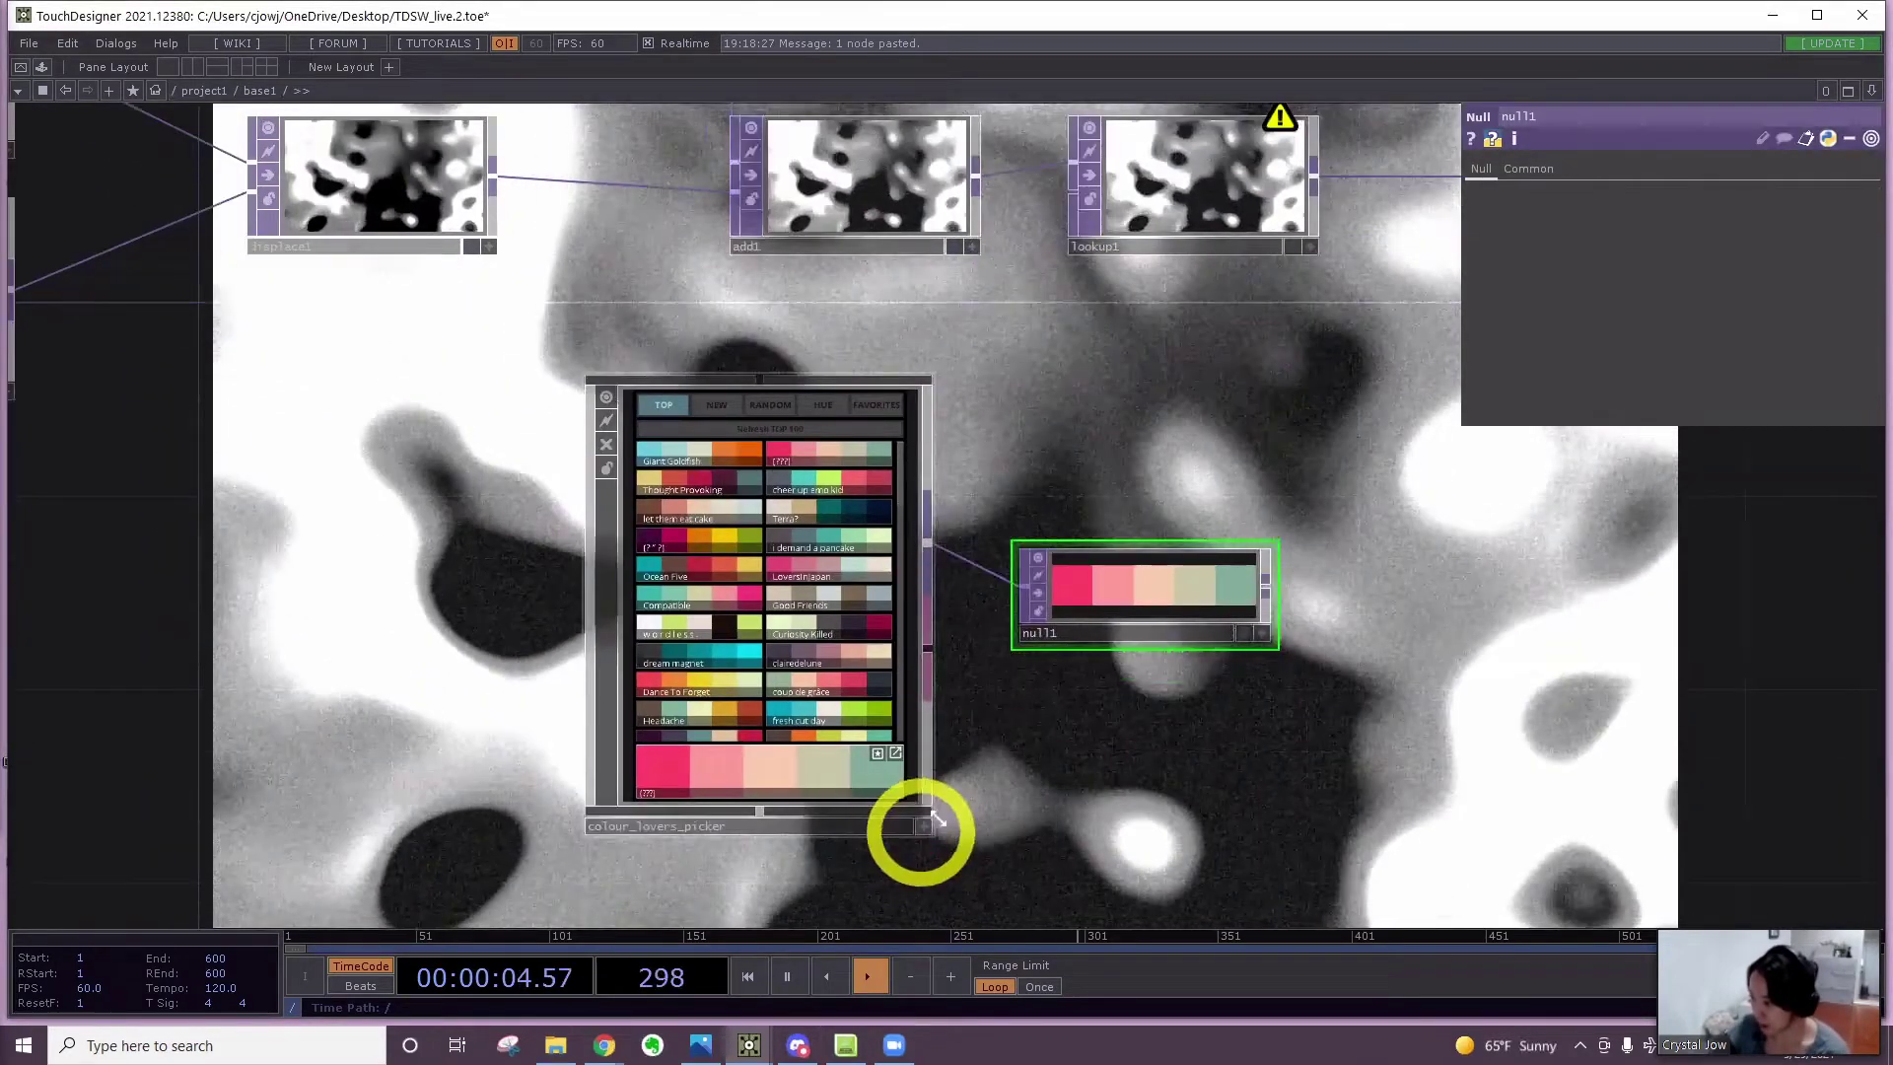
Try several palettes in the active picker, including let them eat cake, cheer up emo kid and LoversInJapan
{"action": "left_click", "coordinate": [796, 513]}
{"action": "left_click", "coordinate": [730, 501]}
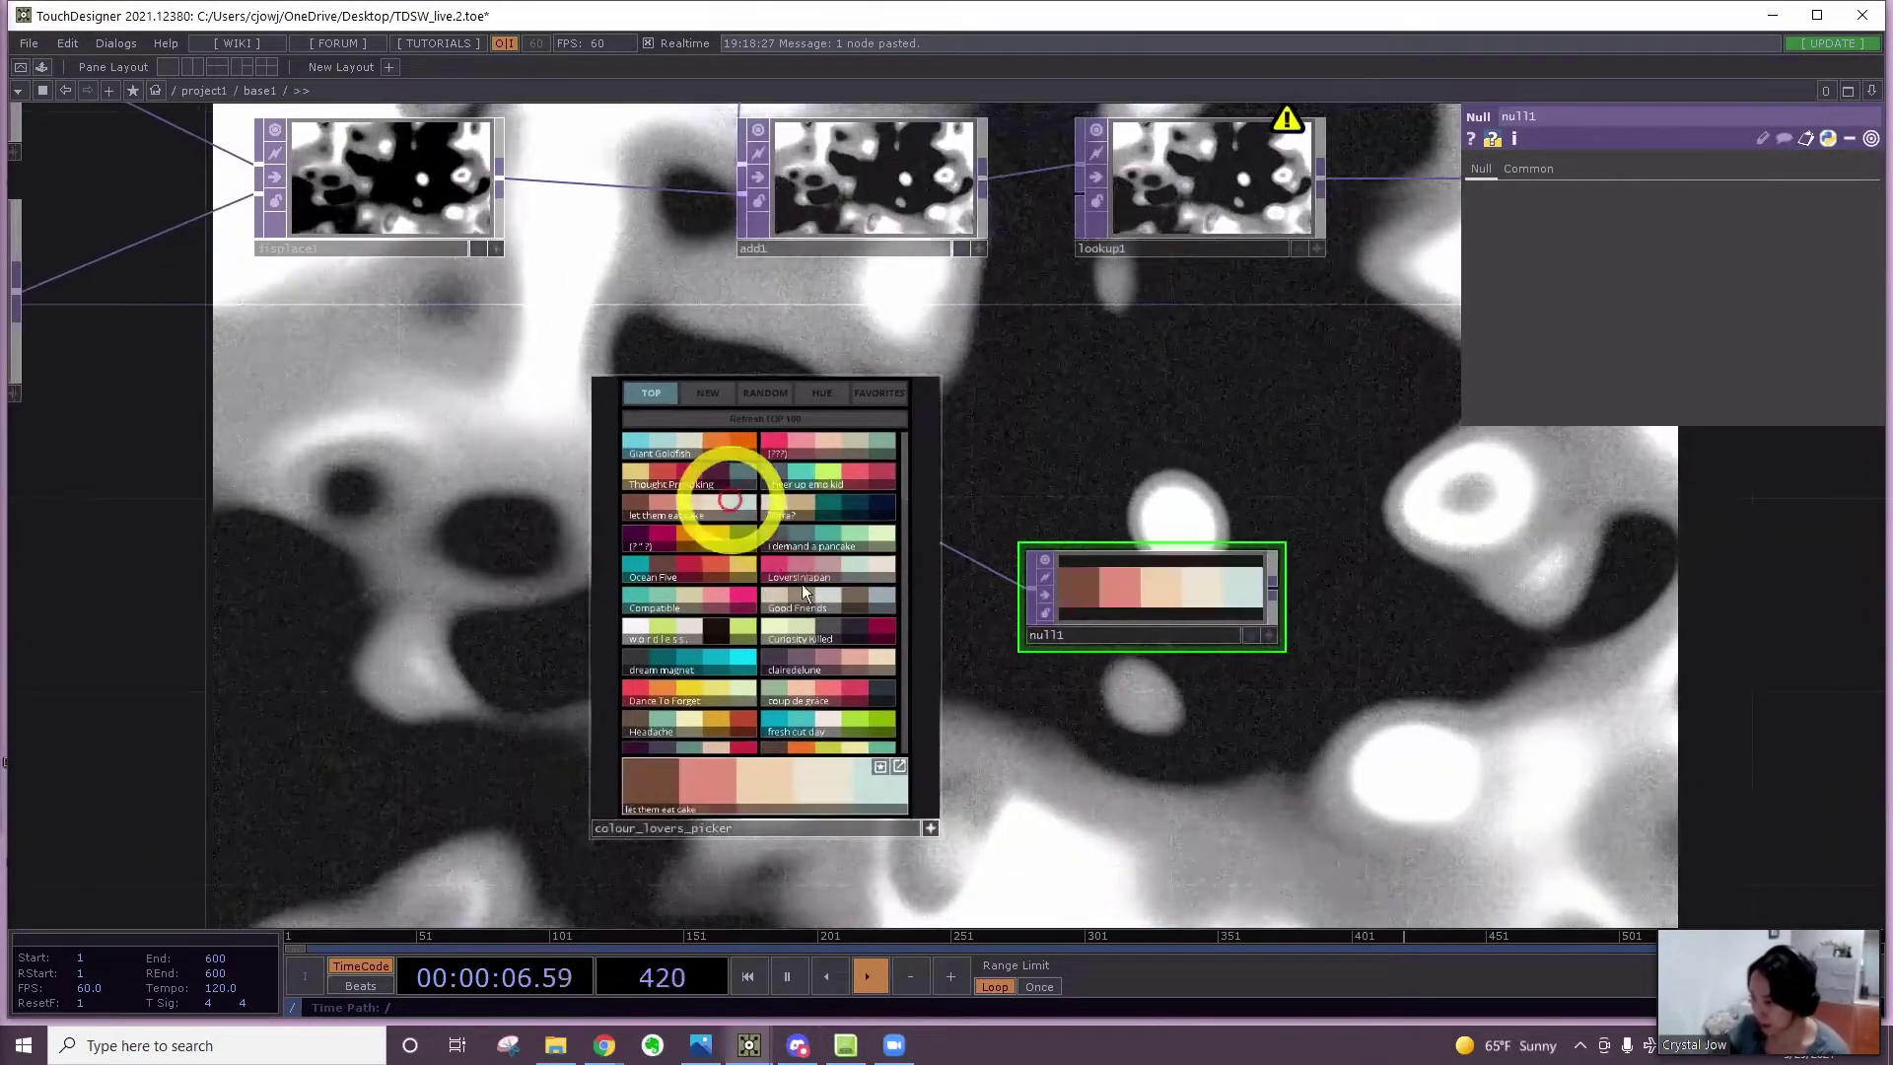
{"action": "left_click", "coordinate": [735, 569]}
{"action": "left_click", "coordinate": [824, 594]}
{"action": "left_click", "coordinate": [807, 506]}
{"action": "left_click", "coordinate": [807, 479]}
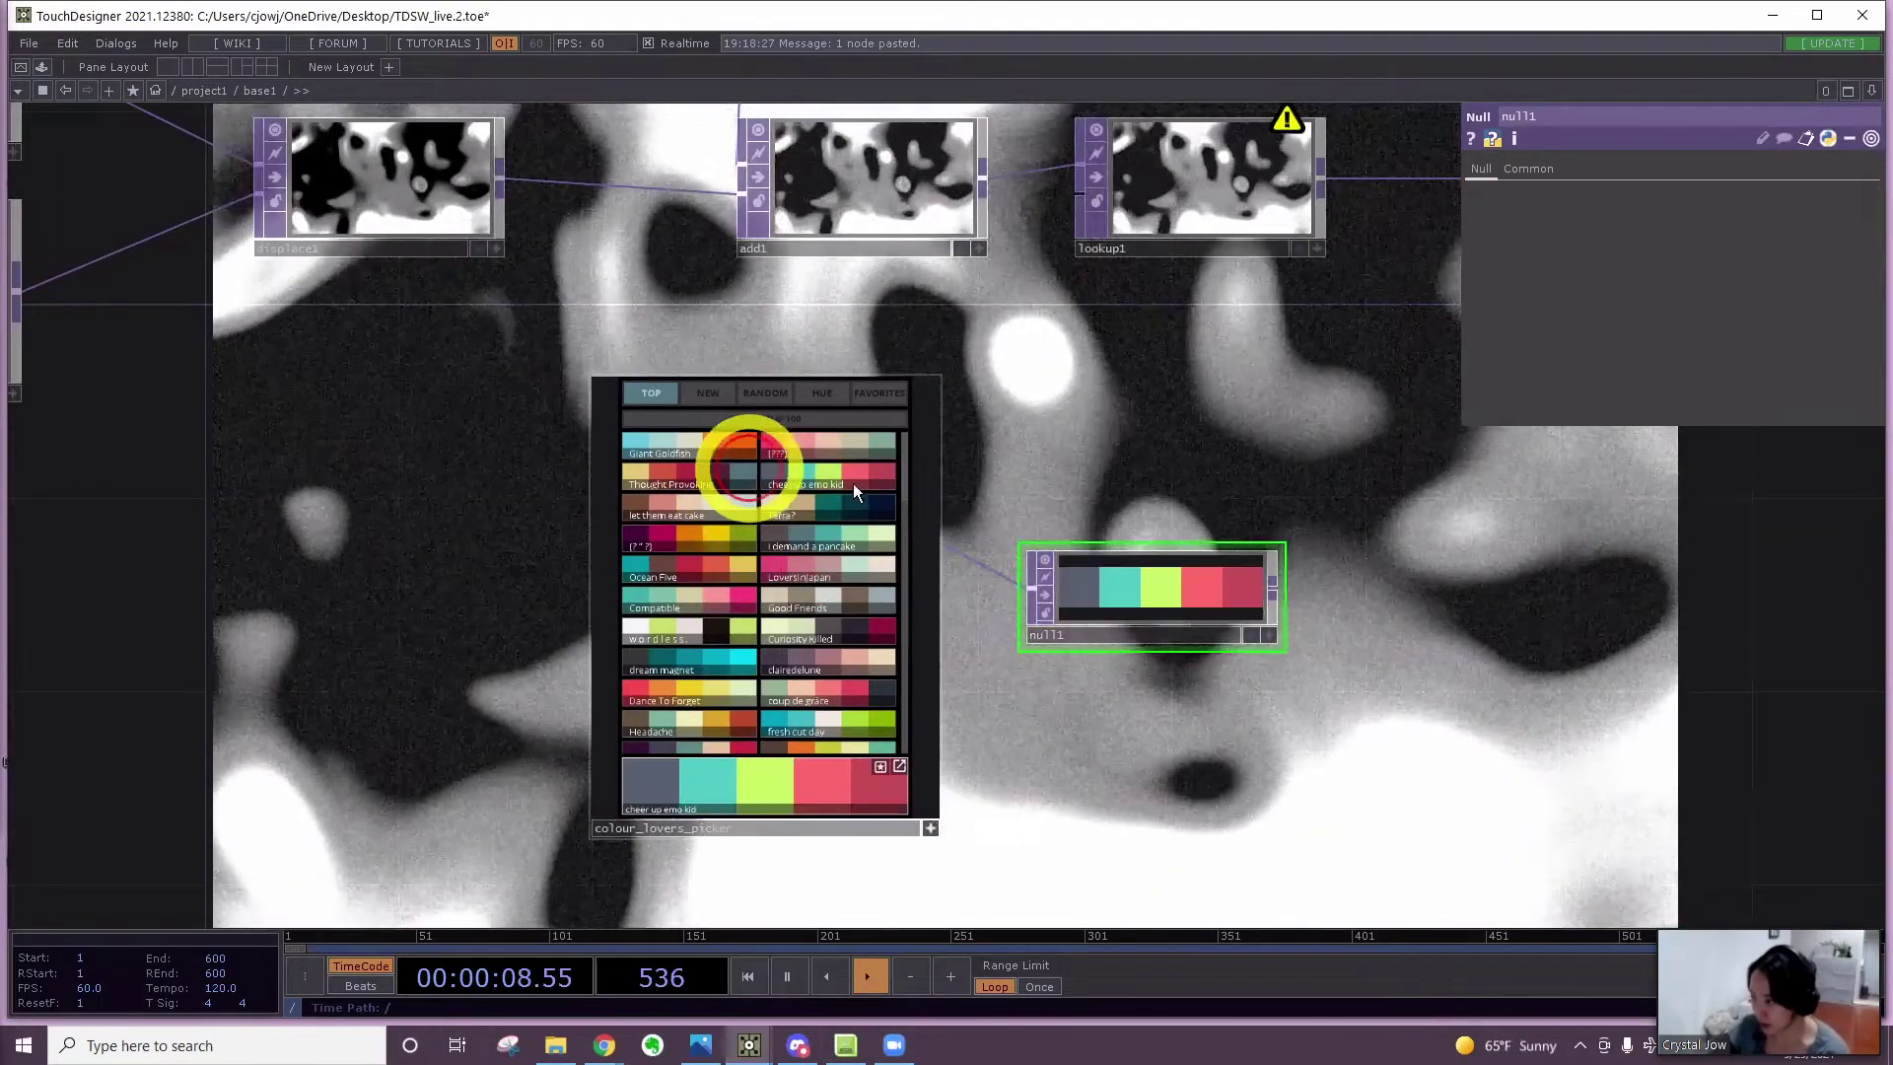
{"action": "left_click", "coordinate": [795, 574]}
Connect null1 to the Lookup TOP's second input and choose the pink-to-green (???) palette in the picker
{"action": "scroll", "coordinate": [1016, 683], "scroll_direction": "down", "scroll_amount": 5}
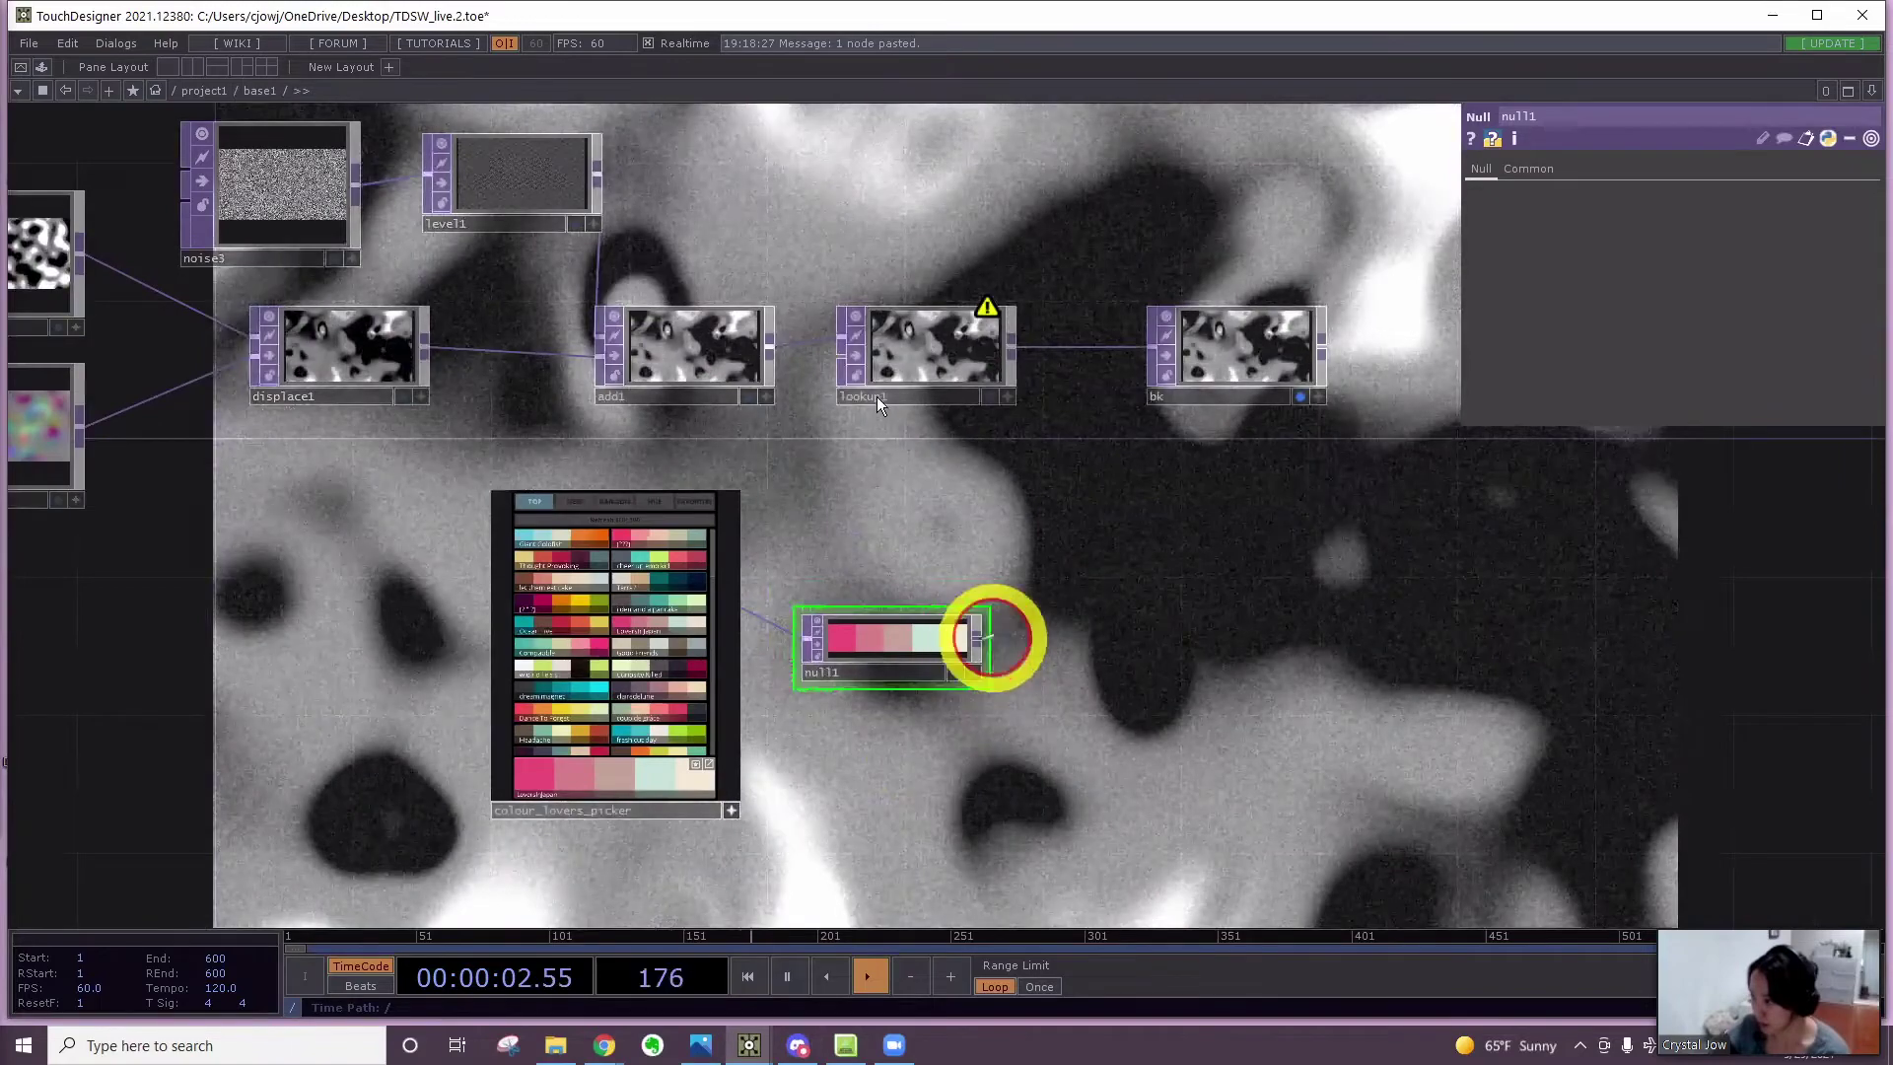
{"action": "left_click", "coordinate": [875, 396]}
{"action": "left_click", "coordinate": [1068, 469]}
{"action": "left_click_drag", "start_coordinate": [833, 554], "coordinate": [958, 539]}
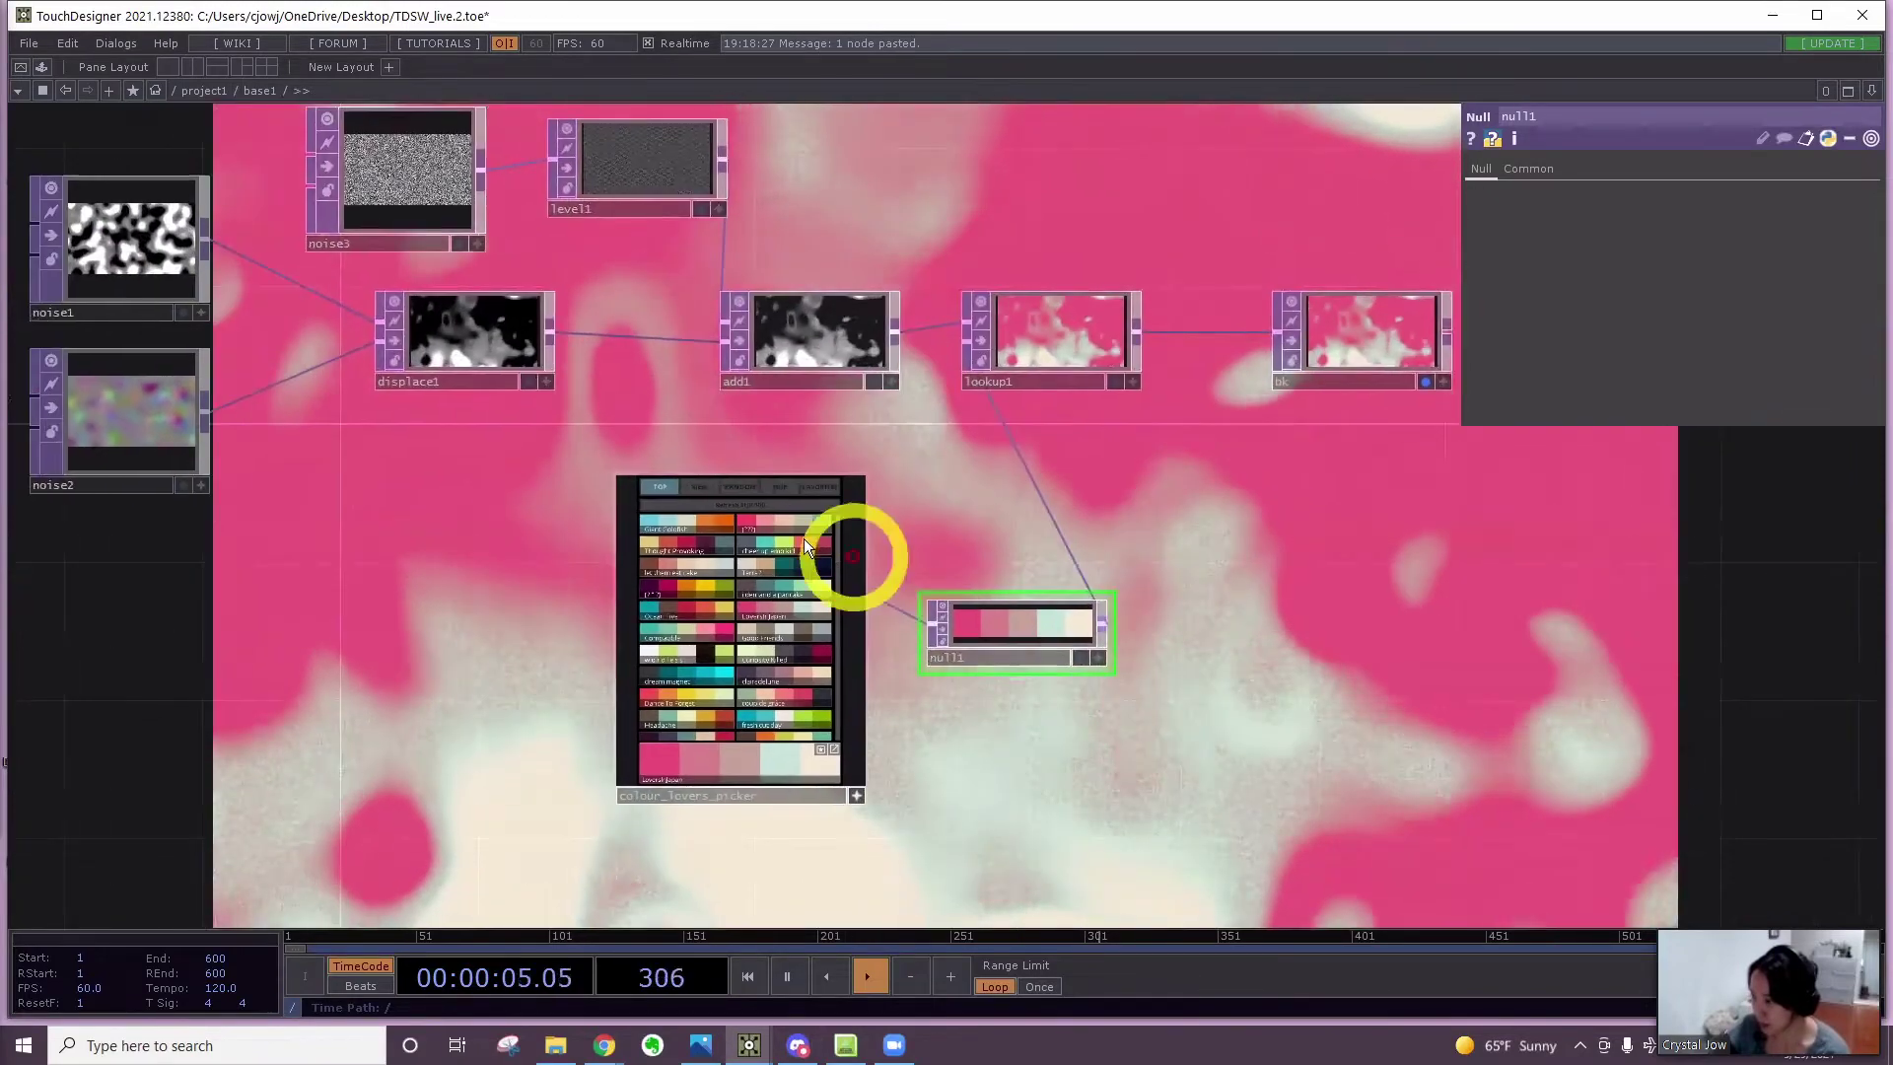
{"action": "left_click", "coordinate": [789, 549]}
{"action": "left_click", "coordinate": [791, 523]}
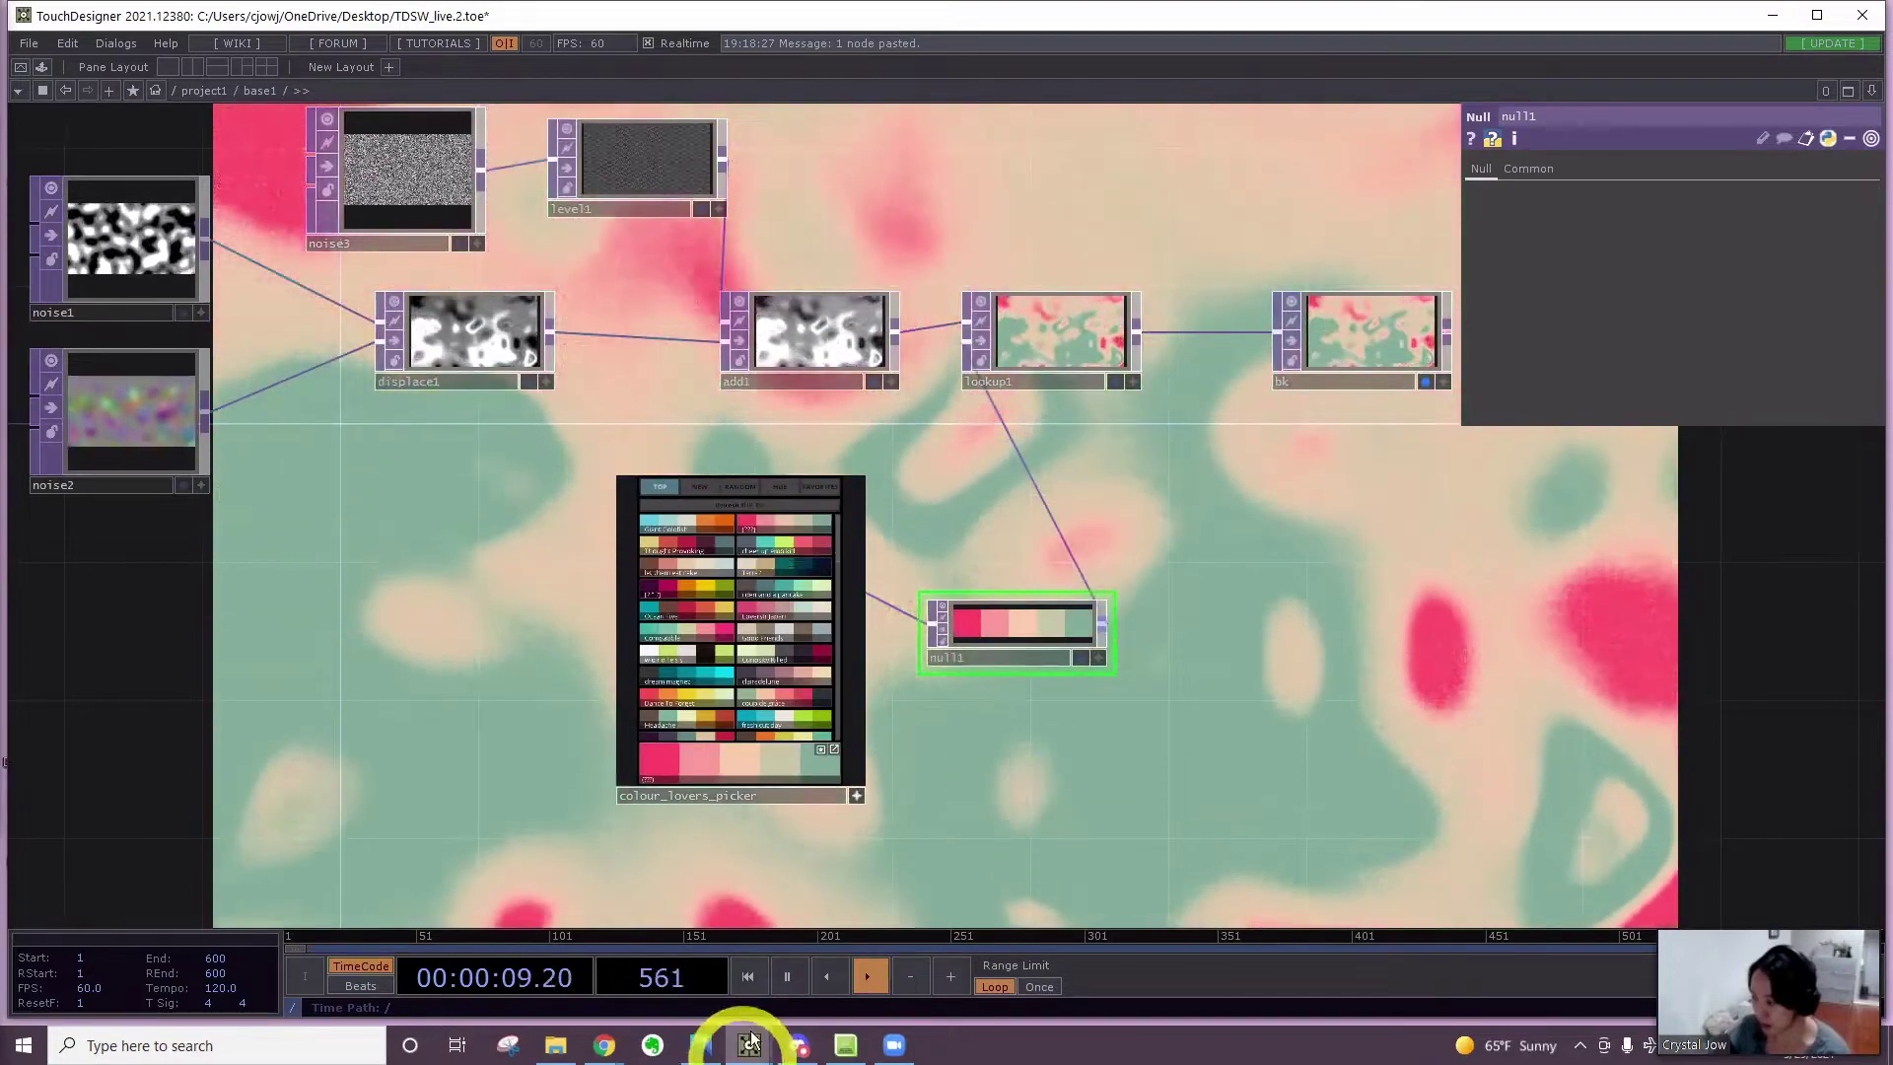
Look at the palette picker network in the KinectTDSW_v1.toe project and return to the TDSW_live.2.toe project
{"action": "mouse_move", "coordinate": [749, 1045]}
{"action": "left_click", "coordinate": [664, 963]}
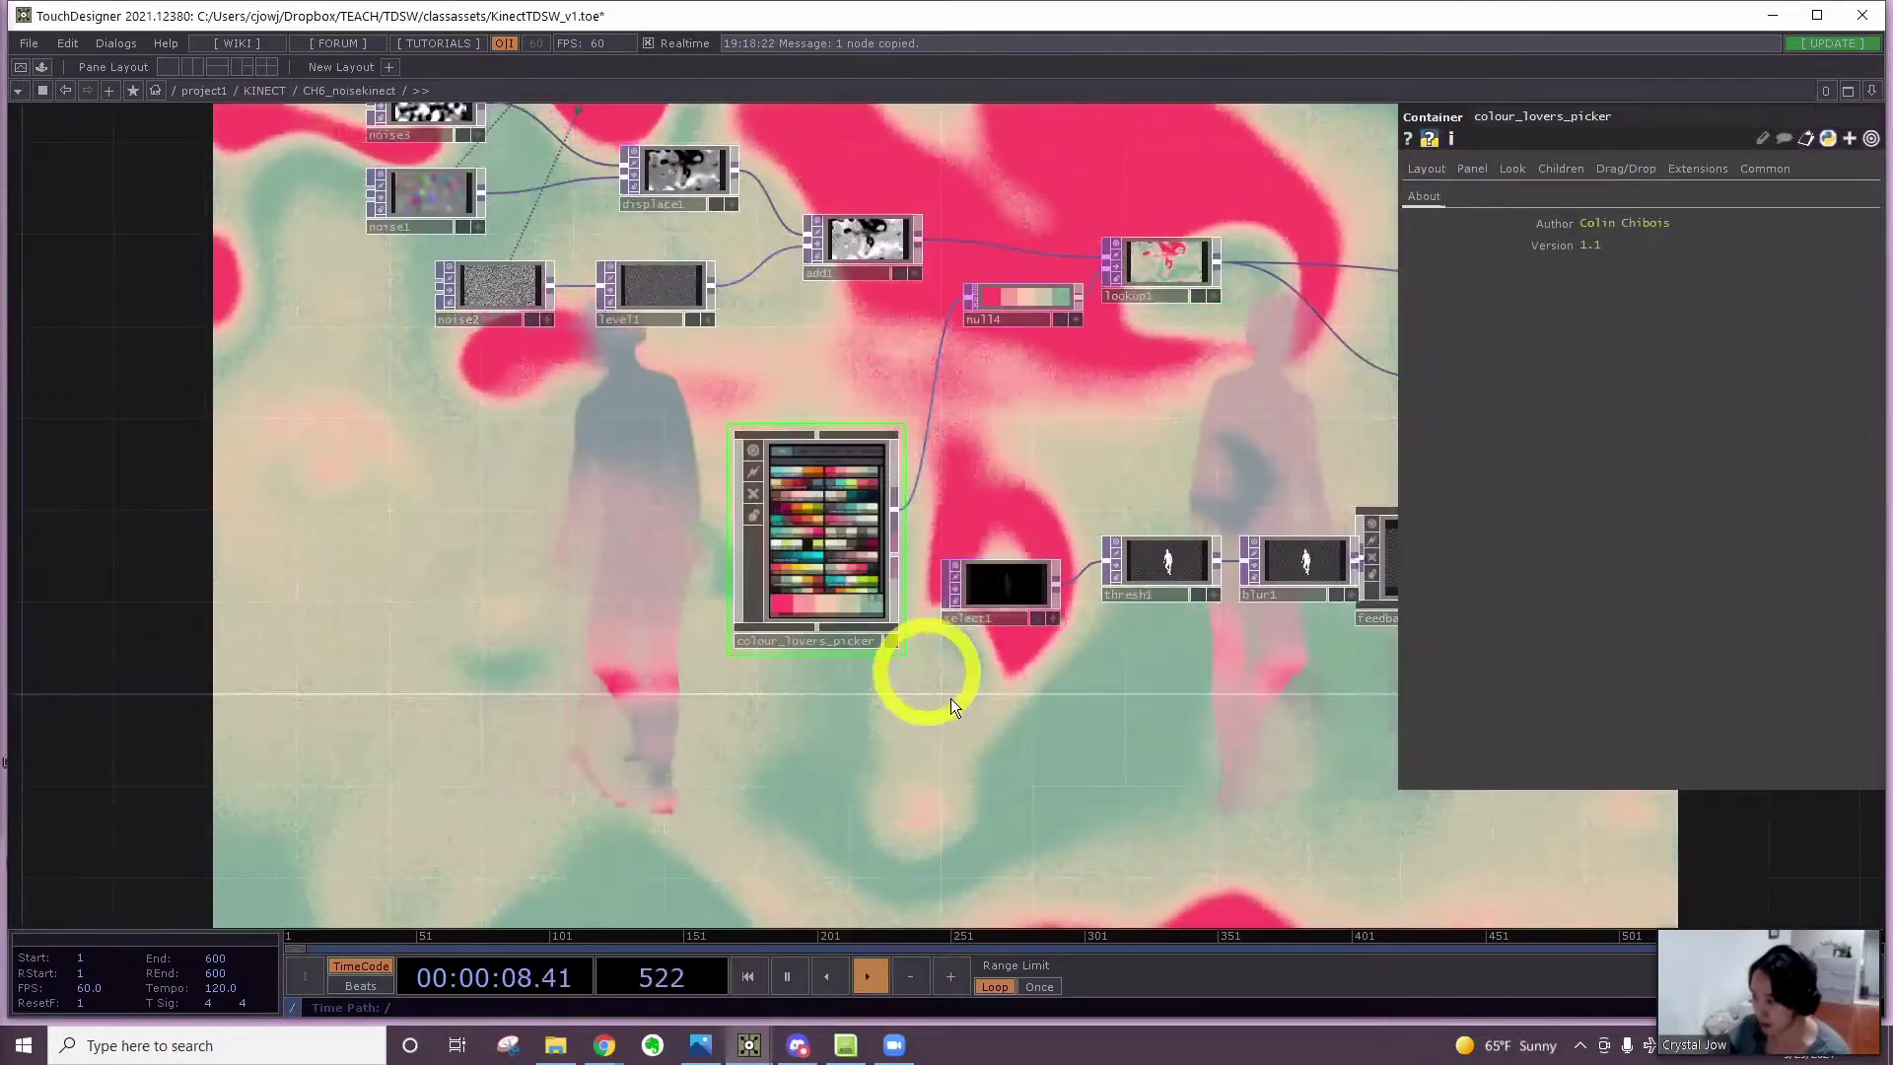
{"action": "mouse_move", "coordinate": [749, 1045]}
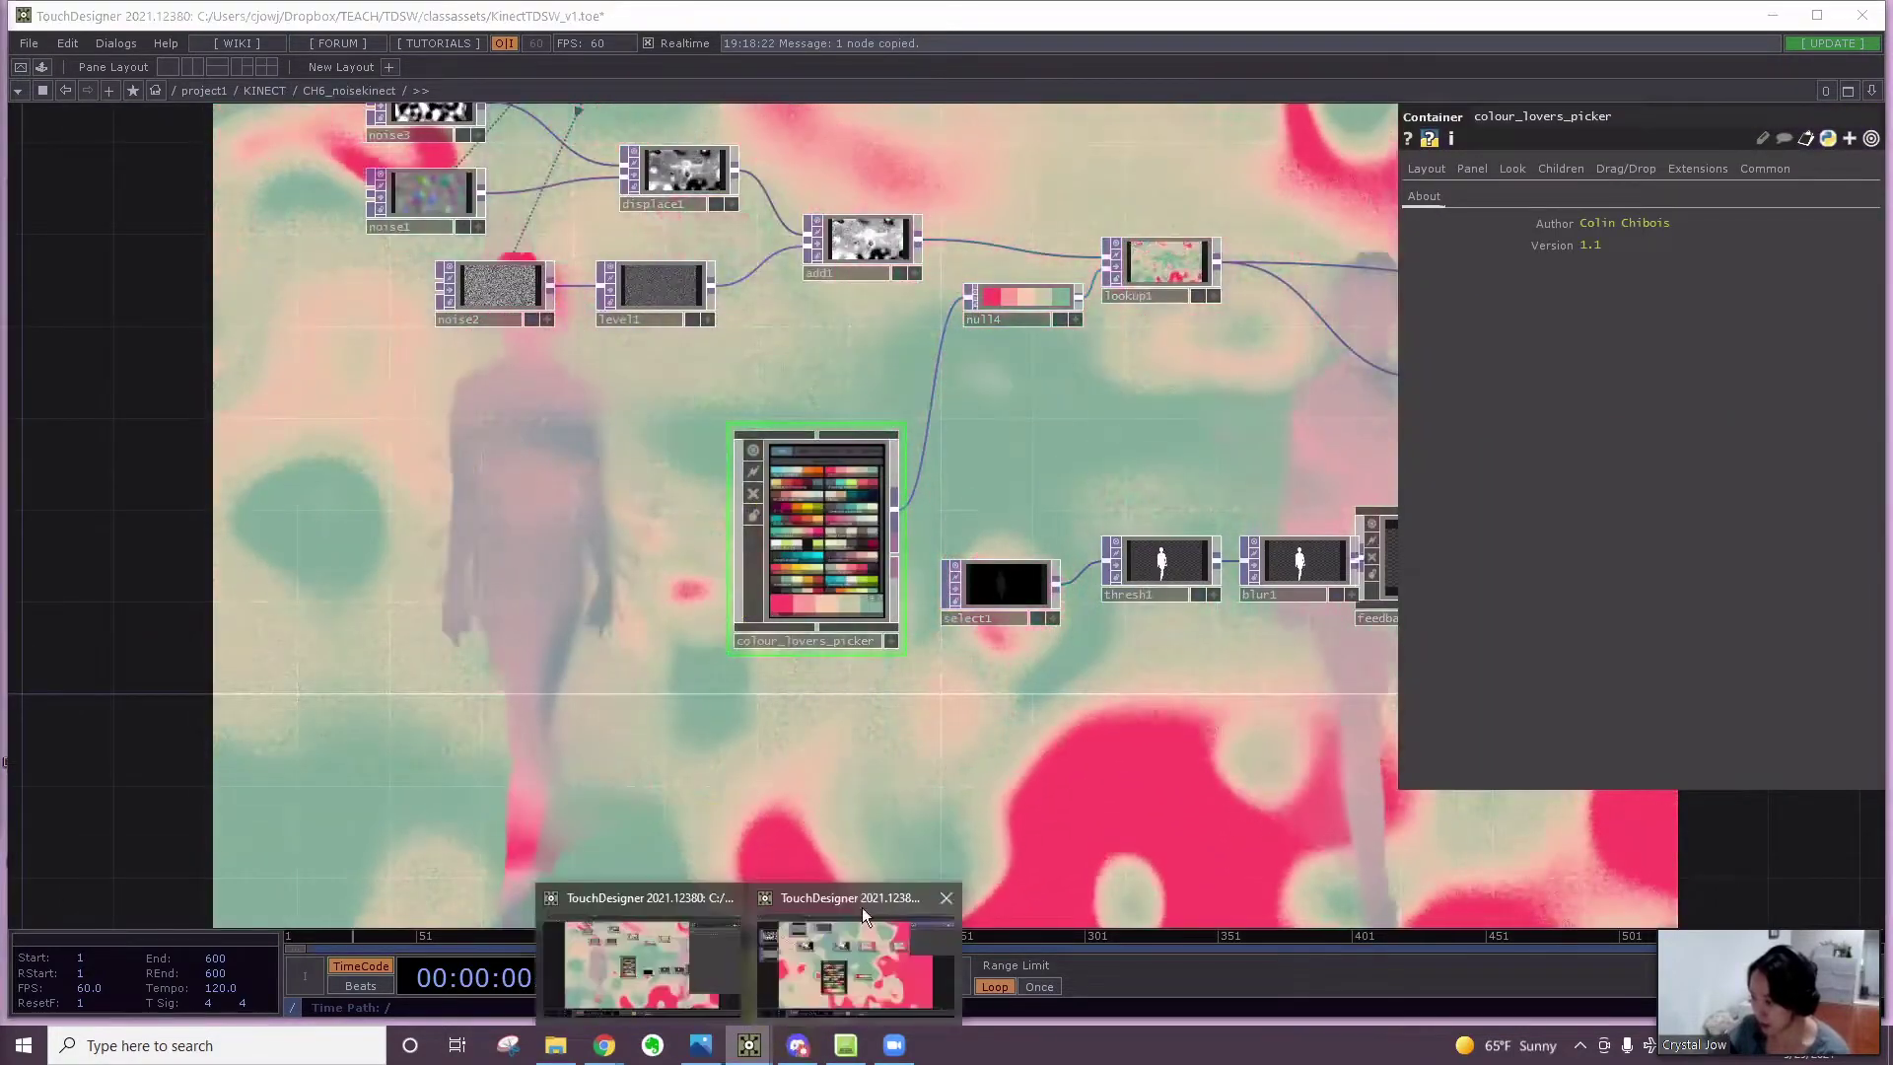
{"action": "left_click", "coordinate": [863, 941]}
Deactivate the palette picker's viewer, shift the picker well to the left and move null1 slightly left
{"action": "left_click", "coordinate": [856, 796]}
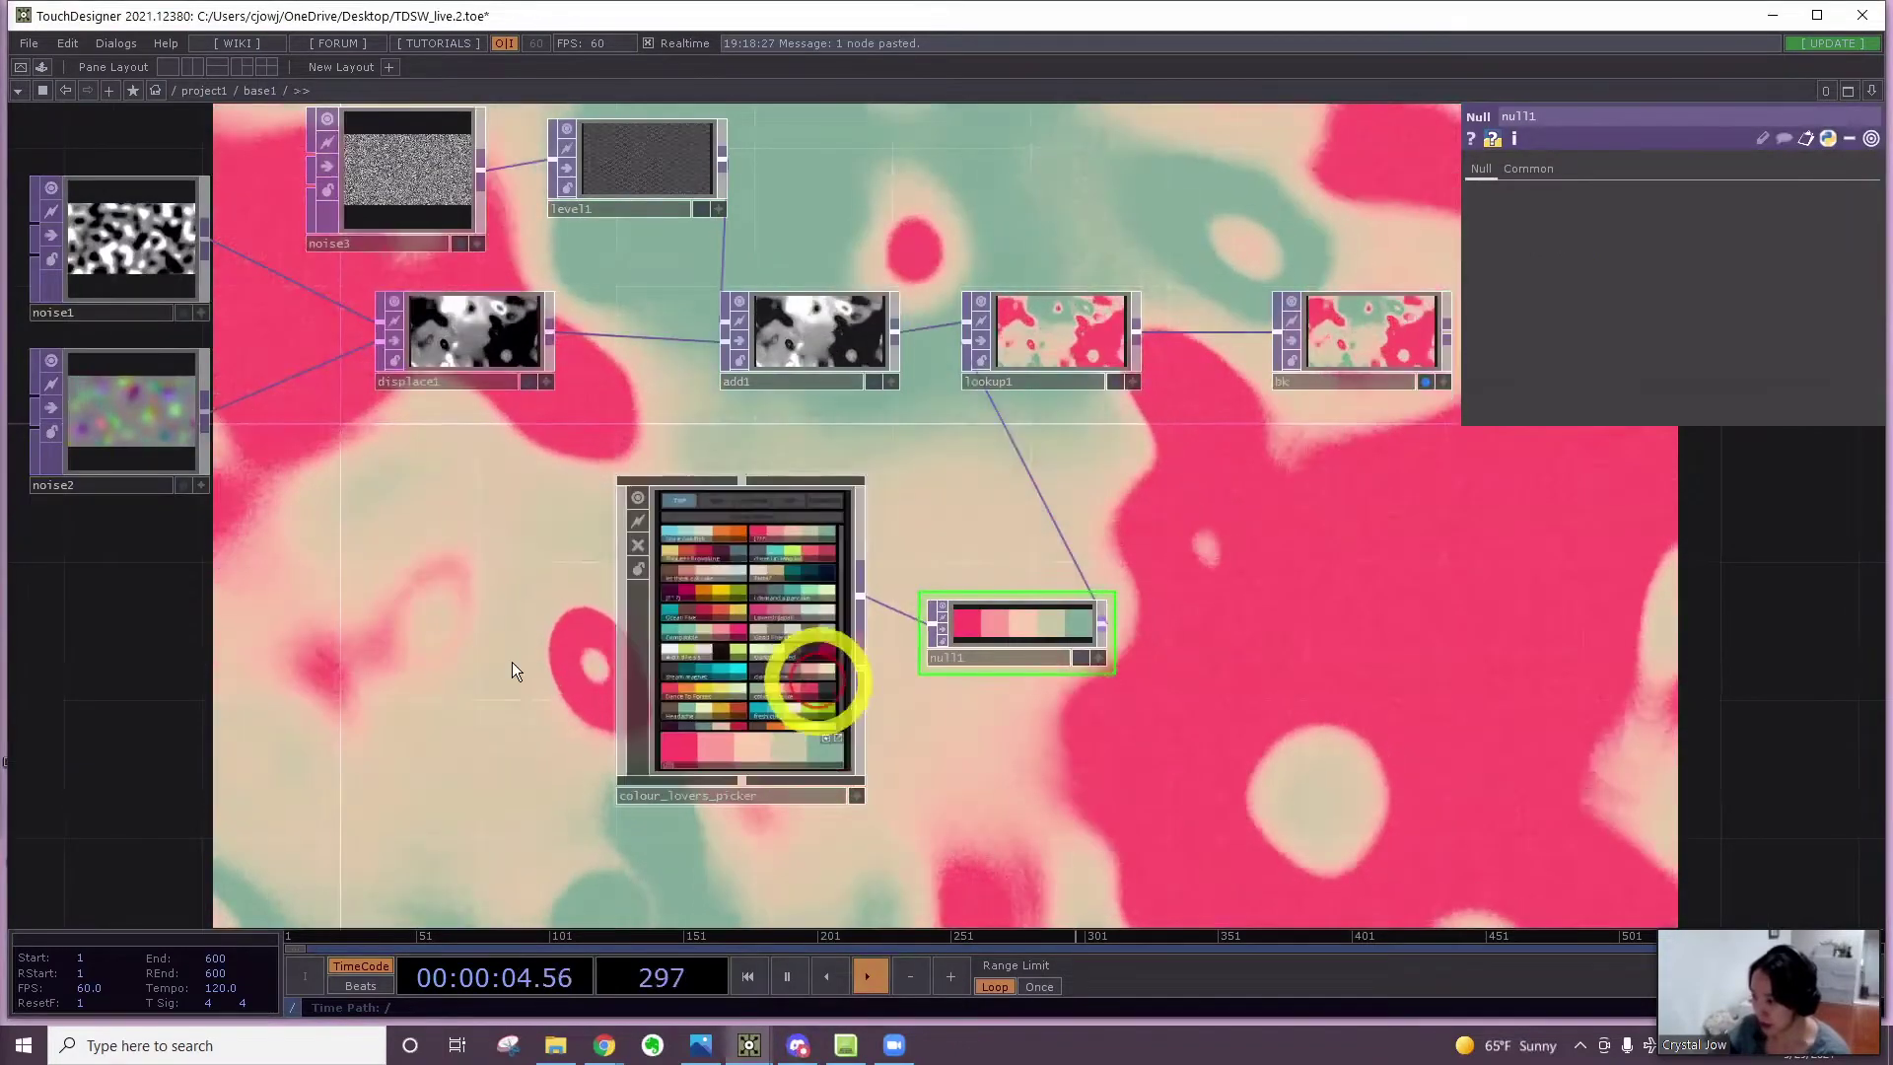
{"action": "left_click_drag", "start_coordinate": [795, 672], "coordinate": [517, 662]}
{"action": "left_click_drag", "start_coordinate": [1053, 630], "coordinate": [988, 597]}
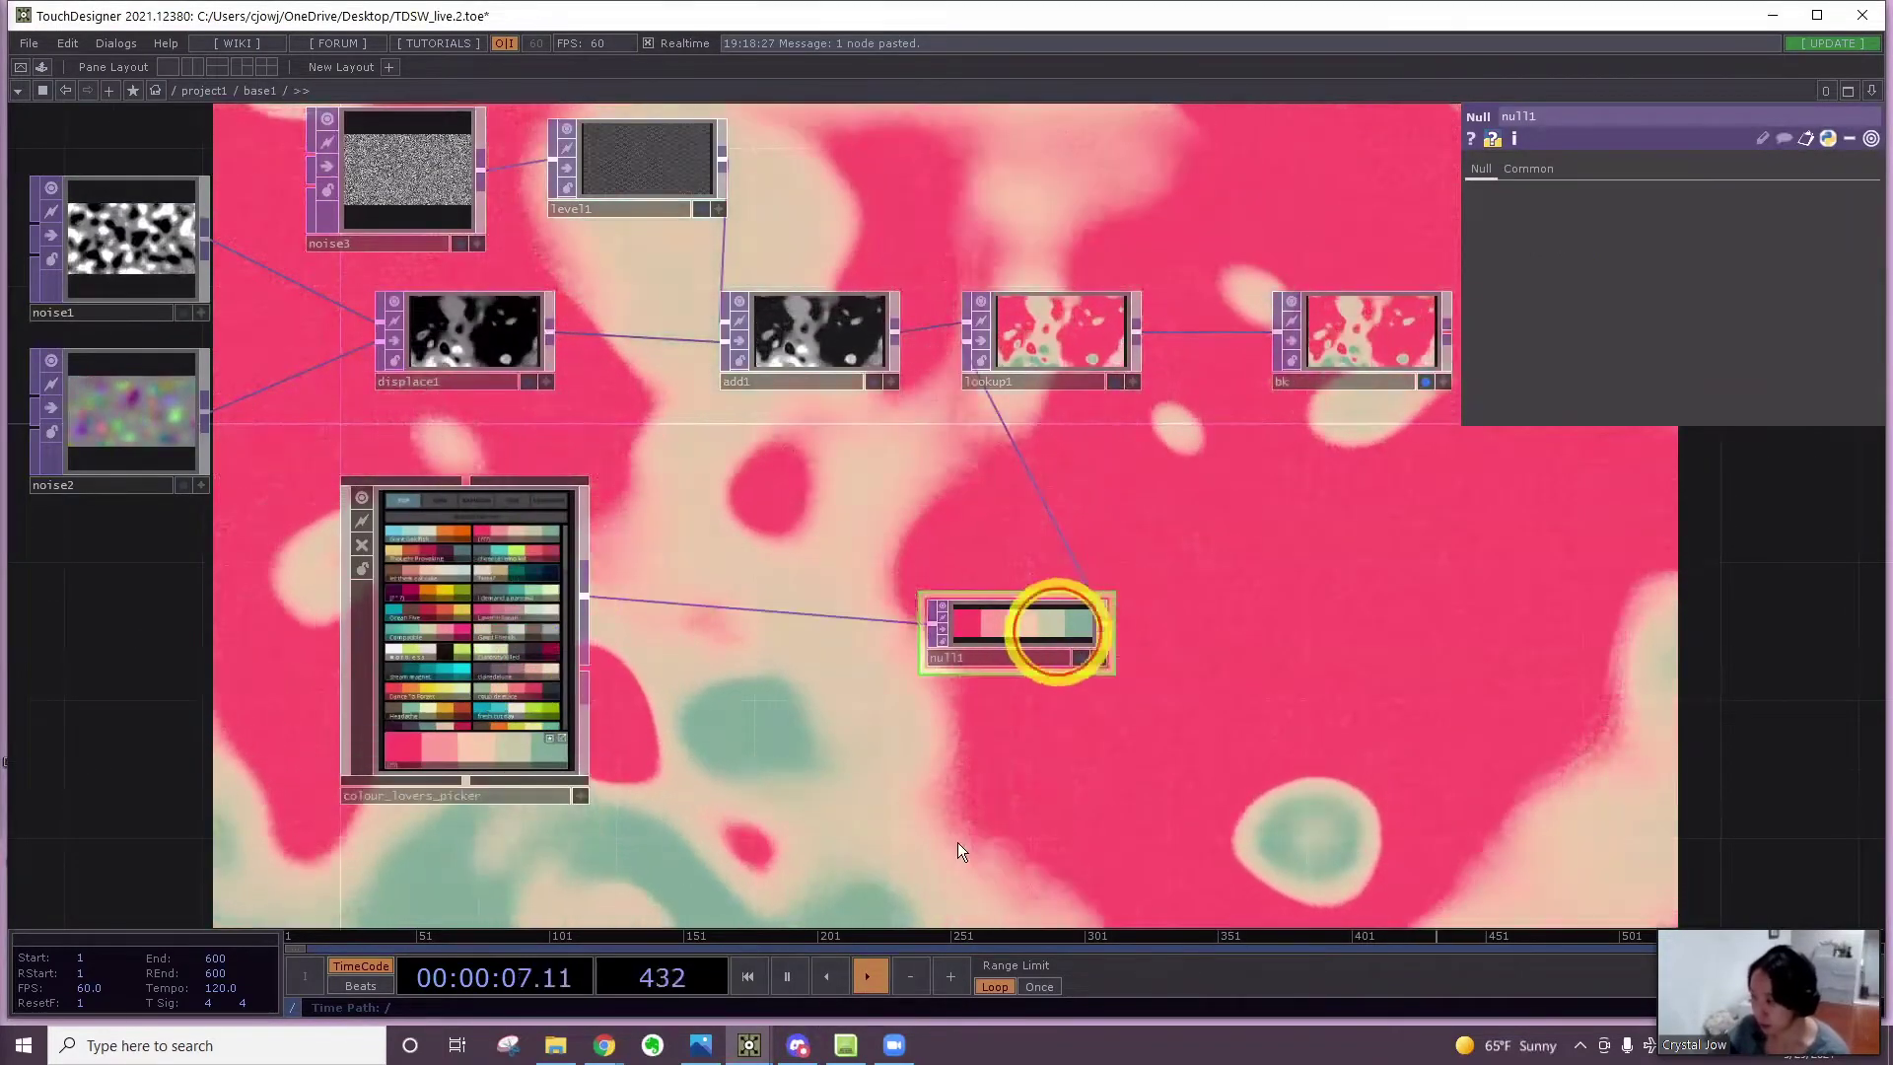
Add a Ramp TOP below null1, beside the palette picker
{"action": "double_click", "coordinate": [956, 846]}
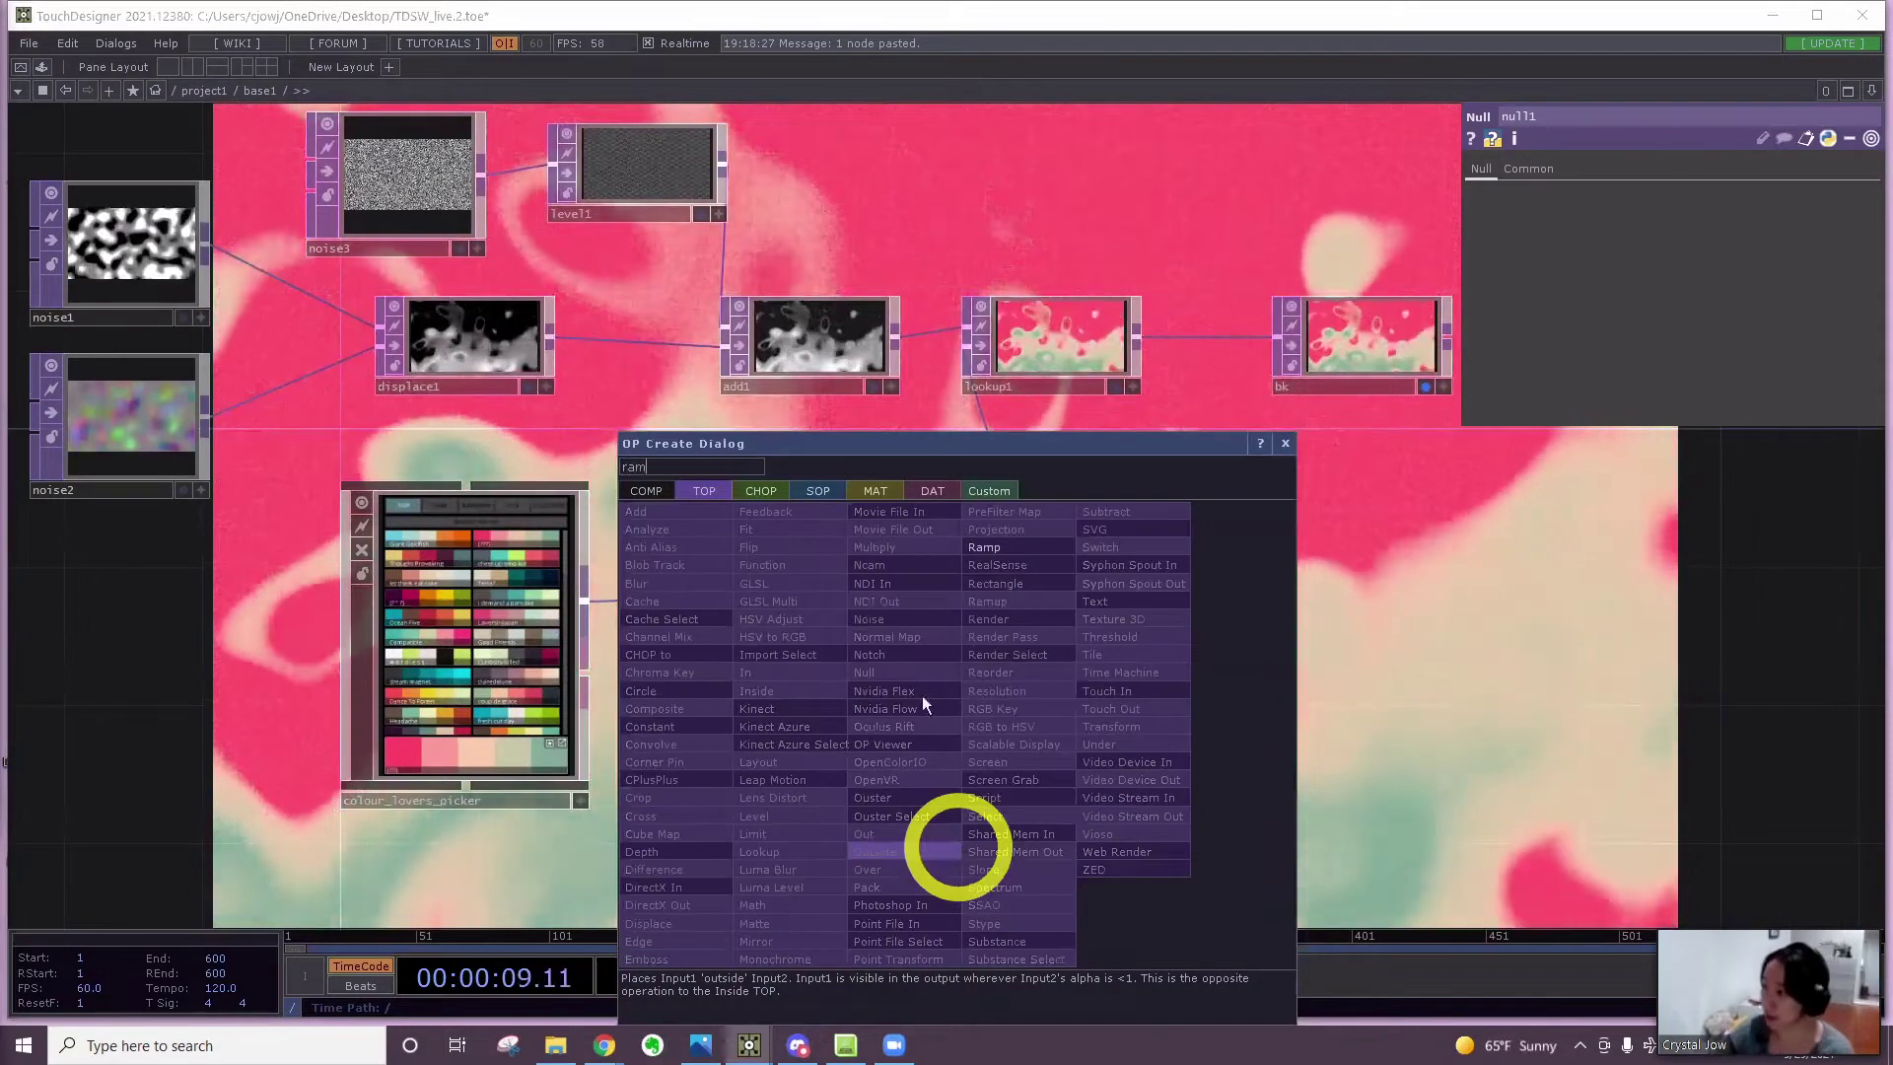
{"action": "type", "text": "ram"}
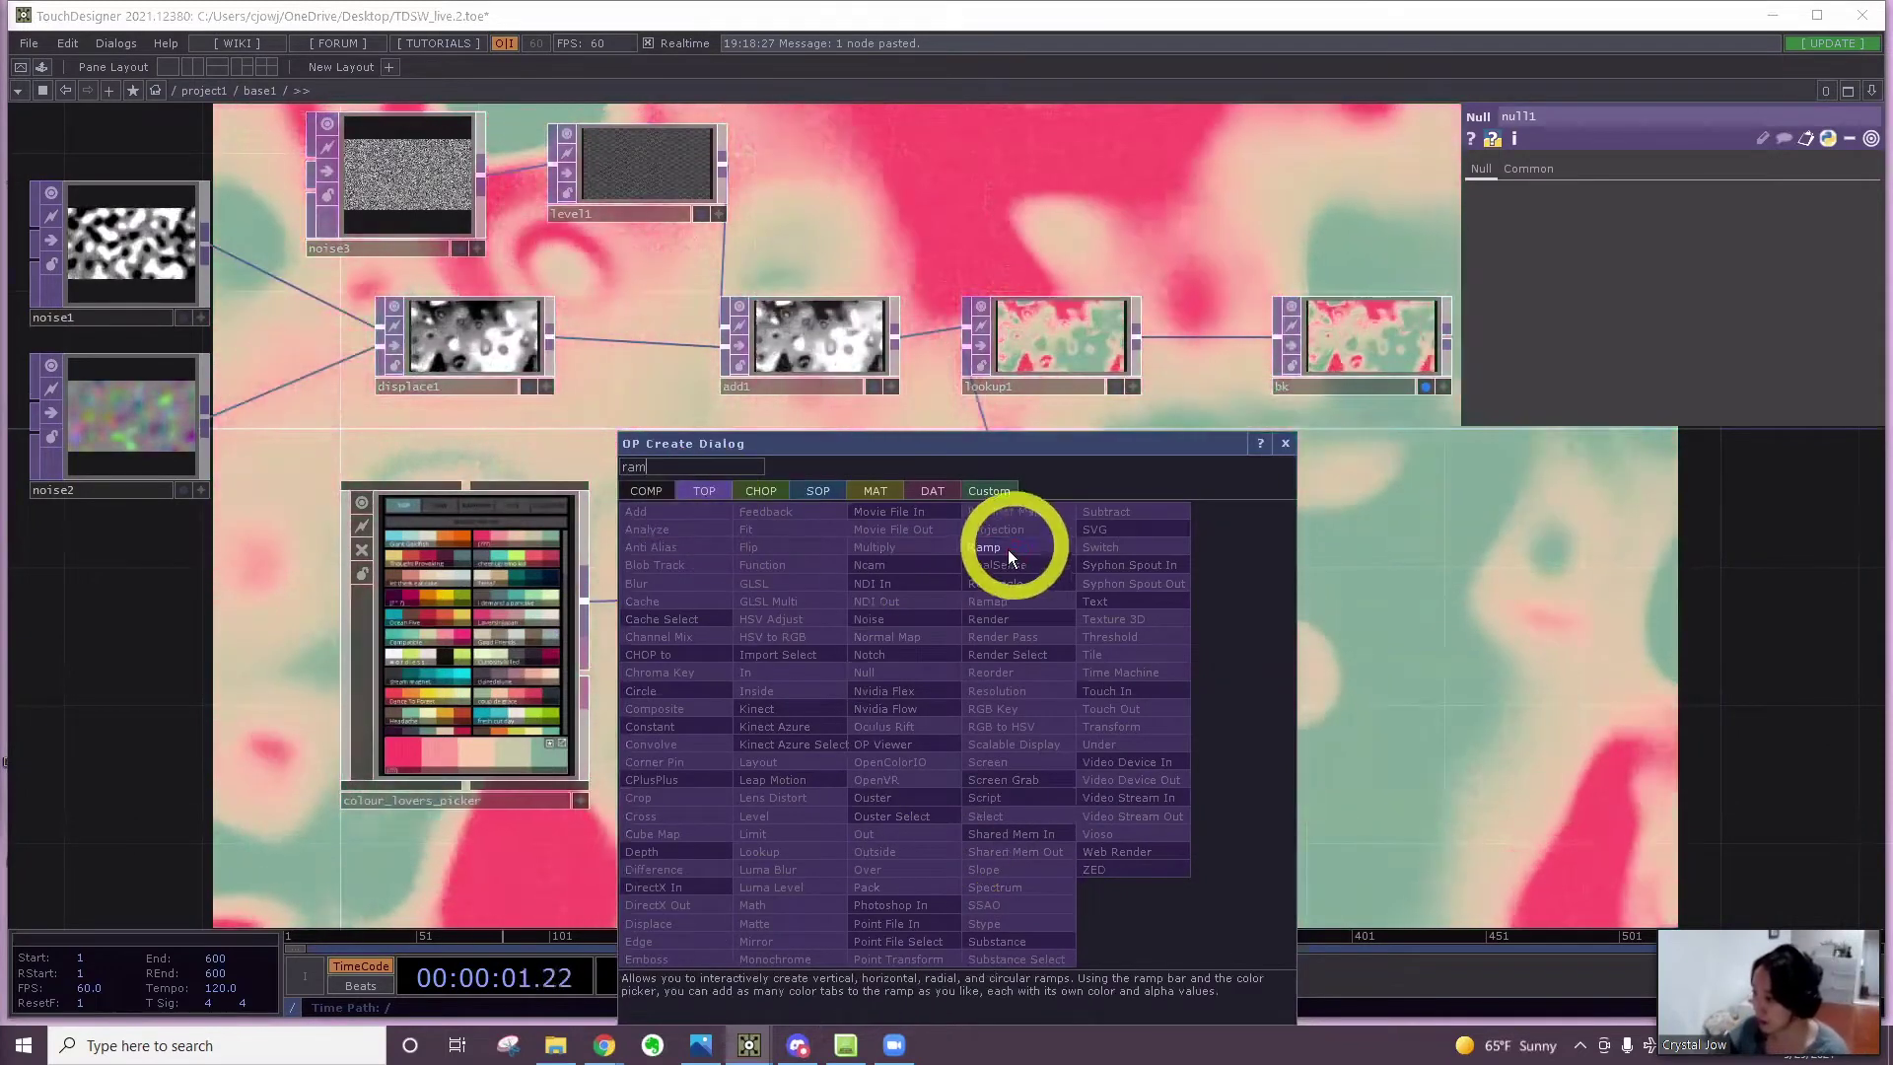
{"action": "left_click", "coordinate": [1014, 547]}
{"action": "left_click", "coordinate": [796, 726]}
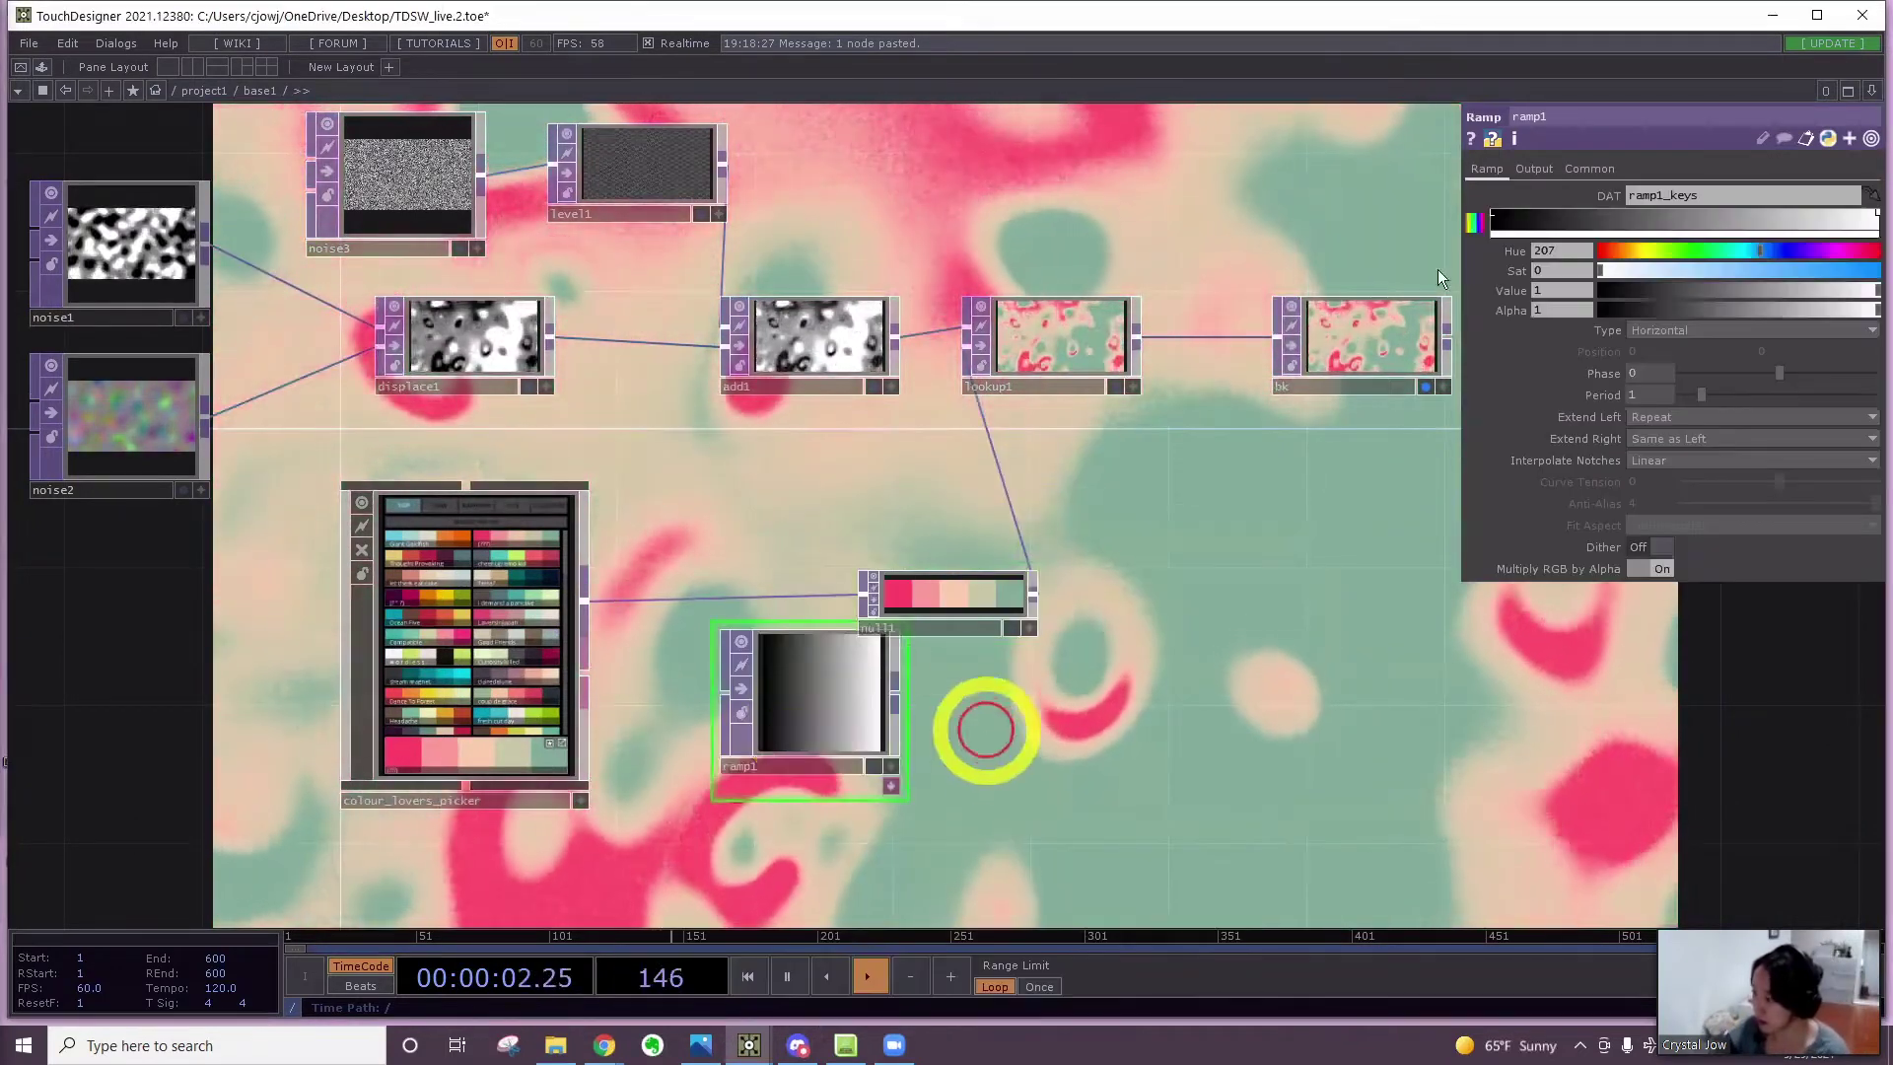
Undo the change to the Ramp TOP's resolution height and set its resolution width to 1280
{"action": "left_click", "coordinate": [1599, 170]}
{"action": "left_click", "coordinate": [1661, 238]}
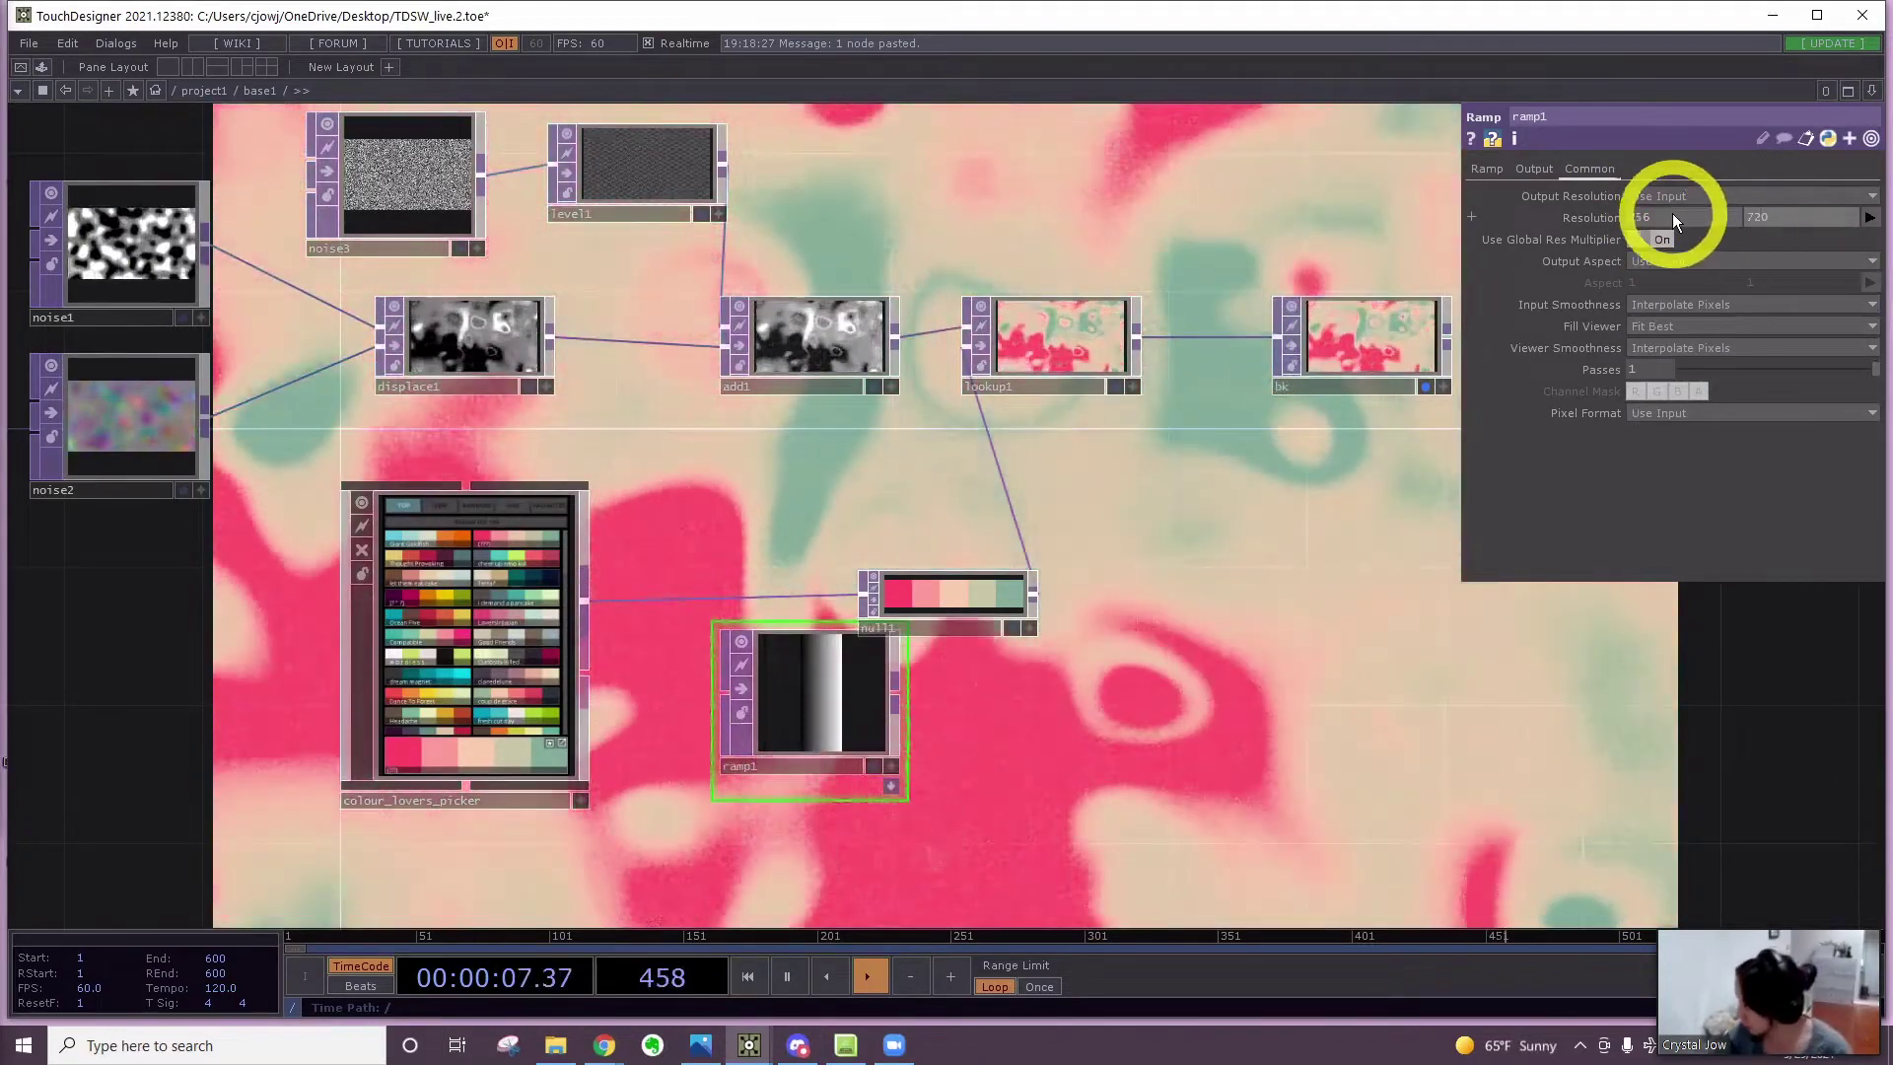
{"action": "key", "text": "ctrl+z"}
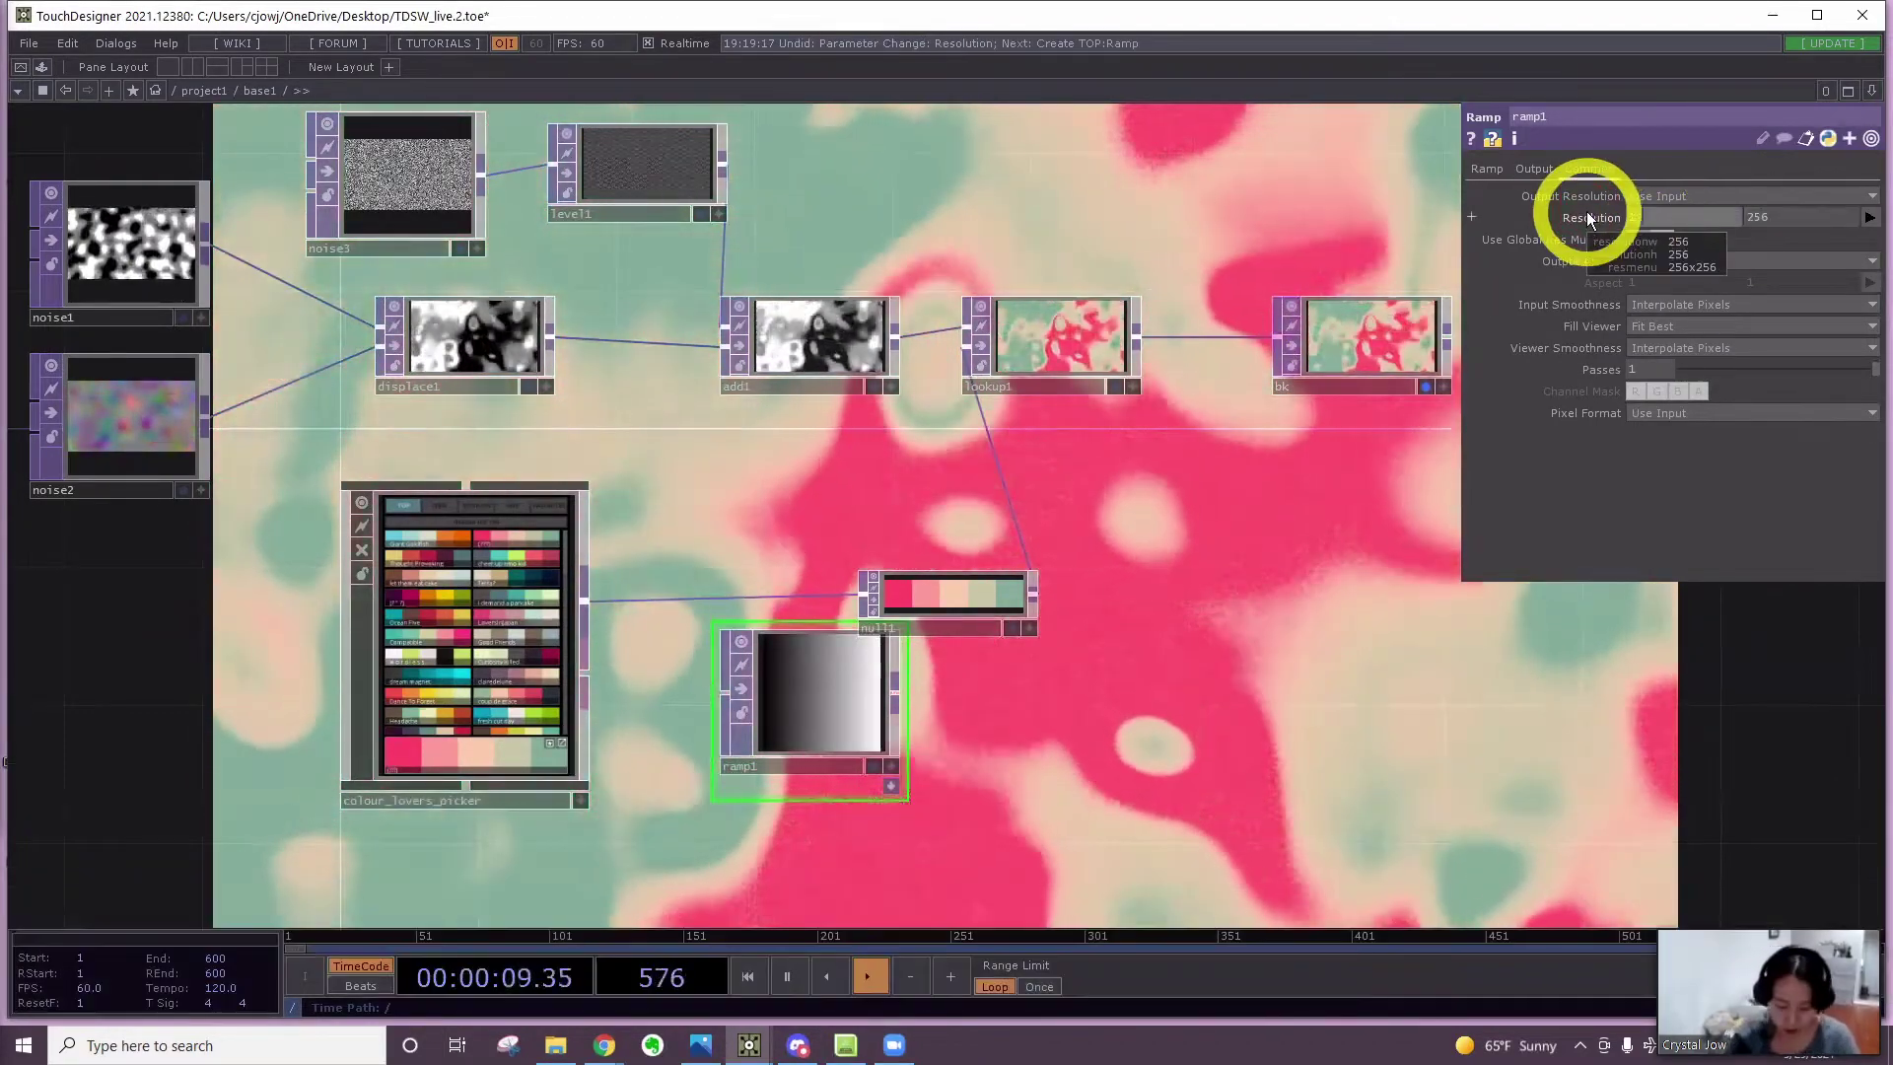
{"action": "type", "text": "1280"}
{"action": "key", "text": "Return"}
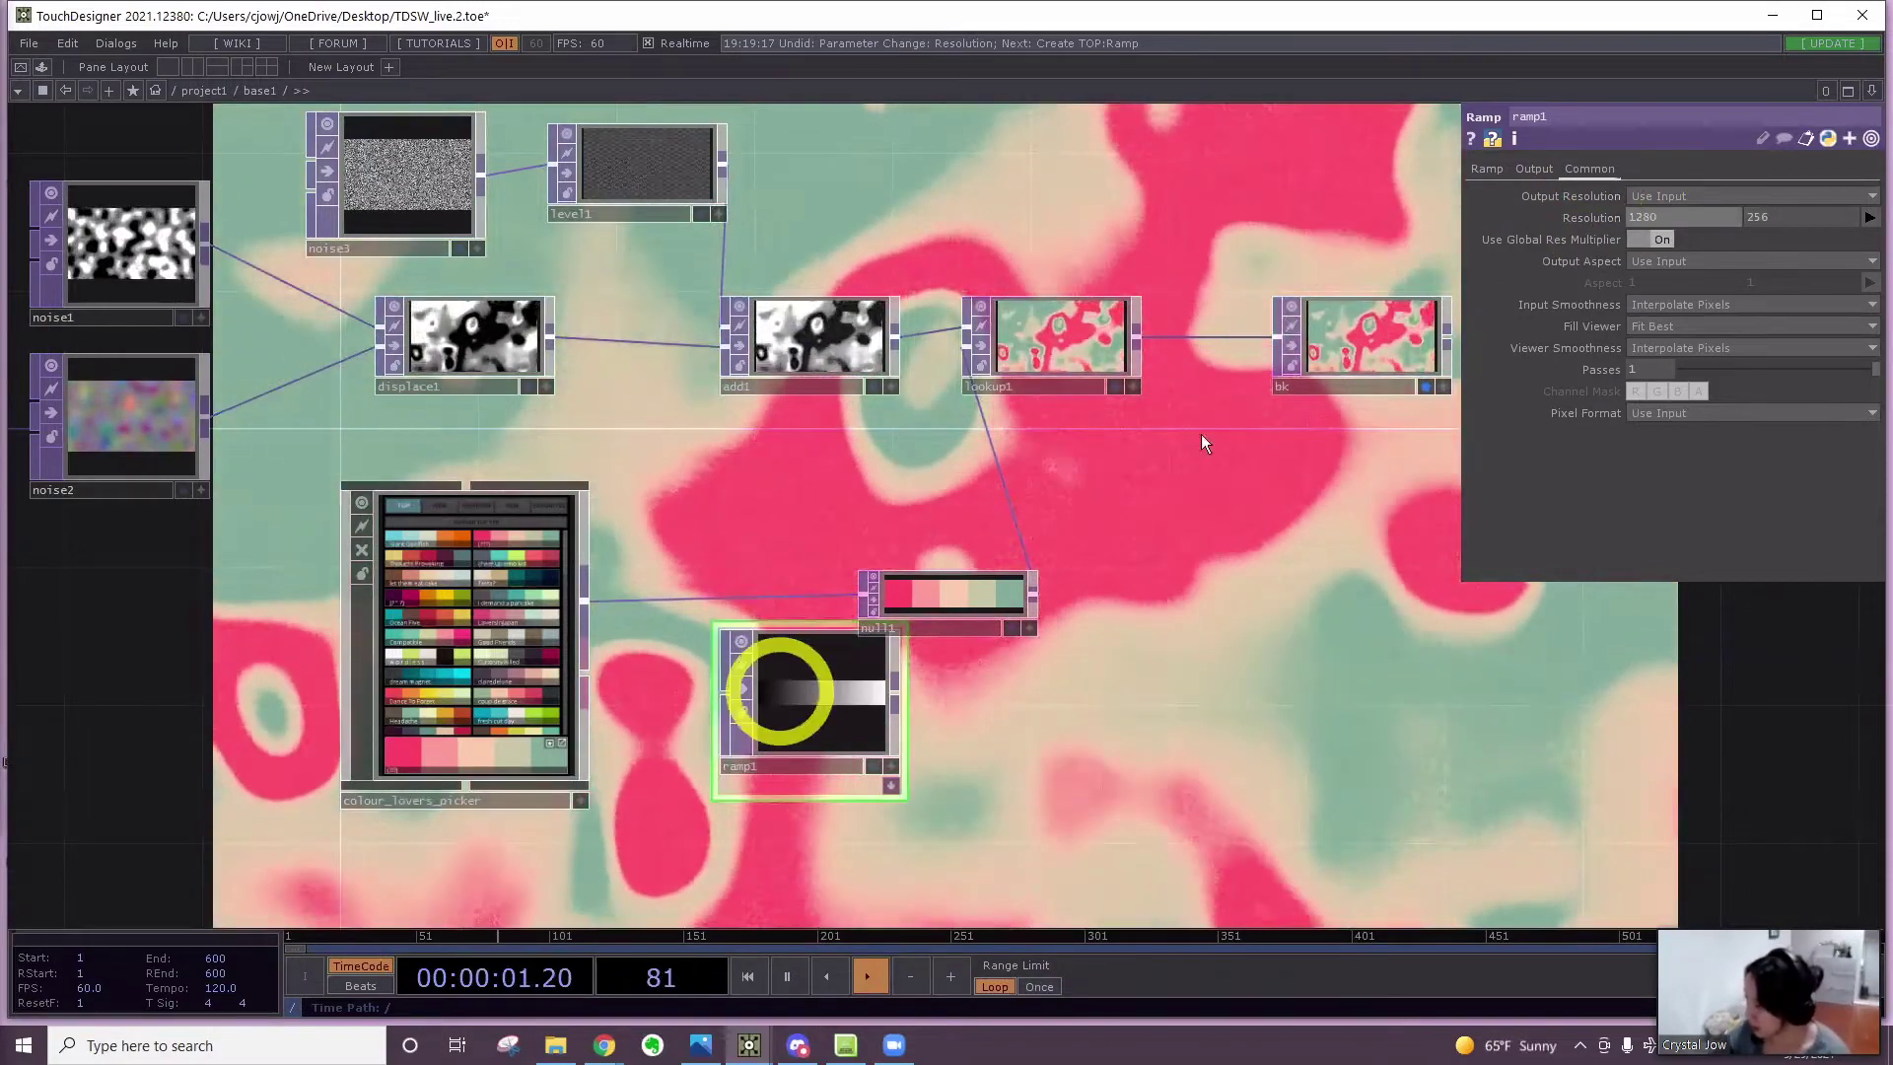
Add a colour key just past the middle of the ramp and make it blue with hue 194 and value about 0.57
{"action": "left_click", "coordinate": [1486, 168]}
{"action": "left_click", "coordinate": [1494, 213]}
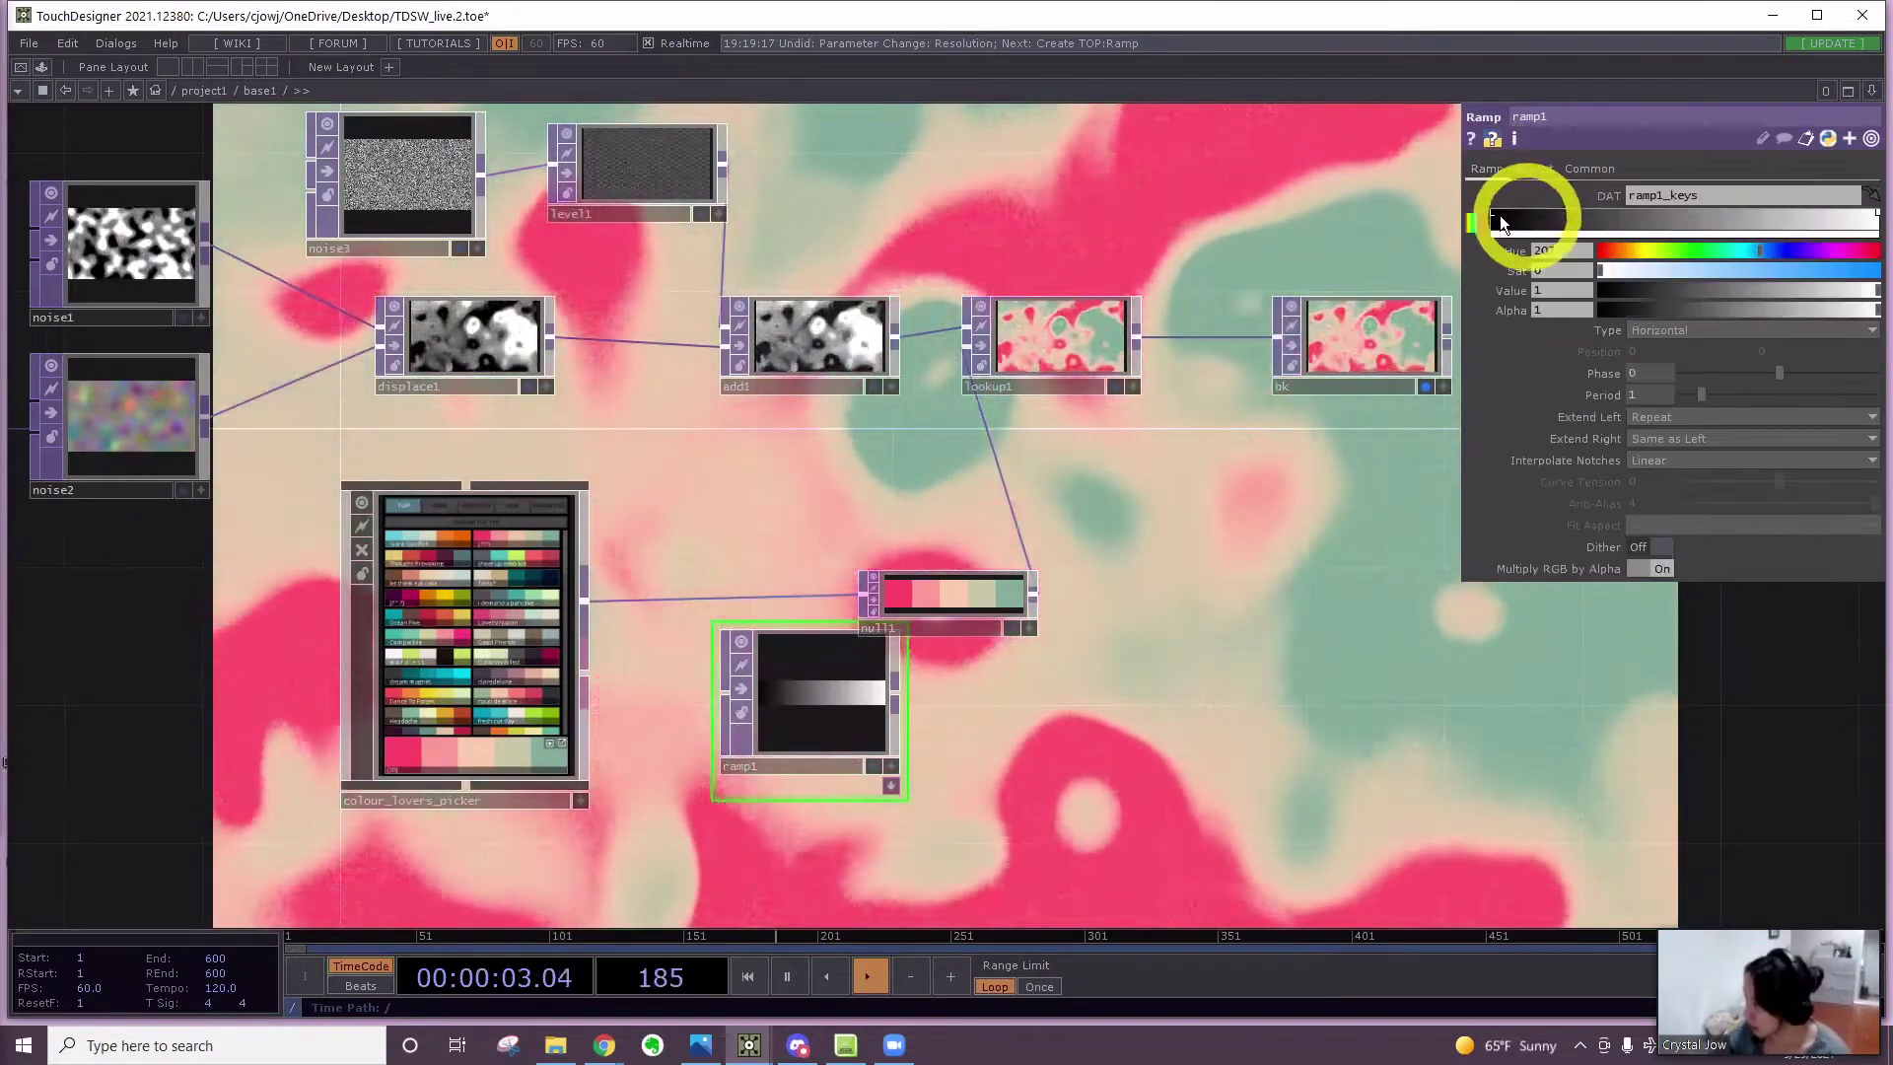
{"action": "left_click", "coordinate": [1713, 228]}
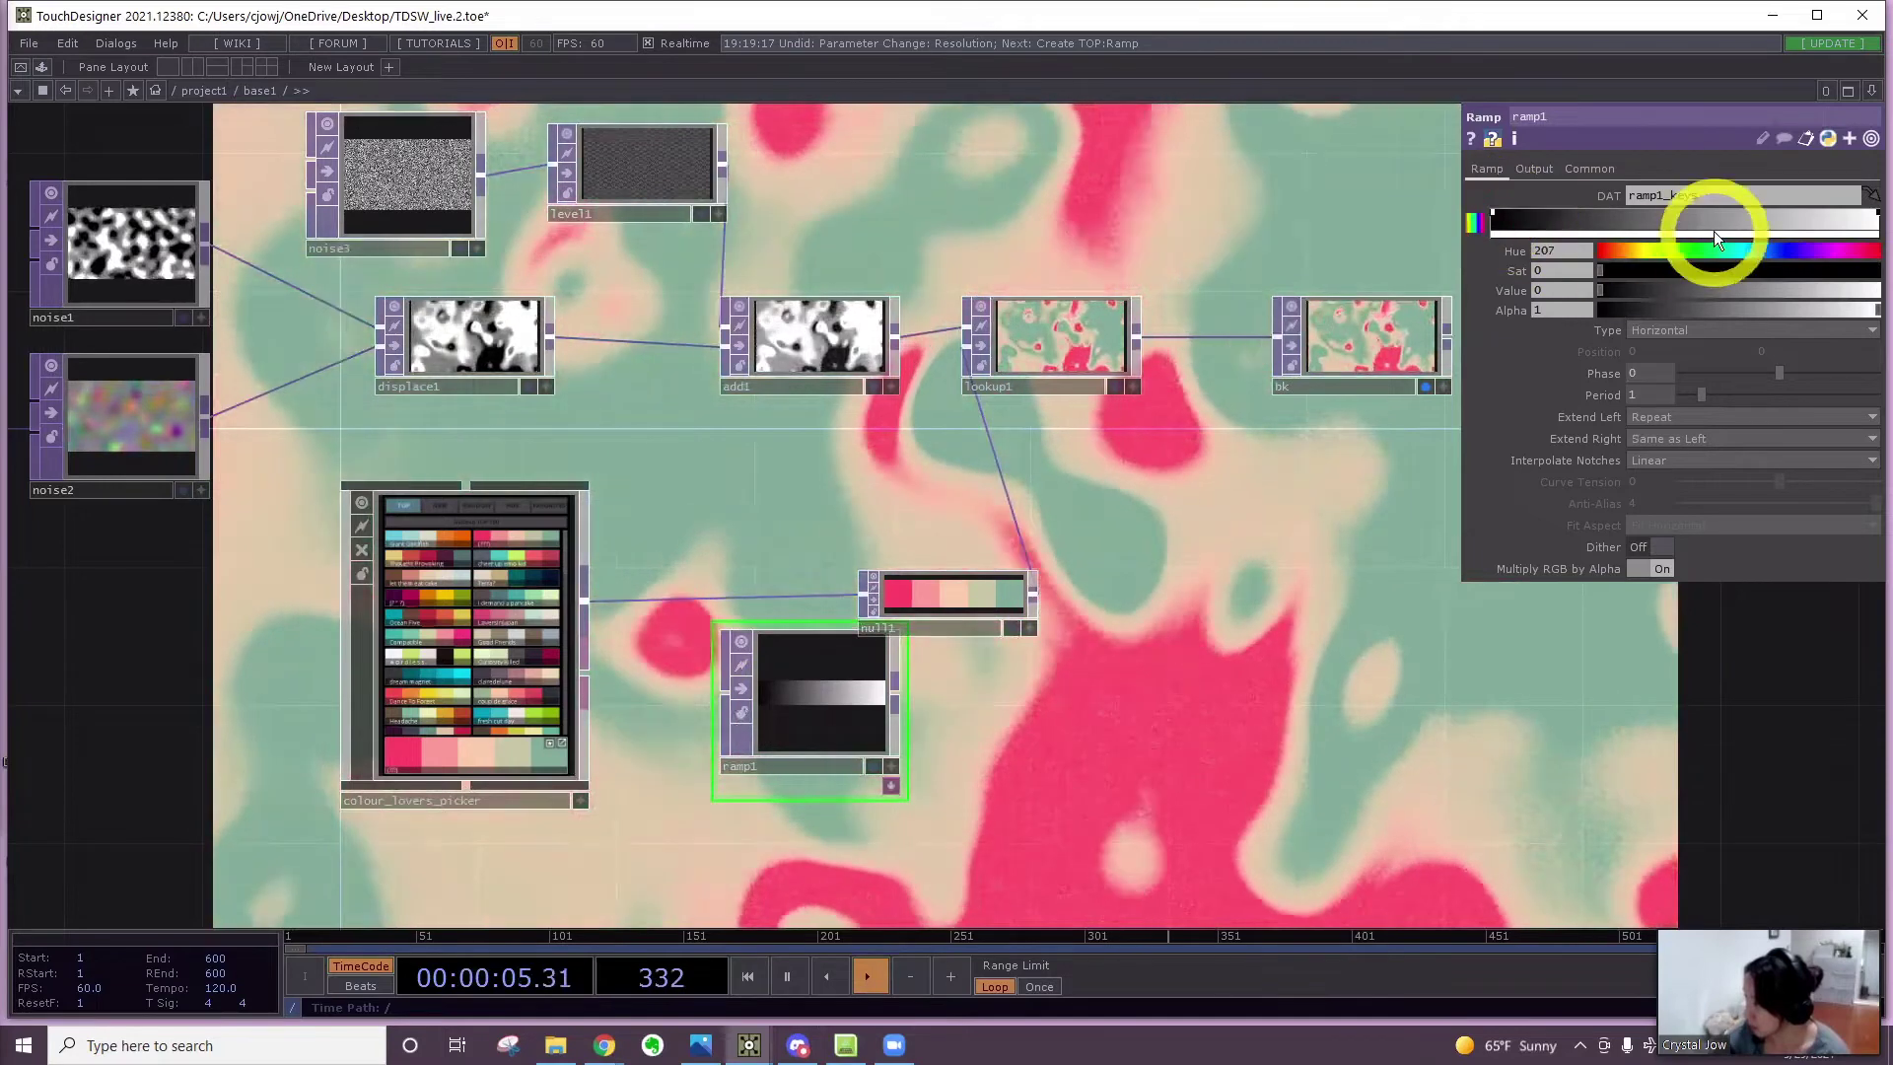
{"action": "left_click", "coordinate": [1737, 270]}
{"action": "left_click", "coordinate": [1759, 248]}
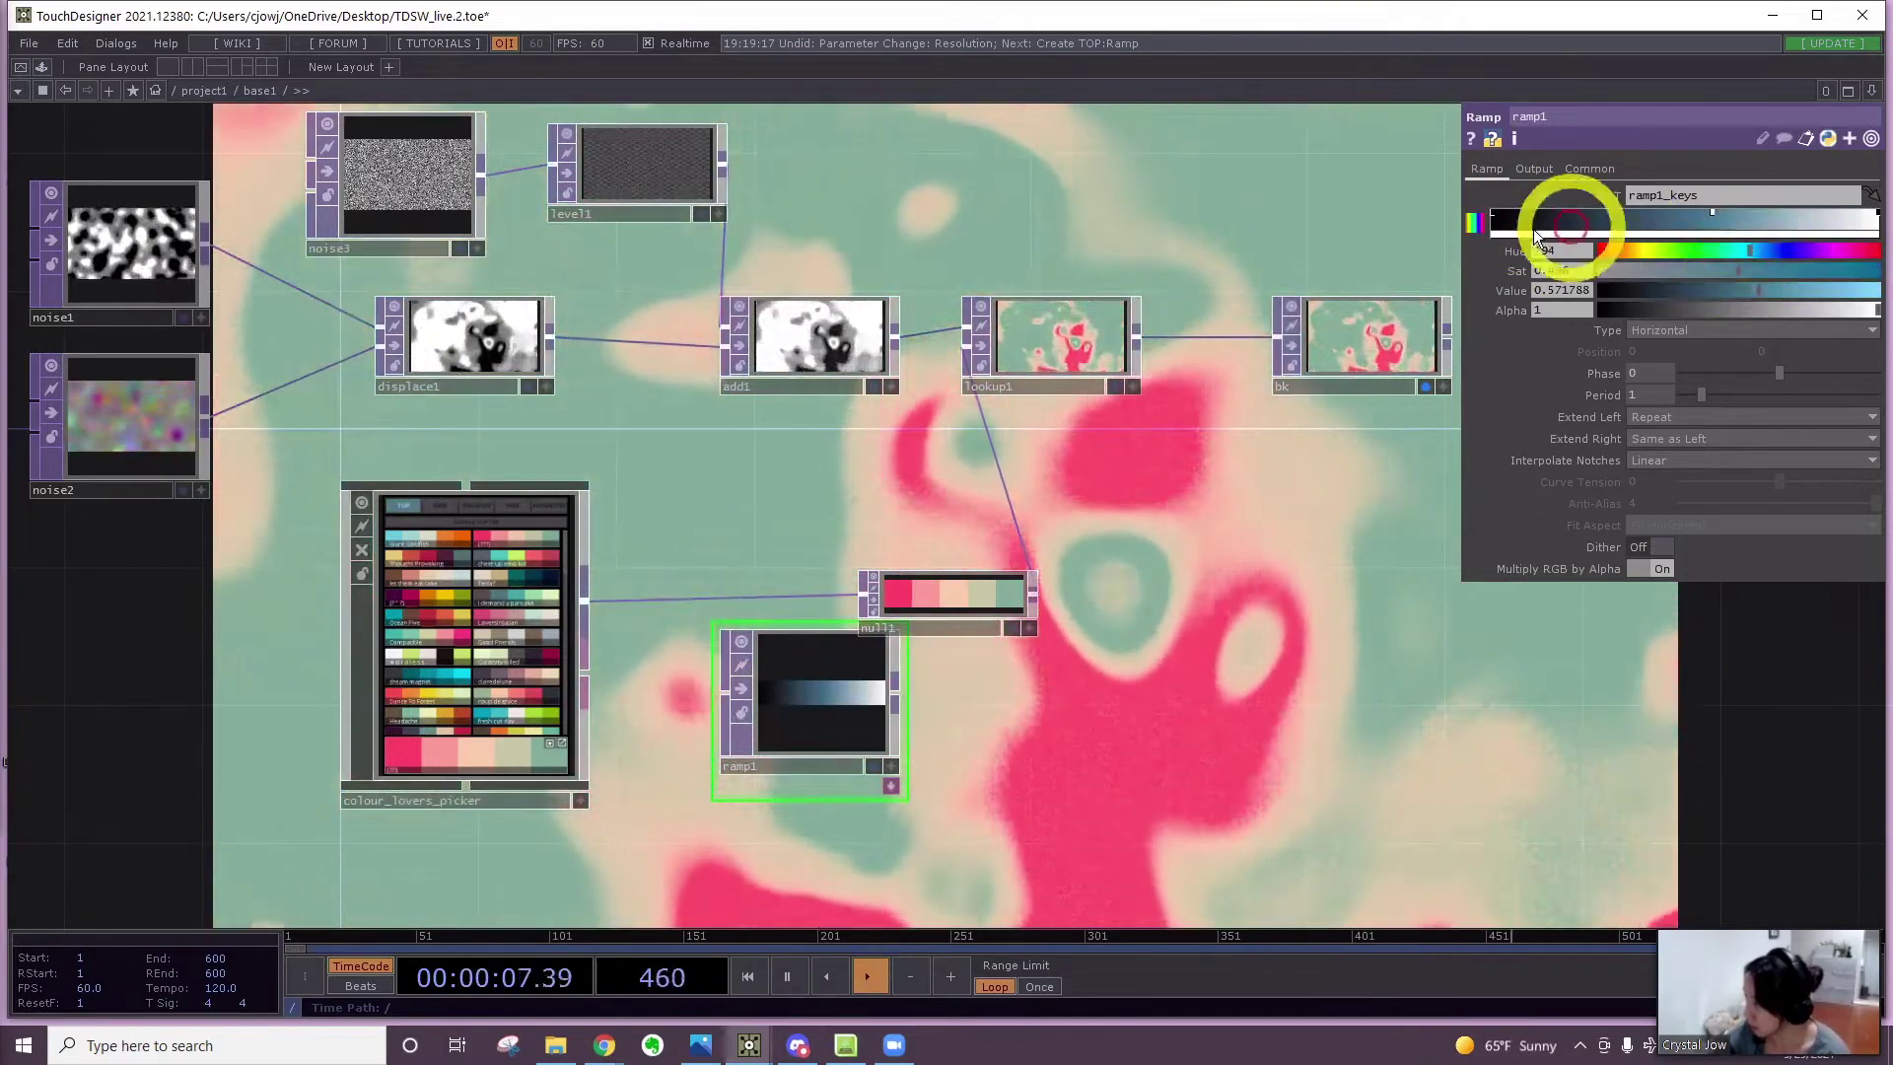
Colour the ramp's first key green with hue 161, saturation about 0.755 and value about 0.699
{"action": "left_click", "coordinate": [1503, 231]}
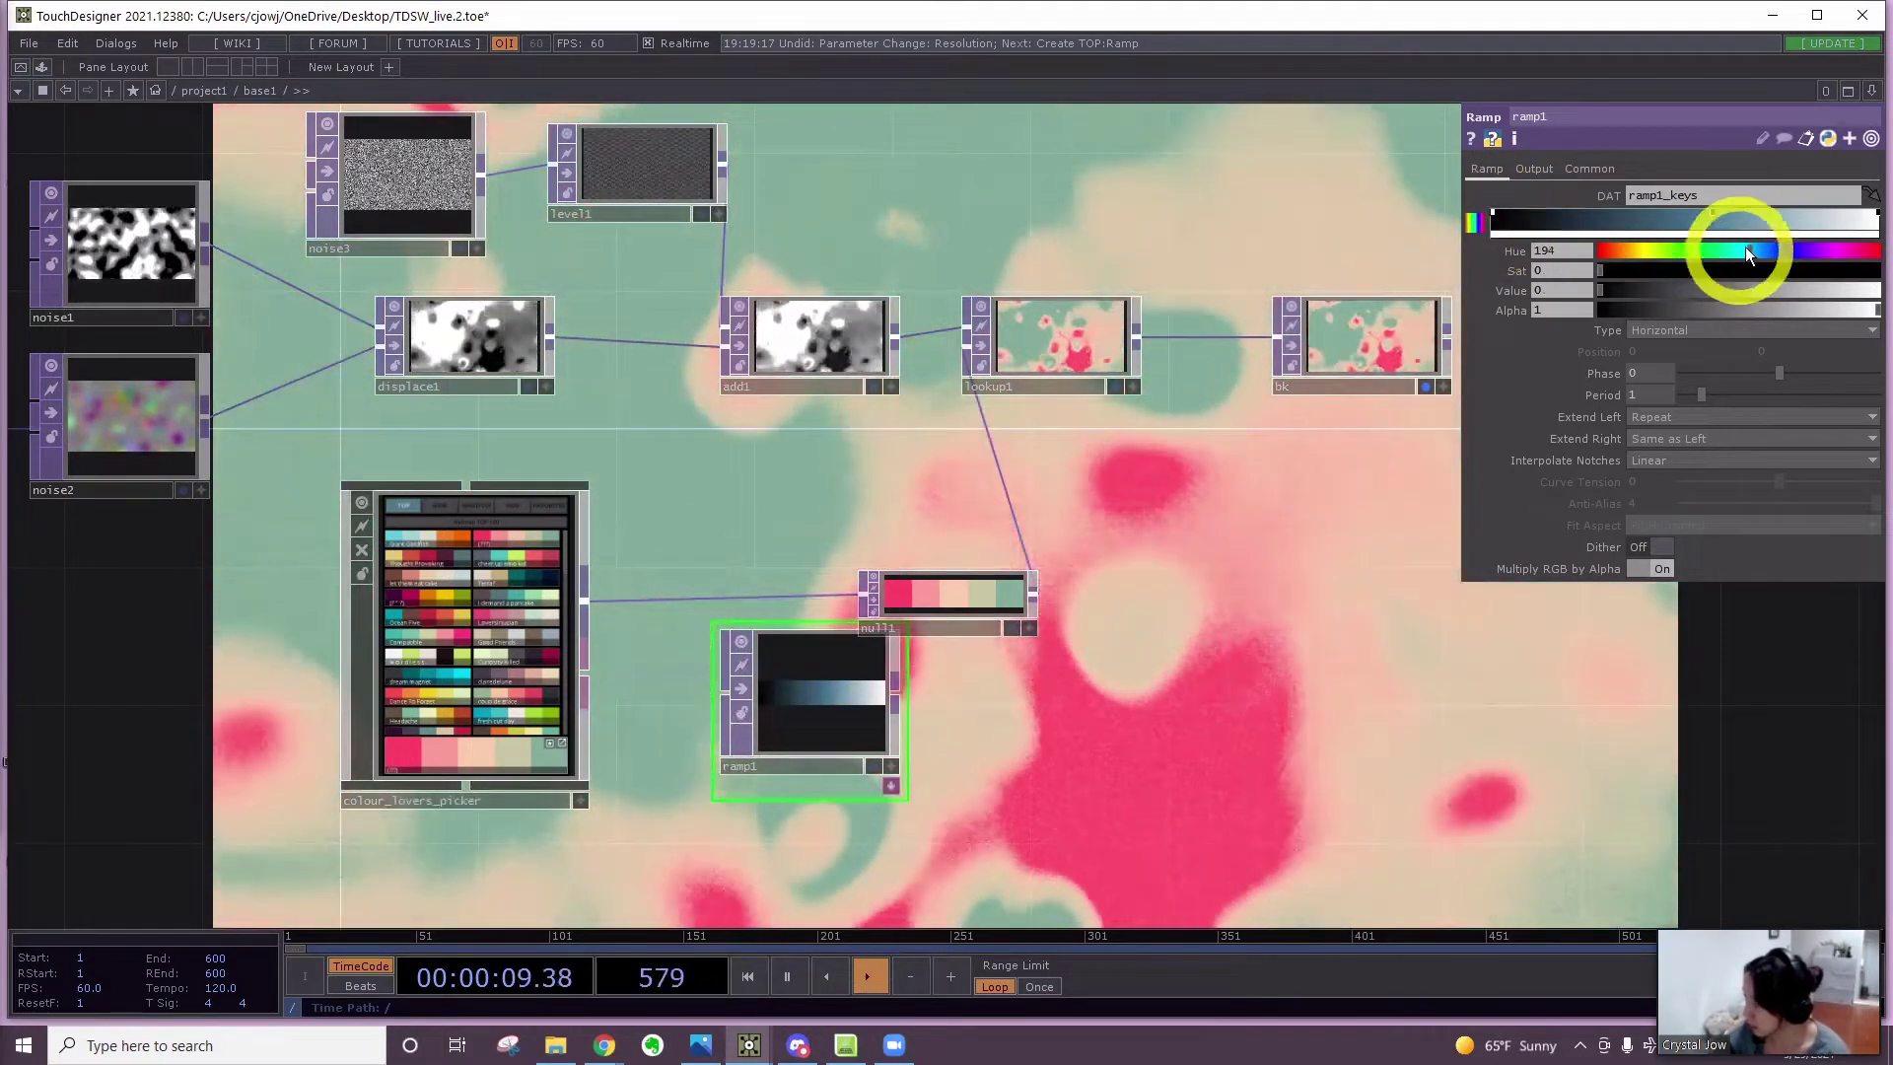
{"action": "left_click", "coordinate": [1723, 248]}
{"action": "left_click", "coordinate": [1795, 290]}
{"action": "left_click", "coordinate": [1836, 271]}
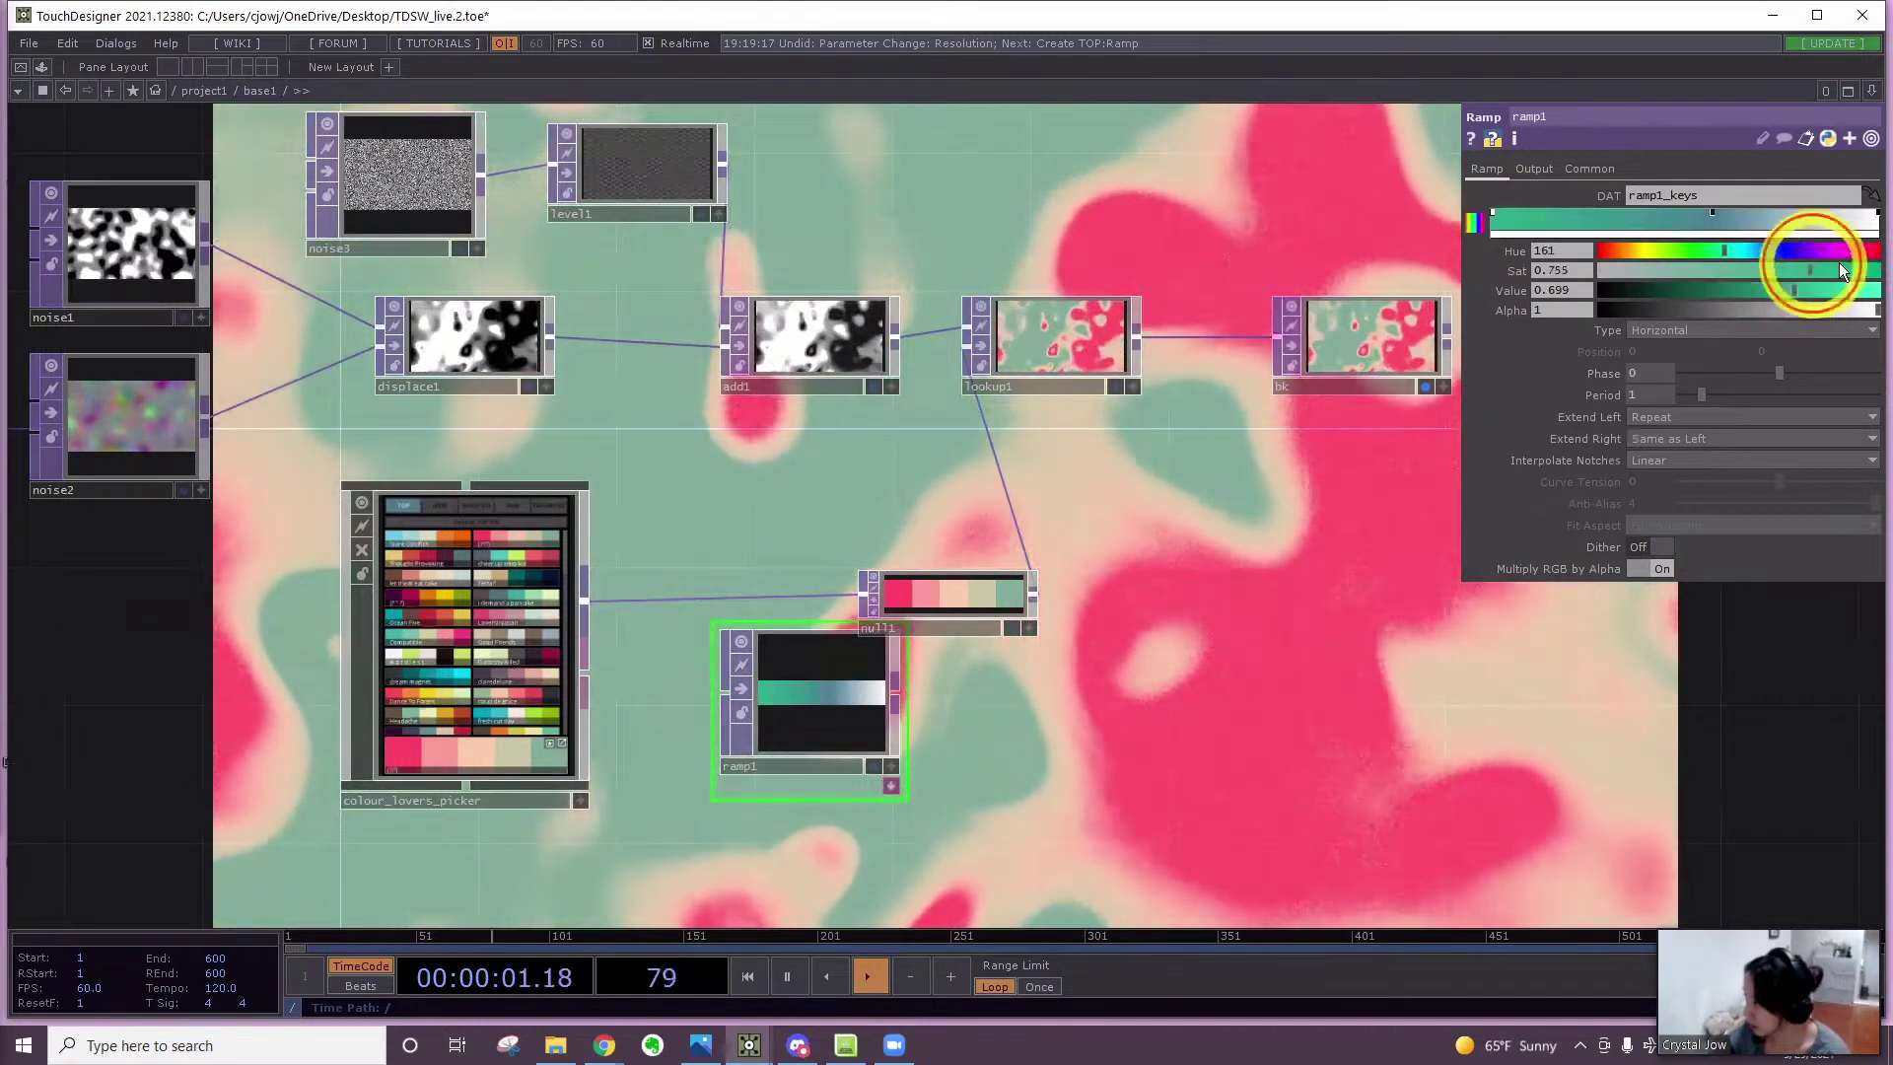
Colour the ramp's last key yellow-green with hue 74 and saturation about 0.582
{"action": "left_click", "coordinate": [1876, 218]}
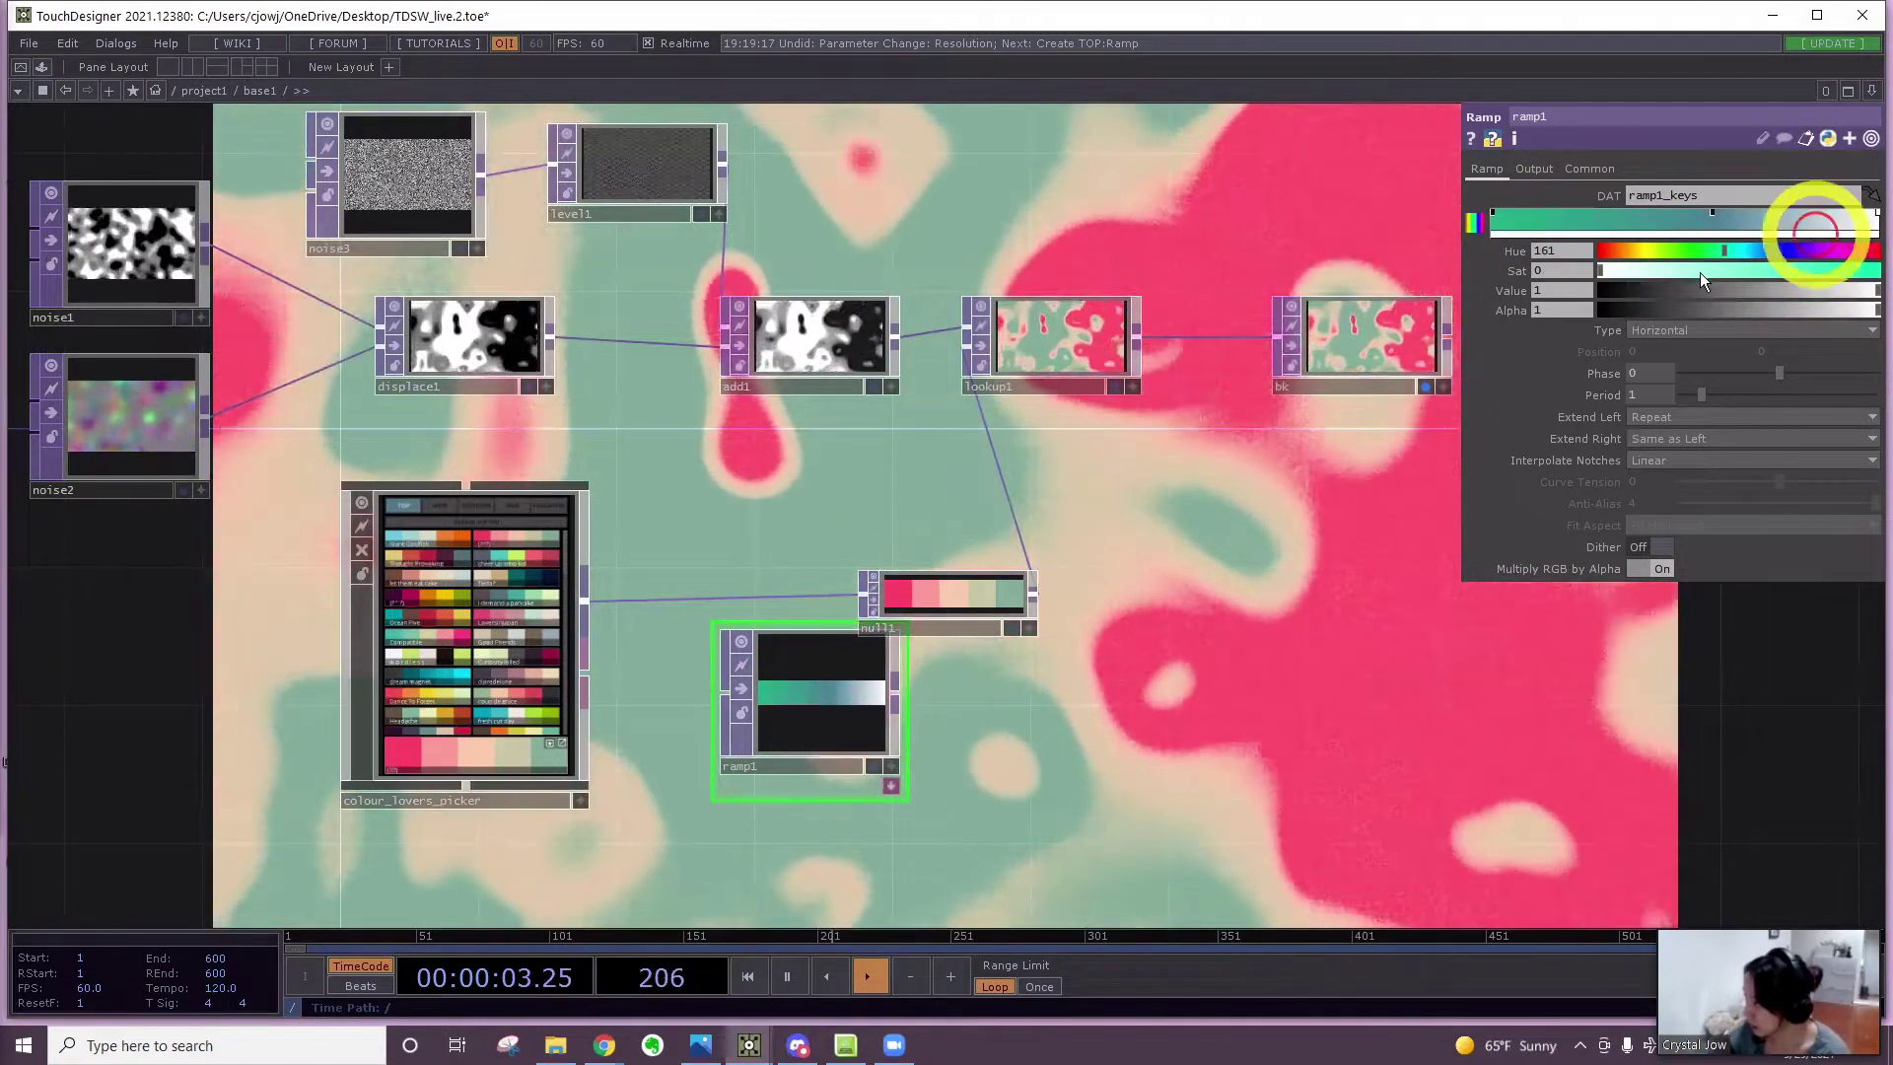
{"action": "left_click", "coordinate": [1659, 253]}
{"action": "left_click_drag", "start_coordinate": [1718, 272], "coordinate": [1765, 270]}
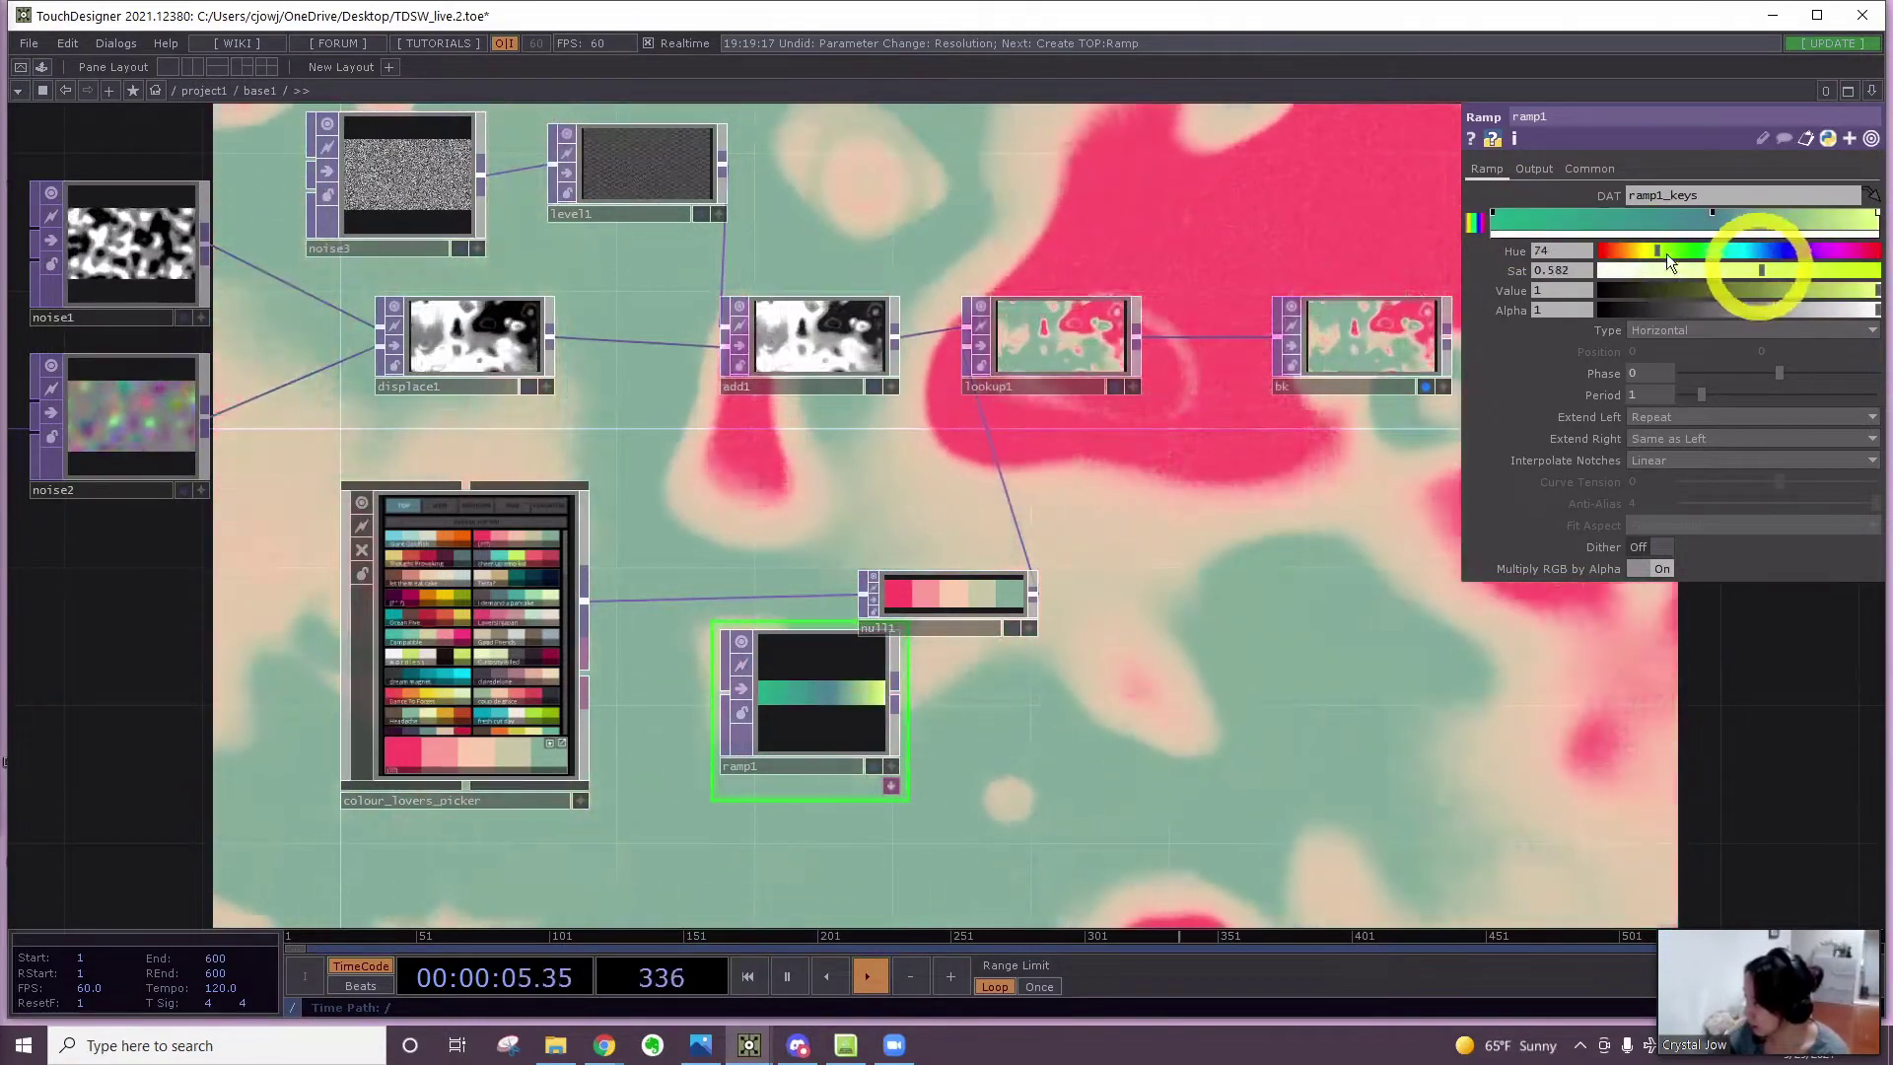
Connect ramp1 to null1 in place of the palette picker and move ramp1 further below null1
{"action": "scroll", "coordinate": [888, 705], "scroll_direction": "up", "scroll_amount": 2}
{"action": "left_click_drag", "start_coordinate": [915, 718], "coordinate": [877, 576]}
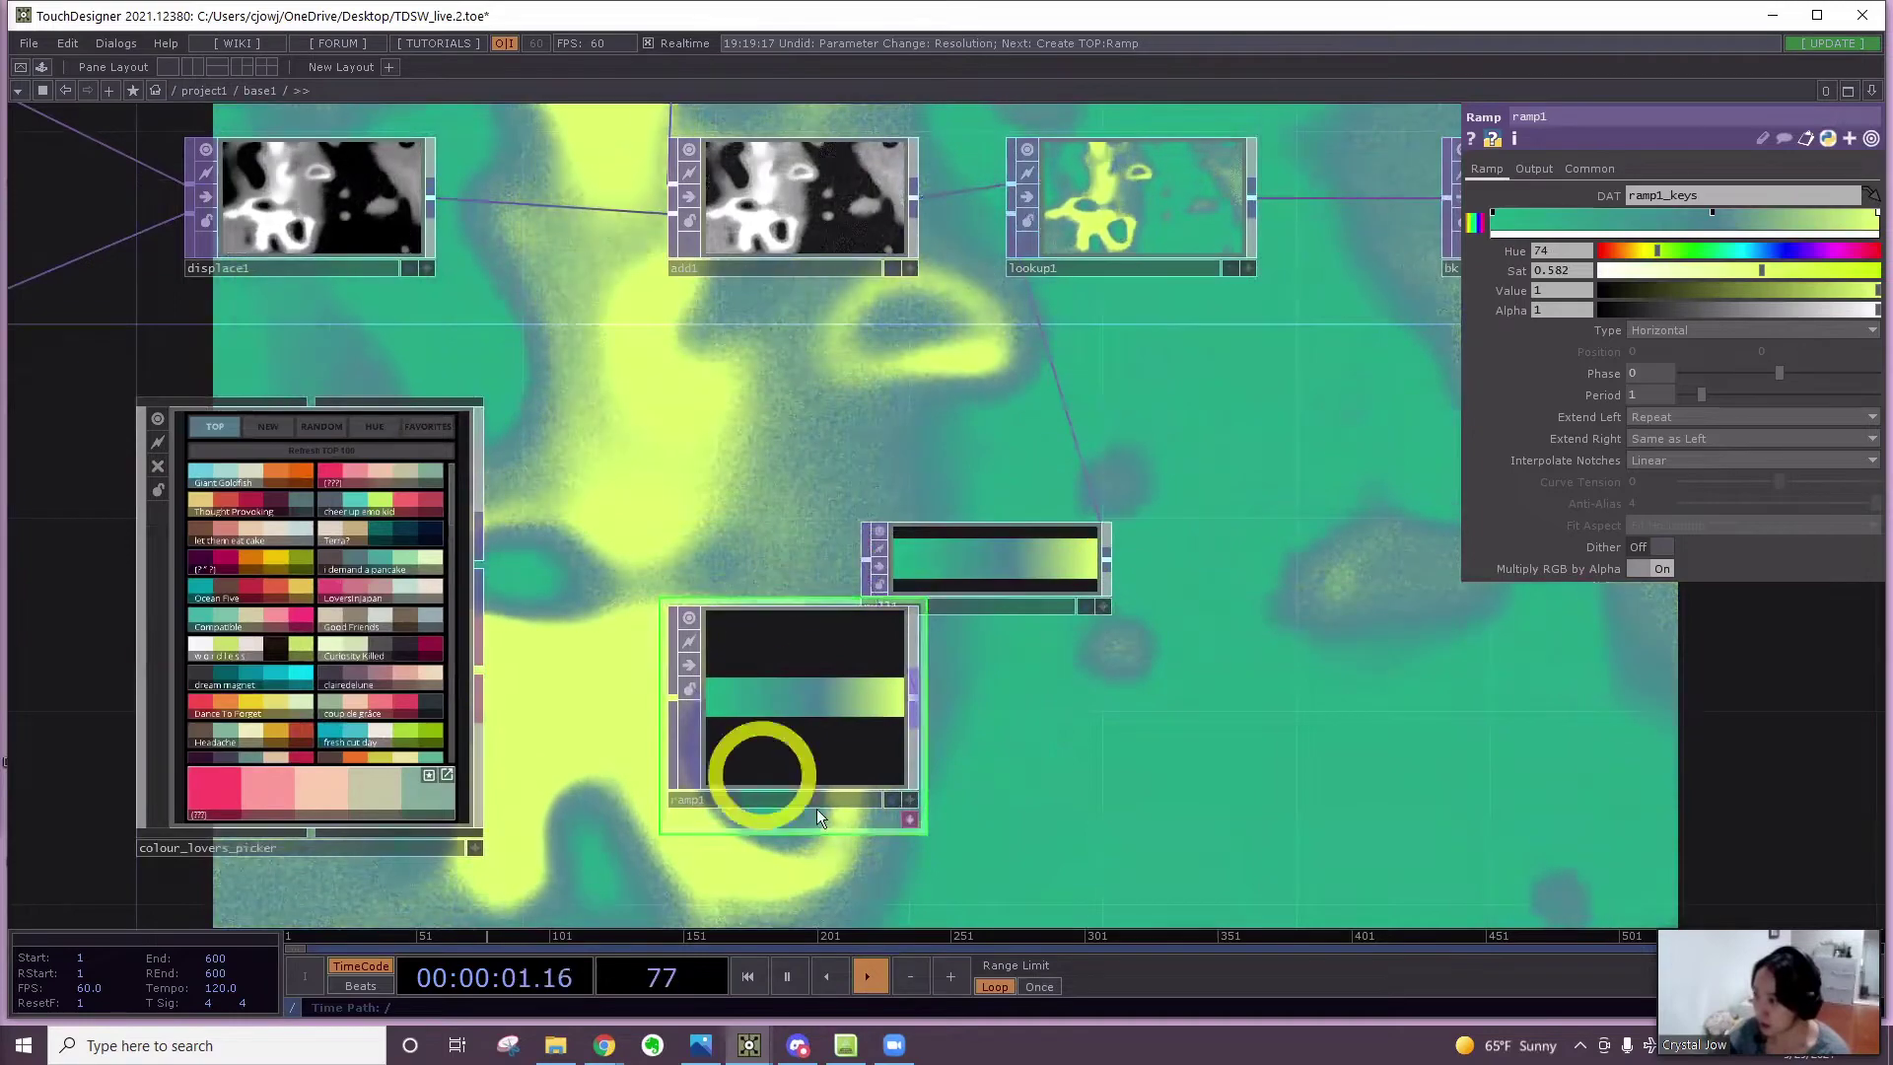
{"action": "left_click_drag", "start_coordinate": [852, 757], "coordinate": [811, 840]}
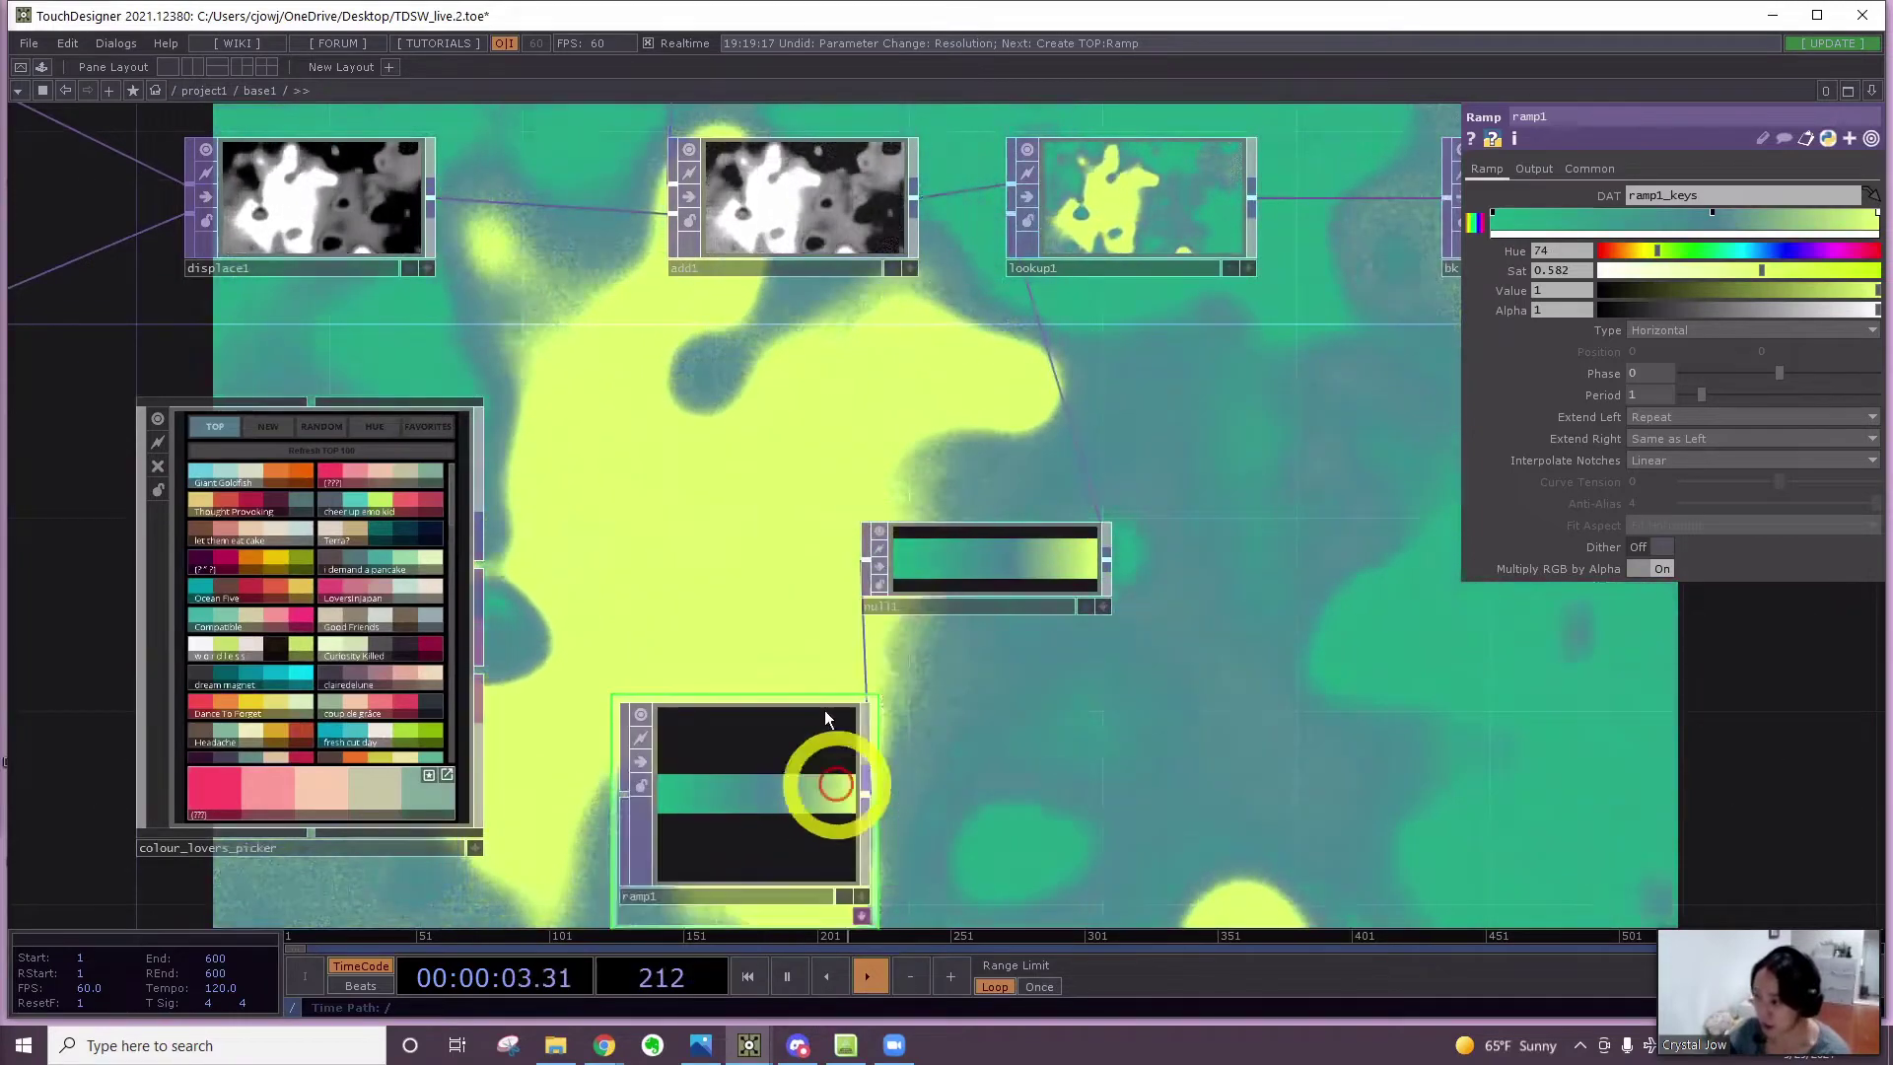
{"action": "left_click_drag", "start_coordinate": [719, 667], "coordinate": [744, 582]}
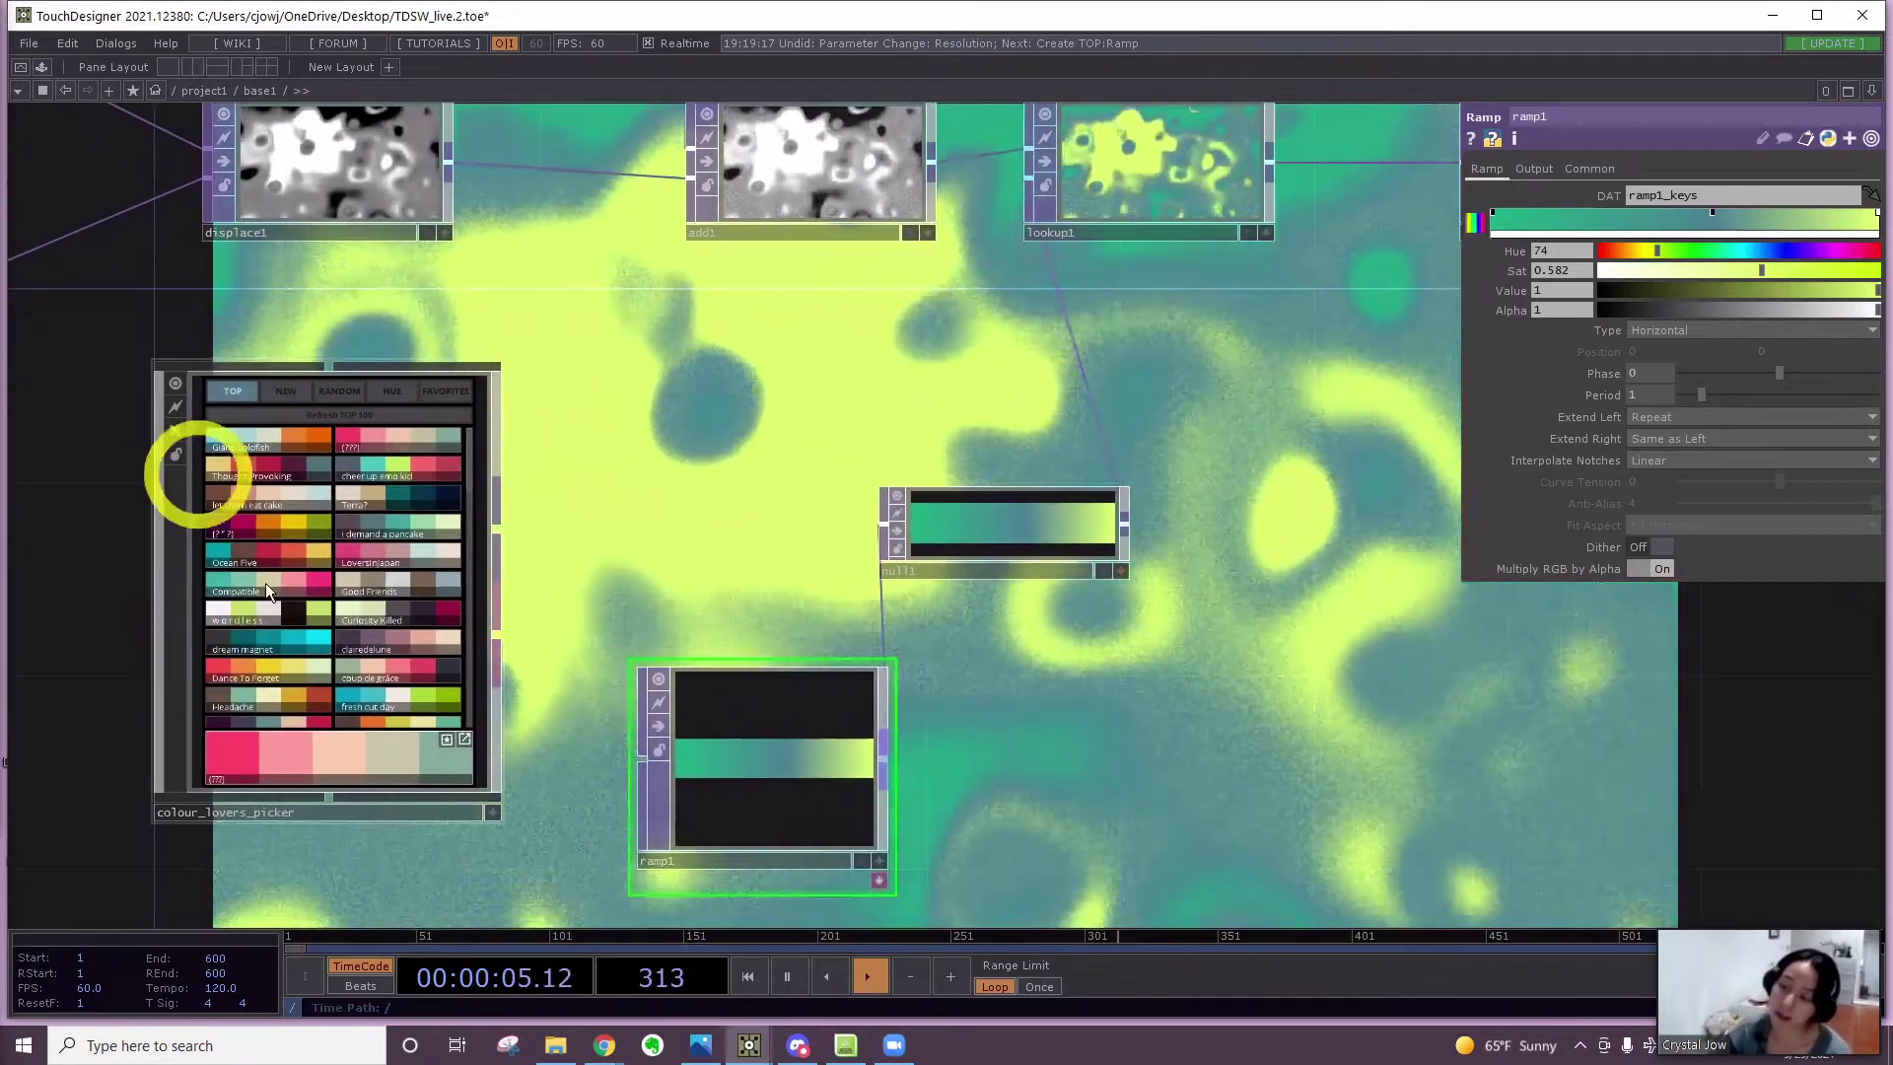
Reconnect the colour_lovers_picker output to null1 in place of the ramp
{"action": "left_click_drag", "start_coordinate": [505, 529], "coordinate": [917, 500]}
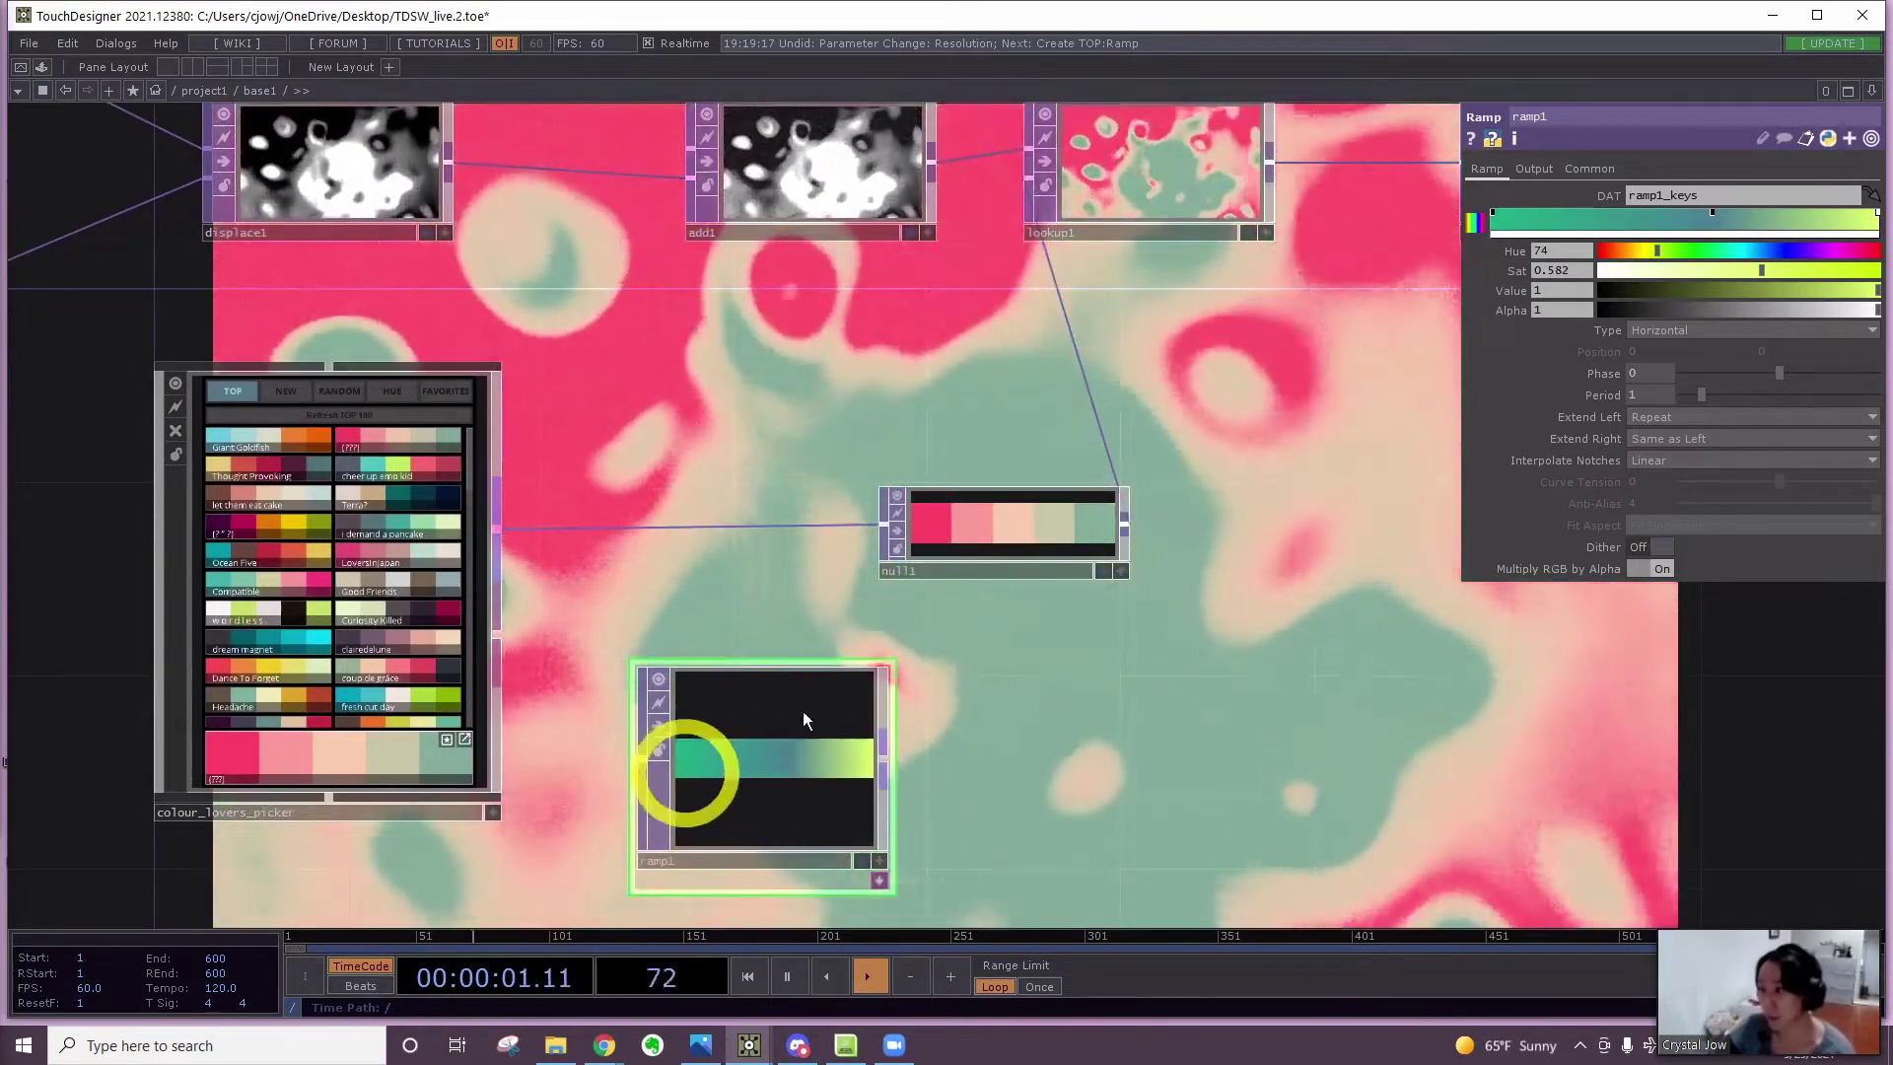
{"action": "scroll", "coordinate": [923, 648], "scroll_direction": "down", "scroll_amount": 5}
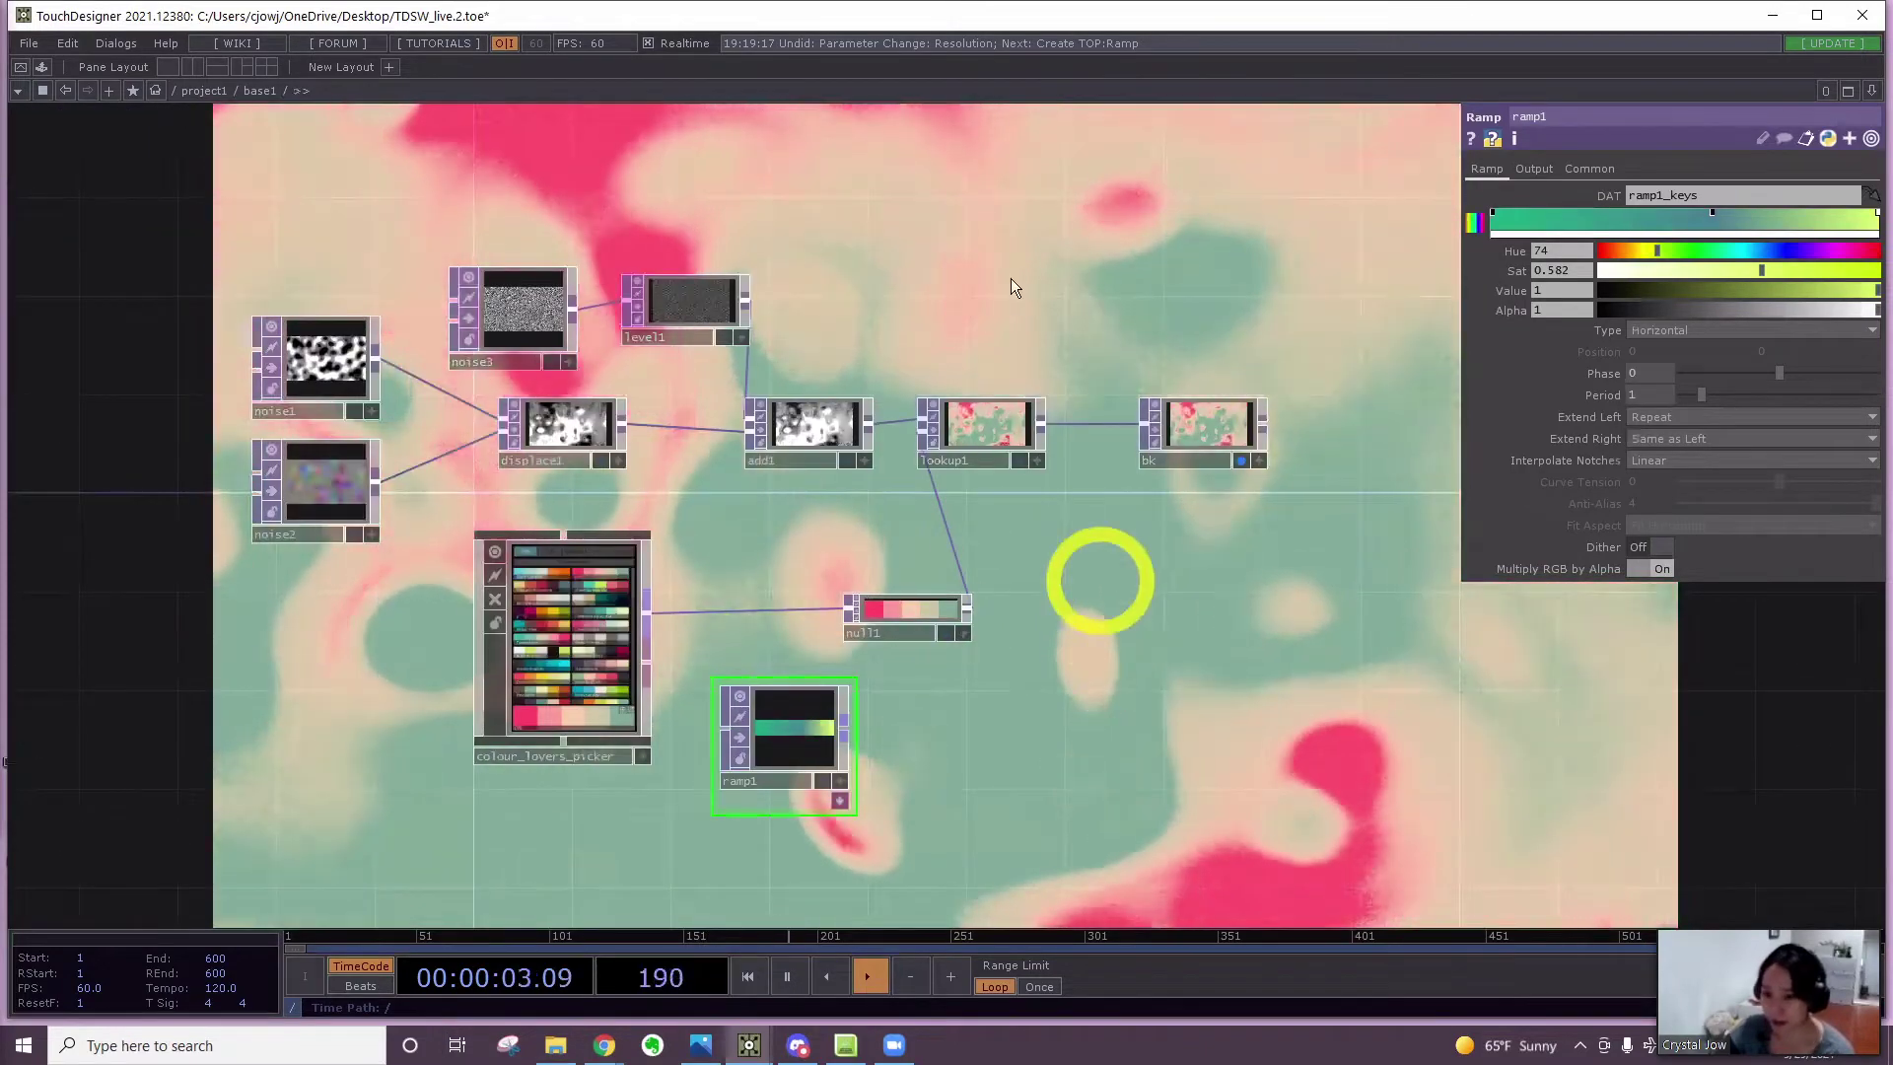
{"action": "left_click_drag", "start_coordinate": [983, 326], "coordinate": [956, 505]}
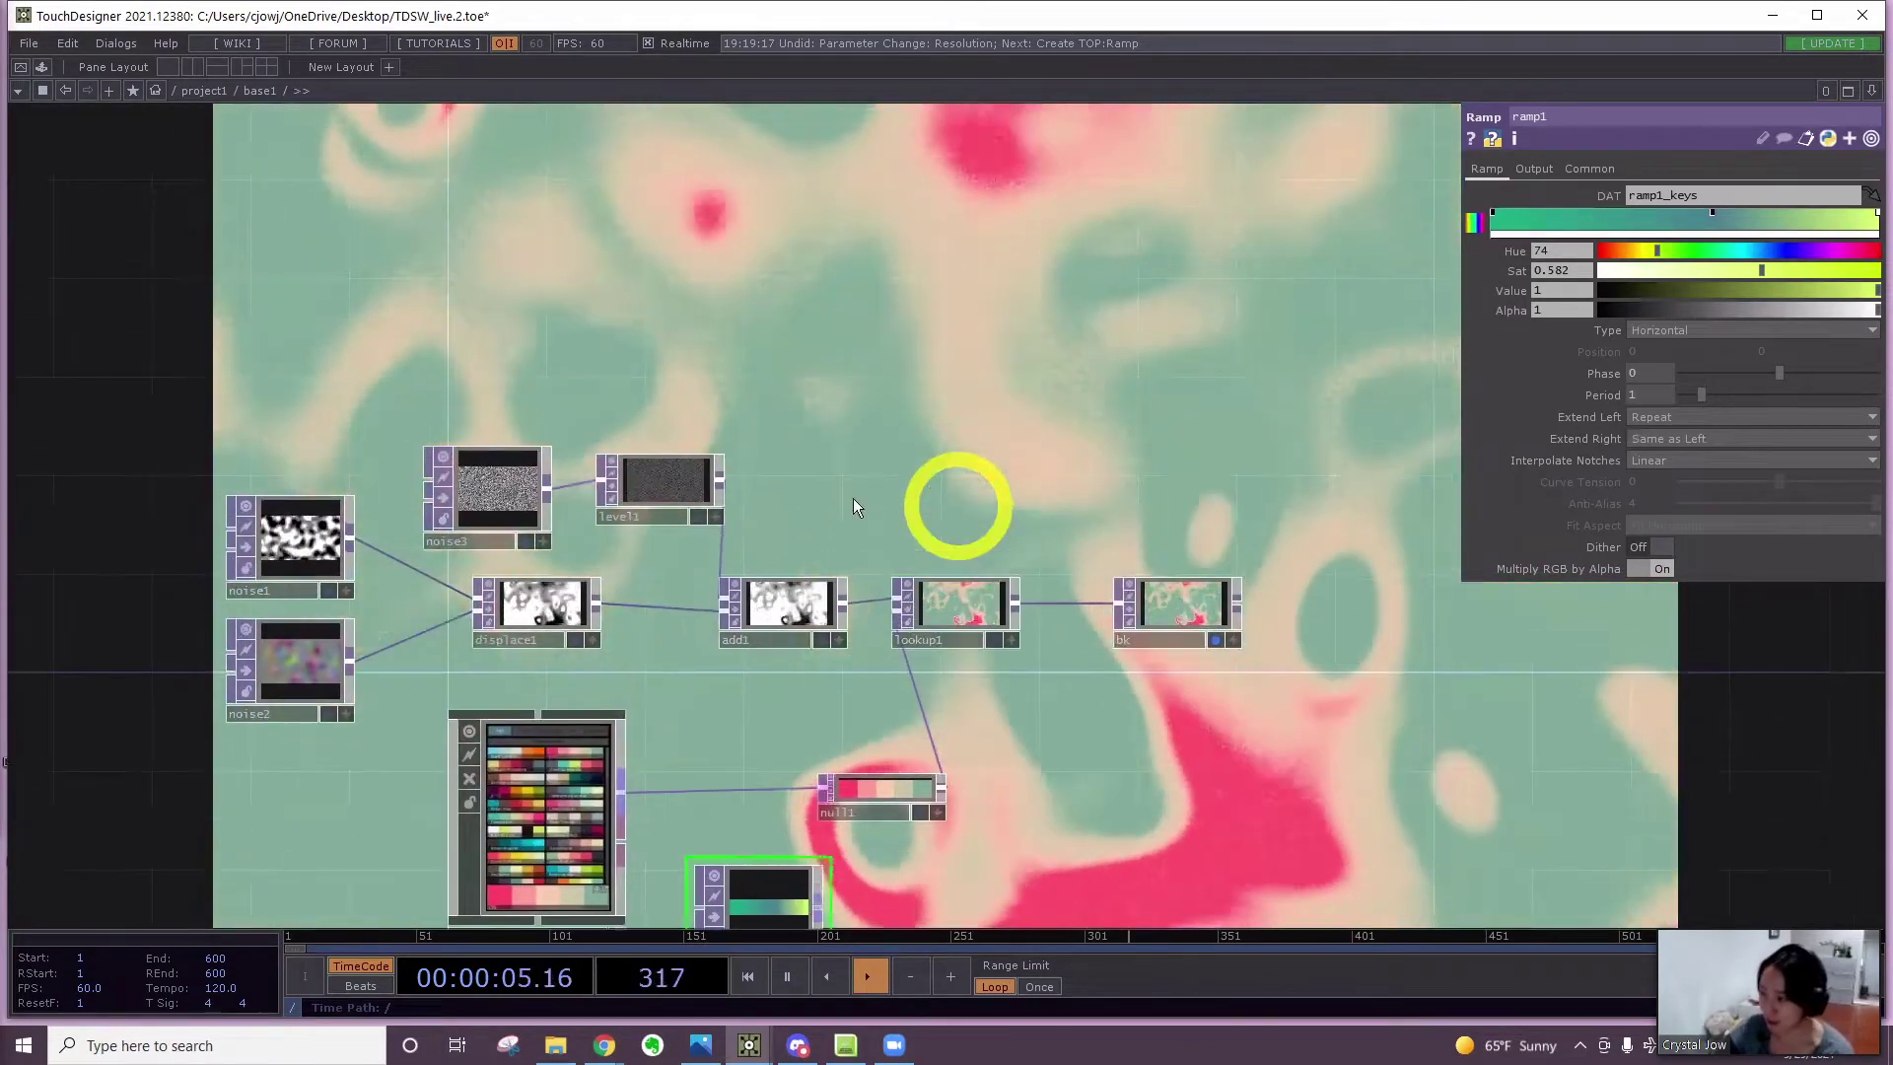
{"action": "left_click_drag", "start_coordinate": [1064, 413], "coordinate": [1346, 397]}
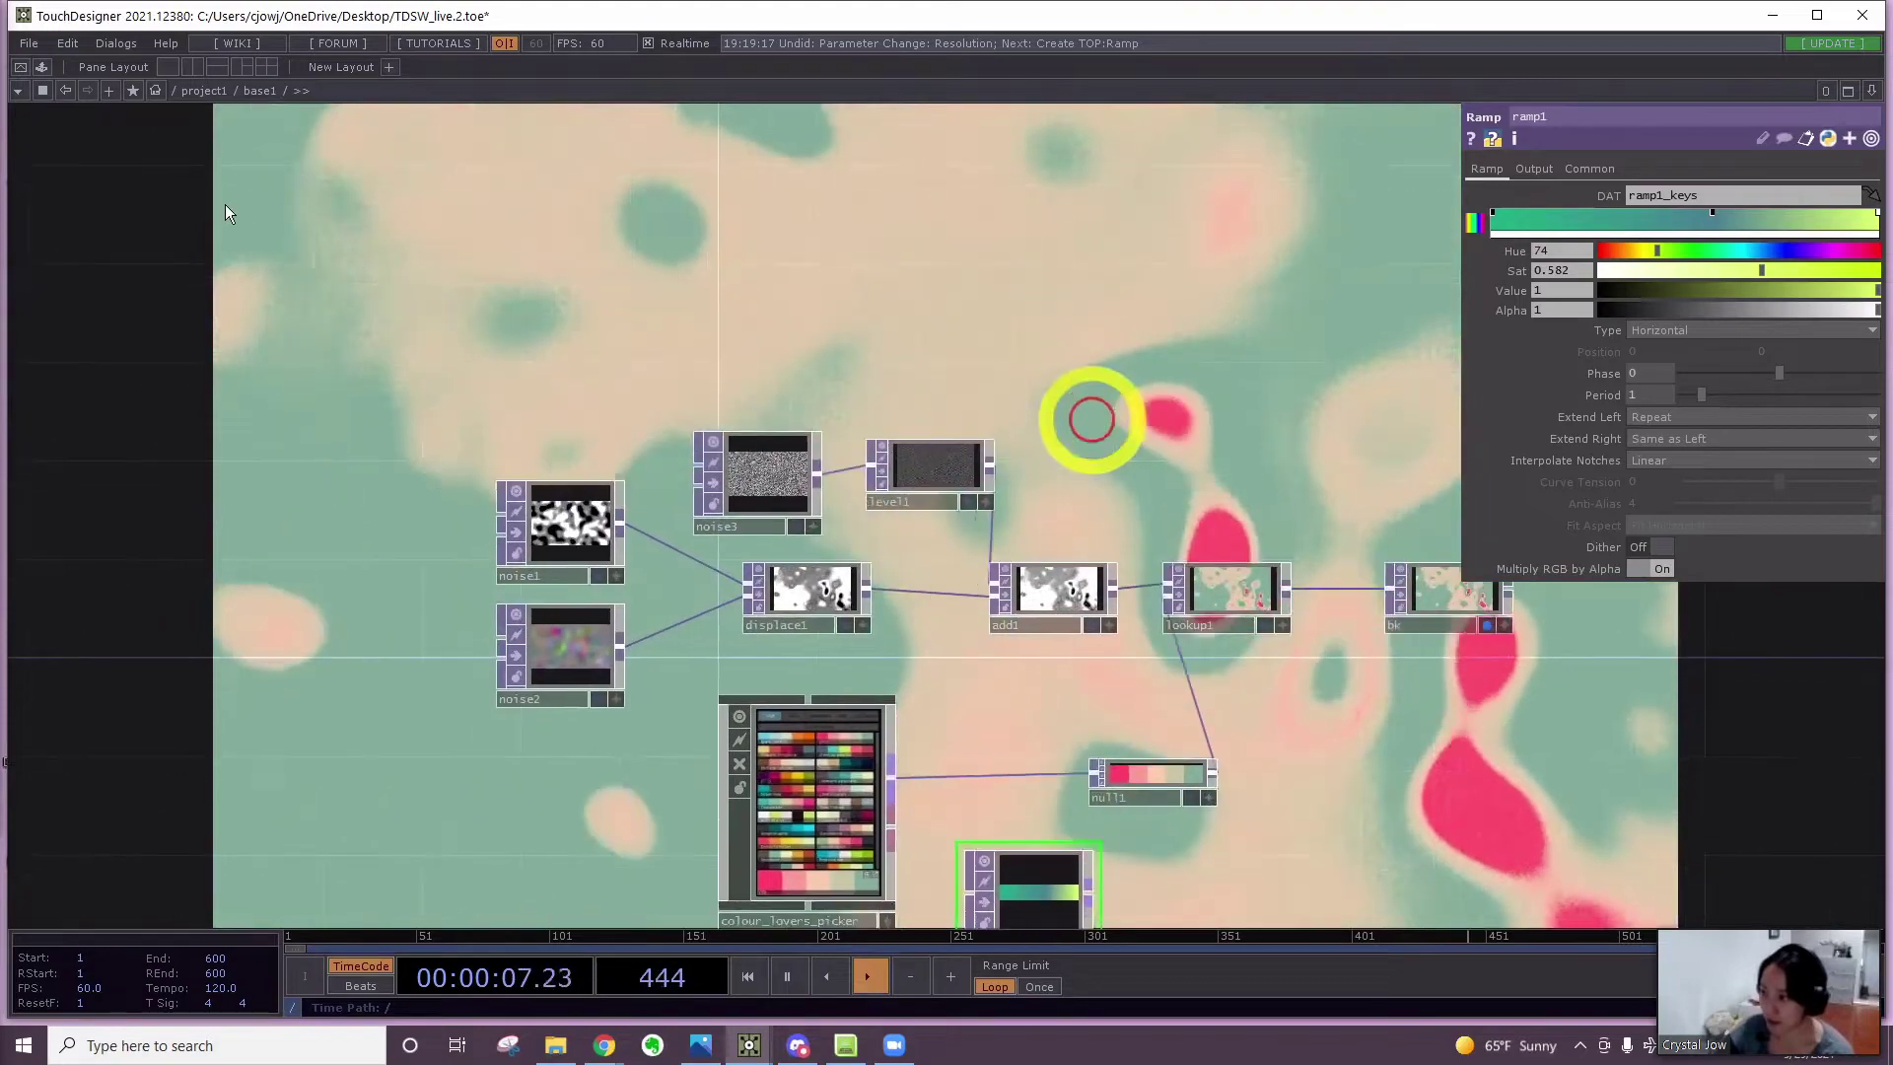
Split the network editor into two side-by-side panes and add a Select TOP to base1
{"action": "key", "text": "alt+["}
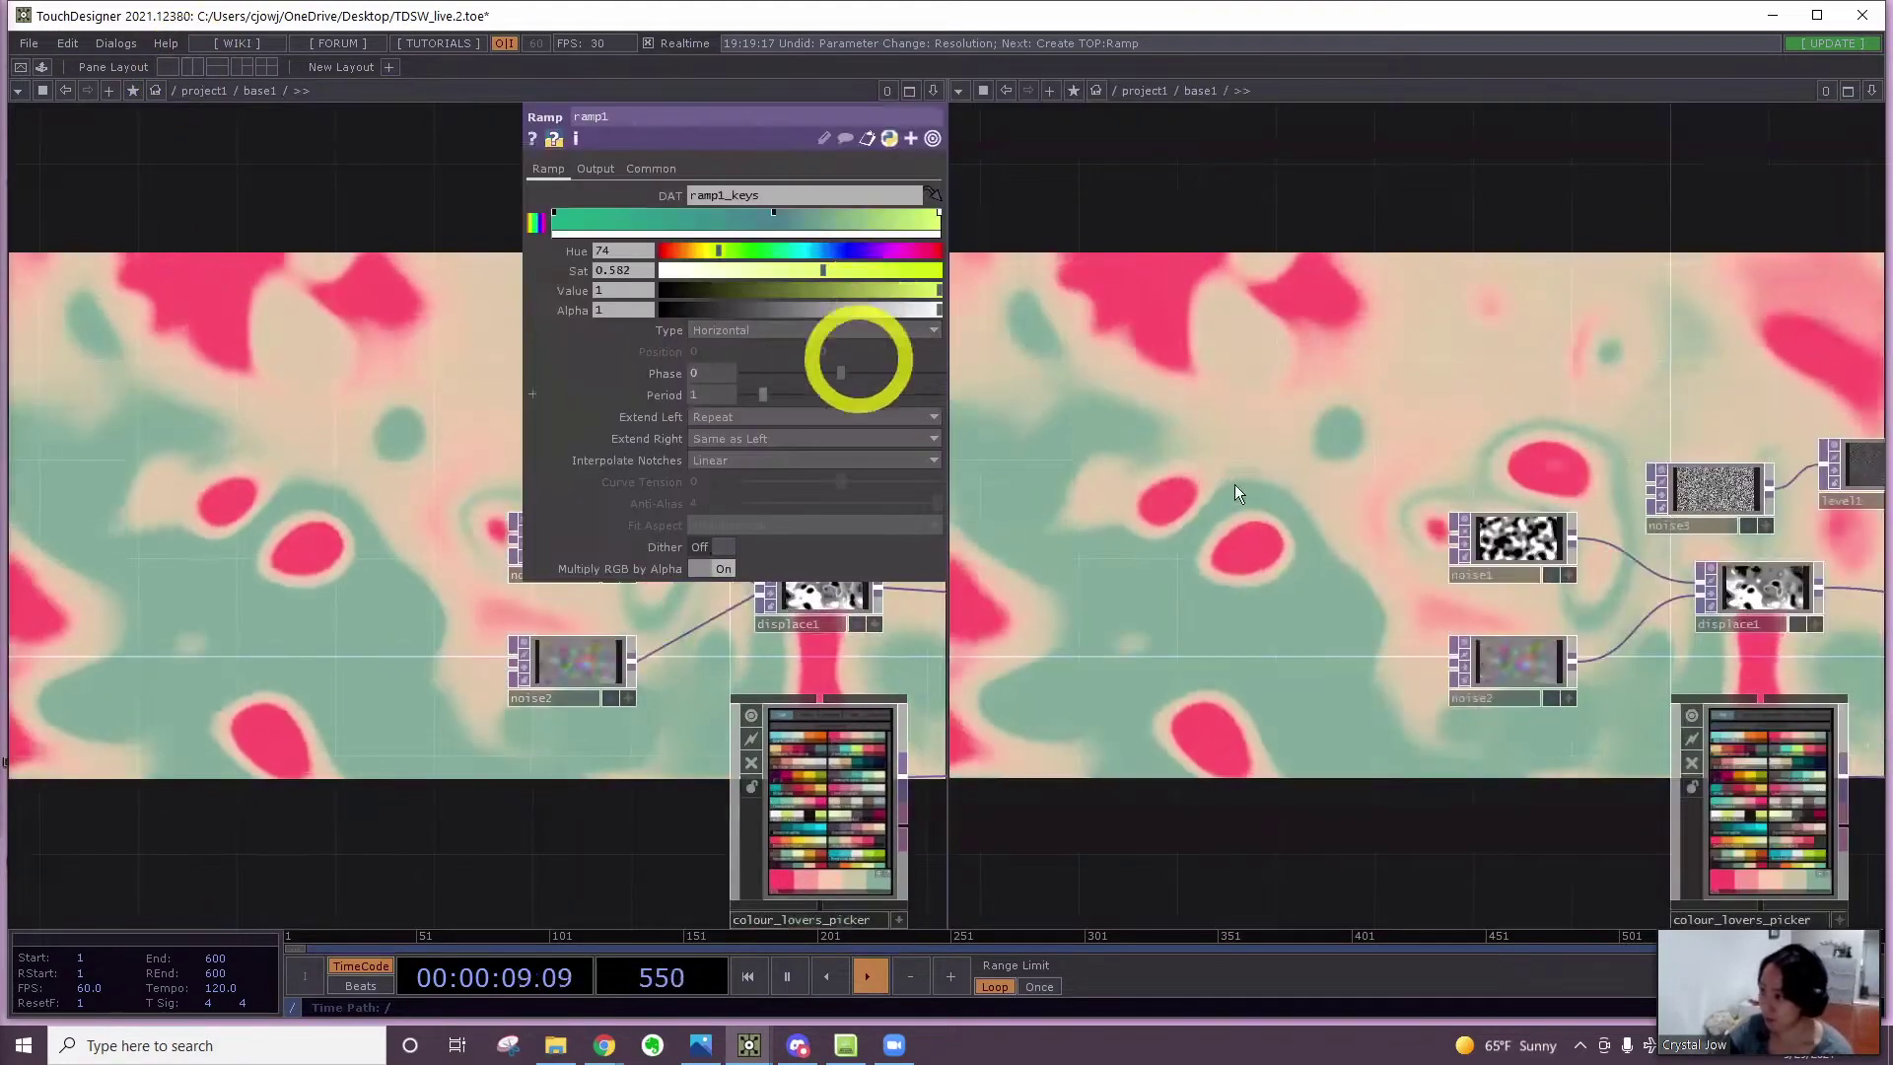
{"action": "key", "text": "Tab"}
{"action": "type", "text": "sele"}
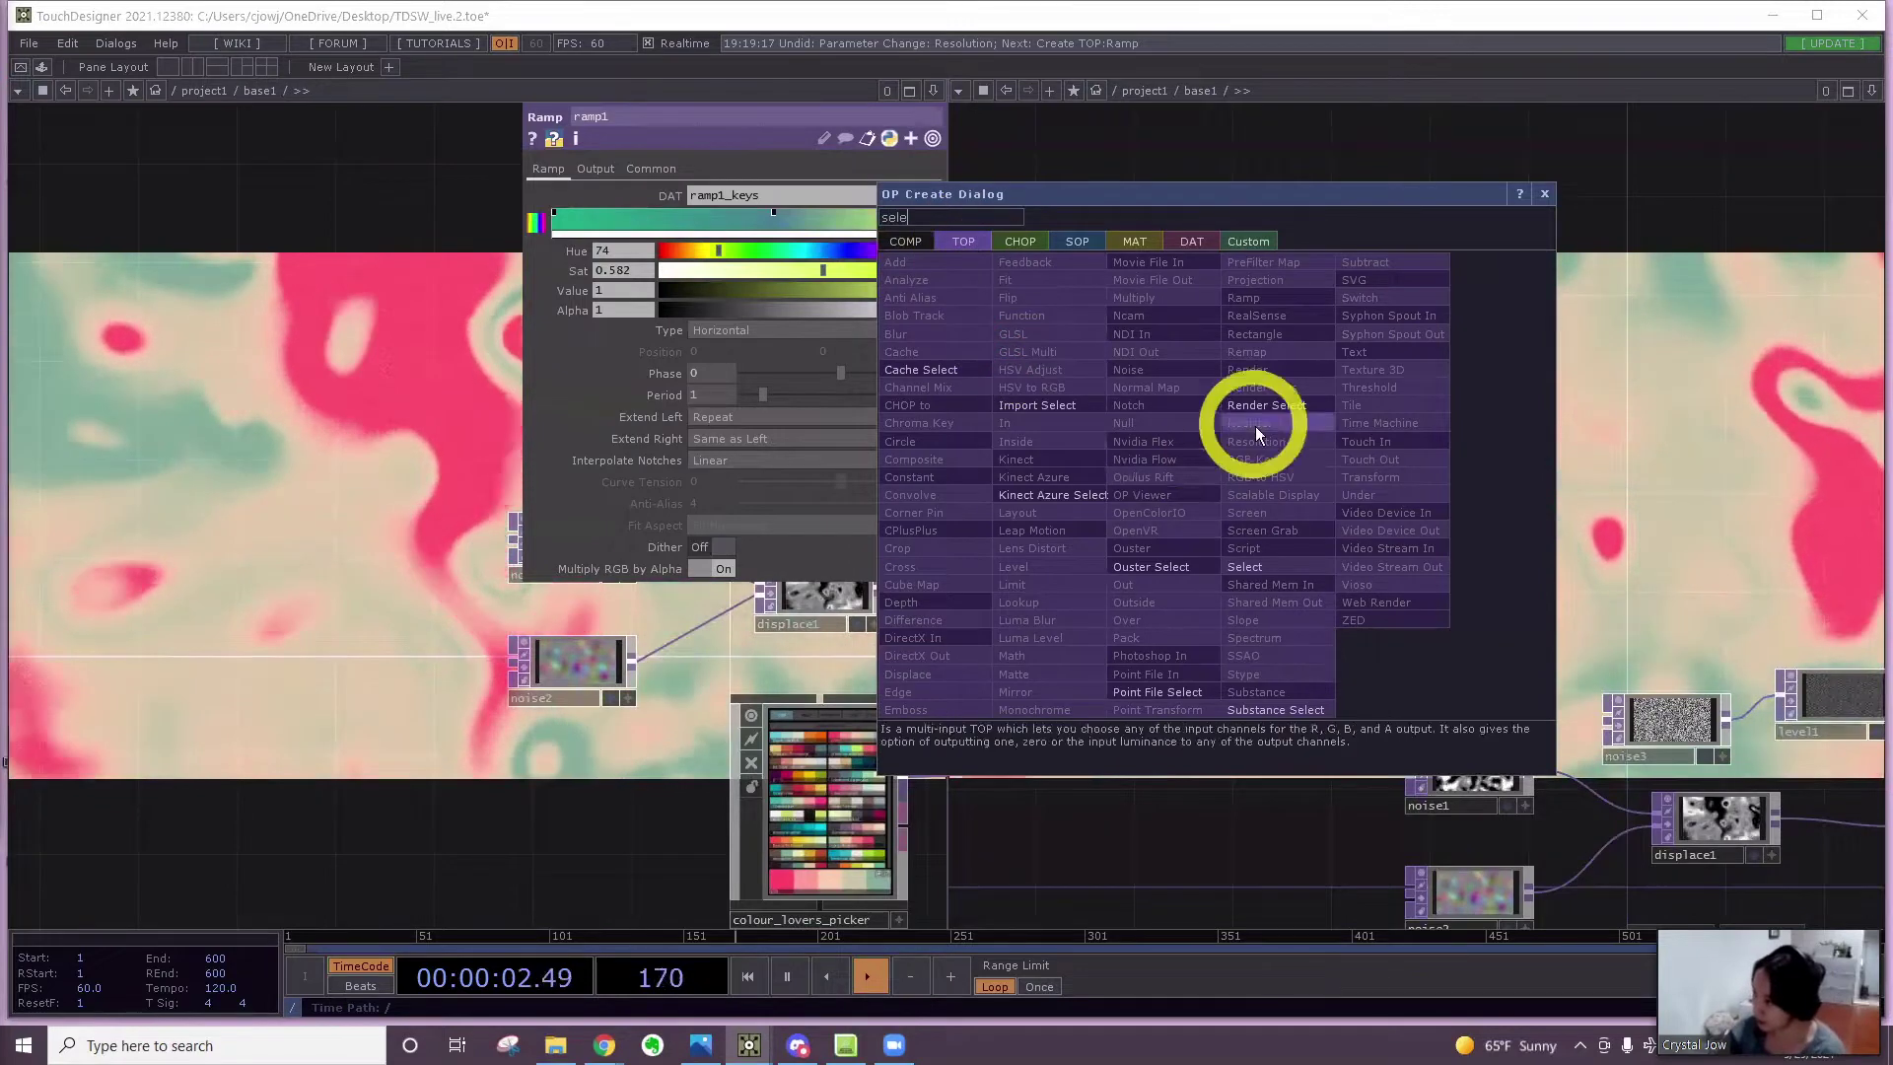
{"action": "left_click", "coordinate": [1246, 567]}
{"action": "left_click", "coordinate": [1183, 473]}
Open the kinectData network in the second pane, assign its kIndex output to select1, and return to a single pane showing base1
{"action": "left_click", "coordinate": [331, 608]}
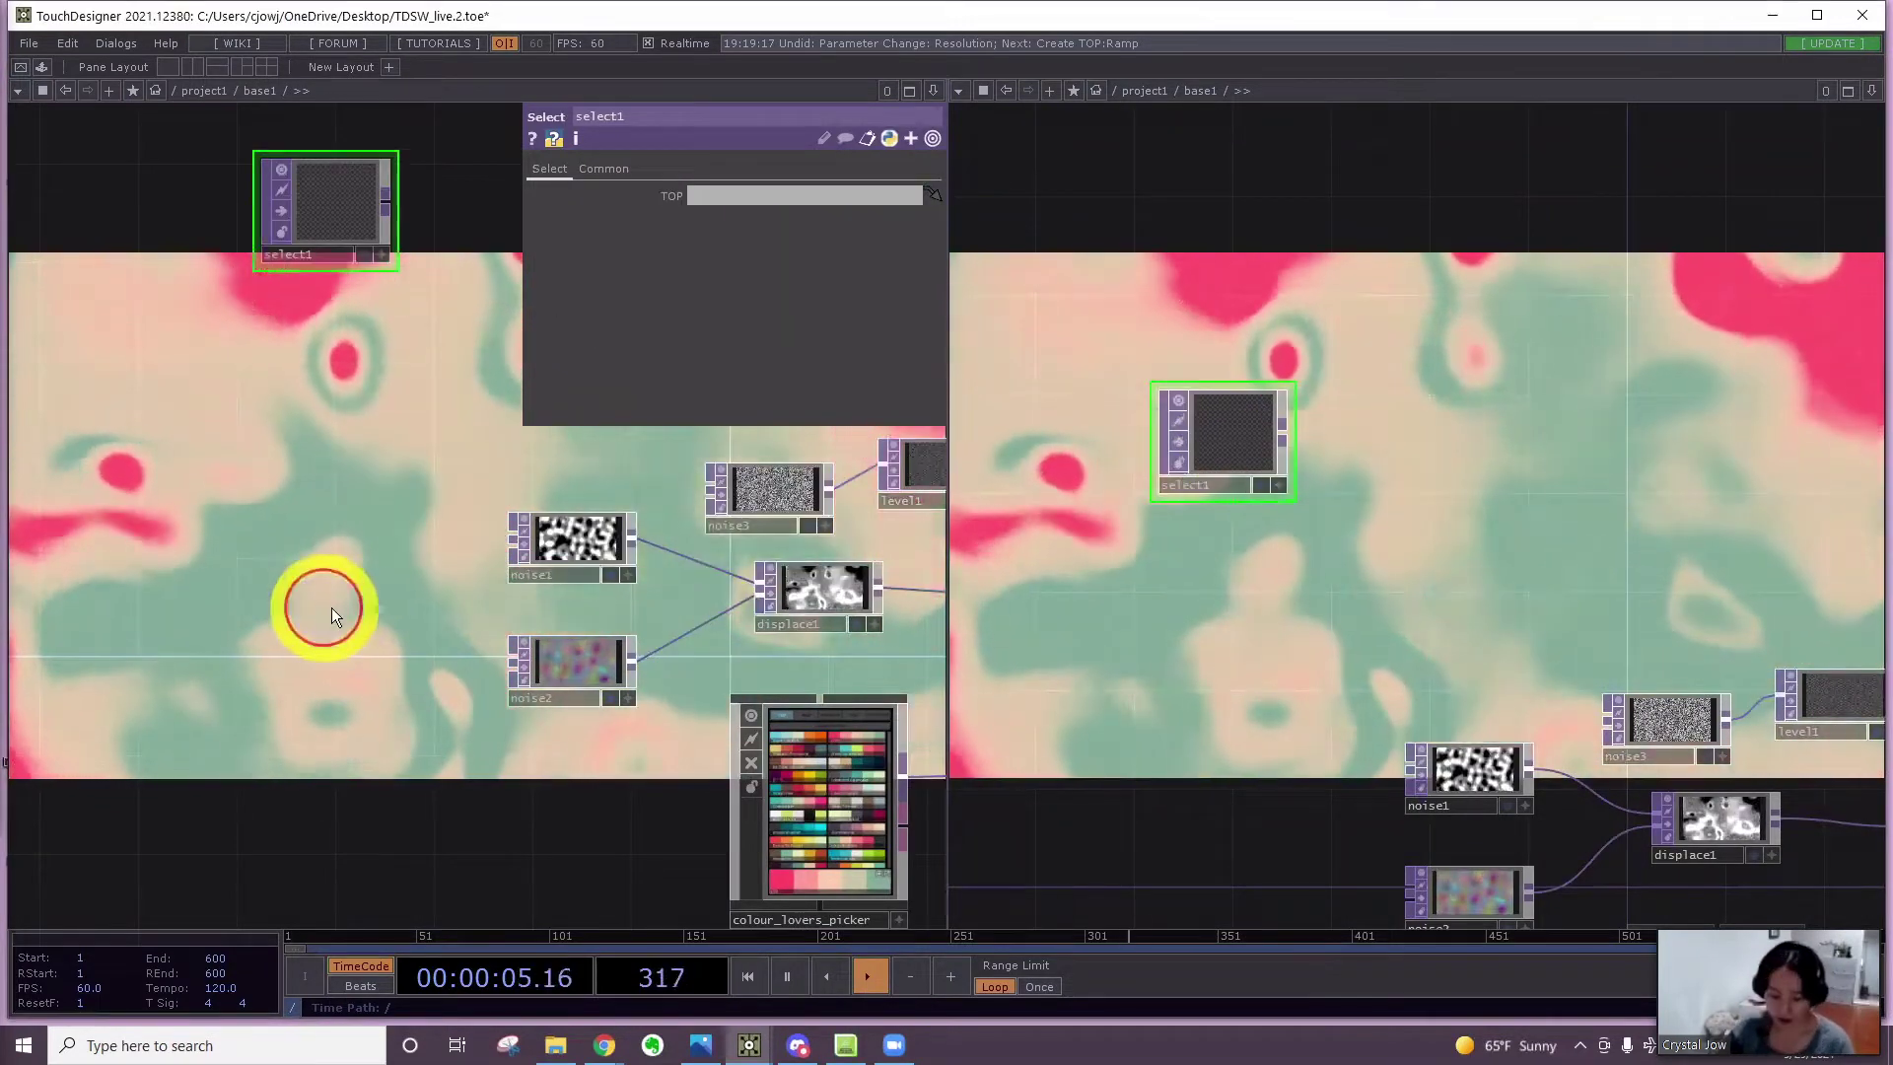
{"action": "key", "text": "u"}
{"action": "left_click_drag", "start_coordinate": [235, 698], "coordinate": [584, 696]}
{"action": "scroll", "coordinate": [447, 692], "scroll_direction": "down", "scroll_amount": 4}
{"action": "left_click", "coordinate": [217, 596]}
{"action": "key", "text": "i"}
{"action": "scroll", "coordinate": [478, 702], "scroll_direction": "down", "scroll_amount": 2}
{"action": "scroll", "coordinate": [603, 706], "scroll_direction": "up", "scroll_amount": 6}
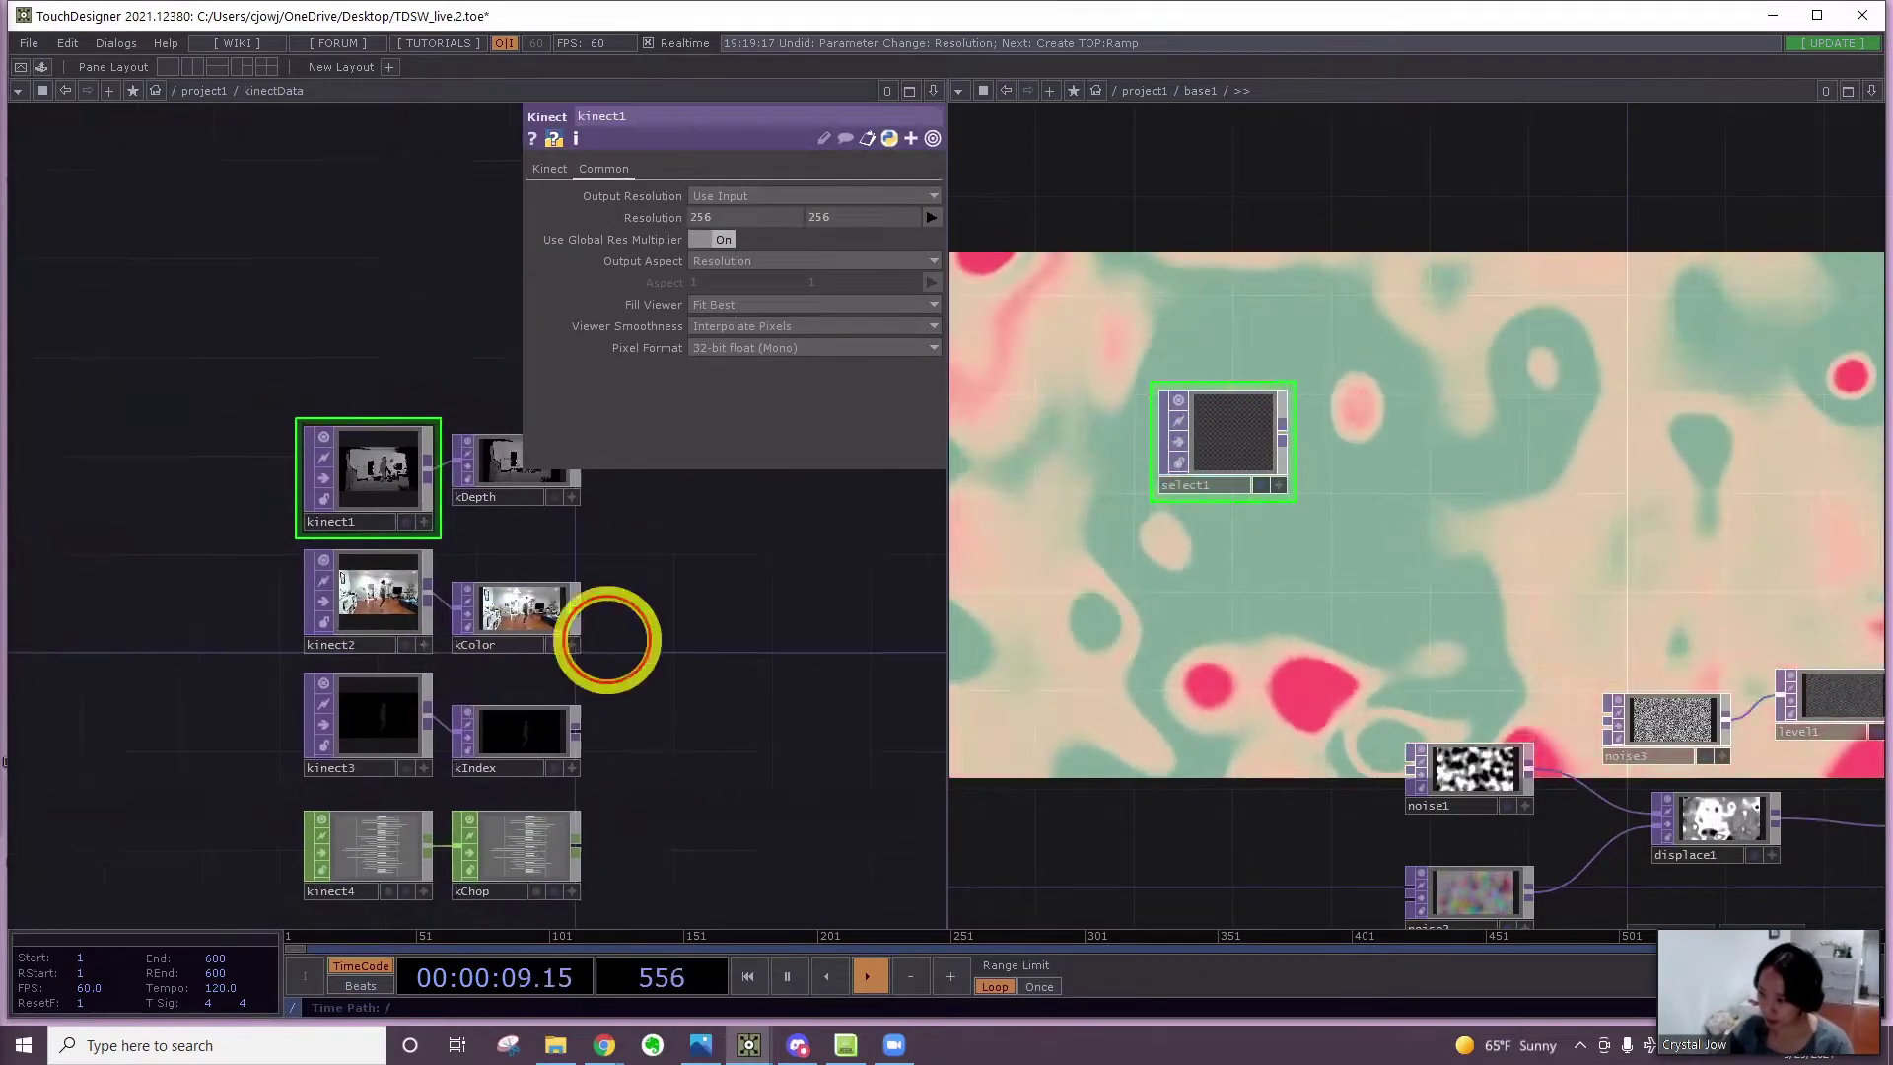
{"action": "left_click_drag", "start_coordinate": [893, 568], "coordinate": [1245, 428]}
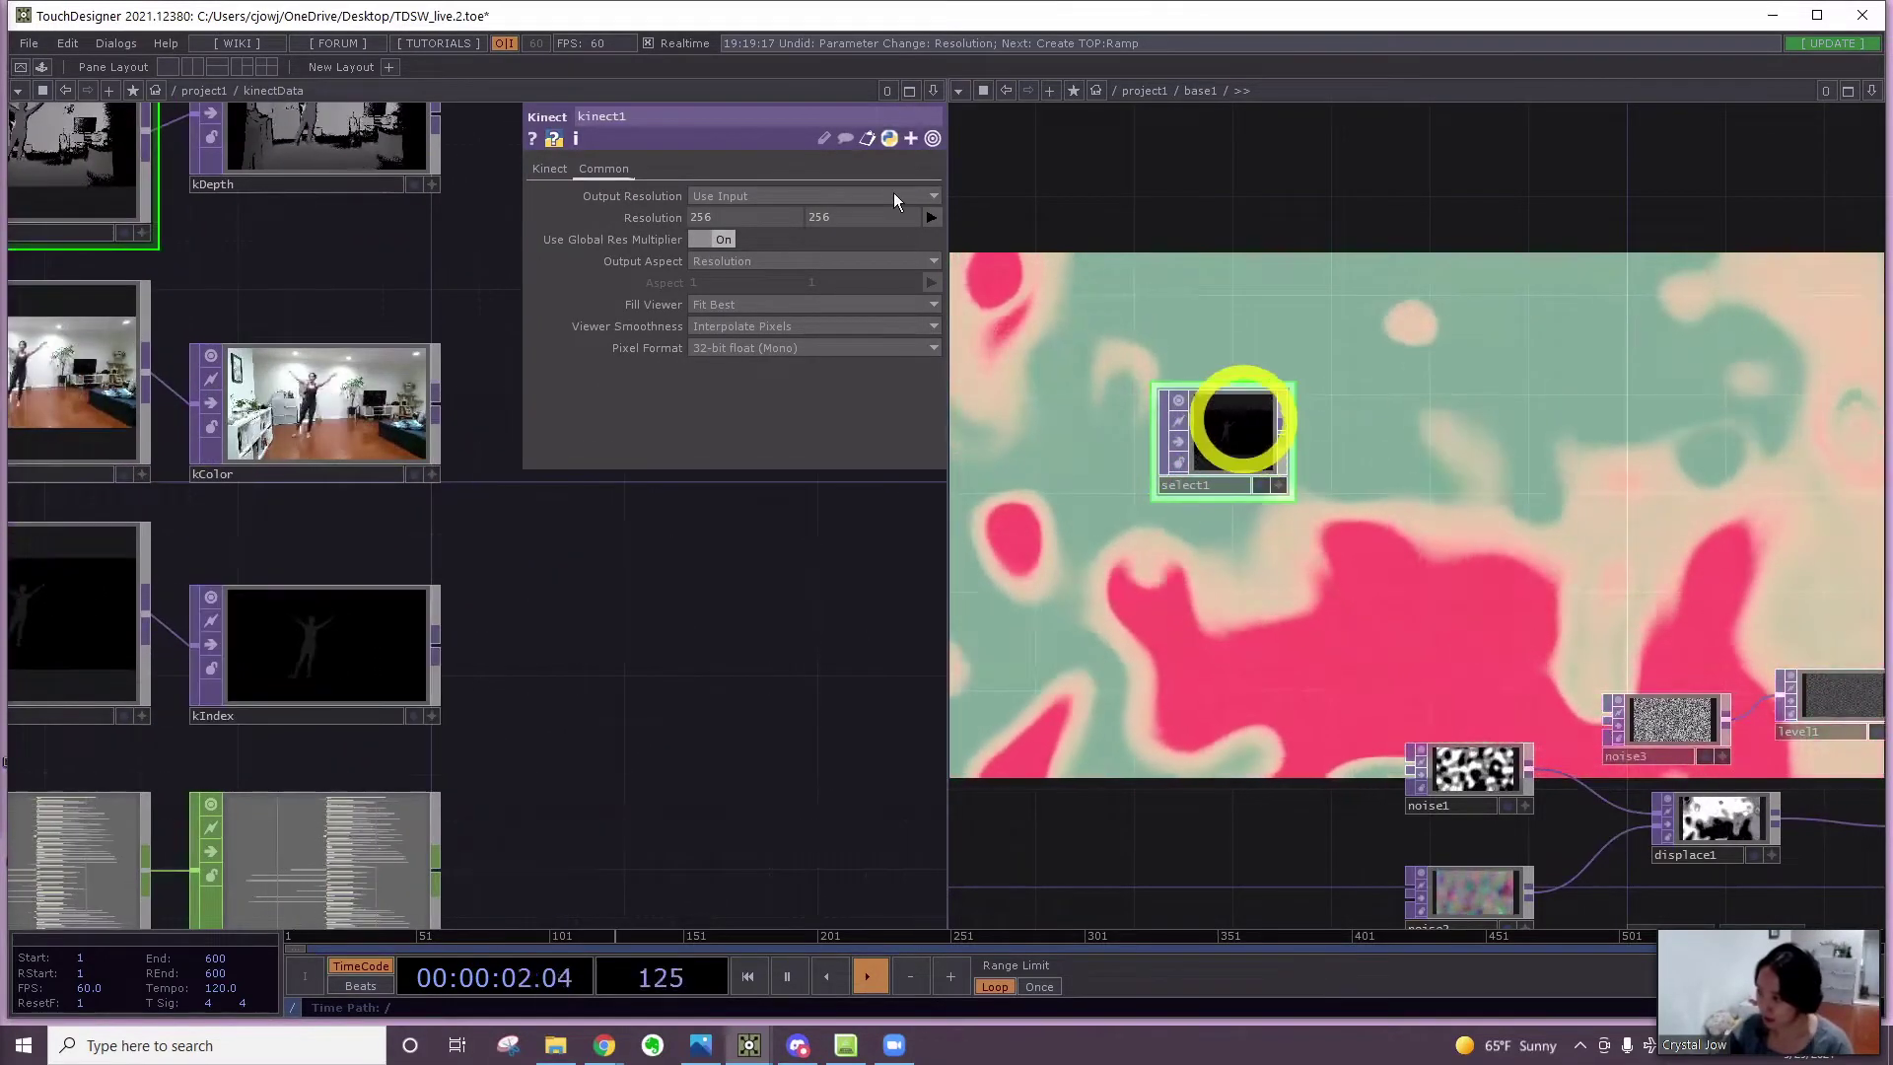
{"action": "left_click", "coordinate": [931, 90]}
{"action": "left_click", "coordinate": [818, 233]}
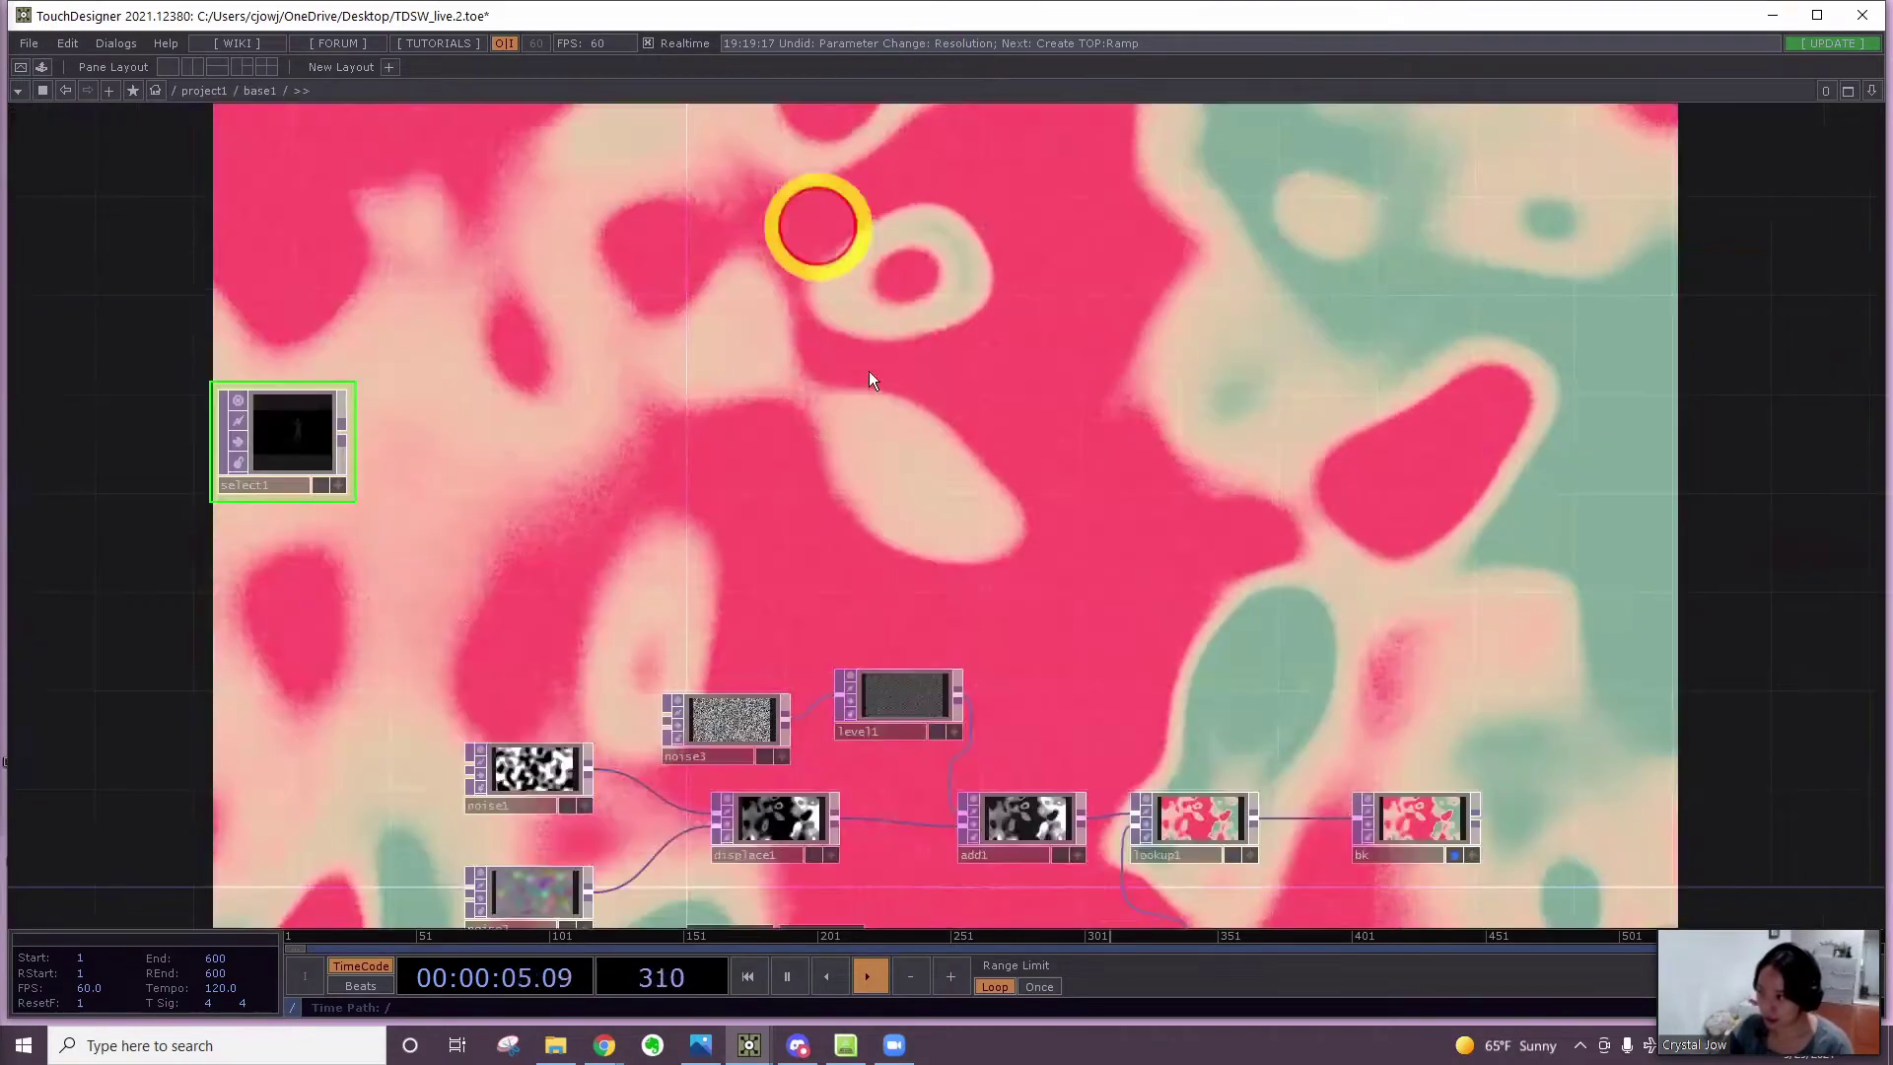
Examine the body silhouette in select1 and compare it with the kIndex output inside kinectData
{"action": "scroll", "coordinate": [639, 387], "scroll_direction": "up", "scroll_amount": 3}
{"action": "scroll", "coordinate": [639, 386], "scroll_direction": "up", "scroll_amount": 1}
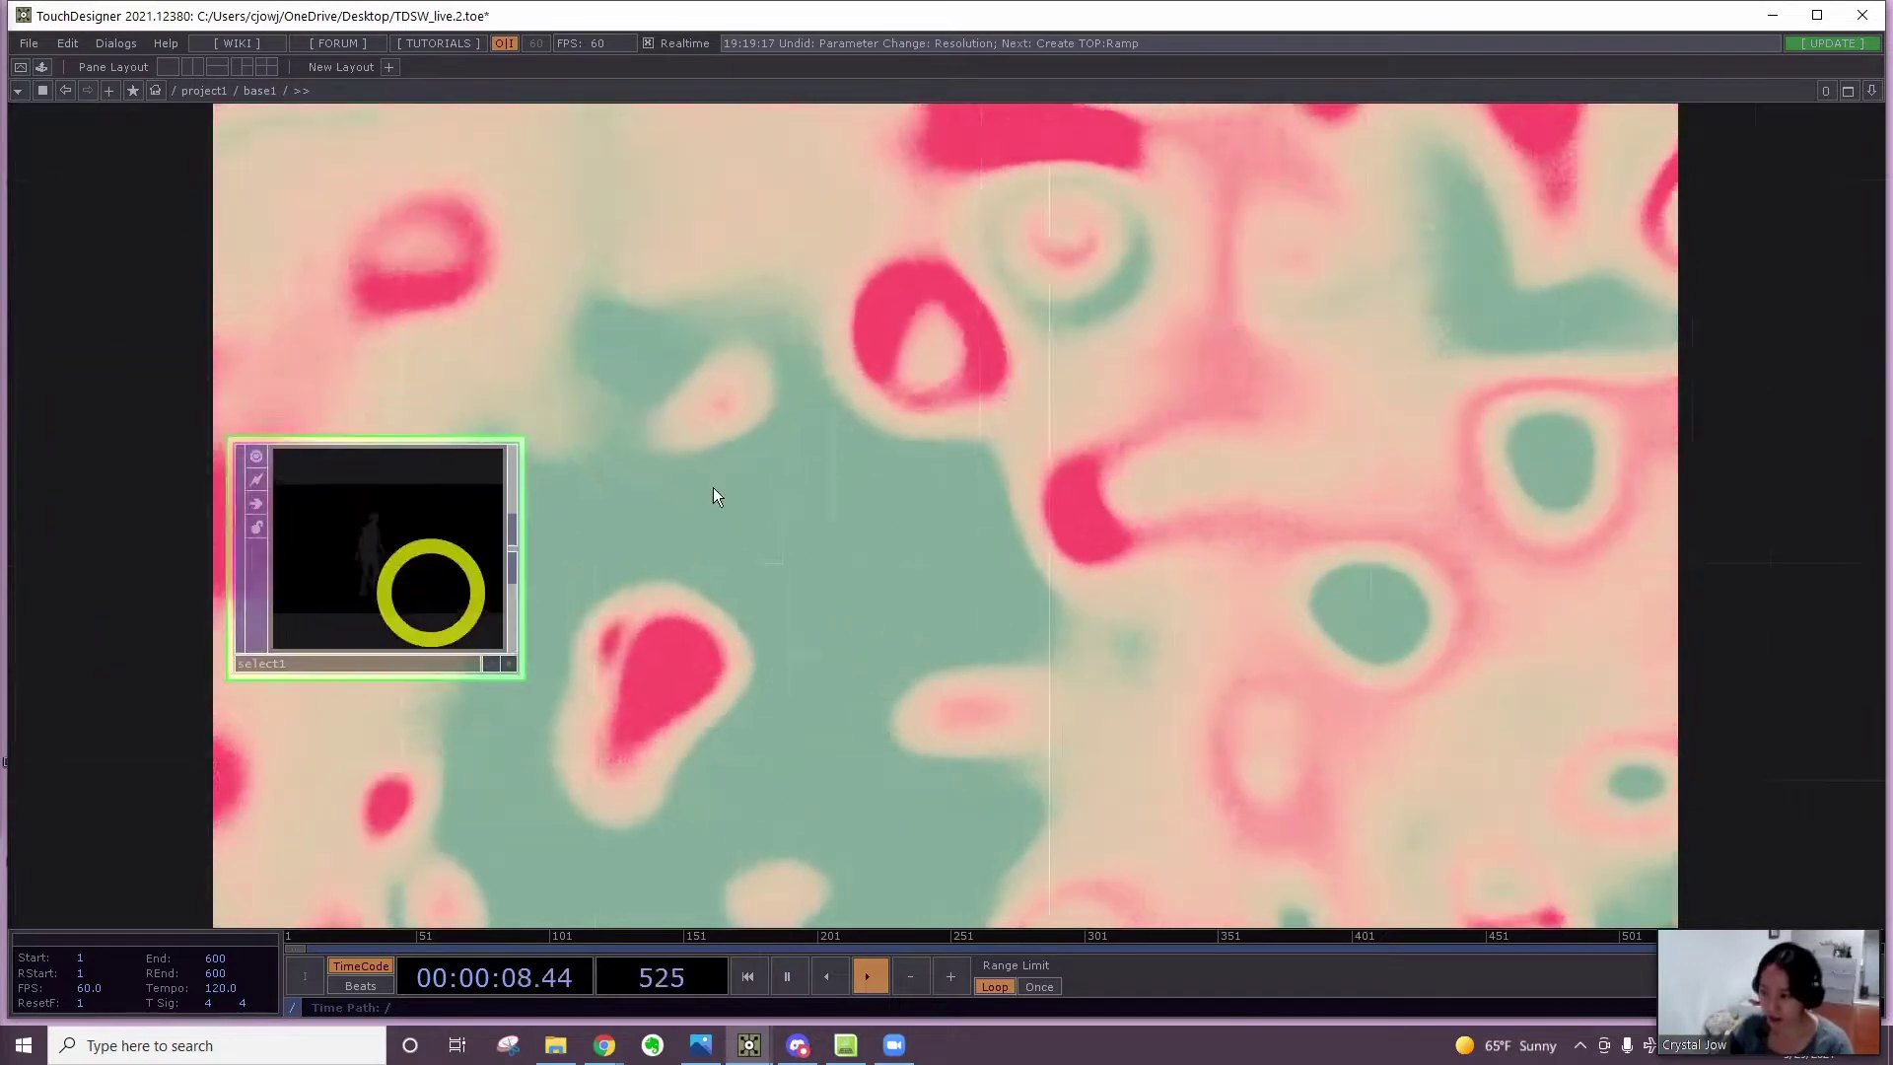
{"action": "scroll", "coordinate": [713, 487], "scroll_direction": "up", "scroll_amount": 2}
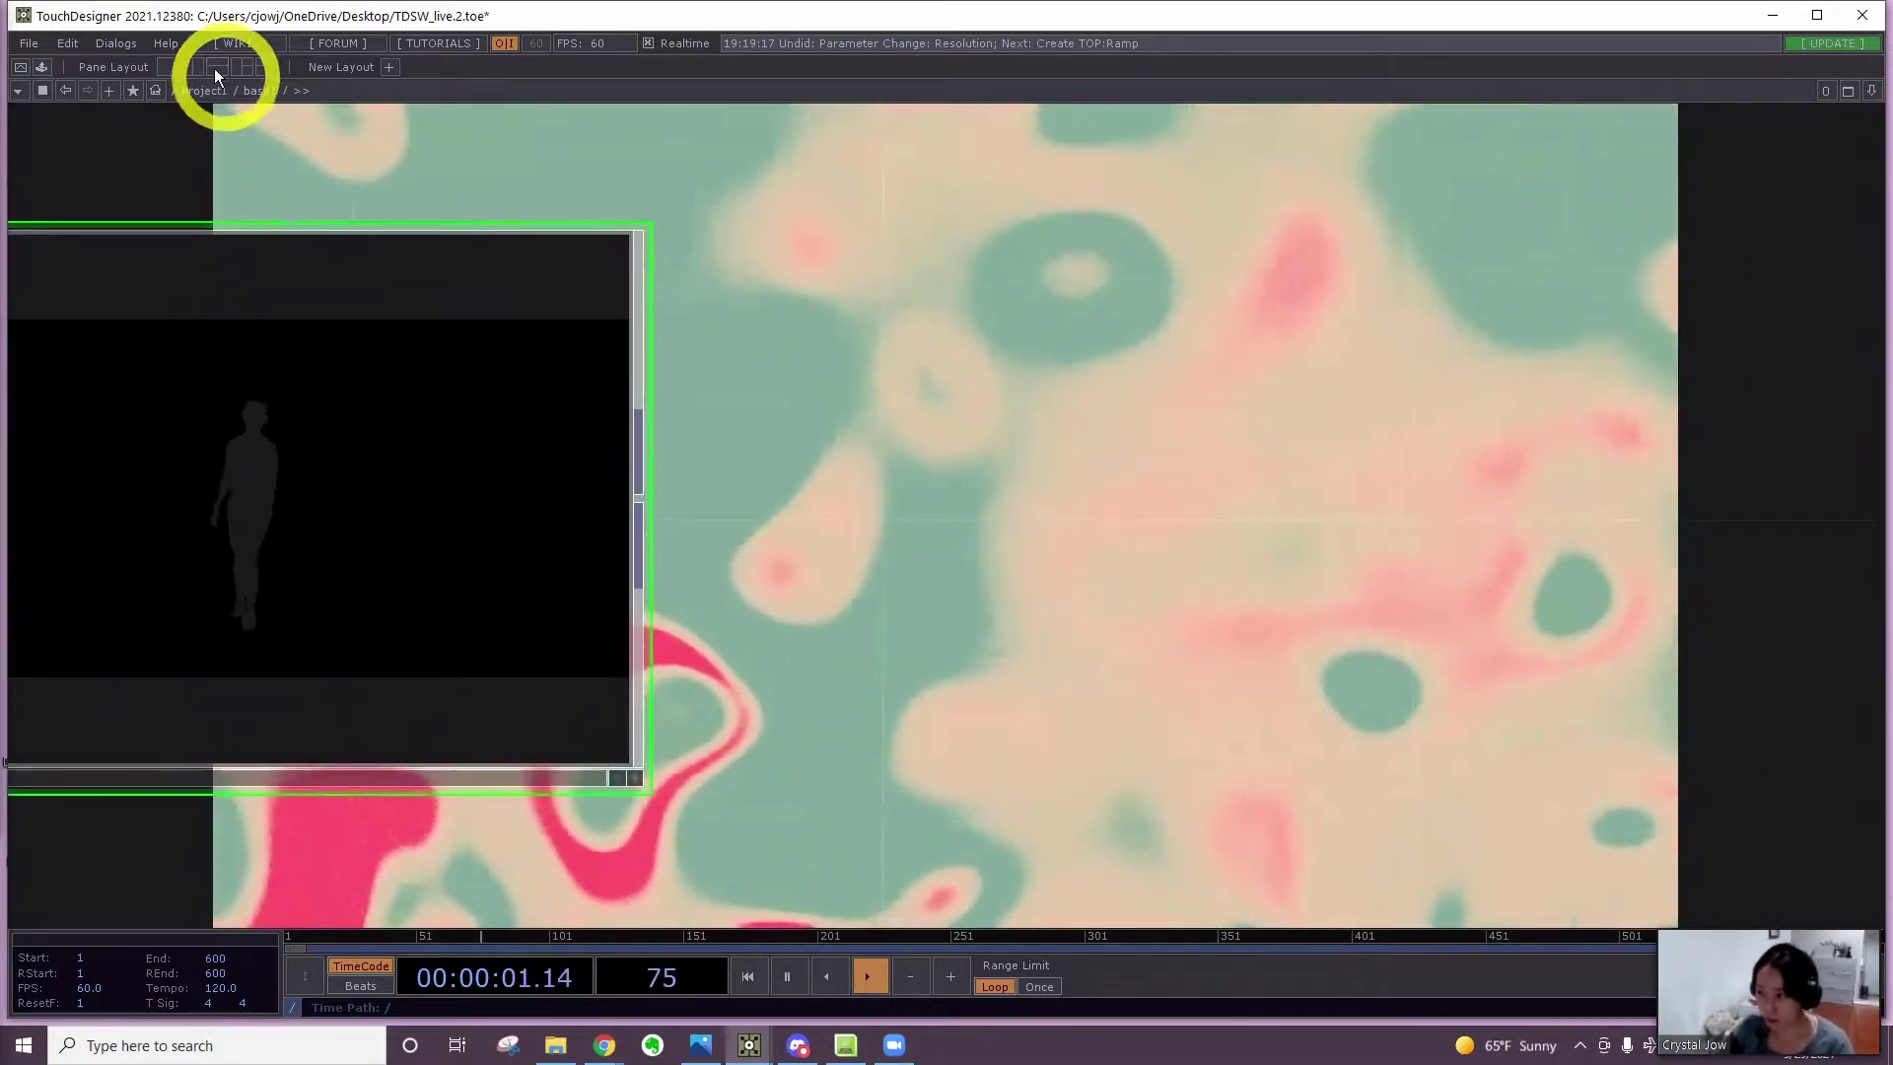
{"action": "key", "text": "alt+bracketleft"}
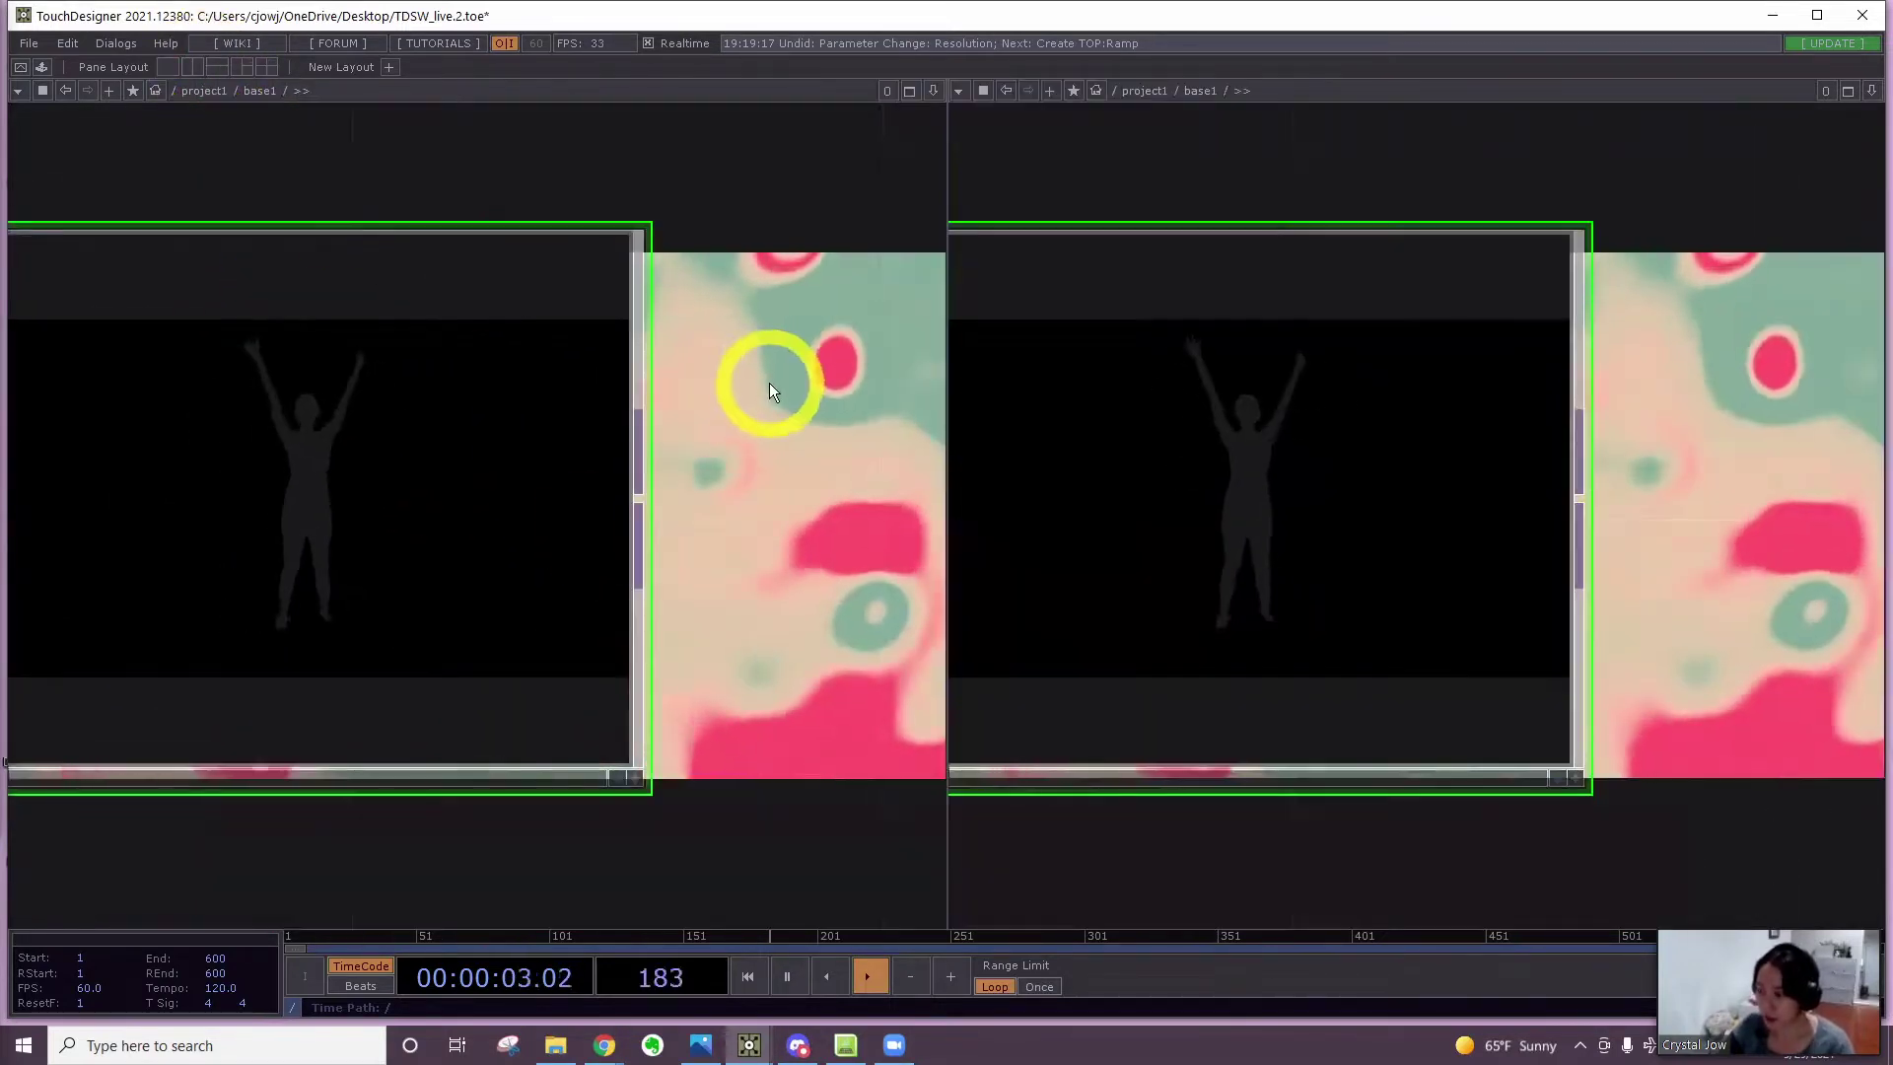
{"action": "scroll", "coordinate": [803, 410], "scroll_direction": "down", "scroll_amount": 2}
{"action": "key", "text": "u"}
{"action": "middle_click_drag", "start_coordinate": [503, 655], "coordinate": [331, 641]}
{"action": "key", "text": "i"}
{"action": "left_click_drag", "start_coordinate": [600, 572], "coordinate": [812, 537]}
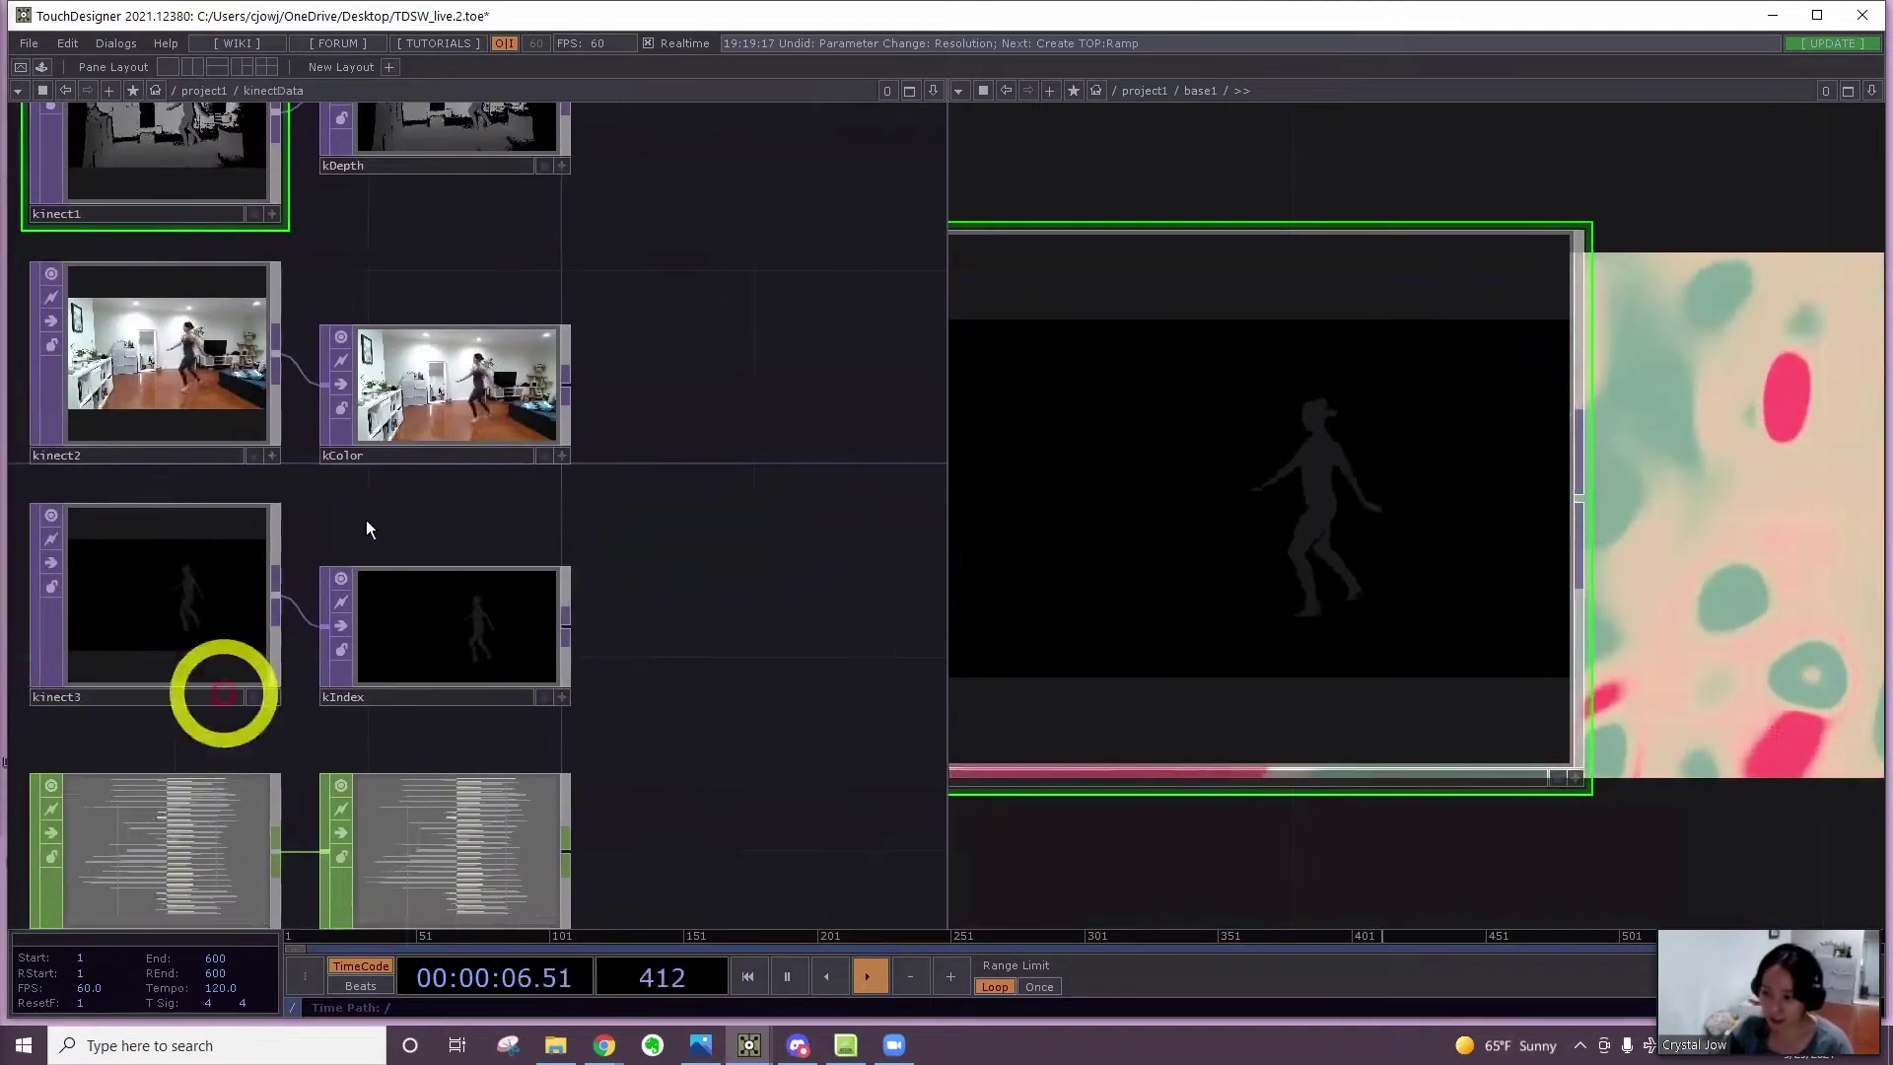
{"action": "left_click", "coordinate": [932, 88]}
{"action": "left_click", "coordinate": [806, 233]}
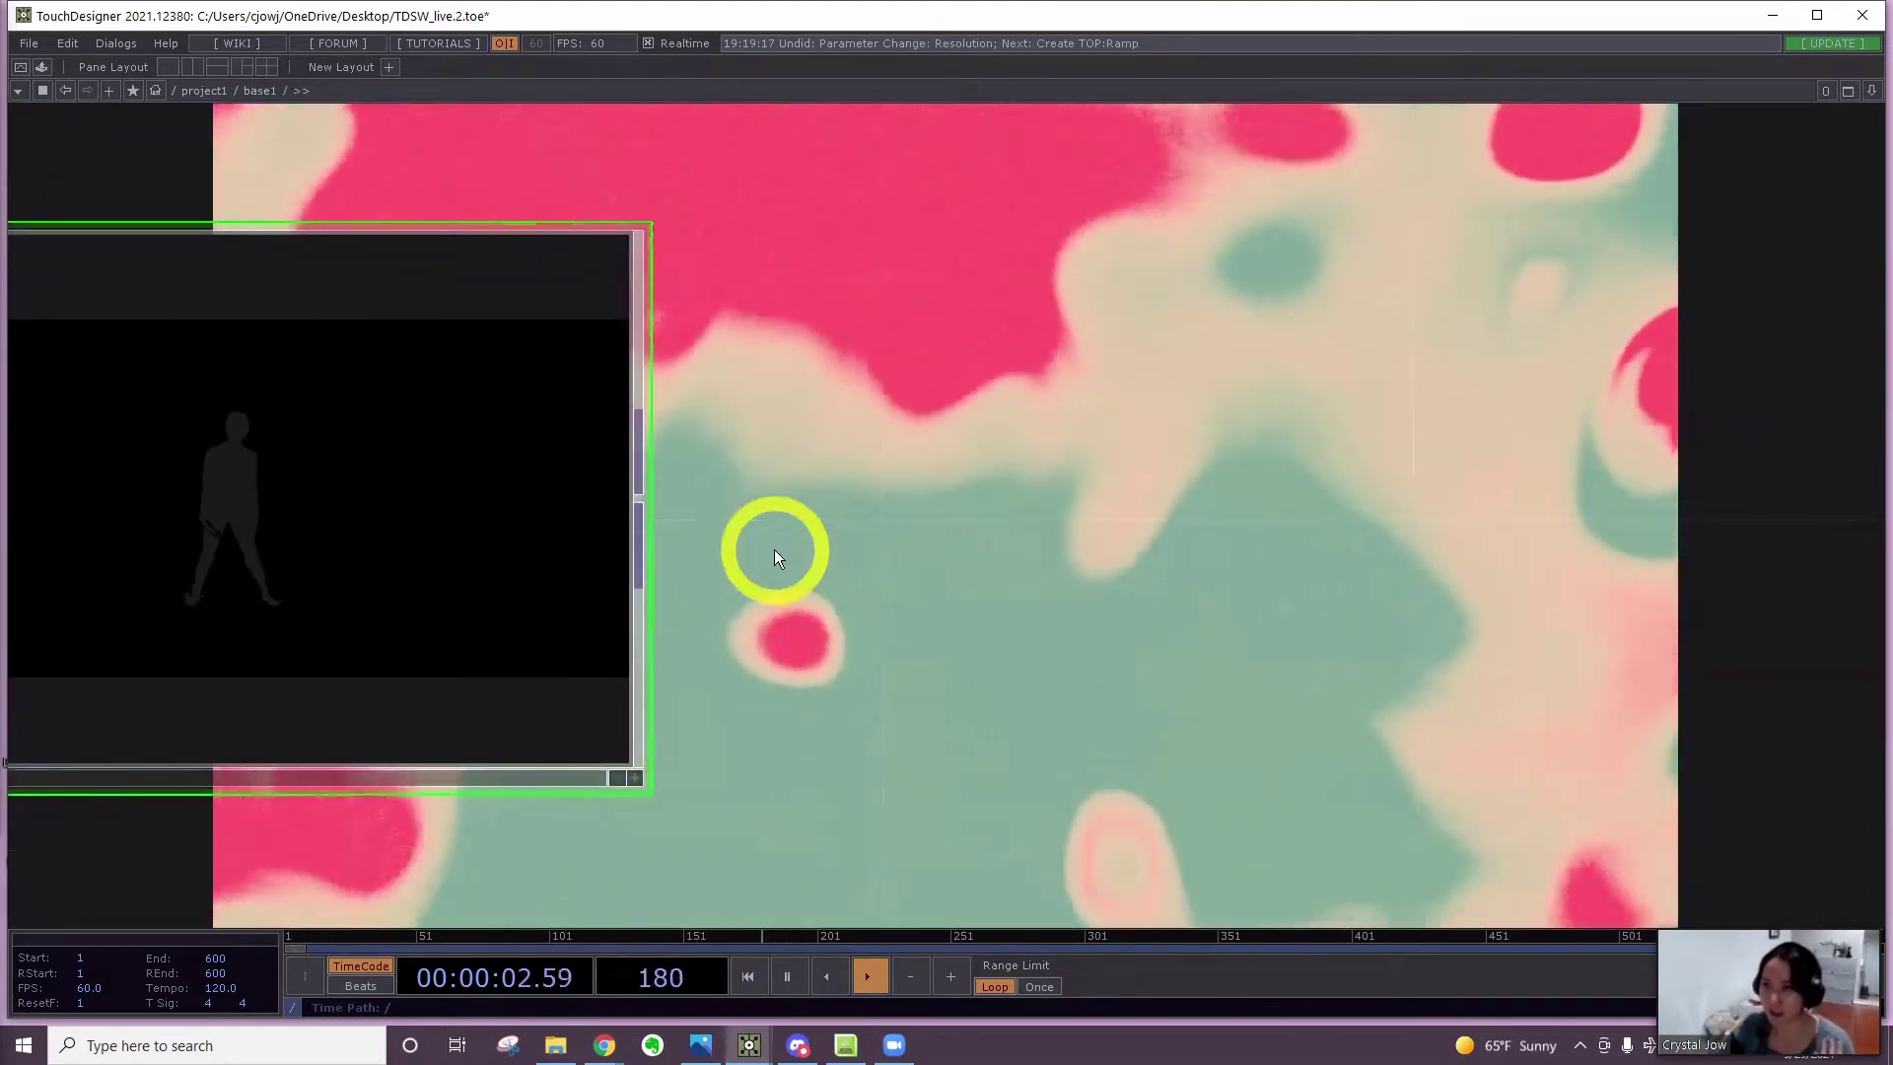
Add a Threshold TOP after select1 and lower its threshold to about 0.081
{"action": "scroll", "coordinate": [771, 602], "scroll_direction": "down", "scroll_amount": 3}
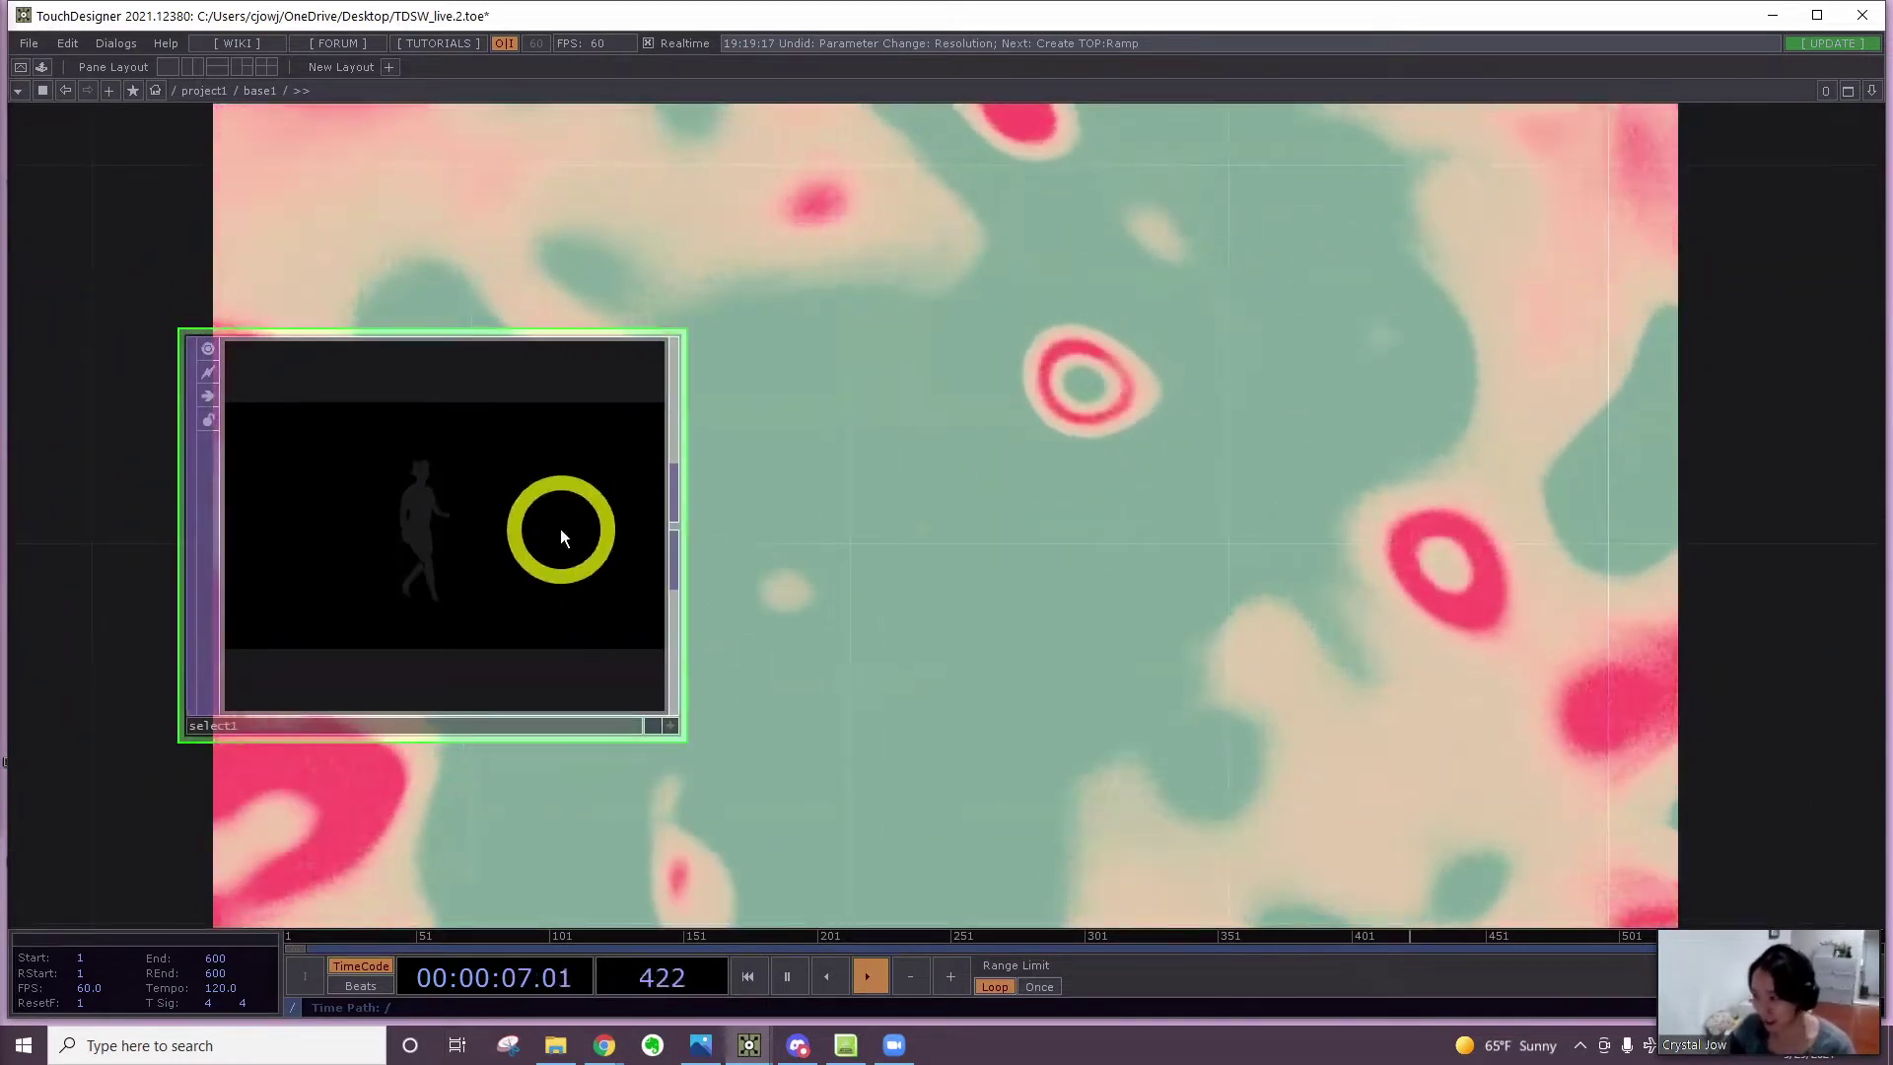
{"action": "right_click", "coordinate": [674, 525]}
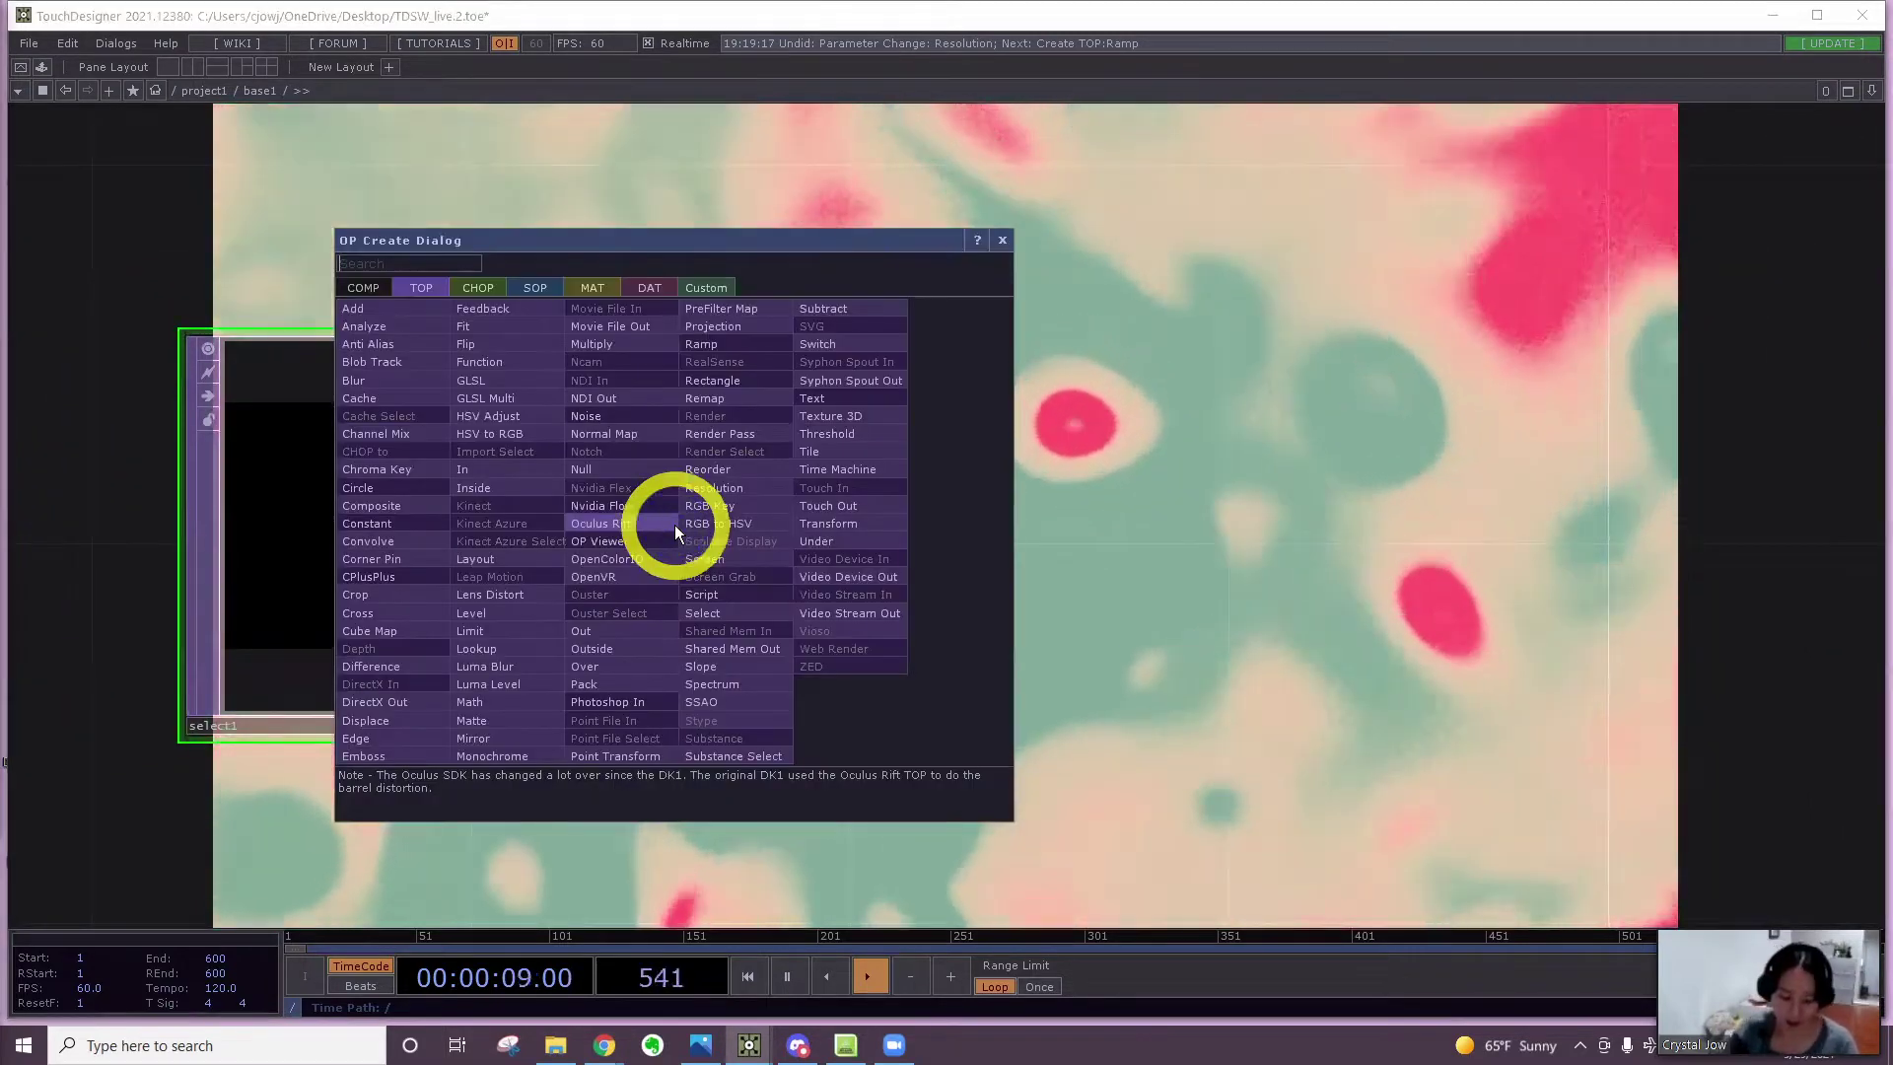
{"action": "type", "text": "th"}
{"action": "left_click", "coordinate": [834, 435]}
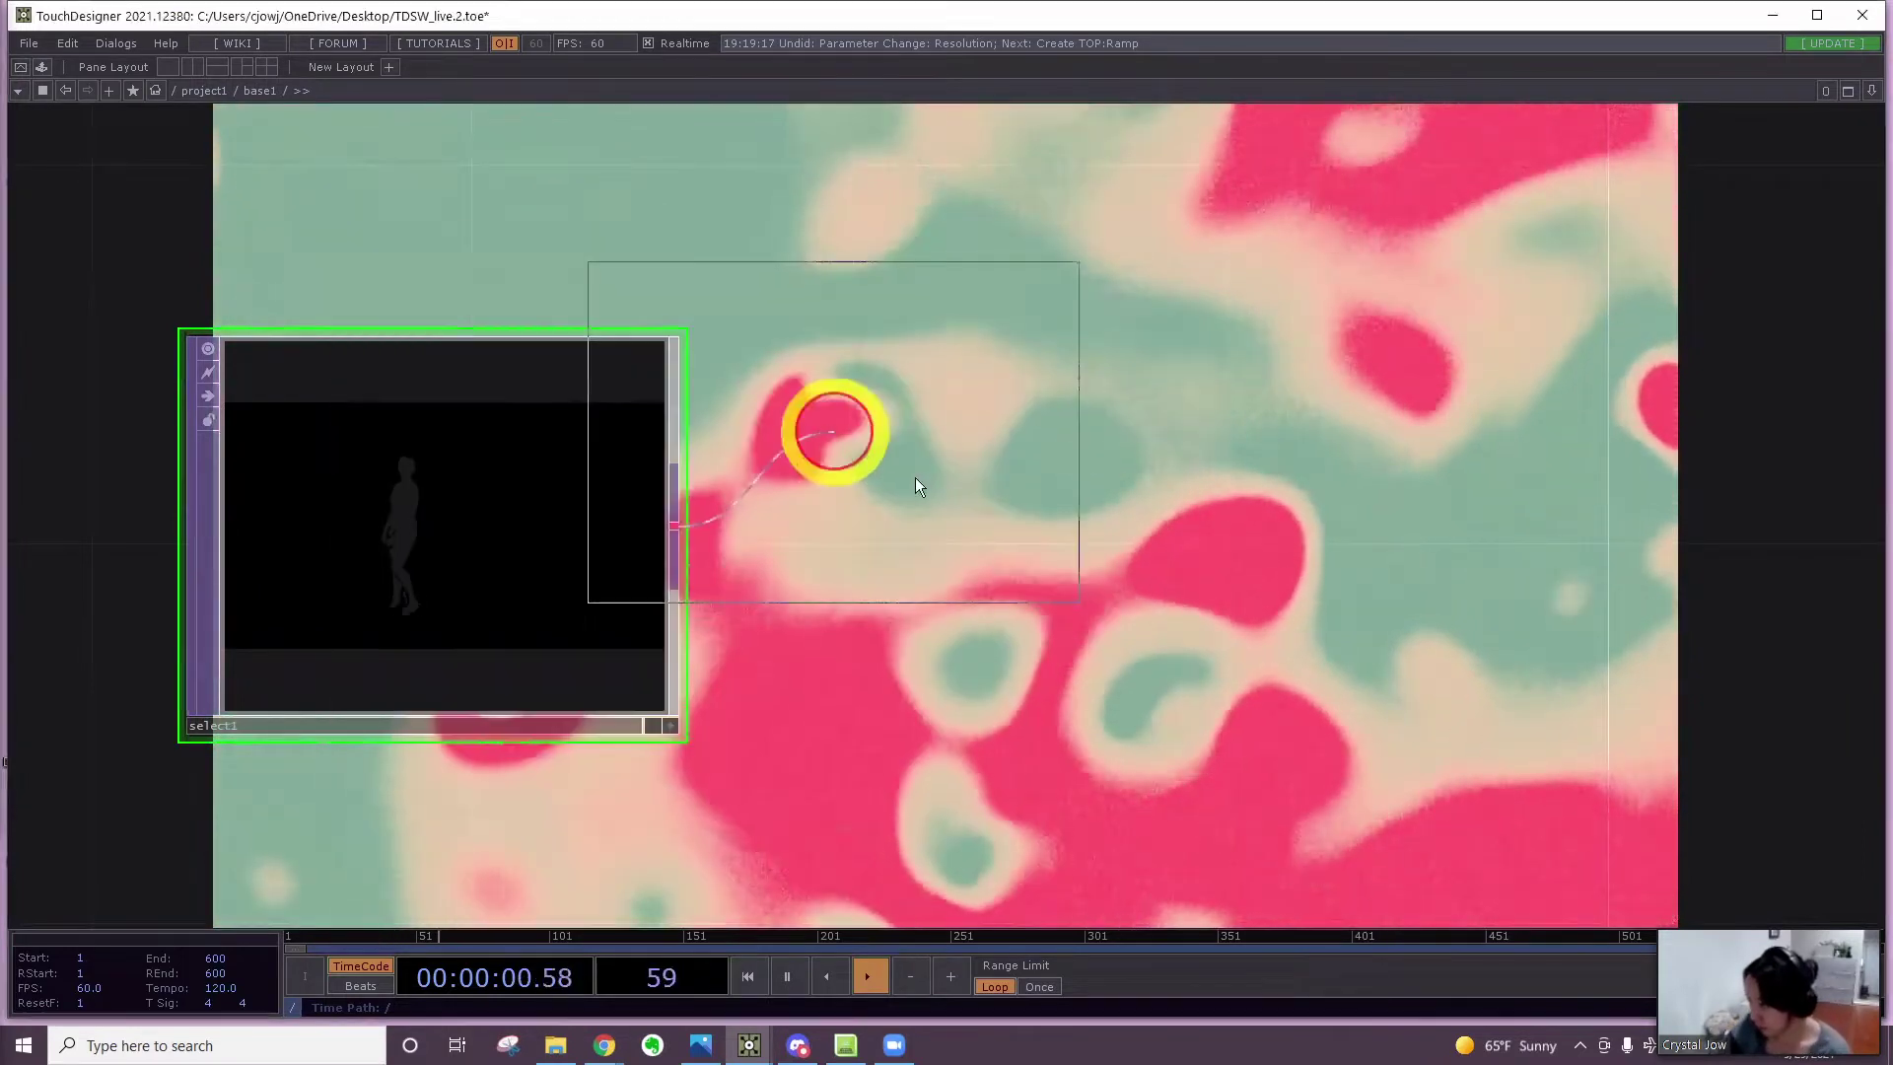
{"action": "left_click", "coordinate": [1038, 487]}
{"action": "key", "text": "p"}
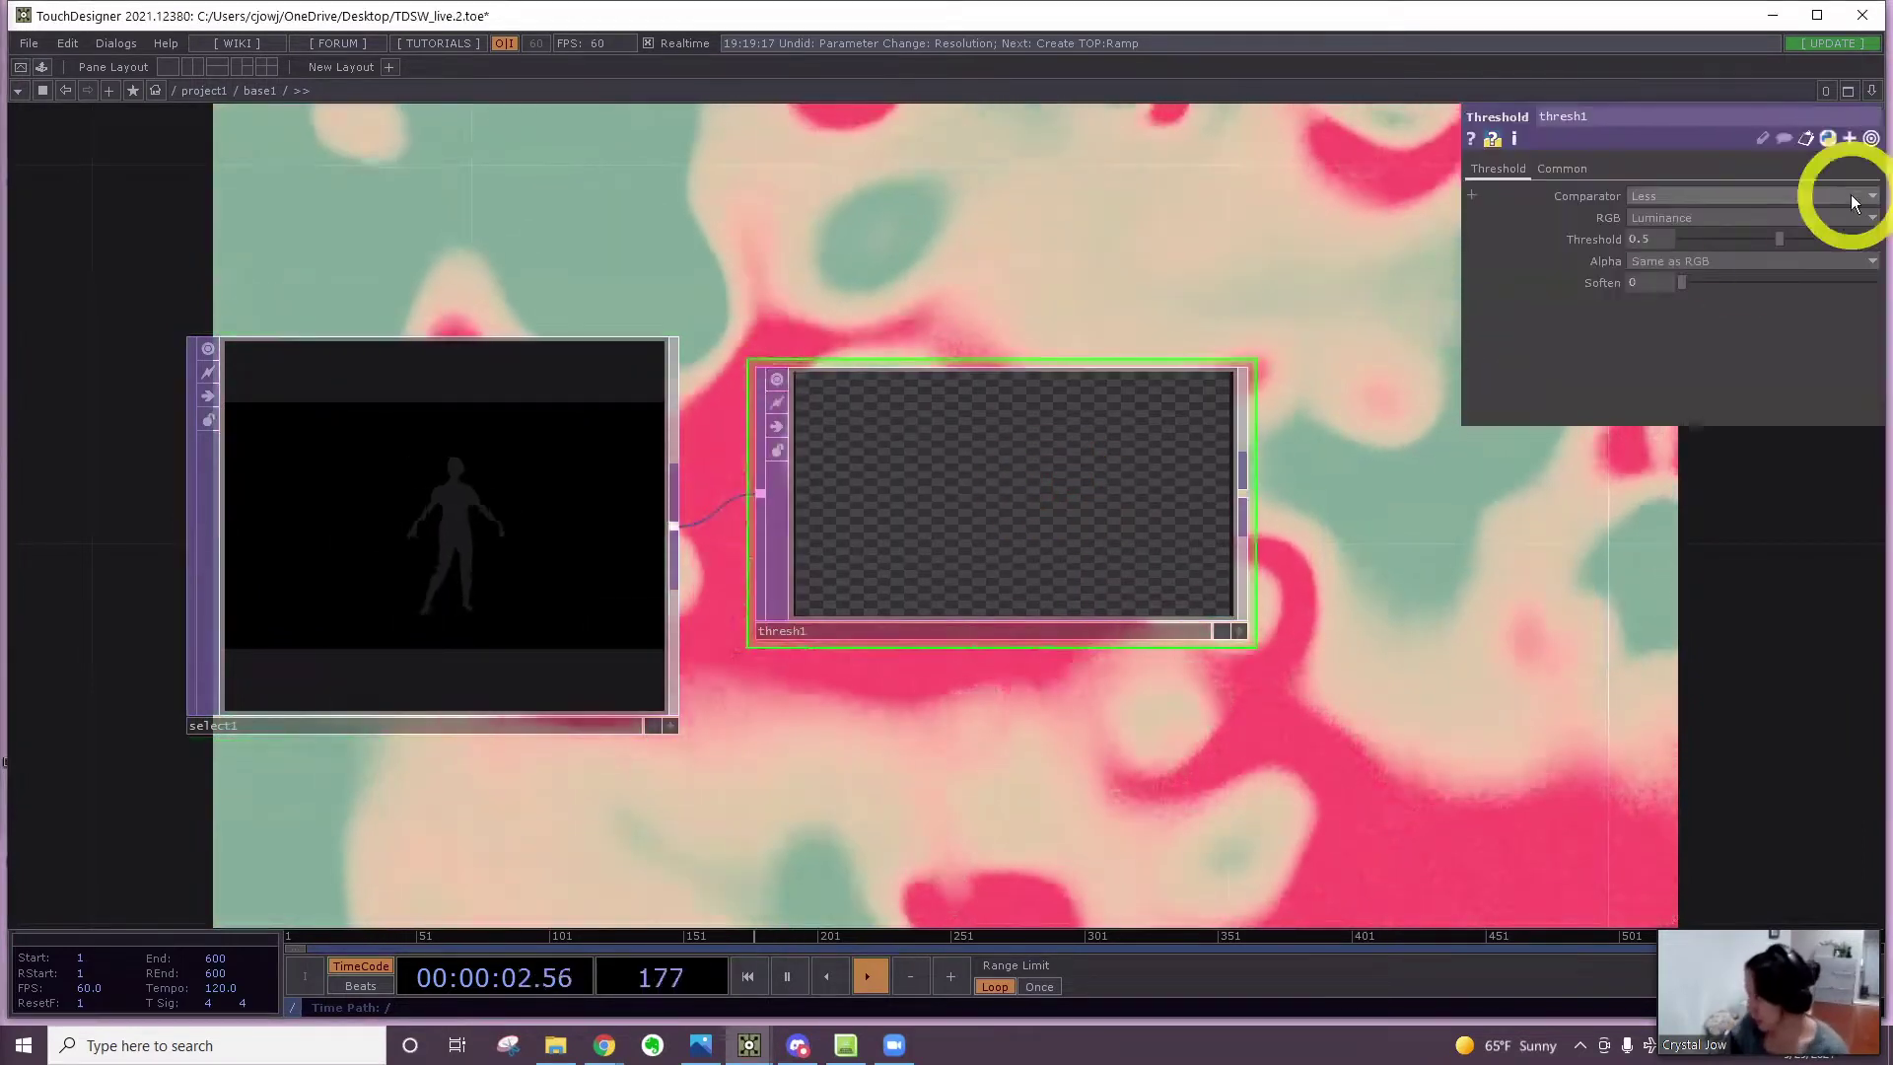
{"action": "left_click_drag", "start_coordinate": [1779, 239], "coordinate": [1699, 245]}
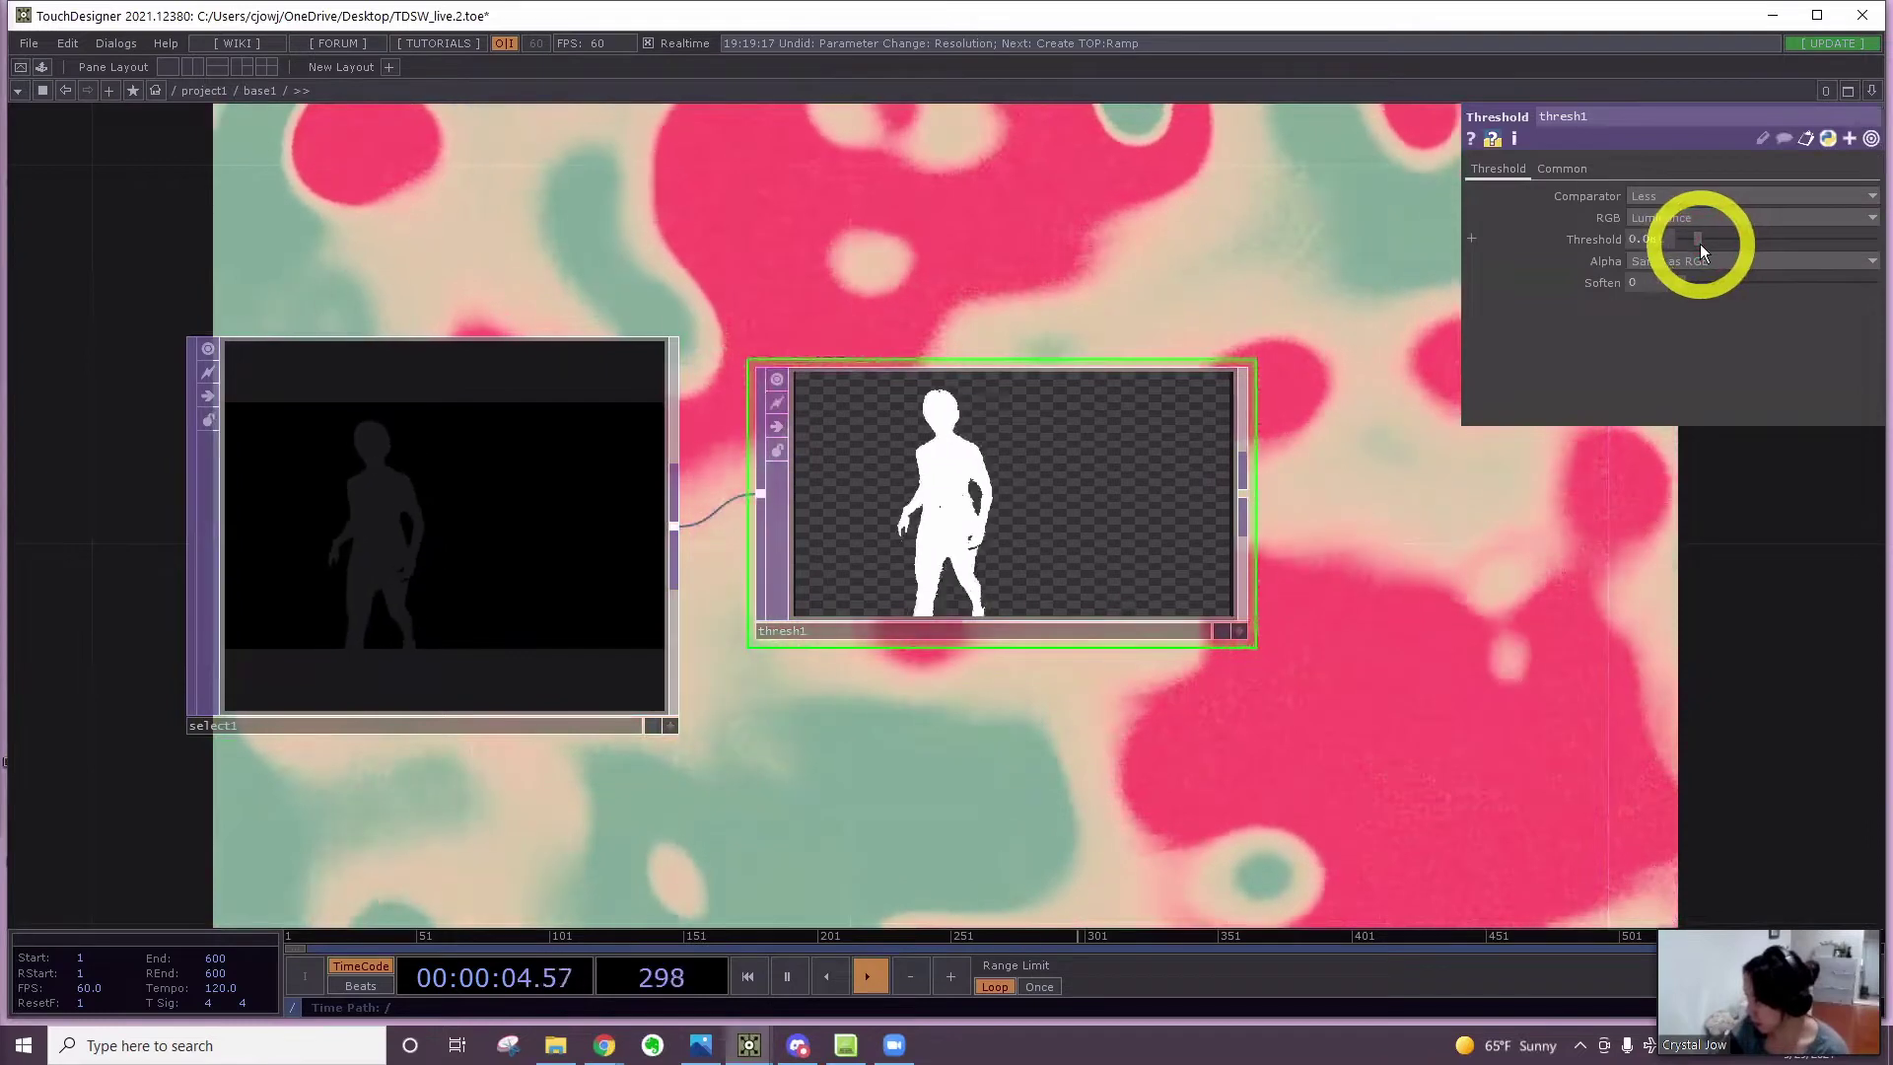
Add a Blur TOP after thresh1 and leave a gap between the two nodes
{"action": "left_click_drag", "start_coordinate": [1101, 599], "coordinate": [751, 582]}
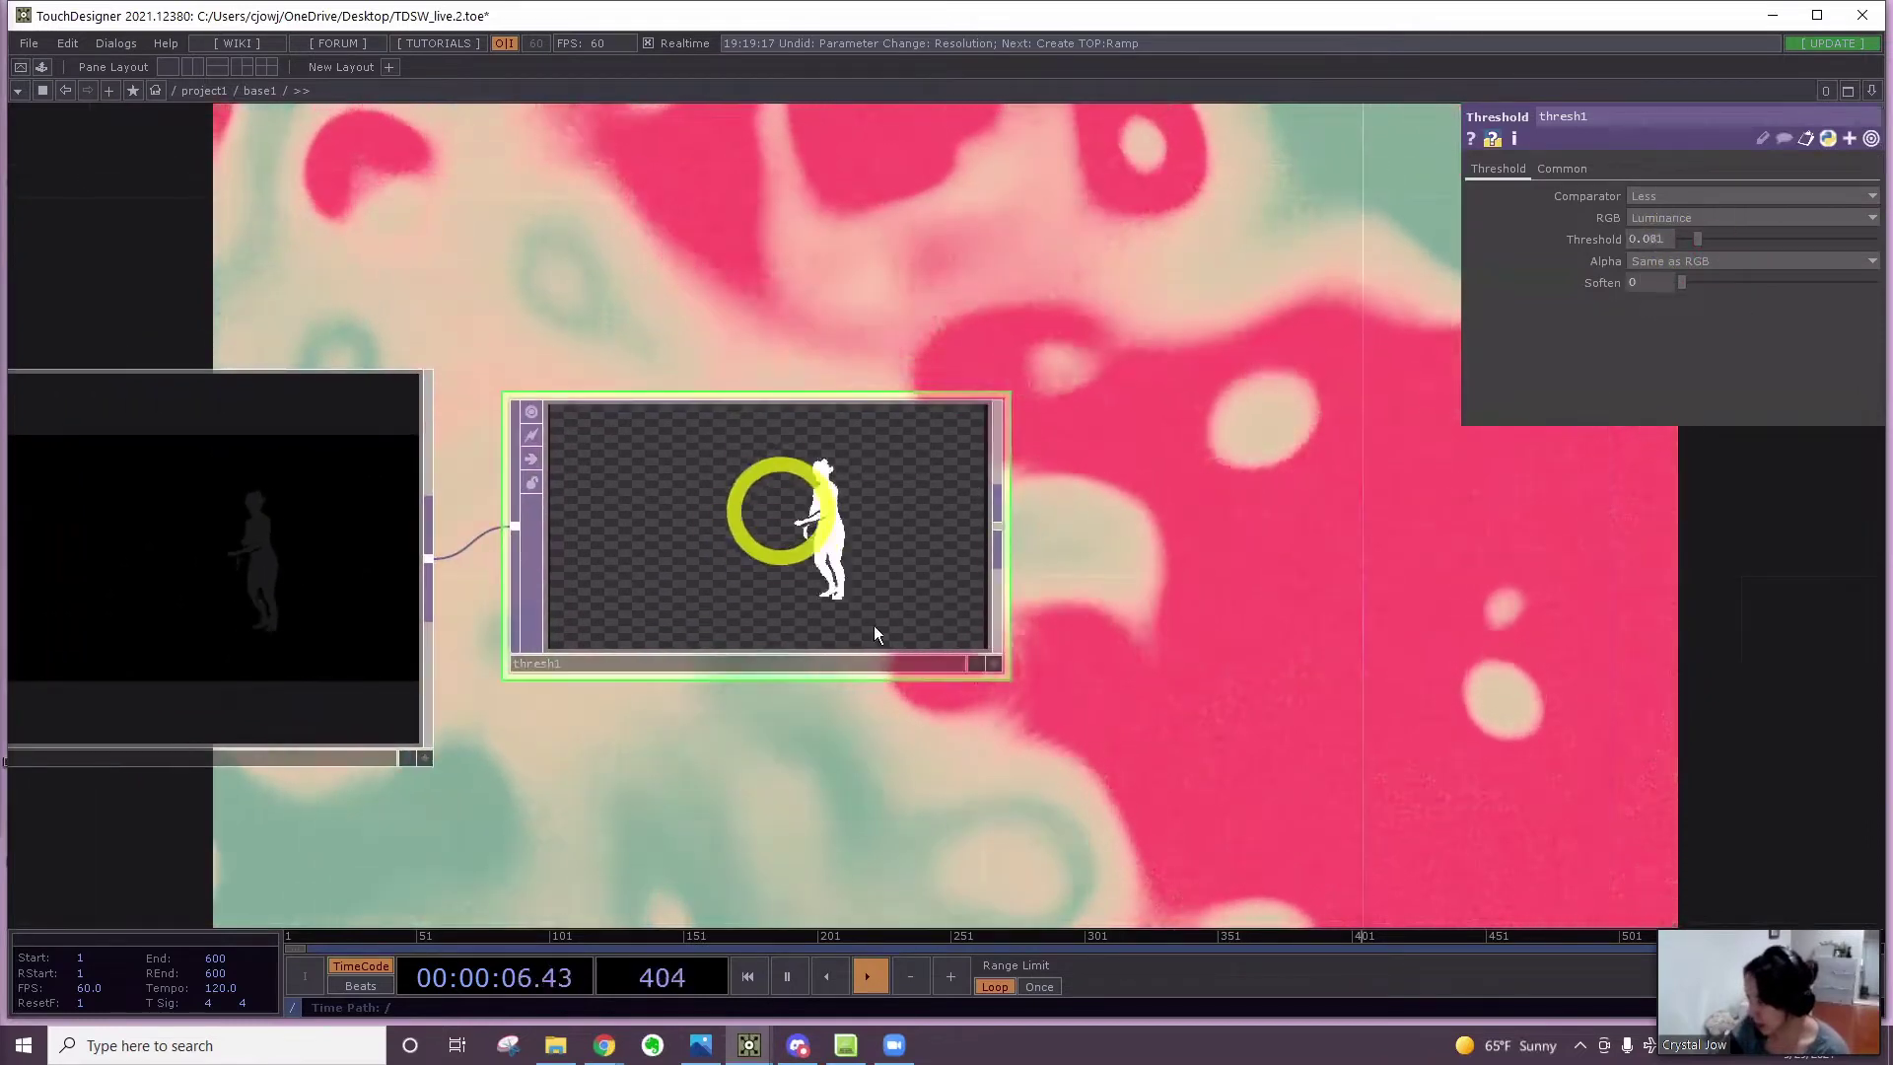
{"action": "left_click", "coordinate": [1001, 533]}
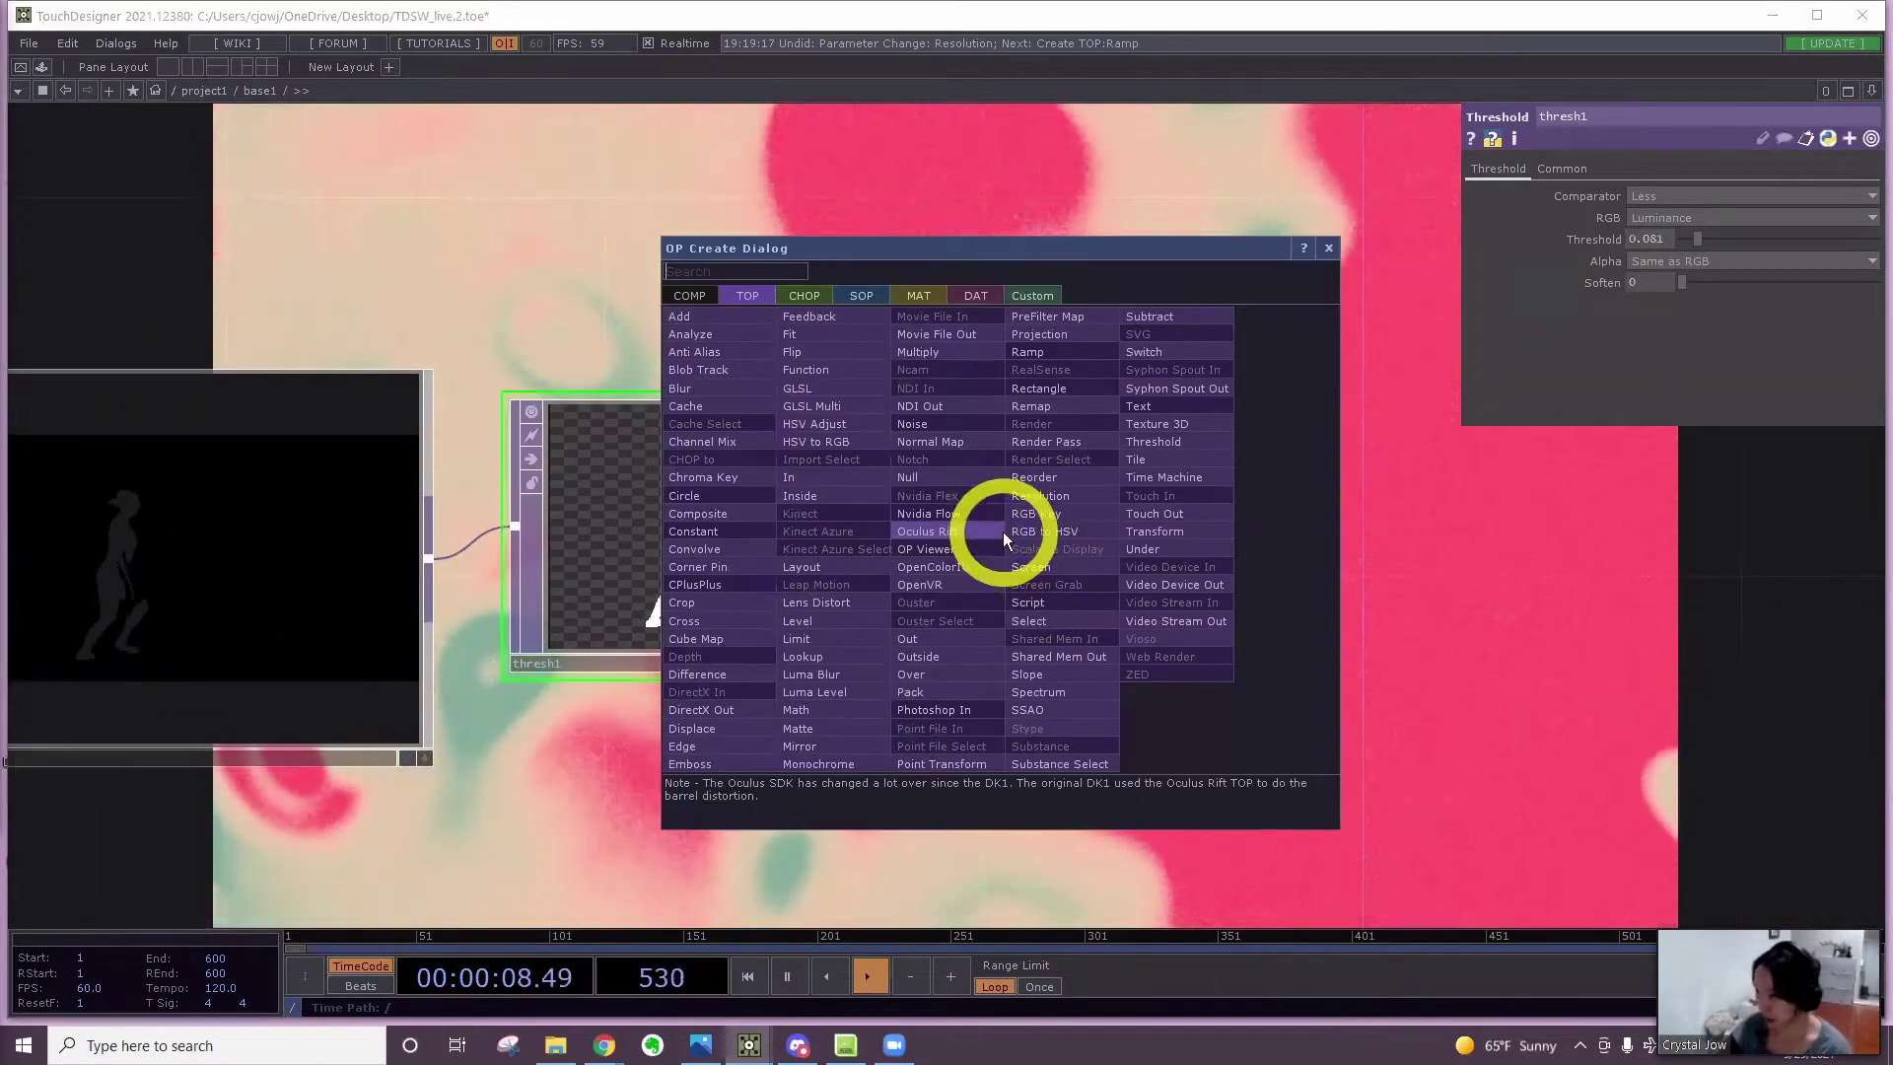
{"action": "type", "text": "blur"}
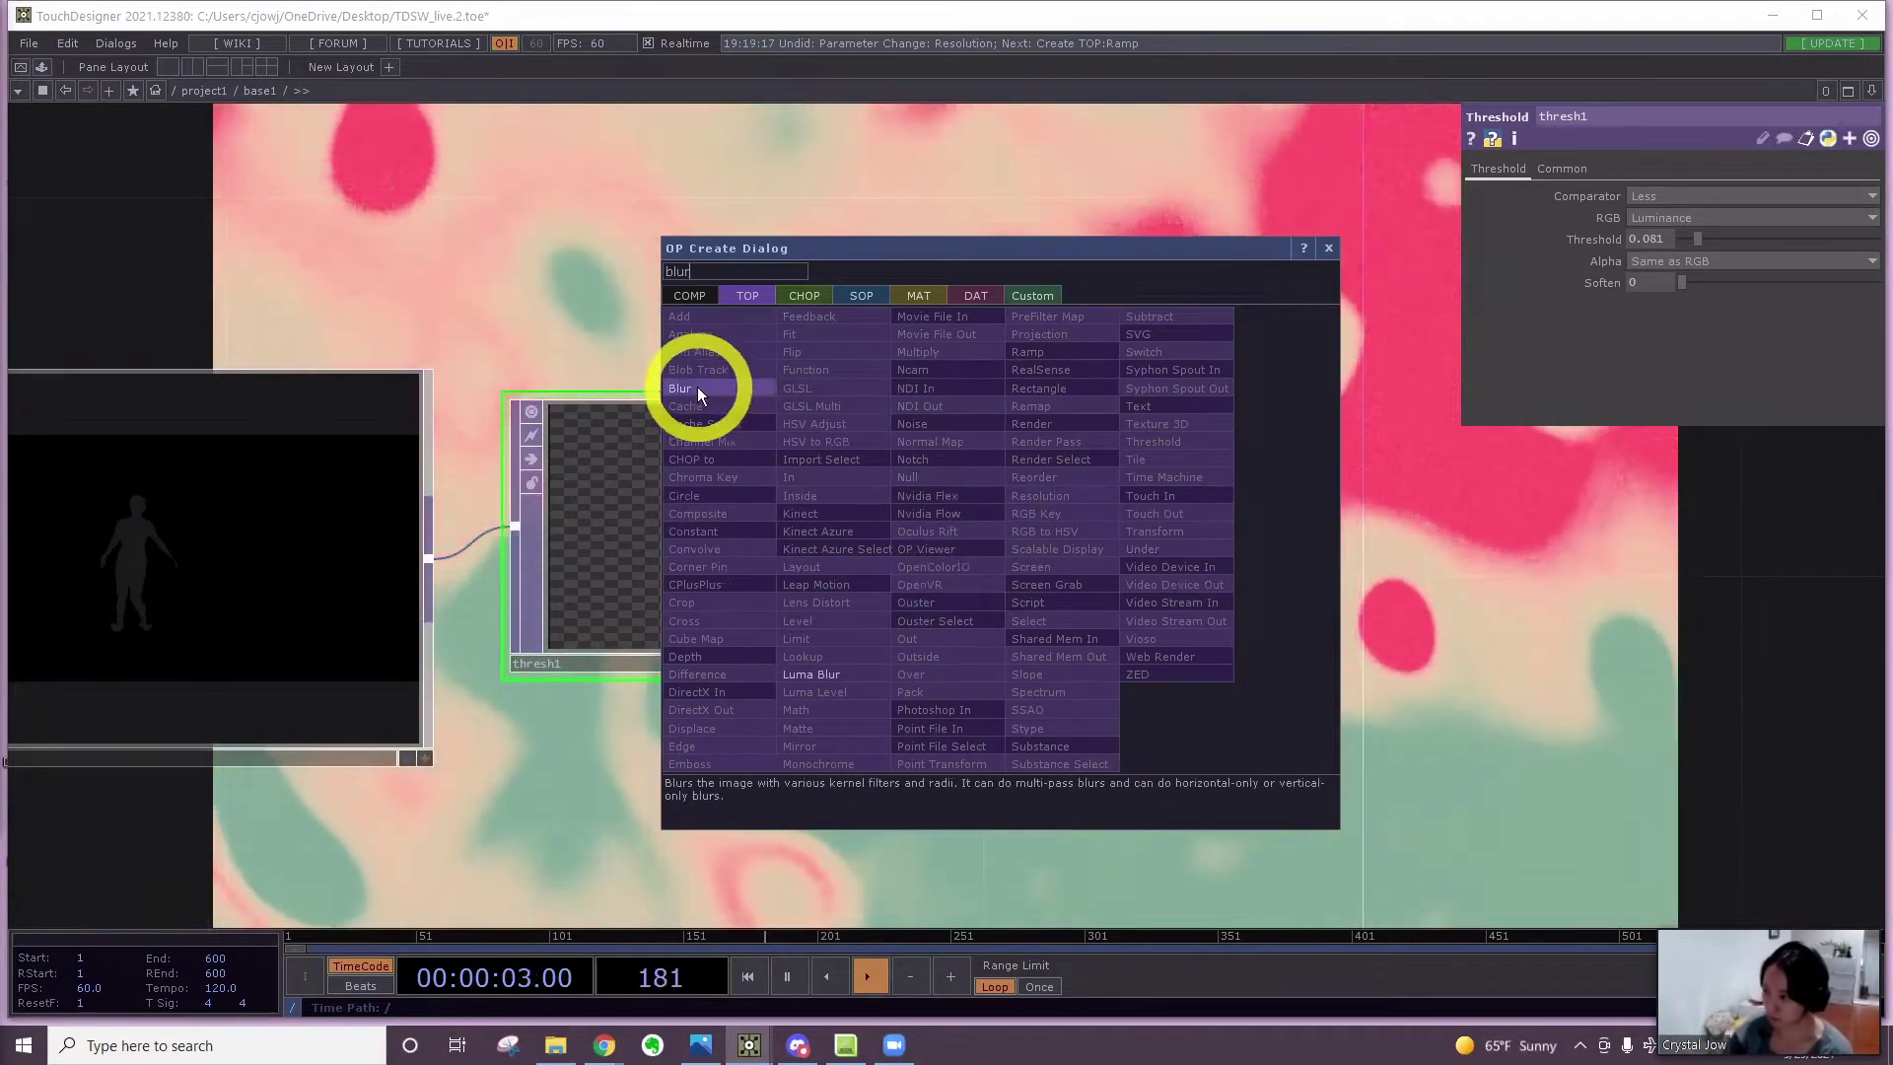
{"action": "left_click", "coordinate": [696, 387]}
{"action": "left_click", "coordinate": [1198, 525]}
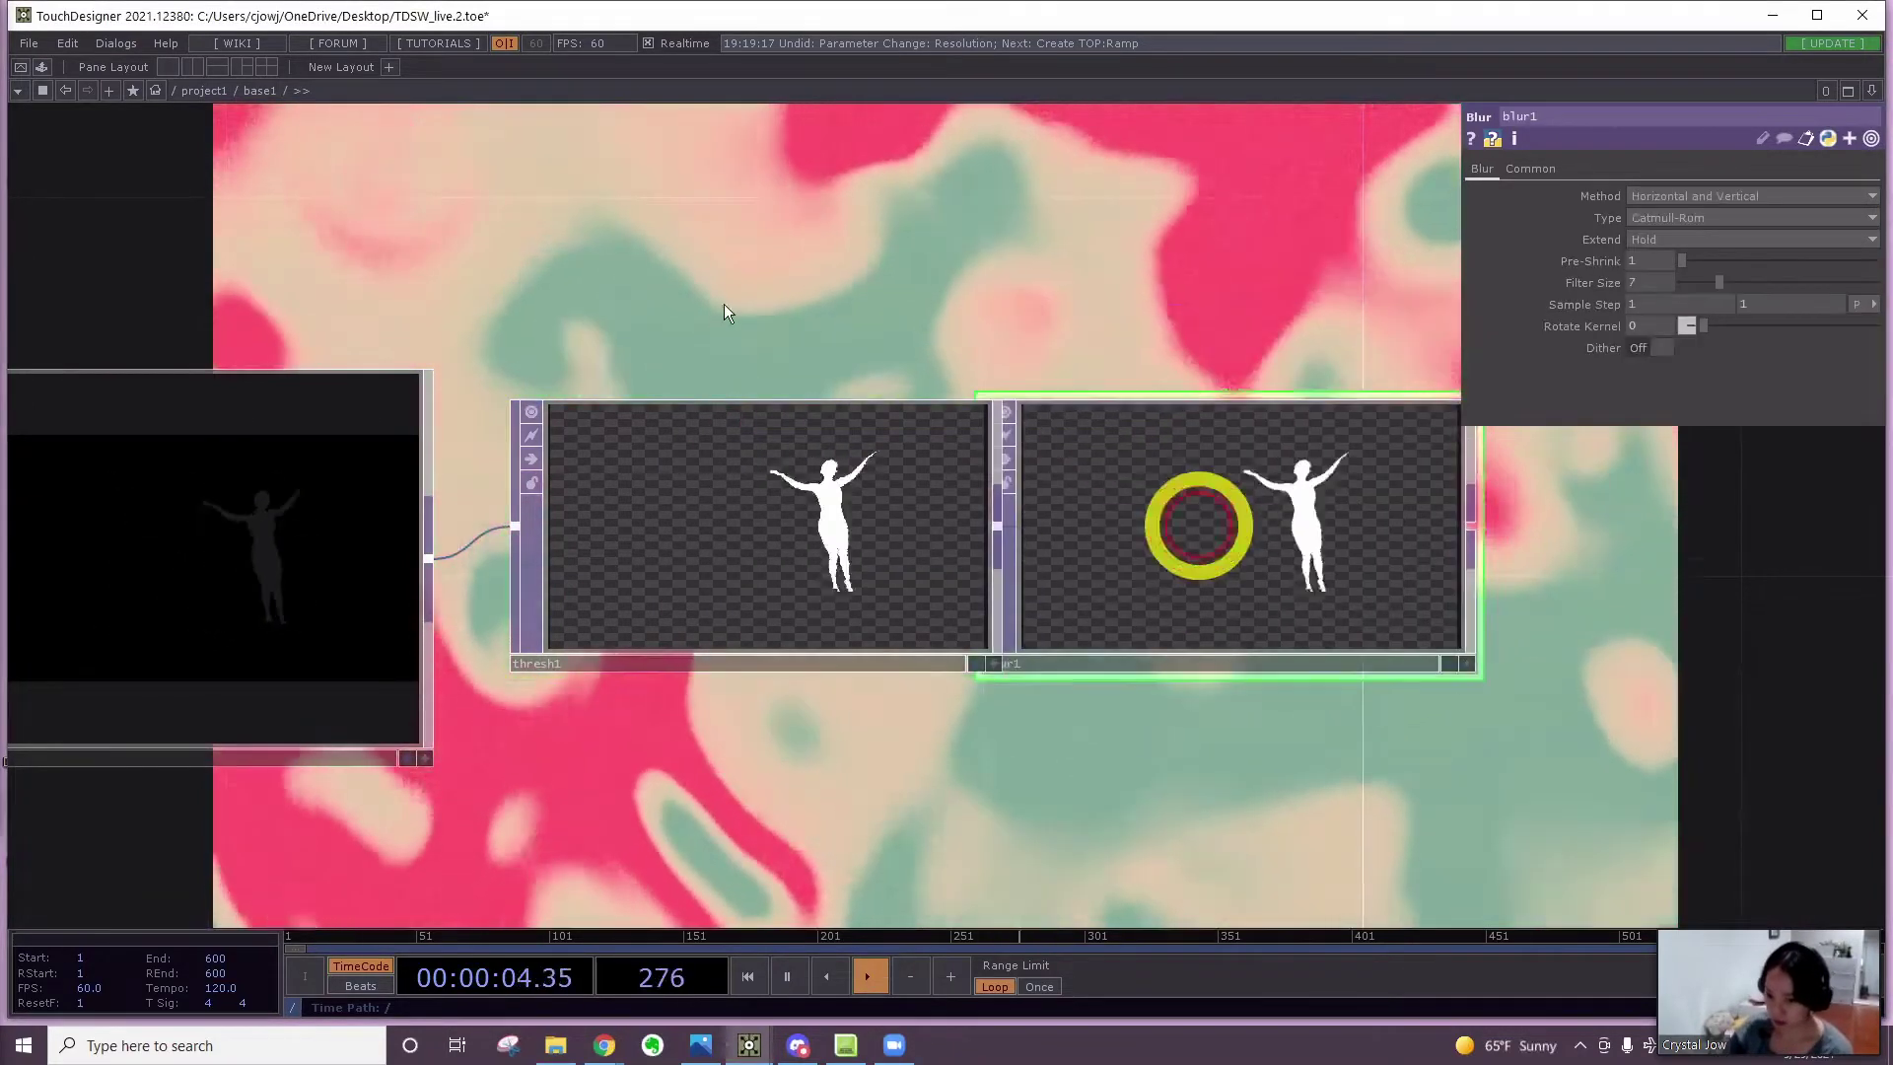
{"action": "left_click_drag", "start_coordinate": [1434, 524], "coordinate": [1527, 524]}
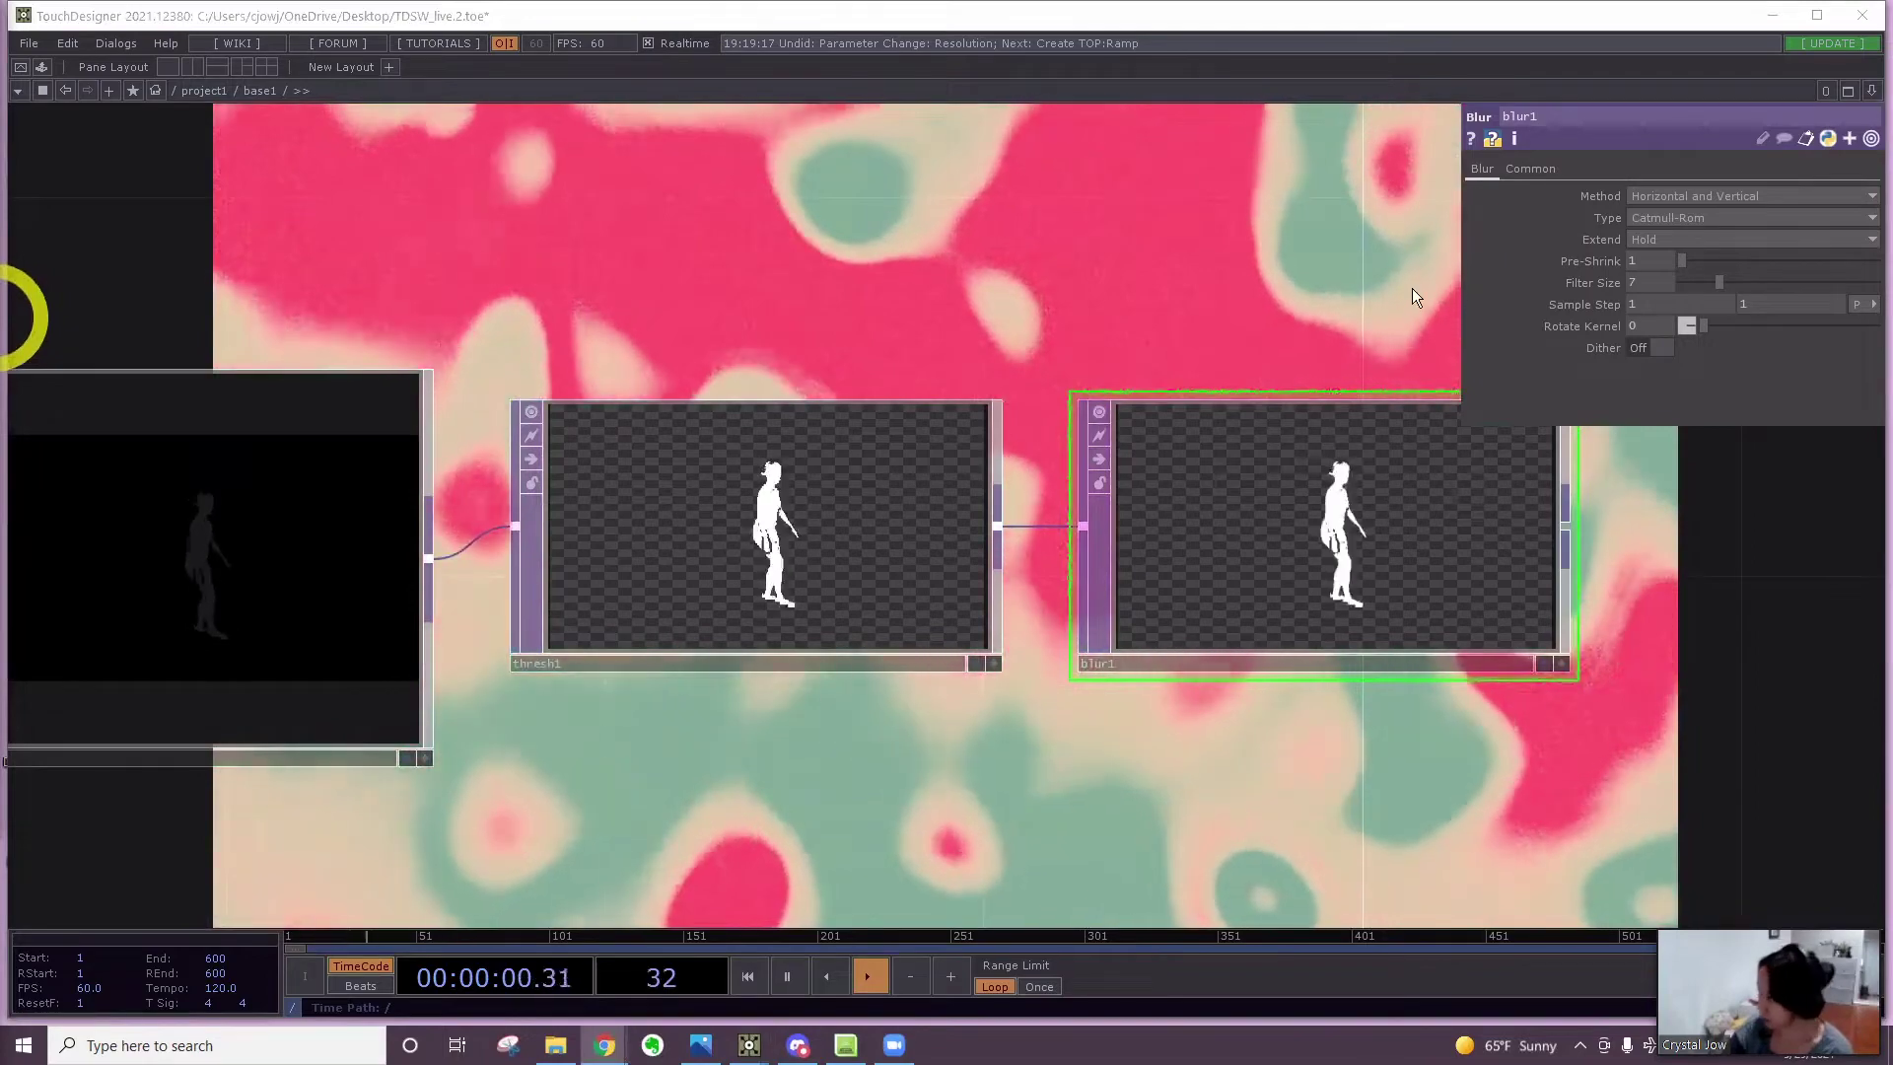
Set blur1's filter size to 6
{"action": "left_click_drag", "start_coordinate": [1641, 281], "coordinate": [1549, 281]}
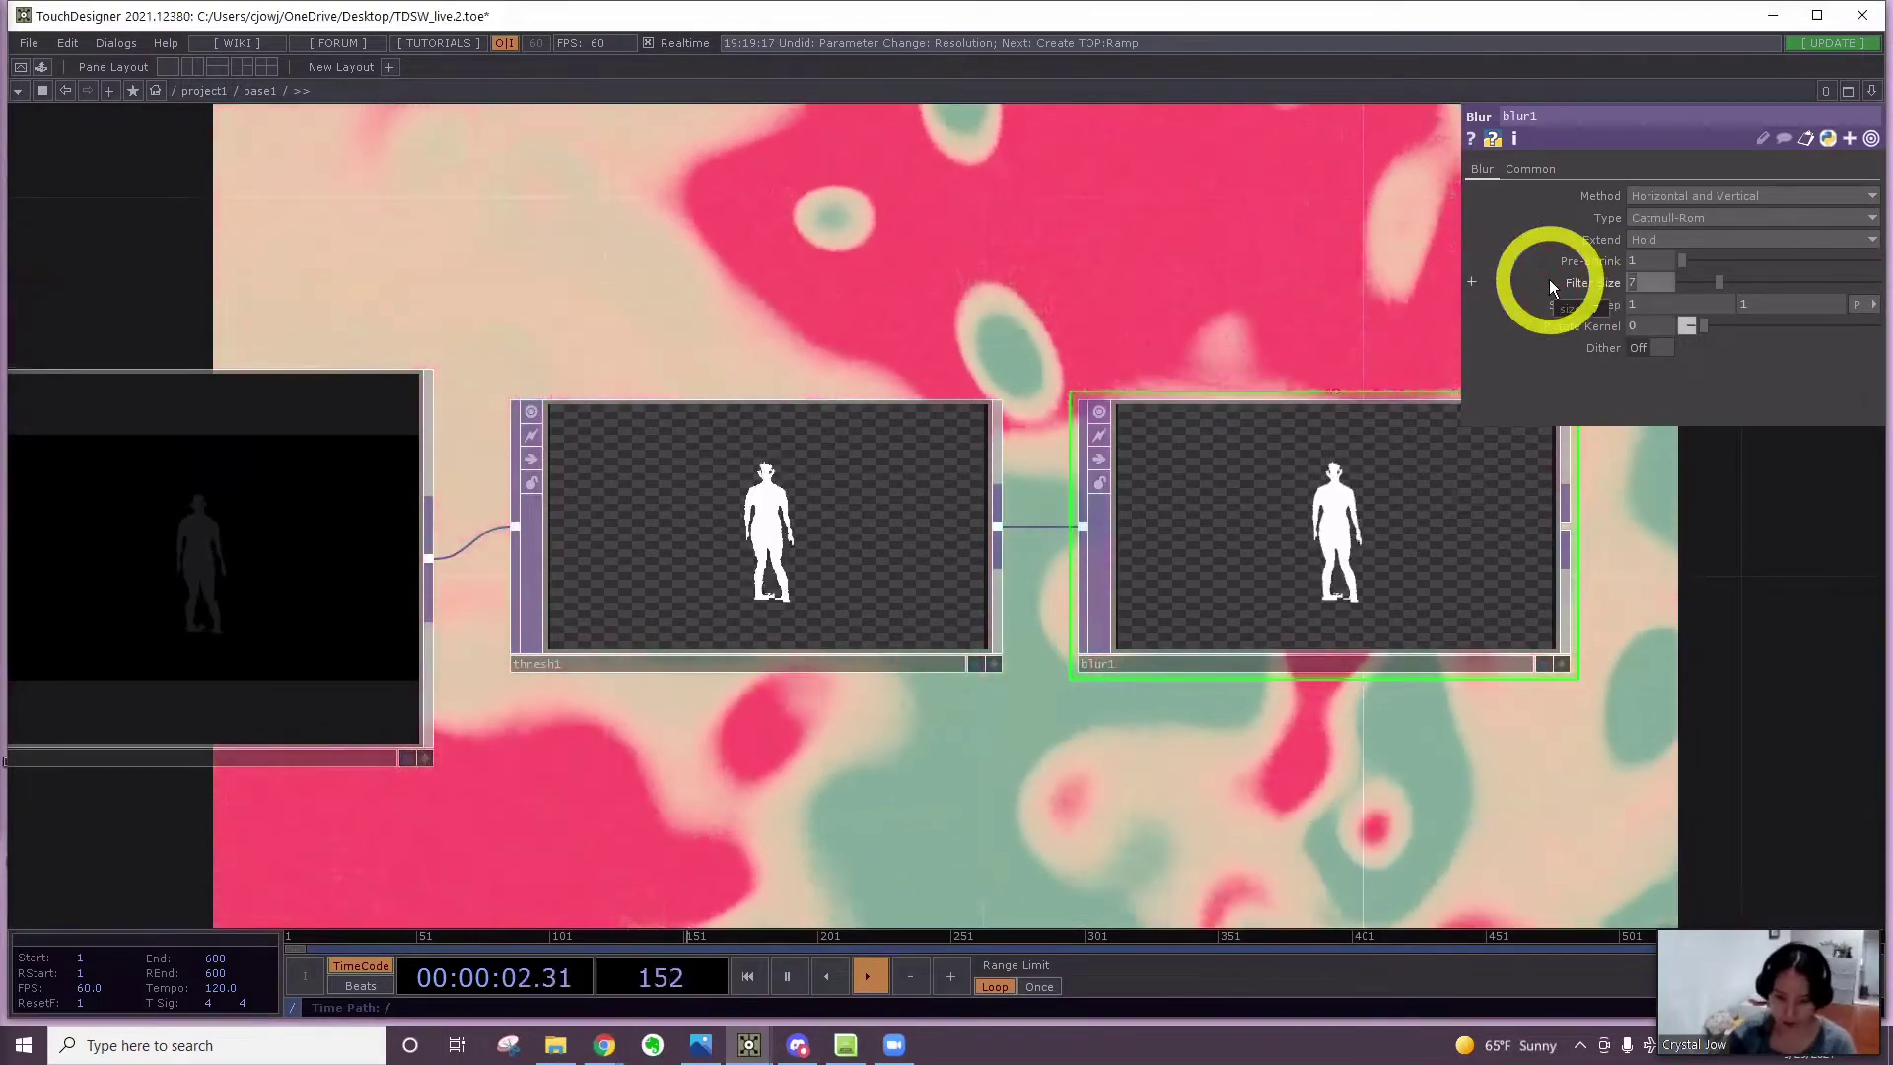
{"action": "type", "text": "6"}
{"action": "key", "text": "Return"}
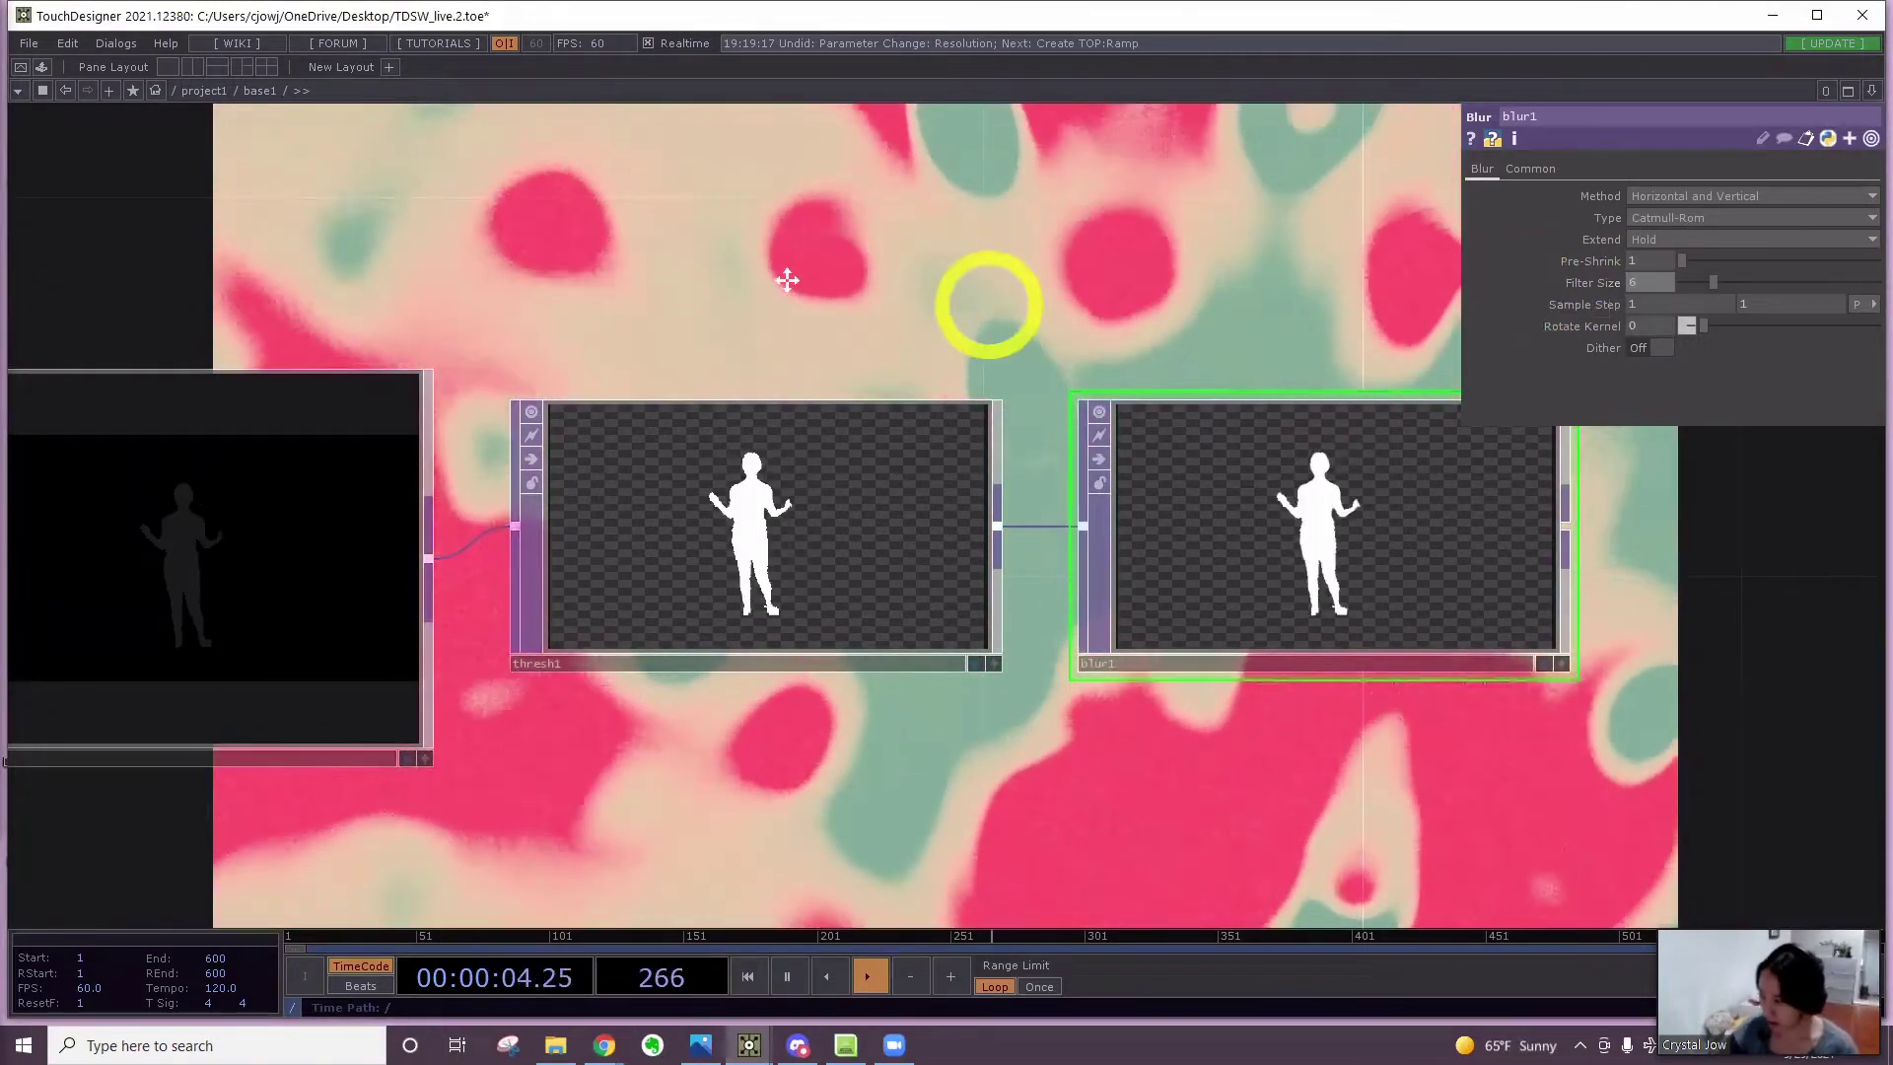
Place the feedback component from the ImageFilters palette category in the network and connect blur1's output to it
{"action": "scroll", "coordinate": [986, 303], "scroll_direction": "down", "scroll_amount": 3}
{"action": "left_click_drag", "start_coordinate": [1009, 259], "coordinate": [755, 271]}
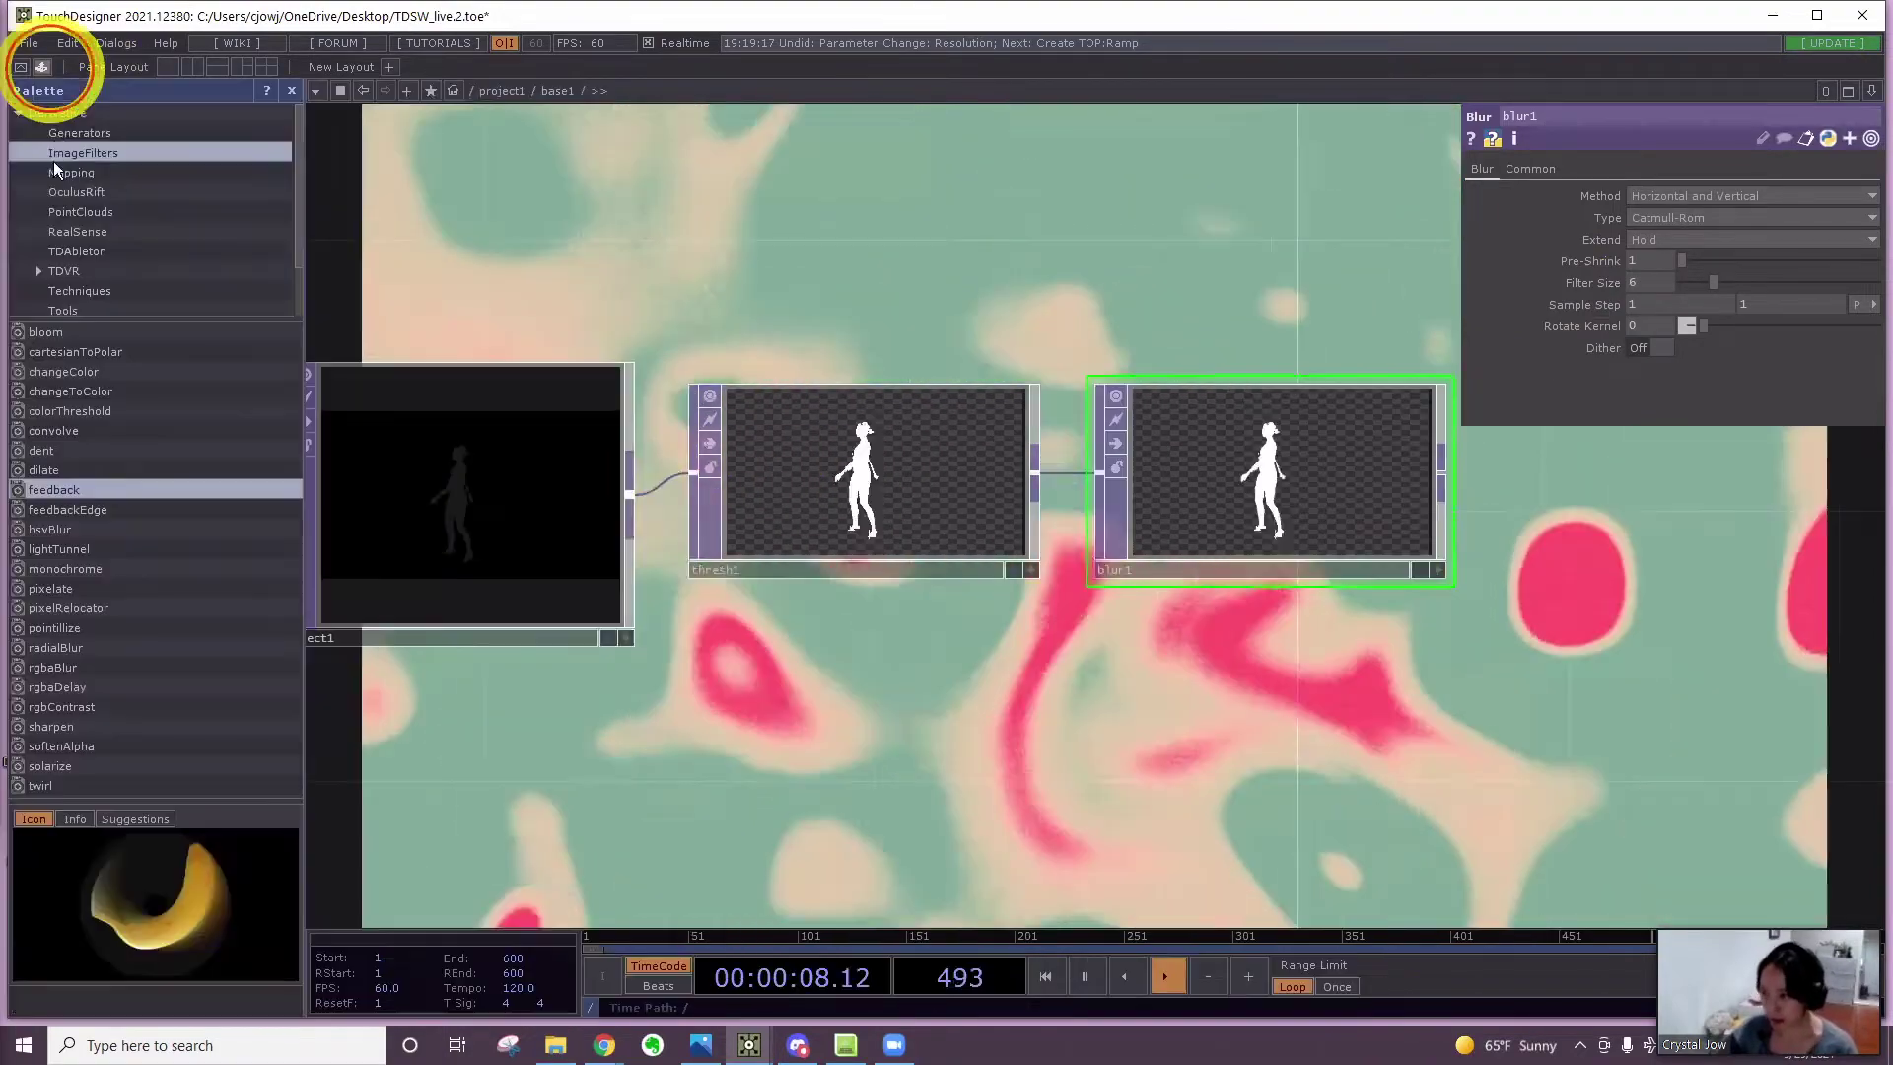
{"action": "left_click", "coordinate": [84, 153]}
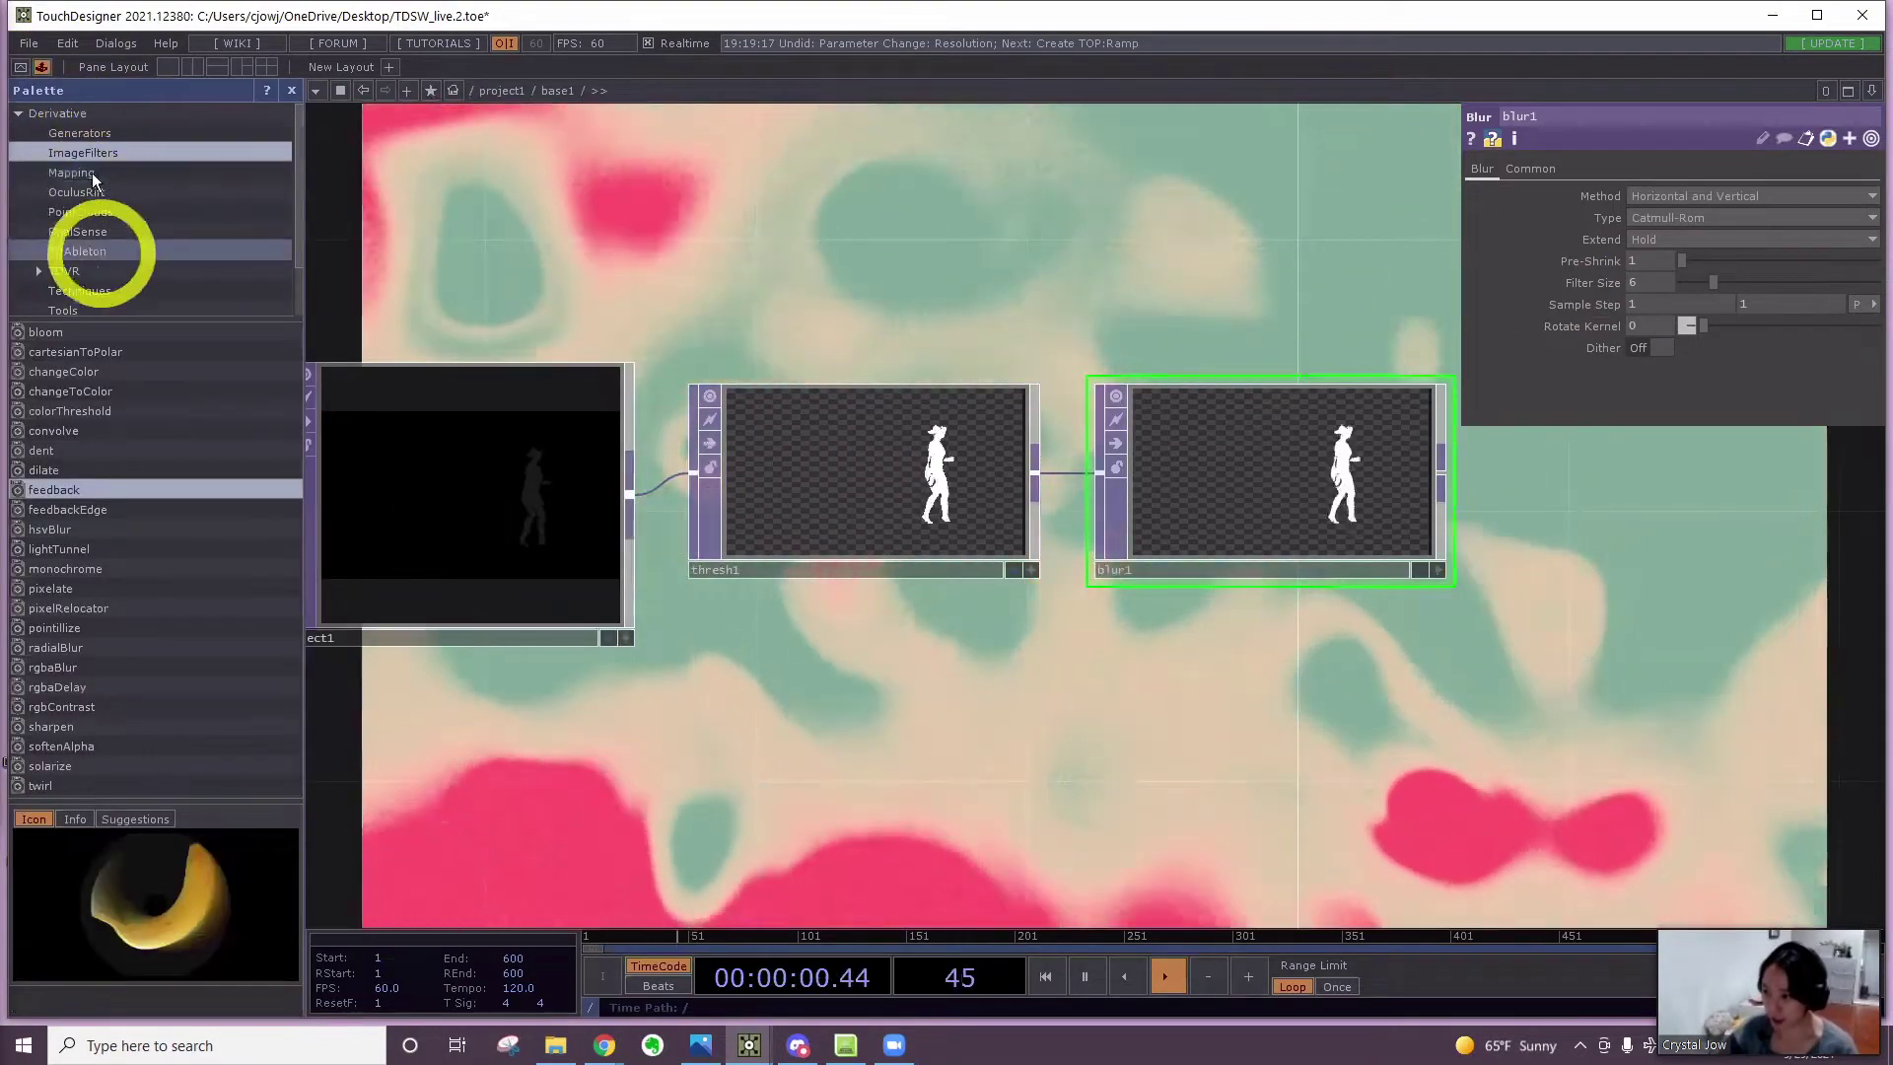
{"action": "left_click_drag", "start_coordinate": [57, 491], "coordinate": [1487, 647]}
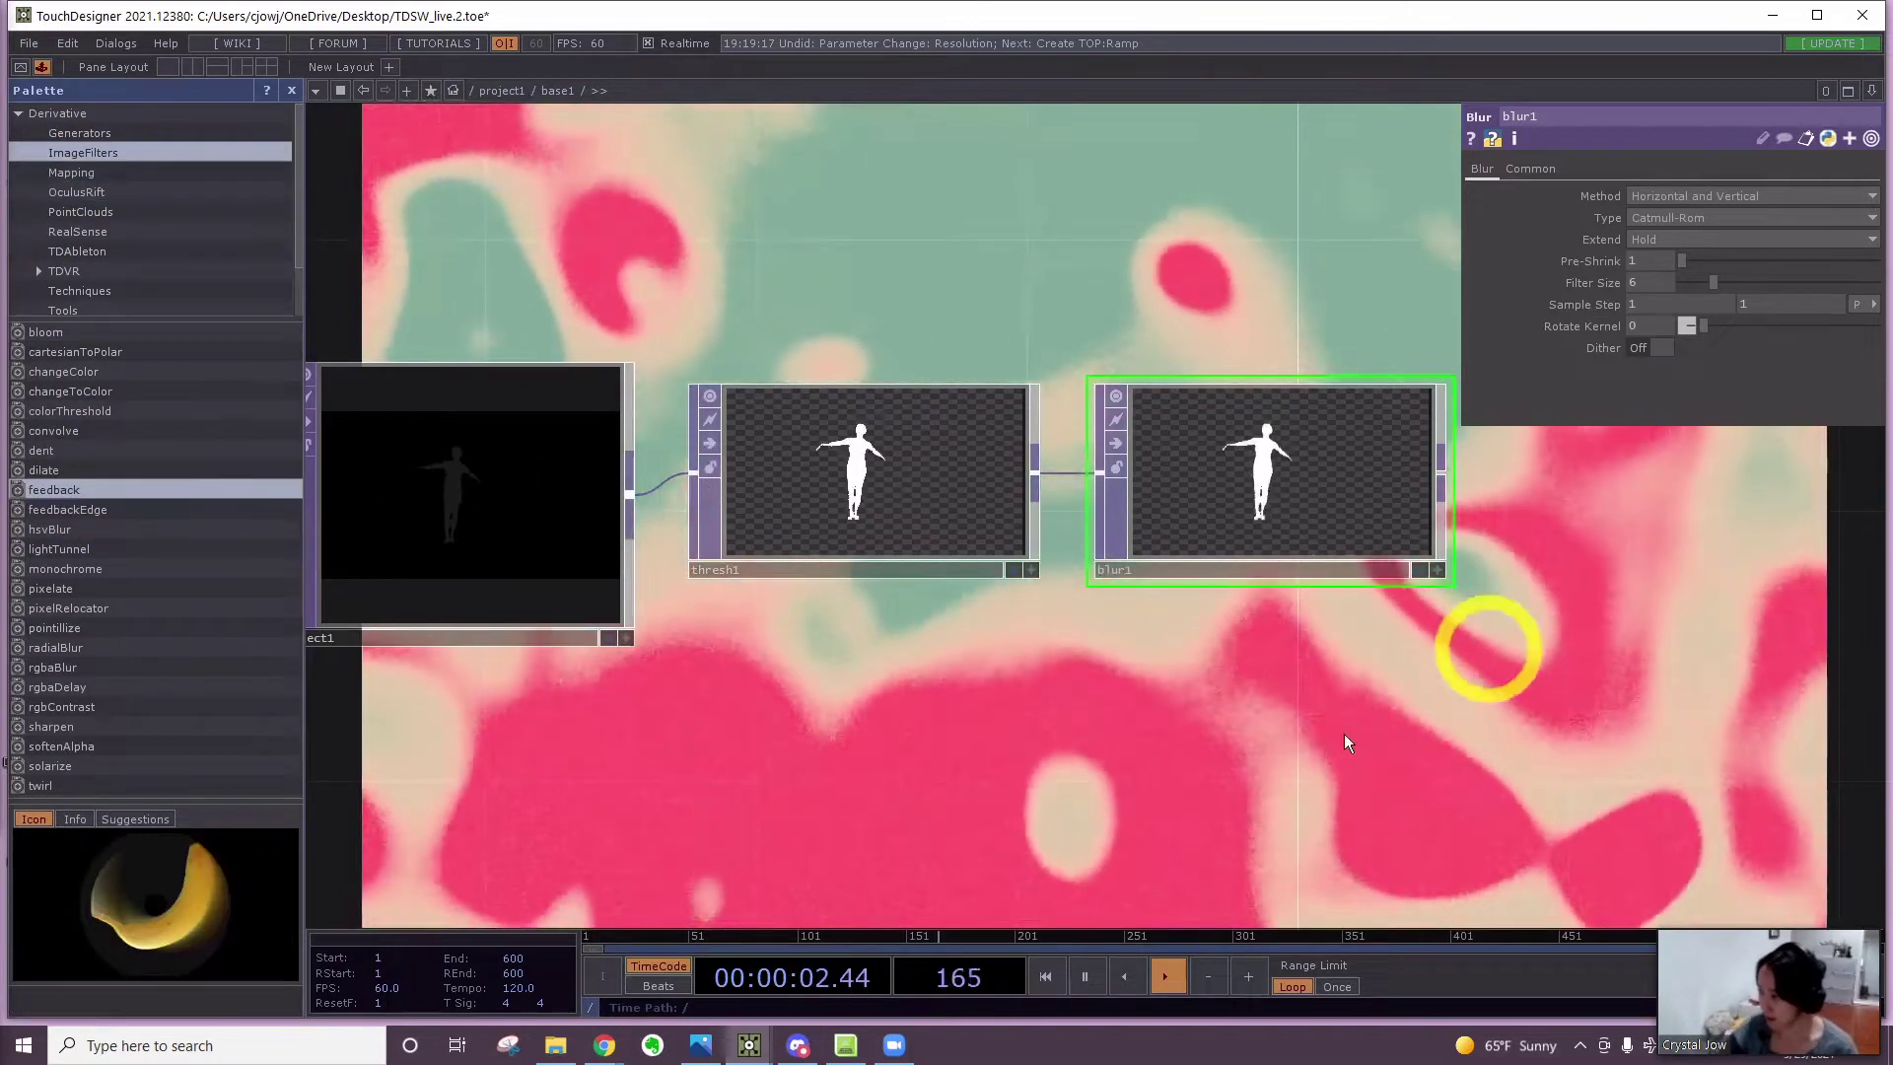
{"action": "left_click_drag", "start_coordinate": [1288, 717], "coordinate": [904, 665]}
{"action": "left_click_drag", "start_coordinate": [1058, 432], "coordinate": [1106, 426]}
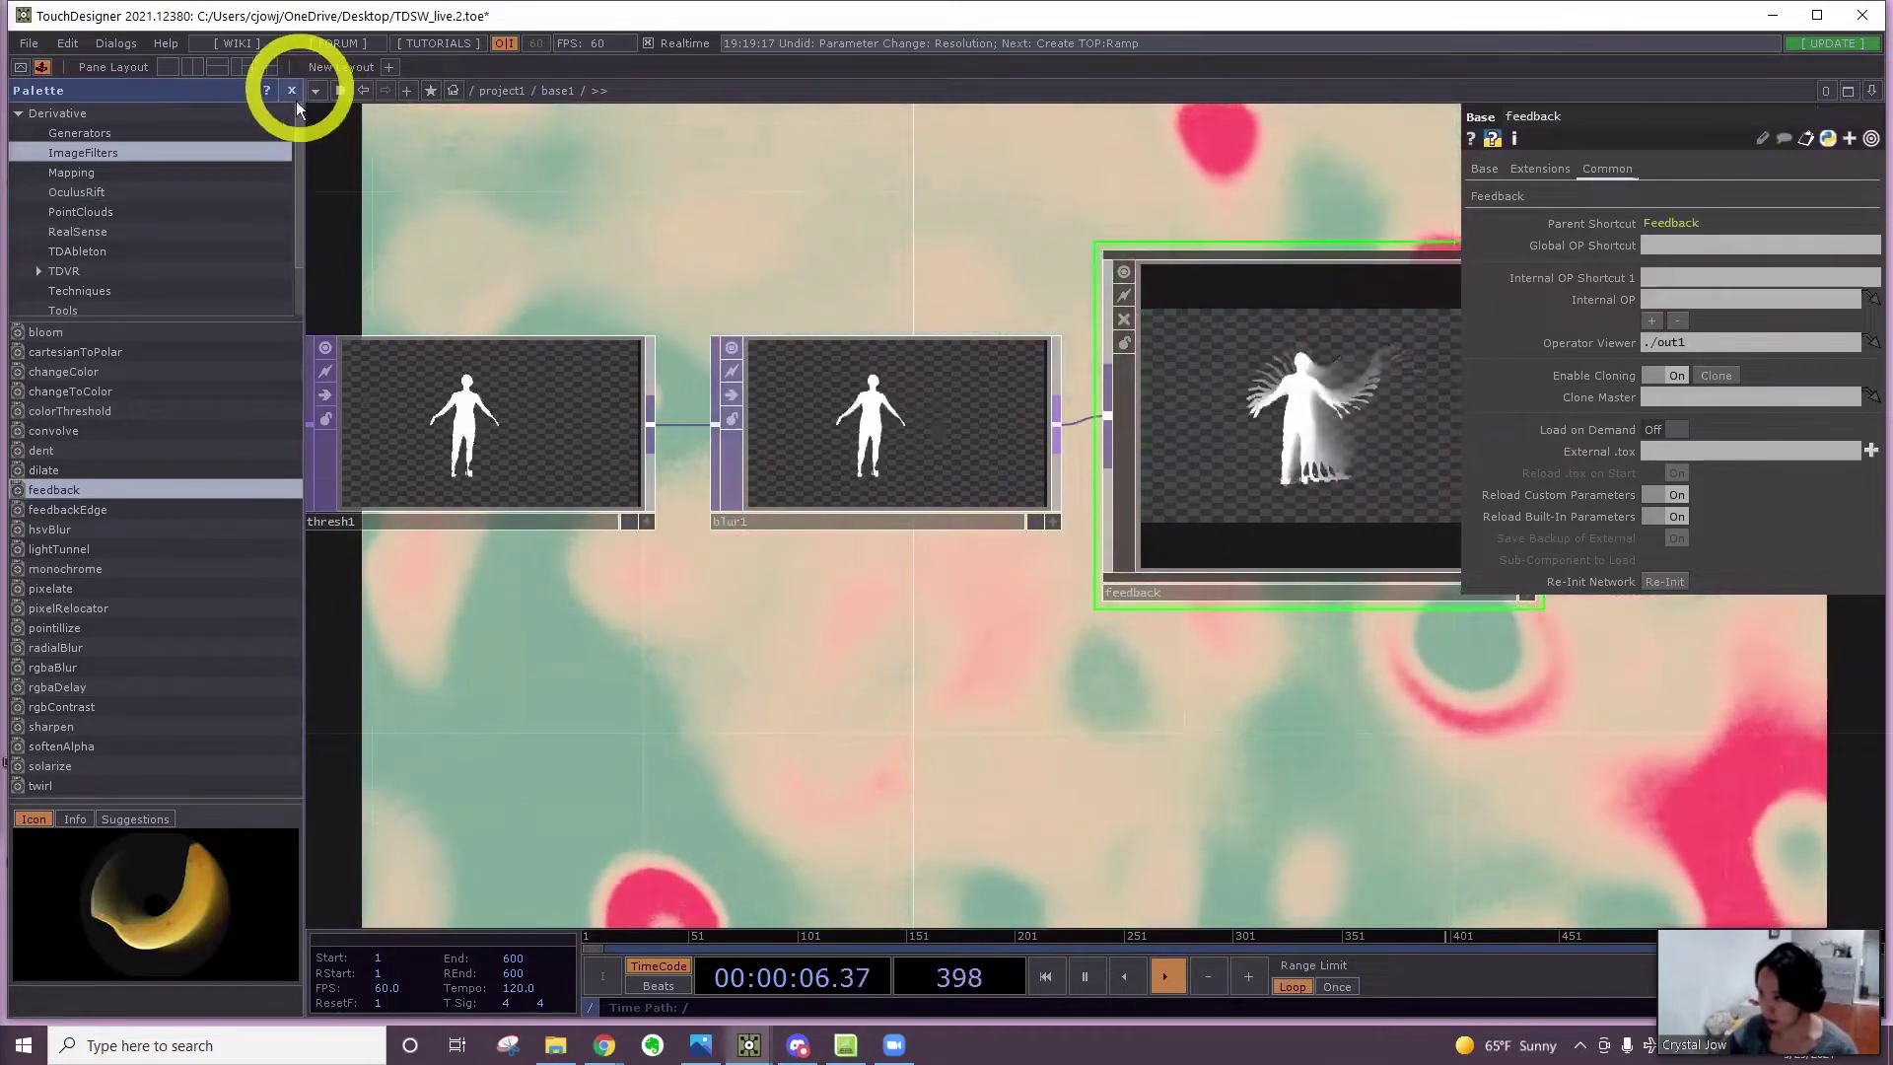
{"action": "left_click", "coordinate": [294, 90]}
Add a second Blur TOP after the feedback component and space it clear of that component
{"action": "left_click_drag", "start_coordinate": [1015, 427], "coordinate": [729, 437]}
{"action": "scroll", "coordinate": [729, 437], "scroll_direction": "up", "scroll_amount": 1}
{"action": "scroll", "coordinate": [729, 438], "scroll_direction": "up", "scroll_amount": 3}
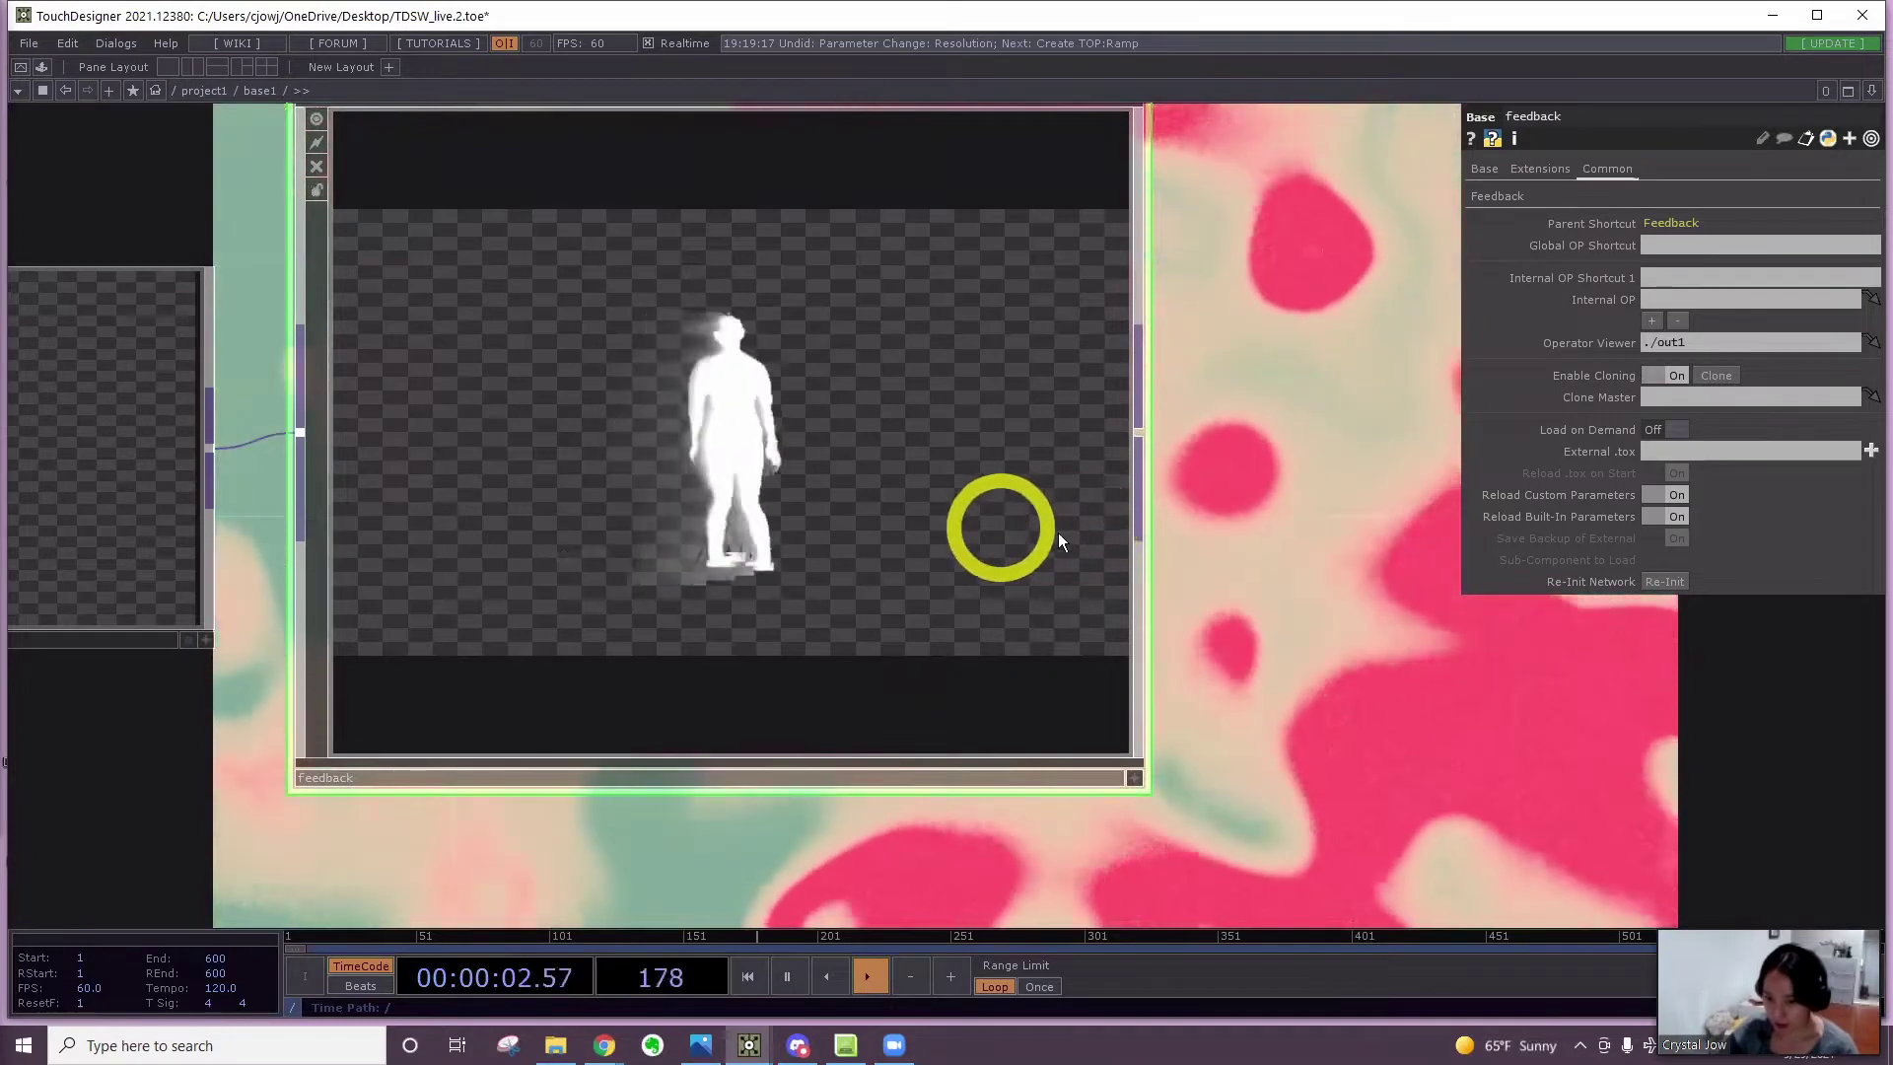
{"action": "left_click", "coordinate": [1136, 435]}
{"action": "type", "text": "blur"}
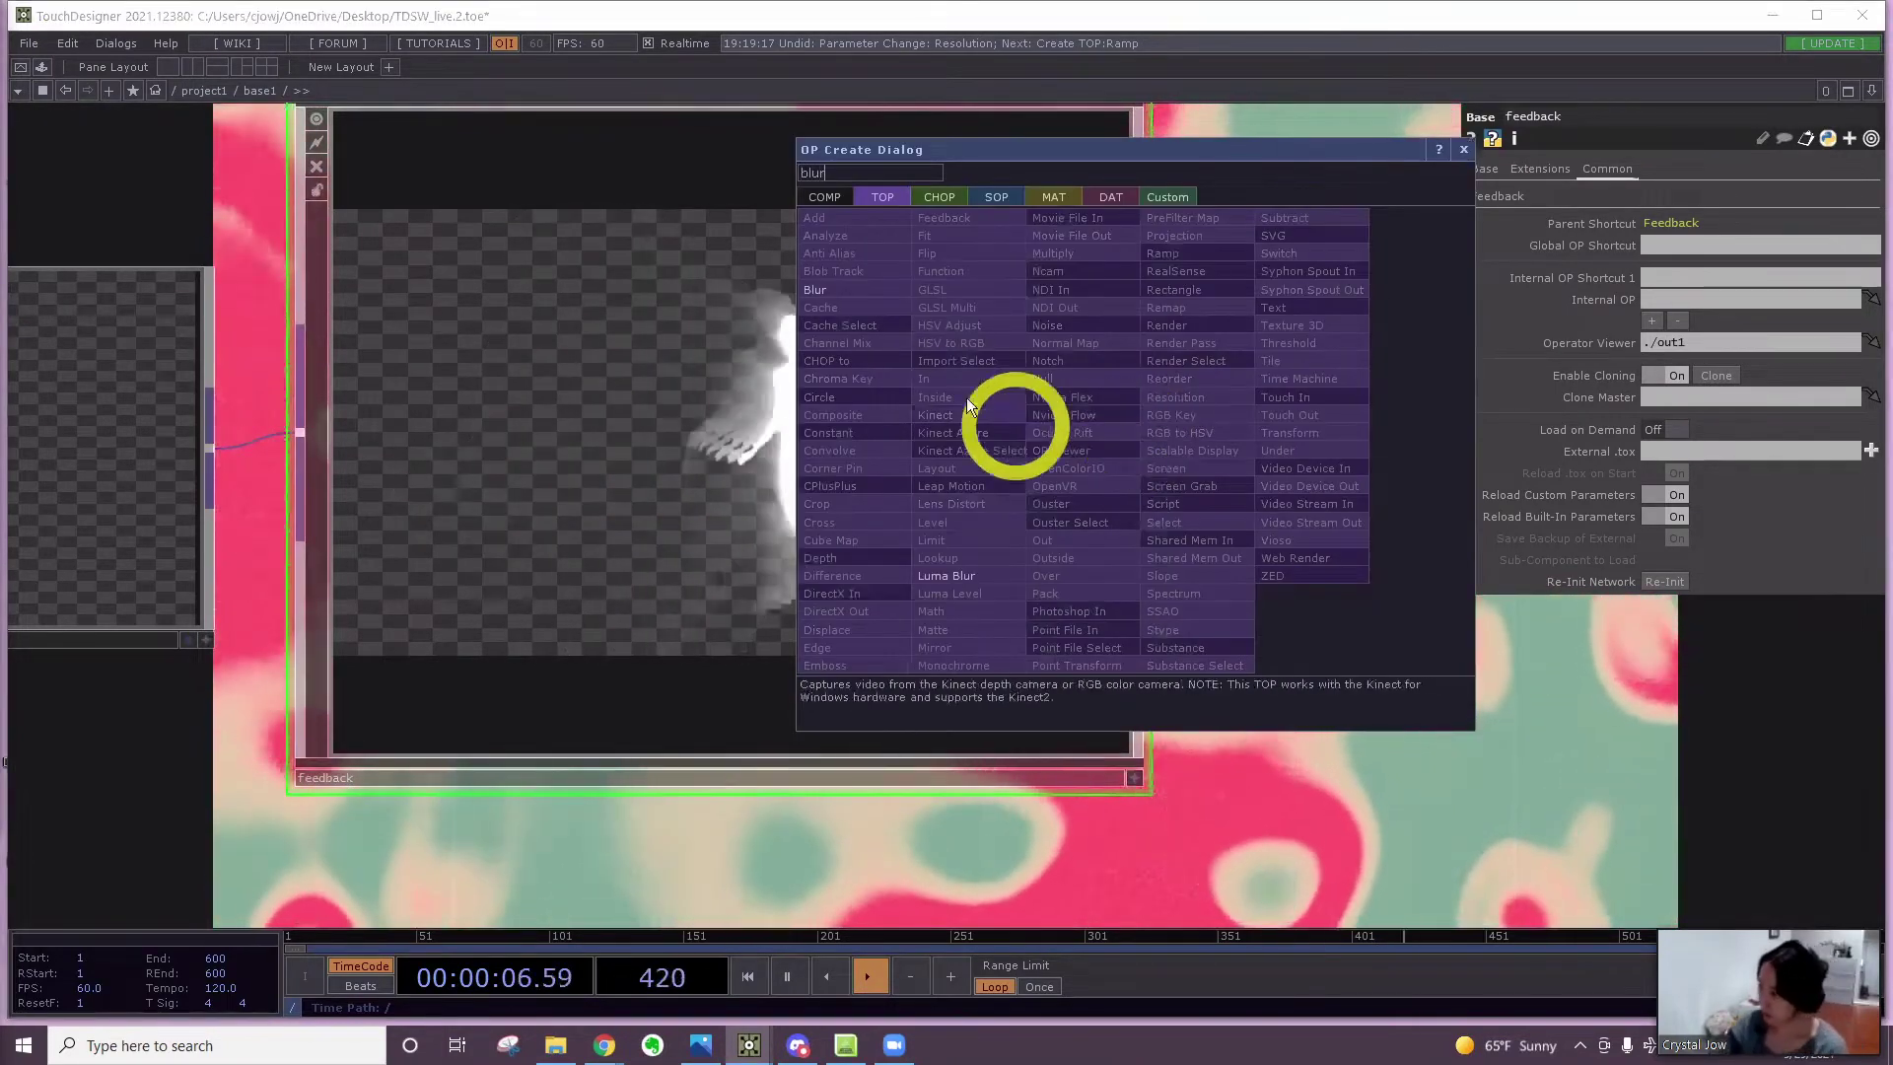
{"action": "left_click", "coordinate": [837, 287]}
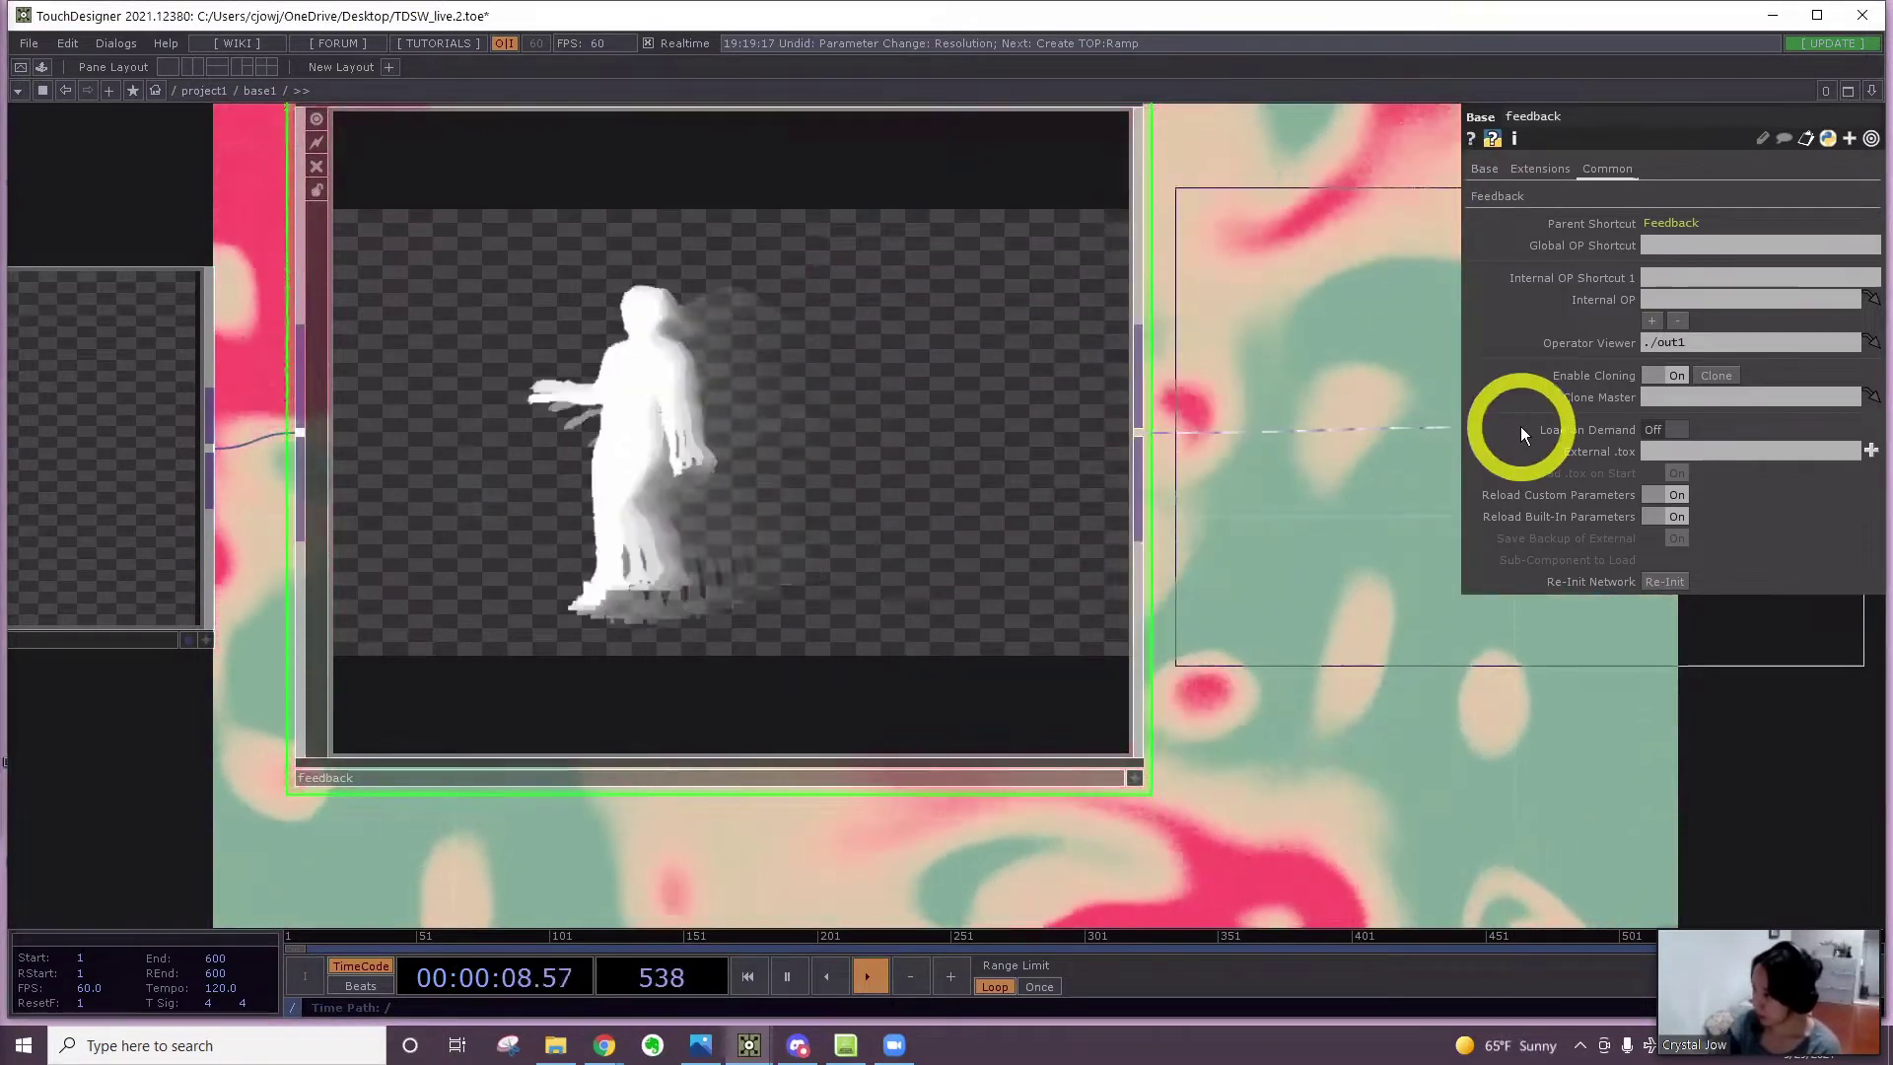
{"action": "left_click", "coordinate": [1484, 523]}
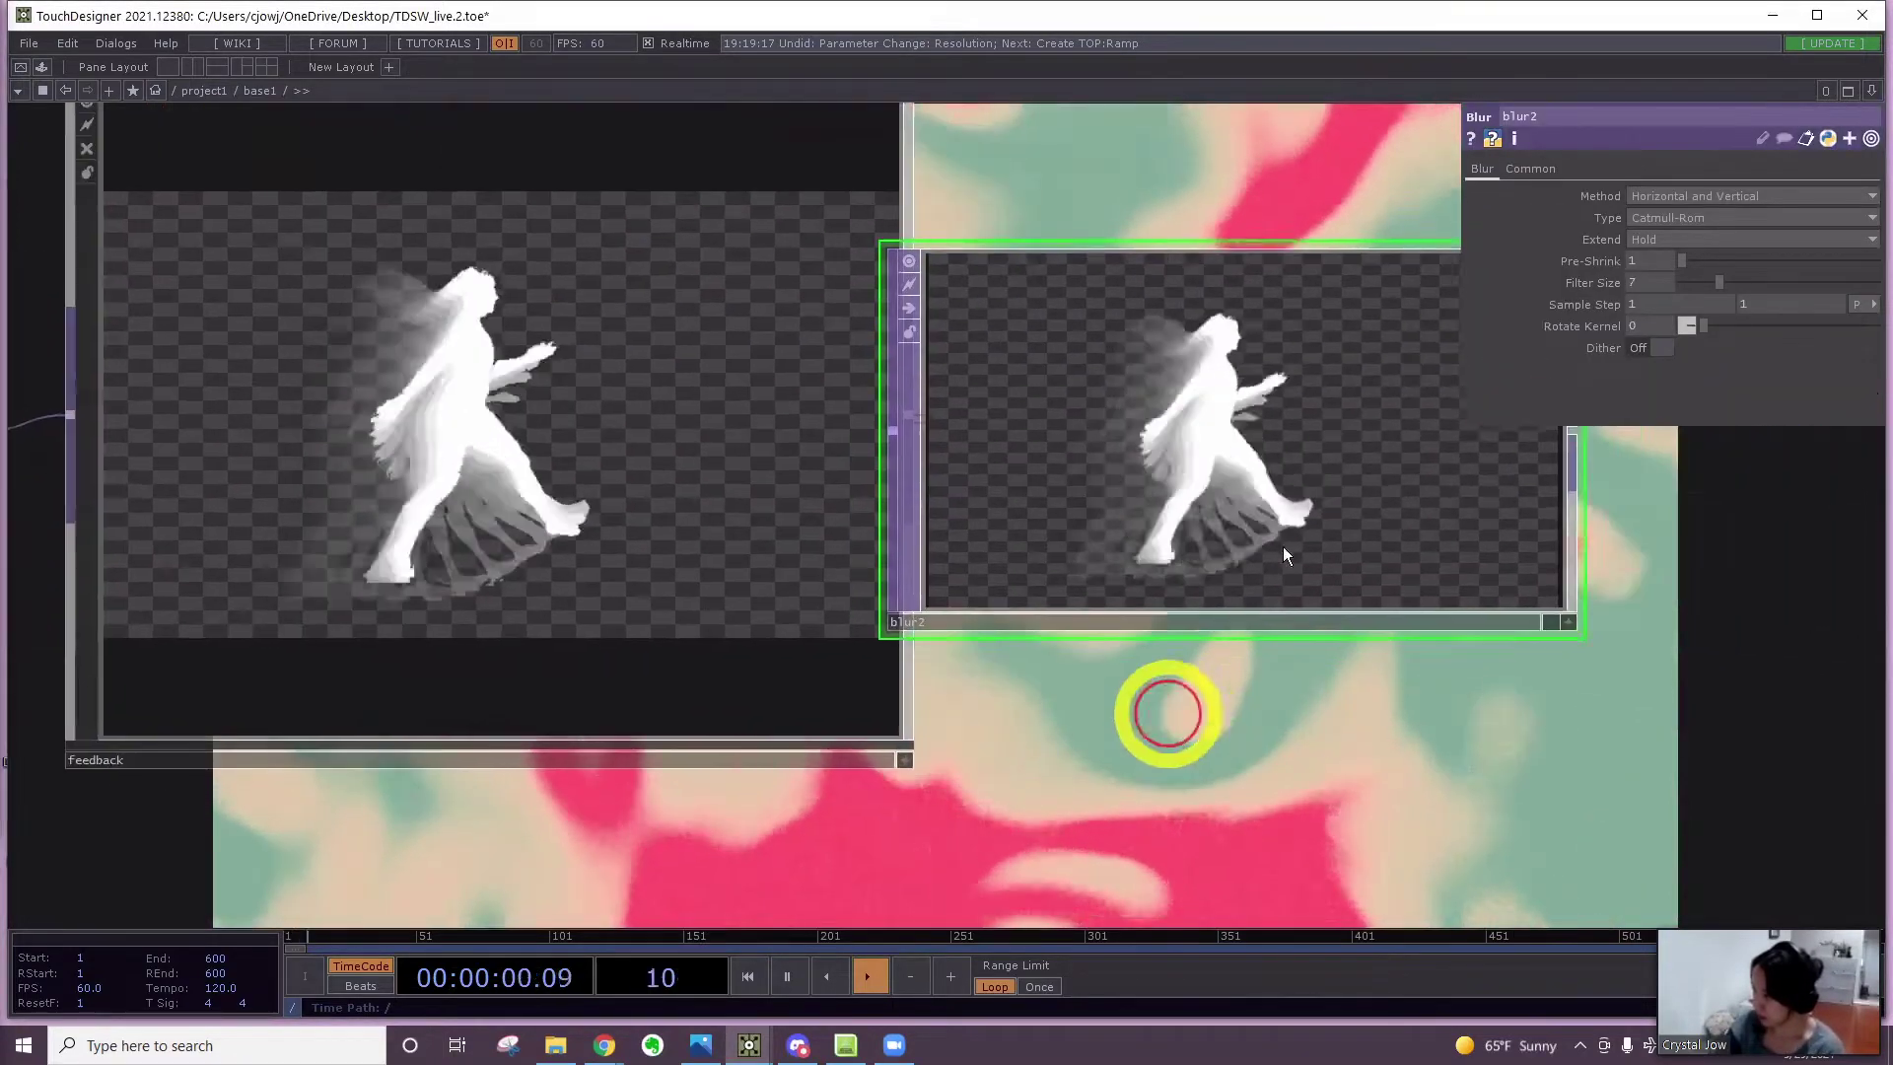
{"action": "left_click_drag", "start_coordinate": [1267, 722], "coordinate": [1168, 714]}
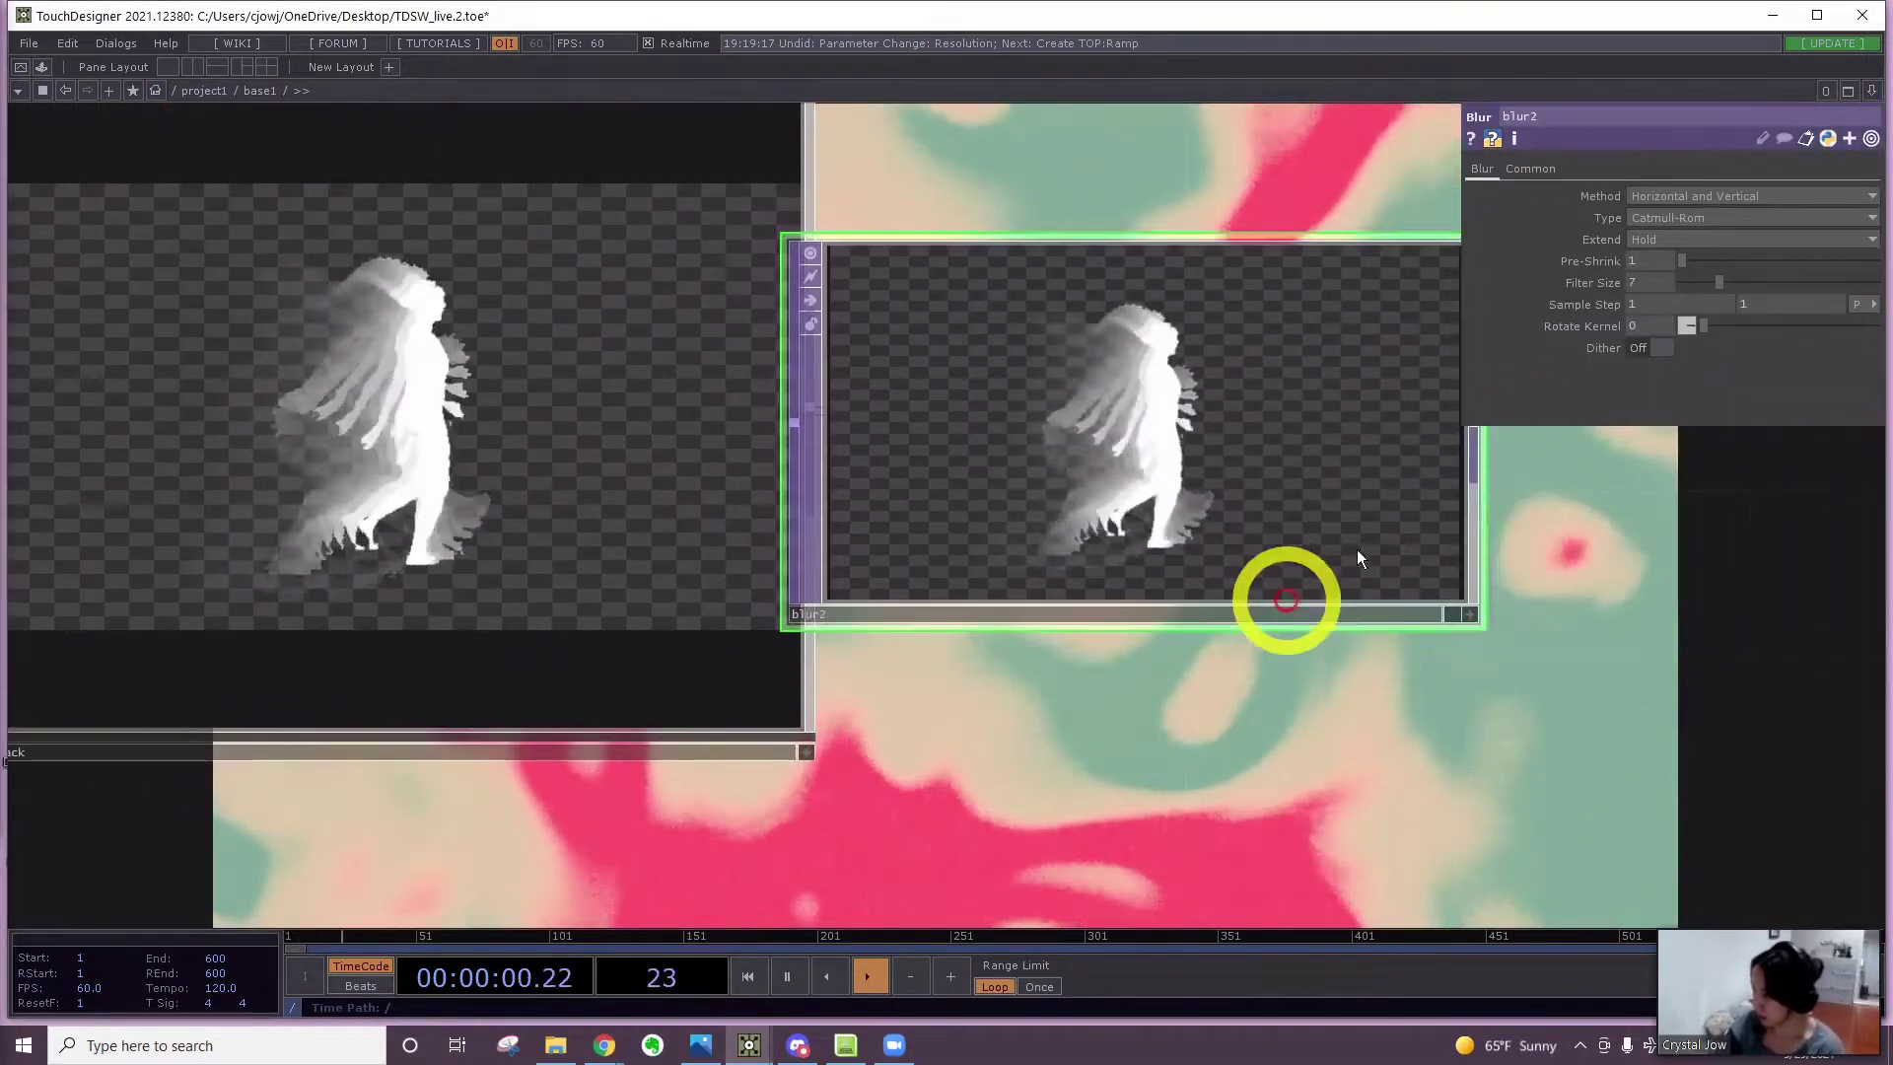
{"action": "left_click_drag", "start_coordinate": [1284, 550], "coordinate": [1413, 550]}
Set blur2's filter size to 8
{"action": "left_click_drag", "start_coordinate": [1716, 280], "coordinate": [1725, 282]}
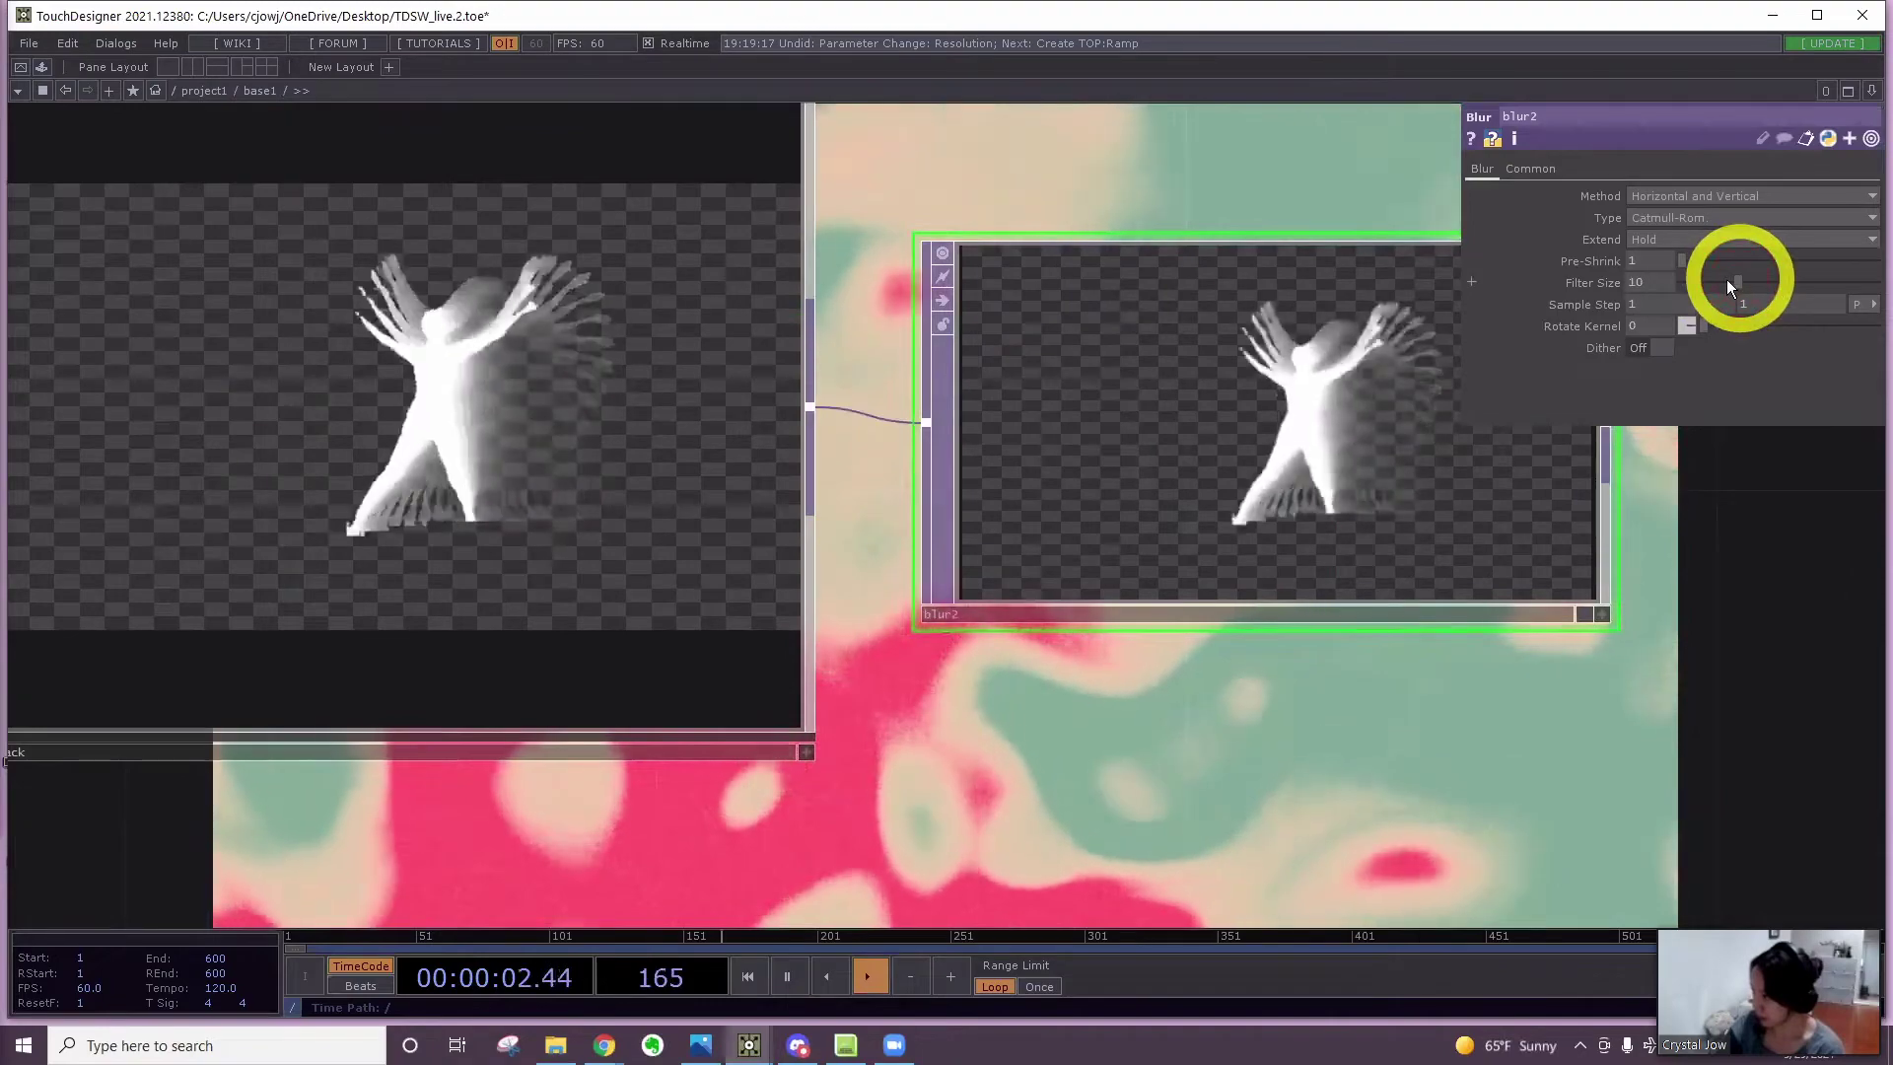
{"action": "scroll", "coordinate": [1168, 469], "scroll_direction": "down", "scroll_amount": 4}
{"action": "scroll", "coordinate": [1169, 469], "scroll_direction": "down", "scroll_amount": 2}
{"action": "middle_click", "coordinate": [1168, 469]}
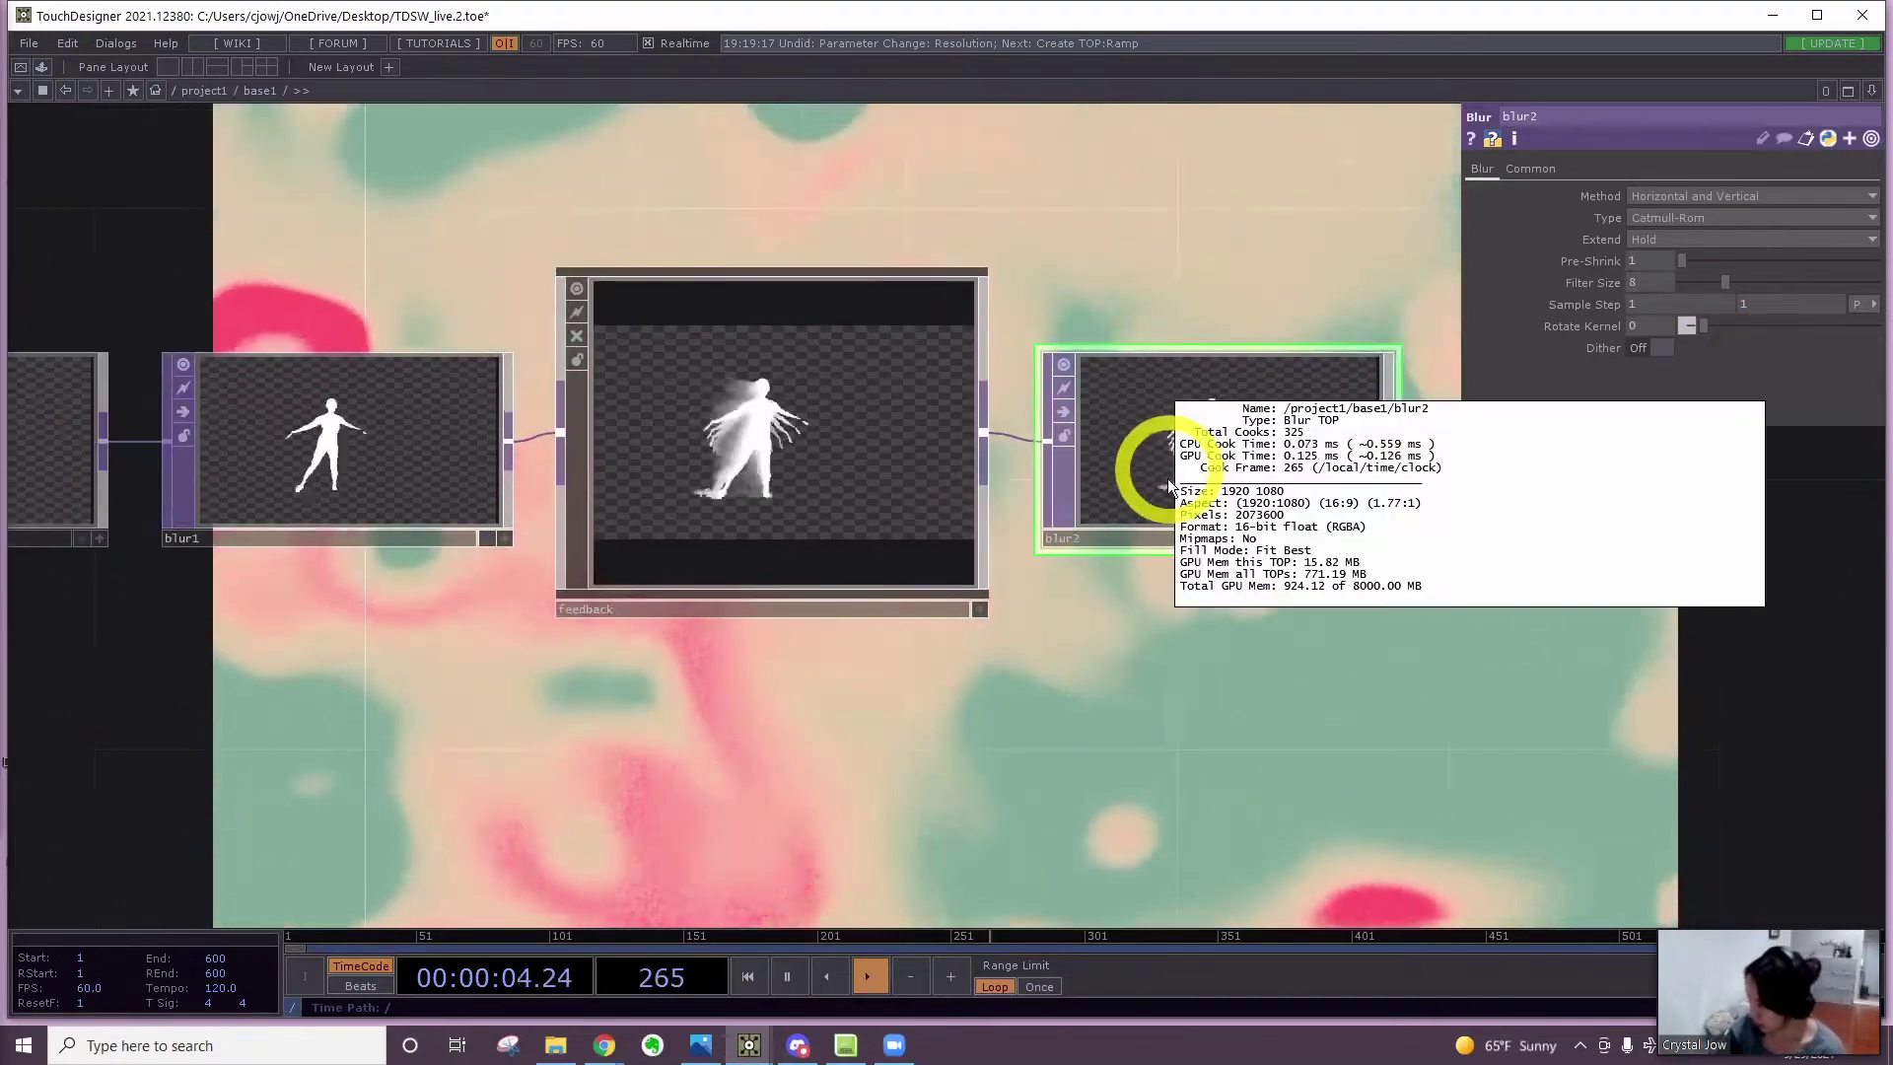
{"action": "middle_click_drag", "start_coordinate": [1211, 501], "coordinate": [1025, 671]}
{"action": "scroll", "coordinate": [1026, 671], "scroll_direction": "down", "scroll_amount": 2}
{"action": "scroll", "coordinate": [1022, 668], "scroll_direction": "down", "scroll_amount": 4}
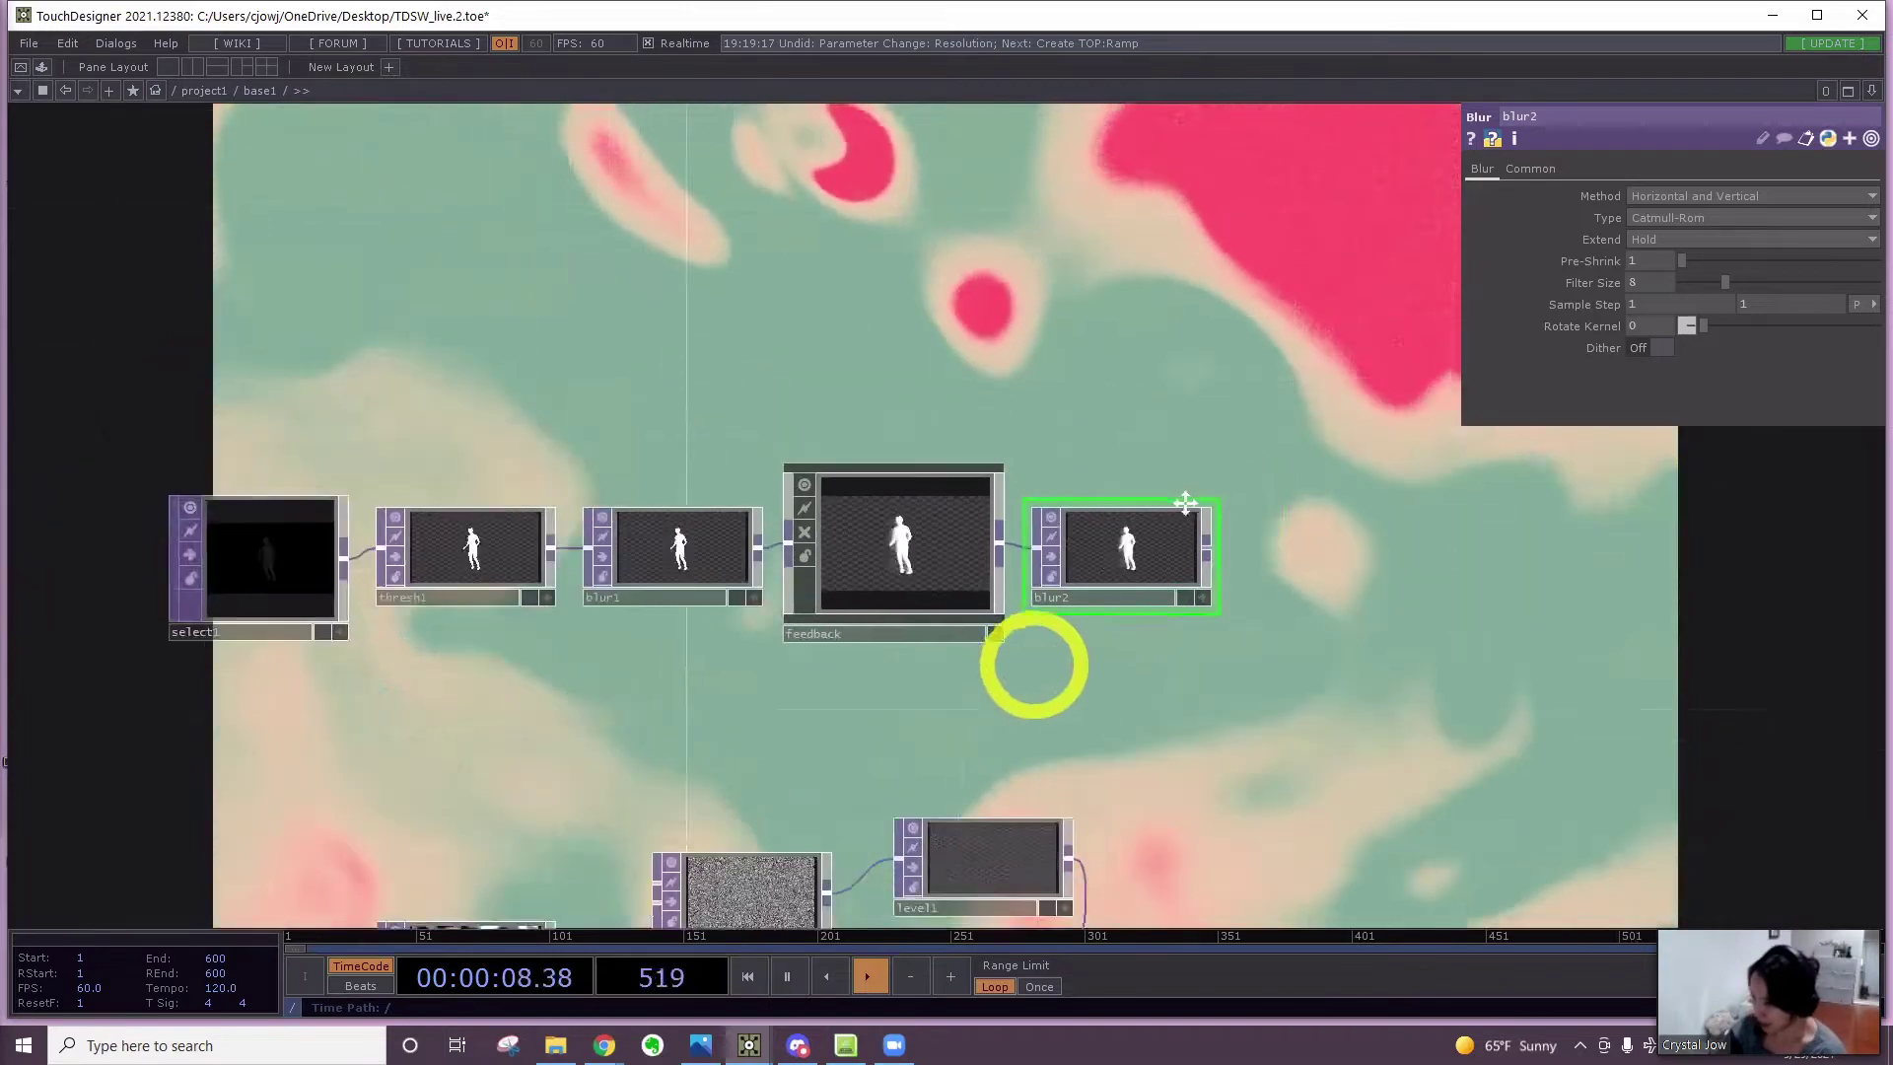
Check the resolution of the bk operator and add a Fit TOP after blur2
{"action": "left_click_drag", "start_coordinate": [1025, 668], "coordinate": [1175, 486]}
{"action": "left_click_drag", "start_coordinate": [998, 579], "coordinate": [559, 541]}
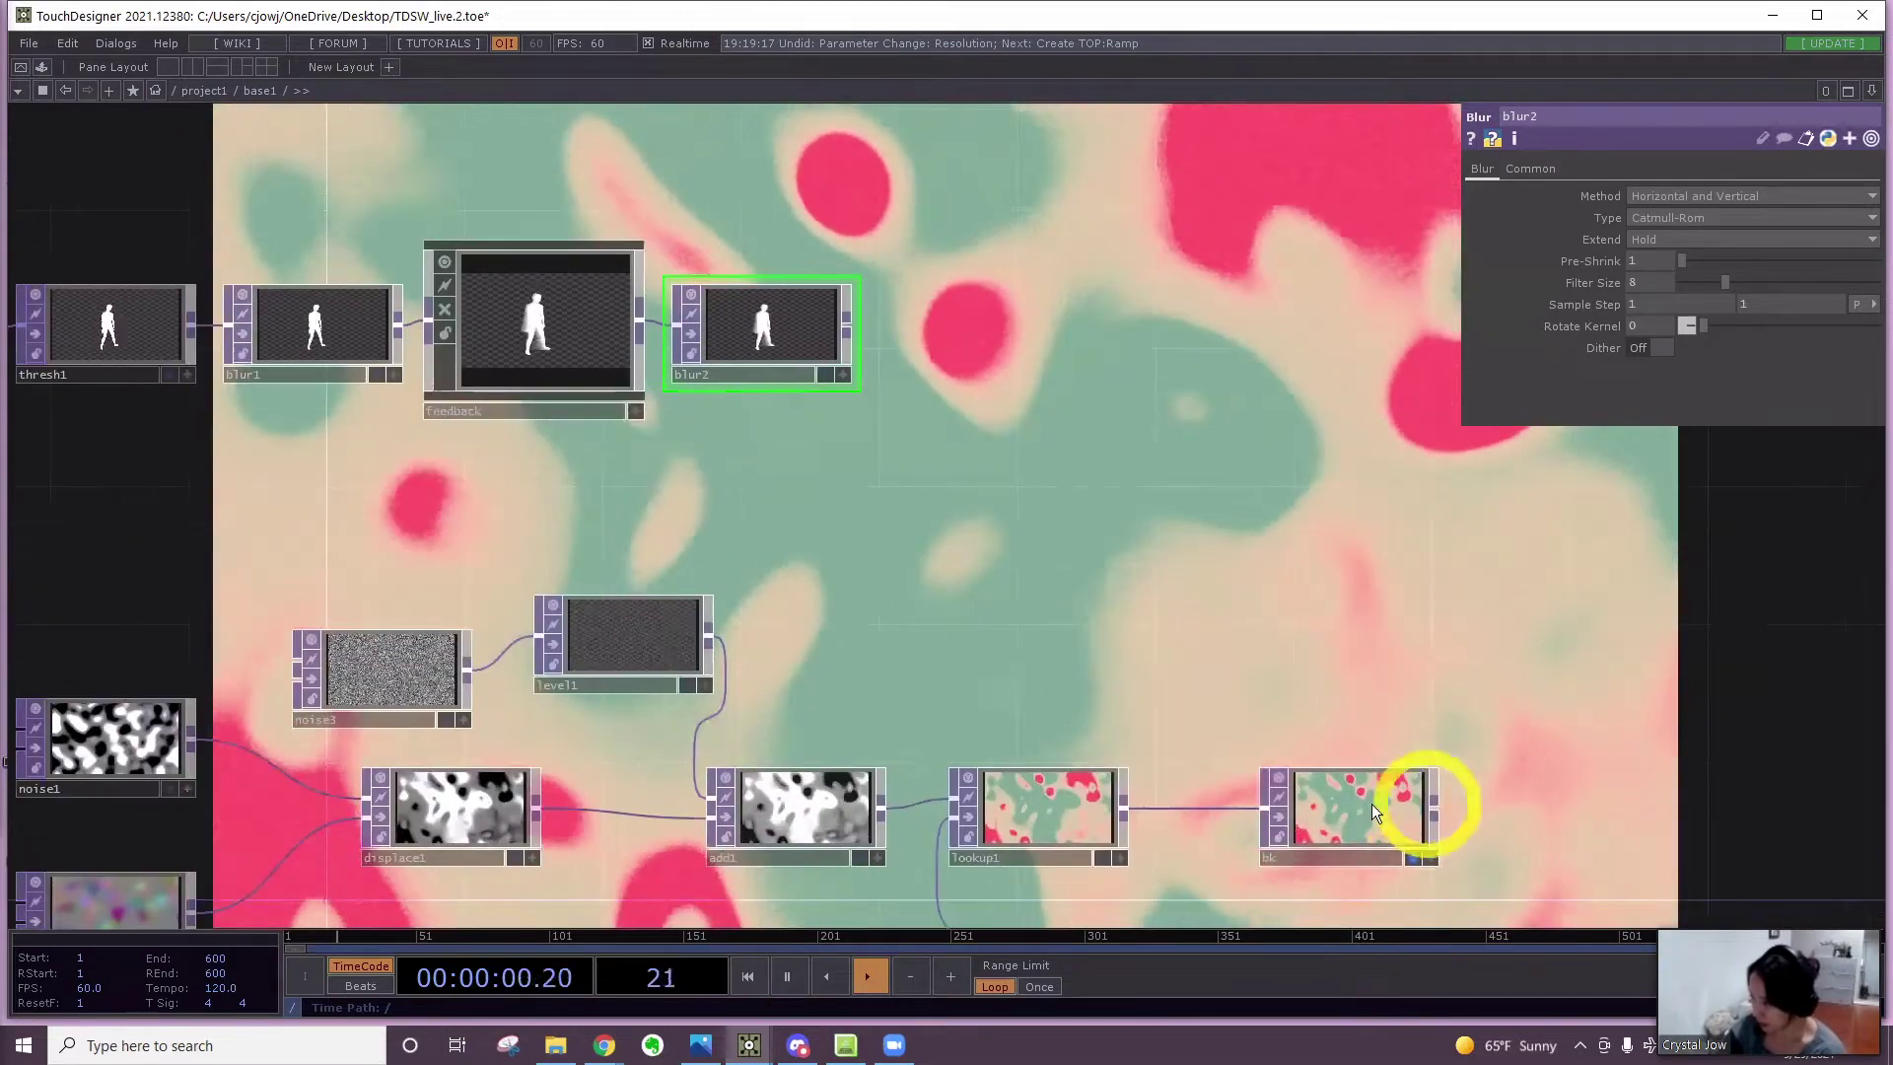
{"action": "middle_click", "coordinate": [1372, 803]}
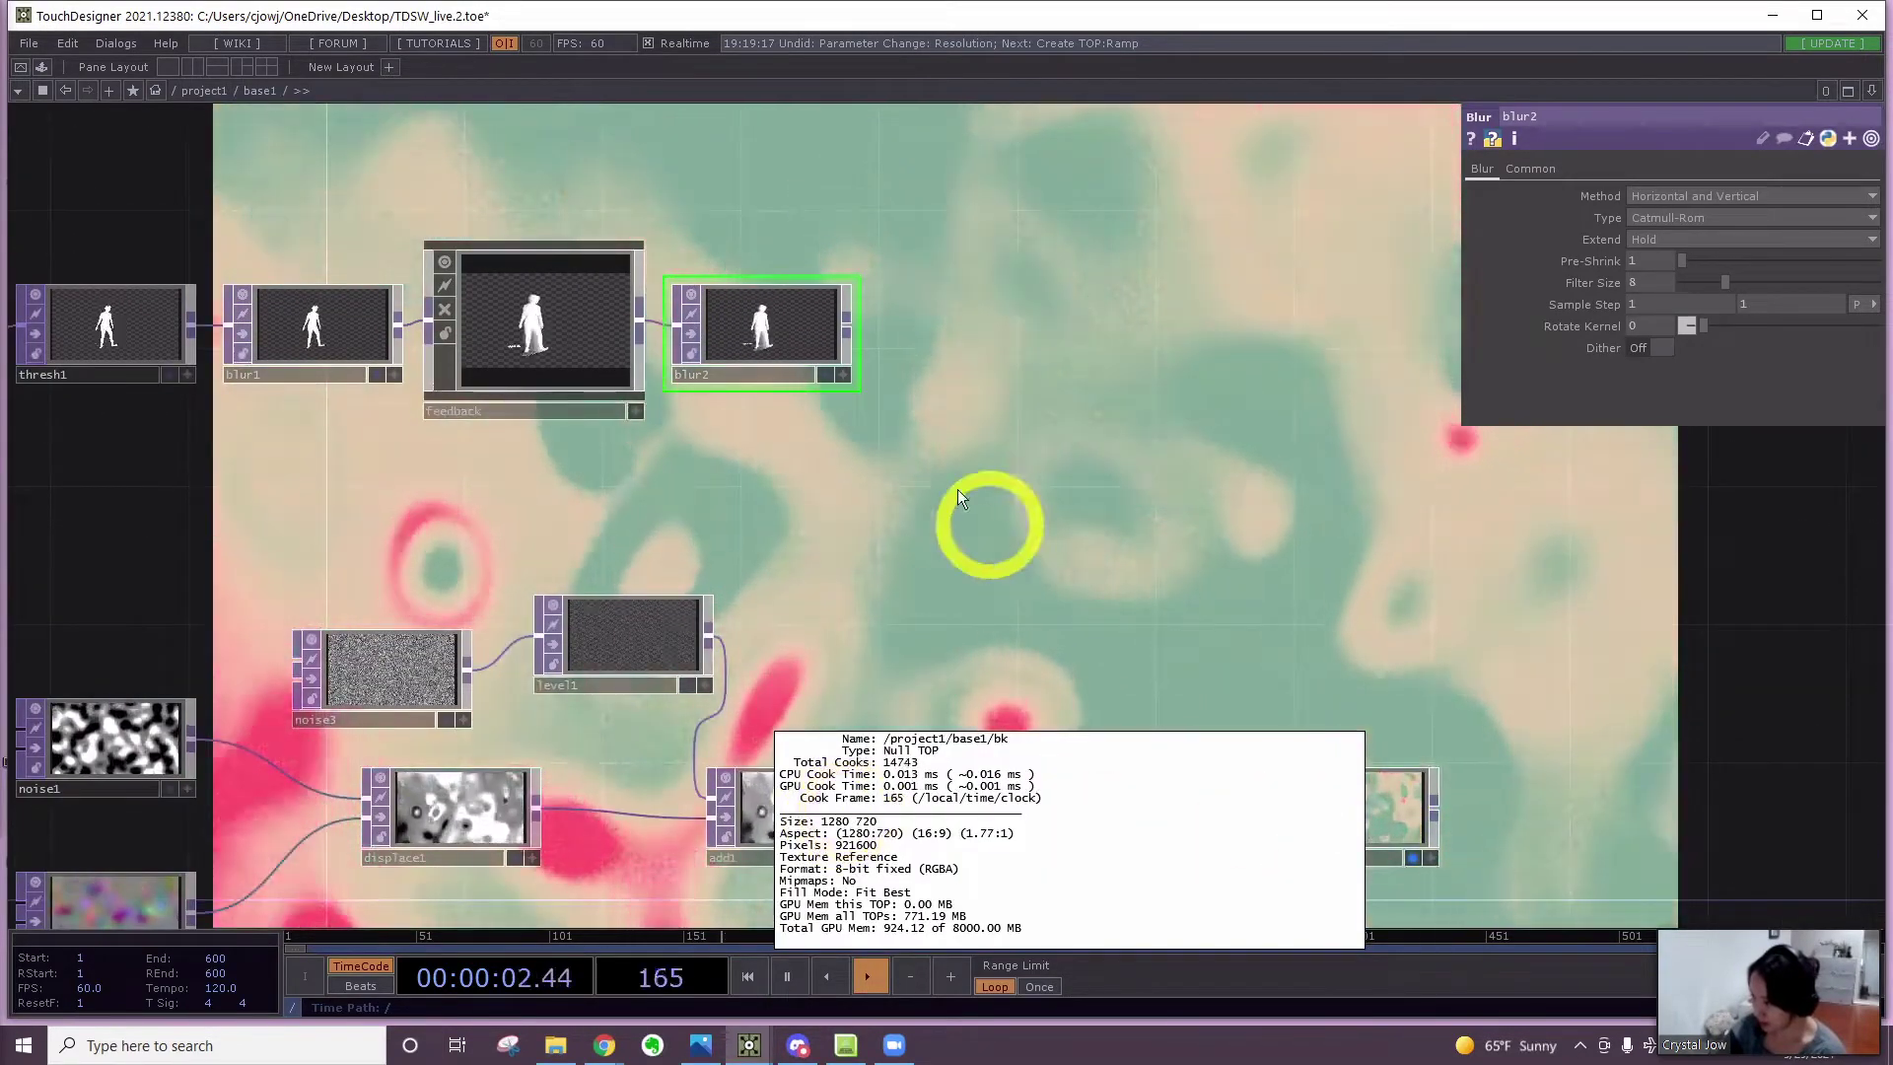
{"action": "scroll", "coordinate": [844, 419], "scroll_direction": "up", "scroll_amount": 5}
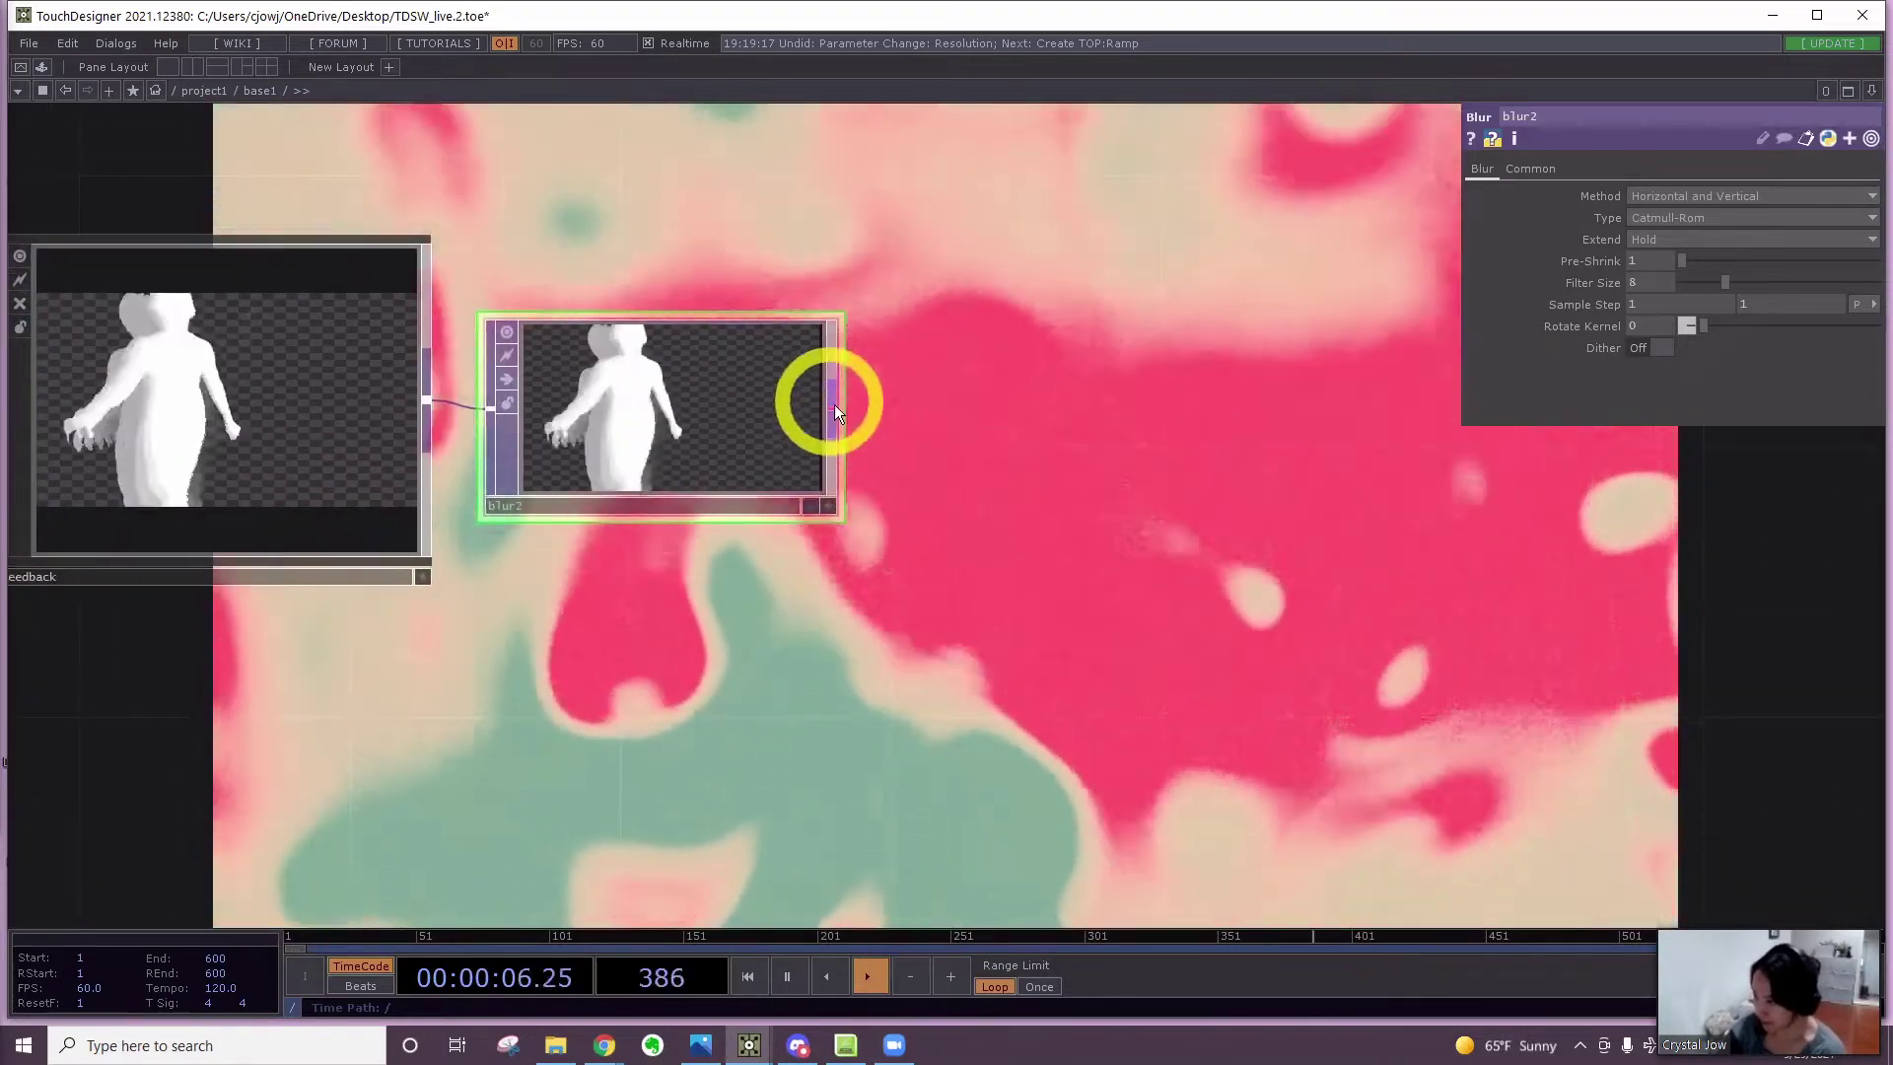
{"action": "right_click", "coordinate": [834, 404]}
{"action": "type", "text": "fit"}
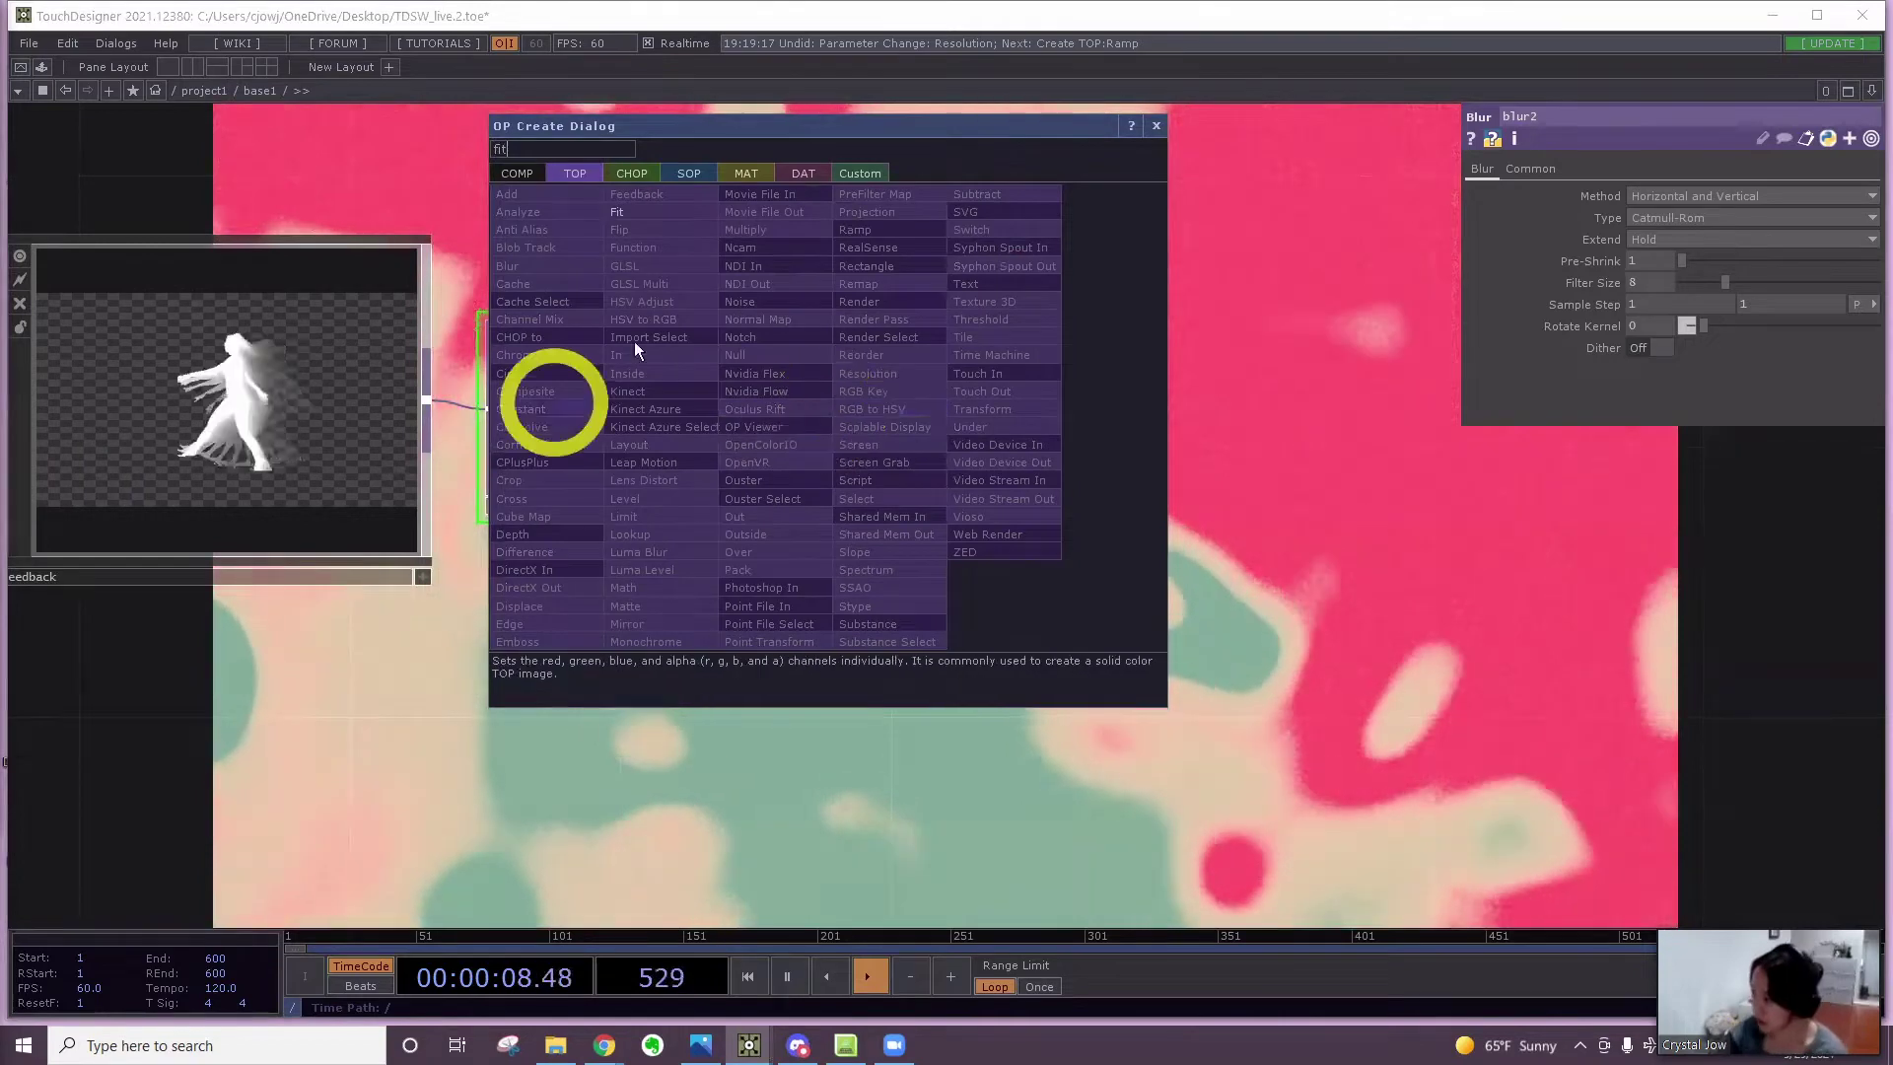
{"action": "left_click", "coordinate": [620, 212]}
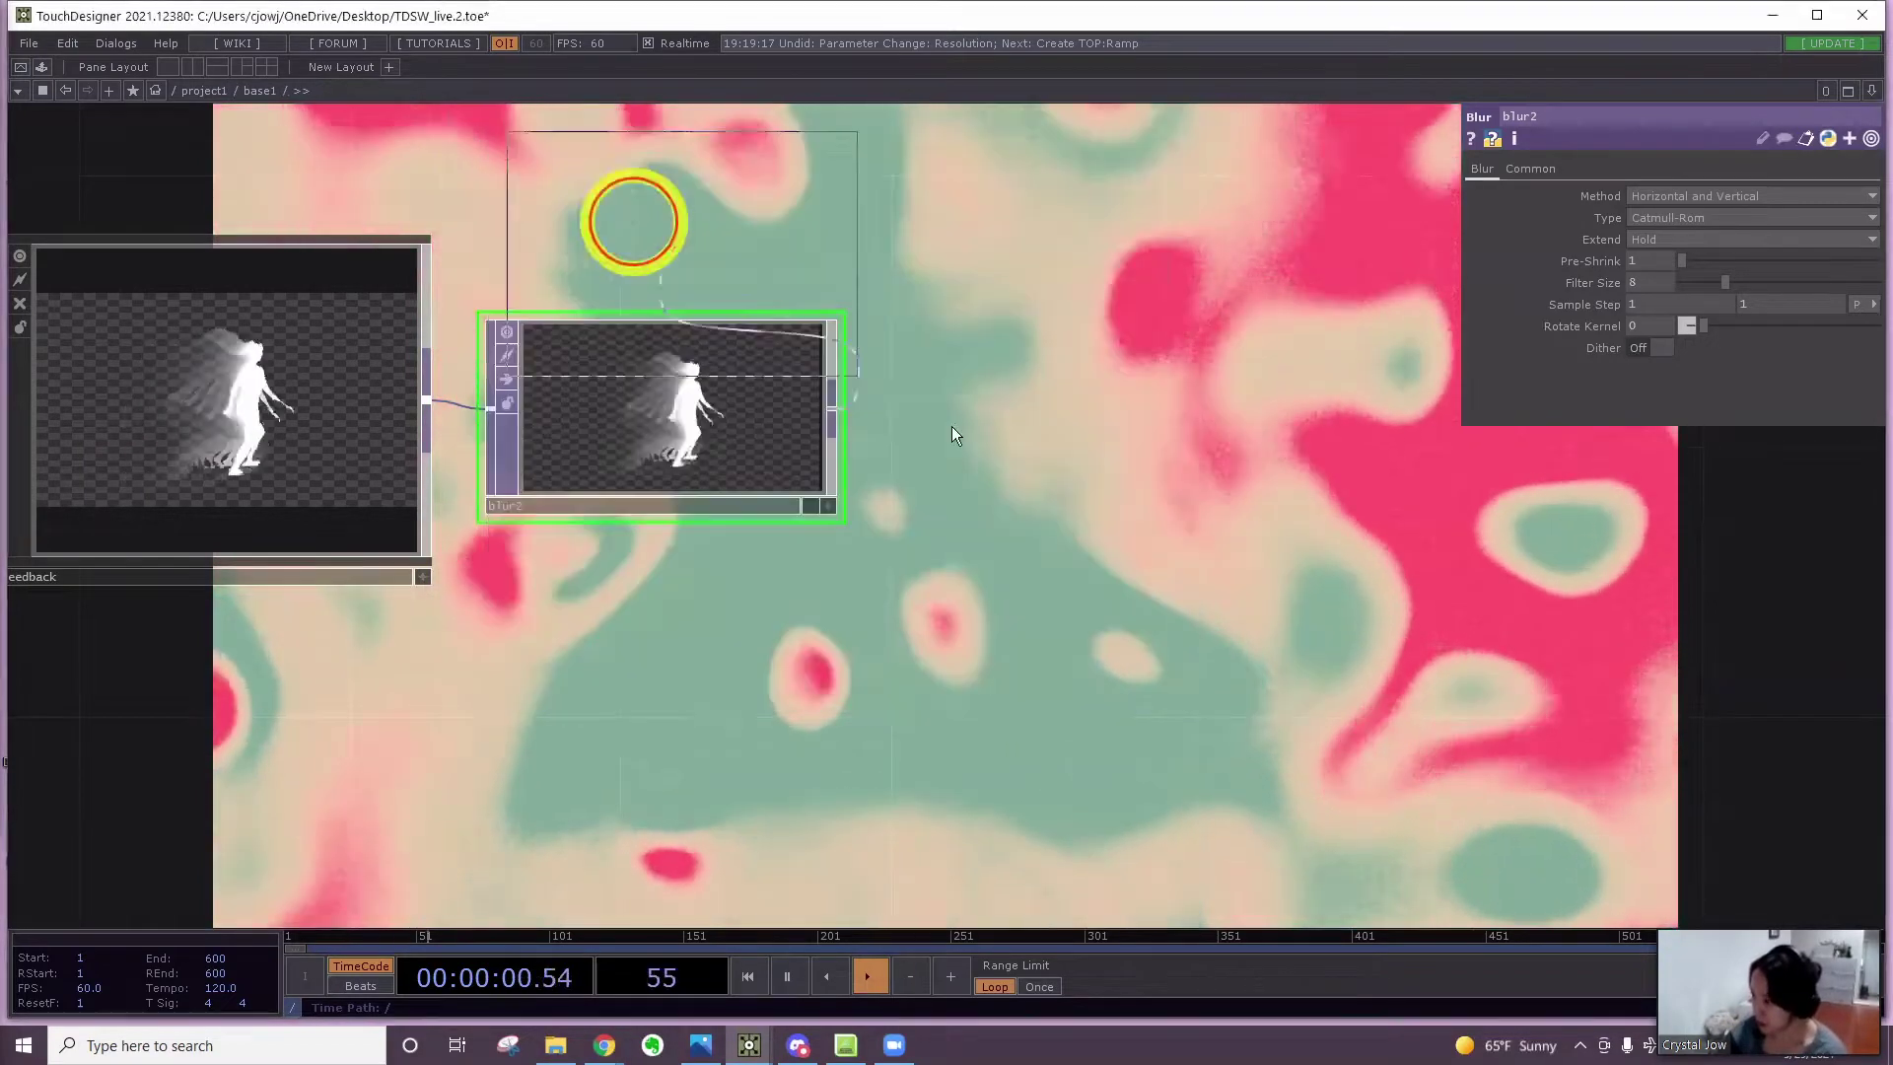
{"action": "left_click", "coordinate": [1069, 374]}
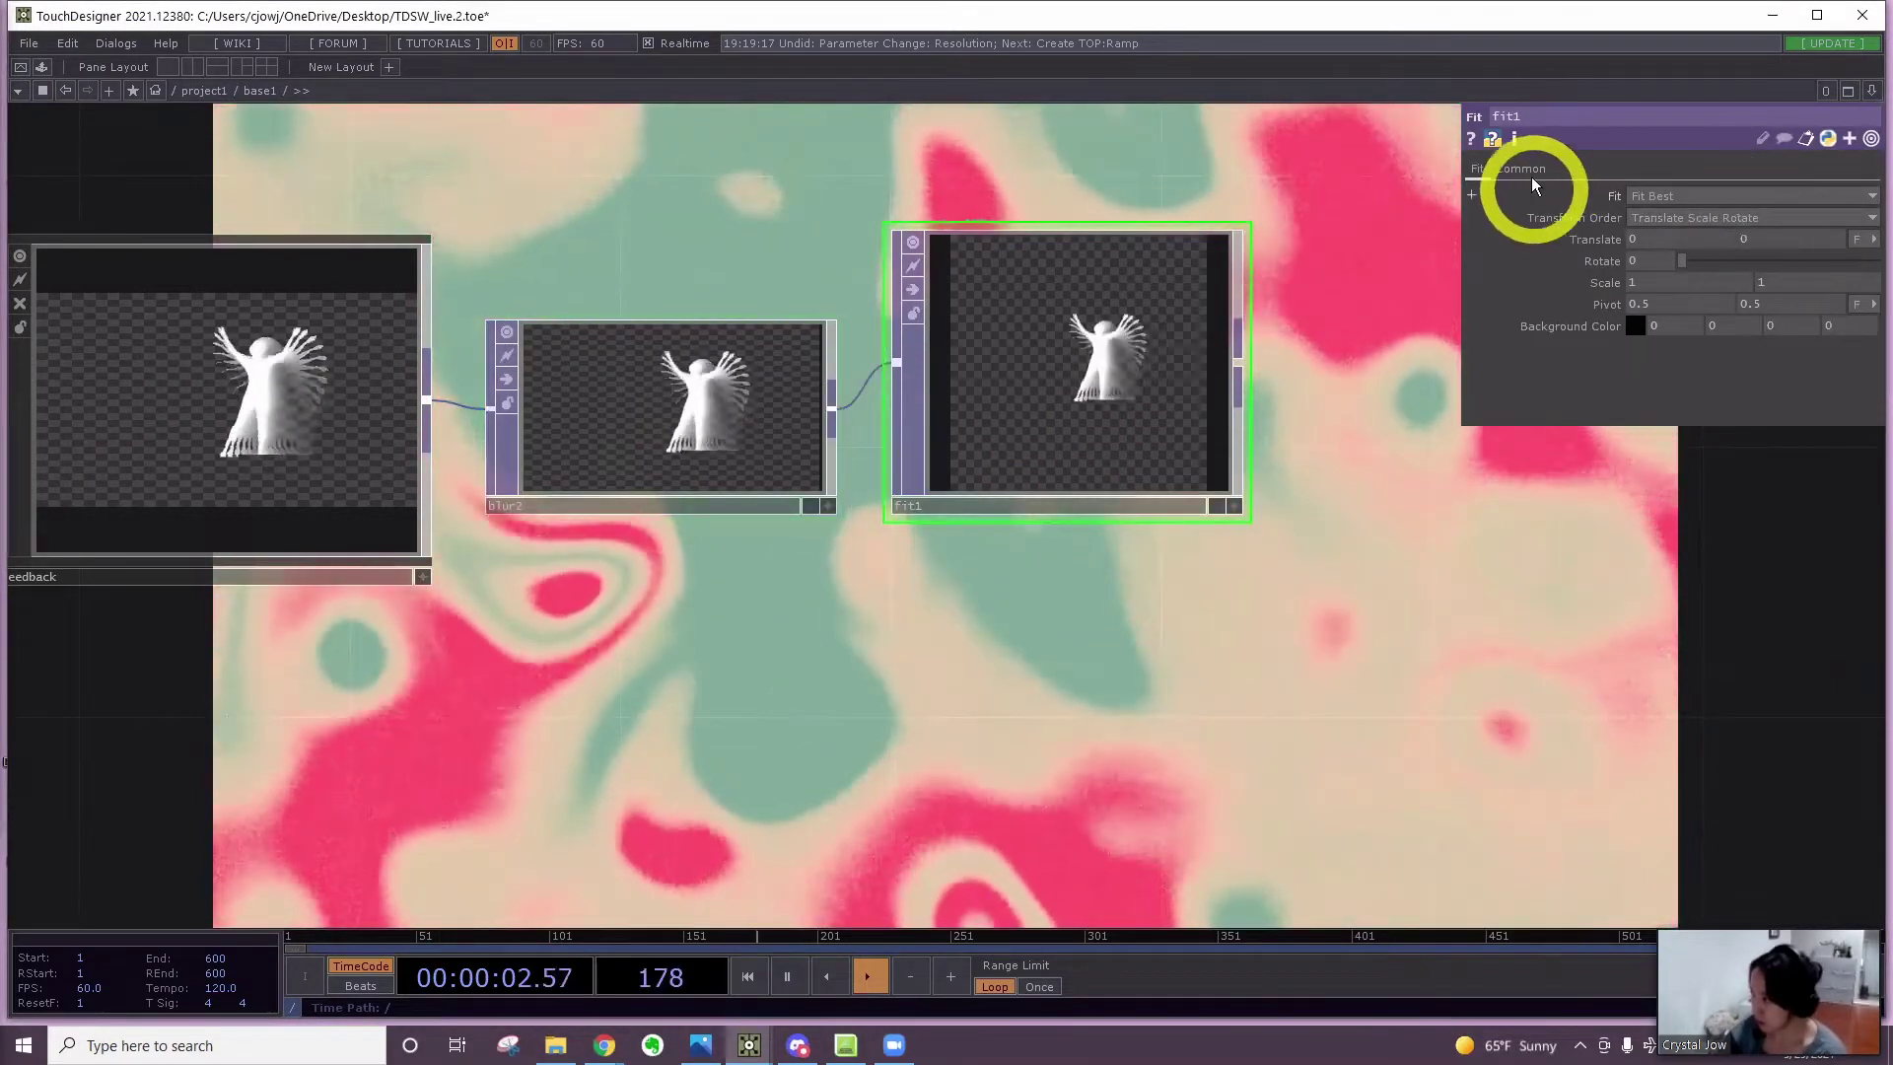
Set fit1's custom output resolution to 1280 by 720, matching the bk operator
{"action": "left_click", "coordinate": [1527, 171]}
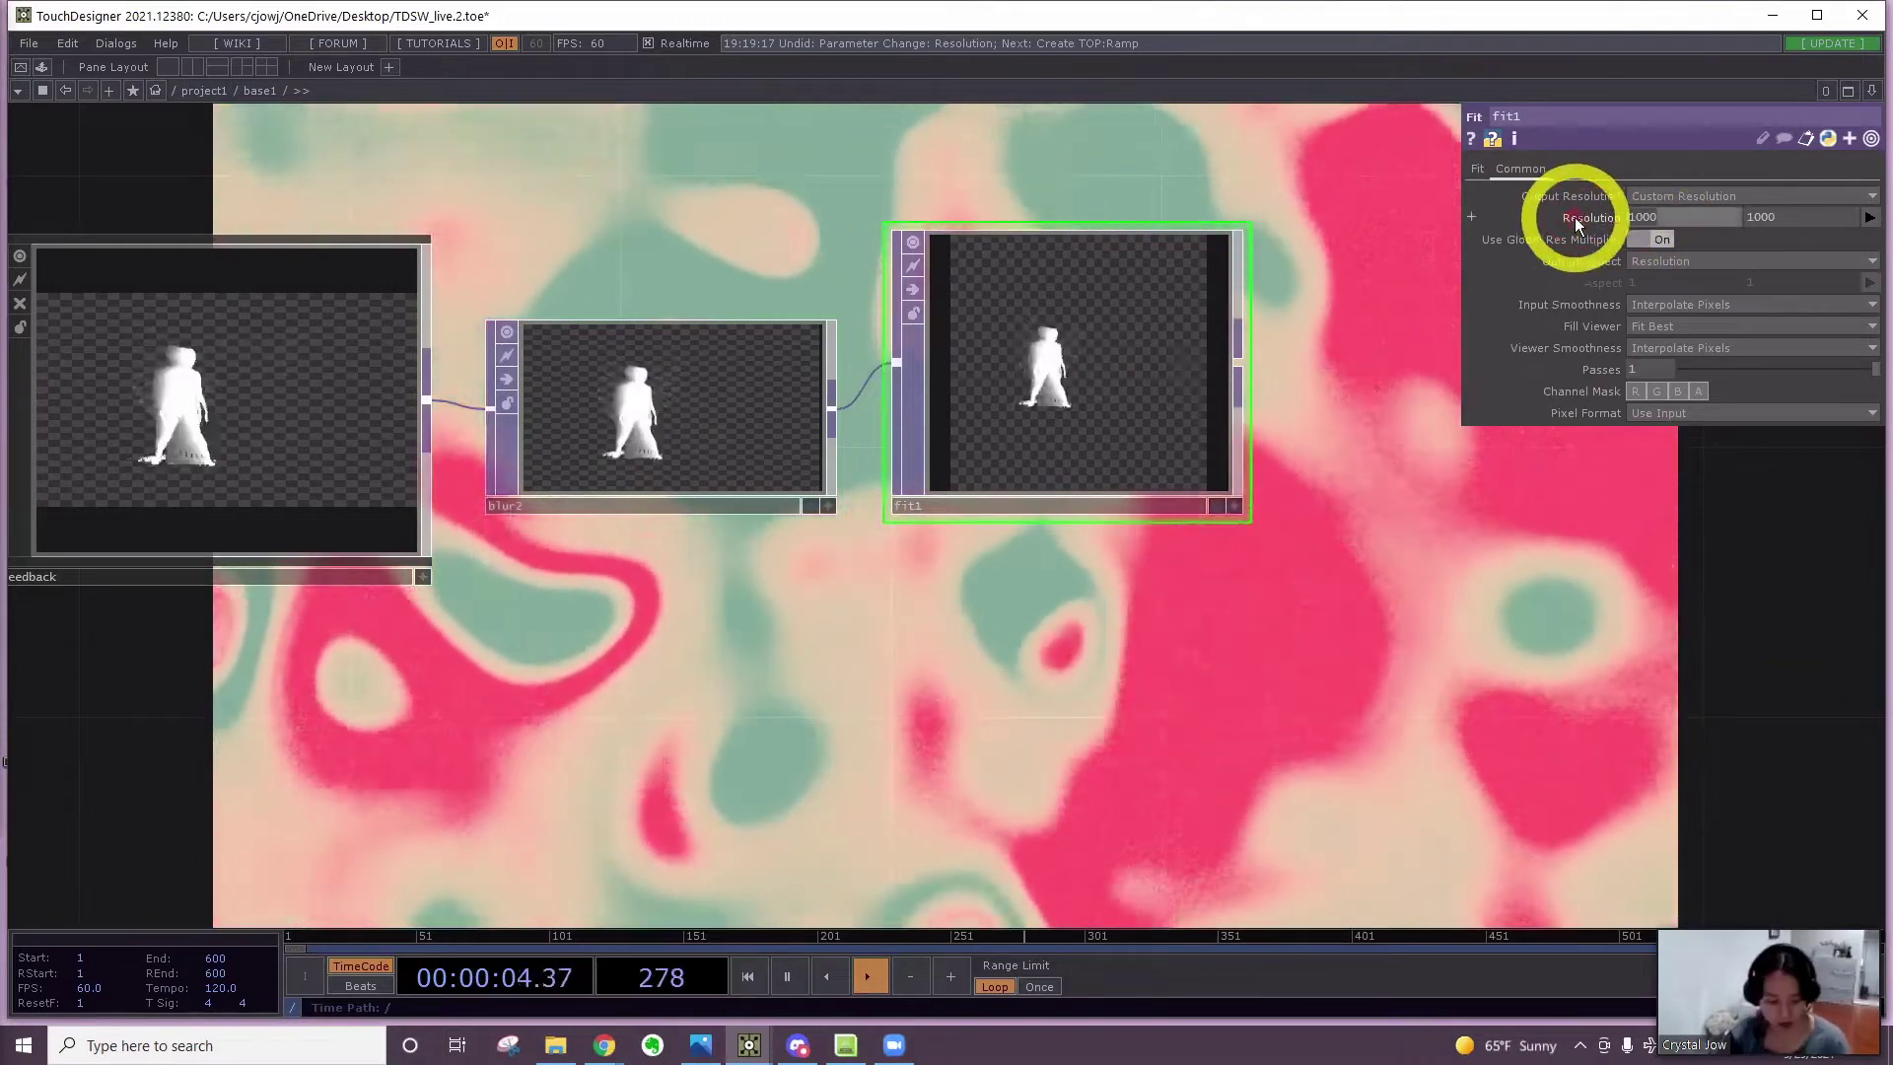
{"action": "left_click_drag", "start_coordinate": [1576, 217], "coordinate": [1718, 227]}
{"action": "left_click", "coordinate": [1477, 169]}
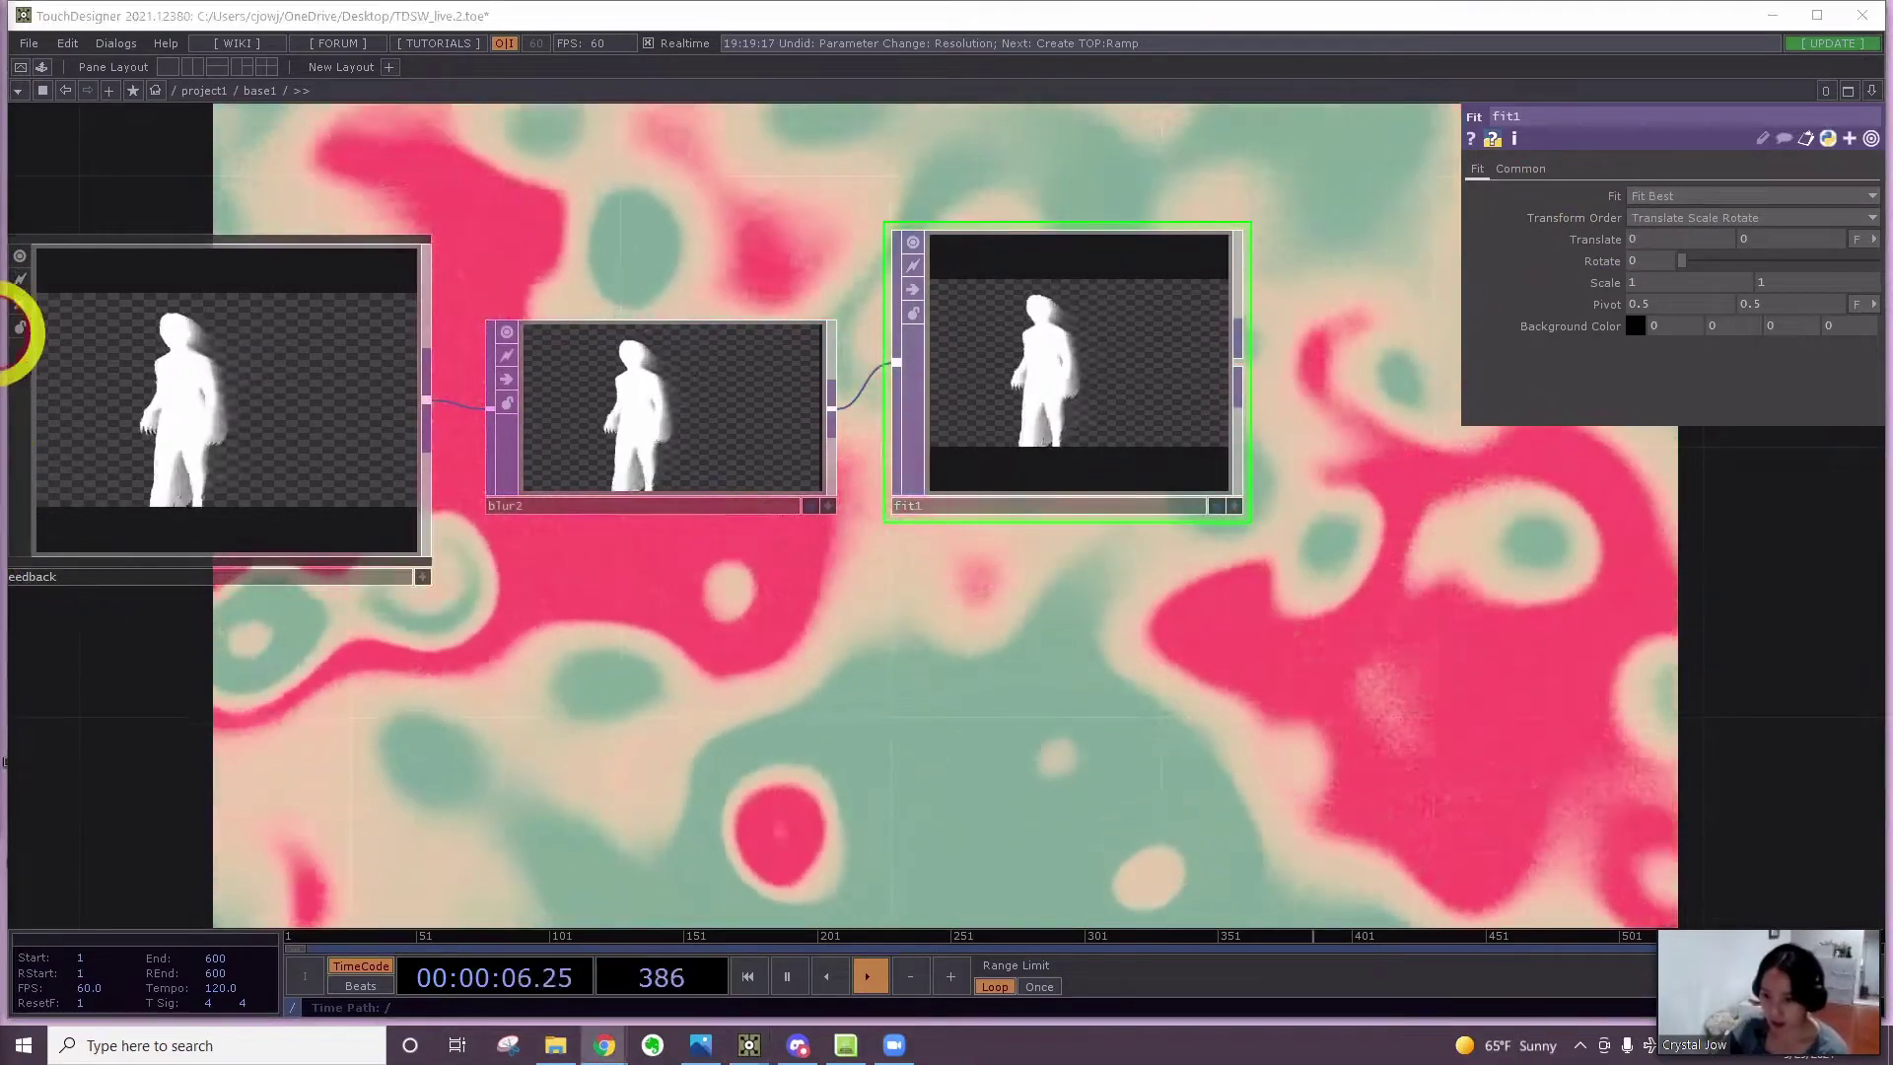
Add a Tile TOP after fit1 and place it beside that operator
{"action": "scroll", "coordinate": [910, 540], "scroll_direction": "down", "scroll_amount": 2}
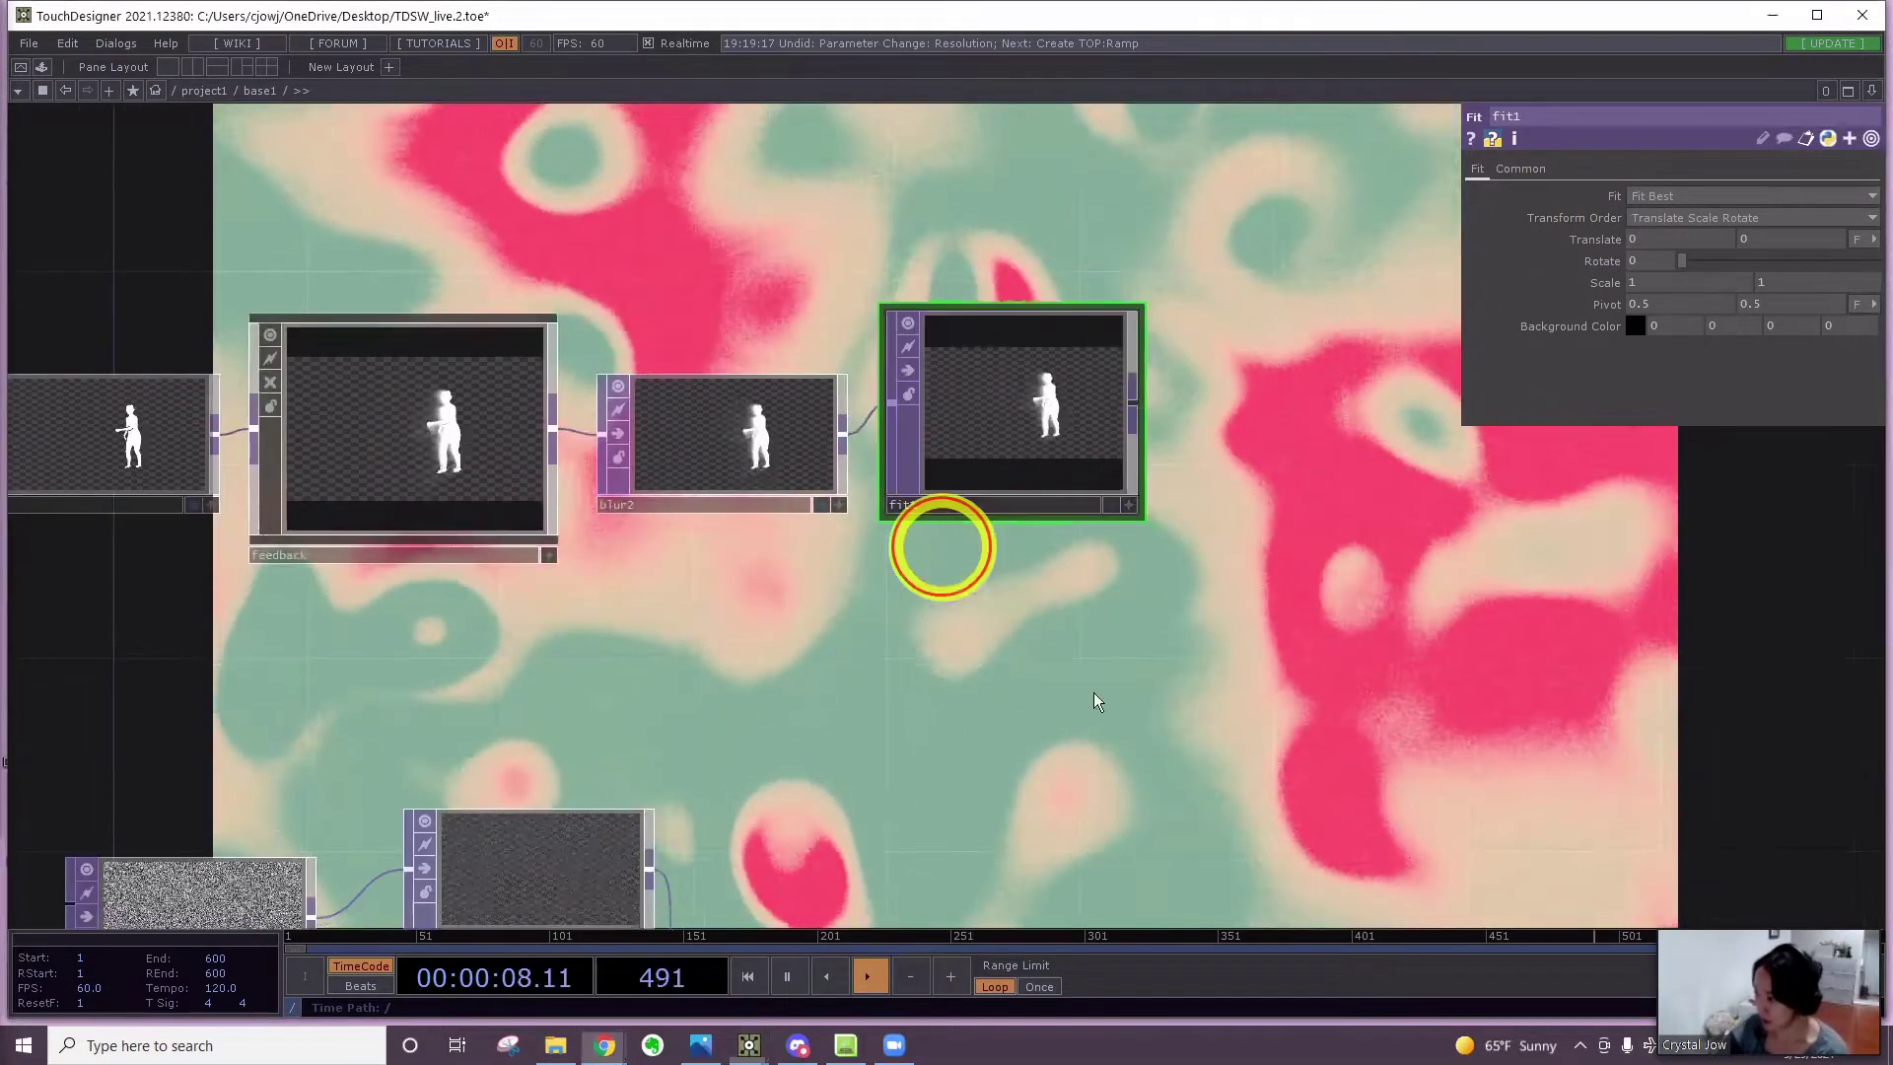
{"action": "left_click_drag", "start_coordinate": [1012, 611], "coordinate": [908, 454]}
{"action": "scroll", "coordinate": [908, 453], "scroll_direction": "down", "scroll_amount": 2}
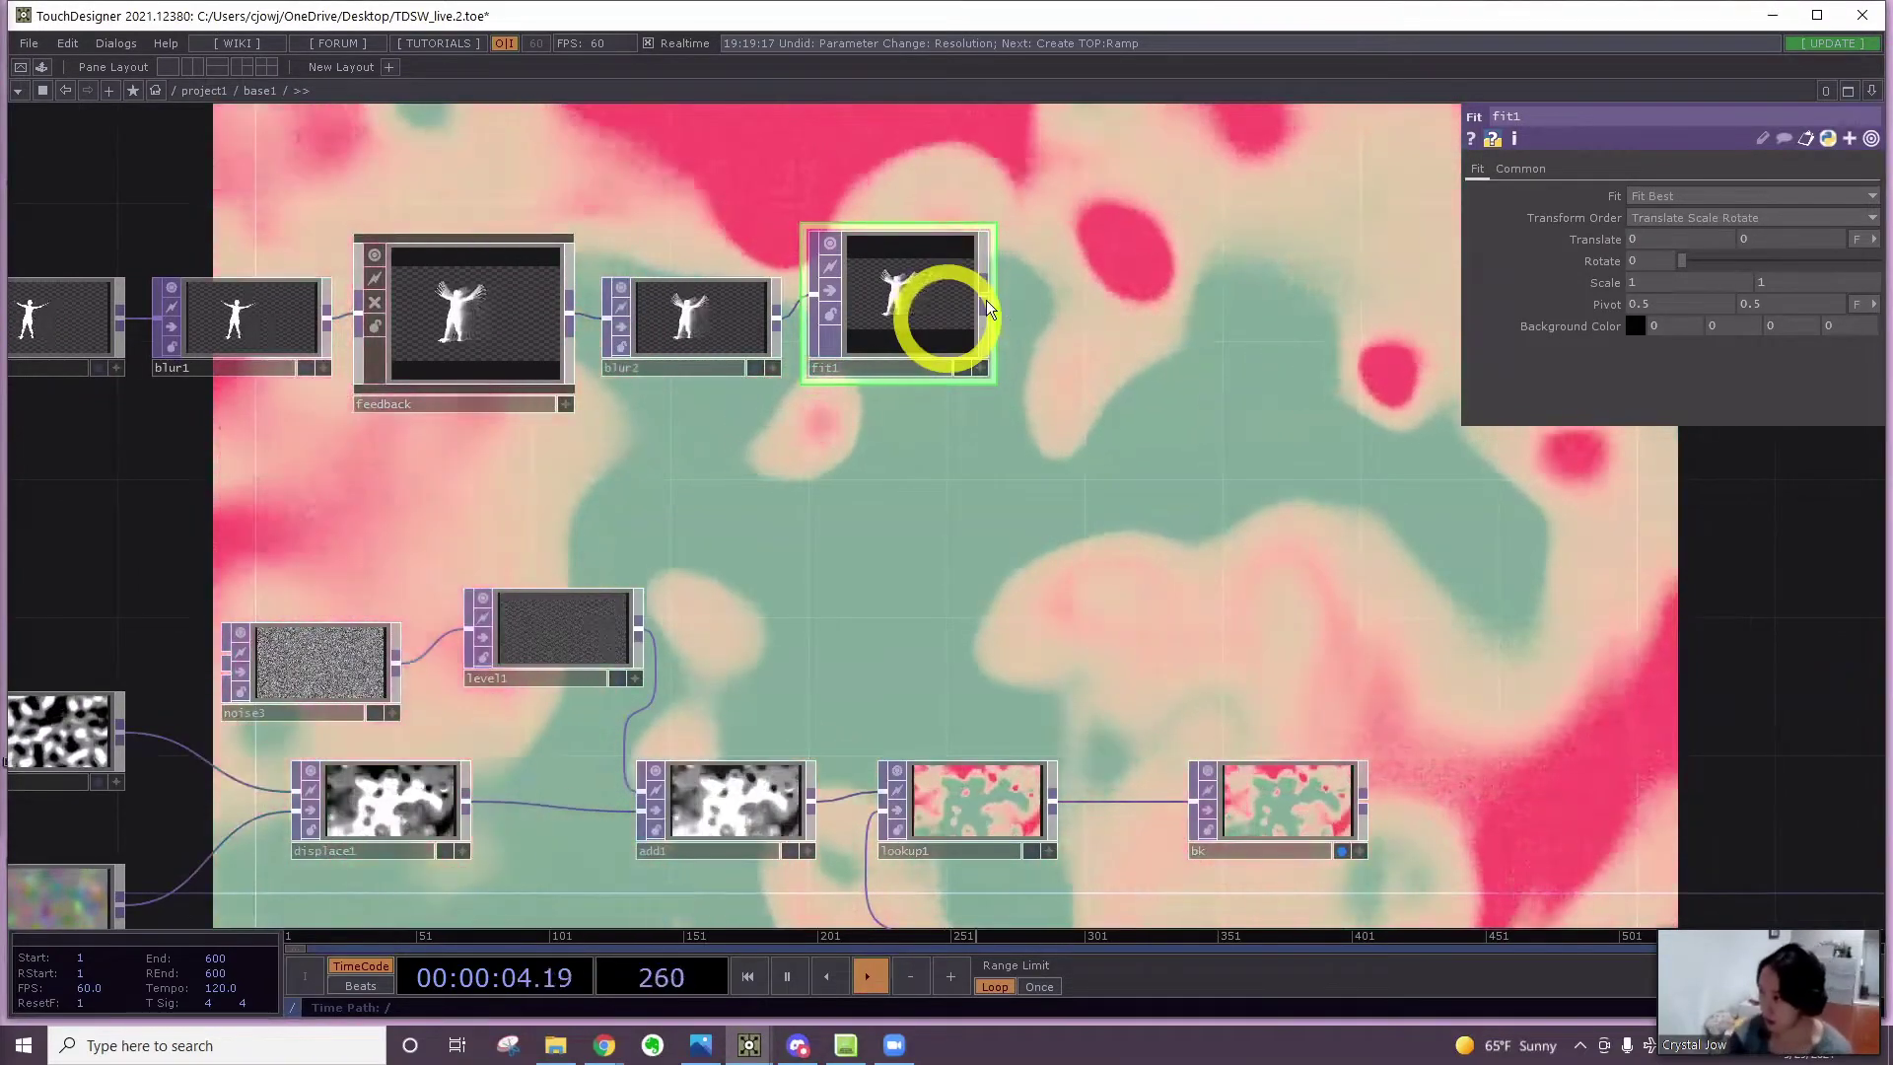
{"action": "left_click", "coordinate": [984, 307]}
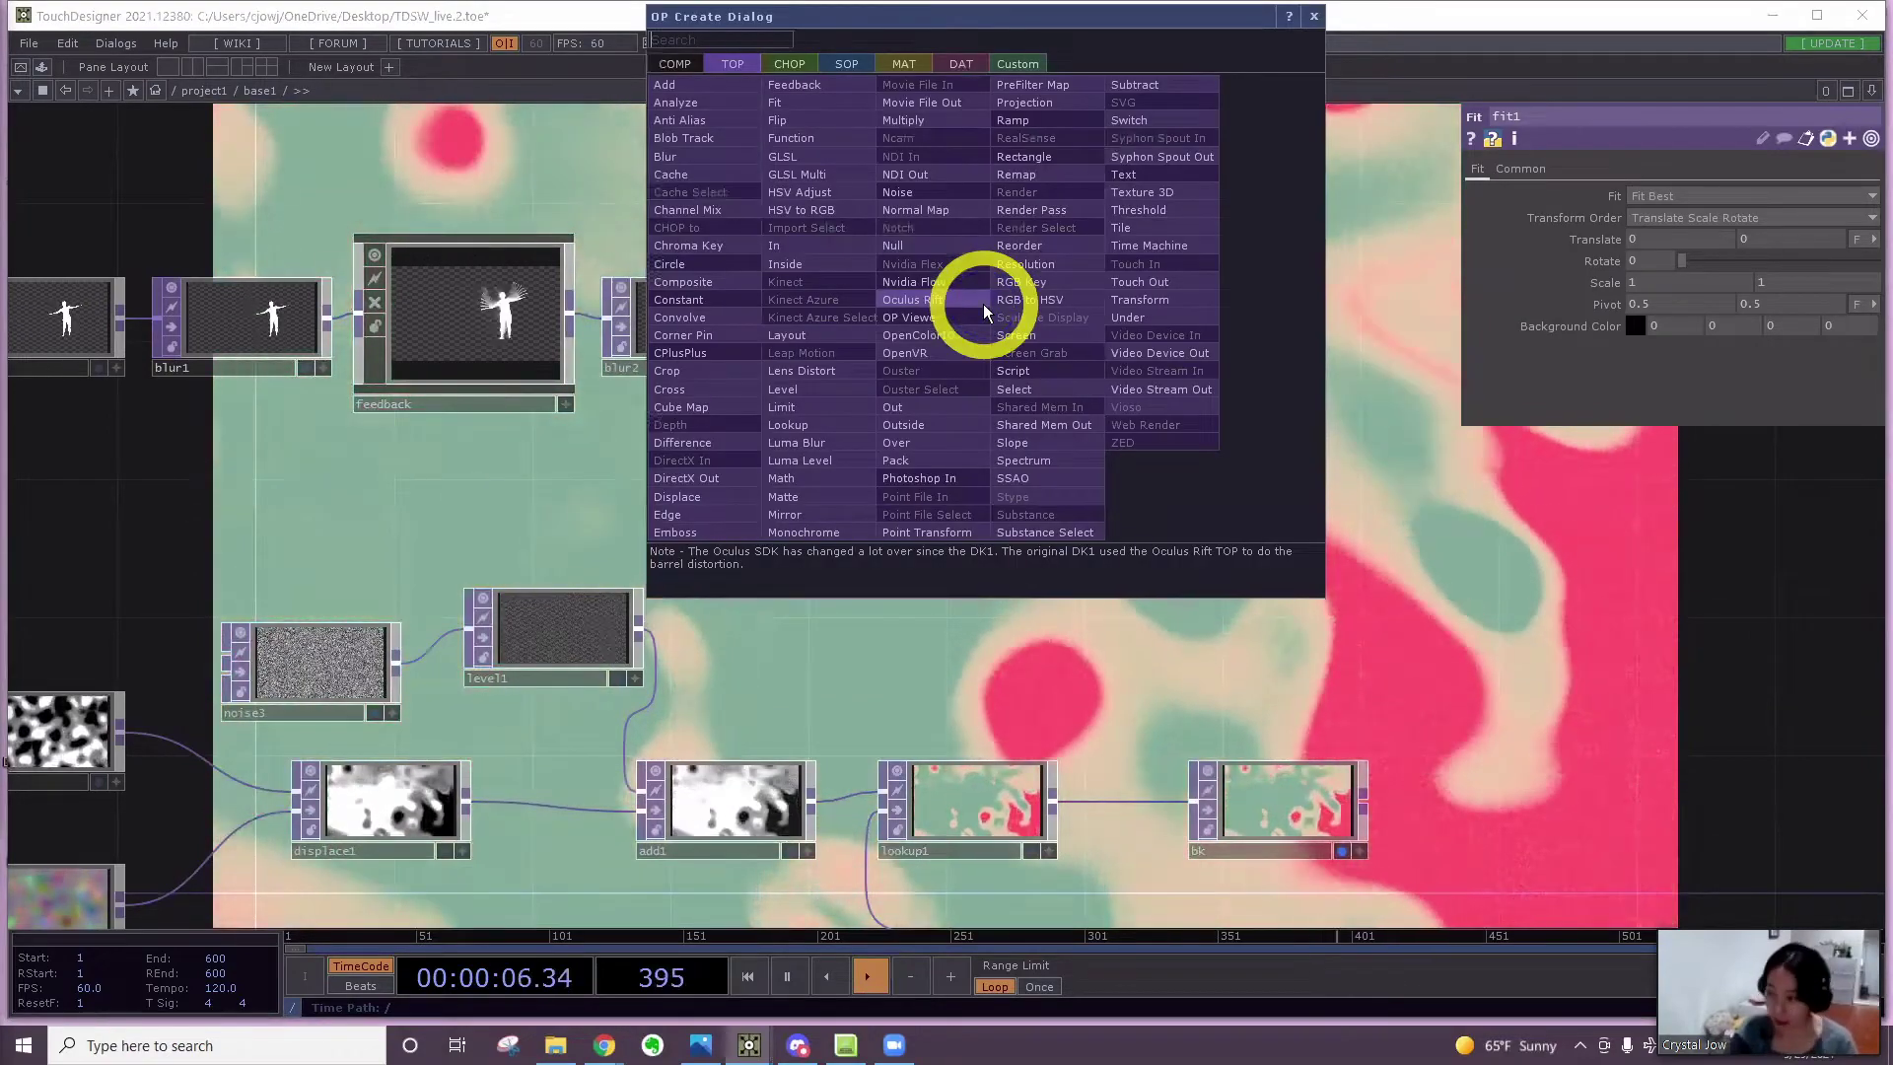
{"action": "type", "text": "tile"}
{"action": "left_click", "coordinate": [1140, 227]}
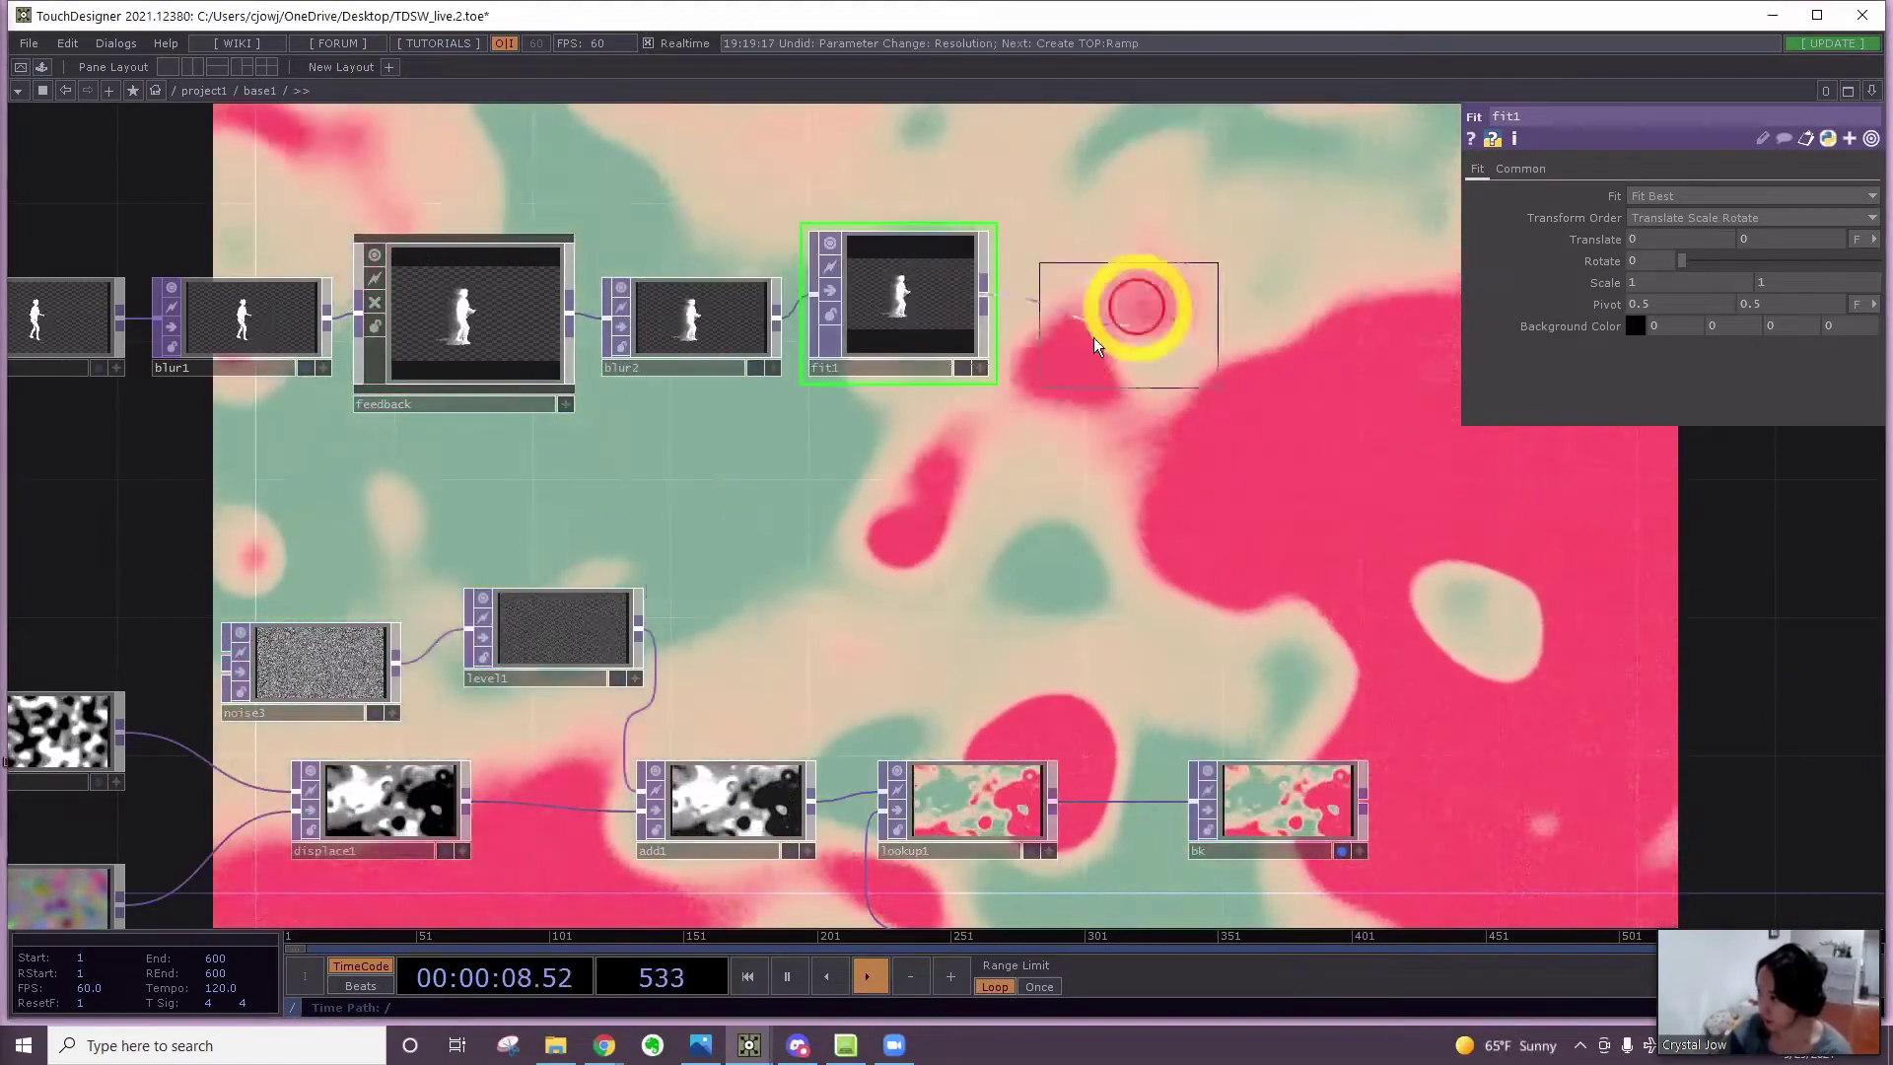
{"action": "left_click", "coordinate": [1141, 310]}
Set tile1's Repeat Y to 1 and turn on Reflect X, leaving Flip X off
{"action": "scroll", "coordinate": [1134, 316], "scroll_direction": "up", "scroll_amount": 5}
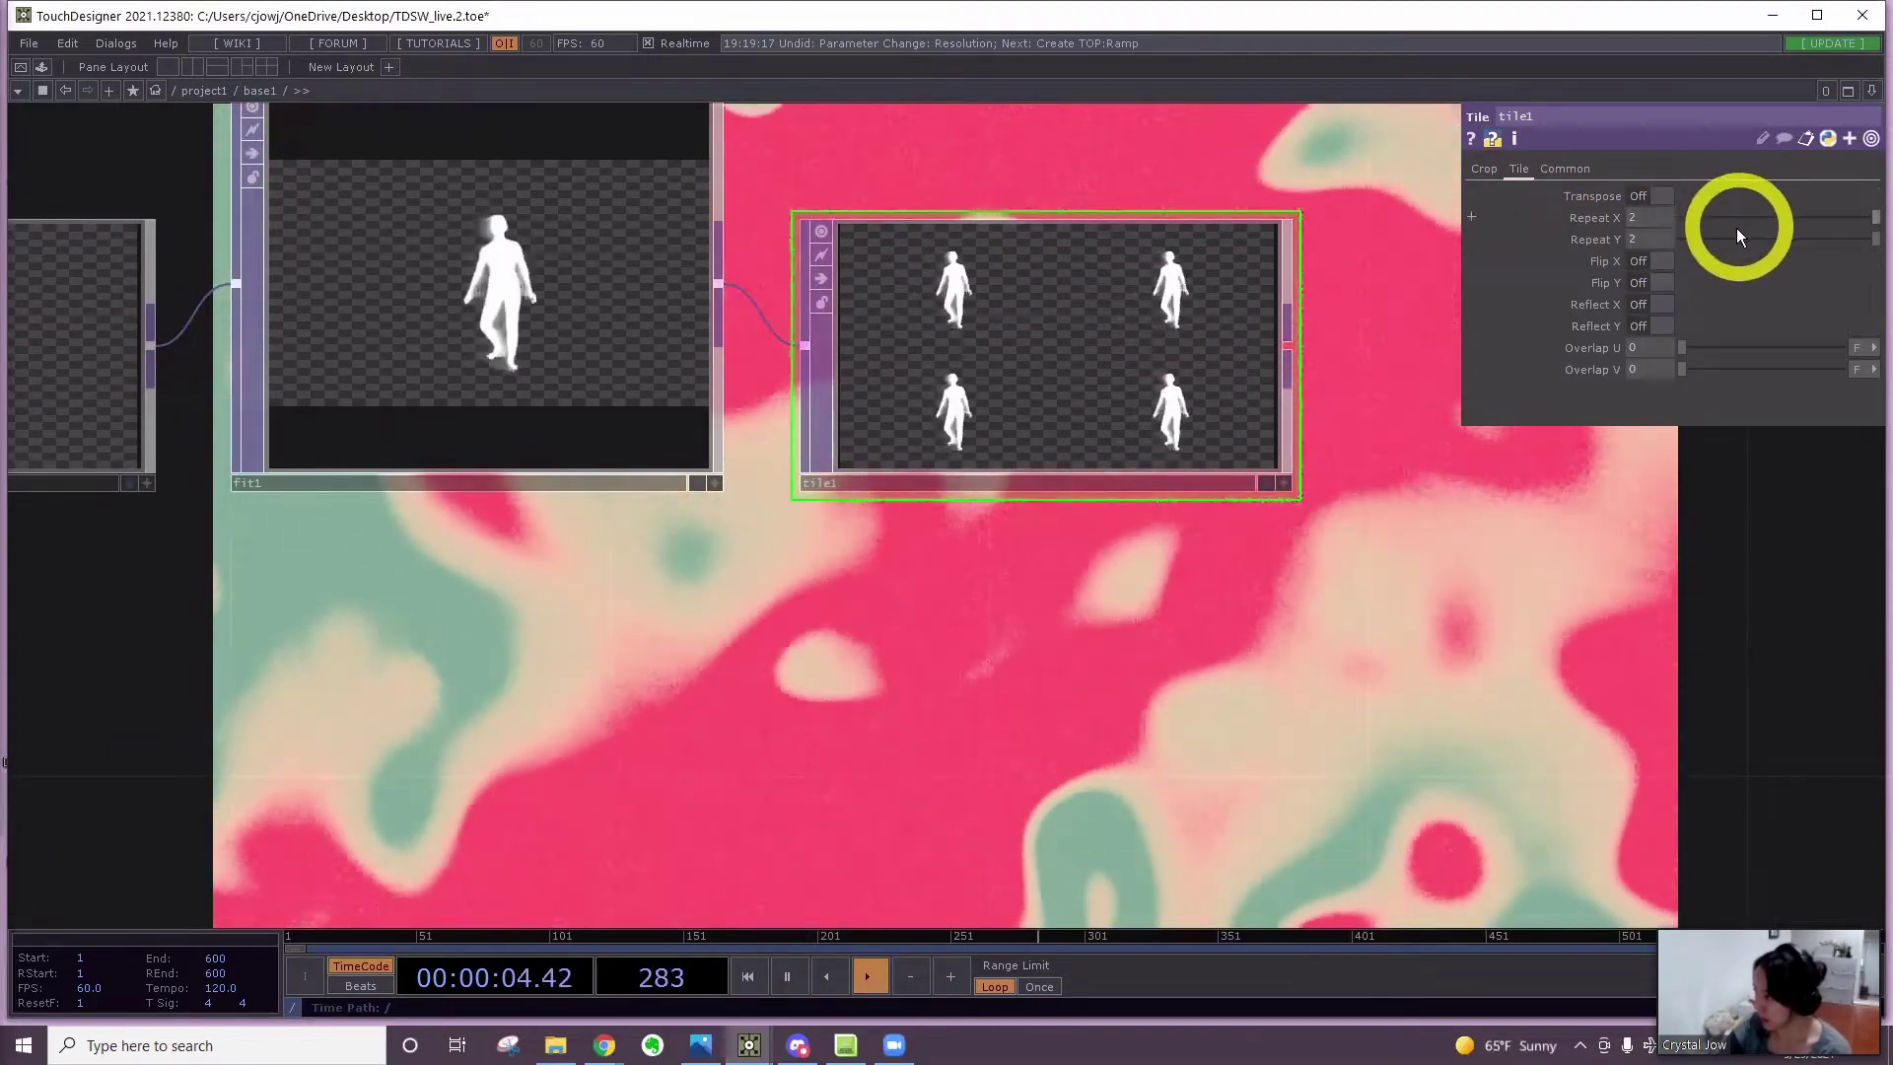
{"action": "left_click", "coordinate": [1666, 237]}
{"action": "left_click", "coordinate": [1697, 239]}
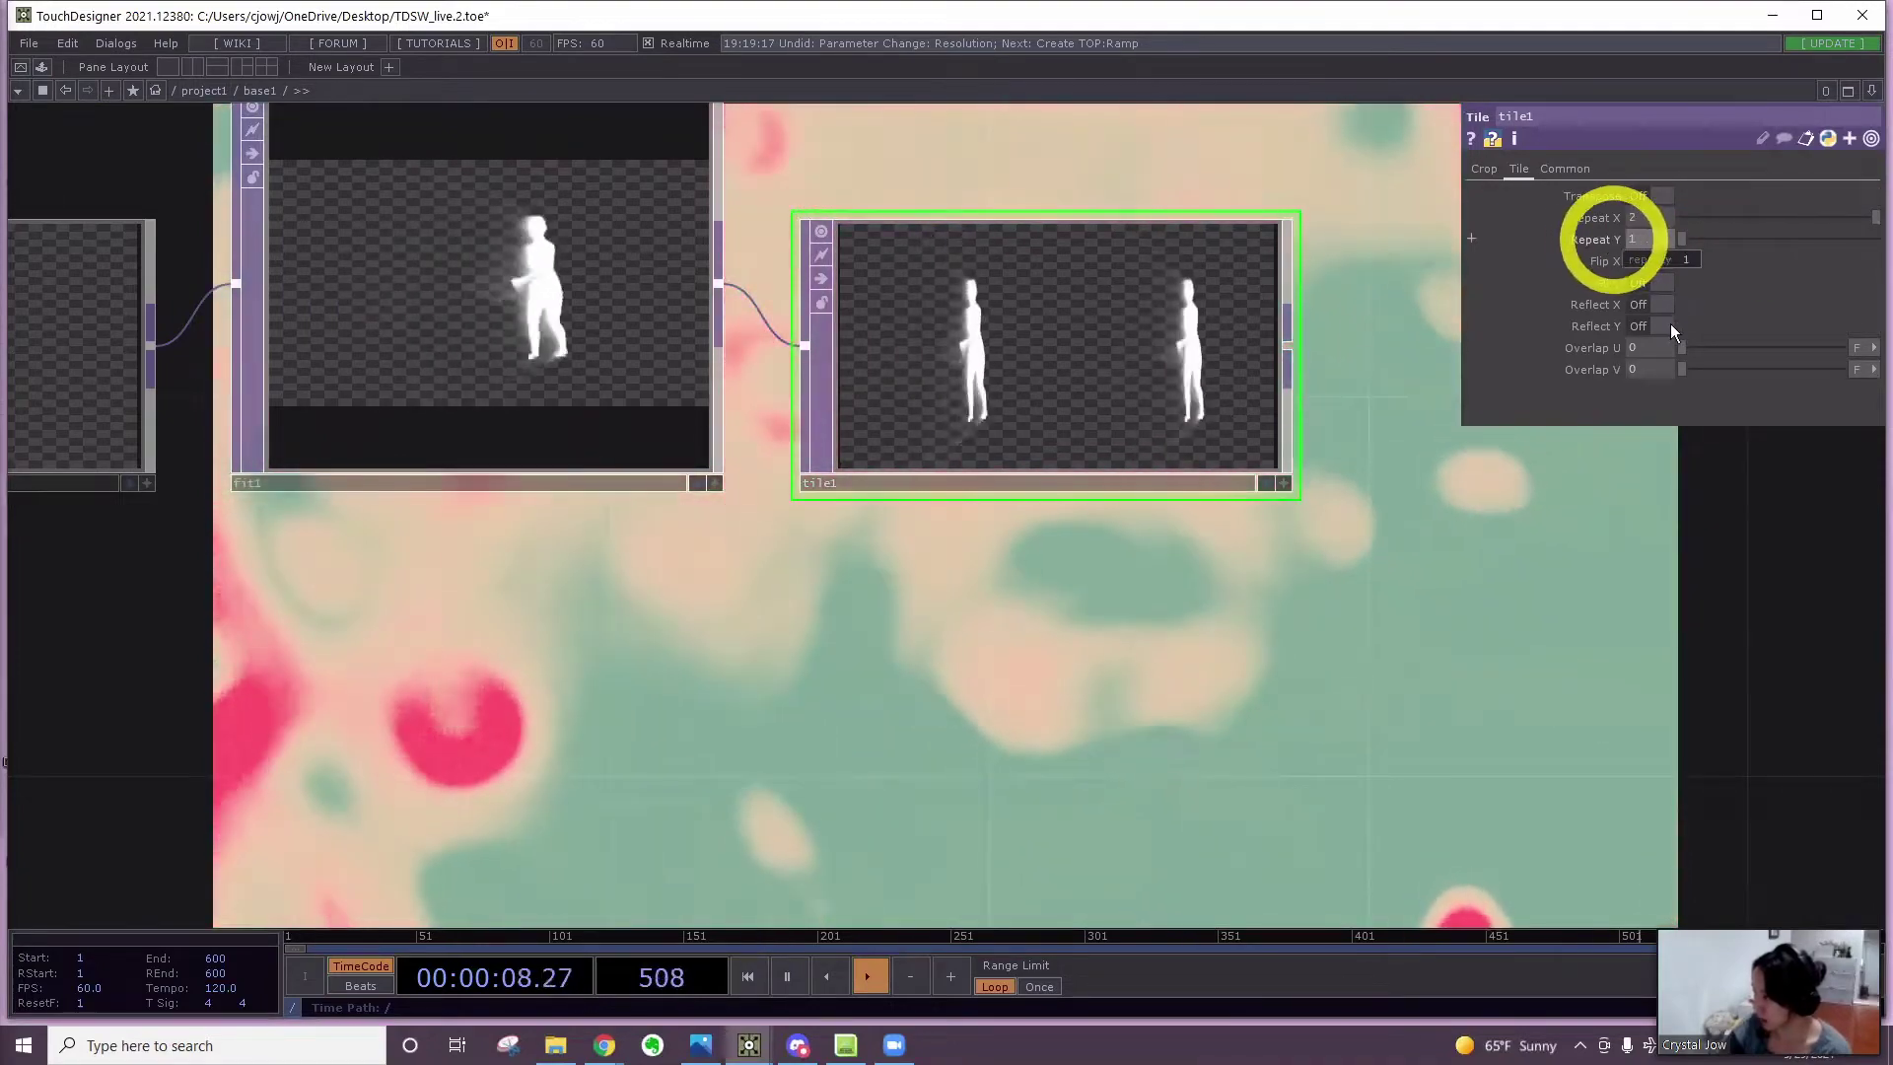
{"action": "left_click", "coordinate": [1659, 262]}
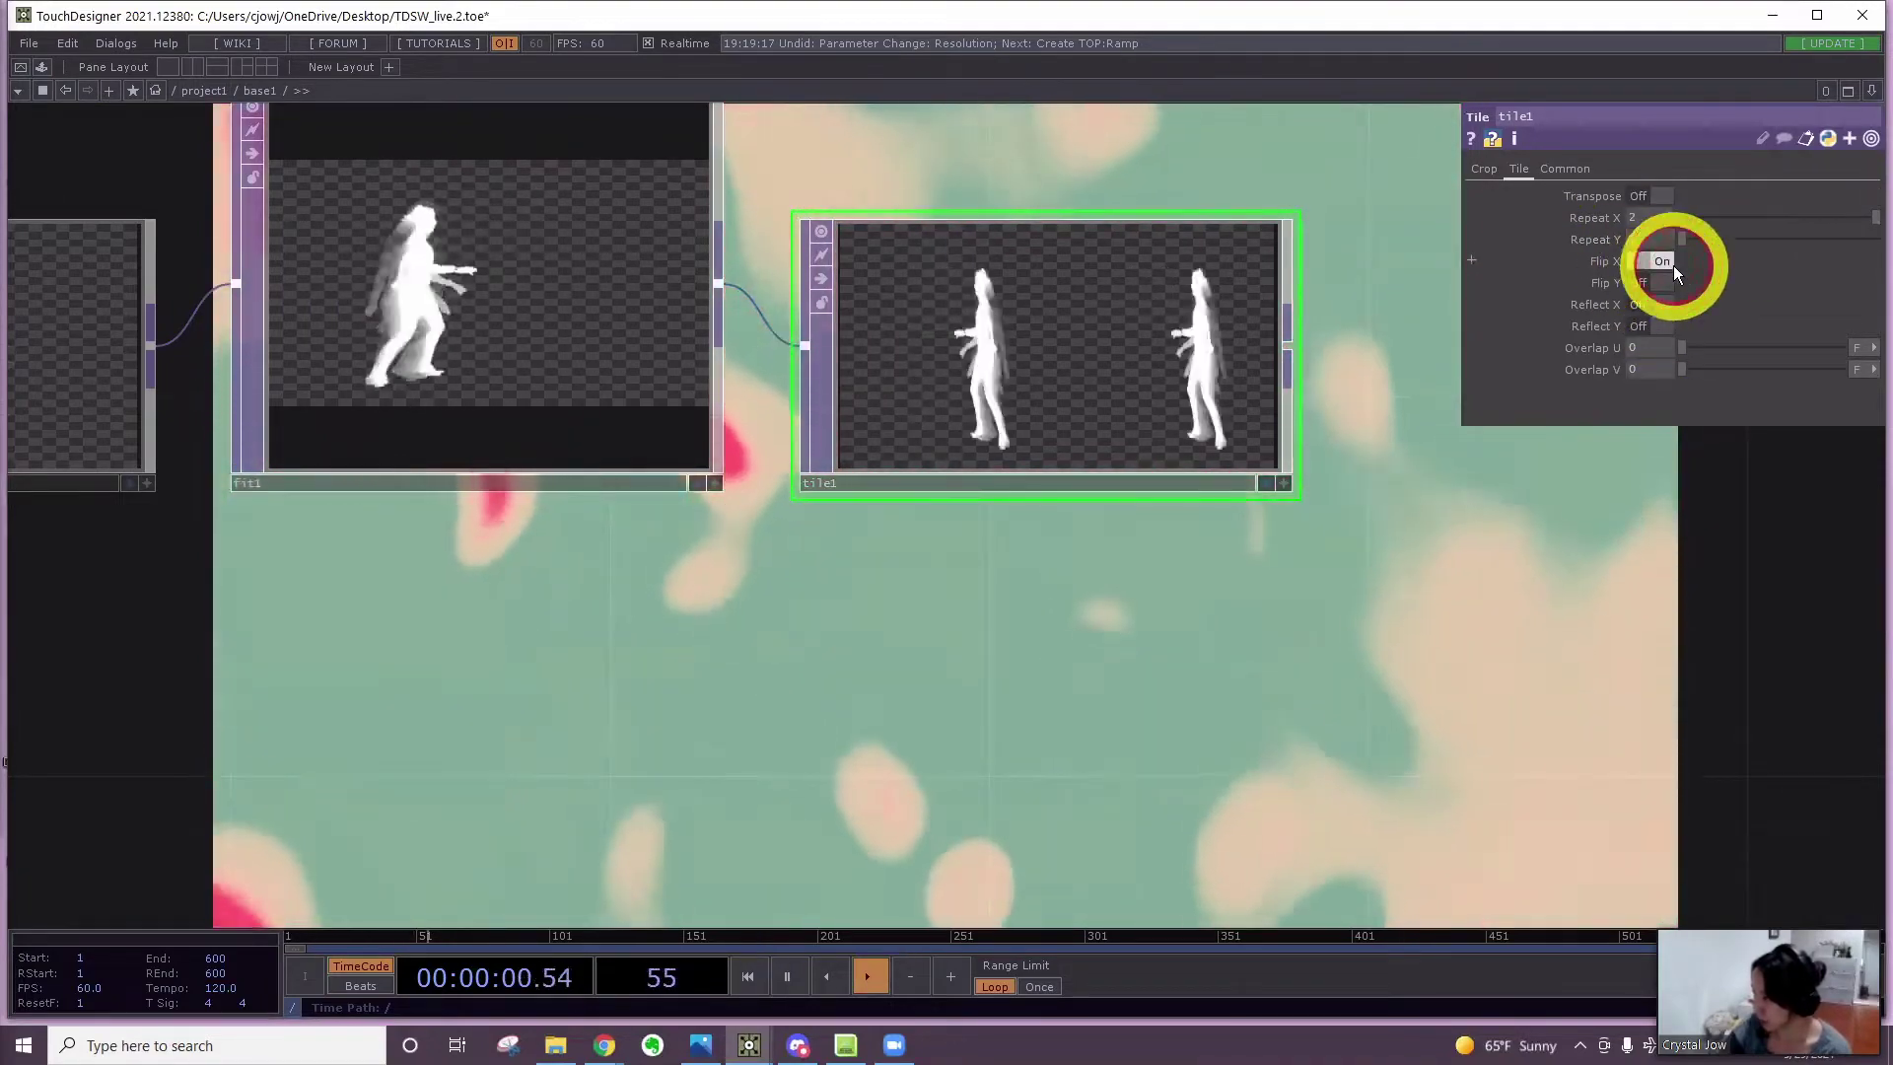
{"action": "left_click", "coordinate": [1666, 262]}
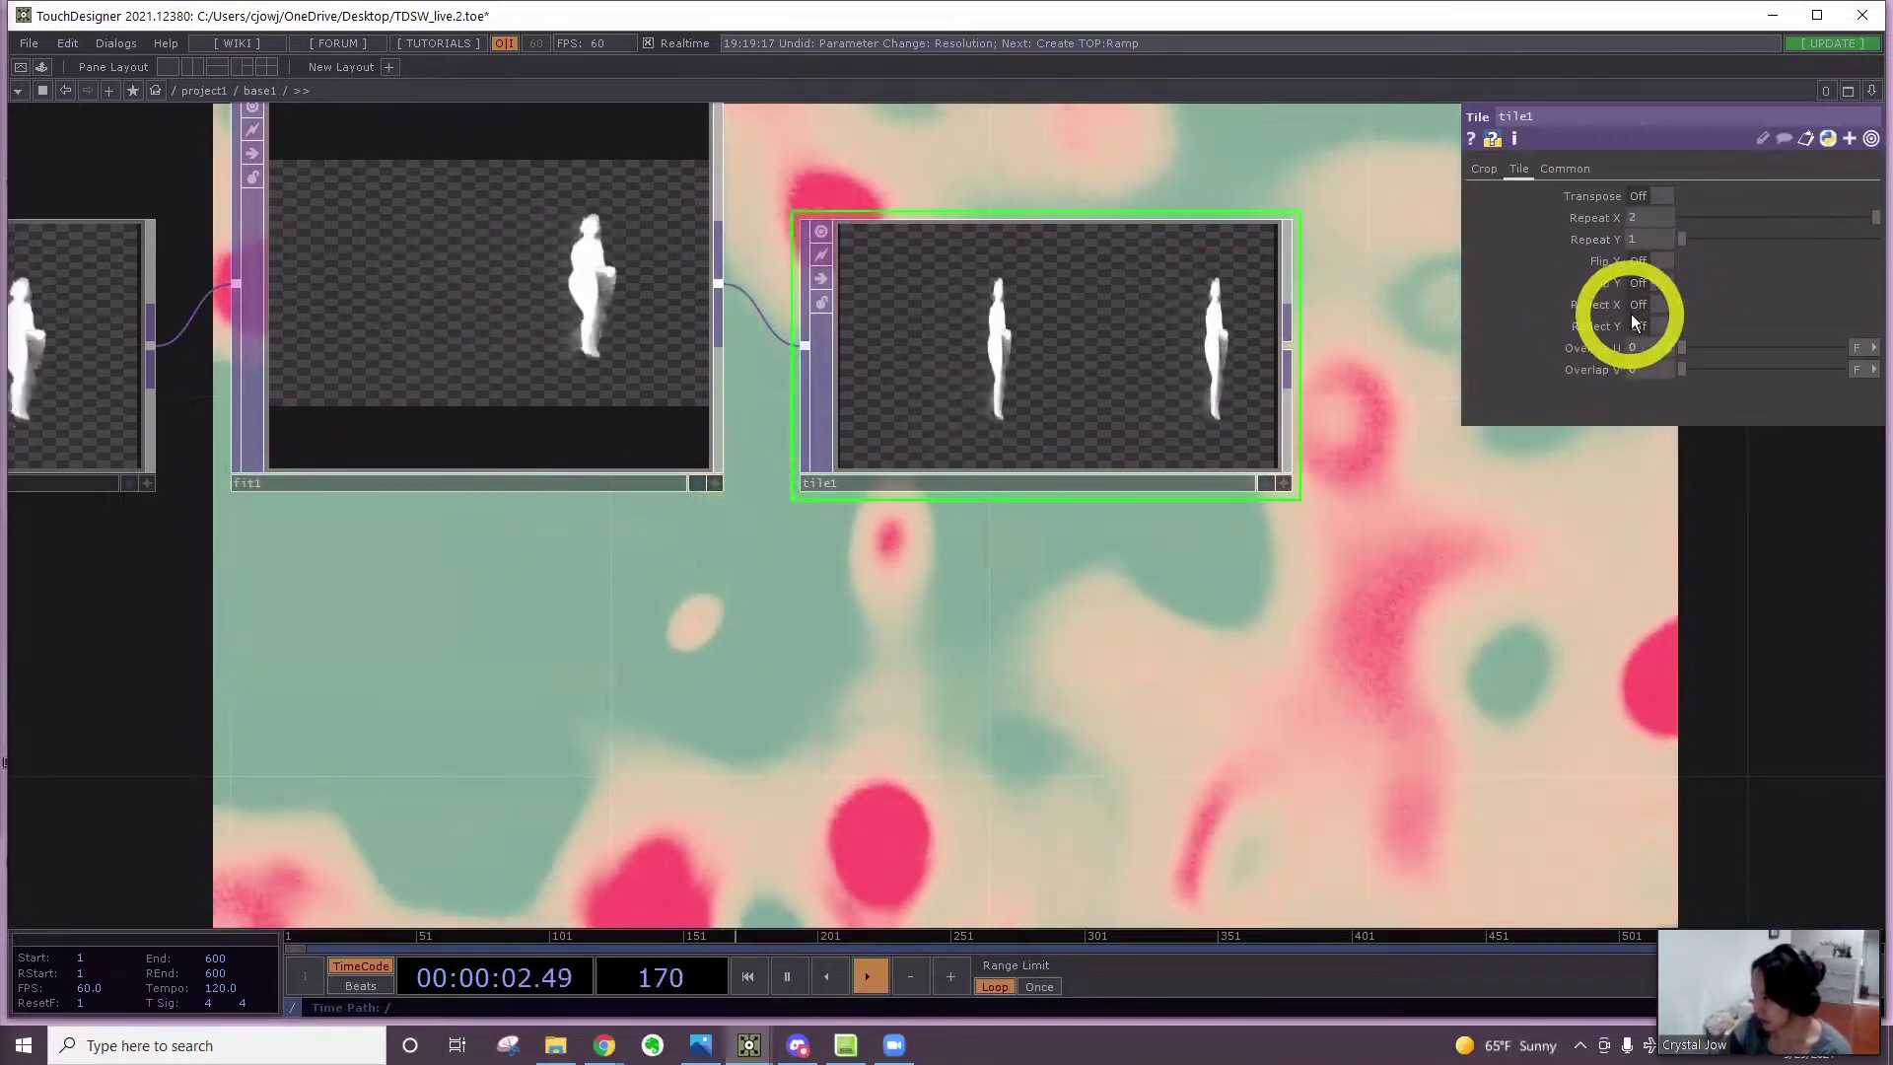
{"action": "left_click", "coordinate": [1653, 303]}
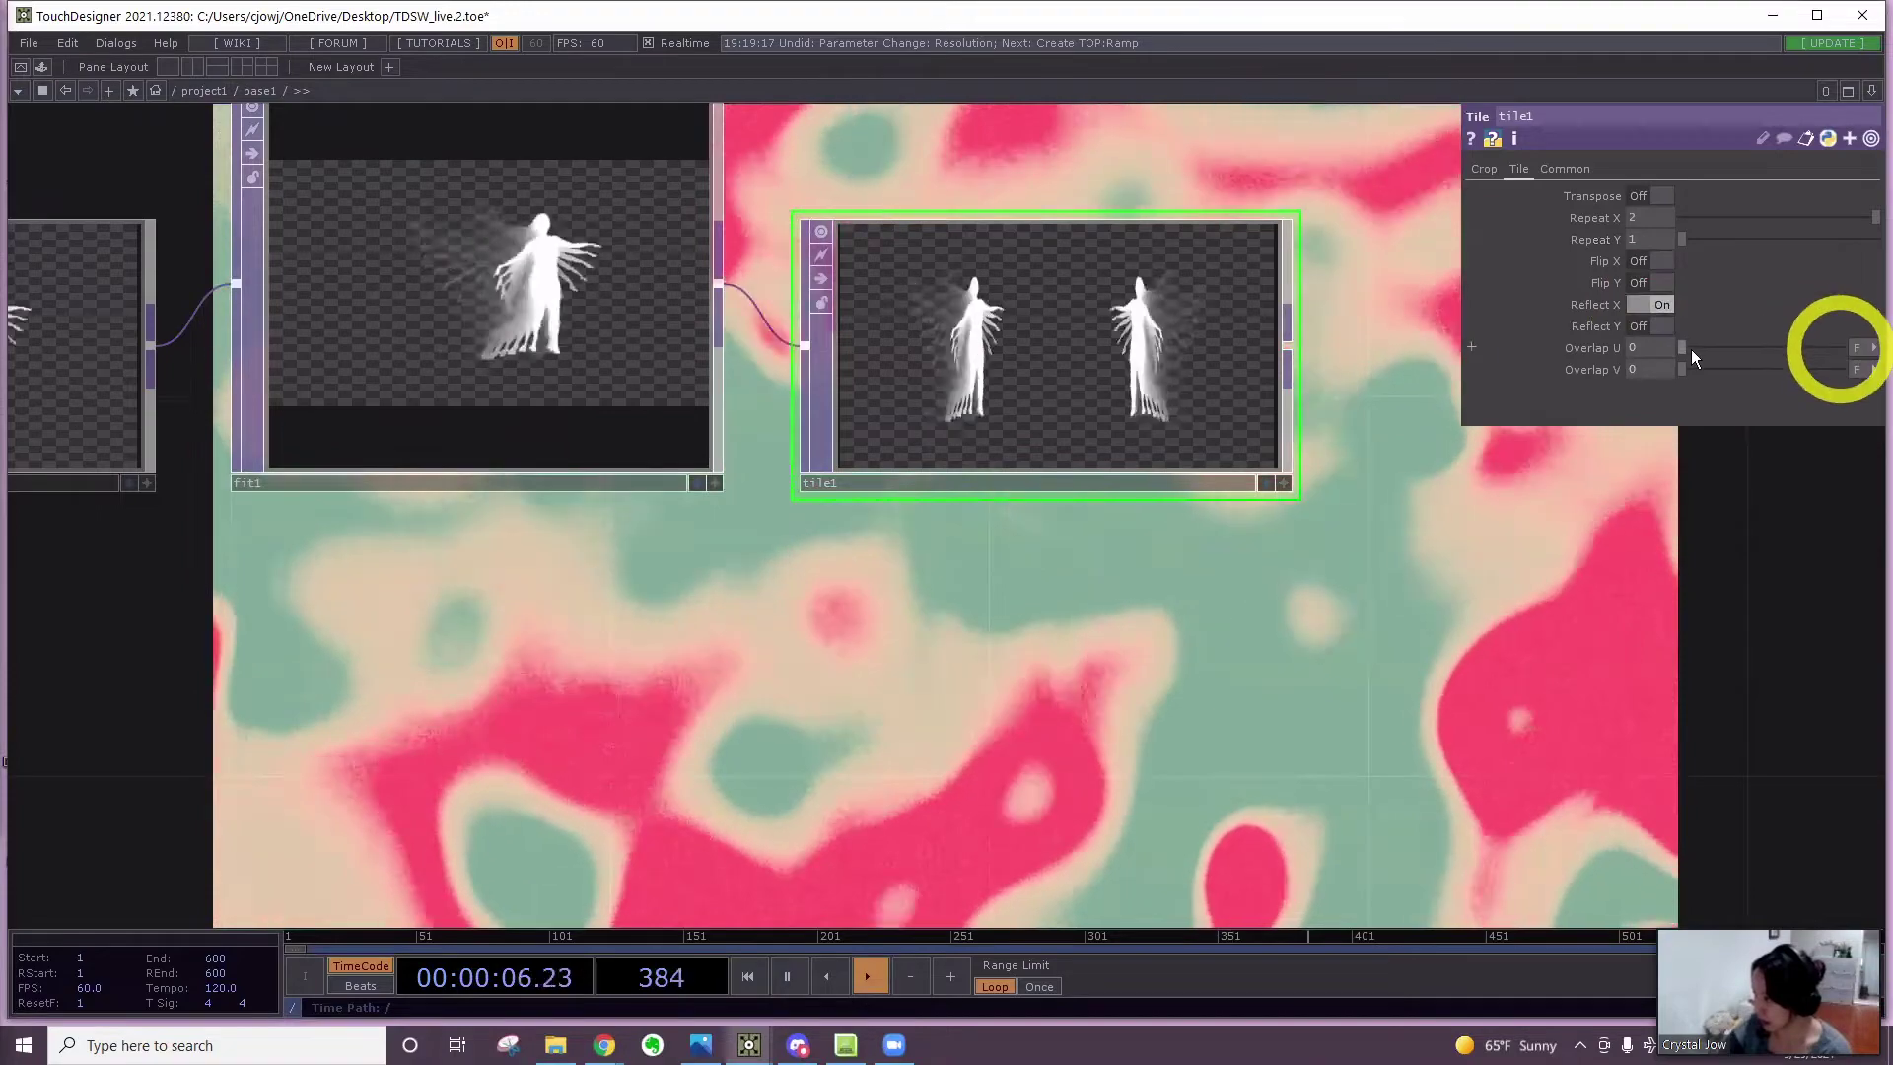
Try out Overlap U and left crops of 0.8 and 0.484 on tile1, resetting both parameters to 0
{"action": "left_click_drag", "start_coordinate": [1690, 349], "coordinate": [1804, 351]}
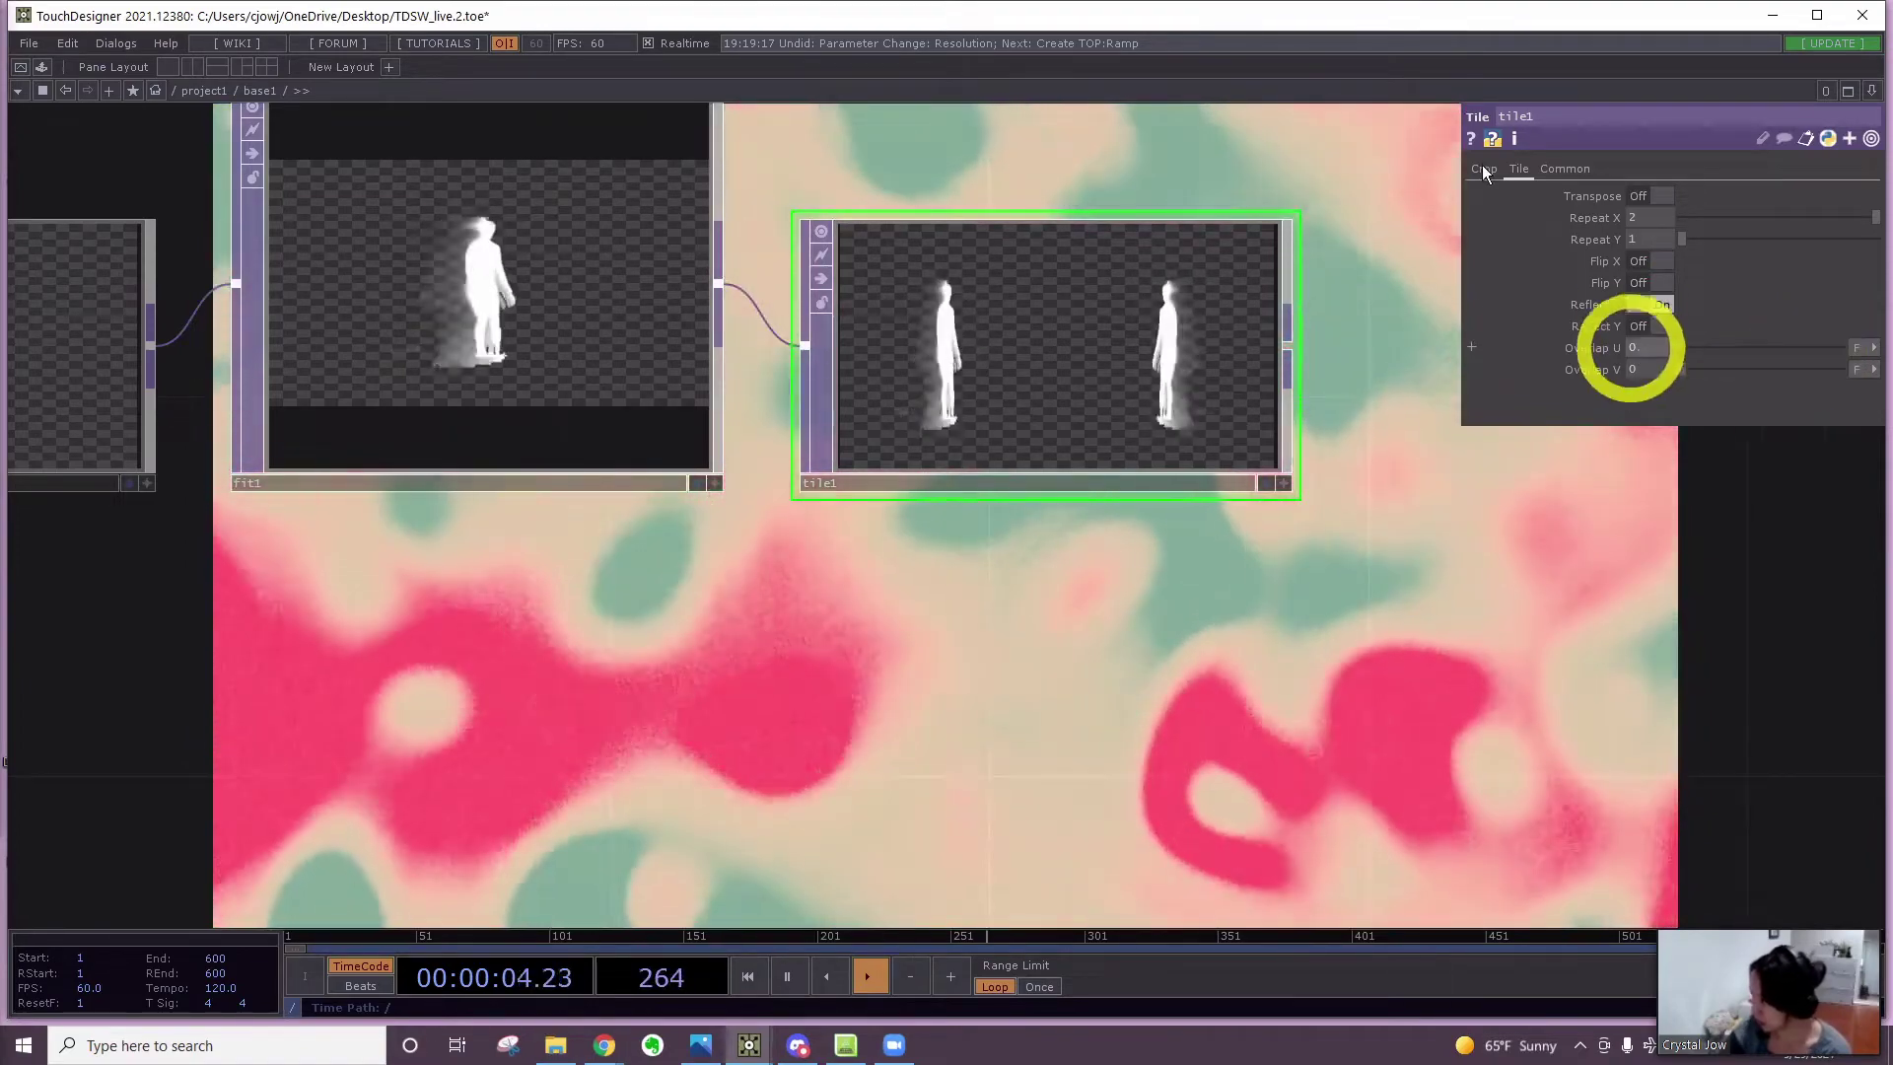
{"action": "left_click", "coordinate": [1483, 169]}
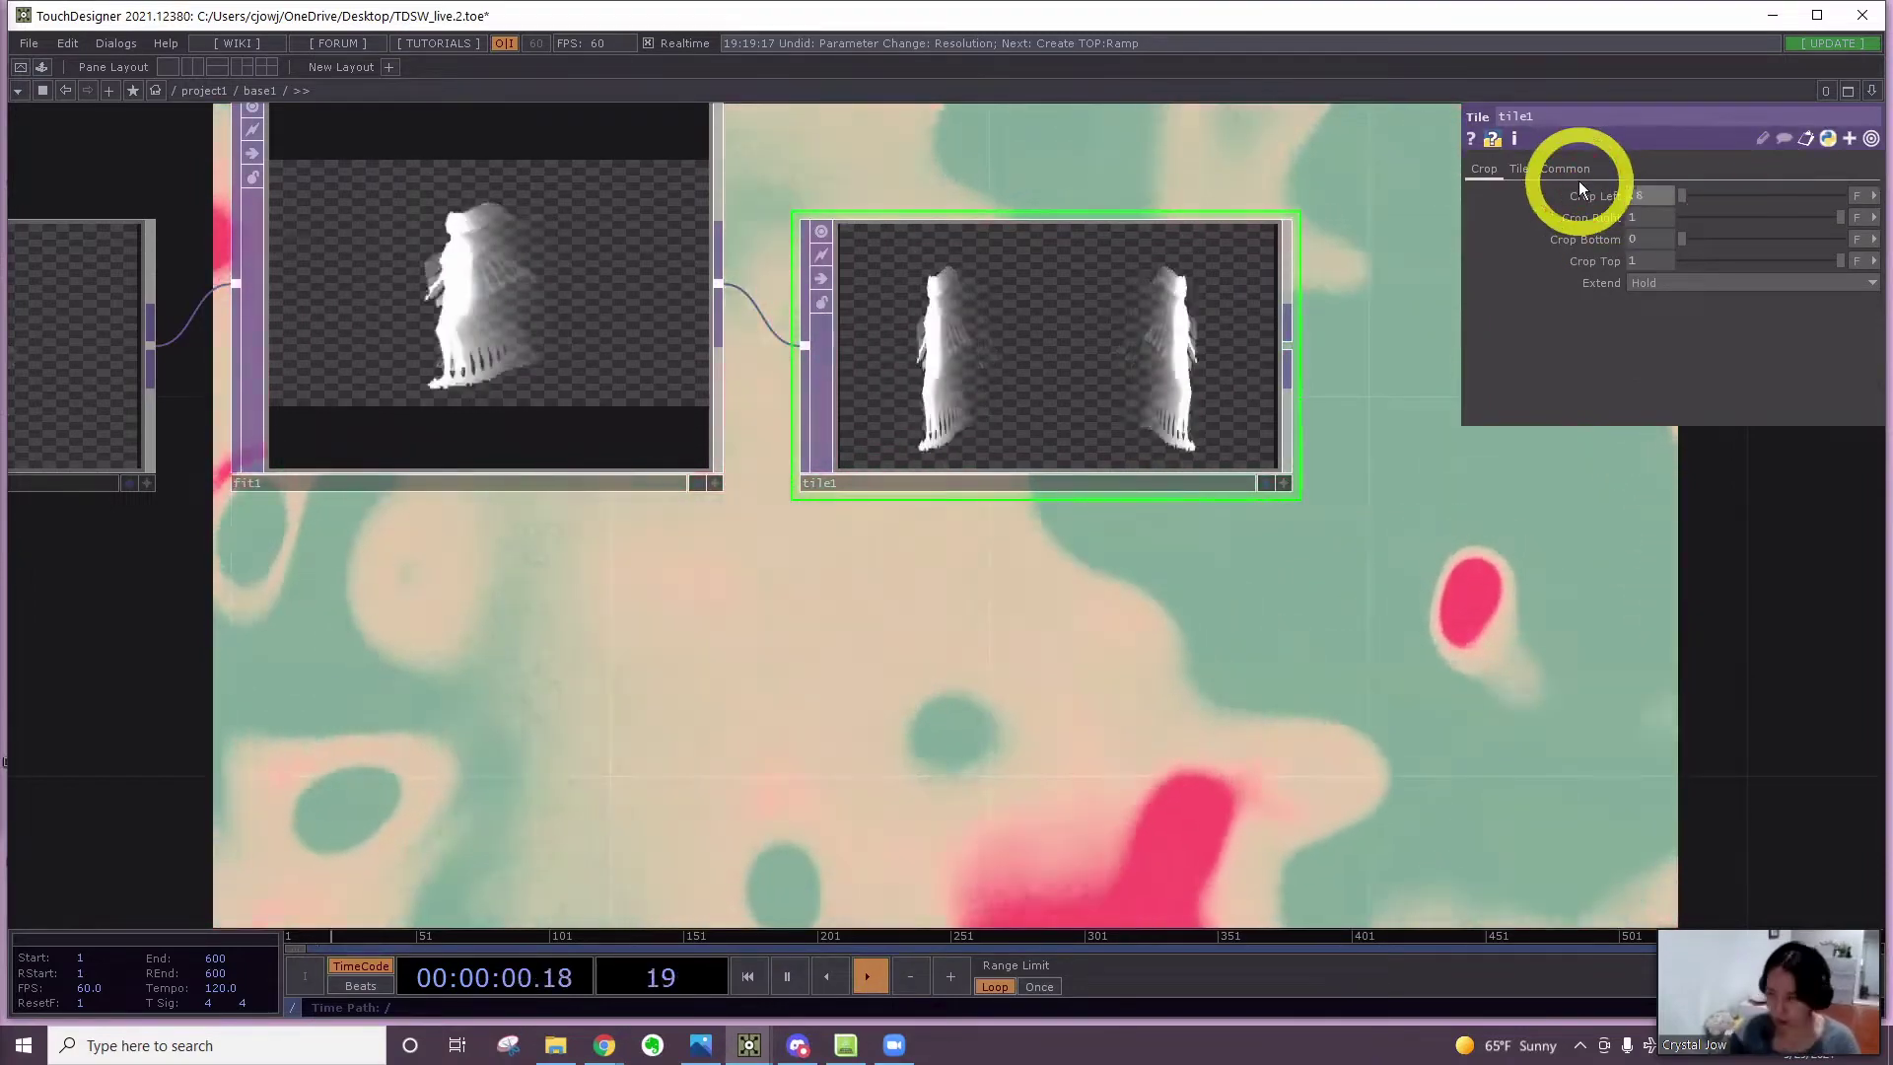
{"action": "type", "text": ".8"}
{"action": "key", "text": "Return"}
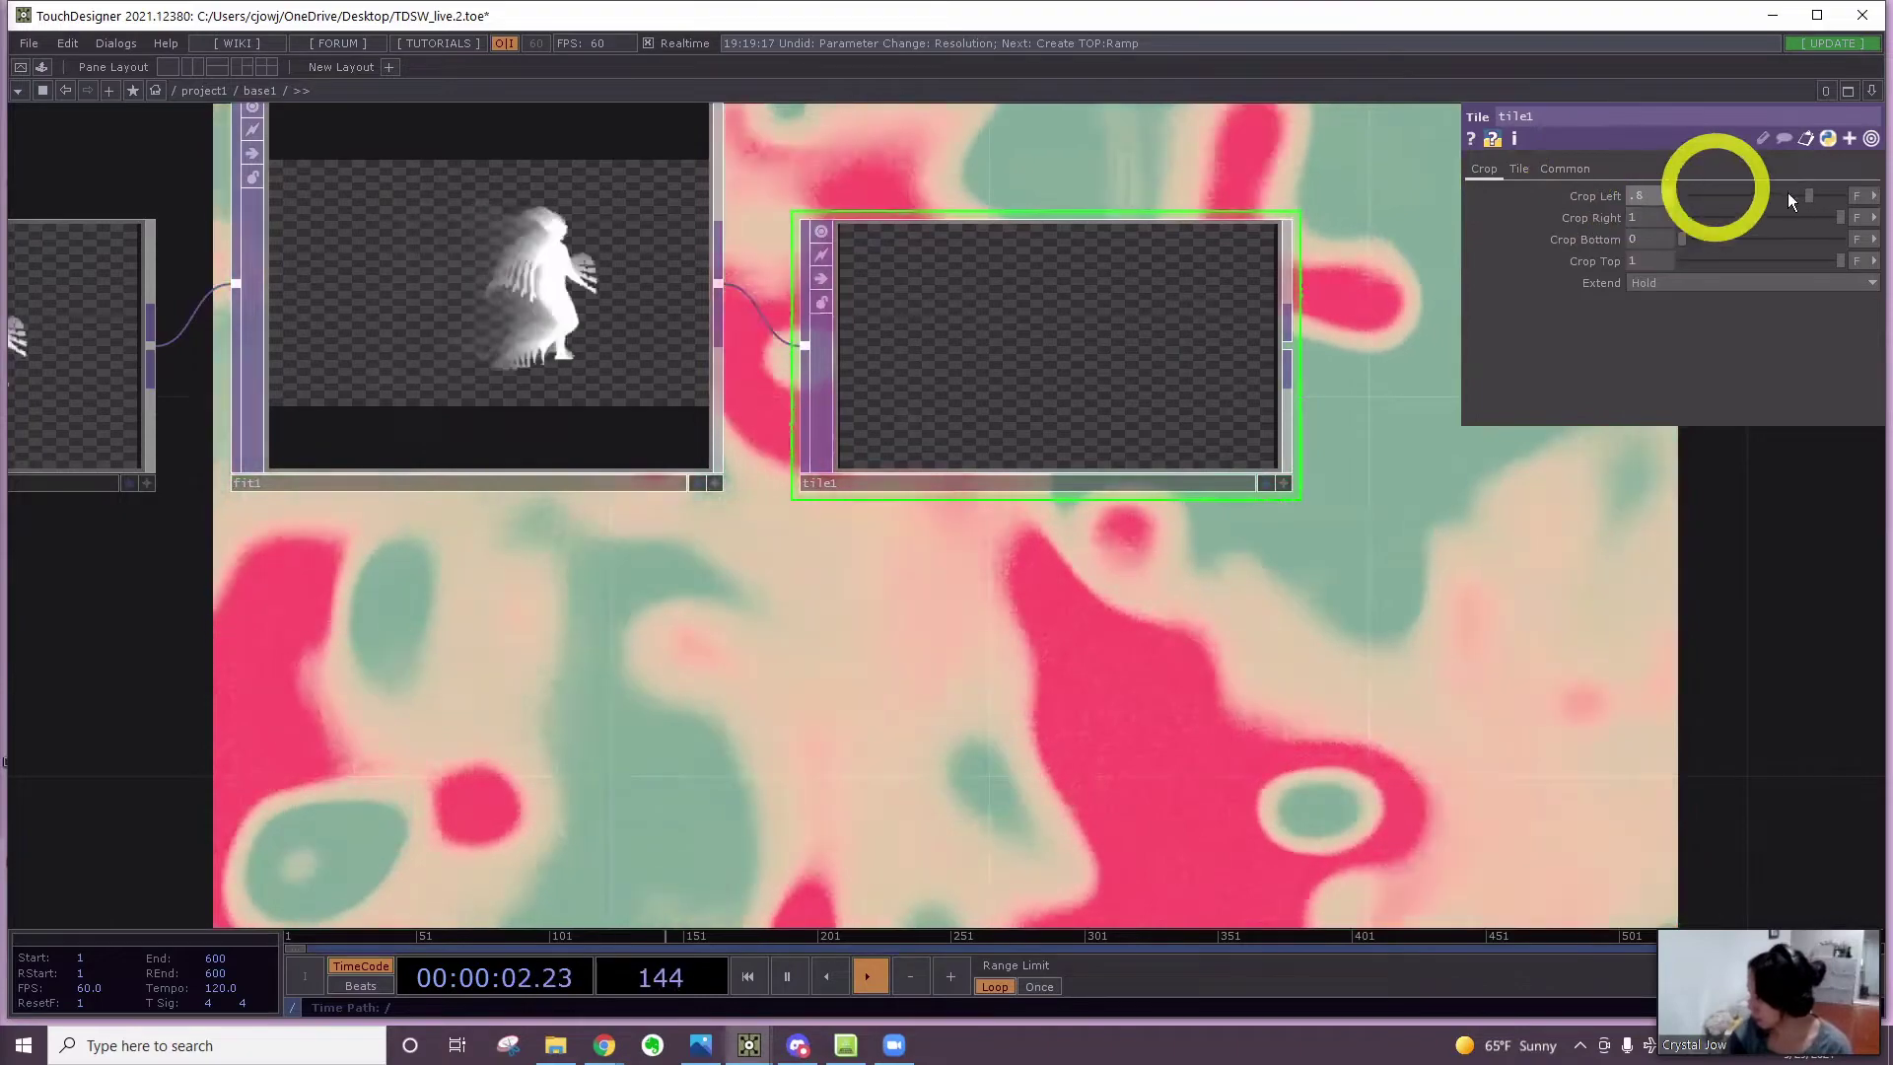
{"action": "left_click_drag", "start_coordinate": [1770, 191], "coordinate": [1747, 193]}
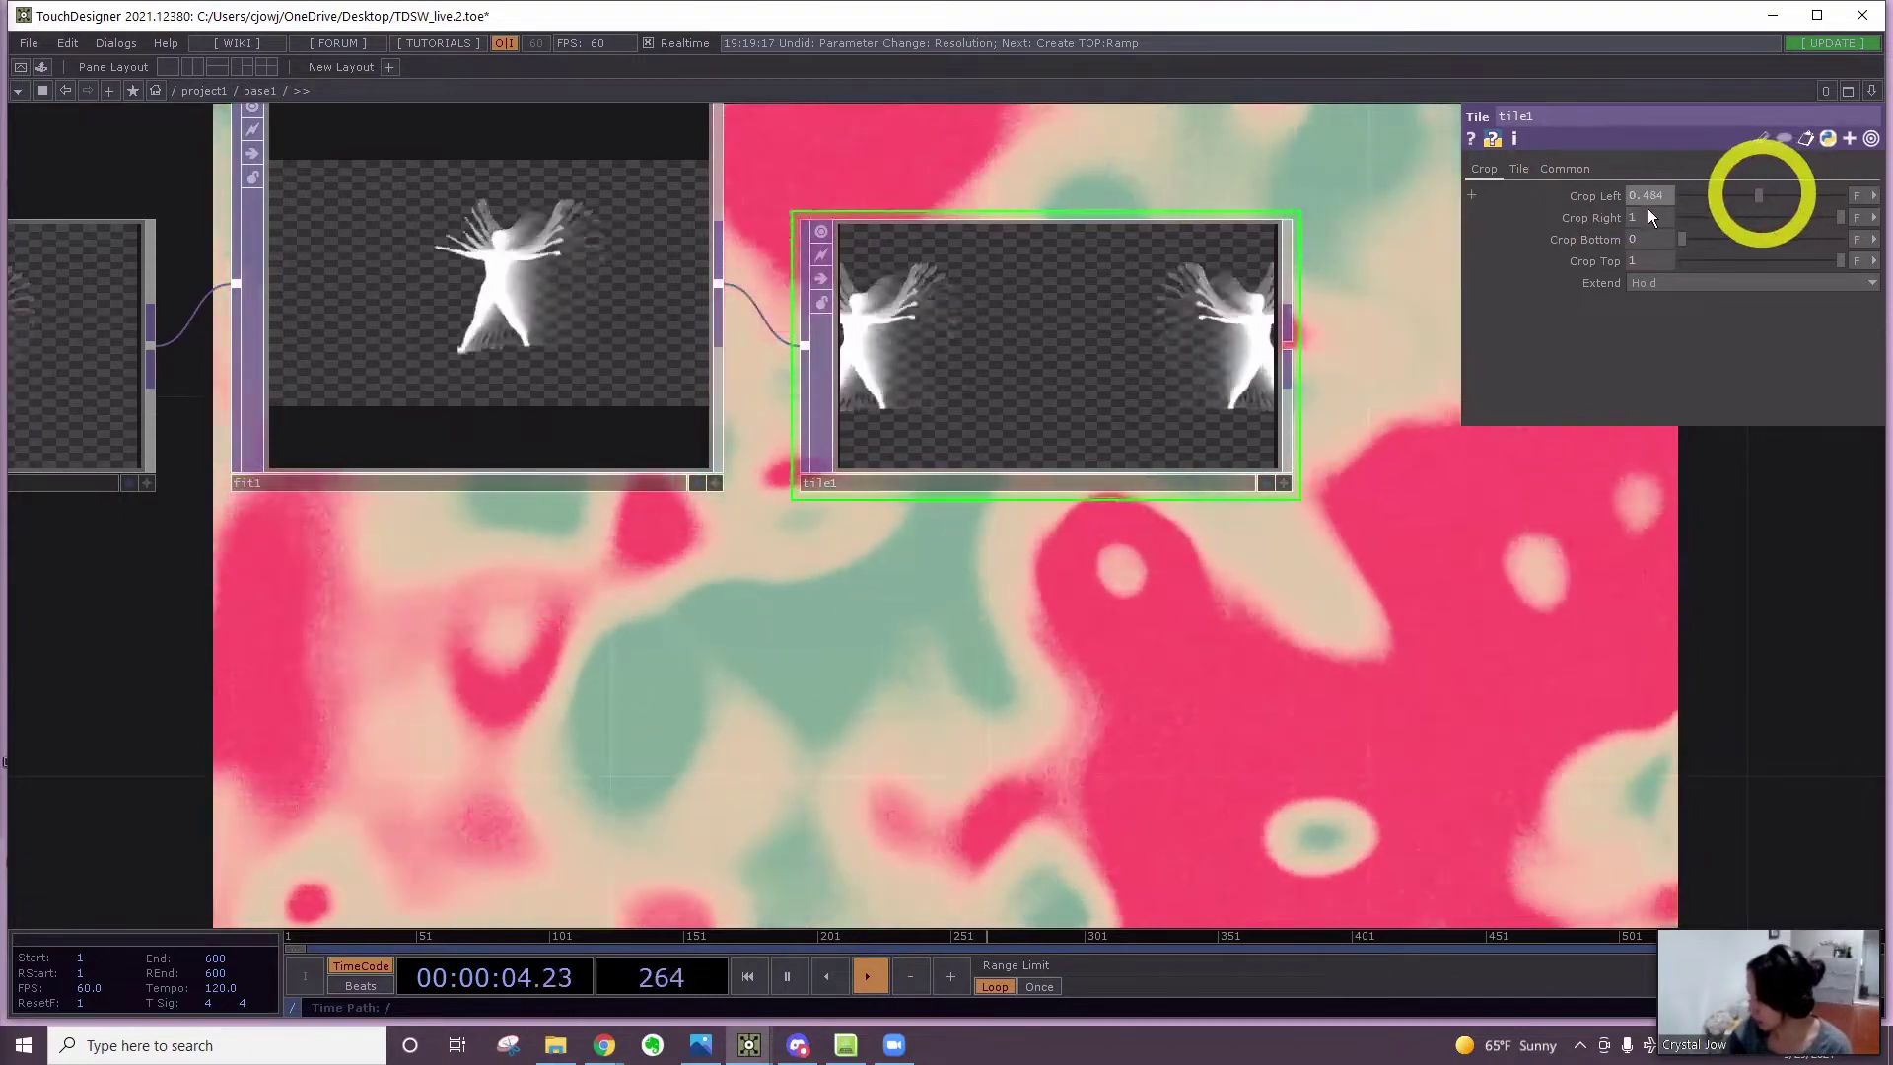
{"action": "left_click", "coordinate": [1647, 202]}
{"action": "type", "text": "0"}
{"action": "key", "text": "Return"}
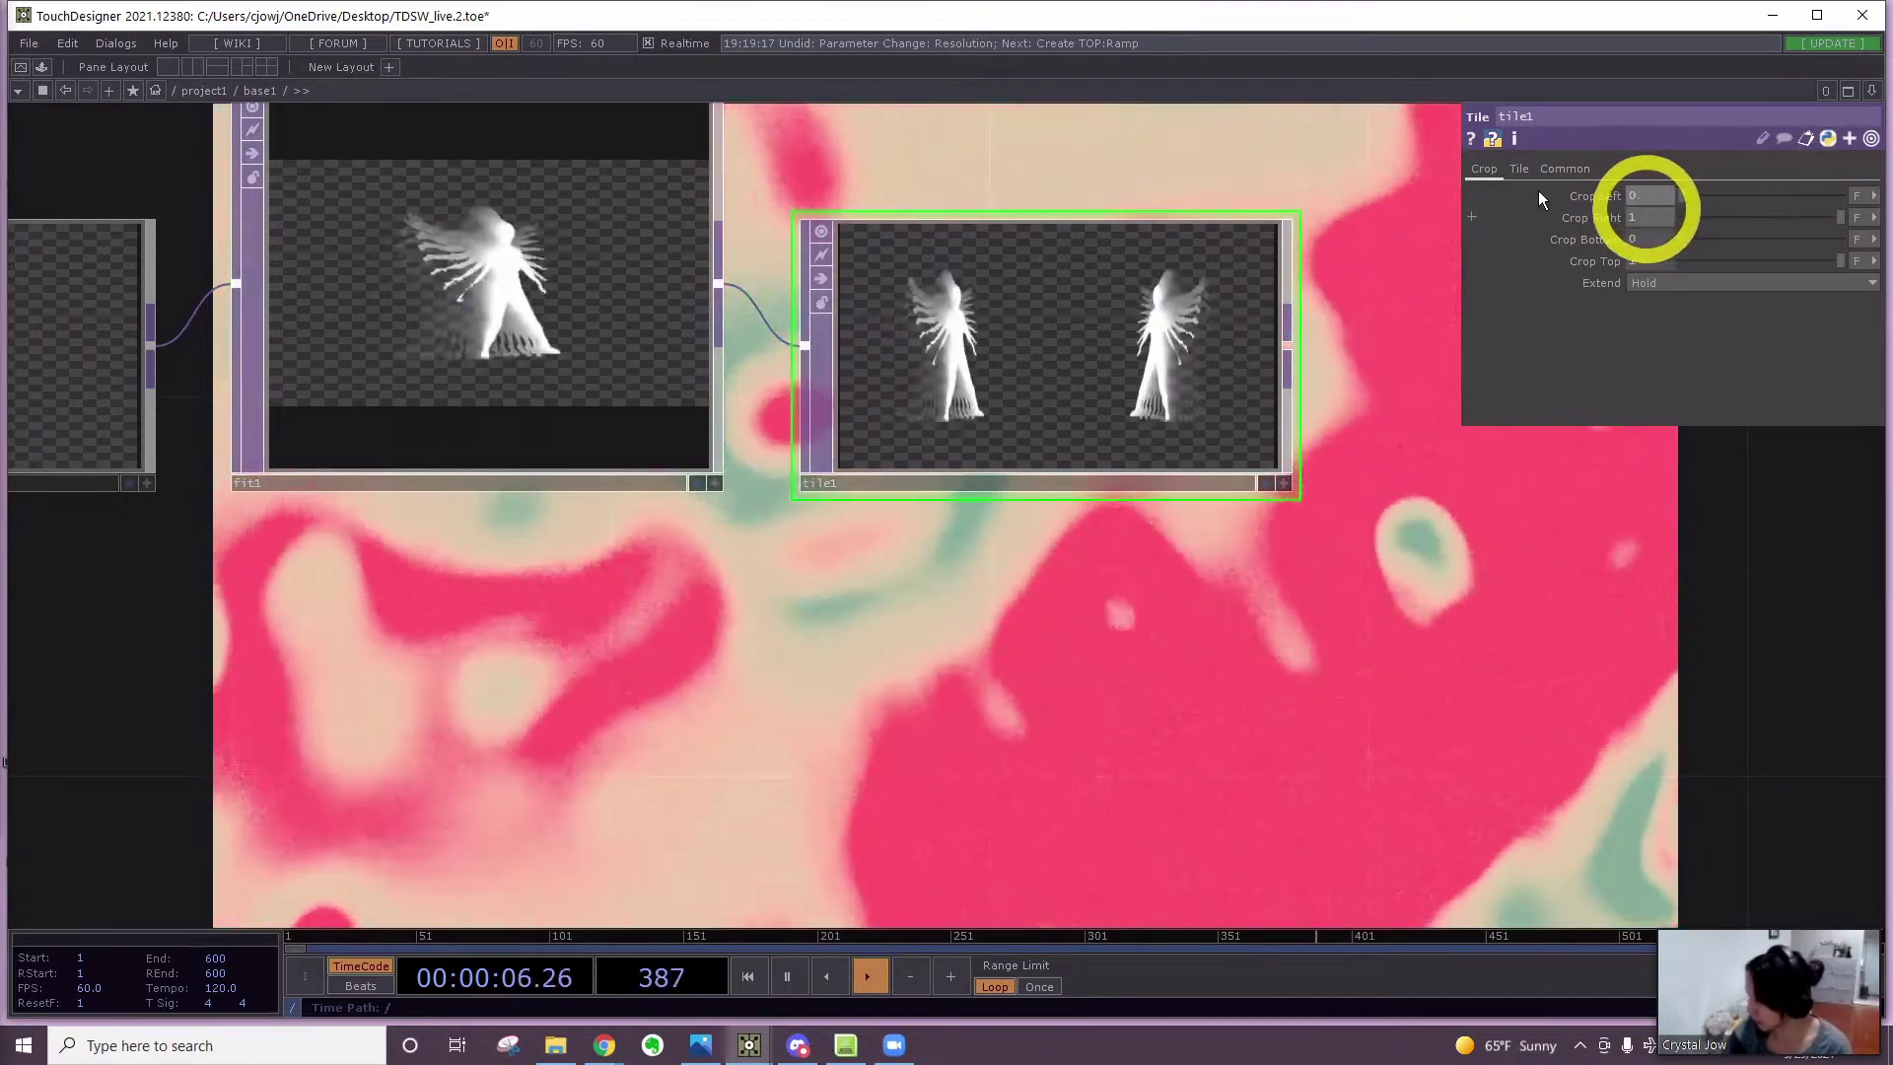
Try an Overlap U of 0.466 on tile1 and undo the accidental deletion of that operator
{"action": "left_click", "coordinate": [1521, 172]}
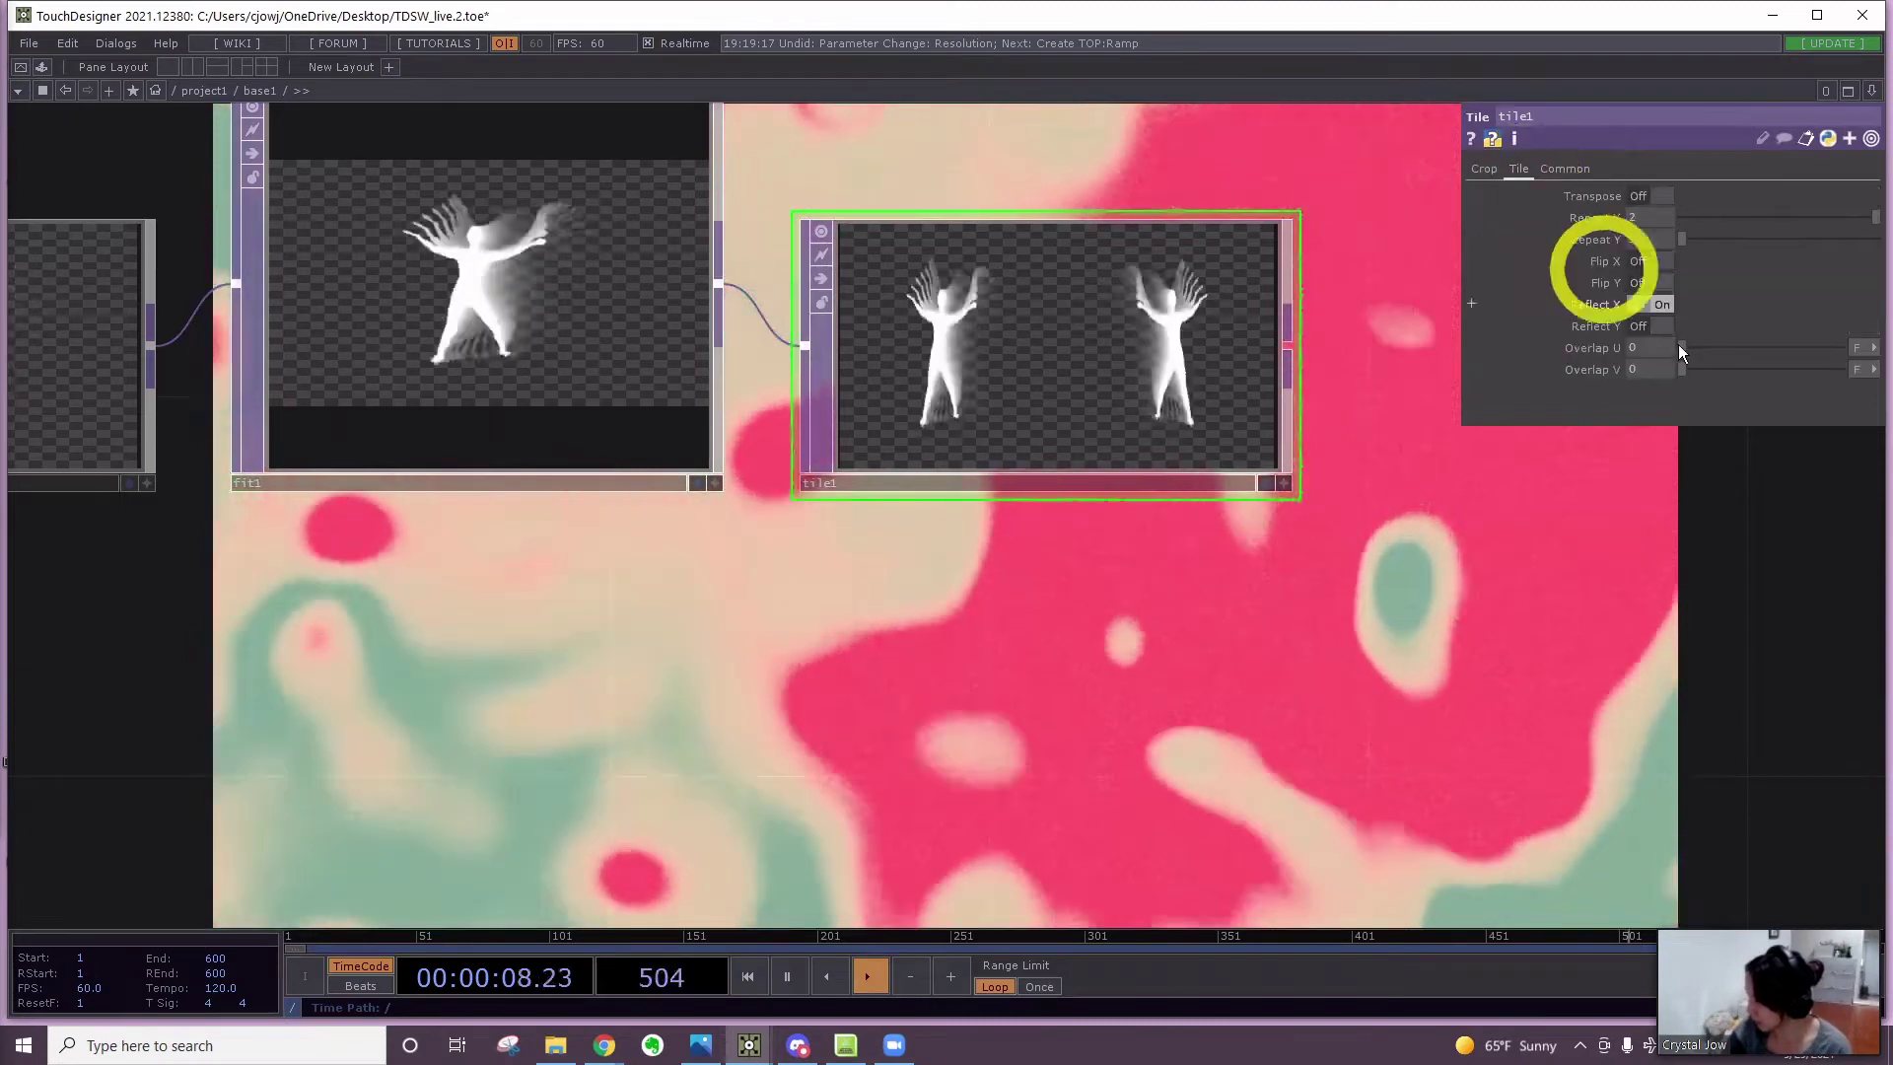
{"action": "left_click_drag", "start_coordinate": [1712, 345], "coordinate": [1841, 329]}
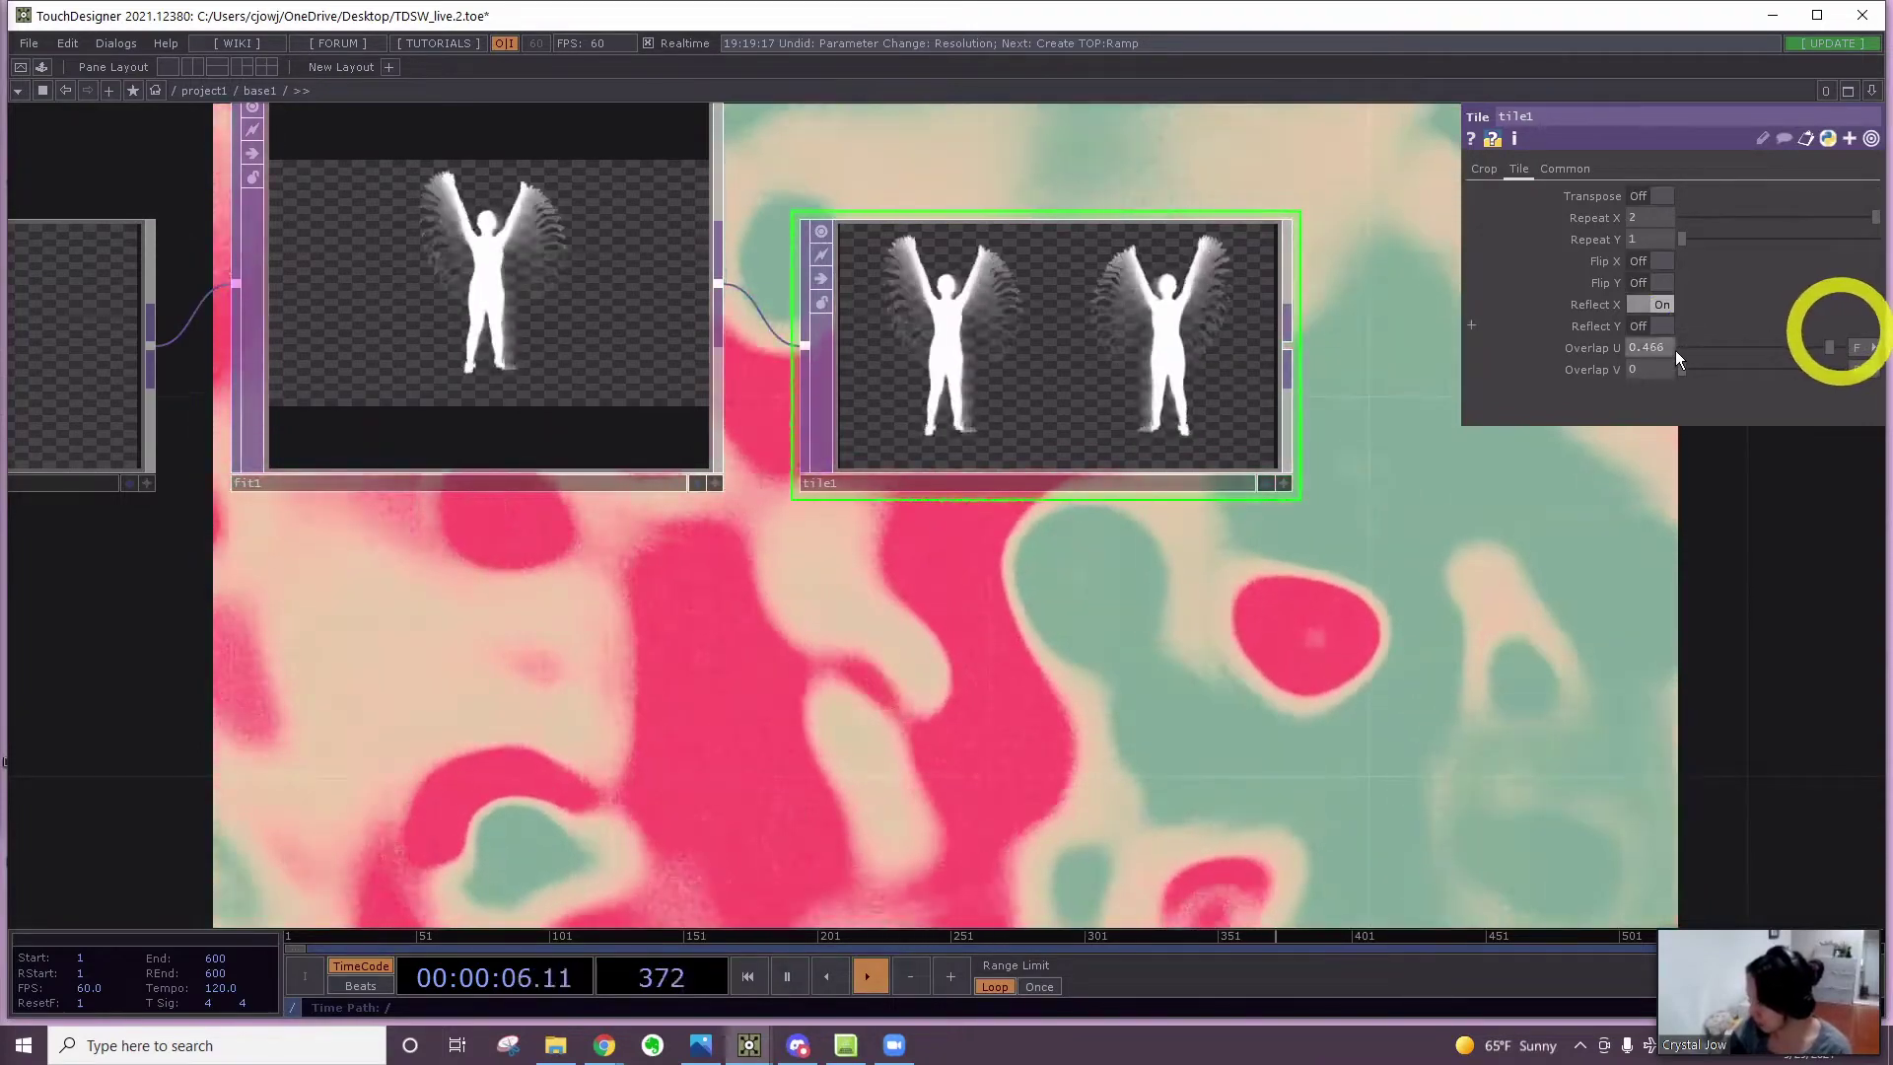
{"action": "left_click", "coordinate": [1675, 351]}
{"action": "key", "text": "Delete"}
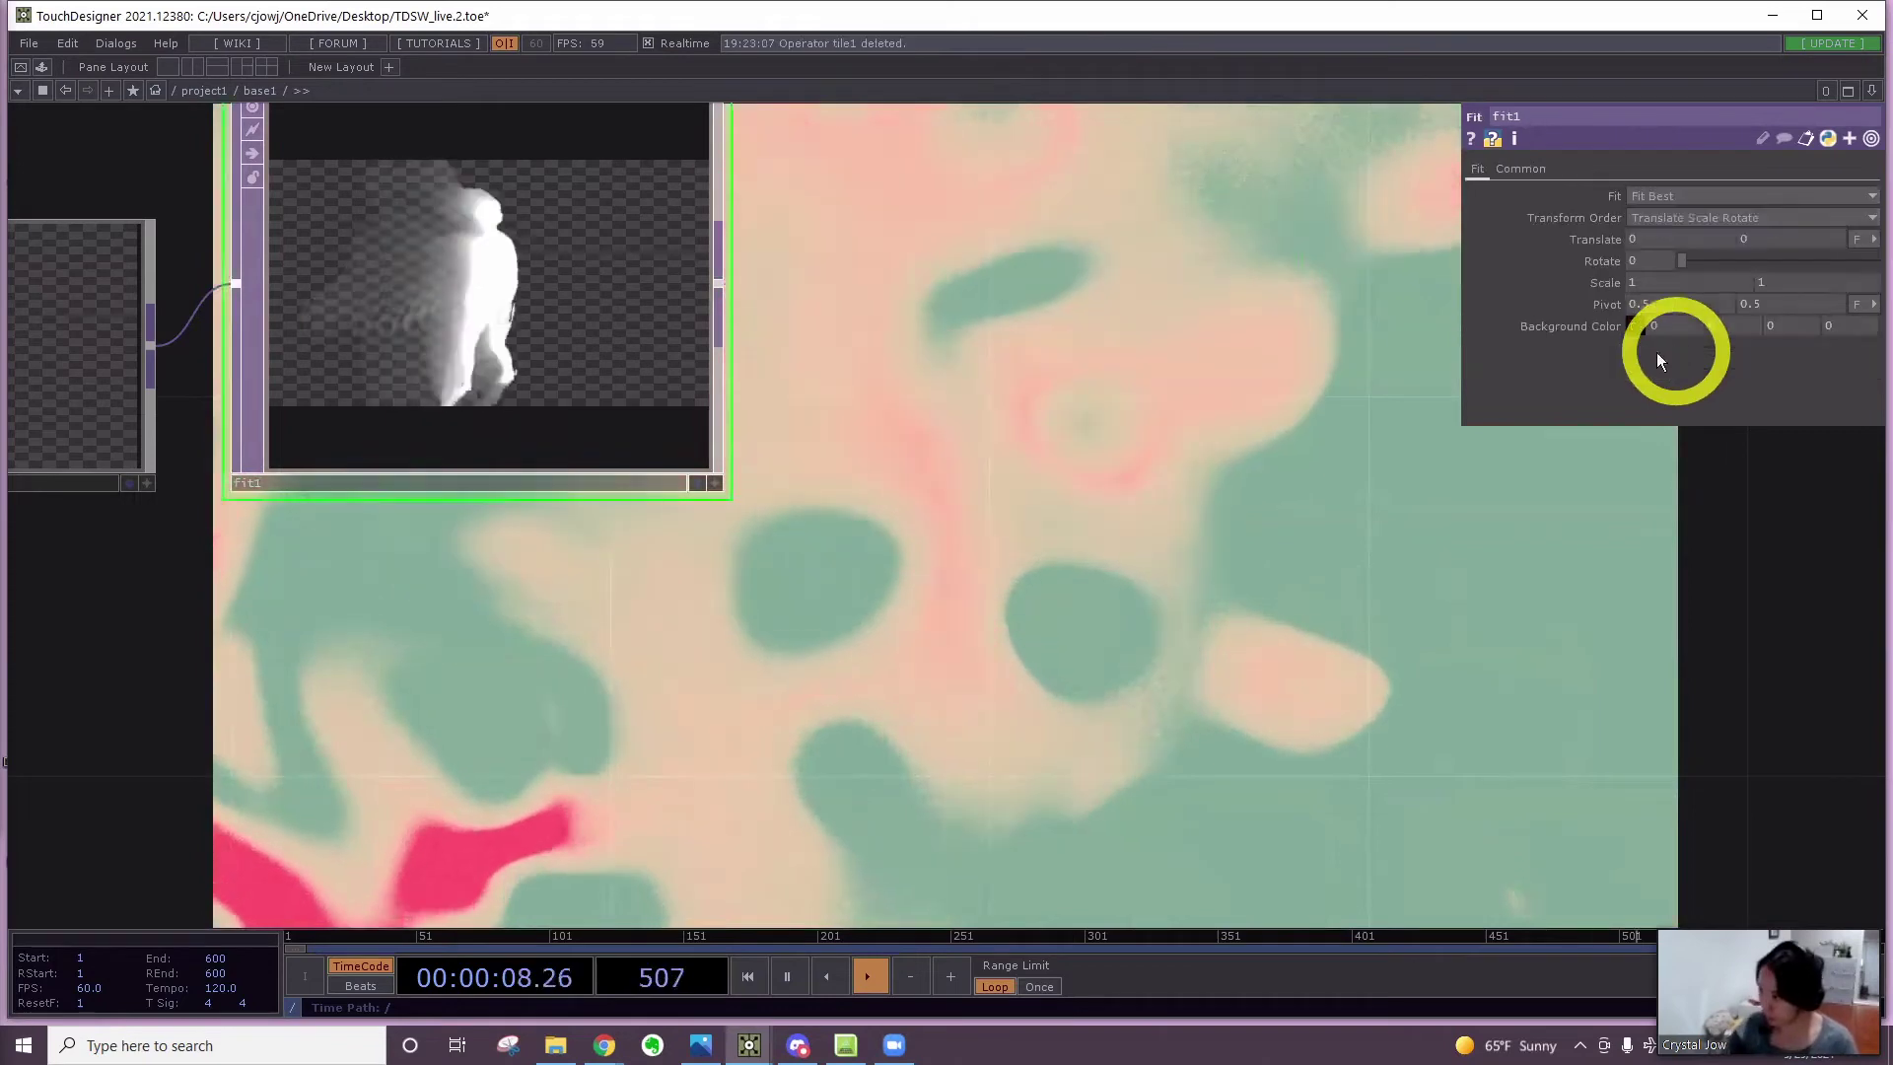
{"action": "key", "text": "ctrl+z"}
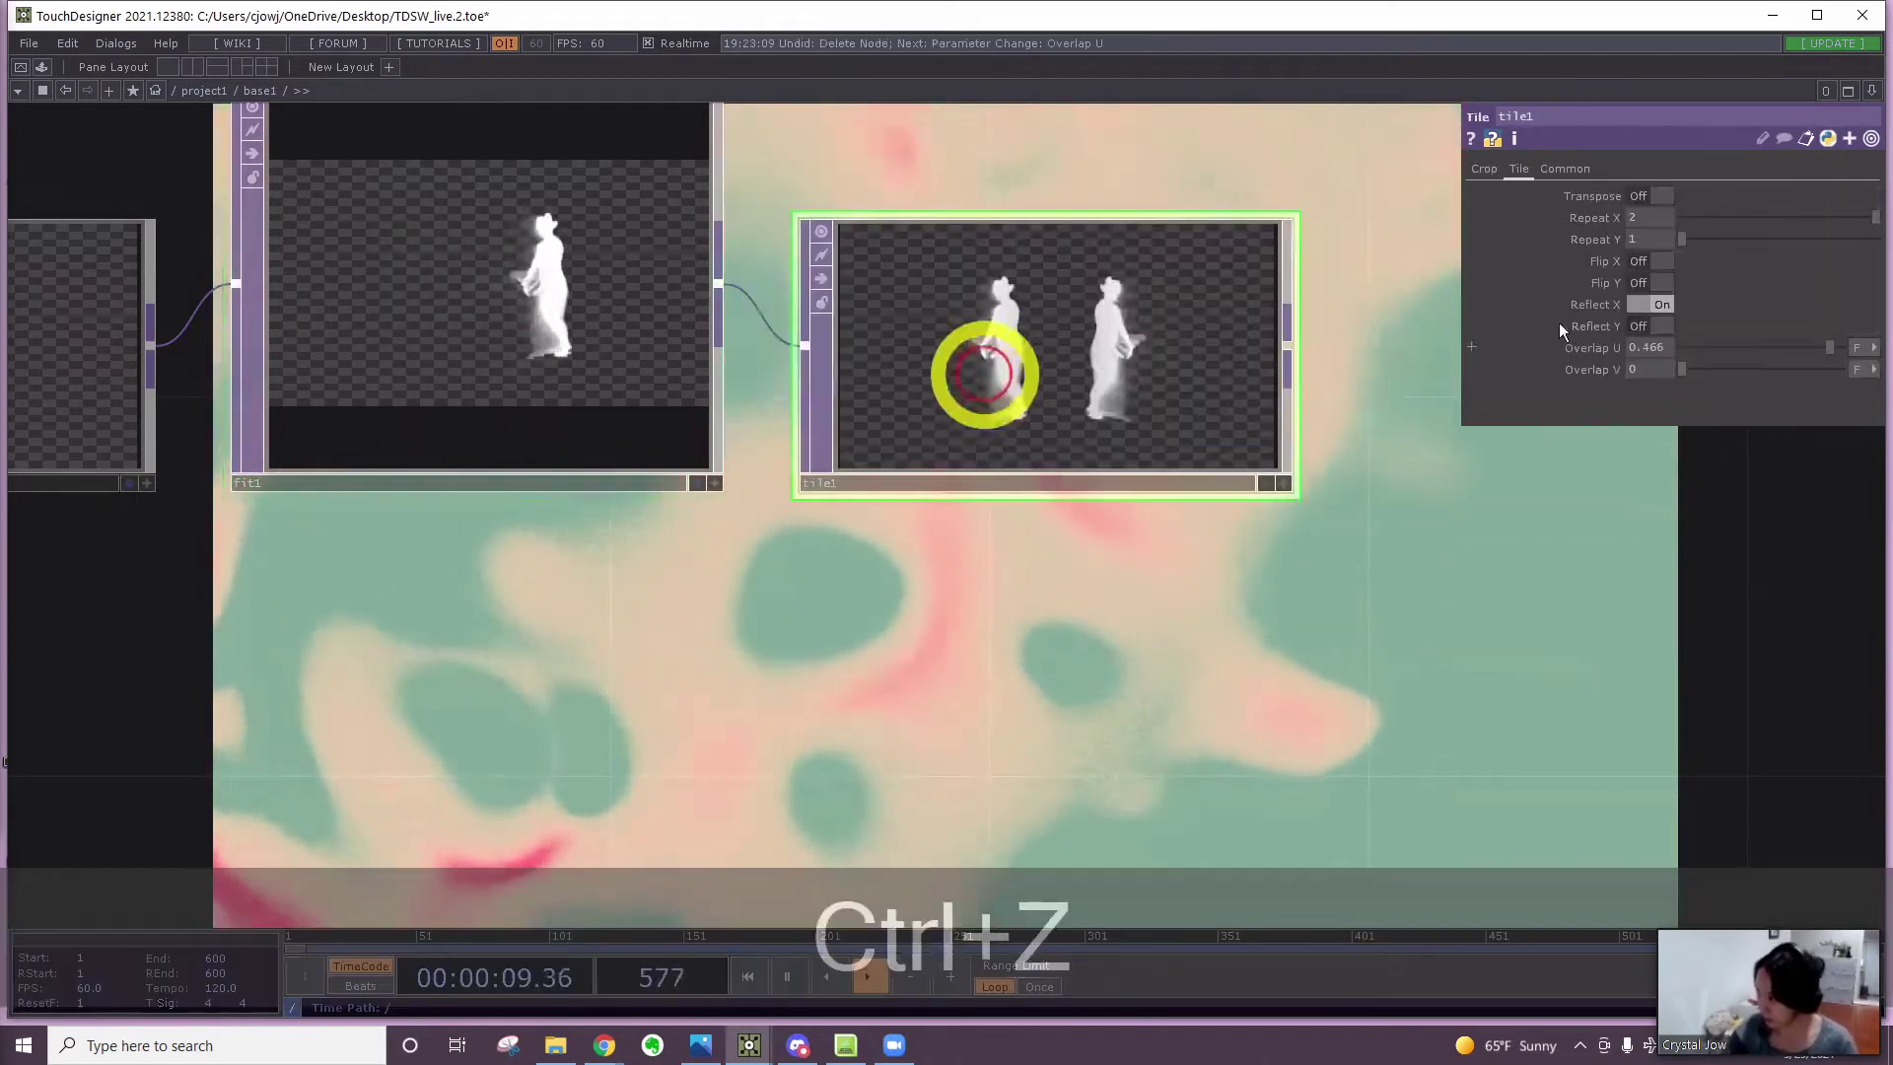
Lower tile1's Overlap U to 0.45 and fine-tune it to 0.388
{"action": "left_click", "coordinate": [1664, 351]}
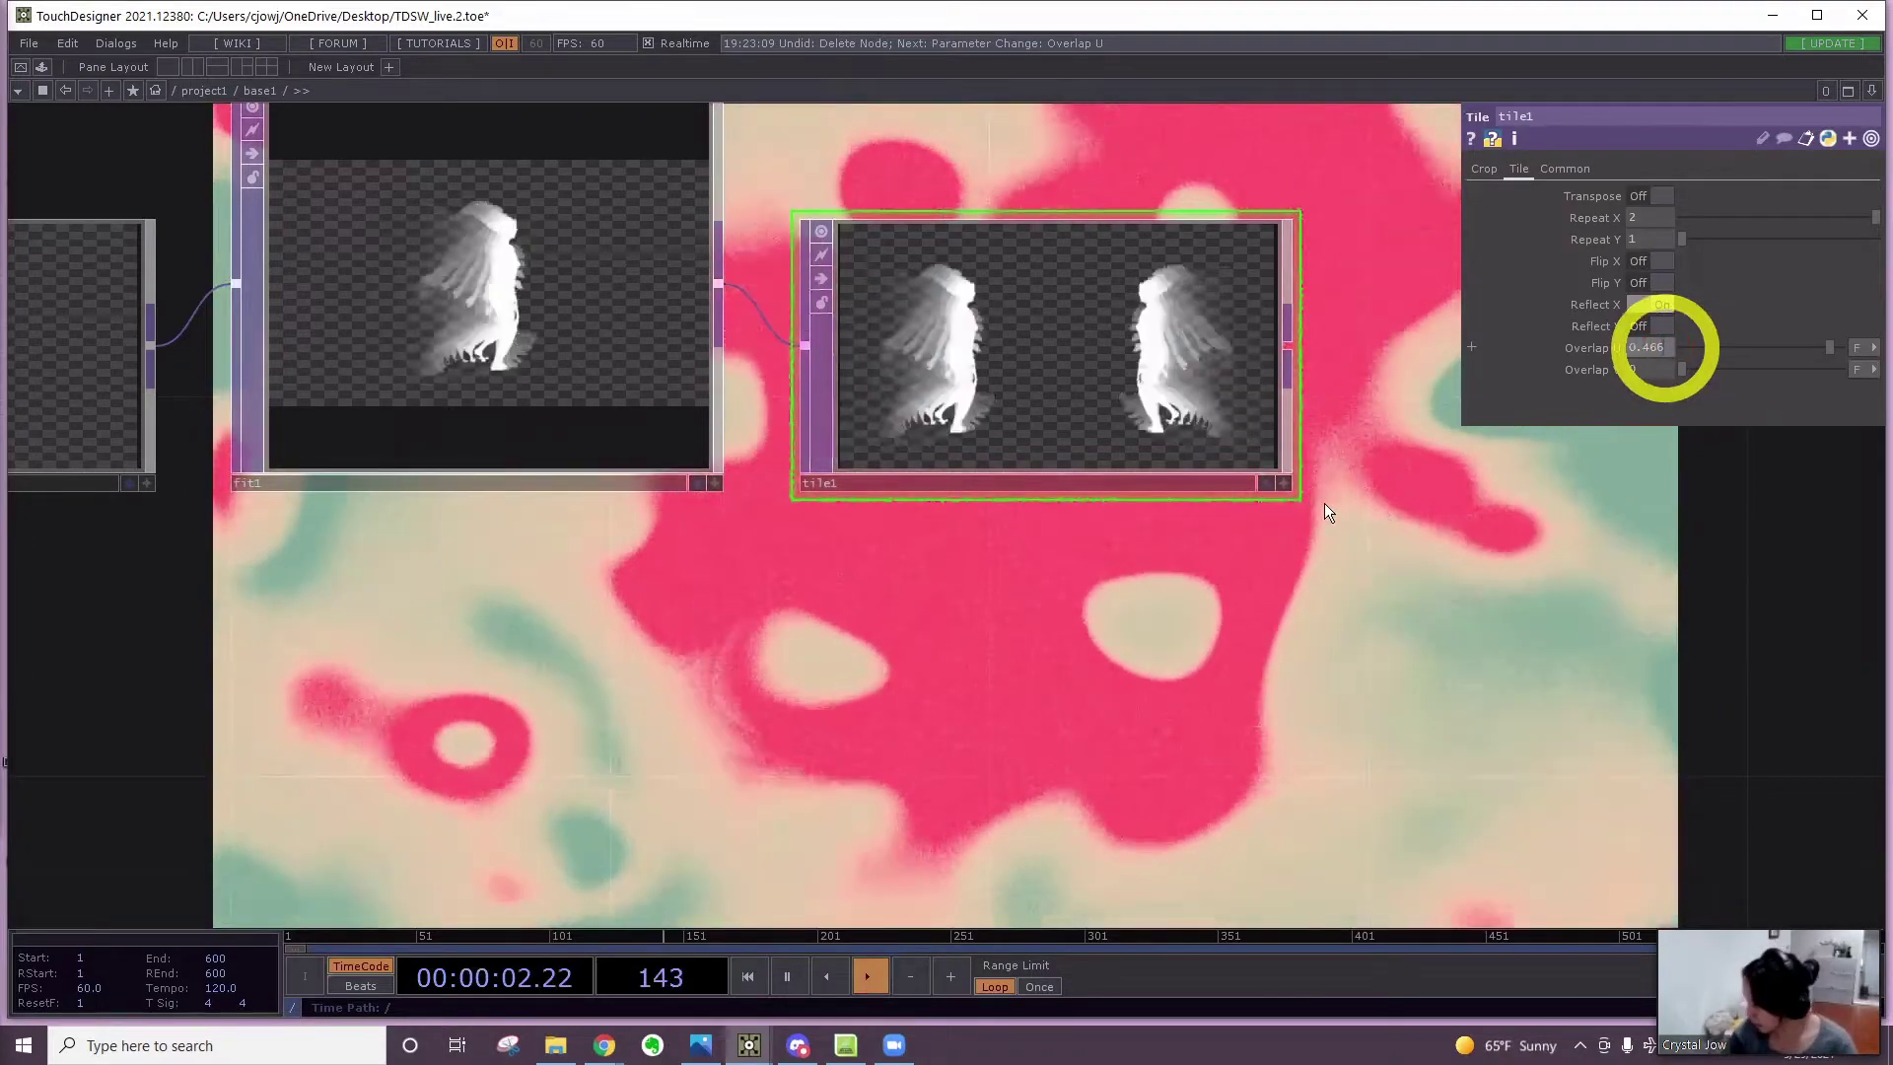
{"action": "left_click", "coordinate": [1323, 503]}
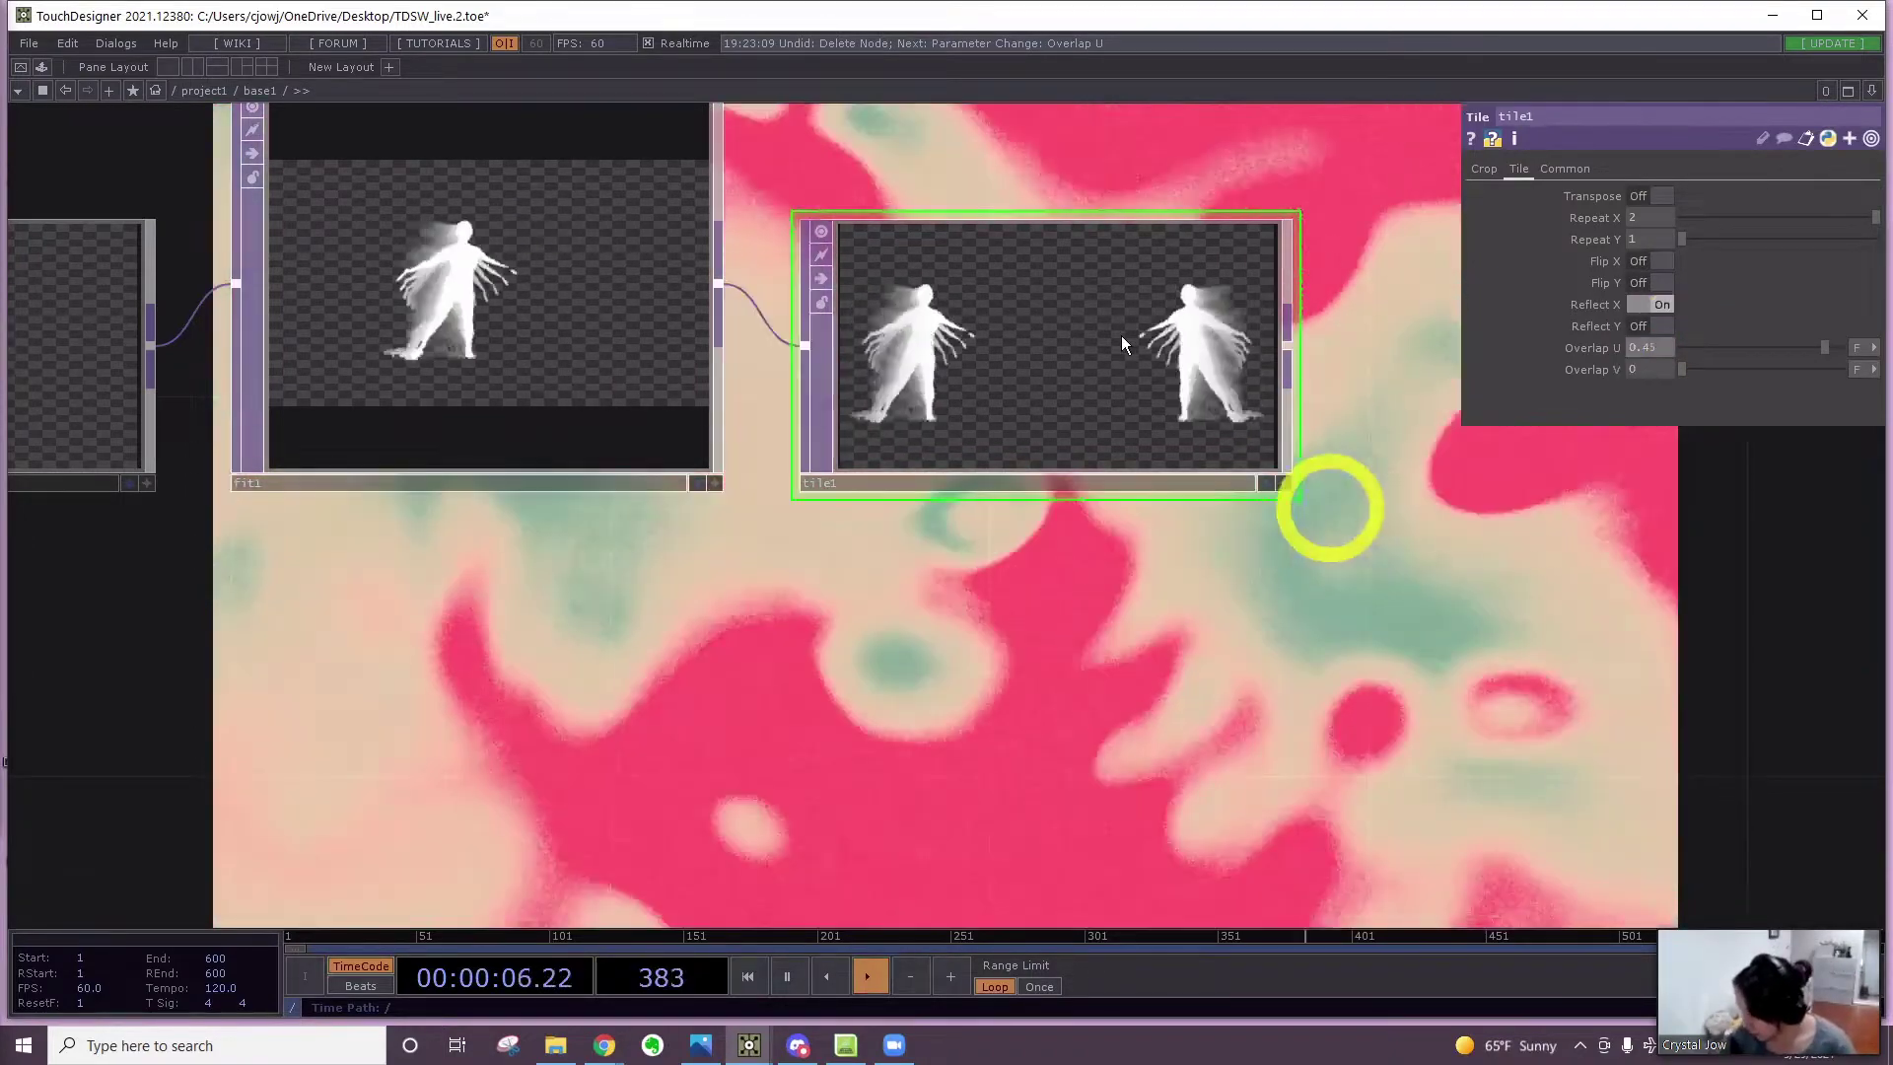
{"action": "left_click", "coordinate": [1121, 340]}
{"action": "scroll", "coordinate": [1122, 325], "scroll_direction": "up", "scroll_amount": 5}
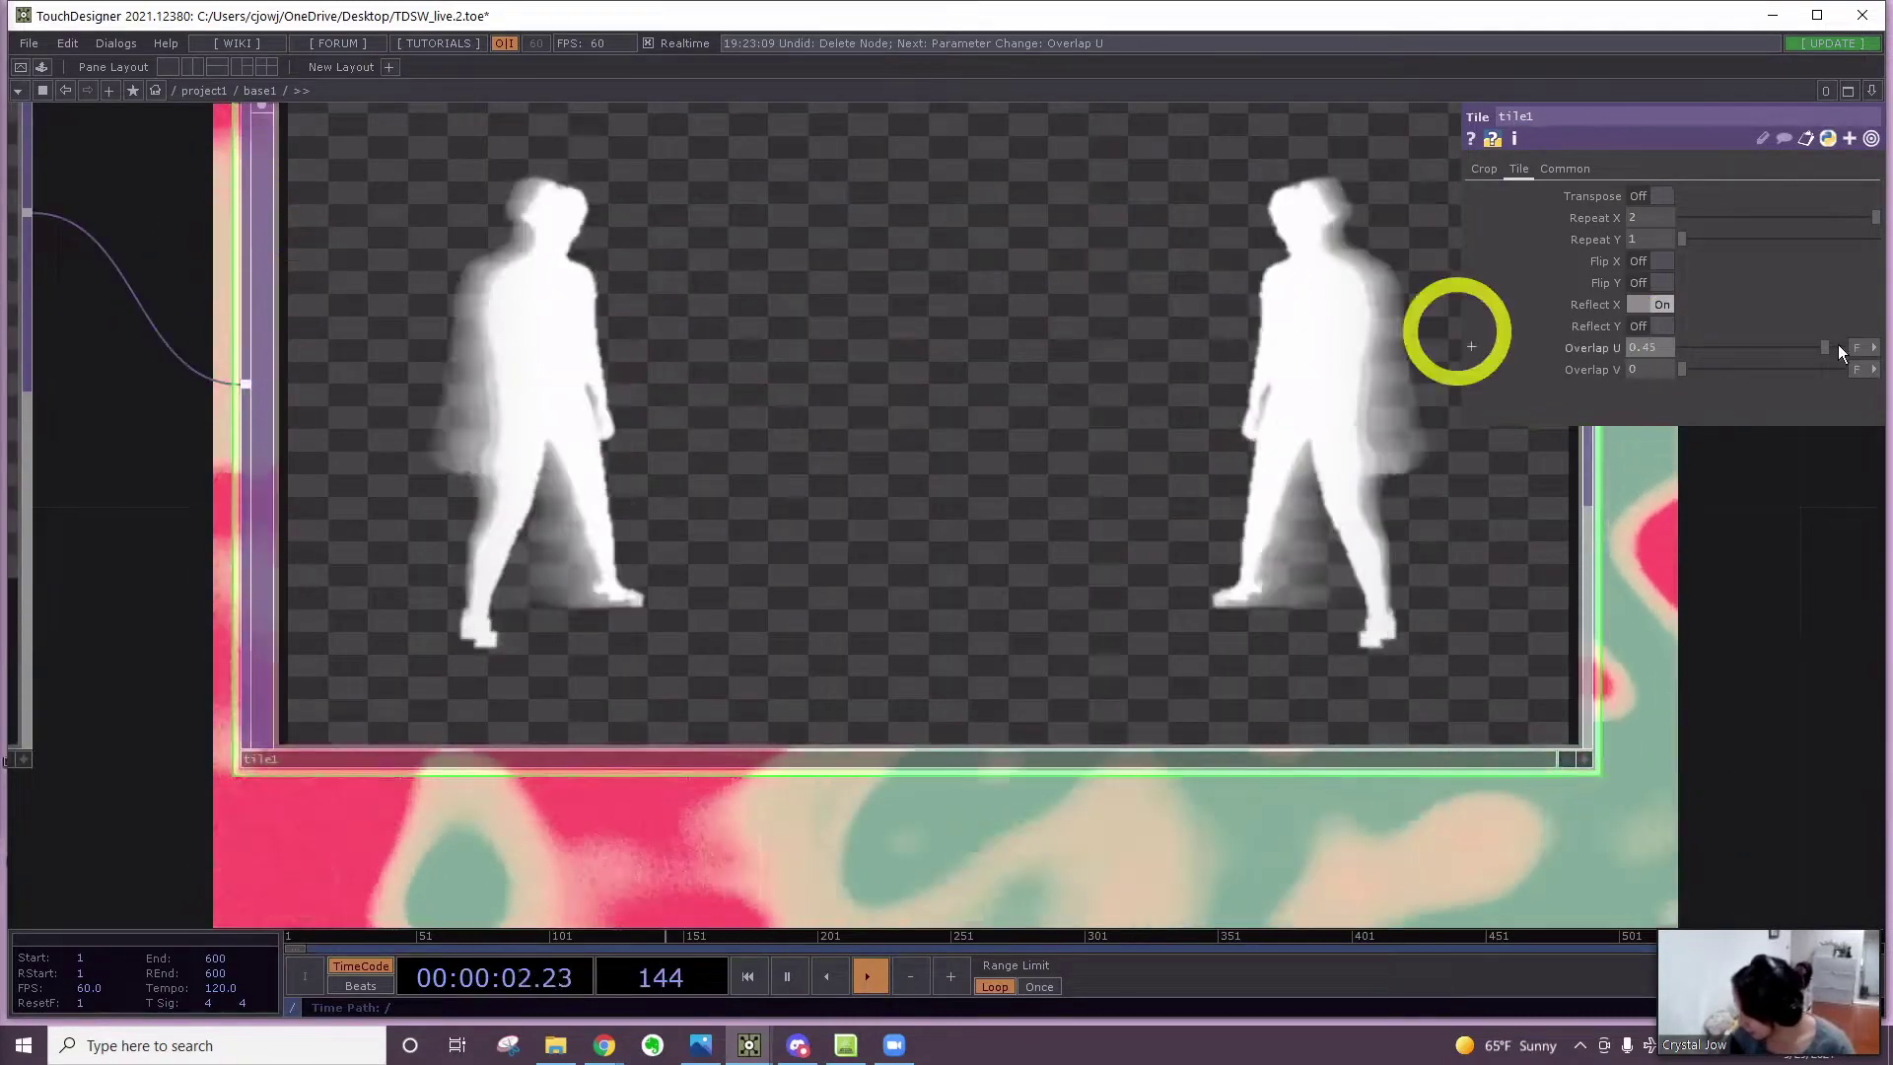
{"action": "left_click_drag", "start_coordinate": [1812, 350], "coordinate": [1805, 347]}
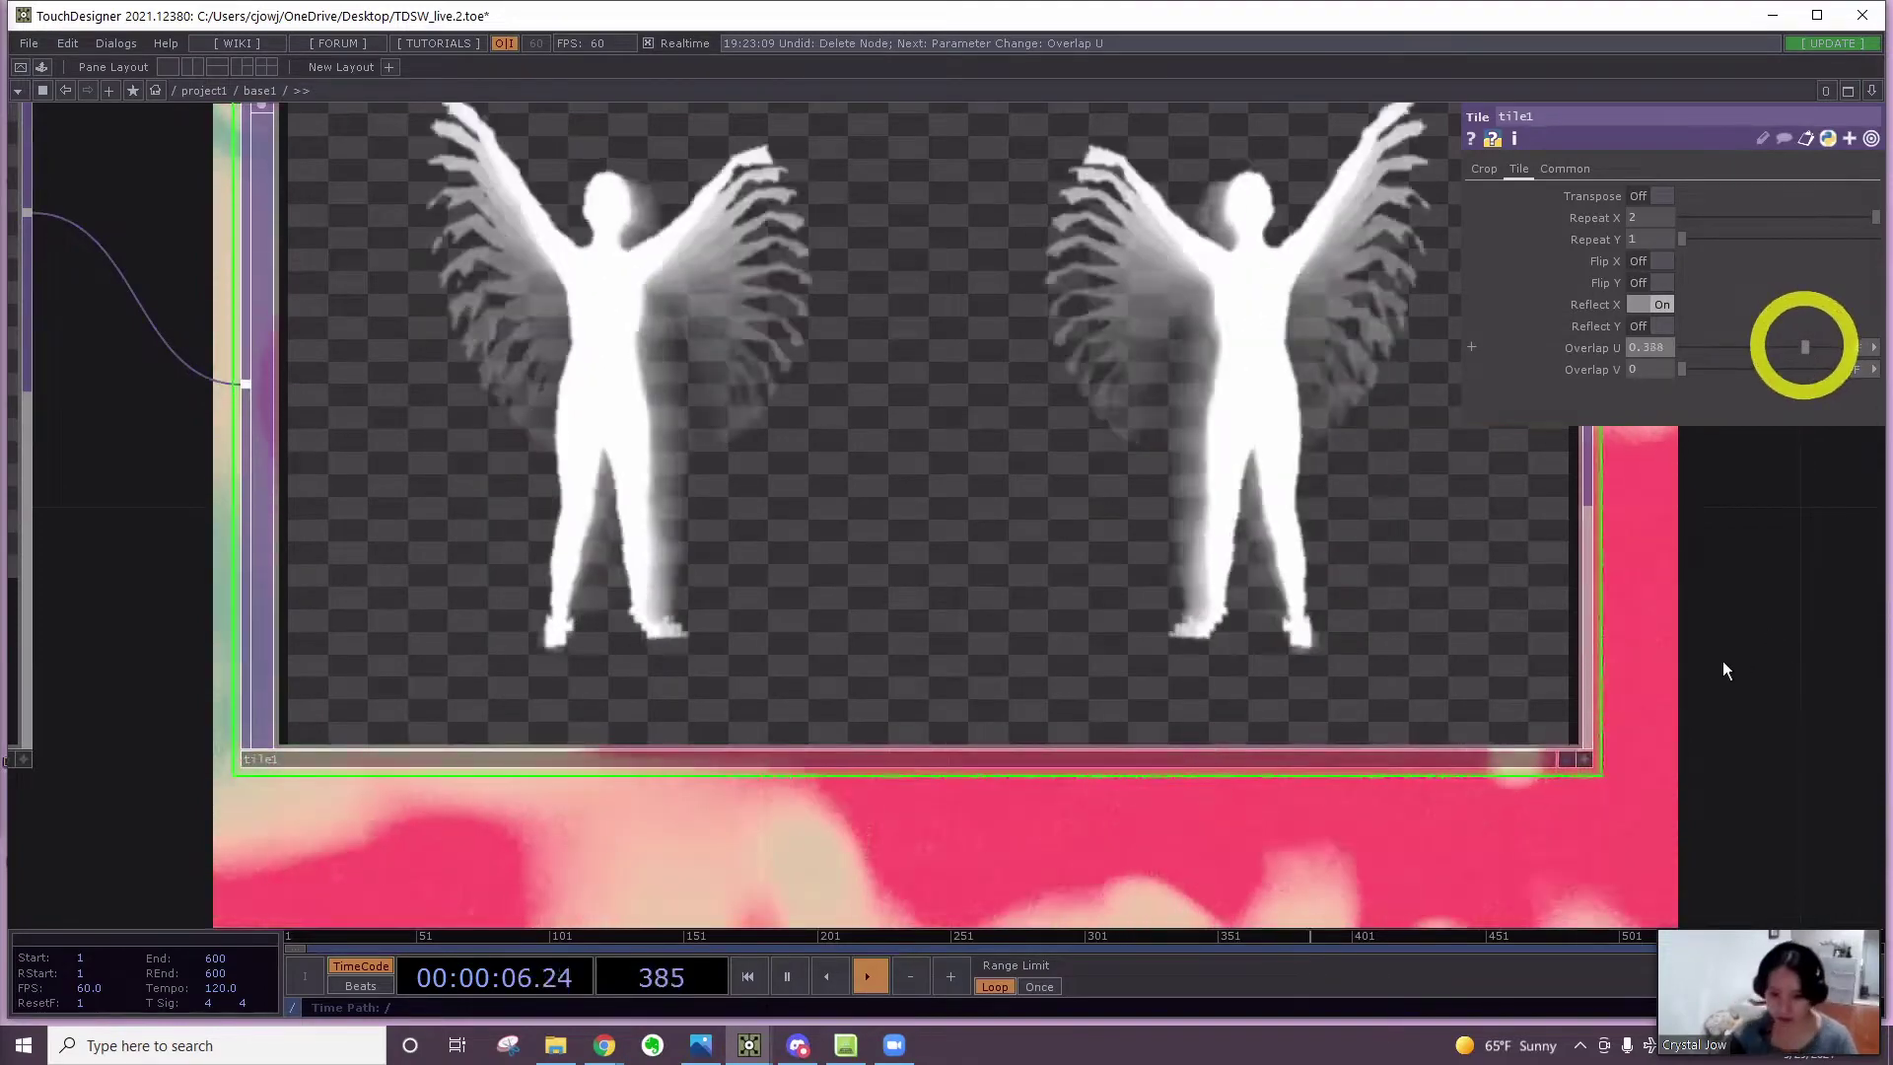
Save the project as TDSW_live.3.toe
{"action": "scroll", "coordinate": [1705, 655], "scroll_direction": "down", "scroll_amount": 5}
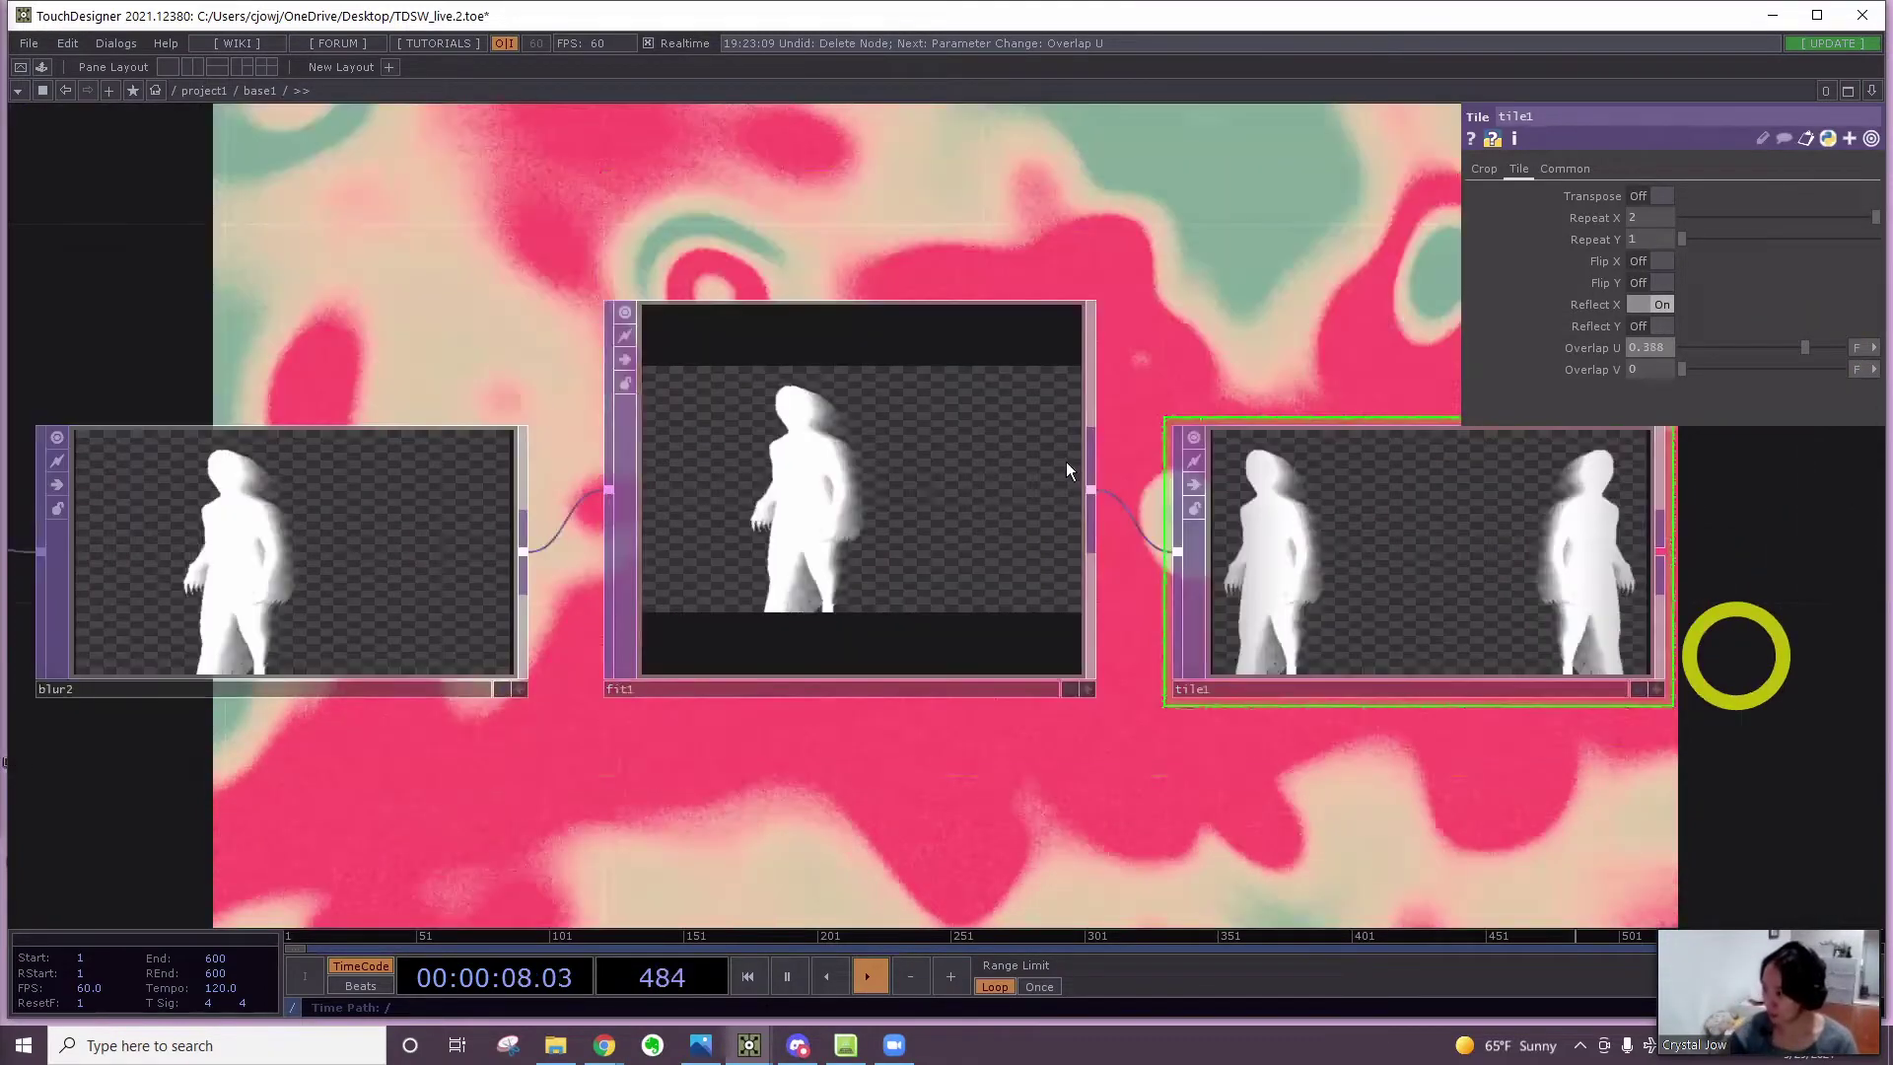
{"action": "left_click_drag", "start_coordinate": [1732, 654], "coordinate": [1073, 541]}
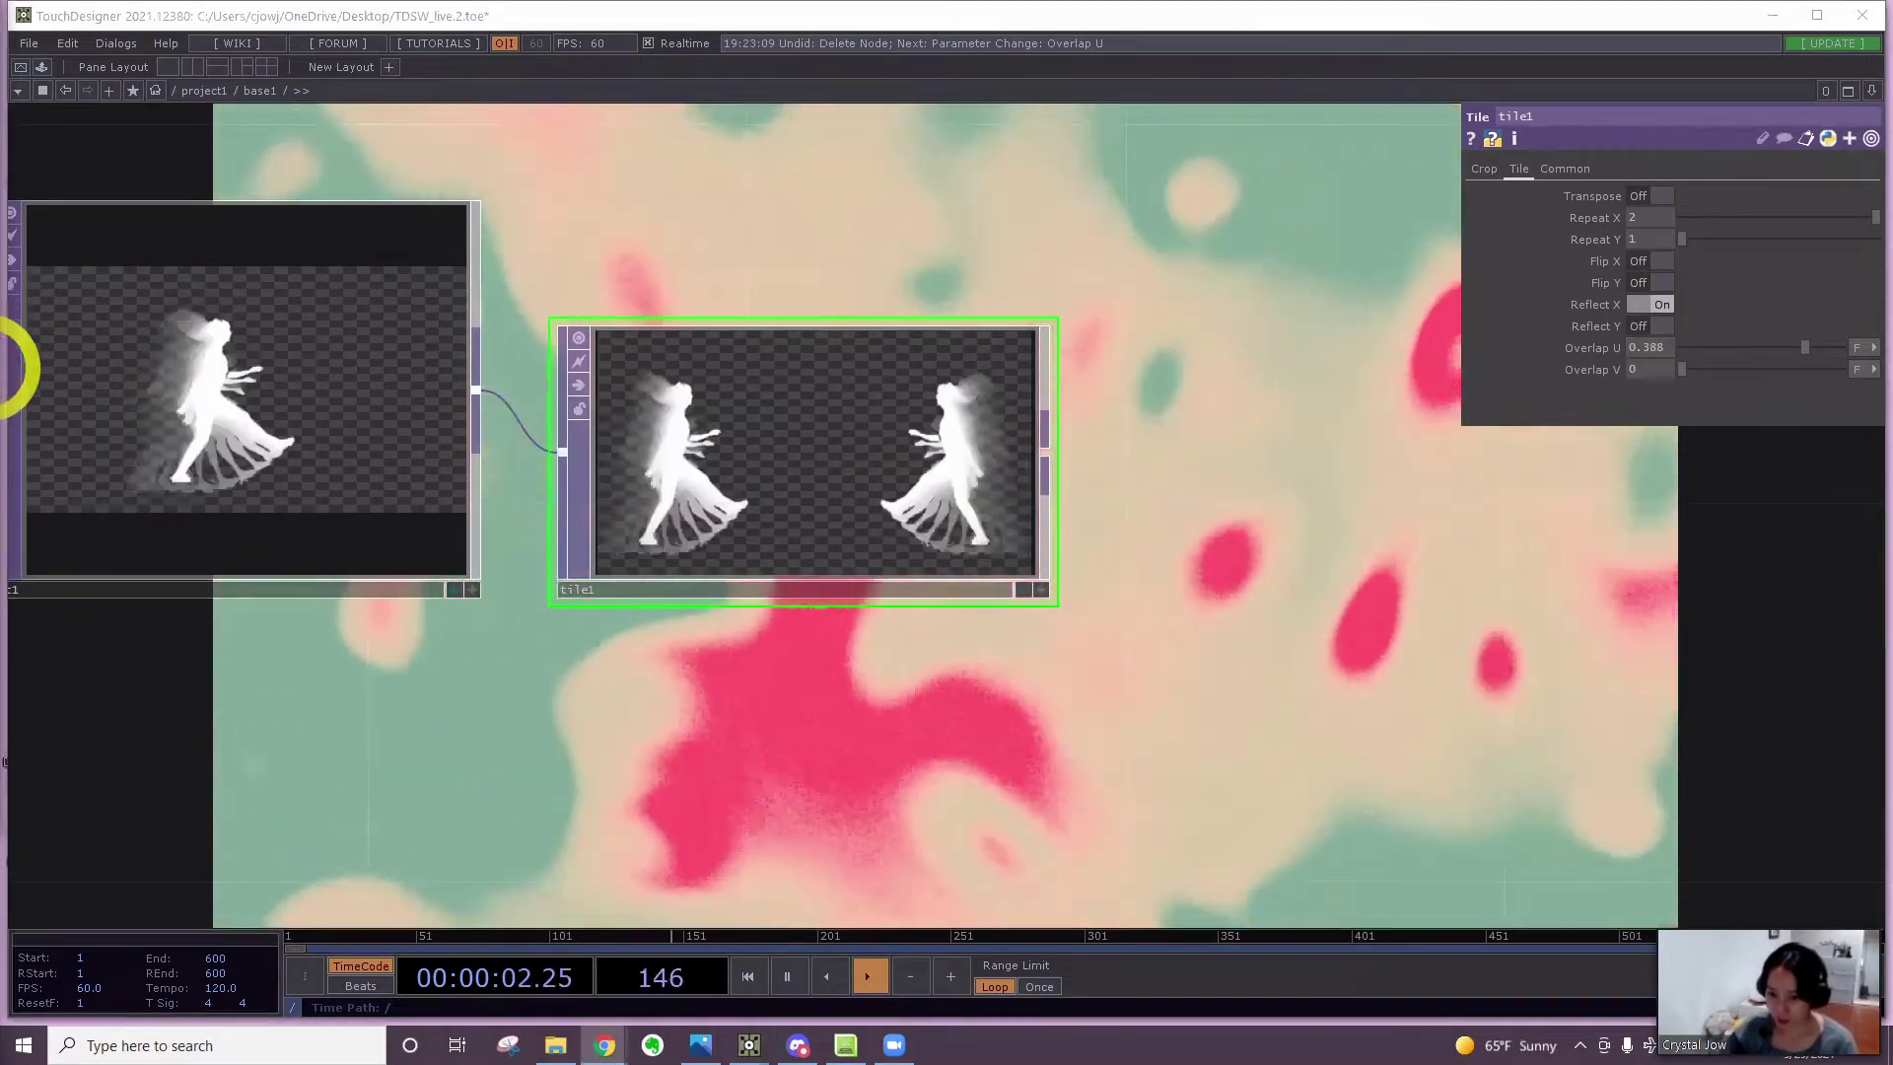
{"action": "scroll", "coordinate": [695, 434], "scroll_direction": "down", "scroll_amount": 6}
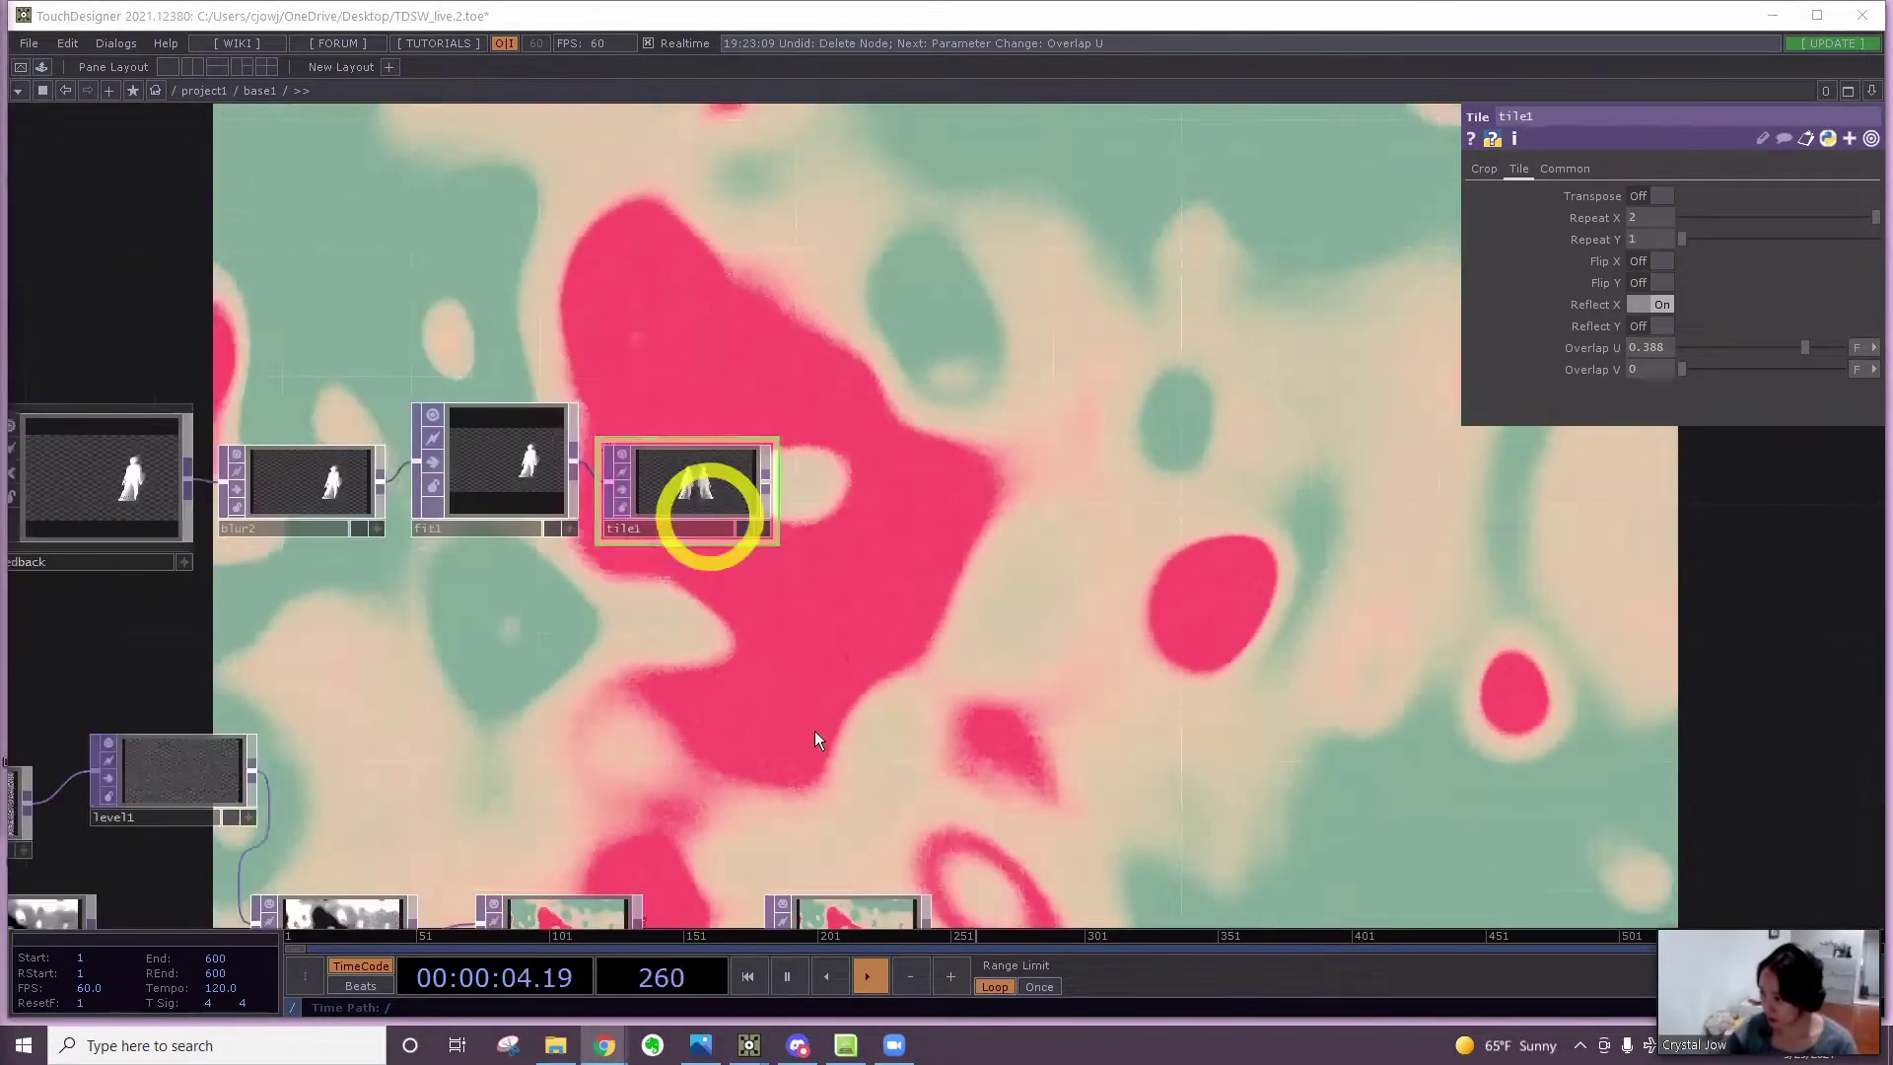
{"action": "middle_click_drag", "start_coordinate": [801, 772], "coordinate": [739, 387]}
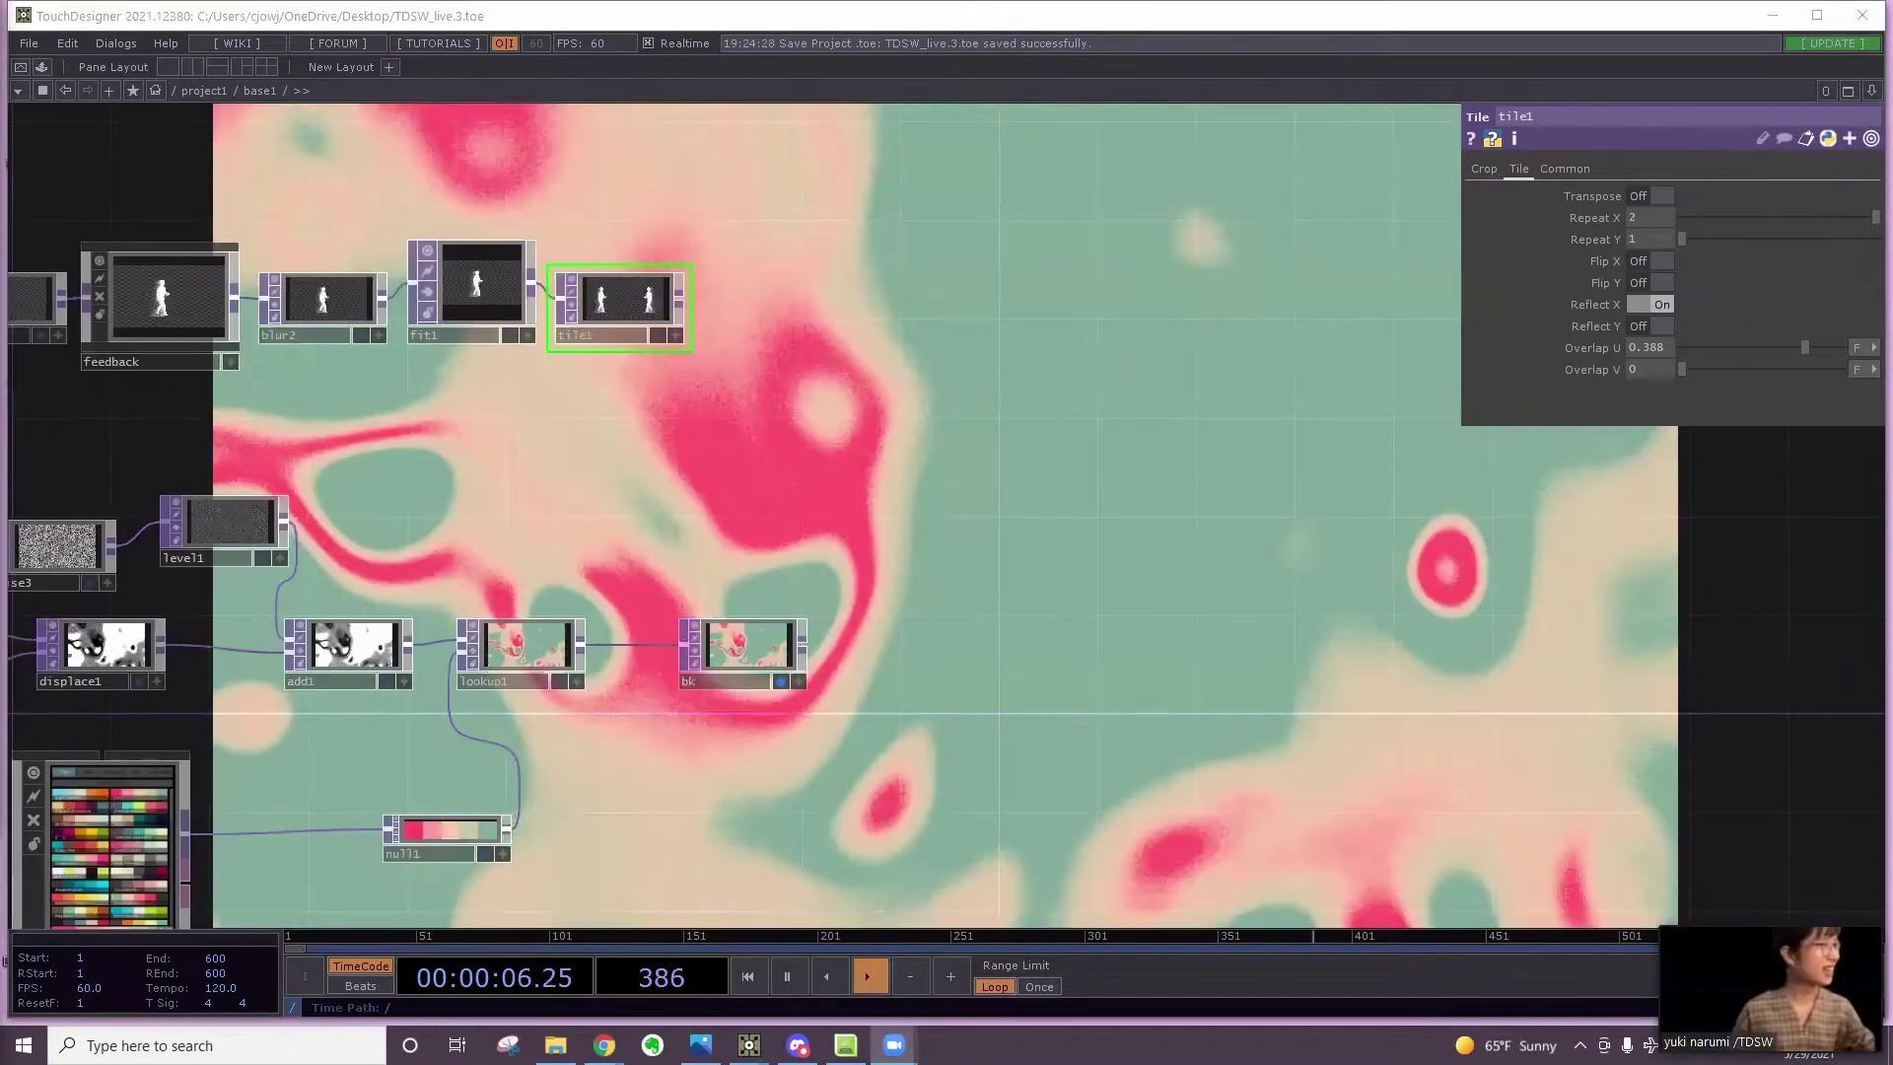
{"action": "left_click", "coordinate": [548, 316]}
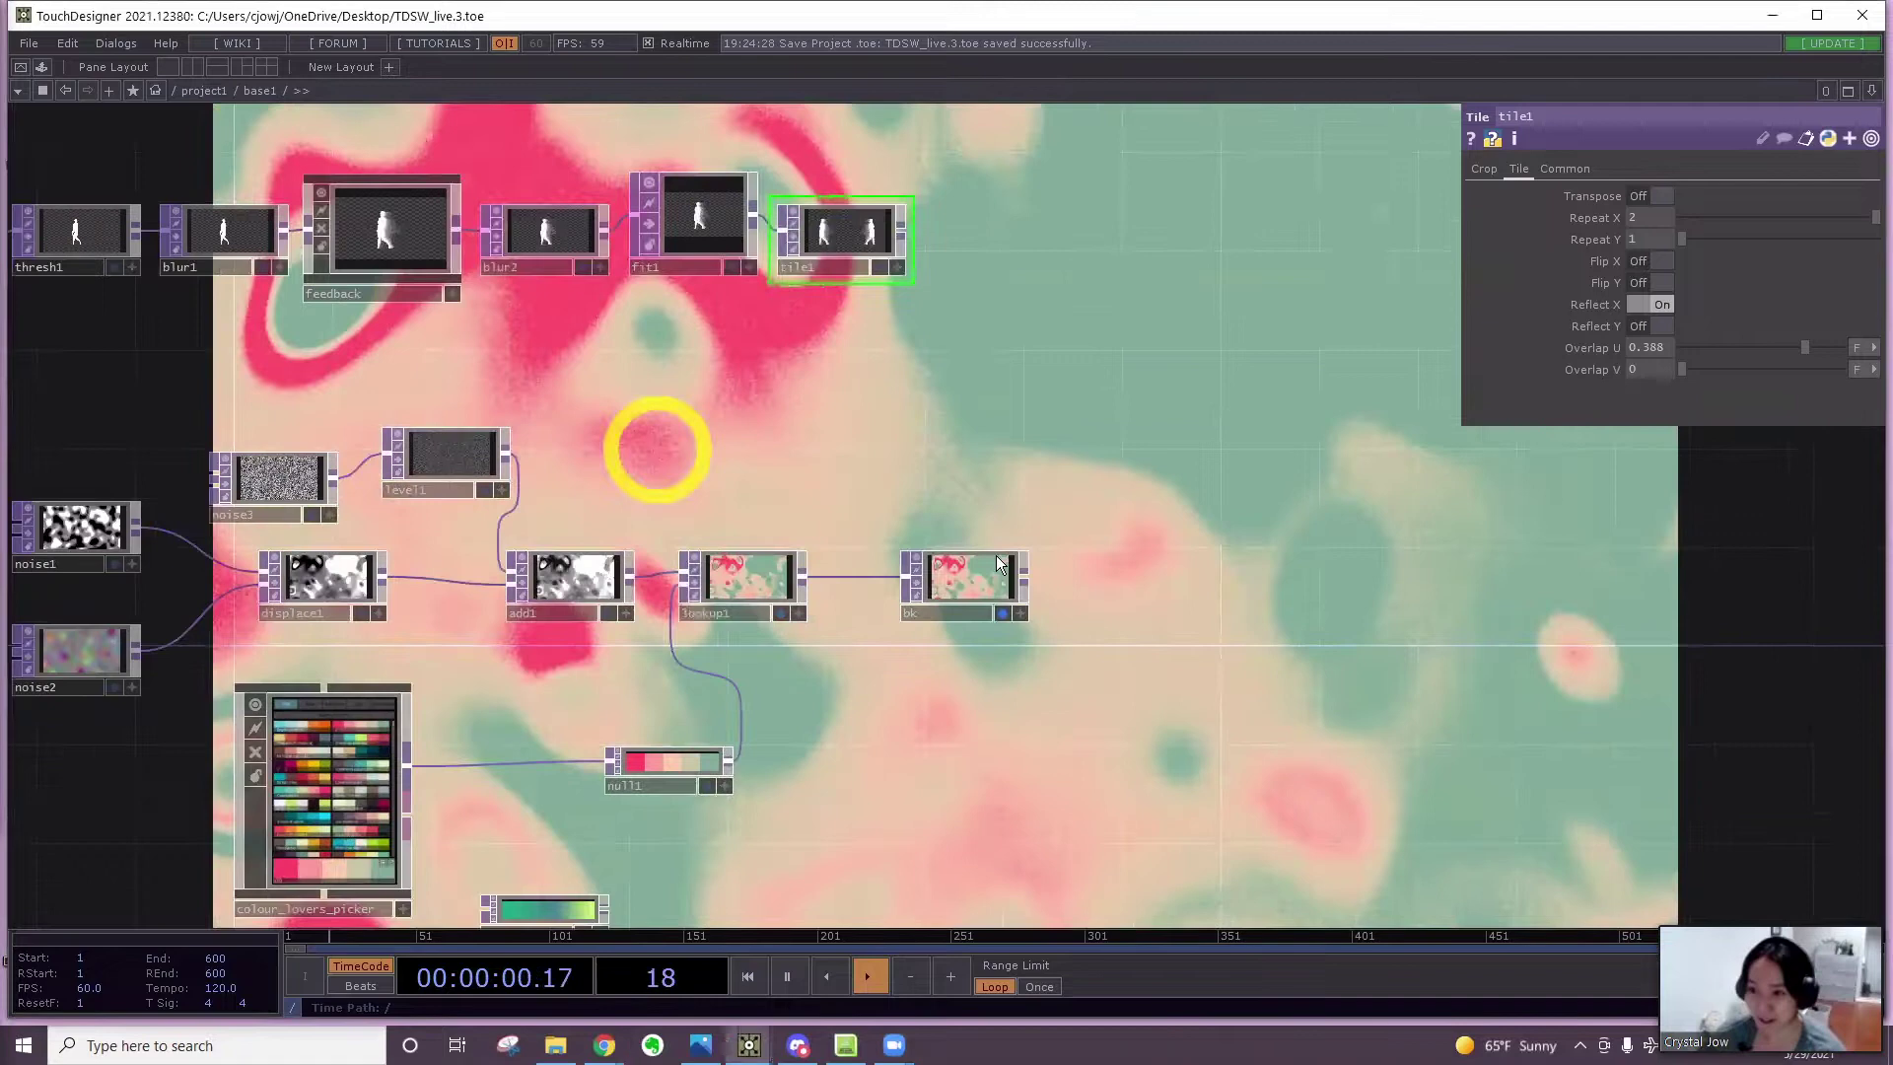
{"action": "left_click", "coordinate": [994, 552]}
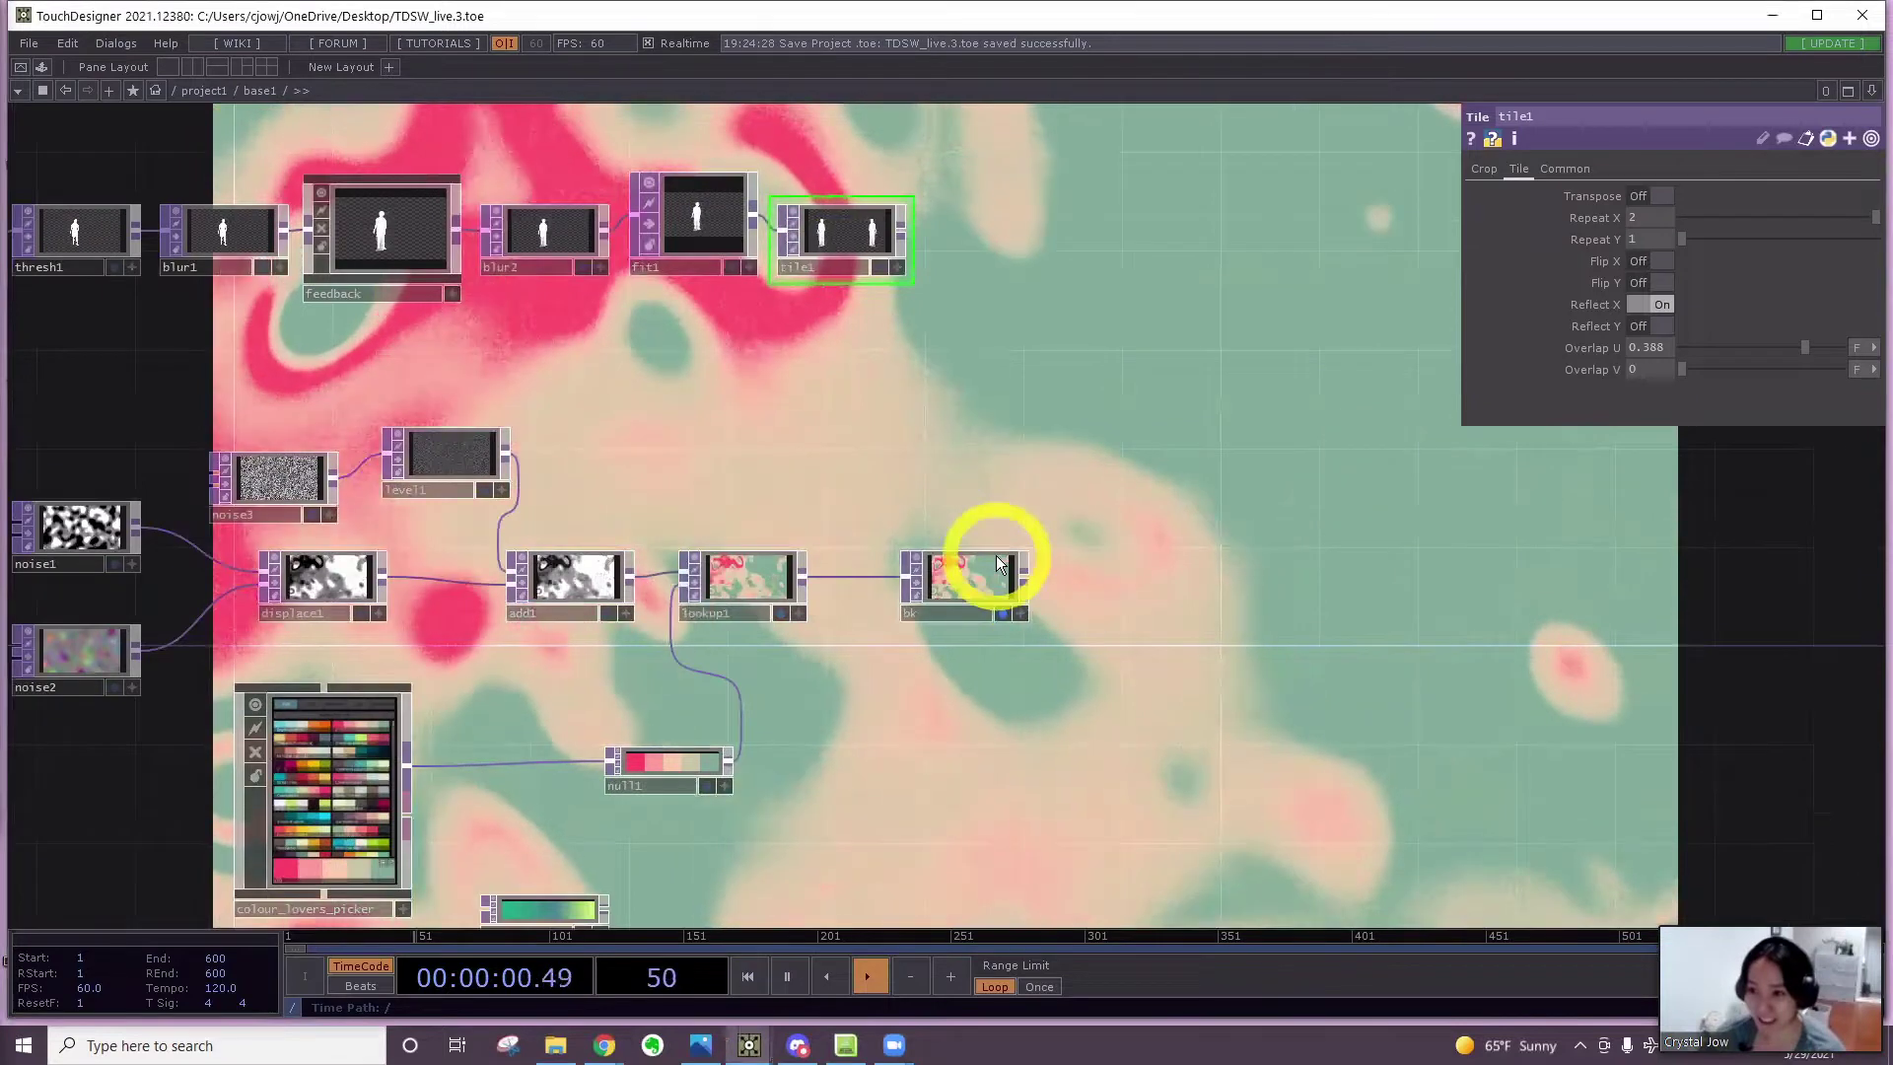
{"action": "left_click", "coordinate": [888, 541]}
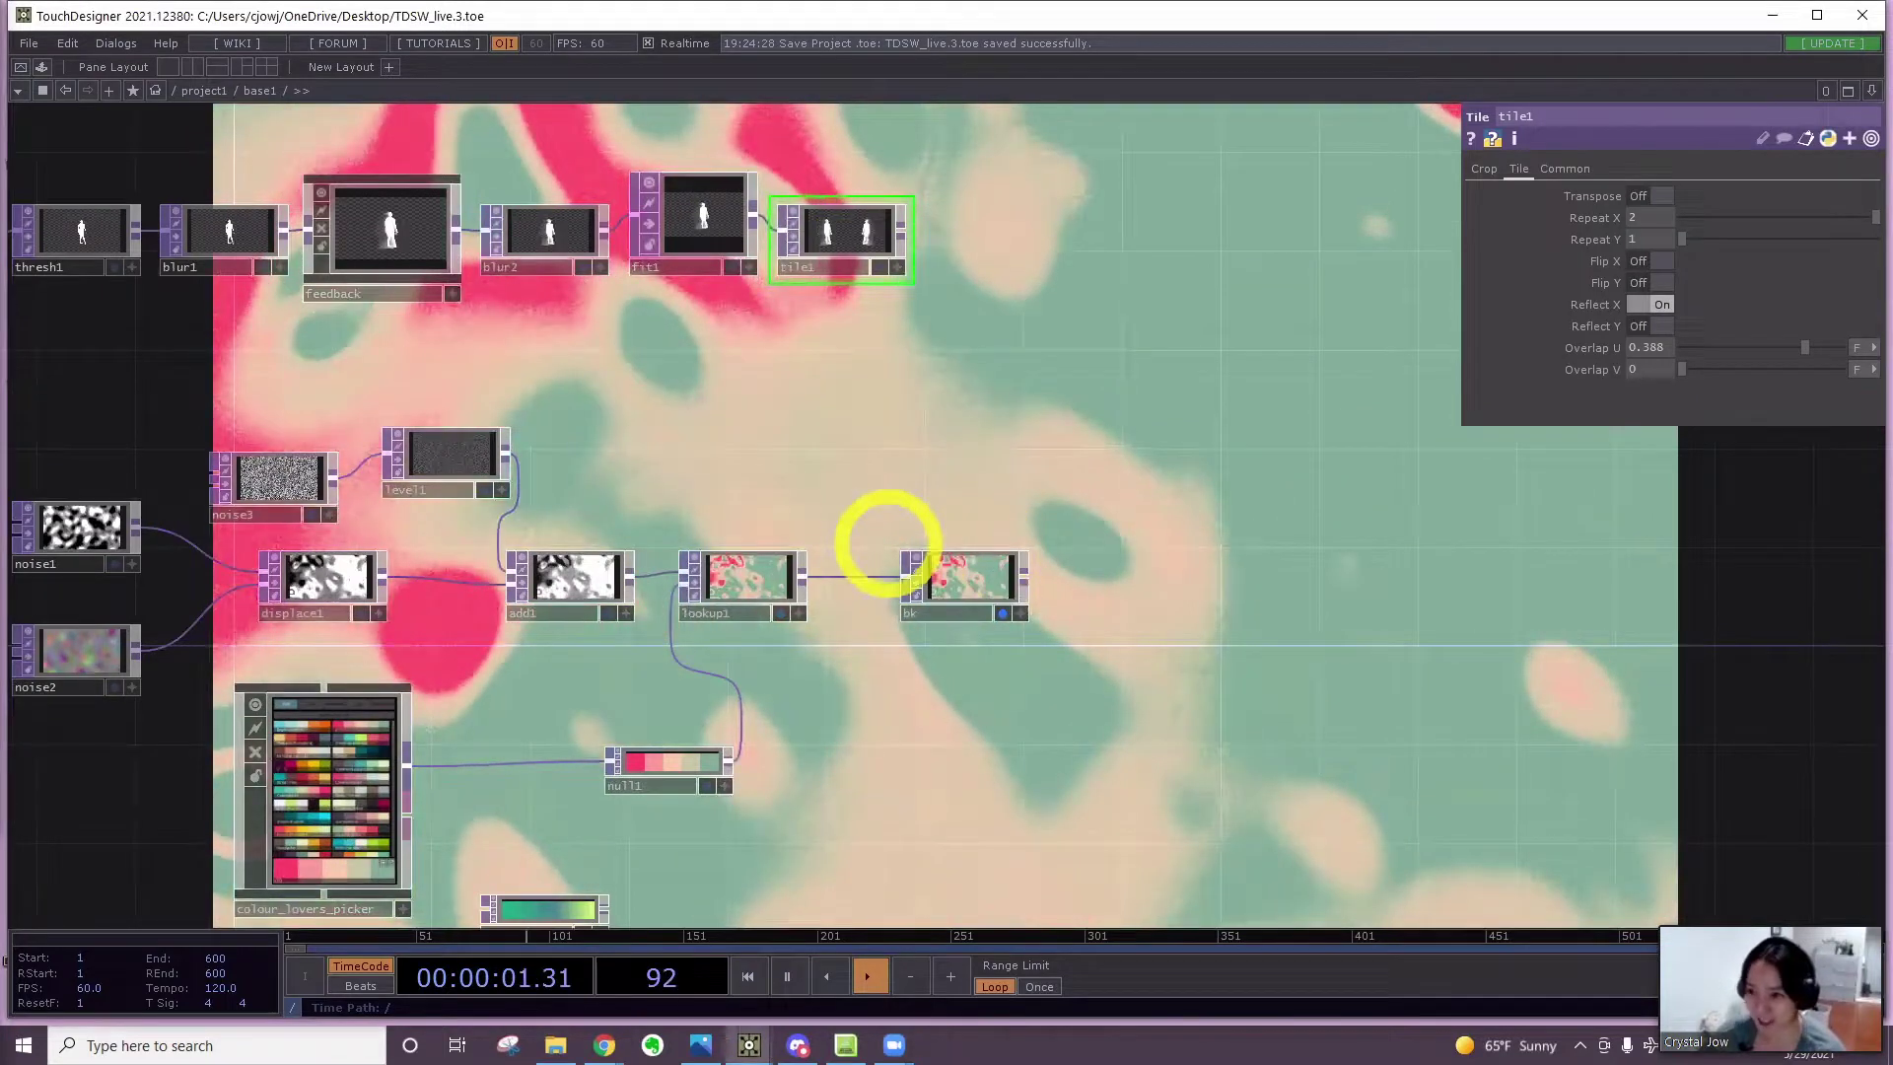
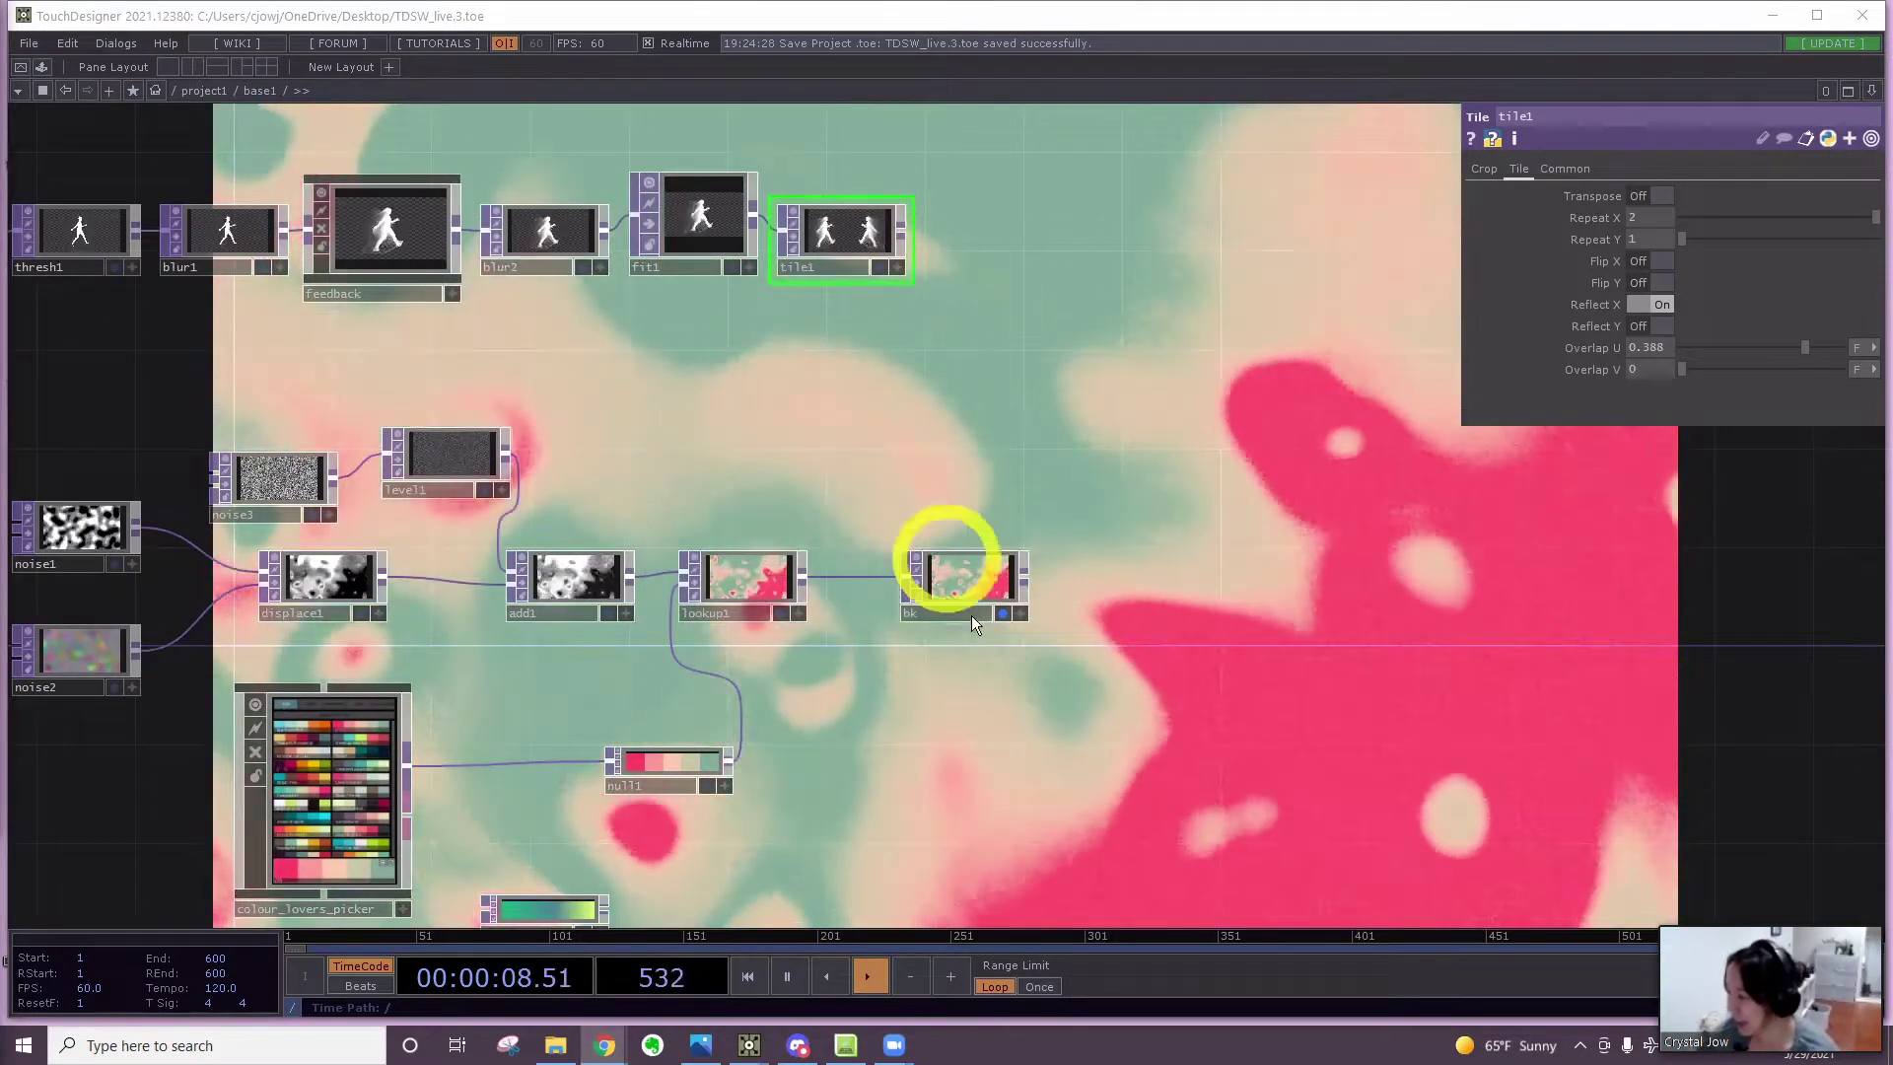
Add a Flip TOP in the empty space above the connection between lookup1 and bk
{"action": "scroll", "coordinate": [1032, 577], "scroll_direction": "up", "scroll_amount": 5}
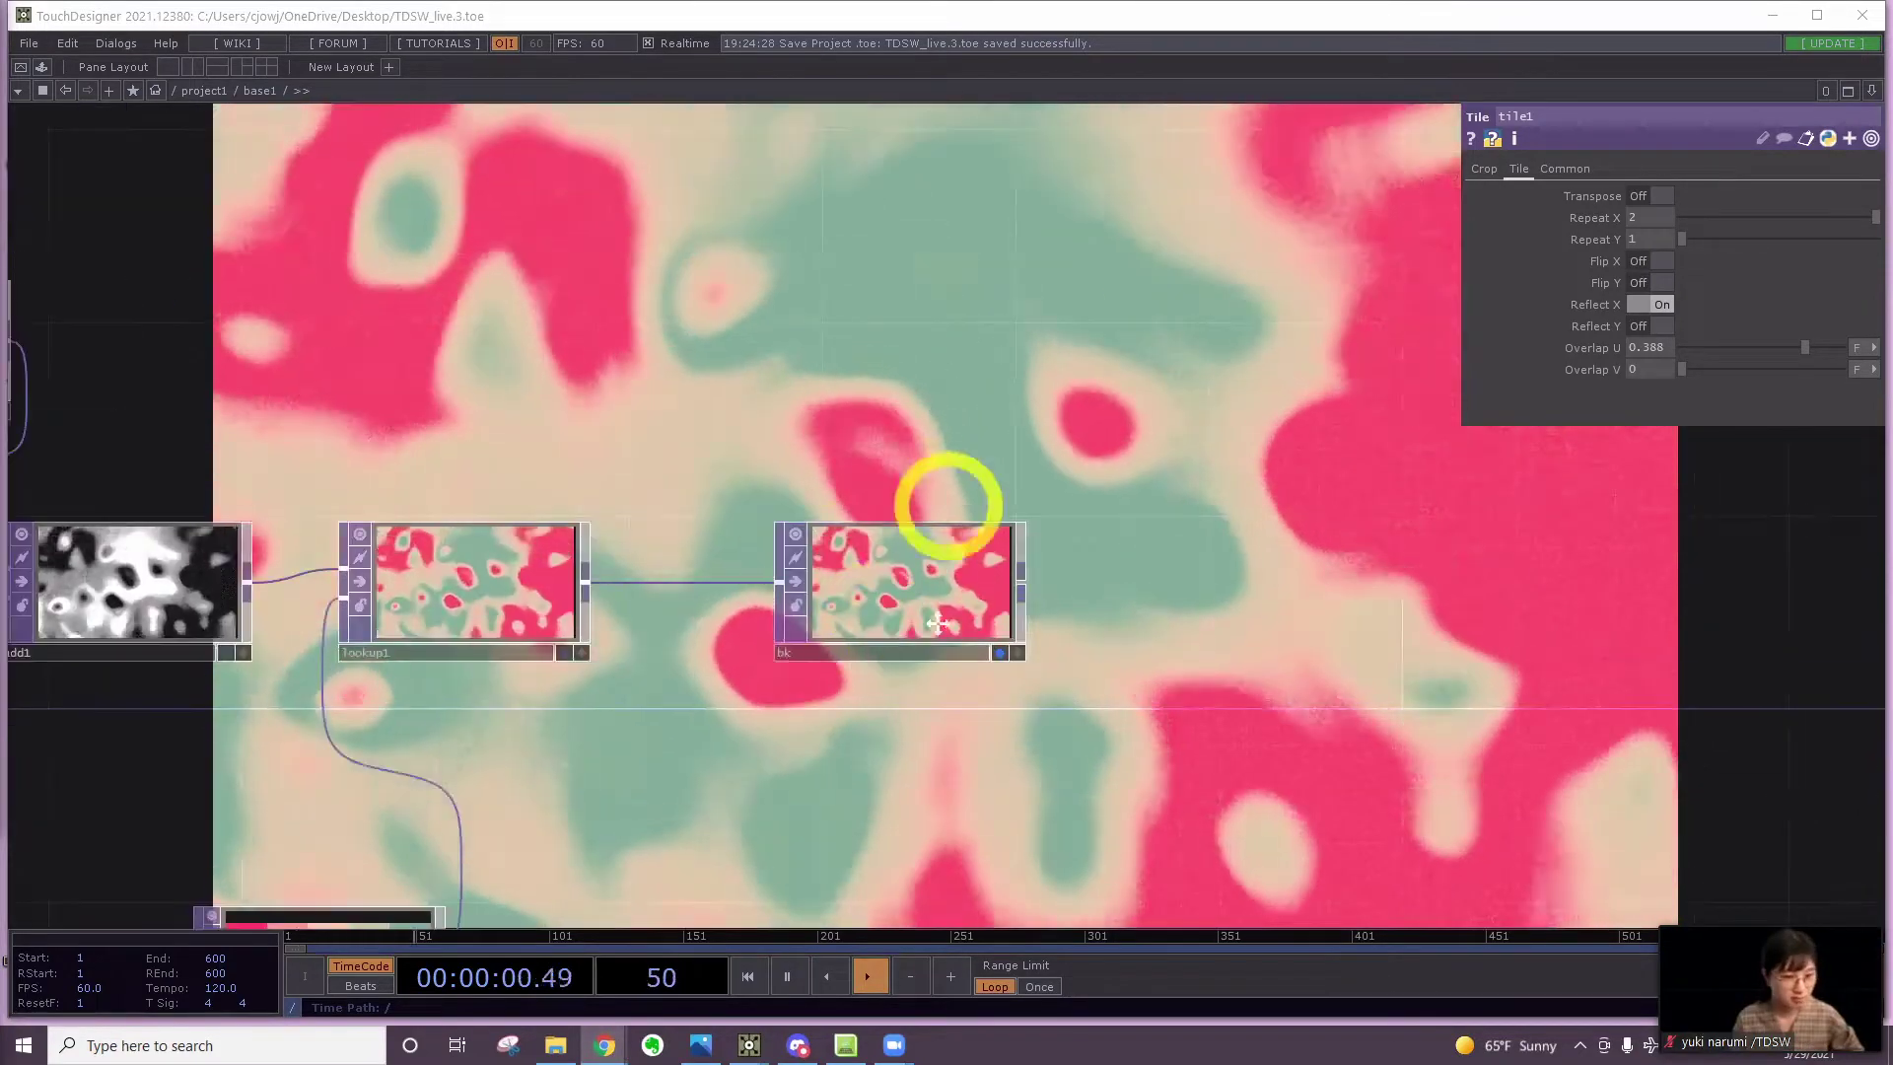
{"action": "left_click_drag", "start_coordinate": [718, 213], "coordinate": [713, 509]}
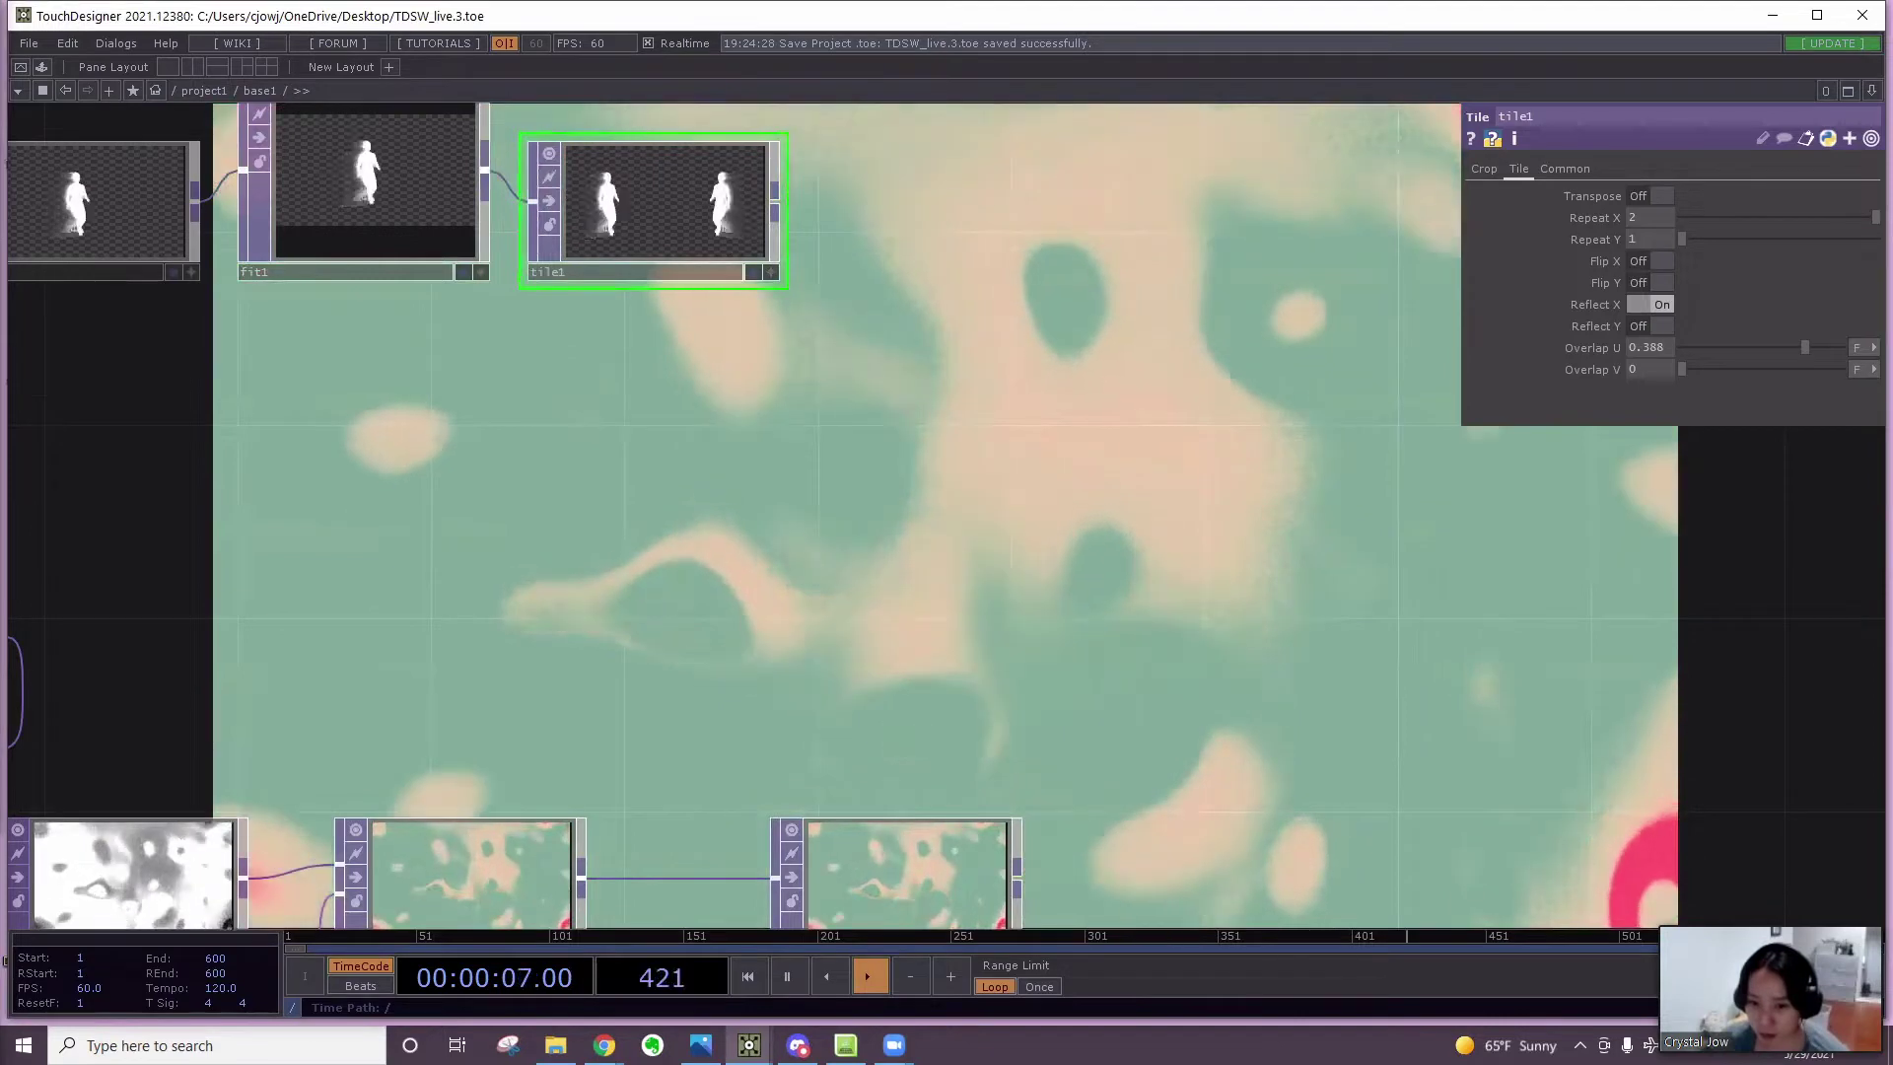
{"action": "left_click_drag", "start_coordinate": [722, 483], "coordinate": [665, 326]}
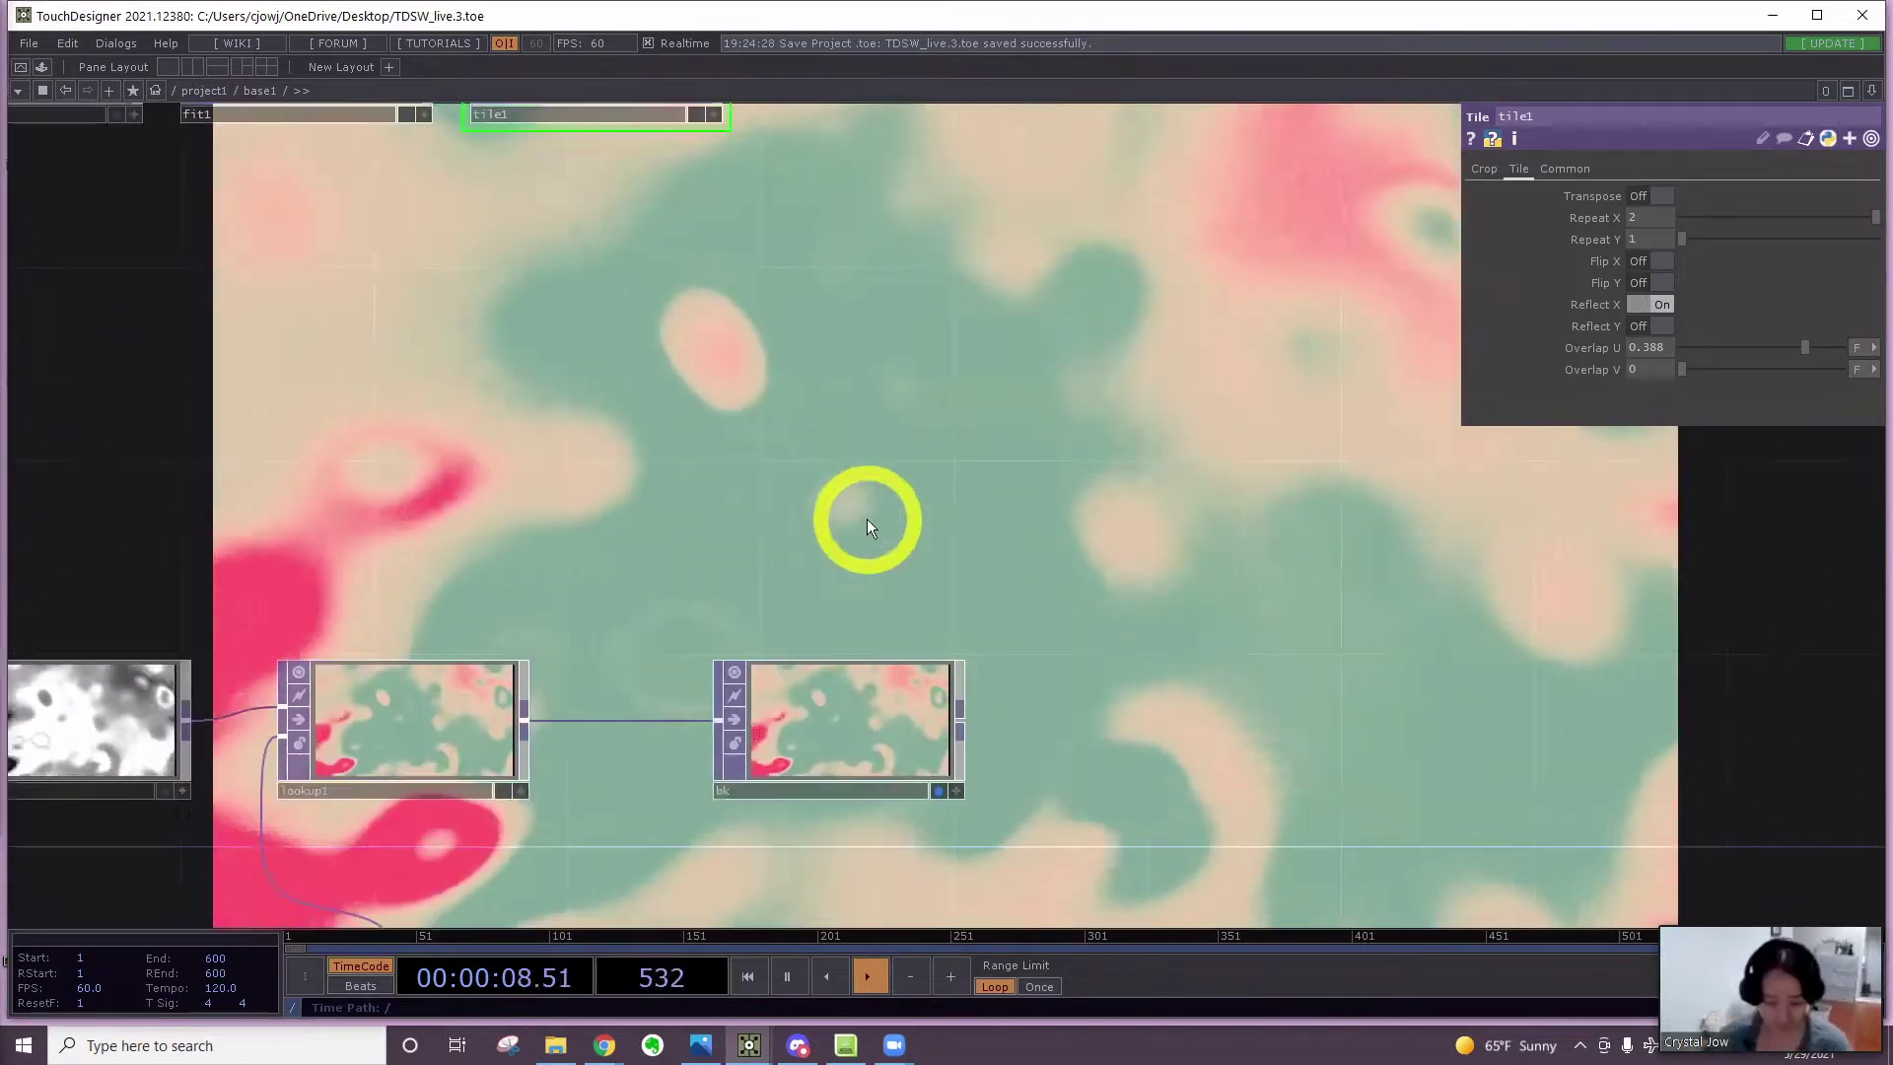
{"action": "key", "text": "Tab"}
{"action": "type", "text": "fl"}
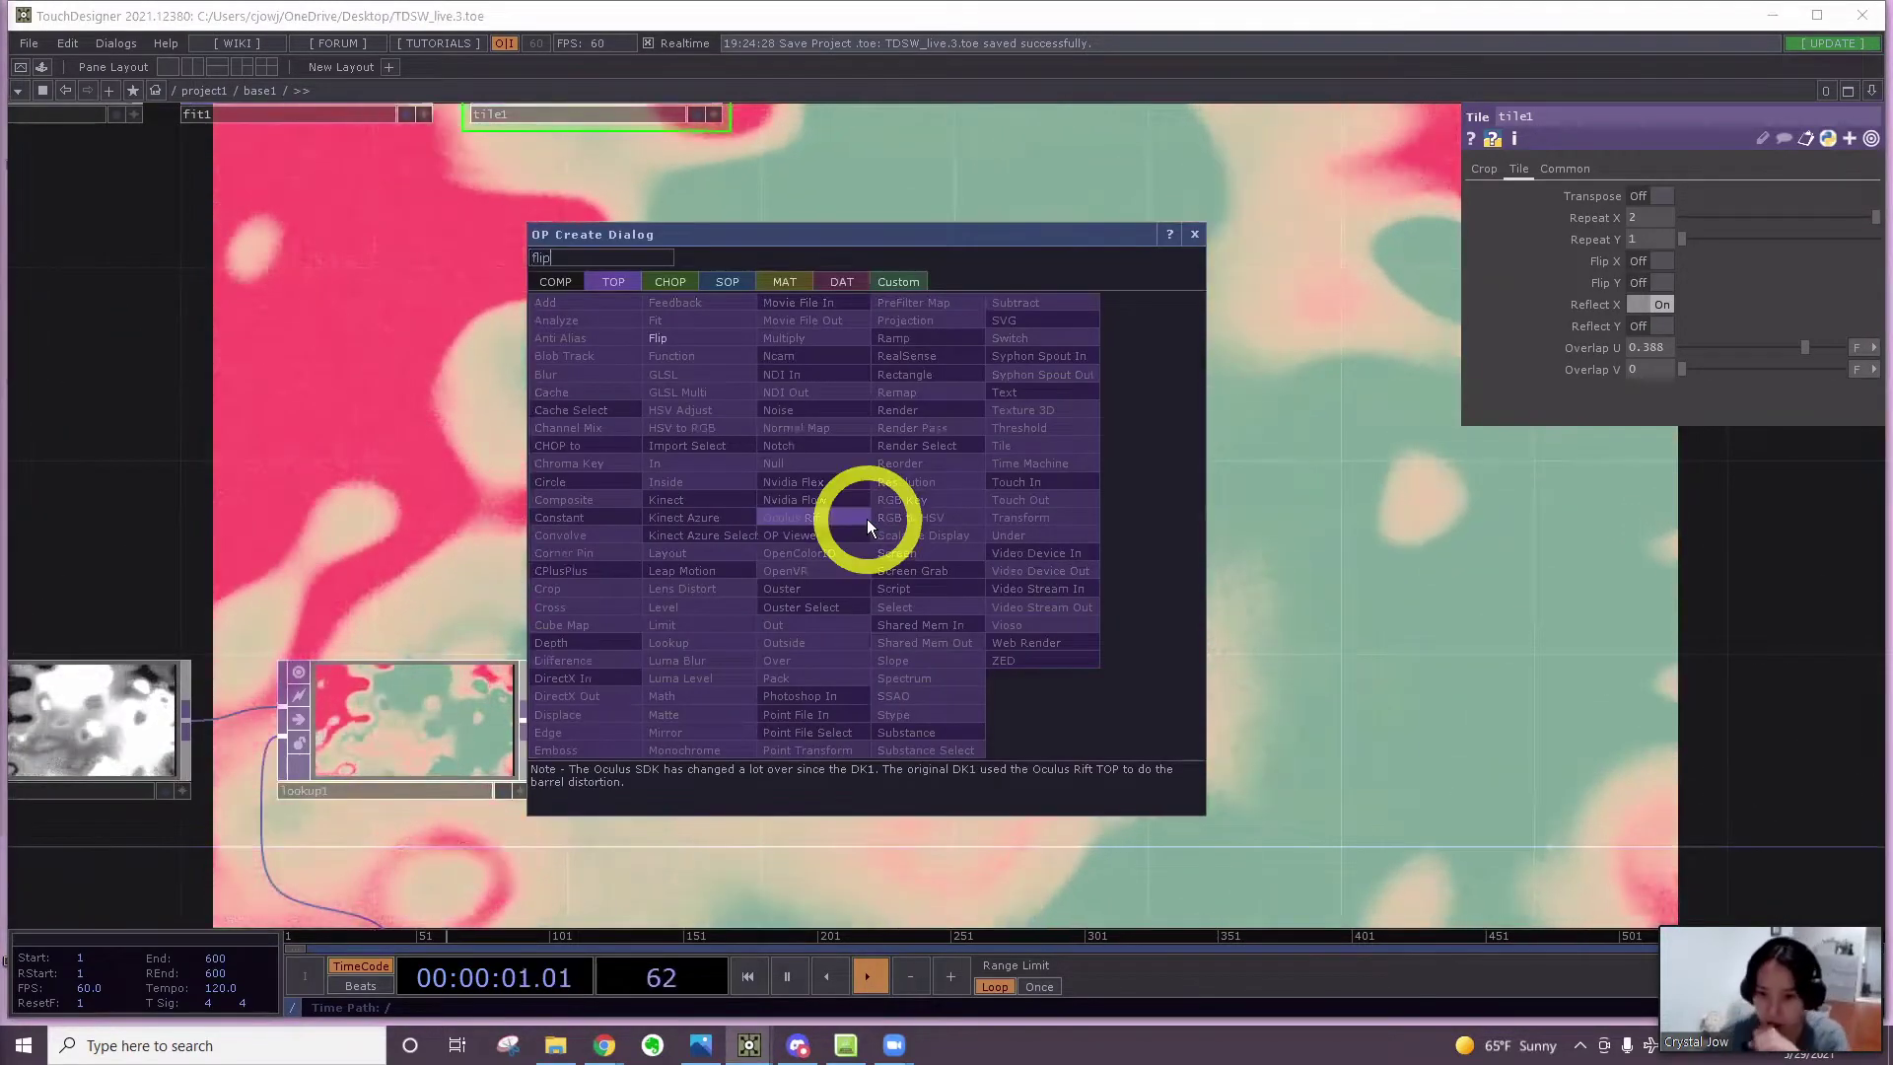
{"action": "type", "text": "ip"}
{"action": "key", "text": "Return"}
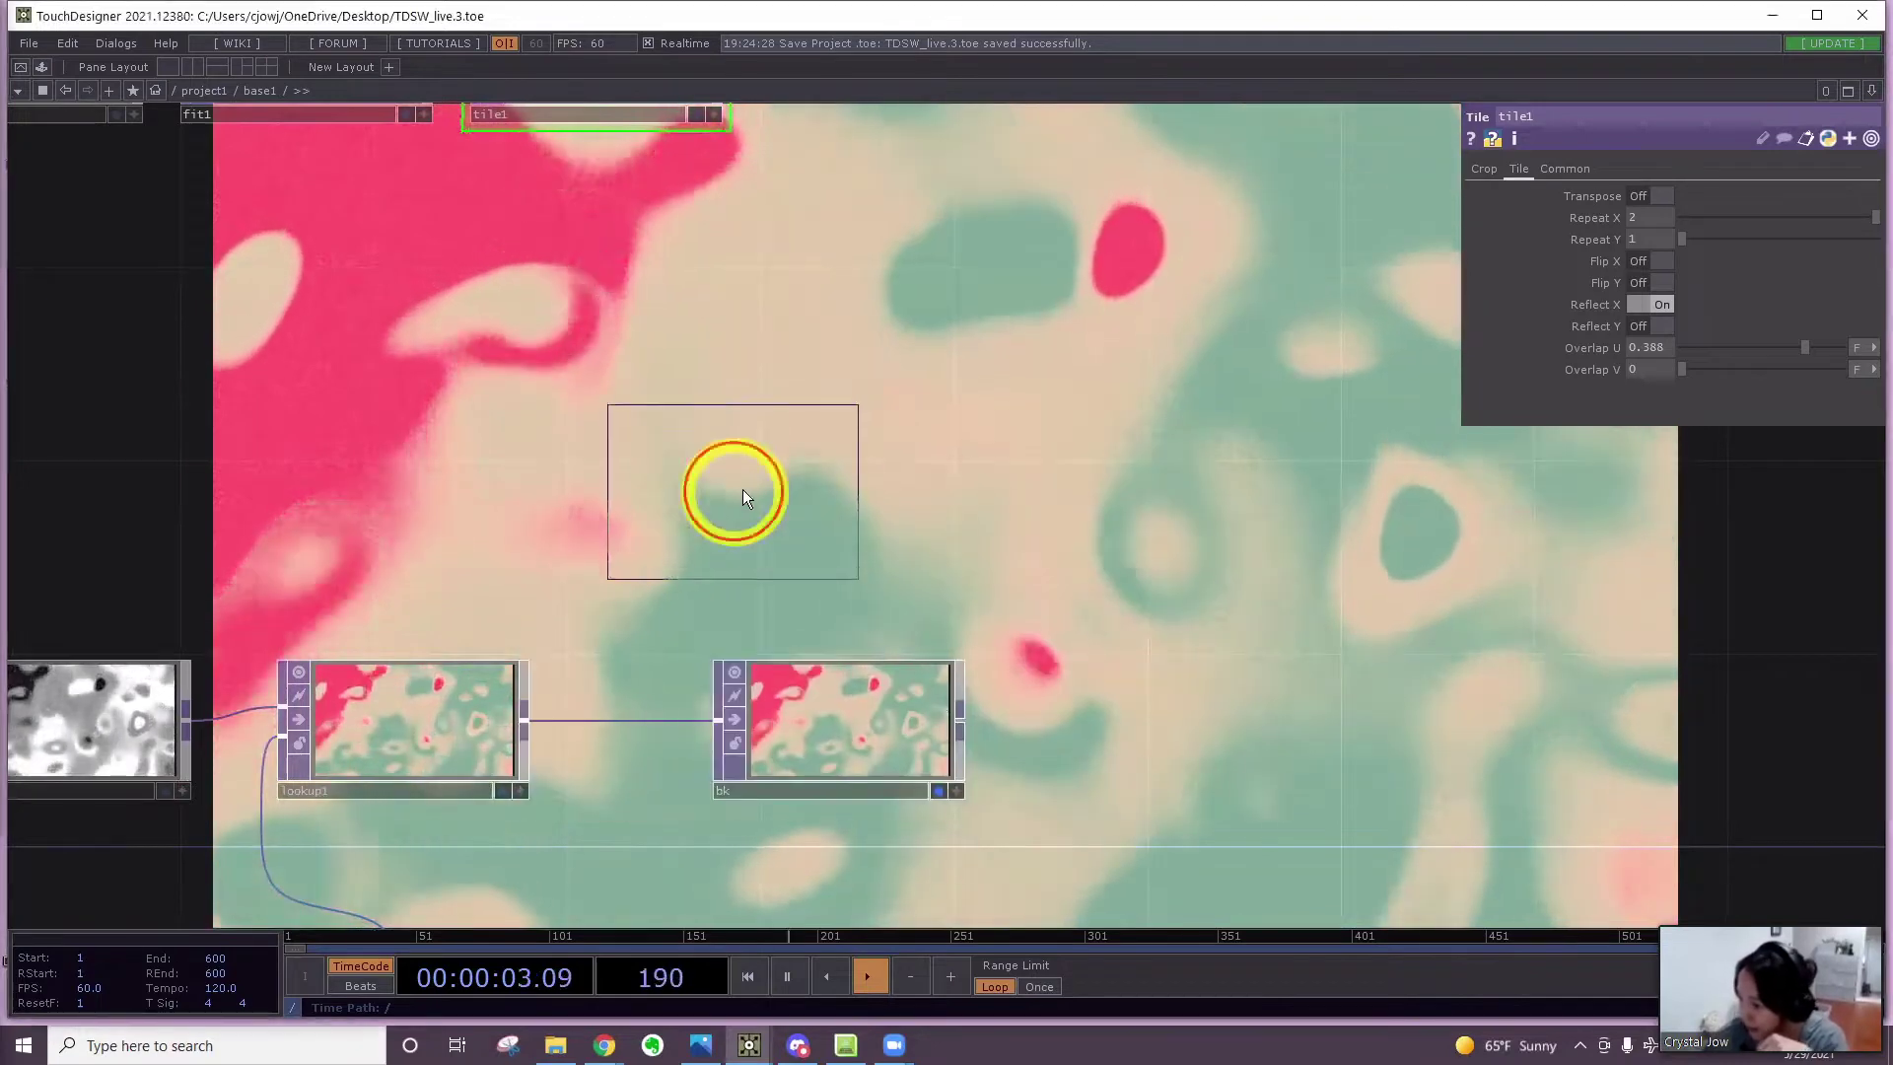
{"action": "left_click", "coordinate": [742, 456]}
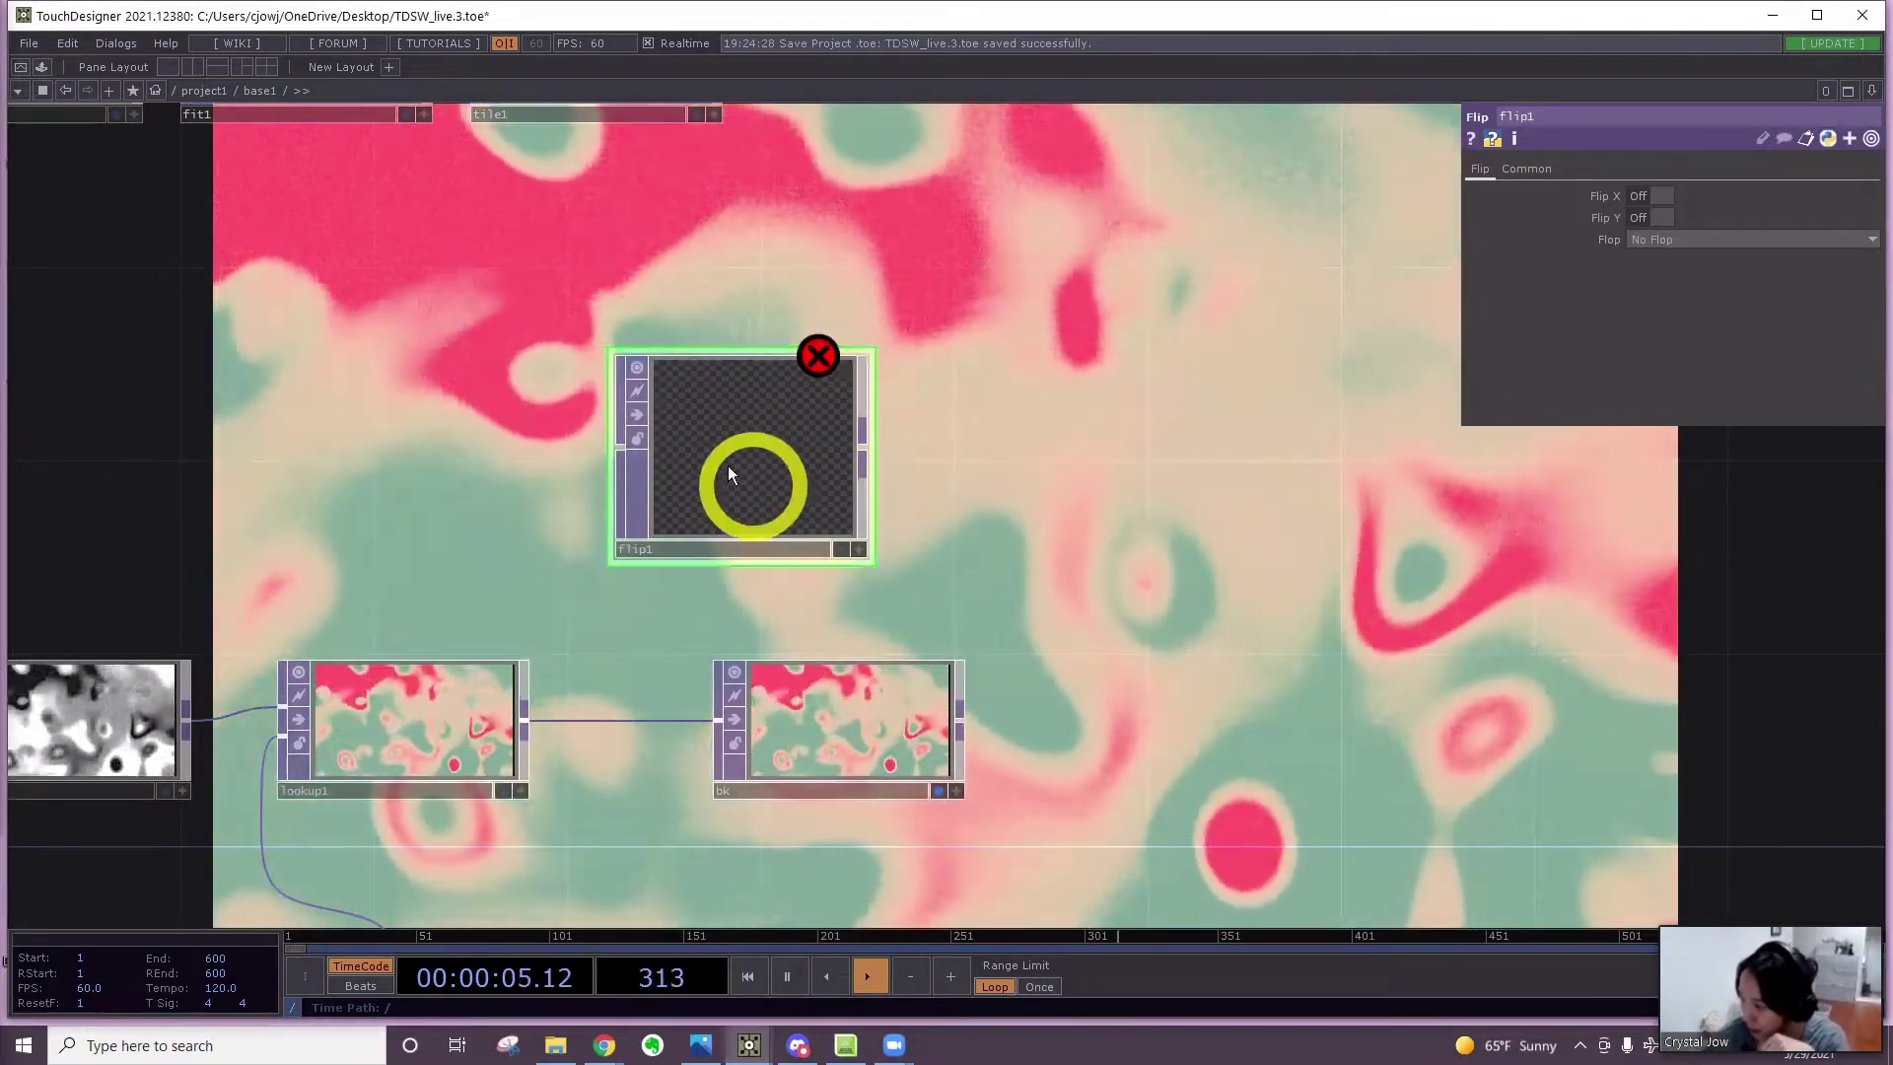
Connect lookup1 into flip1 and turn on both Flip X and Flip Y
{"action": "left_click_drag", "start_coordinate": [730, 468], "coordinate": [976, 473]}
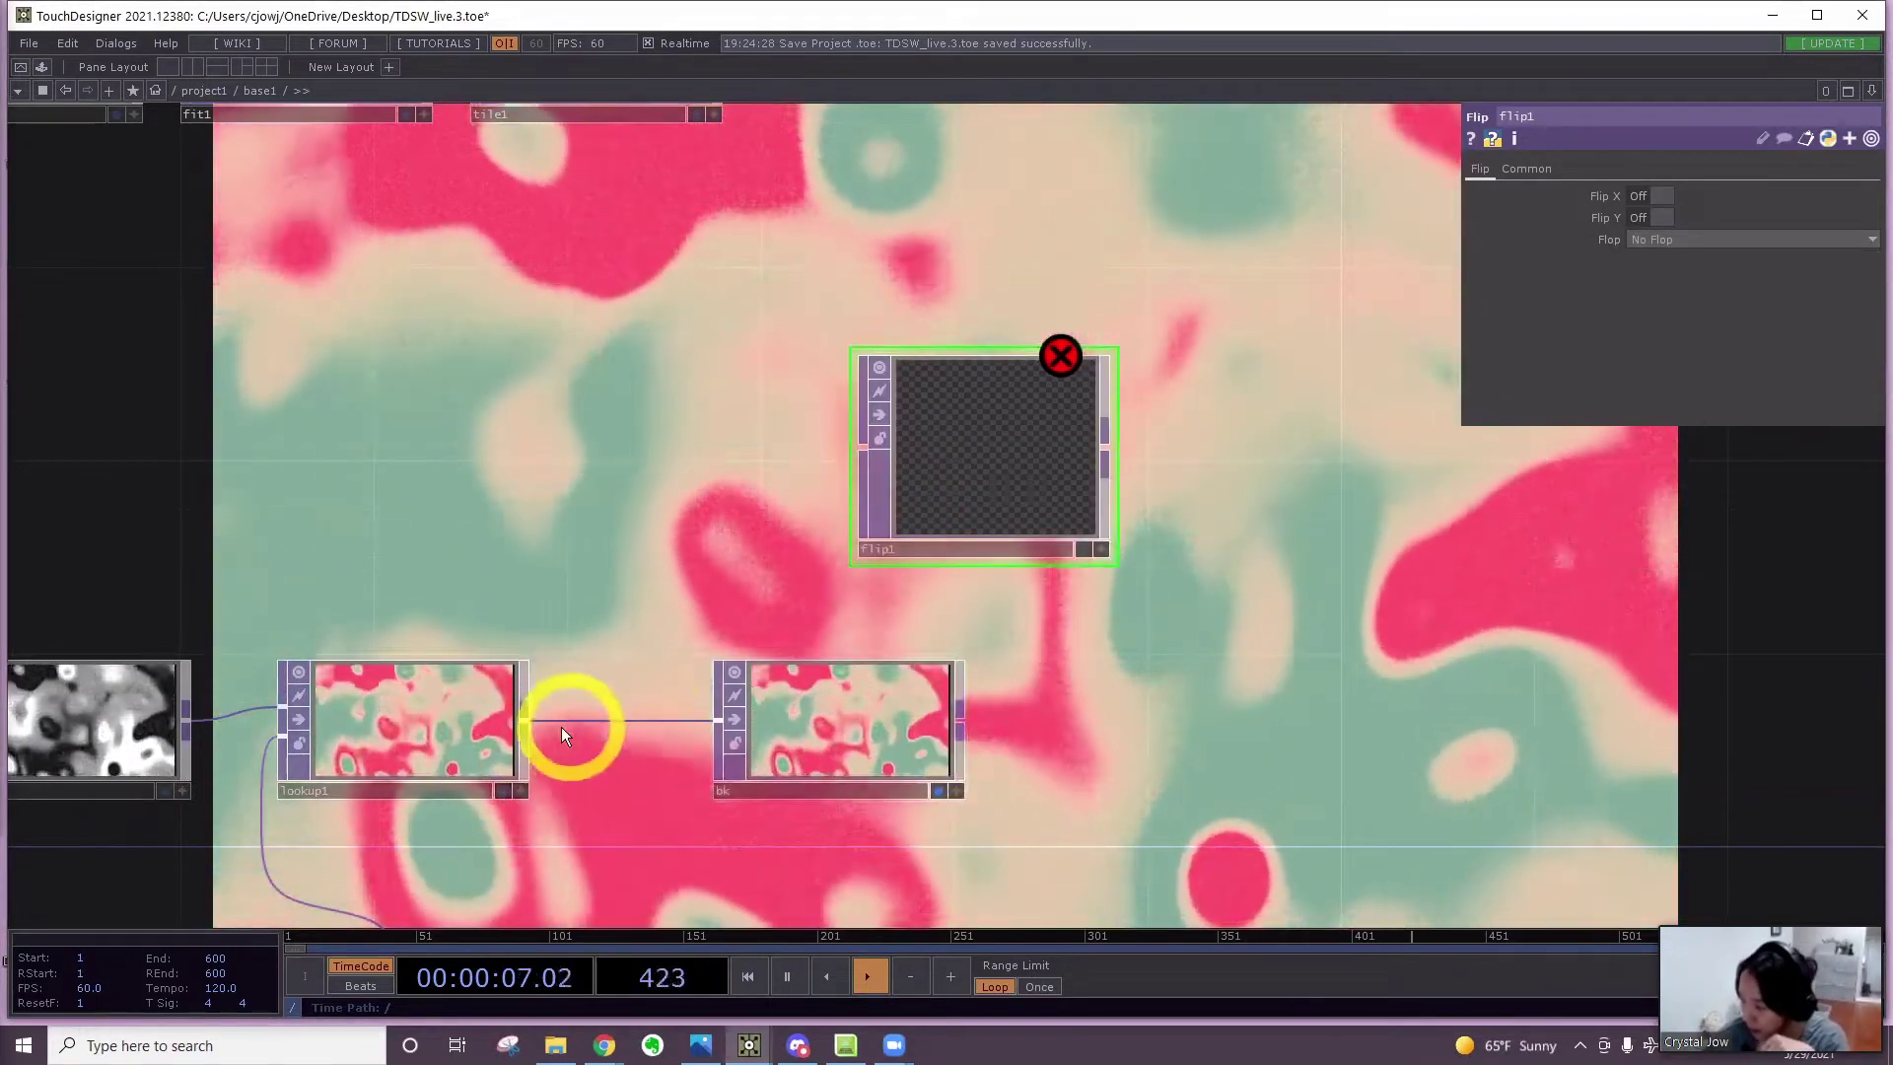
{"action": "left_click_drag", "start_coordinate": [526, 720], "coordinate": [884, 449]}
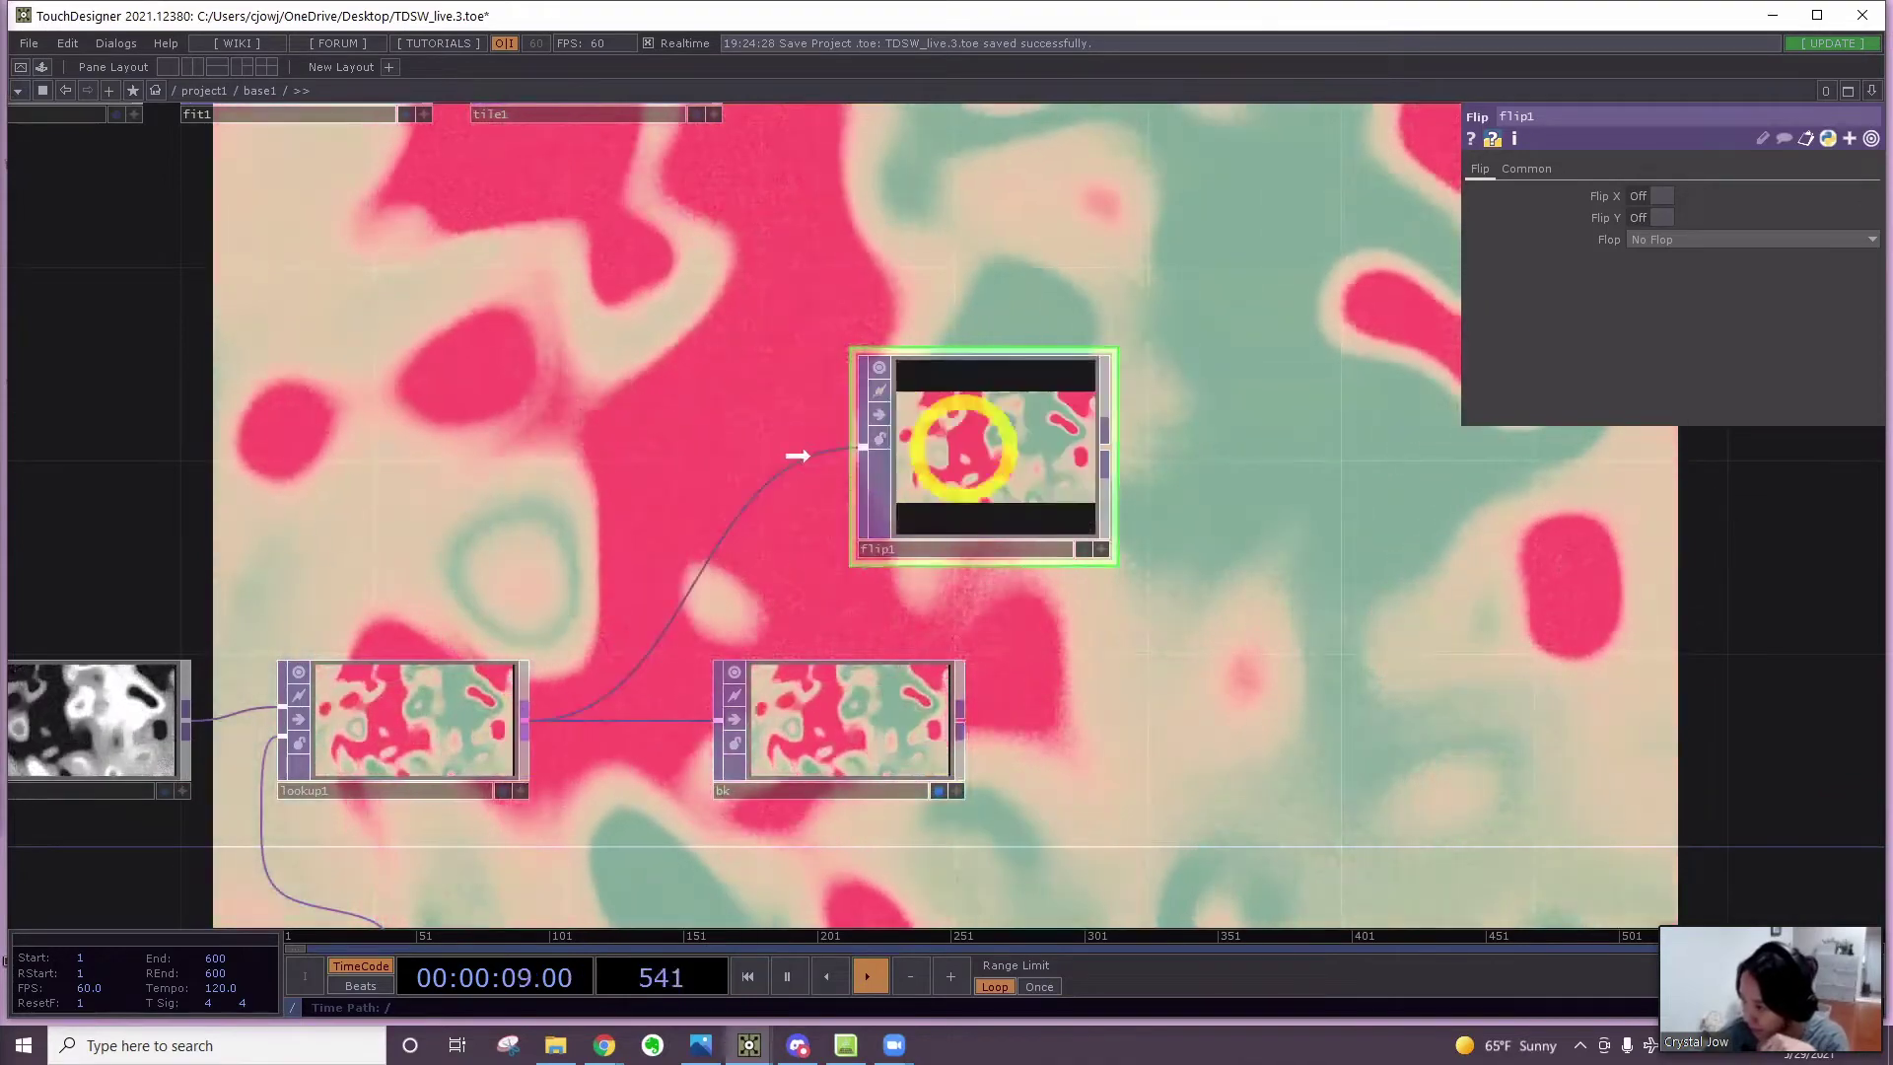
{"action": "left_click_drag", "start_coordinate": [1027, 452], "coordinate": [834, 451]}
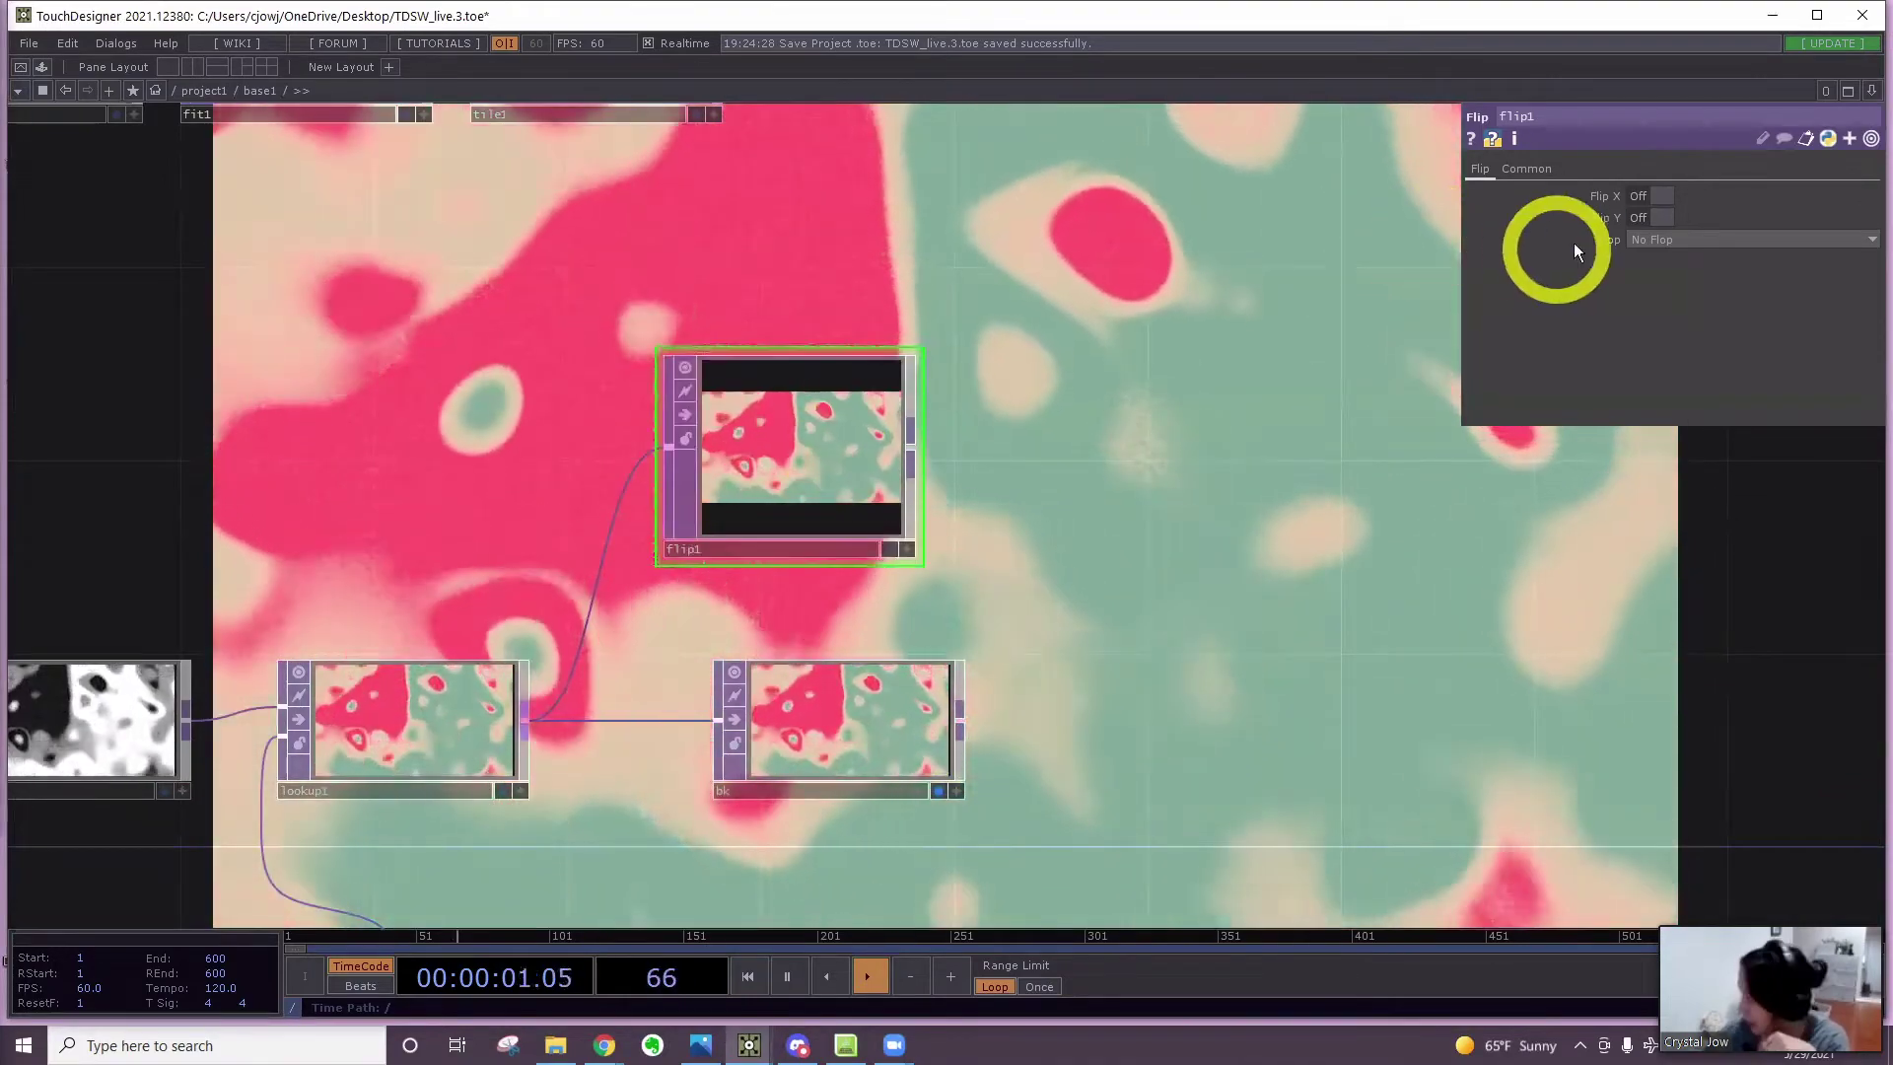
{"action": "left_click", "coordinate": [1655, 195]}
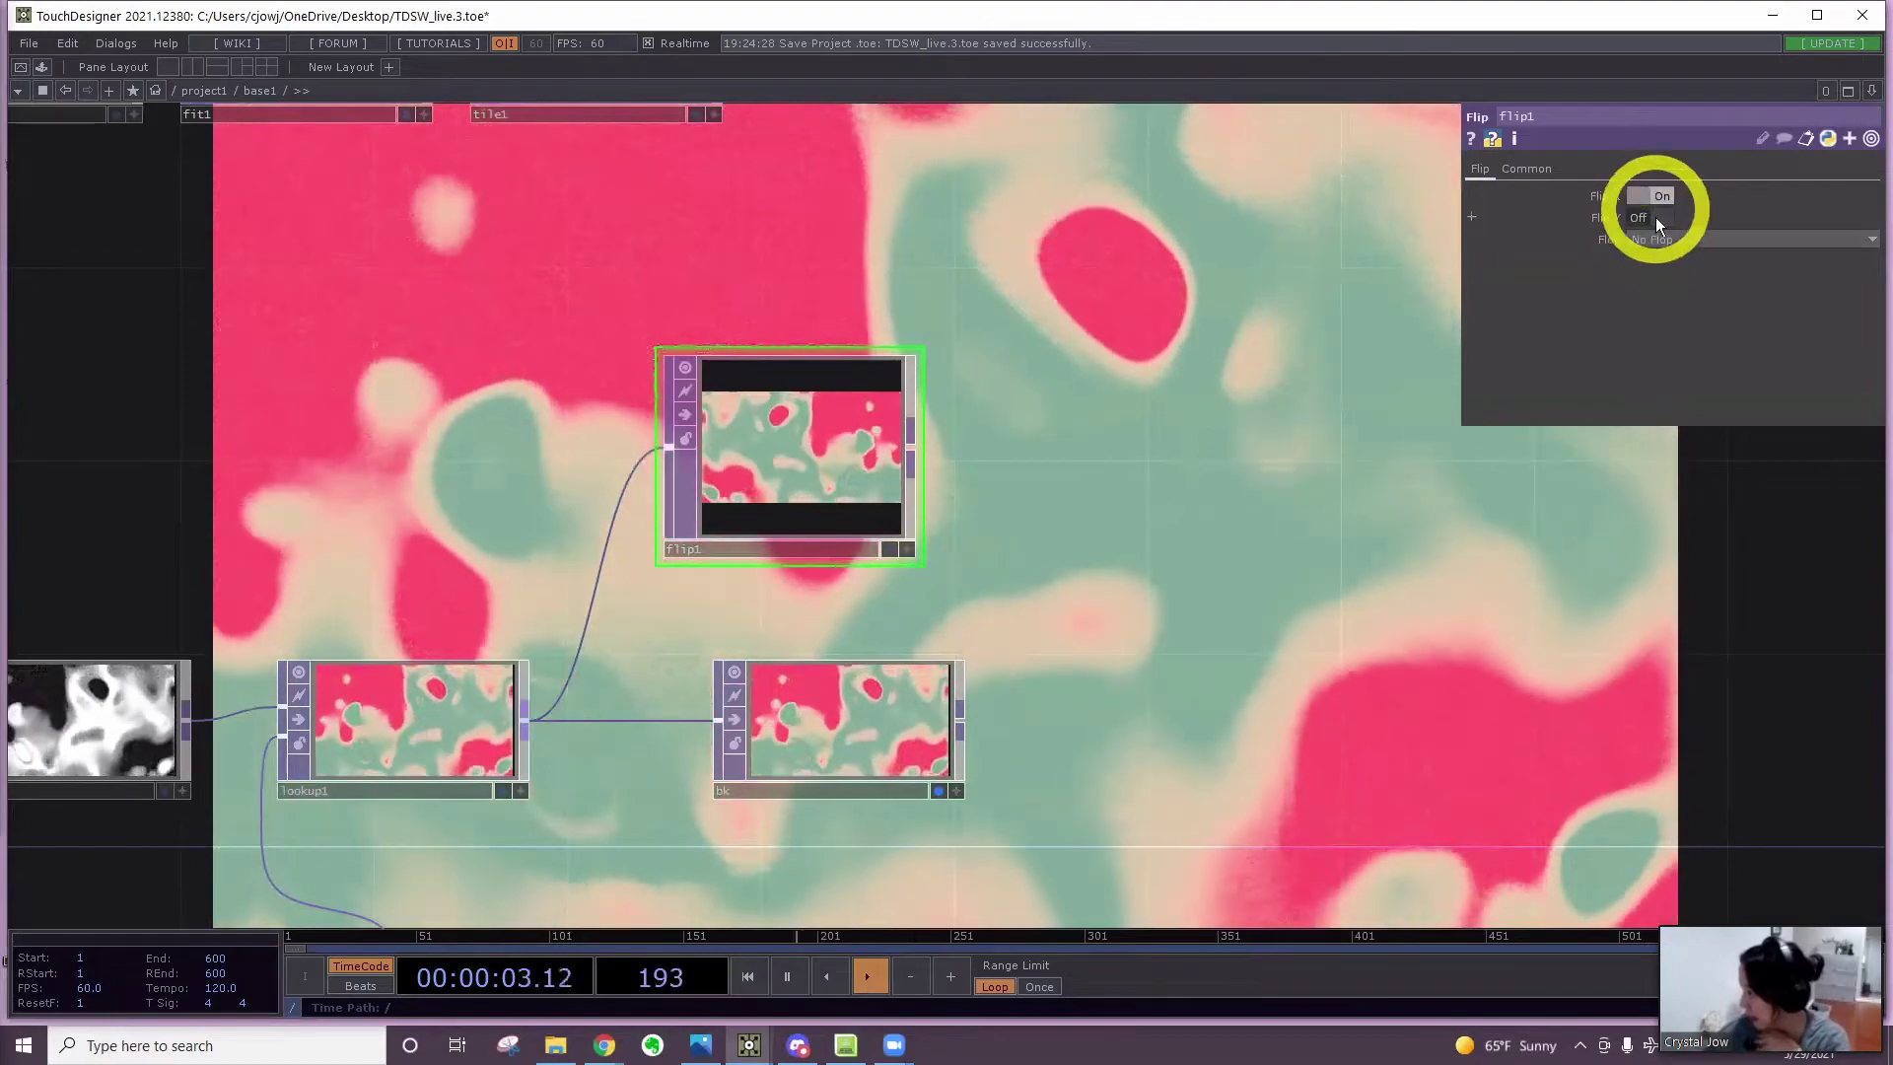
{"action": "left_click", "coordinate": [1654, 217]}
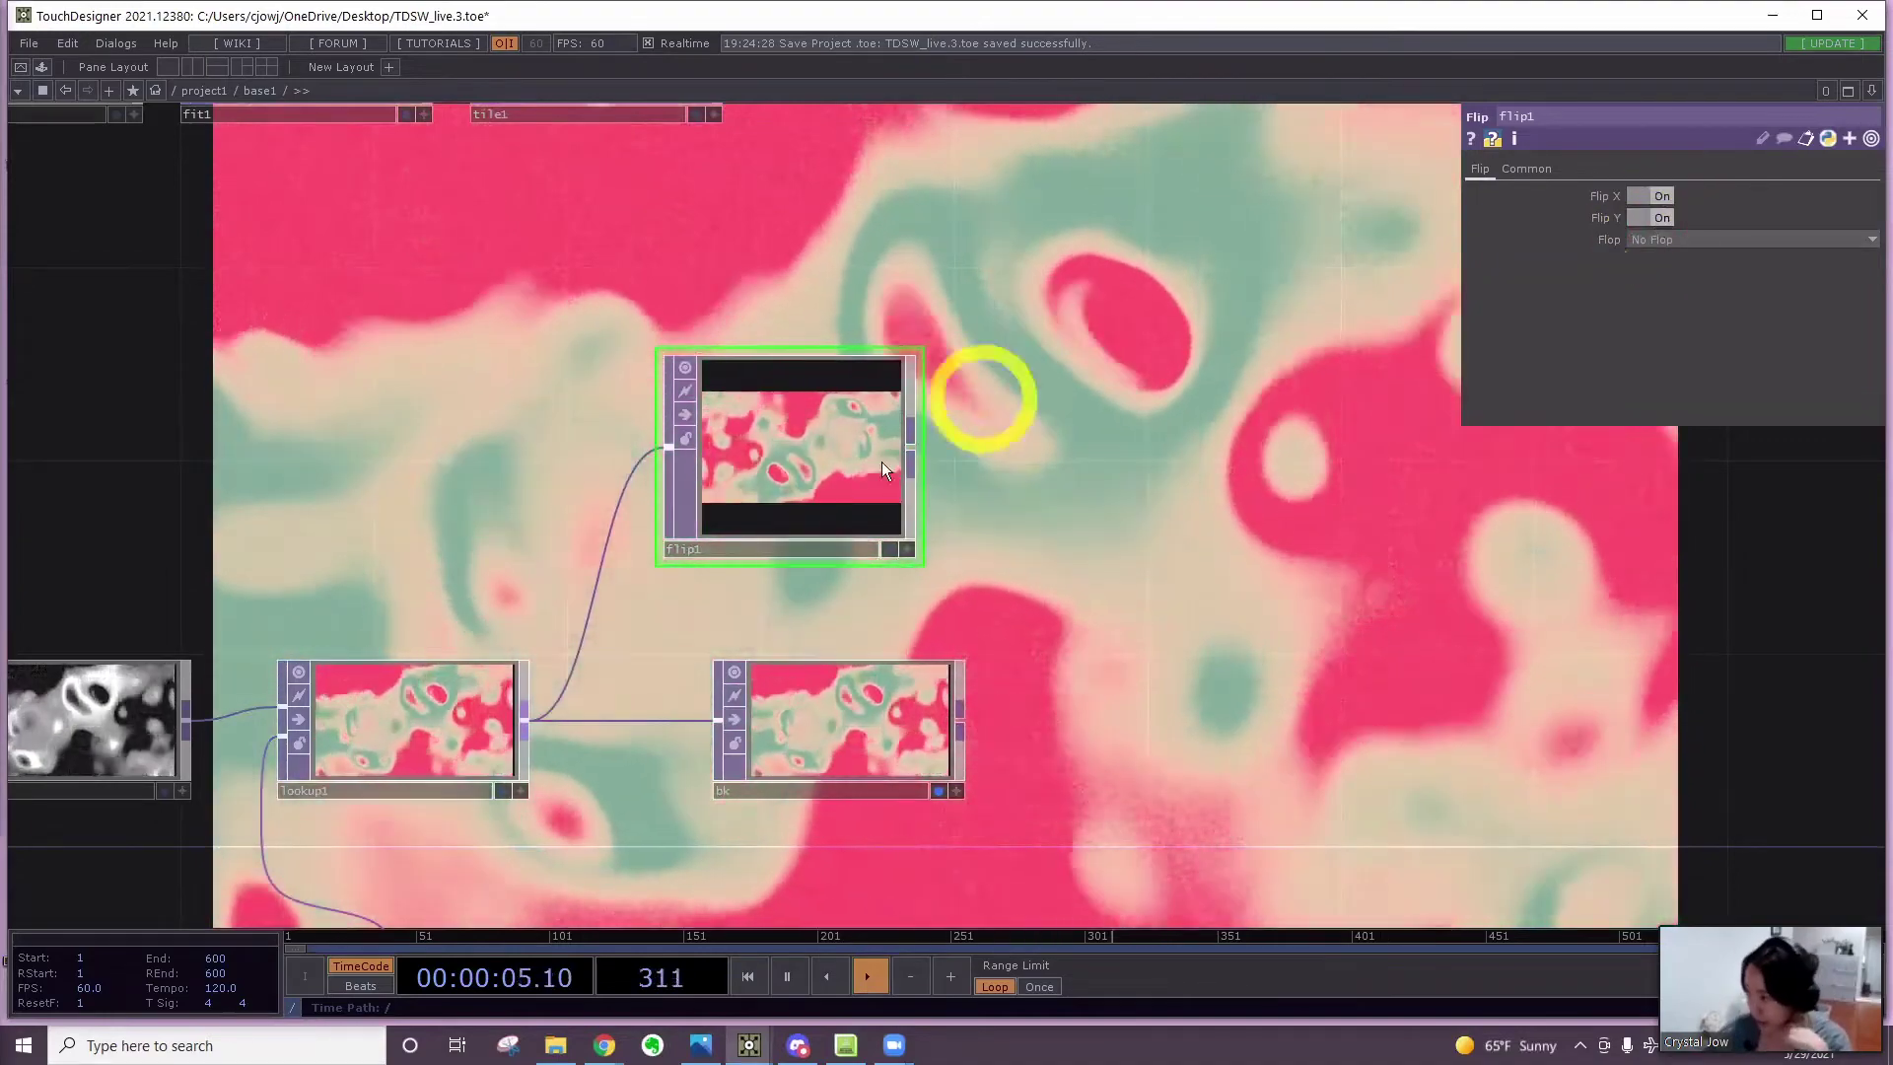
Add a Level TOP fed by flip1's output, placed beside it
{"action": "right_click", "coordinate": [909, 454]}
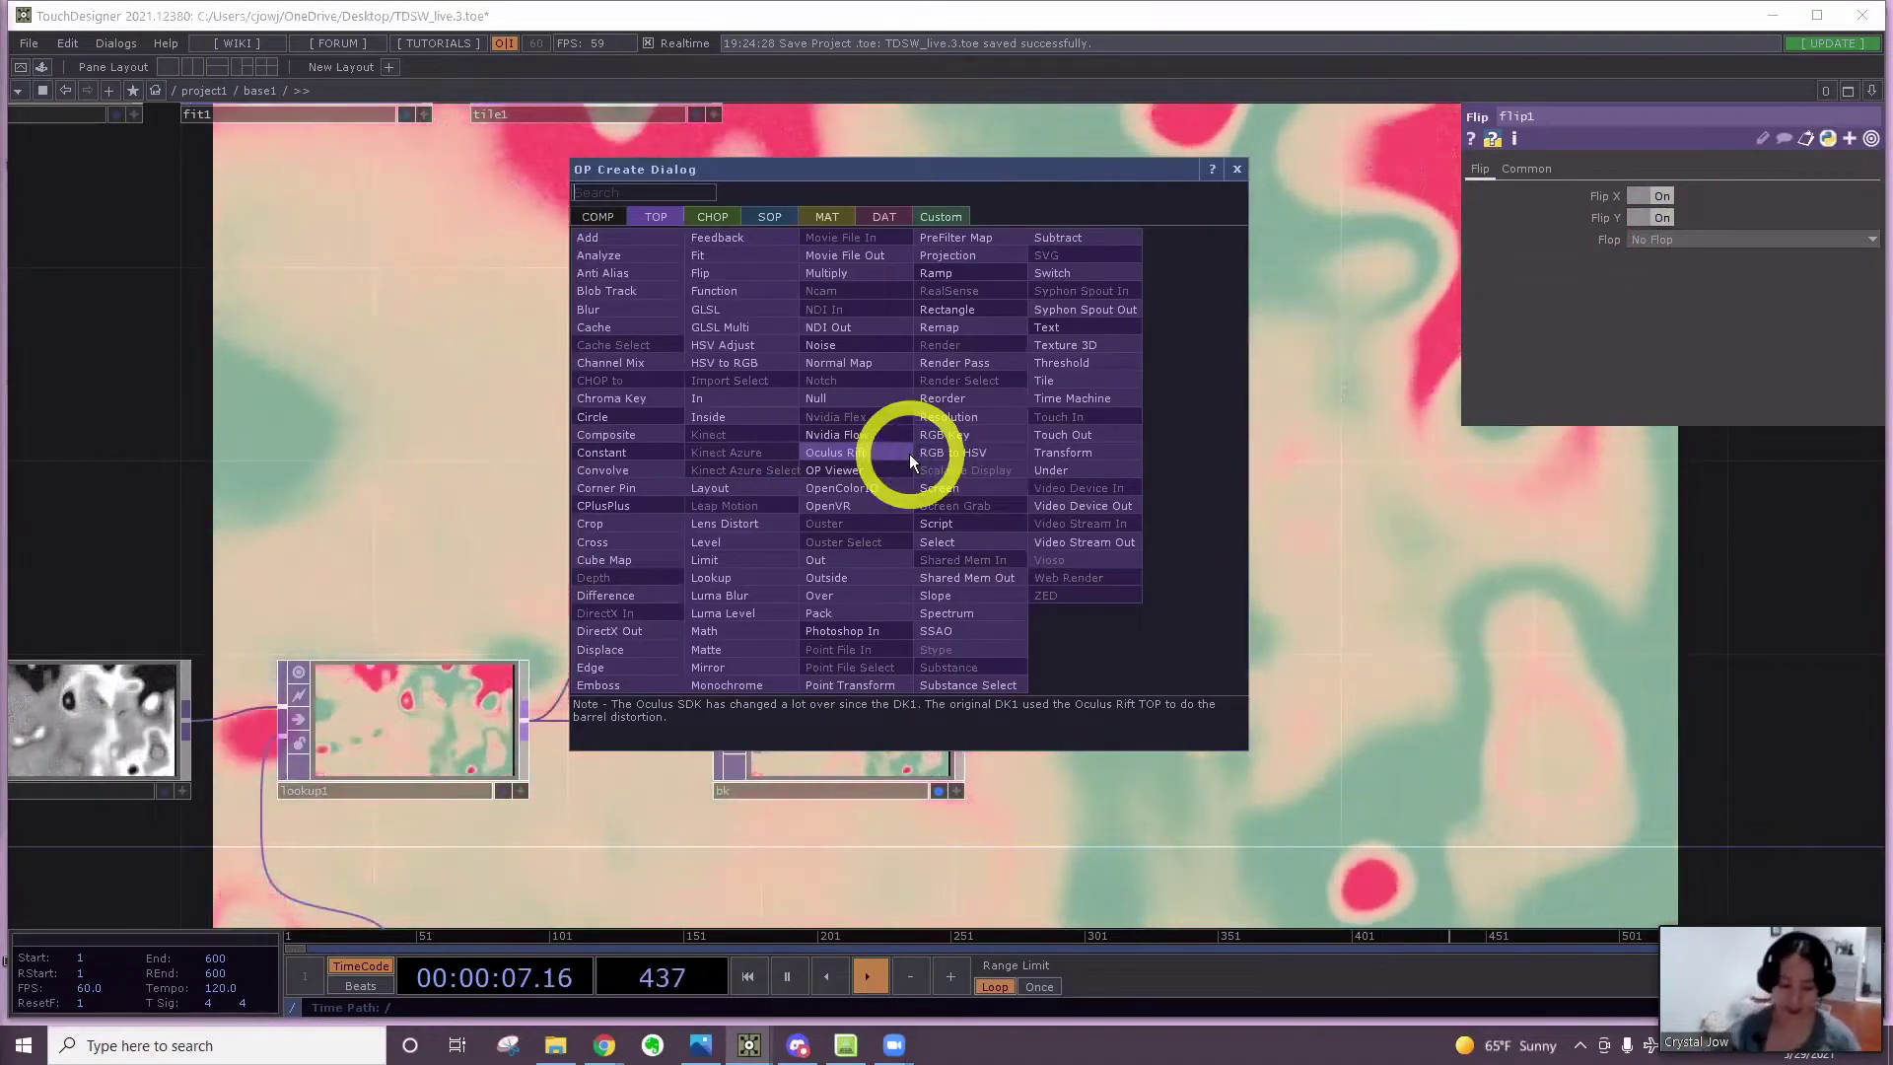
{"action": "type", "text": "level"}
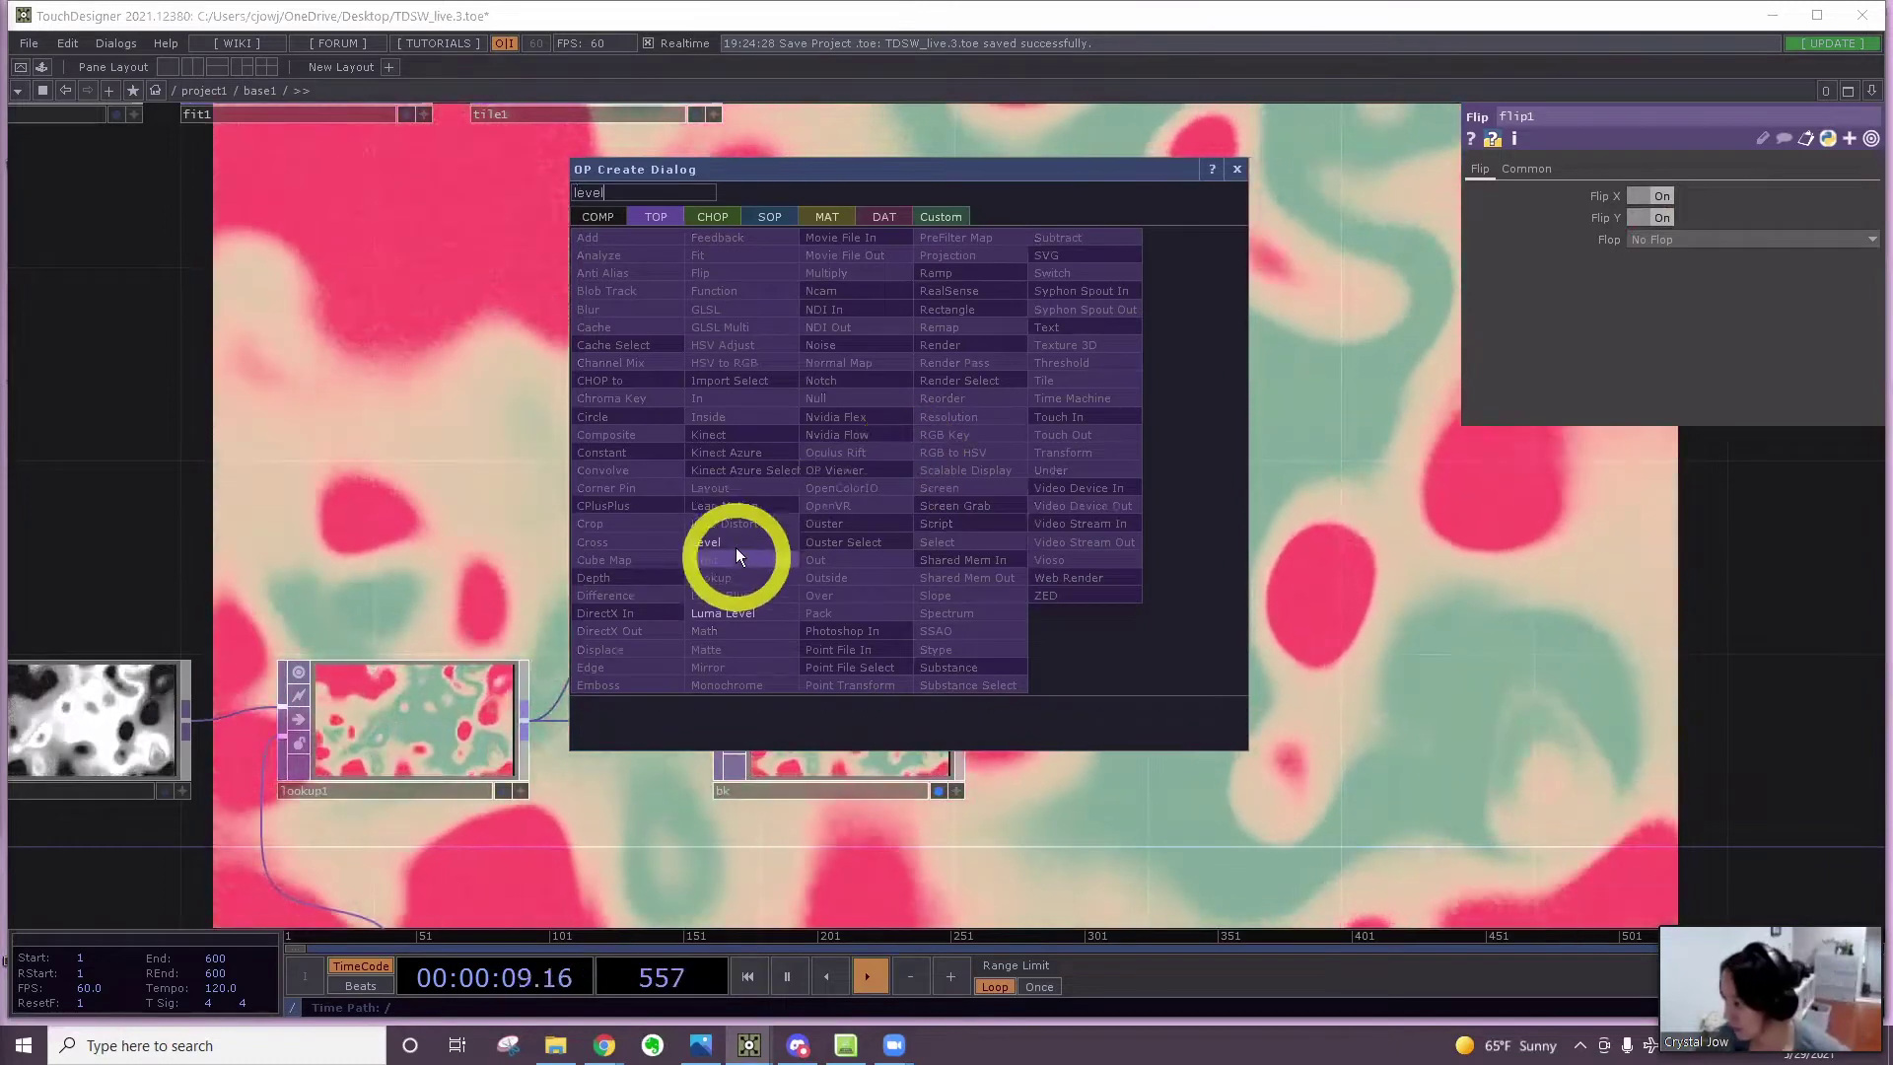
{"action": "left_click", "coordinate": [730, 544]}
{"action": "left_click", "coordinate": [1124, 483]}
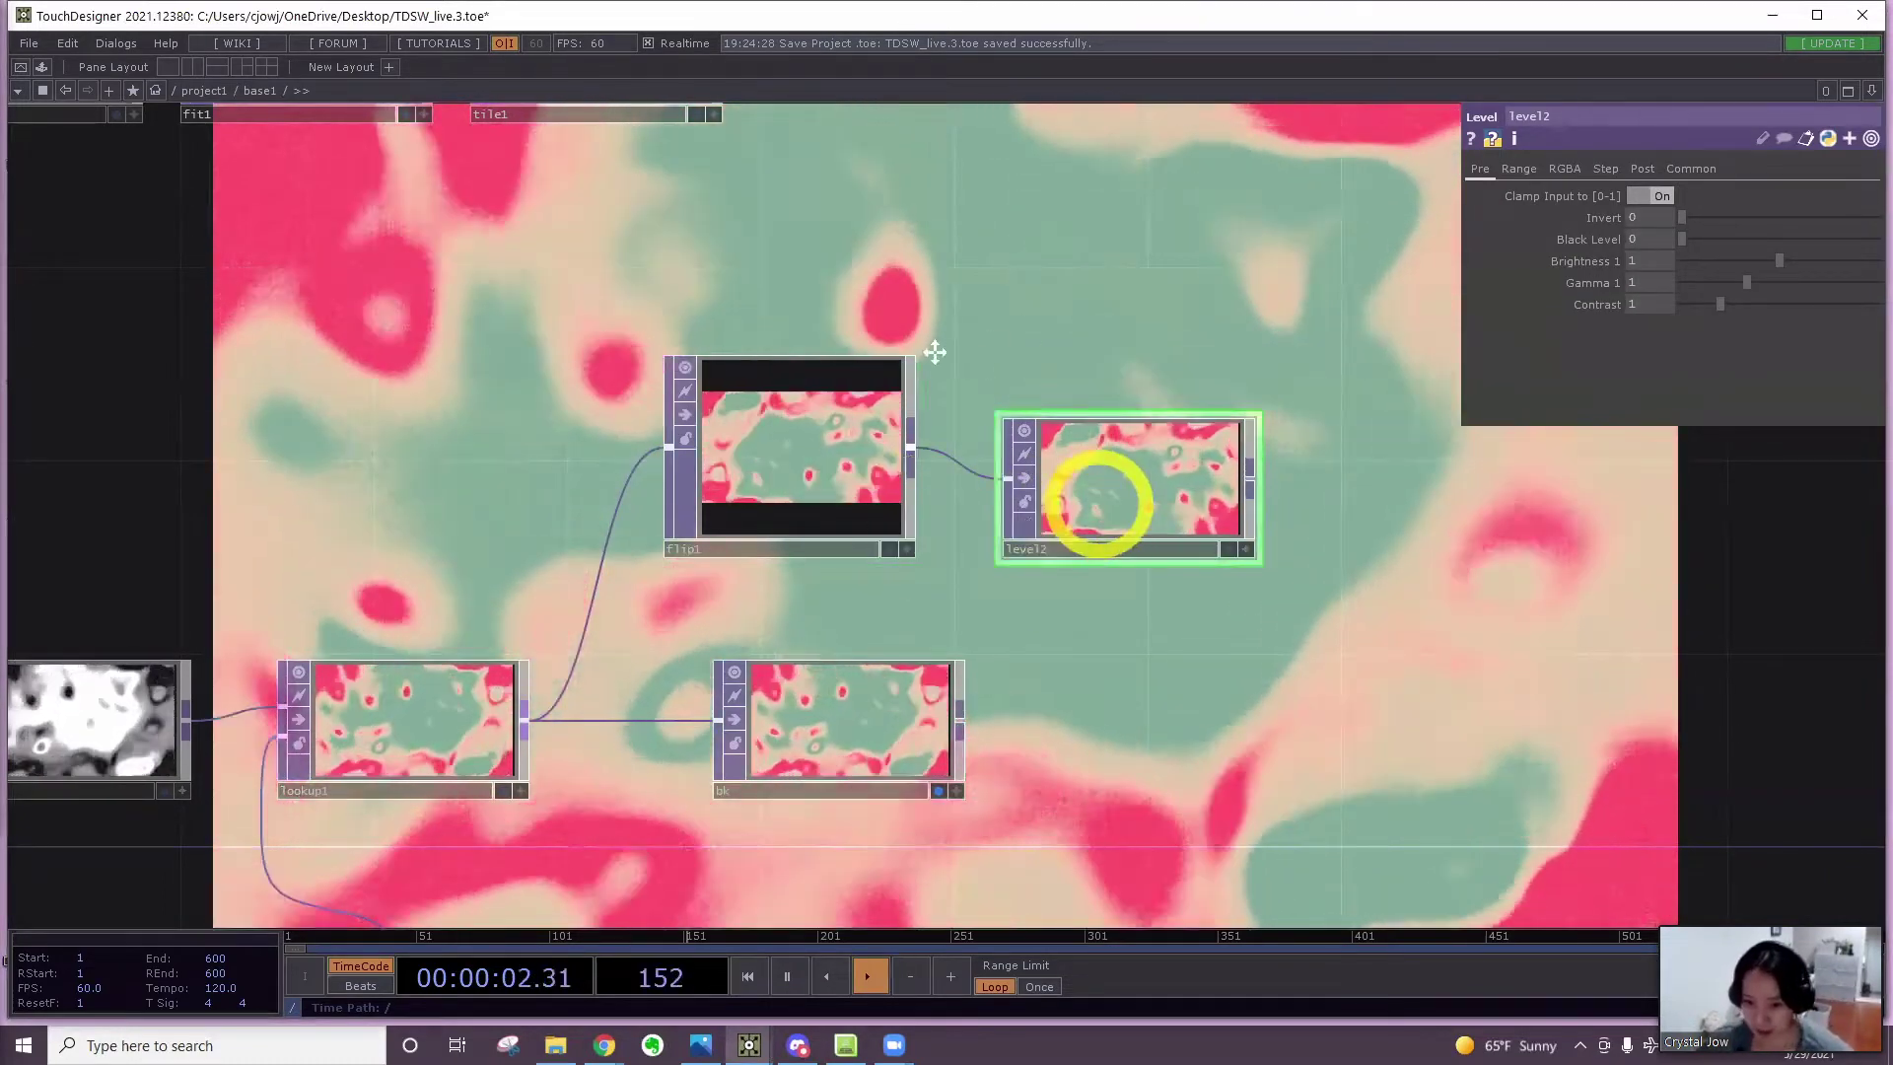
Add an Inside TOP fed by tile1's output, placed above and beyond level2
{"action": "left_click_drag", "start_coordinate": [1136, 318], "coordinate": [941, 345]}
{"action": "left_click_drag", "start_coordinate": [978, 501], "coordinate": [742, 642]}
{"action": "left_click_drag", "start_coordinate": [728, 338], "coordinate": [748, 398]}
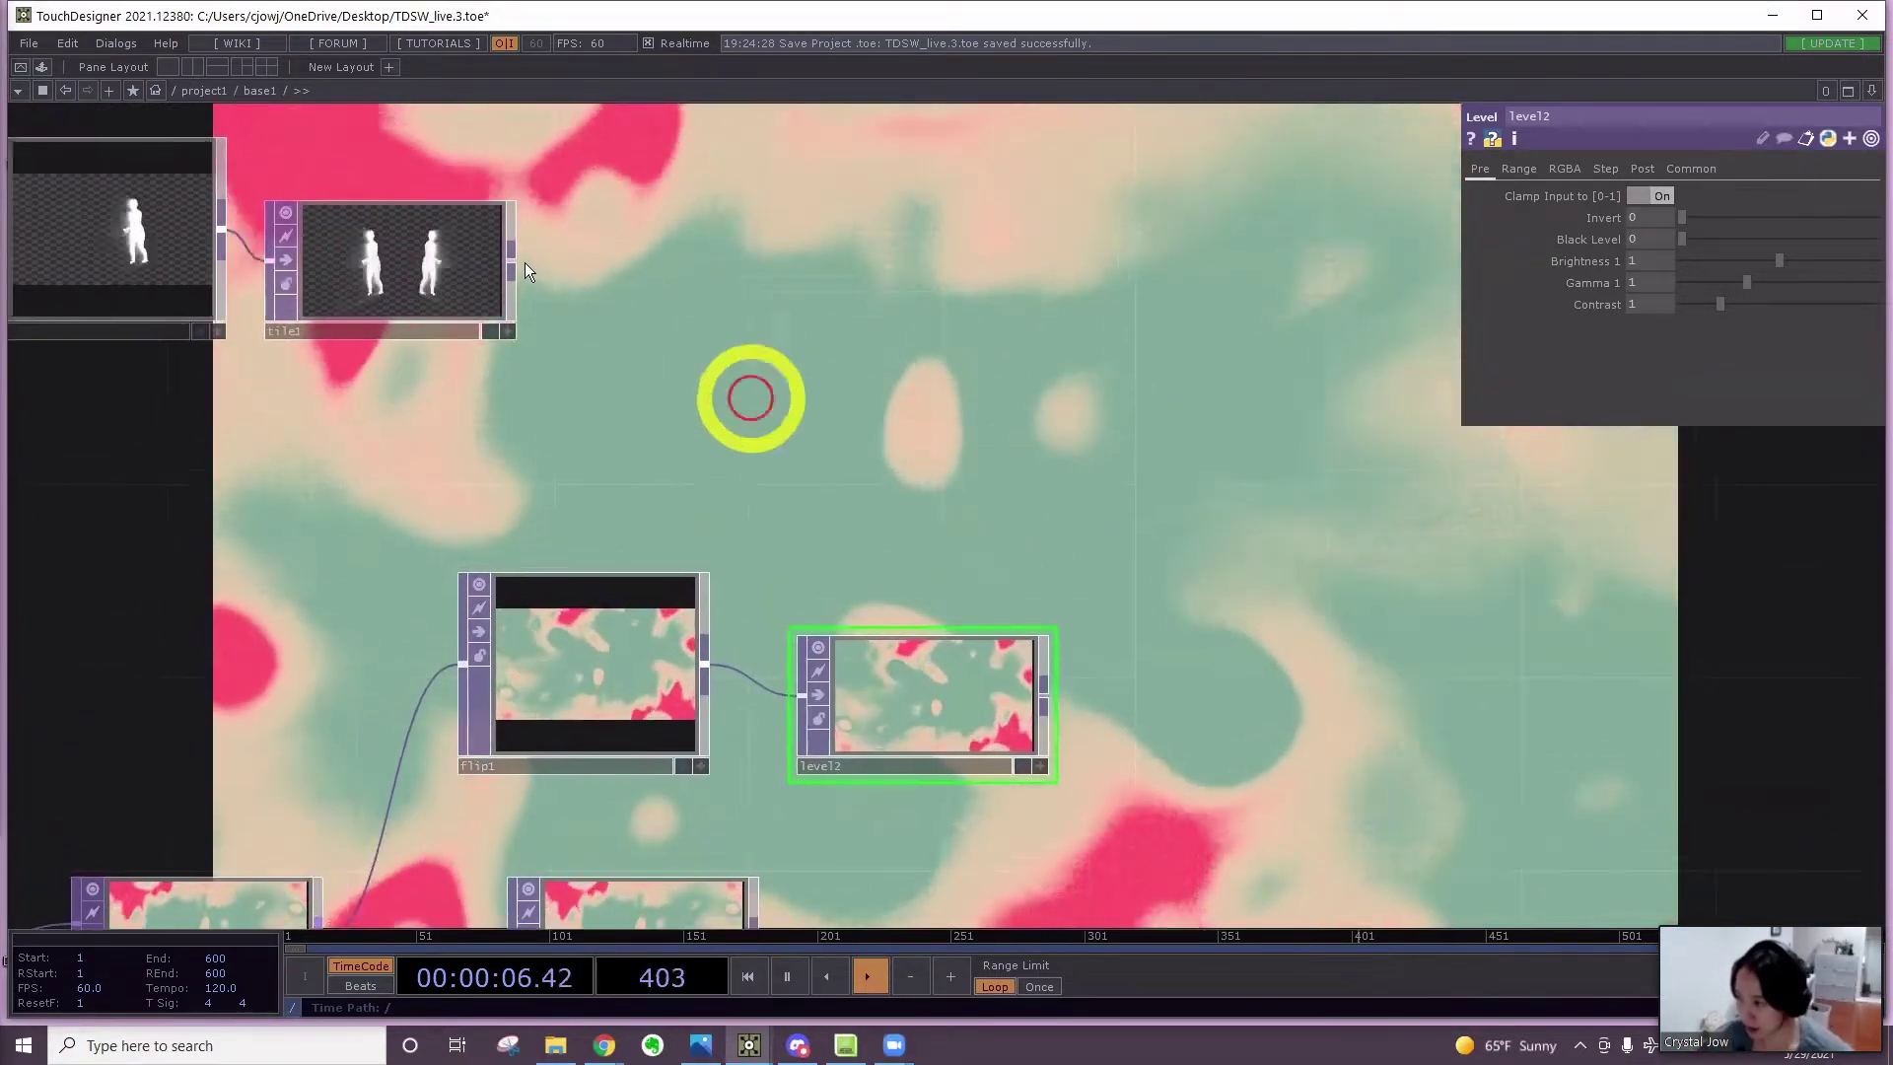
{"action": "right_click", "coordinate": [515, 262]}
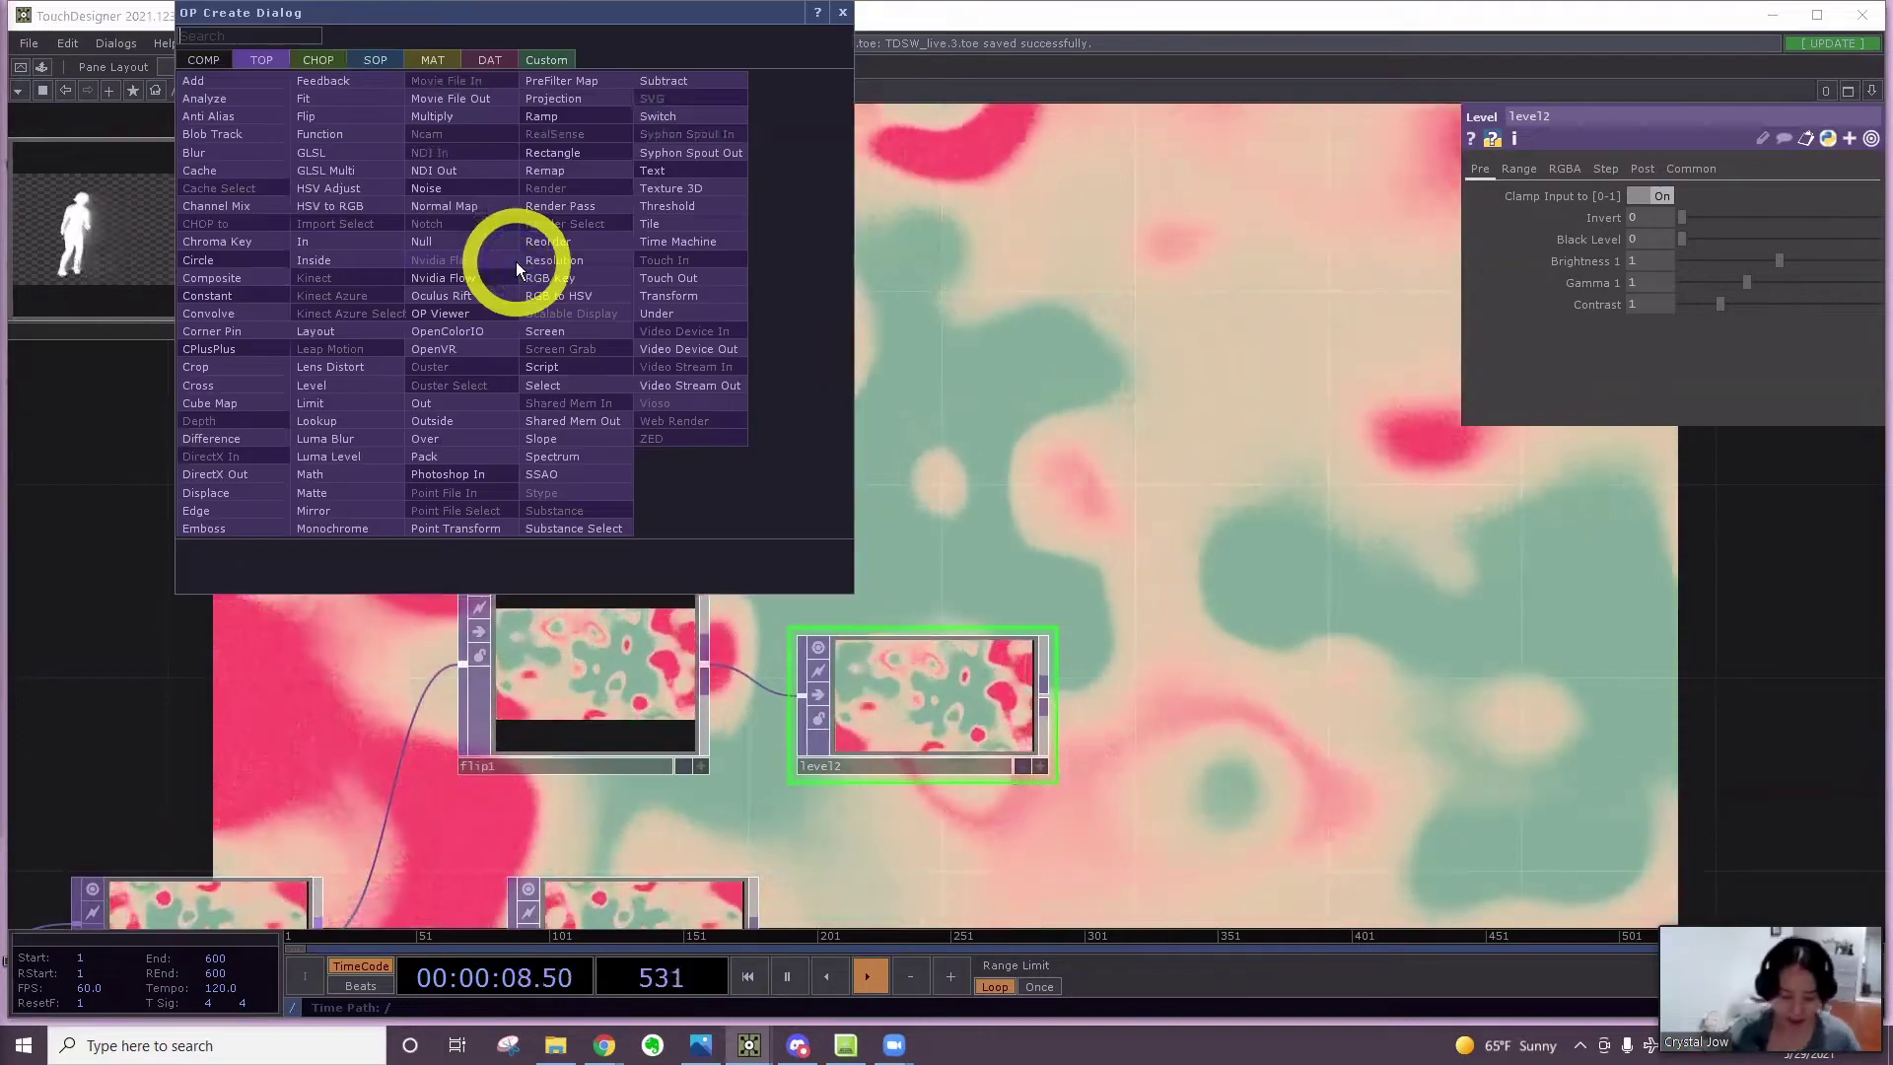
{"action": "type", "text": "insi"}
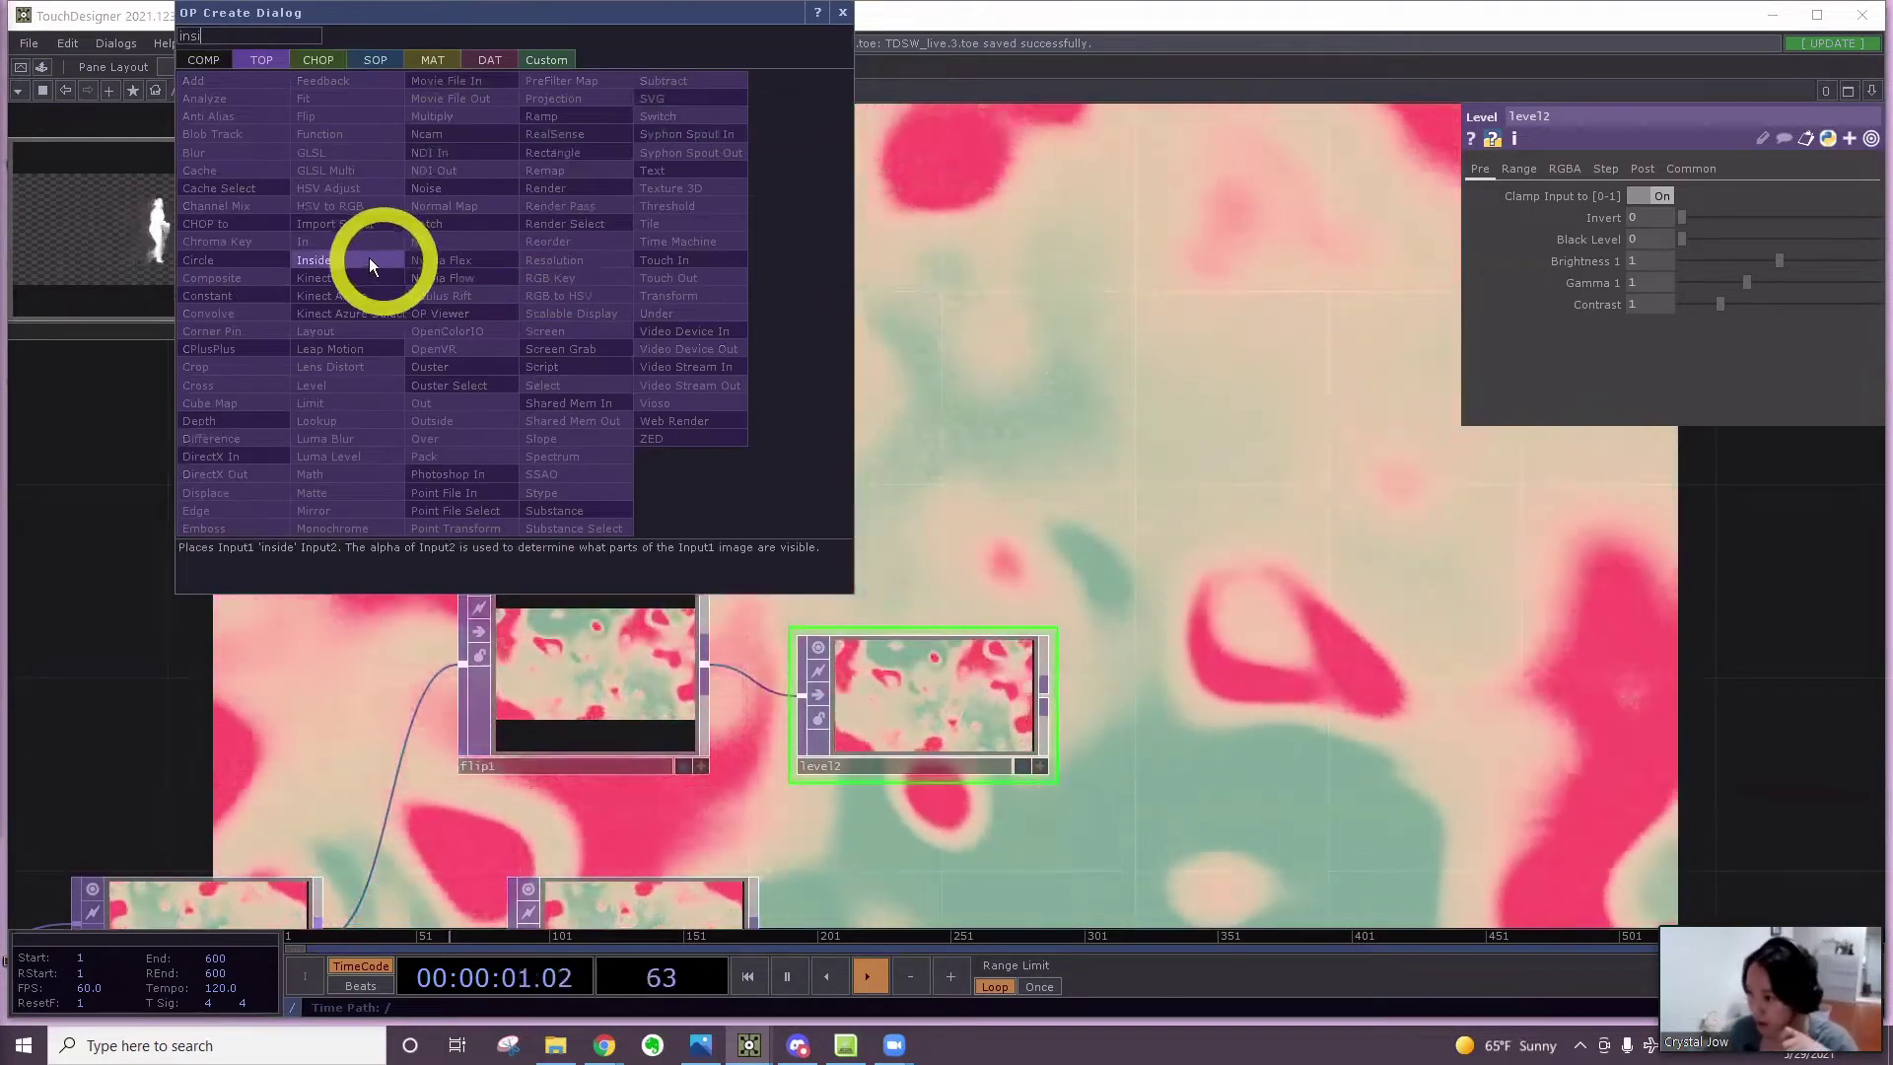
{"action": "left_click", "coordinate": [370, 259]}
{"action": "left_click", "coordinate": [1164, 340]}
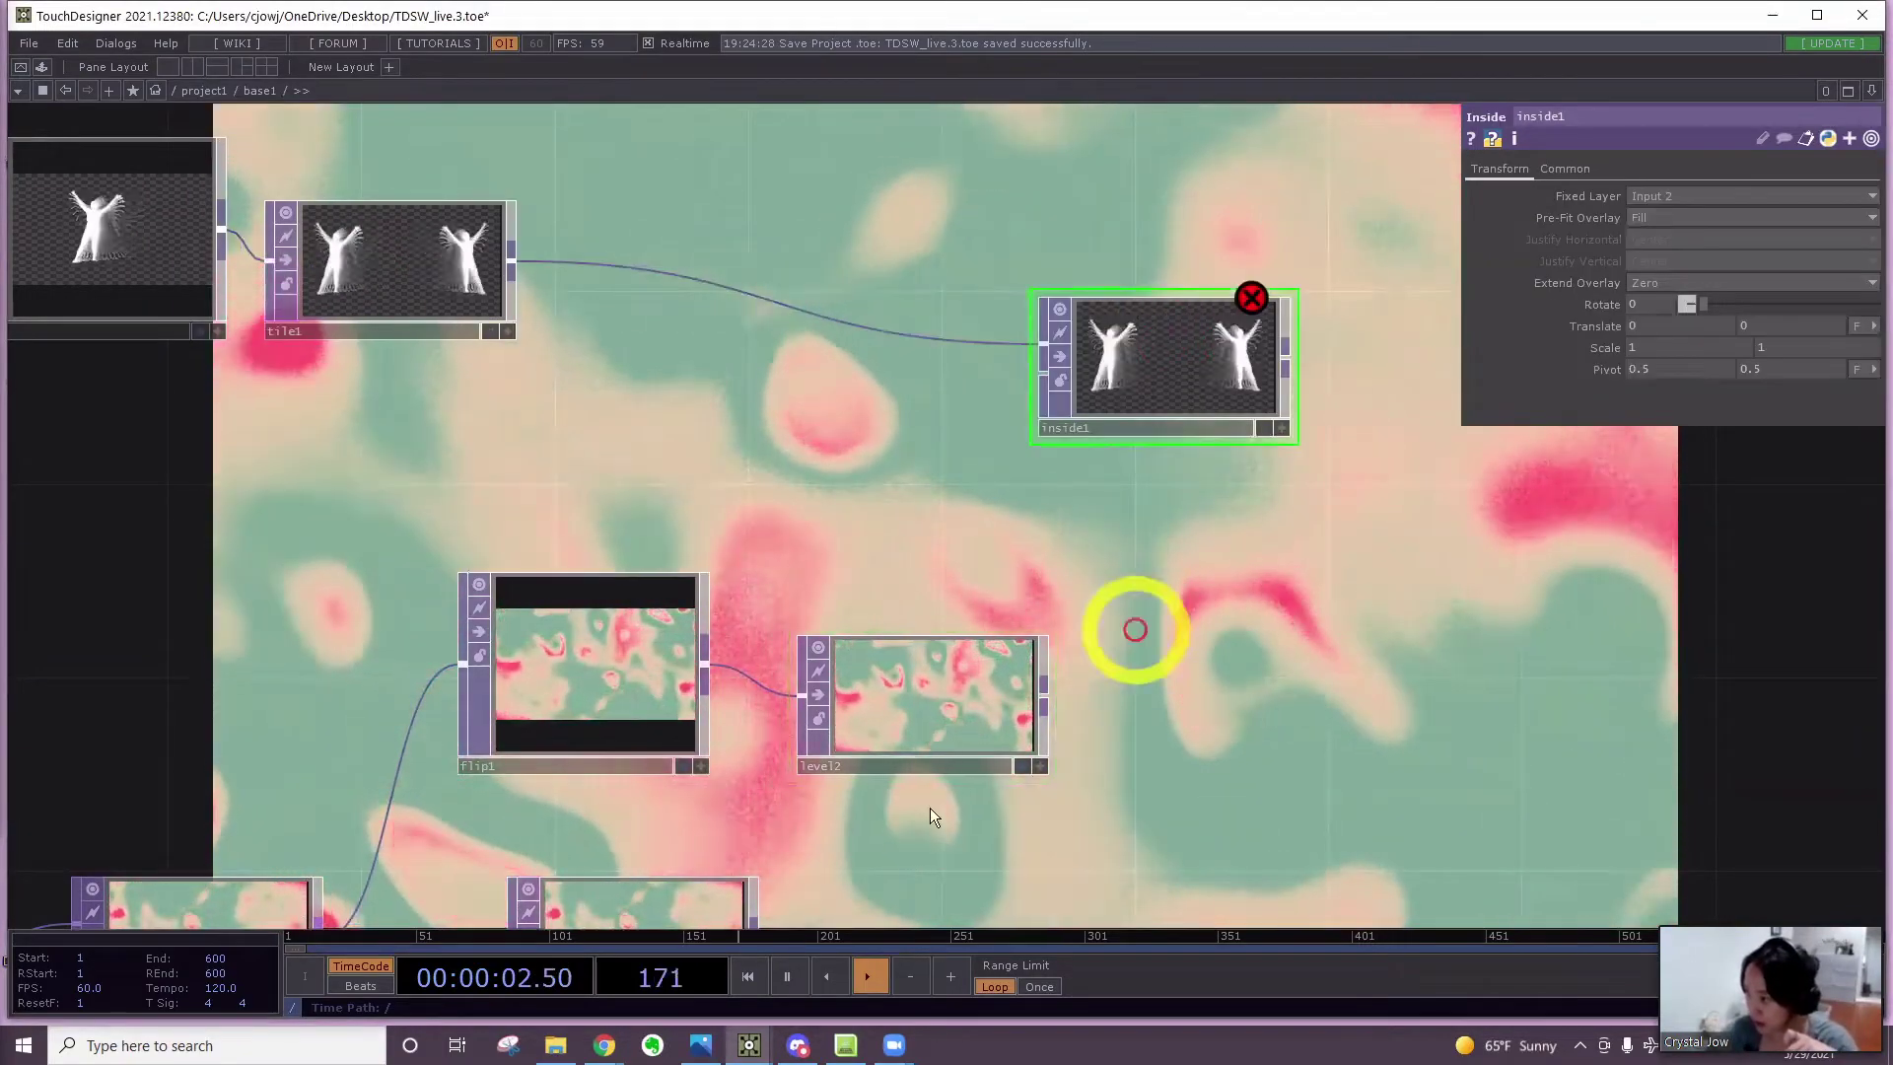
Connect level2 into inside1's first input so tile1 becomes the second input, and check the coloured silhouettes
{"action": "left_click", "coordinate": [1043, 695]}
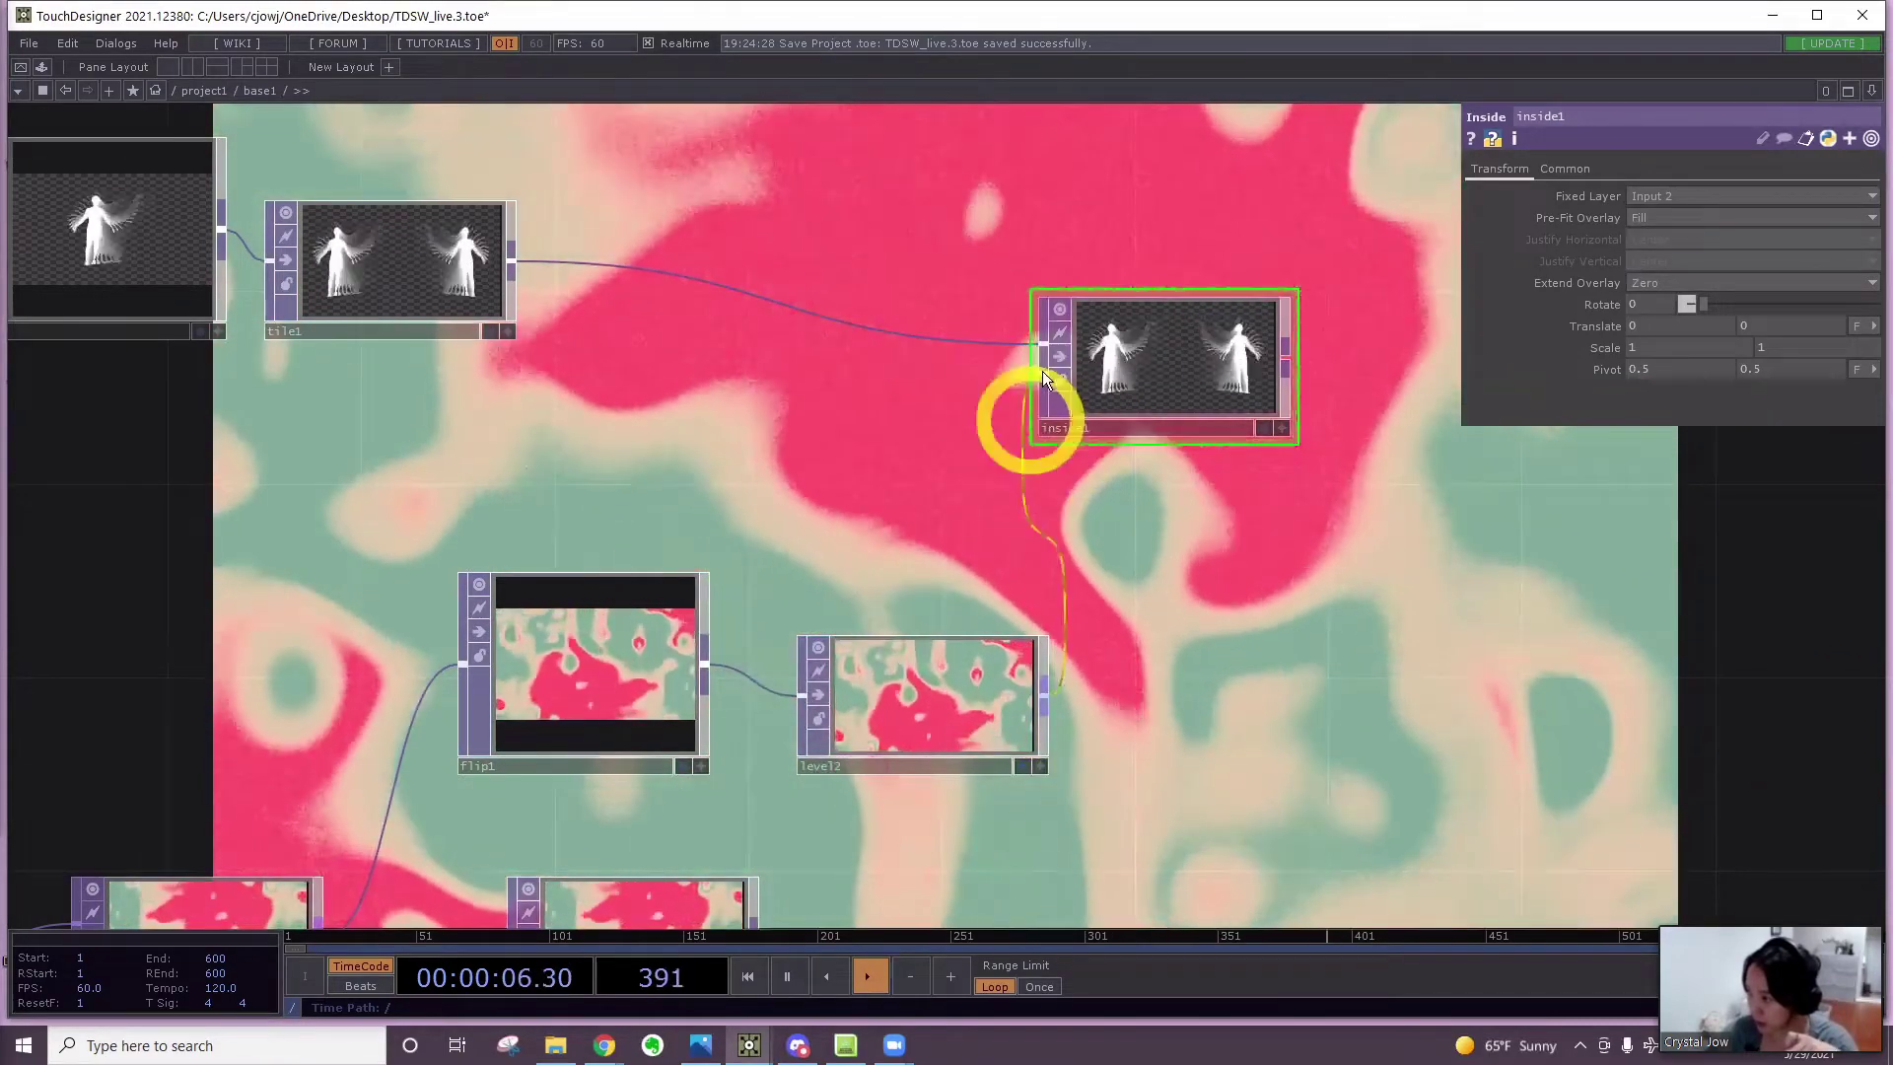
{"action": "left_click", "coordinate": [1043, 355]}
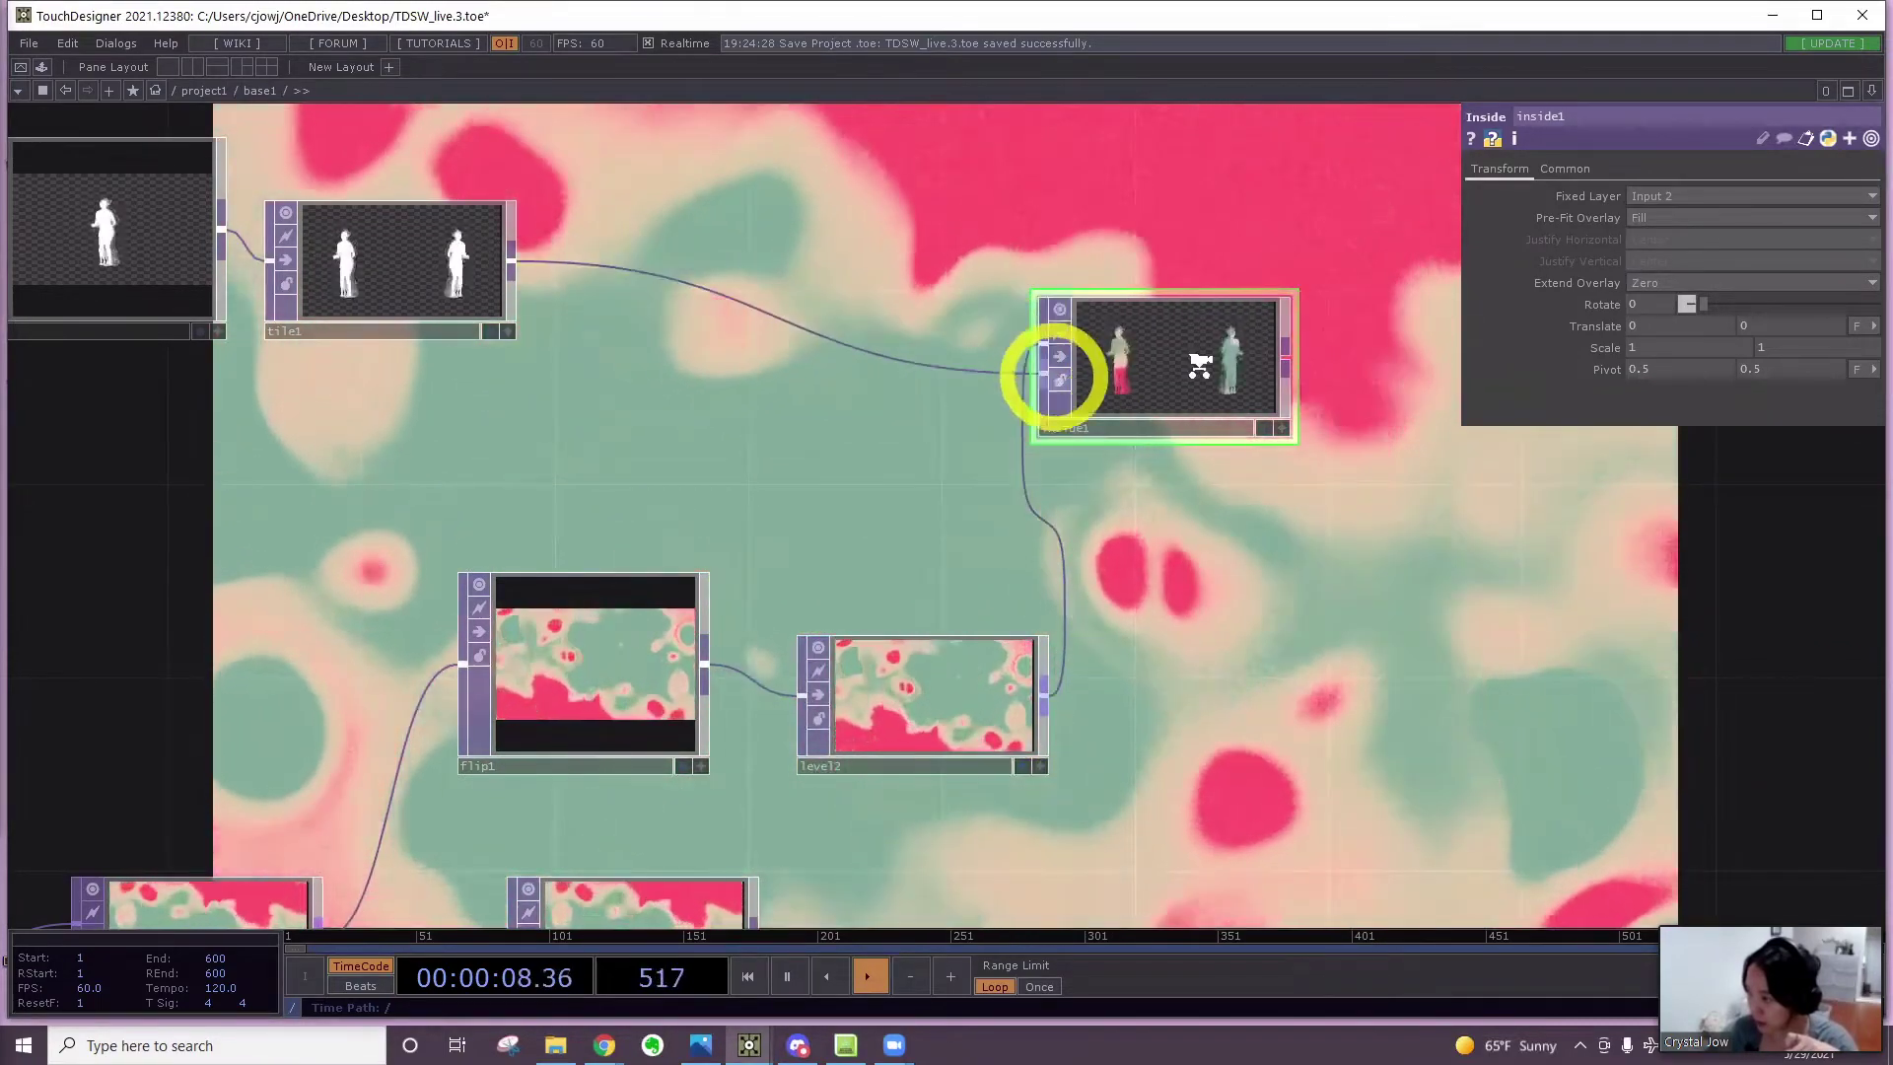
{"action": "scroll", "coordinate": [1196, 368], "scroll_direction": "up", "scroll_amount": 5}
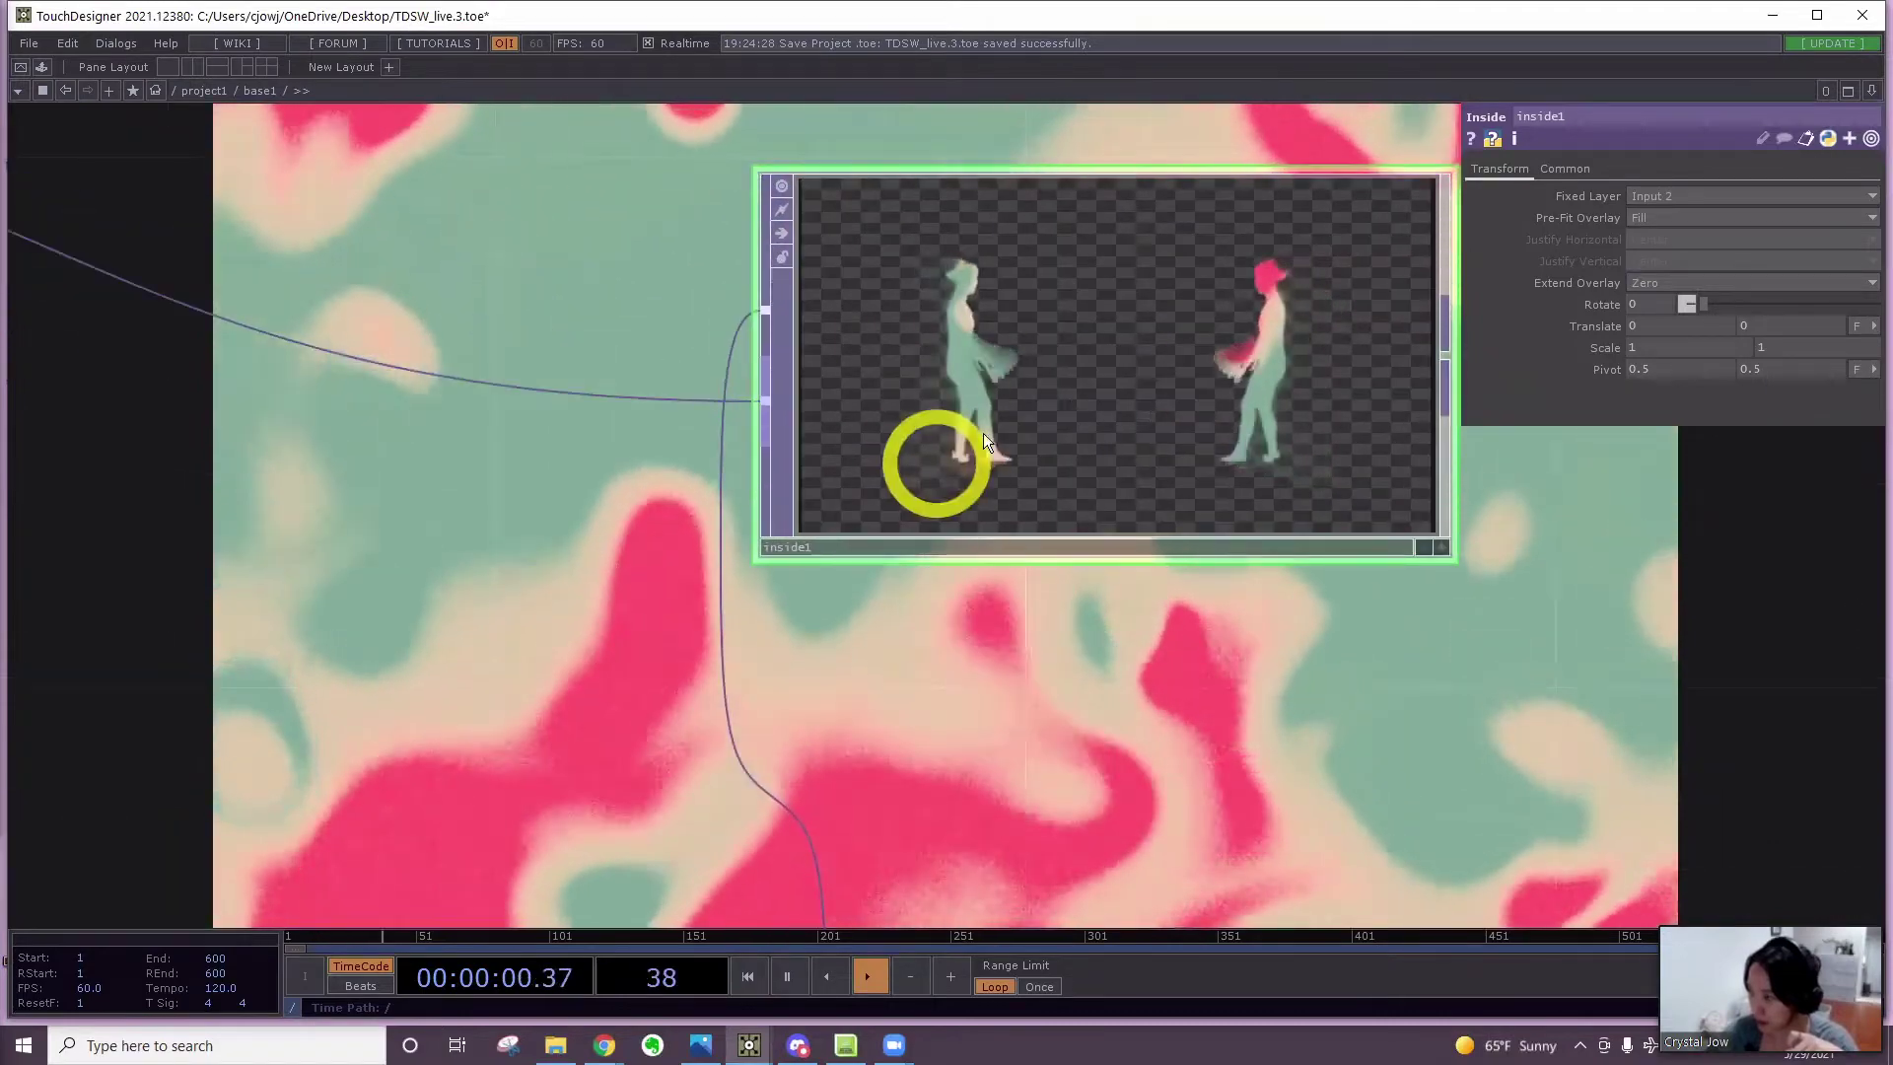
{"action": "scroll", "coordinate": [1019, 384], "scroll_direction": "down", "scroll_amount": 6}
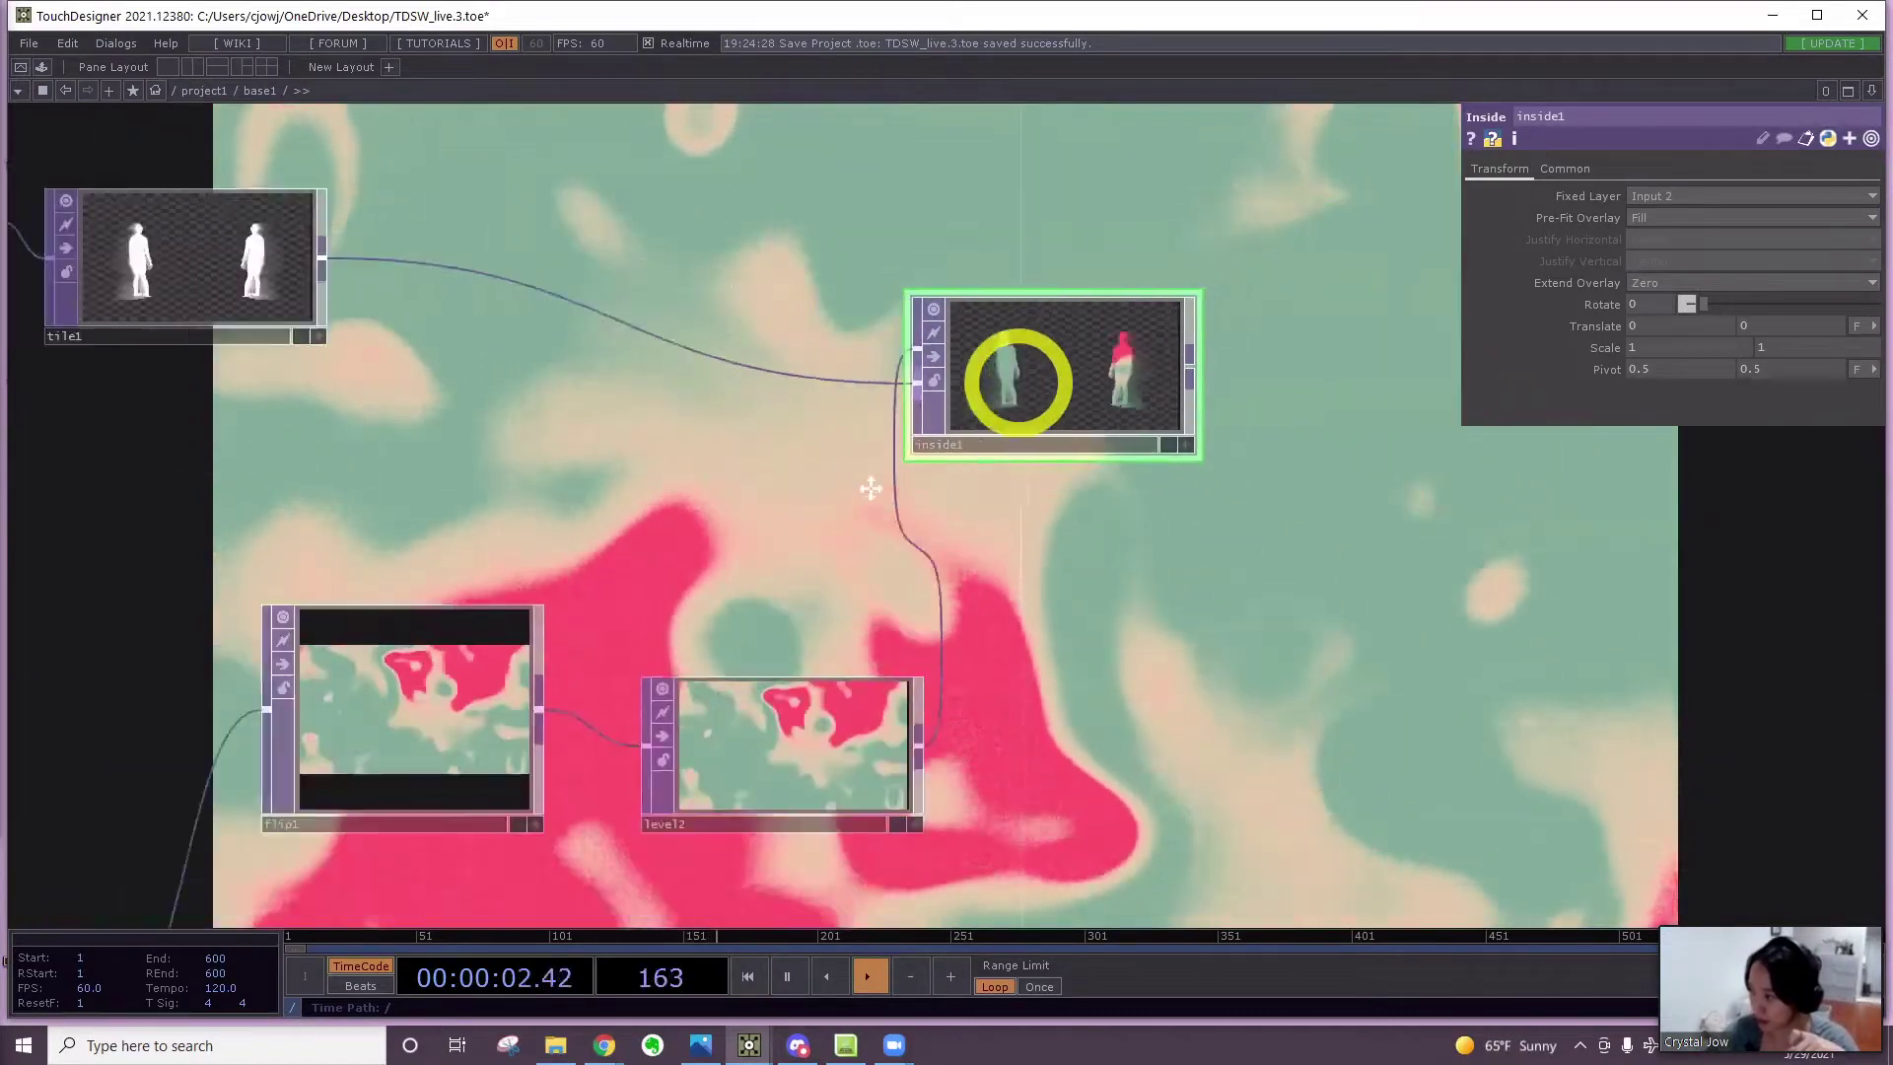
Add an Over TOP fed by inside1 and connect bk to its second input
{"action": "left_click_drag", "start_coordinate": [1095, 544], "coordinate": [859, 485]}
{"action": "left_click_drag", "start_coordinate": [412, 759], "coordinate": [624, 718]}
{"action": "right_click", "coordinate": [895, 314]}
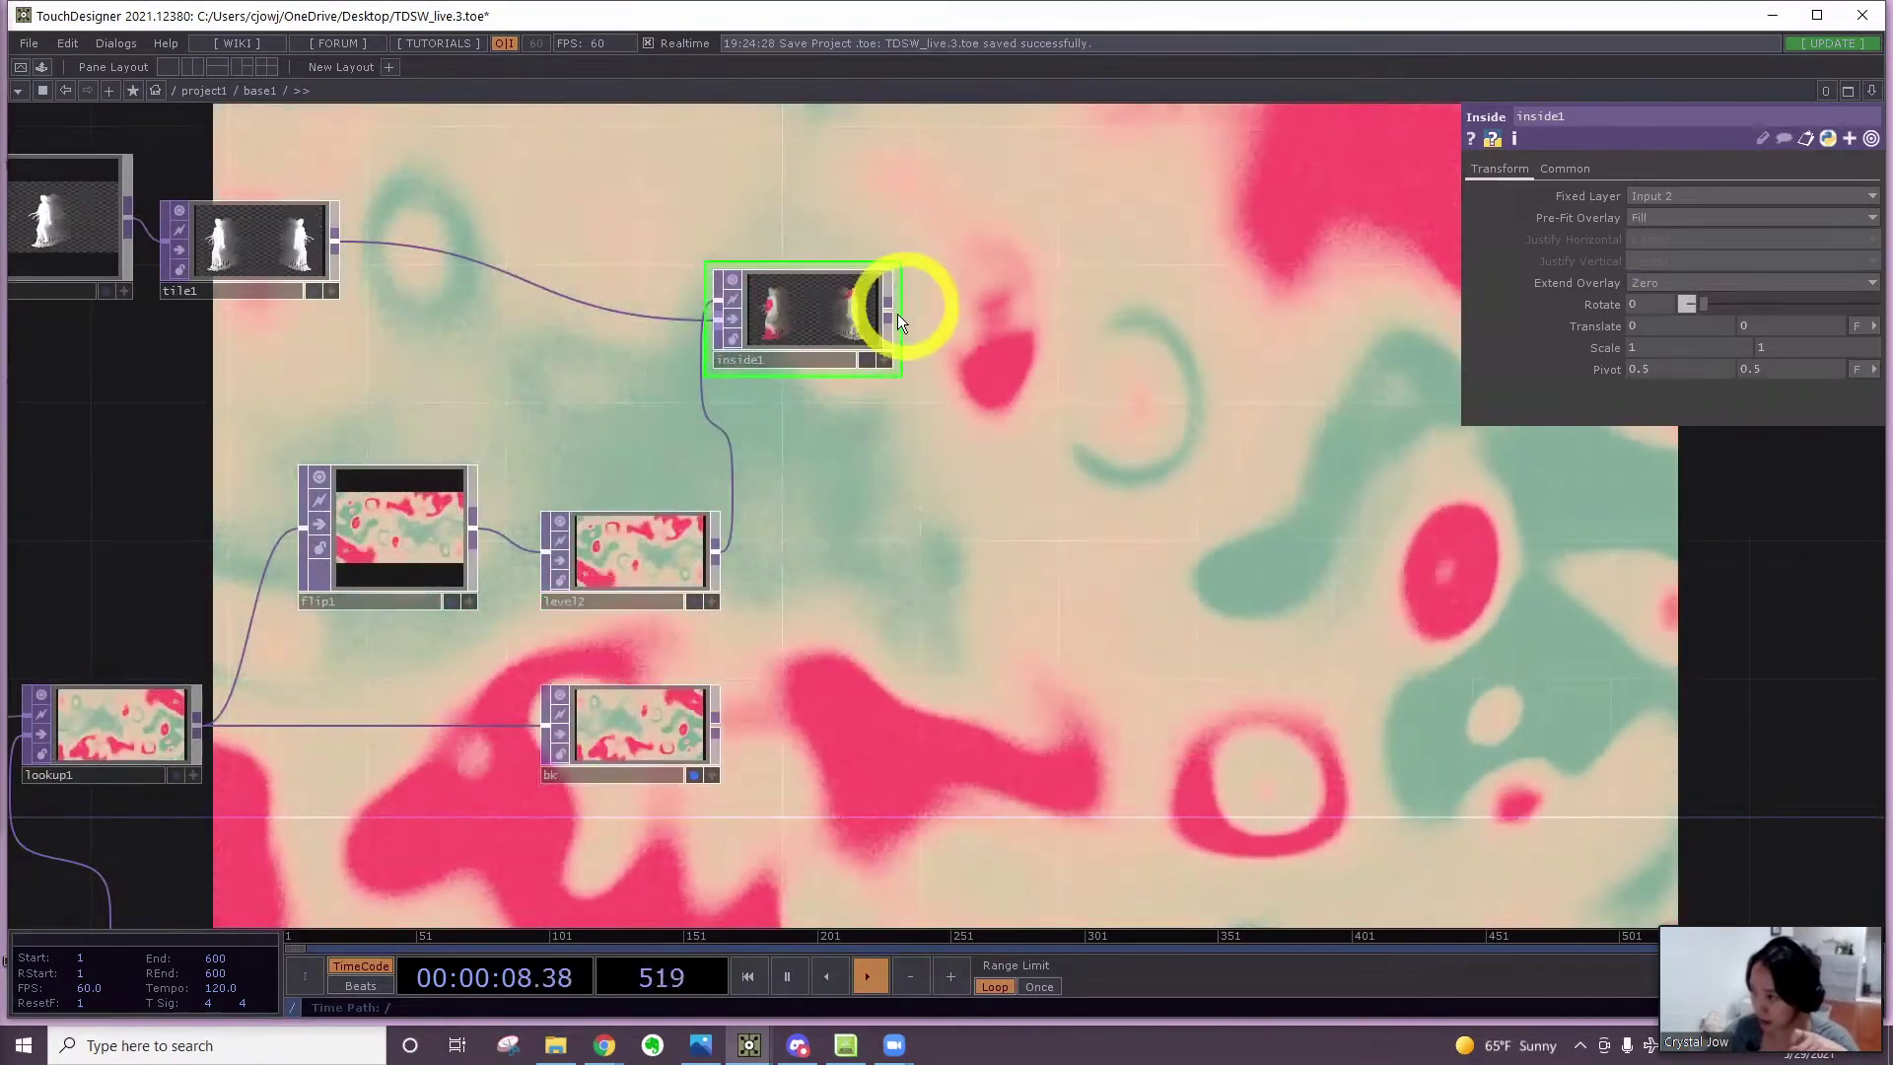
{"action": "type", "text": "over"}
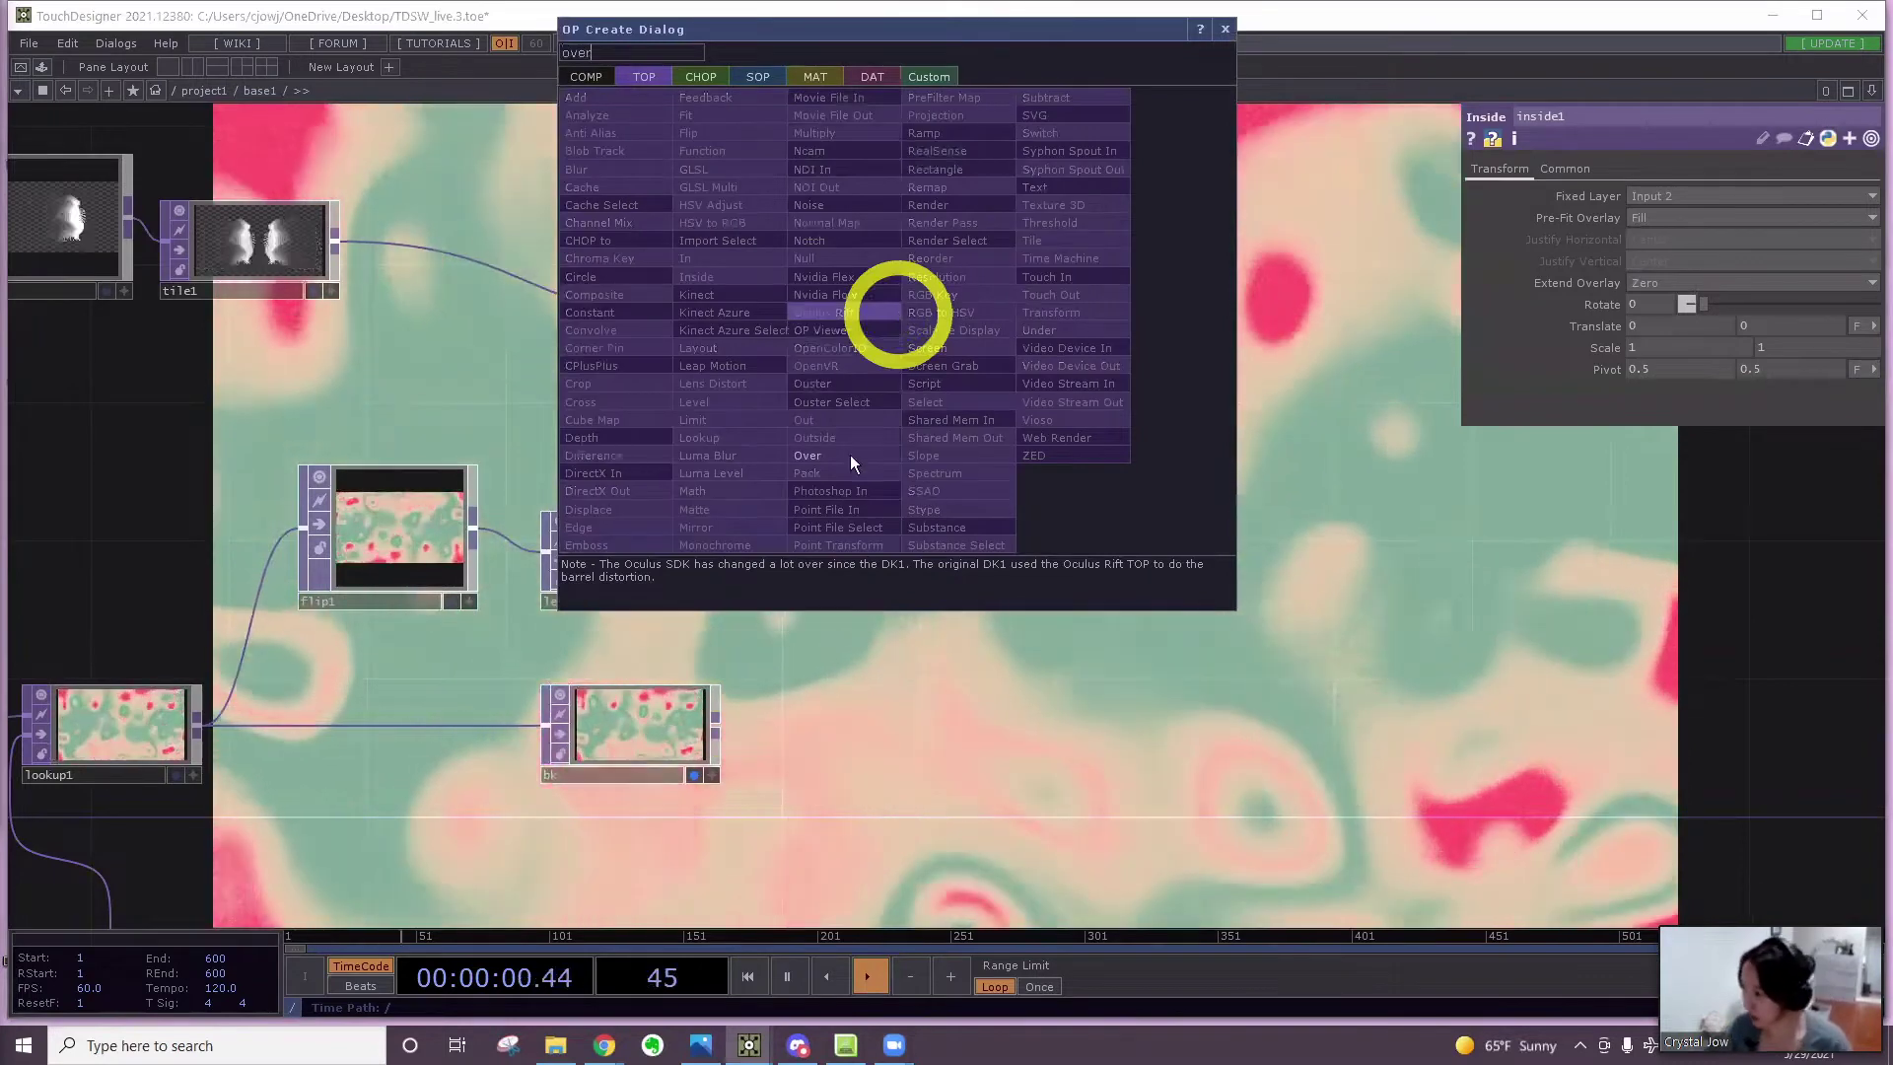
{"action": "left_click", "coordinate": [1202, 468]}
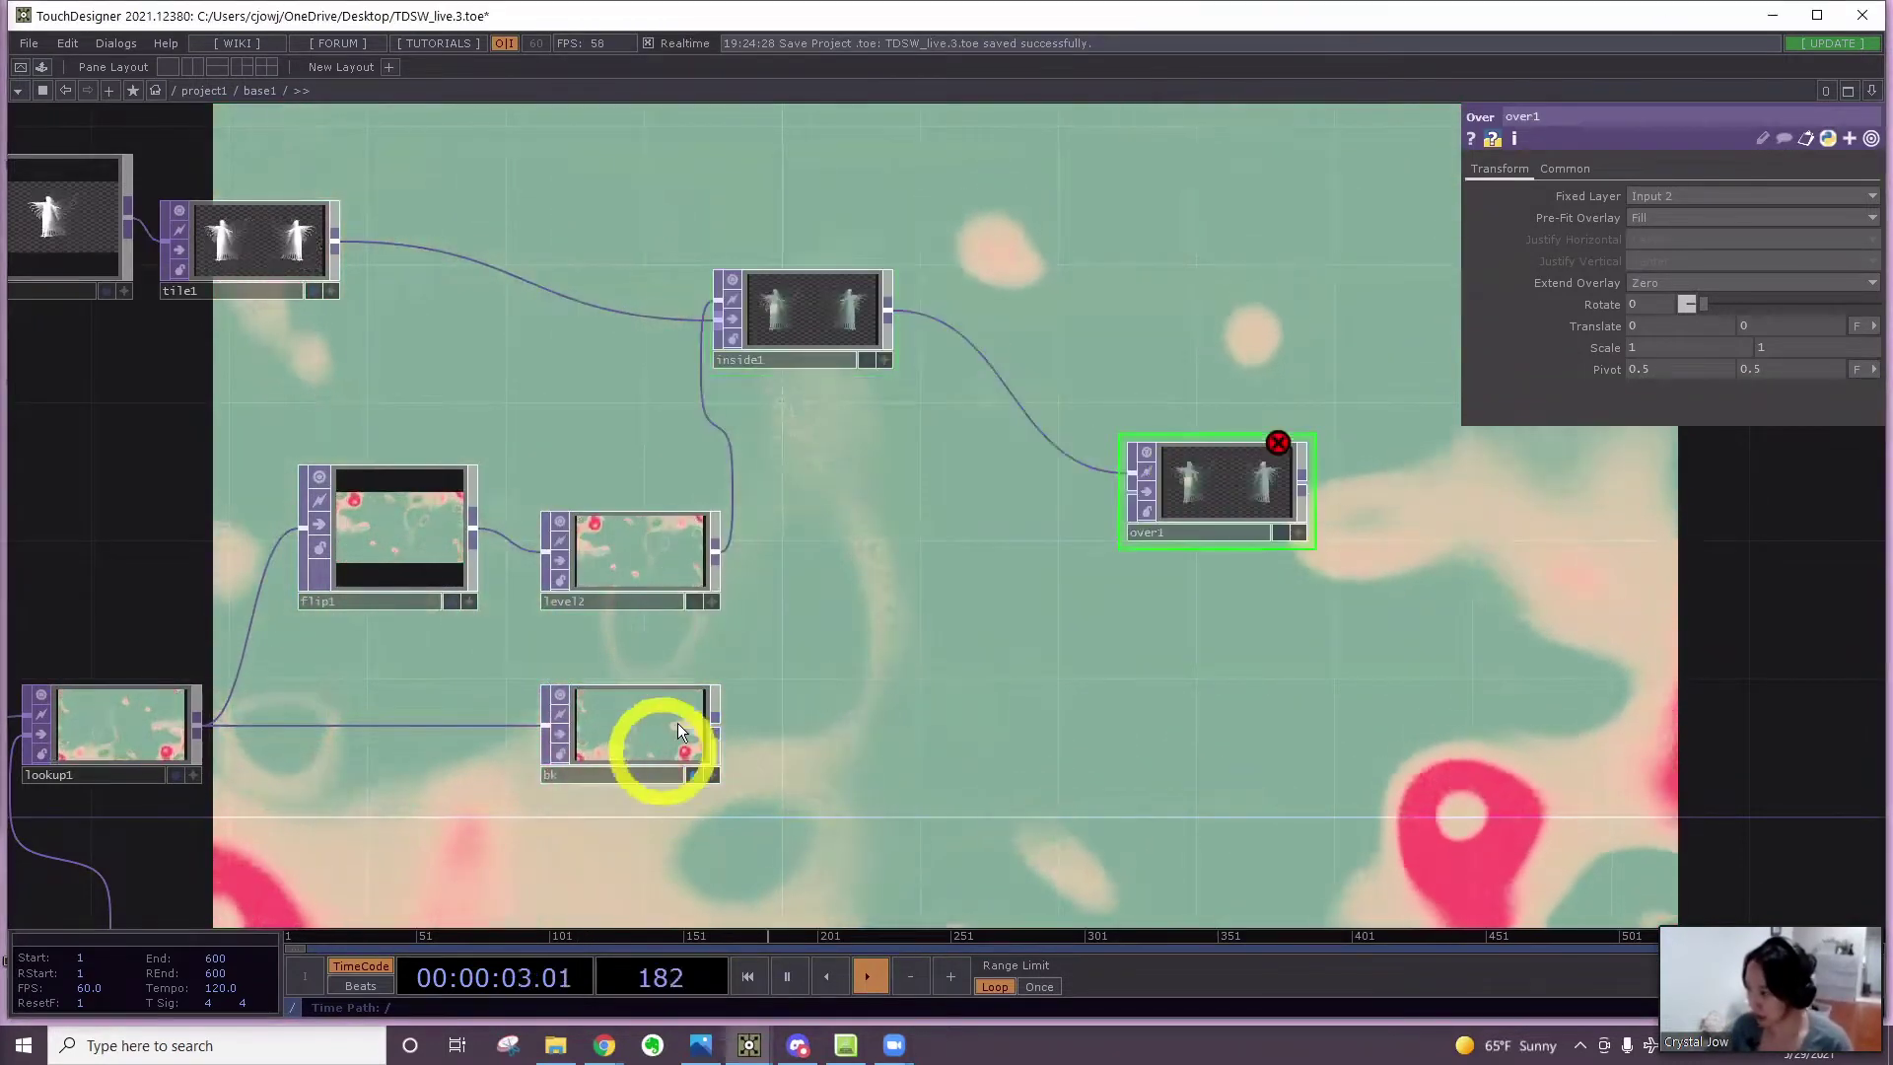
{"action": "left_click_drag", "start_coordinate": [714, 727], "coordinate": [1126, 493]}
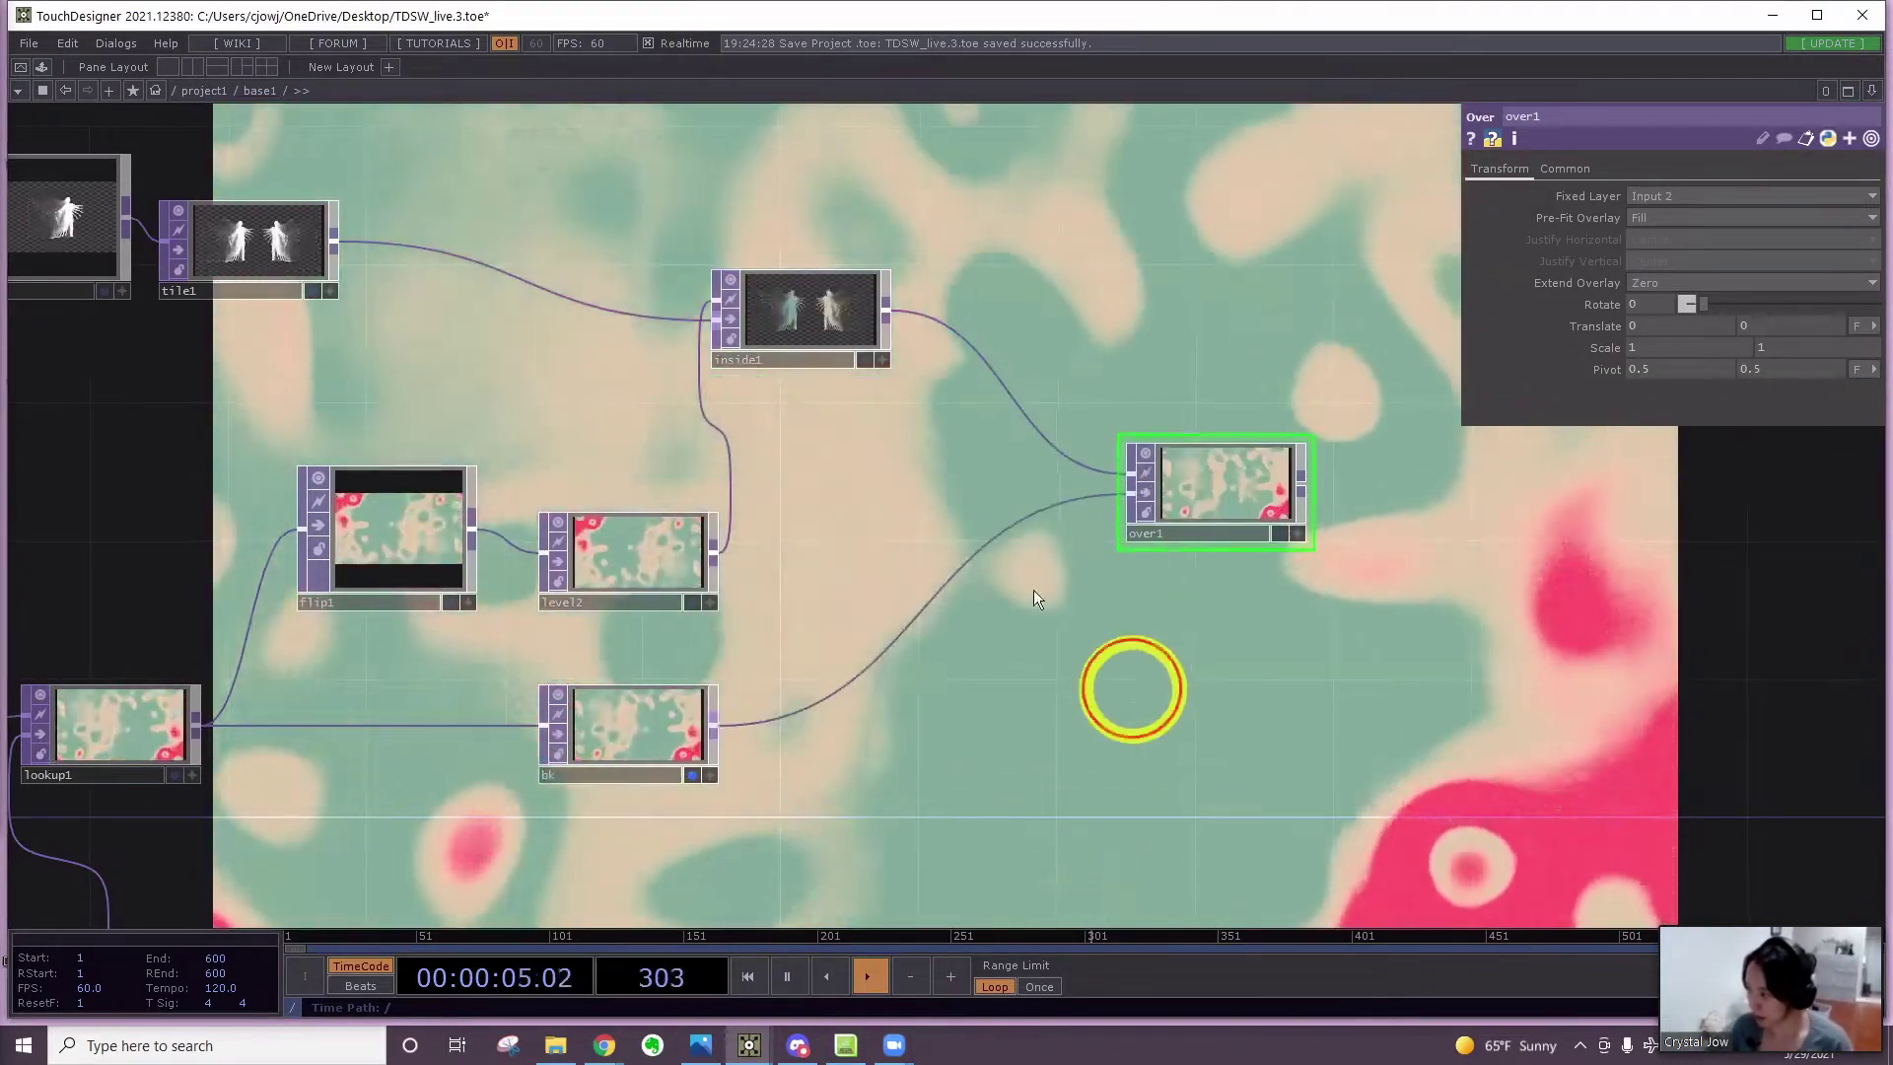
Add a Null TOP after over1 and rename it OUT
{"action": "right_click", "coordinate": [1110, 489]}
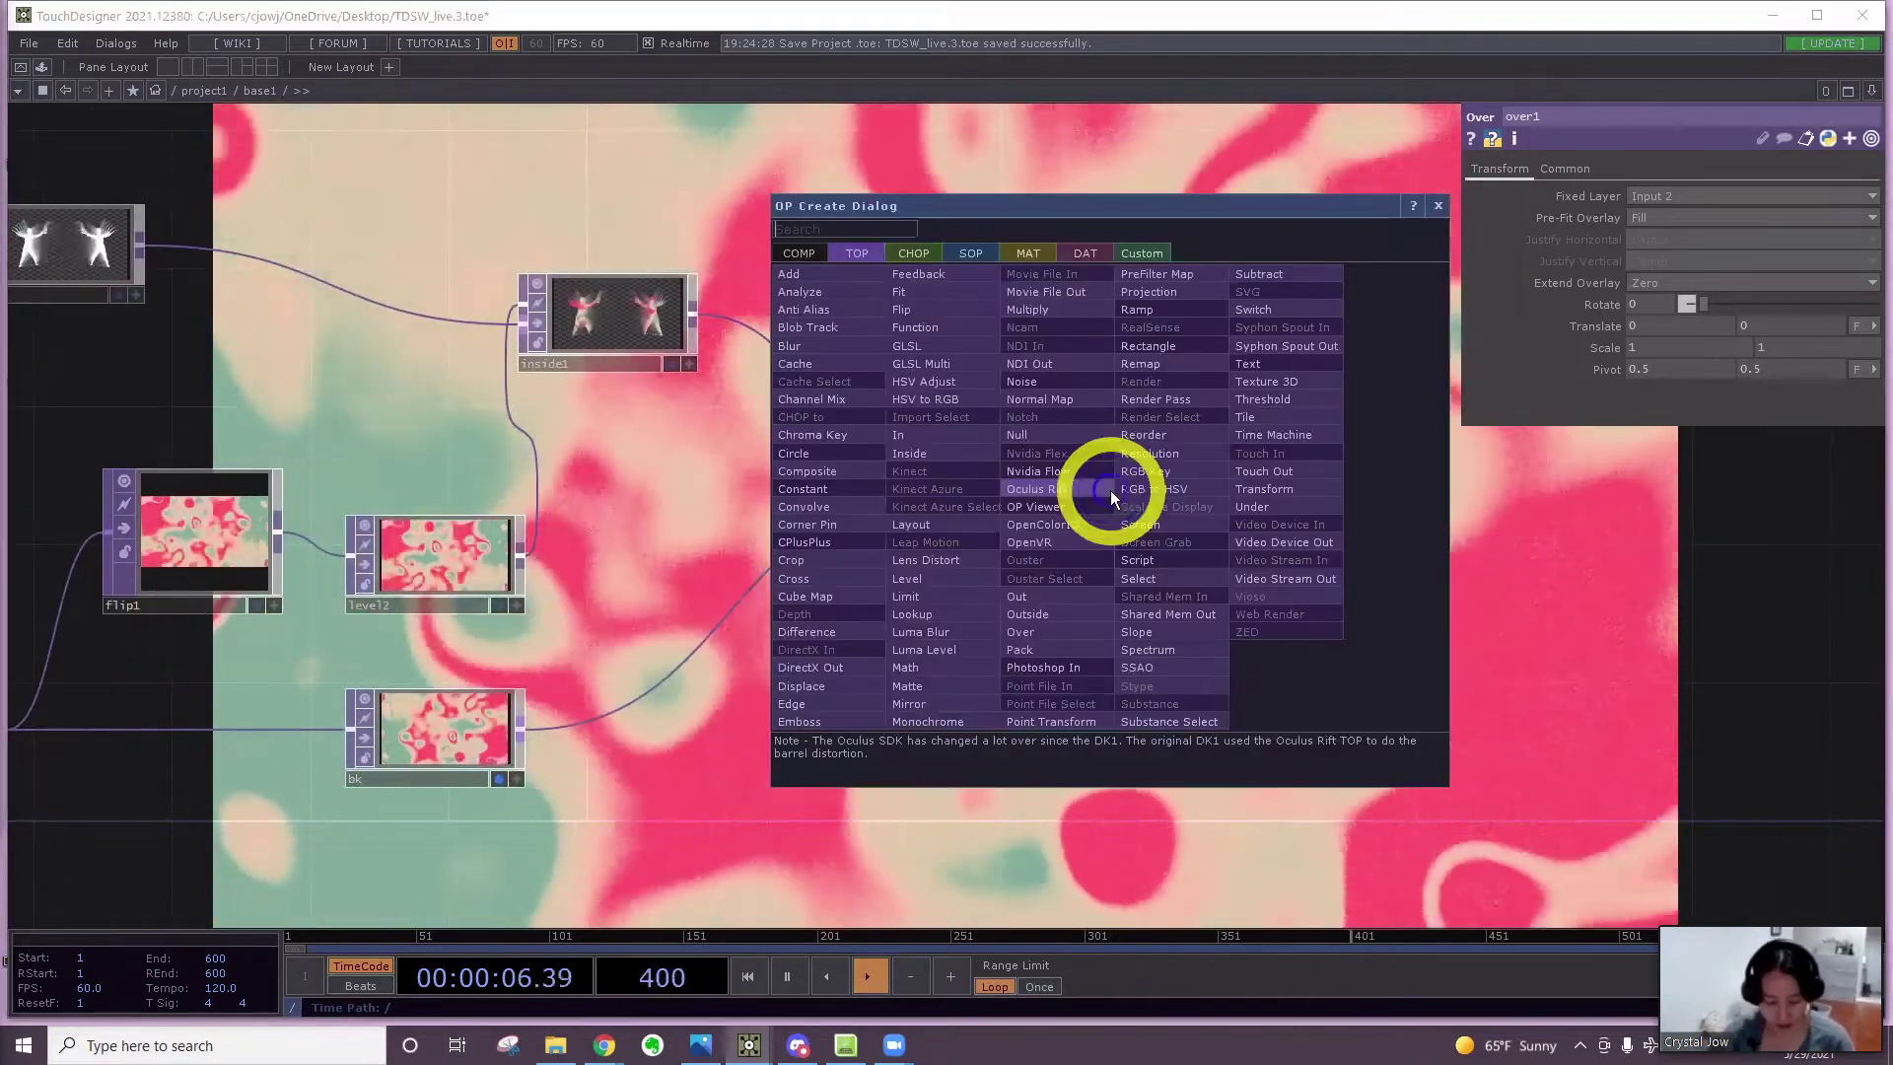
{"action": "left_click", "coordinate": [1035, 435]}
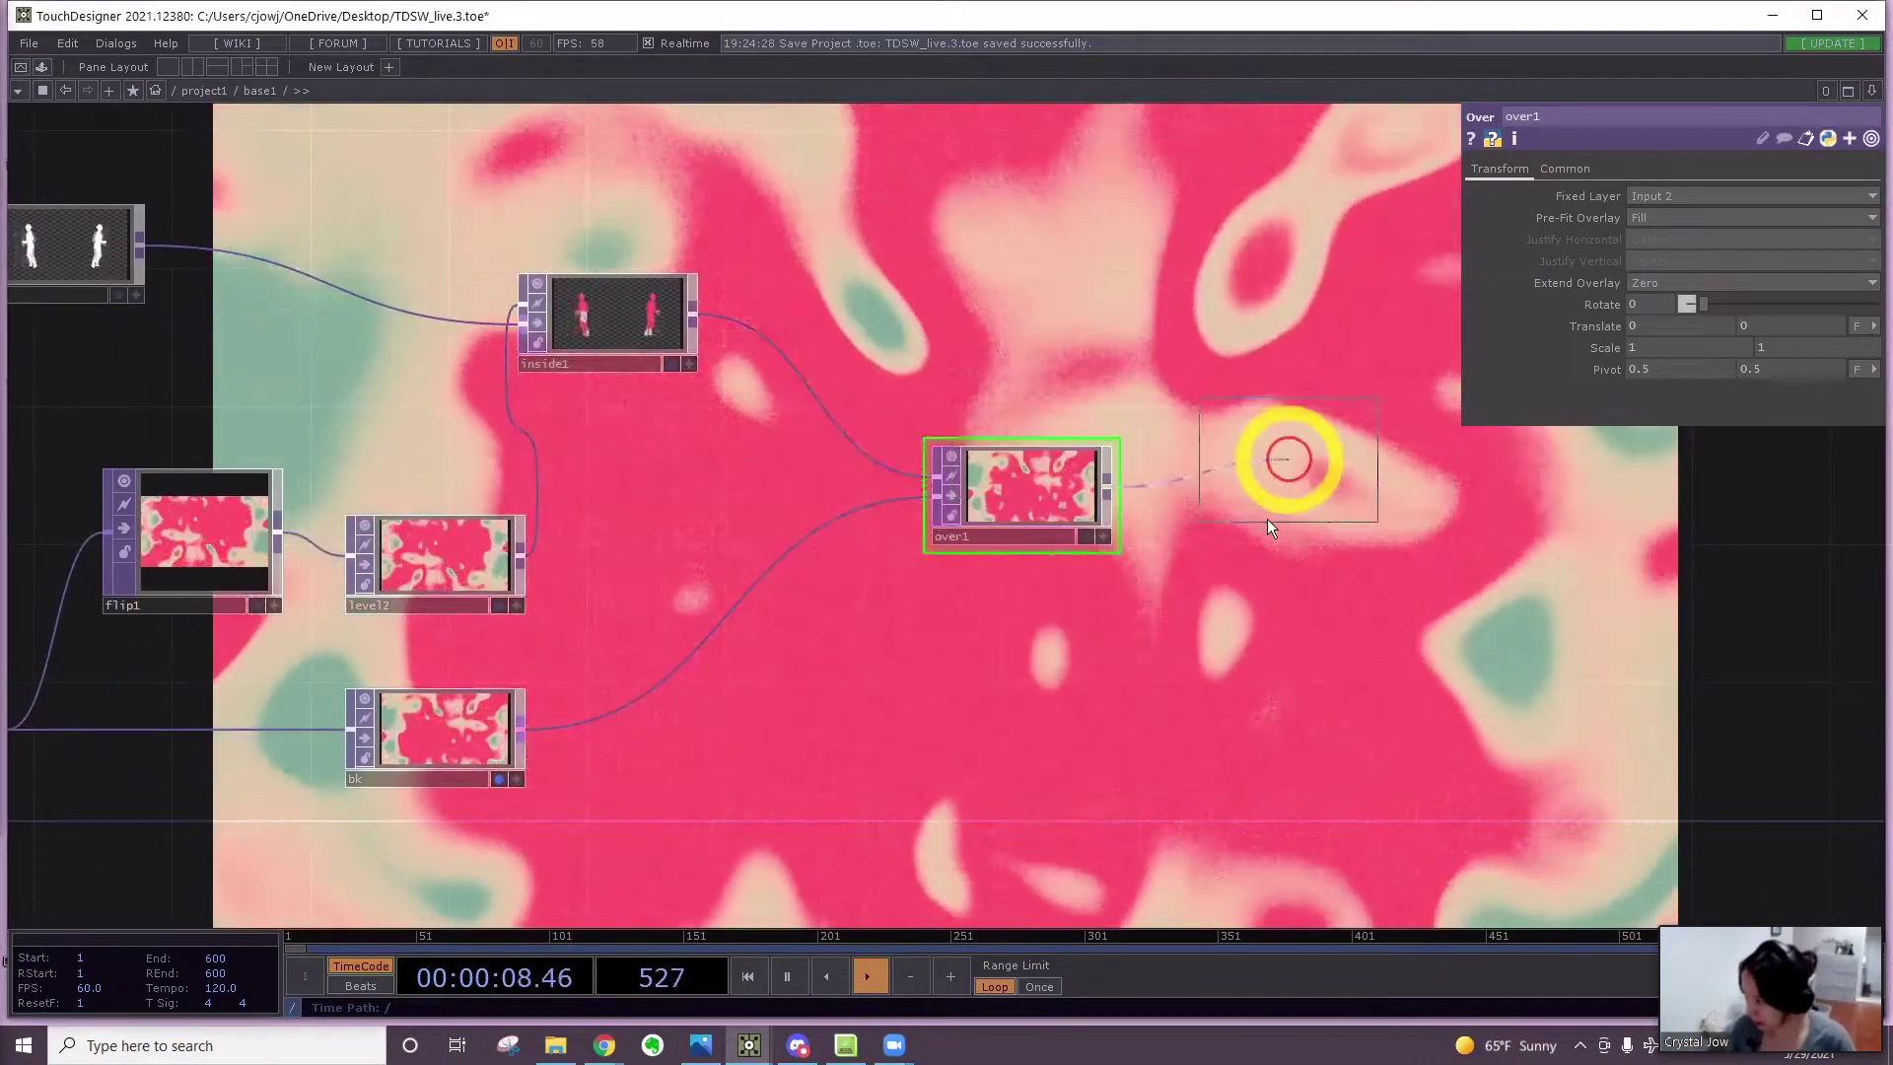
{"action": "left_click", "coordinate": [1238, 538]}
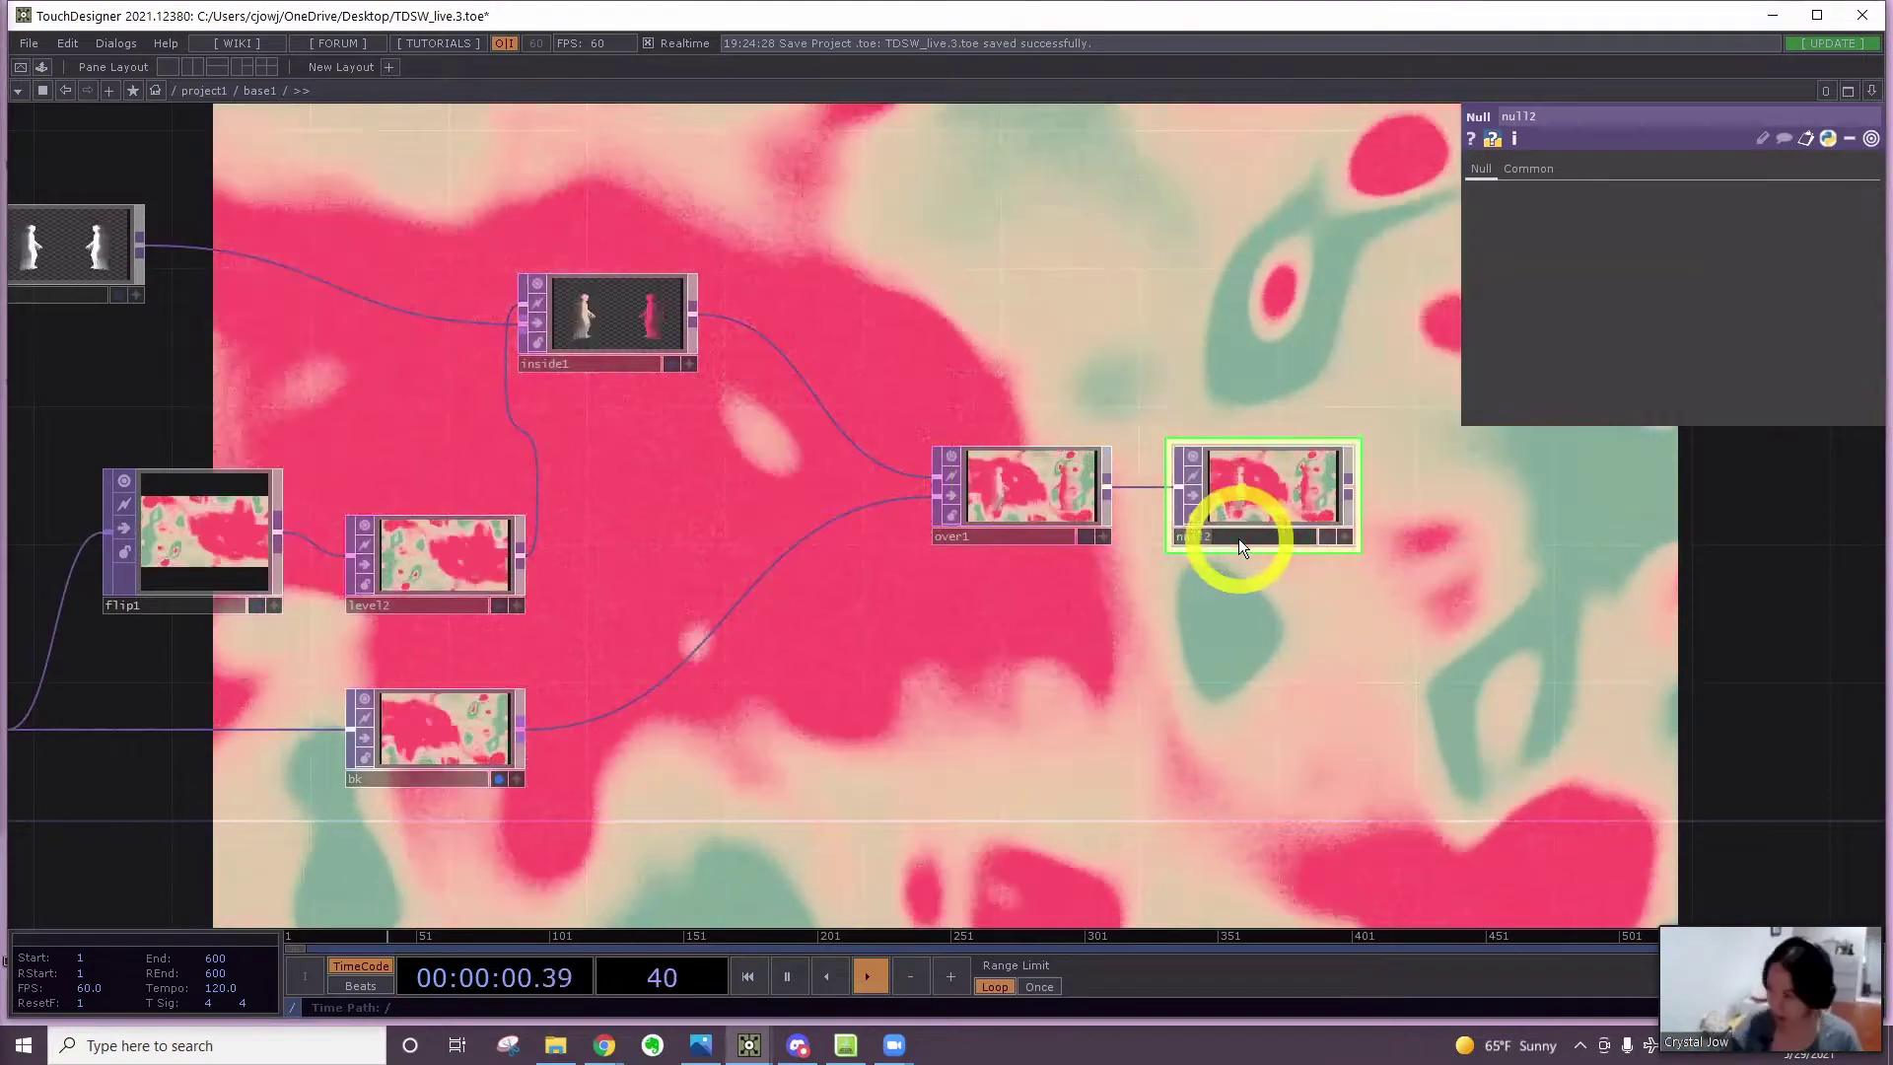
{"action": "type", "text": "OUT"}
Show OUT as the network background and turn off bk's background display
{"action": "left_click", "coordinate": [1328, 537]}
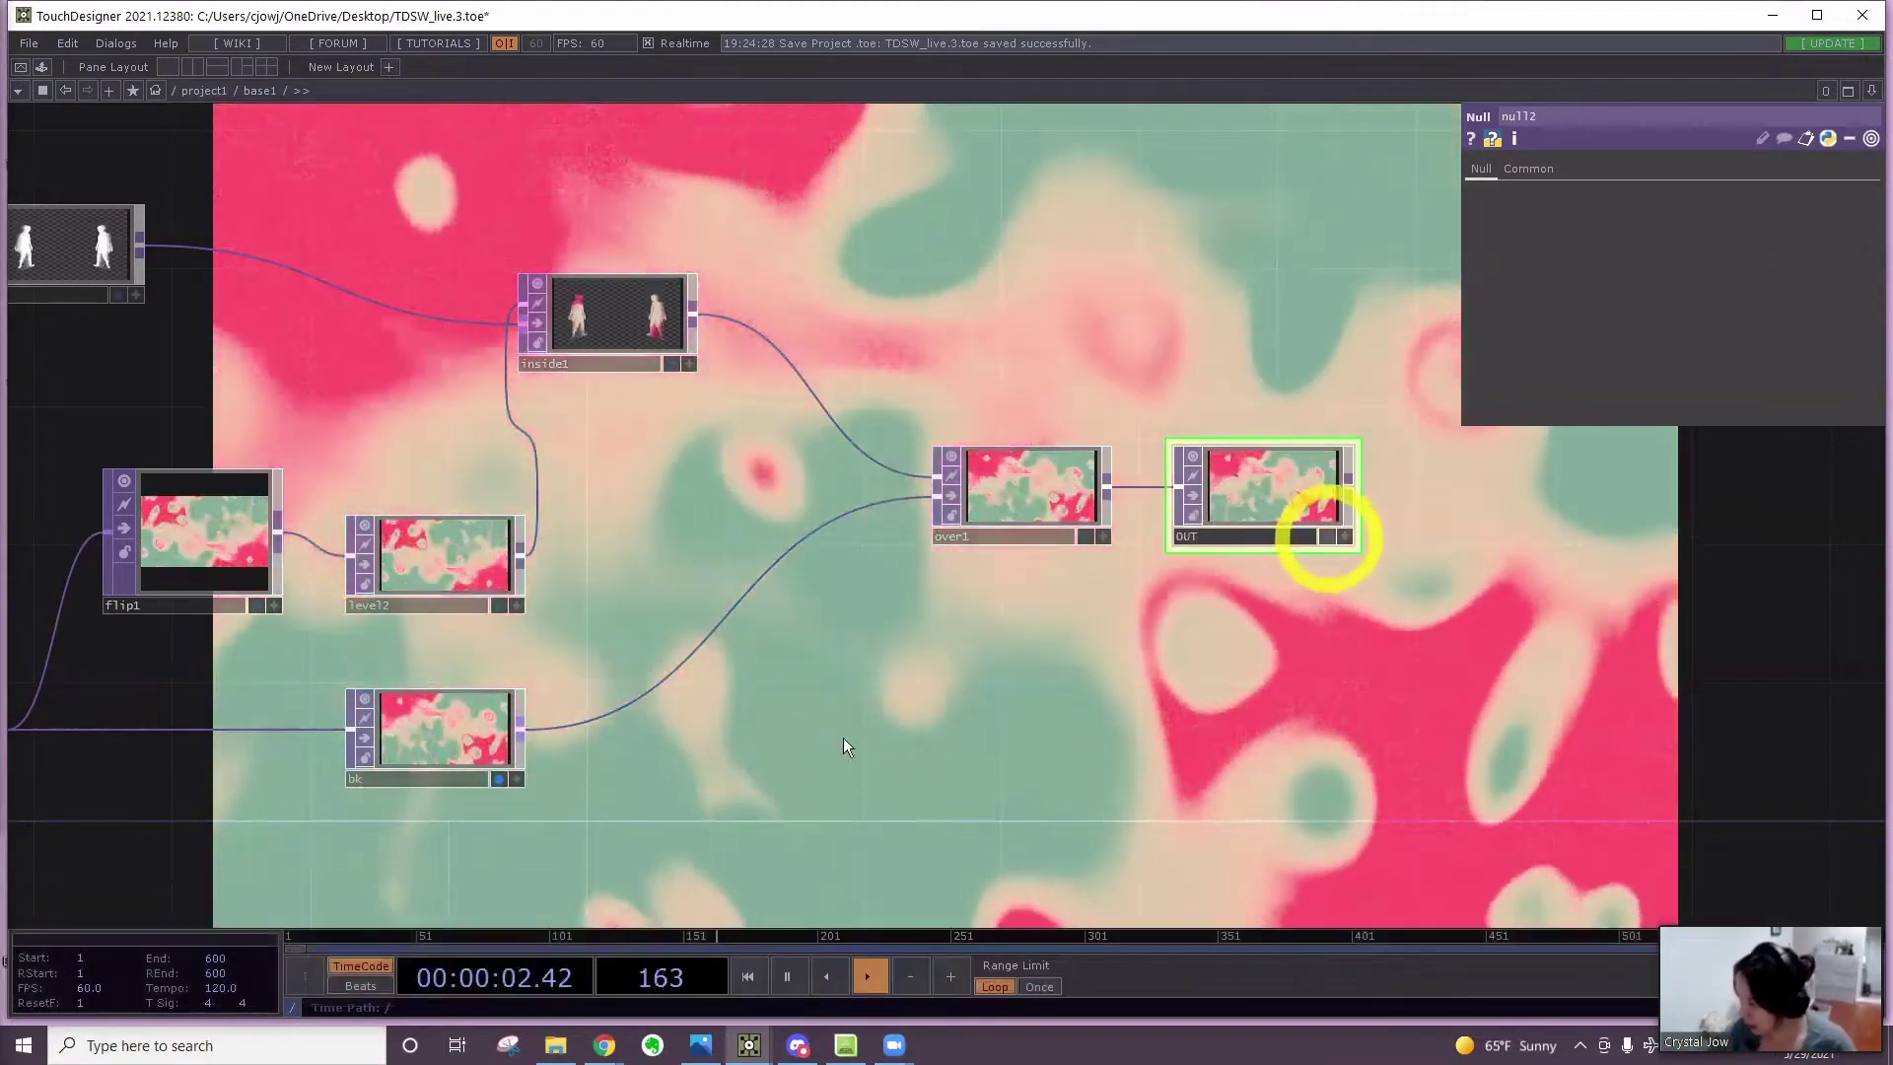
{"action": "left_click", "coordinate": [497, 779]}
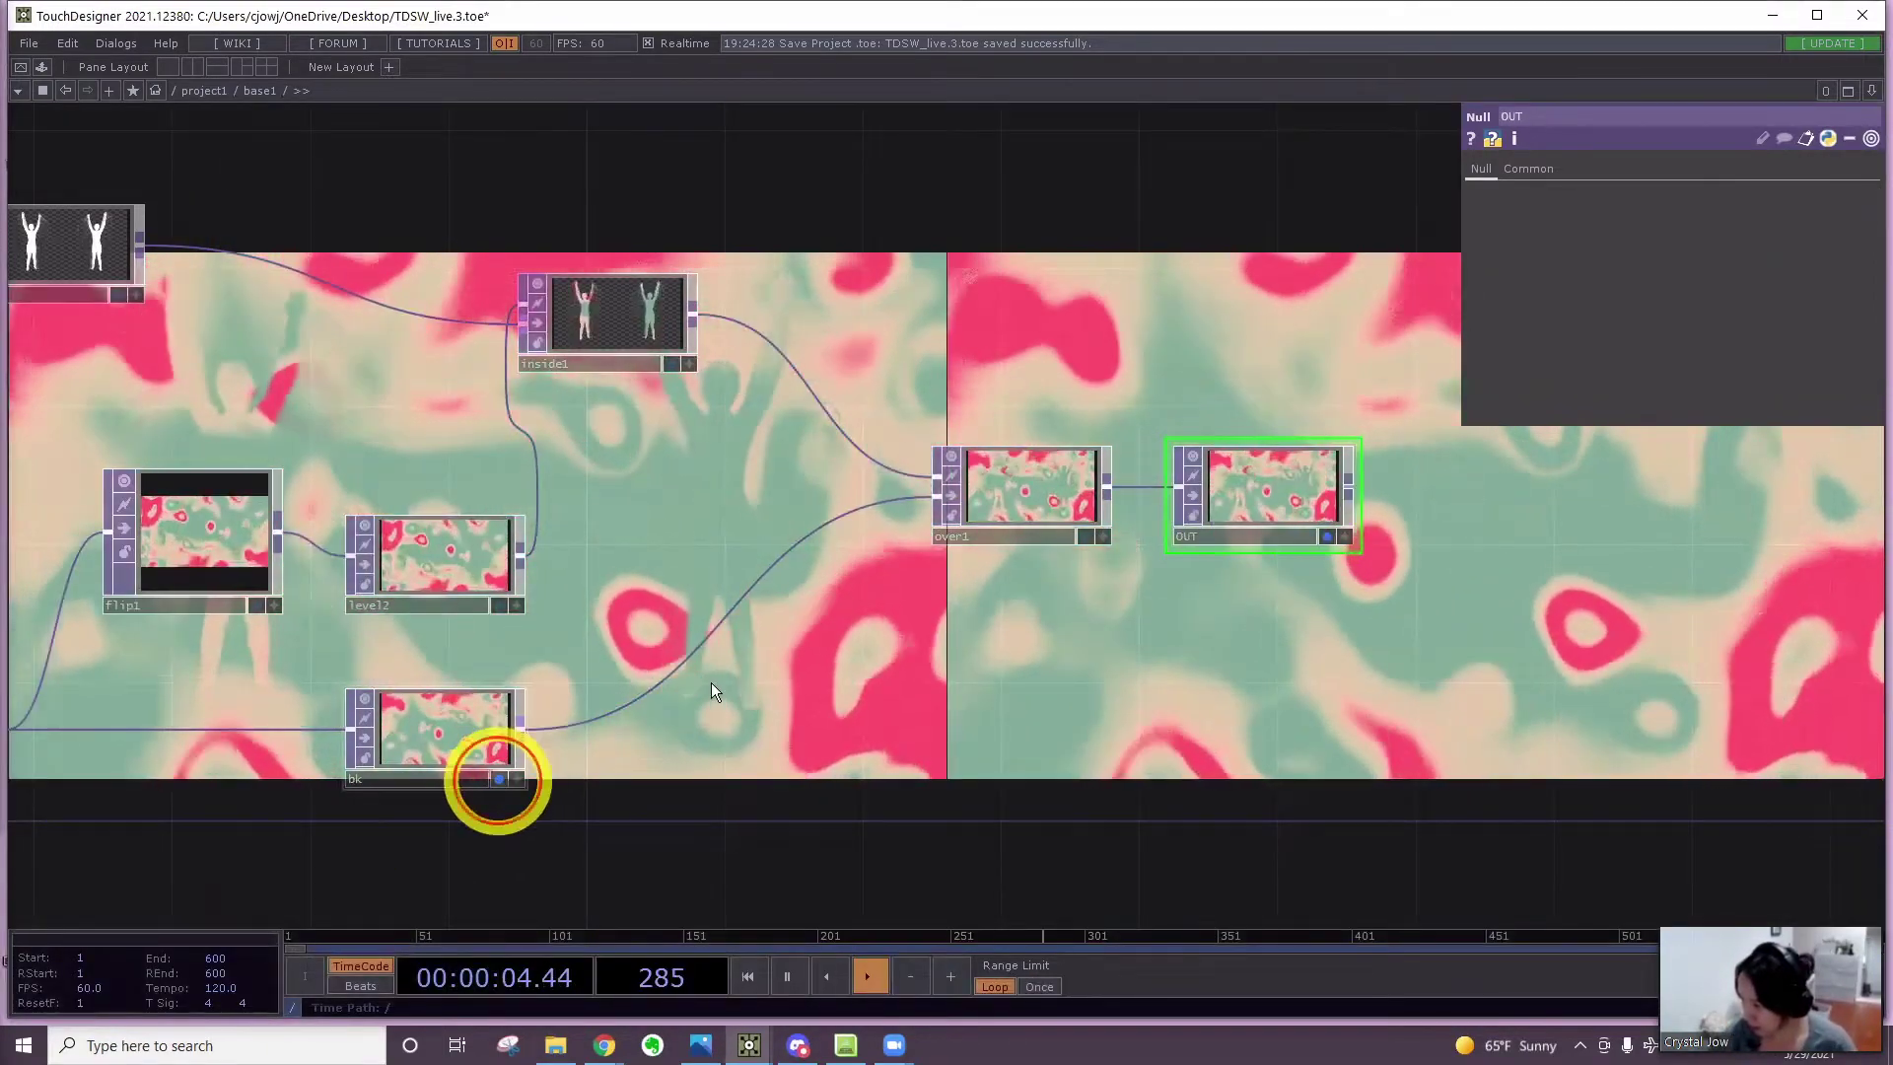
{"action": "scroll", "coordinate": [712, 683], "scroll_direction": "down", "scroll_amount": 2}
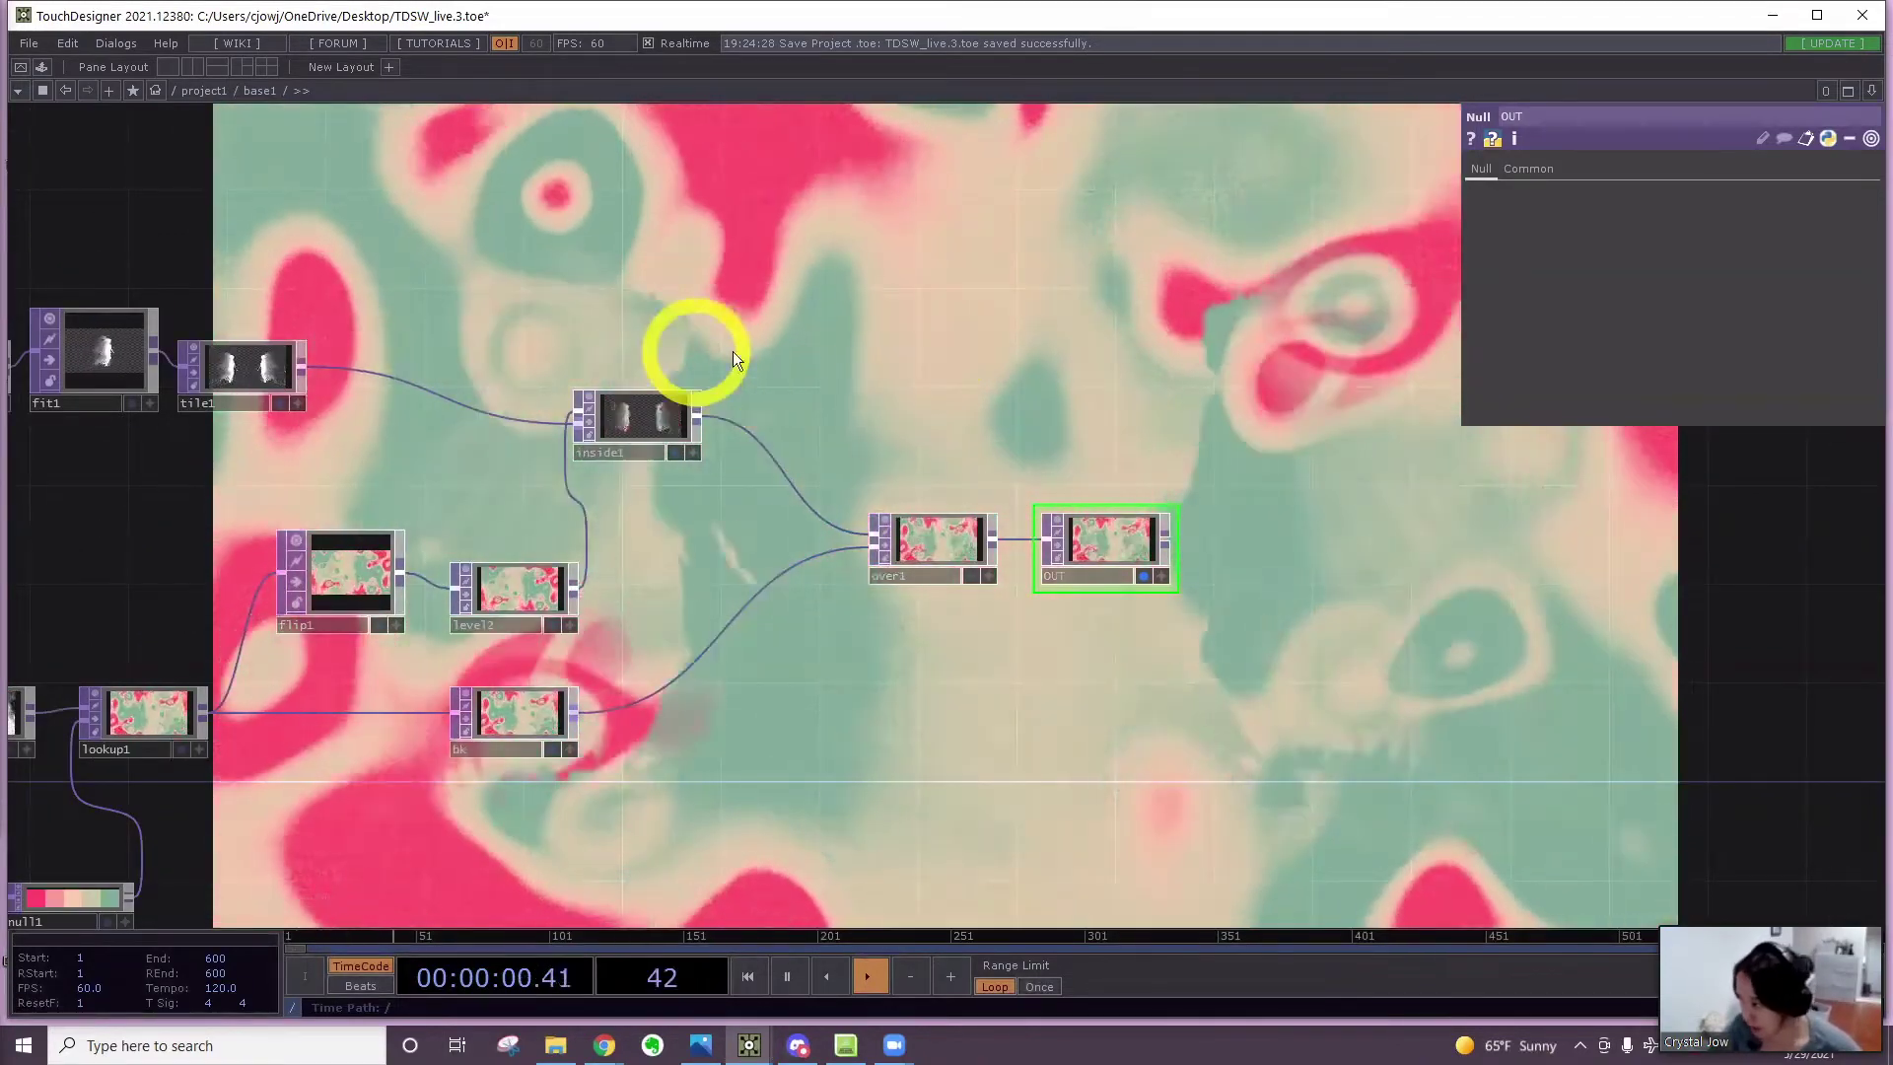
Raise Gamma 2 of level2 to about 1.6 to lighten the colours filling the silhouettes
{"action": "left_click_drag", "start_coordinate": [1023, 373], "coordinate": [1328, 375]}
{"action": "left_click", "coordinate": [838, 590]}
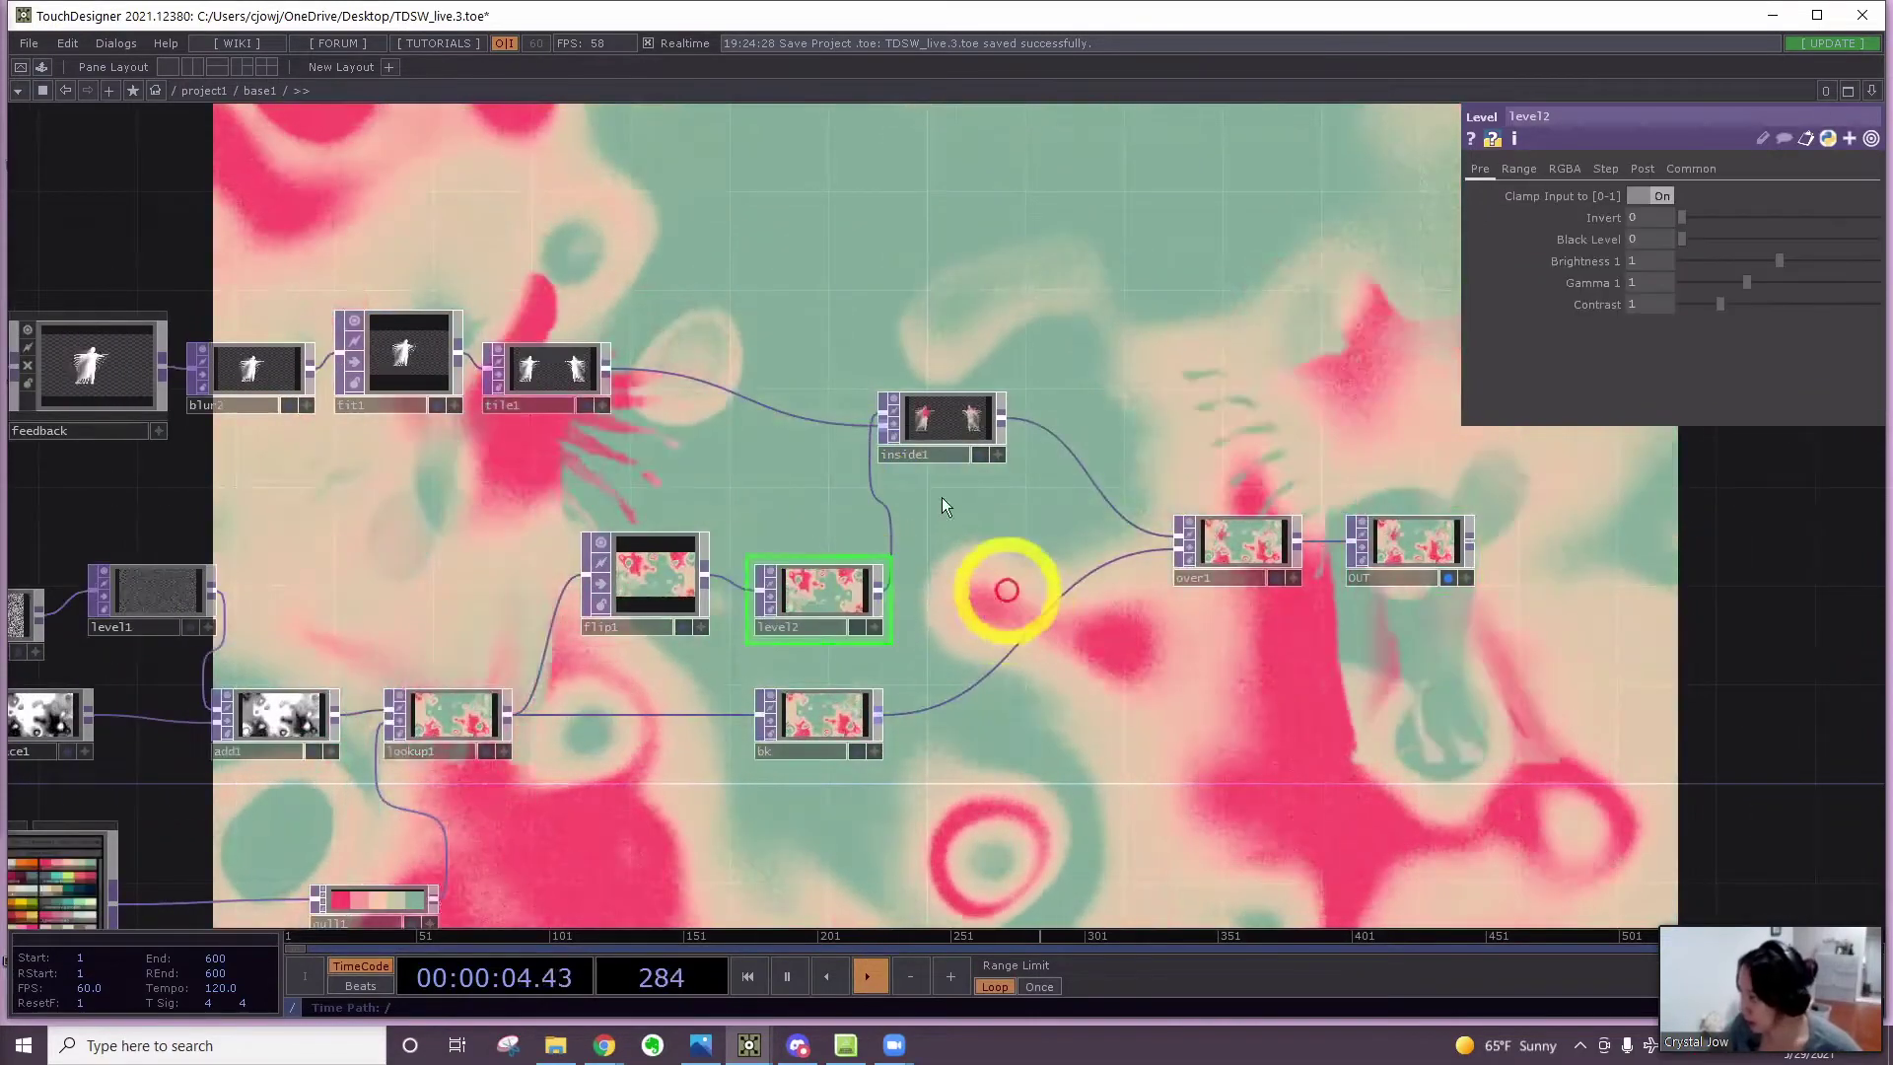
{"action": "left_click_drag", "start_coordinate": [953, 515], "coordinate": [815, 478]}
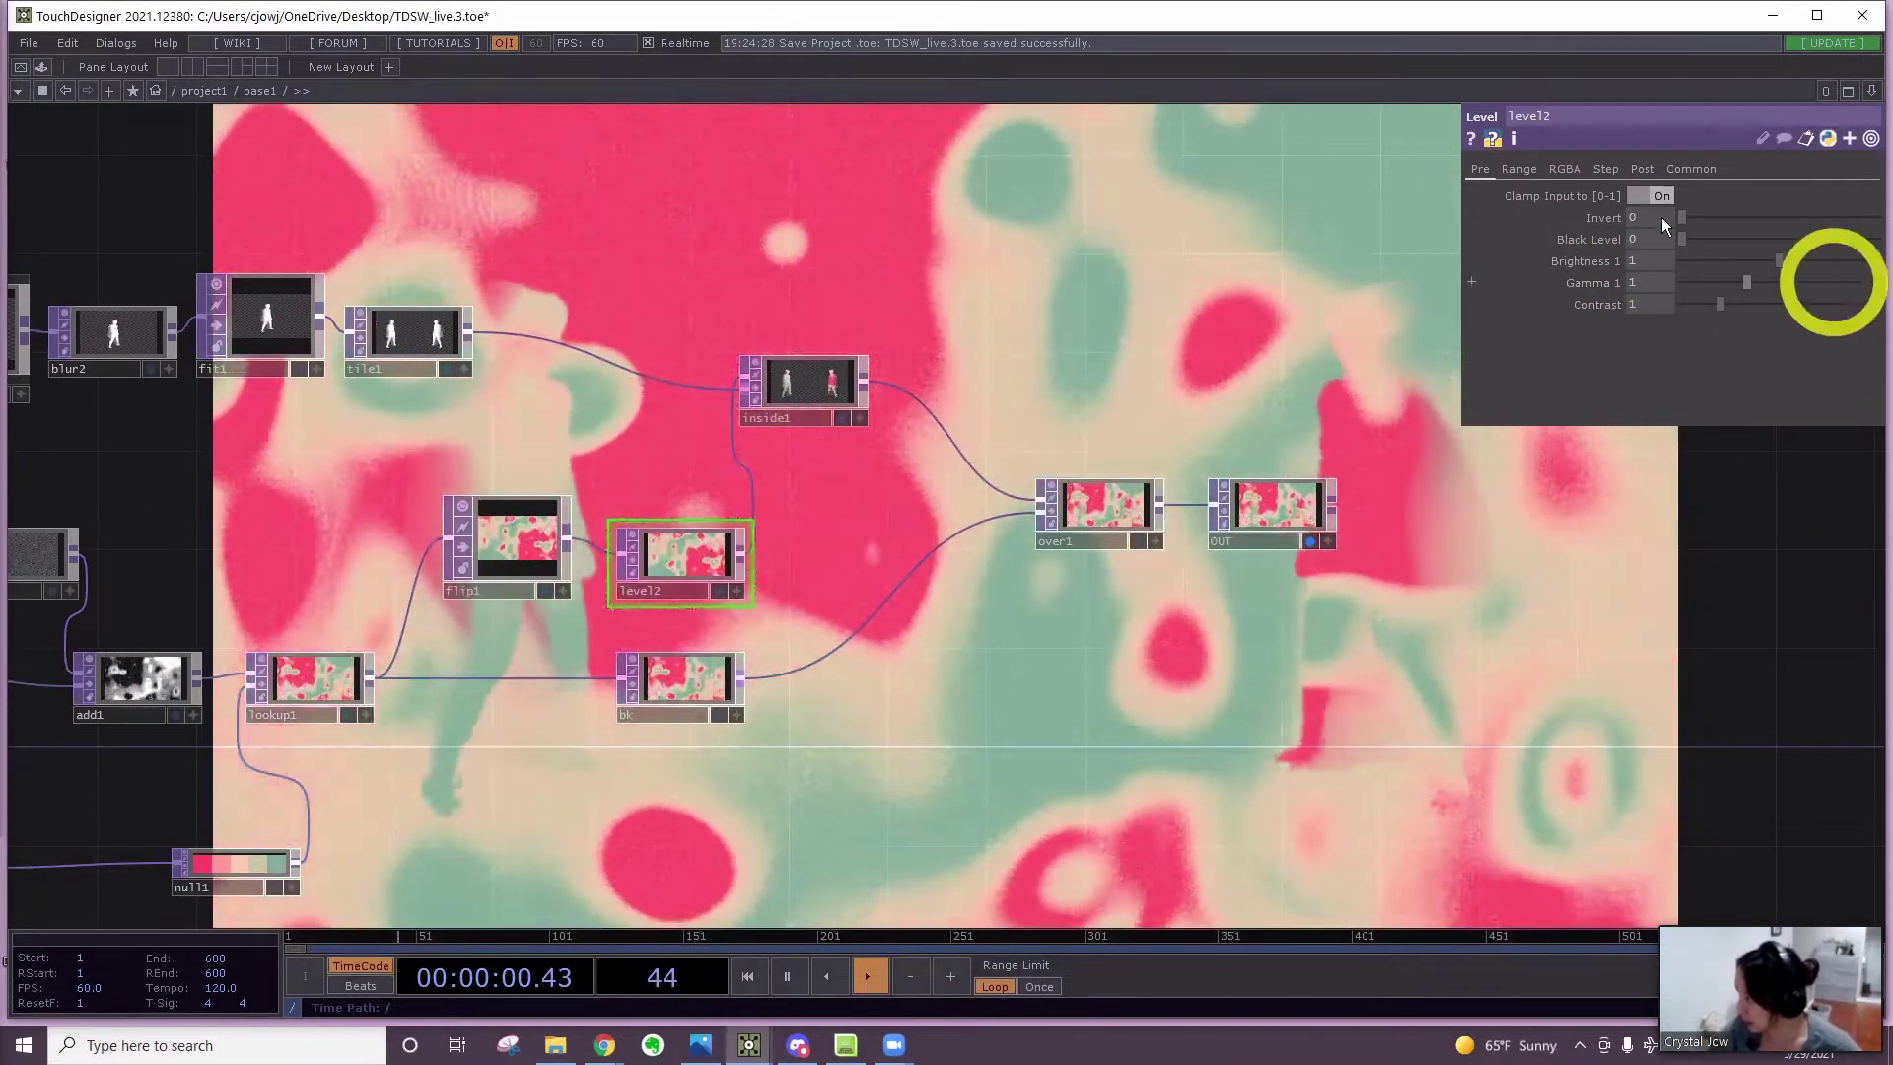
{"action": "left_click", "coordinate": [1643, 169]}
{"action": "left_click_drag", "start_coordinate": [1735, 197], "coordinate": [1787, 195]}
{"action": "left_click", "coordinate": [1605, 170]}
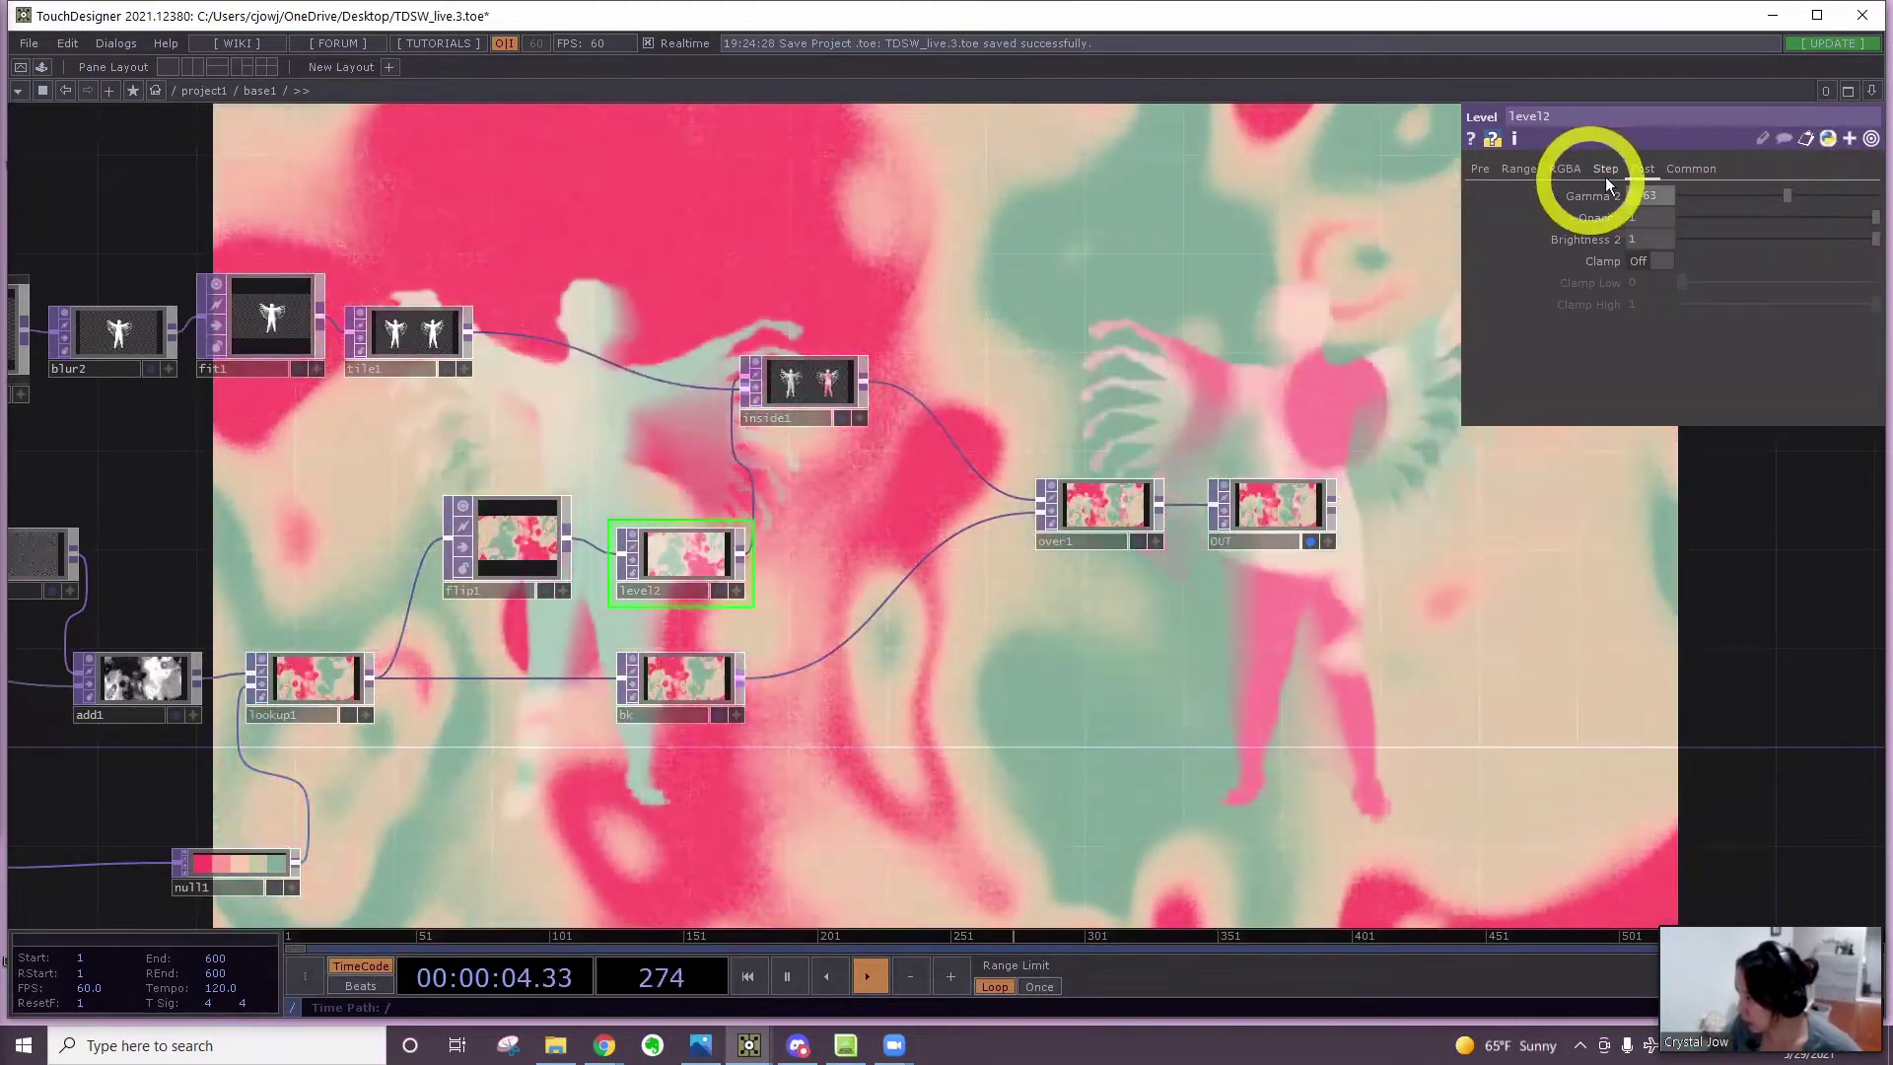
Lower level2's colour channels, setting High R to 0.472 and High G to 0.726
{"action": "left_click", "coordinate": [1506, 169]}
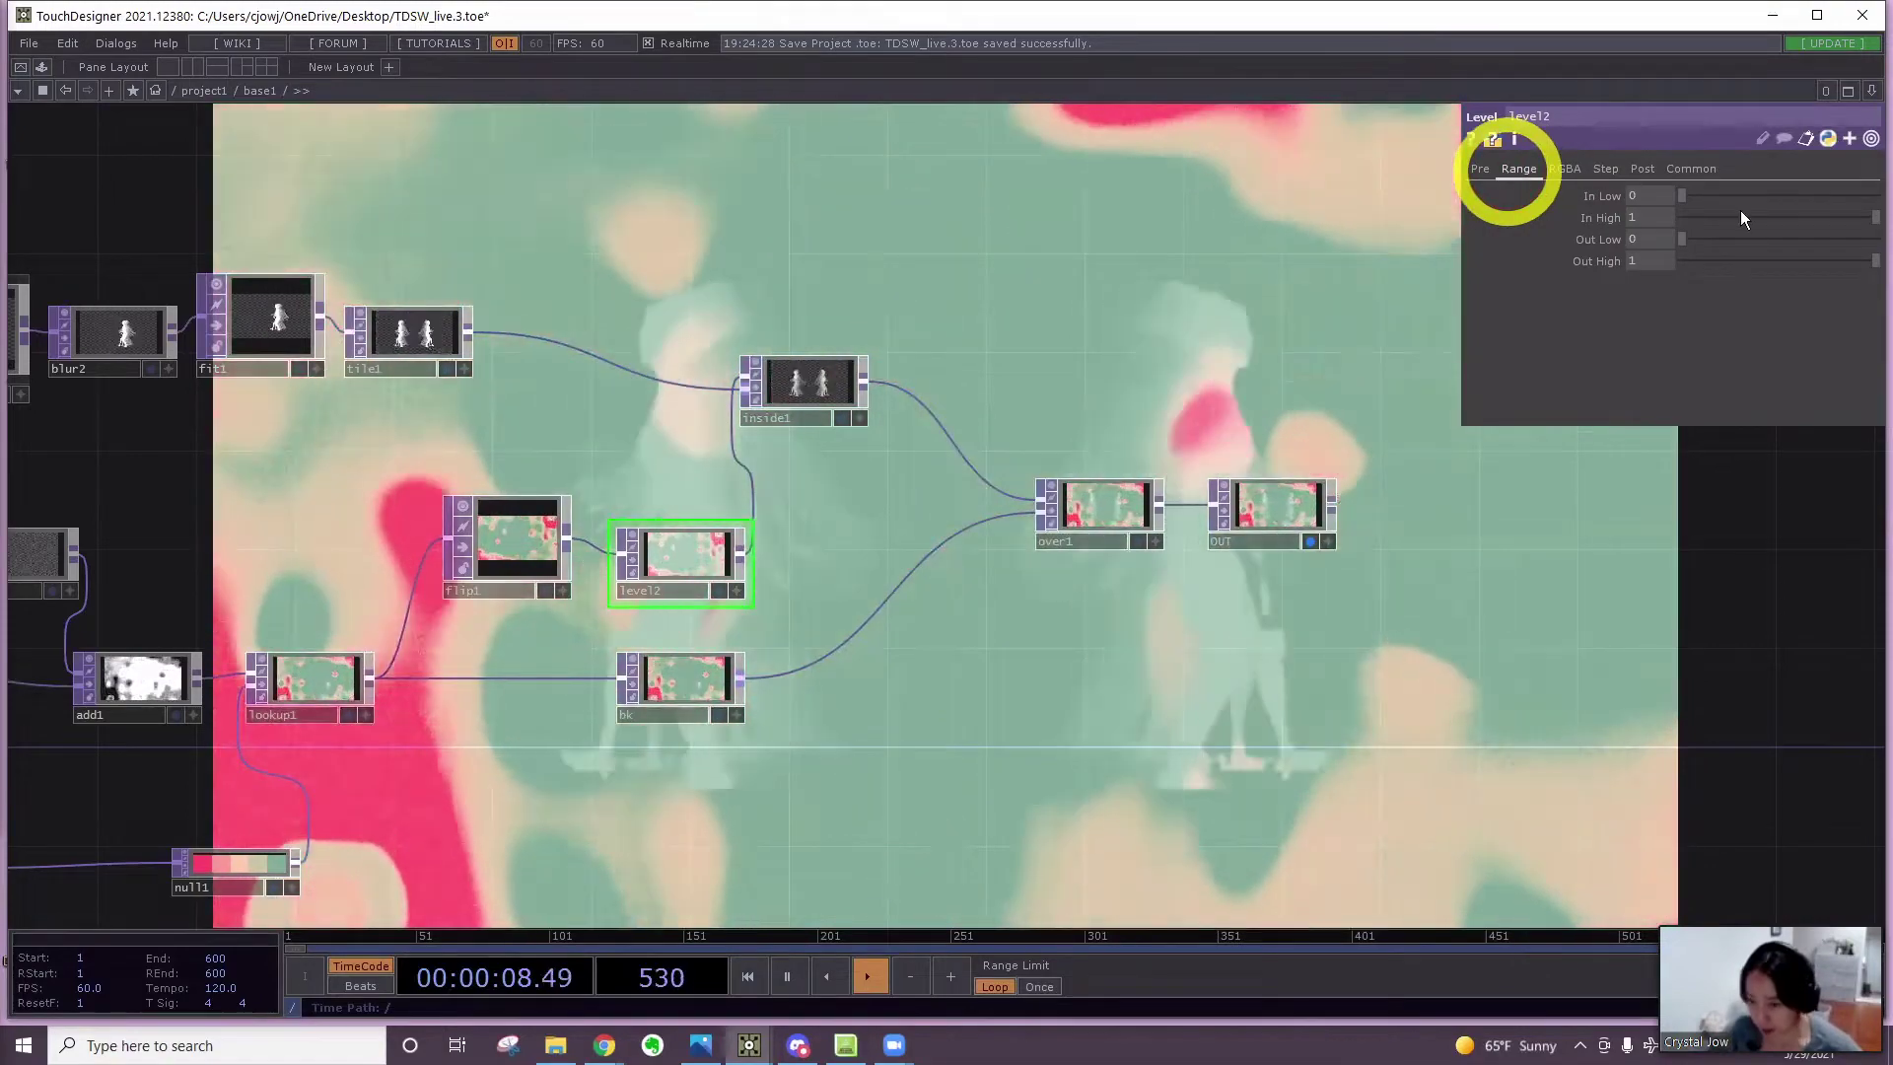
{"action": "left_click", "coordinate": [1569, 169]}
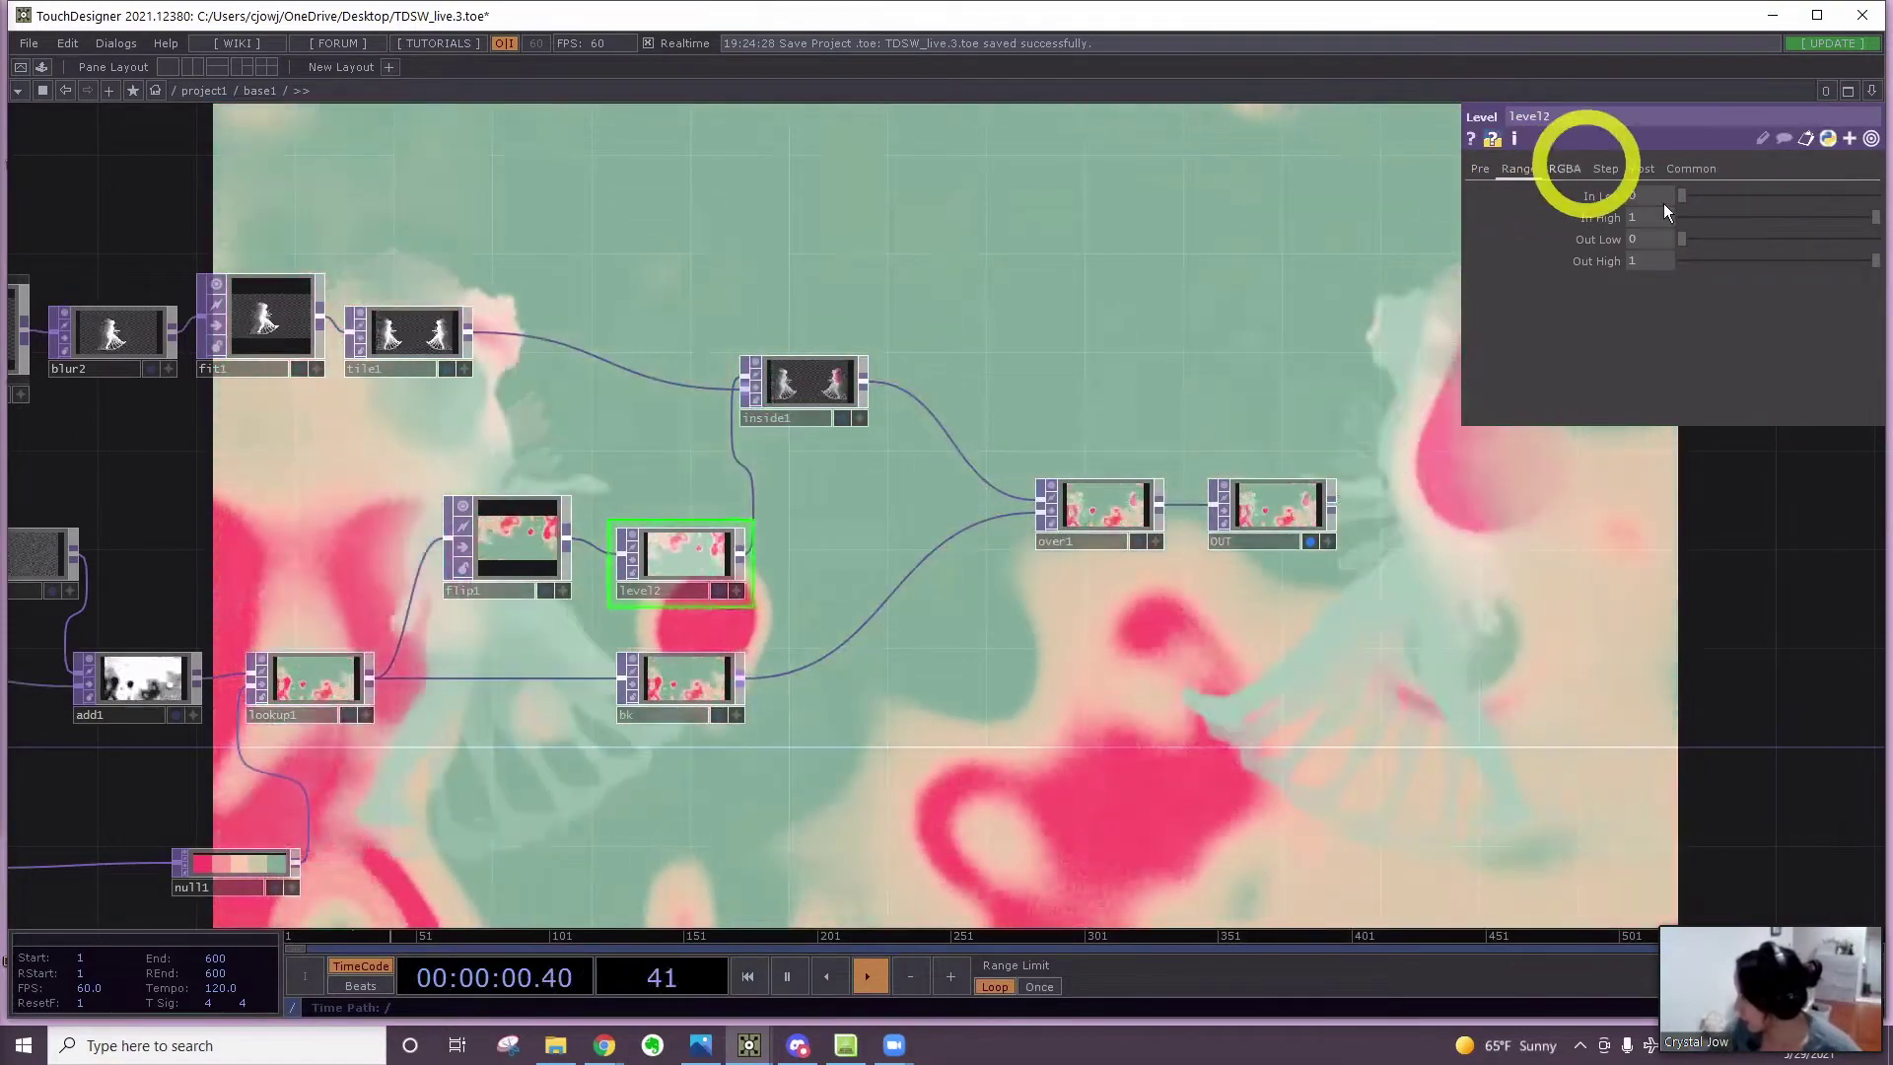
{"action": "mouse_move", "coordinate": [1806, 221]}
{"action": "left_mouse_down"}
{"action": "mouse_move", "coordinate": [1753, 225]}
{"action": "mouse_move", "coordinate": [1737, 264]}
{"action": "mouse_move", "coordinate": [1825, 263]}
{"action": "mouse_move", "coordinate": [1774, 219]}
{"action": "left_mouse_up"}
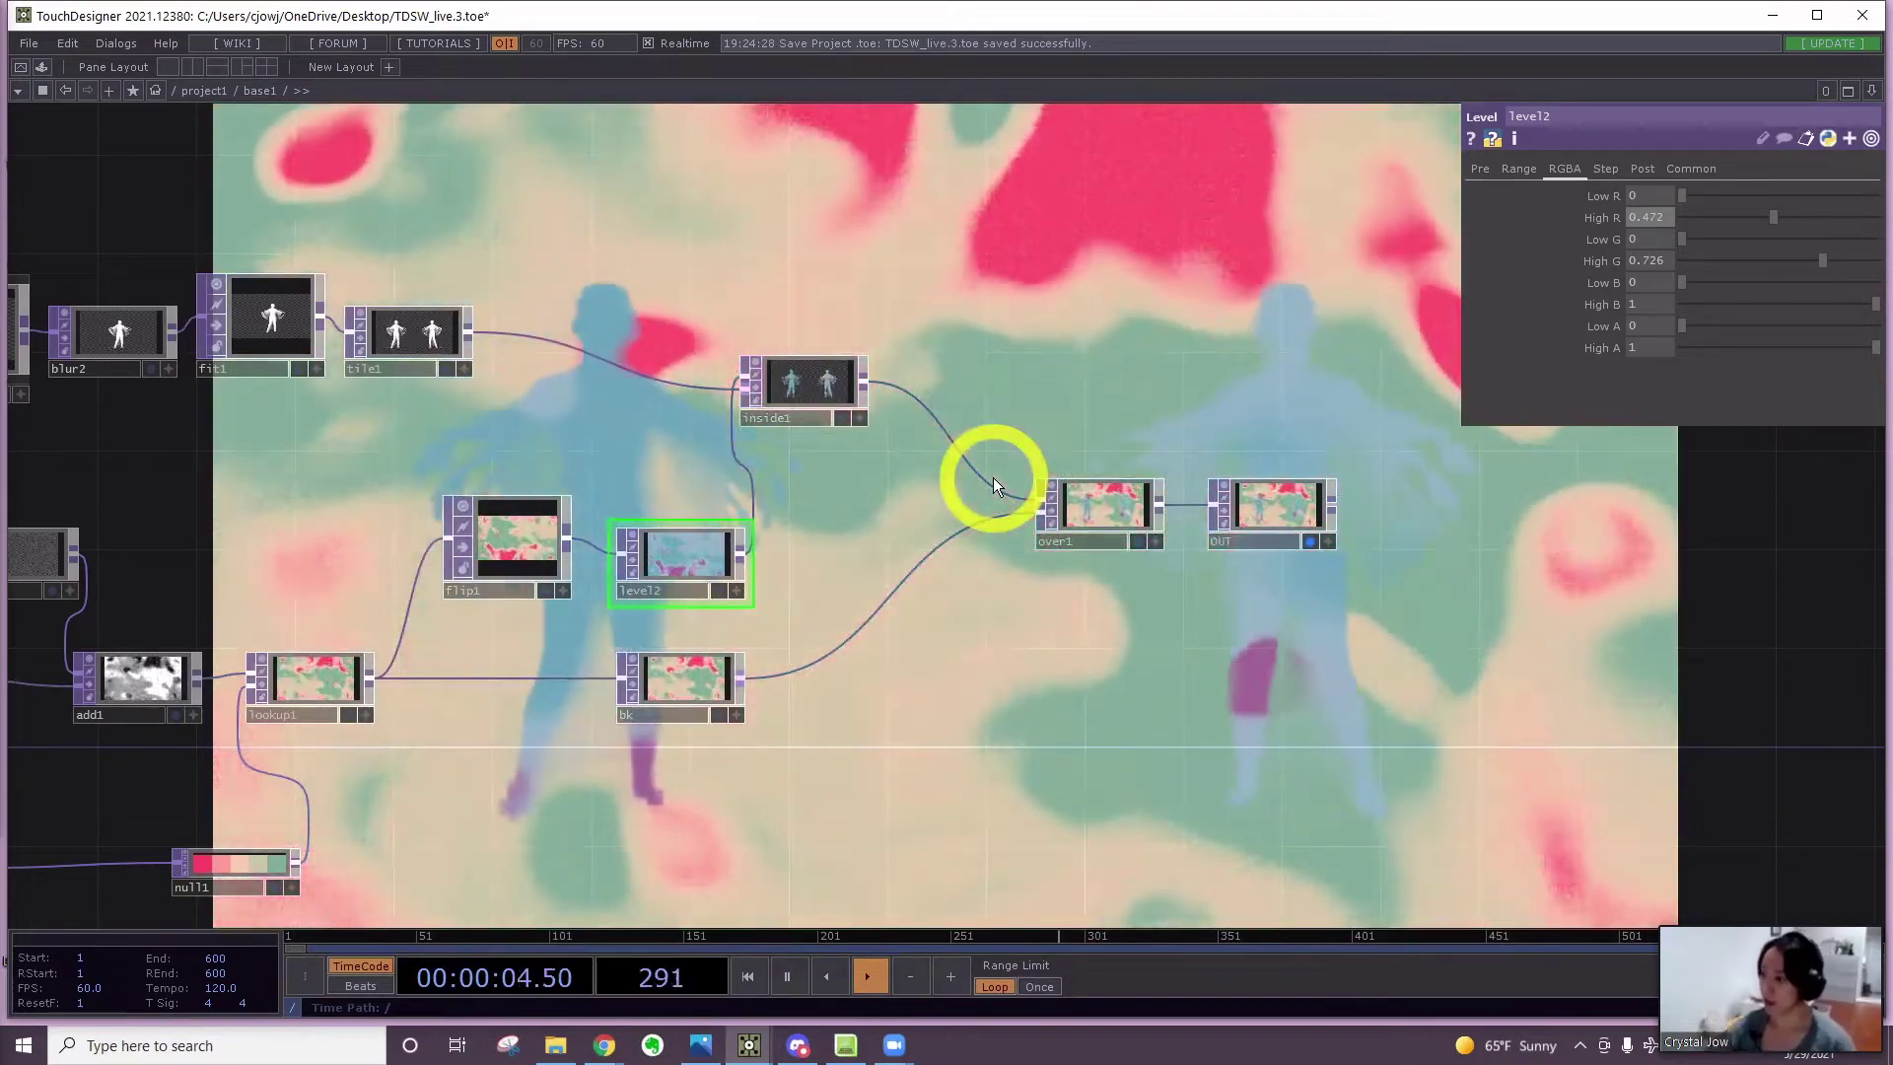
Try palettes in colour_lovers_picker, including Giant Goldfish, Compatible and let them eat cake, and settle on Good Friends
{"action": "scroll", "coordinate": [759, 700], "scroll_direction": "down", "scroll_amount": 3}
{"action": "left_click_drag", "start_coordinate": [958, 696], "coordinate": [1171, 562]}
{"action": "scroll", "coordinate": [456, 643], "scroll_direction": "up", "scroll_amount": 5}
{"action": "scroll", "coordinate": [759, 798], "scroll_direction": "up", "scroll_amount": 5}
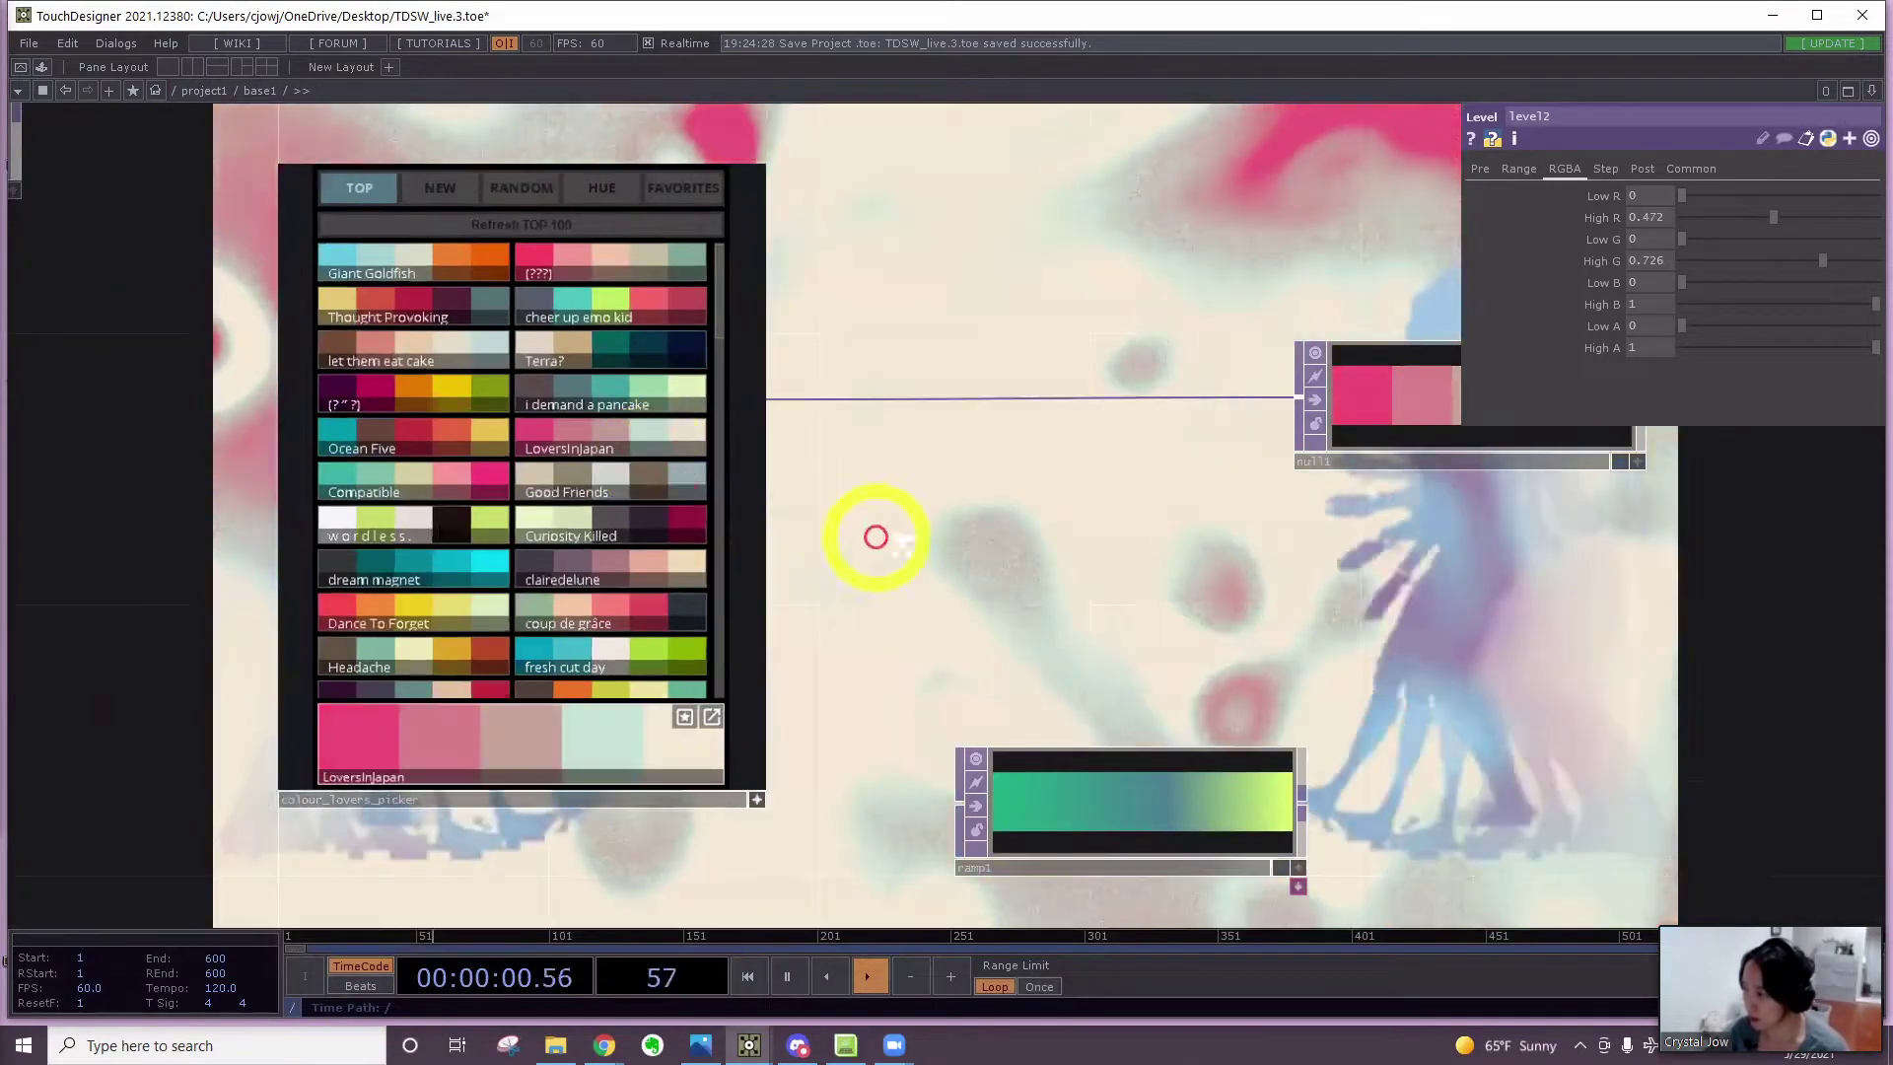
{"action": "scroll", "coordinate": [876, 538], "scroll_direction": "down", "scroll_amount": 3}
{"action": "left_click", "coordinate": [714, 369]}
{"action": "left_click", "coordinate": [593, 341]}
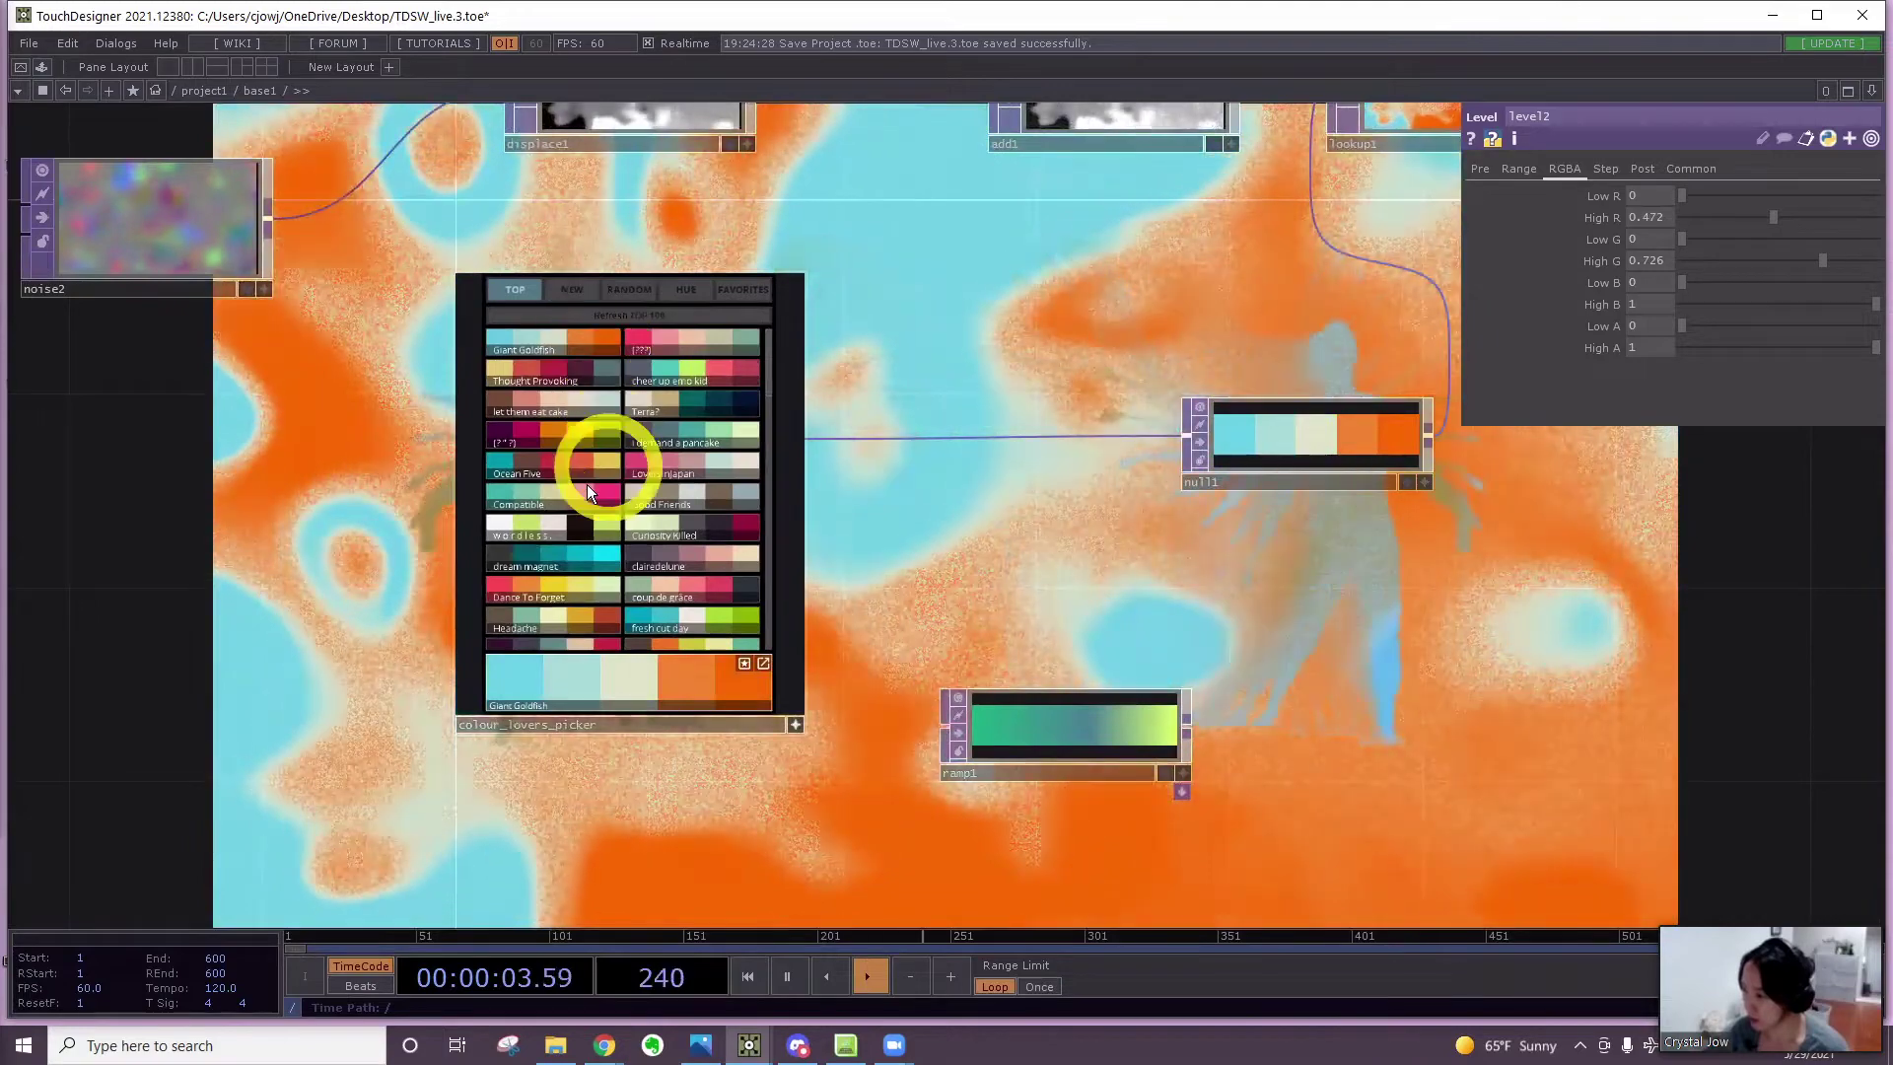
{"action": "left_click", "coordinate": [587, 495]}
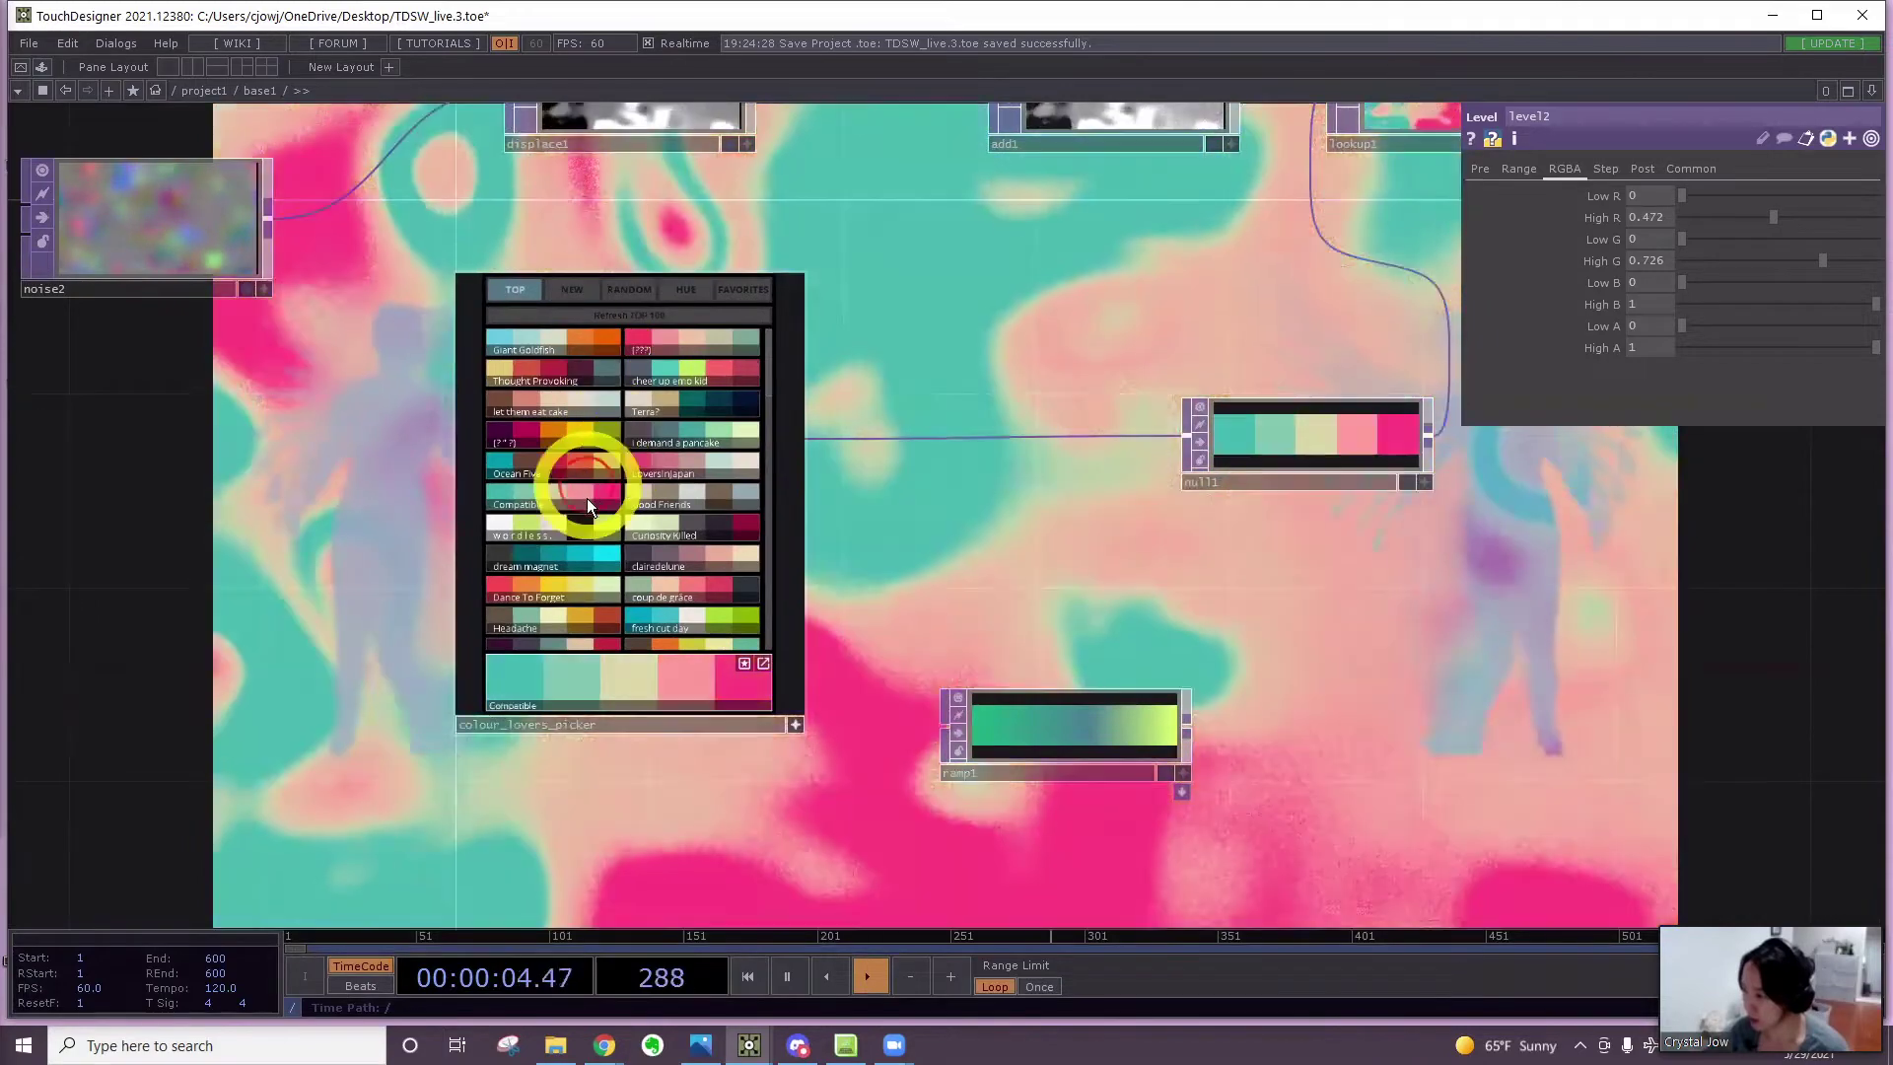
{"action": "left_click", "coordinate": [589, 410]}
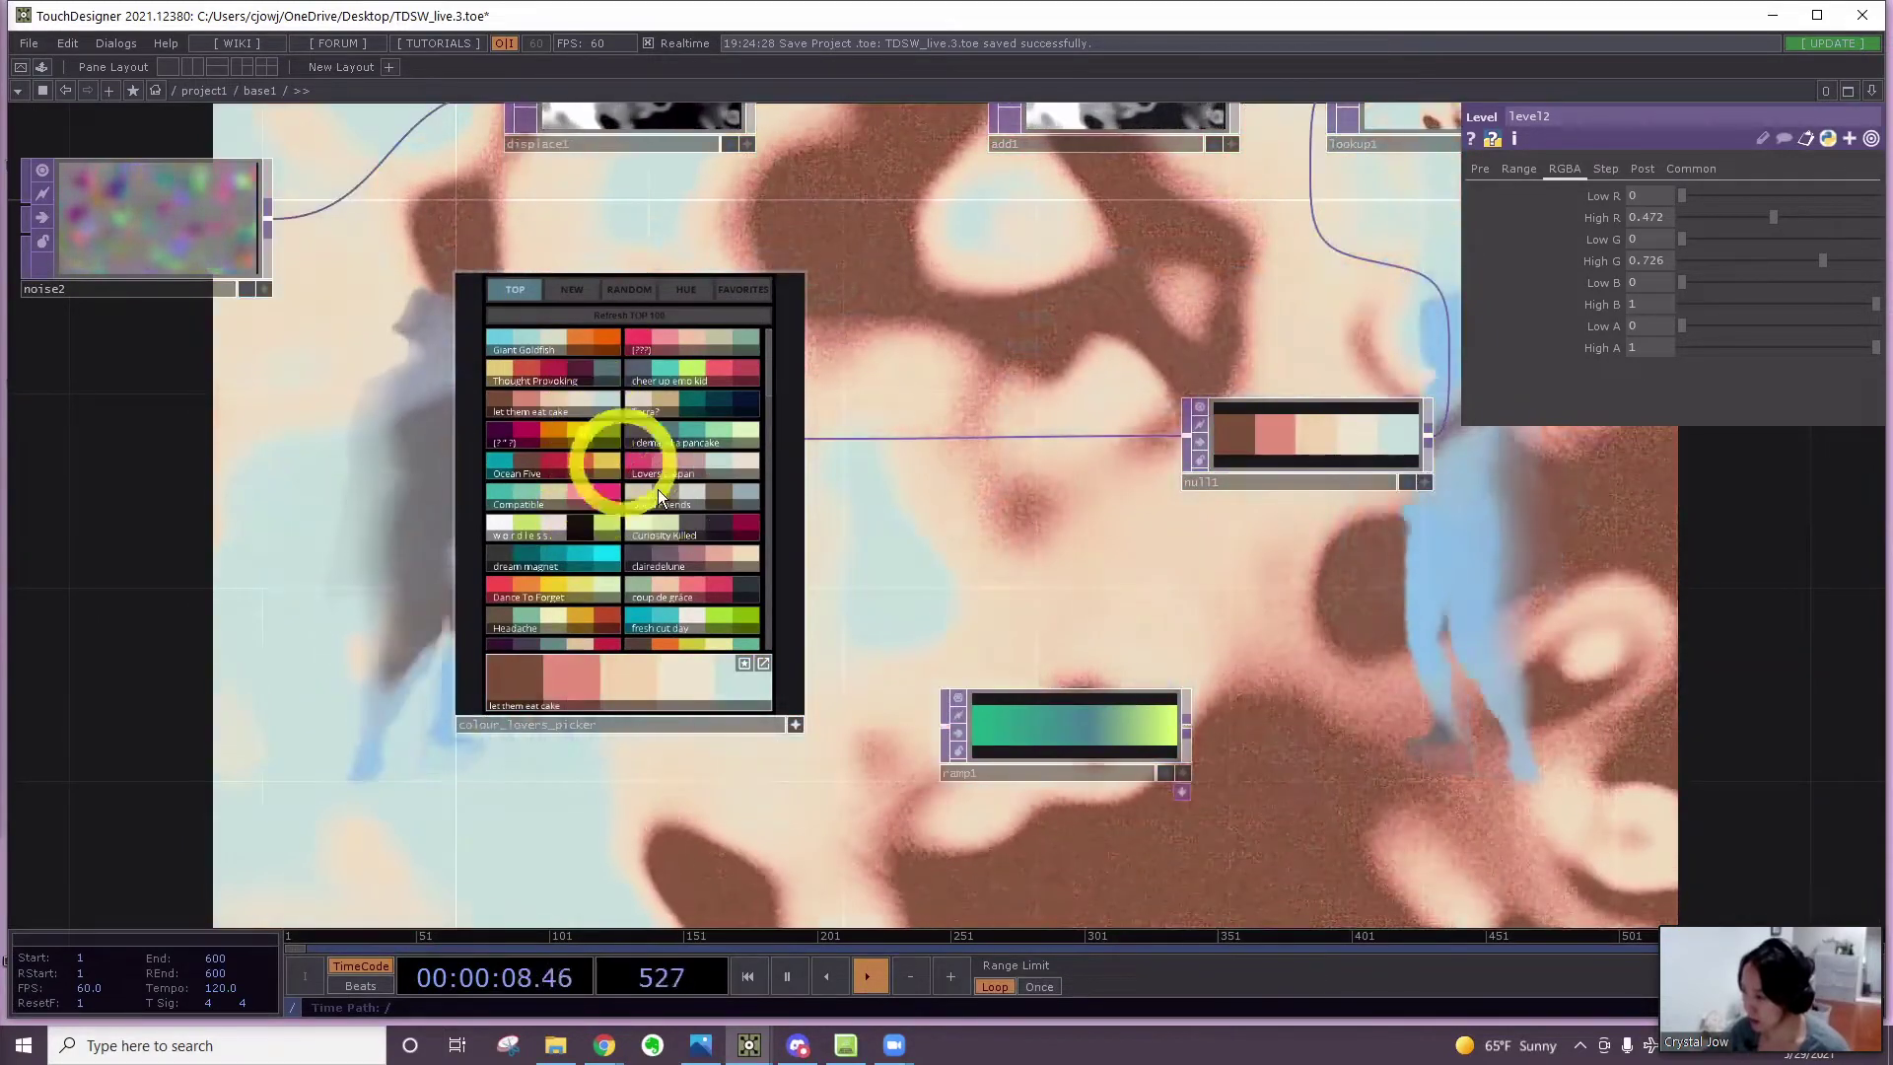
{"action": "left_click", "coordinate": [658, 489]}
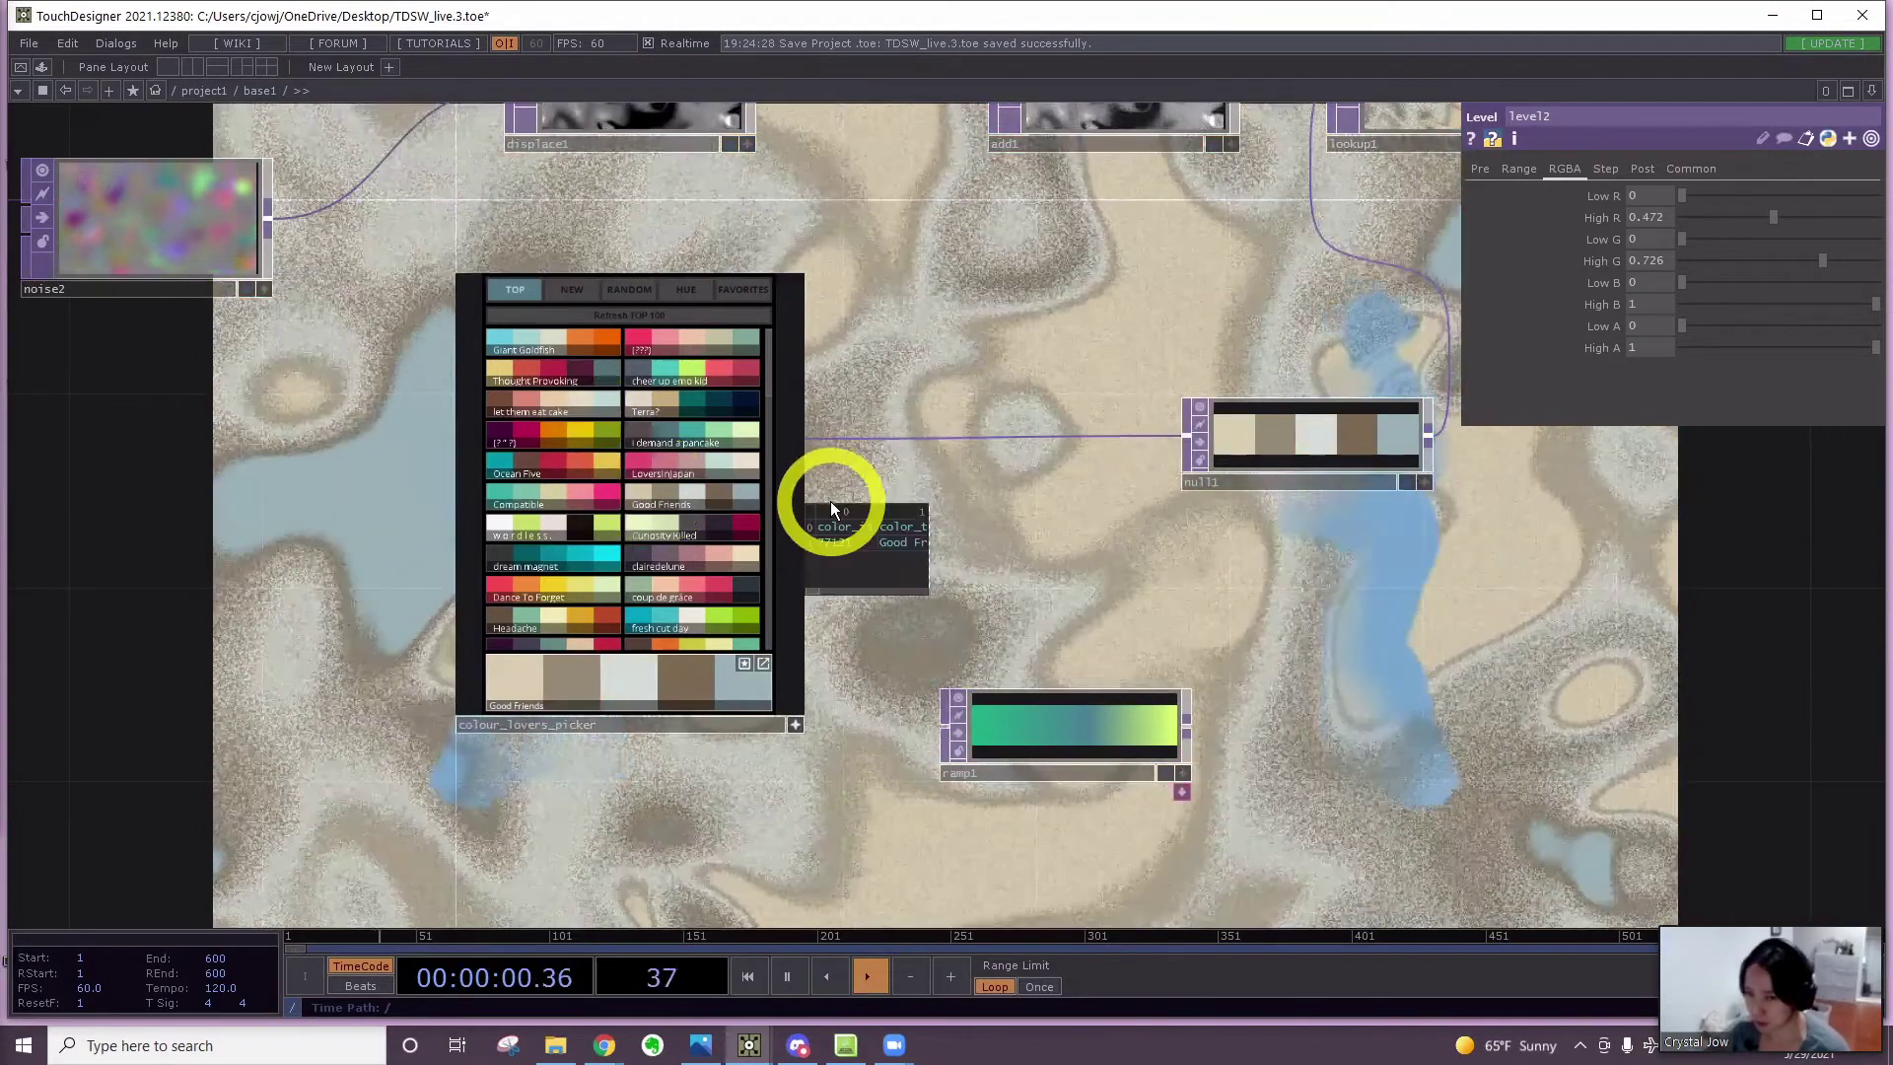
Reduce the background grain by setting level1's Opacity to 0.086
{"action": "scroll", "coordinate": [868, 463], "scroll_direction": "down", "scroll_amount": 5}
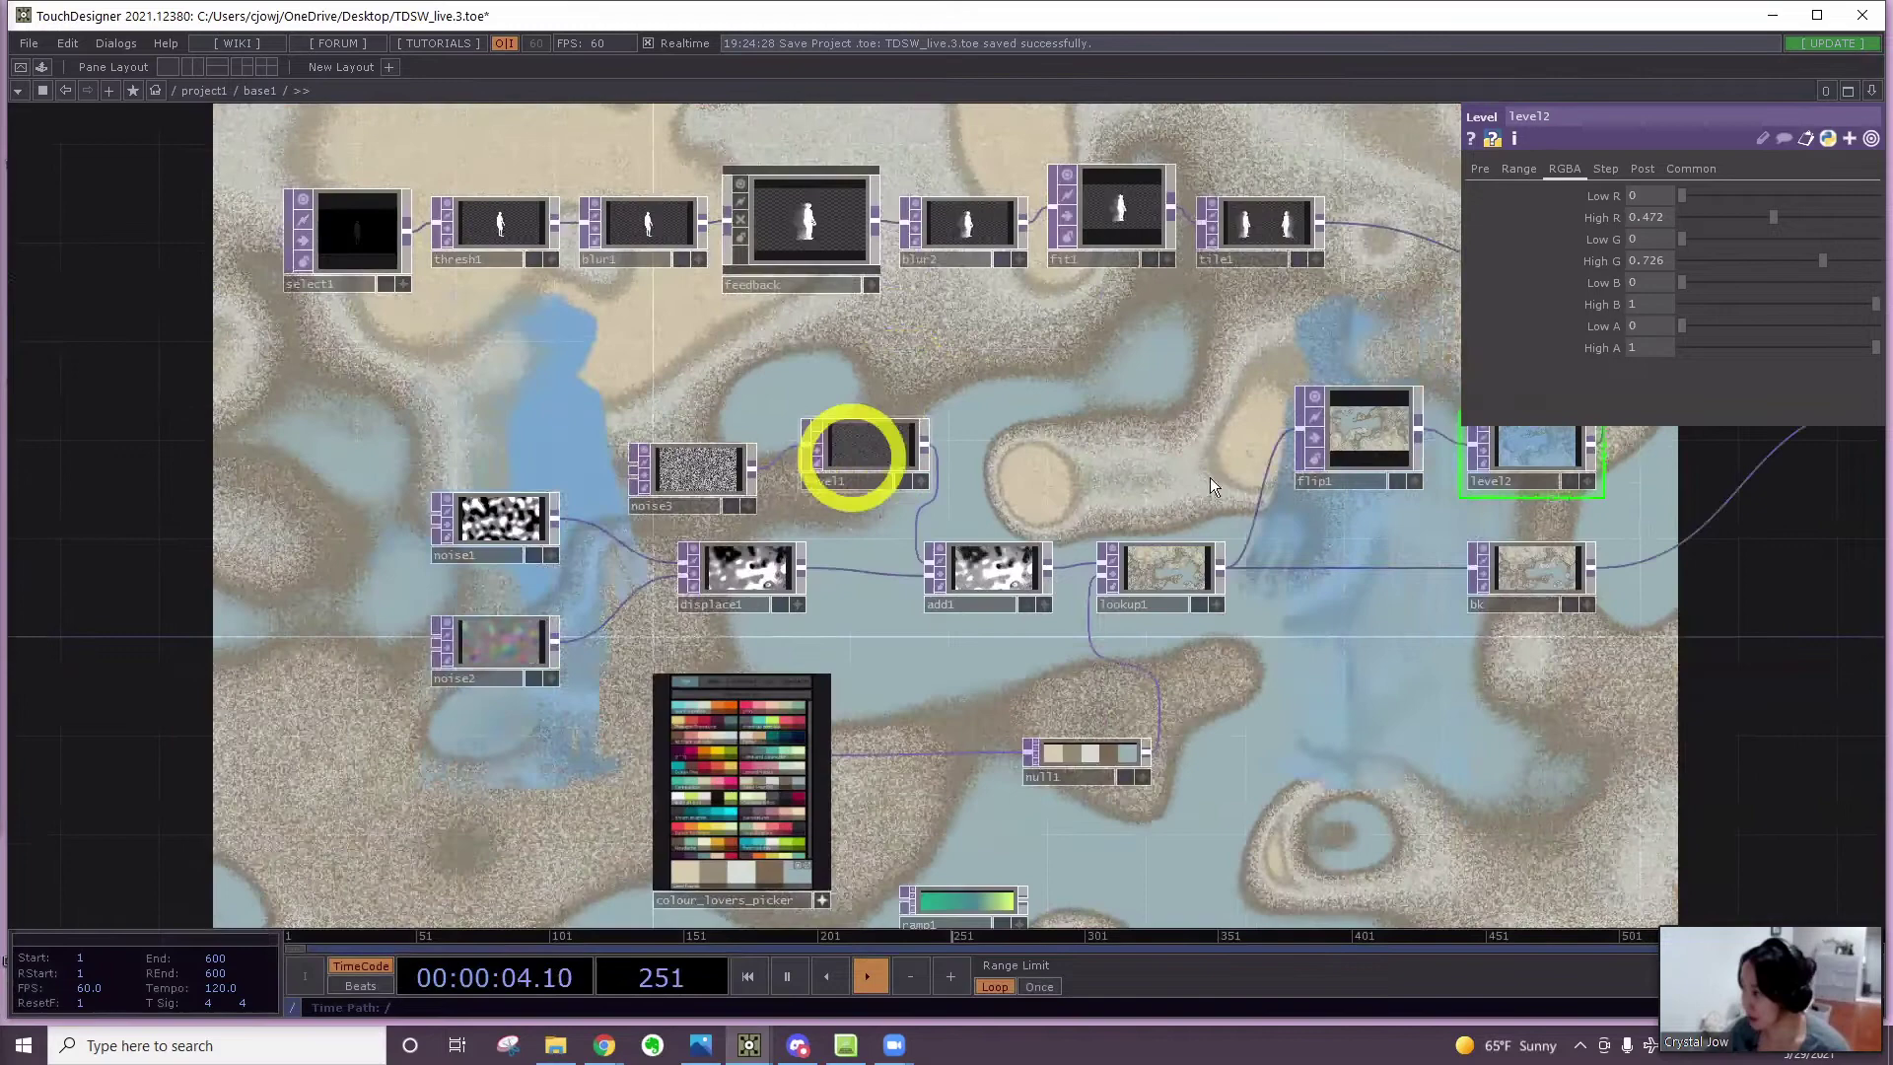
{"action": "left_click", "coordinate": [853, 452]}
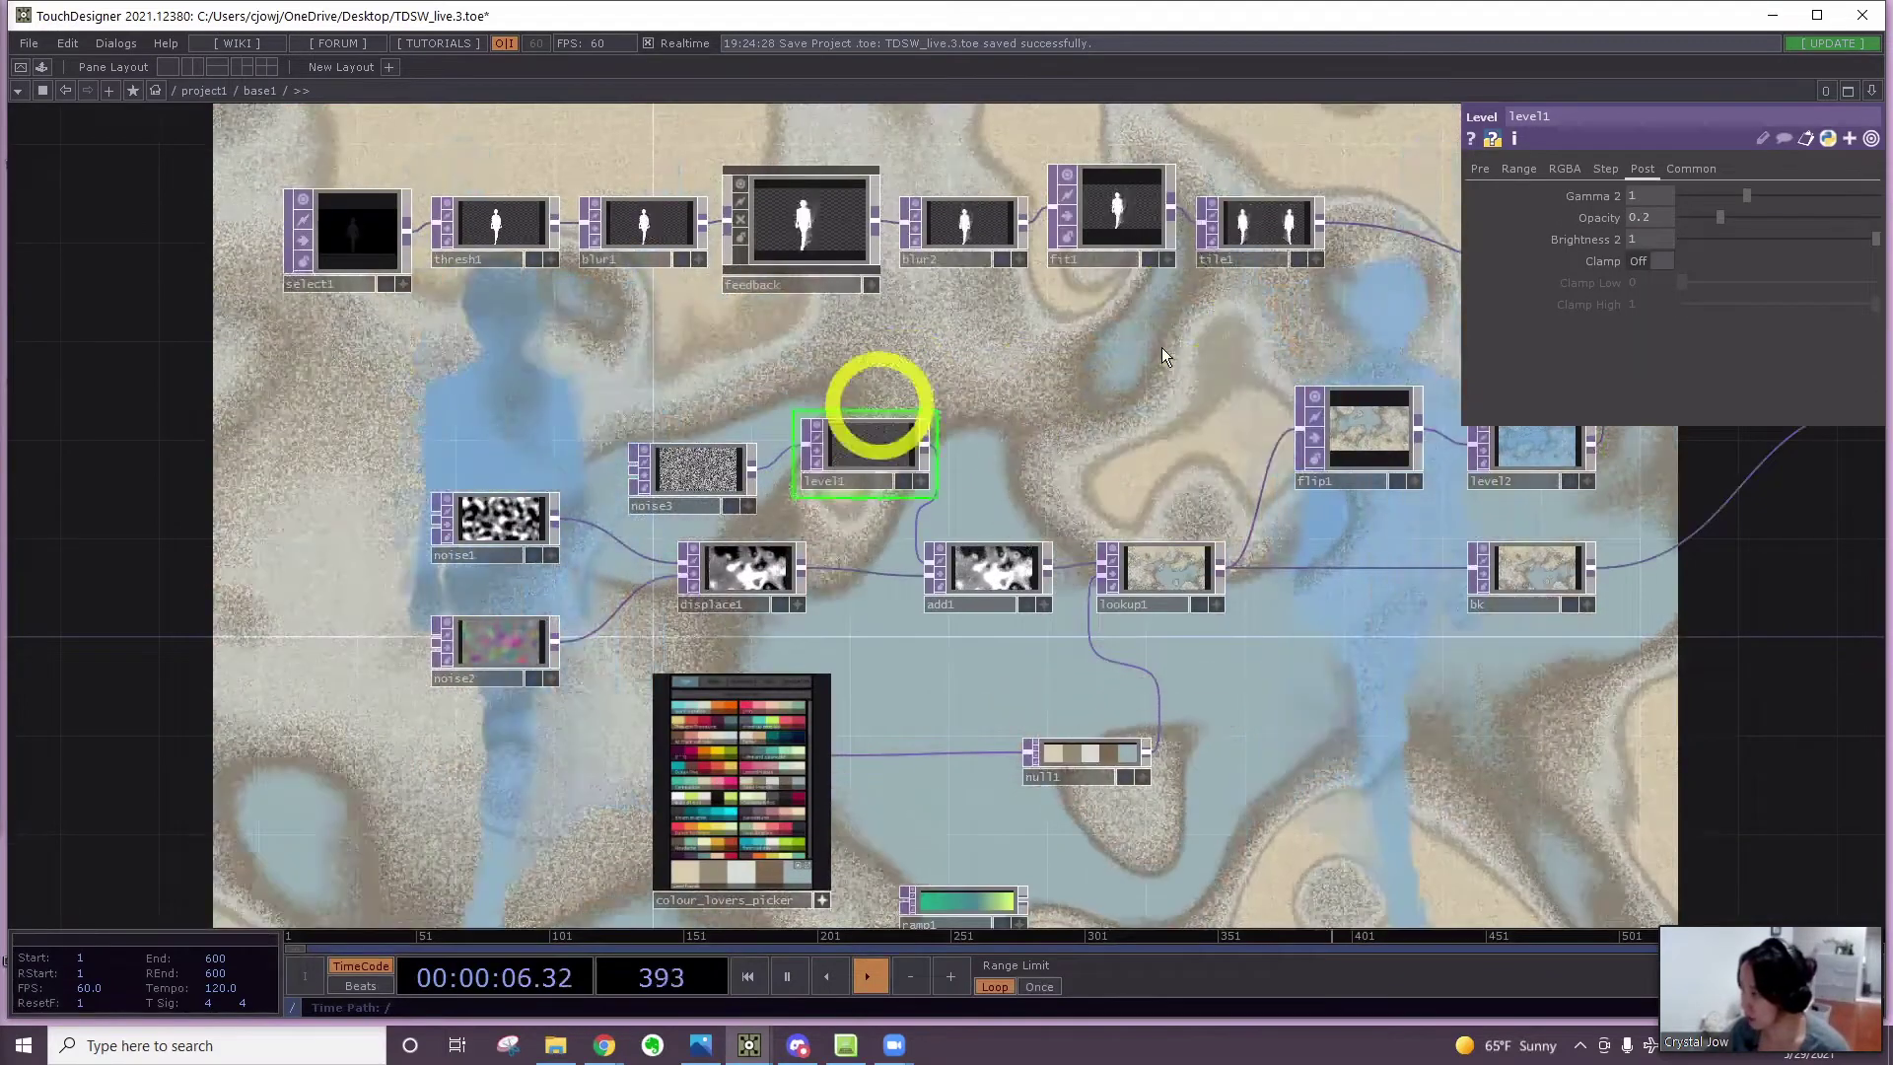
{"action": "mouse_move", "coordinate": [1694, 215]}
{"action": "left_mouse_down"}
{"action": "mouse_move", "coordinate": [1670, 217]}
{"action": "mouse_move", "coordinate": [1688, 219]}
{"action": "left_mouse_up"}
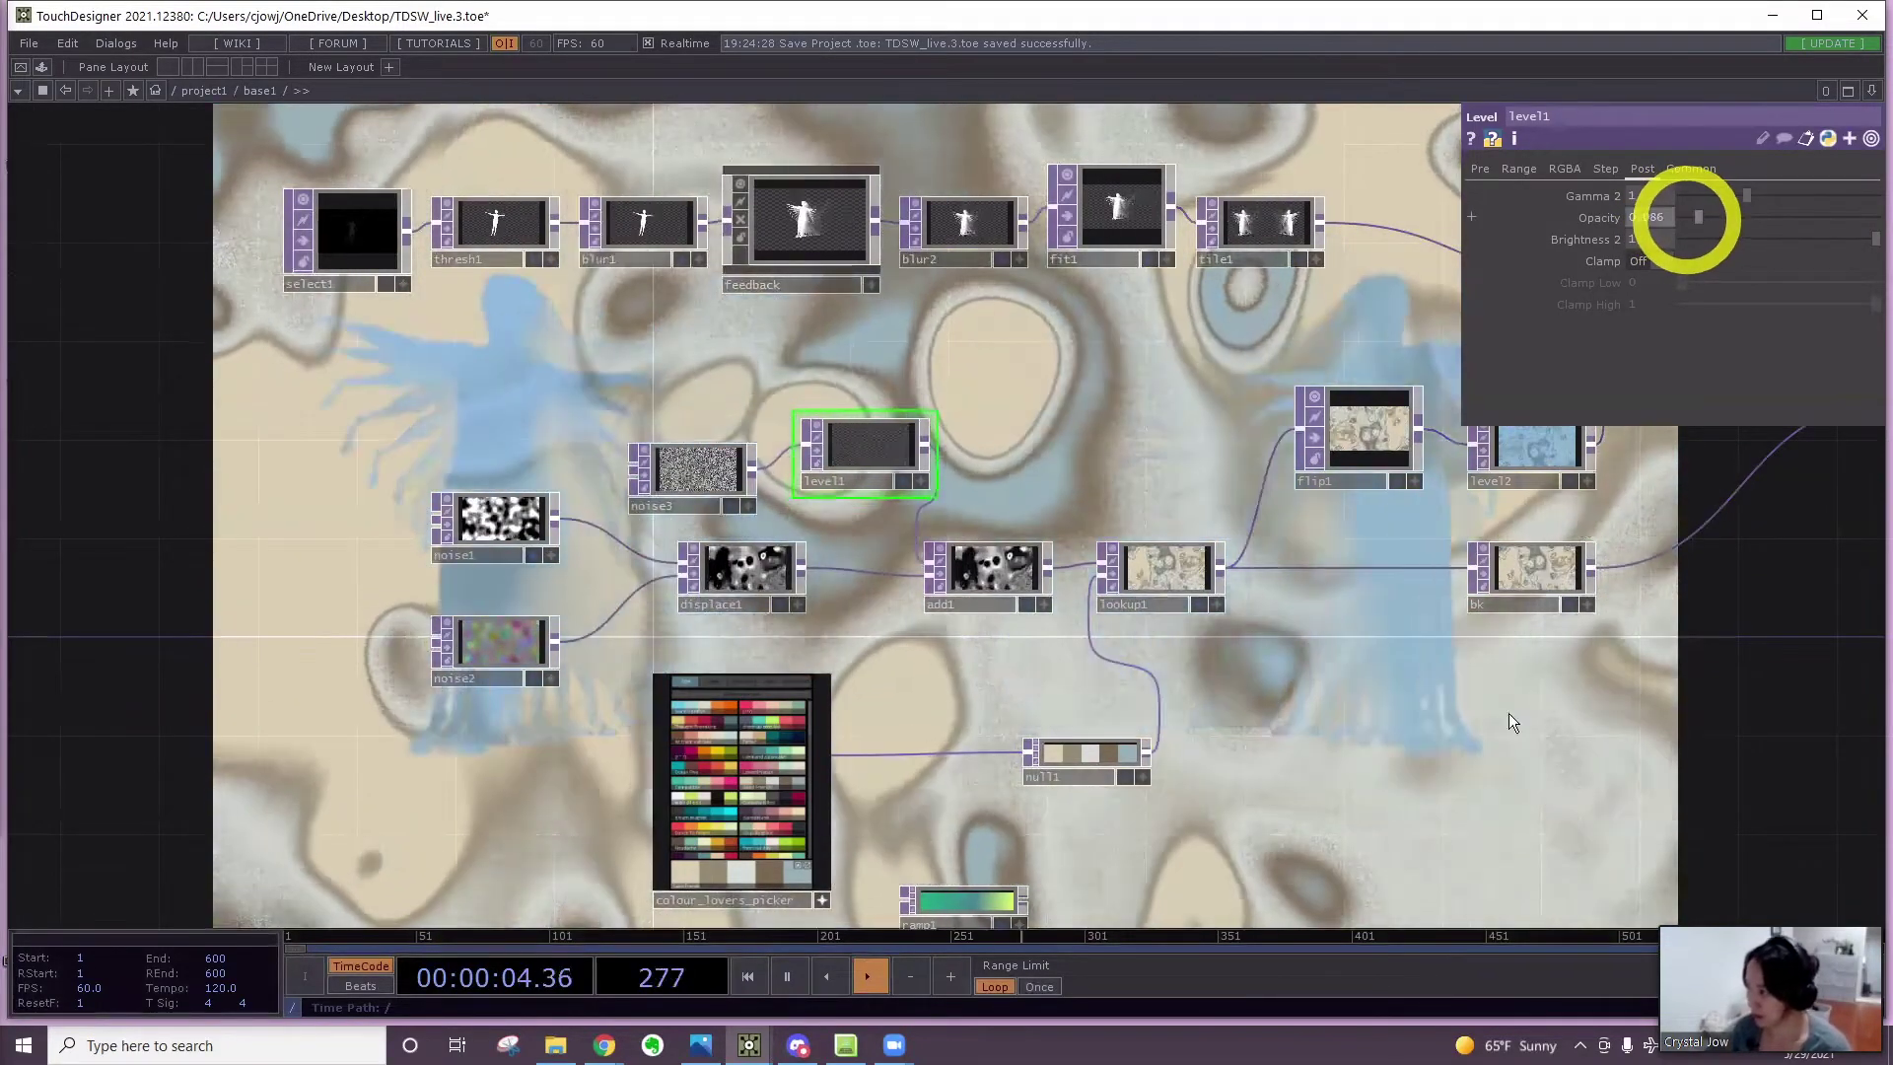
Go up to the project1 network and set base1's Operator Viewer to ./OUT
{"action": "scroll", "coordinate": [1446, 564], "scroll_direction": "down", "scroll_amount": 3}
{"action": "left_click_drag", "start_coordinate": [1513, 714], "coordinate": [1163, 661]}
{"action": "scroll", "coordinate": [1078, 568], "scroll_direction": "down", "scroll_amount": 2}
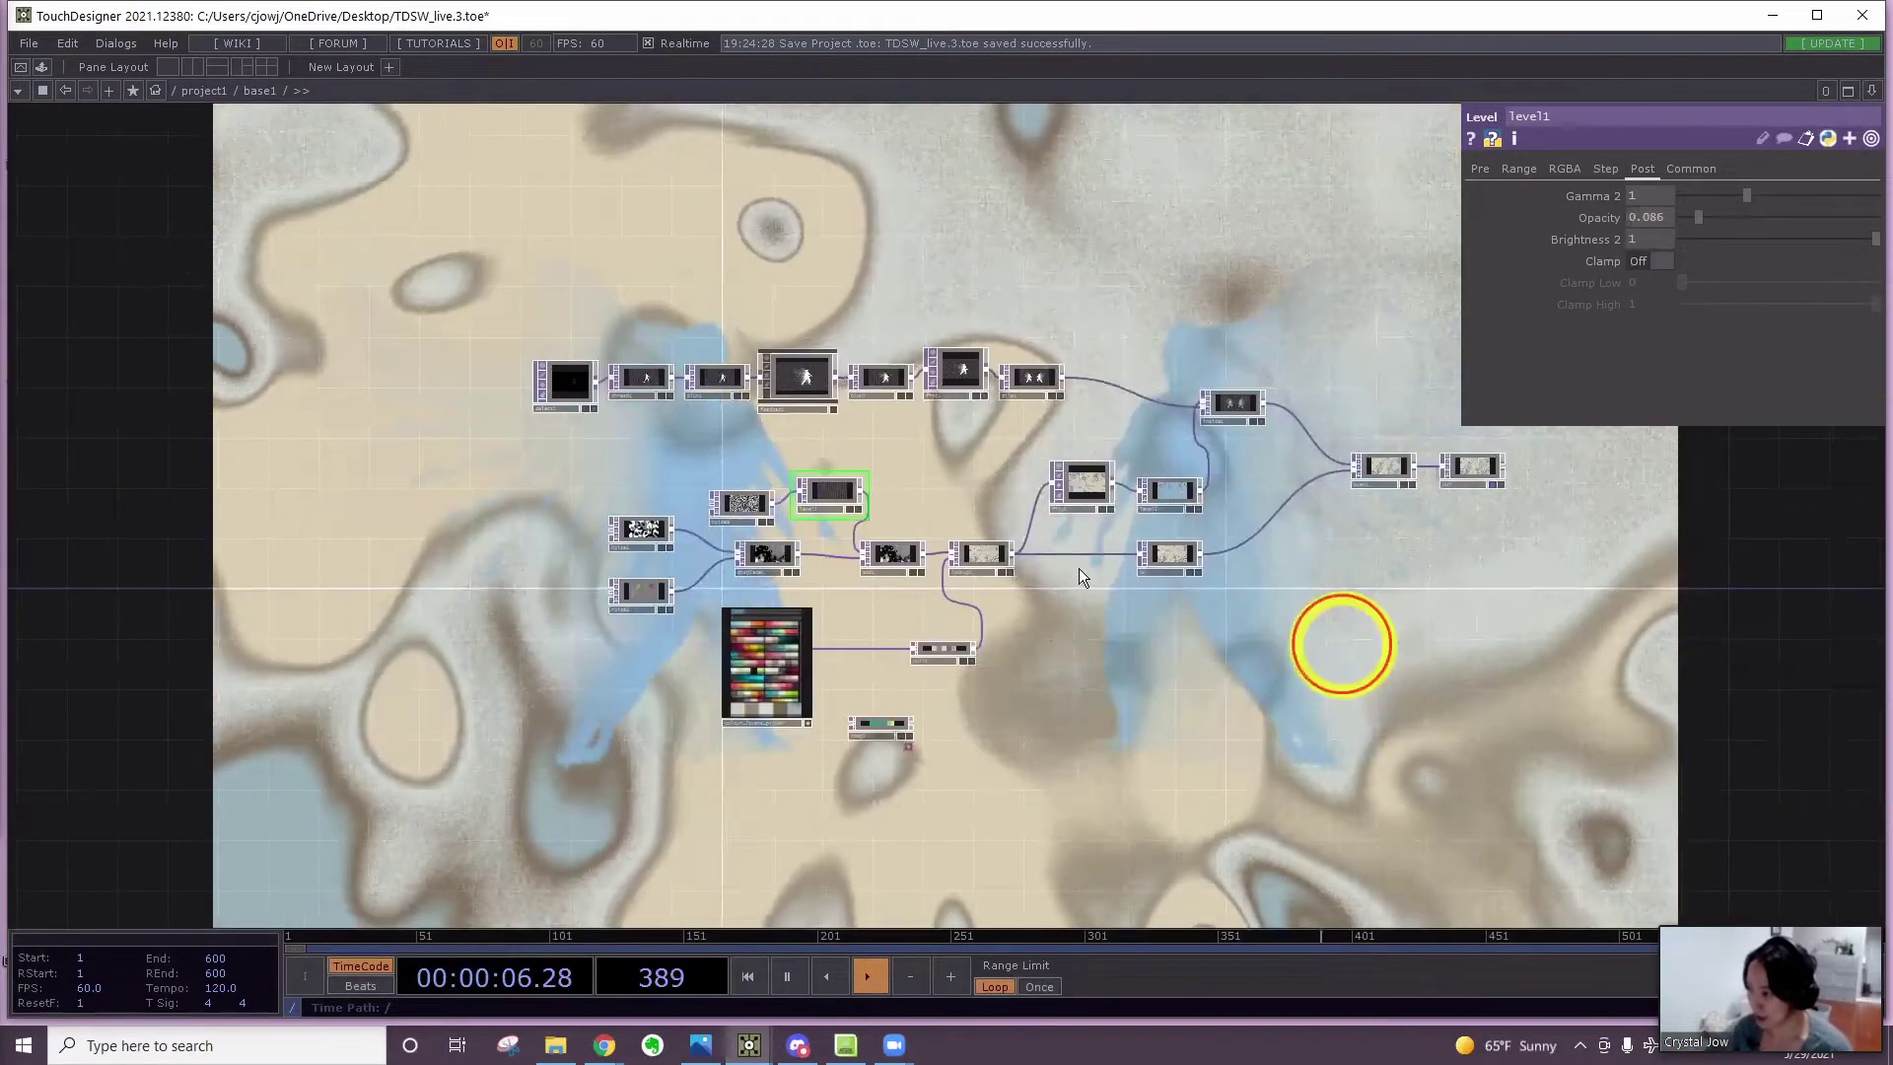
{"action": "scroll", "coordinate": [1078, 568], "scroll_direction": "up", "scroll_amount": 6}
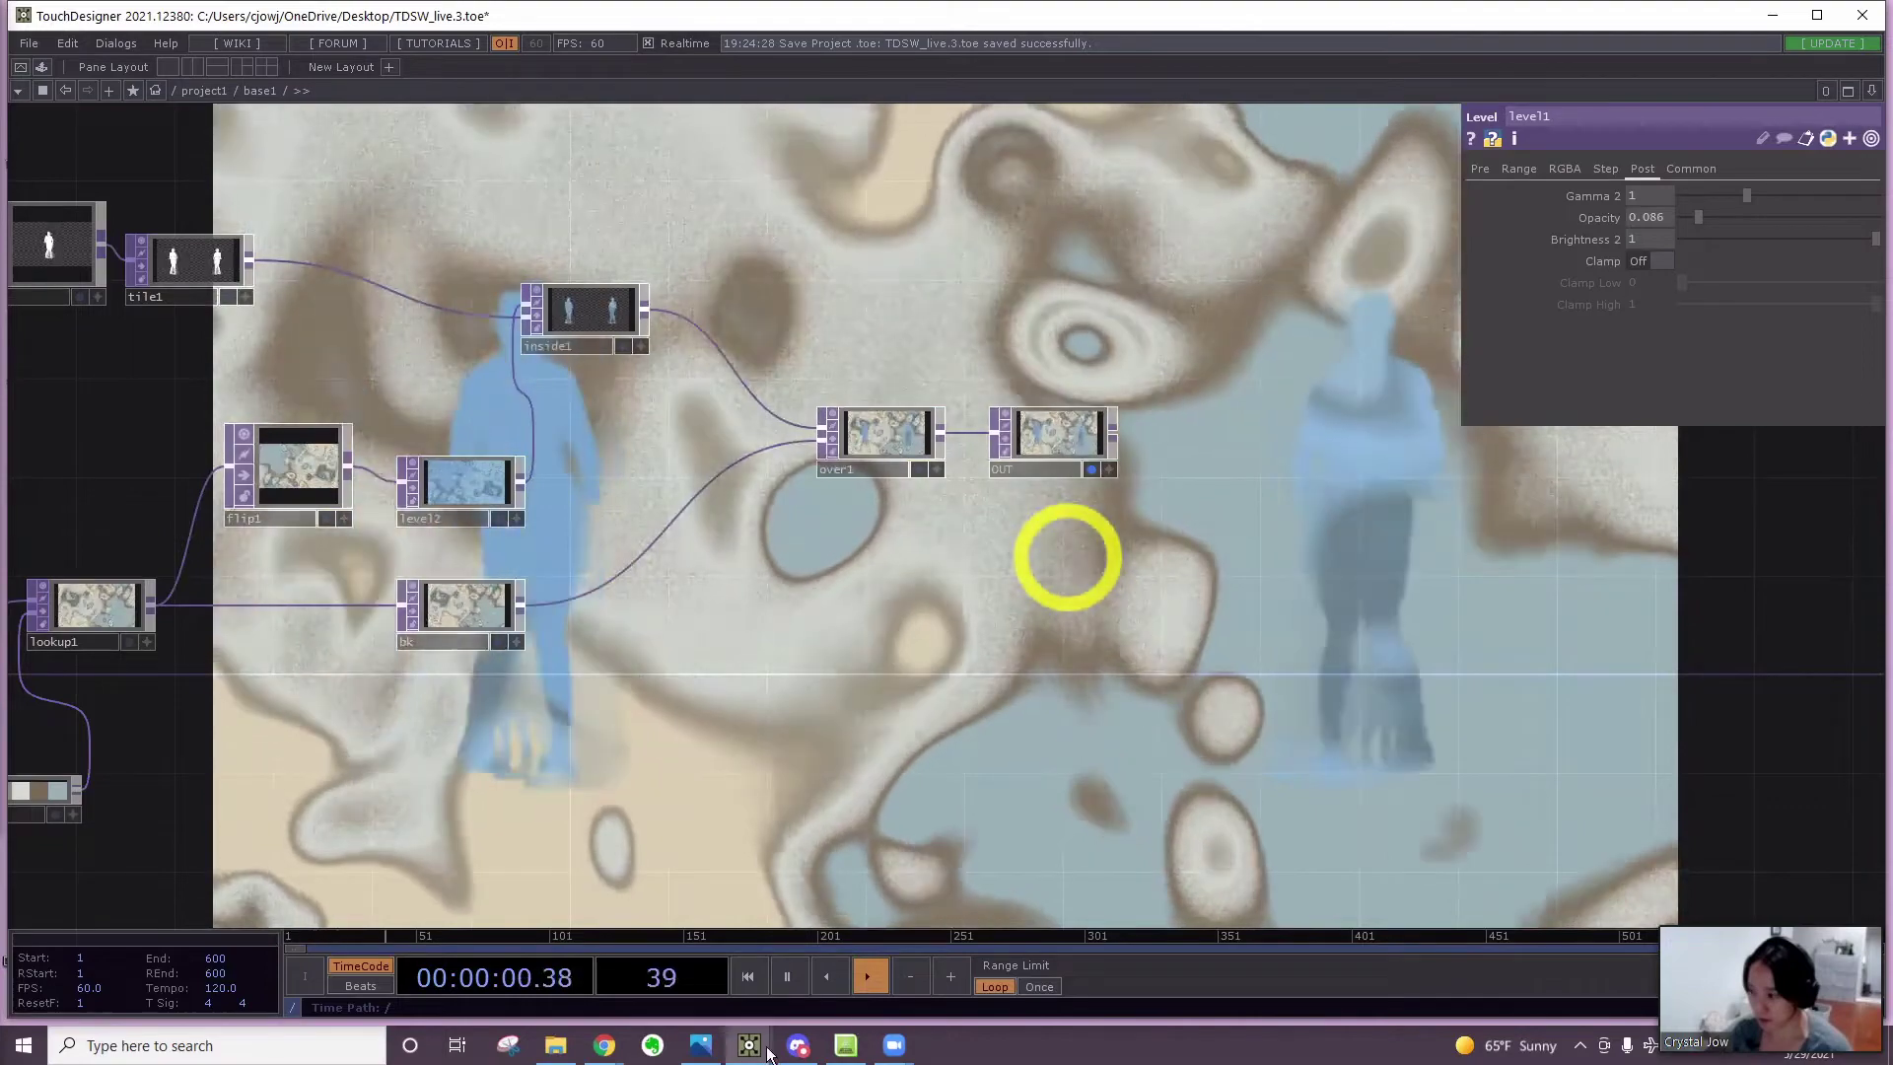
{"action": "mouse_move", "coordinate": [771, 1053]}
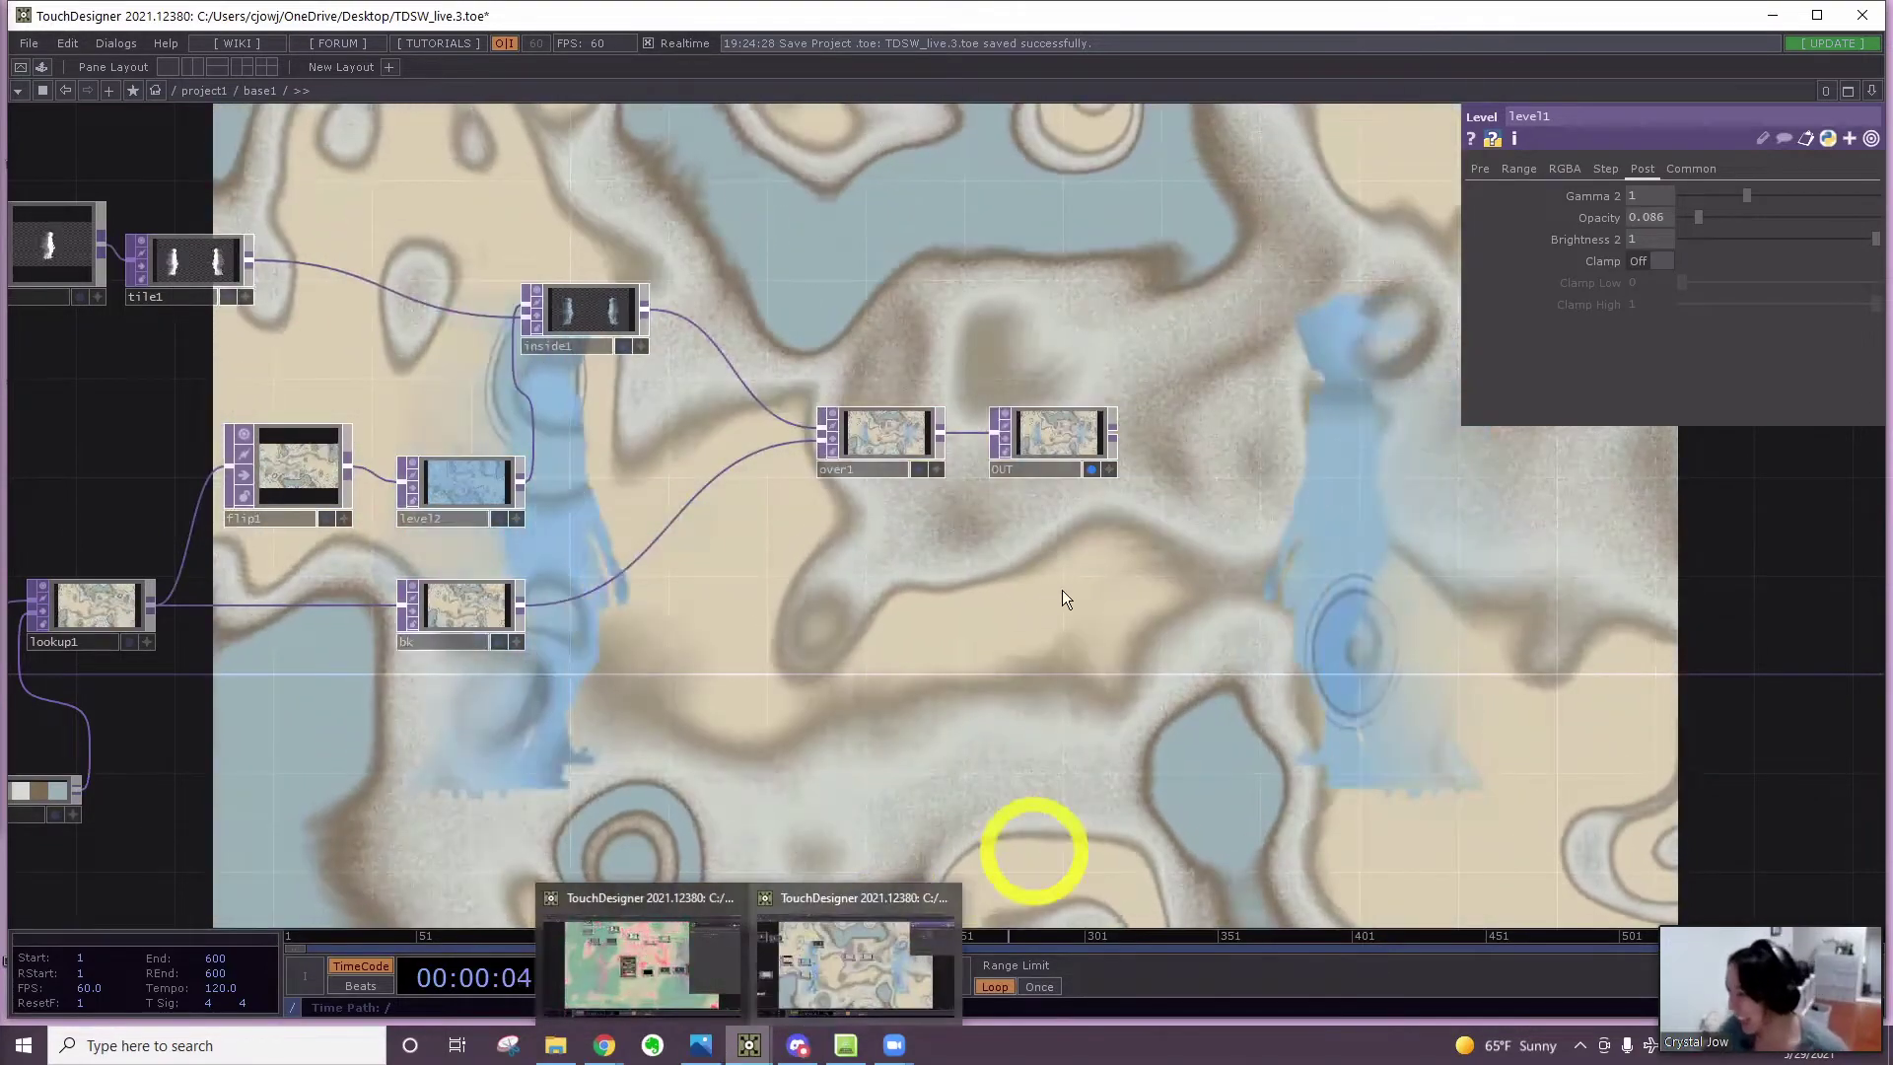
{"action": "key", "text": "u"}
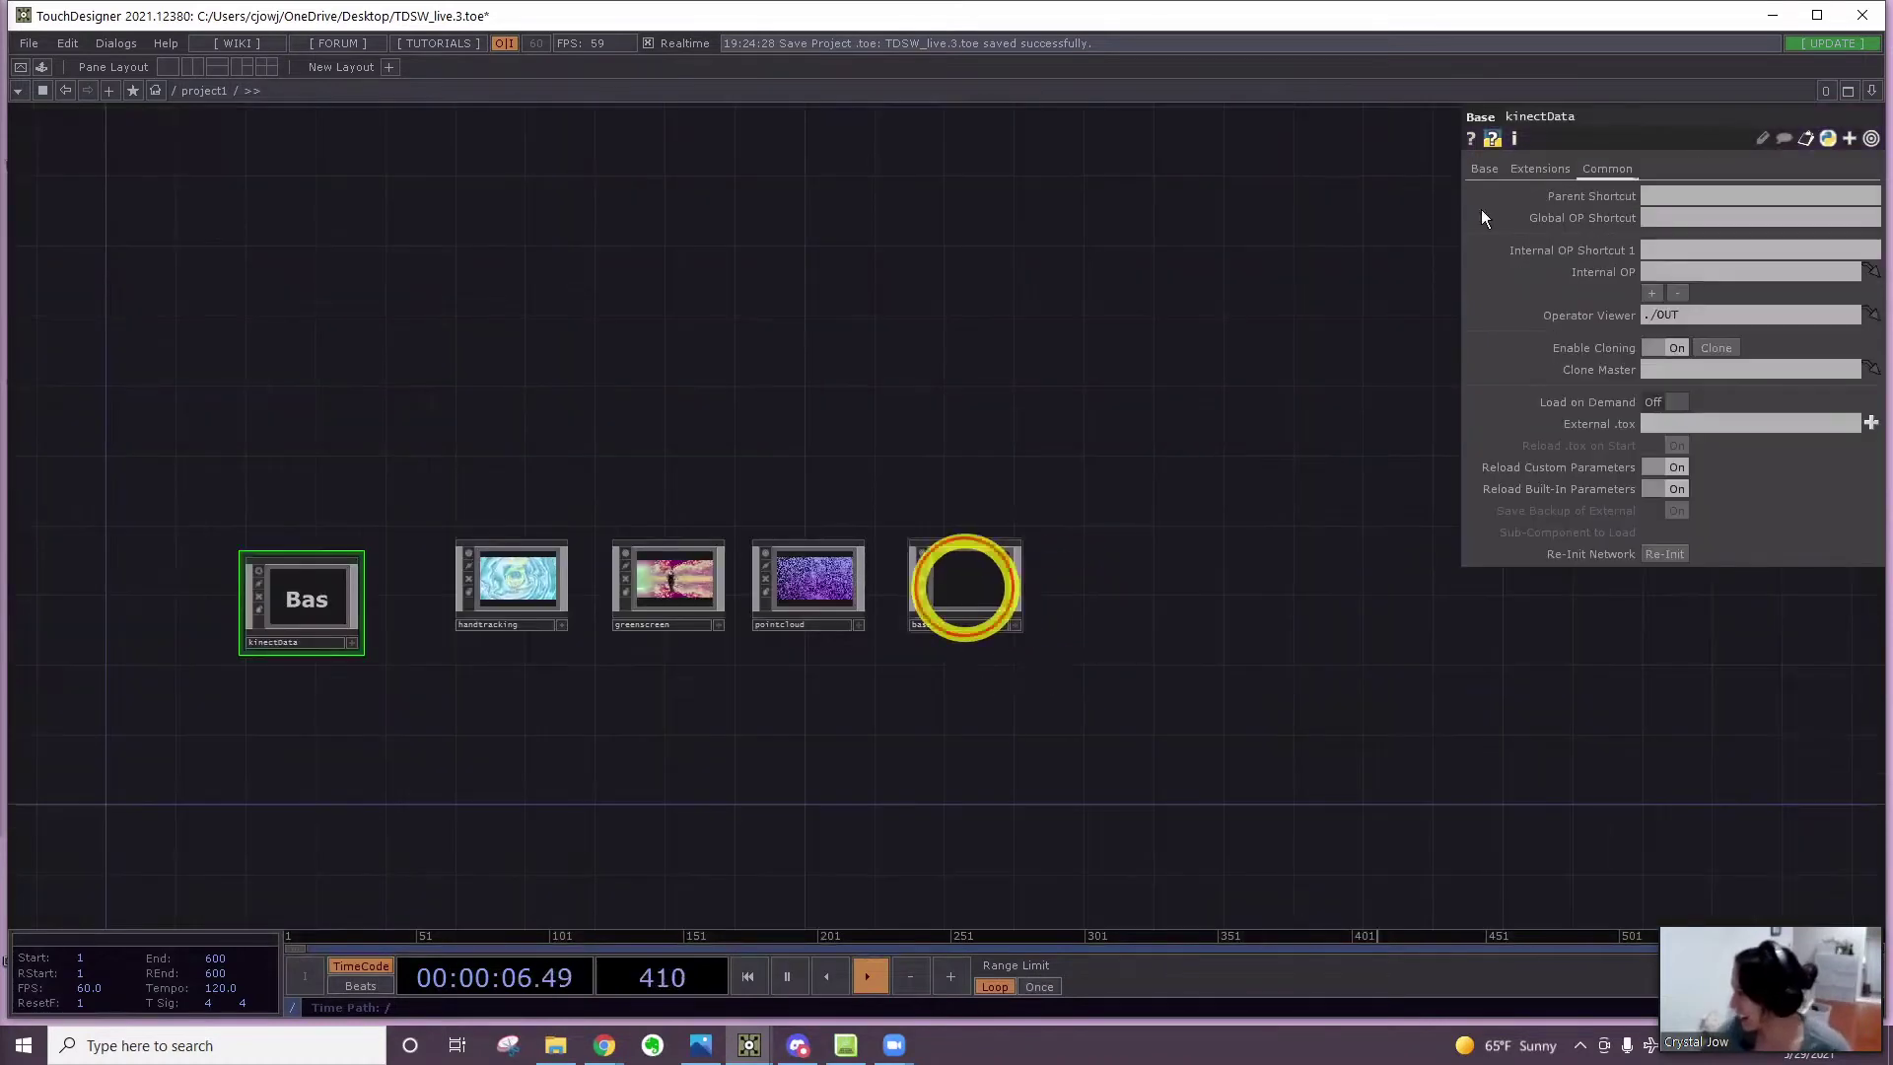
{"action": "left_click", "coordinate": [965, 587]}
{"action": "left_click", "coordinate": [1608, 169]}
{"action": "left_click", "coordinate": [1710, 315]}
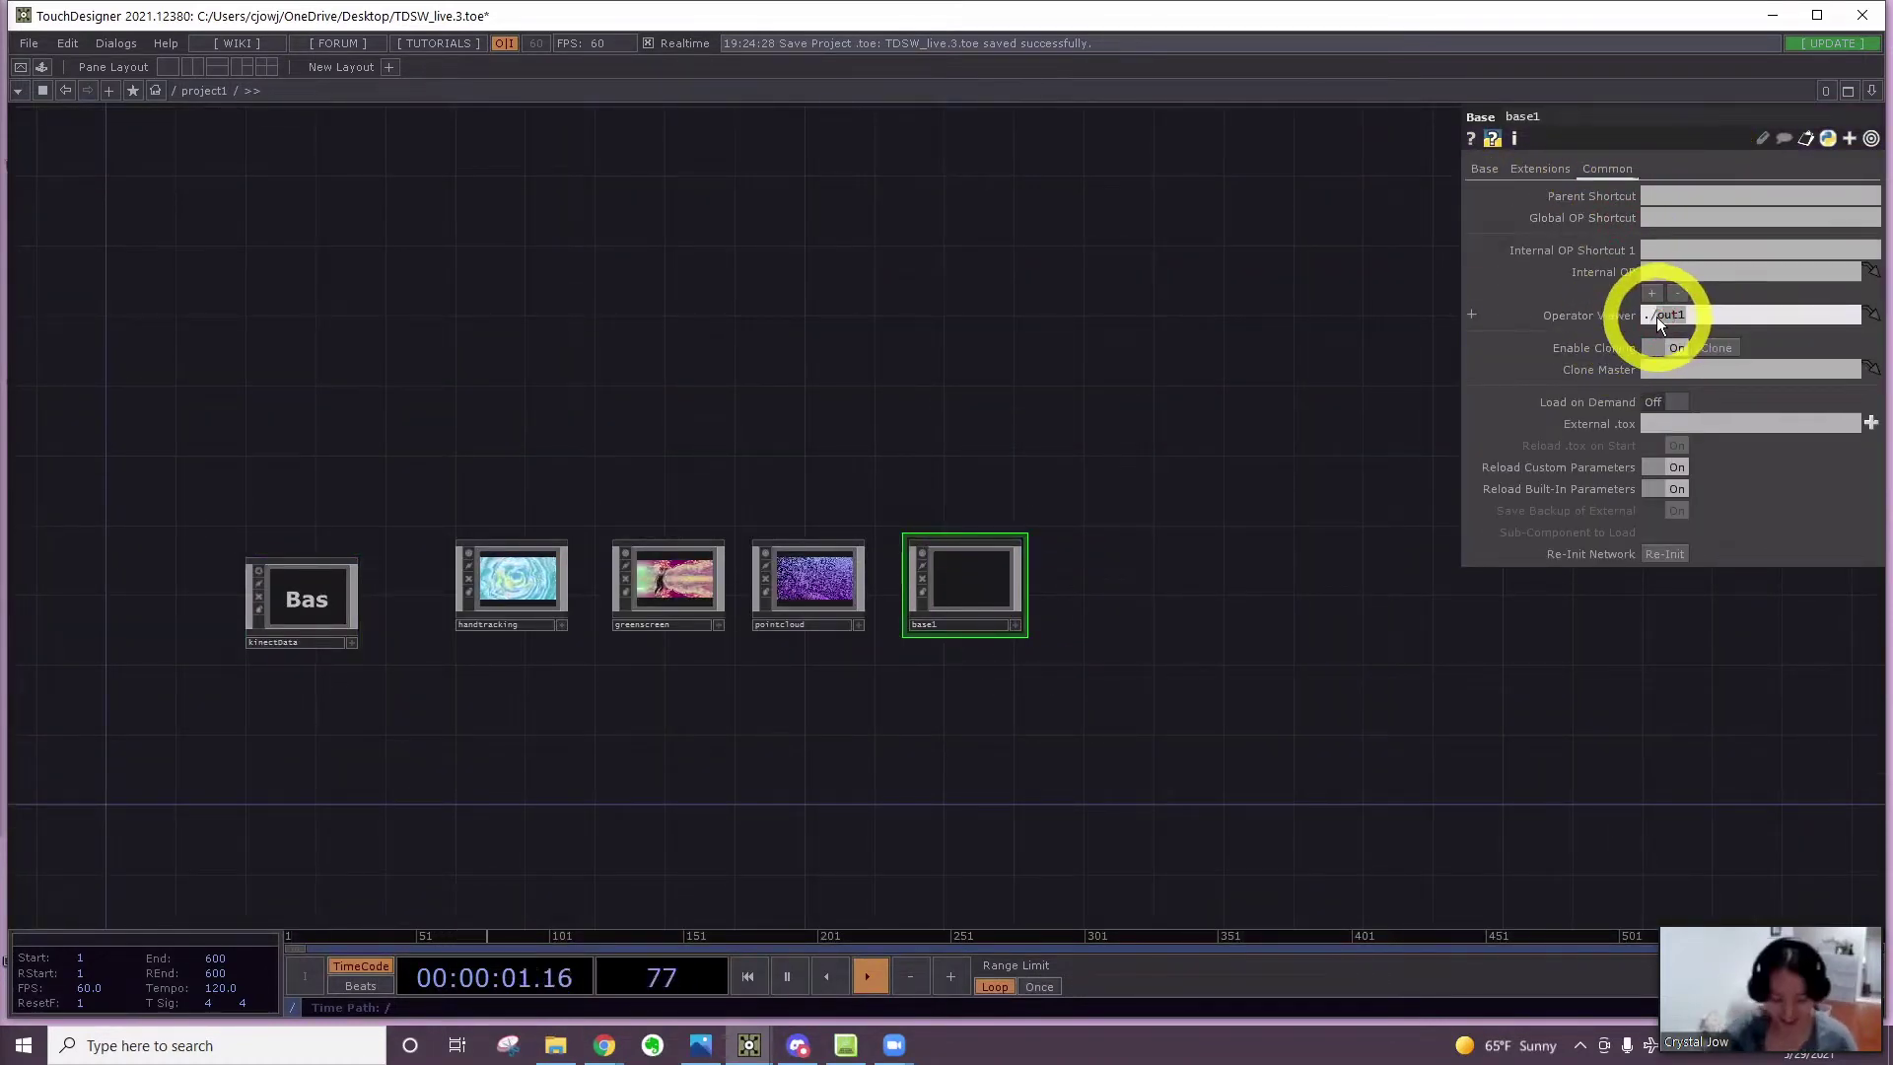
{"action": "type", "text": "OUT"}
{"action": "key", "text": "Return"}
{"action": "scroll", "coordinate": [970, 507], "scroll_direction": "up", "scroll_amount": 5}
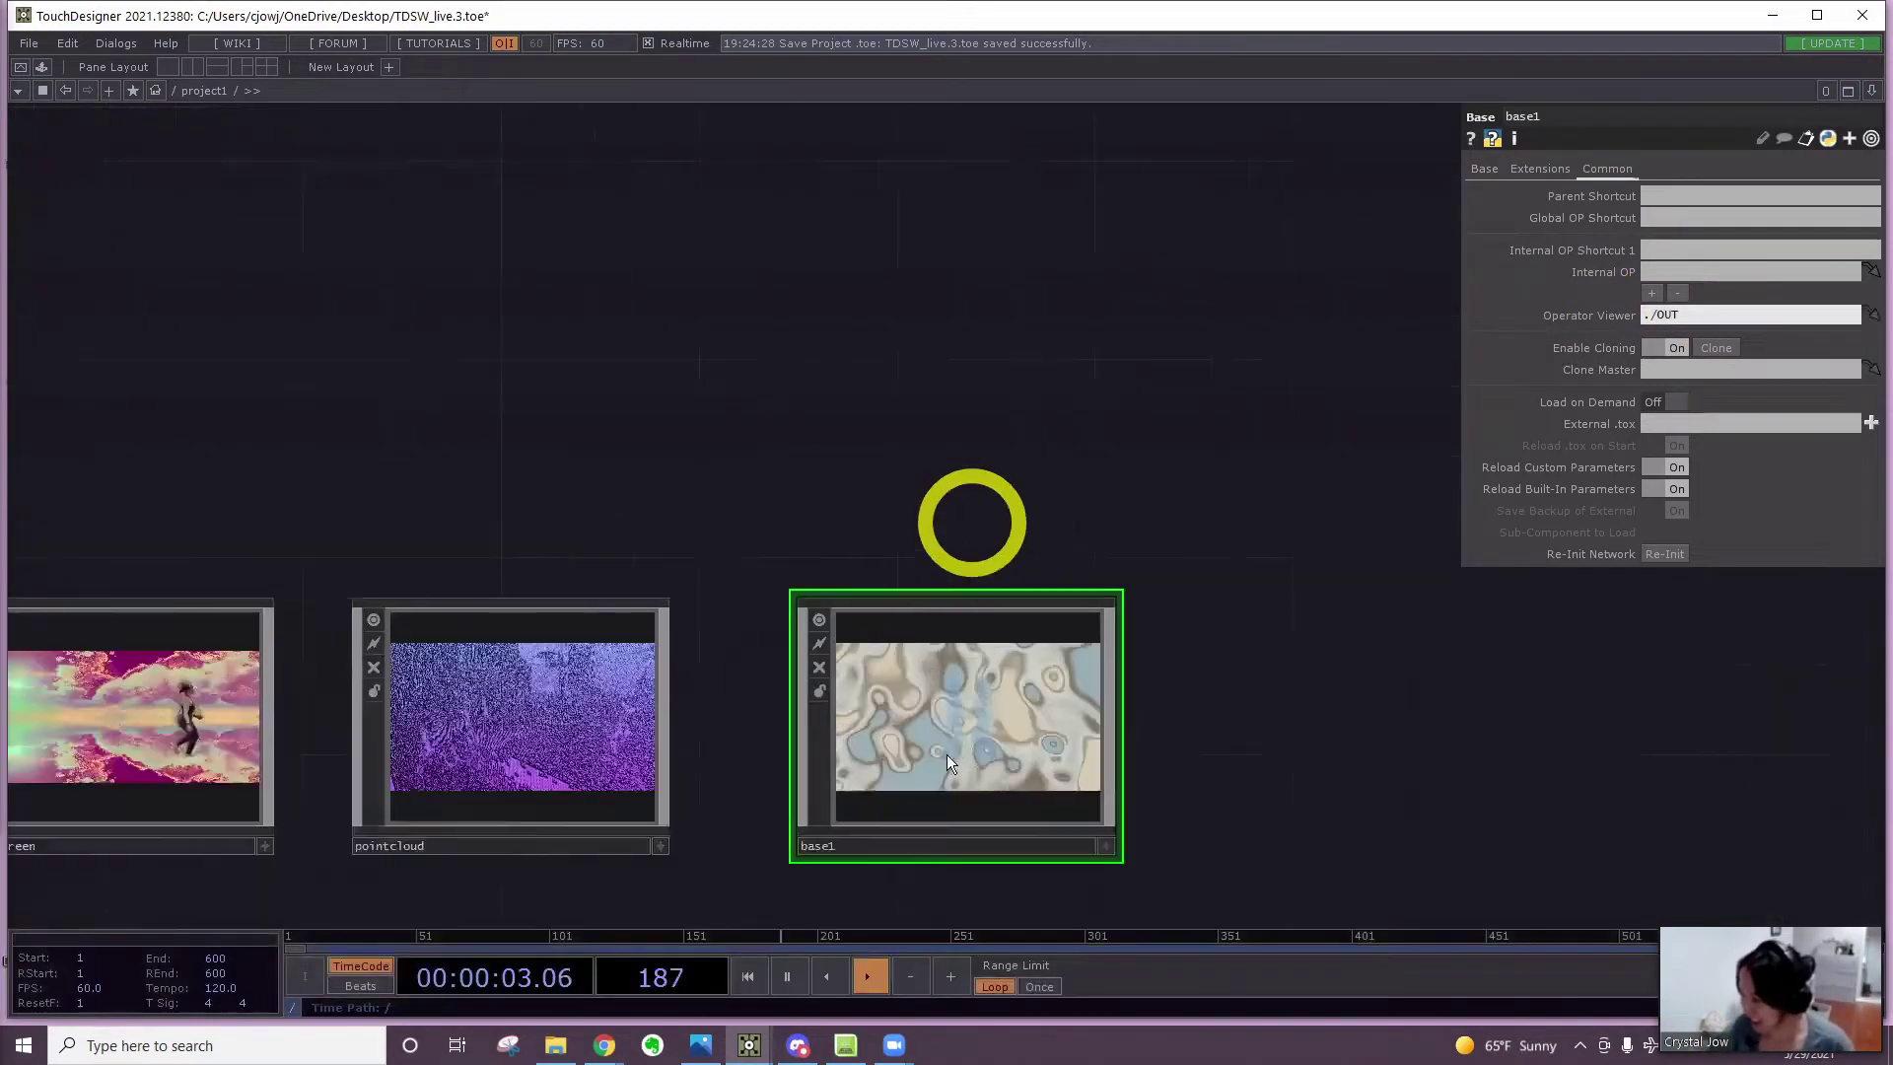
Rename the base1 component as NoiseBk
{"action": "left_click_drag", "start_coordinate": [1192, 537], "coordinate": [1208, 198]}
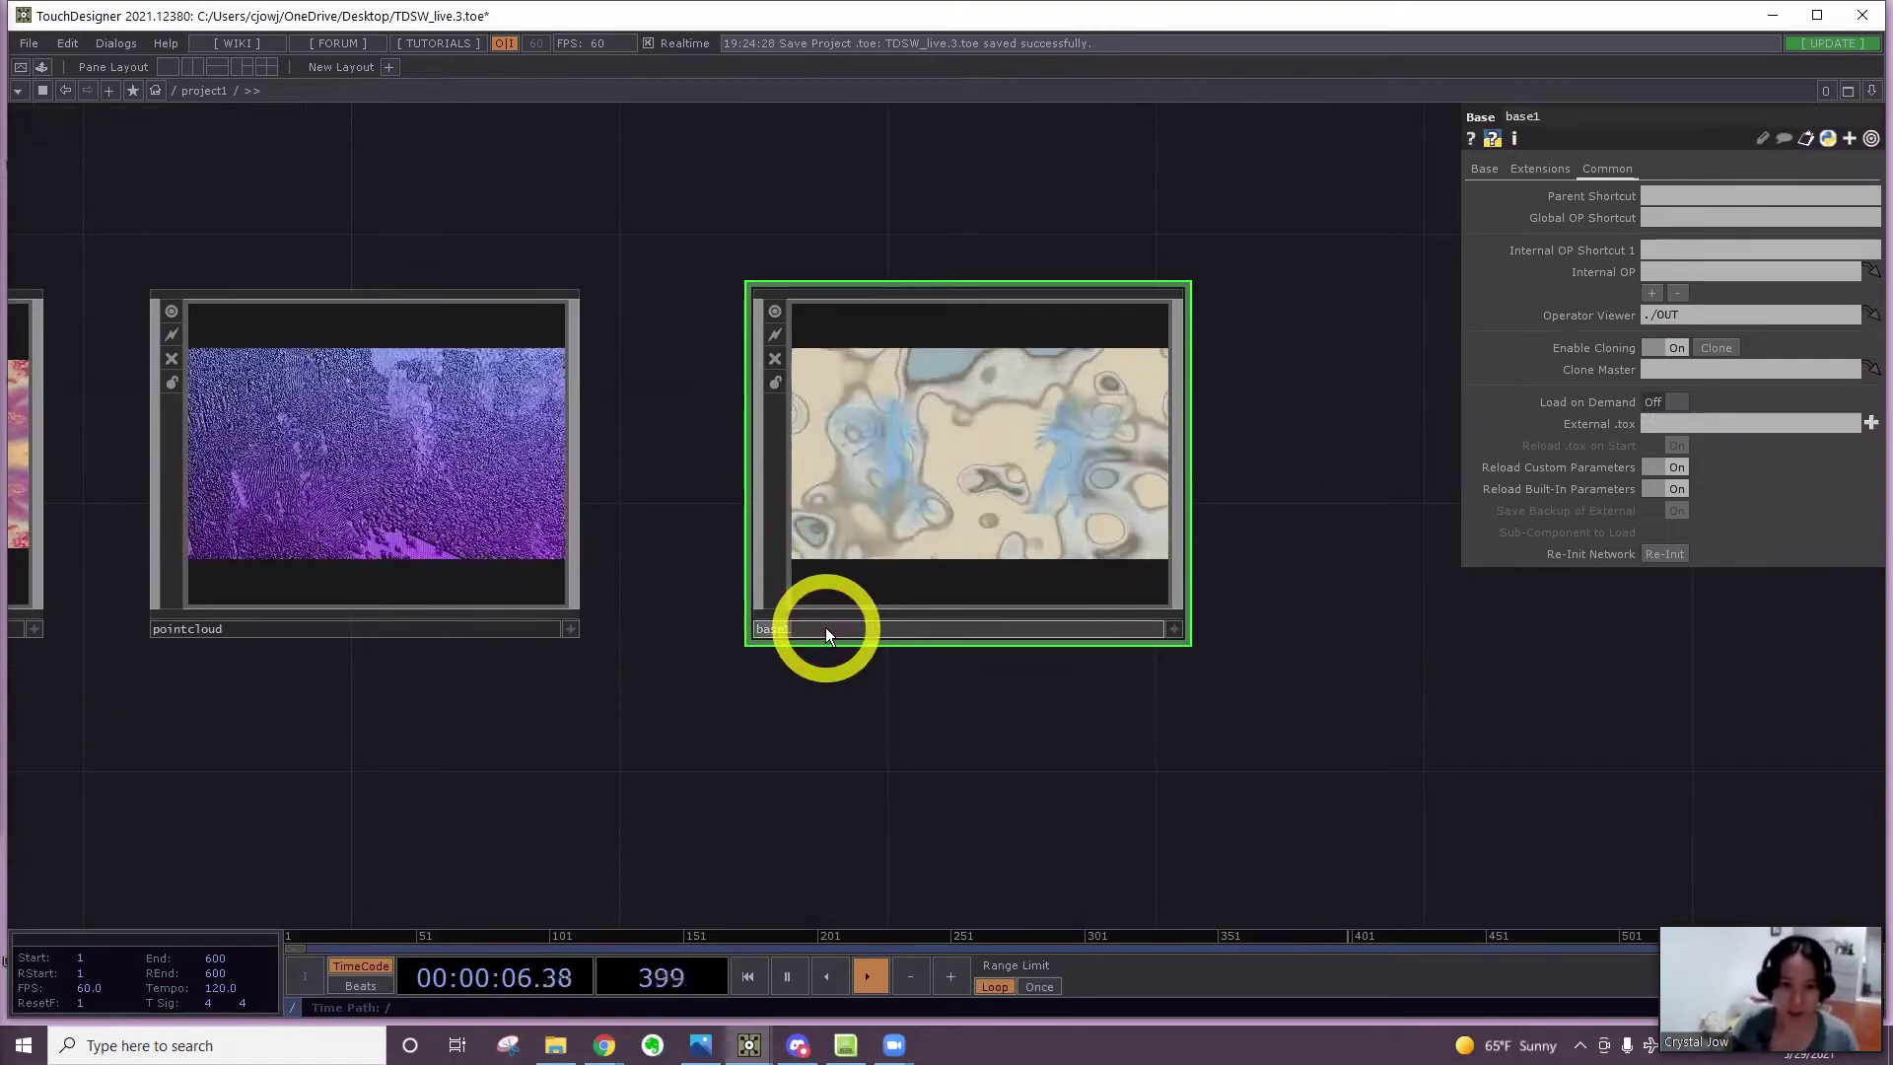
{"action": "type", "text": "NoiseBk"}
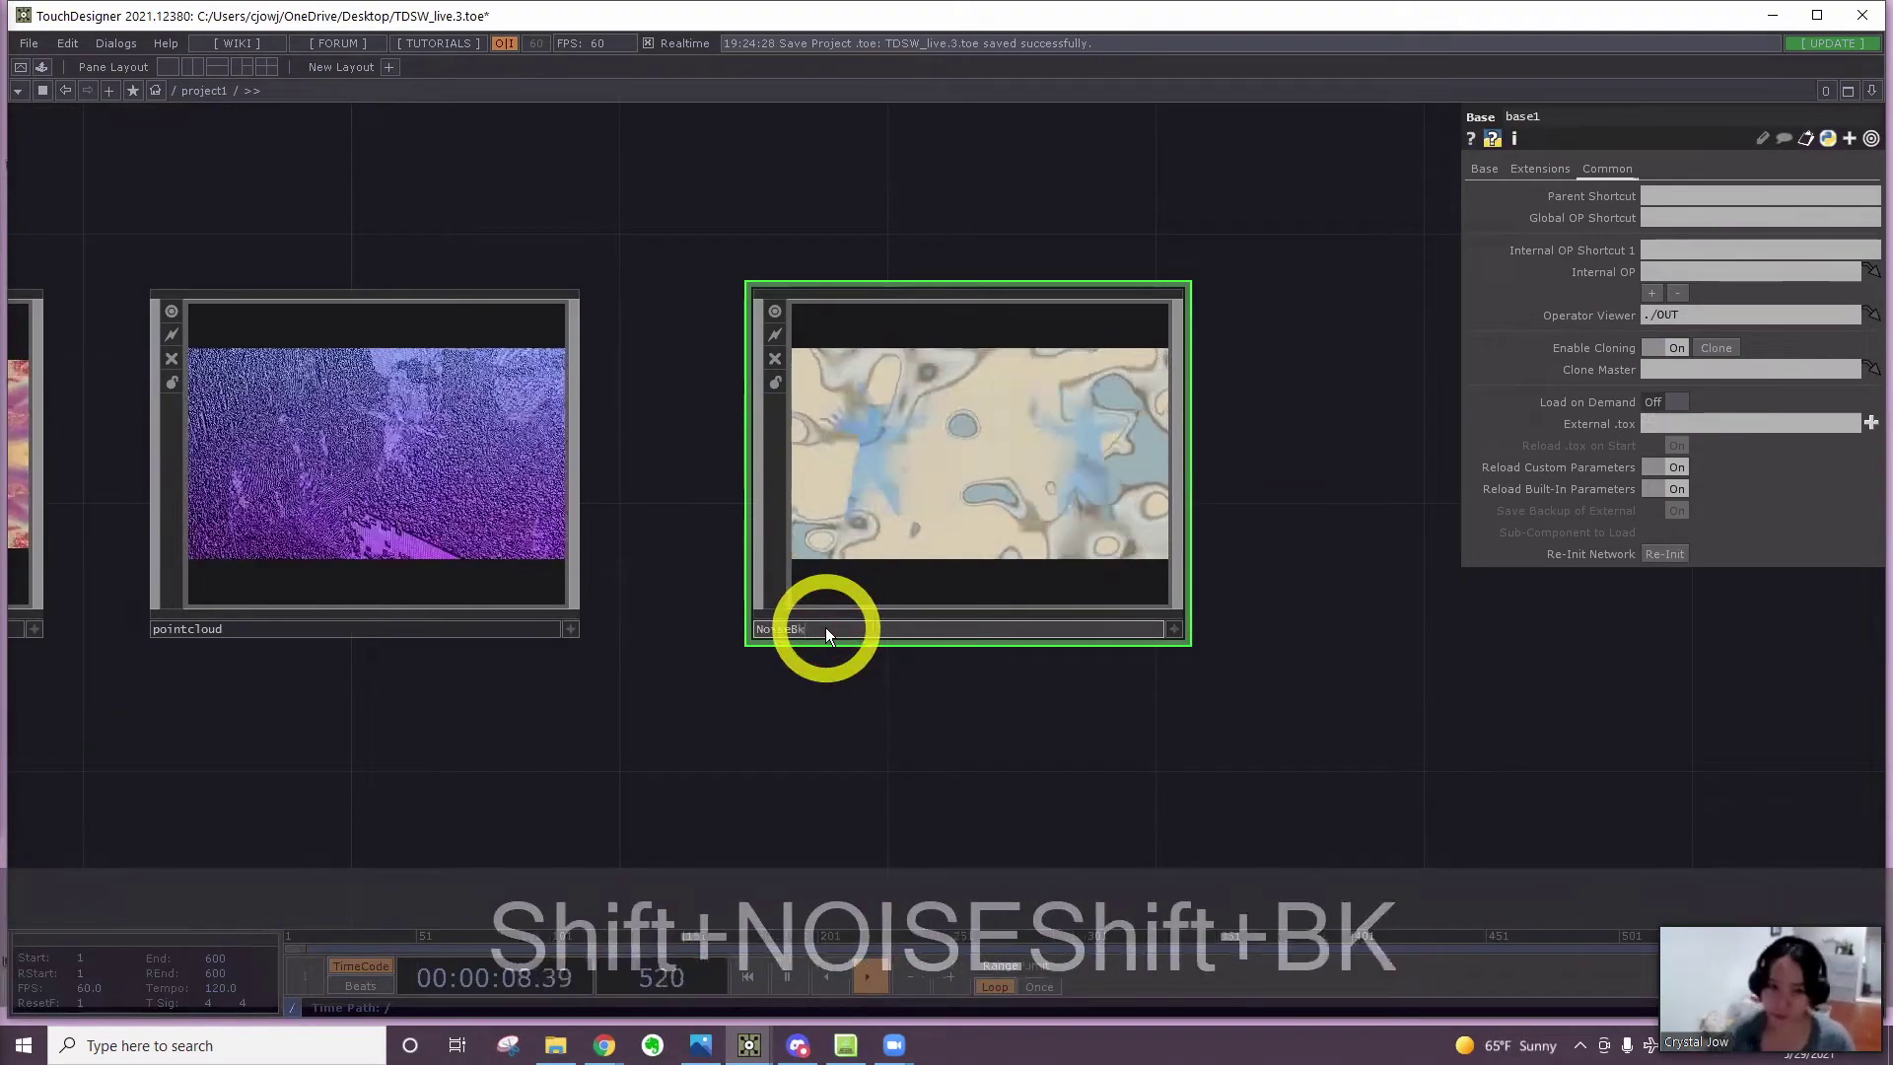
{"action": "key", "text": "Return"}
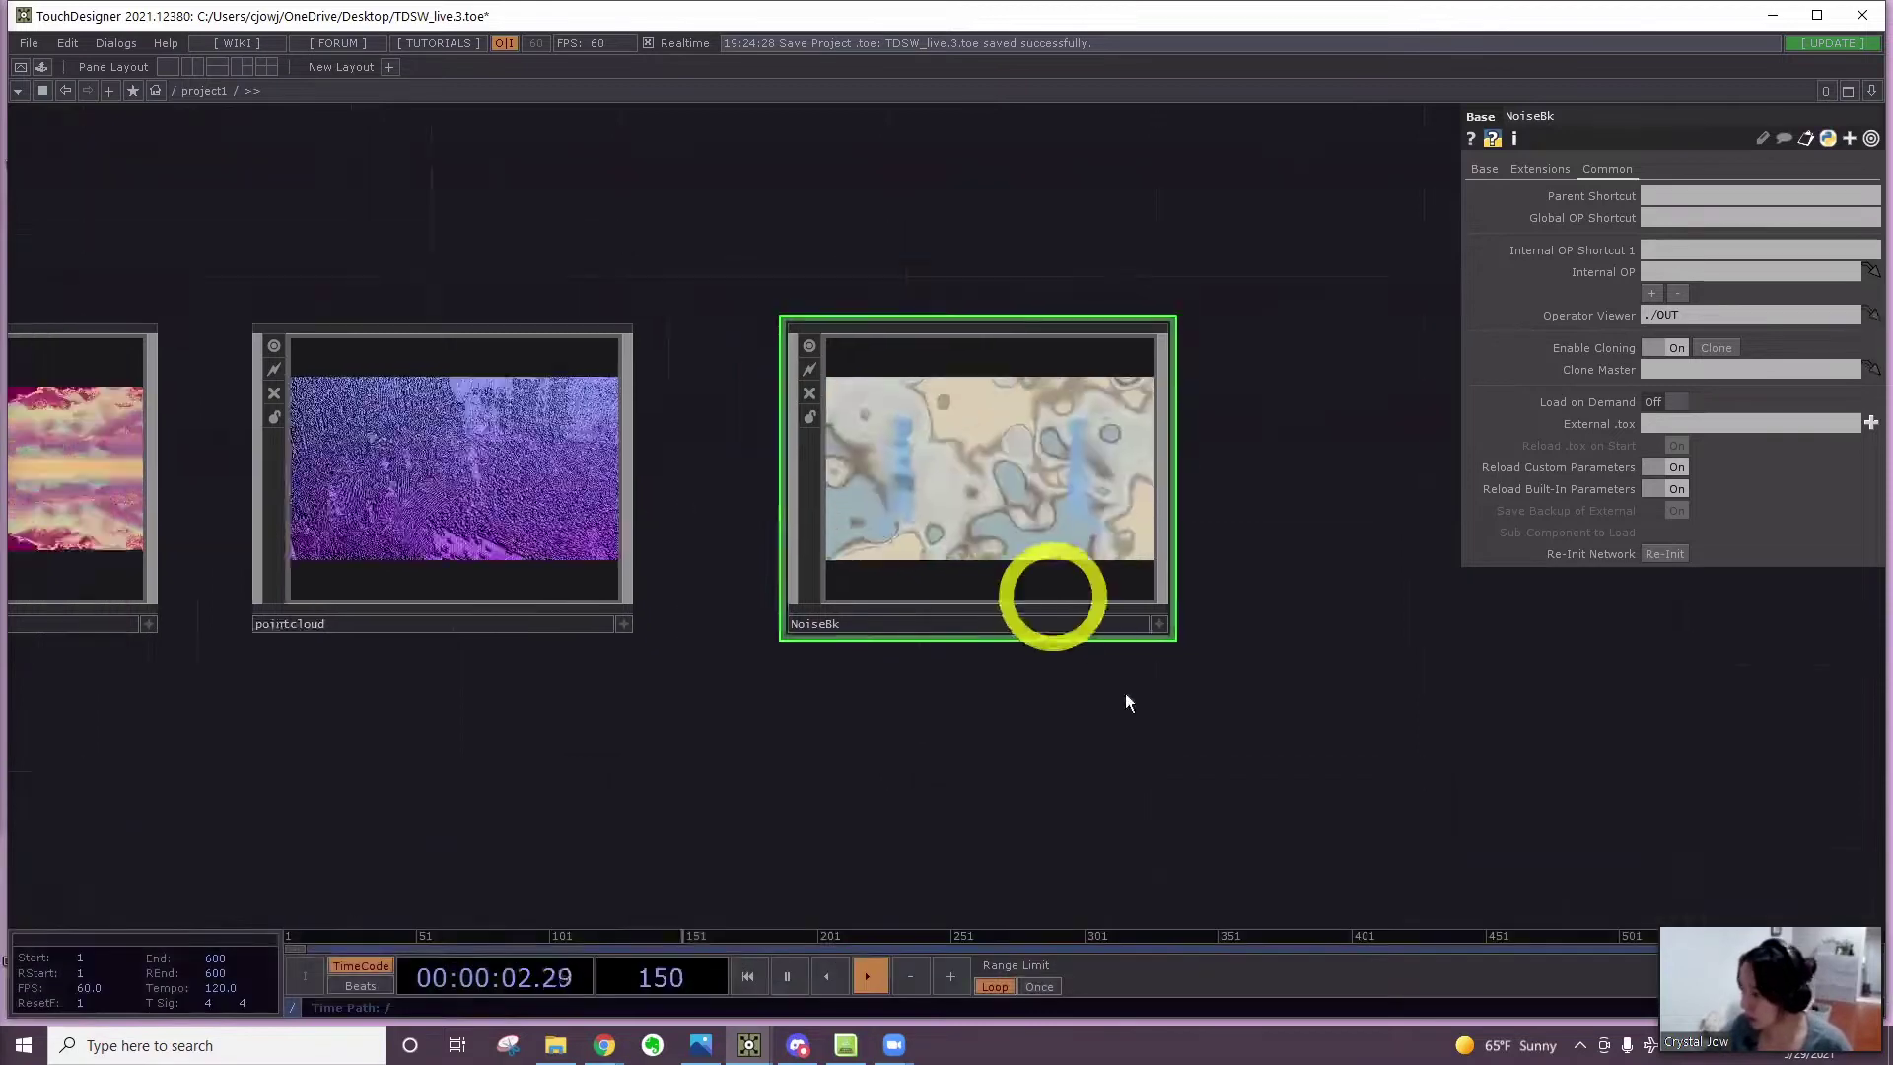
Add a new Base COMP beside NoiseBk in the project1 network
{"action": "scroll", "coordinate": [1048, 595], "scroll_direction": "down", "scroll_amount": 3}
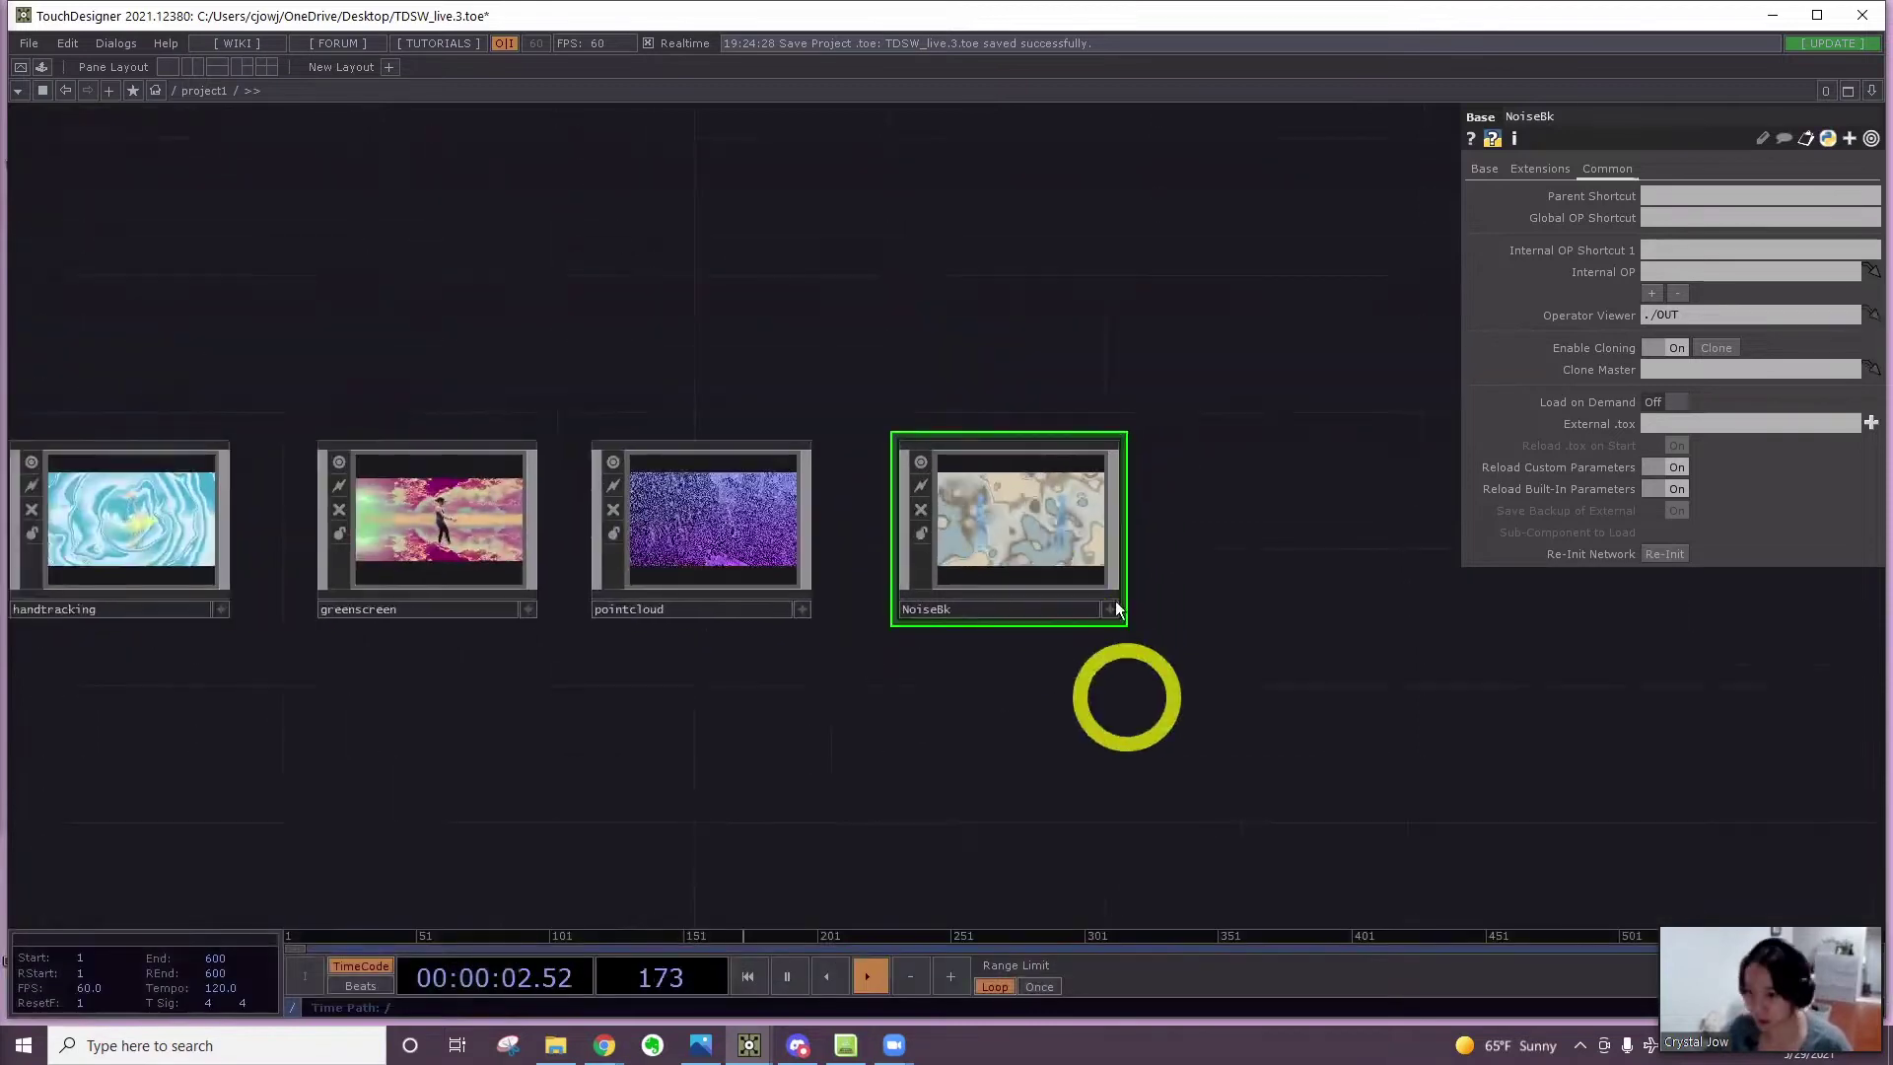
{"action": "key", "text": "Tab"}
{"action": "type", "text": "b"}
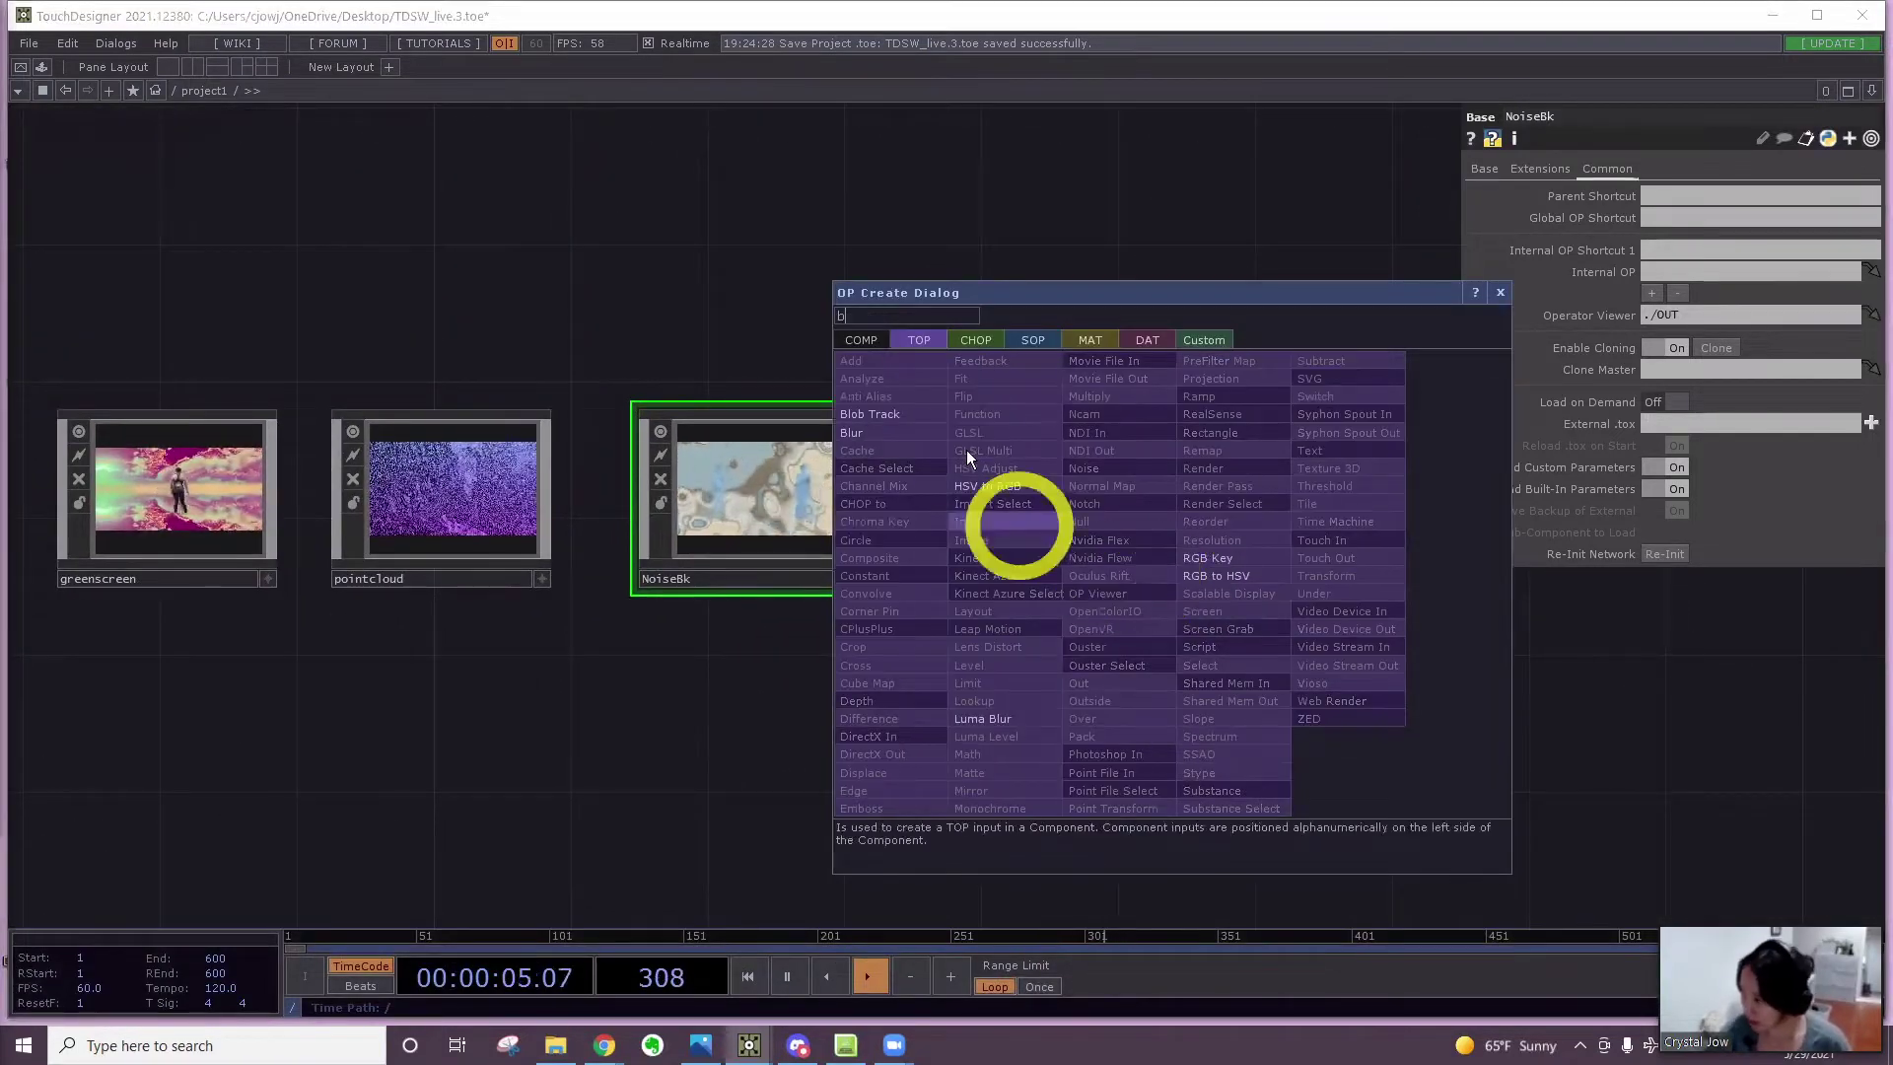
{"action": "type", "text": "a"}
{"action": "left_click", "coordinate": [873, 341]}
{"action": "left_click", "coordinate": [1089, 380]}
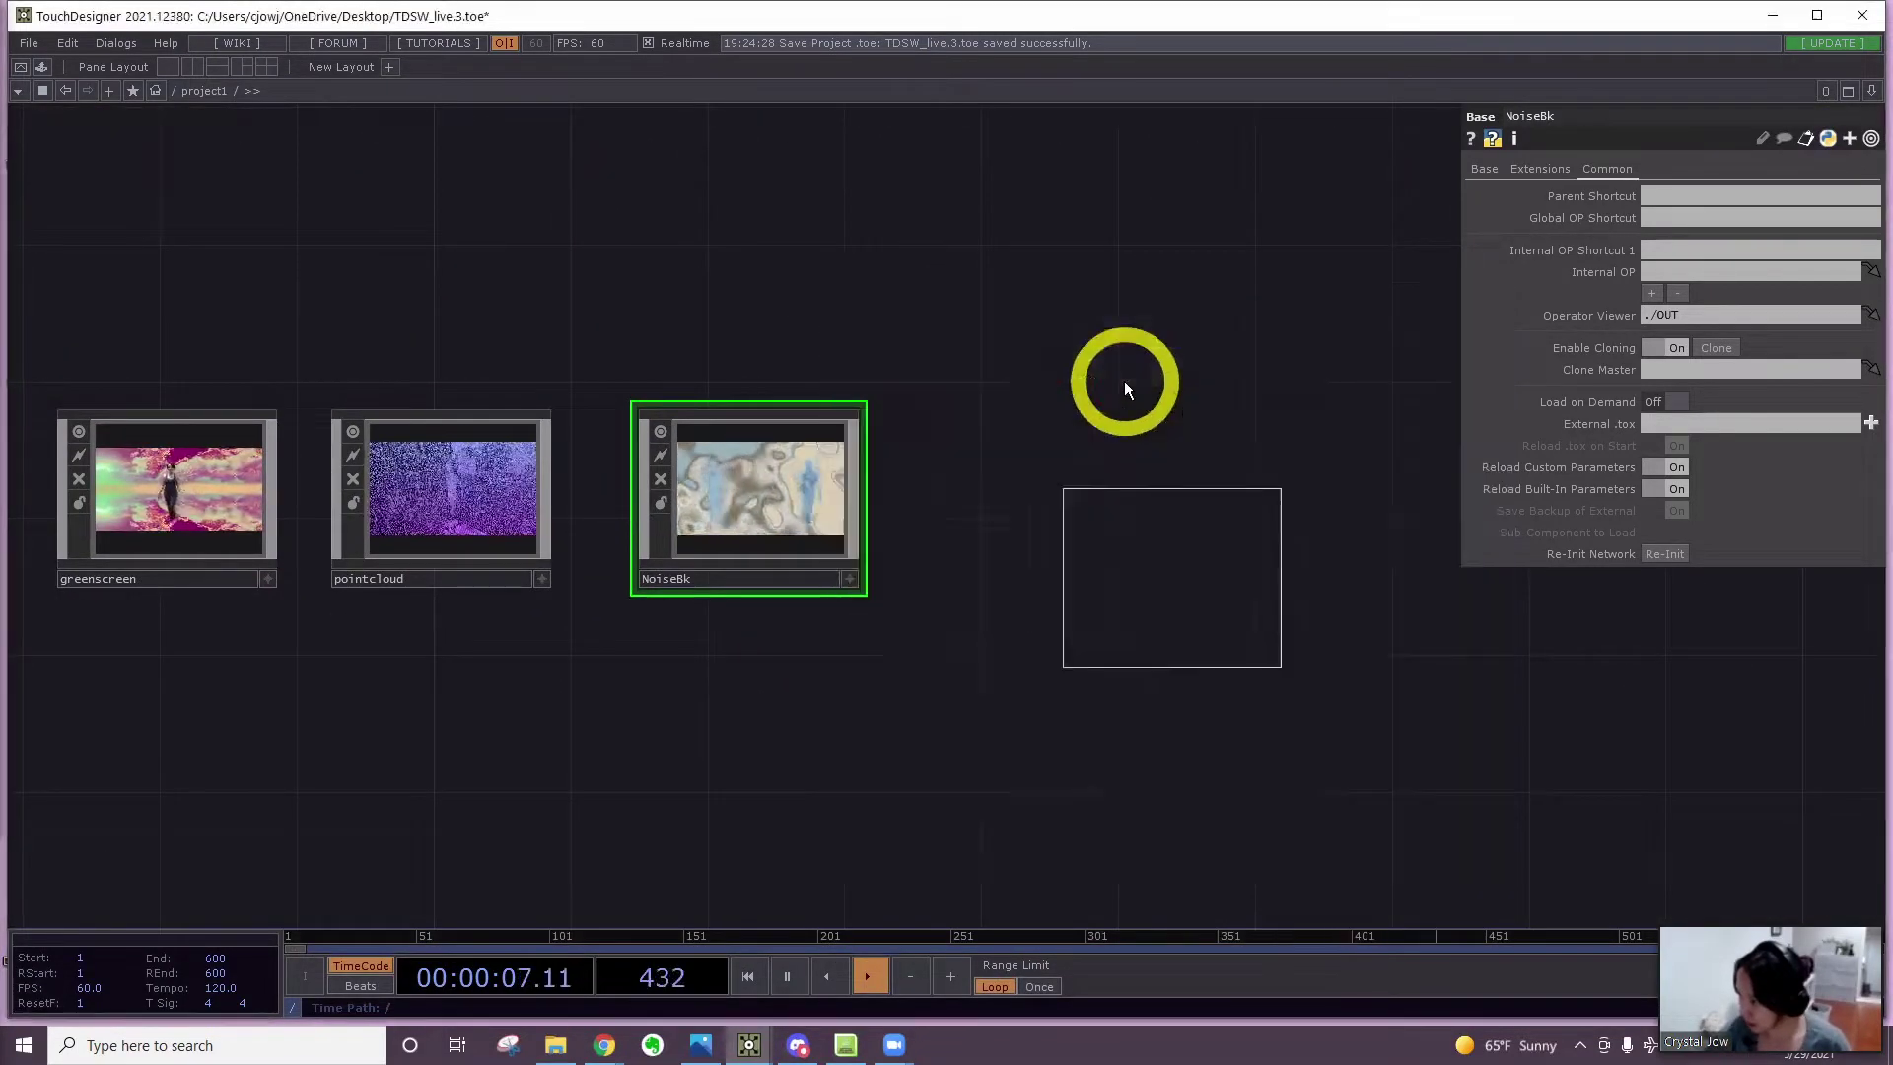
{"action": "left_click", "coordinate": [1055, 522]}
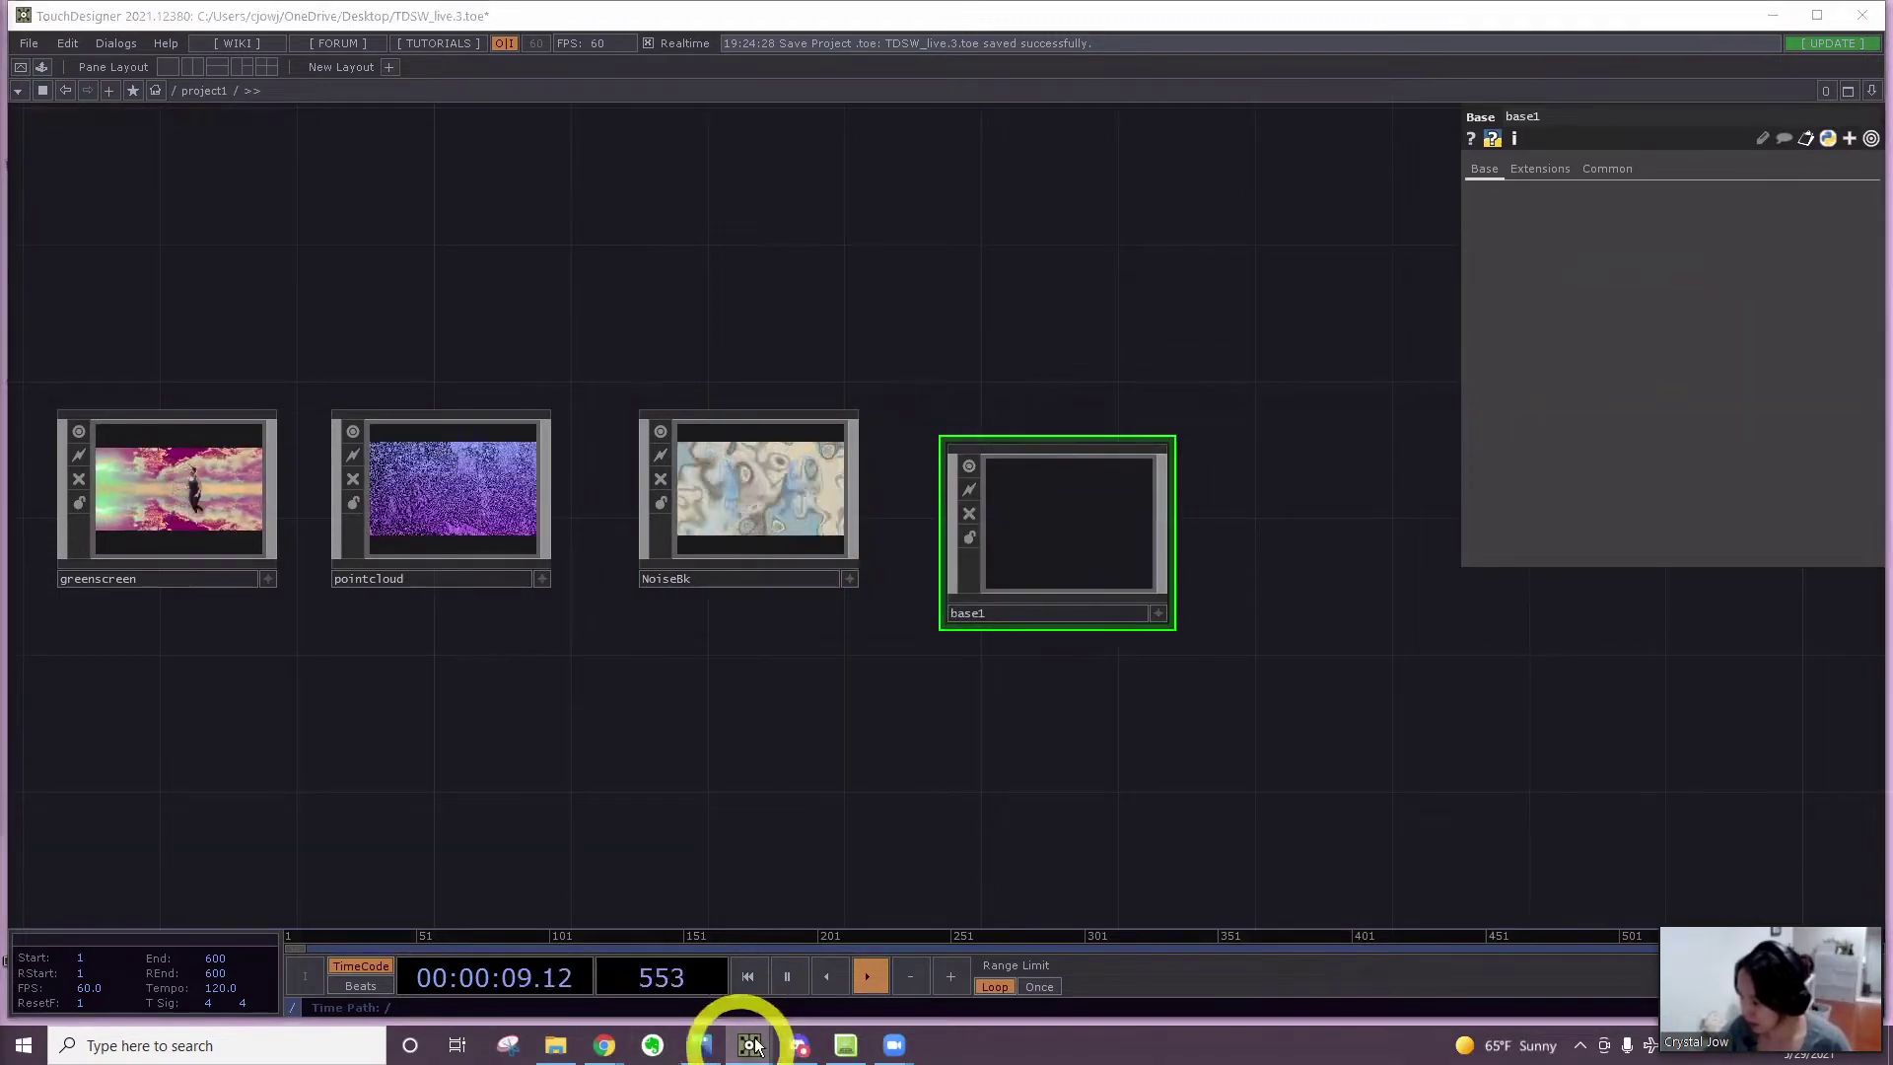
Switch to the KinectTDSW_v1.toe project, go up to its KINECT network and view the WorldSpace component next to CH6_noisekinect
{"action": "mouse_move", "coordinate": [749, 1043]}
{"action": "left_click", "coordinate": [677, 976]}
{"action": "left_click", "coordinate": [832, 818]}
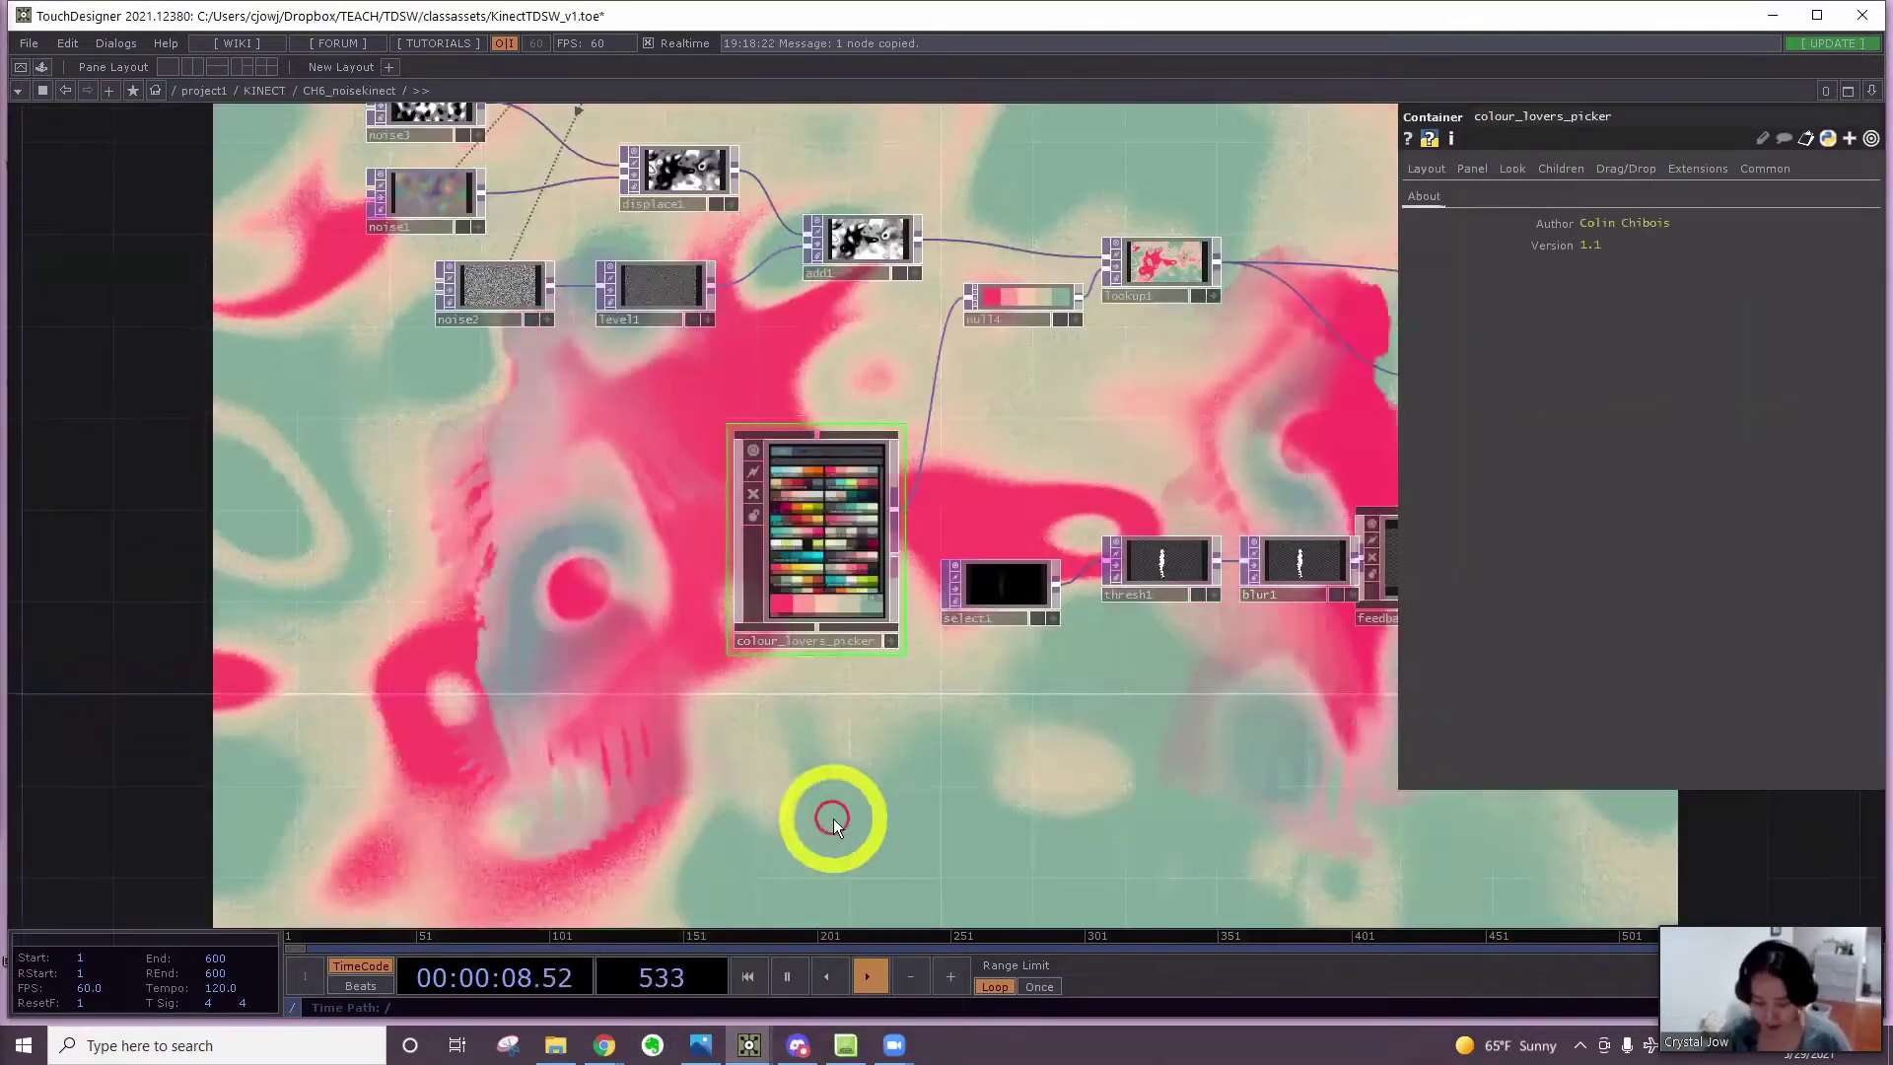
{"action": "left_click", "coordinate": [1041, 661]}
{"action": "key", "text": "u"}
{"action": "scroll", "coordinate": [1149, 606], "scroll_direction": "down", "scroll_amount": 2}
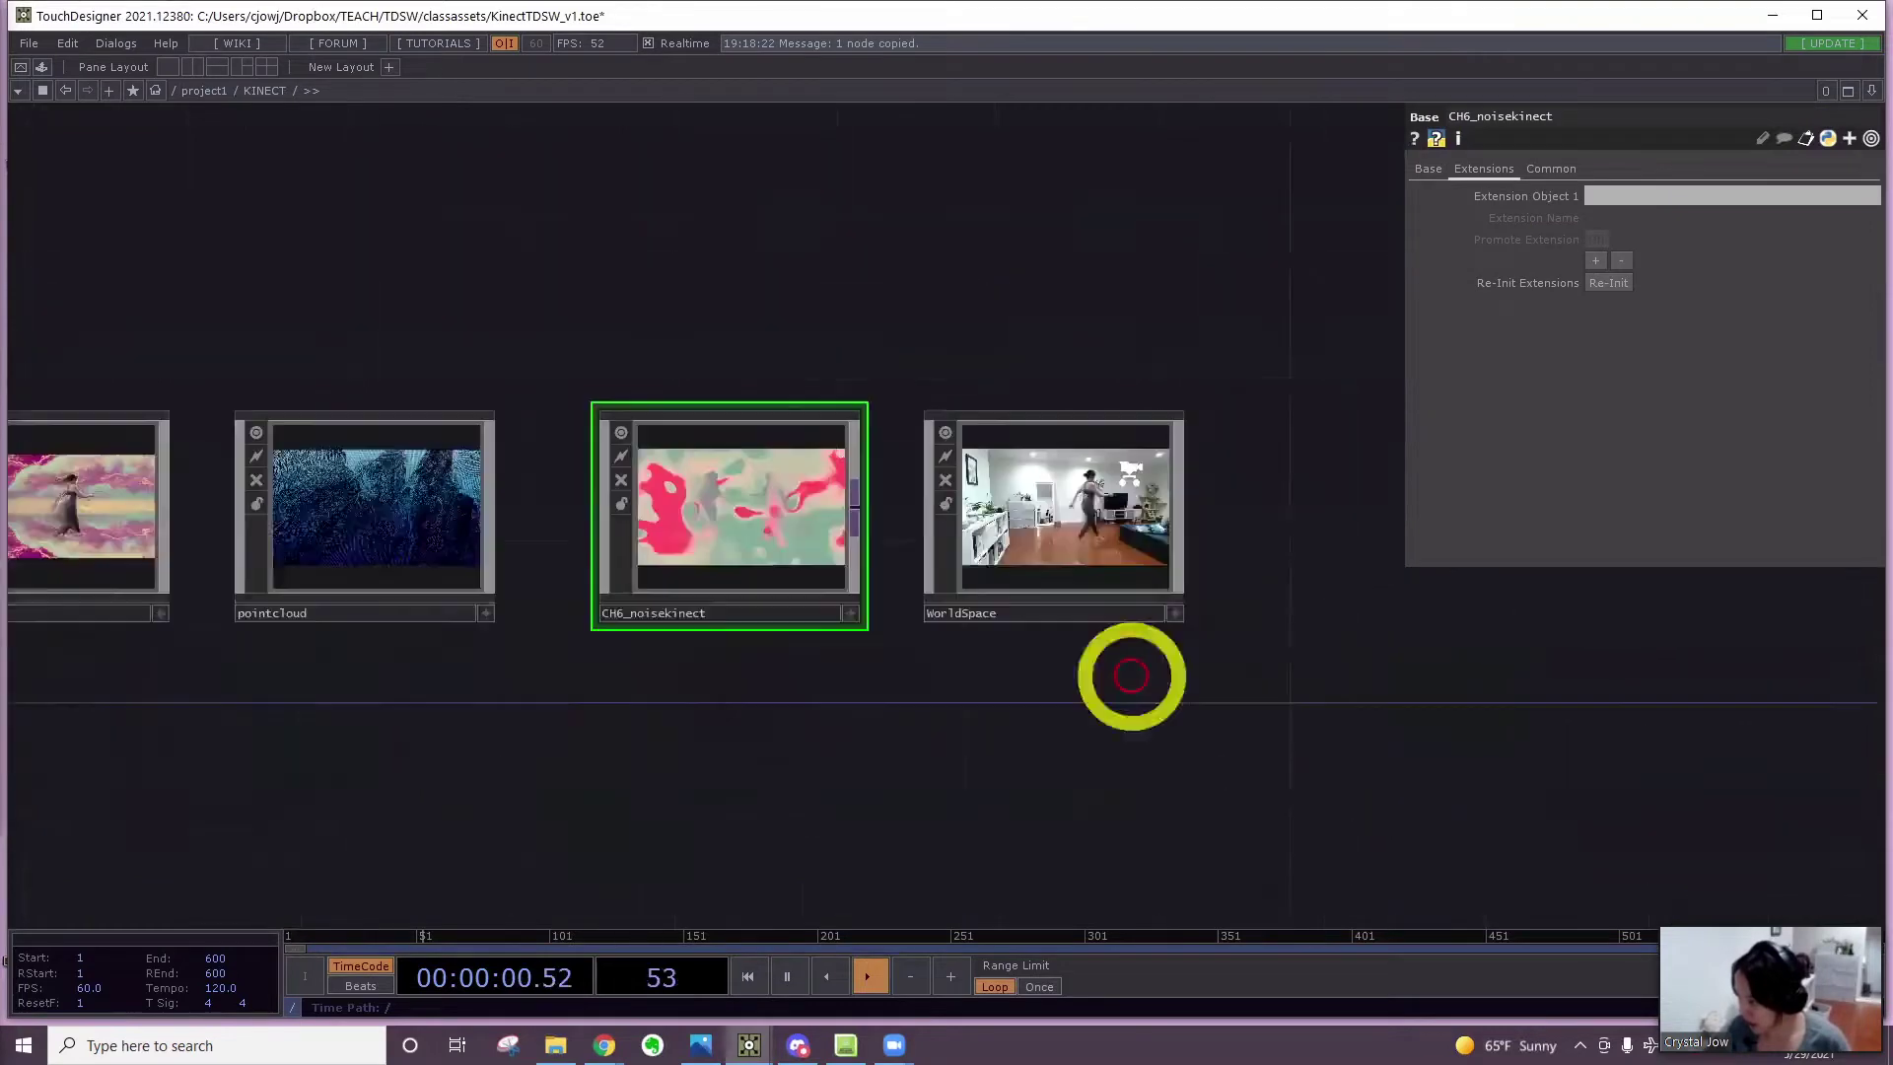
{"action": "scroll", "coordinate": [1114, 611], "scroll_direction": "up", "scroll_amount": 4}
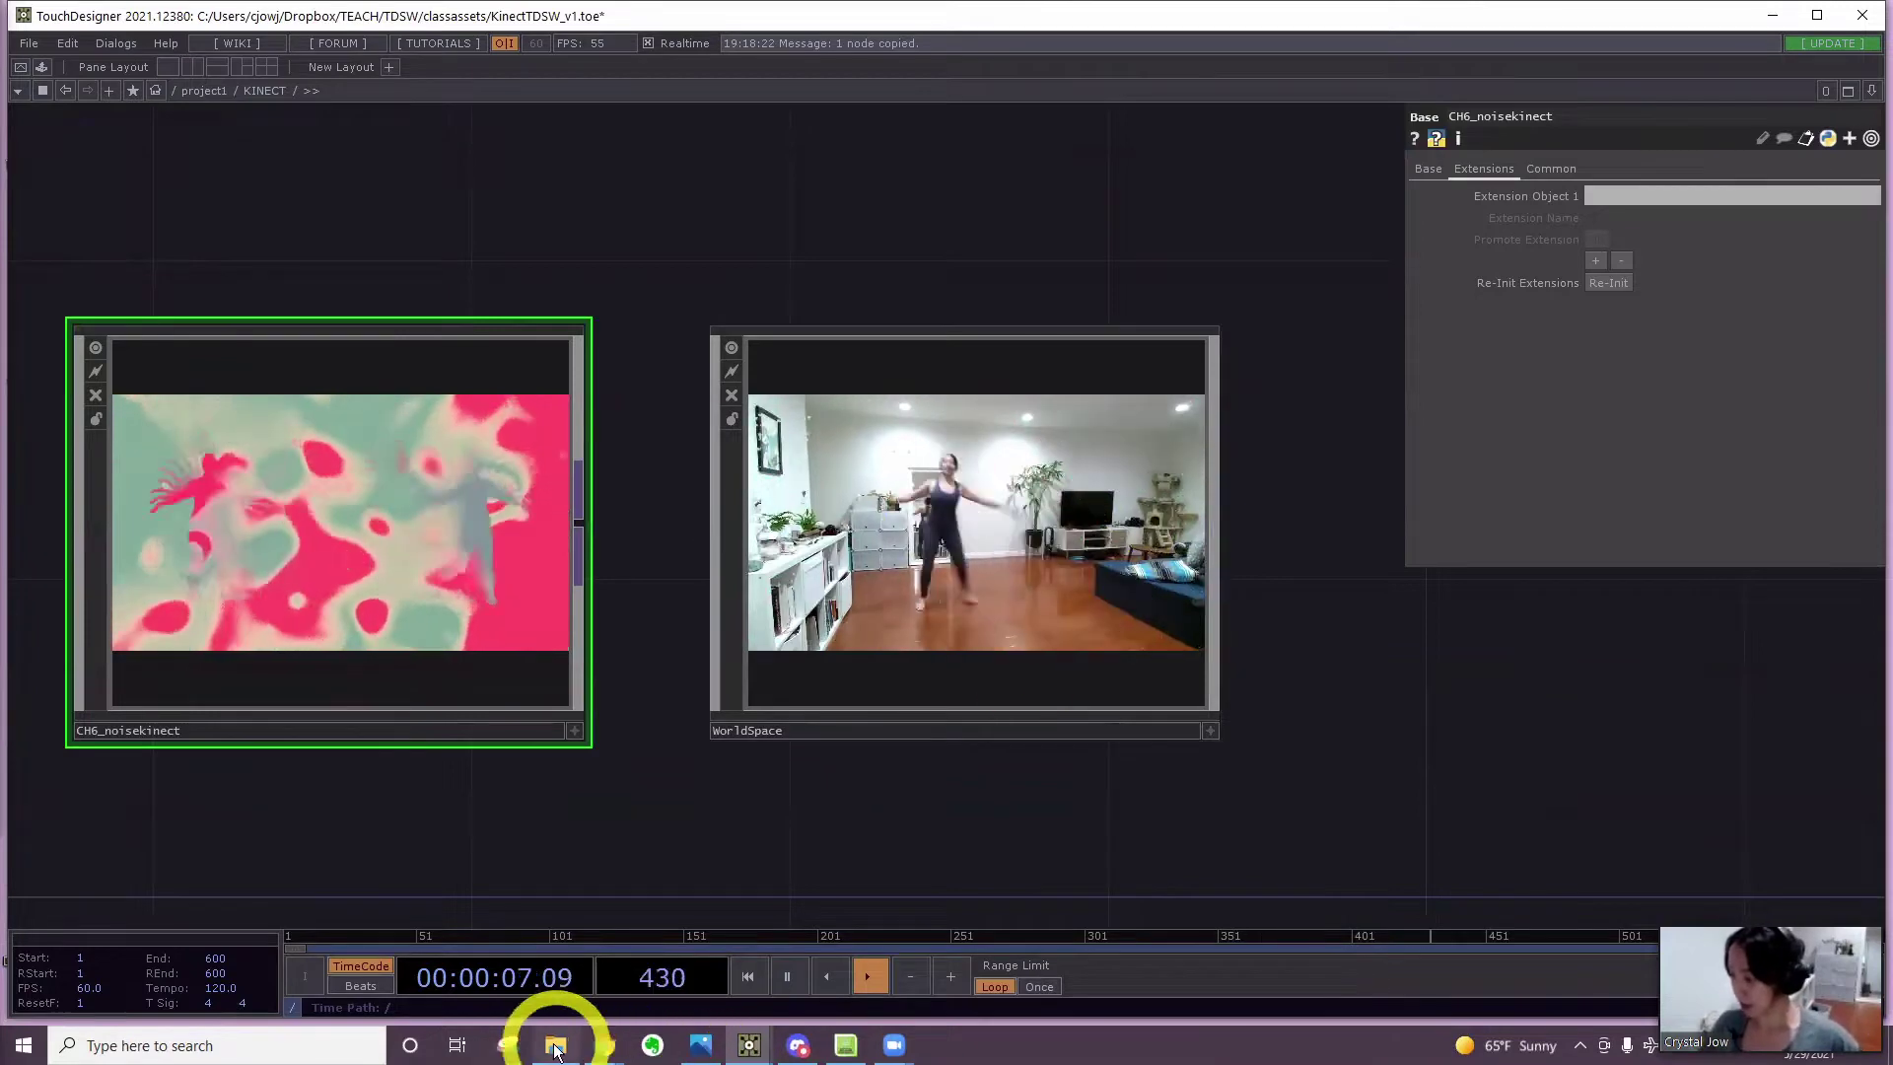
Switch to Kinect Studio and open the recording handtrack.xef from the classassets folder as read-only
{"action": "left_click", "coordinate": [846, 1045]}
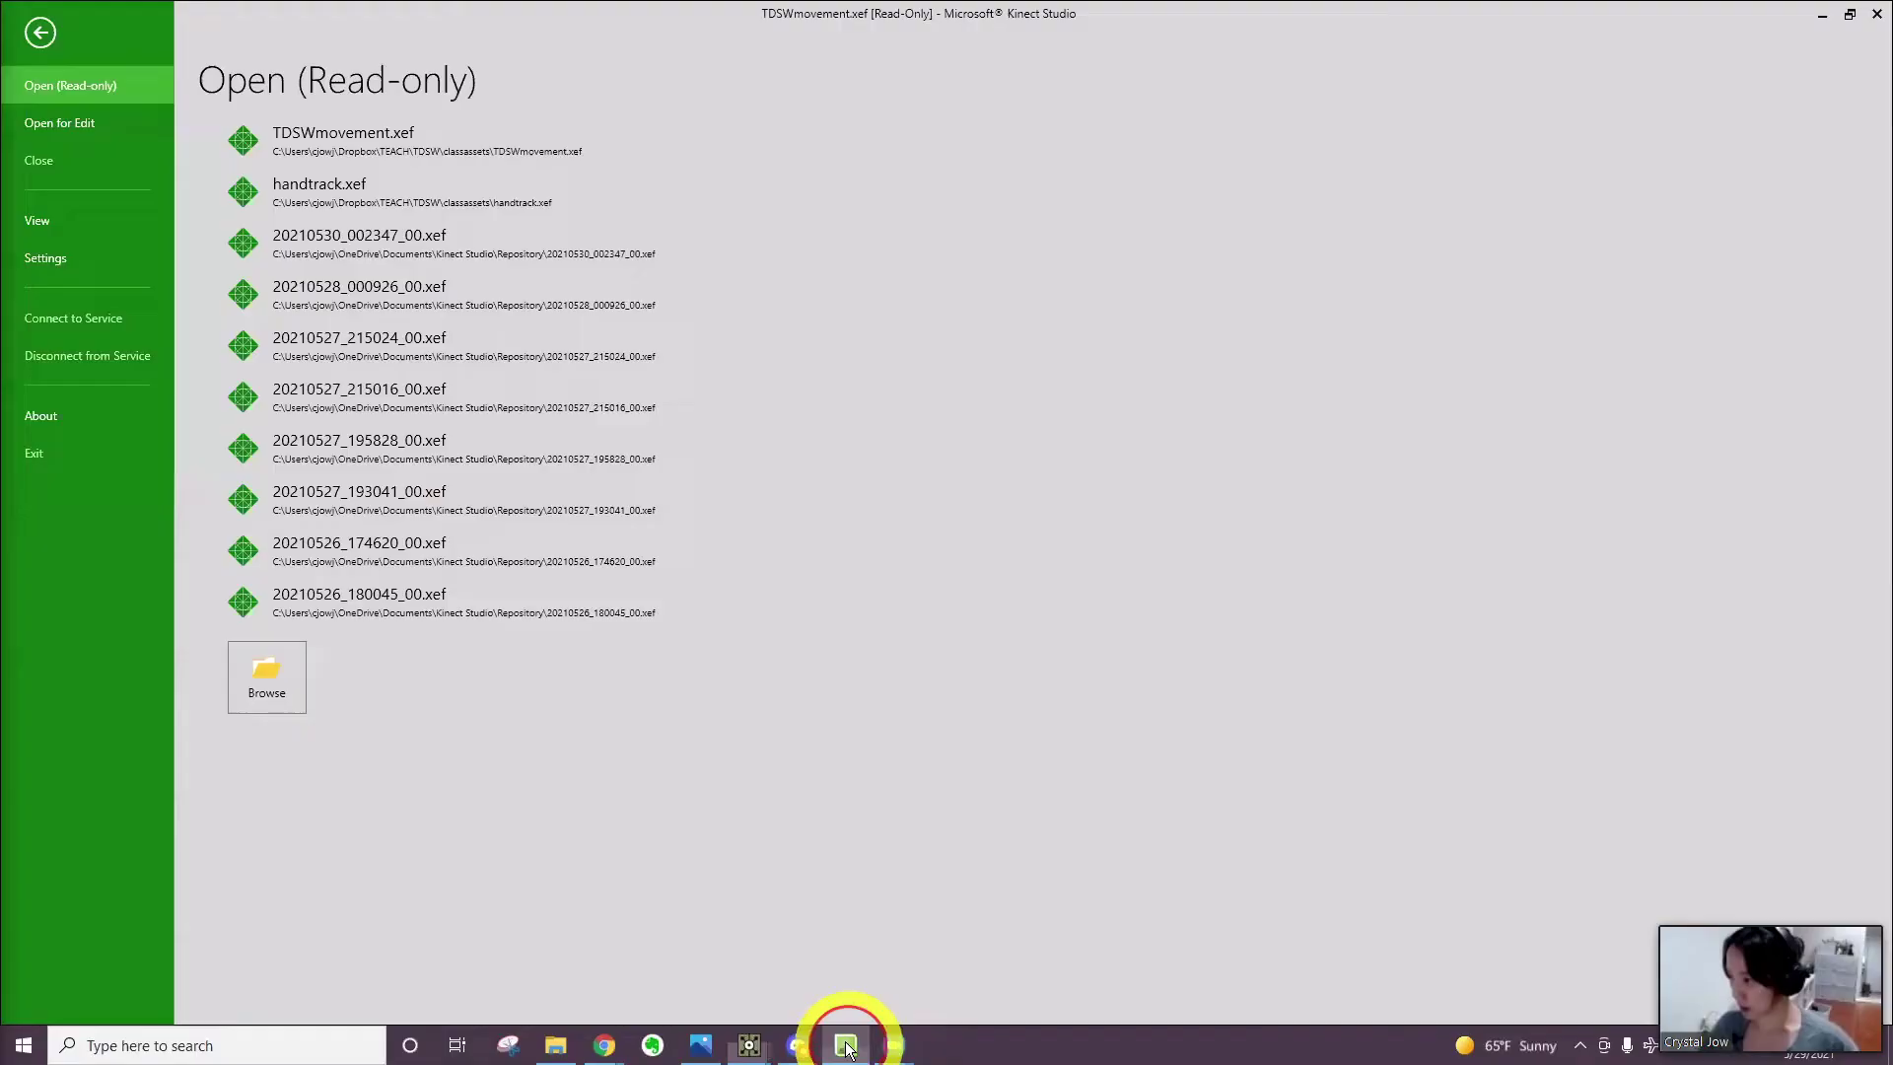
{"action": "left_click", "coordinate": [39, 31]}
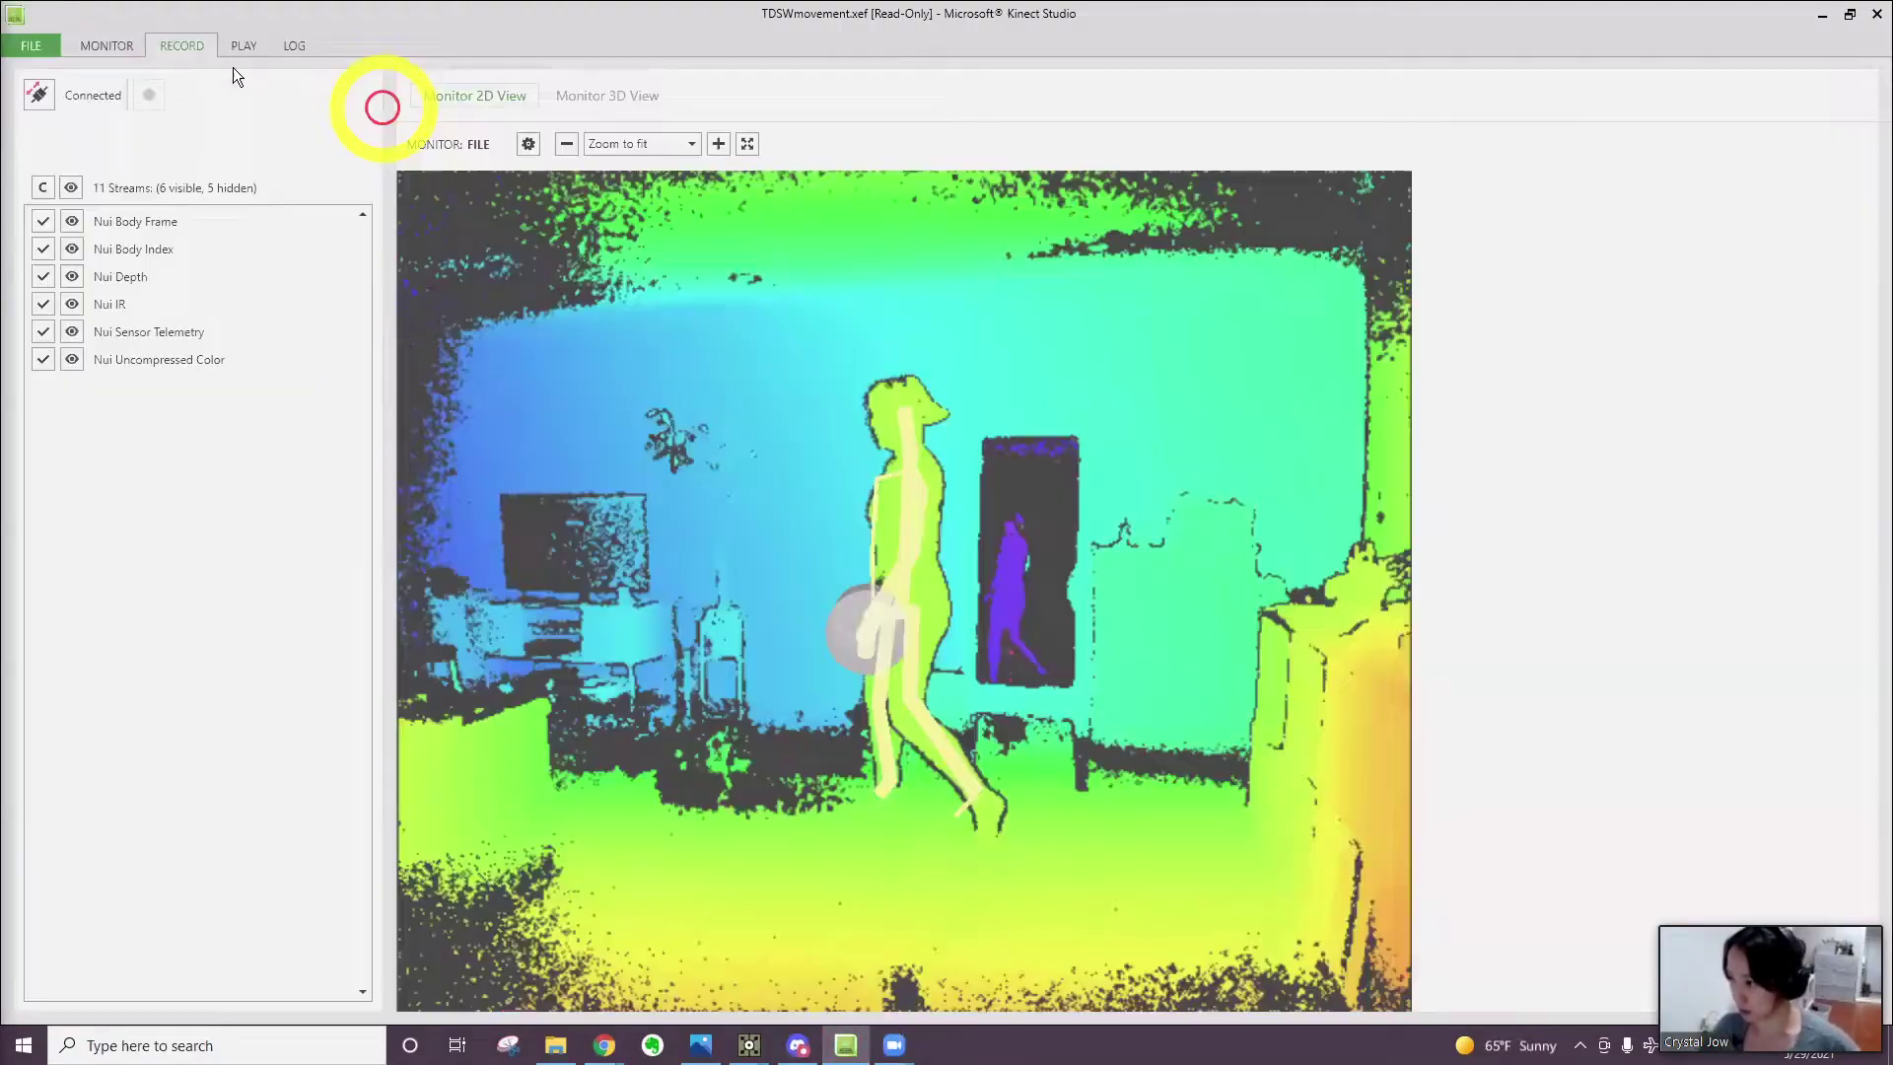
{"action": "left_click", "coordinate": [20, 43]}
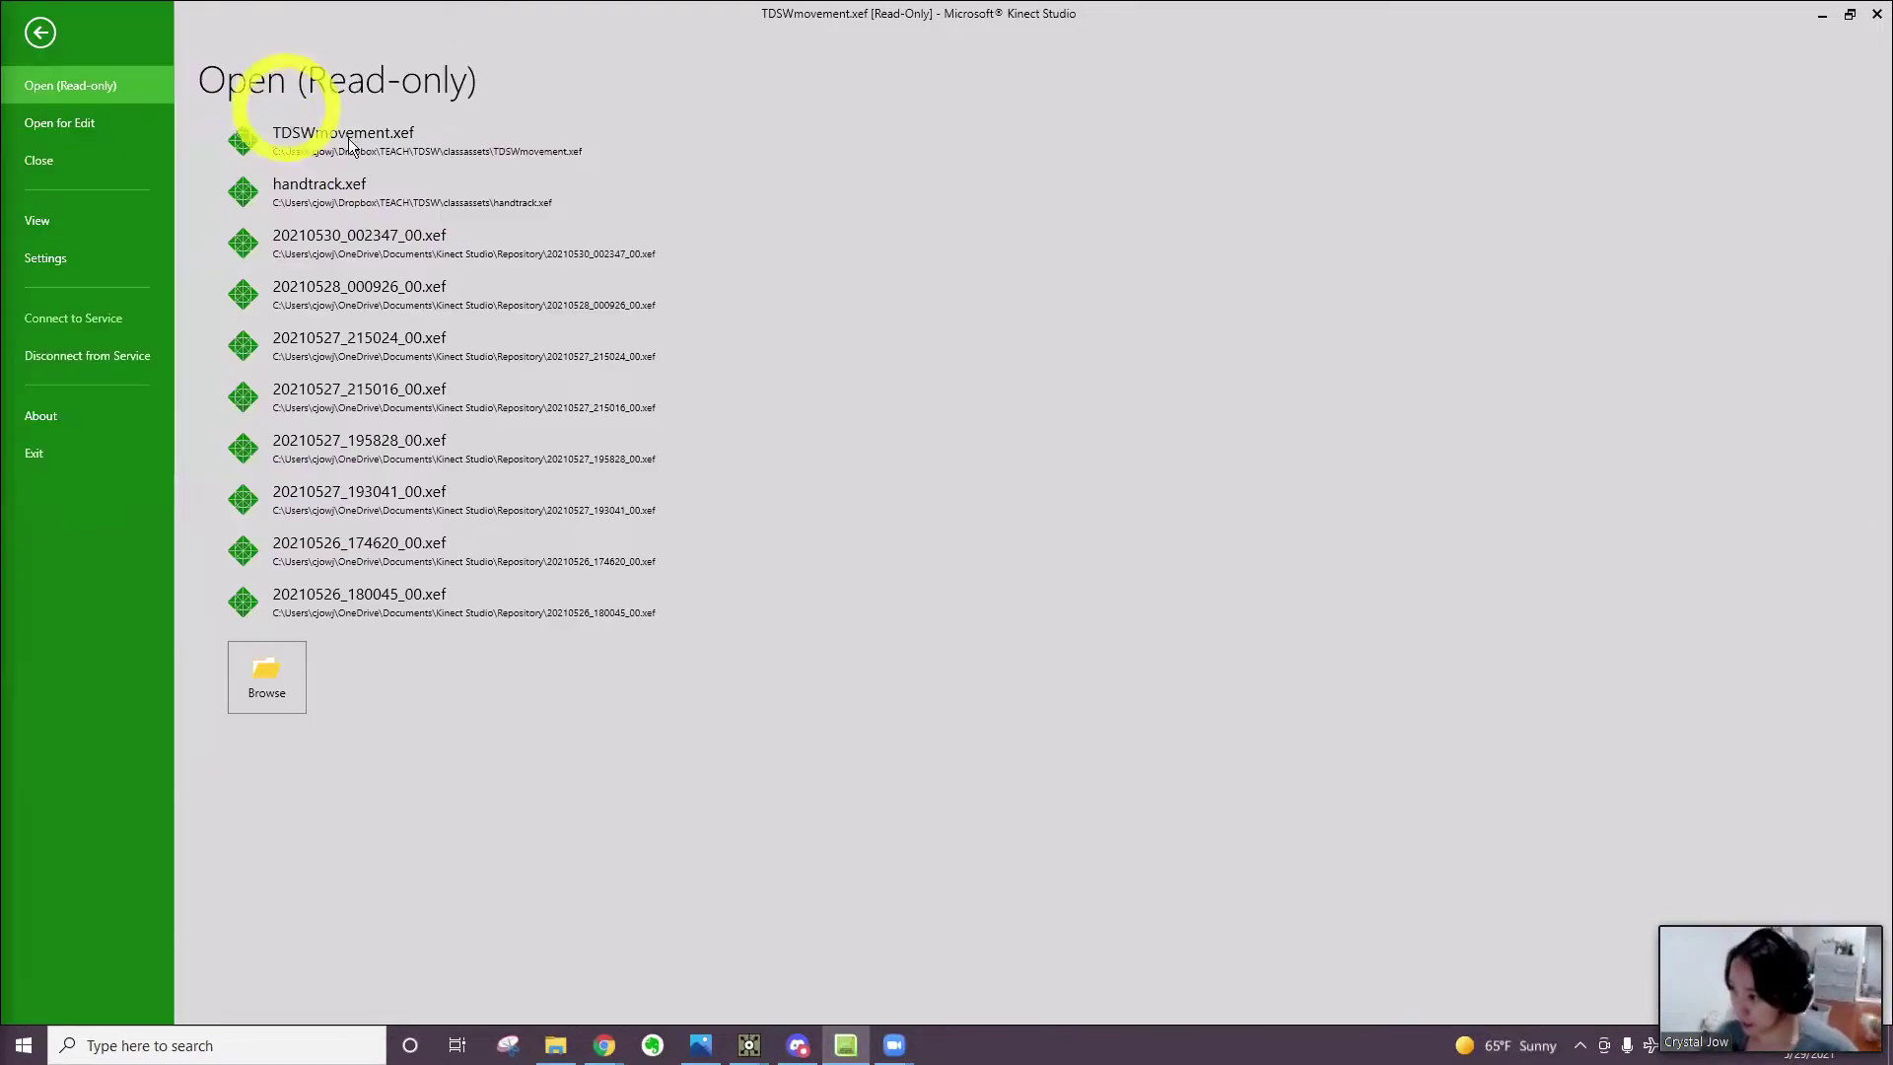
{"action": "left_click", "coordinate": [281, 700]}
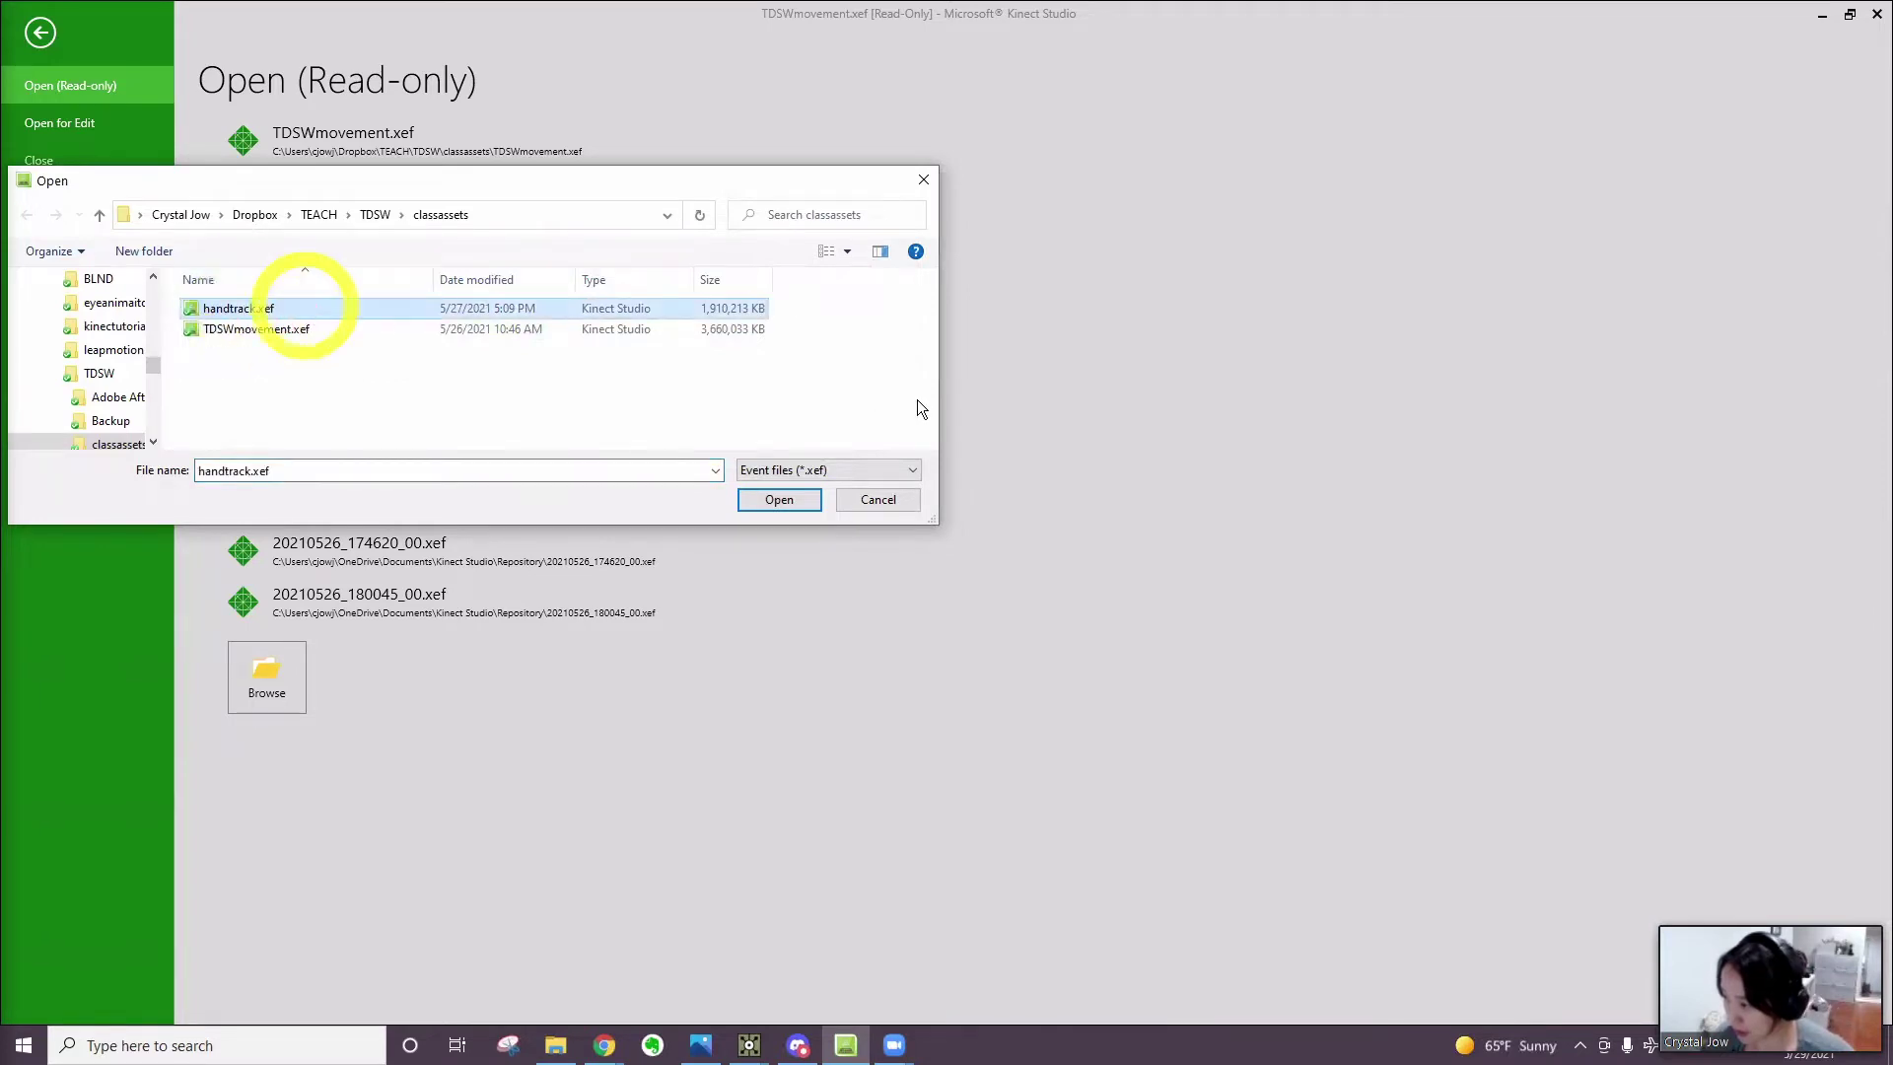
{"action": "left_click", "coordinate": [765, 499]}
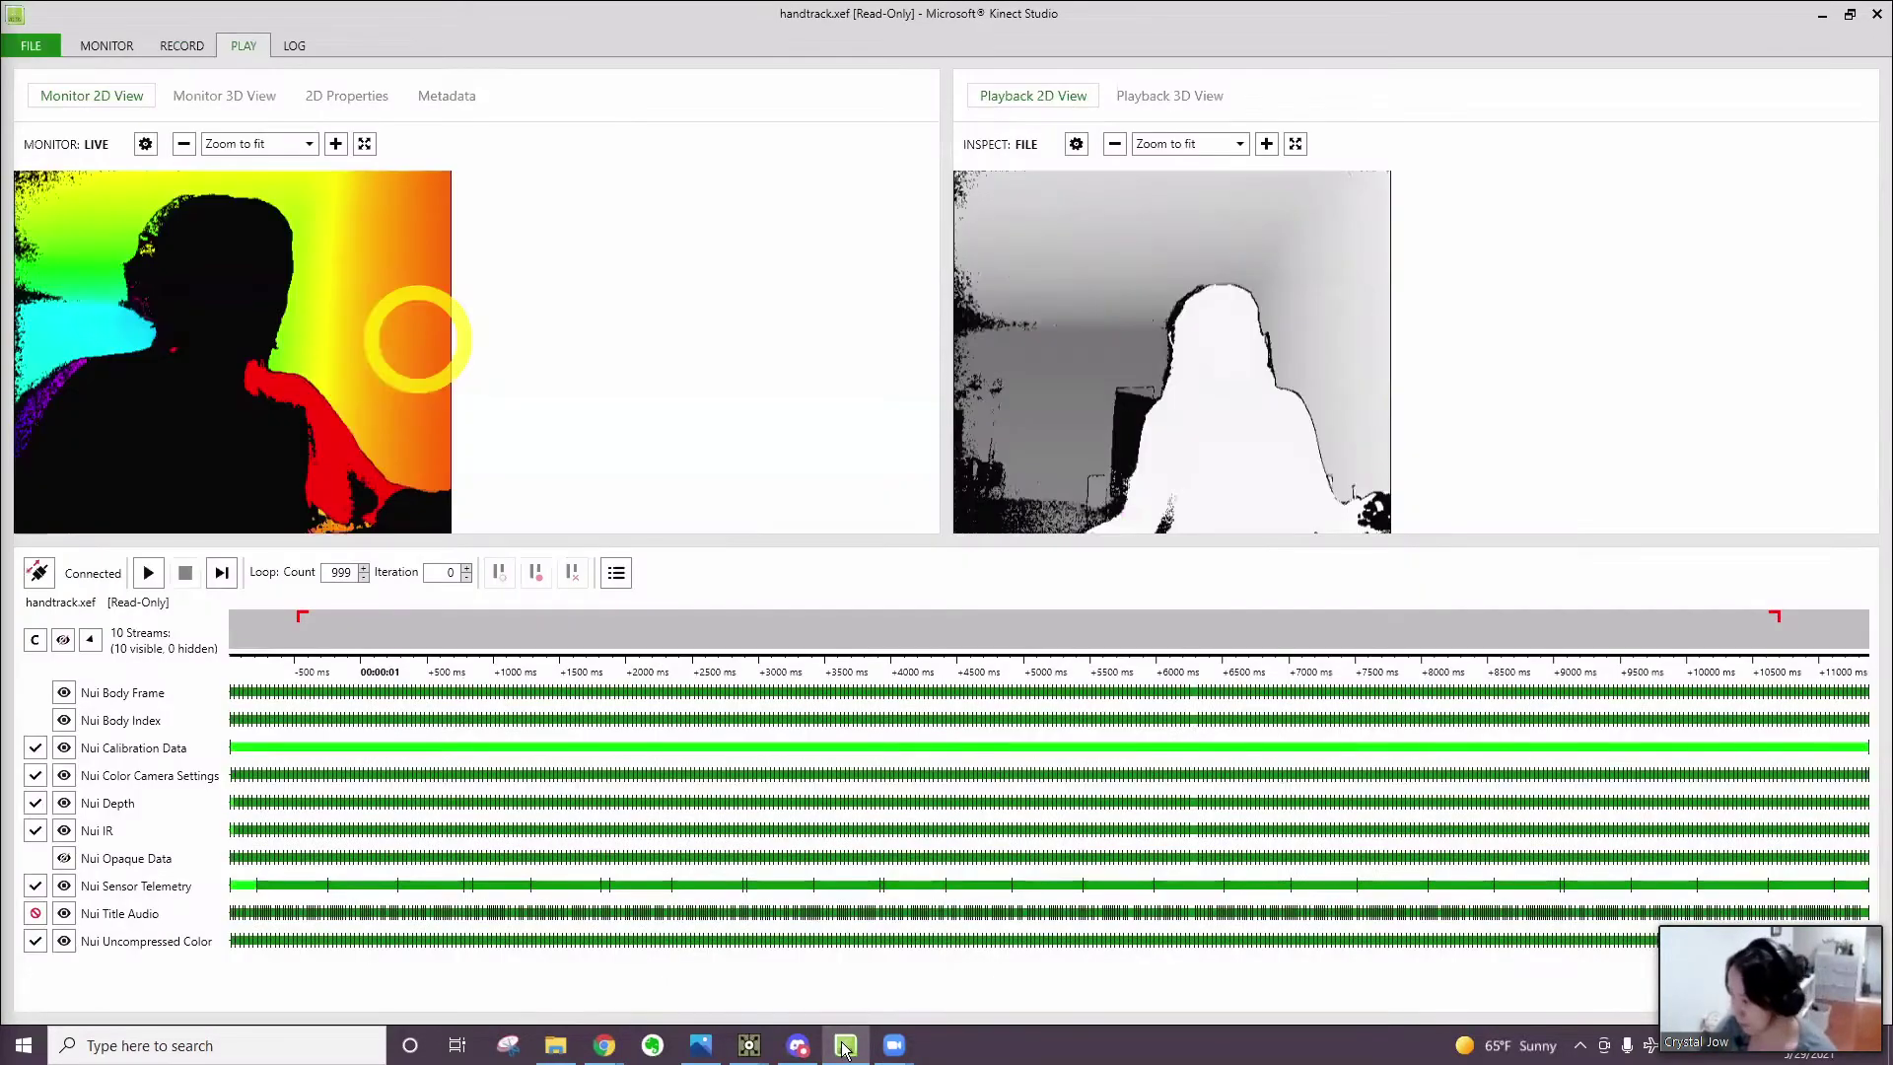
Switch to the KinectTDSW_v1.toe project and view the WorldSpace component's output up close while the Kinect recording plays
{"action": "left_click", "coordinate": [750, 1045]}
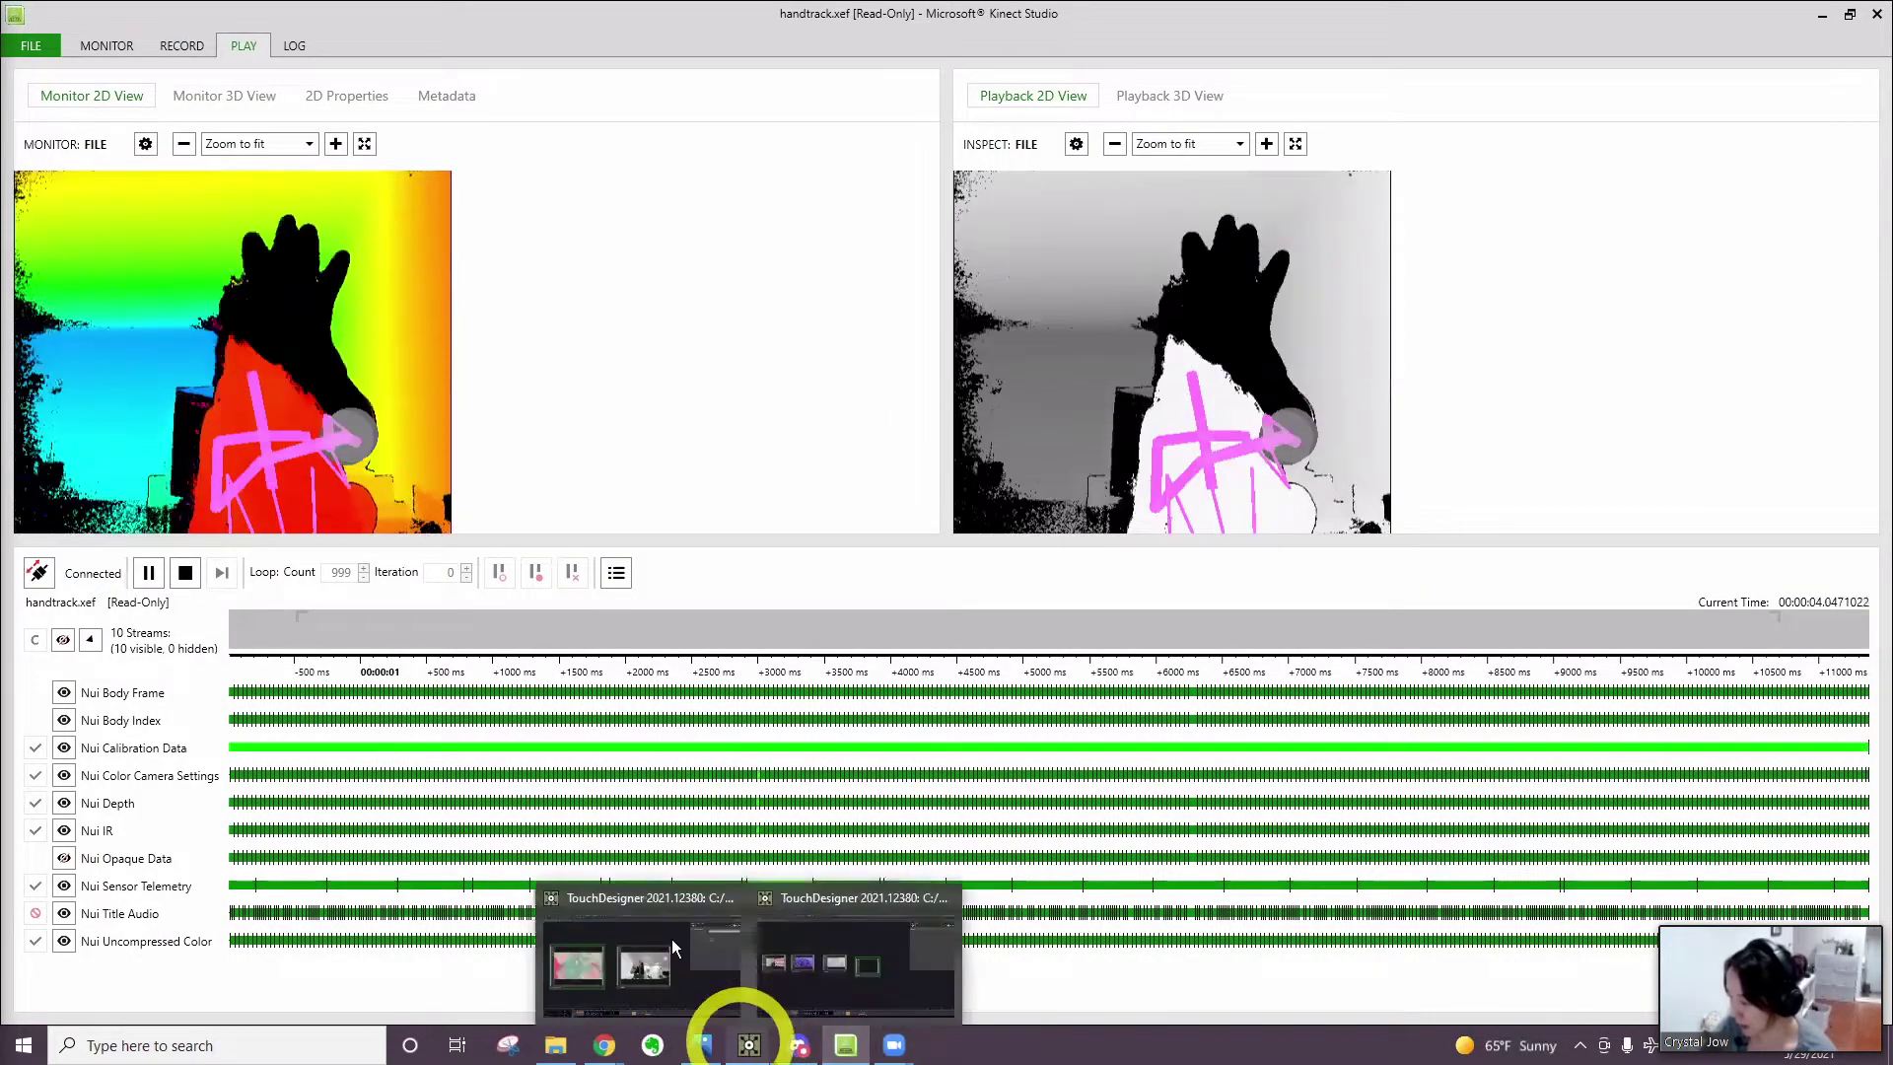
{"action": "left_click", "coordinate": [672, 938]}
{"action": "scroll", "coordinate": [667, 824], "scroll_direction": "down", "scroll_amount": 3}
{"action": "scroll", "coordinate": [838, 680], "scroll_direction": "up", "scroll_amount": 6}
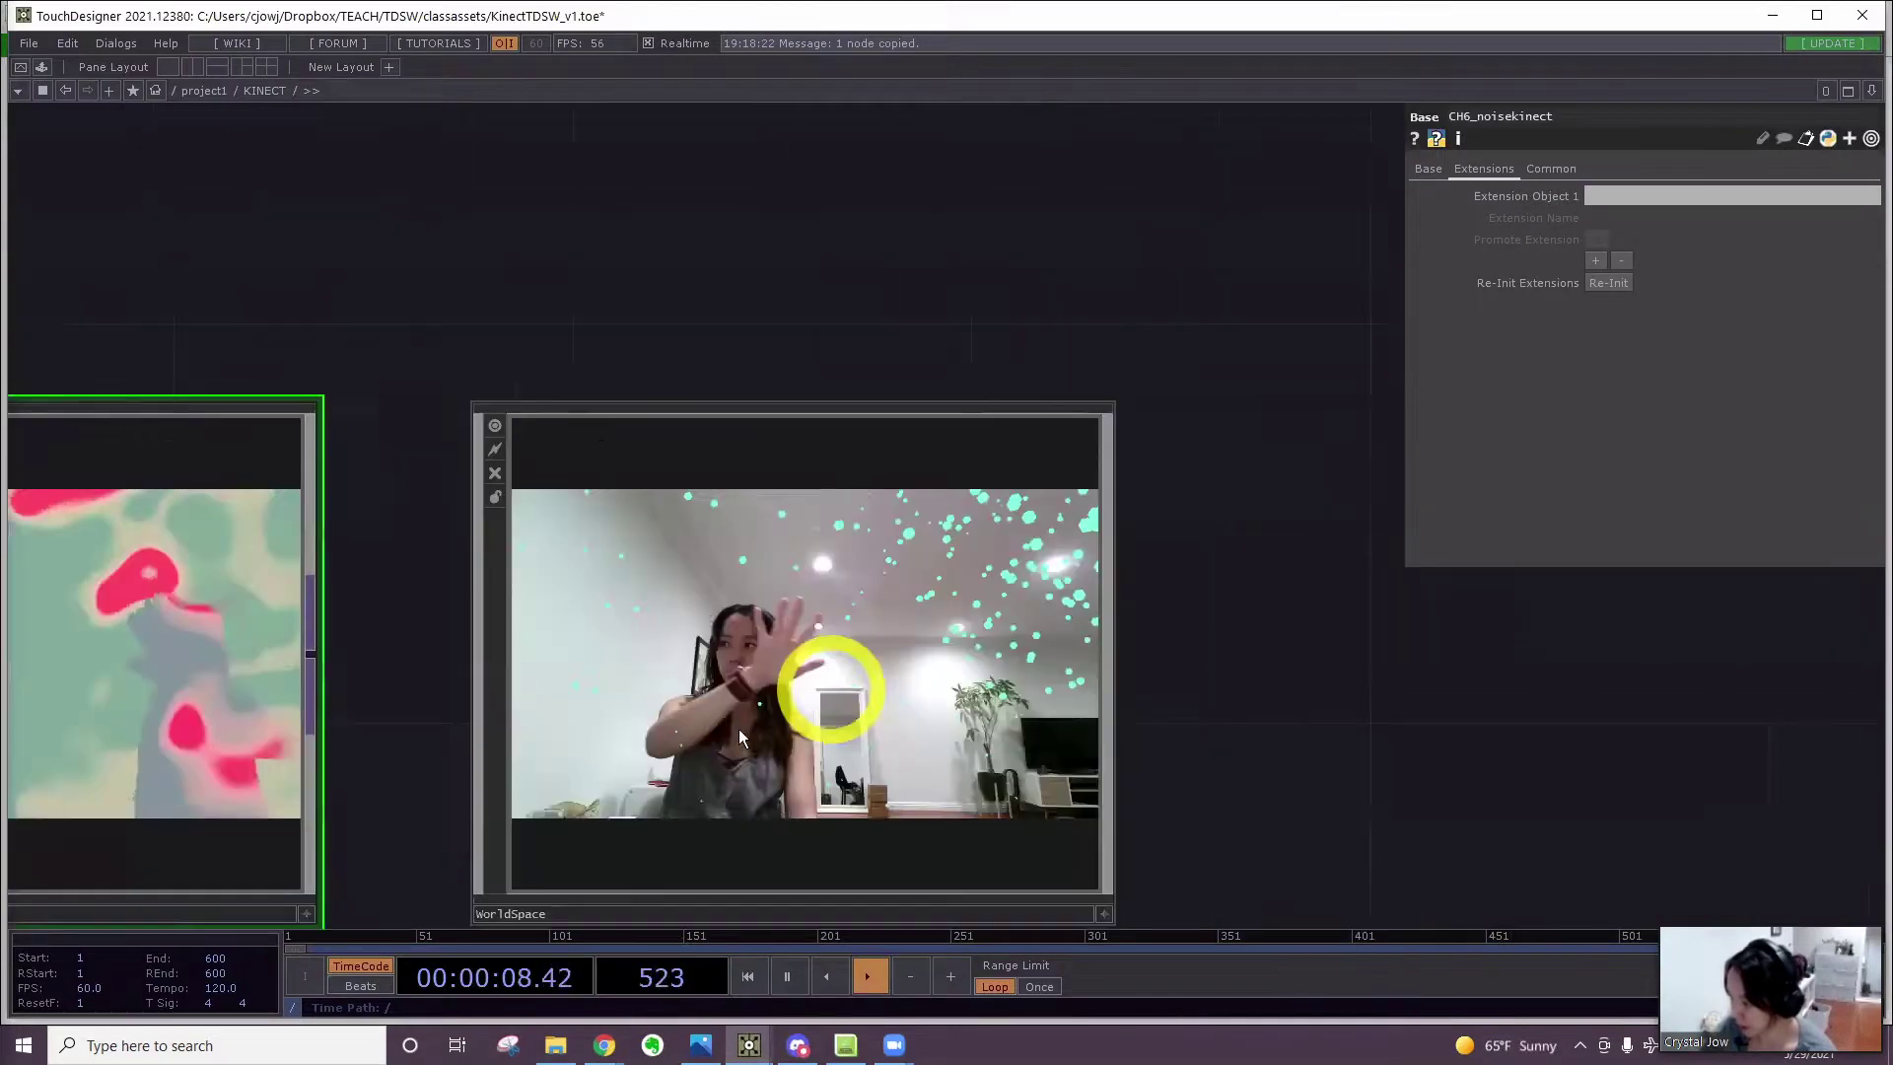
{"action": "scroll", "coordinate": [738, 730], "scroll_direction": "up", "scroll_amount": 2}
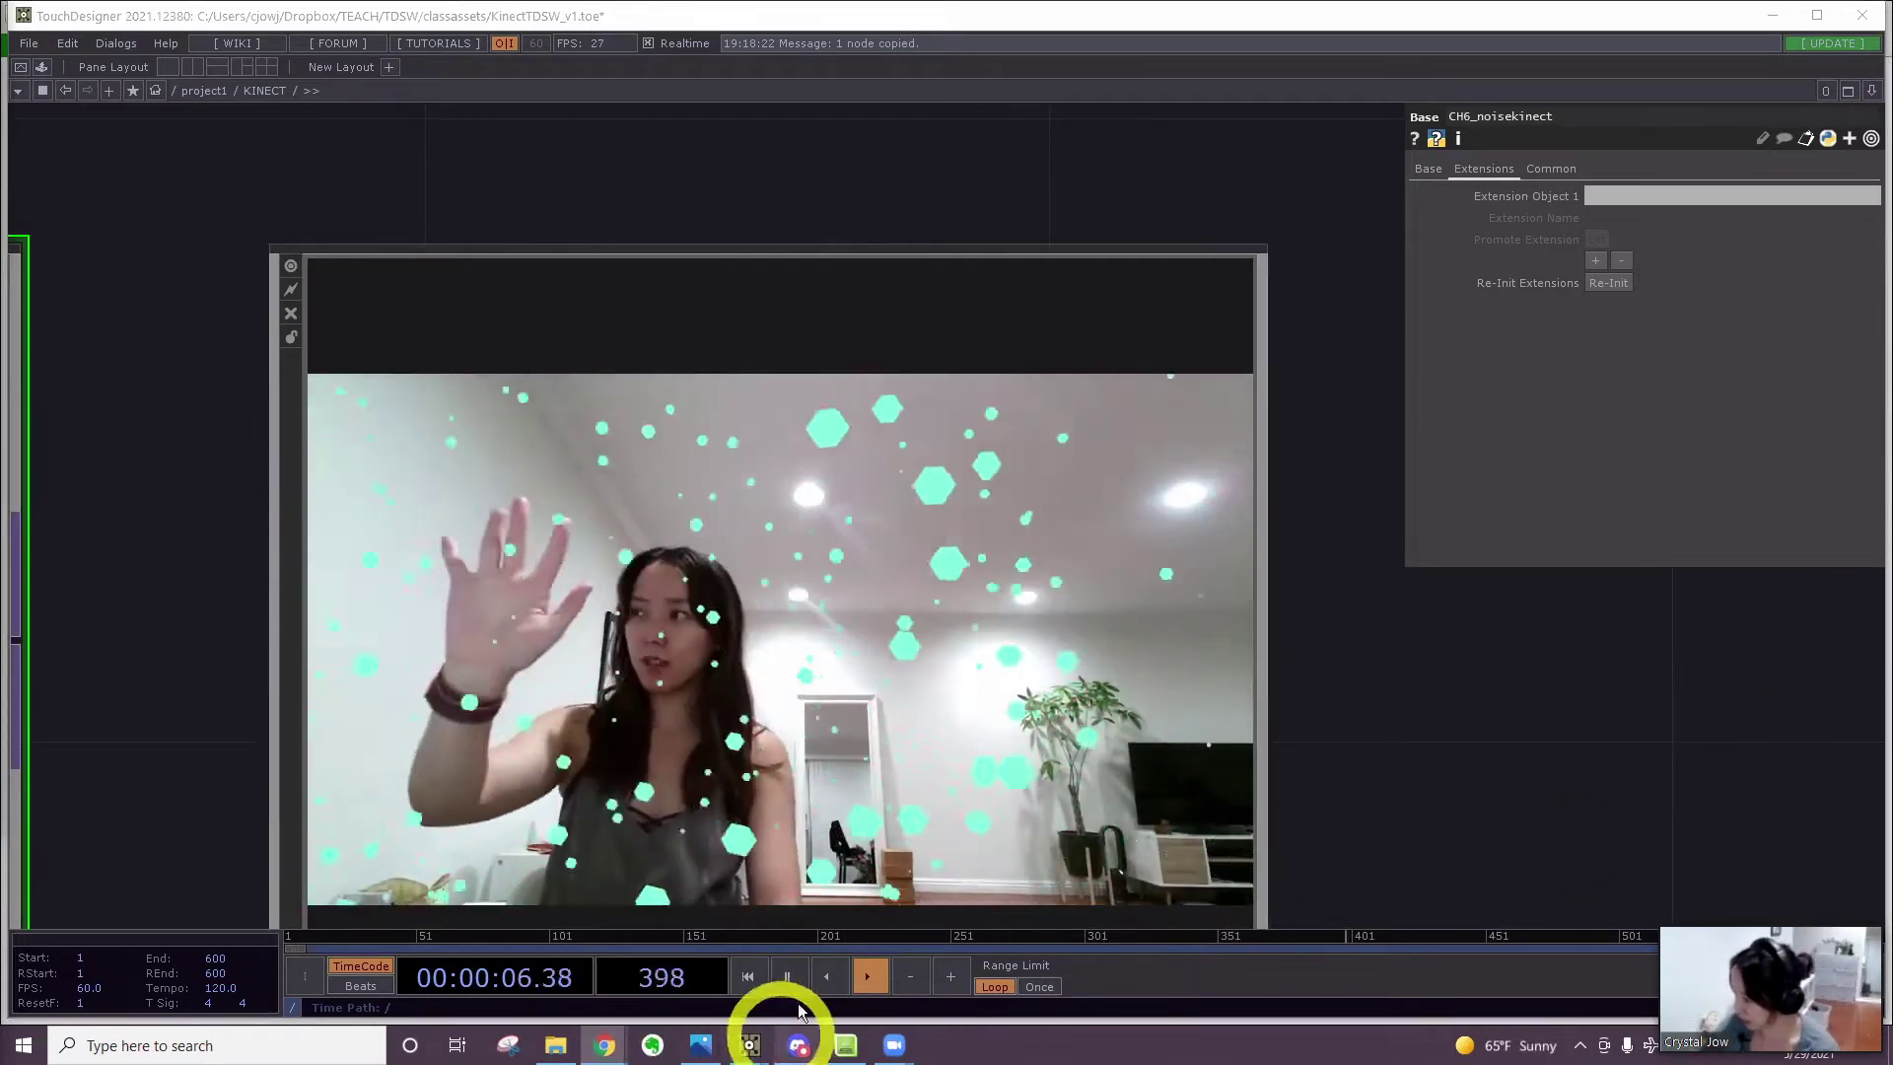
Switch to the TDSW_live.3.toe project and go inside the base1 component
{"action": "mouse_move", "coordinate": [749, 1043]}
{"action": "left_click", "coordinate": [871, 950]}
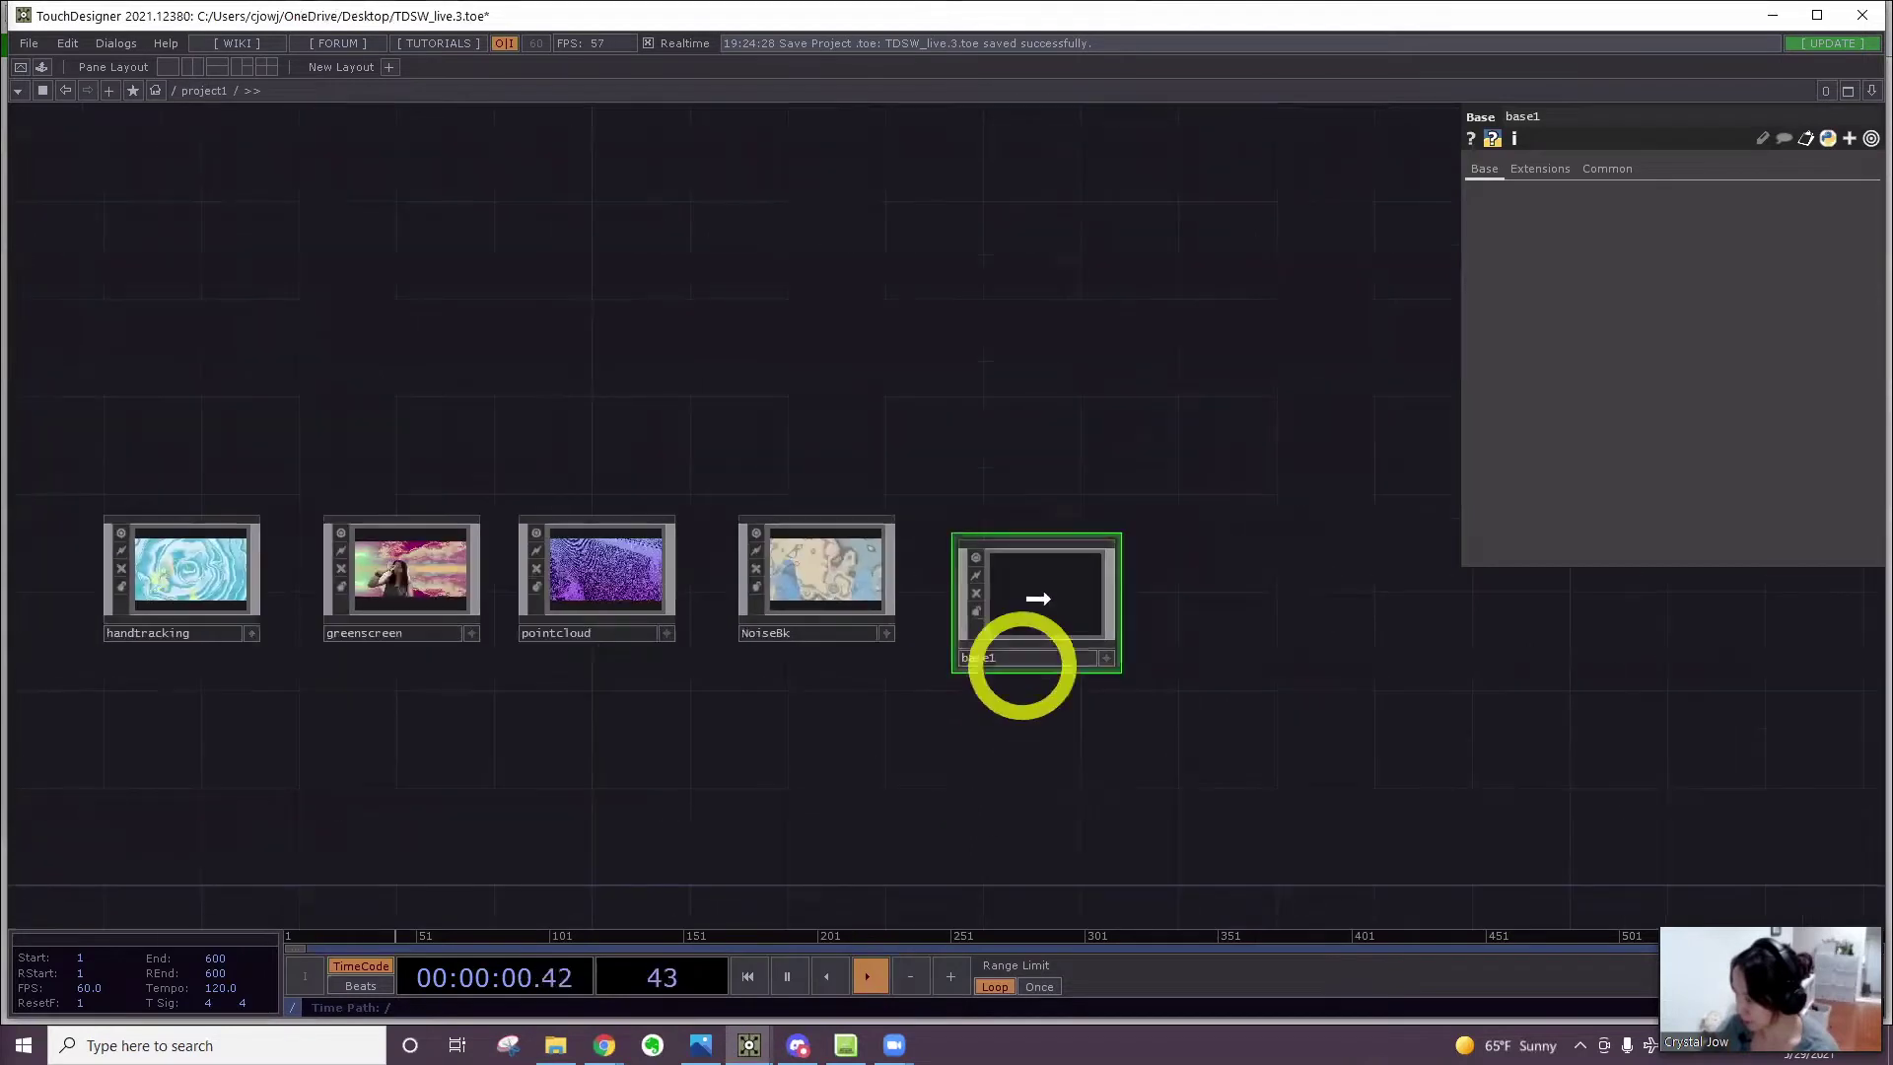
{"action": "double_click", "coordinate": [1049, 593]}
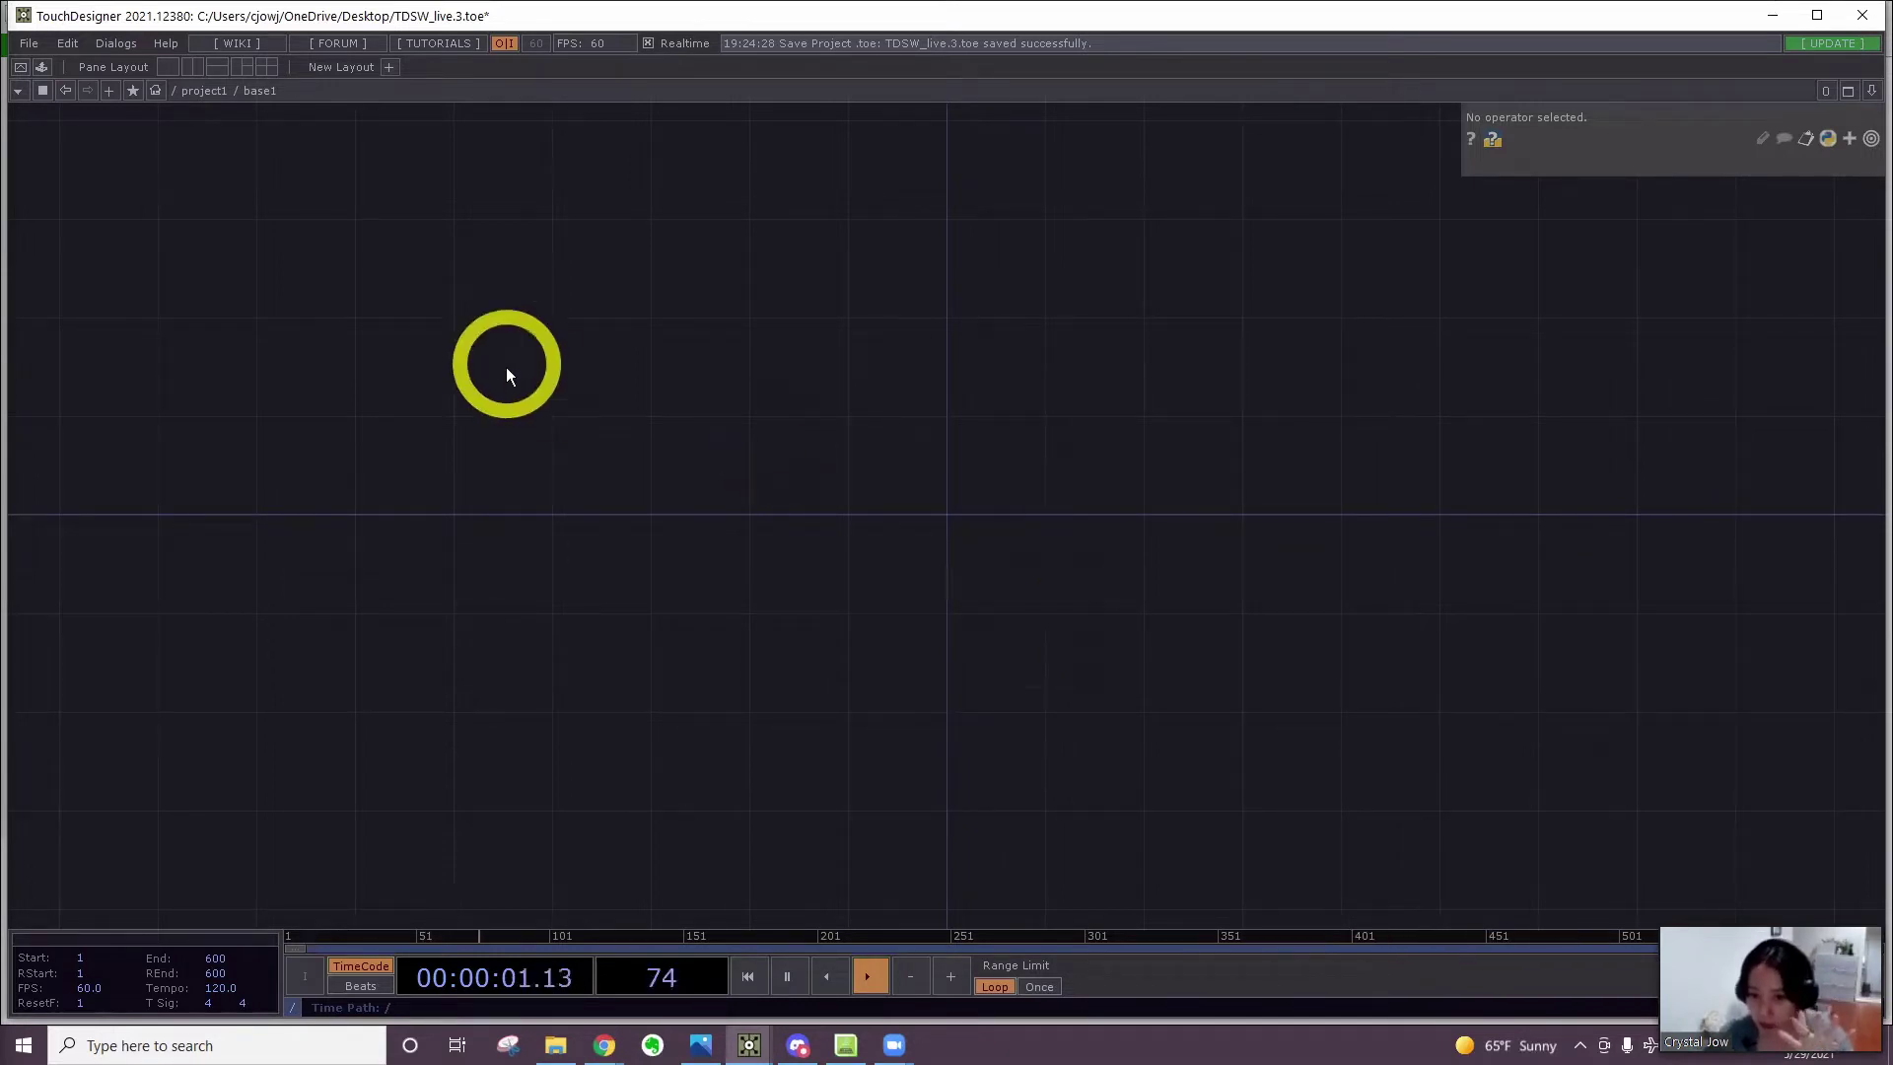
Add a Sphere SOP to the empty base1 network
{"action": "double_click", "coordinate": [507, 378]}
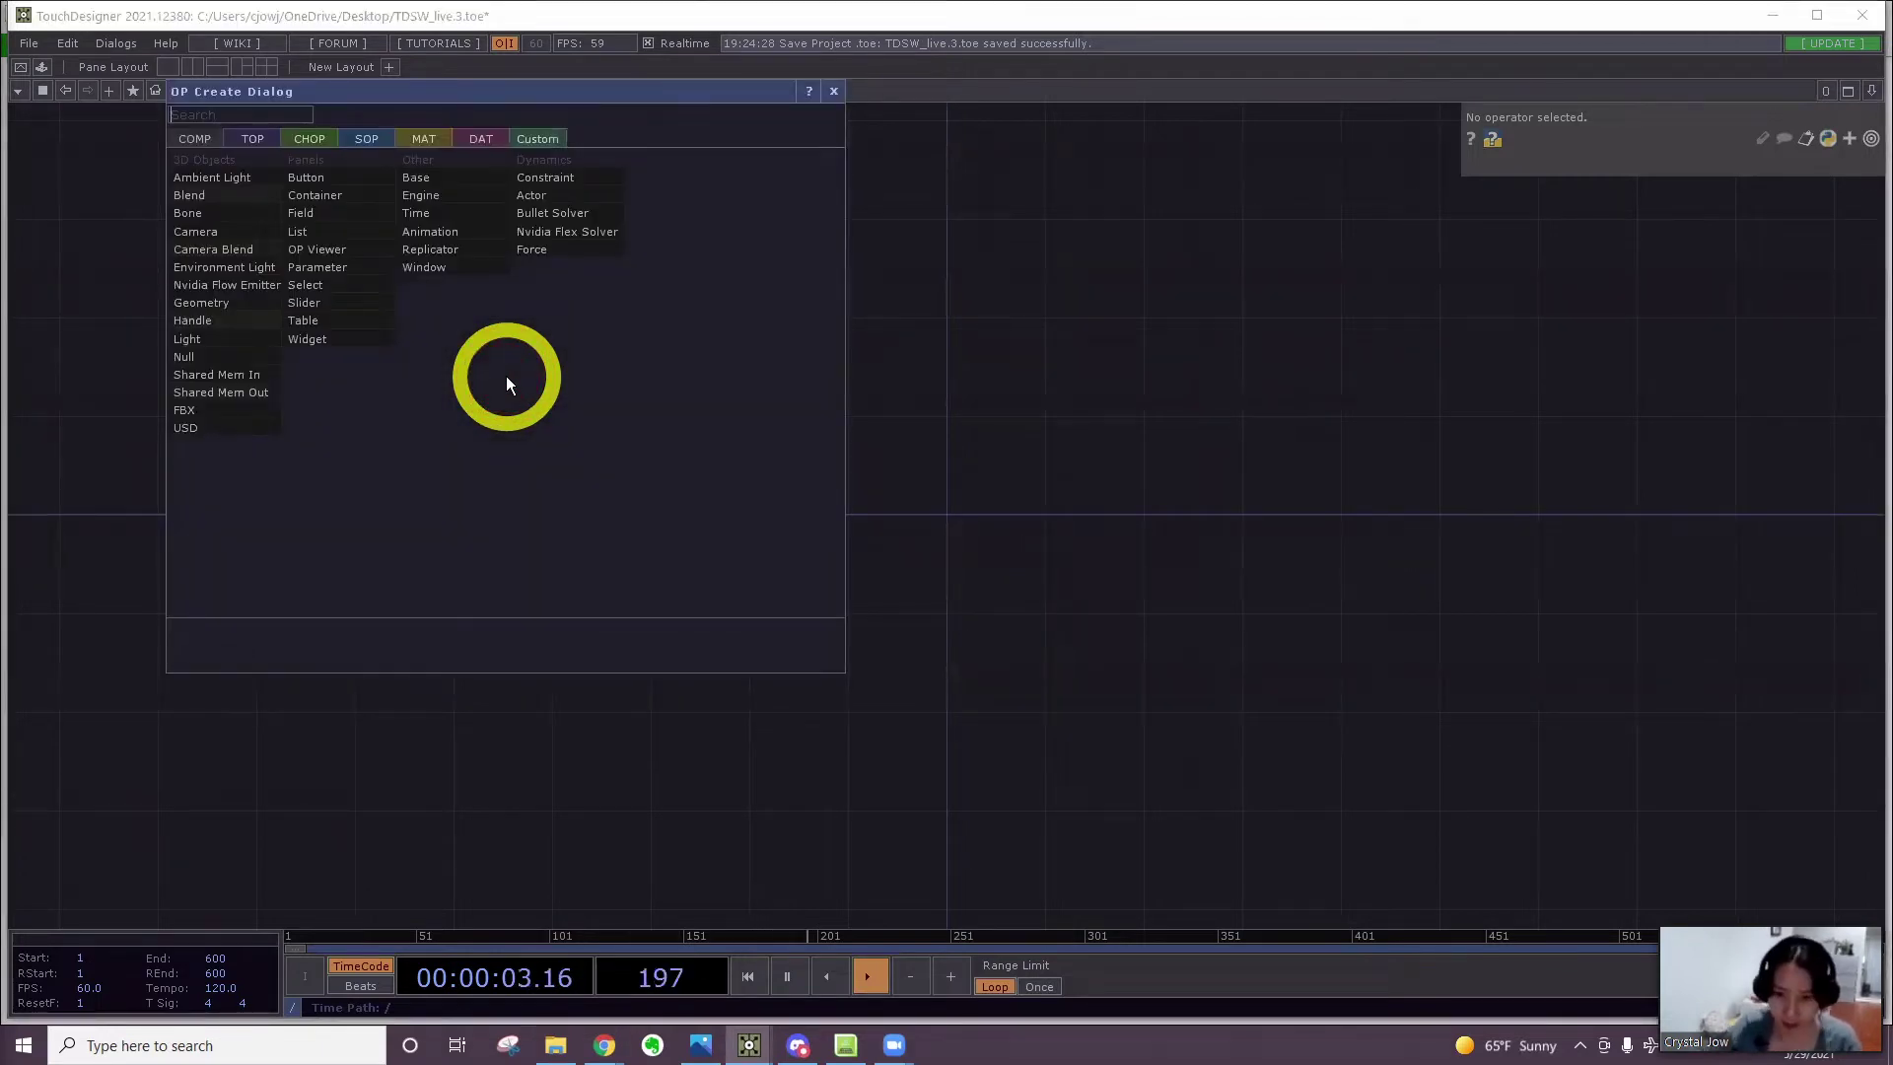
{"action": "left_click", "coordinate": [372, 143]}
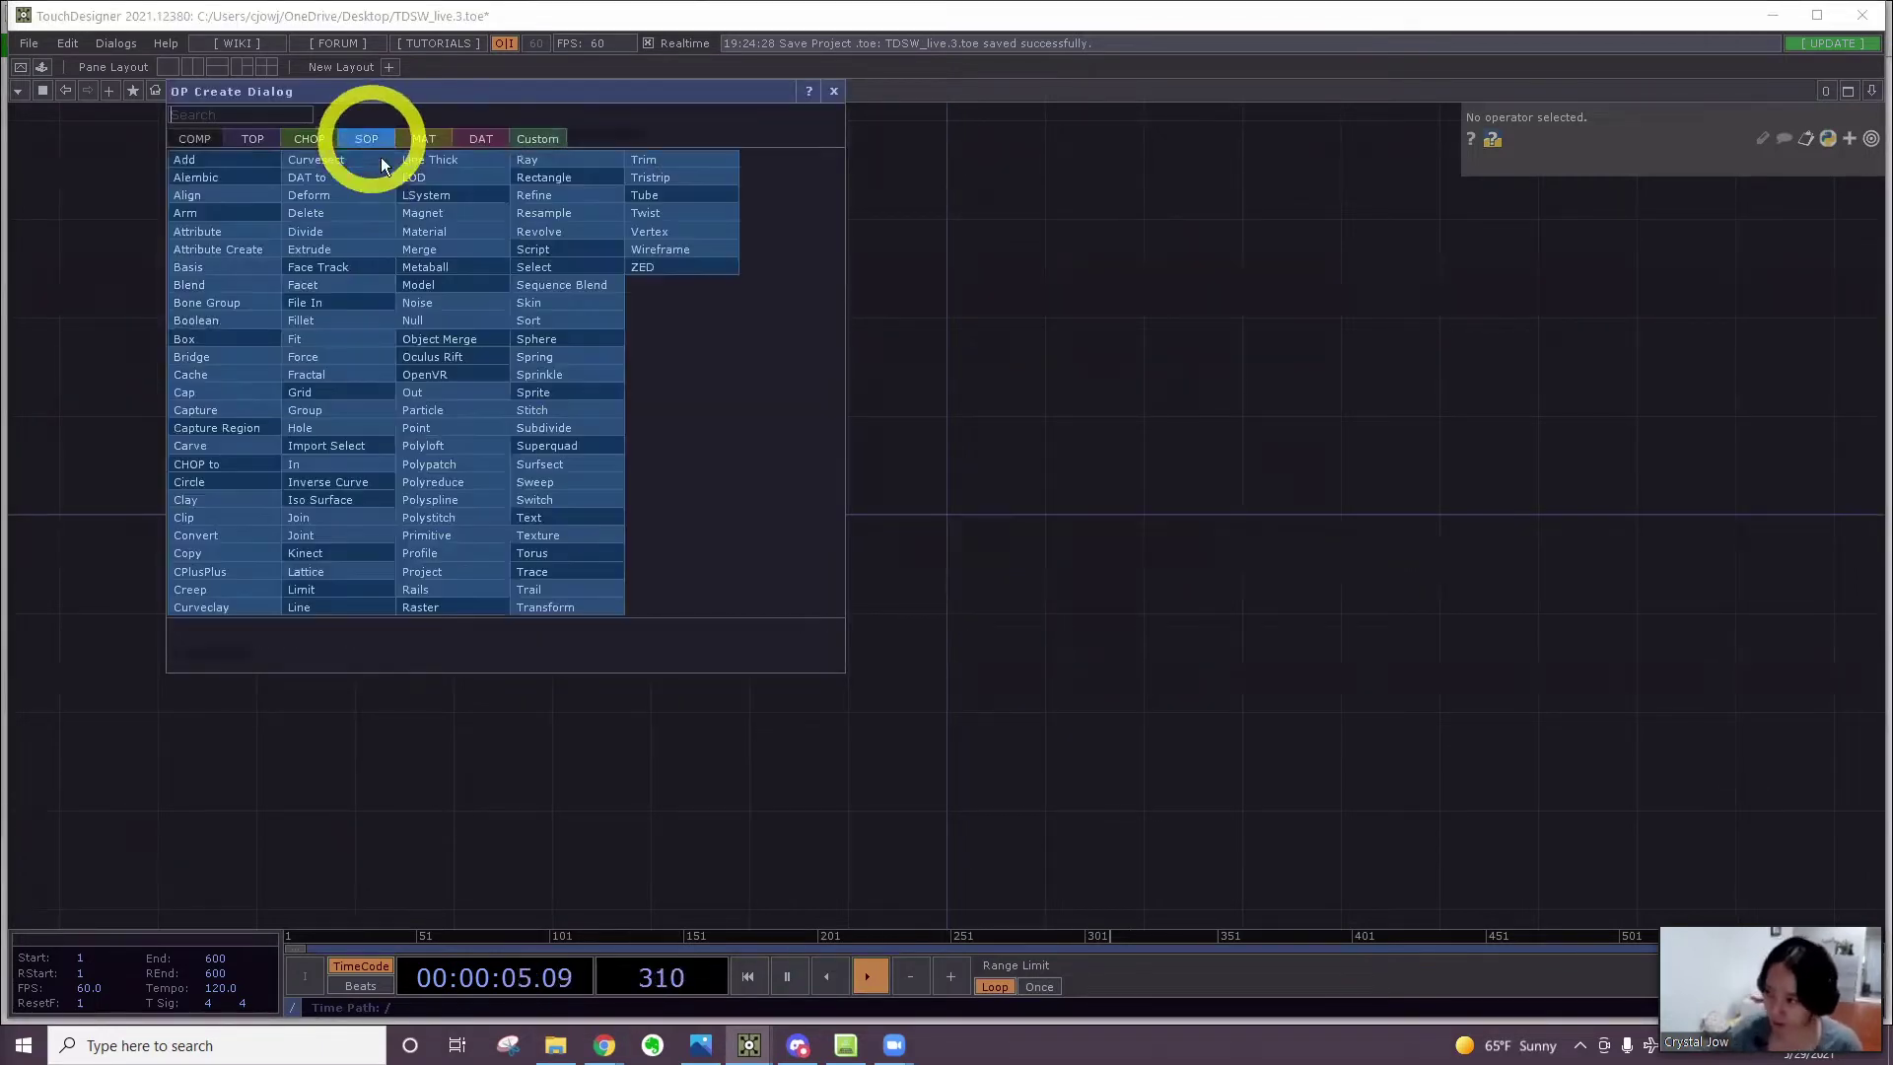
{"action": "type", "text": "sphere"}
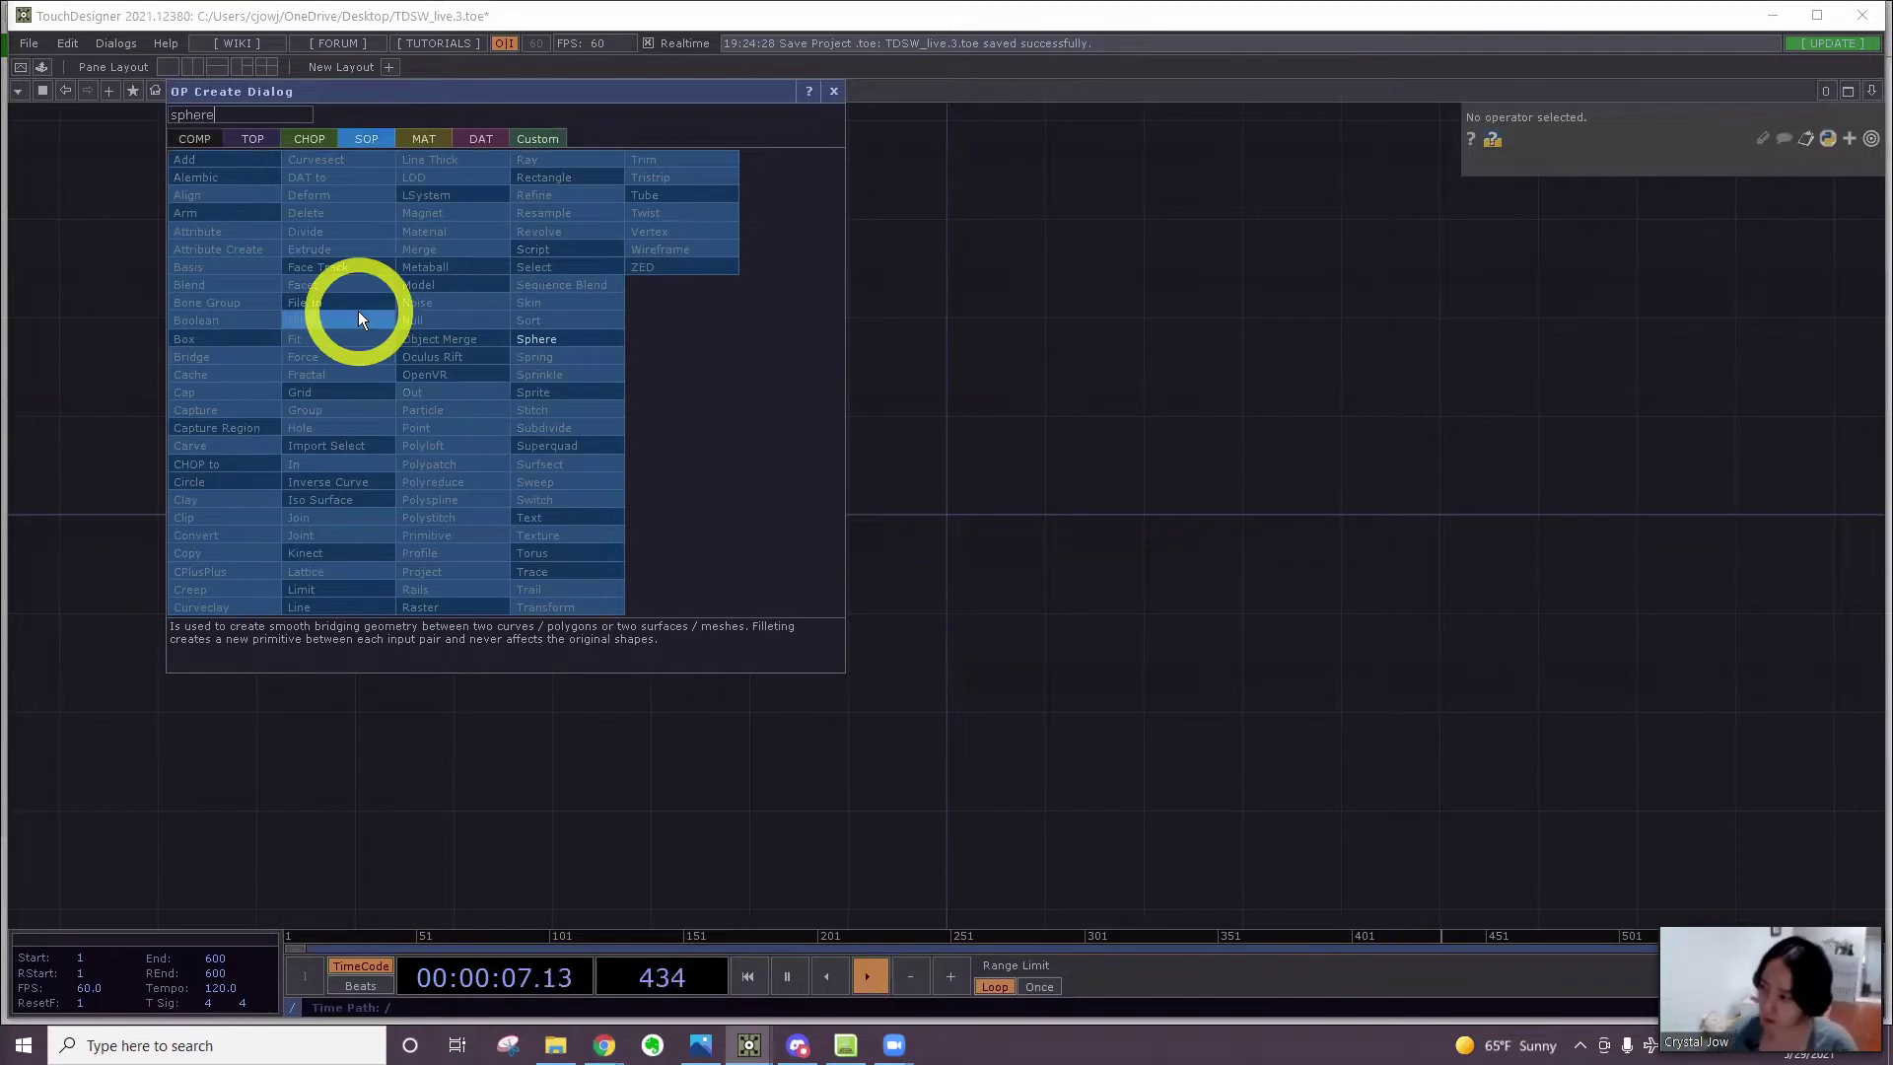
{"action": "left_click", "coordinate": [528, 341]}
{"action": "left_click", "coordinate": [524, 365]}
{"action": "scroll", "coordinate": [524, 365], "scroll_direction": "up", "scroll_amount": 3}
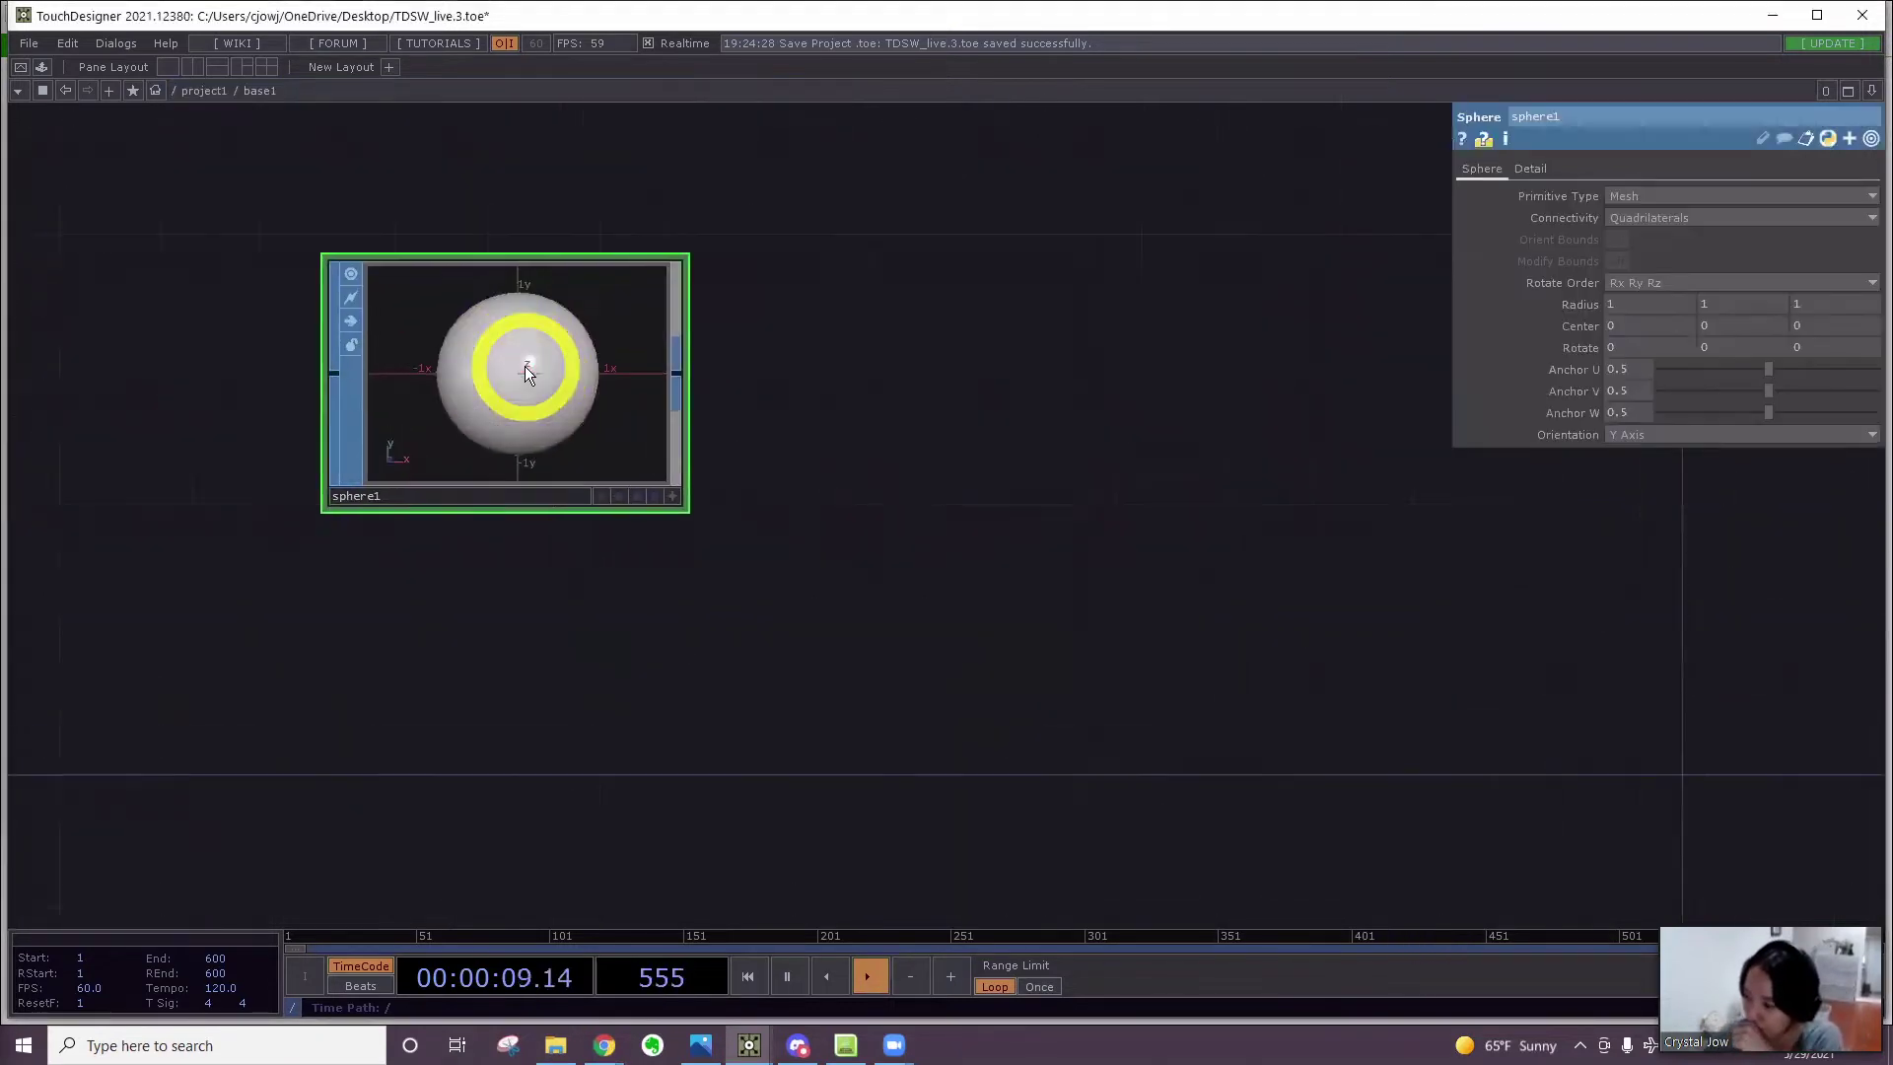
Set the sphere's primitive type to Polygon and show it as a wireframe in its active viewer
{"action": "left_click", "coordinate": [671, 495]}
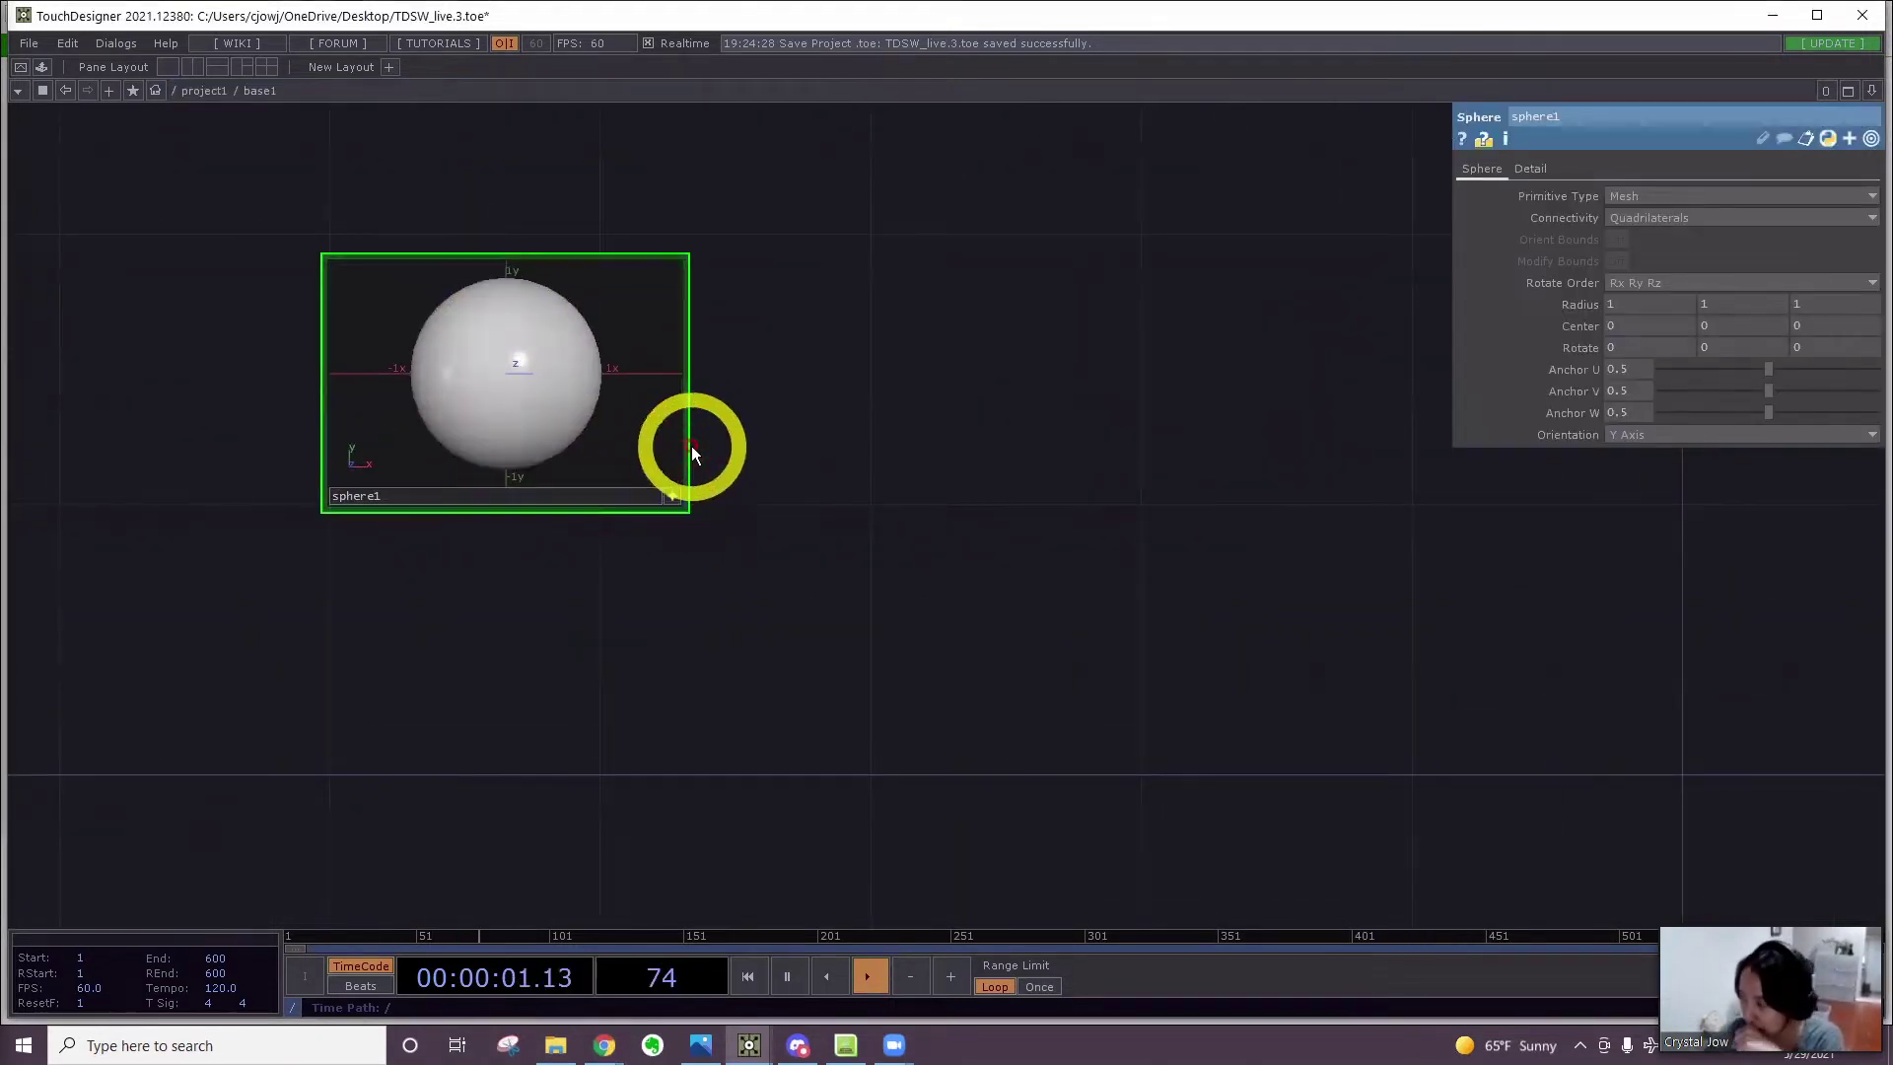
{"action": "left_click", "coordinate": [1623, 195]}
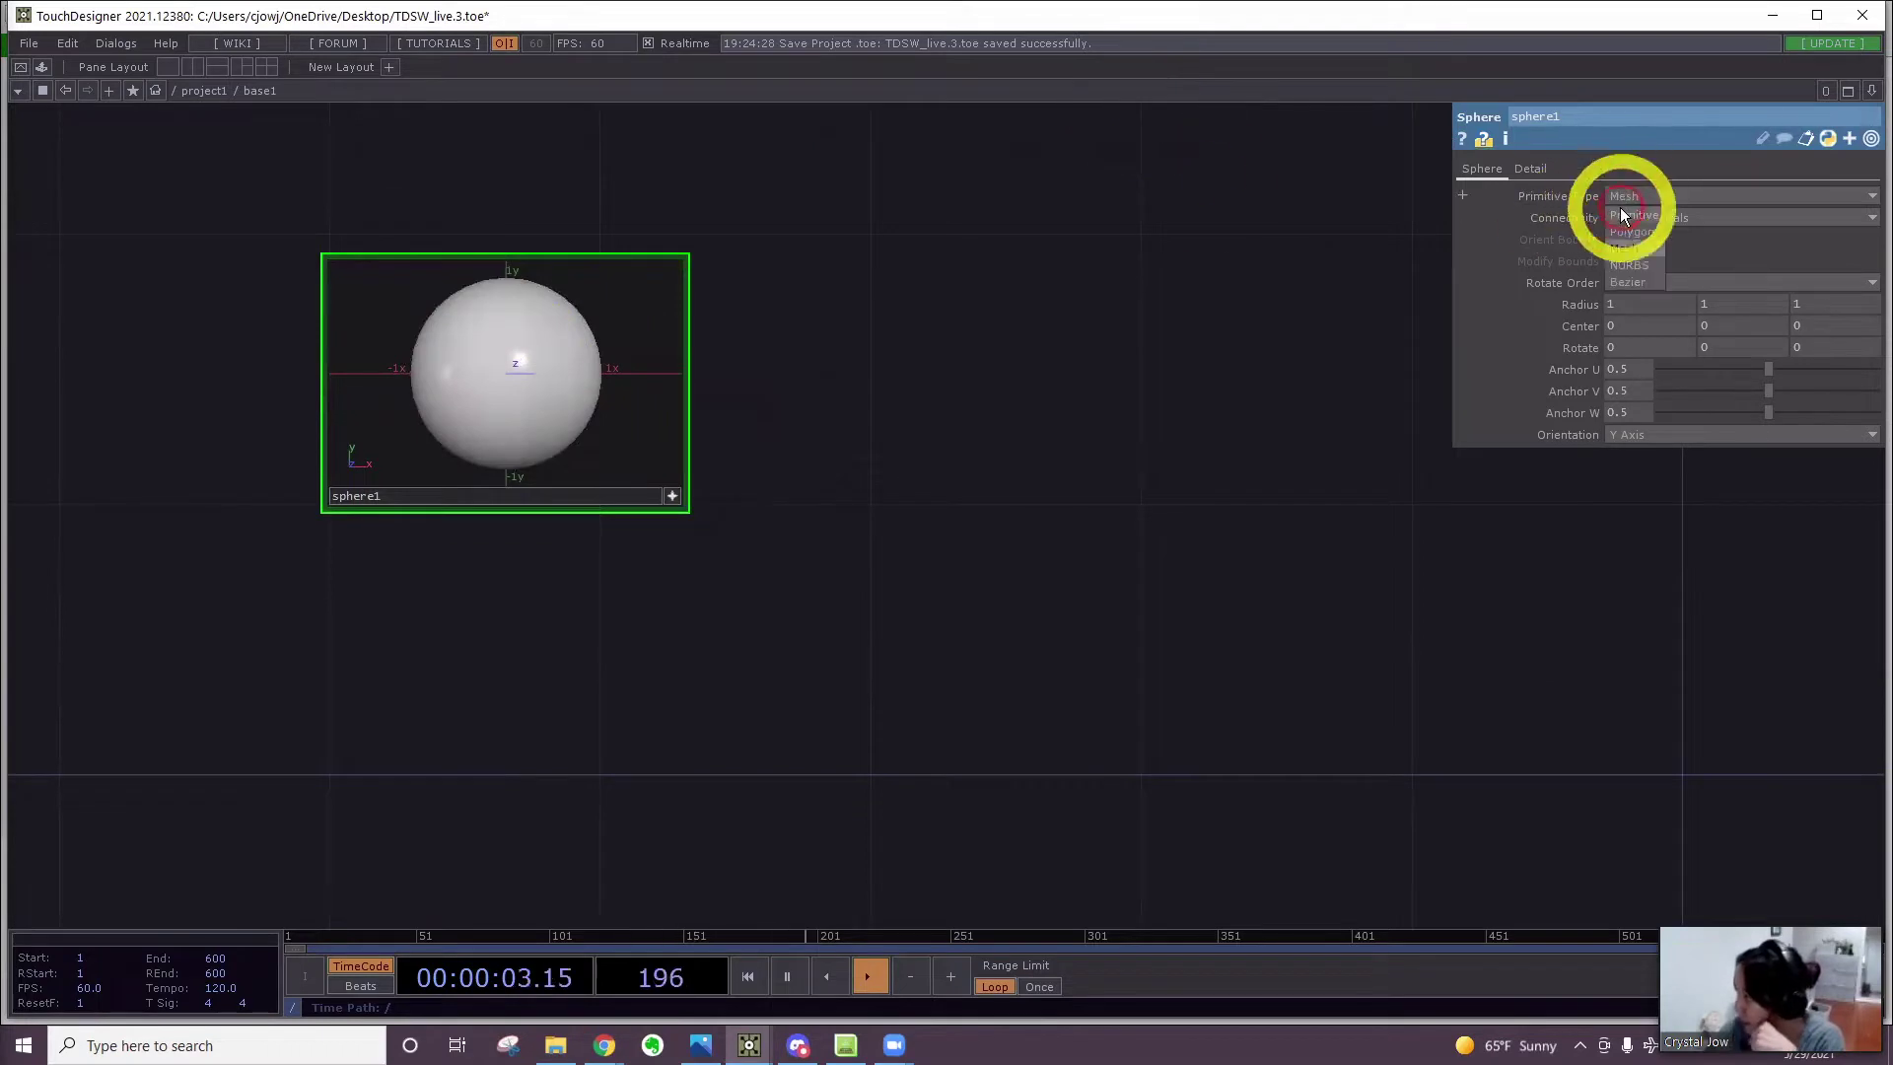
{"action": "left_click", "coordinate": [1624, 237]}
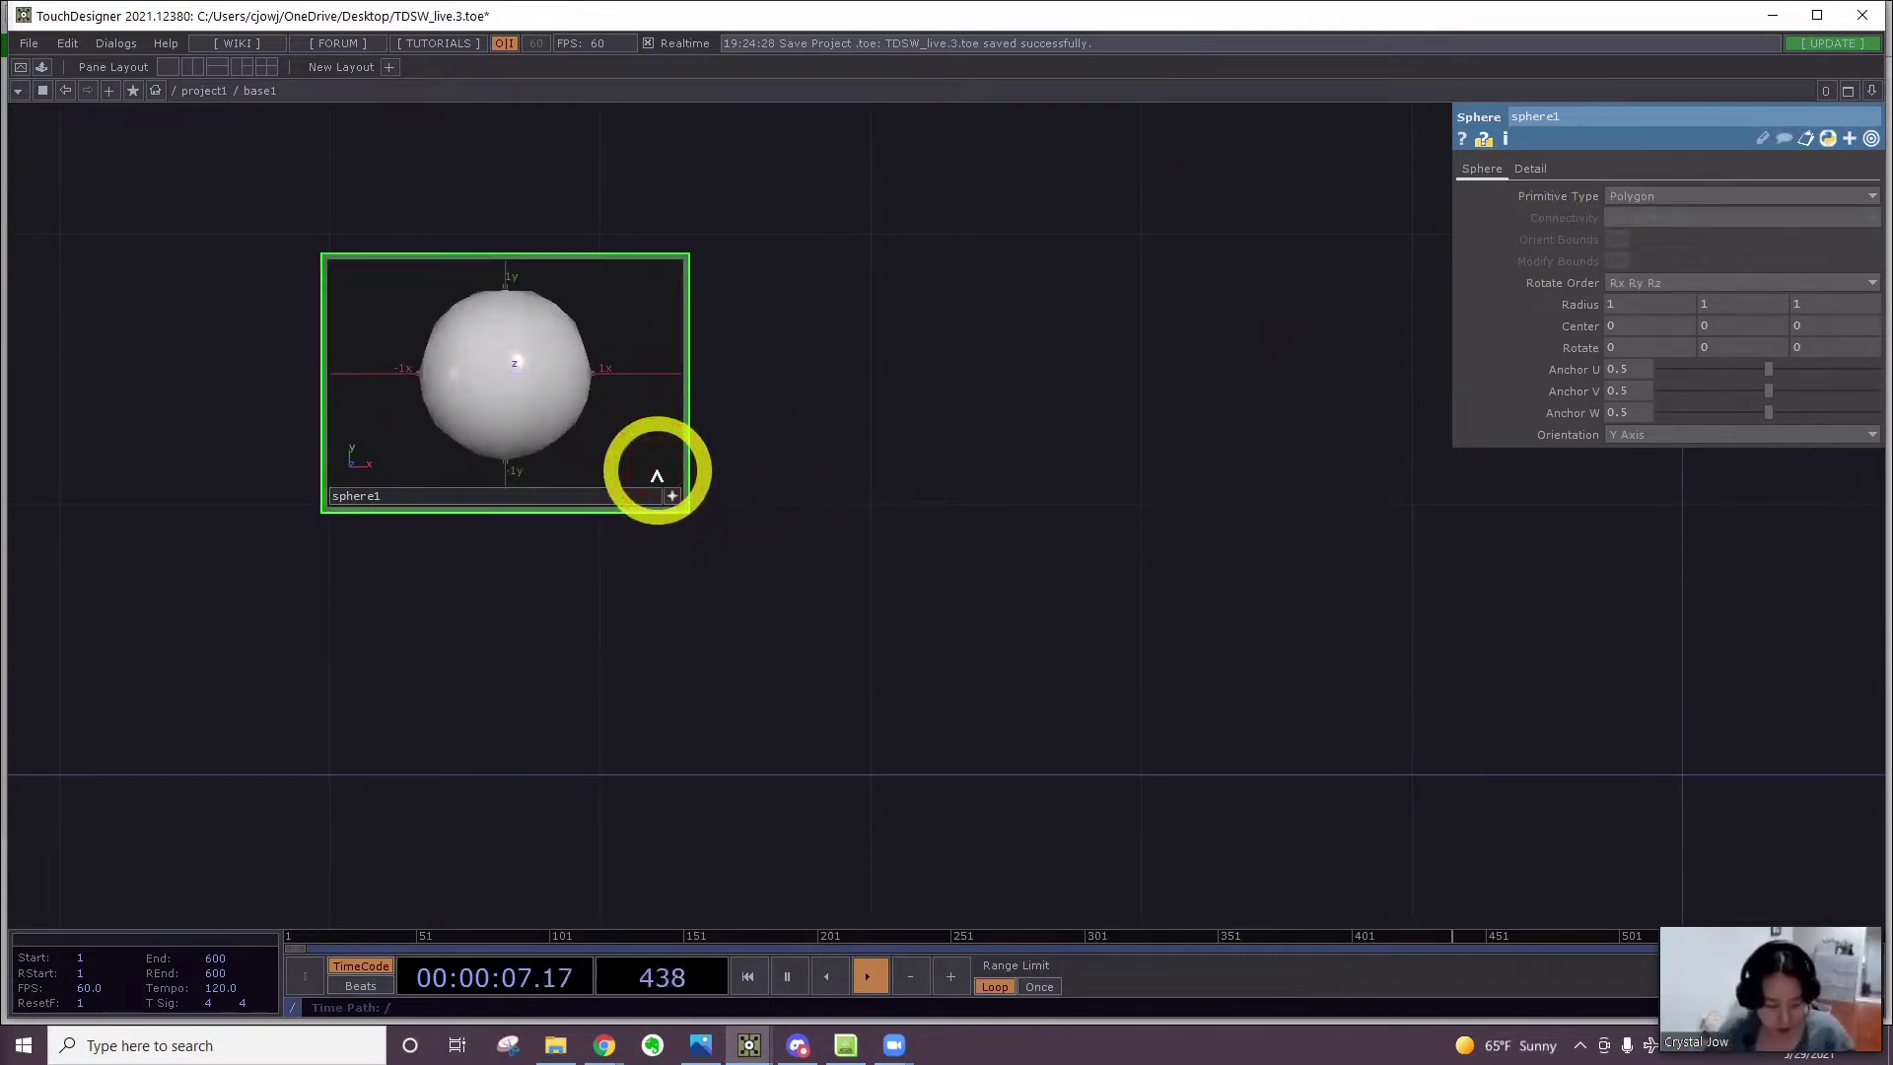
{"action": "left_click", "coordinate": [674, 497]}
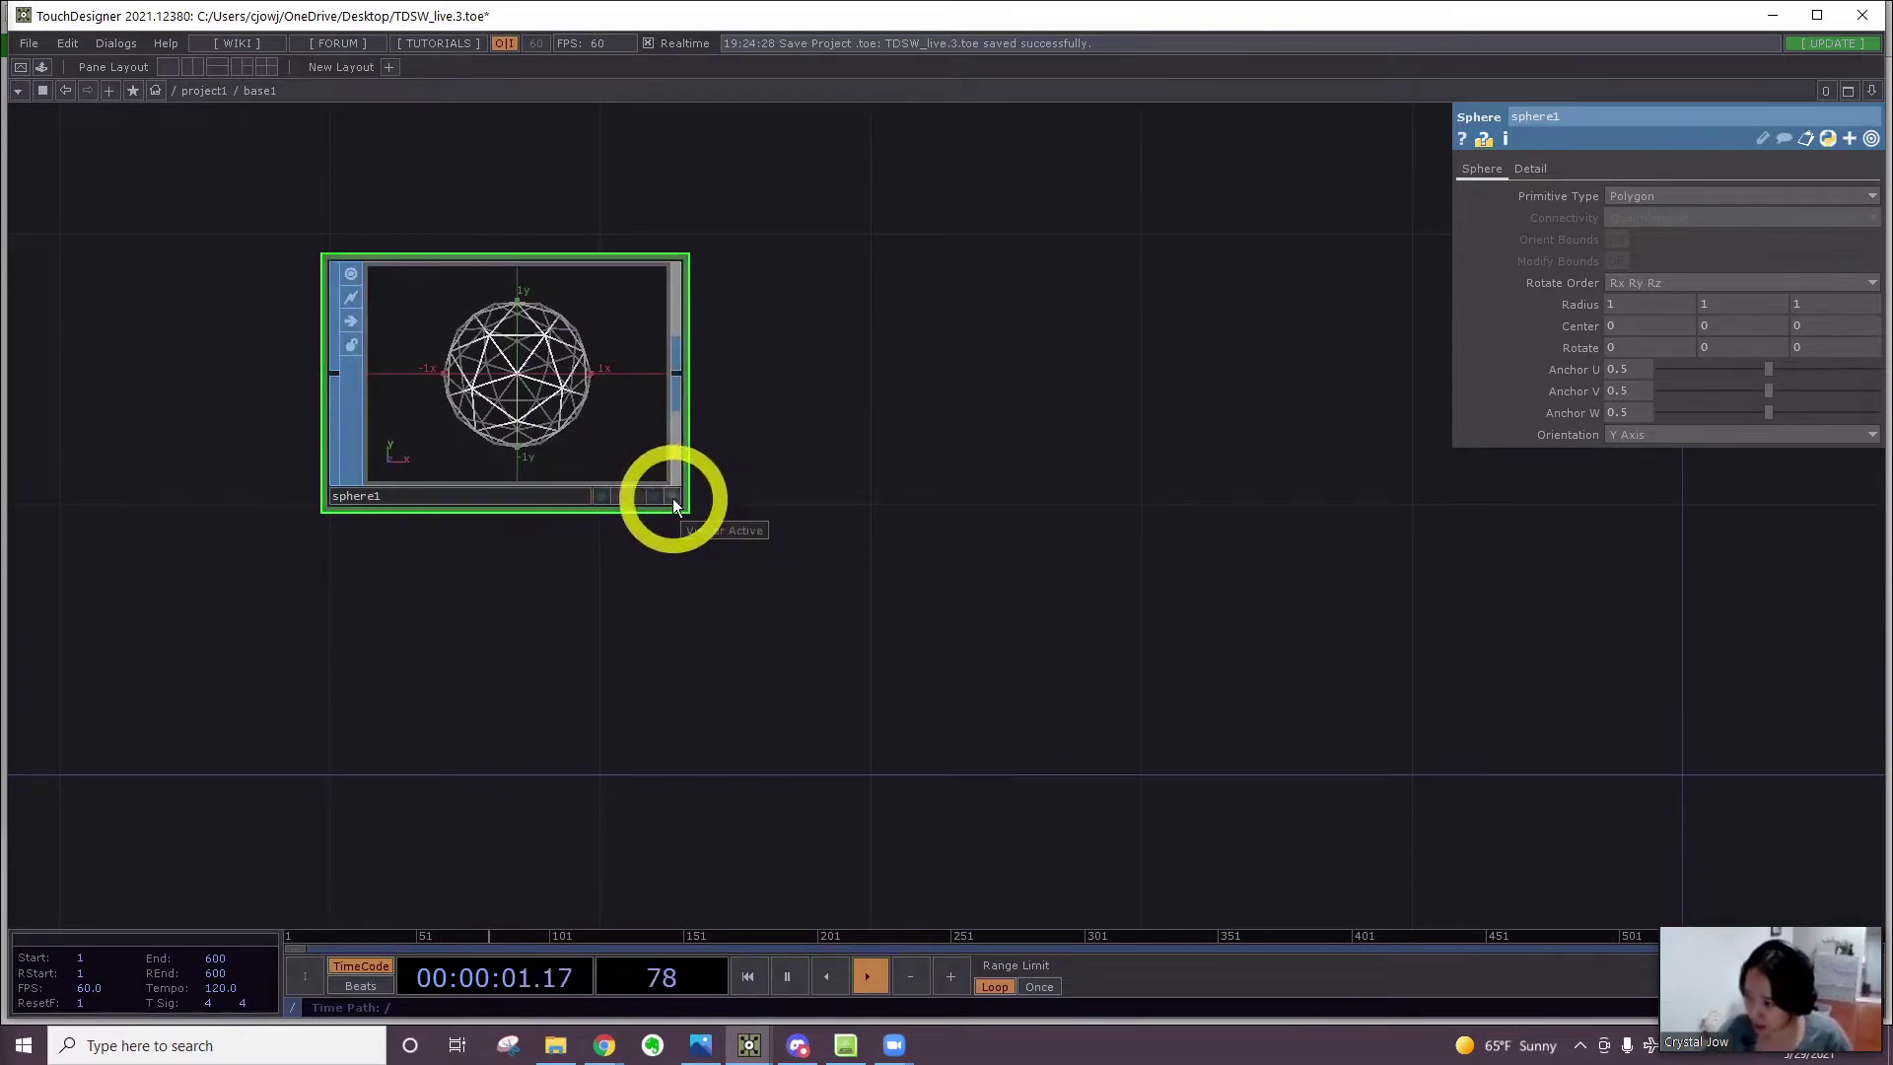
{"action": "left_click", "coordinate": [672, 497]}
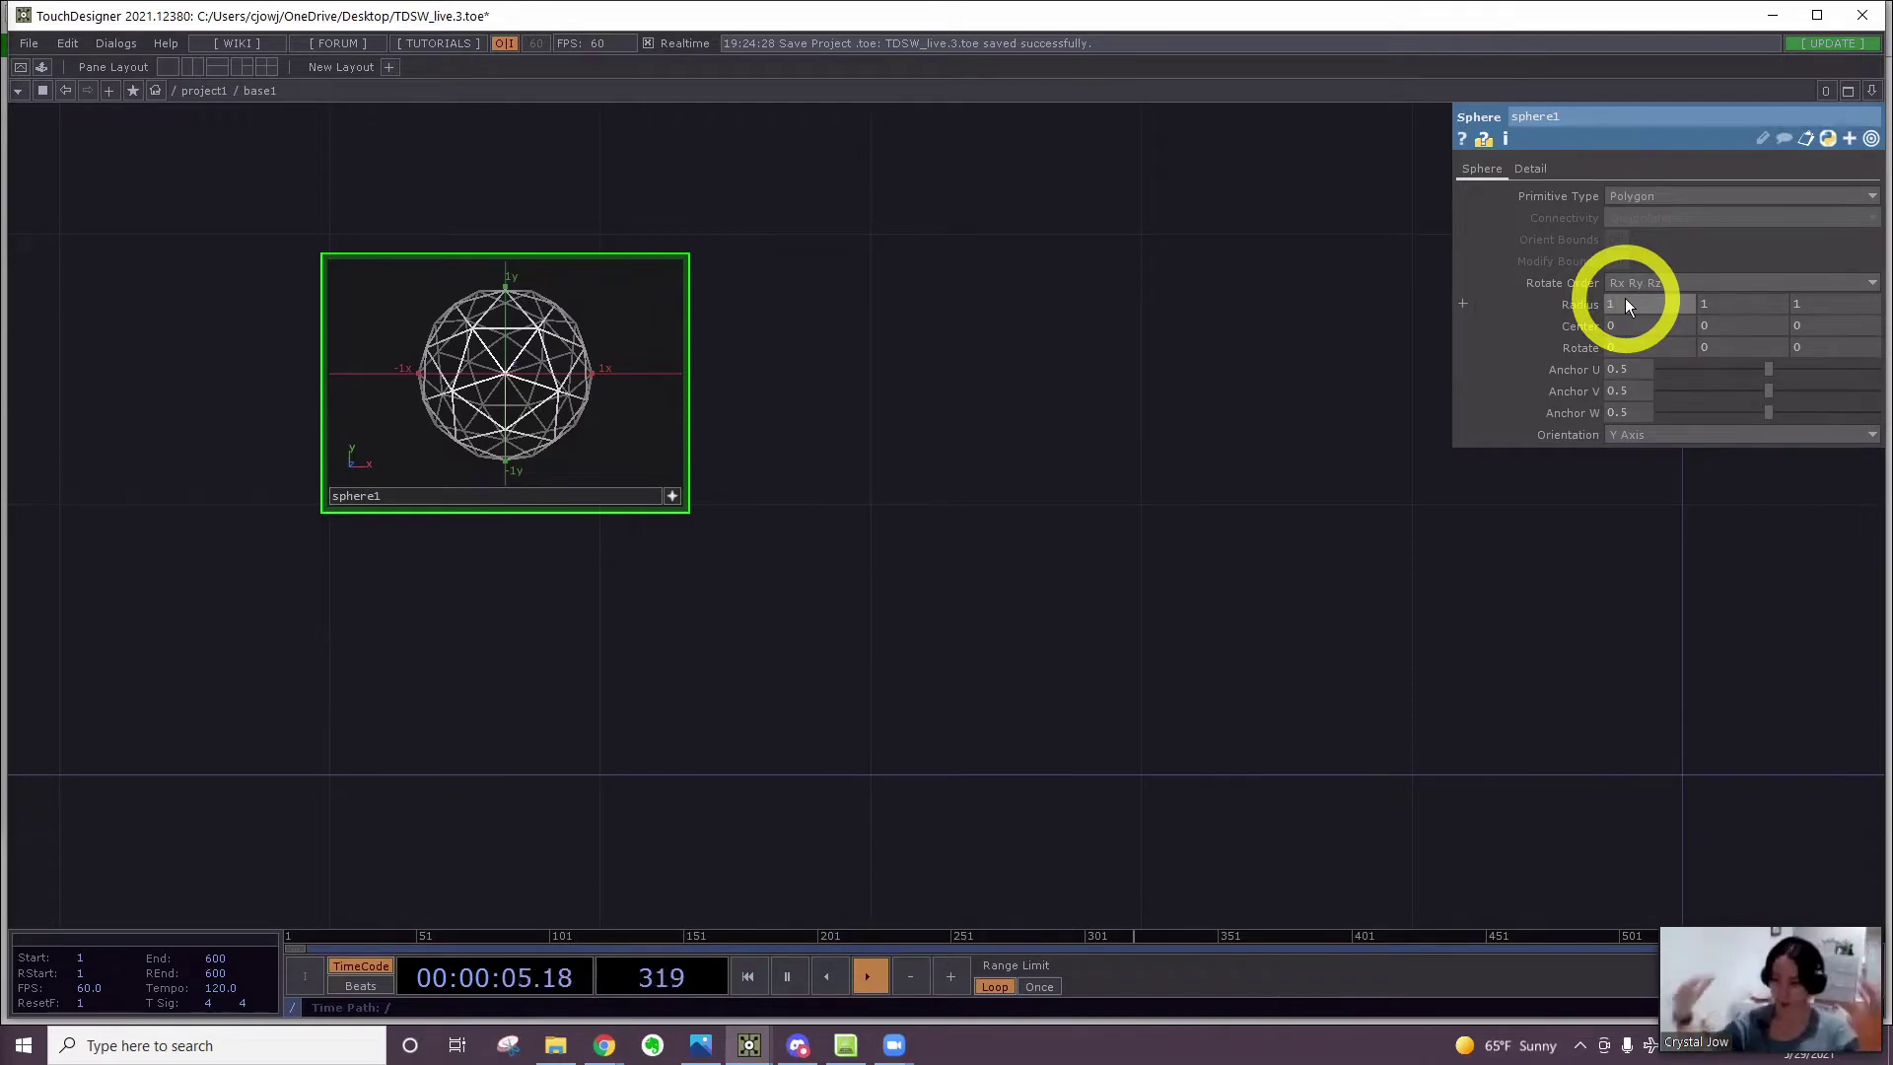
Set the sphere's radius to 10 in X, Y and Z
{"action": "type", "text": "0"}
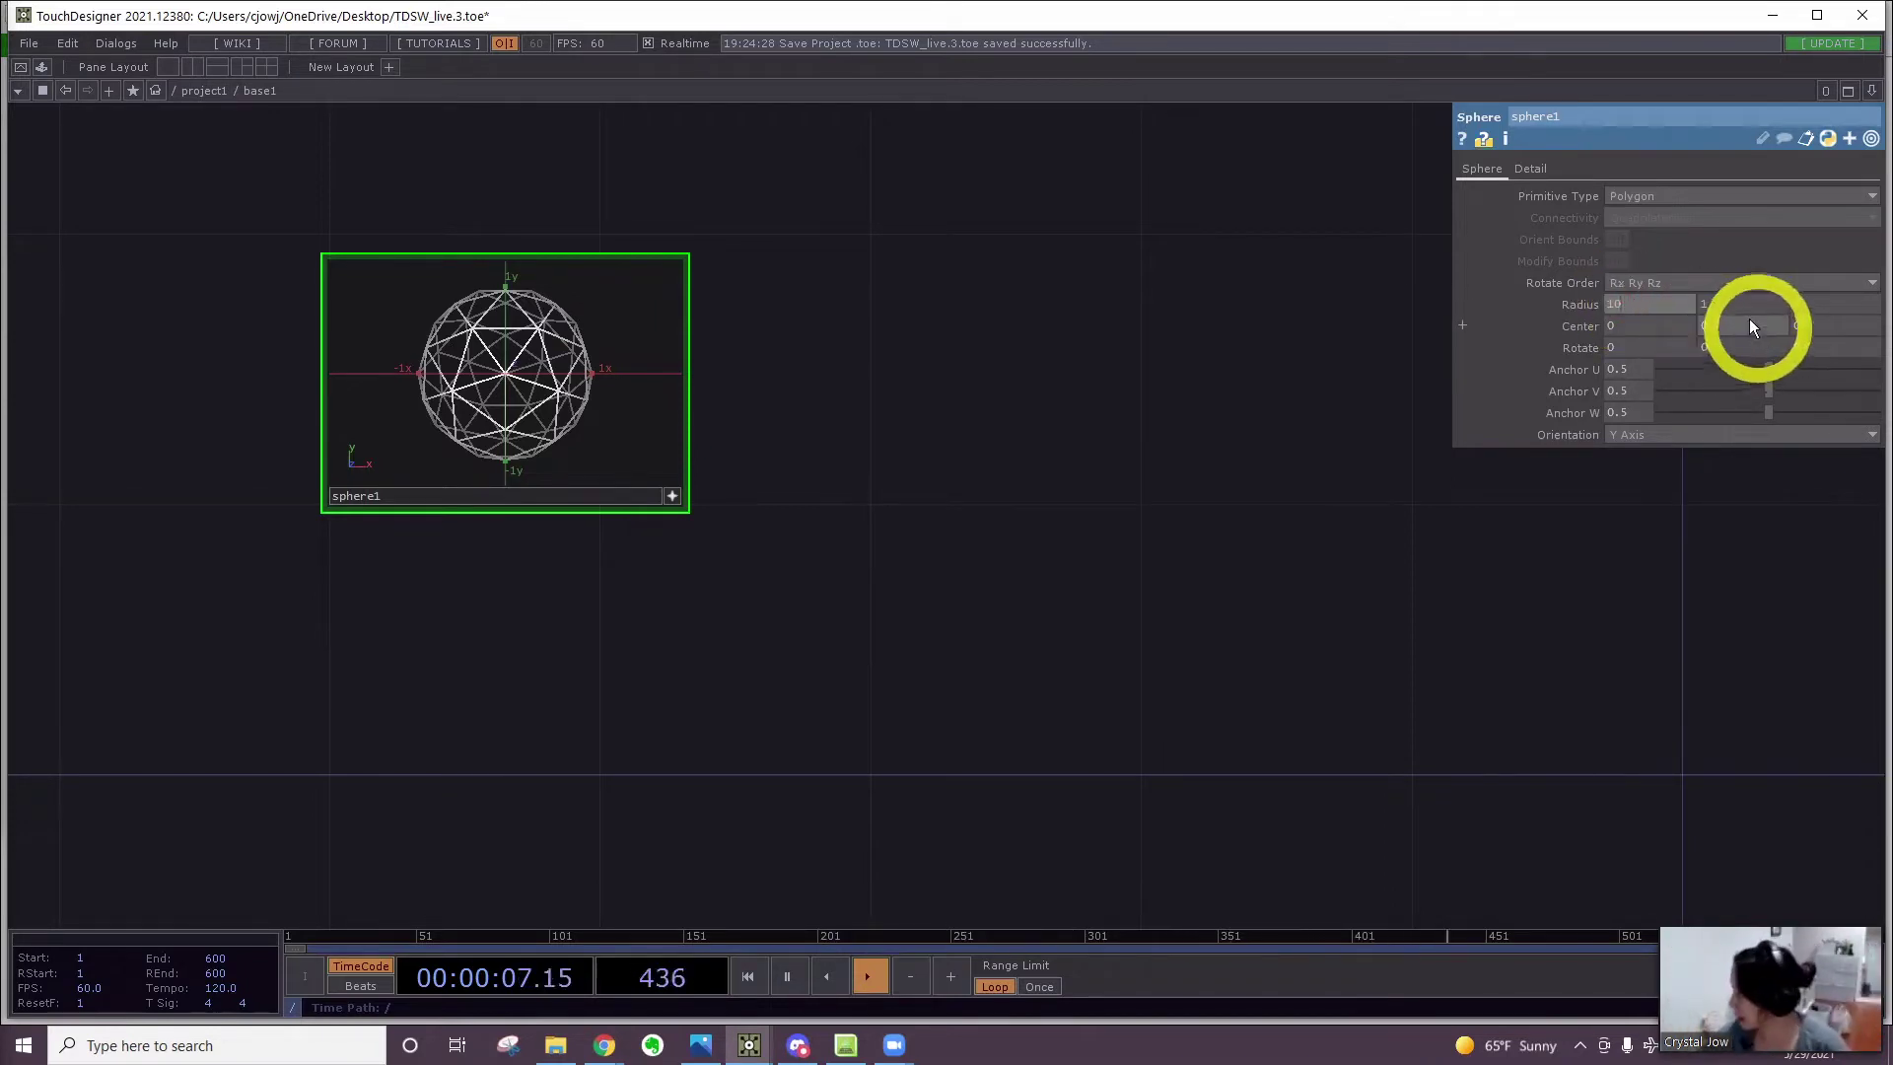
{"action": "left_click", "coordinate": [1749, 306]}
{"action": "type", "text": "0"}
{"action": "left_click", "coordinate": [1814, 307]}
{"action": "type", "text": "0"}
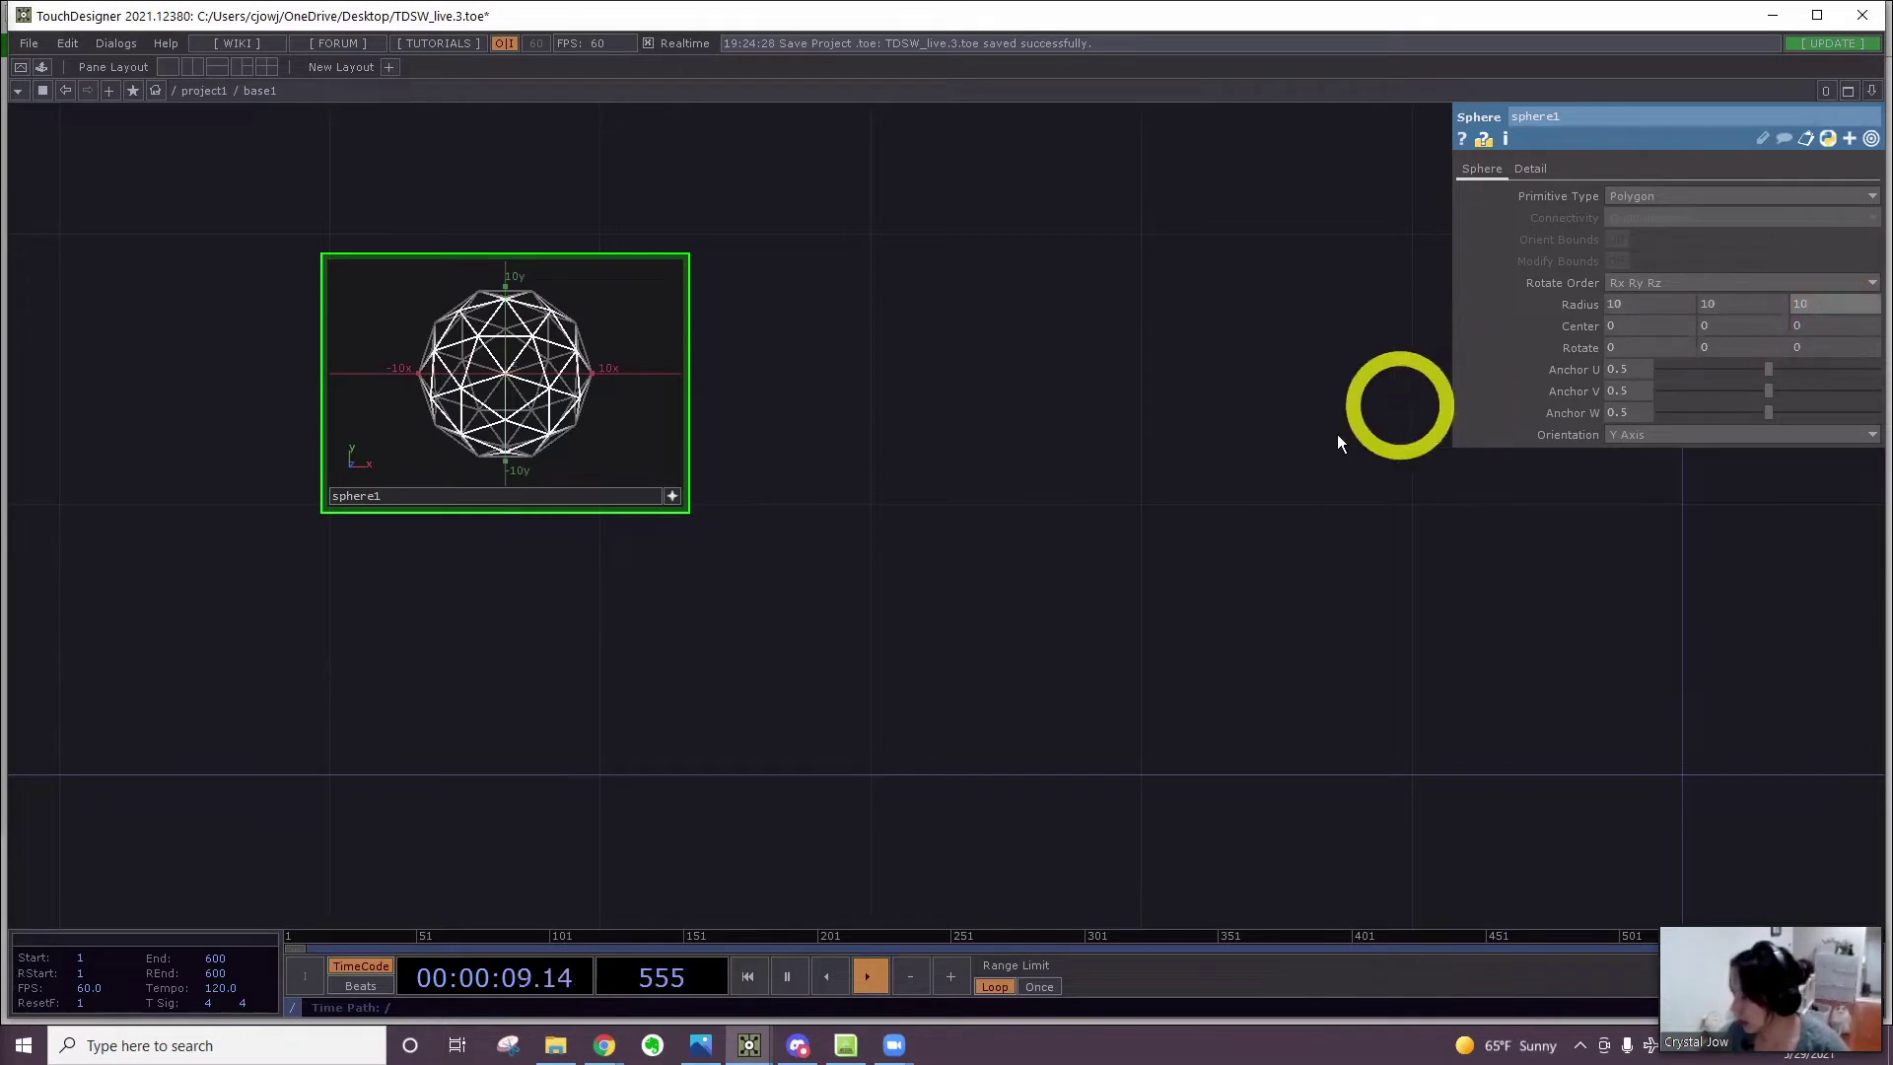
{"action": "left_click", "coordinate": [1285, 436]}
Turn on point markers for all geometry in sphere1's viewer display options and inspect the points up close
{"action": "left_click_drag", "start_coordinate": [538, 375], "coordinate": [643, 477]}
{"action": "left_click", "coordinate": [643, 472]}
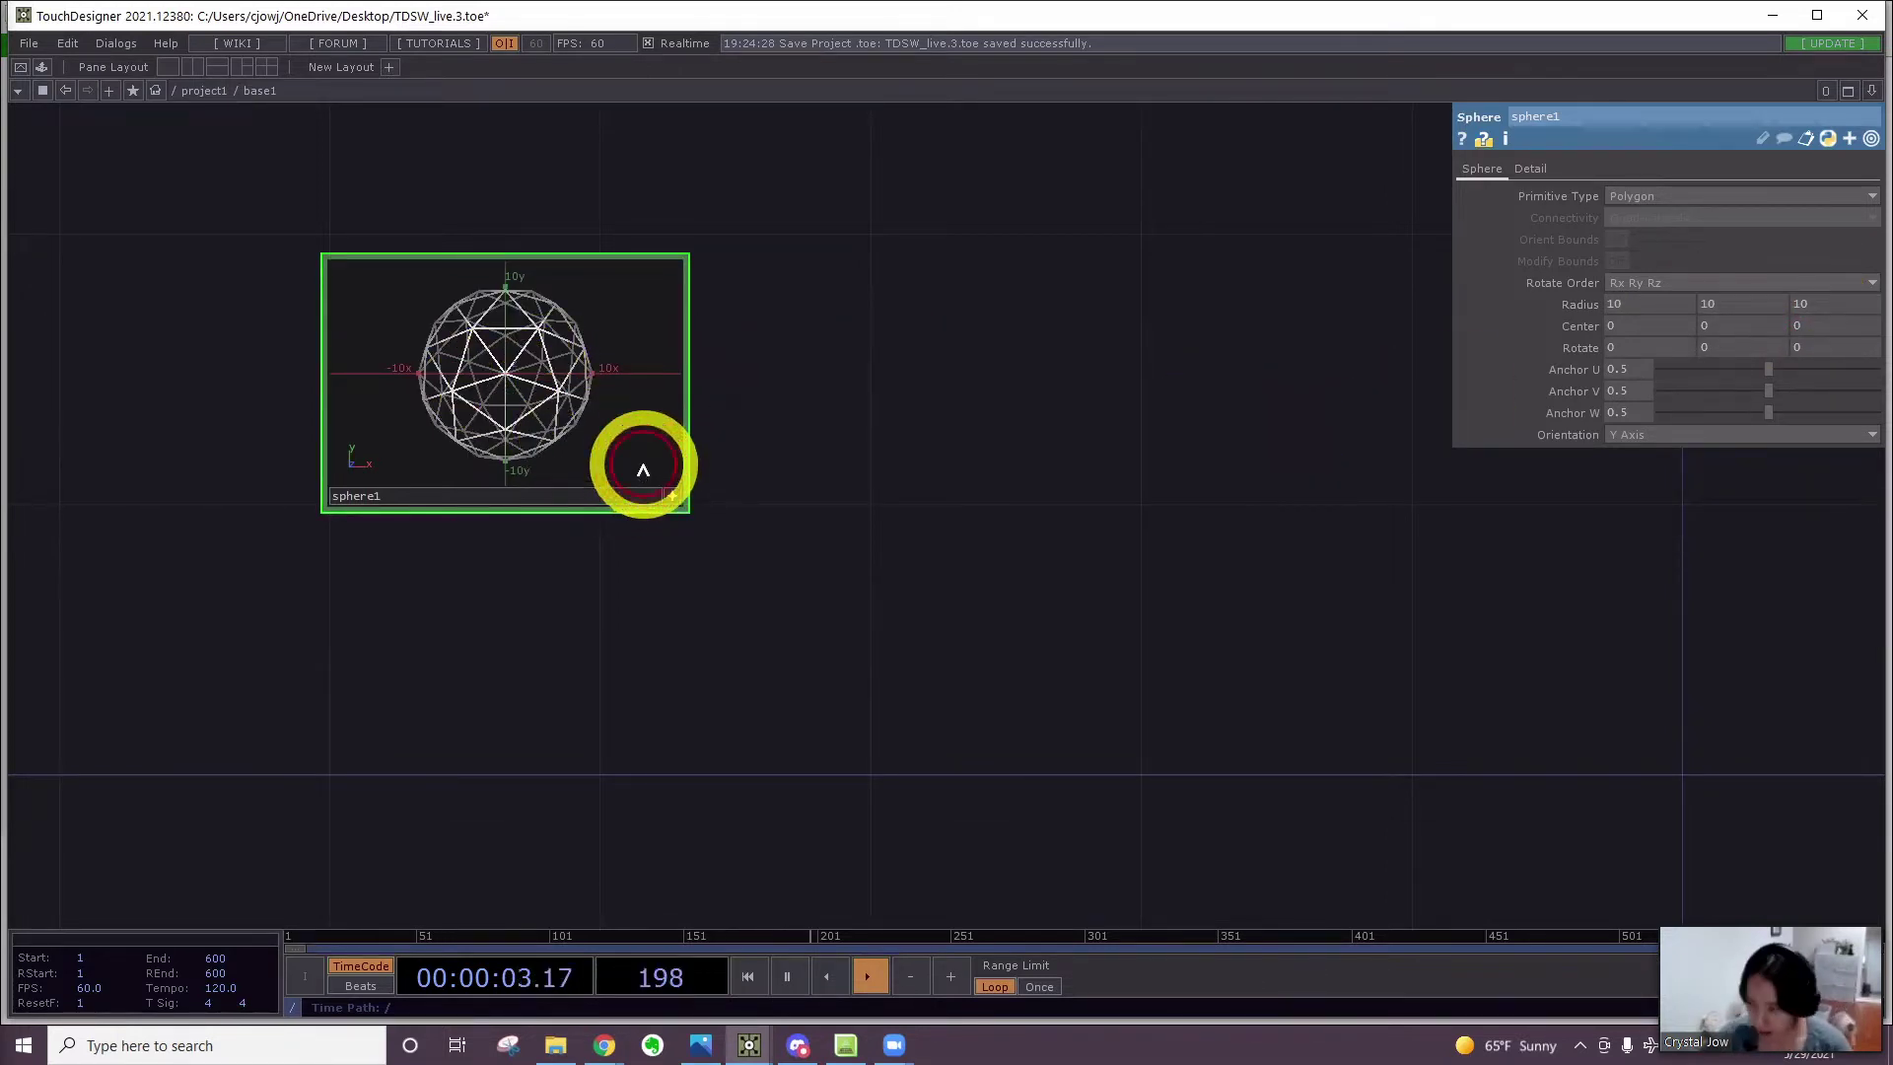
{"action": "key", "text": "d"}
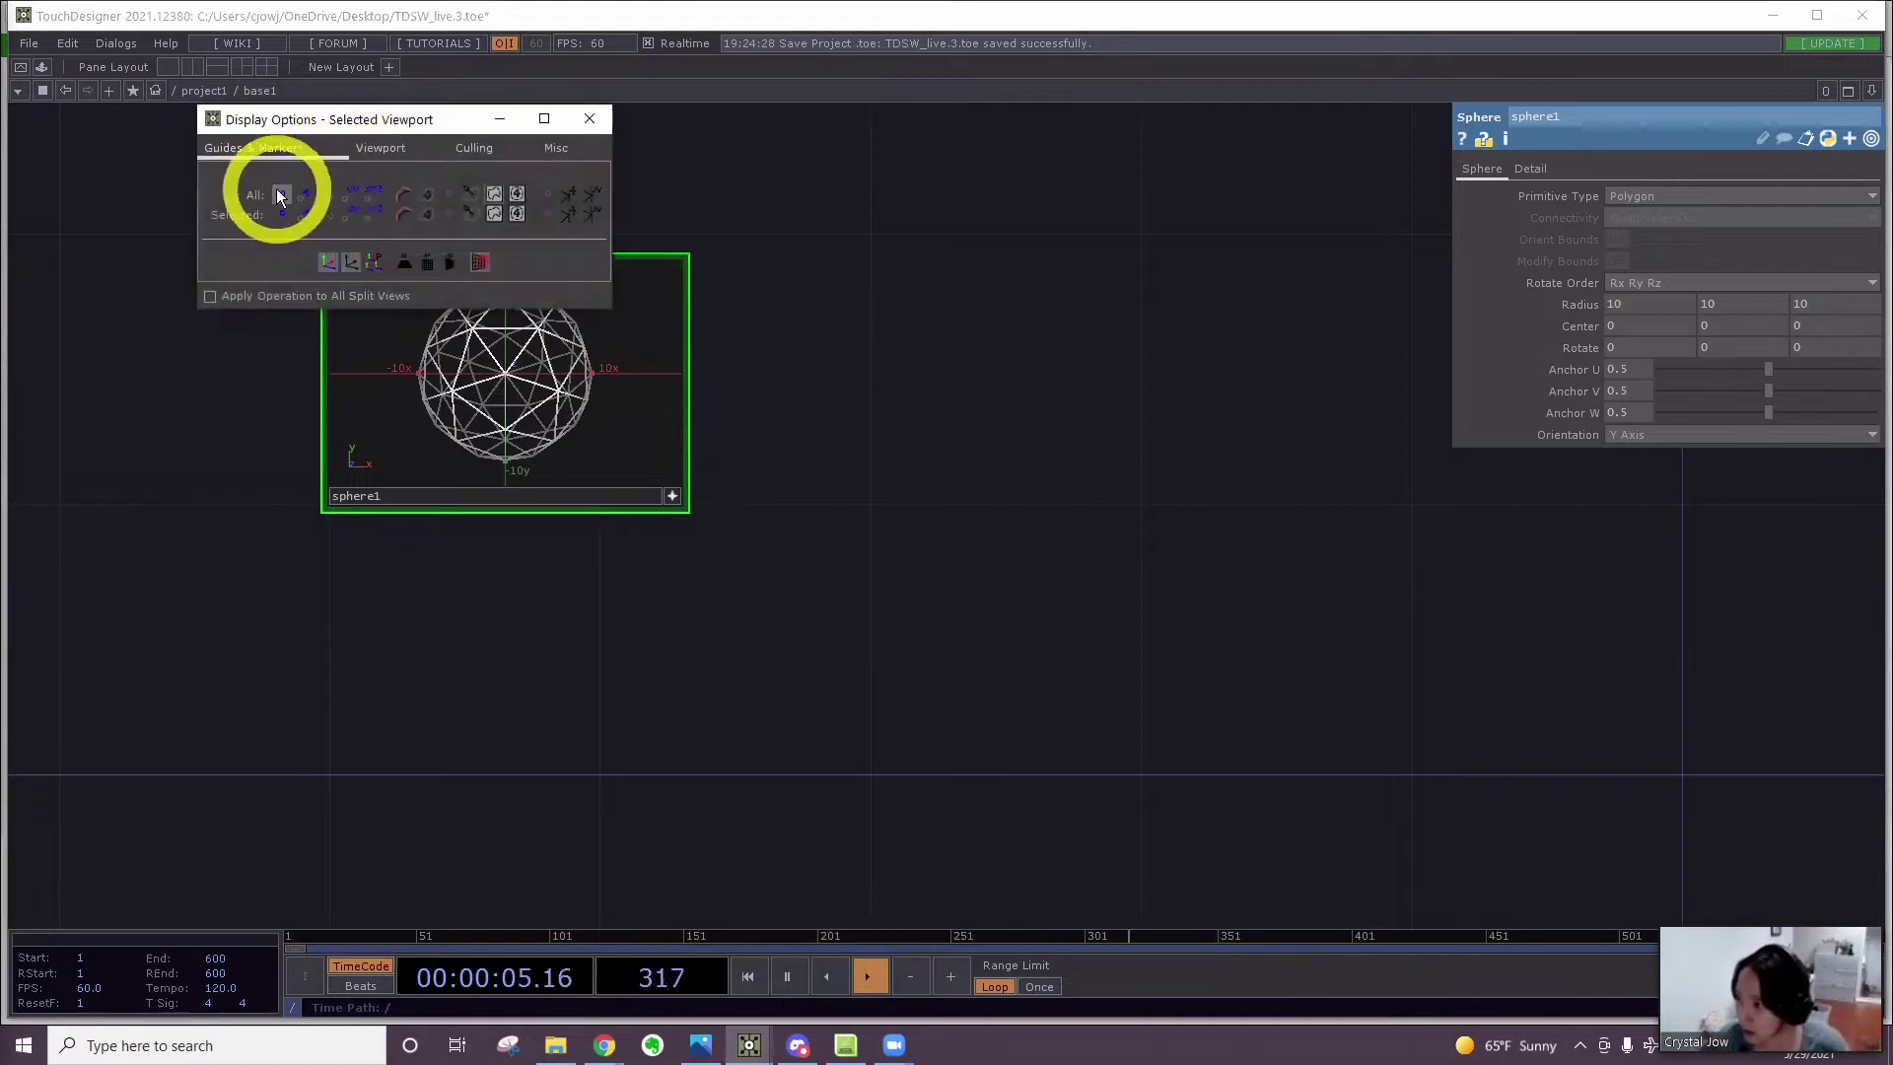
{"action": "left_click", "coordinate": [279, 195]}
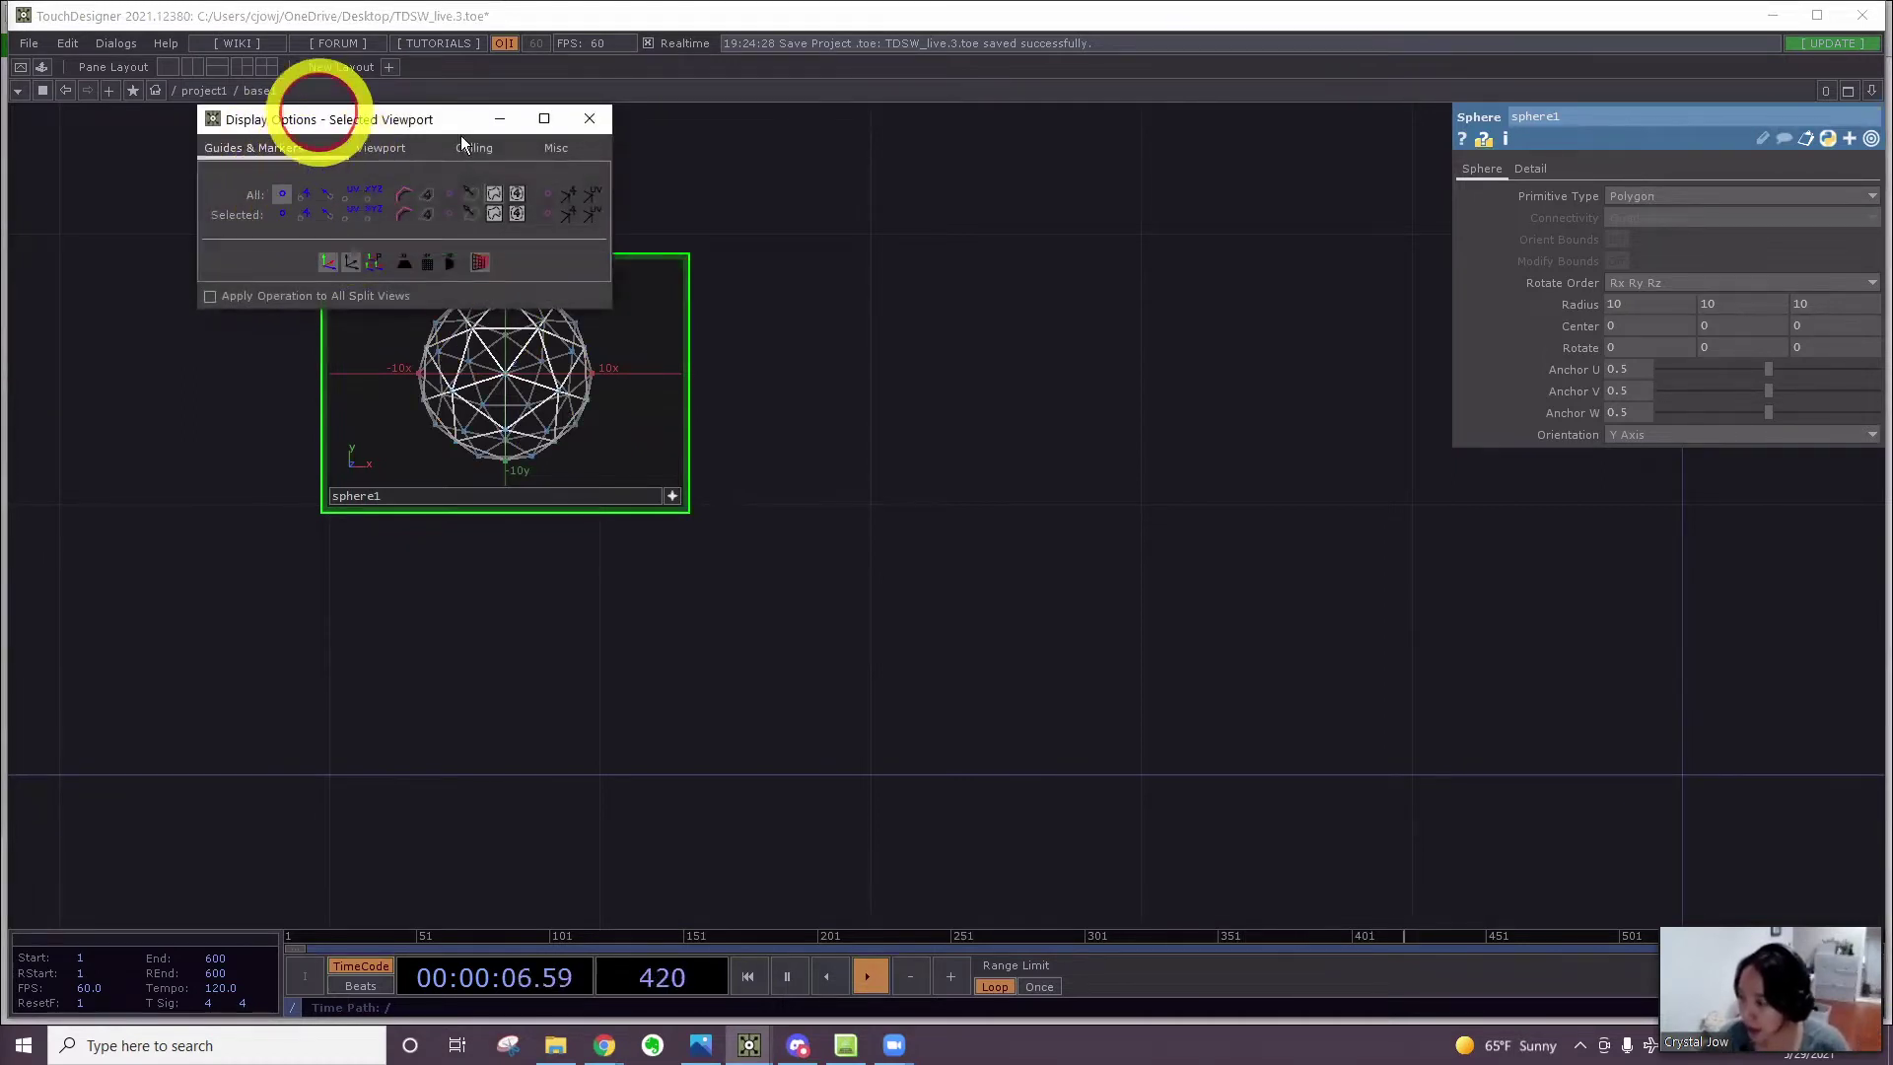
{"action": "left_click_drag", "start_coordinate": [460, 134], "coordinate": [948, 135]}
{"action": "scroll", "coordinate": [494, 427], "scroll_direction": "up", "scroll_amount": 5}
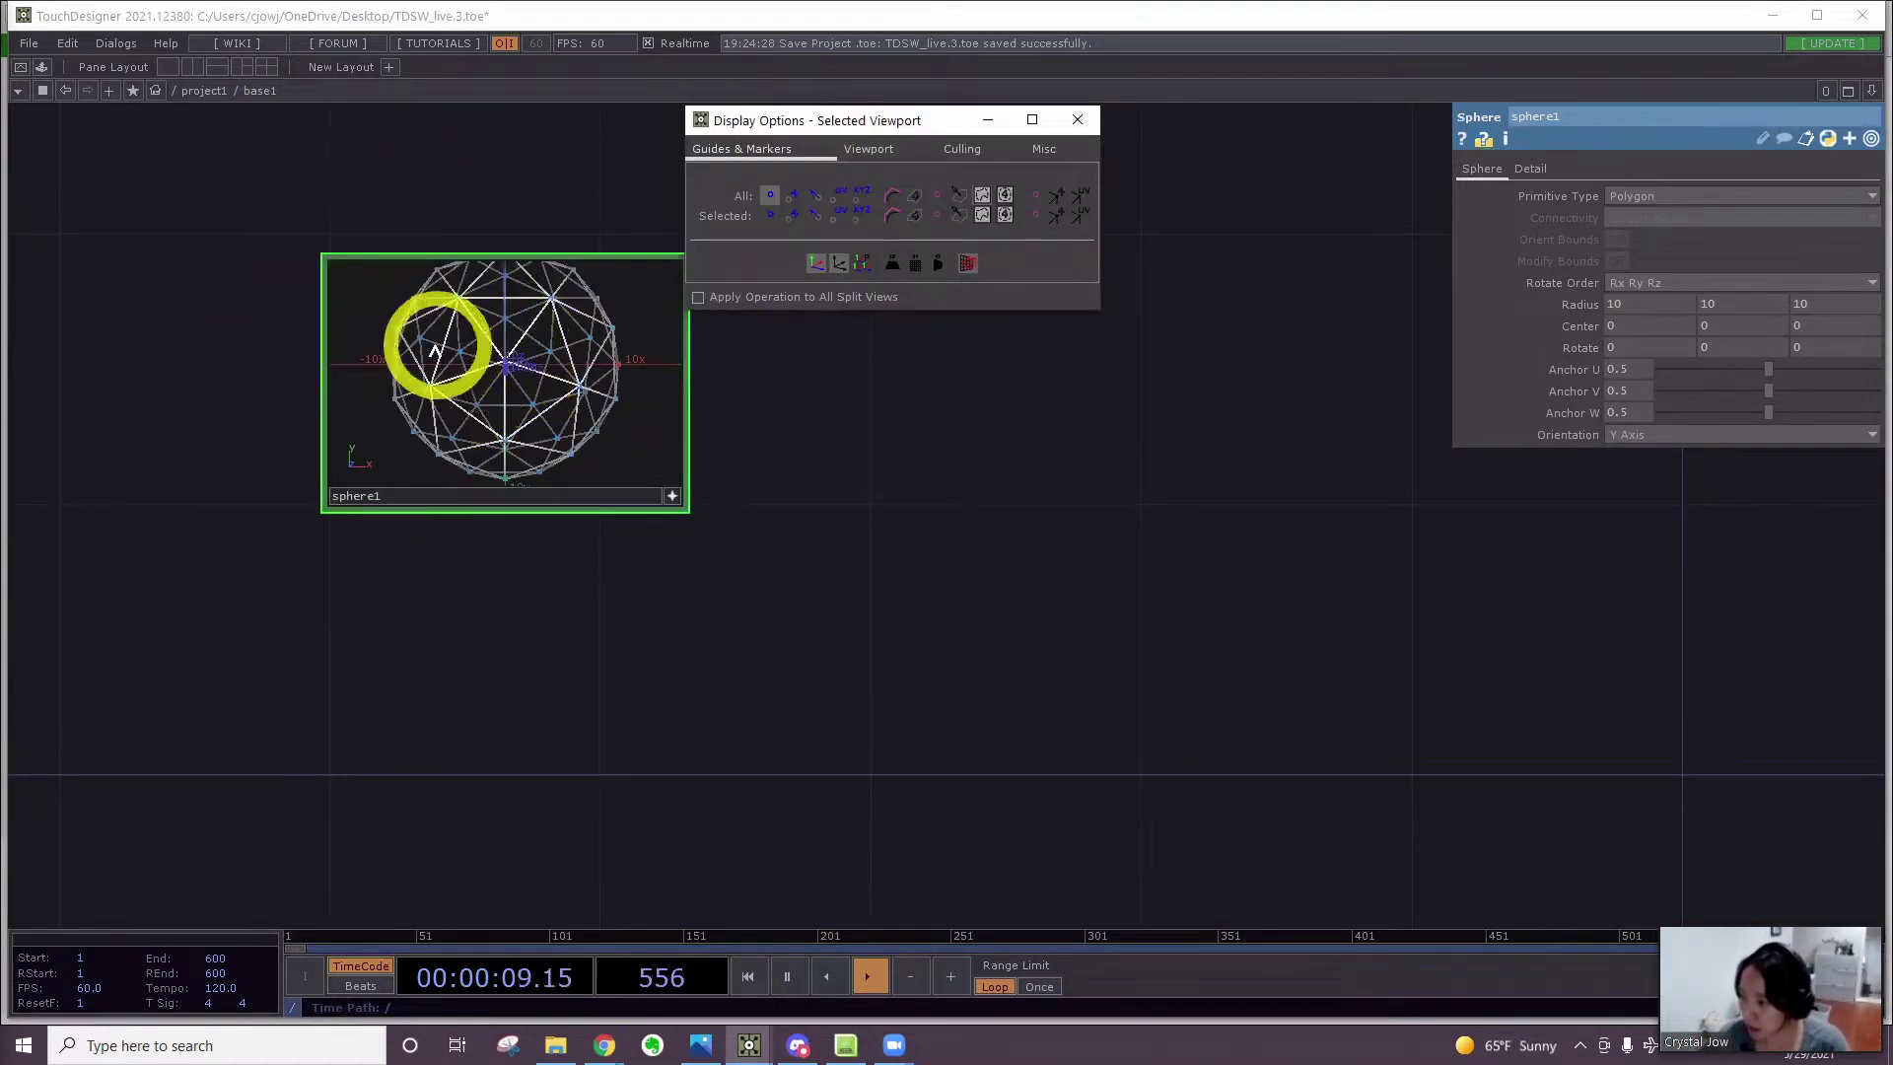
{"action": "left_click_drag", "start_coordinate": [435, 350], "coordinate": [532, 323]}
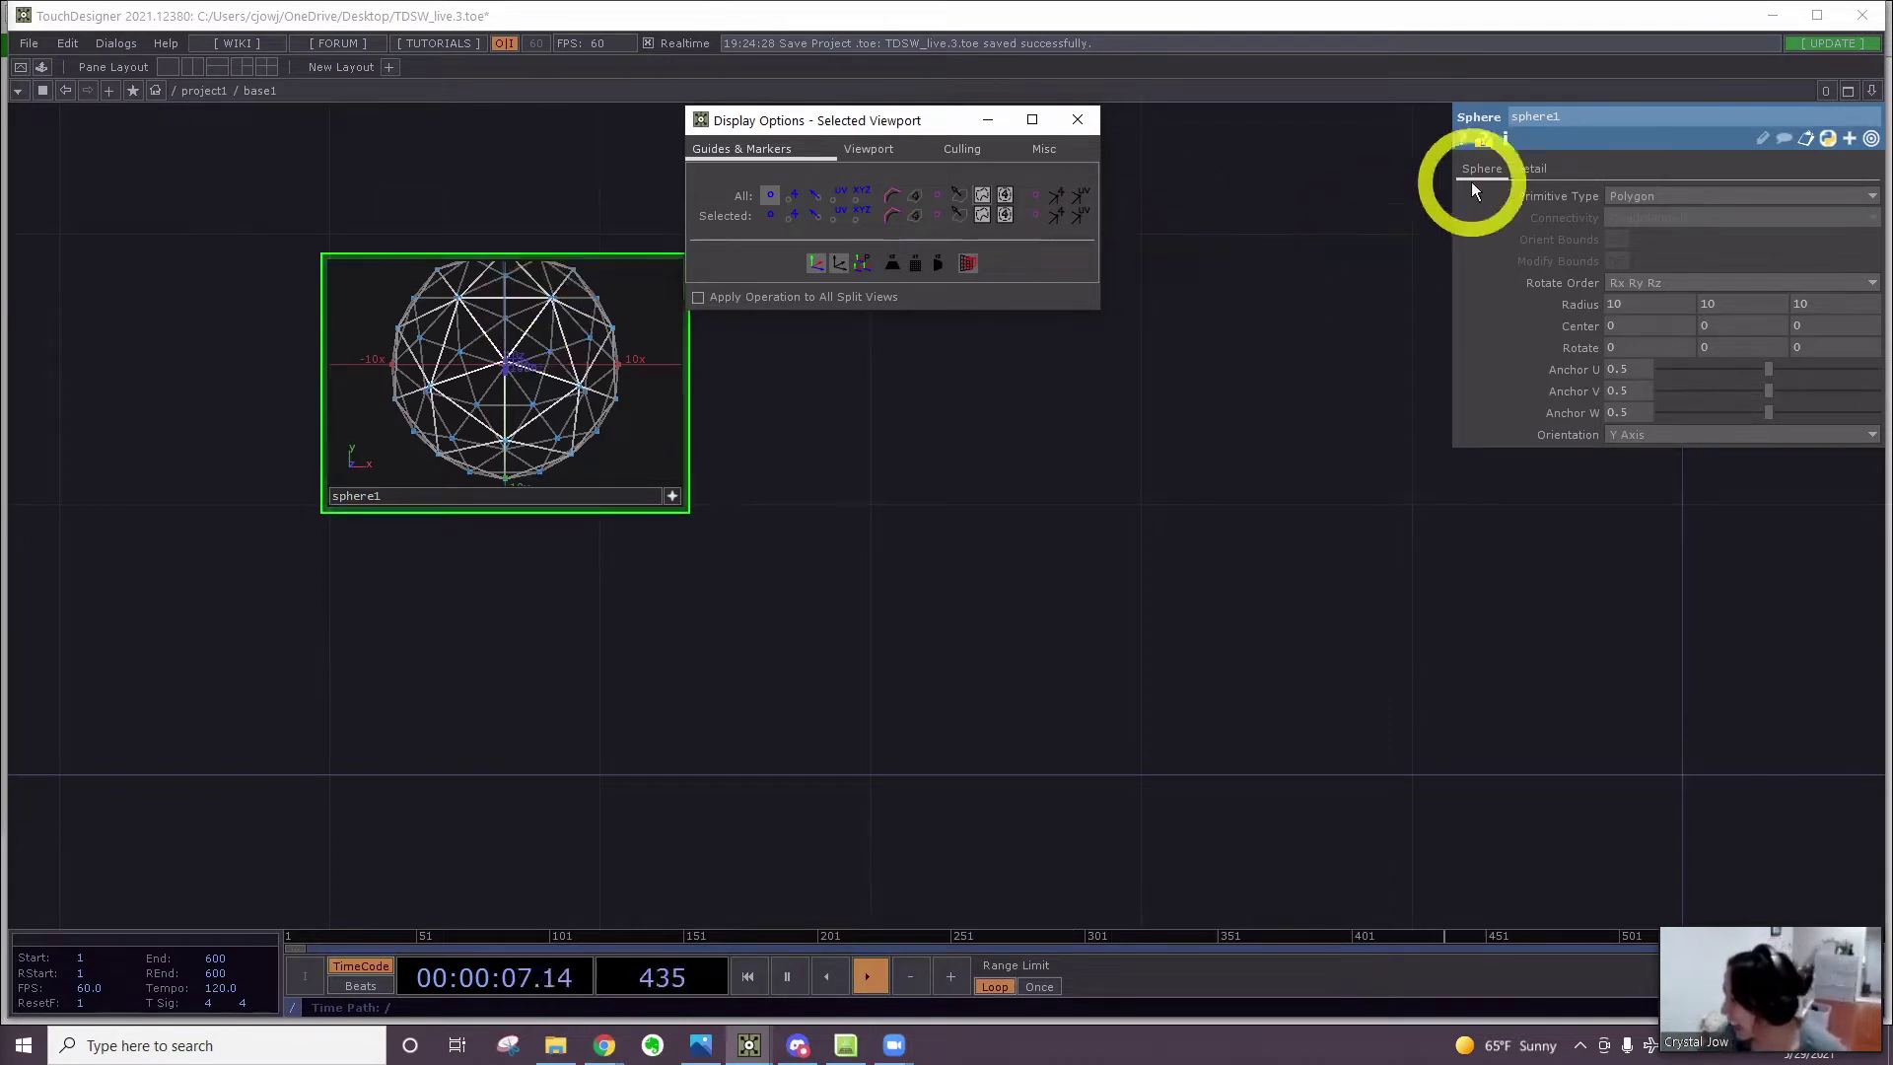
Set the sphere's detail frequency to 7, then close the display options and deactivate its viewer
{"action": "left_click", "coordinate": [1541, 177]}
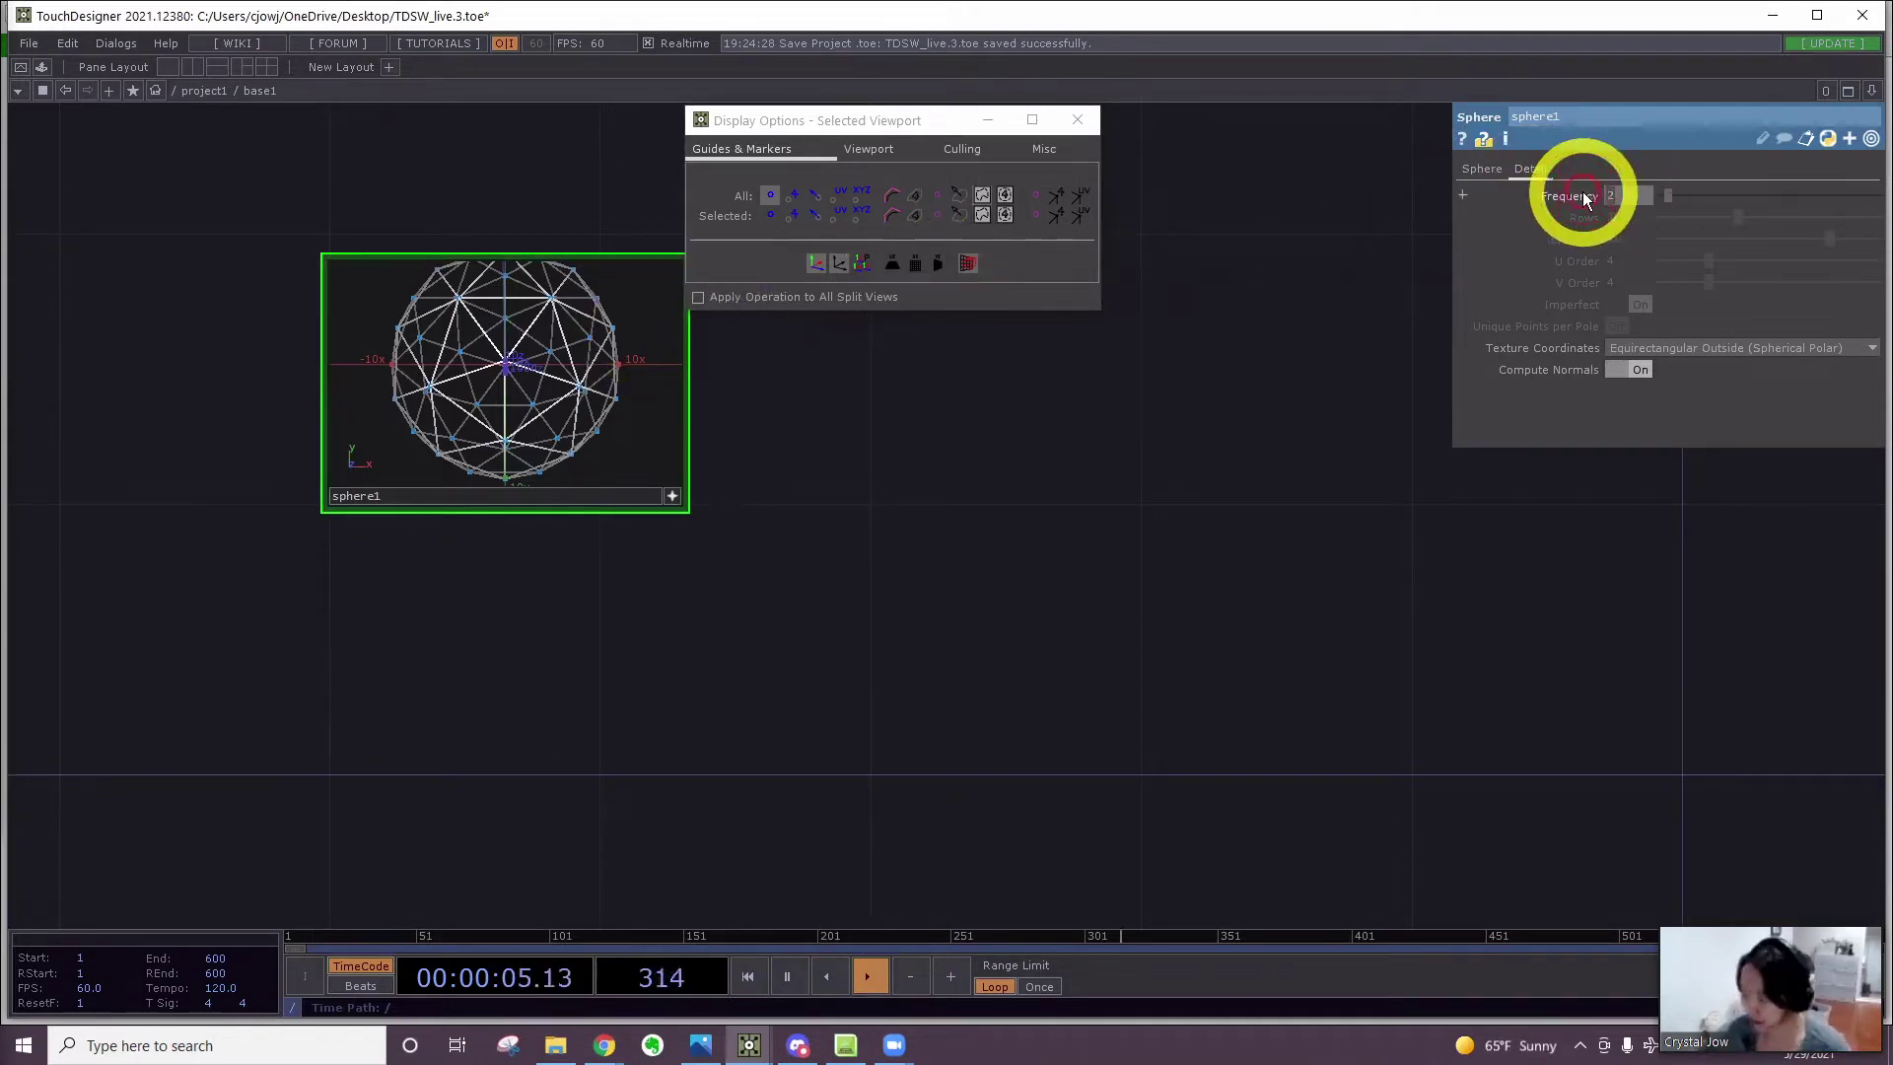
{"action": "type", "text": "7"}
{"action": "key", "text": "Return"}
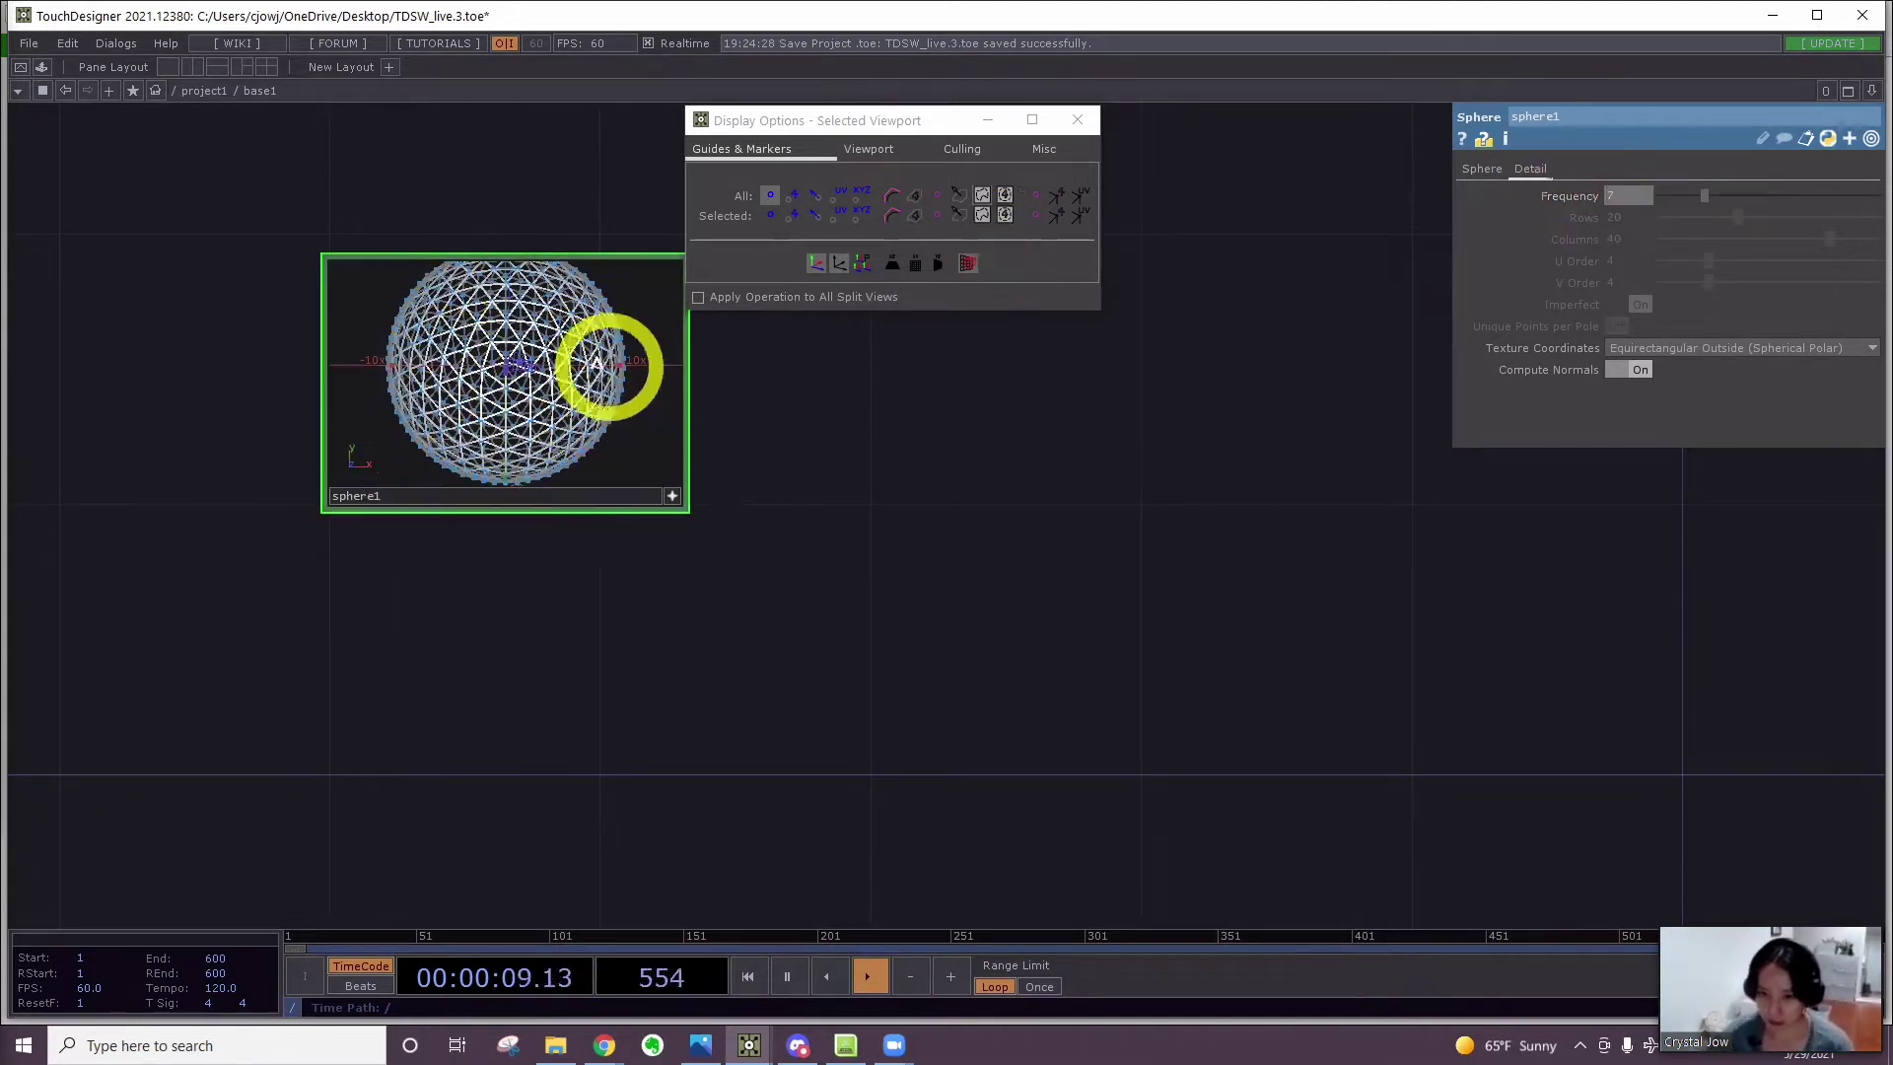
{"action": "left_click", "coordinate": [1077, 123]}
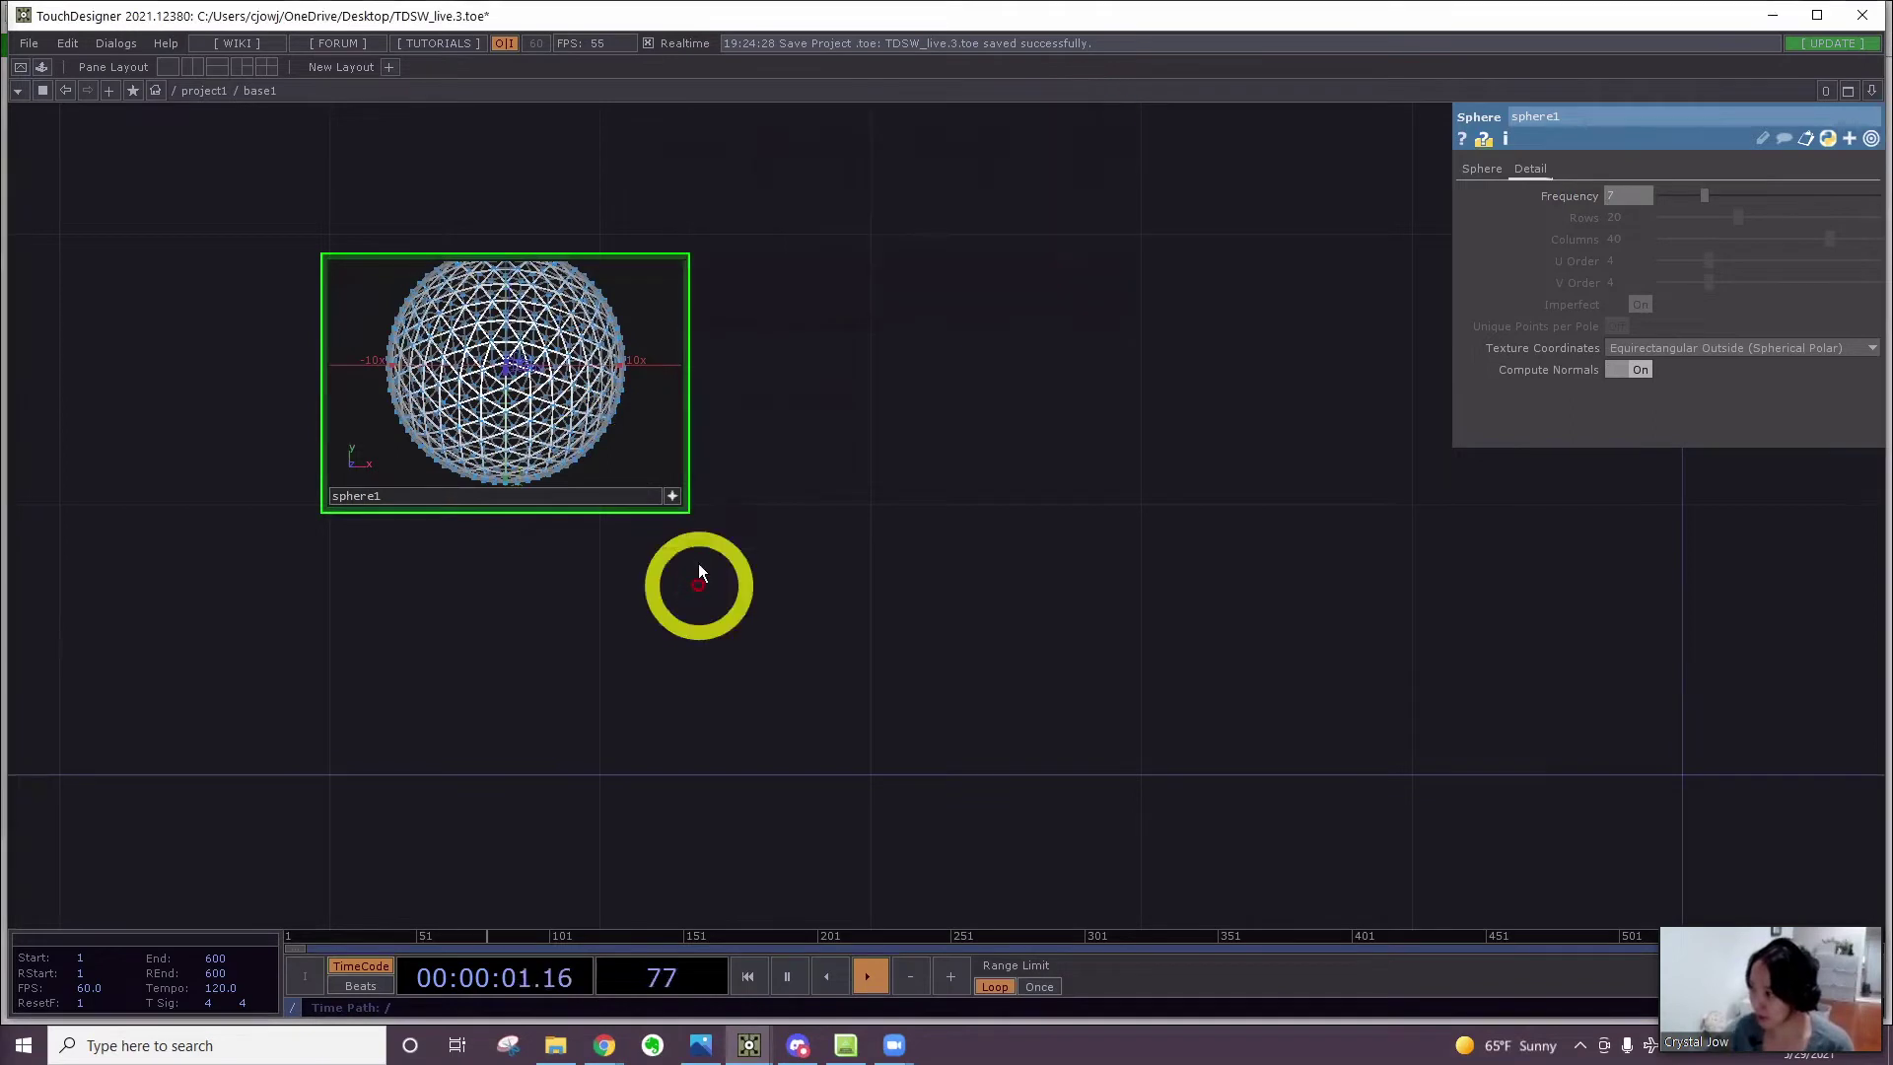
{"action": "left_click", "coordinate": [674, 497]}
{"action": "left_click_drag", "start_coordinate": [694, 600], "coordinate": [696, 684]}
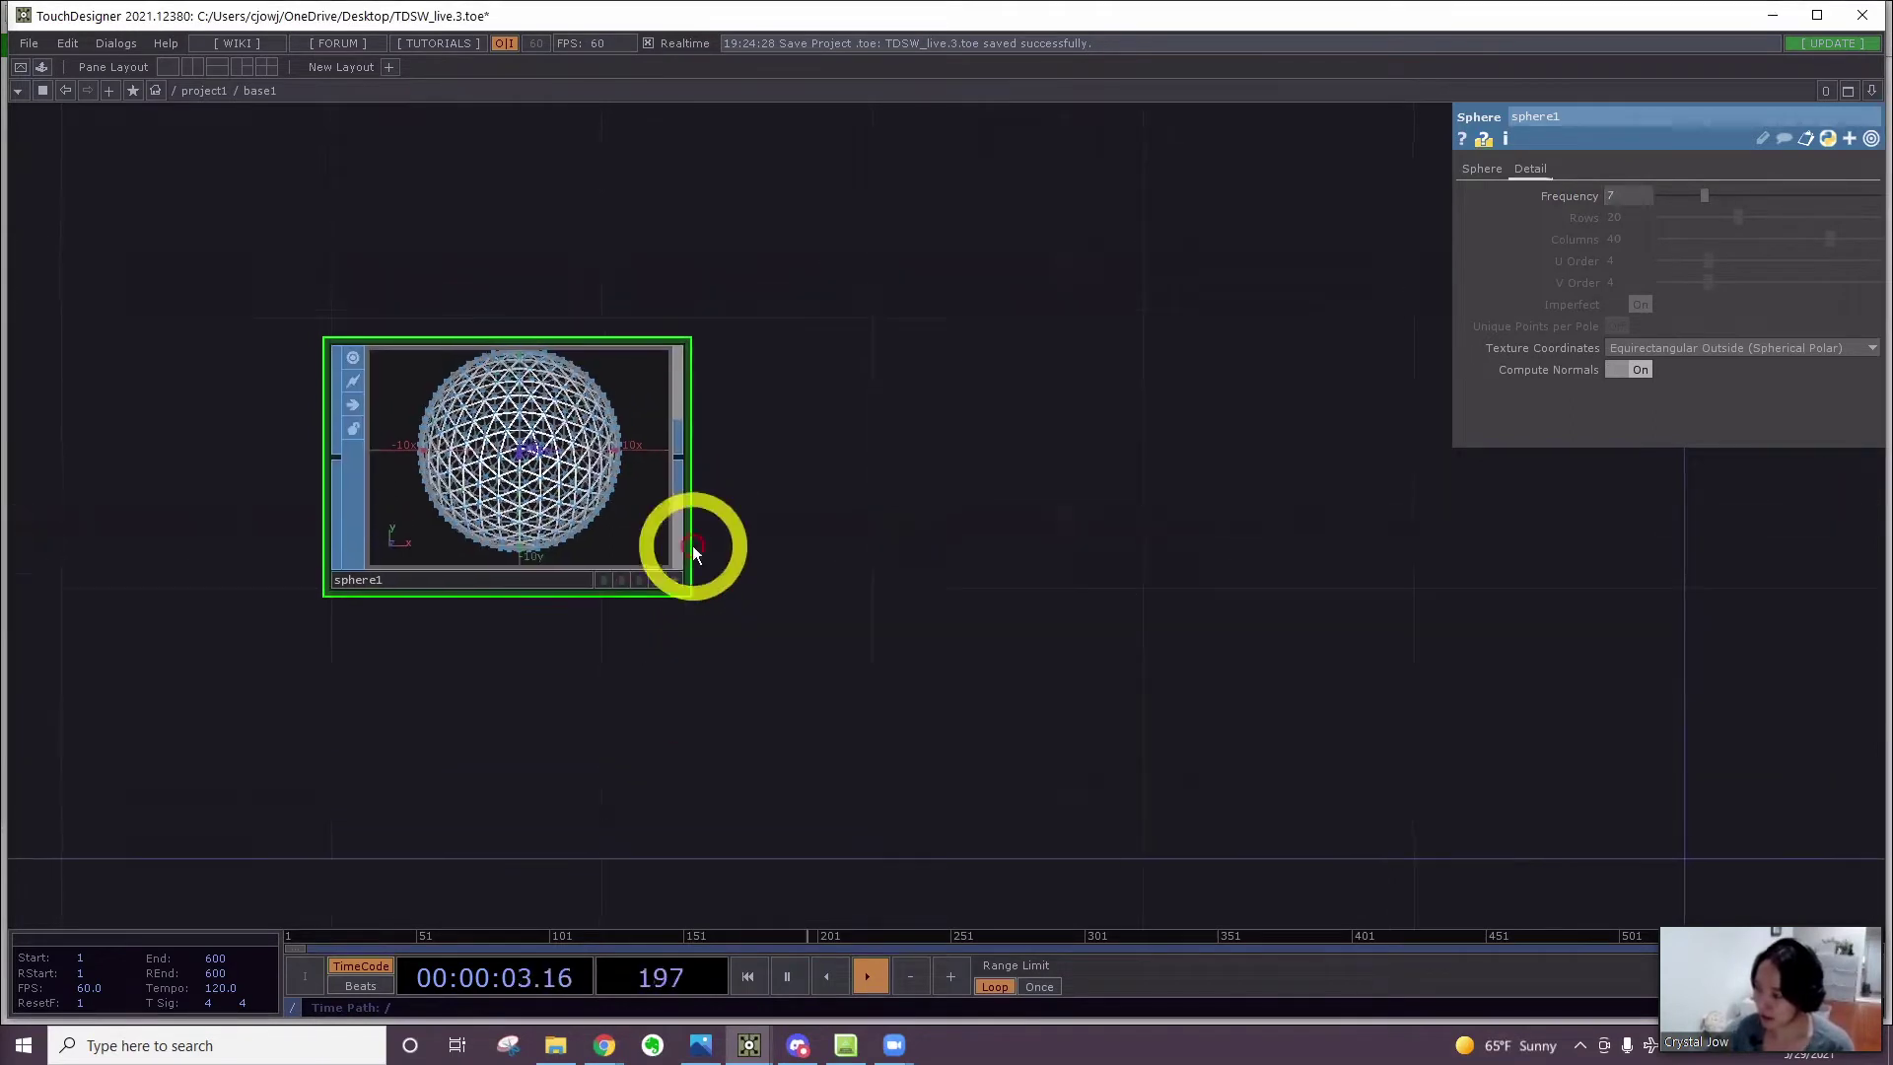
Add a Noise SOP connected to the output of sphere1
{"action": "right_click", "coordinate": [684, 458]}
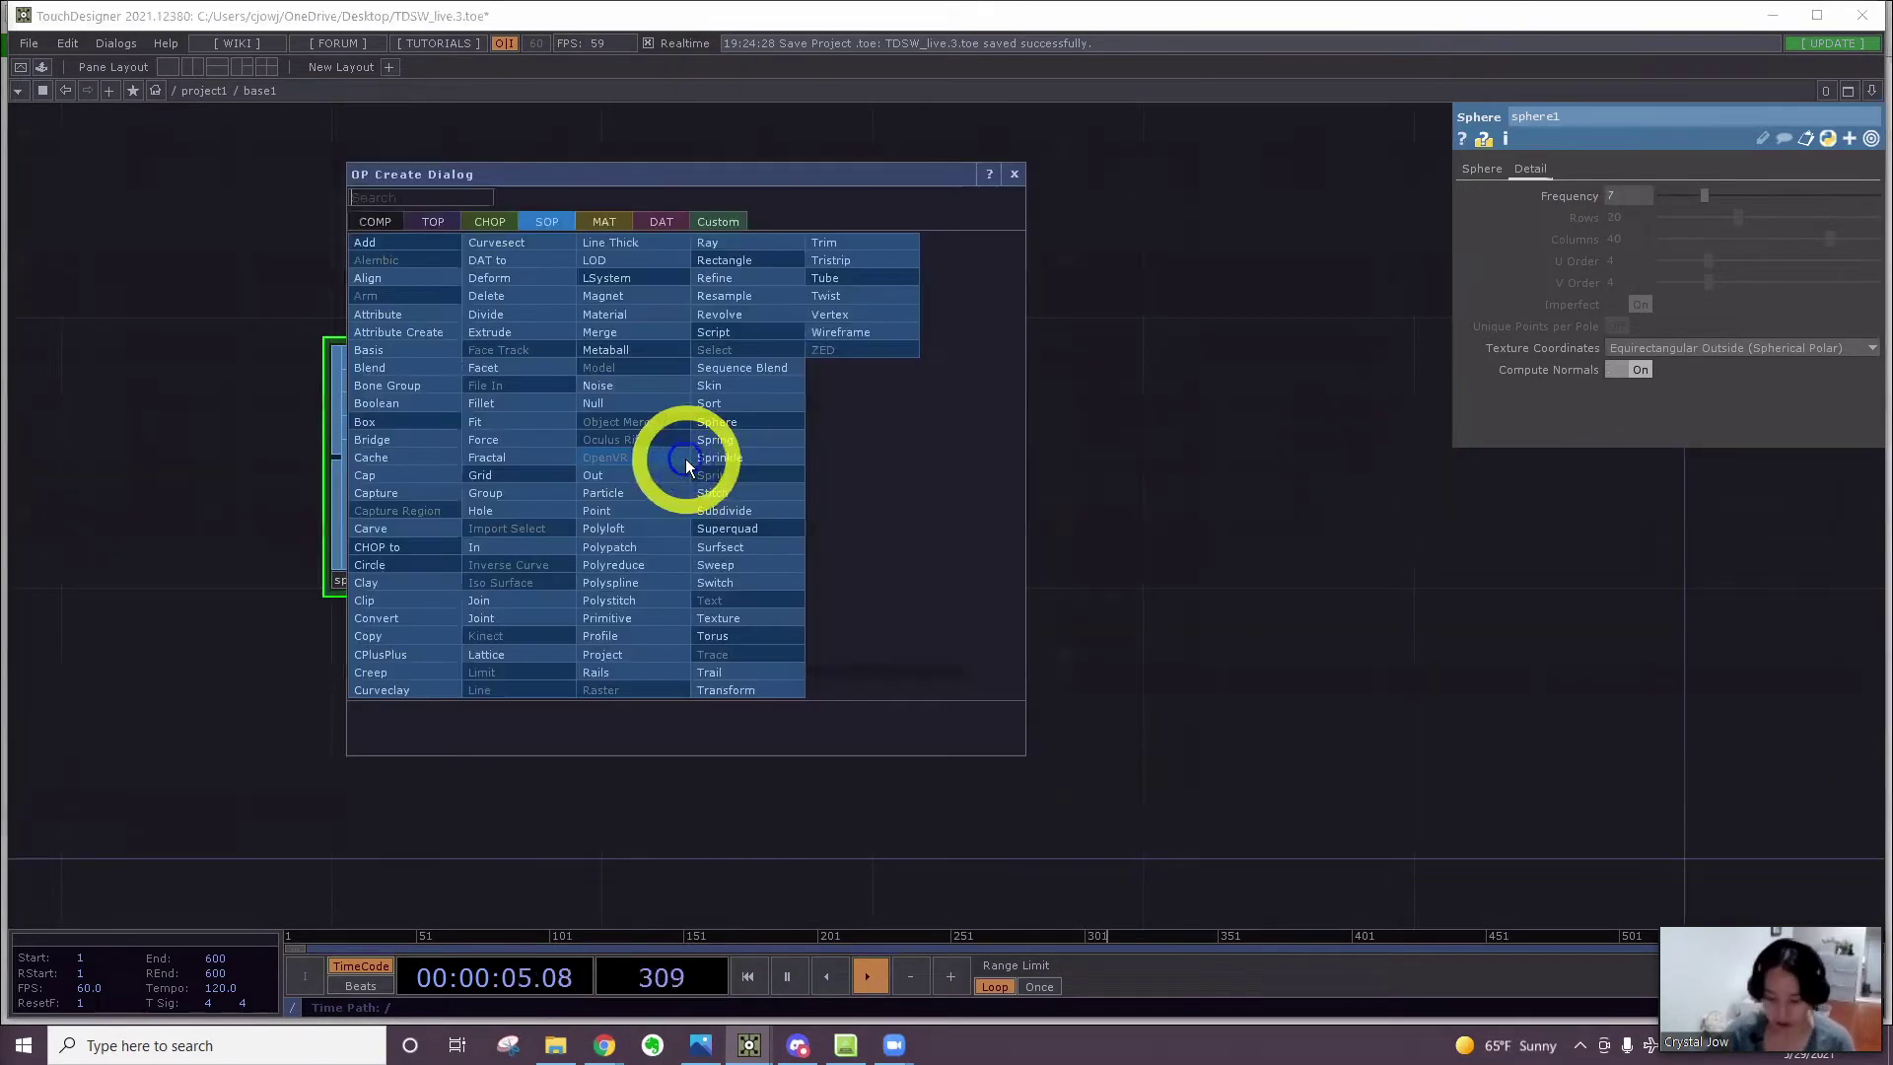
{"action": "type", "text": "noise"}
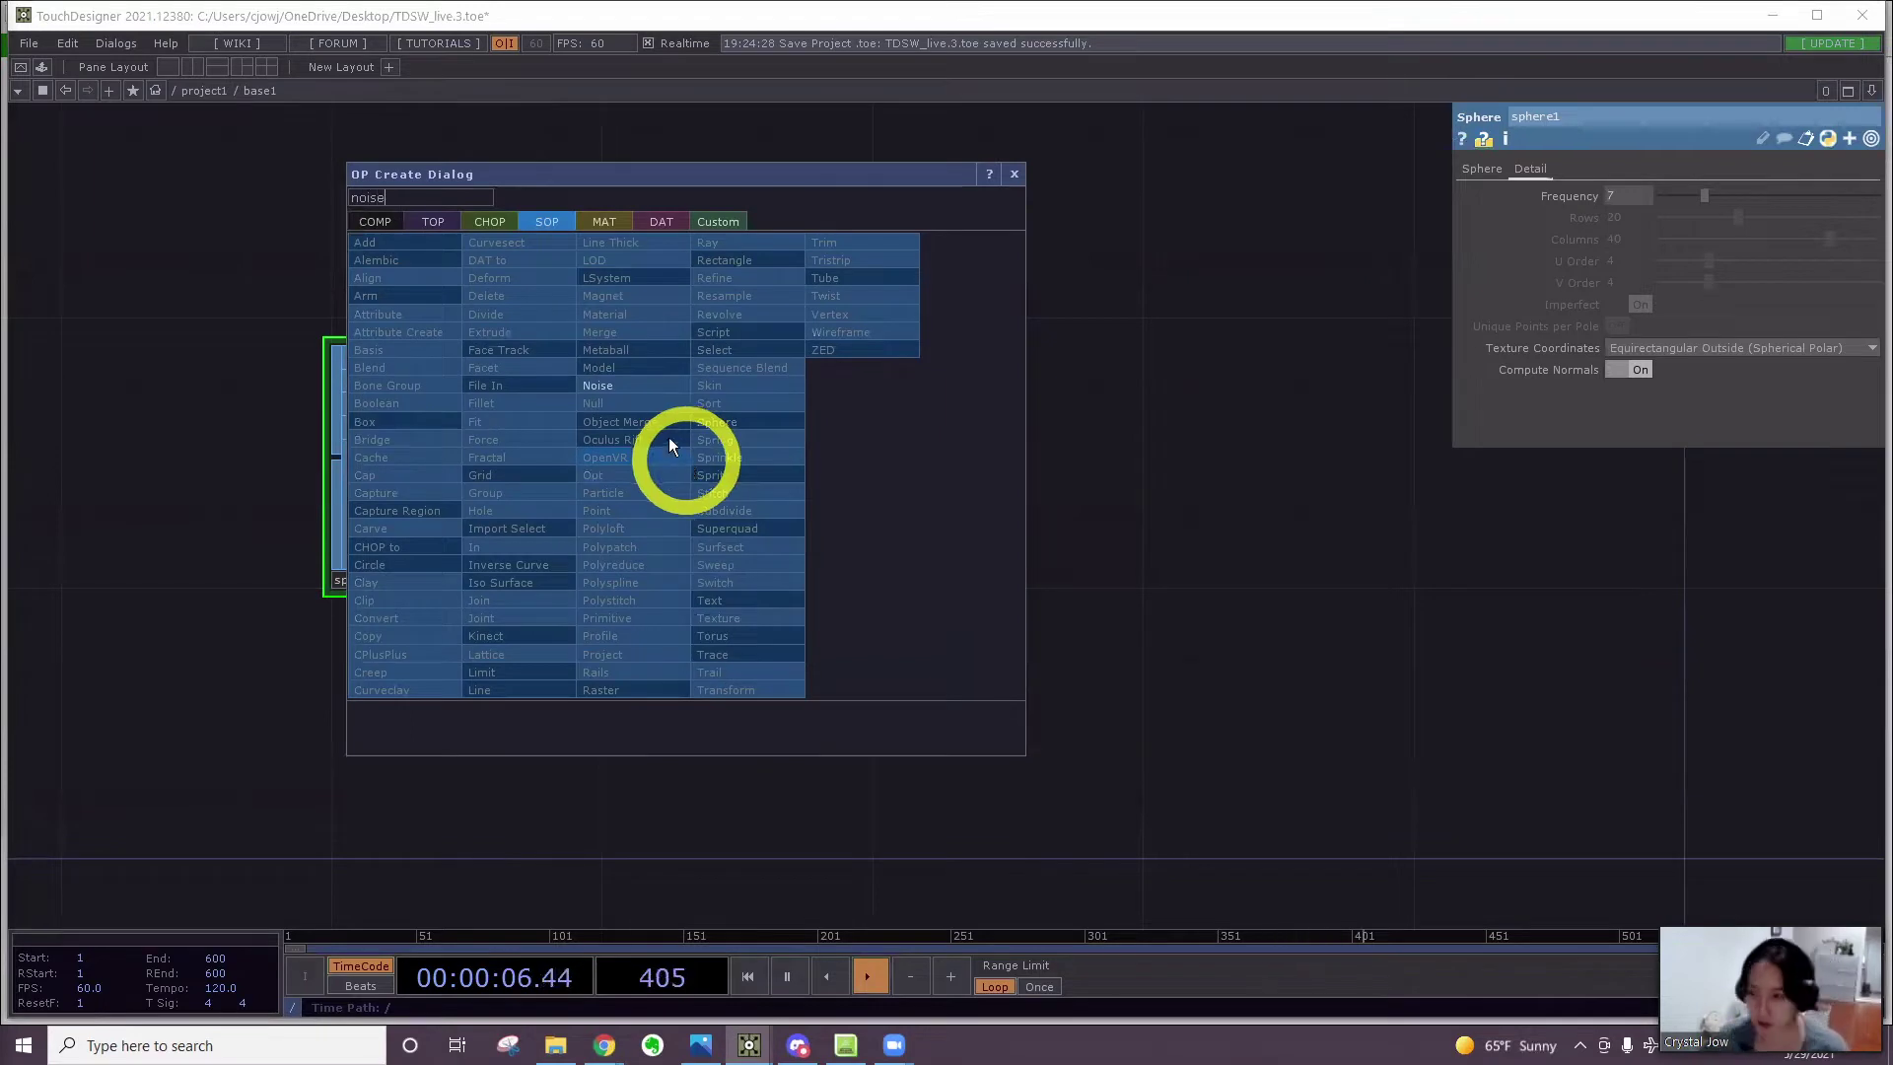
{"action": "left_click", "coordinate": [594, 383]}
{"action": "left_click", "coordinate": [962, 444]}
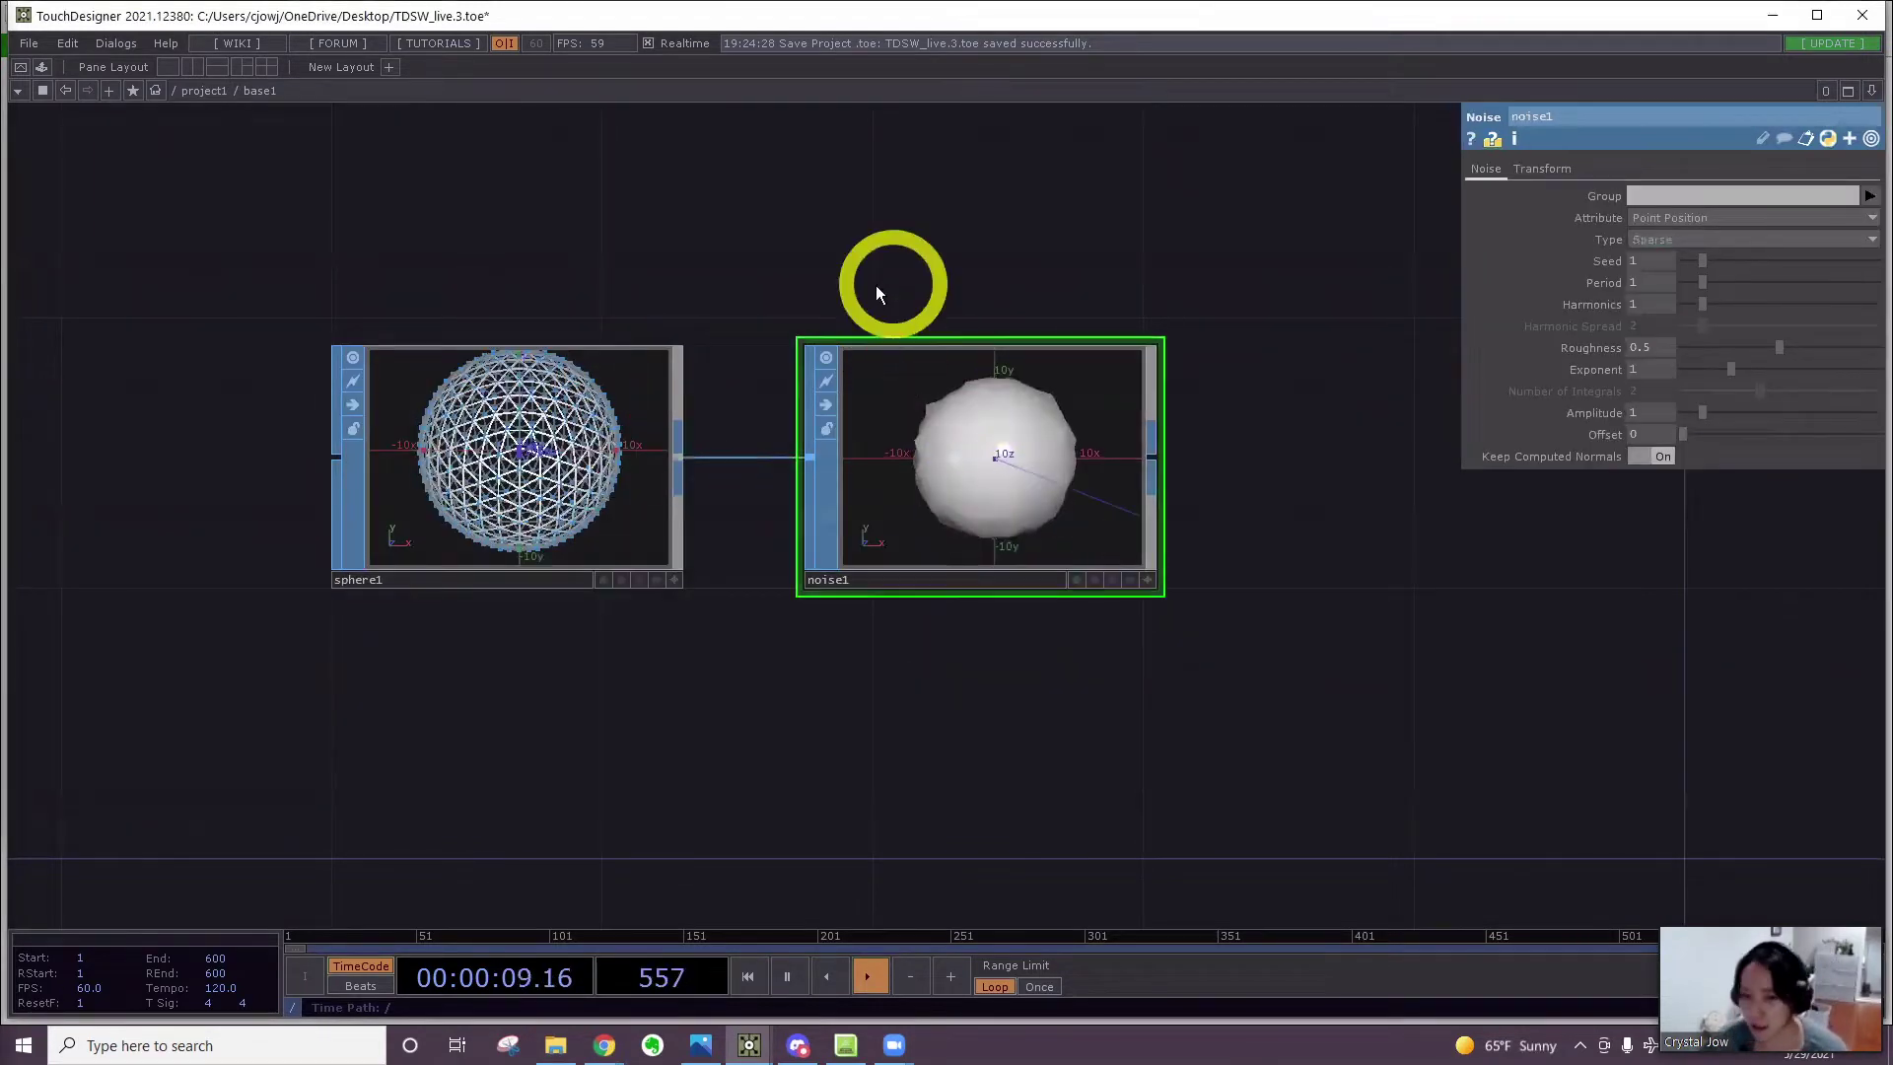
{"action": "left_click_drag", "start_coordinate": [891, 283], "coordinate": [773, 304]}
Show noise1 as a wireframe and set its seed to 2, harmonics to 7, exponent to 0.43 and amplitude to 1.33
{"action": "left_click", "coordinate": [1003, 580]}
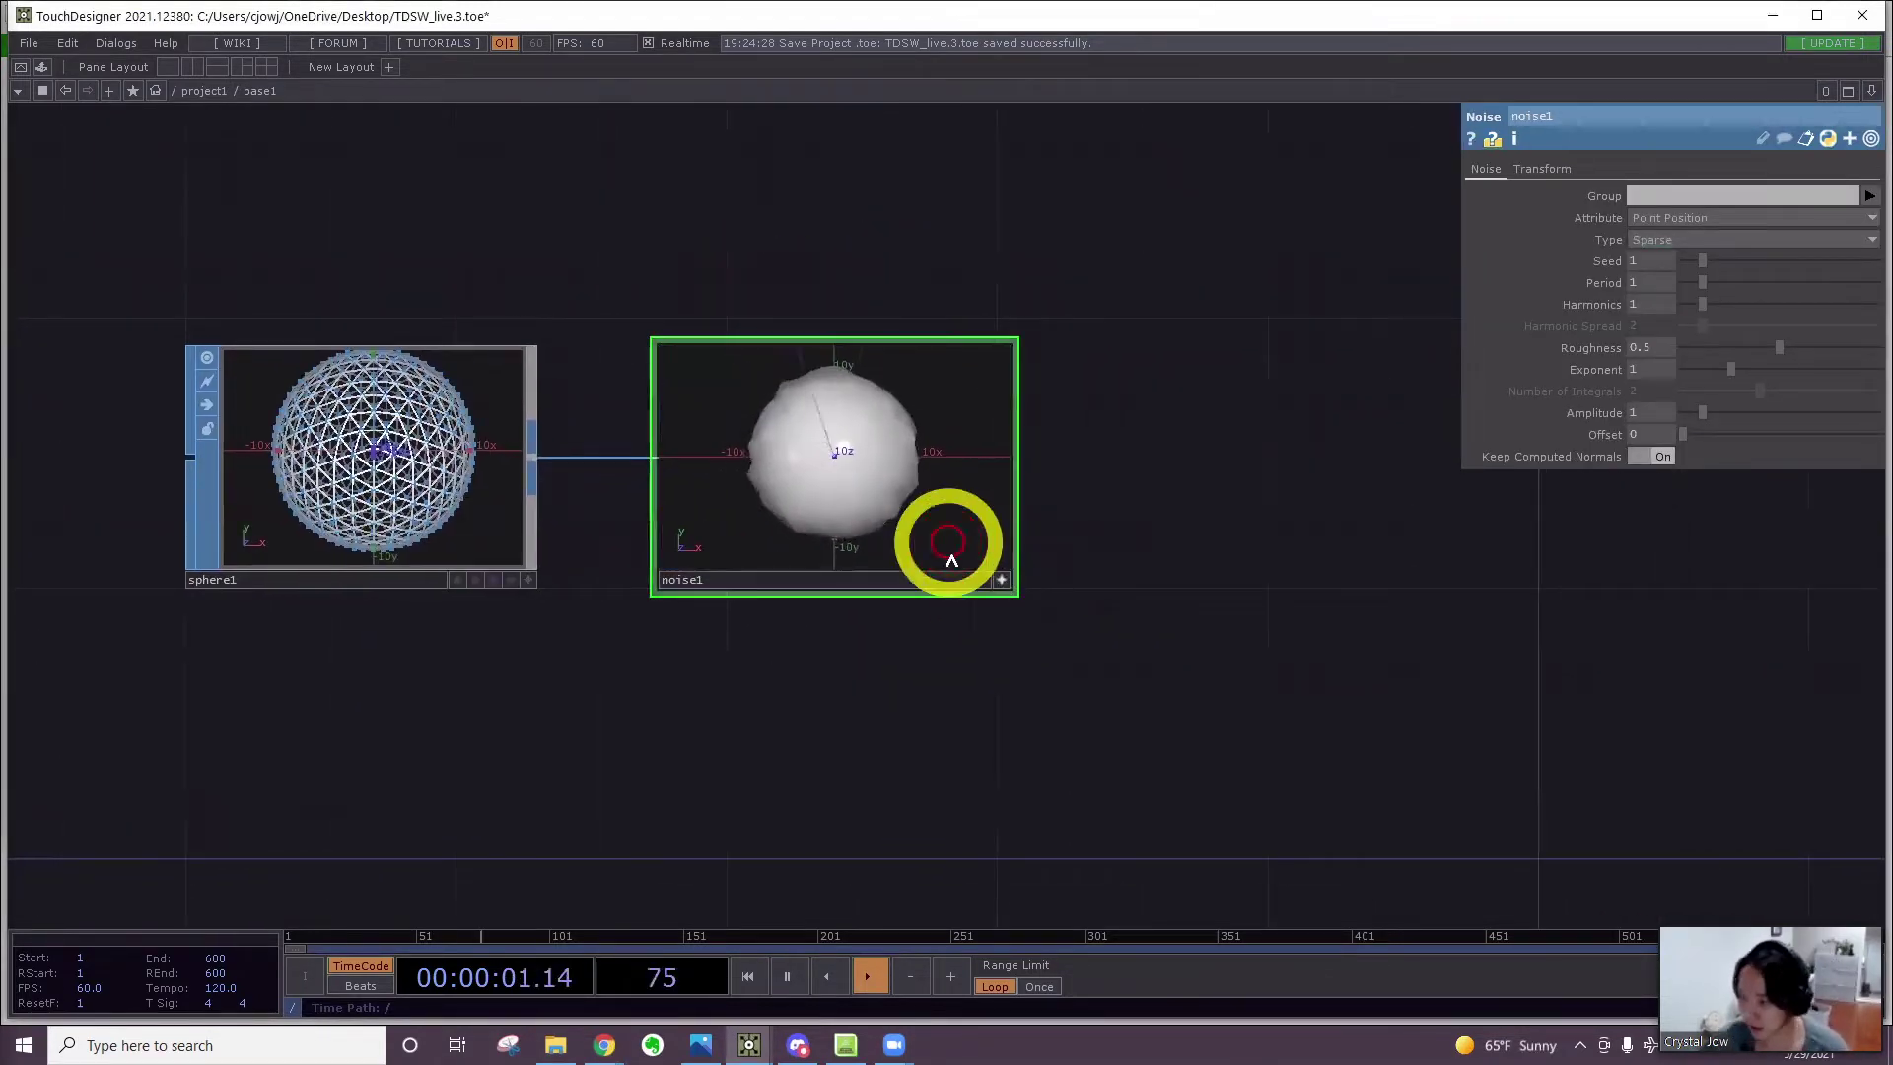
{"action": "key", "text": "w"}
{"action": "left_click_drag", "start_coordinate": [1060, 512], "coordinate": [969, 478]}
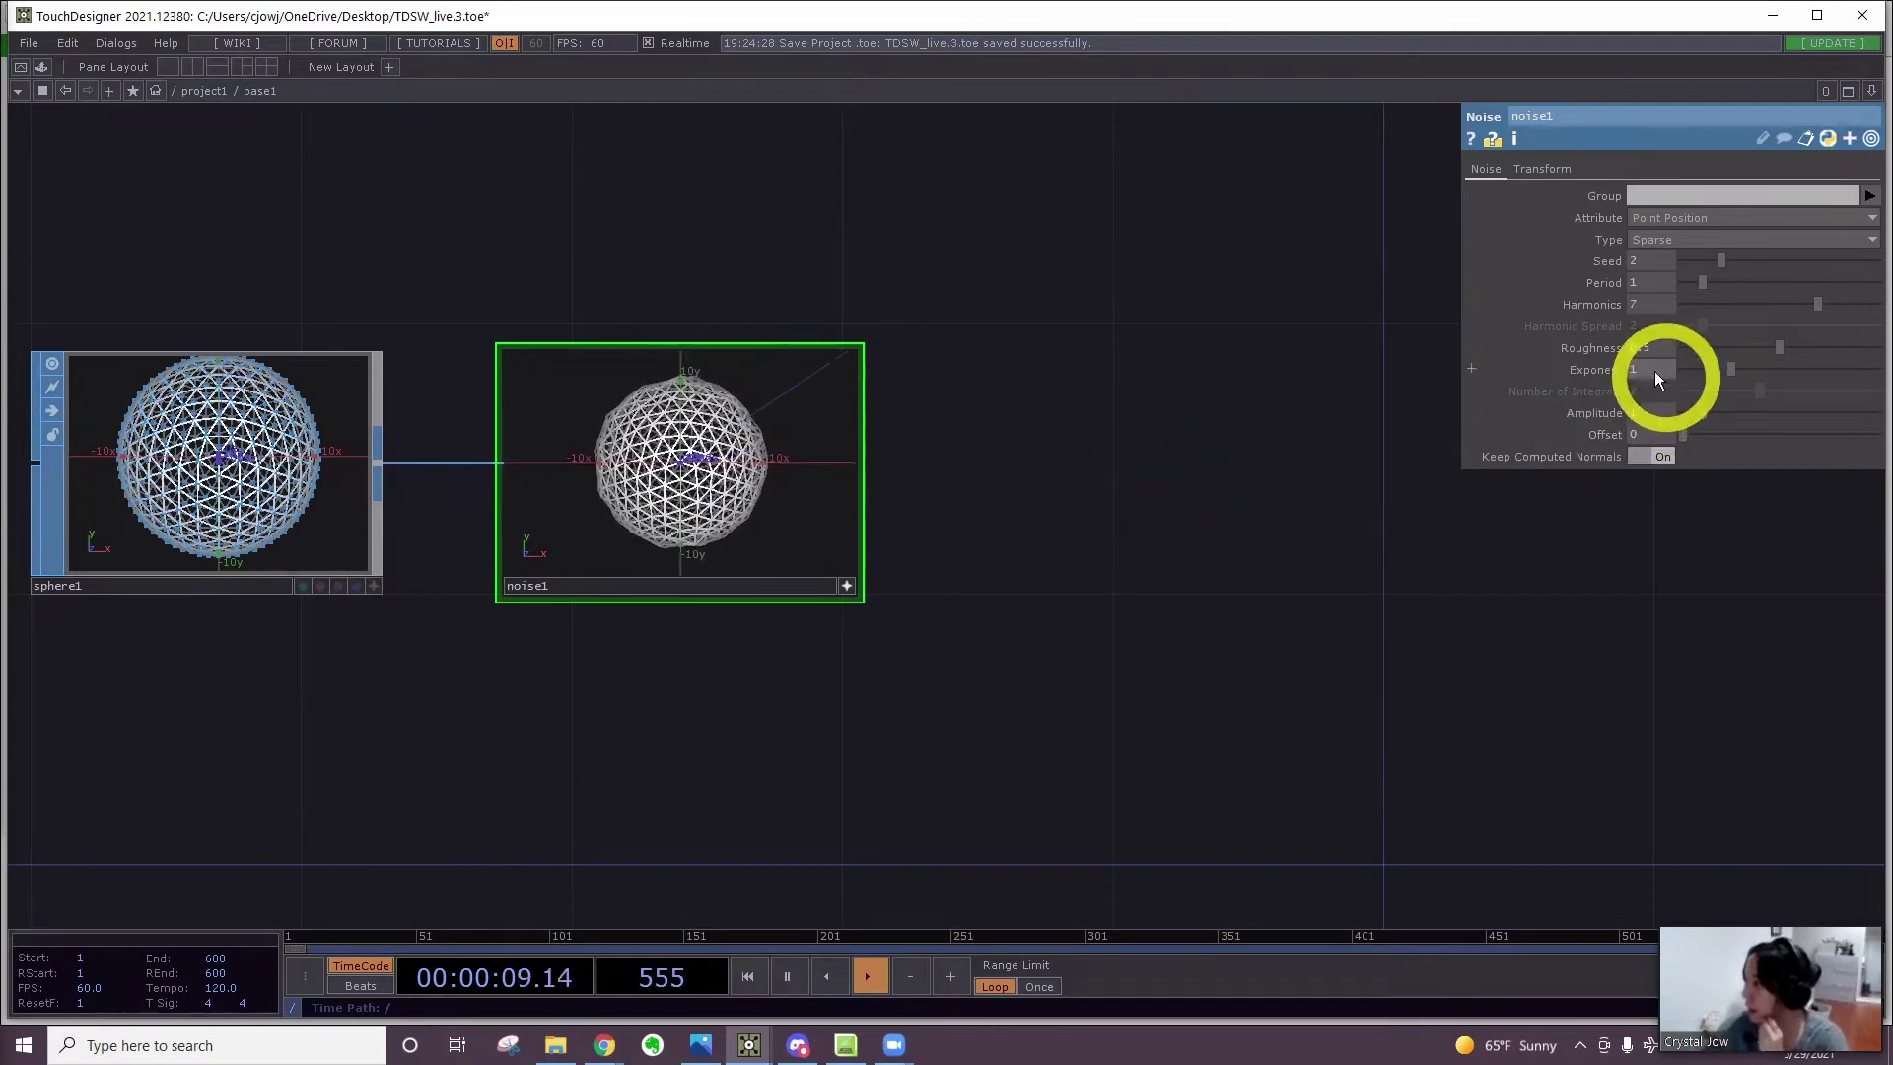
{"action": "left_click_drag", "start_coordinate": [1739, 371], "coordinate": [1678, 375]}
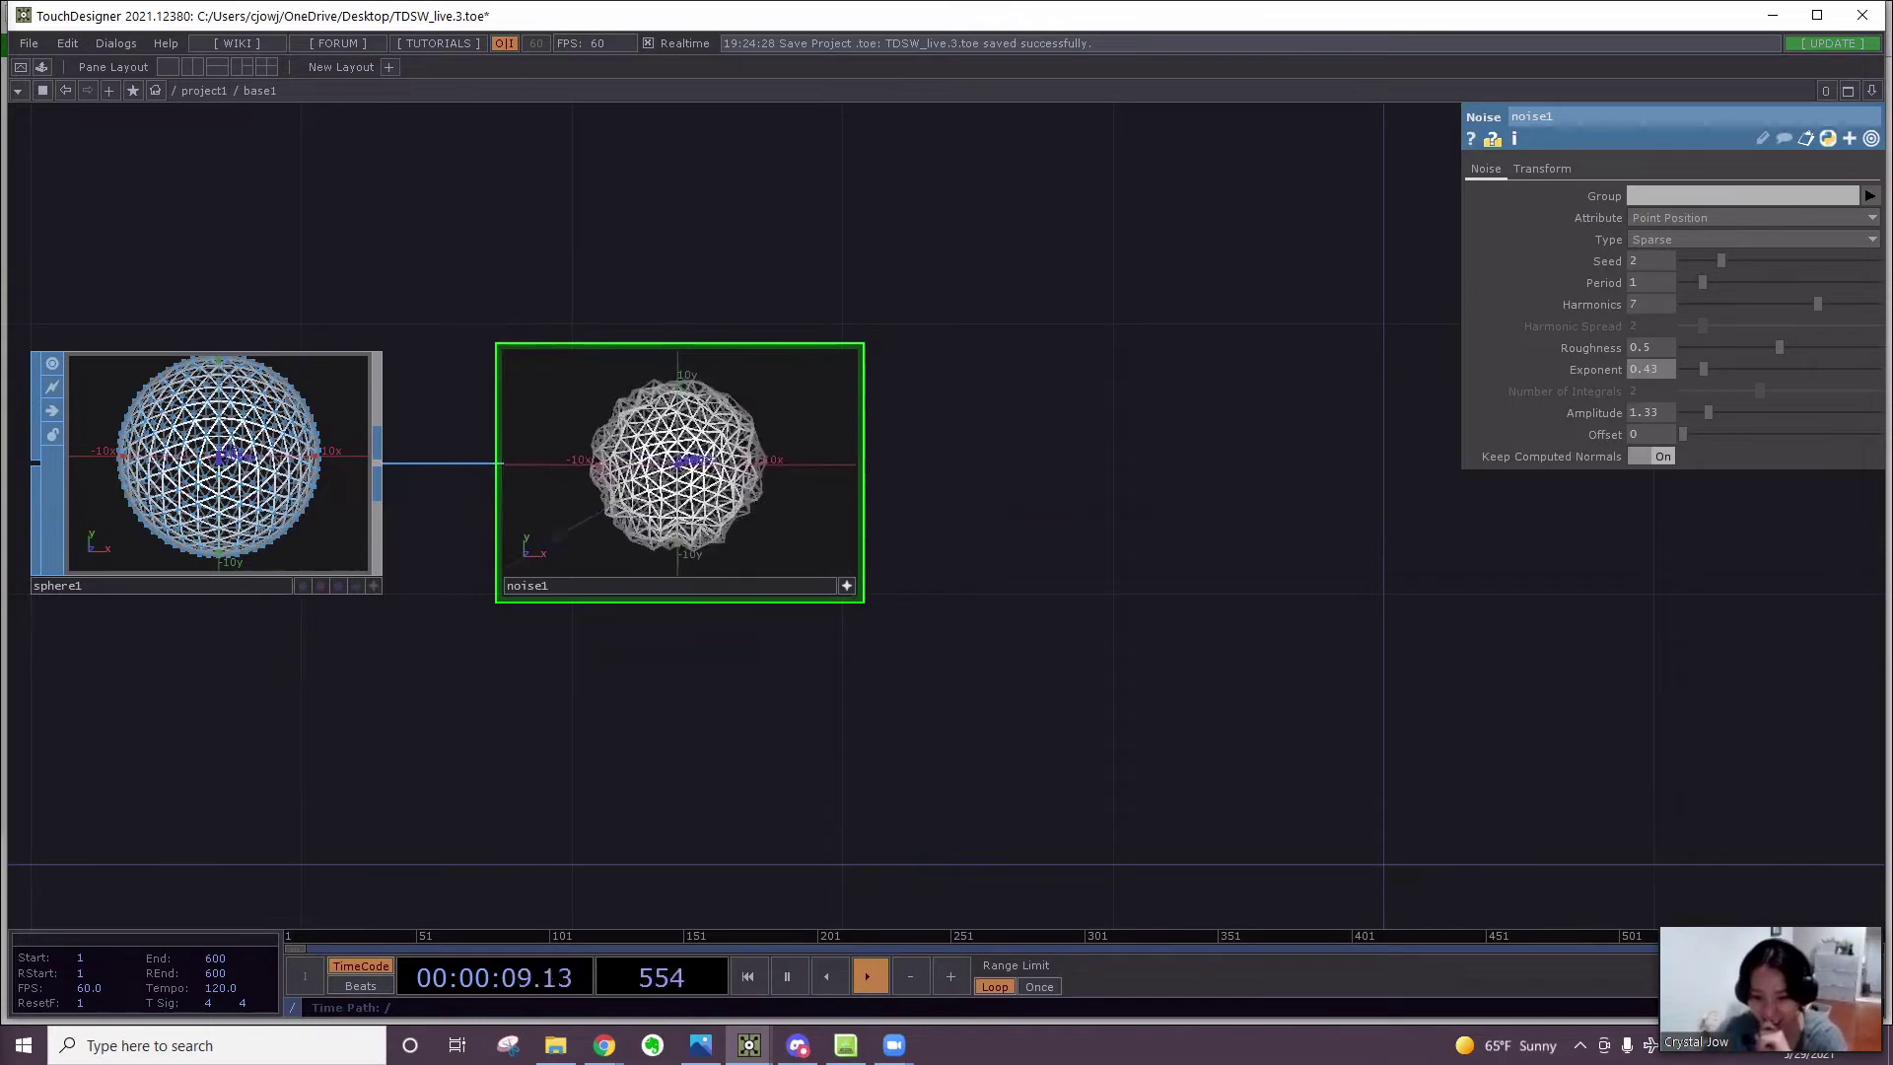
{"action": "left_click", "coordinate": [845, 586]}
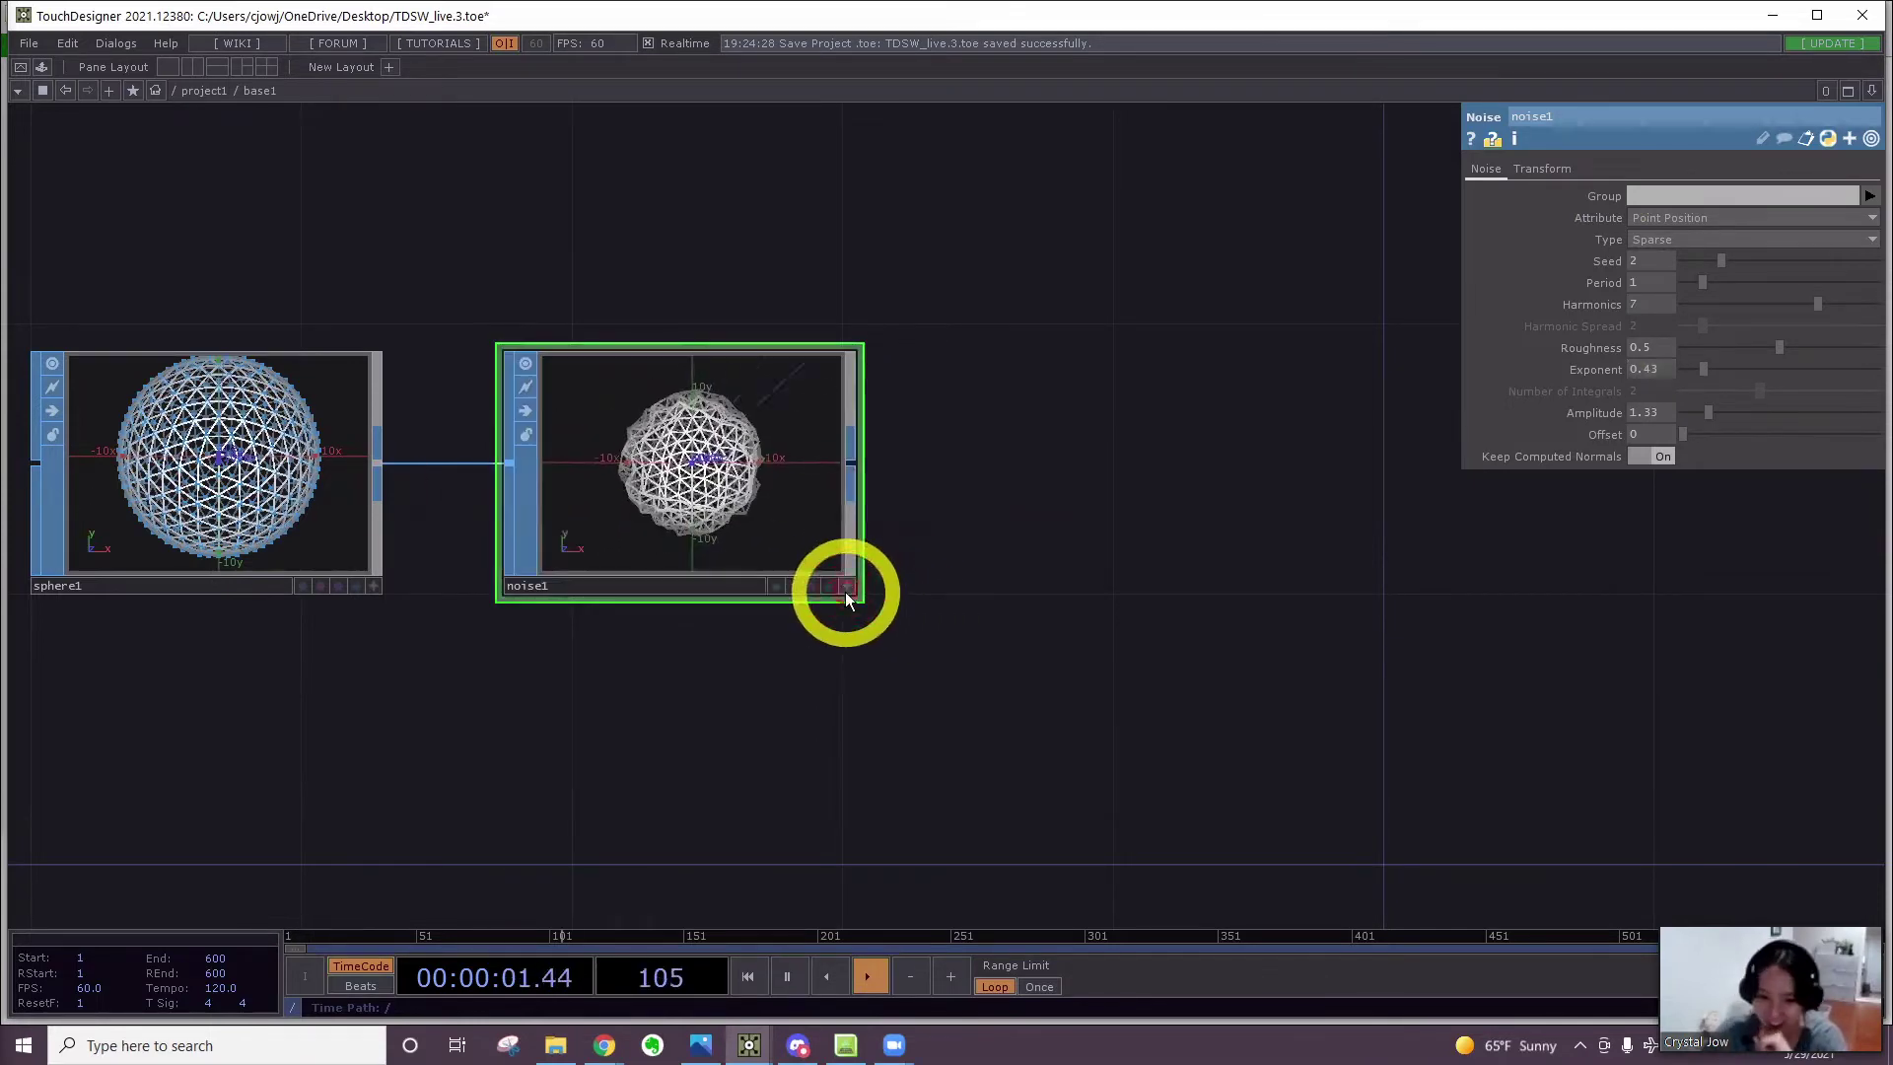
Add a Null SOP connected to the output of noise1
{"action": "right_click", "coordinate": [850, 464]}
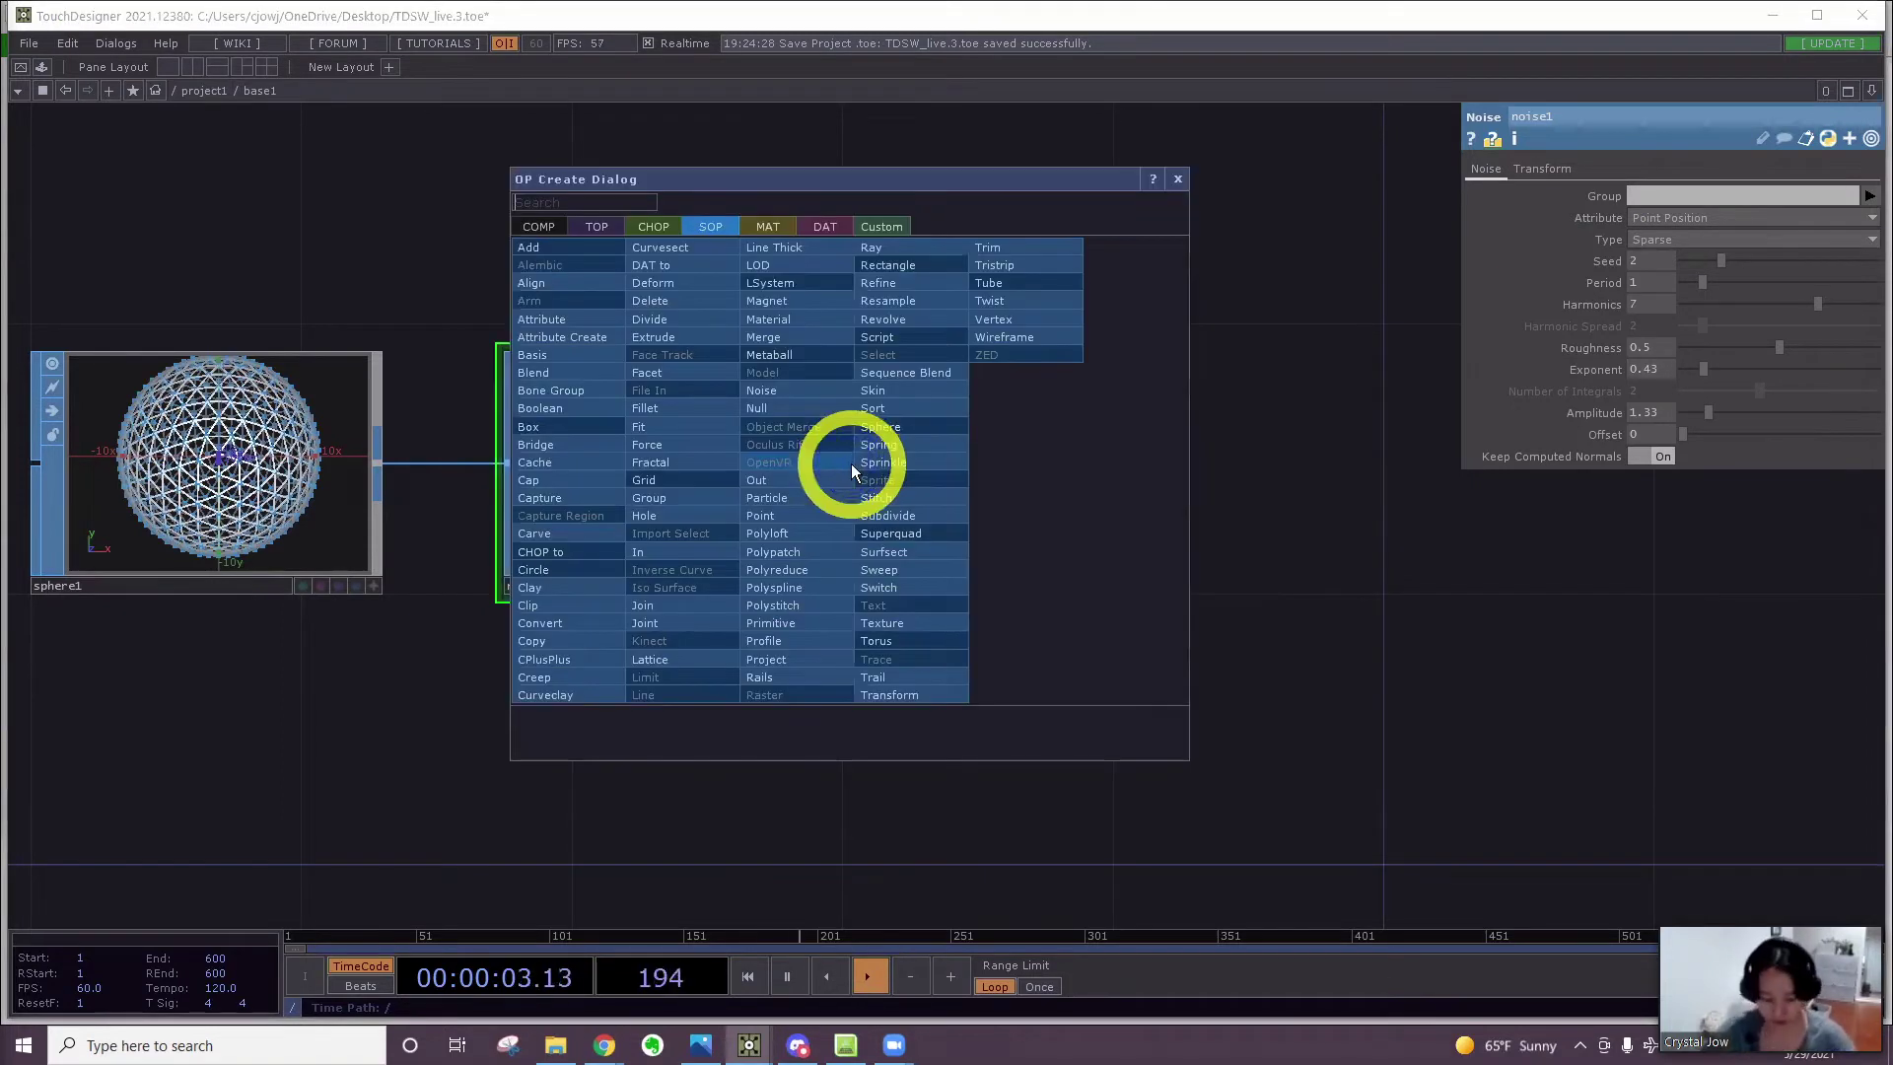
{"action": "type", "text": "nul"}
{"action": "left_click", "coordinate": [779, 409]}
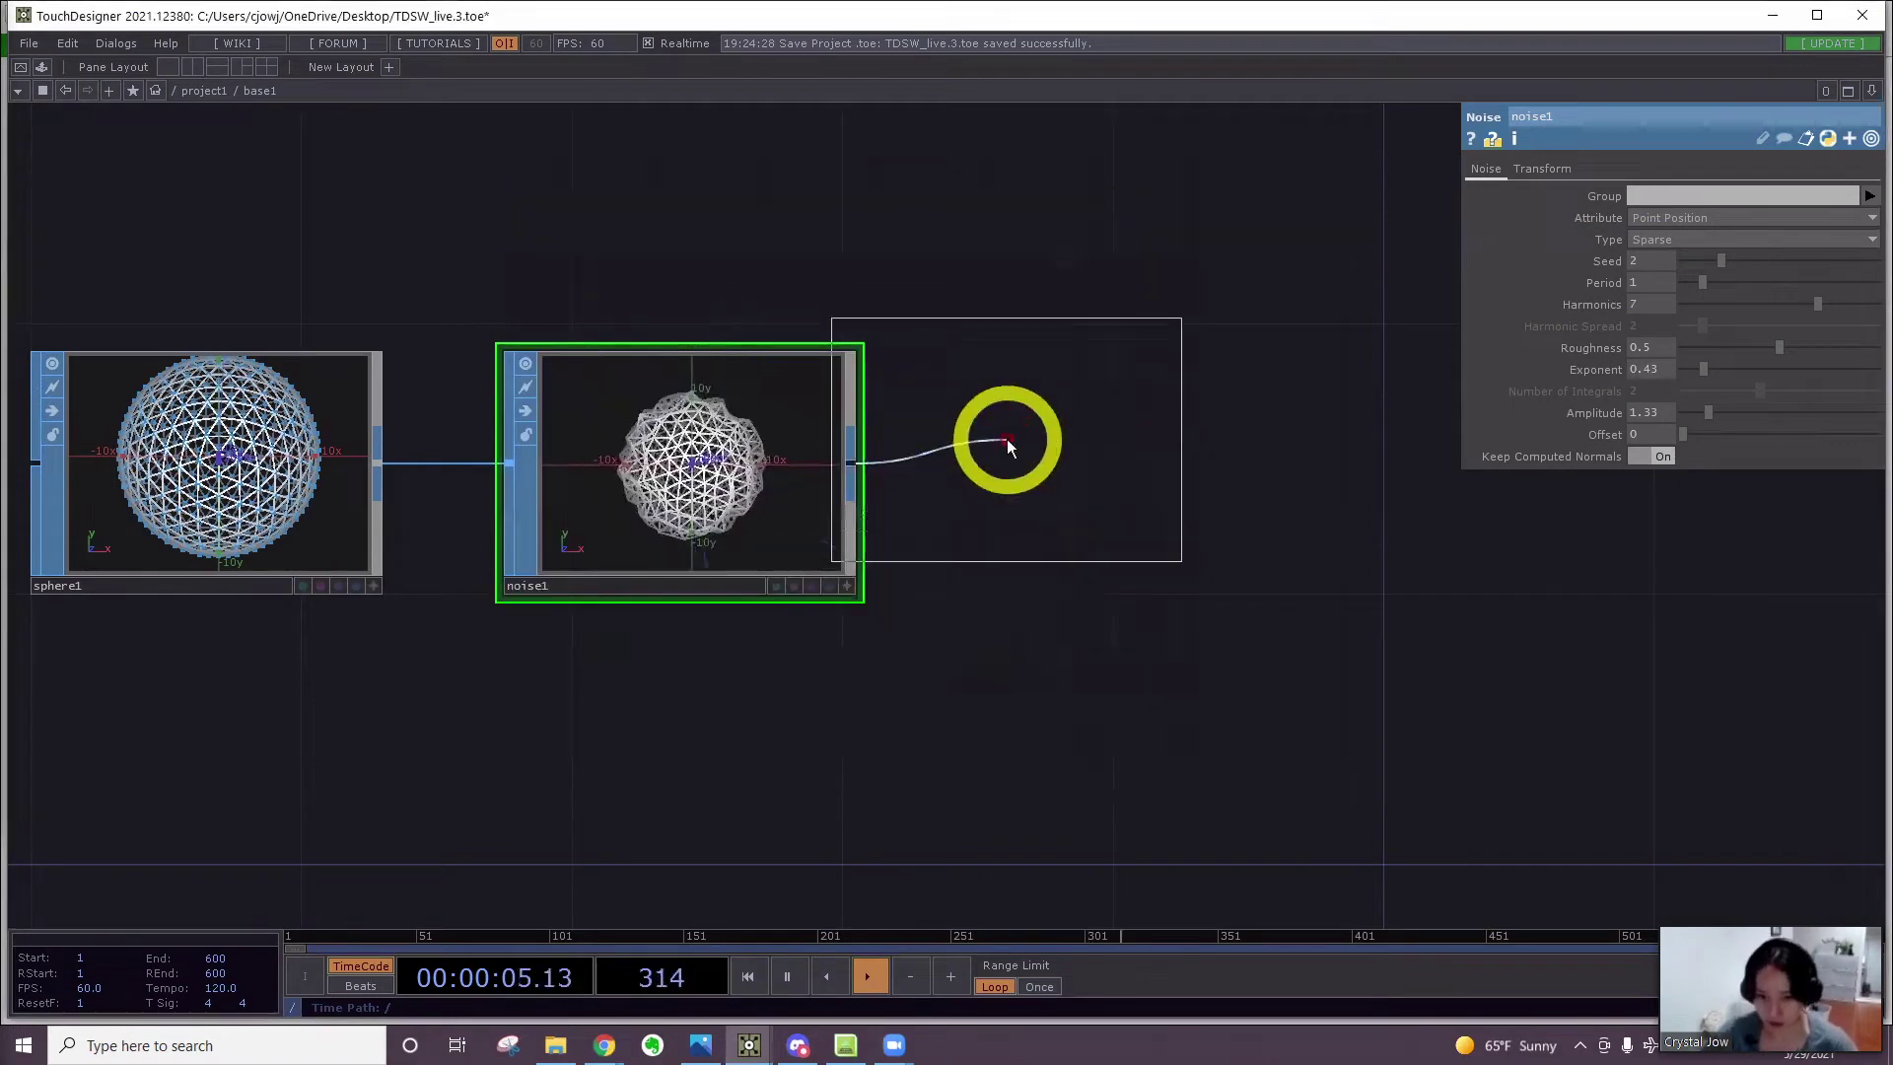
{"action": "left_click", "coordinate": [1092, 483]}
{"action": "left_click_drag", "start_coordinate": [1039, 660], "coordinate": [800, 659]}
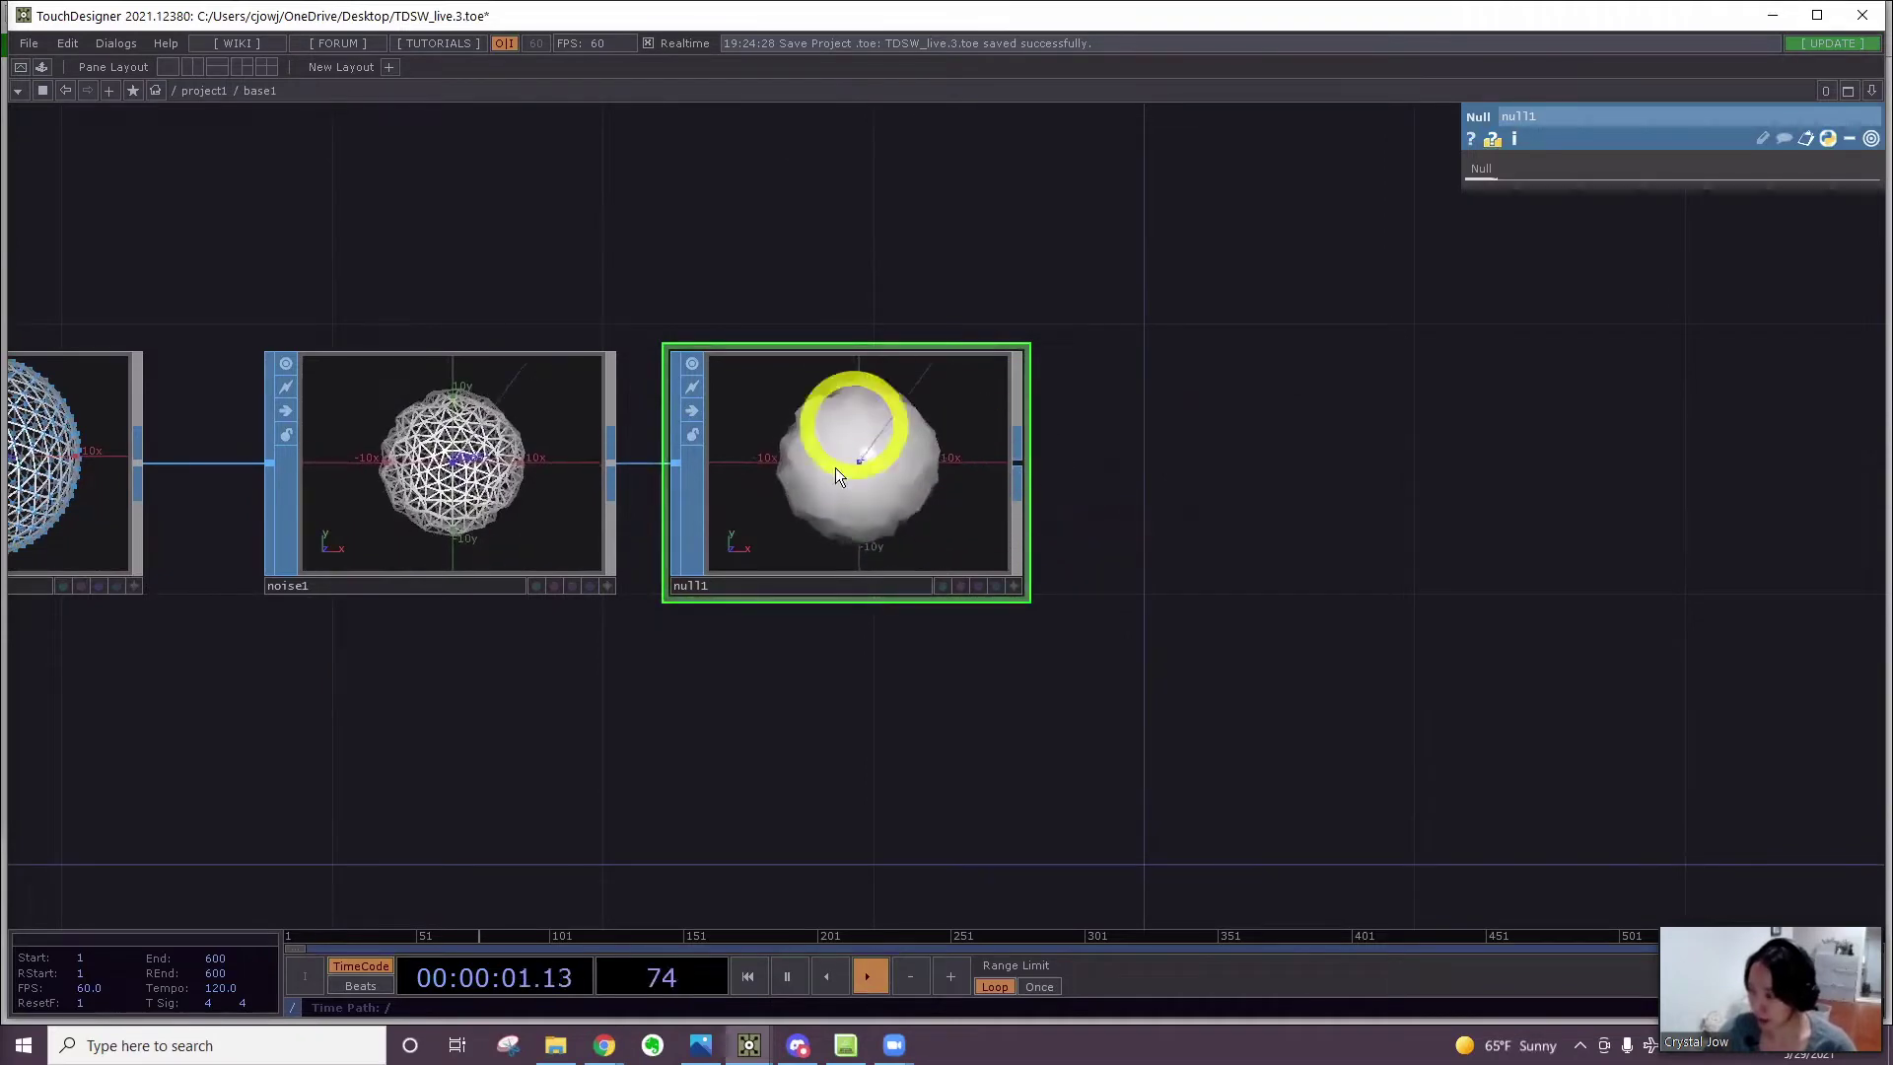
Add a SOP to CHOP that reads null1's point positions and place it beside null1
{"action": "left_click", "coordinate": [1015, 463]}
{"action": "left_click", "coordinate": [817, 227]}
{"action": "left_click", "coordinate": [706, 258]}
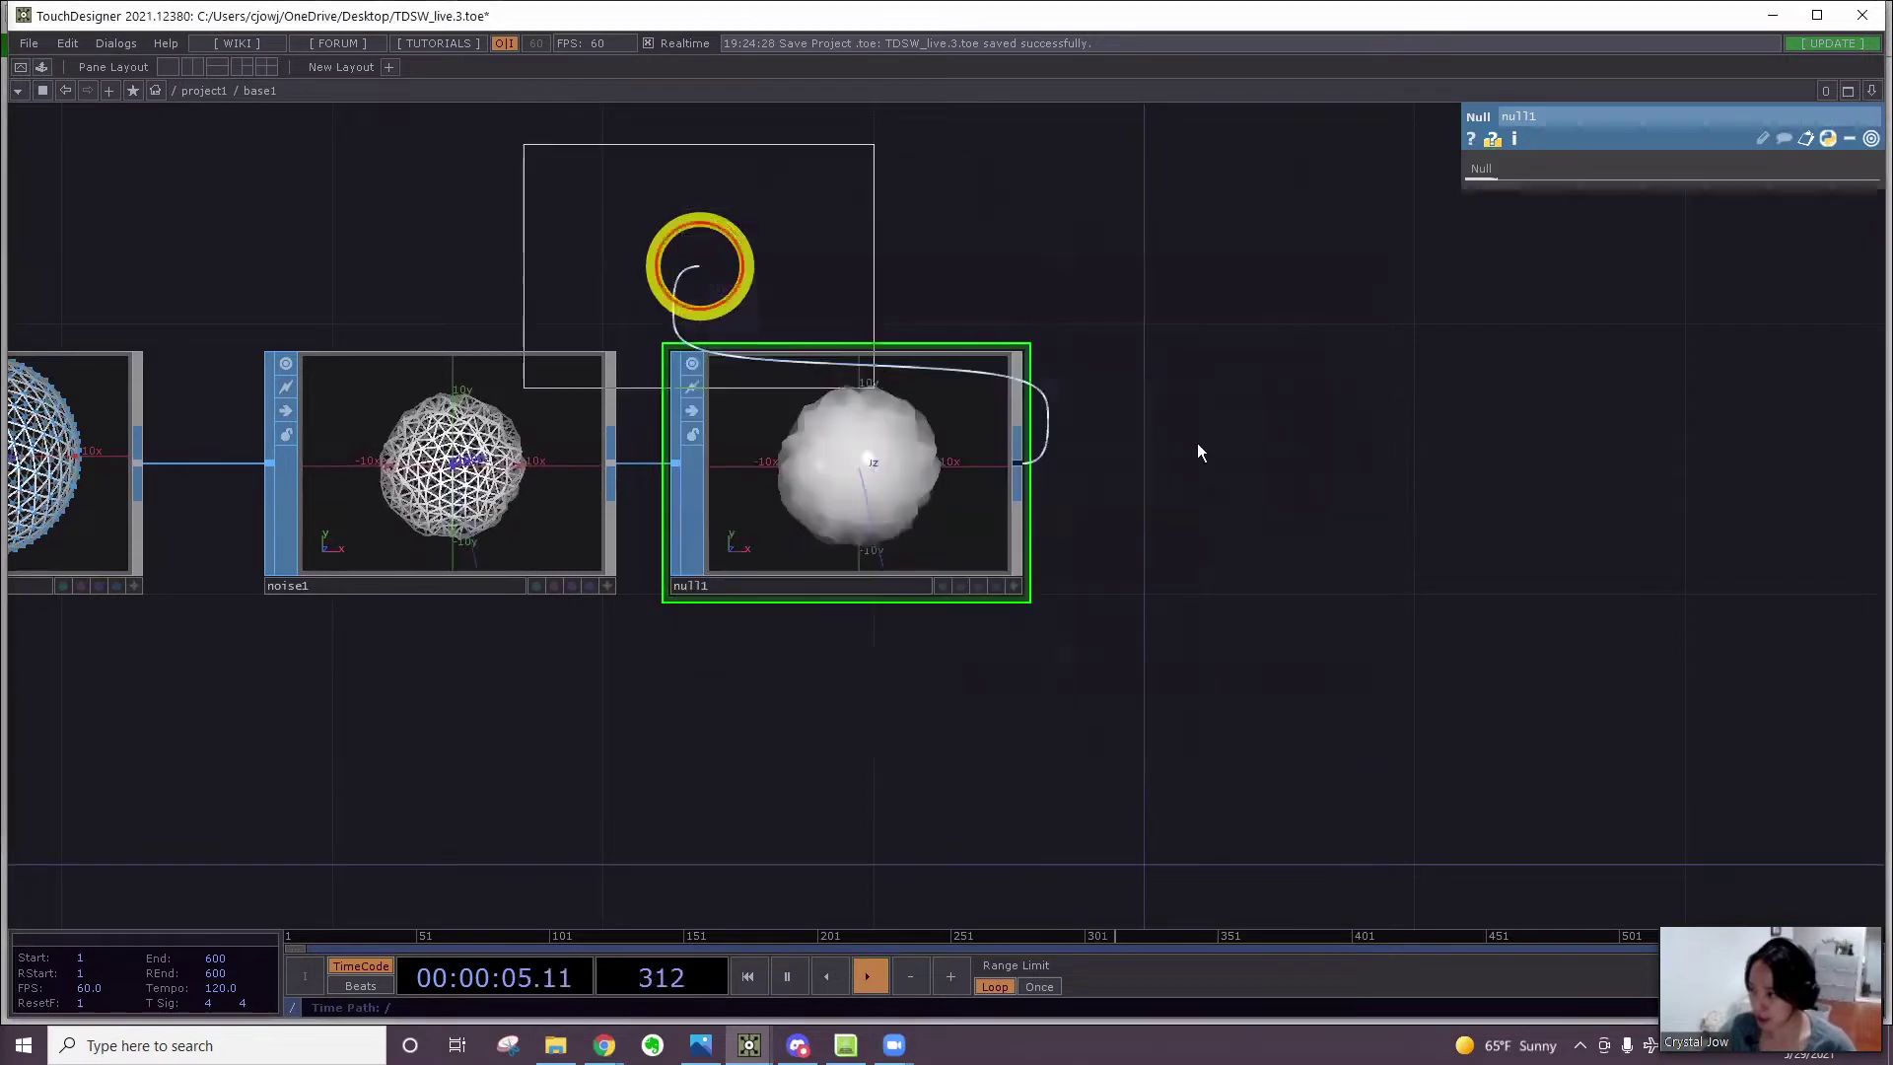
{"action": "left_click", "coordinate": [1268, 448]}
{"action": "left_click_drag", "start_coordinate": [1196, 692], "coordinate": [843, 671]}
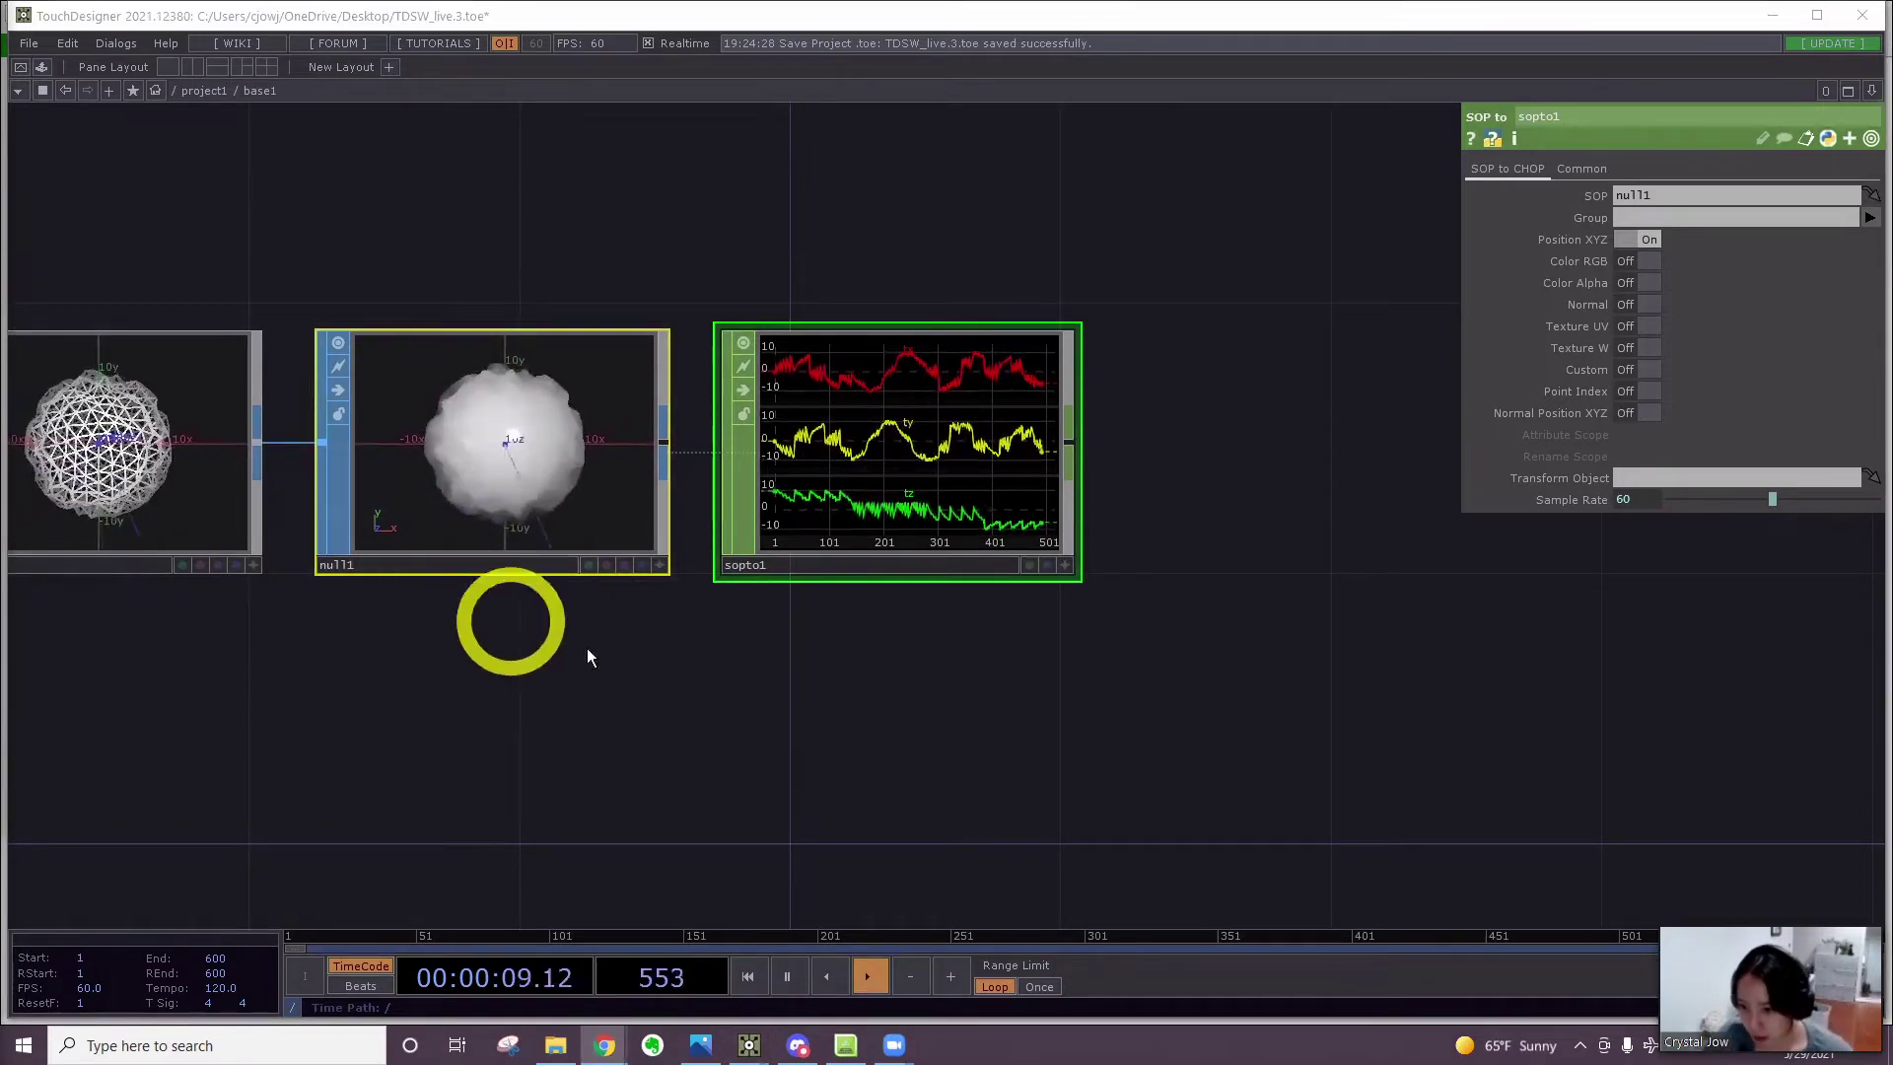
{"action": "scroll", "coordinate": [854, 511], "scroll_direction": "up", "scroll_amount": 3}
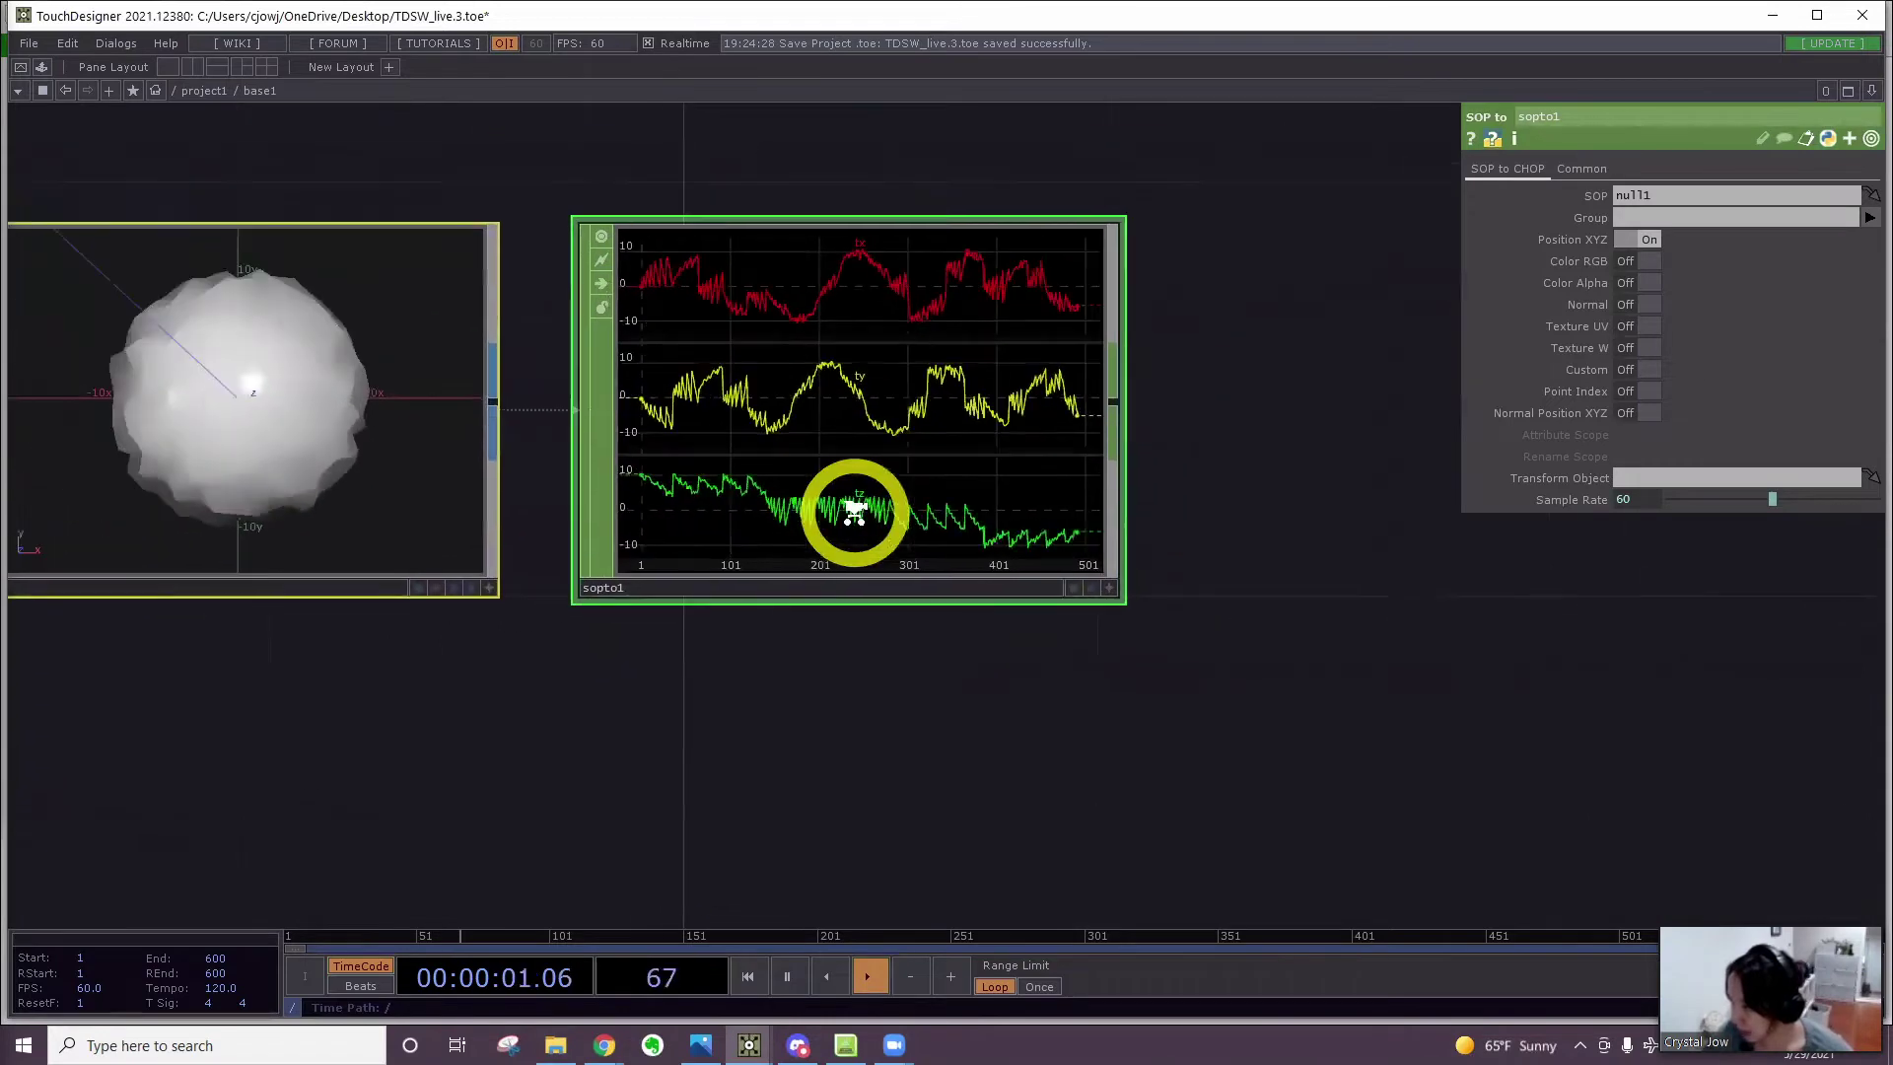
{"action": "scroll", "coordinate": [854, 512], "scroll_direction": "down", "scroll_amount": 3}
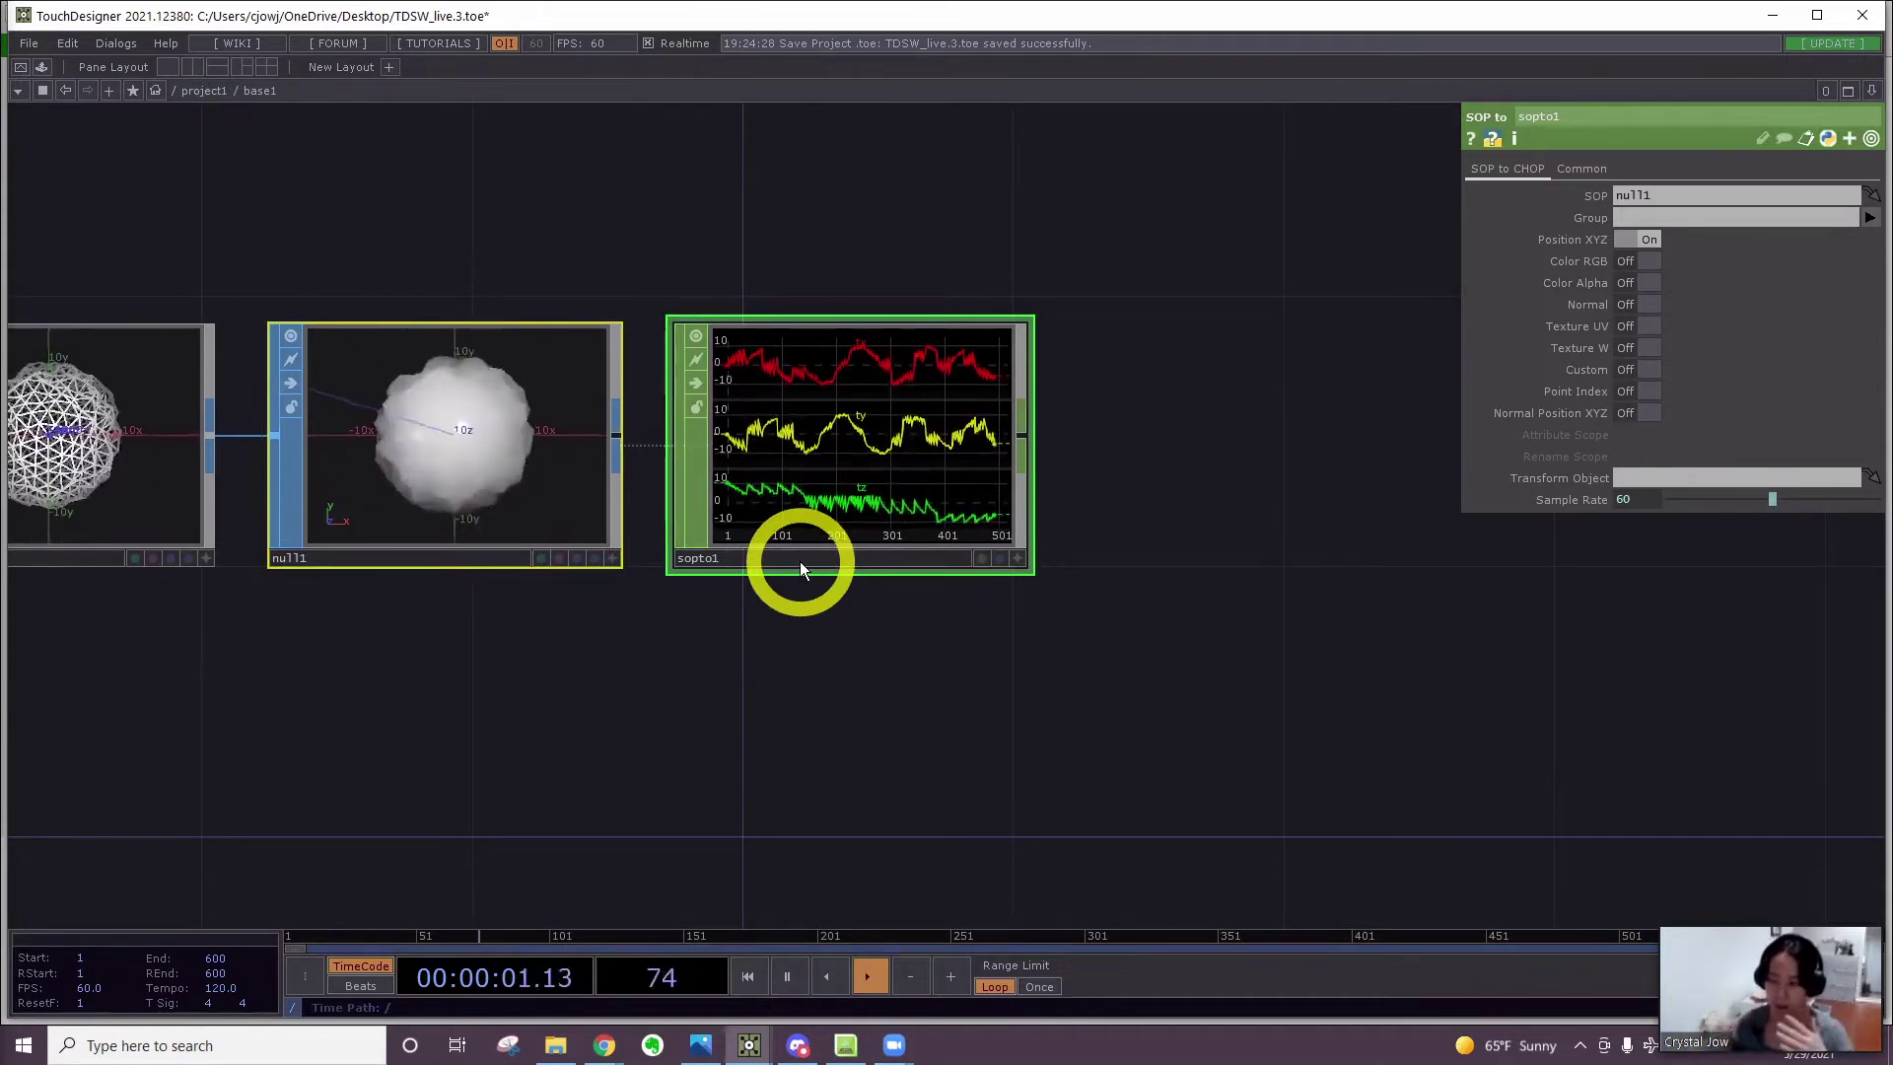
Add a separate Noise CHOP below sopto1
{"action": "key", "text": "Tab"}
{"action": "type", "text": "no"}
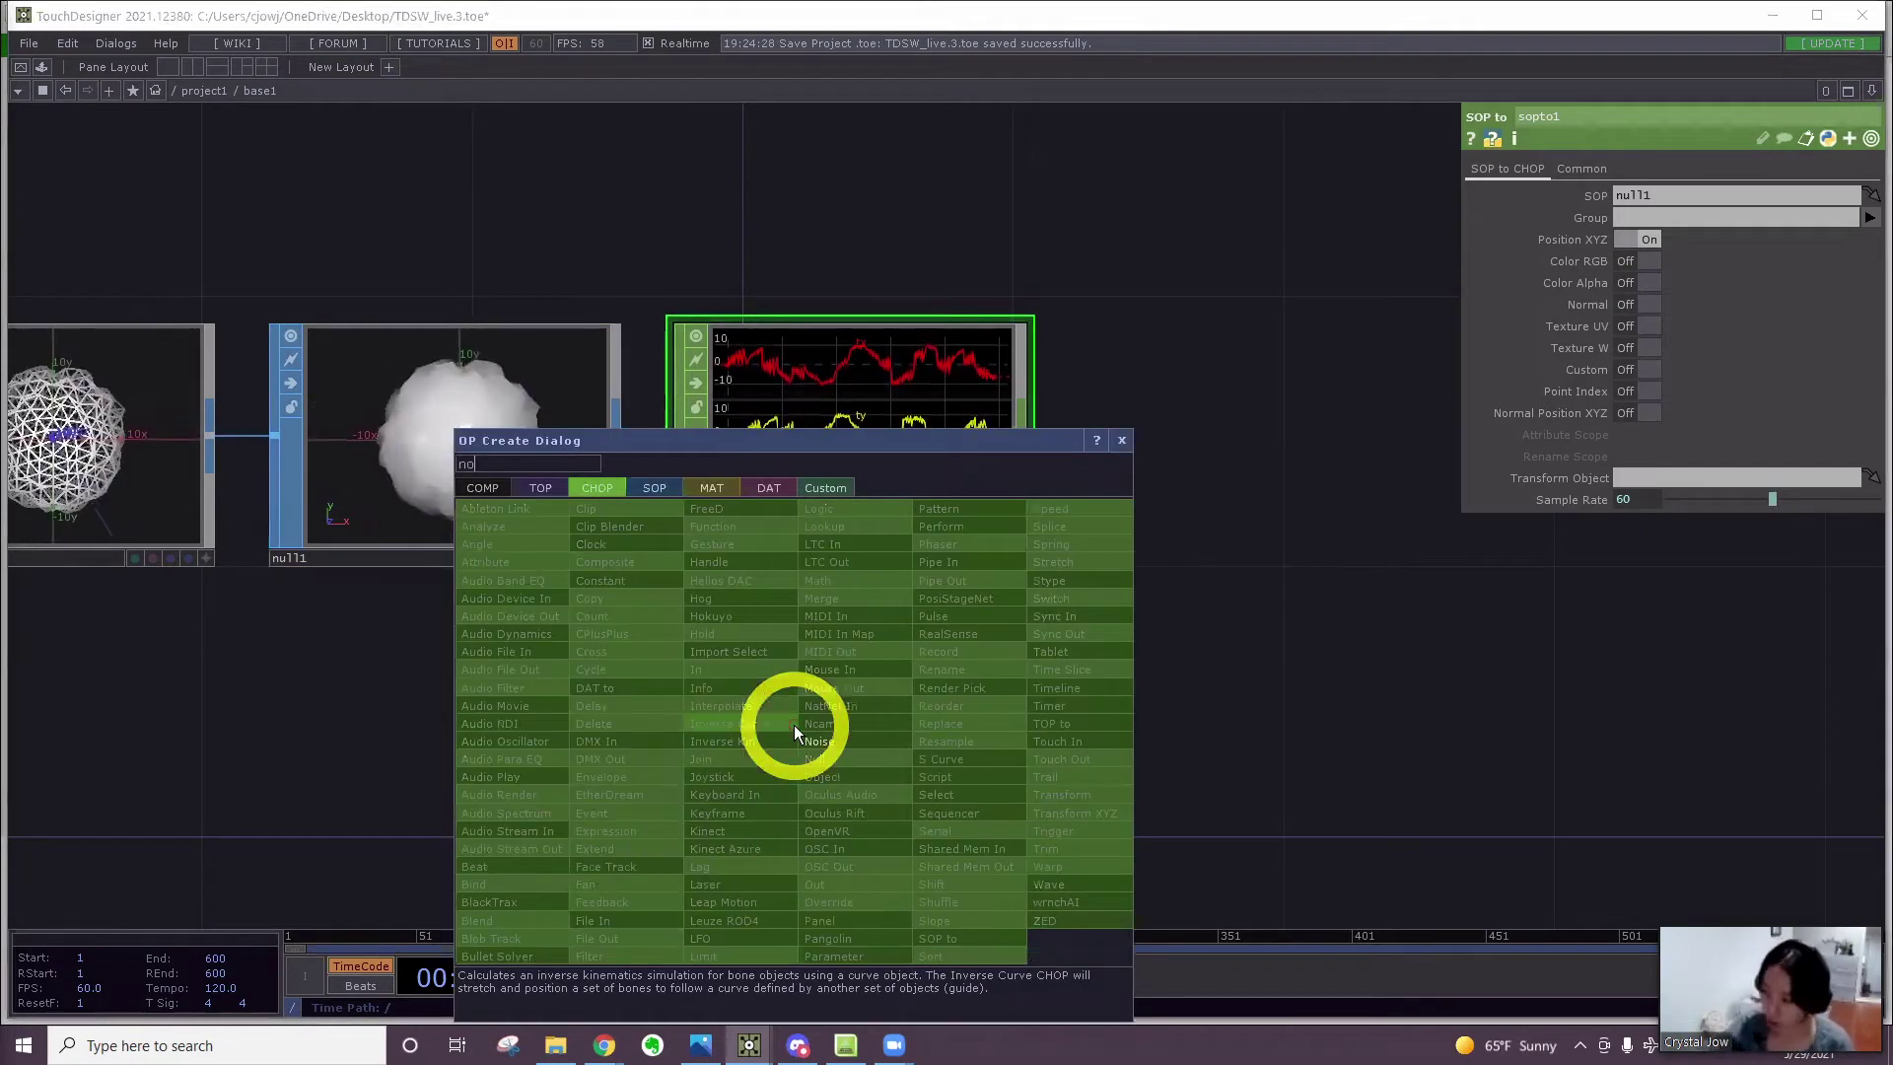
{"action": "type", "text": "ise"}
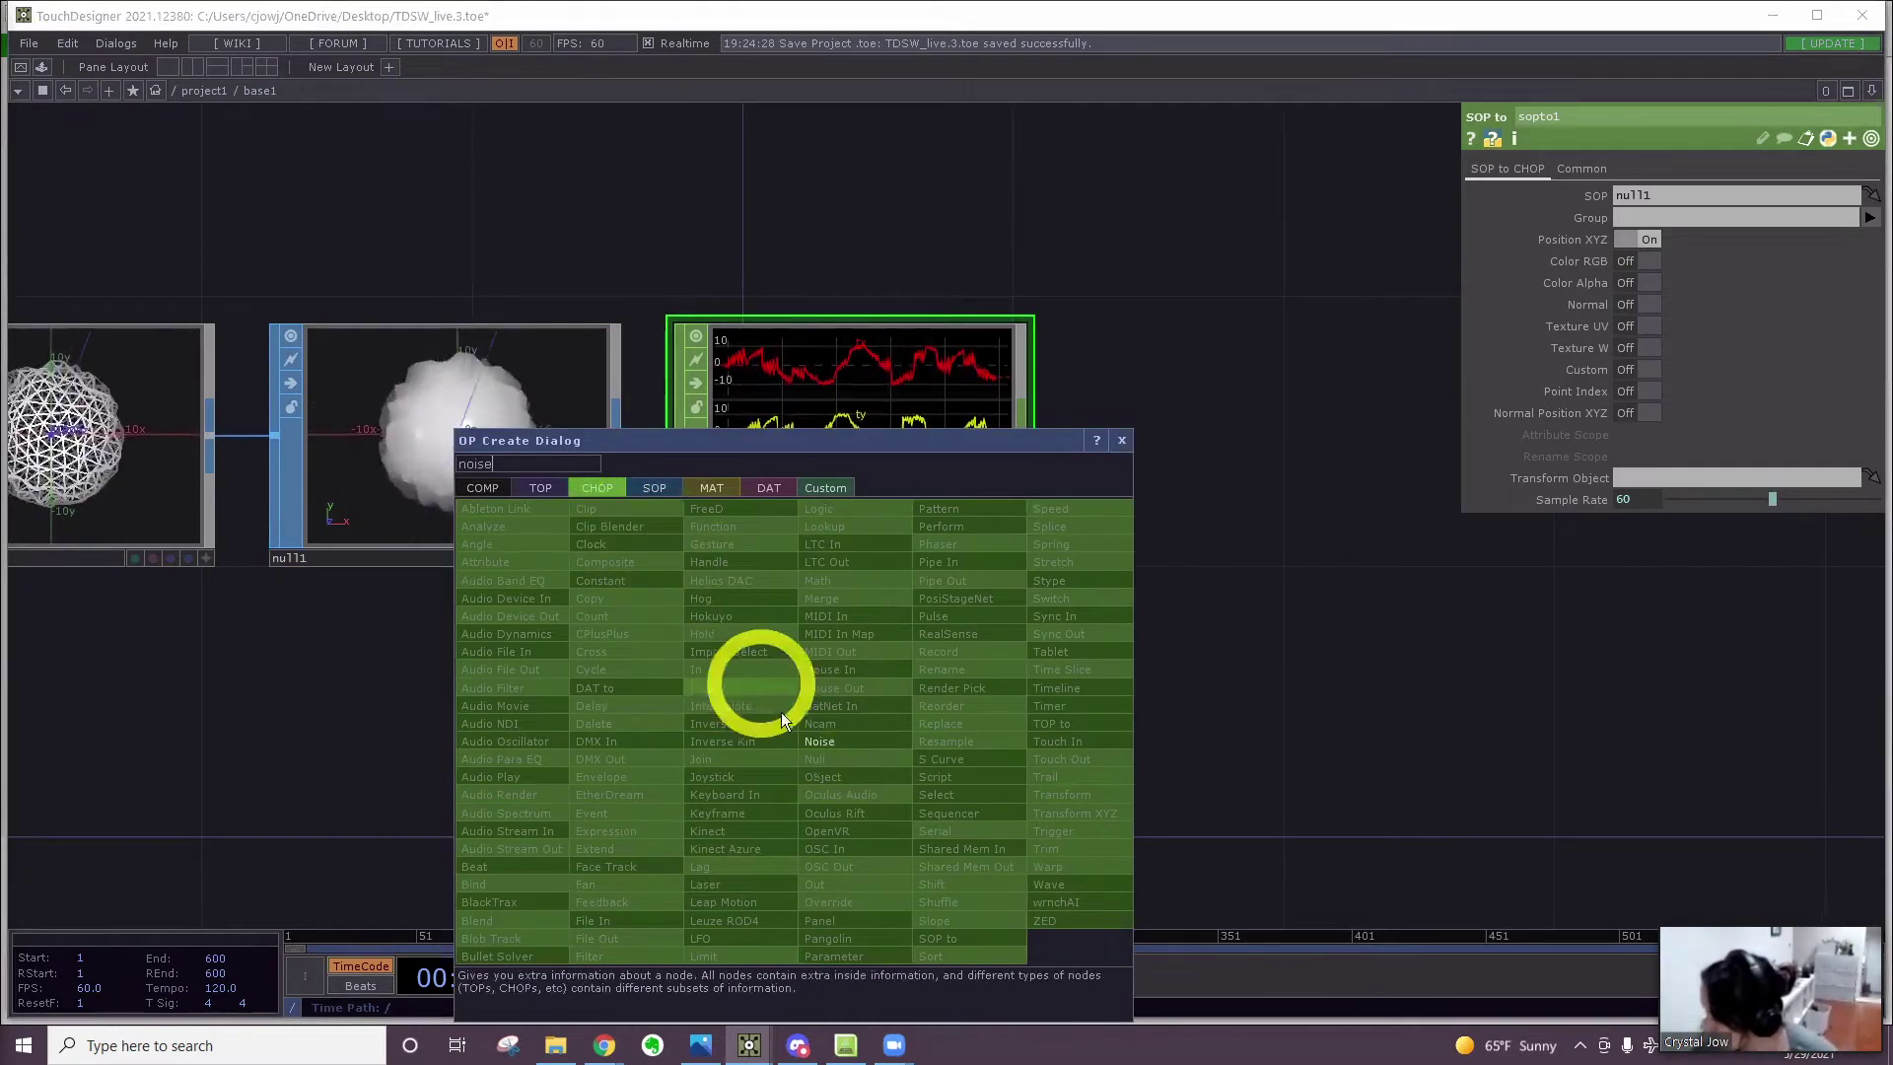
{"action": "left_click", "coordinate": [822, 743]}
{"action": "left_click", "coordinate": [725, 745]}
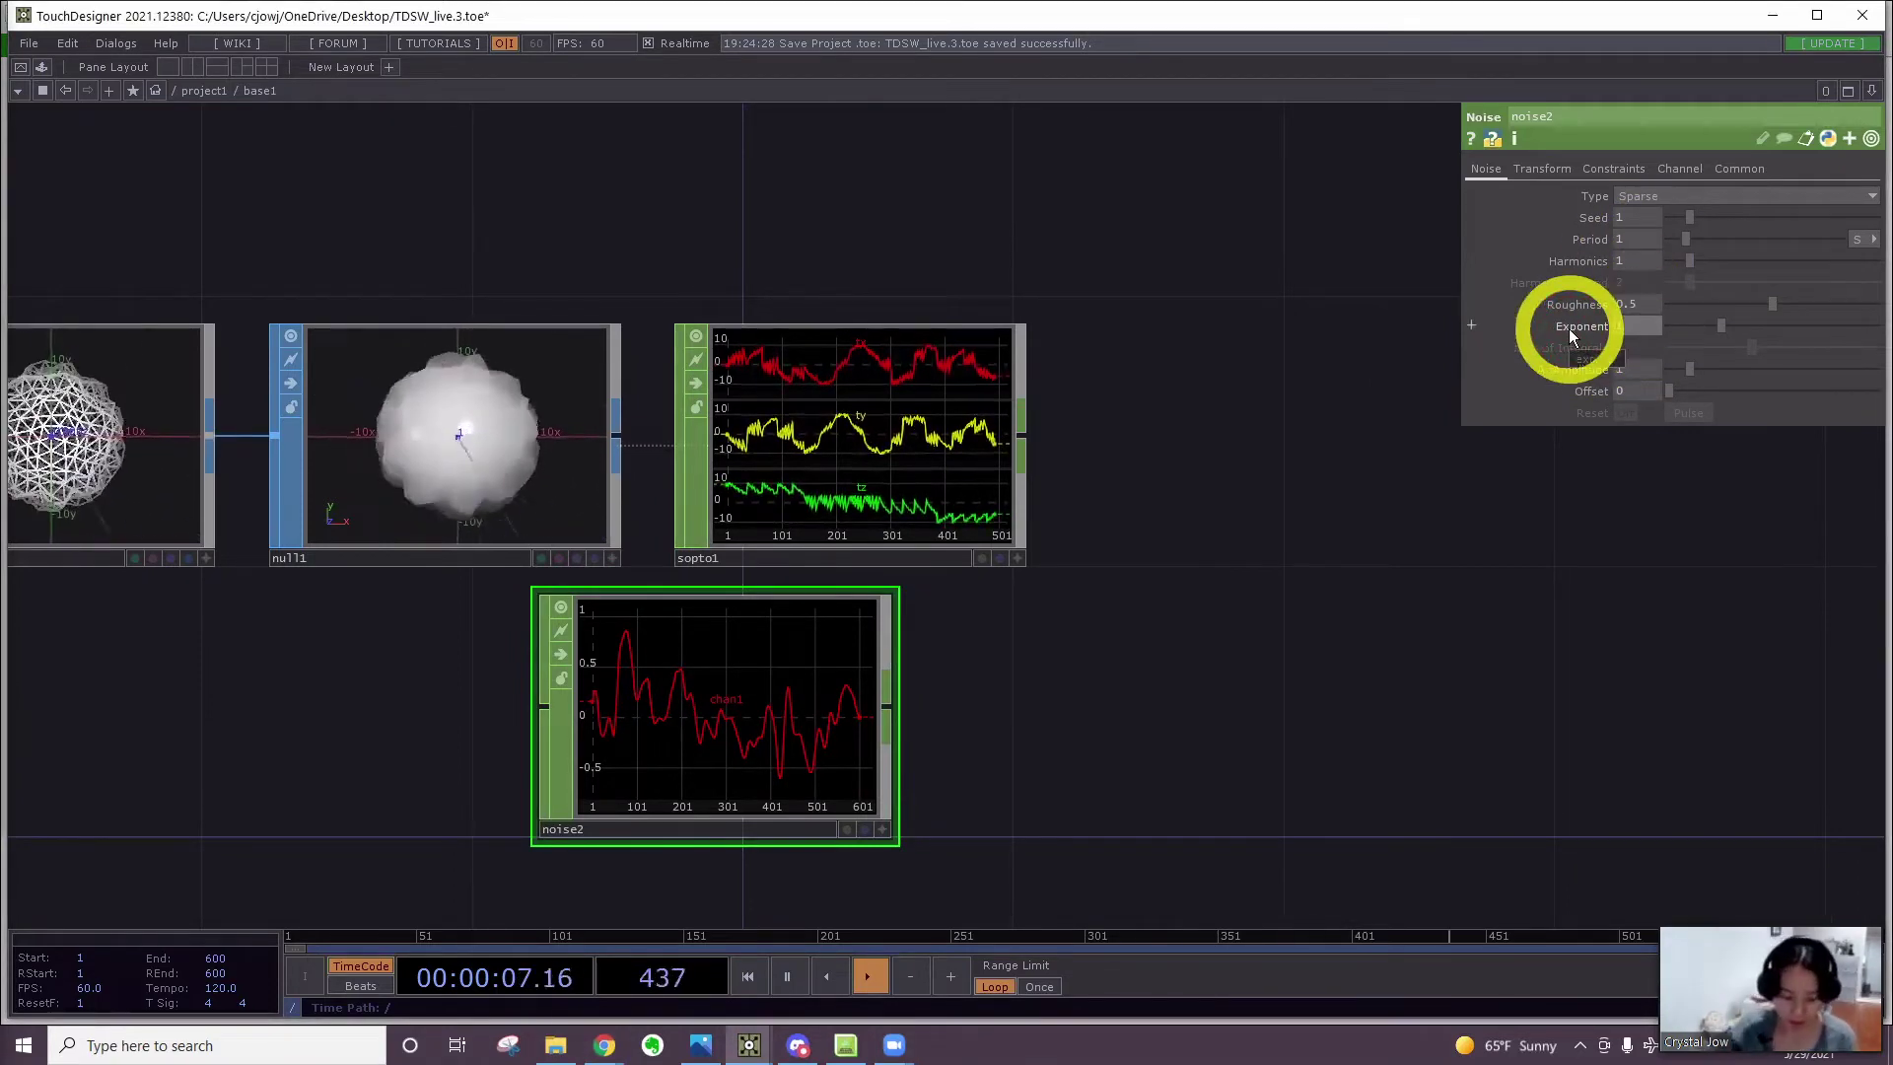
Set noise2's exponent to .6 and its amplitude to 2
{"action": "scroll", "coordinate": [1570, 336], "scroll_direction": "down", "scroll_amount": 4}
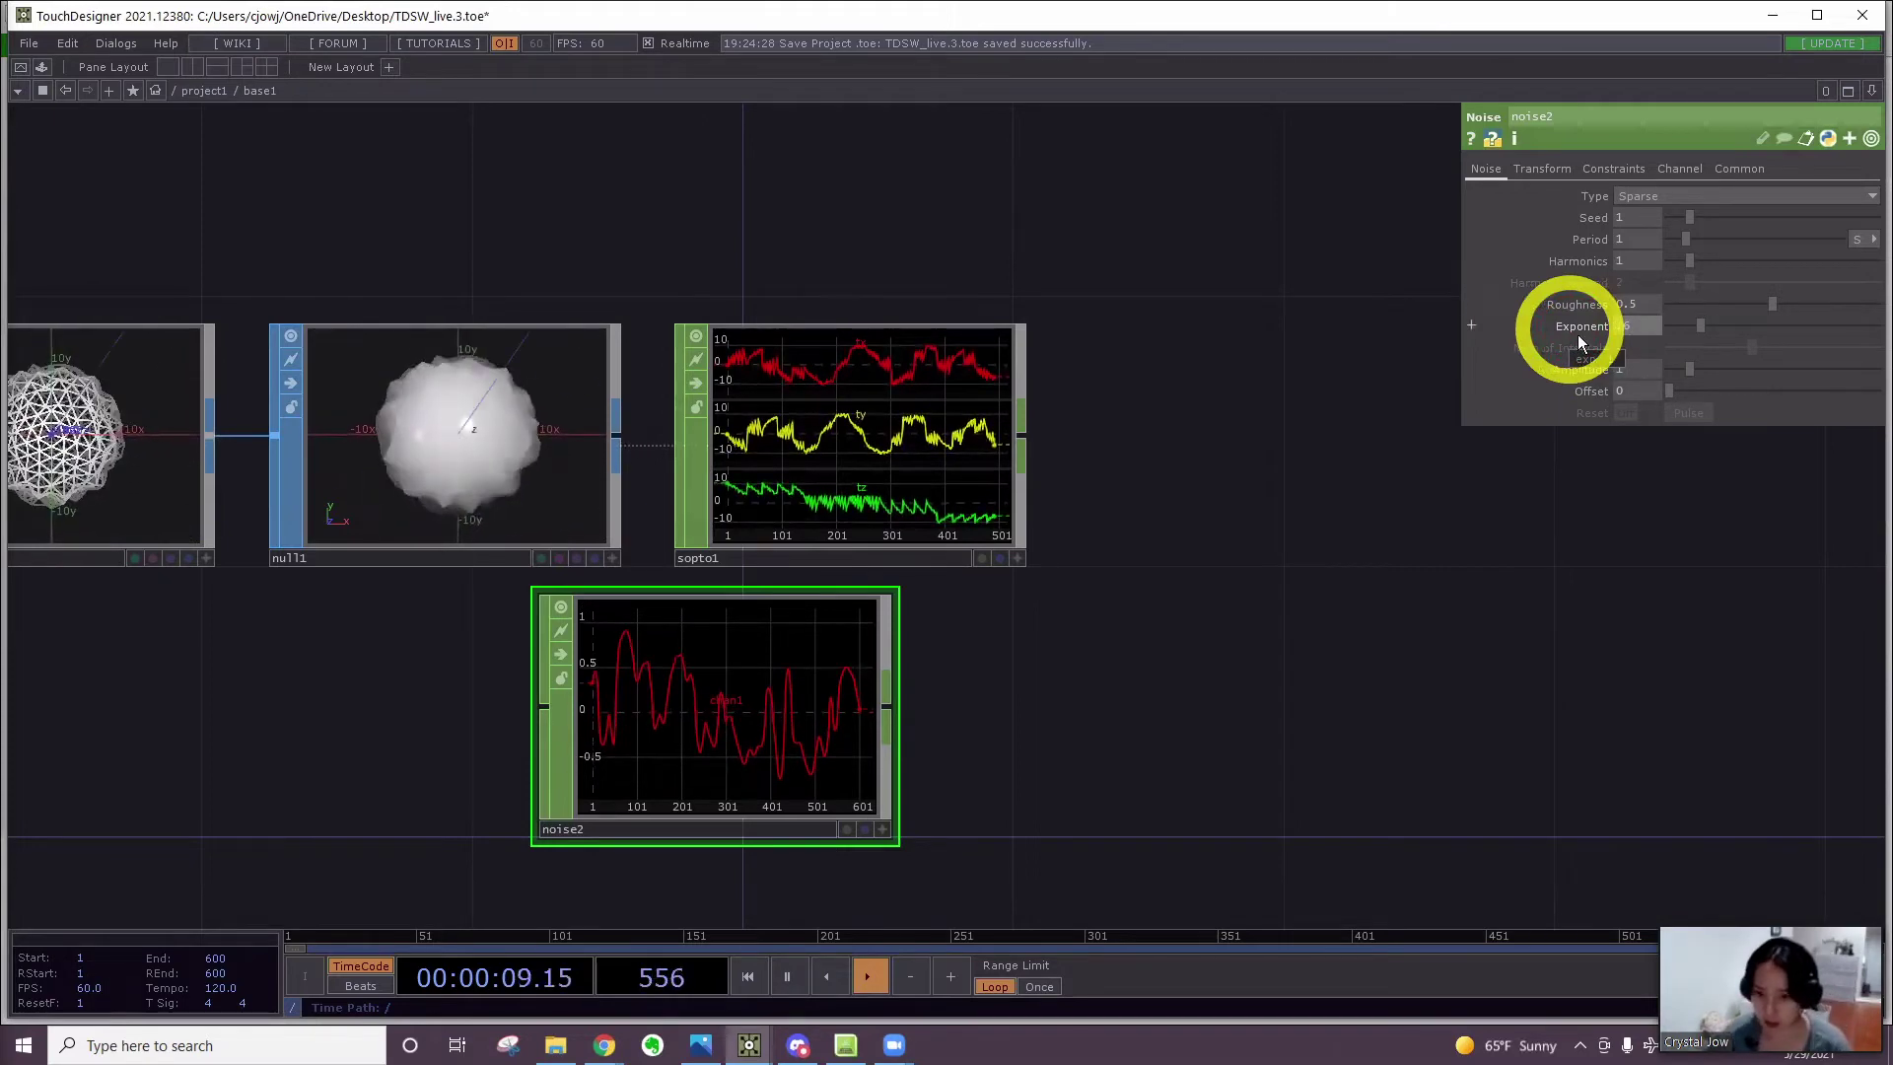
{"action": "left_click", "coordinate": [1628, 374]}
{"action": "type", "text": "2"}
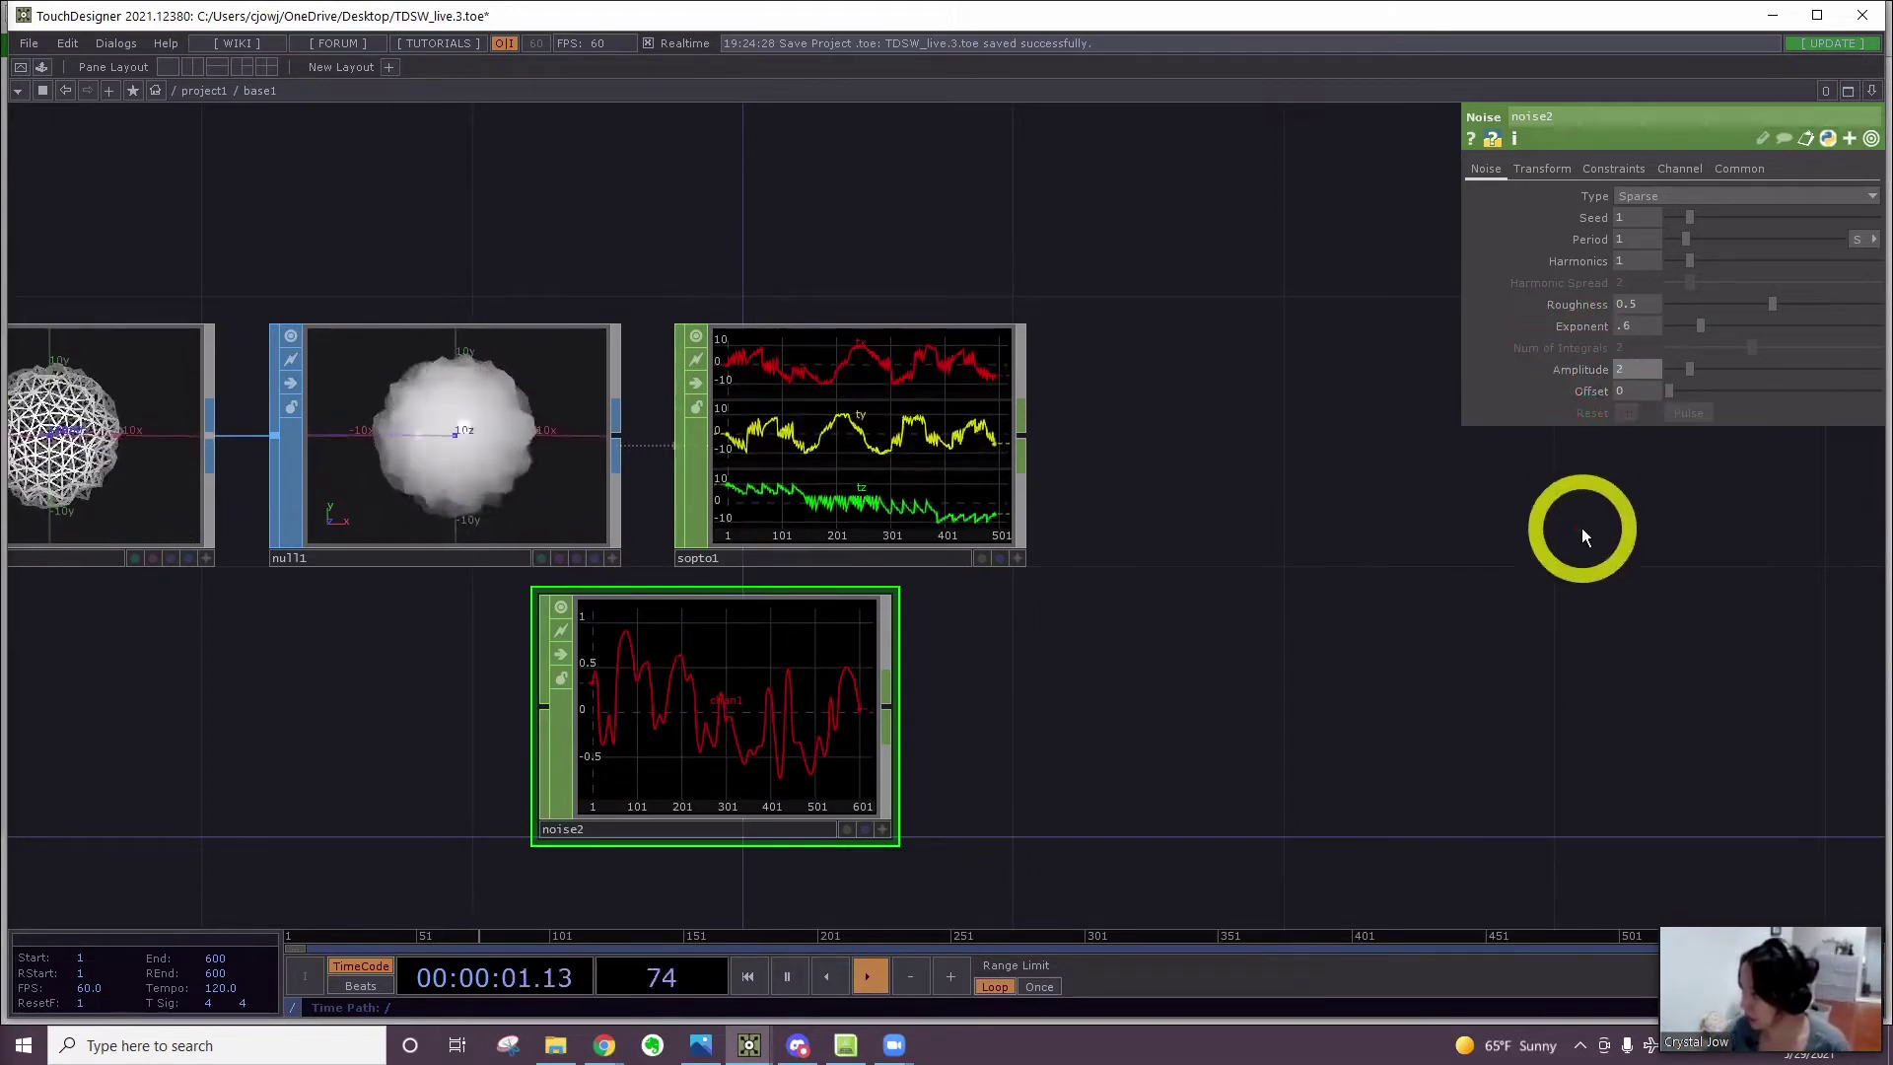
{"action": "left_click", "coordinate": [1578, 528]}
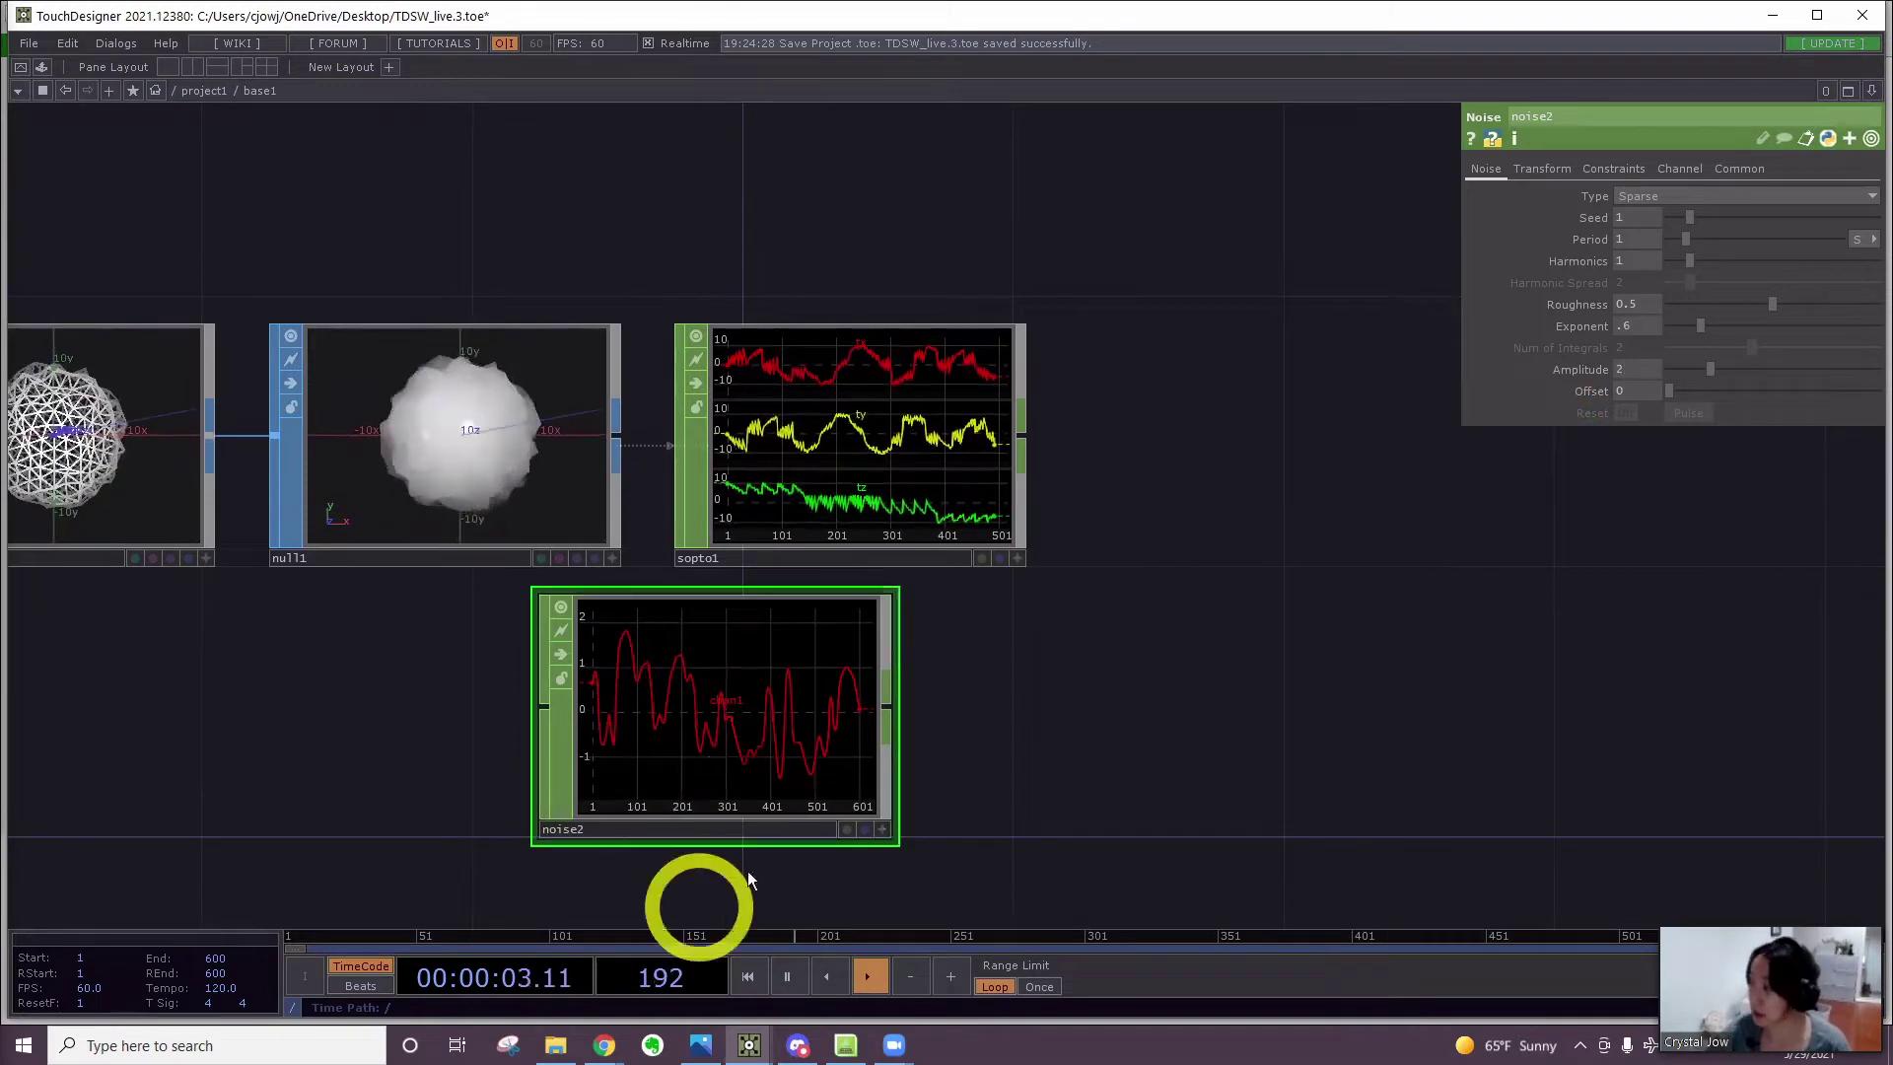
Enter an expression beginning with "absTime." for noise2's X translation
{"action": "left_click", "coordinate": [1539, 167]}
{"action": "left_click", "coordinate": [1571, 243]}
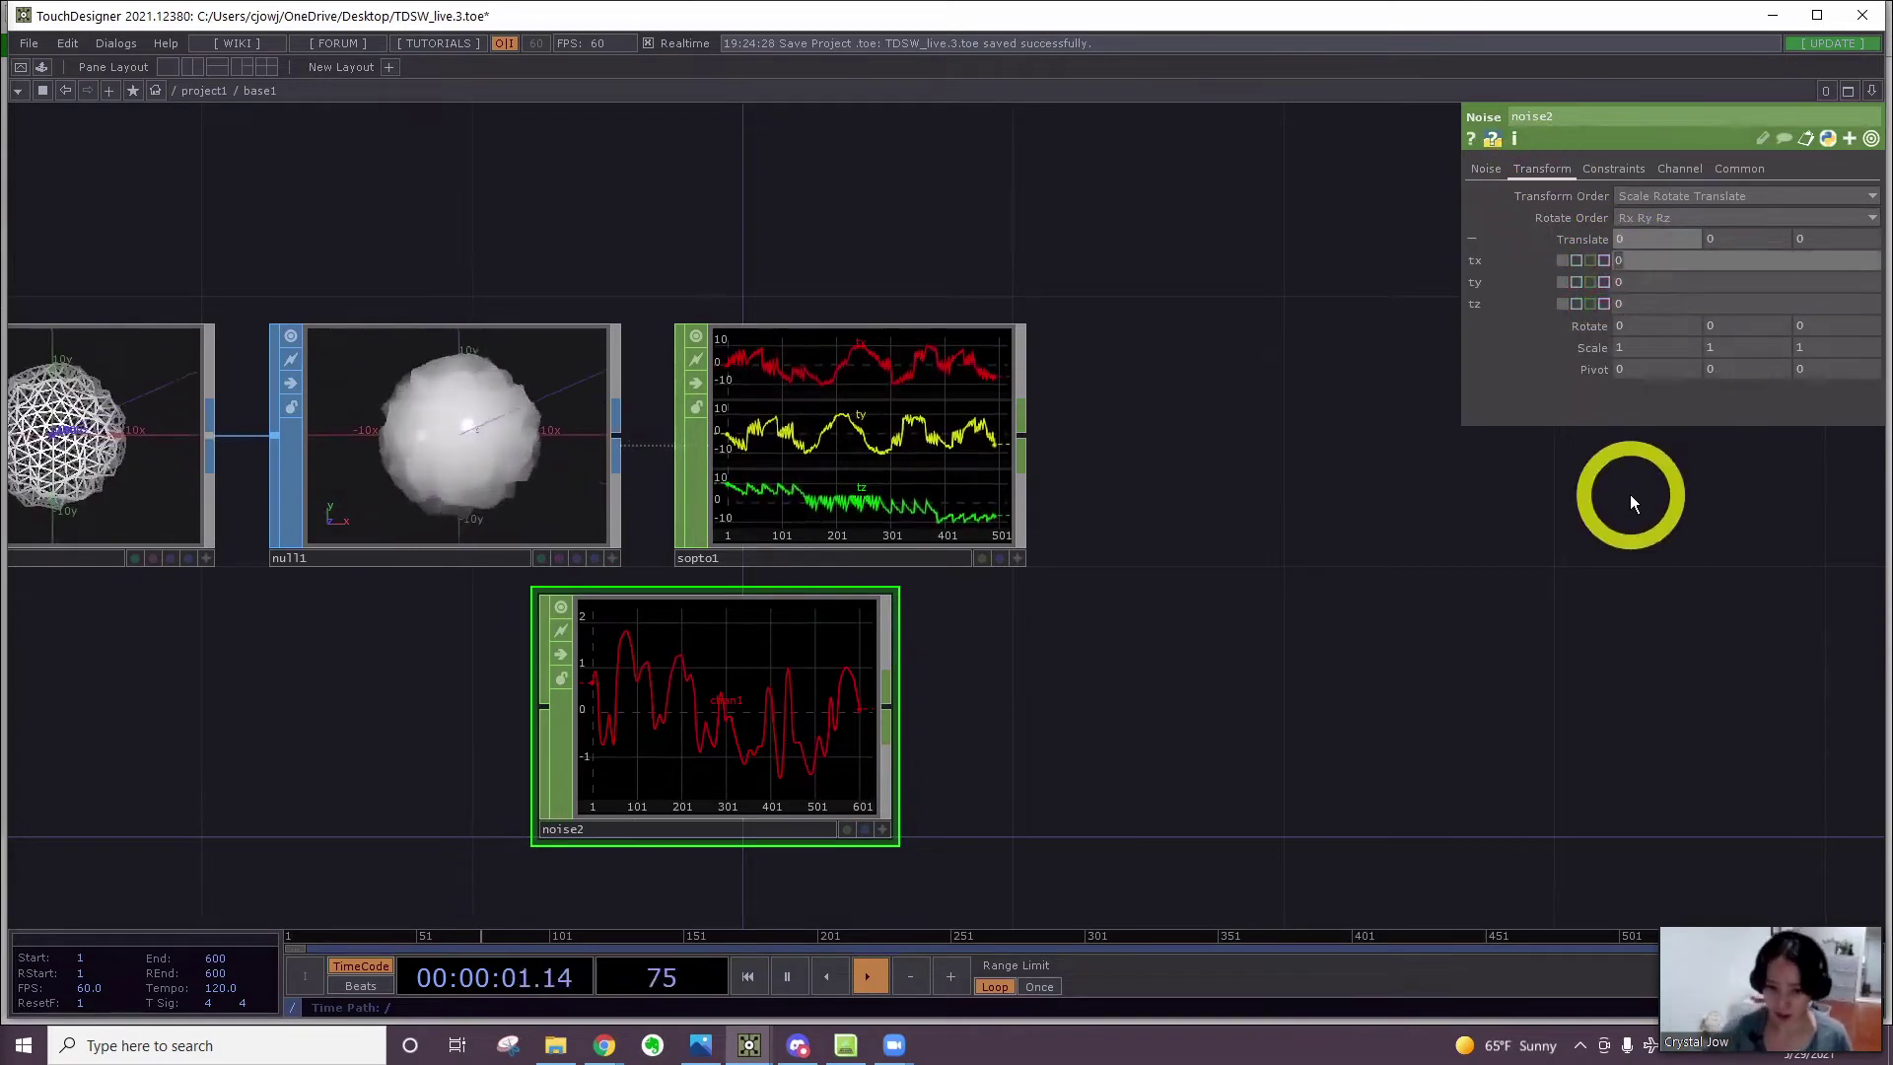
{"action": "type", "text": "absT"}
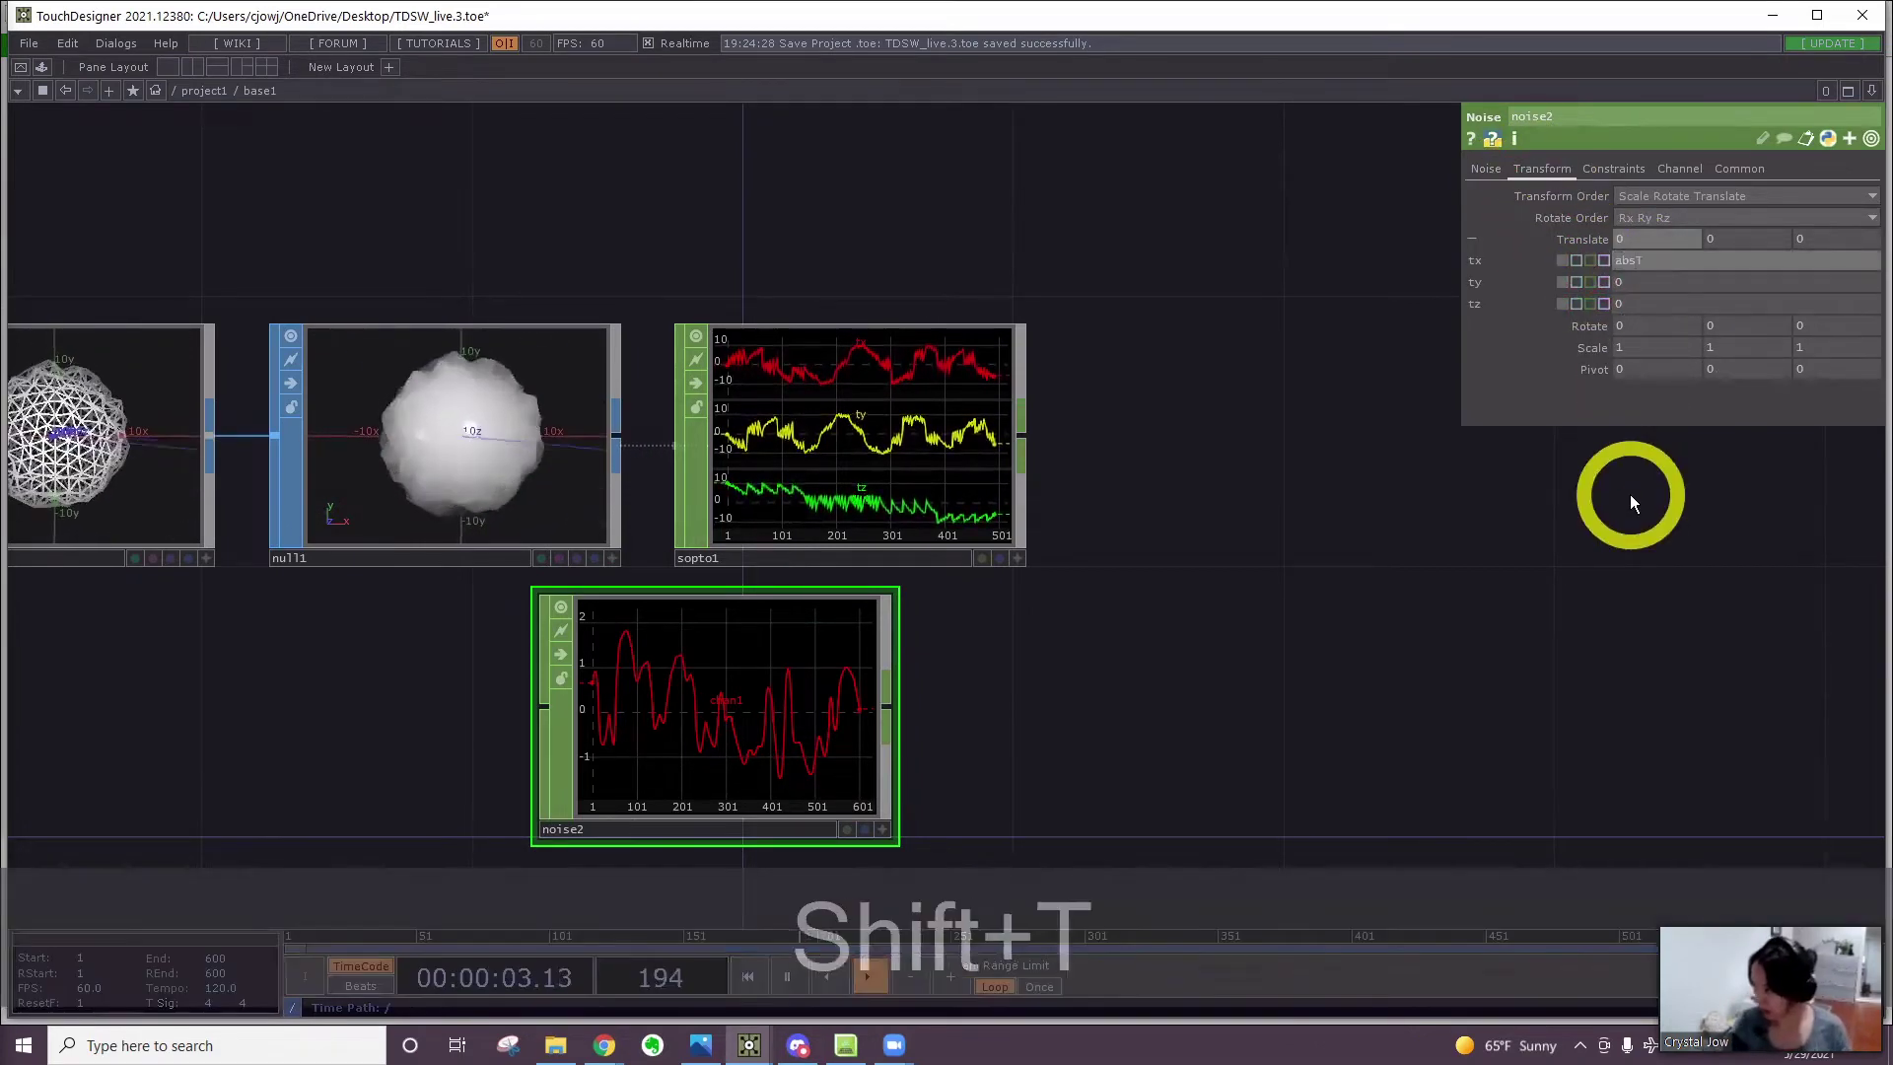
{"action": "type", "text": "ime."}
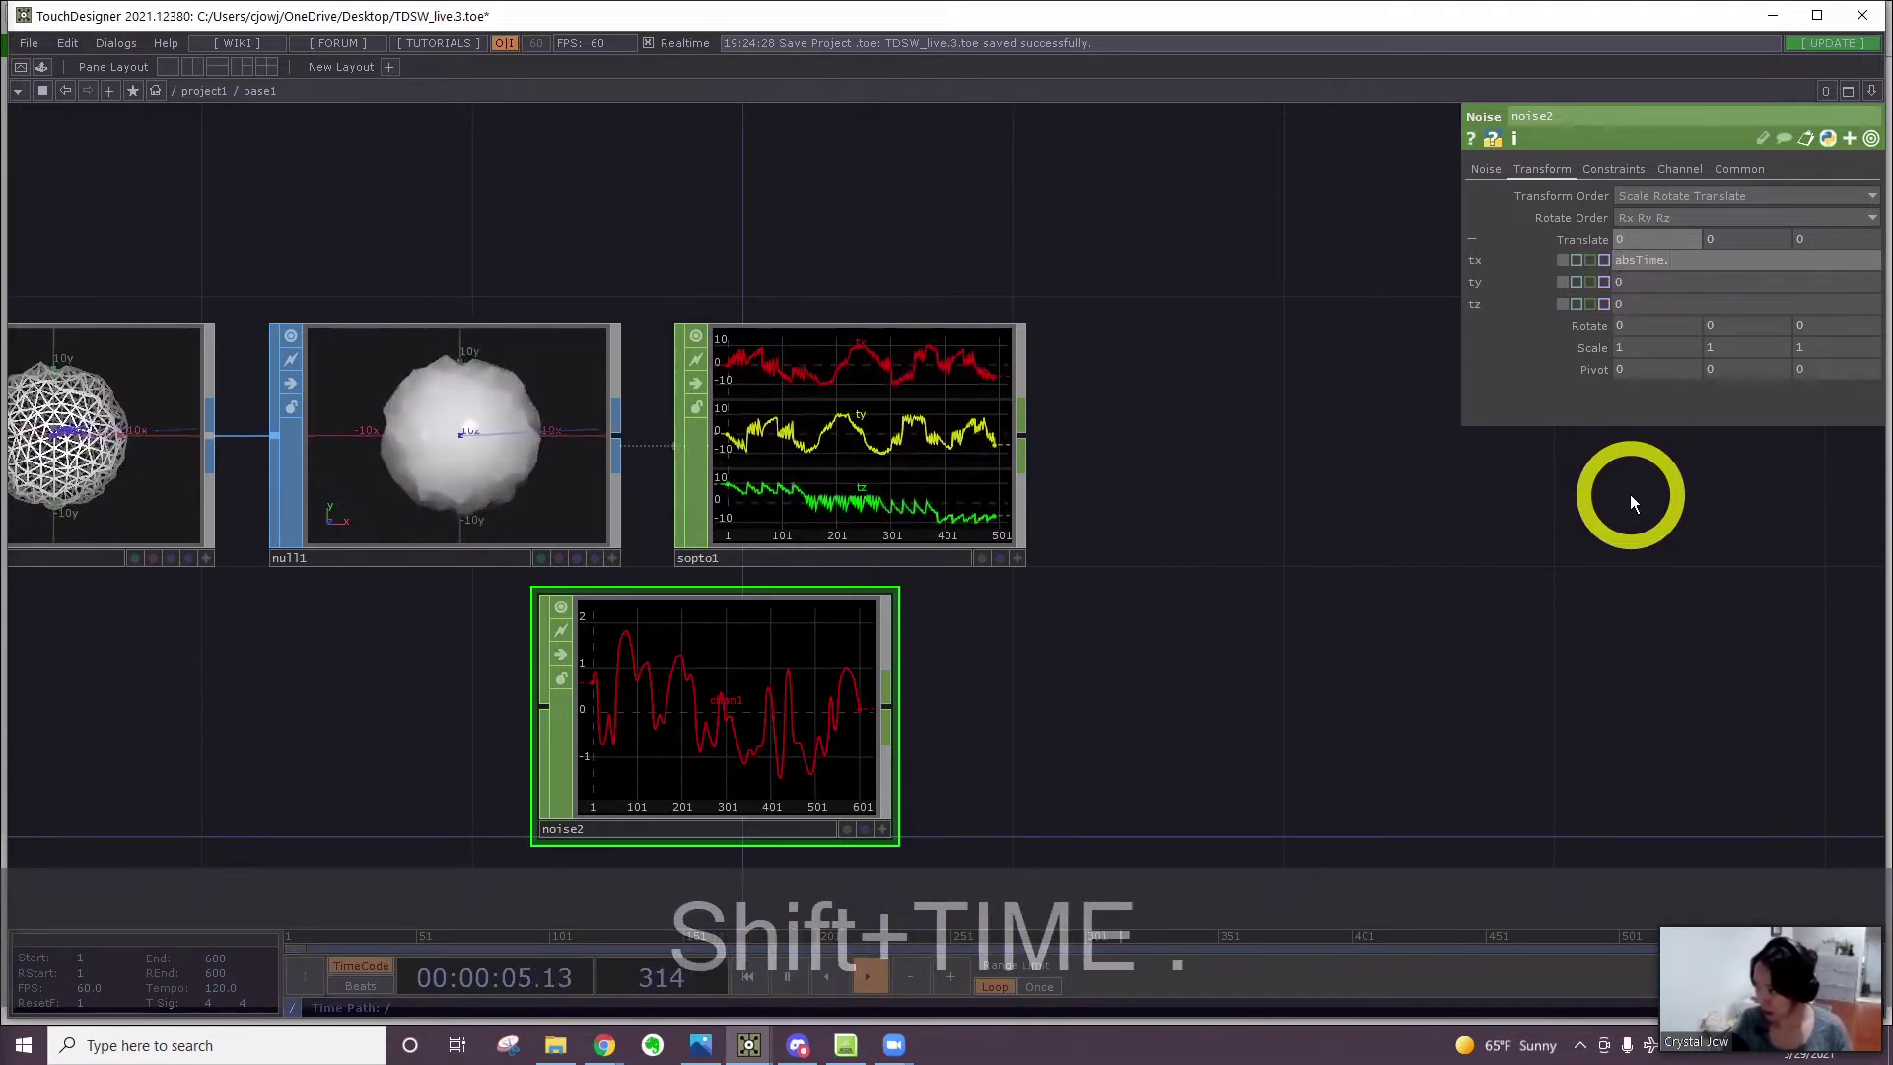
Drive noise2's X translation with the expression absTime.frame and return to its main noise parameters
{"action": "type", "text": "frame"}
{"action": "key", "text": "Return"}
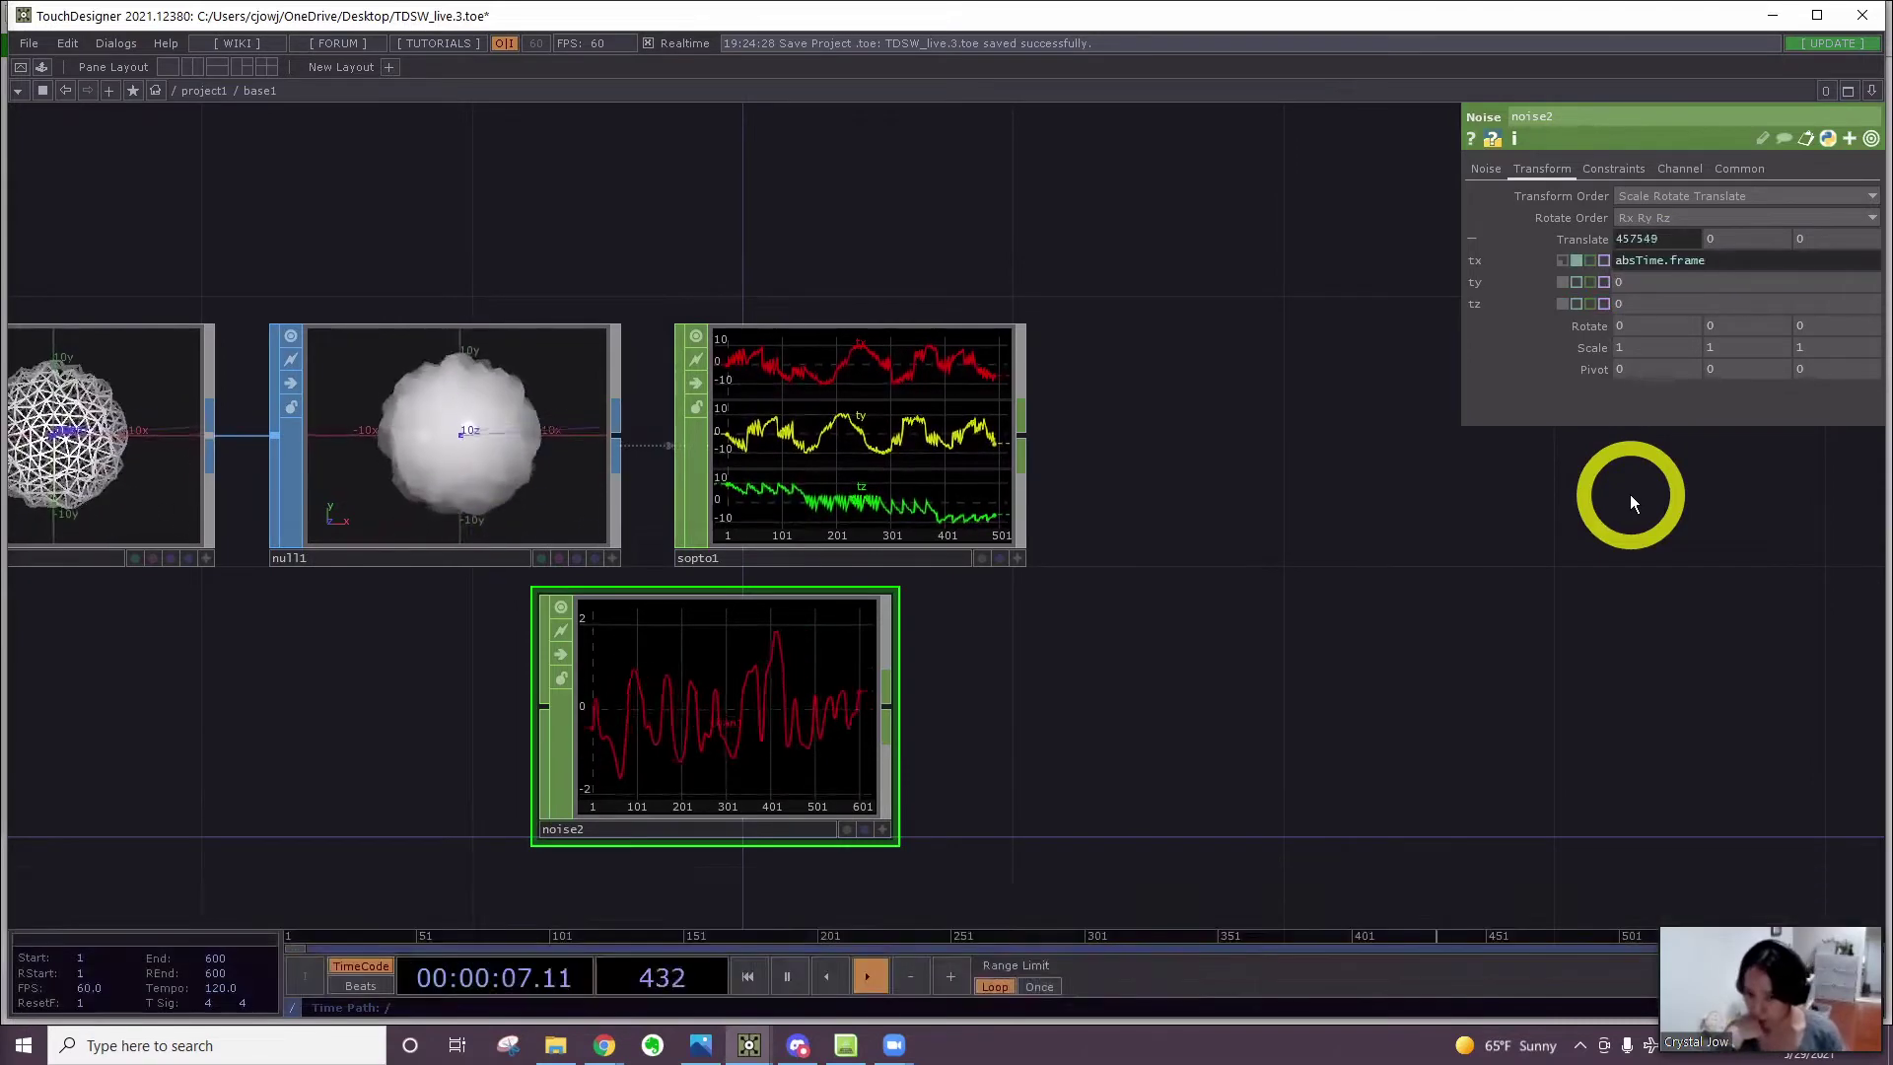
{"action": "left_click", "coordinate": [1485, 170]}
{"action": "left_click", "coordinate": [730, 730]}
{"action": "left_click", "coordinate": [788, 737]}
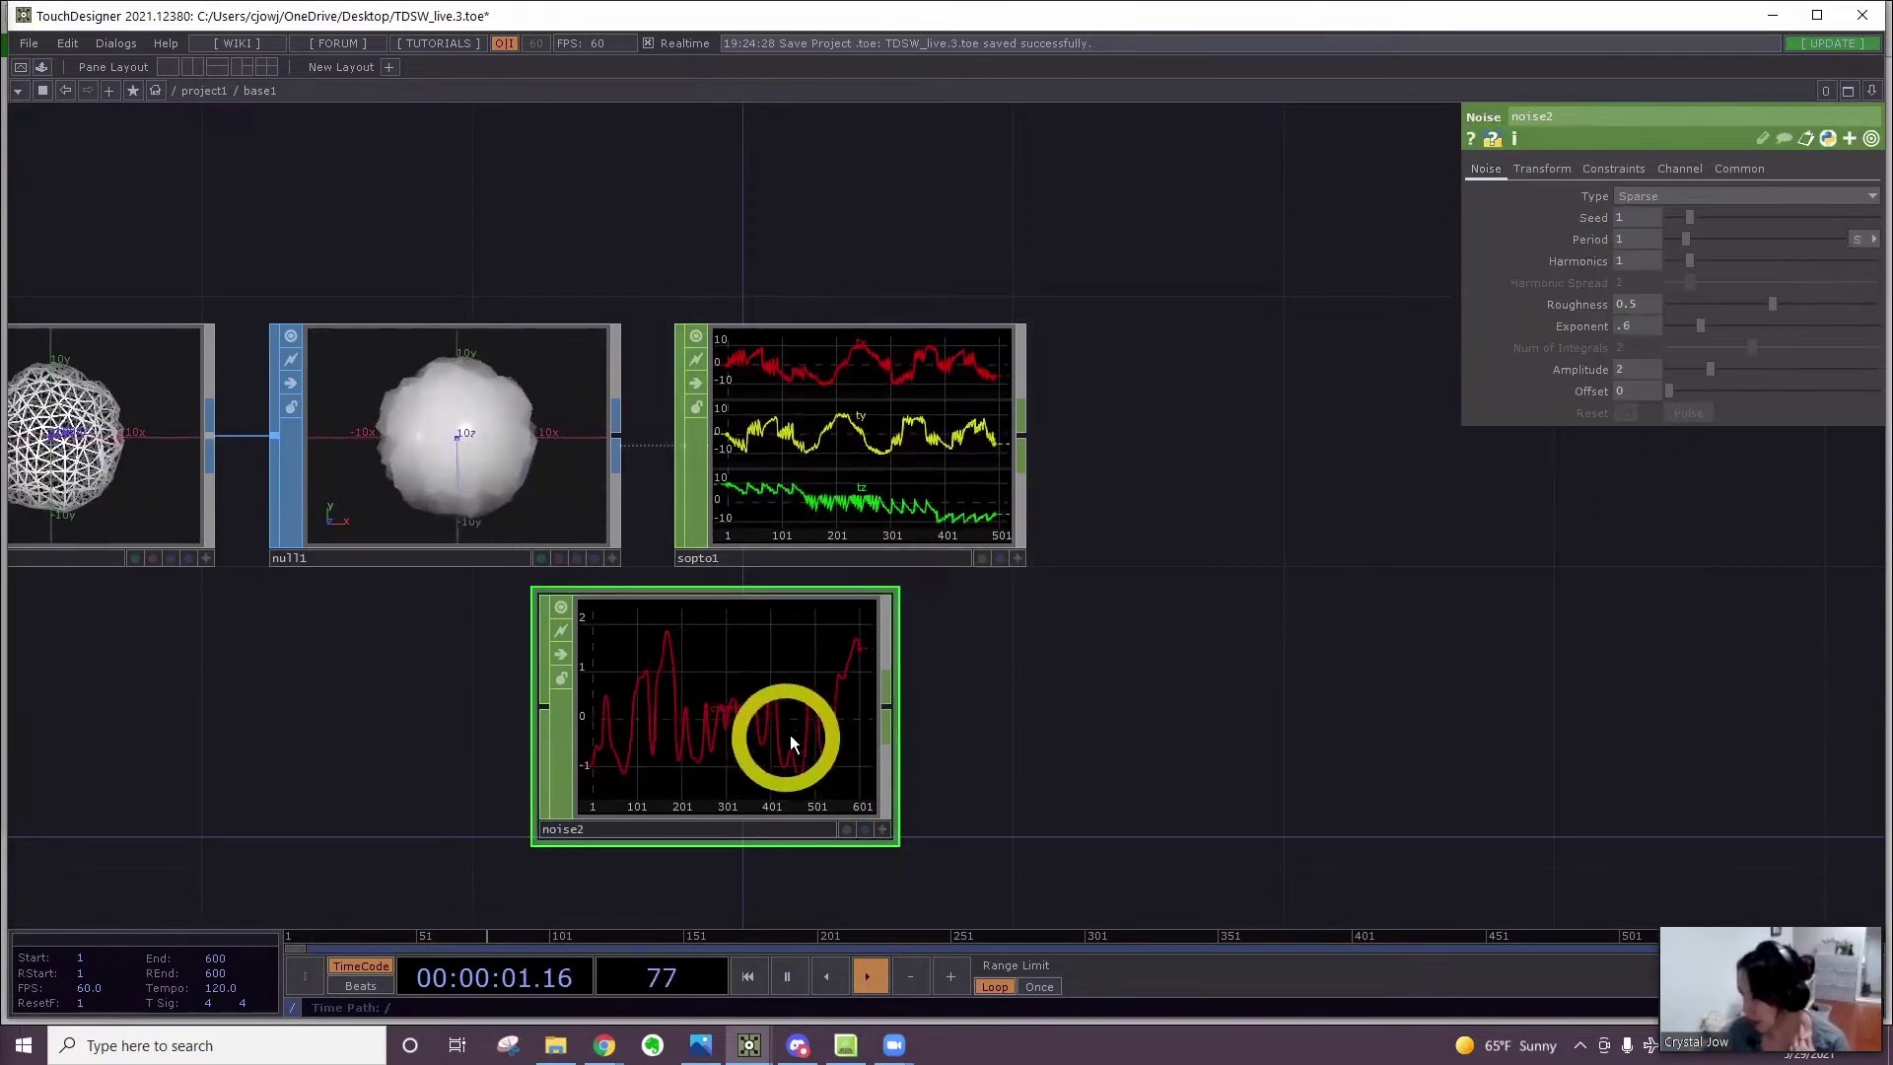
Make room beside noise2 and add a Rename CHOP connected to its output
{"action": "left_click_drag", "start_coordinate": [790, 735], "coordinate": [663, 746]}
{"action": "right_click", "coordinate": [760, 713]}
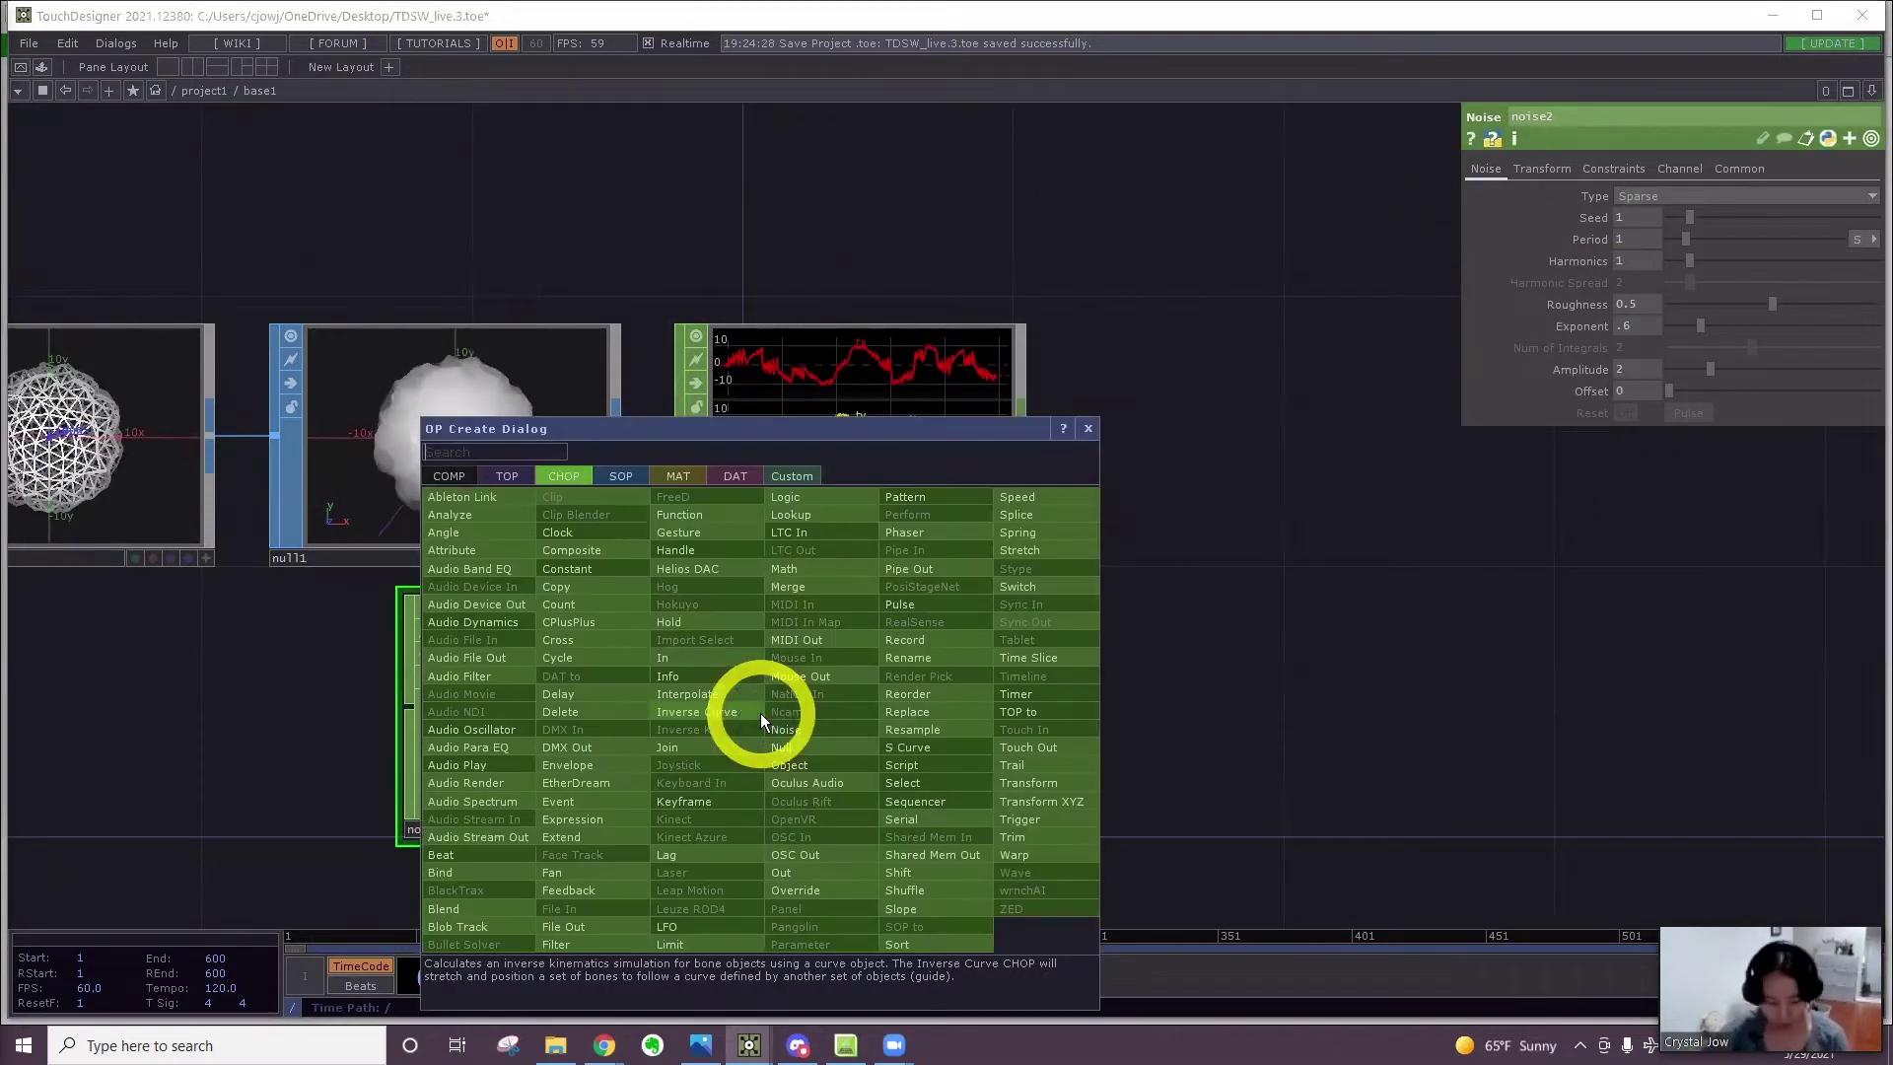
{"action": "type", "text": "rename"}
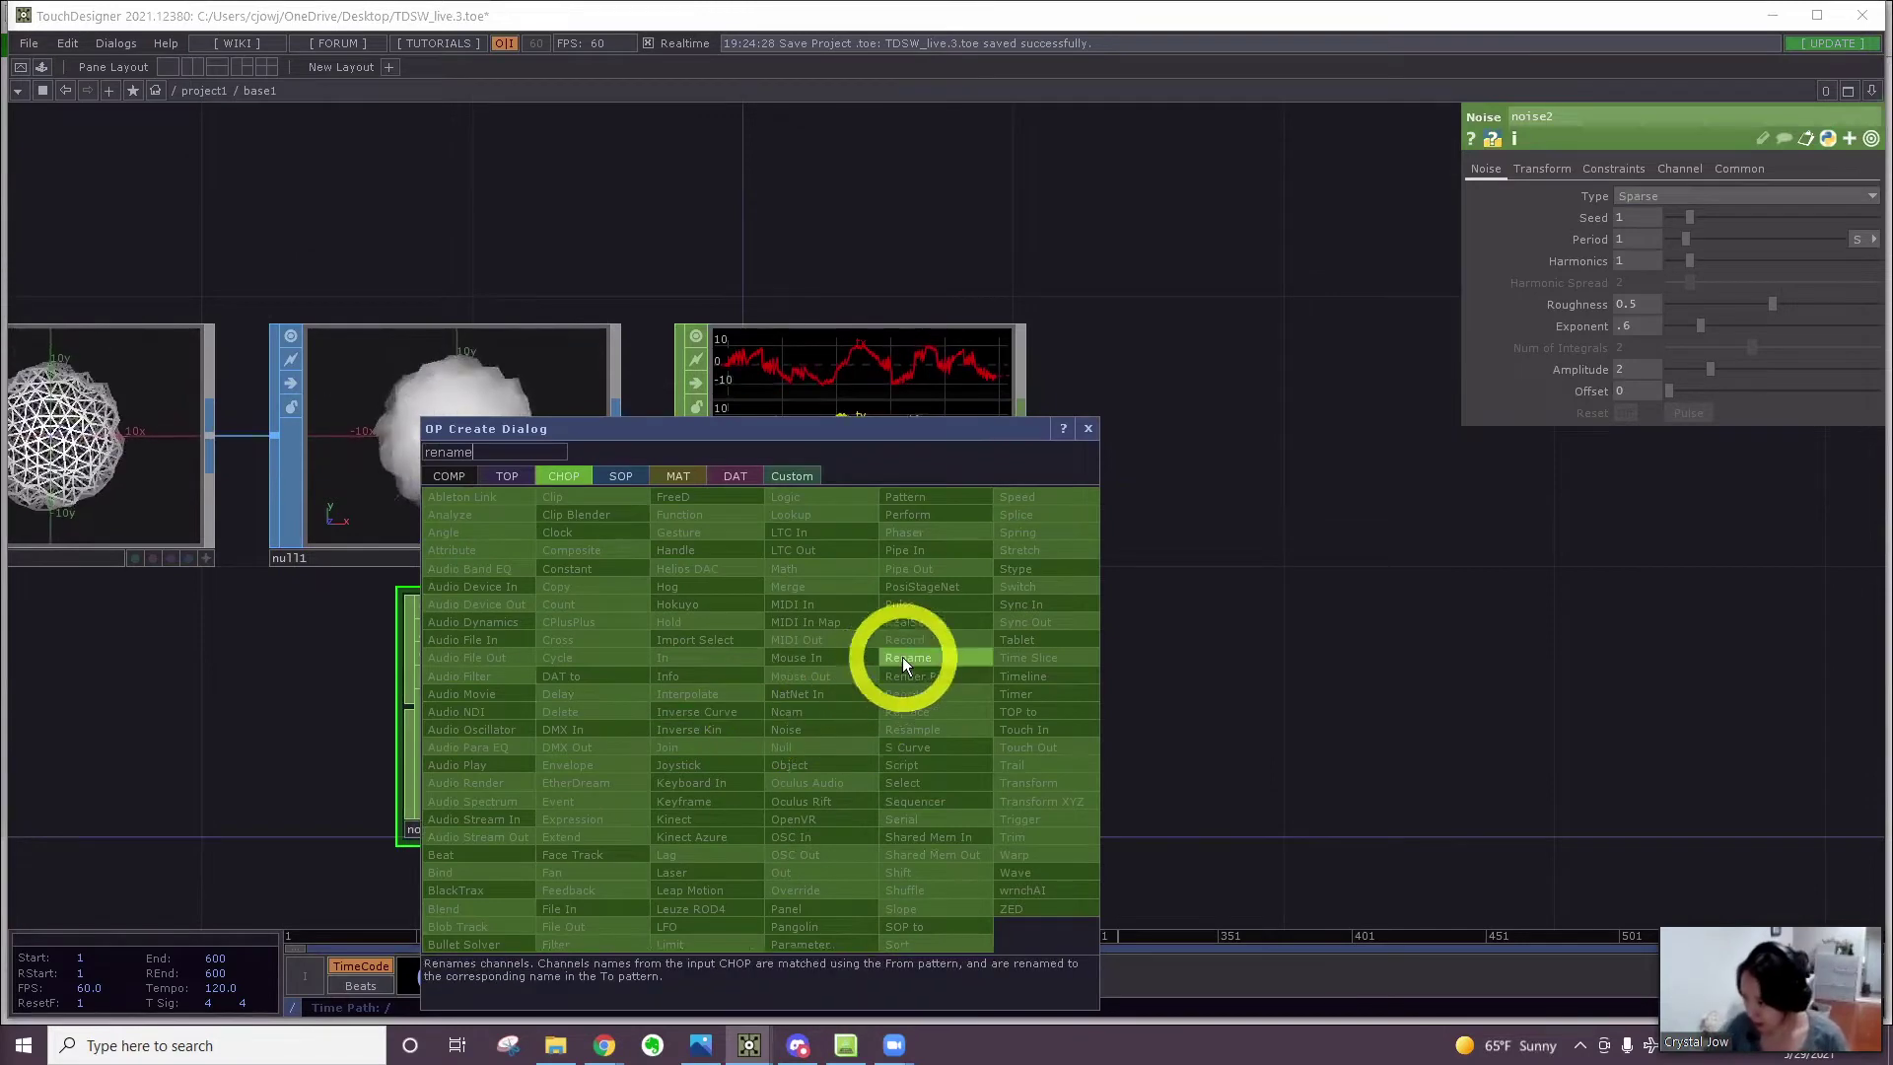
{"action": "left_click", "coordinate": [902, 657]}
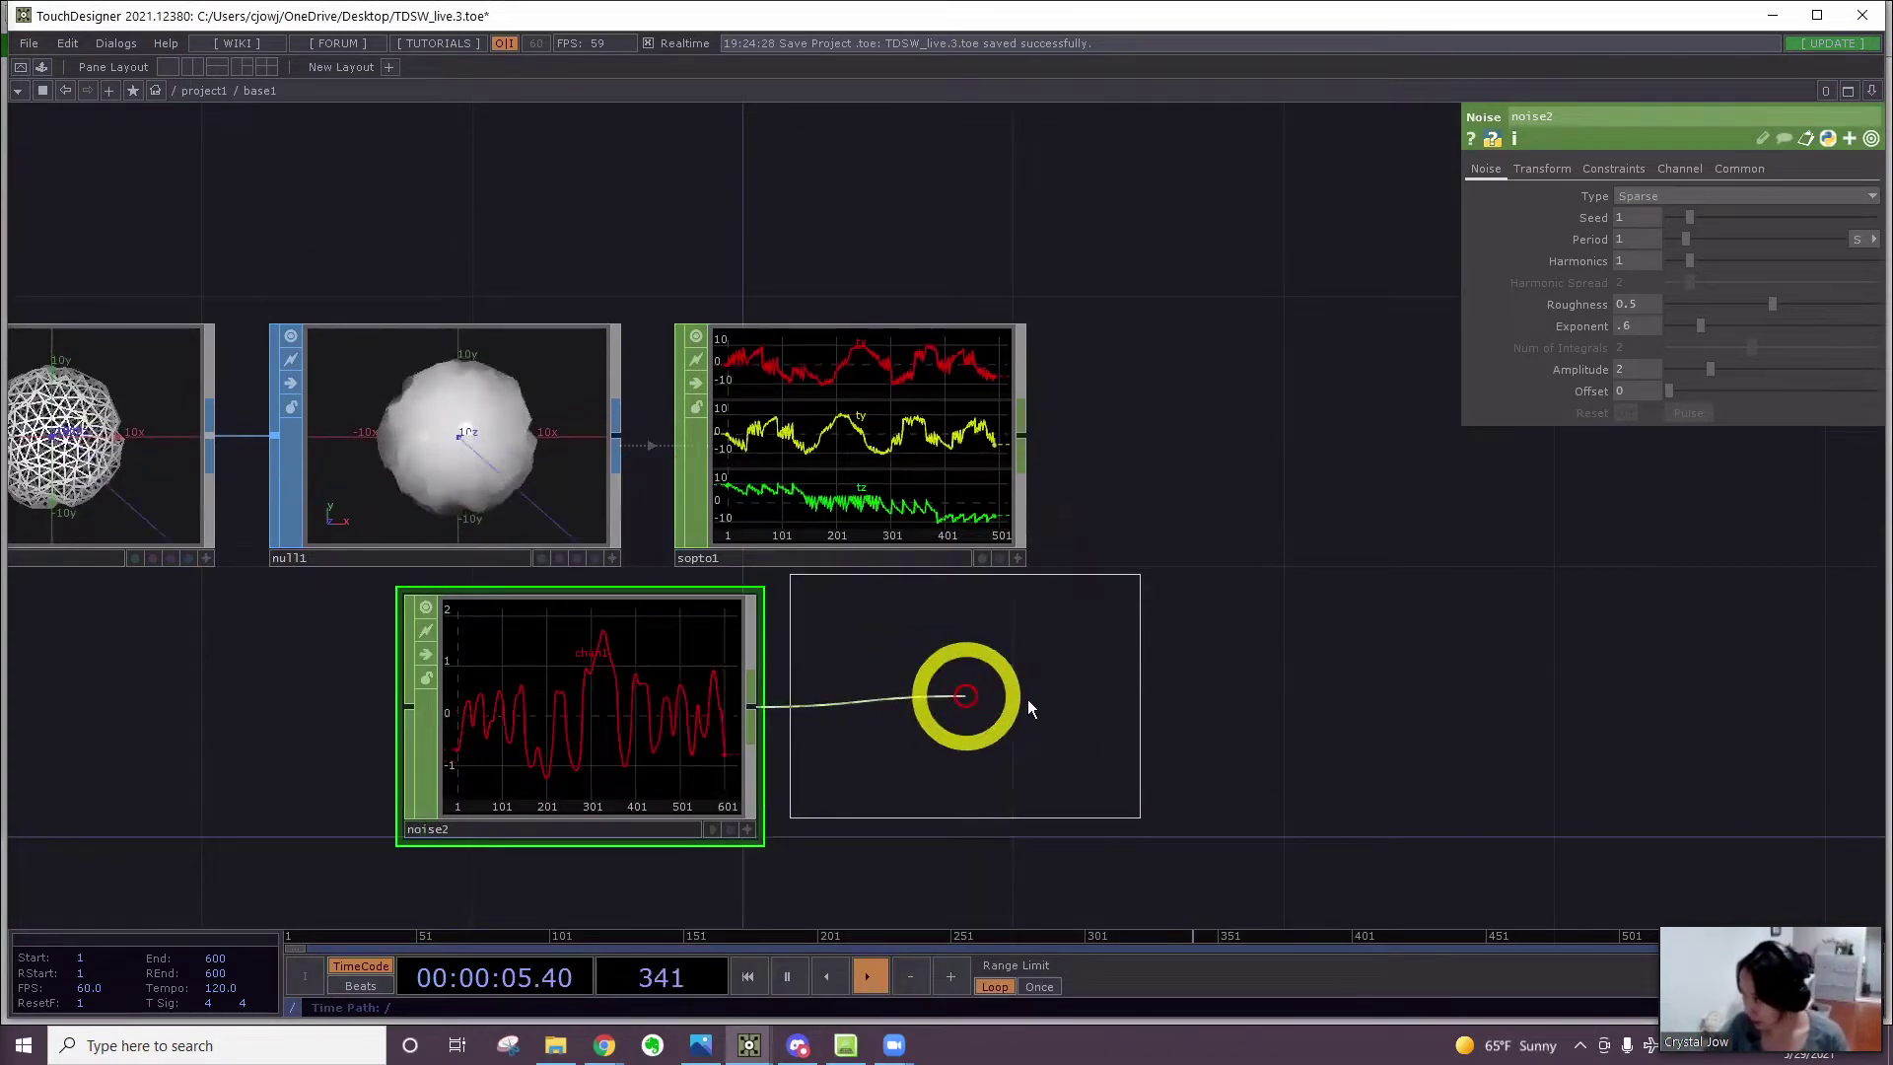
{"action": "left_click", "coordinate": [1027, 707]}
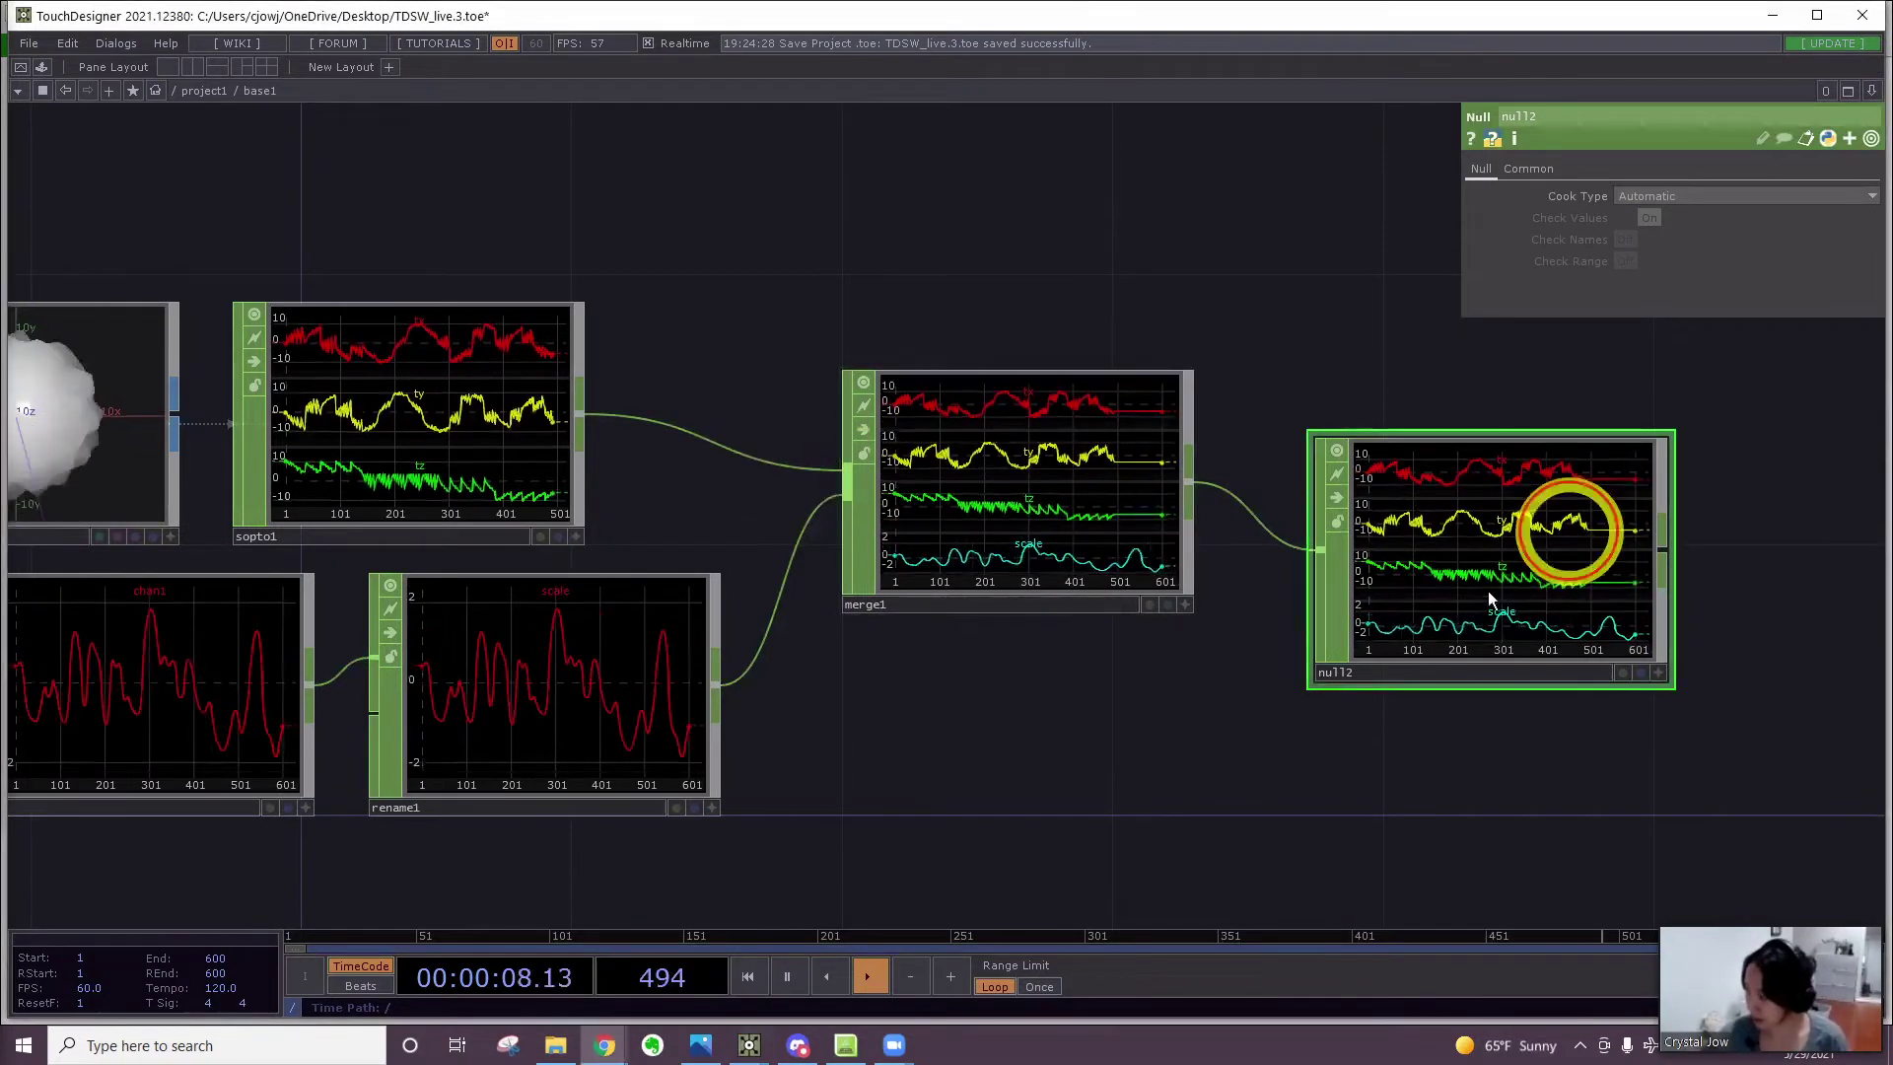
Align null2 with merge1 and place a new Sphere SOP below the CHOP network
{"action": "left_click_drag", "start_coordinate": [1571, 526], "coordinate": [1571, 462]}
{"action": "scroll", "coordinate": [1445, 574], "scroll_direction": "down", "scroll_amount": 3}
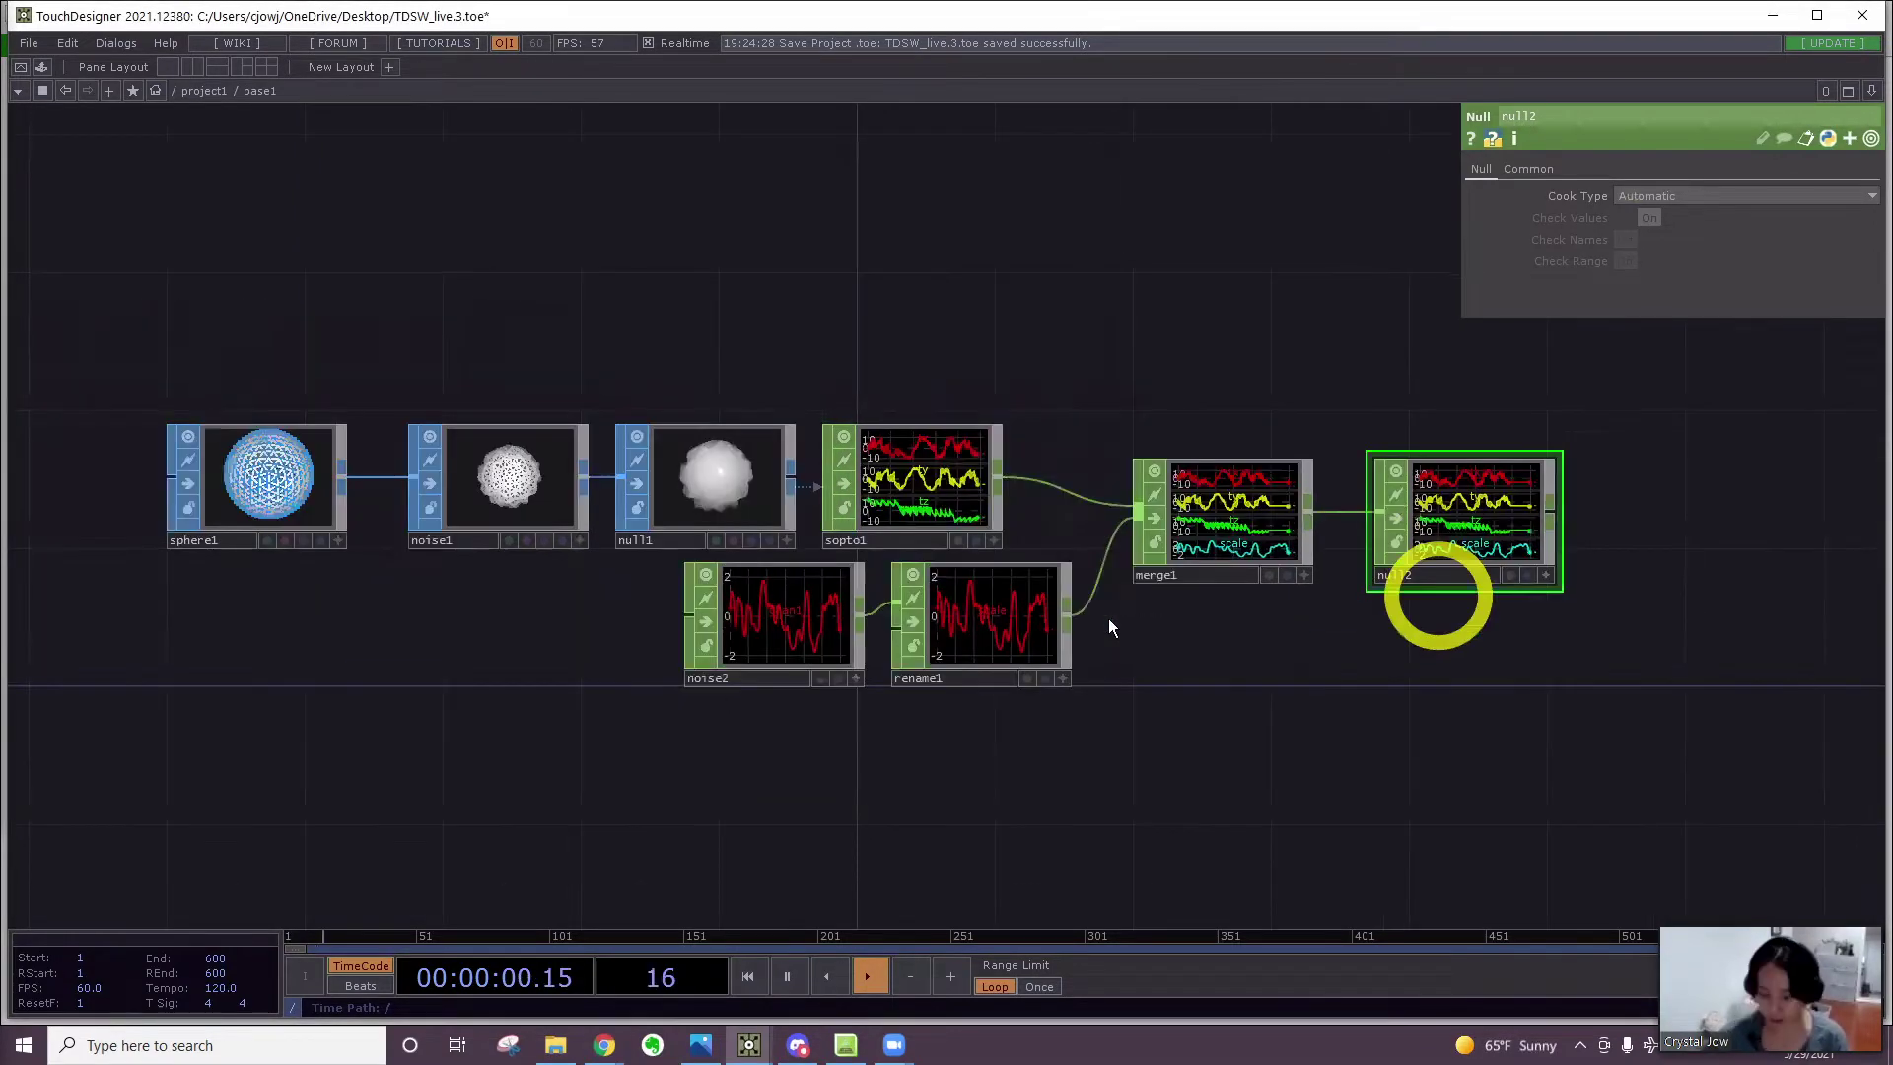
{"action": "left_click_drag", "start_coordinate": [1339, 604], "coordinate": [1076, 545]}
{"action": "double_click", "coordinate": [1108, 626]}
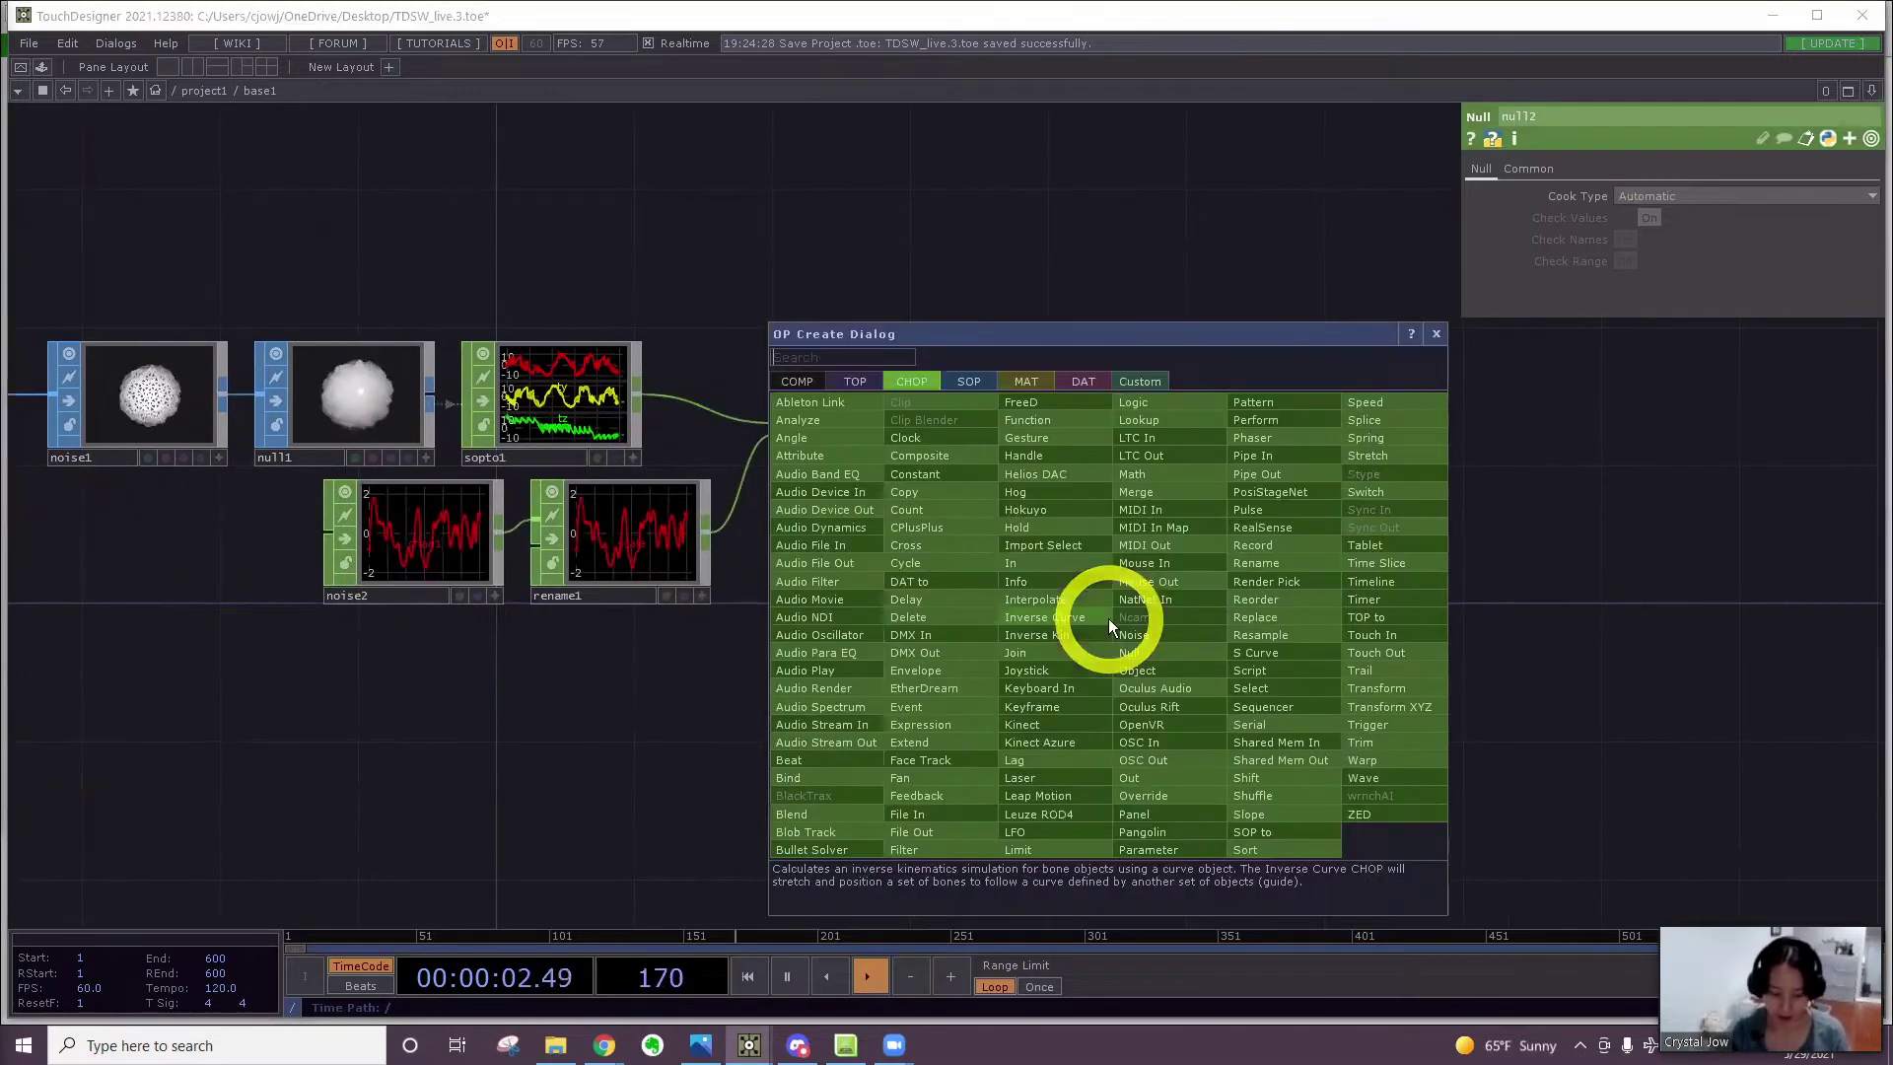
{"action": "left_click", "coordinate": [969, 382]}
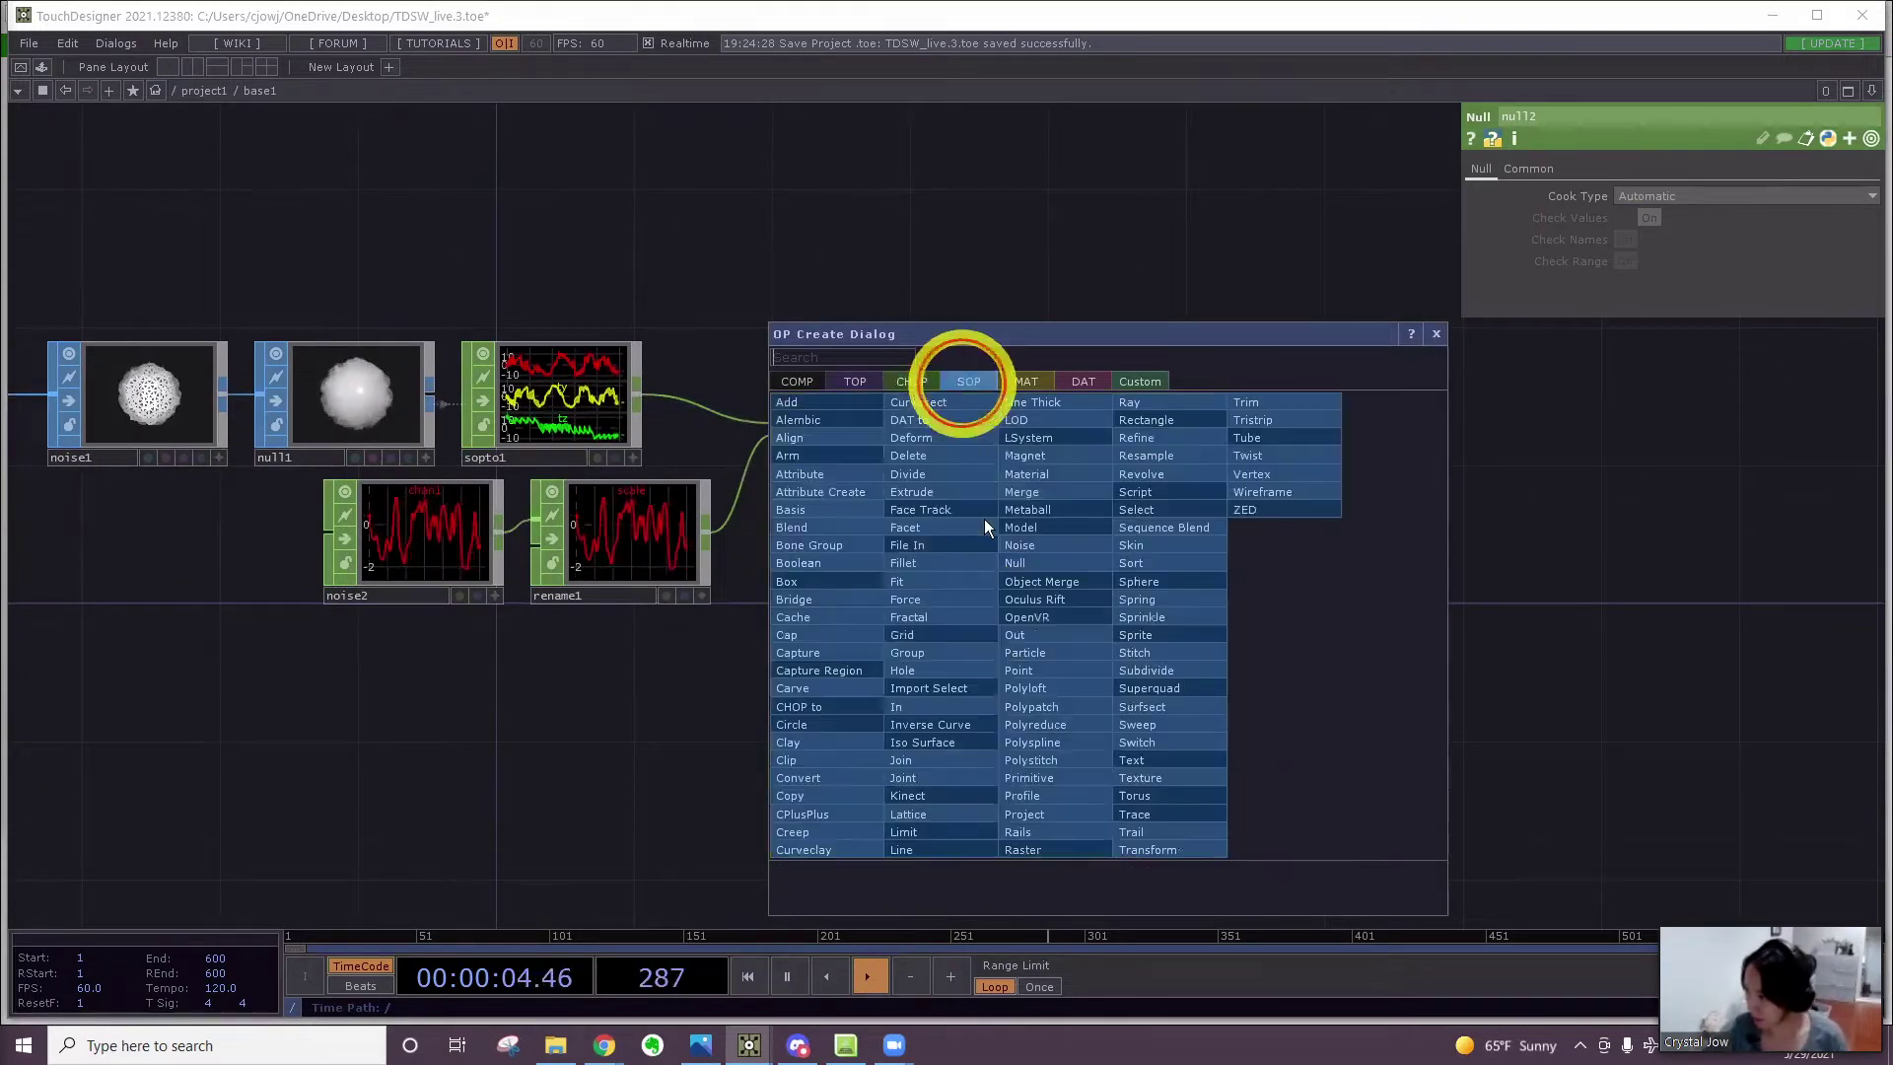
{"action": "type", "text": "sphere"}
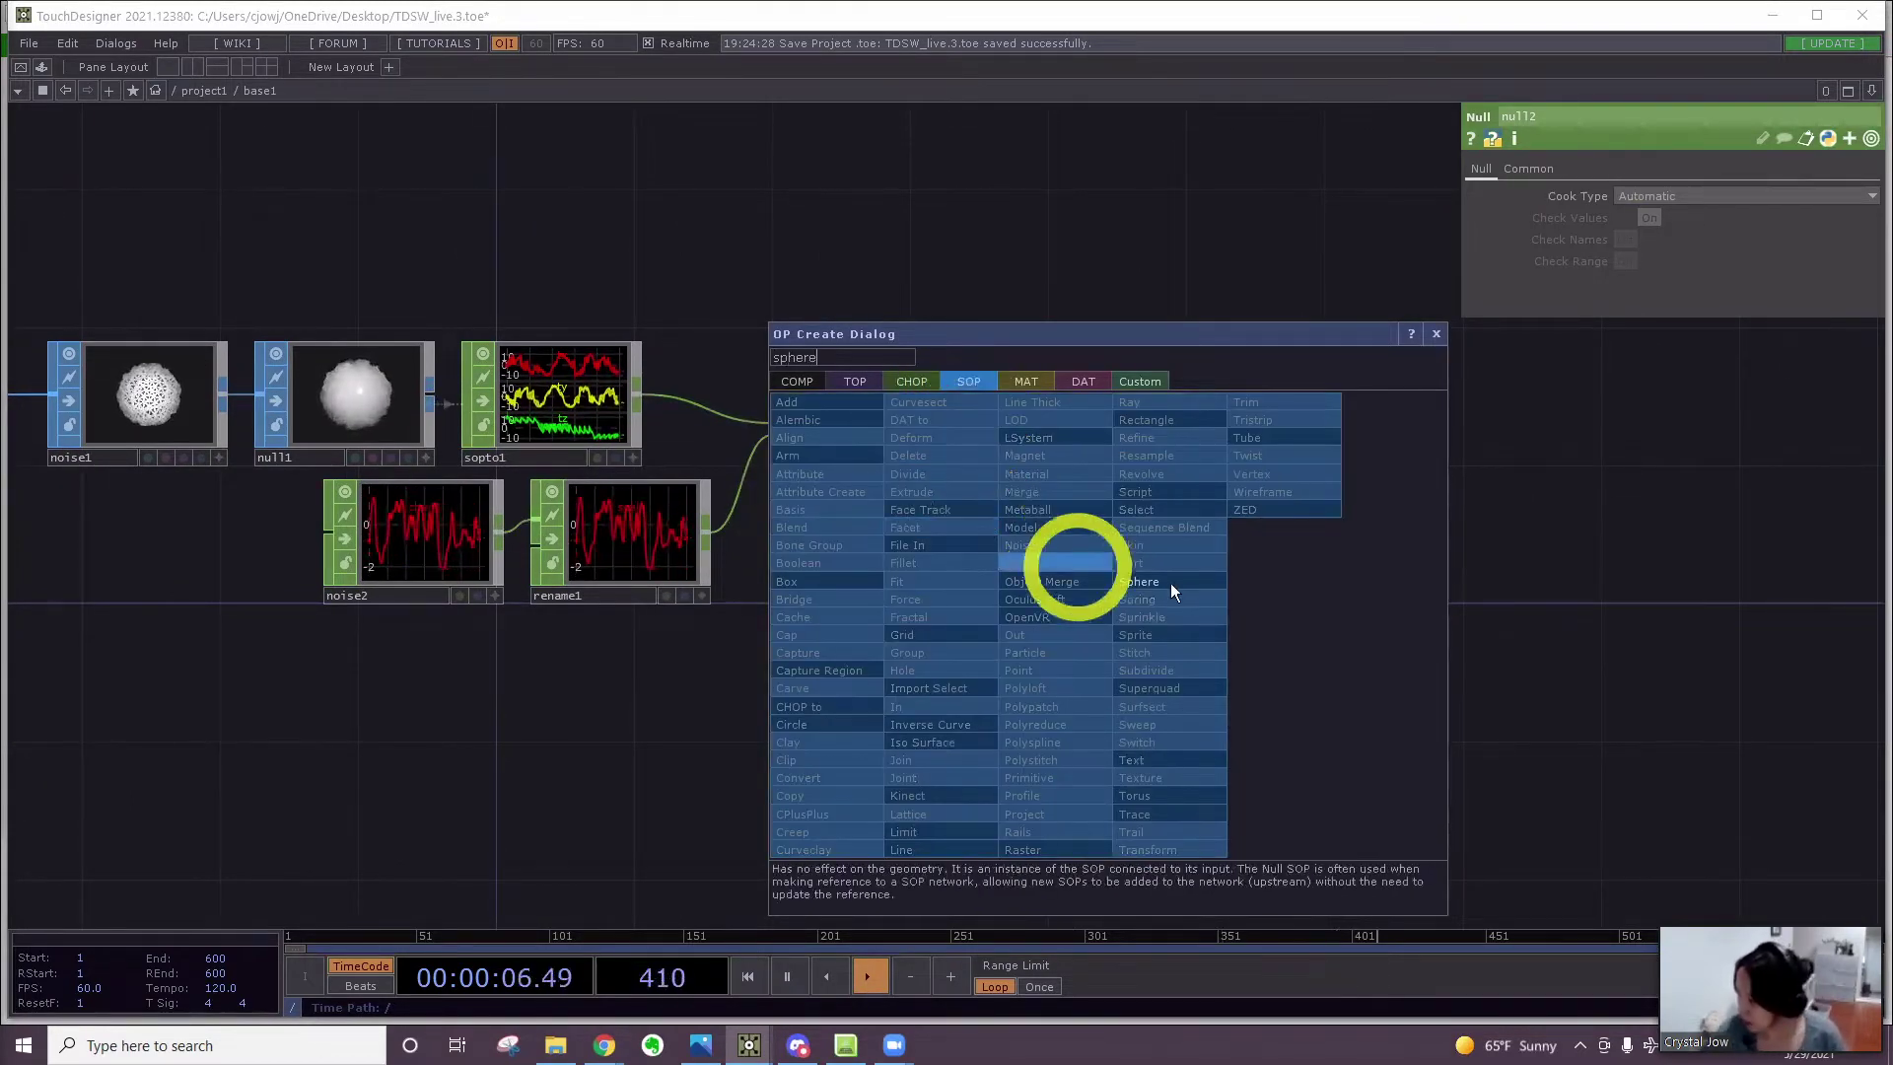
{"action": "key", "text": "Return"}
{"action": "left_click", "coordinate": [838, 680]}
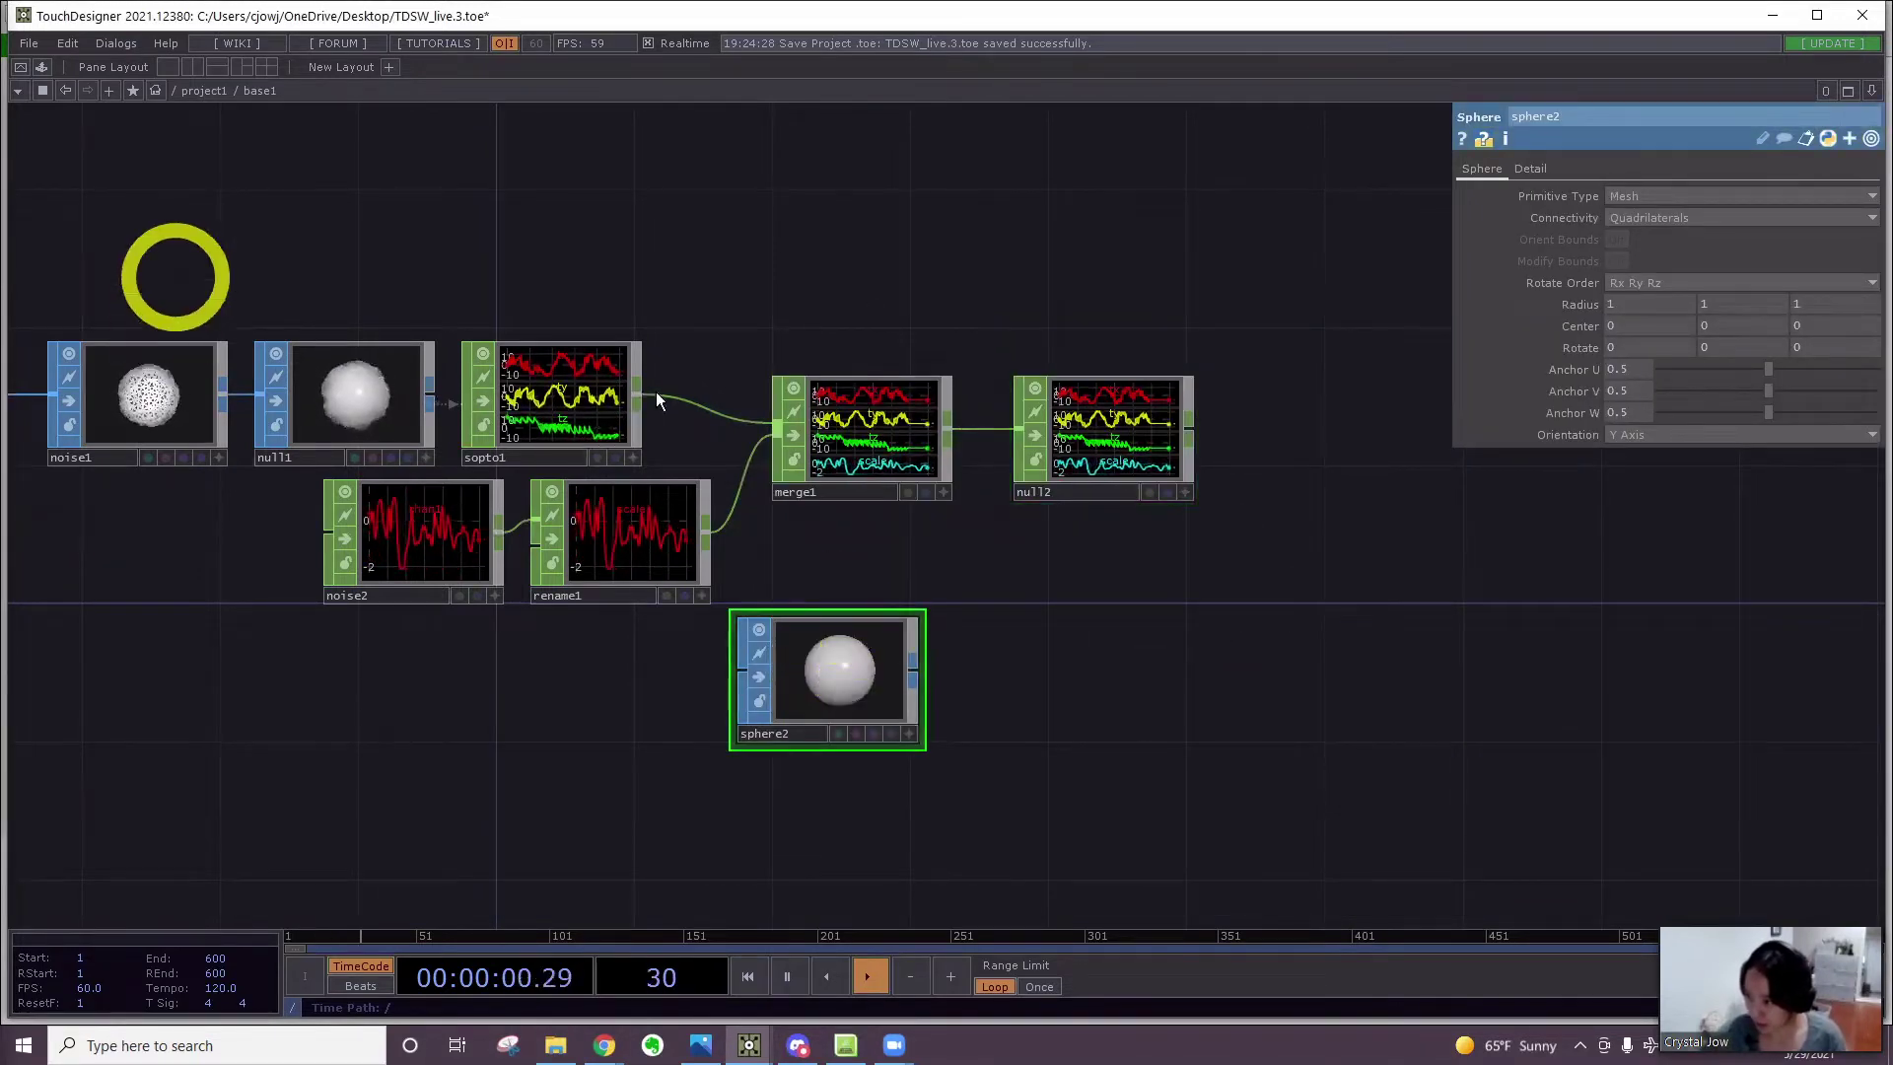
Set sphere2's radius to .1 on all three axes
{"action": "left_click_drag", "start_coordinate": [174, 277], "coordinate": [648, 378]}
{"action": "scroll", "coordinate": [648, 385], "scroll_direction": "up", "scroll_amount": 5}
{"action": "scroll", "coordinate": [1004, 537], "scroll_direction": "down", "scroll_amount": 10}
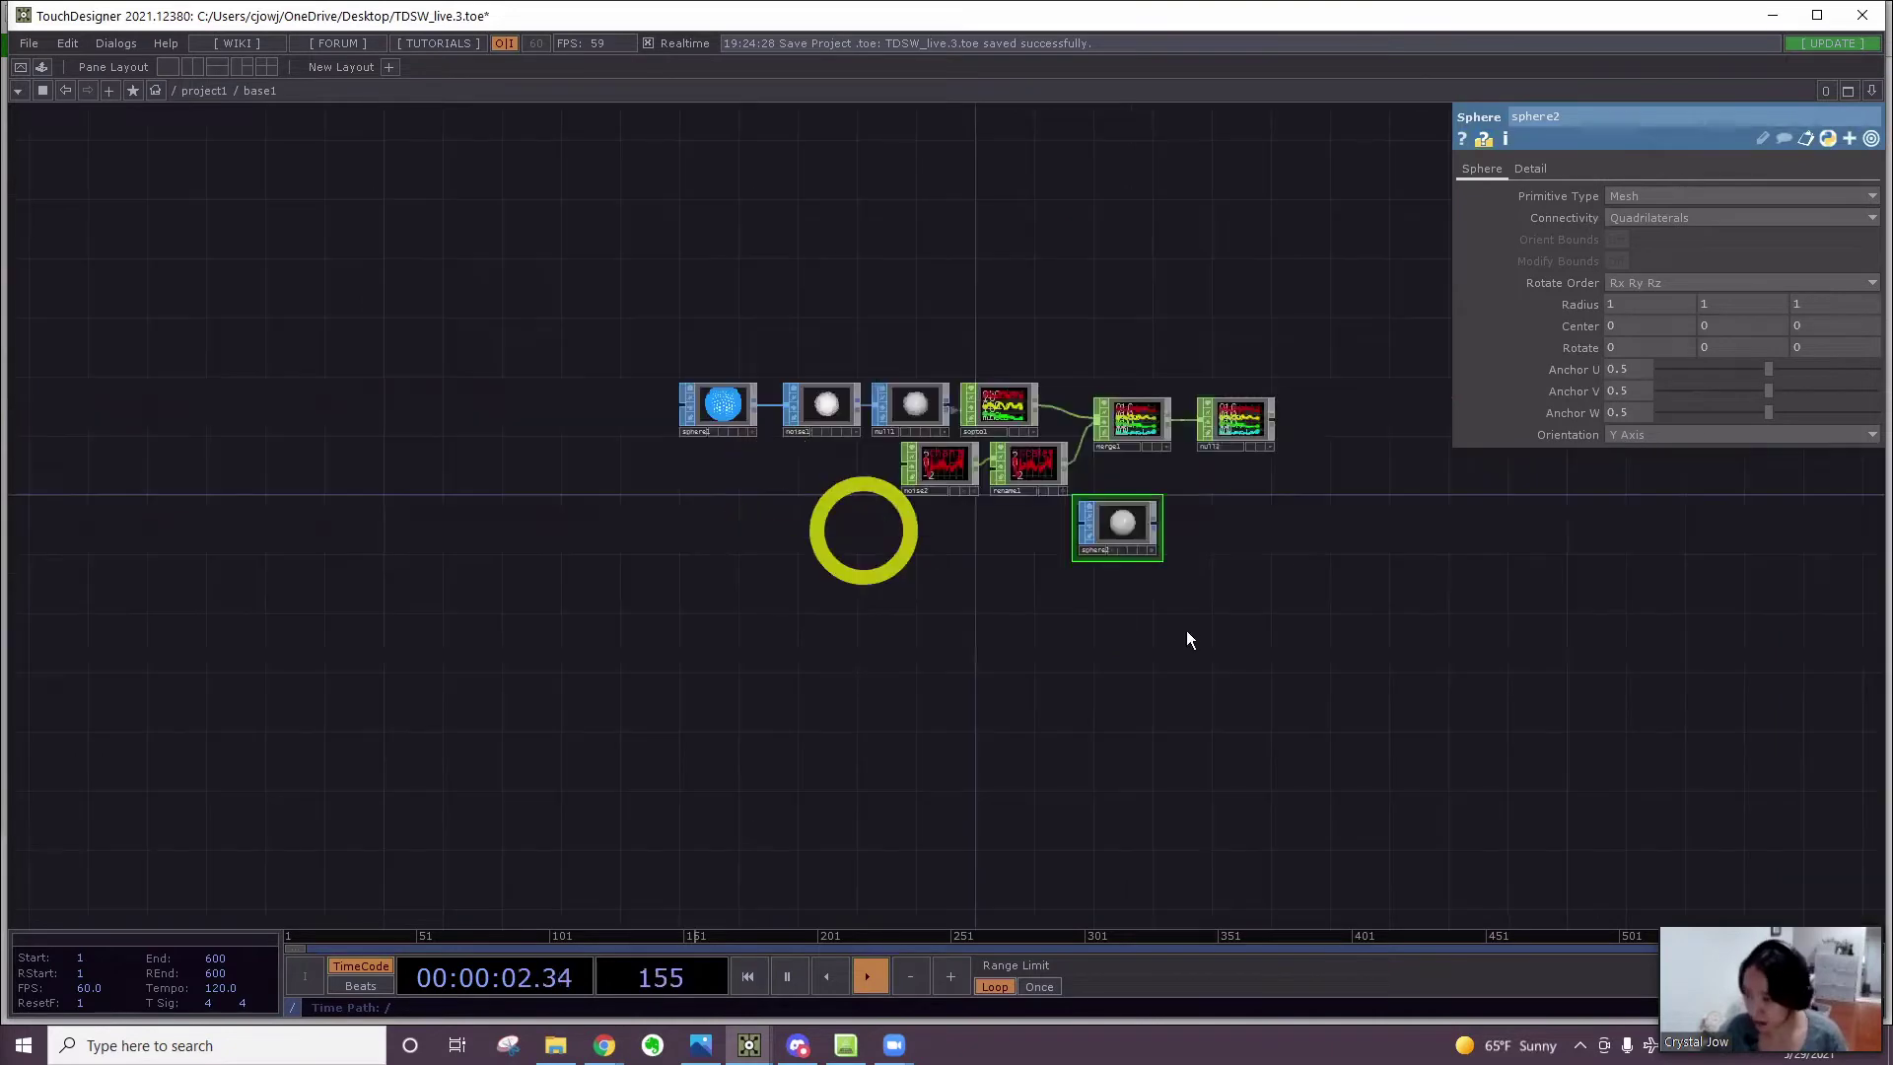
{"action": "scroll", "coordinate": [1002, 538], "scroll_direction": "up", "scroll_amount": 6}
{"action": "left_click_drag", "start_coordinate": [1160, 637], "coordinate": [984, 648]}
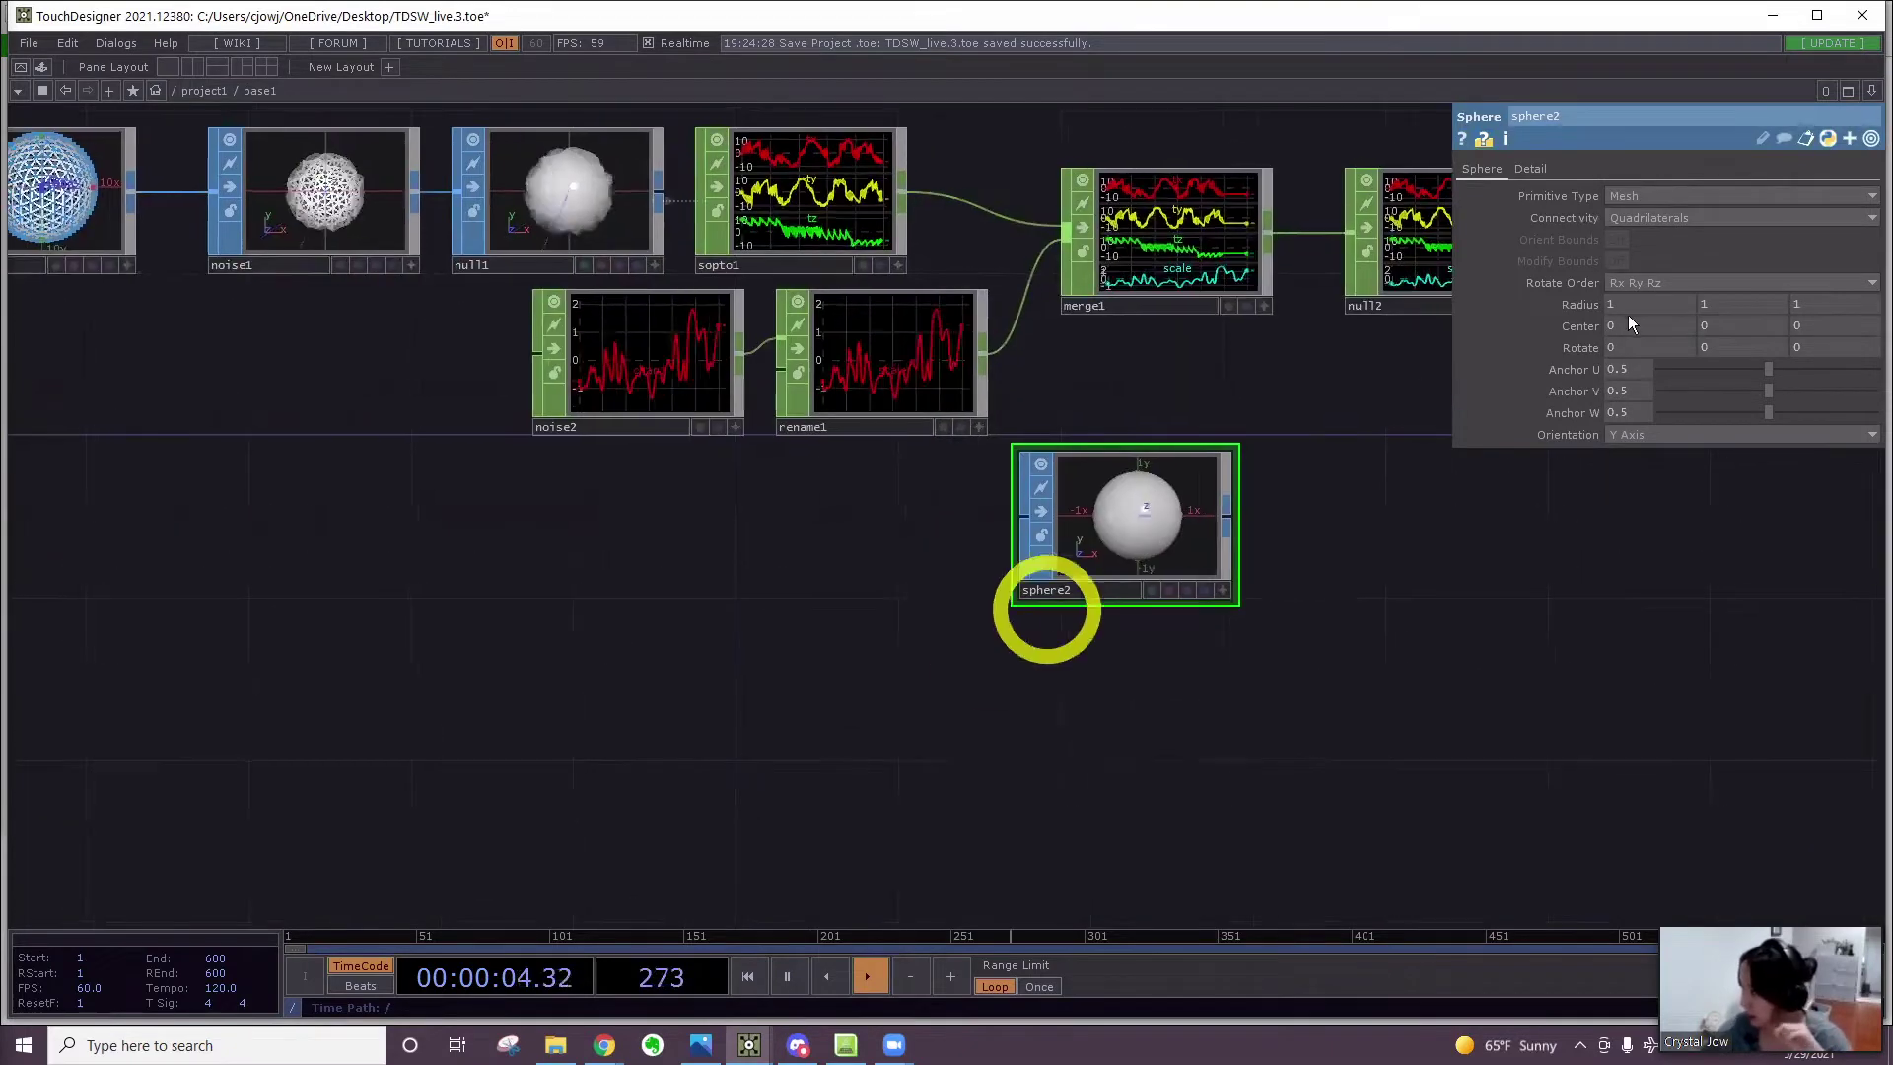
{"action": "left_click_drag", "start_coordinate": [1628, 304], "coordinate": [1600, 304]}
{"action": "type", "text": ".1"}
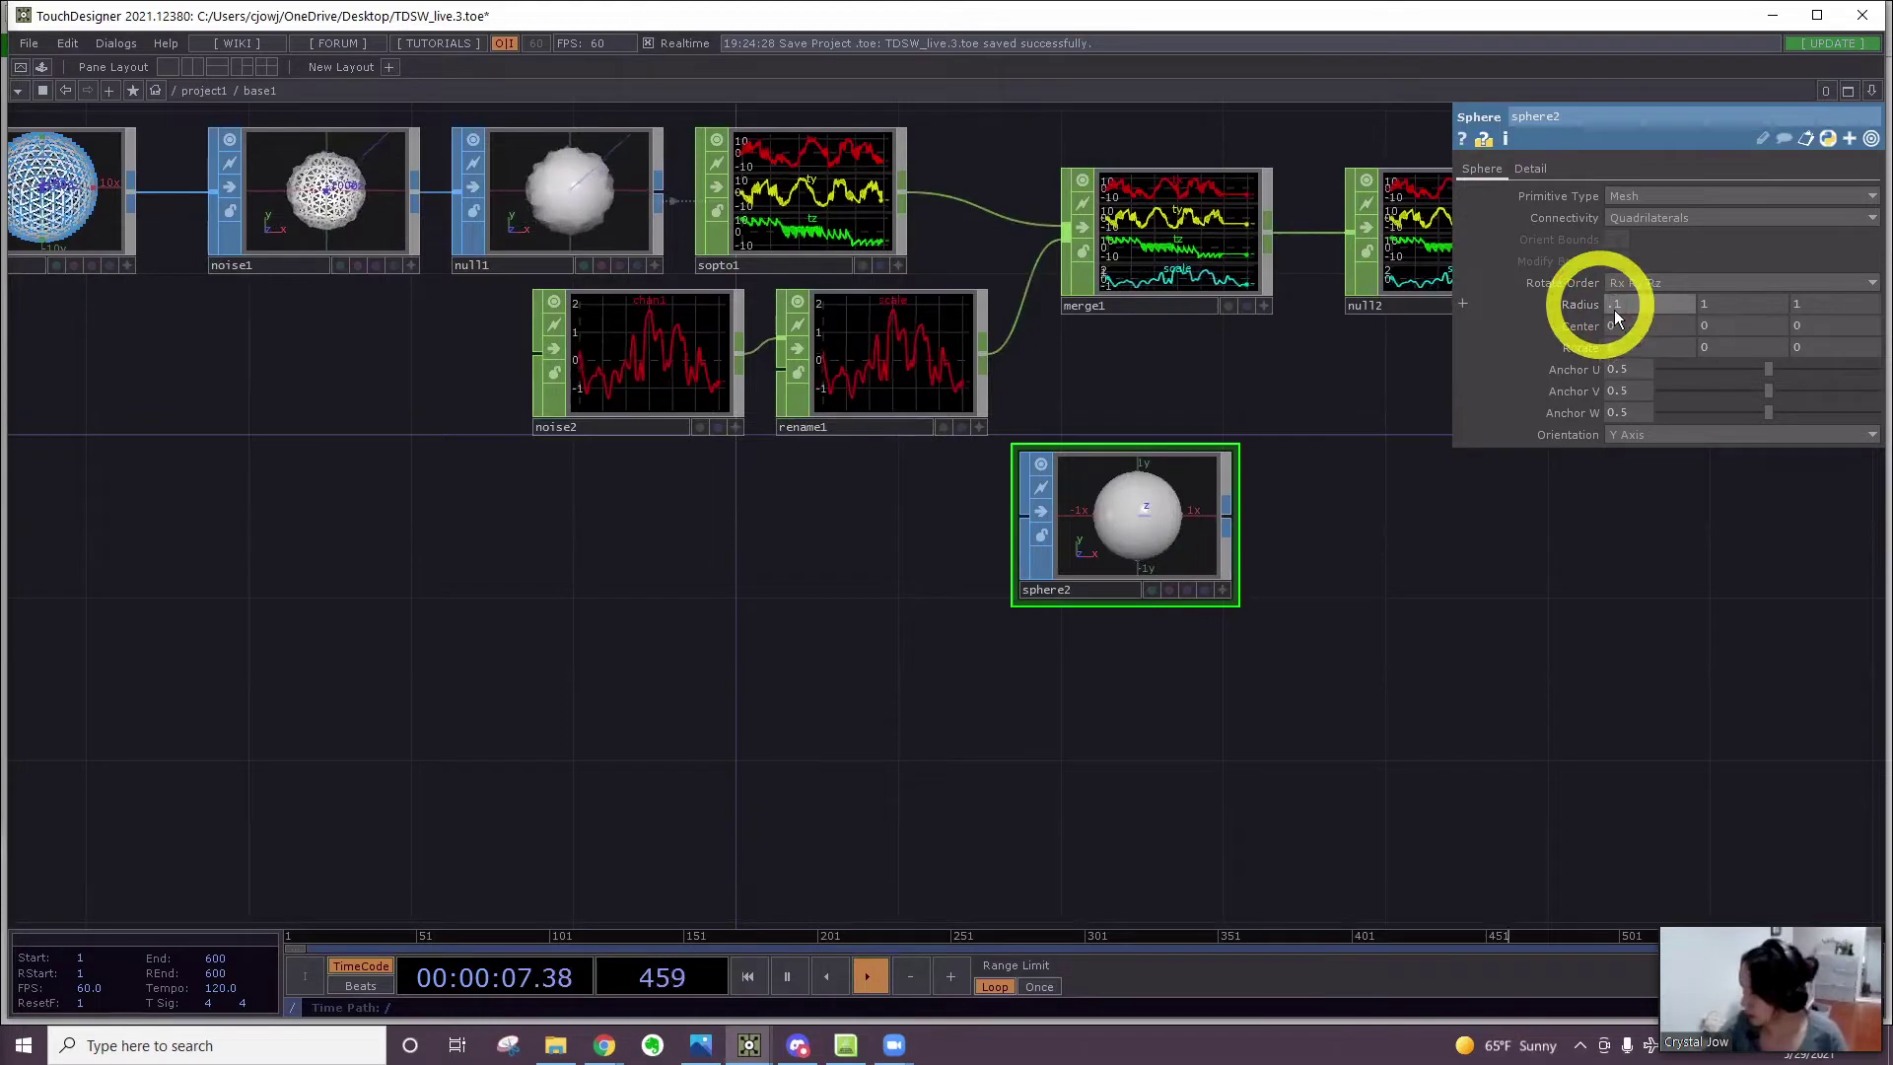
{"action": "left_click", "coordinate": [1707, 306]}
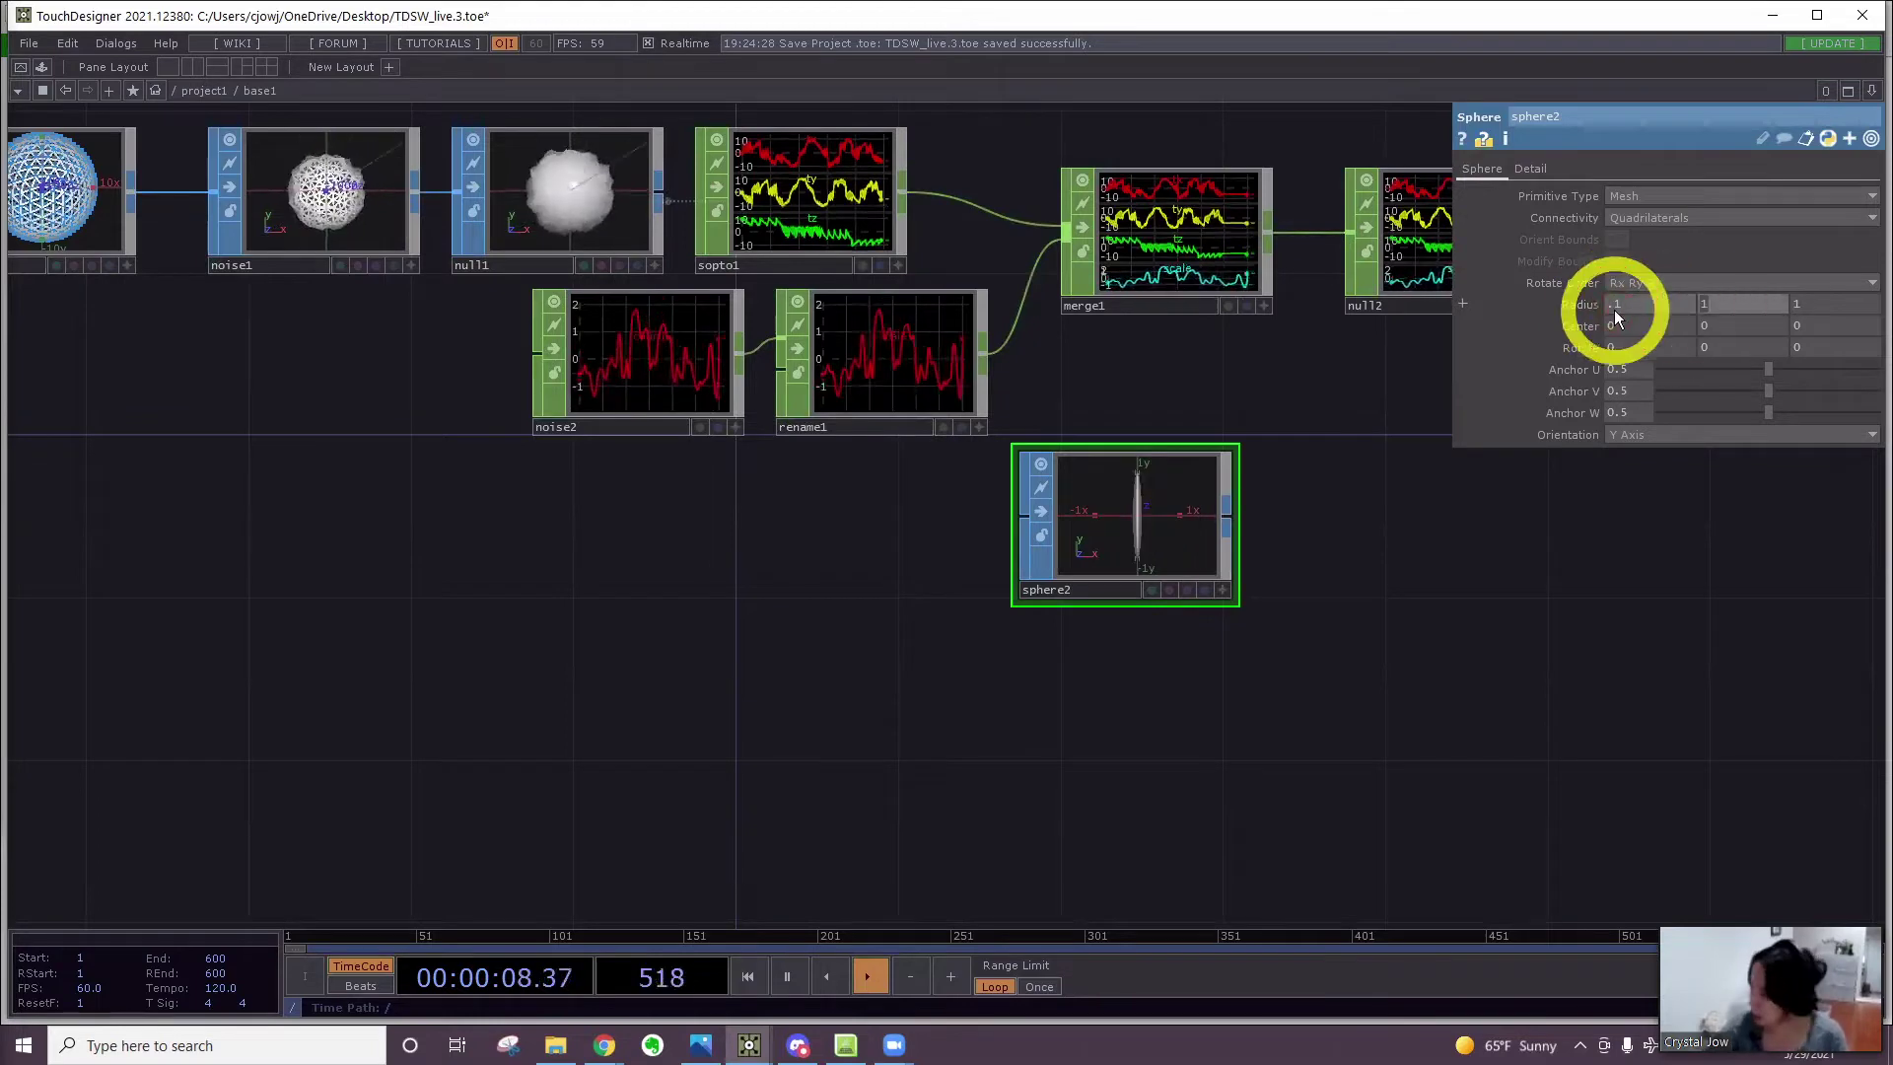
{"action": "left_click", "coordinate": [1794, 305]}
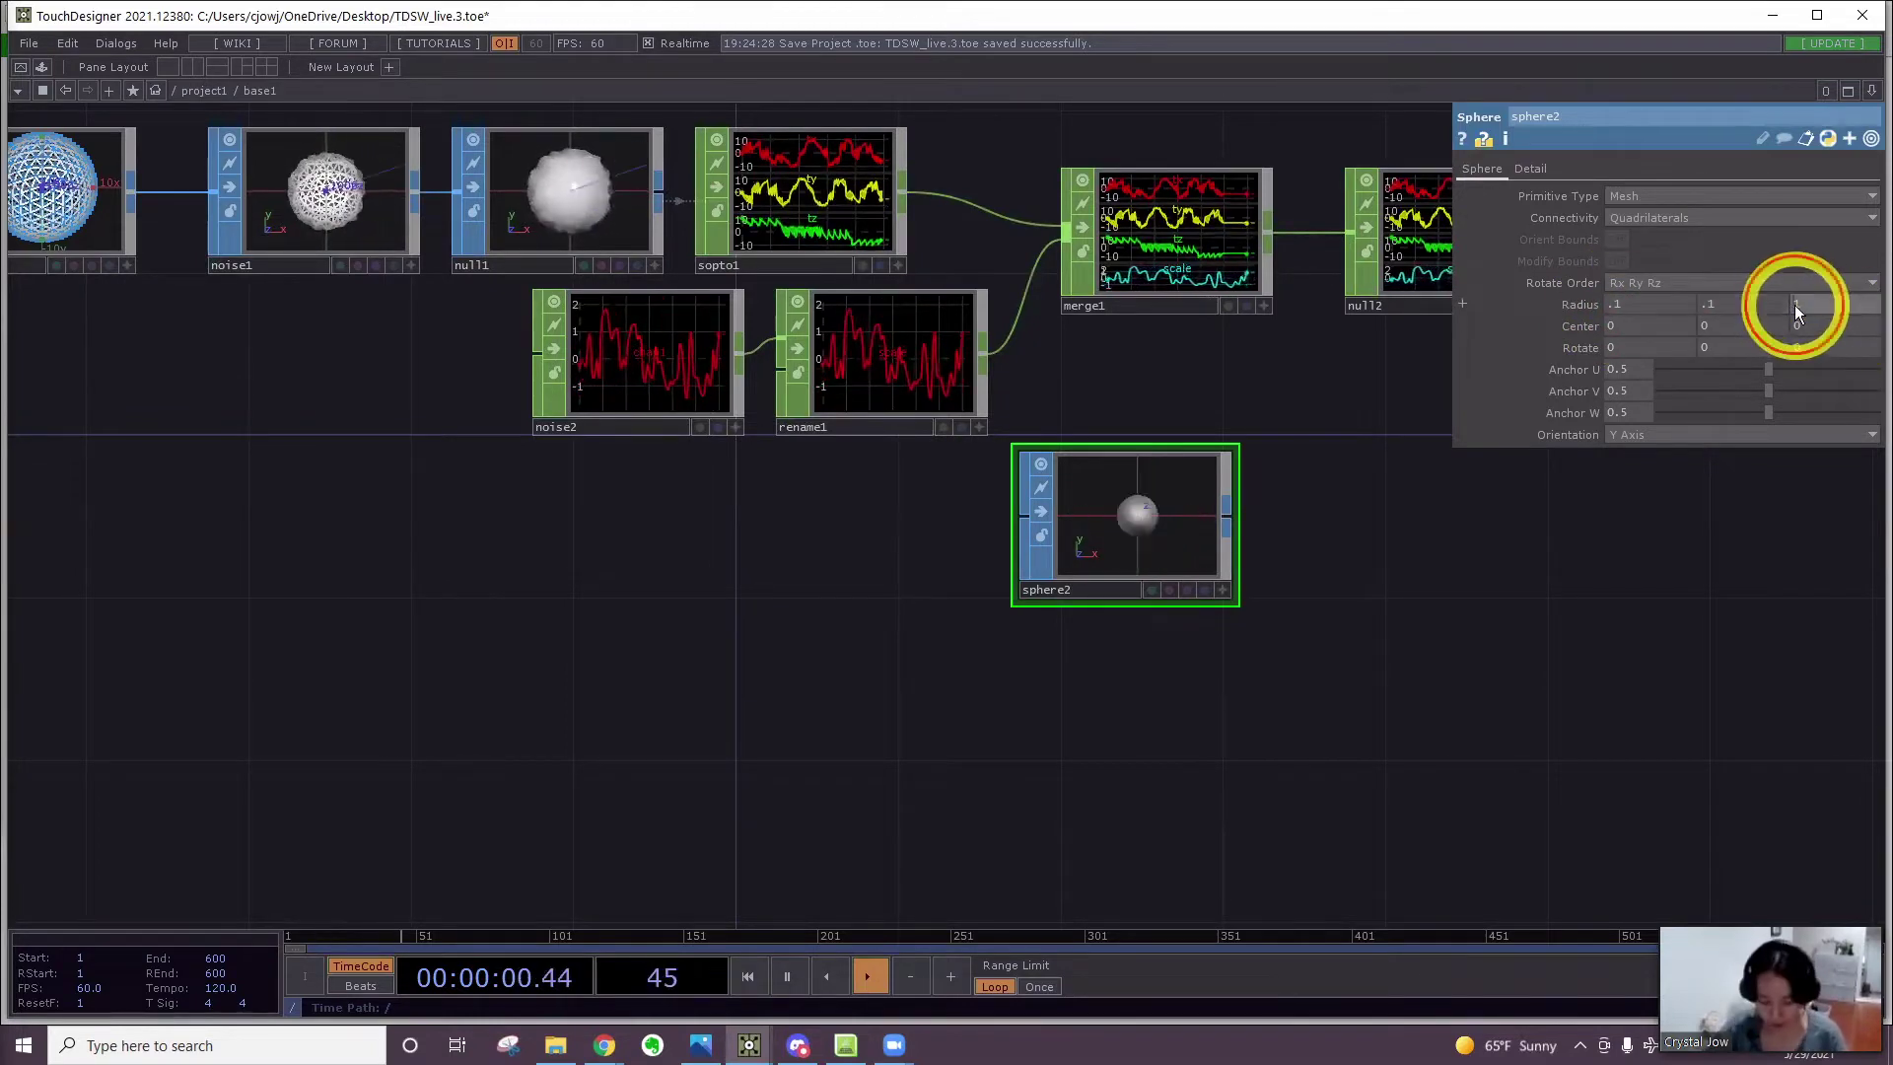
{"action": "type", "text": ".1"}
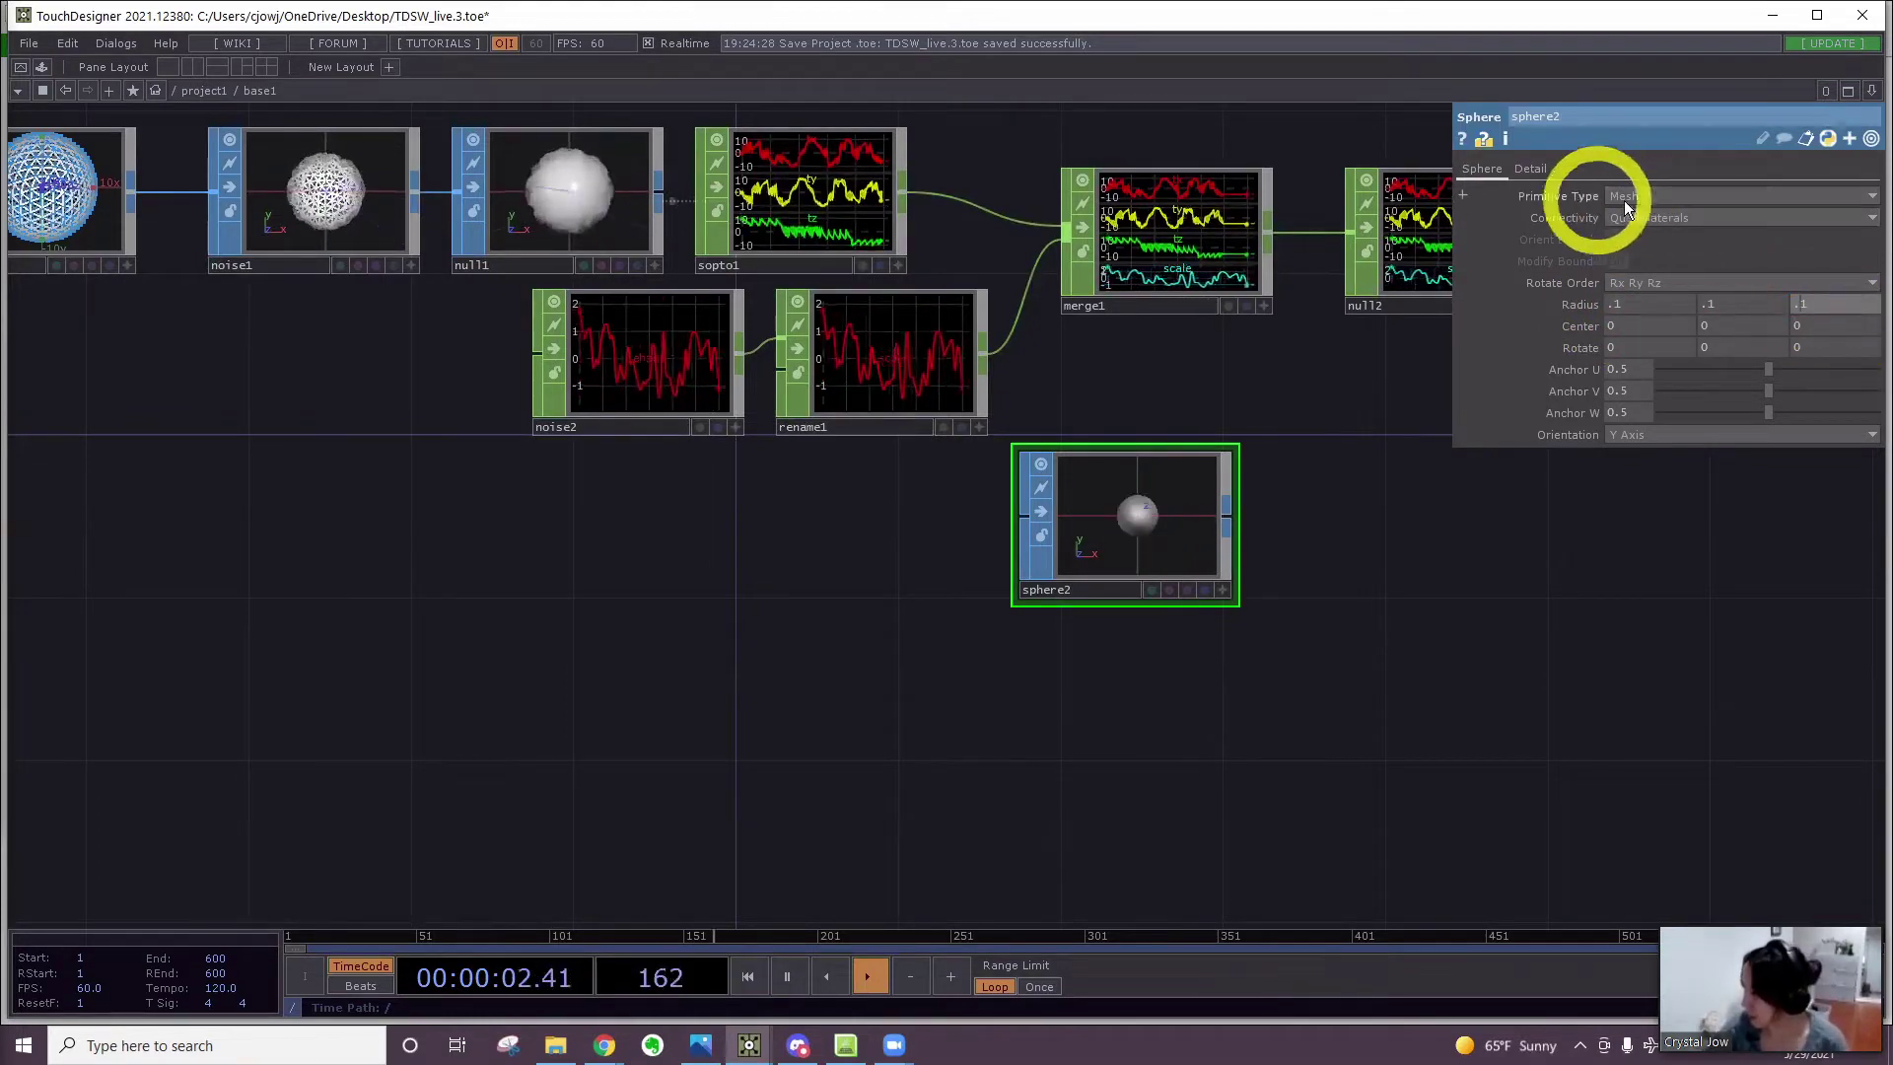
Change sphere2's primitive type to Polygon and lower its frequency to 1
{"action": "left_click", "coordinate": [1625, 197]}
{"action": "left_click", "coordinate": [1627, 235]}
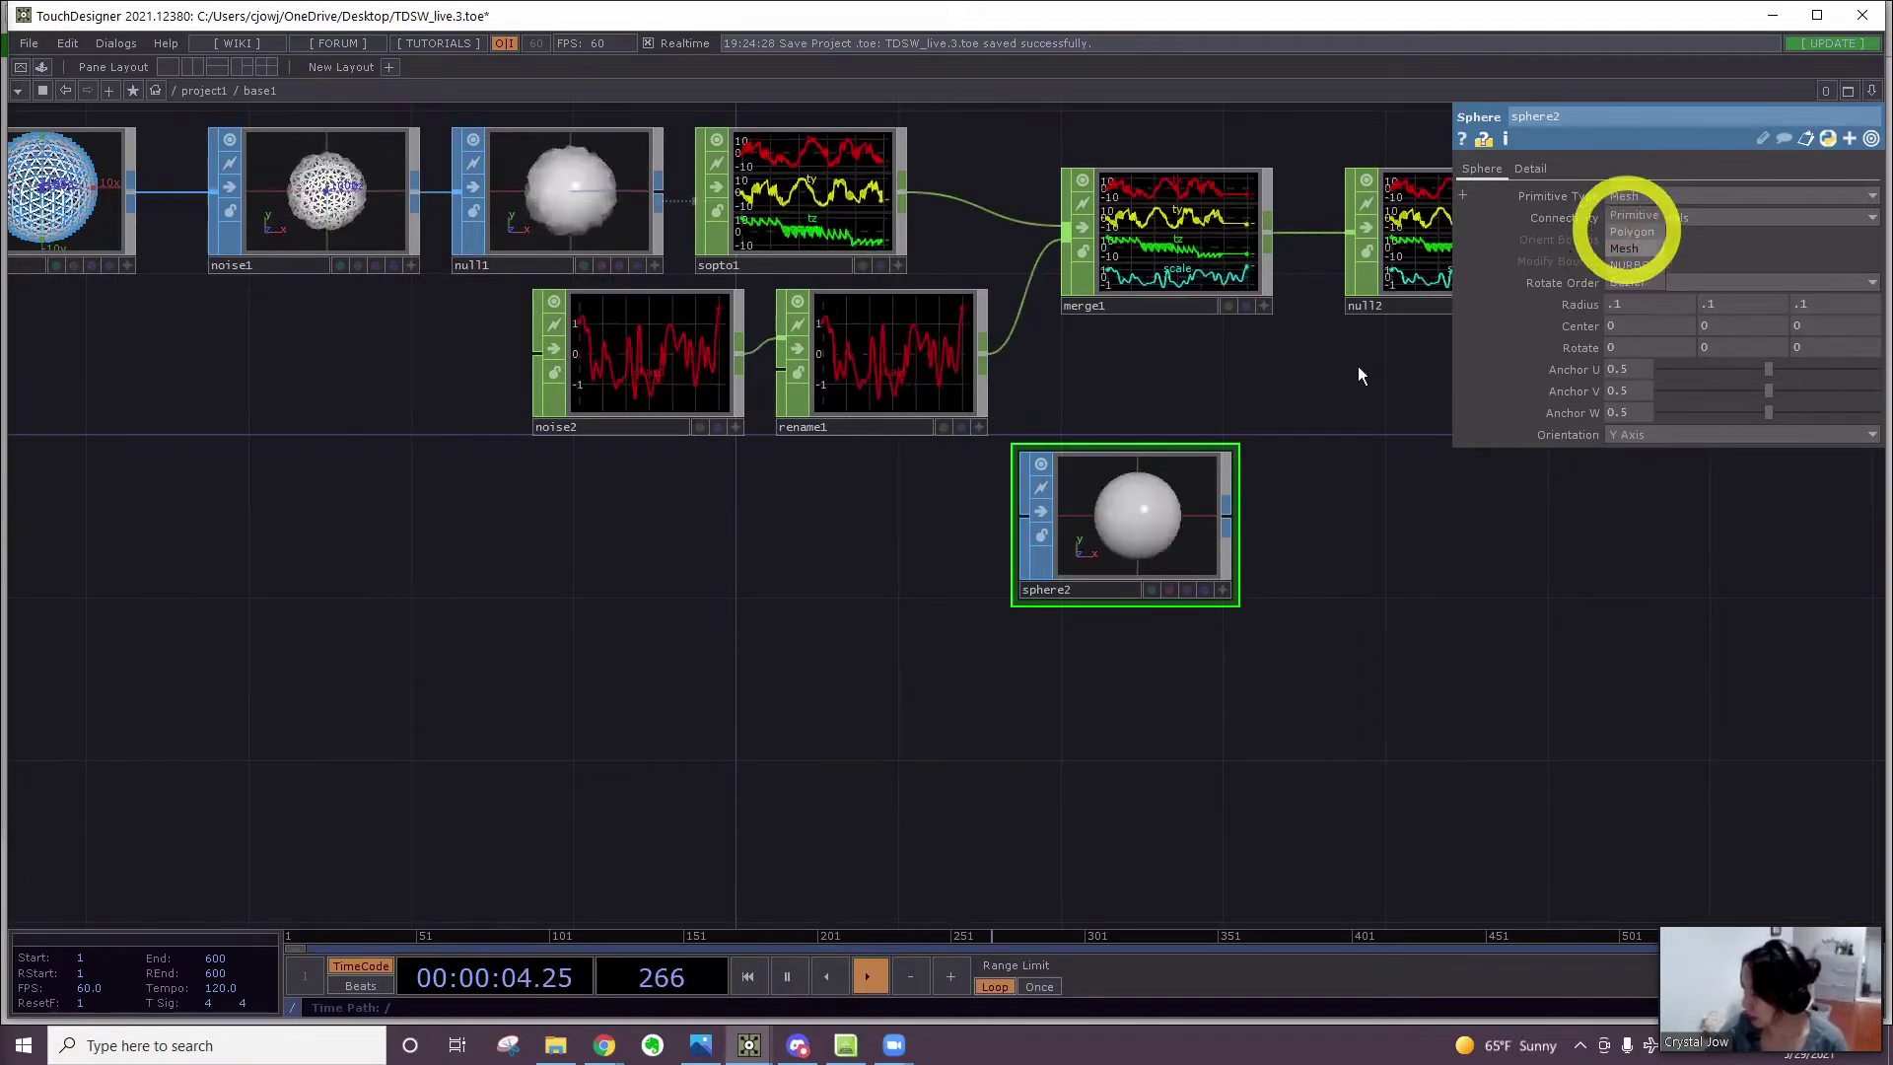
{"action": "left_click", "coordinate": [1534, 171]}
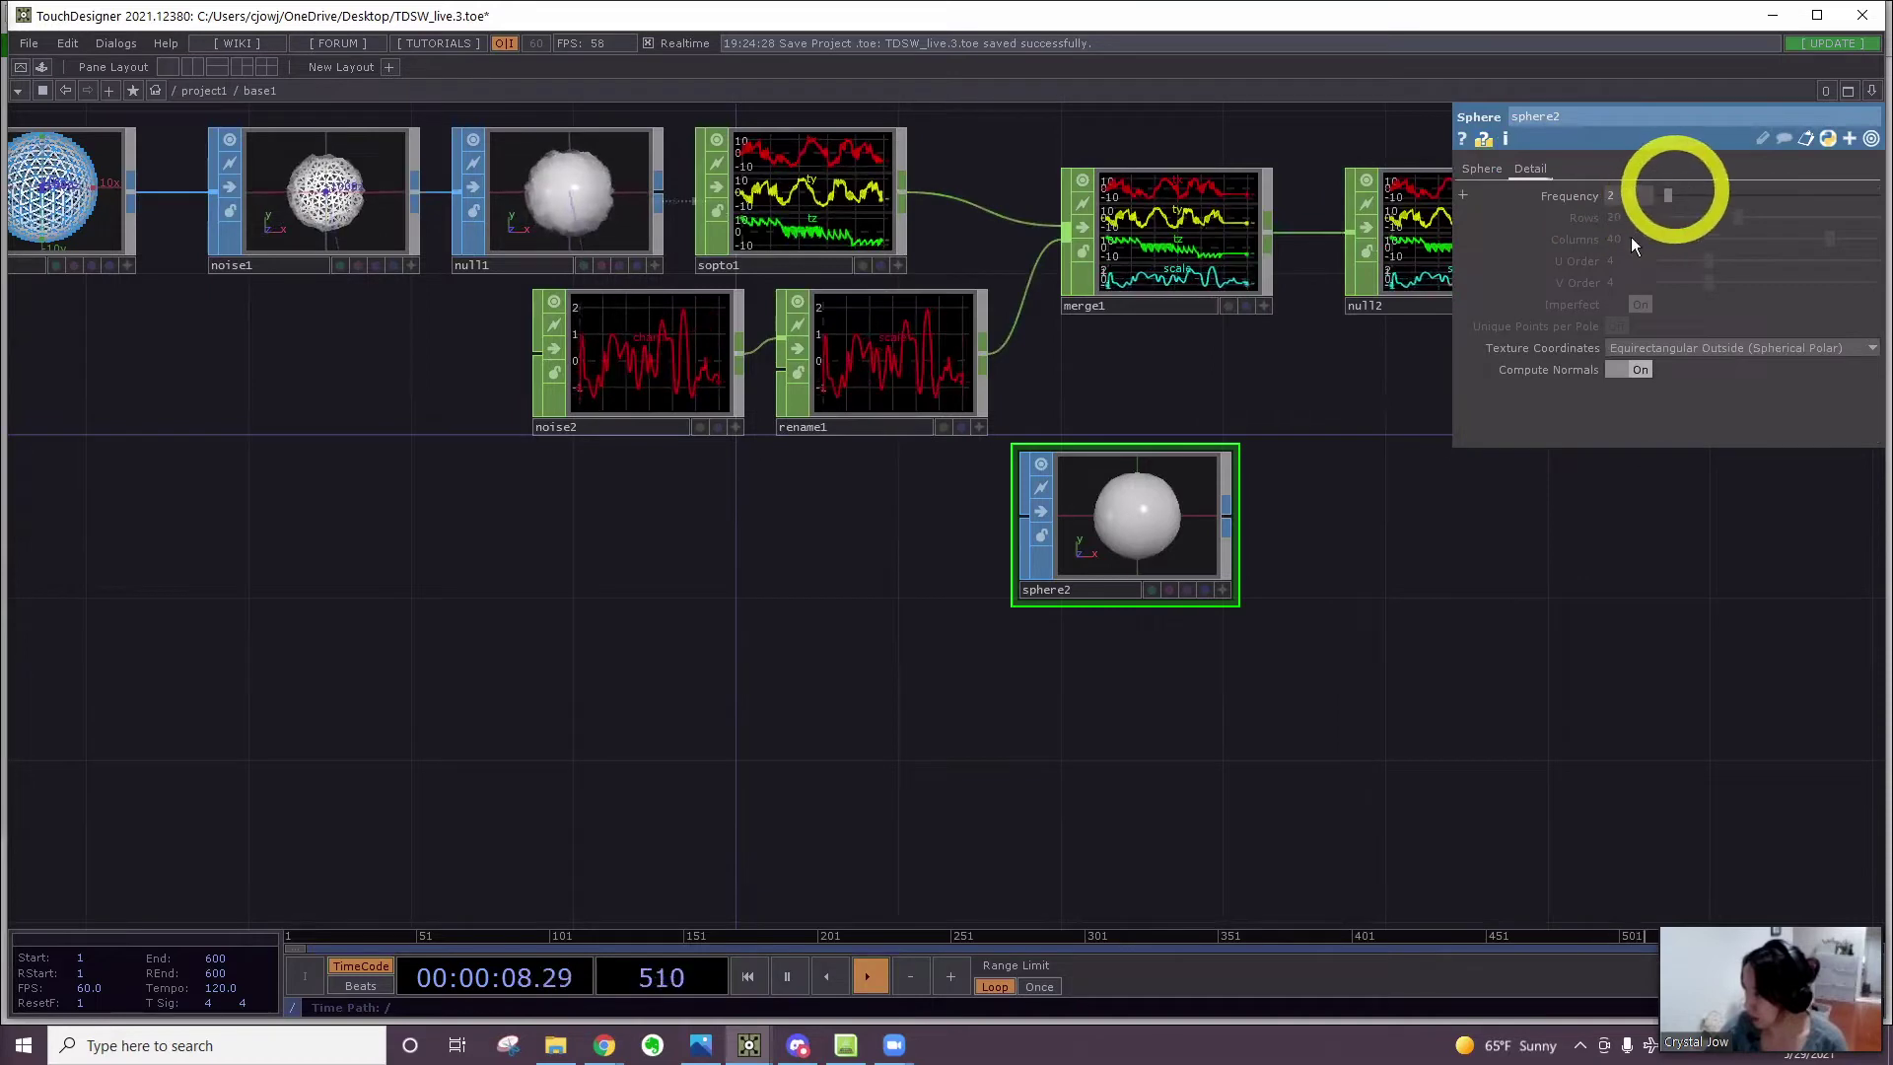
{"action": "left_click_drag", "start_coordinate": [1673, 192], "coordinate": [1651, 191]}
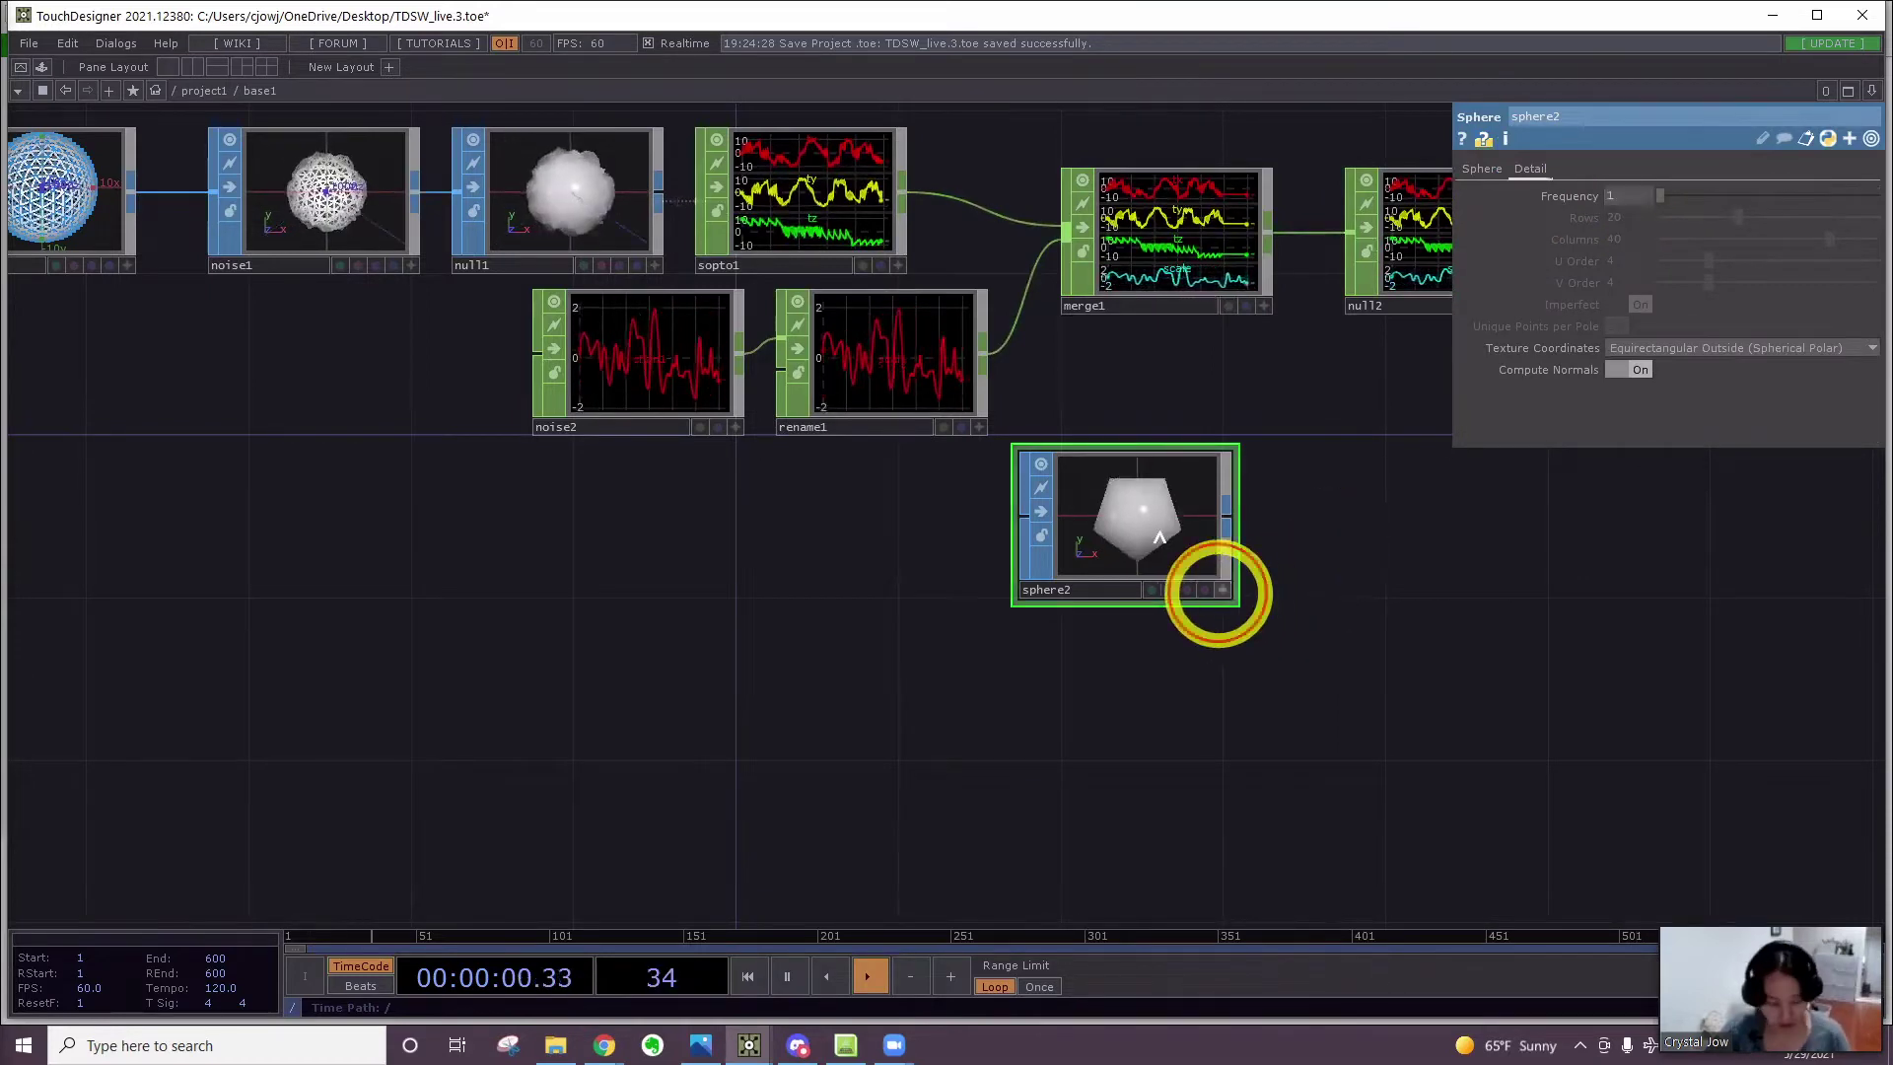
Orbit sphere2's preview, display it as a wireframe and try out the frequency, ending at 1
{"action": "left_click", "coordinate": [1222, 590]}
{"action": "left_click_drag", "start_coordinate": [1190, 538], "coordinate": [1210, 546]}
{"action": "key", "text": "w"}
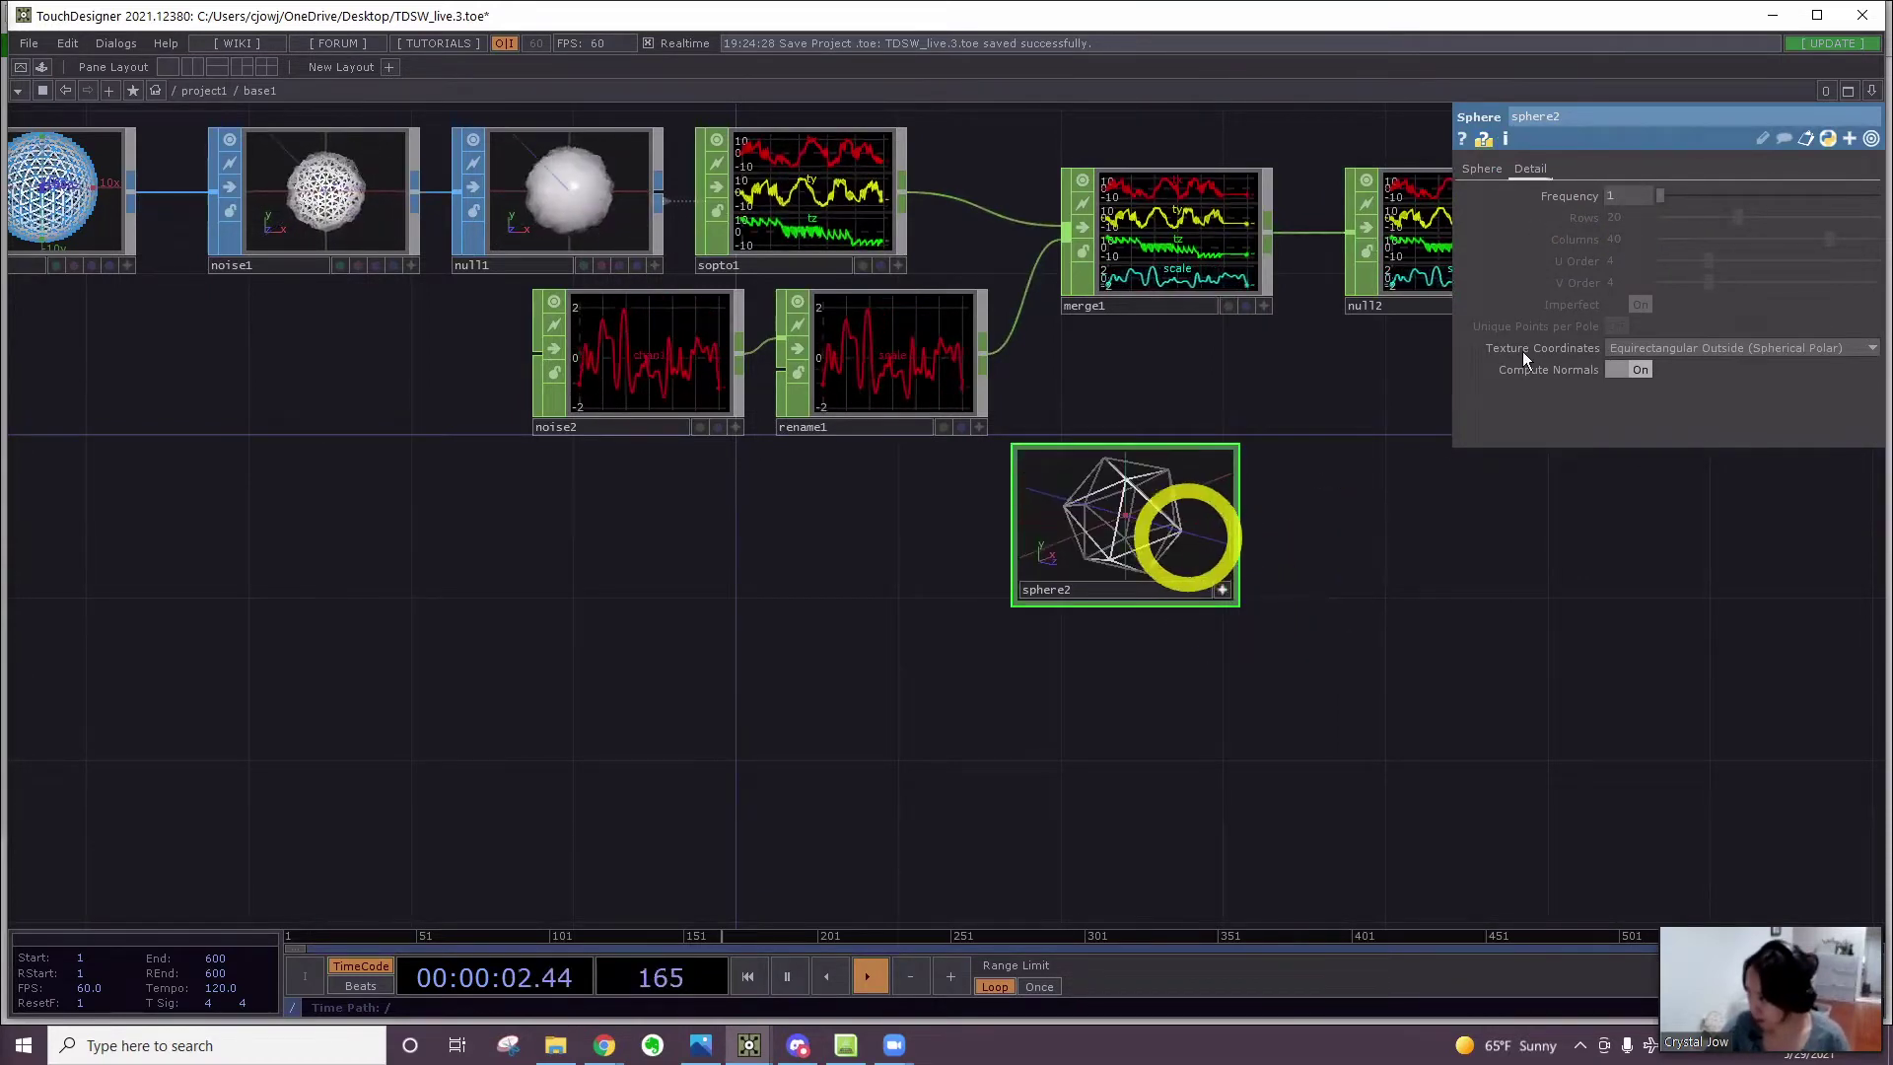
{"action": "left_click_drag", "start_coordinate": [1670, 193], "coordinate": [1647, 193]}
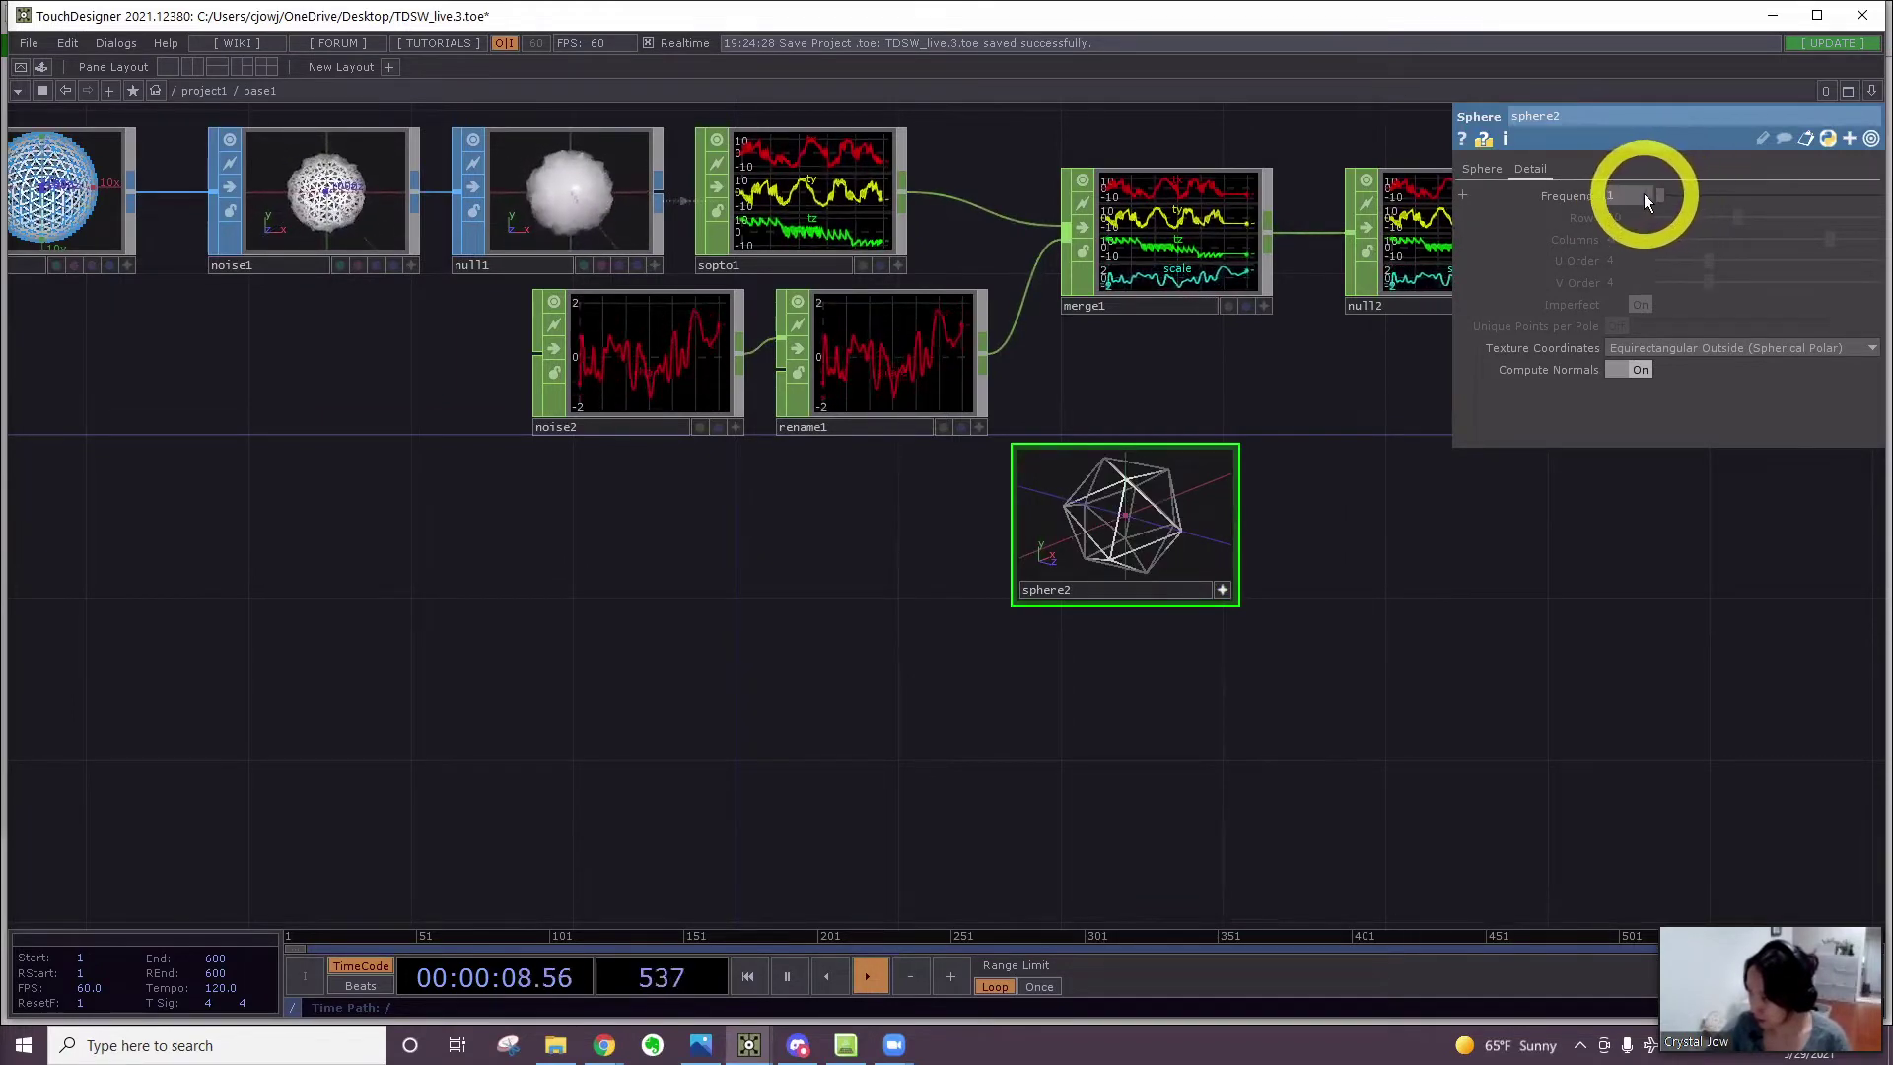
{"action": "left_click", "coordinate": [1221, 591]}
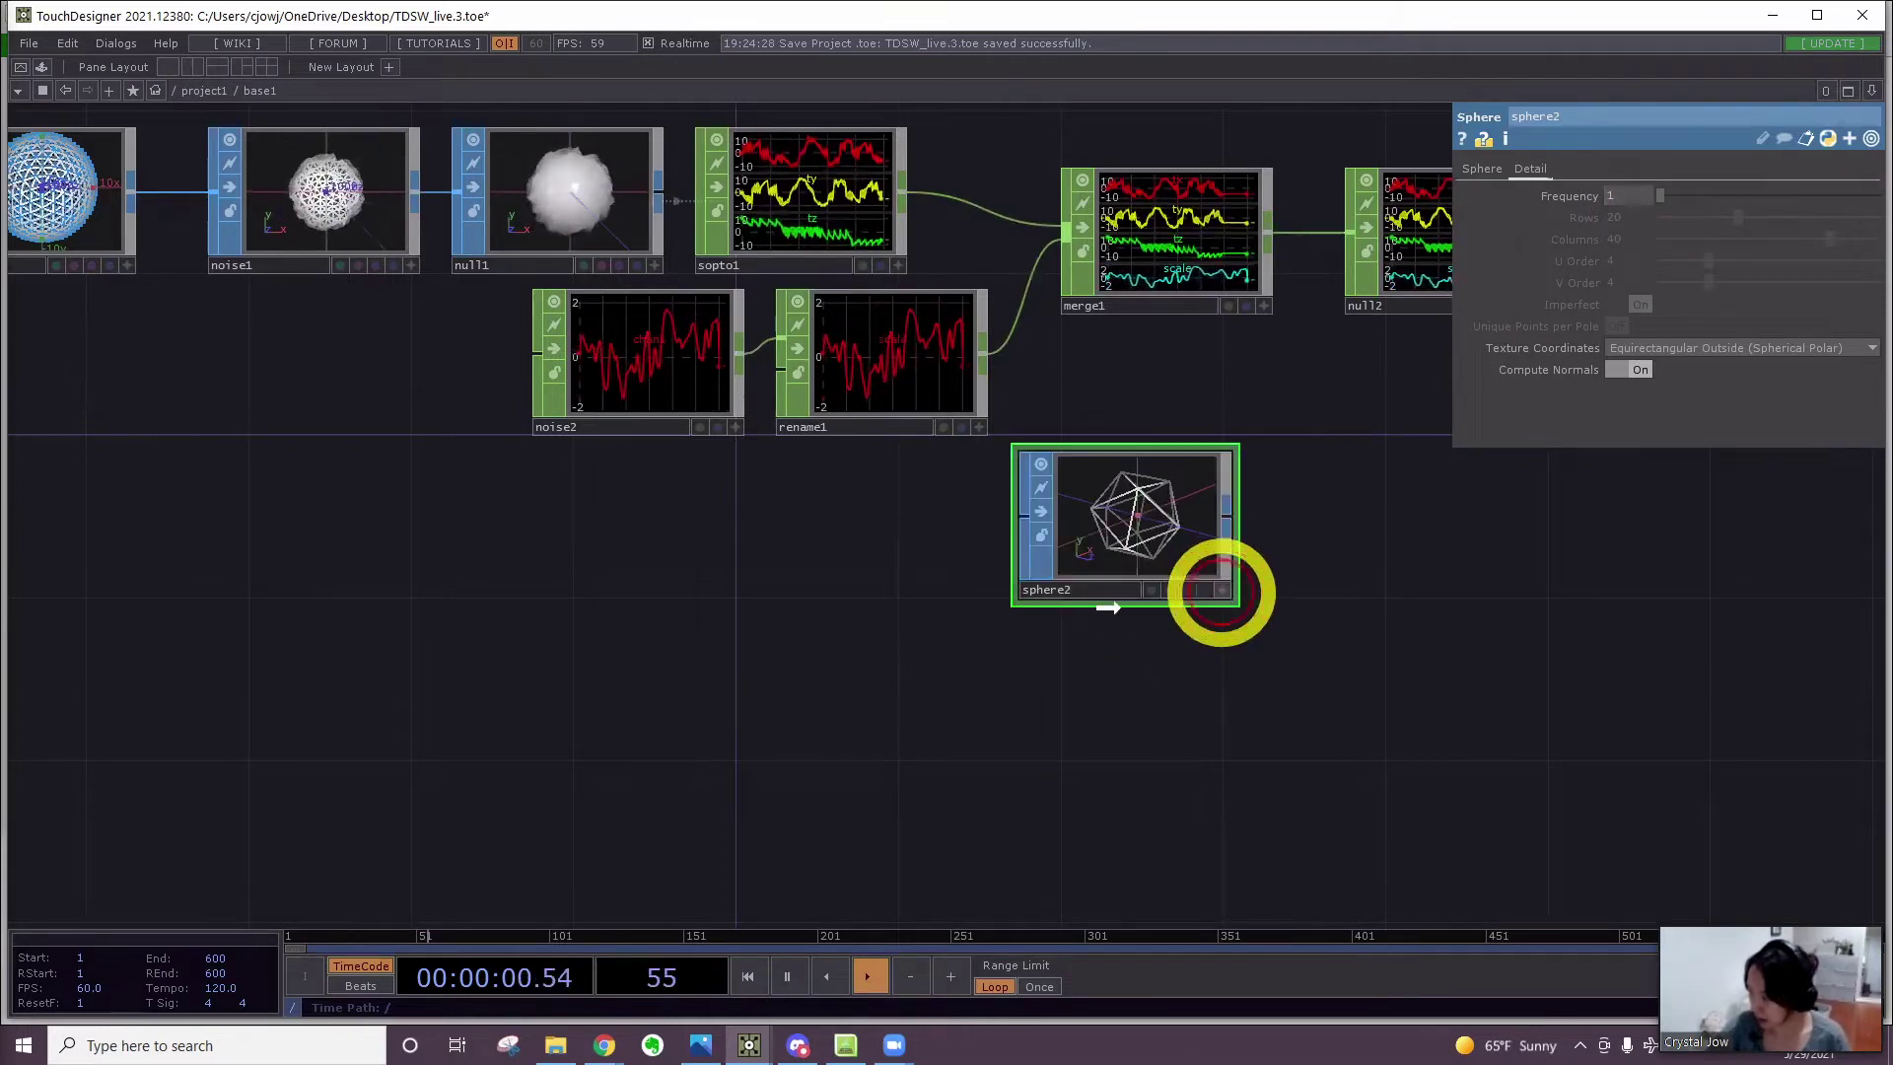
Move sphere2 clear of the CHOP network and connect a Null SOP to its output, aligned beside it
{"action": "left_click_drag", "start_coordinate": [1169, 554], "coordinate": [1048, 635]}
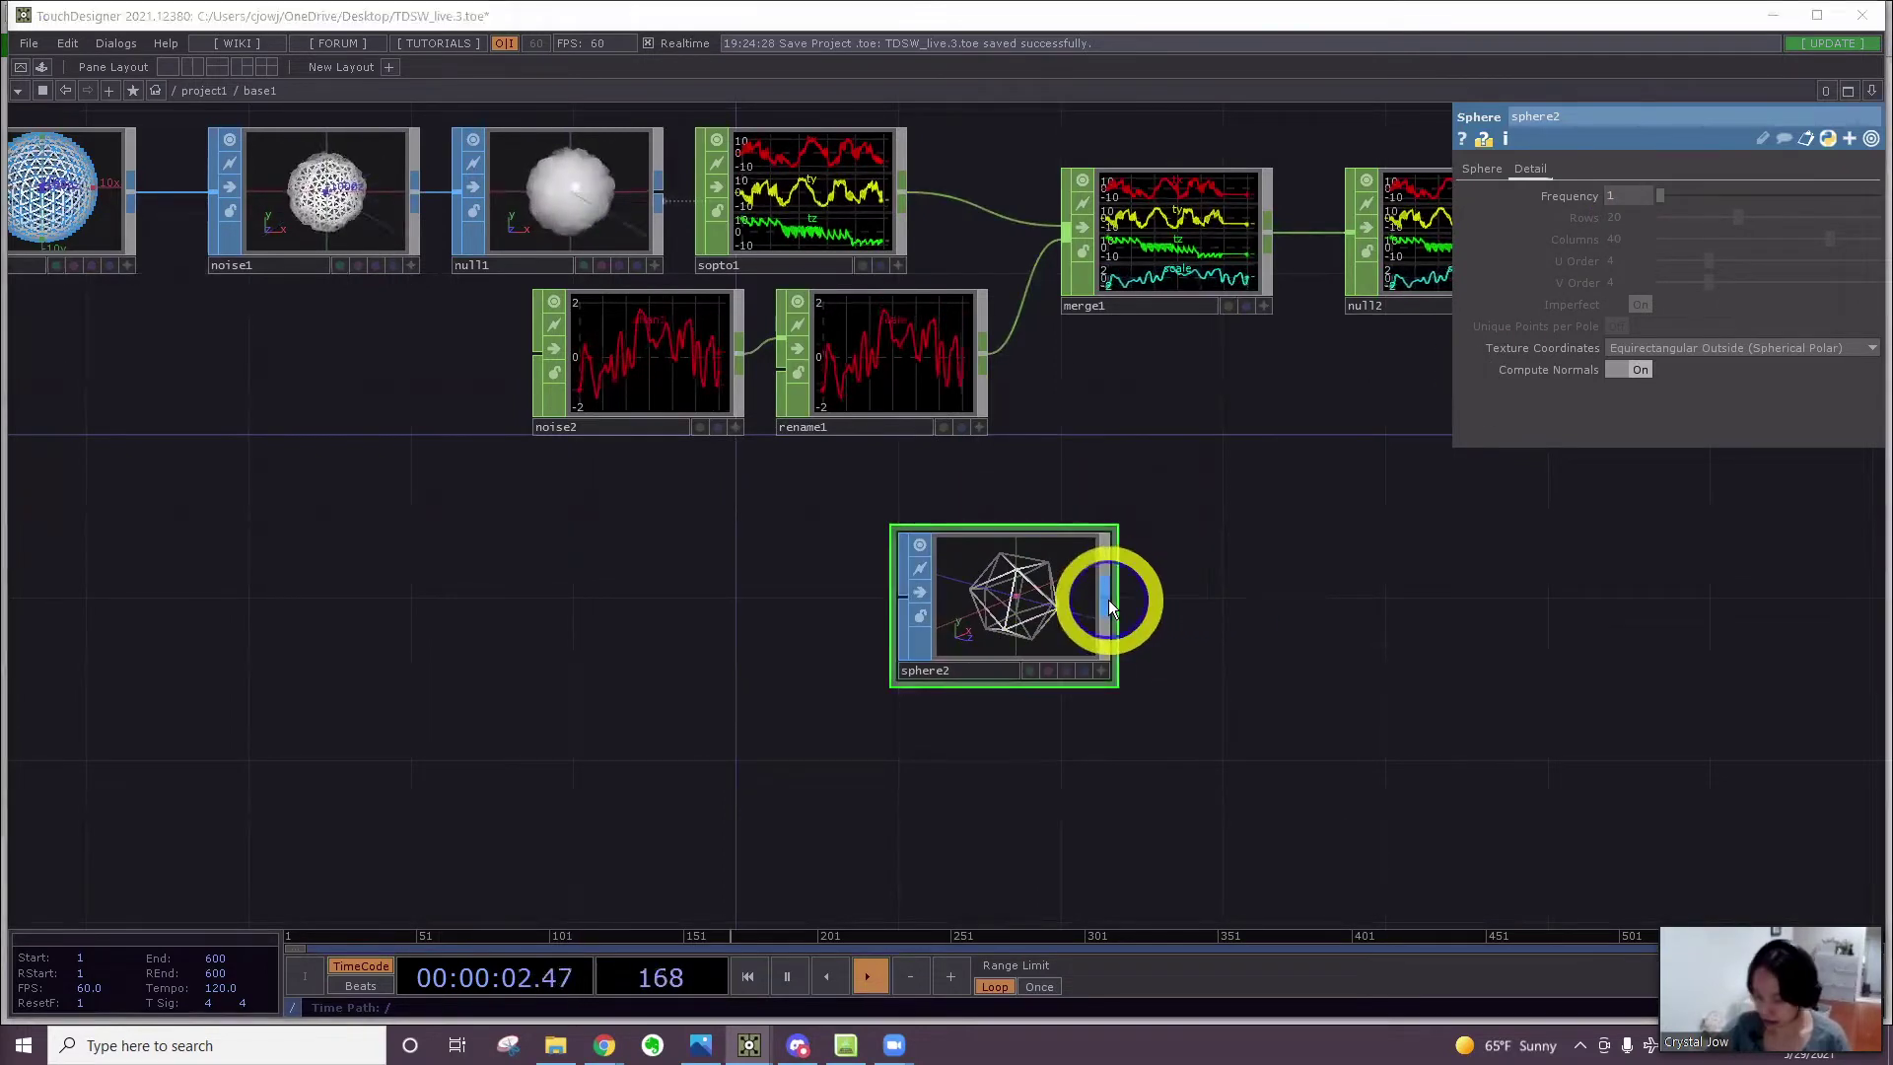
{"action": "left_click", "coordinate": [1108, 599]}
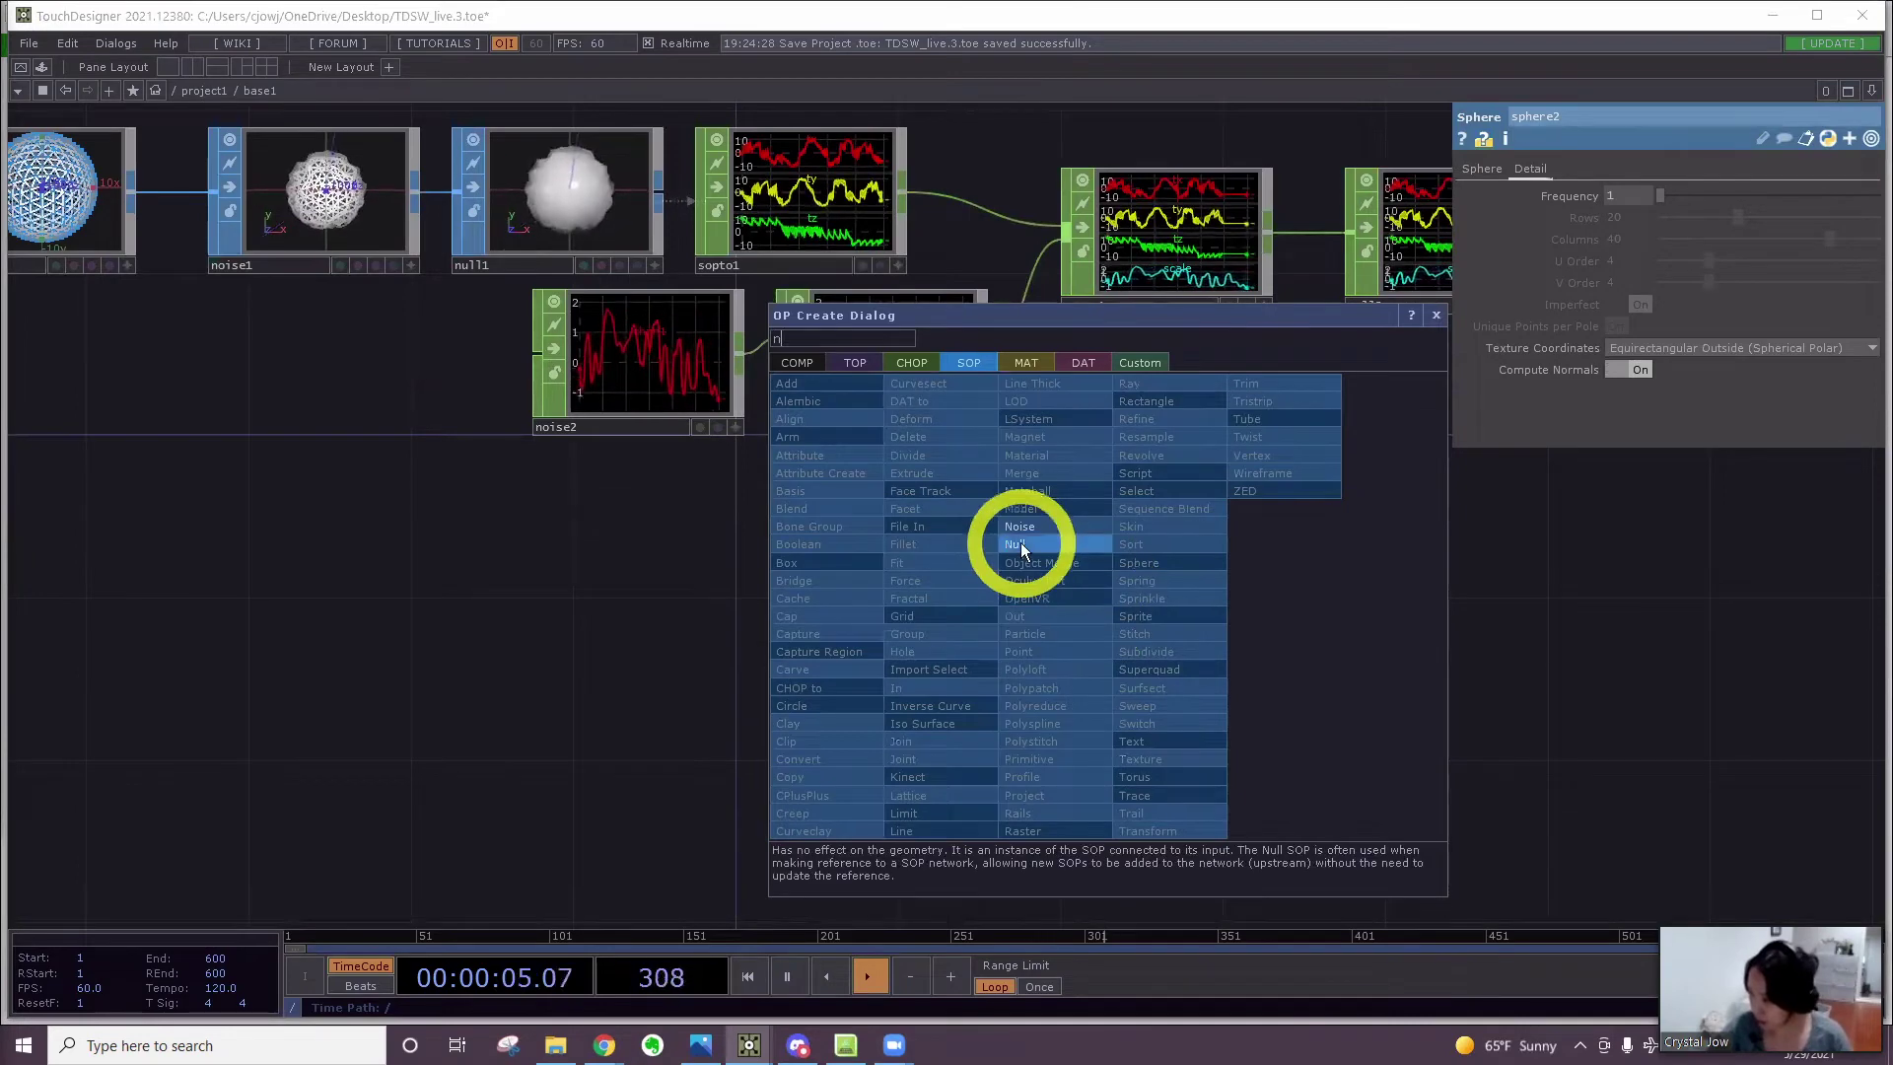
{"action": "left_click", "coordinate": [1015, 544]}
{"action": "left_click", "coordinate": [1317, 582]}
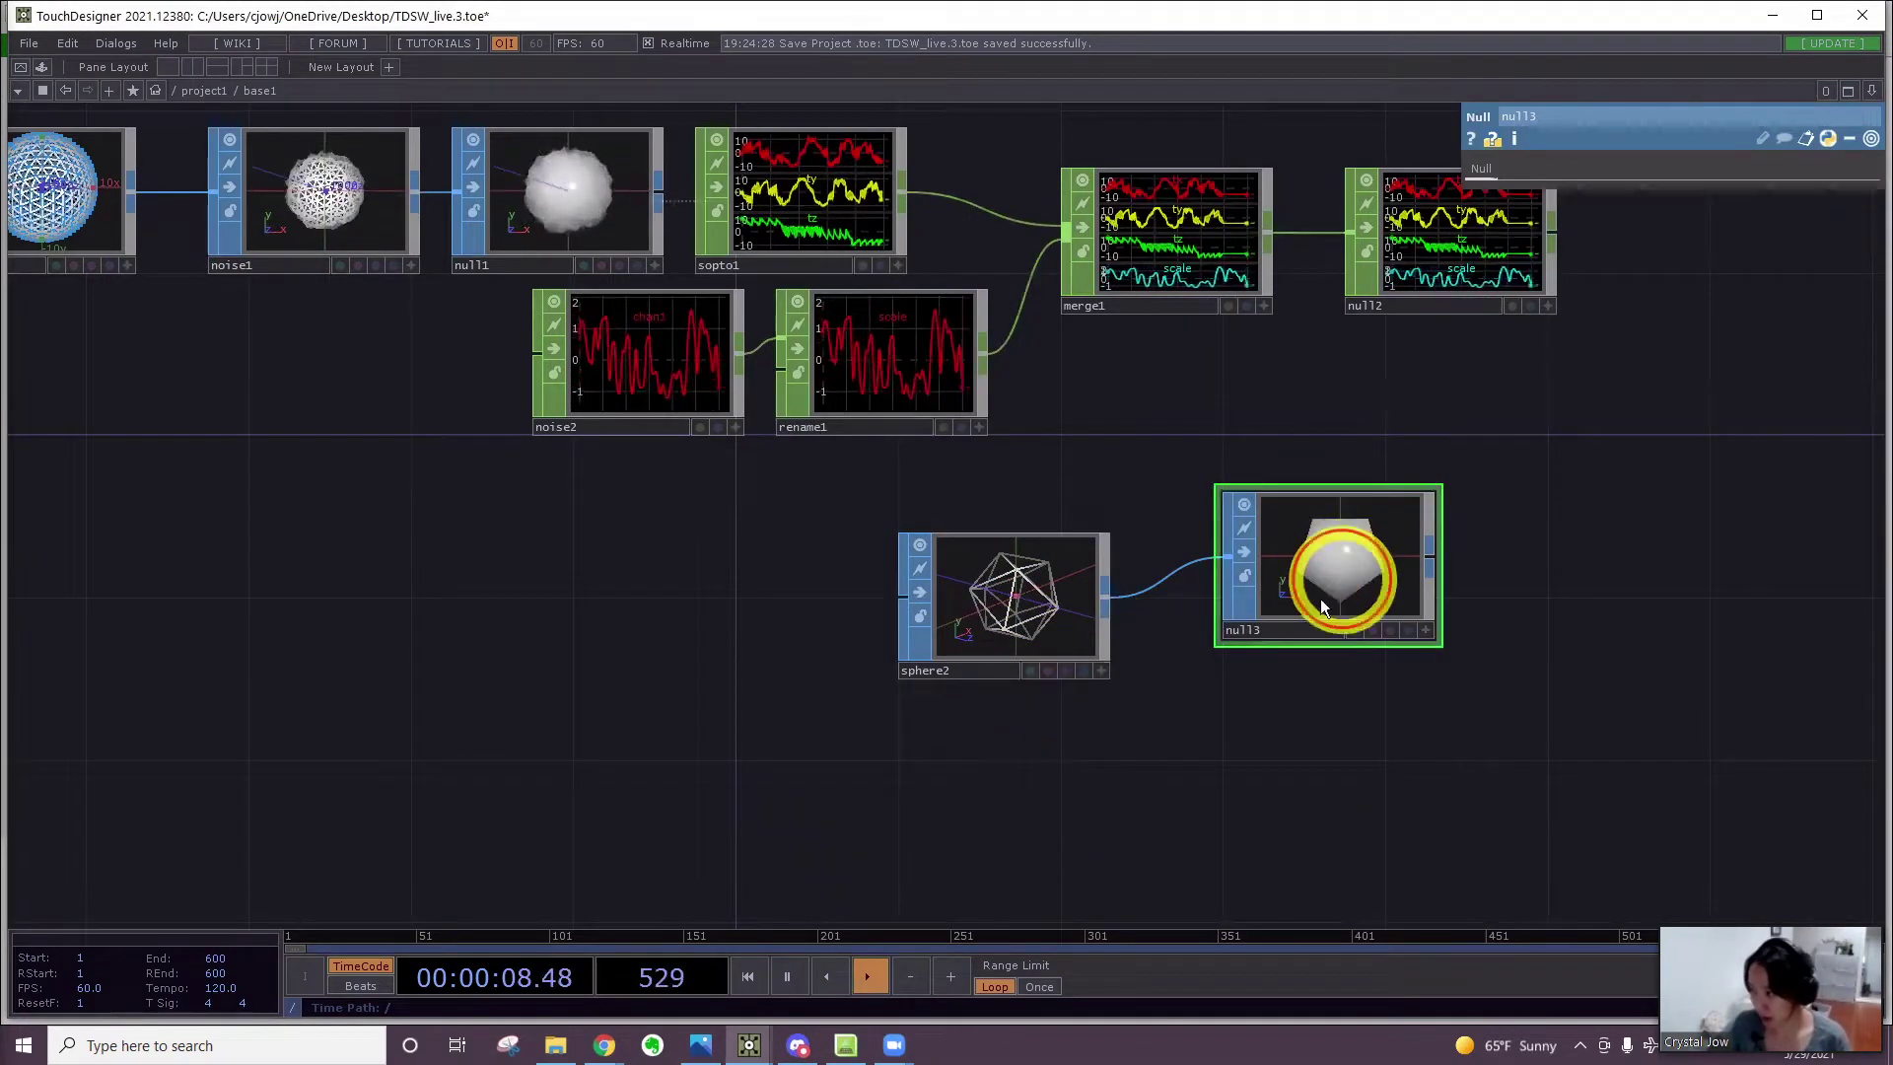
{"action": "left_click_drag", "start_coordinate": [1321, 600], "coordinate": [1281, 640]}
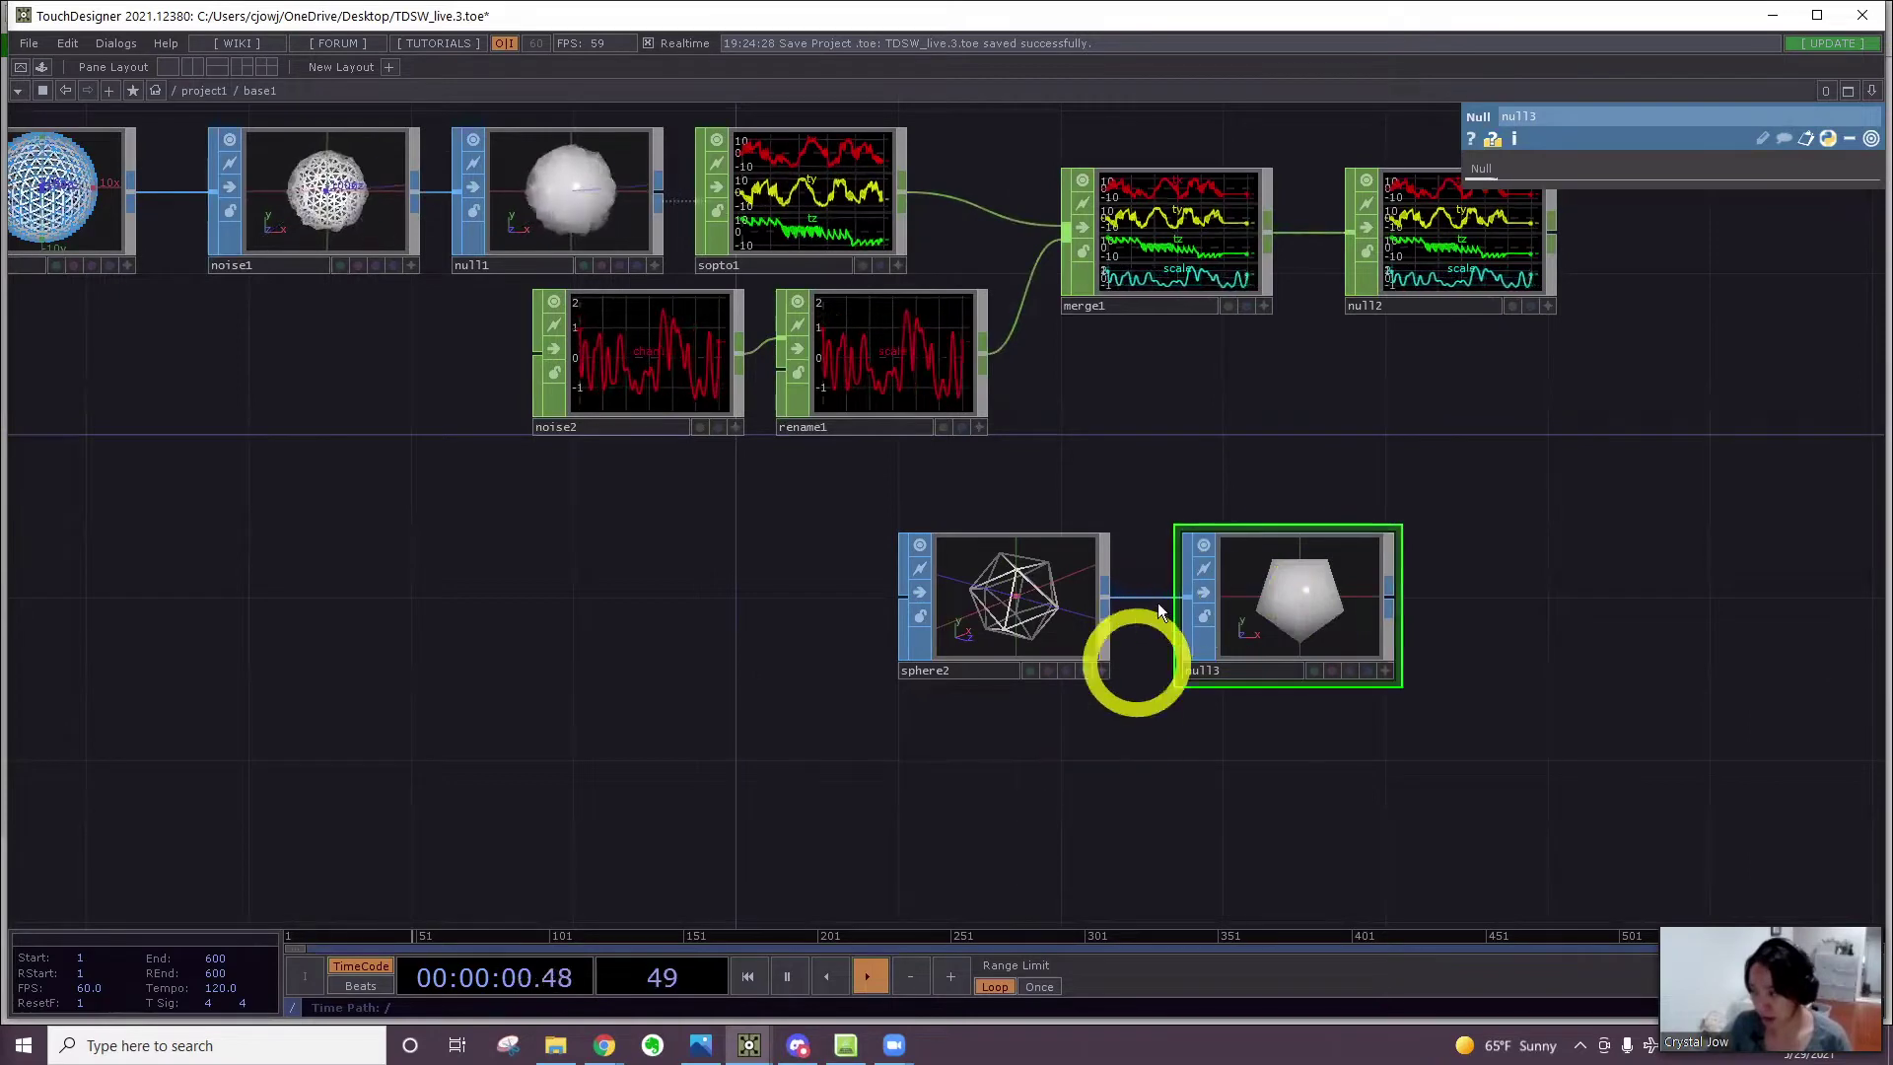
Add a Geometry COMP fed by null3 and place it beside that node
{"action": "left_click_drag", "start_coordinate": [1482, 583], "coordinate": [1257, 593]}
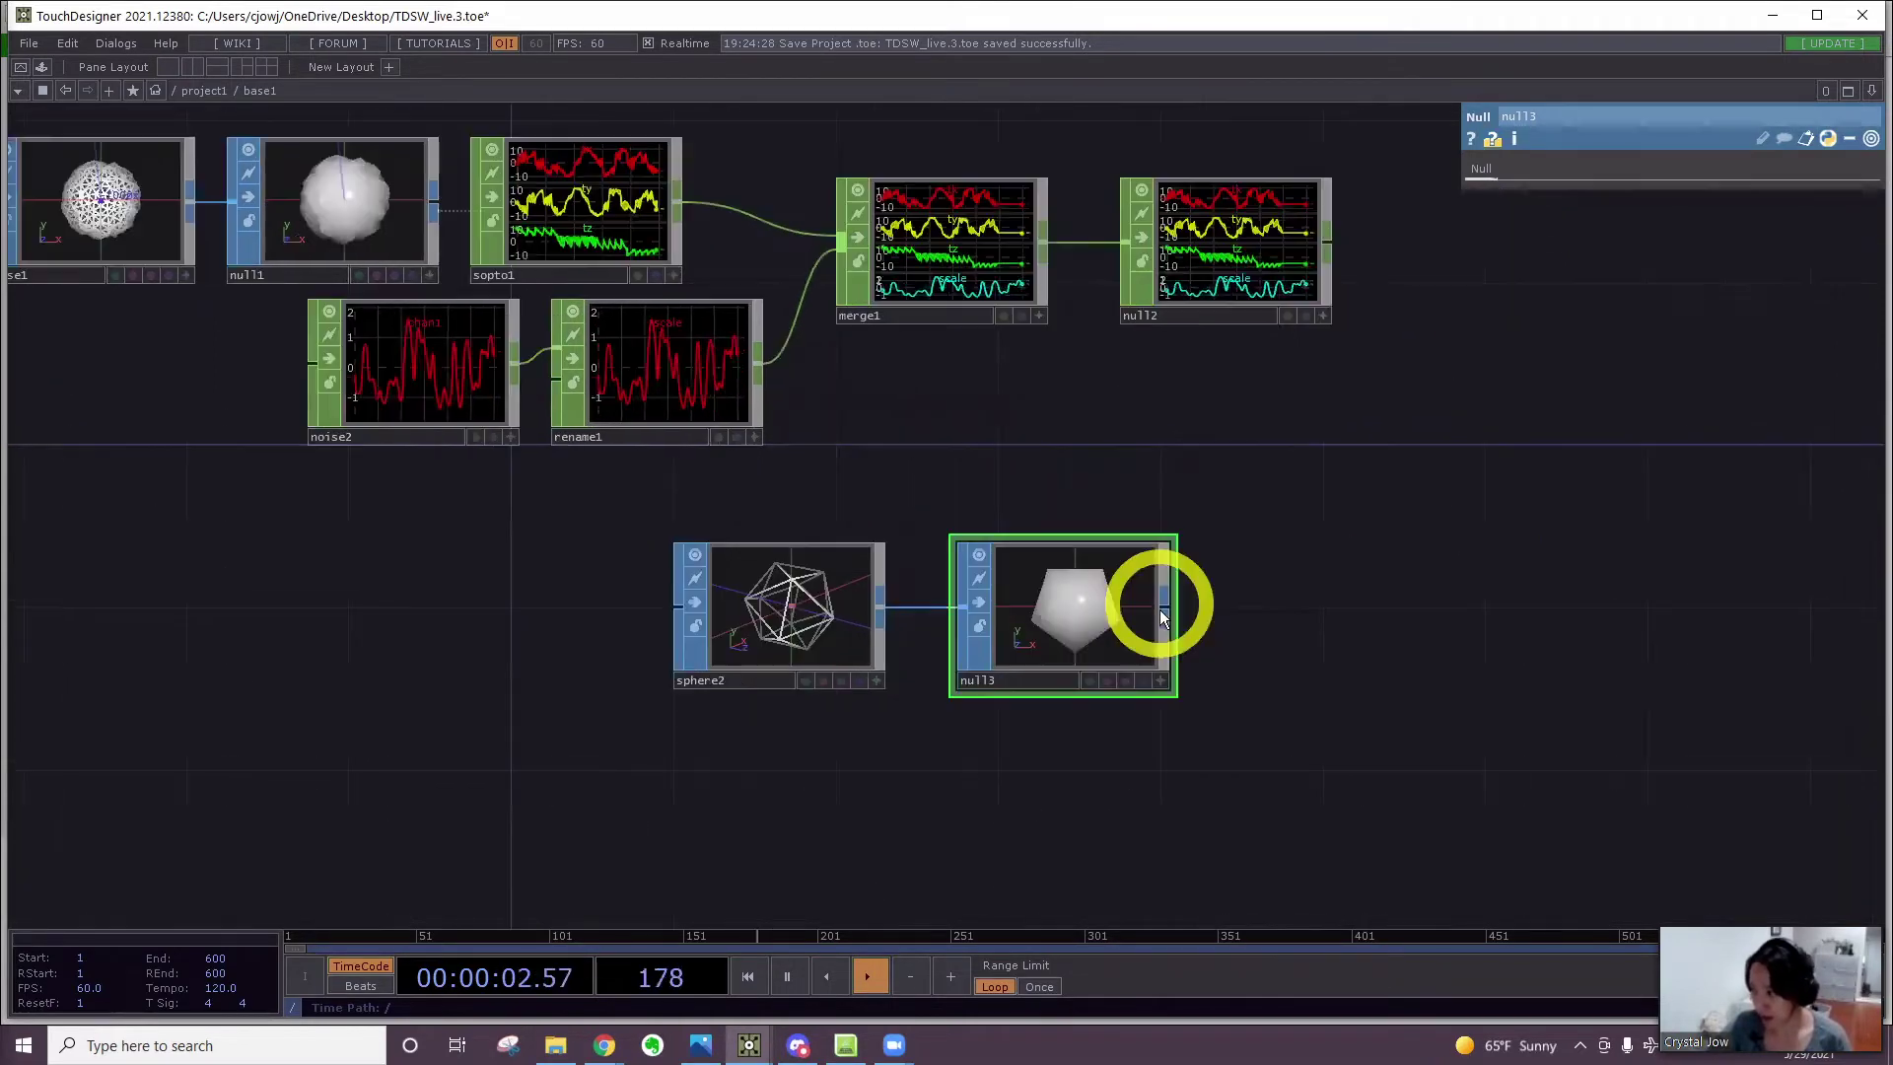
{"action": "right_click", "coordinate": [1164, 613]}
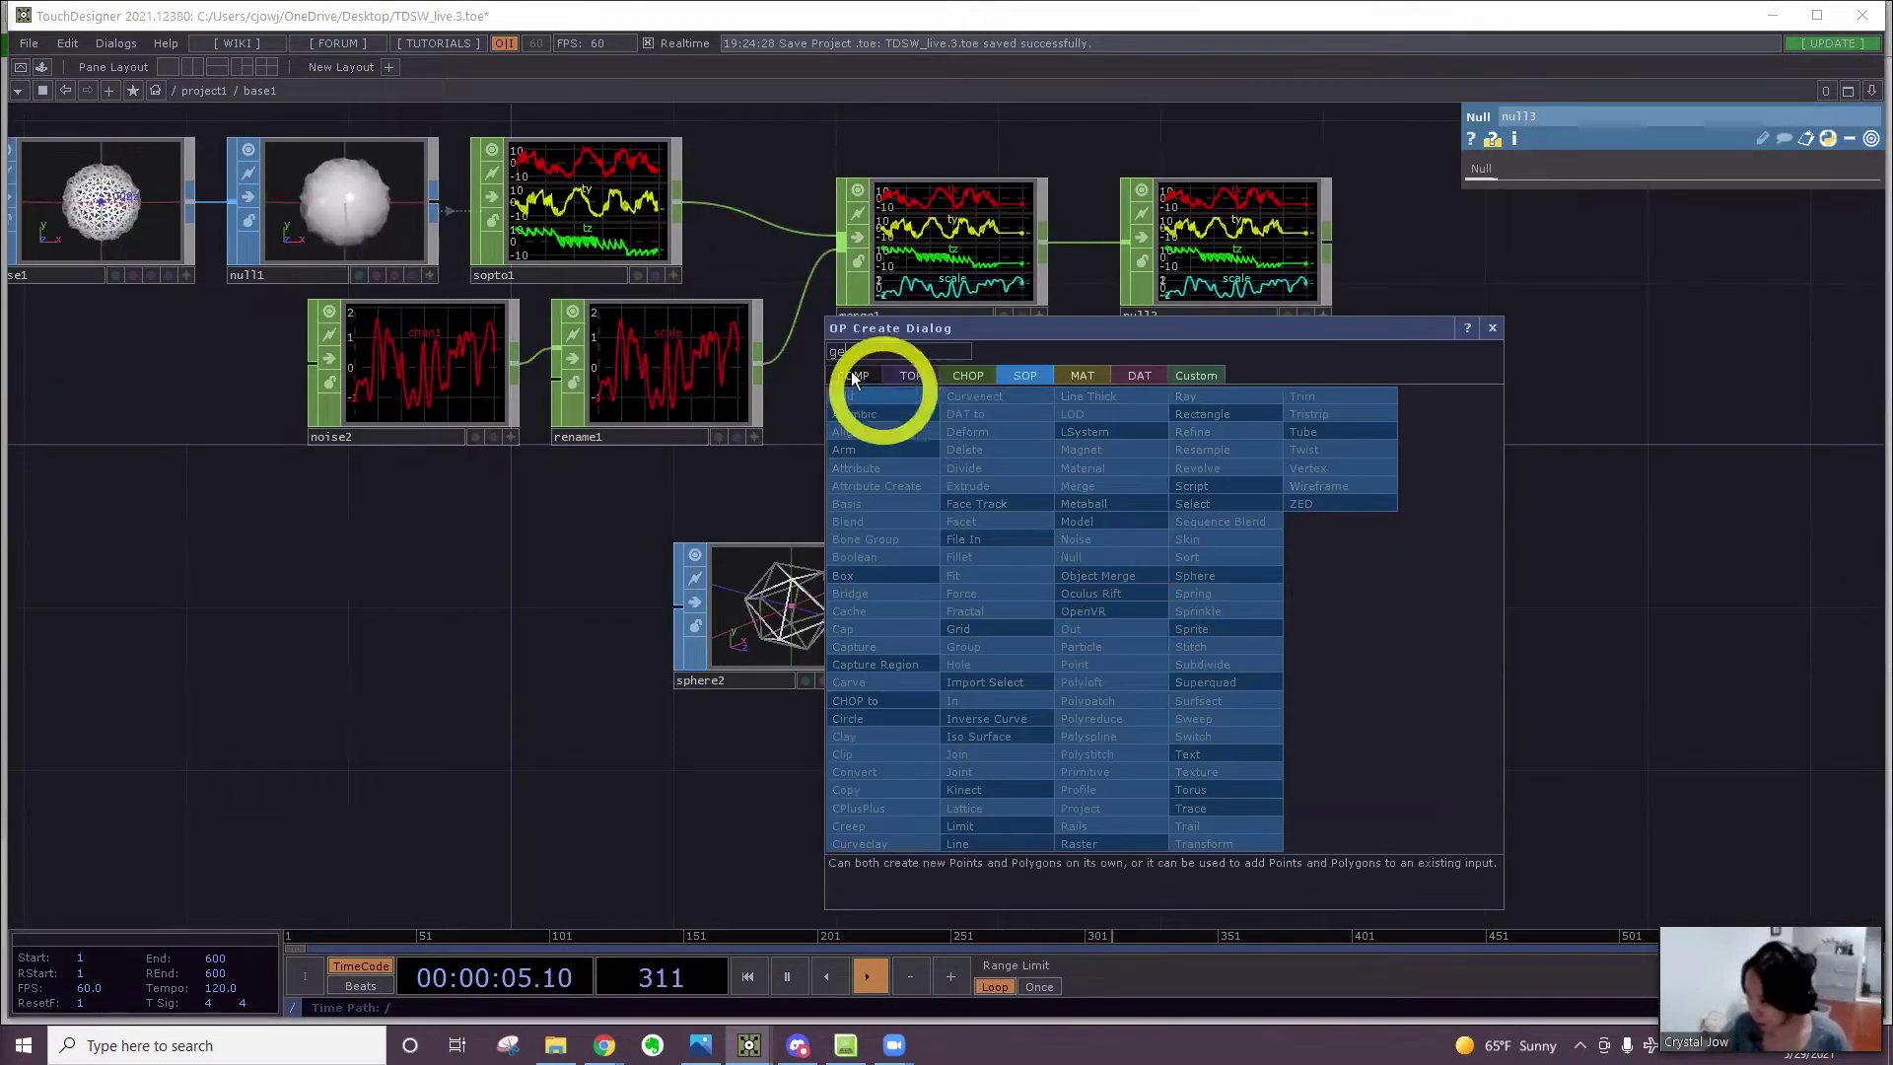
{"action": "left_click", "coordinate": [853, 374]}
{"action": "type", "text": "ge"}
{"action": "left_click", "coordinate": [888, 536]}
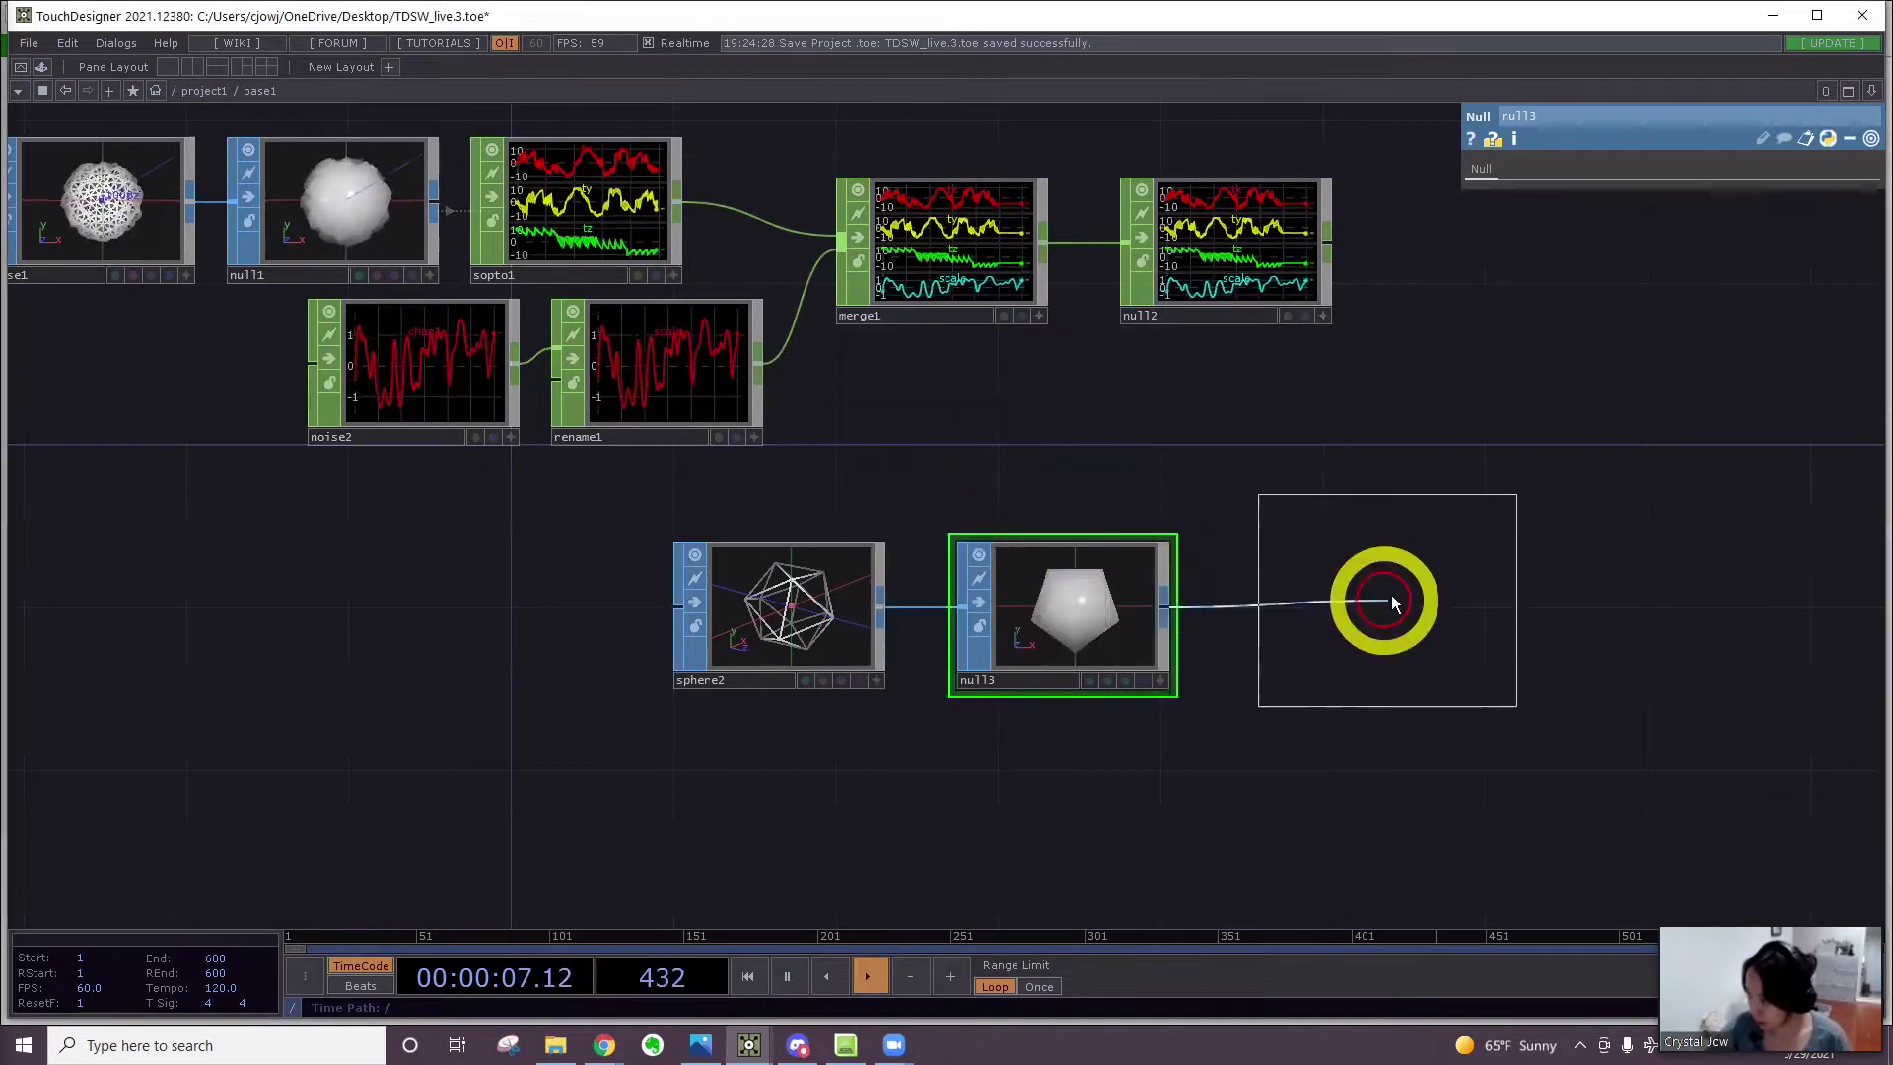
{"action": "left_click", "coordinate": [1392, 595]}
Turn on instancing for geo1 and assign null2 as its default instance operator
{"action": "left_click_drag", "start_coordinate": [1340, 743], "coordinate": [1034, 736]}
{"action": "left_click", "coordinate": [1555, 169]}
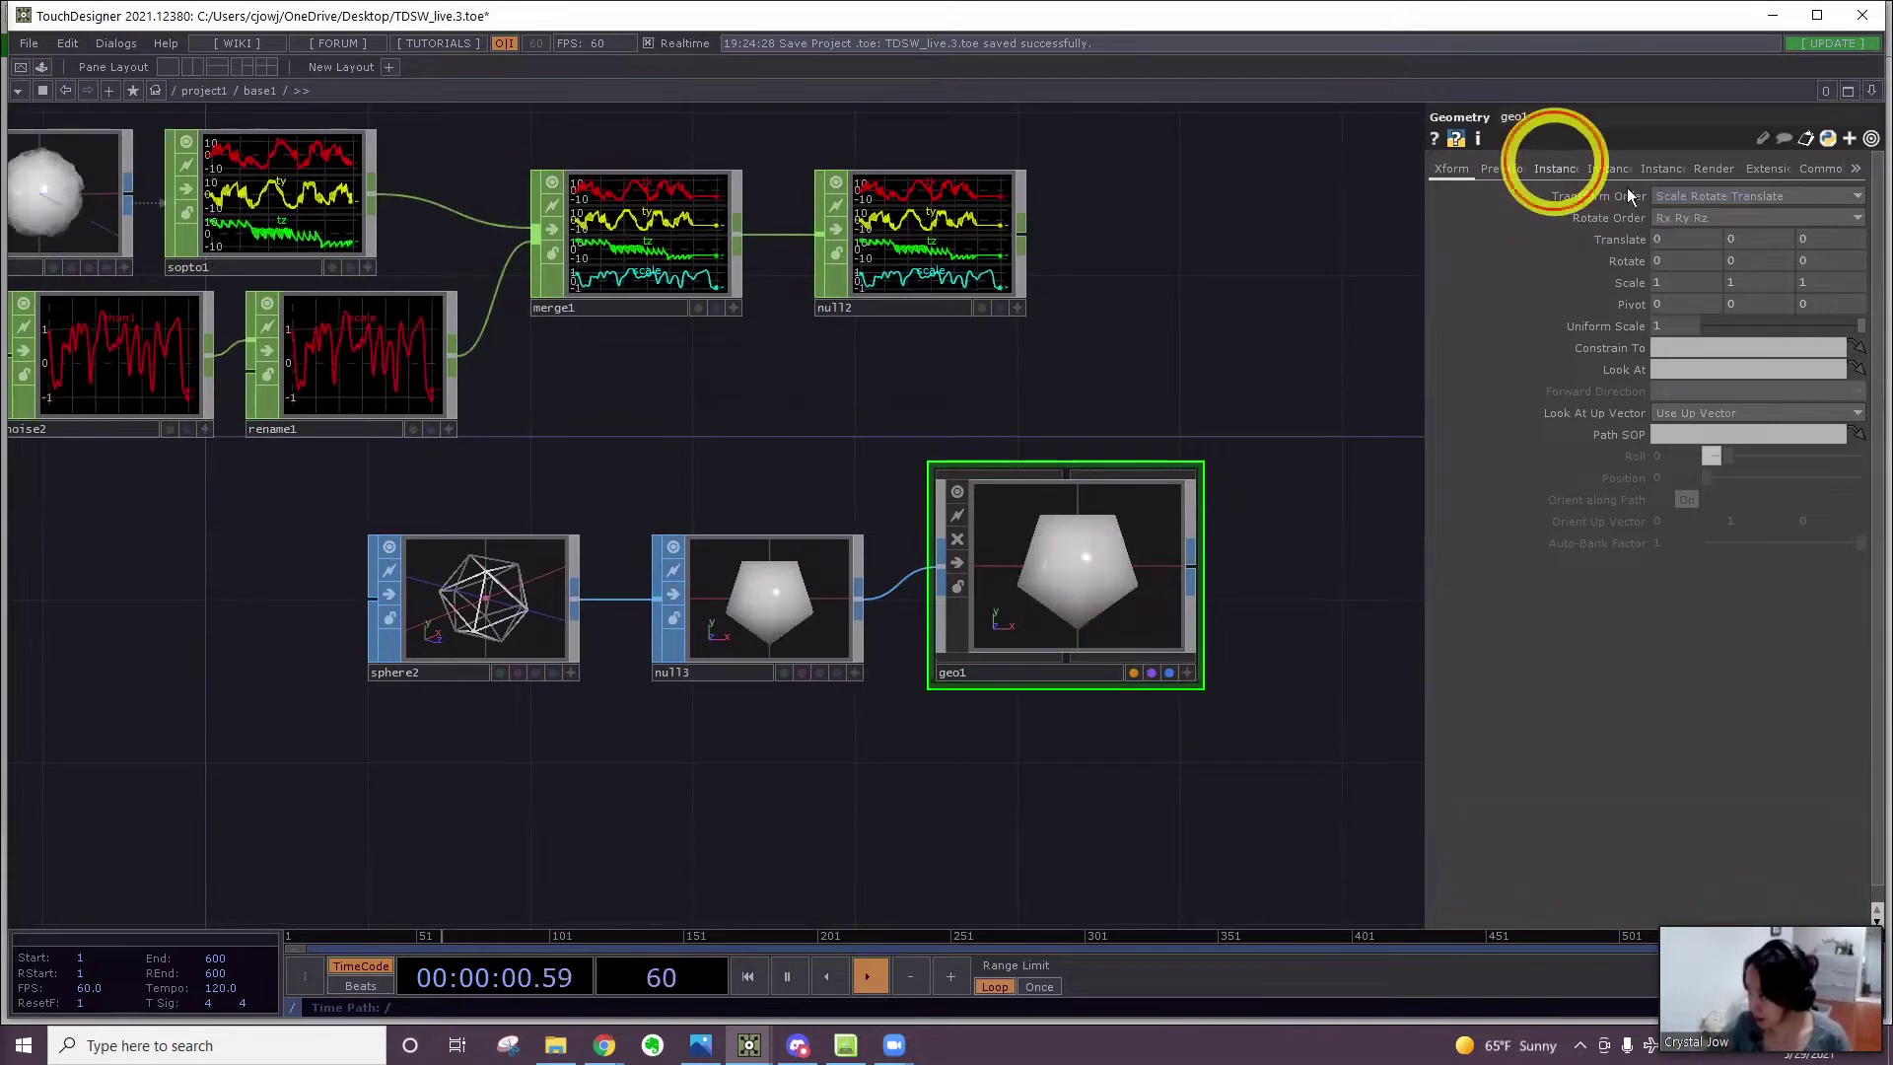
{"action": "left_click", "coordinate": [1676, 197]}
{"action": "left_click_drag", "start_coordinate": [936, 244], "coordinate": [1681, 258]}
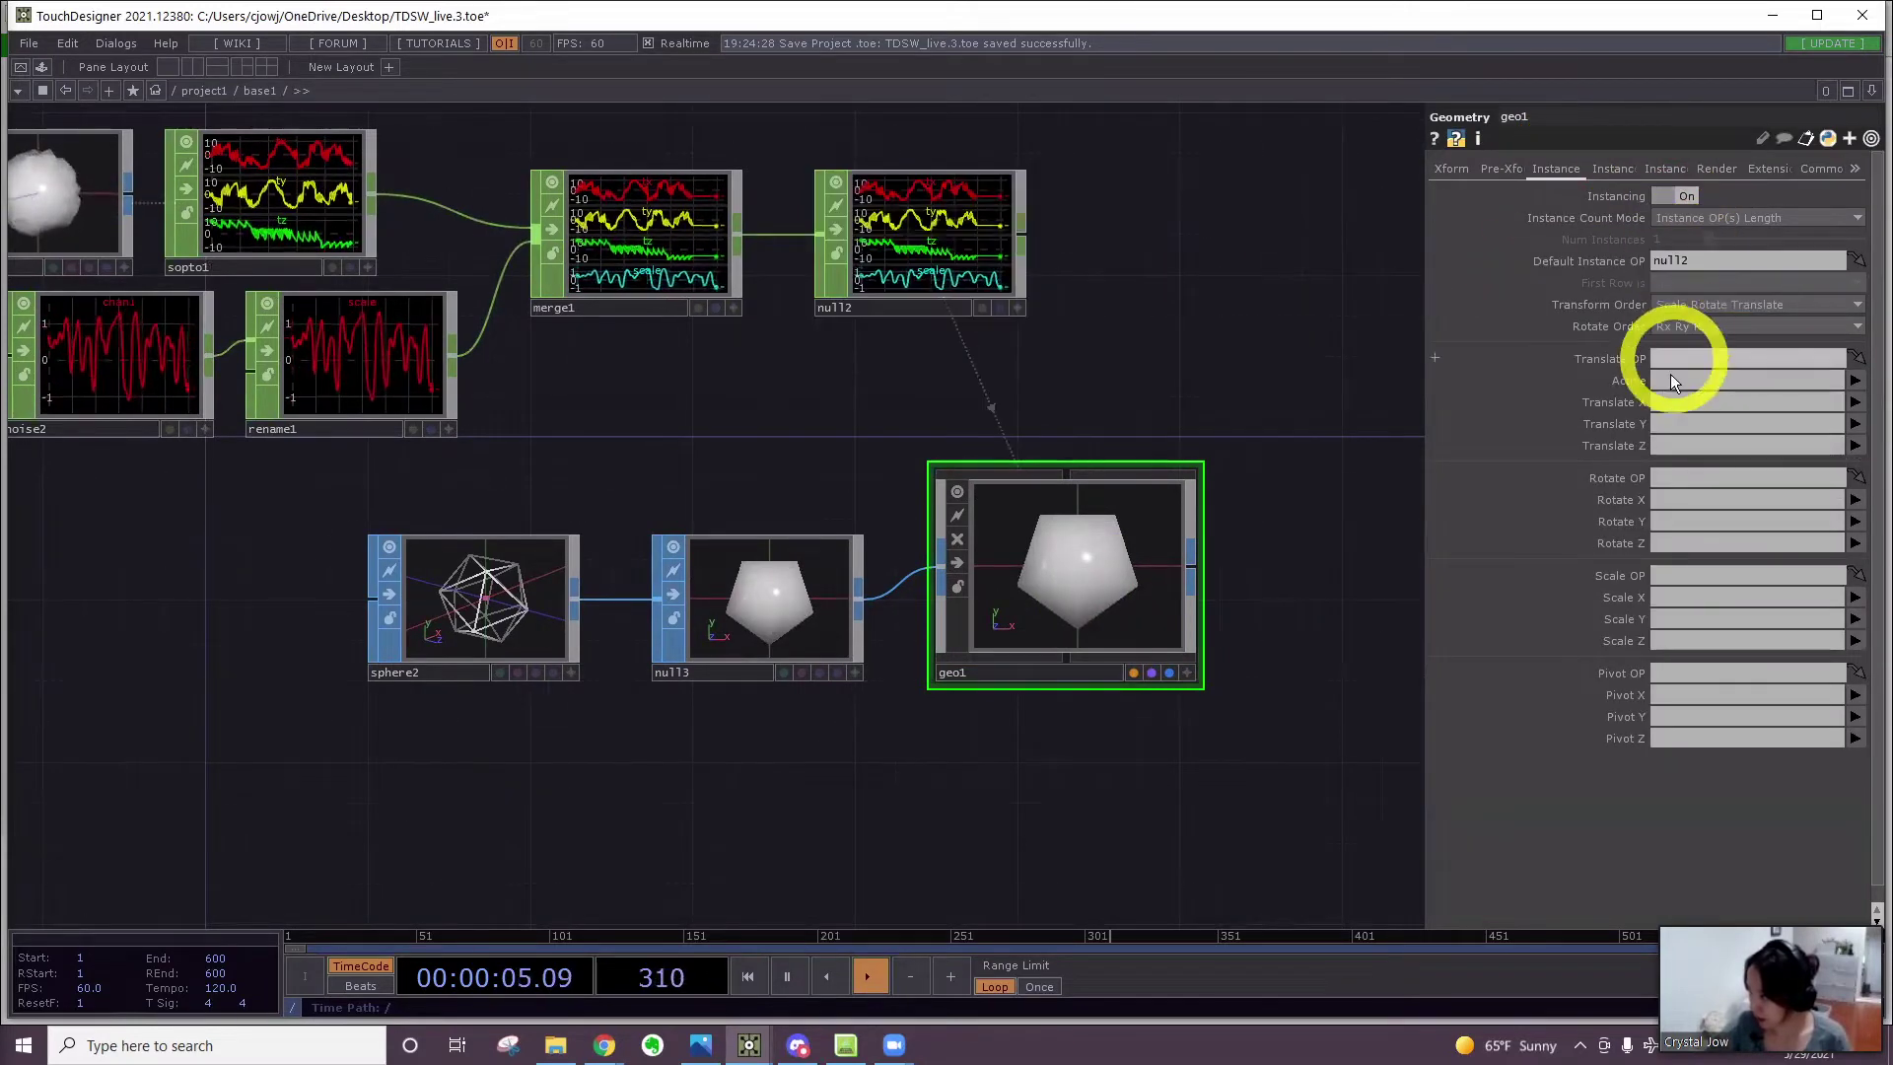
Map geo1's instance Translate X, Y and Z to the channels tx, ty and tz
{"action": "left_click", "coordinate": [1670, 399]}
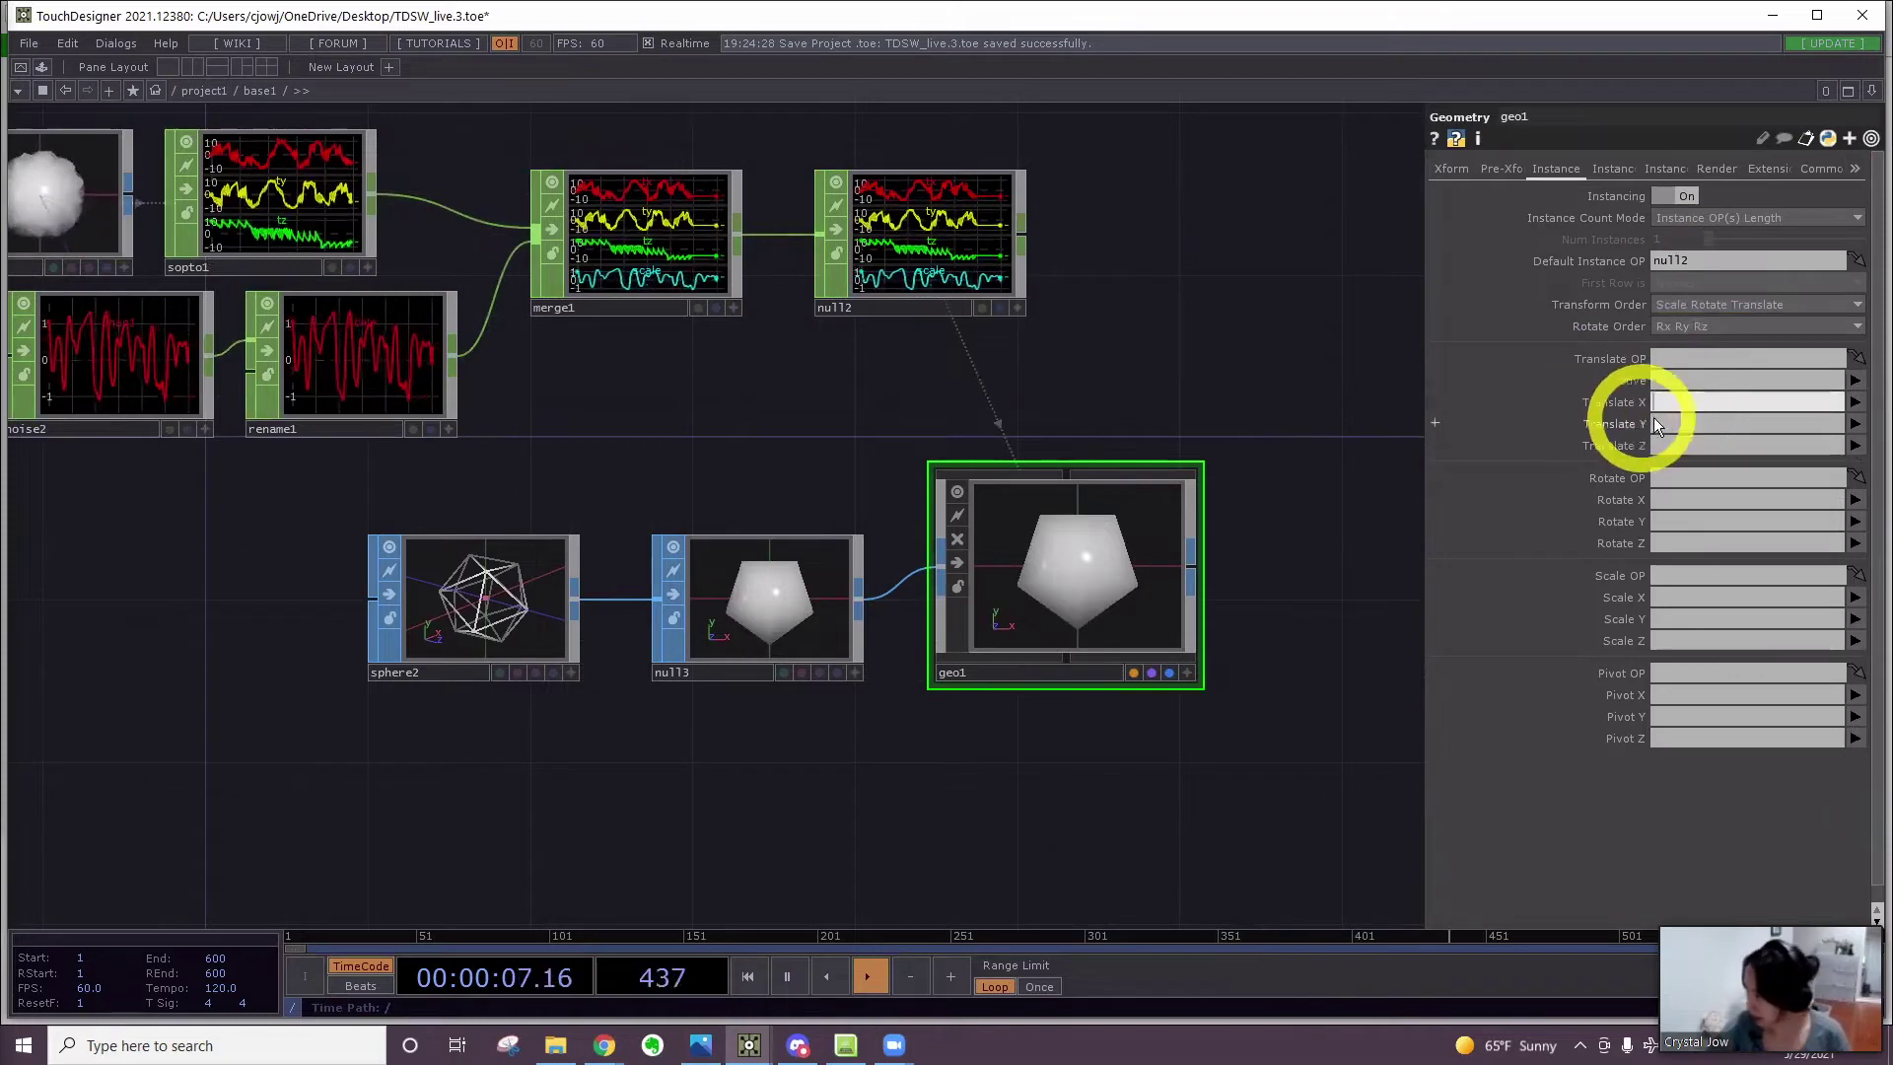
{"action": "type", "text": "tx"}
{"action": "left_click", "coordinate": [1666, 425]}
{"action": "type", "text": "ty"}
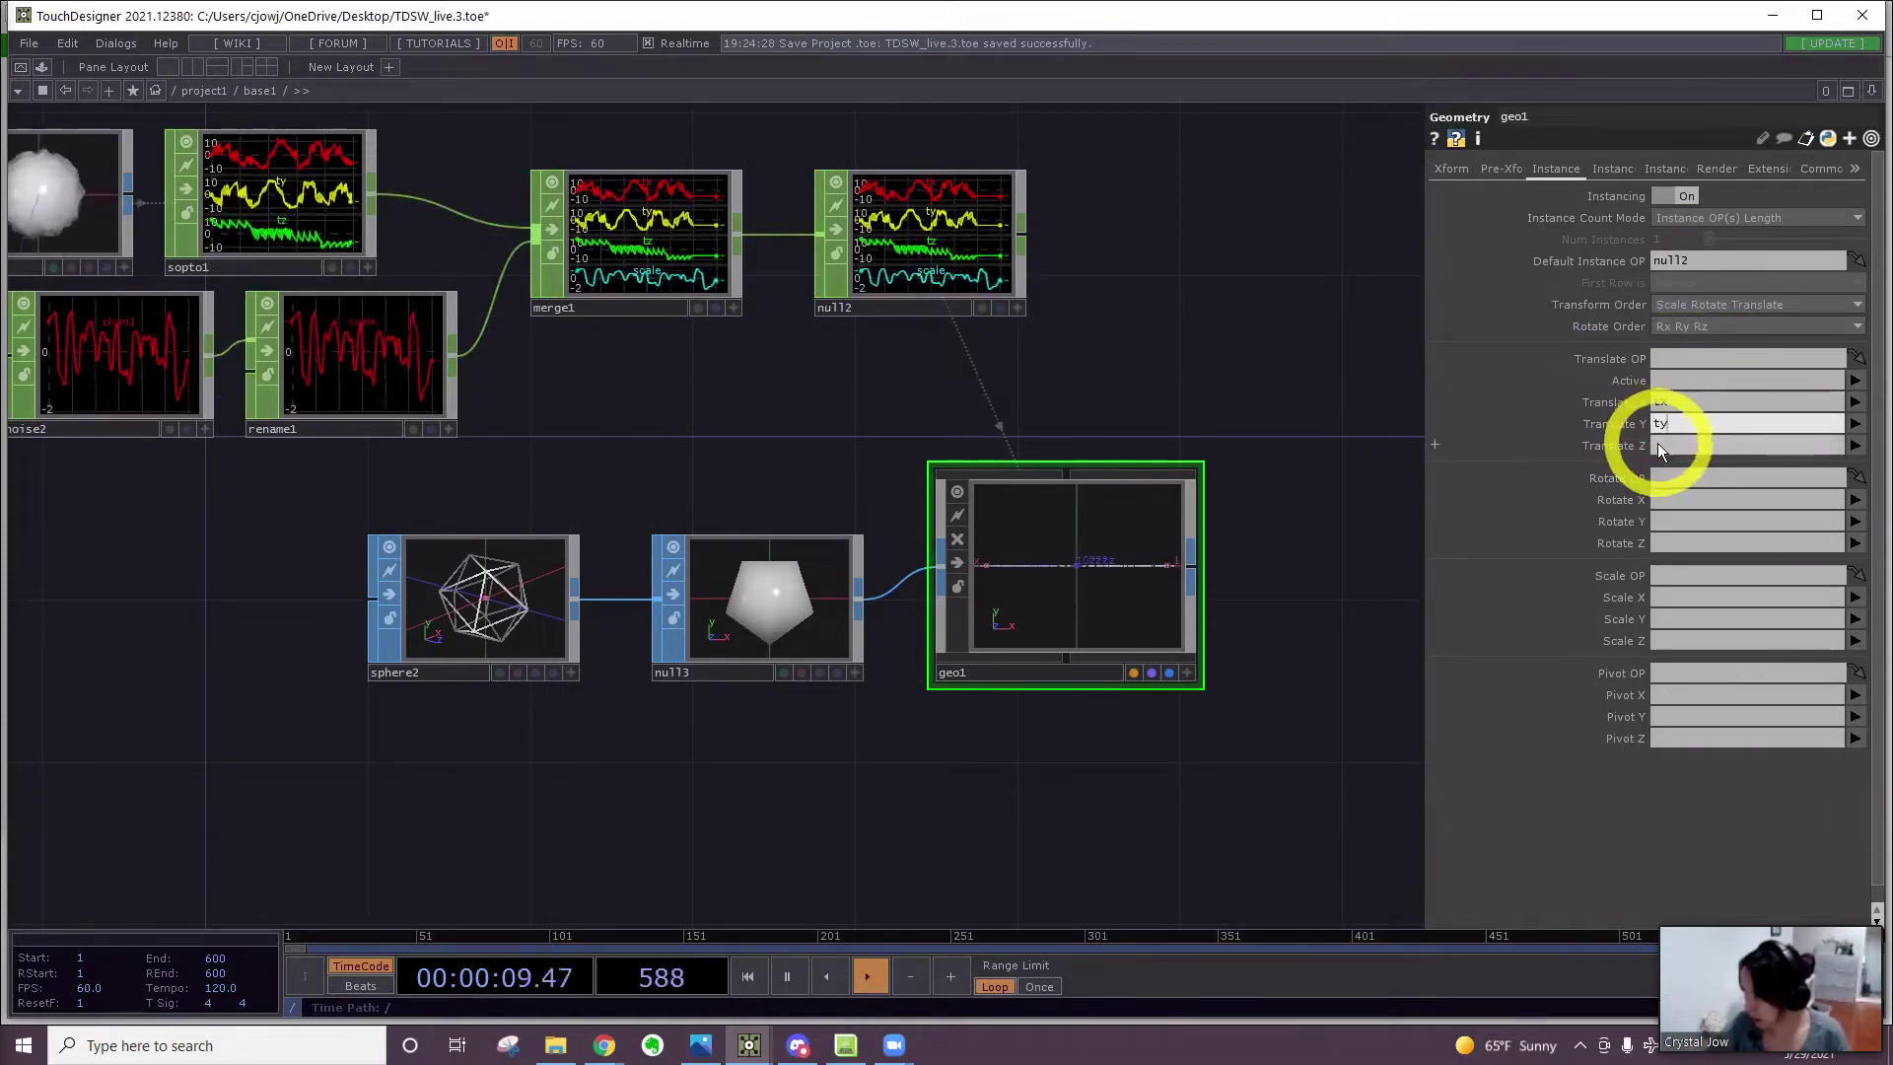
{"action": "left_click", "coordinate": [1659, 447]}
{"action": "type", "text": "tz"}
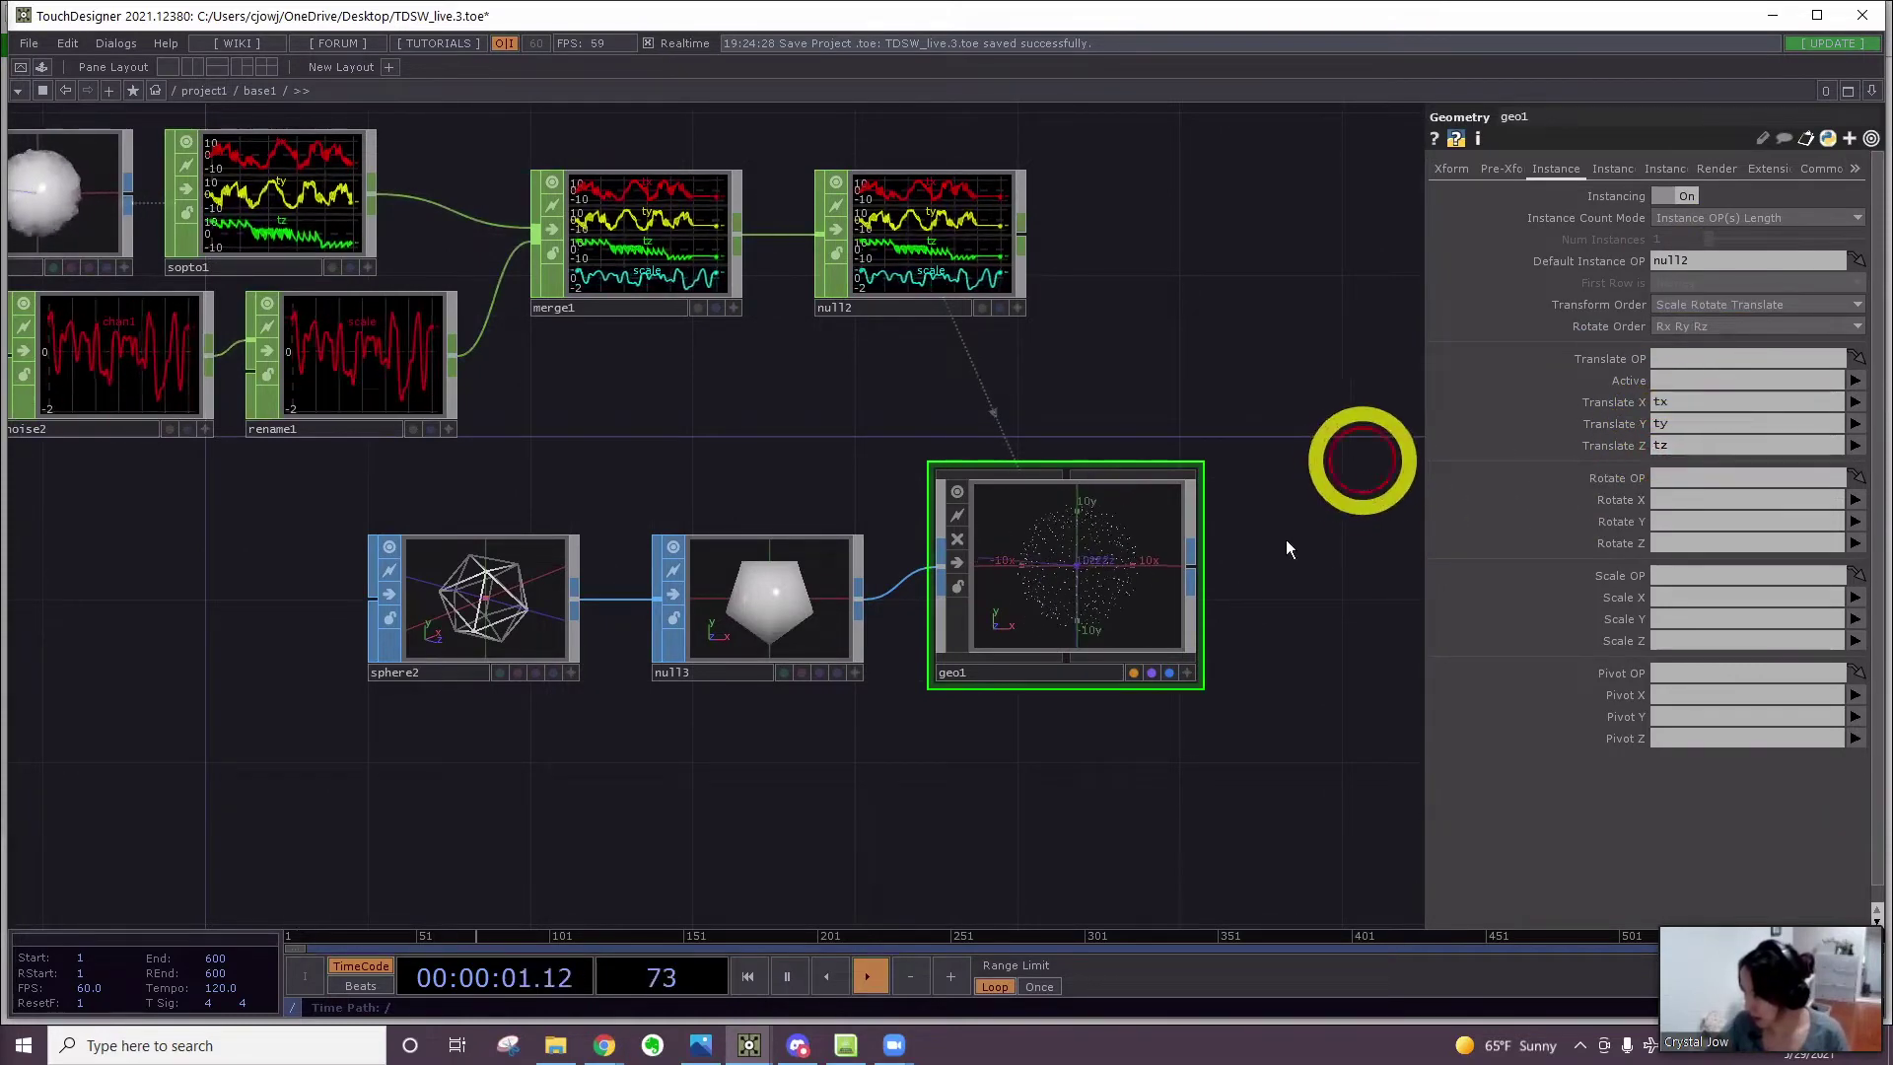
Map geo1's instance Scale X to the scale channel and inspect the instanced points
{"action": "scroll", "coordinate": [1192, 567], "scroll_direction": "up", "scroll_amount": 5}
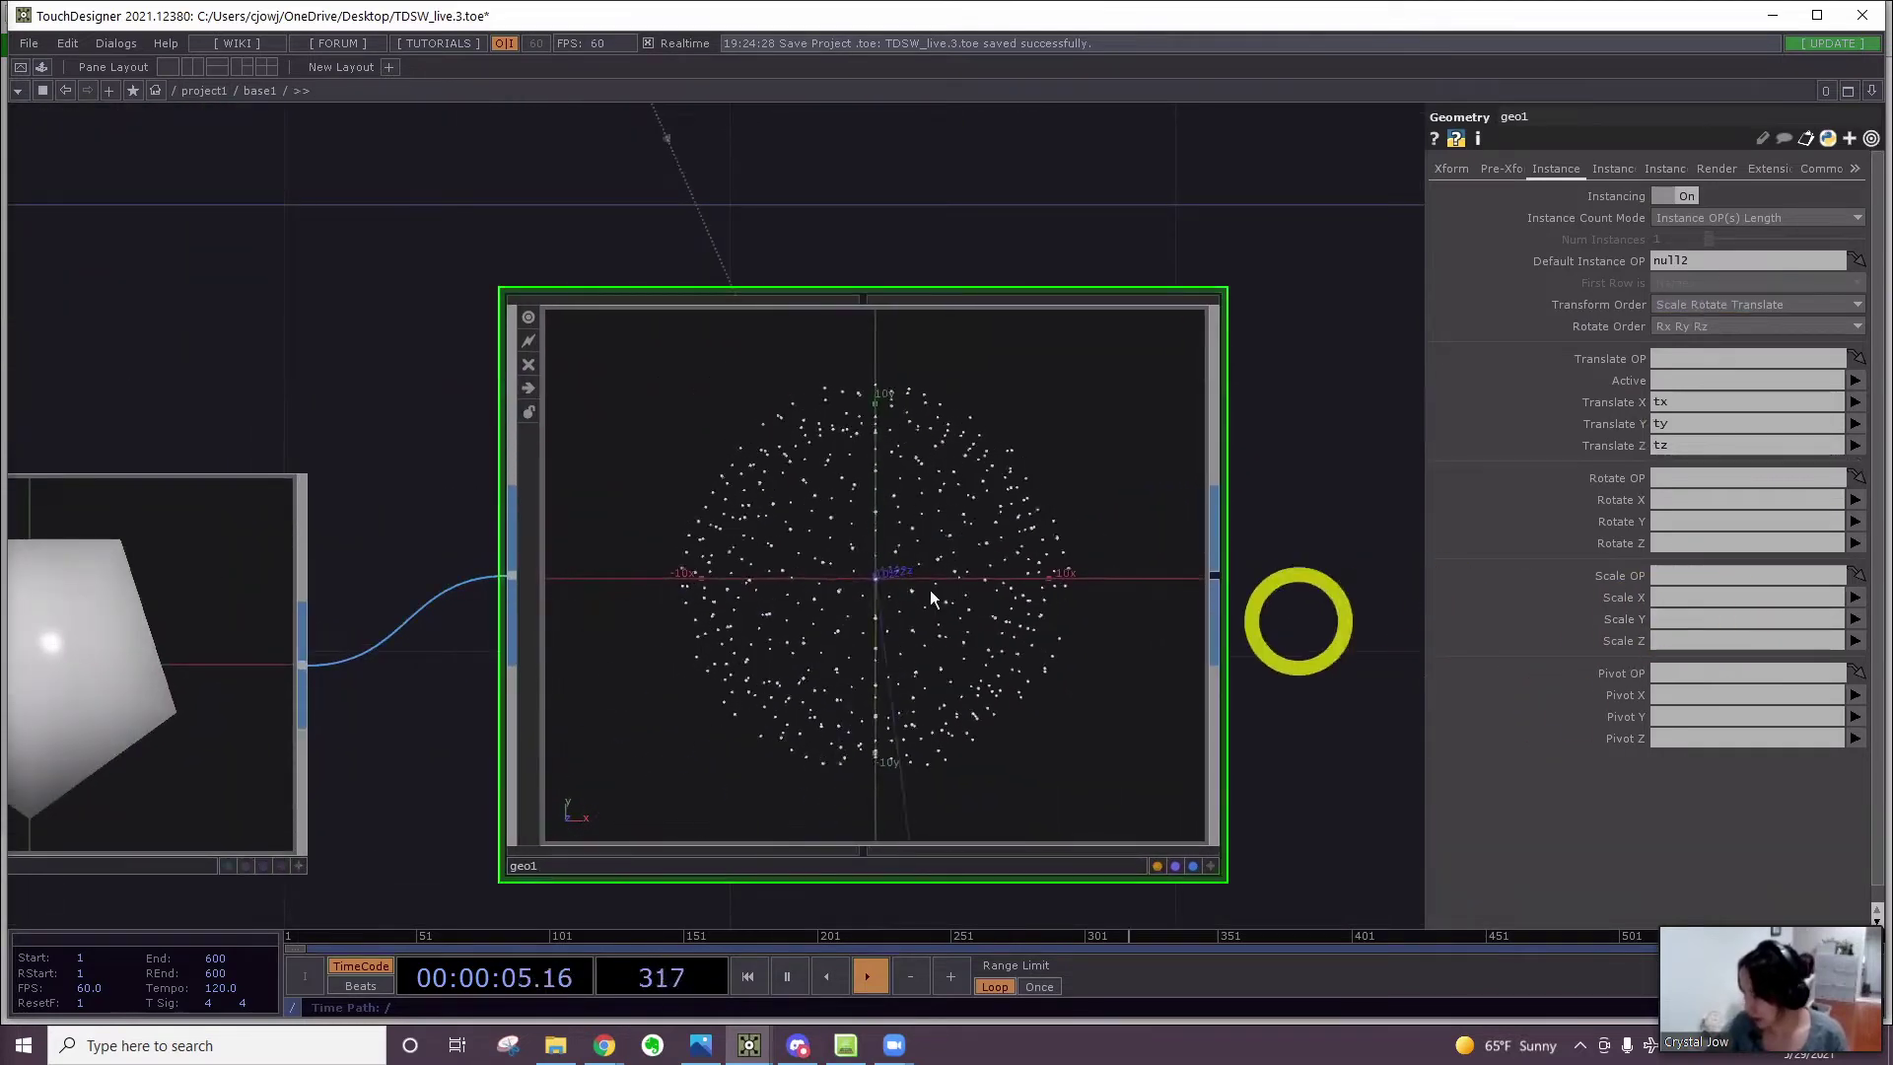
{"action": "left_click", "coordinate": [1694, 601]}
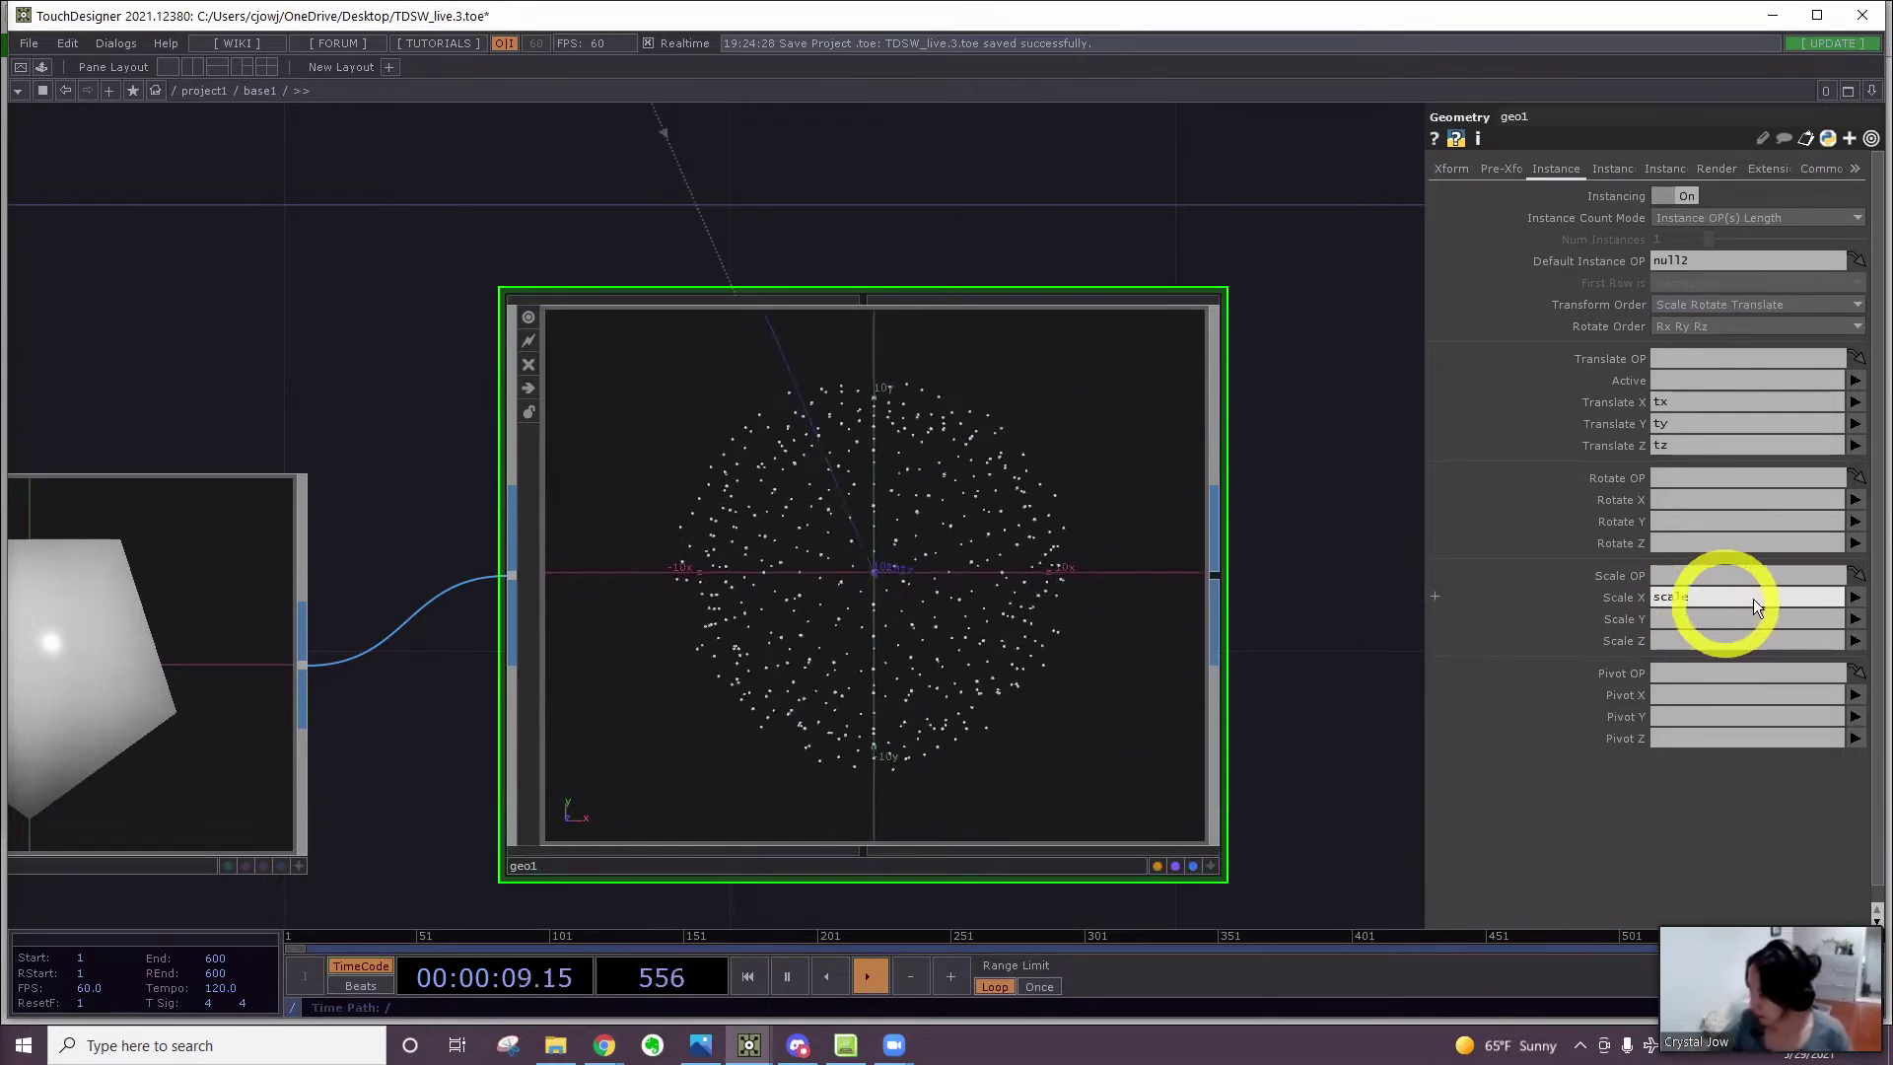
{"action": "scroll", "coordinate": [913, 364], "scroll_direction": "down", "scroll_amount": 2}
{"action": "scroll", "coordinate": [913, 365], "scroll_direction": "down", "scroll_amount": 3}
{"action": "left_click_drag", "start_coordinate": [915, 246], "coordinate": [947, 549]}
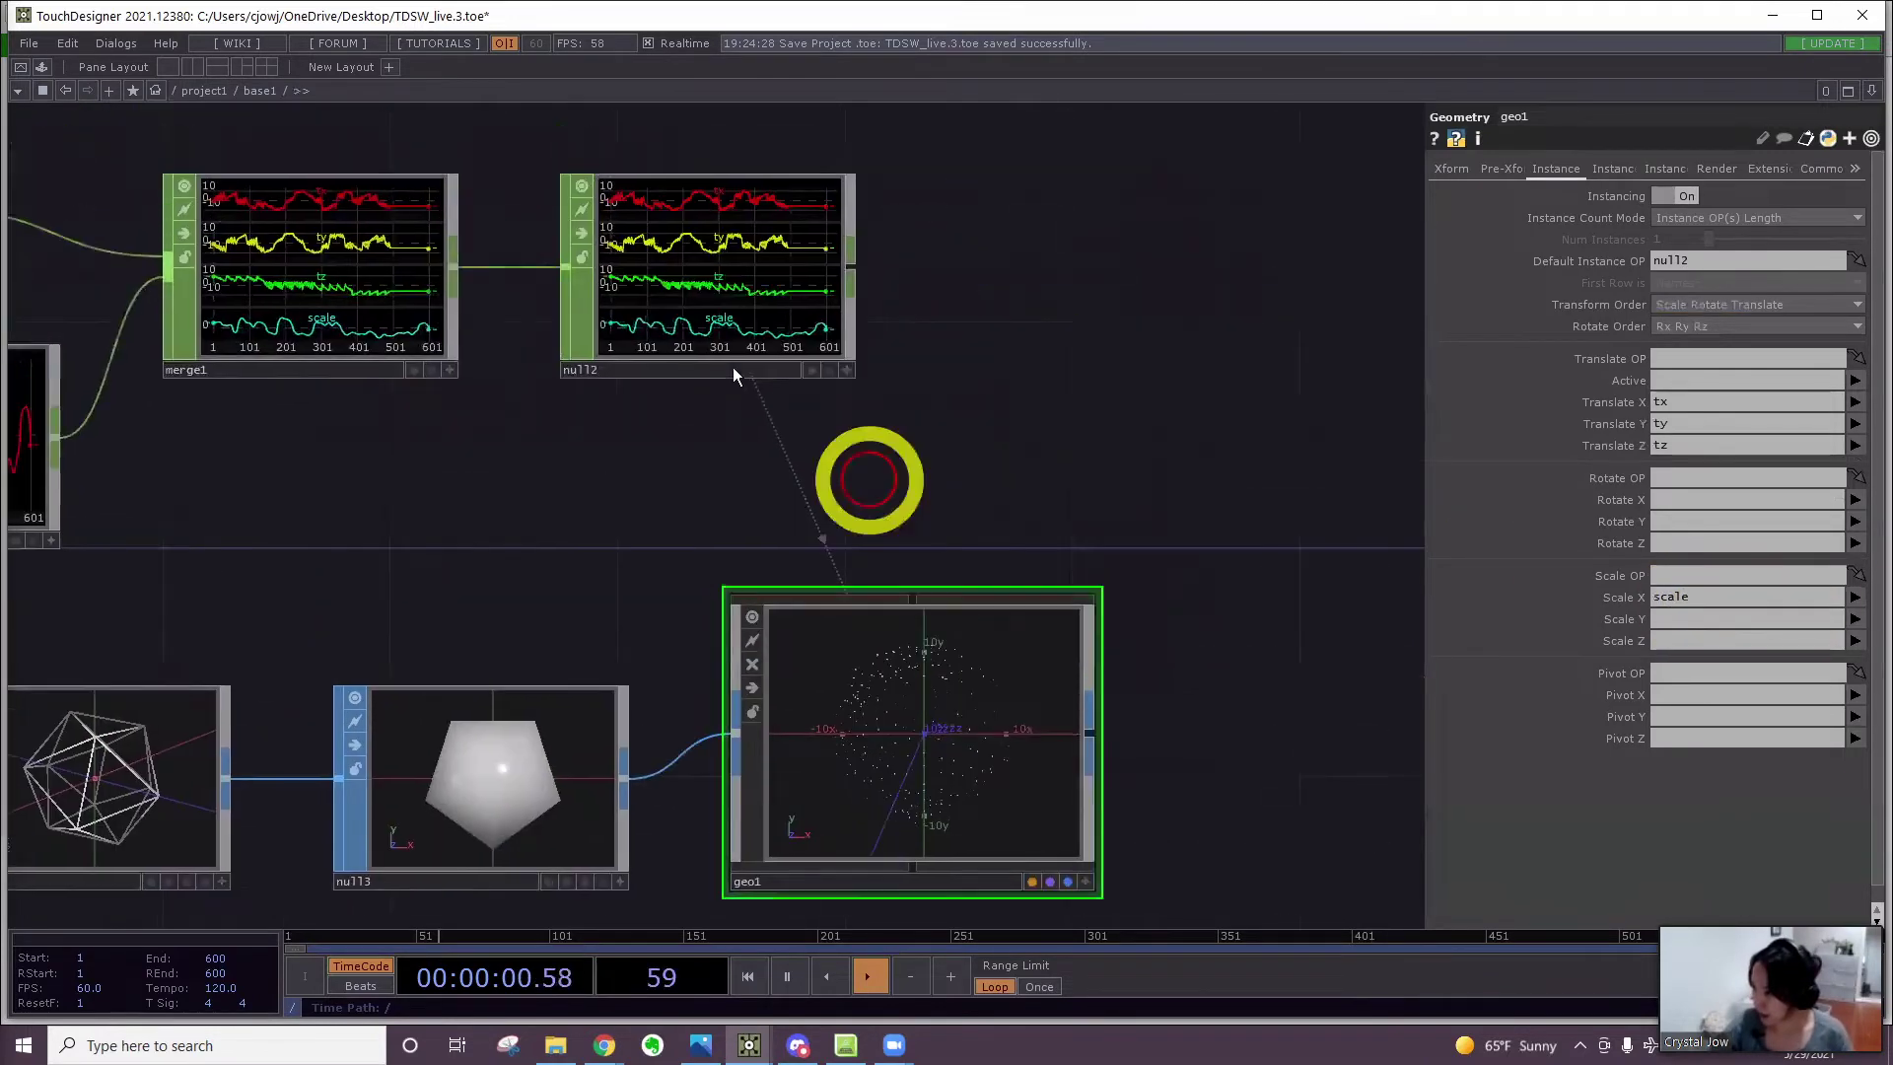
{"action": "left_click_drag", "start_coordinate": [993, 461], "coordinate": [1031, 420]}
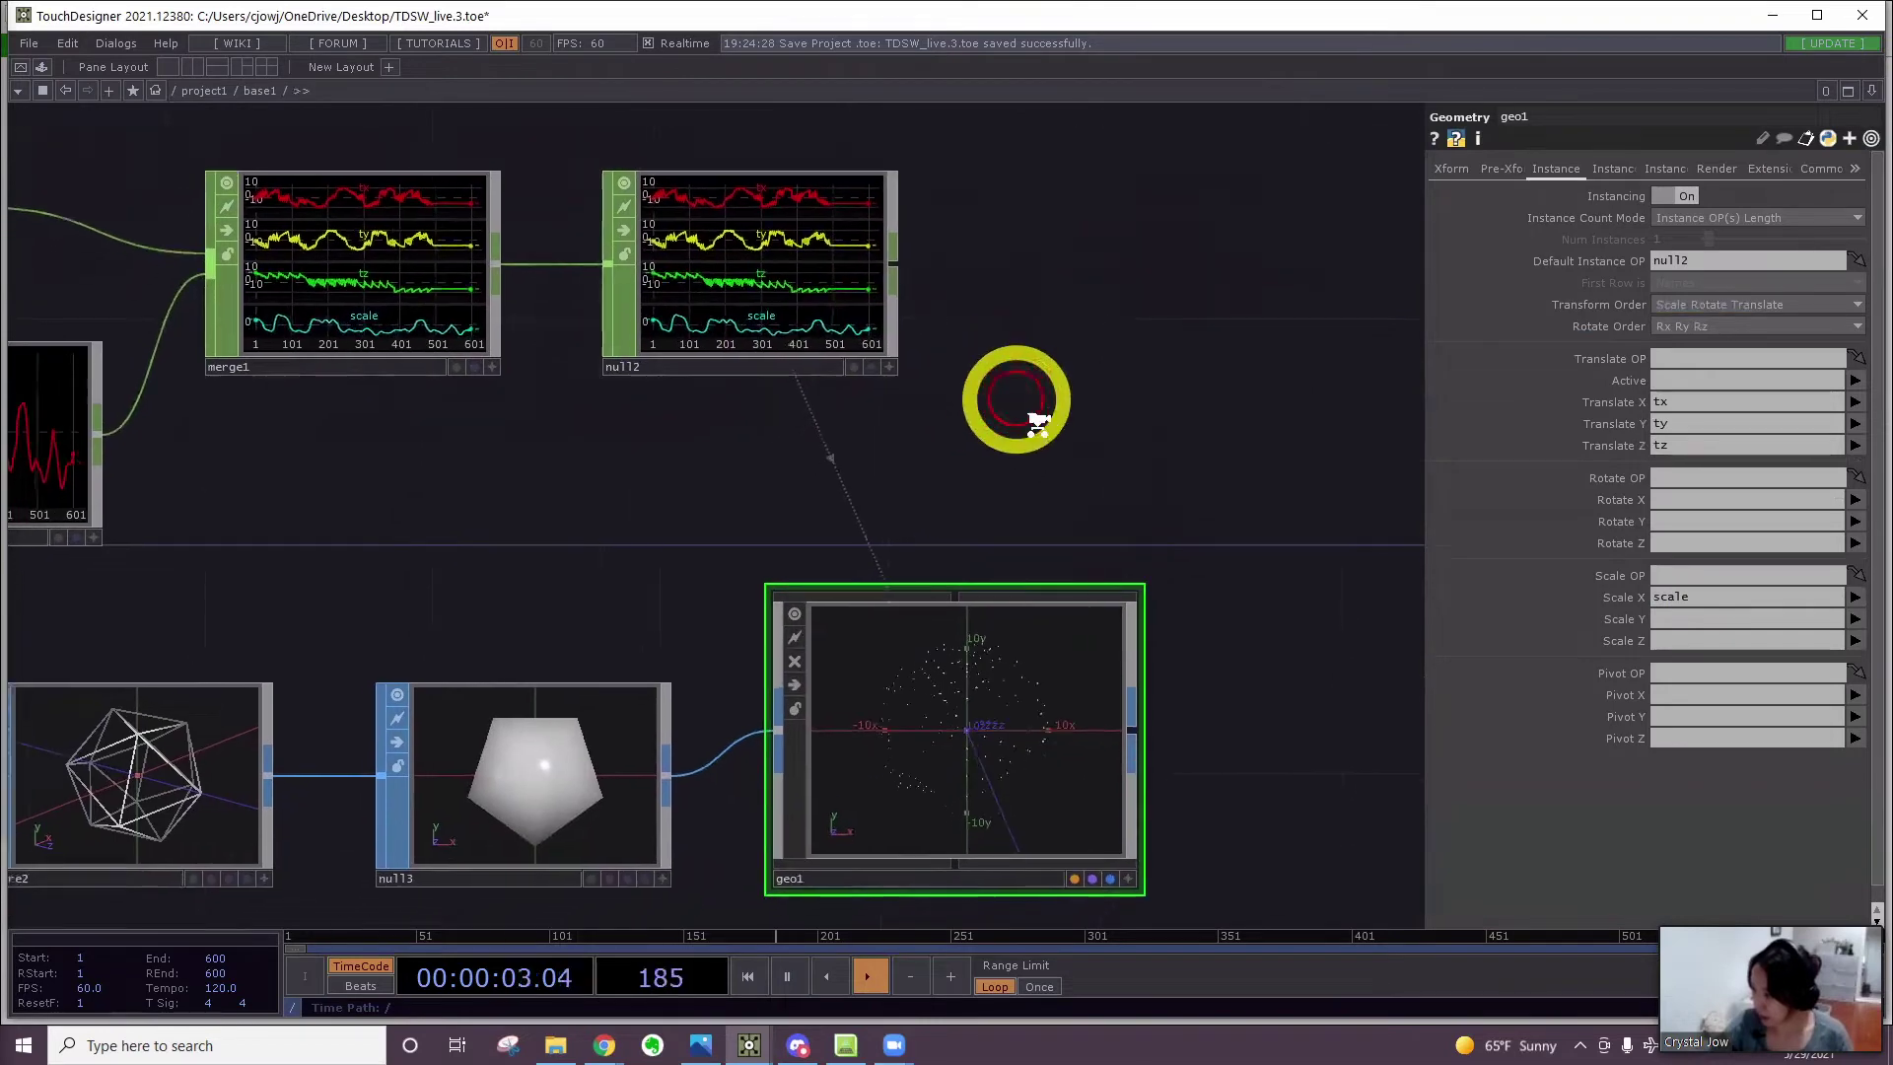
{"action": "scroll", "coordinate": [1032, 419], "scroll_direction": "up", "scroll_amount": 5}
{"action": "scroll", "coordinate": [1014, 486], "scroll_direction": "down", "scroll_amount": 3}
{"action": "left_click_drag", "start_coordinate": [1007, 320], "coordinate": [984, 158]}
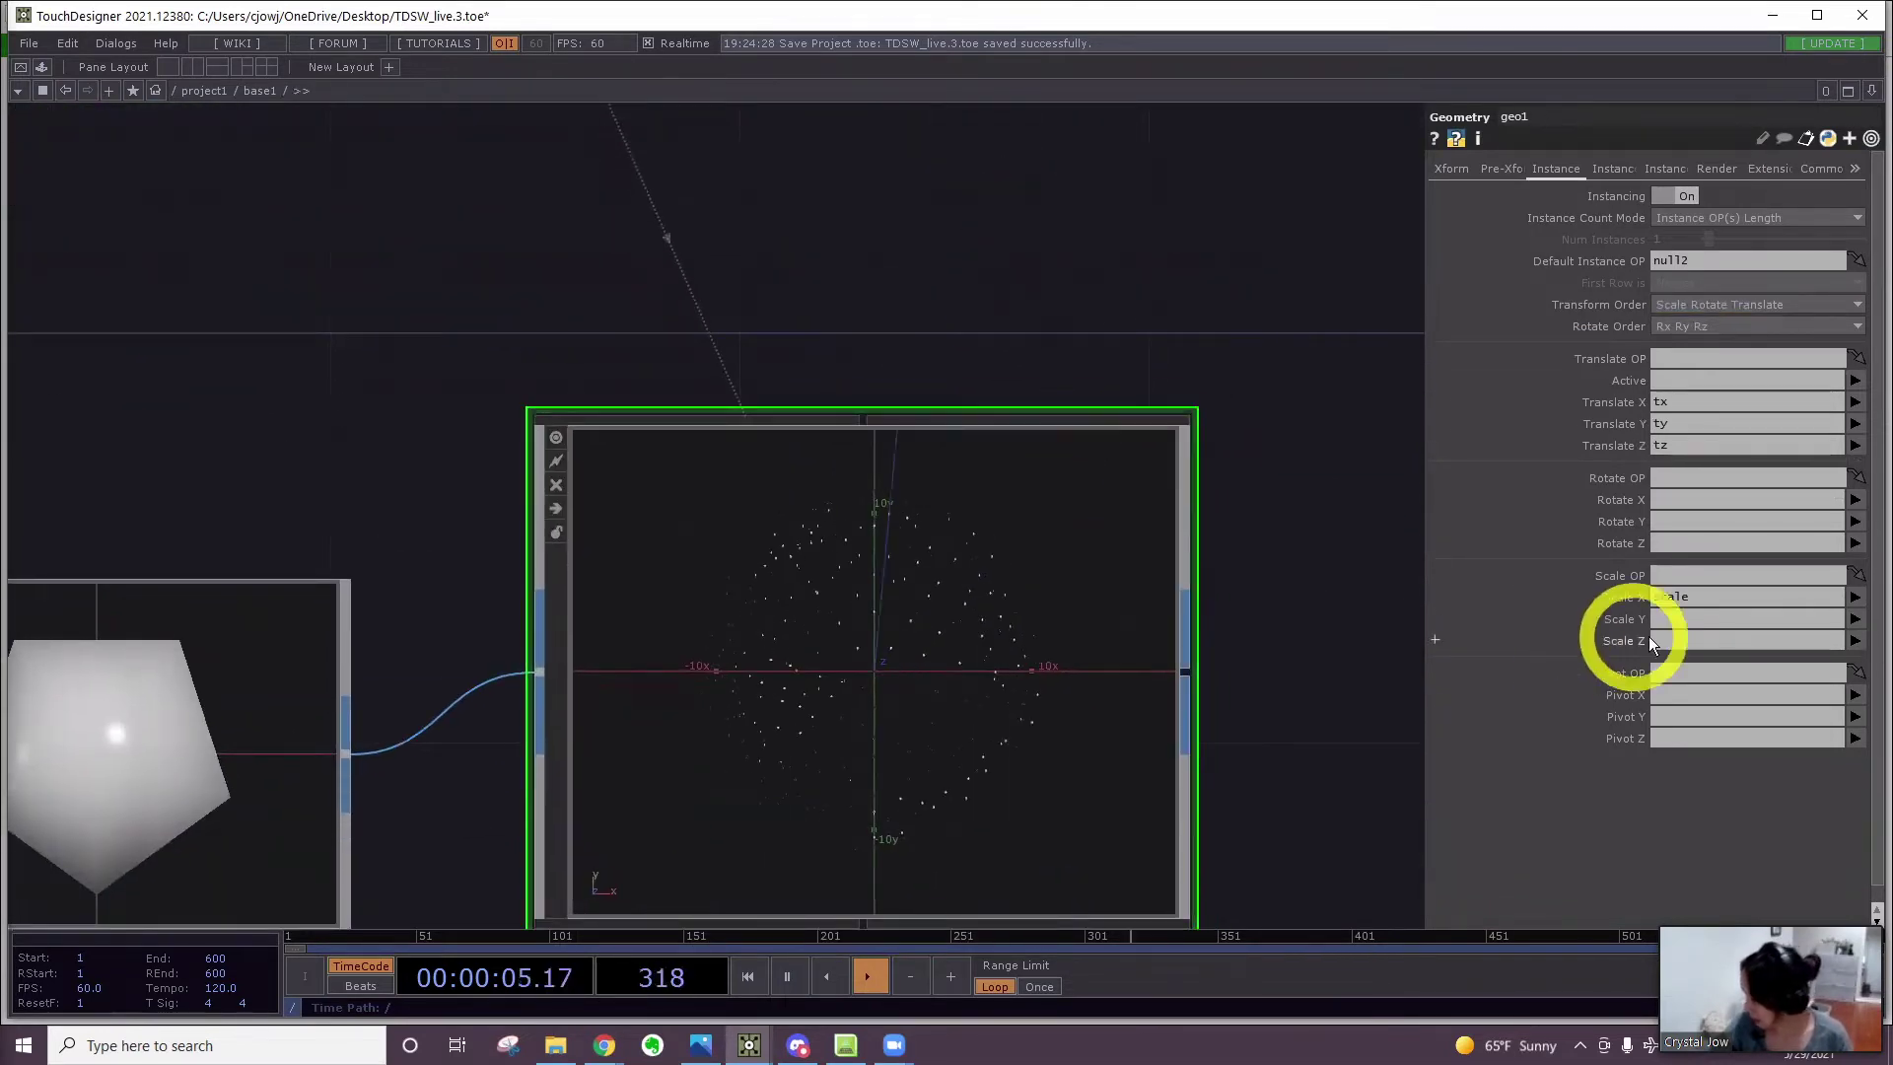
Map geo1's instance Scale Y and Scale Z to the scale channel
{"action": "left_click", "coordinate": [1676, 619]}
{"action": "type", "text": "scale"}
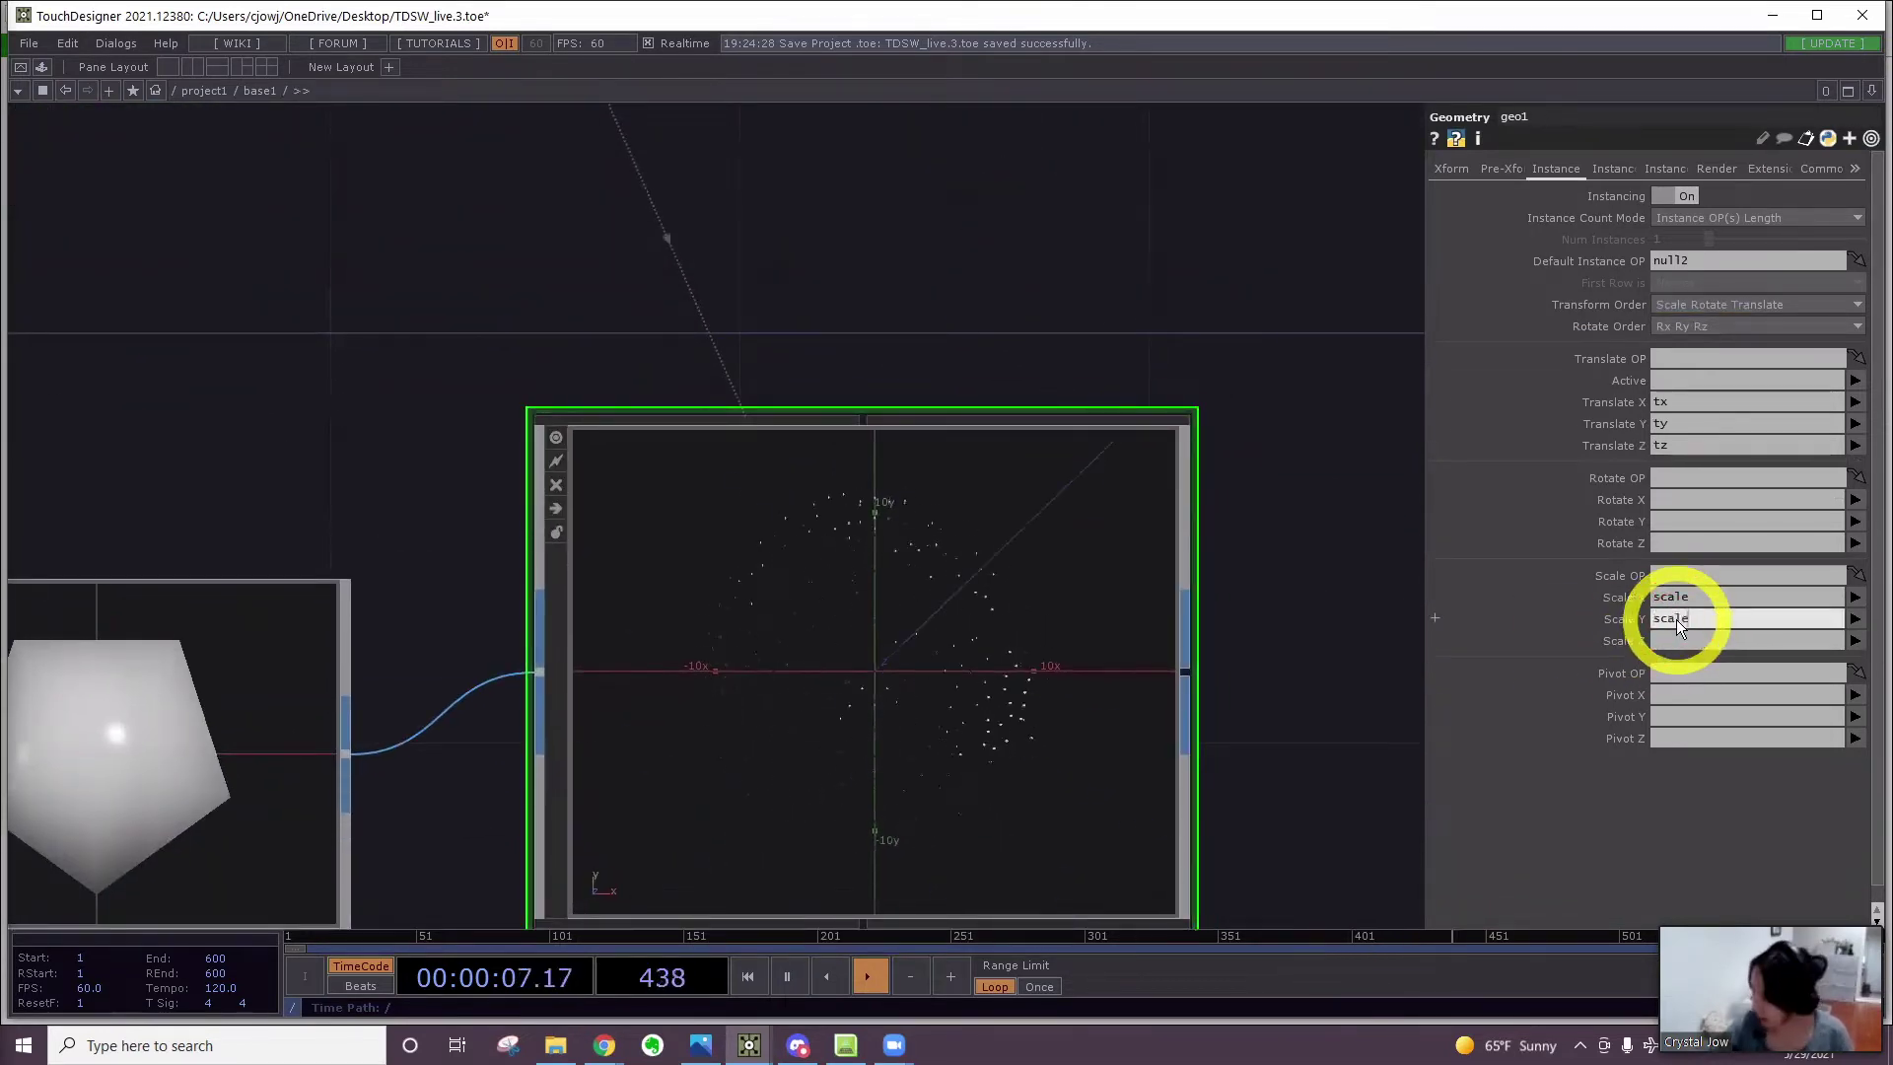
{"action": "key", "text": "Return"}
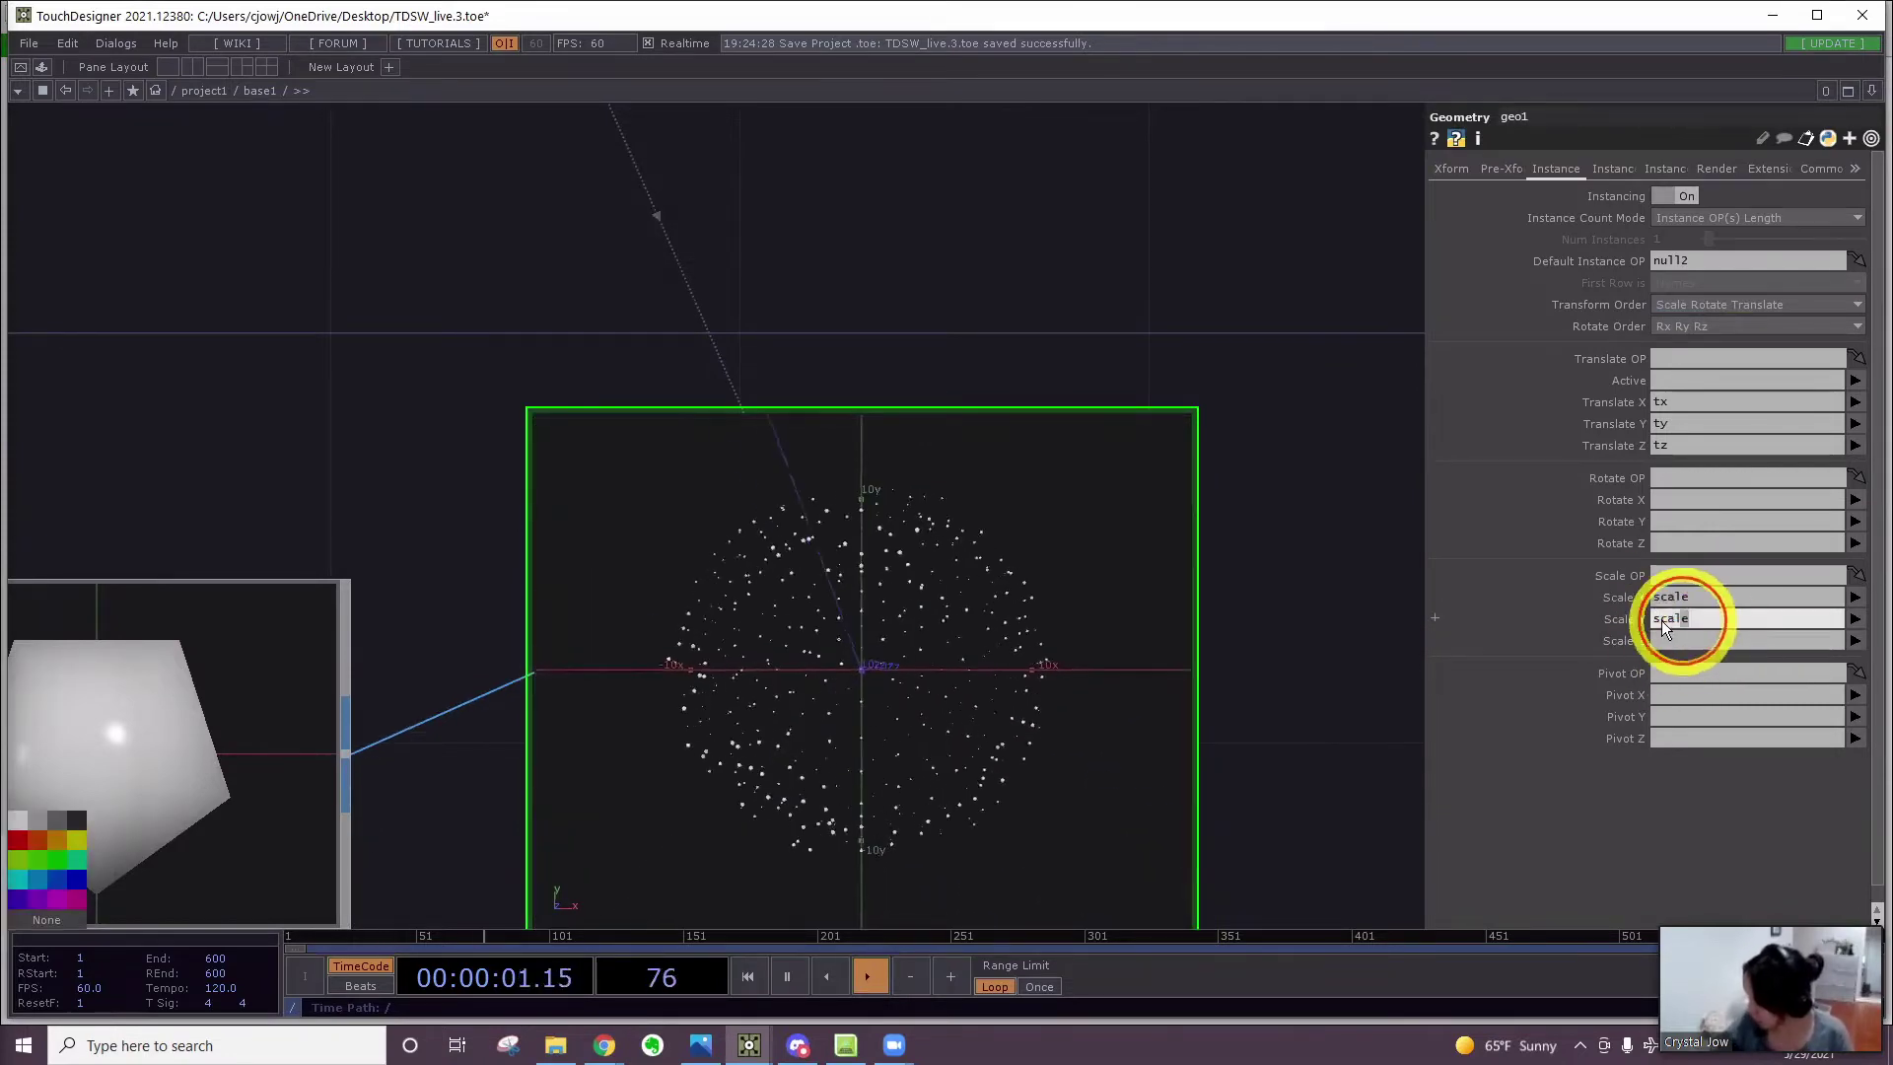
{"action": "key", "text": "ctrl+a"}
{"action": "key", "text": "ctrl+c"}
{"action": "left_click", "coordinate": [1702, 642]}
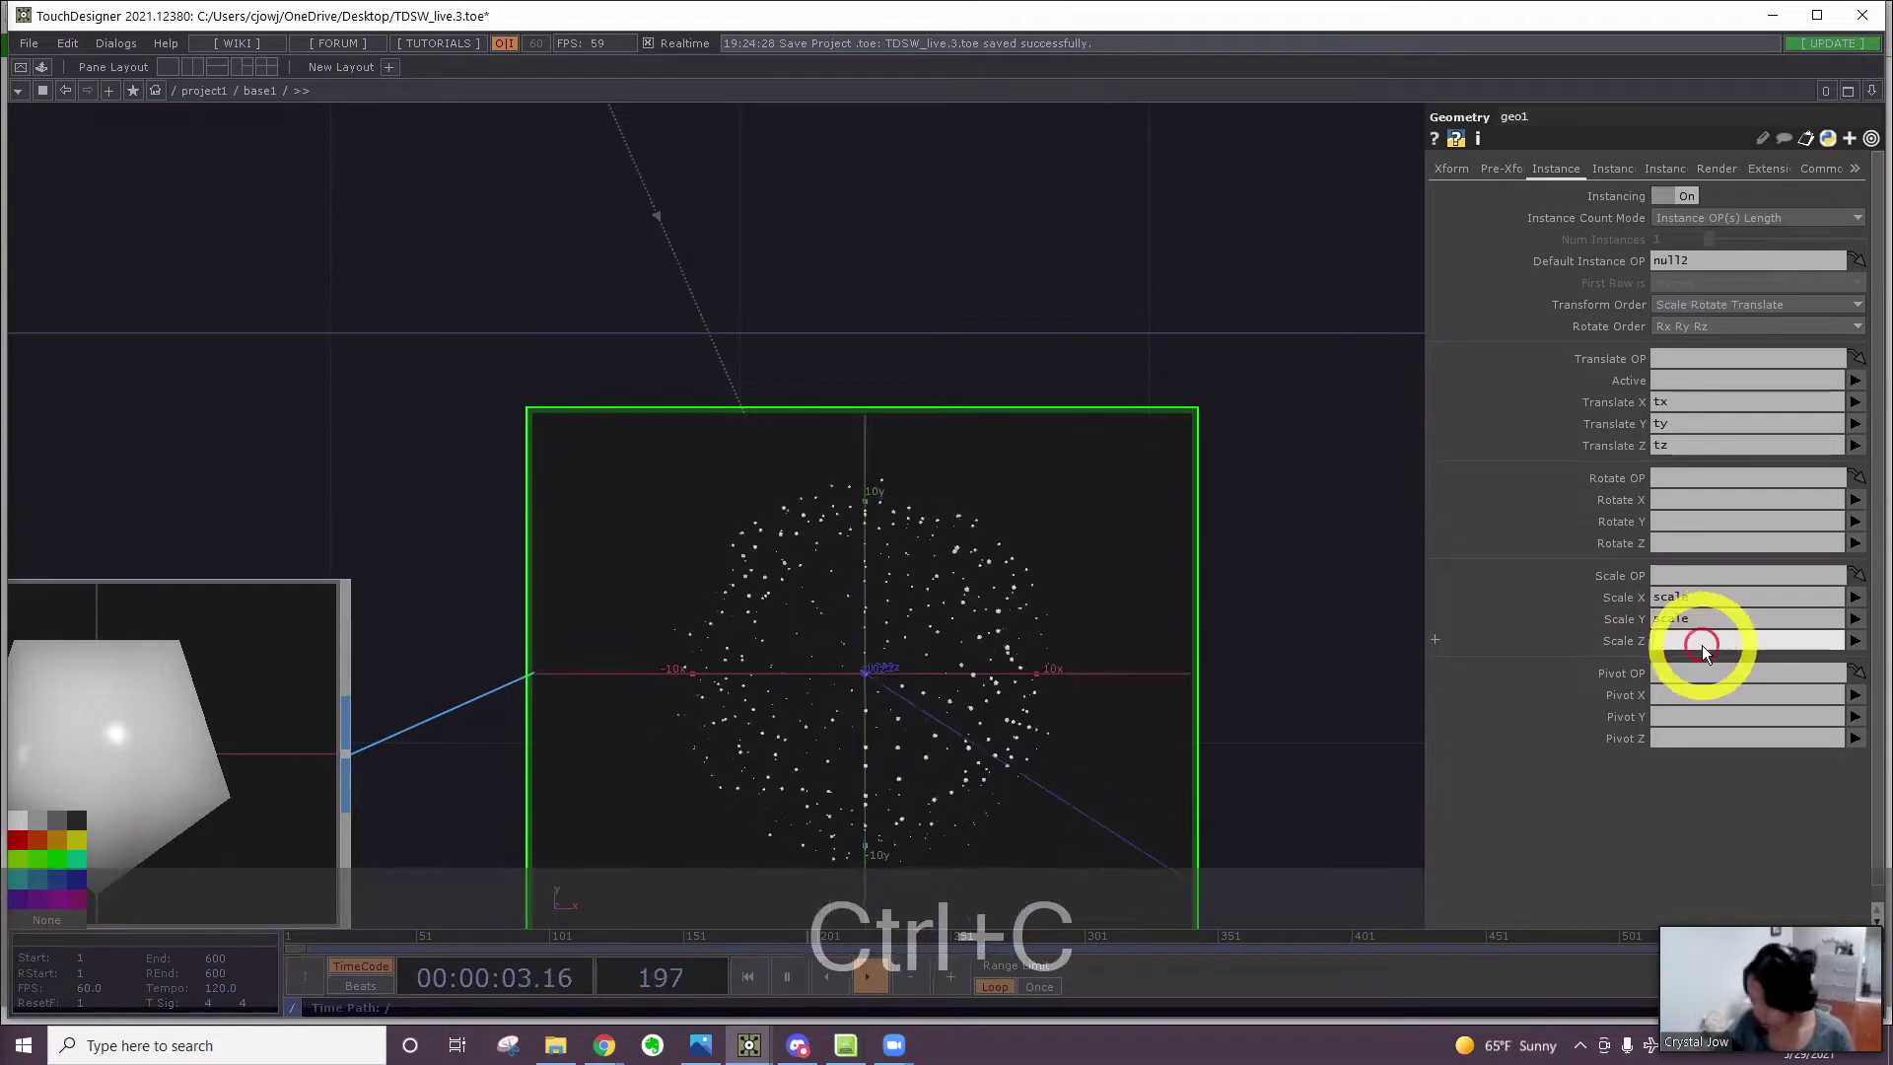
{"action": "key", "text": "ctrl+v"}
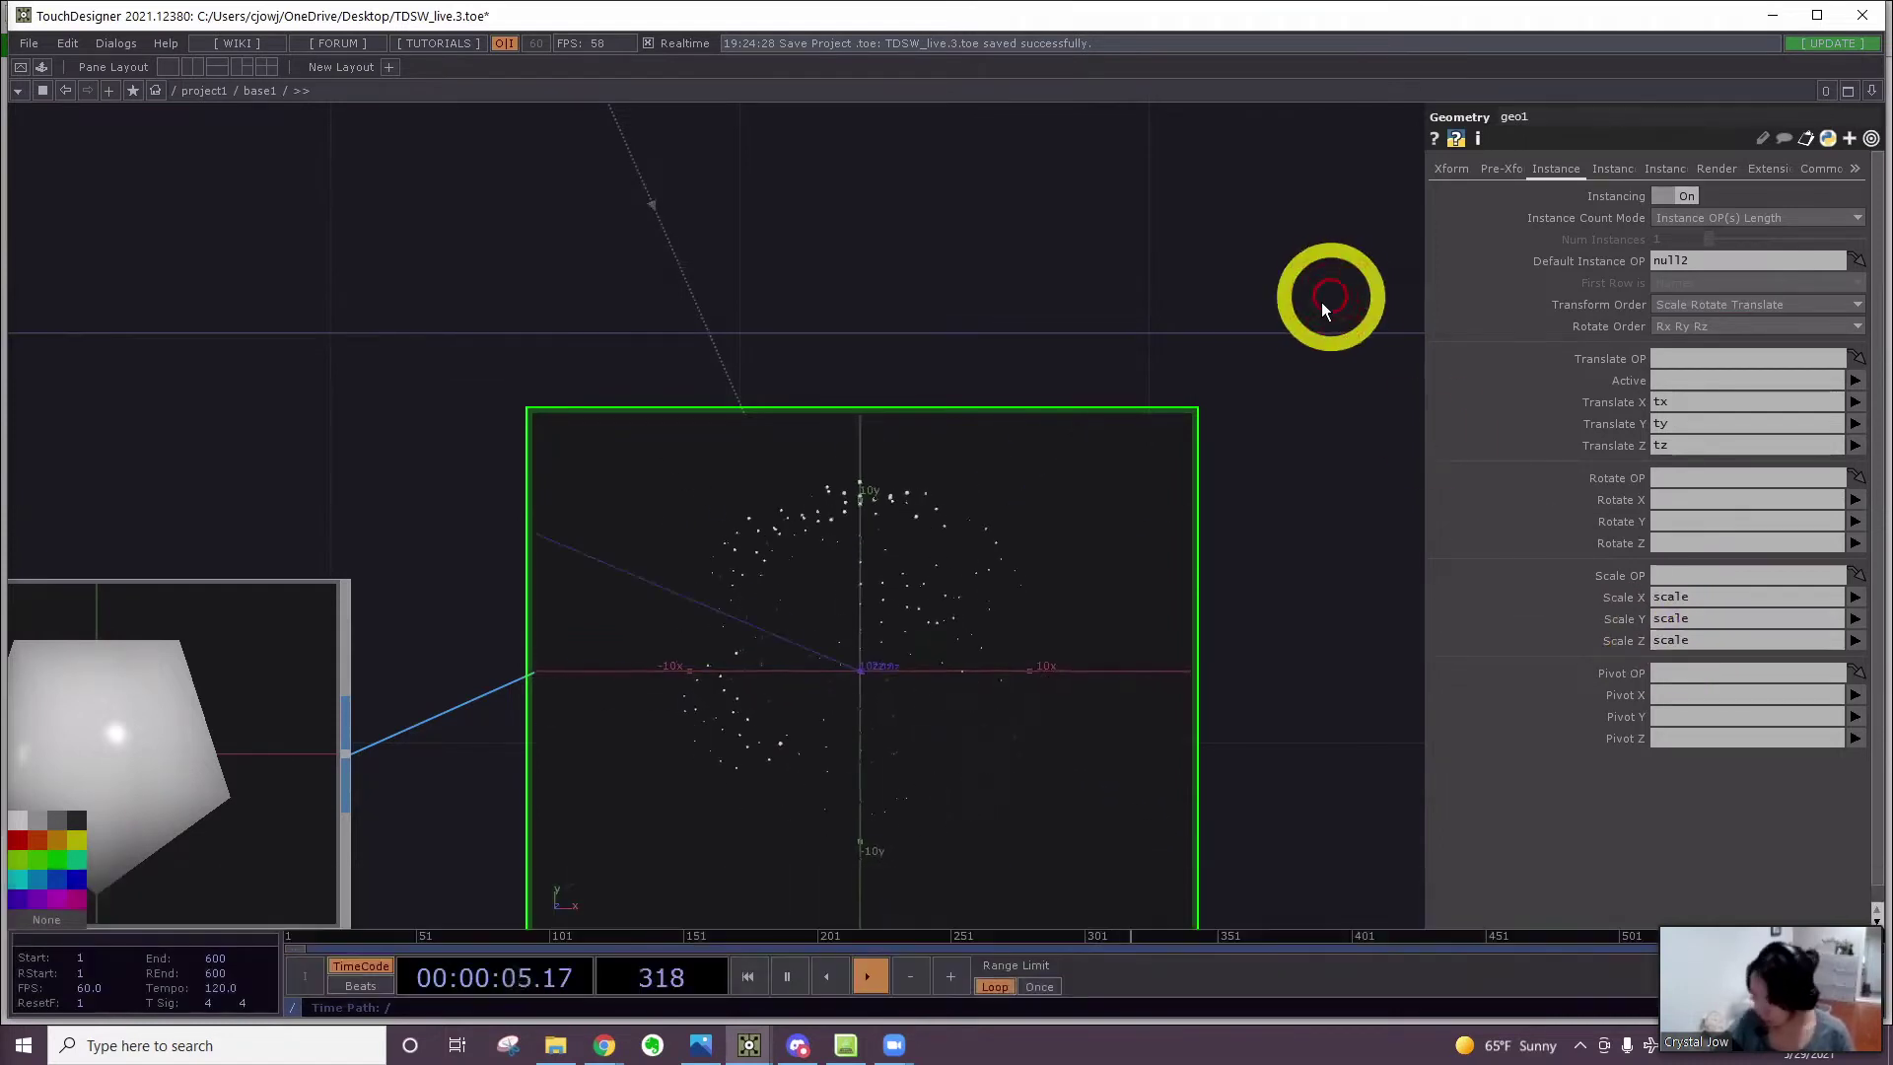
Deactivate geo1's interactive viewer and add a Camera COMP below geo1
{"action": "left_click_drag", "start_coordinate": [1080, 723], "coordinate": [993, 412]}
{"action": "scroll", "coordinate": [1073, 329], "scroll_direction": "down", "scroll_amount": 8}
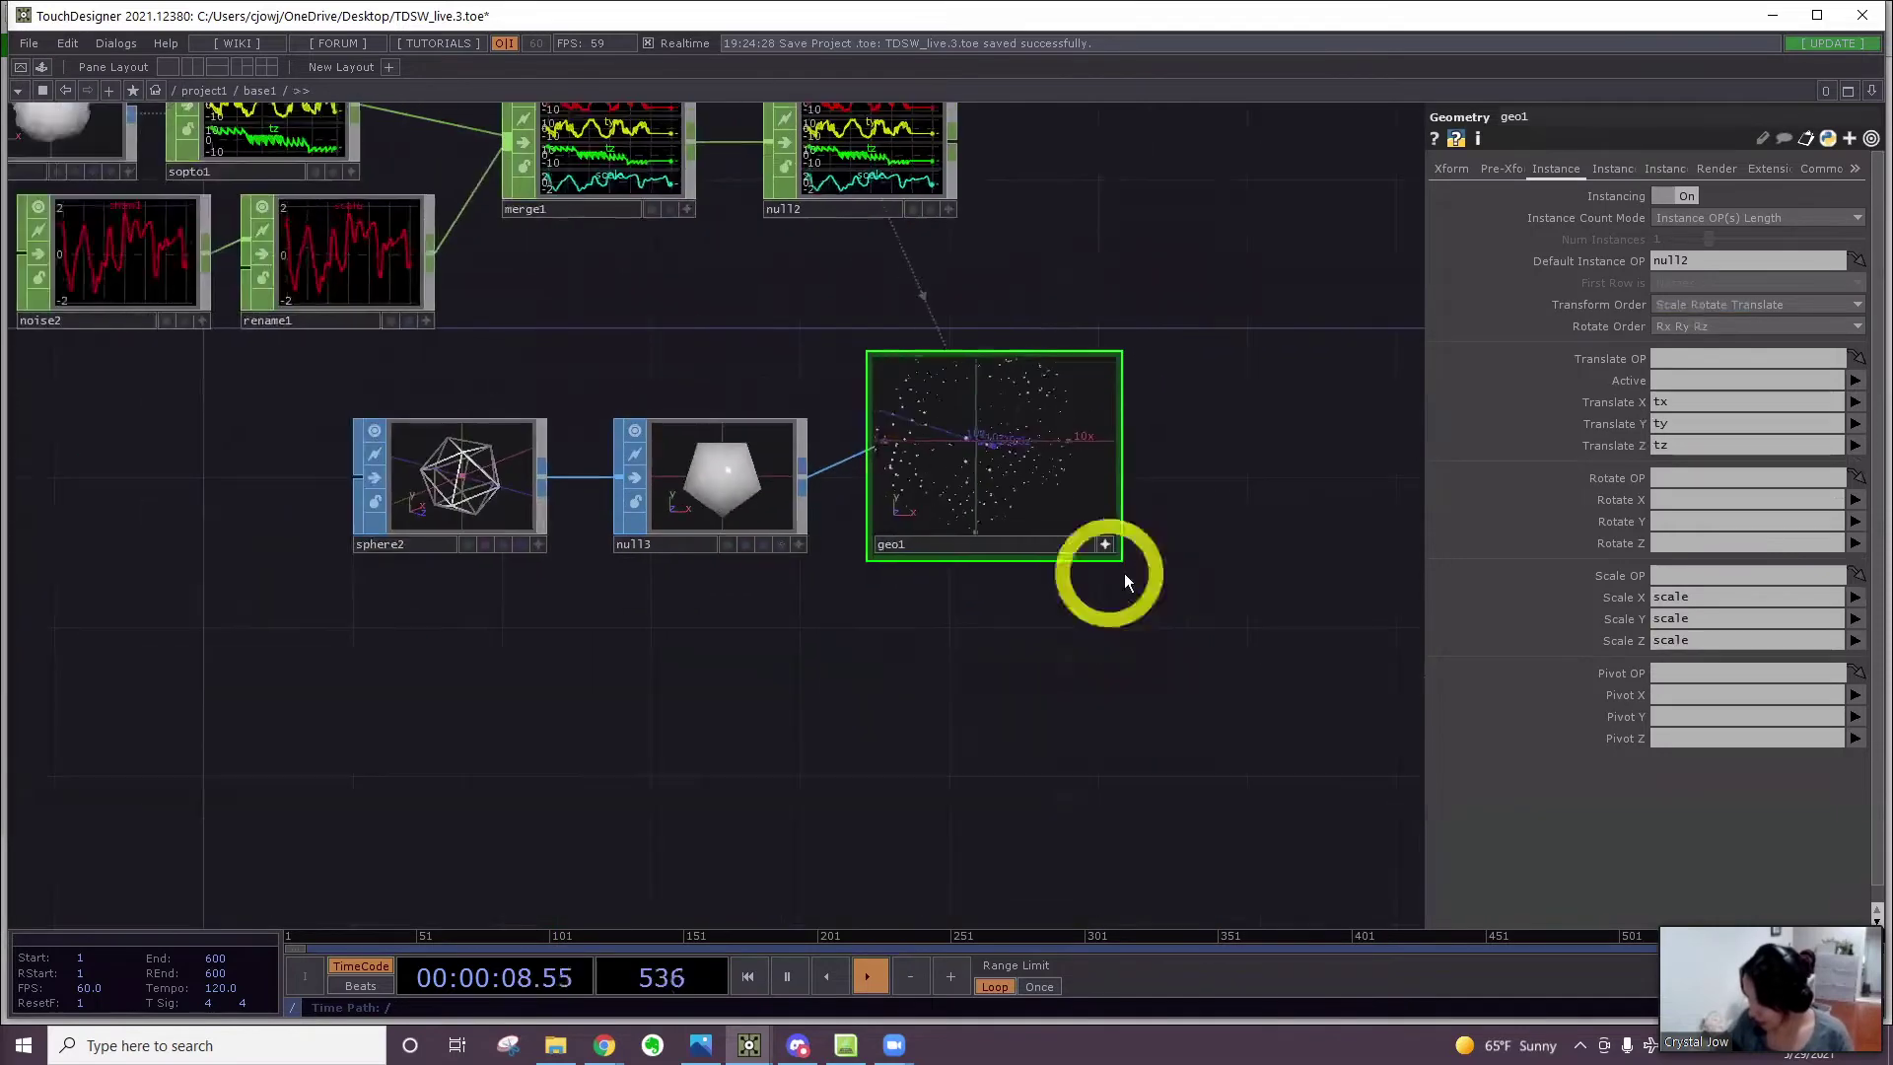
{"action": "left_click", "coordinate": [1104, 546]}
{"action": "double_click", "coordinate": [1114, 684]}
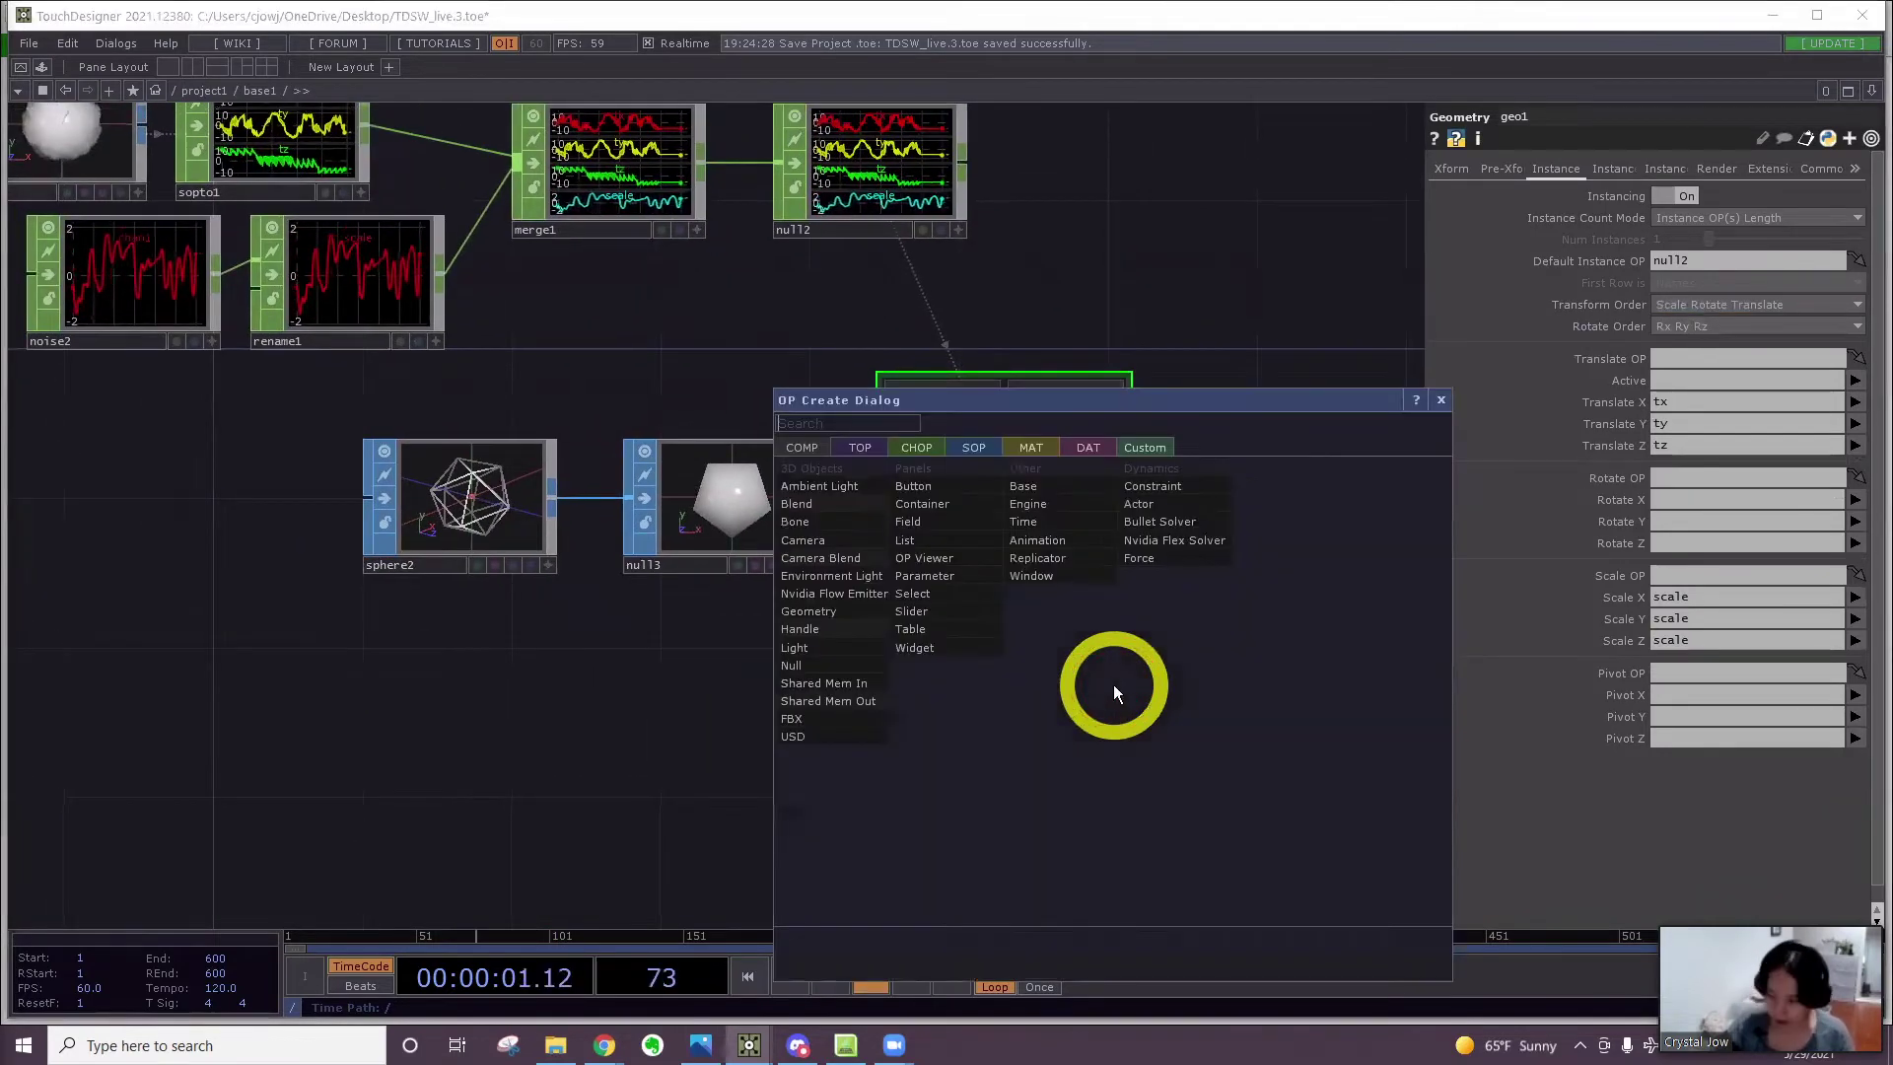
{"action": "type", "text": "c"}
{"action": "left_click", "coordinate": [797, 453]}
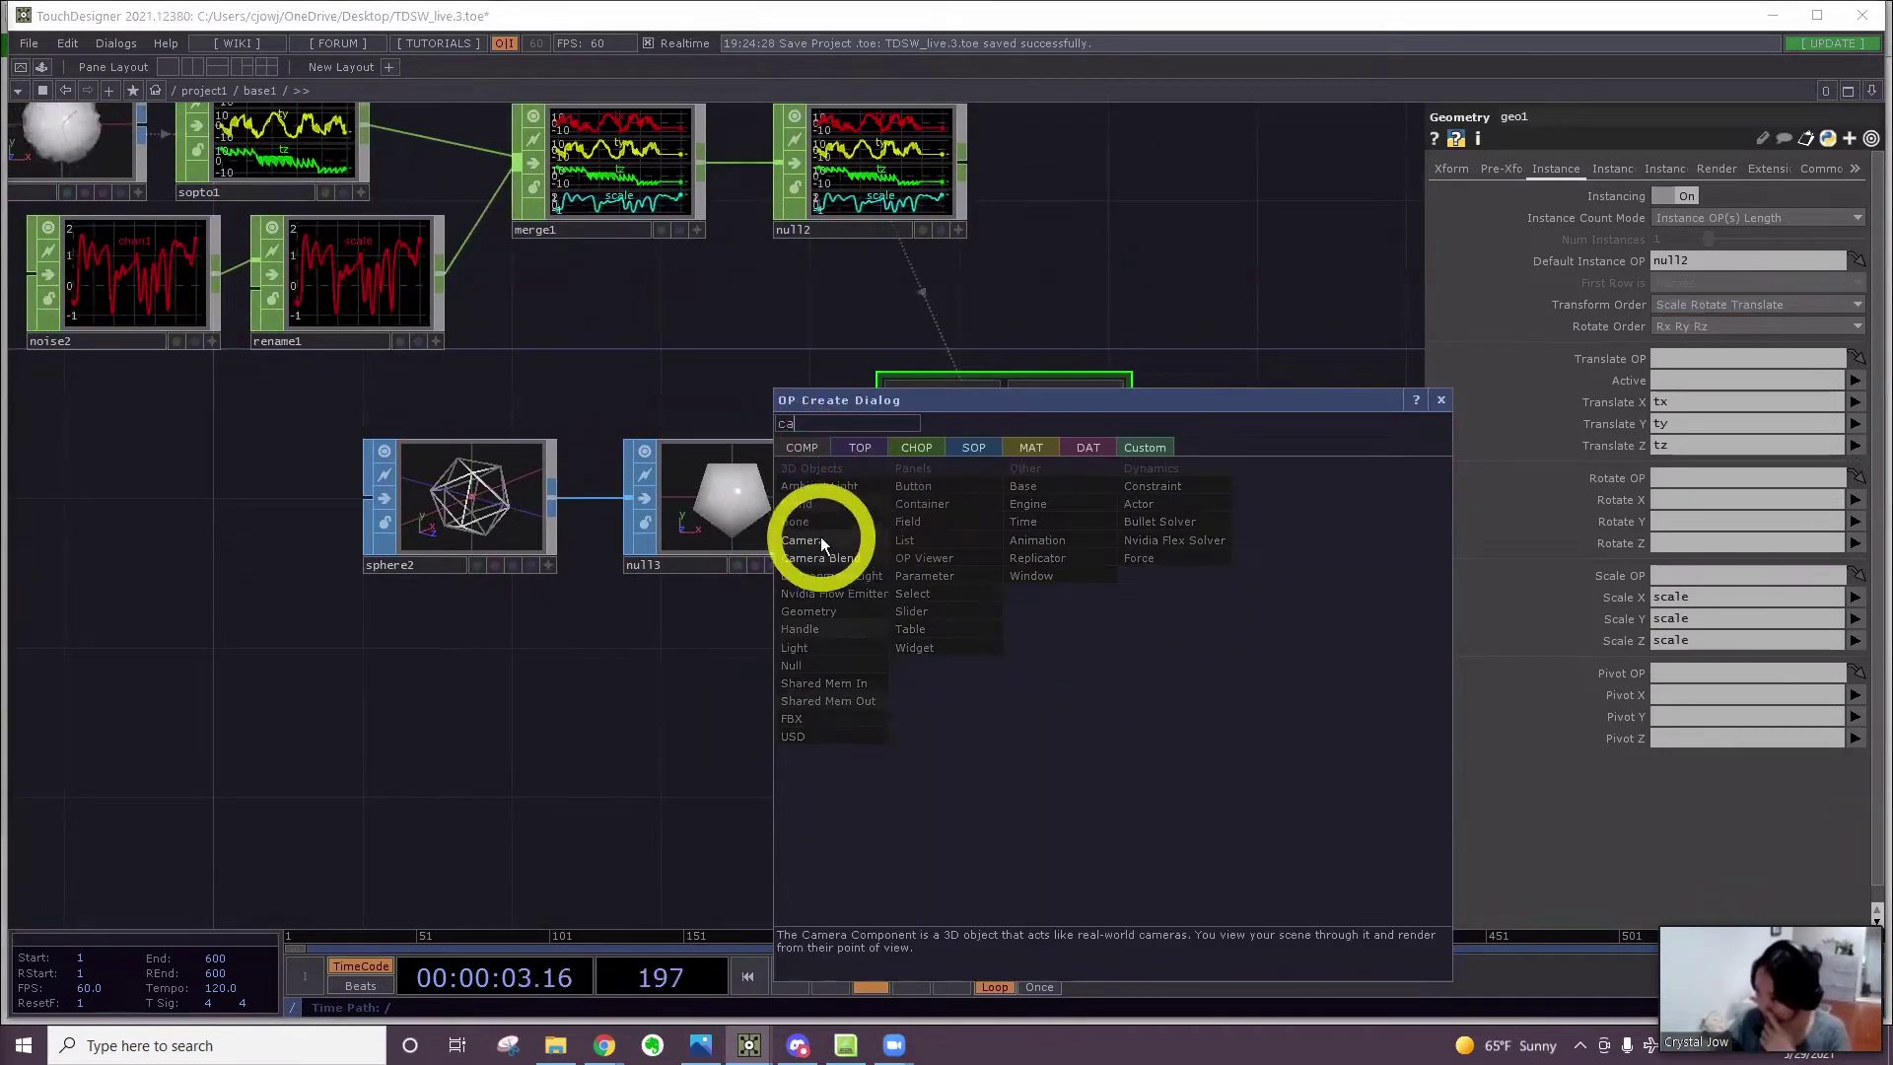
{"action": "left_click", "coordinate": [805, 540]}
{"action": "left_click", "coordinate": [935, 771]}
Add a Light COMP beside cam1
{"action": "double_click", "coordinate": [1156, 744]}
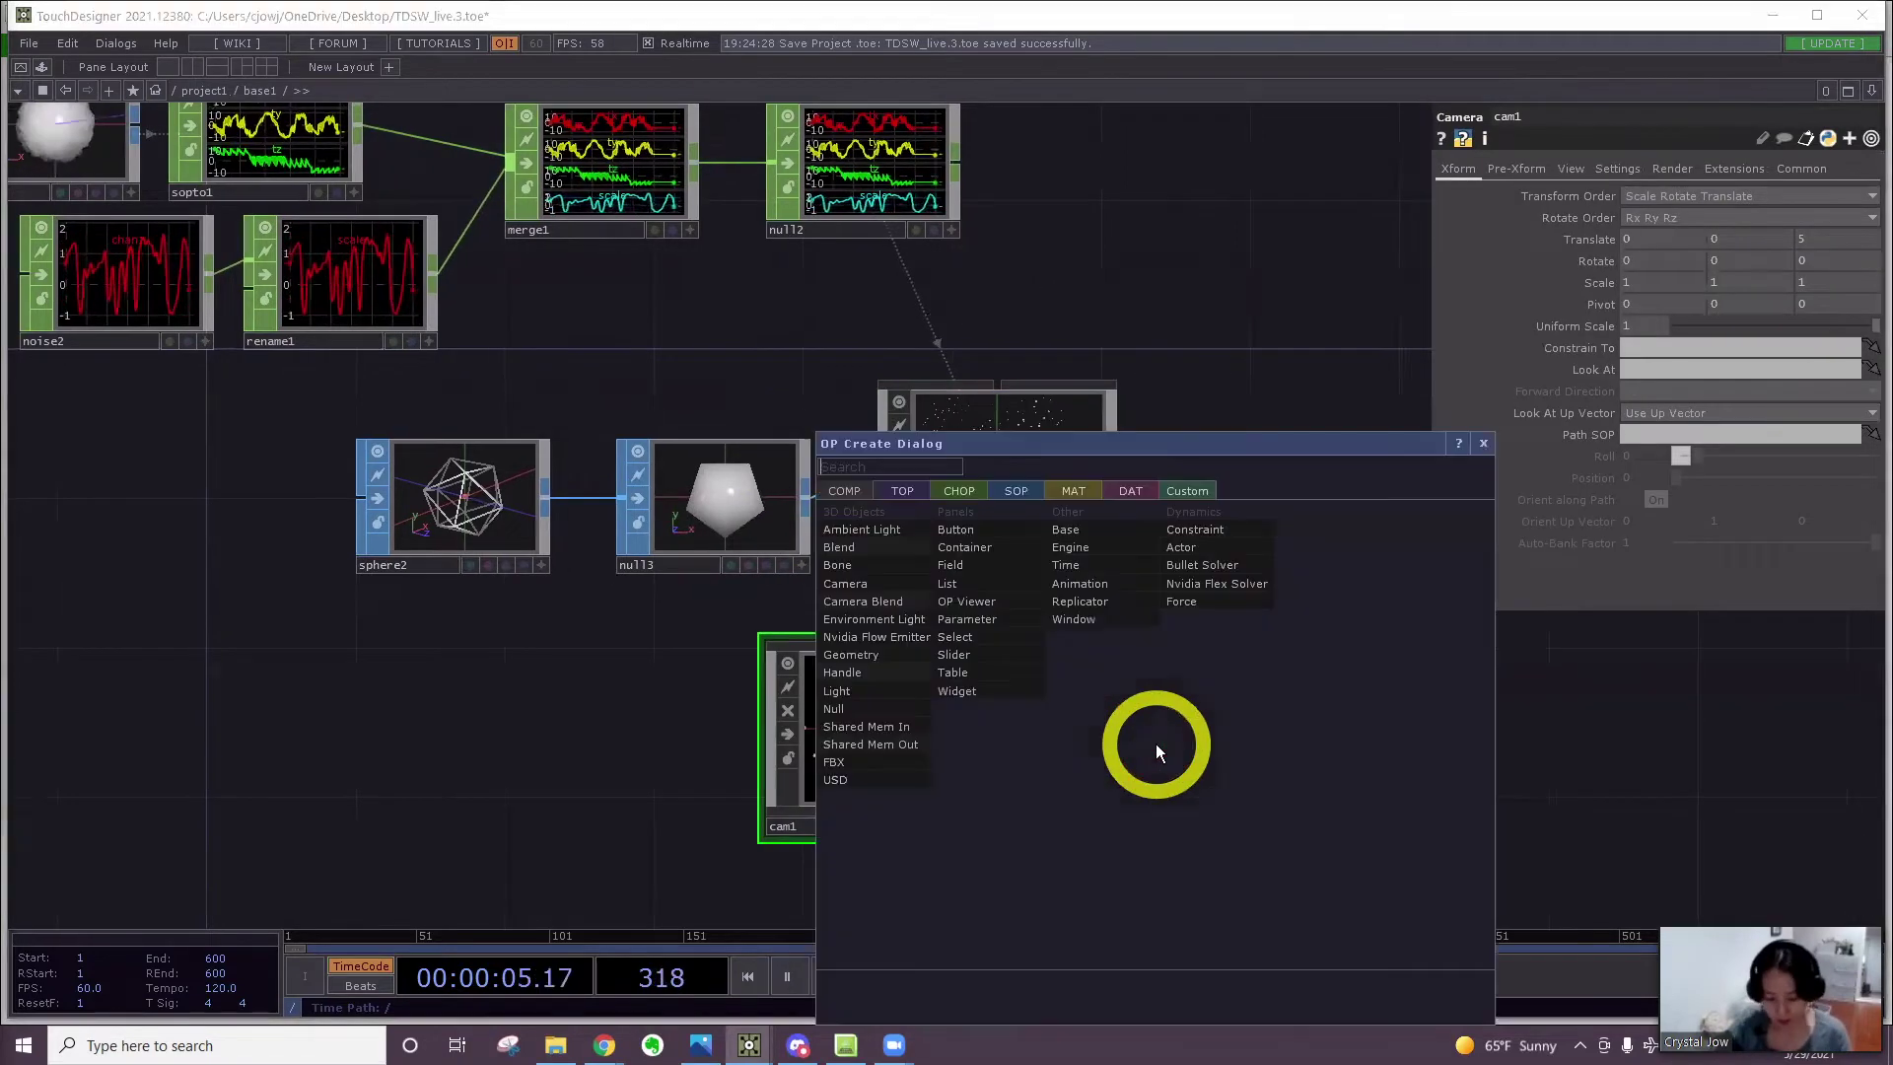
{"action": "left_click", "coordinate": [936, 548]}
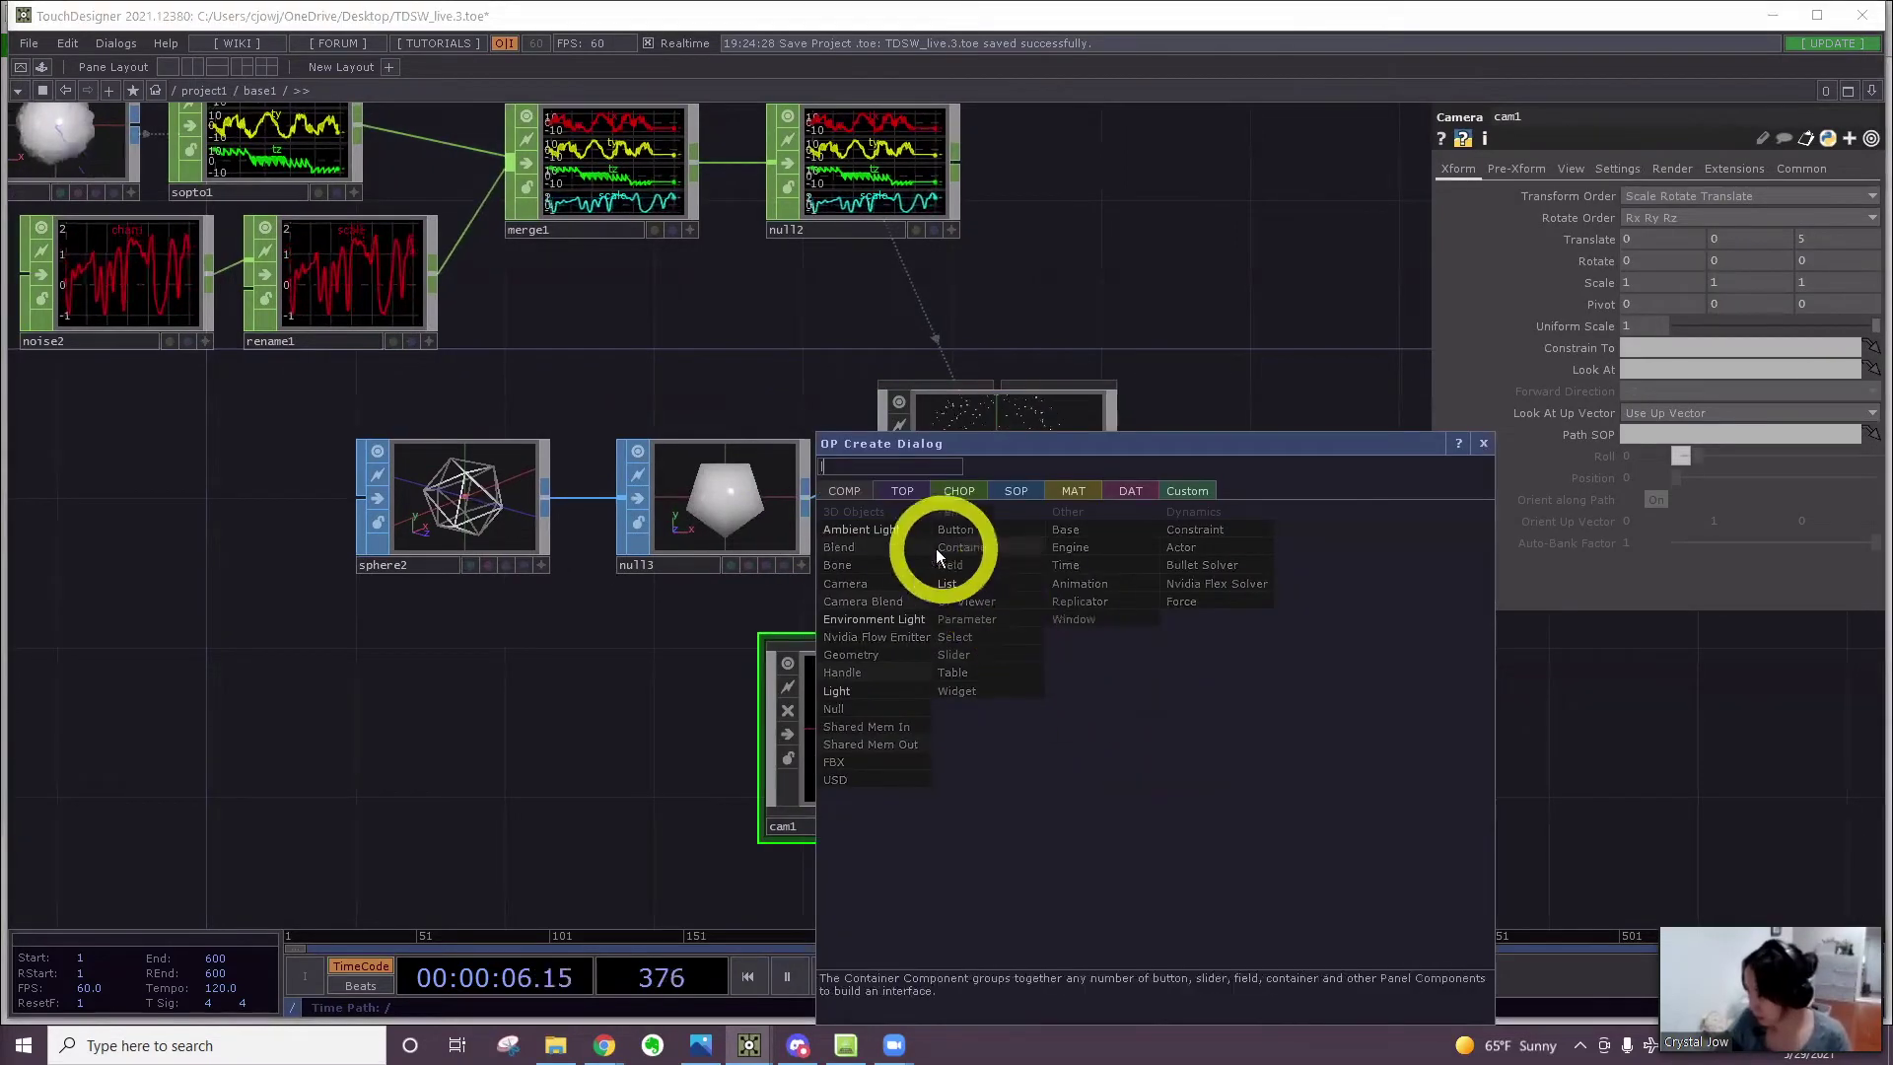
{"action": "left_click", "coordinate": [864, 690]}
{"action": "left_click", "coordinate": [1291, 582]}
{"action": "left_click_drag", "start_coordinate": [1319, 525], "coordinate": [1266, 562]}
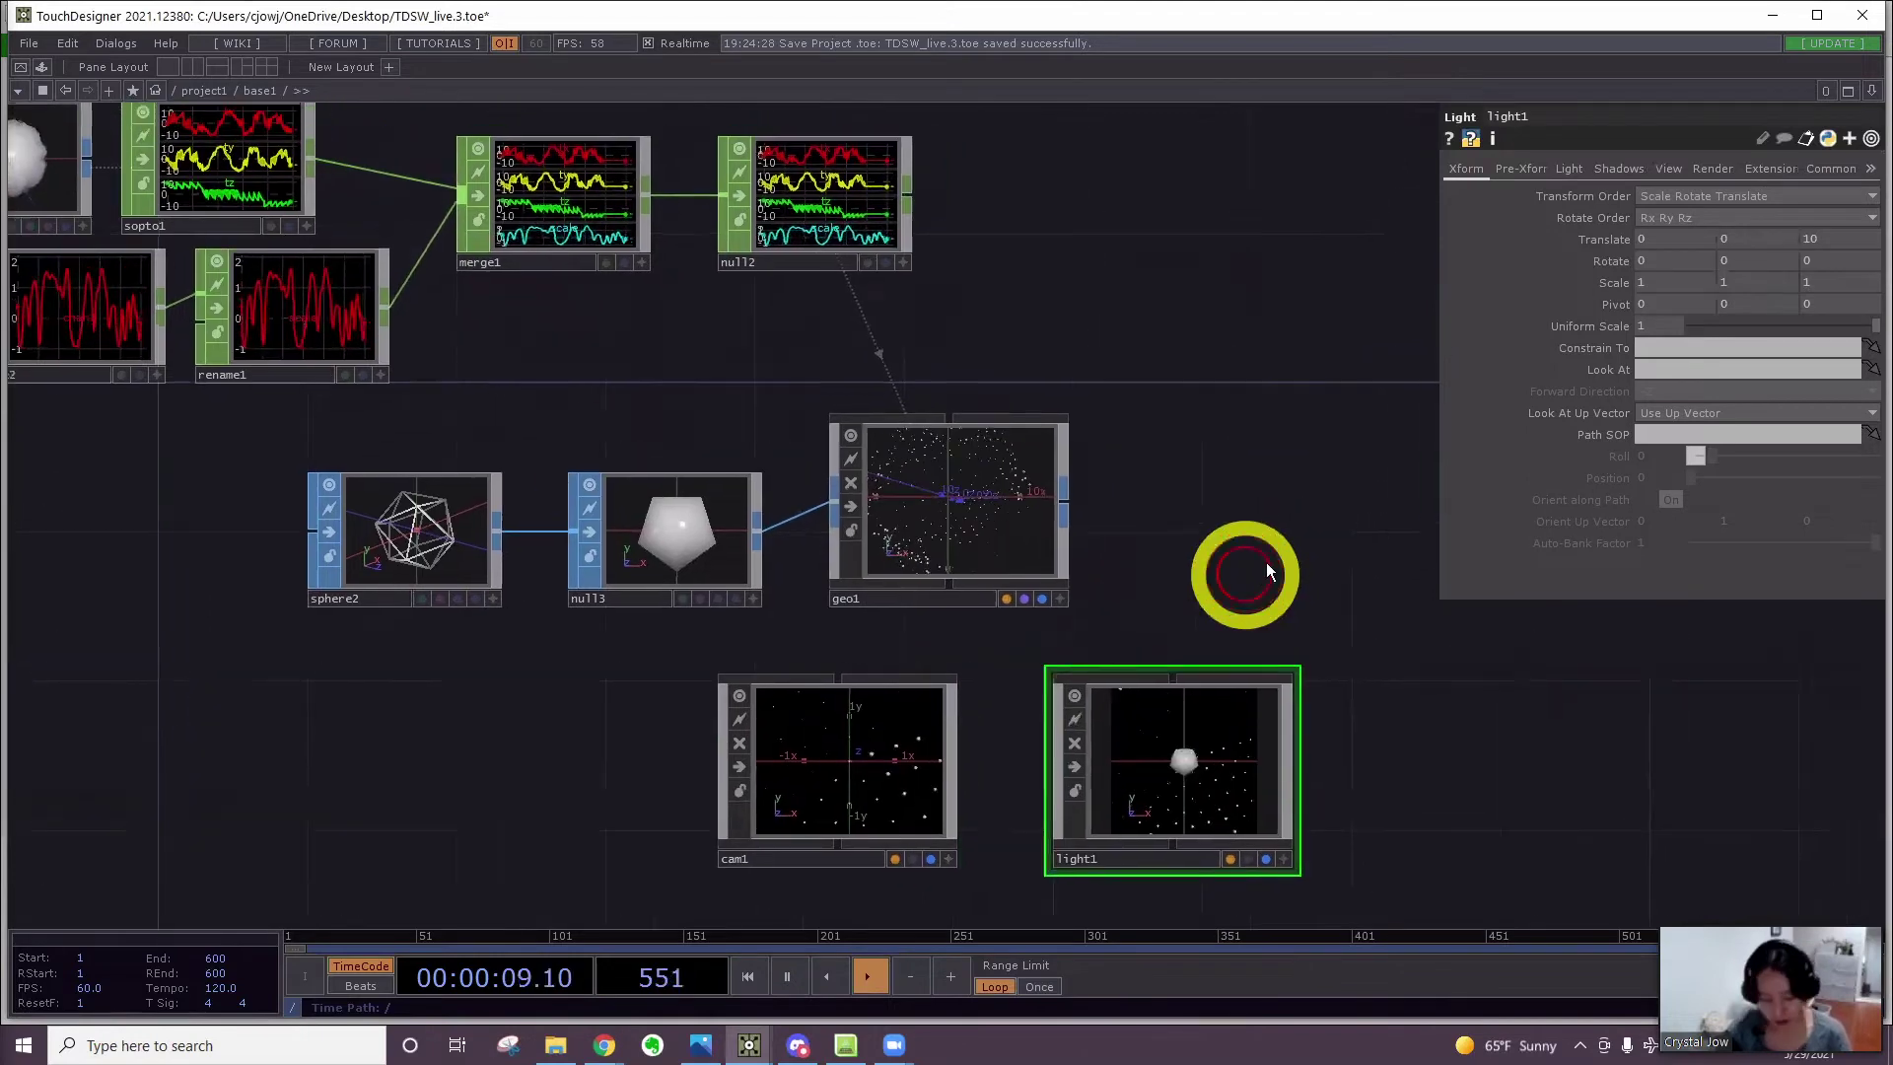
Add a Render TOP beside geo1, above the light
{"action": "double_click", "coordinate": [1265, 562]}
{"action": "type", "text": "re"}
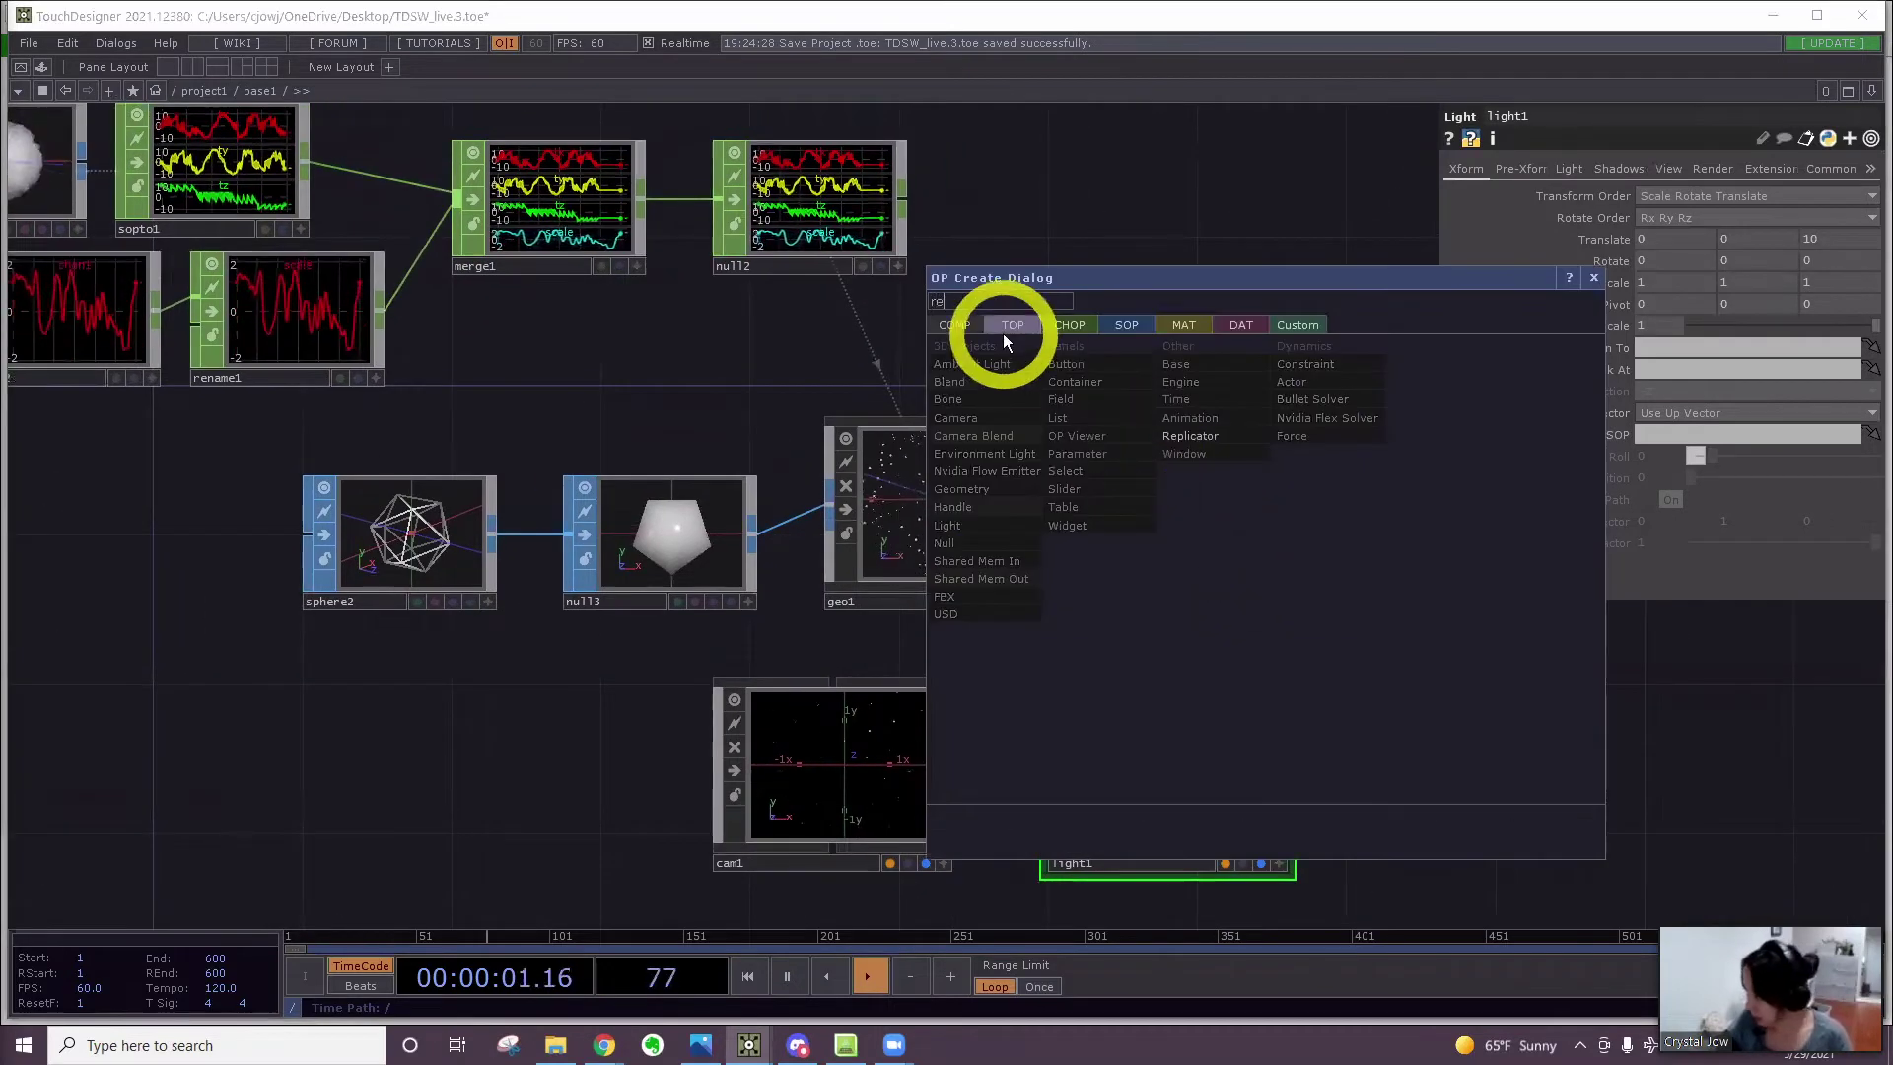
{"action": "left_click", "coordinate": [1010, 326]}
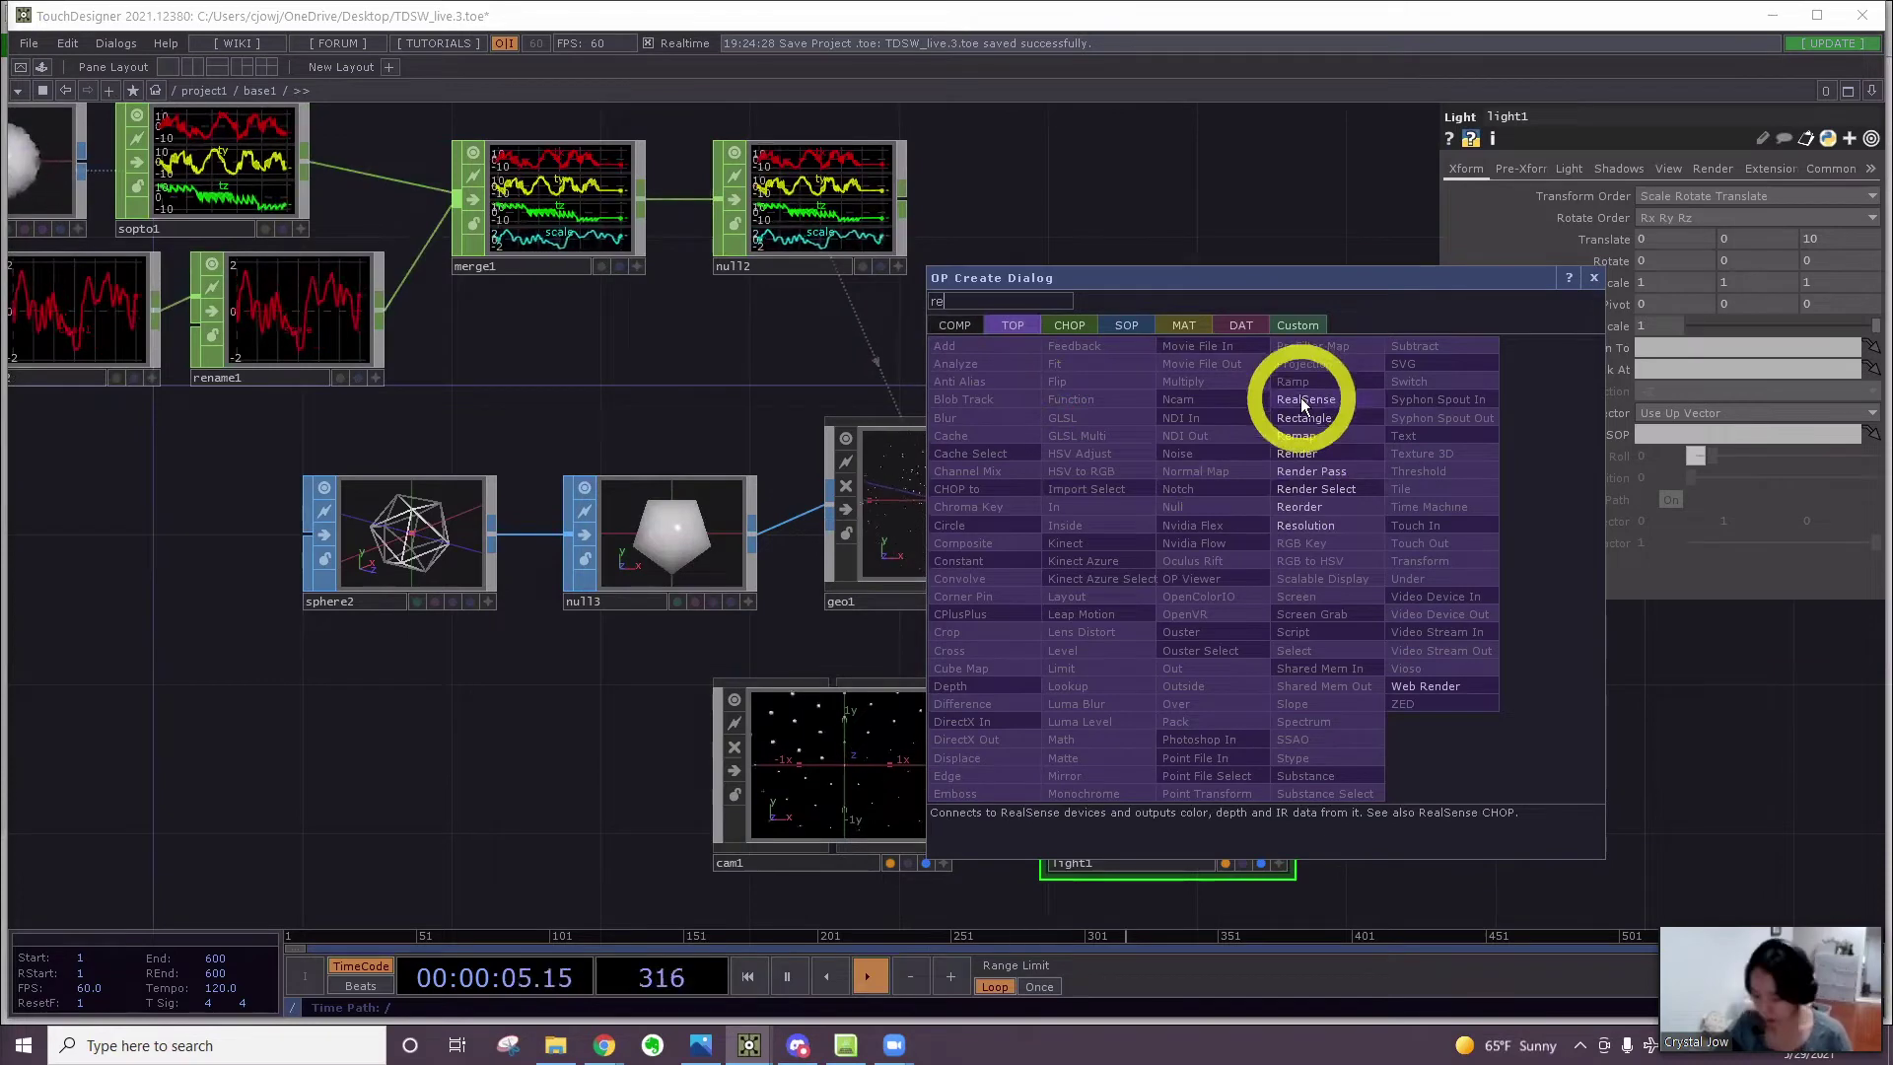
{"action": "left_click", "coordinate": [1301, 455]}
{"action": "left_click", "coordinate": [1337, 493]}
{"action": "left_click_drag", "start_coordinate": [1337, 556], "coordinate": [1084, 560]}
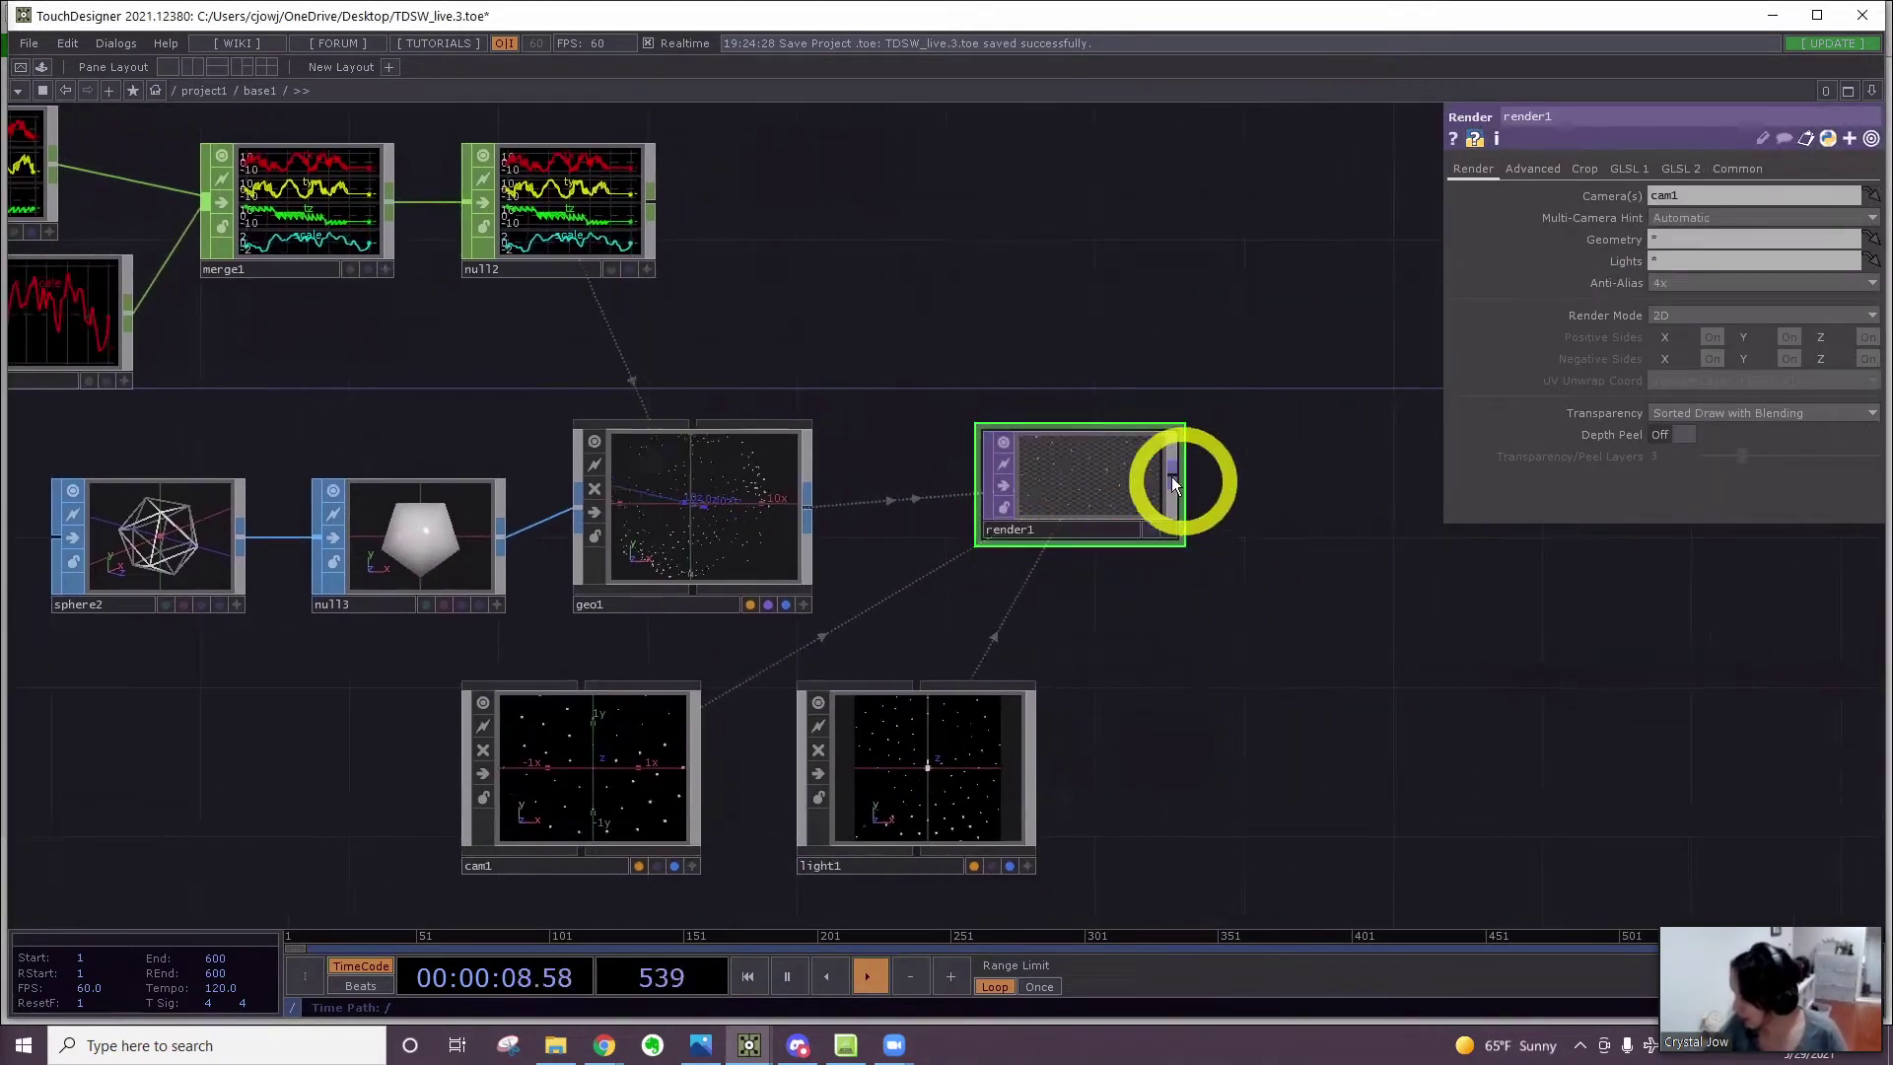
Connect a Null TOP to render1's output and rename it OUT
{"action": "right_click", "coordinate": [1171, 477]}
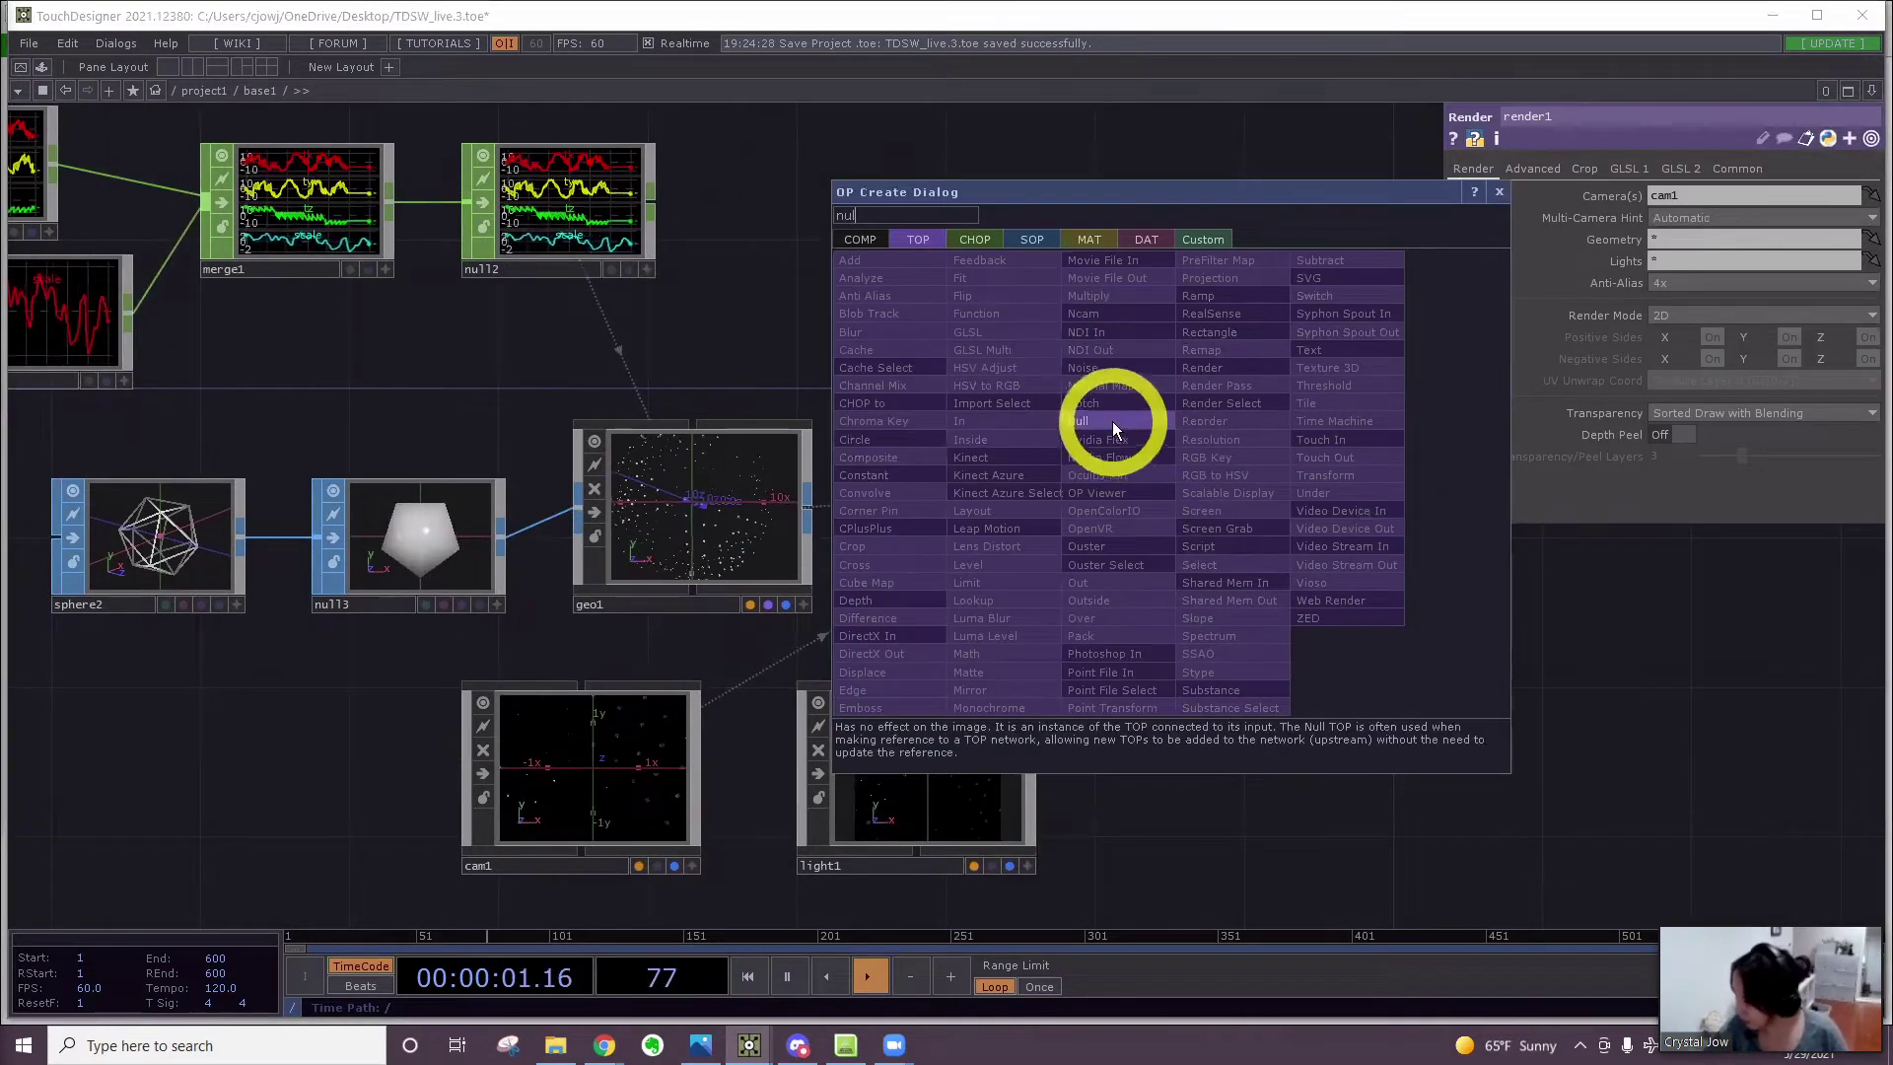
{"action": "left_click", "coordinate": [1112, 422]}
{"action": "left_click", "coordinate": [1331, 475]}
{"action": "left_click", "coordinate": [1271, 528]}
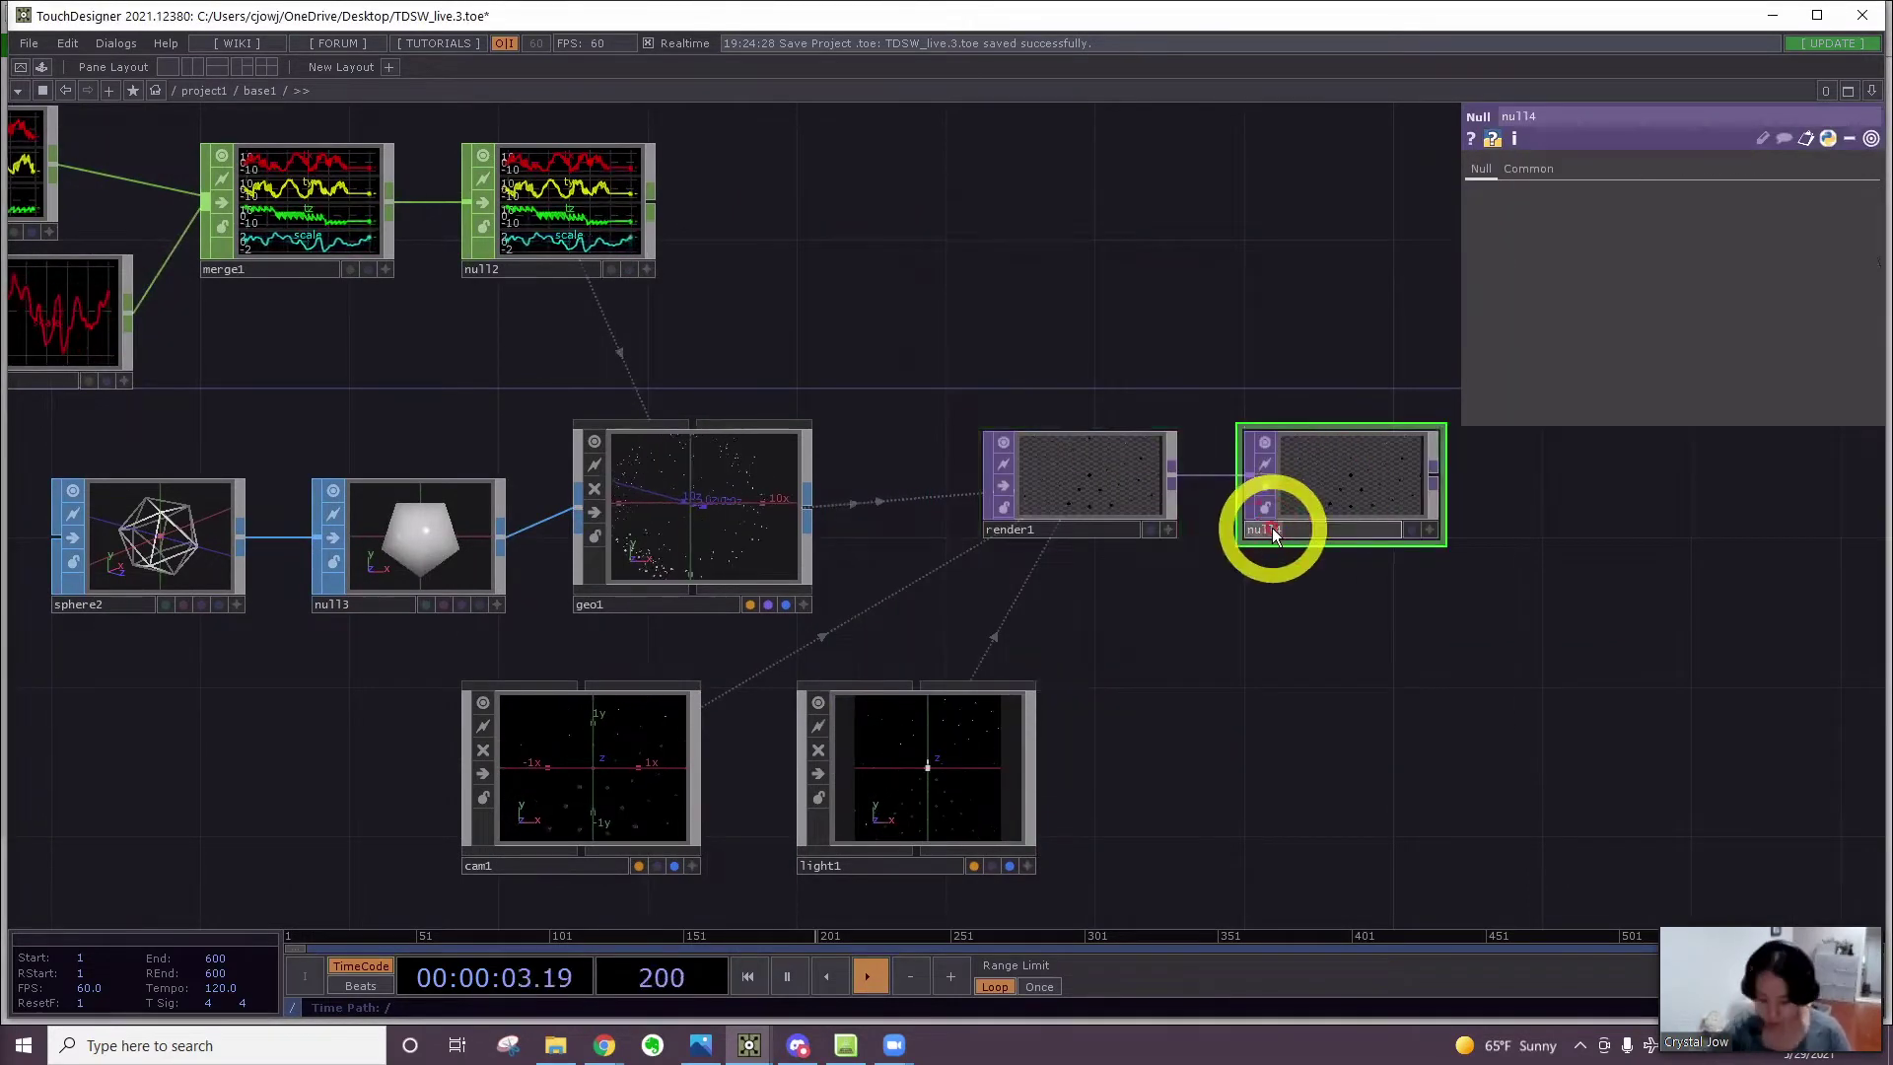
{"action": "type", "text": "OUT"}
{"action": "left_click", "coordinate": [1400, 541]}
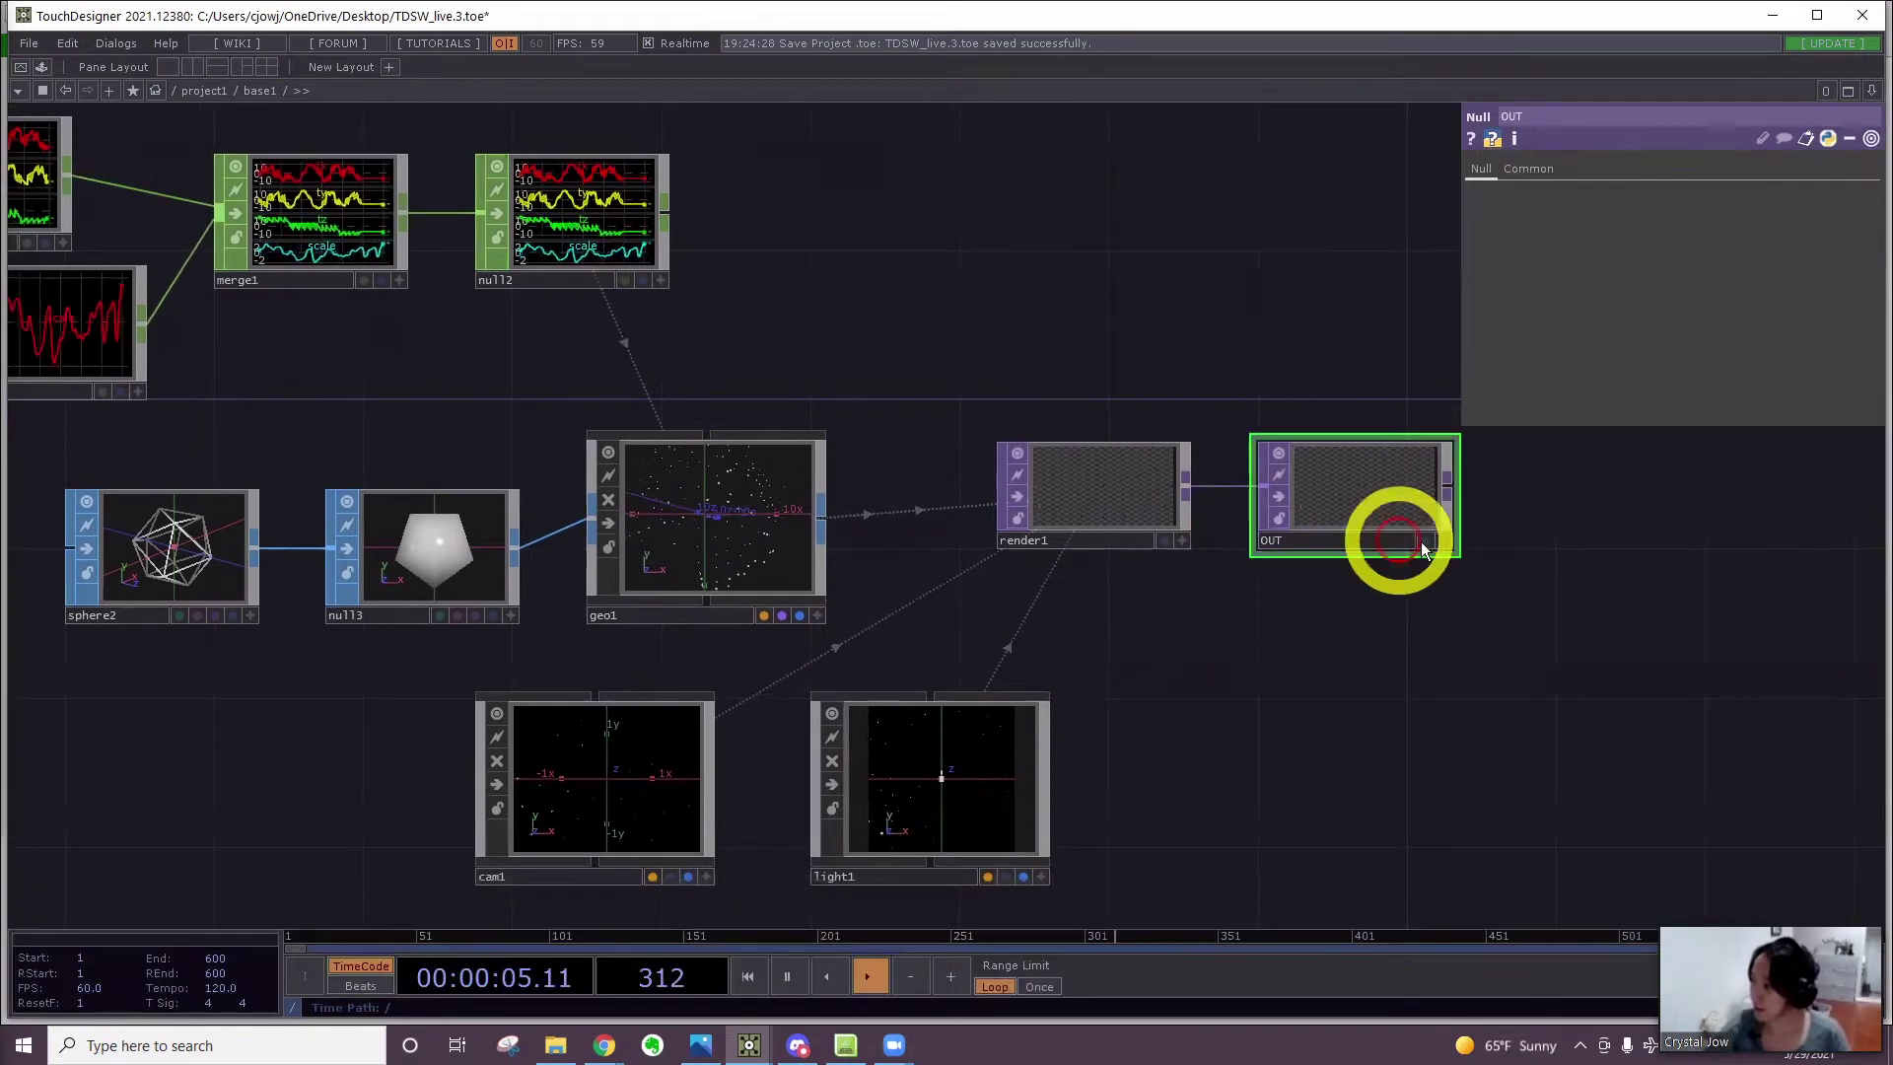
Display the OUT node as the network background and move it farther away from render1
{"action": "left_click", "coordinate": [1423, 541]}
{"action": "left_click_drag", "start_coordinate": [1361, 477], "coordinate": [1529, 499]}
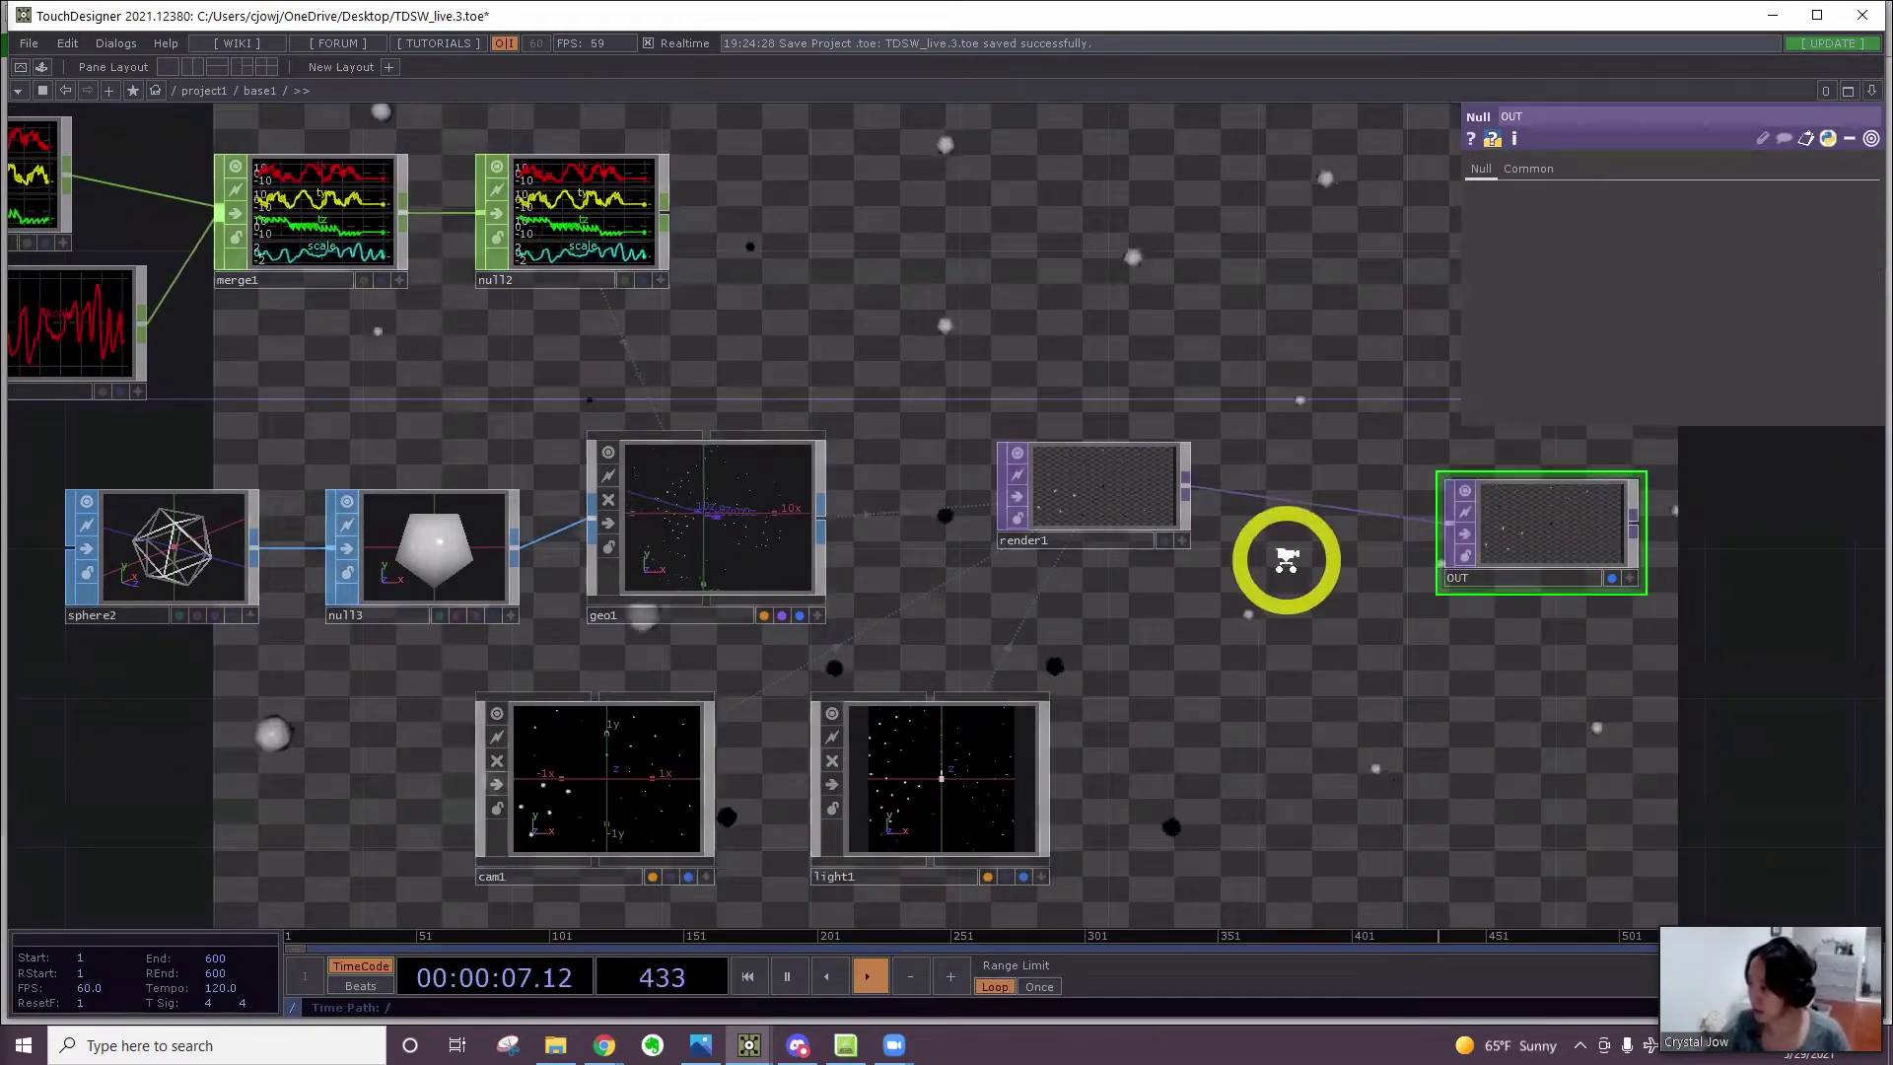
{"action": "scroll", "coordinate": [1282, 557], "scroll_direction": "down", "scroll_amount": 2}
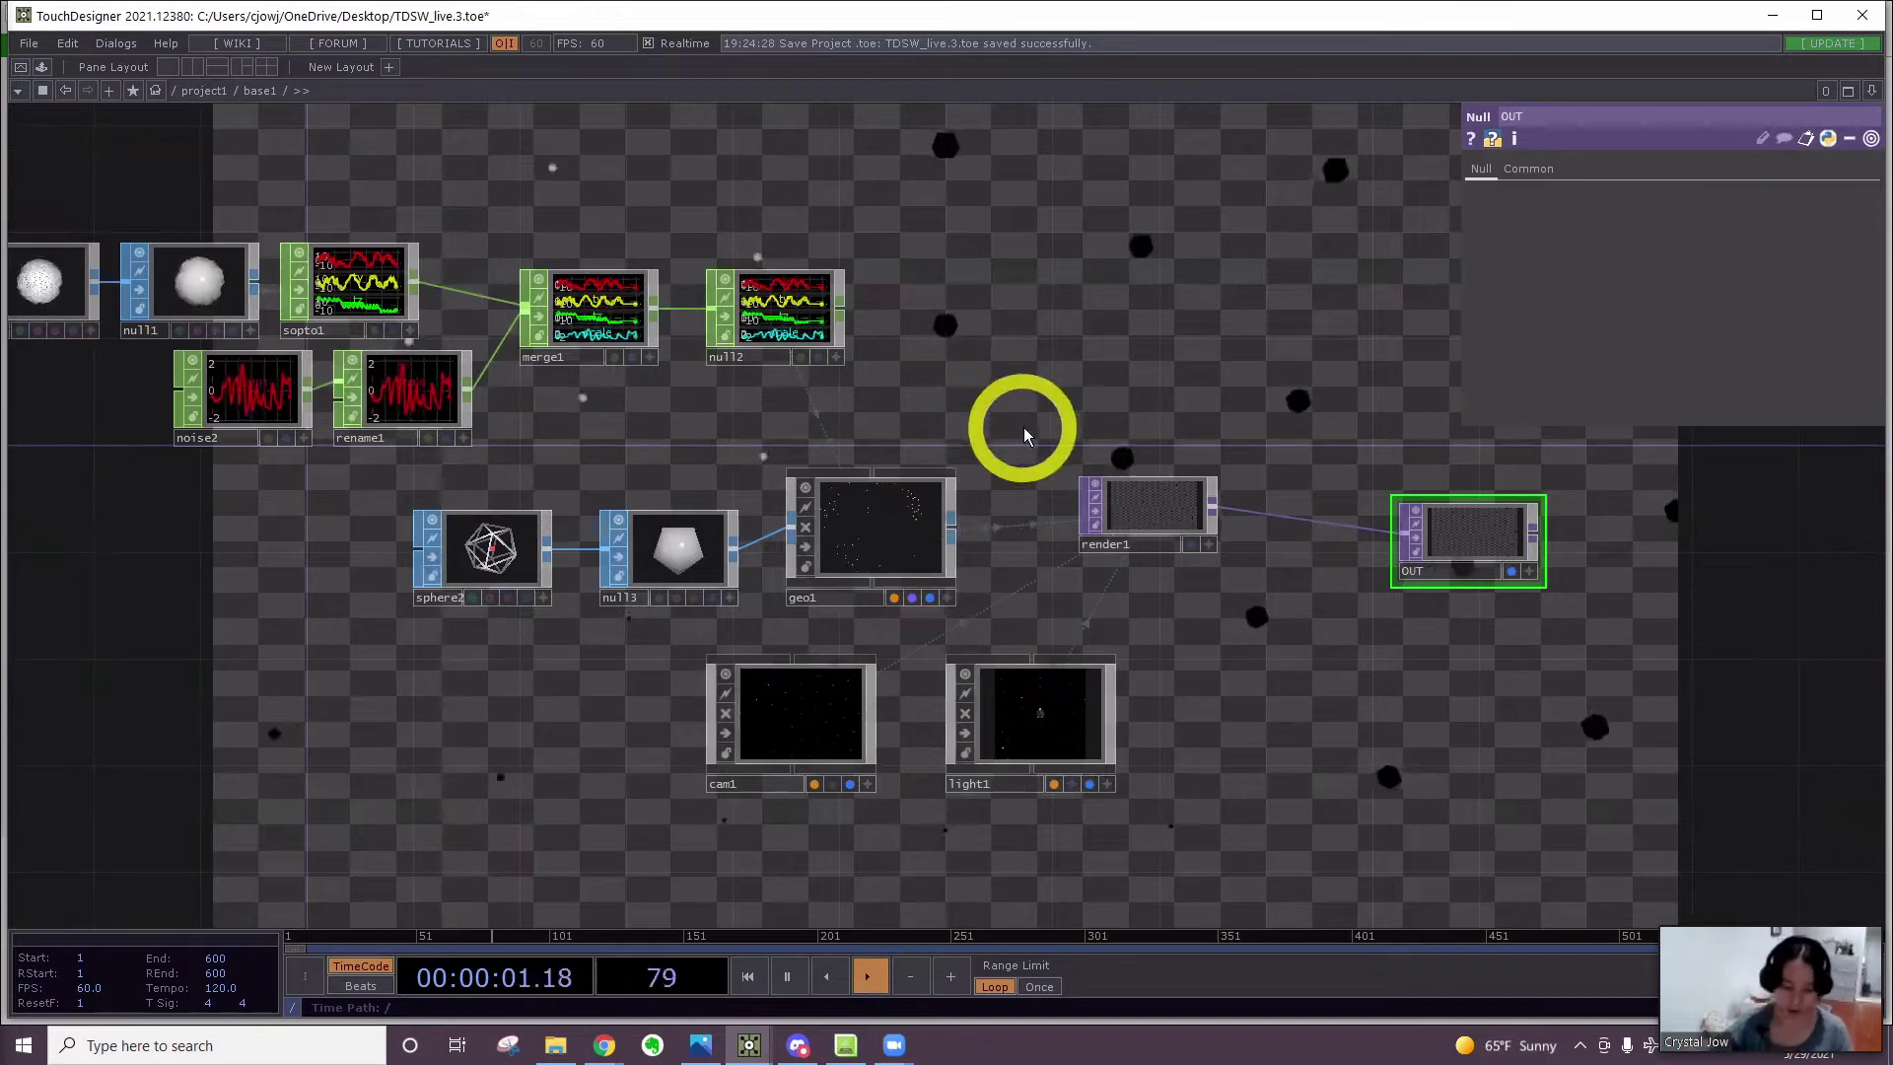
{"action": "key", "text": "Tab"}
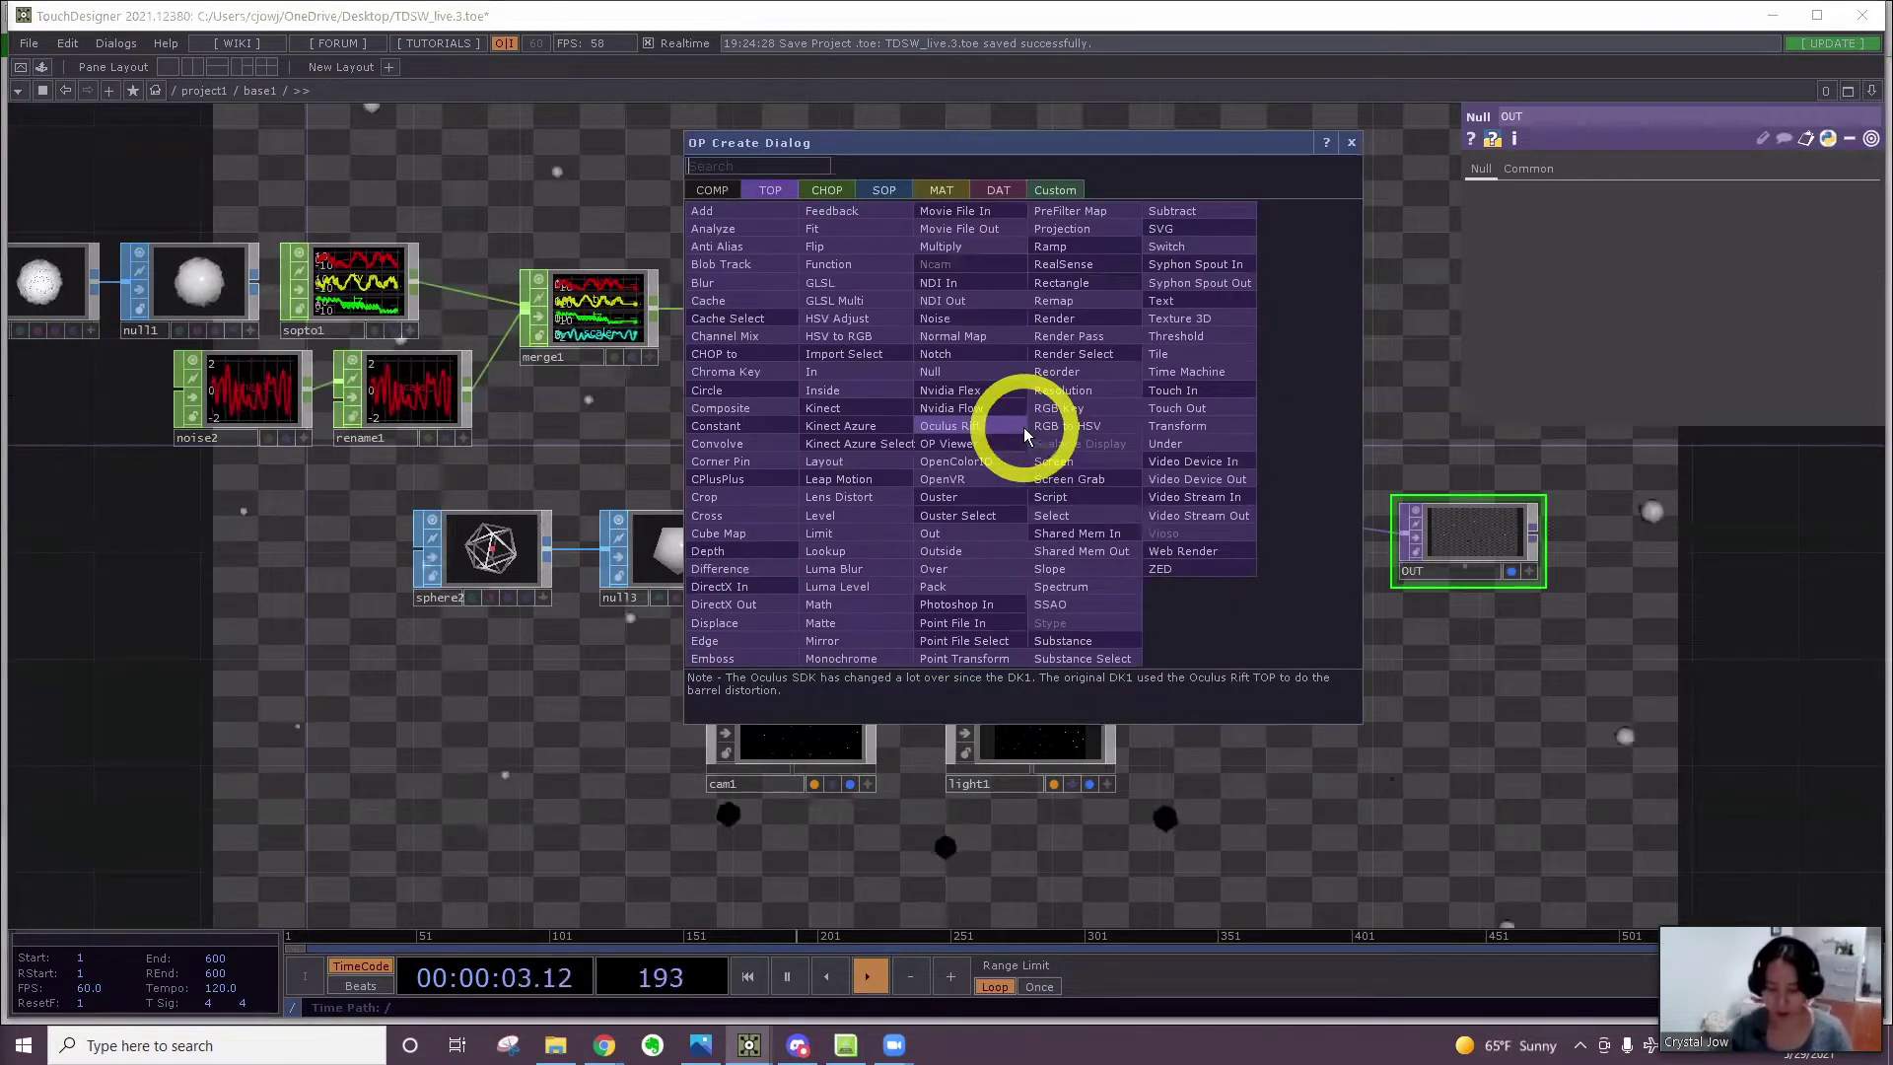
{"action": "type", "text": "con"}
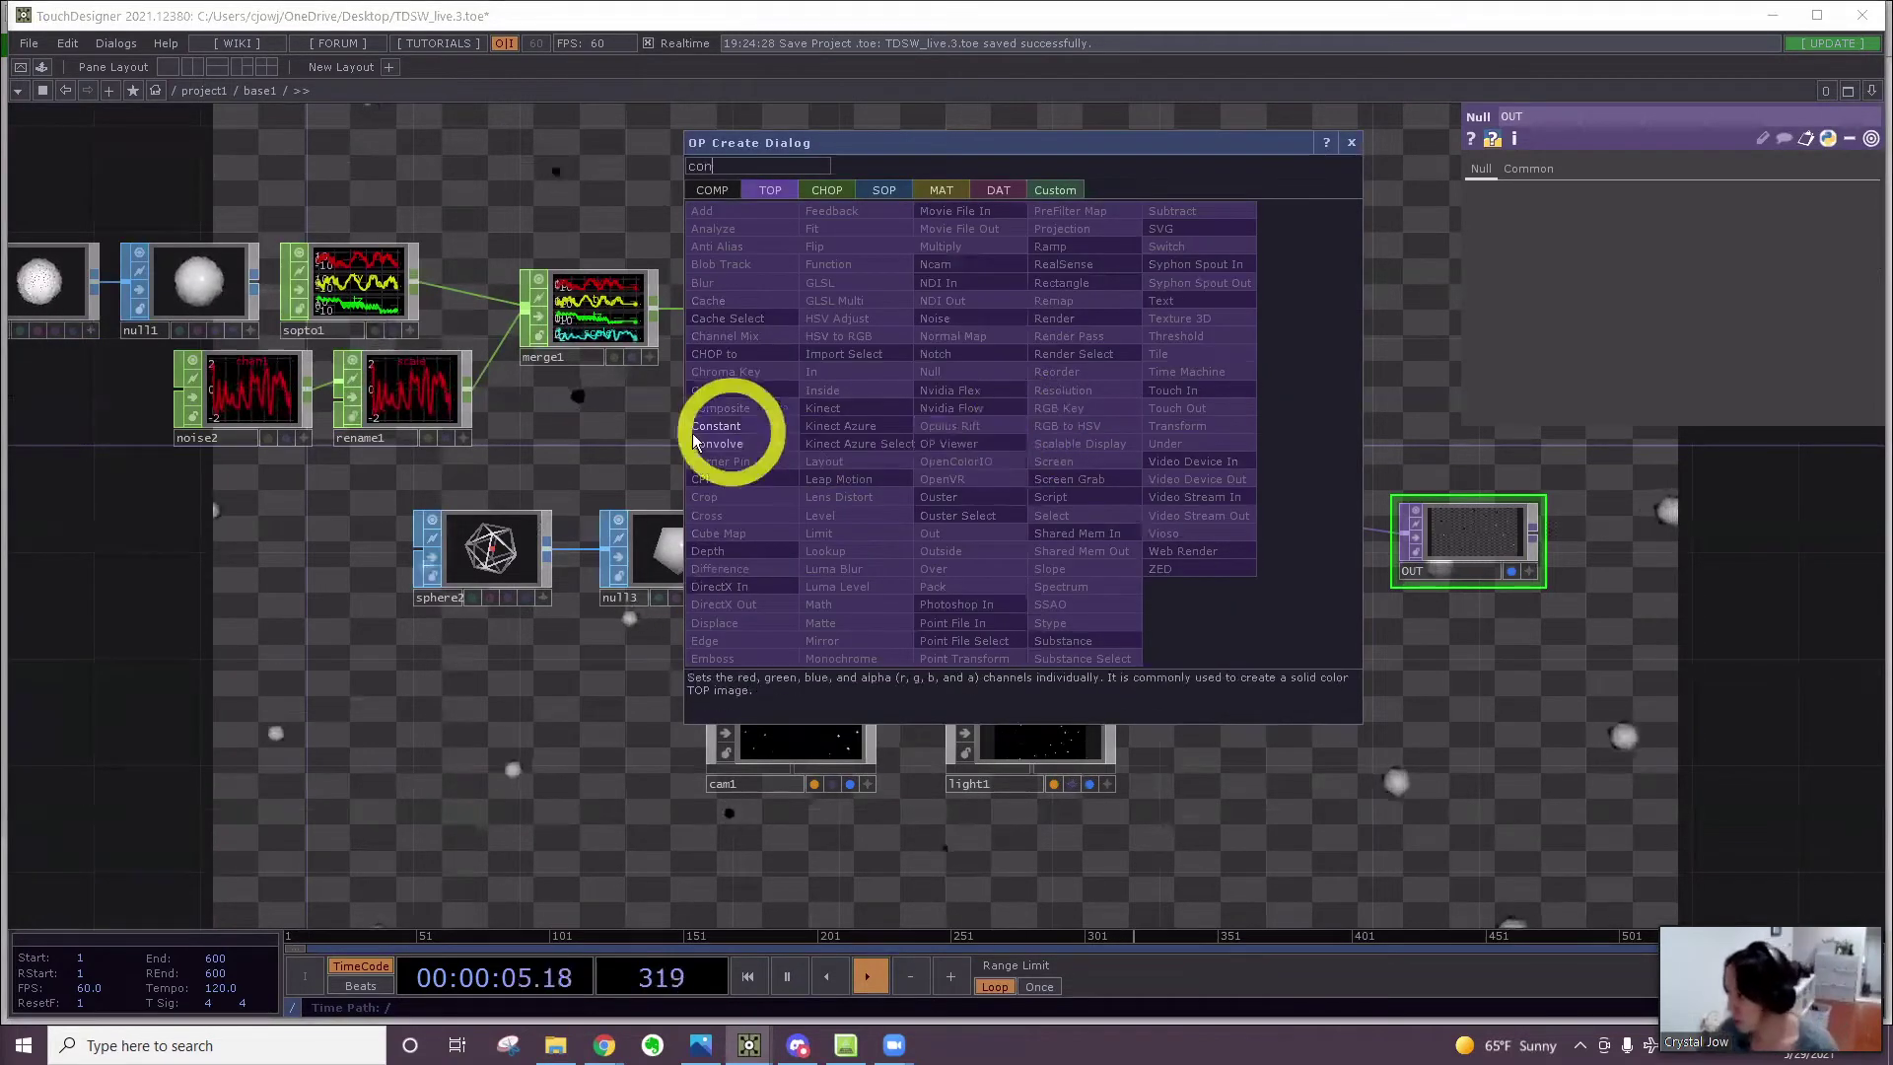
{"action": "left_click", "coordinate": [725, 426]}
{"action": "left_click", "coordinate": [1044, 384]}
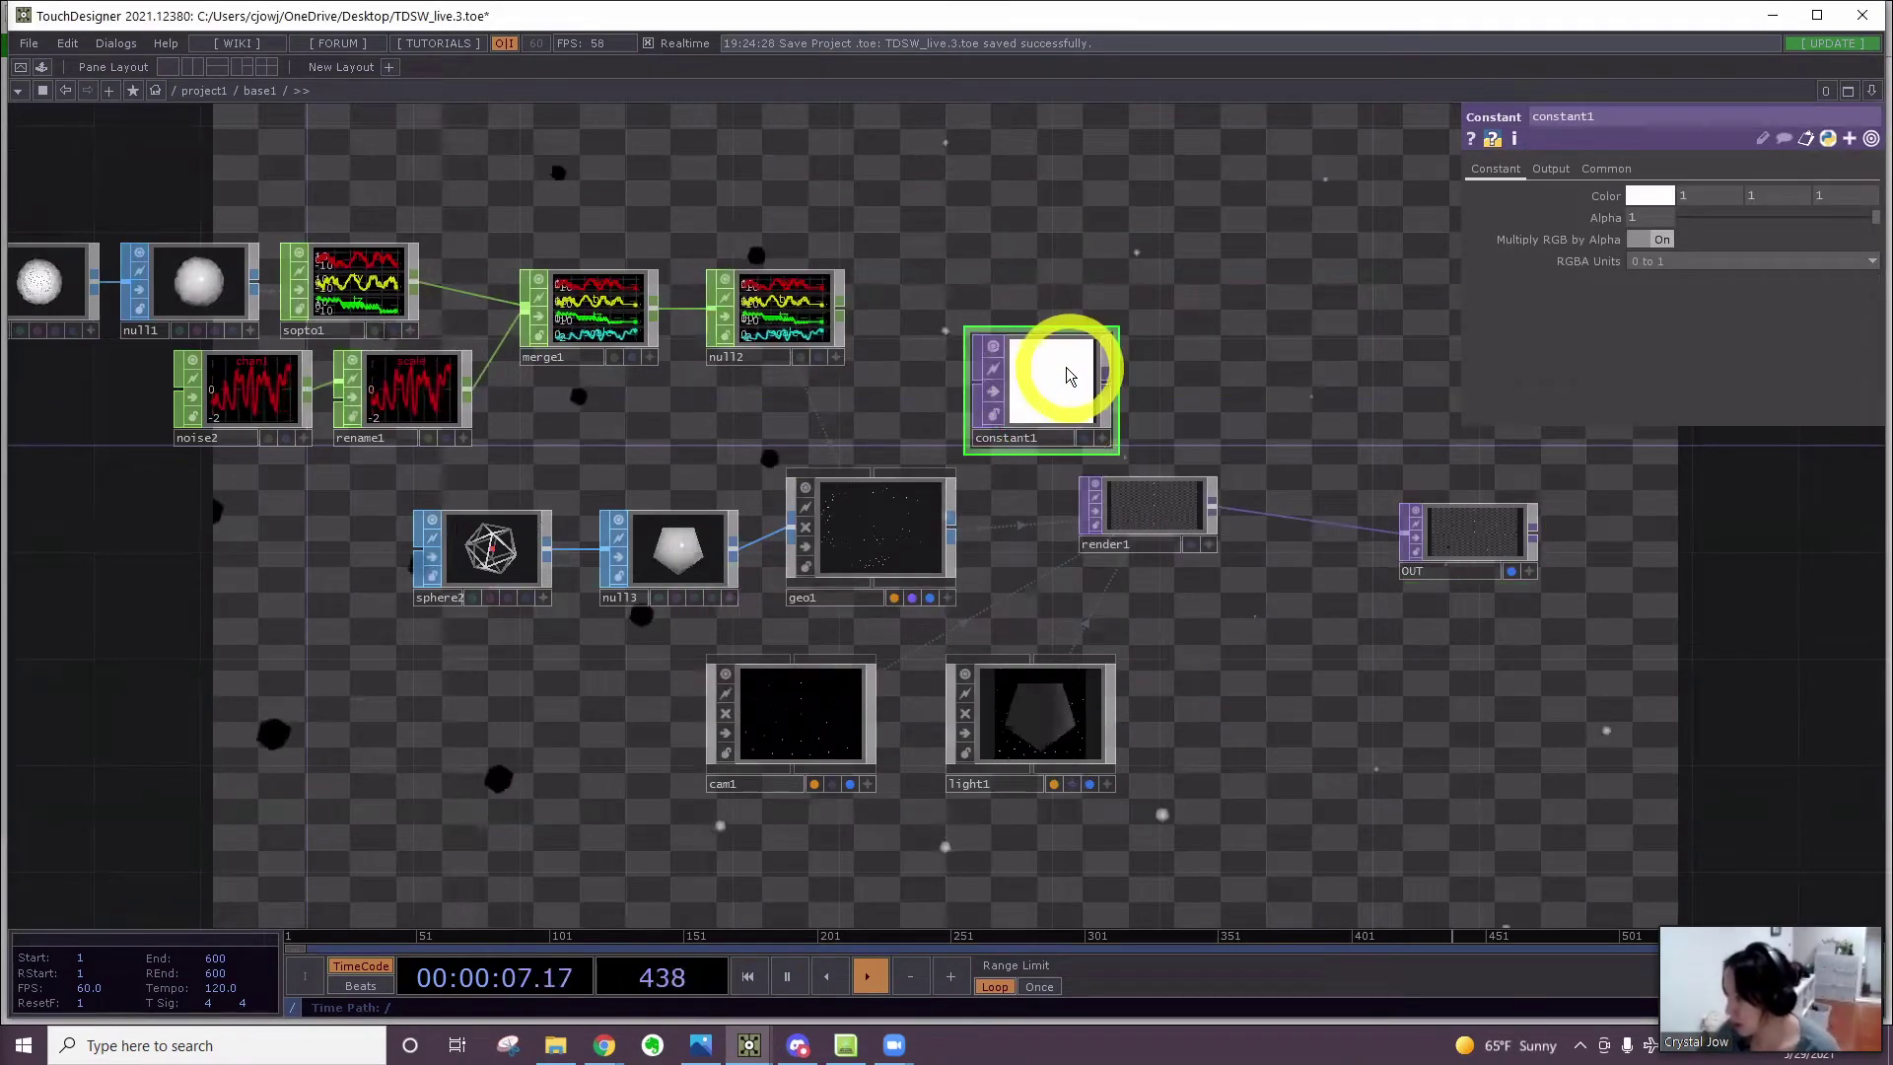
{"action": "key", "text": "Delete"}
Add a Constant MAT beside null2 and assign it as geo1's material
{"action": "key", "text": "Tab"}
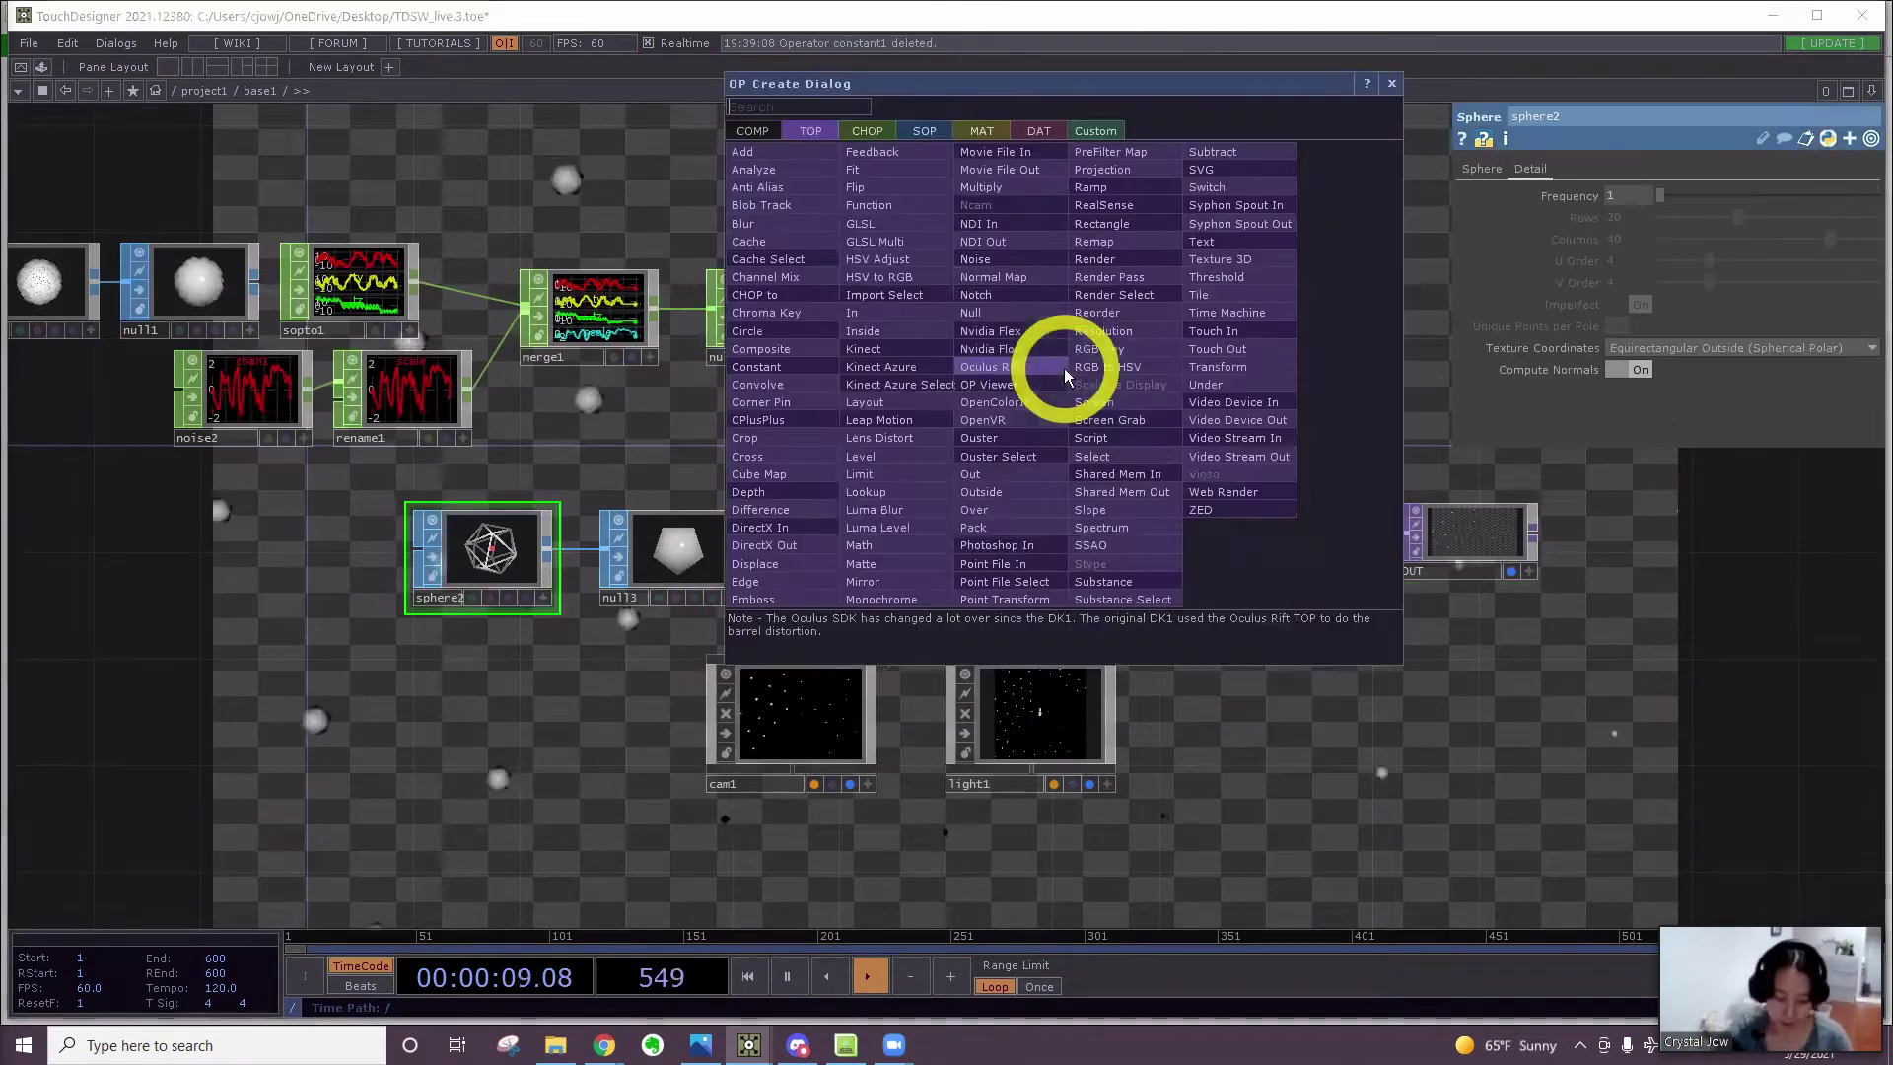
{"action": "type", "text": "m"}
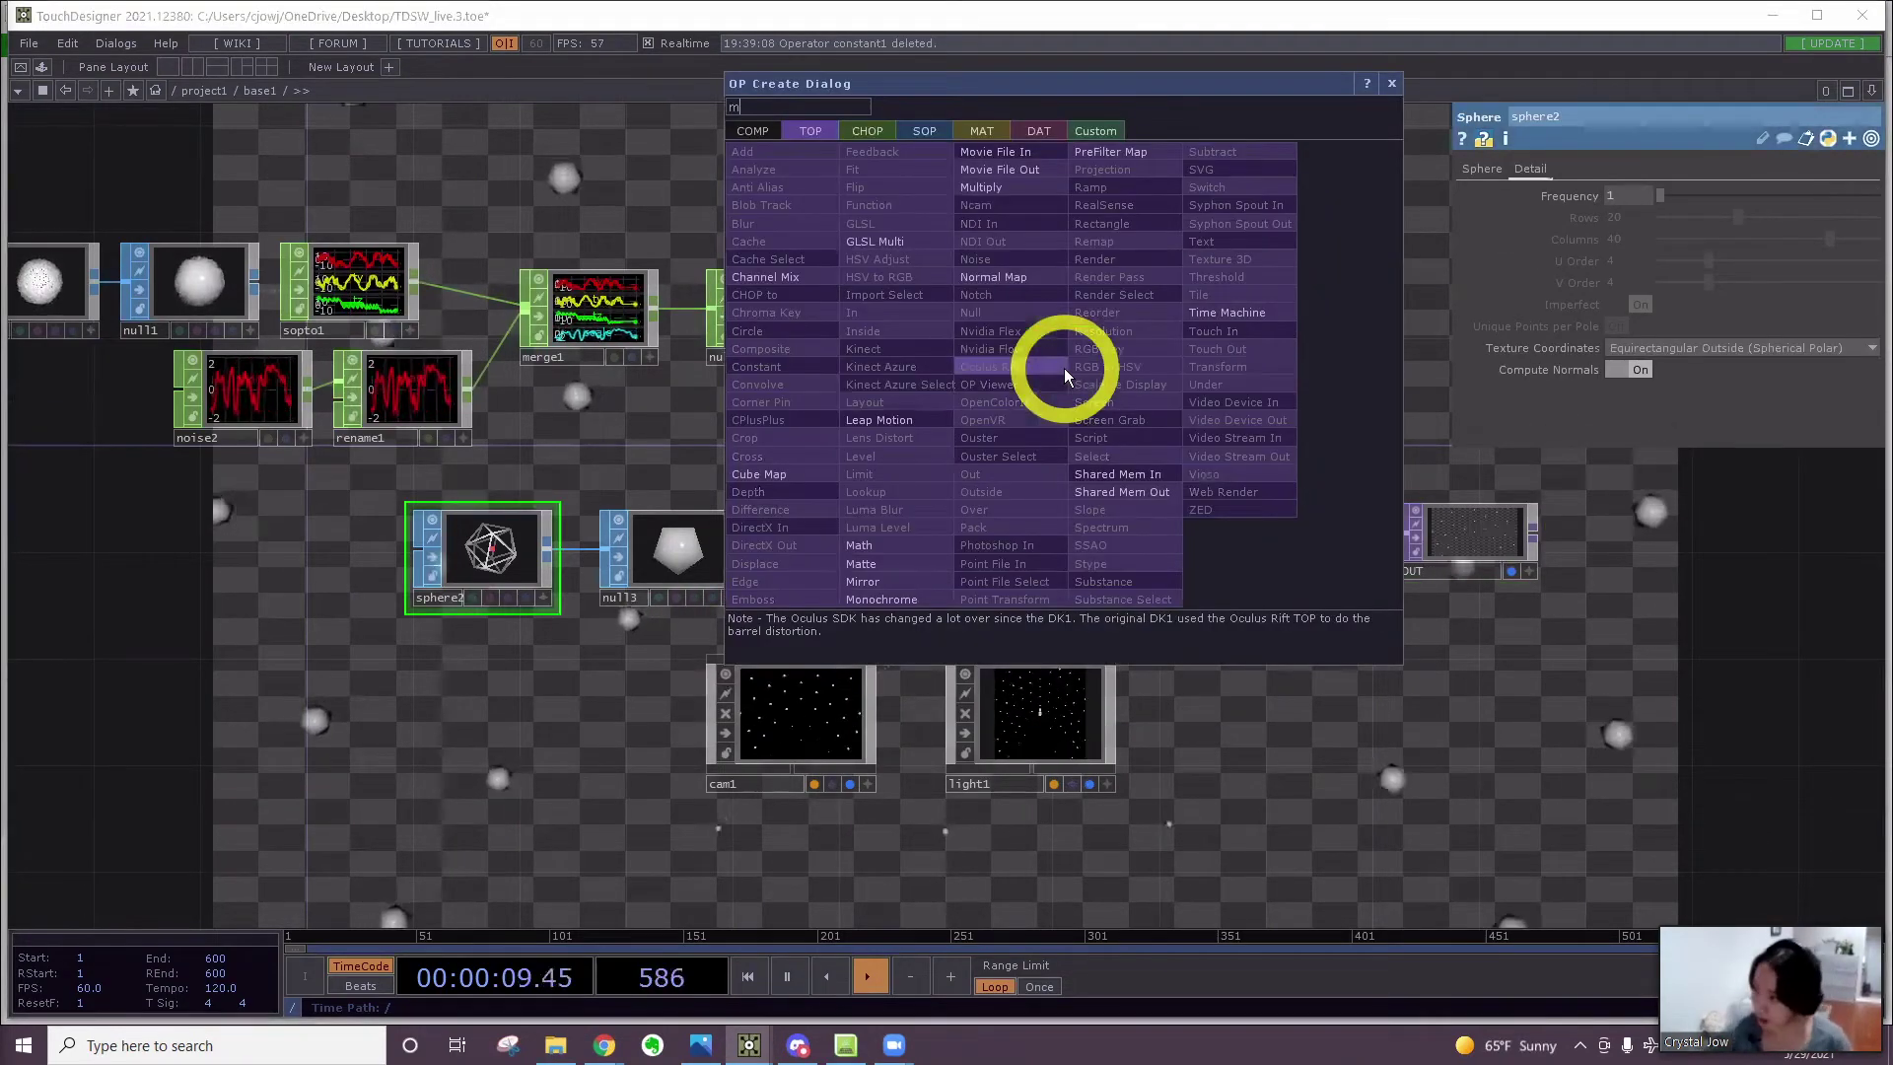
{"action": "left_click", "coordinate": [984, 132]}
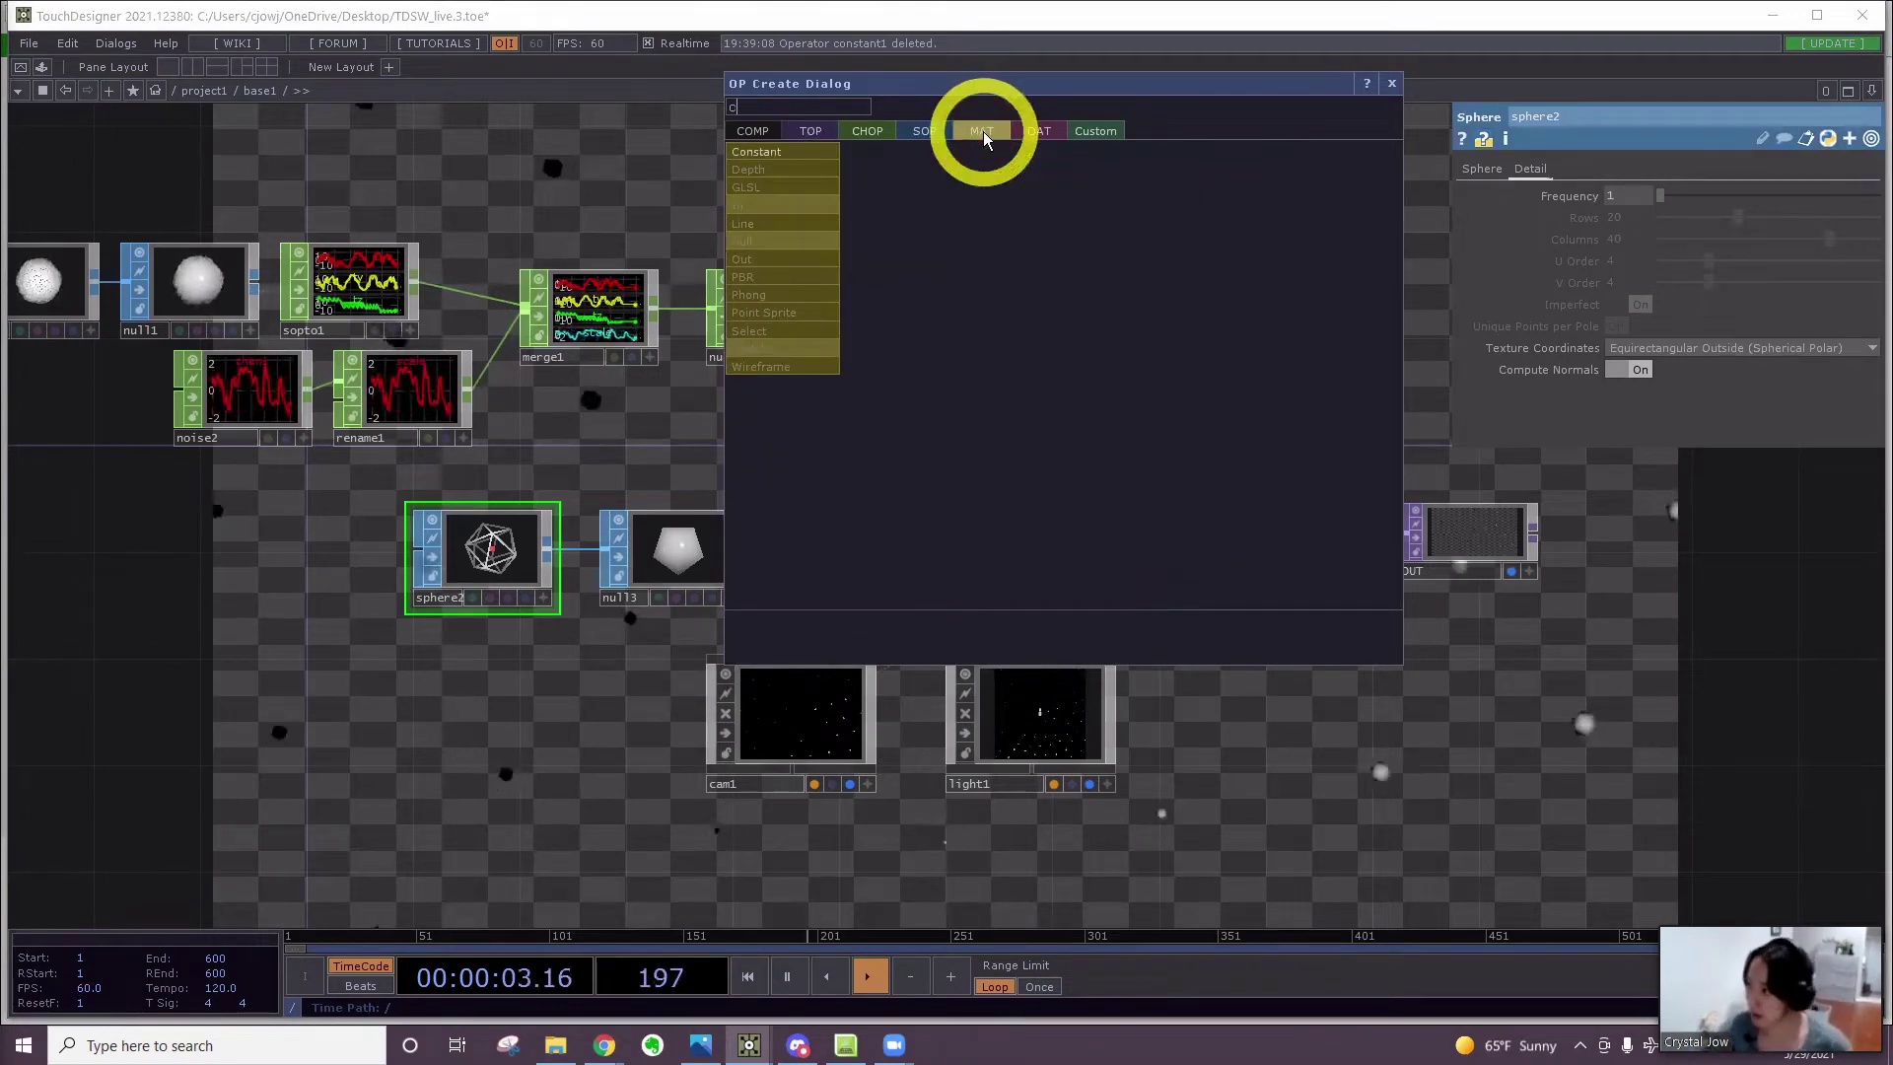
{"action": "left_click", "coordinate": [769, 153]}
{"action": "left_click", "coordinate": [1015, 321]}
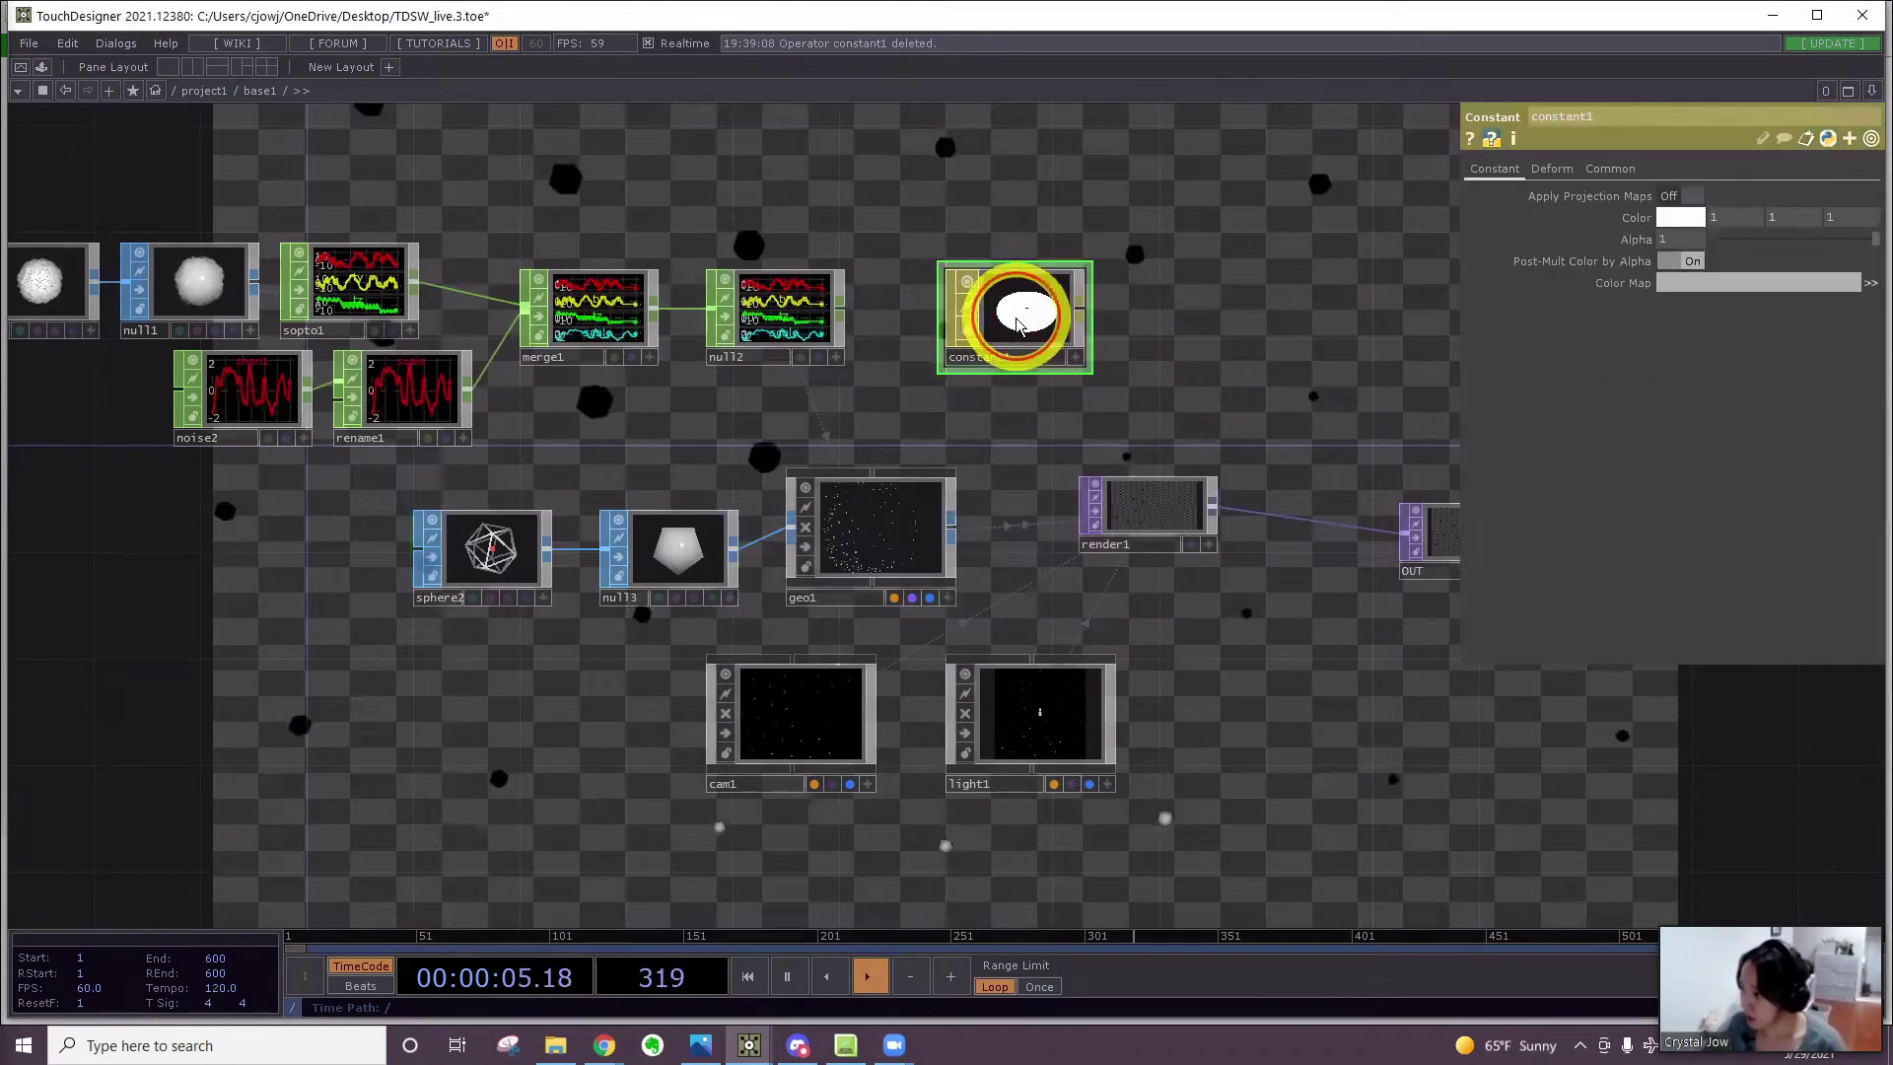
{"action": "left_click_drag", "start_coordinate": [1014, 321], "coordinate": [872, 539]}
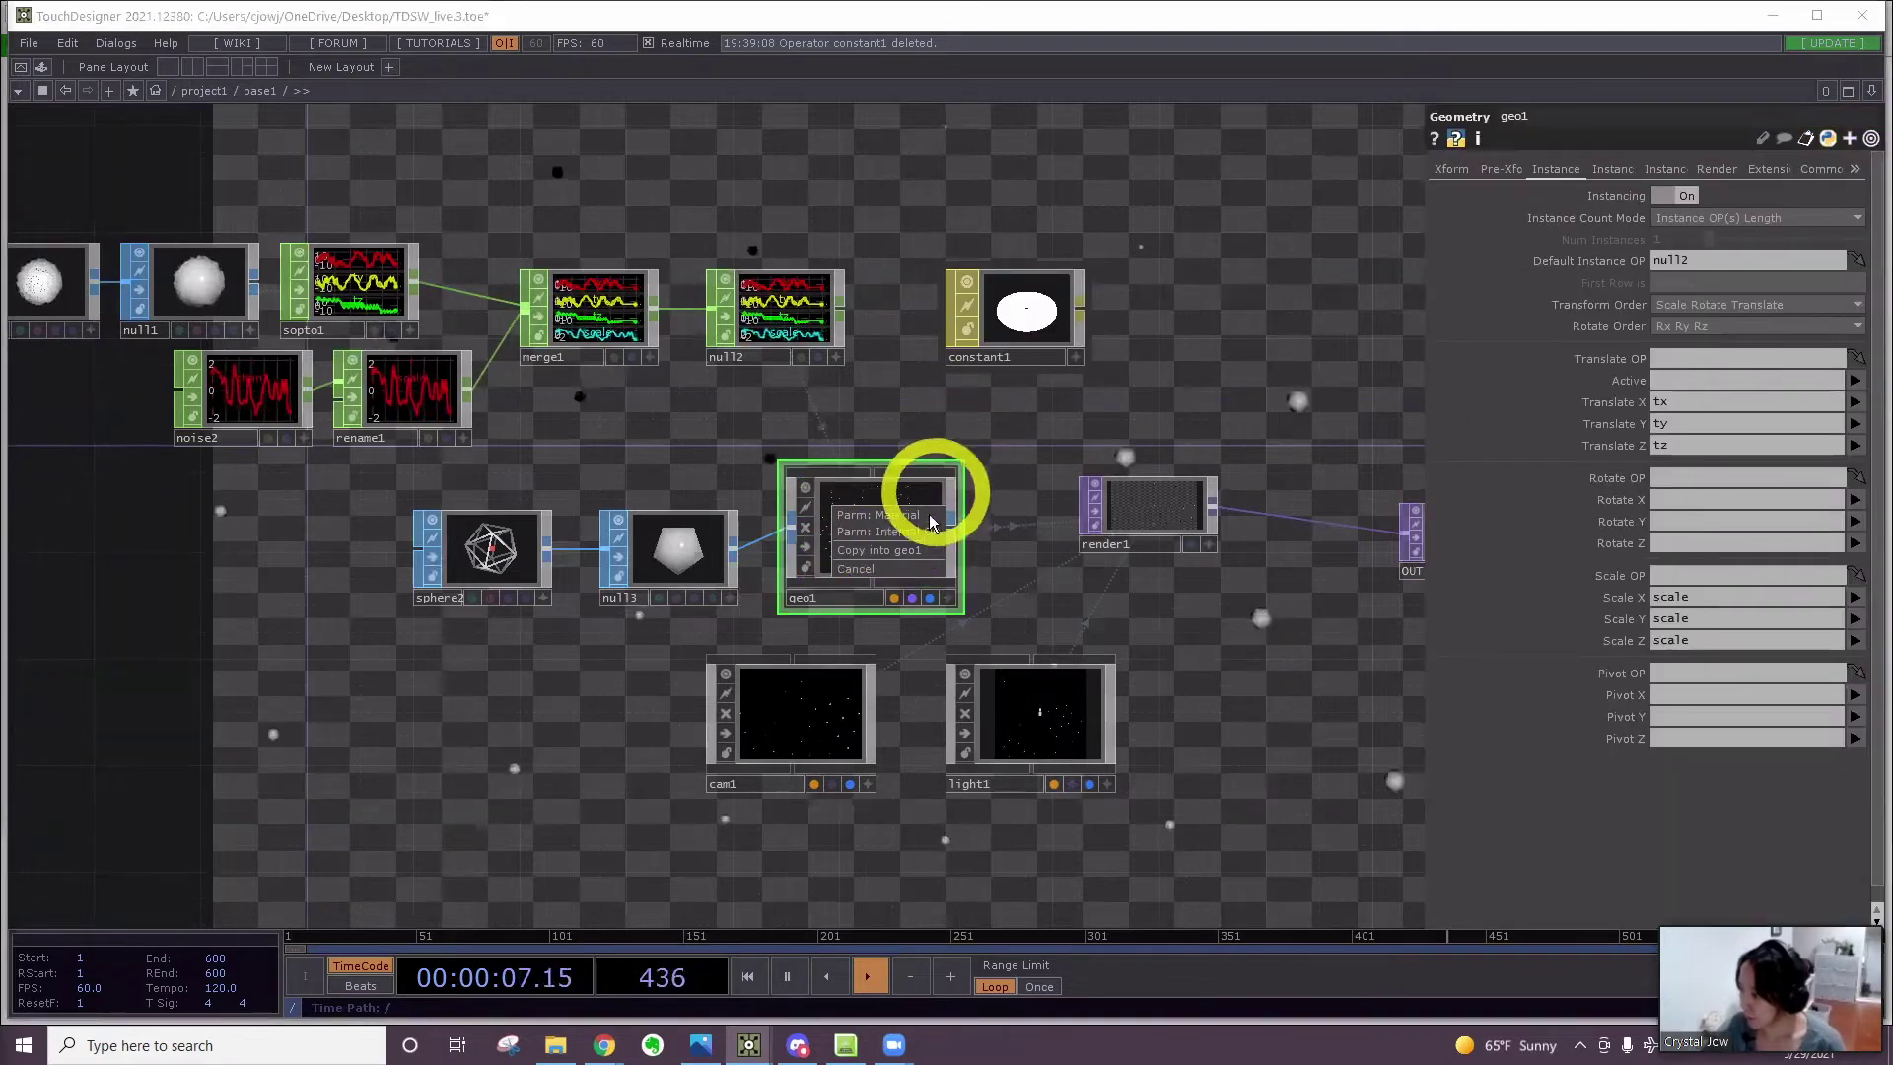
{"action": "left_click", "coordinate": [929, 515]}
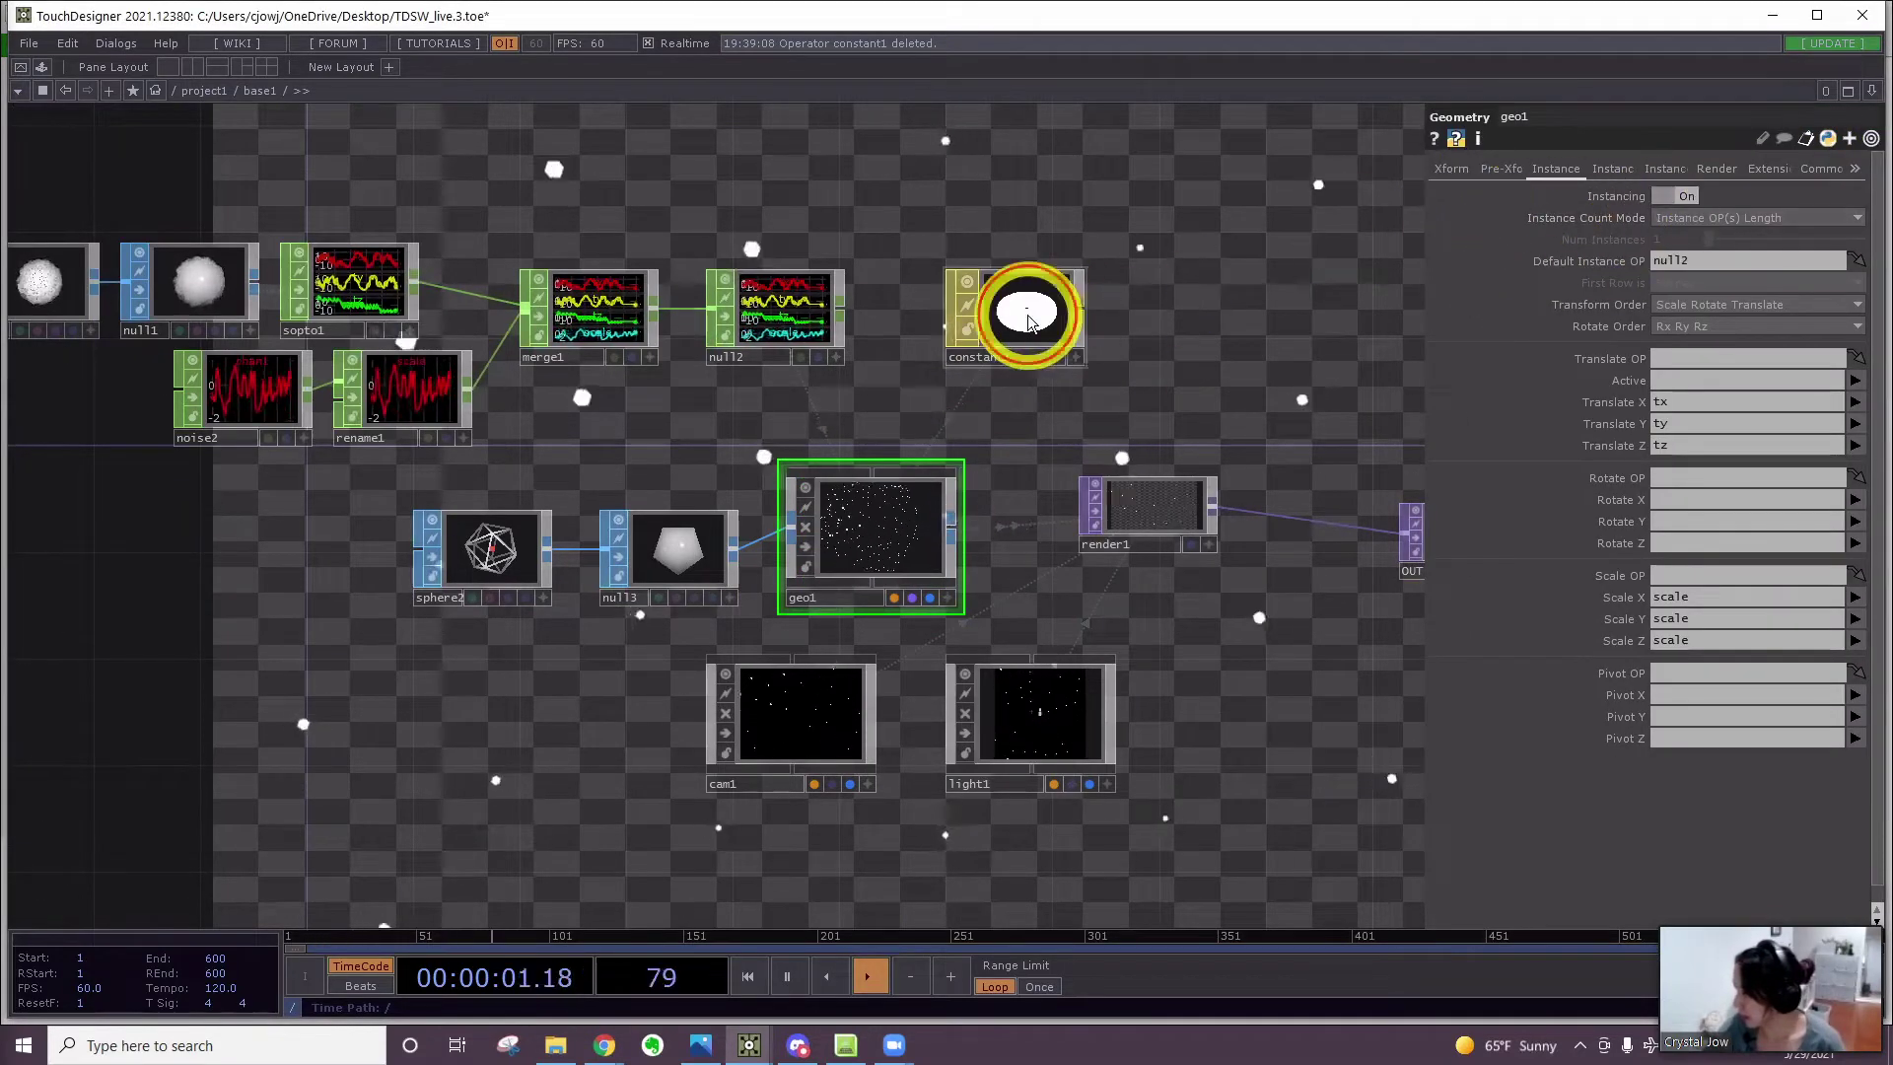
Set the constant1 material's color to turquoise with RGB values 0, 1, 0.72549
{"action": "left_click", "coordinate": [1028, 323]}
{"action": "left_click", "coordinate": [1648, 221]}
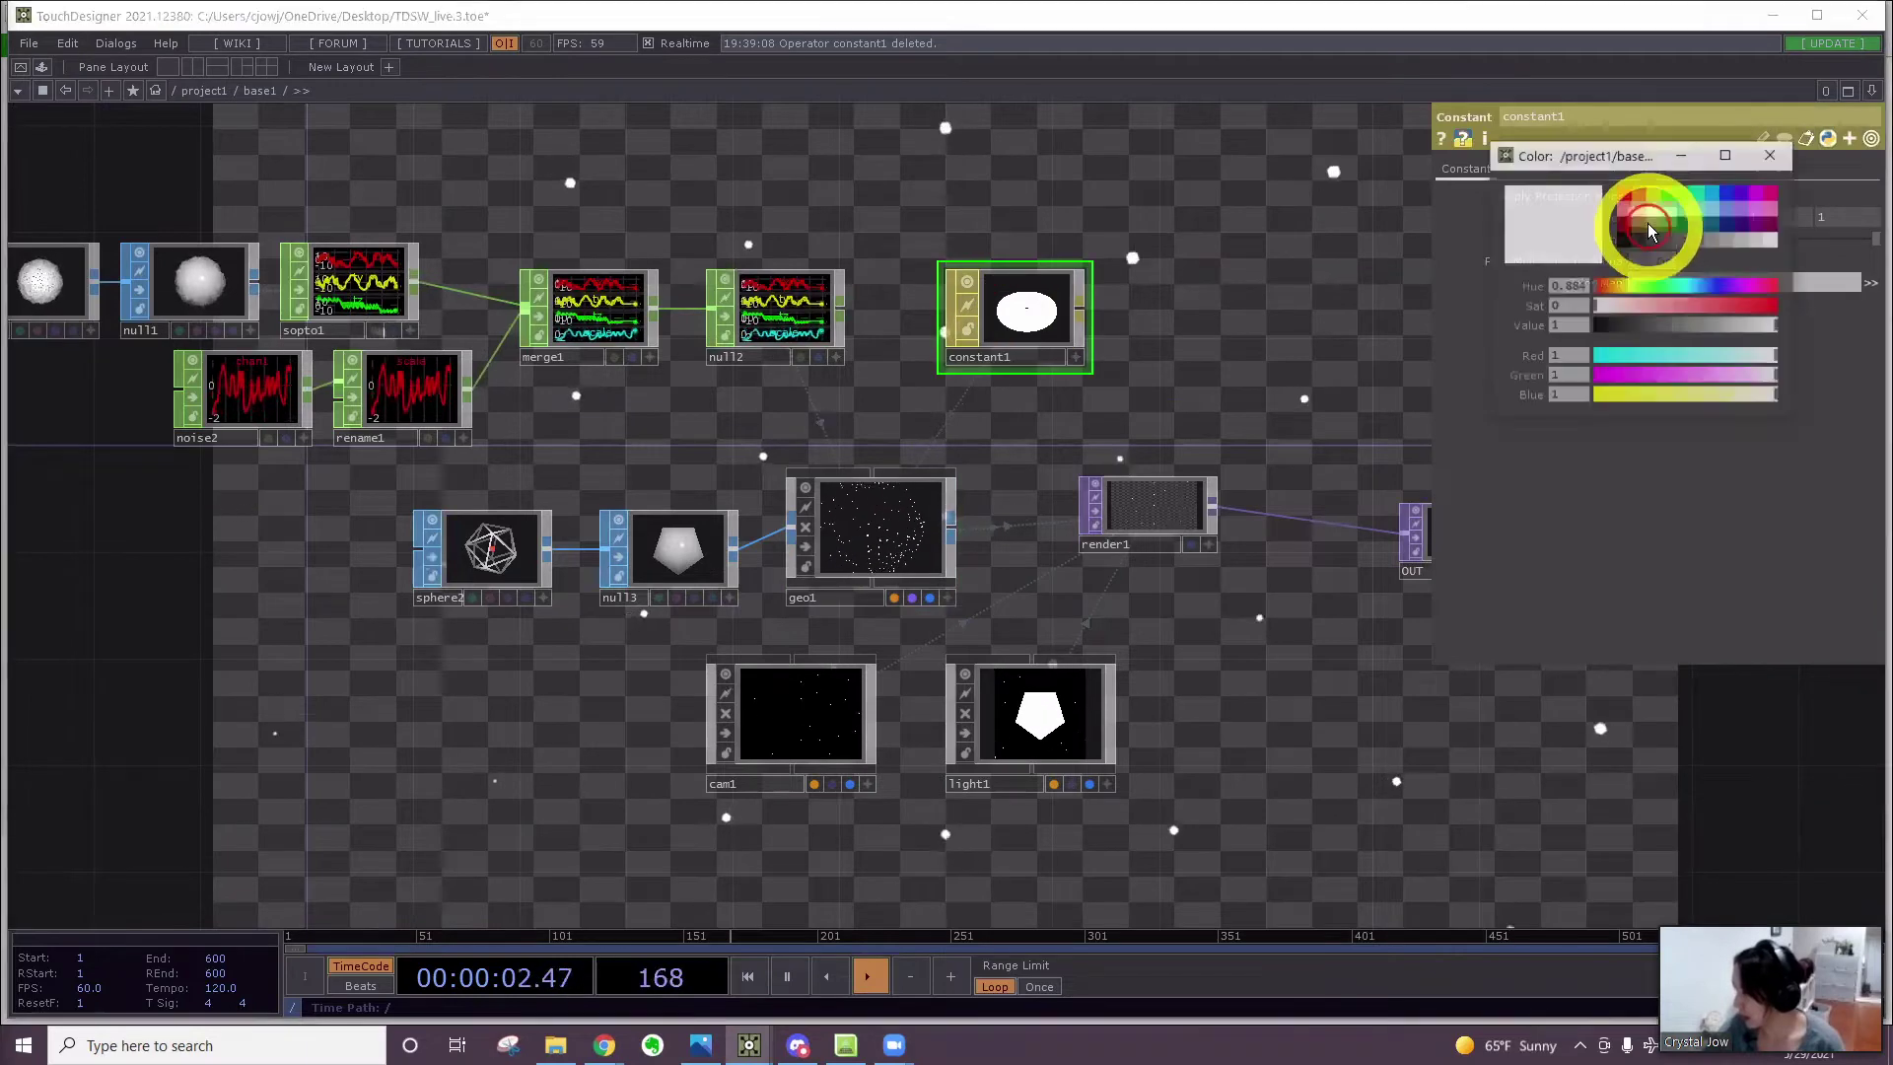
{"action": "left_click", "coordinate": [1701, 207]}
{"action": "left_click", "coordinate": [1701, 193]}
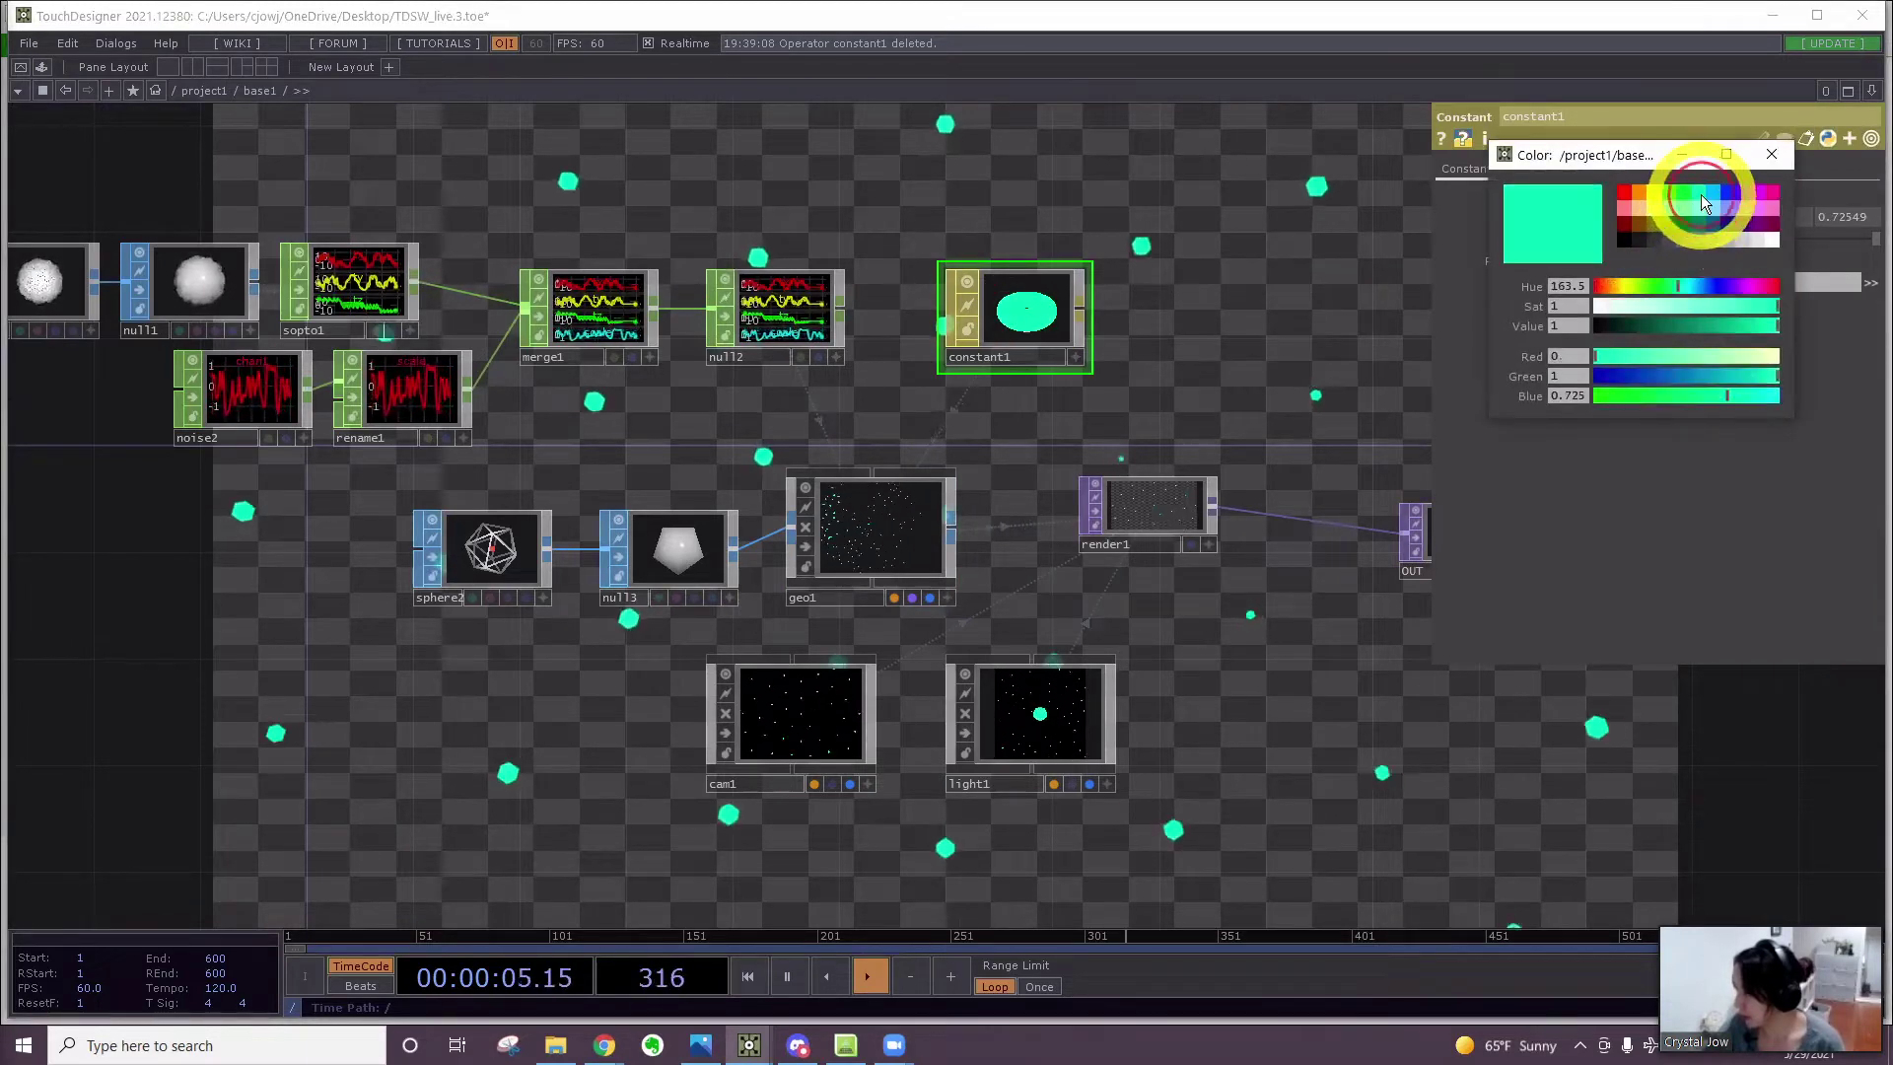
{"action": "left_click", "coordinate": [1771, 155]}
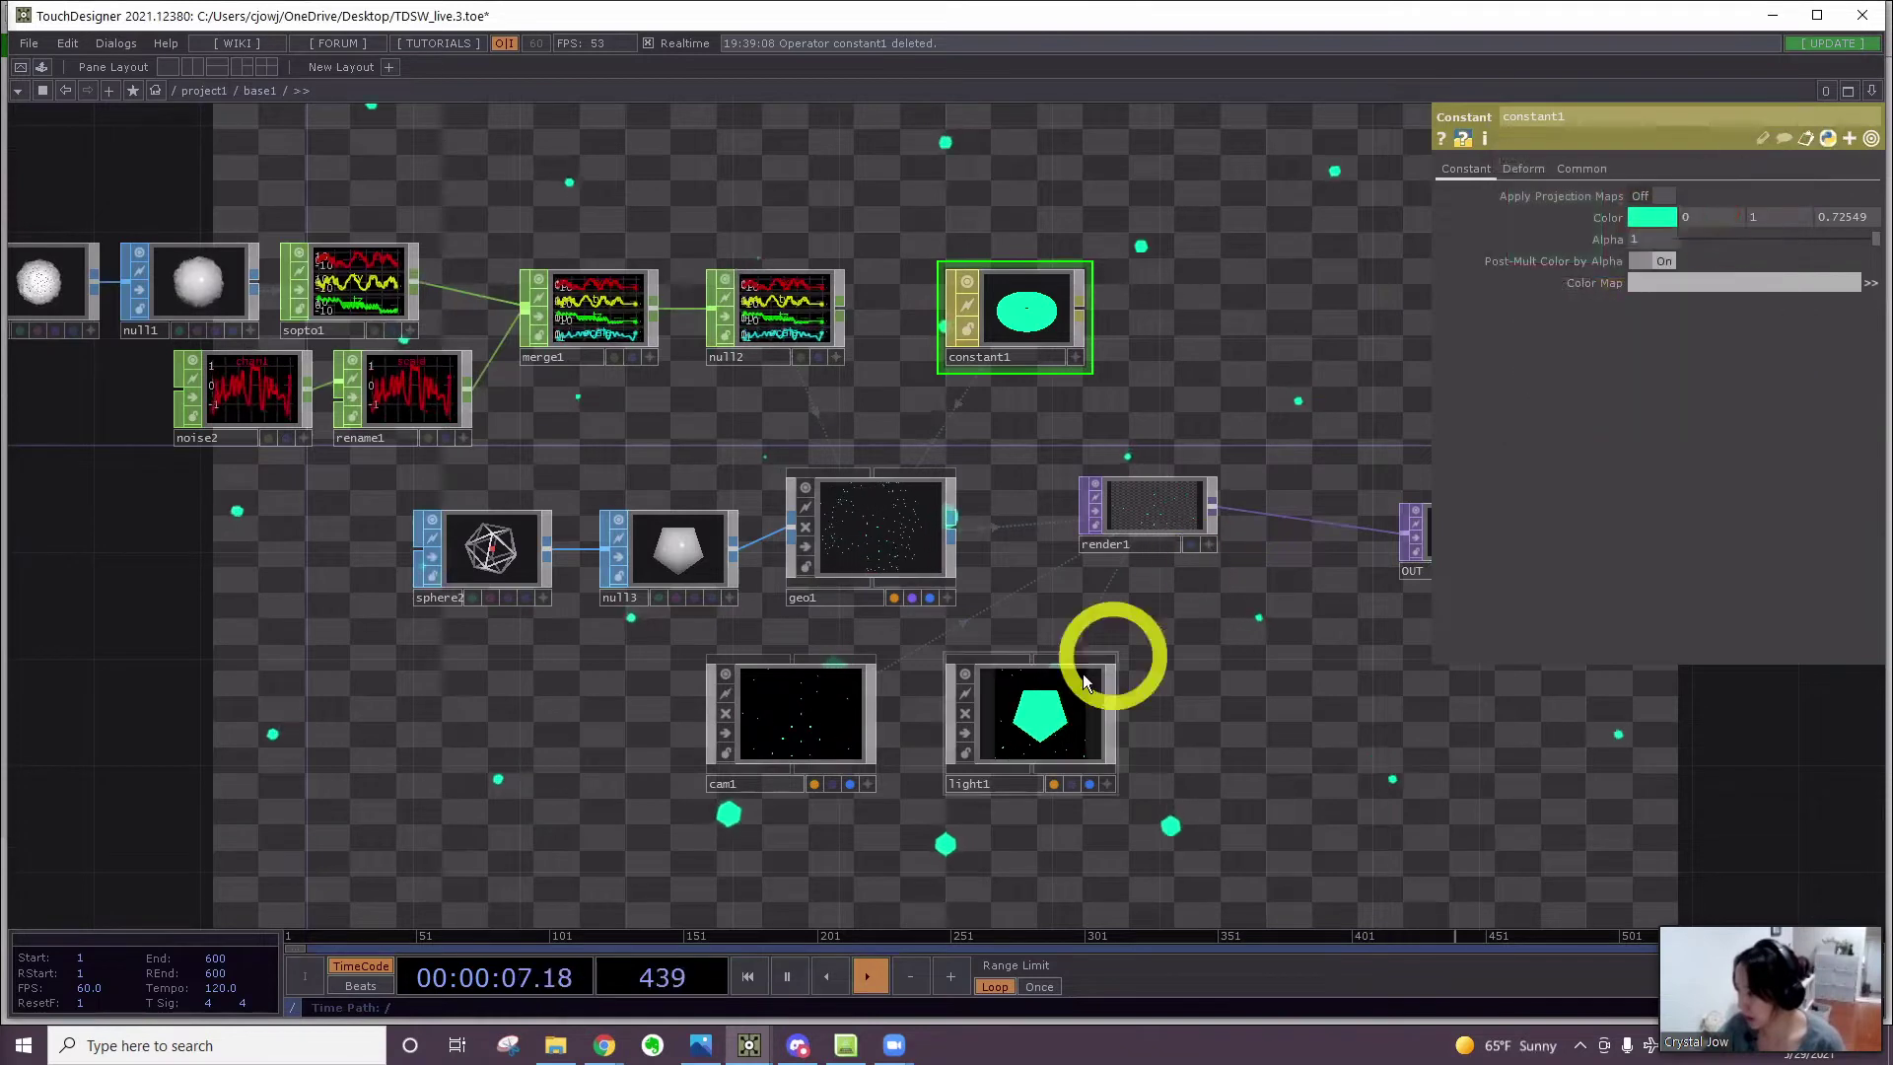
Move the light1 and cam1 nodes farther below geo1 to tidy the network layout
{"action": "left_click_drag", "start_coordinate": [1082, 673], "coordinate": [1025, 727]}
{"action": "left_click", "coordinate": [833, 774]}
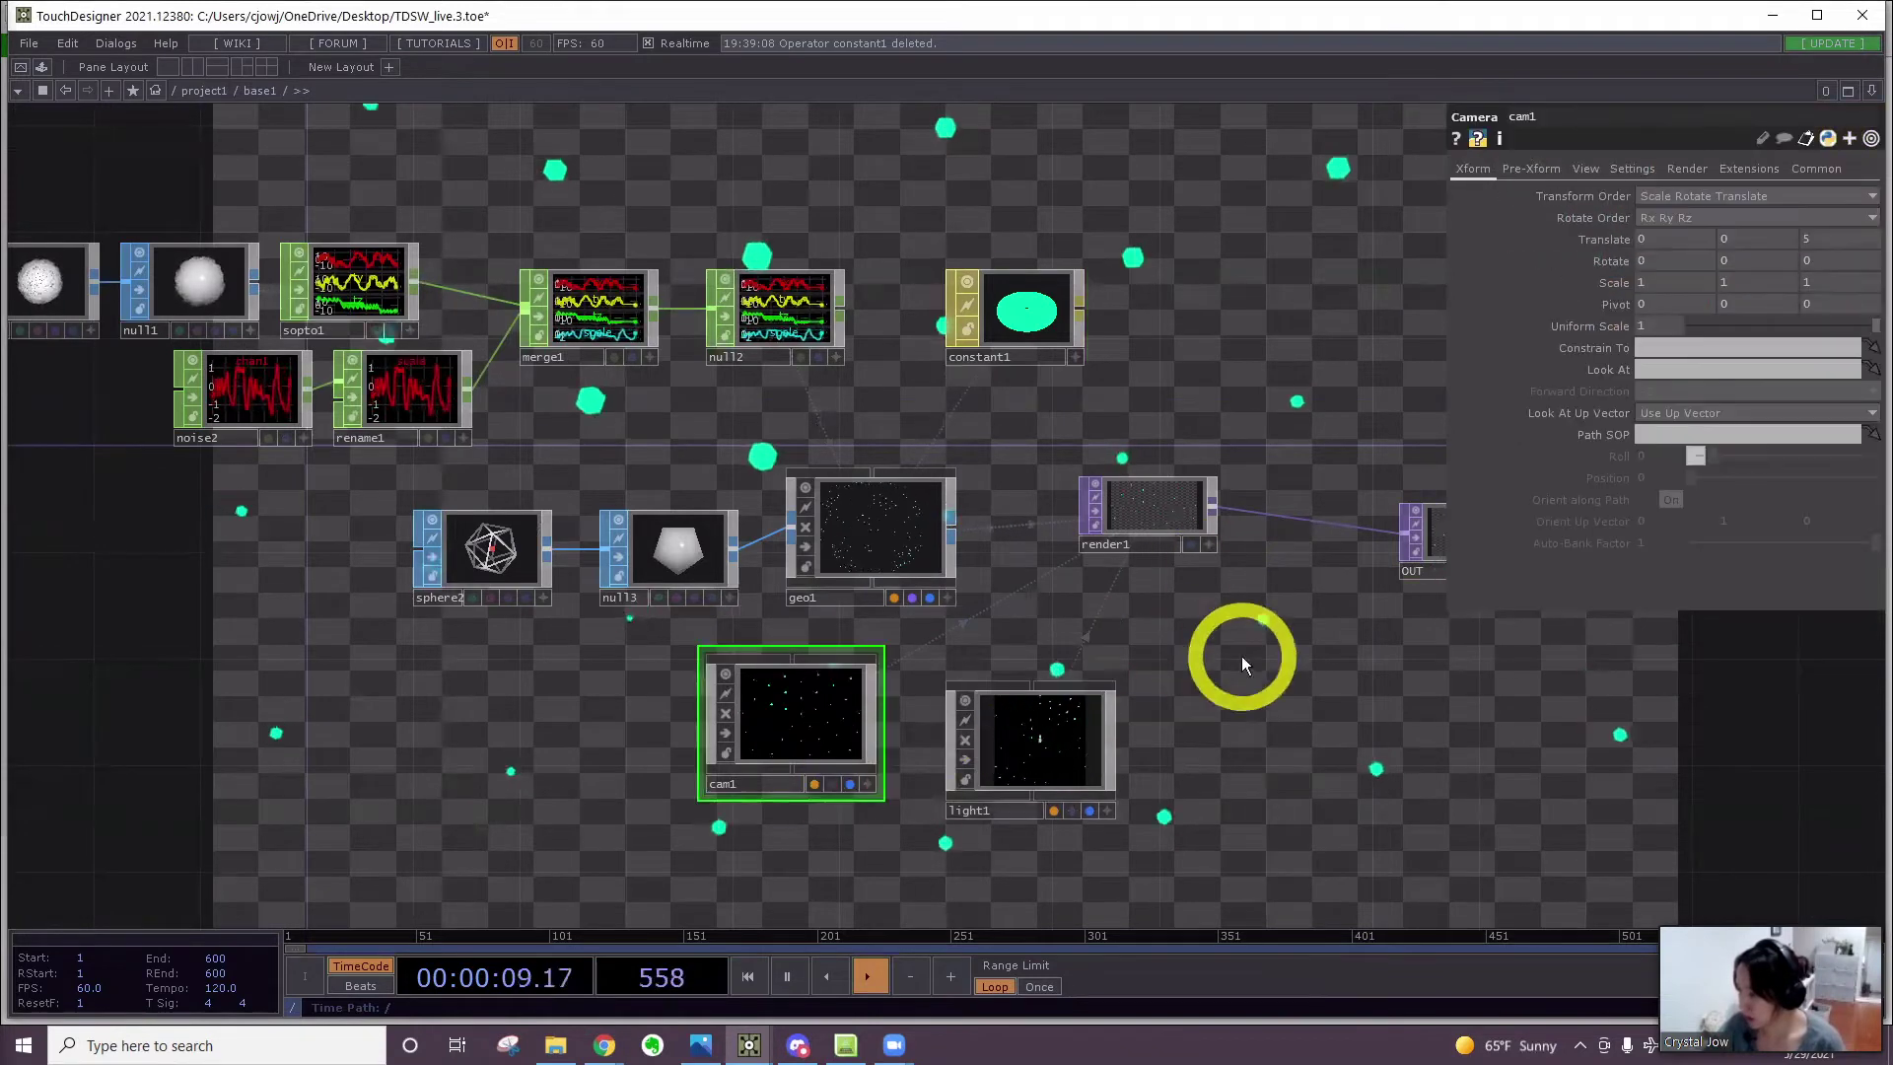
{"action": "scroll", "coordinate": [1239, 654], "scroll_direction": "down", "scroll_amount": 4}
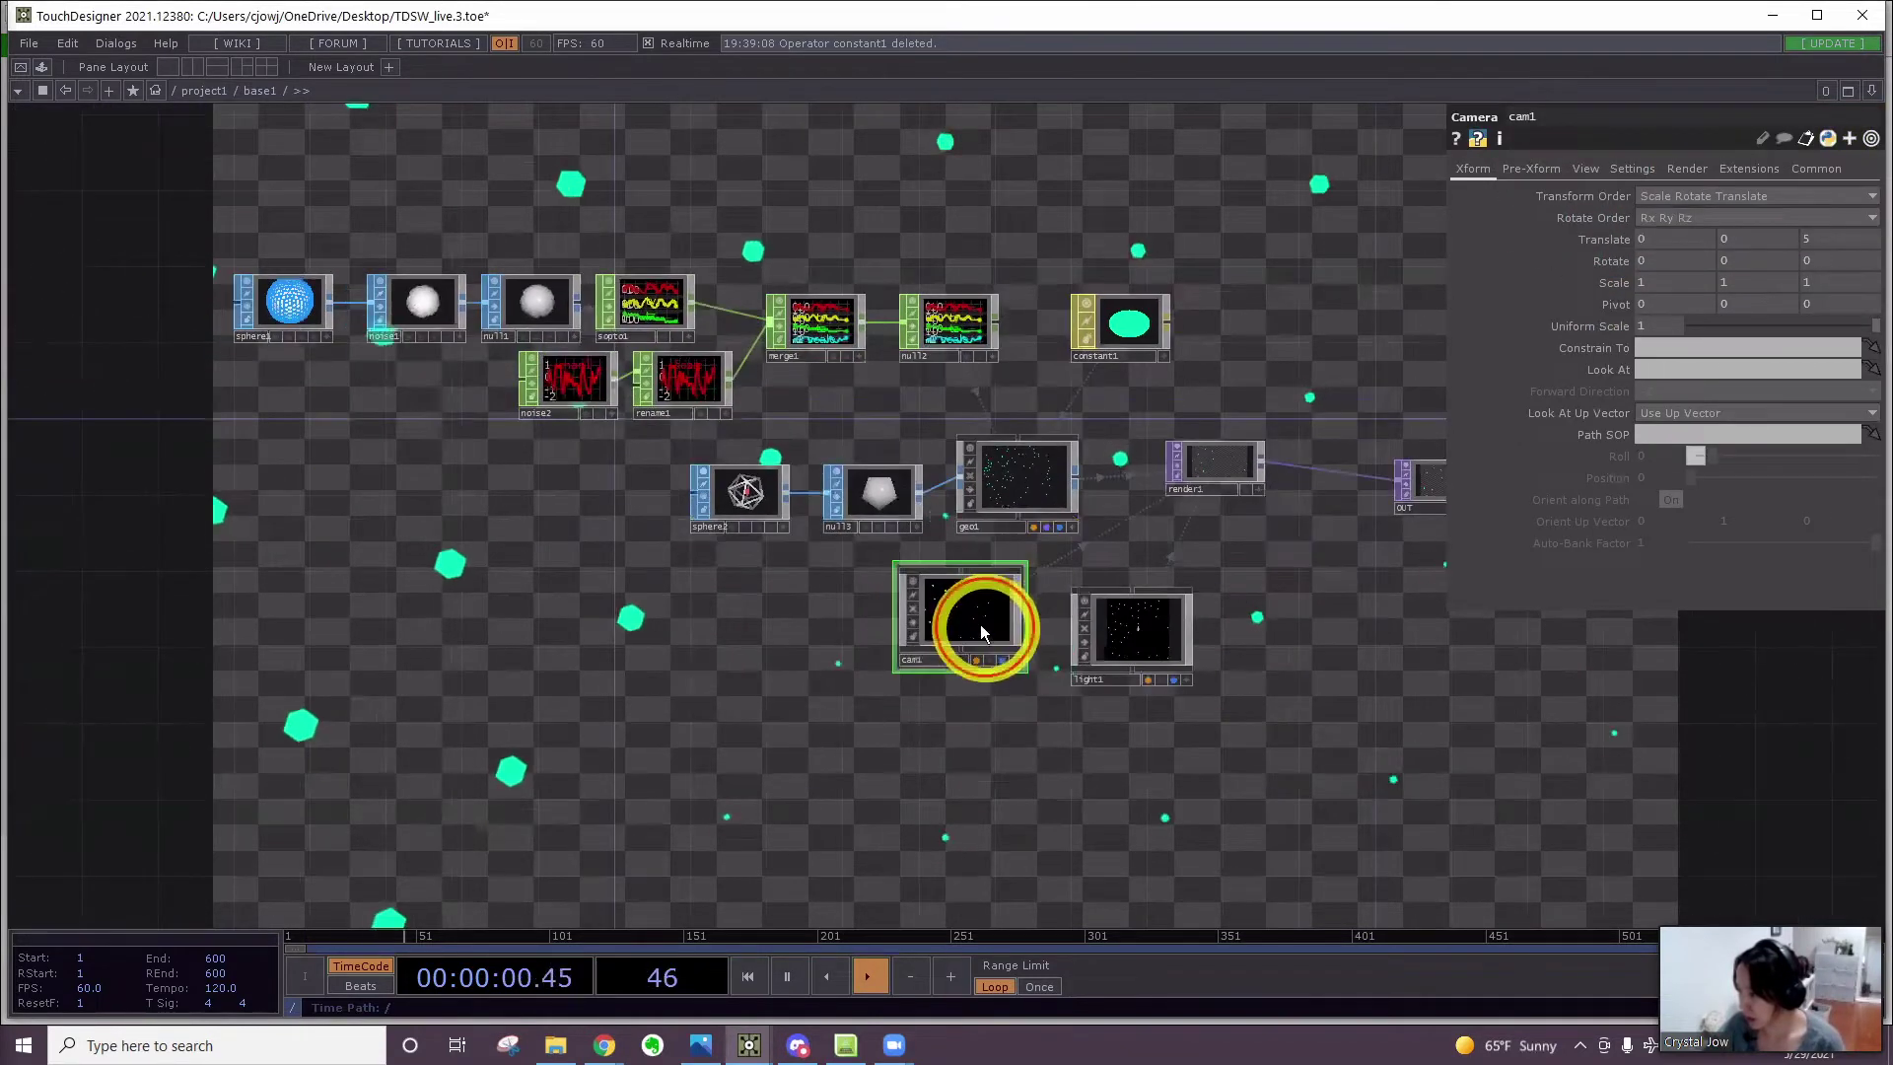
{"action": "left_click_drag", "start_coordinate": [981, 629], "coordinate": [981, 684]}
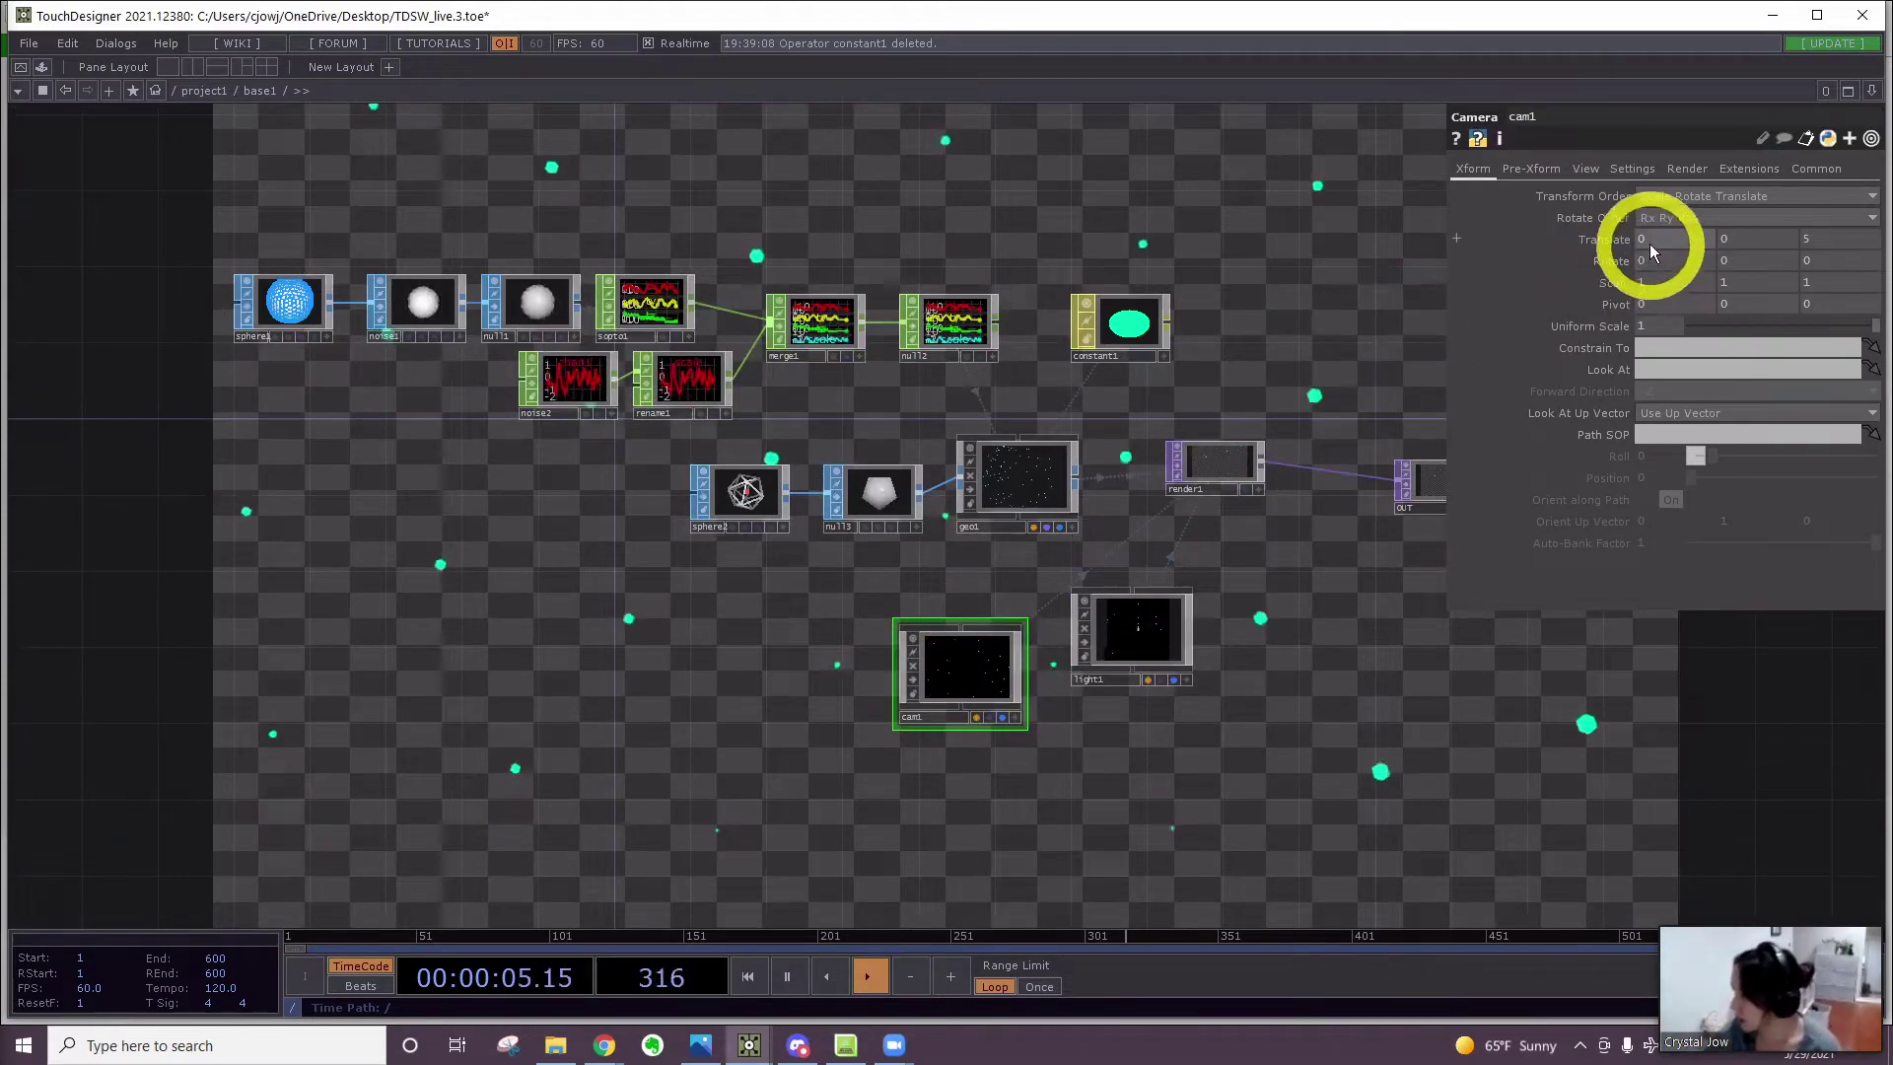
Set cam1's translation to 0.4 in X and 6.6 in Z
{"action": "middle_click_drag", "start_coordinate": [1648, 245], "coordinate": [746, 74]}
{"action": "middle_click_drag", "start_coordinate": [1730, 243], "coordinate": [661, 112]}
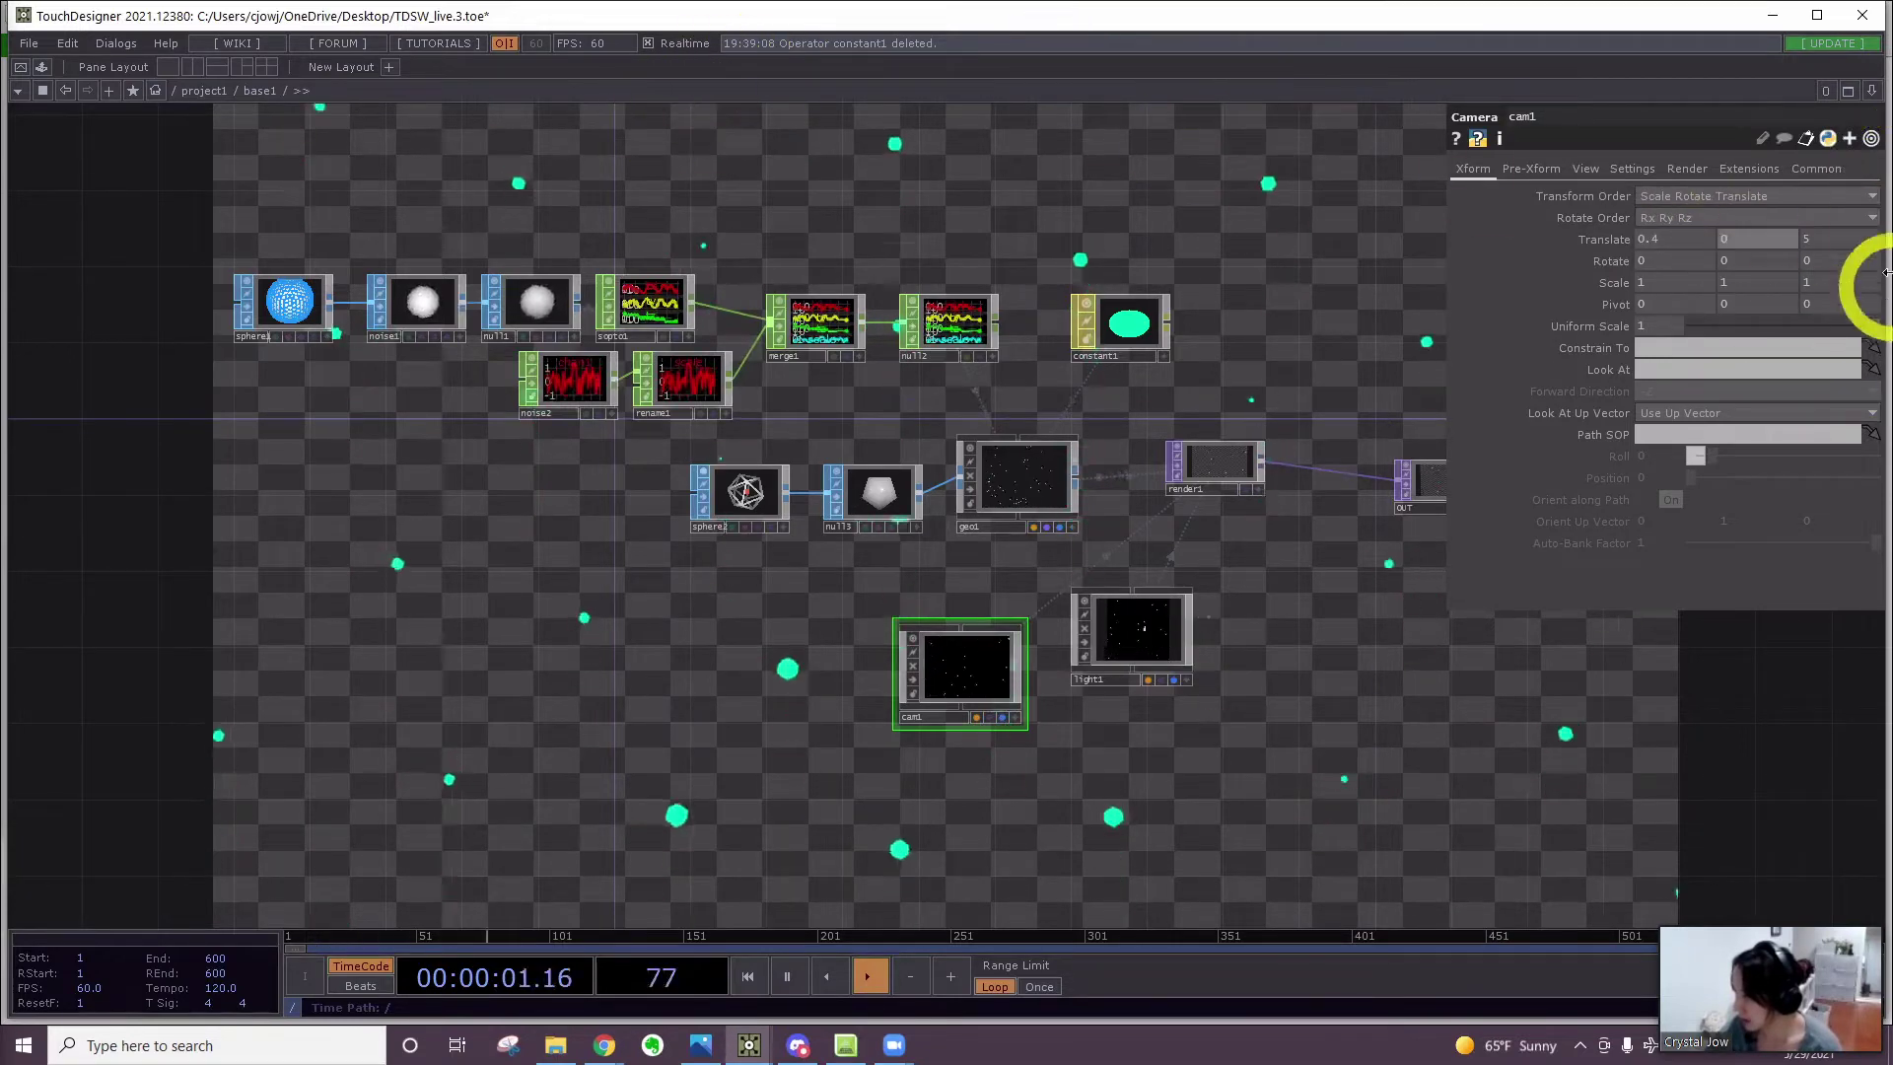
{"action": "middle_click_drag", "start_coordinate": [1819, 242], "coordinate": [1890, 79]}
Split the network editor into two side-by-side panes
{"action": "middle_click_drag", "start_coordinate": [1142, 717], "coordinate": [1022, 673]}
{"action": "left_click_drag", "start_coordinate": [673, 454], "coordinate": [557, 361]}
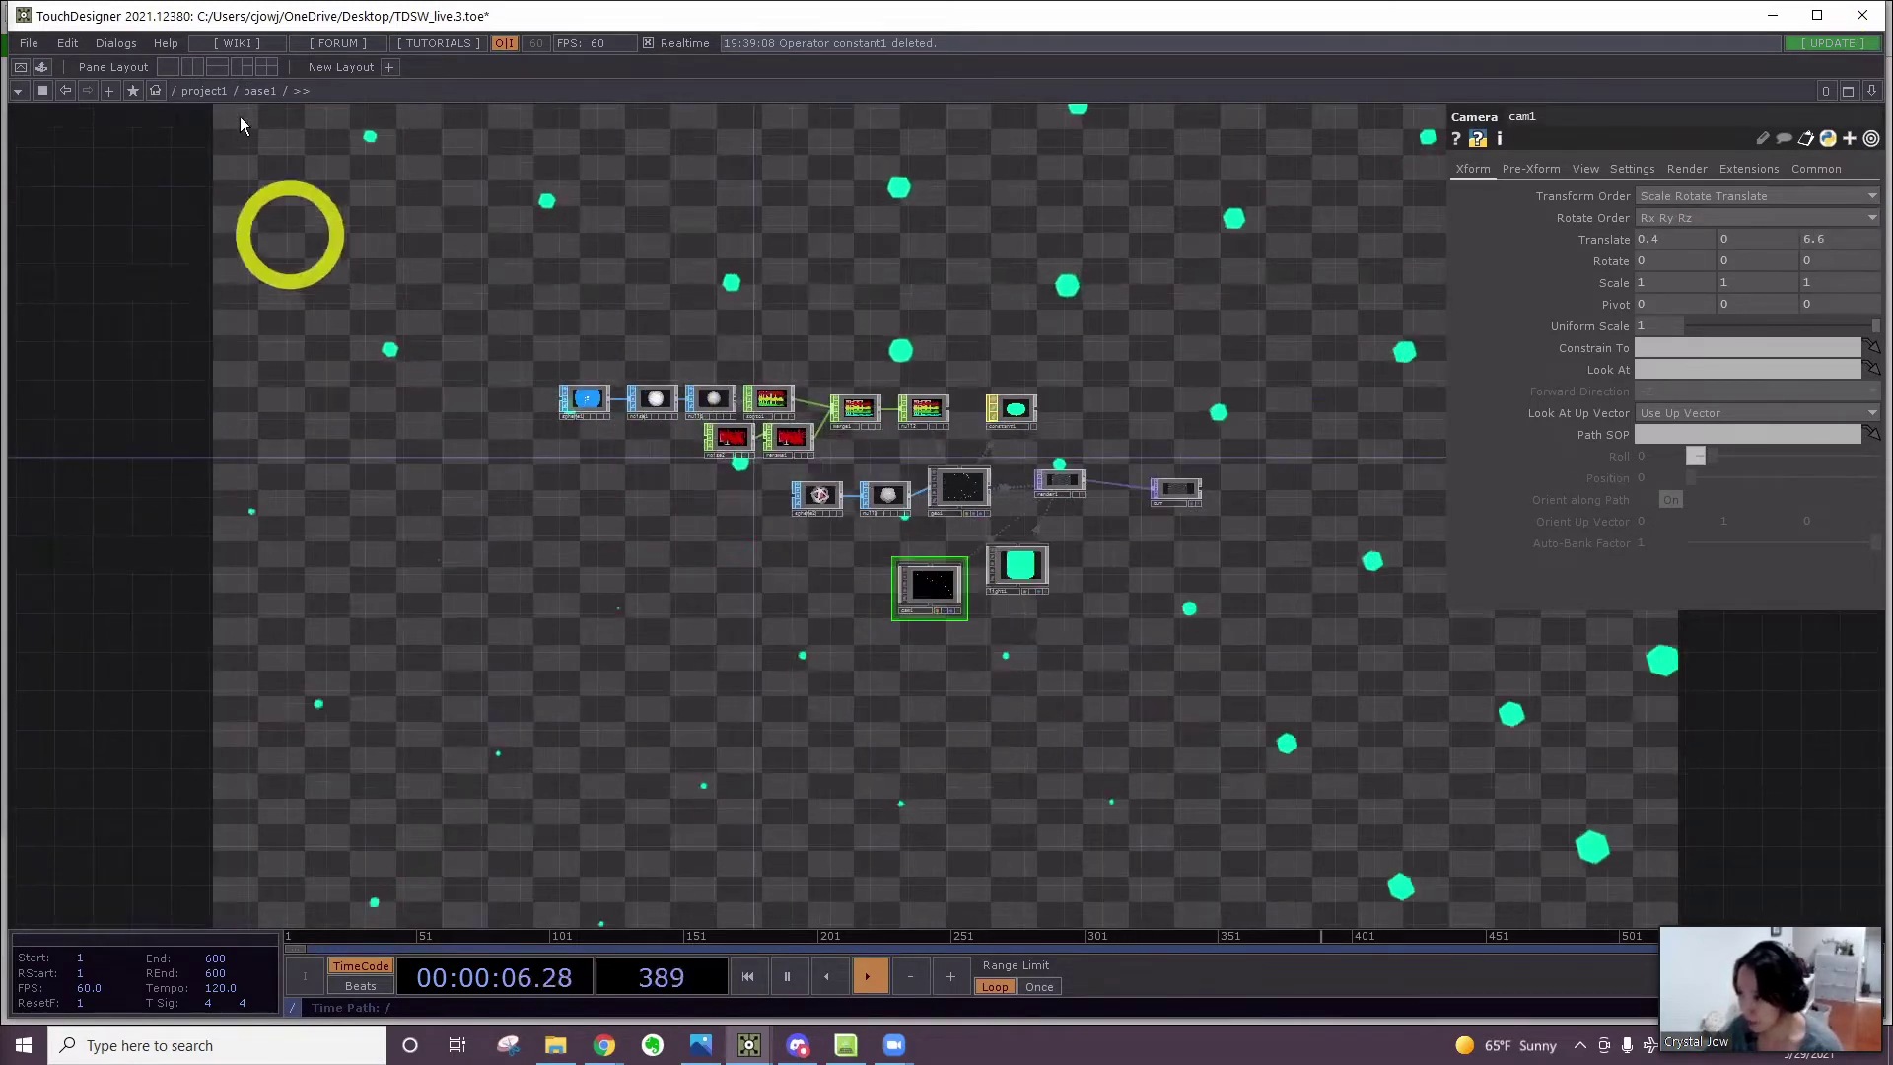
{"action": "left_click", "coordinate": [194, 66]}
{"action": "left_click_drag", "start_coordinate": [1120, 603], "coordinate": [876, 604]}
In one pane, go up to project1 and open the kinectData component's network, keeping base1 in the other
{"action": "left_click", "coordinate": [605, 722]}
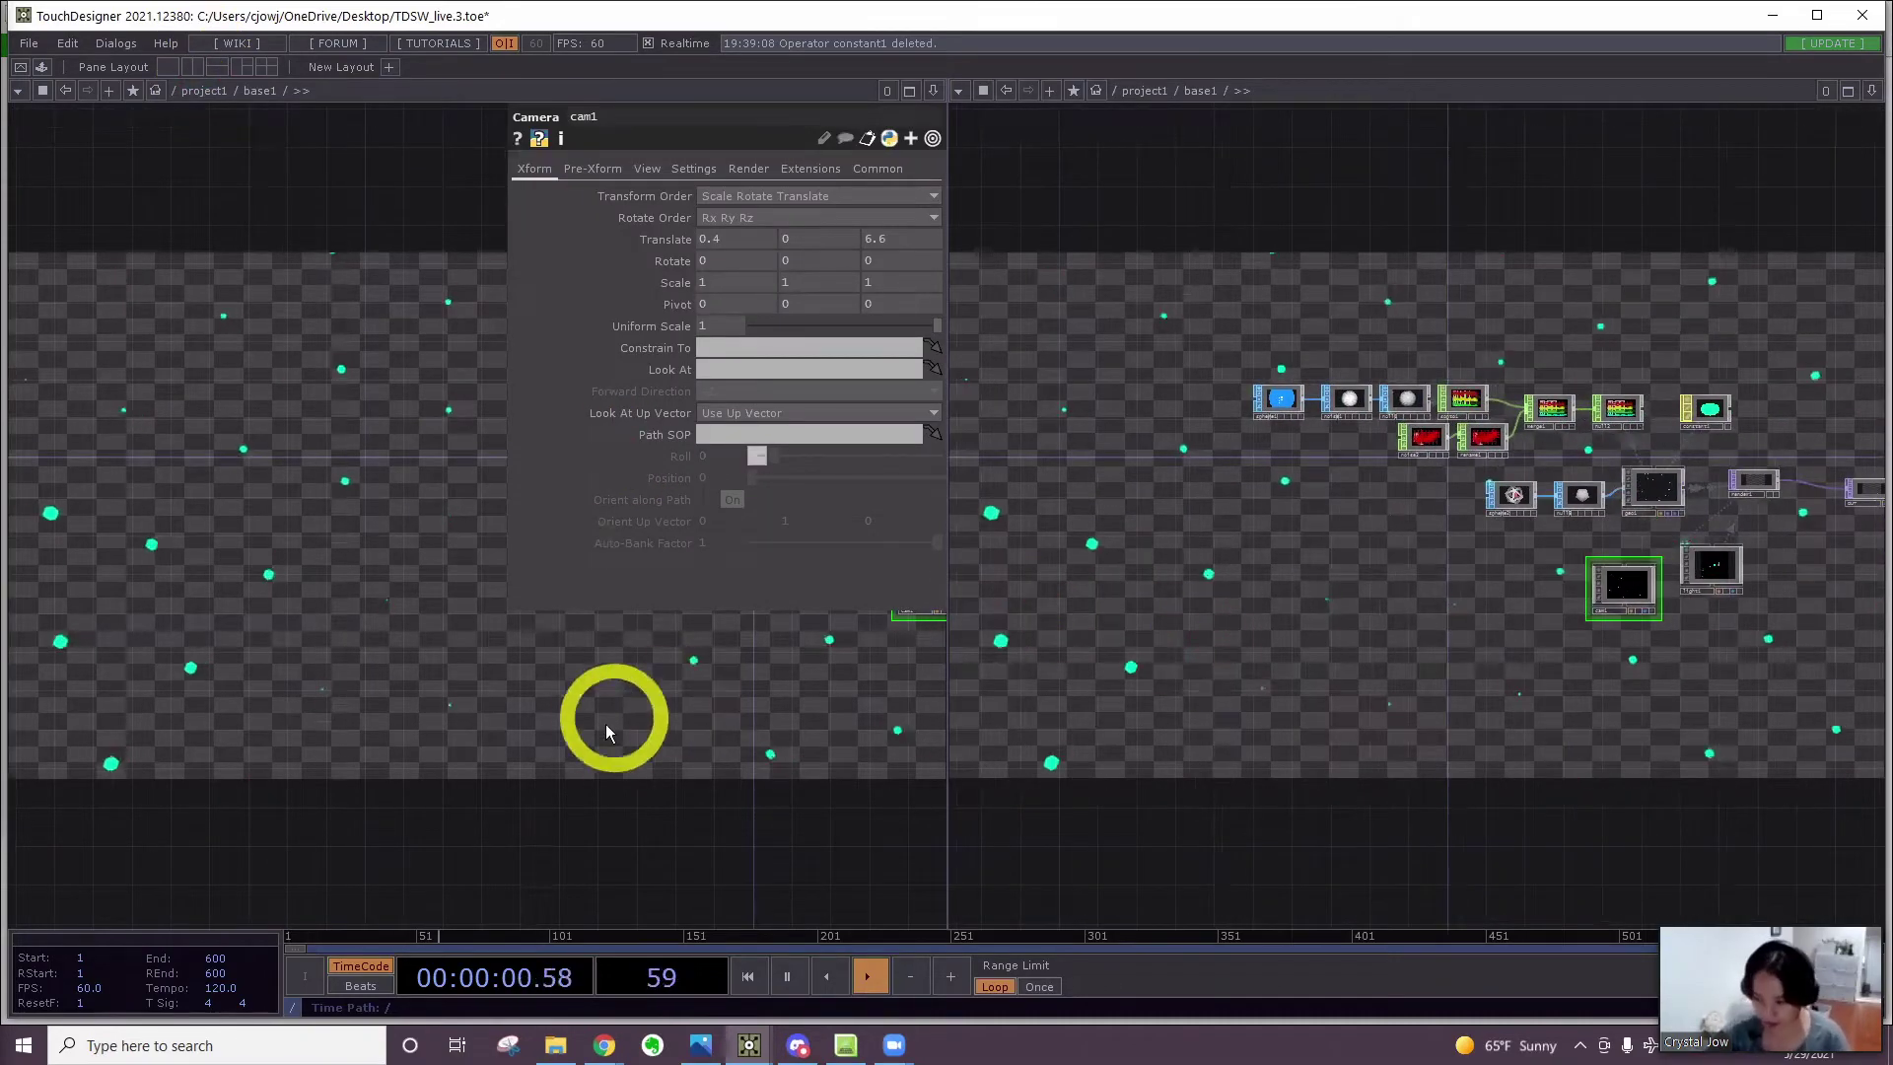
{"action": "key", "text": "u"}
{"action": "left_click", "coordinate": [209, 609]}
{"action": "scroll", "coordinate": [237, 721], "scroll_direction": "down", "scroll_amount": 2}
{"action": "left_click_drag", "start_coordinate": [237, 722], "coordinate": [558, 696]}
{"action": "left_click", "coordinate": [288, 589]}
{"action": "key", "text": "i"}
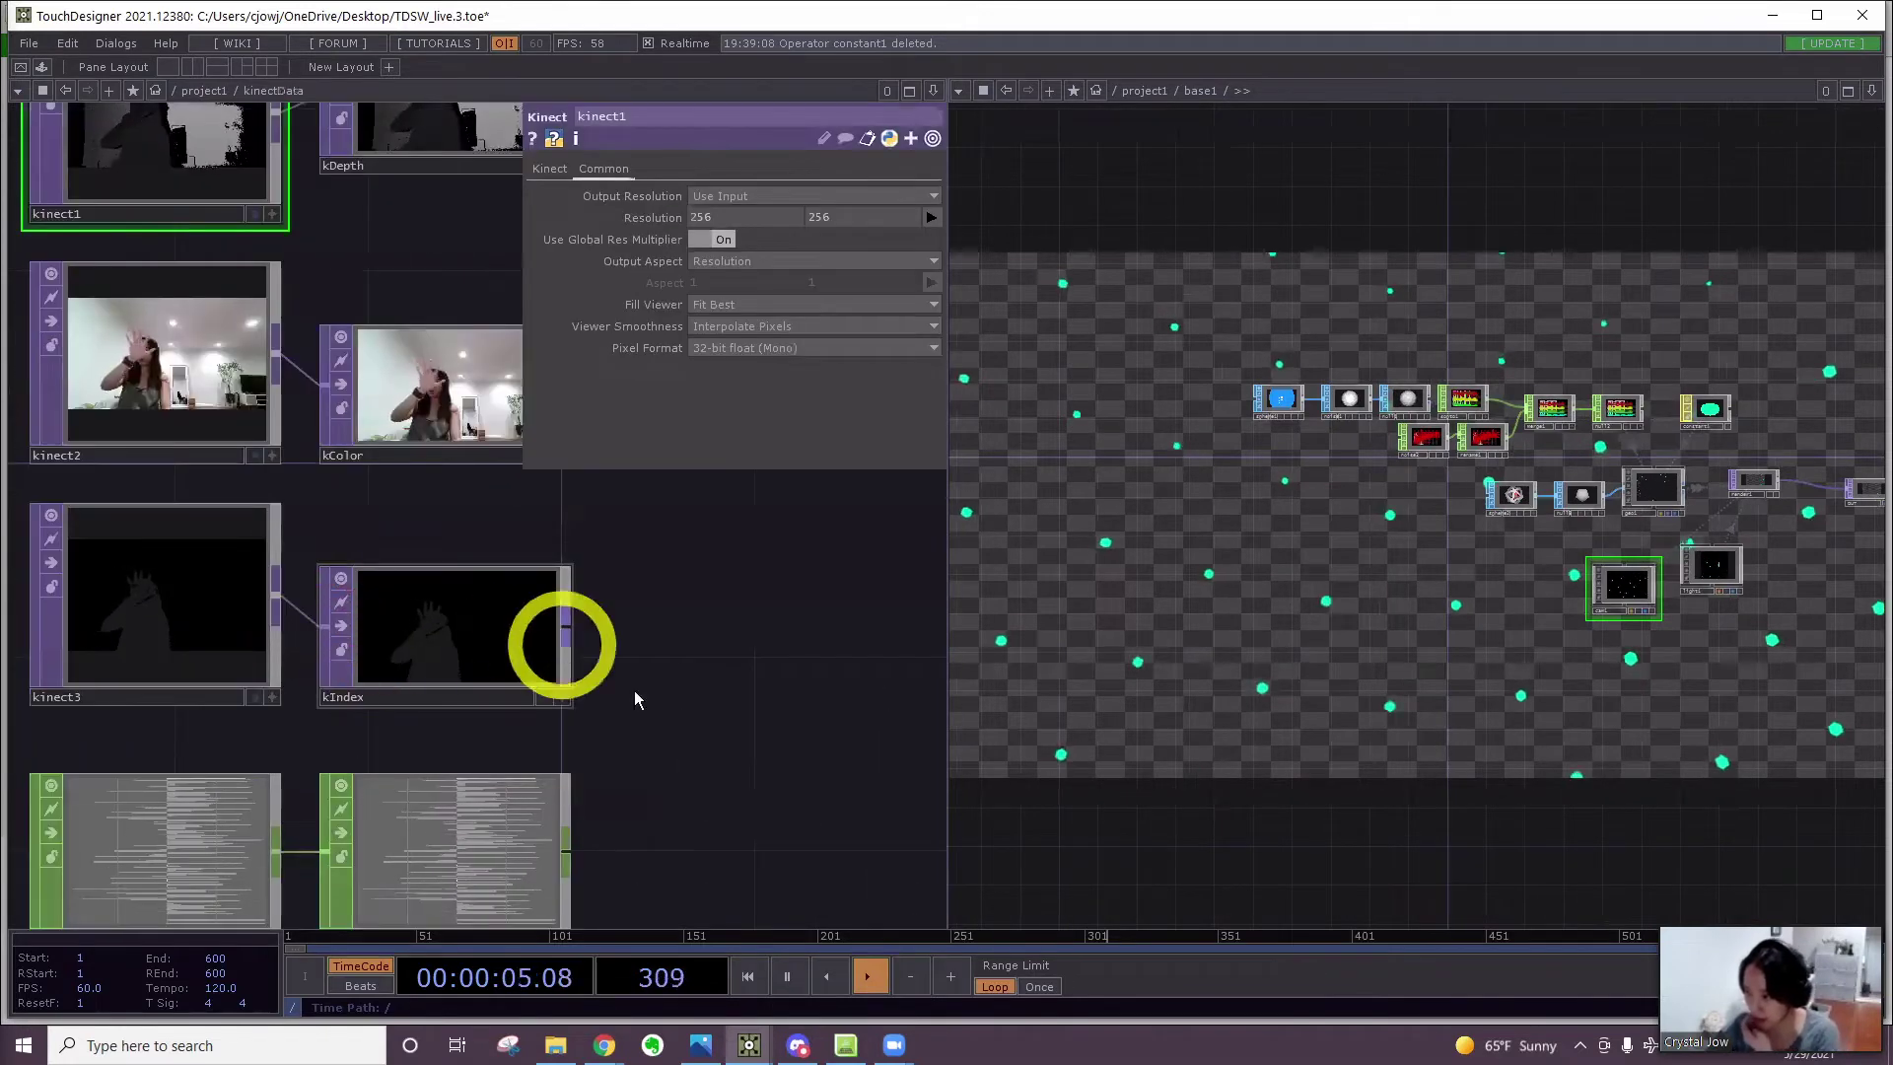
{"action": "scroll", "coordinate": [611, 671], "scroll_direction": "down", "scroll_amount": 3}
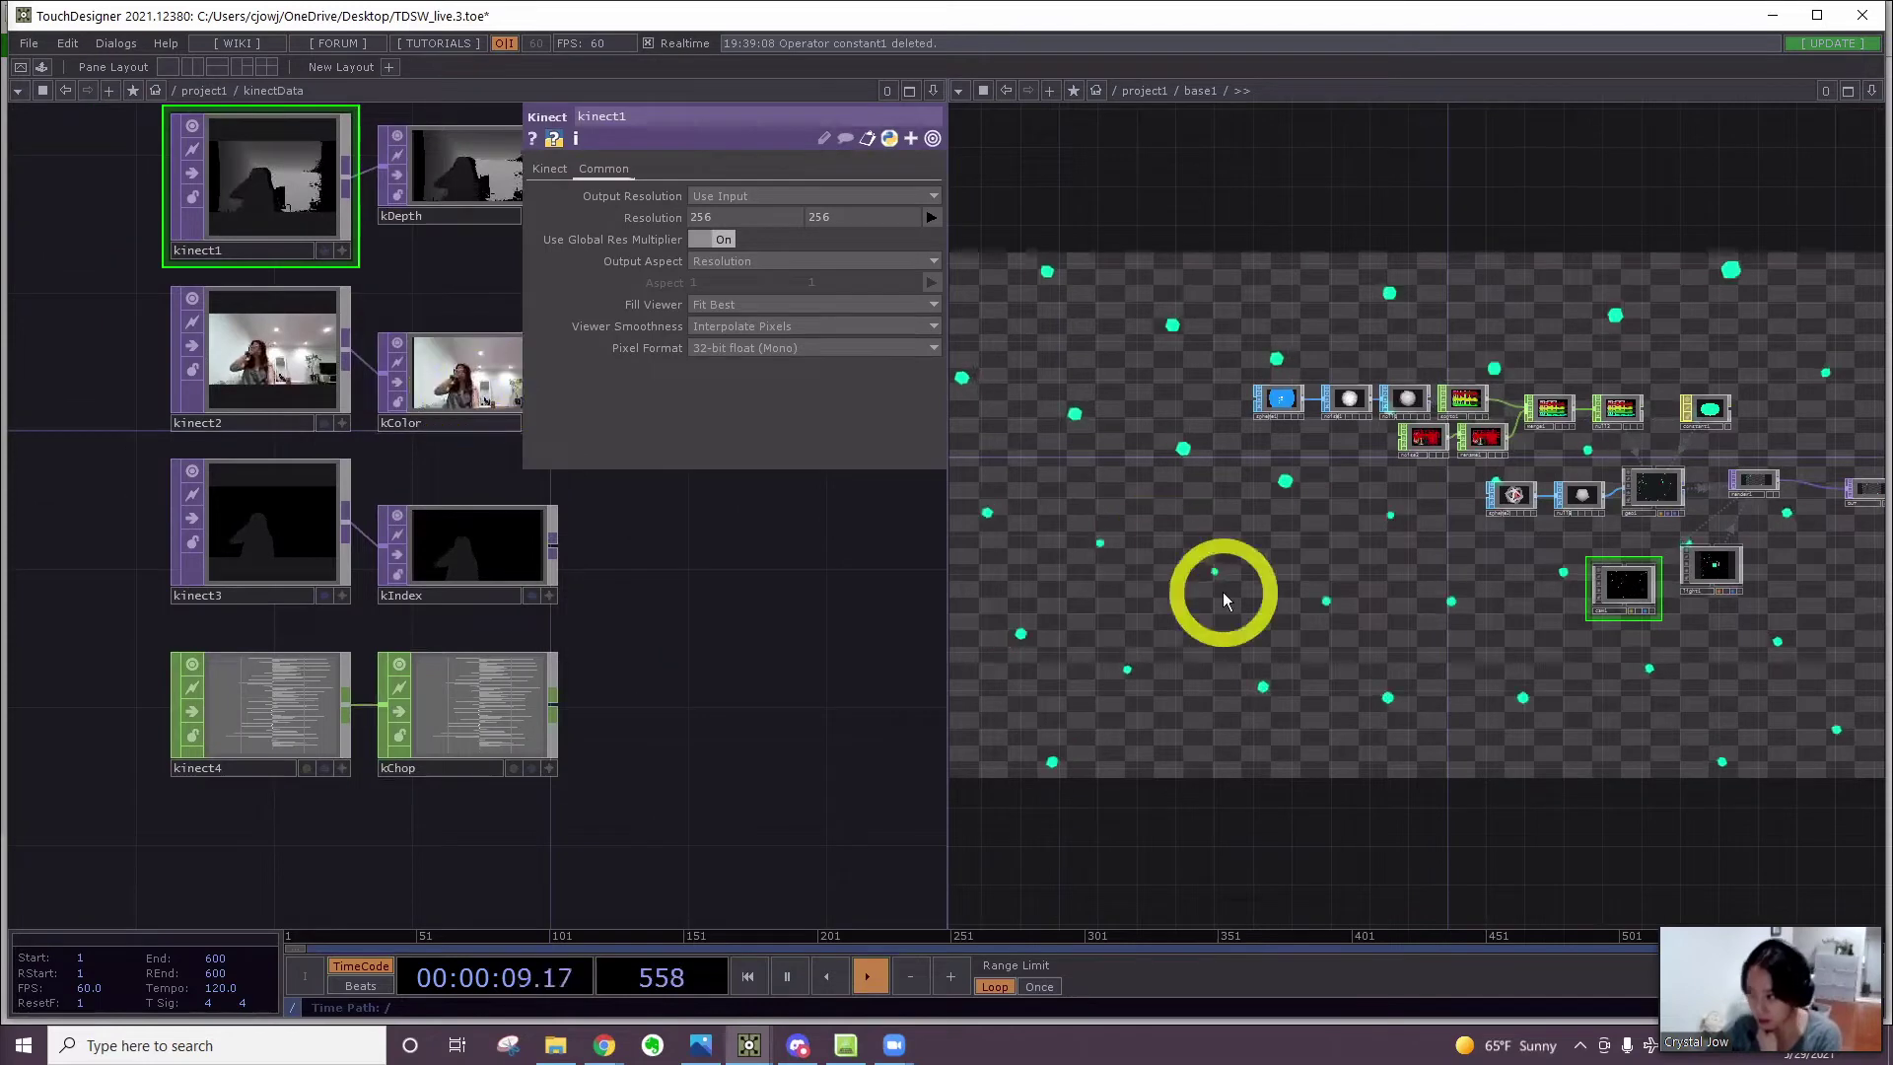
Add a Select TOP in an empty area of the base1 network and reference kinectData's kColor TOP in it
{"action": "key", "text": "Tab"}
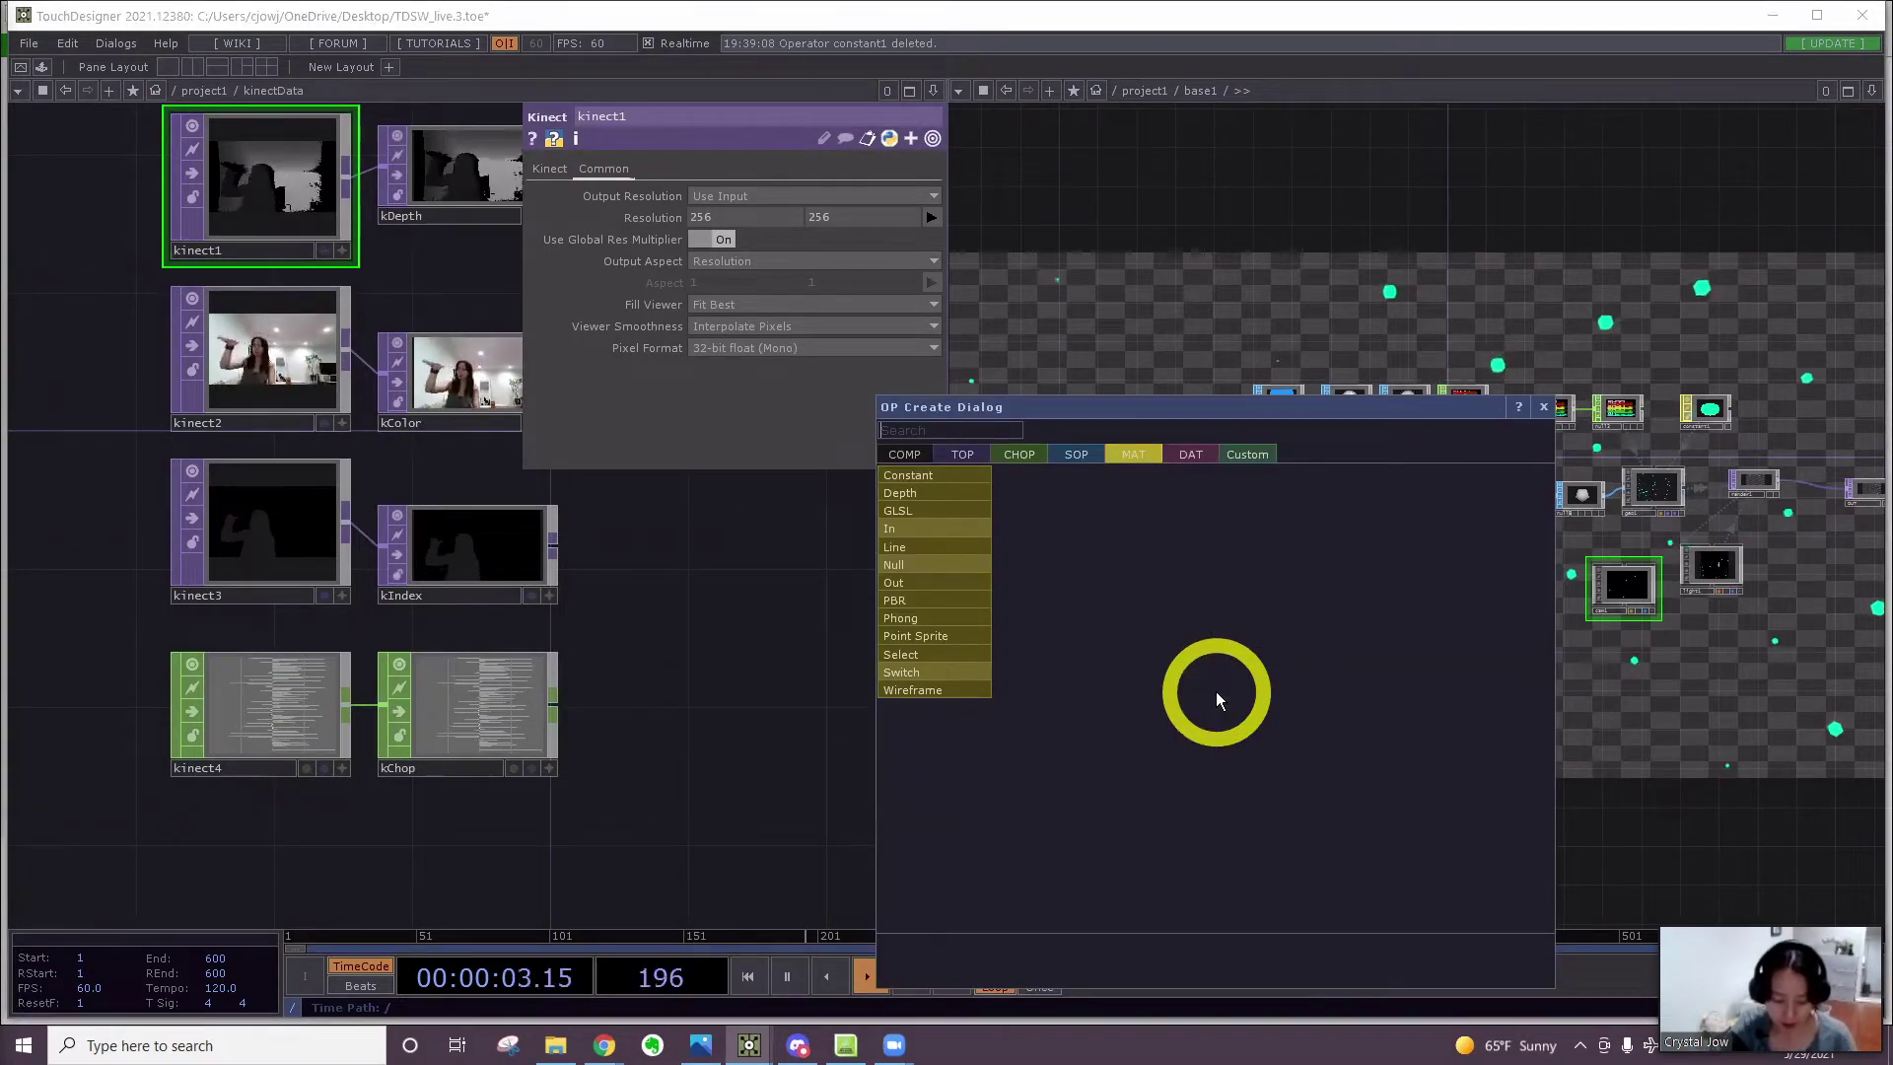
{"action": "left_click", "coordinate": [962, 453]}
{"action": "type", "text": "se"}
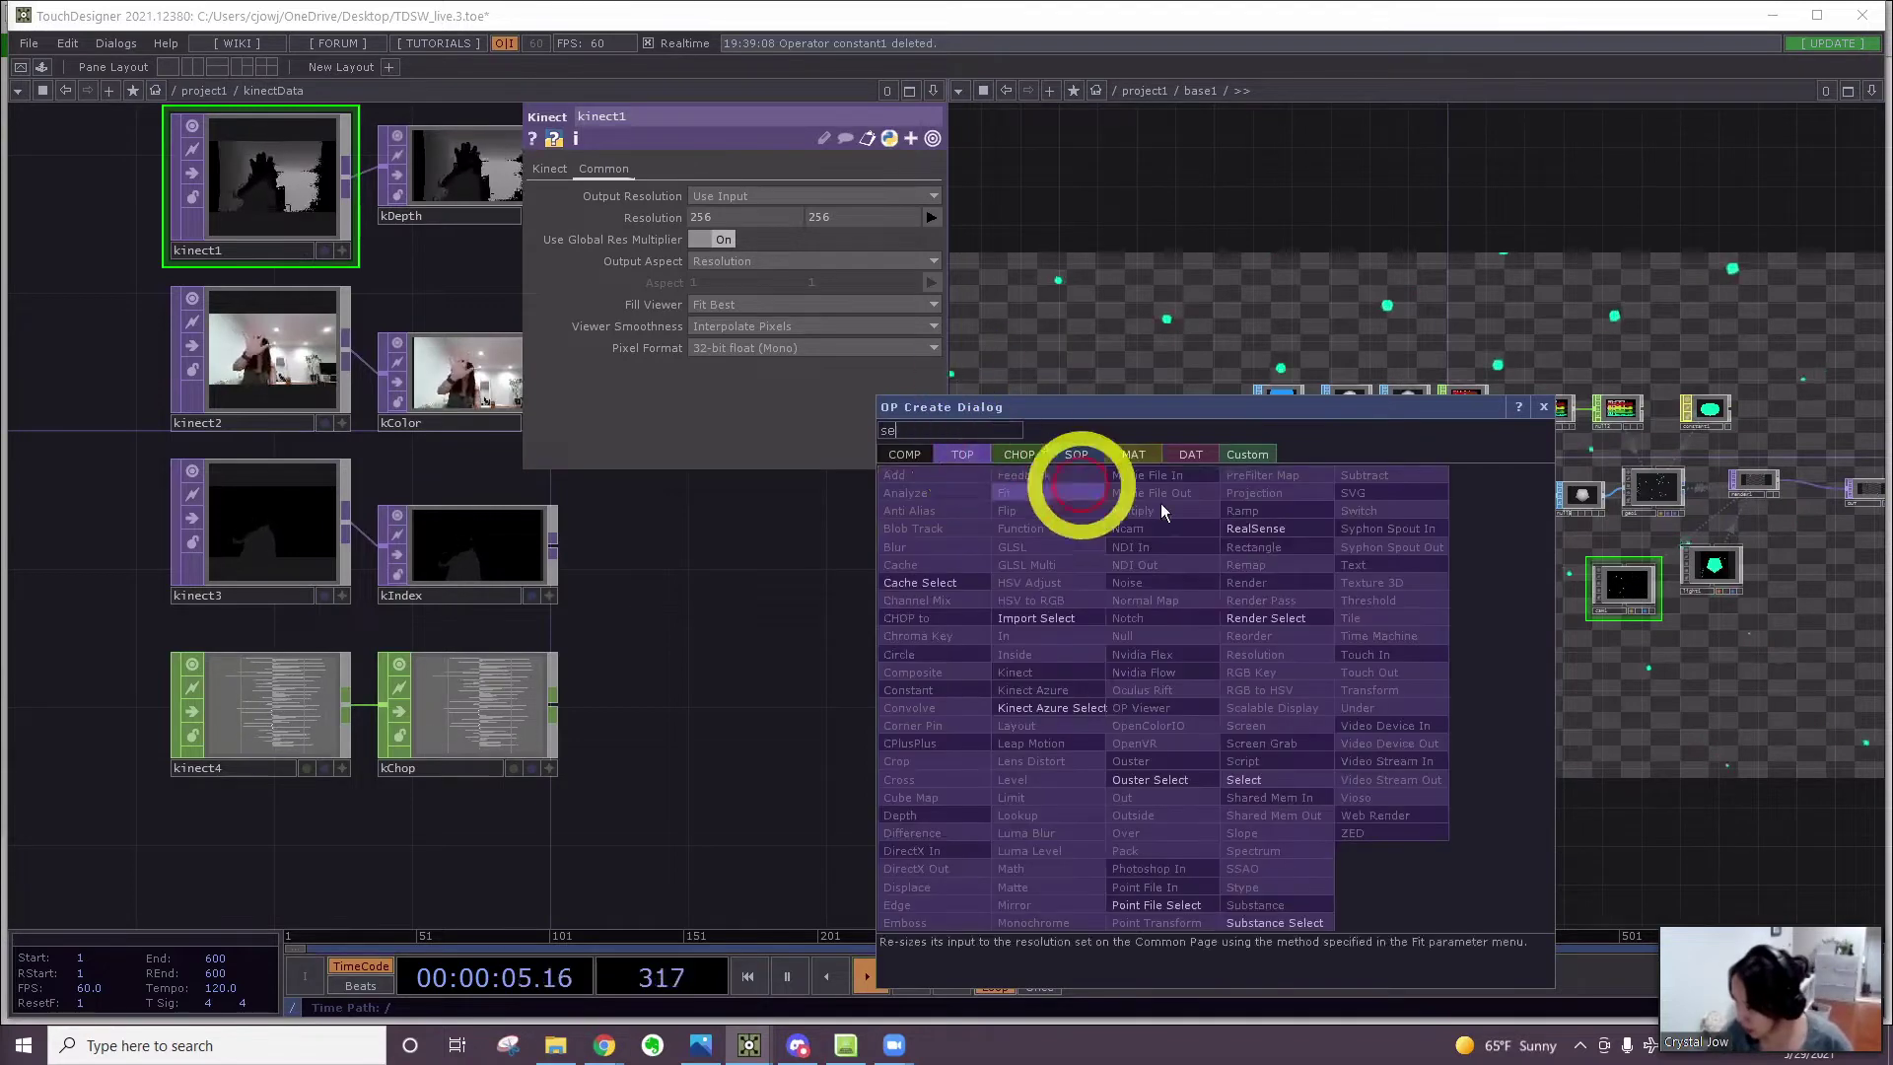
{"action": "left_click", "coordinate": [1234, 778]}
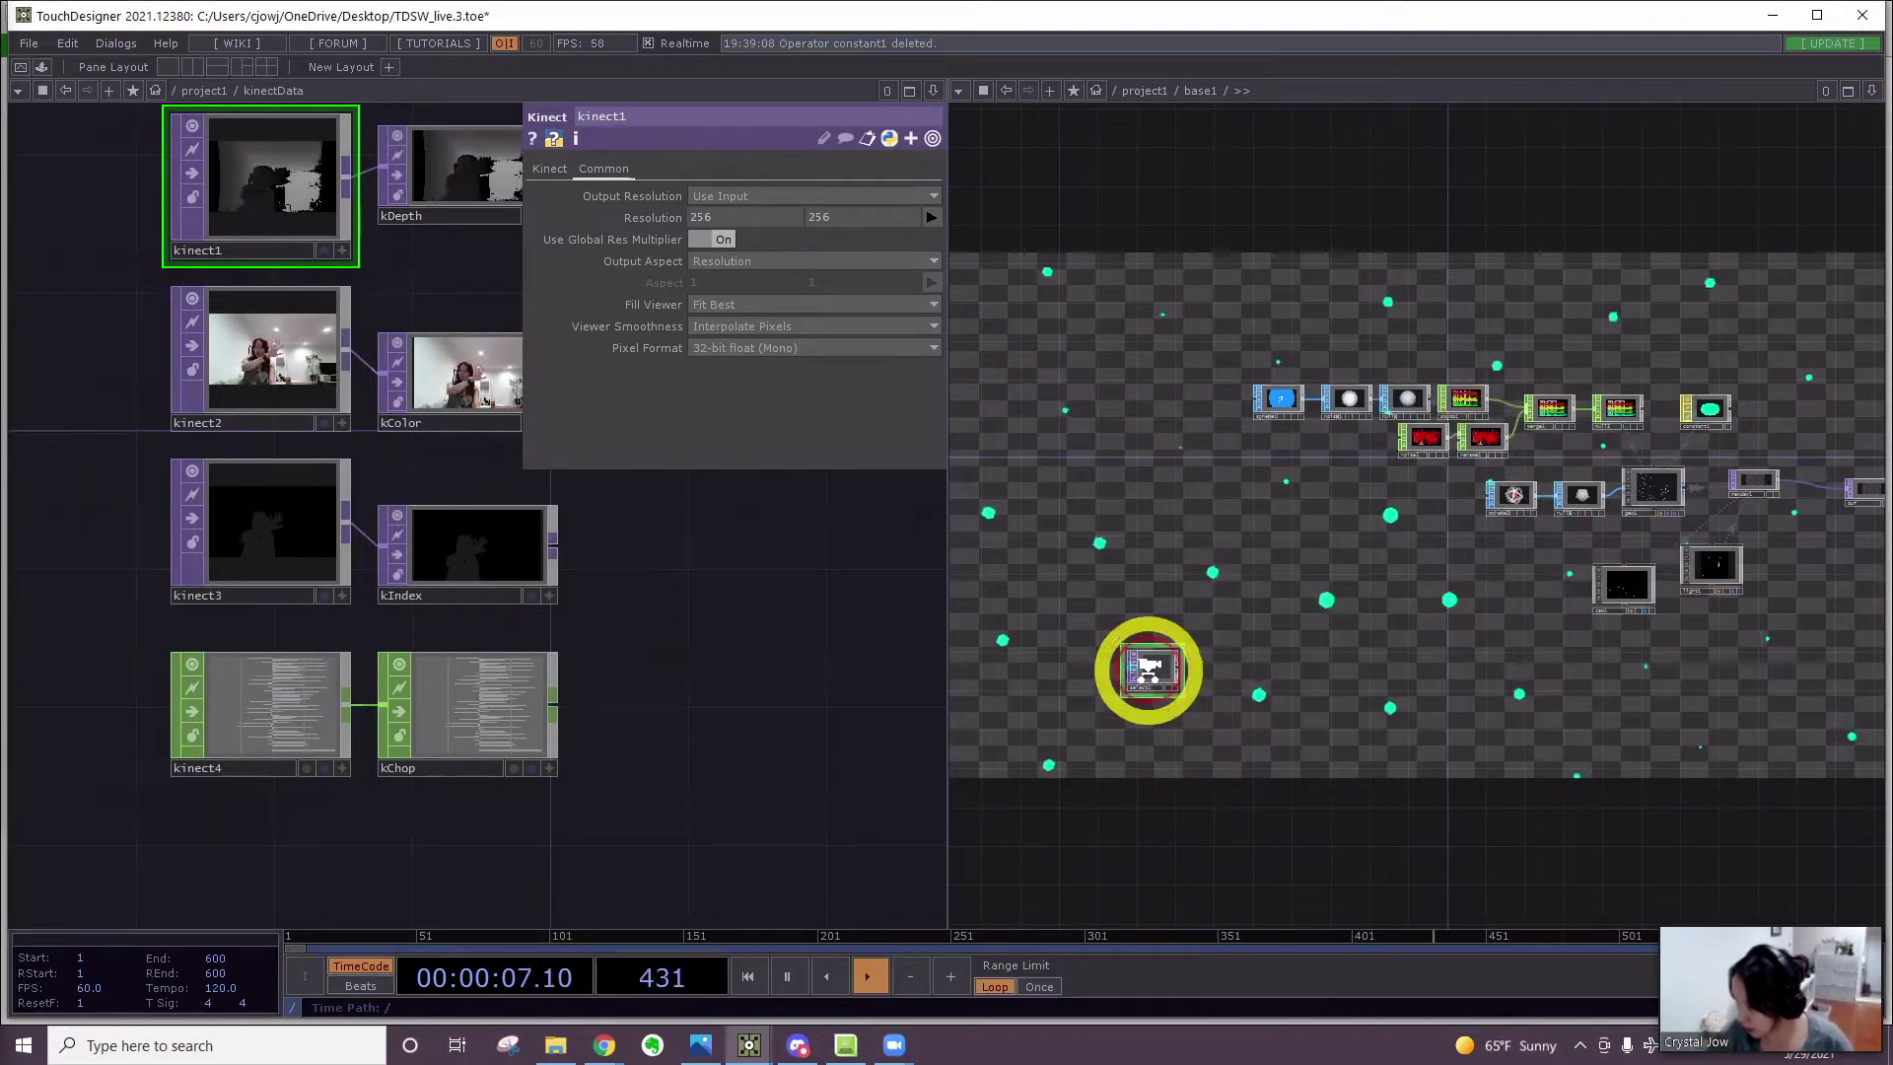
{"action": "left_click", "coordinate": [1140, 671]}
{"action": "scroll", "coordinate": [1141, 670], "scroll_direction": "up", "scroll_amount": 2}
{"action": "left_click_drag", "start_coordinate": [452, 381], "coordinate": [1144, 672]}
Add a Select CHOP below the Select TOP in base1 and reference kinectData's kChop in it
{"action": "left_click_drag", "start_coordinate": [1219, 829], "coordinate": [1189, 740]}
{"action": "key", "text": "Tab"}
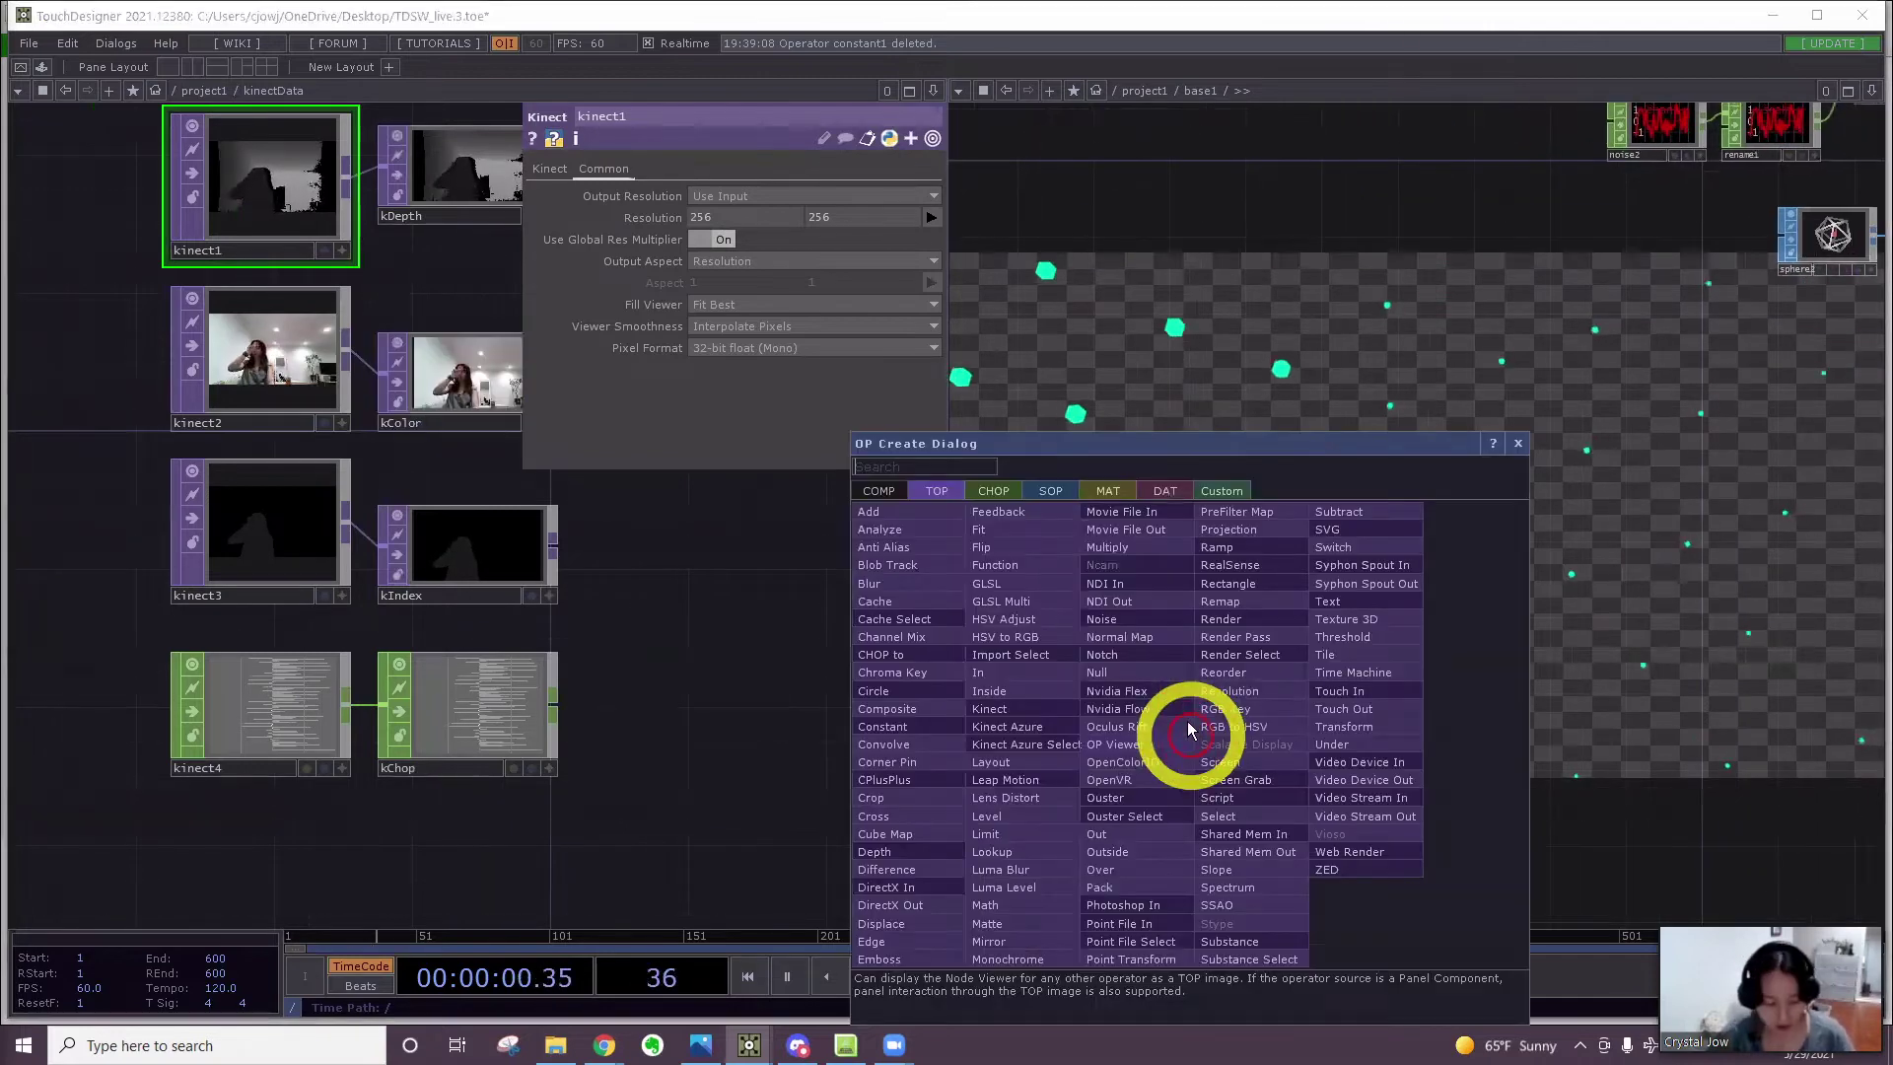
{"action": "left_click", "coordinate": [993, 490]}
{"action": "type", "text": "se"}
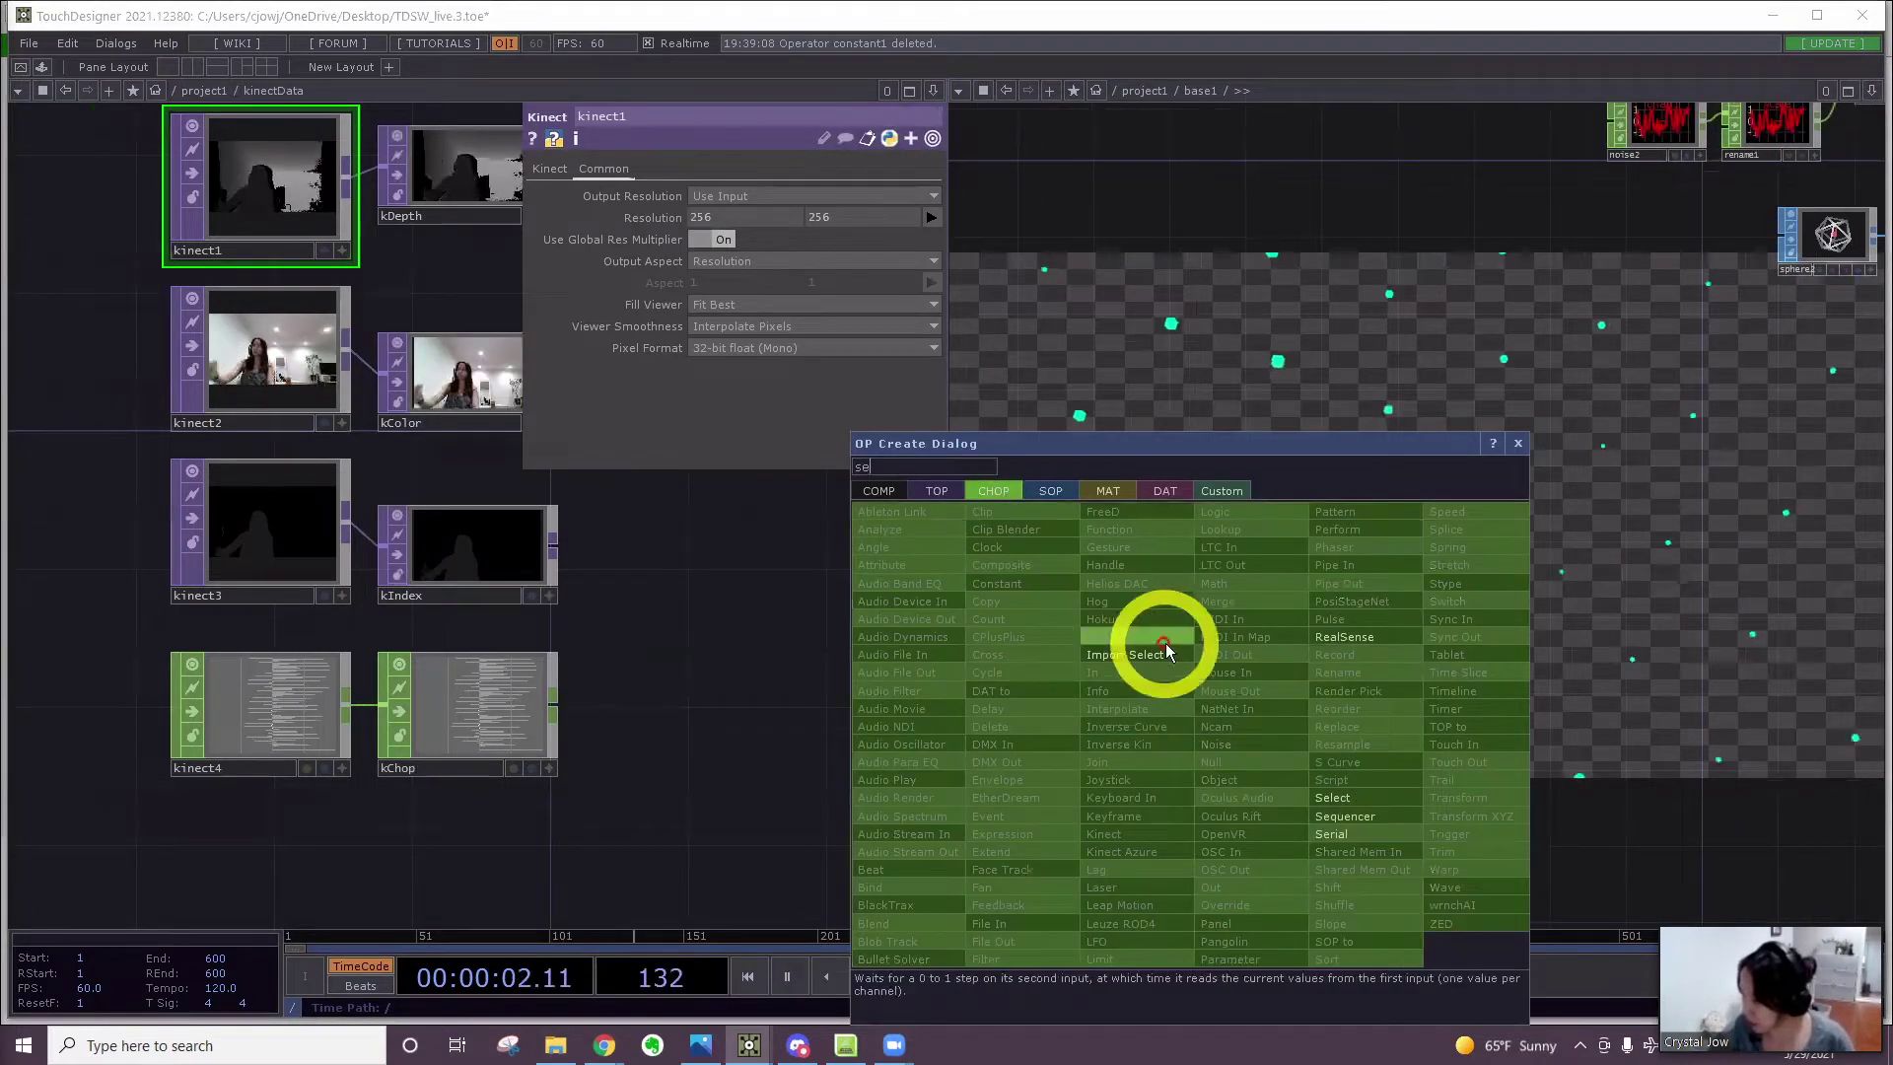
{"action": "left_click", "coordinate": [1344, 796]}
{"action": "left_click", "coordinate": [1144, 696]}
{"action": "left_click_drag", "start_coordinate": [530, 713], "coordinate": [1174, 679]}
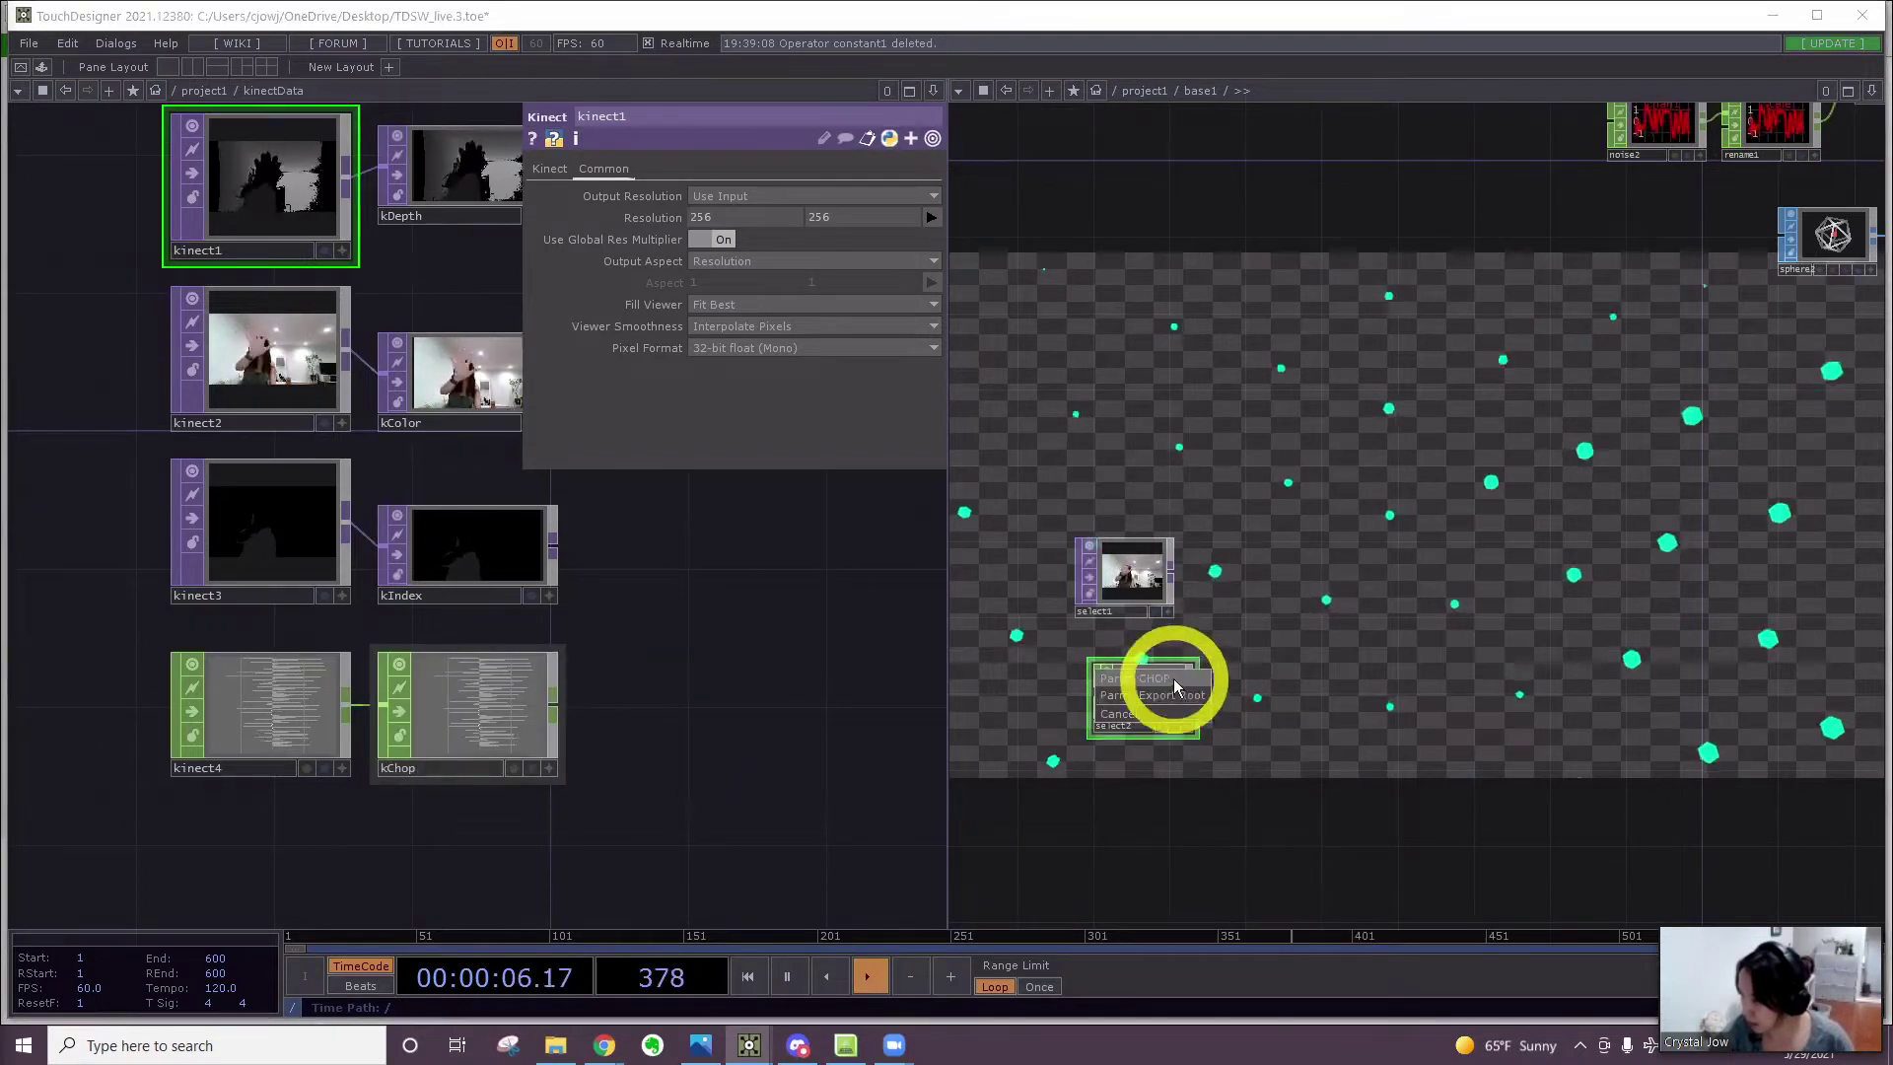
Close the kinectData pane so that only the base1 network pane remains
{"action": "left_click", "coordinate": [935, 90]}
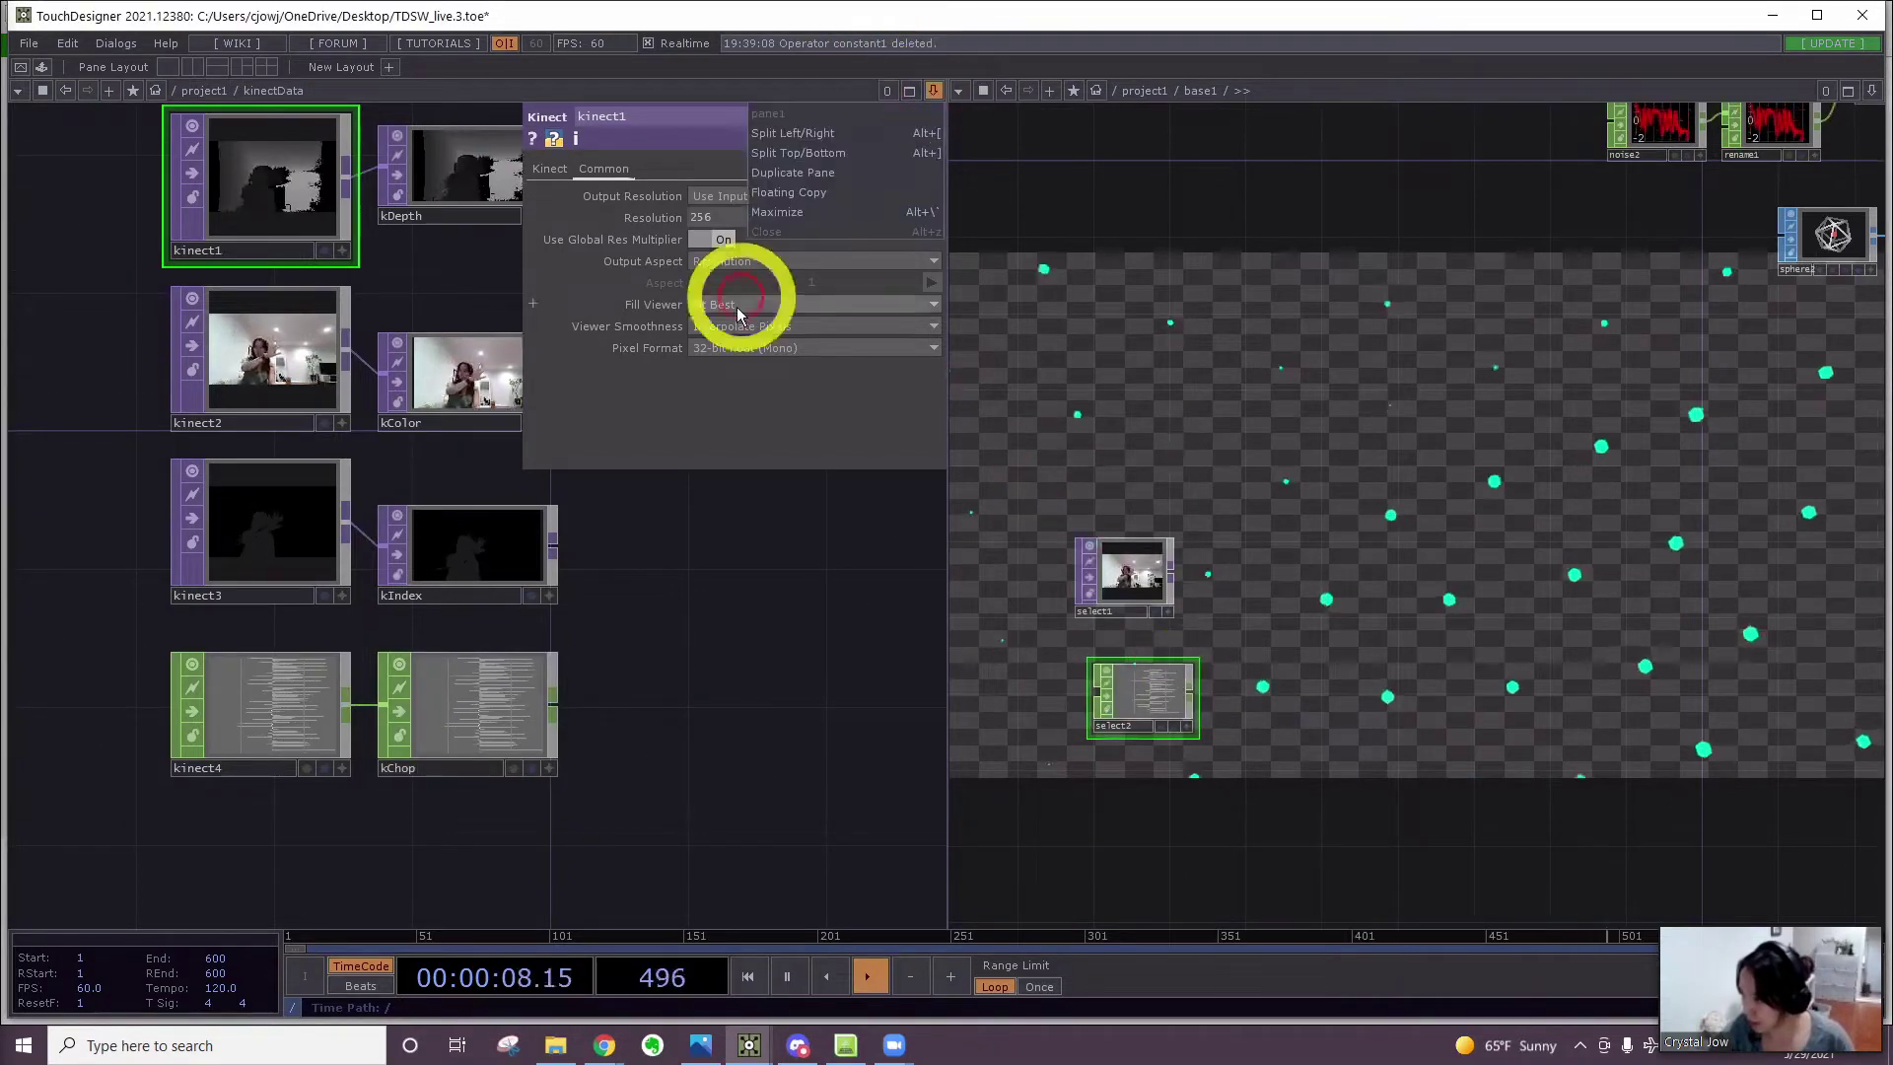
{"action": "left_click", "coordinate": [767, 232]}
{"action": "left_click_drag", "start_coordinate": [589, 588], "coordinate": [886, 515]}
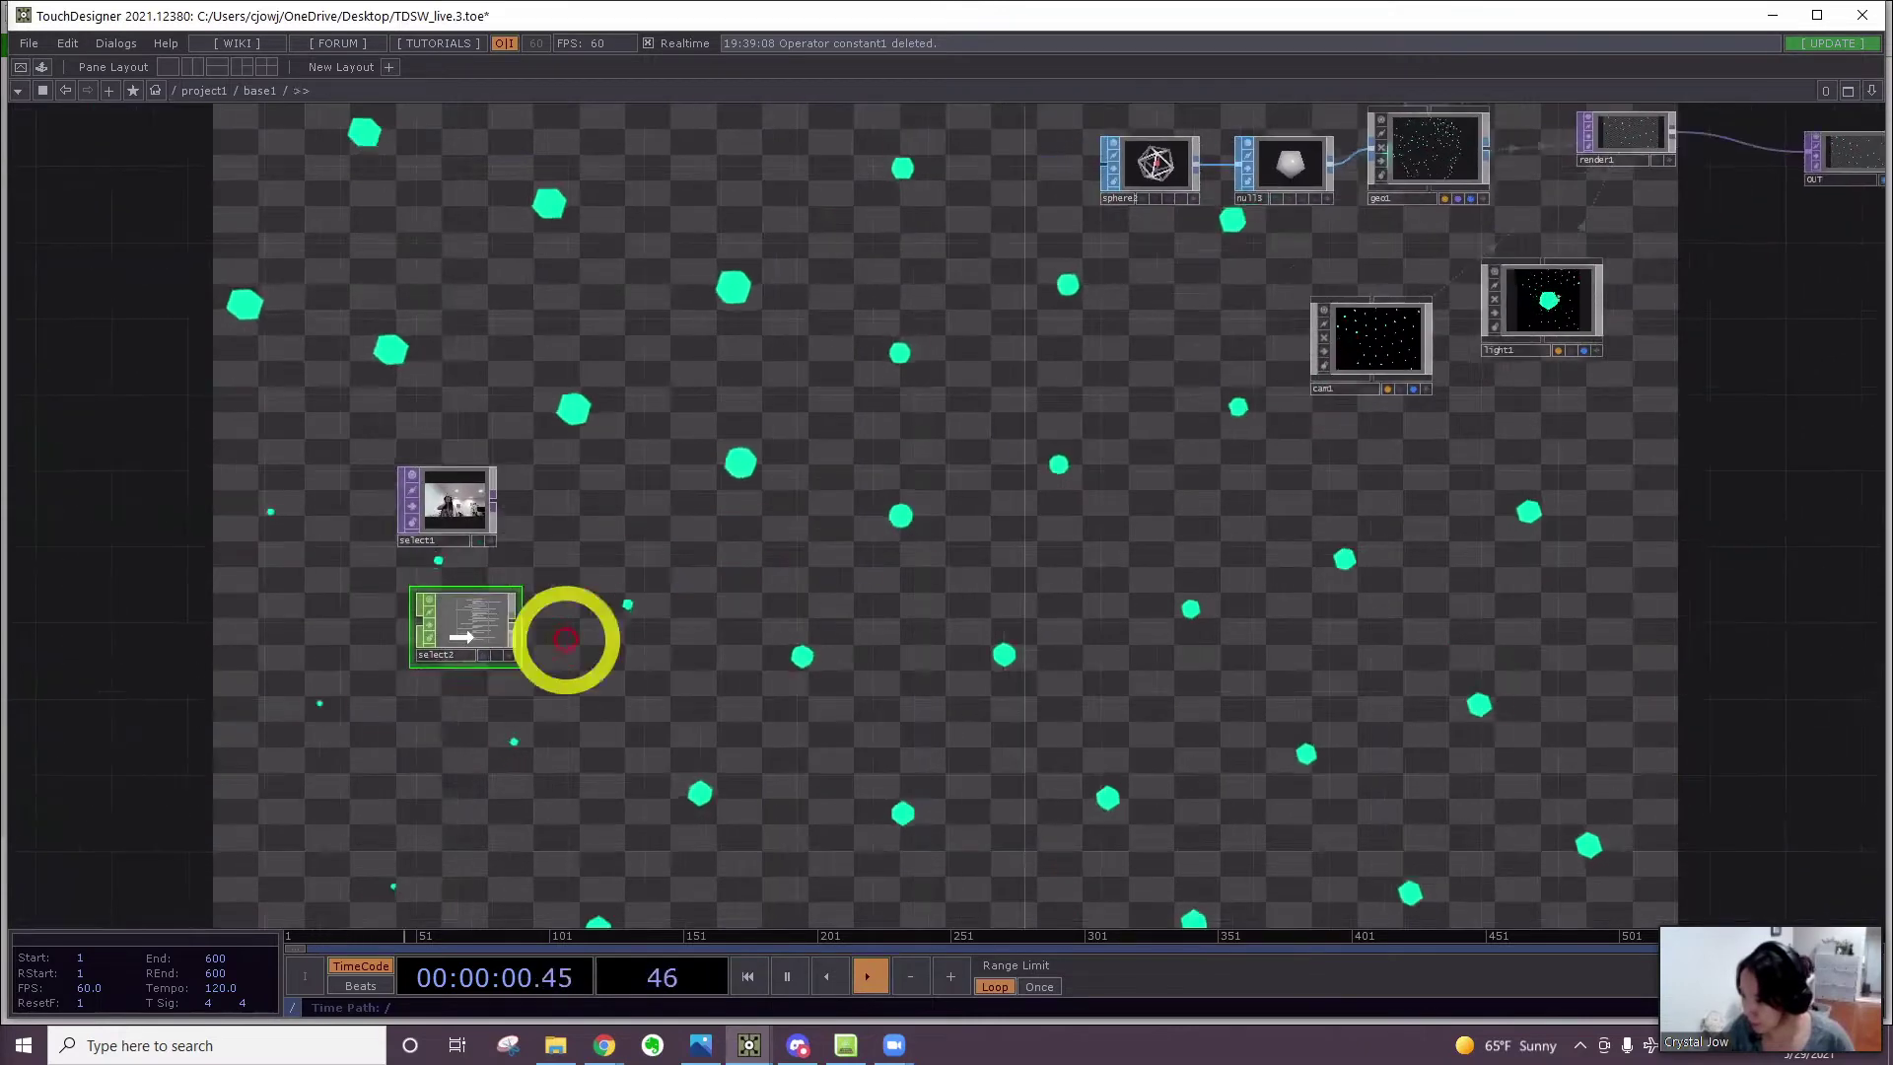
Show select1's parameters and connect a Fit TOP to its output
{"action": "scroll", "coordinate": [505, 563], "scroll_direction": "up", "scroll_amount": 2}
{"action": "left_click", "coordinate": [440, 475]}
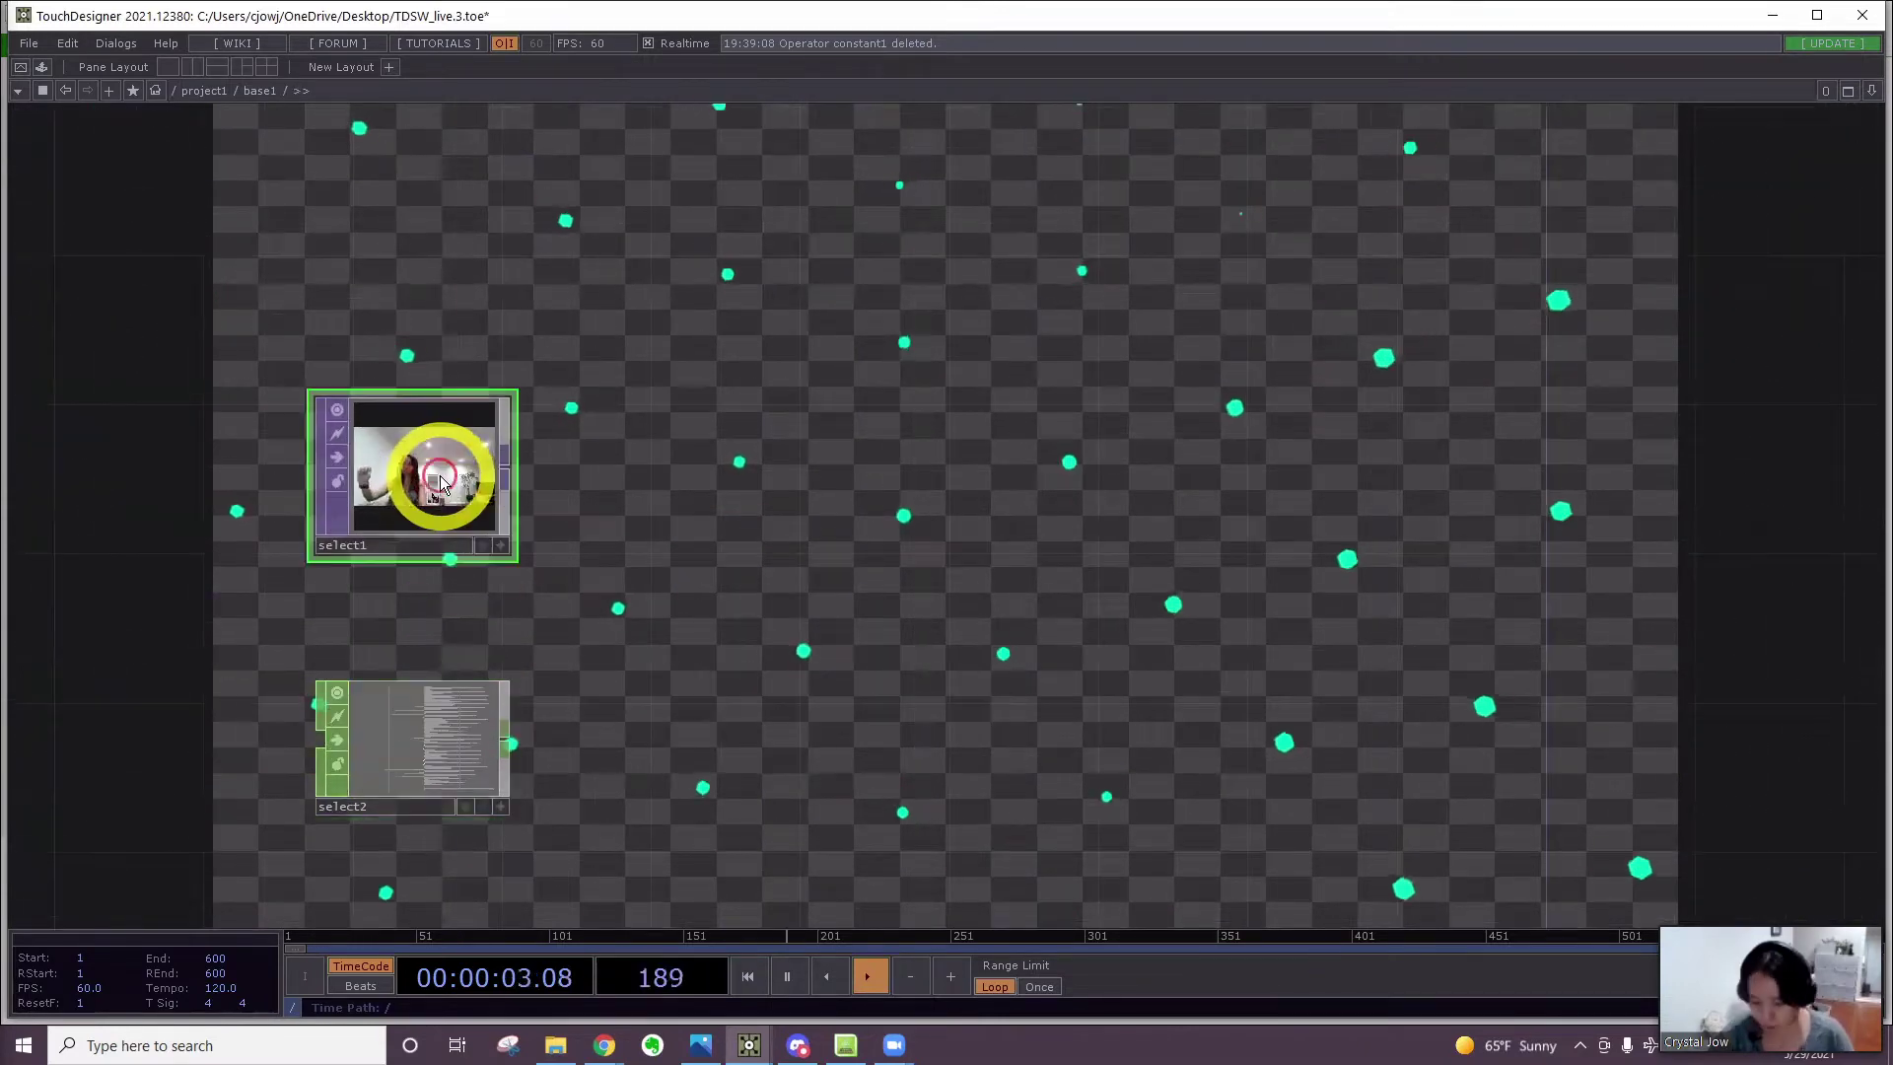
{"action": "key", "text": "p"}
{"action": "right_click", "coordinate": [505, 470]}
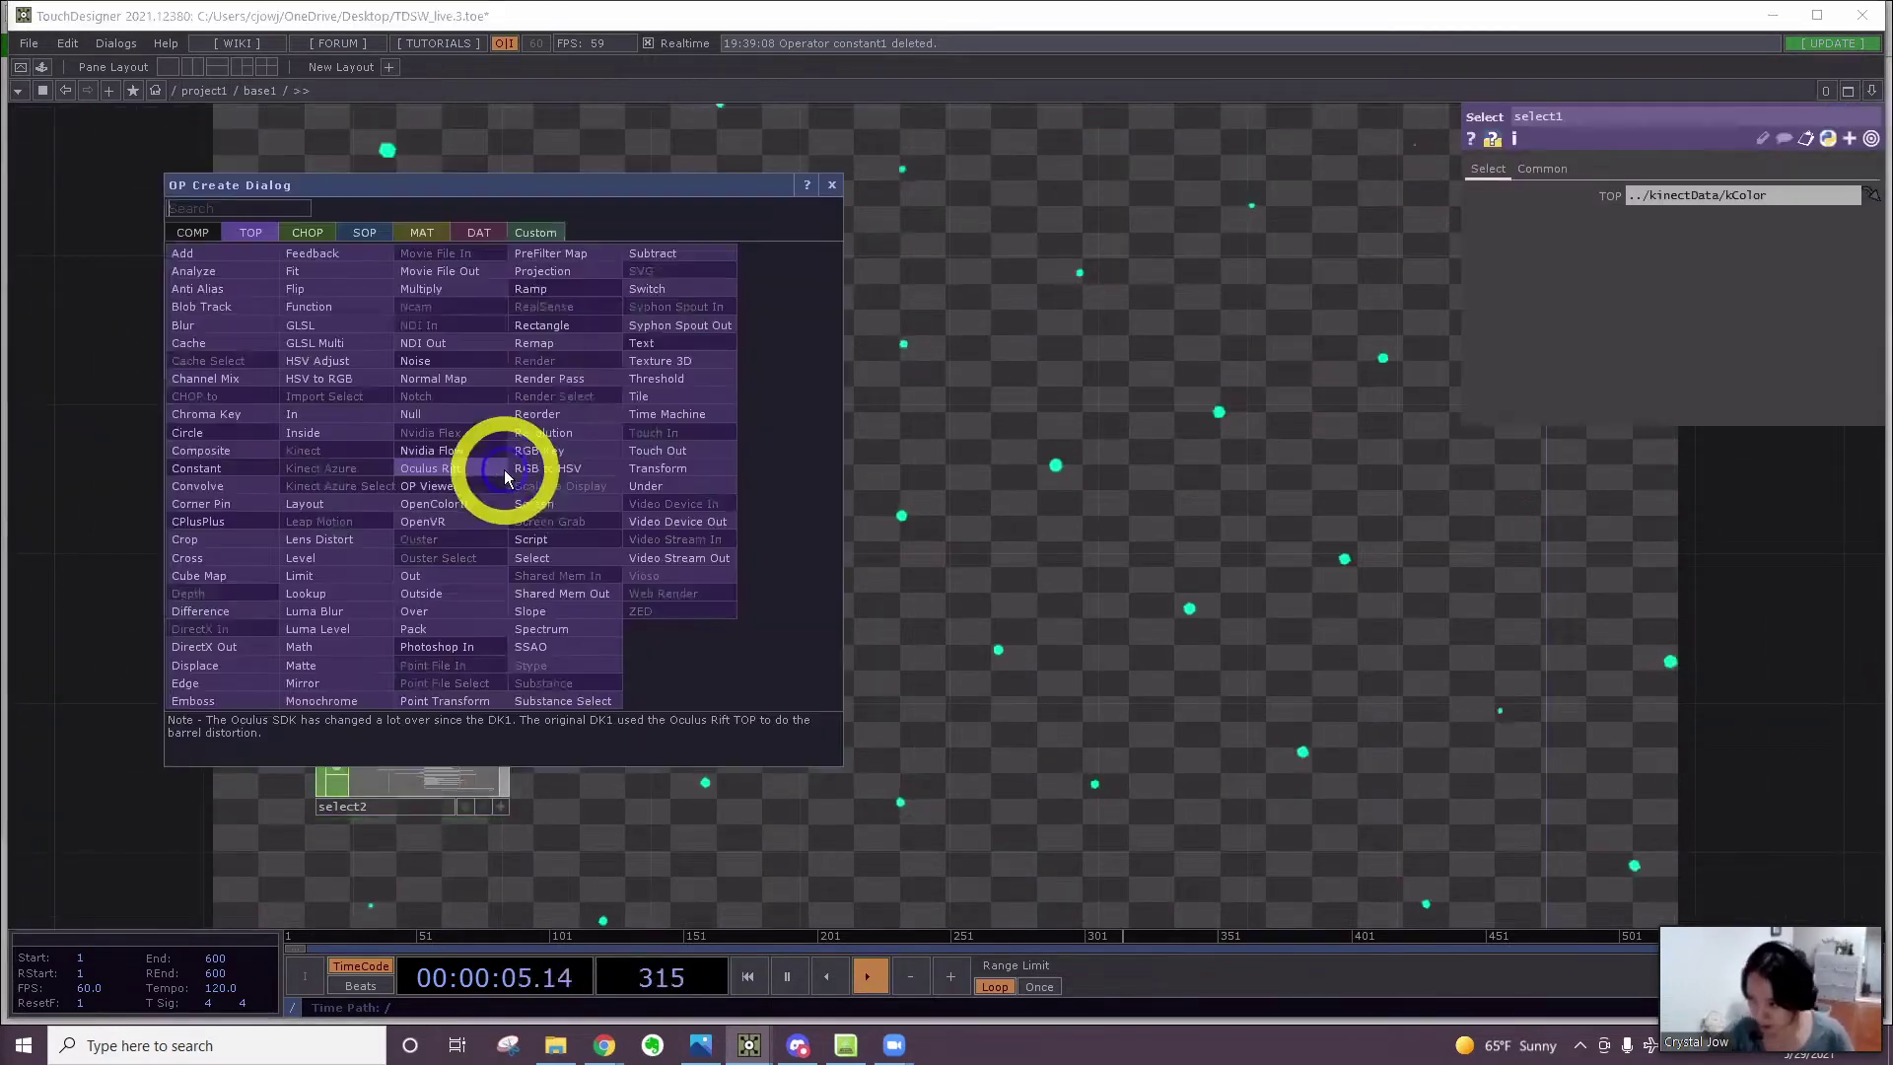
{"action": "type", "text": "fit"}
{"action": "left_click", "coordinate": [305, 276]}
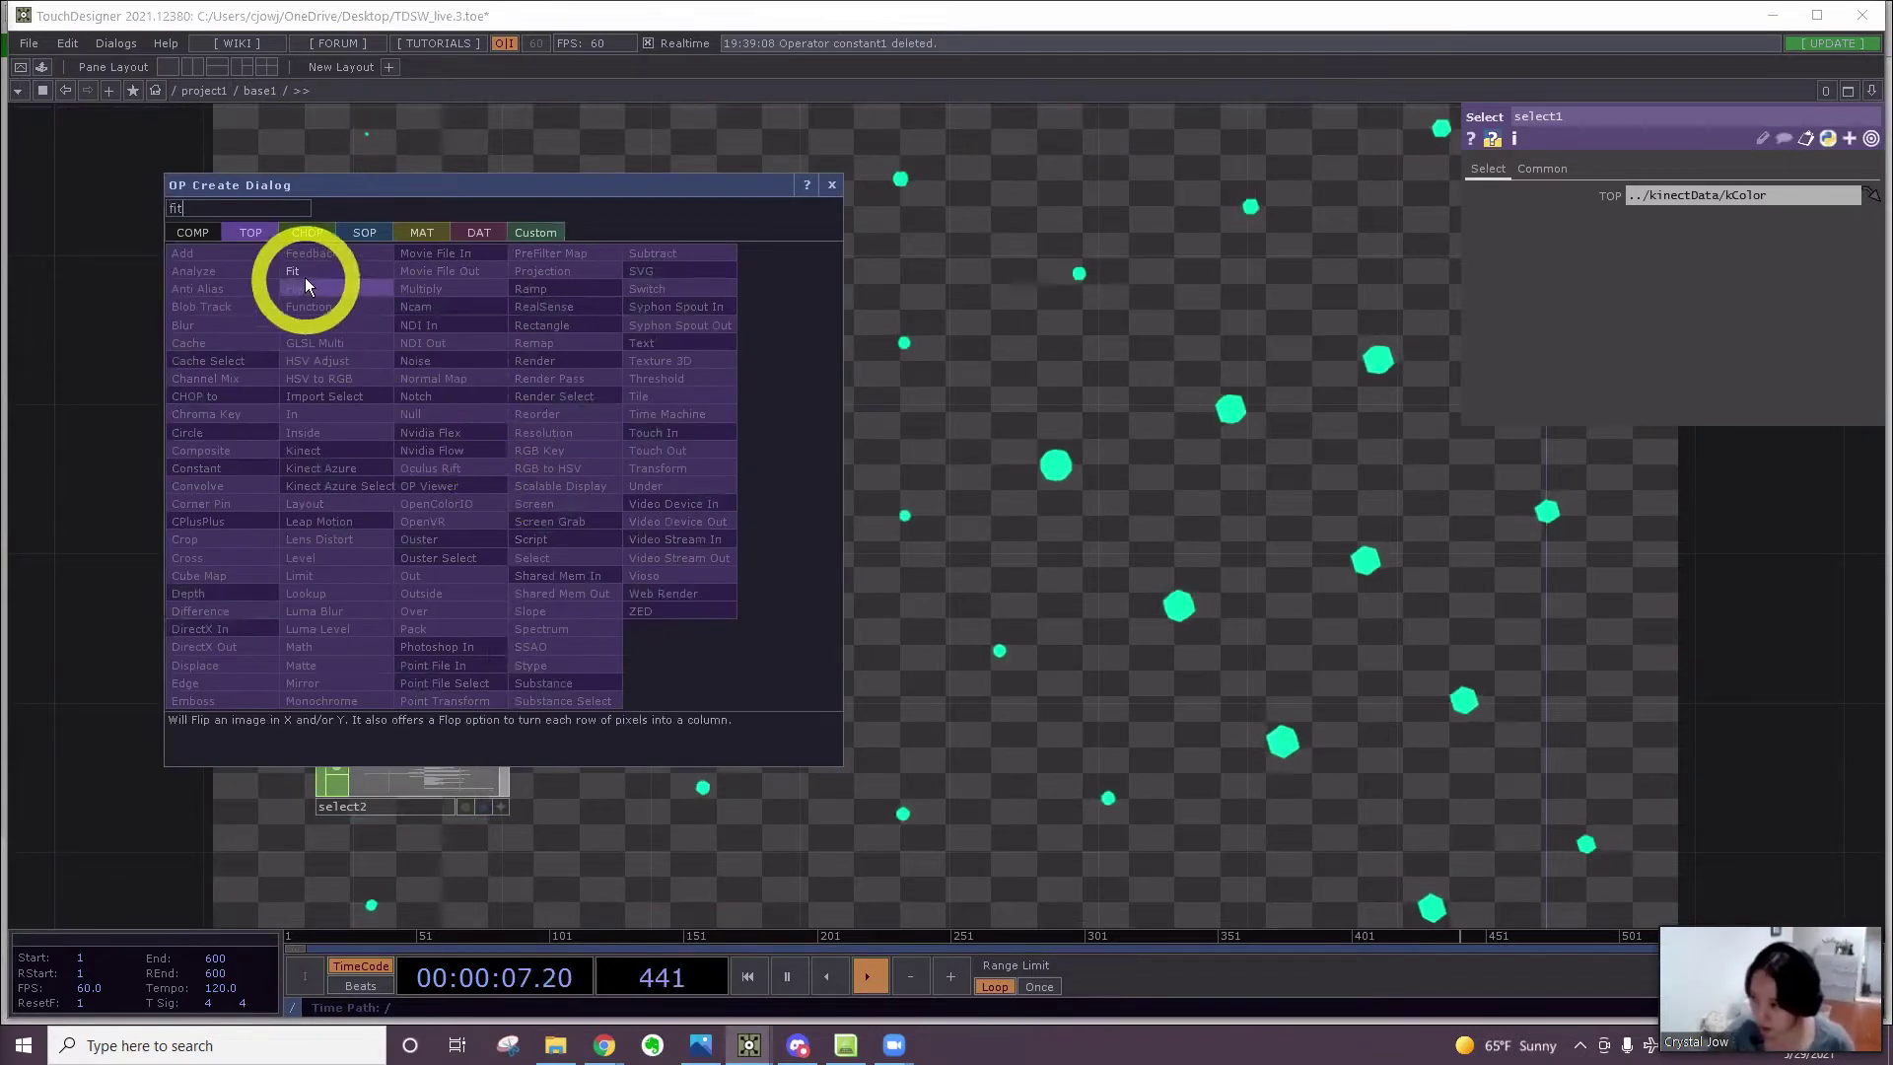
{"action": "left_click", "coordinate": [658, 478]}
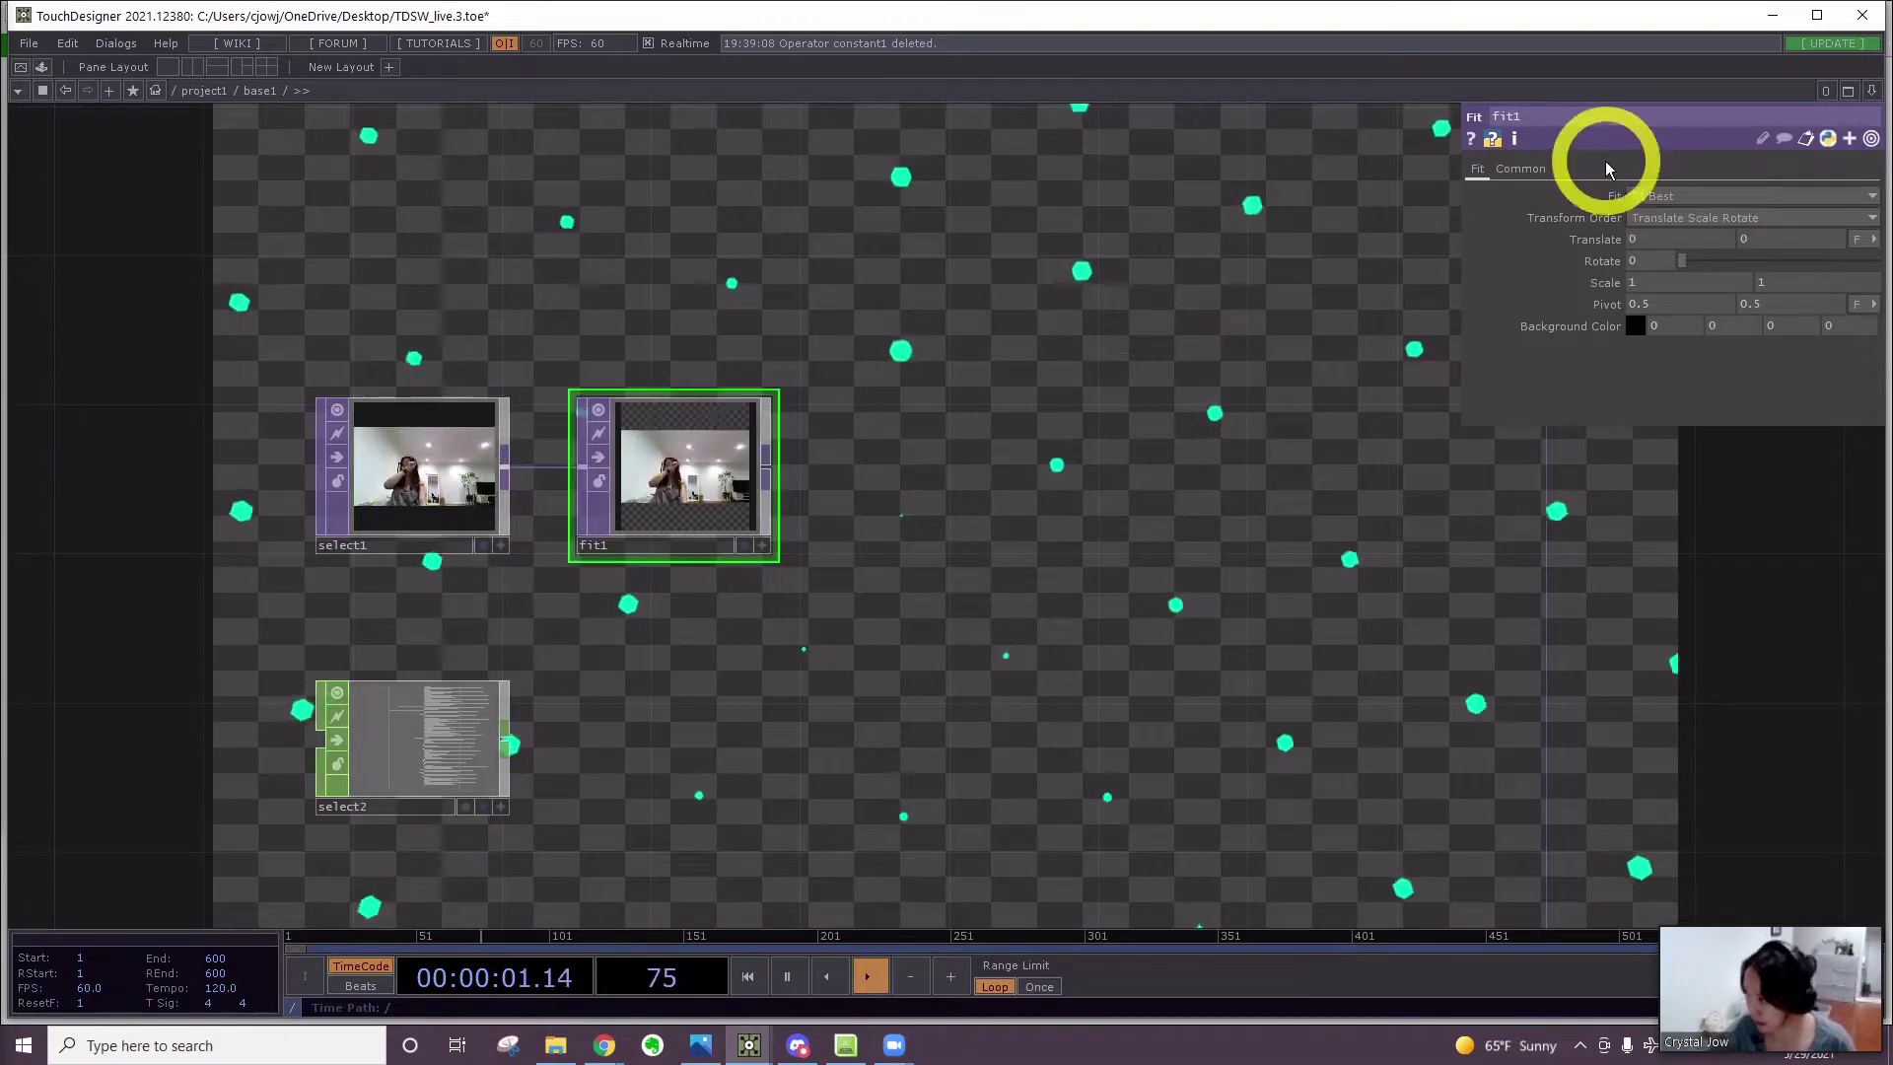
Set fit1's output resolution to 1280 by 720, then return to its fit parameters
{"action": "left_click", "coordinate": [1523, 169]}
{"action": "left_click_drag", "start_coordinate": [1668, 218], "coordinate": [1611, 221]}
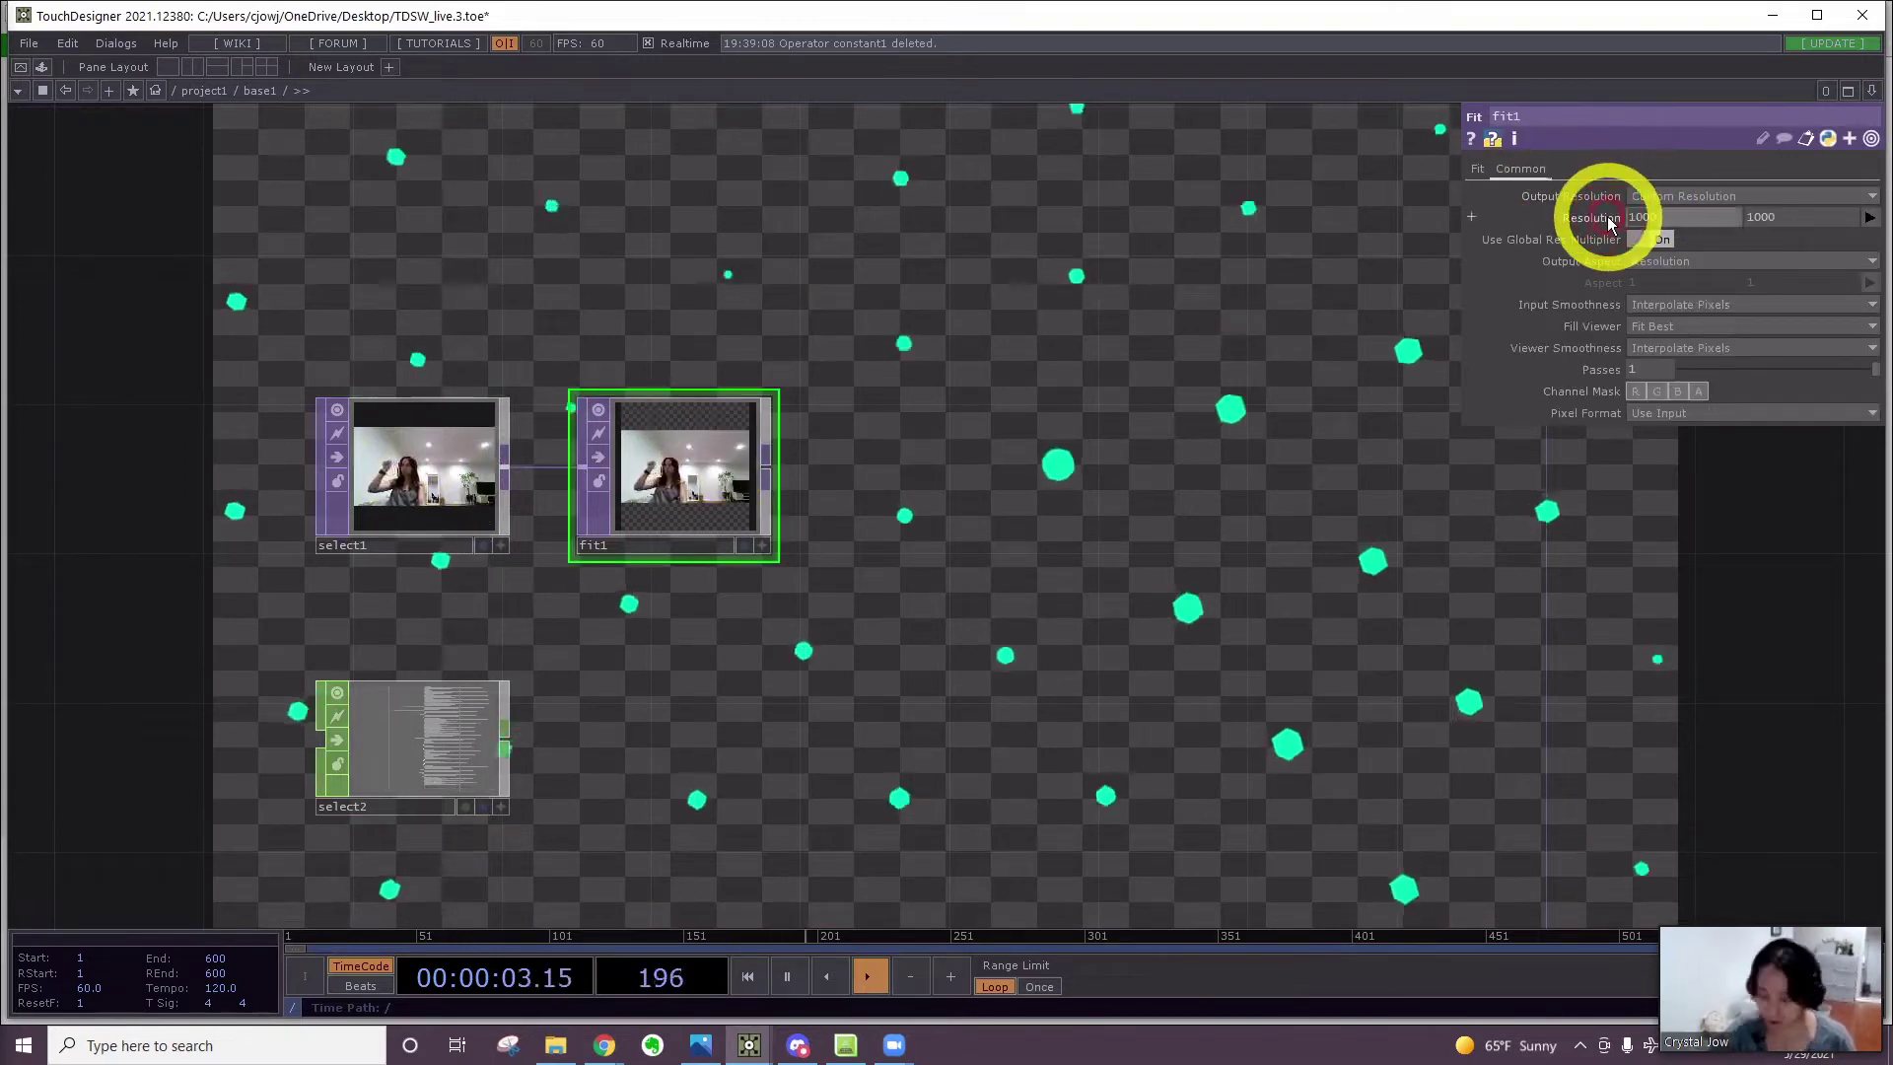
{"action": "type", "text": "1280"}
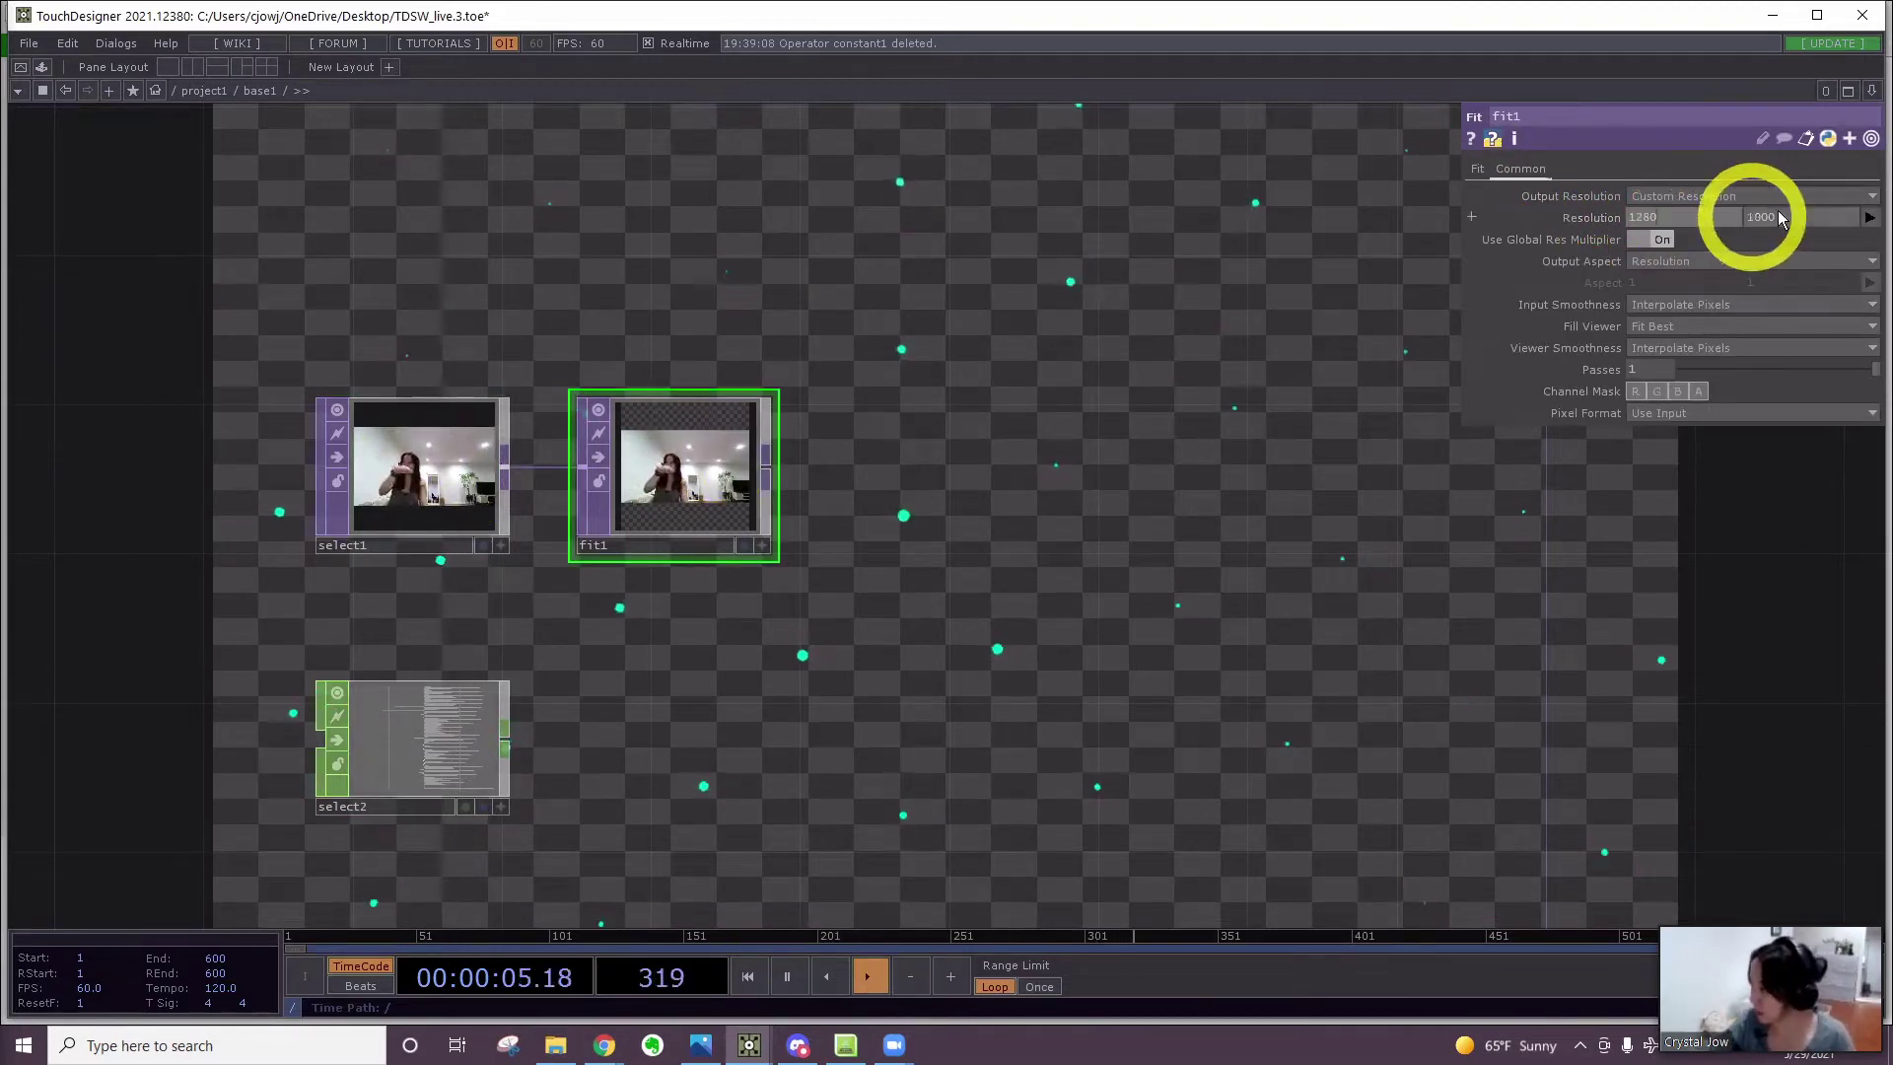
{"action": "left_click_drag", "start_coordinate": [1779, 216], "coordinate": [1676, 205]}
{"action": "type", "text": "720"}
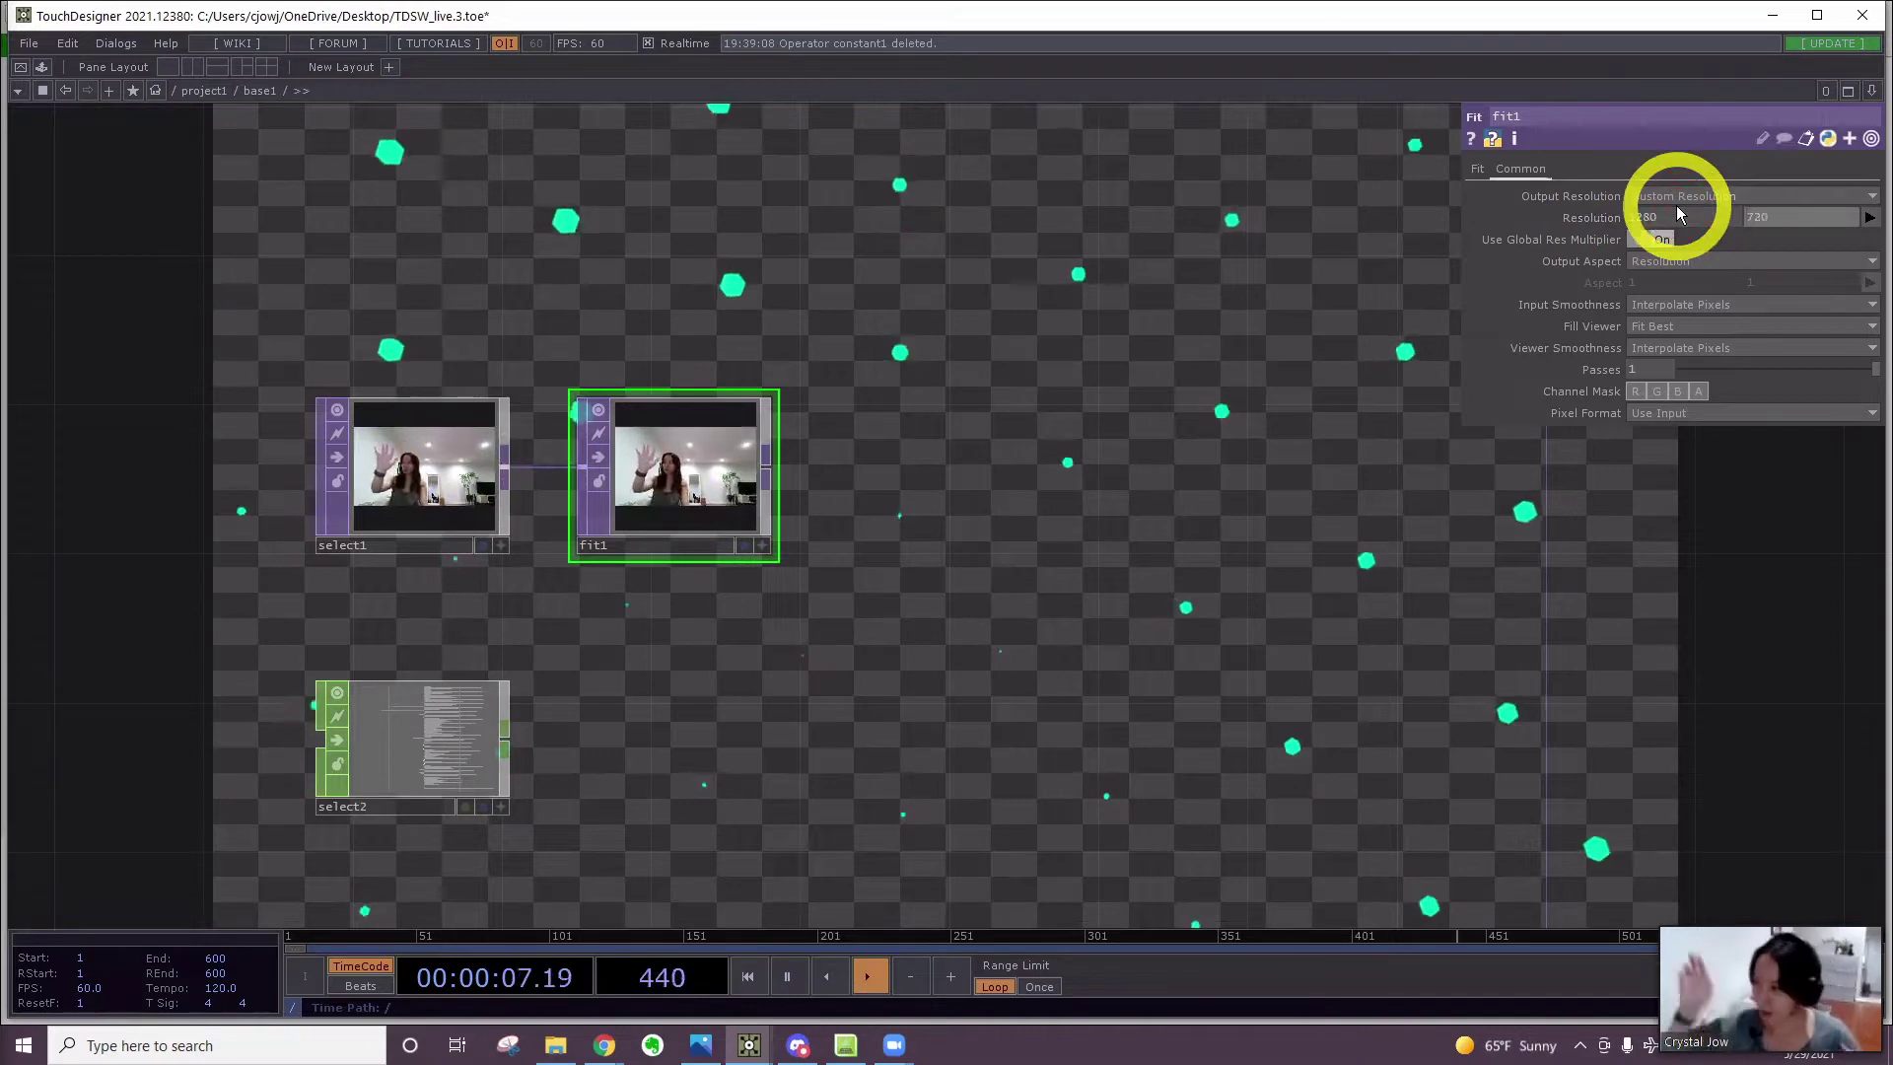
{"action": "left_click", "coordinate": [1474, 177]}
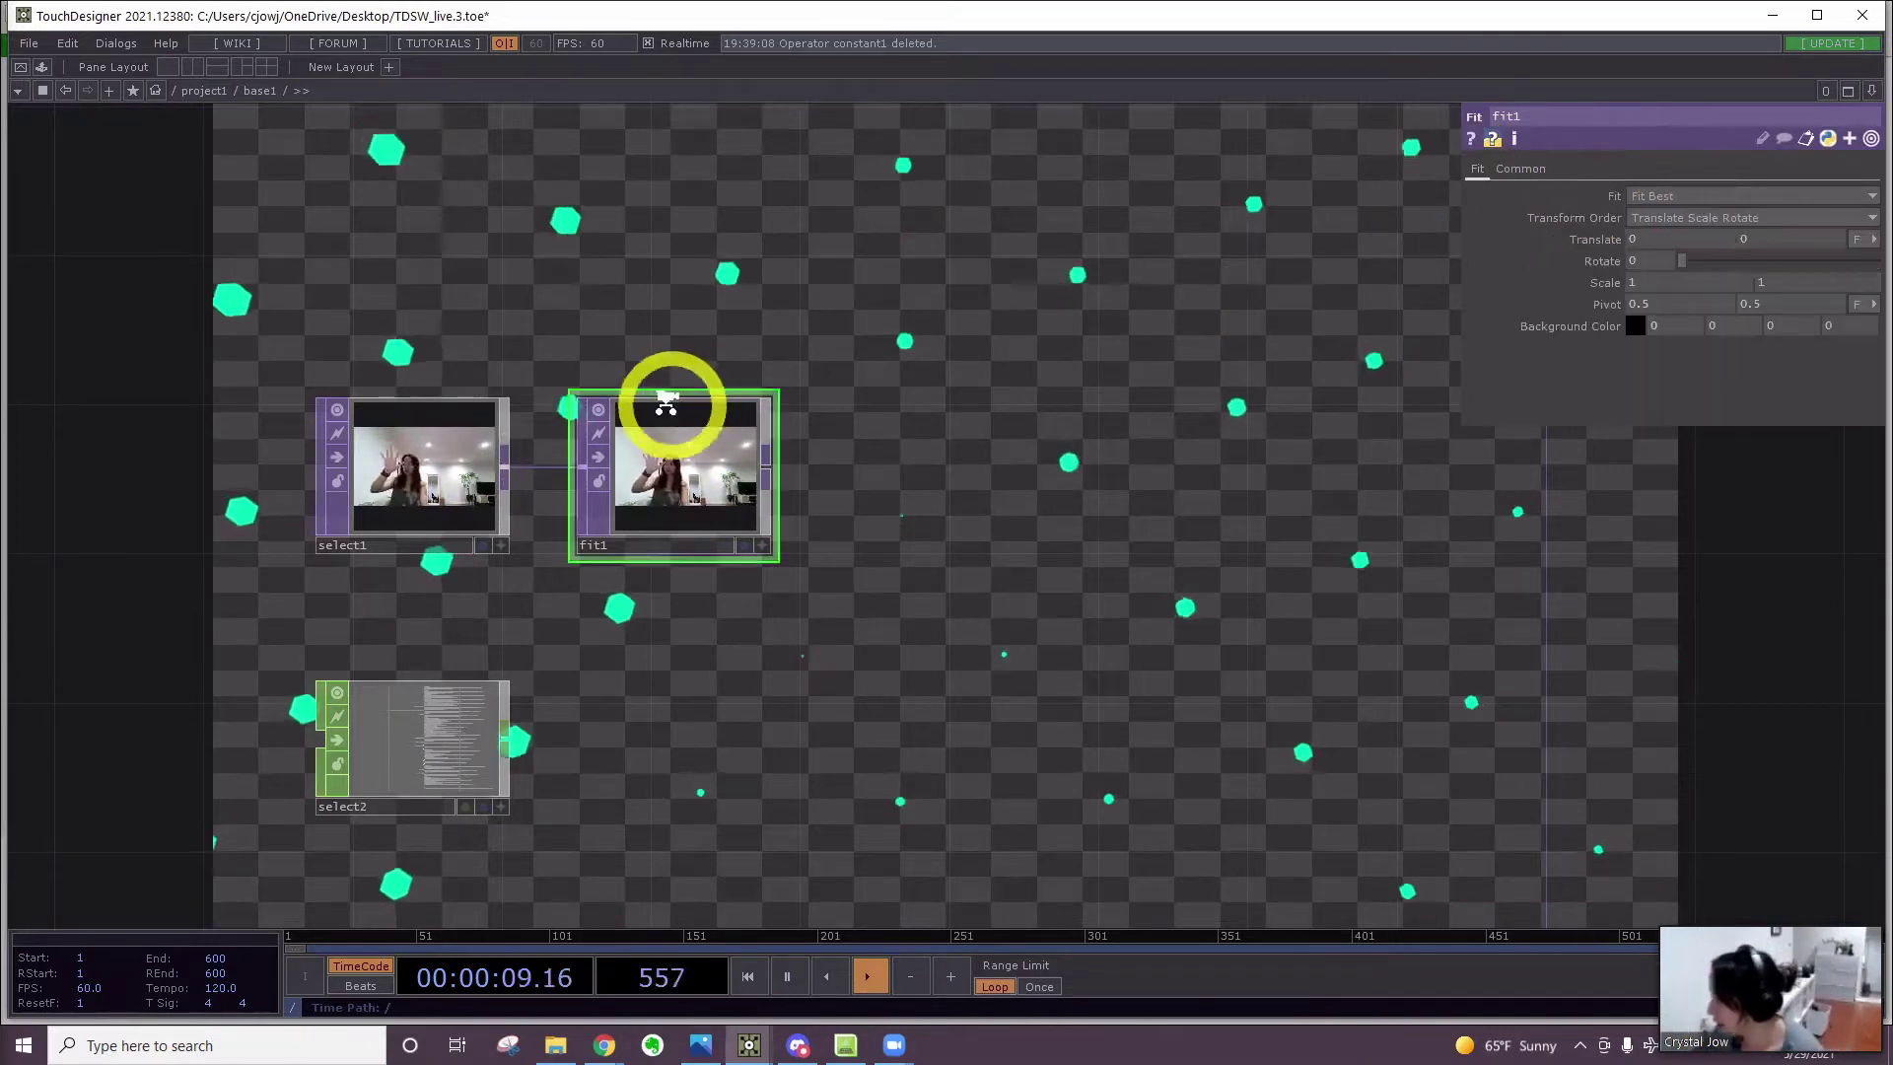
Connect a Null TOP to fit1's output
{"action": "scroll", "coordinate": [676, 404], "scroll_direction": "up", "scroll_amount": 3}
{"action": "scroll", "coordinate": [863, 560], "scroll_direction": "down", "scroll_amount": 2}
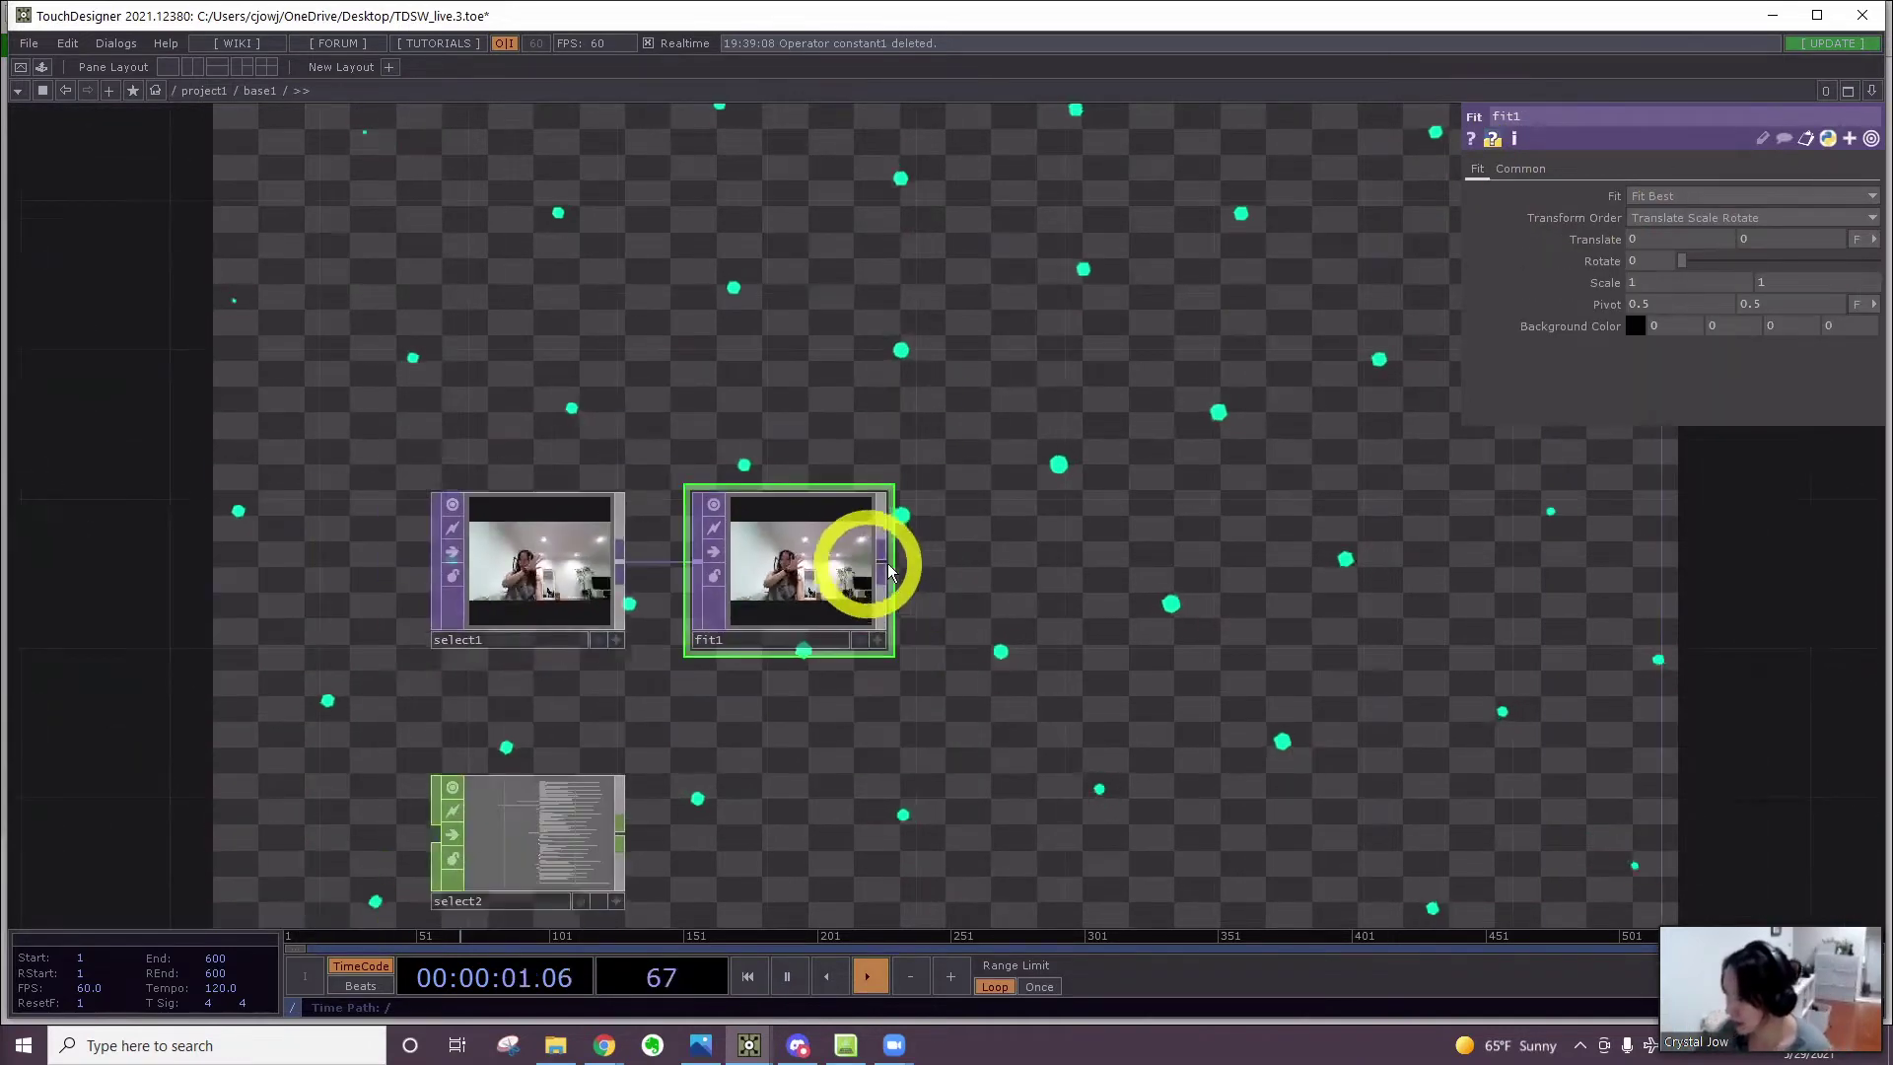
{"action": "right_click", "coordinate": [892, 566]}
{"action": "type", "text": "null"}
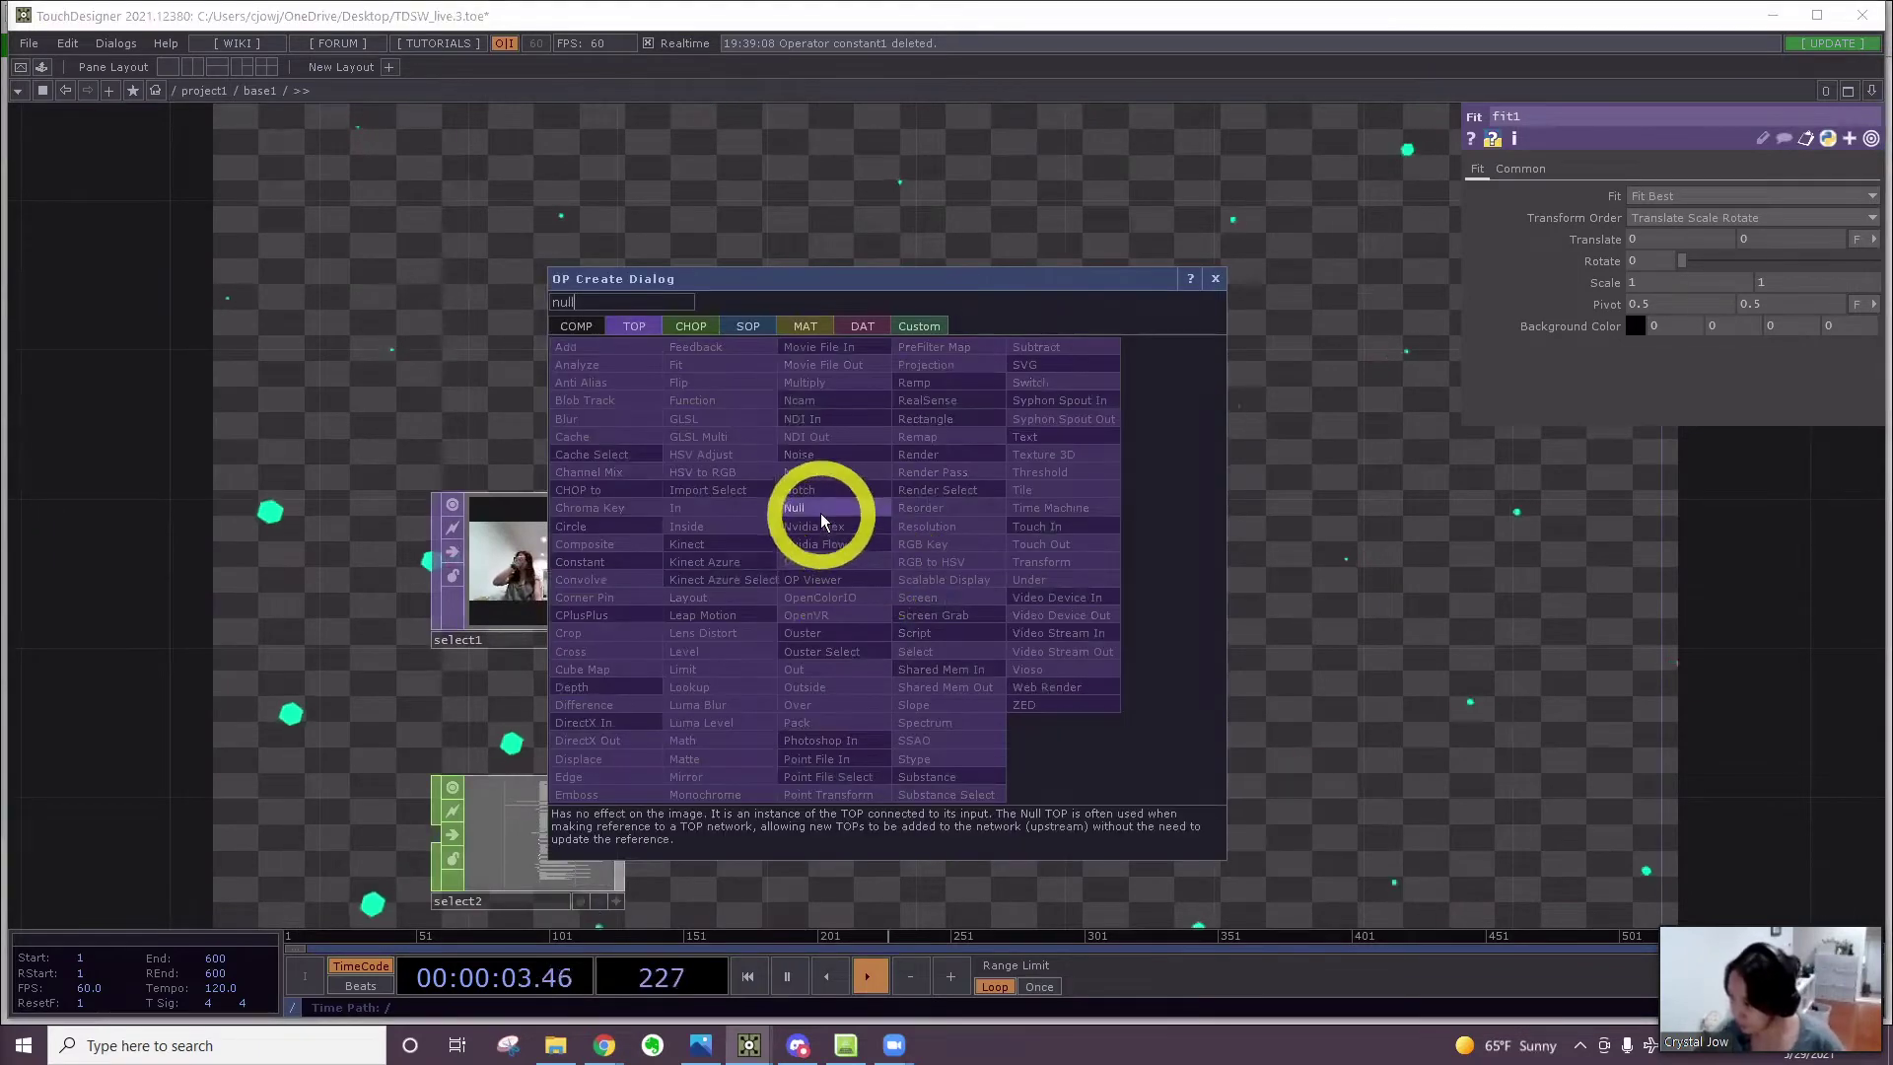
{"action": "left_click", "coordinate": [818, 509]}
{"action": "left_click", "coordinate": [1077, 566]}
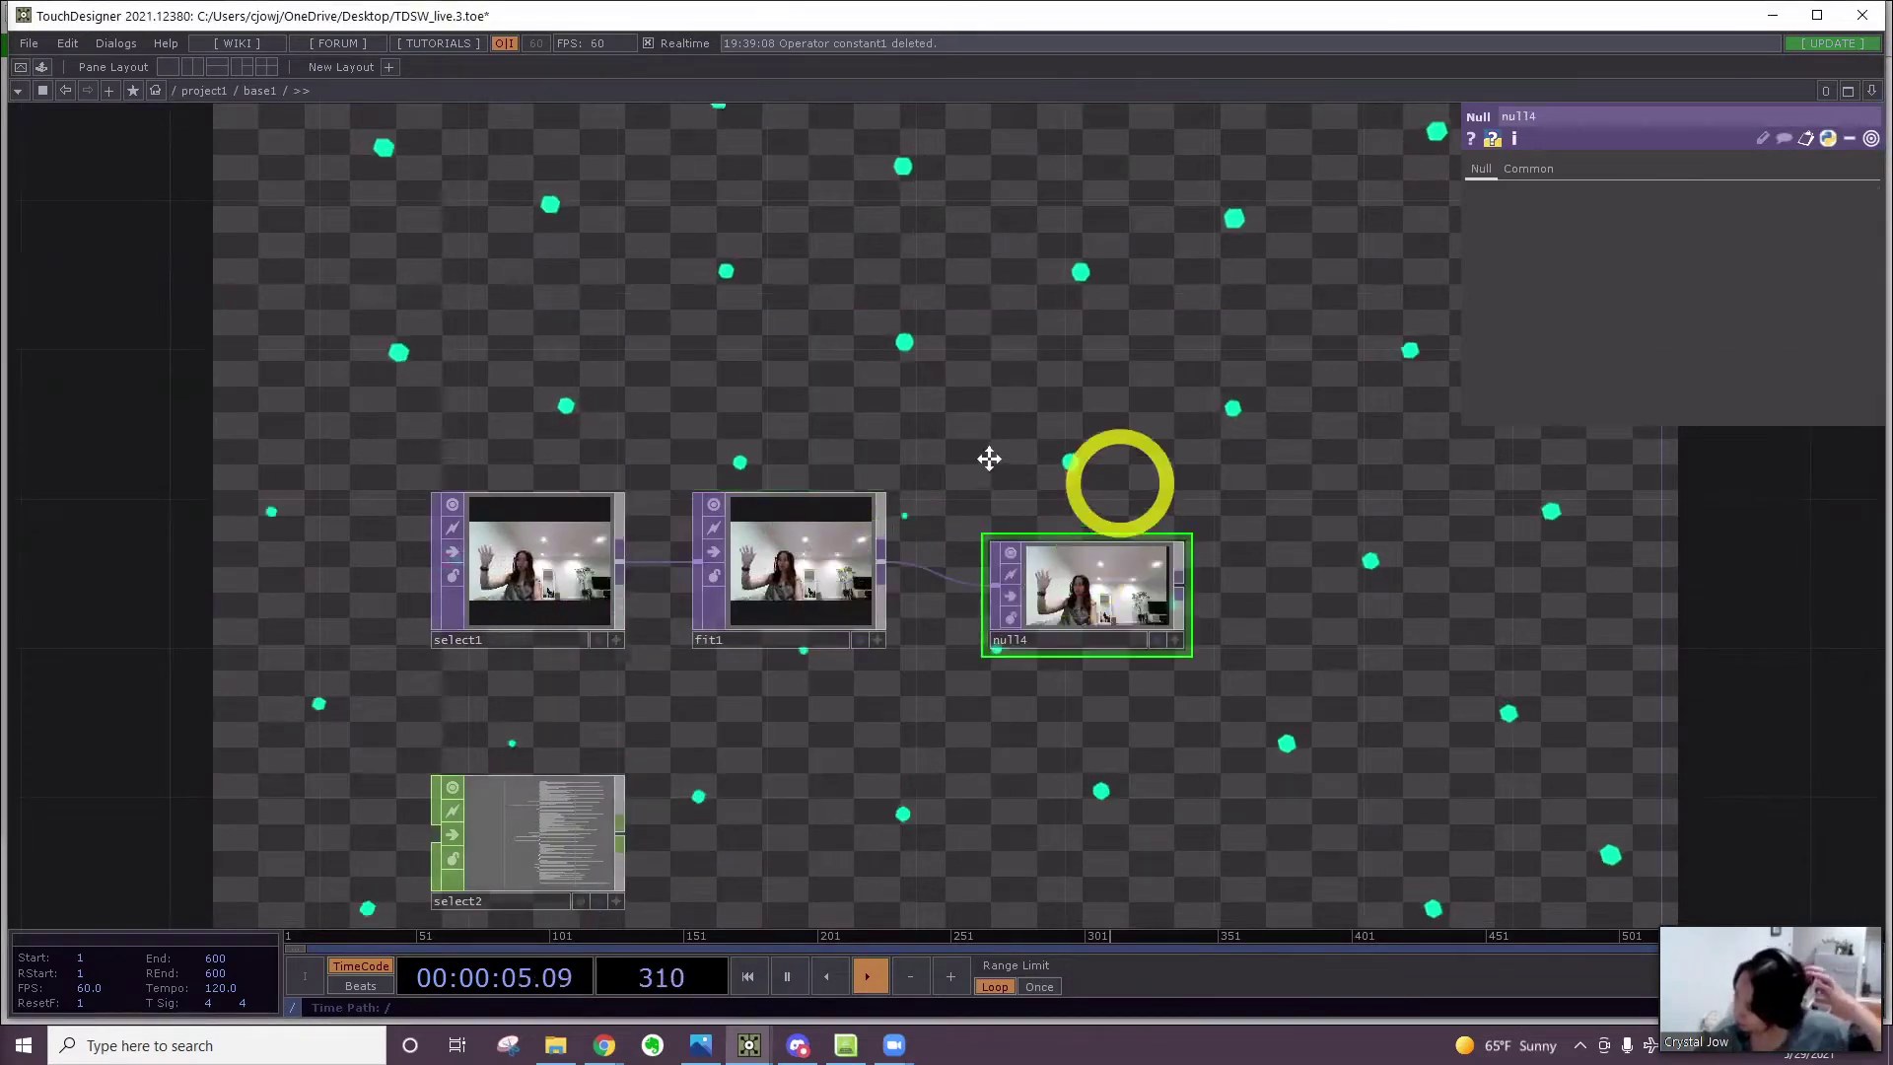
{"action": "left_click_drag", "start_coordinate": [1112, 483], "coordinate": [981, 460]}
Open null4 in a floating viewer window, shrink it and place it clear of the nodes
{"action": "right_click", "coordinate": [982, 547]}
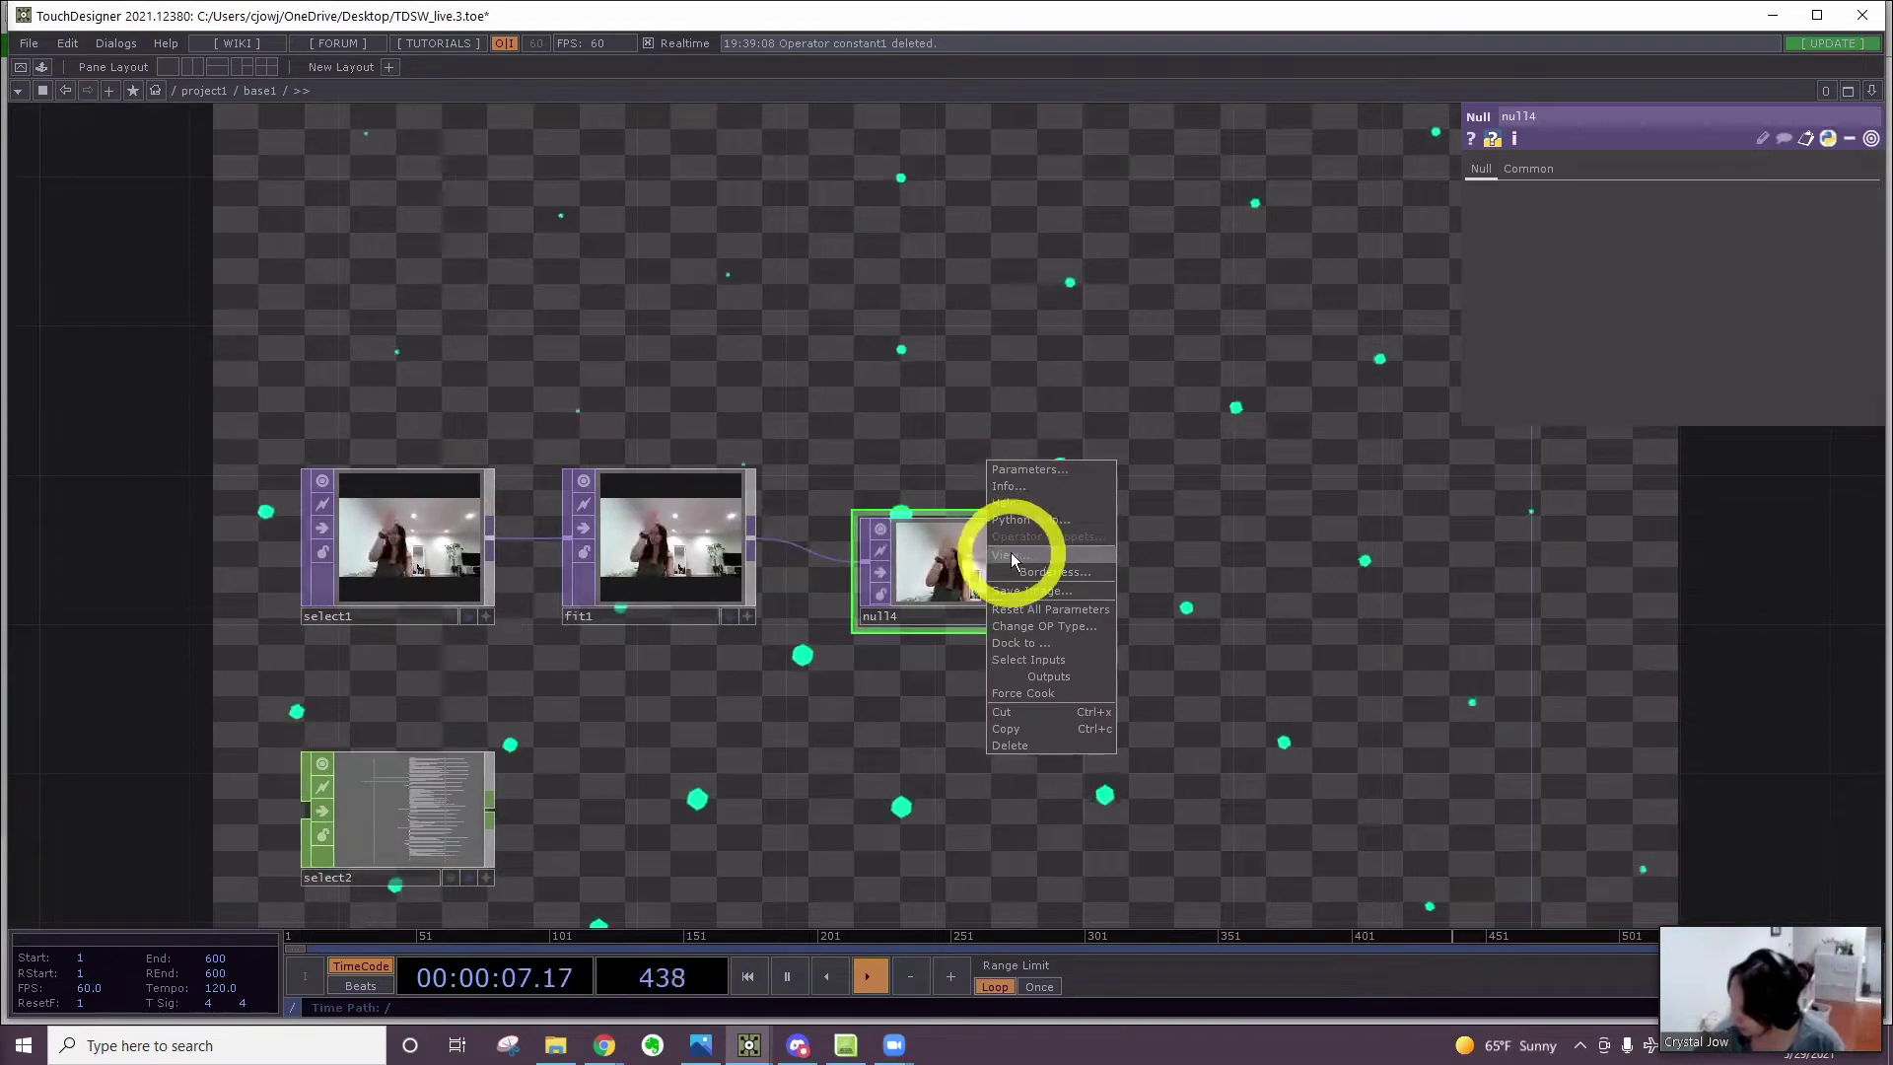
{"action": "left_click", "coordinate": [1009, 554]}
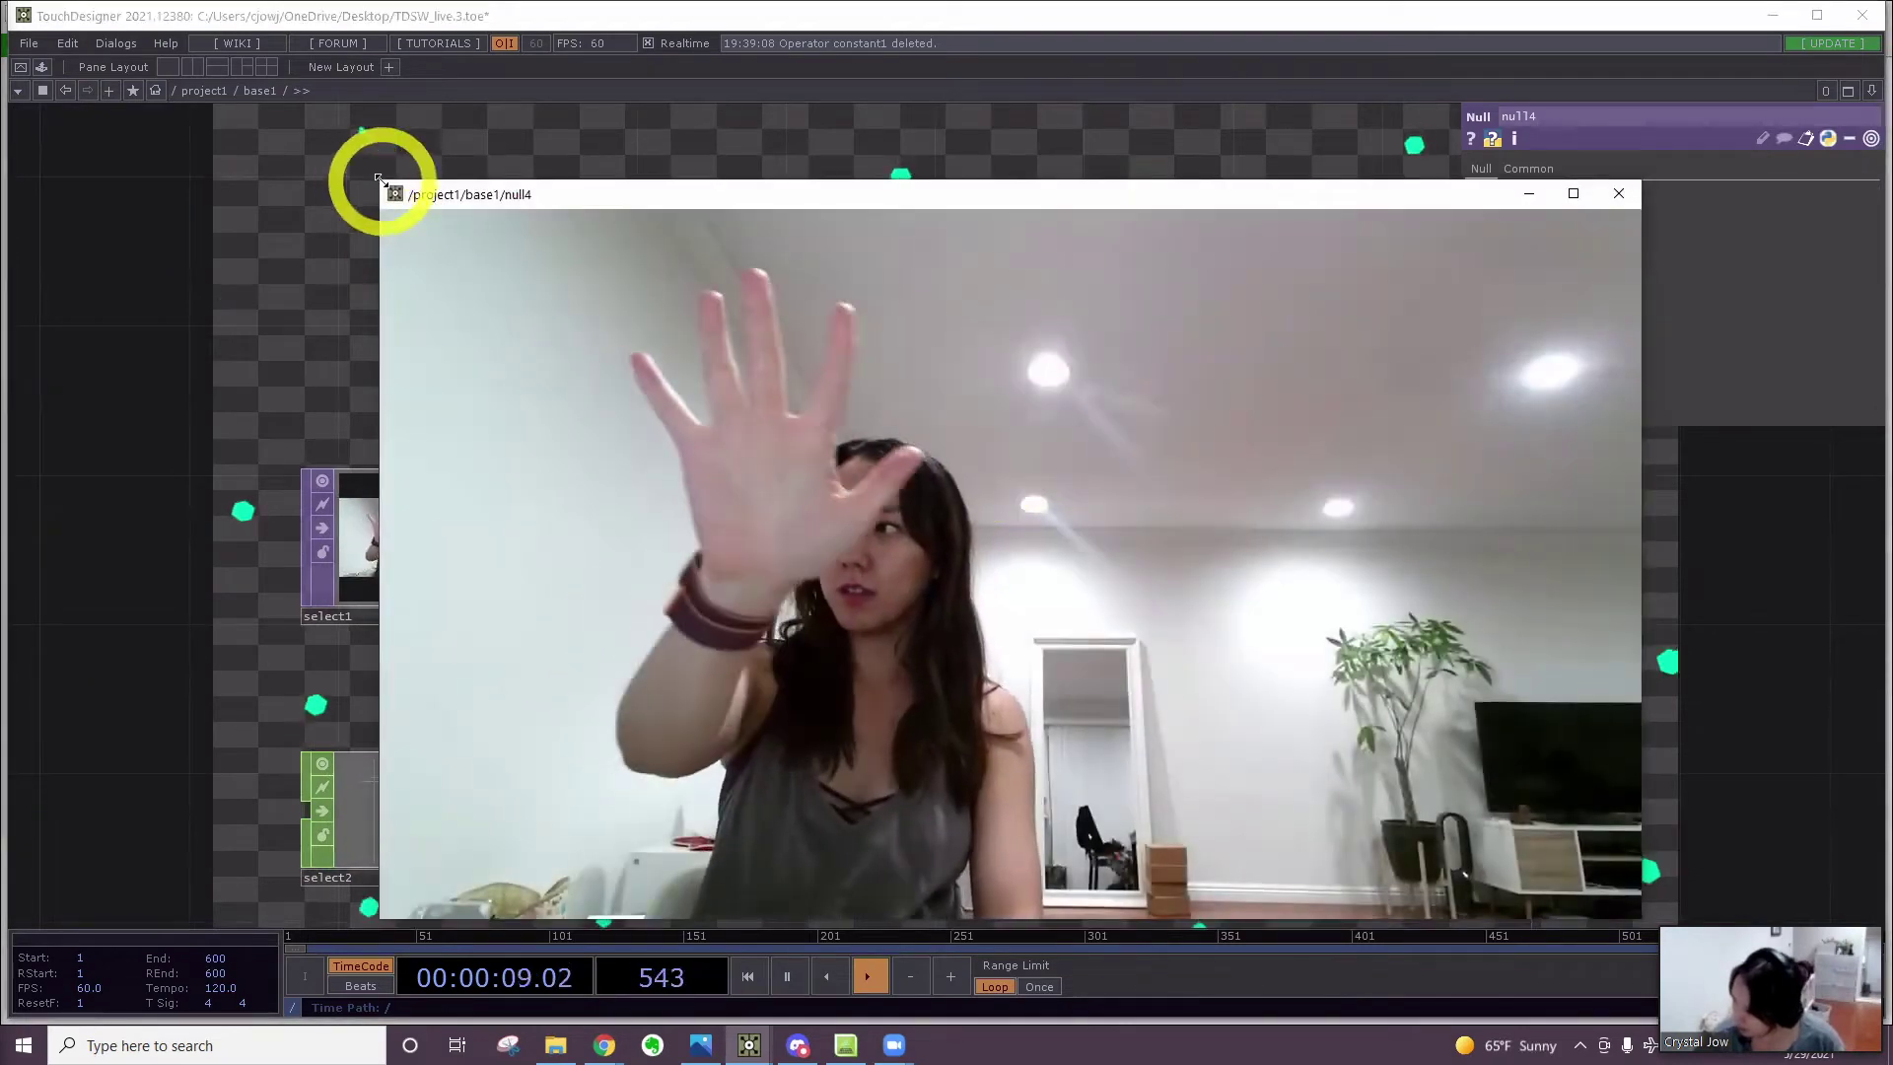
{"action": "left_click_drag", "start_coordinate": [1464, 749], "coordinate": [1669, 707]}
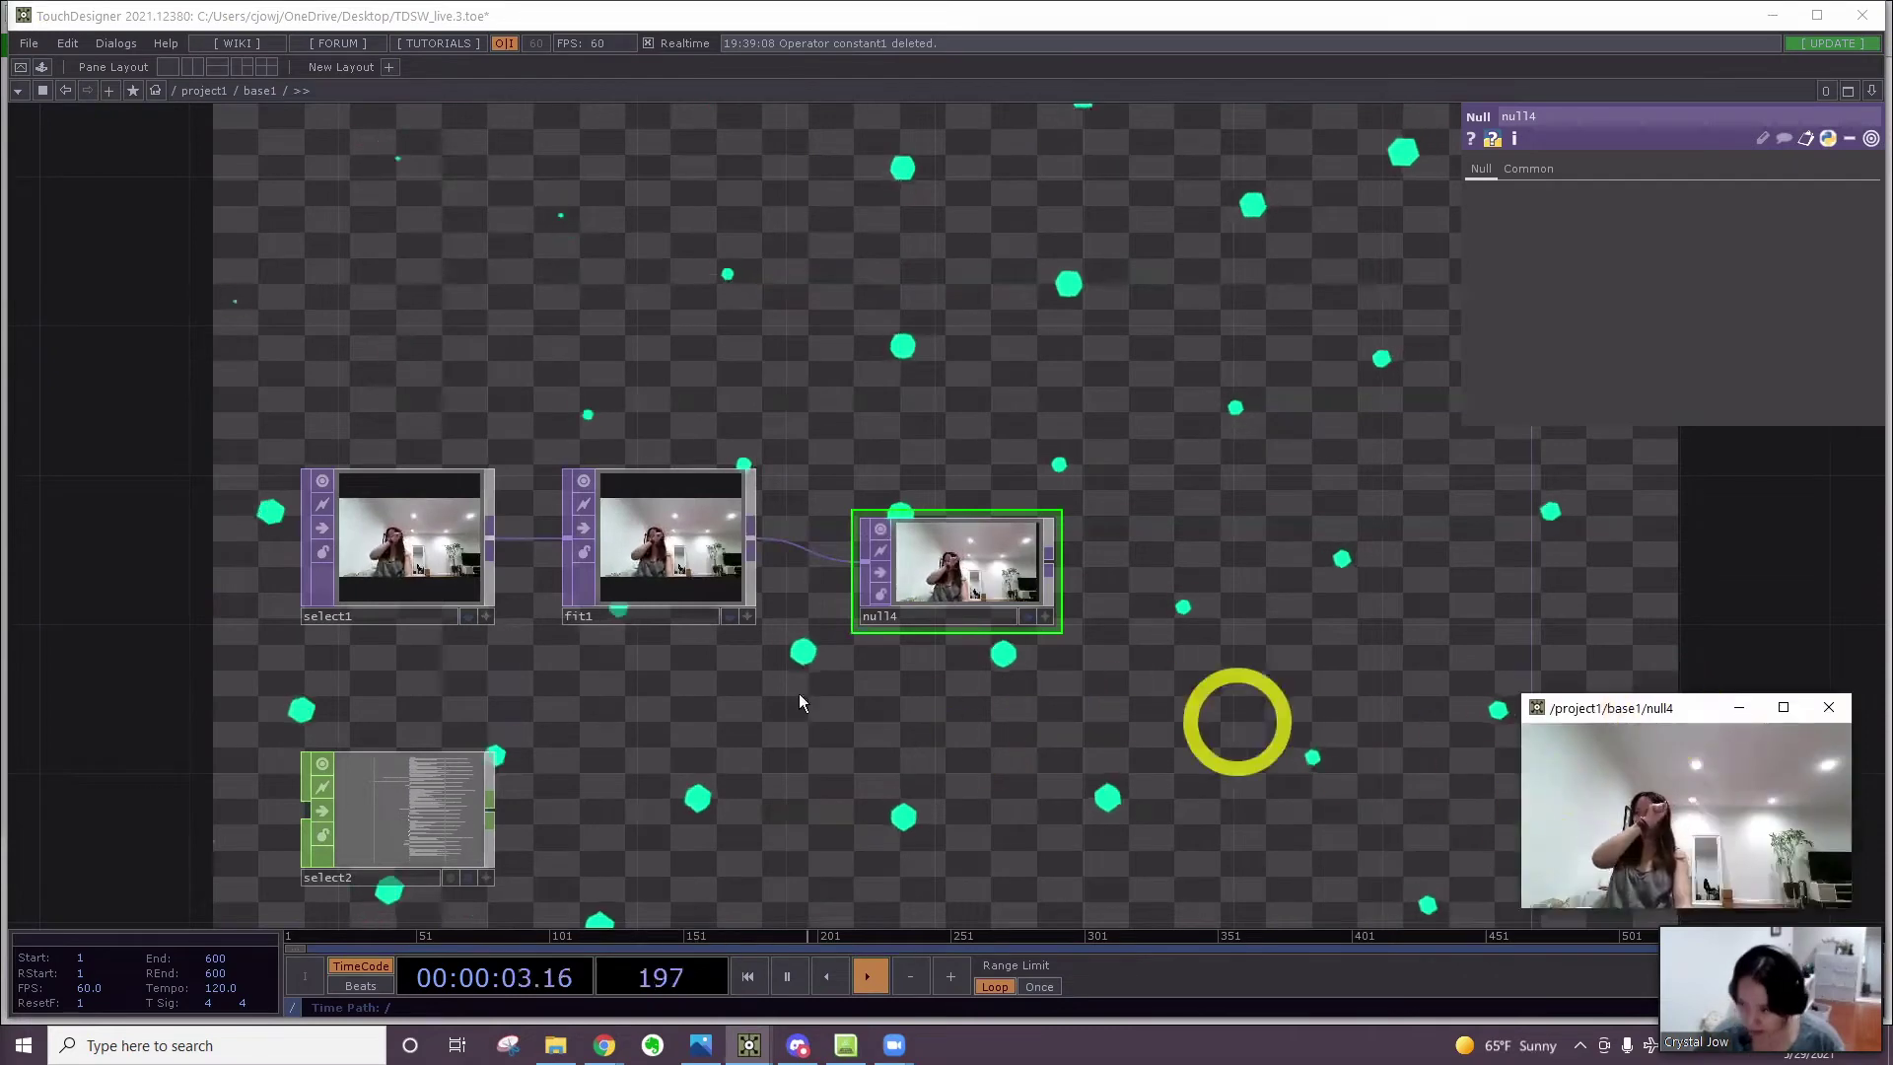
Connect a Select CHOP to select2's output and place it beside select2
{"action": "left_click_drag", "start_coordinate": [917, 742], "coordinate": [972, 497]}
{"action": "scroll", "coordinate": [581, 514], "scroll_direction": "up", "scroll_amount": 3}
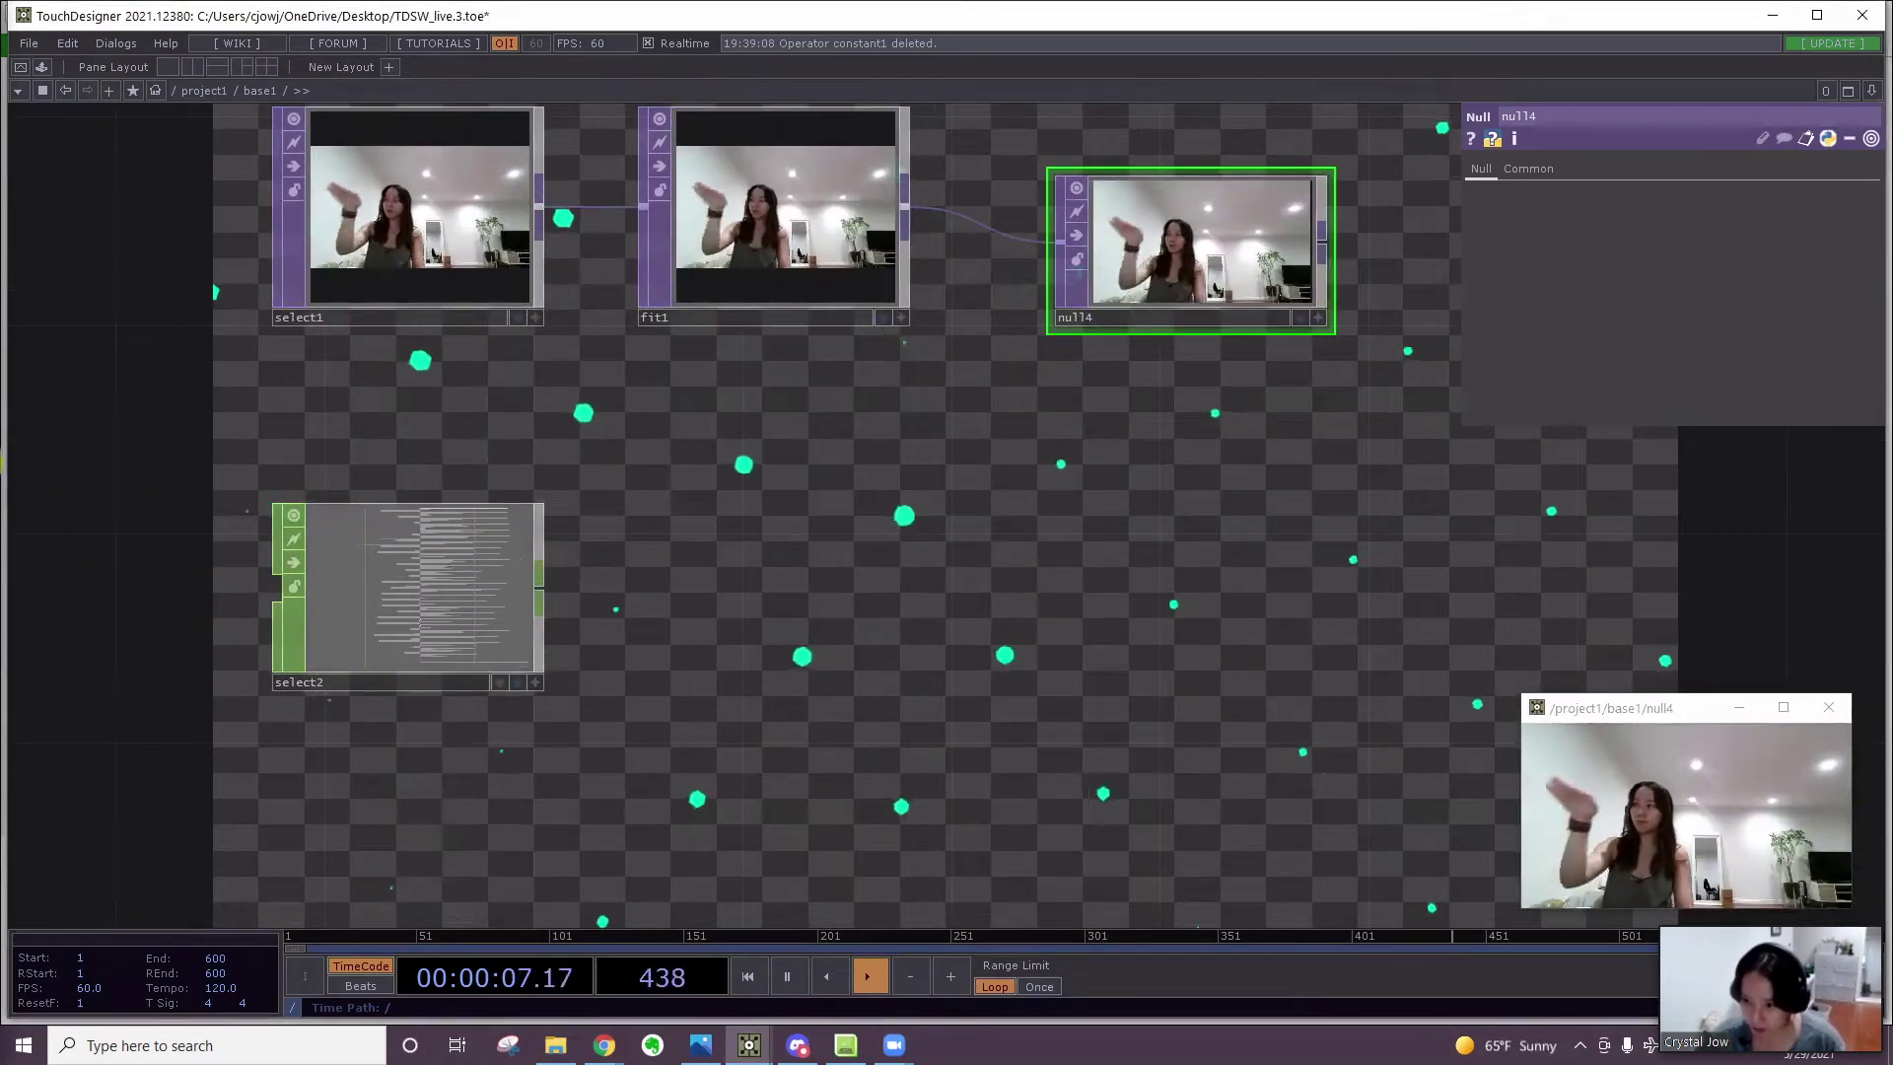
{"action": "left_click", "coordinate": [0, 505]}
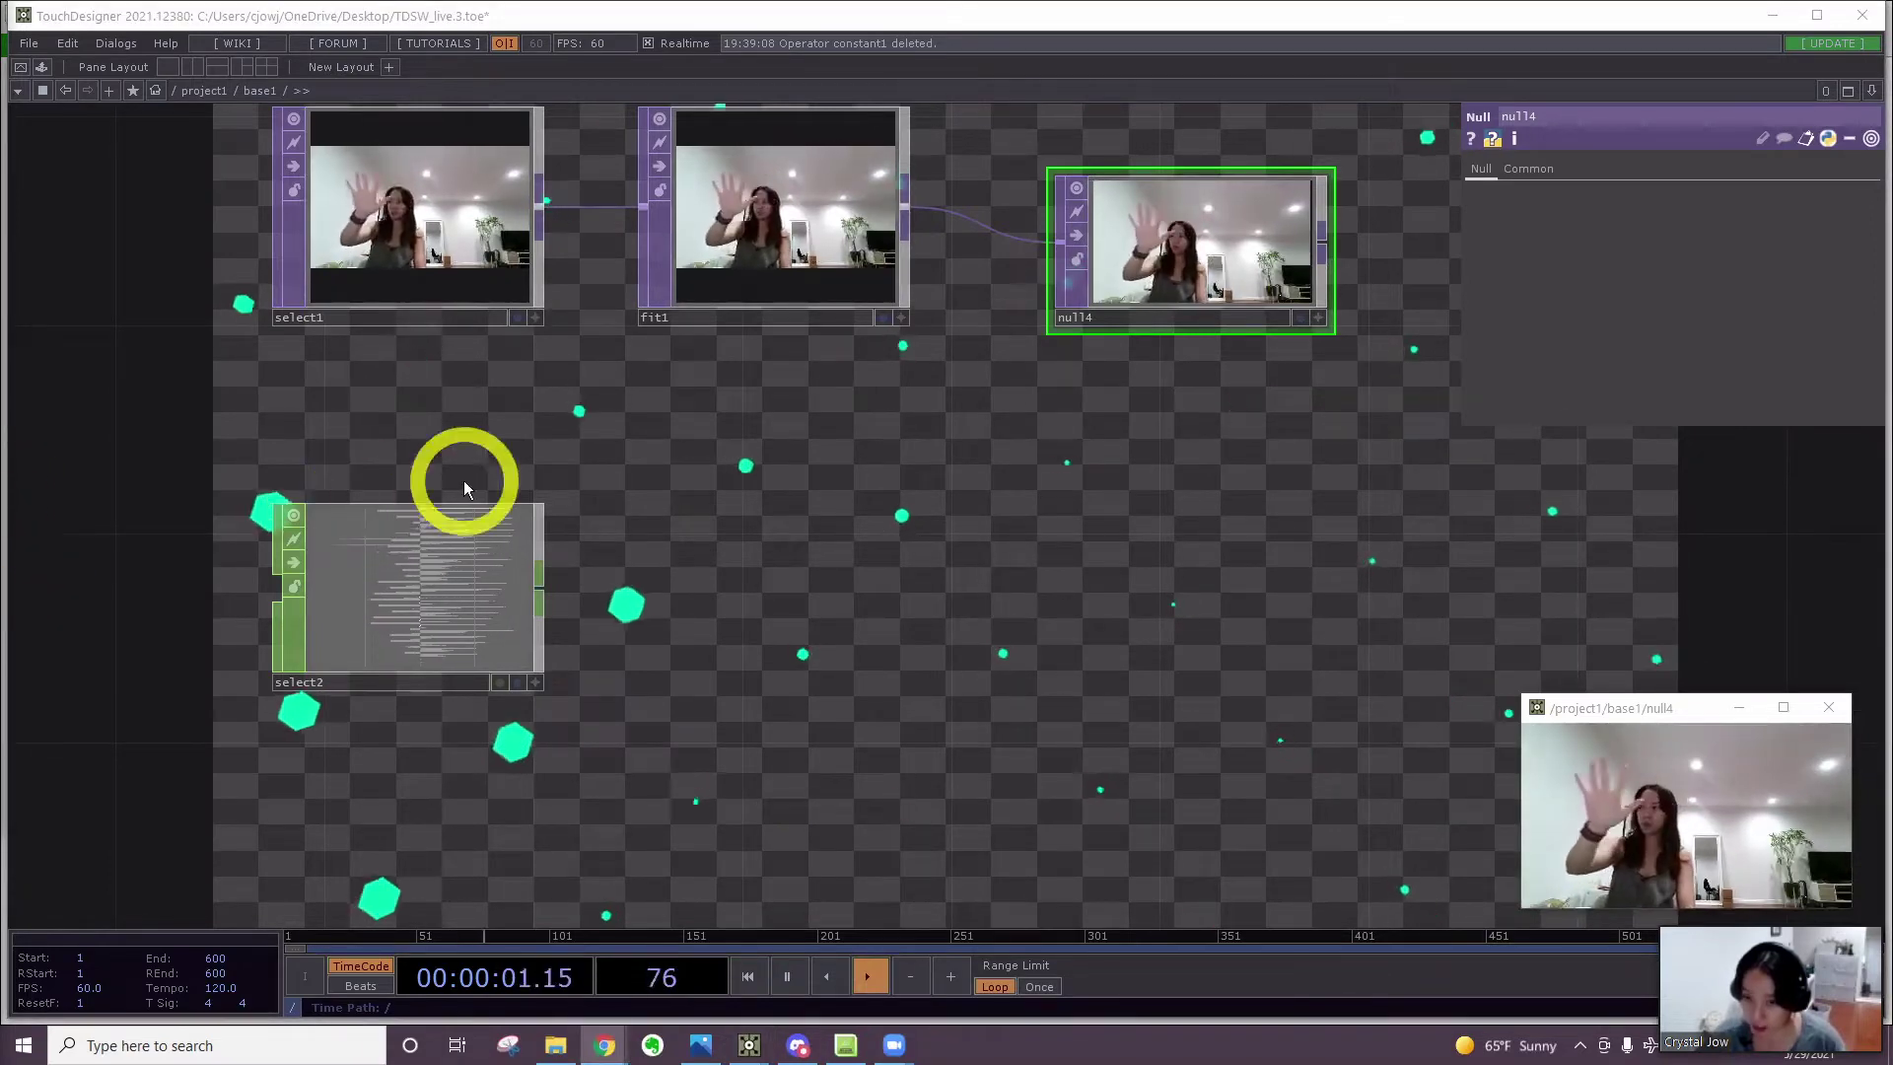
{"action": "scroll", "coordinate": [541, 604], "scroll_direction": "up", "scroll_amount": 5}
{"action": "left_click_drag", "start_coordinate": [424, 613], "coordinate": [802, 579]}
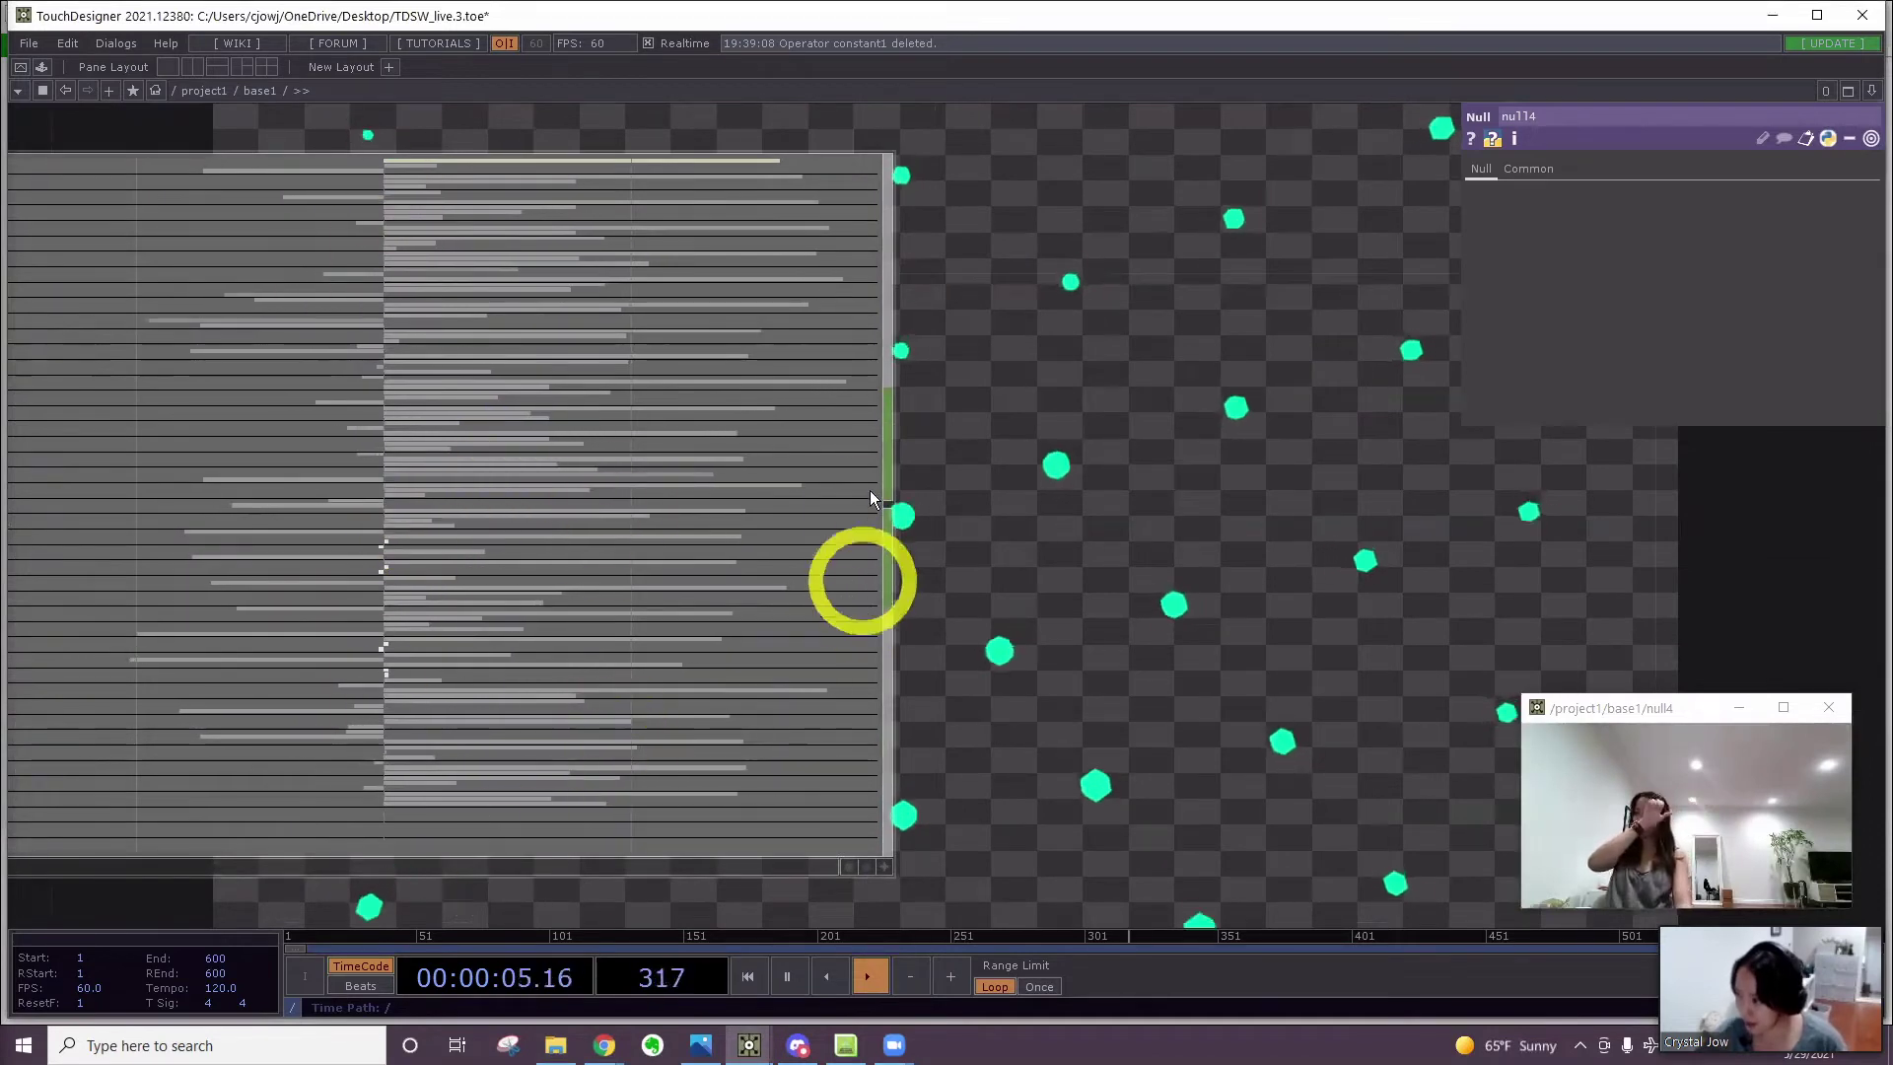
{"action": "right_click", "coordinate": [889, 507]}
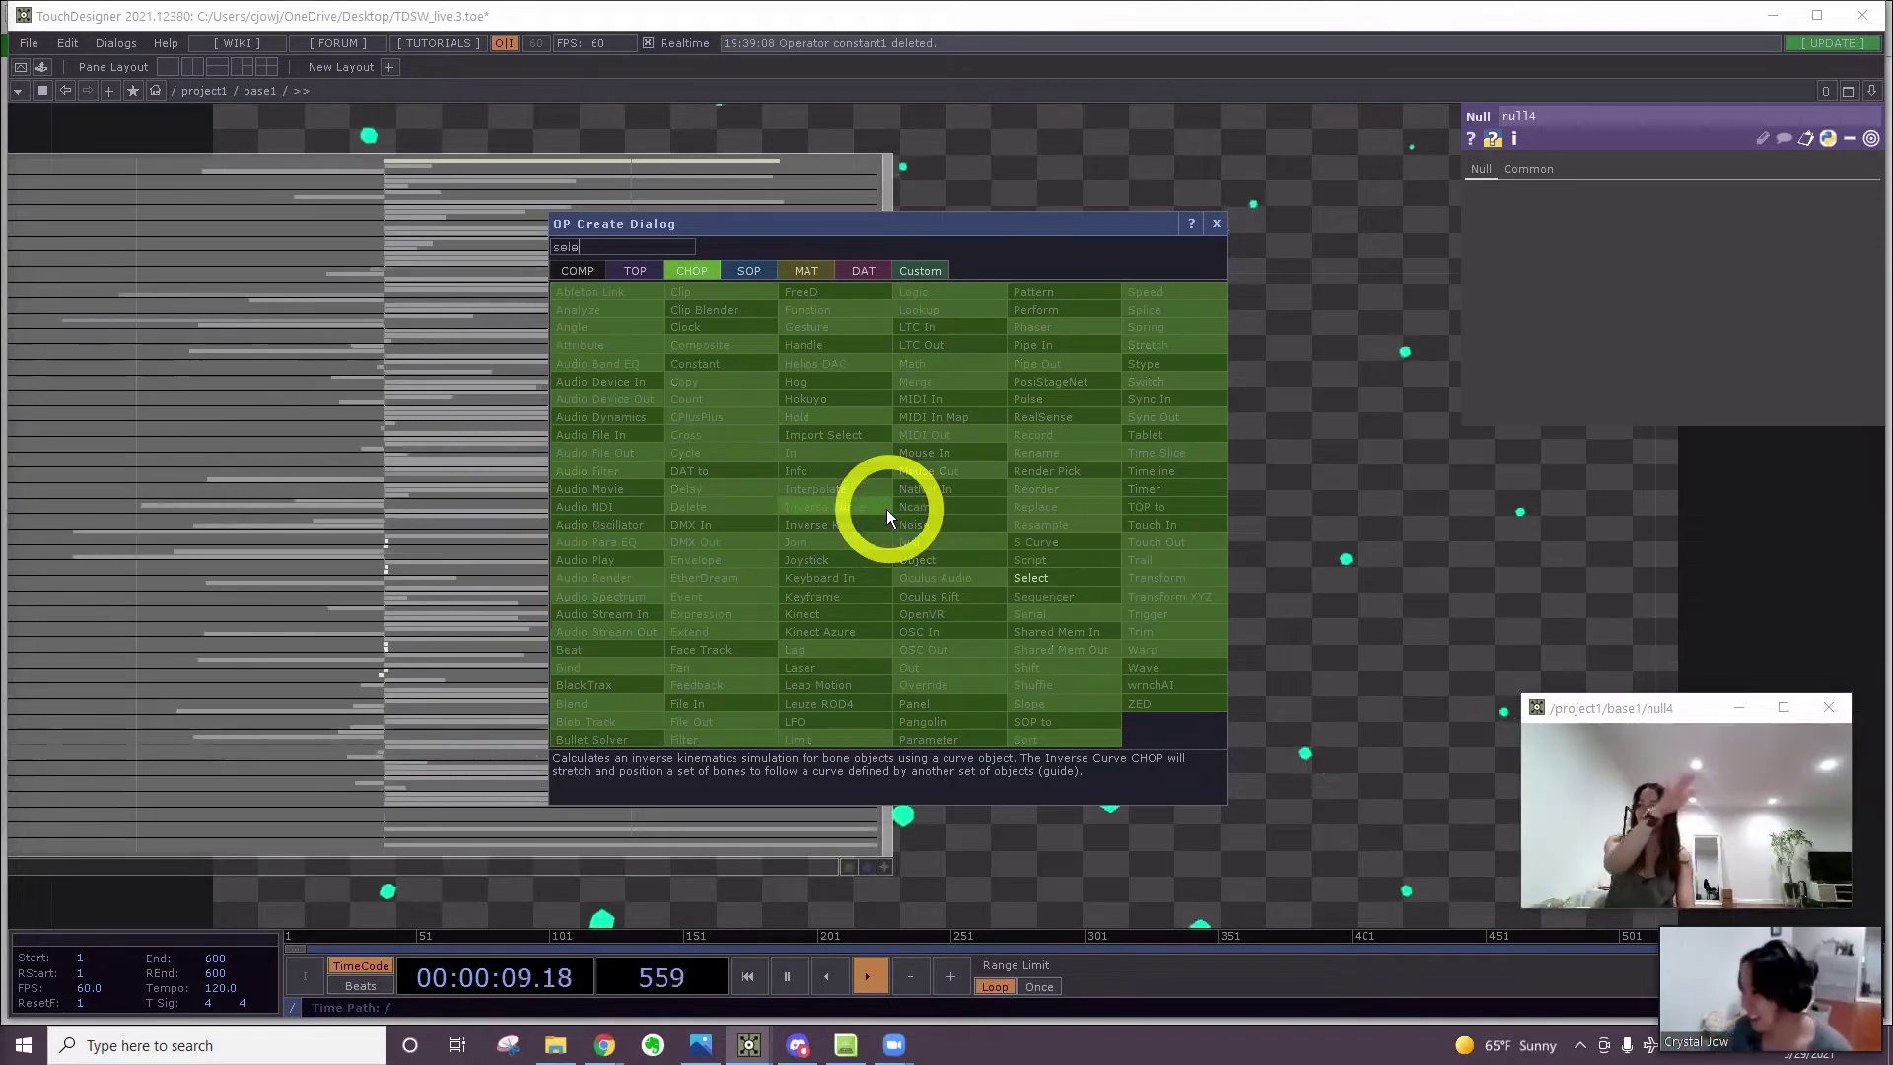
{"action": "left_click", "coordinate": [1053, 575]}
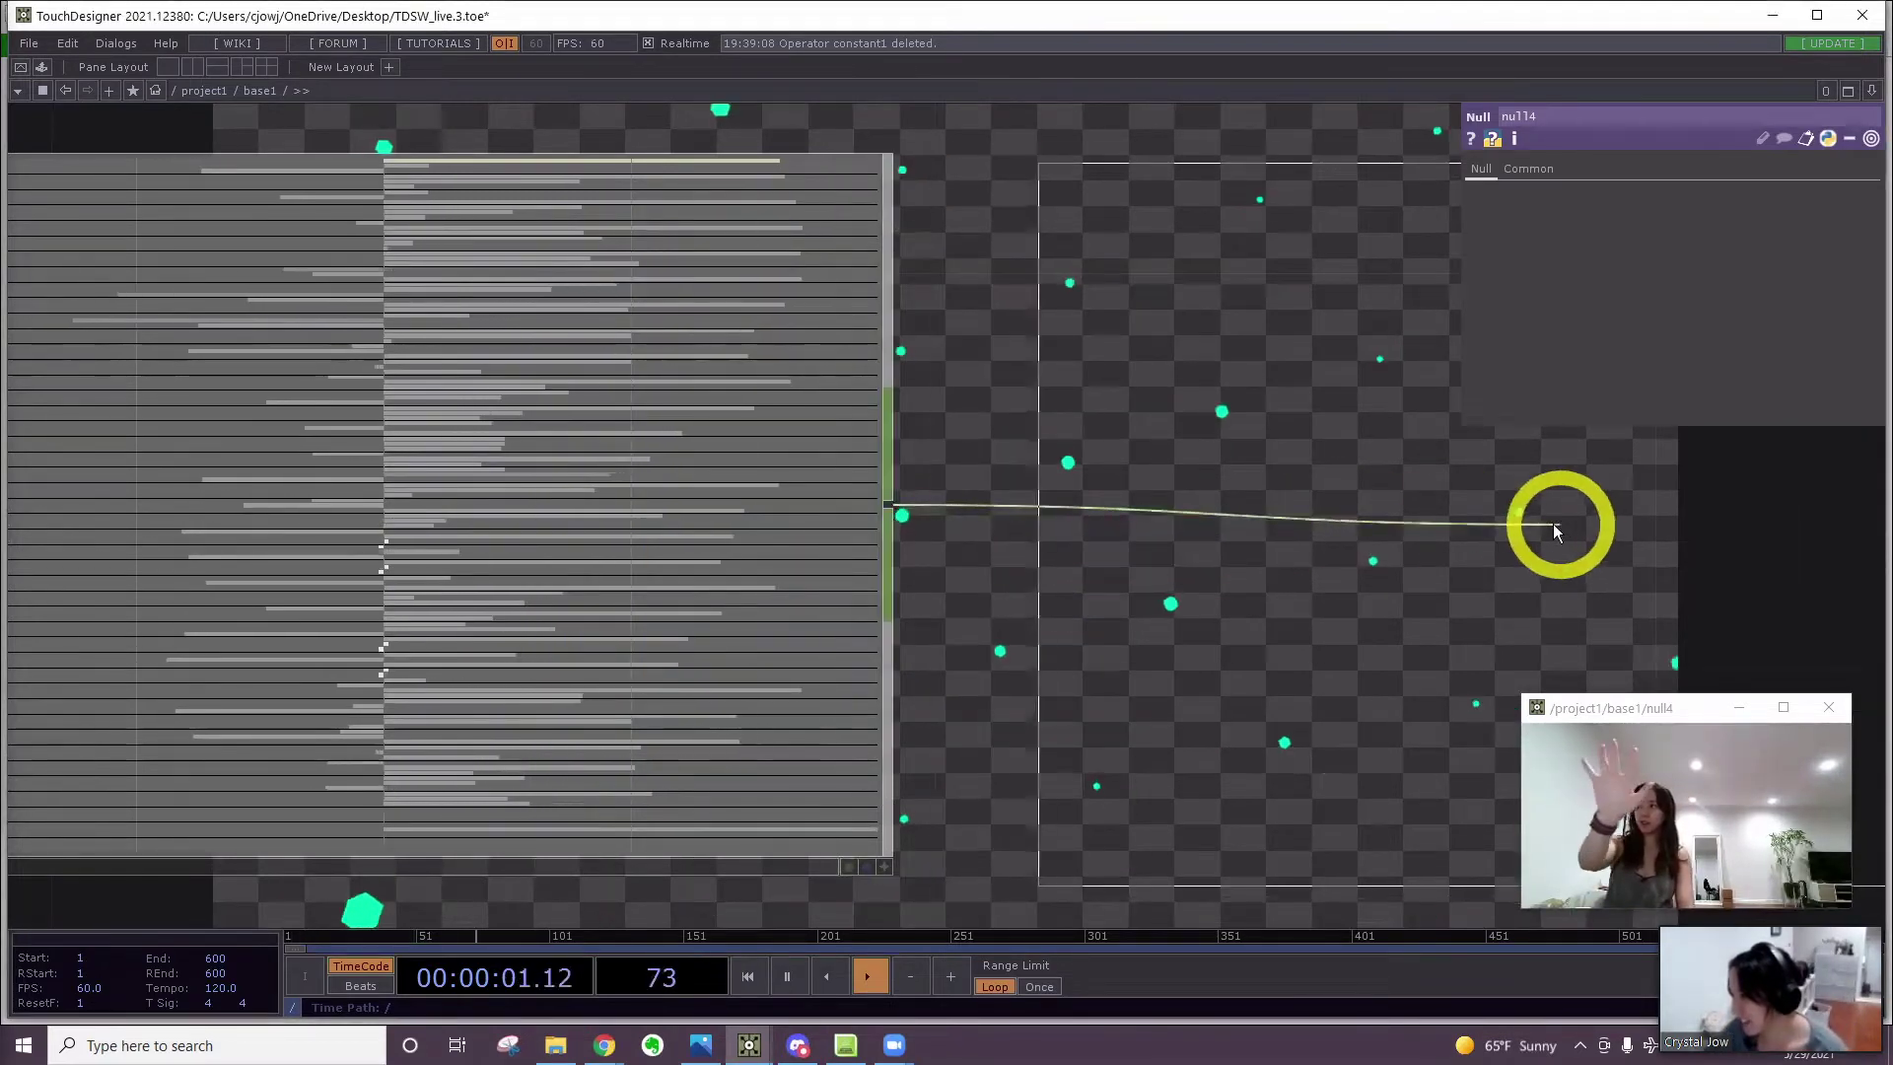
{"action": "left_click", "coordinate": [1556, 524]}
{"action": "scroll", "coordinate": [1360, 513], "scroll_direction": "down", "scroll_amount": 5}
{"action": "right_click_drag", "start_coordinate": [1393, 700], "coordinate": [1051, 507]}
{"action": "left_click_drag", "start_coordinate": [1048, 507], "coordinate": [370, 548]}
{"action": "left_click", "coordinate": [1251, 523]}
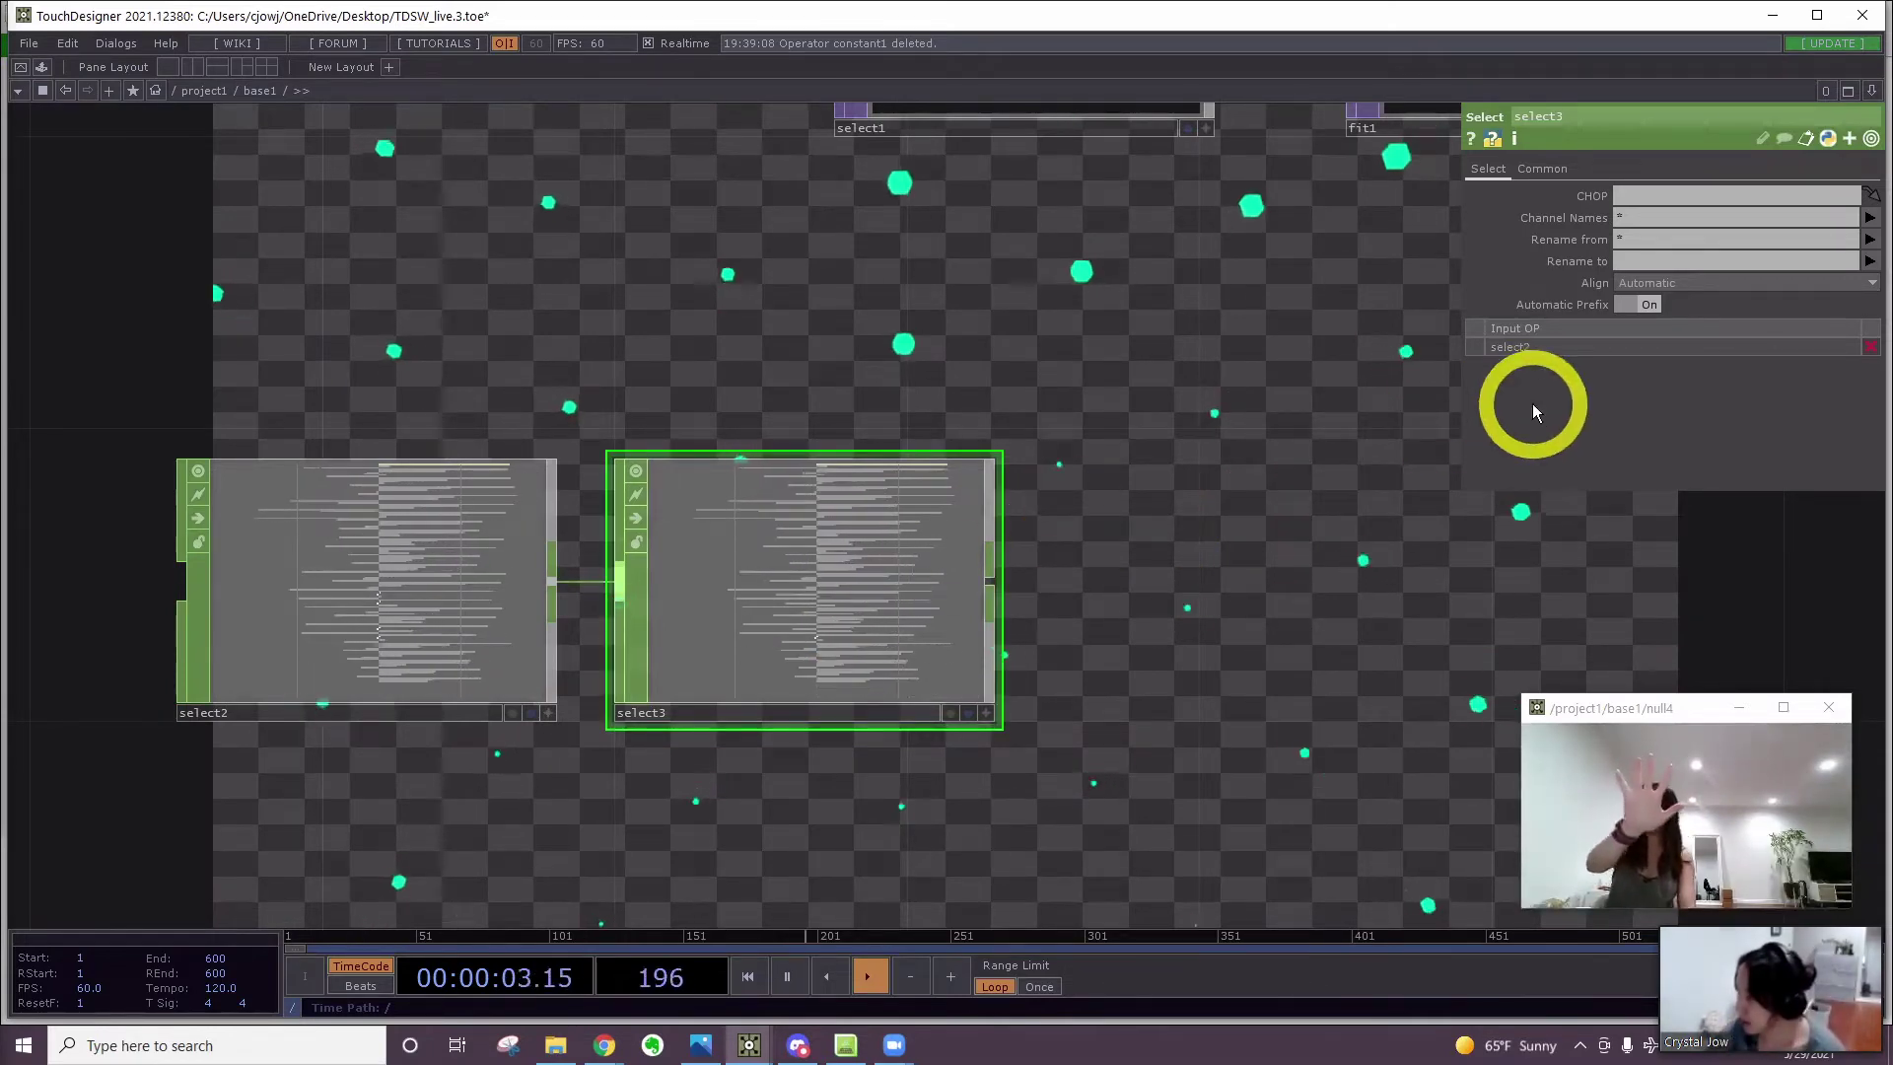
Filter select3 to the hand tip channels with the channel names pattern *handtip*
{"action": "left_click", "coordinate": [1661, 215]}
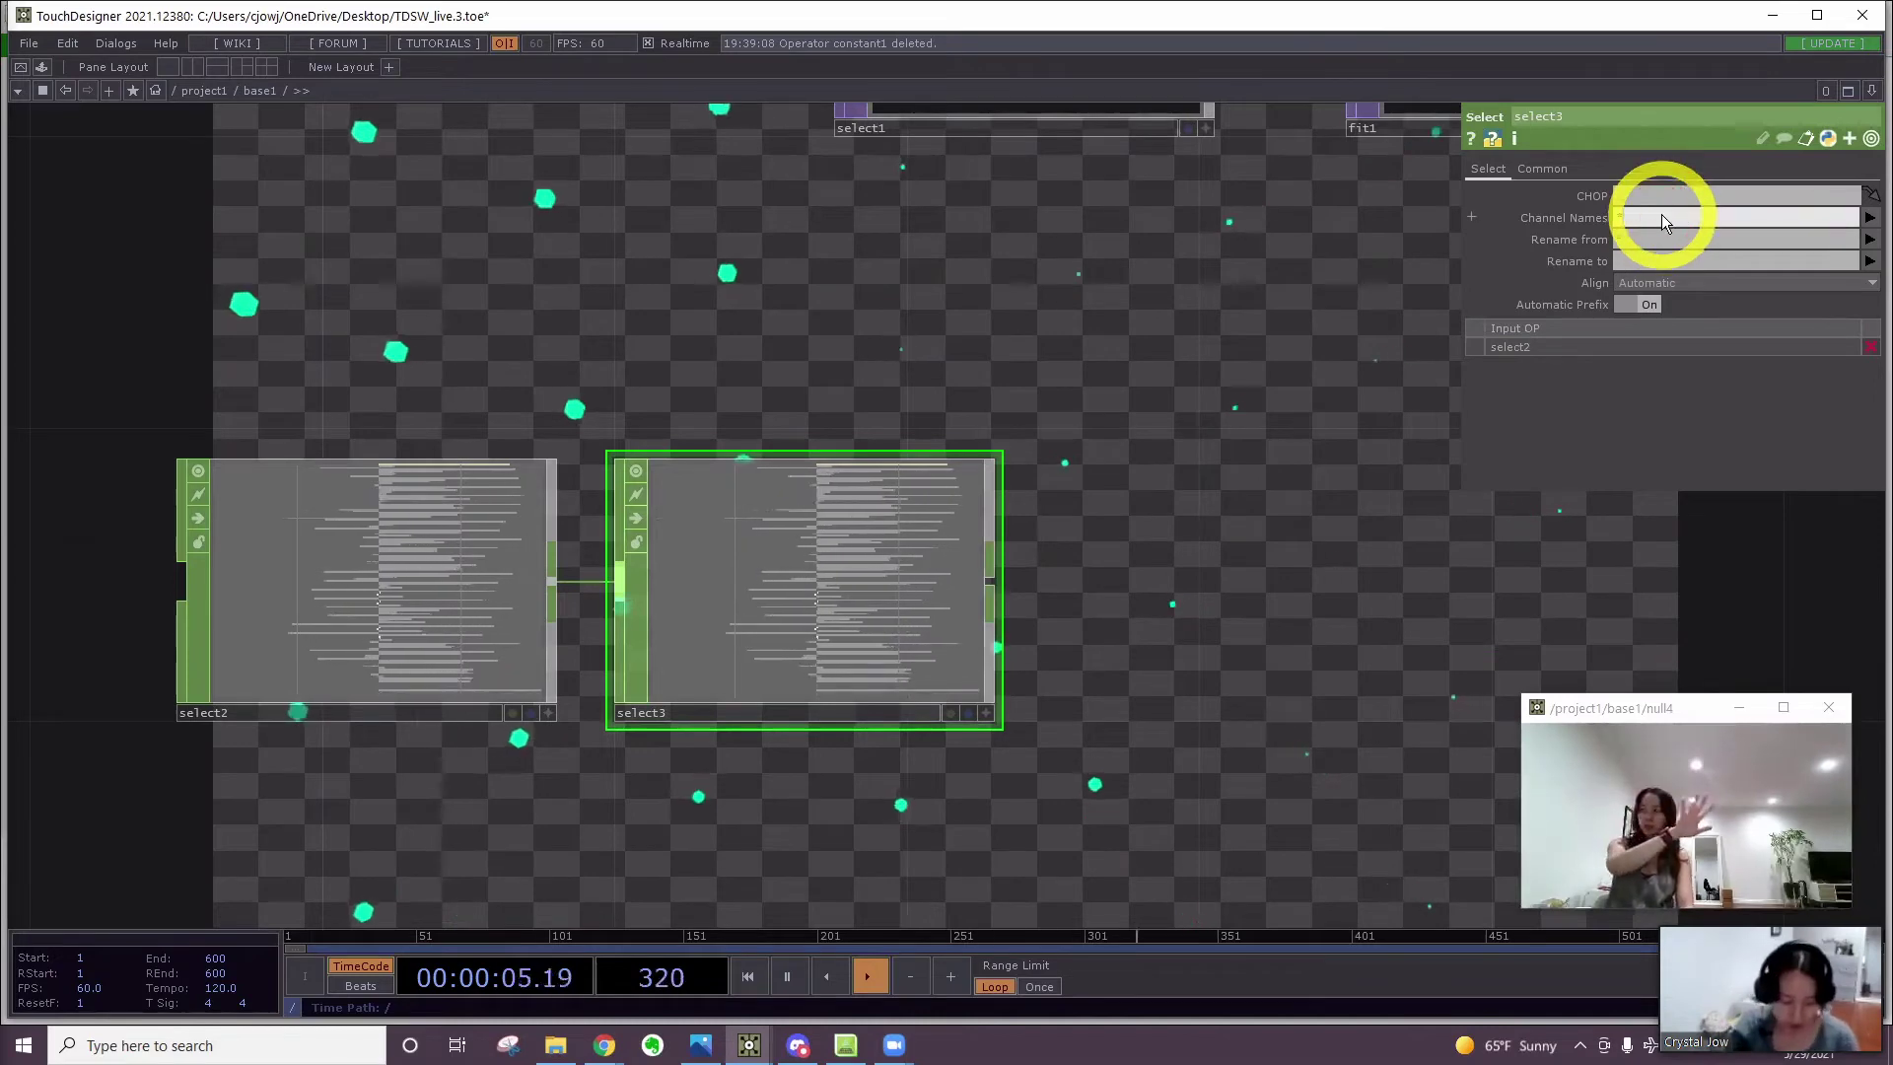
{"action": "type", "text": "handtwo"}
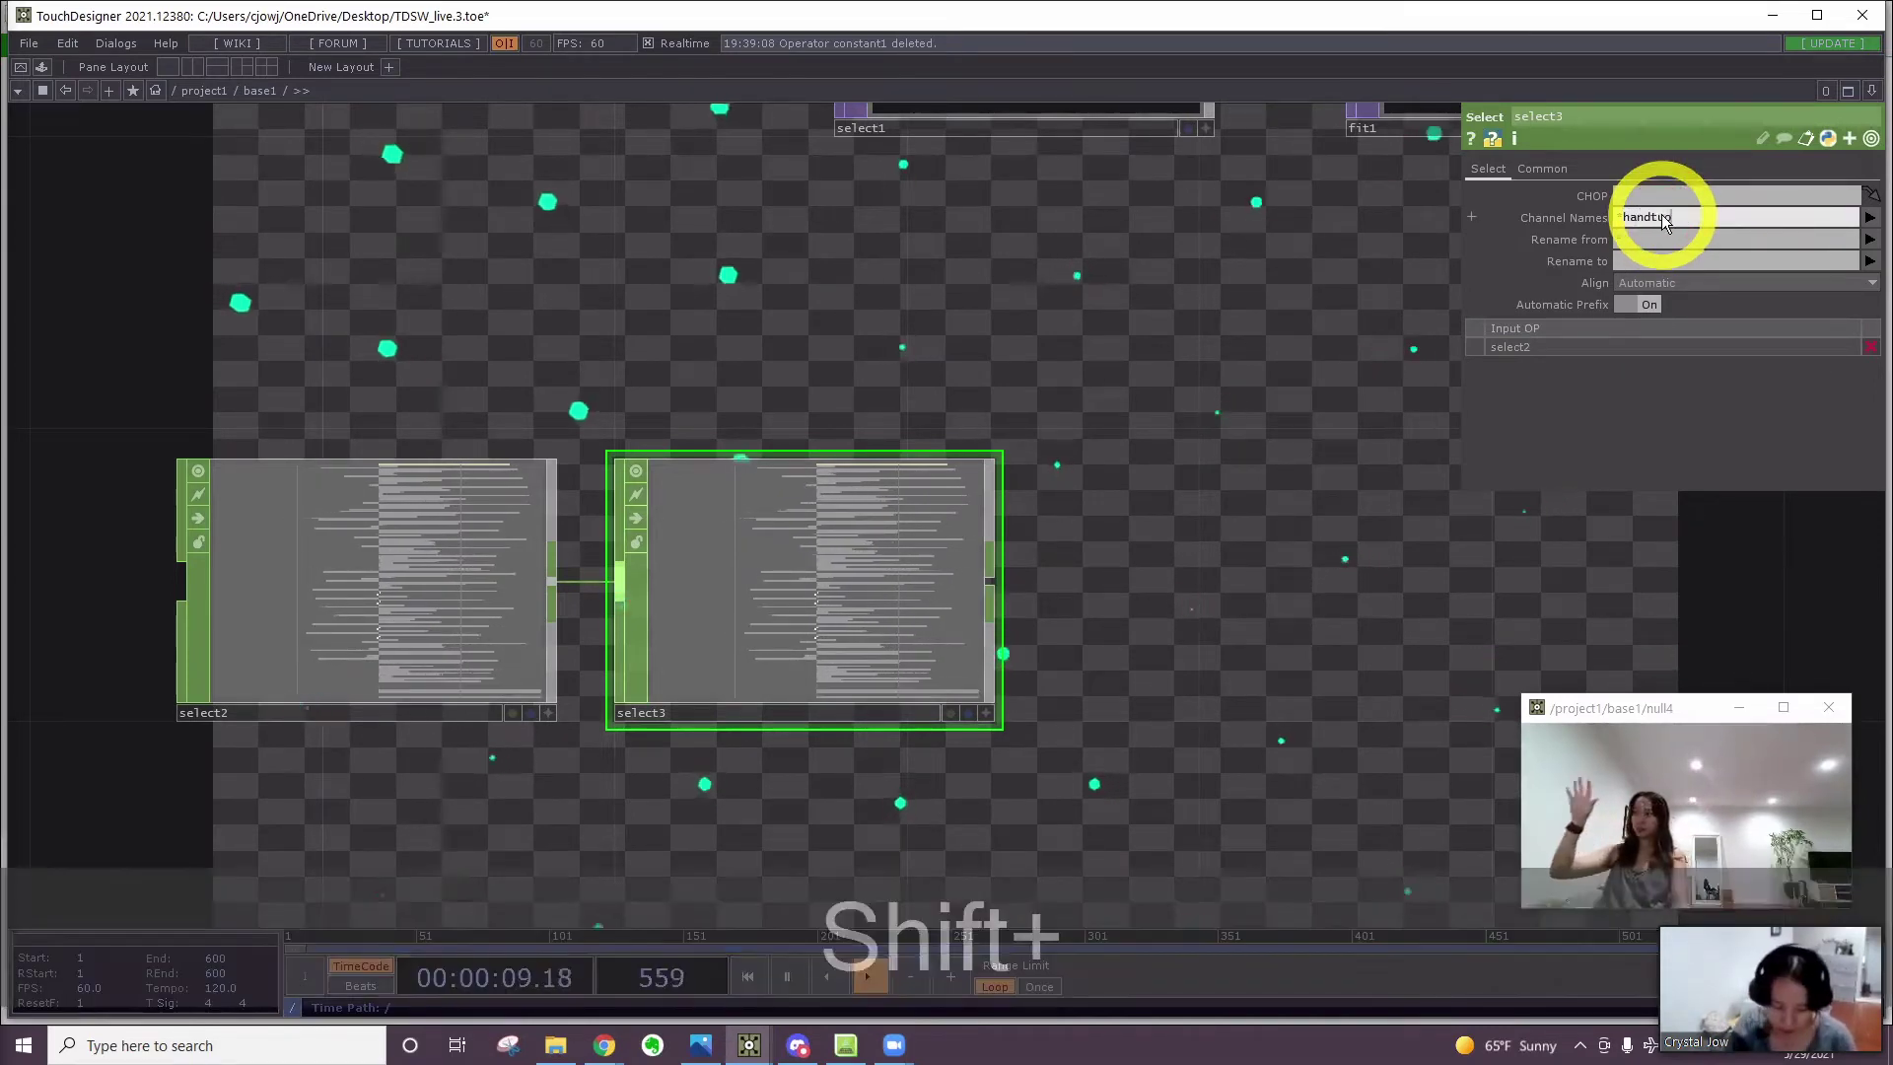
{"action": "type", "text": "*"}
{"action": "key", "text": "Return"}
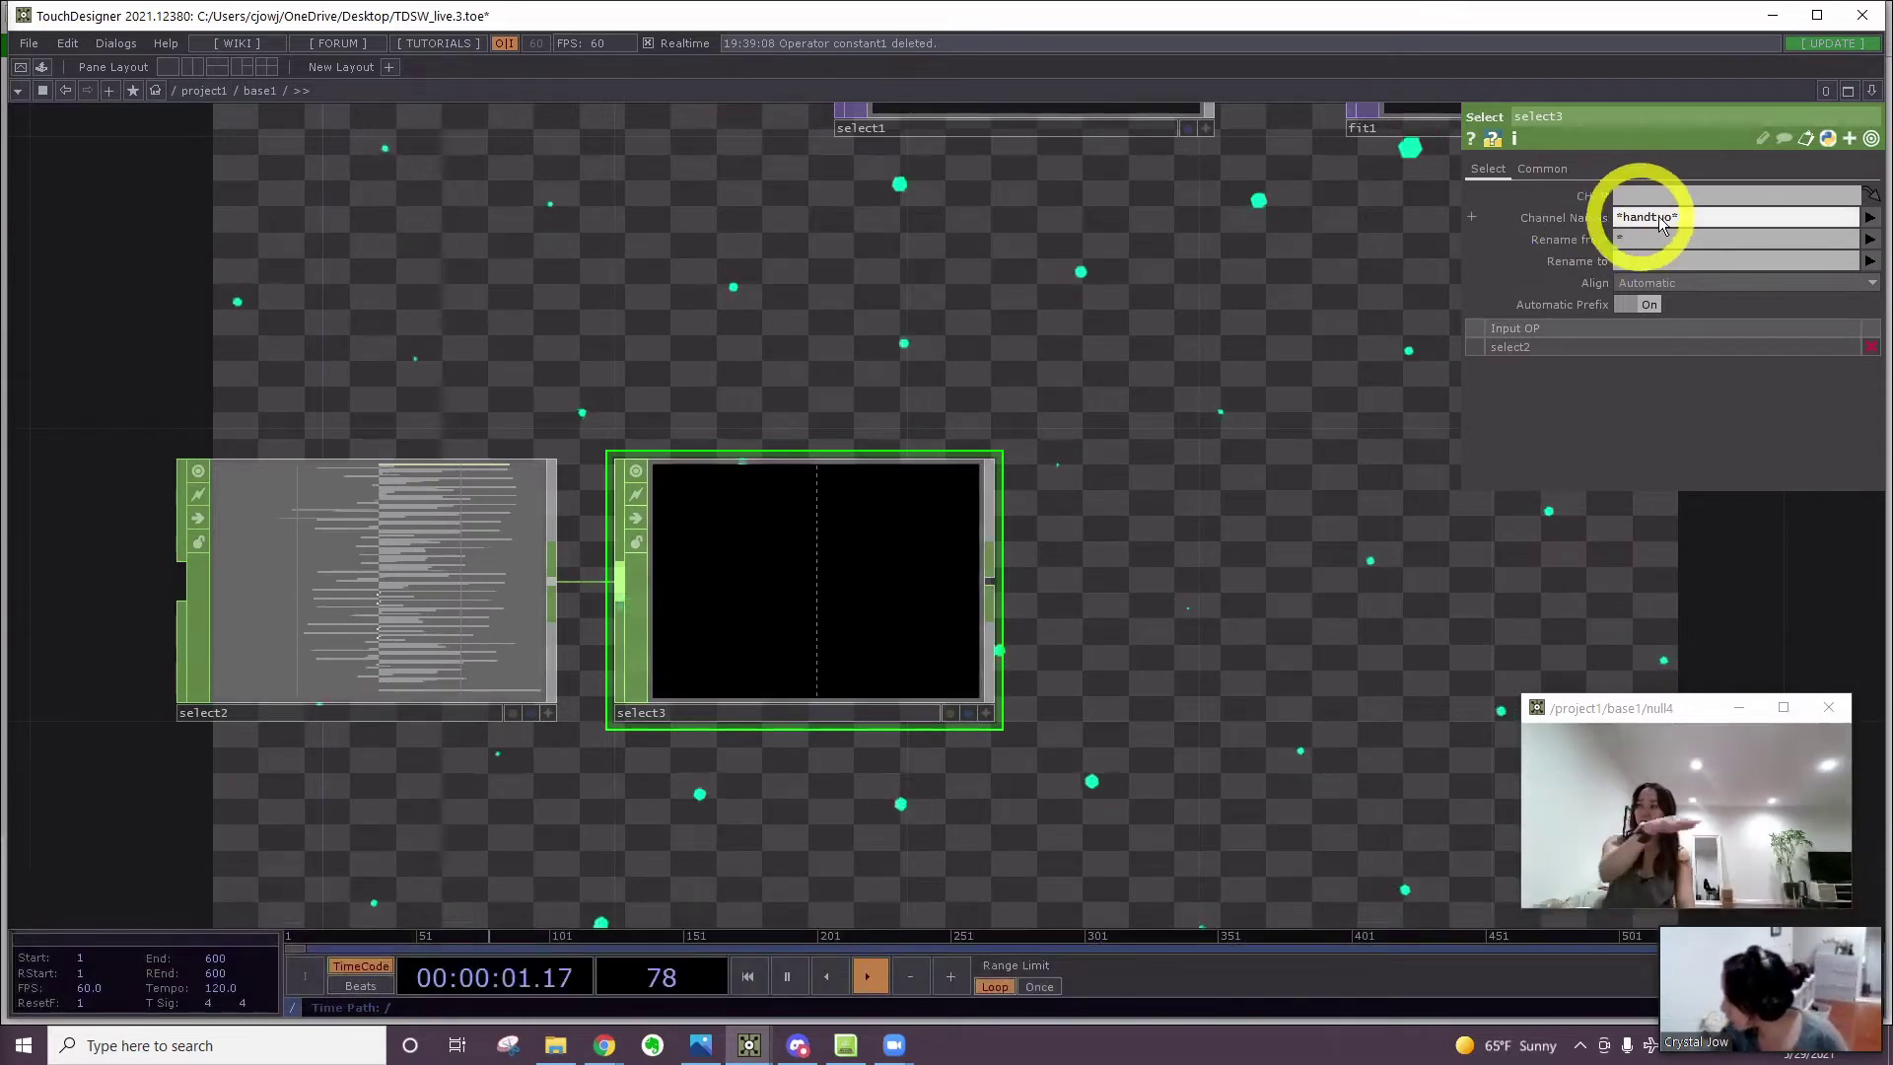
{"action": "left_click", "coordinate": [1670, 216]}
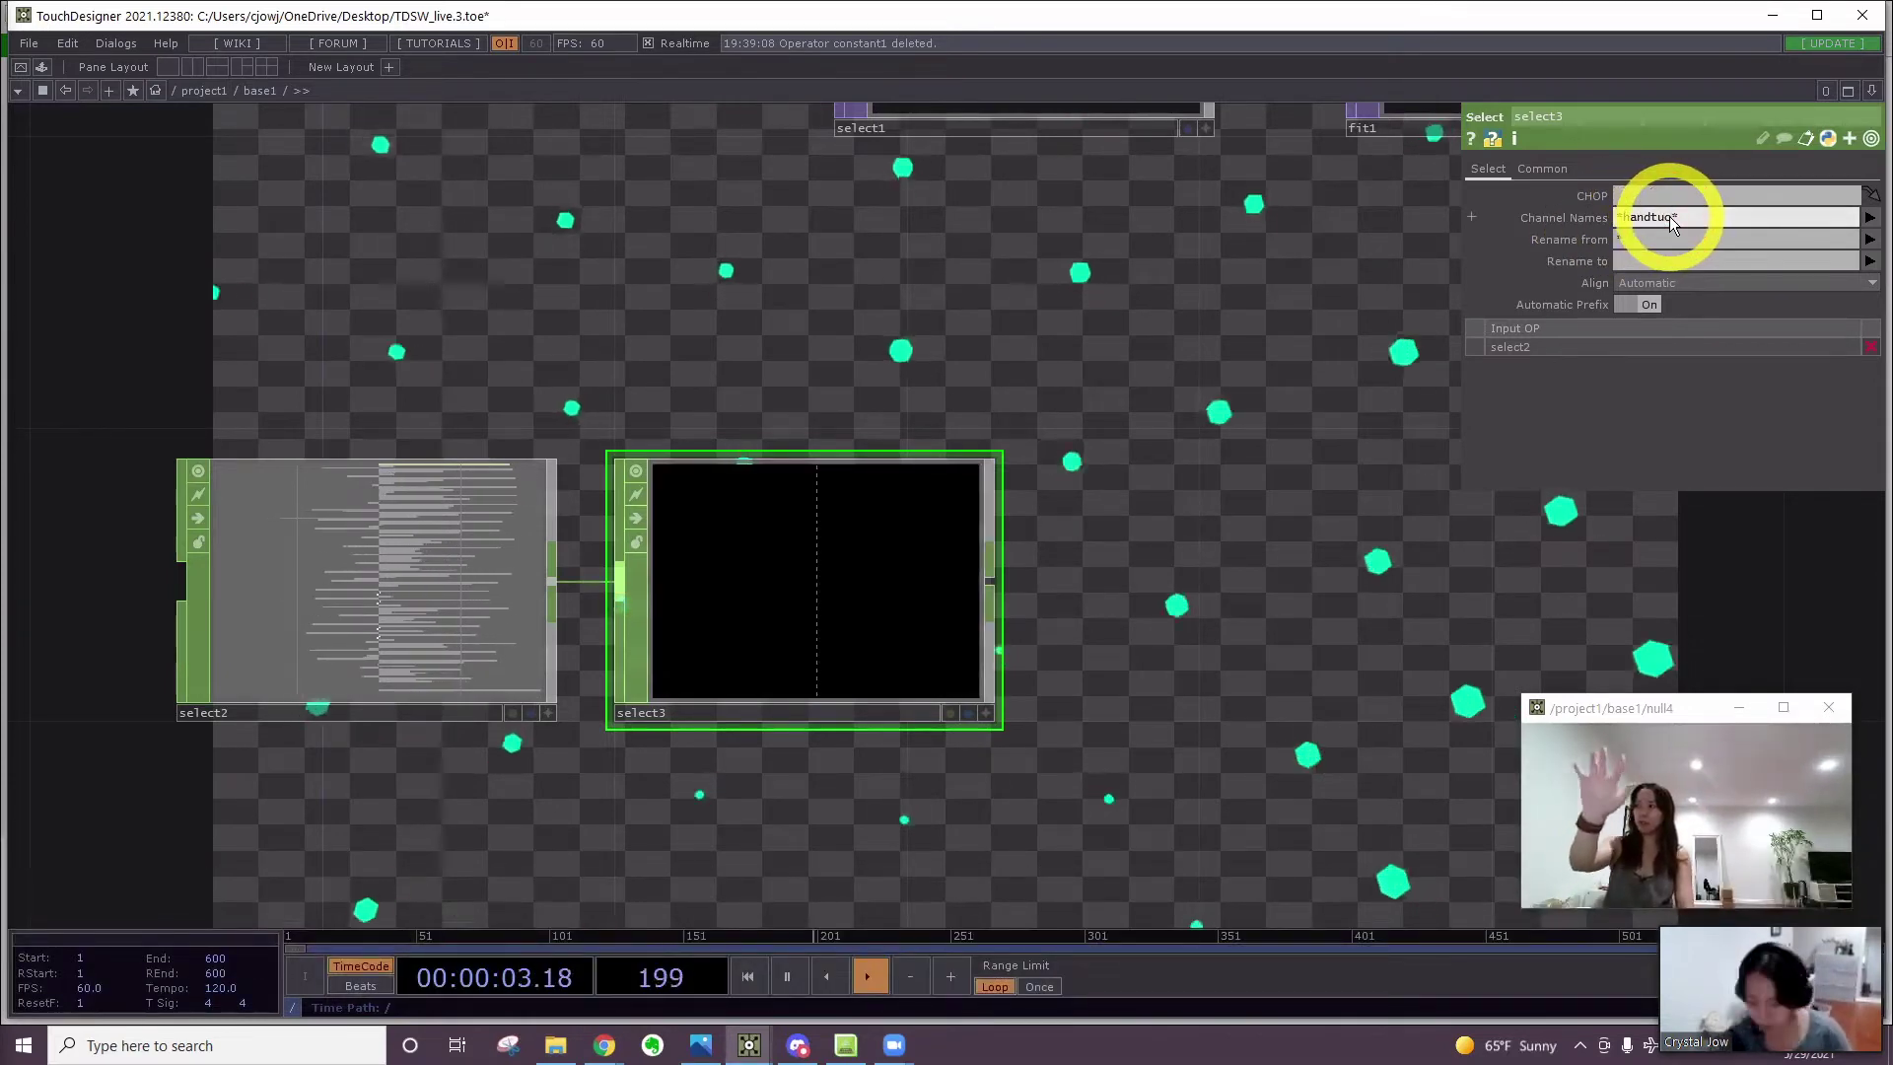
{"action": "key", "text": "BackSpace"}
{"action": "key", "text": "BackSpace"}
{"action": "type", "text": "ip"}
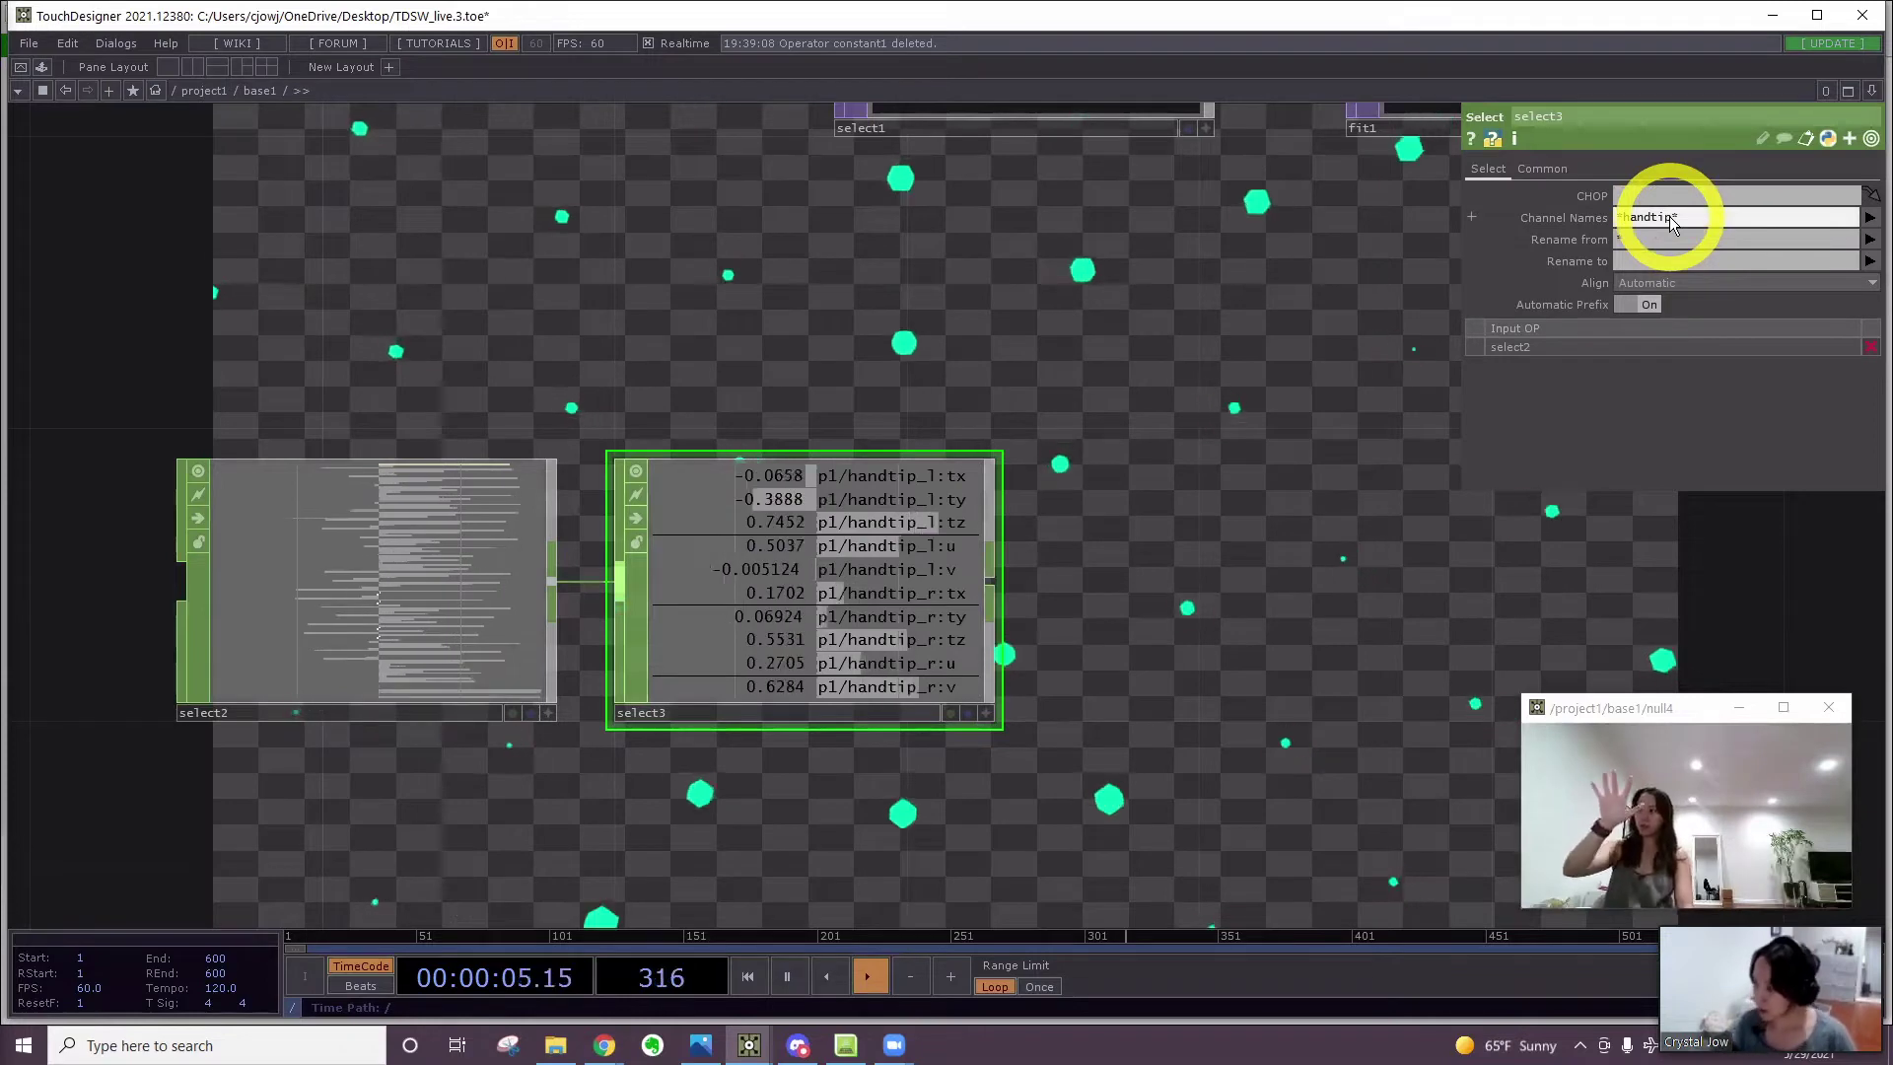
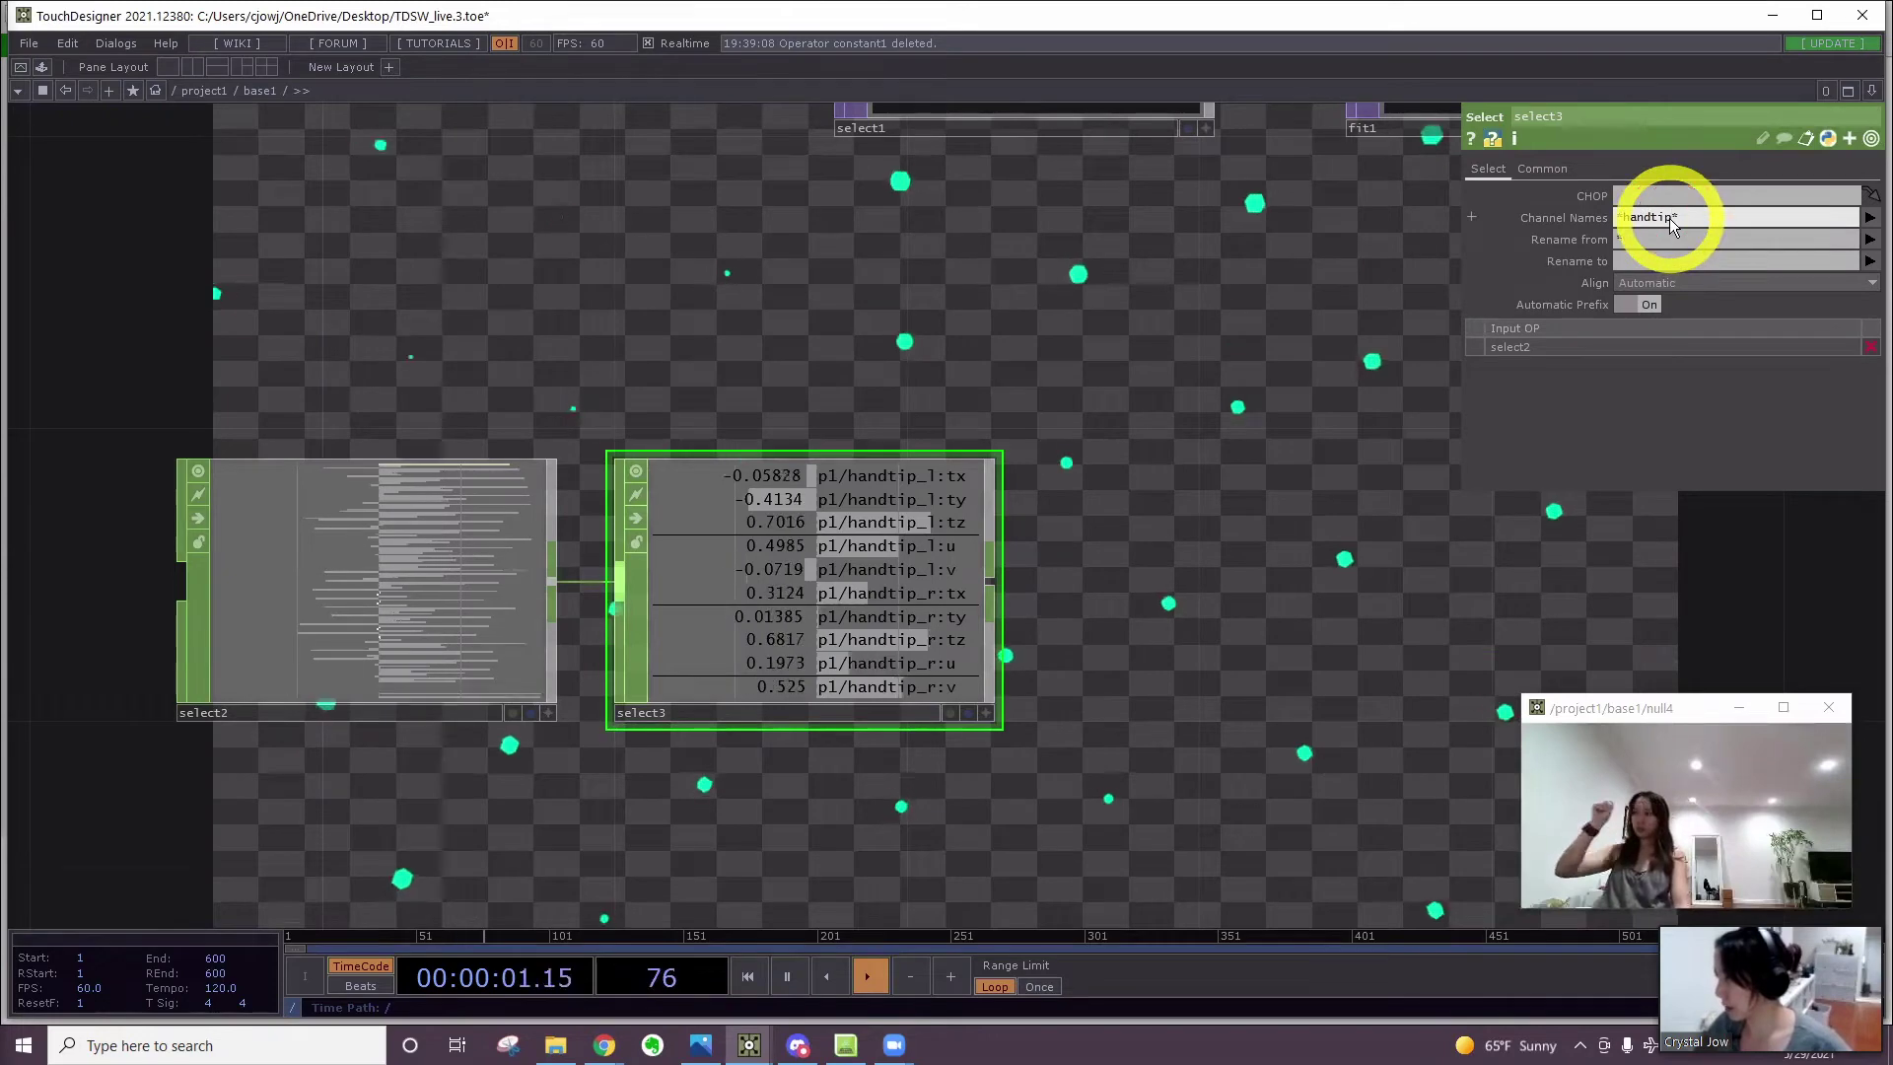
Narrow select3's channel names pattern to *handtip_r*
{"action": "left_click", "coordinate": [1670, 217]}
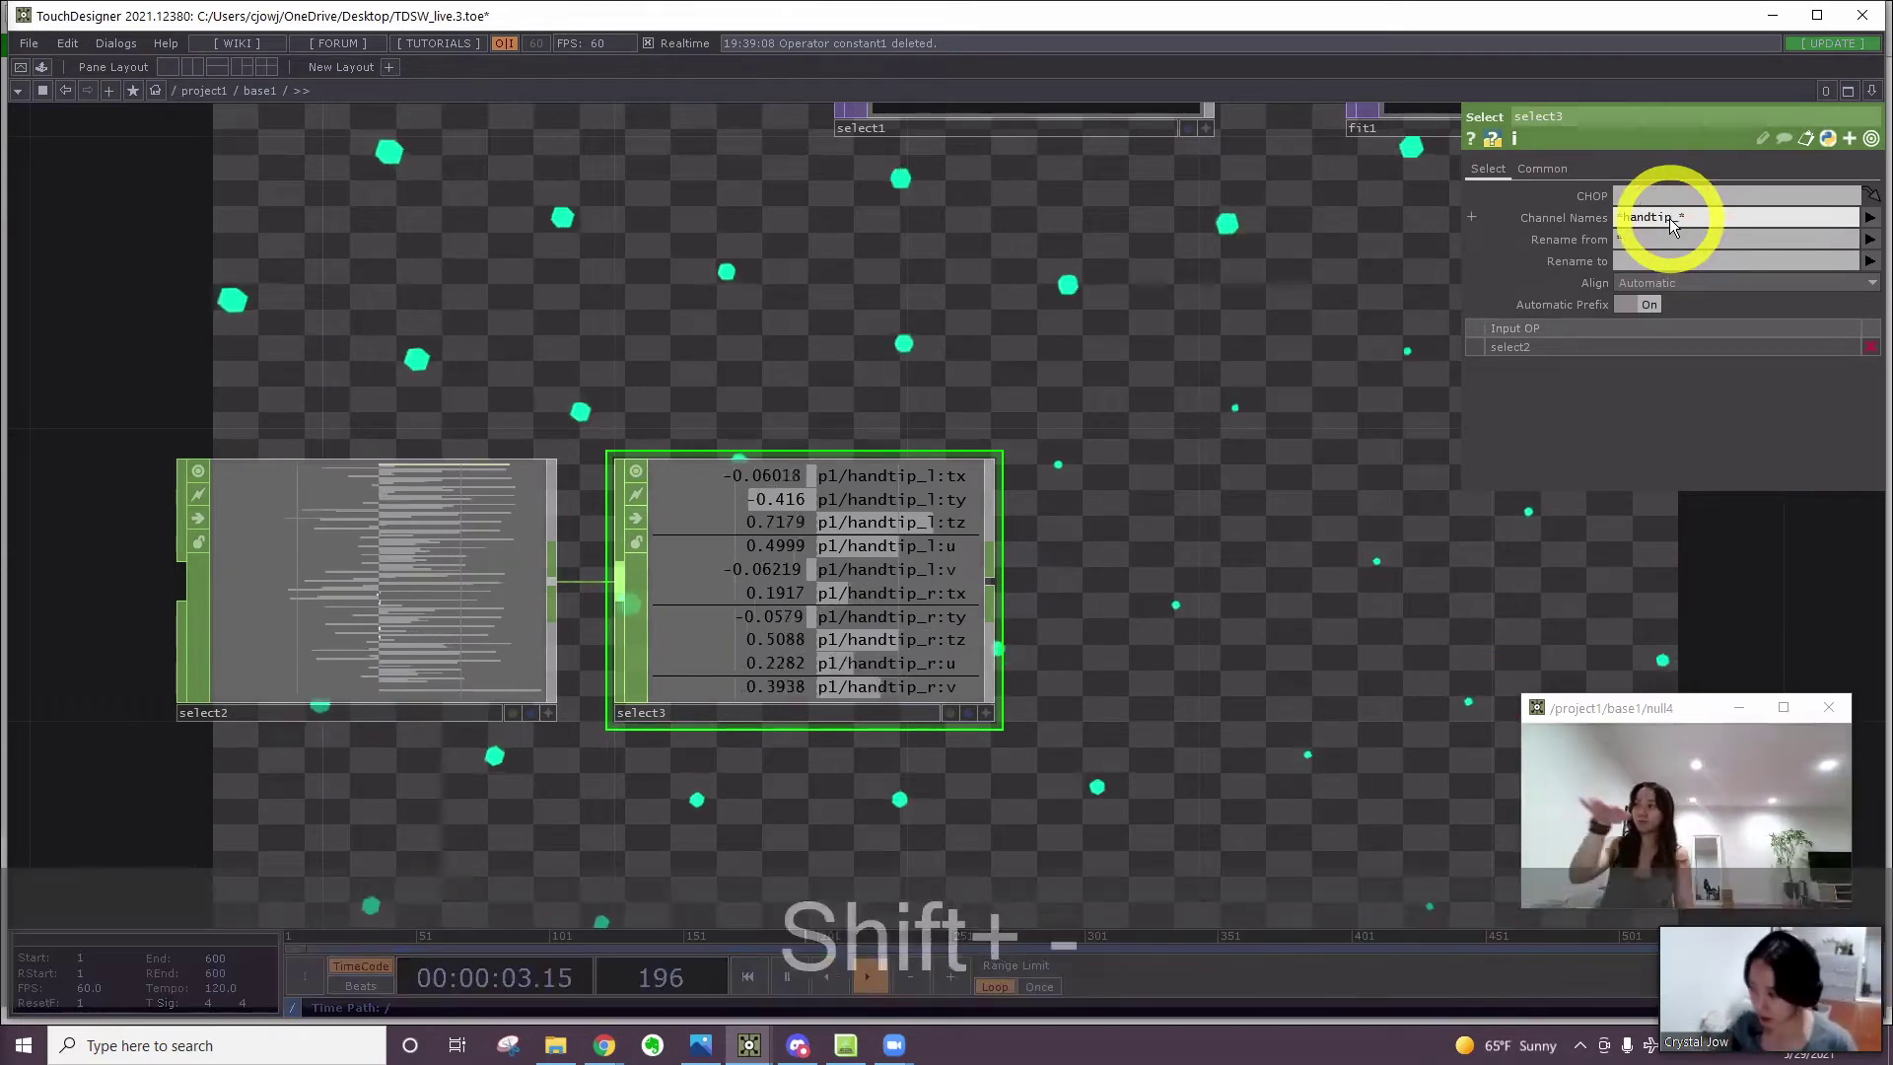
{"action": "type", "text": "_r"}
{"action": "key", "text": "Return"}
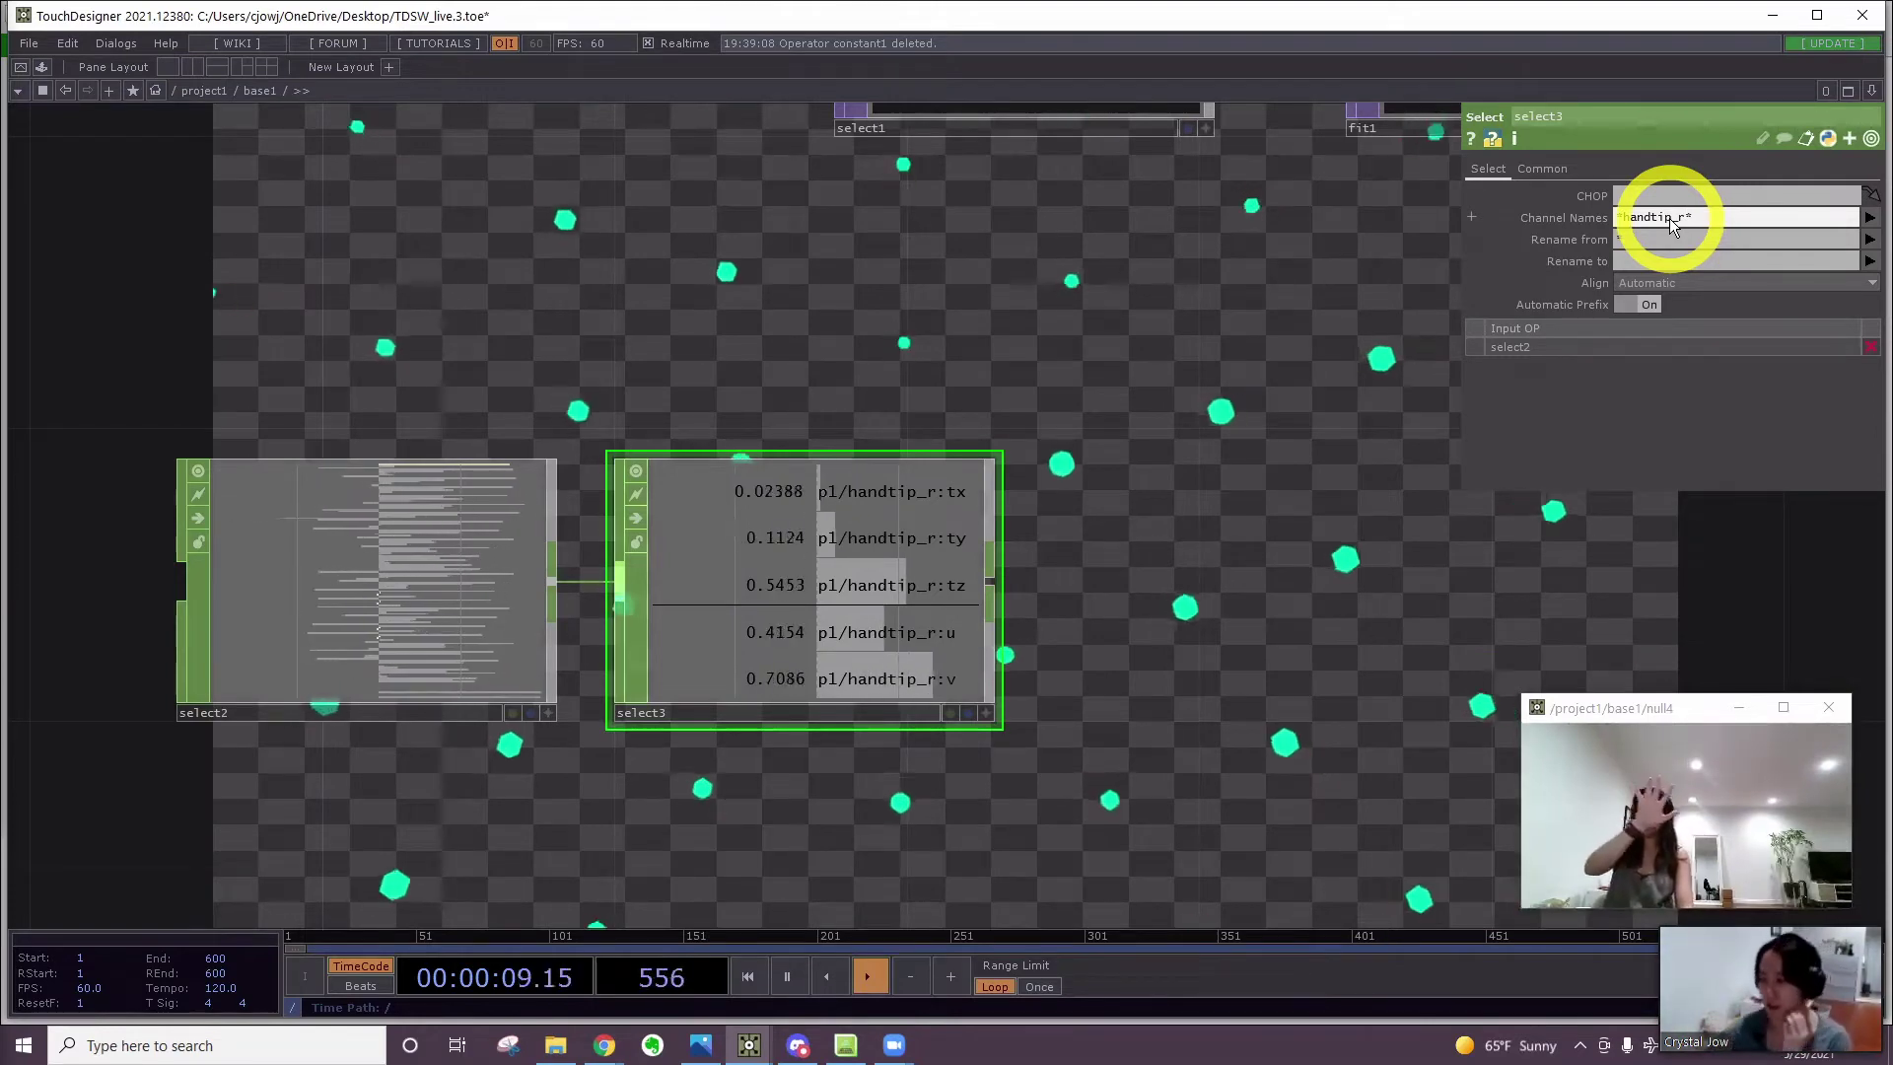
Move select2 and select3 together farther below and away from the video nodes
{"action": "scroll", "coordinate": [1331, 345], "scroll_direction": "down", "scroll_amount": 3}
{"action": "left_click_drag", "start_coordinate": [1271, 582], "coordinate": [1376, 591]}
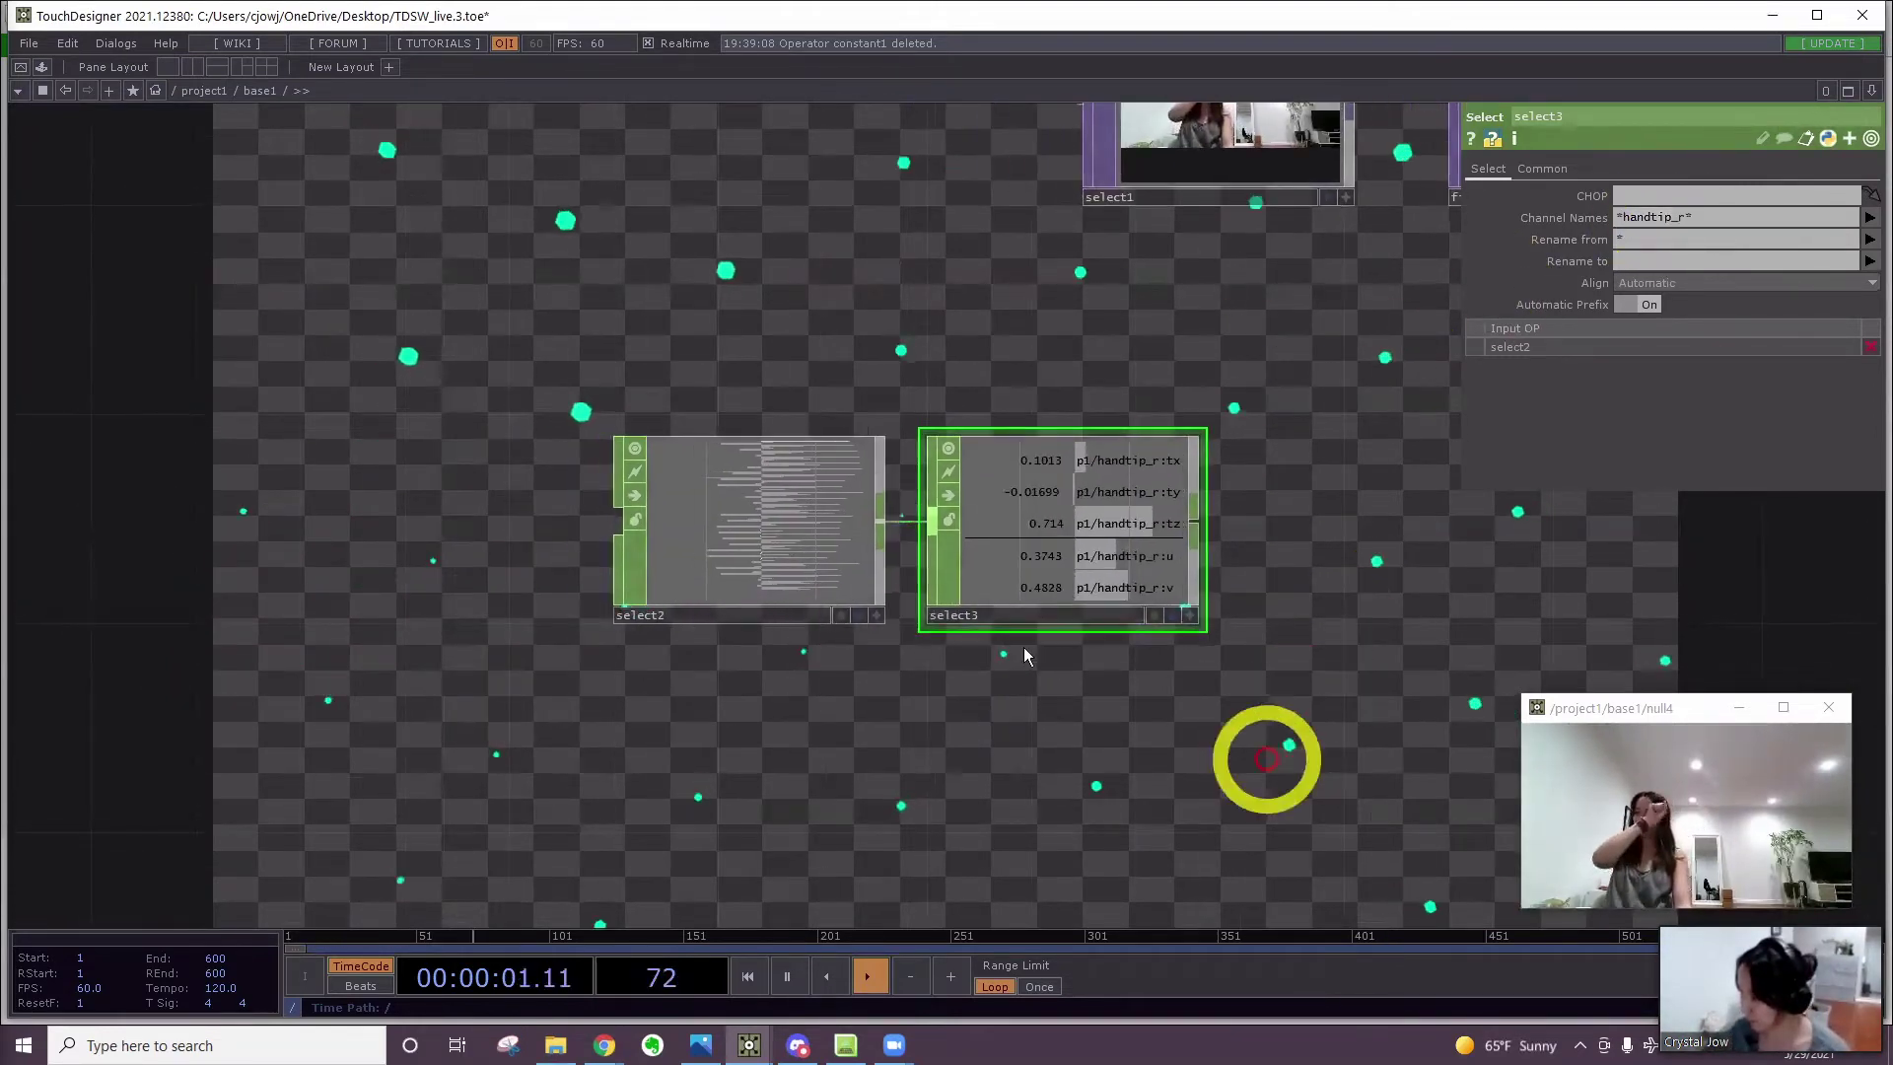
{"action": "left_click_drag", "start_coordinate": [739, 486], "coordinate": [373, 647]}
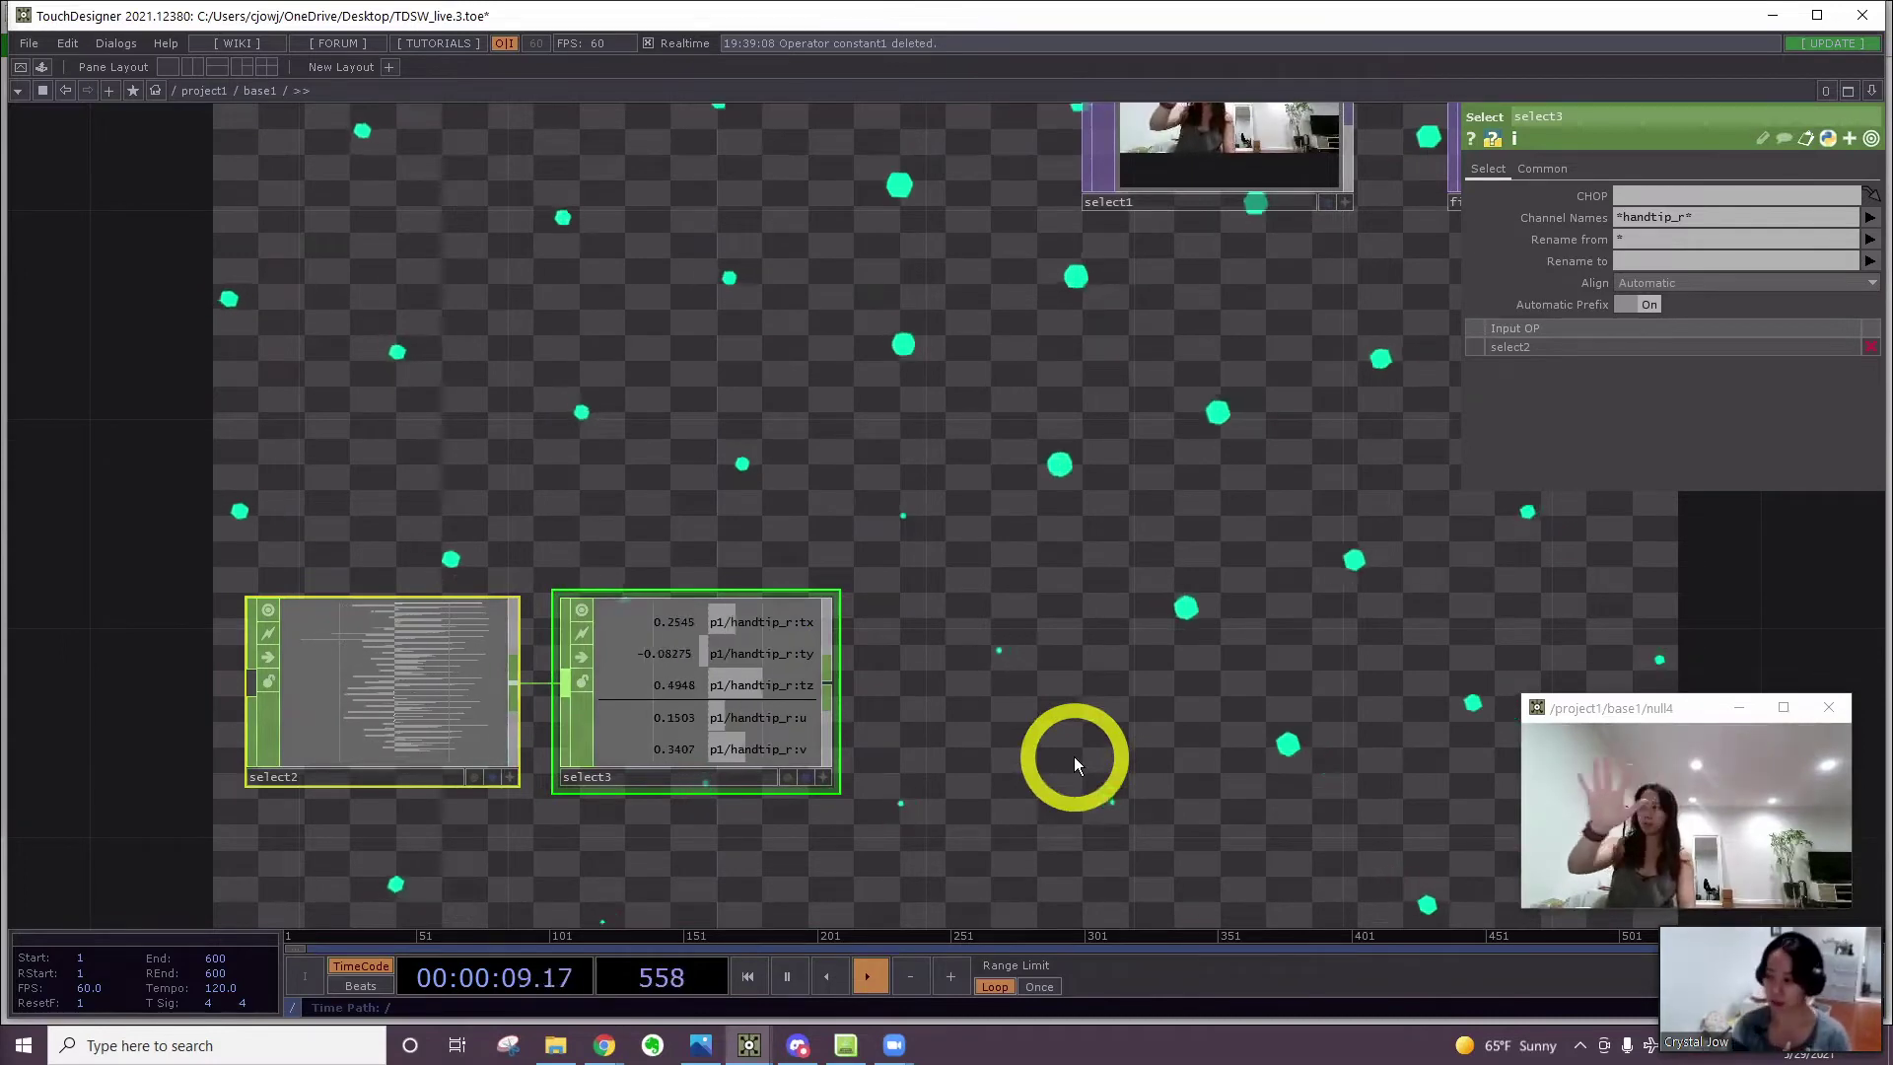
Rename select3's first three channels to tx ty tz
{"action": "scroll", "coordinate": [955, 726], "scroll_direction": "up", "scroll_amount": 3}
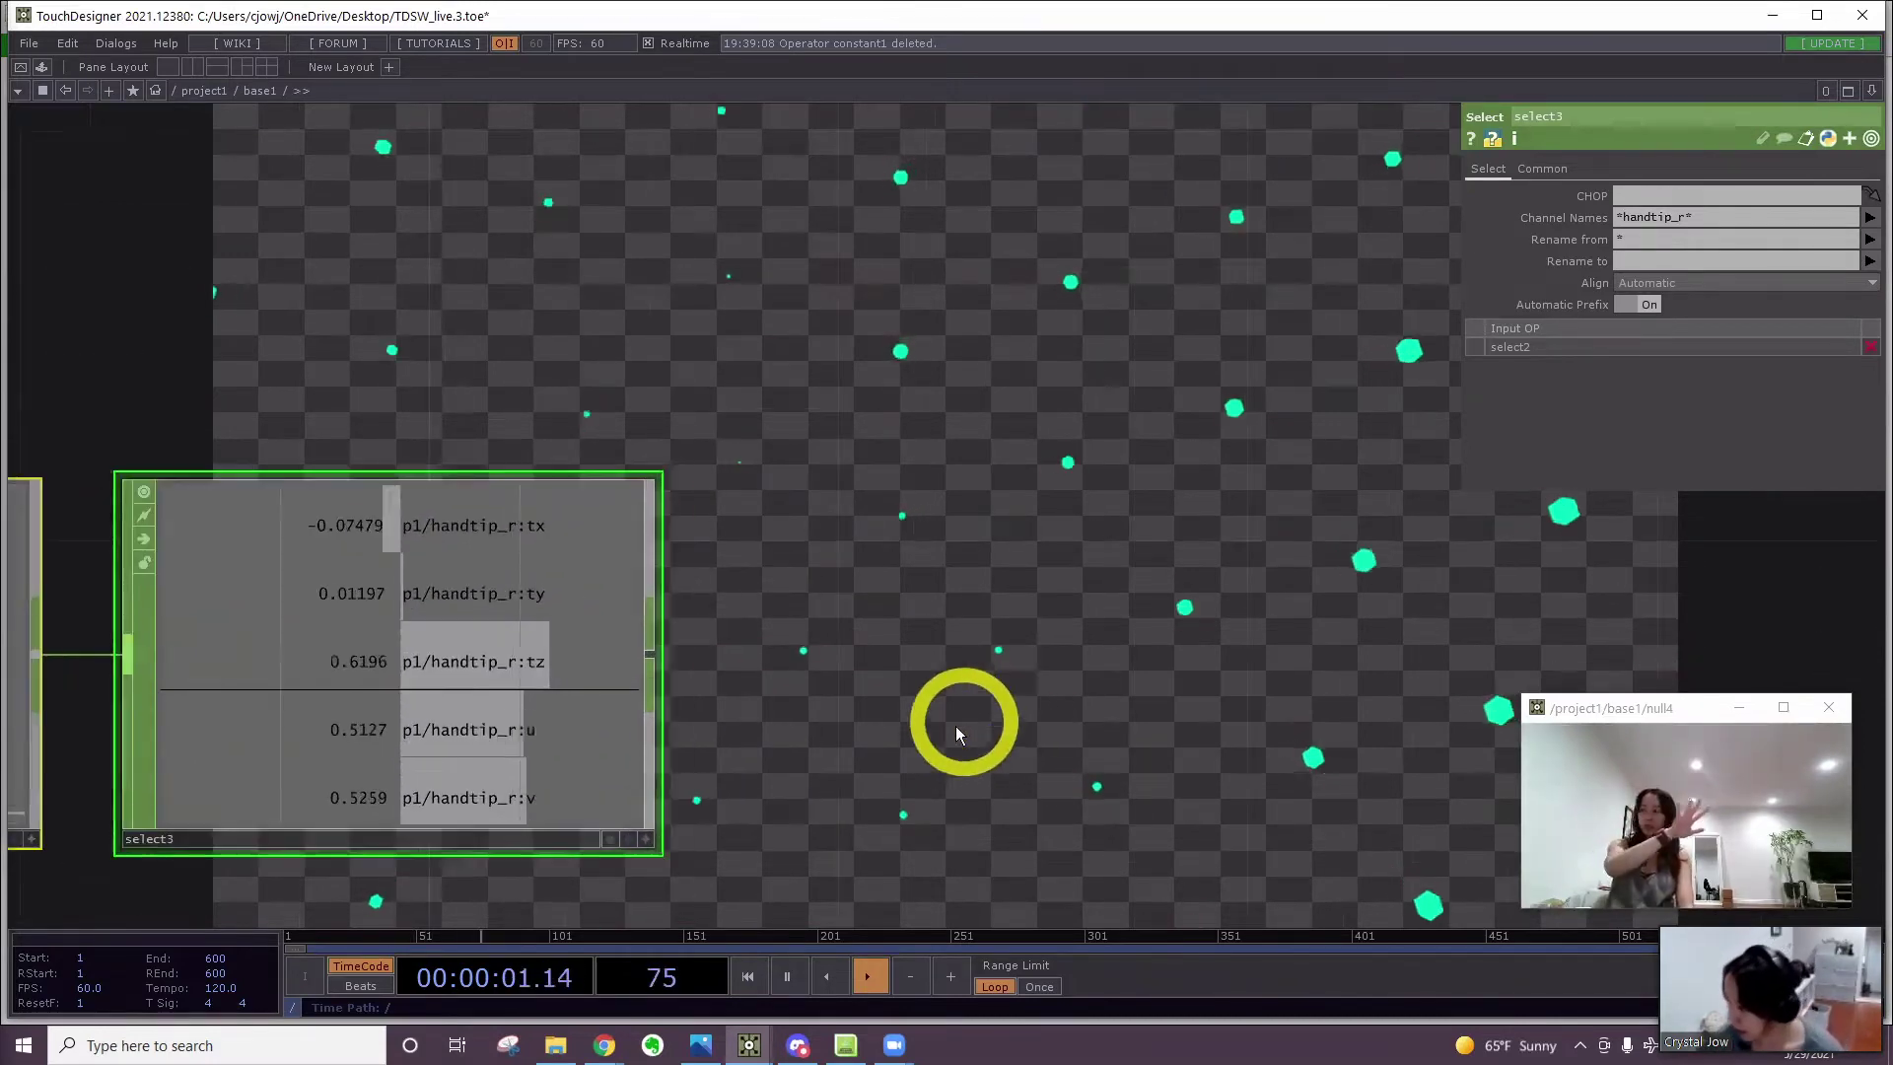
{"action": "left_click_drag", "start_coordinate": [955, 725], "coordinate": [1200, 655]}
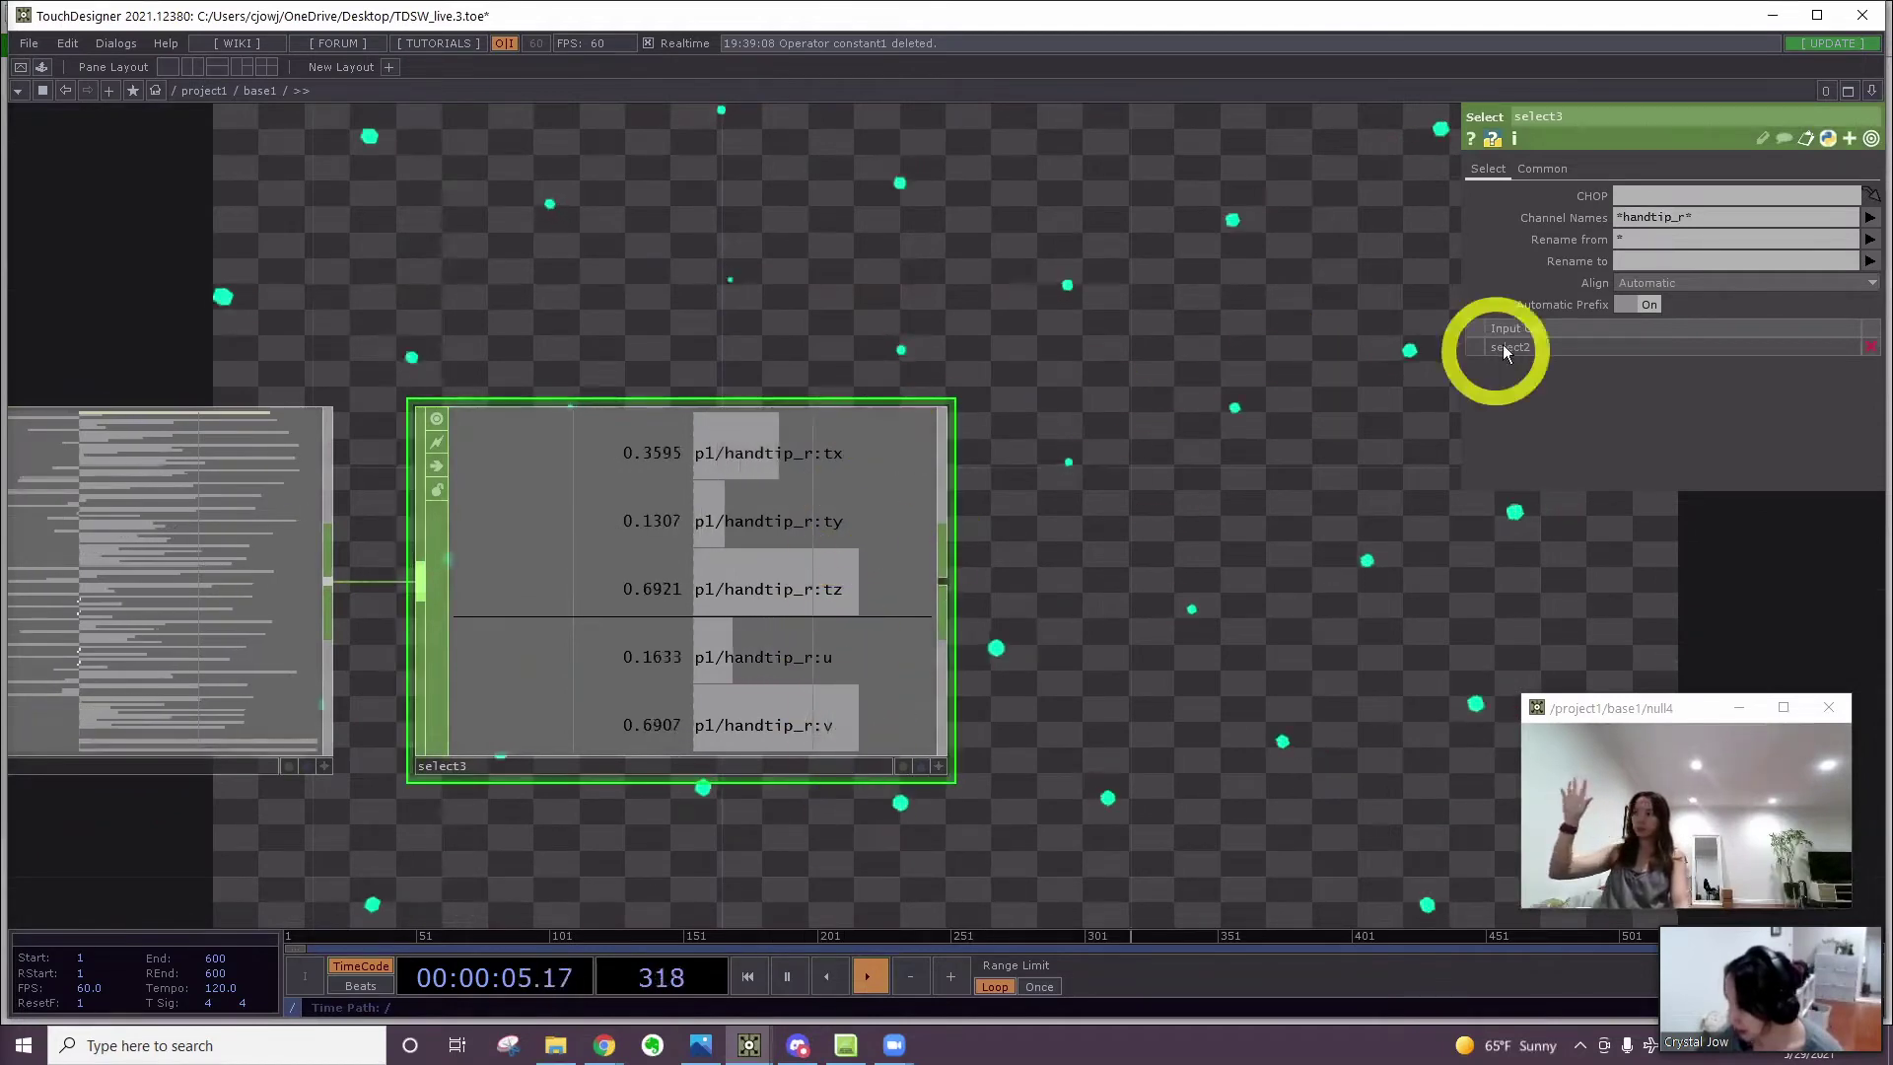
{"action": "left_click", "coordinate": [1619, 265]}
{"action": "type", "text": "tx"}
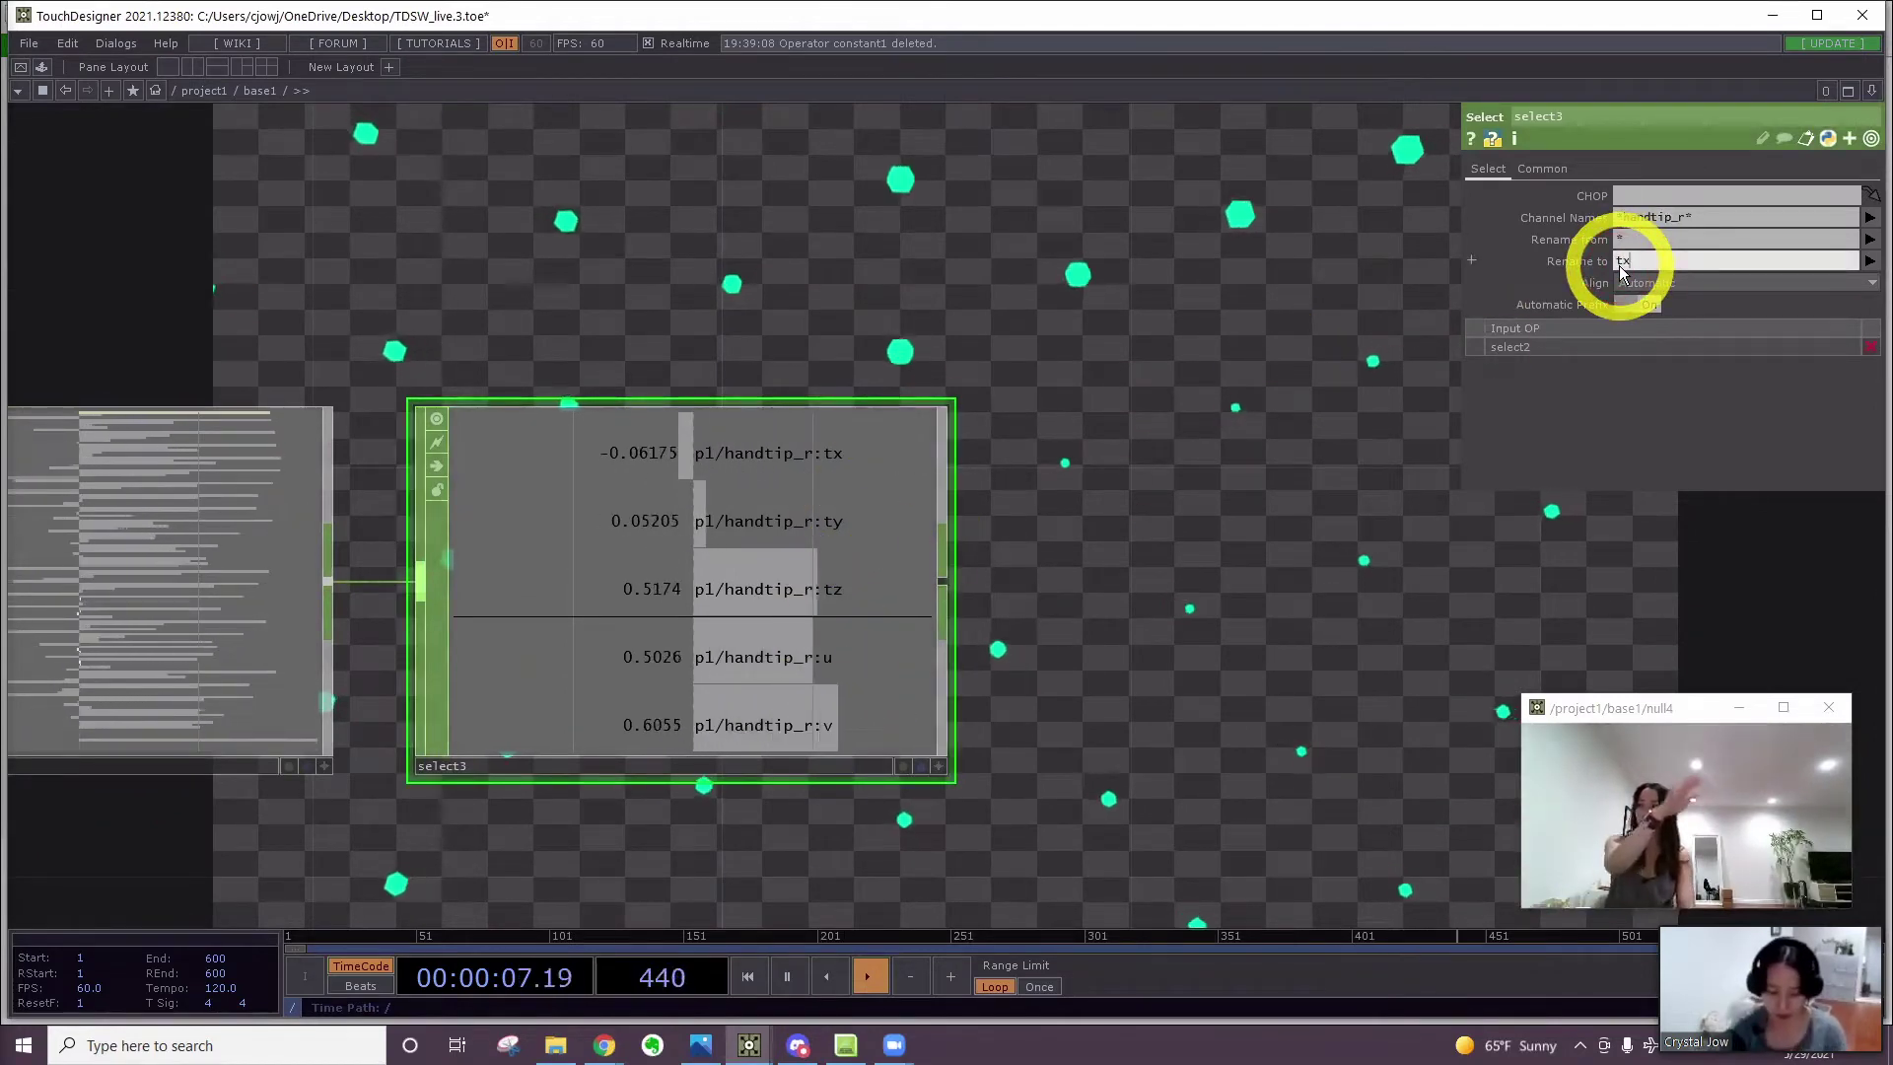
{"action": "type", "text": " ty tz"}
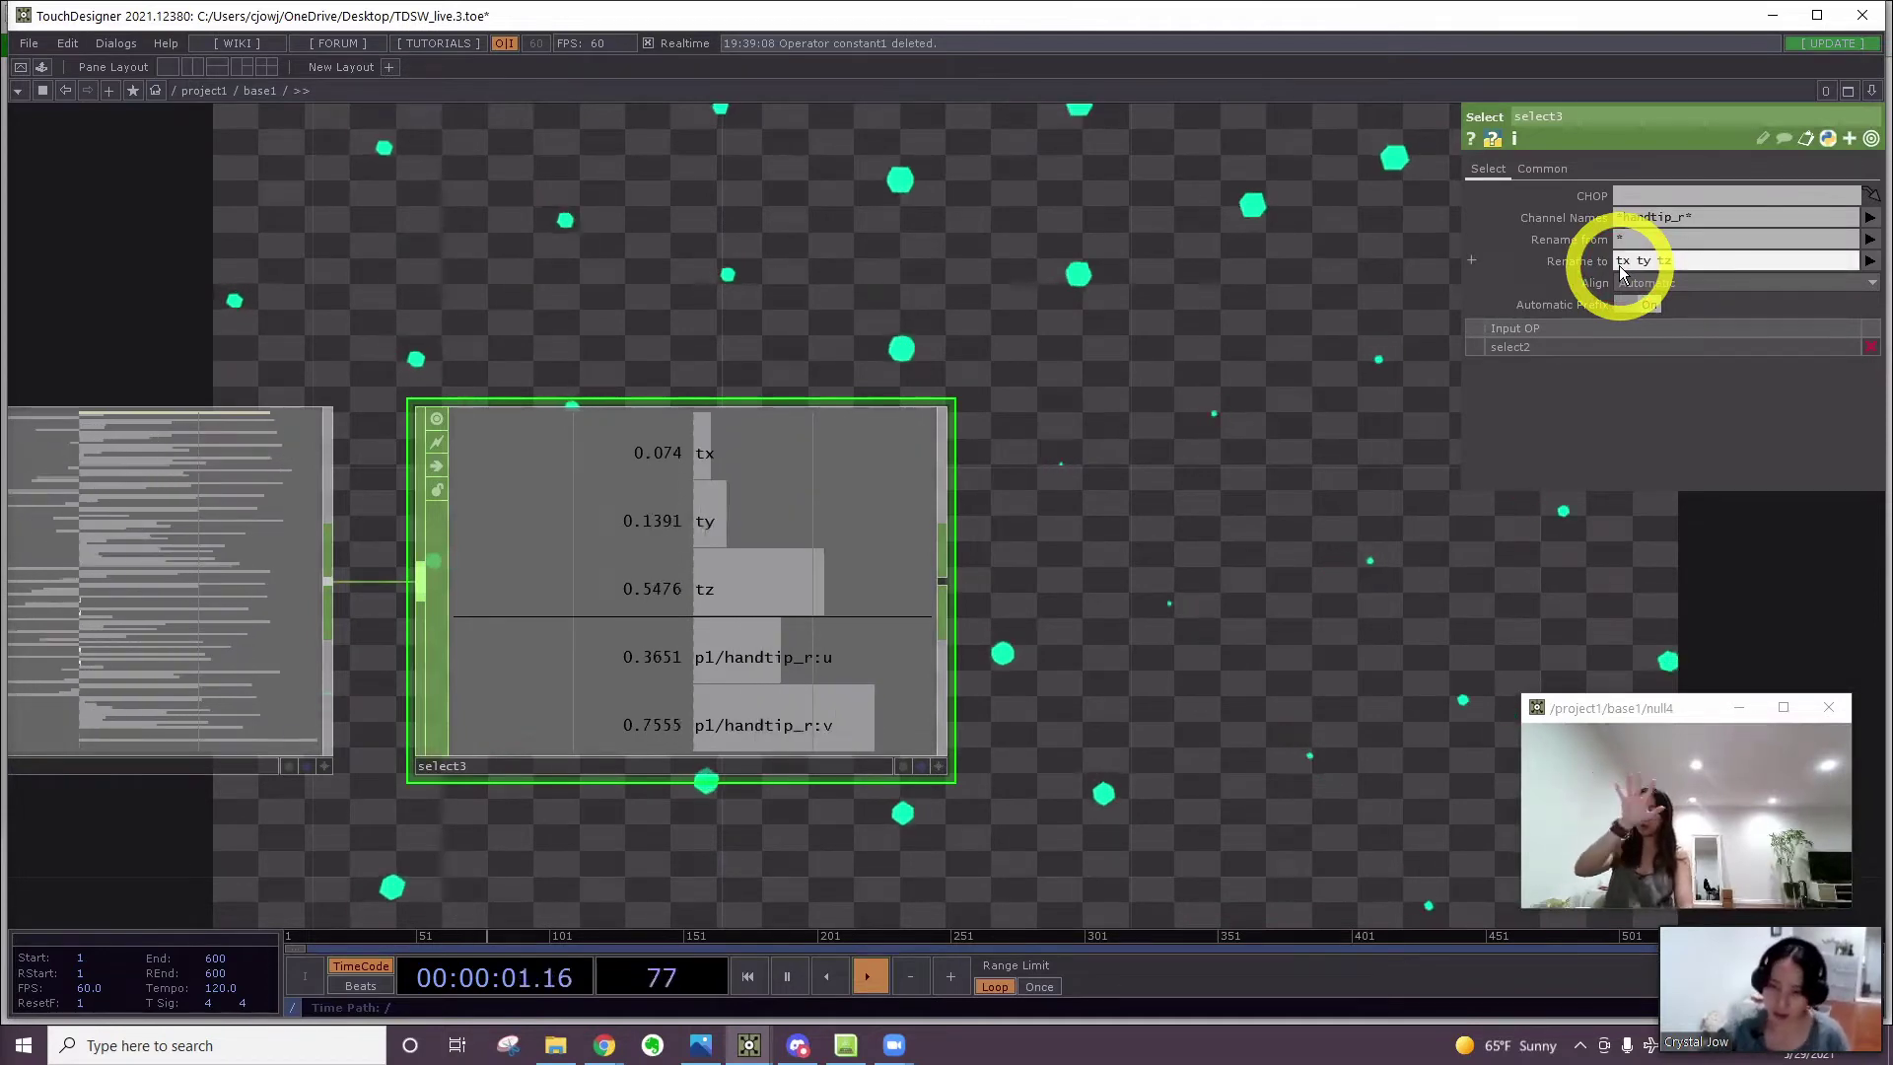
{"action": "left_click", "coordinate": [1167, 481]}
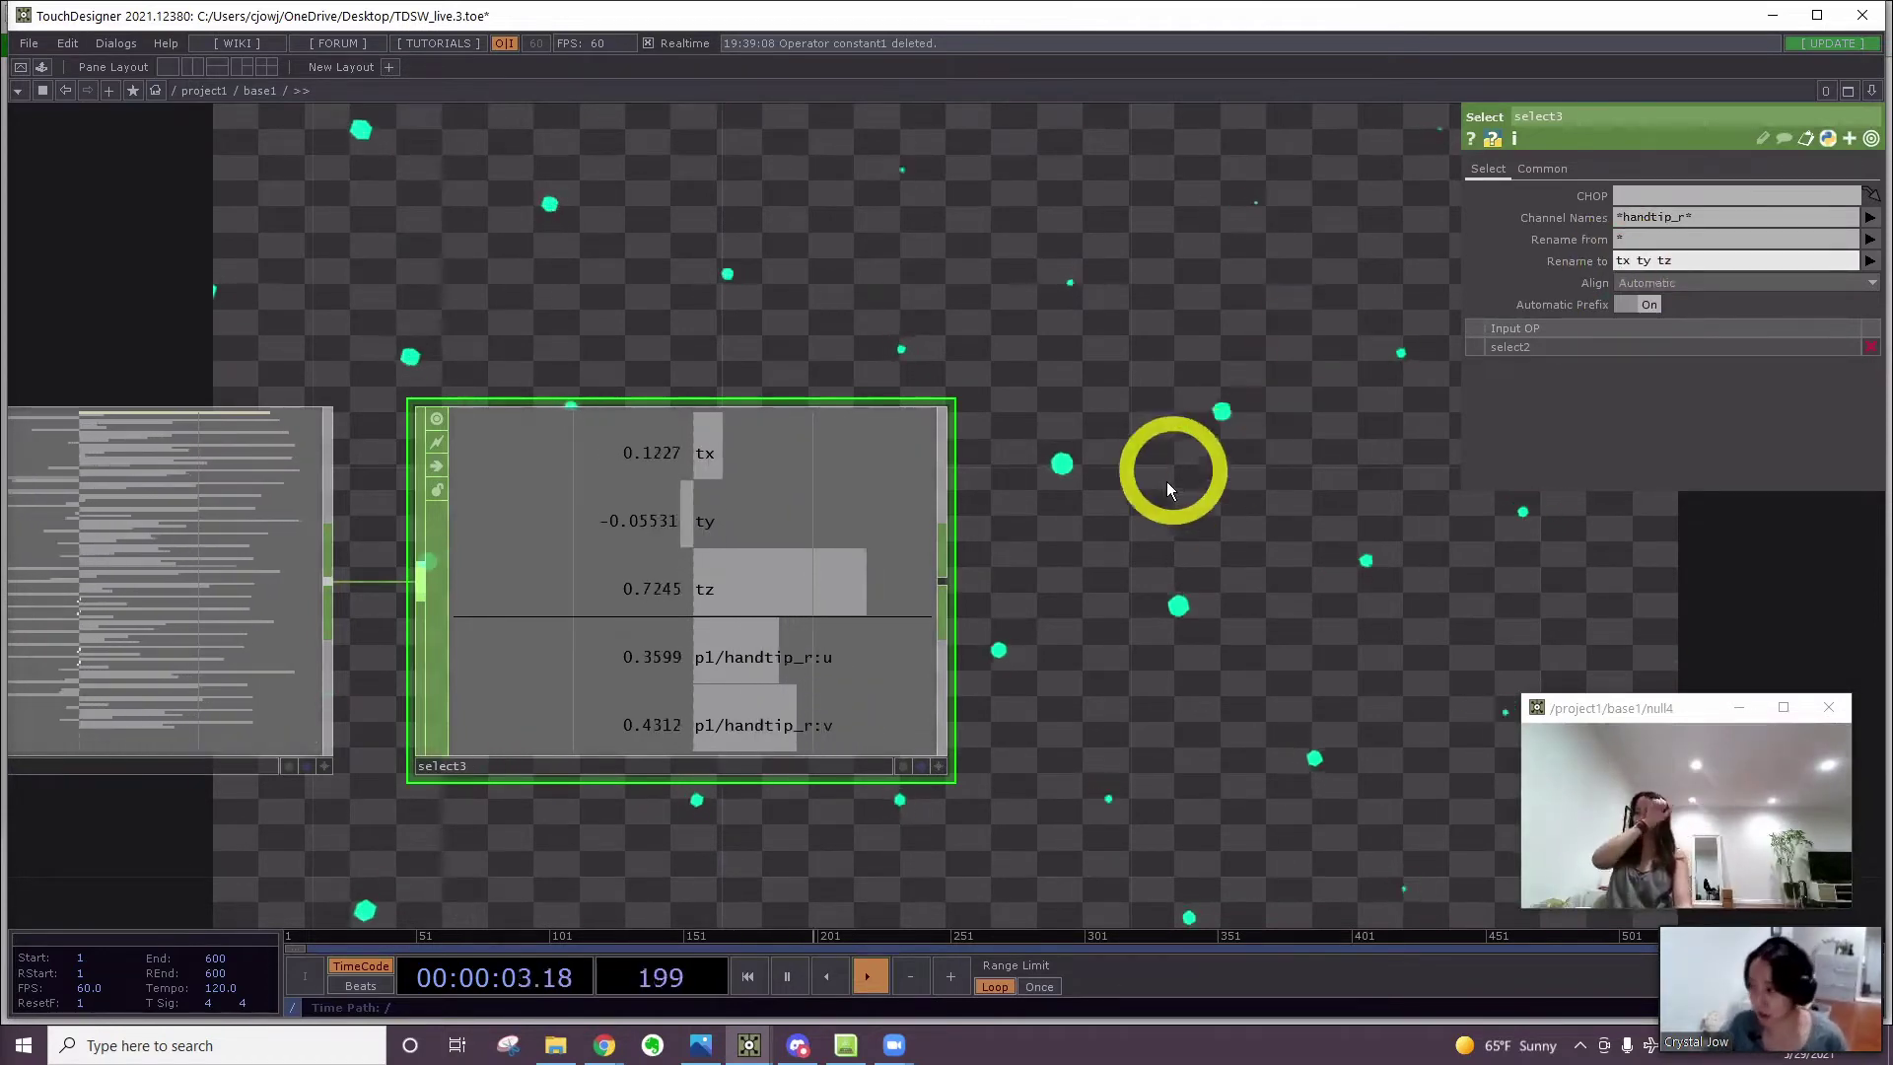
Connect another Select CHOP to select3's output and set its channel names to tx
{"action": "key", "text": "Tab"}
{"action": "type", "text": "s"}
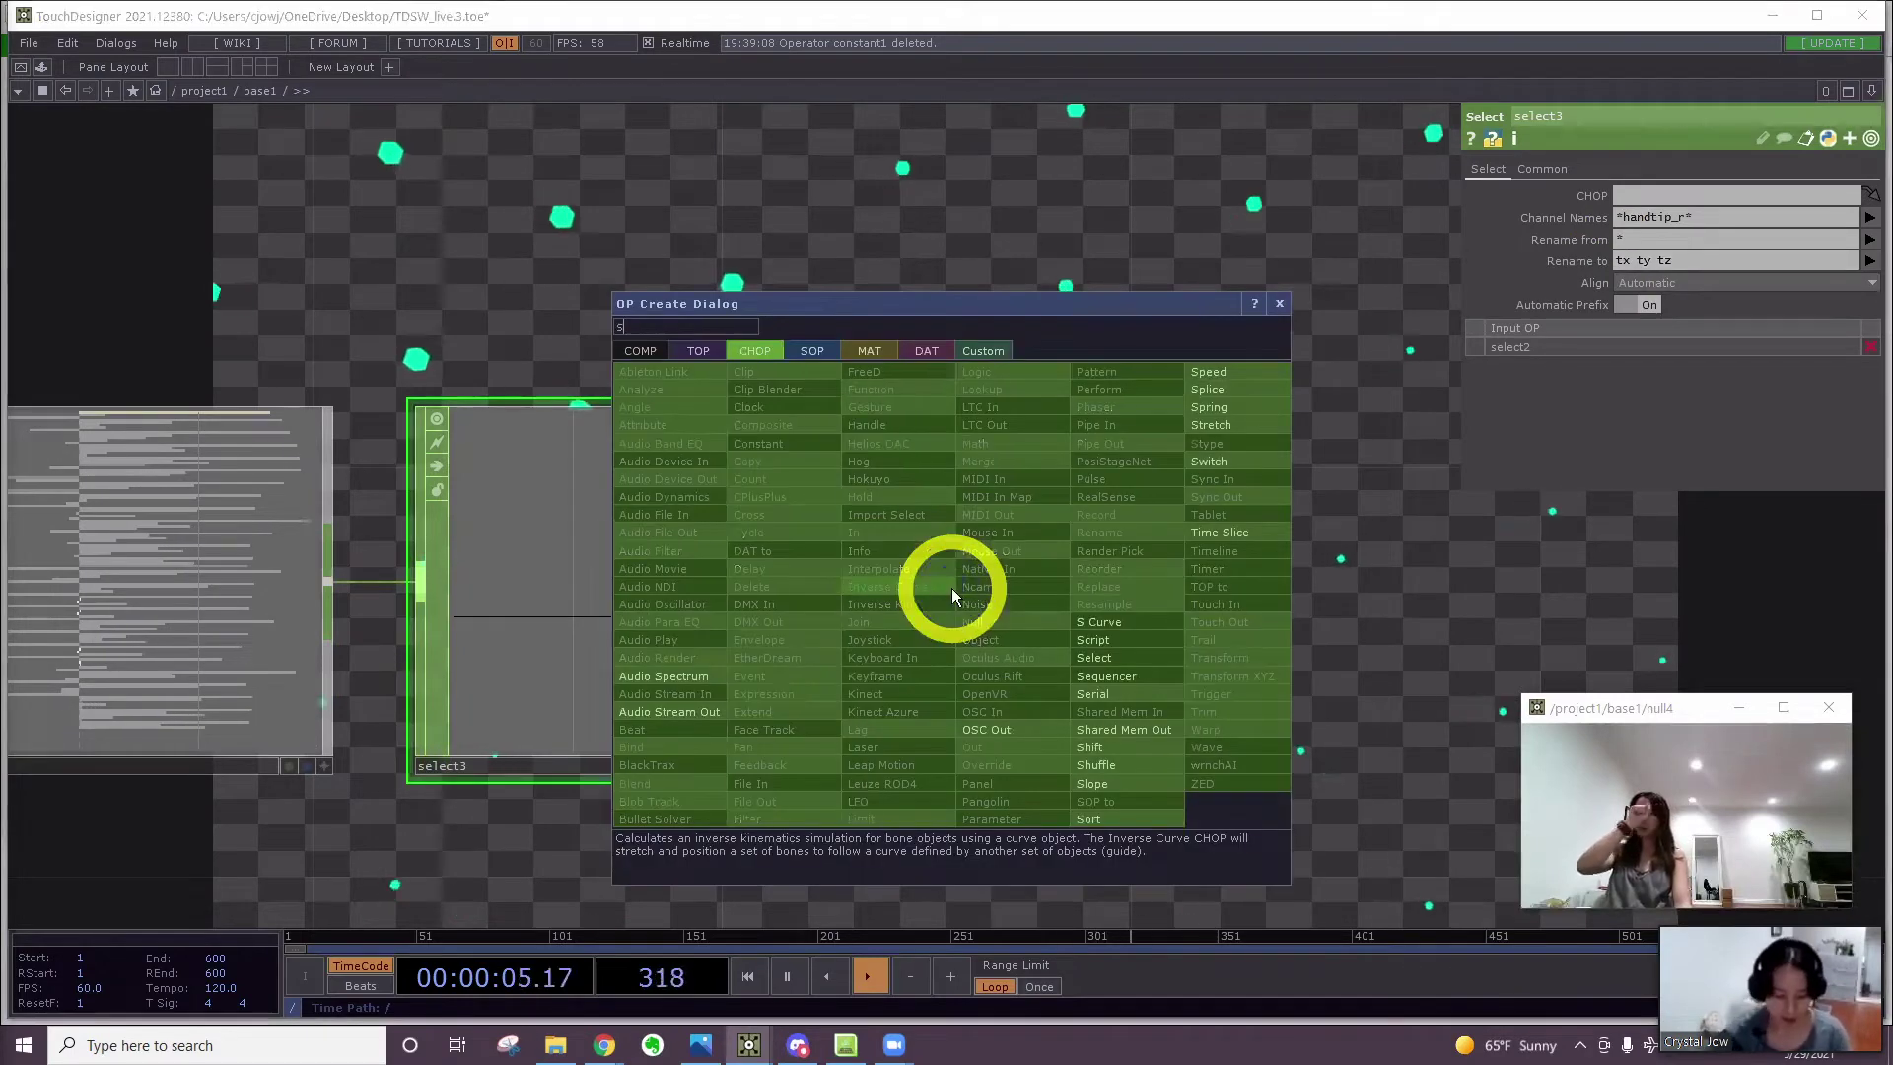
{"action": "left_click", "coordinate": [1137, 658]}
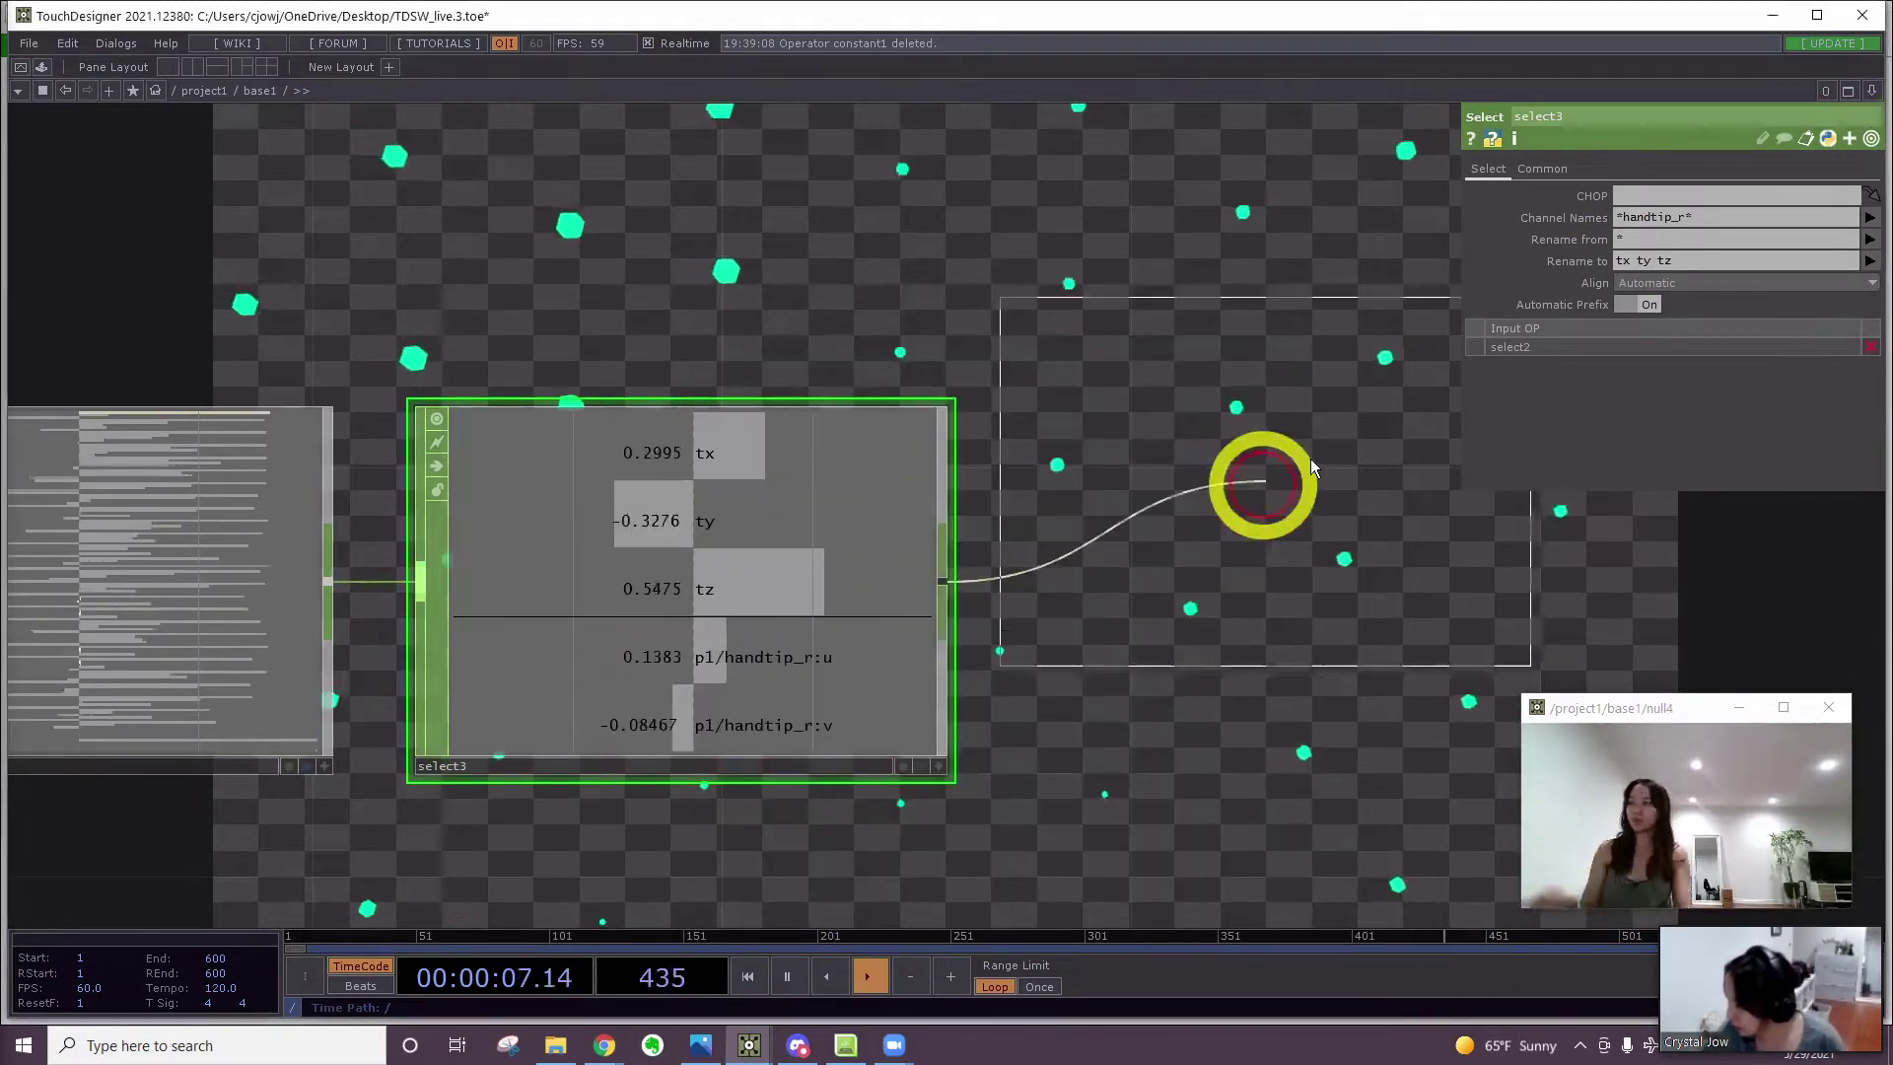
{"action": "left_click", "coordinate": [1316, 461]}
{"action": "left_click", "coordinate": [1653, 219]}
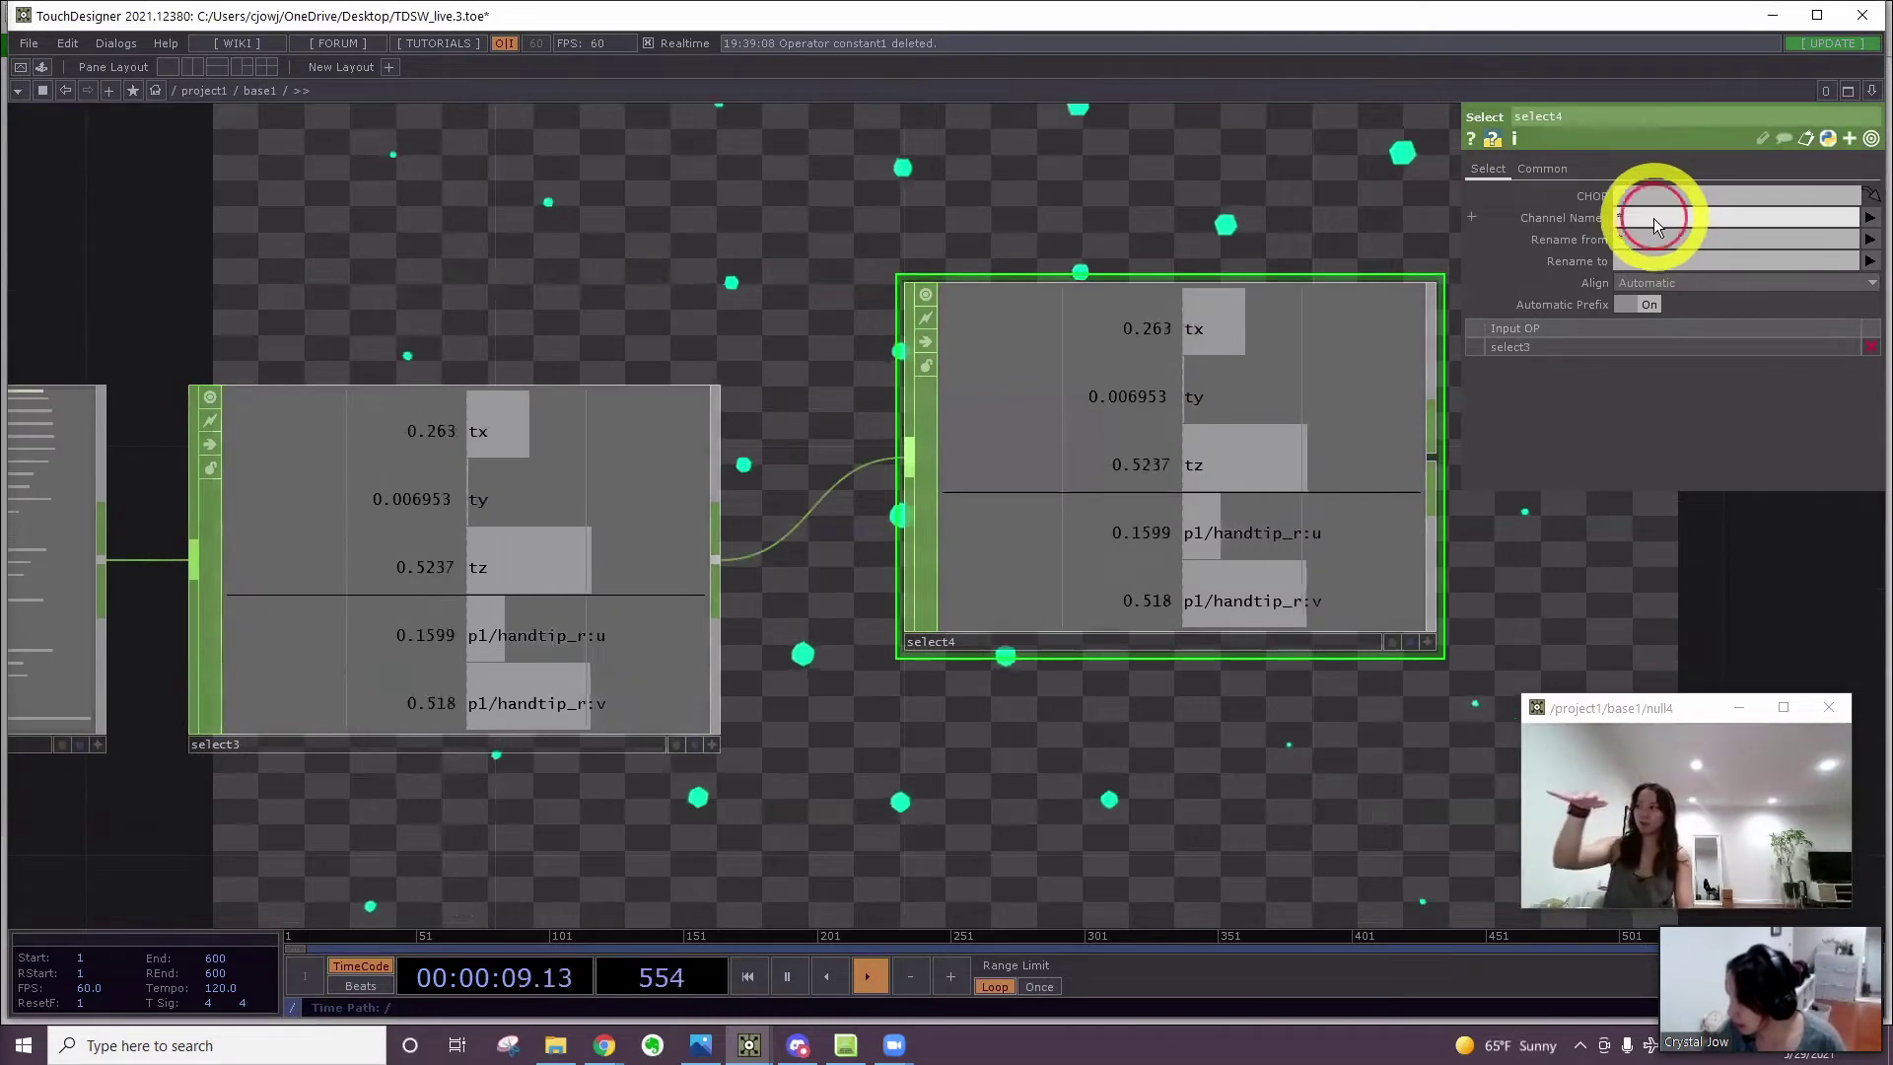
{"action": "type", "text": "tx"}
{"action": "key", "text": "Return"}
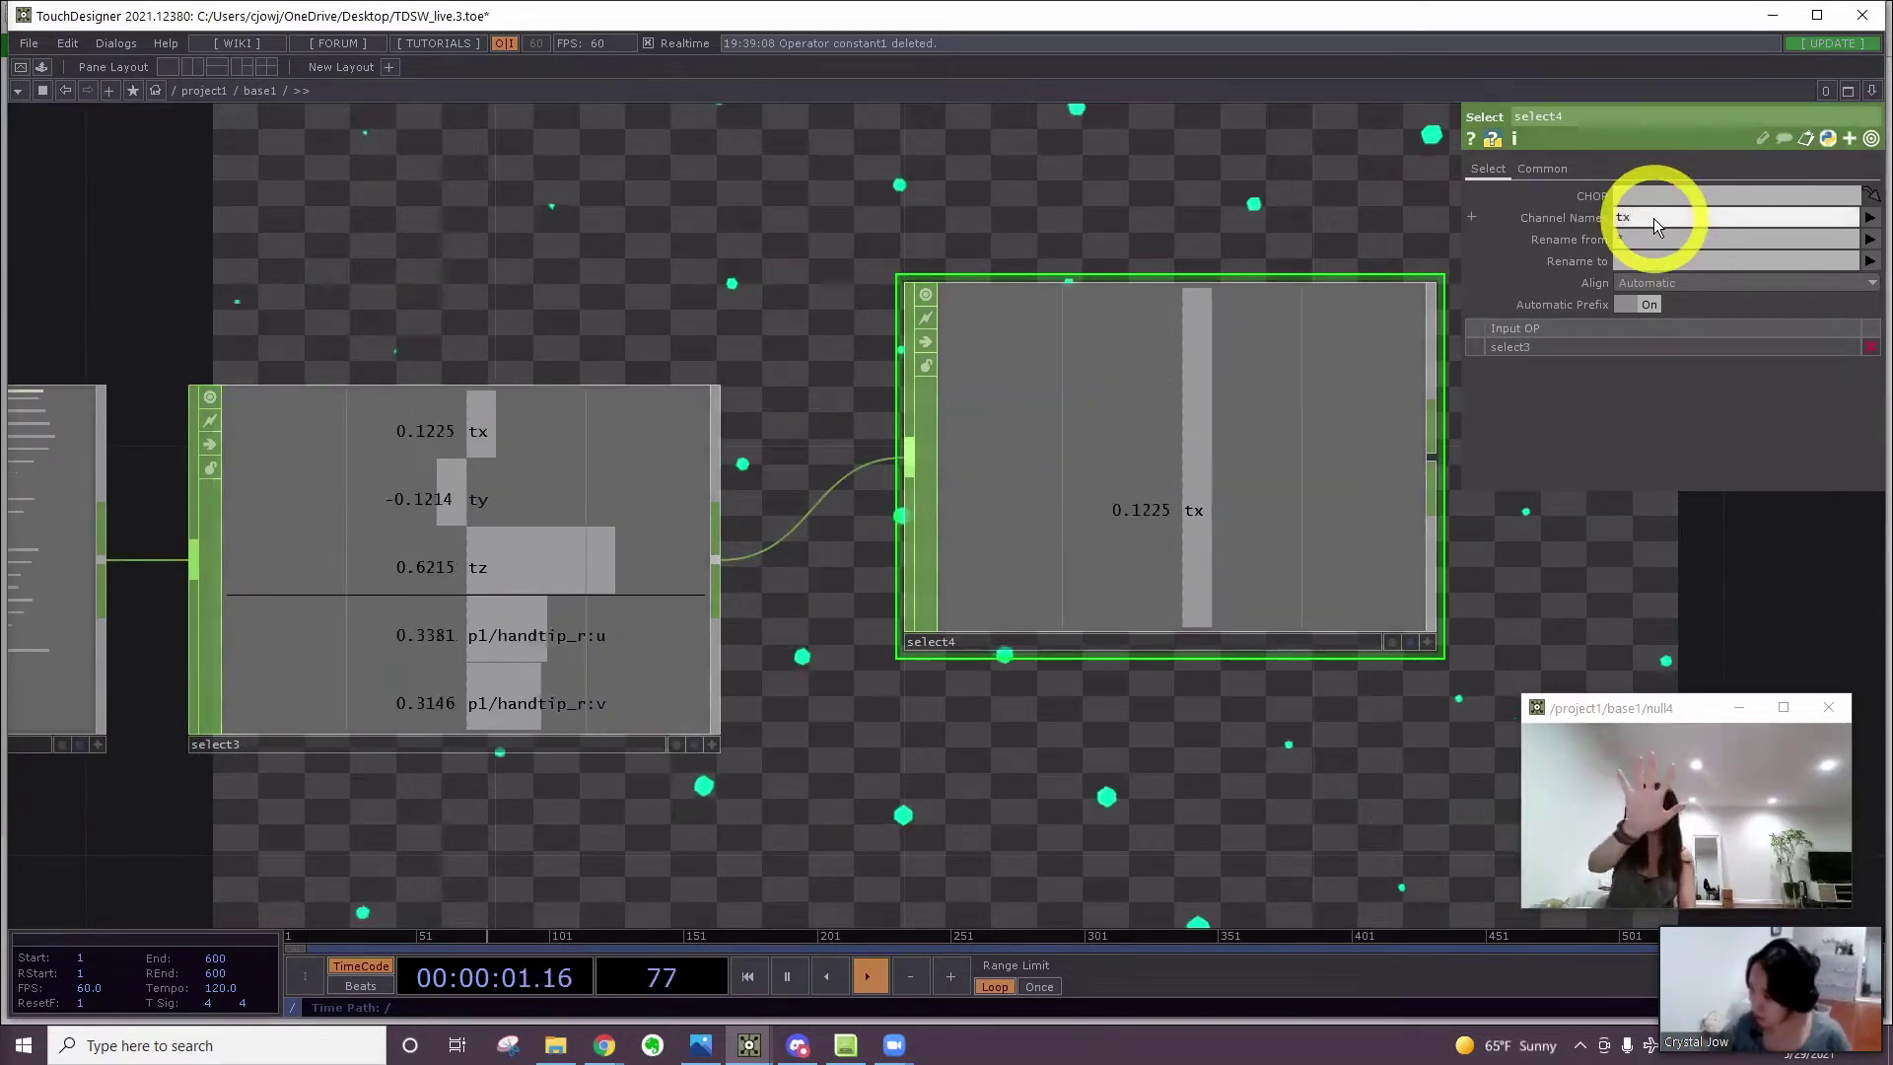
{"action": "scroll", "coordinate": [728, 395], "scroll_direction": "down", "scroll_amount": 5}
{"action": "right_click_drag", "start_coordinate": [745, 497], "coordinate": [456, 387]}
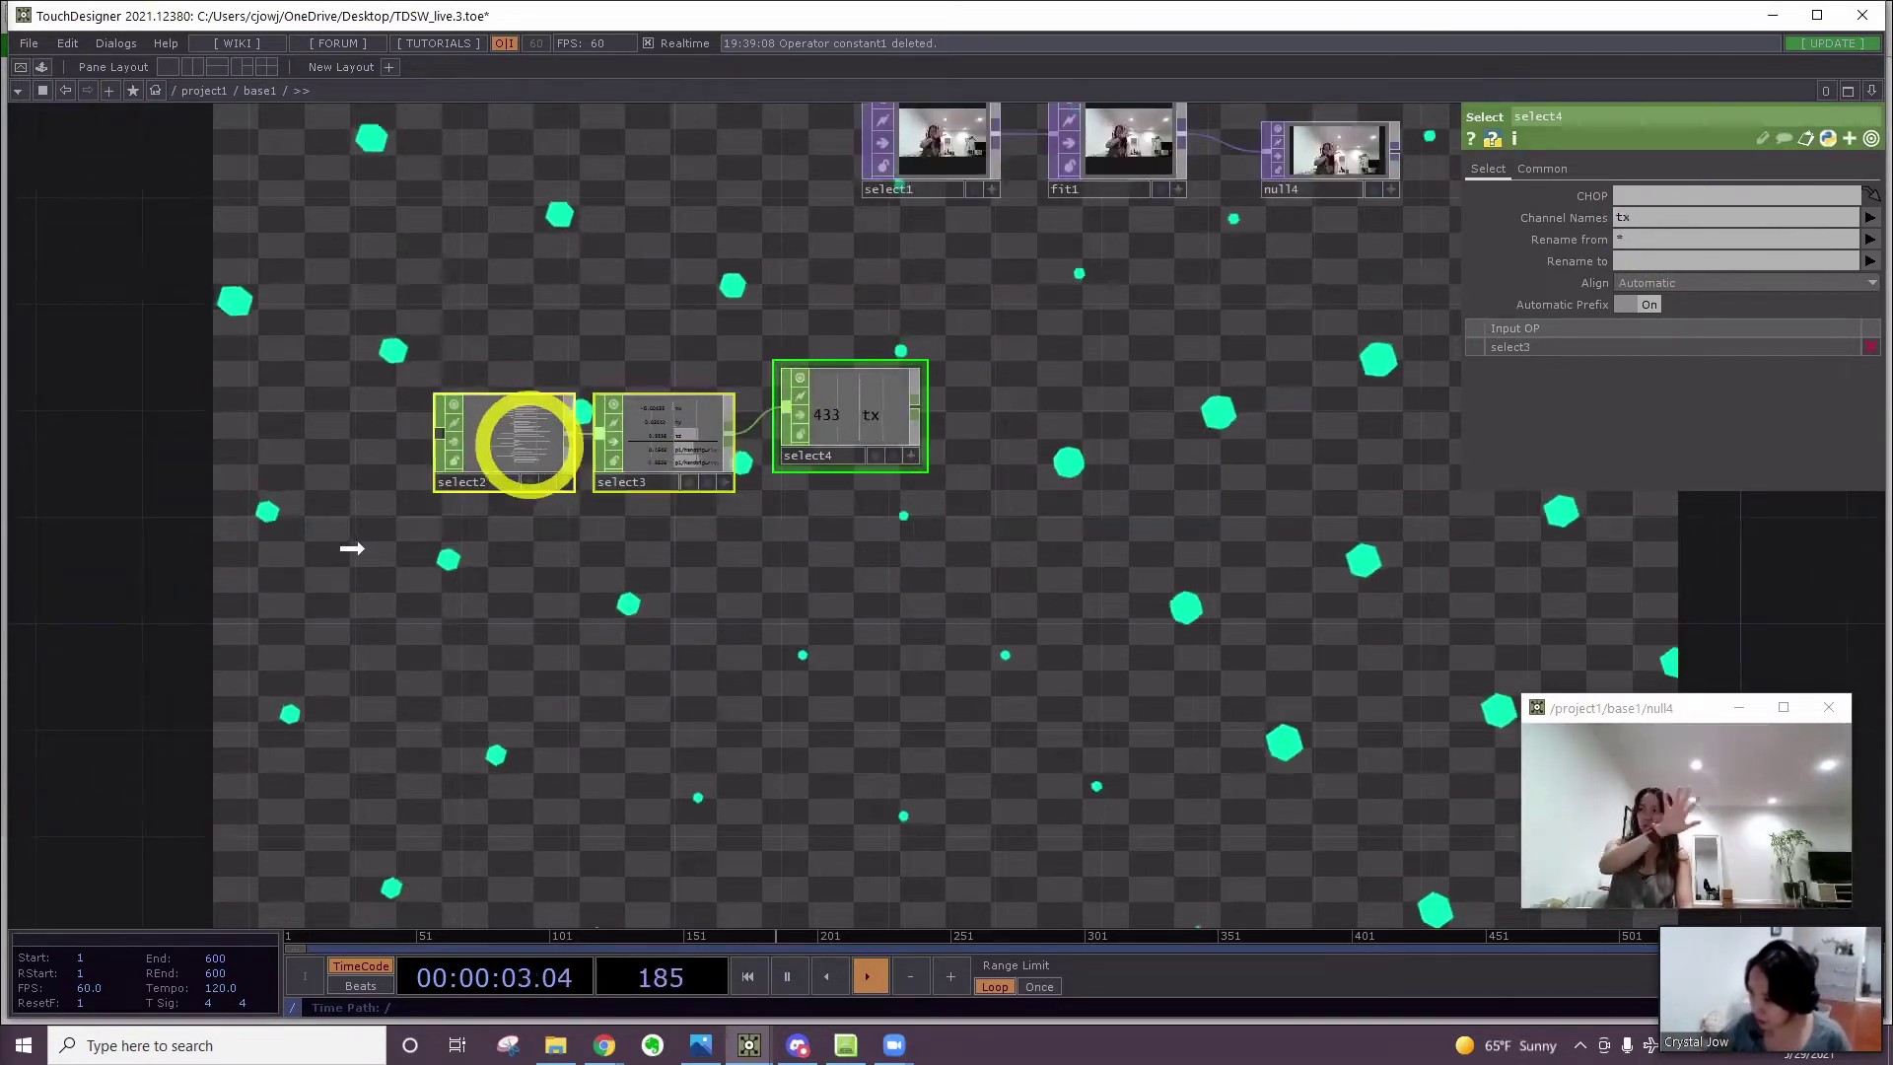
{"action": "scroll", "coordinate": [669, 473], "scroll_direction": "up", "scroll_amount": 6}
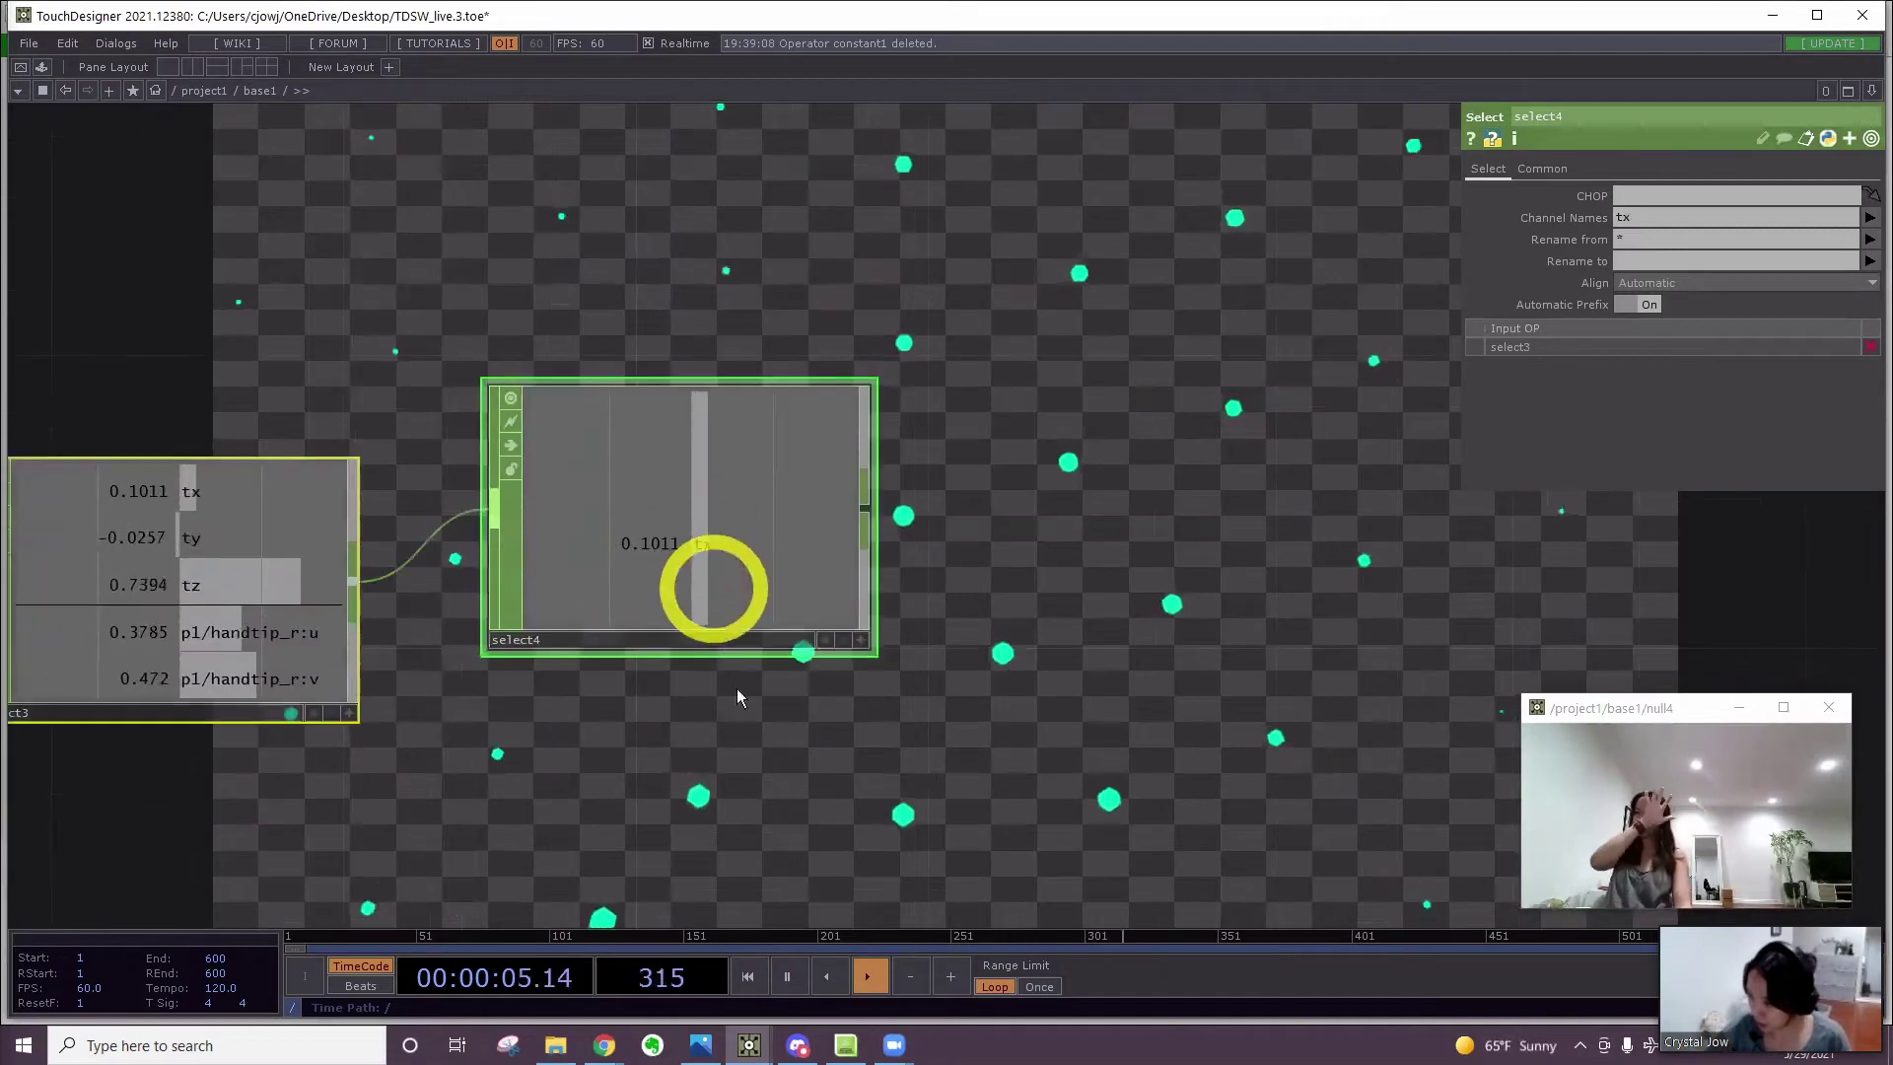
{"action": "key", "text": "ctrl+z"}
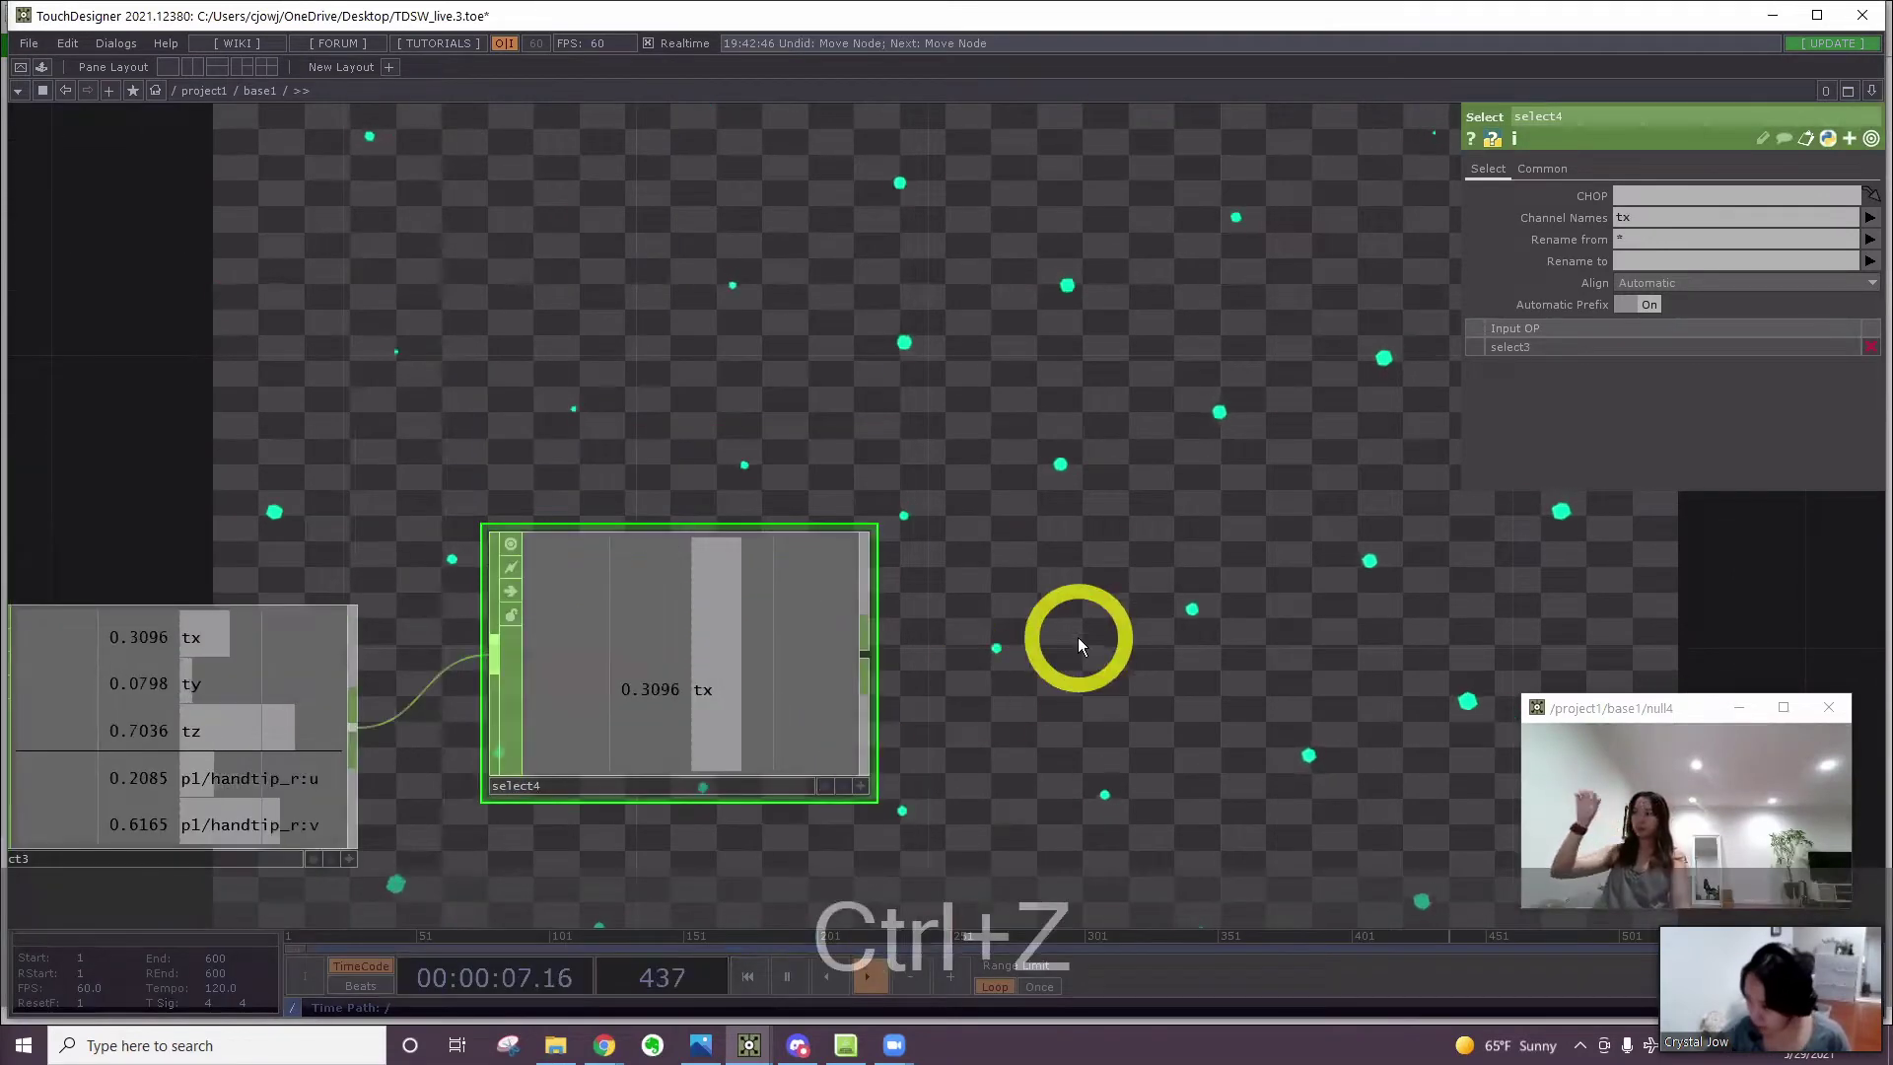
Move select4 higher and add a copy below it with channel names set to ty
{"action": "left_click_drag", "start_coordinate": [1079, 637], "coordinate": [1183, 495]}
{"action": "left_click_drag", "start_coordinate": [895, 502], "coordinate": [910, 352]}
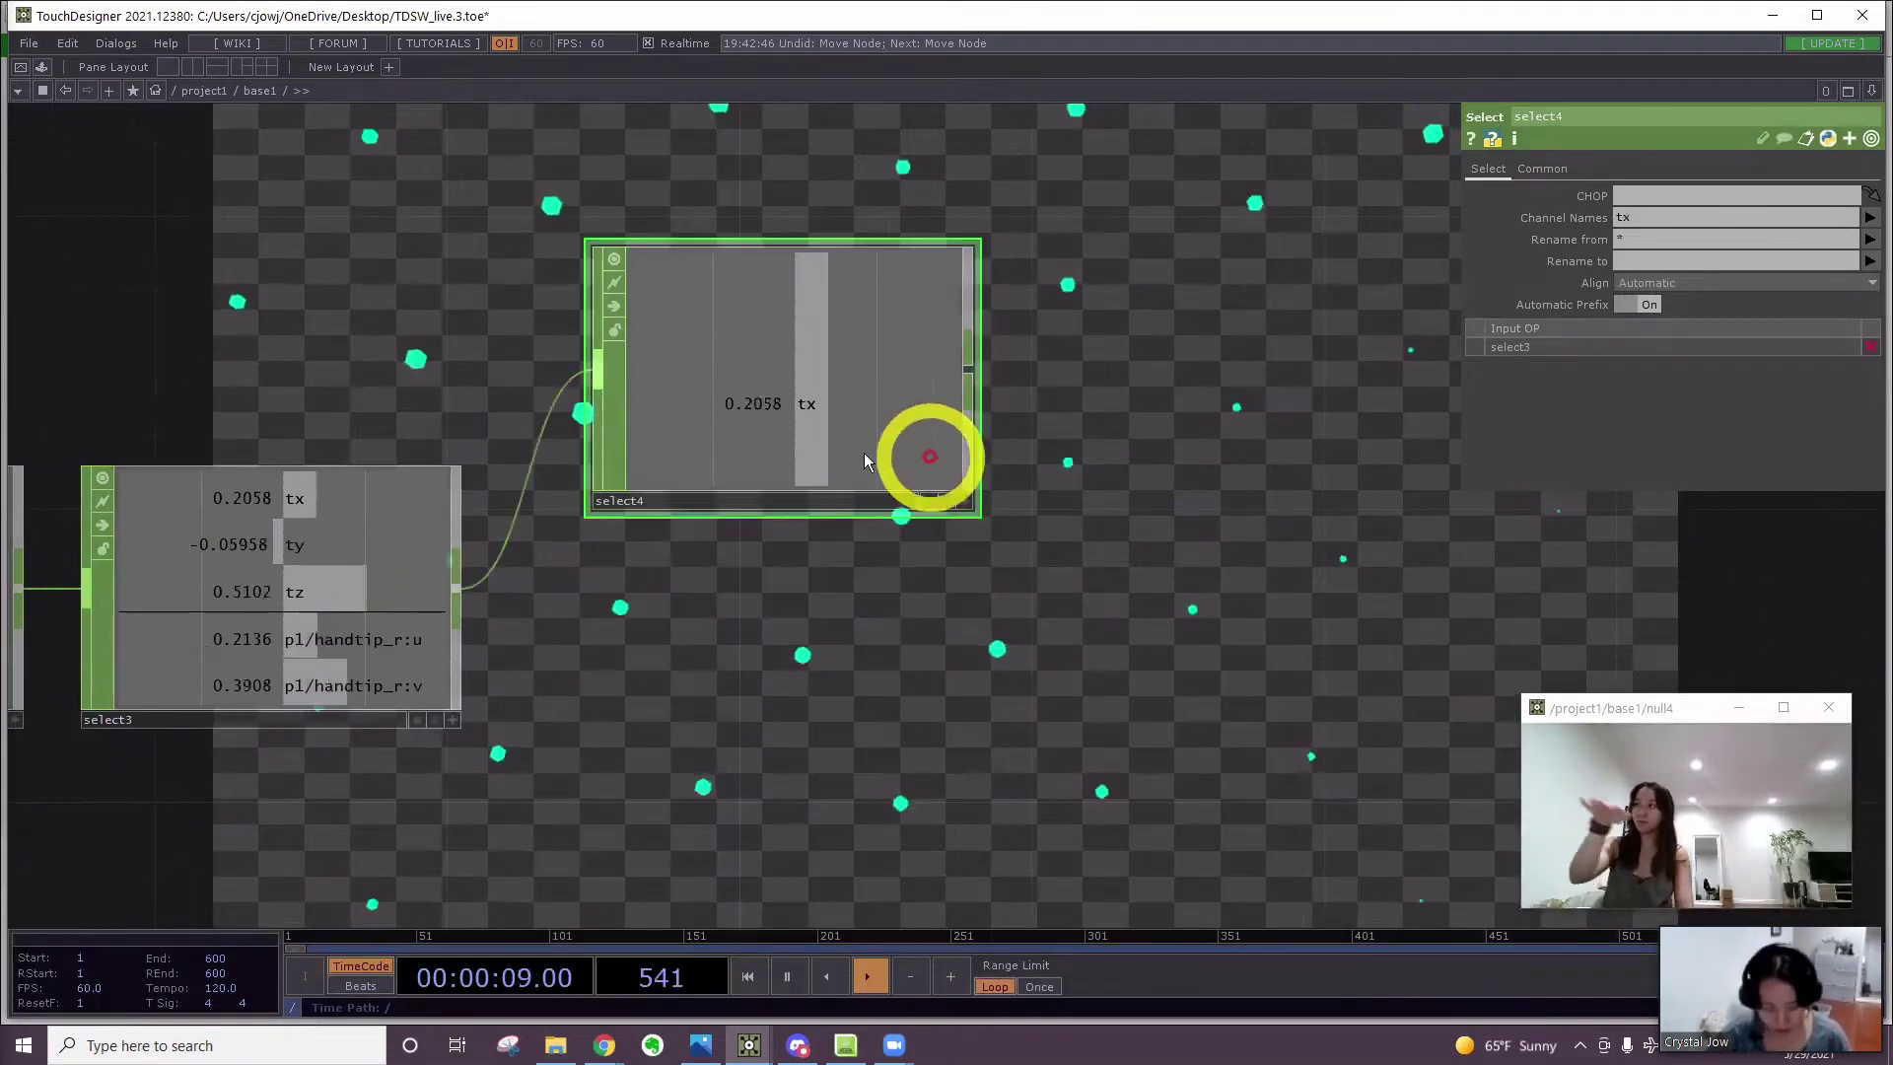
{"action": "key", "text": "ctrl+c"}
{"action": "key", "text": "ctrl+v"}
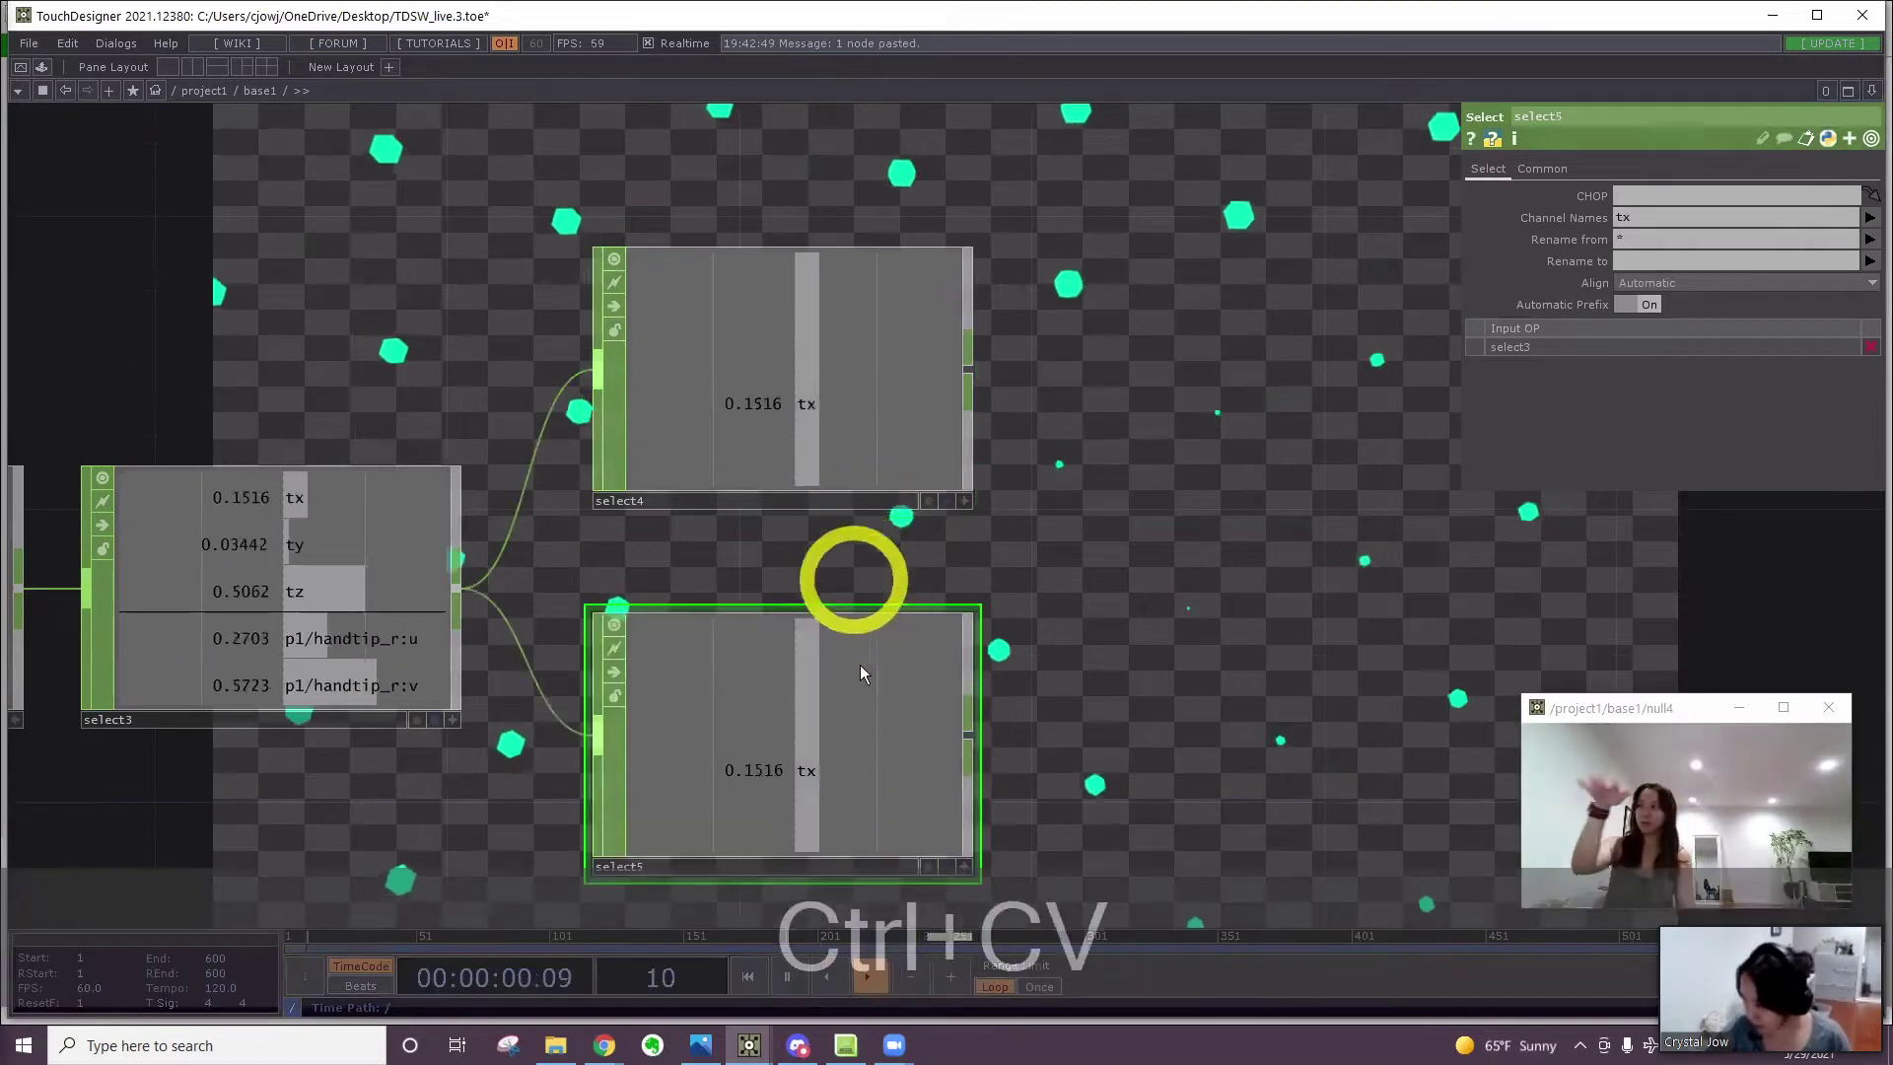
{"action": "left_click", "coordinate": [1700, 221]}
{"action": "type", "text": "ty"}
{"action": "key", "text": "Return"}
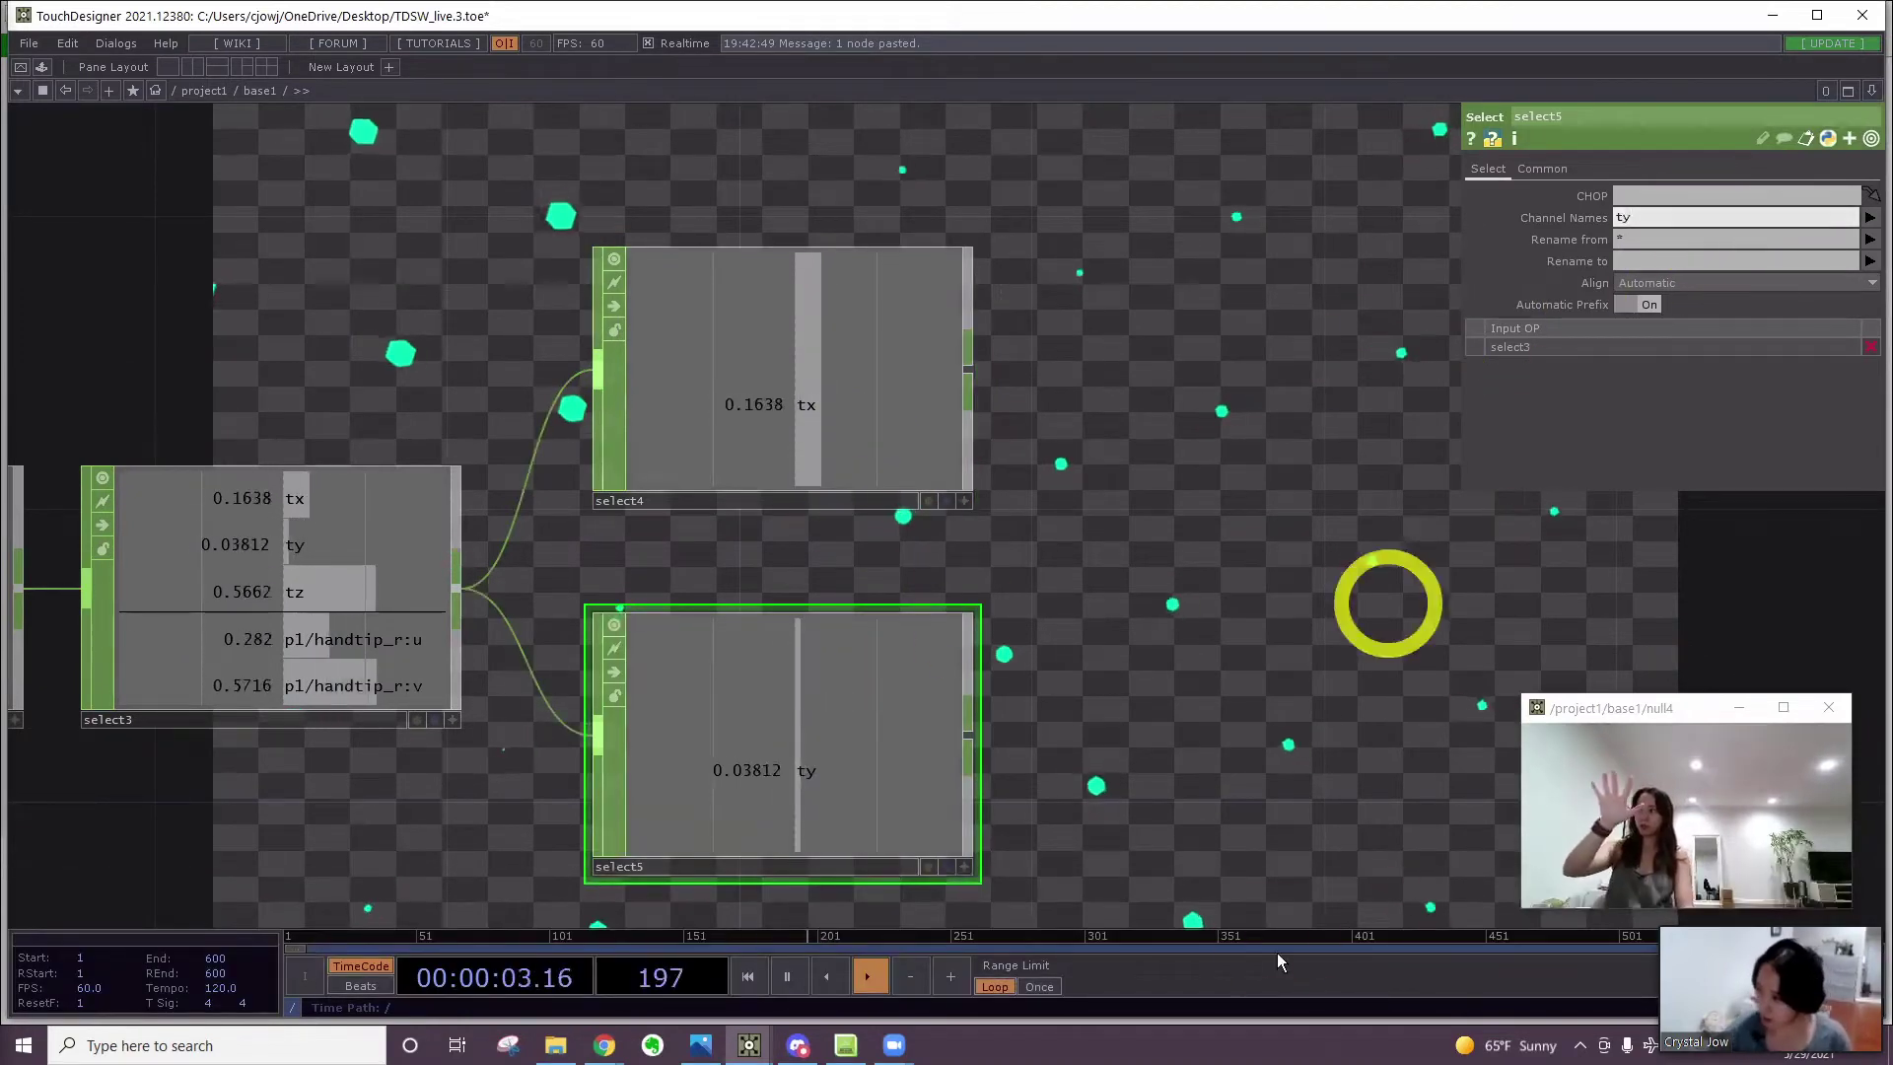
Duplicate select5 below itself and set the copy's channel names to tz
{"action": "left_click_drag", "start_coordinate": [1237, 769], "coordinate": [1244, 504]}
{"action": "left_click", "coordinate": [790, 511]}
{"action": "key", "text": "ctrl+c"}
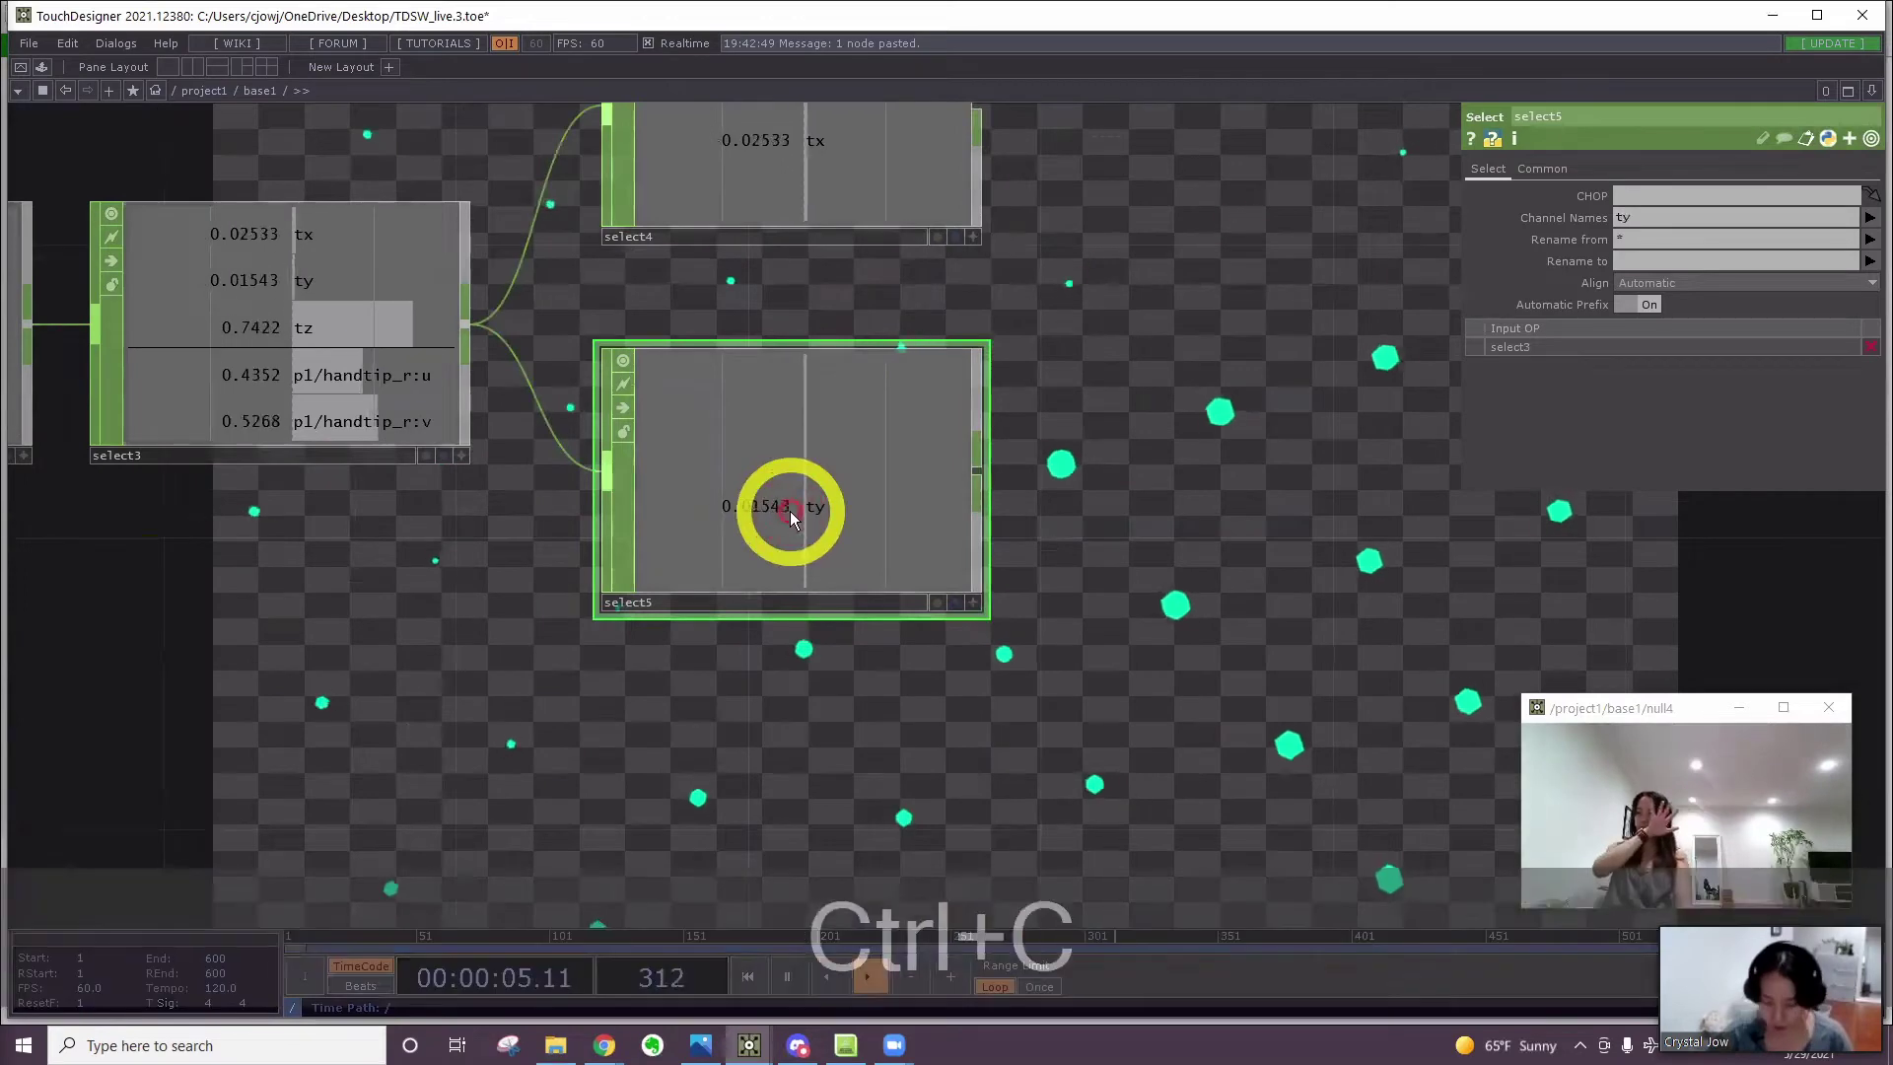
{"action": "key", "text": "ctrl+v"}
{"action": "left_click", "coordinate": [1698, 217]}
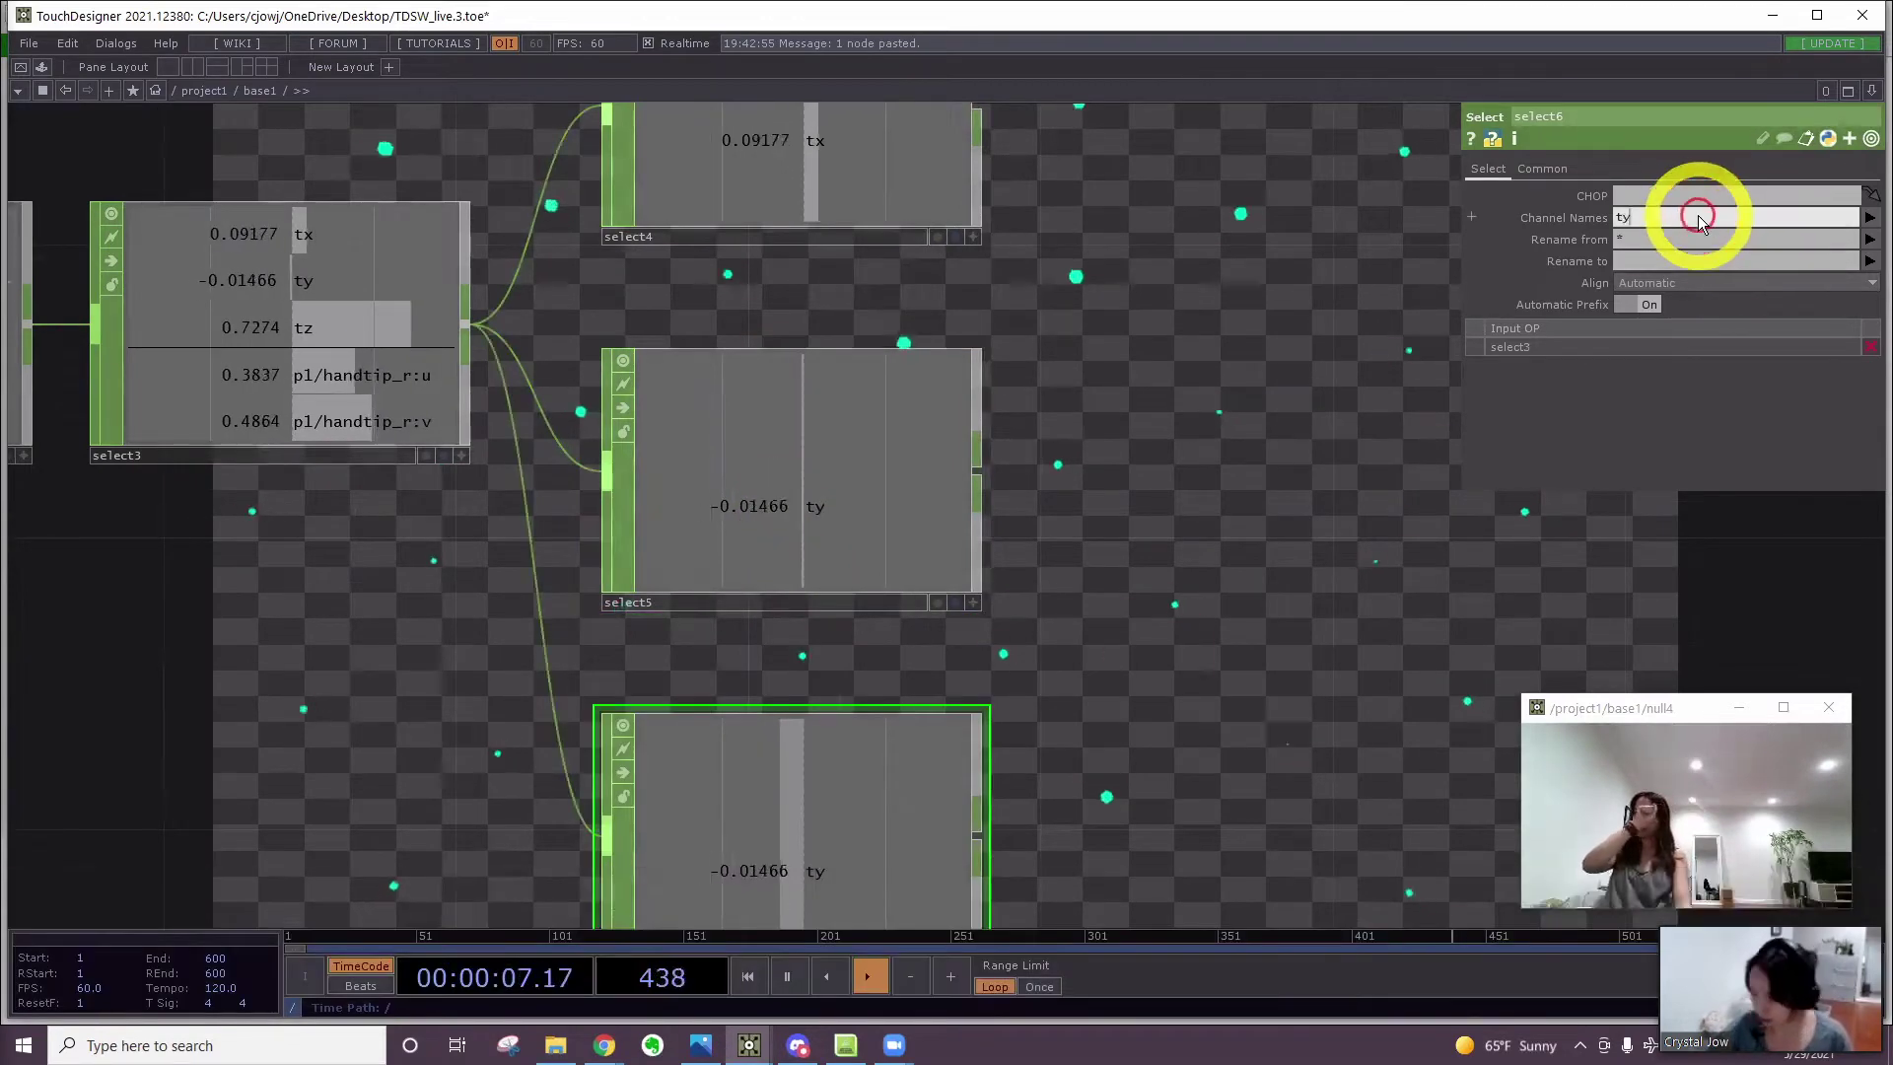
{"action": "key", "text": "BackSpace"}
{"action": "type", "text": "z"}
{"action": "key", "text": "Return"}
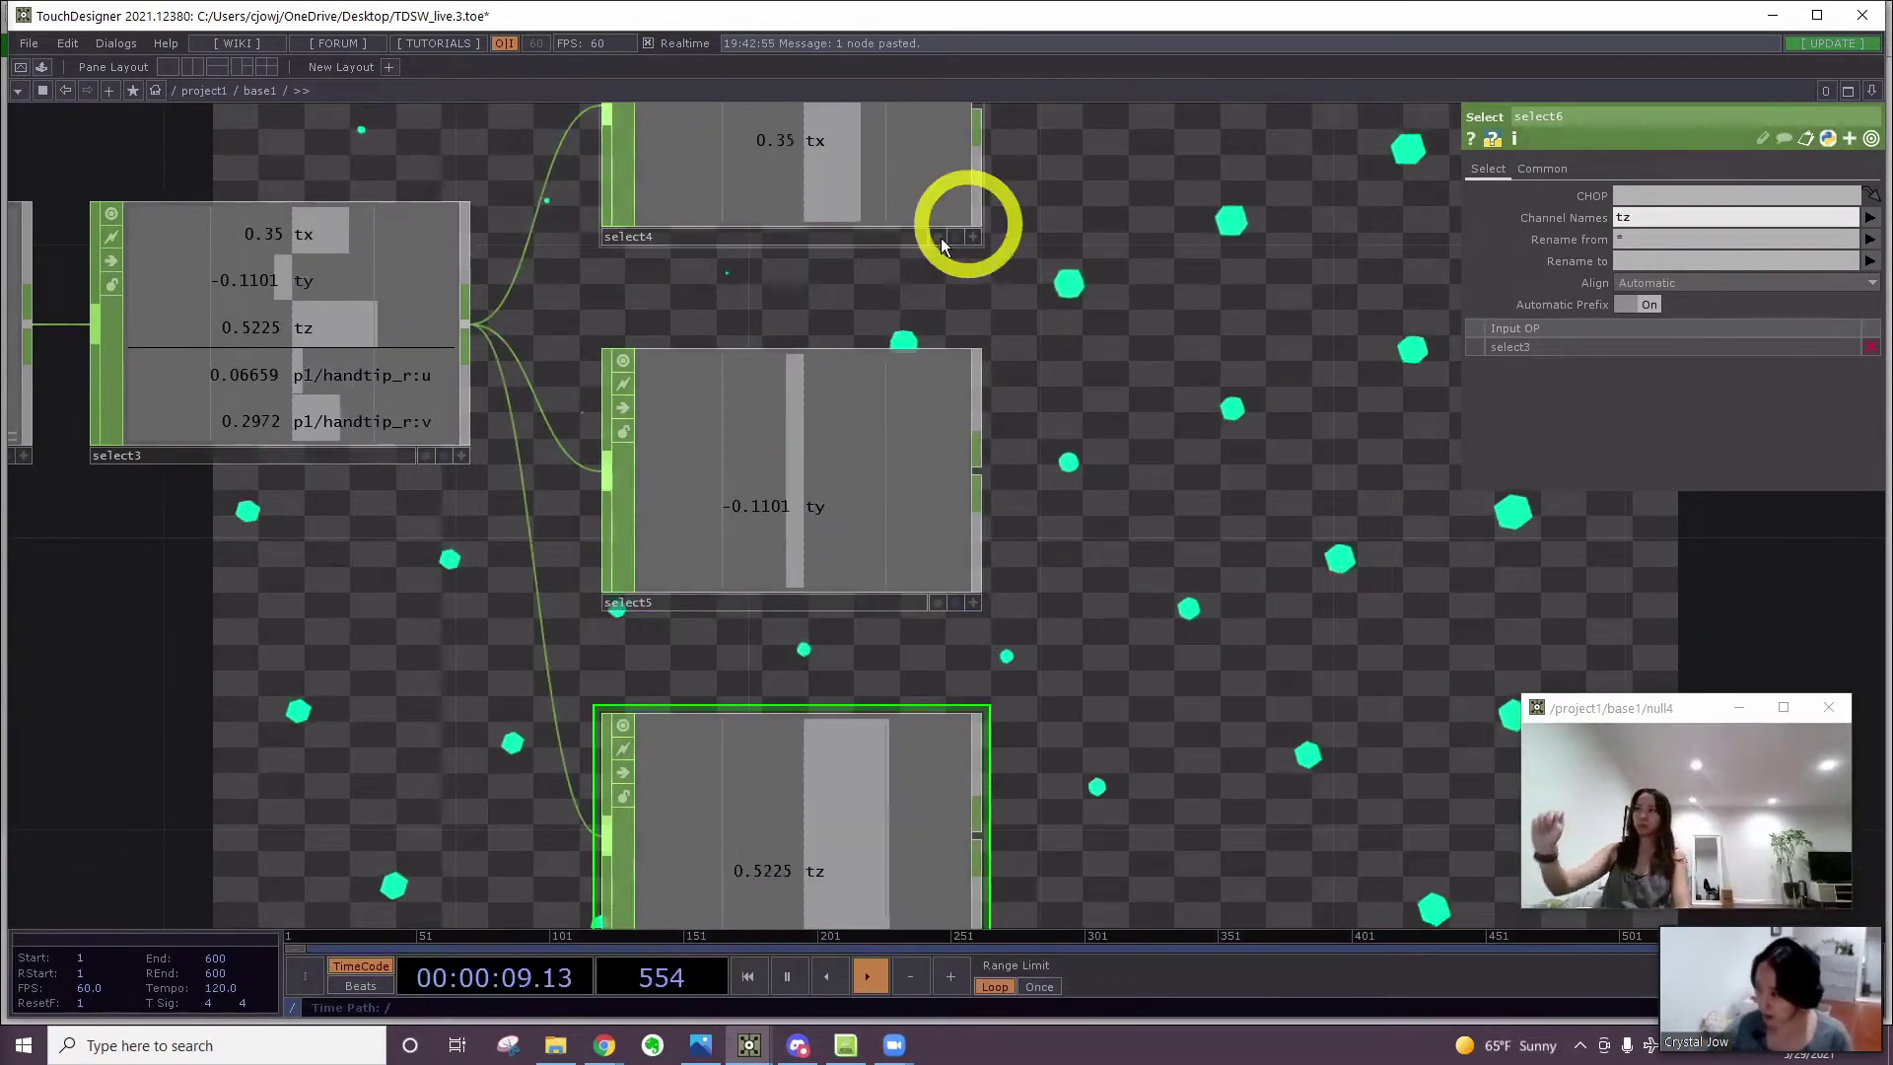
{"action": "scroll", "coordinate": [946, 241], "scroll_direction": "down", "scroll_amount": 5}
{"action": "left_click_drag", "start_coordinate": [1048, 418], "coordinate": [848, 573]}
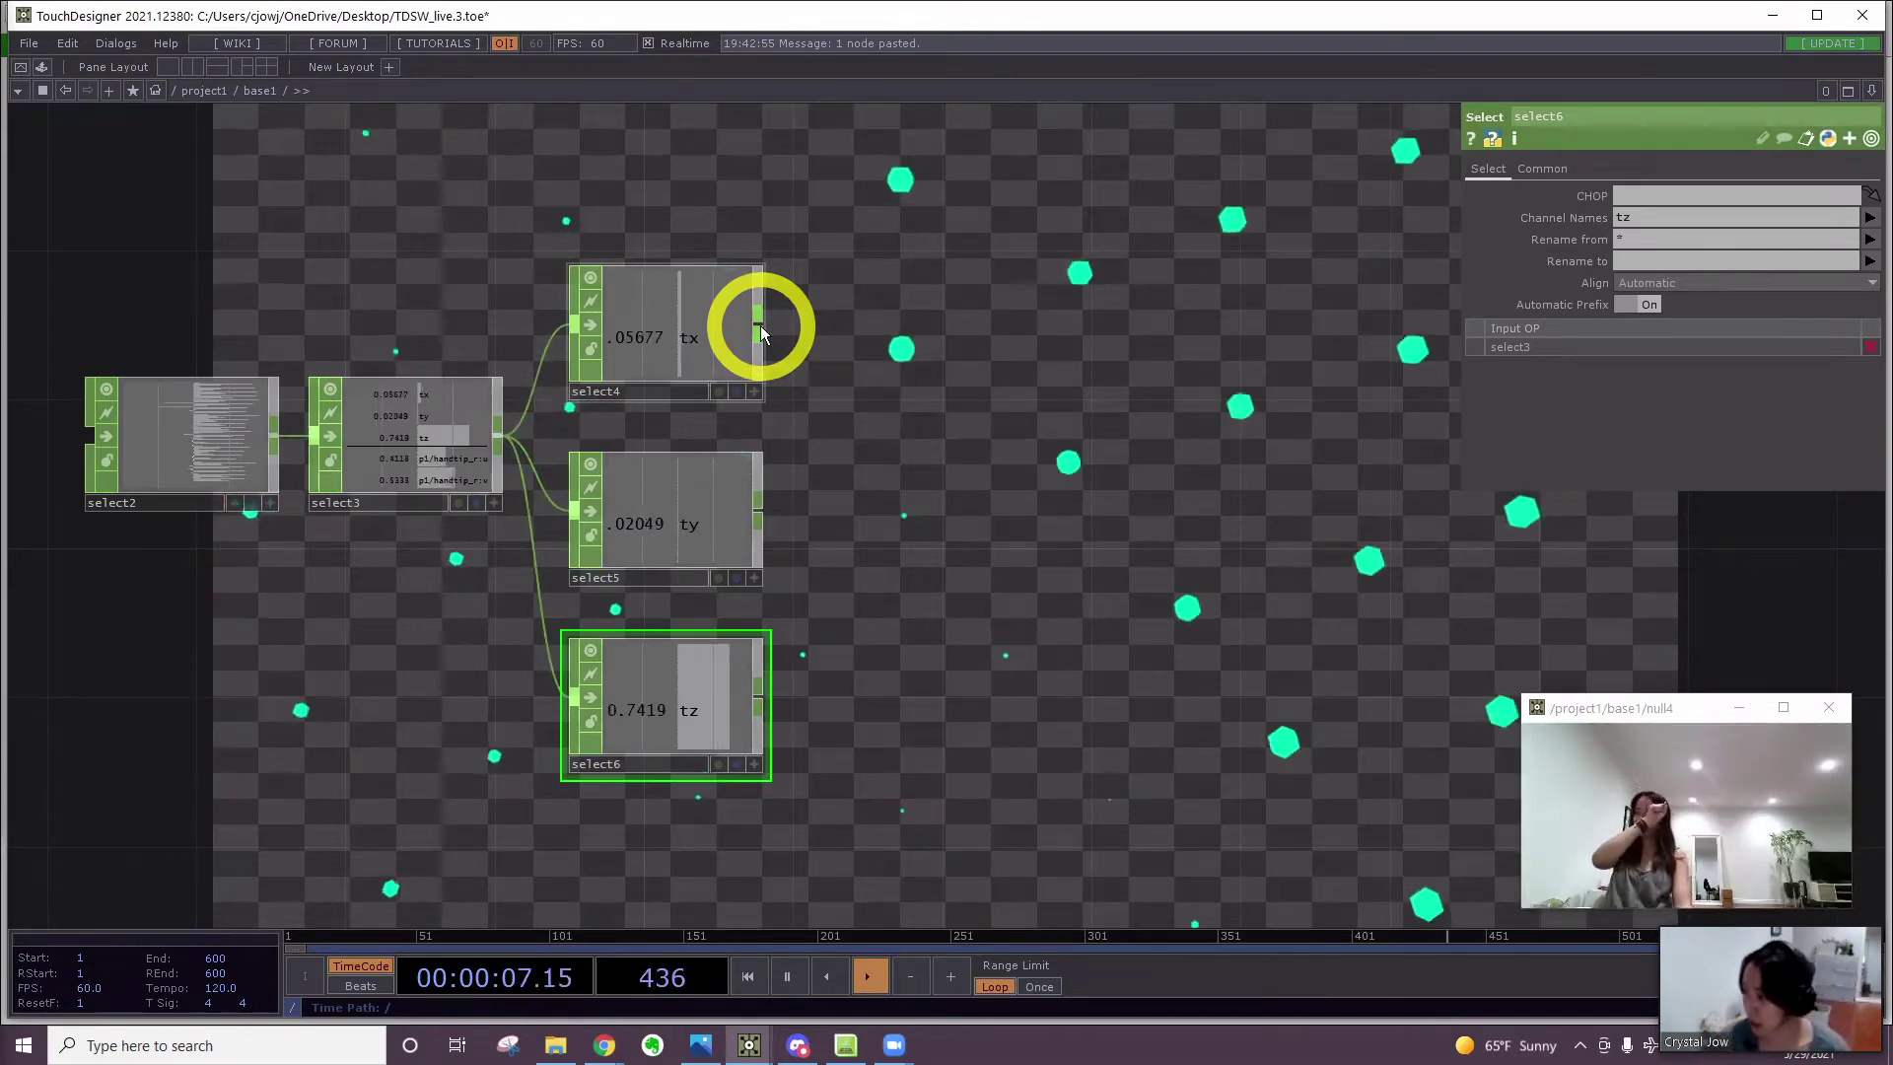
Add a Merge CHOP after select4 and wire select5 and select6 into it as further inputs
{"action": "right_click", "coordinate": [761, 328]}
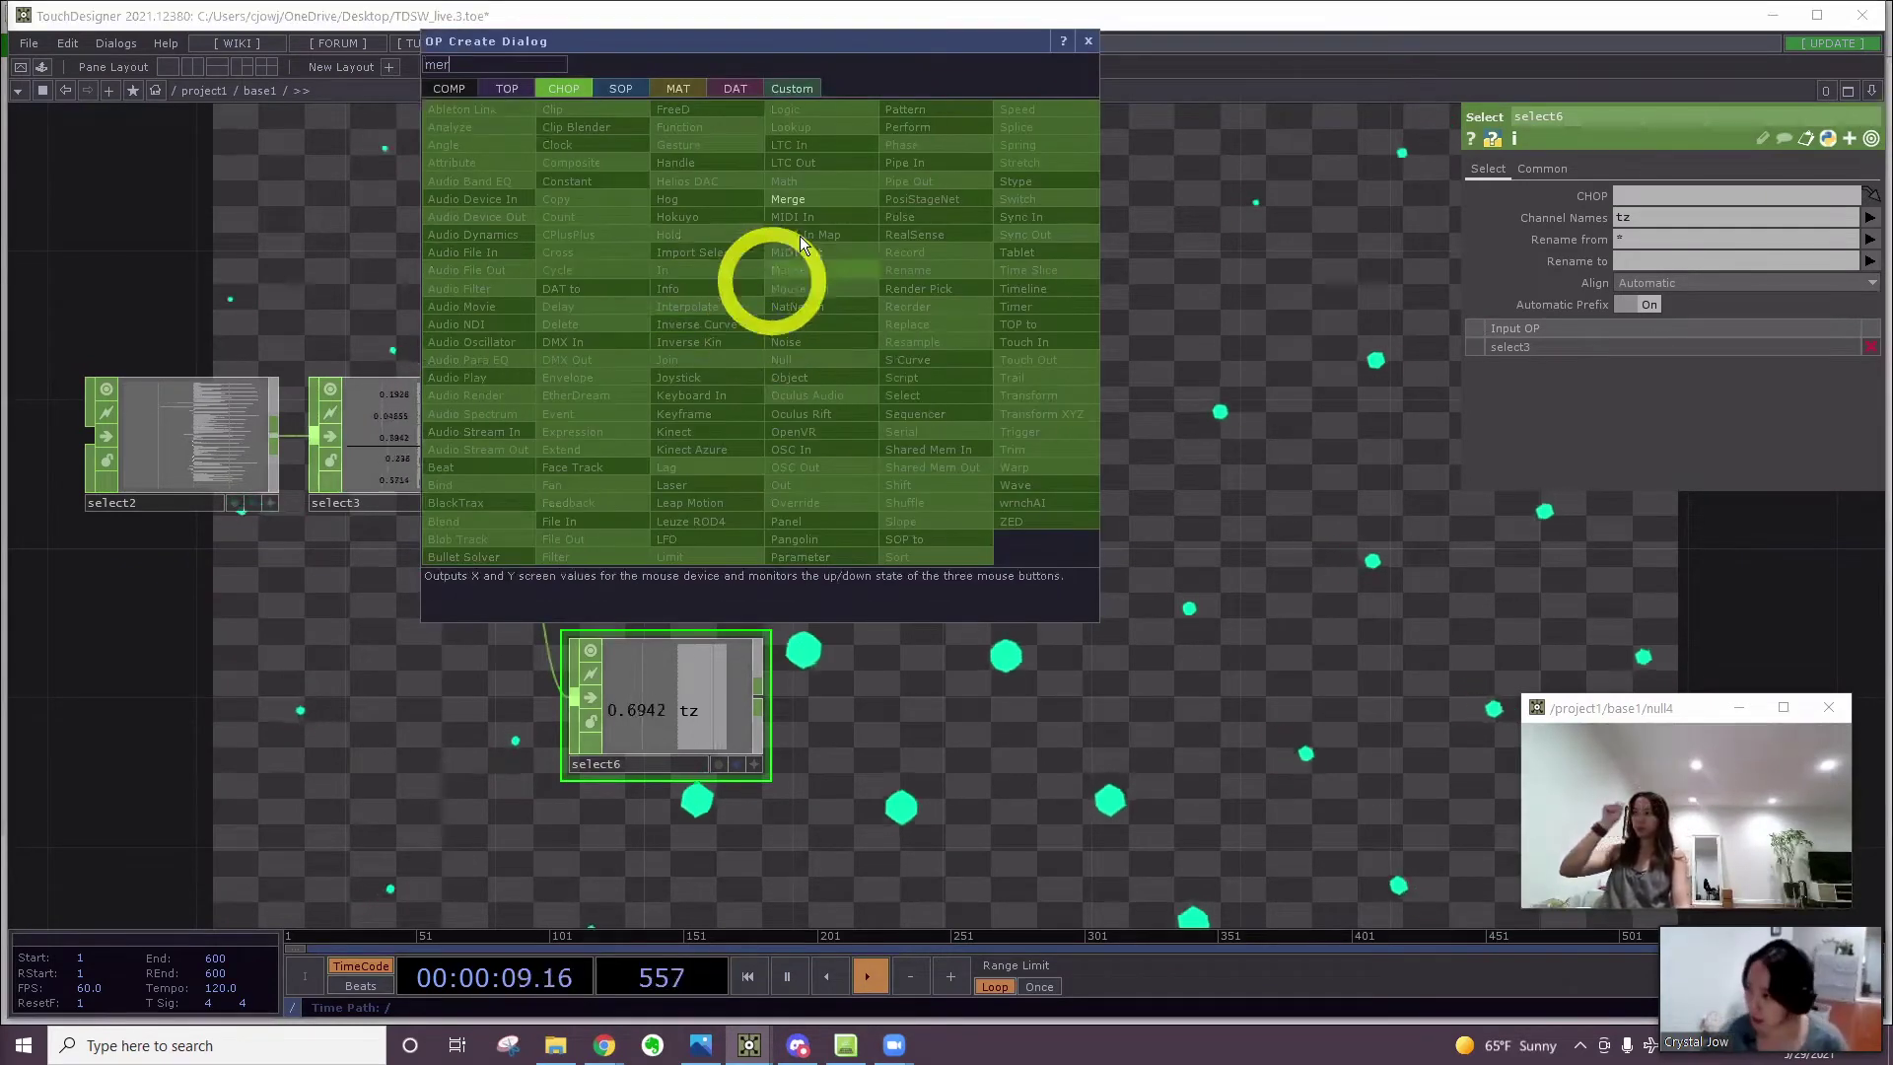
{"action": "left_click", "coordinate": [797, 198]}
{"action": "left_click", "coordinate": [1074, 439]}
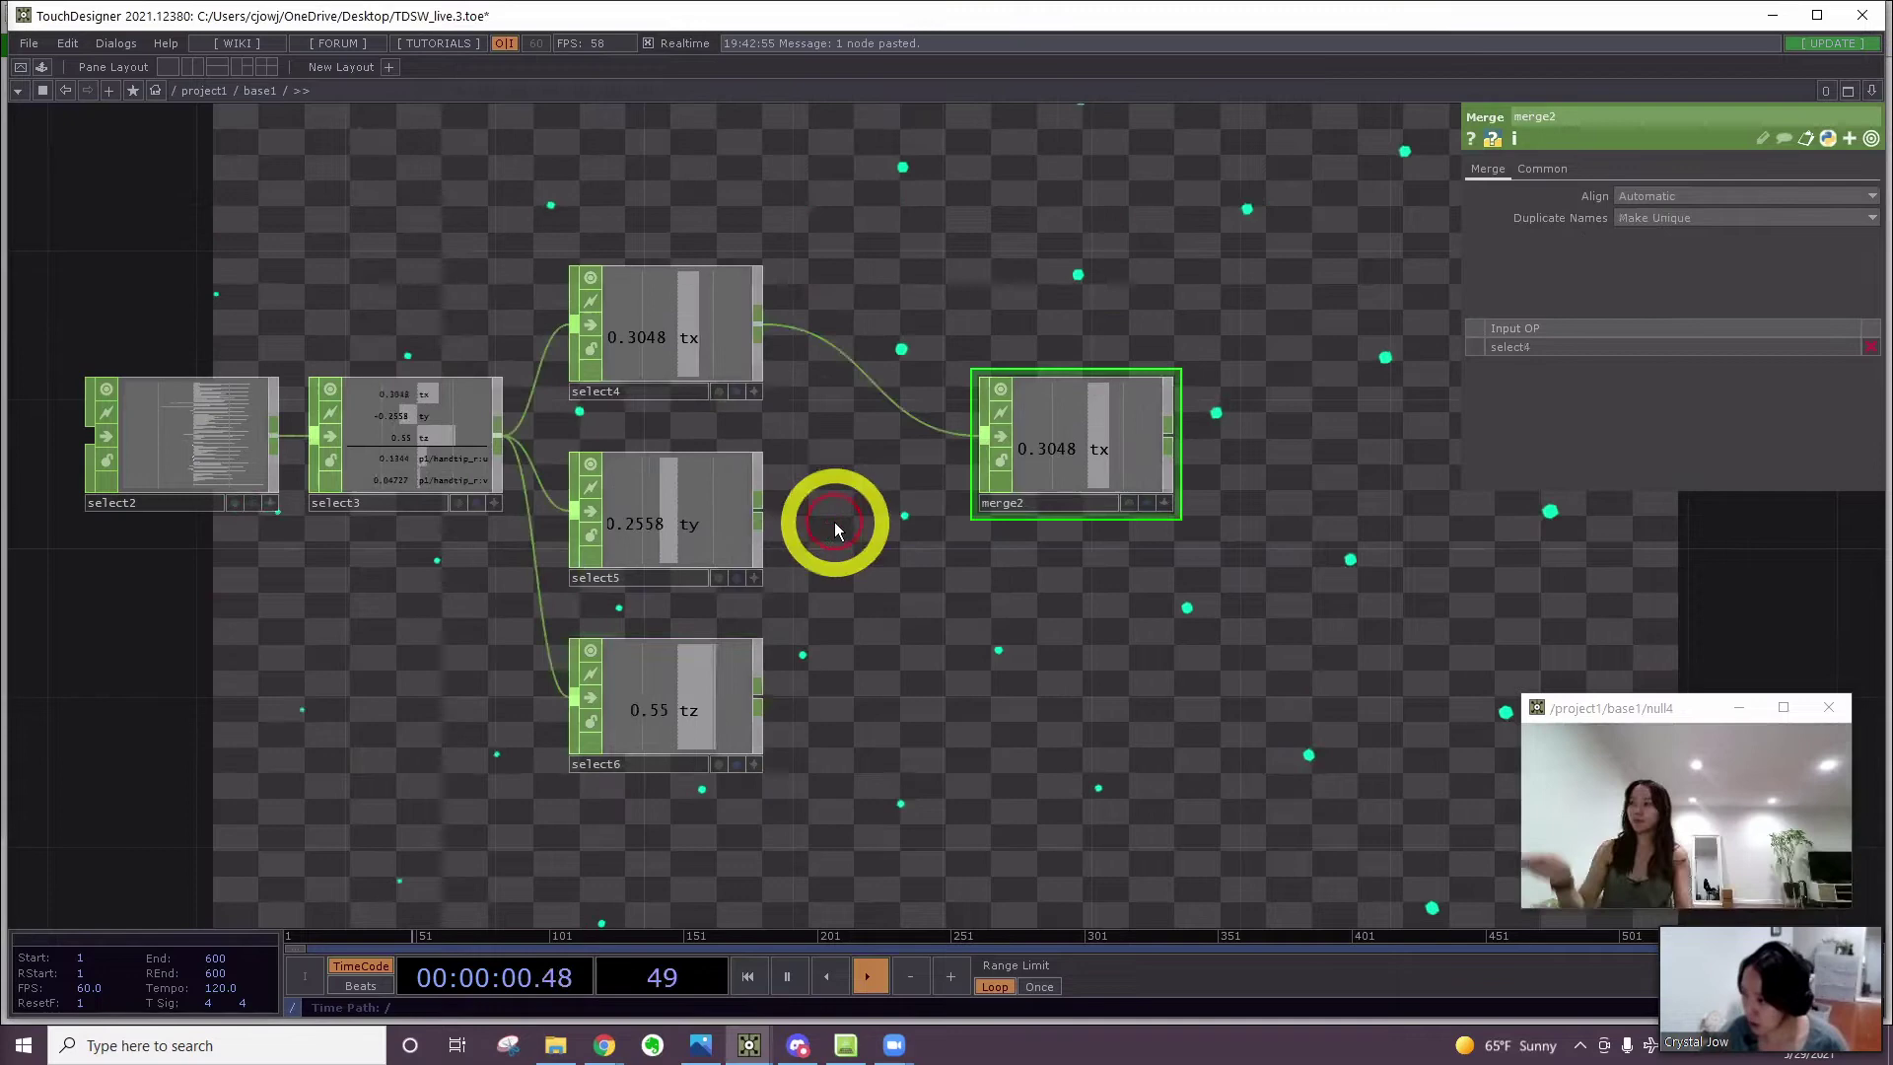
{"action": "left_click", "coordinate": [759, 510]}
{"action": "left_click", "coordinate": [956, 496]}
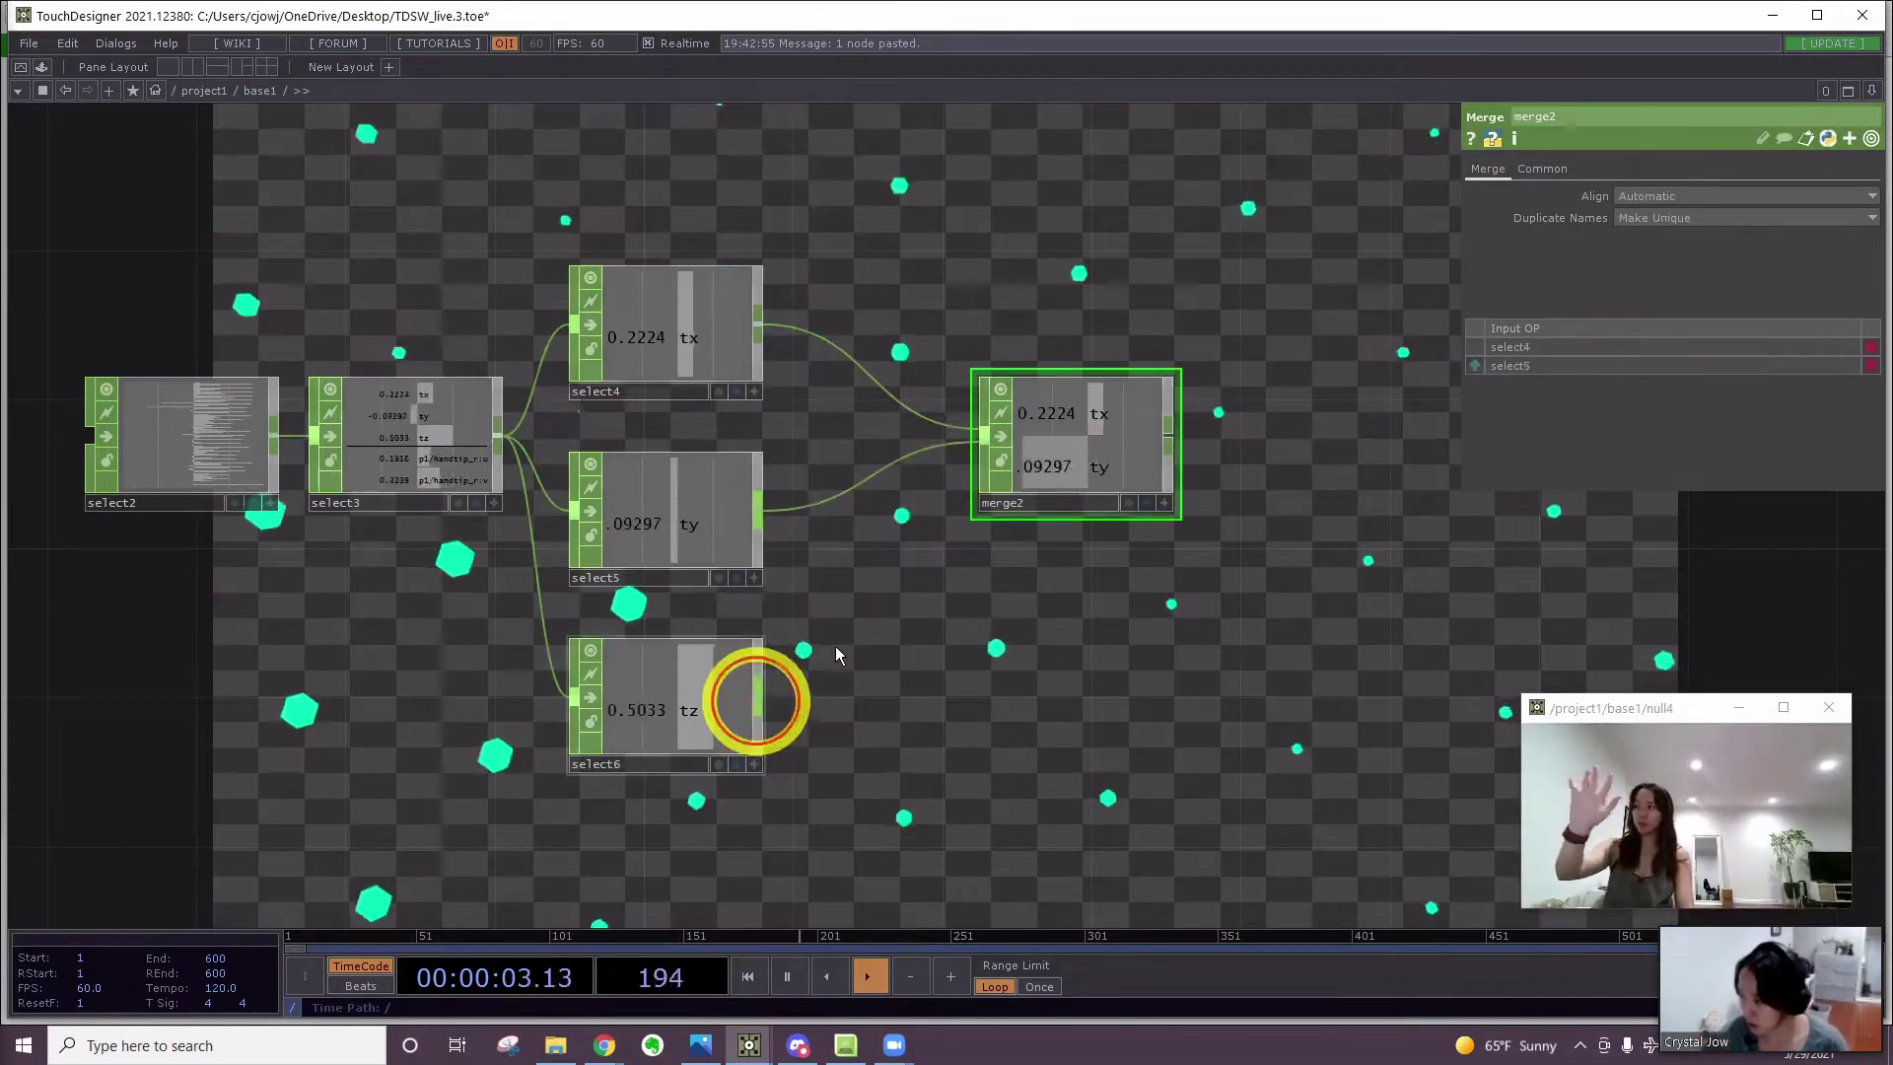
{"action": "left_click", "coordinate": [759, 701]}
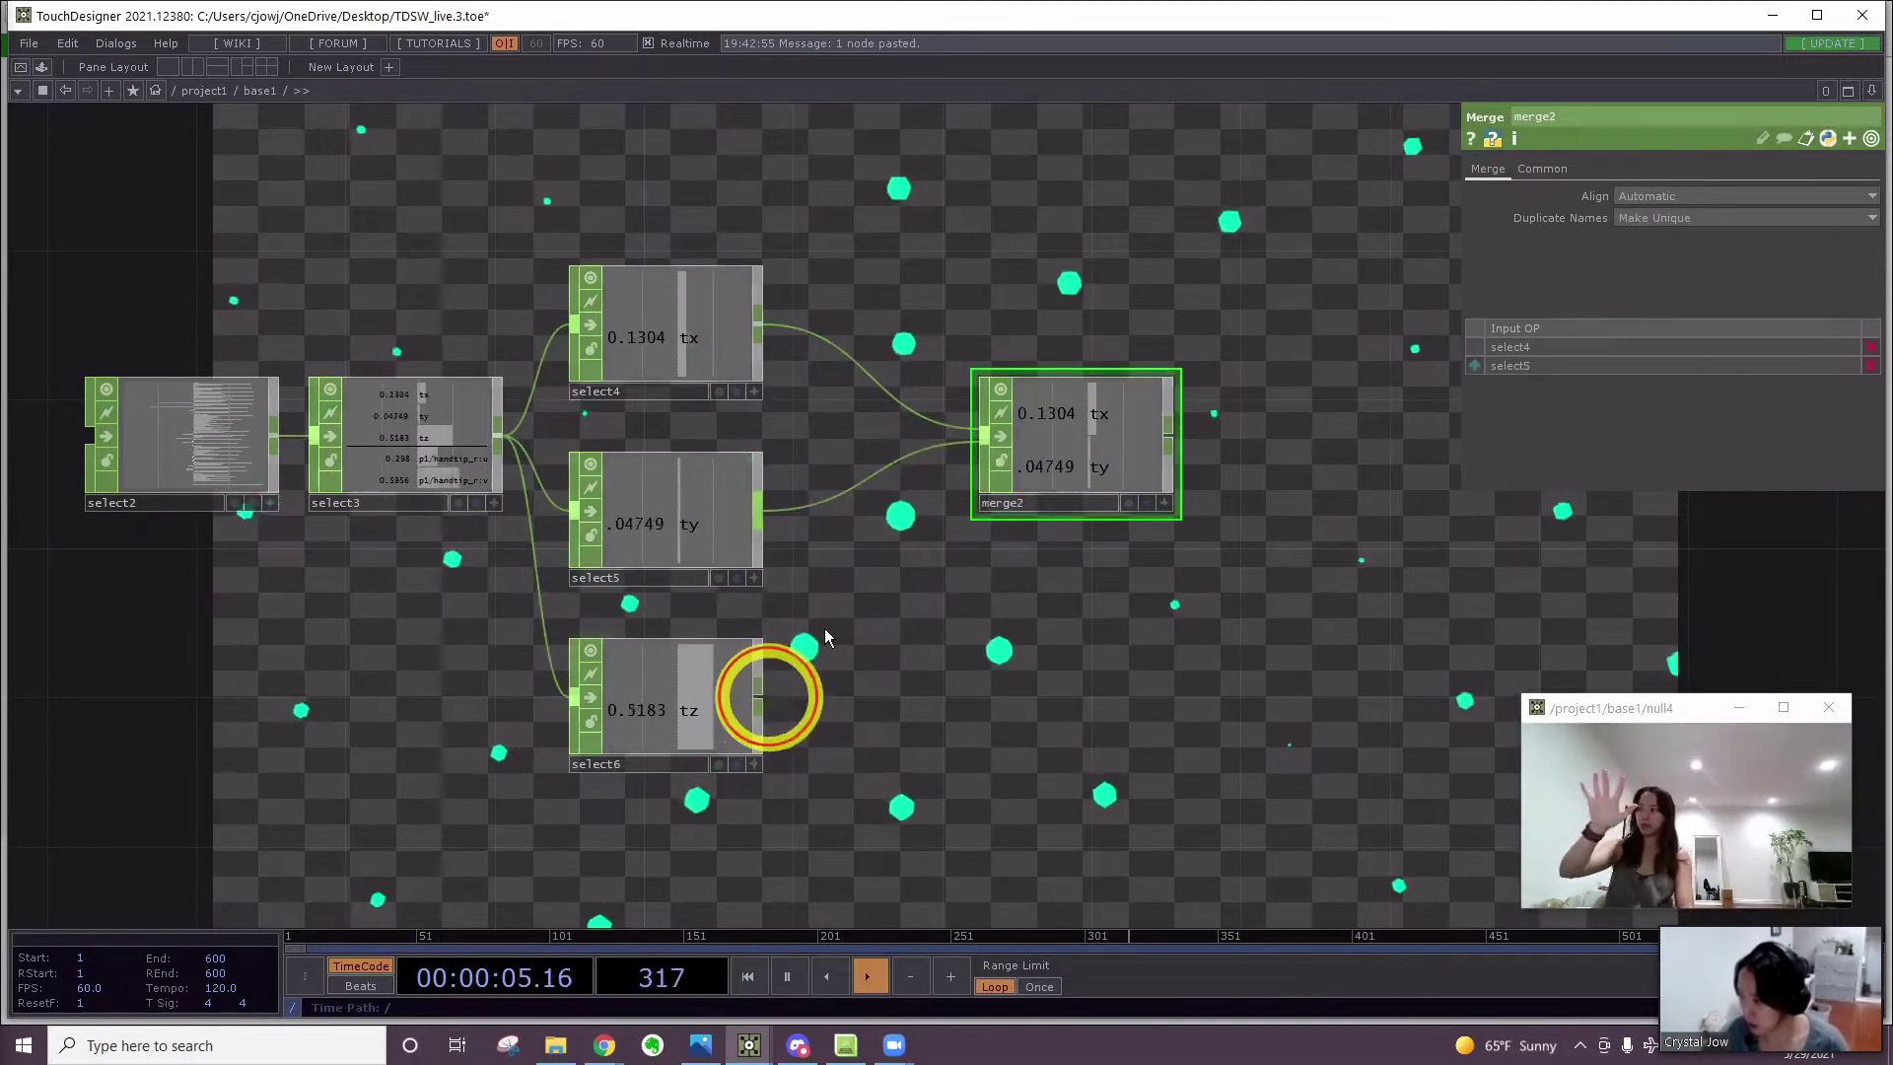
{"action": "left_click", "coordinate": [980, 471]}
{"action": "left_click", "coordinate": [1033, 651]}
{"action": "left_click_drag", "start_coordinate": [917, 682], "coordinate": [879, 678]}
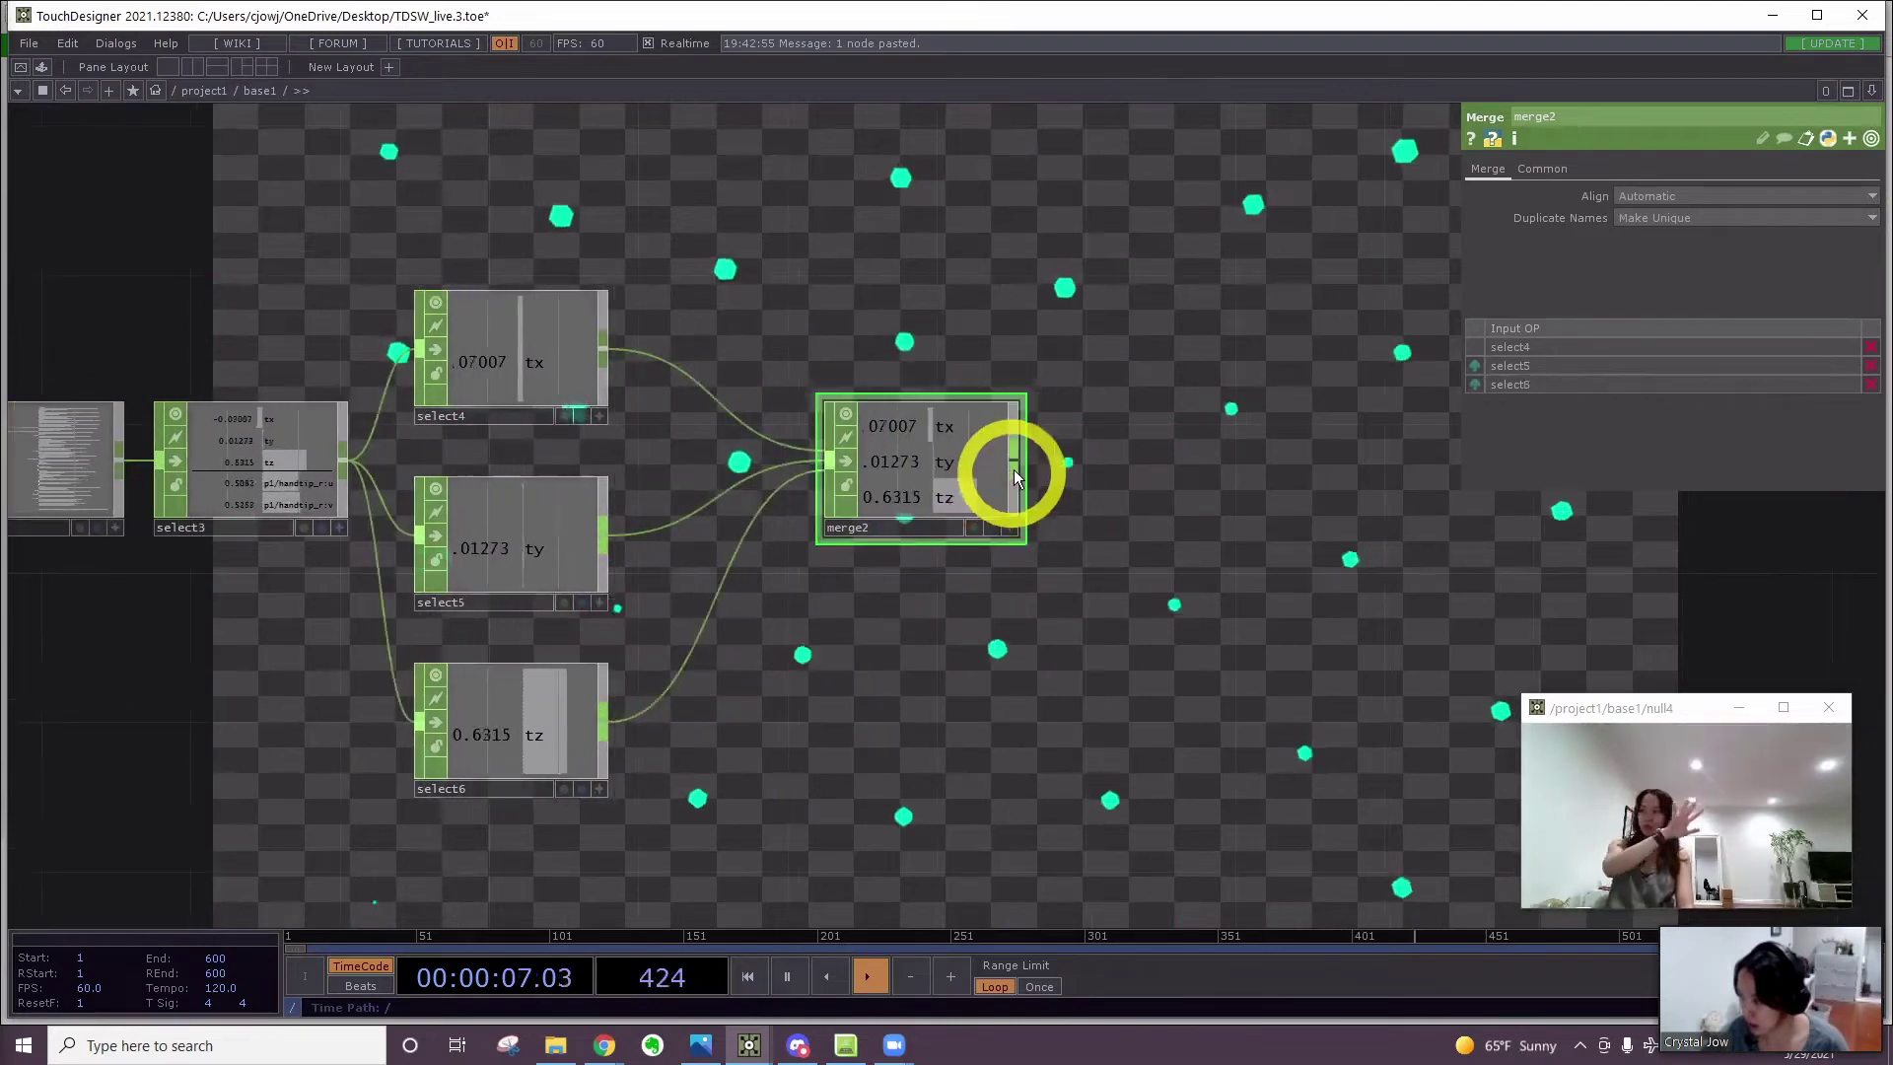
Connect a Null CHOP to the output of merge2
{"action": "right_click", "coordinate": [1013, 469]}
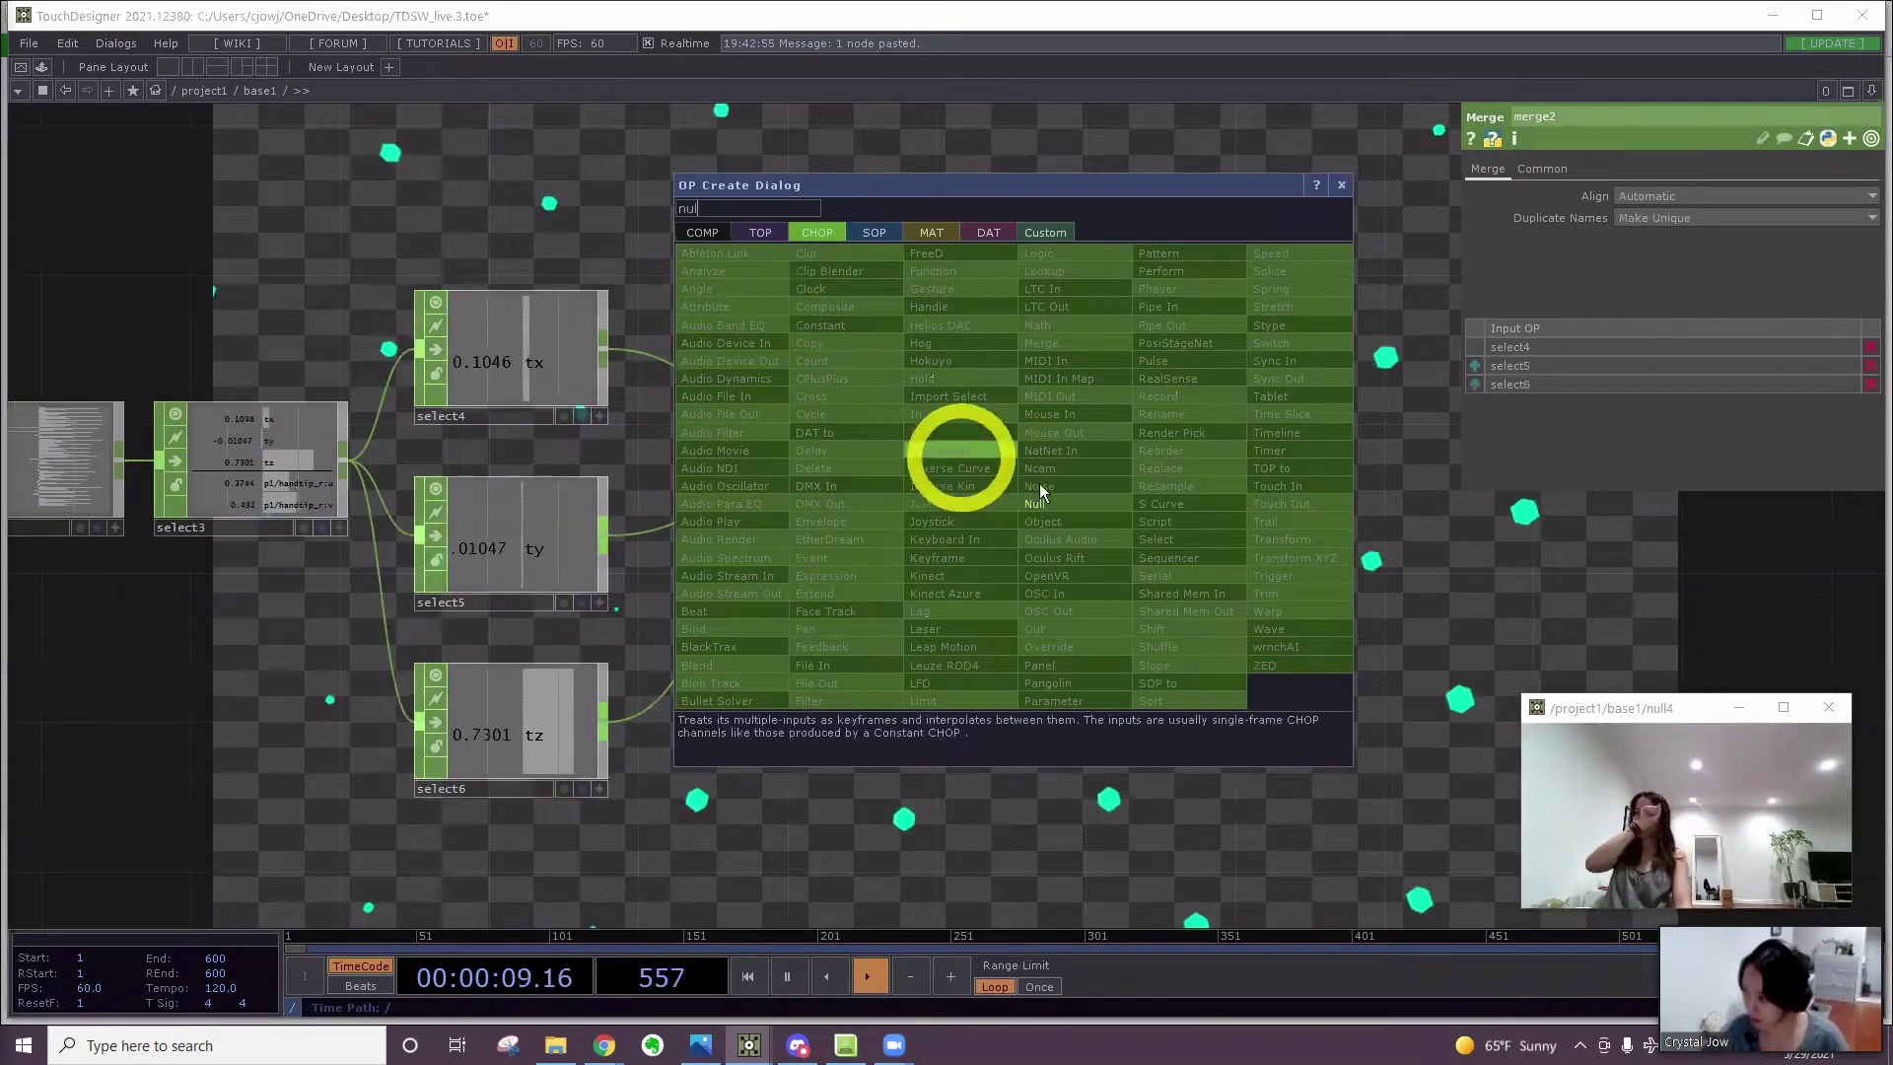
{"action": "left_click", "coordinate": [1035, 503]}
{"action": "left_click", "coordinate": [1207, 480]}
{"action": "scroll", "coordinate": [986, 473], "scroll_direction": "down", "scroll_amount": 5}
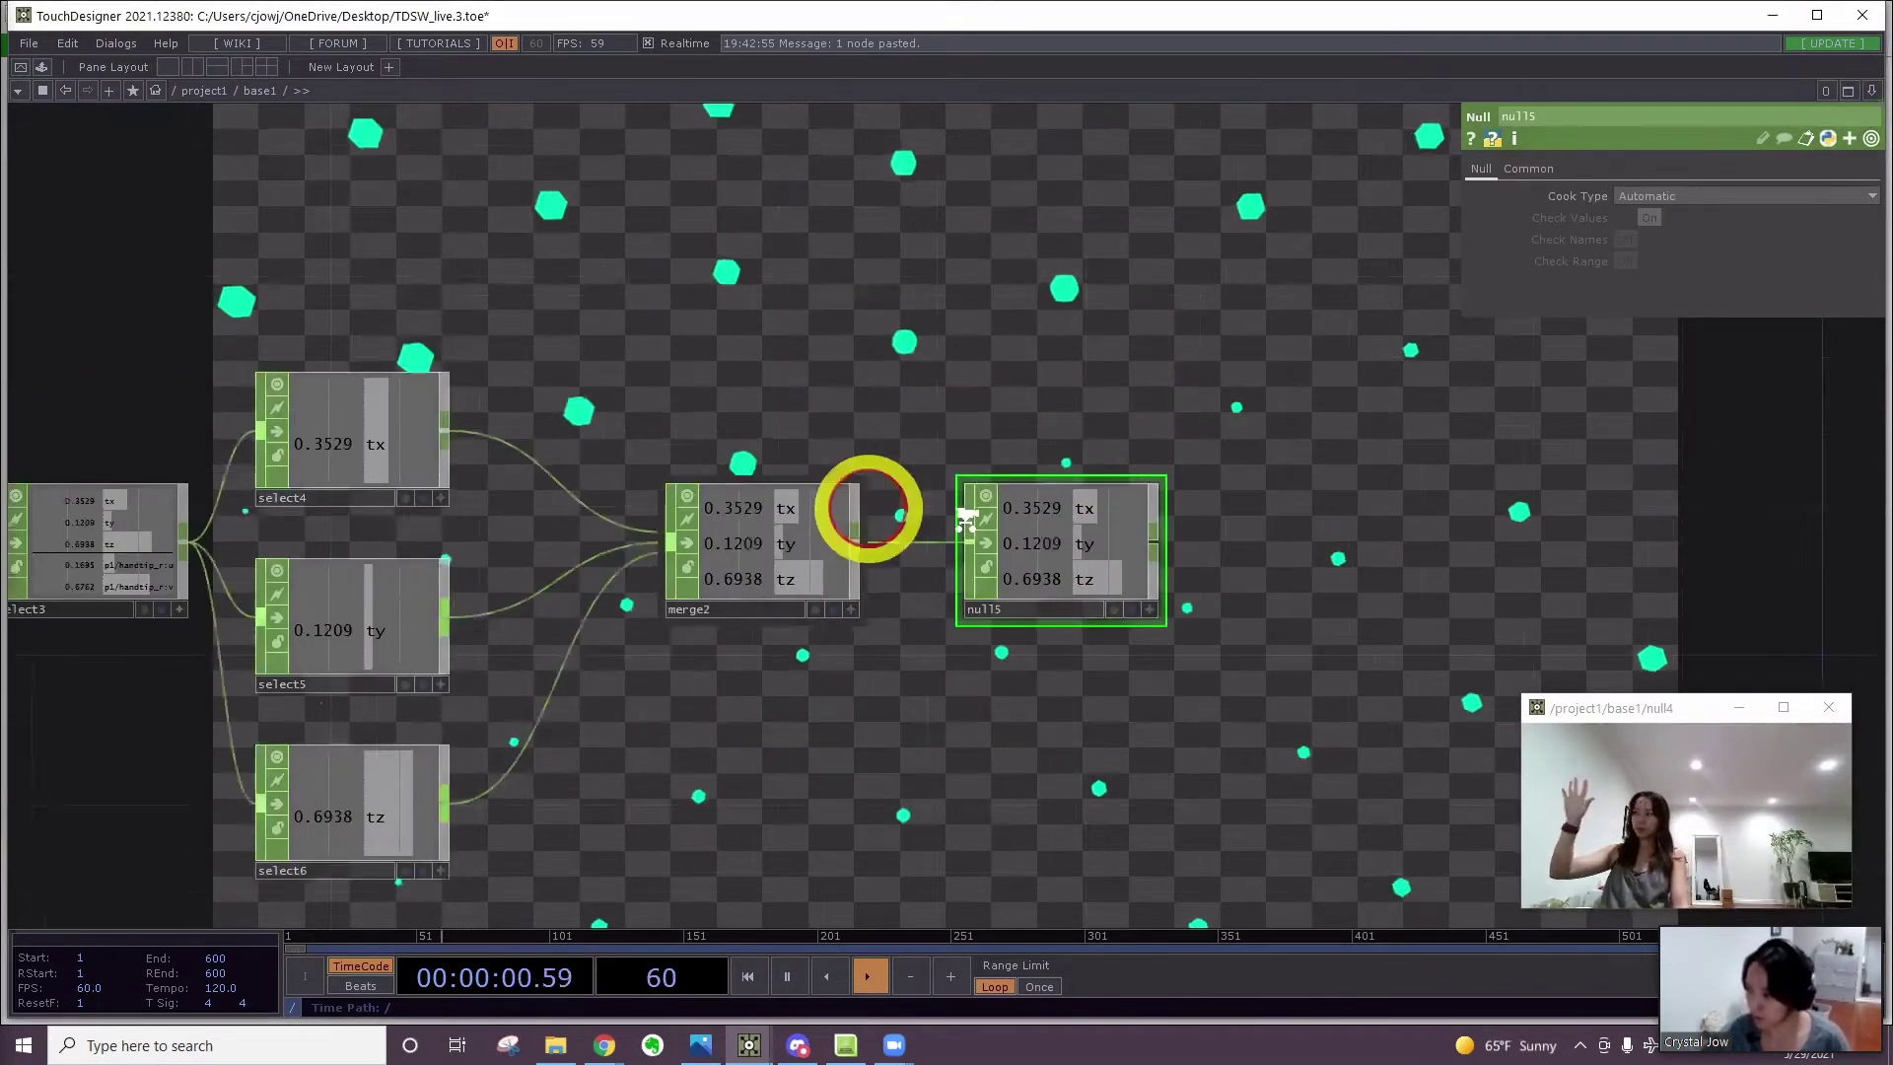
Try sliding cam1's X translation to about -1, and set it to 0
{"action": "left_click_drag", "start_coordinate": [991, 575], "coordinate": [851, 724]}
{"action": "scroll", "coordinate": [819, 623], "scroll_direction": "down", "scroll_amount": 5}
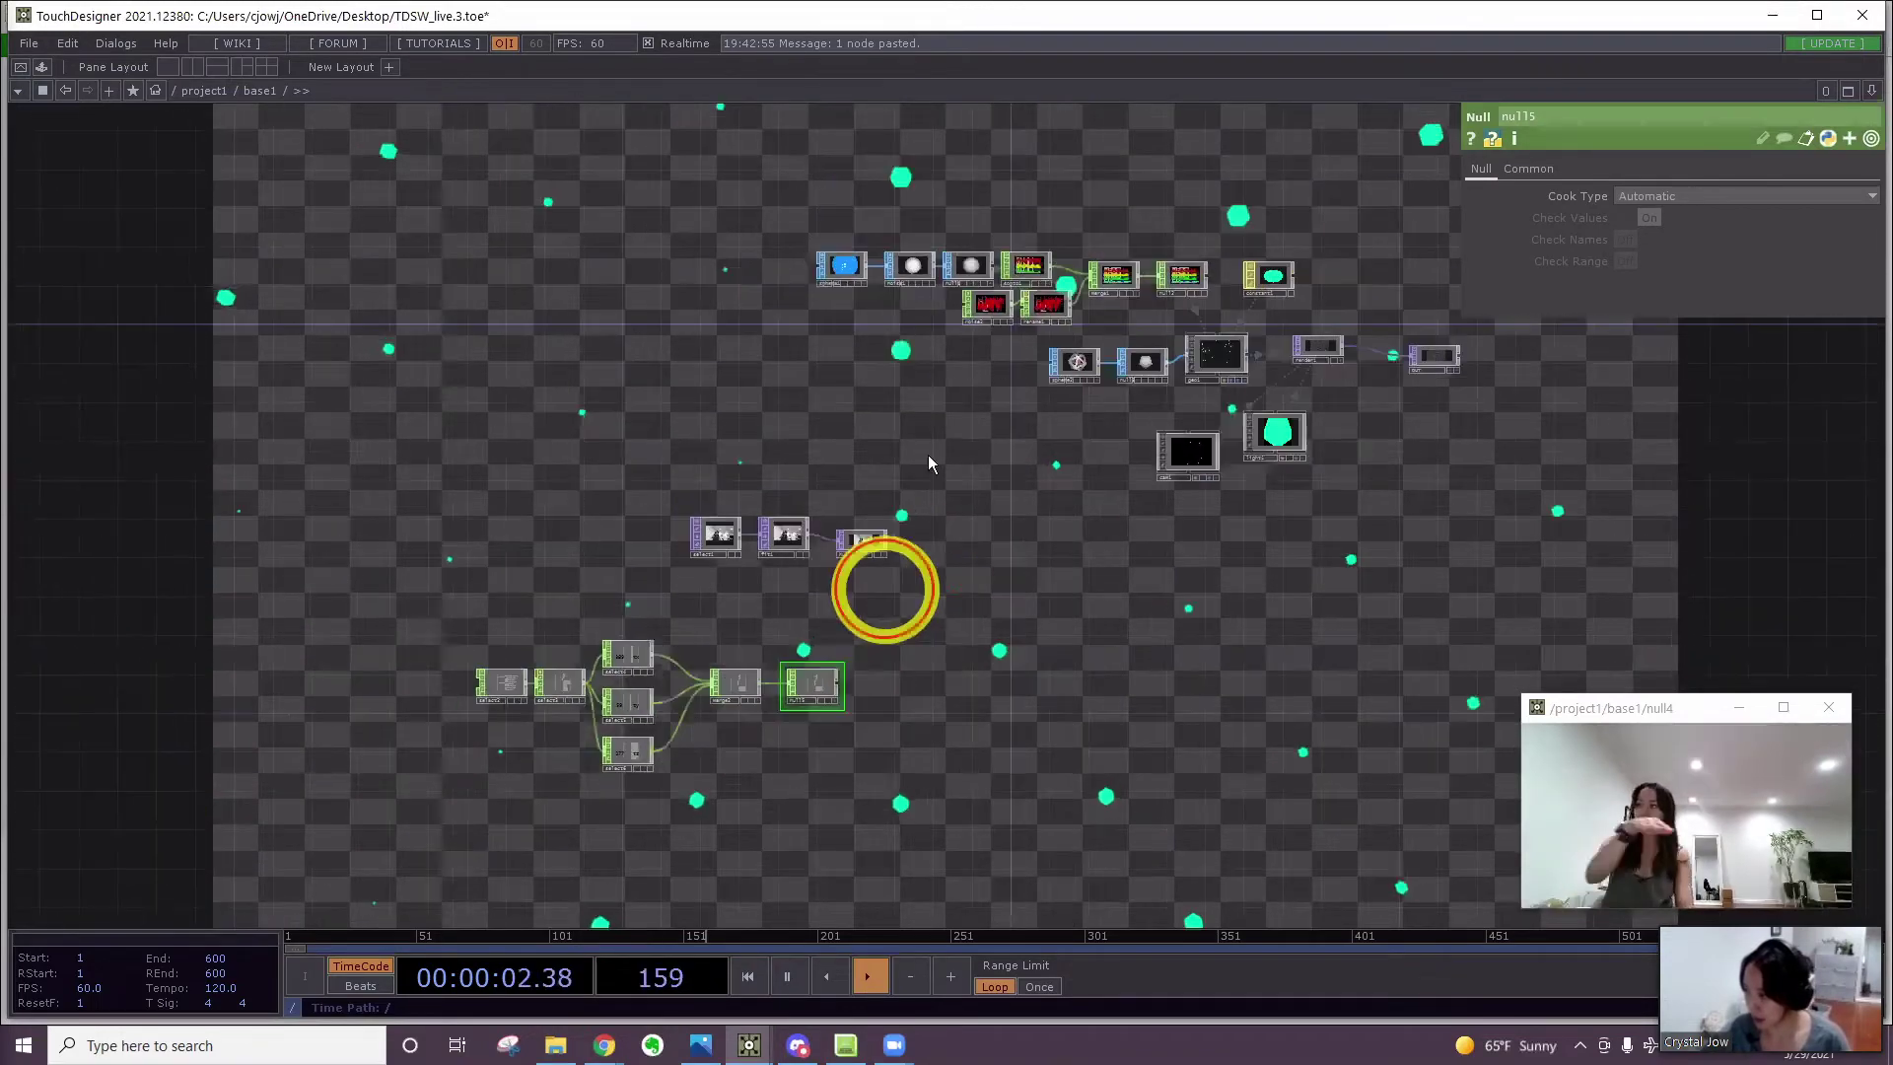
{"action": "left_click_drag", "start_coordinate": [1203, 440], "coordinate": [743, 795]}
{"action": "scroll", "coordinate": [927, 488], "scroll_direction": "up", "scroll_amount": 7}
{"action": "left_click_drag", "start_coordinate": [963, 445], "coordinate": [1106, 307]}
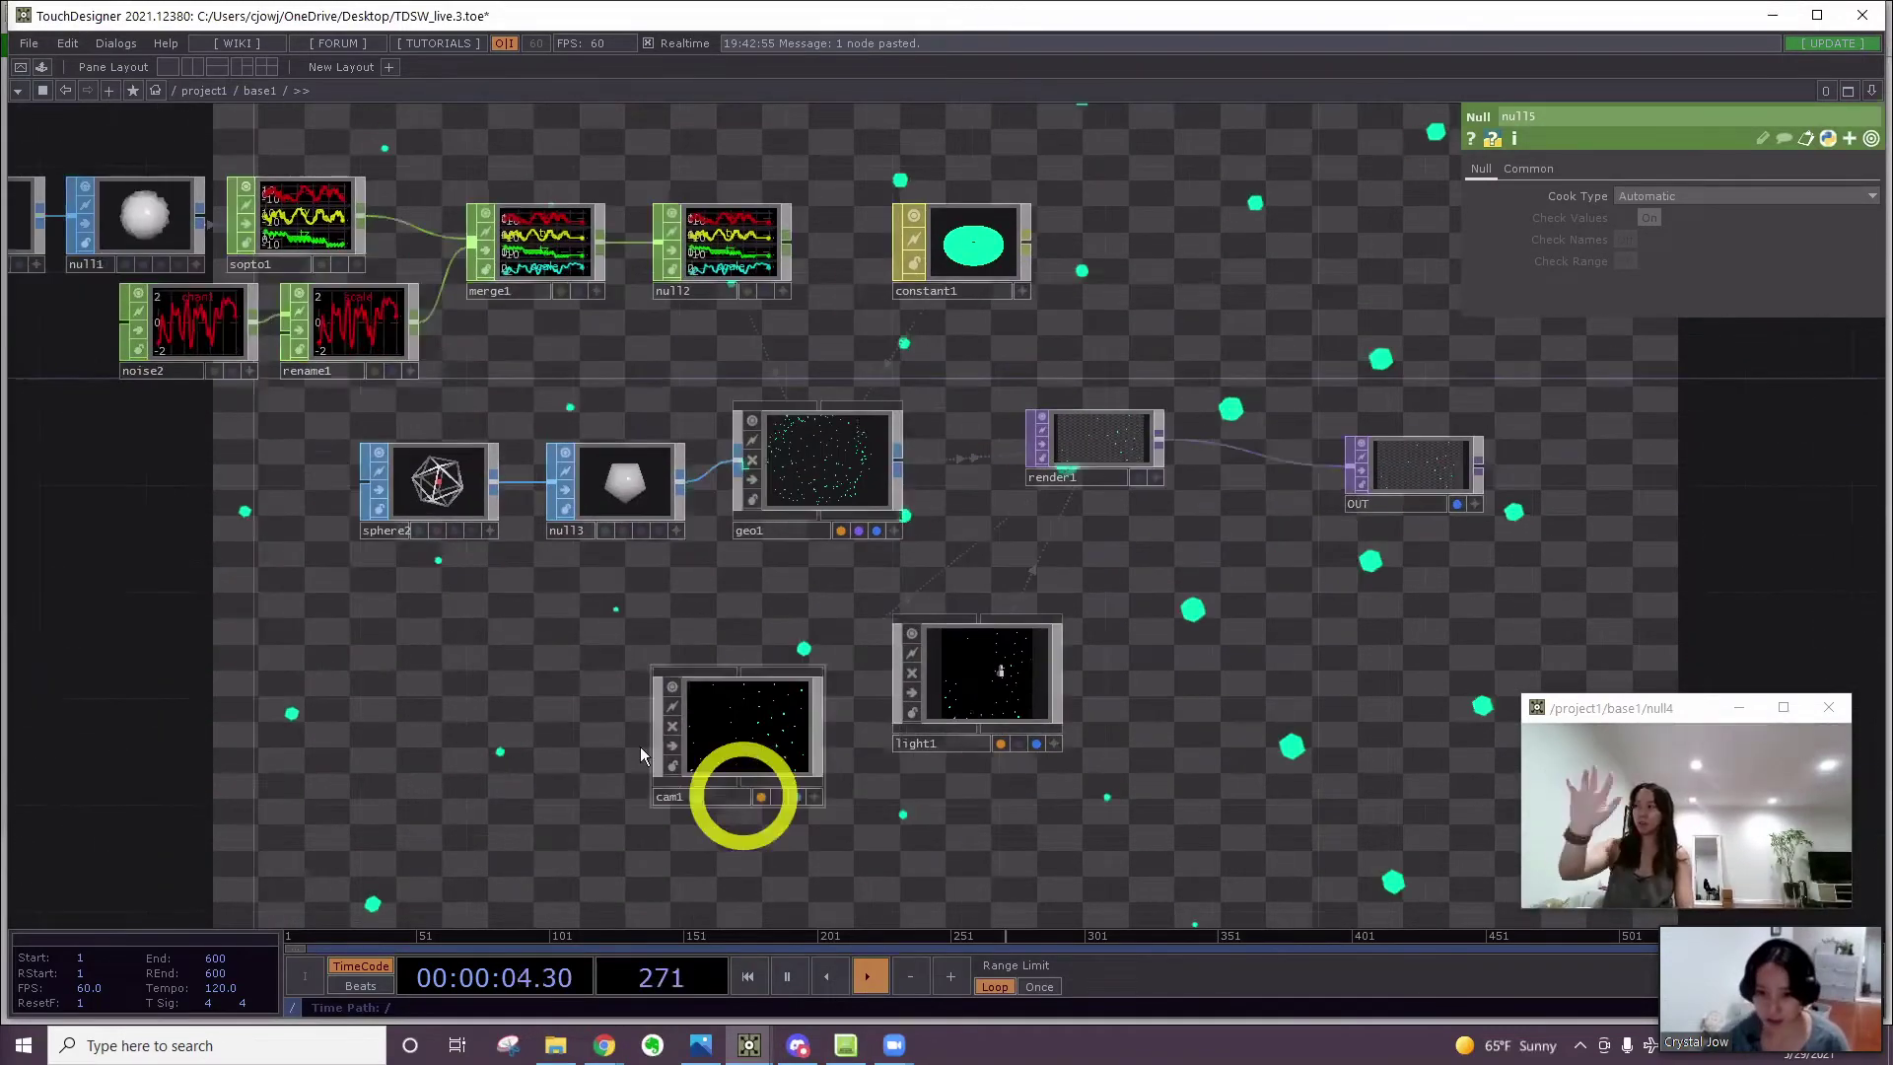
{"action": "scroll", "coordinate": [745, 750], "scroll_direction": "up", "scroll_amount": 3}
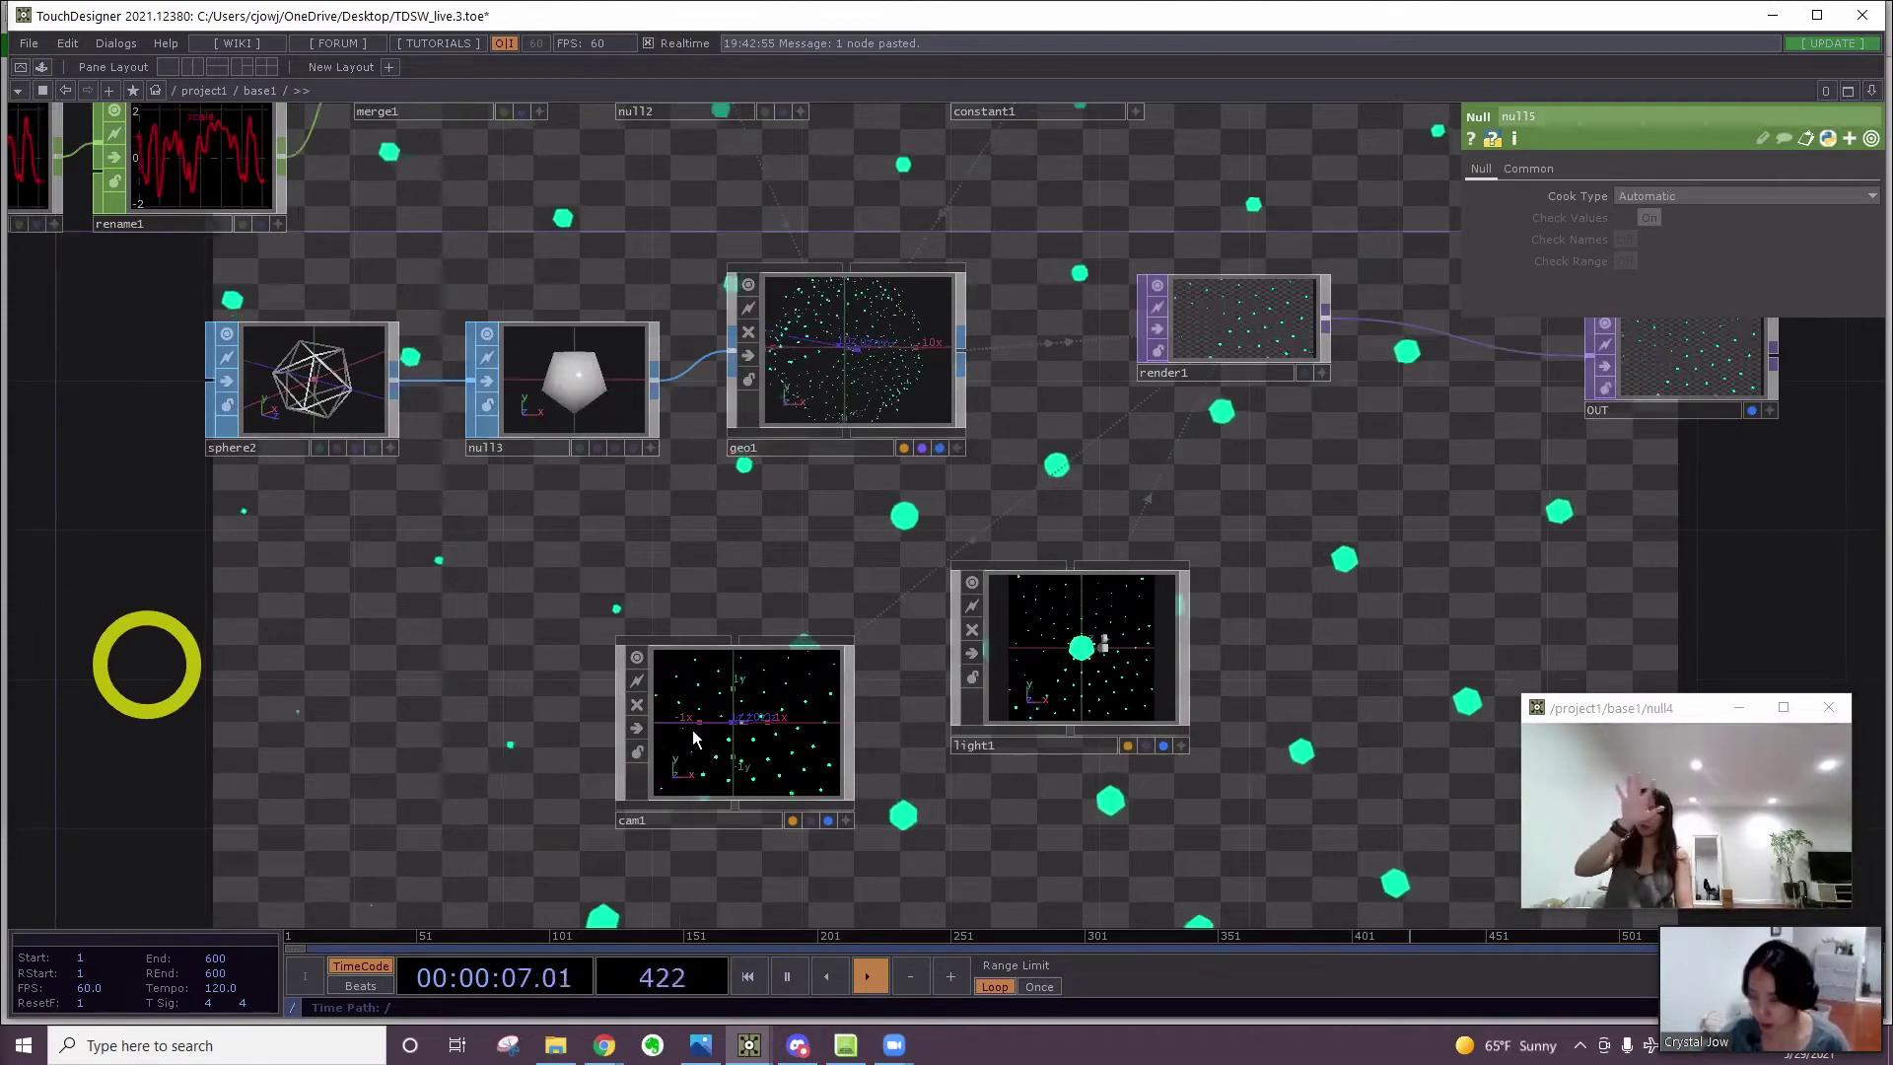
{"action": "left_click", "coordinate": [803, 704]}
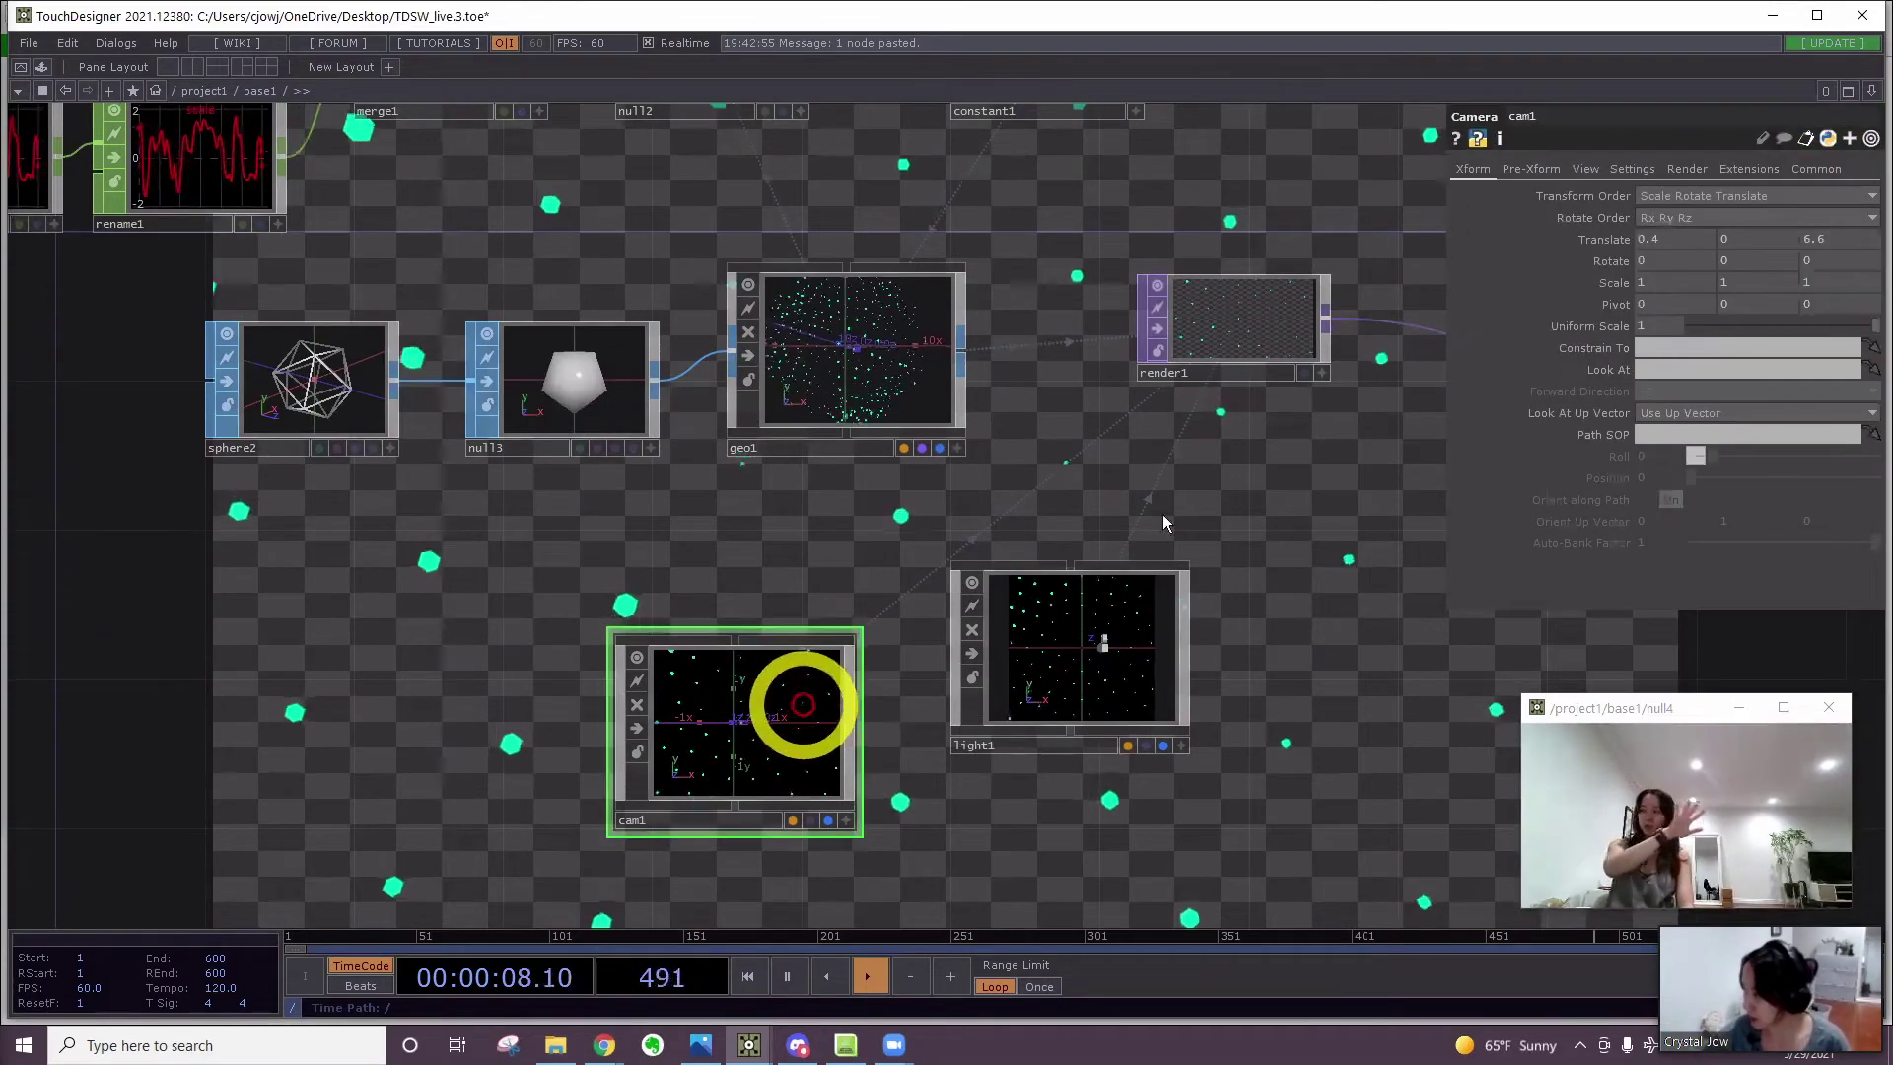
{"action": "left_click", "coordinate": [1605, 239]}
{"action": "left_click_drag", "start_coordinate": [1640, 258], "coordinate": [348, 291]}
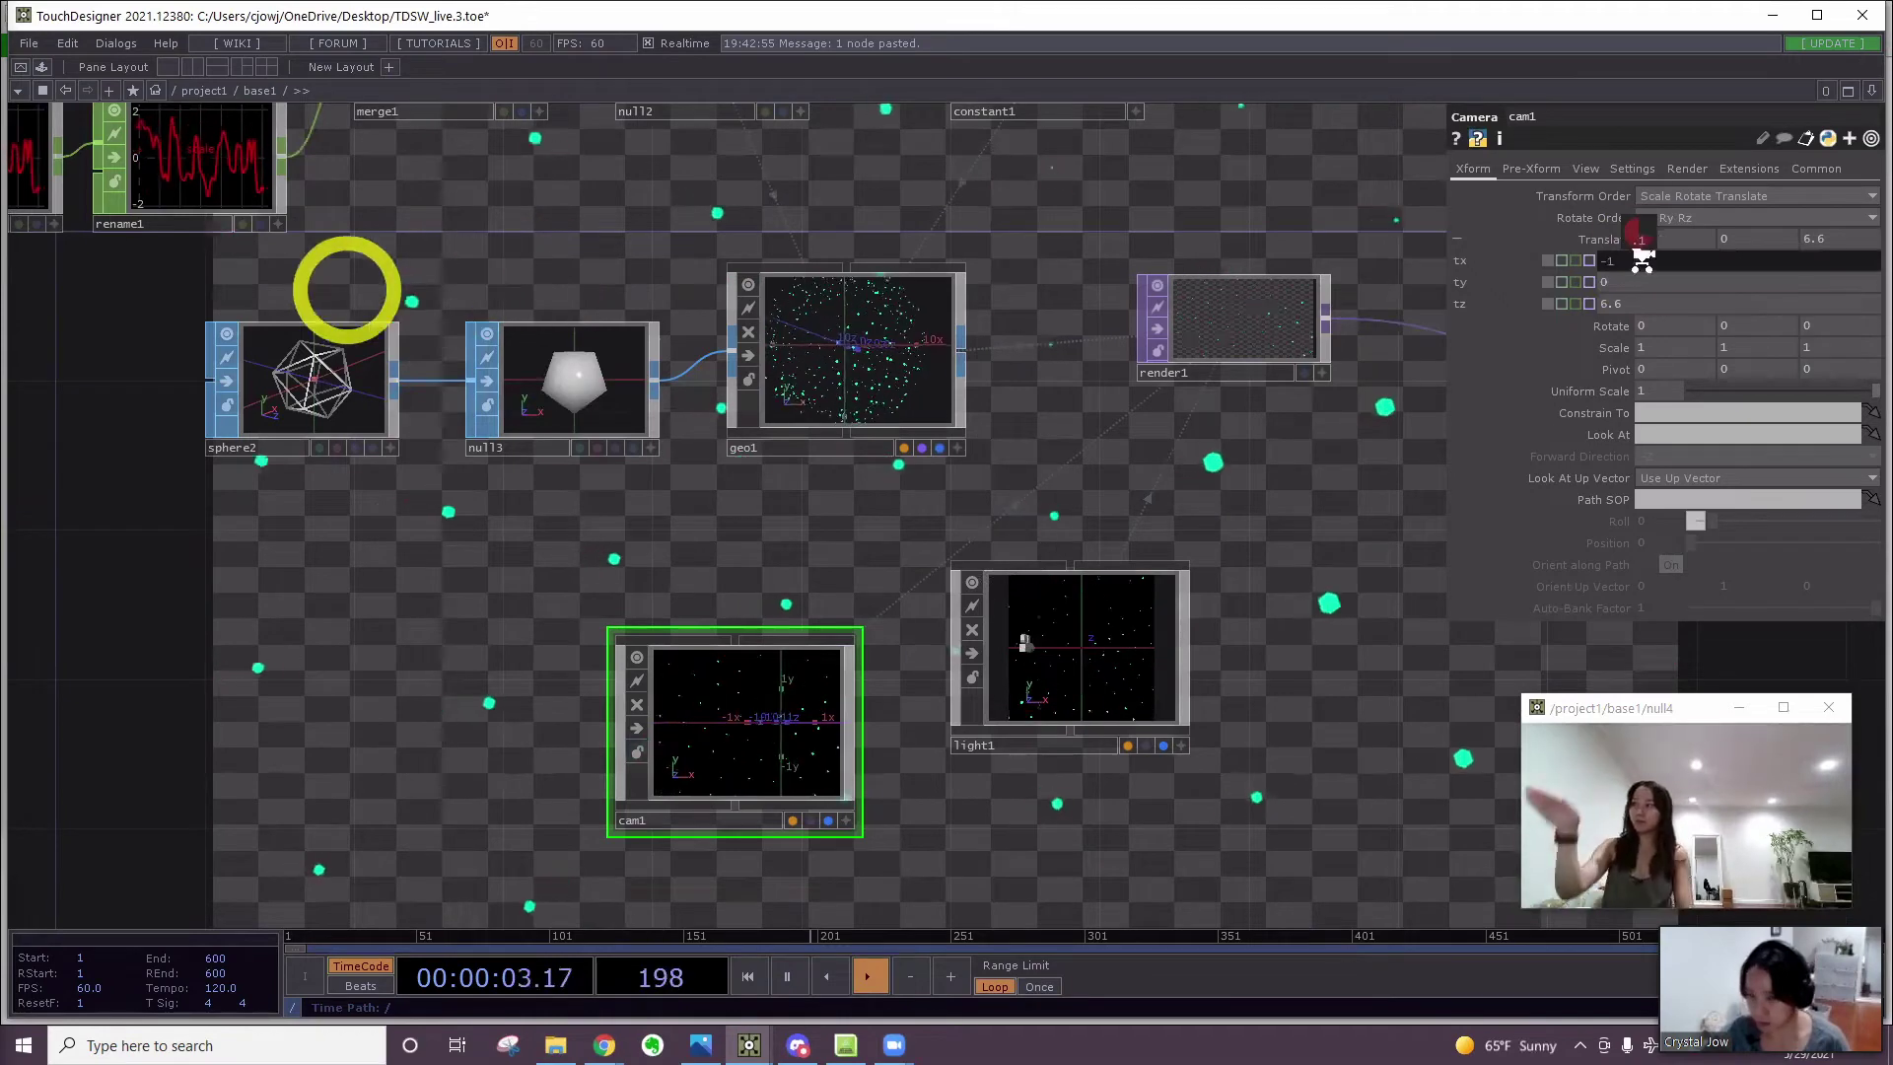
{"action": "scroll", "coordinate": [1740, 239], "scroll_direction": "down", "scroll_amount": 2}
{"action": "left_click", "coordinate": [1624, 262]}
{"action": "type", "text": "0"}
{"action": "key", "text": "Return"}
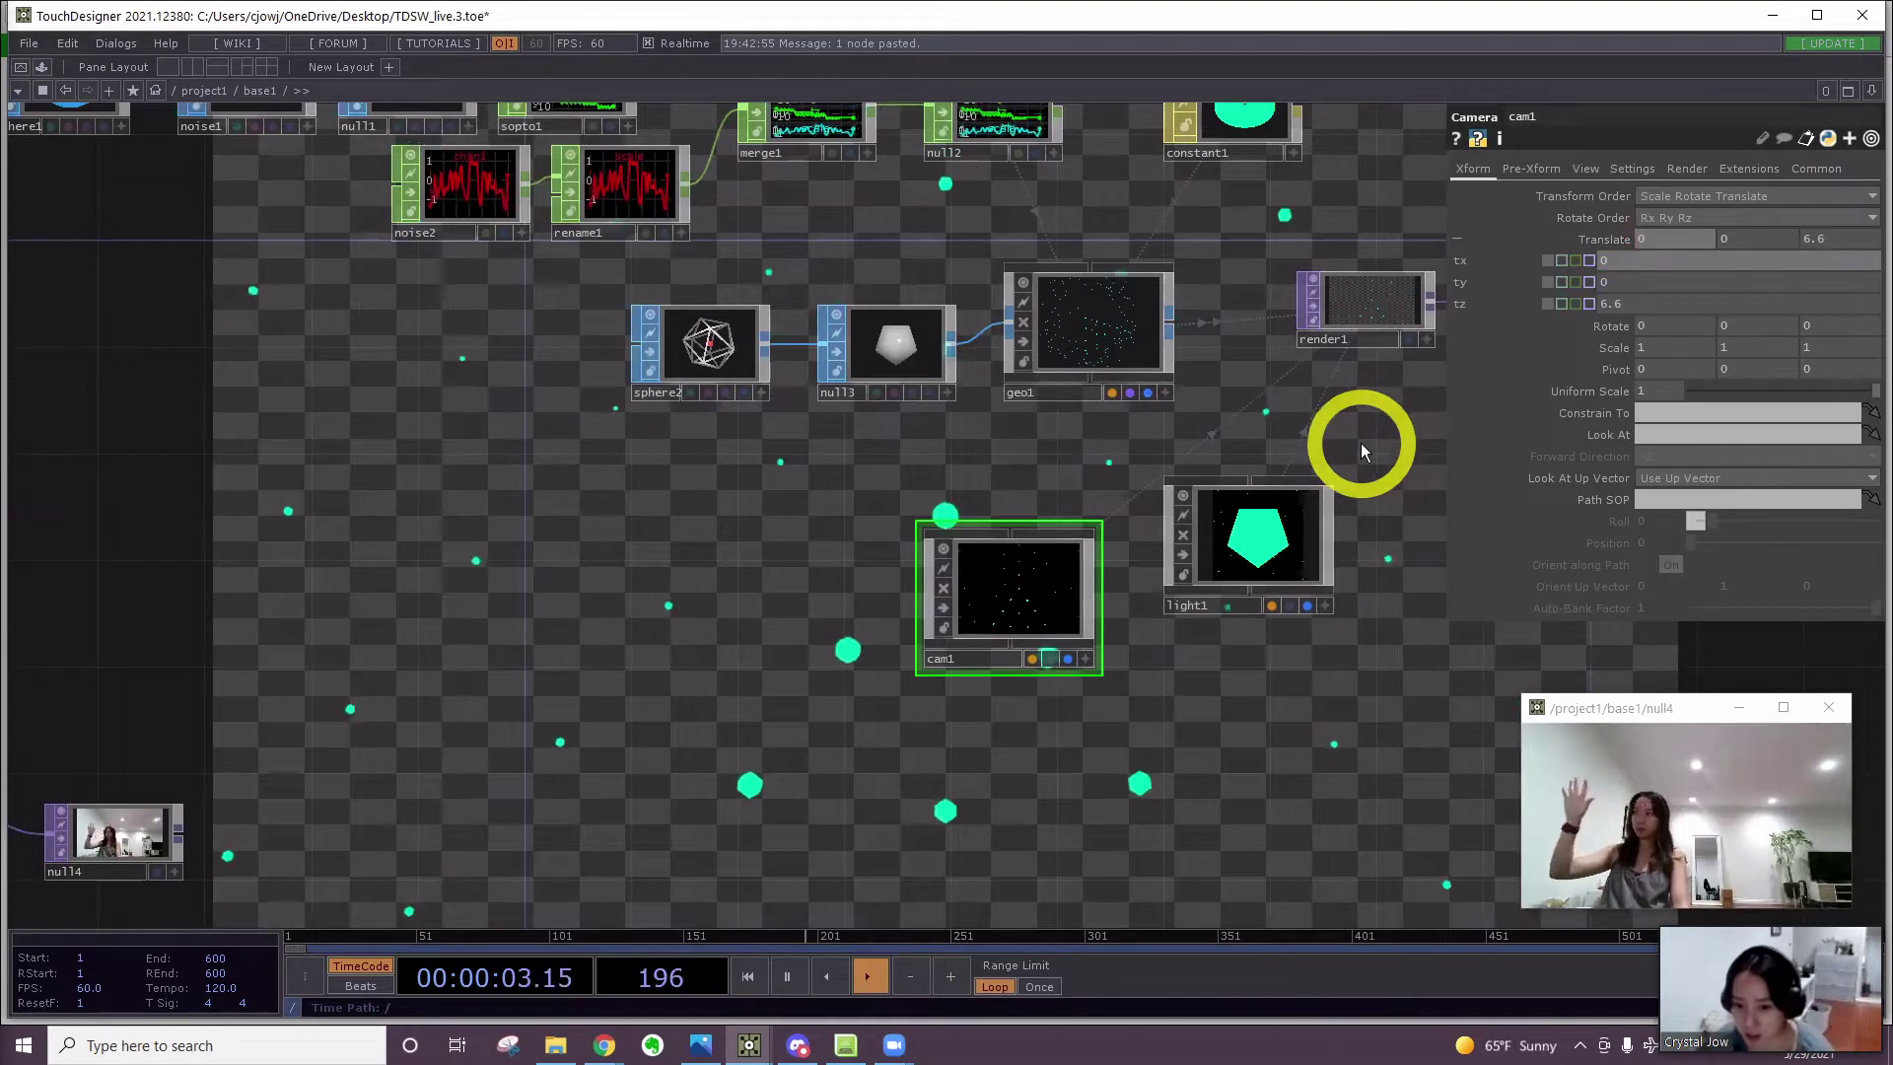
Try sliding cam1's Z translation up to about 20.1
{"action": "left_click_drag", "start_coordinate": [1625, 305], "coordinate": [526, 274]}
{"action": "left_click_drag", "start_coordinate": [1545, 153], "coordinate": [1487, 276]}
{"action": "left_click_drag", "start_coordinate": [1618, 303], "coordinate": [1881, 237]}
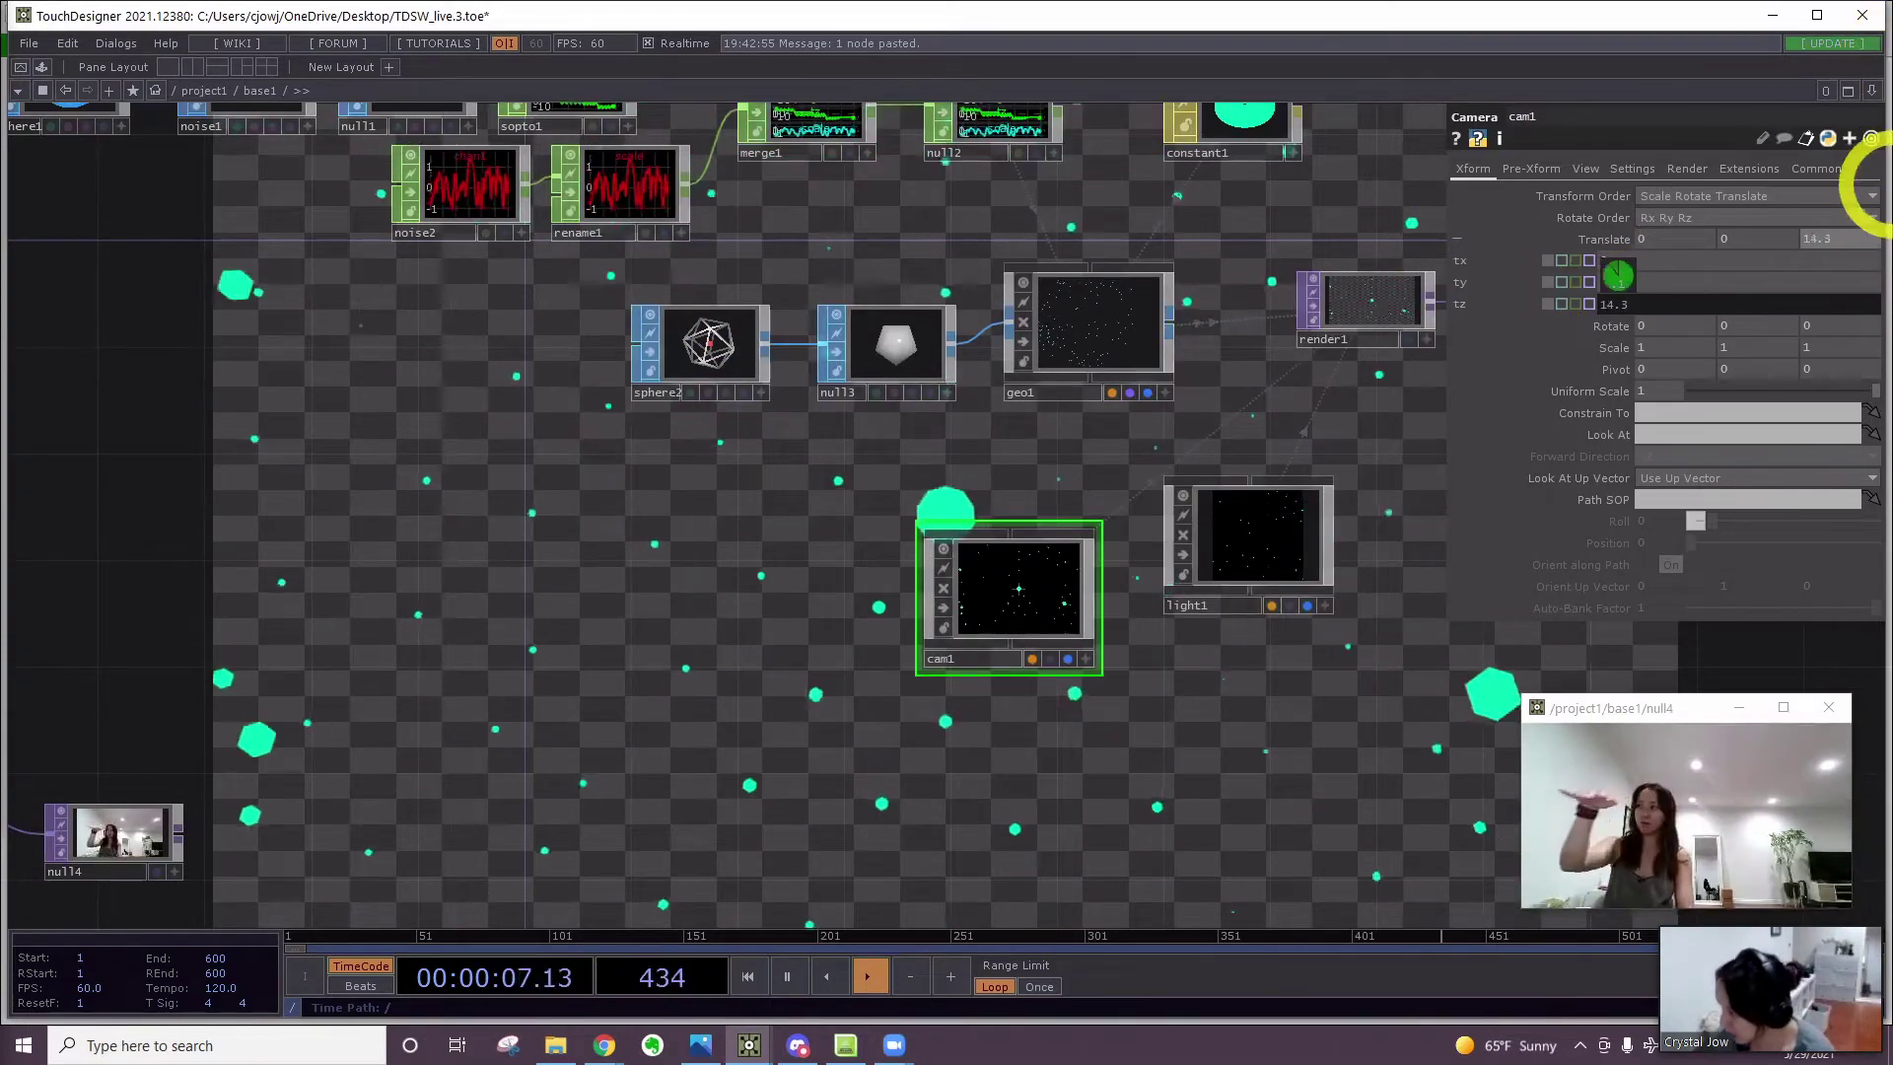
{"action": "left_click_drag", "start_coordinate": [1888, 849], "coordinate": [1887, 760]}
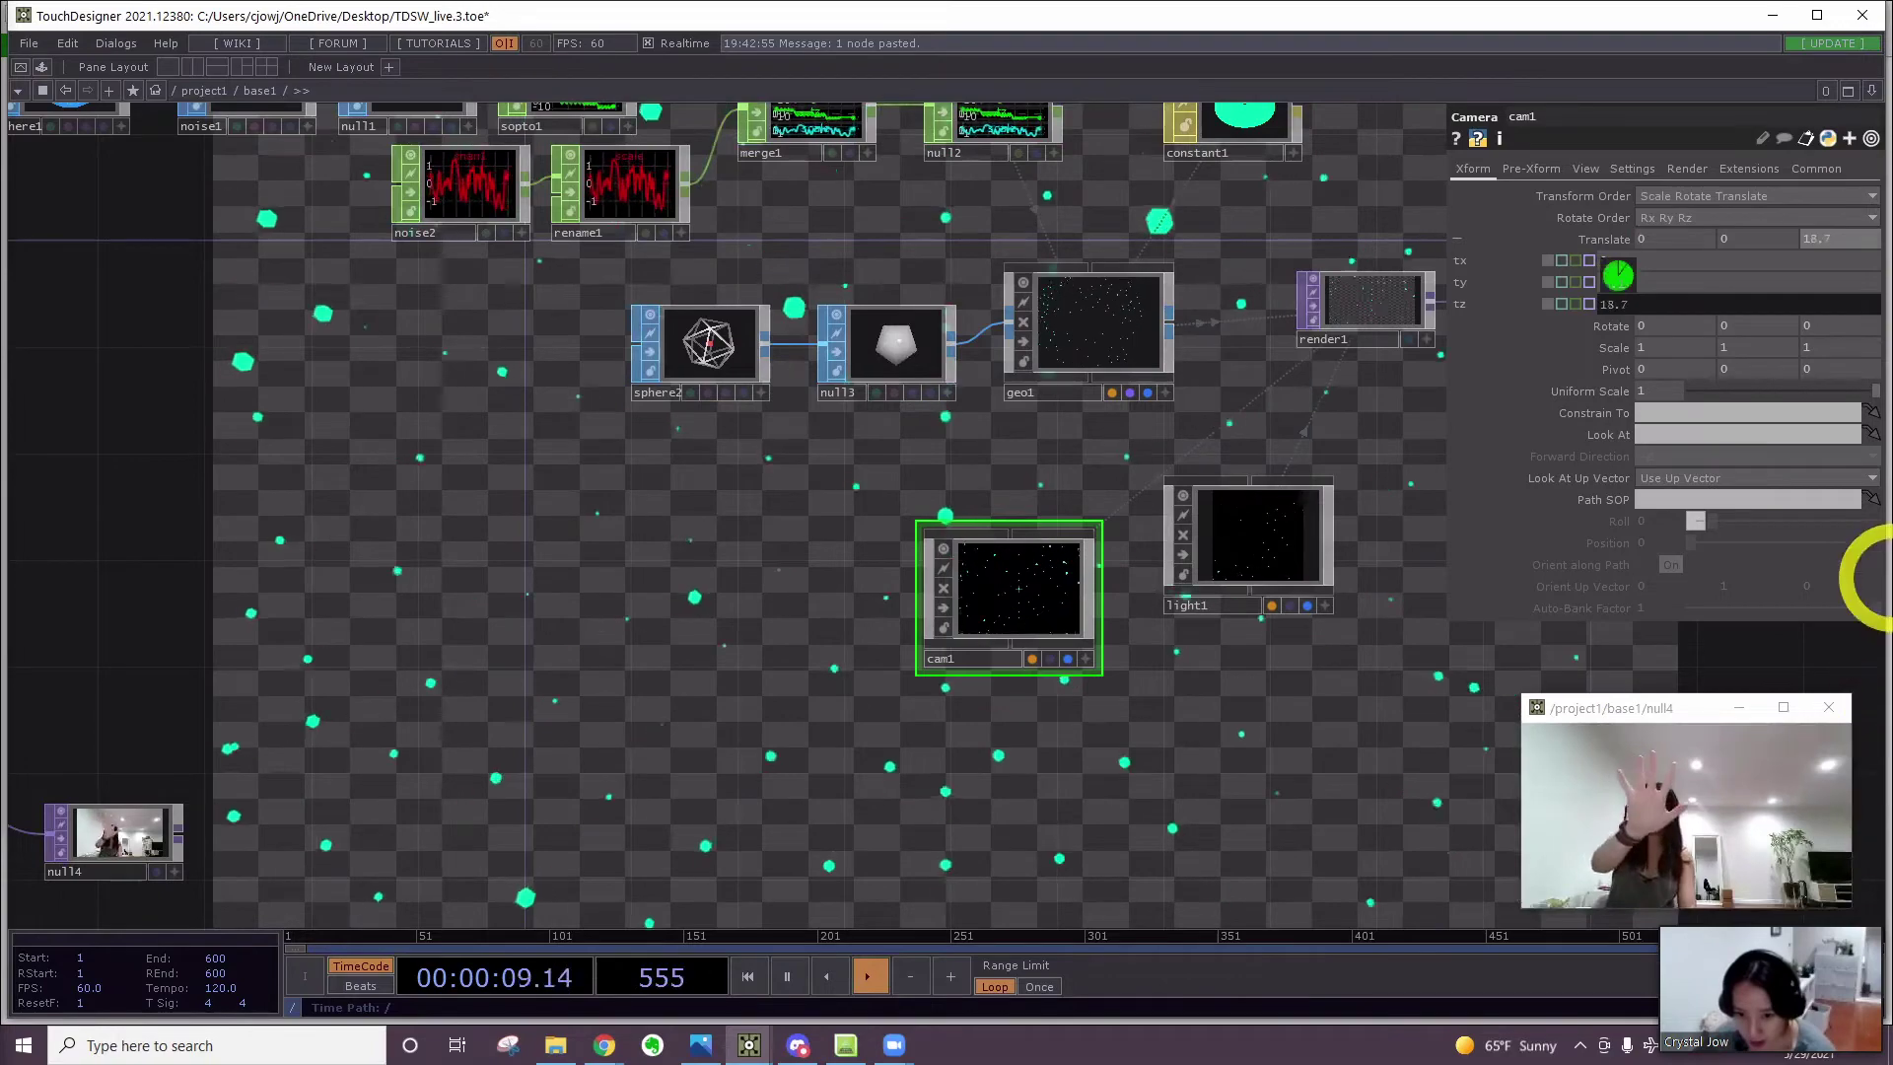
{"action": "left_click_drag", "start_coordinate": [1888, 580], "coordinate": [1651, 318]}
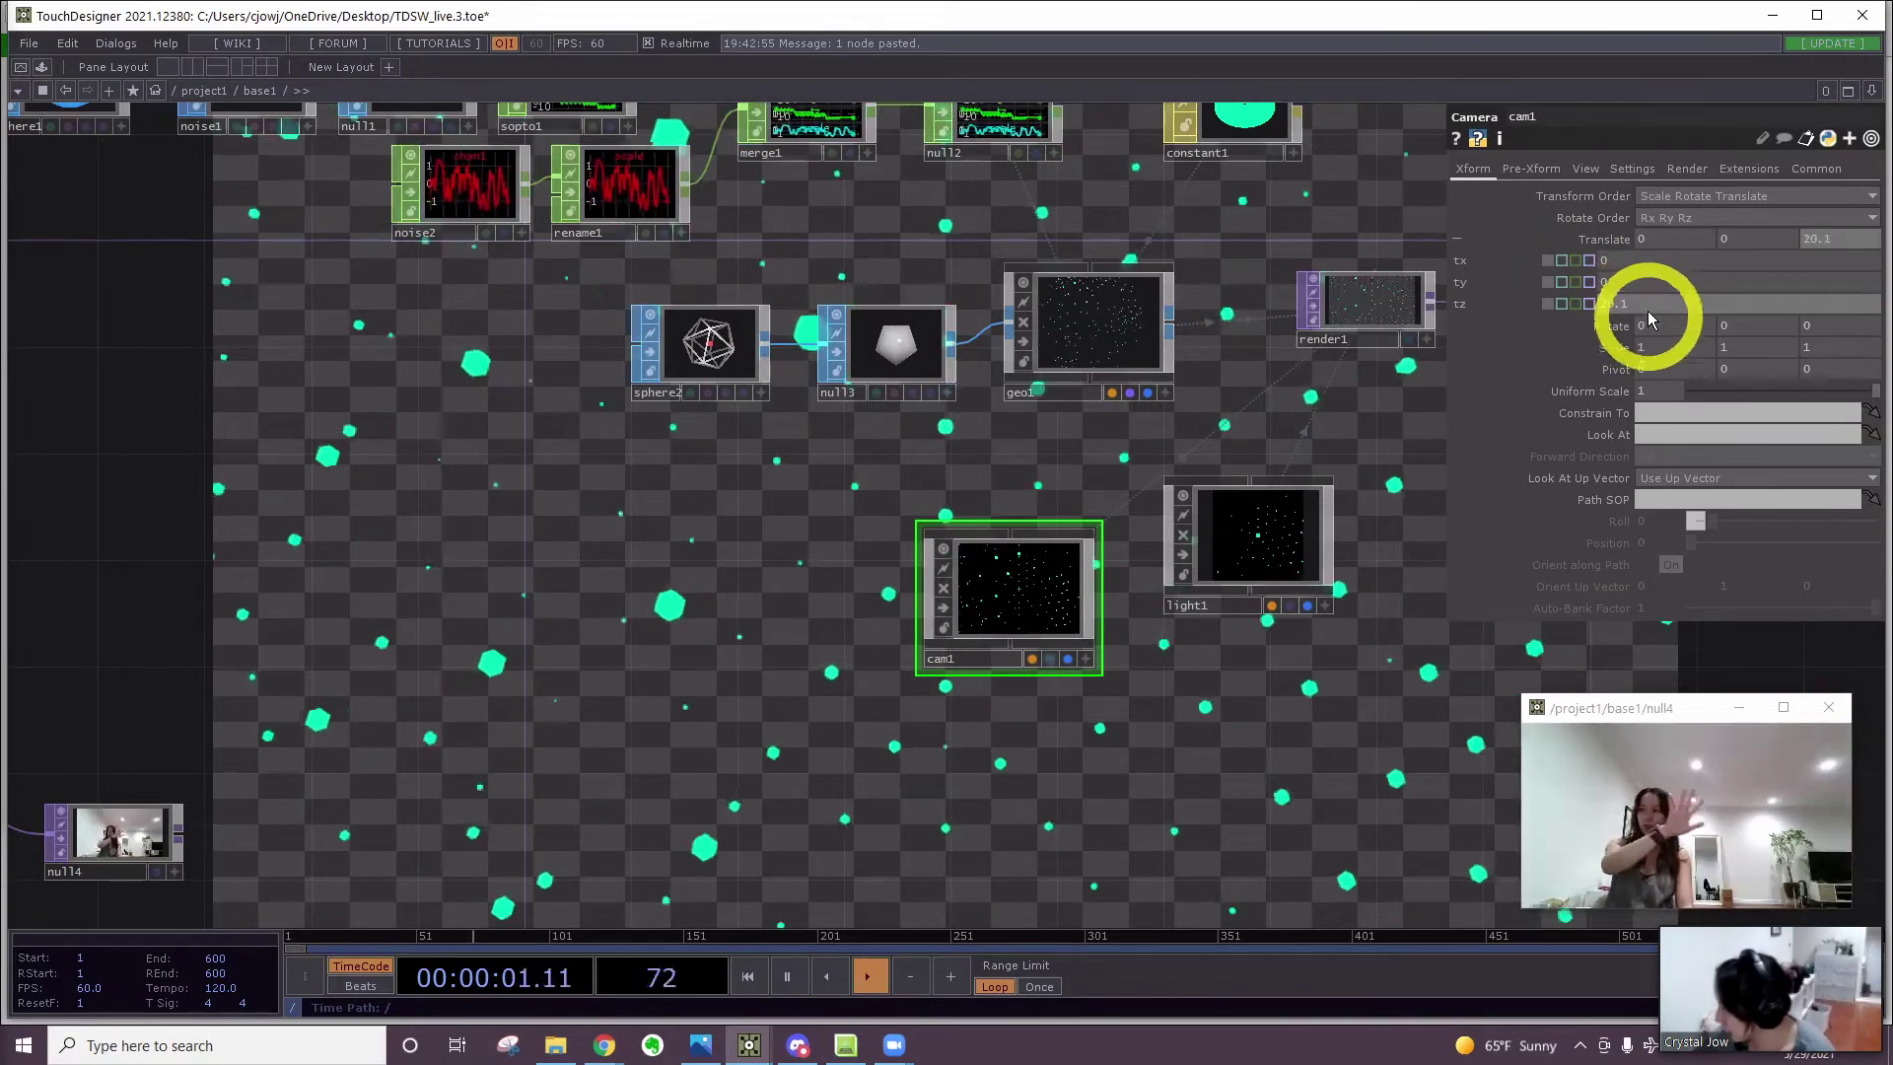
Try Z translation values of 25, 10 and 30 on cam1
{"action": "type", "text": "25"}
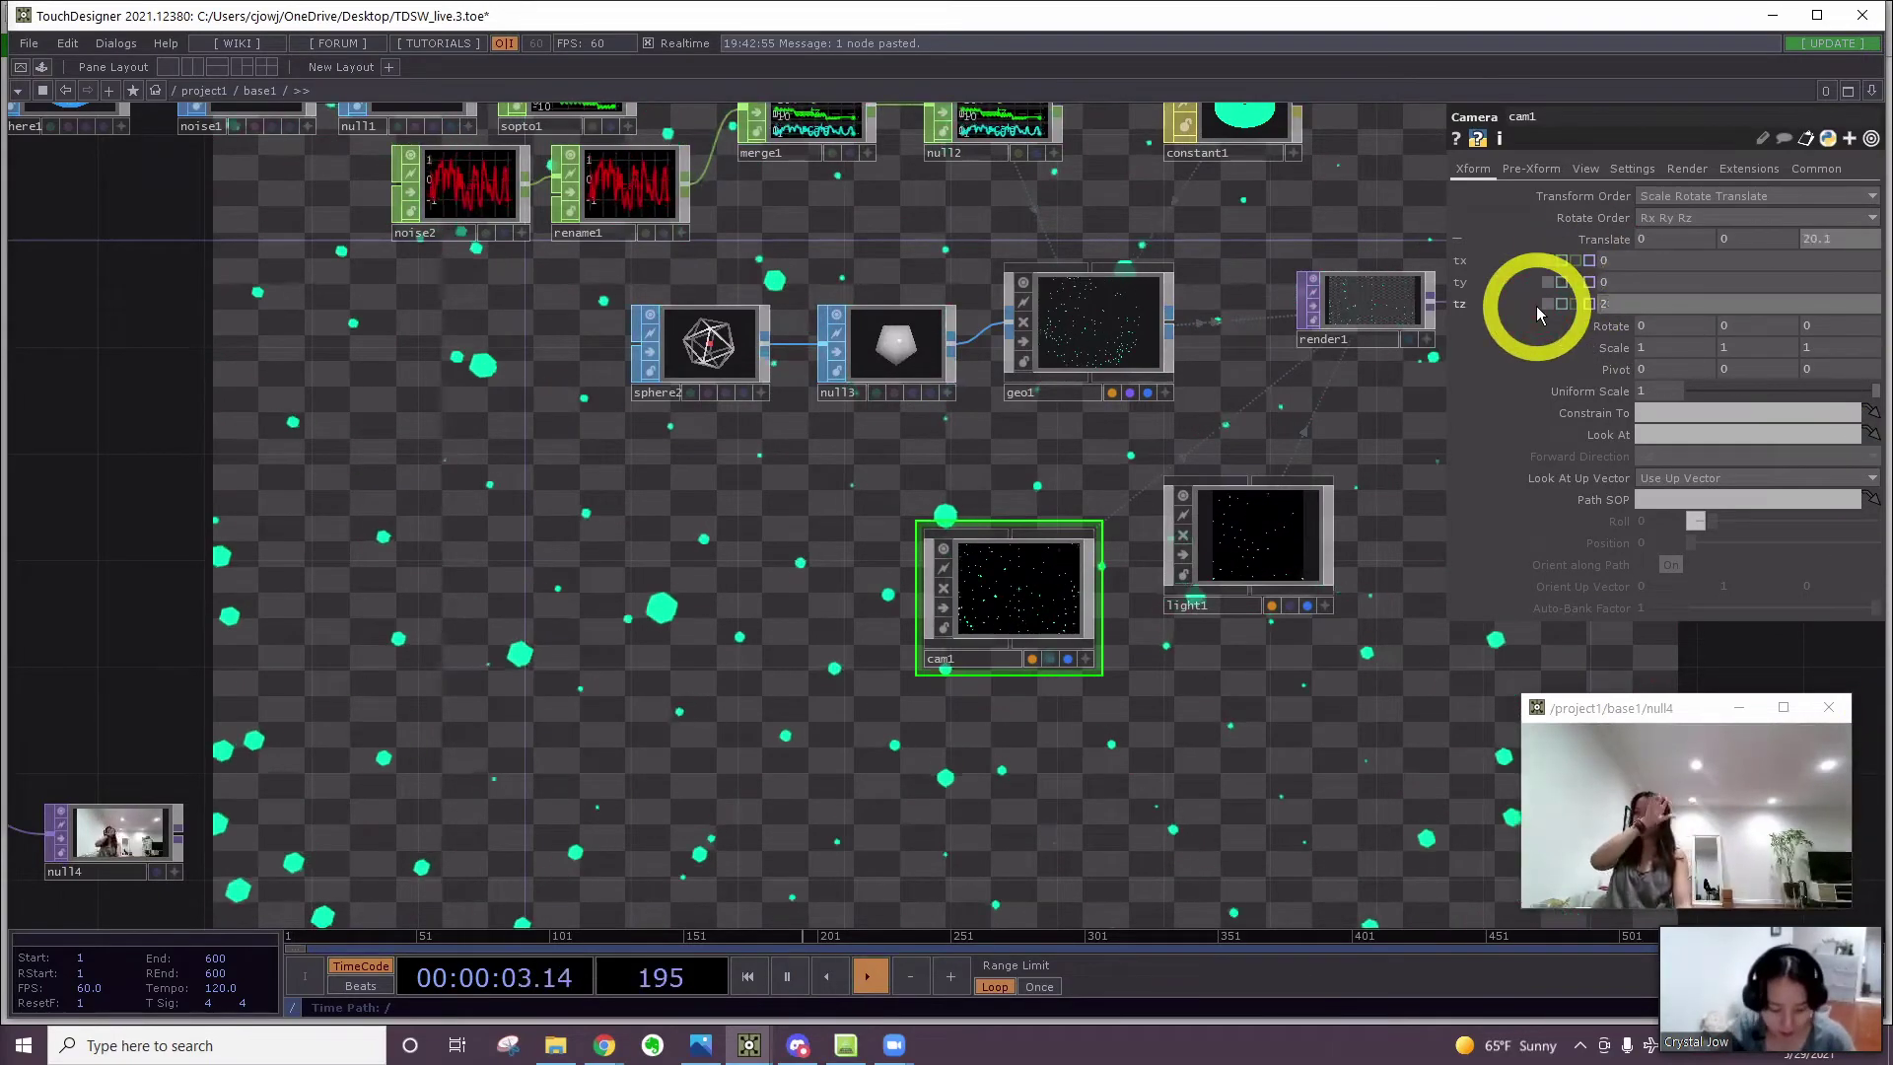
{"action": "key", "text": "Return"}
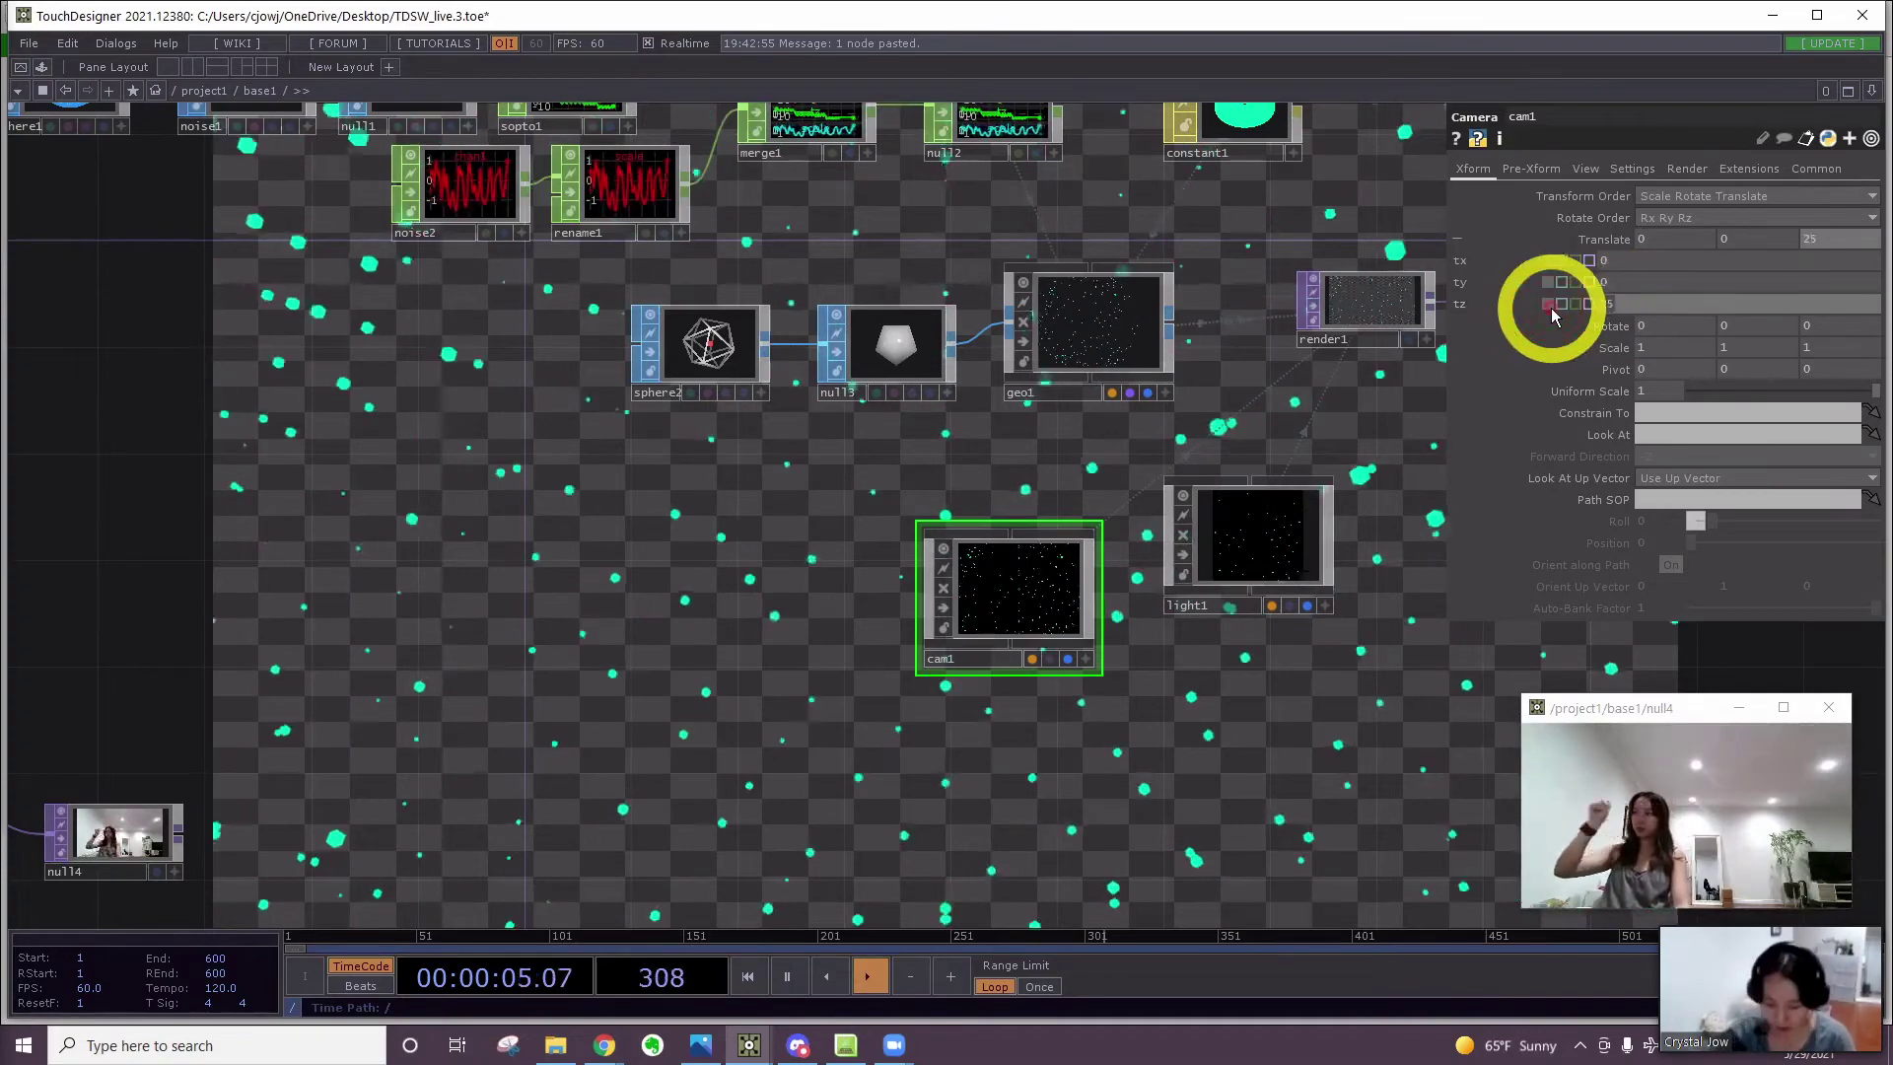
{"action": "key", "text": "Return"}
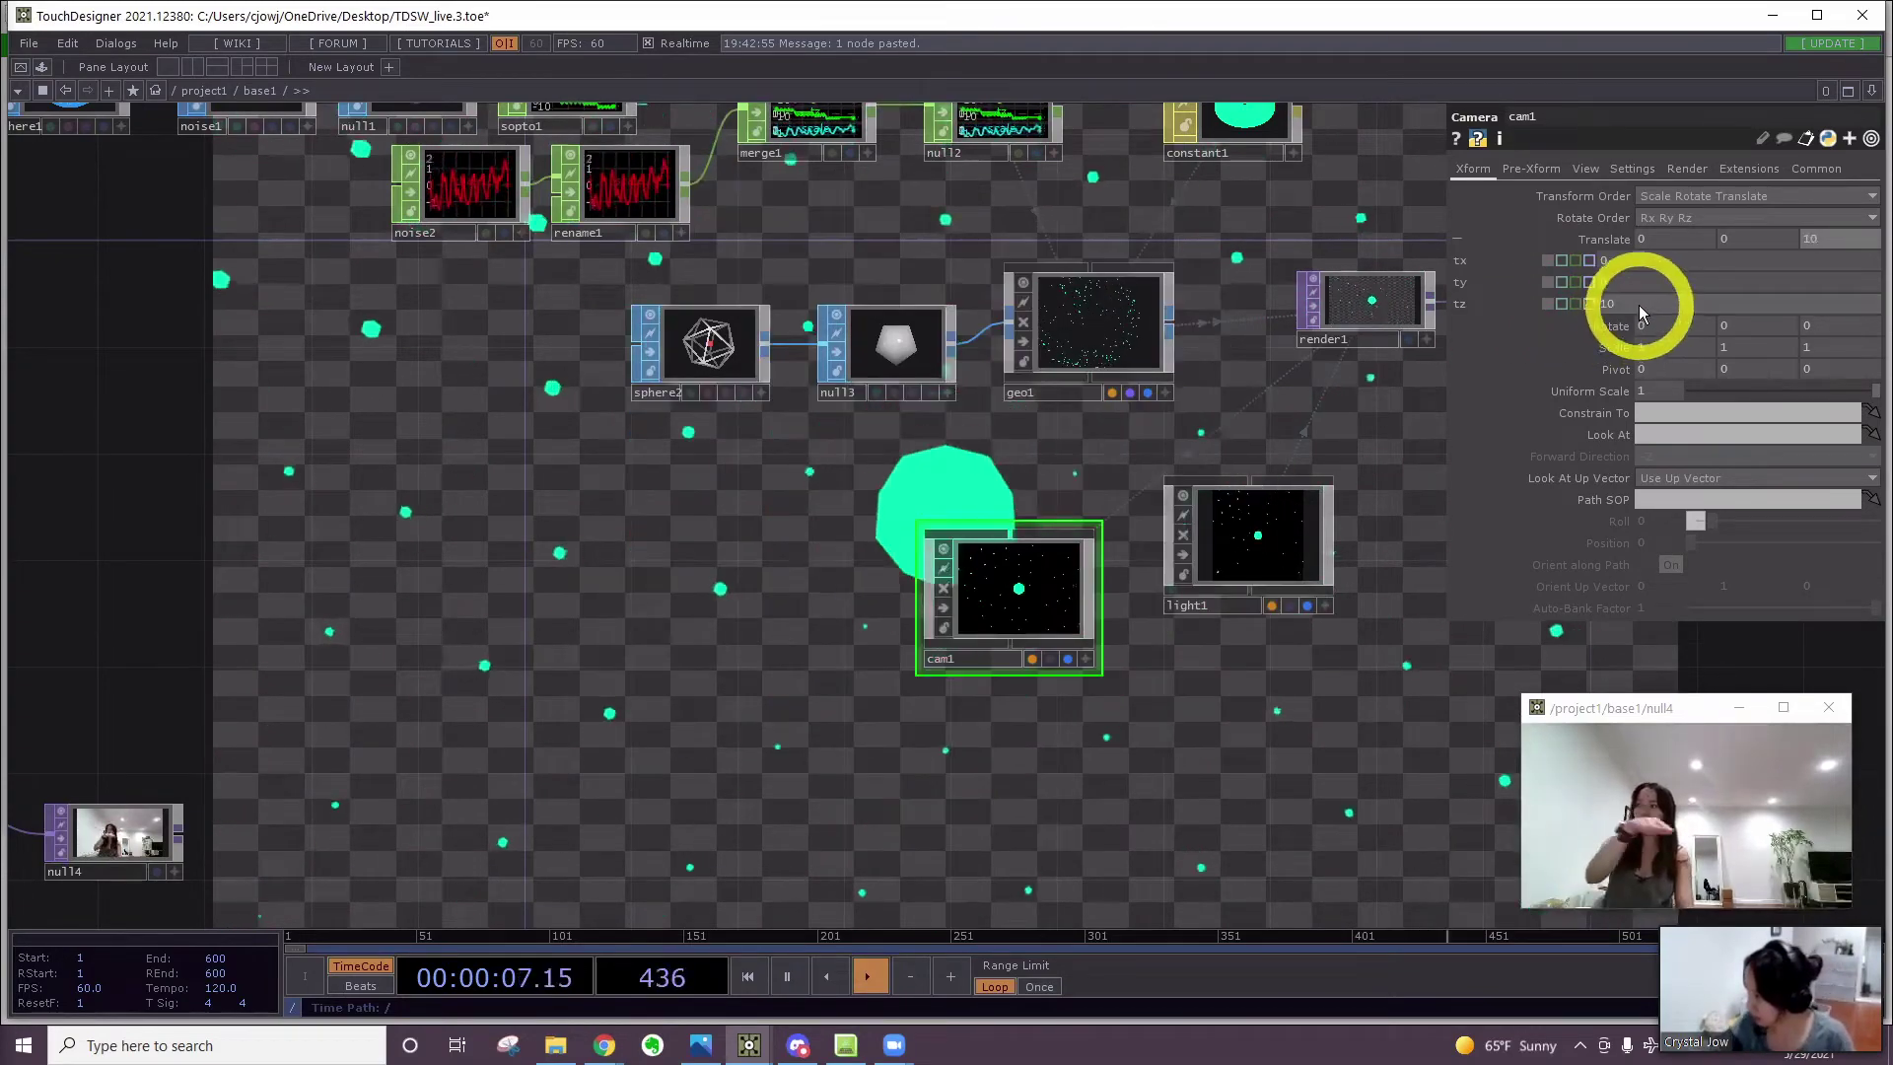
{"action": "left_click_drag", "start_coordinate": [1639, 305], "coordinate": [1498, 317]}
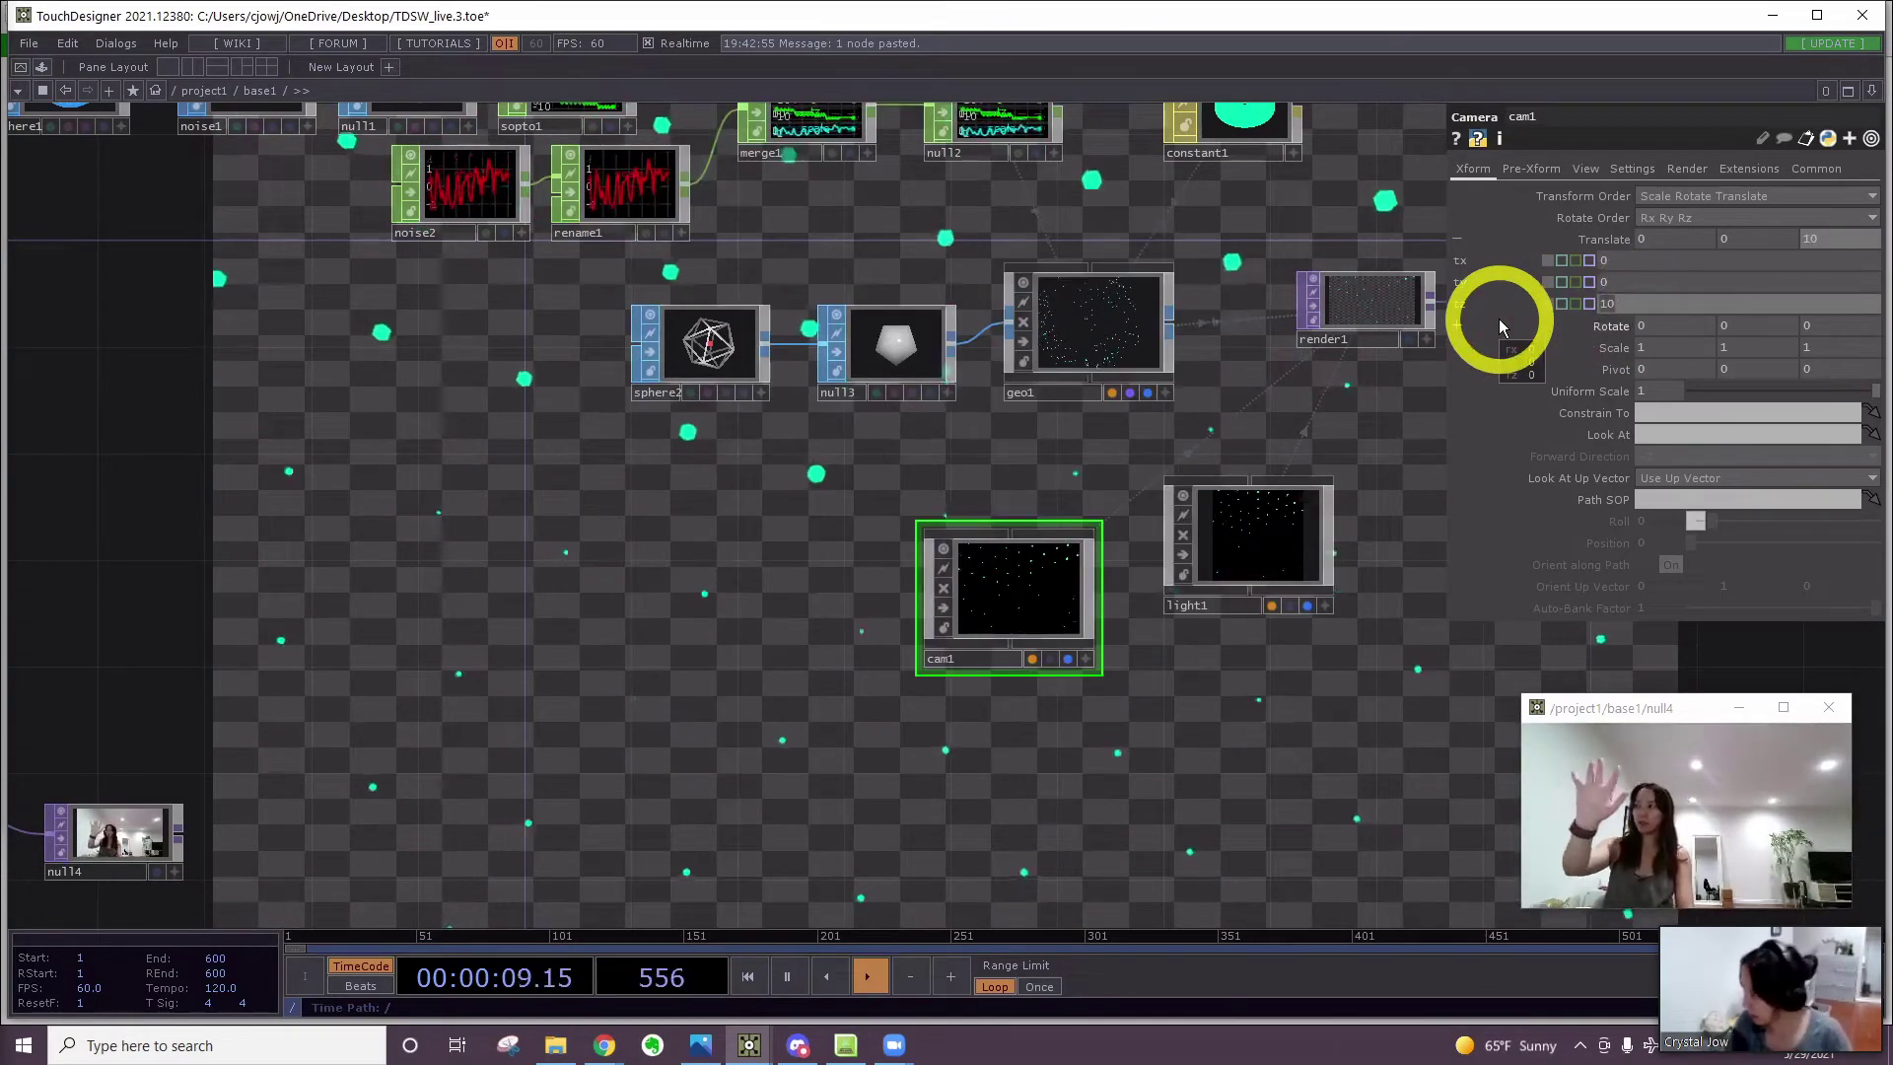
{"action": "type", "text": "30"}
{"action": "key", "text": "Return"}
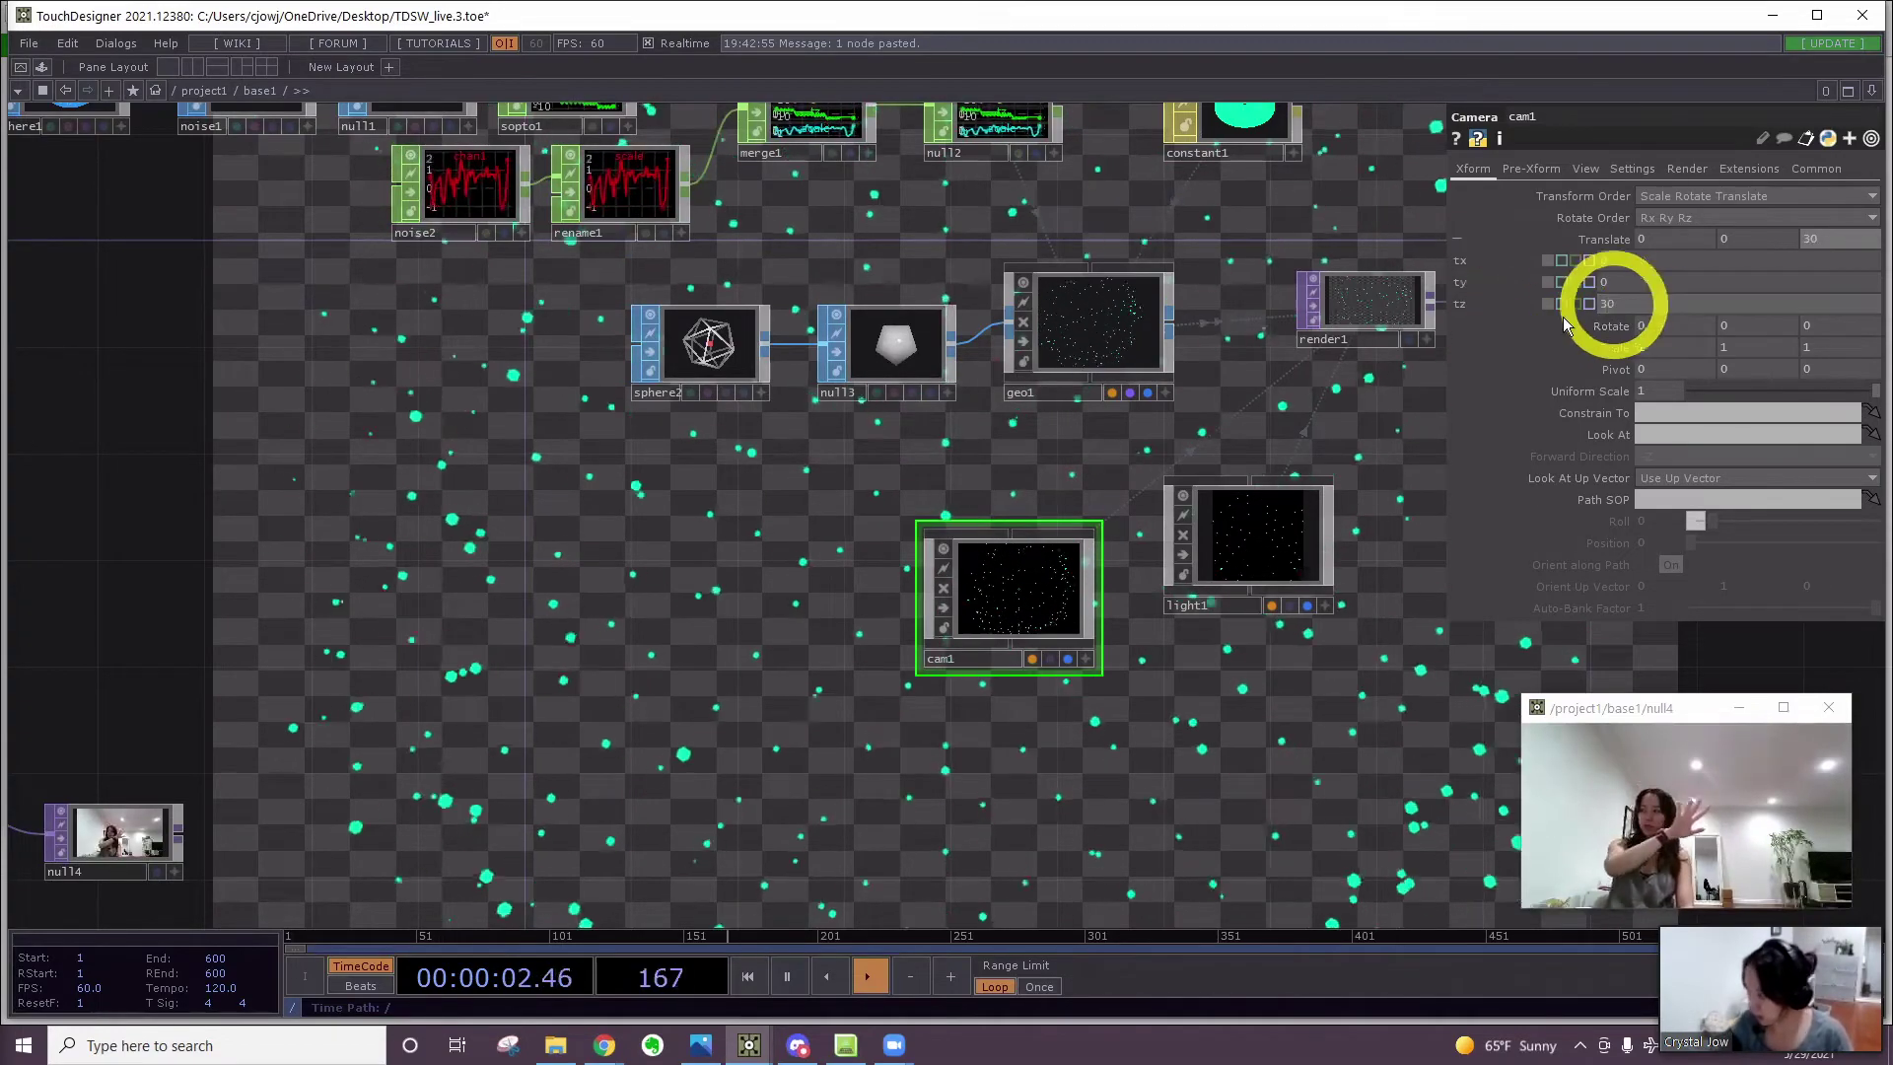
Try 40 for cam1's Z translation, and set it to 20
{"action": "left_click", "coordinate": [1626, 304]}
{"action": "type", "text": "40"}
{"action": "key", "text": "Return"}
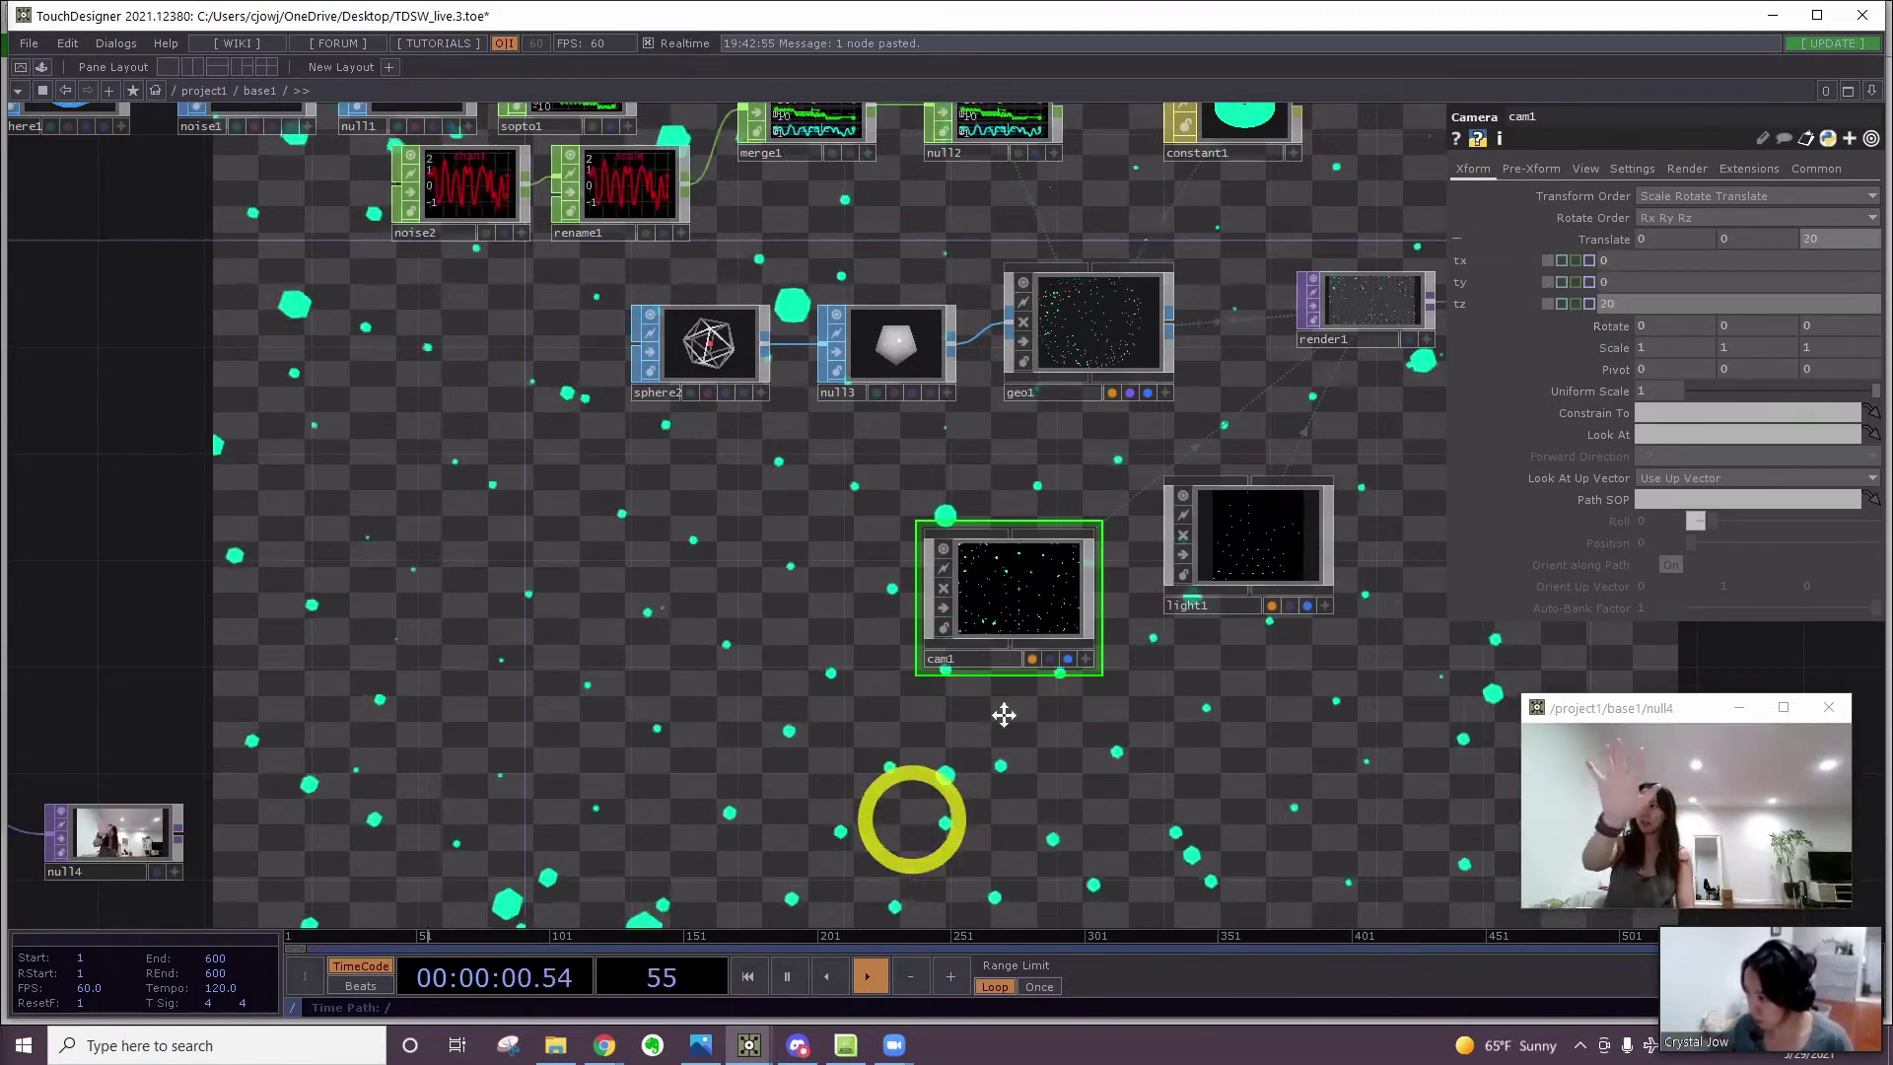
Move merge2 and null5 farther away from the tx, ty and tz Select CHOPs to make room between them
{"action": "left_click_drag", "start_coordinate": [943, 791], "coordinate": [1096, 608]}
{"action": "scroll", "coordinate": [805, 652], "scroll_direction": "down", "scroll_amount": 5}
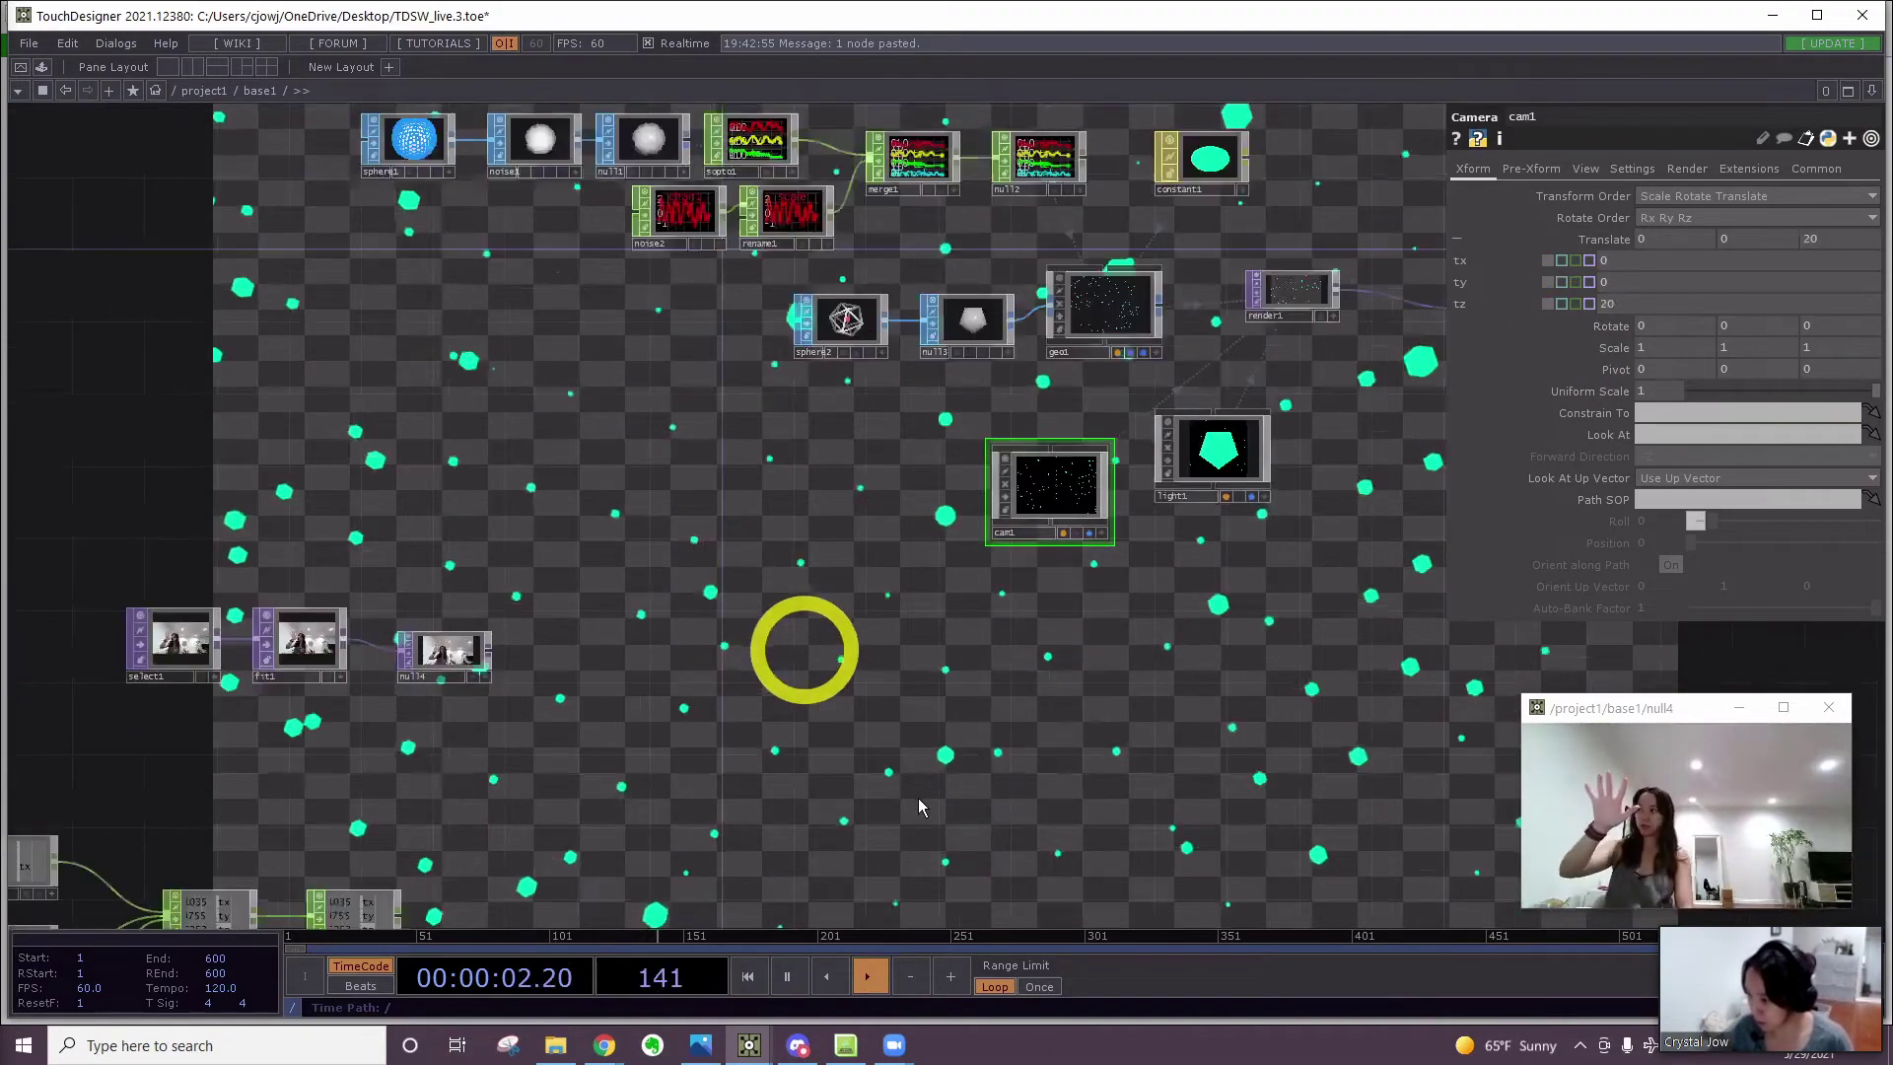
{"action": "left_click_drag", "start_coordinate": [395, 865], "coordinate": [819, 718]}
{"action": "right_click_drag", "start_coordinate": [913, 785], "coordinate": [779, 687]}
{"action": "left_click_drag", "start_coordinate": [780, 687], "coordinate": [1026, 430]}
{"action": "scroll", "coordinate": [845, 638], "scroll_direction": "up", "scroll_amount": 5}
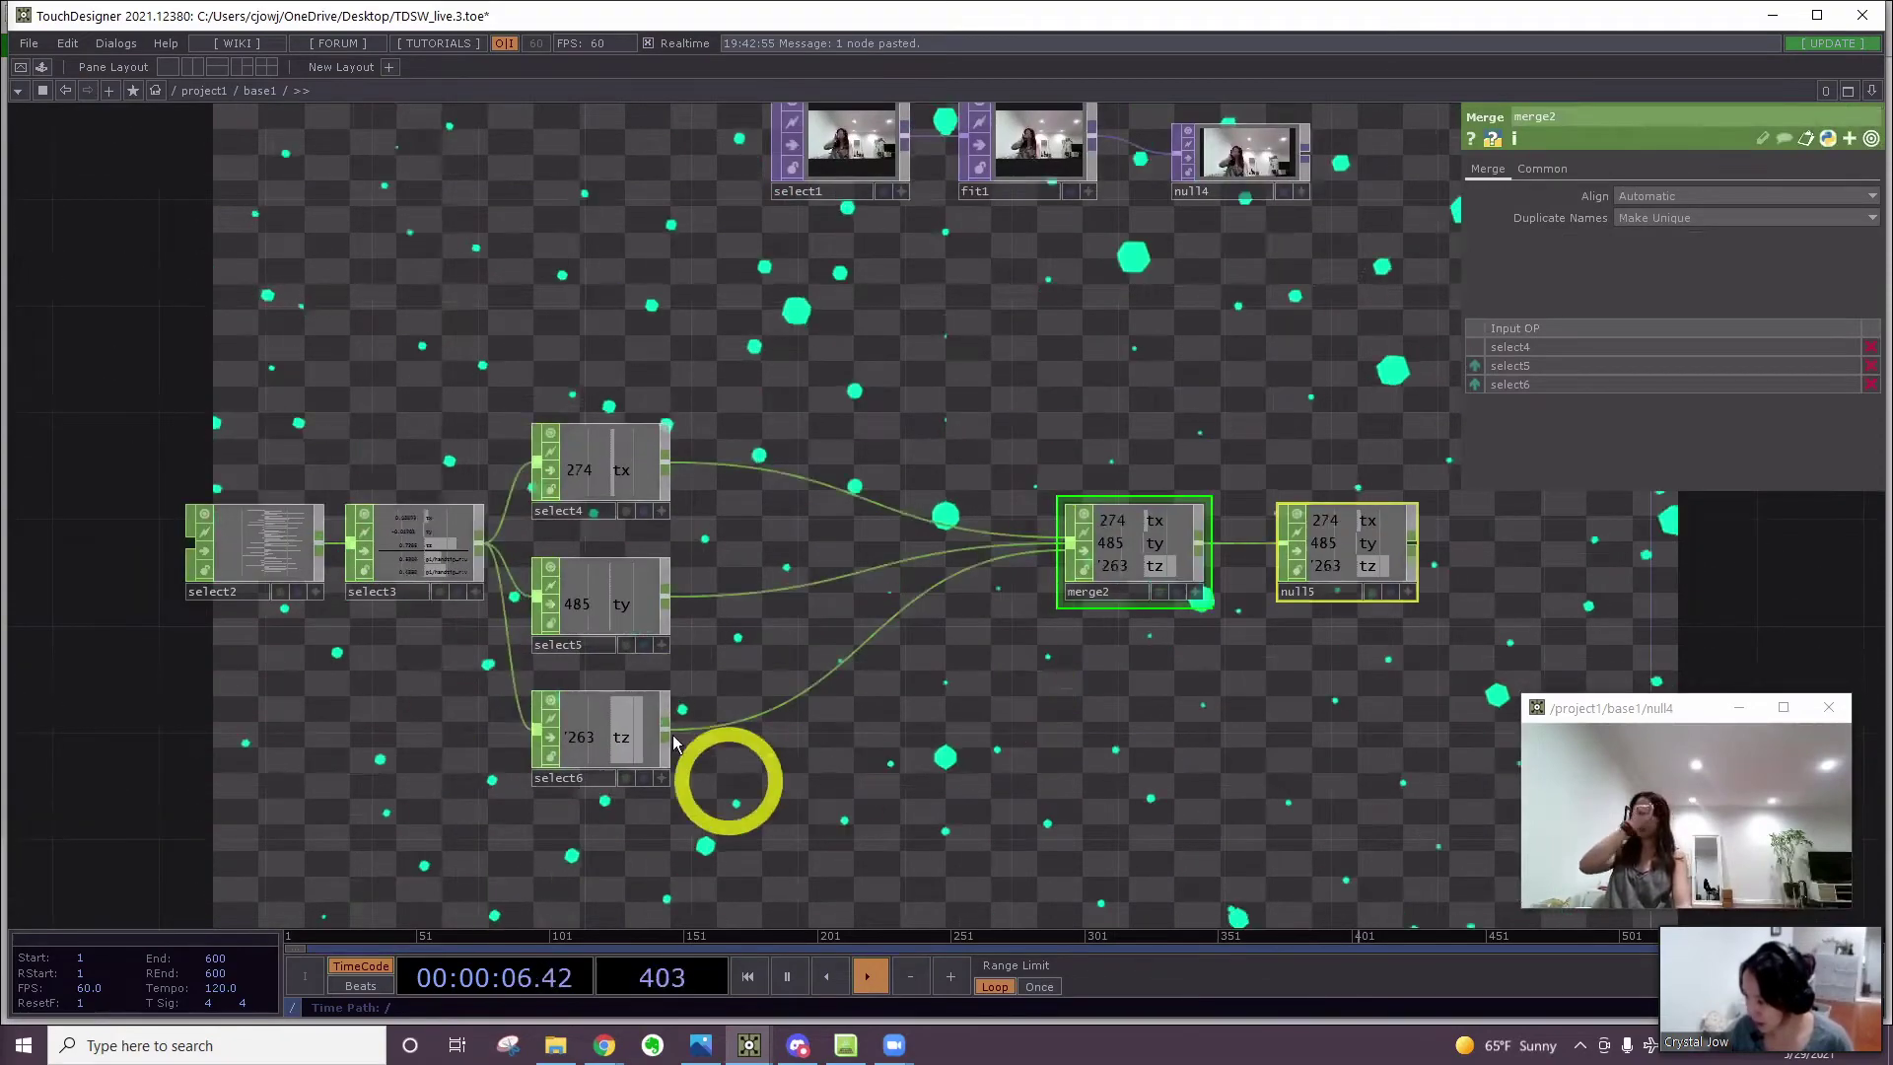
Insert a Math CHOP between select6 and merge2 on the tz connection
{"action": "double_click", "coordinate": [677, 732]}
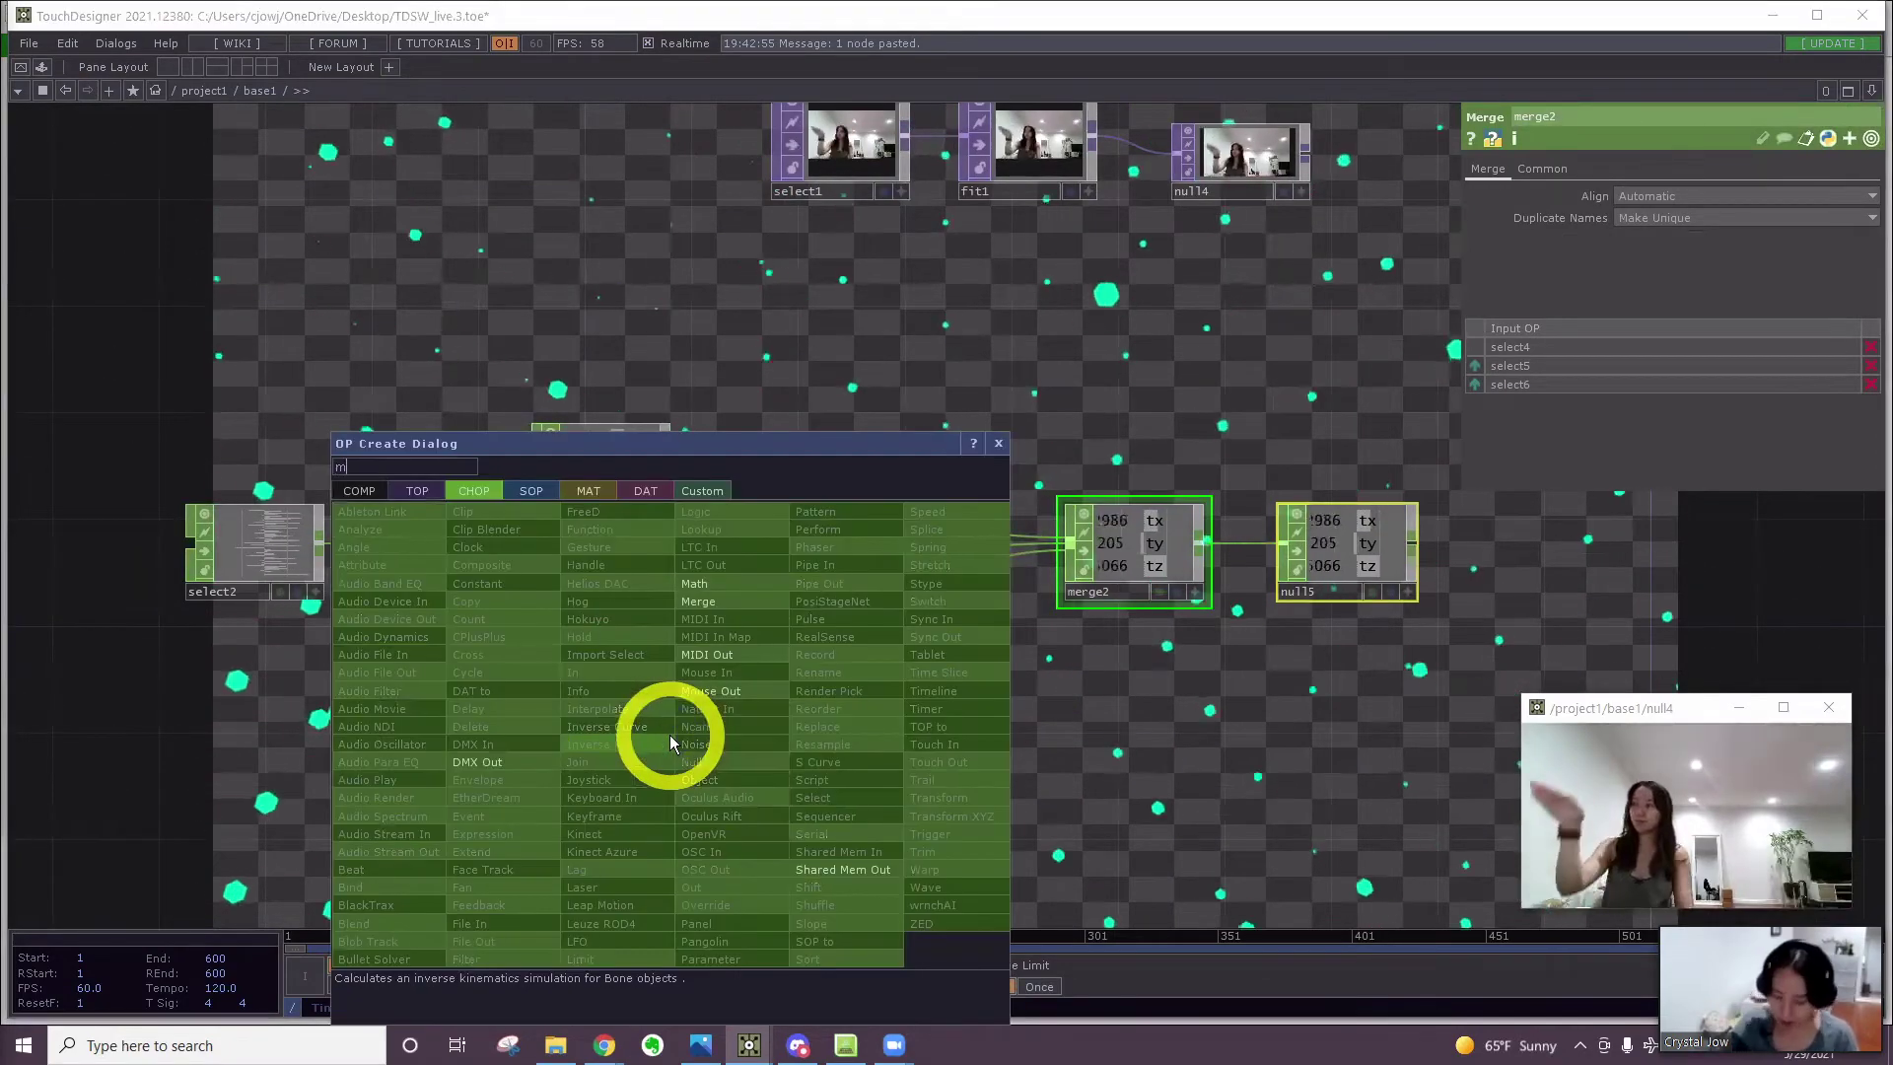
{"action": "left_click", "coordinate": [702, 585]}
{"action": "left_click", "coordinate": [788, 733]}
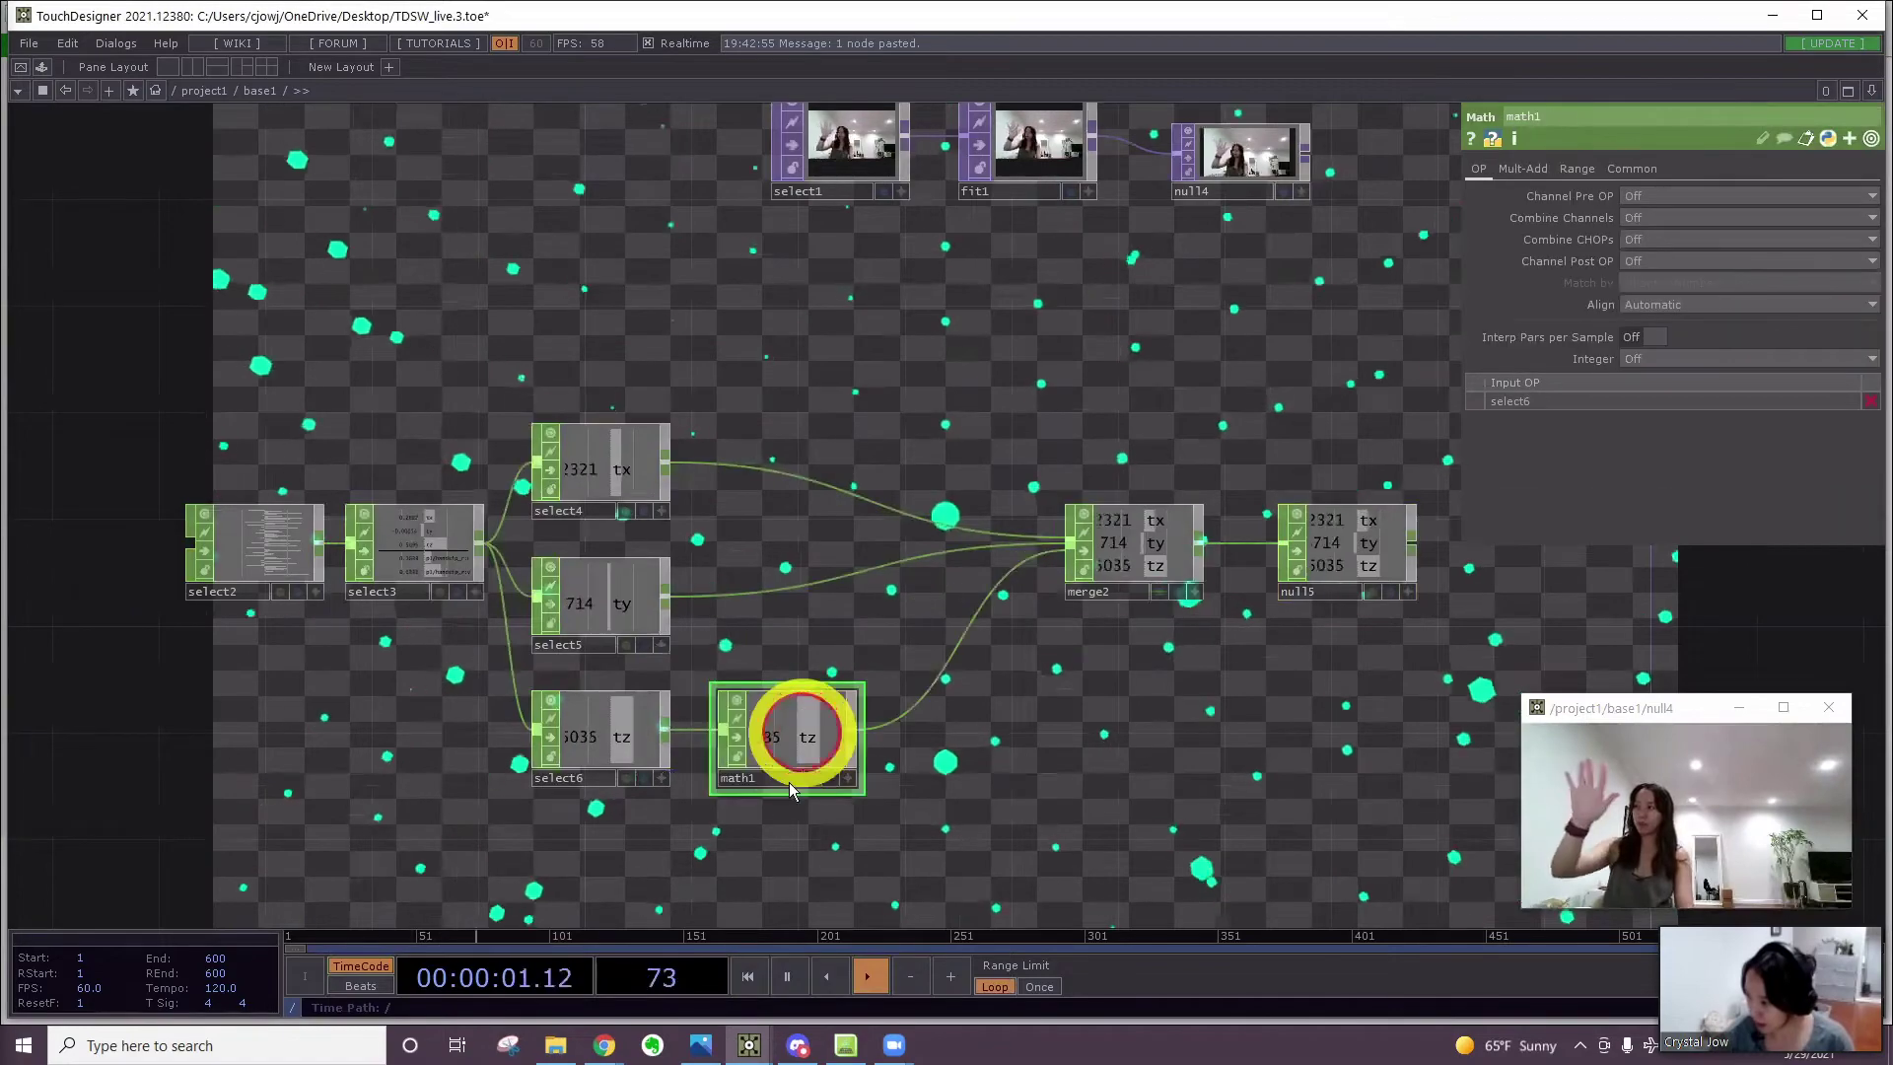
{"action": "left_click_drag", "start_coordinate": [732, 831], "coordinate": [749, 744]}
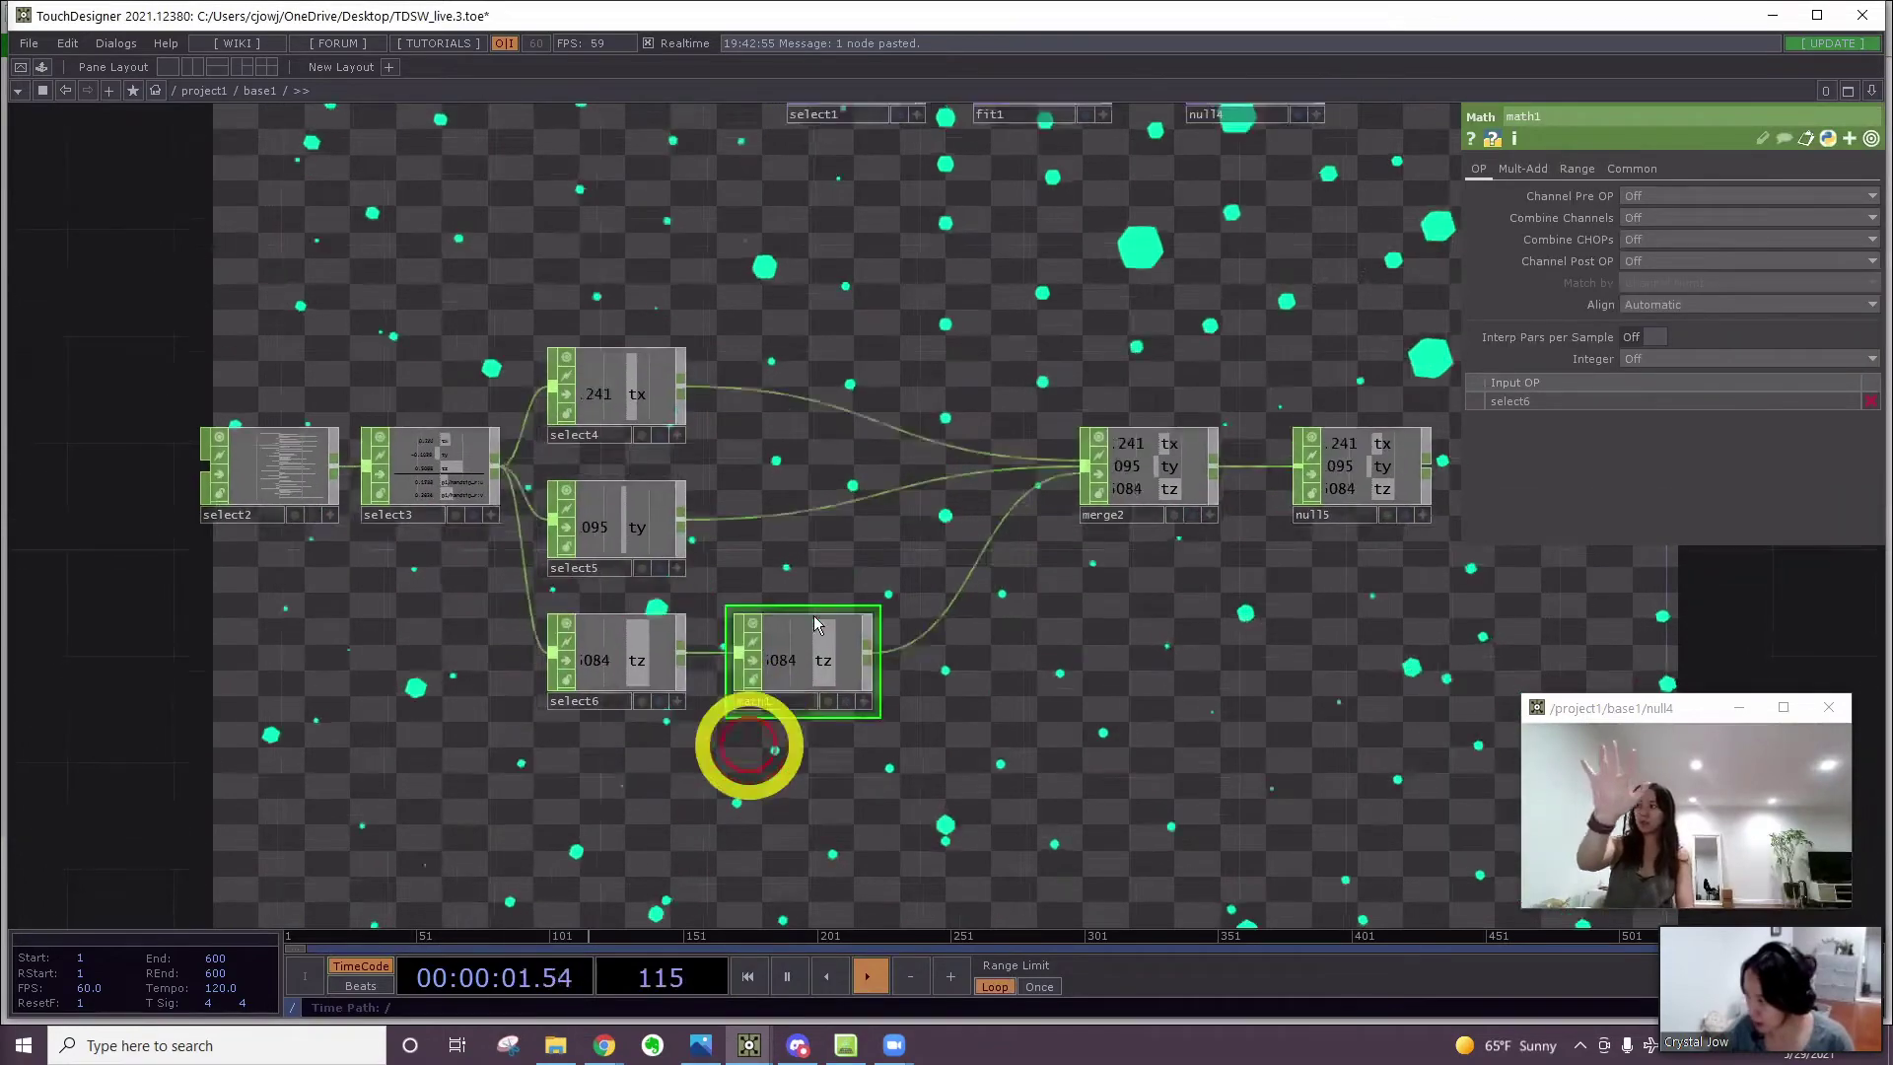
Set math1's To Range to 20 and 40
{"action": "left_click", "coordinate": [1580, 173]}
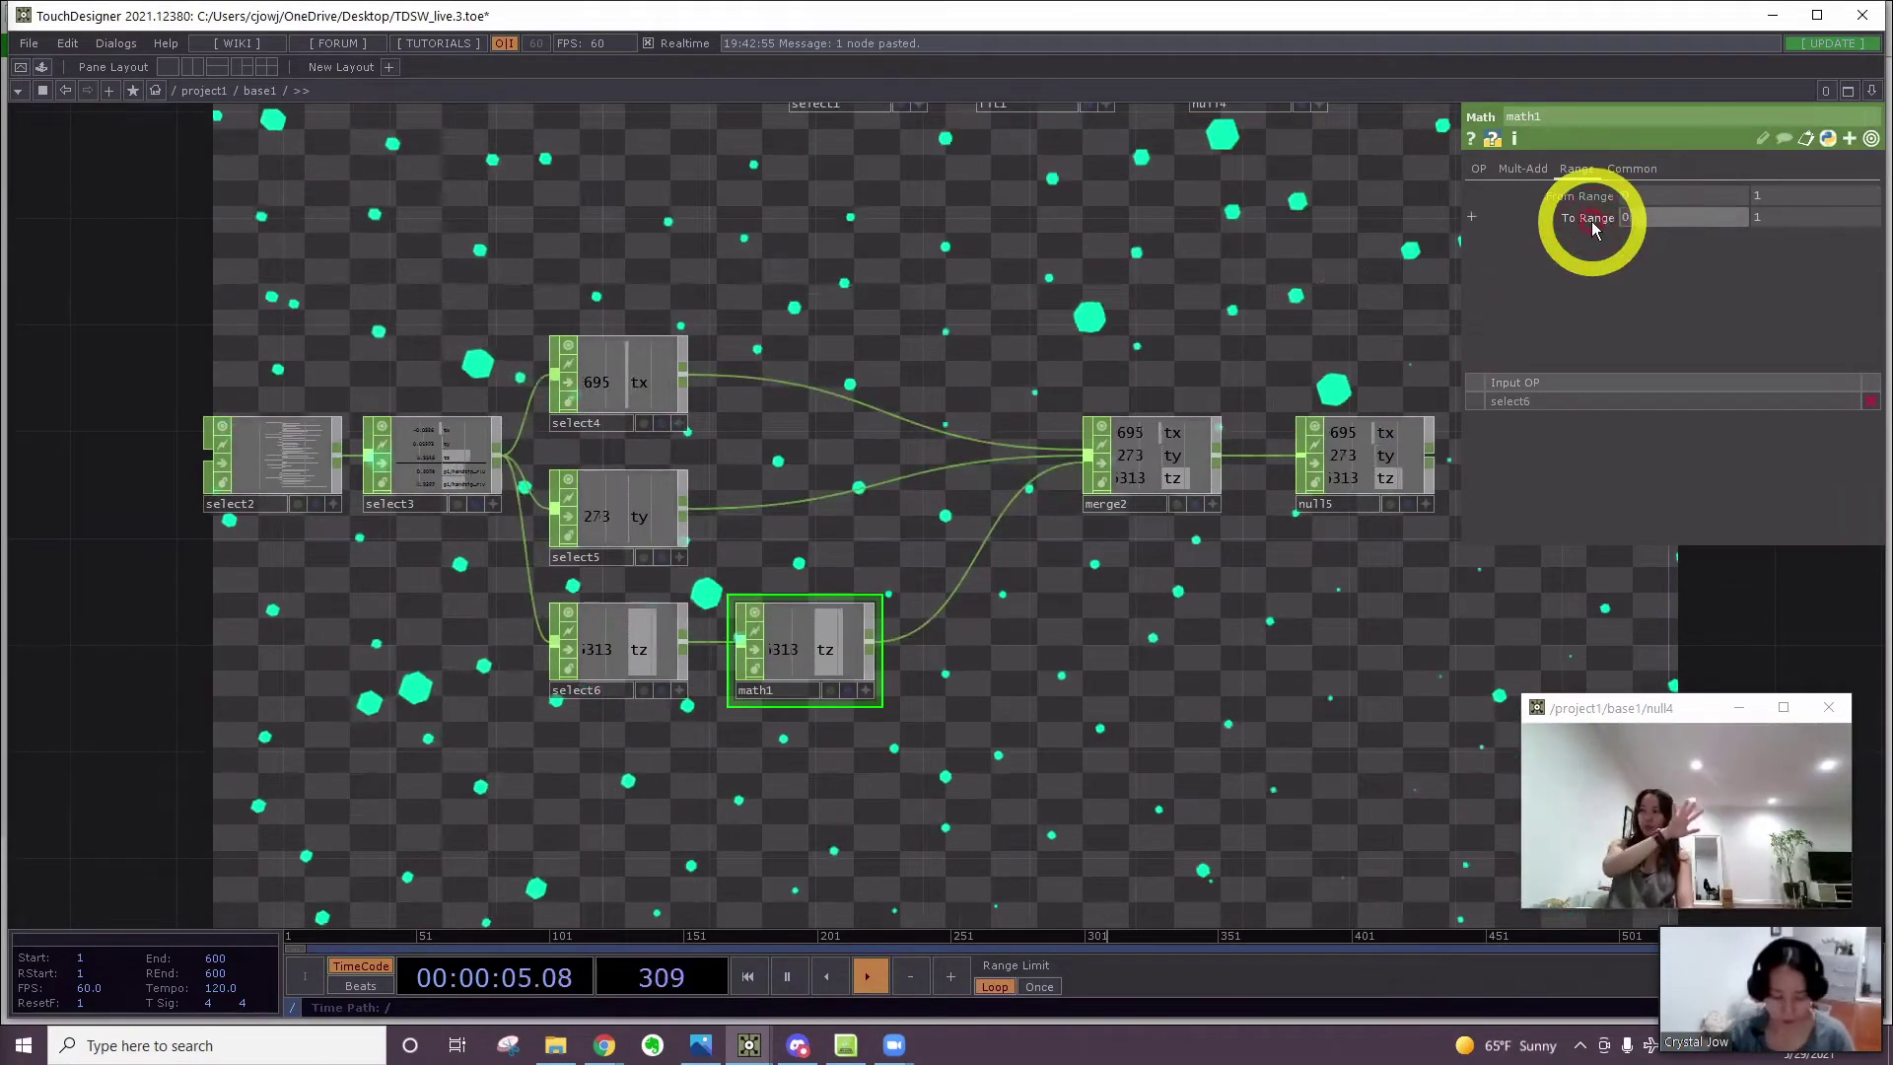
{"action": "type", "text": "20"}
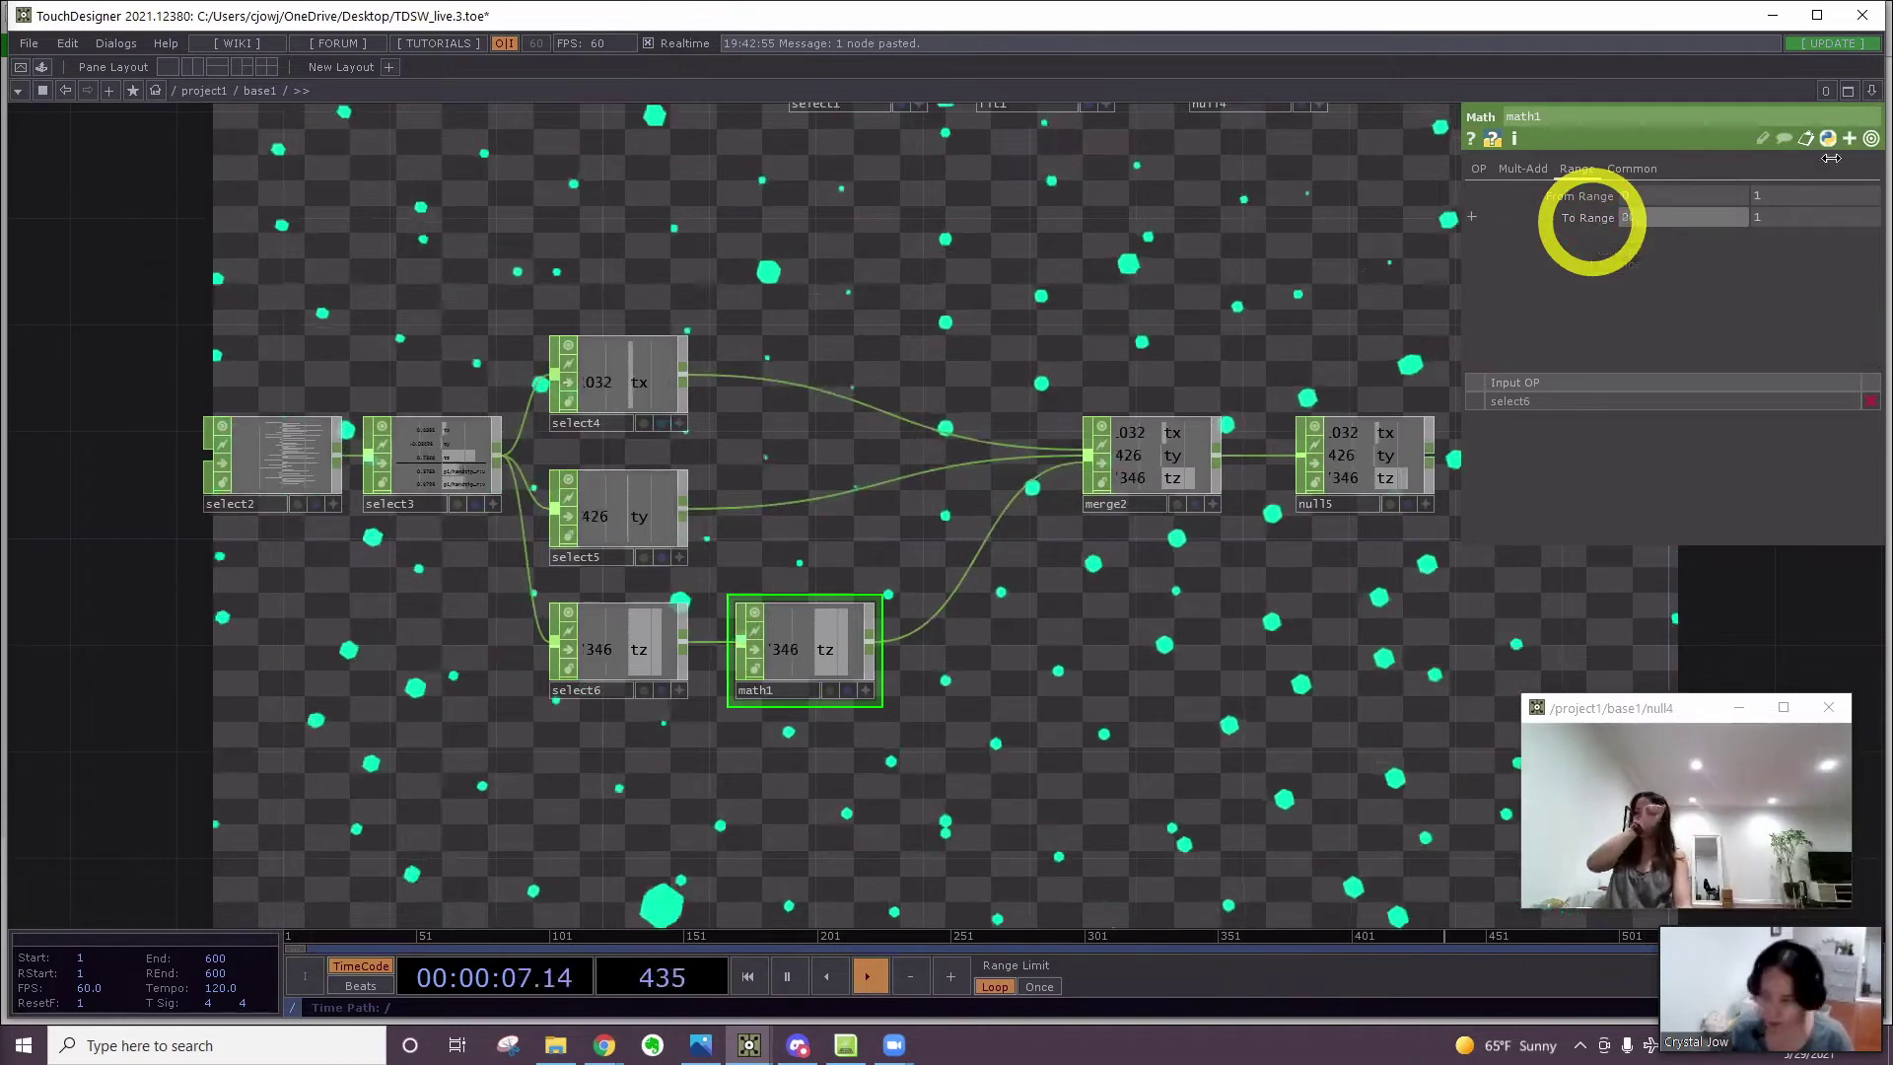
{"action": "left_click_drag", "start_coordinate": [1782, 222], "coordinate": [1622, 225]}
{"action": "type", "text": "40"}
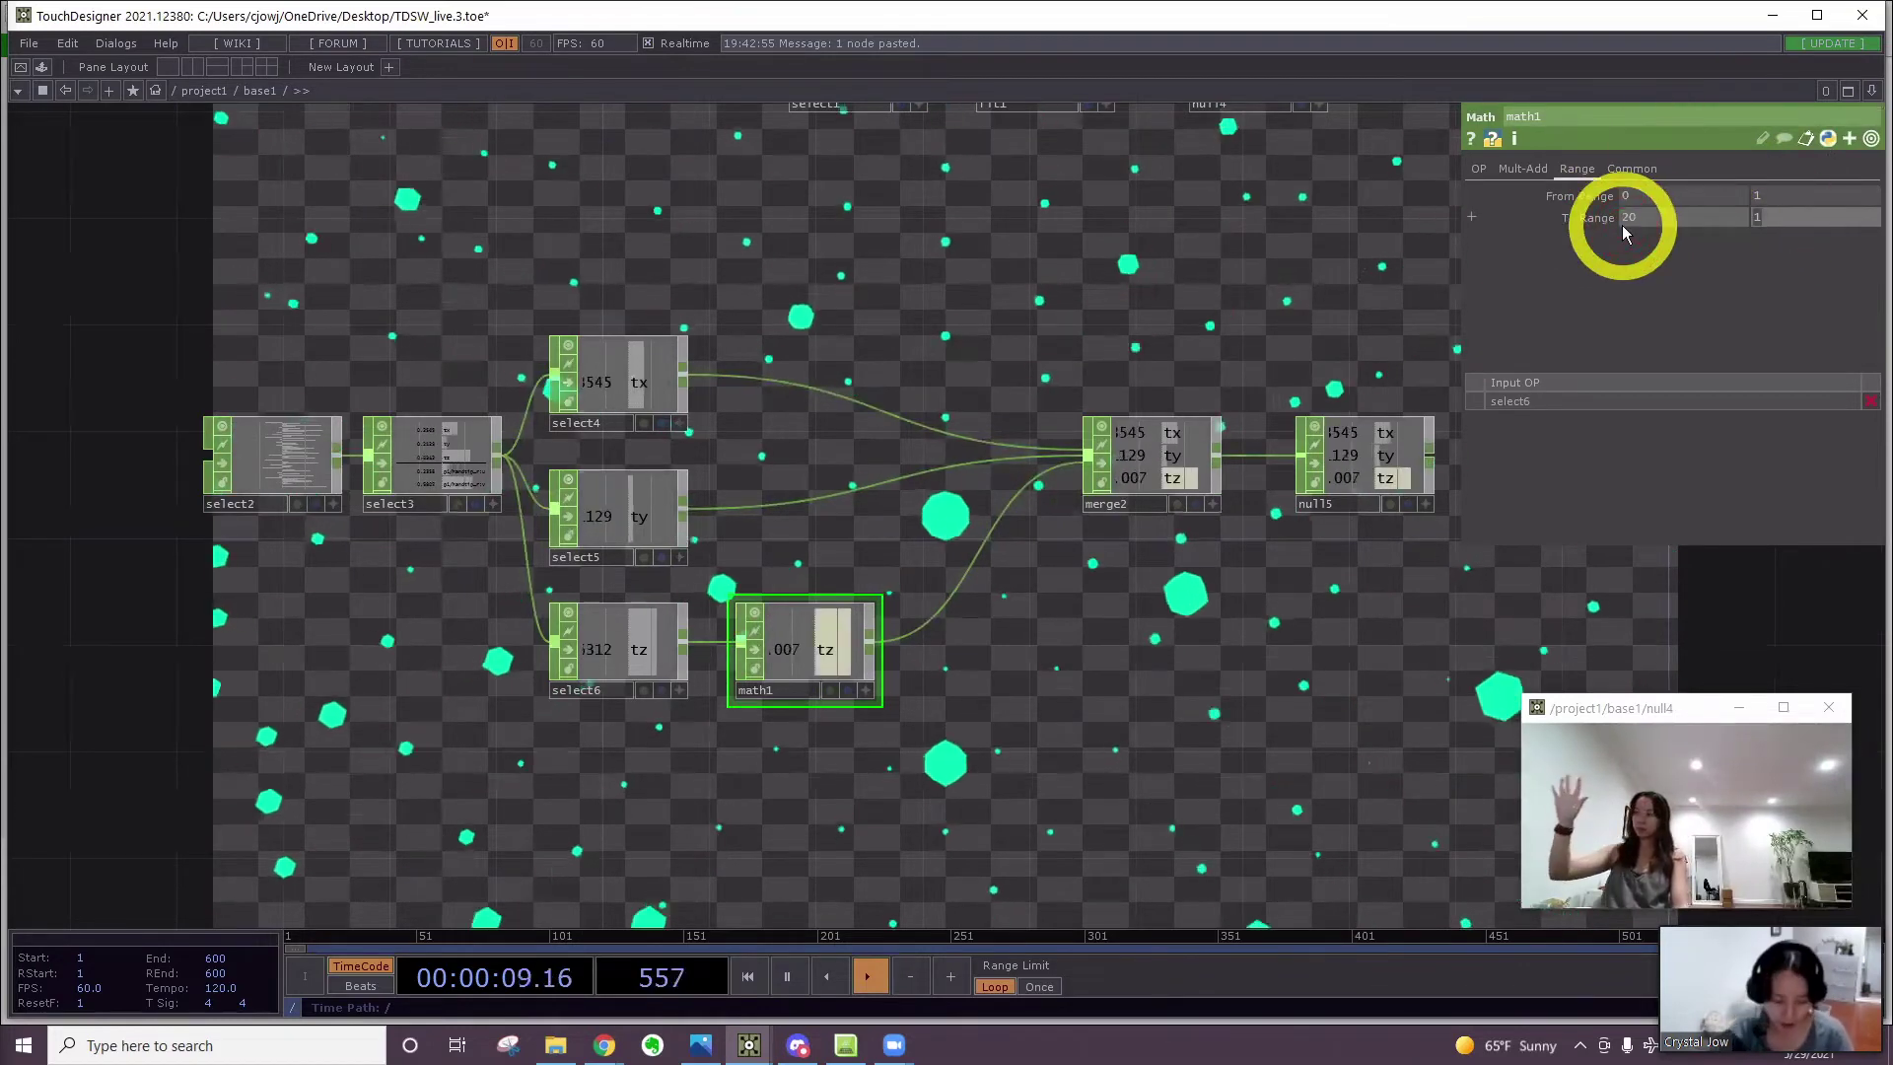
{"action": "key", "text": "Return"}
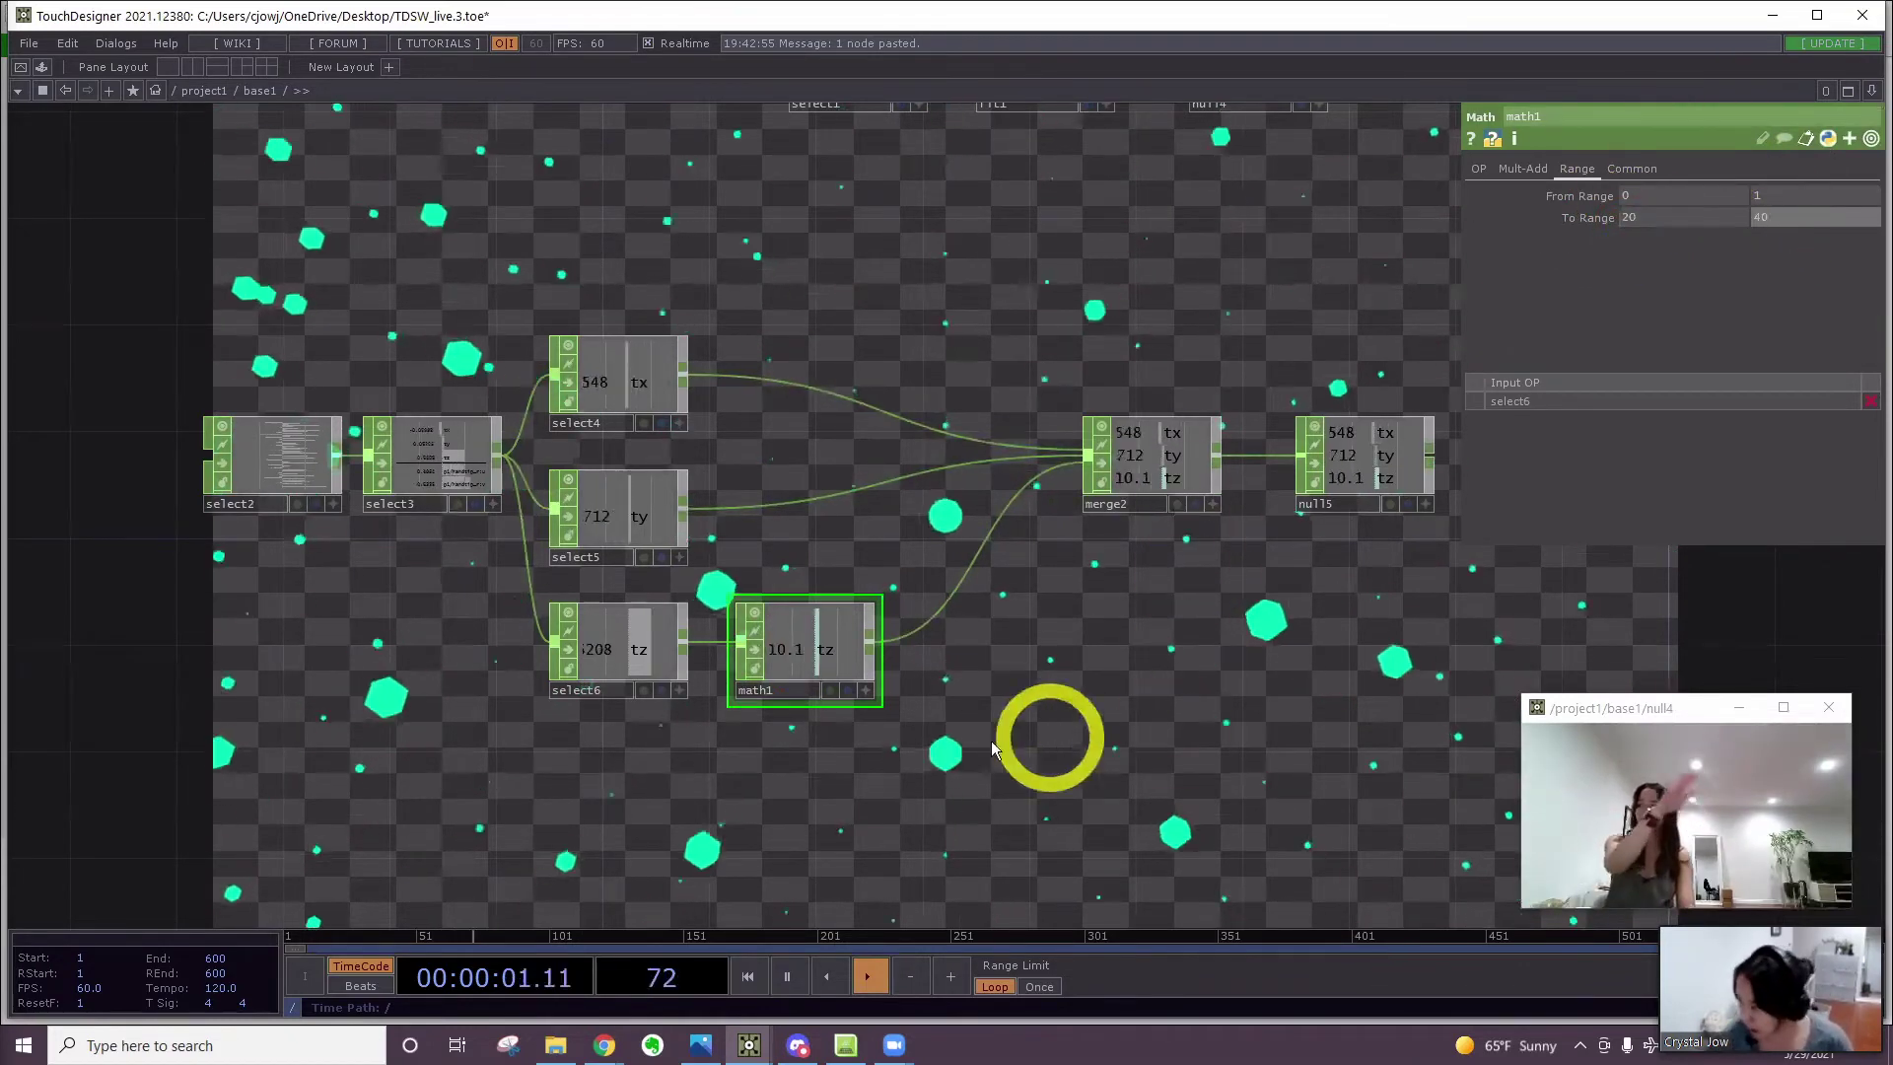
Move math1 farther from select6 and compare the tz values of the two nodes
{"action": "scroll", "coordinate": [843, 695], "scroll_direction": "up", "scroll_amount": 3}
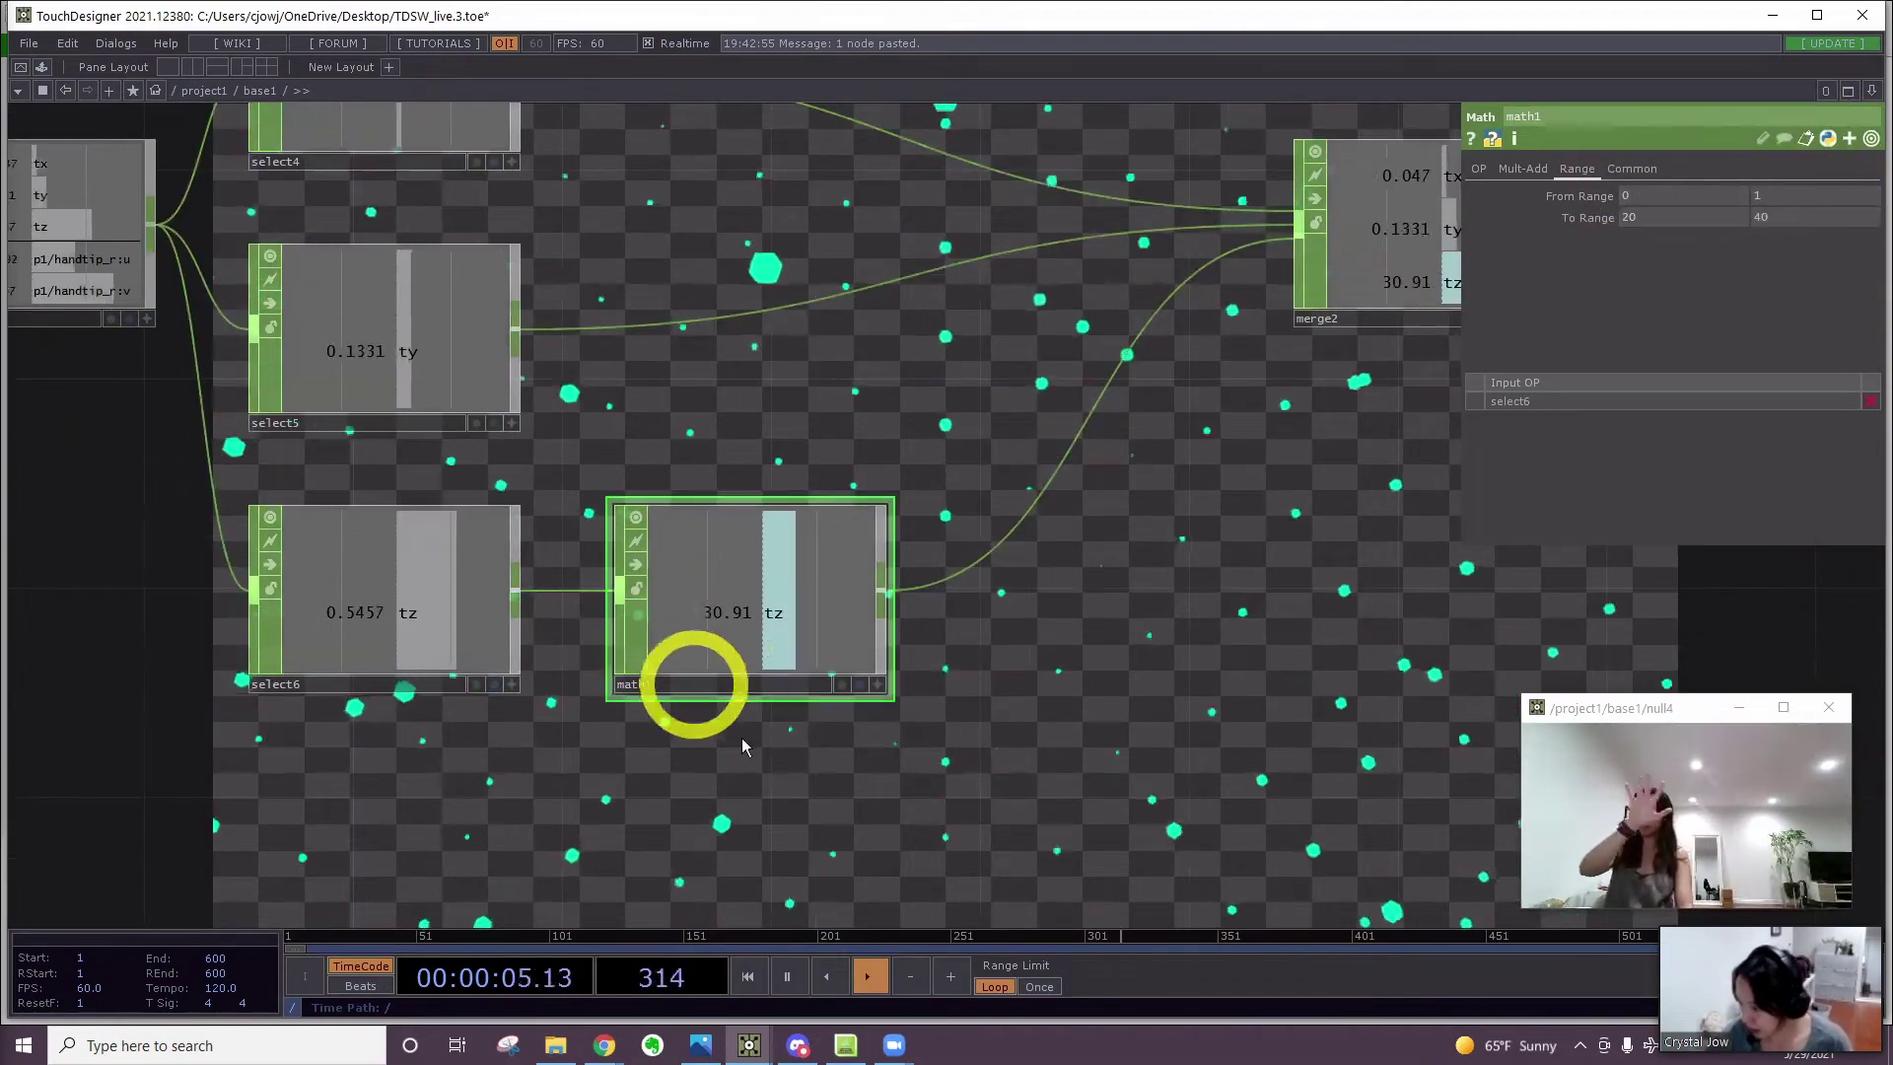
{"action": "left_click_drag", "start_coordinate": [788, 757], "coordinate": [877, 697]}
{"action": "left_click_drag", "start_coordinate": [883, 566], "coordinate": [987, 565]}
{"action": "scroll", "coordinate": [448, 580], "scroll_direction": "up", "scroll_amount": 3}
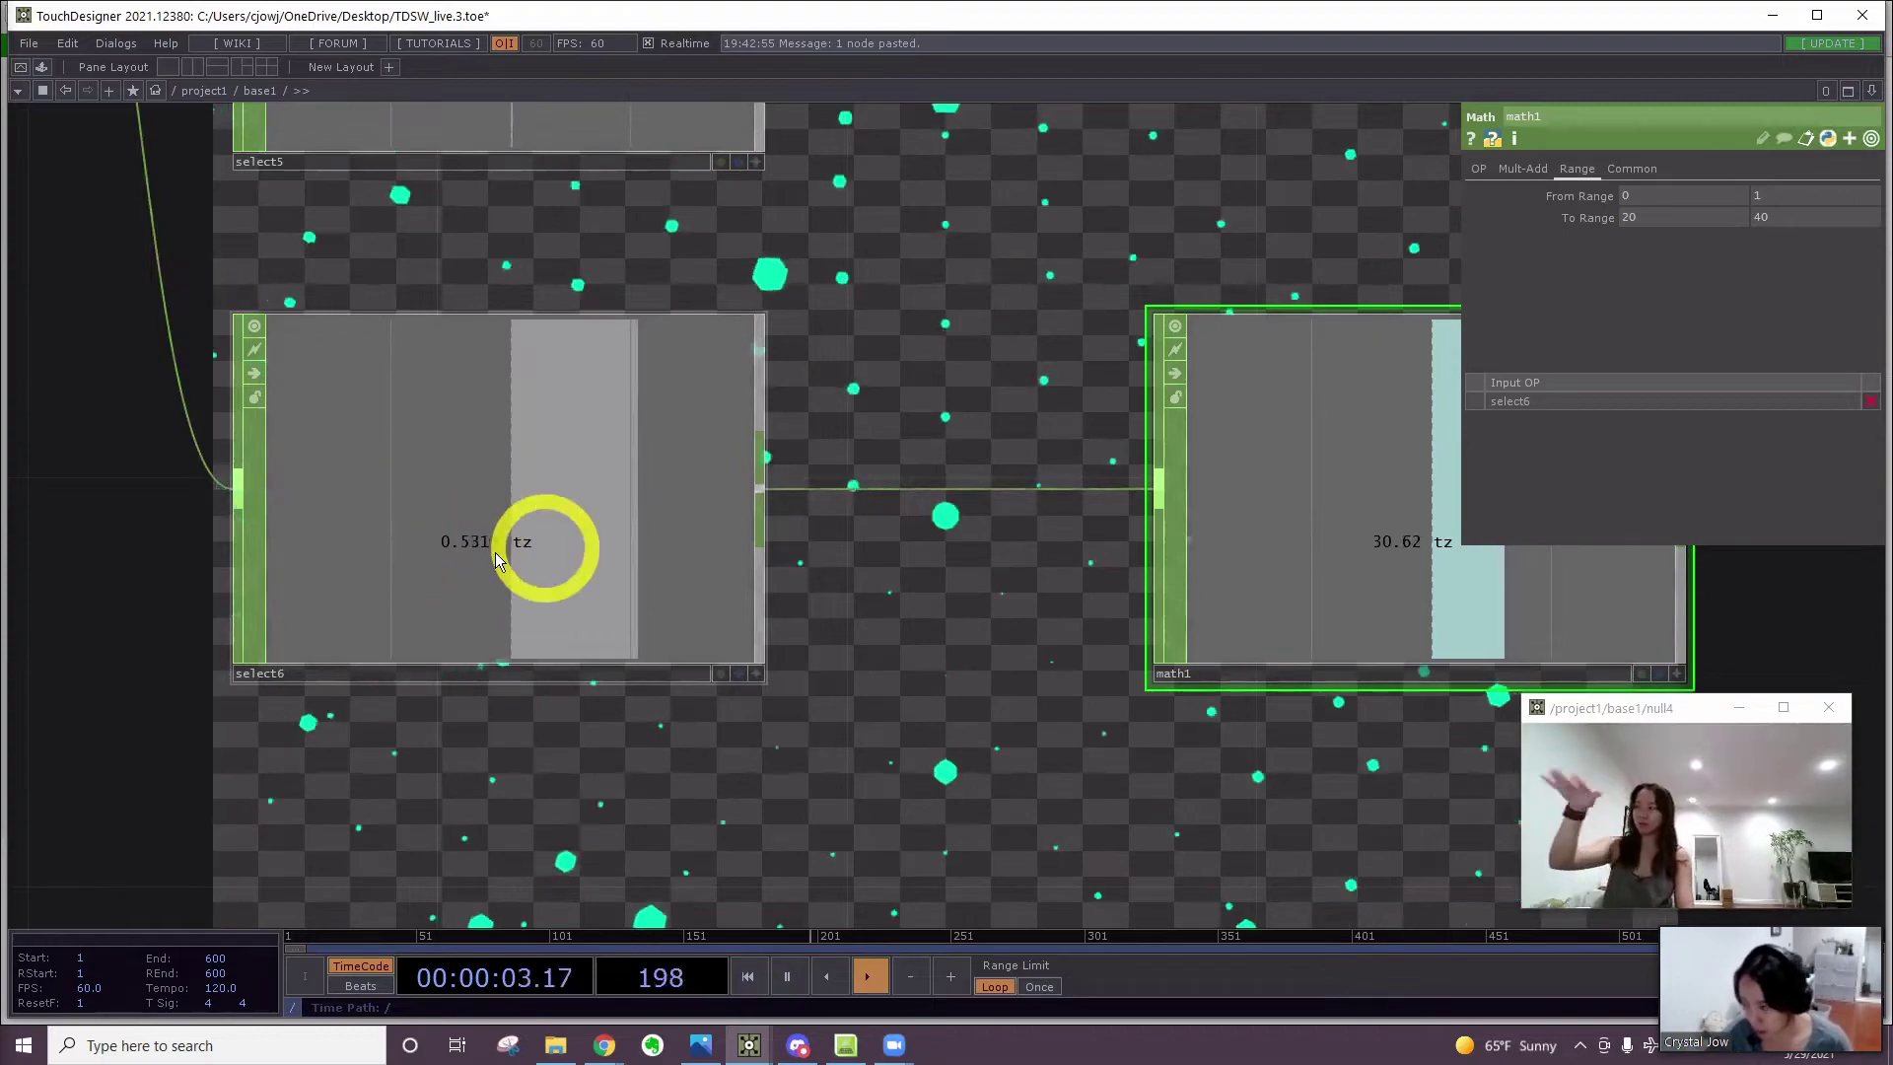
{"action": "scroll", "coordinate": [788, 586], "scroll_direction": "down", "scroll_amount": 10}
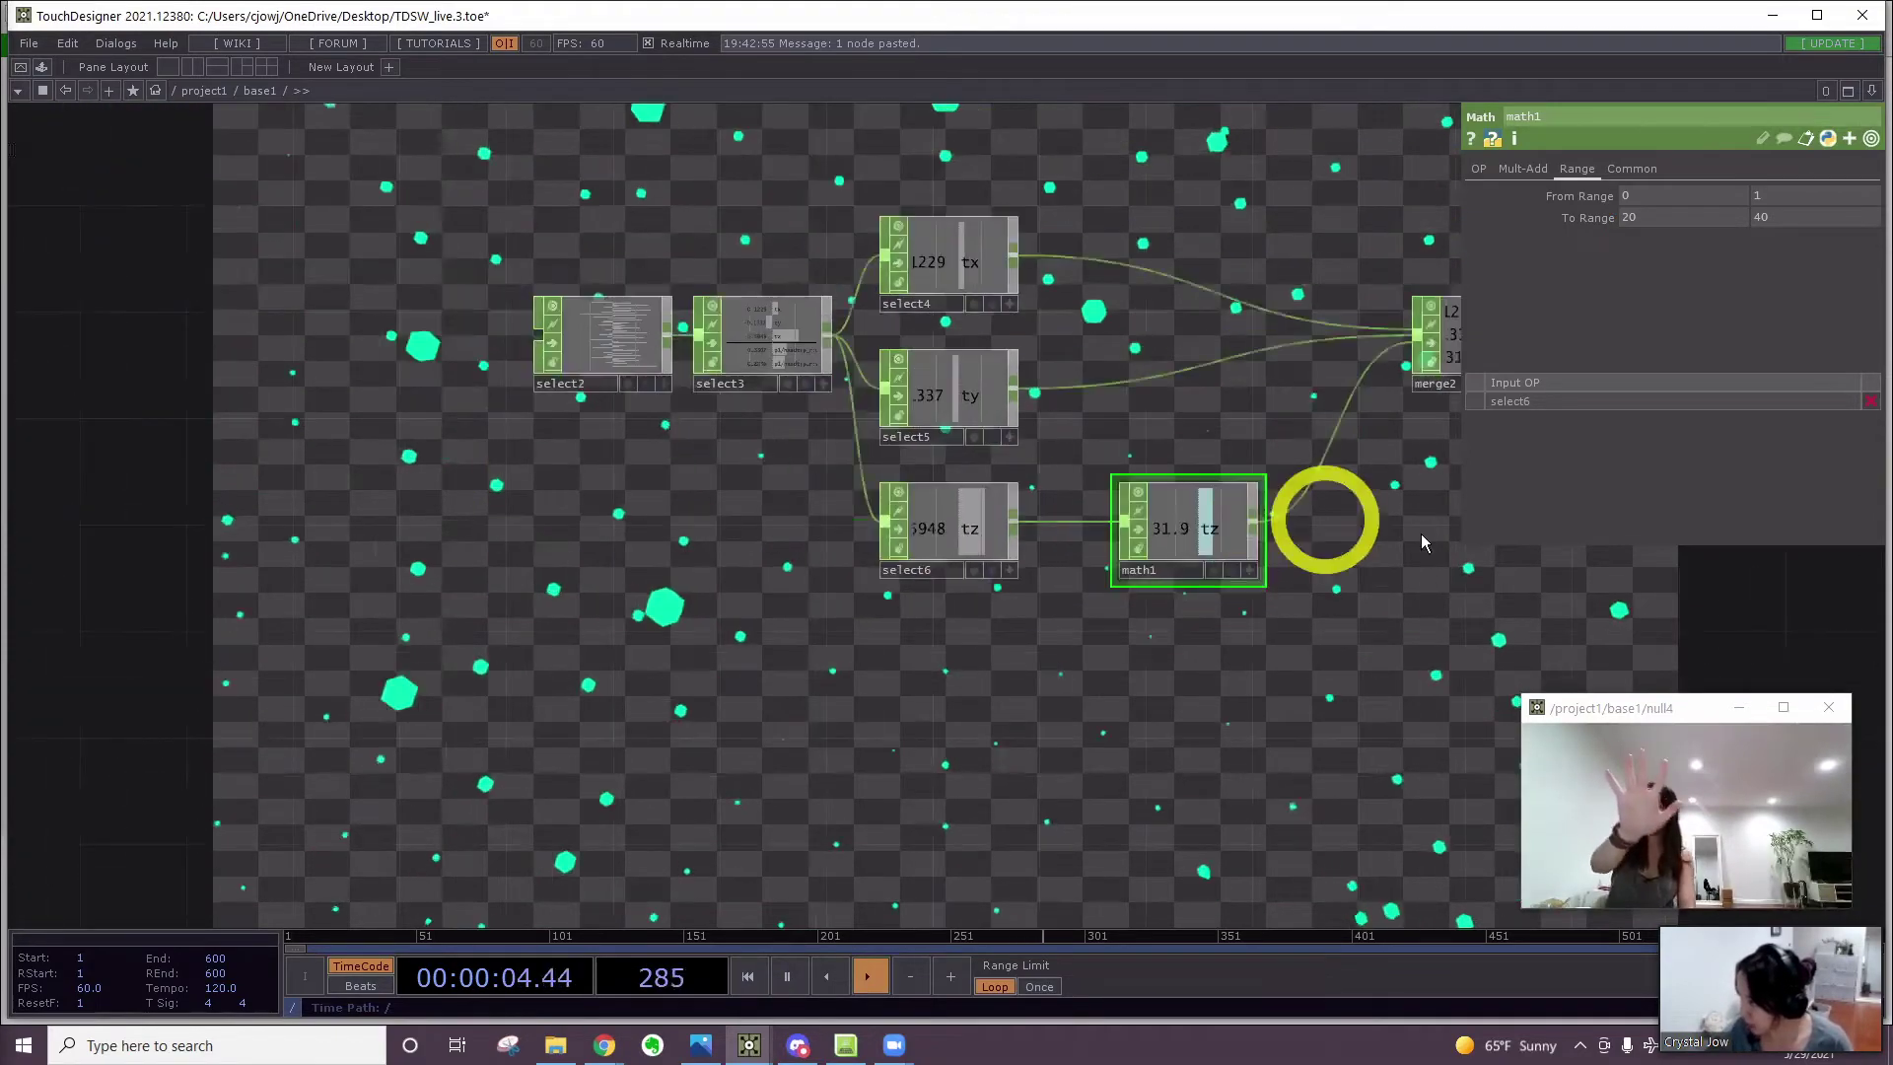
Open null5's channel values in a separate floating viewer window
{"action": "scroll", "coordinate": [1423, 527], "scroll_direction": "down", "scroll_amount": 1}
{"action": "left_click_drag", "start_coordinate": [1420, 532], "coordinate": [682, 621]}
{"action": "scroll", "coordinate": [926, 473], "scroll_direction": "up", "scroll_amount": 6}
{"action": "right_click", "coordinate": [954, 470]}
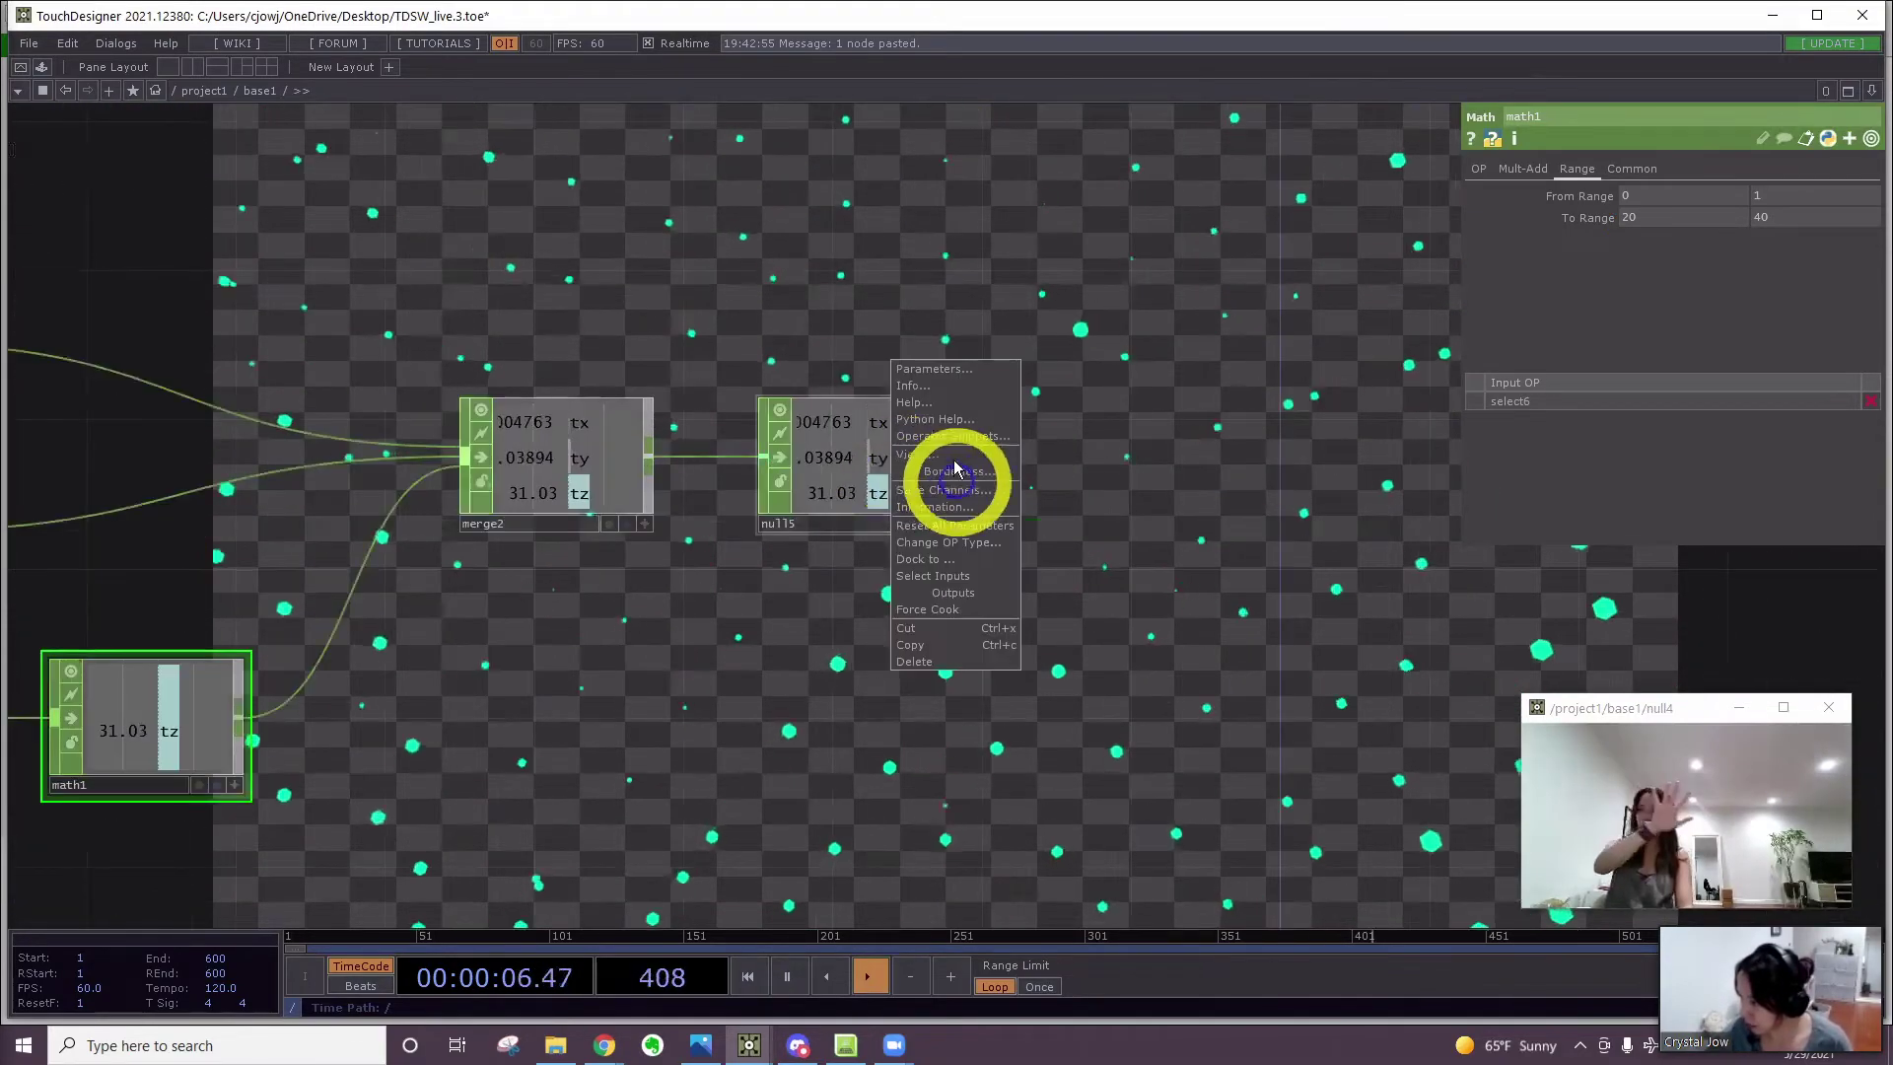
{"action": "left_click", "coordinate": [953, 457]}
{"action": "scroll", "coordinate": [1376, 509], "scroll_direction": "down", "scroll_amount": 5}
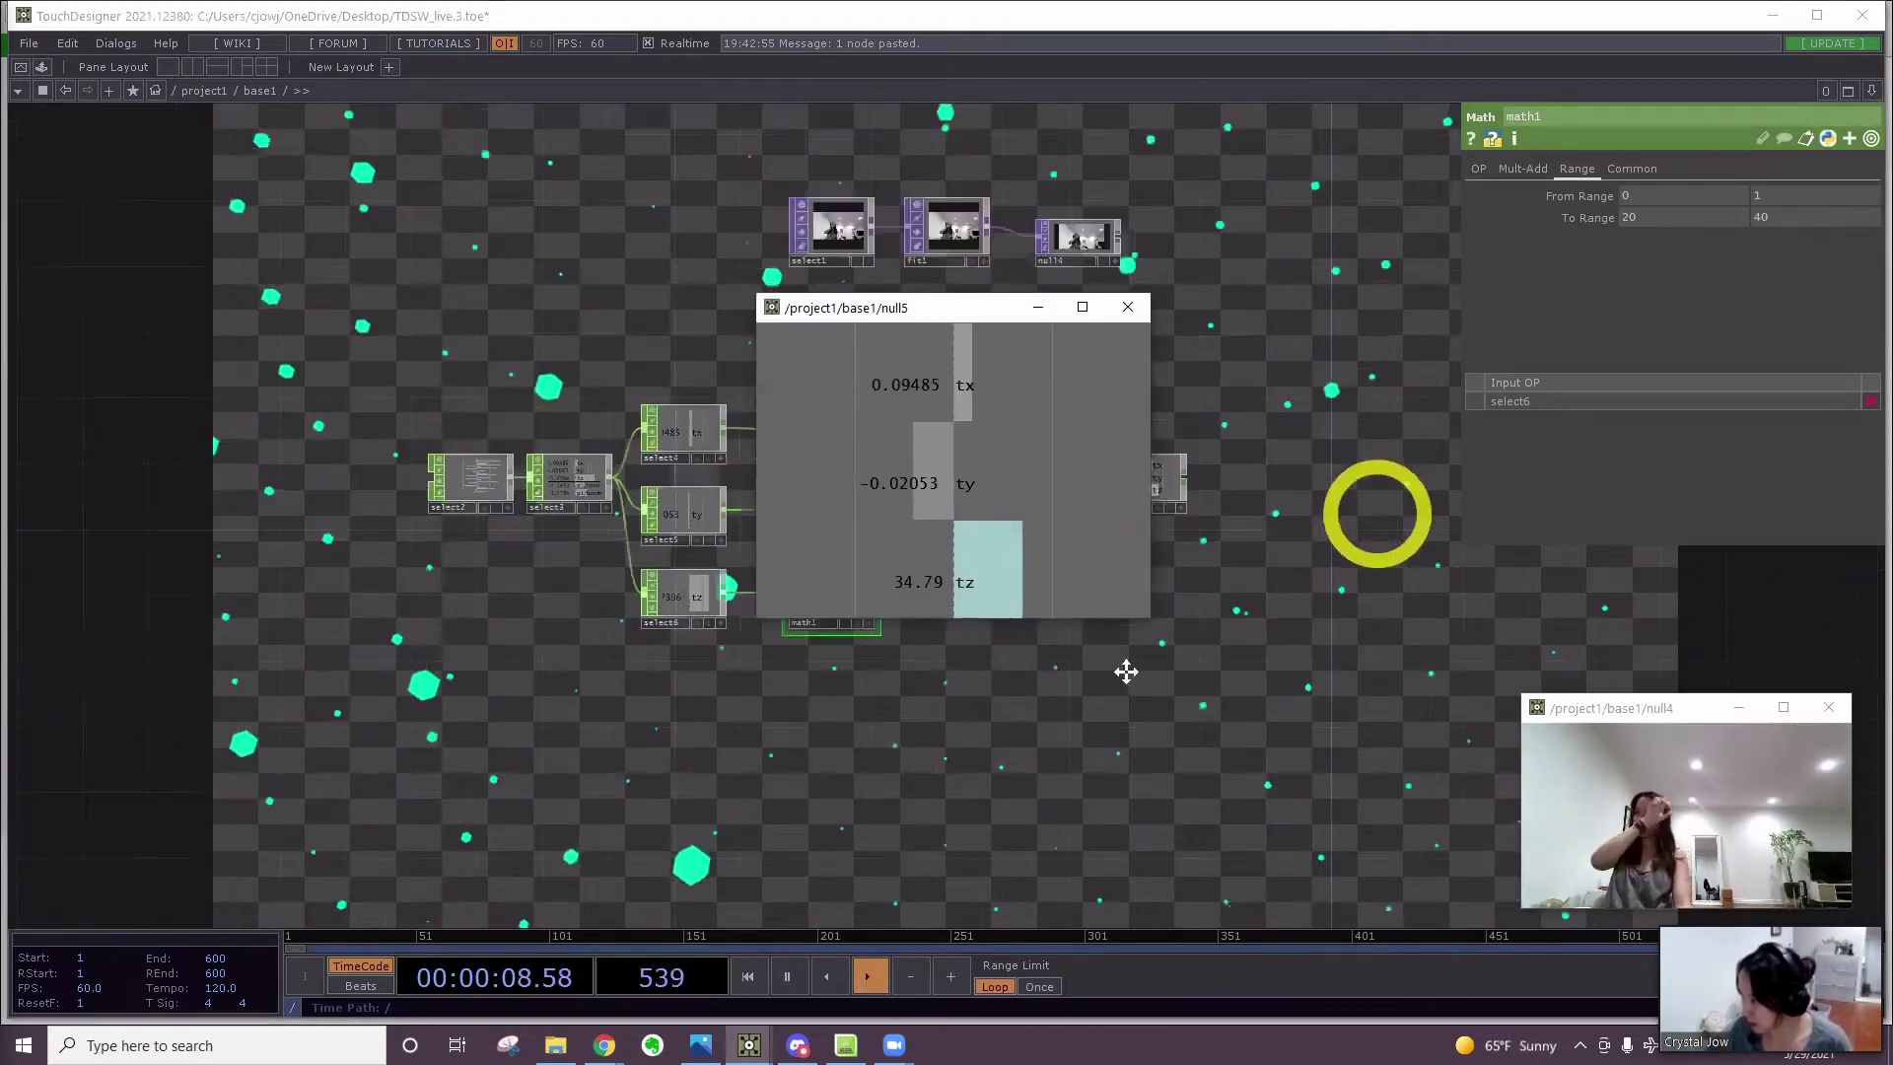
Drive cam1's Translate Z with a reference to null5's tz channel
{"action": "left_click_drag", "start_coordinate": [1309, 556], "coordinate": [1074, 660]}
{"action": "left_click_drag", "start_coordinate": [1204, 583], "coordinate": [810, 719]}
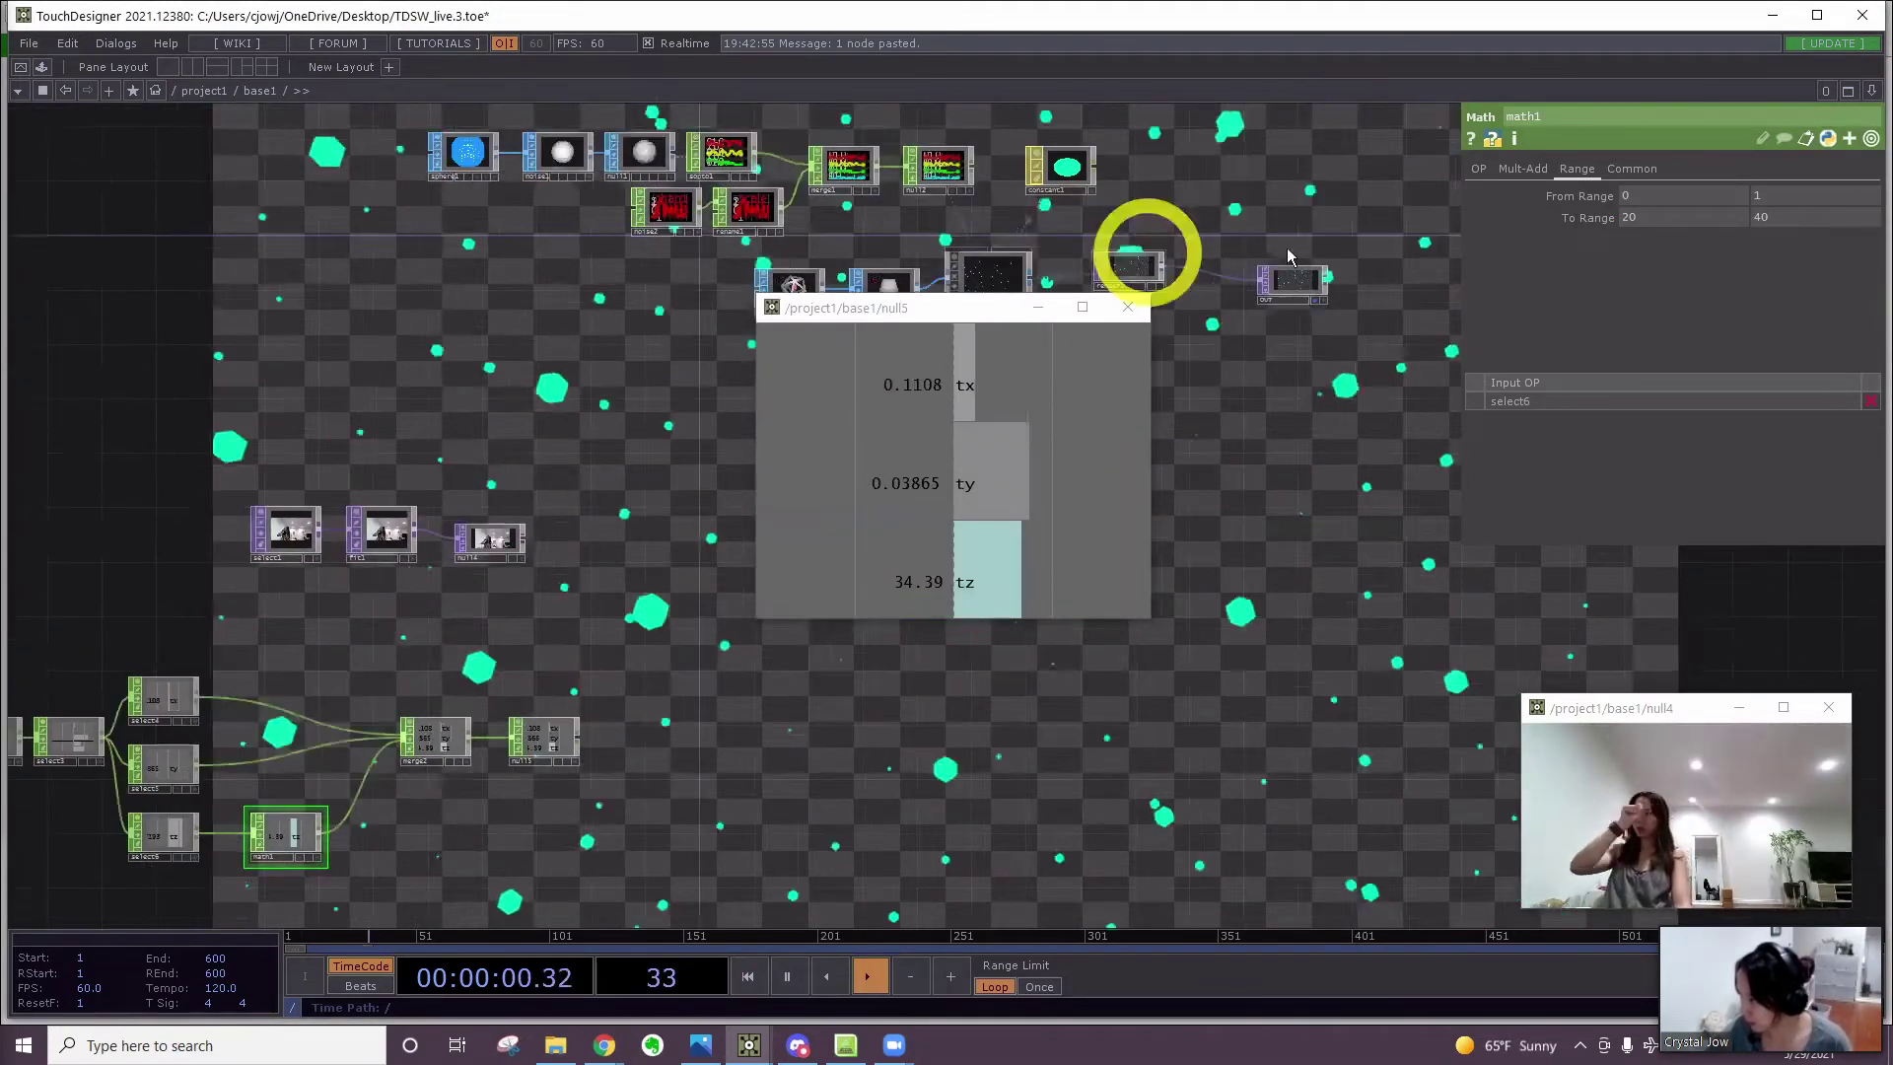
{"action": "left_click_drag", "start_coordinate": [1290, 198], "coordinate": [1391, 194]}
{"action": "scroll", "coordinate": [1152, 263], "scroll_direction": "up", "scroll_amount": 1}
{"action": "left_click", "coordinate": [1152, 263]}
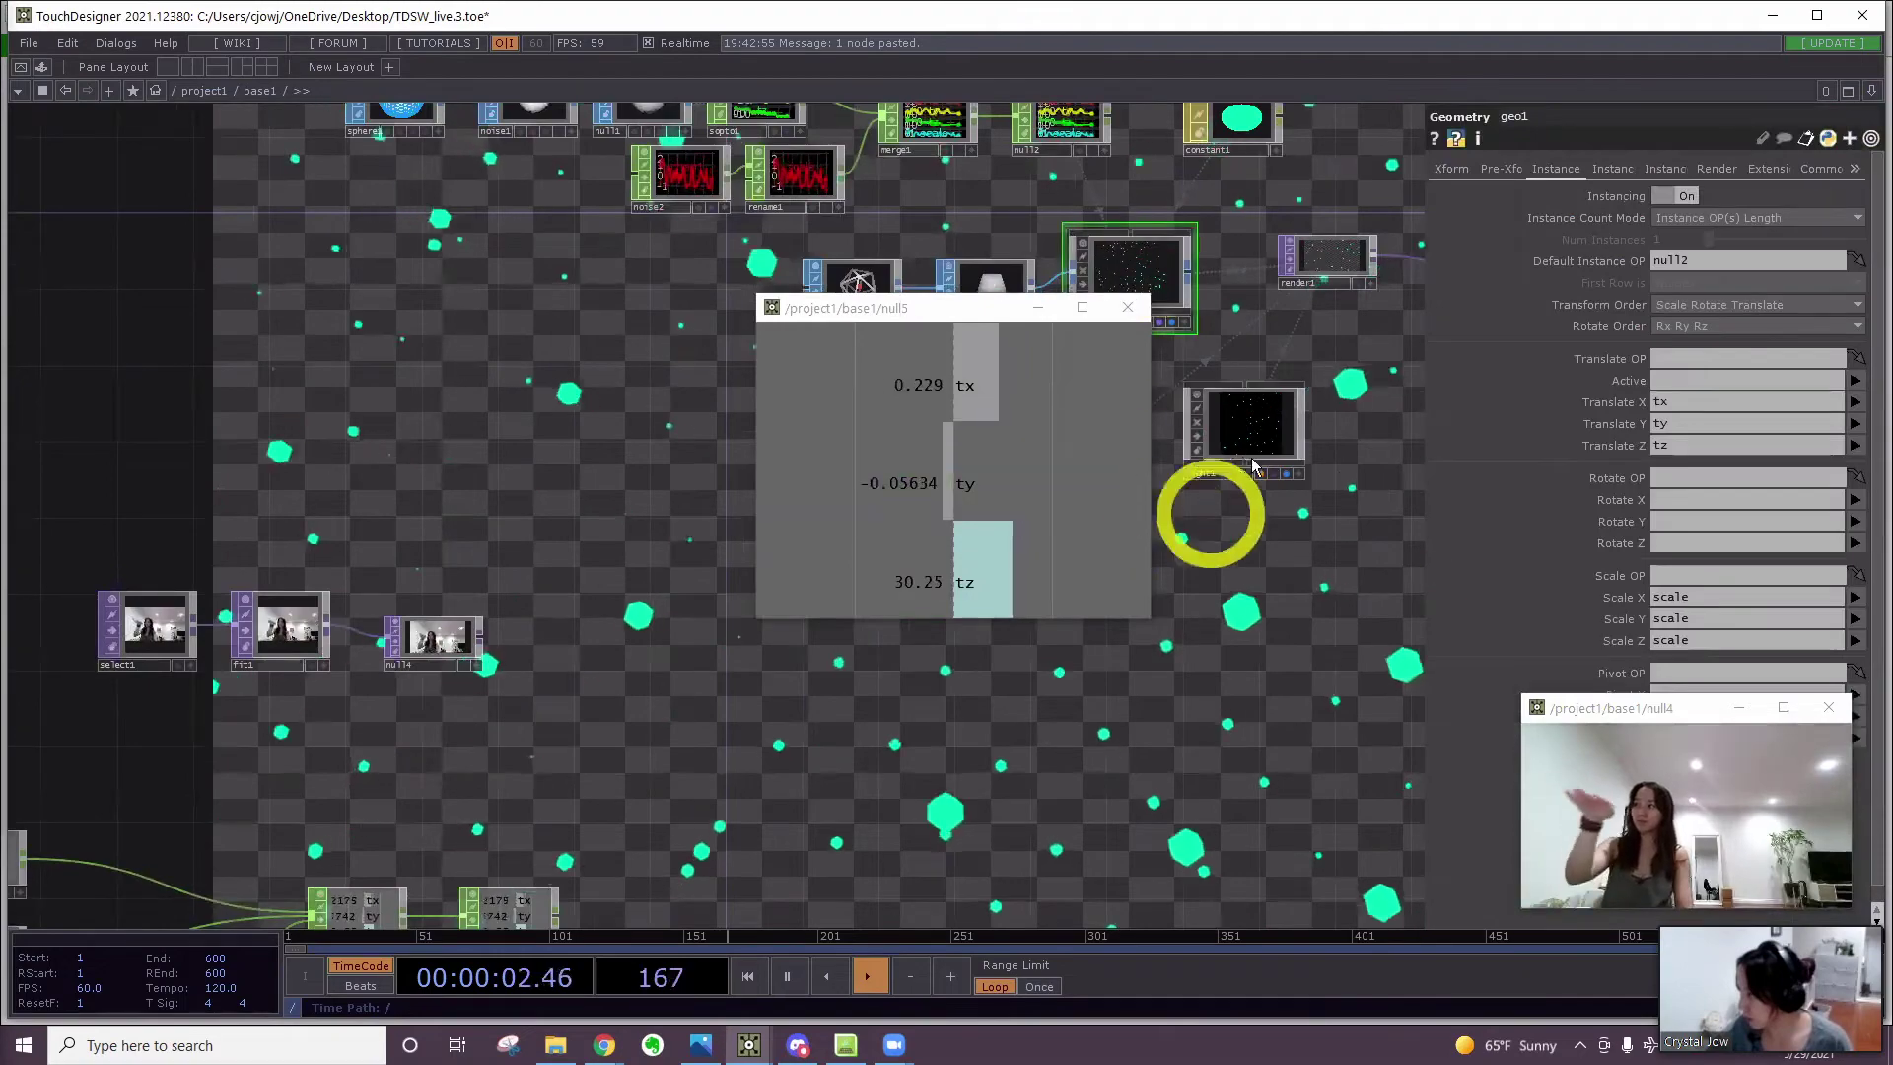
{"action": "left_click_drag", "start_coordinate": [1420, 445], "coordinate": [1470, 334]}
{"action": "left_click_drag", "start_coordinate": [1353, 454], "coordinate": [1469, 391]}
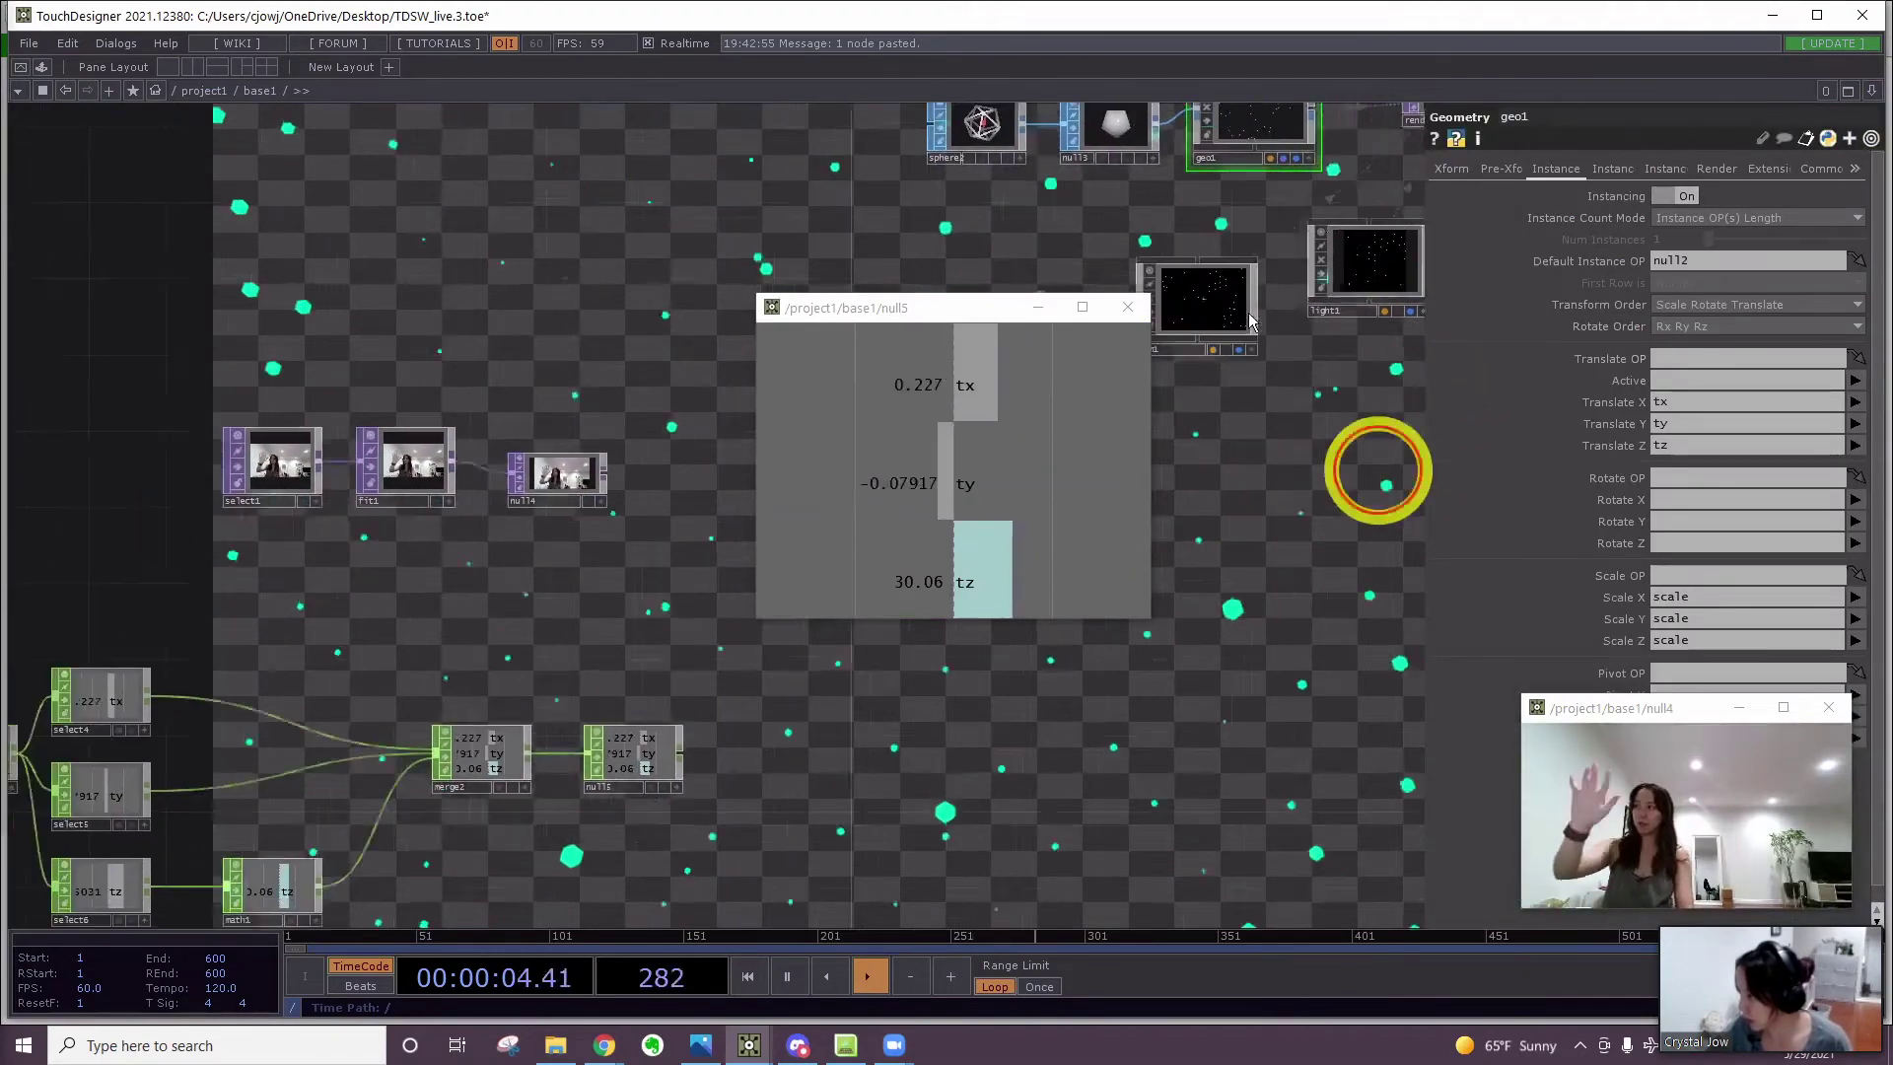
{"action": "left_click", "coordinate": [1208, 311]}
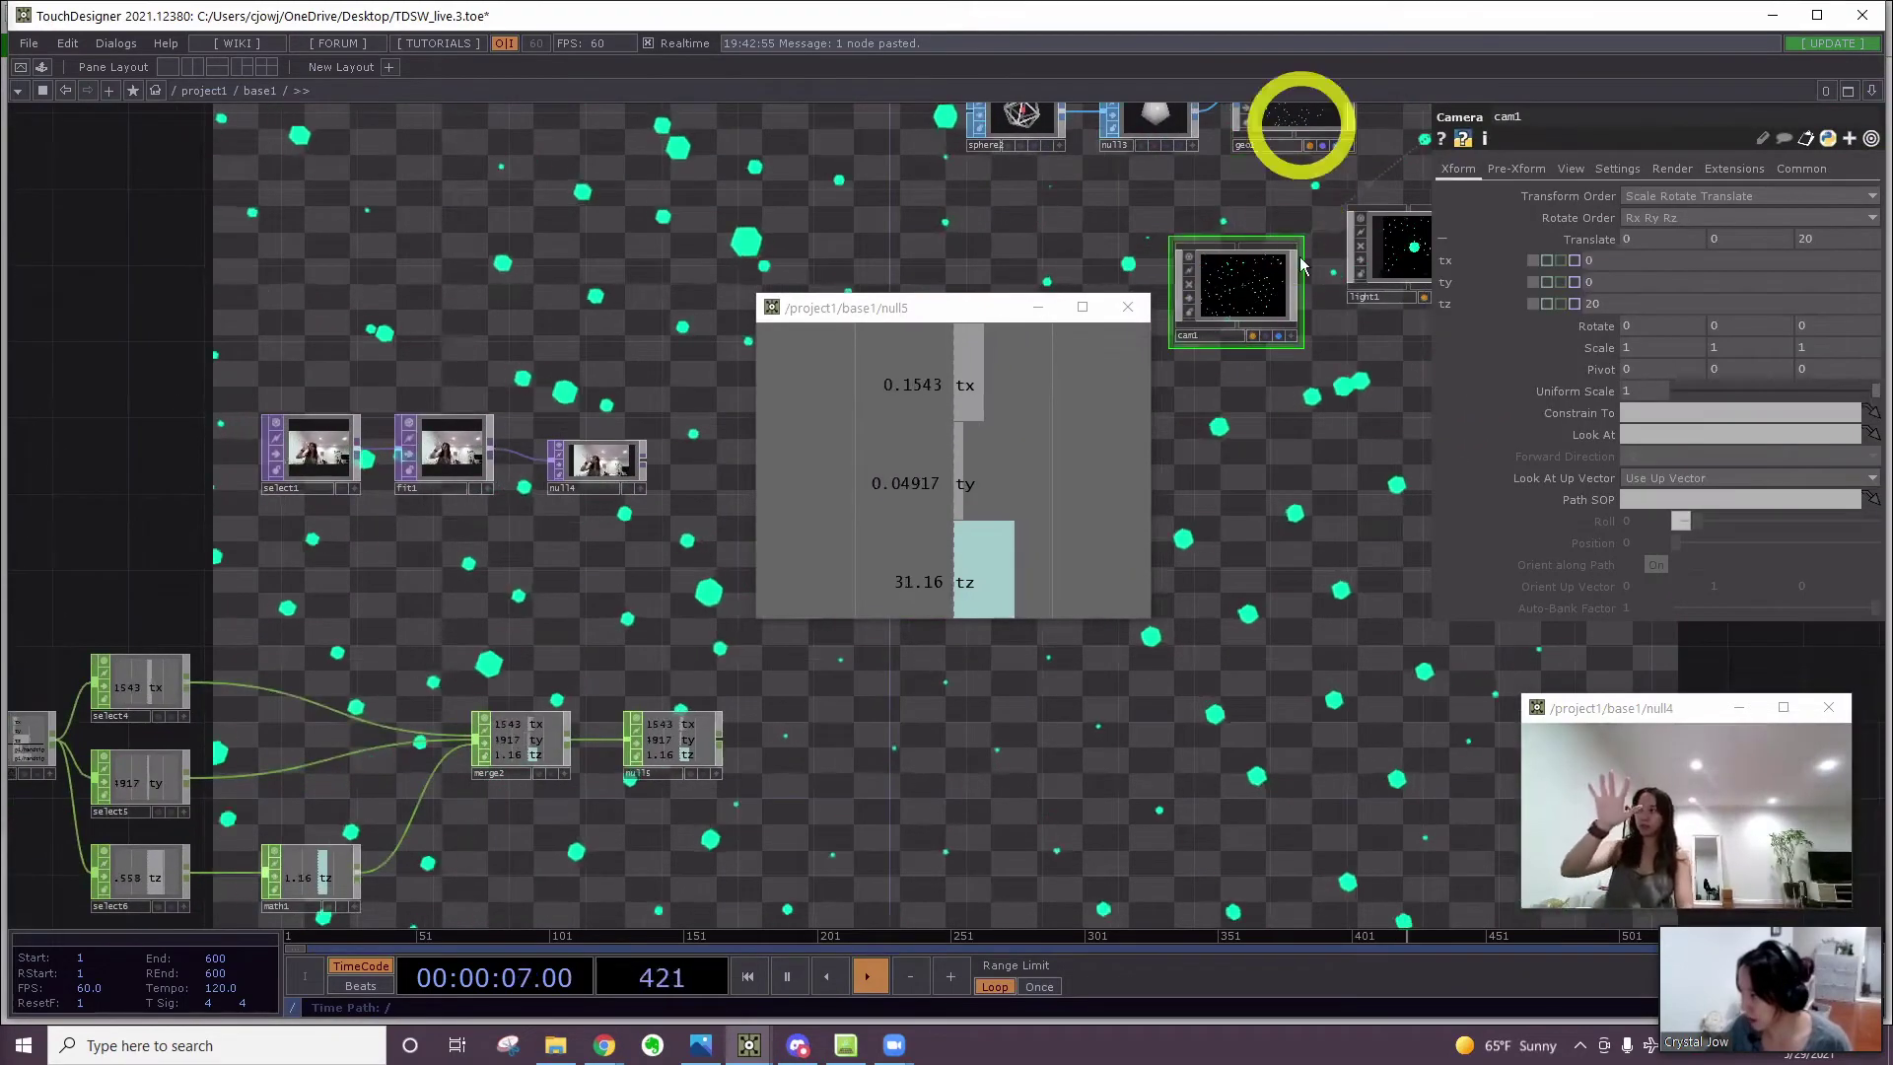
{"action": "left_click_drag", "start_coordinate": [1001, 587], "coordinate": [1611, 306]}
{"action": "left_click", "coordinate": [1611, 305]}
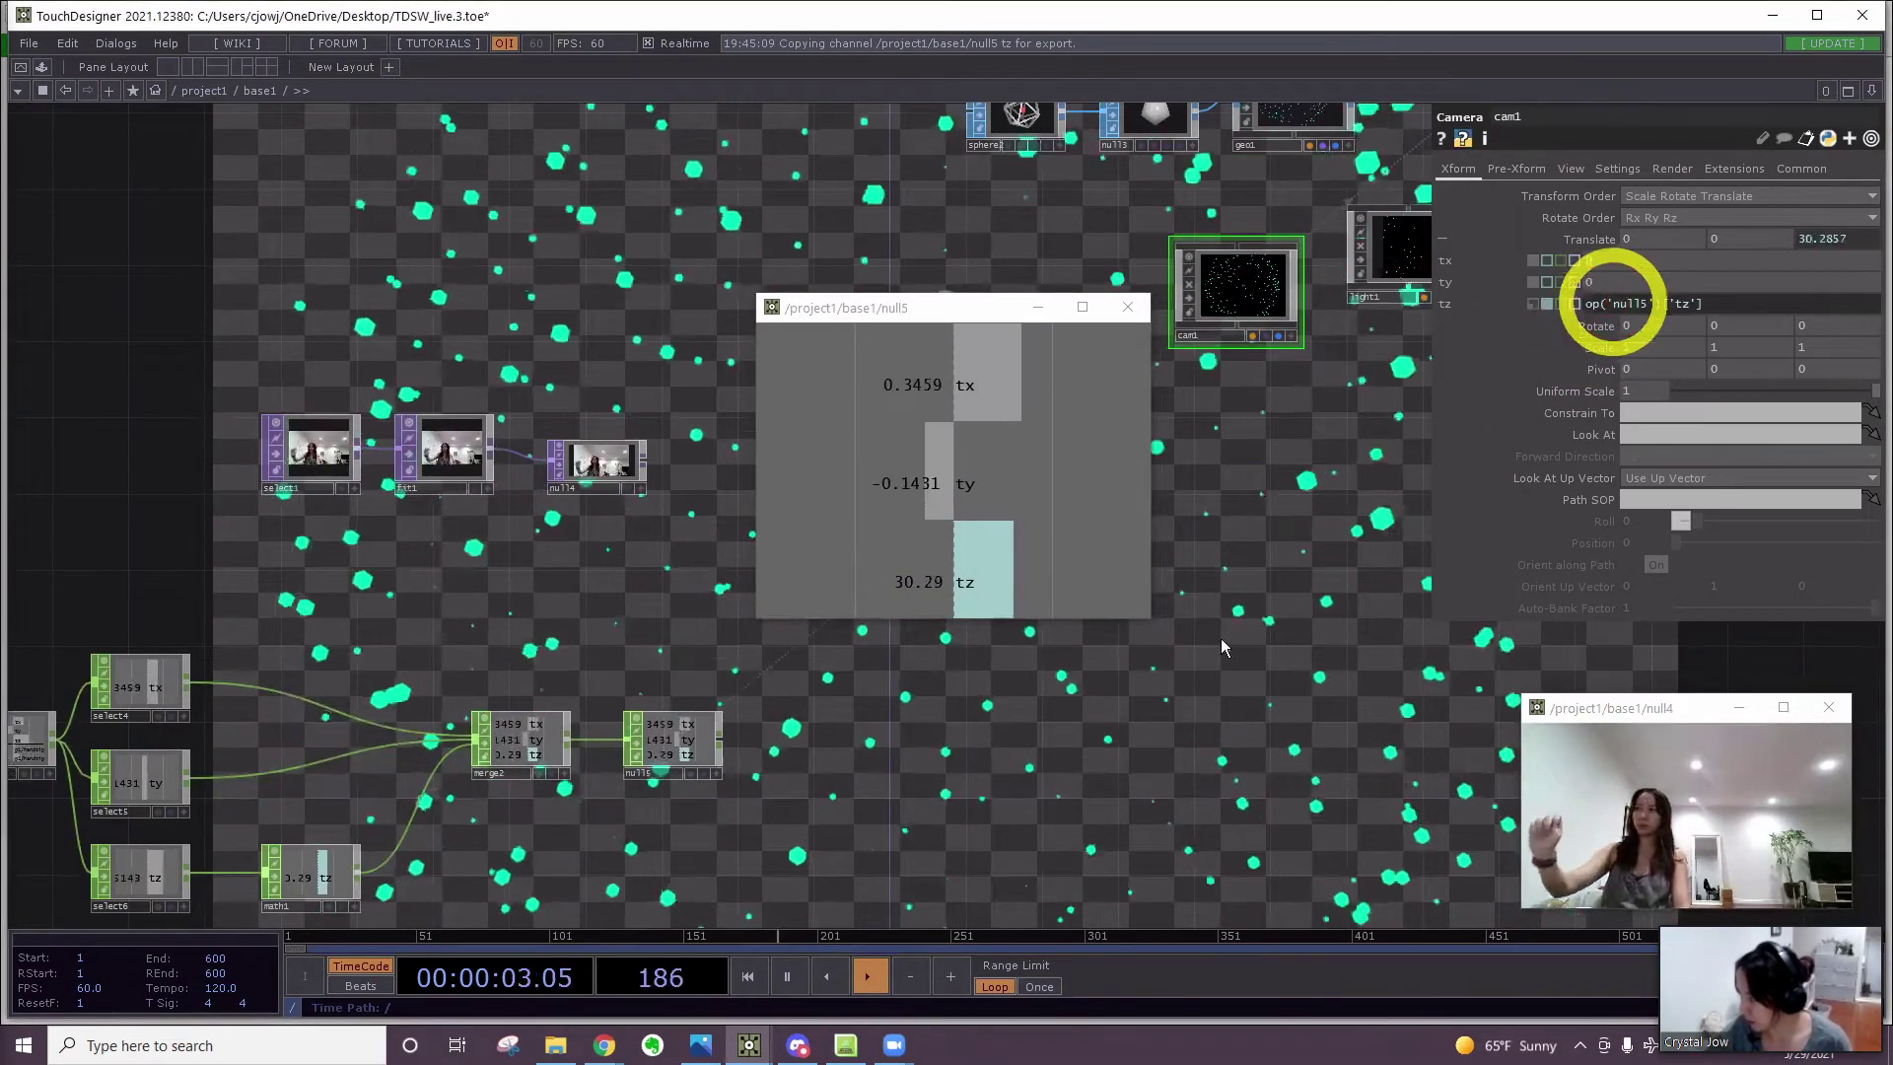
Move the floating null5 viewer away from the network nodes
{"action": "scroll", "coordinate": [1211, 705], "scroll_direction": "down", "scroll_amount": 5}
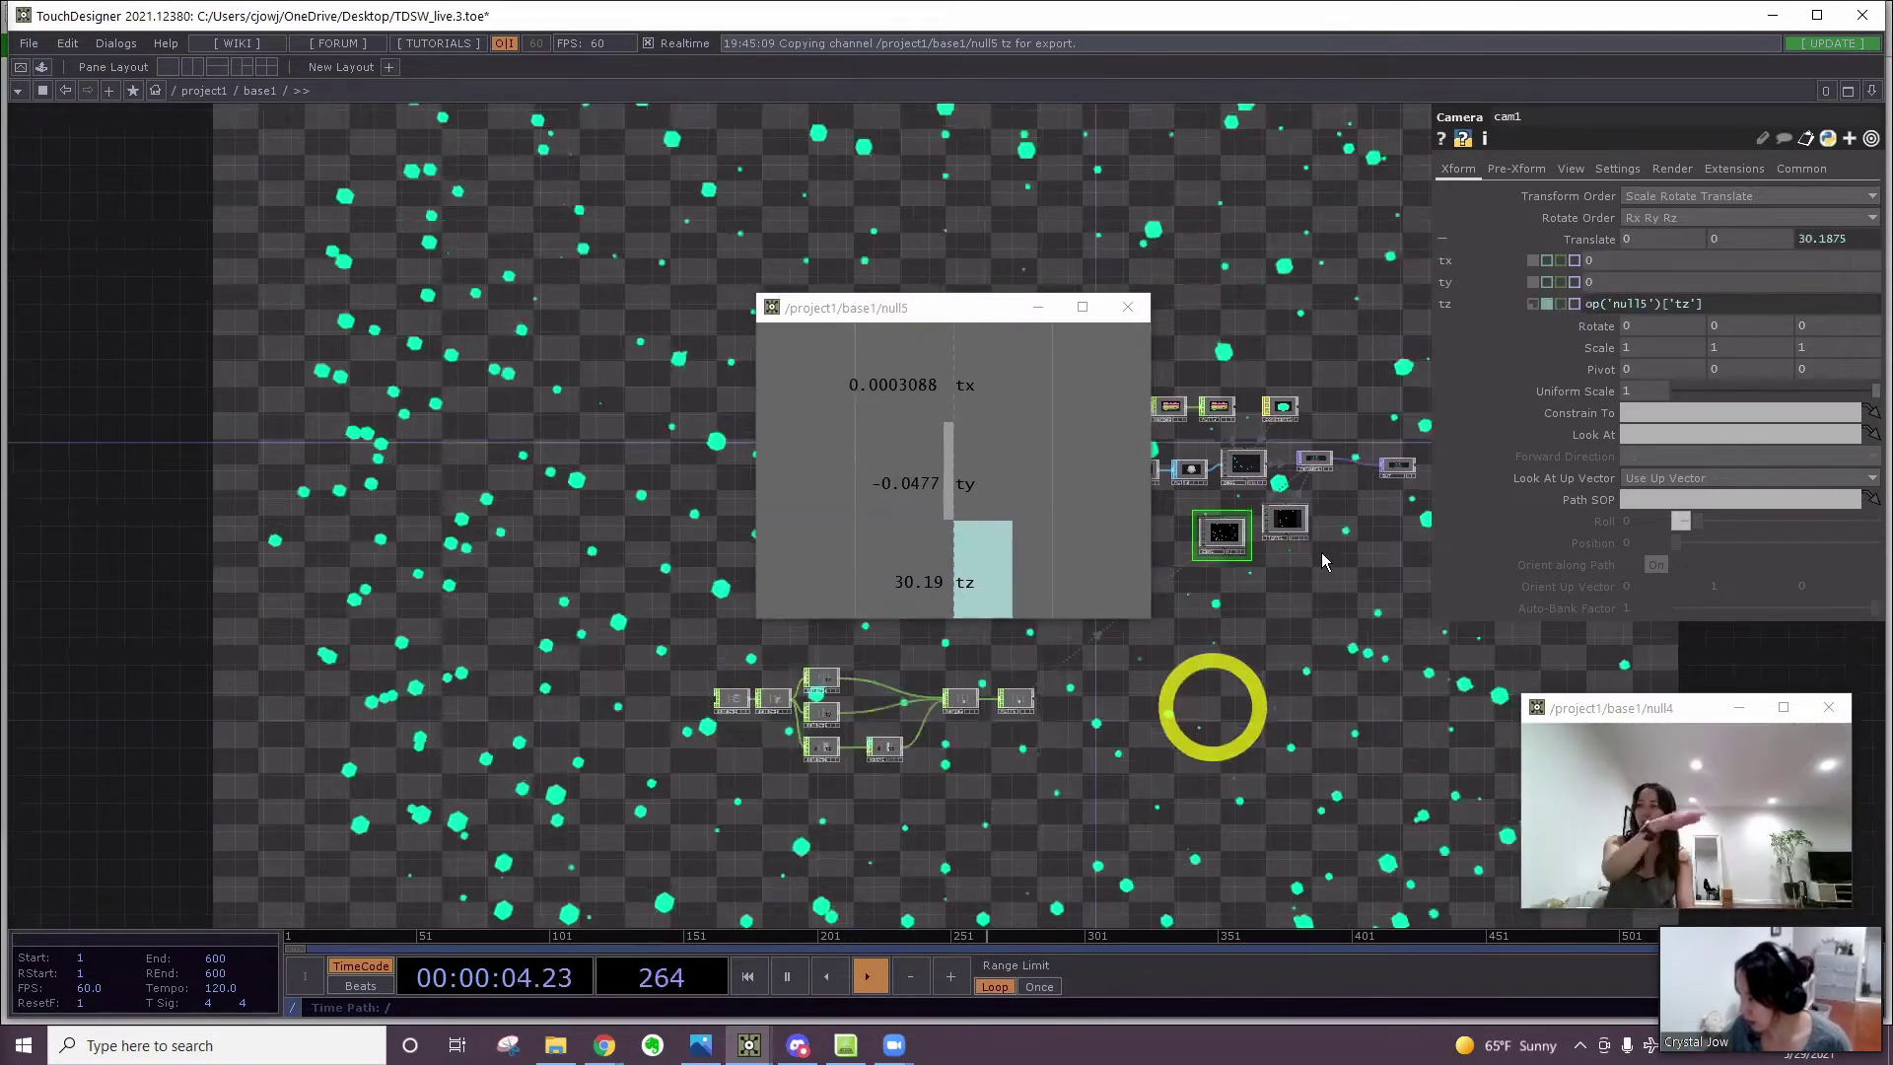
{"action": "left_click_drag", "start_coordinate": [1212, 706], "coordinate": [1321, 552]}
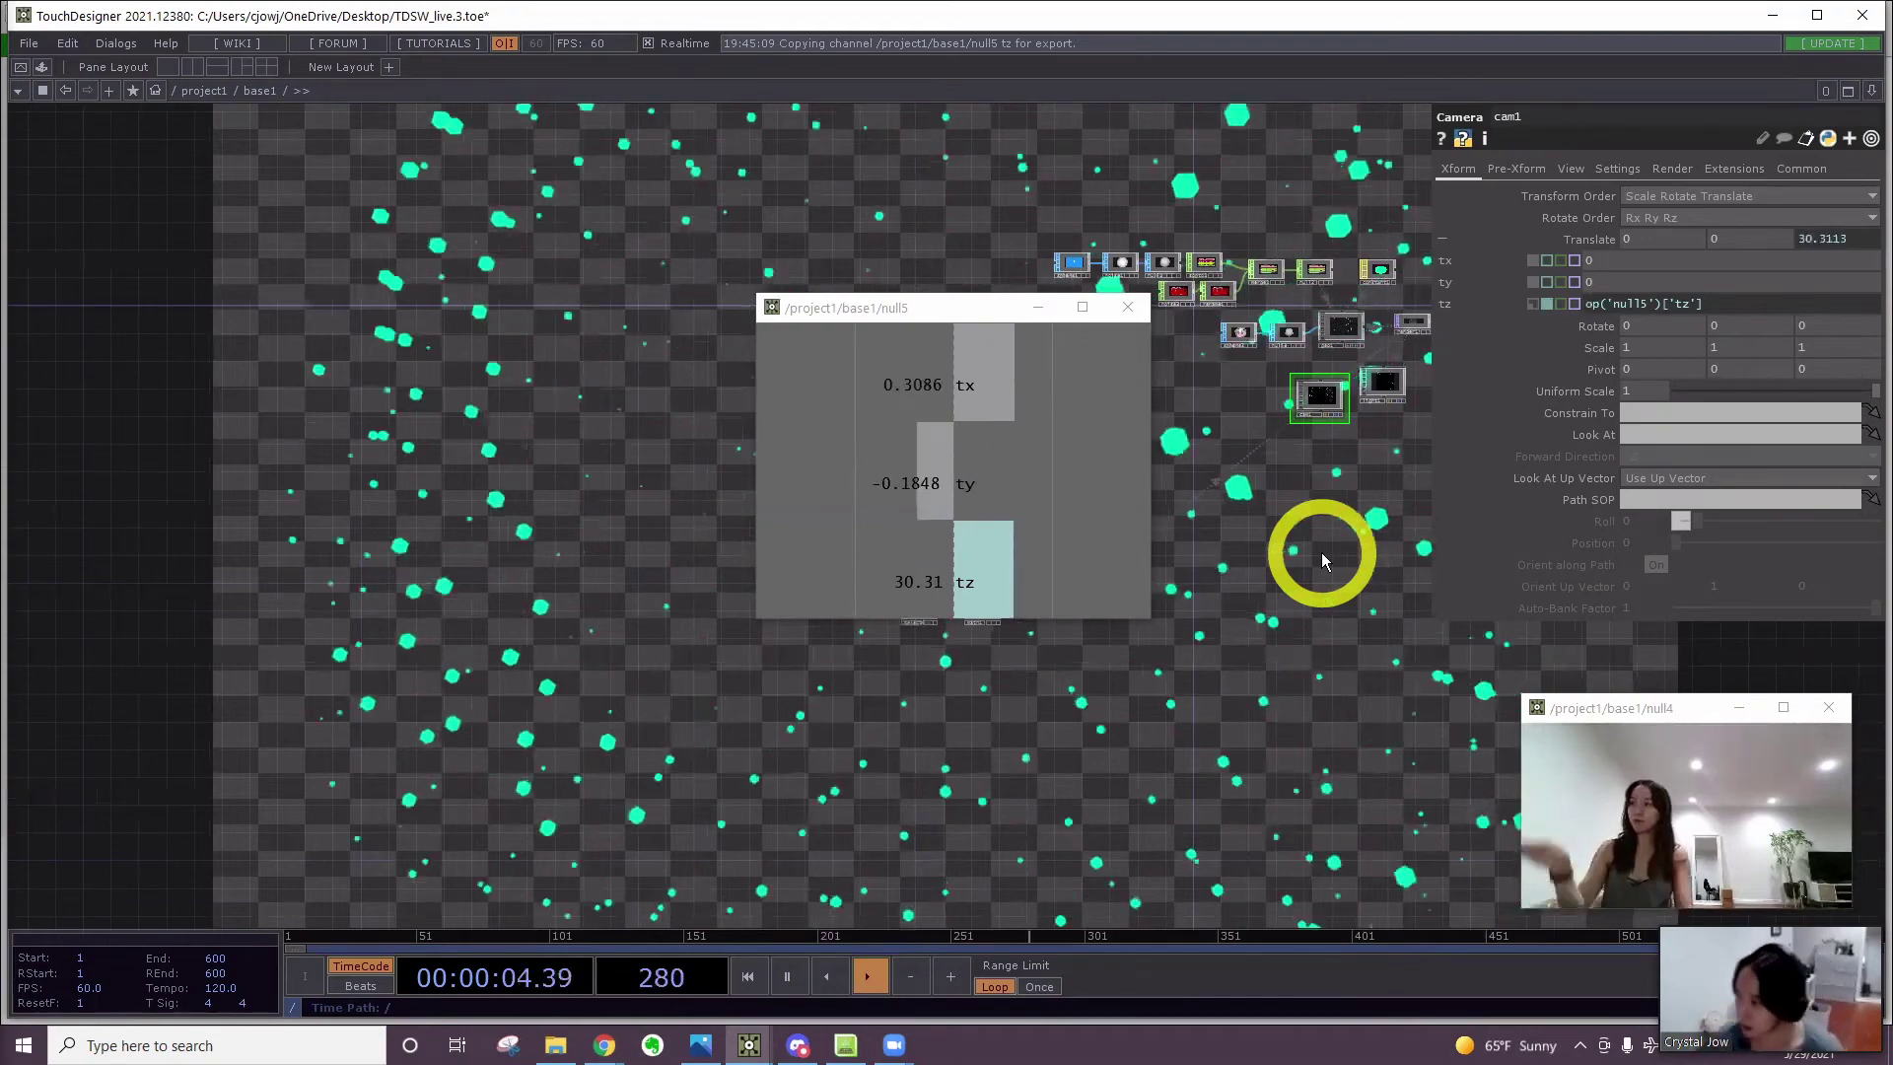
{"action": "left_click", "coordinate": [961, 338]}
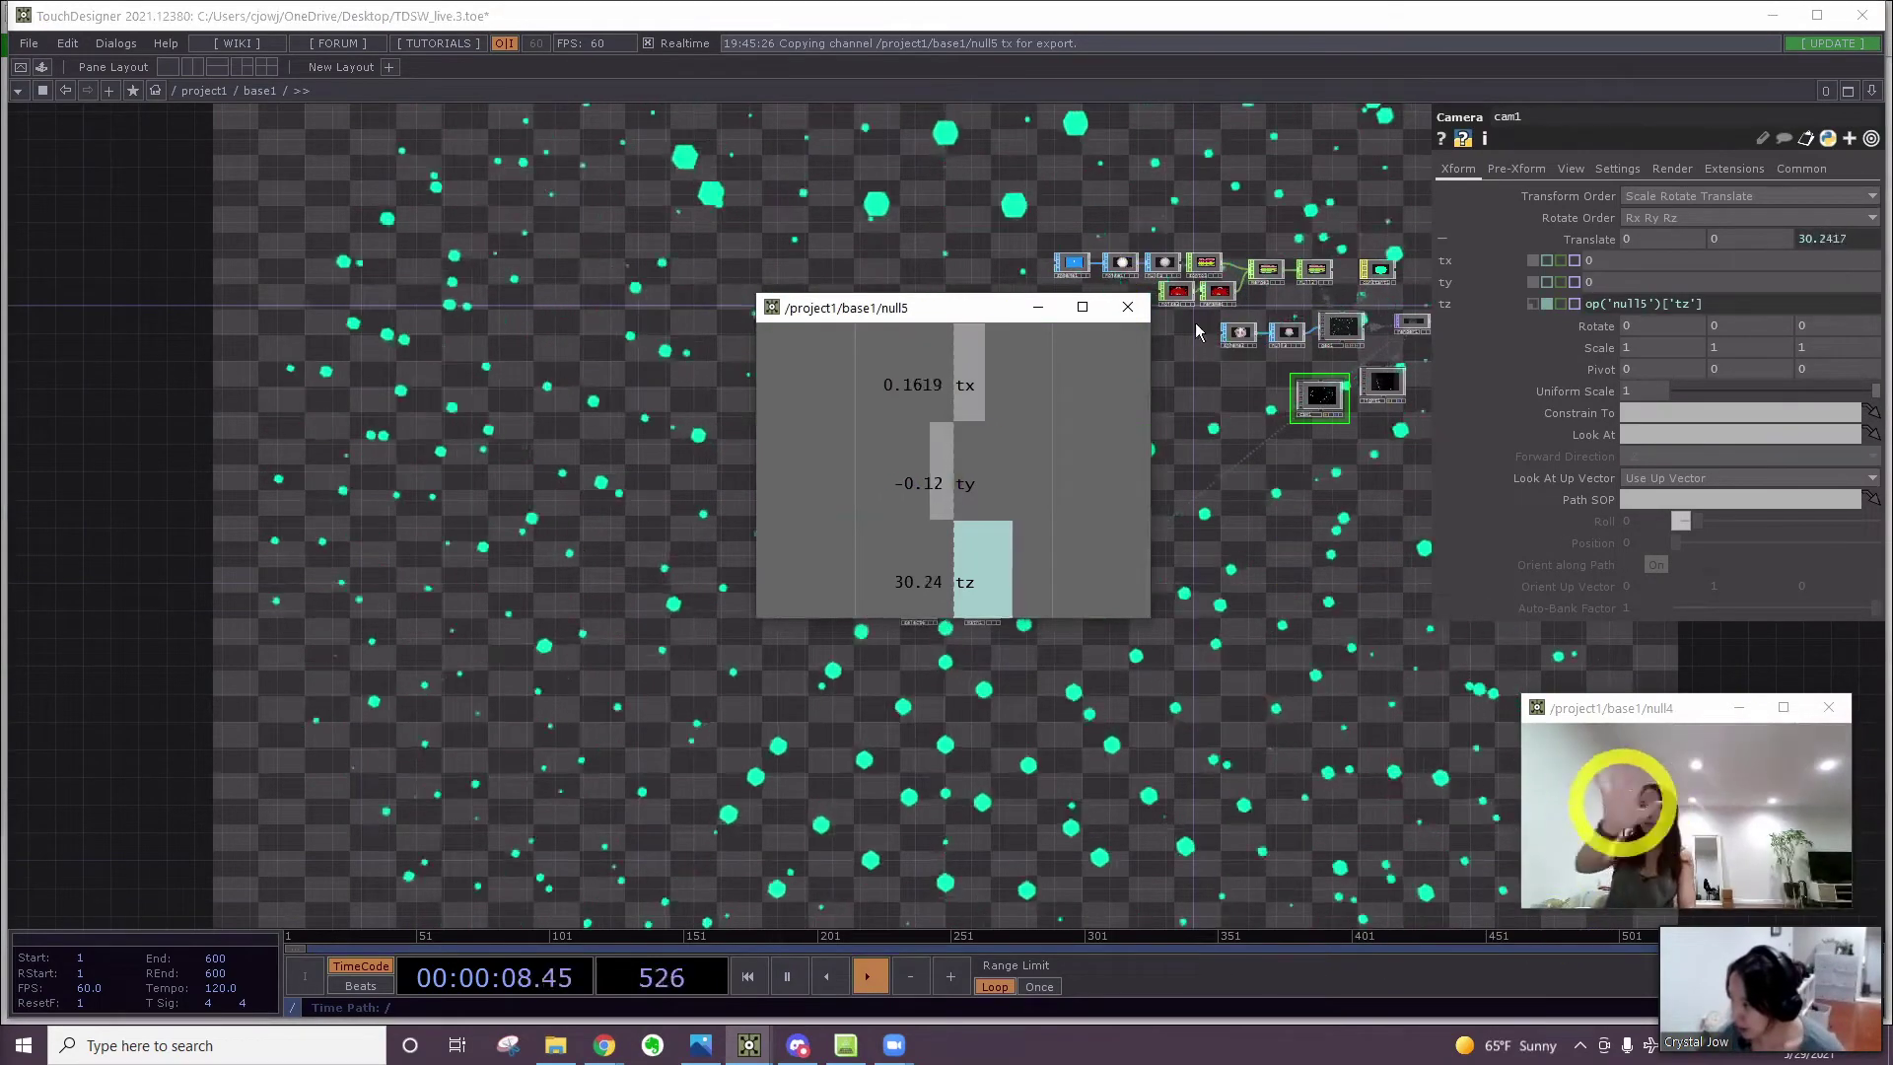
{"action": "left_click_drag", "start_coordinate": [984, 305], "coordinate": [387, 474]}
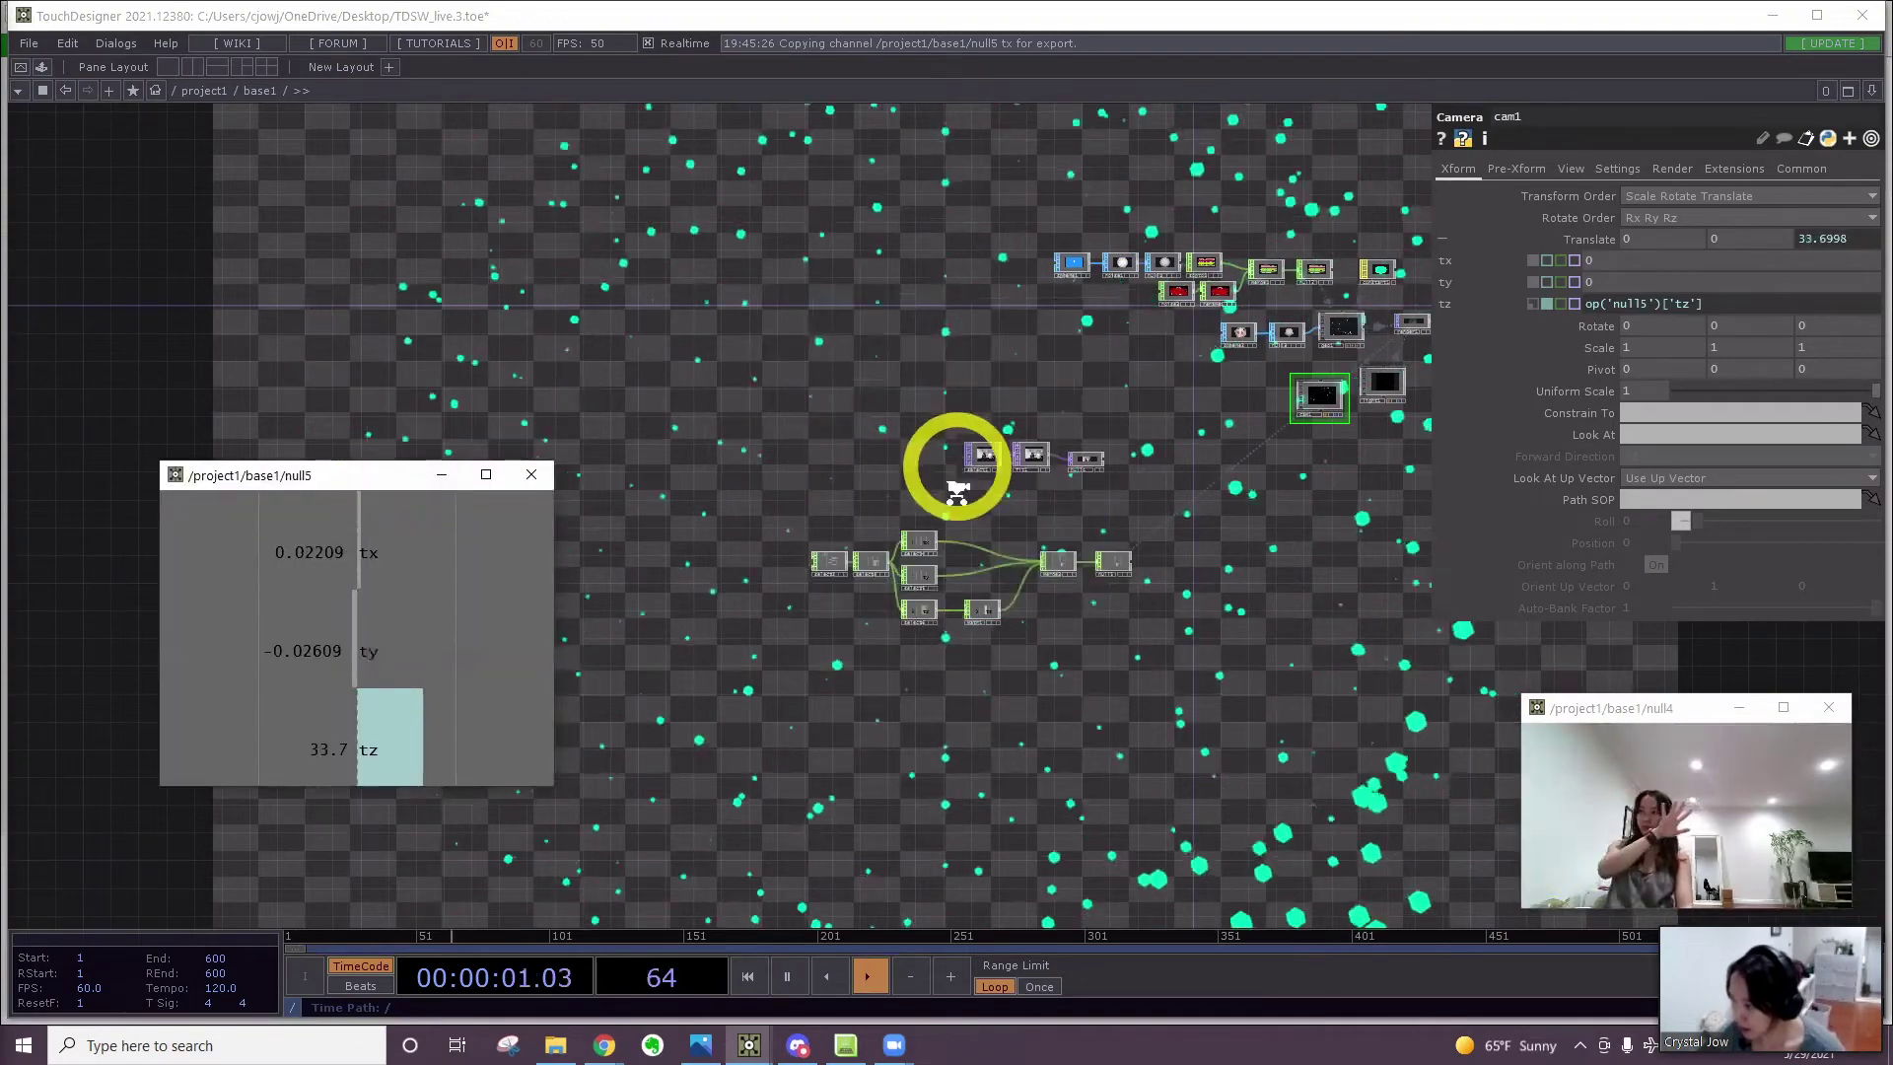
{"action": "scroll", "coordinate": [956, 483], "scroll_direction": "up", "scroll_amount": 5}
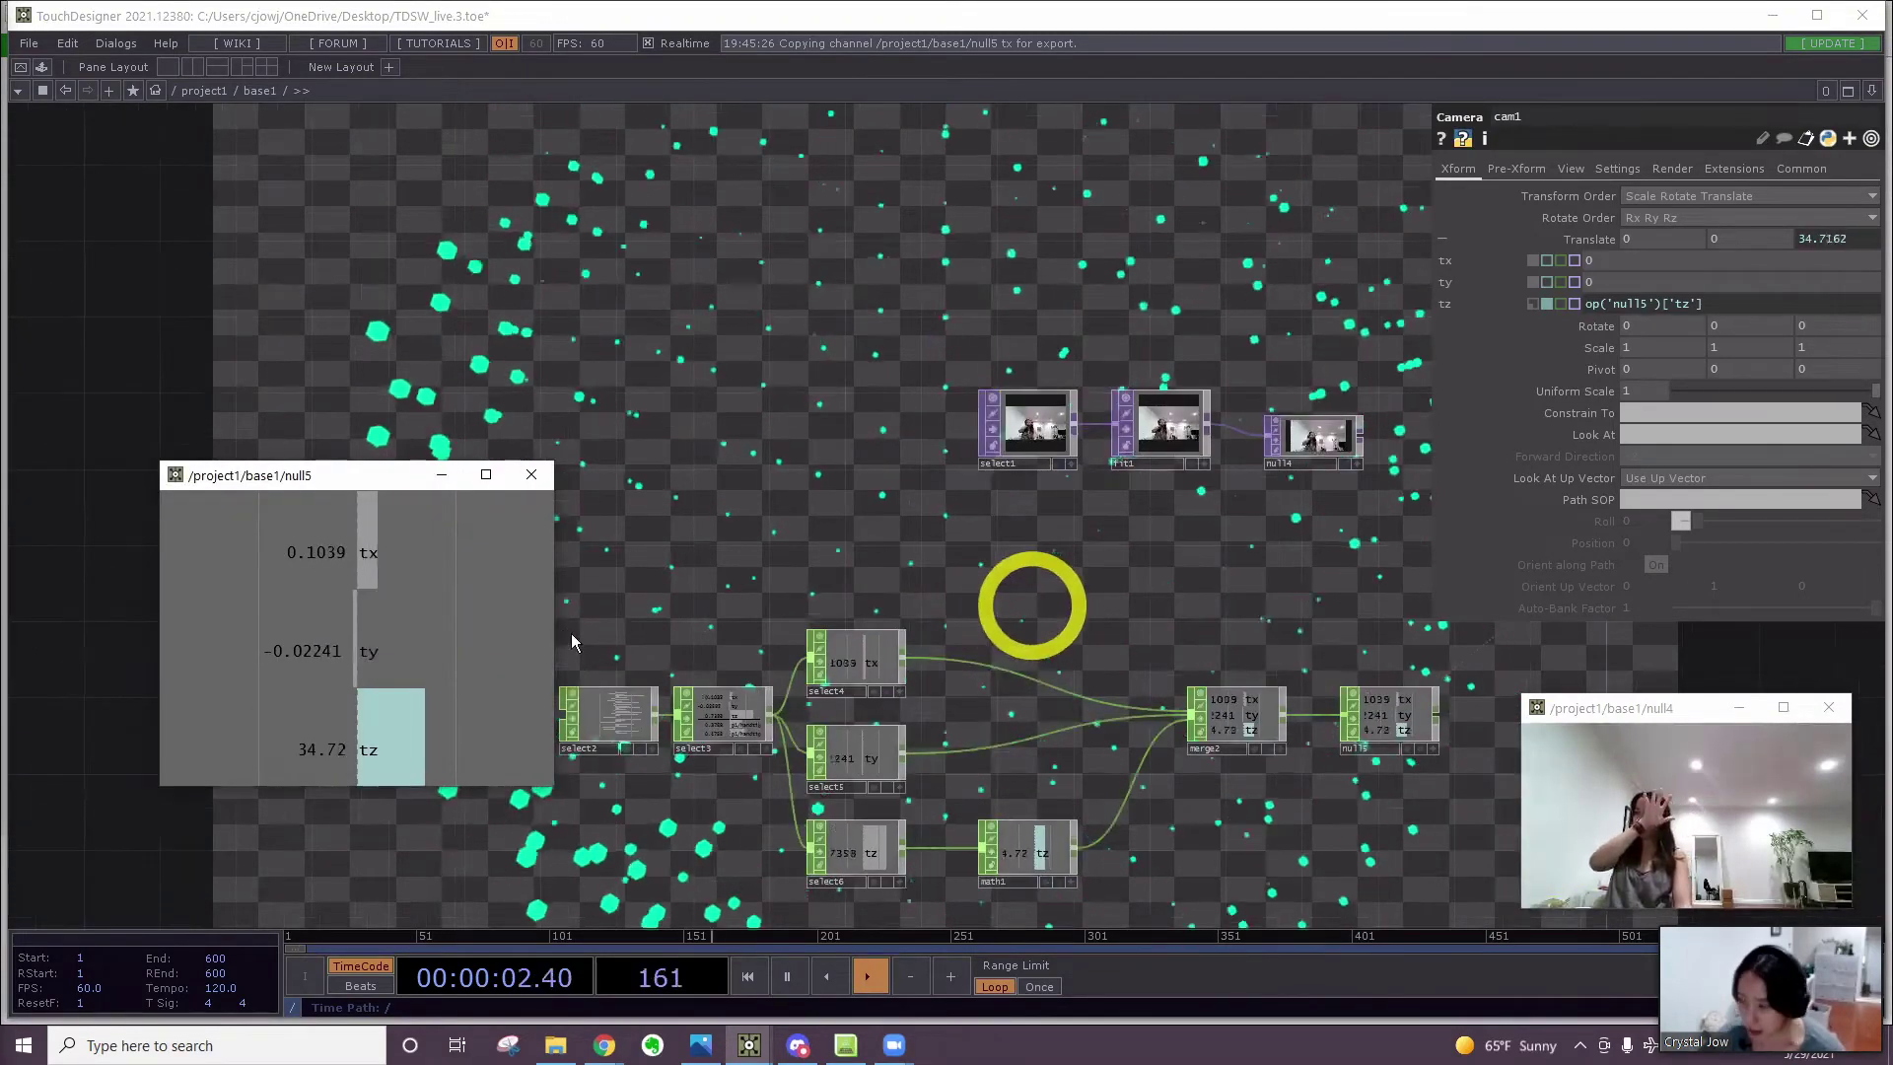
{"action": "scroll", "coordinate": [1128, 505], "scroll_direction": "down", "scroll_amount": 5}
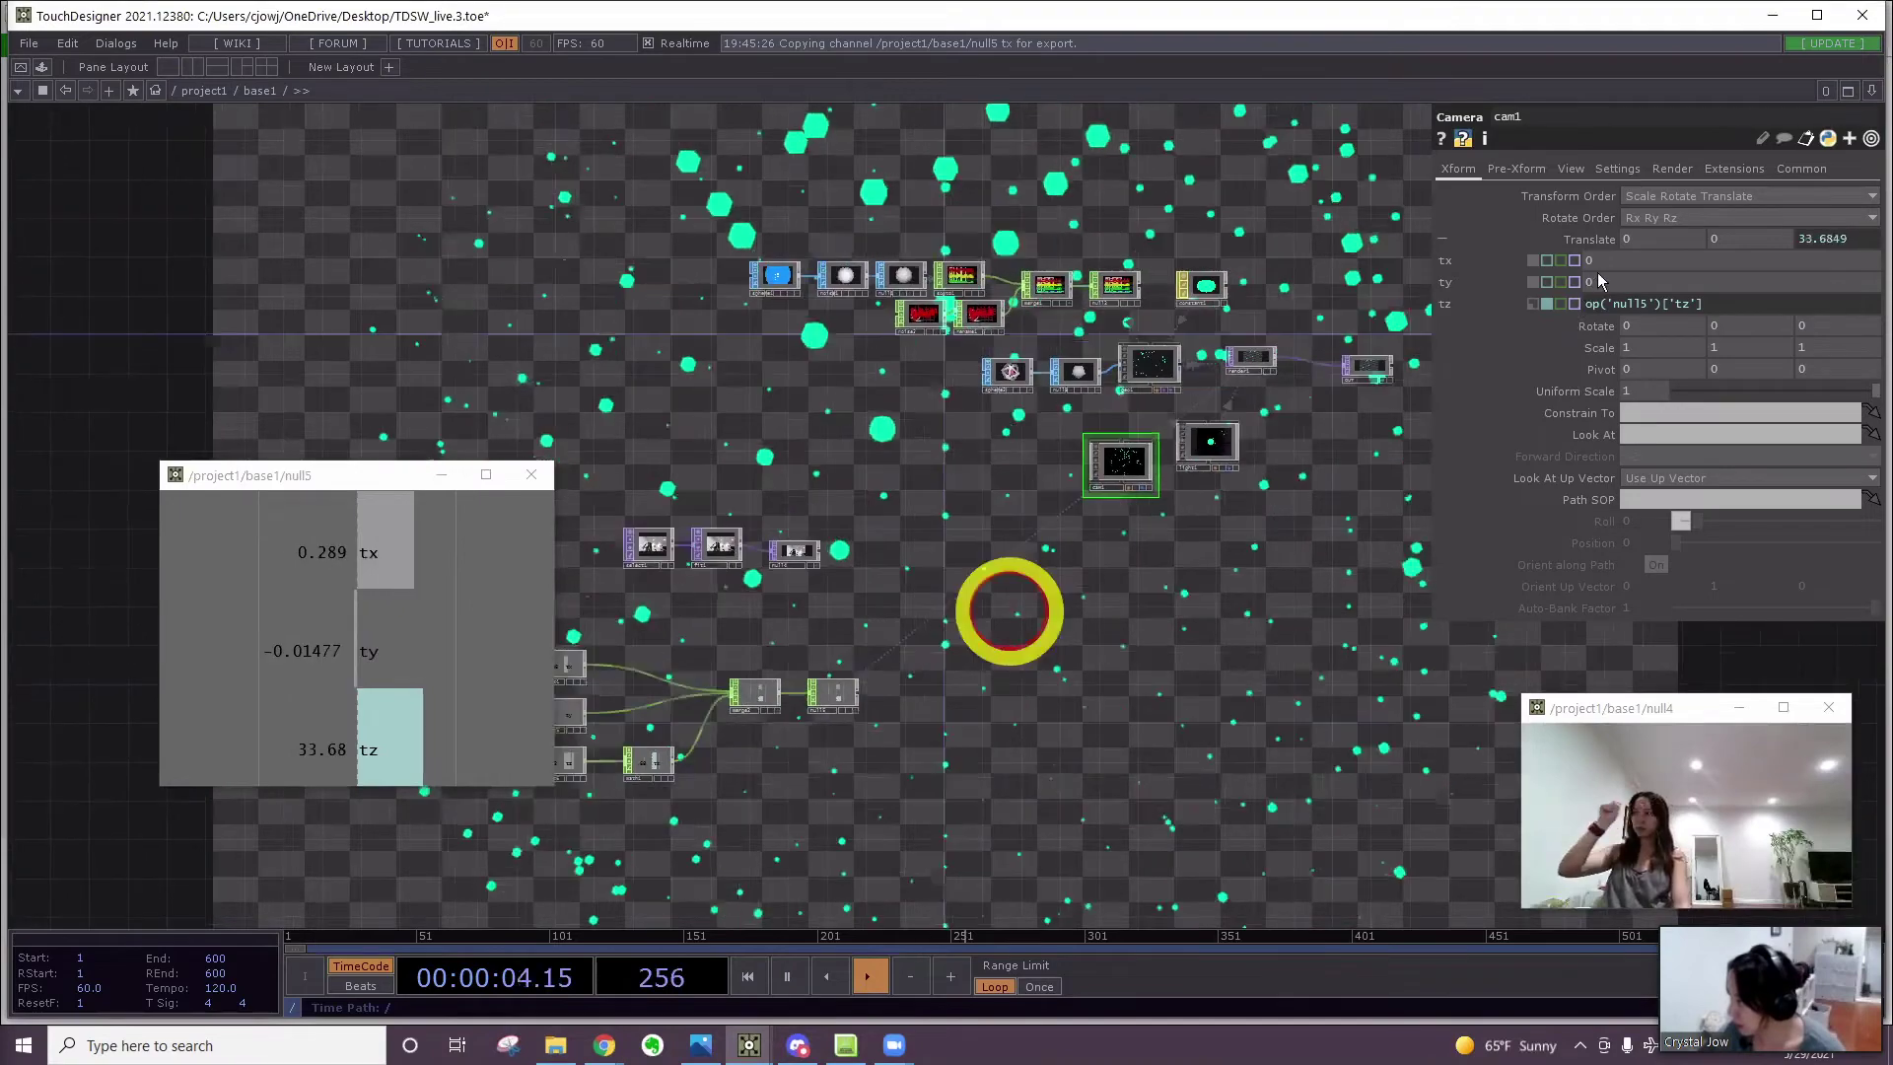
Adjust cam1's Translate X to 7.5 to test how far the camera can shift sideways
{"action": "mouse_move", "coordinate": [1605, 258]}
{"action": "middle_mouse_down"}
{"action": "mouse_move", "coordinate": [55, 317]}
{"action": "mouse_move", "coordinate": [1603, 231]}
{"action": "middle_mouse_up"}
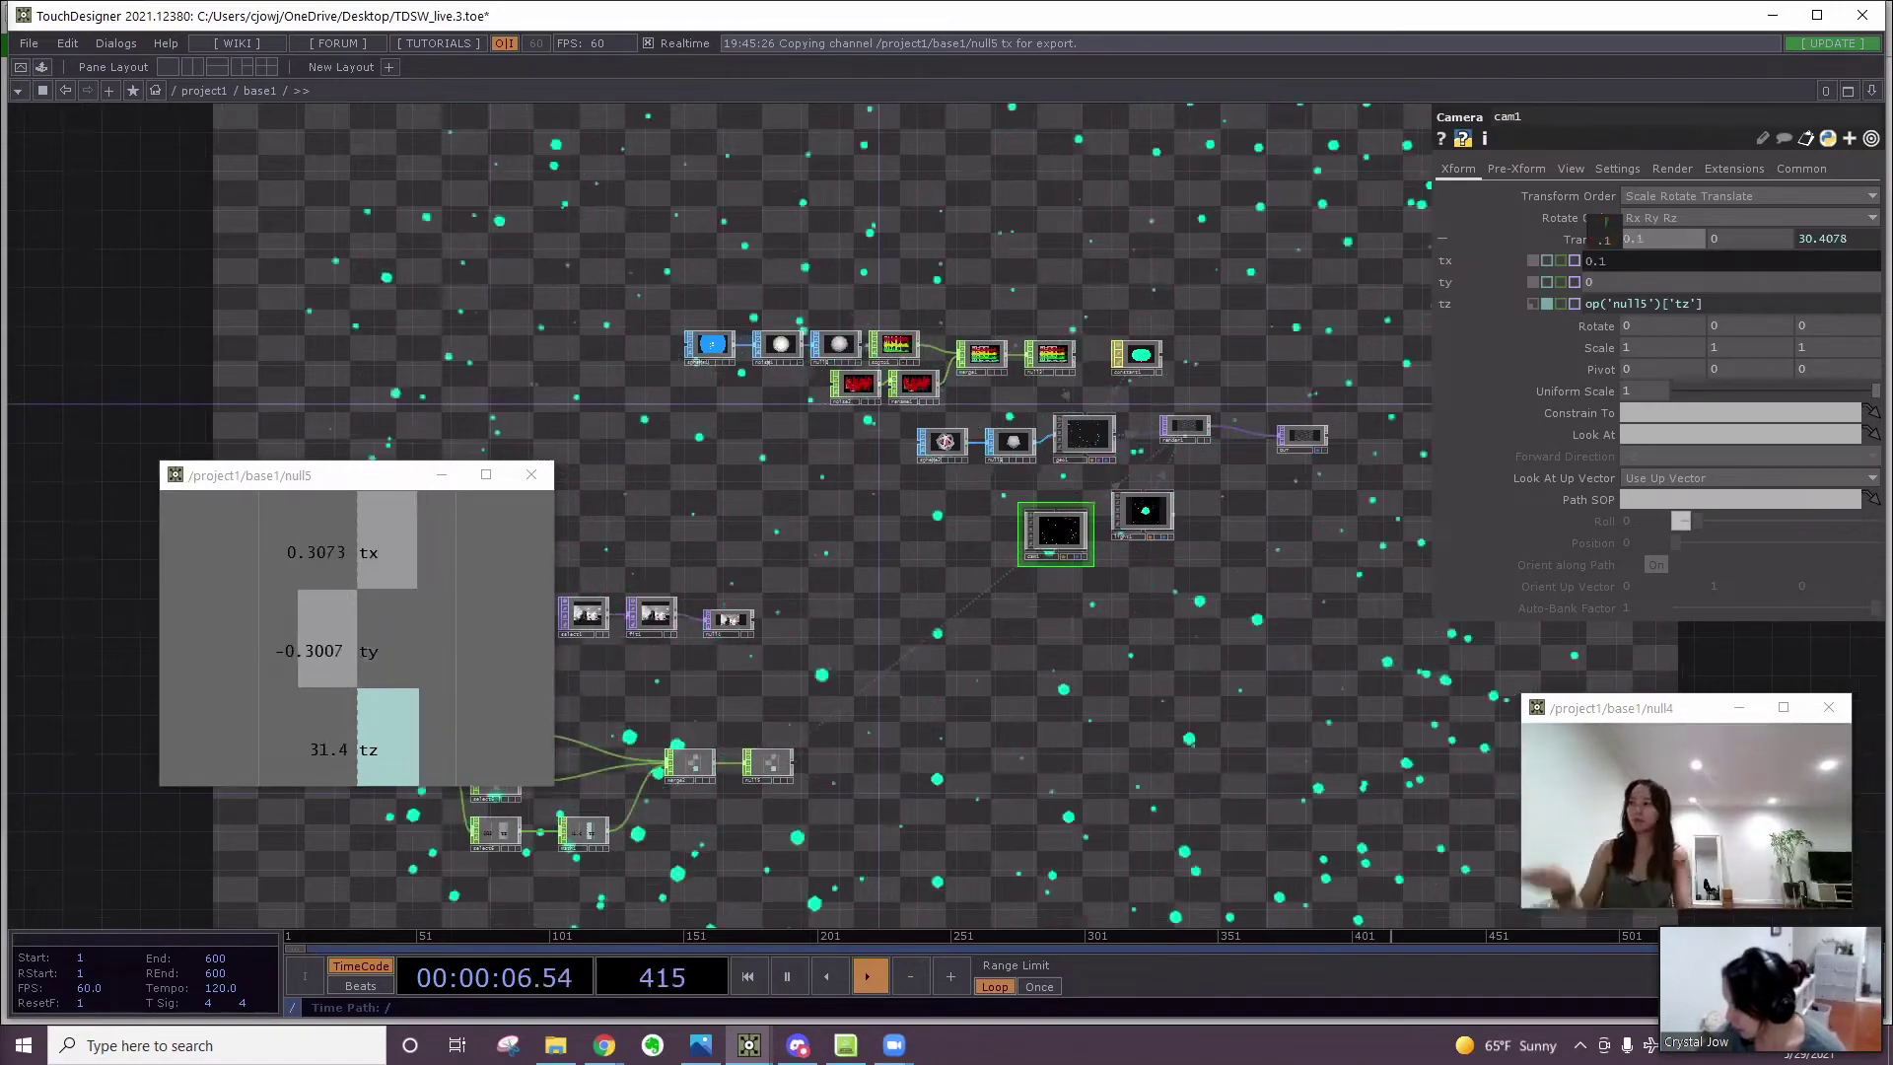
{"action": "middle_click_drag", "start_coordinate": [1603, 230], "coordinate": [1873, 395]}
{"action": "mouse_move", "coordinate": [1883, 268]}
{"action": "middle_mouse_down"}
{"action": "mouse_move", "coordinate": [1880, 177]}
{"action": "mouse_move", "coordinate": [1607, 268]}
{"action": "middle_mouse_up"}
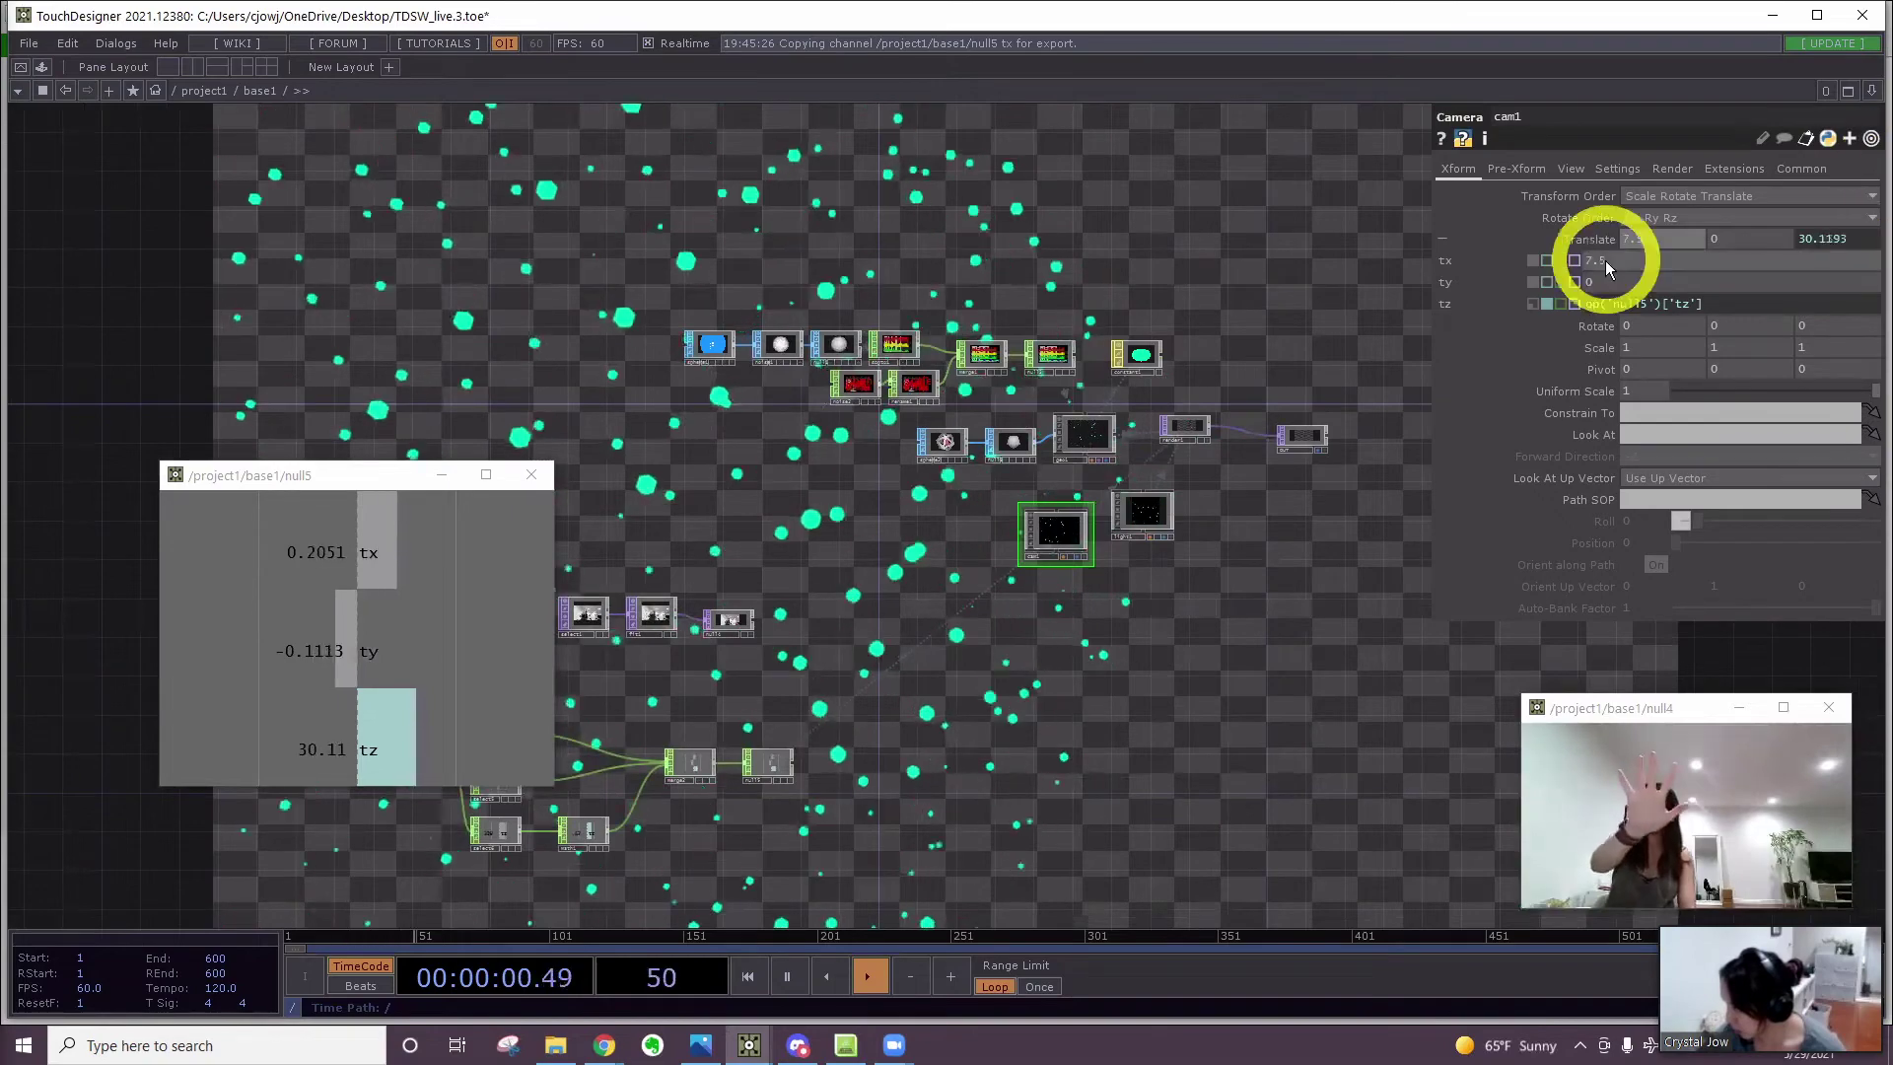
Insert a Math CHOP between select4 and merge2 on the tx connection
{"action": "left_click_drag", "start_coordinate": [1060, 706], "coordinate": [1421, 553]}
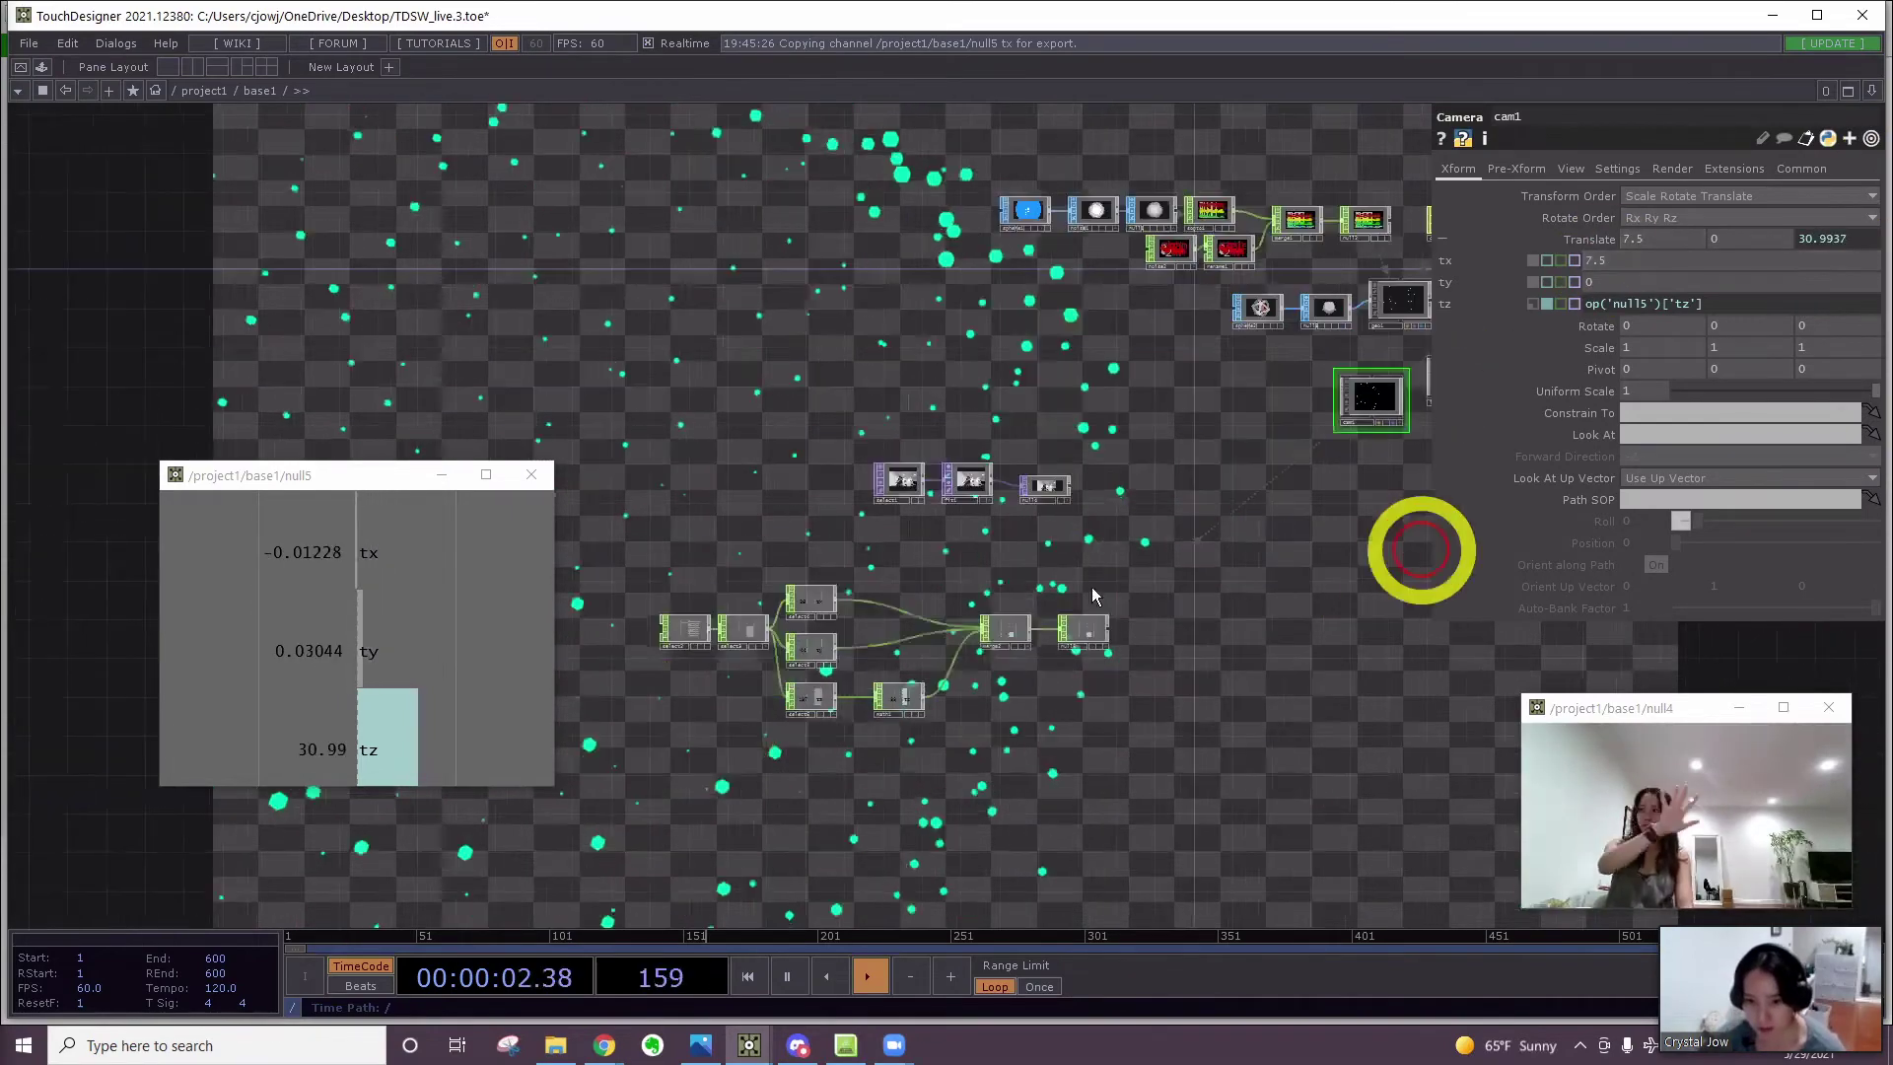
{"action": "left_click_drag", "start_coordinate": [1055, 728], "coordinate": [1233, 736]}
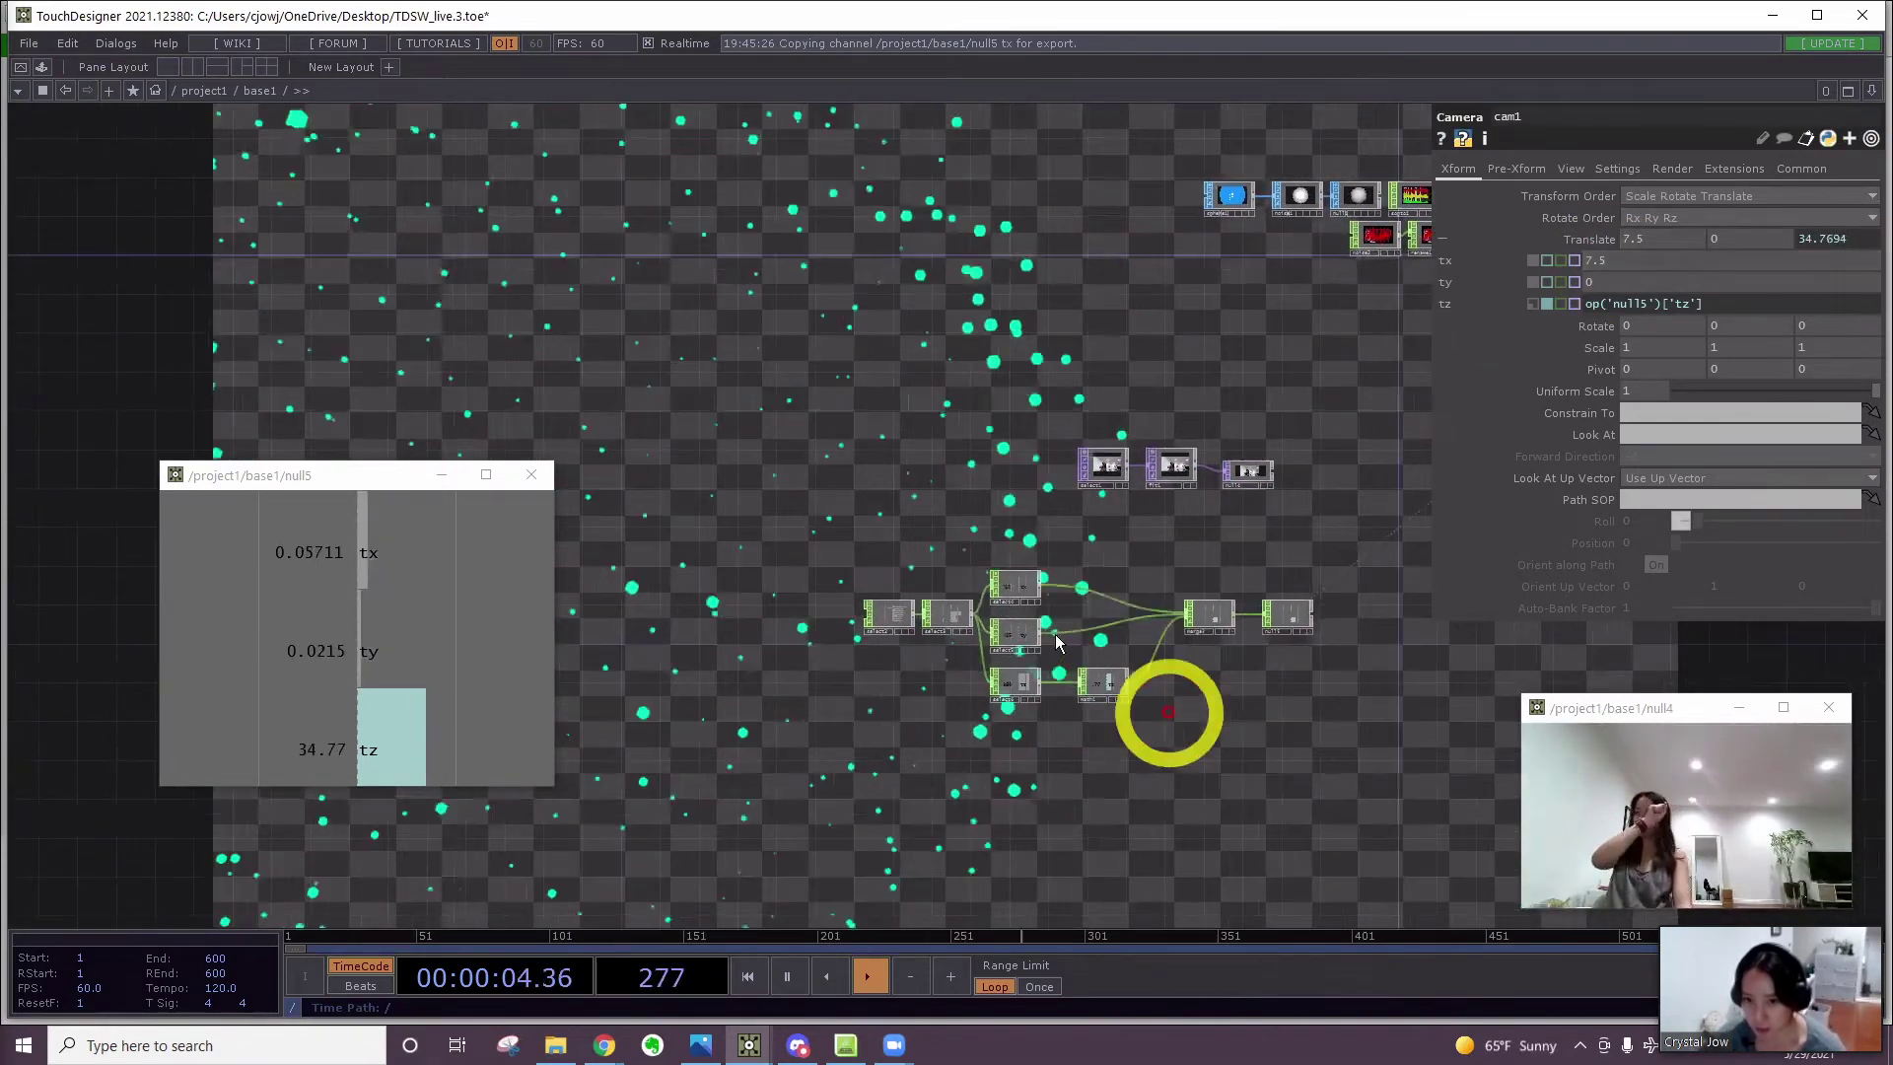
{"action": "scroll", "coordinate": [1075, 606], "scroll_direction": "up", "scroll_amount": 5}
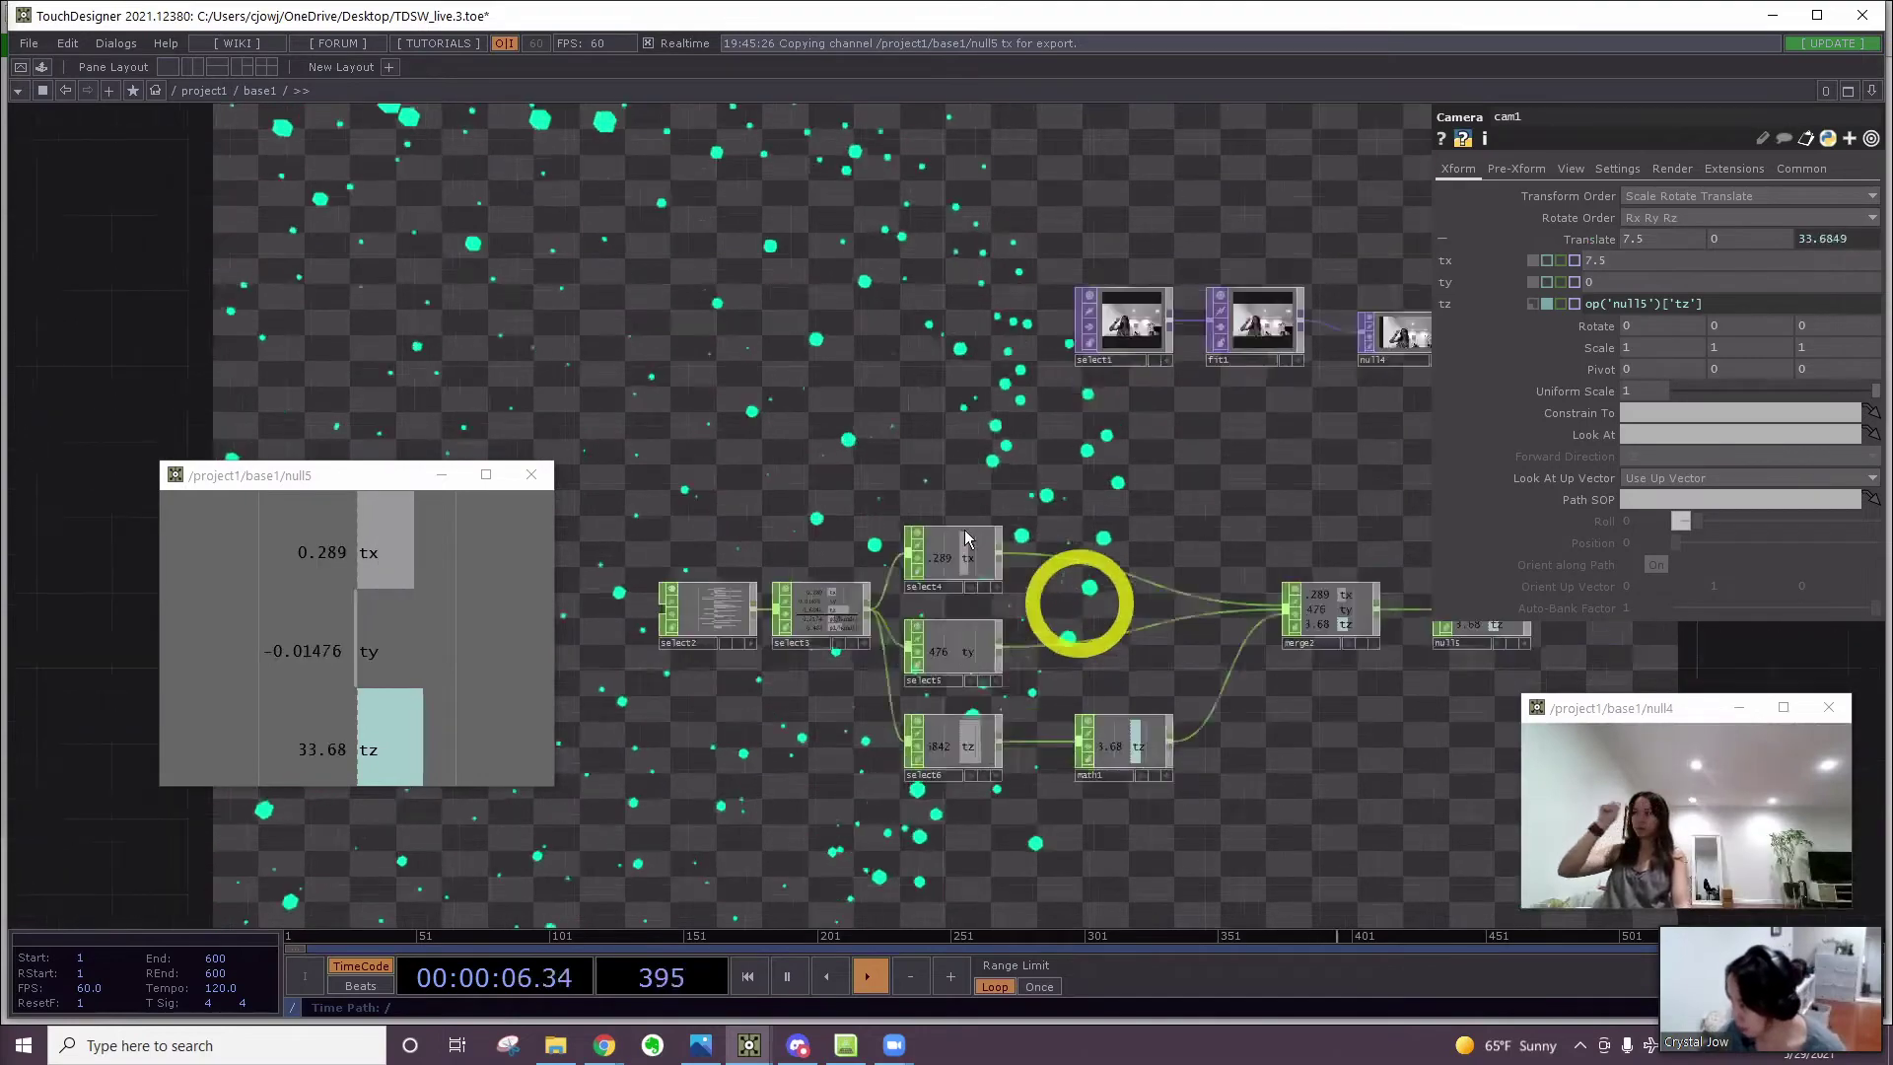
{"action": "double_click", "coordinate": [966, 530]}
{"action": "type", "text": "math"}
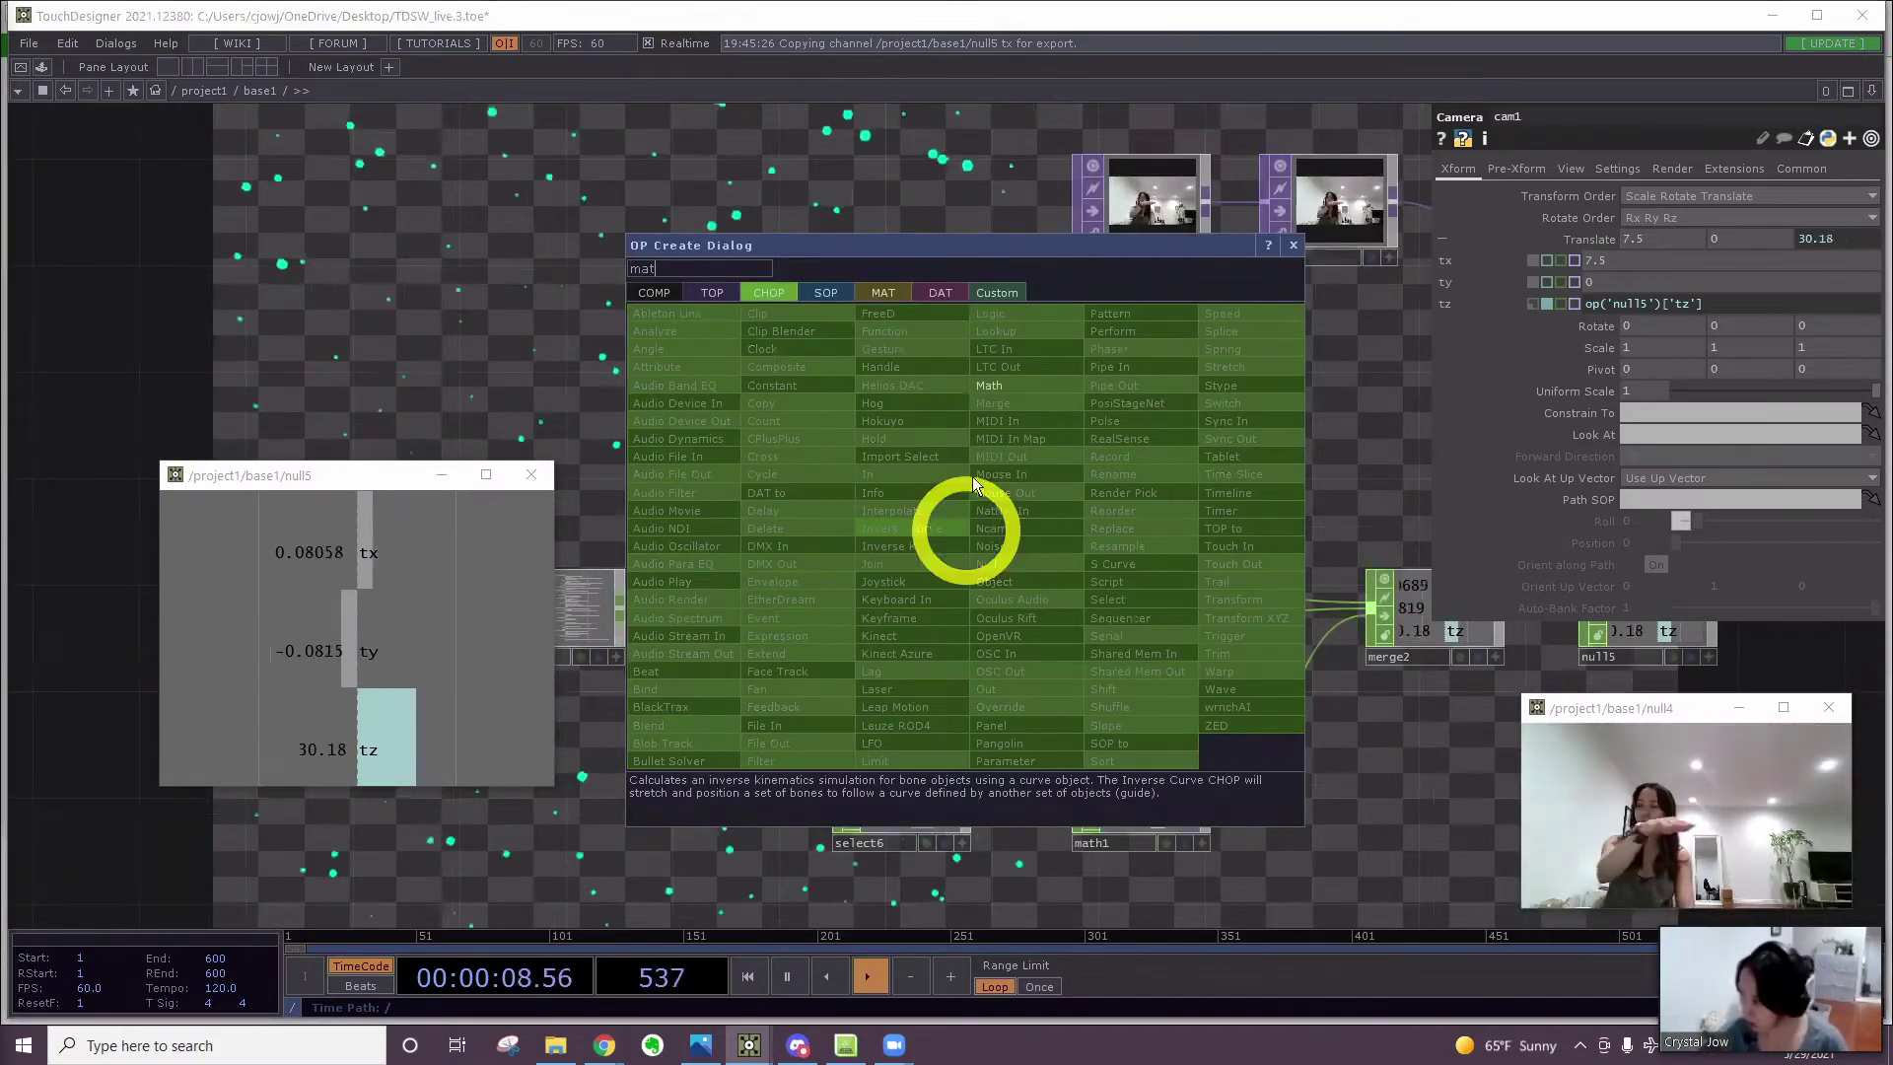
{"action": "left_click", "coordinate": [1008, 385]}
{"action": "left_click", "coordinate": [1262, 495]}
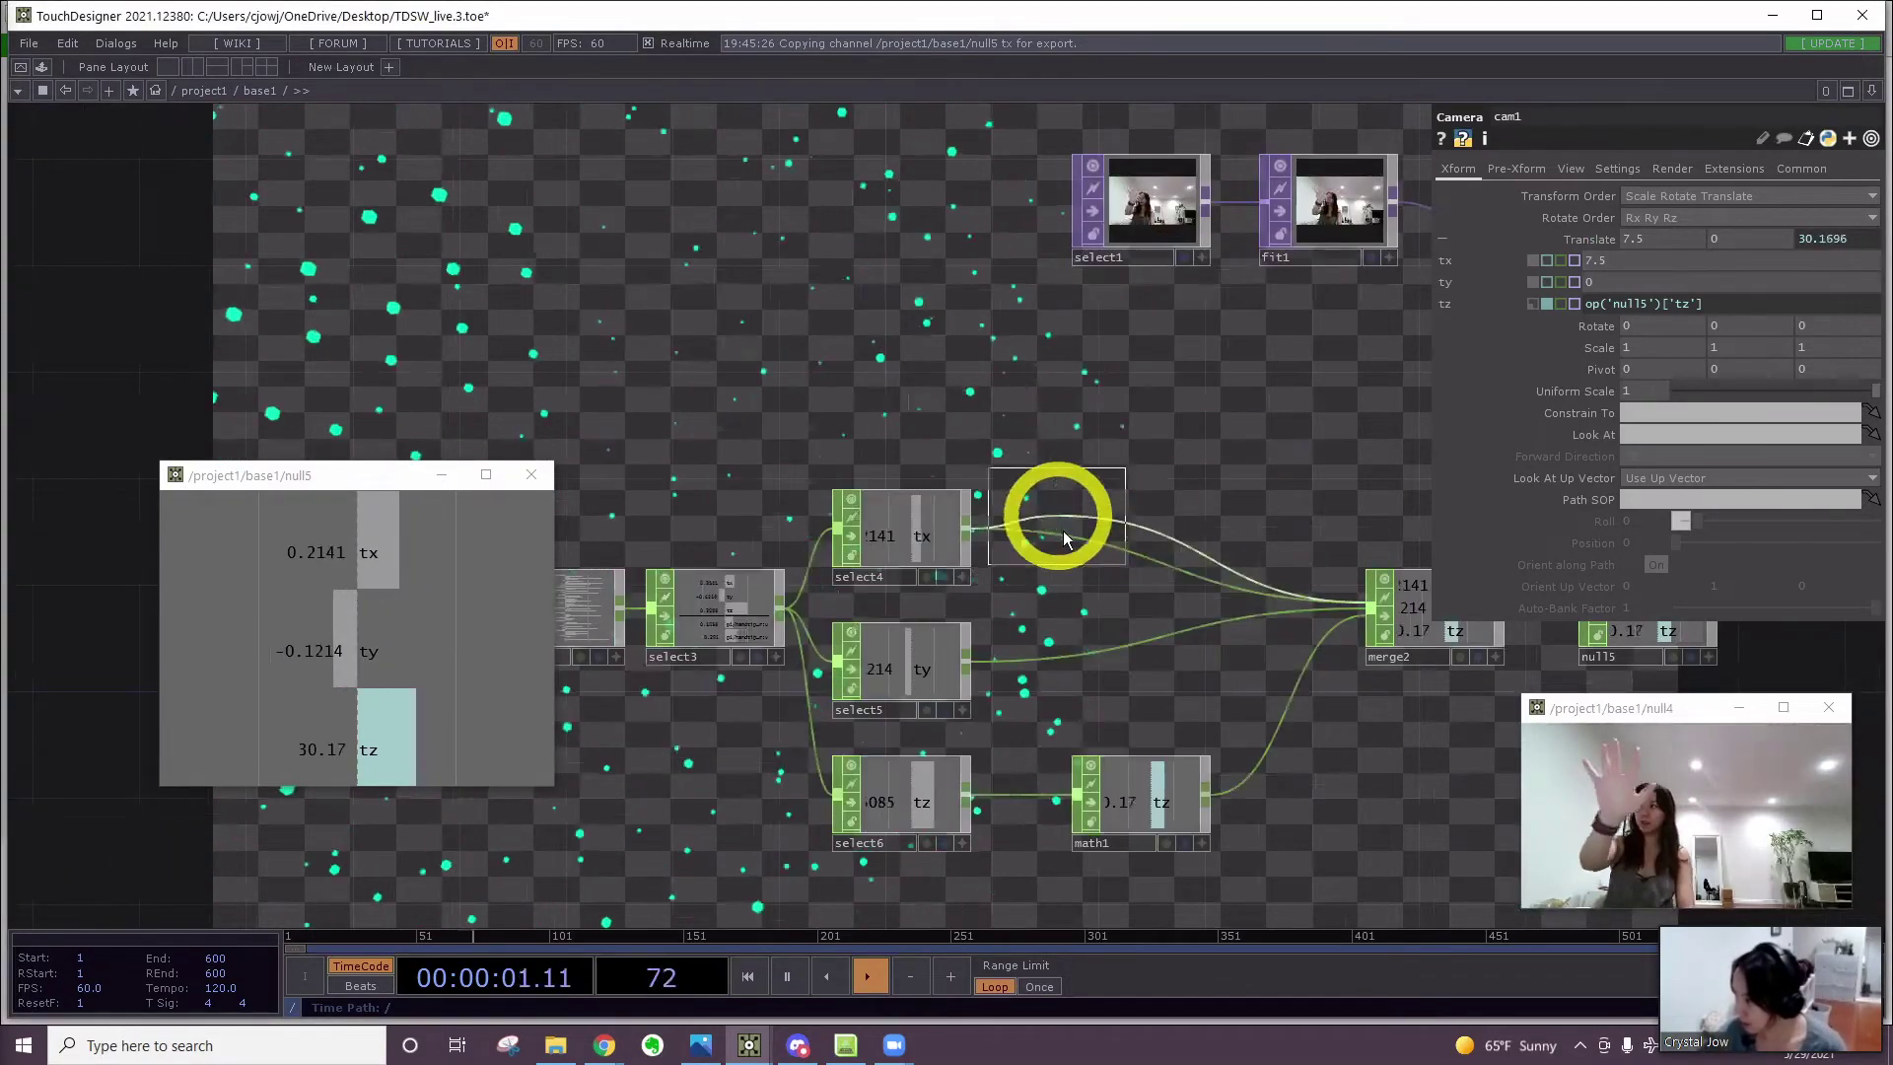
{"action": "left_click", "coordinate": [1062, 530]}
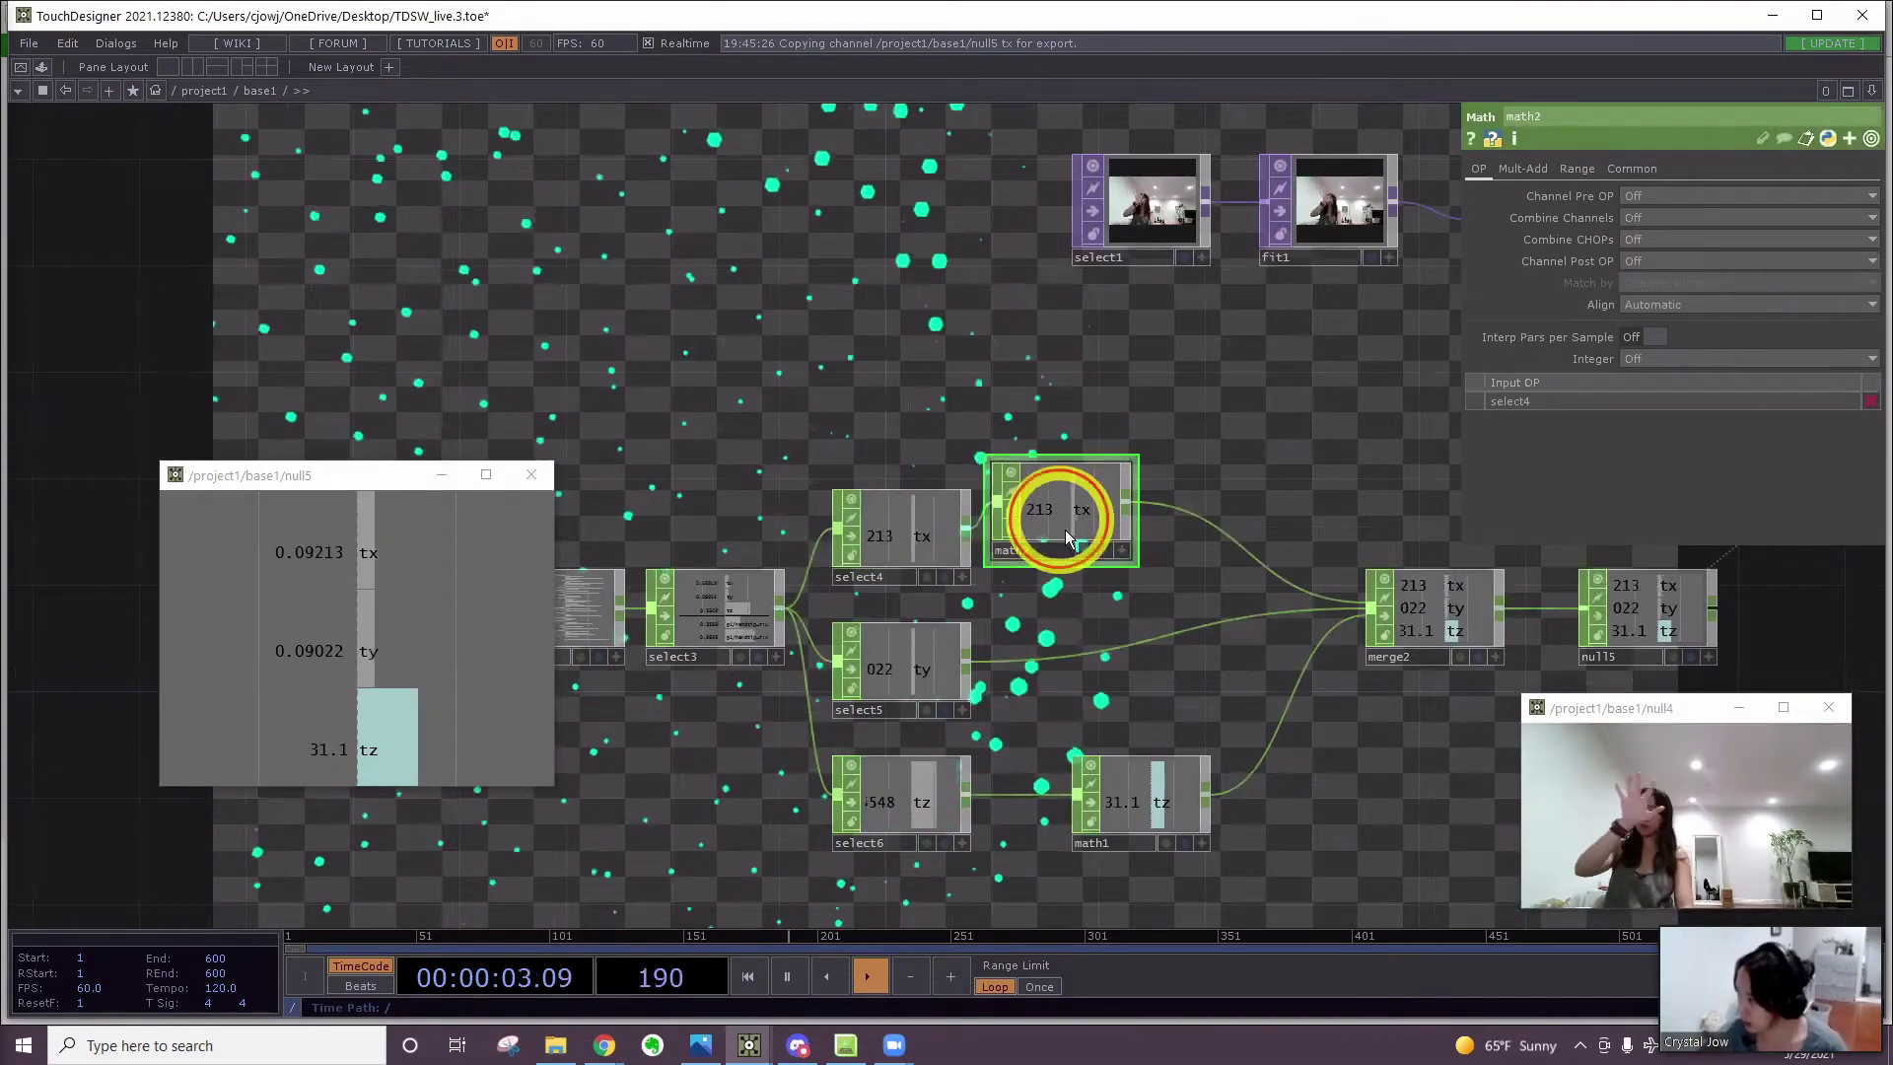
Set math2's To Range to -7 and 7
{"action": "left_click", "coordinate": [1577, 170]}
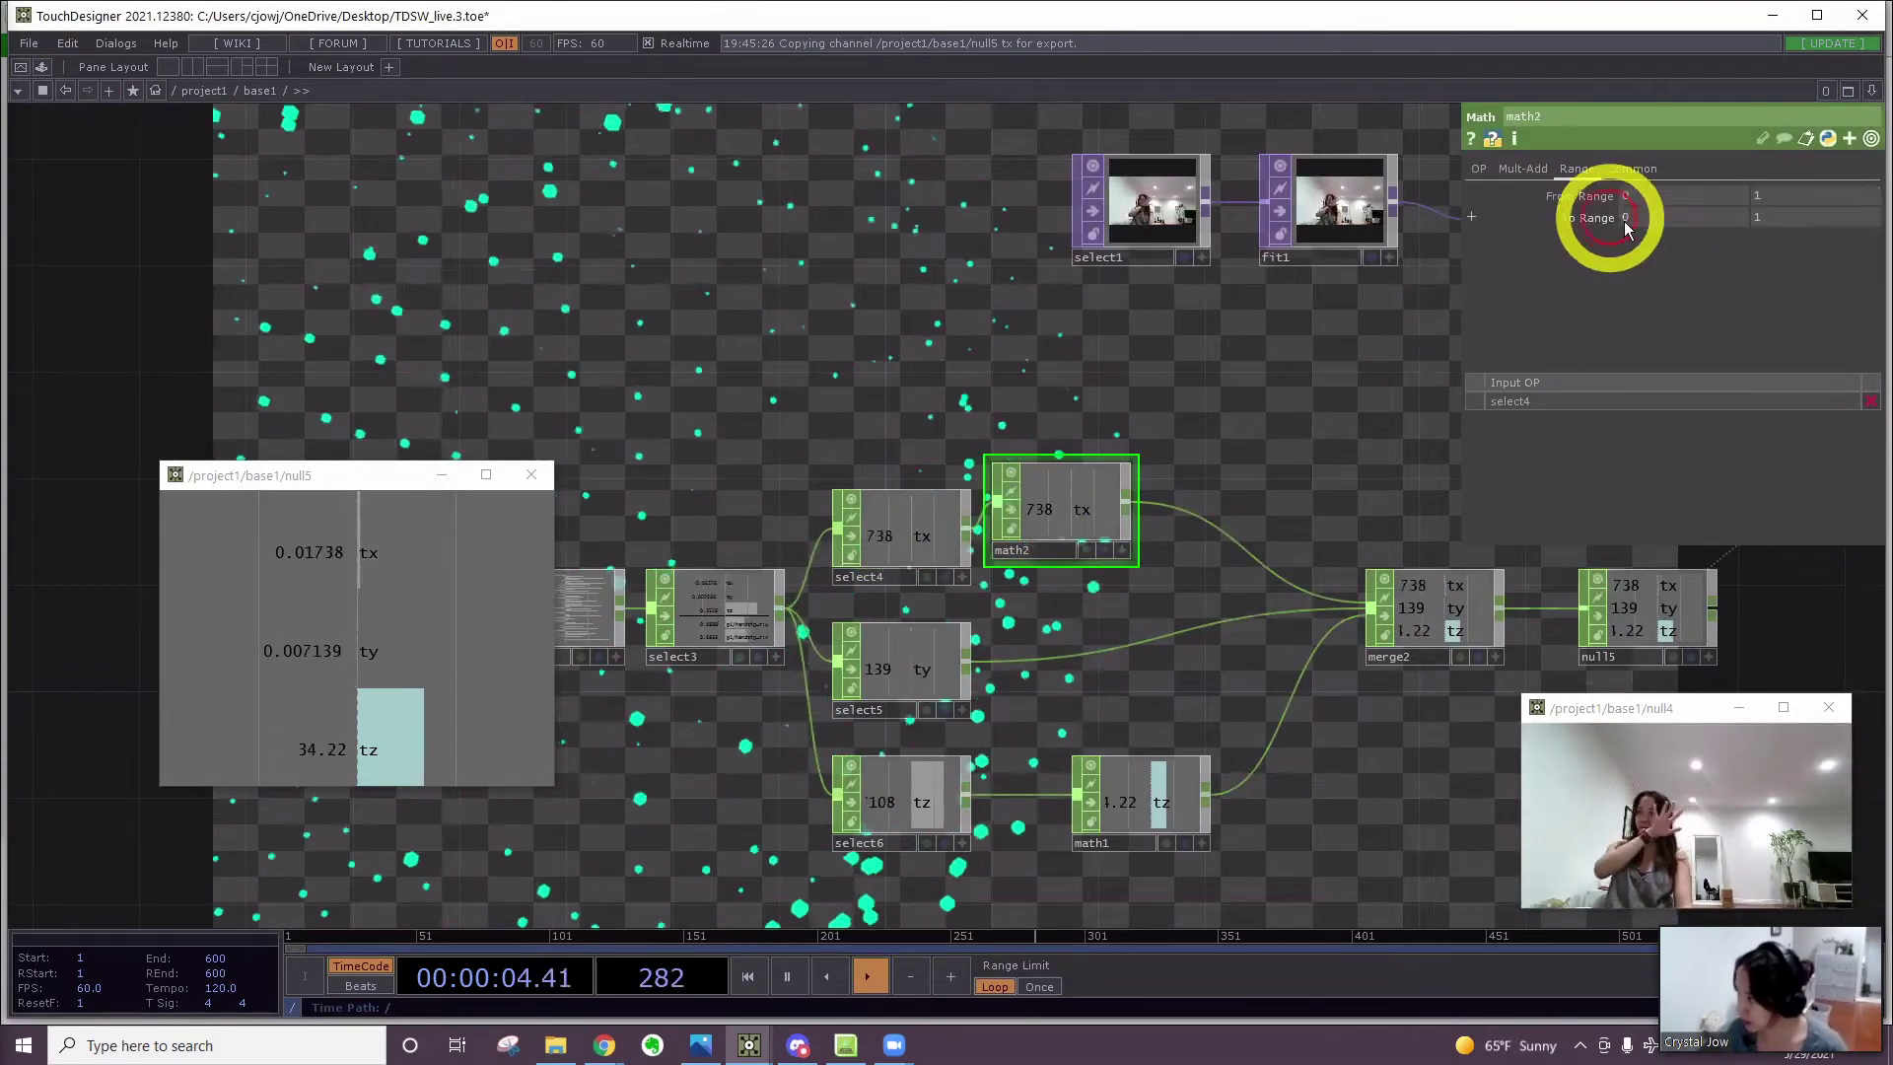
{"action": "left_click", "coordinate": [1563, 221]}
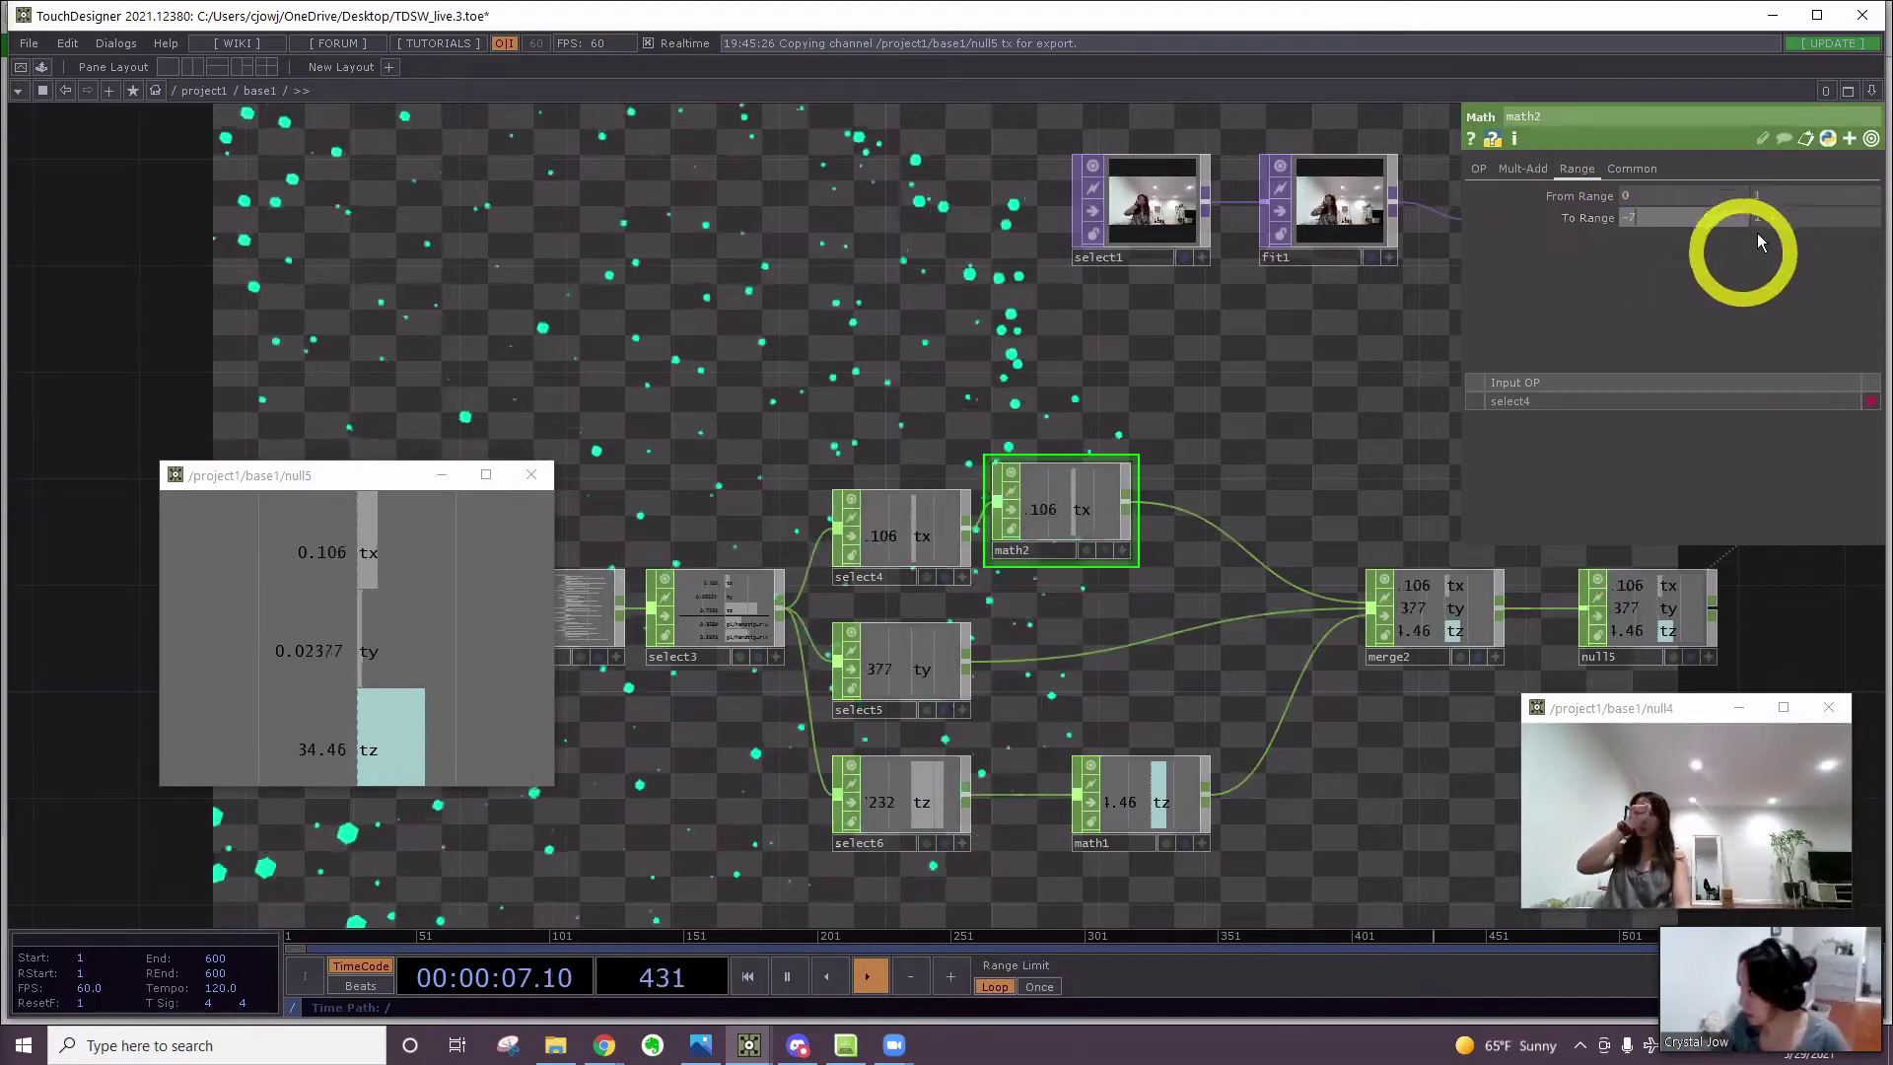
{"action": "type", "text": "7"}
{"action": "key", "text": "Return"}
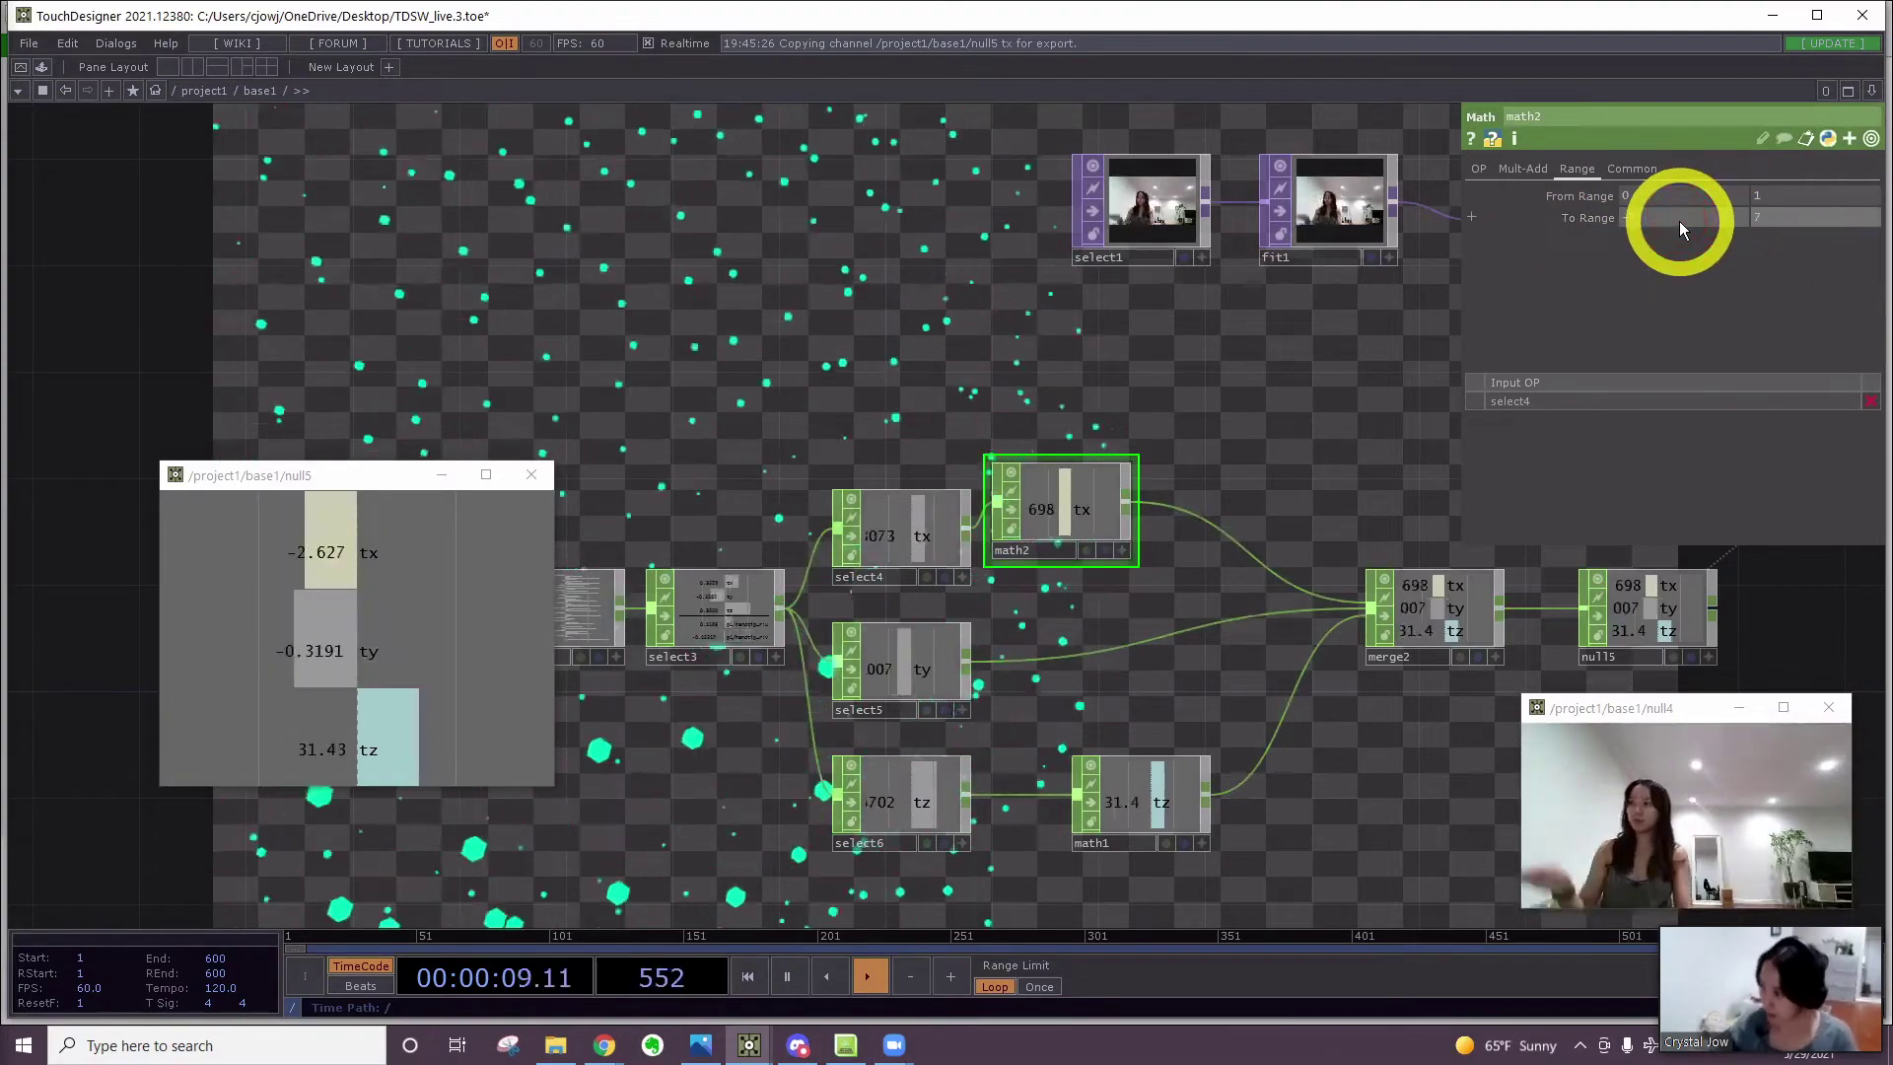
Line math2 up with select4 and compare the tx values of the two nodes
{"action": "scroll", "coordinate": [1066, 498], "scroll_direction": "up", "scroll_amount": 2}
{"action": "scroll", "coordinate": [1065, 519], "scroll_direction": "up", "scroll_amount": 2}
{"action": "left_click_drag", "start_coordinate": [1065, 515], "coordinate": [1098, 570]}
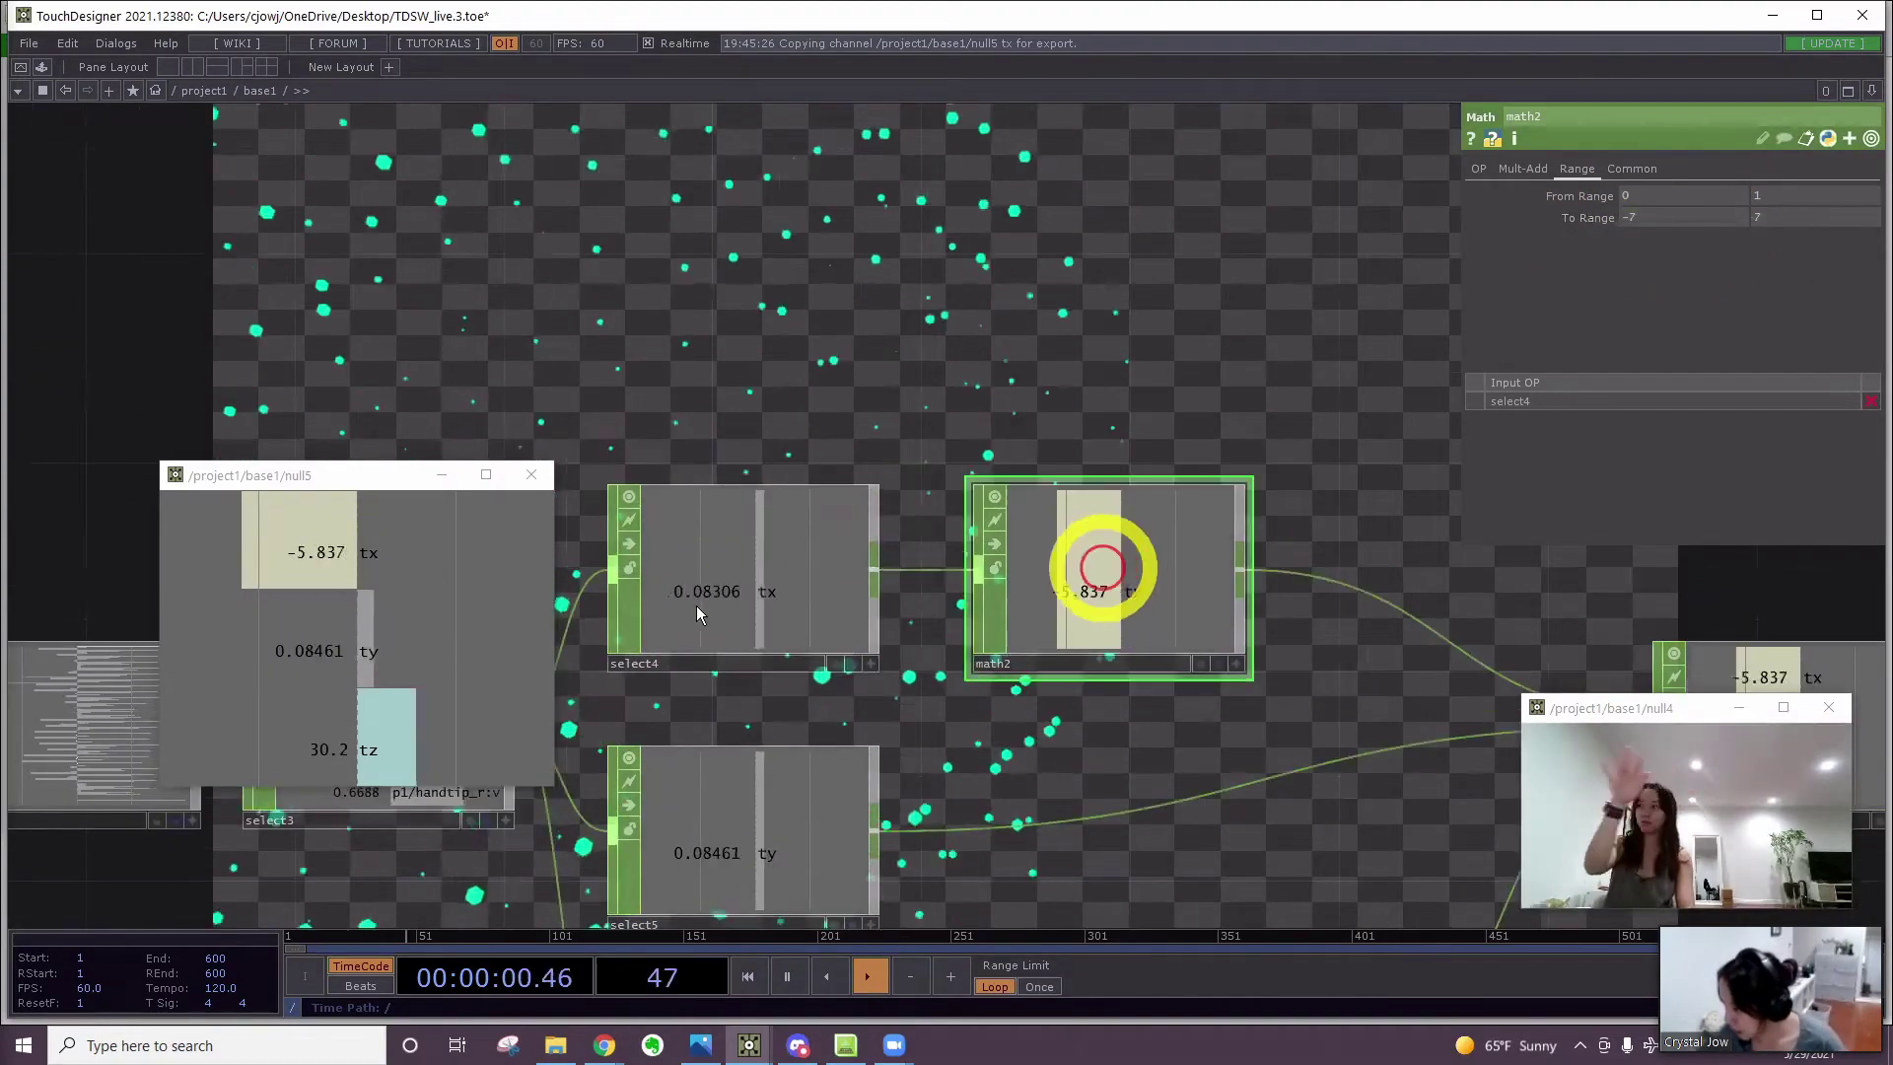
{"action": "scroll", "coordinate": [916, 536], "scroll_direction": "up", "scroll_amount": 4}
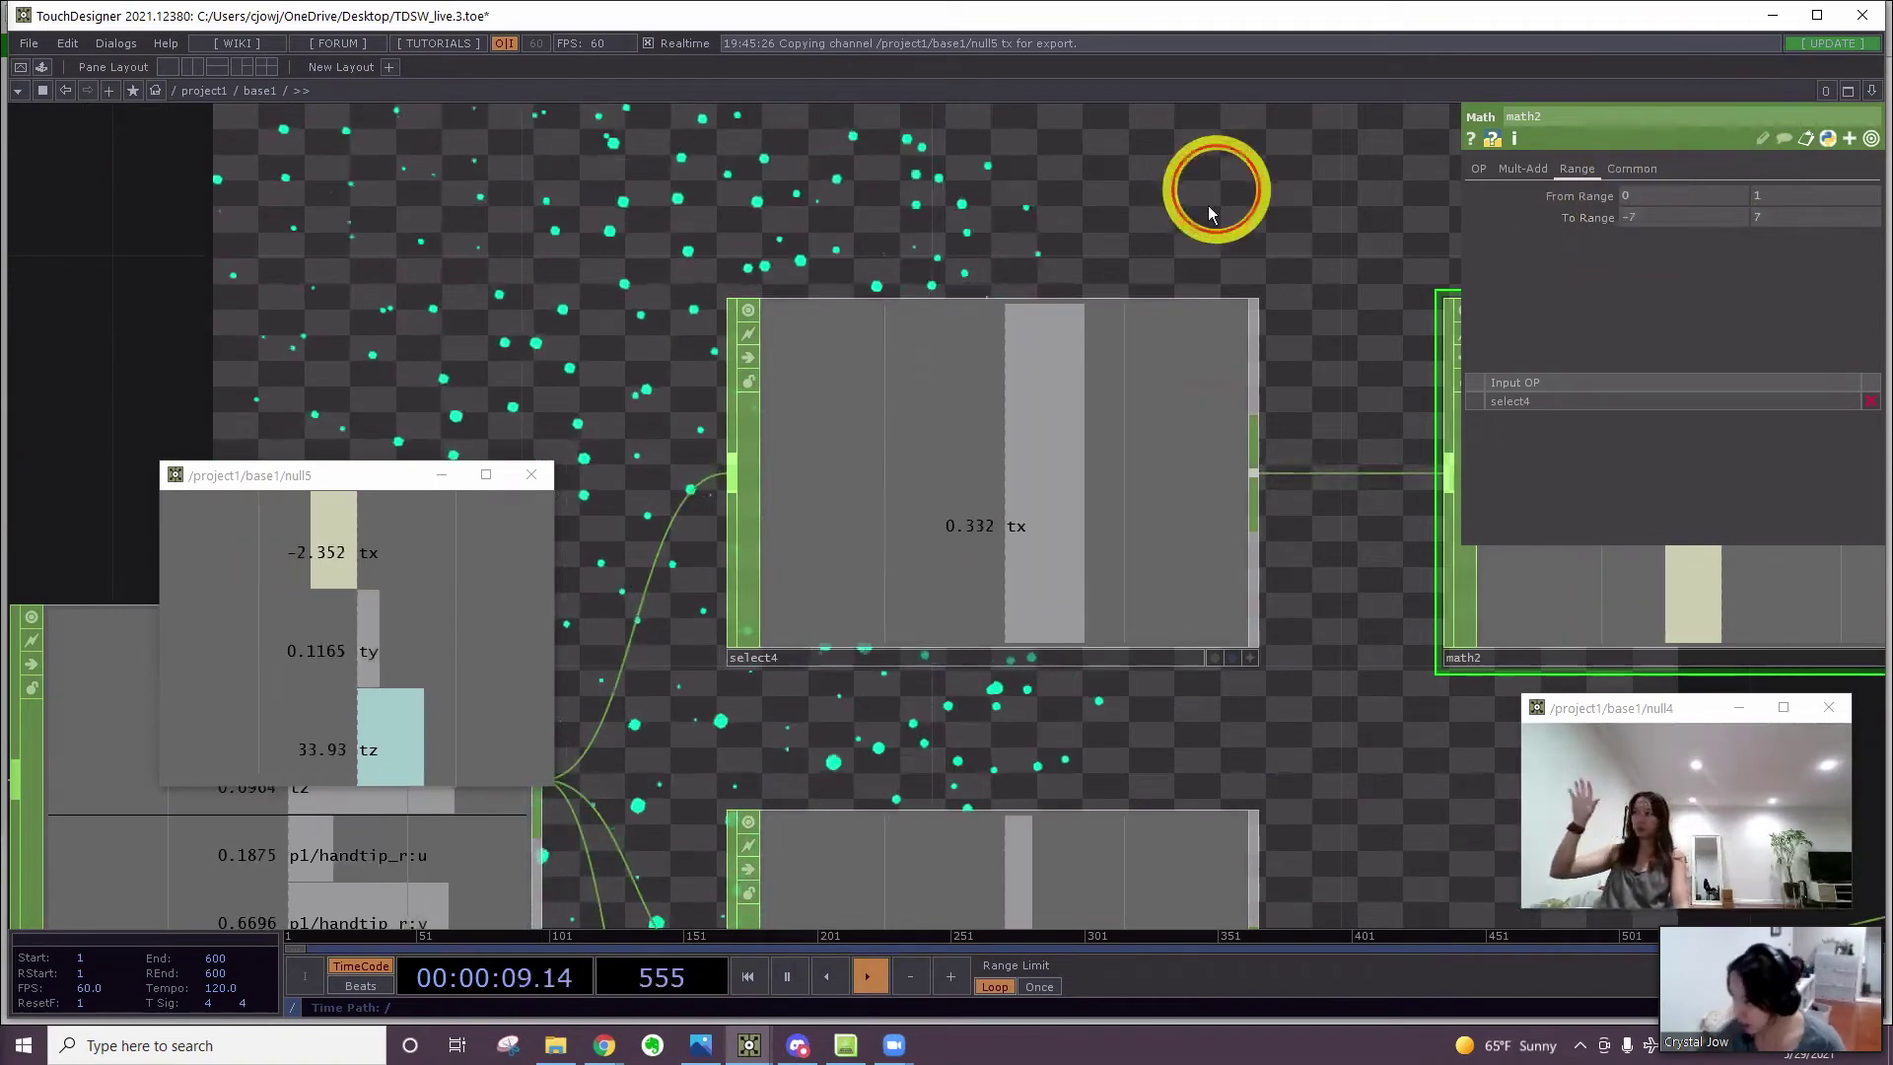
{"action": "left_click_drag", "start_coordinate": [1213, 190], "coordinate": [1164, 330]}
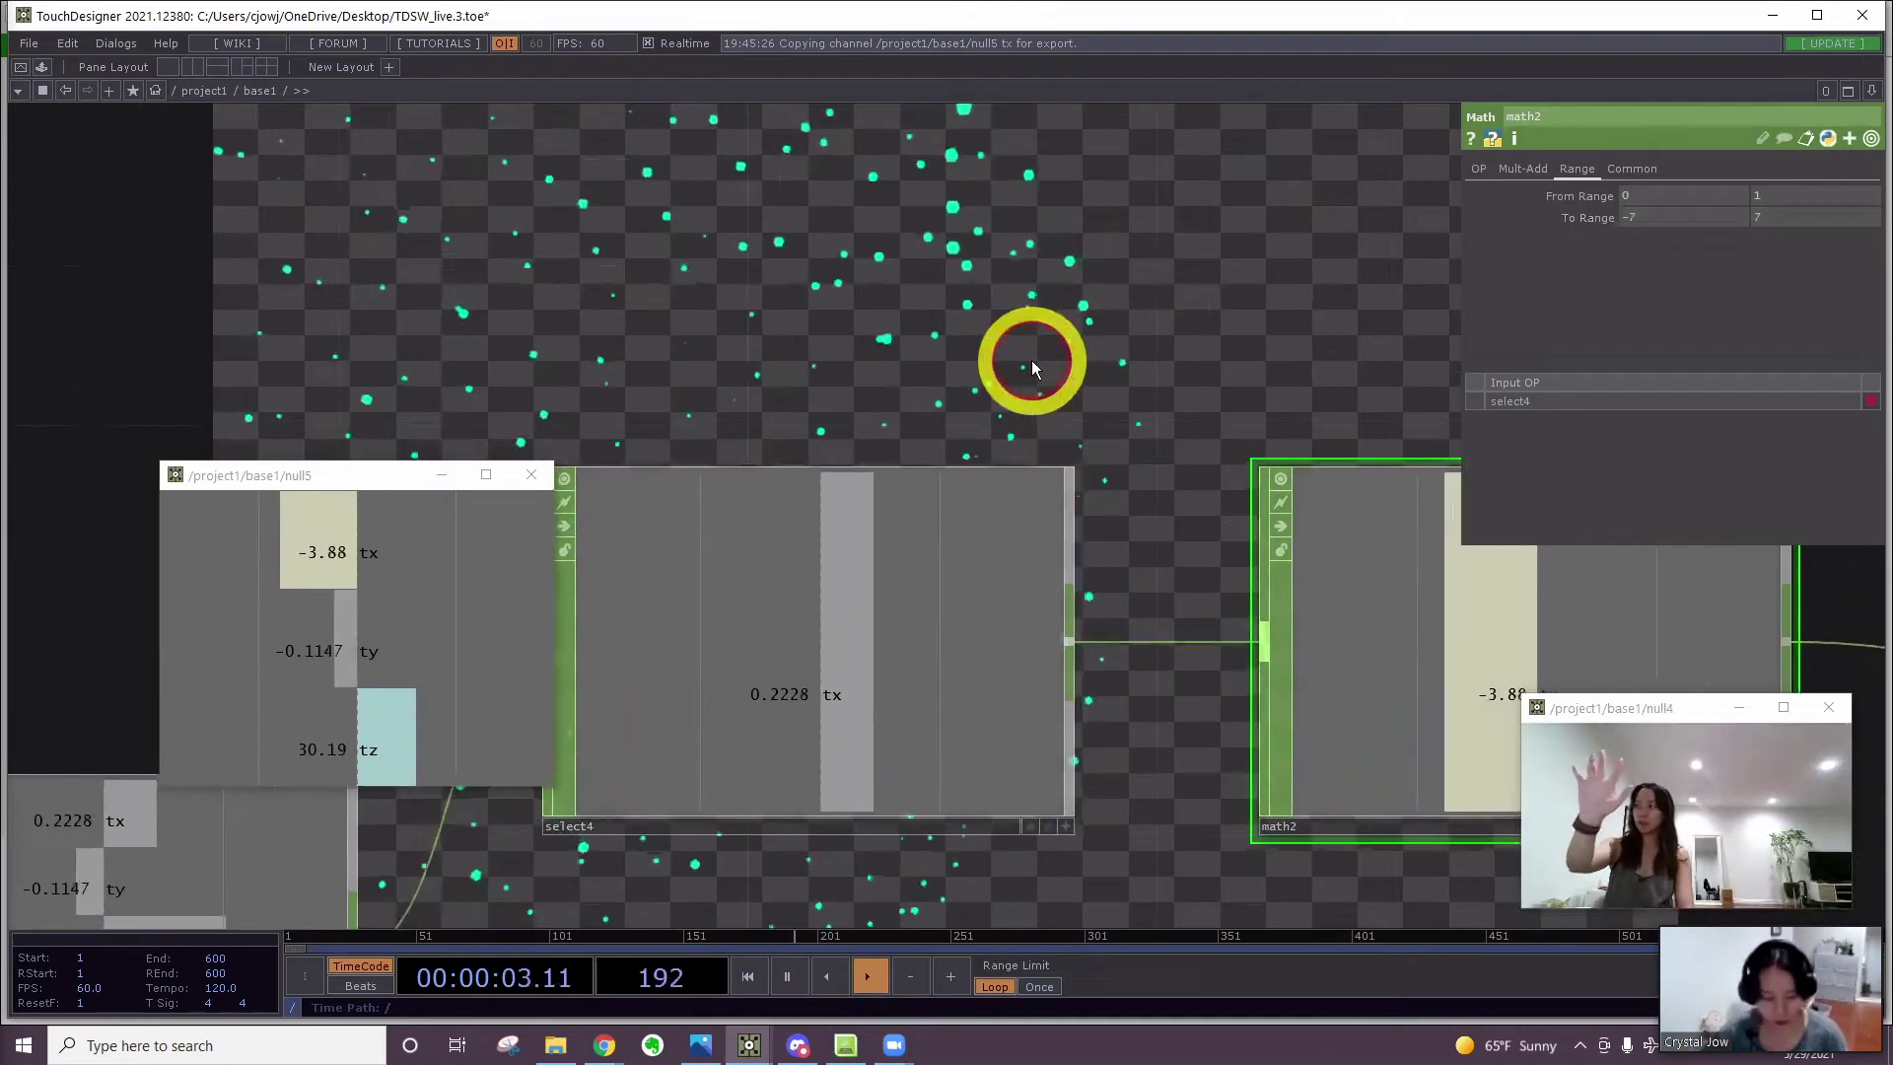
Add a Trail CHOP above select4 and math2 and connect select4's tx output to it
{"action": "key", "text": "Tab"}
{"action": "type", "text": "tra"}
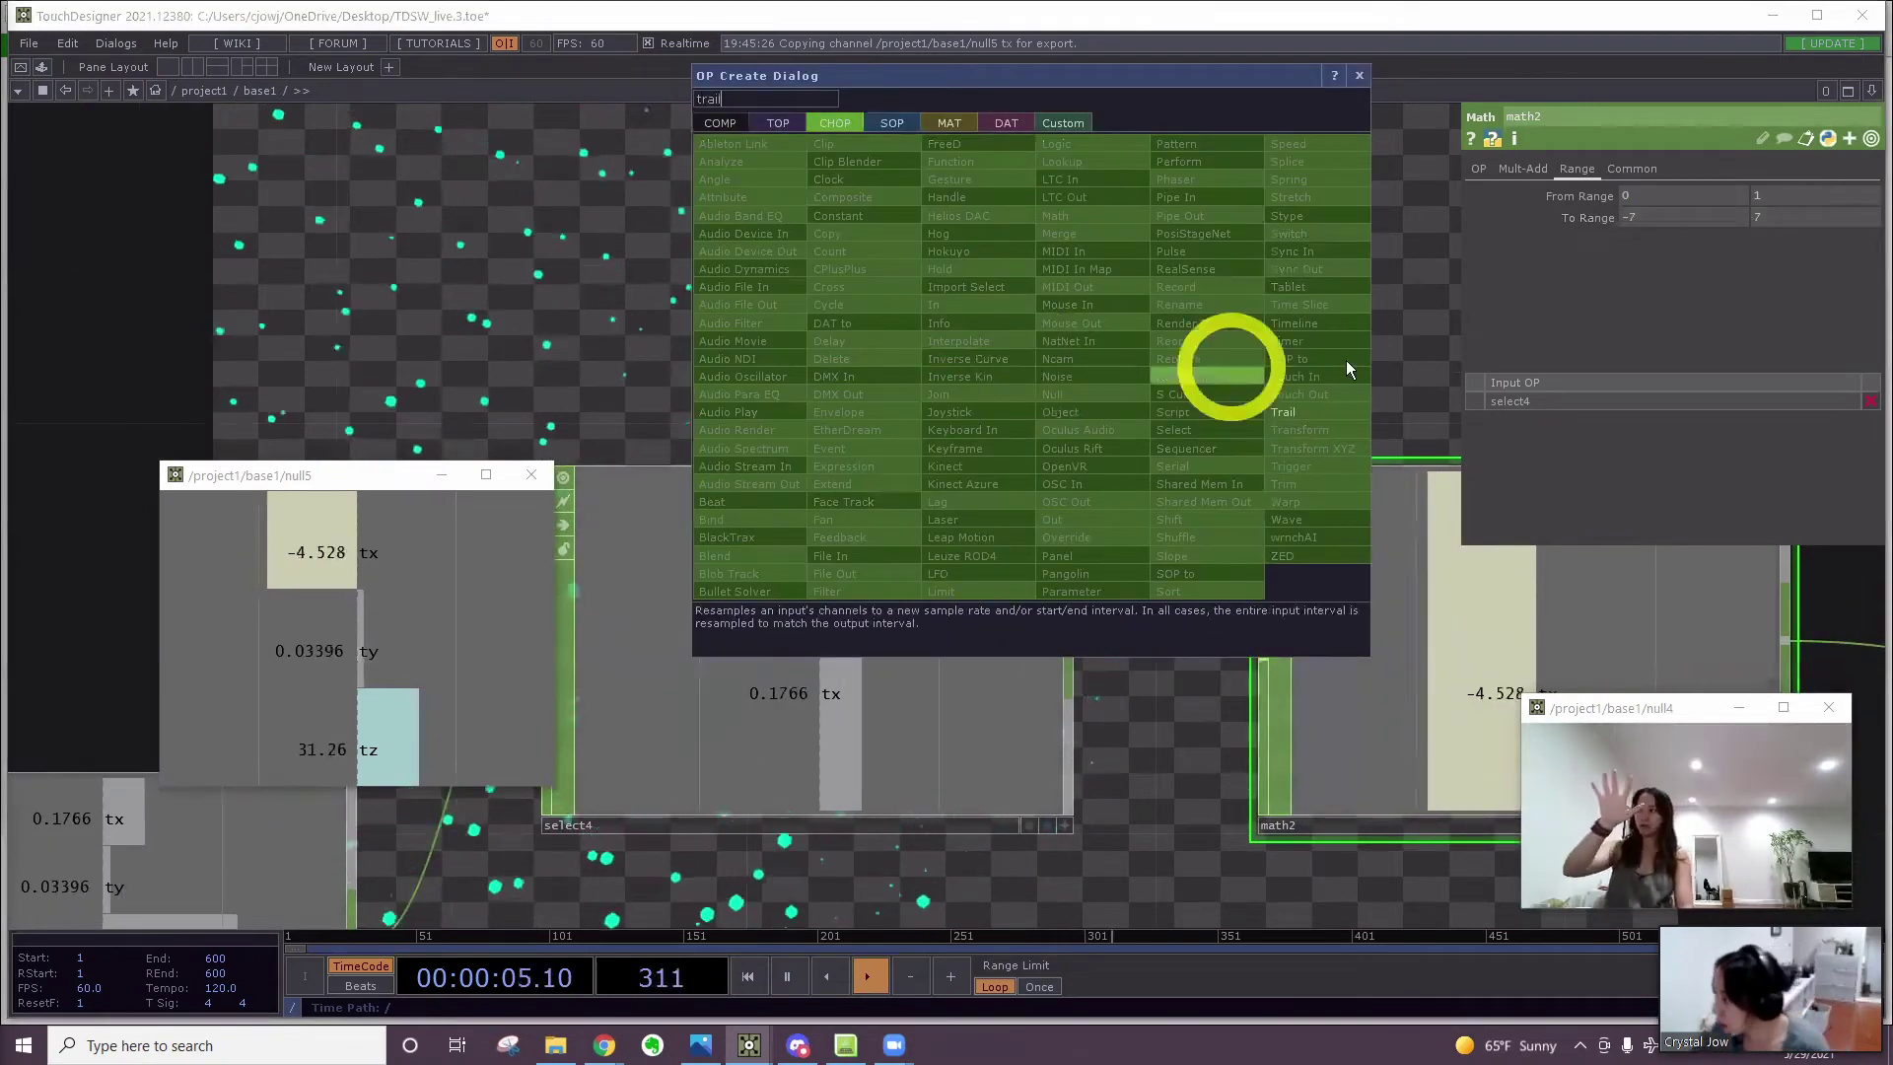
{"action": "left_click", "coordinate": [1299, 412]}
{"action": "left_click", "coordinate": [1317, 298]}
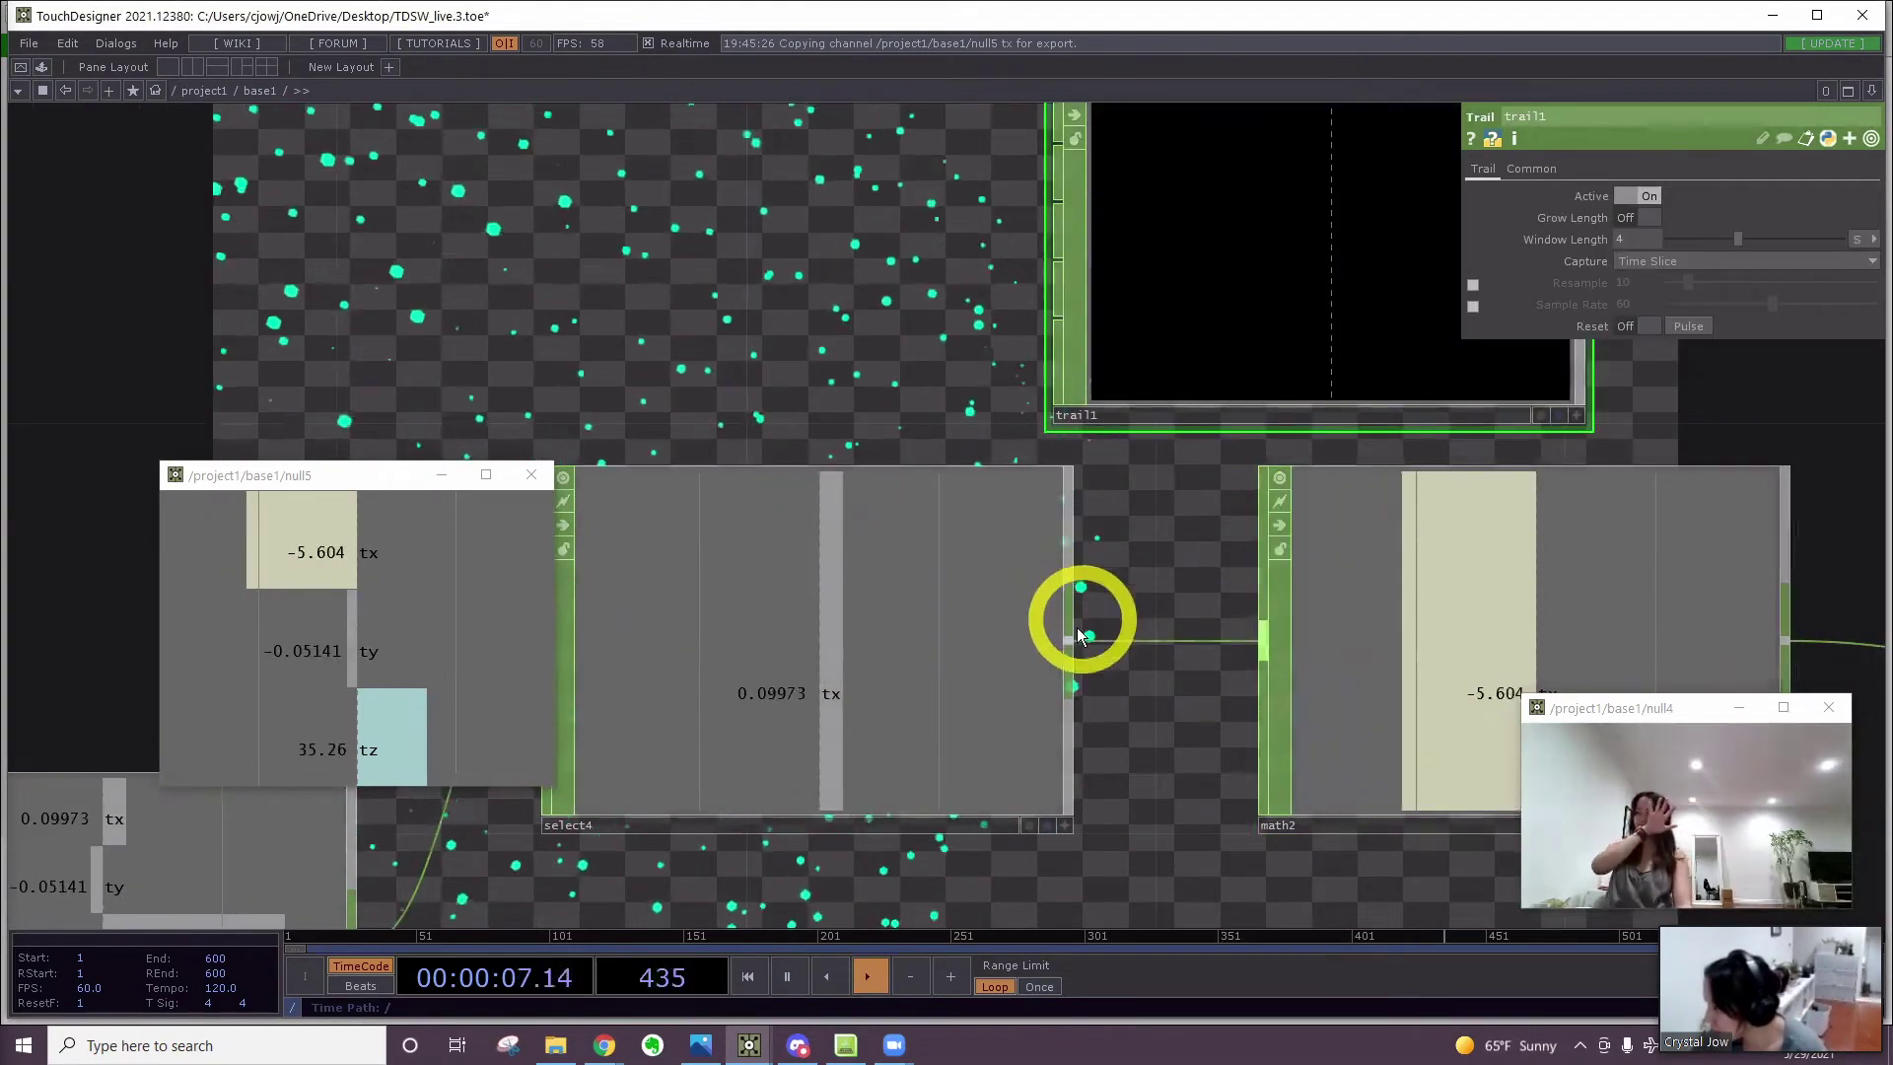
{"action": "left_click_drag", "start_coordinate": [1026, 582], "coordinate": [1085, 158]}
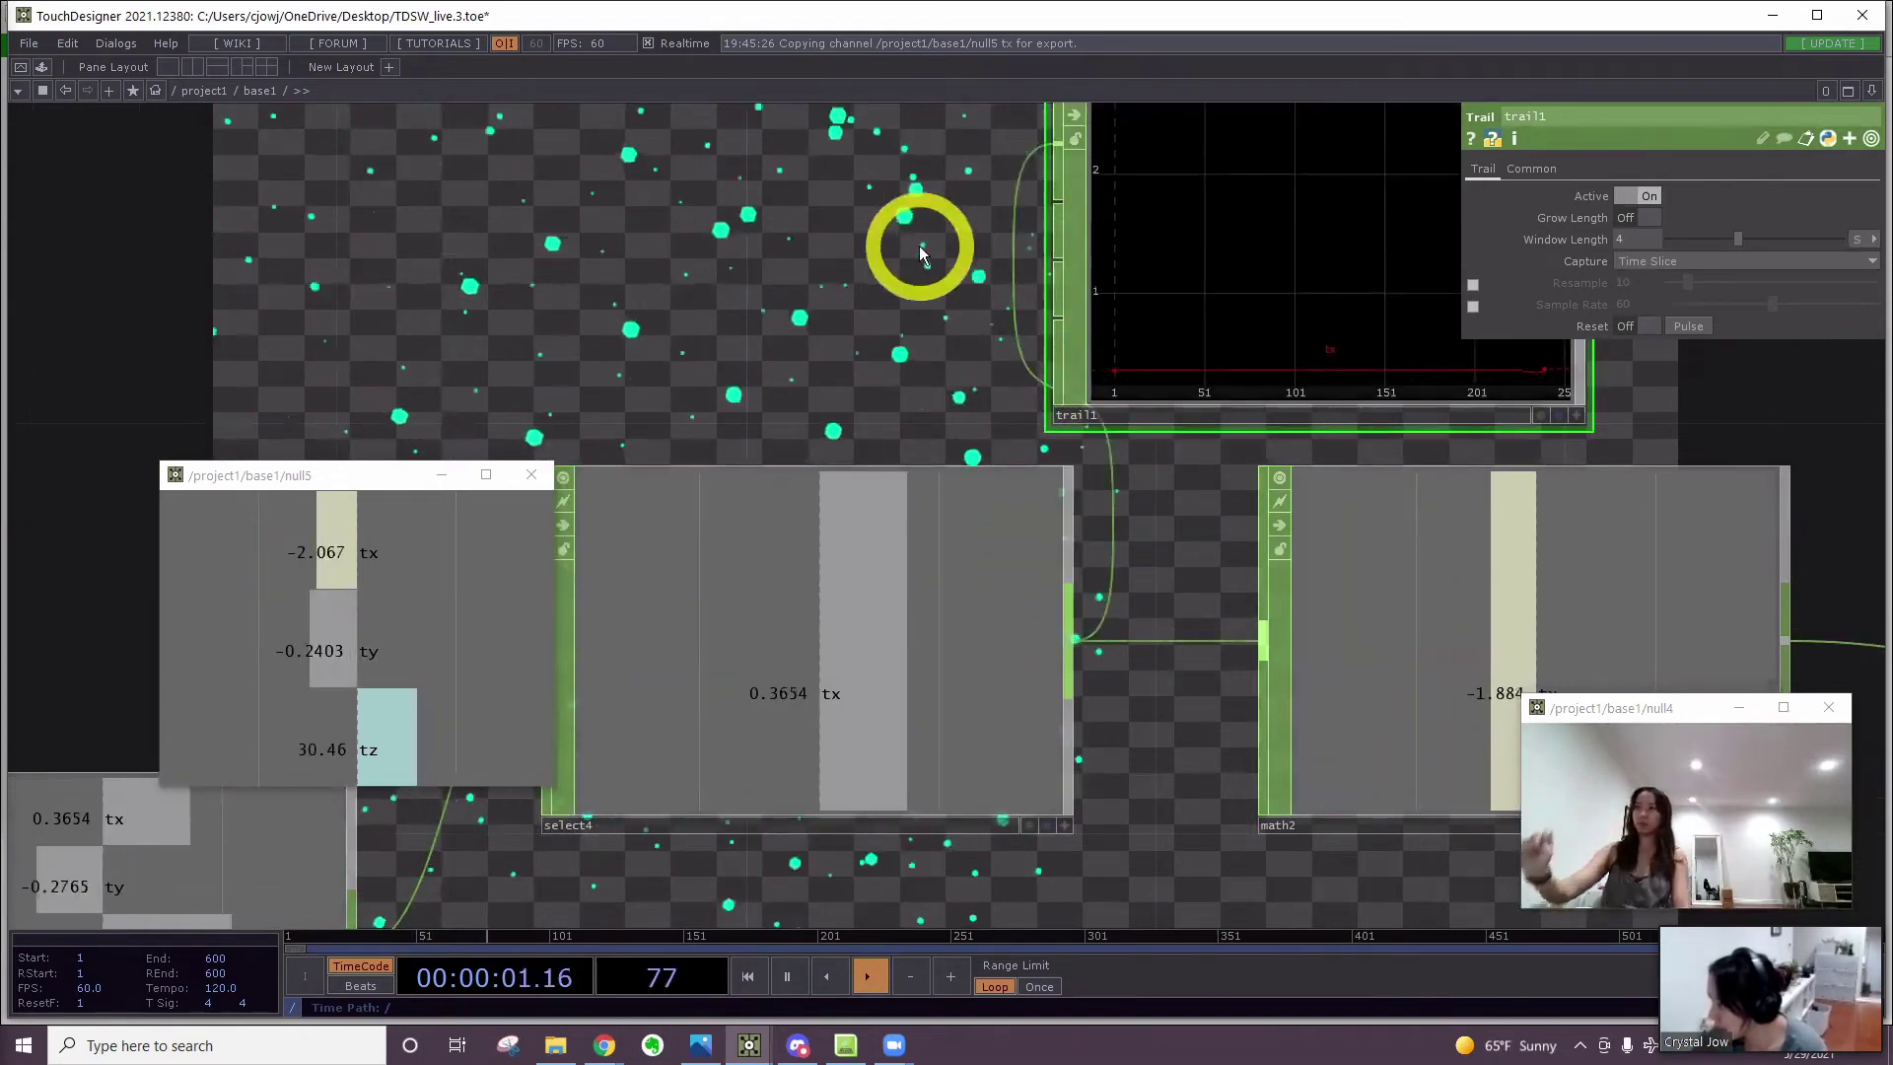
Set the grid detail of trail1's graph to Grid Medium
{"action": "left_click_drag", "start_coordinate": [918, 246], "coordinate": [633, 480]}
{"action": "scroll", "coordinate": [1035, 475], "scroll_direction": "up", "scroll_amount": 3}
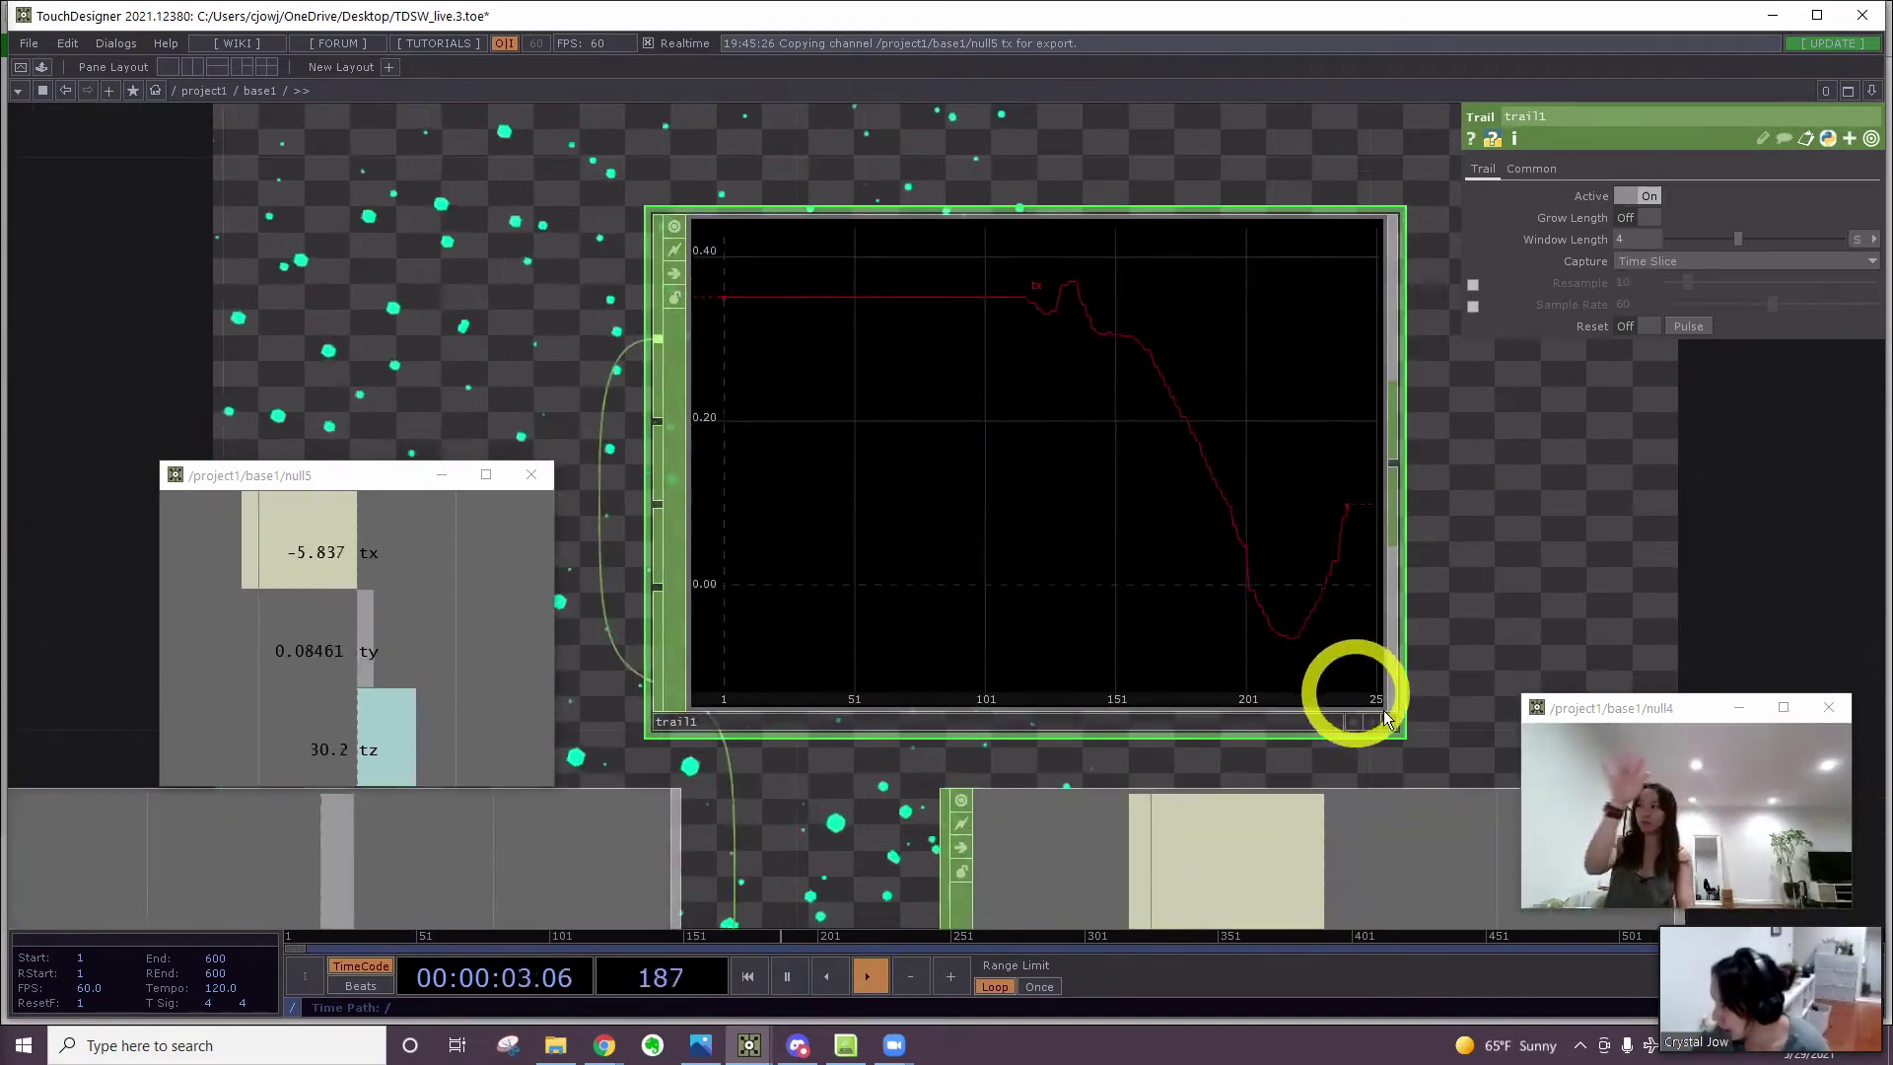
{"action": "right_click", "coordinate": [1179, 408]}
{"action": "mouse_move", "coordinate": [1240, 545]}
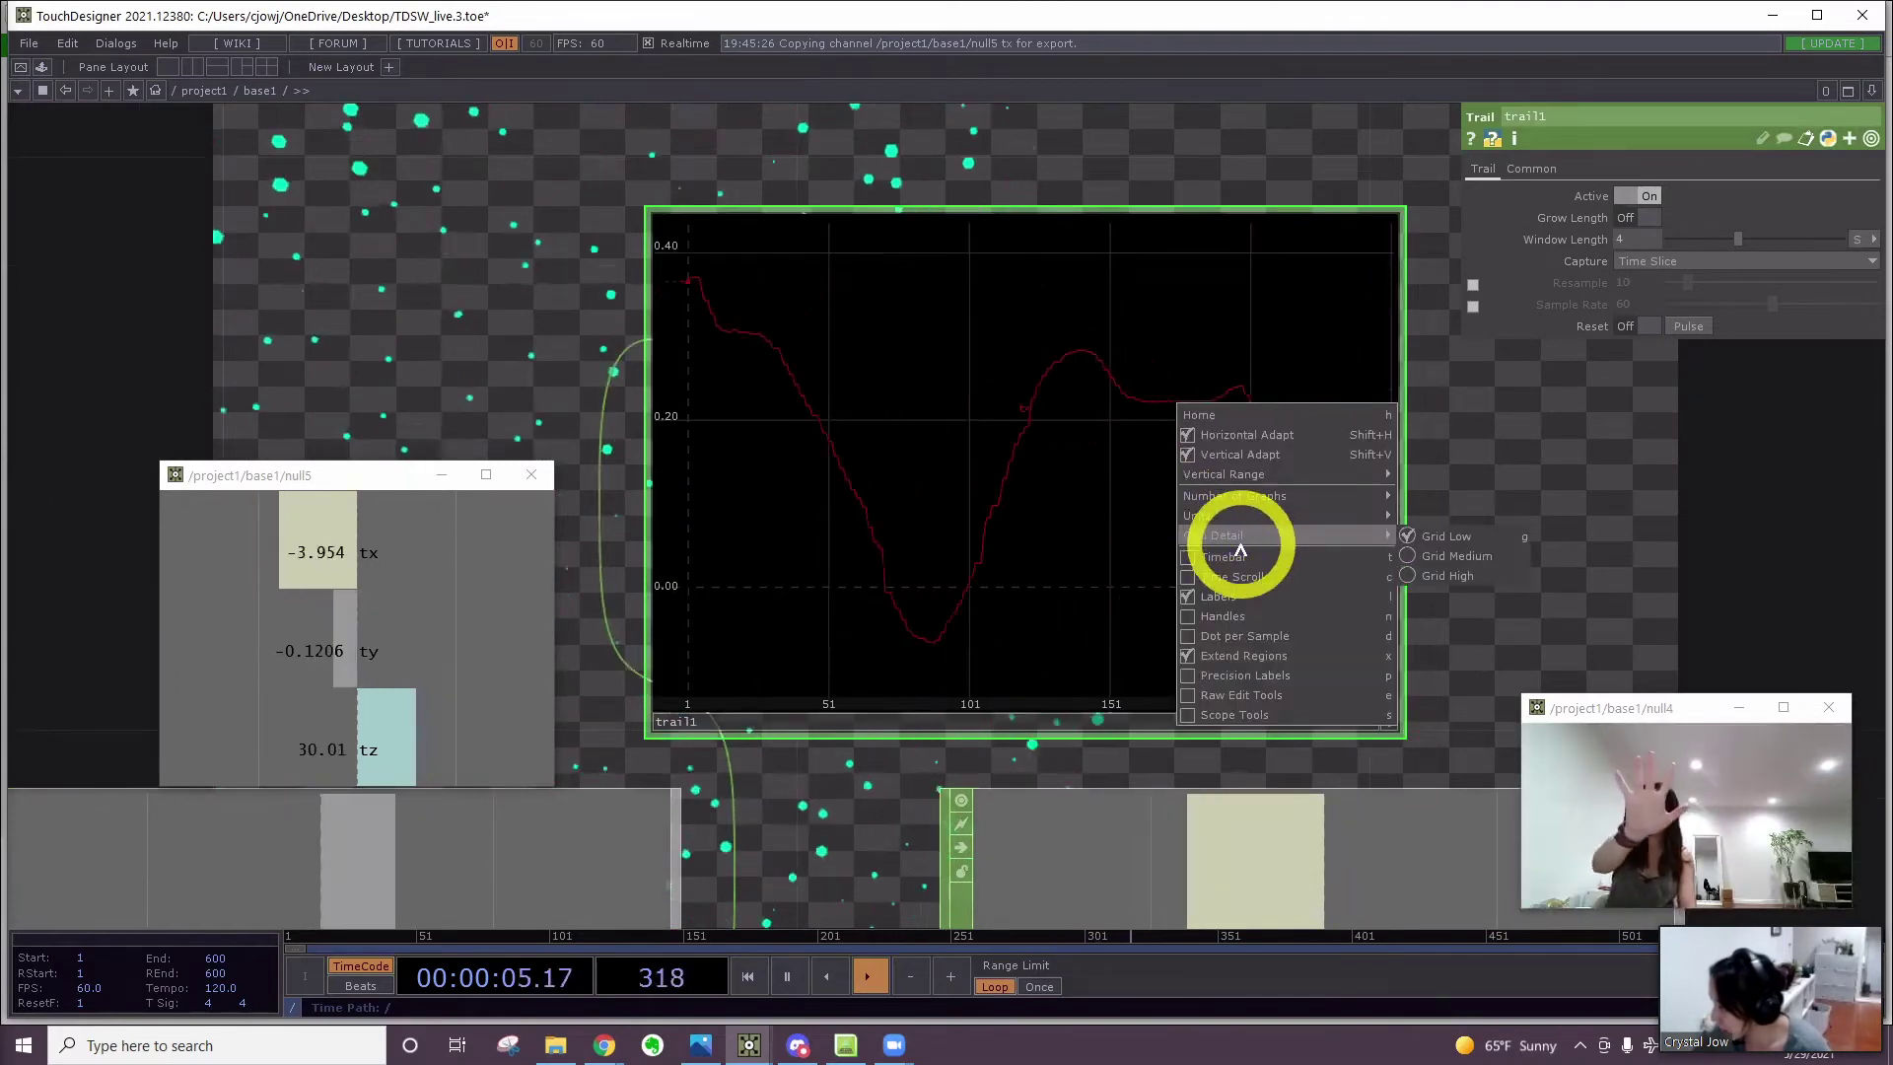
{"action": "left_click", "coordinate": [1432, 558]}
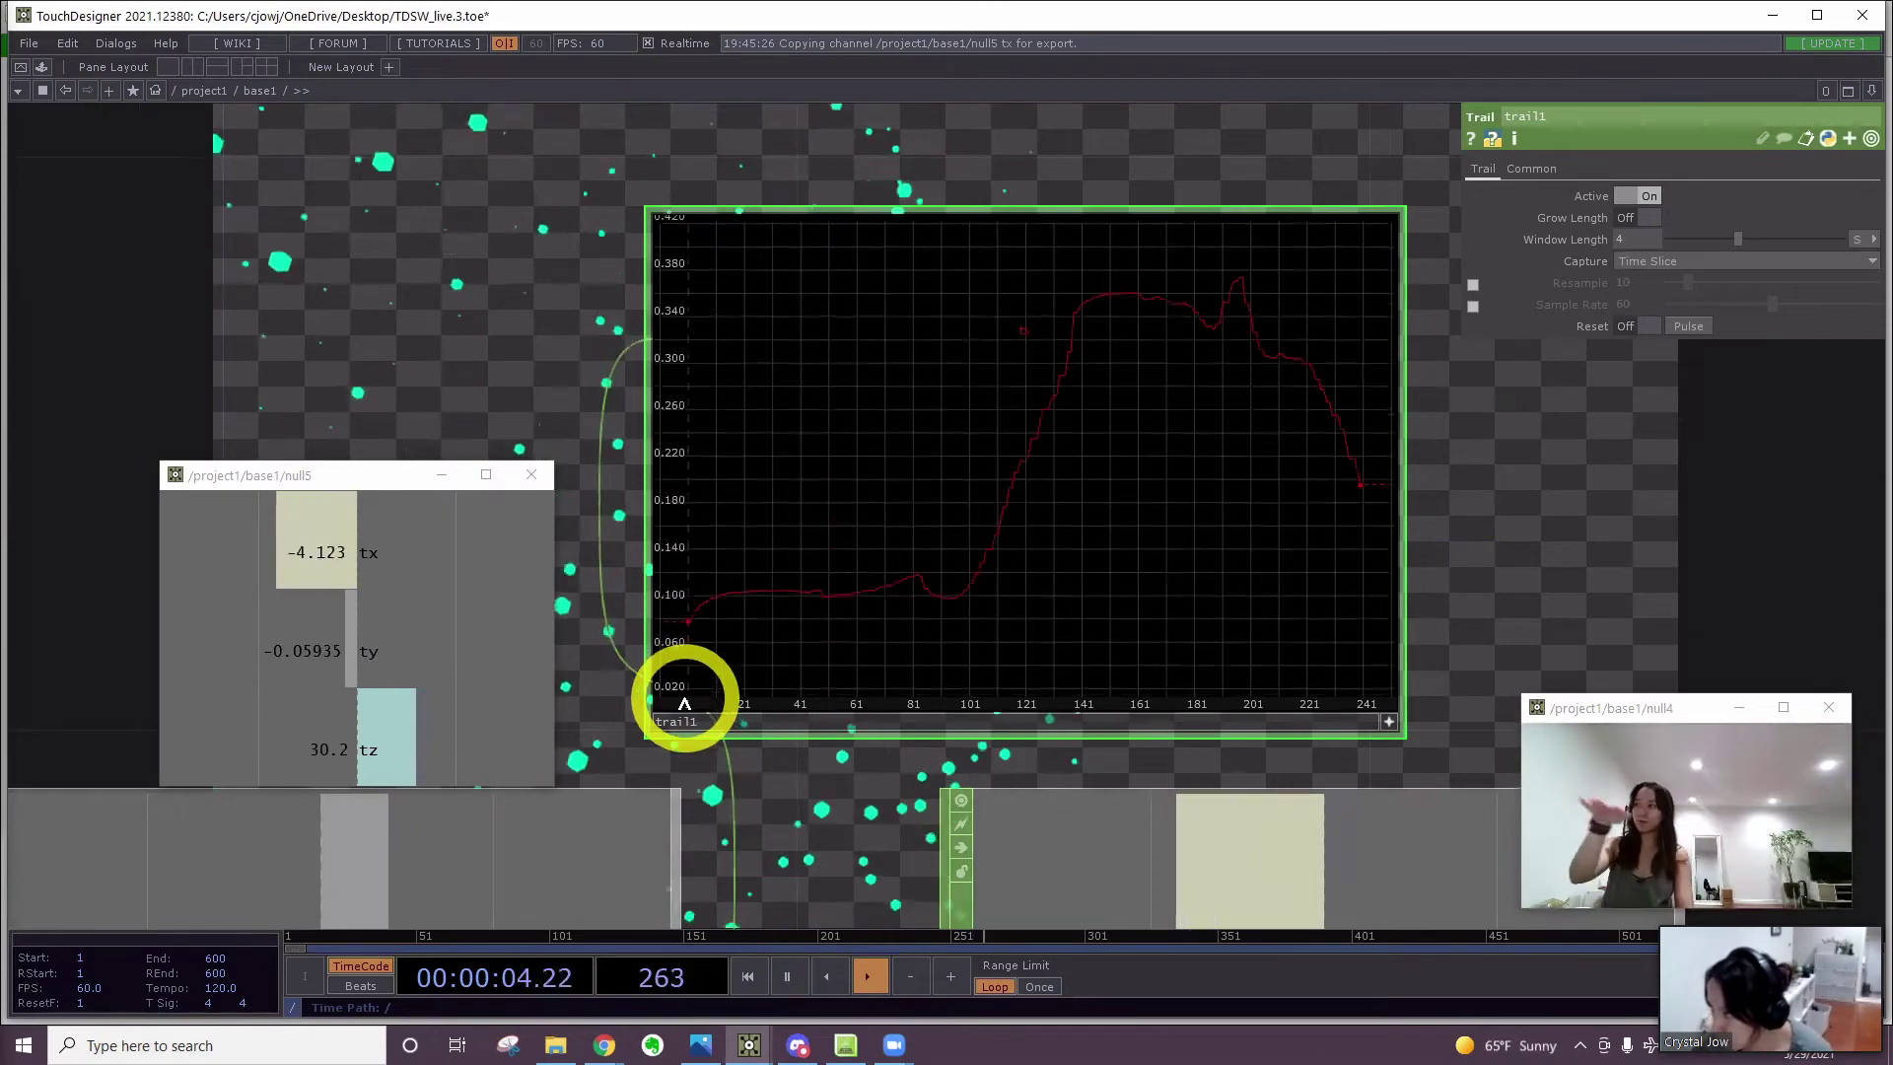
Set math2's From Range to -0.2 and 0.35
{"action": "scroll", "coordinate": [1346, 493], "scroll_direction": "down", "scroll_amount": 3}
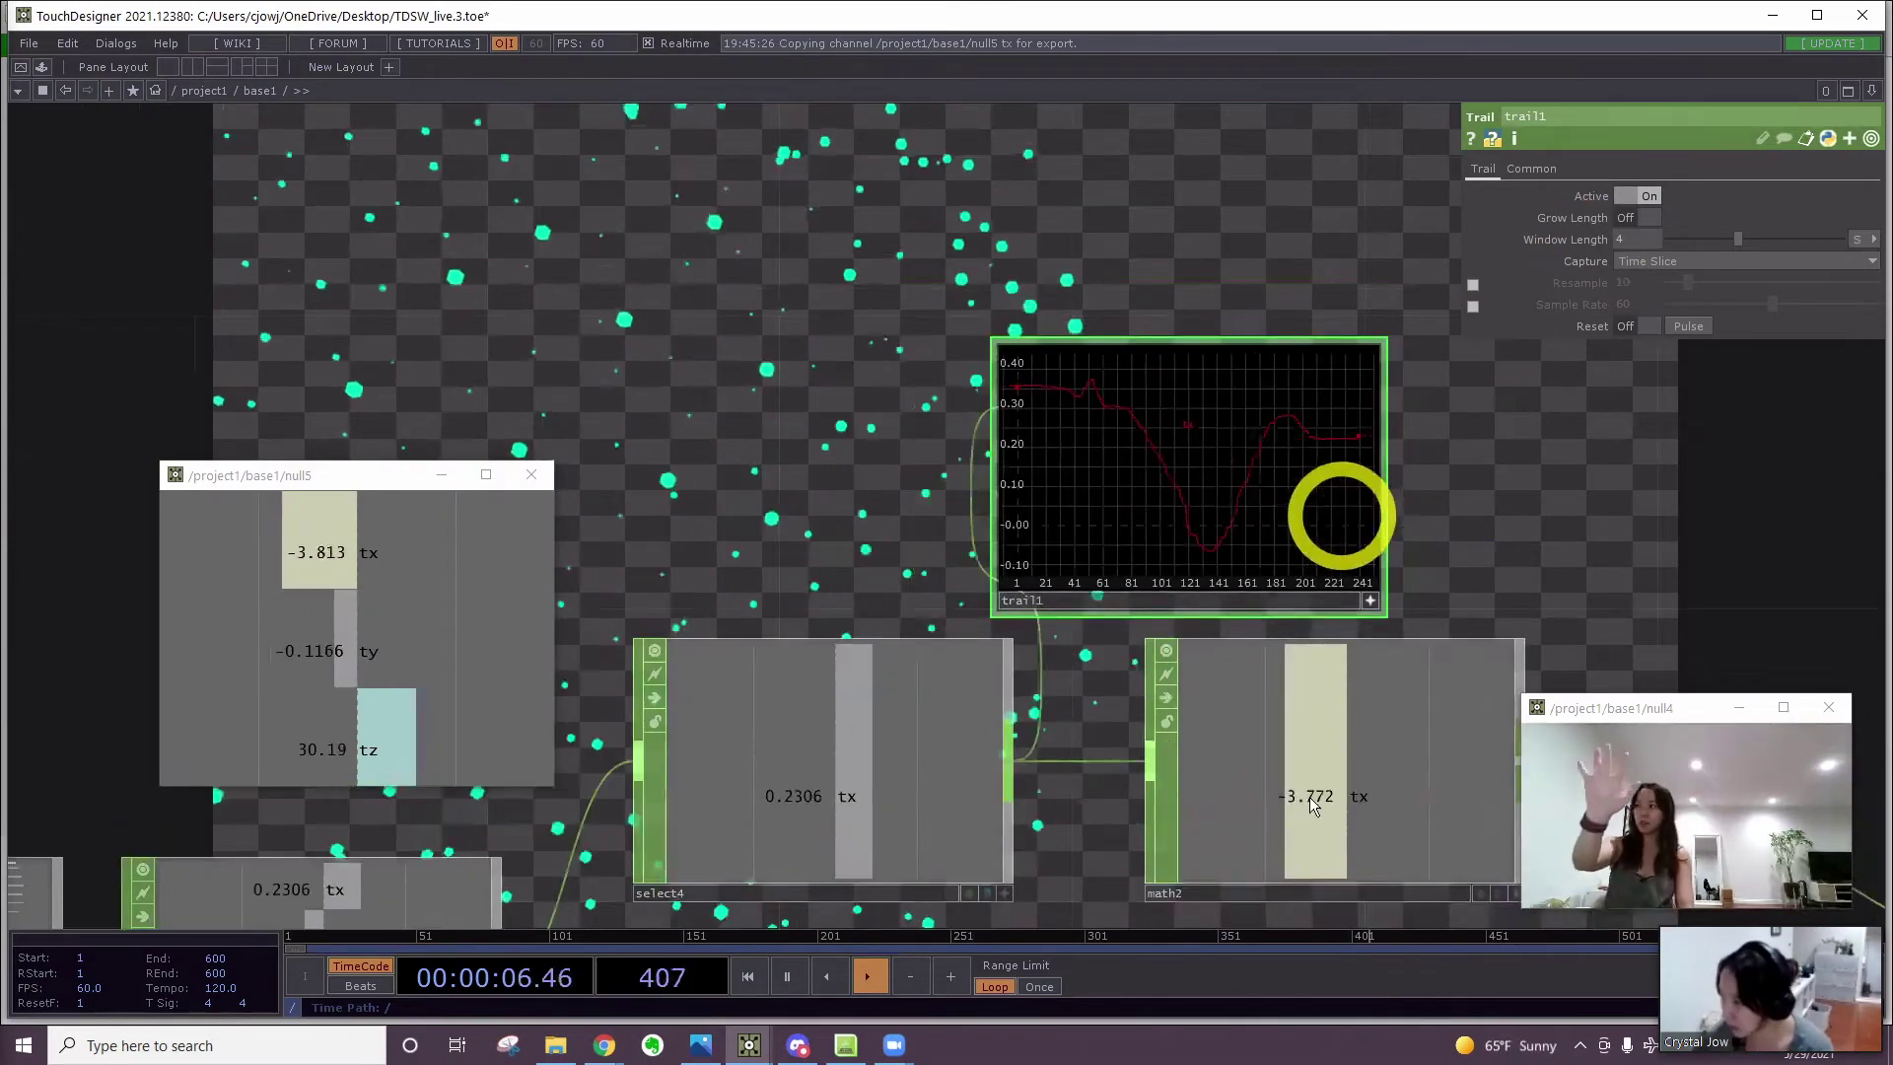
{"action": "left_click", "coordinate": [1310, 786]}
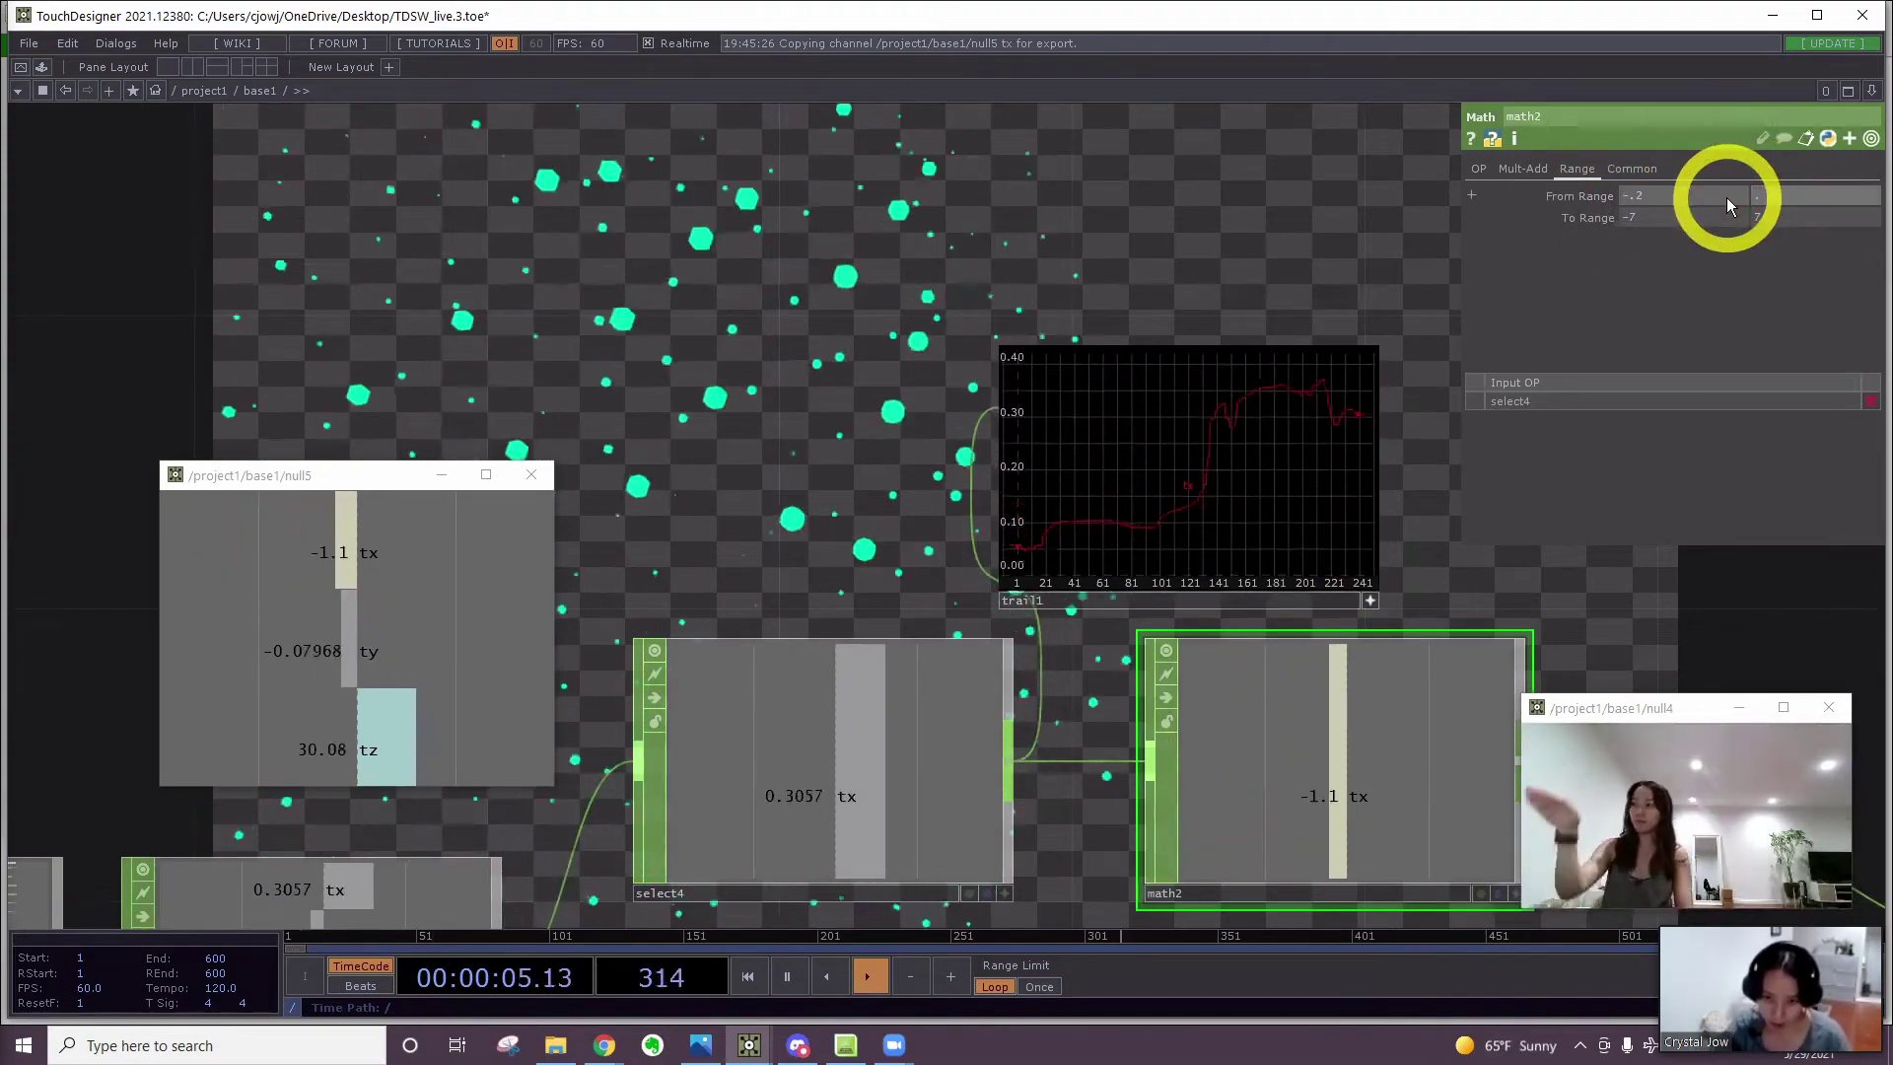
{"action": "type", "text": "35"}
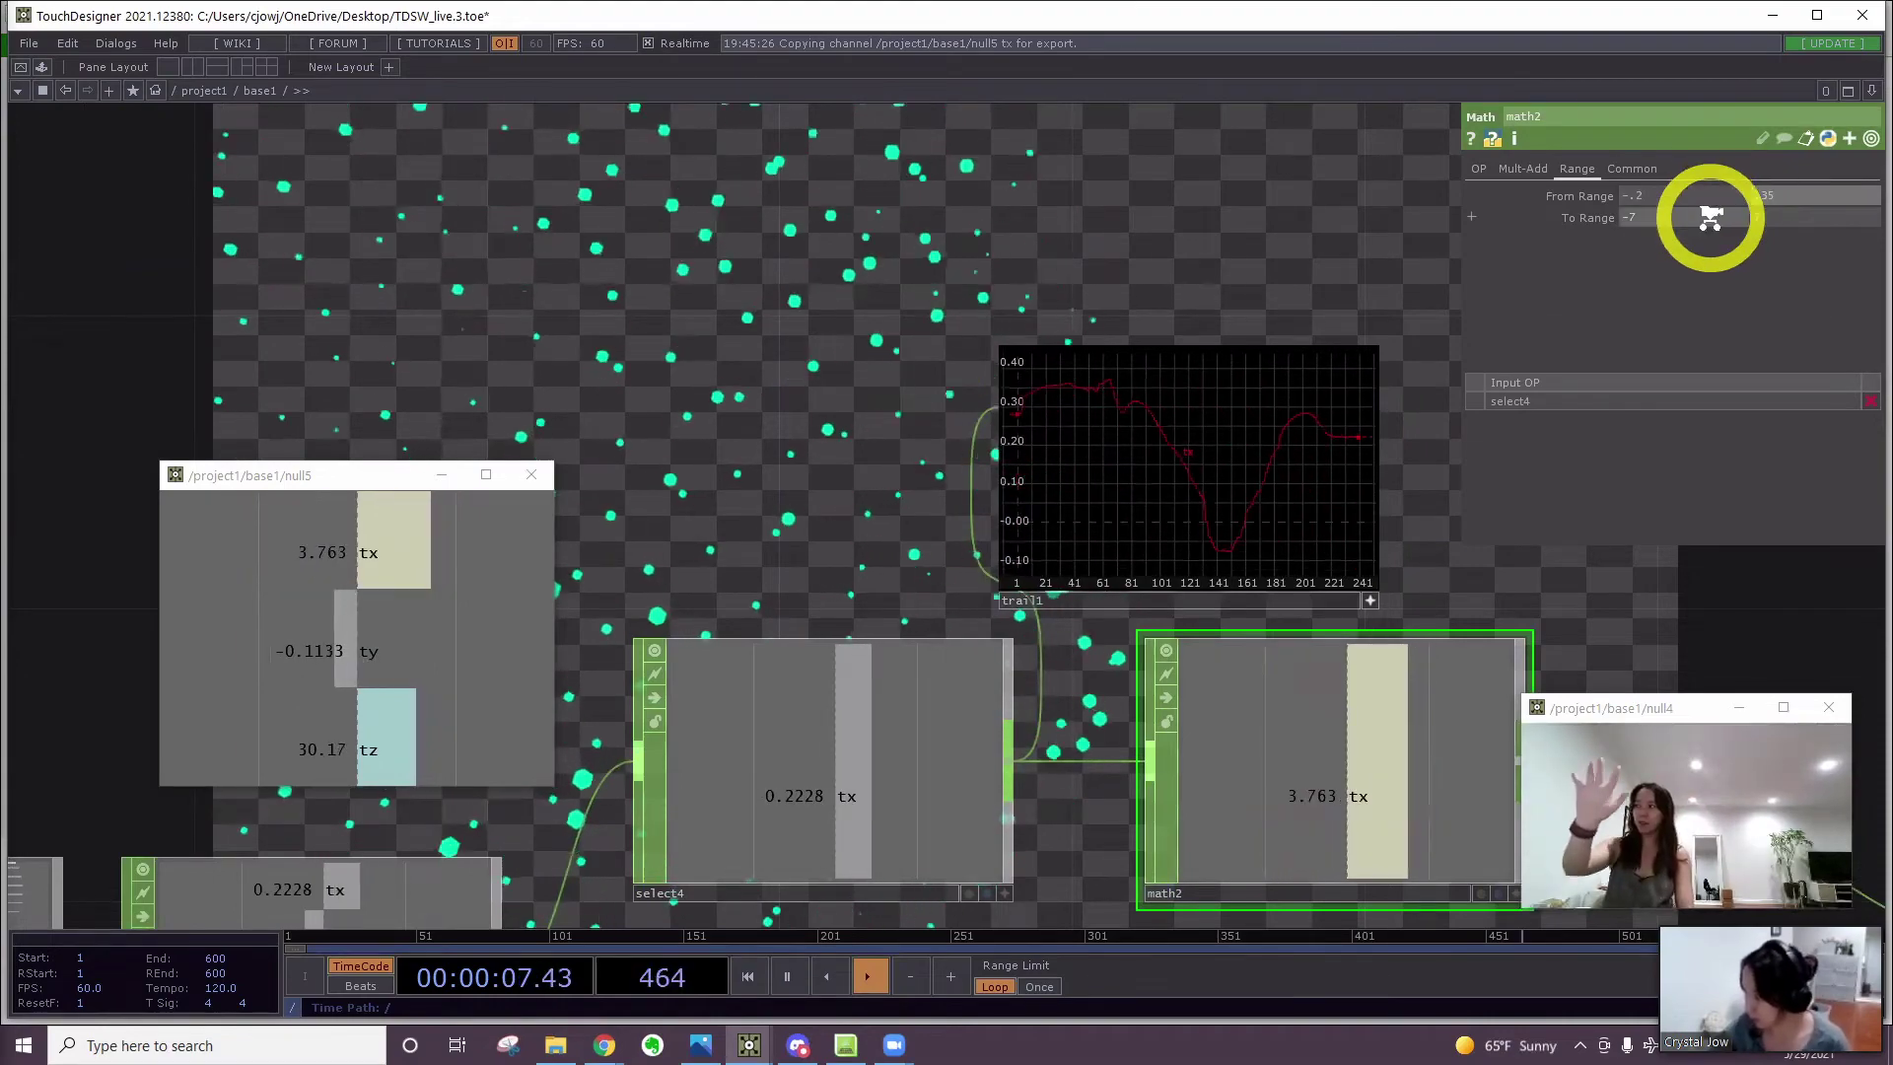
Link cam1's Translate X to null5's tx channel as a CHOP reference
{"action": "scroll", "coordinate": [1711, 215], "scroll_direction": "down", "scroll_amount": 5}
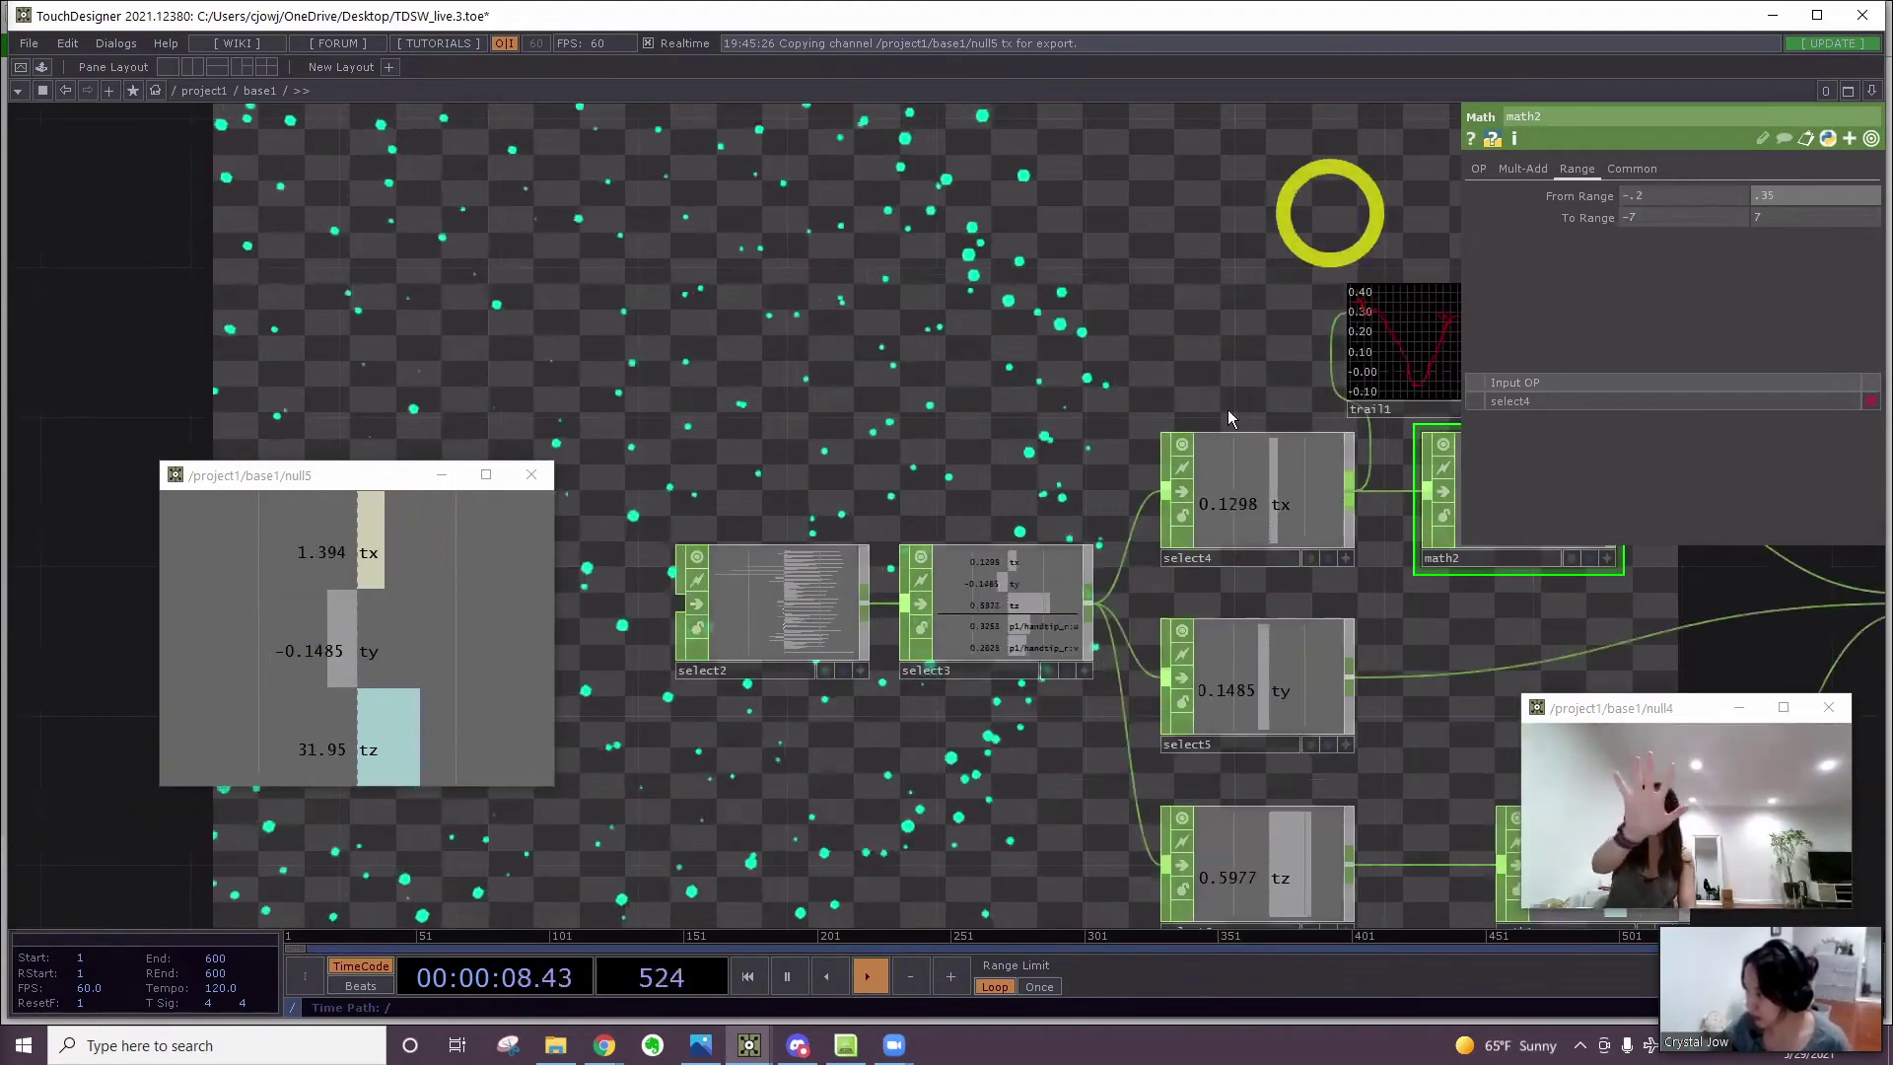
{"action": "left_click_drag", "start_coordinate": [1227, 412], "coordinate": [600, 528]}
{"action": "left_click_drag", "start_coordinate": [1369, 444], "coordinate": [764, 503]}
{"action": "left_click_drag", "start_coordinate": [1347, 410], "coordinate": [941, 645]}
{"action": "scroll", "coordinate": [942, 646], "scroll_direction": "down", "scroll_amount": 3}
{"action": "left_click_drag", "start_coordinate": [1048, 343], "coordinate": [548, 465]}
{"action": "scroll", "coordinate": [798, 322], "scroll_direction": "up", "scroll_amount": 2}
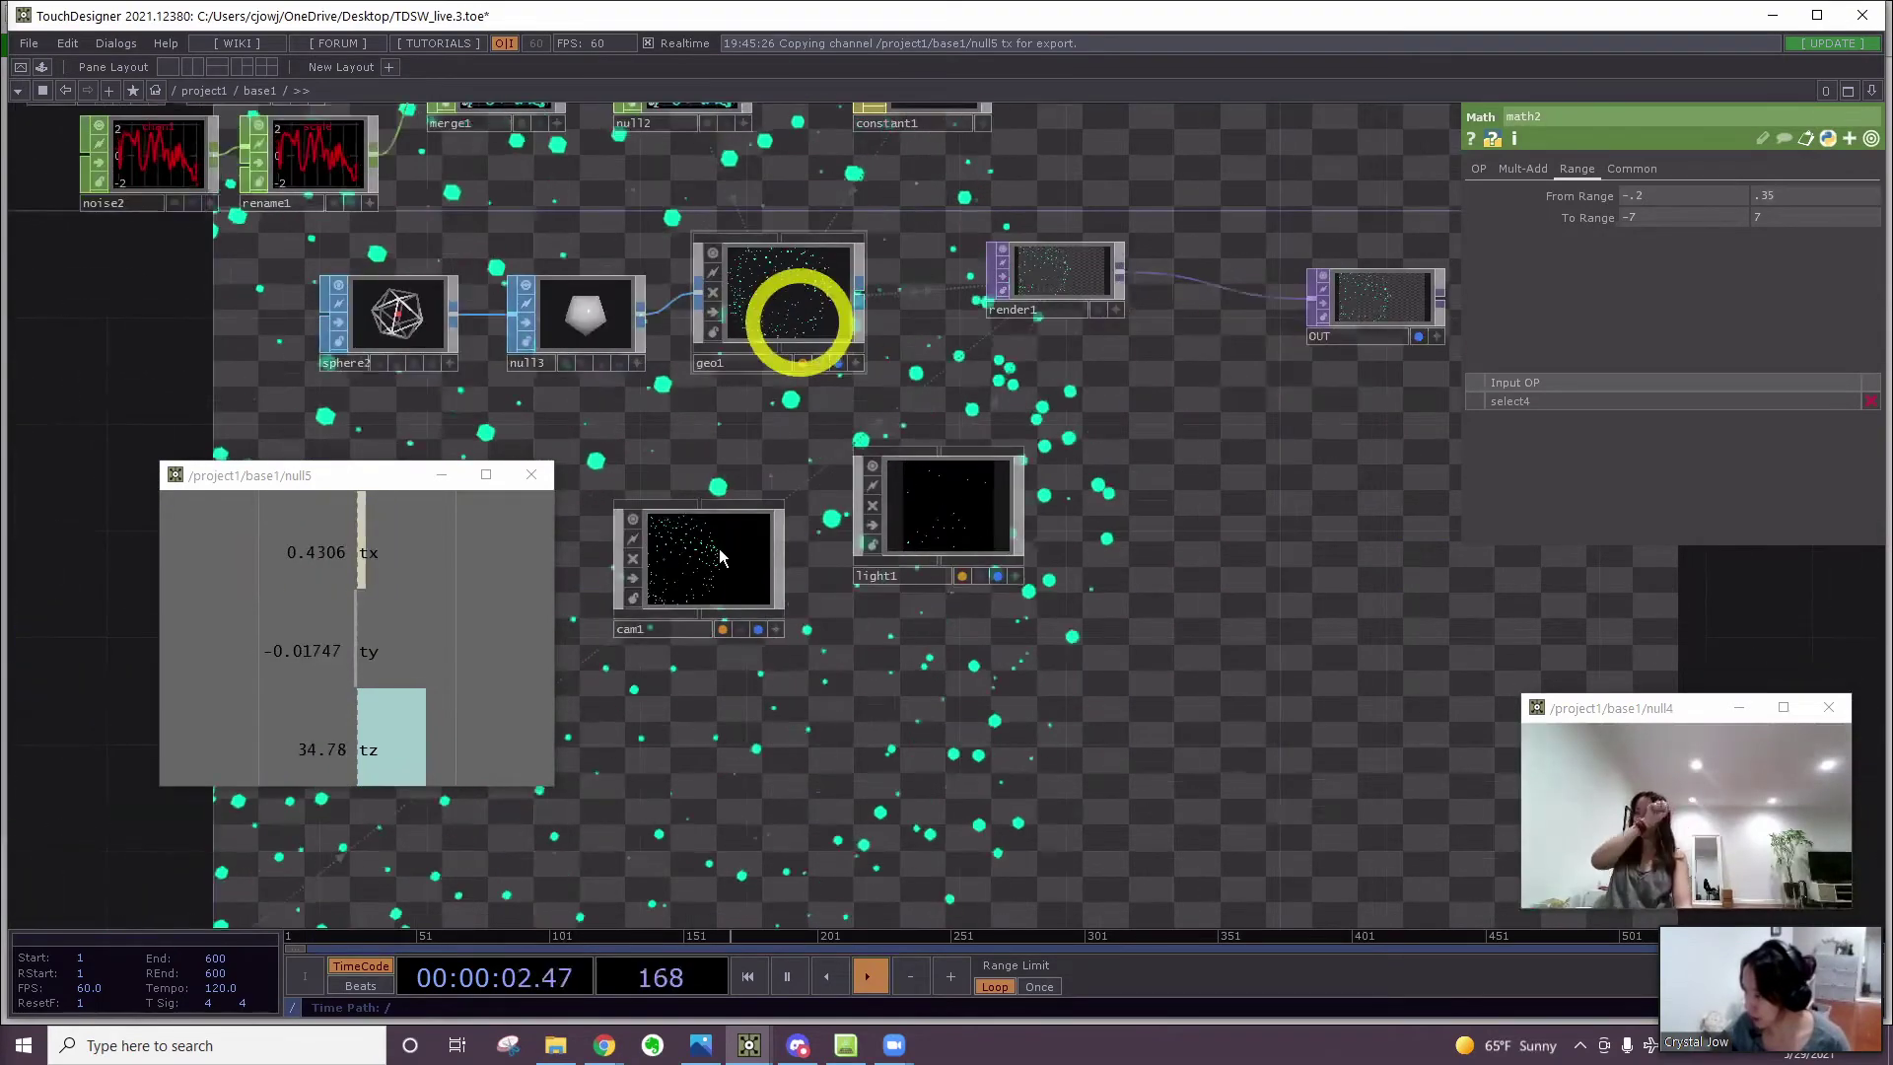
{"action": "left_click", "coordinate": [726, 560]}
{"action": "left_click_drag", "start_coordinate": [376, 557], "coordinate": [1645, 257]}
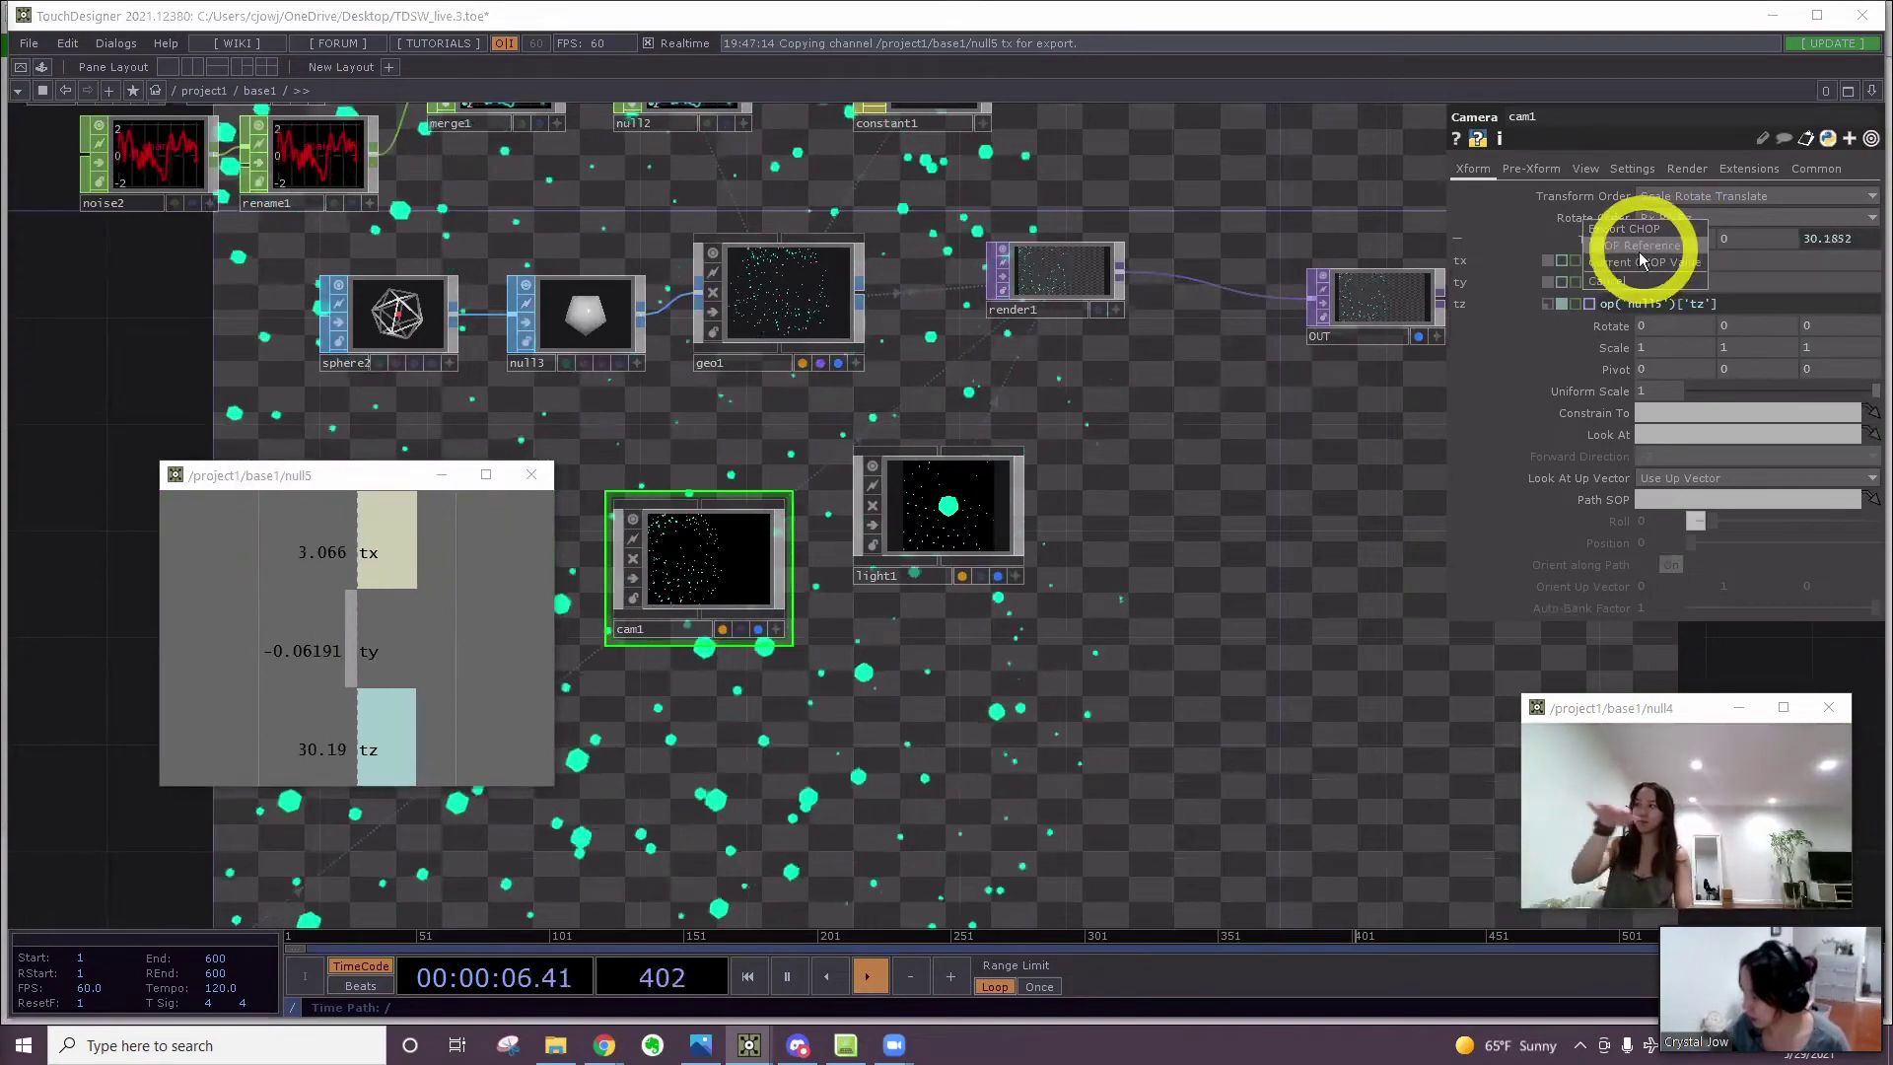
{"action": "left_click", "coordinate": [1639, 247]}
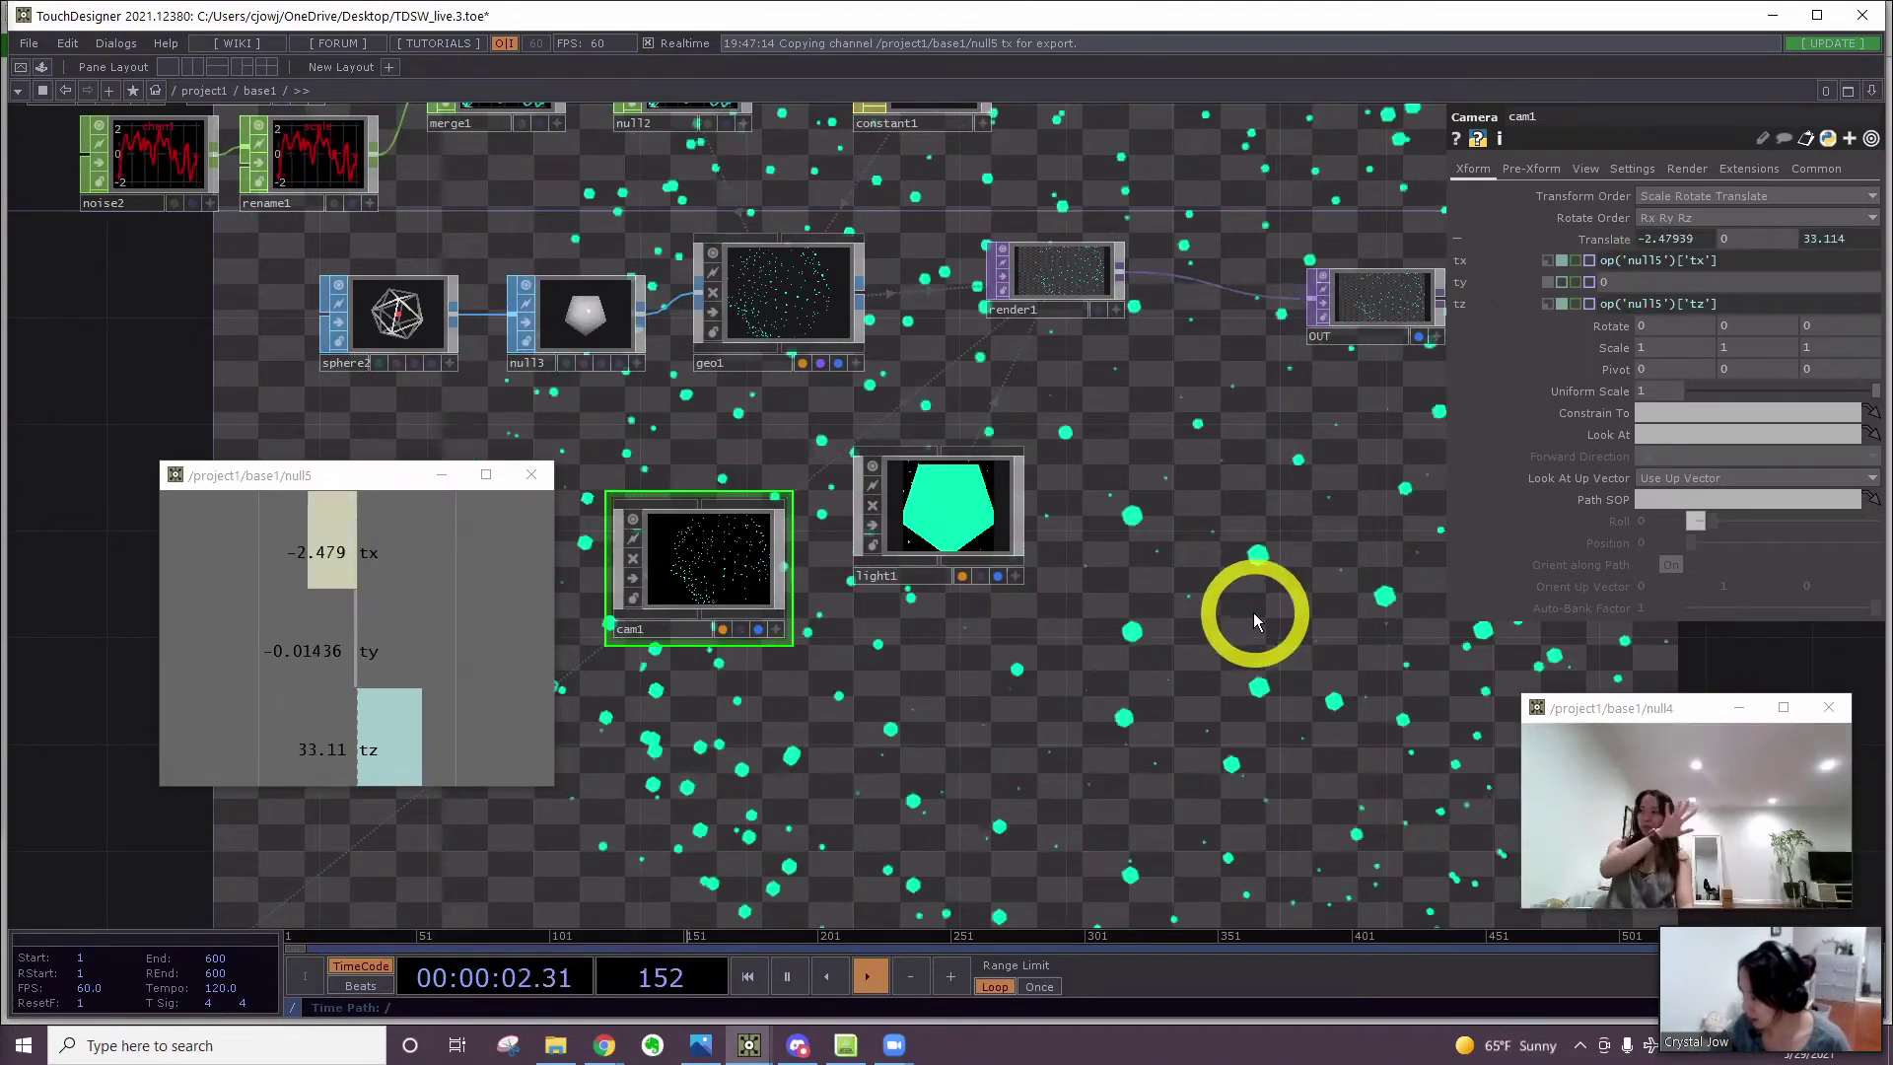
Set the To Range of math1 on the tz branch to 15 and 30
{"action": "scroll", "coordinate": [1254, 613], "scroll_direction": "down", "scroll_amount": 1}
{"action": "scroll", "coordinate": [1254, 613], "scroll_direction": "down", "scroll_amount": 3}
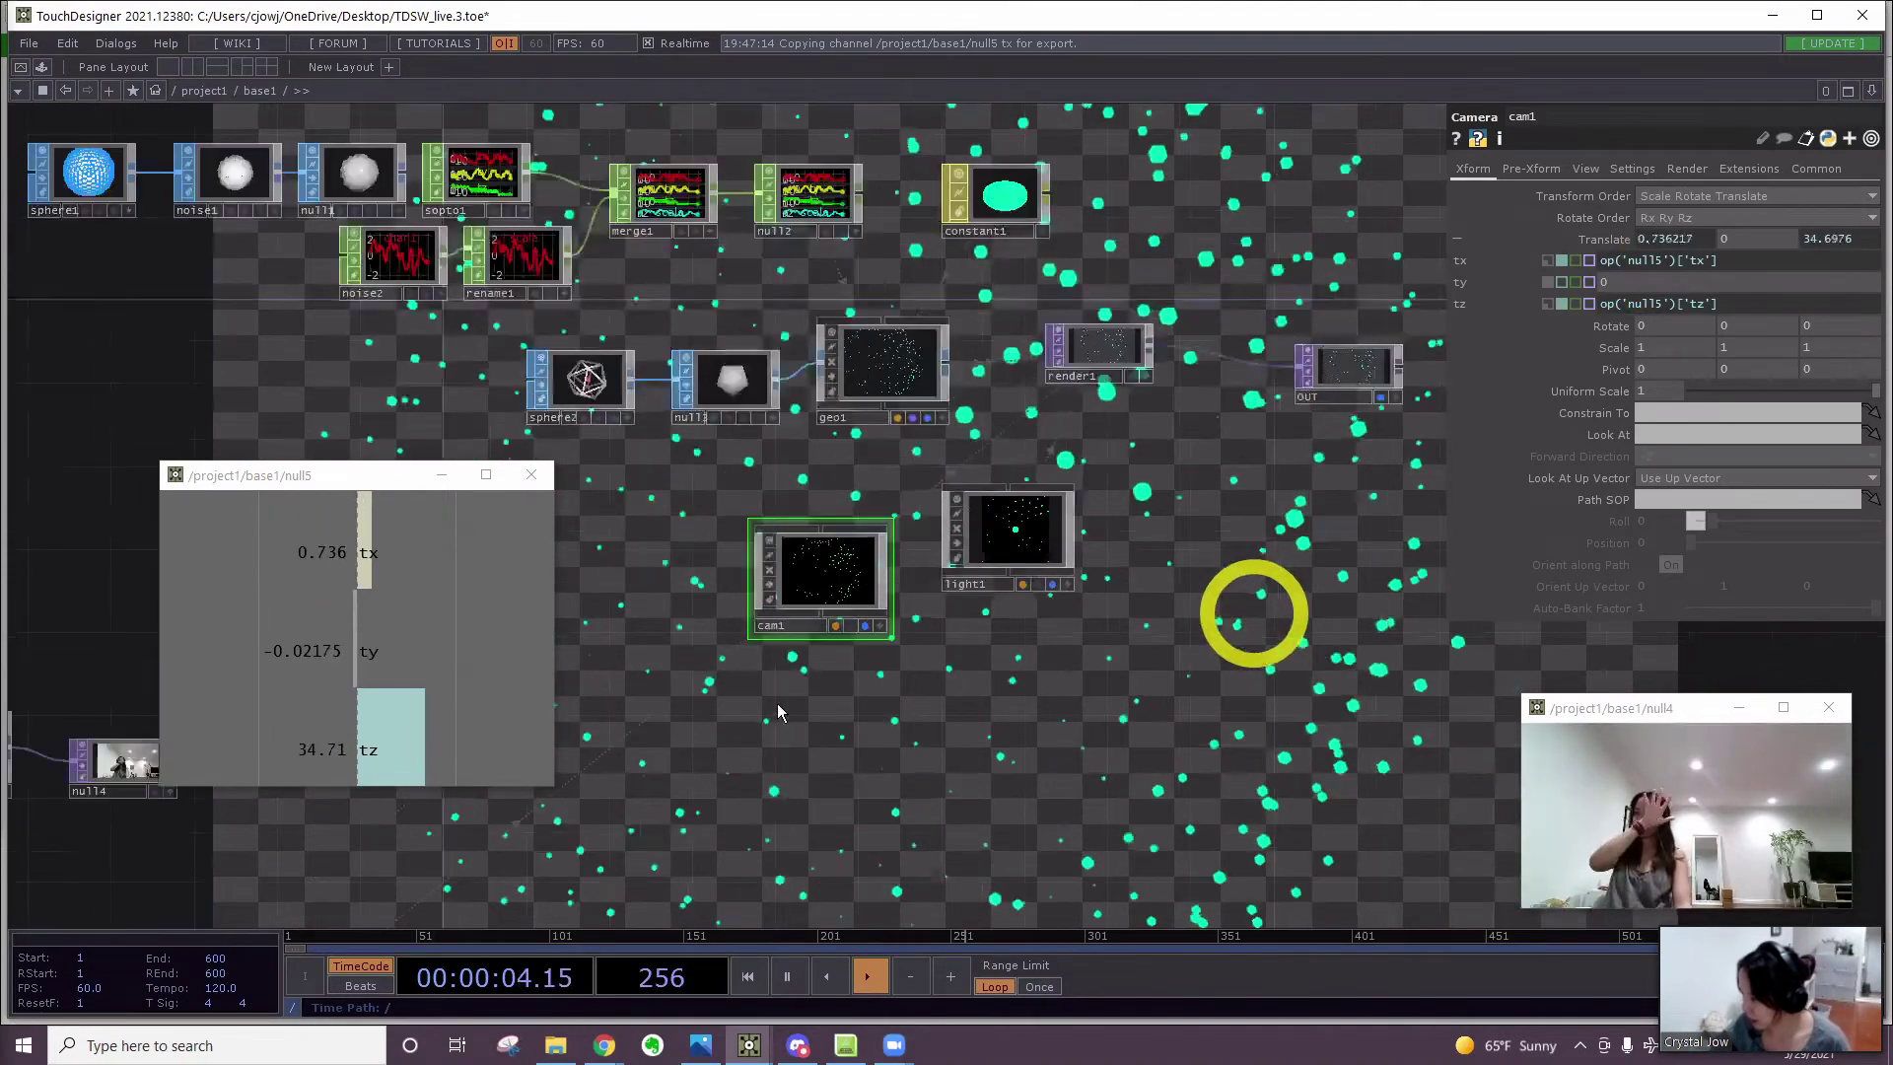
{"action": "left_click_drag", "start_coordinate": [1194, 680], "coordinate": [1637, 405]}
{"action": "left_click_drag", "start_coordinate": [993, 781], "coordinate": [1060, 763]}
{"action": "scroll", "coordinate": [976, 687], "scroll_direction": "up", "scroll_amount": 4}
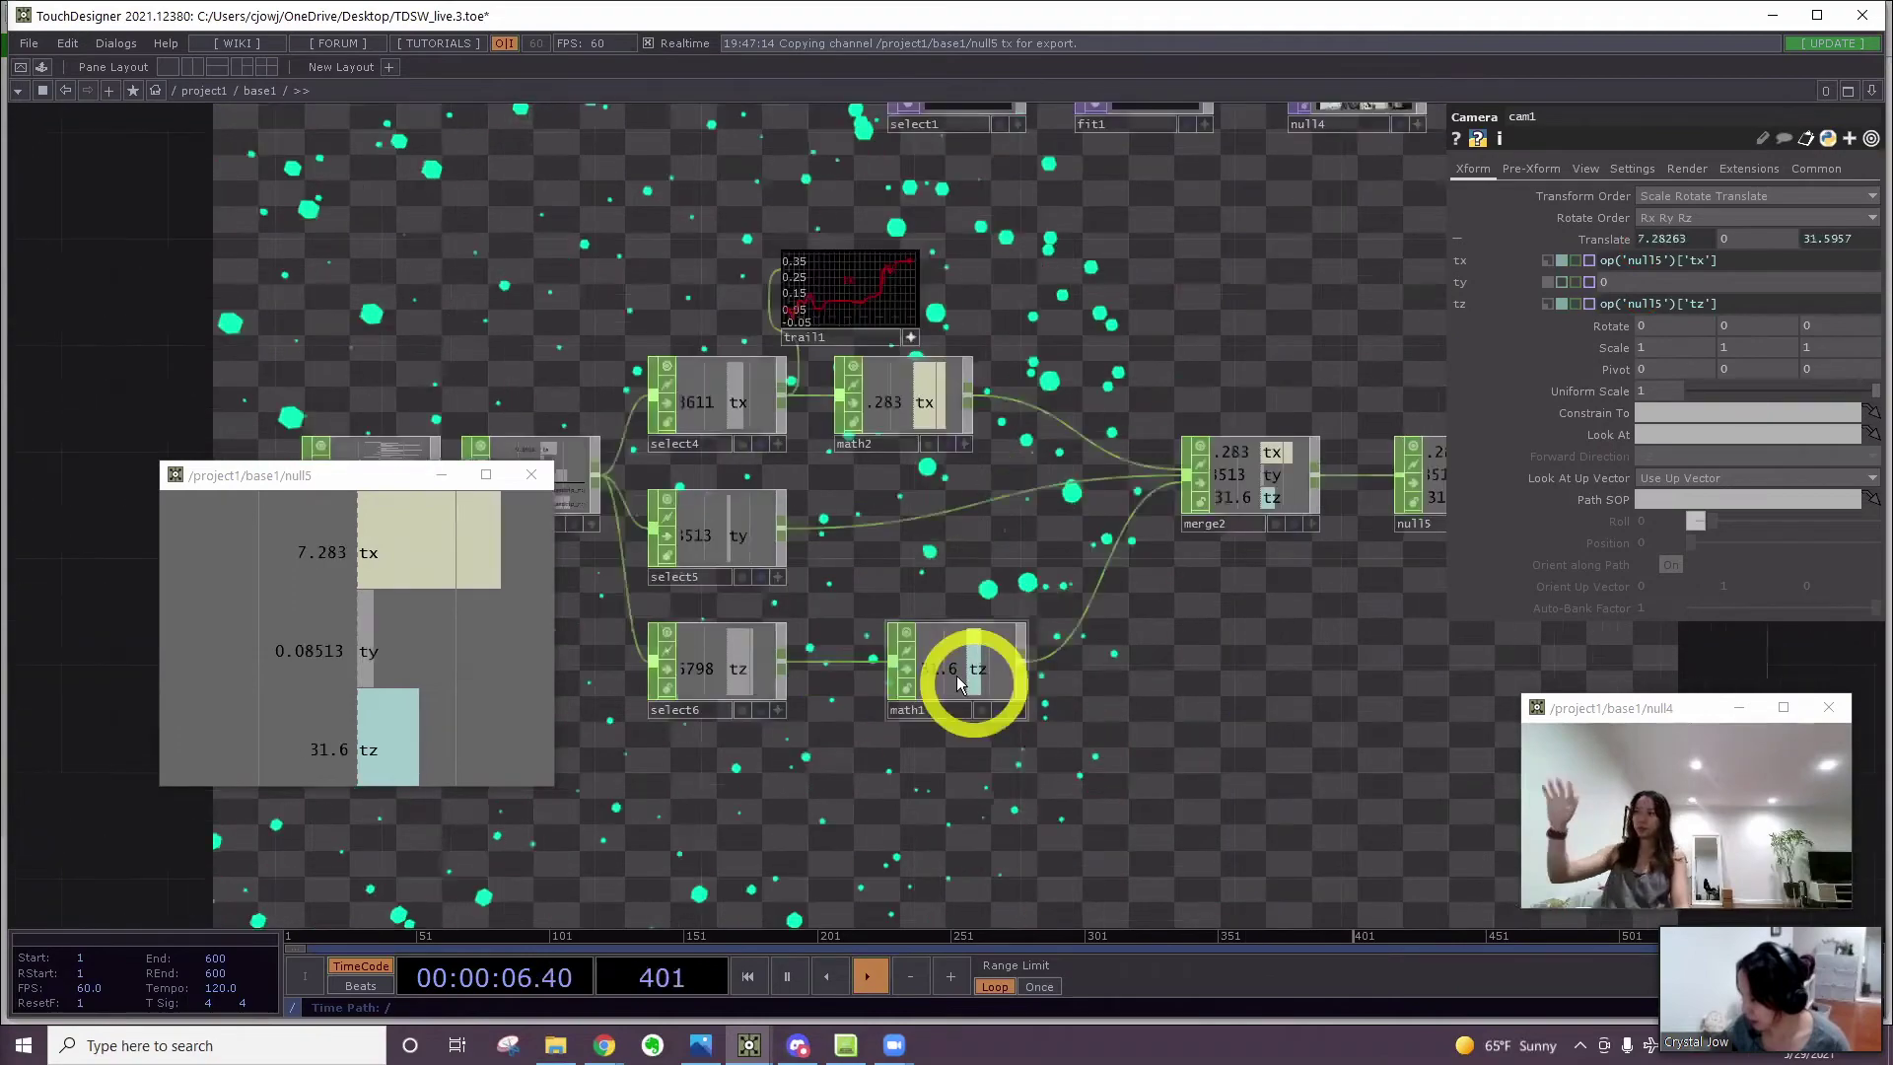
{"action": "left_click", "coordinate": [961, 671]}
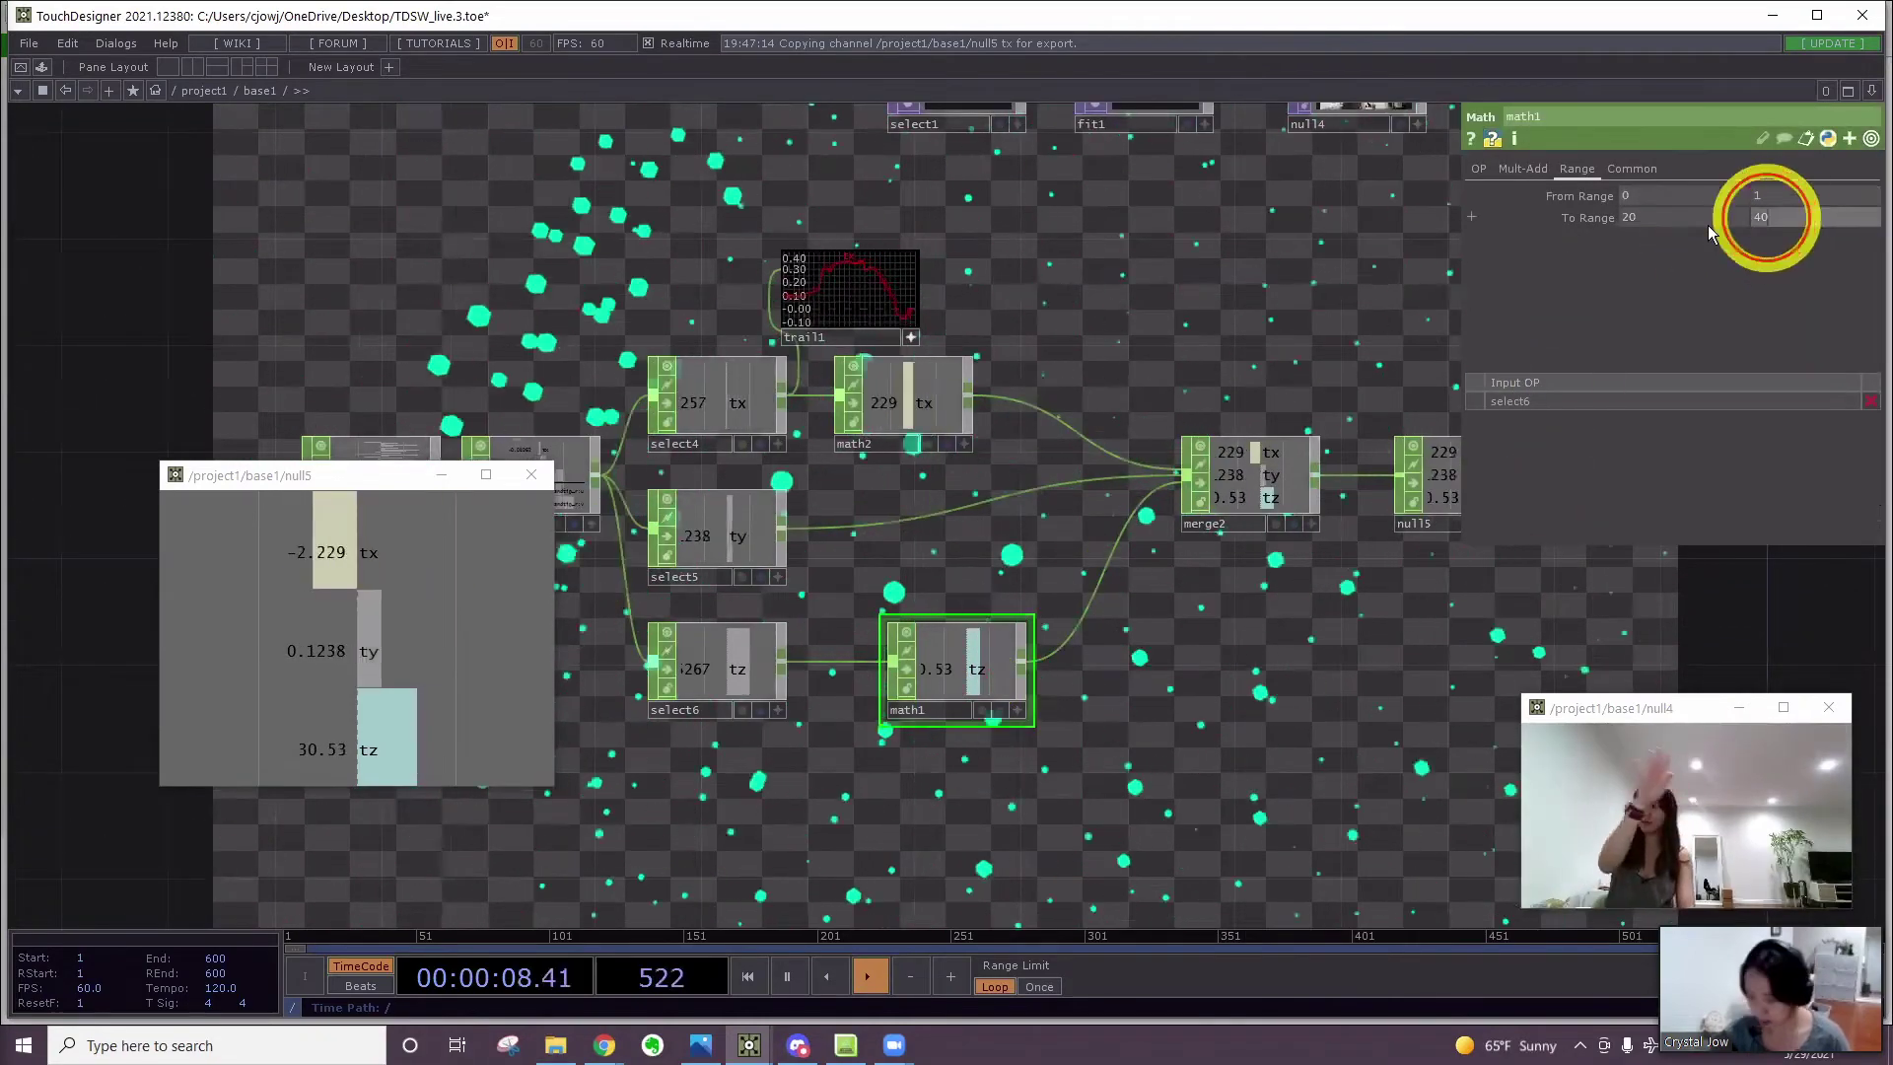
{"action": "left_click_drag", "start_coordinate": [1769, 217], "coordinate": [1552, 231]}
{"action": "type", "text": "3015"}
{"action": "key", "text": "Return"}
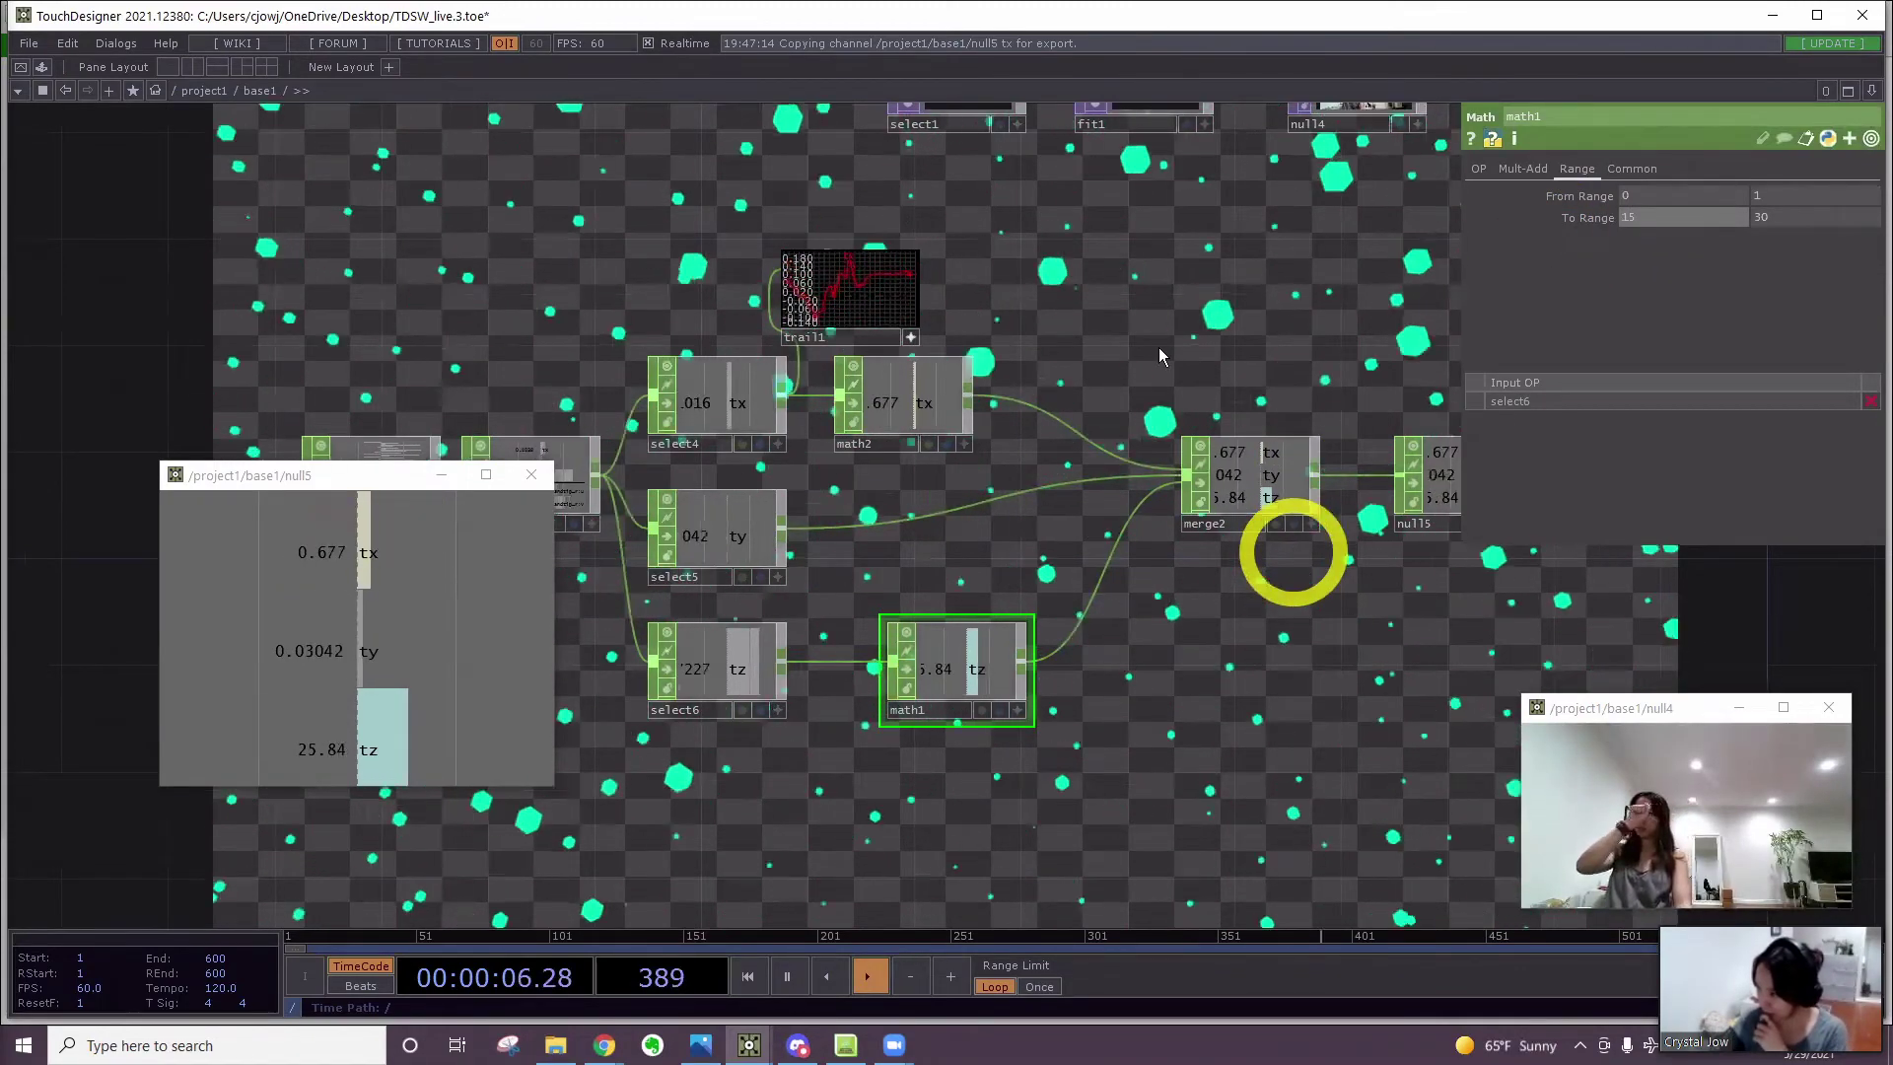
{"action": "right_click", "coordinate": [973, 393]}
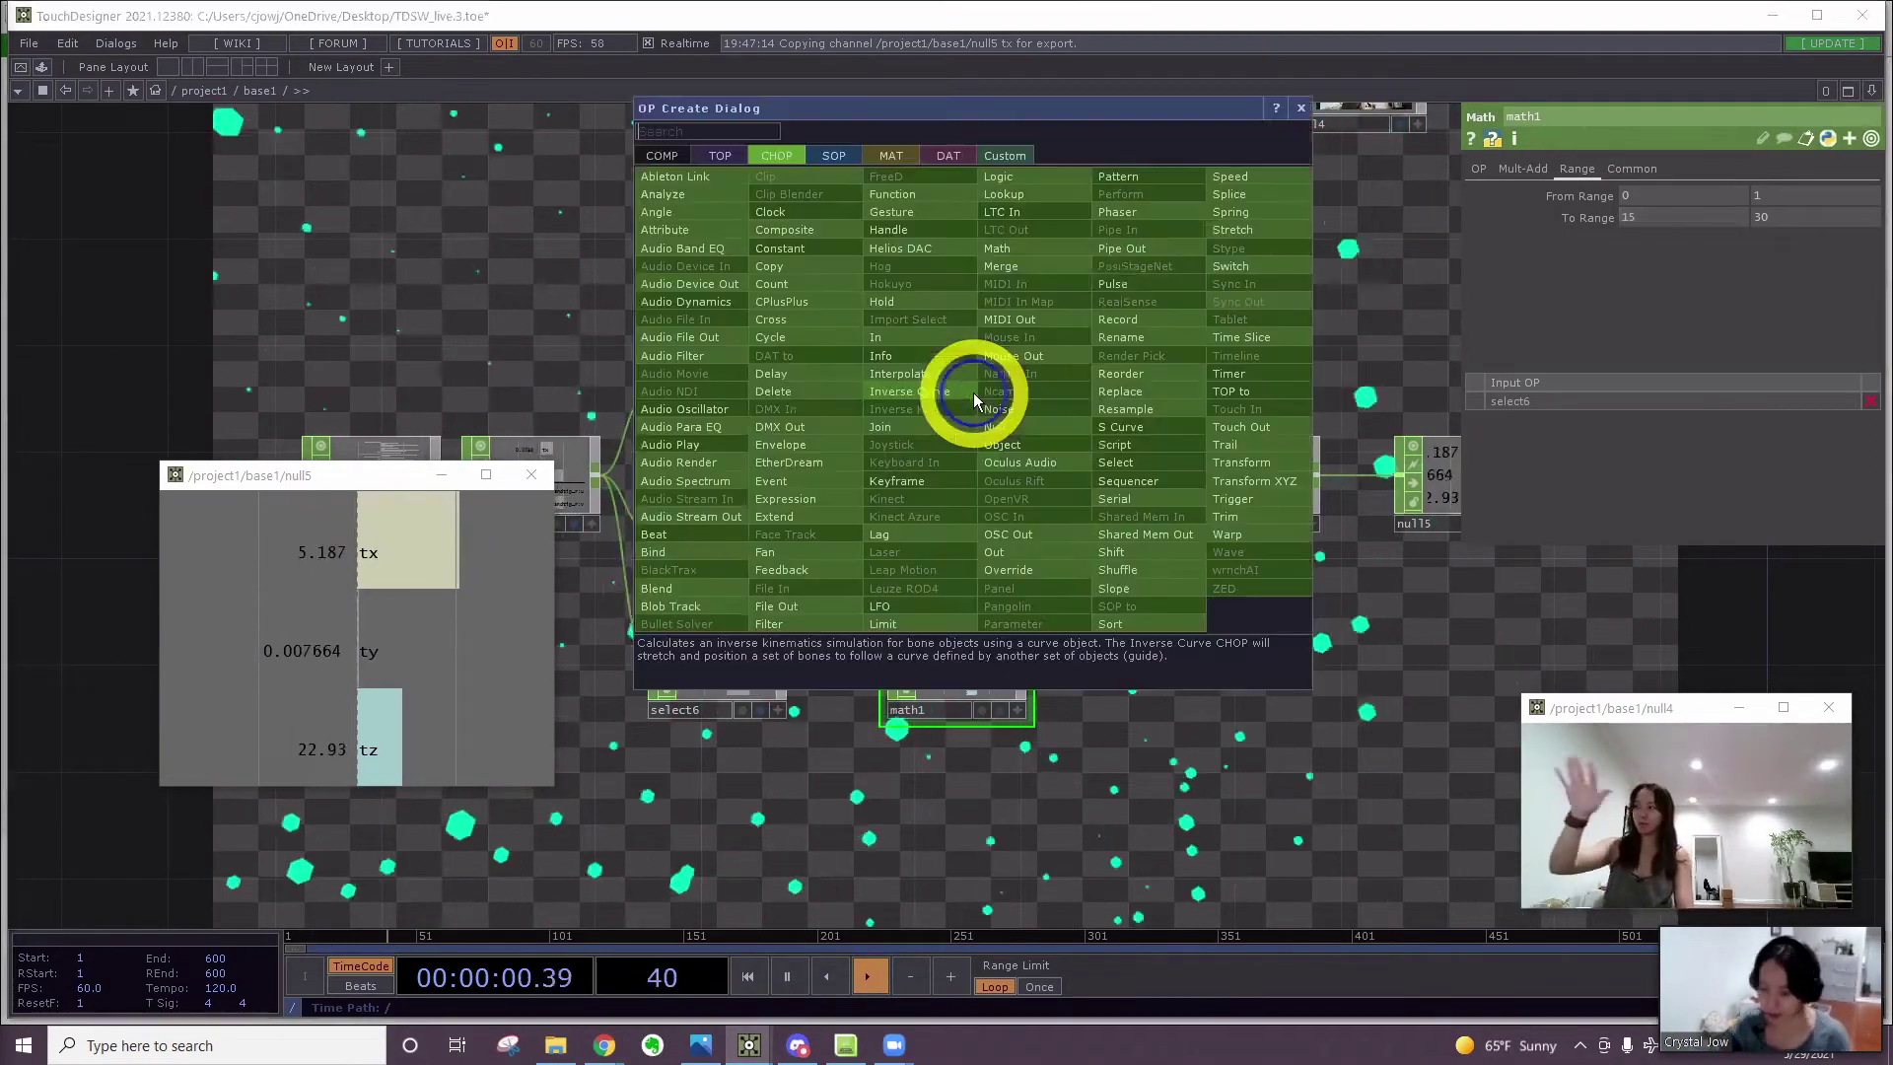
{"action": "left_click", "coordinate": [901, 537]}
{"action": "left_click", "coordinate": [901, 540]}
{"action": "left_click", "coordinate": [1001, 466]}
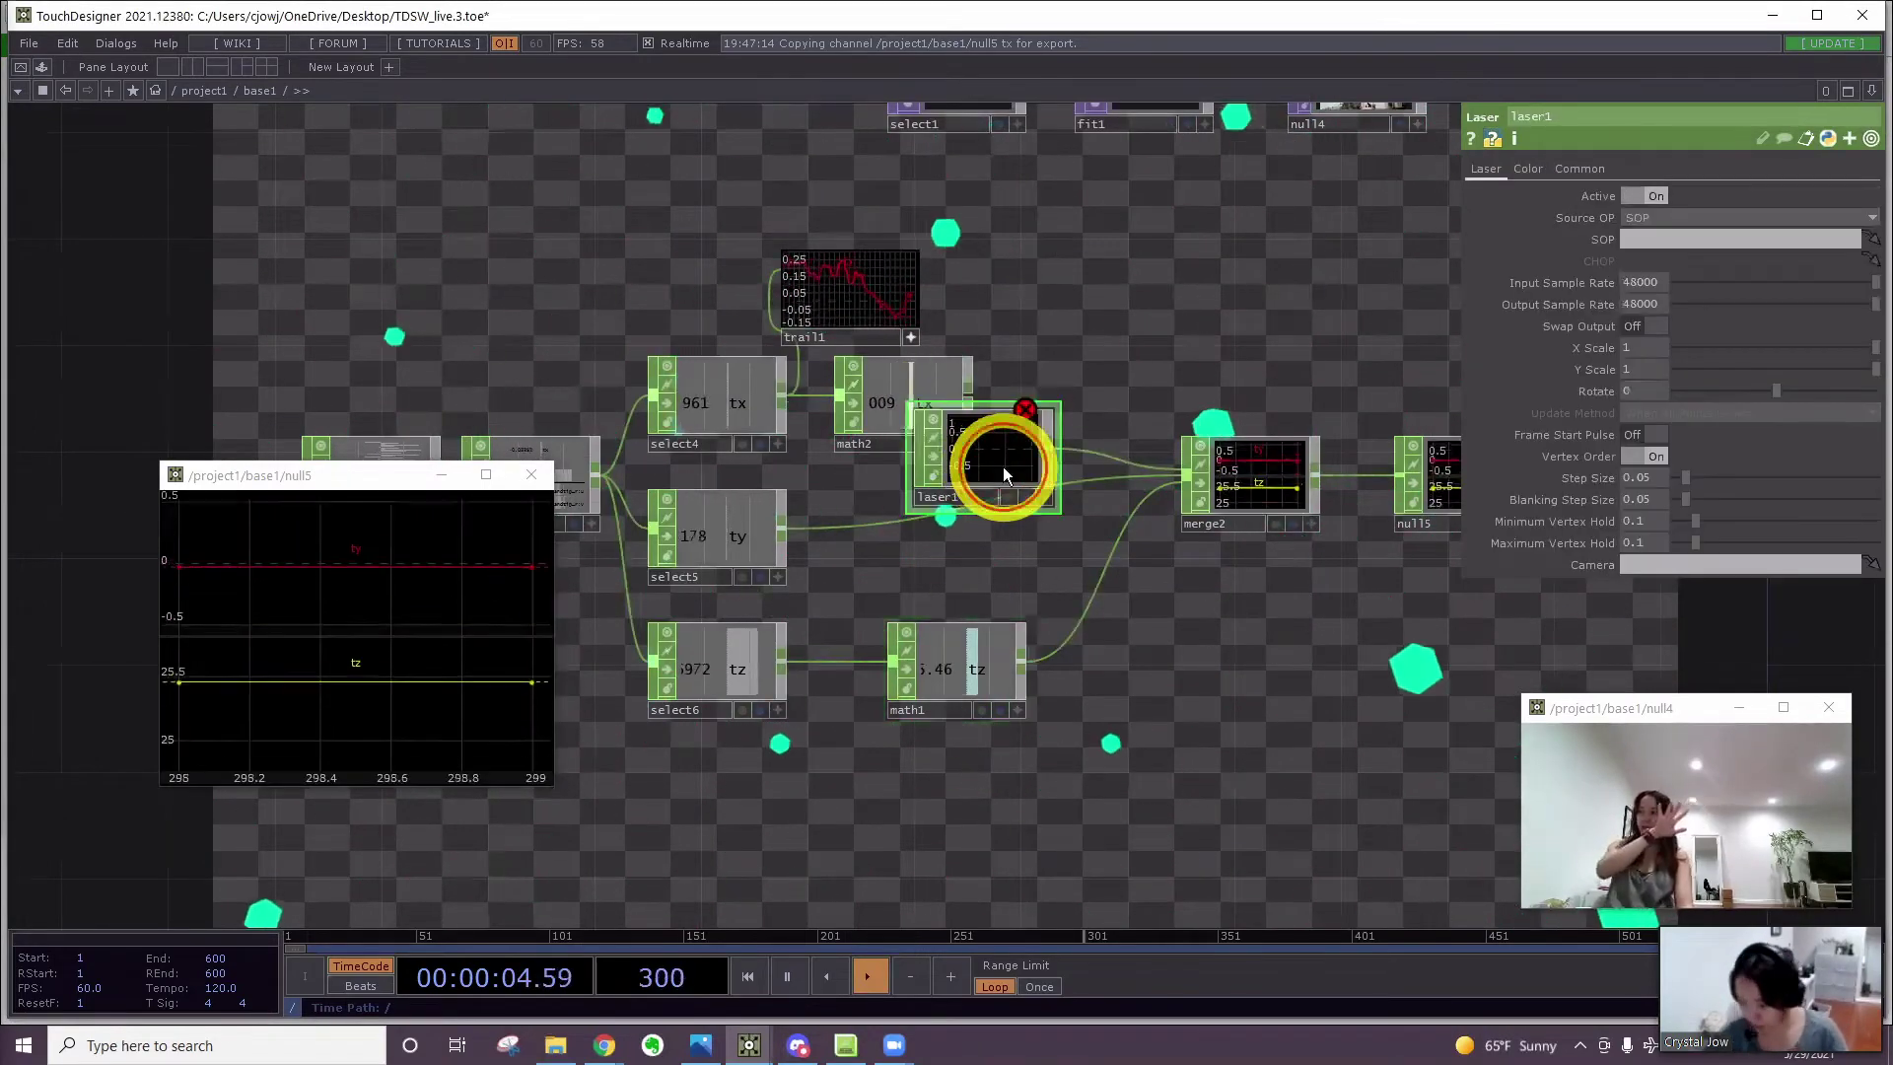
{"action": "key", "text": "Delete"}
Insert a Lag CHOP between math2 and merge2 and make it the first input in merge2's input order
{"action": "right_click", "coordinate": [971, 393]}
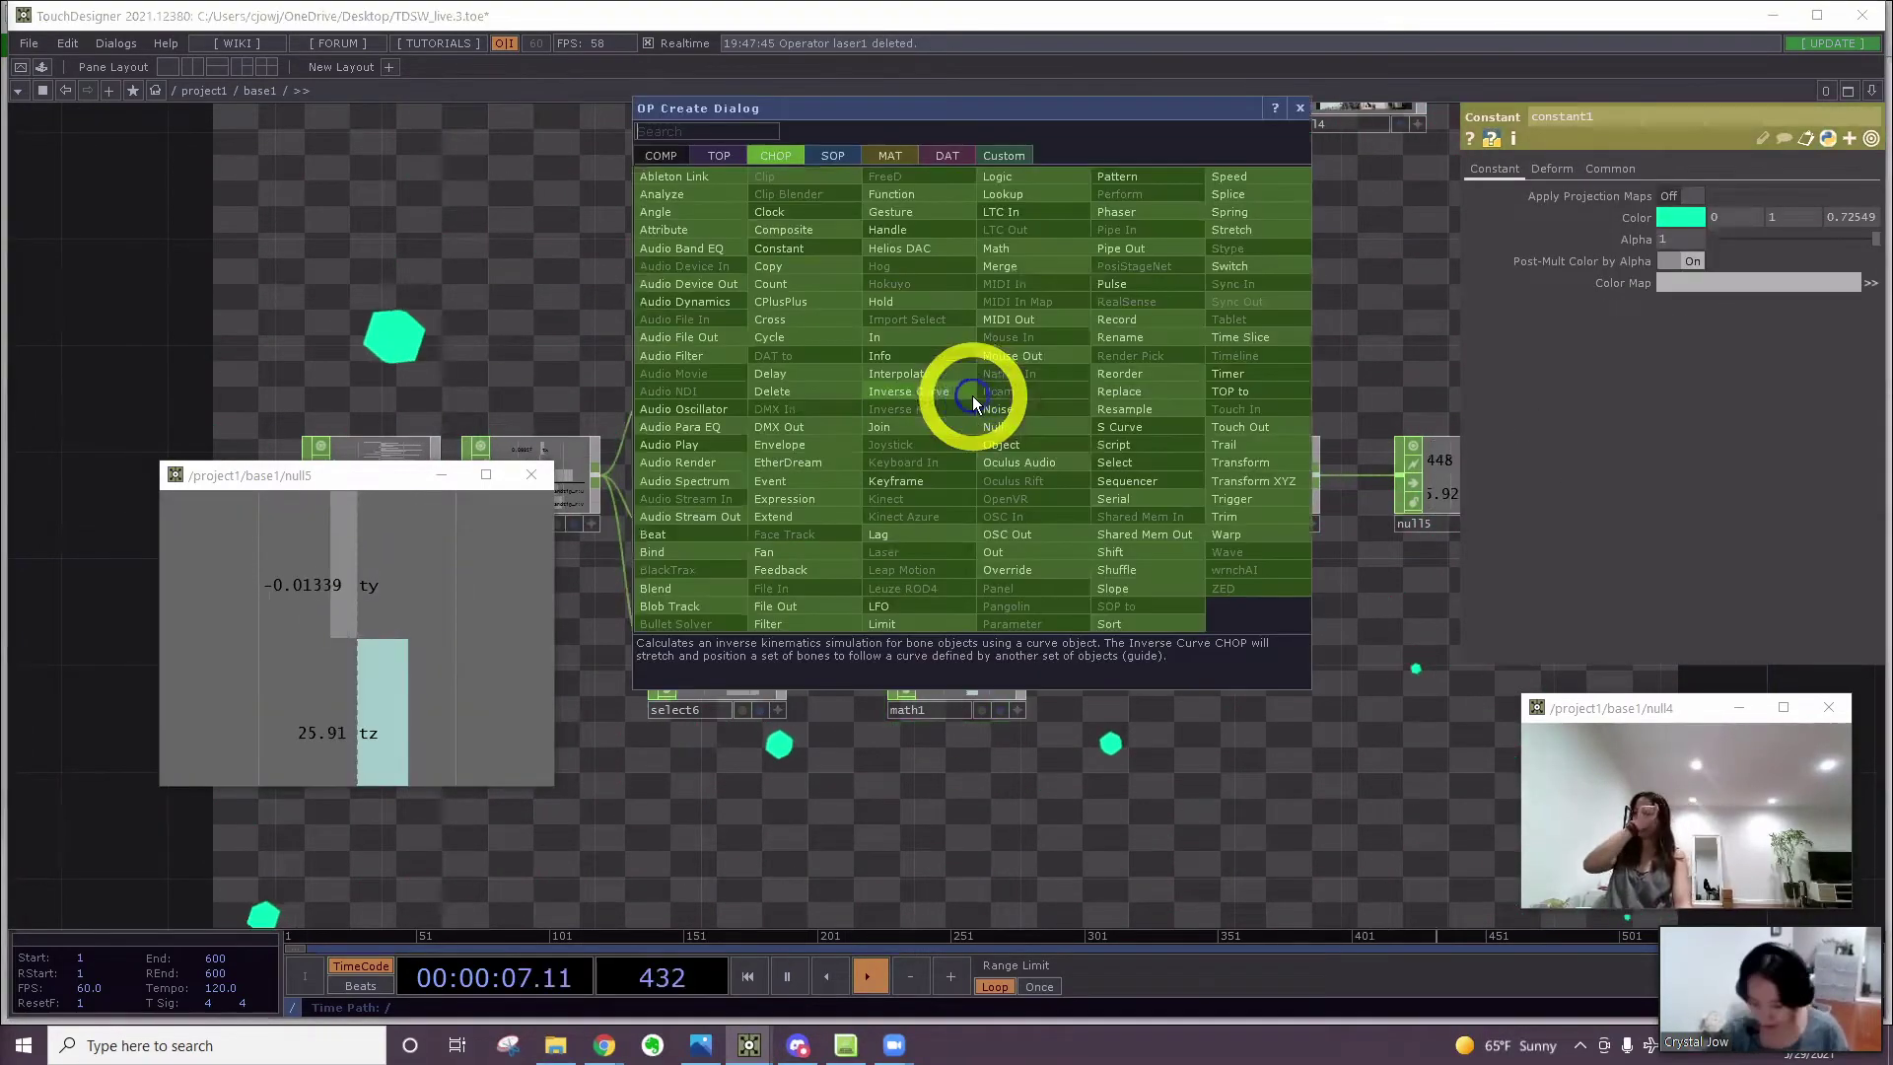
{"action": "type", "text": "lag"}
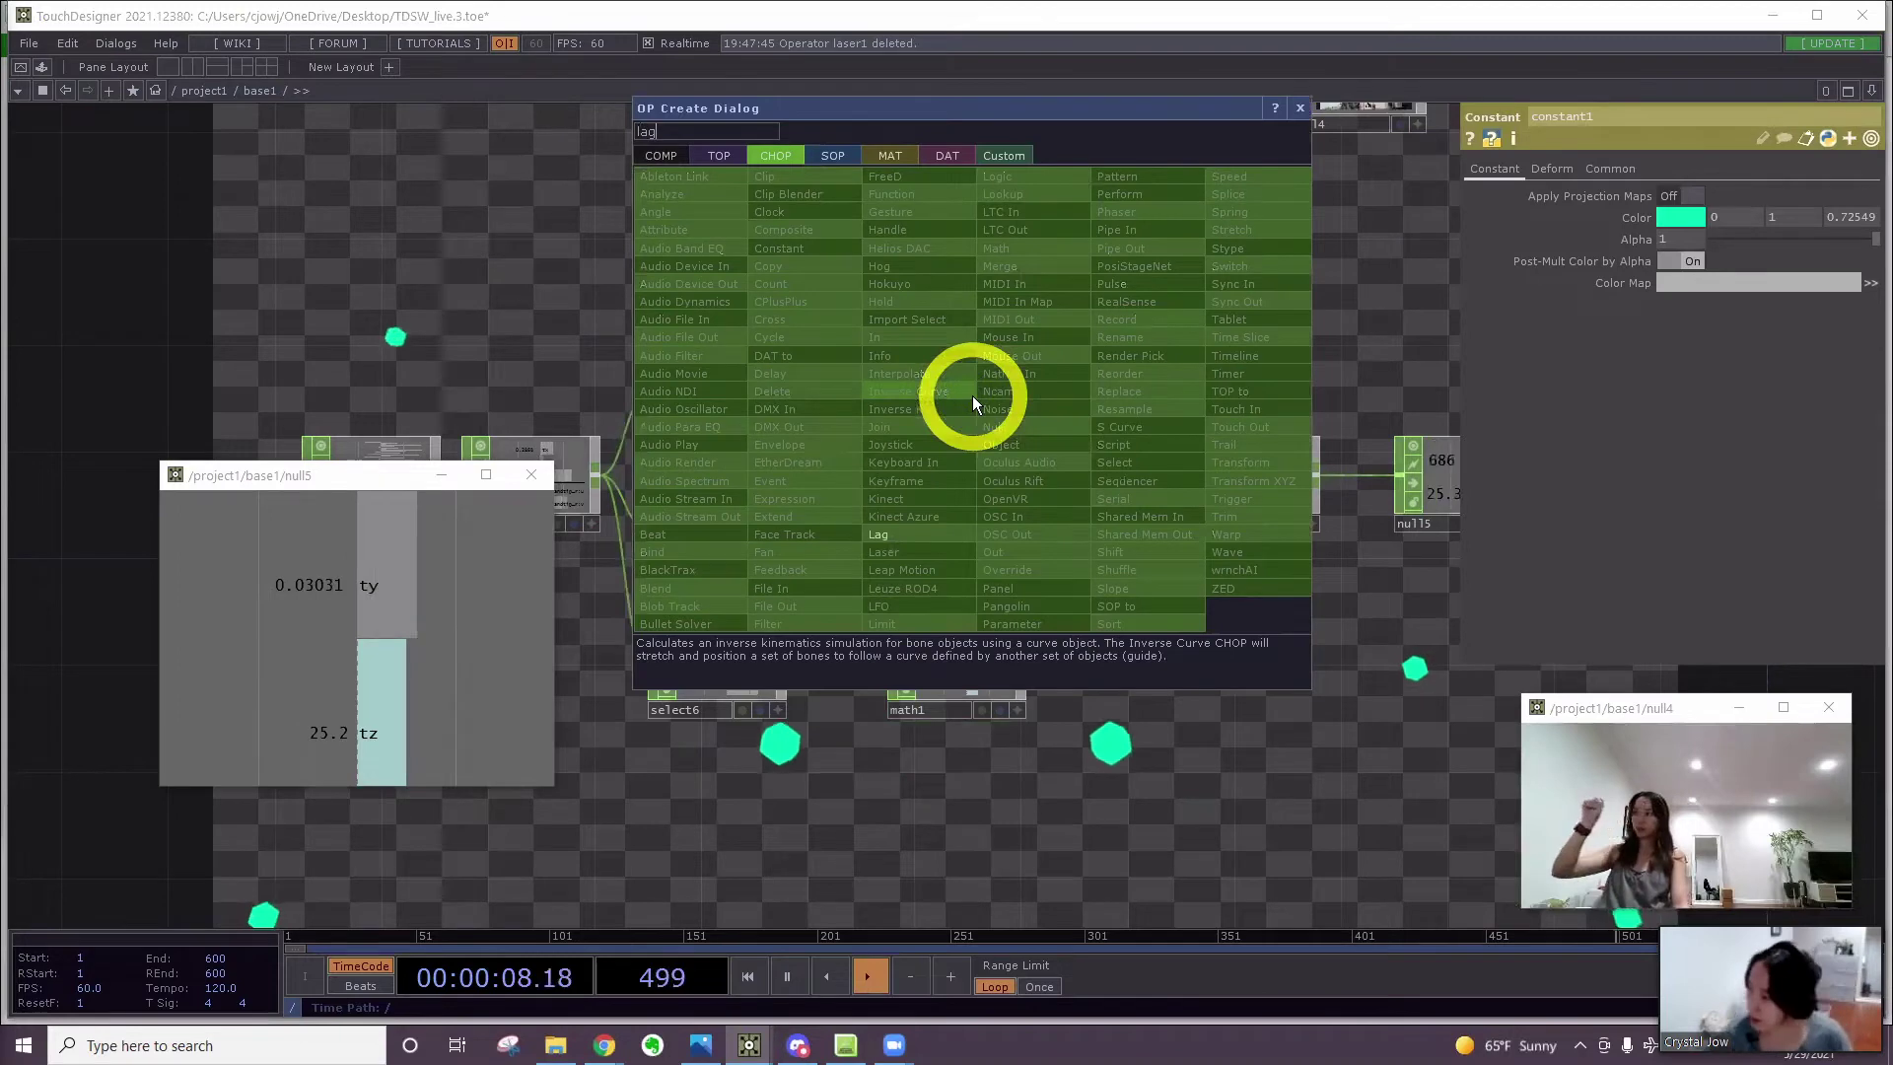
{"action": "left_click", "coordinate": [929, 535]}
{"action": "left_click", "coordinate": [1103, 400]}
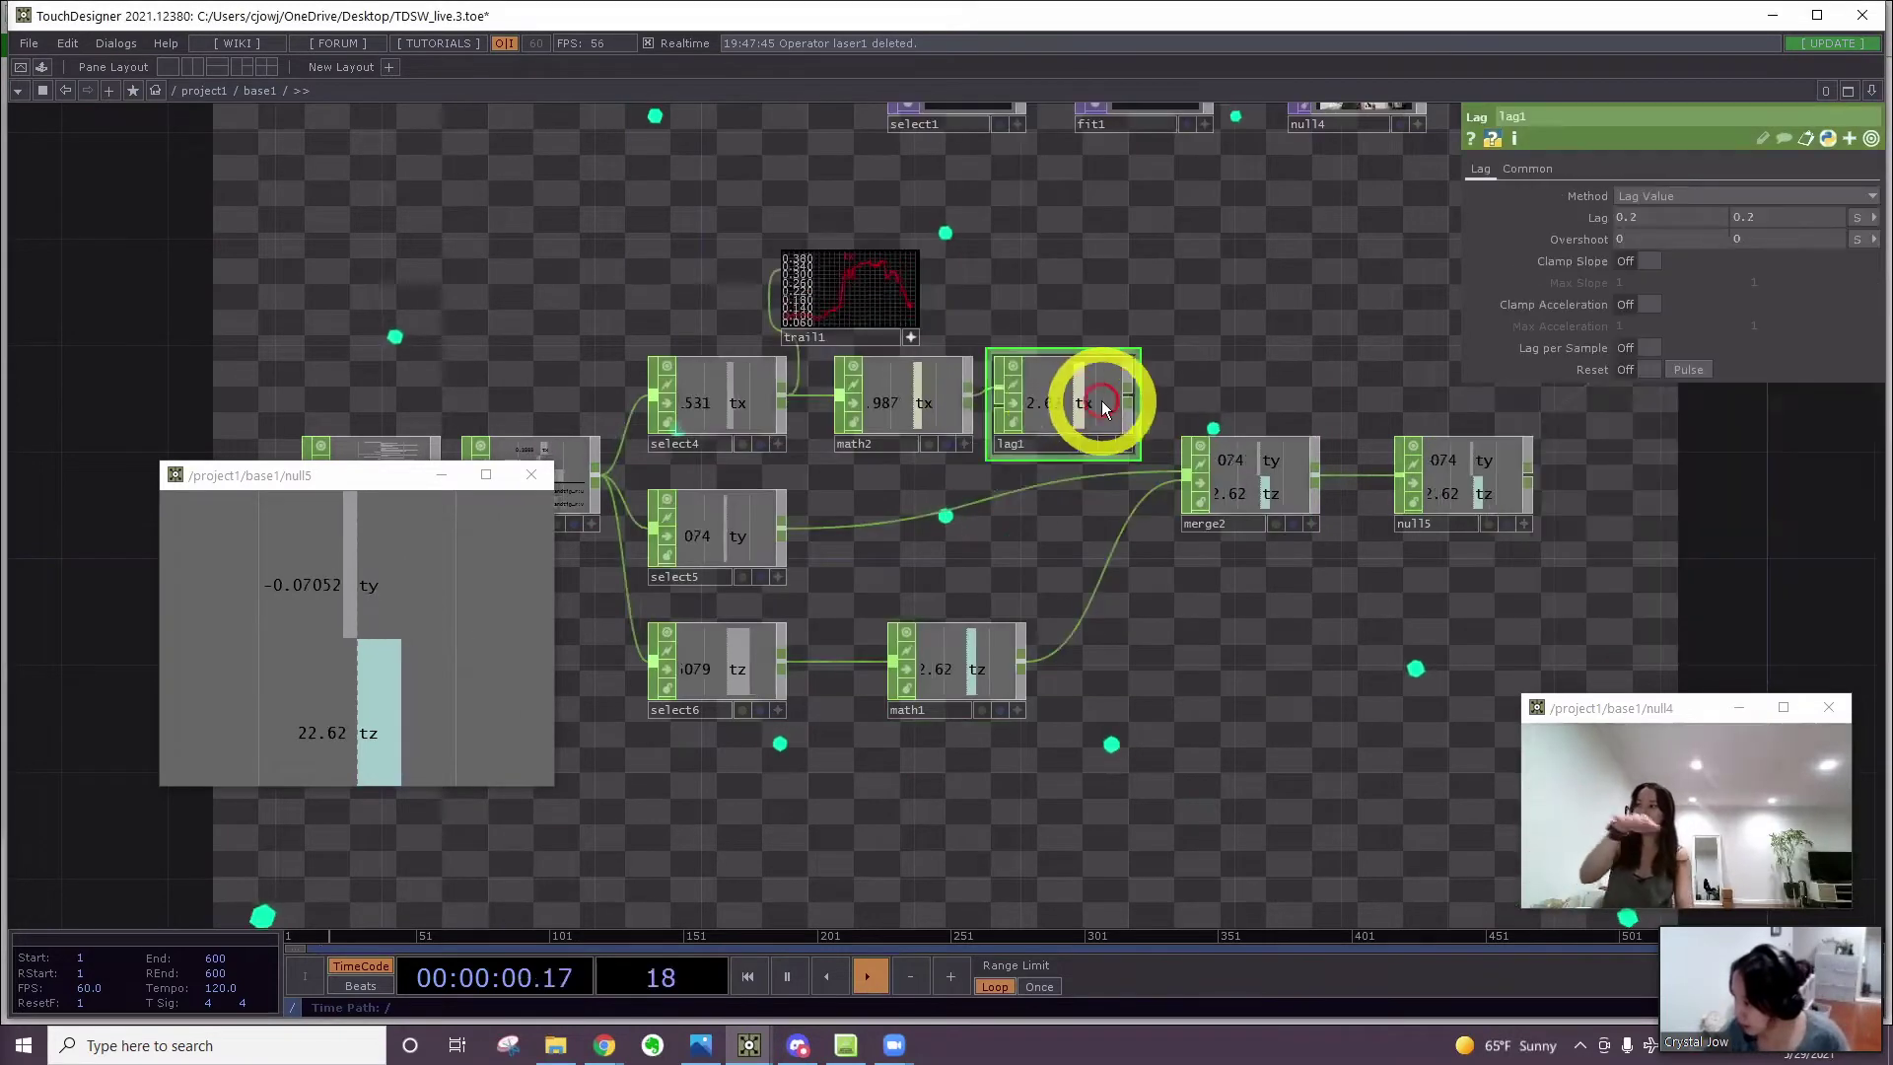
{"action": "left_click", "coordinate": [1186, 461]}
{"action": "left_click", "coordinate": [1250, 439]}
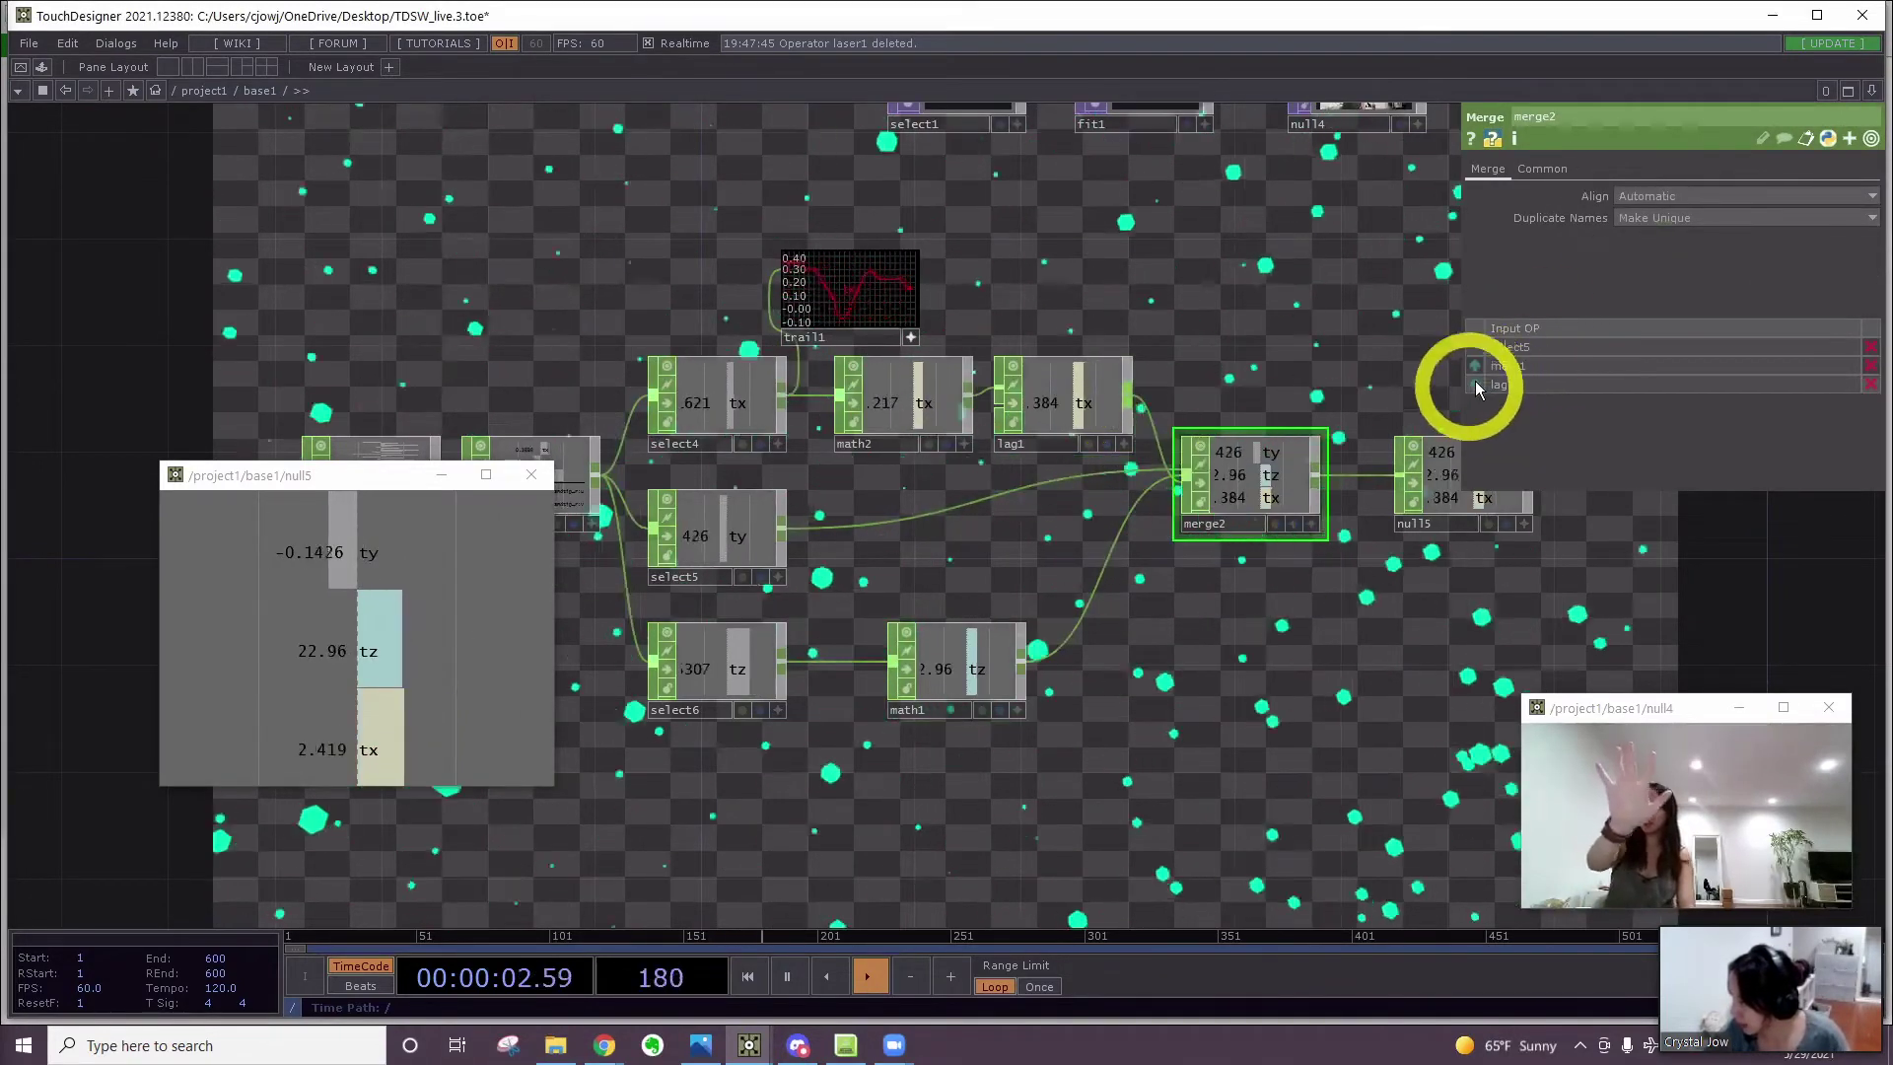
{"action": "left_click_drag", "start_coordinate": [1475, 384], "coordinate": [1476, 359]}
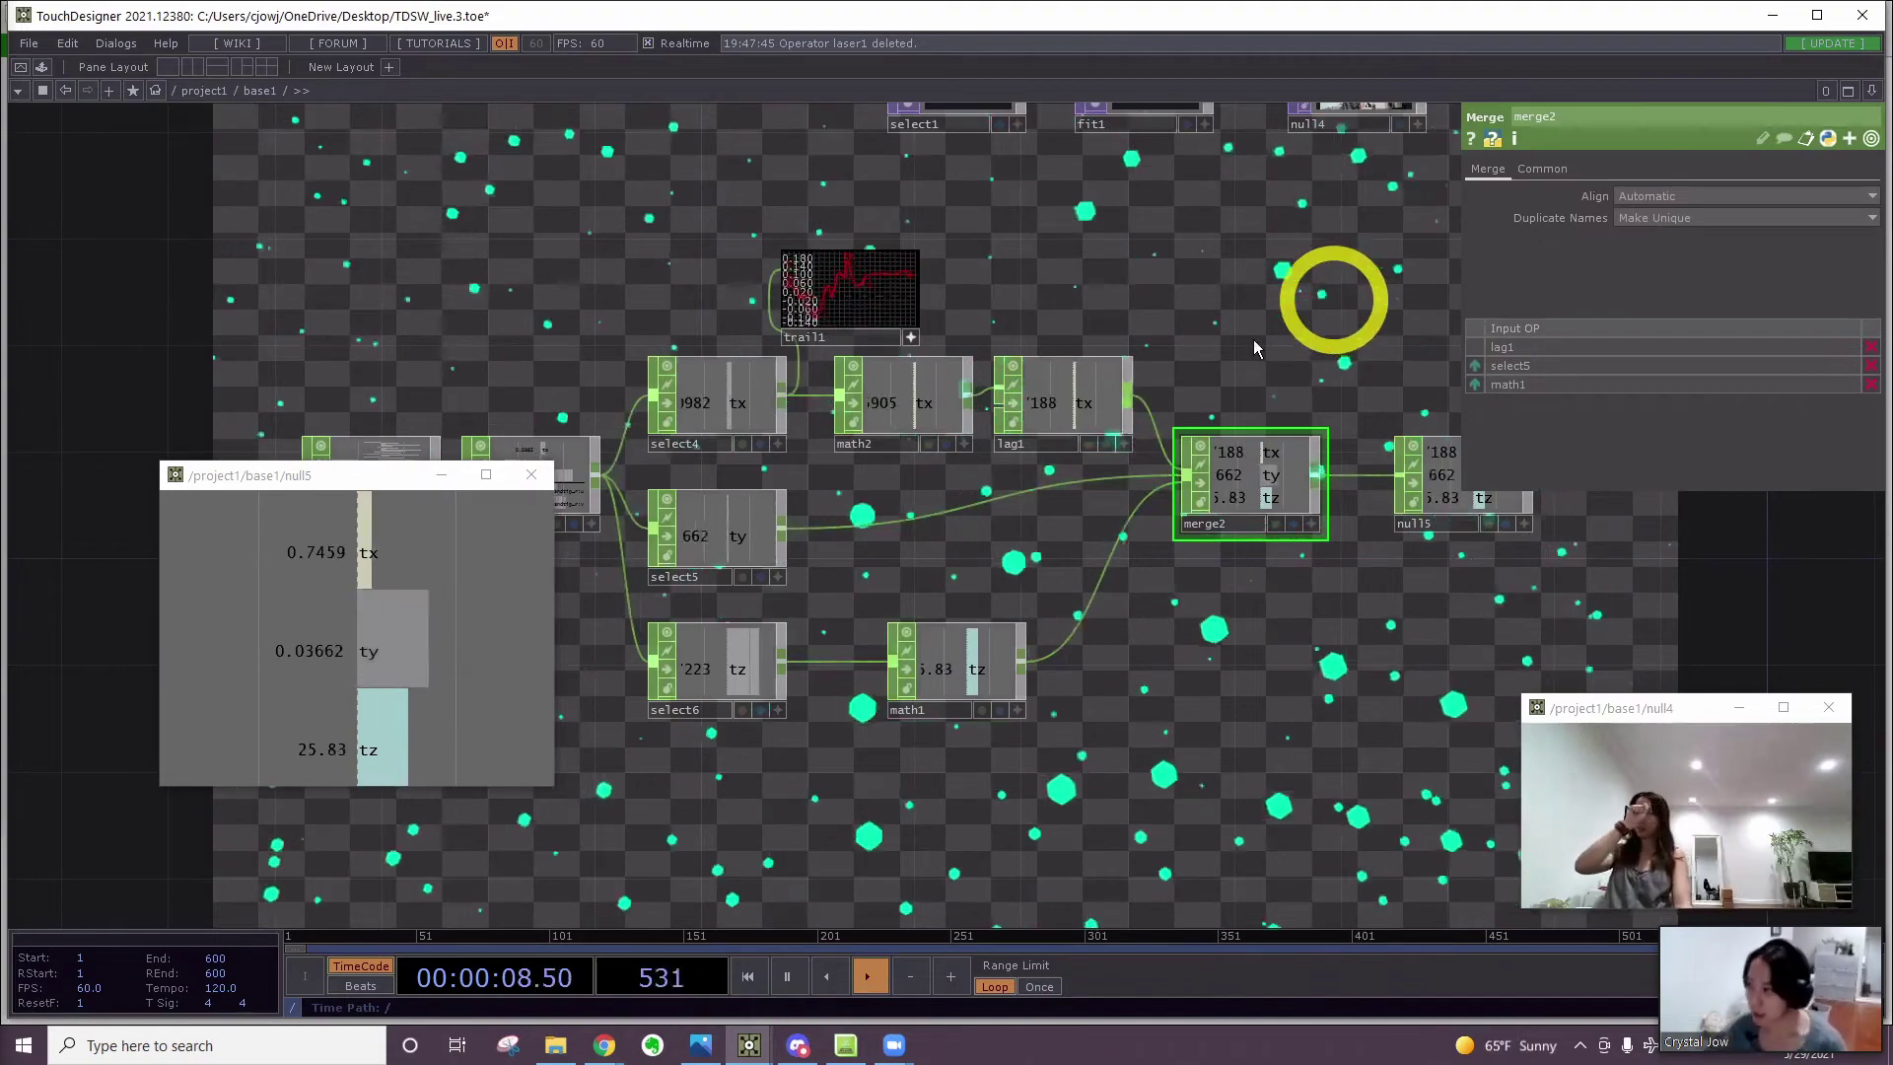
Set cam1's Translate Y to 2
{"action": "left_click", "coordinate": [1098, 411]}
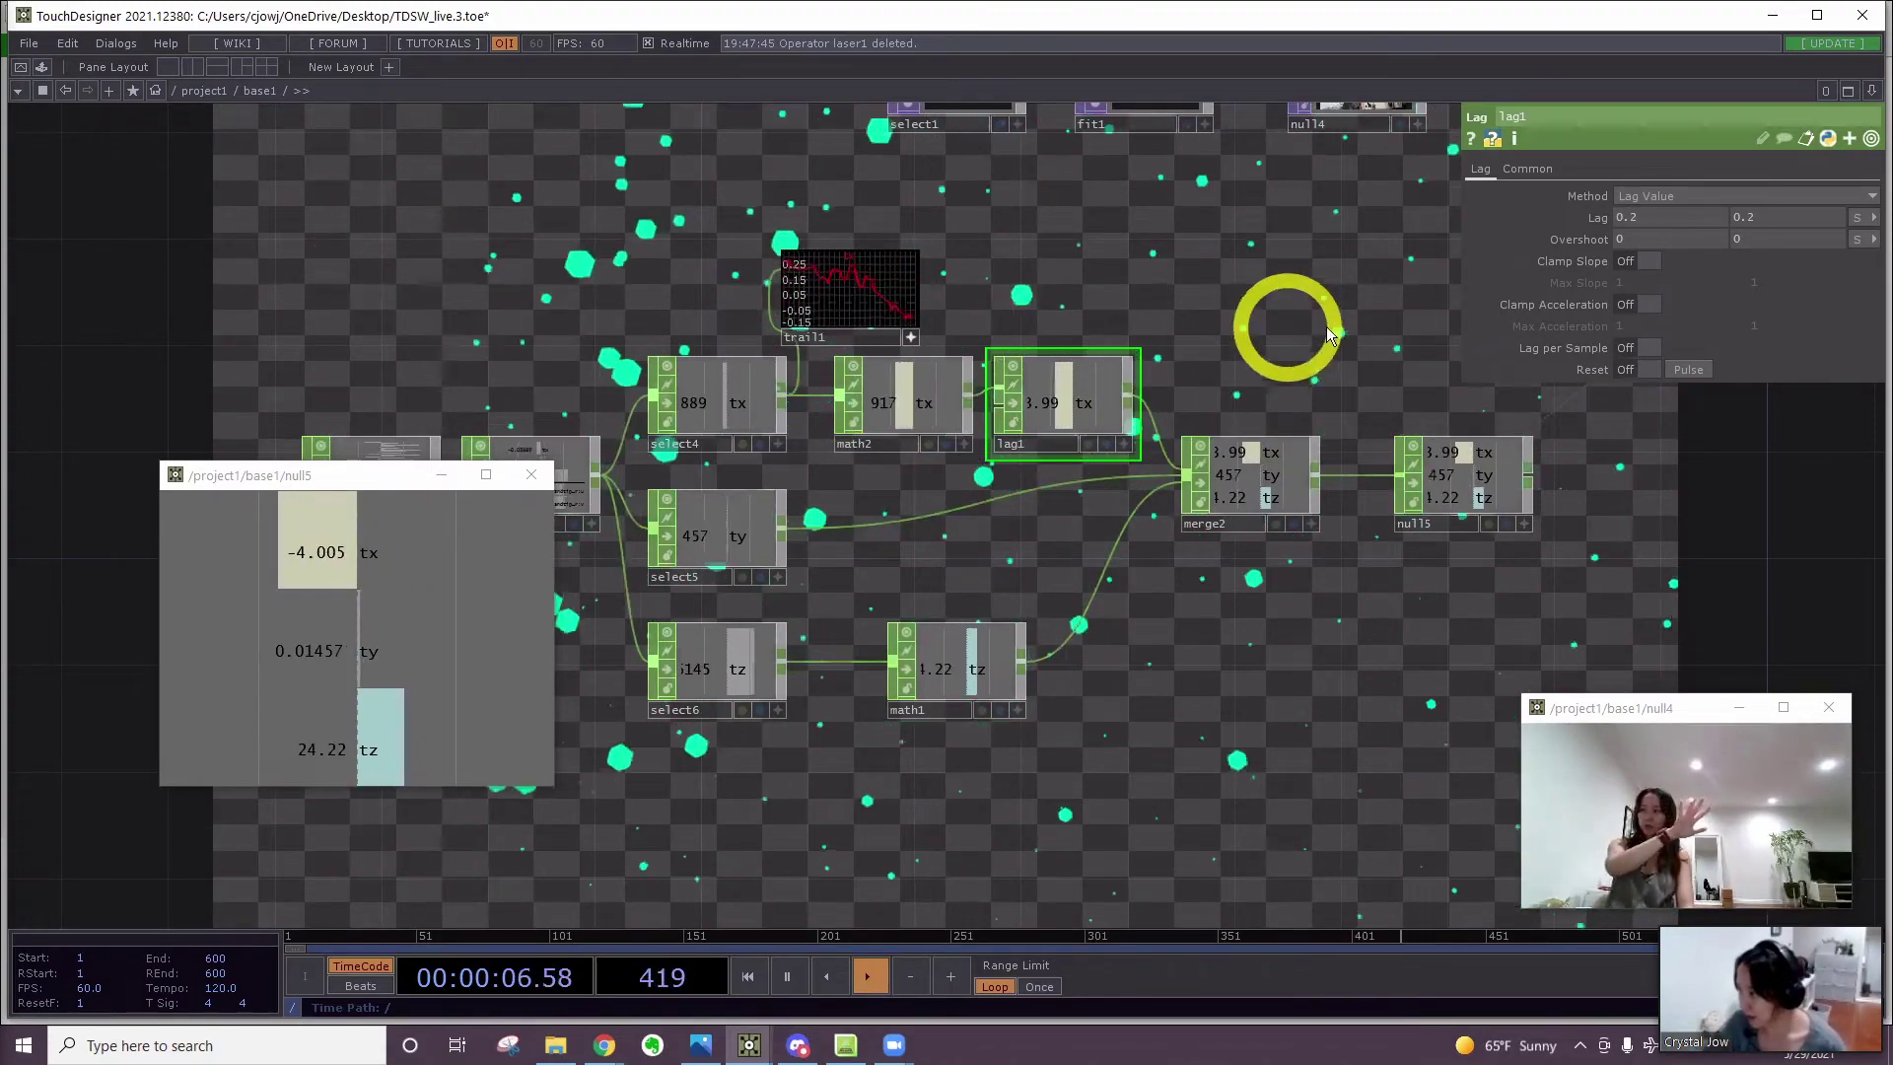
{"action": "scroll", "coordinate": [1329, 335], "scroll_direction": "down", "scroll_amount": 3}
{"action": "scroll", "coordinate": [1120, 667], "scroll_direction": "down", "scroll_amount": 2}
{"action": "left_click_drag", "start_coordinate": [1021, 498], "coordinate": [789, 891]}
{"action": "left_click_drag", "start_coordinate": [1408, 446], "coordinate": [1156, 421]}
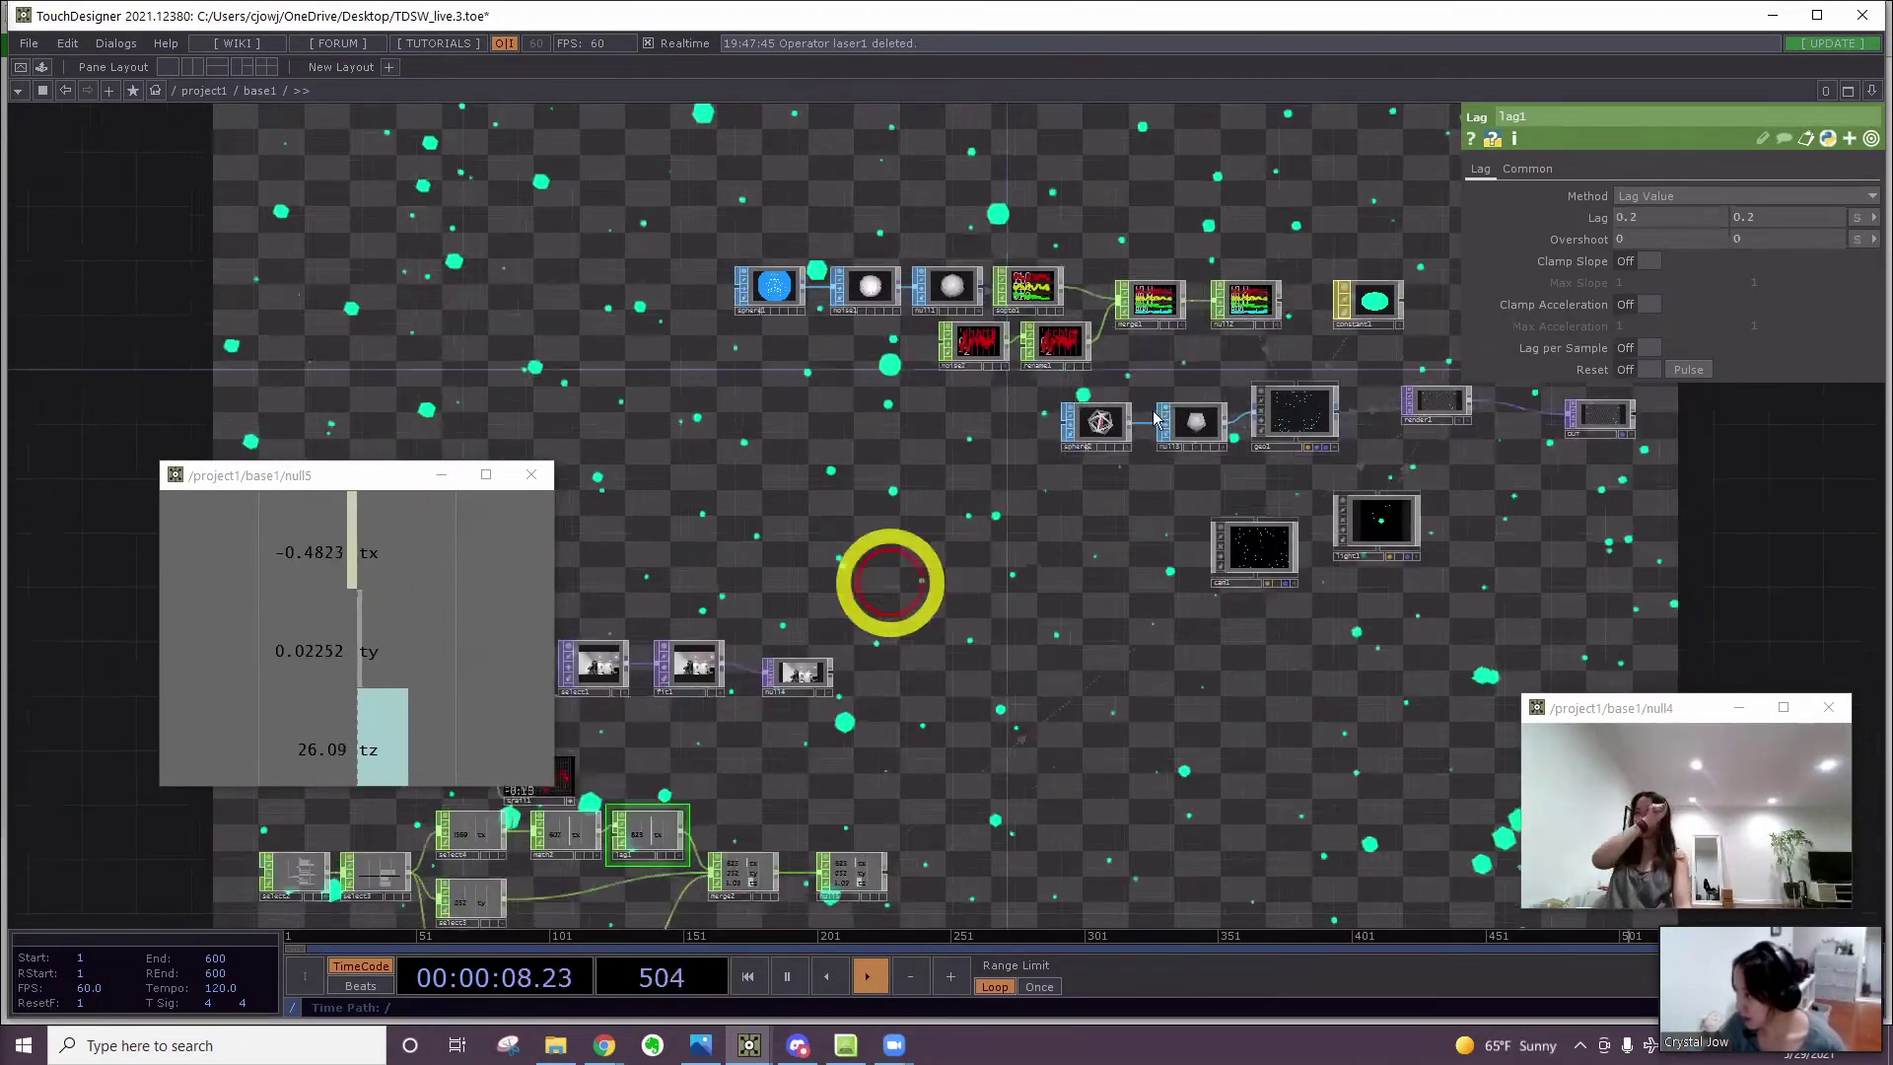
{"action": "left_click_drag", "start_coordinate": [890, 582], "coordinate": [747, 571]}
{"action": "scroll", "coordinate": [1202, 395], "scroll_direction": "up", "scroll_amount": 2}
{"action": "left_click", "coordinate": [1137, 409]}
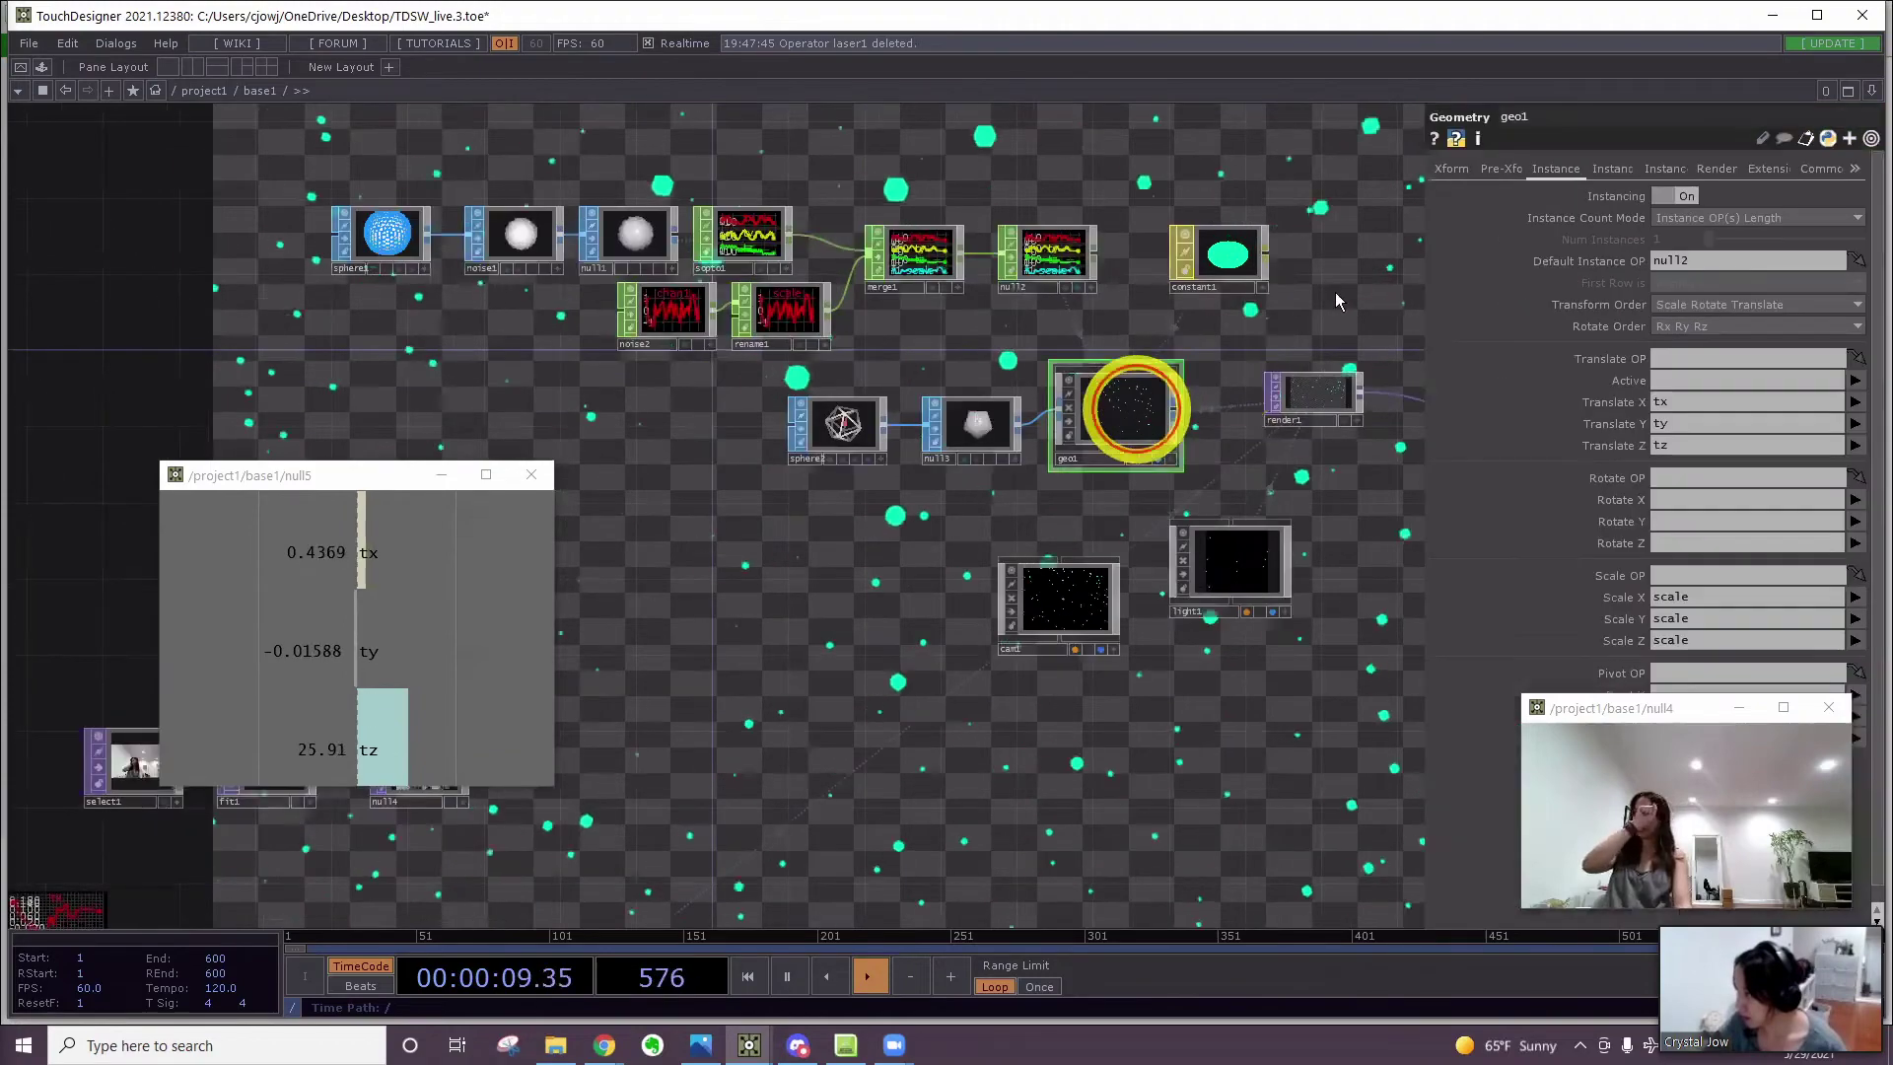
{"action": "left_click", "coordinate": [1047, 592]}
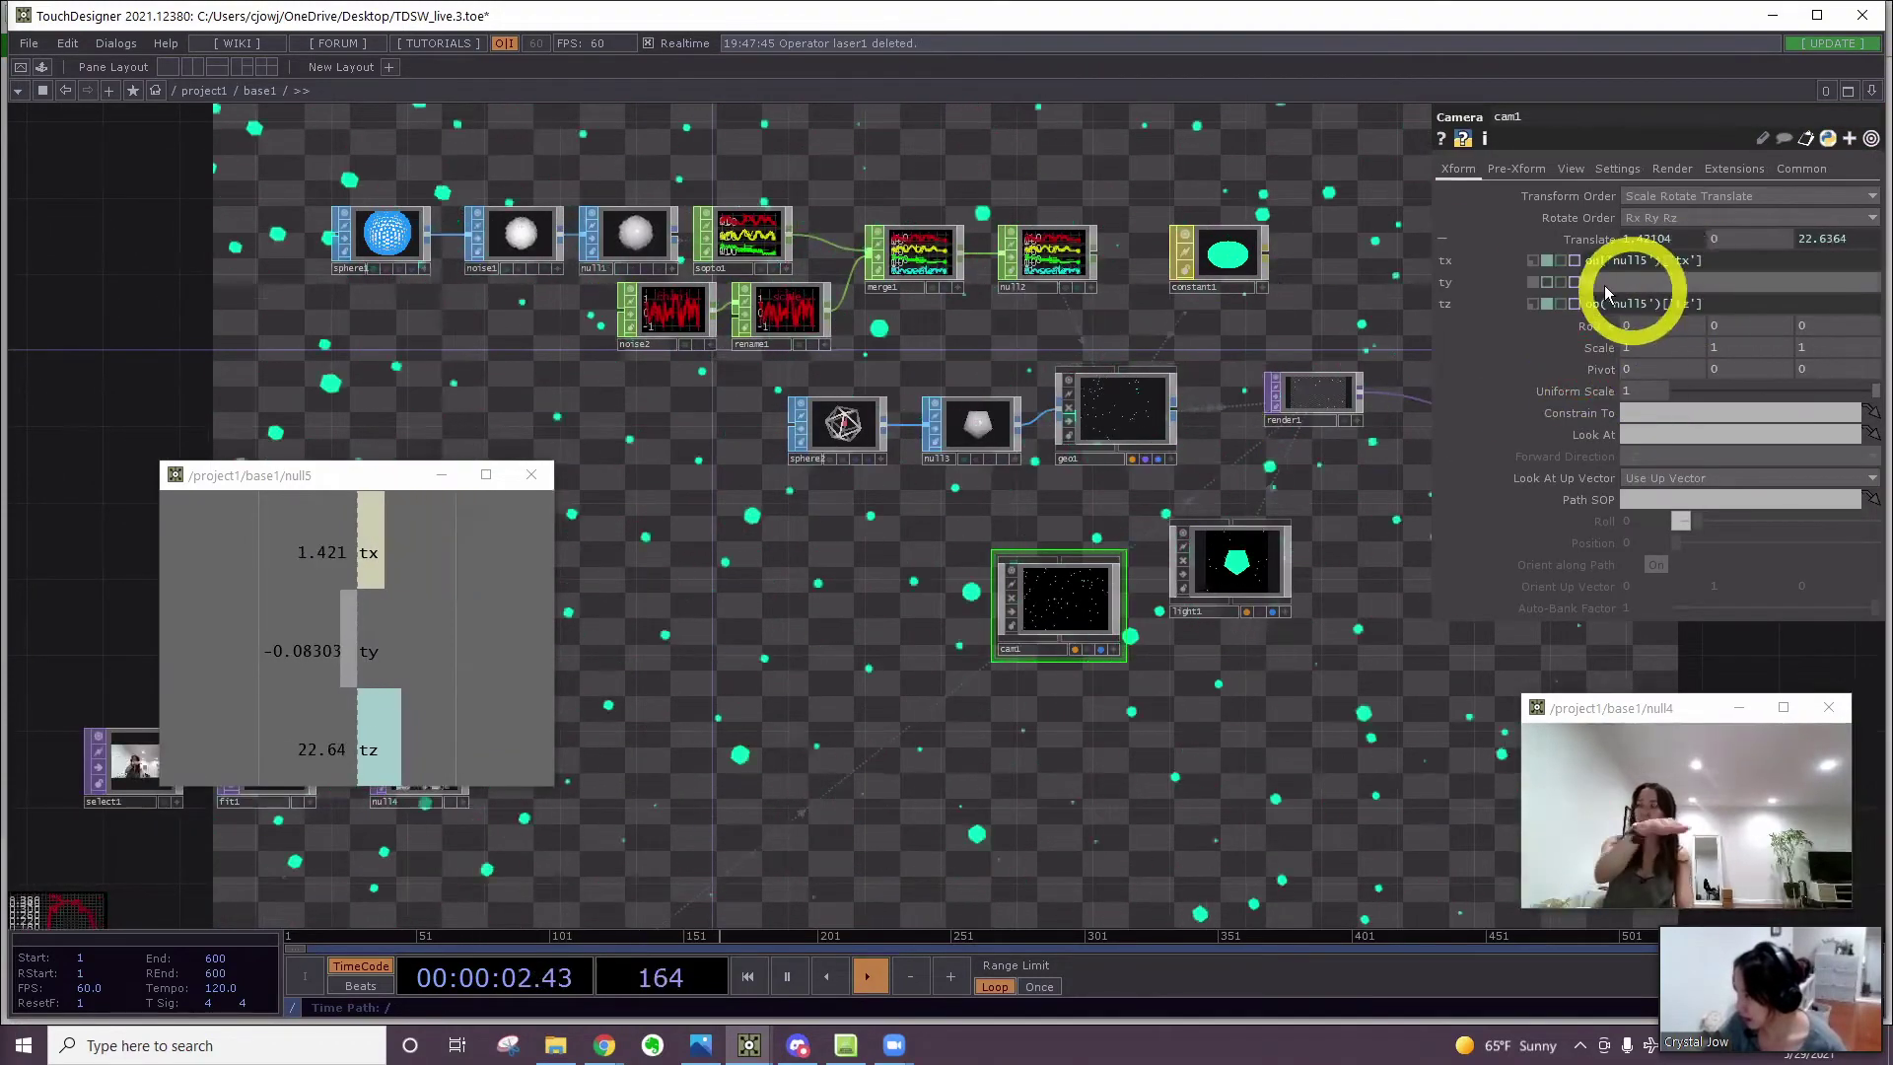
{"action": "middle_click_drag", "start_coordinate": [1607, 283], "coordinate": [1629, 283]}
{"action": "middle_click_drag", "start_coordinate": [1873, 236], "coordinate": [1597, 276]}
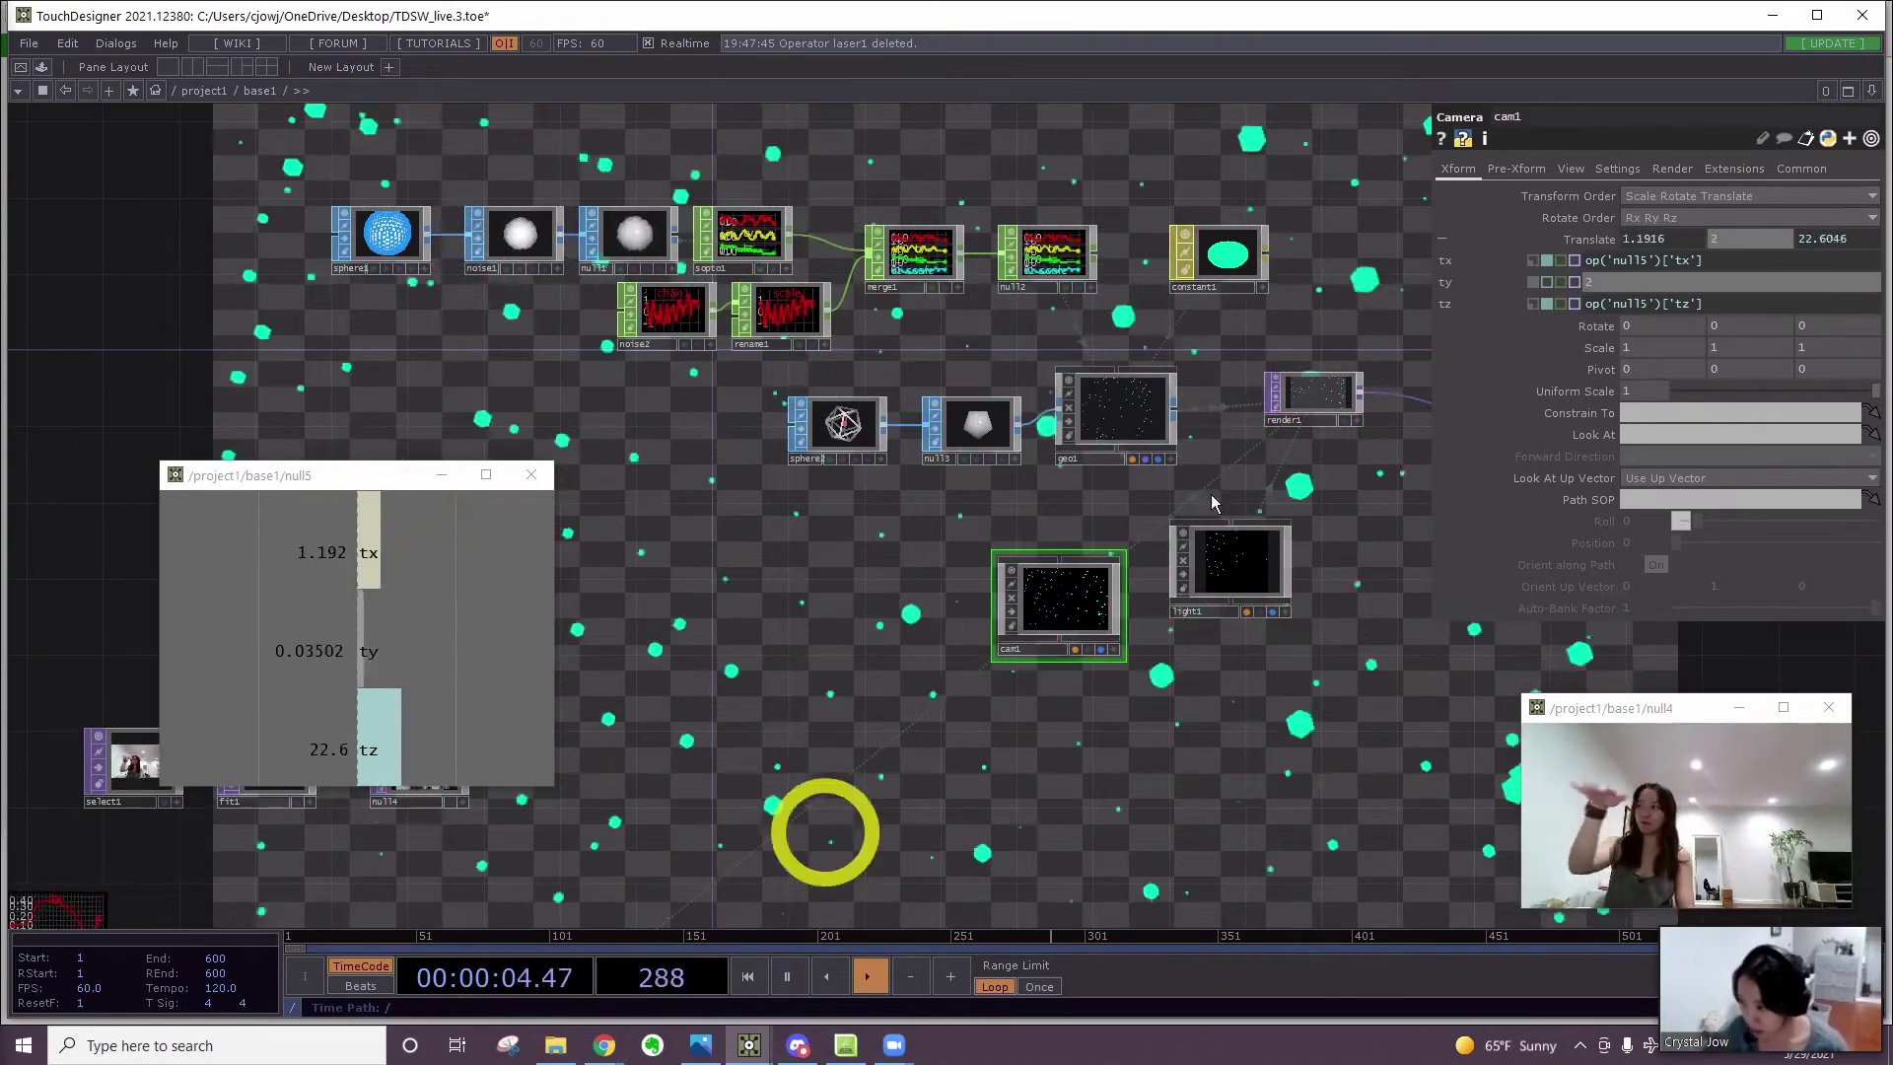
Adjust cam1's Translate Y to 1.4
{"action": "left_click_drag", "start_coordinate": [820, 851], "coordinate": [1451, 461]}
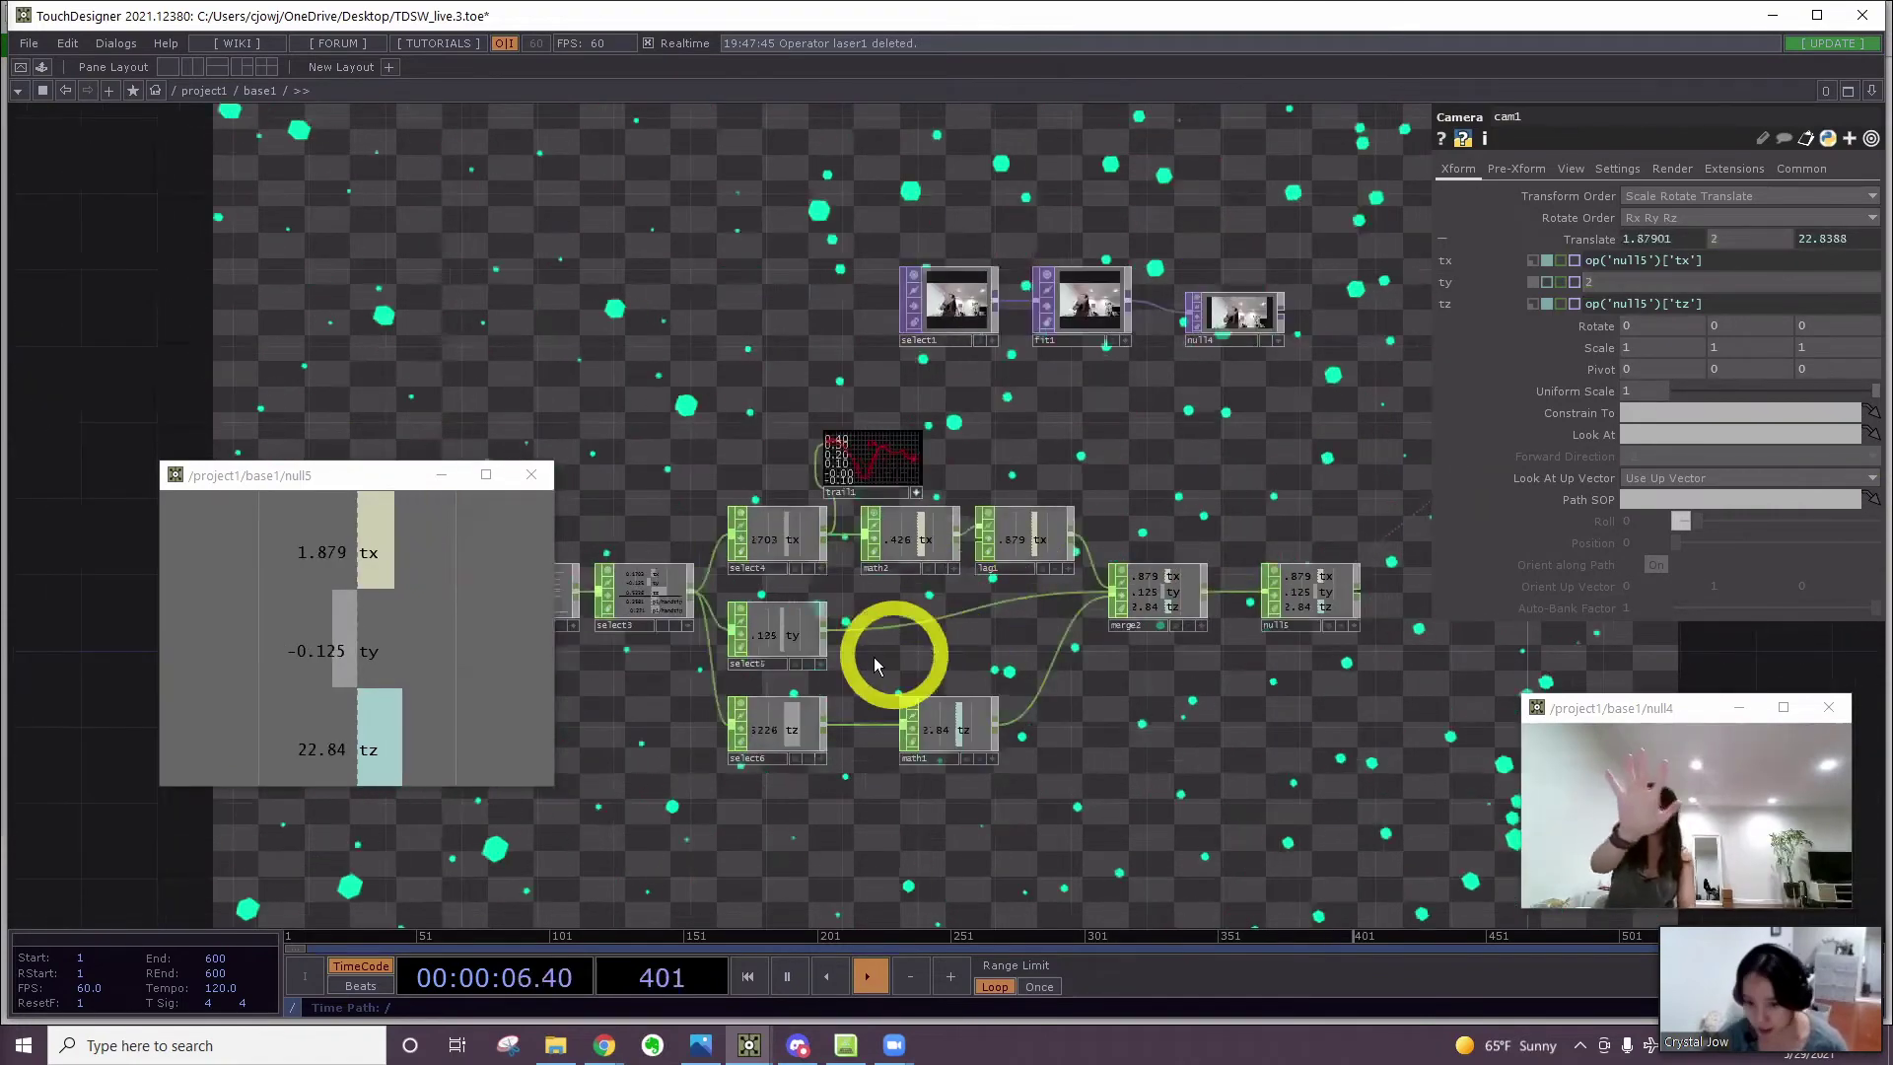
{"action": "scroll", "coordinate": [873, 657], "scroll_direction": "up", "scroll_amount": 2}
{"action": "scroll", "coordinate": [874, 656], "scroll_direction": "up", "scroll_amount": 1}
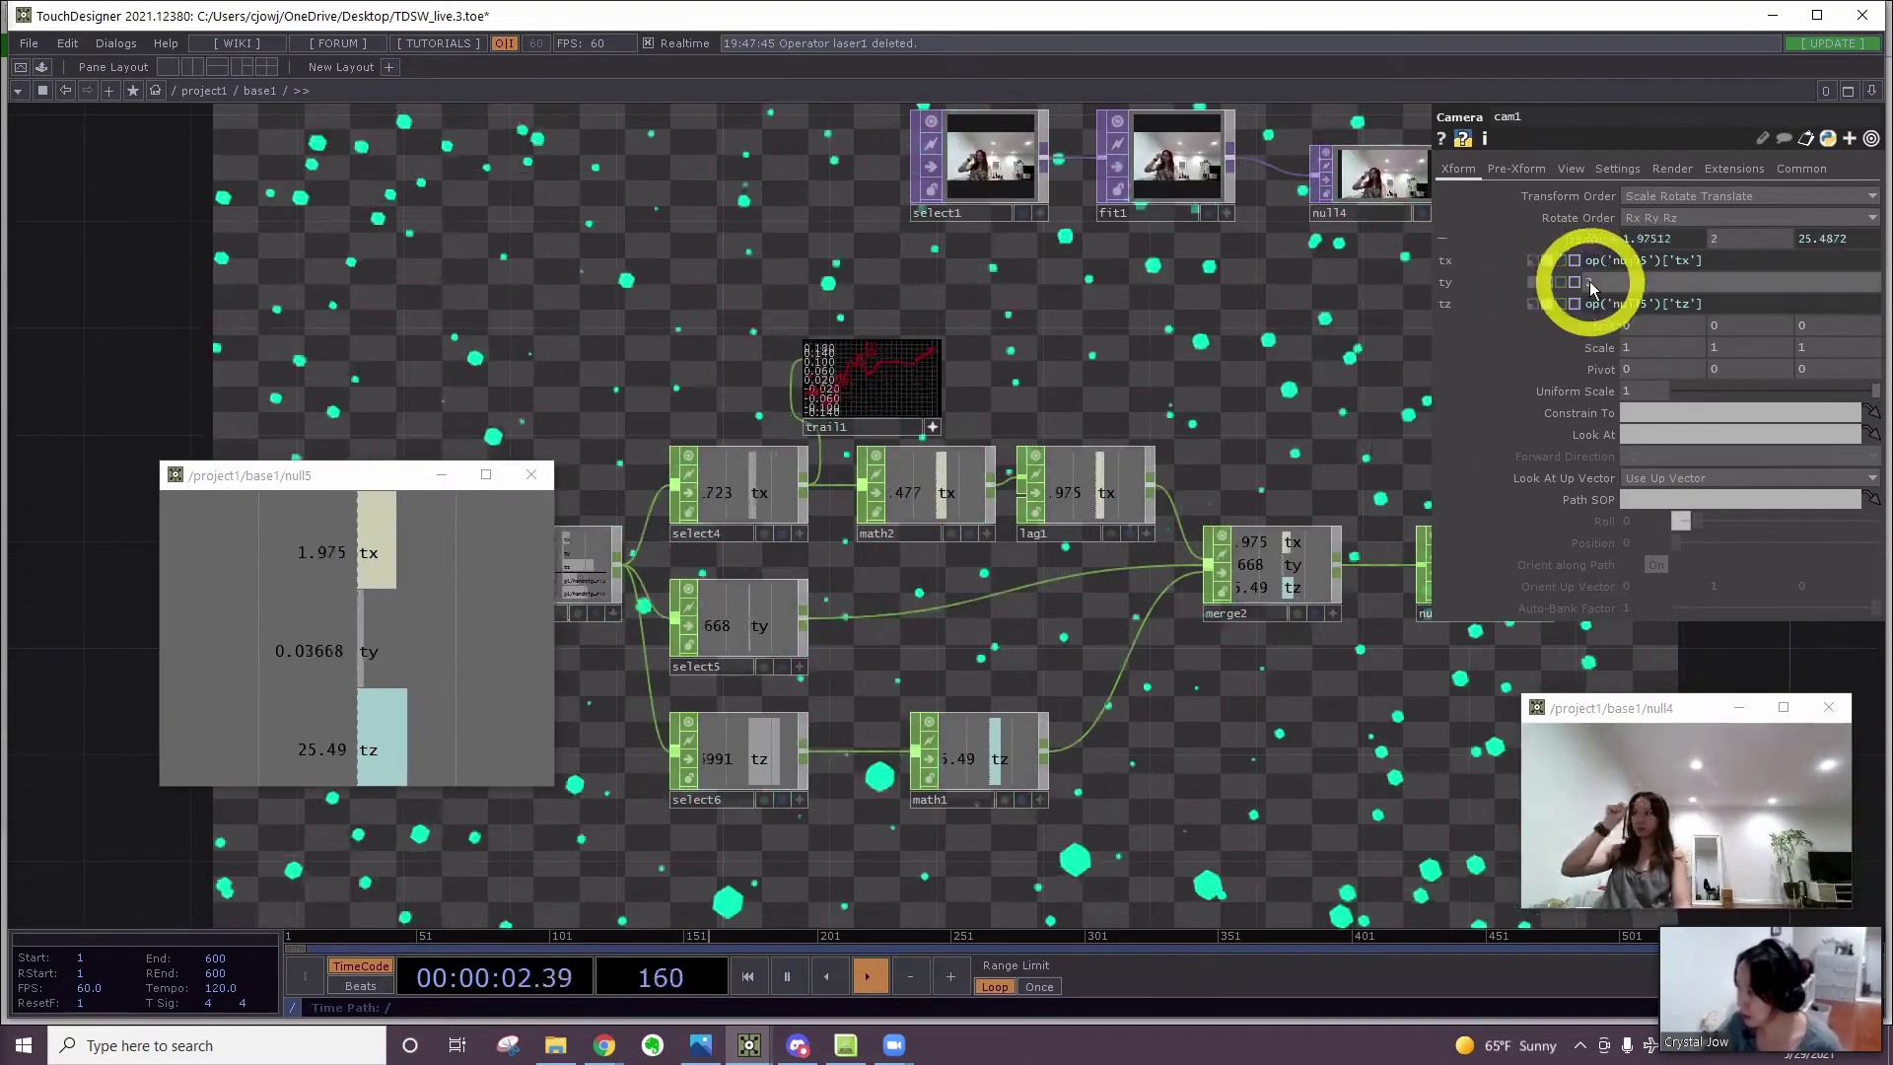
{"action": "type", "text": "3.7"}
{"action": "key", "text": "Return"}
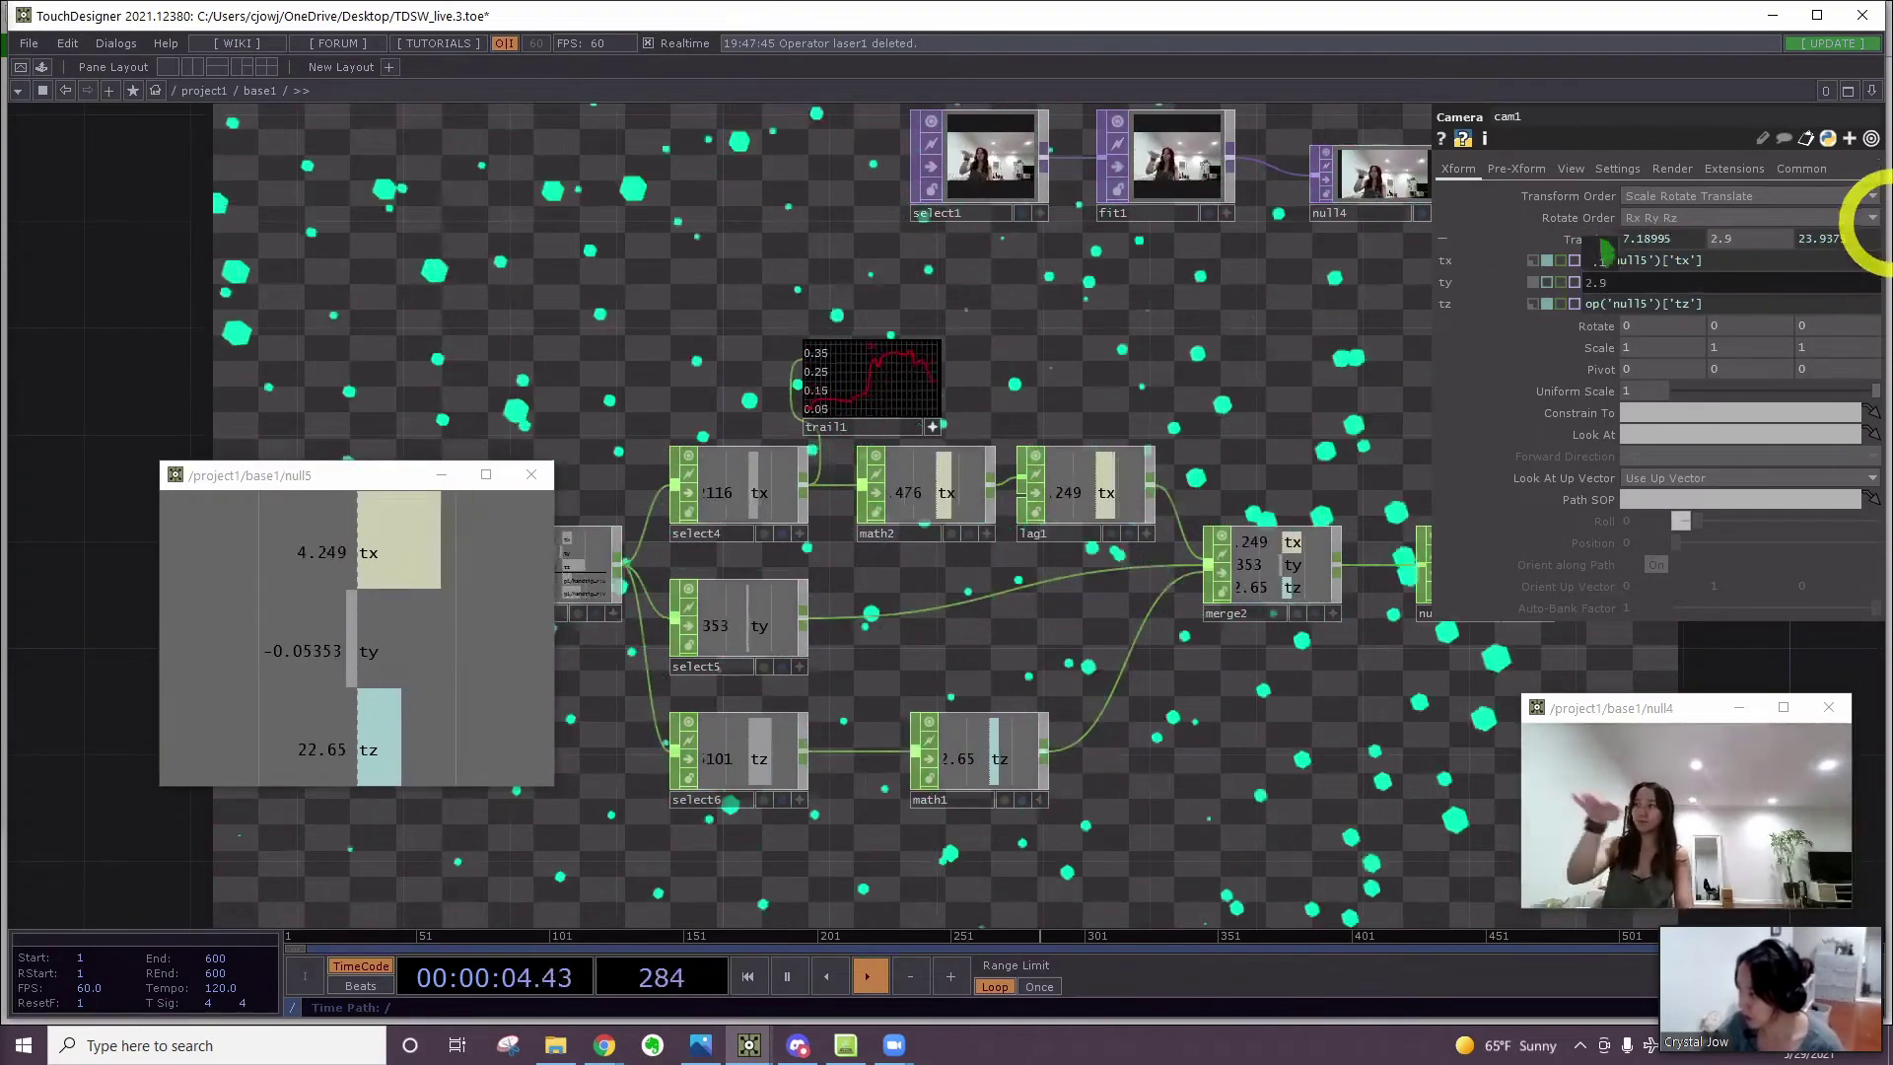
{"action": "left_click_drag", "start_coordinate": [1891, 129], "coordinate": [136, 180]}
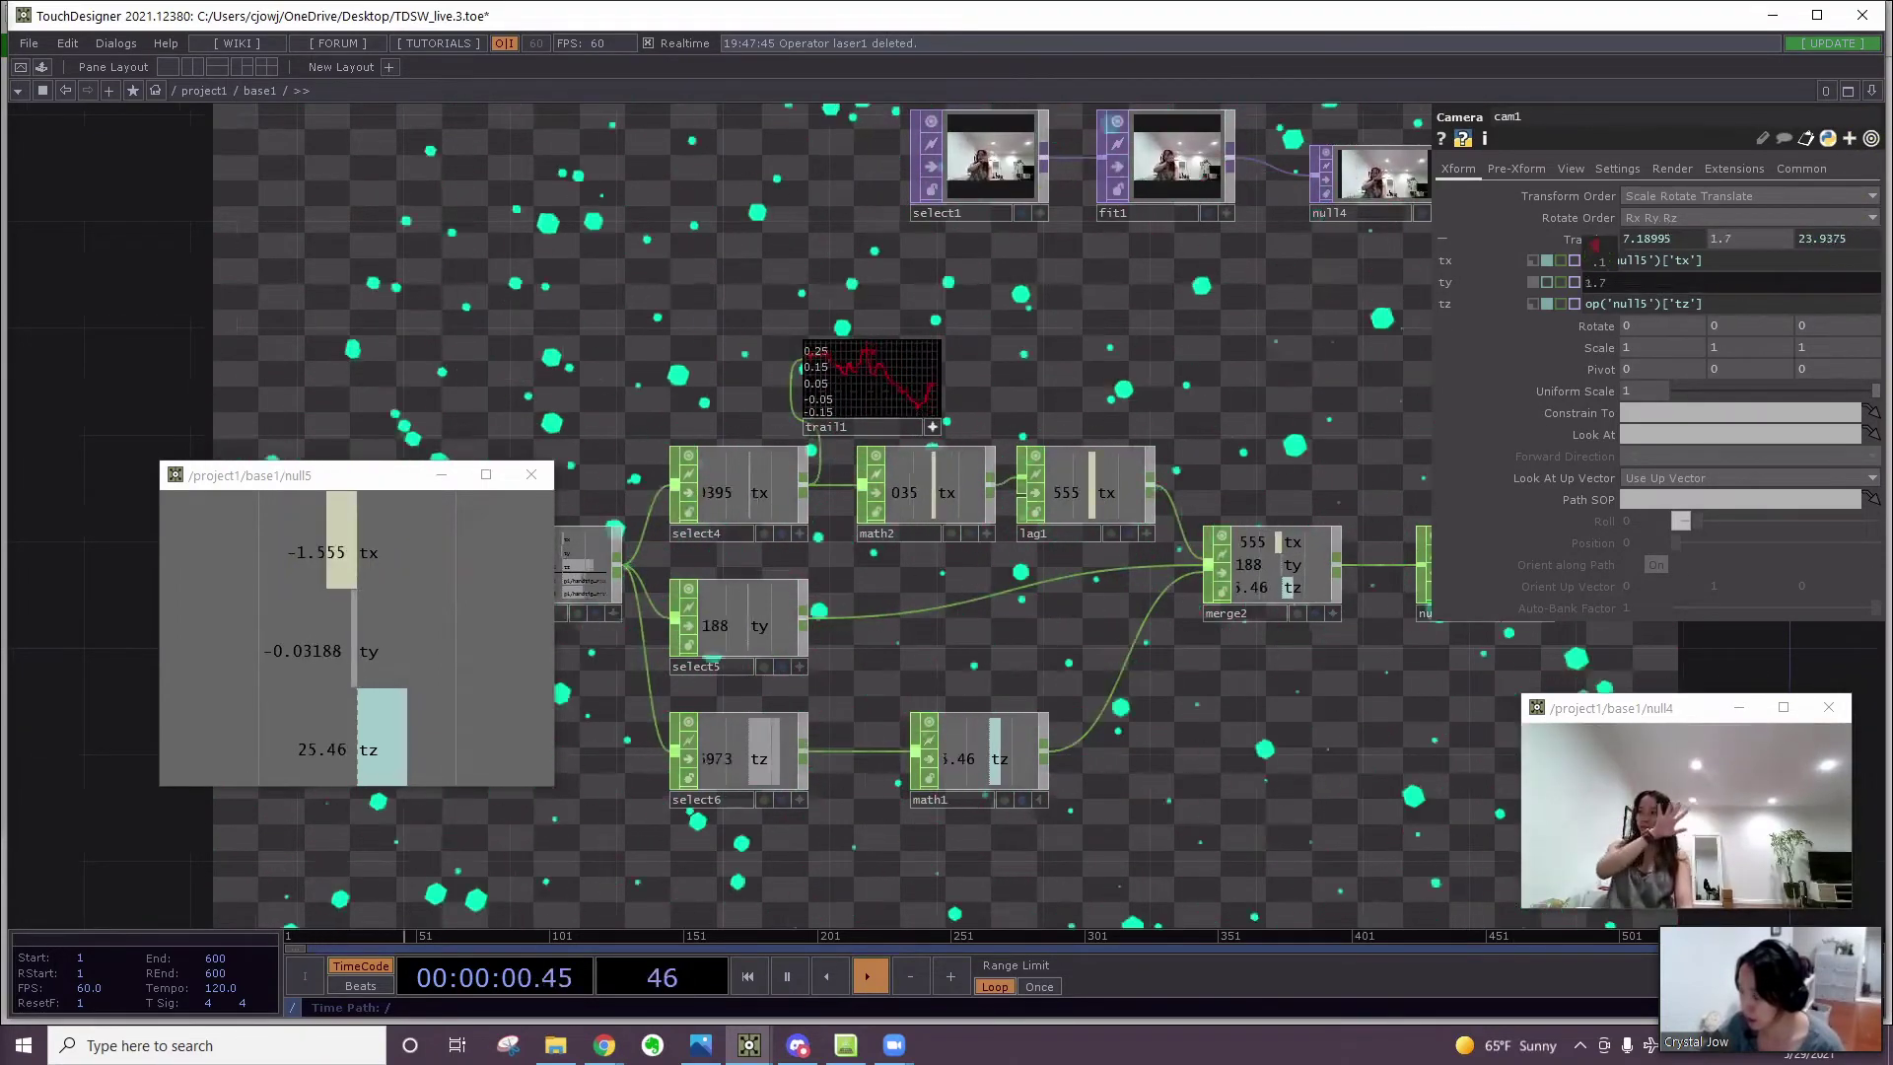
{"action": "left_click_drag", "start_coordinate": [1594, 243], "coordinate": [1233, 541]}
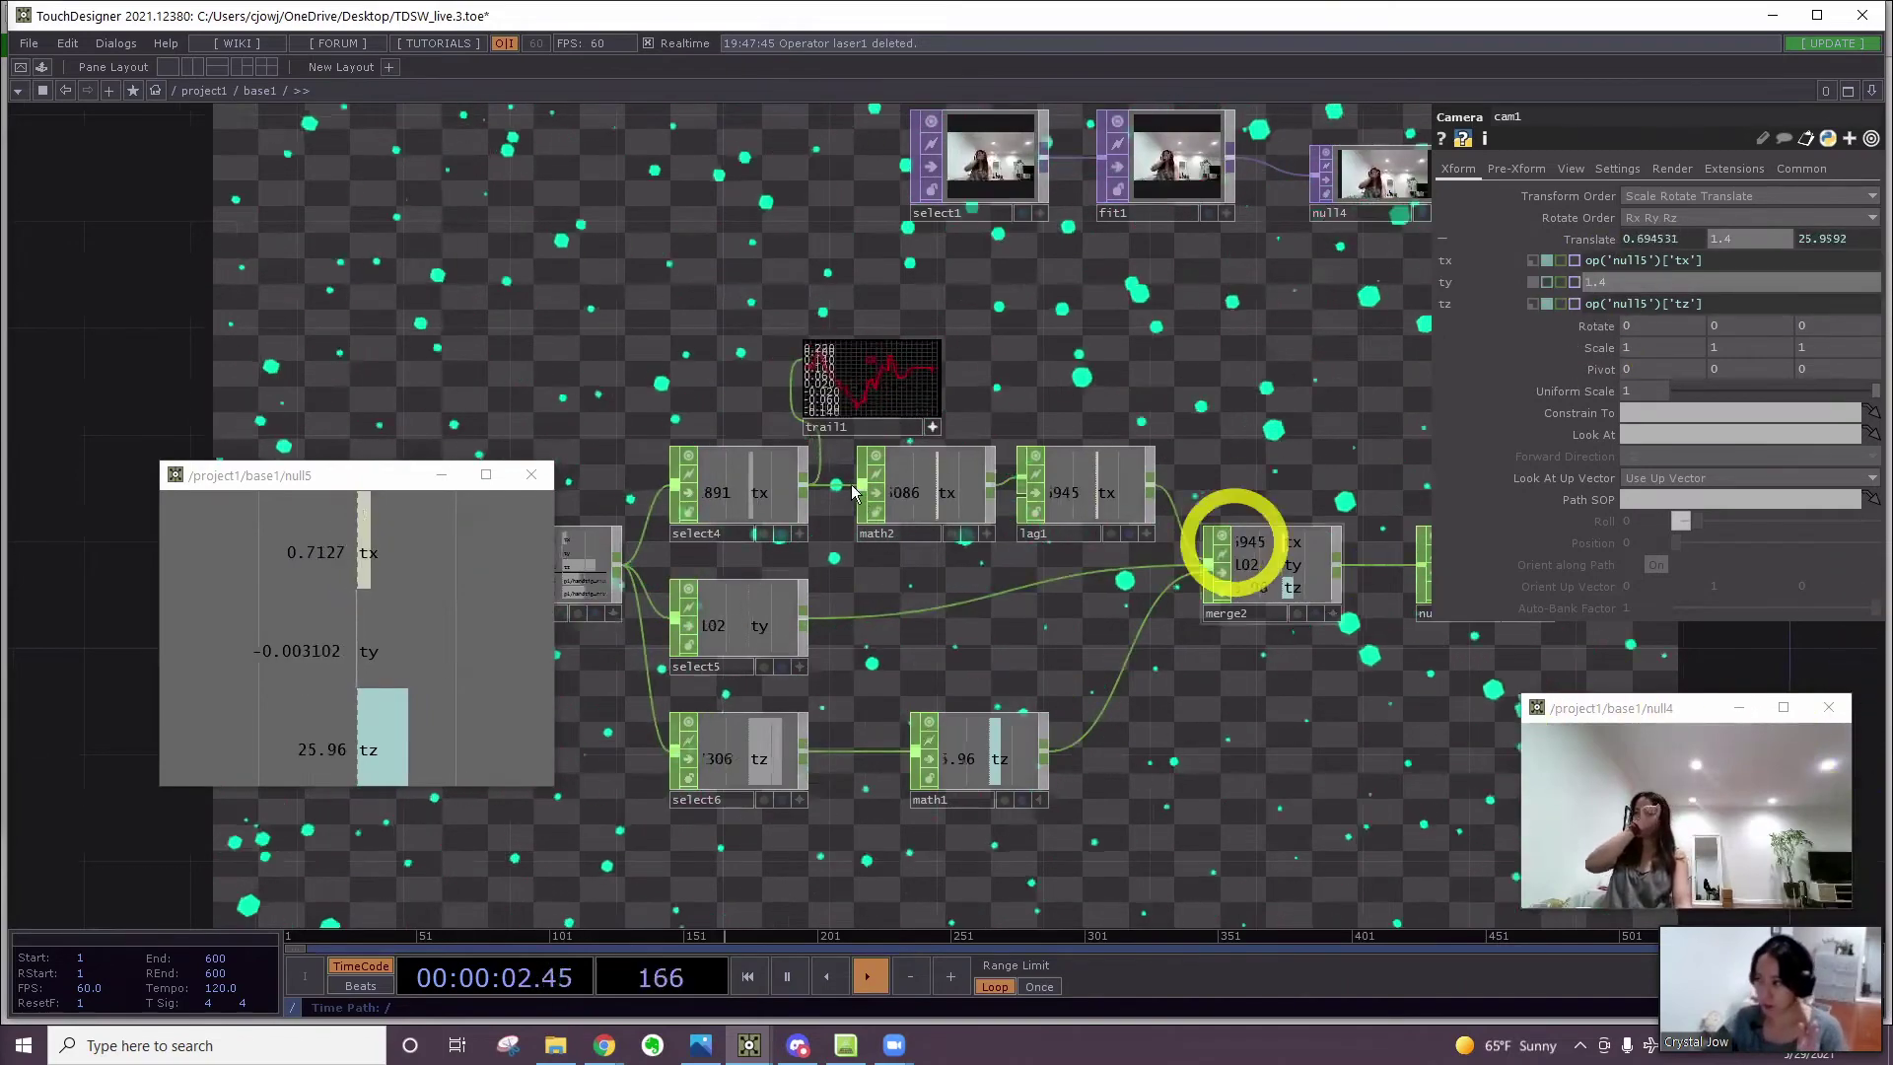
Insert a Math CHOP between select5 and merge2 on the ty branch, beneath math2
{"action": "left_click", "coordinate": [853, 491]}
{"action": "left_click", "coordinate": [962, 495]}
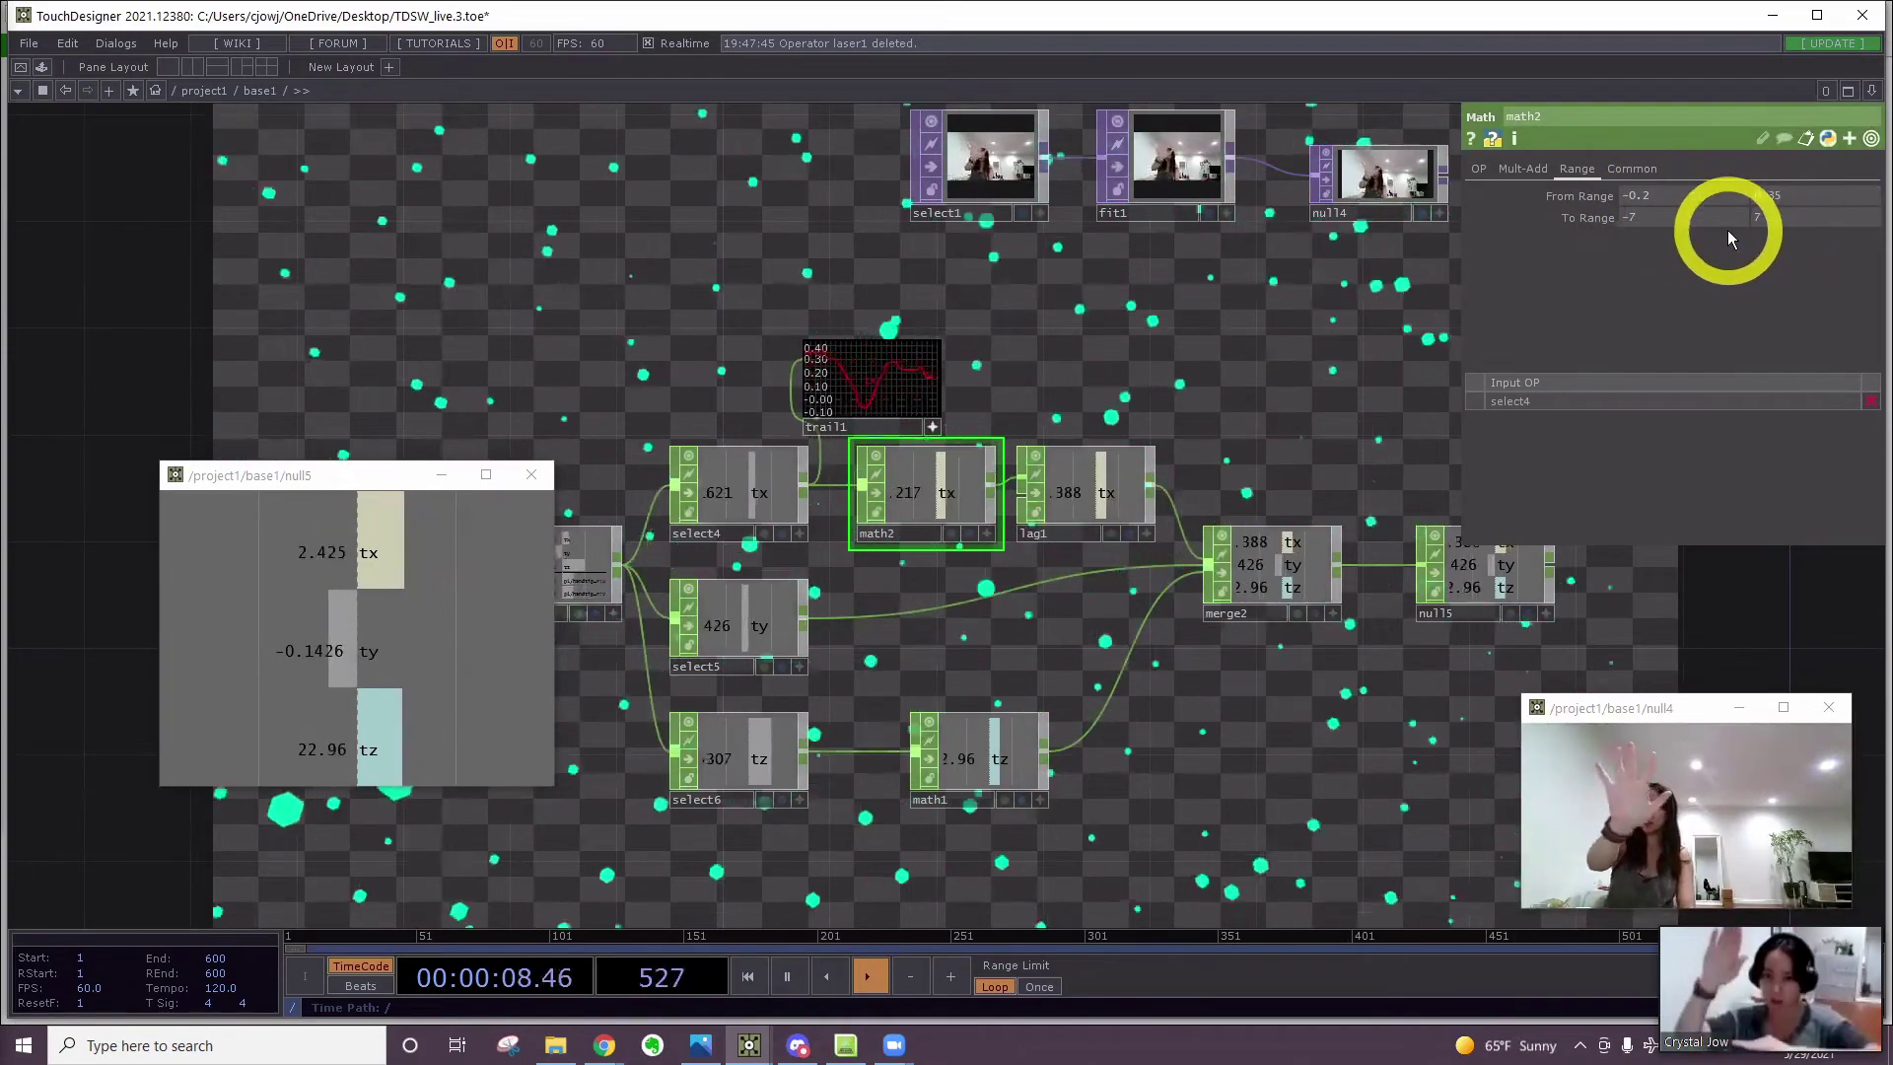
{"action": "double_click", "coordinate": [810, 631]}
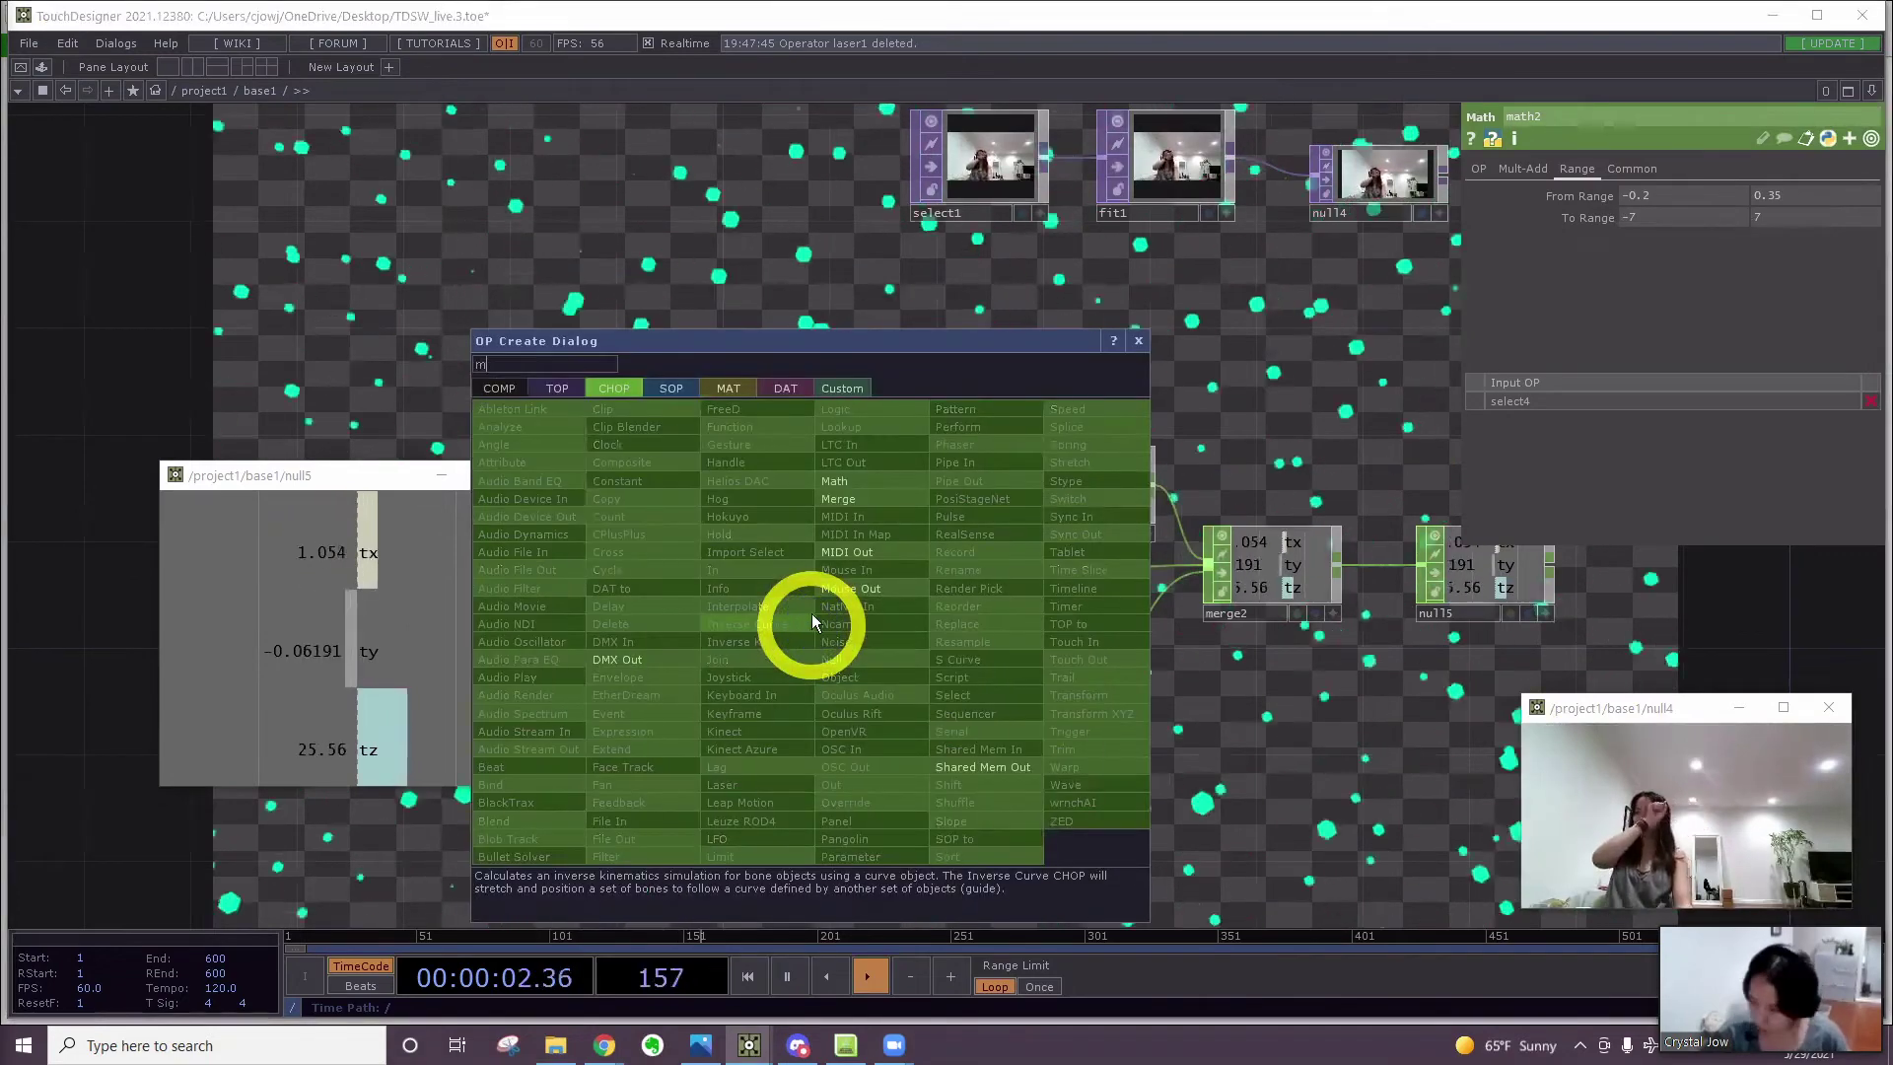
{"action": "type", "text": "msath"}
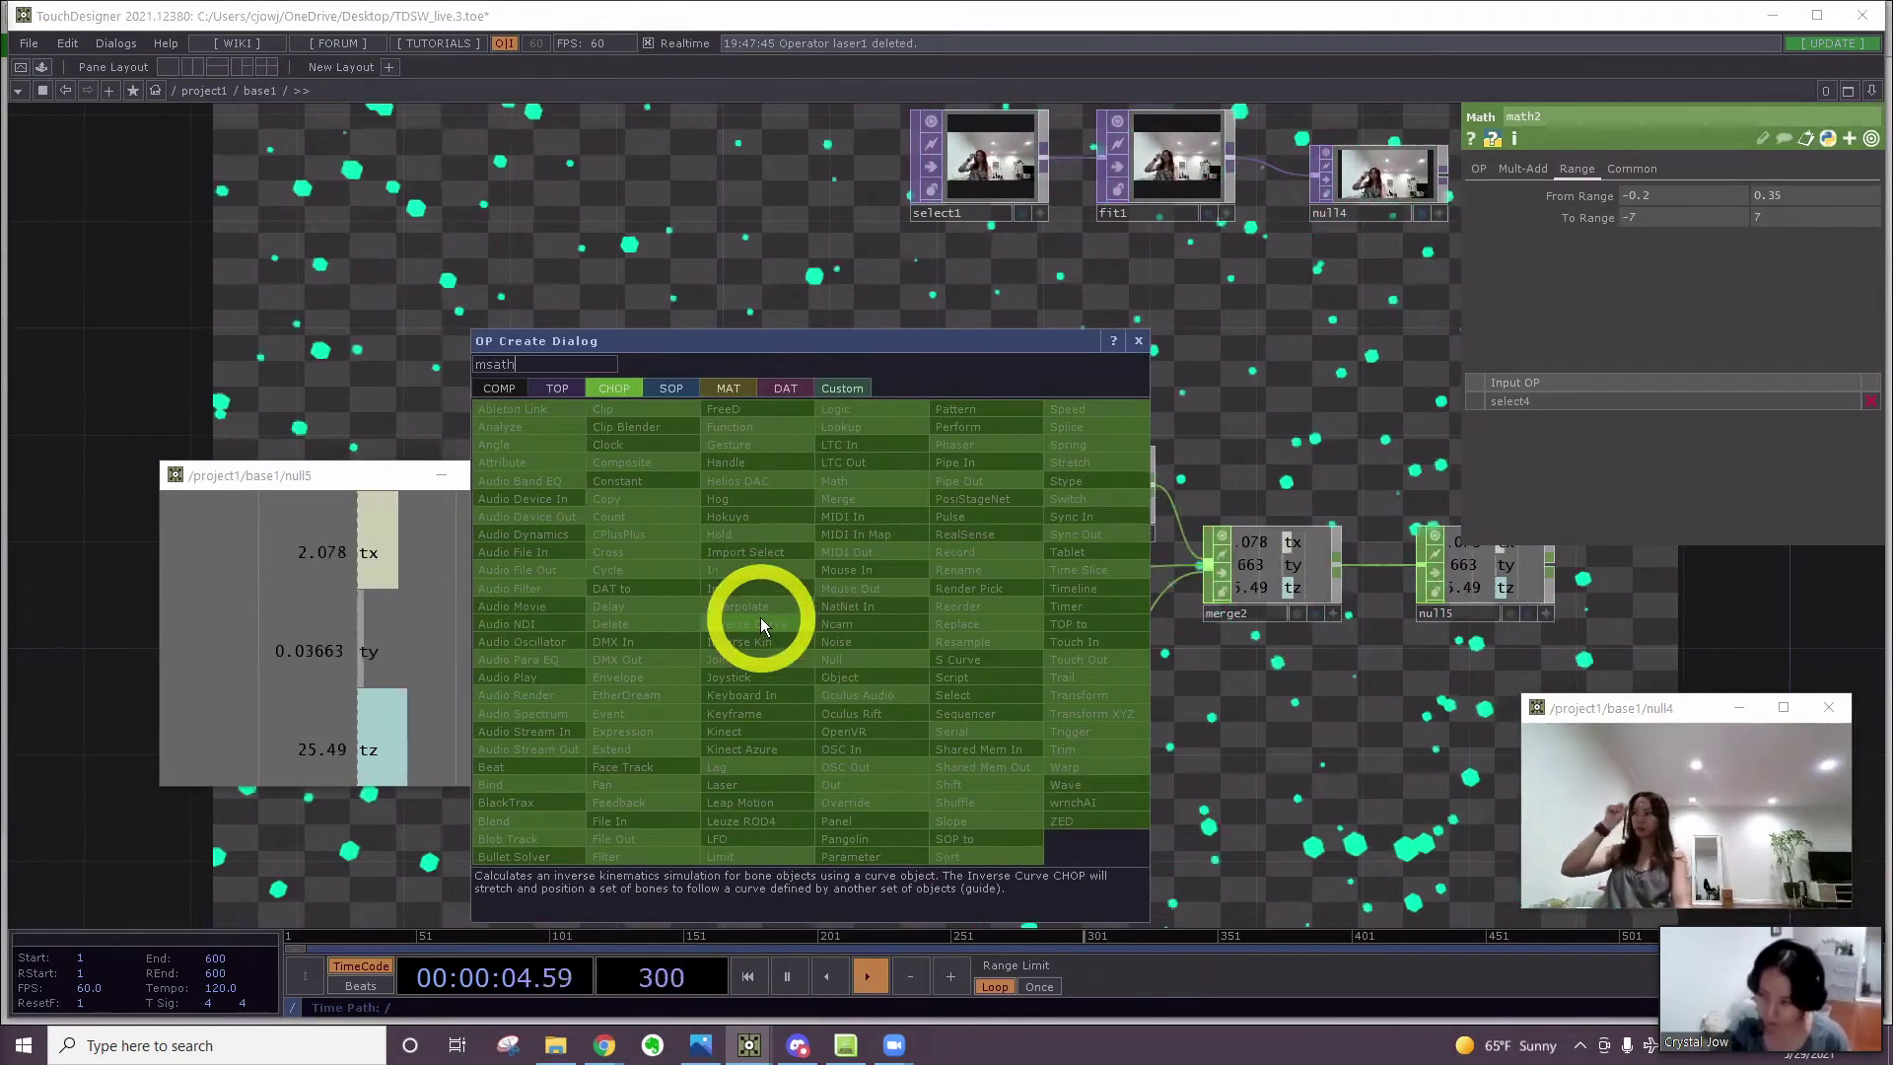
{"action": "key", "text": "BackSpace"}
{"action": "key", "text": "BackSpace"}
{"action": "key", "text": "BackSpace"}
{"action": "key", "text": "BackSpace"}
{"action": "type", "text": "ath"}
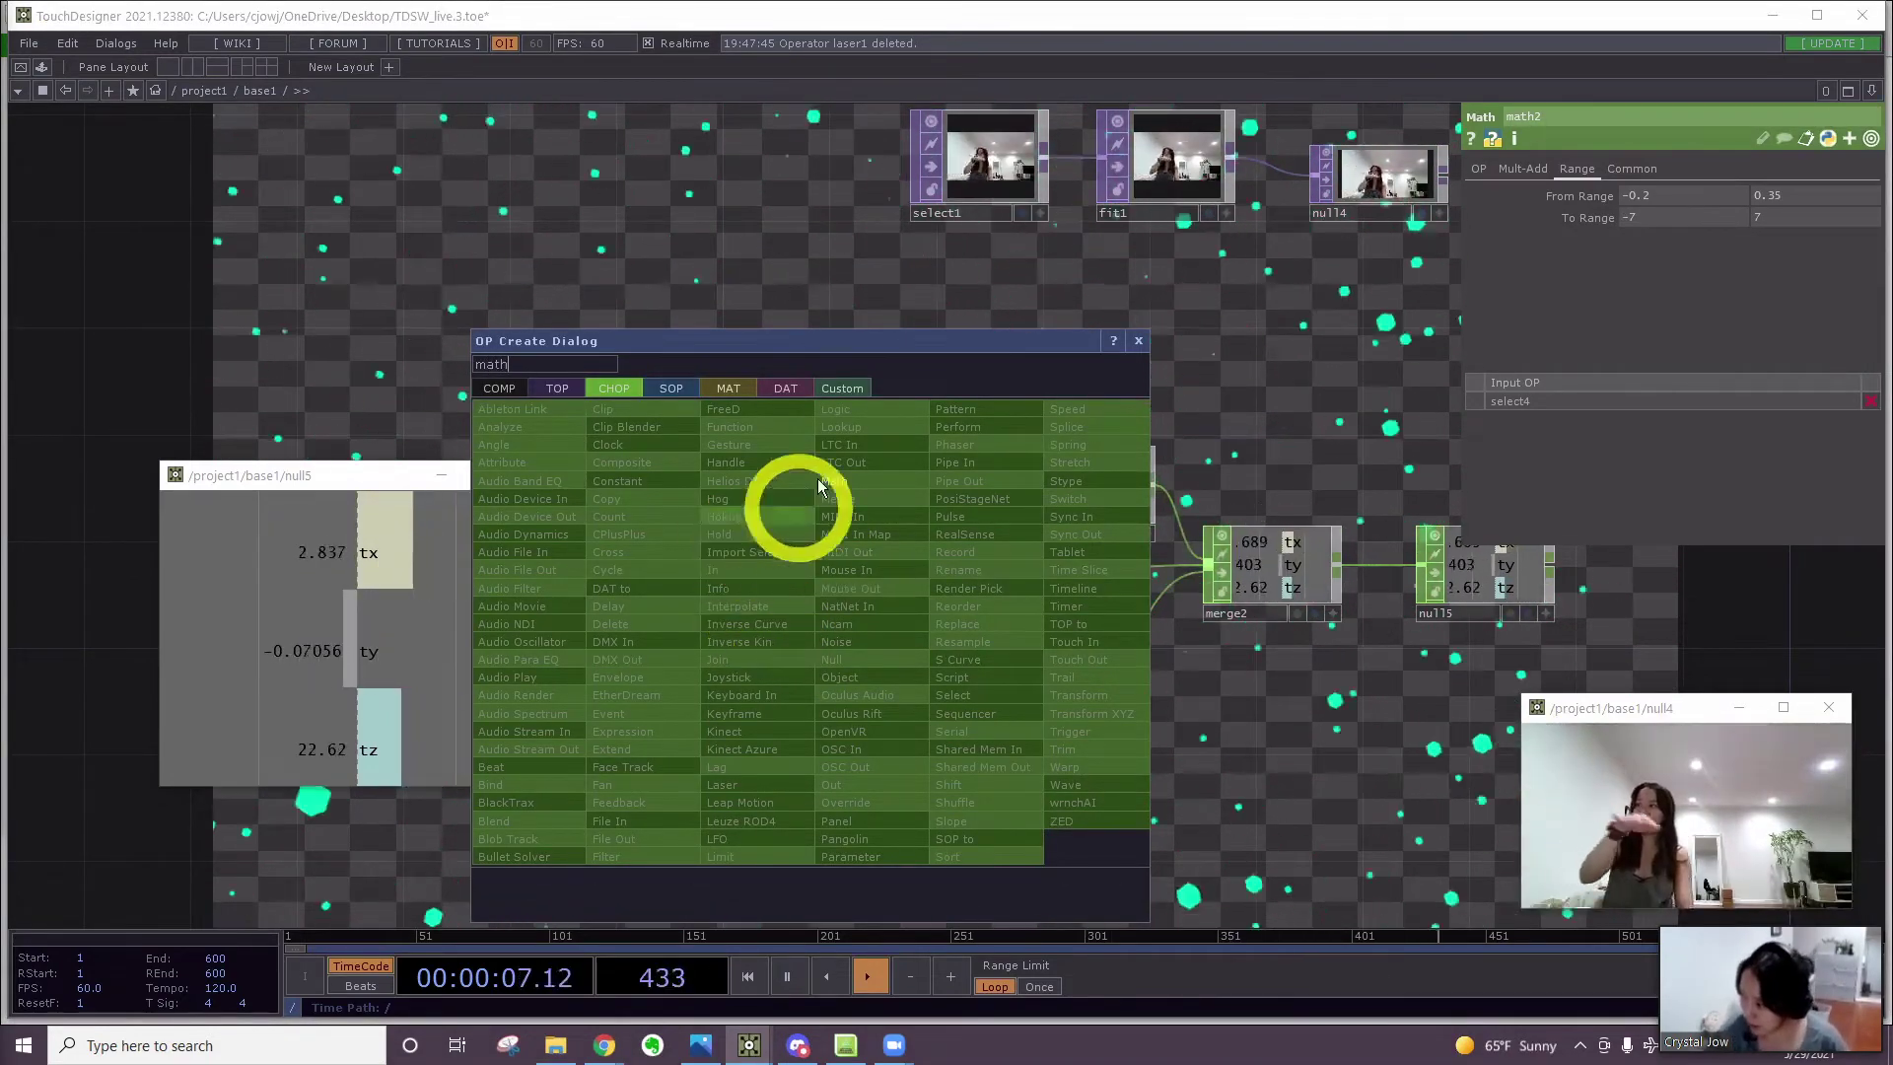
{"action": "left_click", "coordinate": [818, 485]}
{"action": "left_click", "coordinate": [919, 621]}
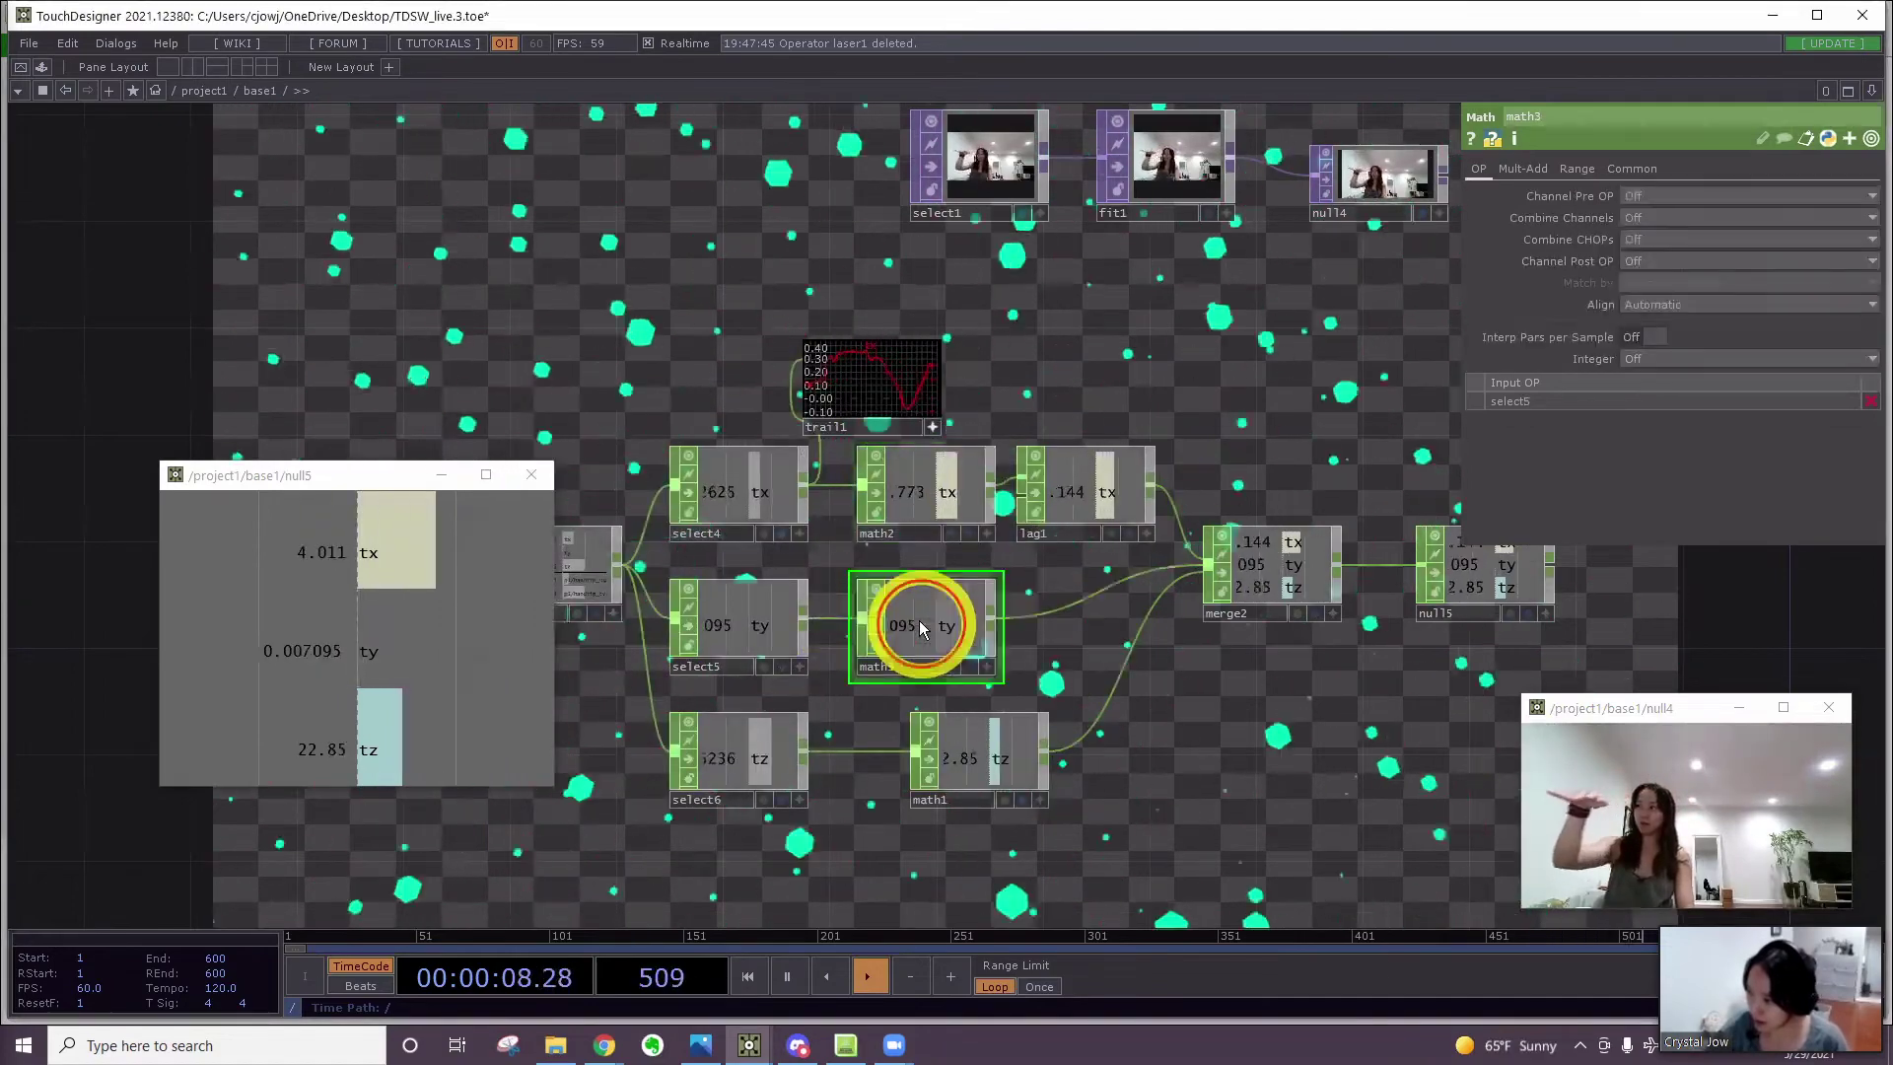
Set the To Range of the ty branch's Math CHOP, math3, to 5 and -5
{"action": "left_click", "coordinate": [1629, 294]}
{"action": "left_click", "coordinate": [1577, 169]}
{"action": "left_click", "coordinate": [1648, 202]}
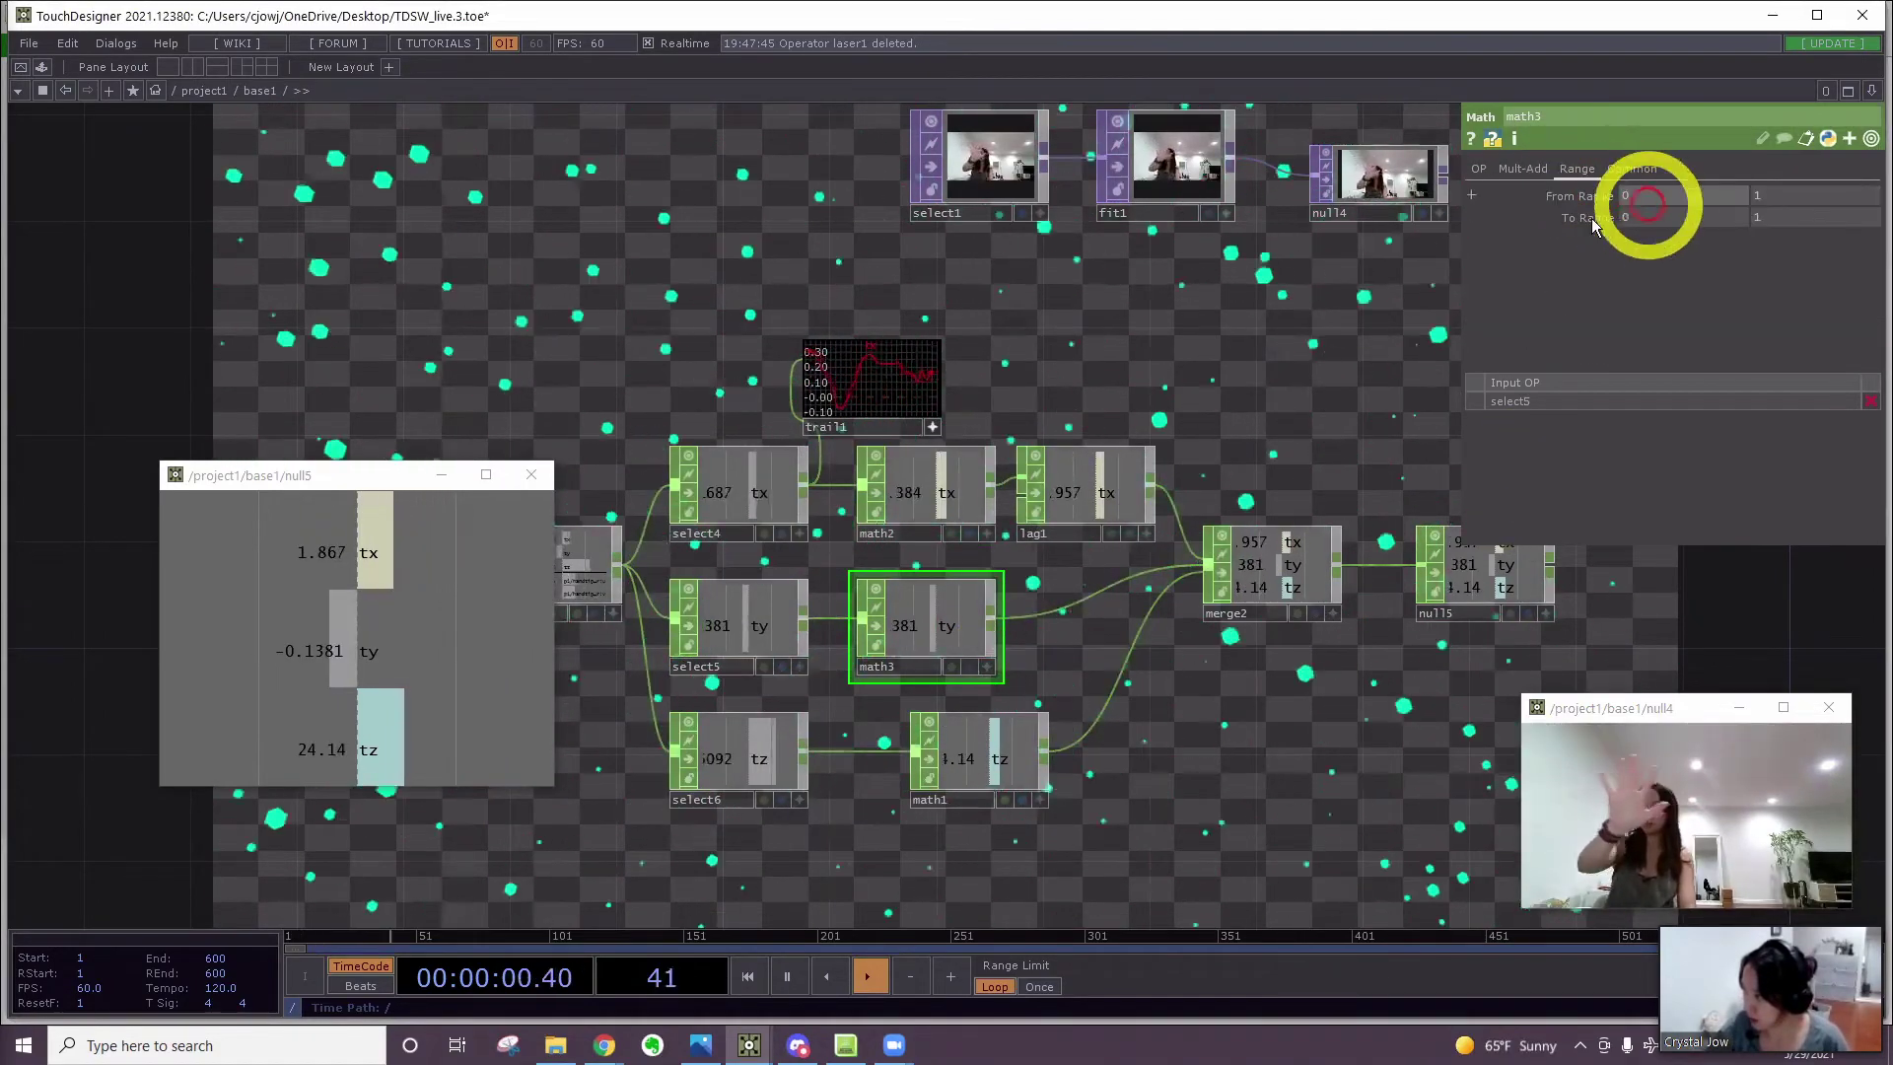
{"action": "left_click", "coordinate": [1694, 215]}
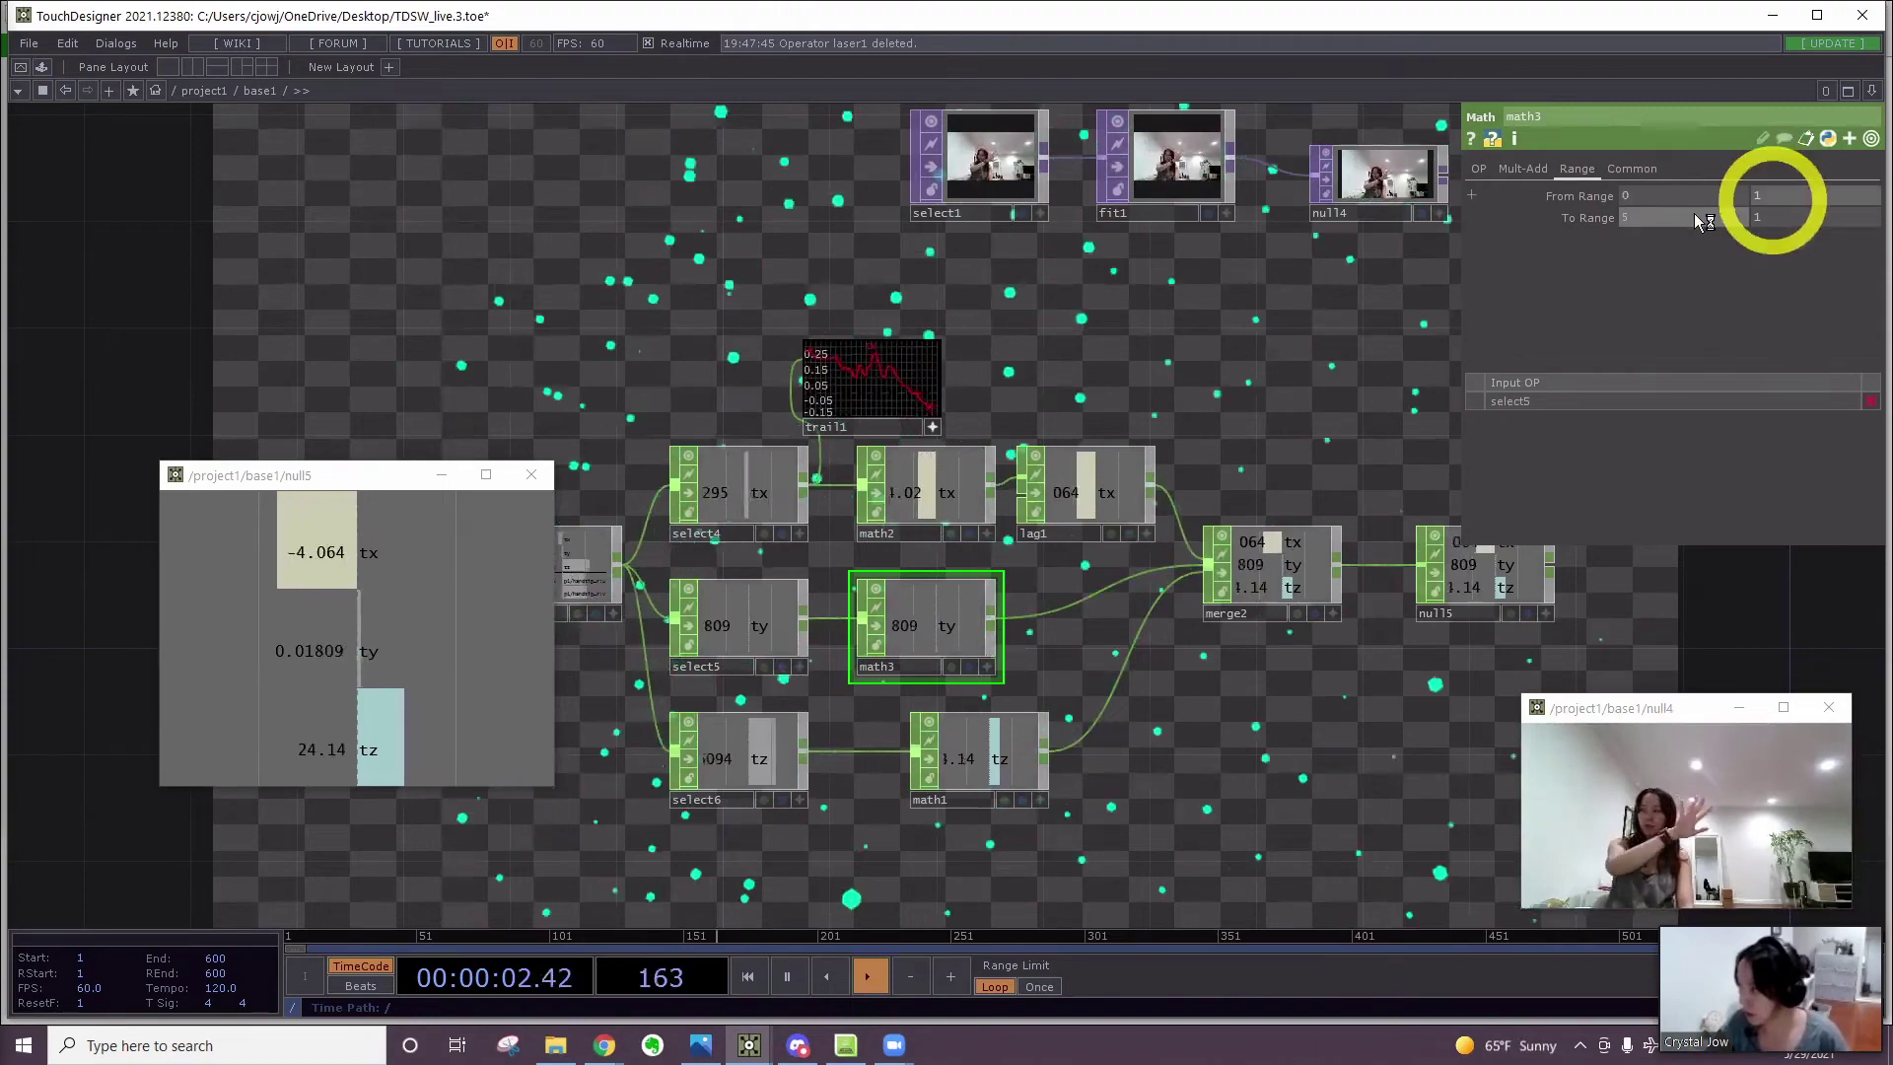
{"action": "type", "text": "5"}
{"action": "key", "text": "Return"}
{"action": "type", "text": "-5"}
{"action": "key", "text": "Return"}
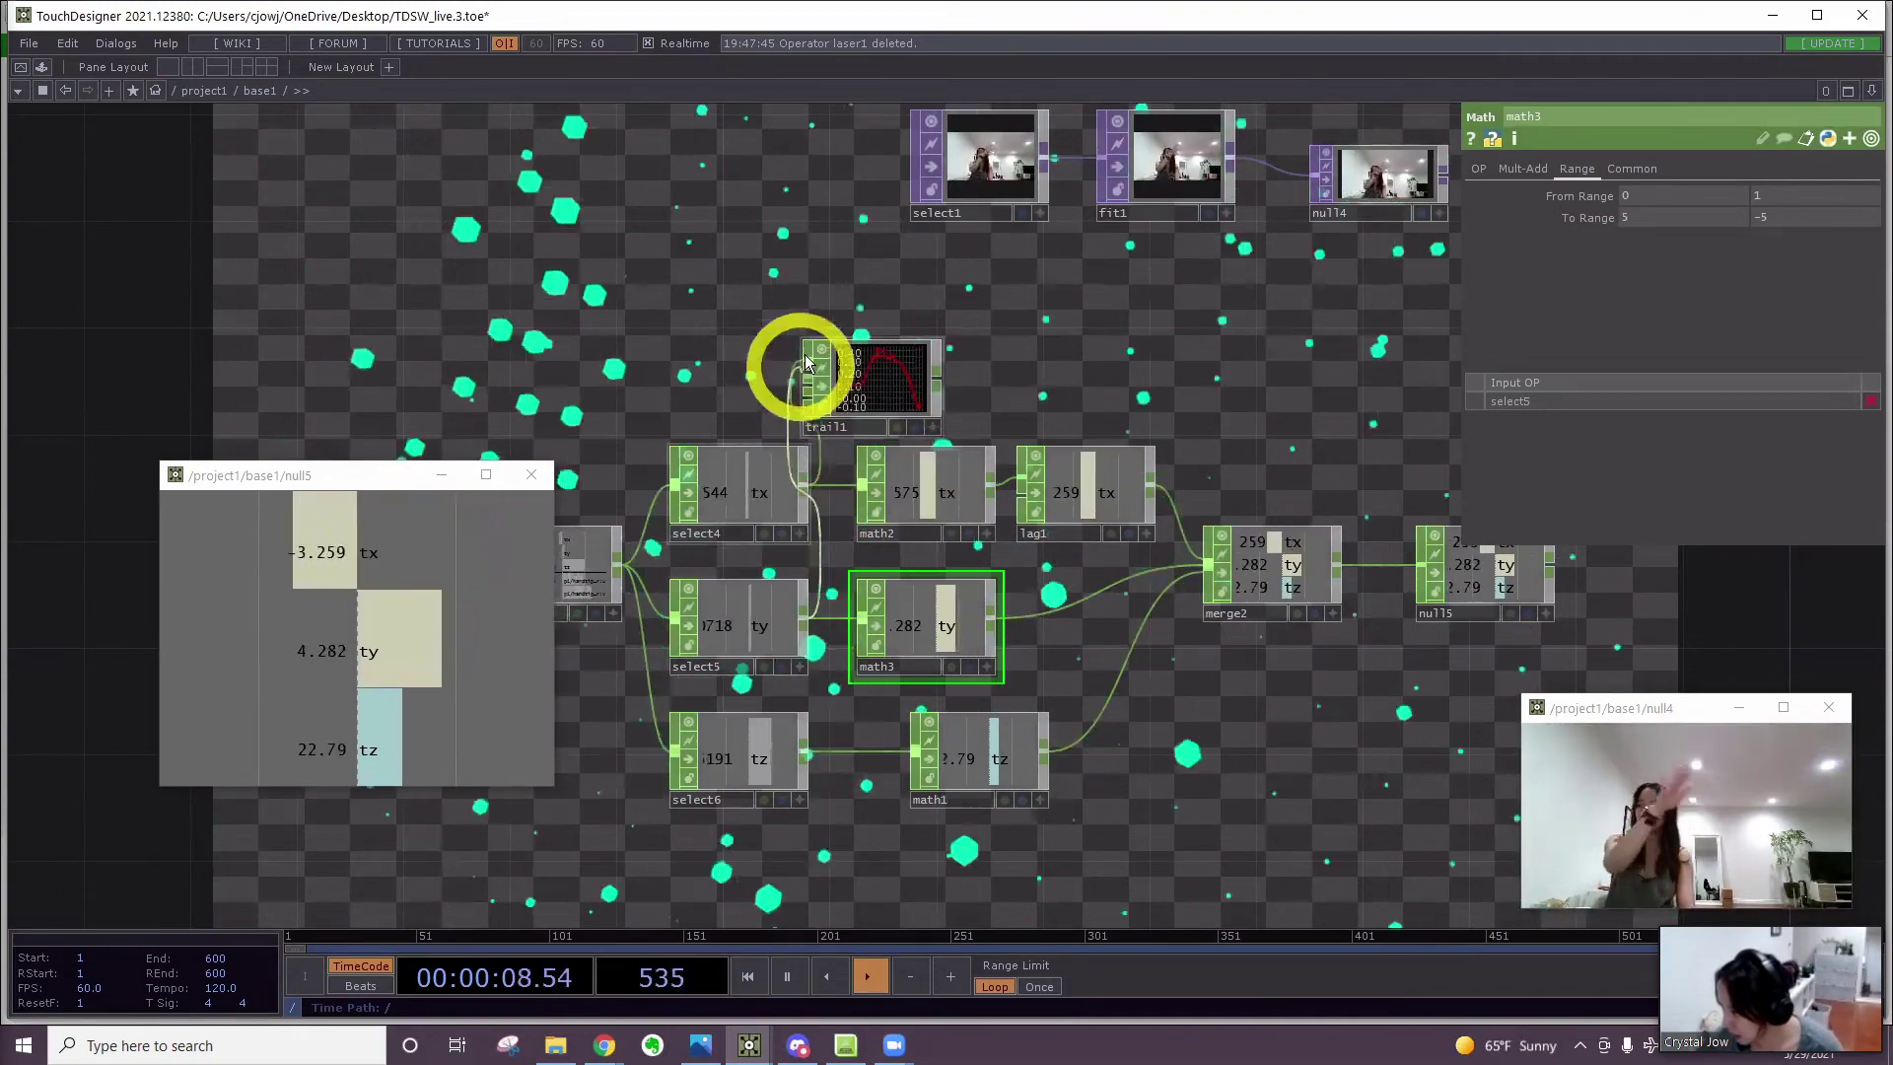
Feed select5's ty channel into trail1 and set math3's From Range to -.4 and .1
{"action": "scroll", "coordinate": [887, 371], "scroll_direction": "up", "scroll_amount": 4}
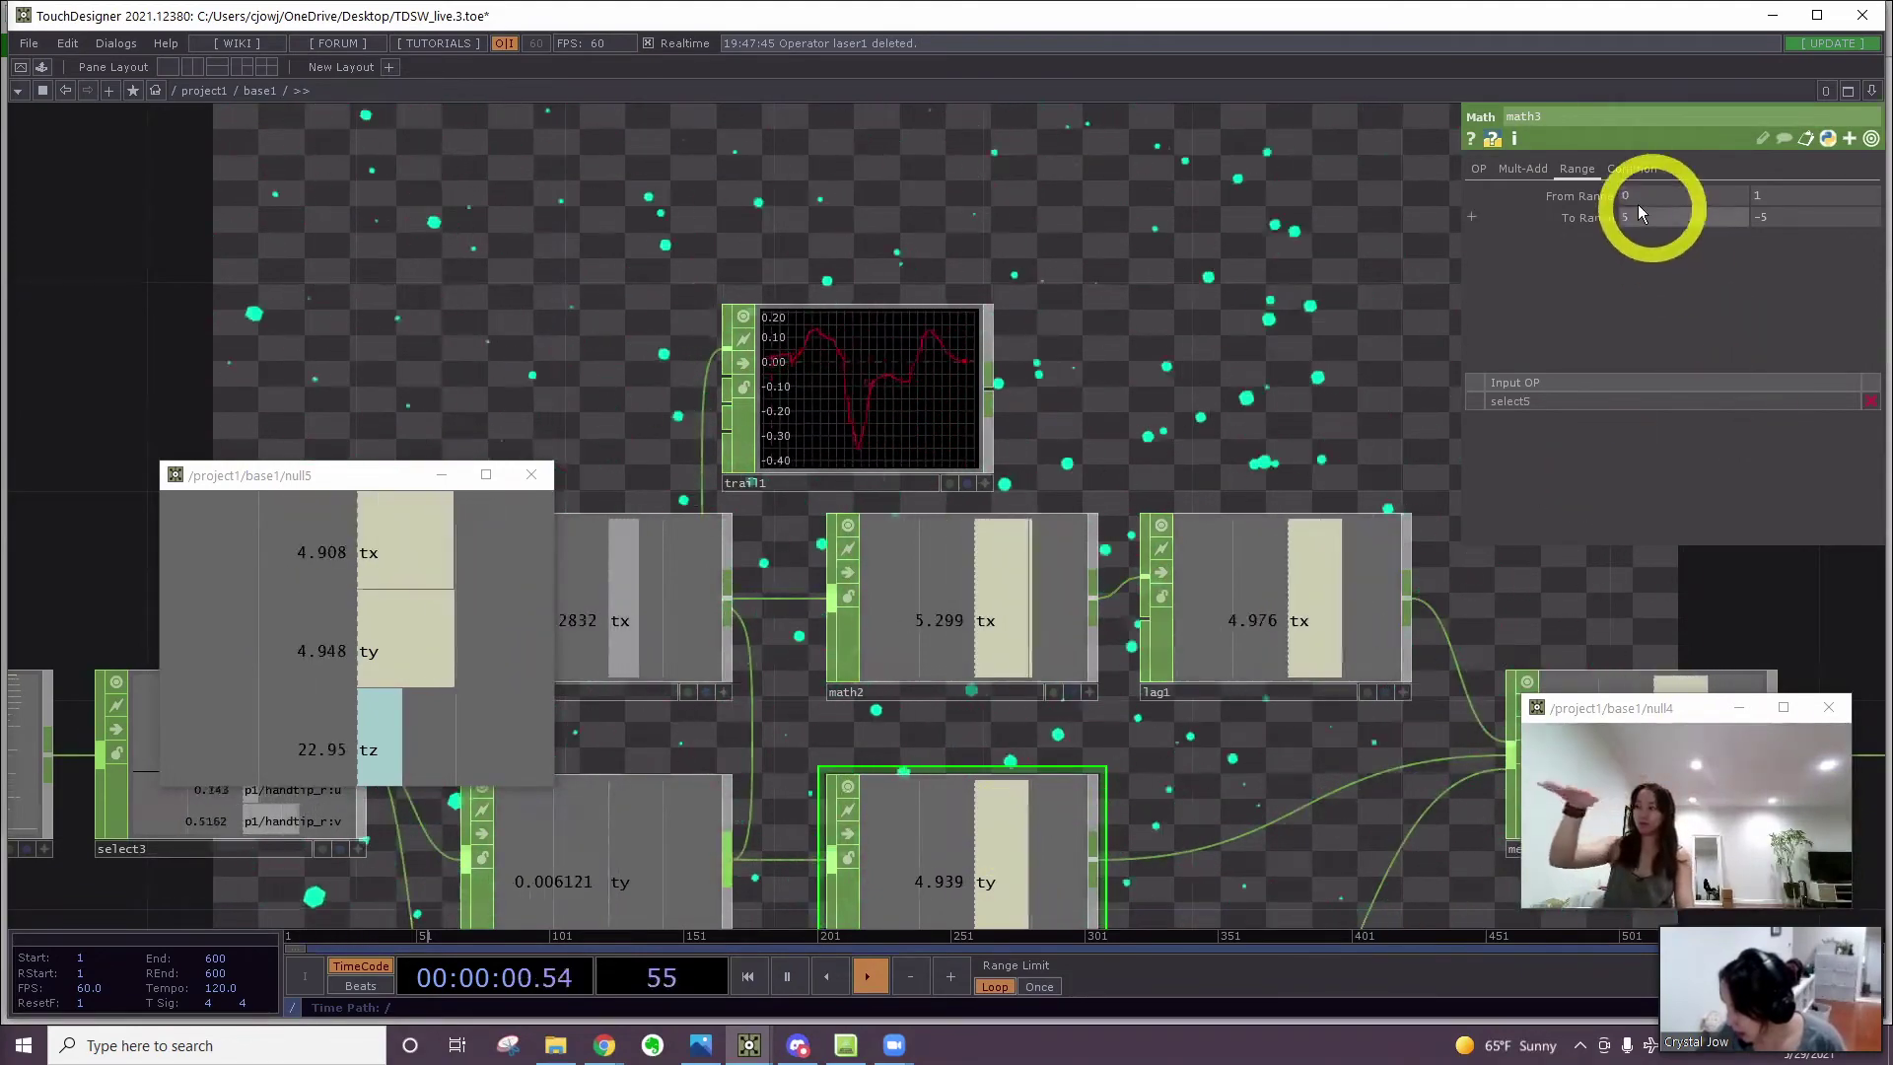
{"action": "left_click", "coordinate": [1548, 199]}
{"action": "left_click_drag", "start_coordinate": [1548, 199], "coordinate": [1514, 217]}
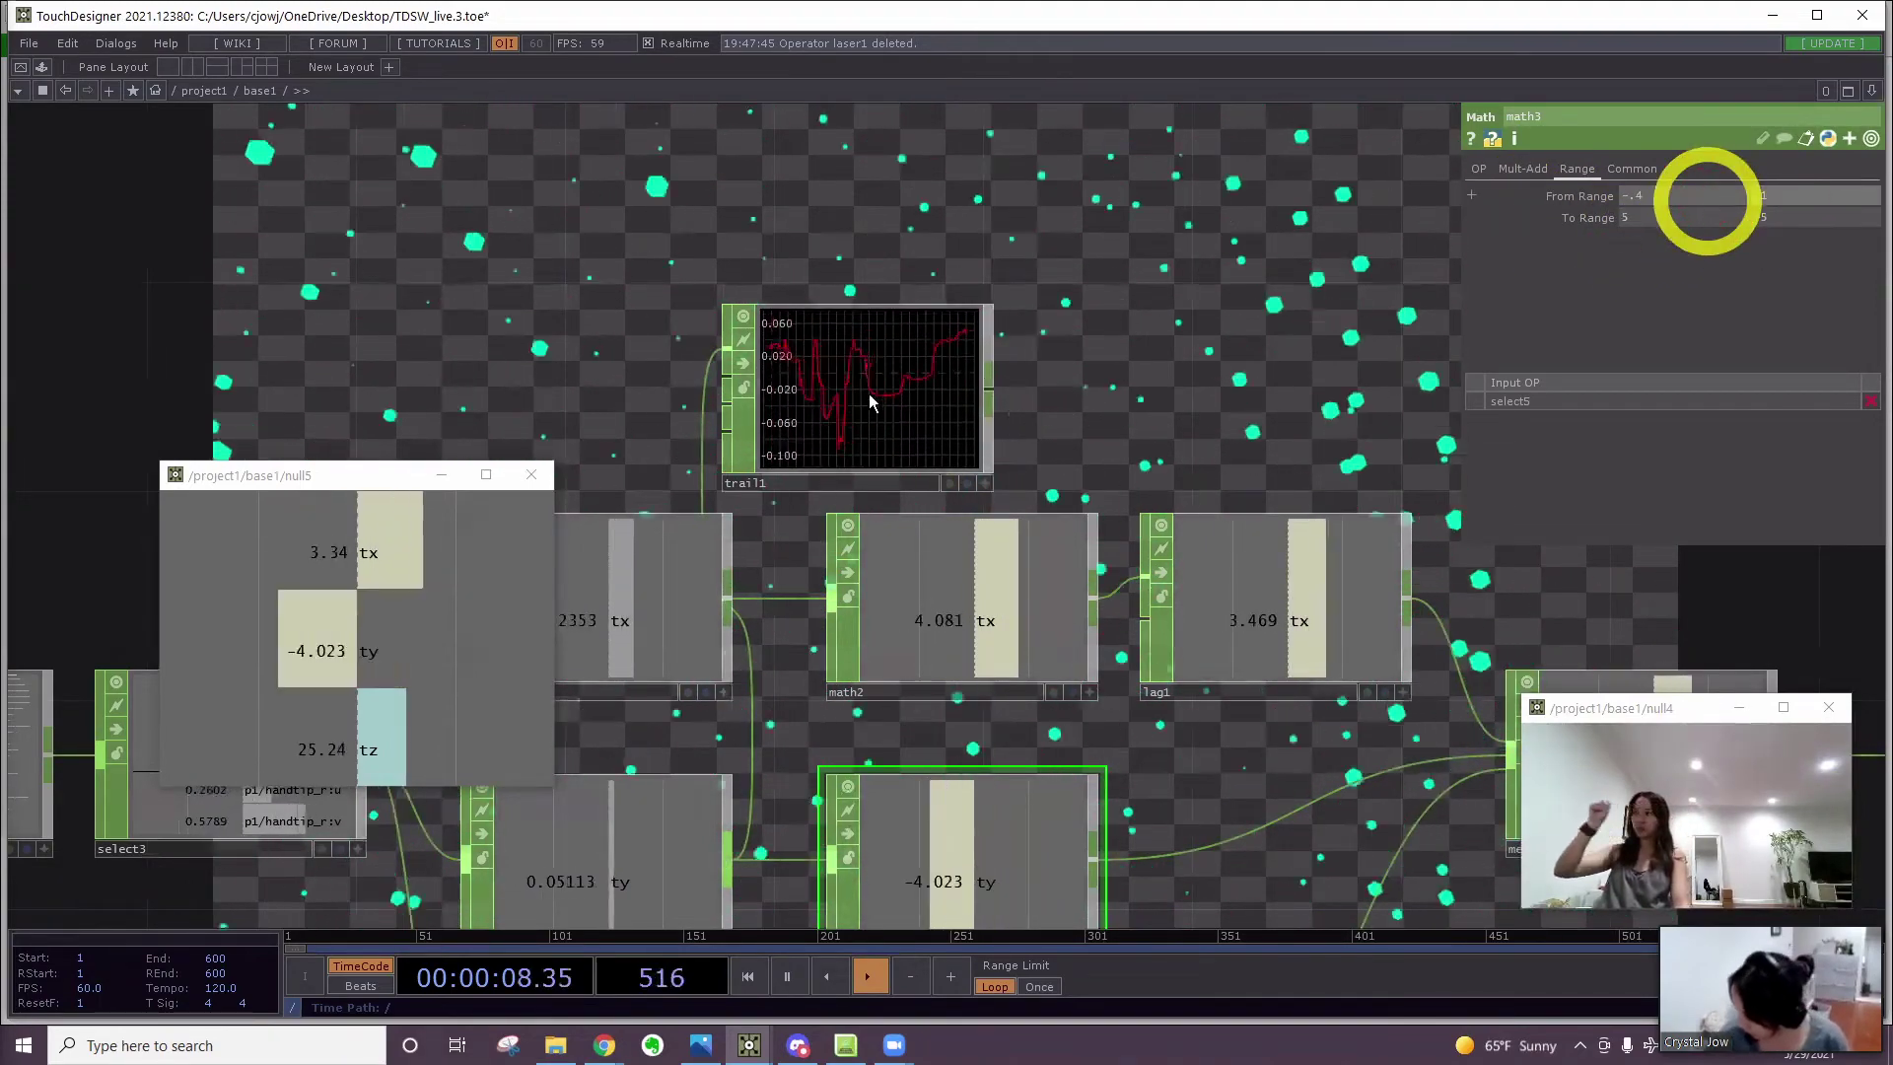
Reference null5's ty channel in cam1's Translate Y with the expression op('null5')['ty']
{"action": "scroll", "coordinate": [885, 350], "scroll_direction": "down", "scroll_amount": 2}
{"action": "scroll", "coordinate": [1016, 434], "scroll_direction": "down", "scroll_amount": 6}
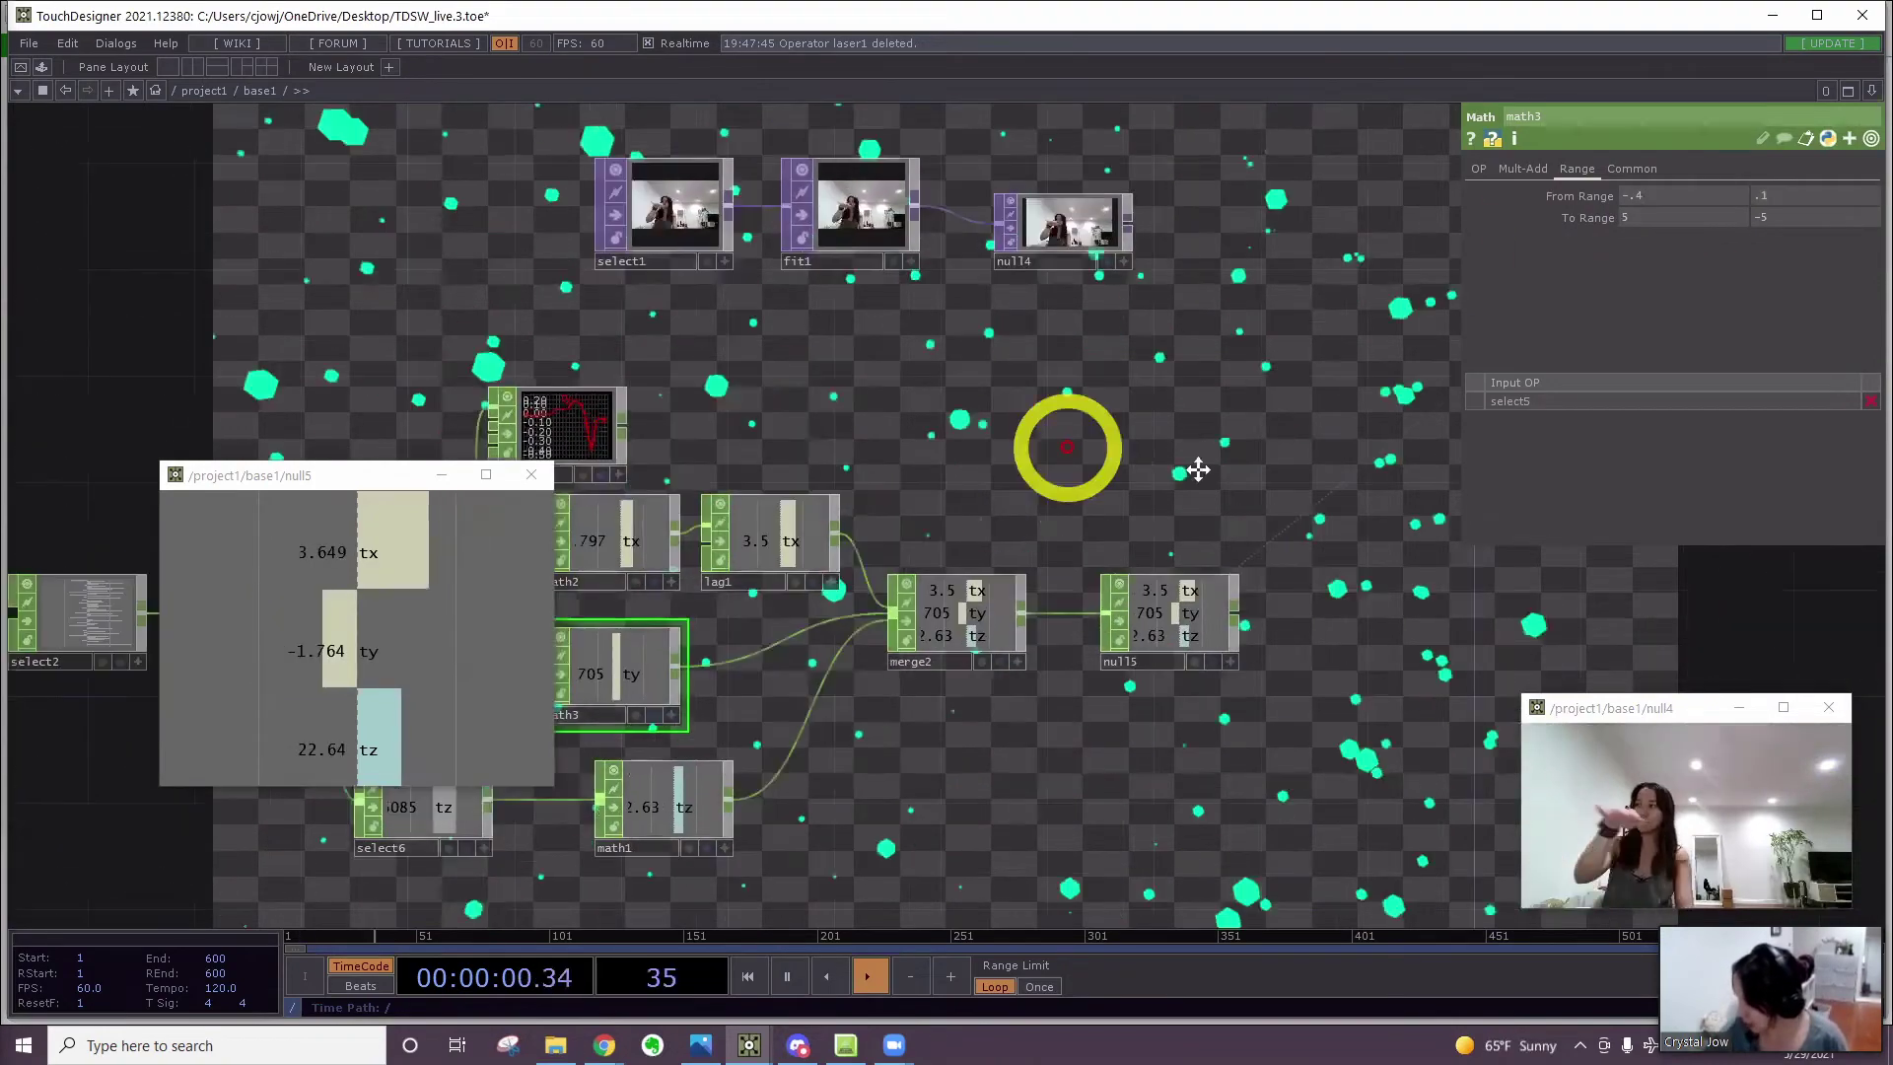
{"action": "left_click_drag", "start_coordinate": [1376, 372], "coordinate": [1079, 487]}
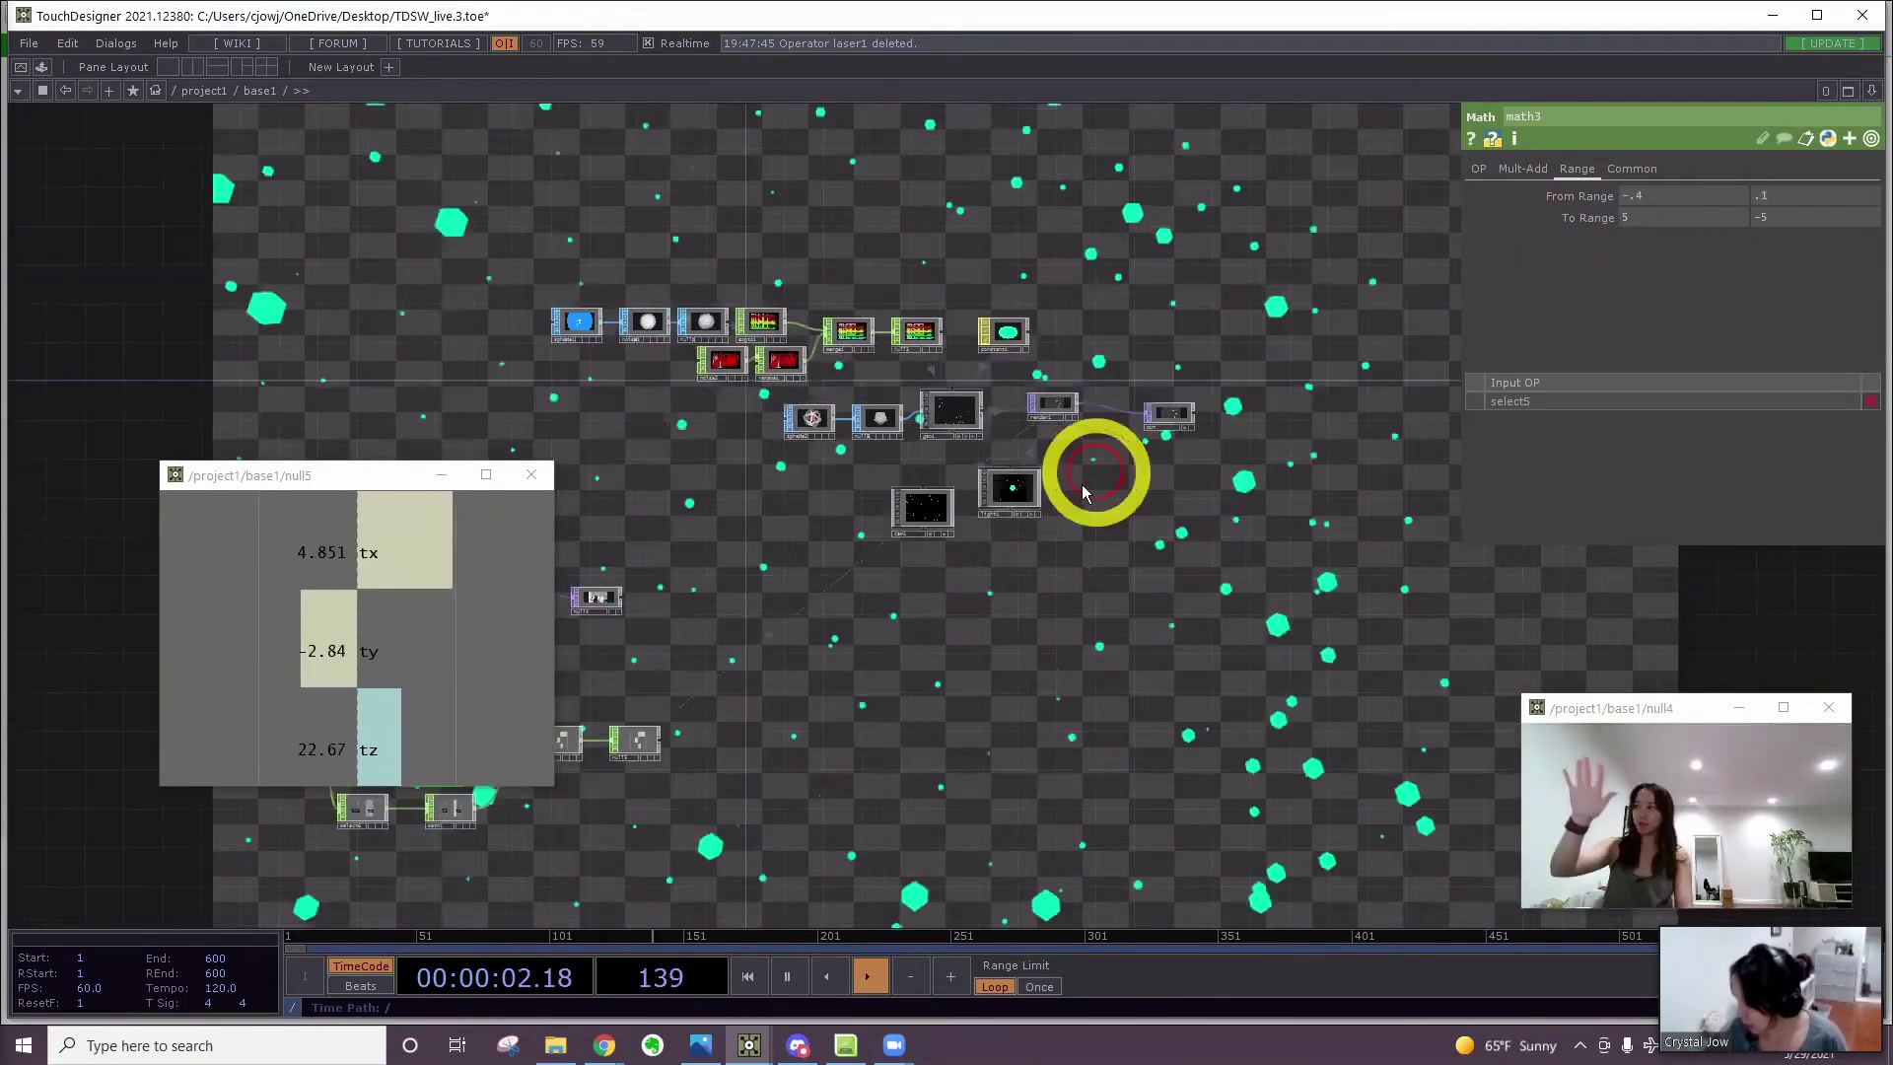
{"action": "scroll", "coordinate": [1078, 473], "scroll_direction": "up", "scroll_amount": 5}
{"action": "left_click", "coordinate": [1077, 485]}
{"action": "left_click", "coordinate": [743, 765]}
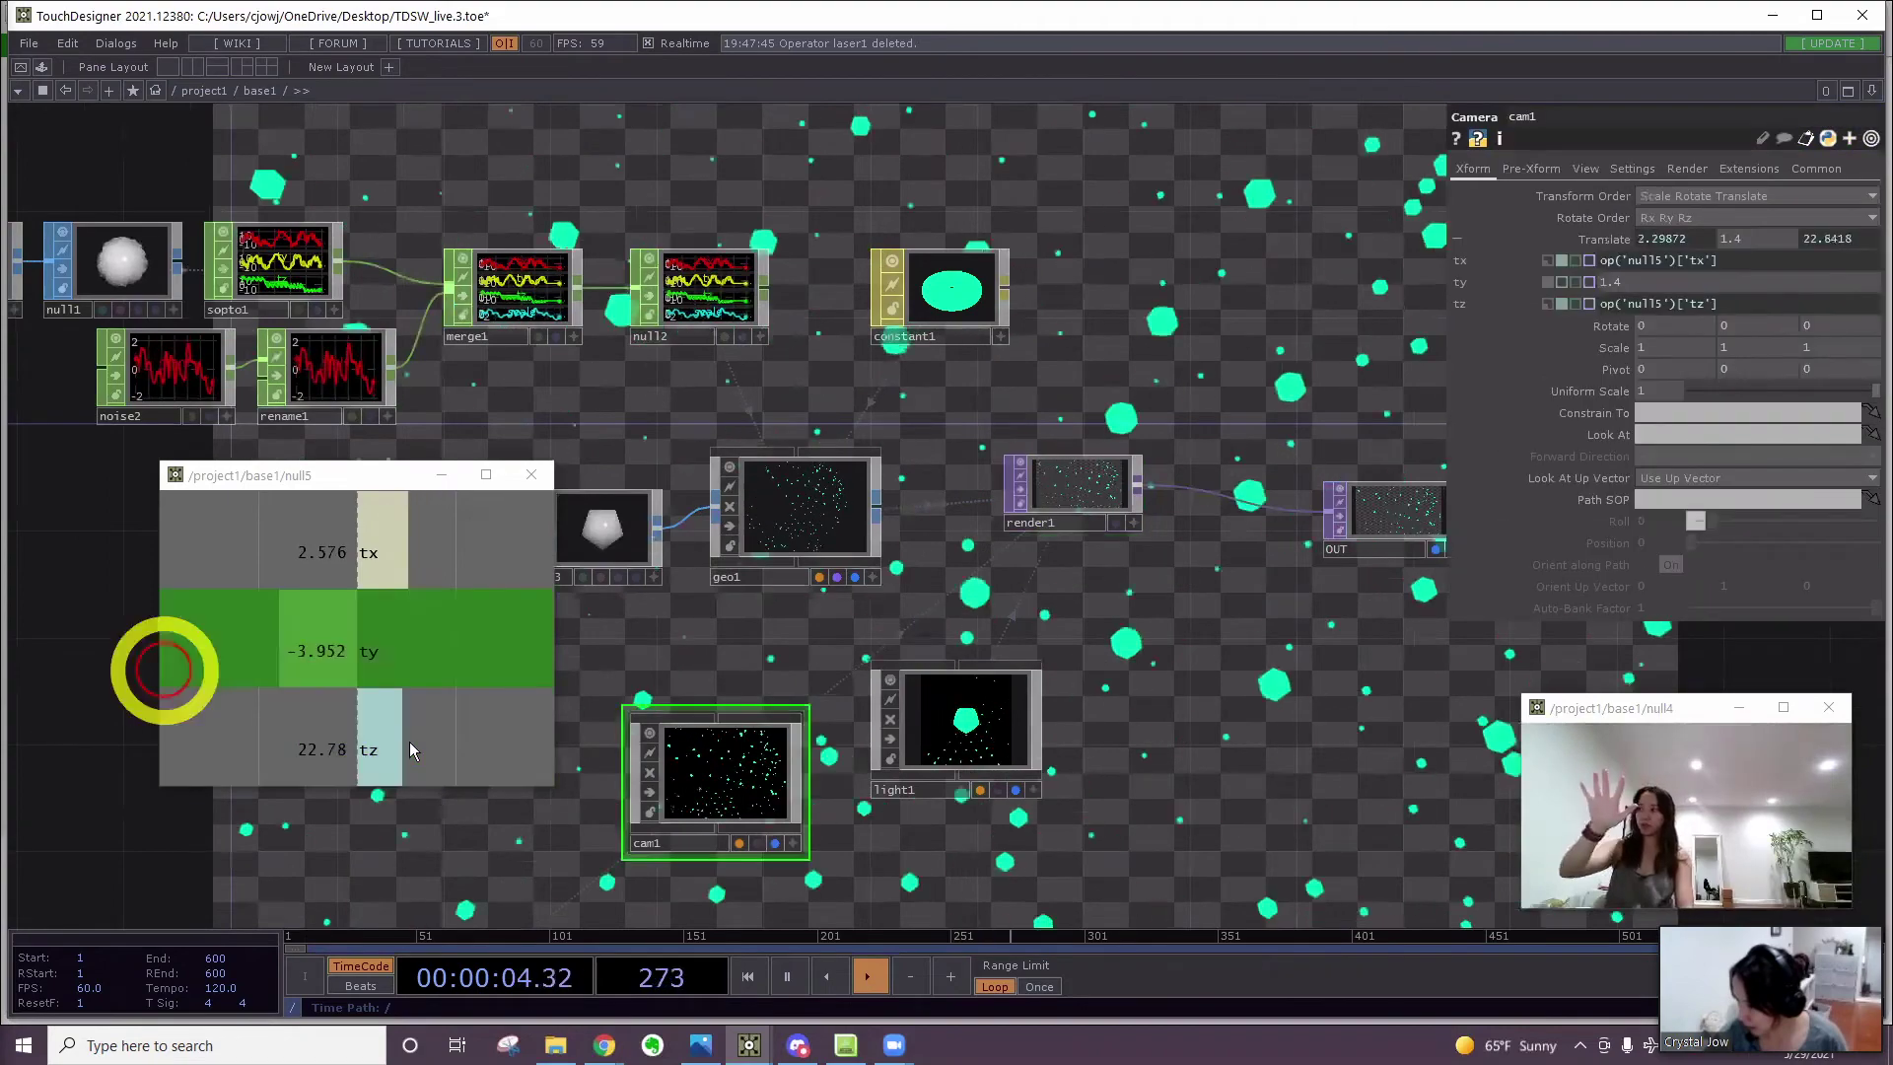
{"action": "left_click_drag", "start_coordinate": [367, 651], "coordinate": [1625, 286]}
{"action": "left_click", "coordinate": [1636, 275]}
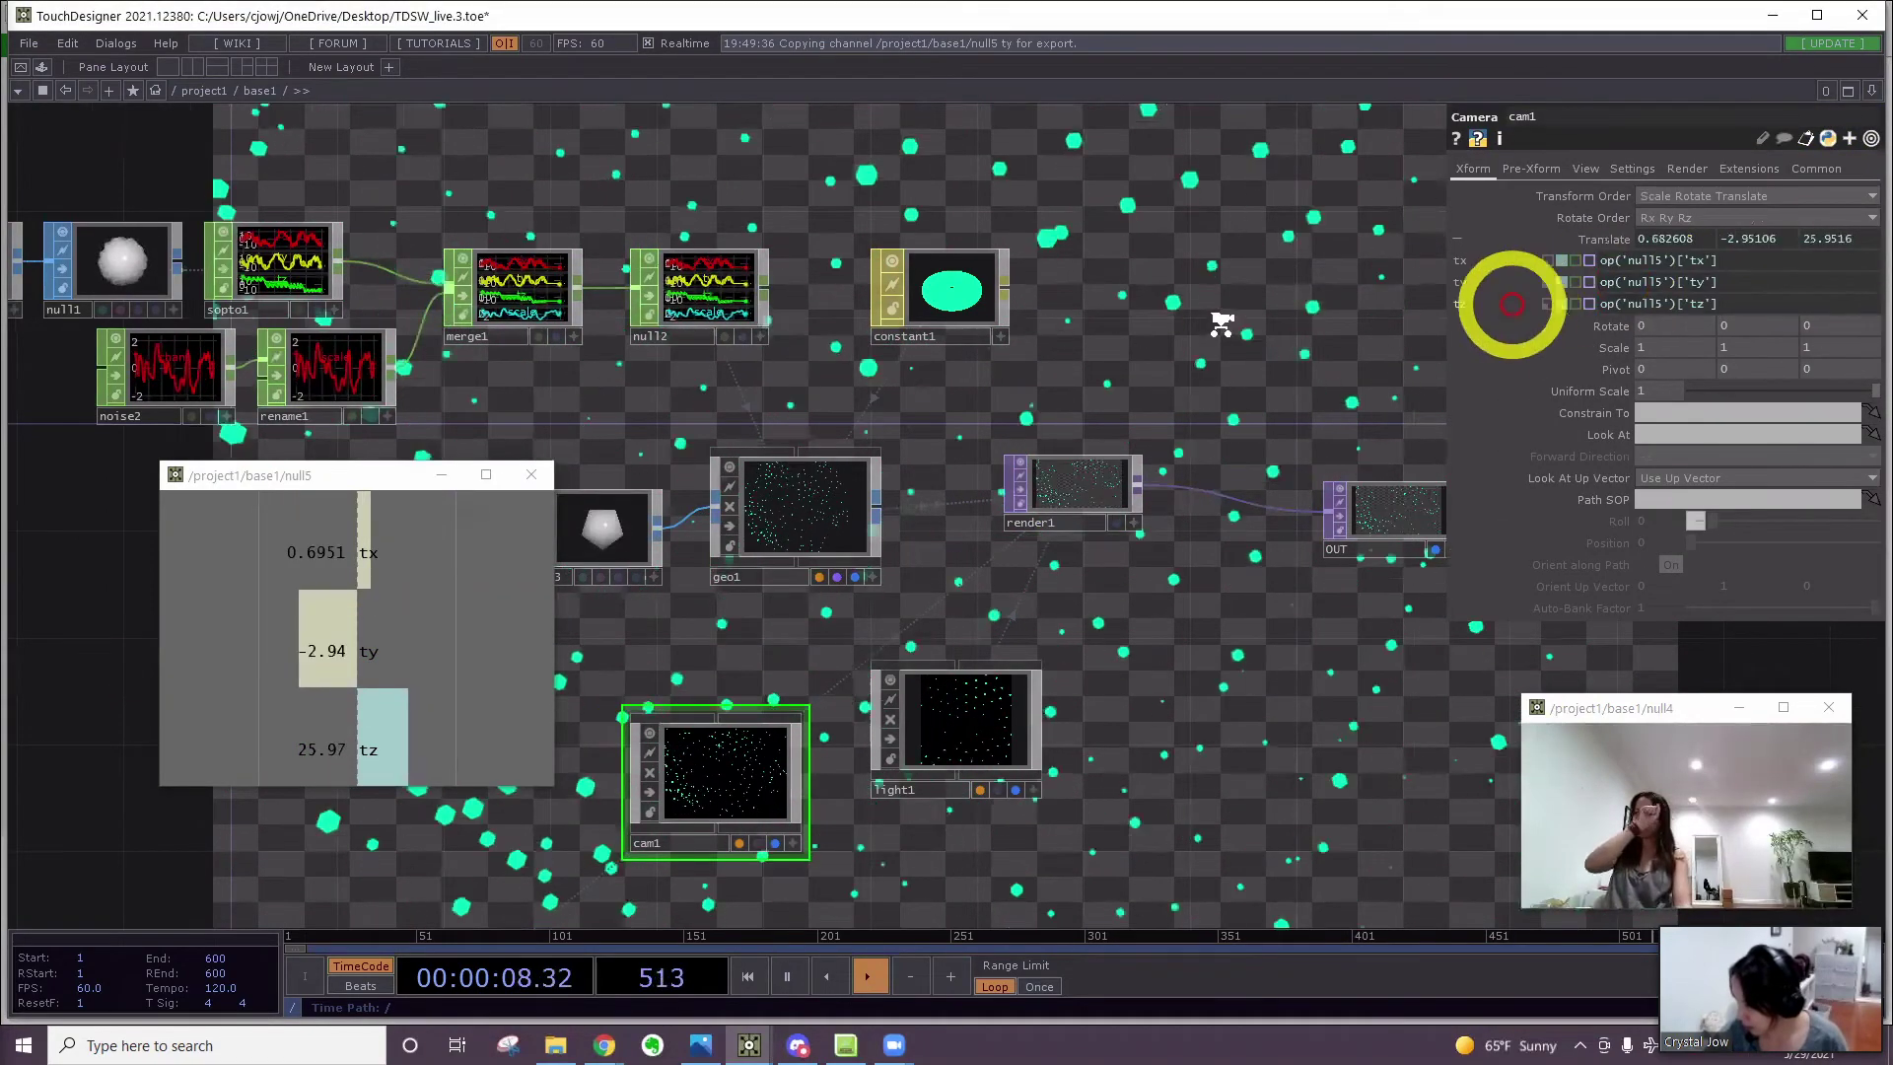
Insert a Lag CHOP between math3 and merge2 on the ty branch, beneath lag1
{"action": "scroll", "coordinate": [1220, 325], "scroll_direction": "down", "scroll_amount": 5}
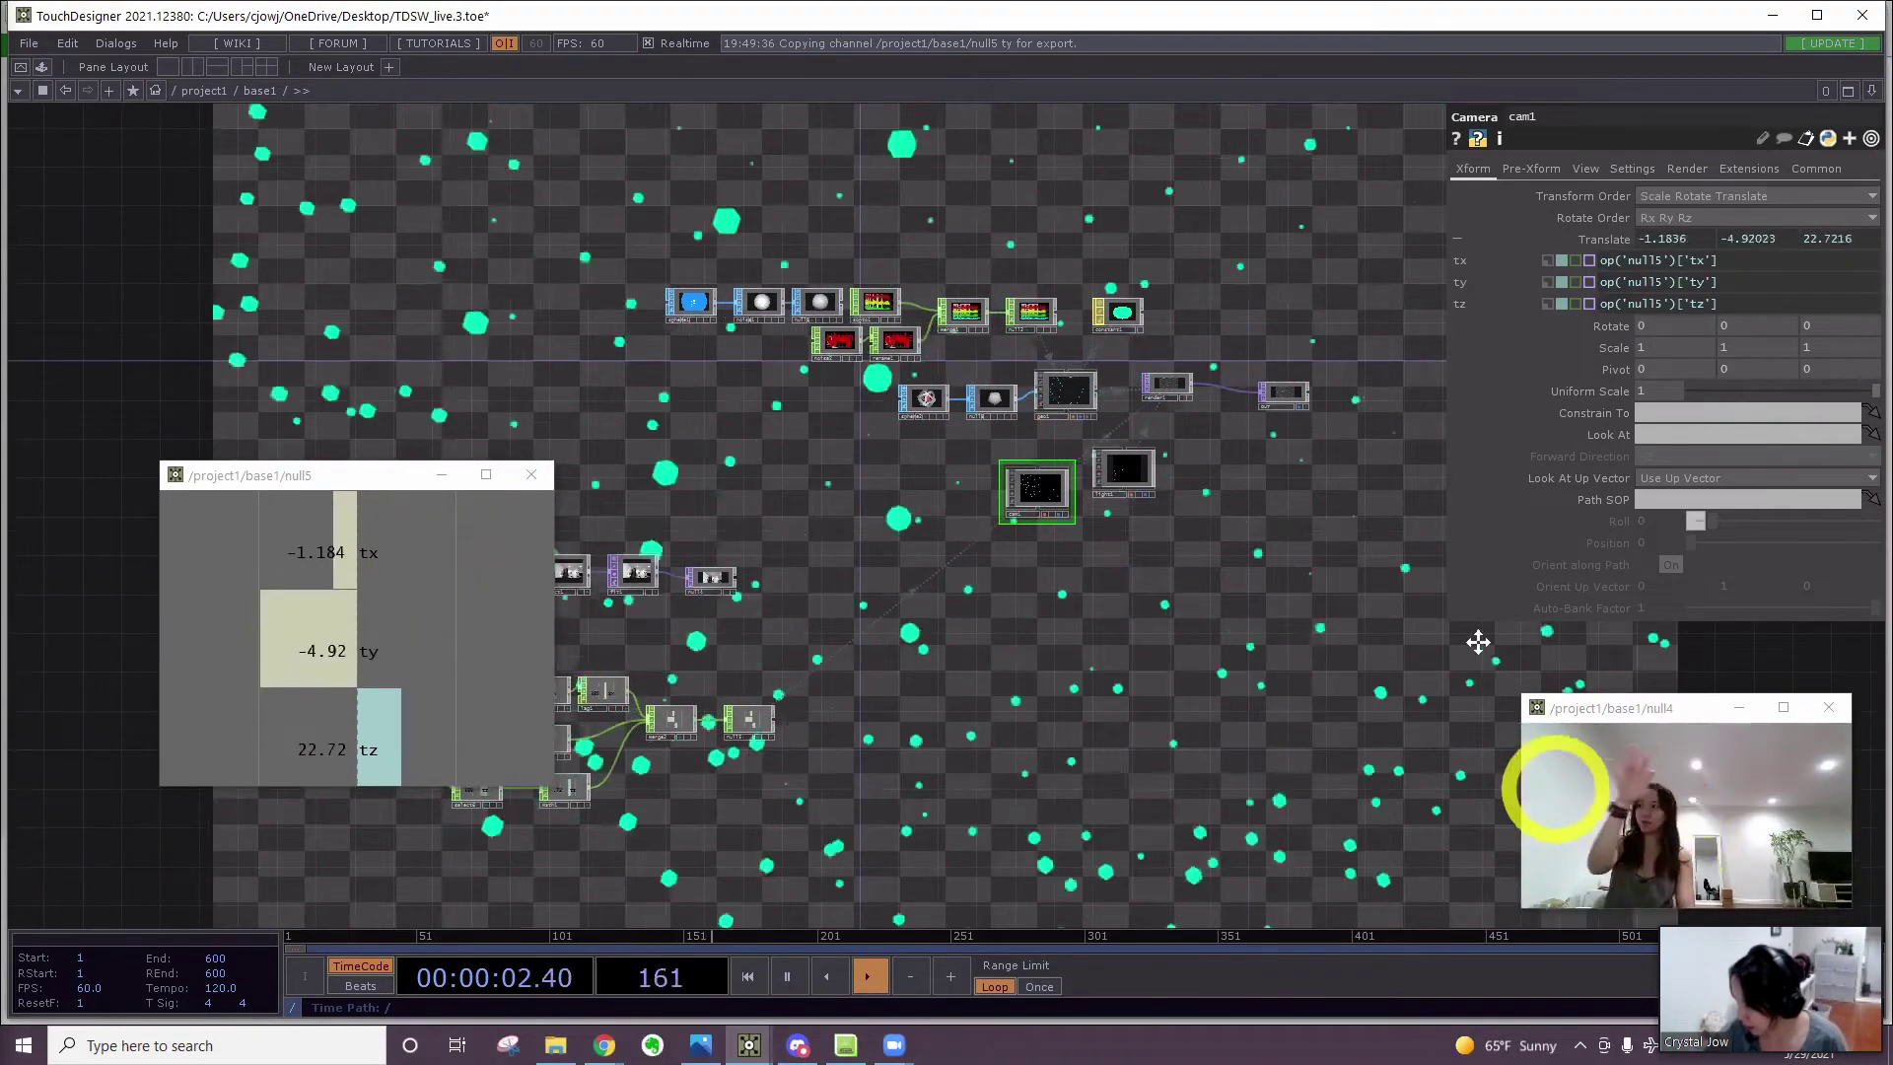
{"action": "left_click_drag", "start_coordinate": [1379, 653], "coordinate": [1479, 642]}
{"action": "scroll", "coordinate": [1035, 680], "scroll_direction": "up", "scroll_amount": 5}
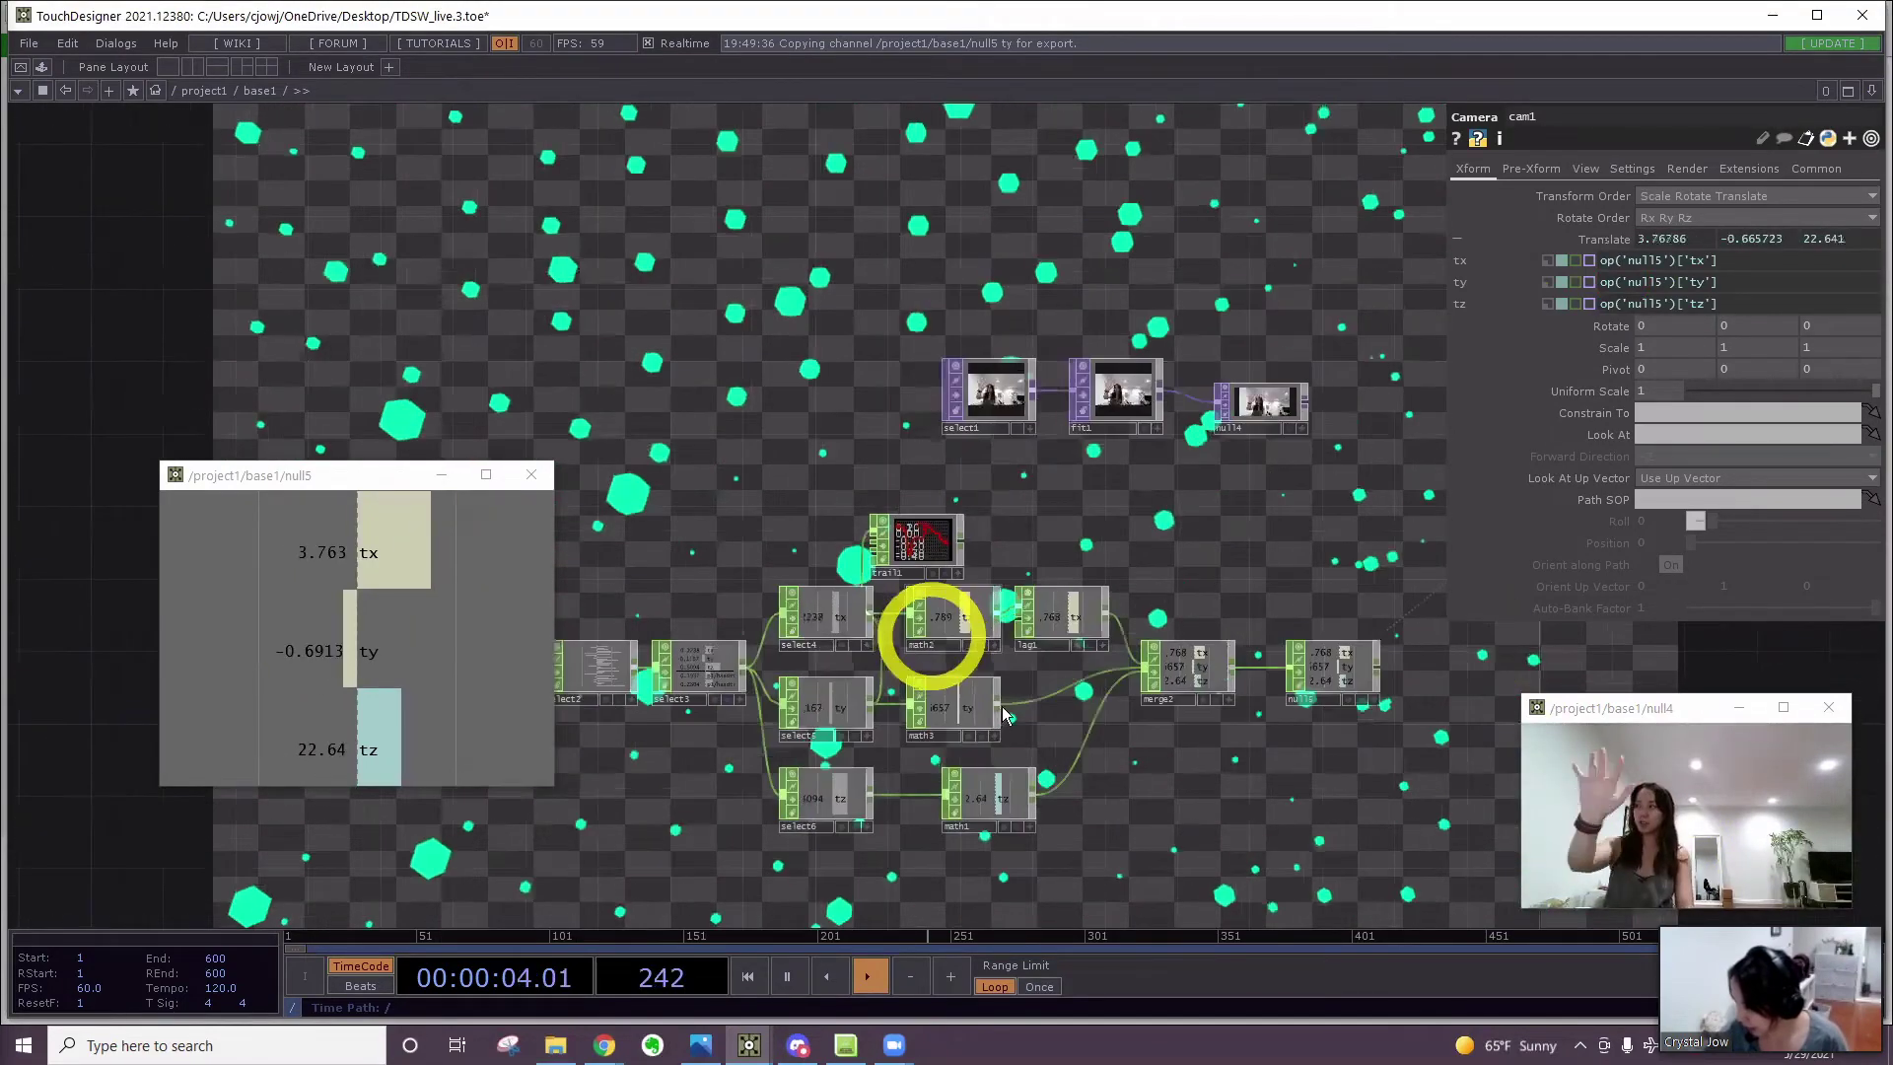
{"action": "right_click", "coordinate": [1003, 709]}
{"action": "type", "text": "lag"}
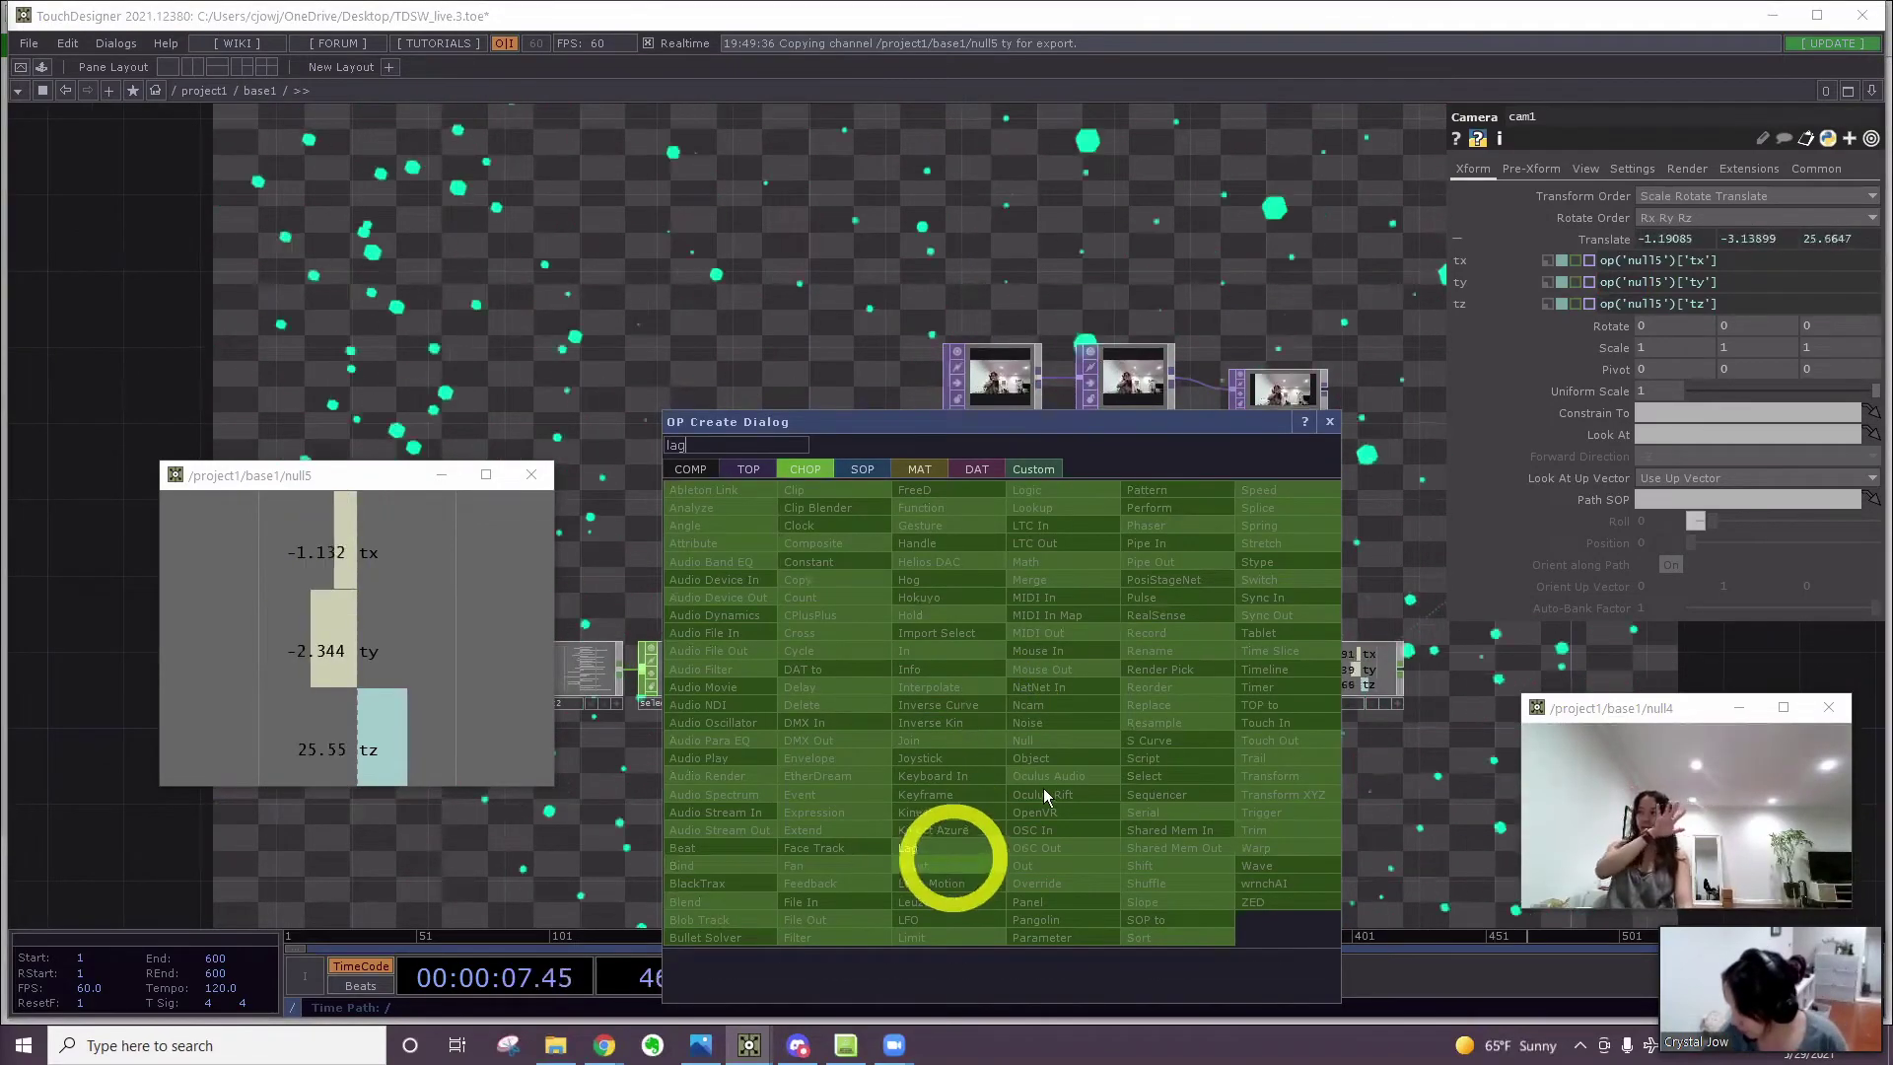
{"action": "left_click", "coordinate": [1061, 700]}
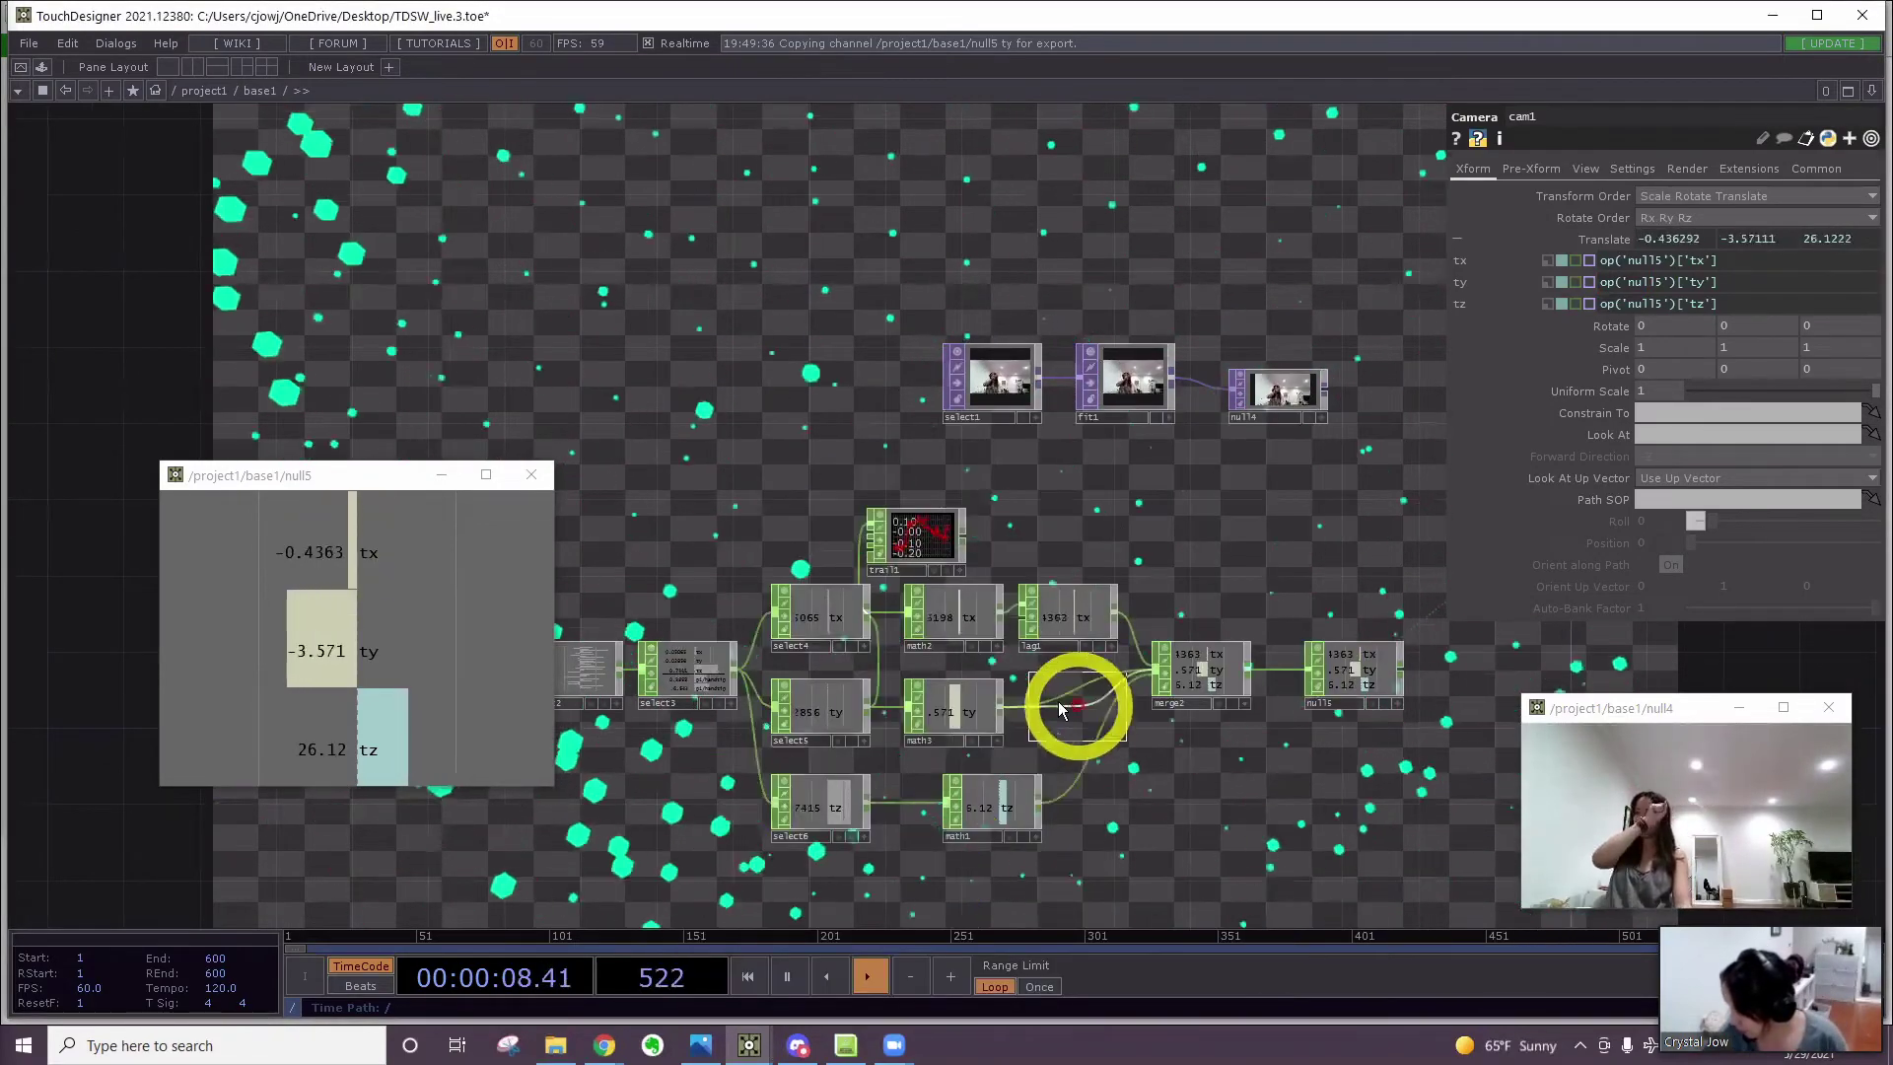
{"action": "scroll", "coordinate": [1094, 727], "scroll_direction": "up", "scroll_amount": 4}
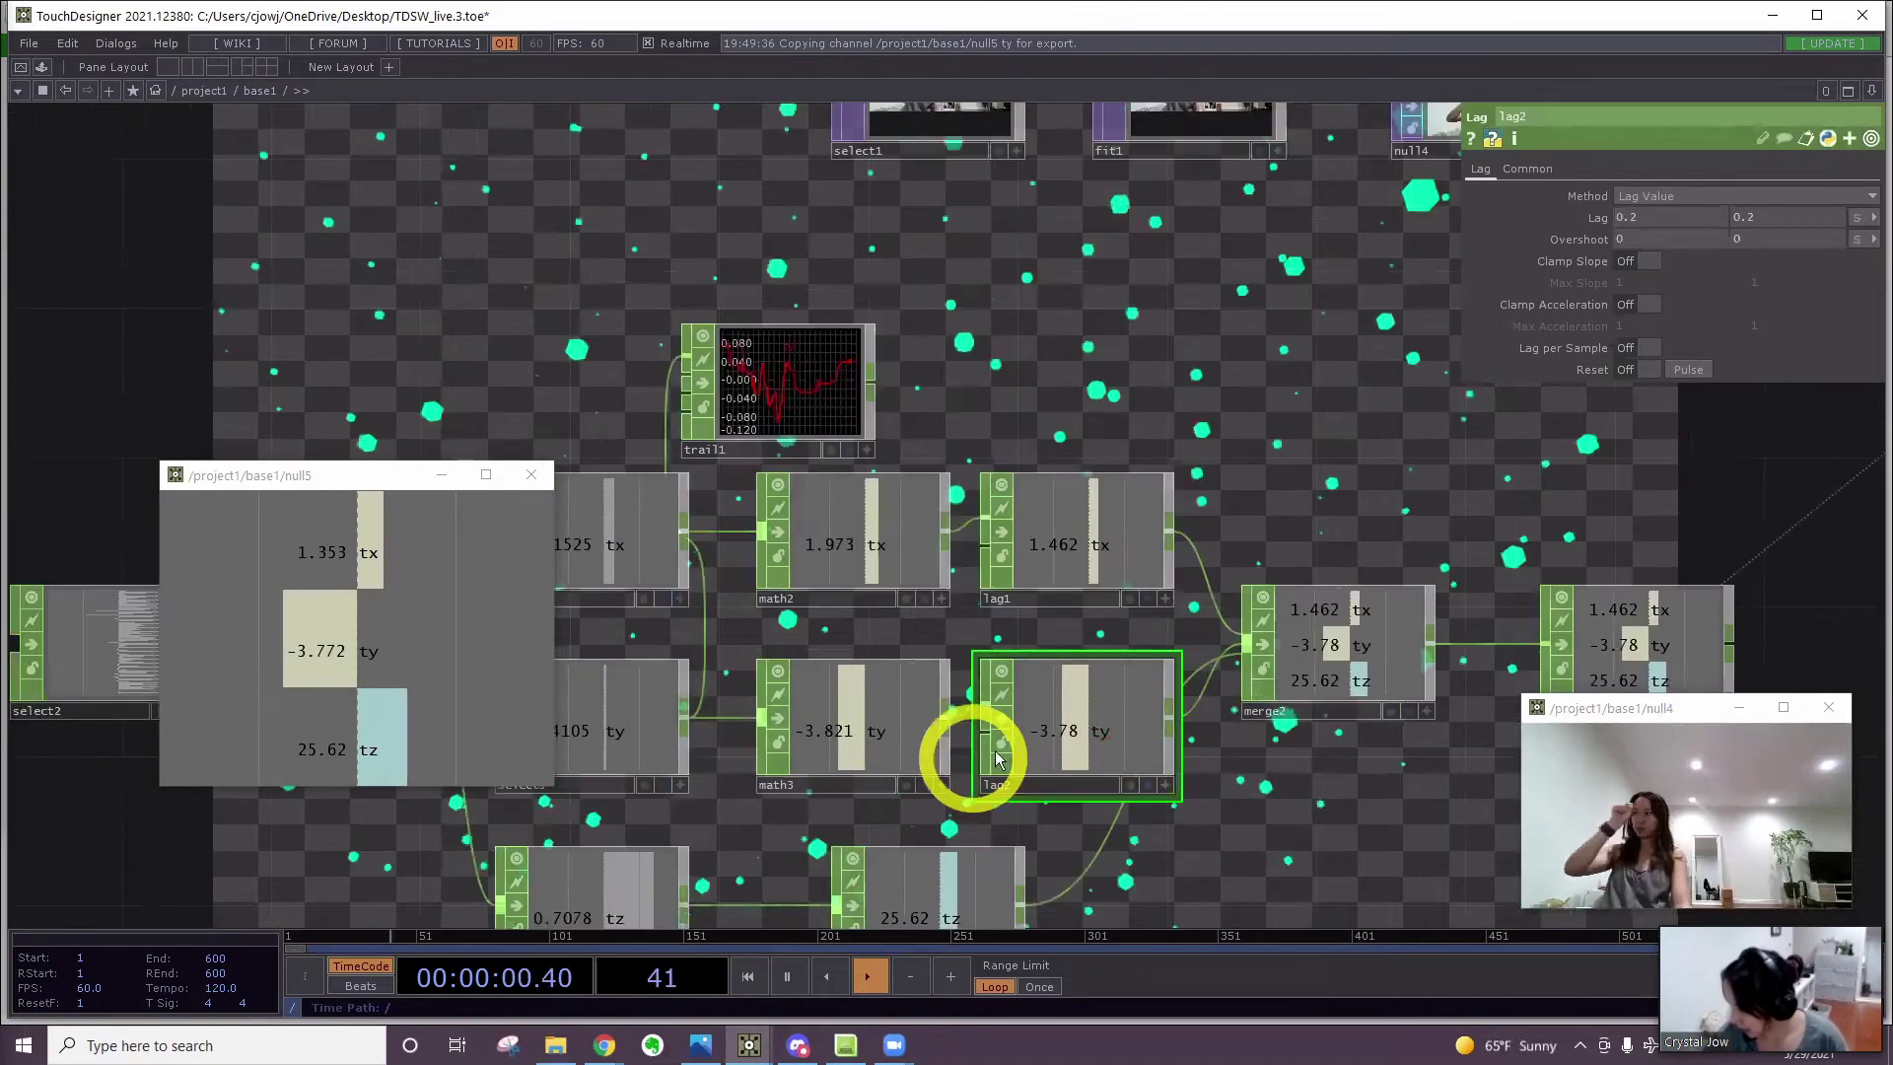
Place trail1 above lag1 and wire math3 and lag2 into it to compare the raw and lagged ty curves
{"action": "left_click_drag", "start_coordinate": [1020, 290], "coordinate": [913, 288]}
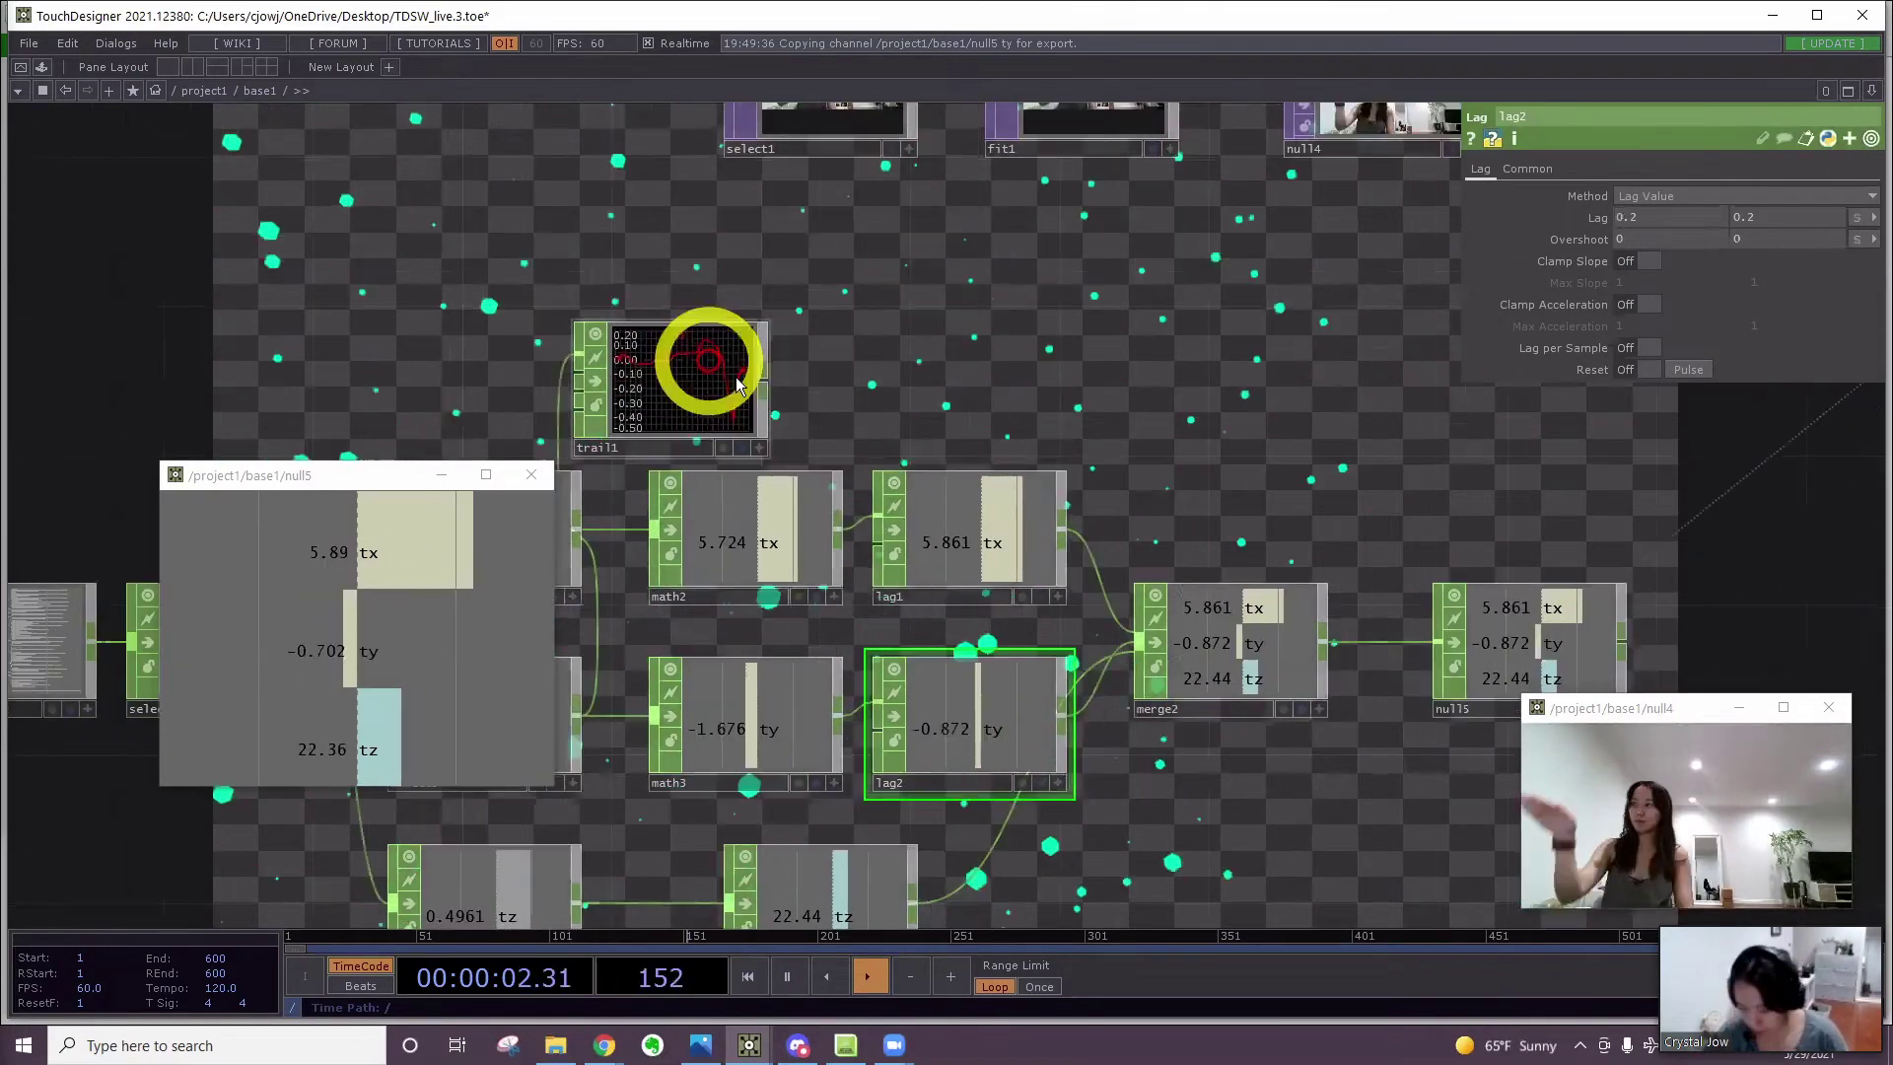
{"action": "left_click_drag", "start_coordinate": [698, 378], "coordinate": [997, 340]}
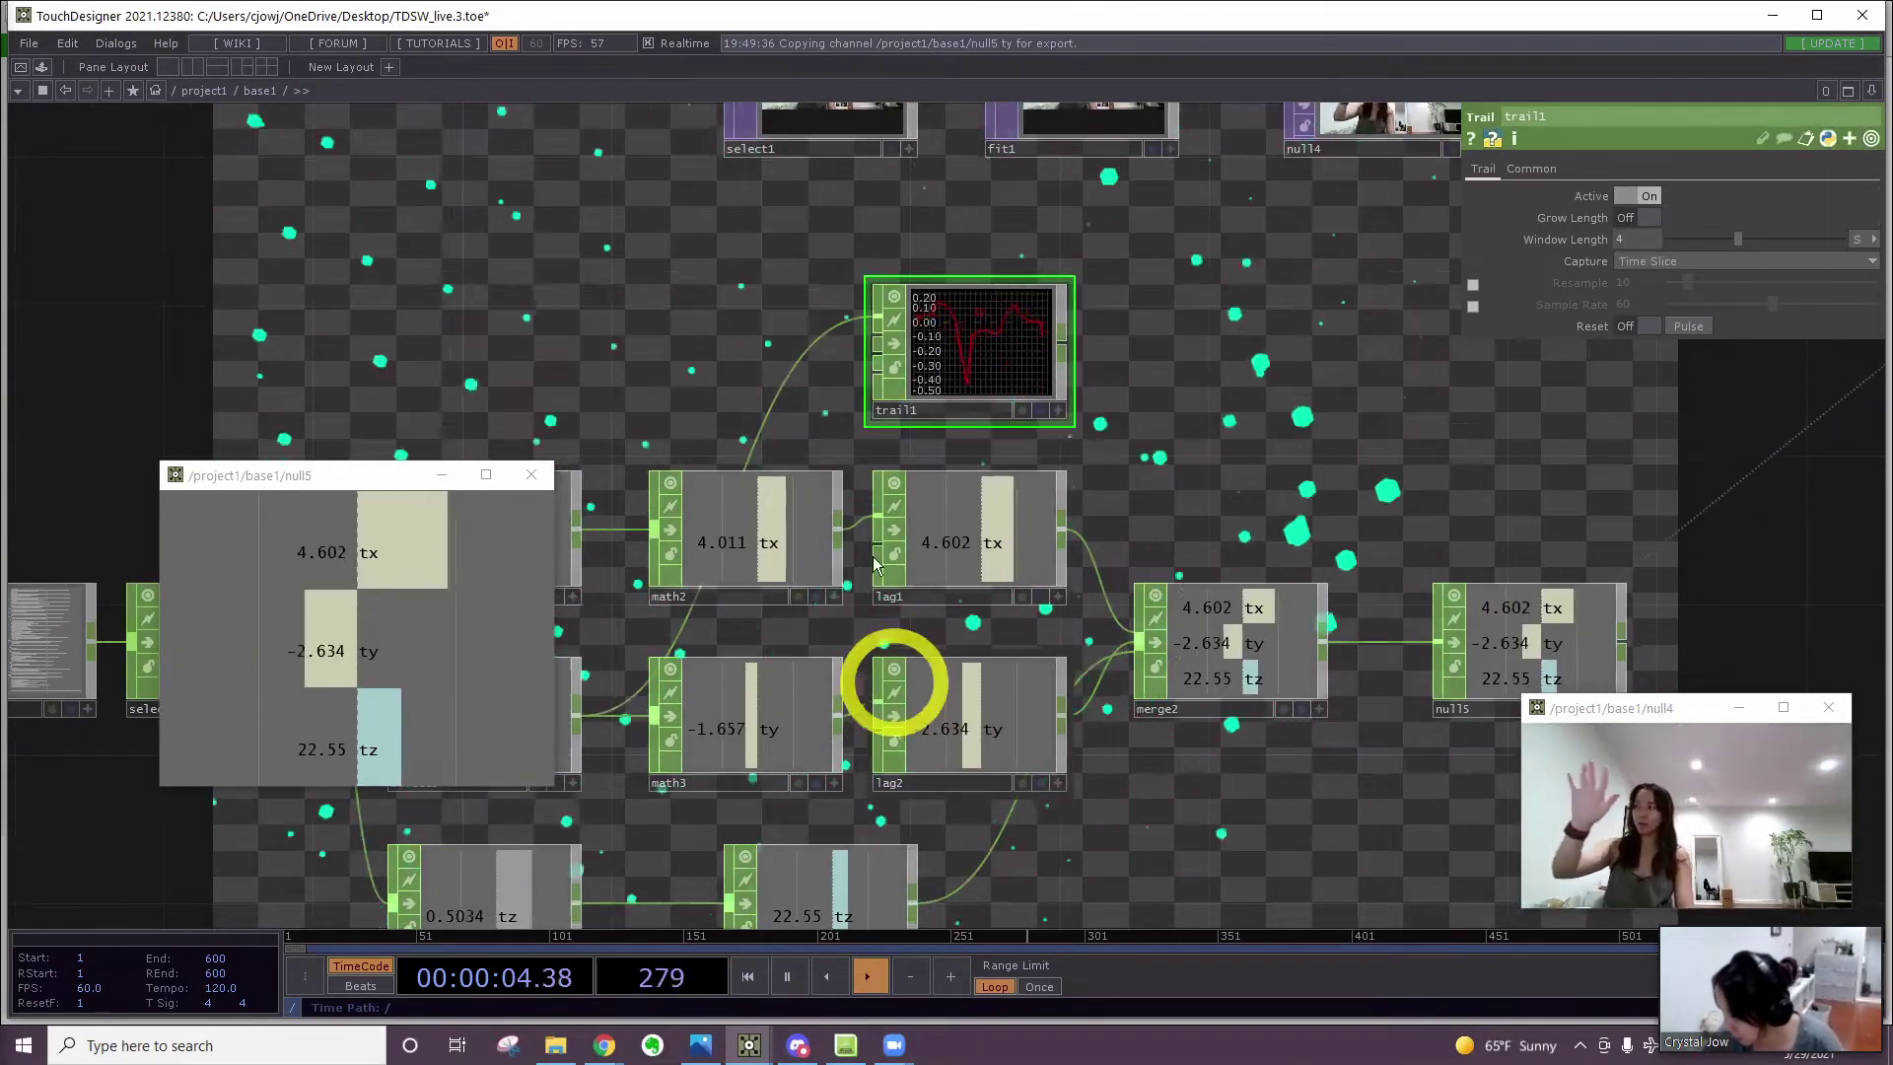
{"action": "left_click_drag", "start_coordinate": [838, 714], "coordinate": [863, 315]}
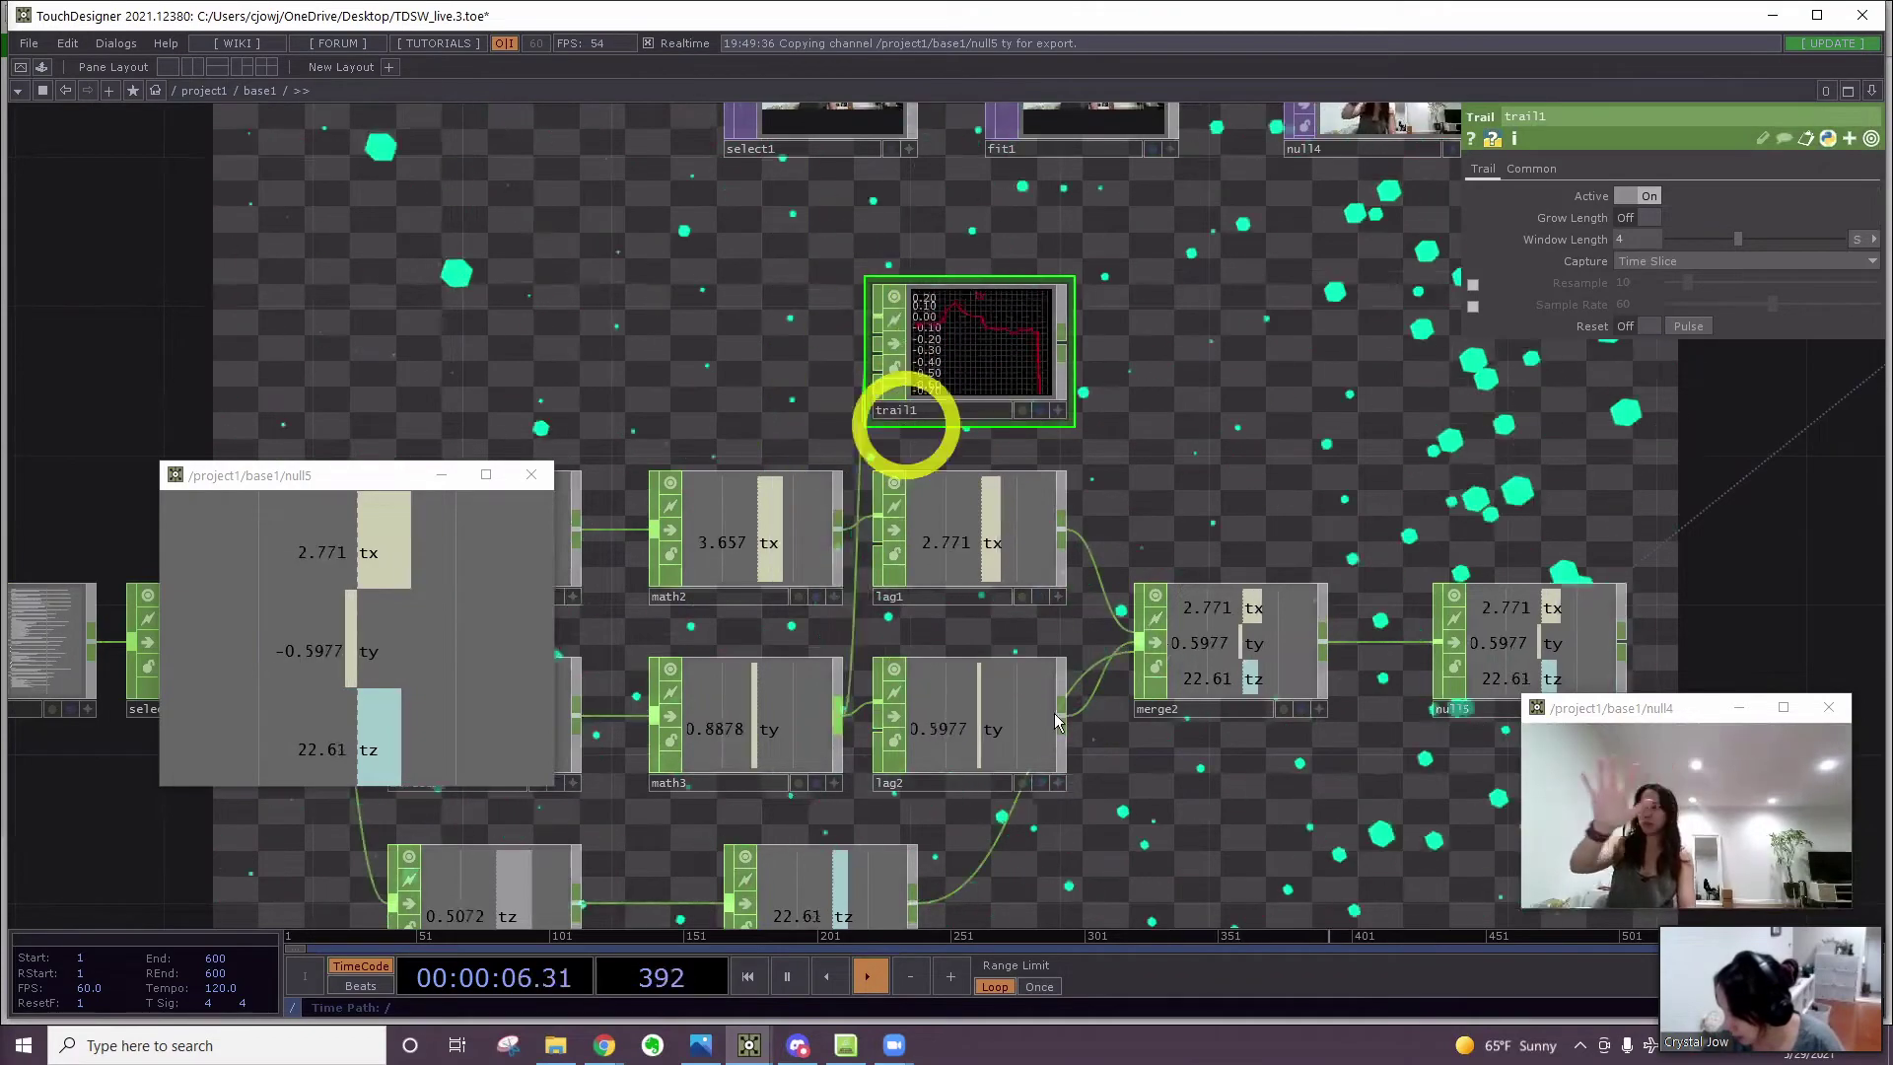
{"action": "left_click_drag", "start_coordinate": [1062, 719], "coordinate": [891, 329]}
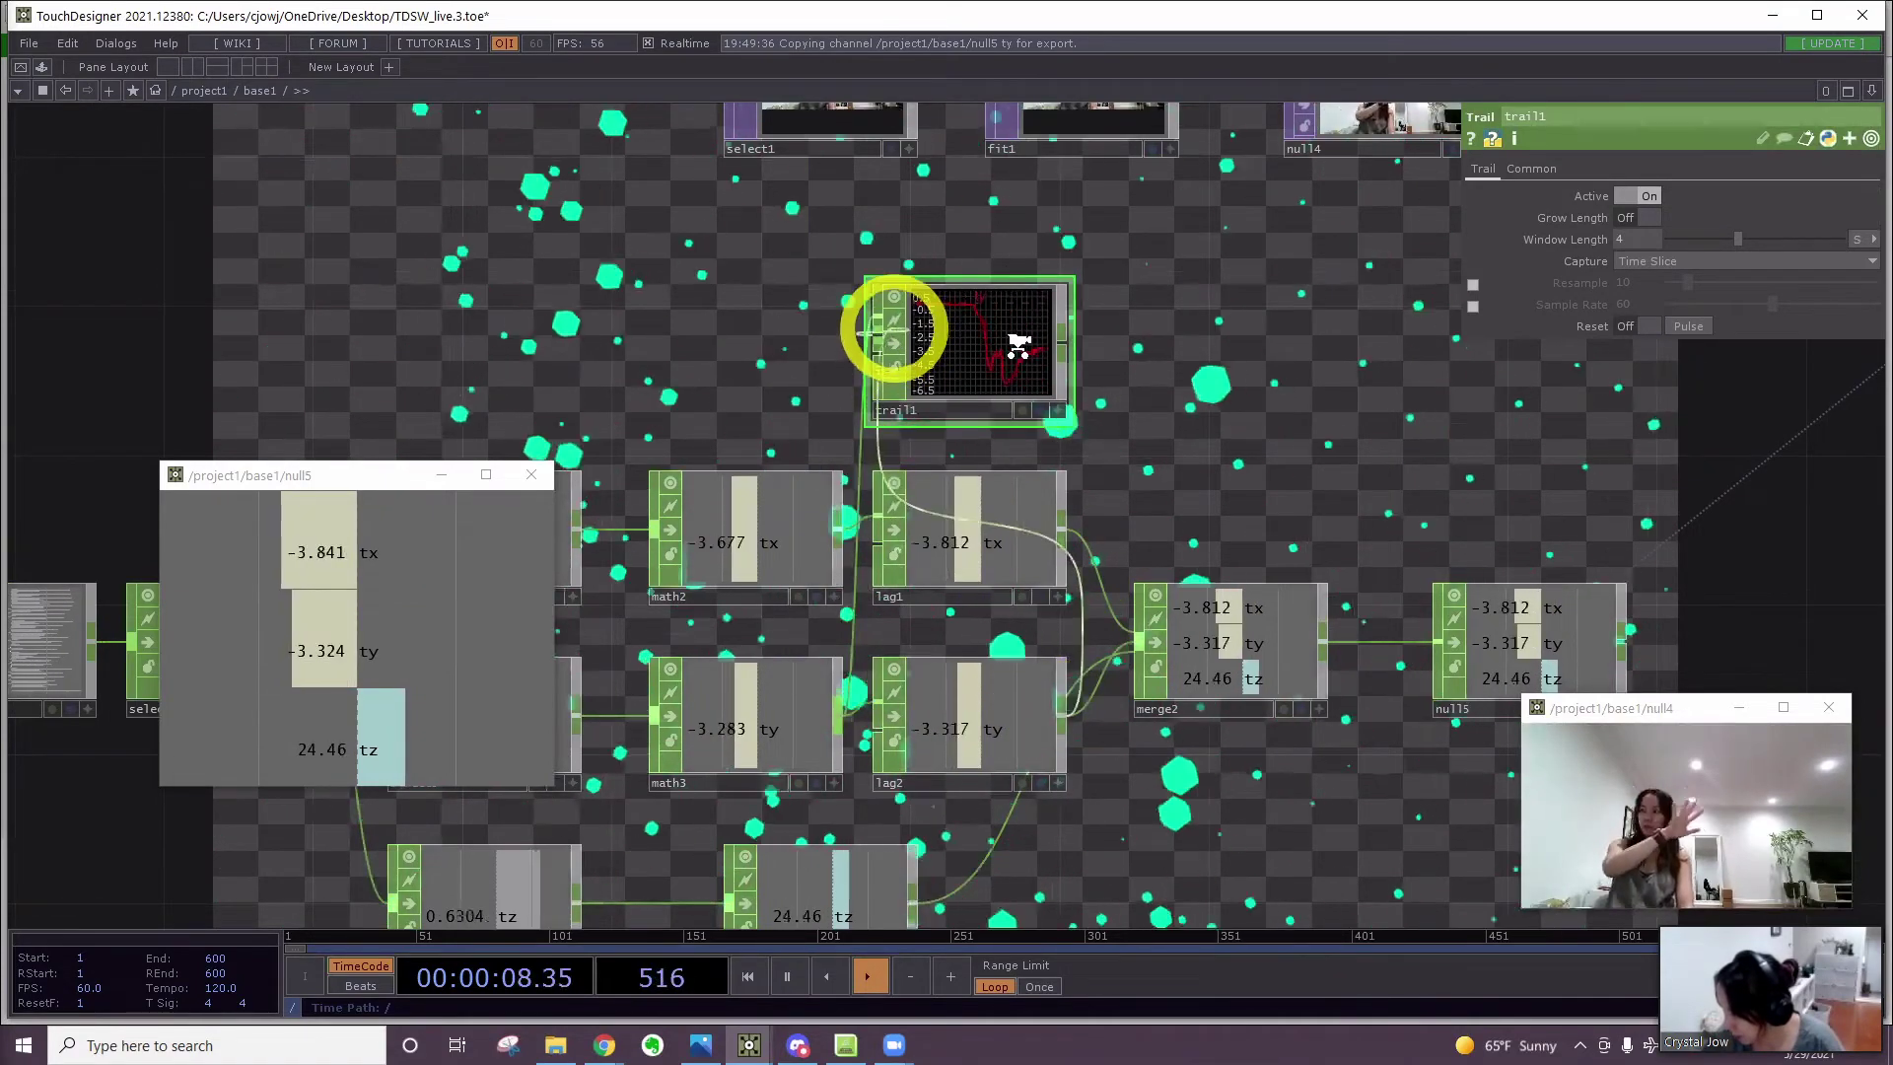
{"action": "scroll", "coordinate": [1011, 346], "scroll_direction": "up", "scroll_amount": 3}
{"action": "scroll", "coordinate": [906, 320], "scroll_direction": "up", "scroll_amount": 5}
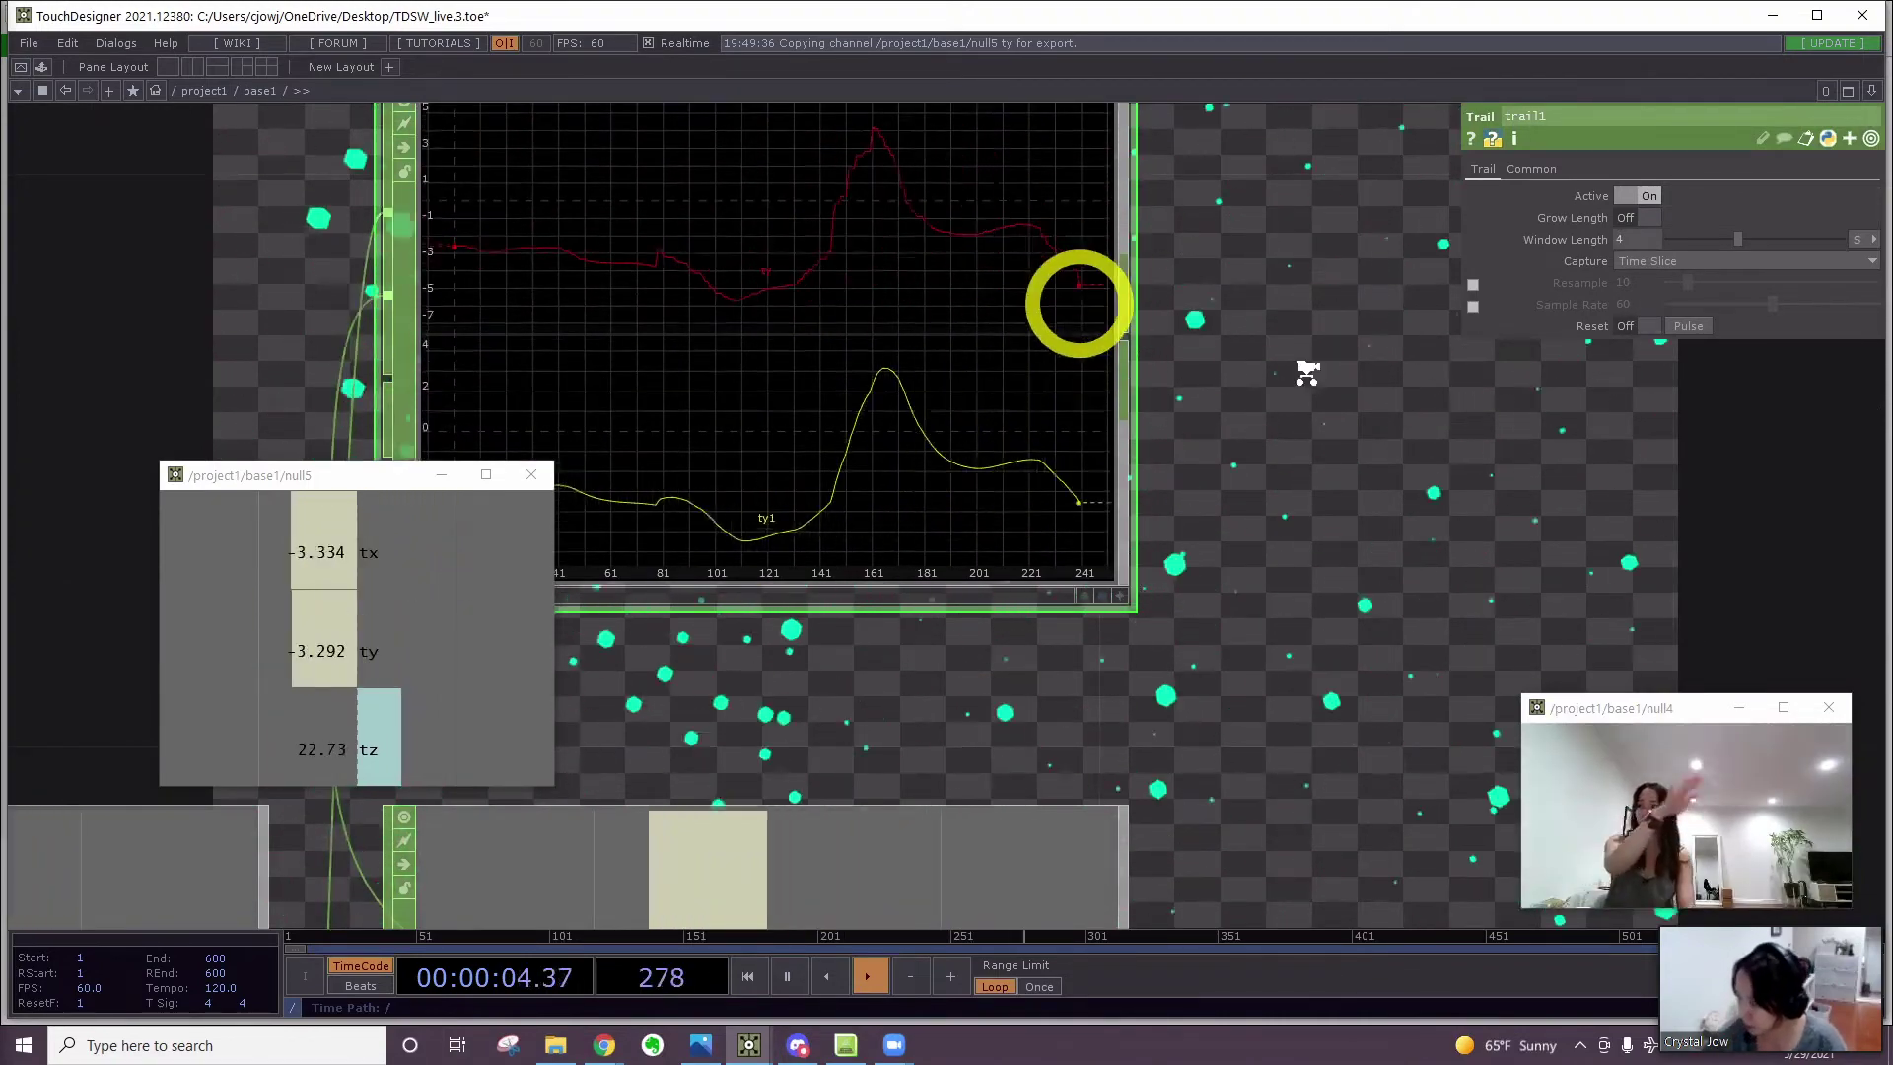
{"action": "scroll", "coordinate": [1305, 368], "scroll_direction": "down", "scroll_amount": 6}
Close the floating null5 viewer and move the select1, fit1 and null4 TOPs beneath cam1 and light1
{"action": "left_click", "coordinate": [531, 475]}
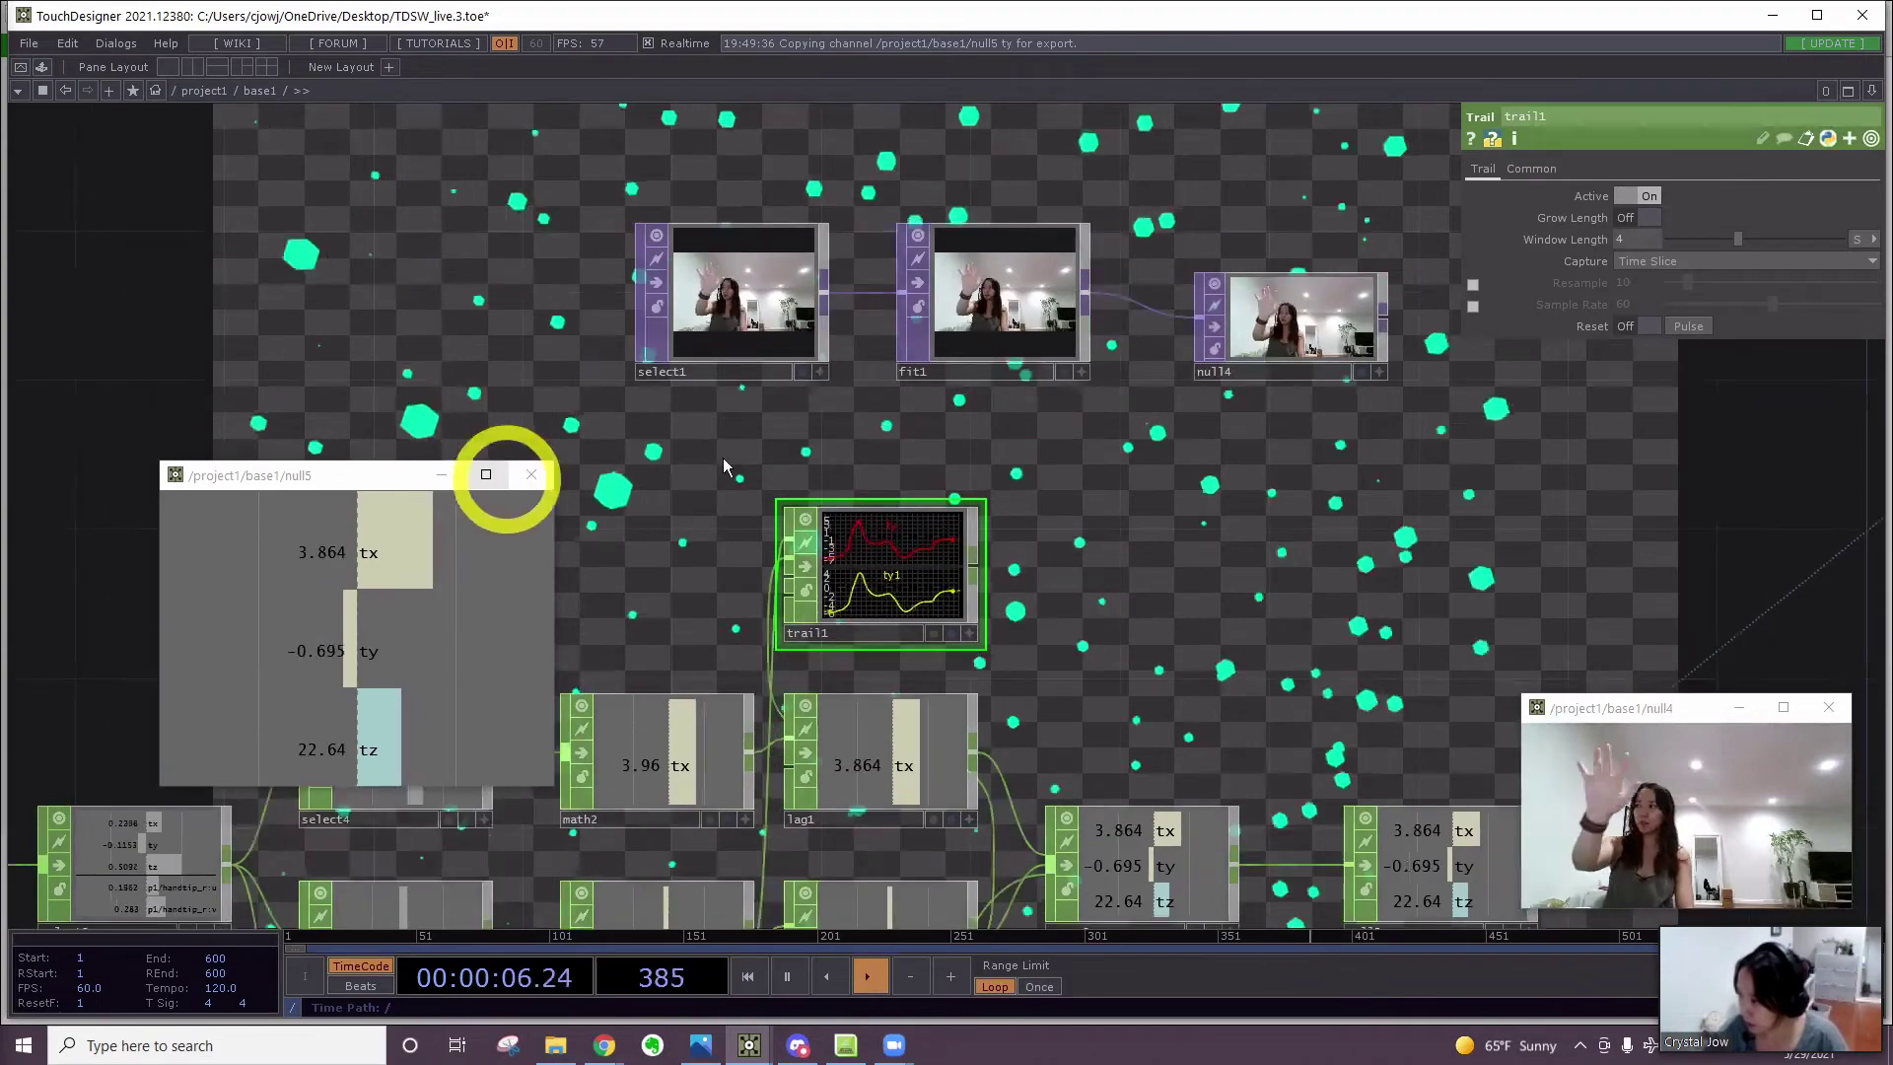
{"action": "scroll", "coordinate": [723, 457], "scroll_direction": "down", "scroll_amount": 2}
{"action": "scroll", "coordinate": [976, 474], "scroll_direction": "down", "scroll_amount": 5}
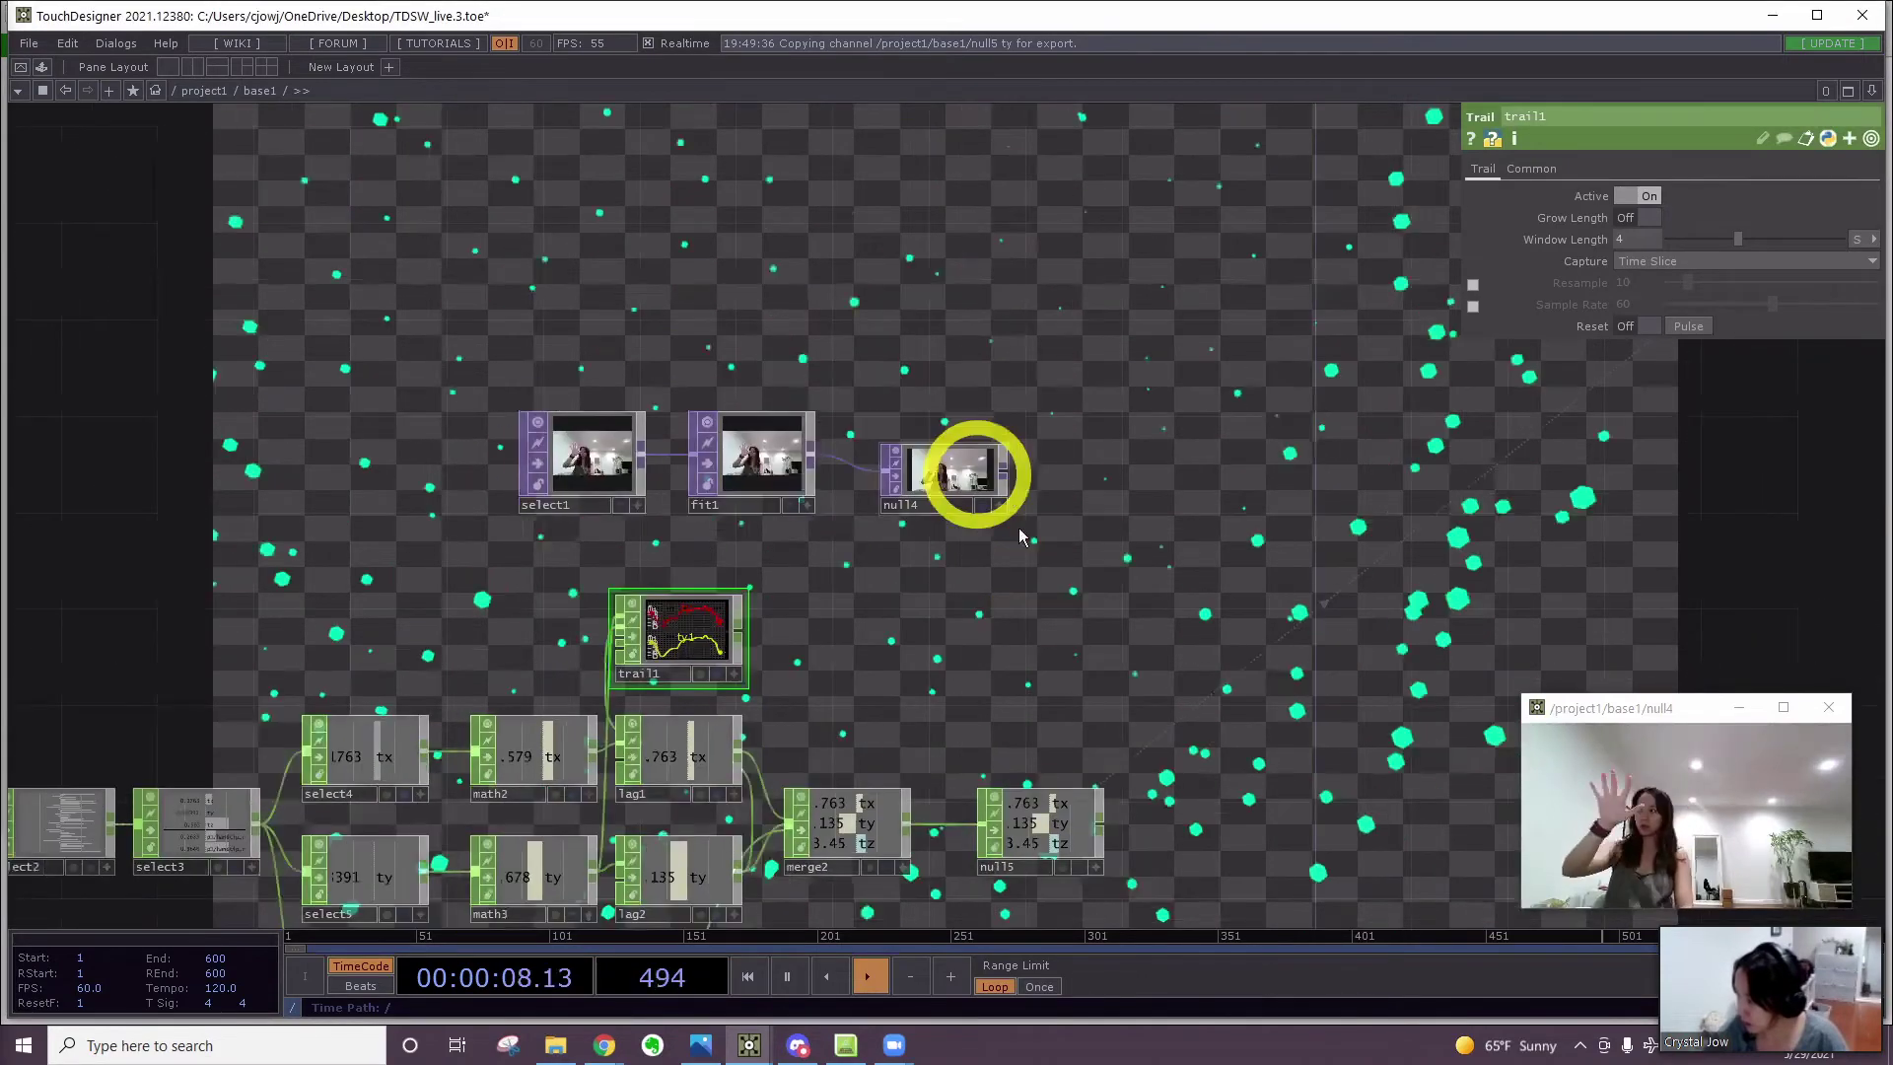
{"action": "left_click", "coordinate": [824, 467]}
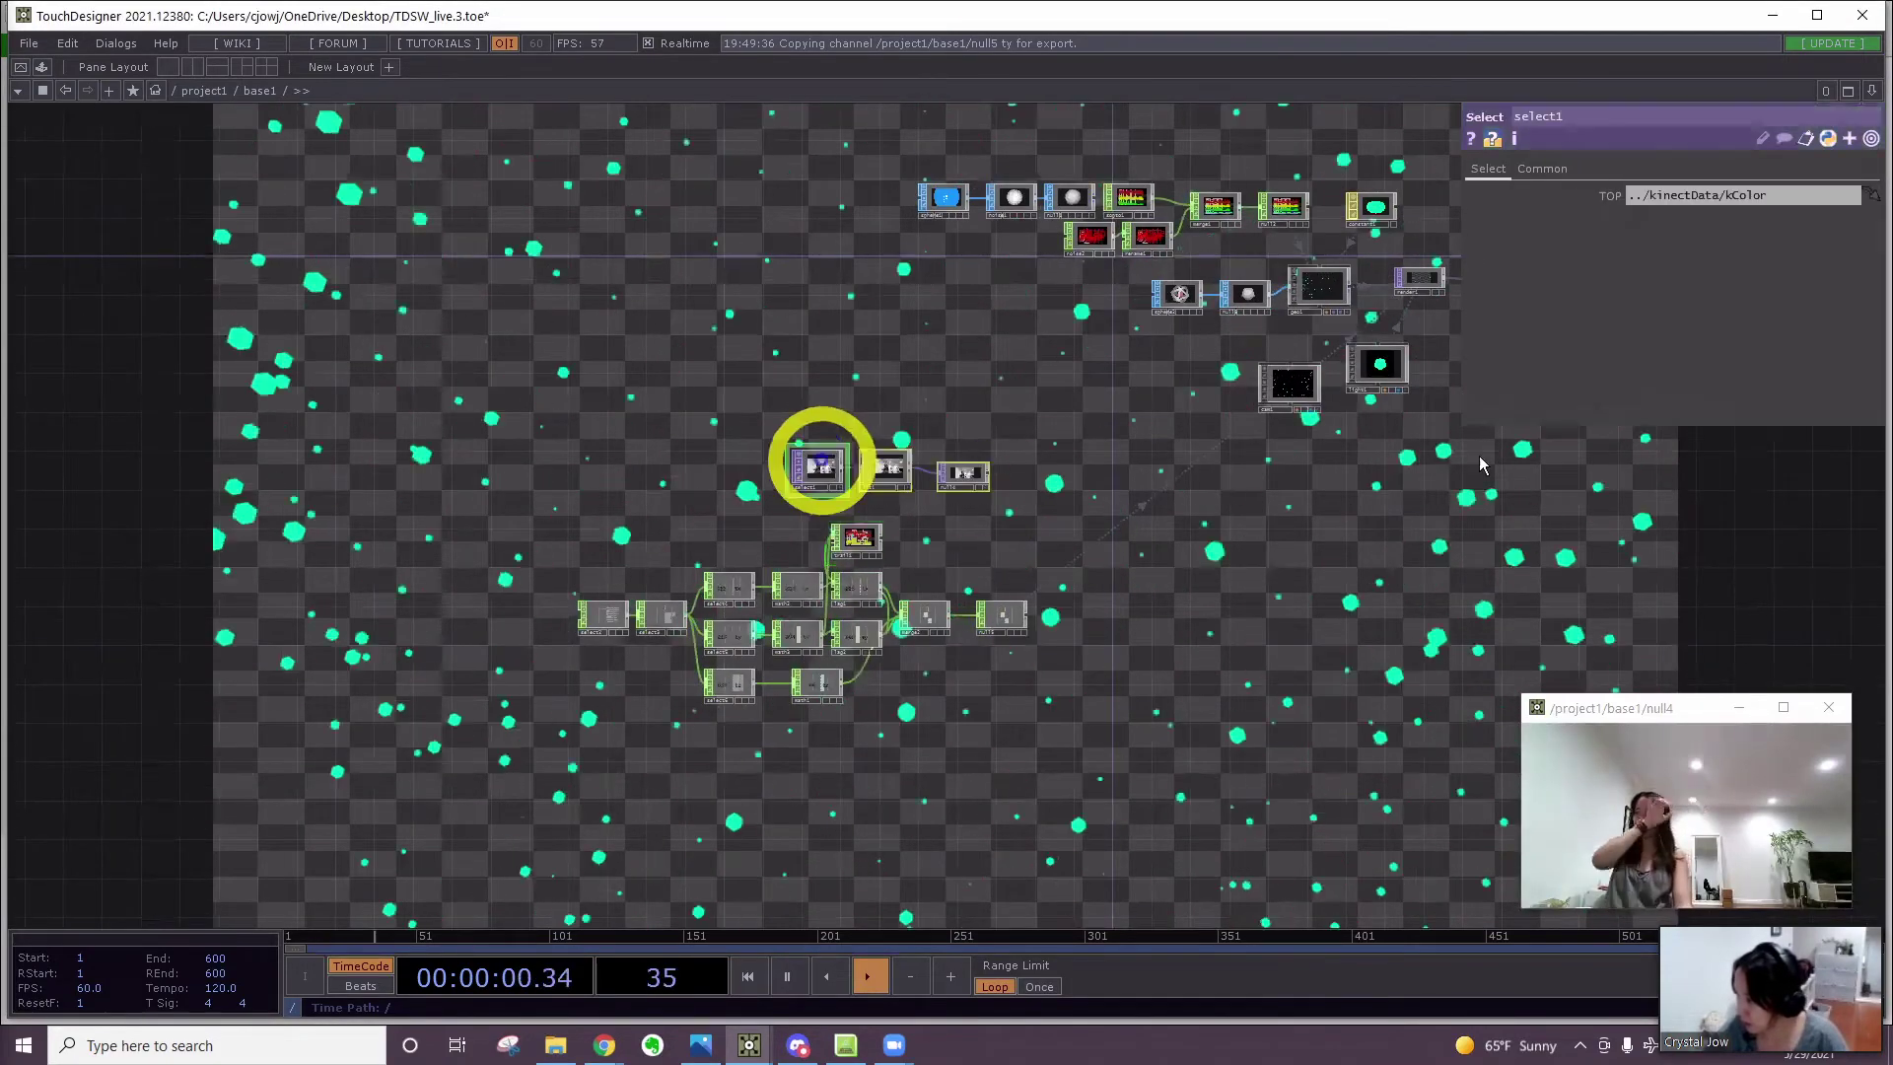
{"action": "left_click_drag", "start_coordinate": [822, 462], "coordinate": [926, 631]}
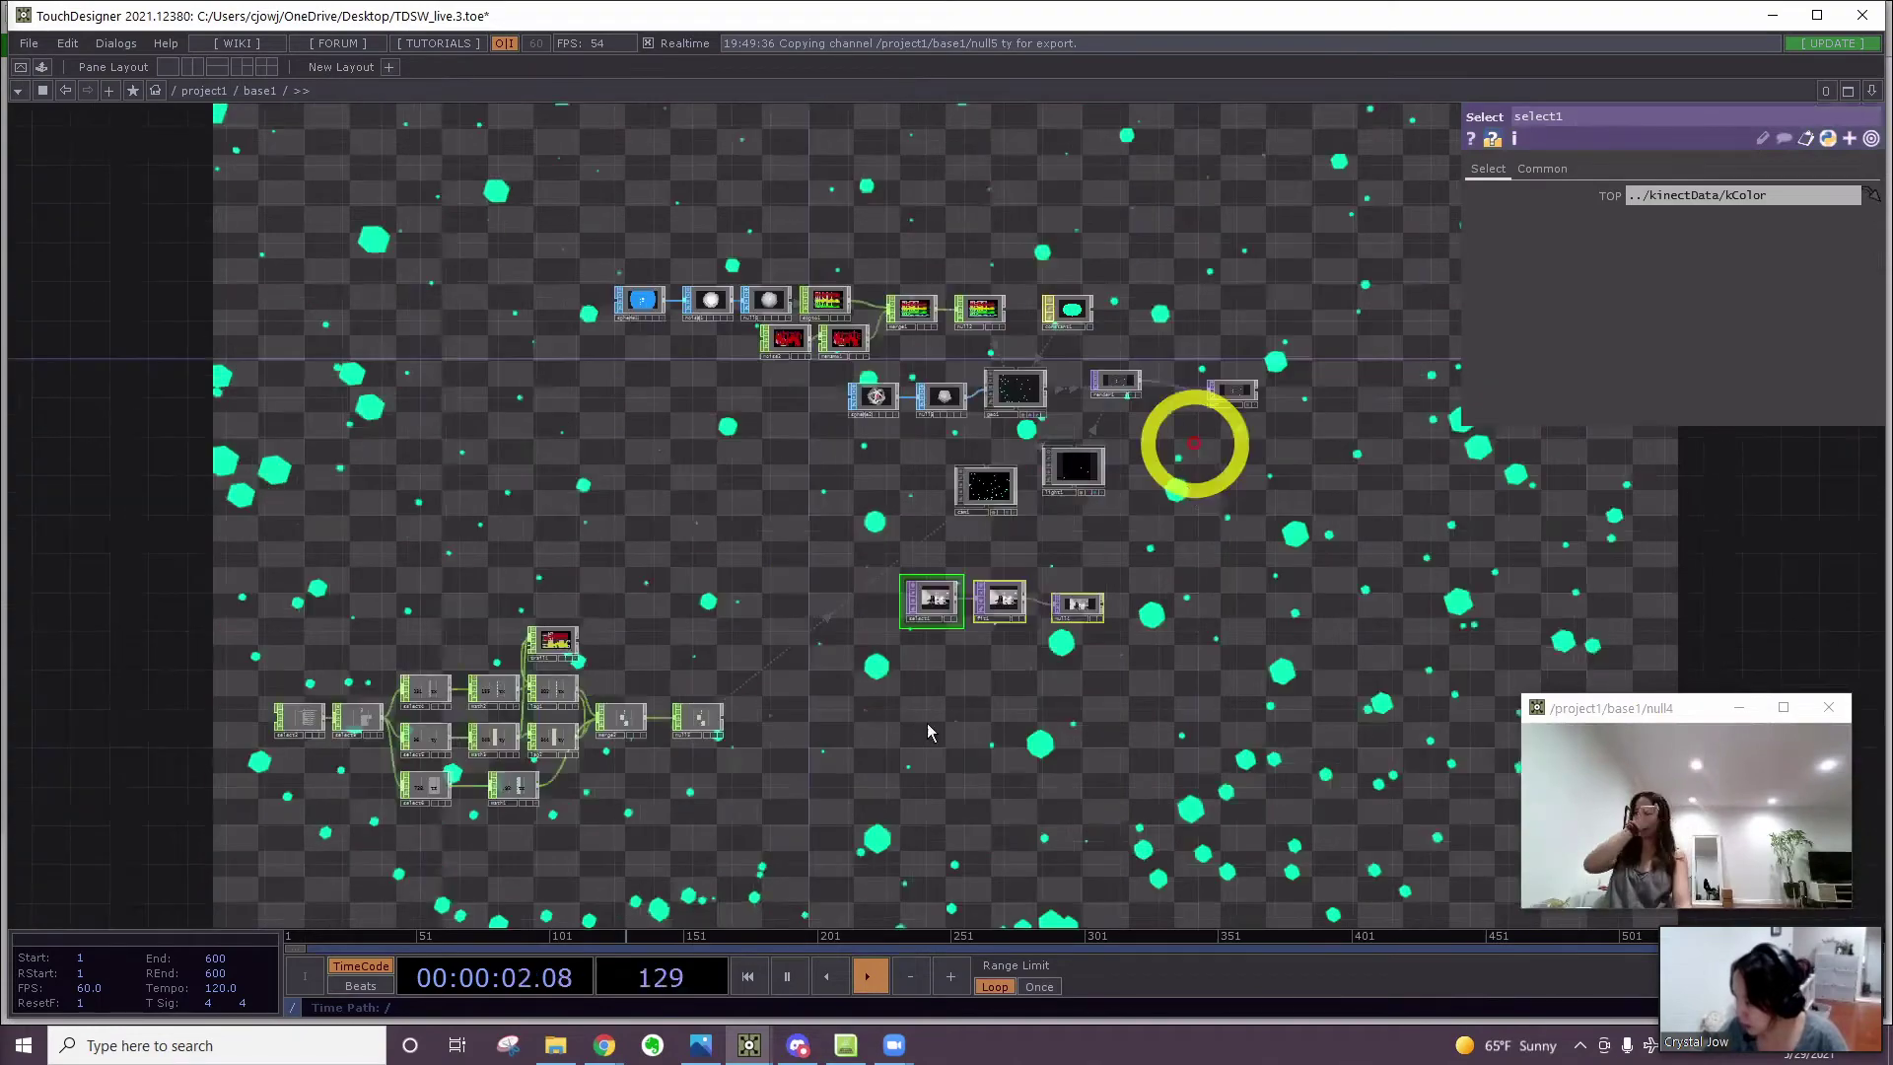
Insert an Over TOP between render1 and OUT
{"action": "scroll", "coordinate": [1135, 420], "scroll_direction": "up", "scroll_amount": 4}
{"action": "left_click_drag", "start_coordinate": [1183, 367], "coordinate": [1326, 370]}
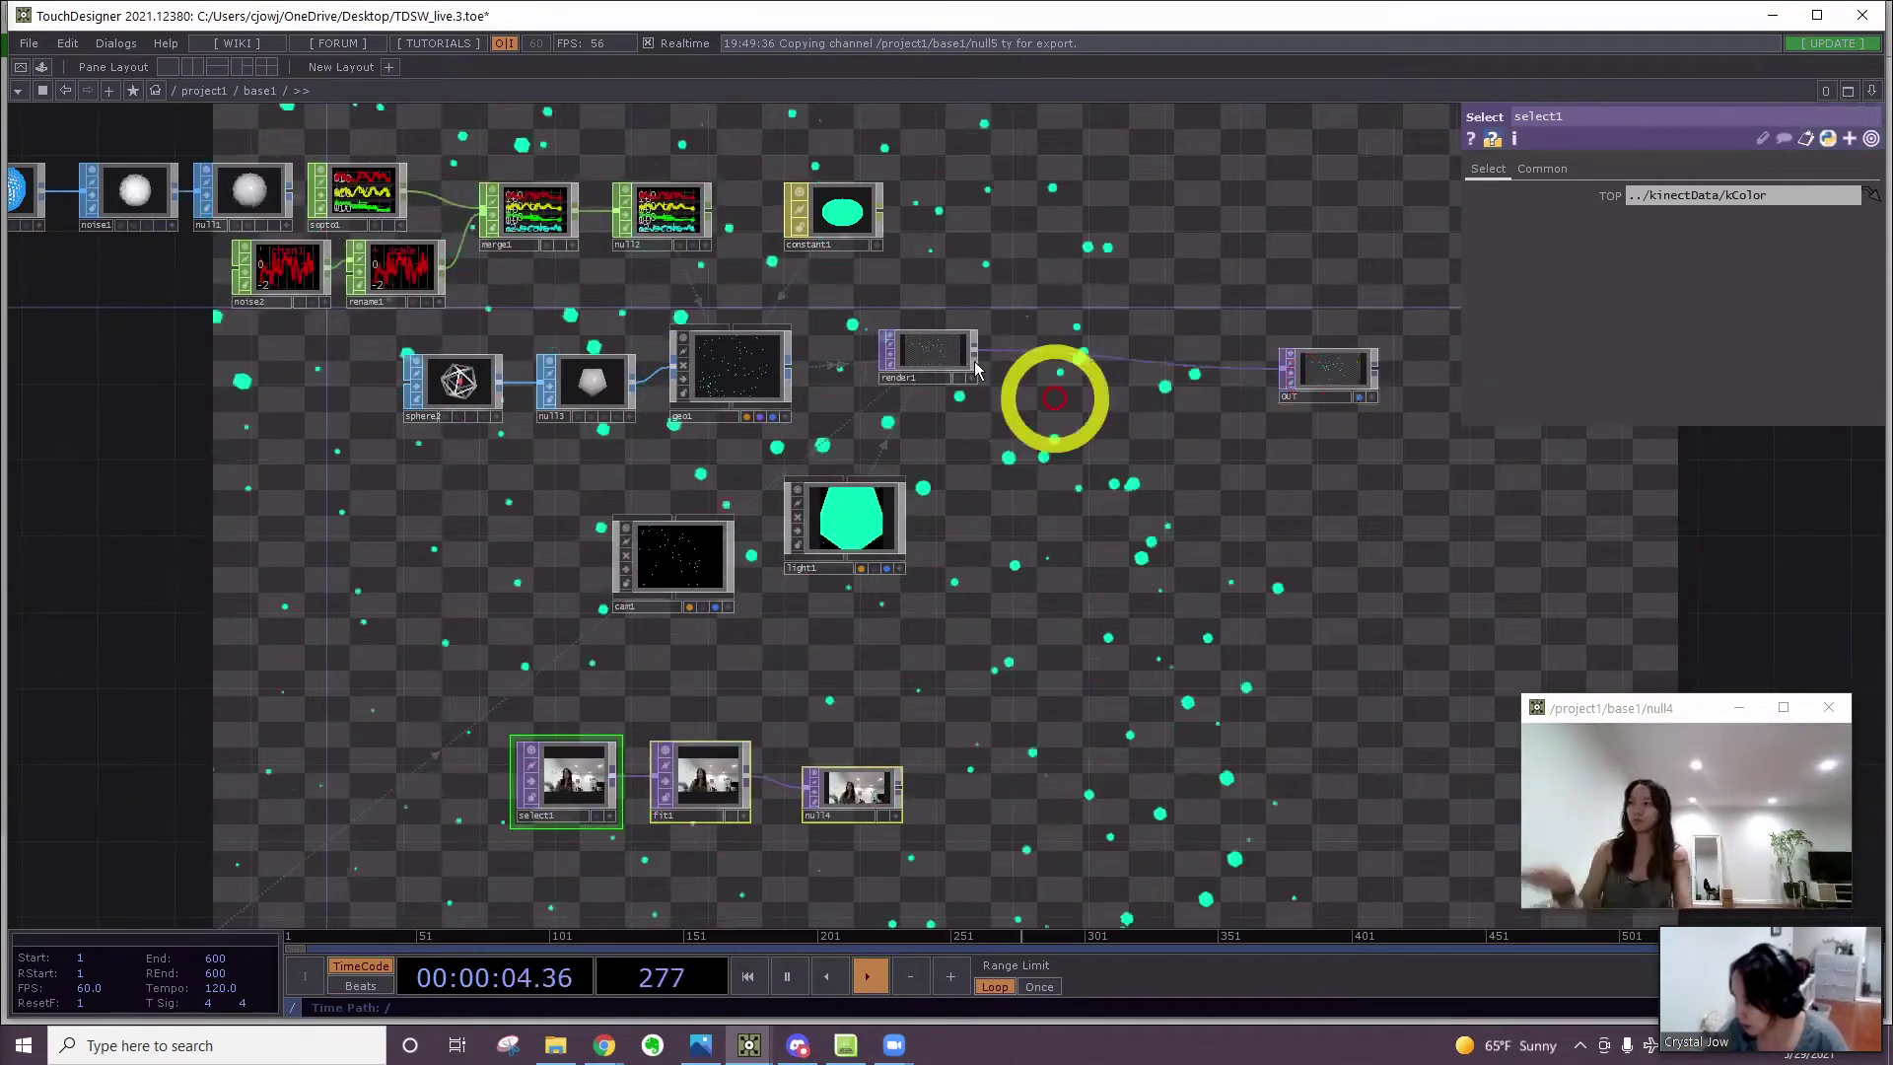
{"action": "right_click", "coordinate": [974, 359]}
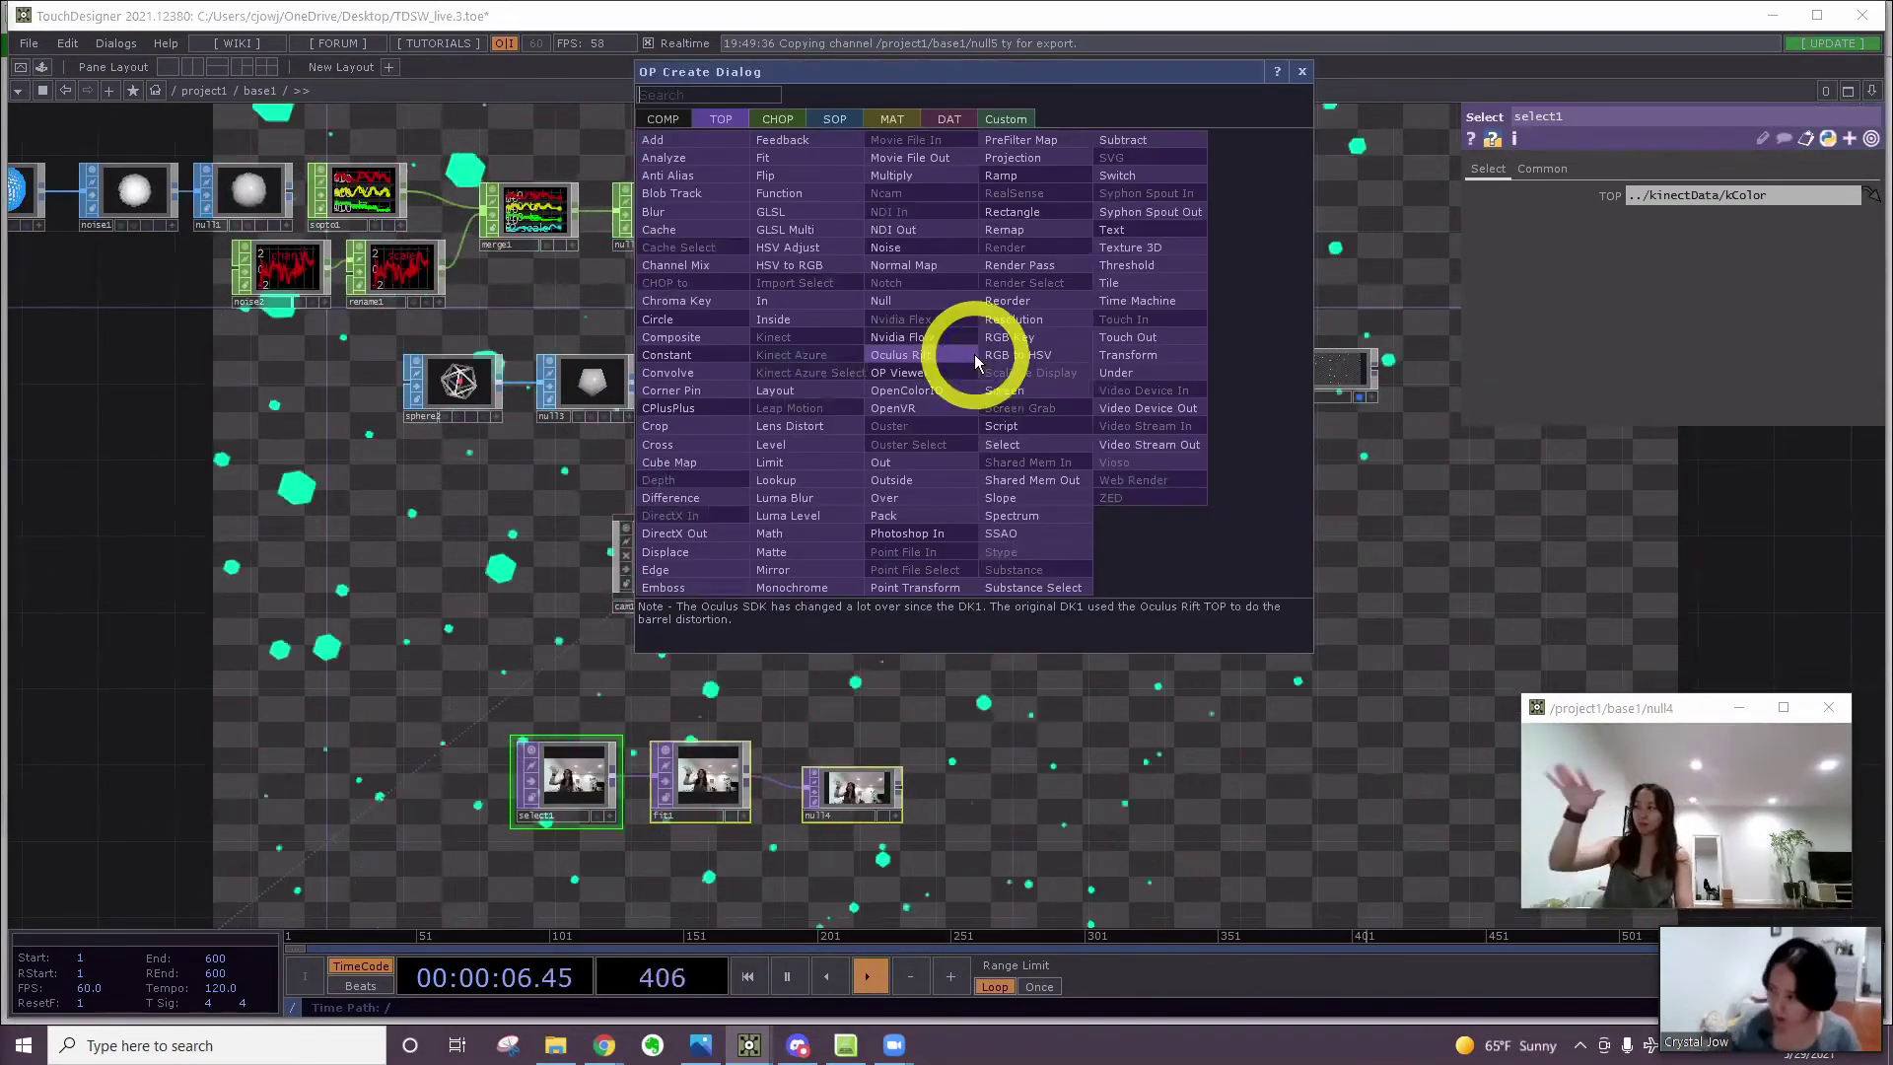
{"action": "type", "text": "over"}
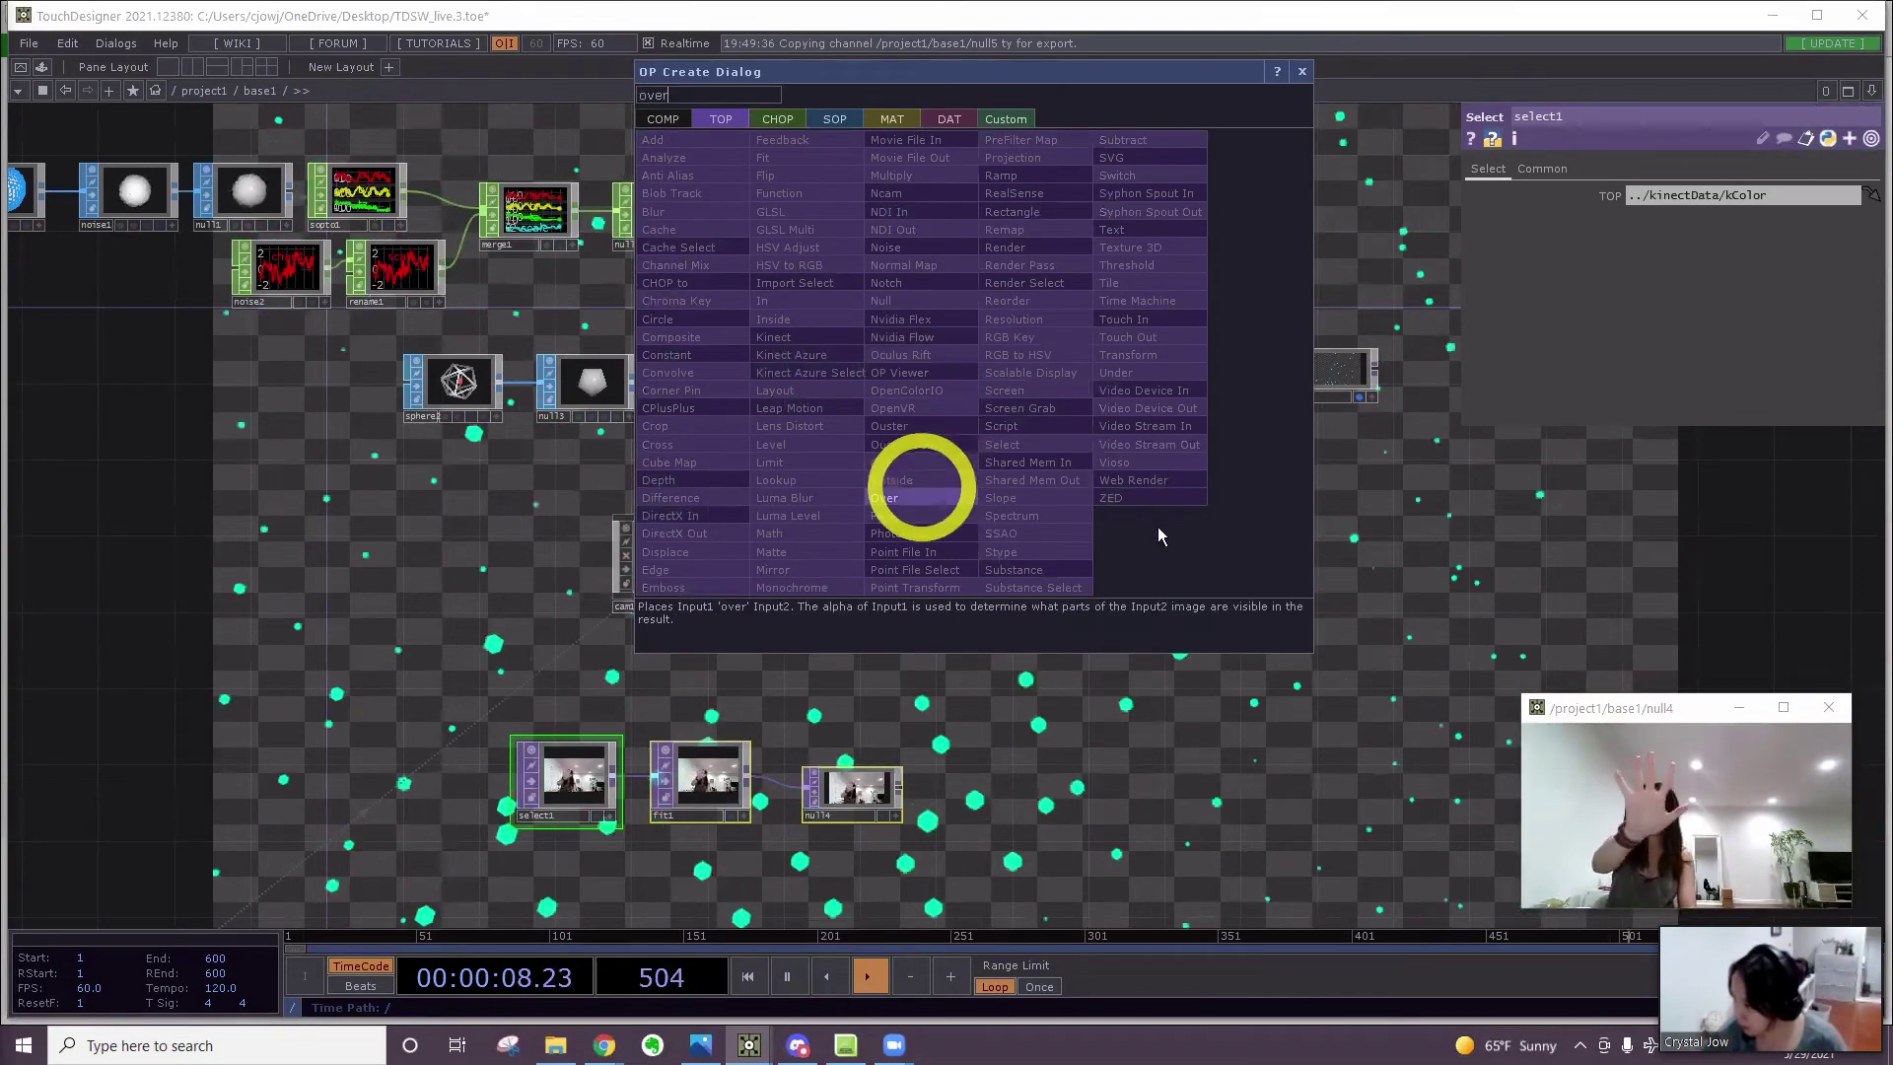
{"action": "left_click", "coordinate": [922, 495]}
{"action": "left_click", "coordinate": [1150, 496]}
{"action": "scroll", "coordinate": [964, 699], "scroll_direction": "up", "scroll_amount": 5}
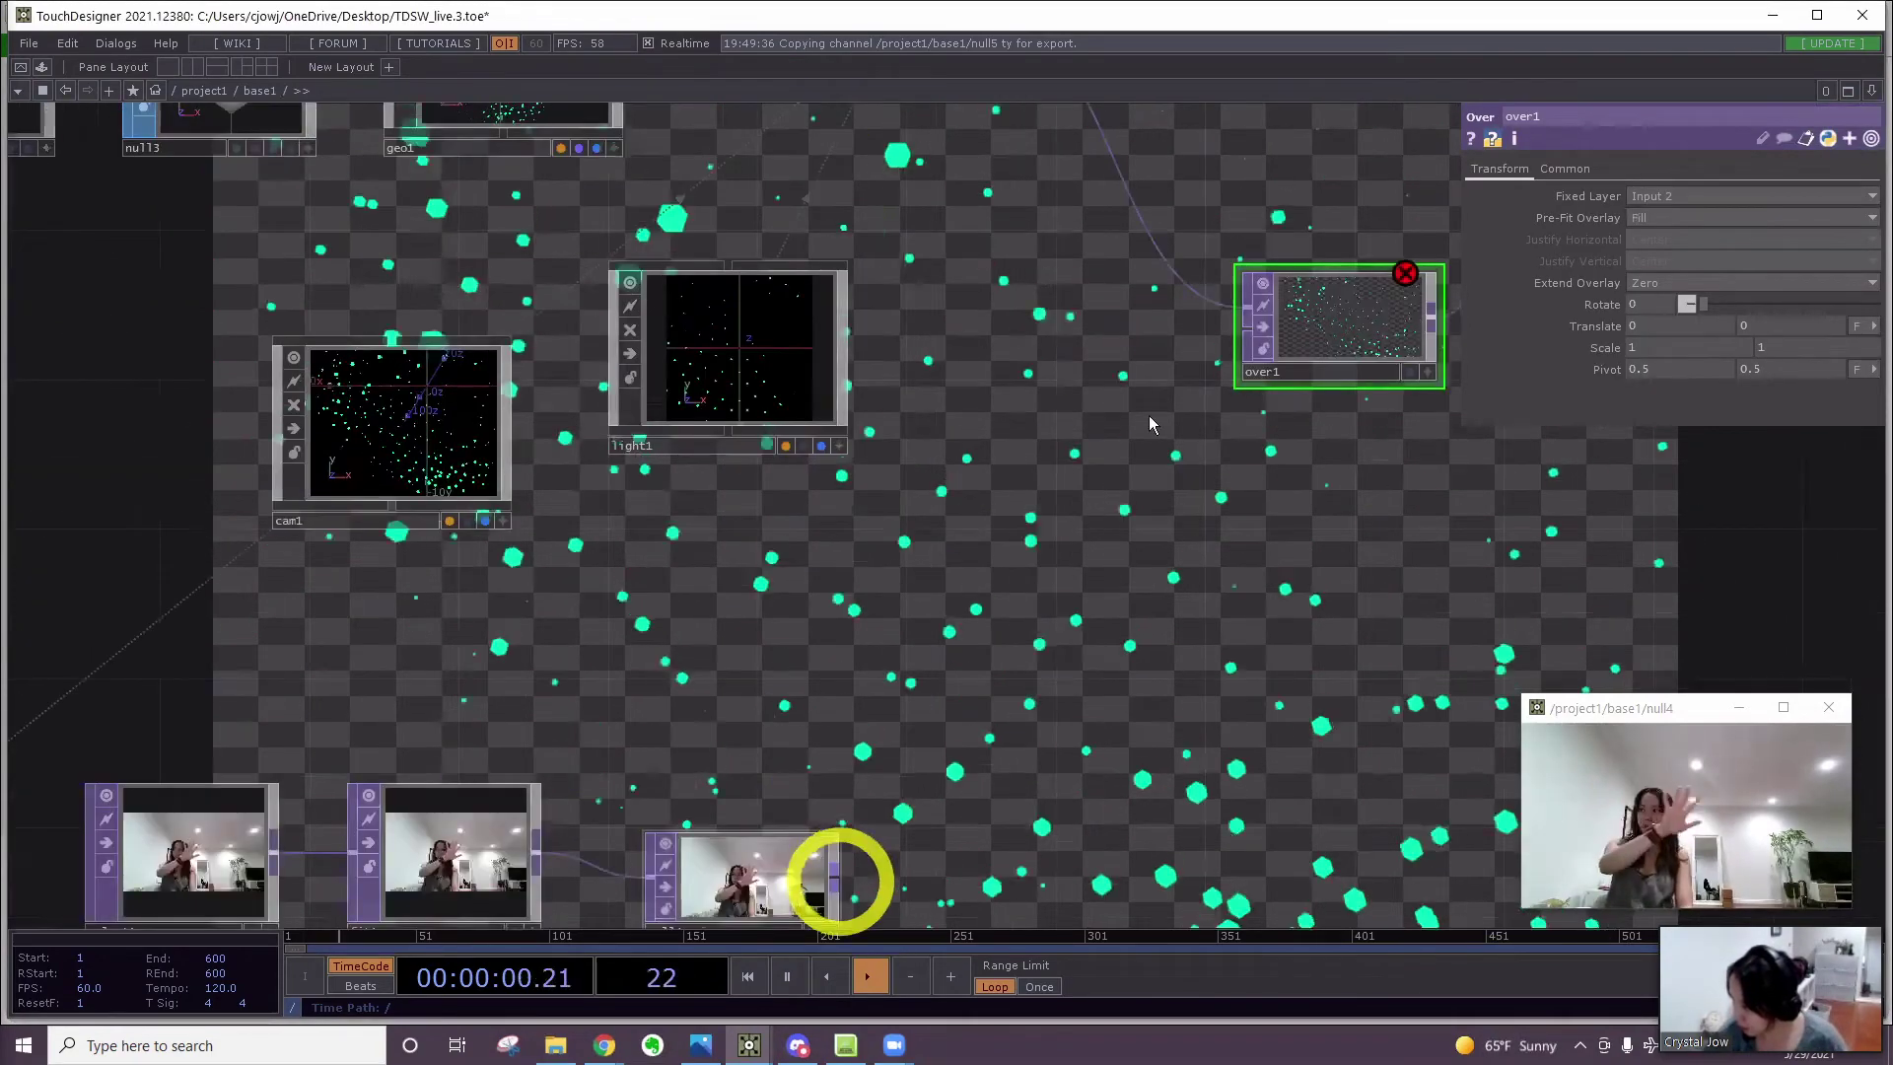
Connect null4 to over1's second input and close the floating null4 viewer
{"action": "left_click_drag", "start_coordinate": [834, 872], "coordinate": [1211, 383]}
{"action": "scroll", "coordinate": [1328, 607], "scroll_direction": "down", "scroll_amount": 5}
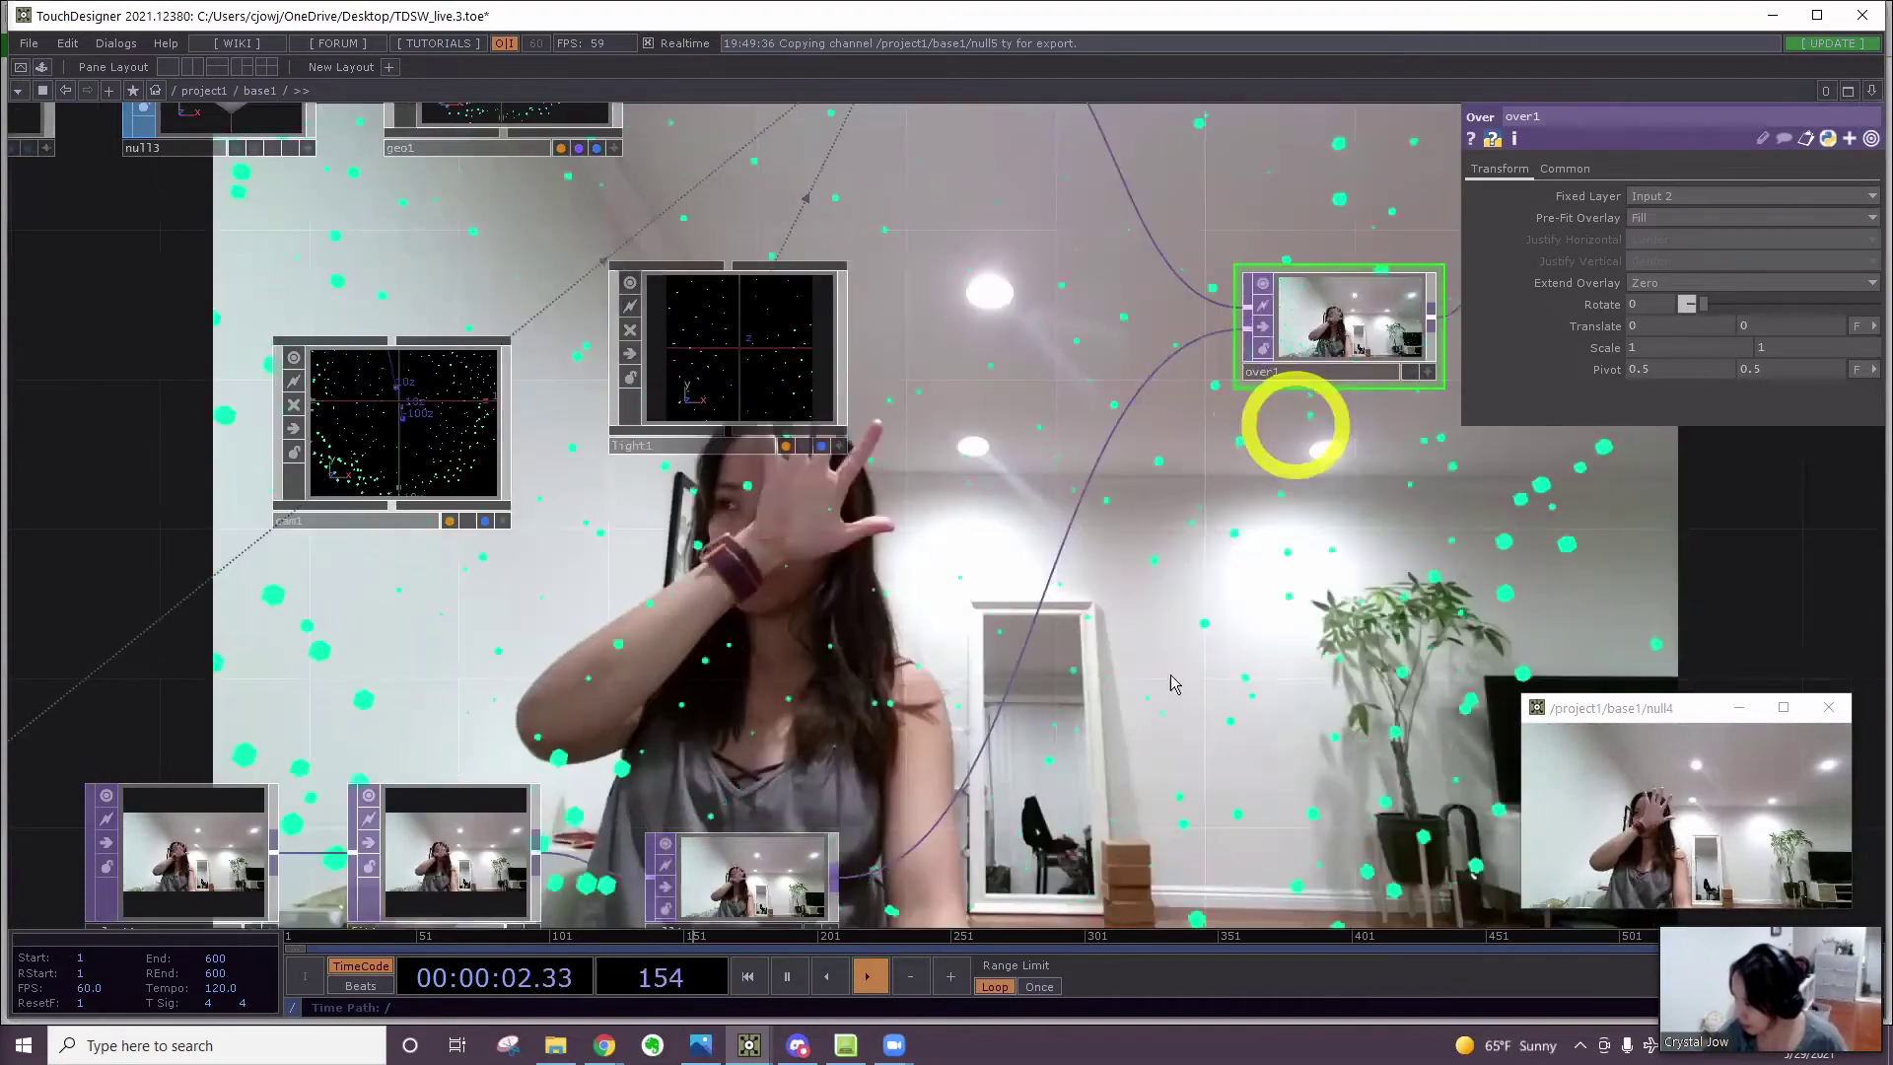
{"action": "left_click", "coordinate": [1826, 708]}
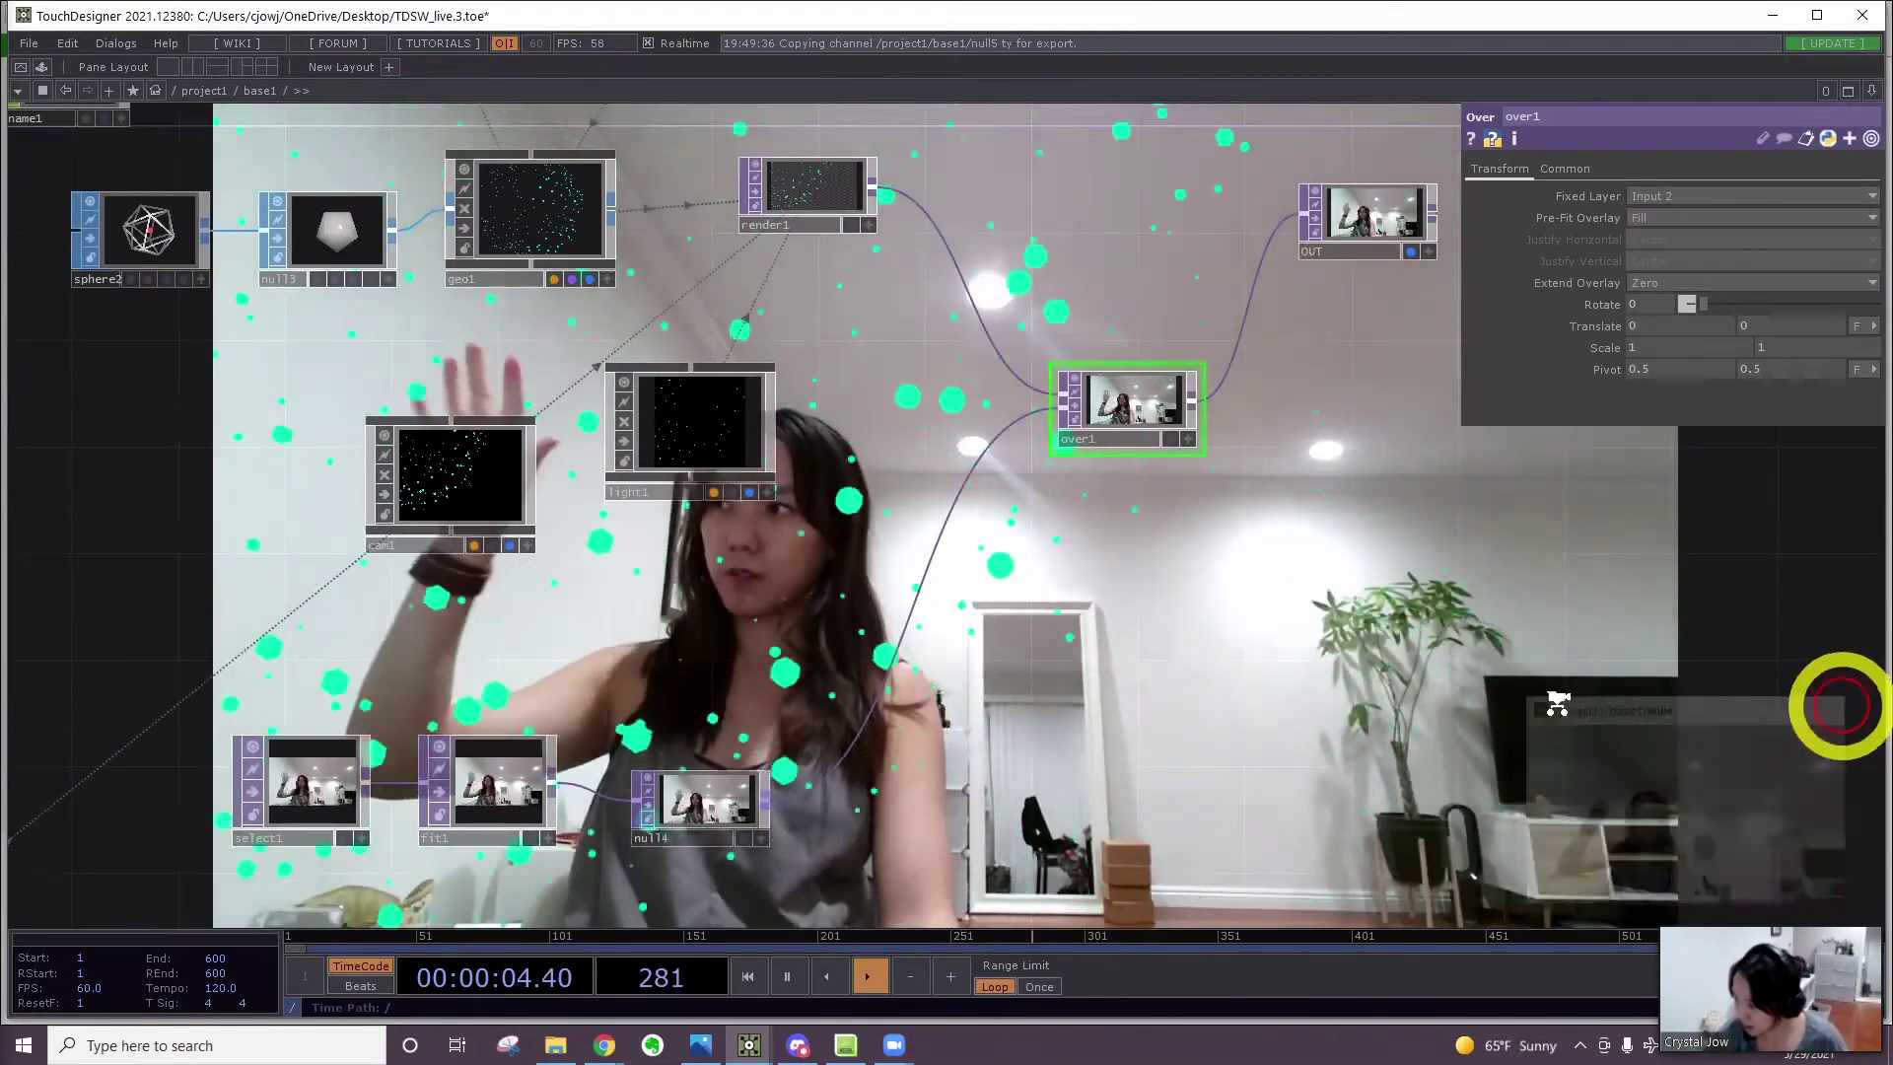
Review the network from the sphere and noise chain to the Kinect channels in select2 and select3
{"action": "scroll", "coordinate": [1666, 708], "scroll_direction": "down", "scroll_amount": 6}
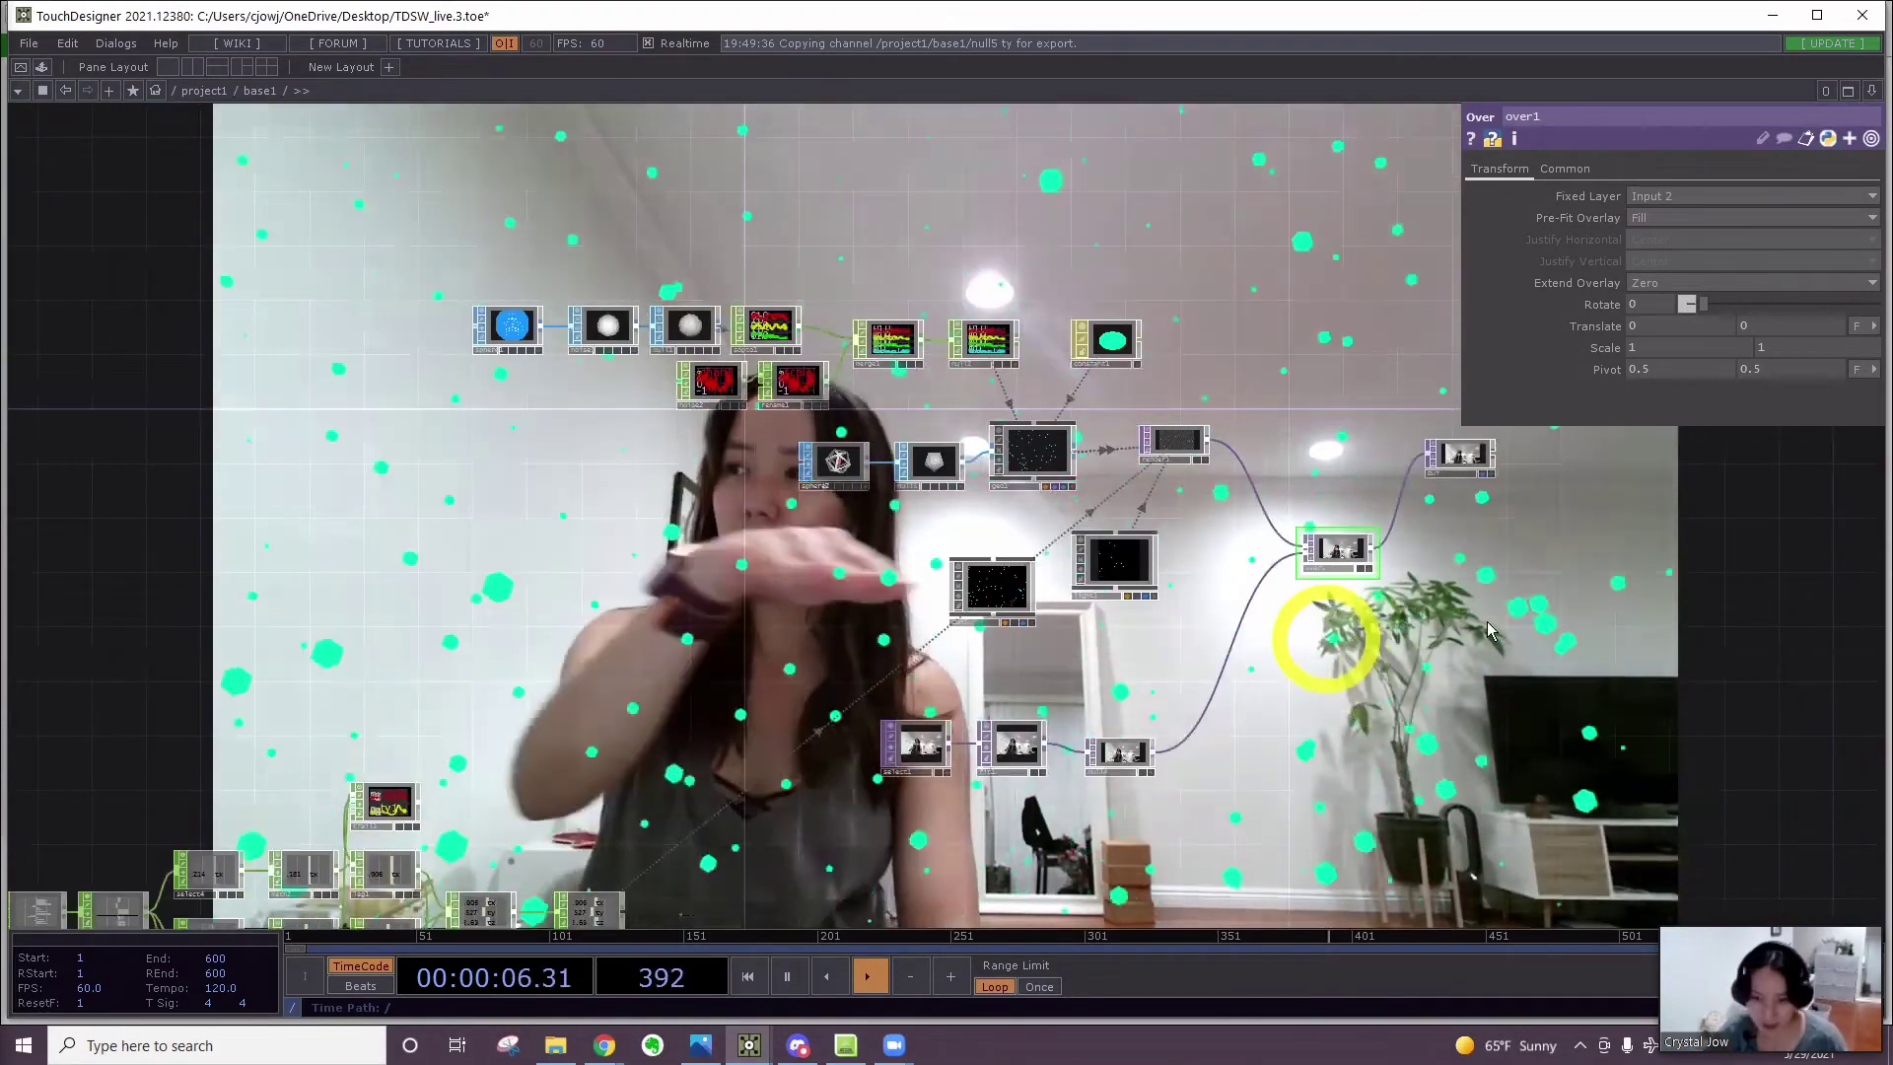
{"action": "left_click_drag", "start_coordinate": [1332, 642], "coordinate": [1466, 625]}
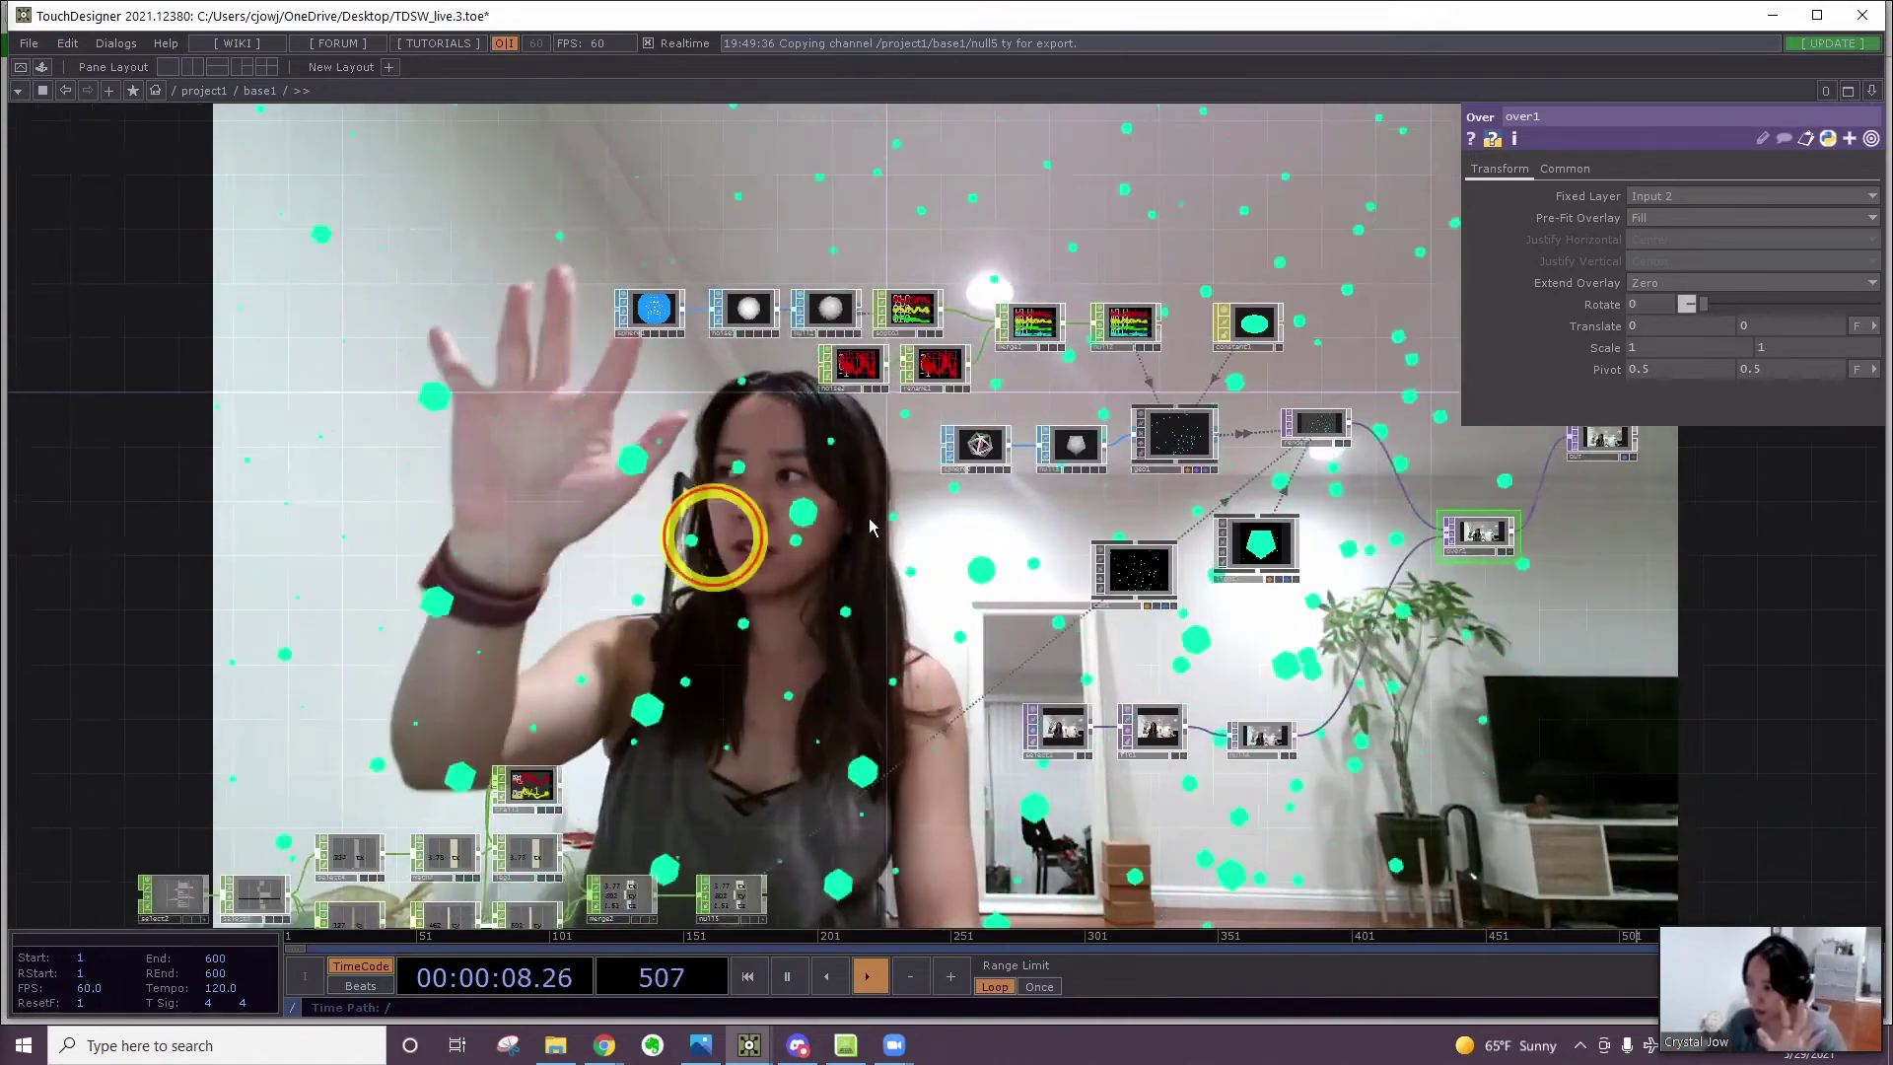
{"action": "left_click_drag", "start_coordinate": [720, 569], "coordinate": [898, 652]}
{"action": "scroll", "coordinate": [826, 379], "scroll_direction": "up", "scroll_amount": 4}
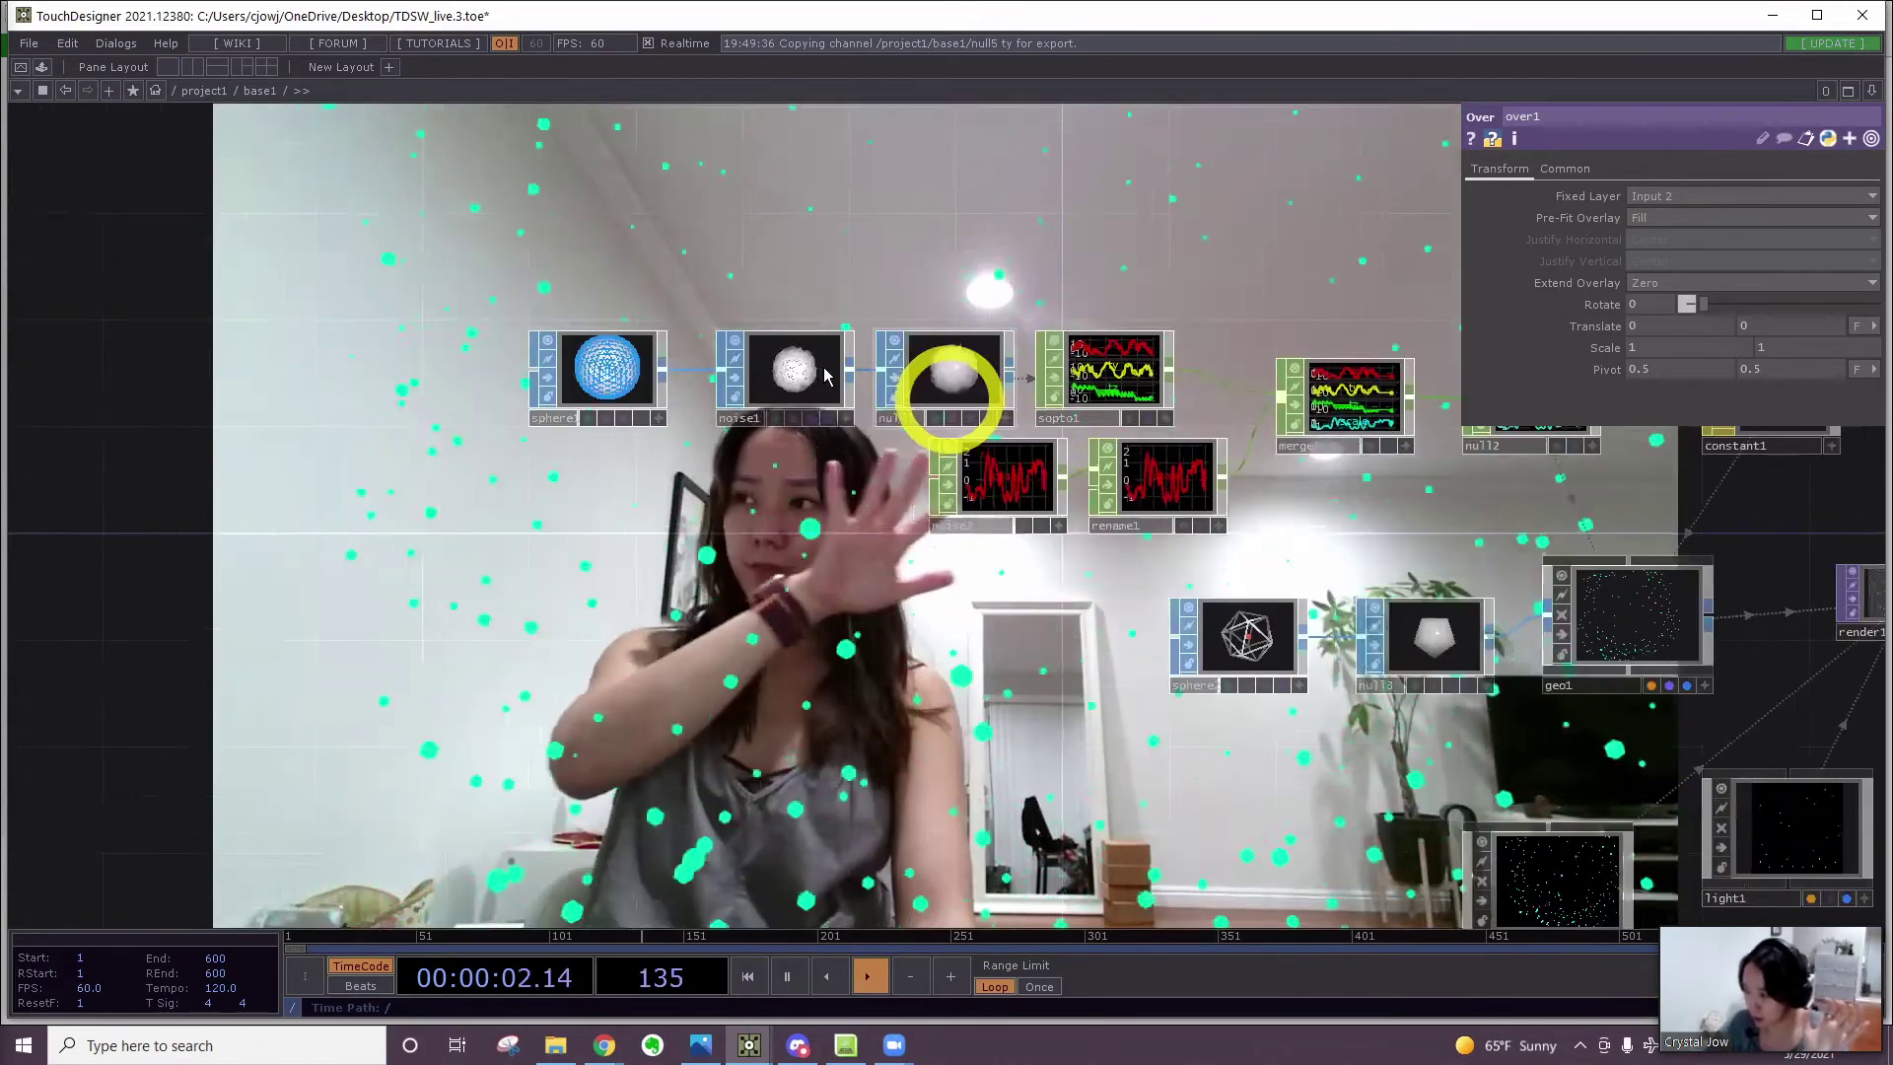
{"action": "scroll", "coordinate": [328, 557], "scroll_direction": "down", "scroll_amount": 3}
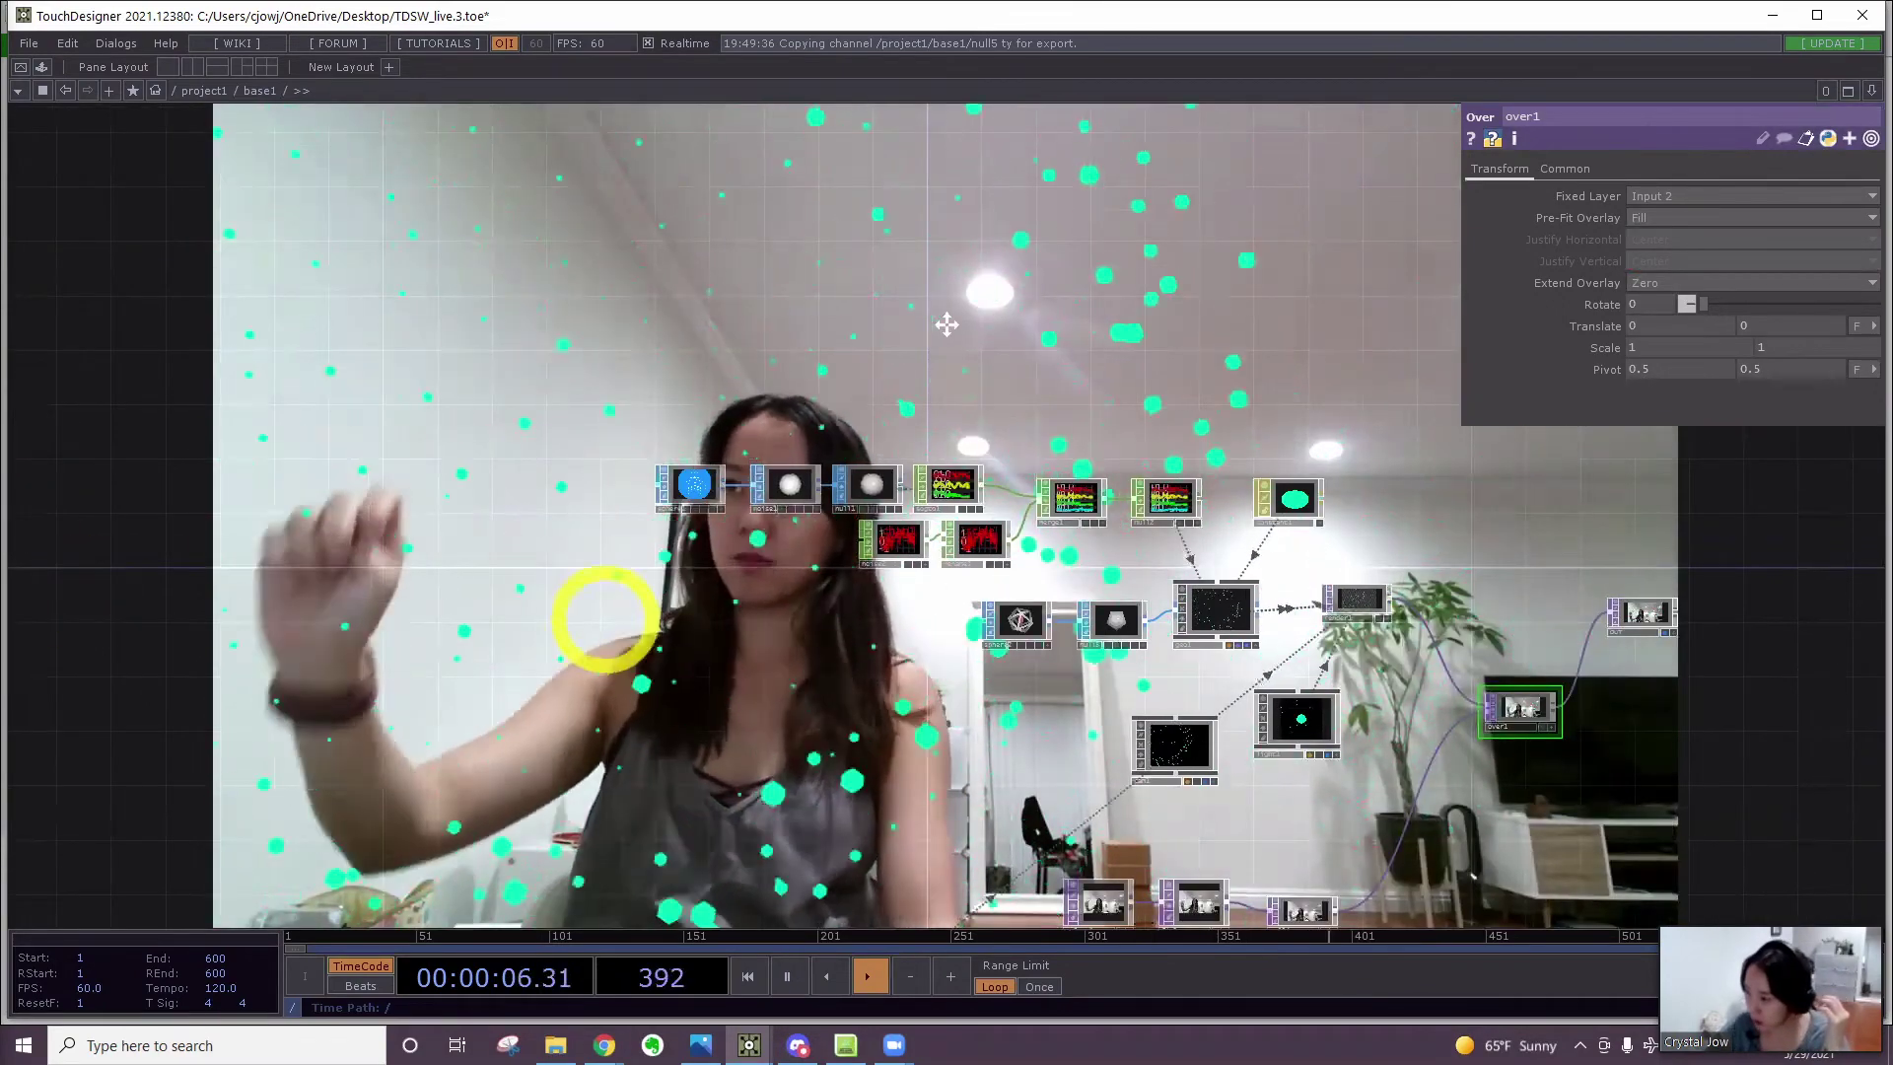
{"action": "left_click_drag", "start_coordinate": [727, 777], "coordinate": [943, 325]}
{"action": "scroll", "coordinate": [754, 547], "scroll_direction": "up", "scroll_amount": 6}
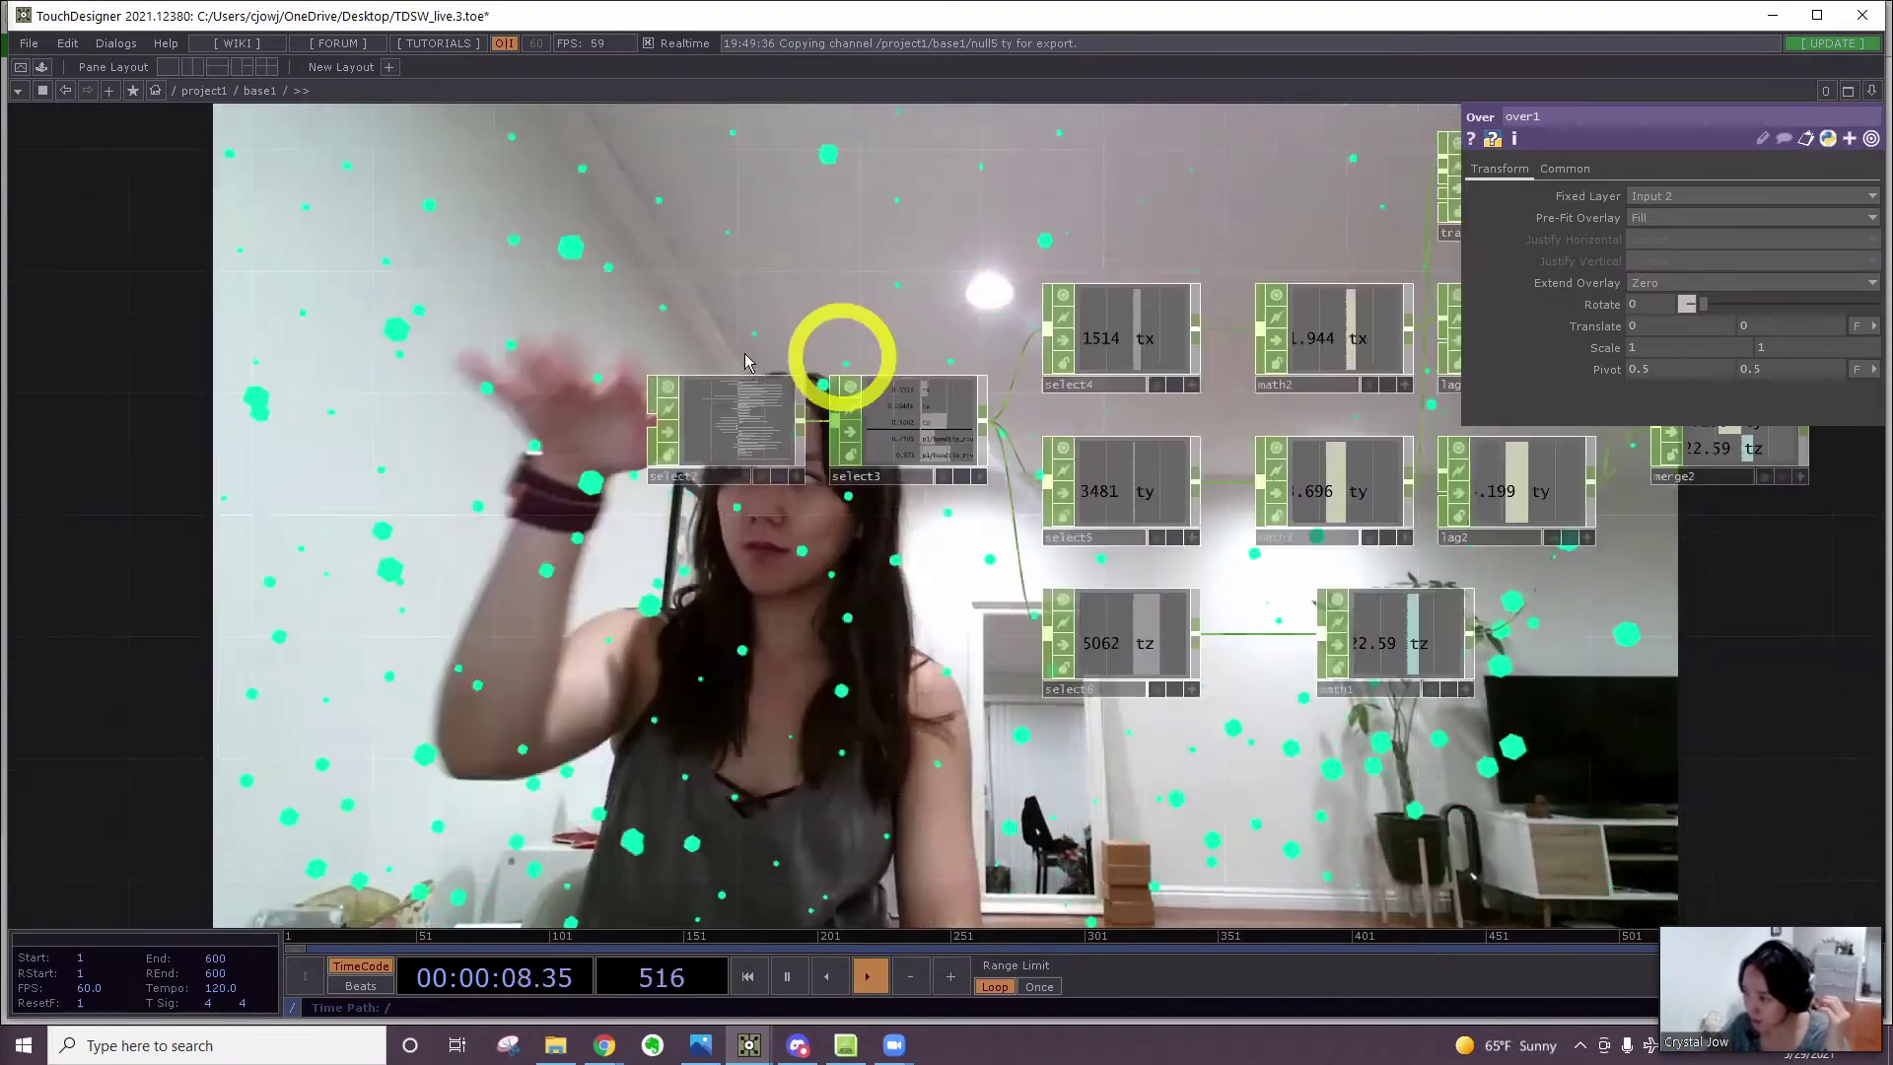
{"action": "scroll", "coordinate": [712, 450], "scroll_direction": "up", "scroll_amount": 4}
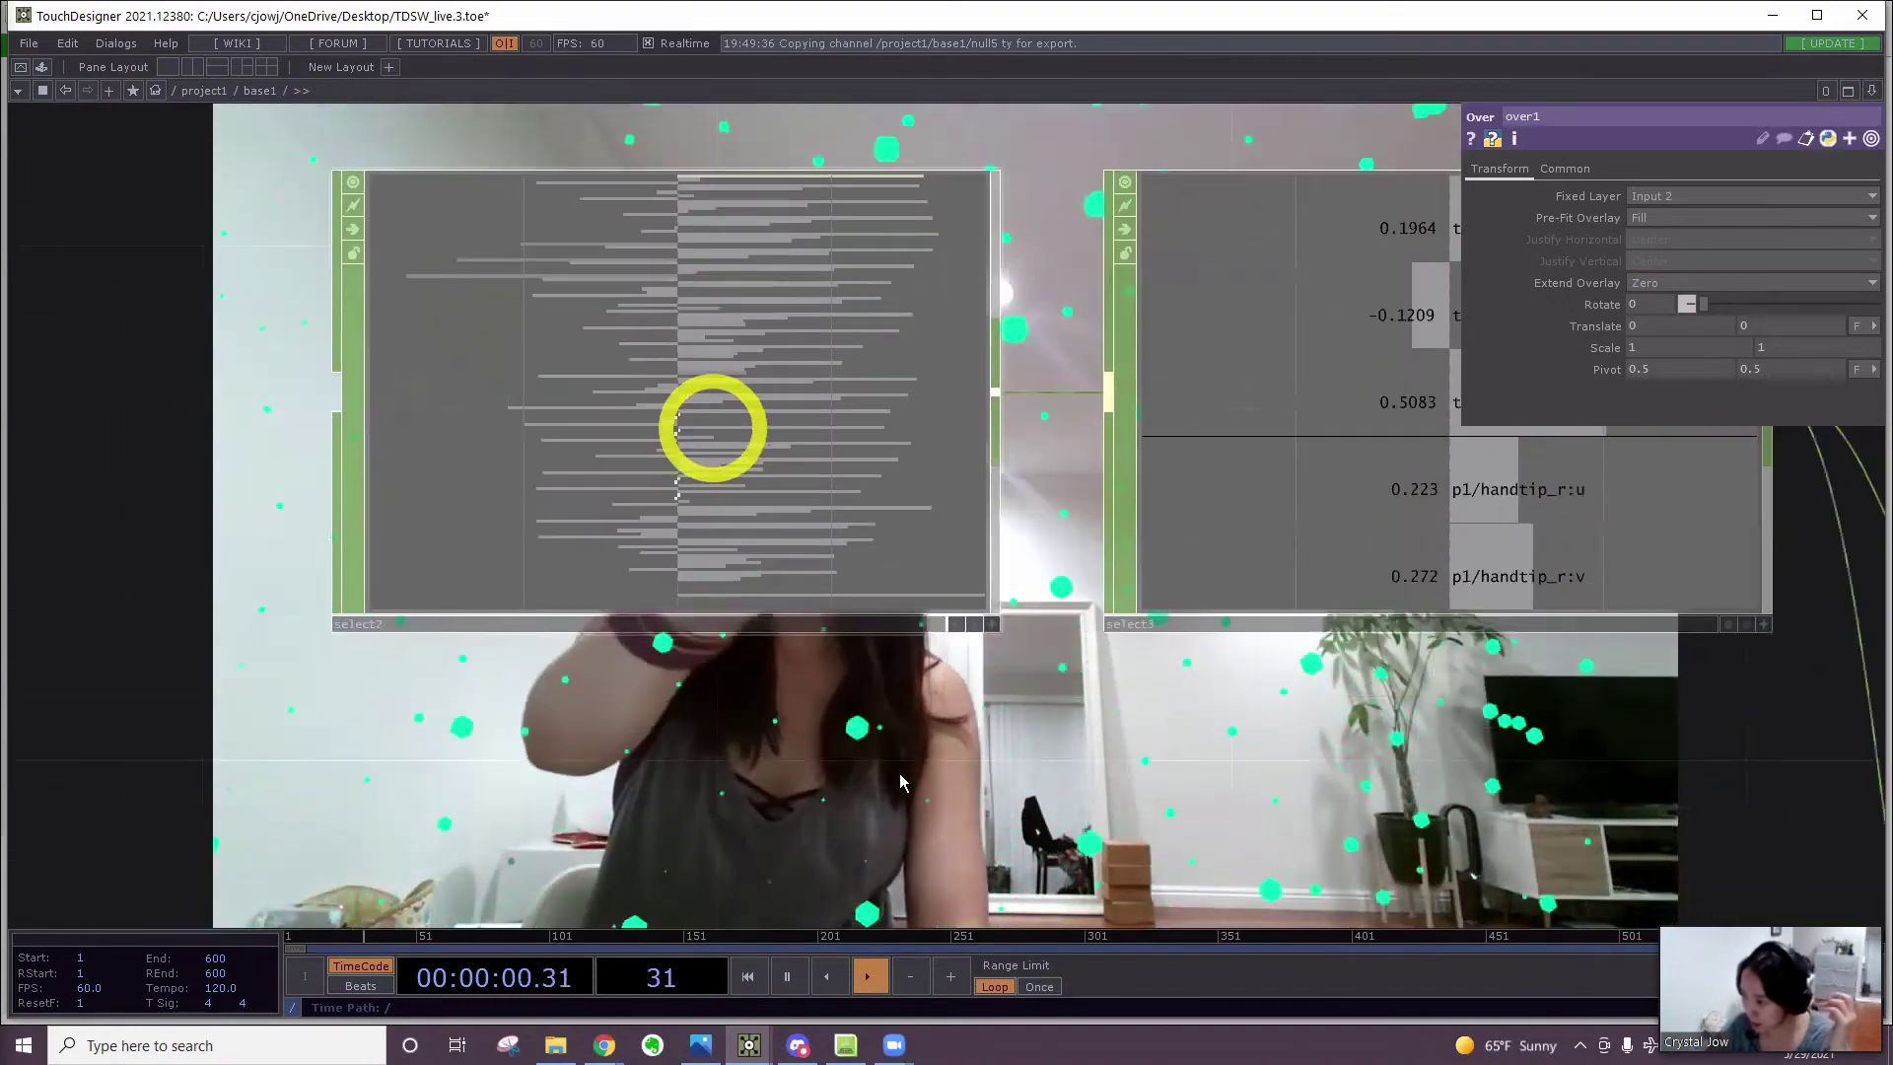
Examine select2's hand open and closed channels and check the Interactions option of kinect4 inside kinectData, using a temporary second pane
{"action": "scroll", "coordinate": [903, 742], "scroll_direction": "up", "scroll_amount": 6}
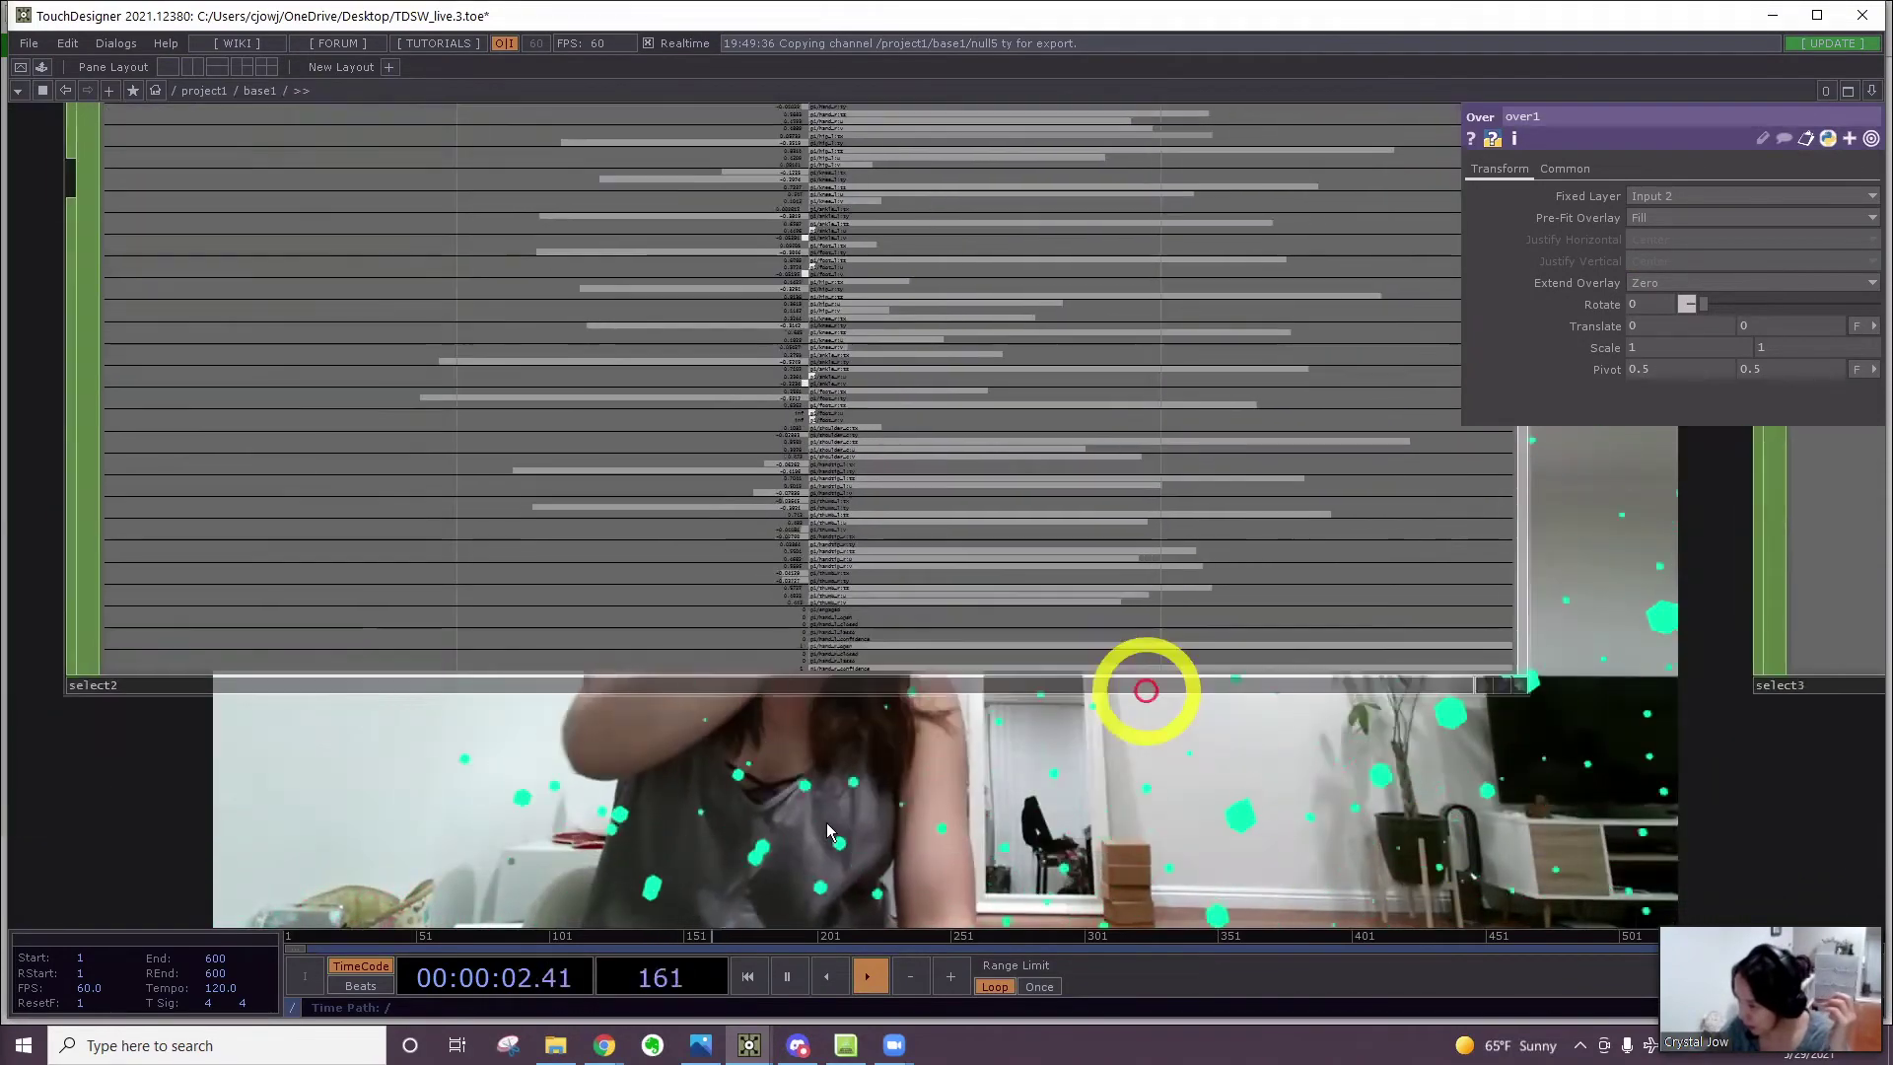
{"action": "scroll", "coordinate": [905, 751], "scroll_direction": "up", "scroll_amount": 4}
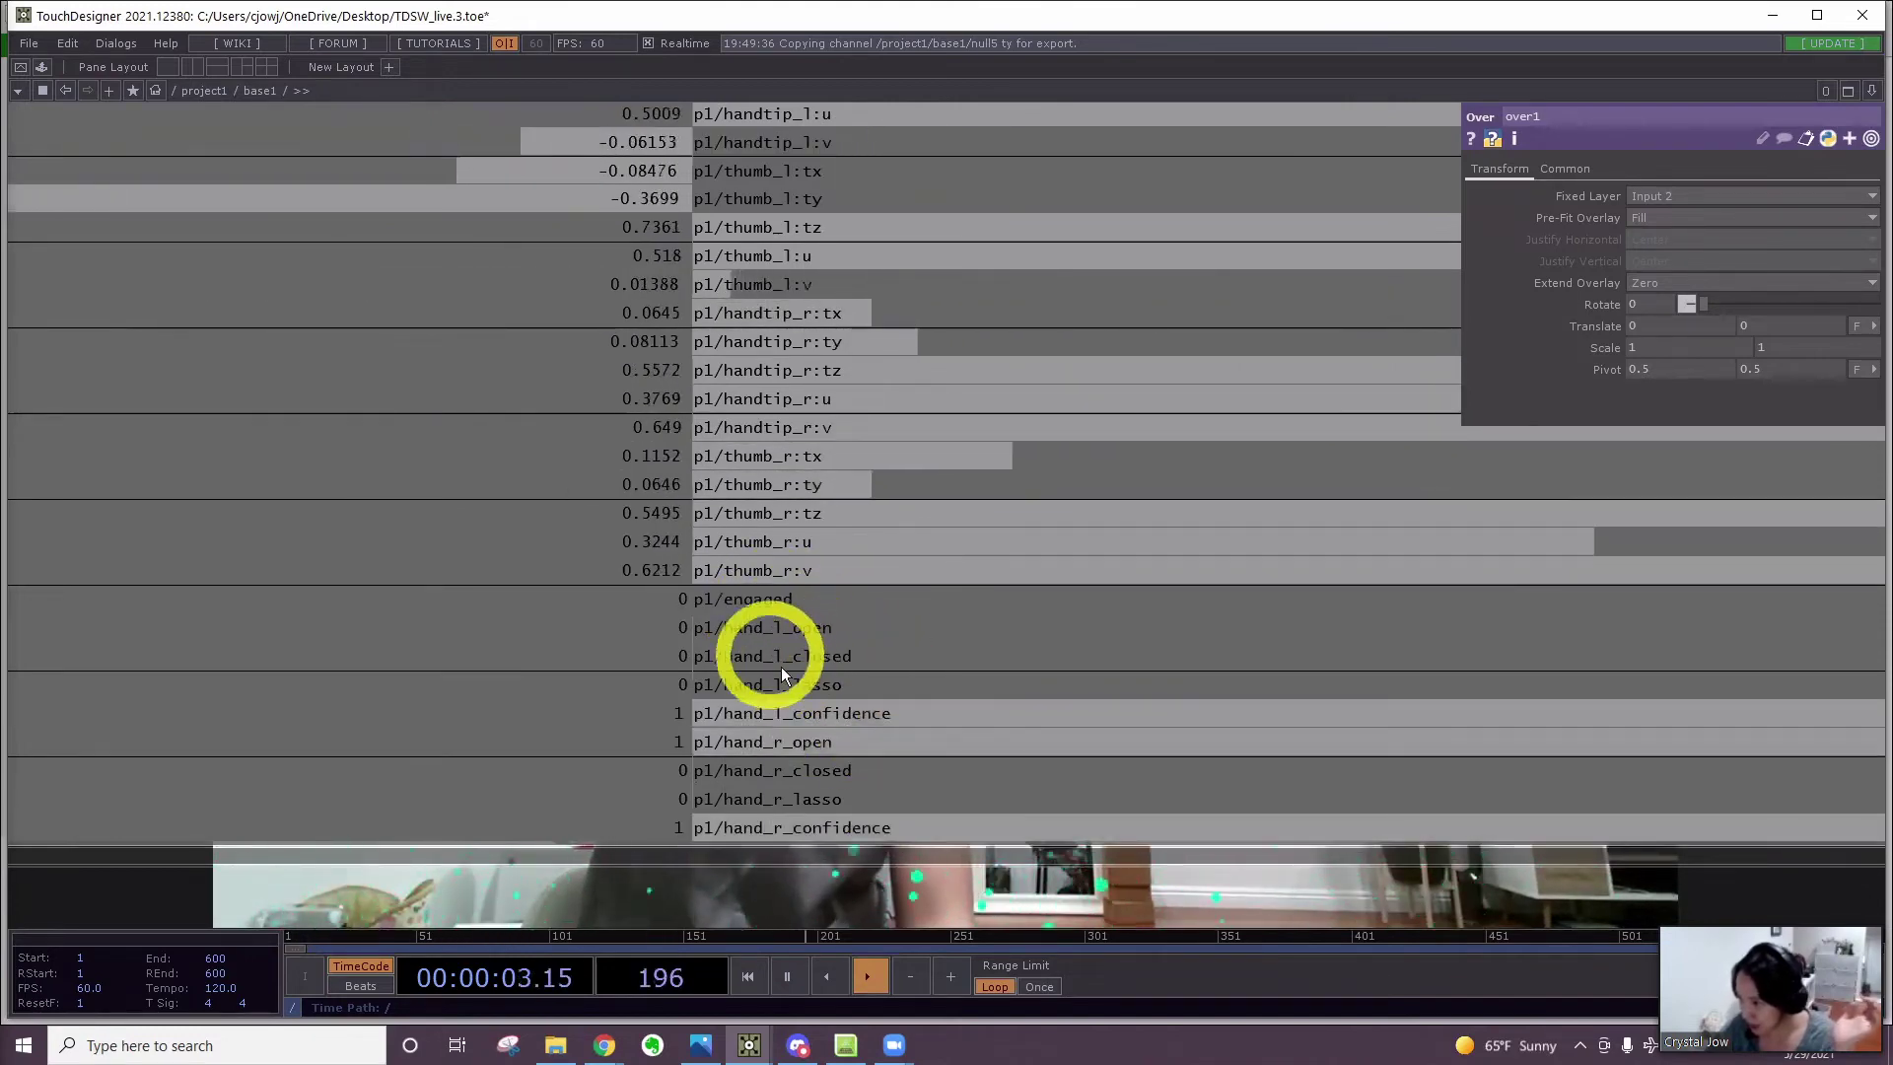
{"action": "left_click", "coordinate": [193, 66]}
{"action": "scroll", "coordinate": [512, 476], "scroll_direction": "down", "scroll_amount": 10}
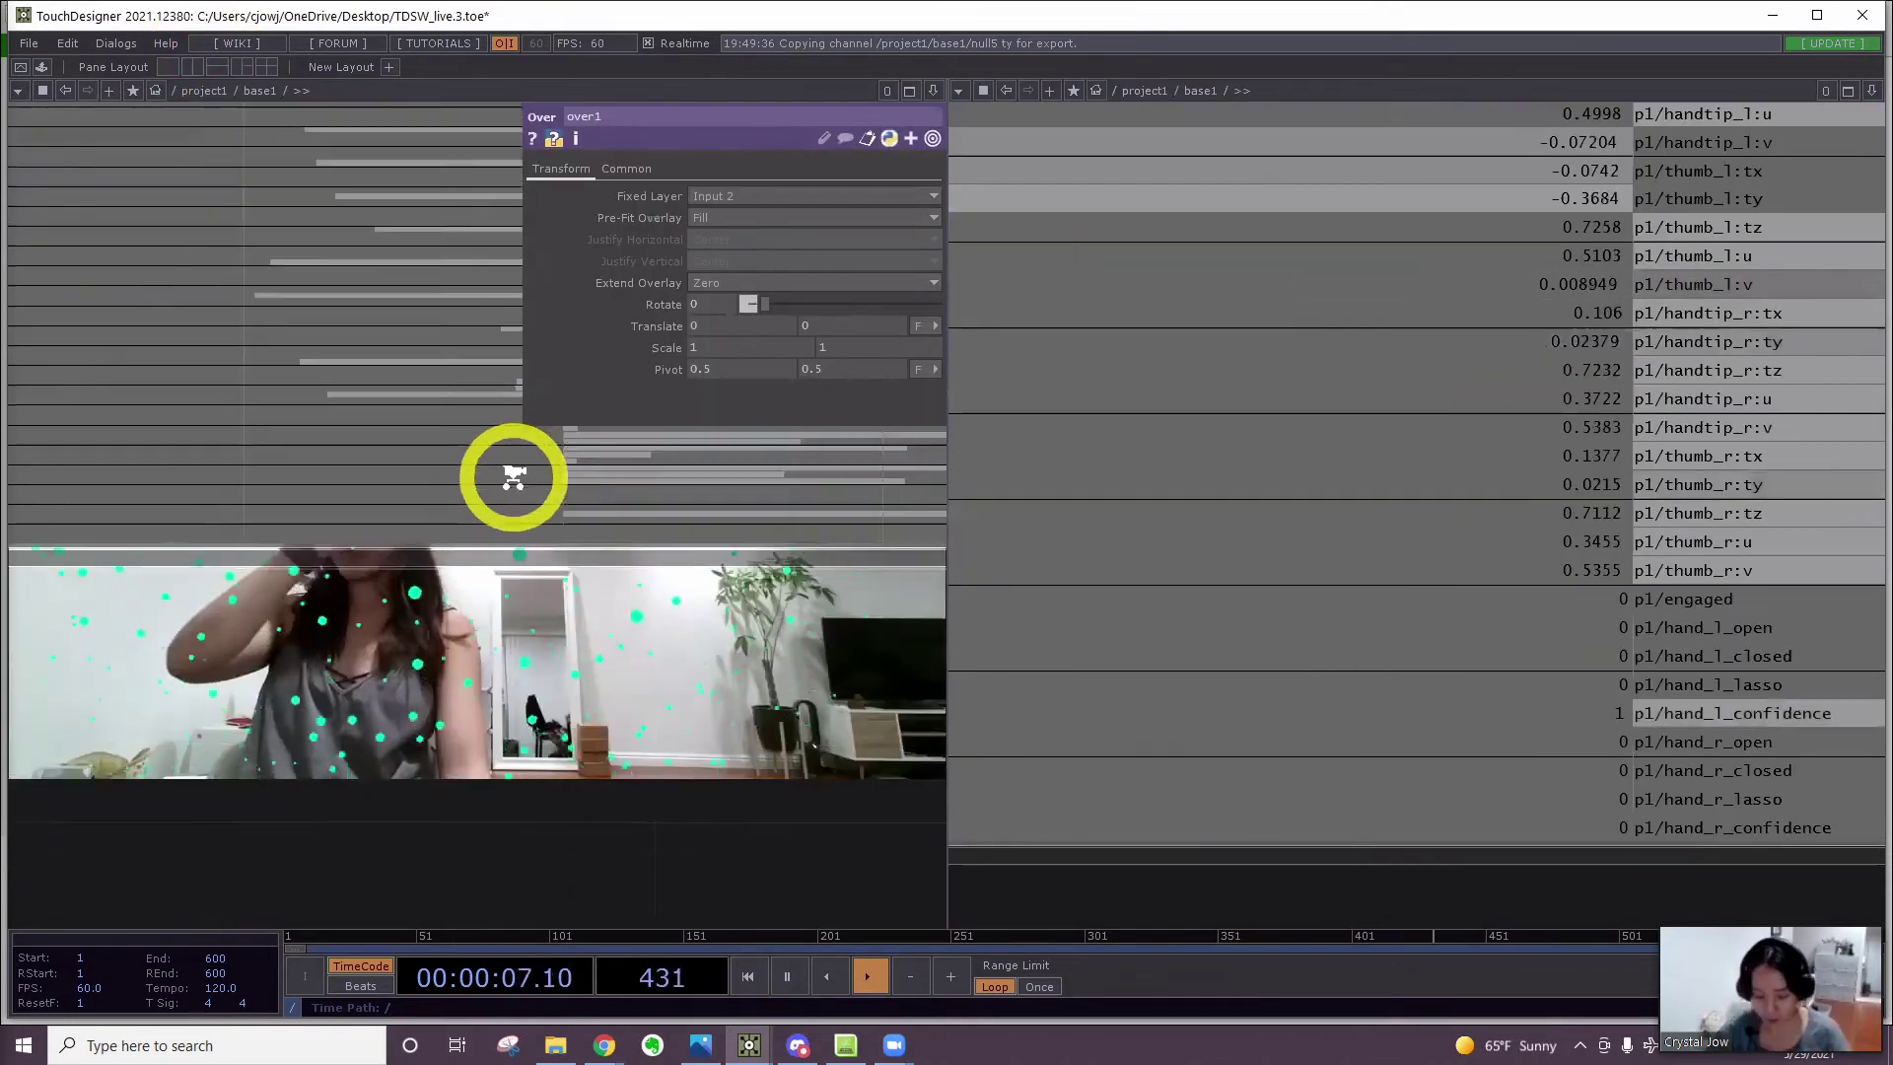
{"action": "scroll", "coordinate": [523, 676], "scroll_direction": "down", "scroll_amount": 5}
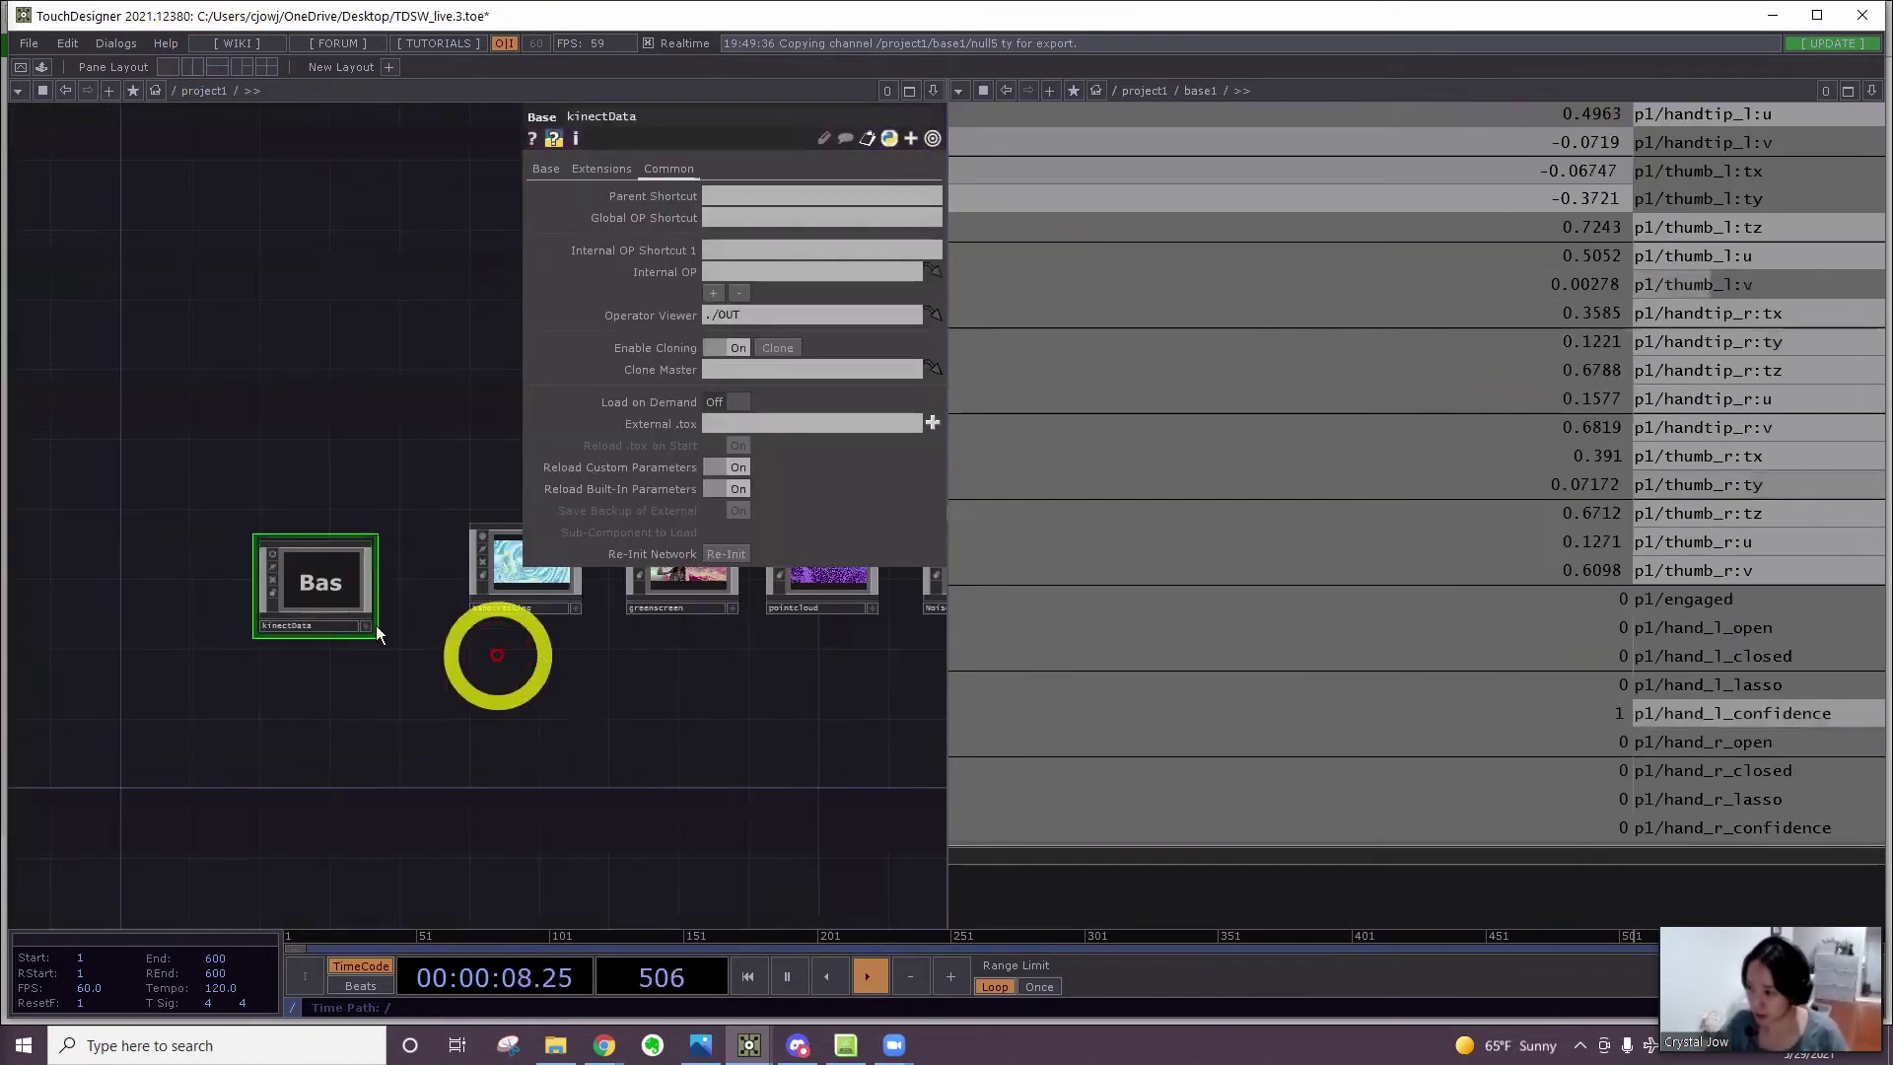
{"action": "double_click", "coordinate": [316, 581]}
{"action": "left_click", "coordinate": [265, 725]}
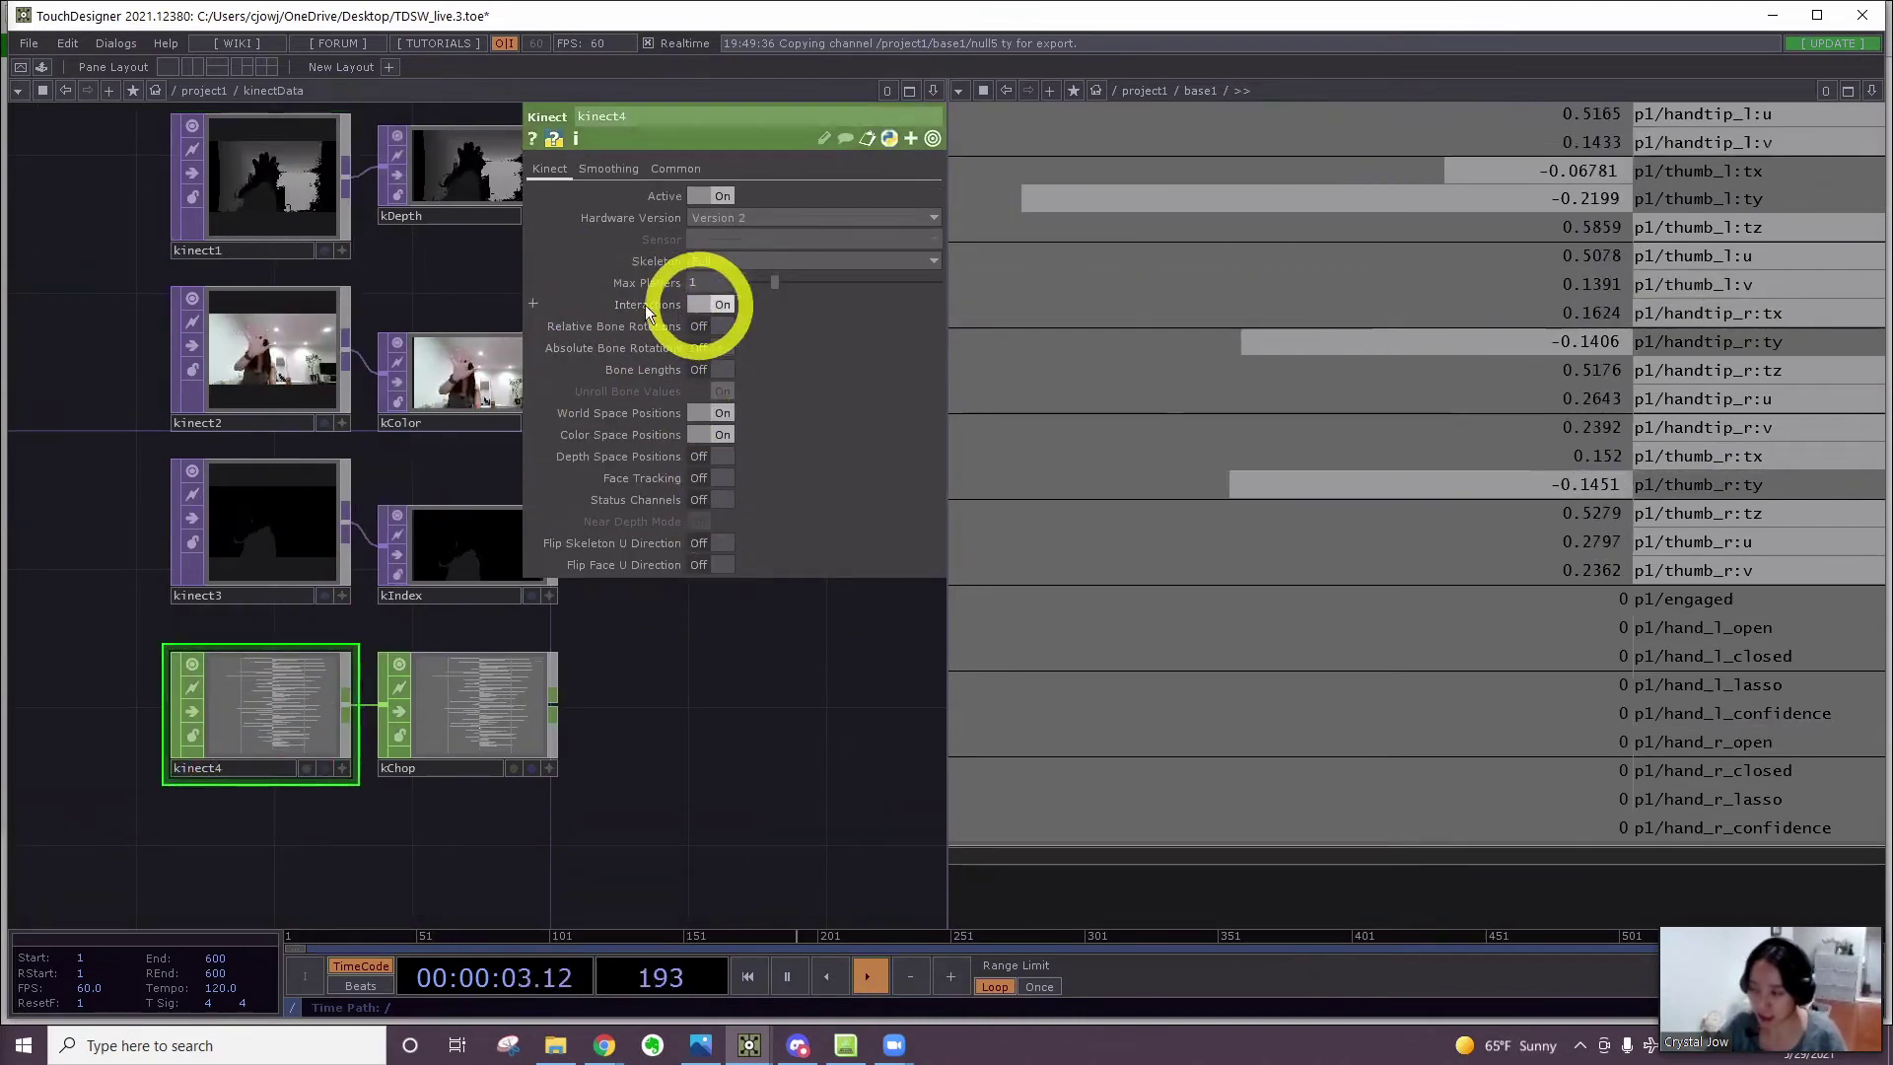
{"action": "left_click", "coordinate": [822, 244]}
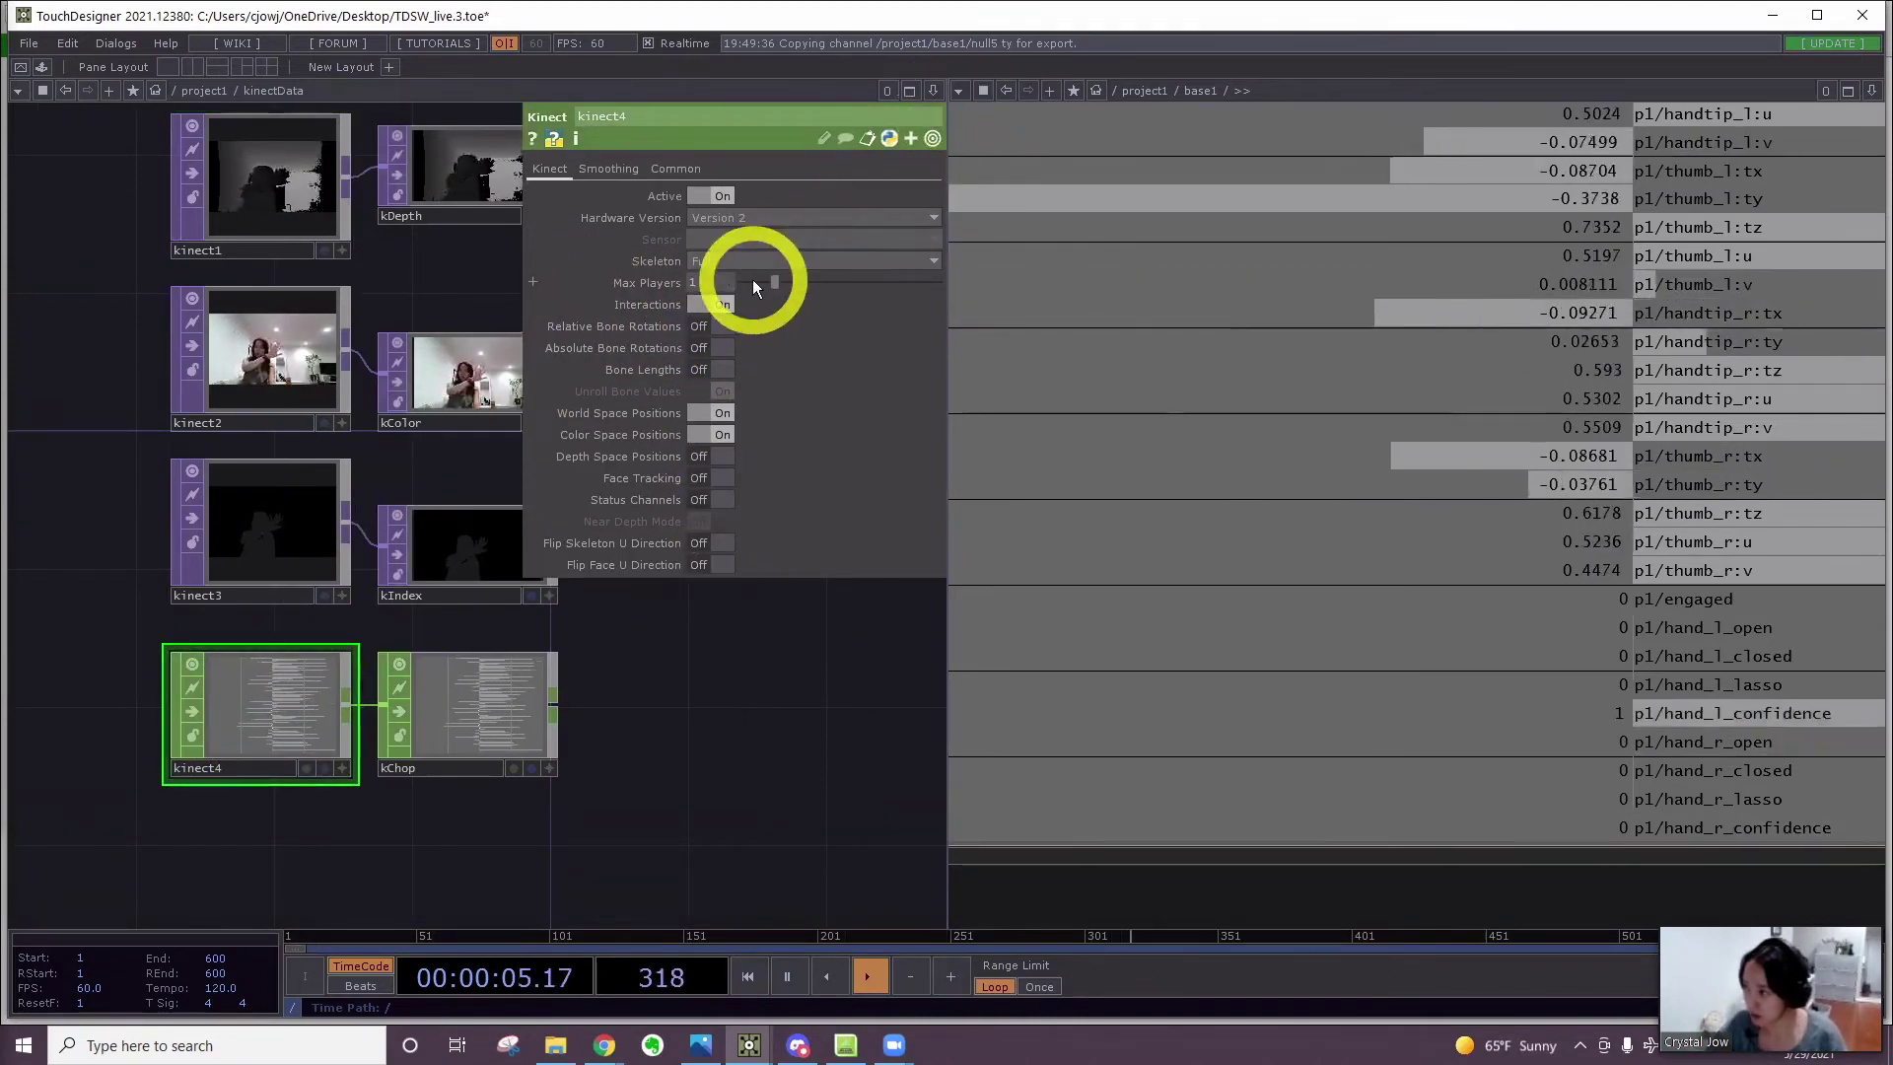
{"action": "left_click", "coordinate": [707, 304]}
{"action": "left_click", "coordinate": [707, 303]}
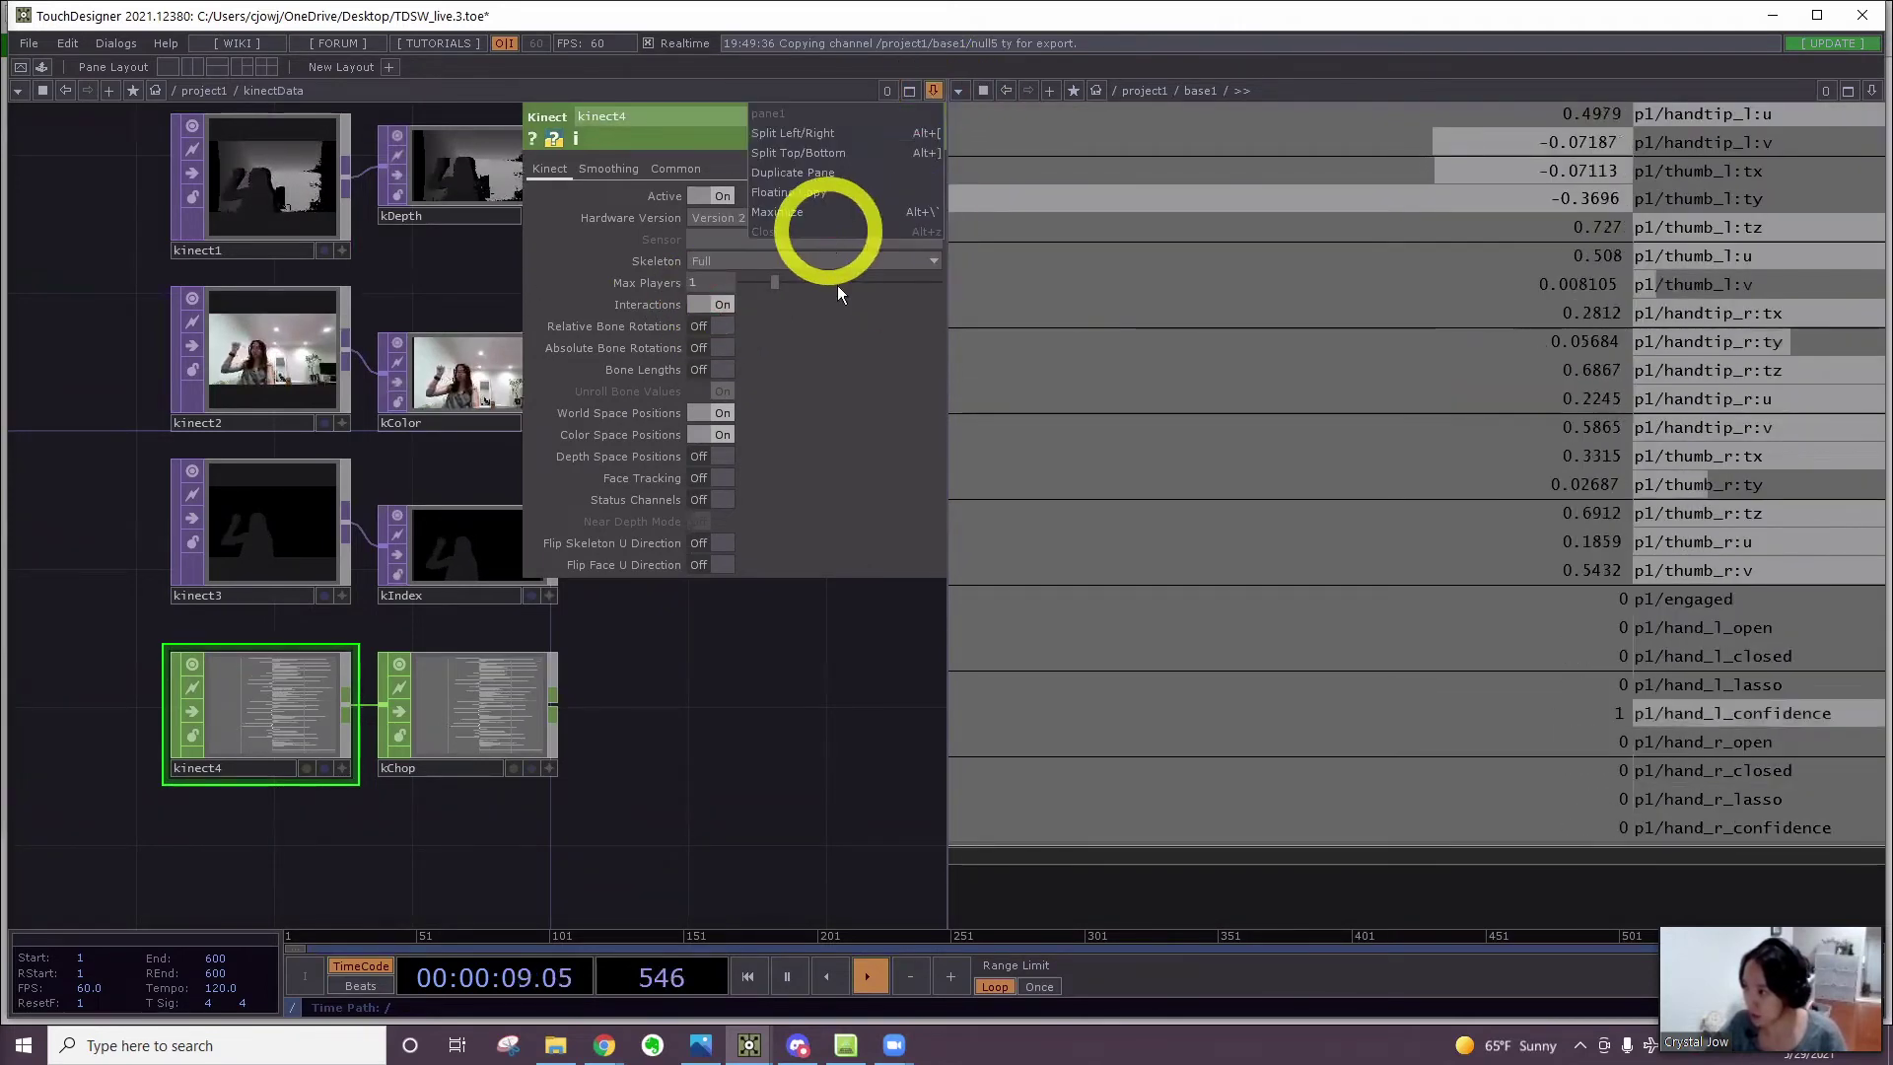
{"action": "left_click", "coordinate": [831, 233]}
Add a Select CHOP beneath select3, connect select2 to its input and show its parameters
{"action": "scroll", "coordinate": [826, 664], "scroll_direction": "down", "scroll_amount": 2}
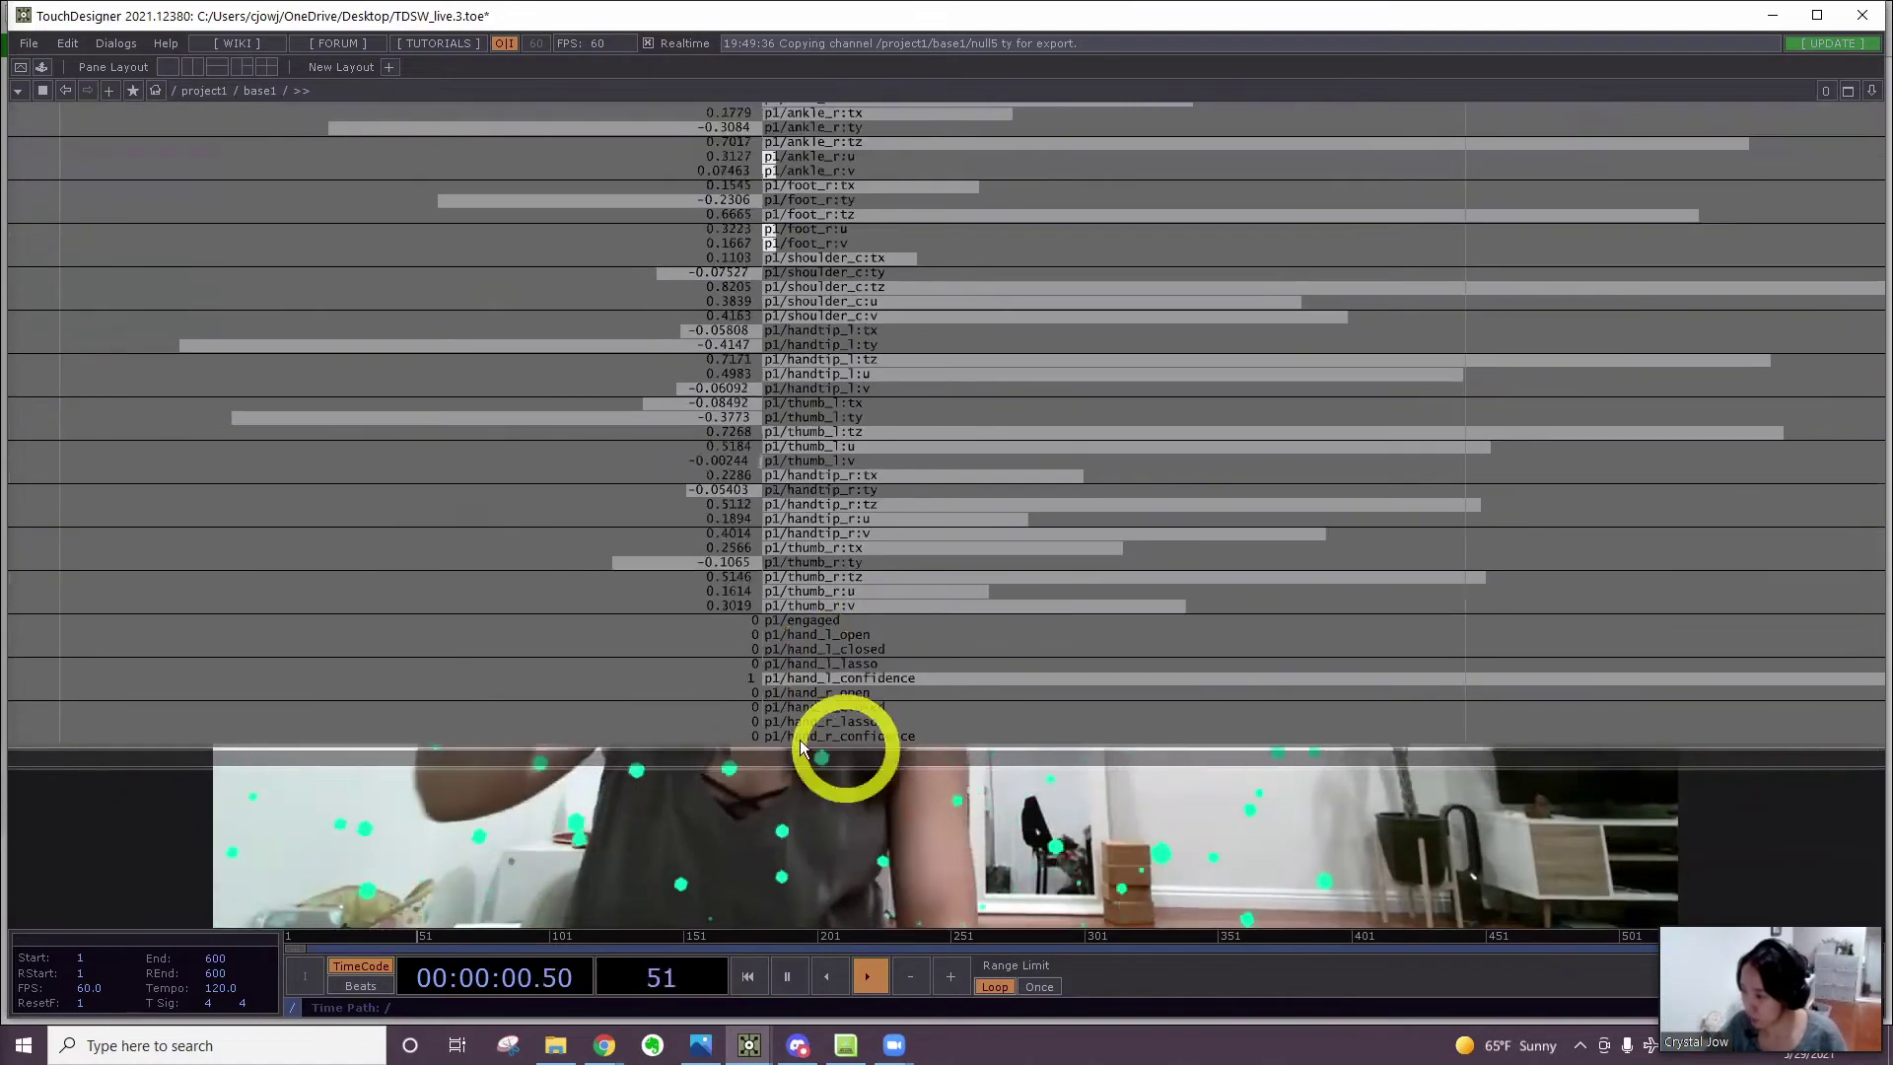
{"action": "scroll", "coordinate": [844, 755], "scroll_direction": "down", "scroll_amount": 6}
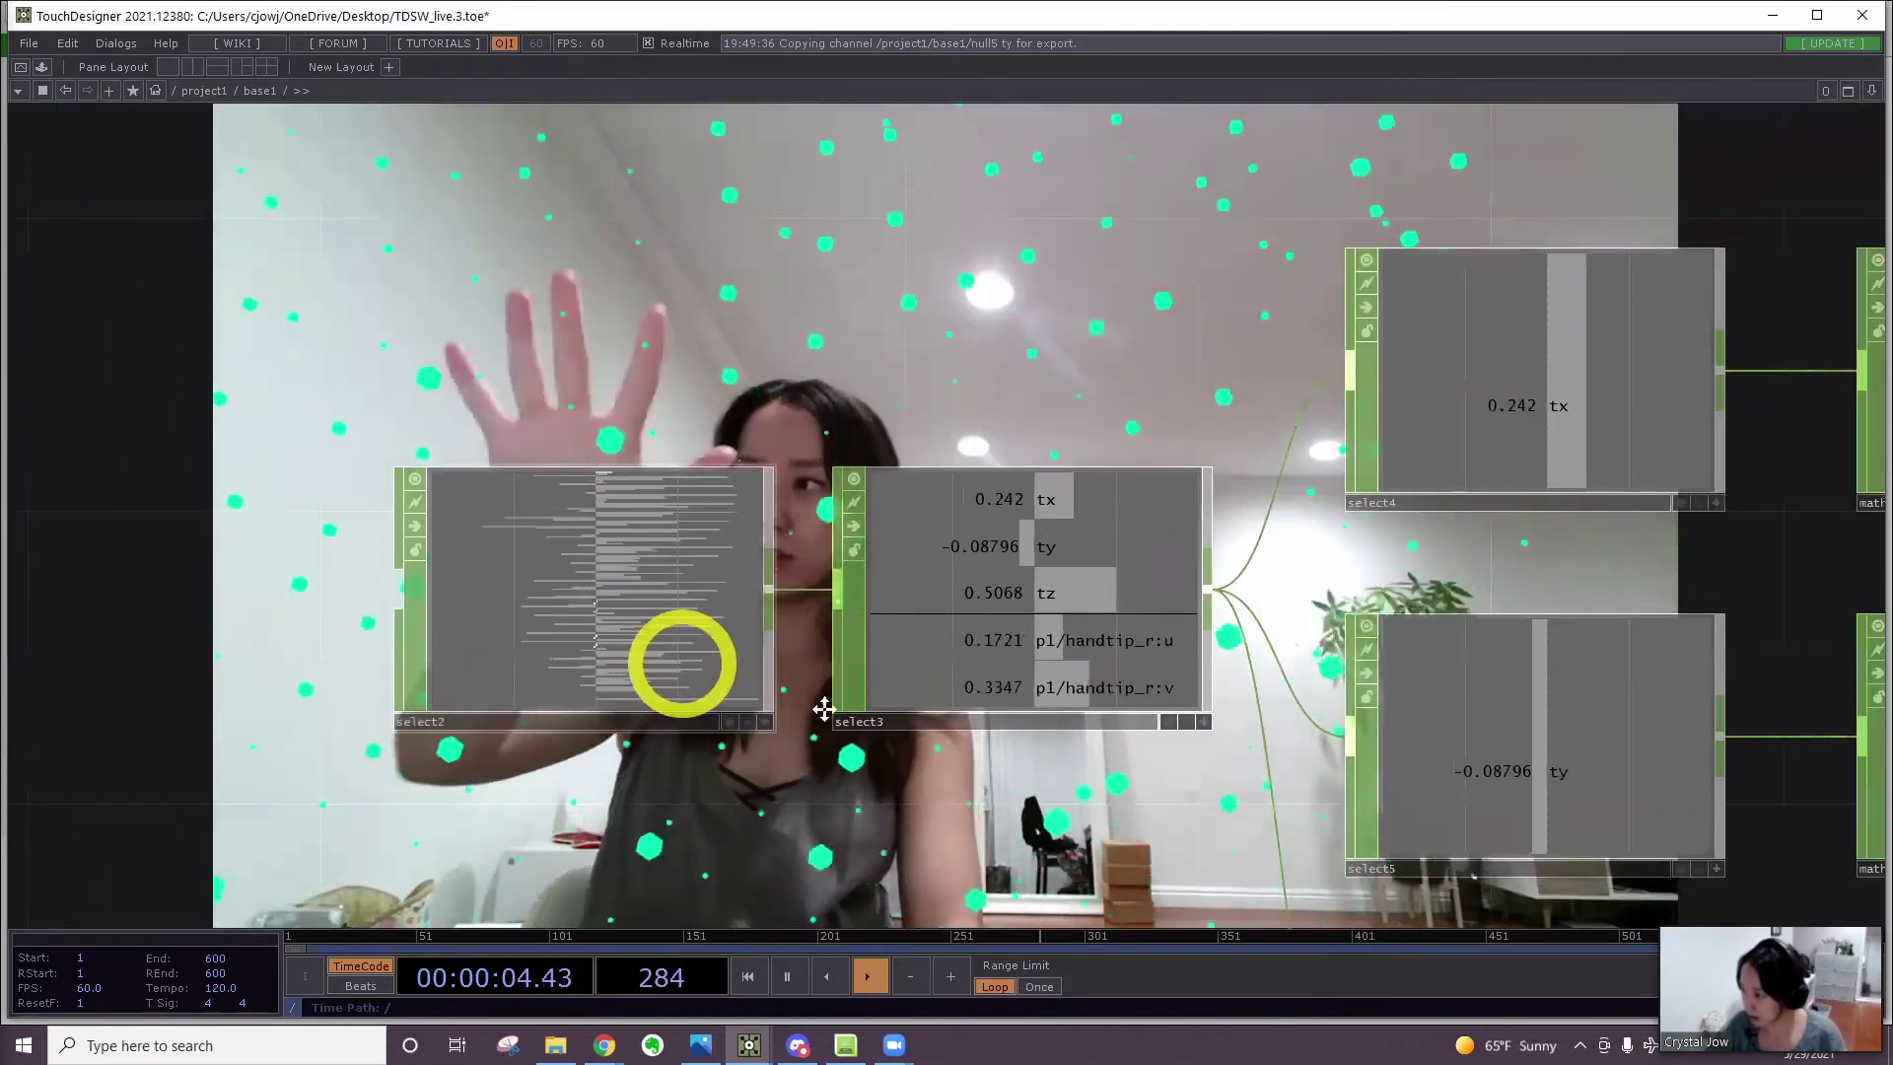
{"action": "scroll", "coordinate": [729, 729], "scroll_direction": "down", "scroll_amount": 5}
{"action": "key", "text": "Tab"}
{"action": "type", "text": "se"}
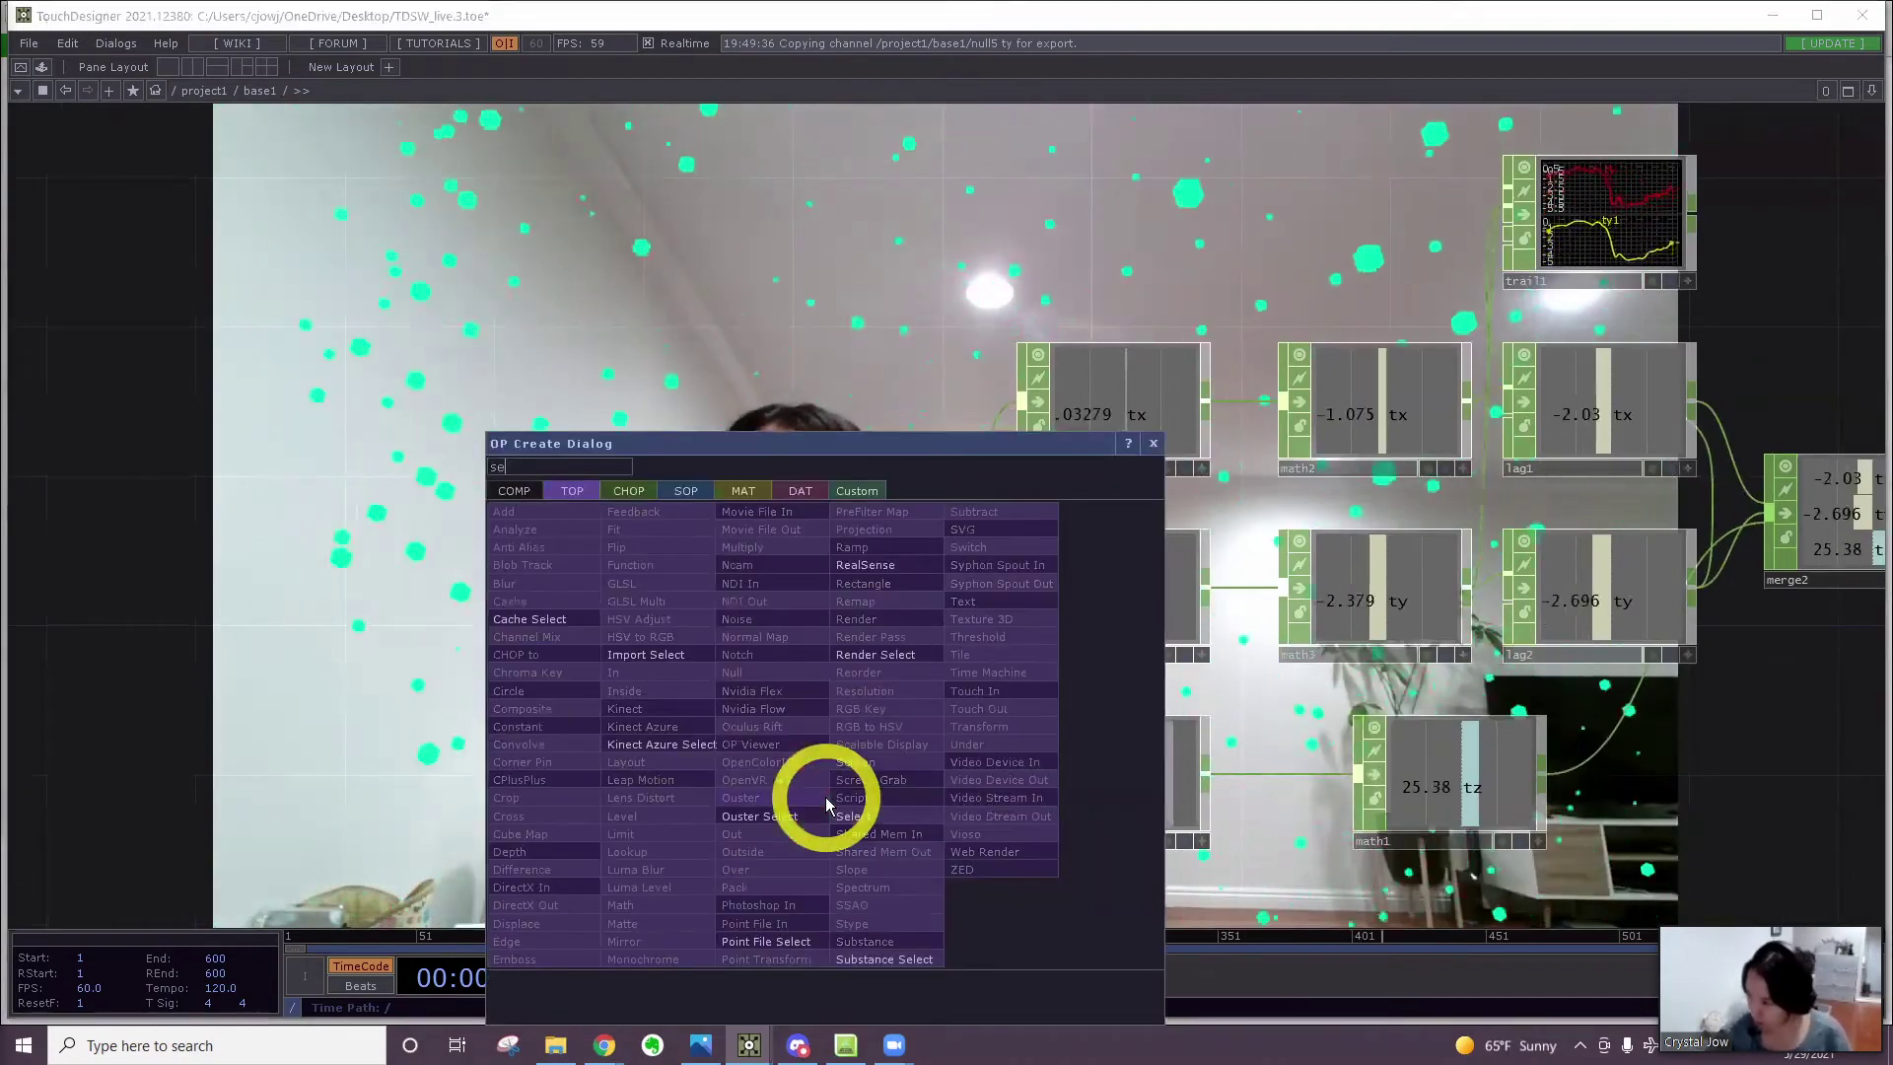
{"action": "left_click", "coordinate": [629, 490]}
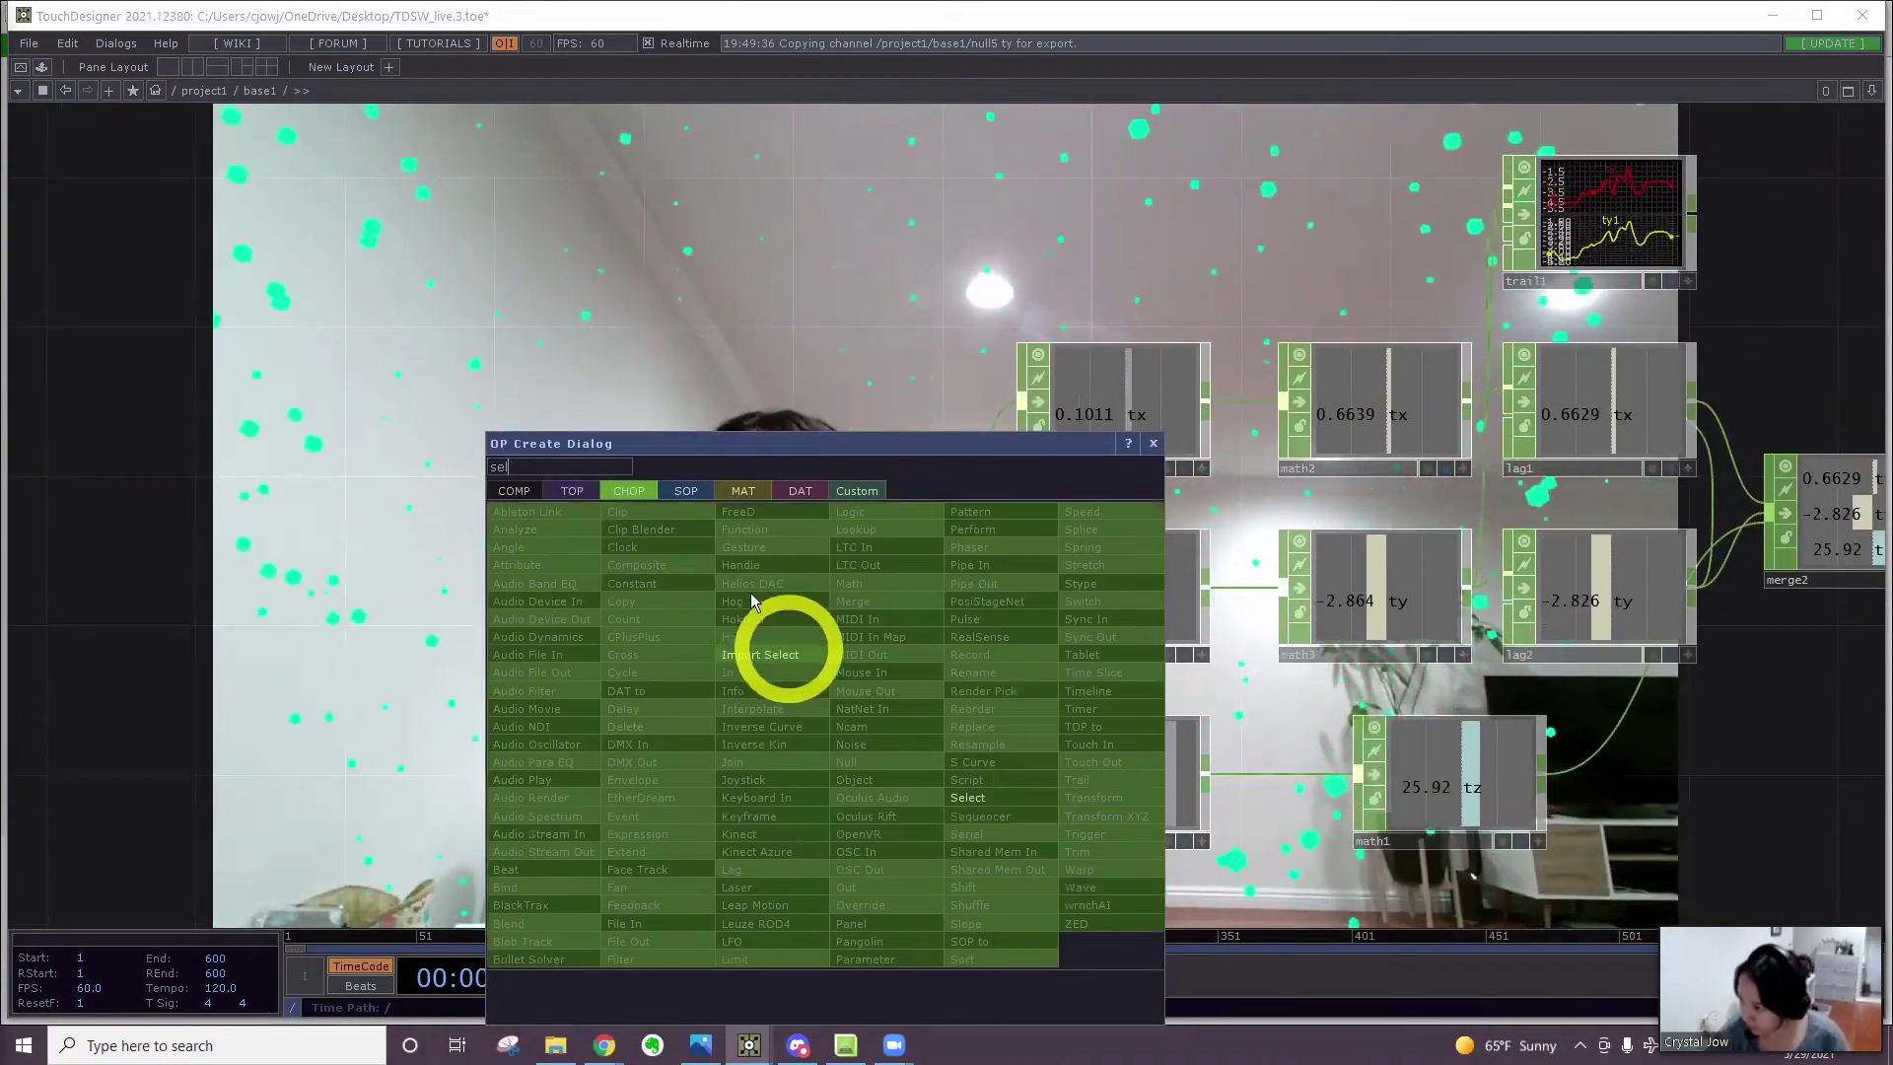
{"action": "left_click", "coordinate": [885, 850]}
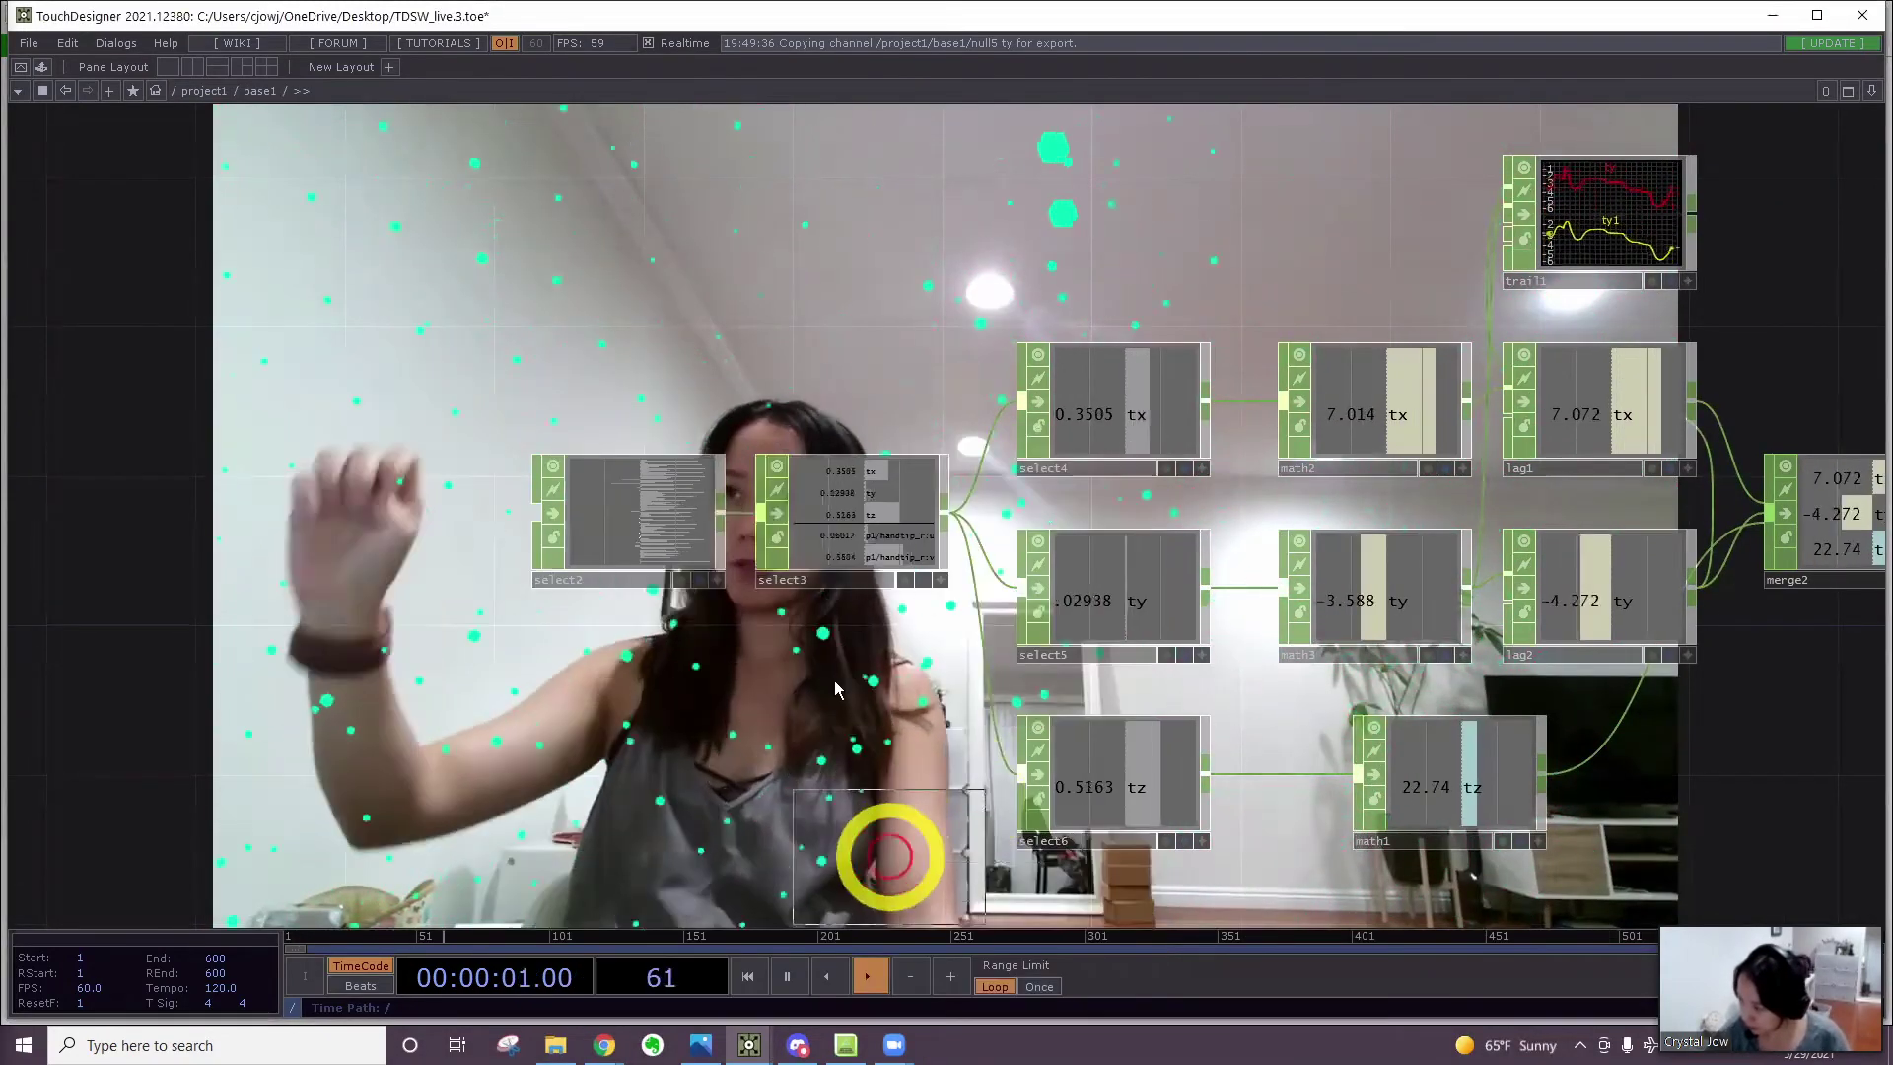
{"action": "left_click_drag", "start_coordinate": [831, 874], "coordinate": [782, 598]}
{"action": "left_click_drag", "start_coordinate": [672, 238], "coordinate": [809, 696]}
{"action": "key", "text": "p"}
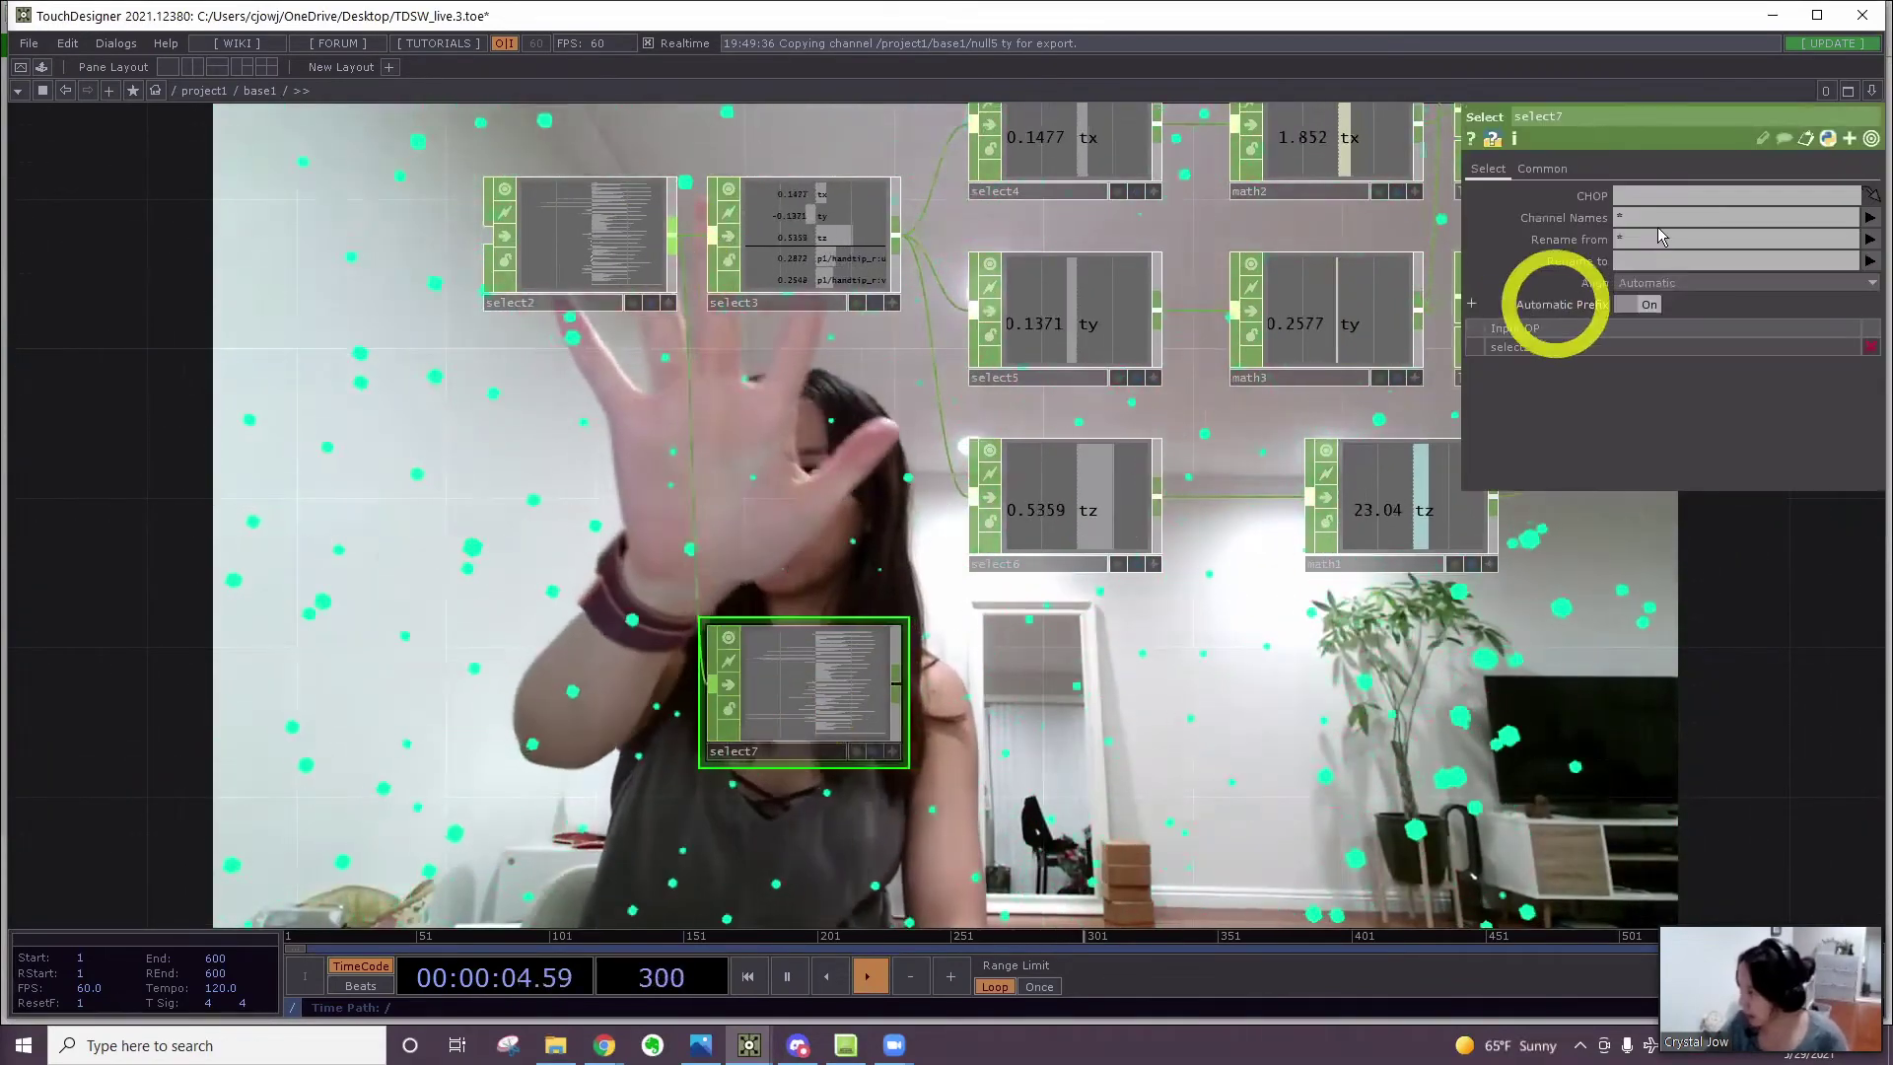
Filter select7's Channel Names with *closed*, and narrow the pattern to *r_closed* for the right hand only
{"action": "left_click", "coordinate": [1658, 218]}
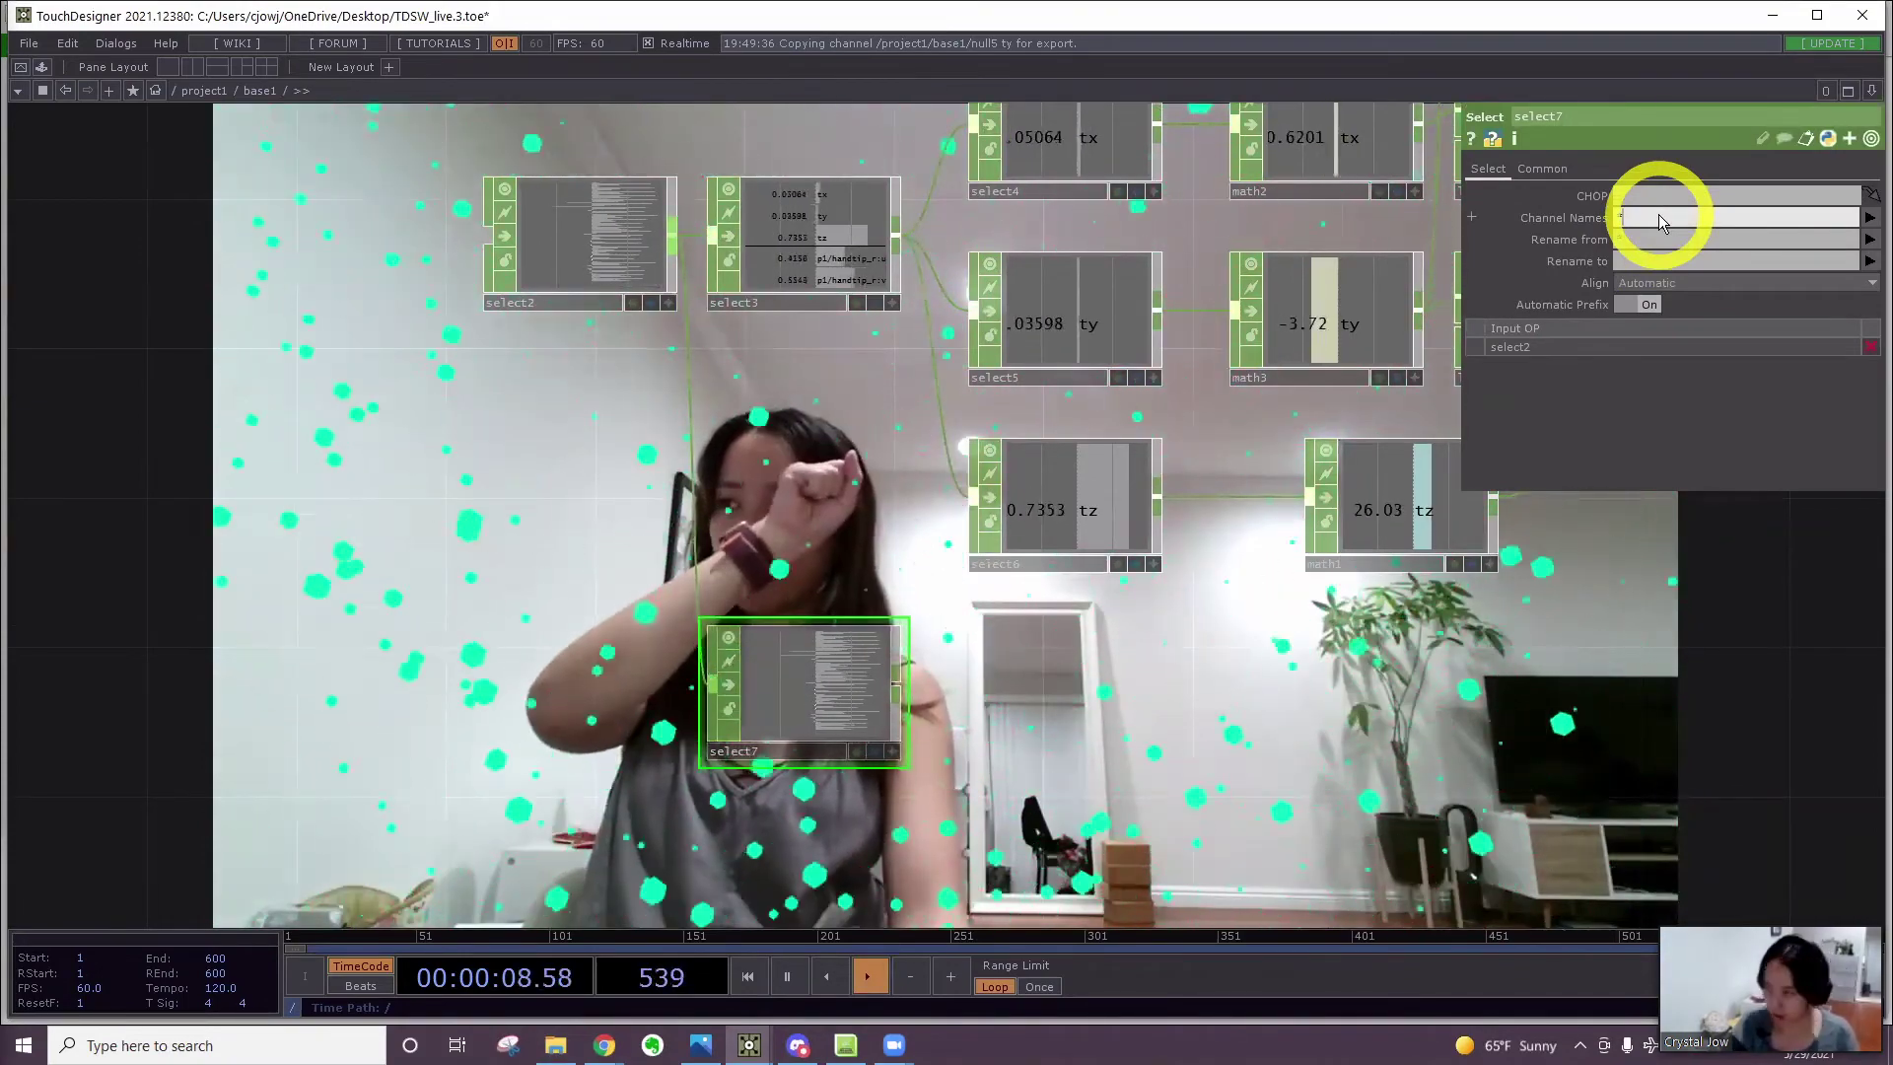
{"action": "type", "text": "*close"}
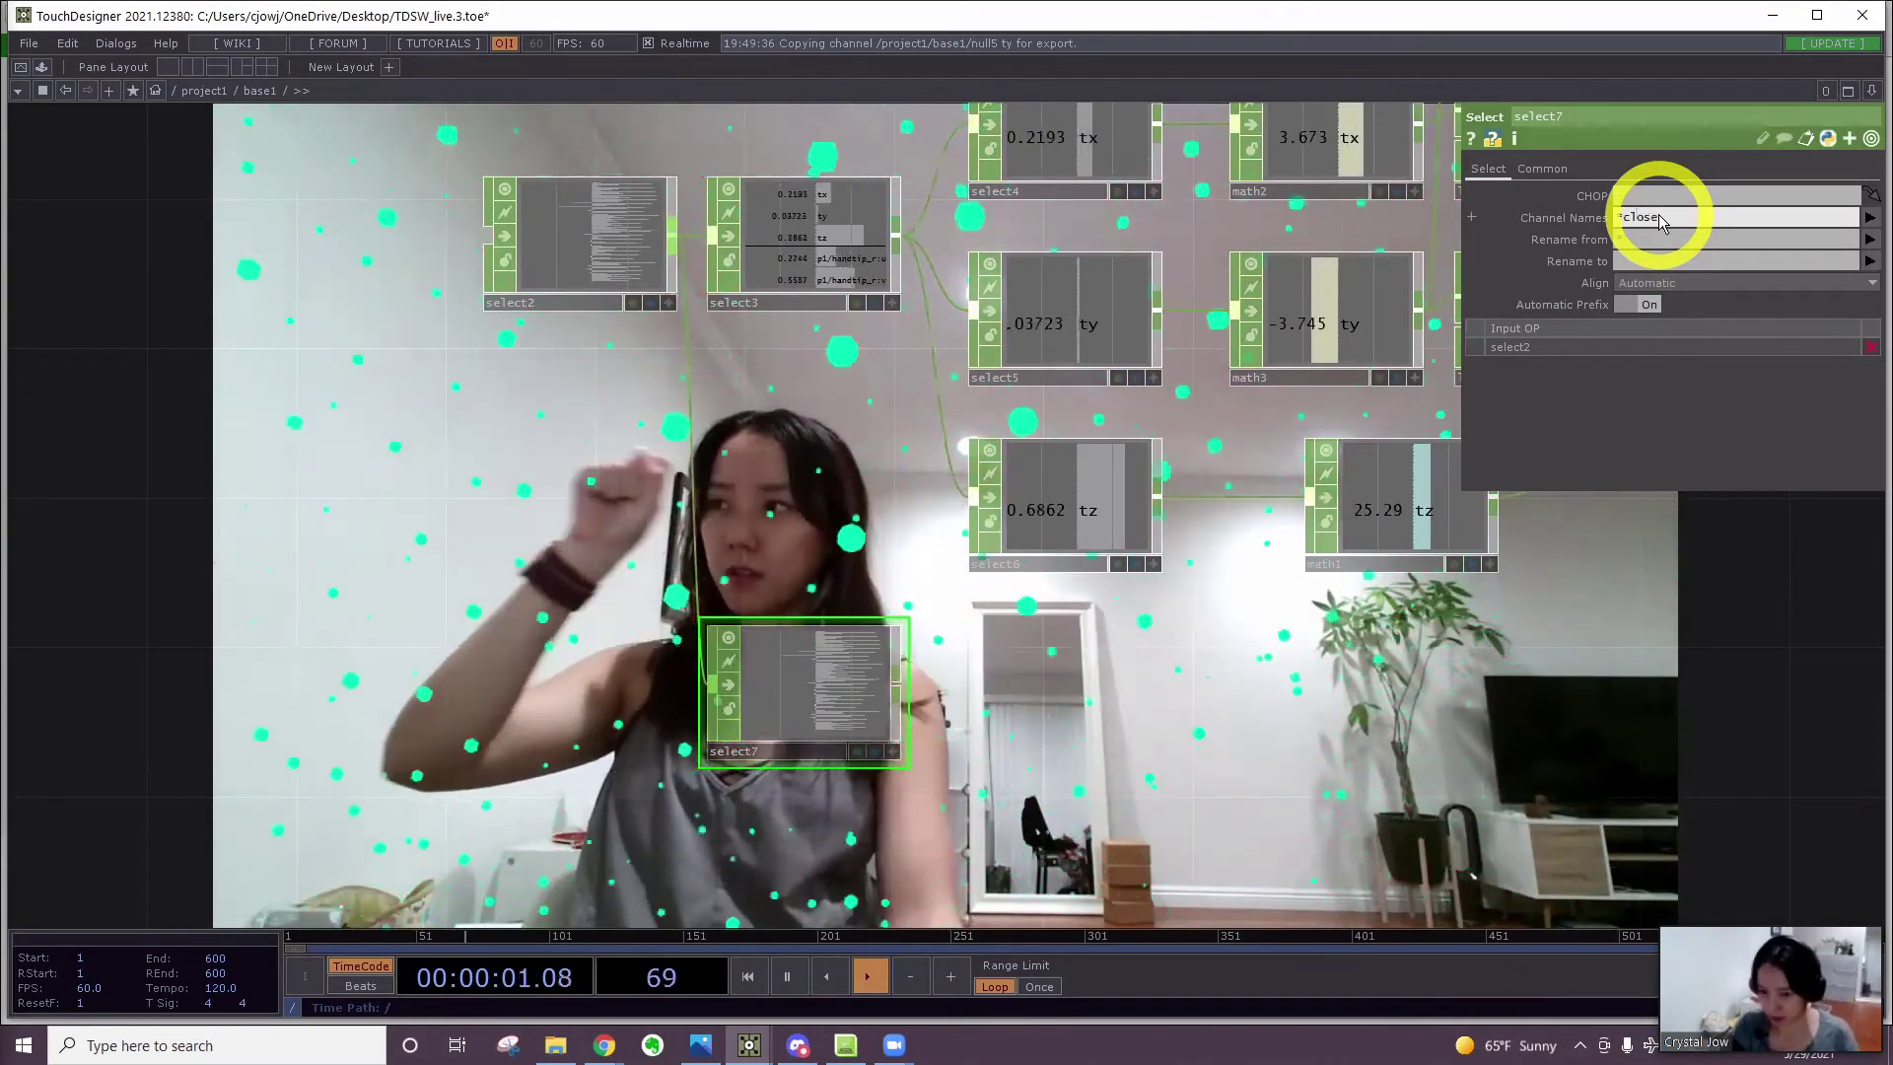
{"action": "type", "text": "d*"}
{"action": "key", "text": "Return"}
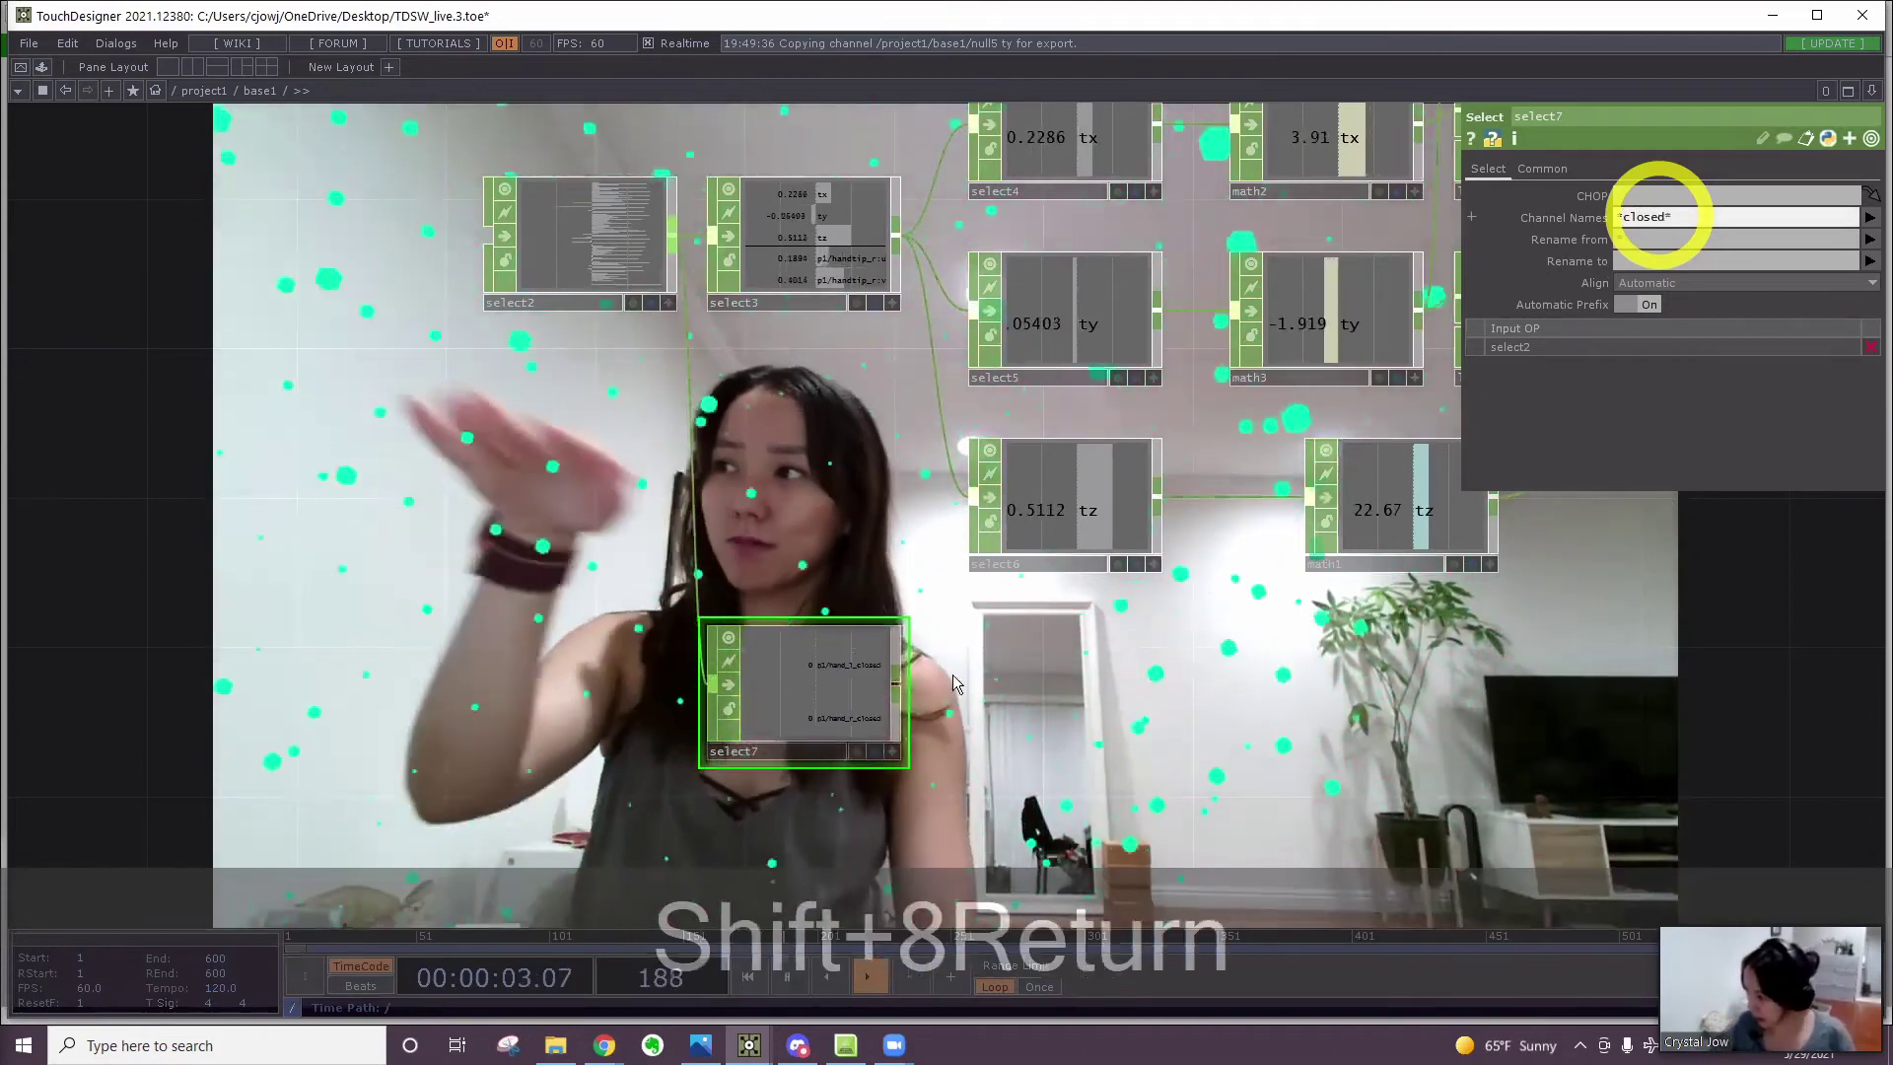
{"action": "scroll", "coordinate": [917, 670], "scroll_direction": "up", "scroll_amount": 5}
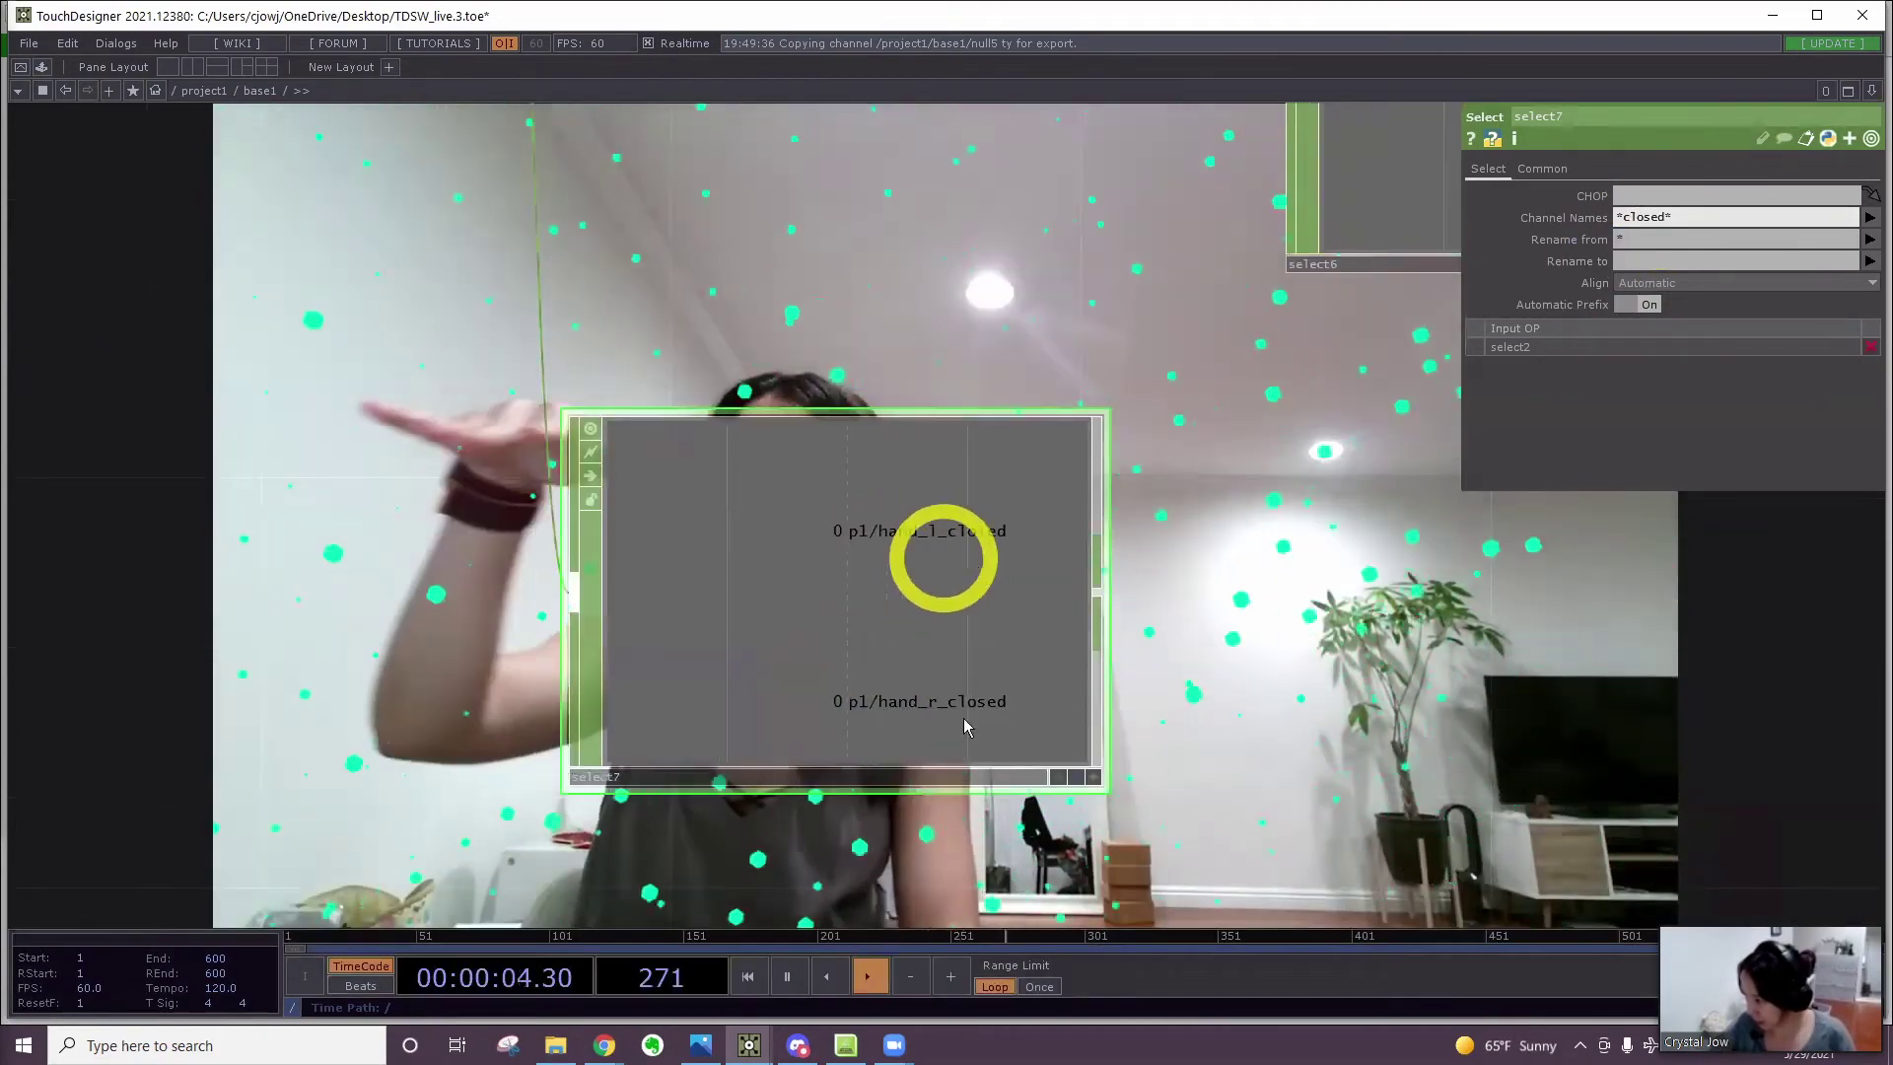
{"action": "left_click", "coordinate": [1624, 226]}
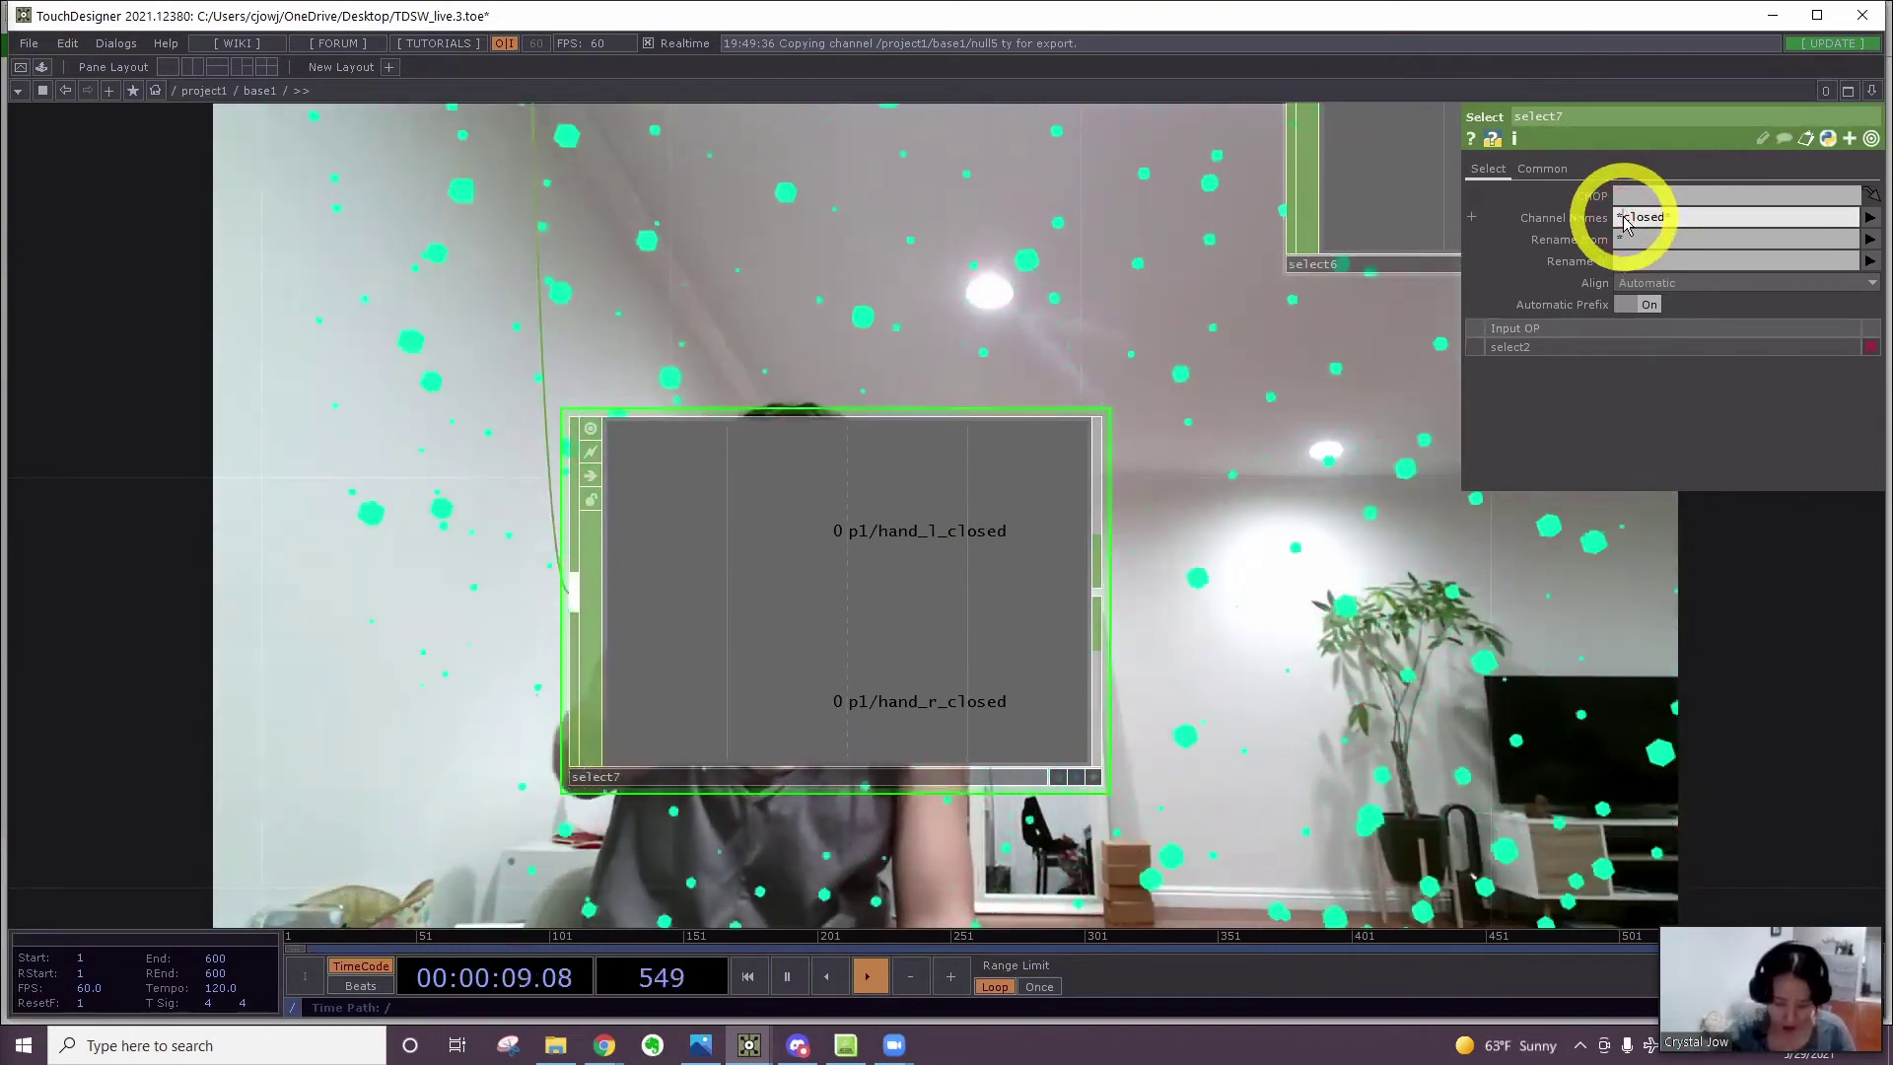
{"action": "type", "text": "r_"}
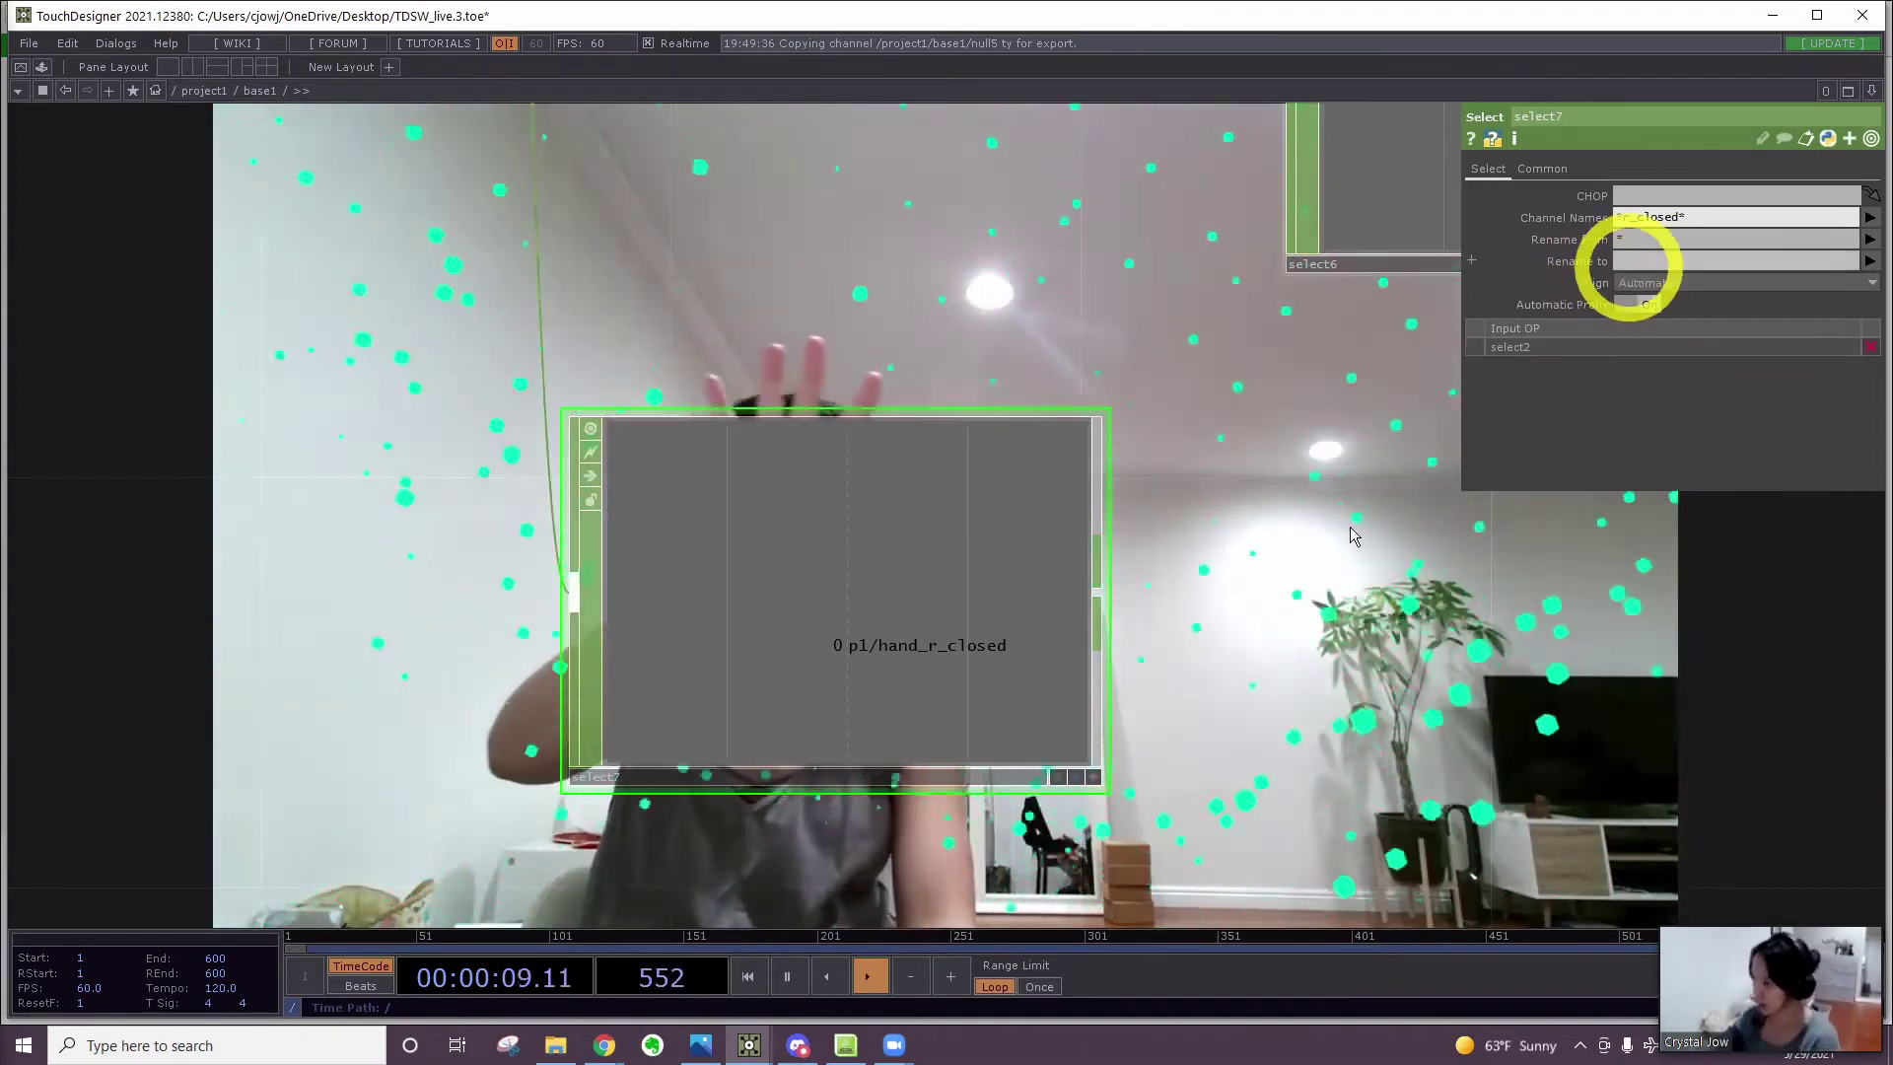
Duplicate select7 directly below itself and set the copy's Channel Names to *r_open*
{"action": "scroll", "coordinate": [1352, 530], "scroll_direction": "down", "scroll_amount": 2}
{"action": "left_click", "coordinate": [1077, 630]}
{"action": "key", "text": "ctrl+c"}
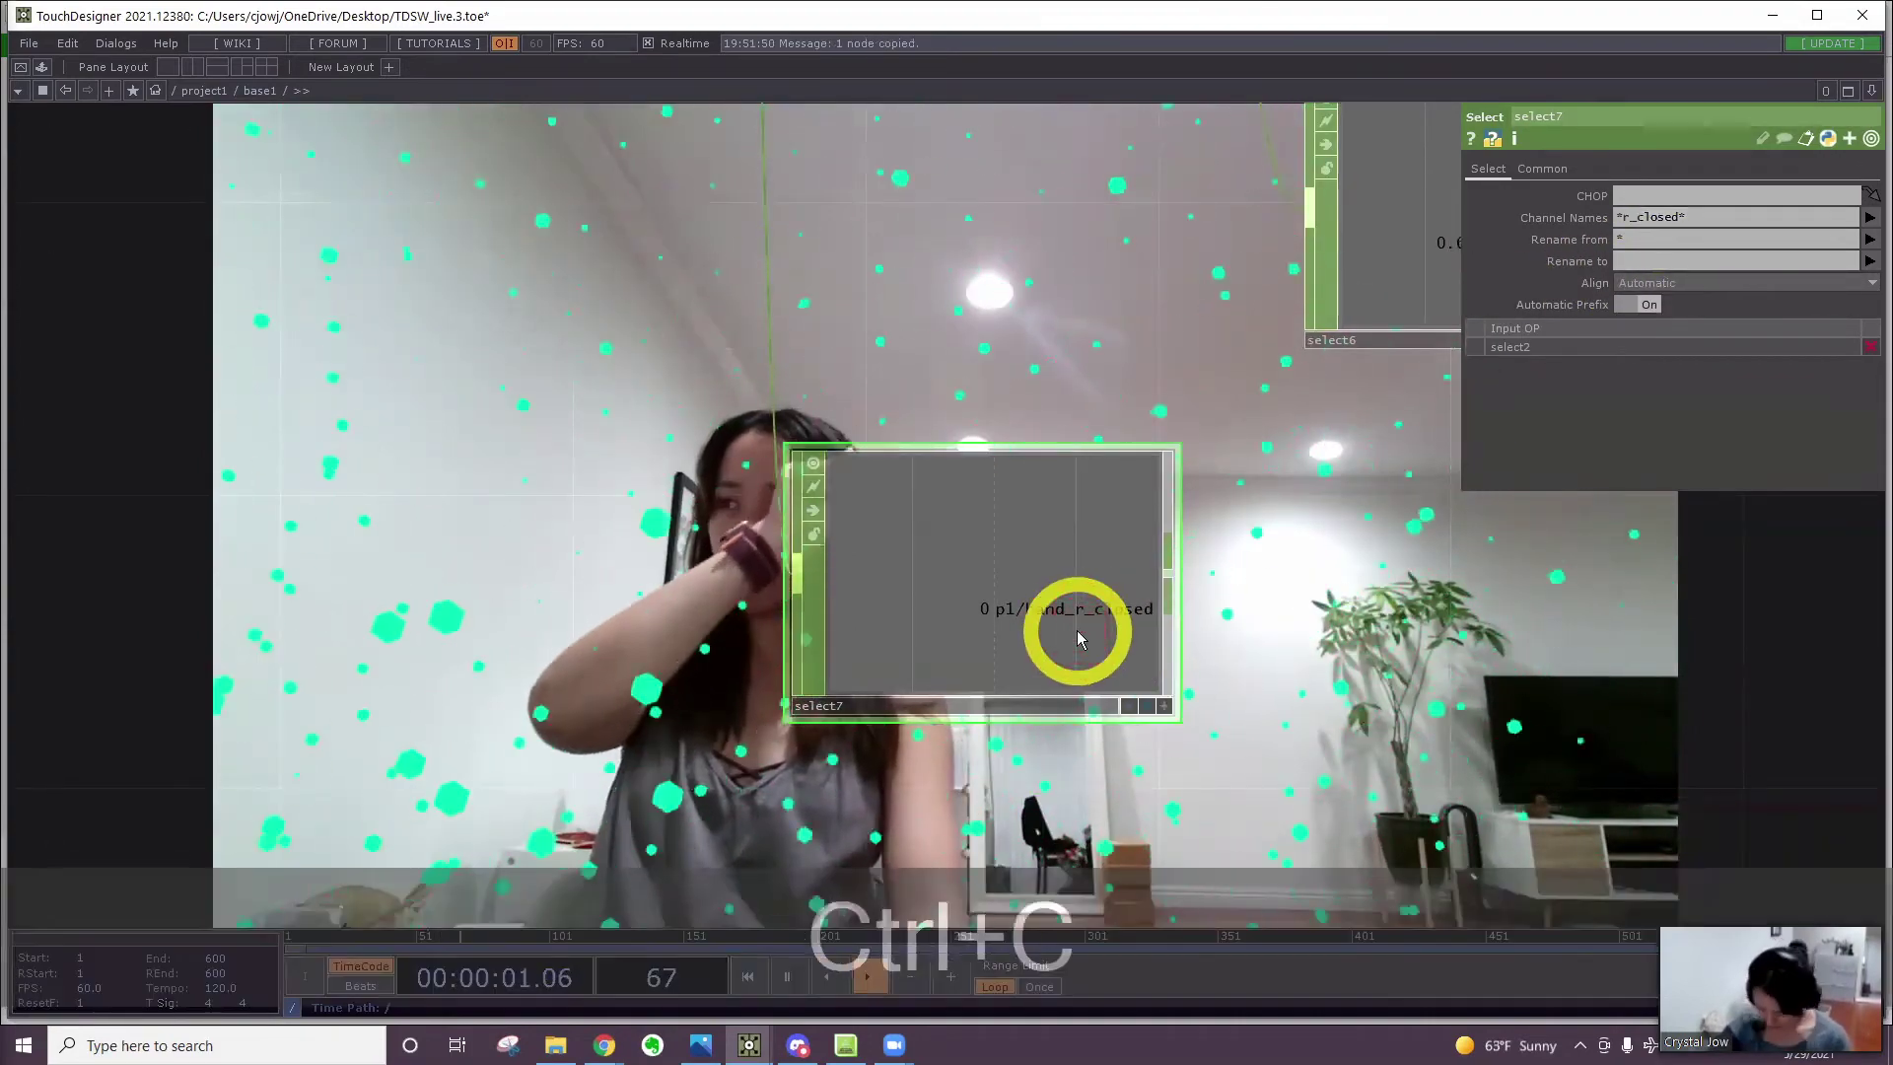
{"action": "scroll", "coordinate": [1260, 692], "scroll_direction": "down", "scroll_amount": 3}
{"action": "left_click_drag", "start_coordinate": [1265, 688], "coordinate": [1294, 488]}
{"action": "left_click", "coordinate": [1130, 673]}
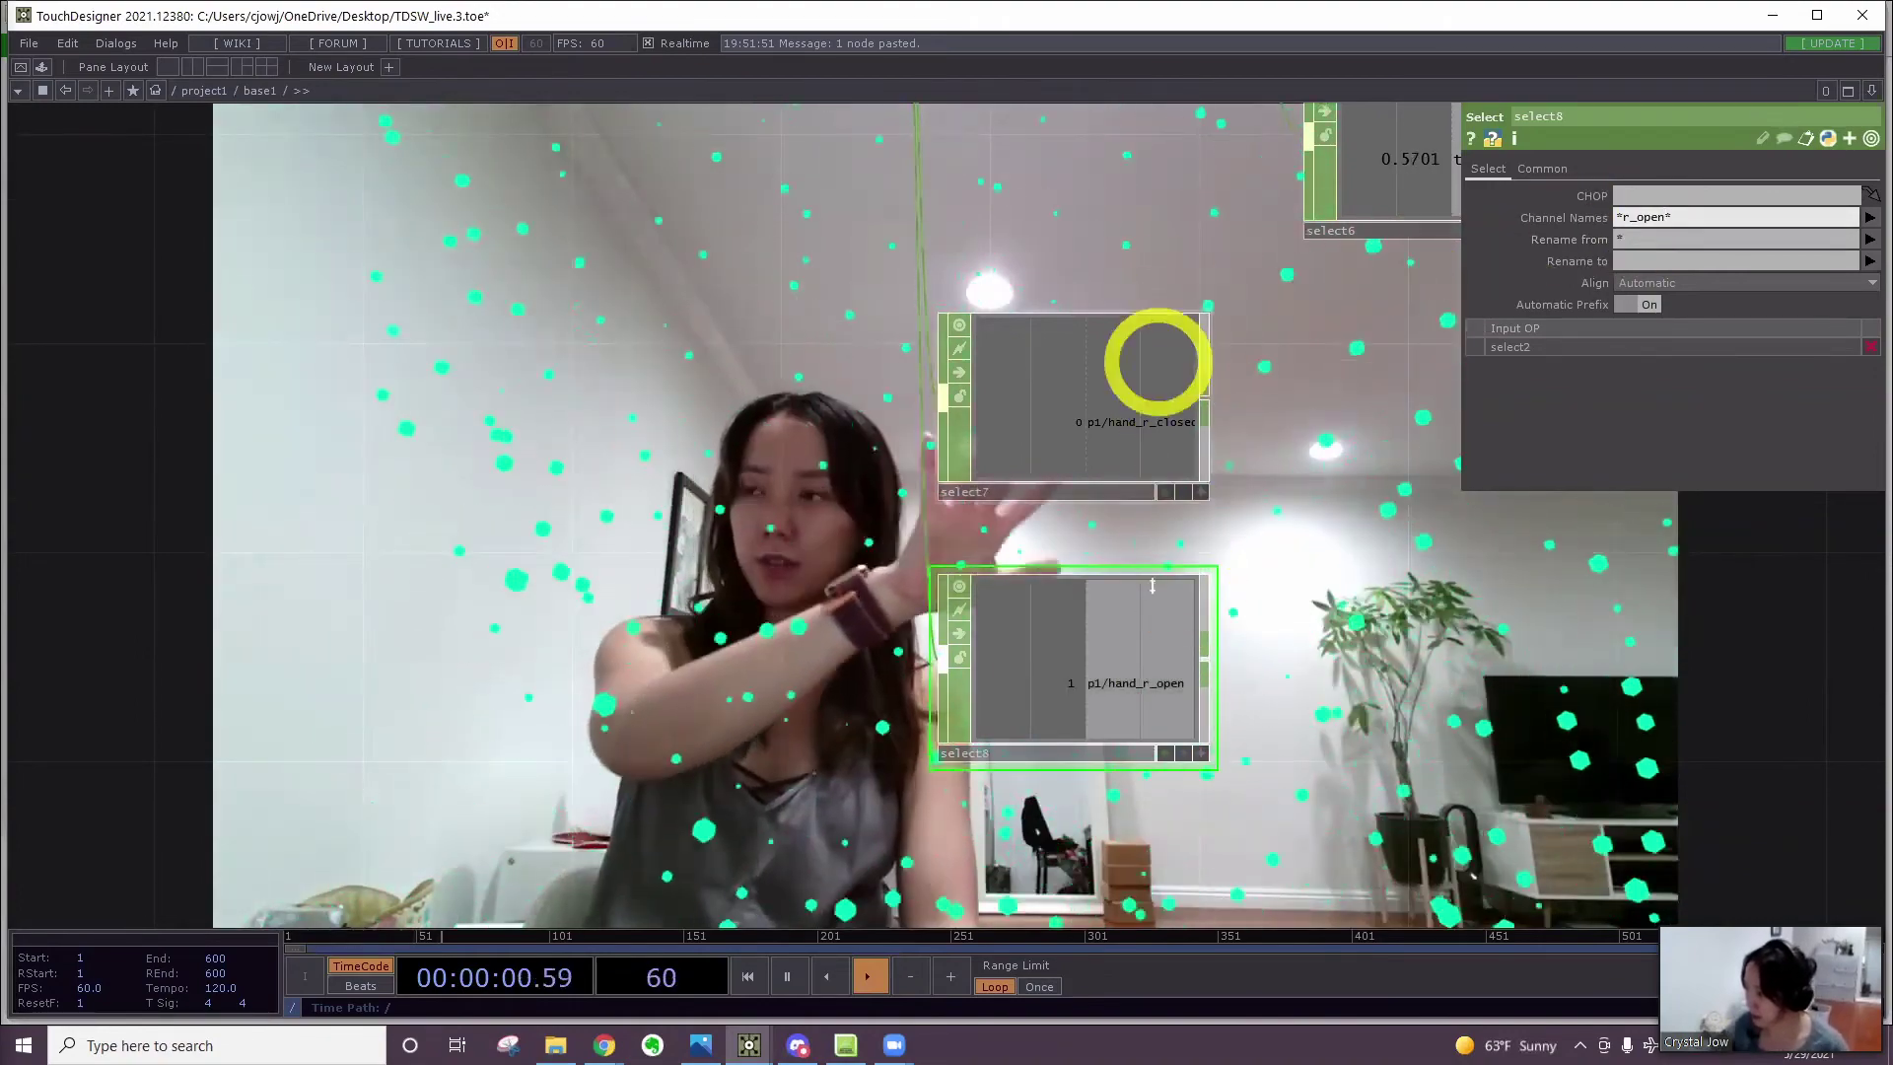
Check the Exponent and Amplitude parameters of the noise1 SOP in the sphere chain
{"action": "scroll", "coordinate": [1189, 510], "scroll_direction": "down", "scroll_amount": 10}
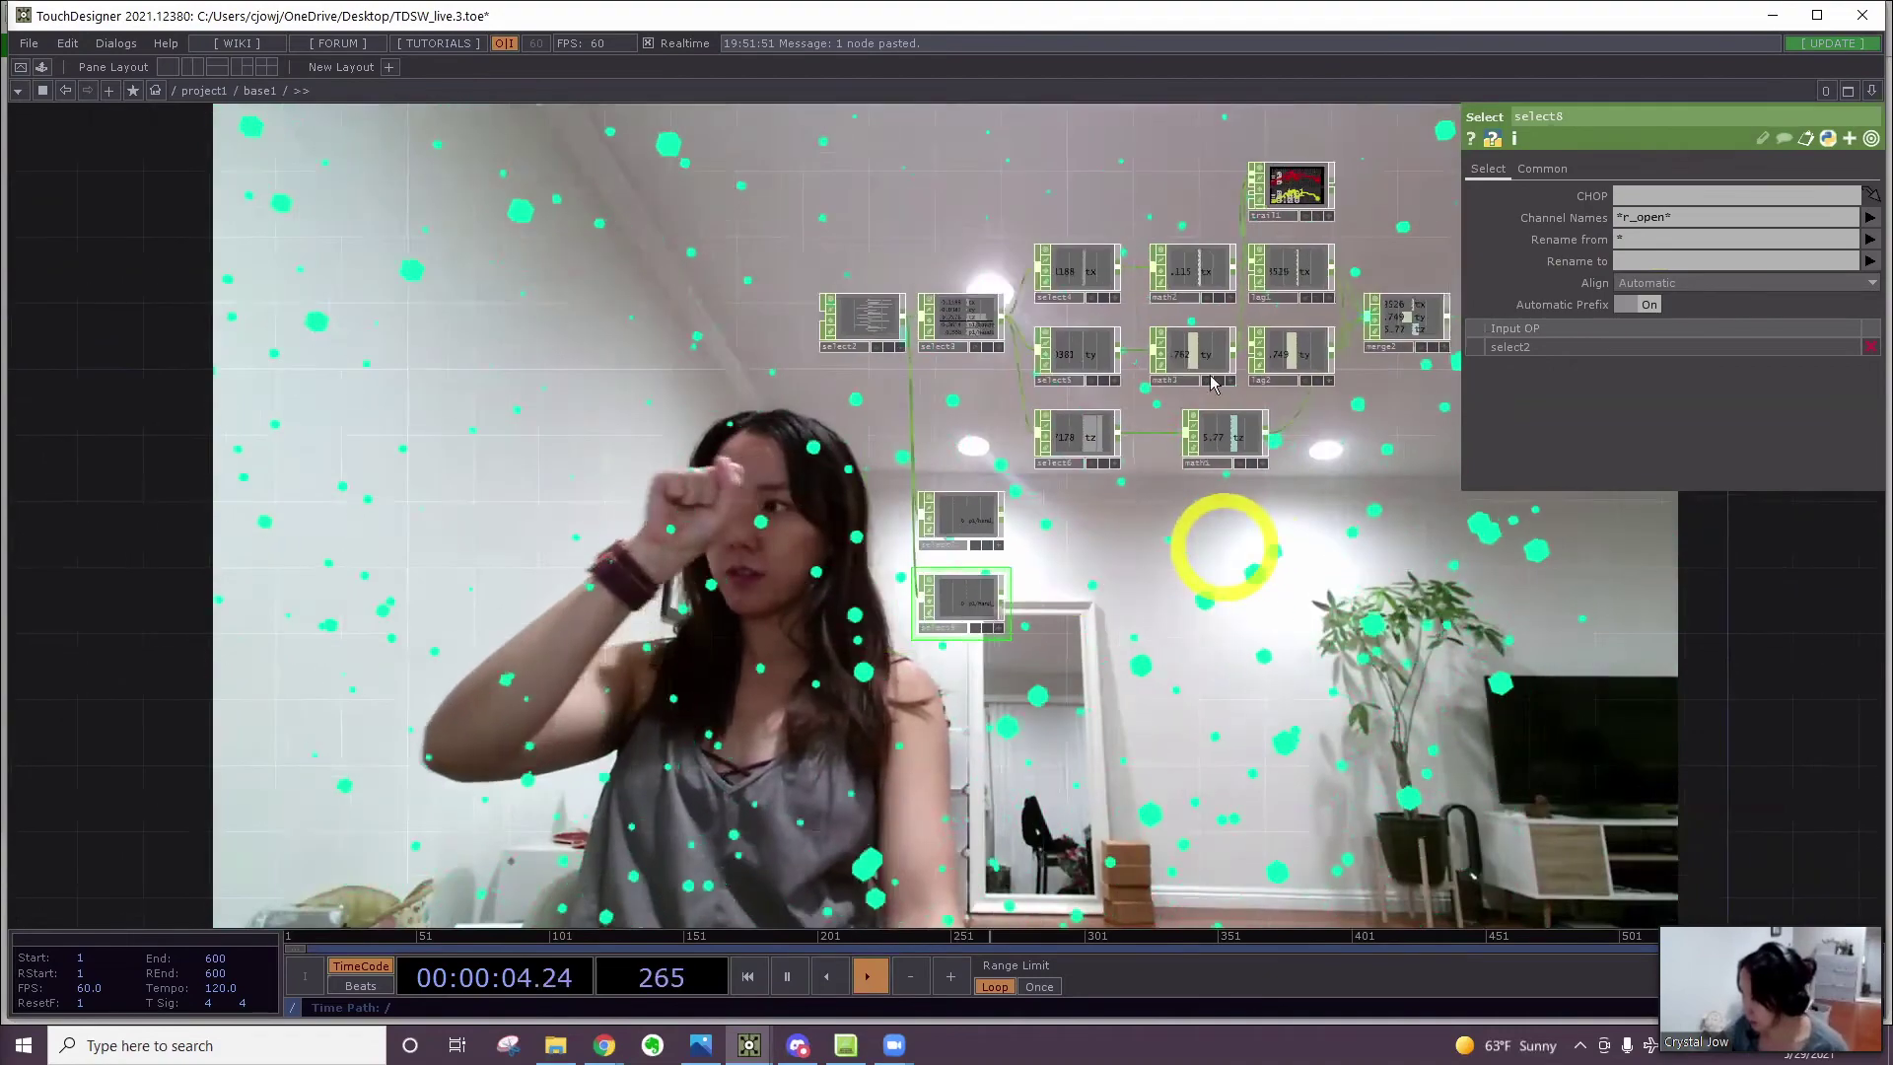
{"action": "scroll", "coordinate": [1212, 384], "scroll_direction": "down", "scroll_amount": 5}
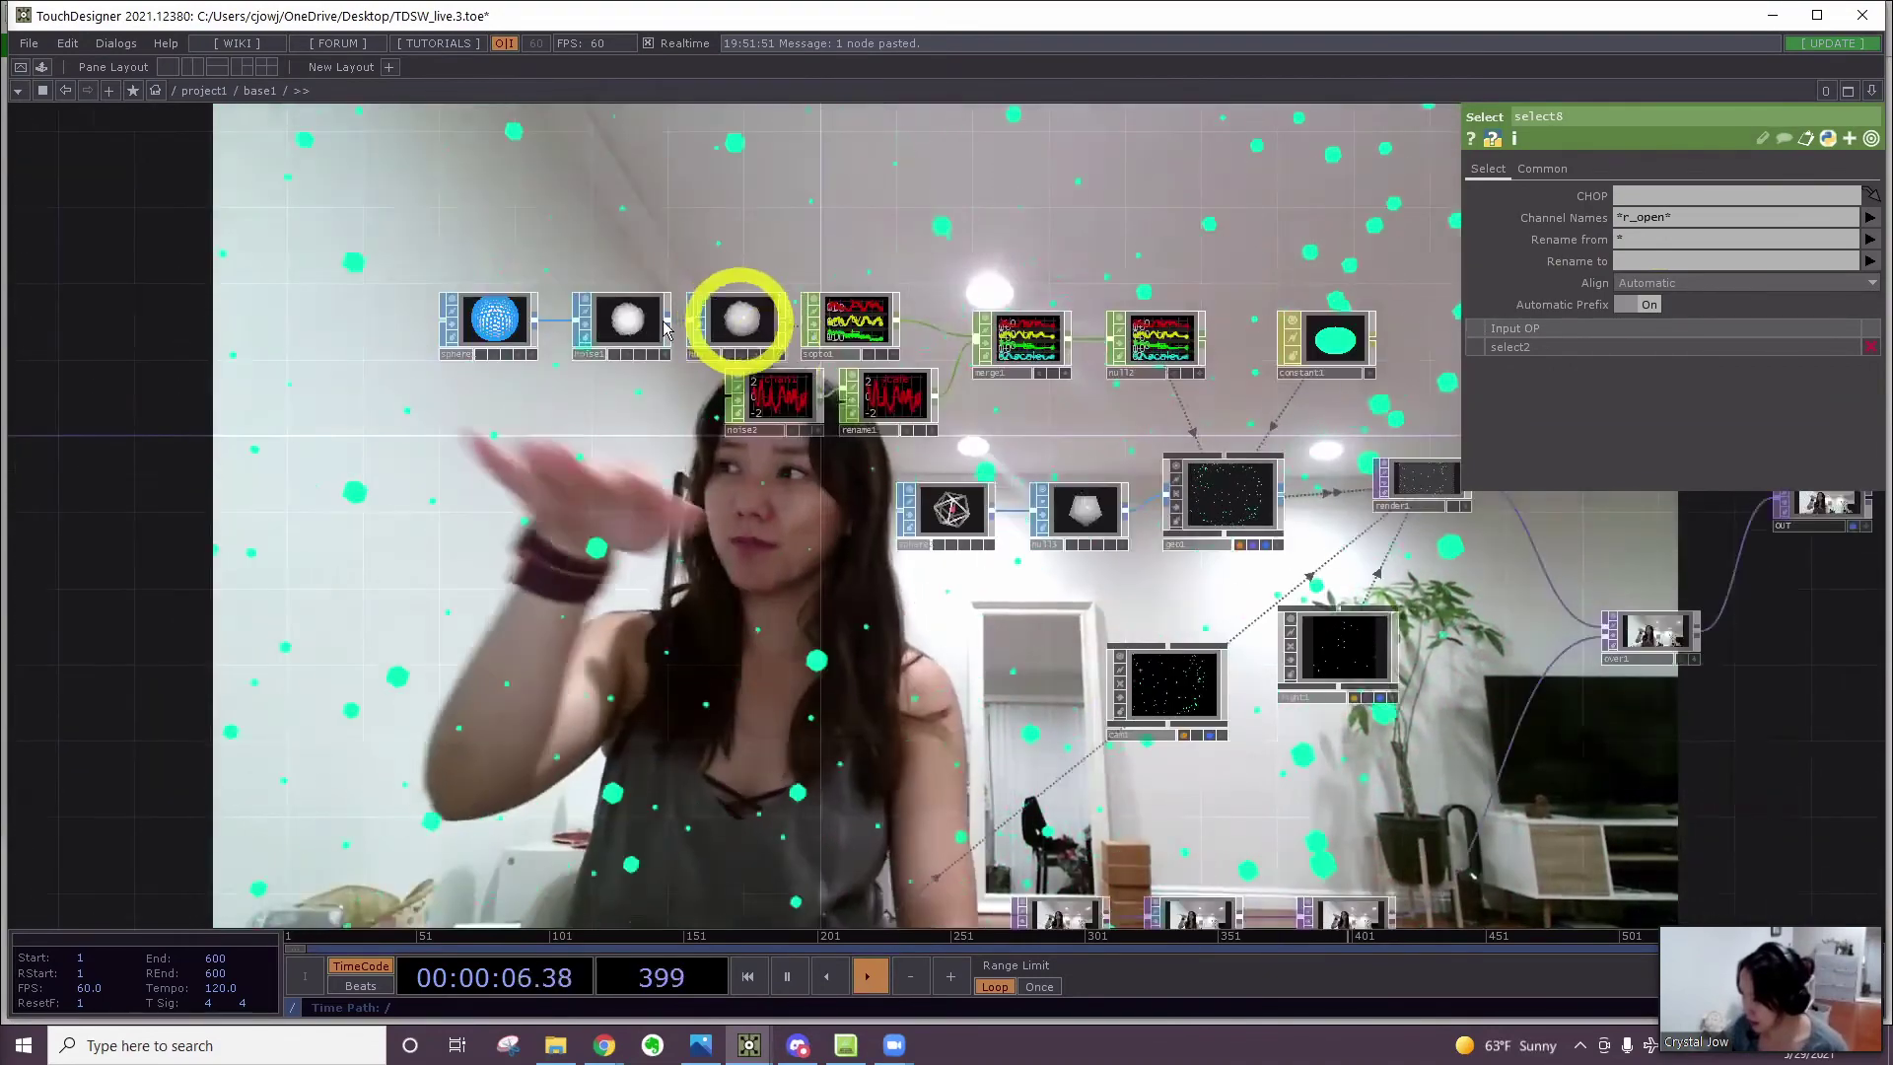
{"action": "left_click", "coordinate": [619, 318]}
{"action": "left_click", "coordinate": [1659, 352]}
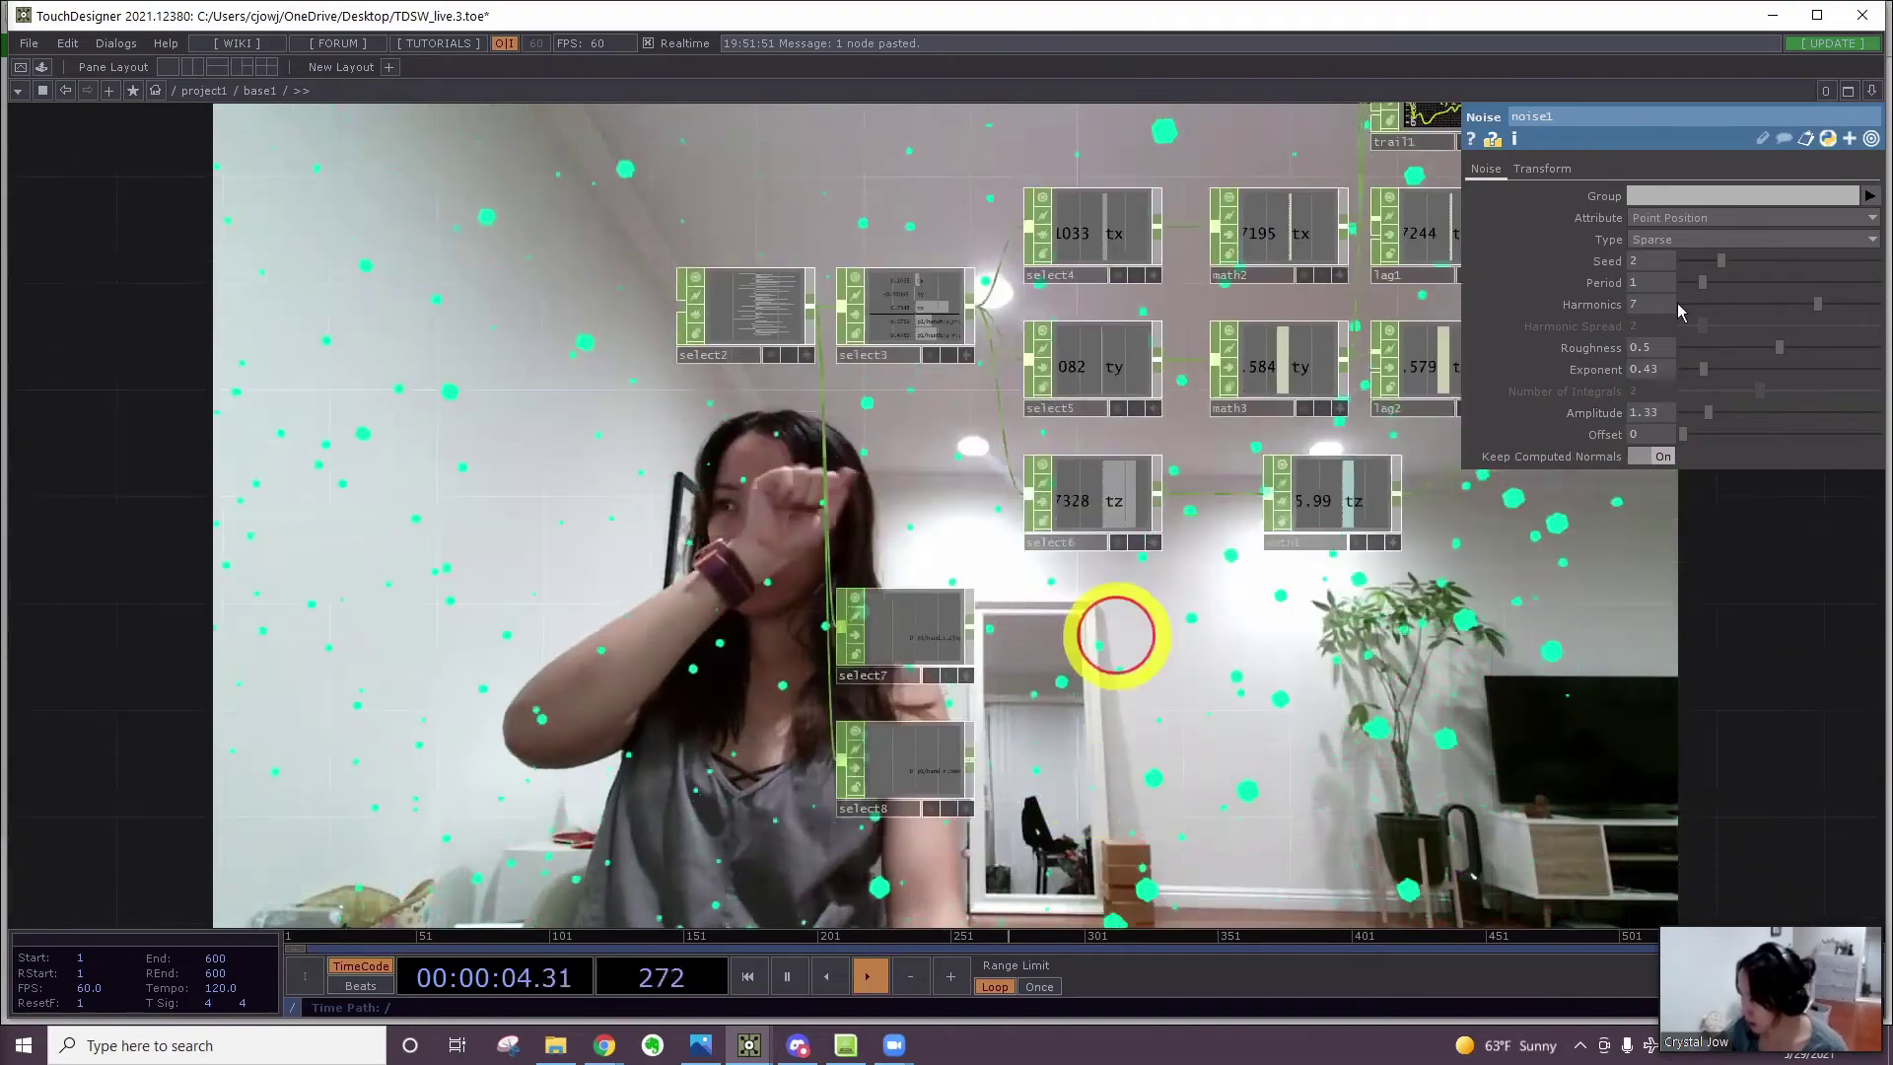
Rename select7's output channel to exponent and select8's output channel to amp
{"action": "left_click", "coordinate": [897, 597]}
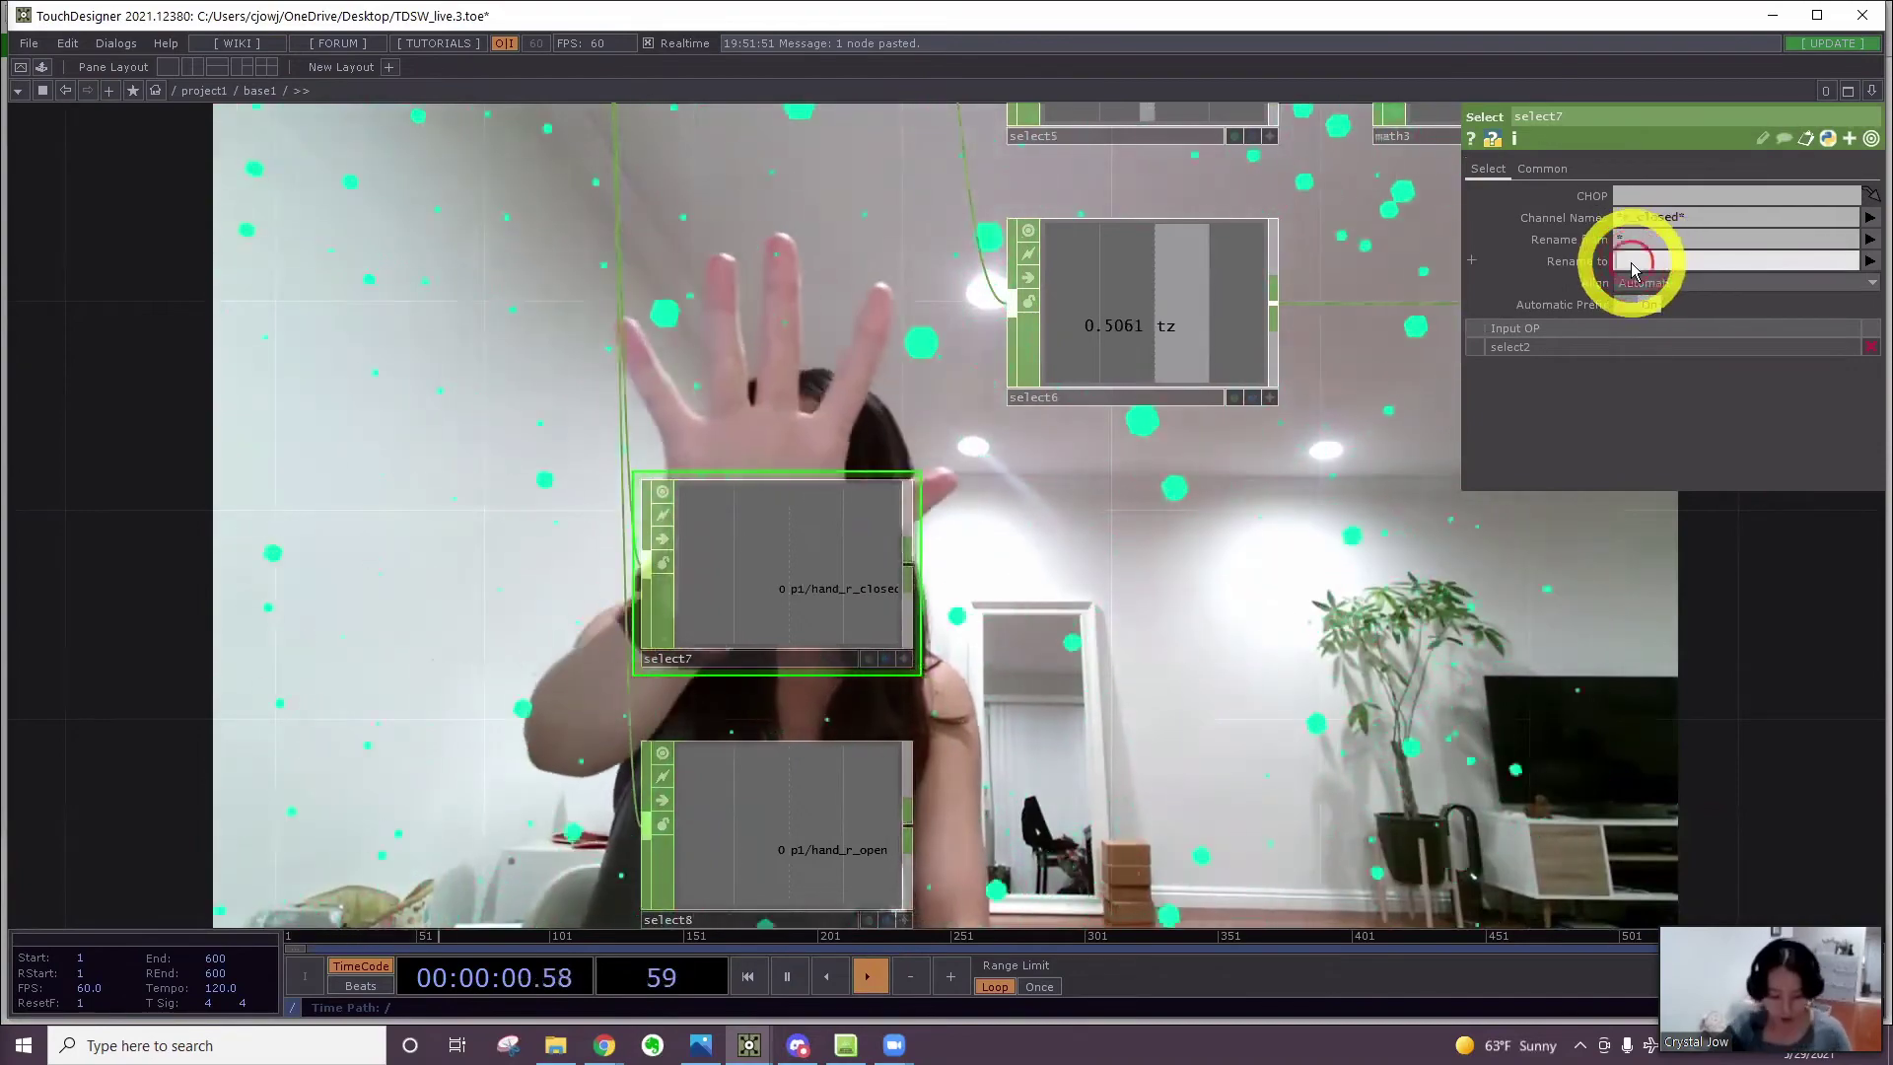
{"action": "type", "text": "t"}
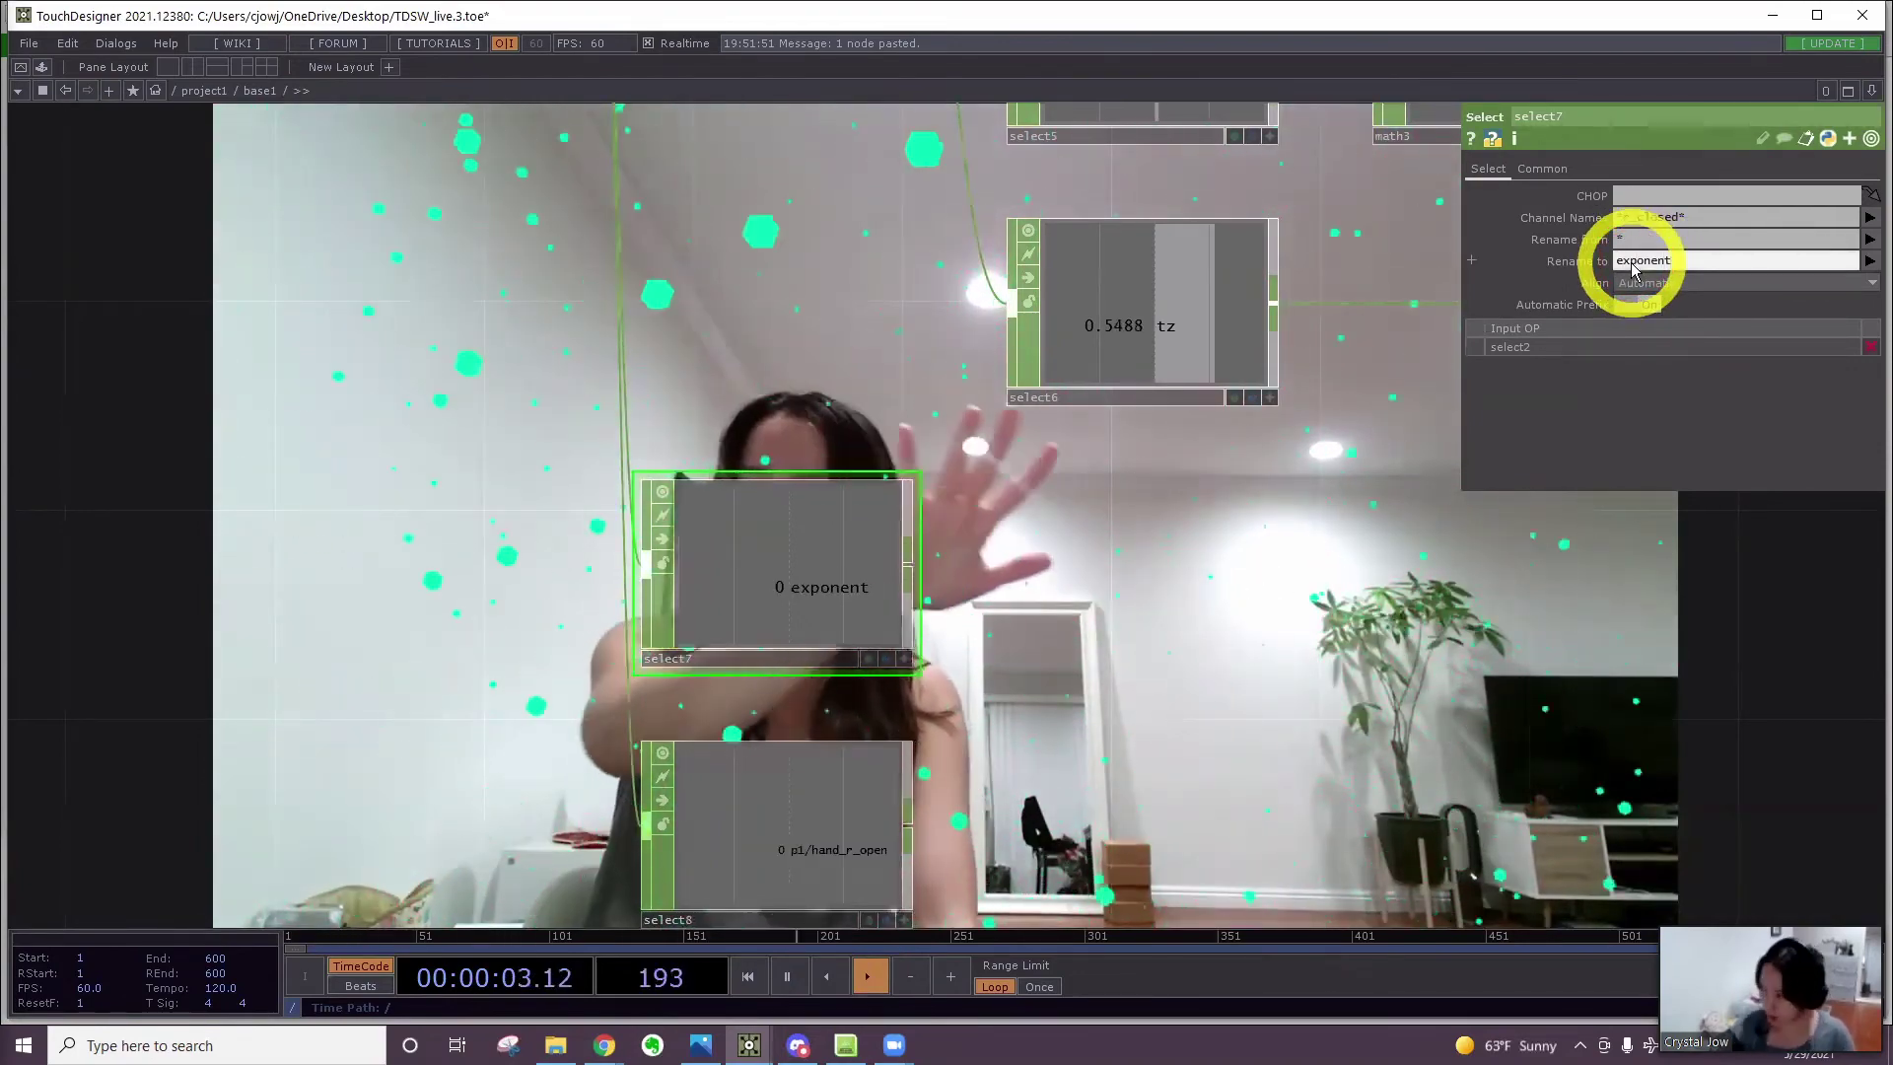
{"action": "left_click_drag", "start_coordinate": [1381, 748], "coordinate": [1351, 527]}
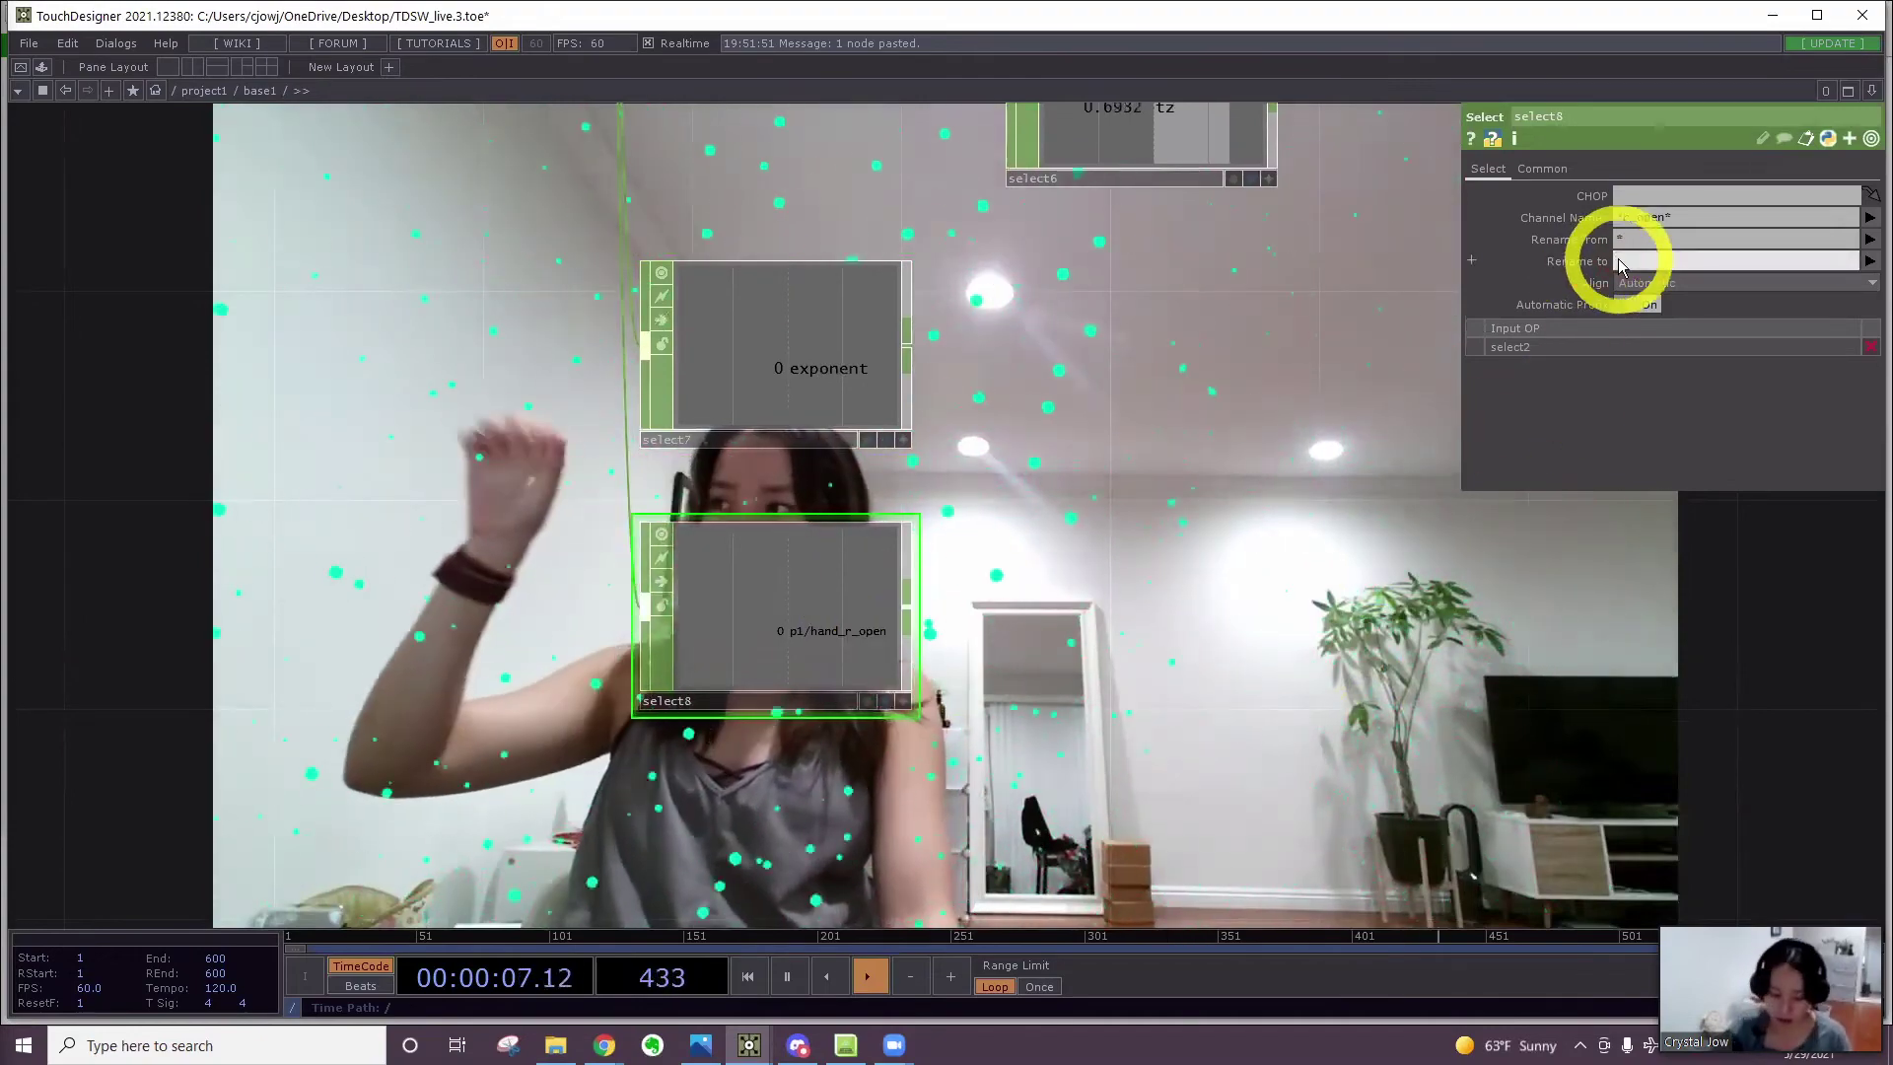
{"action": "type", "text": "amp"}
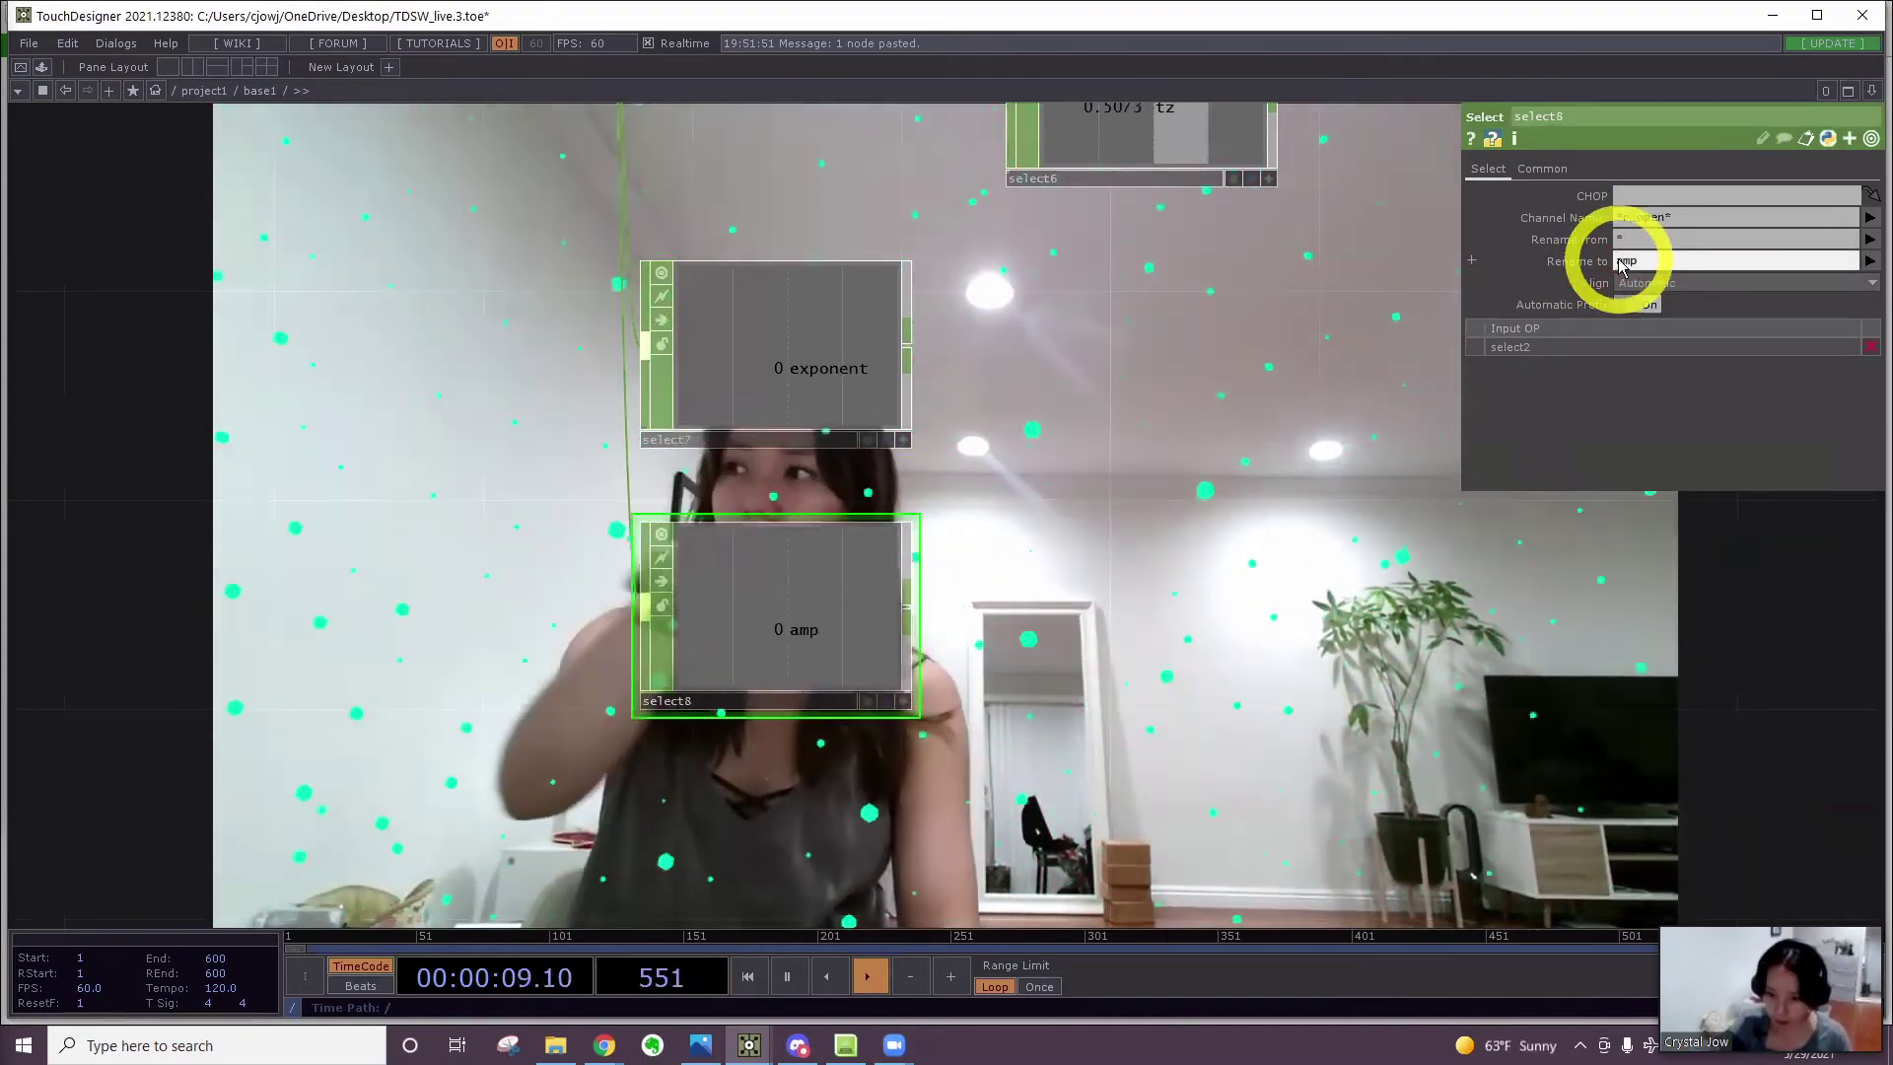
Add a Merge CHOP after select7 and connect select8 as its second input
{"action": "scroll", "coordinate": [1259, 422], "scroll_direction": "down", "scroll_amount": 3}
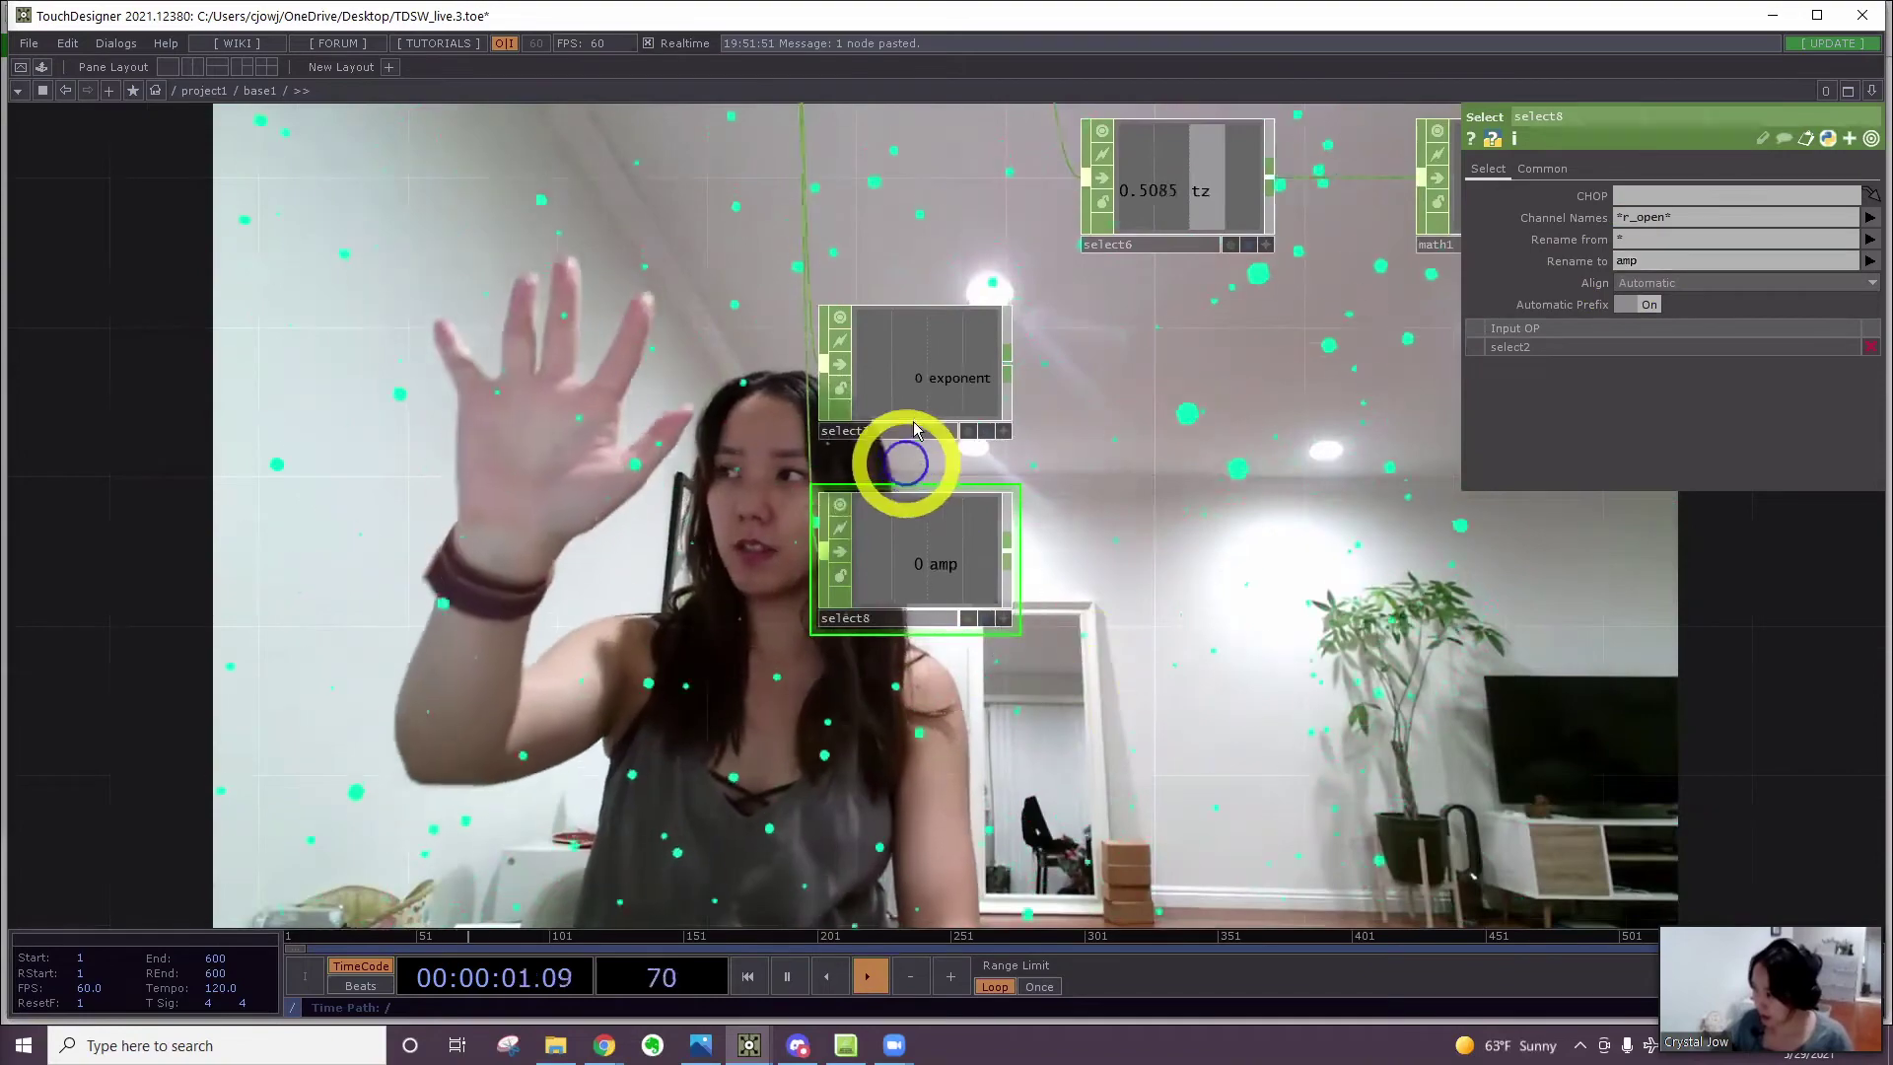
{"action": "left_click_drag", "start_coordinate": [923, 357], "coordinate": [918, 582]}
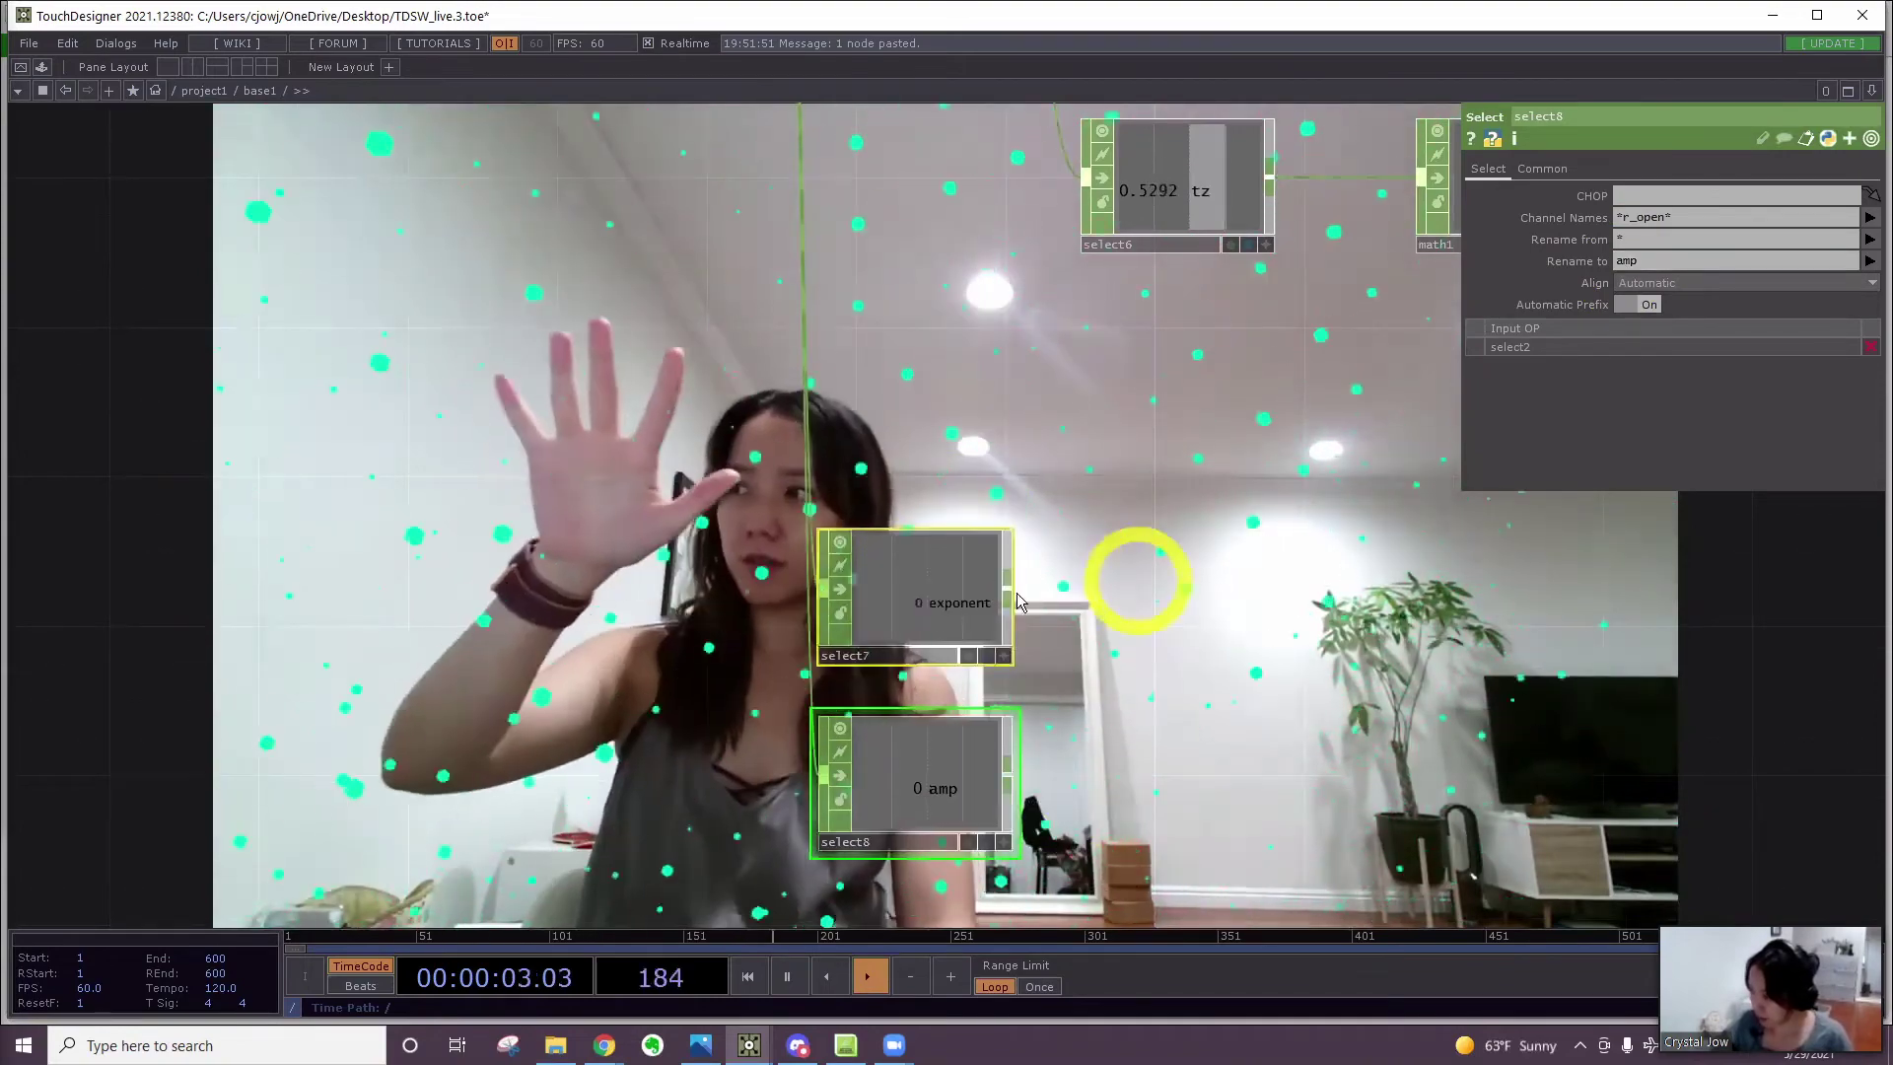
{"action": "right_click", "coordinate": [1014, 593]}
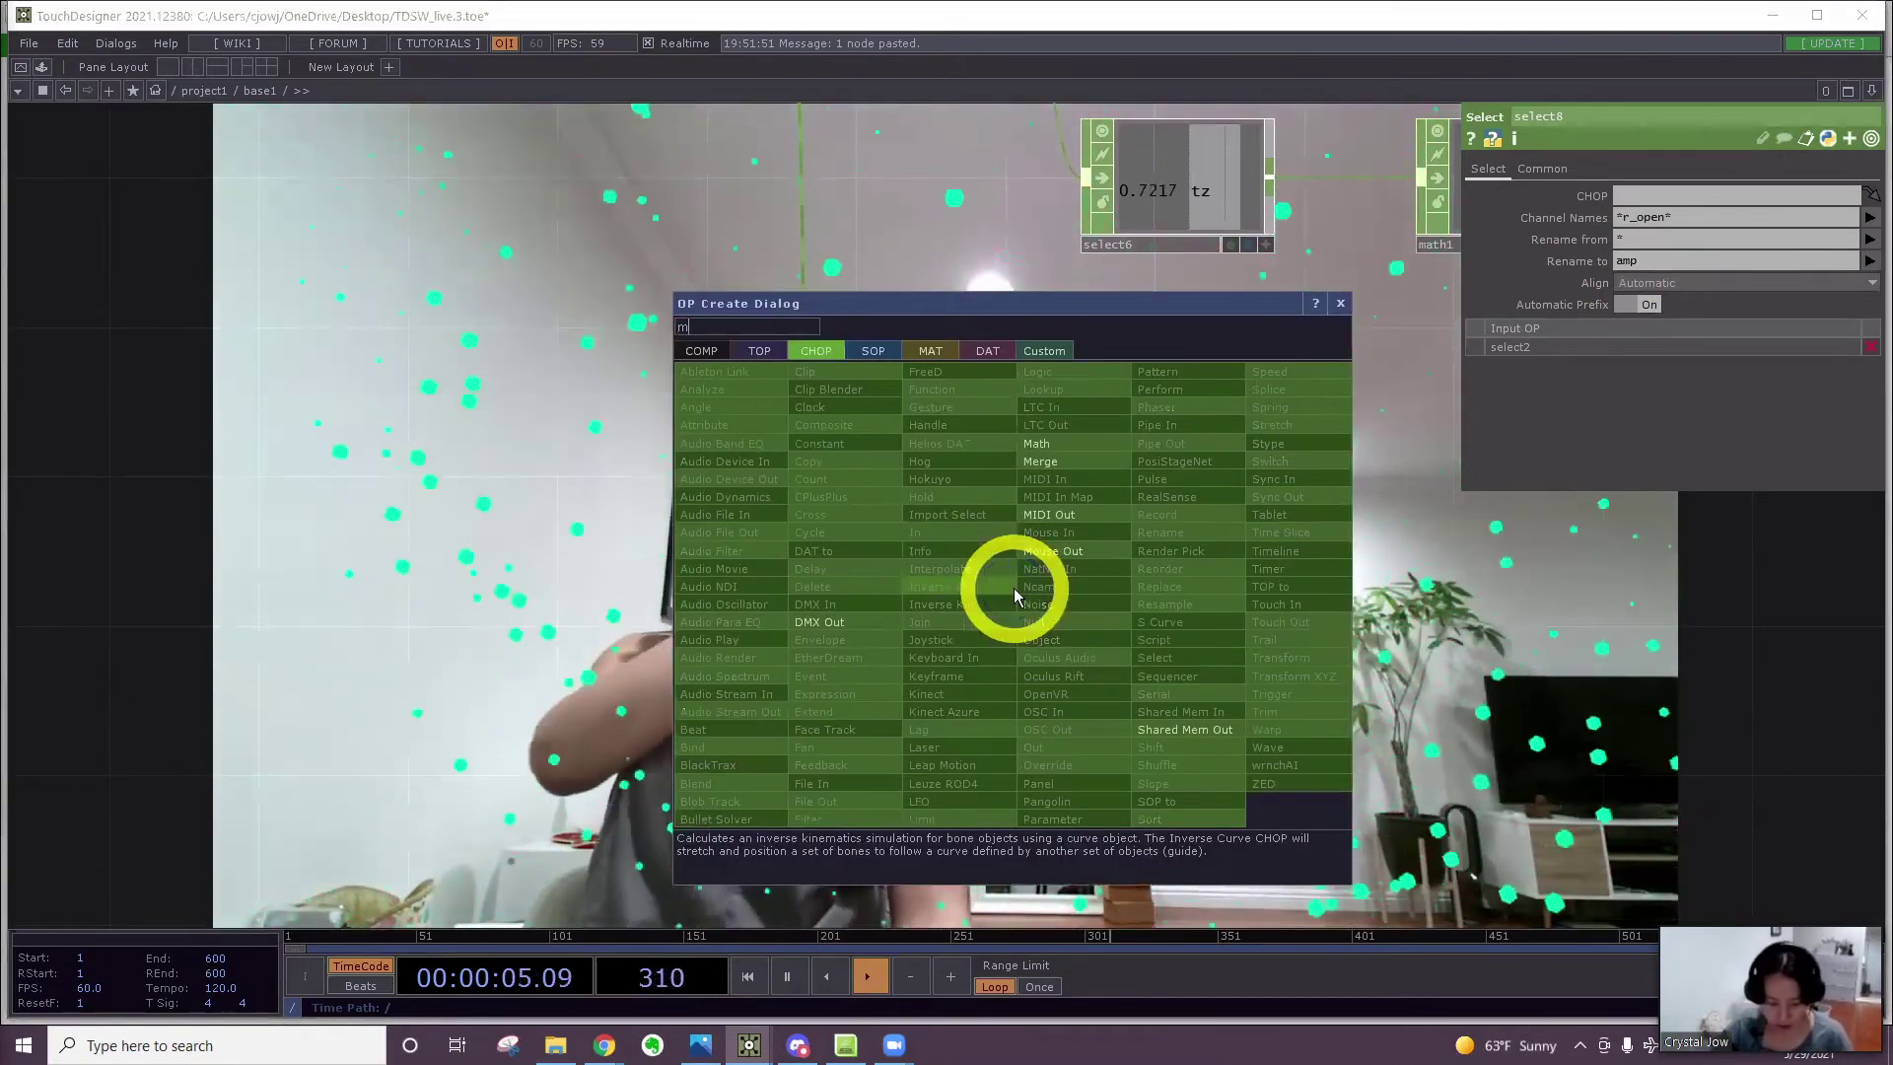
{"action": "left_click", "coordinate": [1057, 457]}
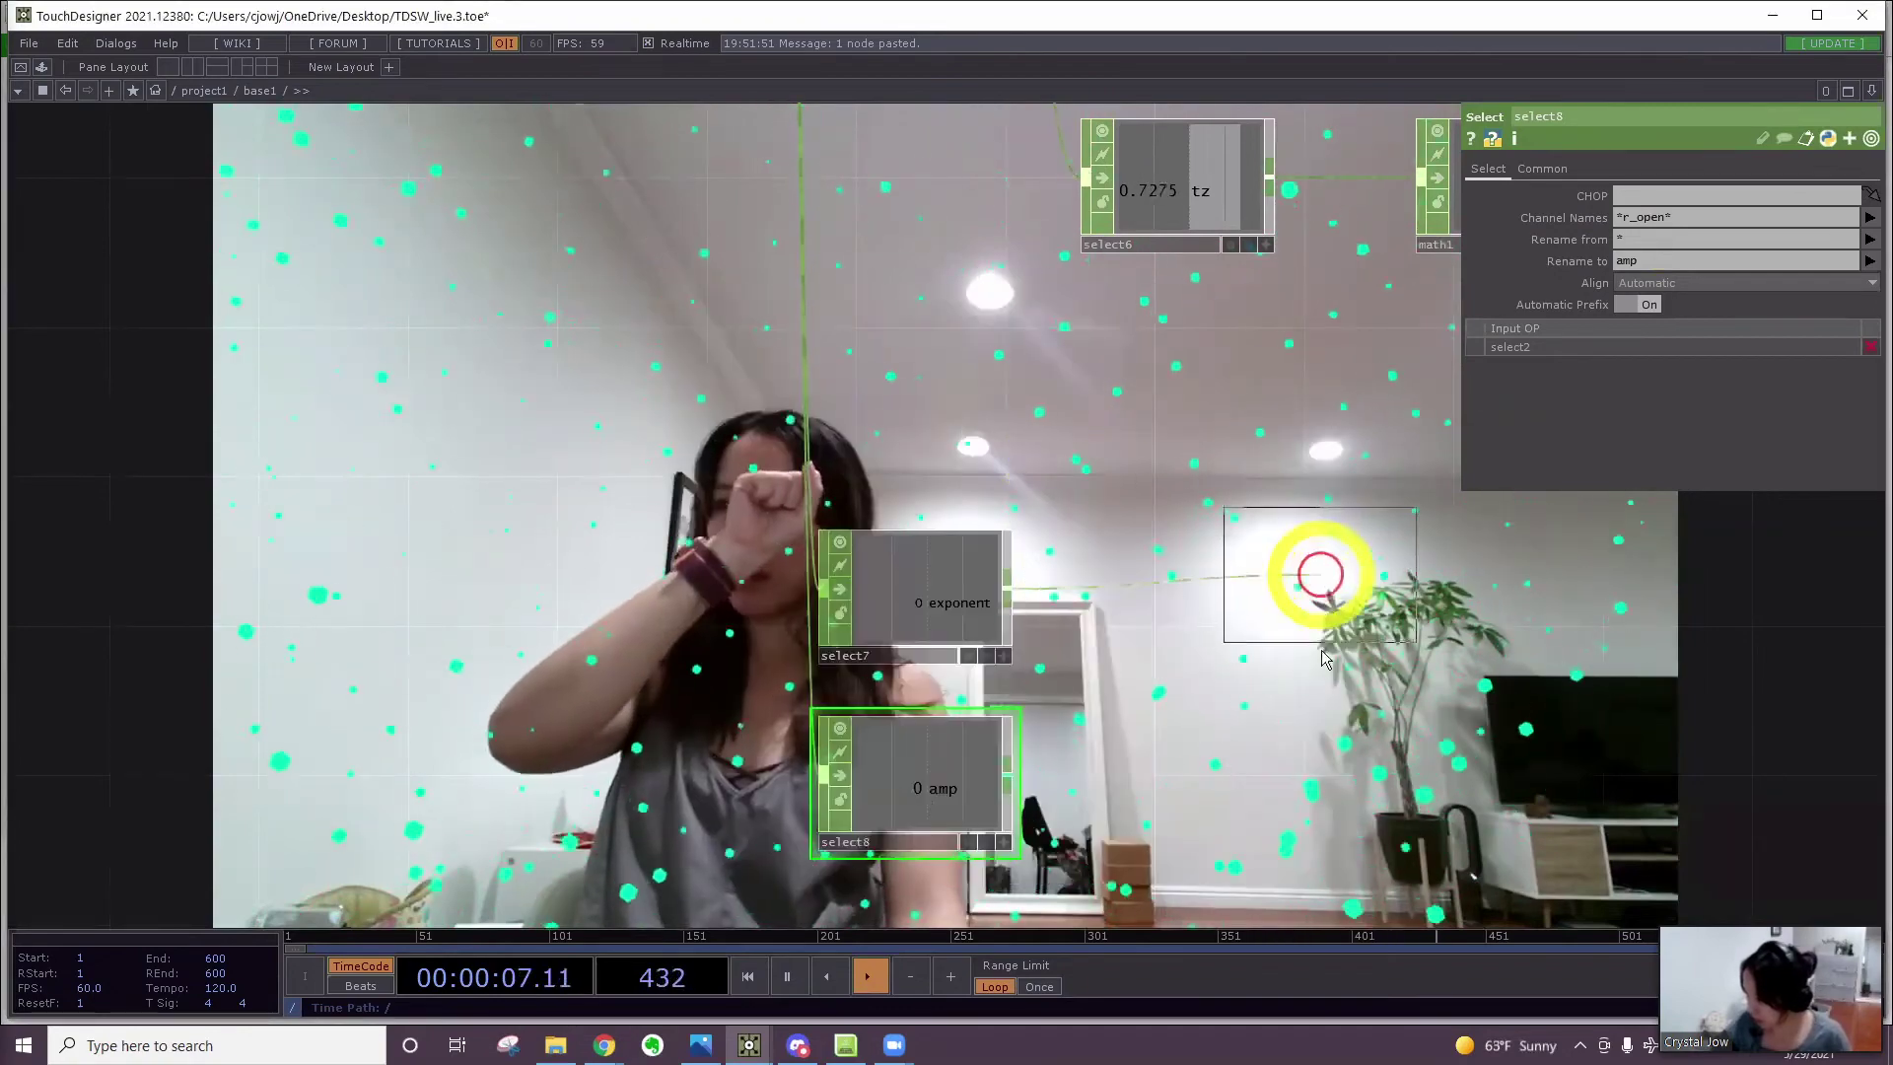
{"action": "left_click", "coordinate": [1326, 746]}
{"action": "left_click_drag", "start_coordinate": [1220, 682], "coordinate": [1229, 684]}
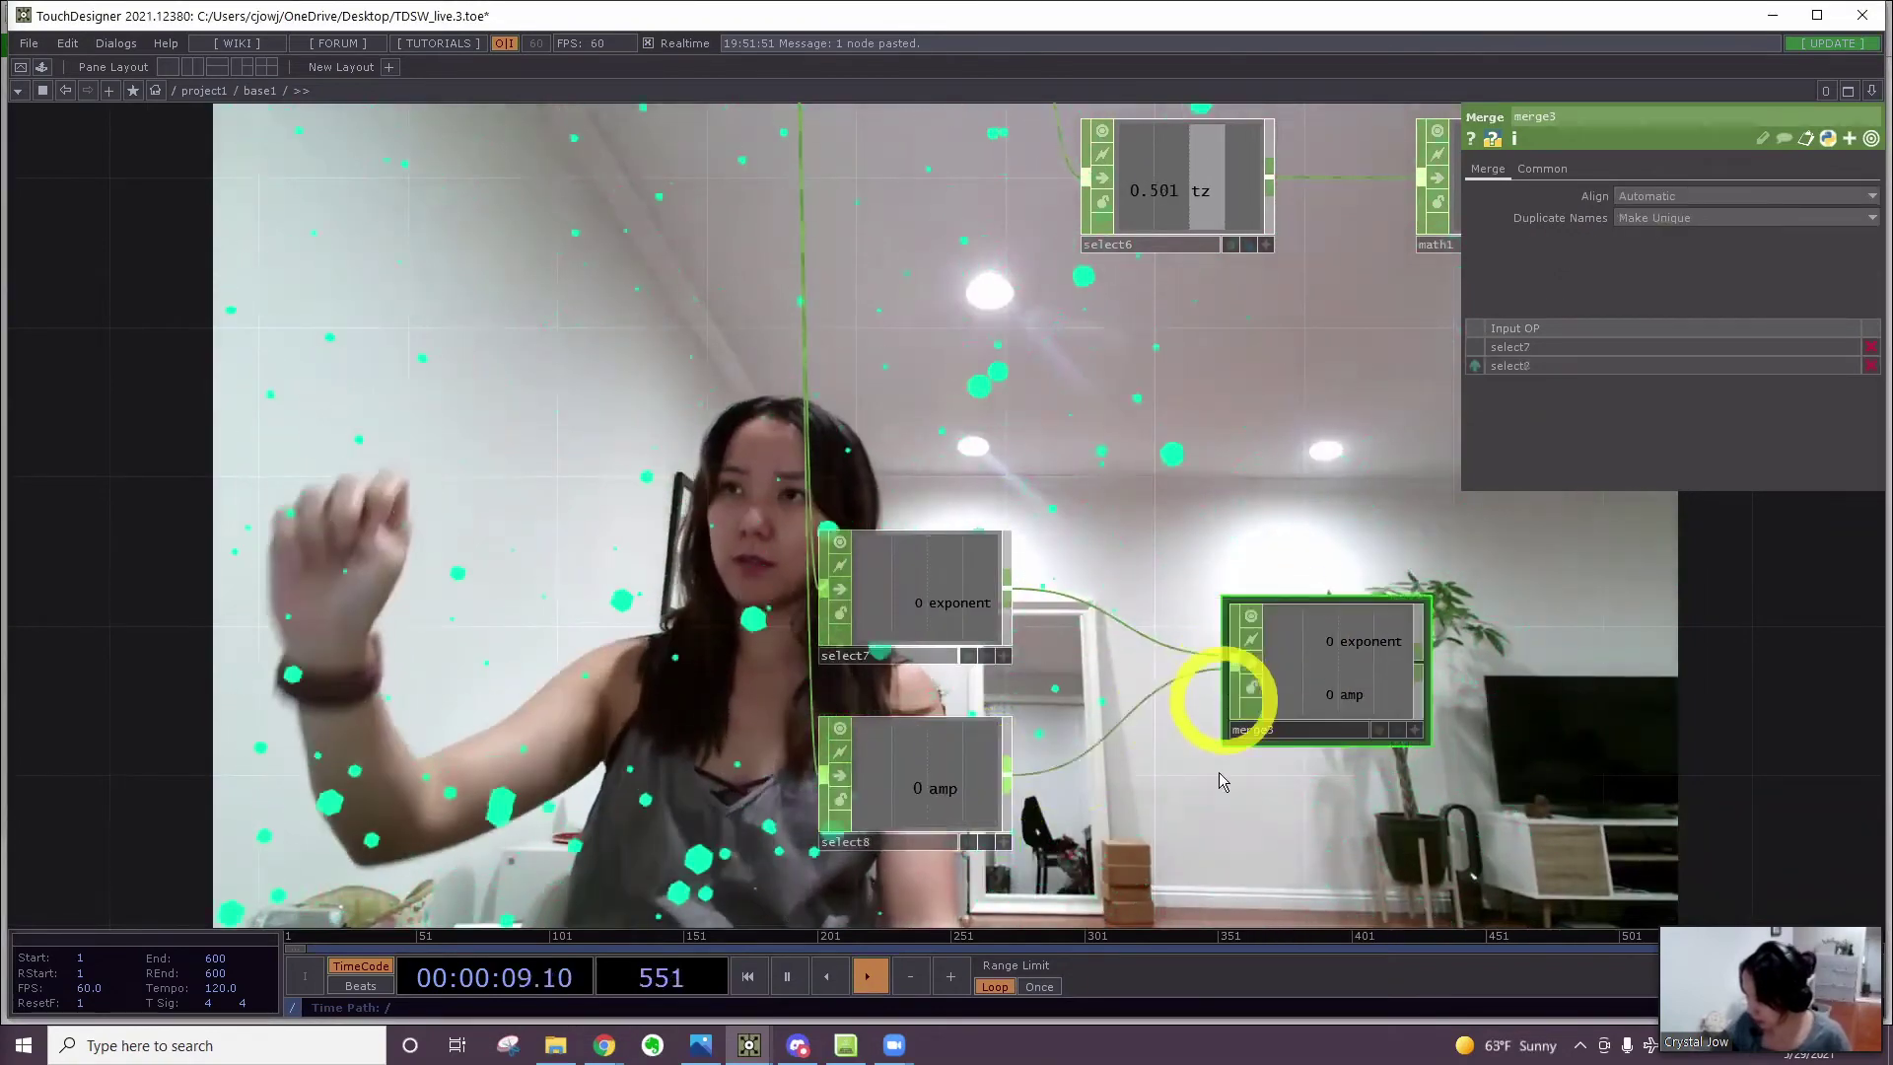
Add a Null CHOP after merge3
{"action": "left_click_drag", "start_coordinate": [1222, 779], "coordinate": [1033, 774]}
{"action": "right_click", "coordinate": [1231, 652]}
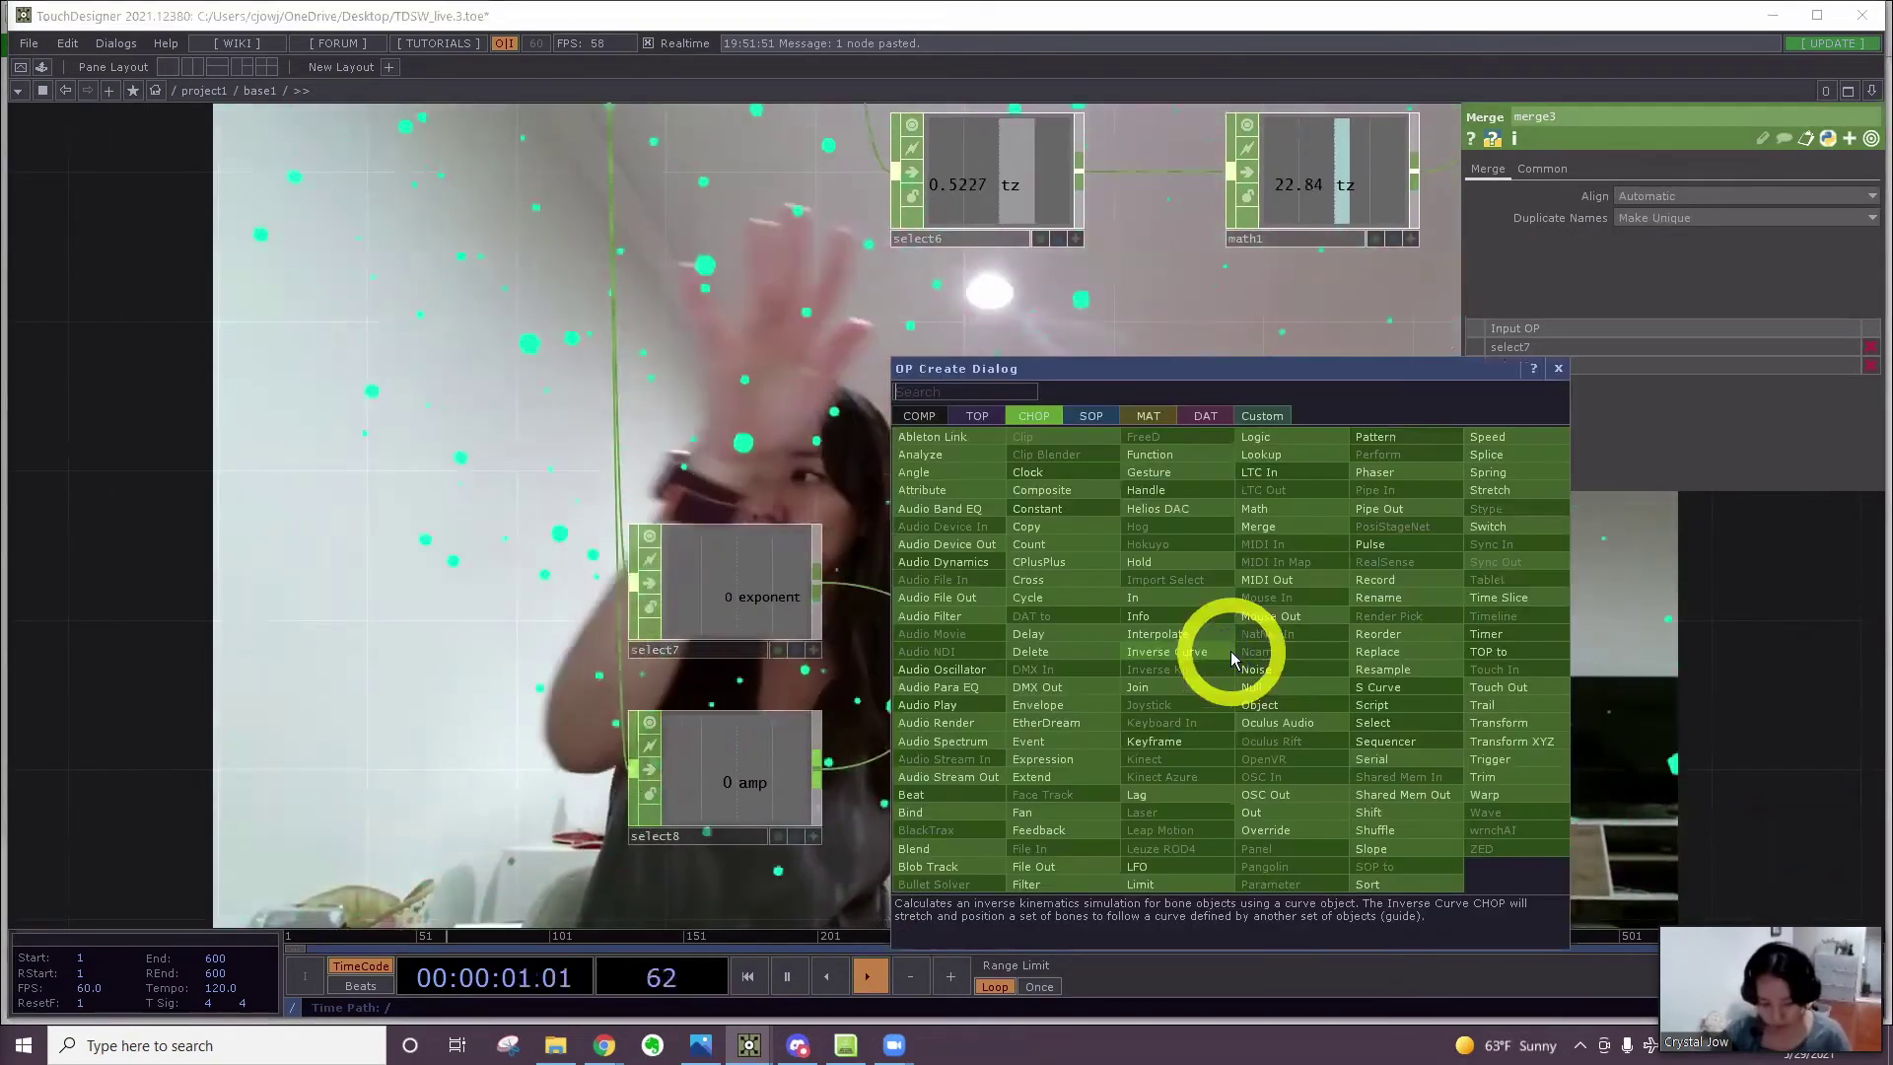
{"action": "type", "text": "null"}
{"action": "left_click", "coordinate": [1283, 689]}
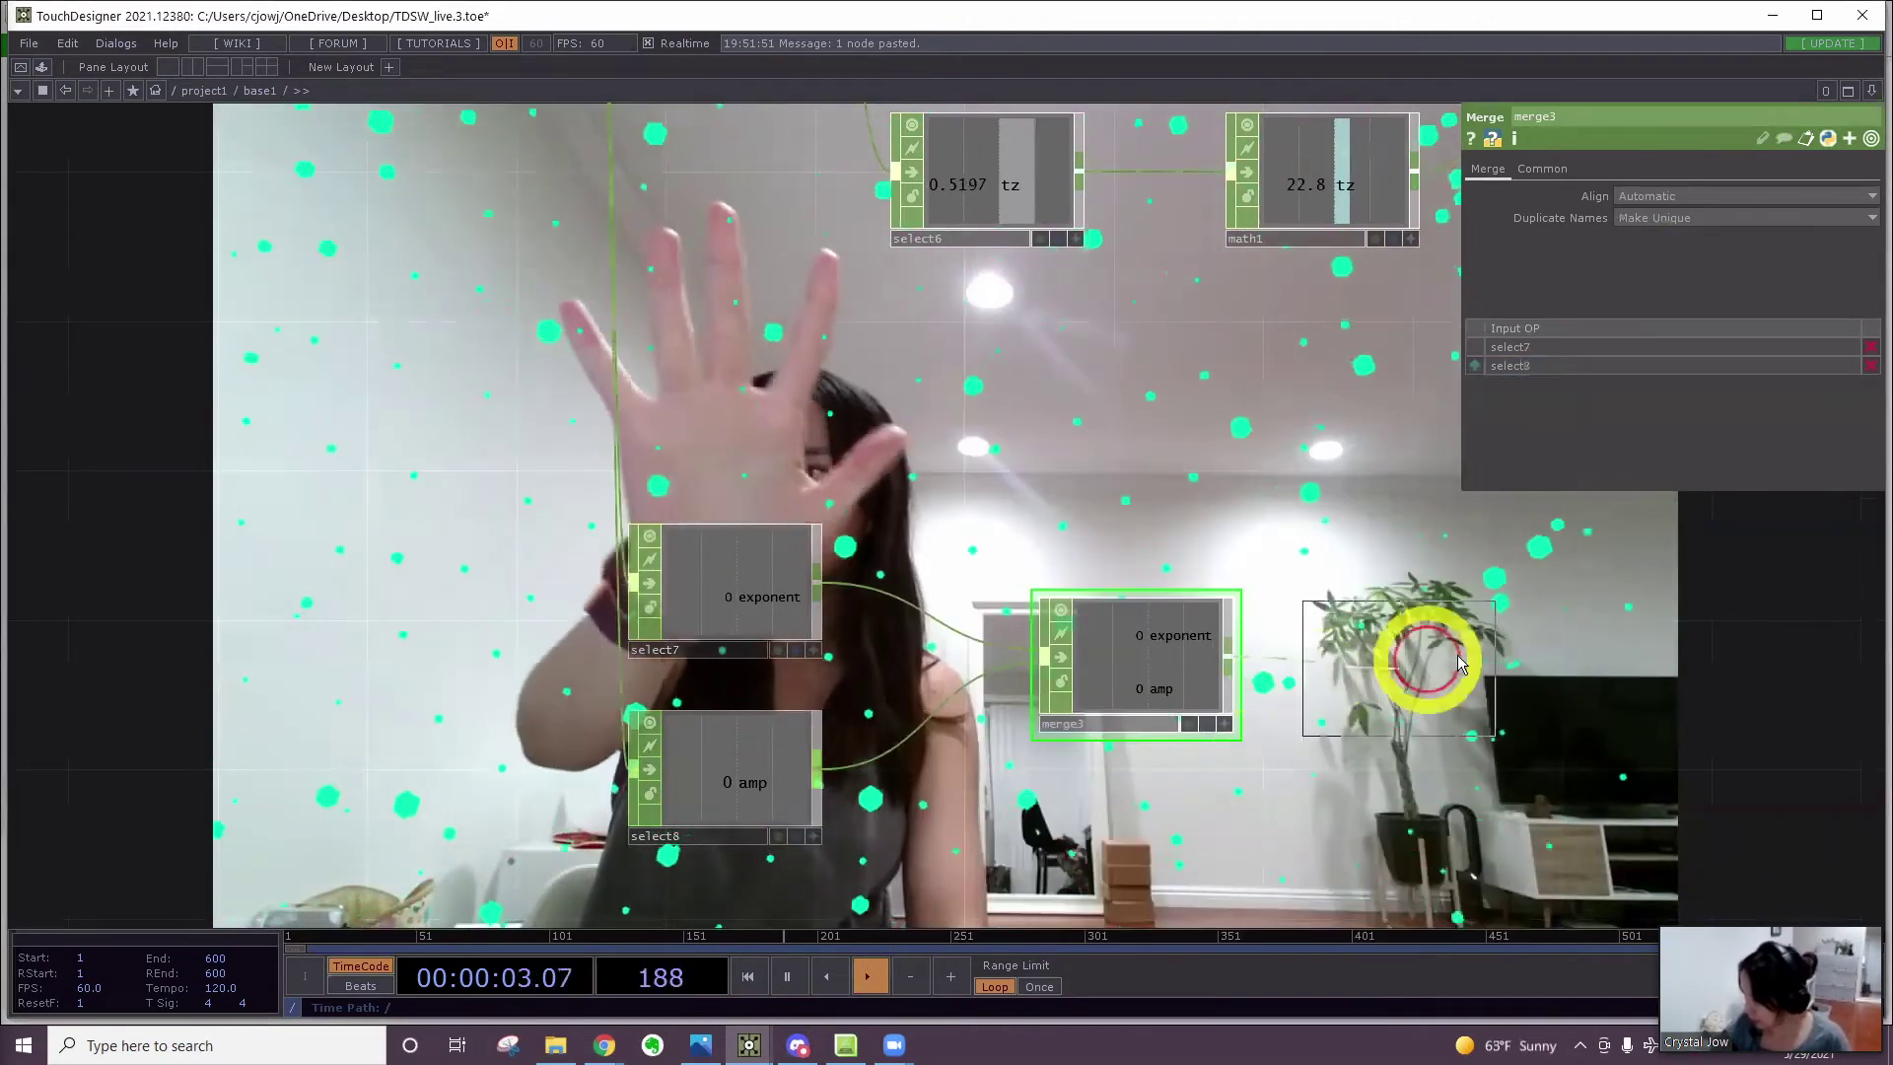
{"action": "left_click", "coordinate": [1454, 655]}
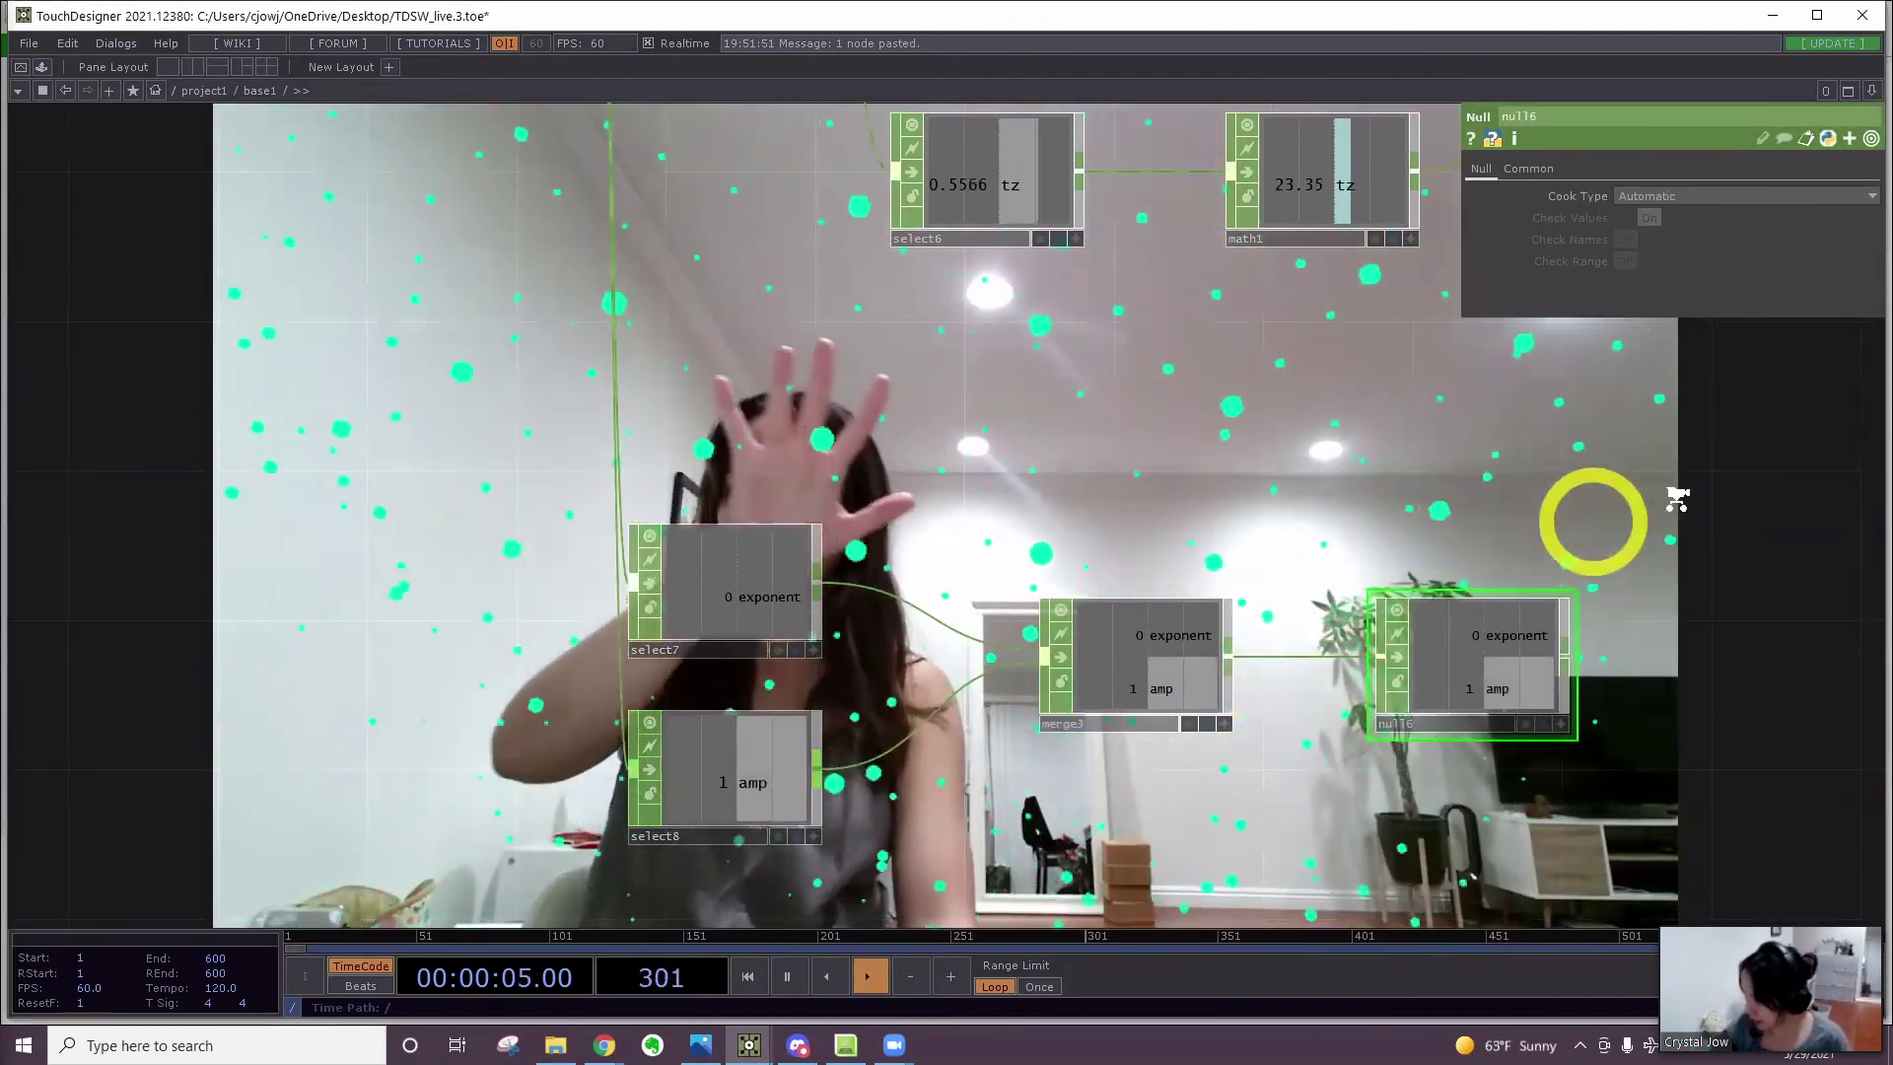
Try out different Exponent and Amplitude values on the noise1 SOP, ending at Exponent 1.35 and Amplitude 2.55
{"action": "scroll", "coordinate": [1614, 524], "scroll_direction": "down", "scroll_amount": 5}
{"action": "left_click_drag", "start_coordinate": [1665, 516], "coordinate": [923, 710]}
{"action": "scroll", "coordinate": [1103, 668], "scroll_direction": "down", "scroll_amount": 2}
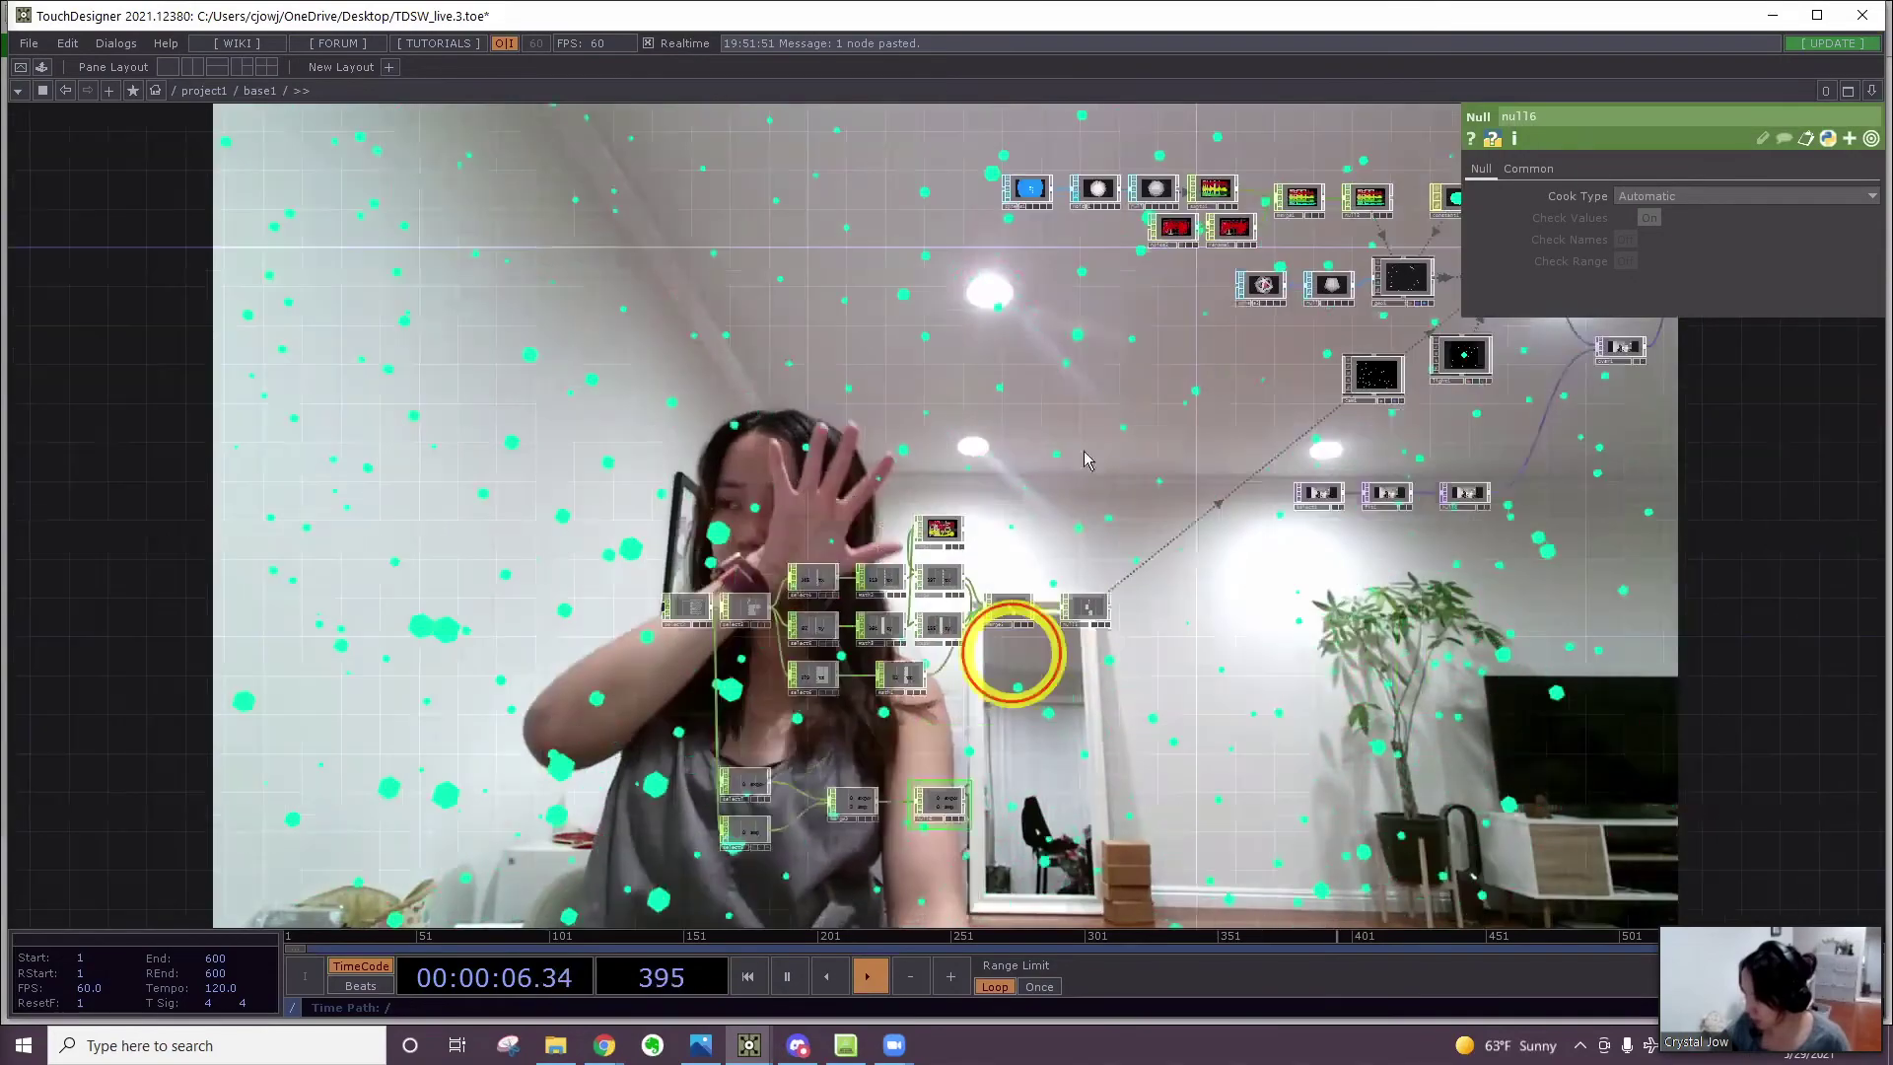
{"action": "left_click_drag", "start_coordinate": [1281, 175], "coordinate": [1097, 434]}
{"action": "scroll", "coordinate": [1097, 435], "scroll_direction": "up", "scroll_amount": 7}
{"action": "left_click", "coordinate": [599, 458]}
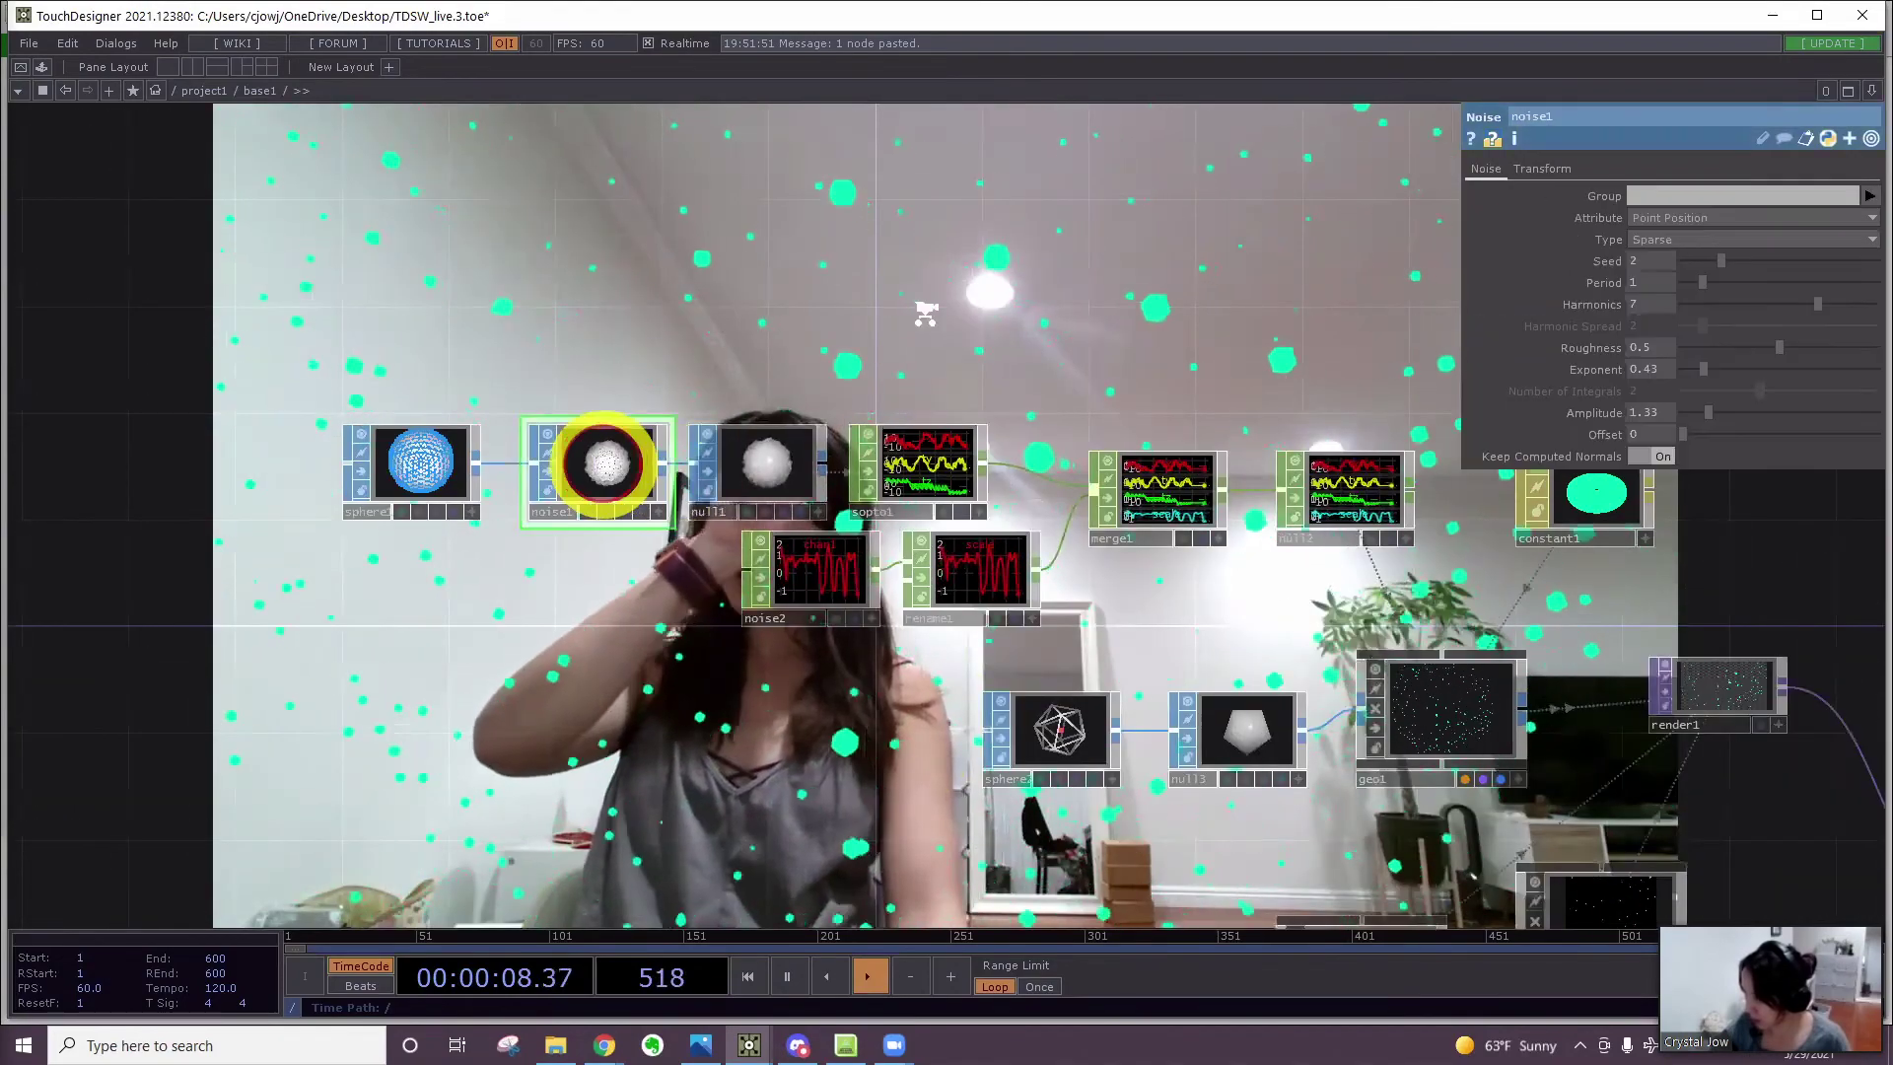
{"action": "left_click_drag", "start_coordinate": [810, 335], "coordinate": [924, 312]}
{"action": "scroll", "coordinate": [924, 311], "scroll_direction": "up", "scroll_amount": 3}
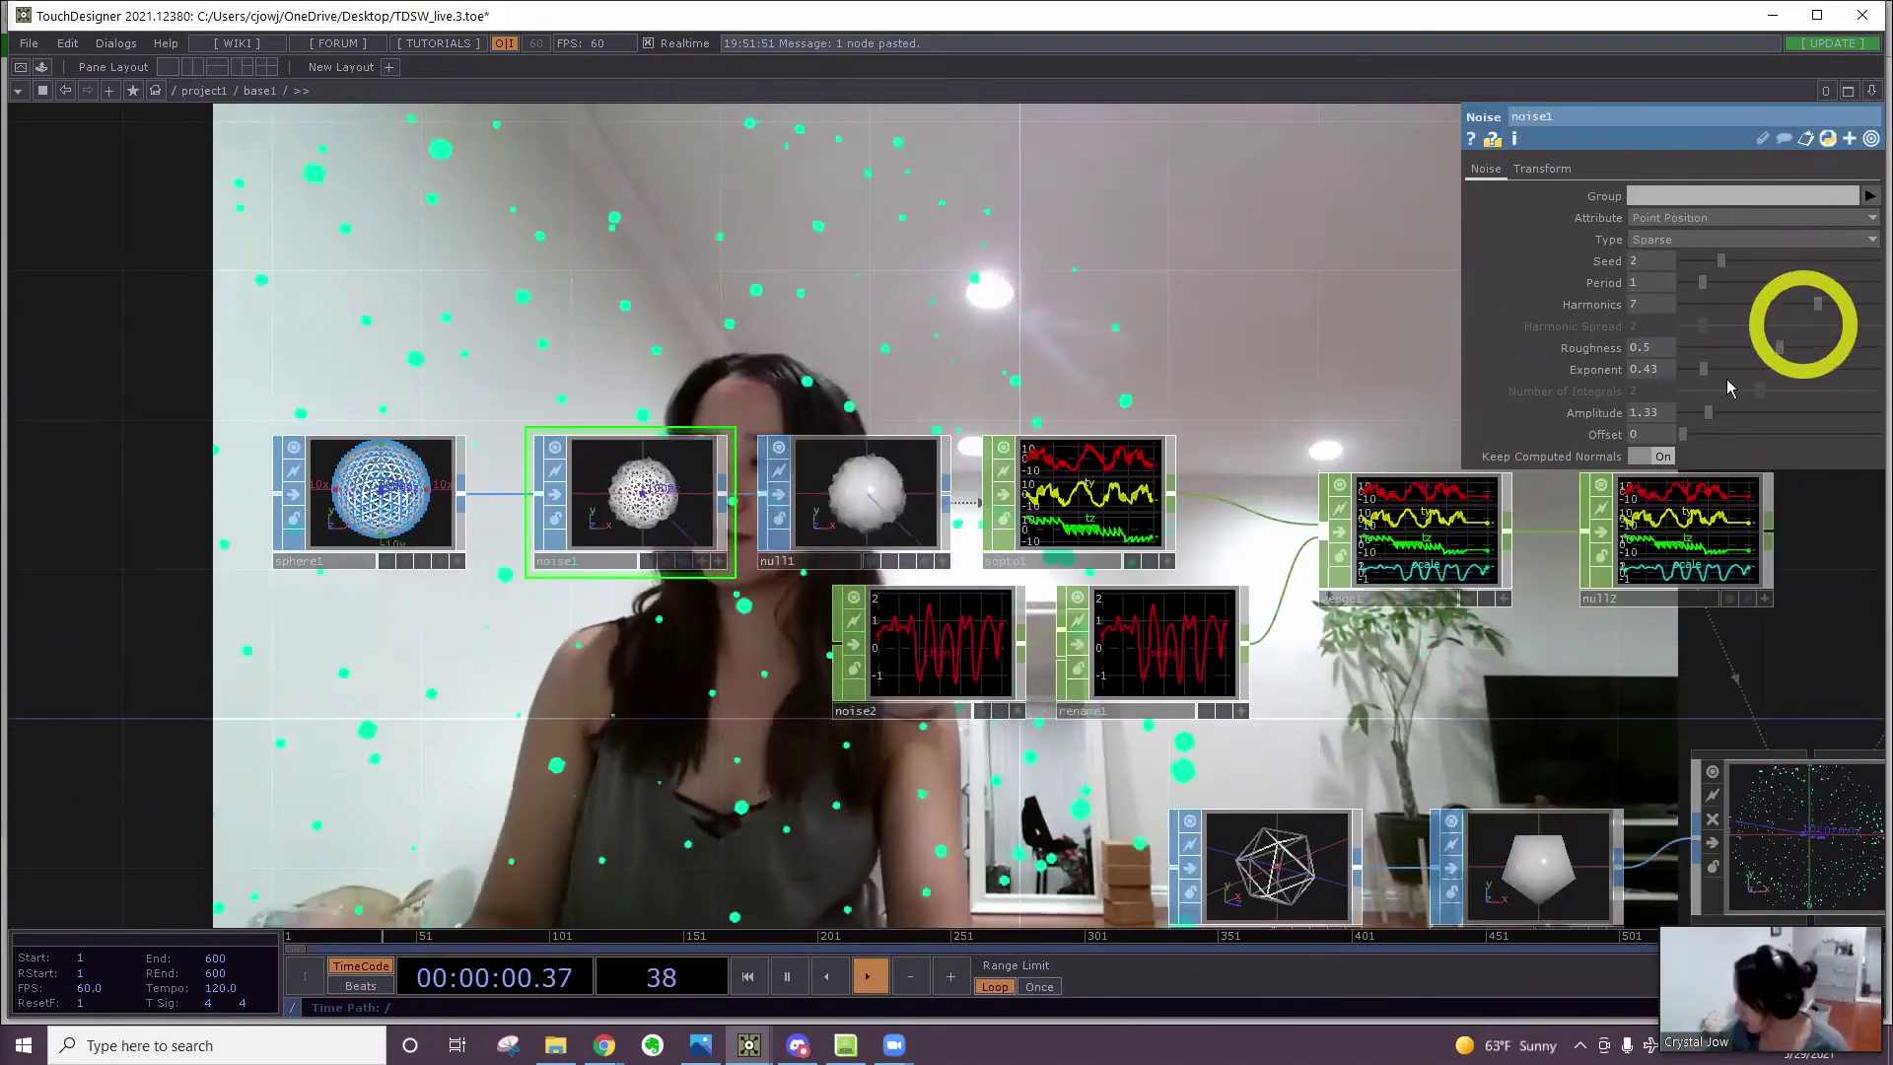
{"action": "left_click", "coordinate": [1767, 369]}
{"action": "left_click_drag", "start_coordinate": [1767, 369], "coordinate": [1863, 310]}
{"action": "left_click_drag", "start_coordinate": [1670, 340], "coordinate": [1865, 397]}
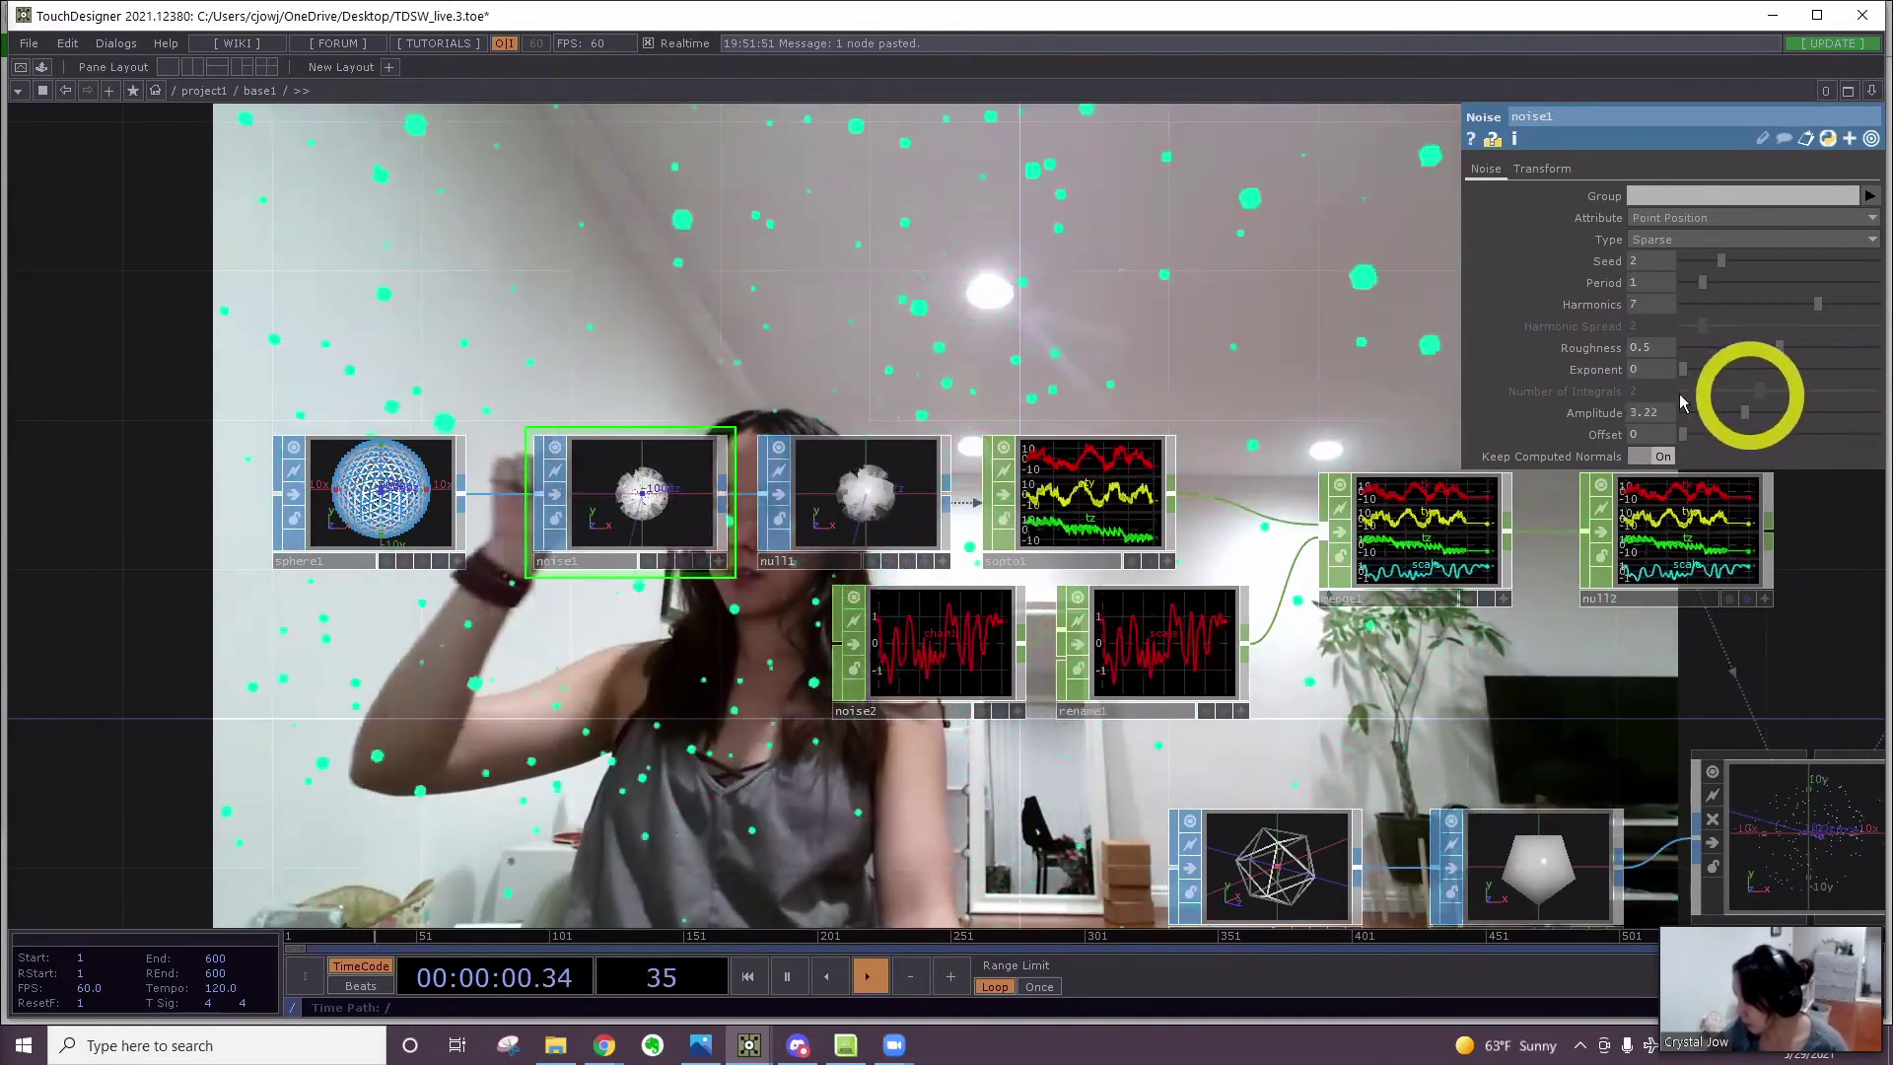
{"action": "left_click_drag", "start_coordinate": [1710, 404], "coordinate": [1754, 346]}
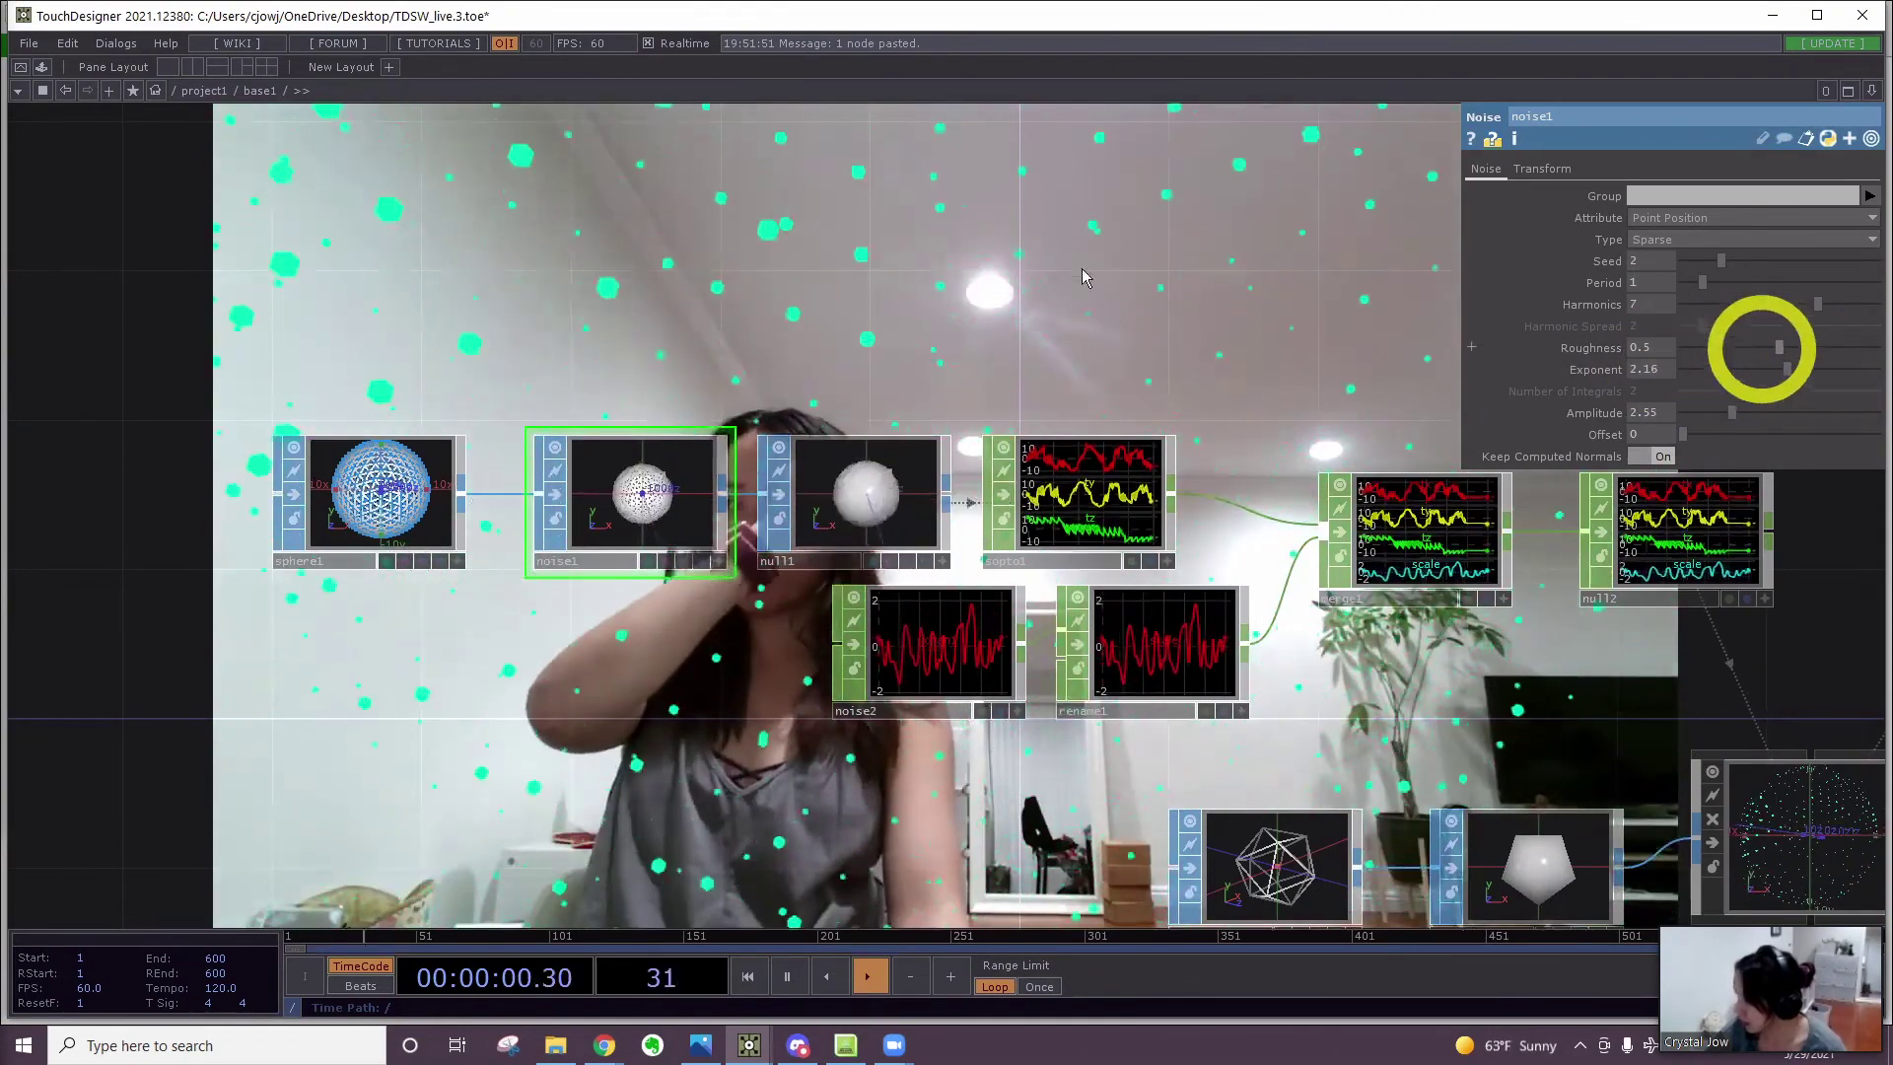
Insert a Math CHOP on the wire between select7 and merge3
{"action": "scroll", "coordinate": [1069, 272], "scroll_direction": "down", "scroll_amount": 5}
{"action": "left_click_drag", "start_coordinate": [943, 726], "coordinate": [1022, 393]}
{"action": "scroll", "coordinate": [993, 841], "scroll_direction": "up", "scroll_amount": 3}
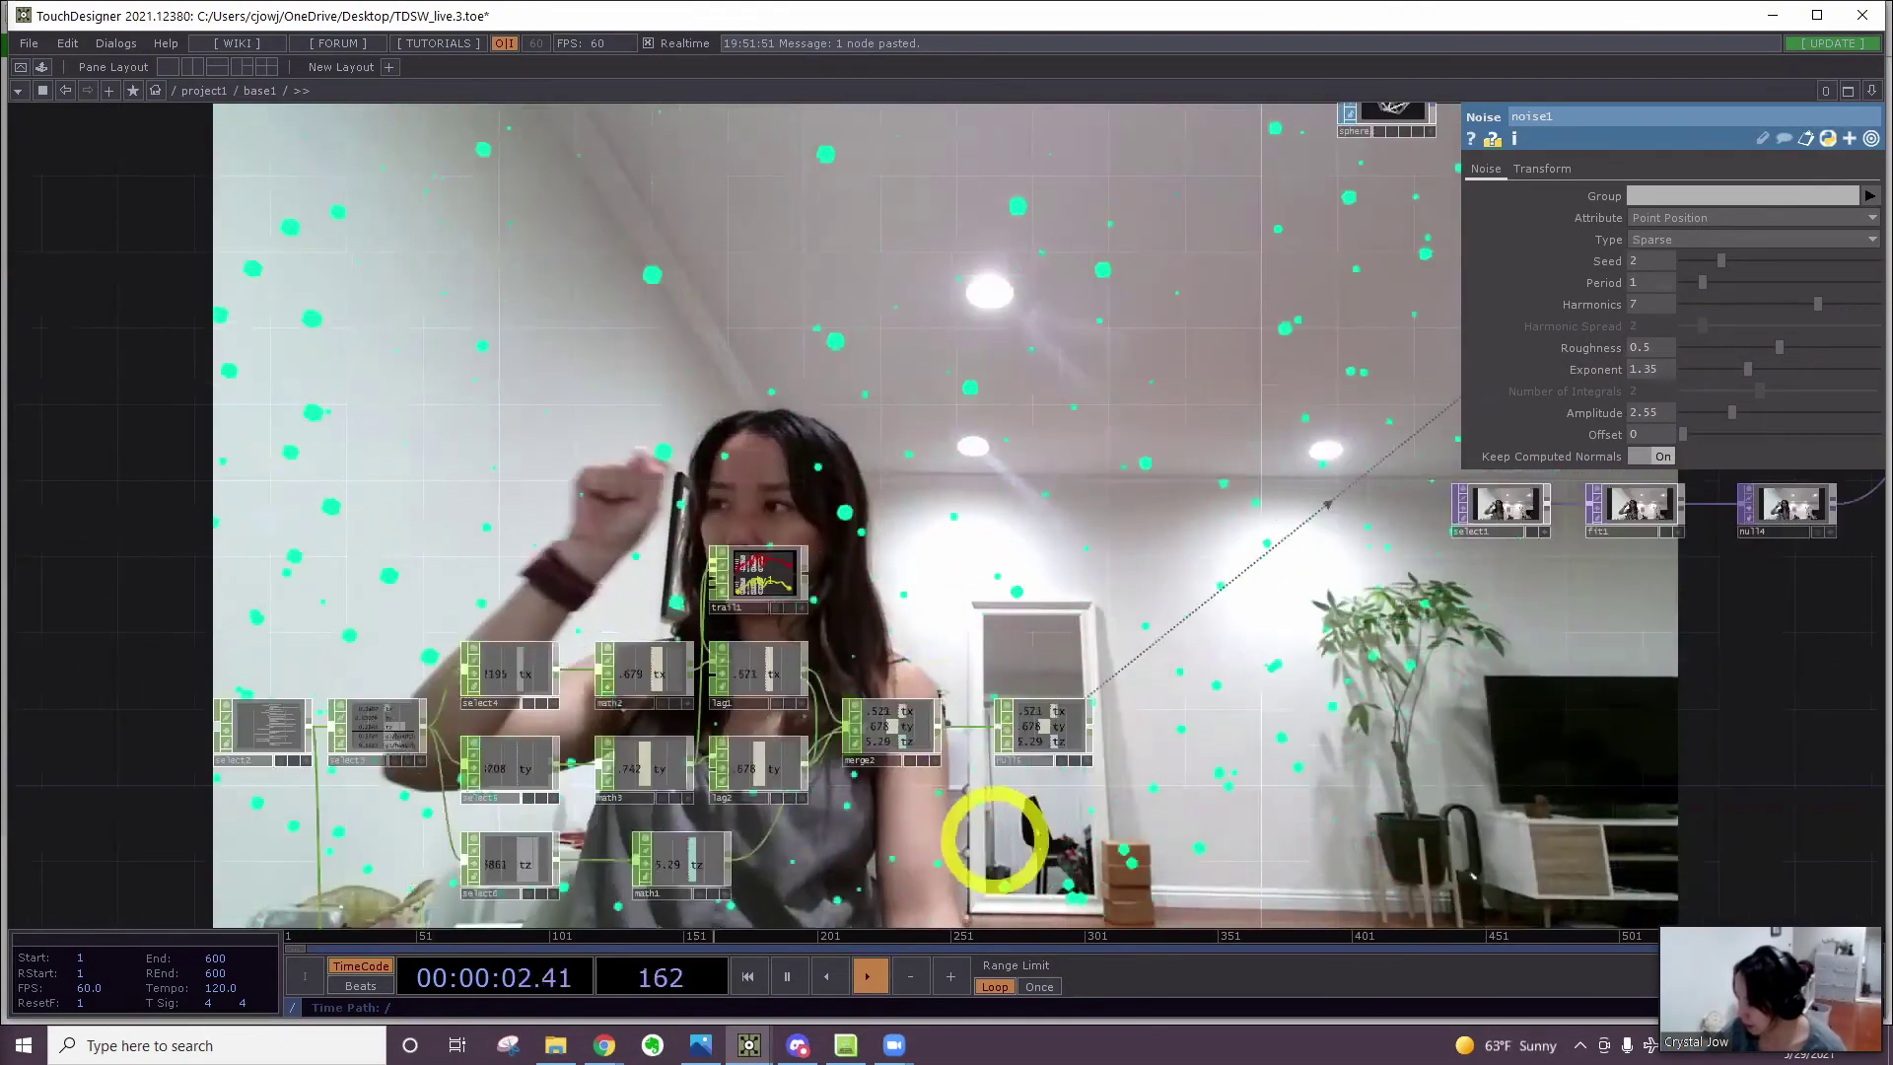
{"action": "scroll", "coordinate": [998, 834], "scroll_direction": "down", "scroll_amount": 5}
{"action": "left_click_drag", "start_coordinate": [954, 733], "coordinate": [1040, 371]}
{"action": "scroll", "coordinate": [870, 564], "scroll_direction": "up", "scroll_amount": 10}
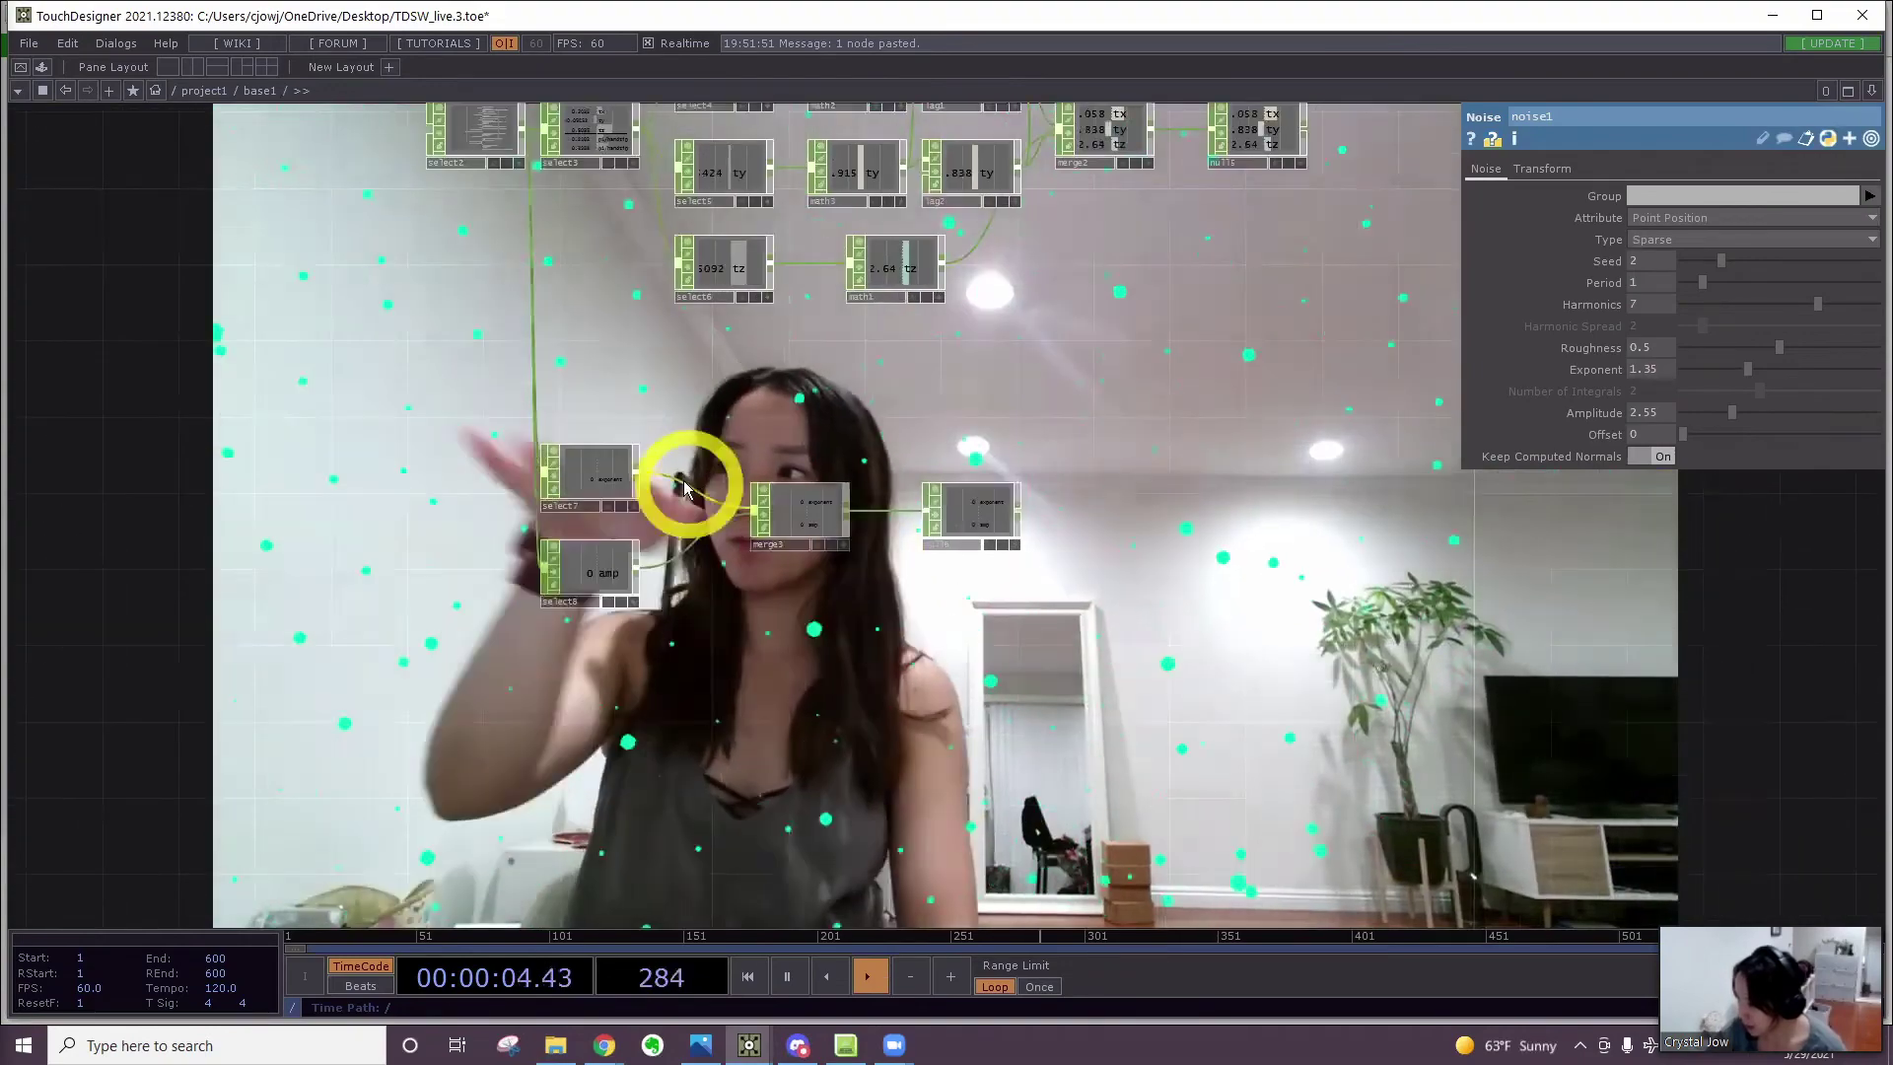
{"action": "right_click", "coordinate": [590, 471]}
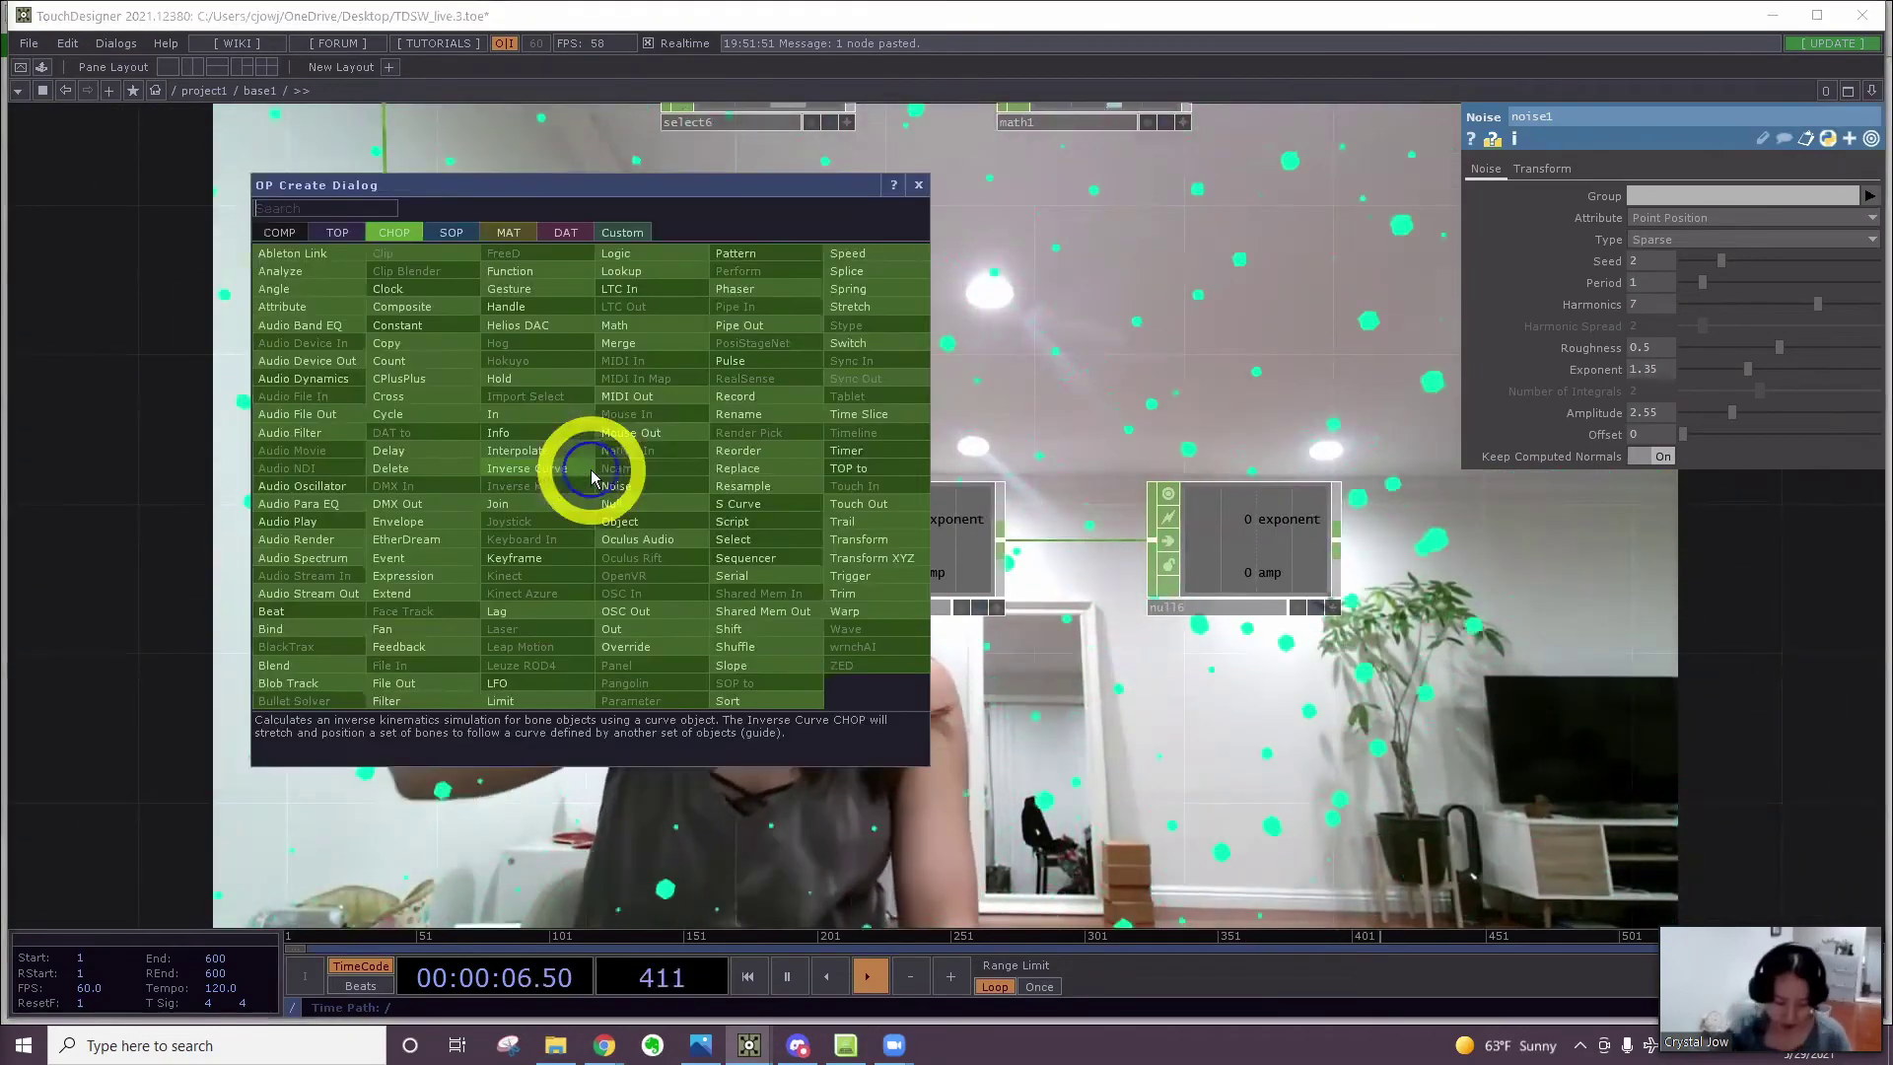
{"action": "type", "text": "math"}
{"action": "left_click", "coordinate": [631, 329]}
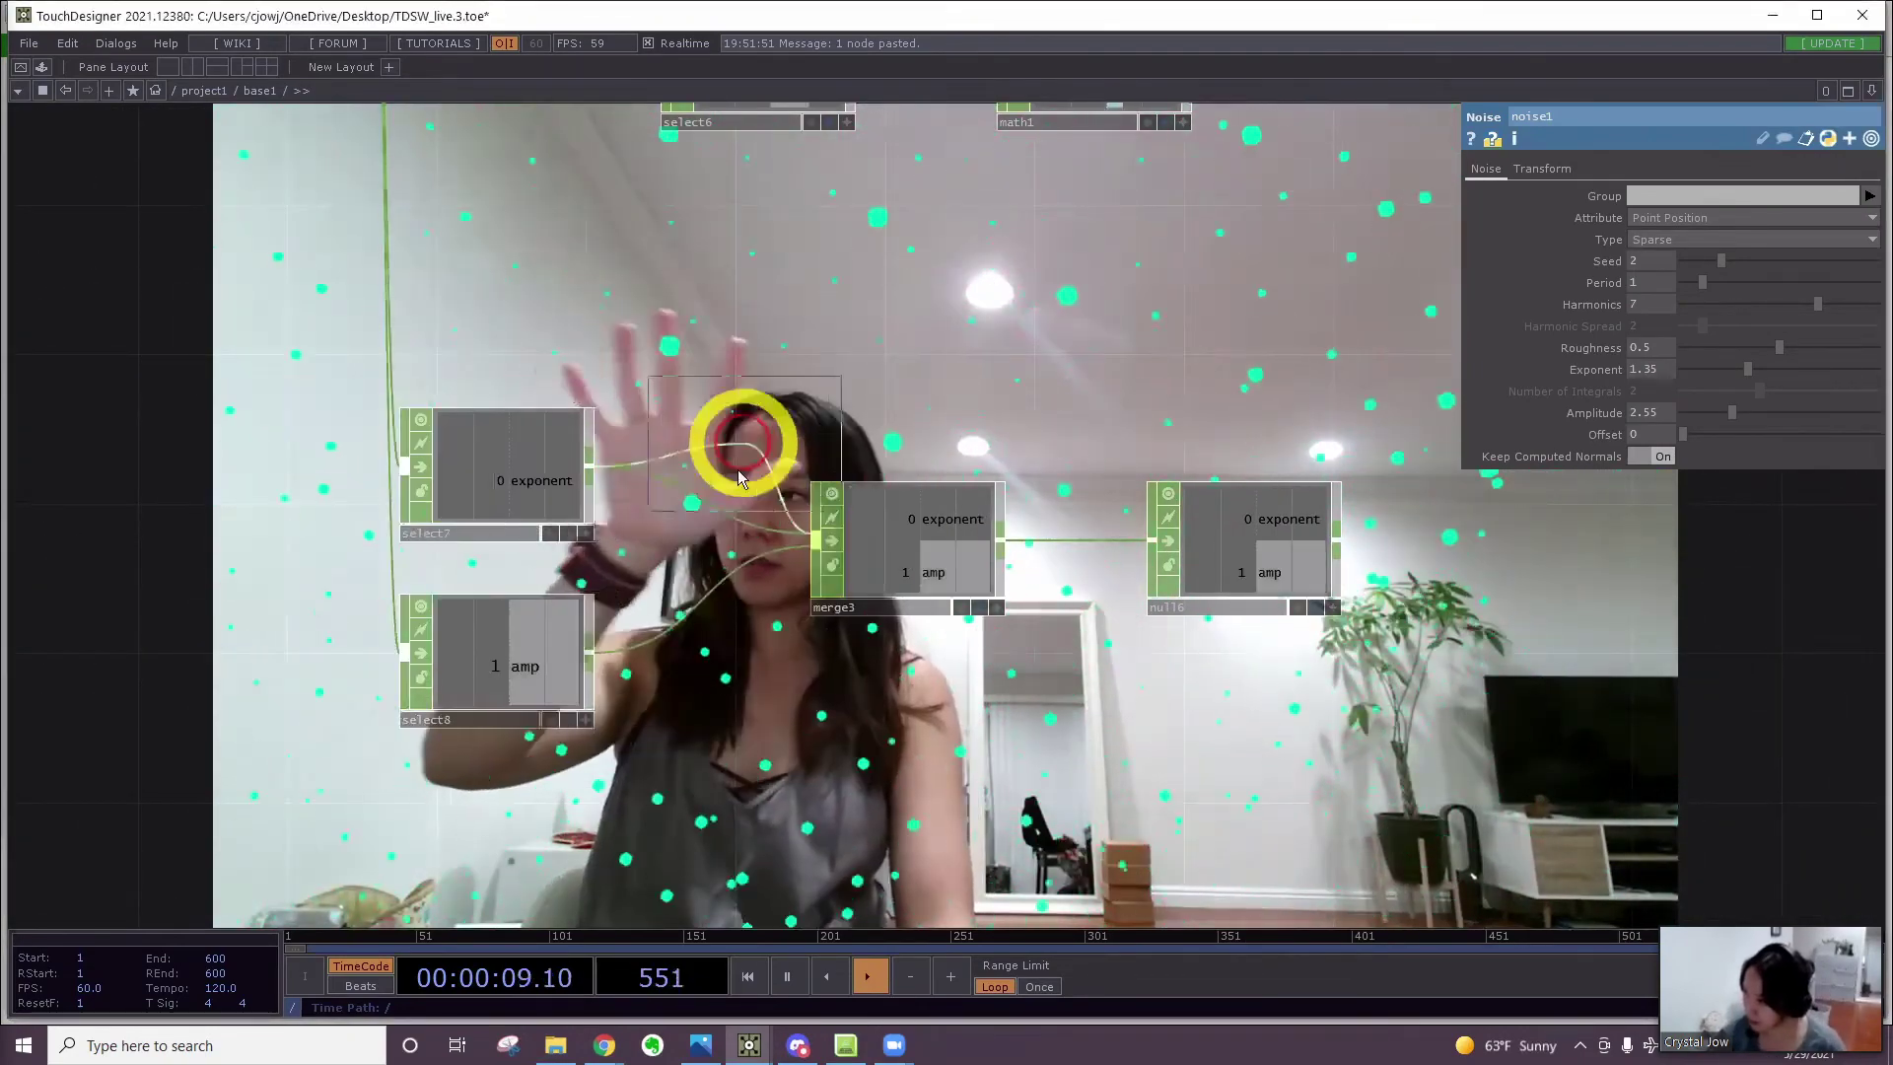
{"action": "left_click", "coordinate": [710, 473]}
Set math4's To Range to 0.25 and 0 for the exponent channel
{"action": "left_click", "coordinate": [1578, 170]}
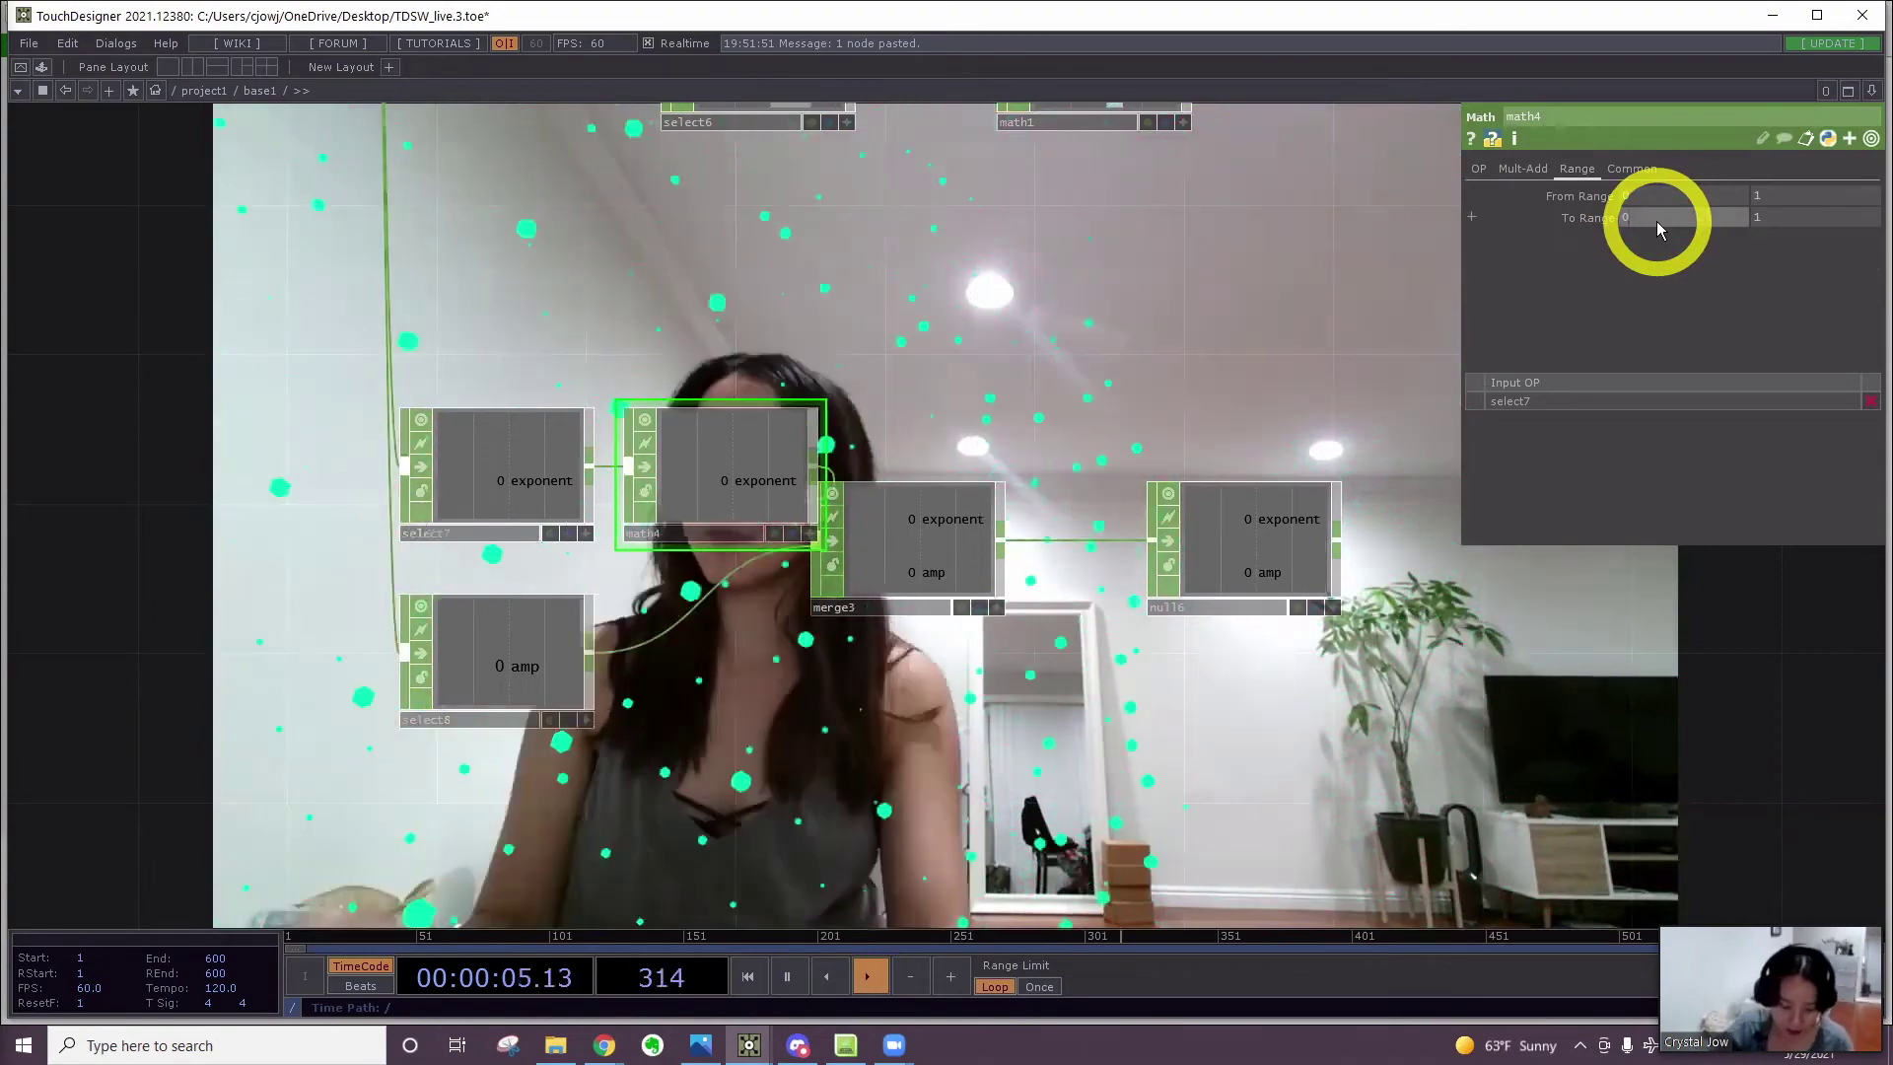
{"action": "left_click", "coordinate": [1656, 221]}
{"action": "type", "text": "0.25"}
{"action": "left_click_drag", "start_coordinate": [1771, 214], "coordinate": [1711, 216]}
Move merge3 and null6 farther away from math4 and open null6's viewer in a floating window
{"action": "scroll", "coordinate": [1222, 552], "scroll_direction": "down", "scroll_amount": 4}
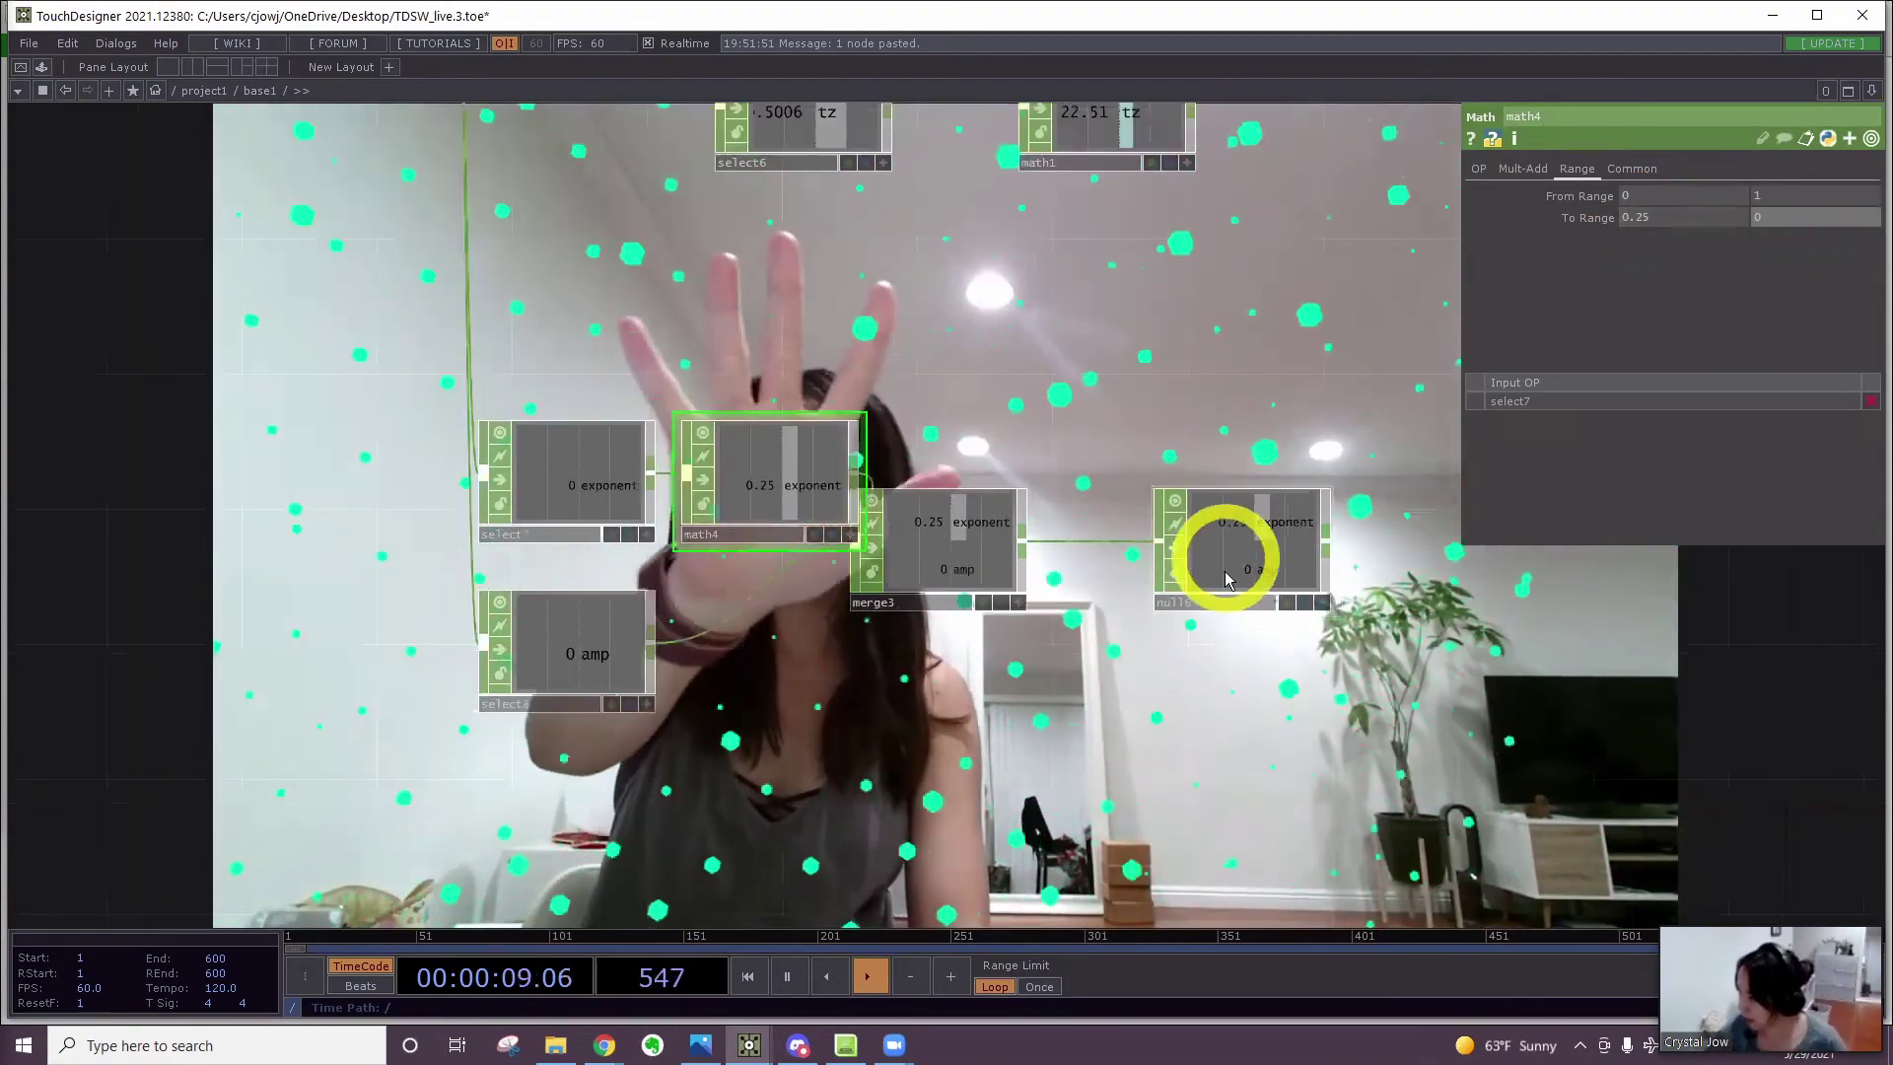
{"action": "right_click_drag", "start_coordinate": [1390, 717], "coordinate": [1090, 554]}
{"action": "left_click_drag", "start_coordinate": [1091, 554], "coordinate": [1223, 572]}
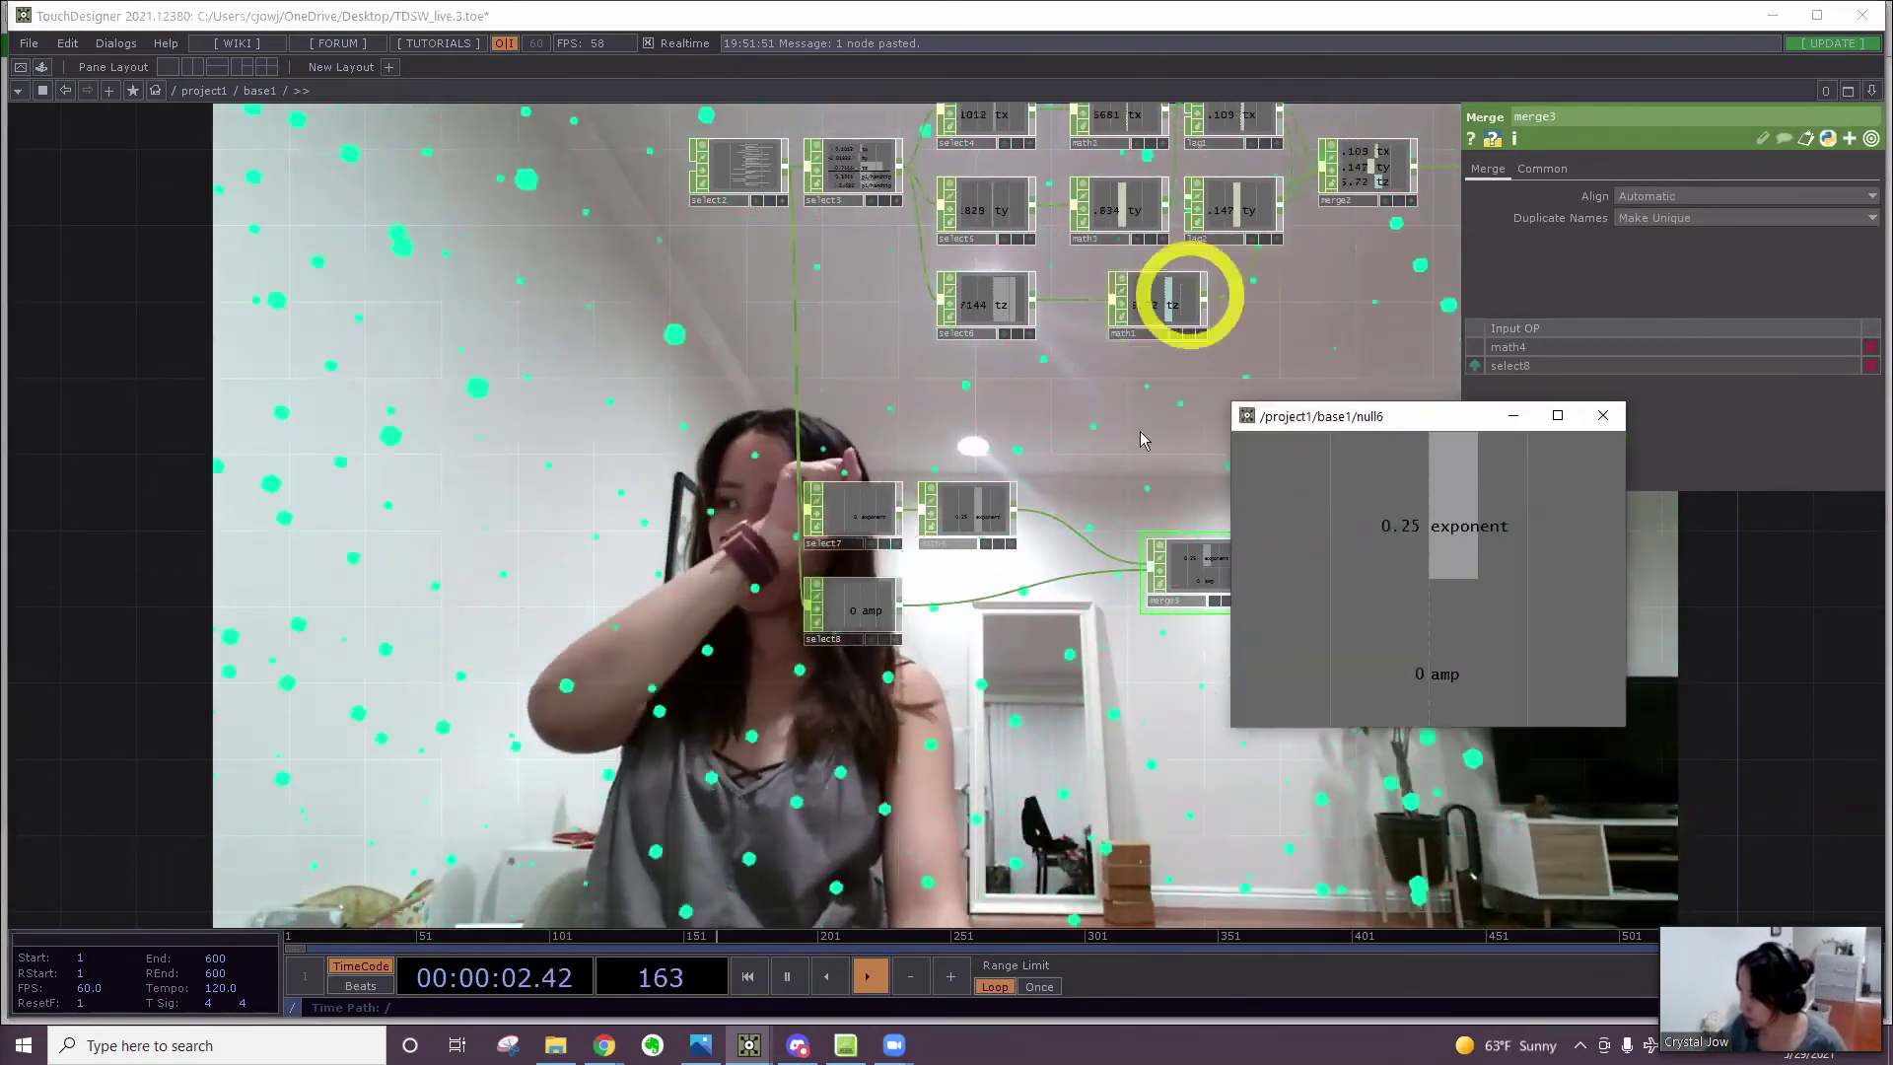
Link null6's exponent channel to the Exponent parameter of the noise1 SOP
{"action": "scroll", "coordinate": [1213, 333], "scroll_direction": "down", "scroll_amount": 1}
{"action": "left_click_drag", "start_coordinate": [811, 527], "coordinate": [359, 625]}
{"action": "left_click_drag", "start_coordinate": [684, 609], "coordinate": [371, 900]}
{"action": "left_click_drag", "start_coordinate": [685, 482], "coordinate": [562, 872]}
{"action": "scroll", "coordinate": [663, 363], "scroll_direction": "up", "scroll_amount": 1}
{"action": "scroll", "coordinate": [662, 363], "scroll_direction": "up", "scroll_amount": 3}
{"action": "left_click", "coordinate": [487, 472]}
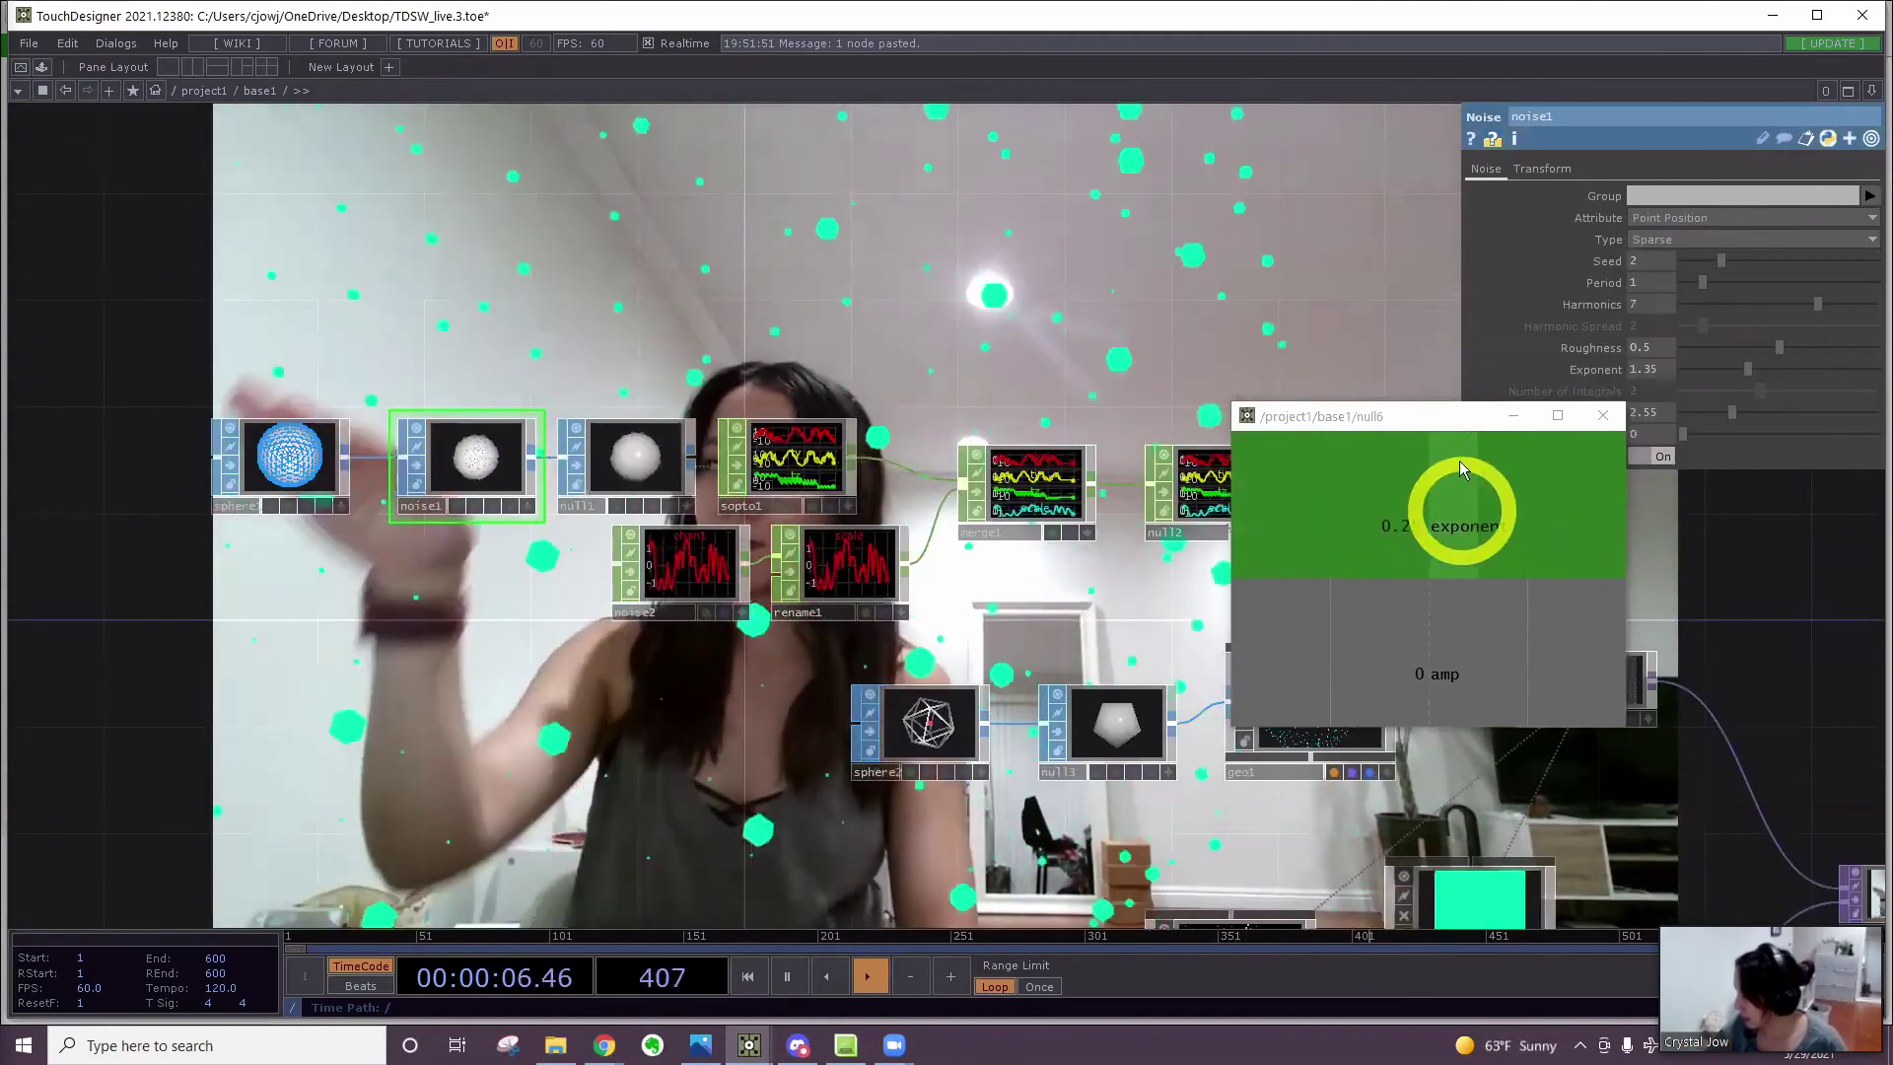
{"action": "left_click_drag", "start_coordinate": [1501, 466], "coordinate": [1655, 363]}
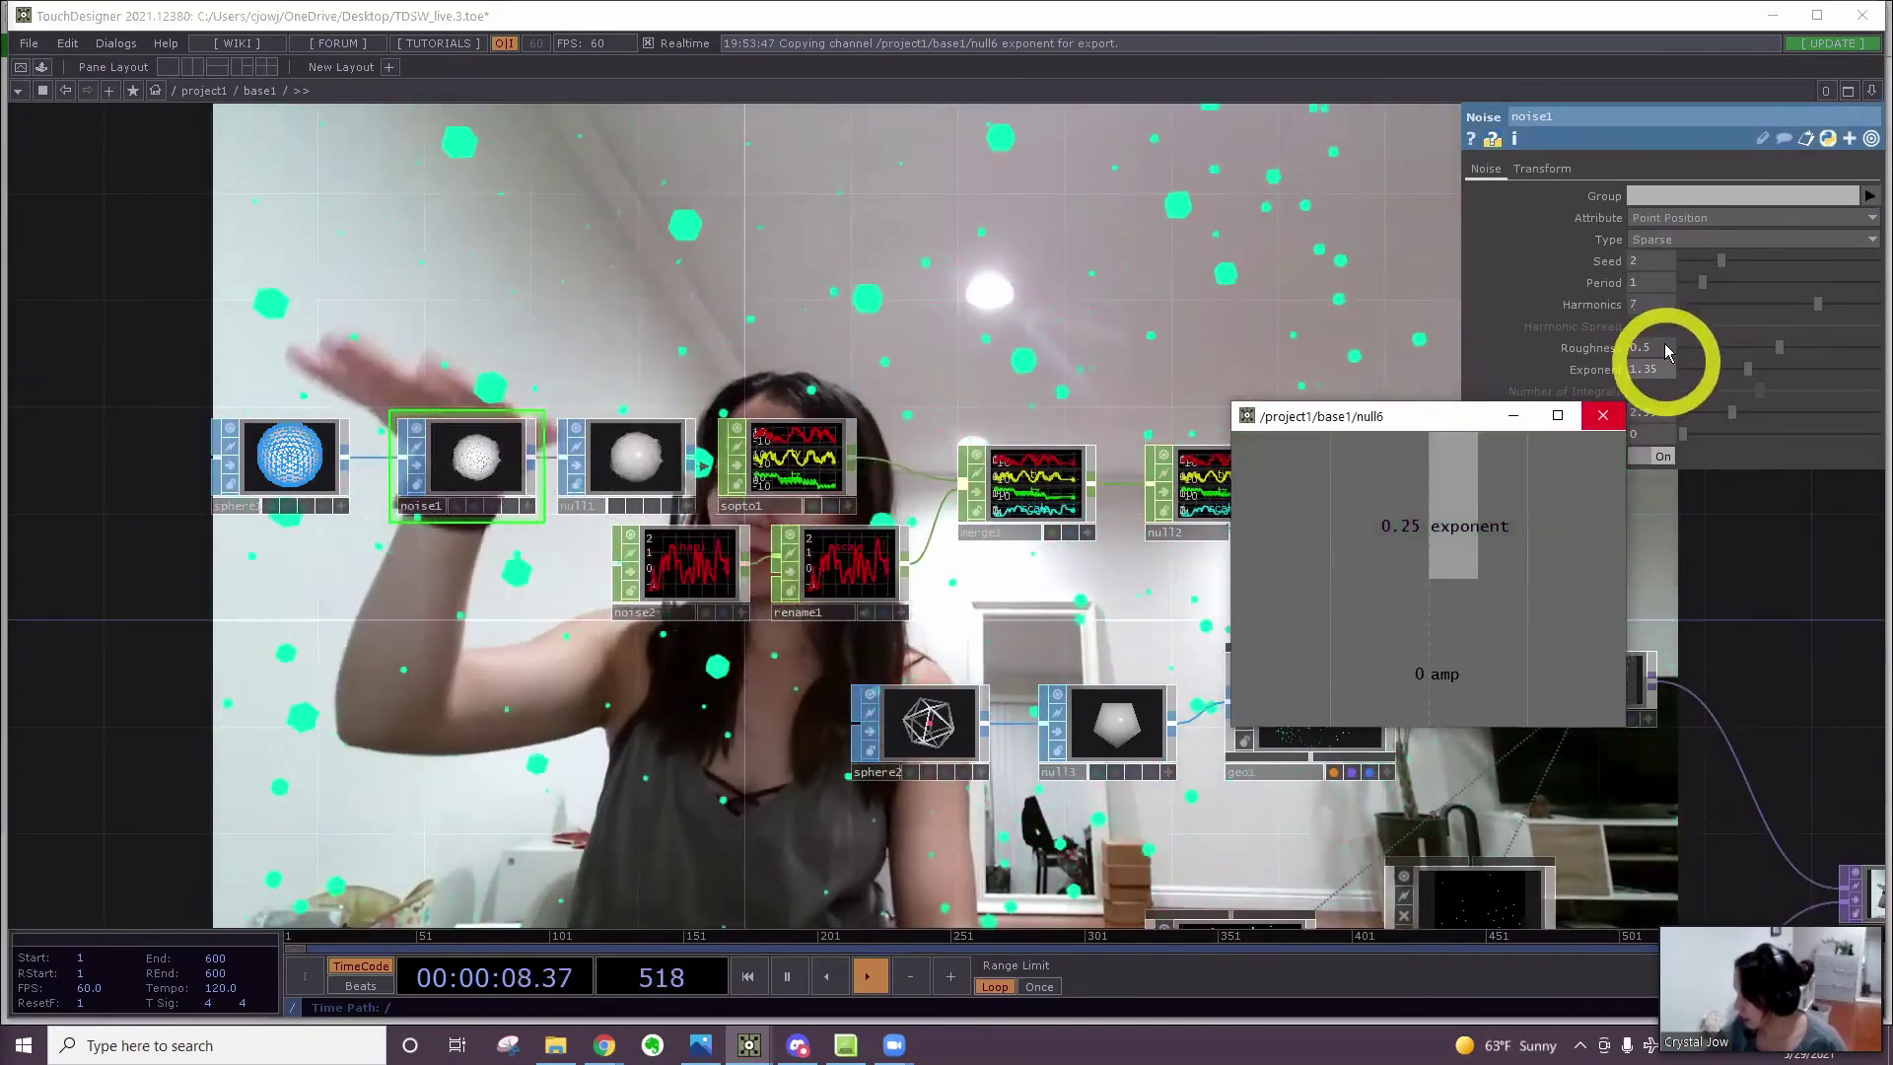
{"action": "left_click", "coordinate": [1663, 355]}
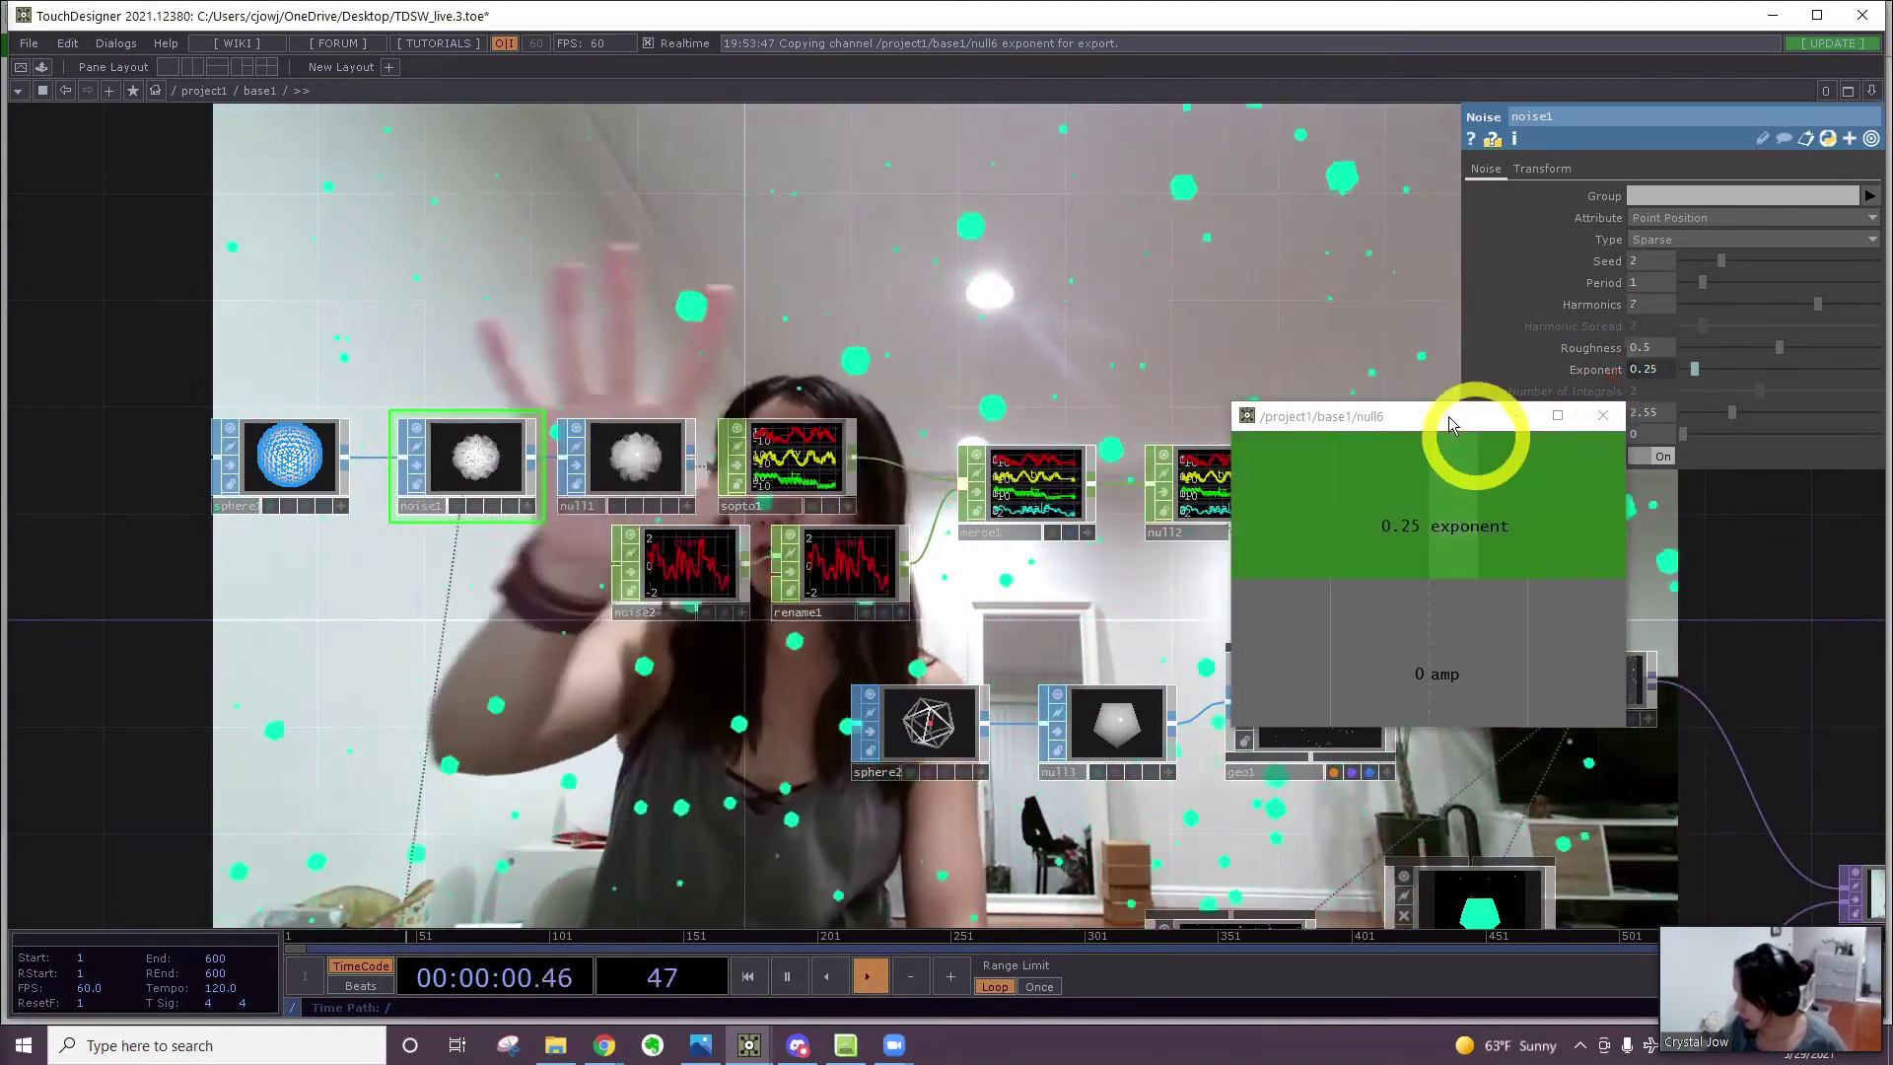
Insert a Filter CHOP between math4 and merge3, keeping null6's floating viewer clear of the parameters
{"action": "left_click_drag", "start_coordinate": [1445, 422], "coordinate": [1308, 506]}
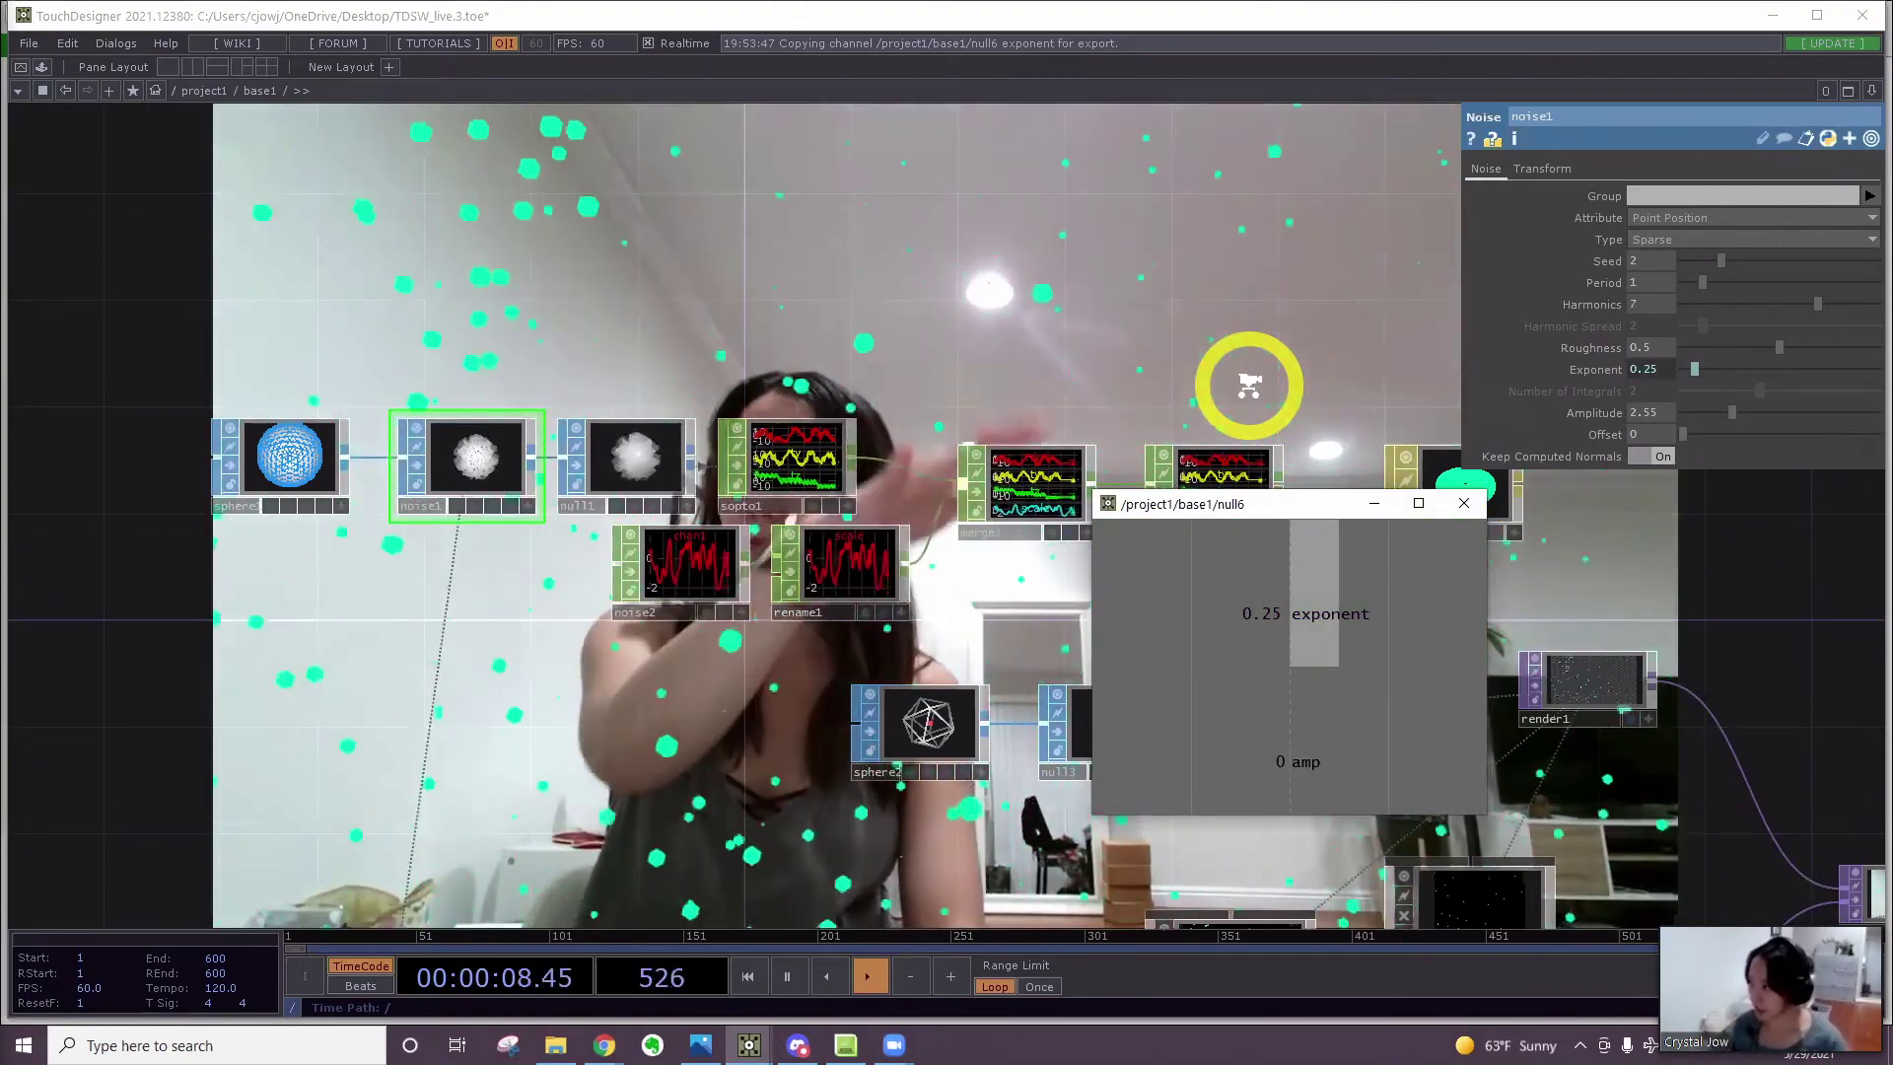
{"action": "middle_click_drag", "start_coordinate": [1249, 385], "coordinate": [663, 575]}
{"action": "left_click_drag", "start_coordinate": [663, 575], "coordinate": [841, 534]}
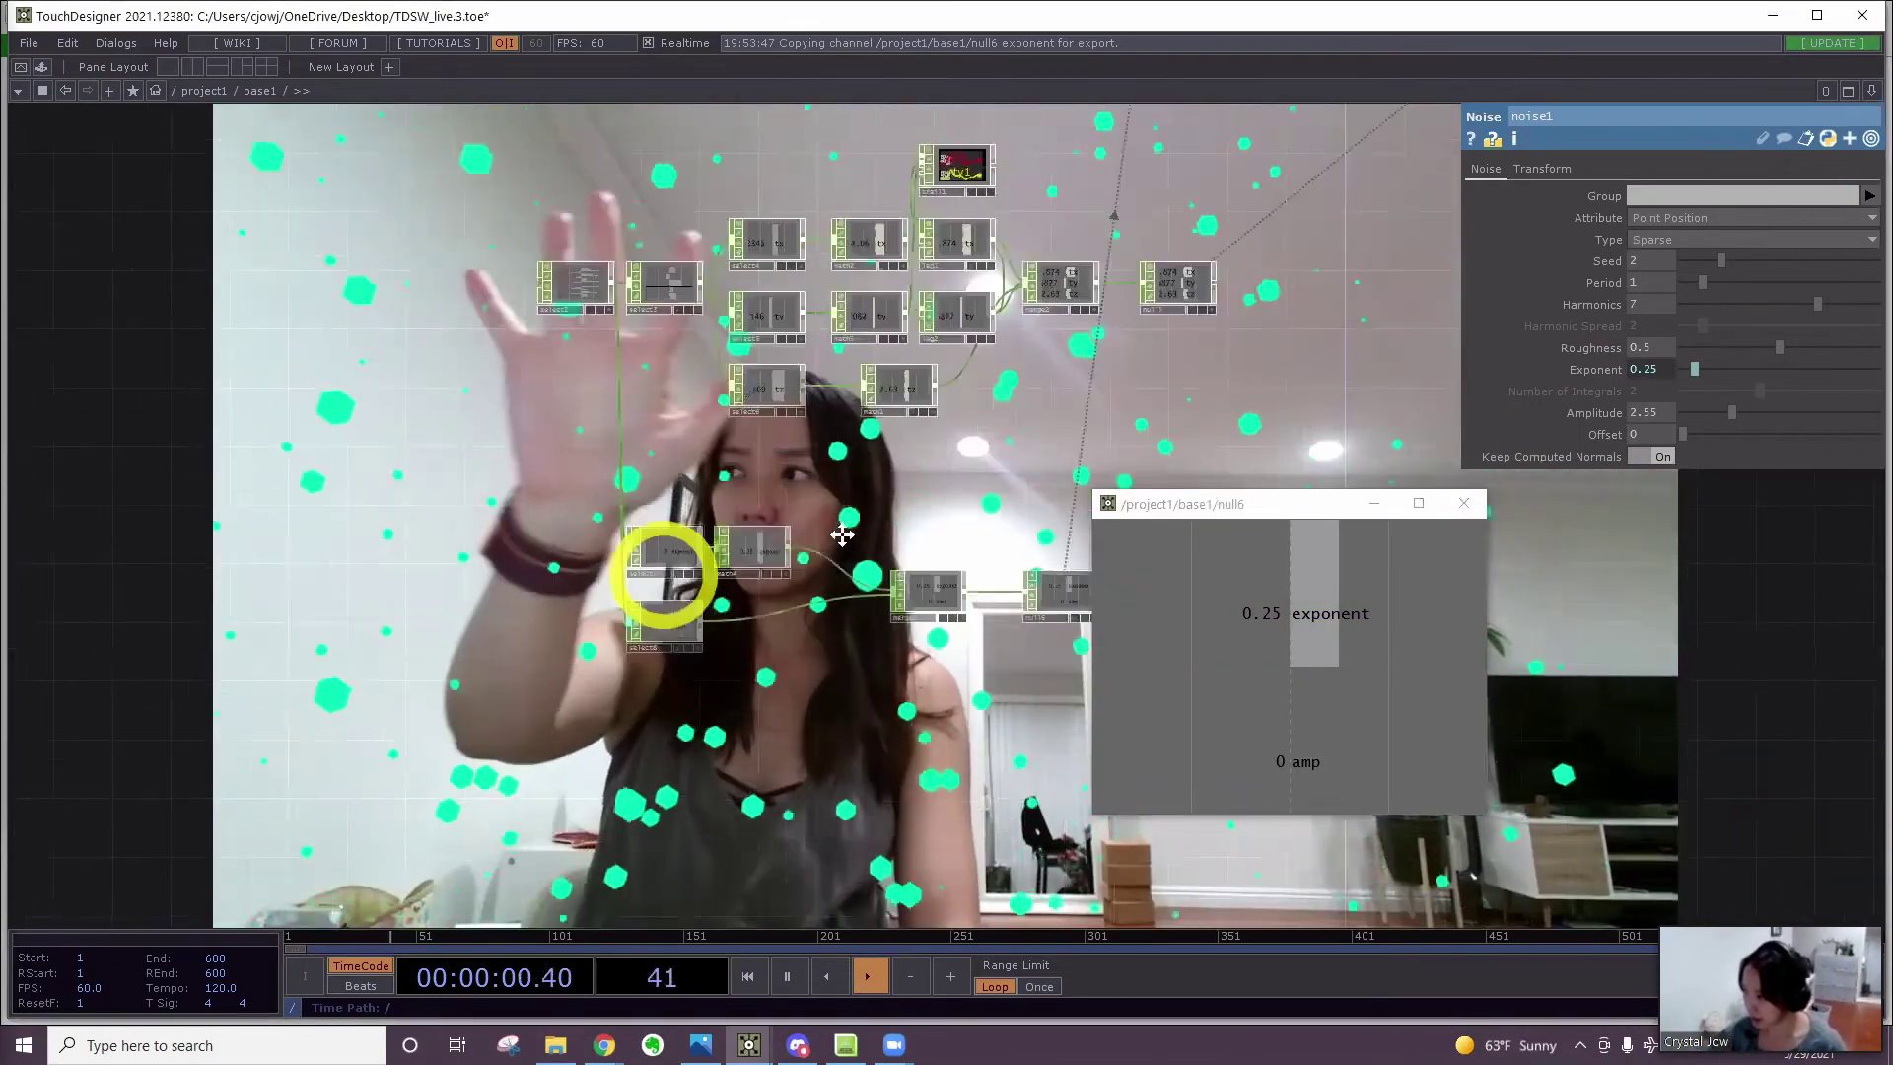
{"action": "scroll", "coordinate": [663, 574], "scroll_direction": "up", "scroll_amount": 4}
{"action": "left_click_drag", "start_coordinate": [846, 300], "coordinate": [847, 433]}
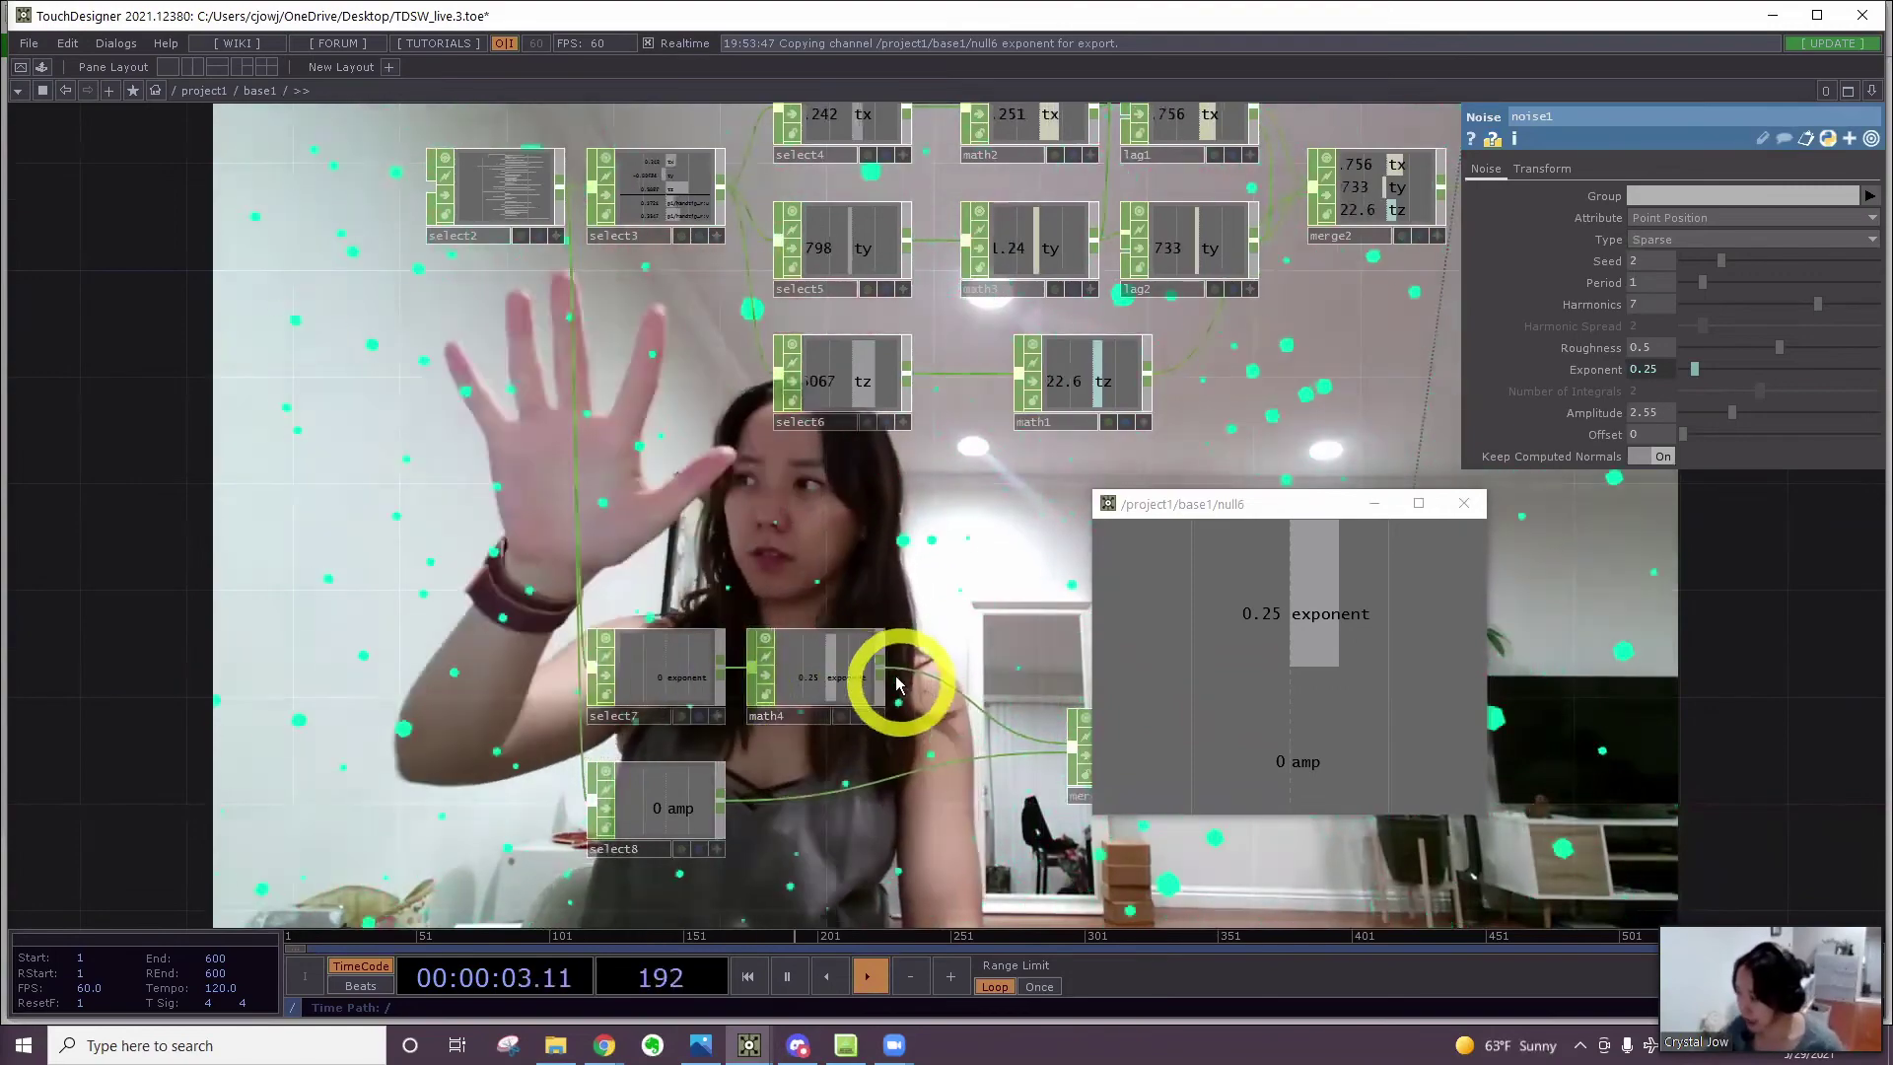
{"action": "key", "text": "Tab"}
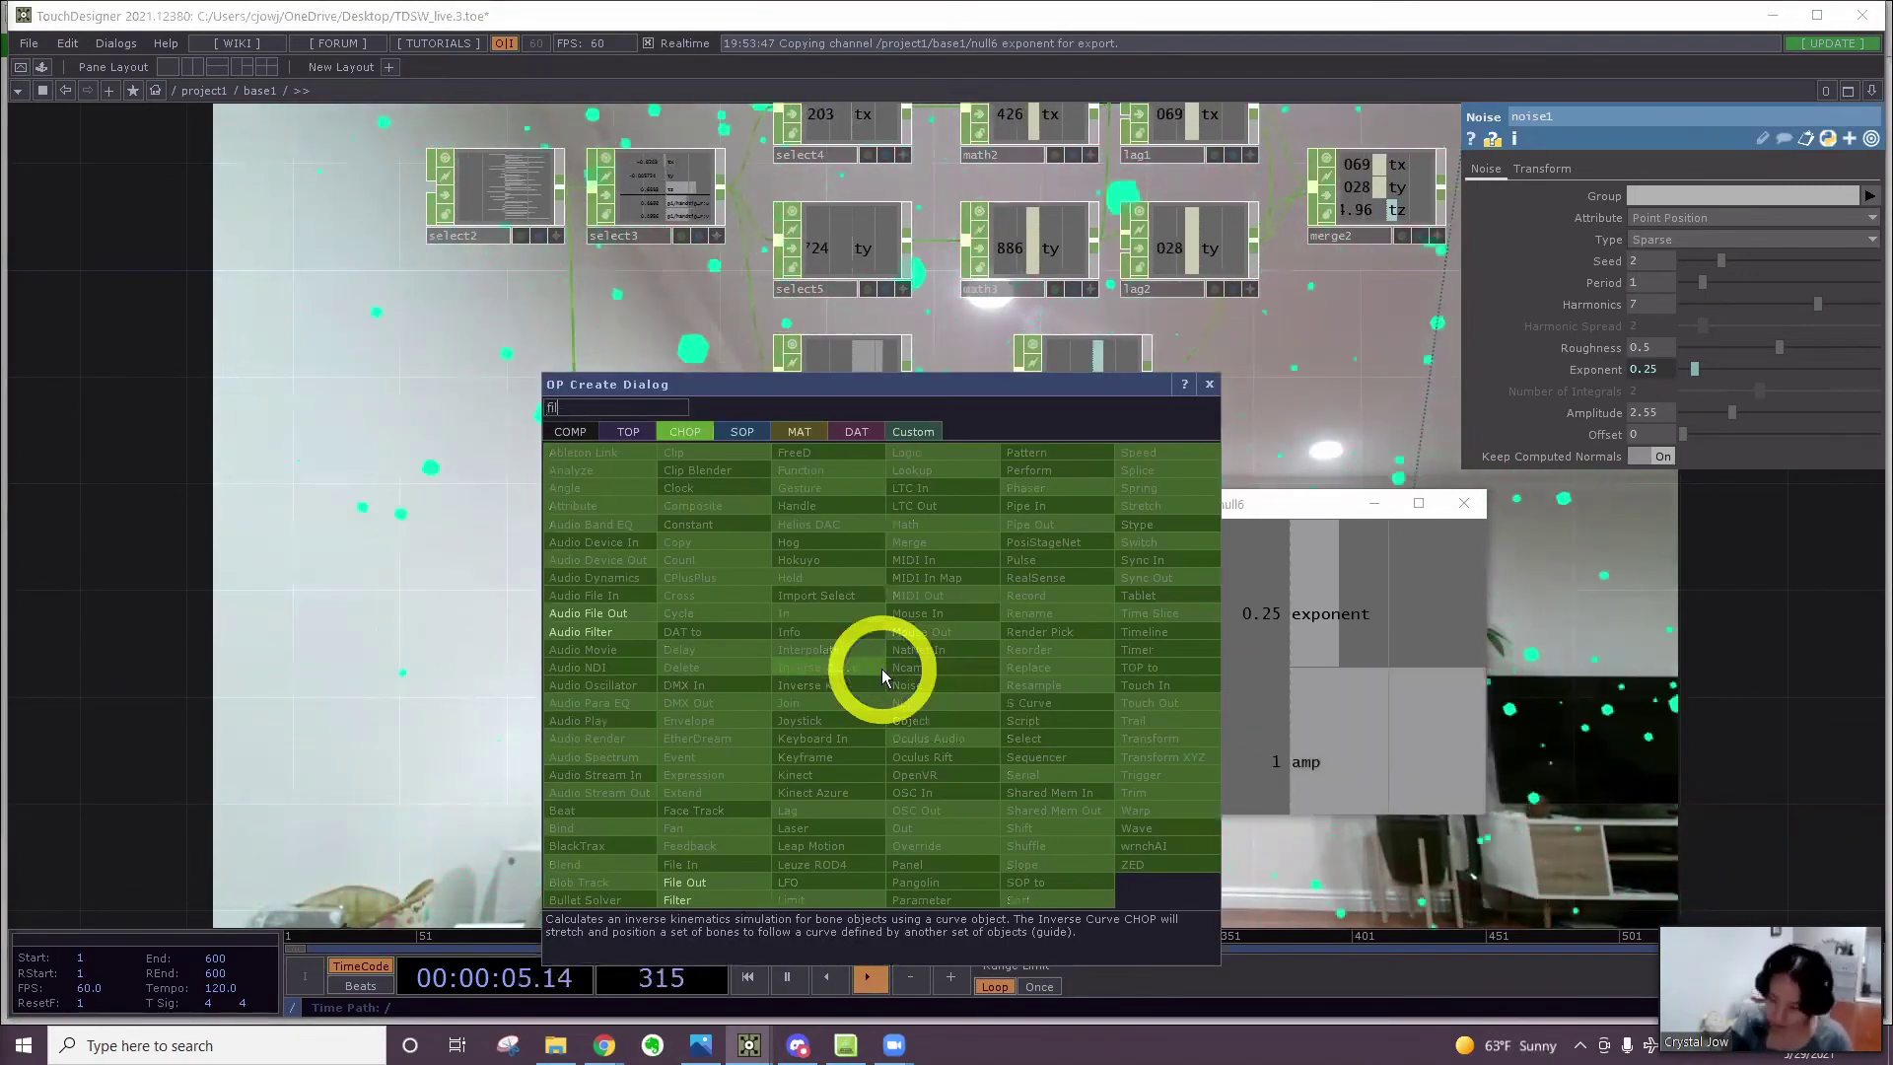
{"action": "type", "text": "filter"}
{"action": "left_click", "coordinate": [678, 902]}
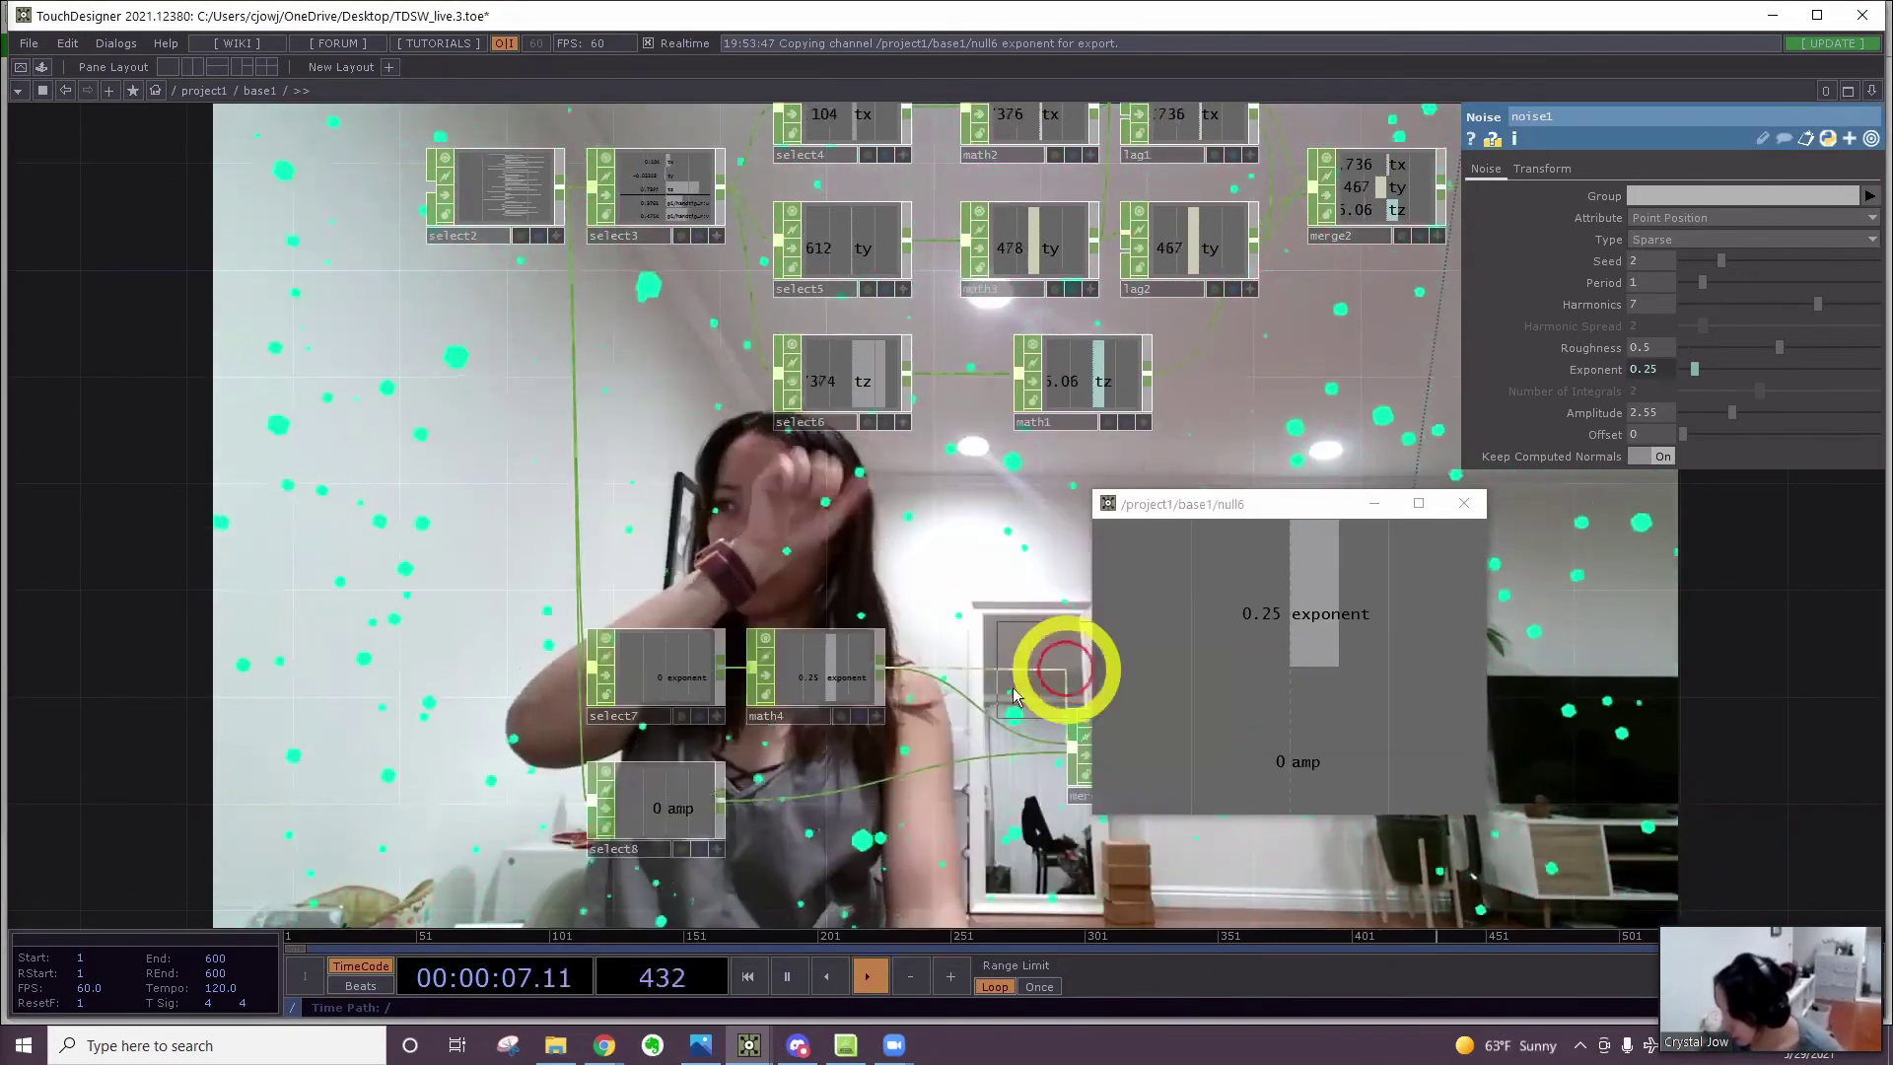
{"action": "left_click", "coordinate": [963, 677]}
{"action": "left_click_drag", "start_coordinate": [1007, 673], "coordinate": [1019, 671]}
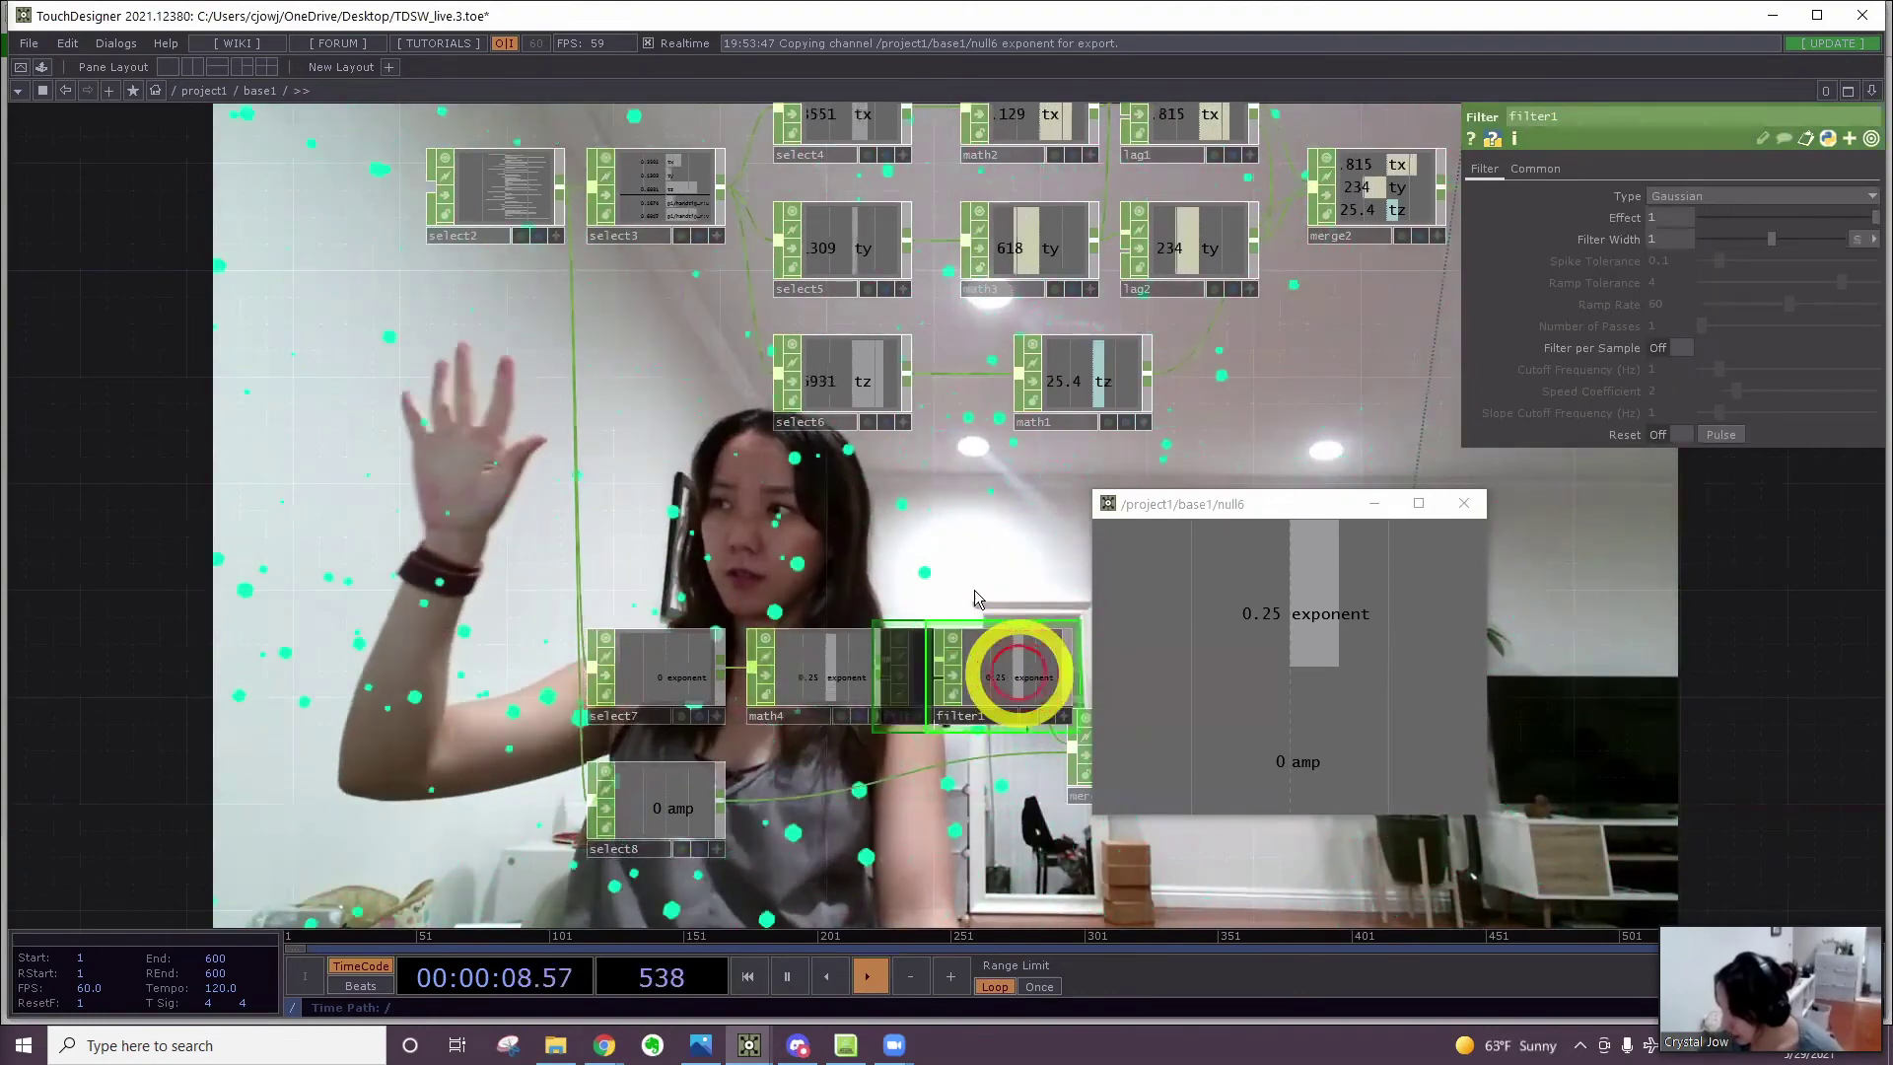
Set filter1's Filter Width to .3
{"action": "left_click_drag", "start_coordinate": [974, 581], "coordinate": [846, 562]}
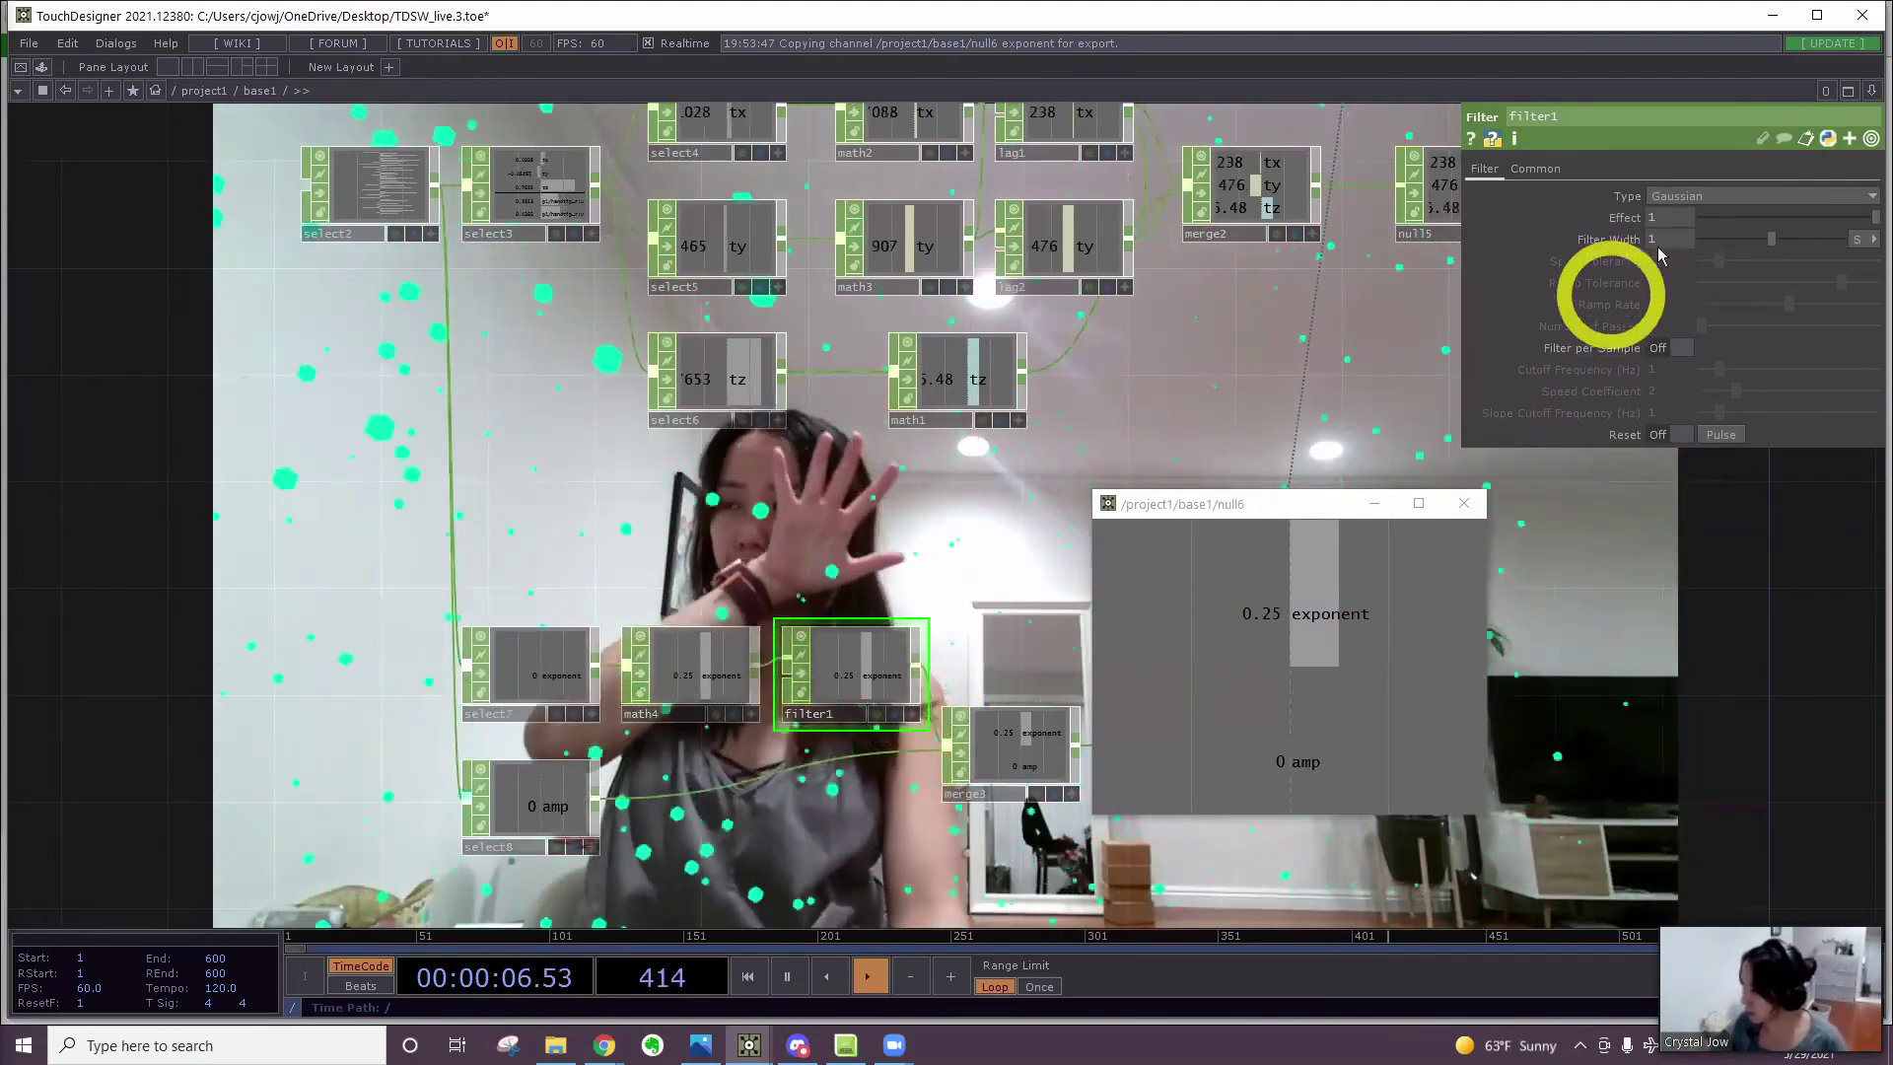
{"action": "type", "text": ".3"}
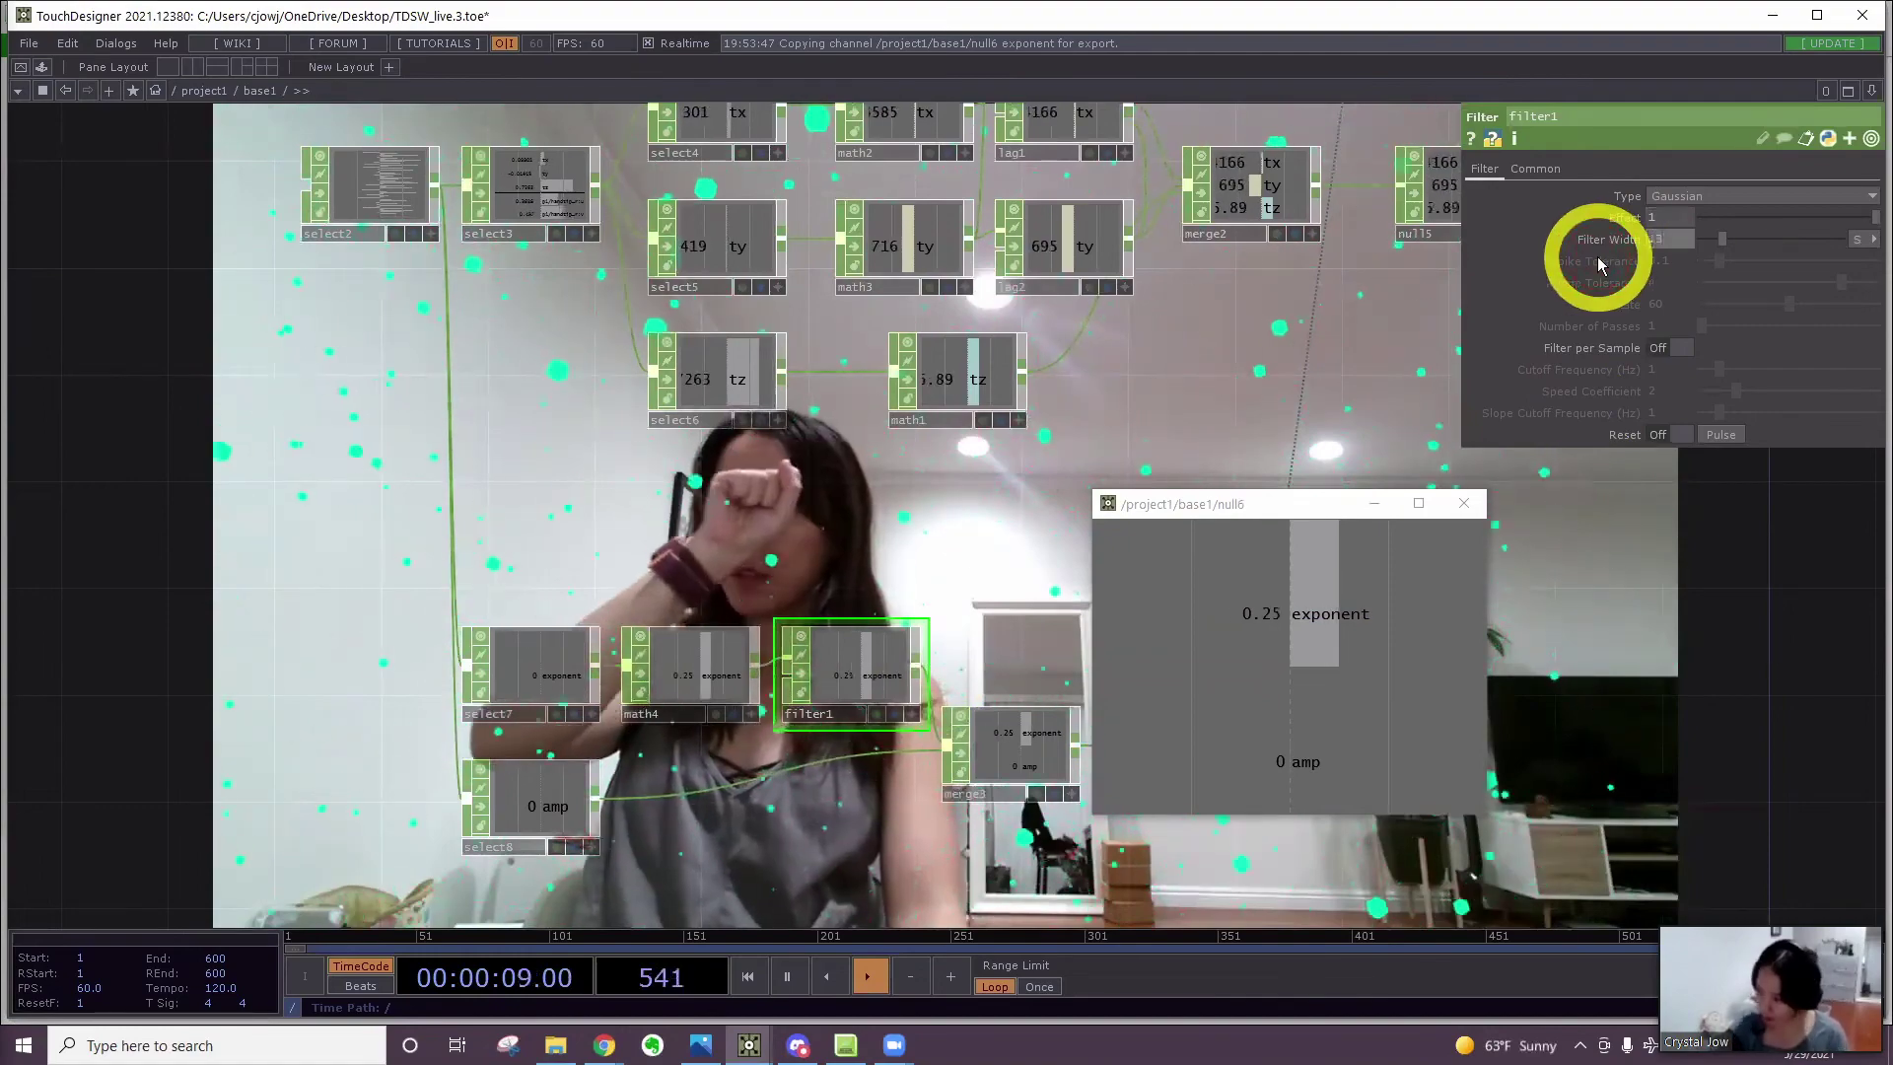
{"action": "key", "text": "Return"}
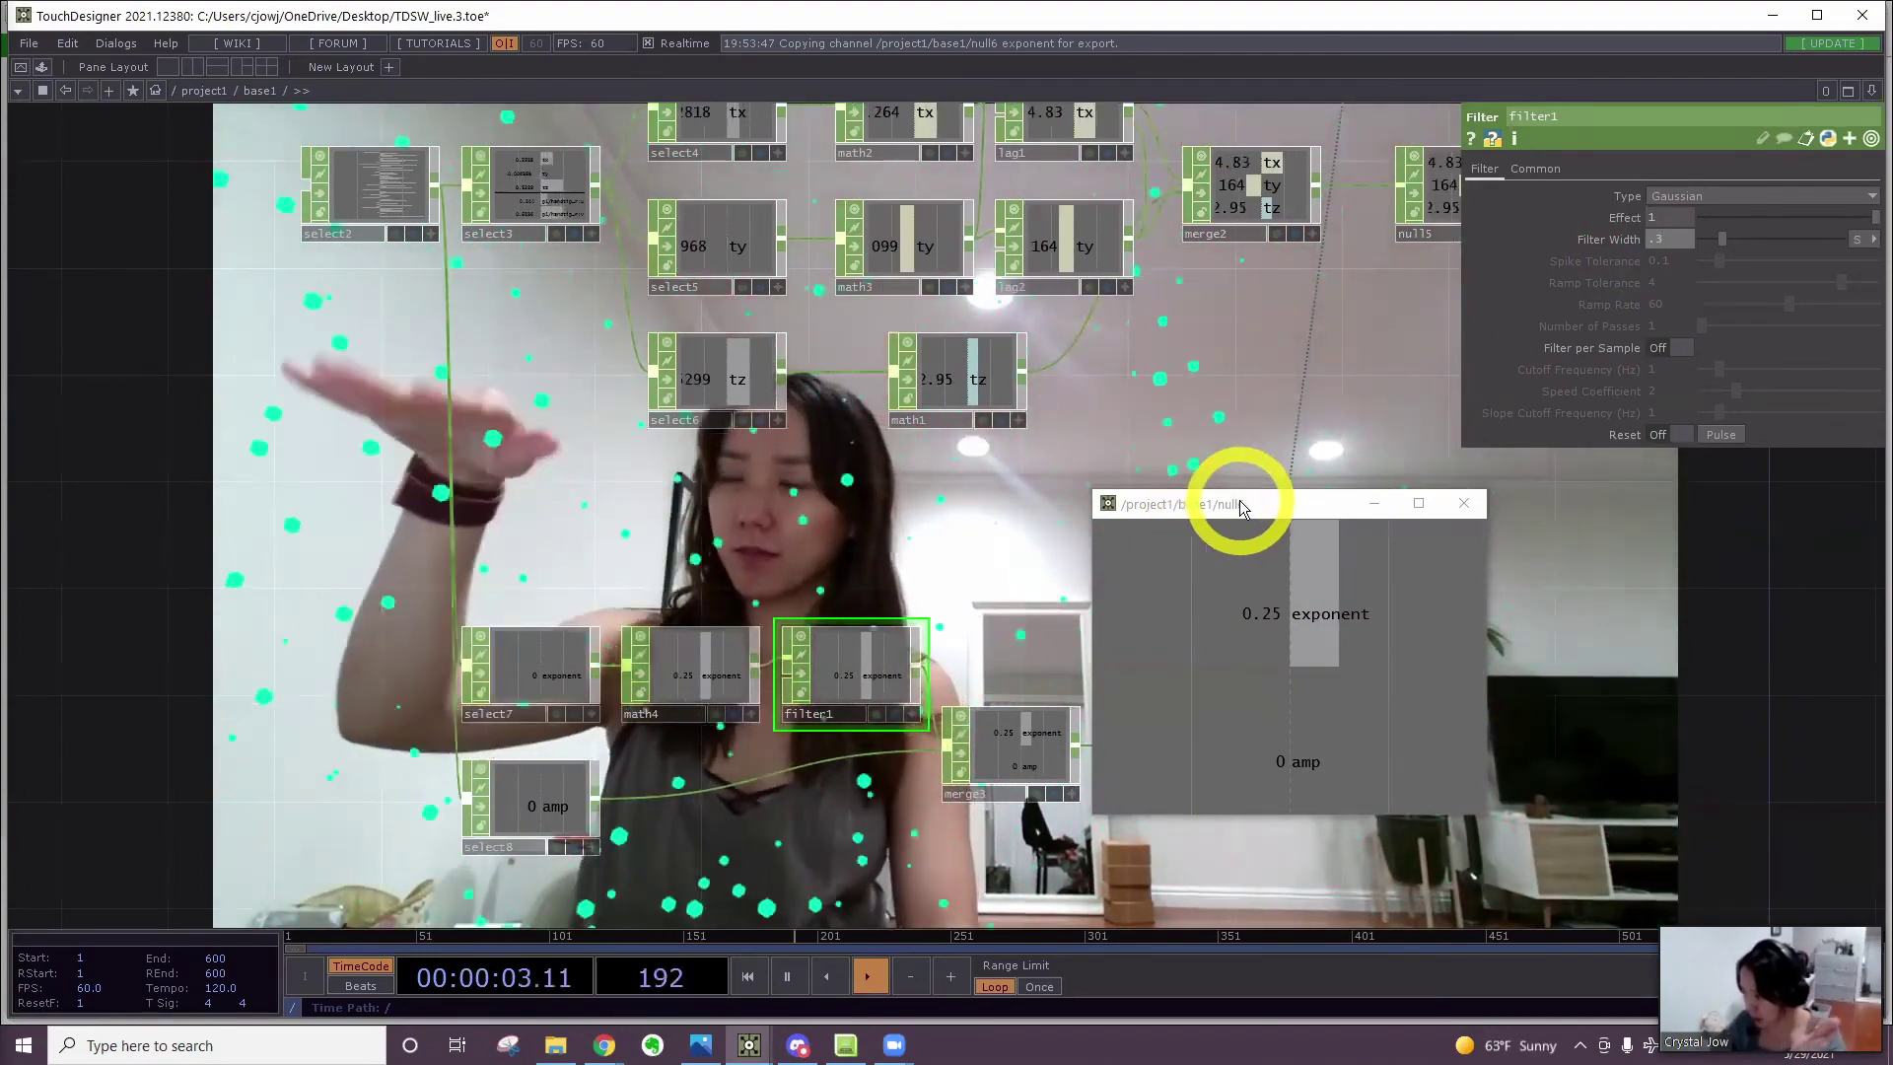
Test Amplitude values up to 10 on the noise1 SOP and leave the Amplitude at 6.12
{"action": "left_click", "coordinate": [1247, 508]}
{"action": "left_click_drag", "start_coordinate": [1247, 508], "coordinate": [1454, 513]}
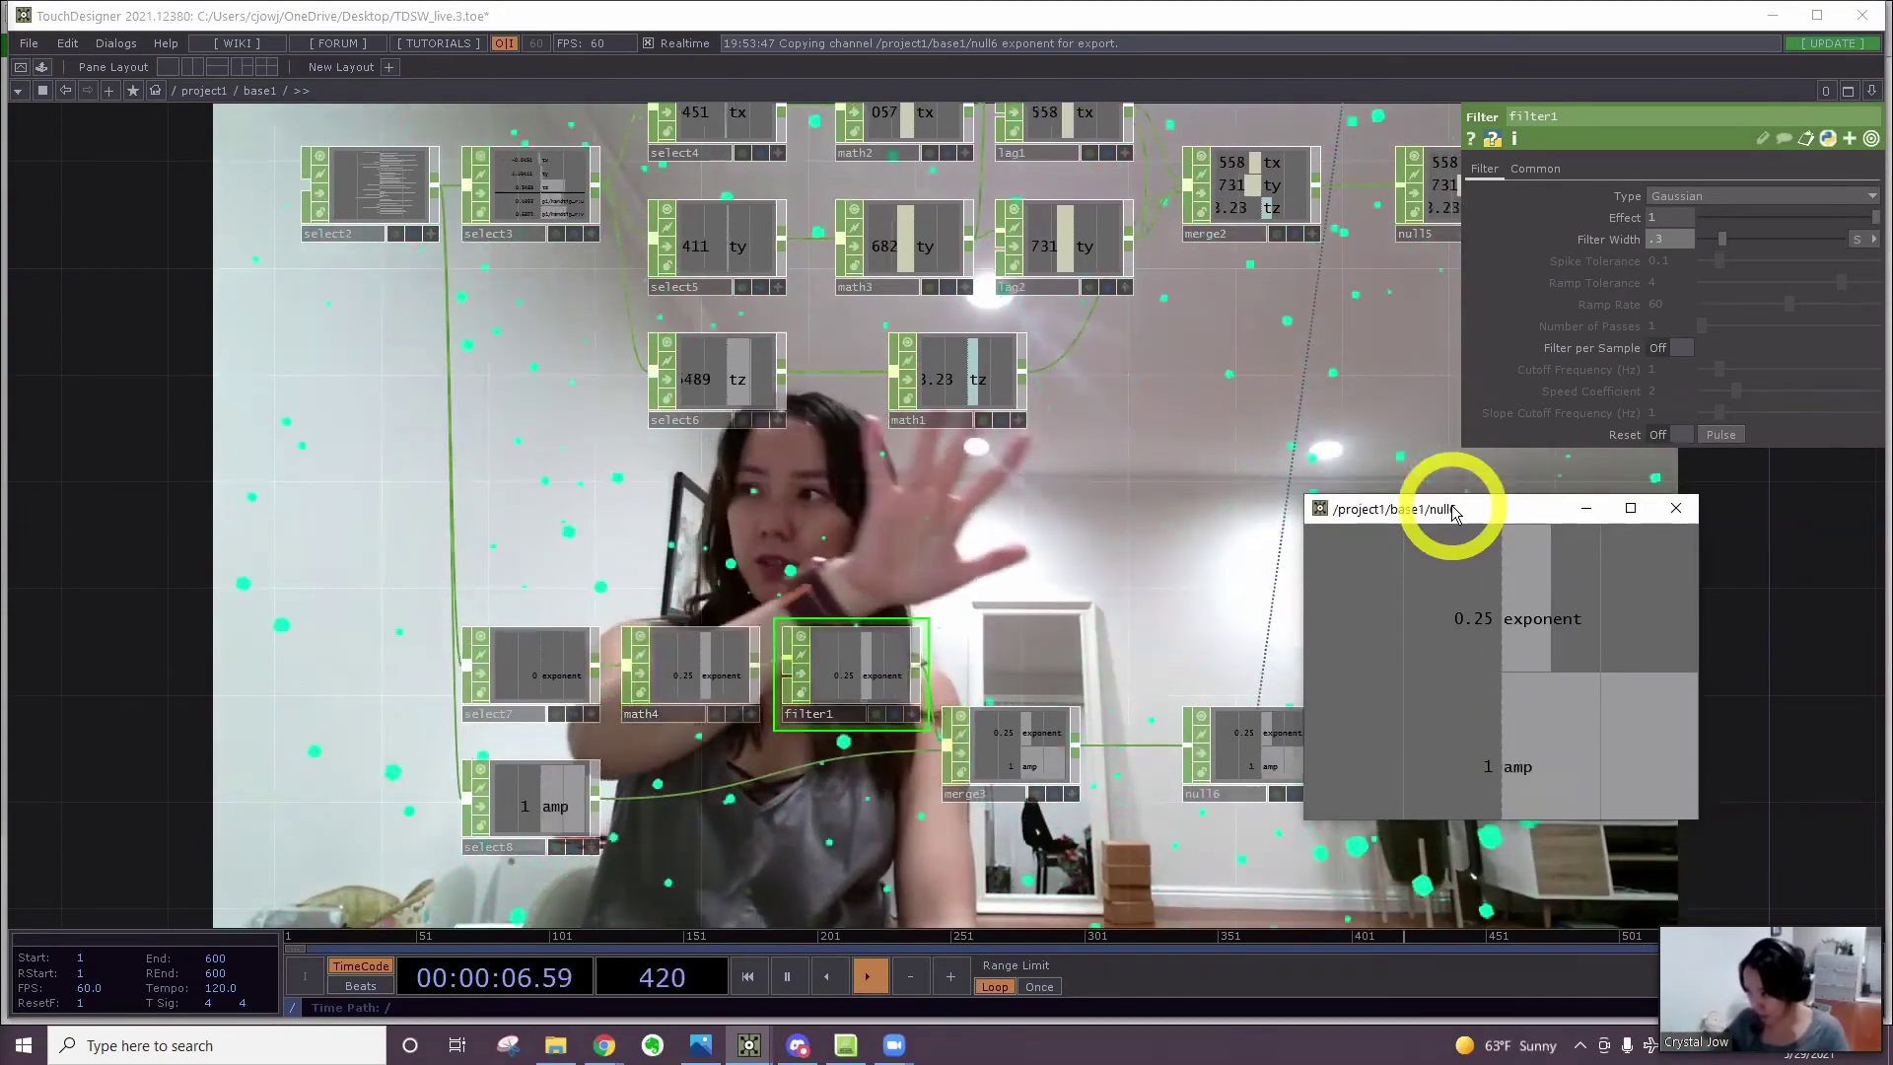
{"action": "scroll", "coordinate": [1258, 478], "scroll_direction": "down", "scroll_amount": 4}
{"action": "left_click_drag", "start_coordinate": [1258, 478], "coordinate": [665, 688]}
{"action": "left_click_drag", "start_coordinate": [816, 347], "coordinate": [723, 431]}
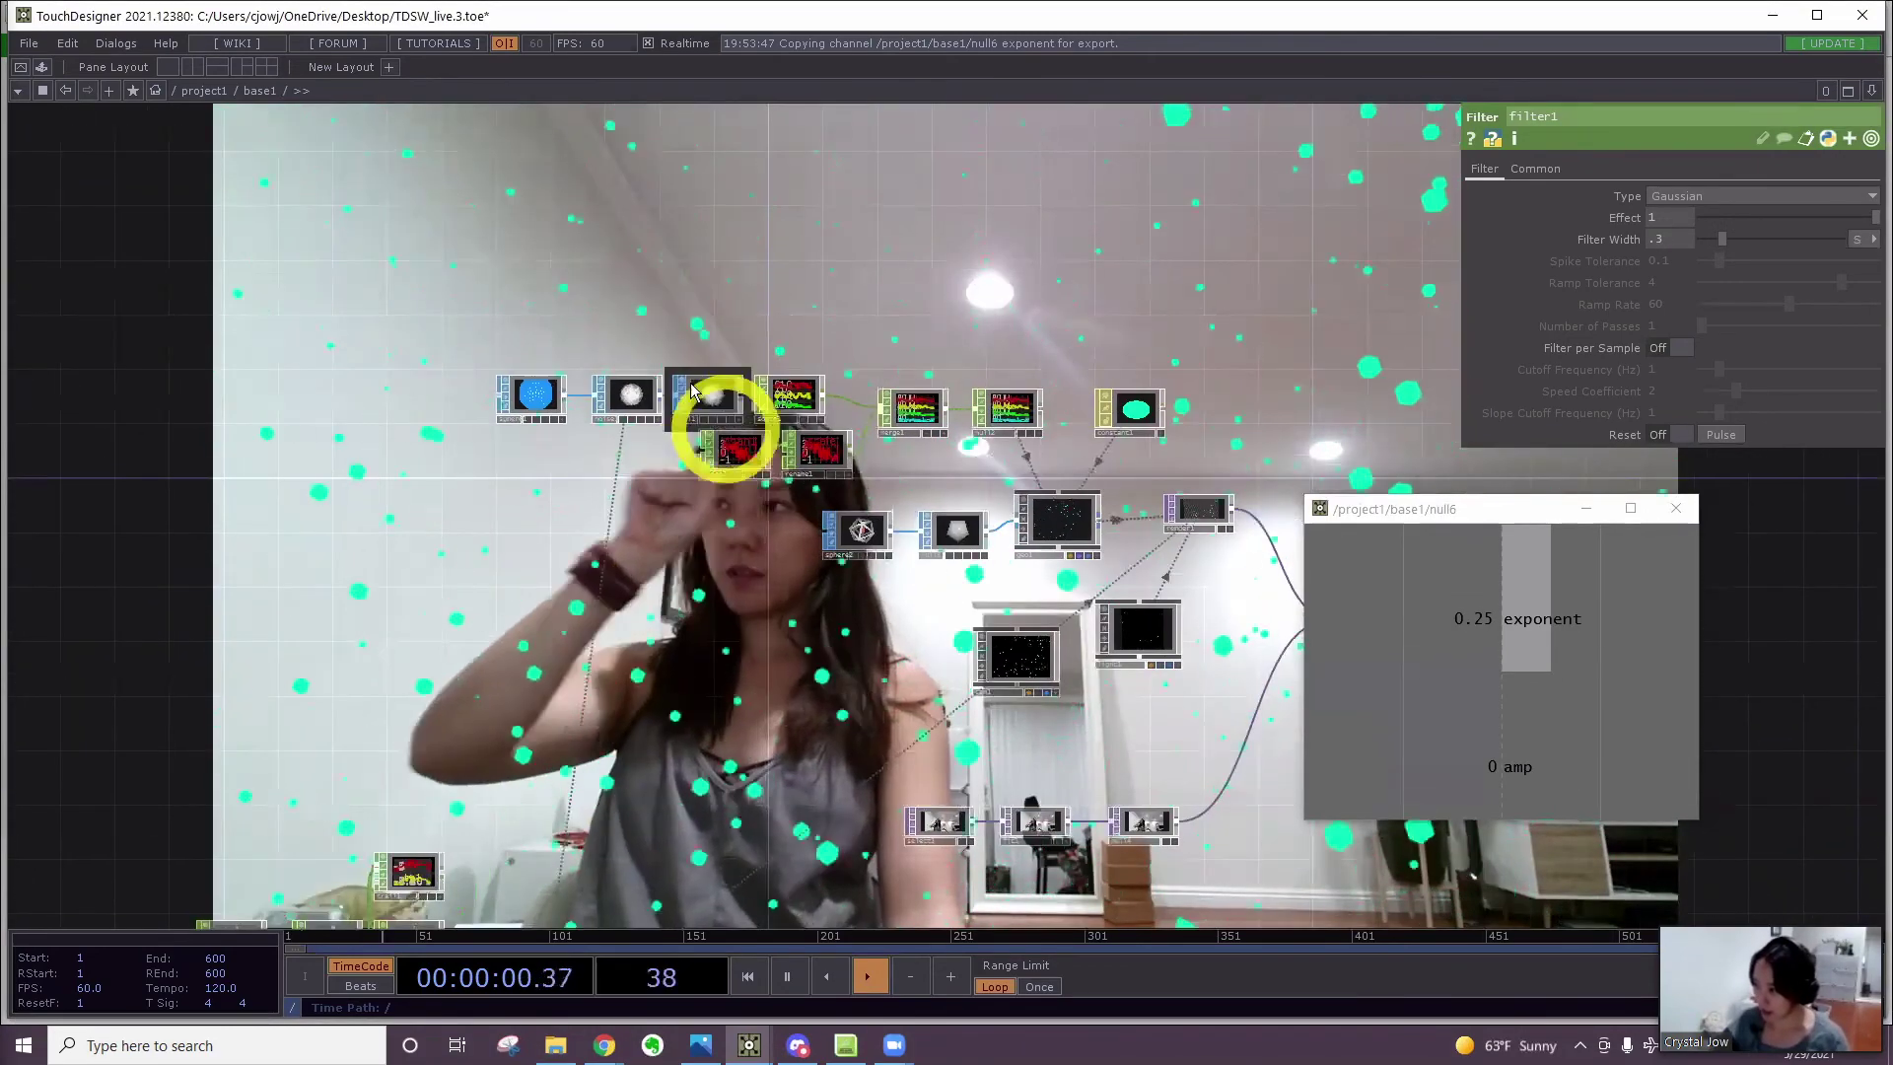
{"action": "scroll", "coordinate": [693, 391], "scroll_direction": "up", "scroll_amount": 3}
{"action": "left_click", "coordinate": [532, 360]}
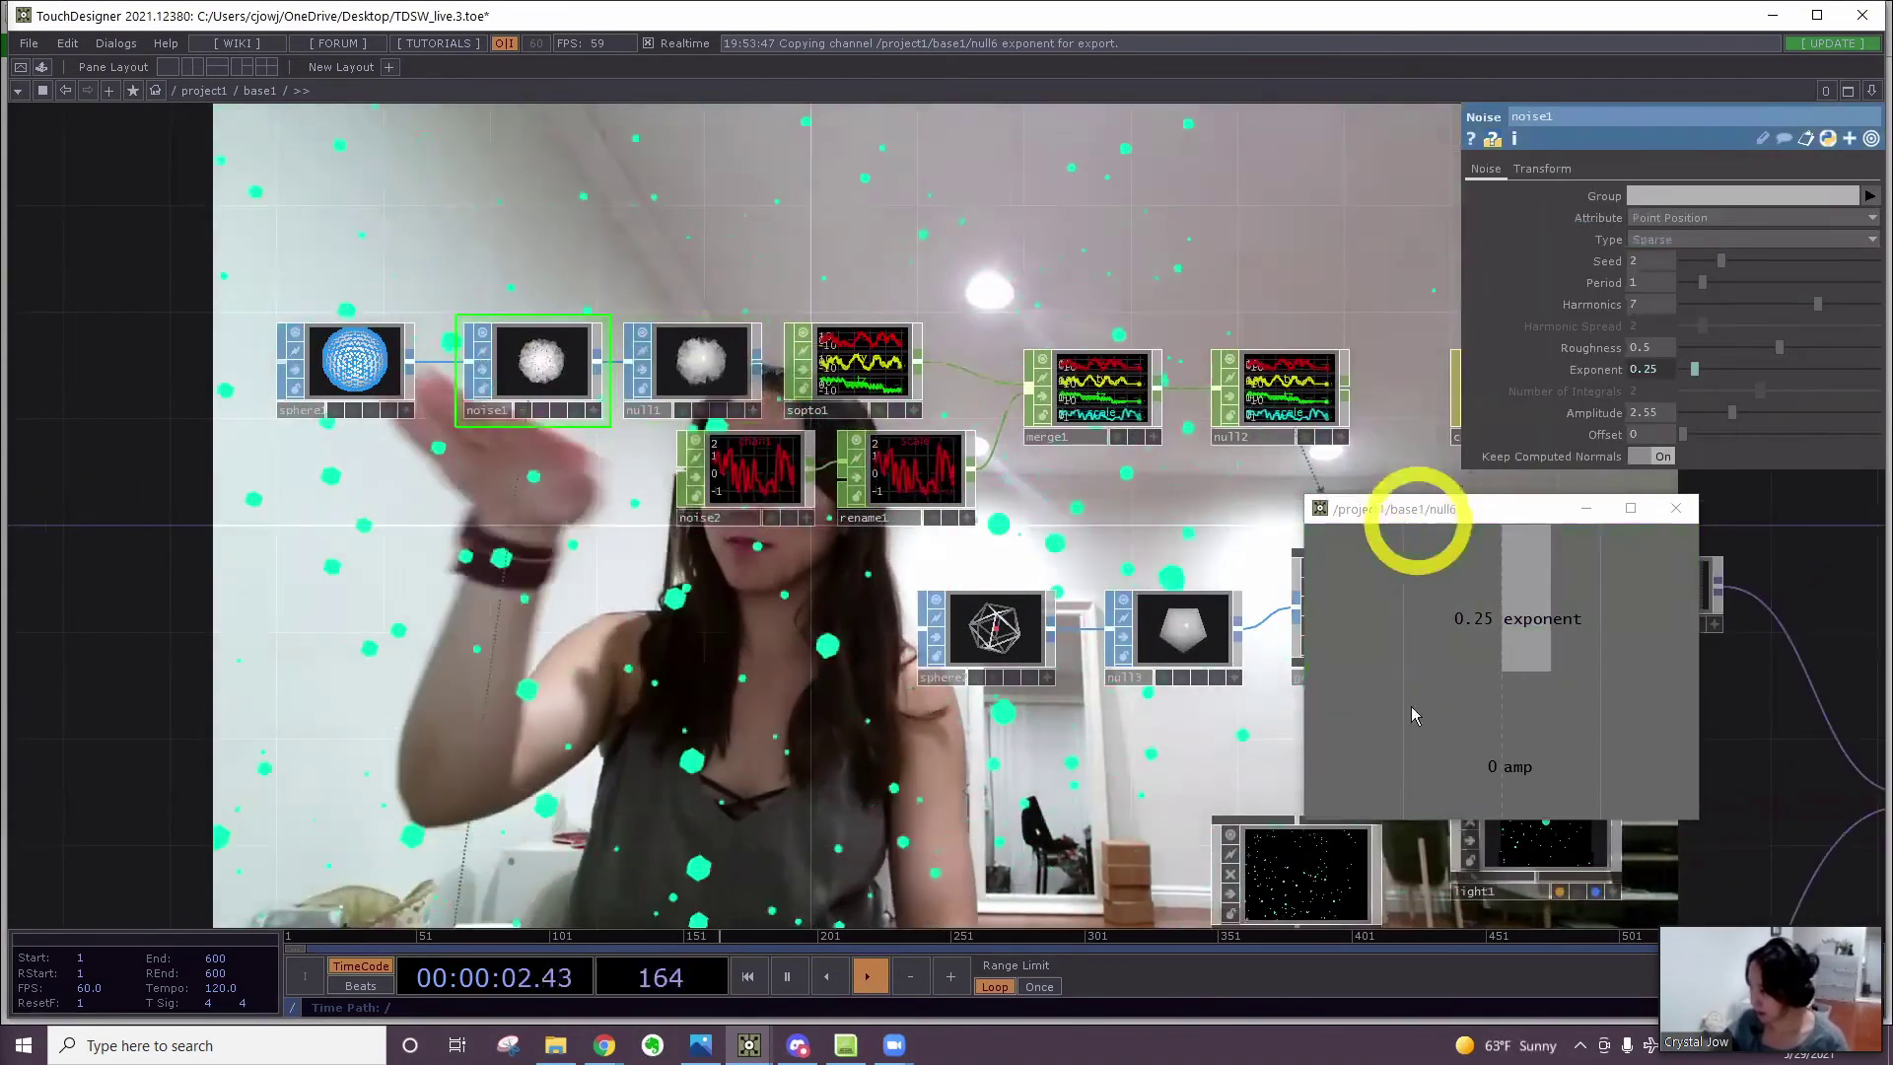
{"action": "left_click_drag", "start_coordinate": [1416, 509], "coordinate": [1408, 710]}
{"action": "left_click_drag", "start_coordinate": [1830, 415], "coordinate": [1827, 409]}
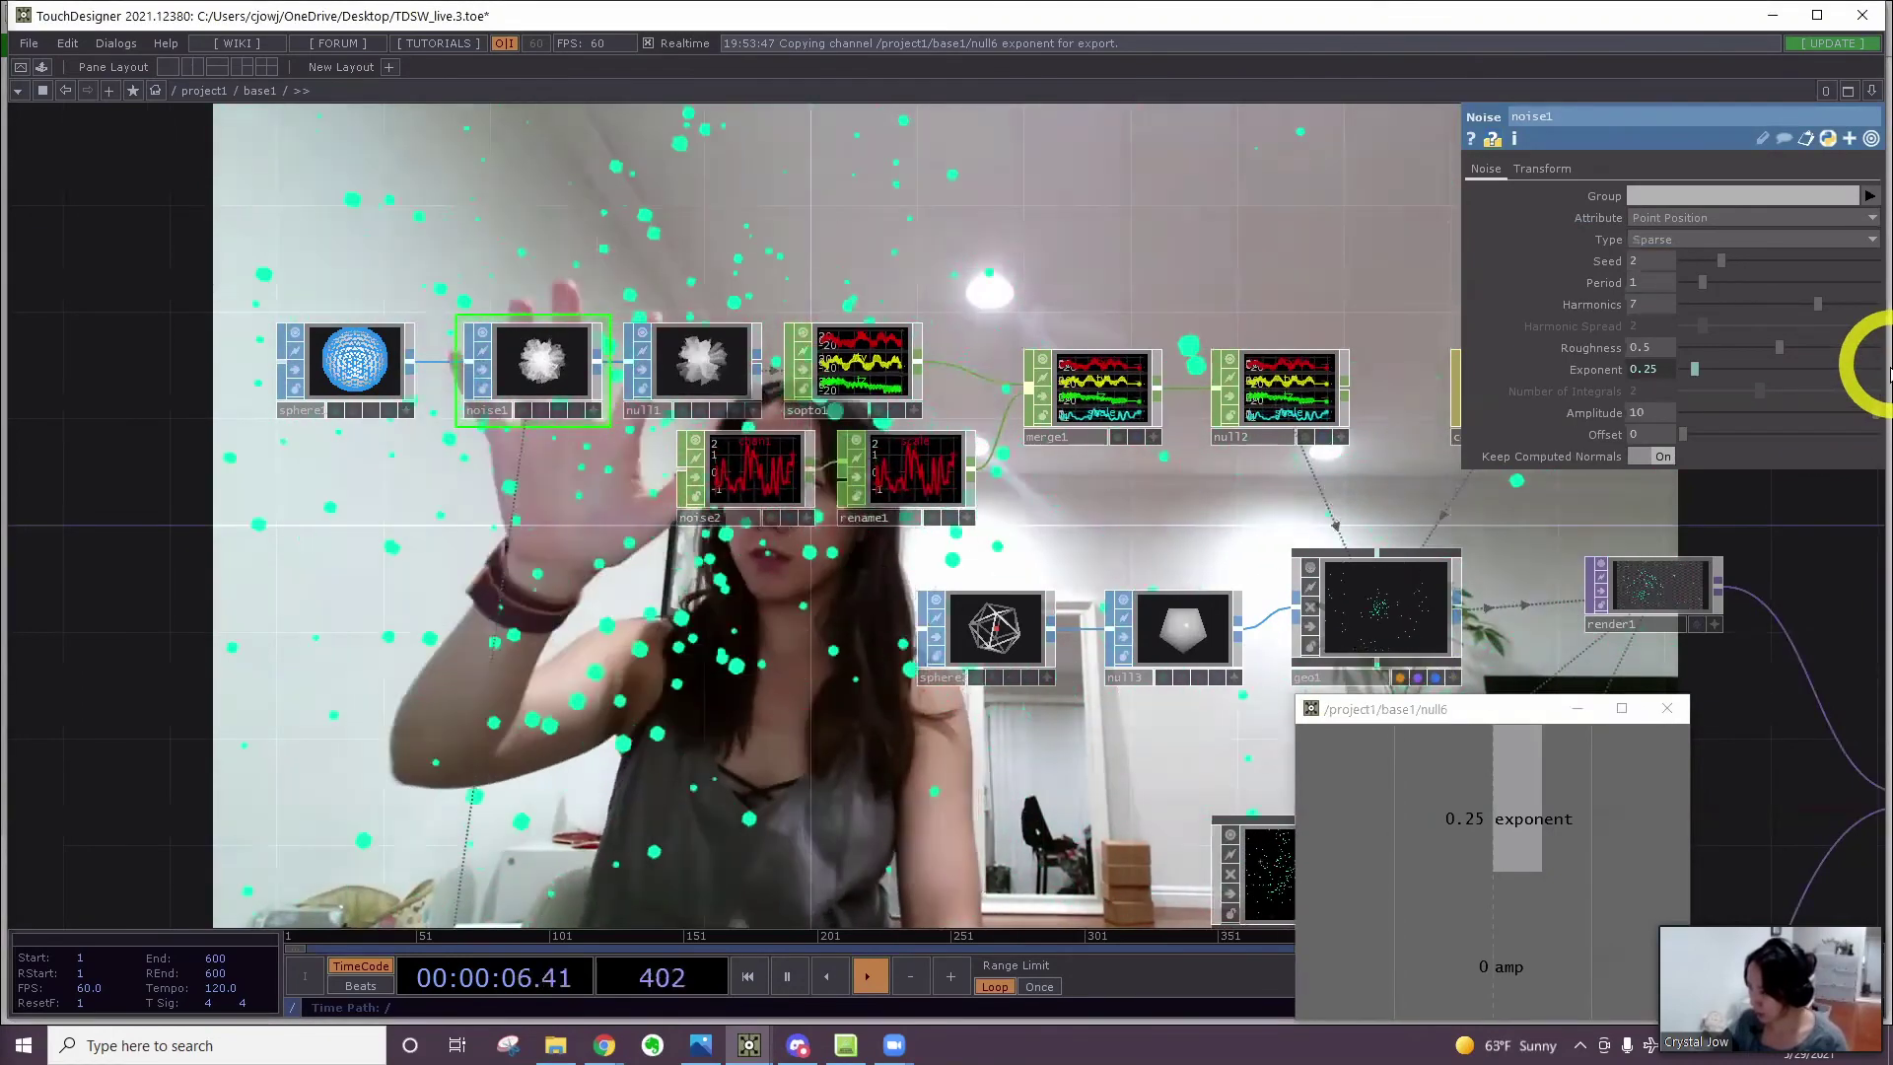
{"action": "left_click_drag", "start_coordinate": [1891, 373], "coordinate": [1801, 340]}
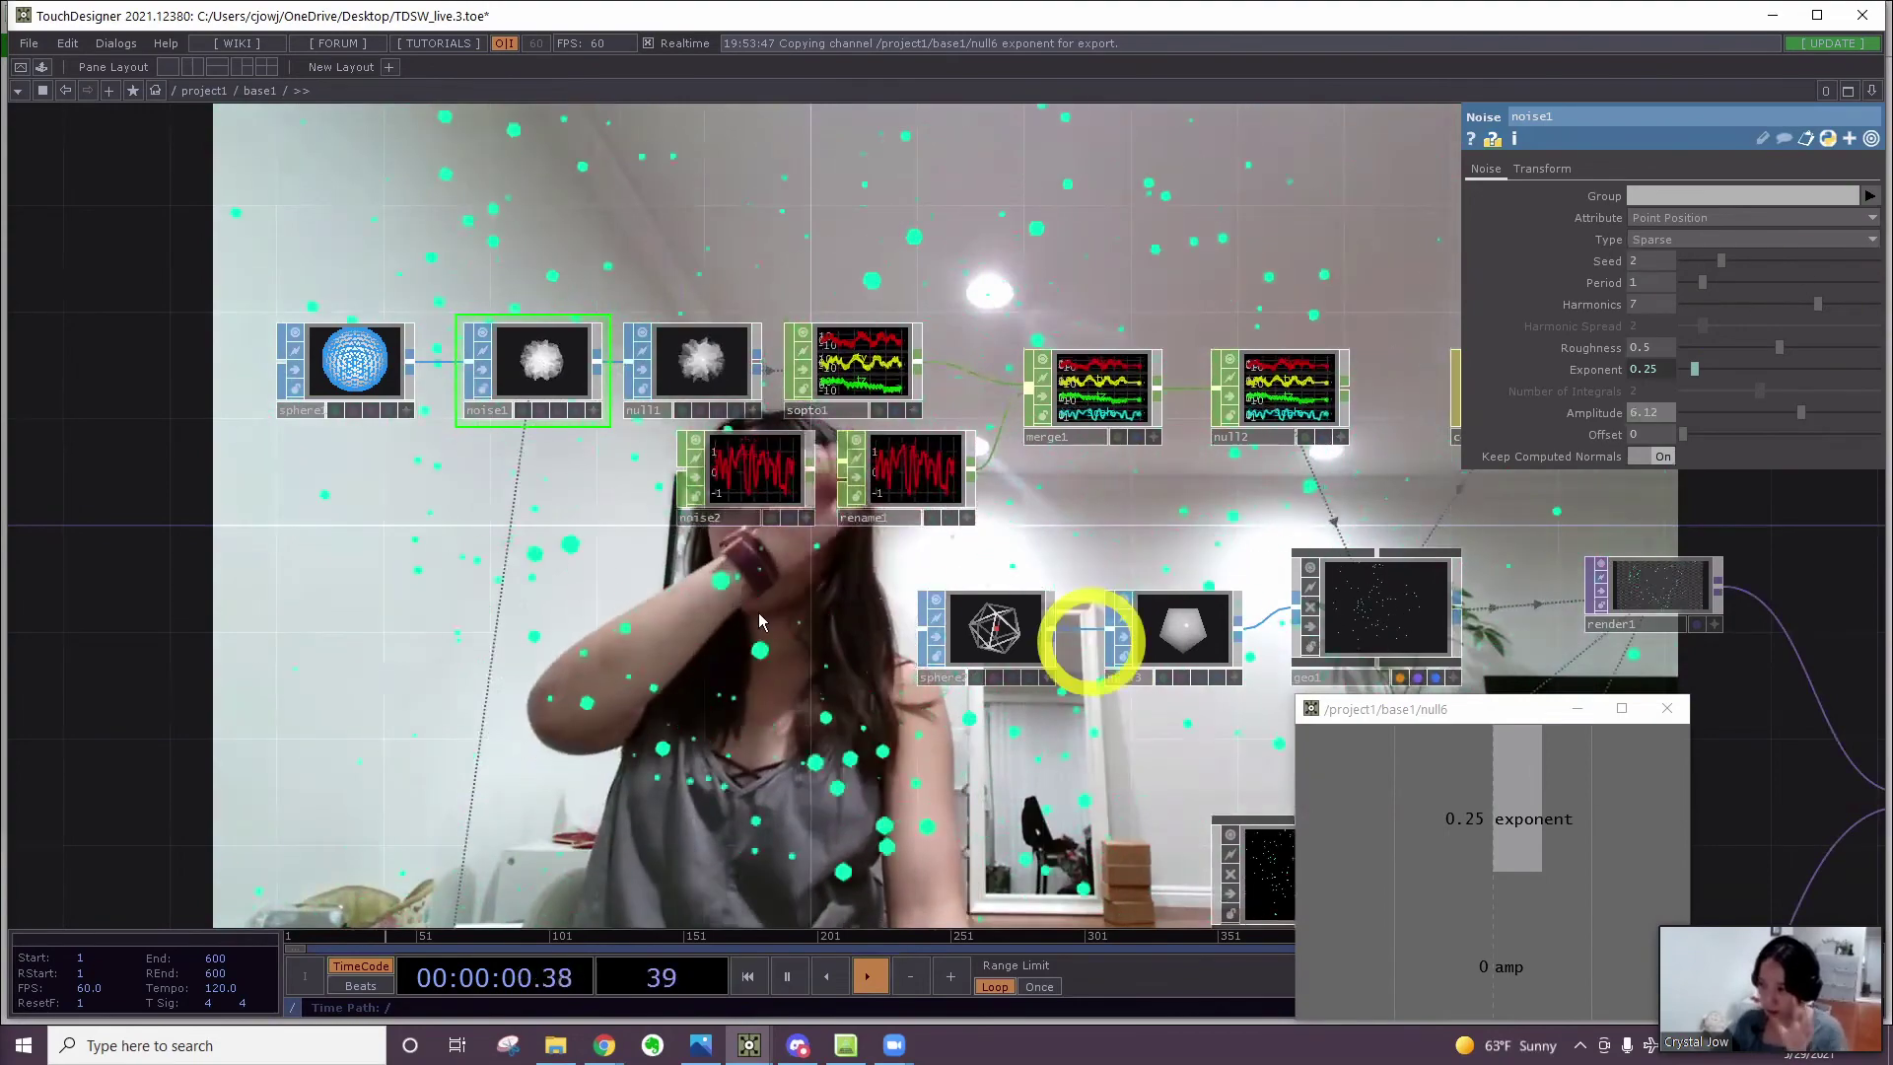
Insert a Math CHOP between select8 and merge3 for the amp channel
{"action": "scroll", "coordinate": [1086, 639], "scroll_direction": "down", "scroll_amount": 5}
{"action": "scroll", "coordinate": [779, 727], "scroll_direction": "up", "scroll_amount": 8}
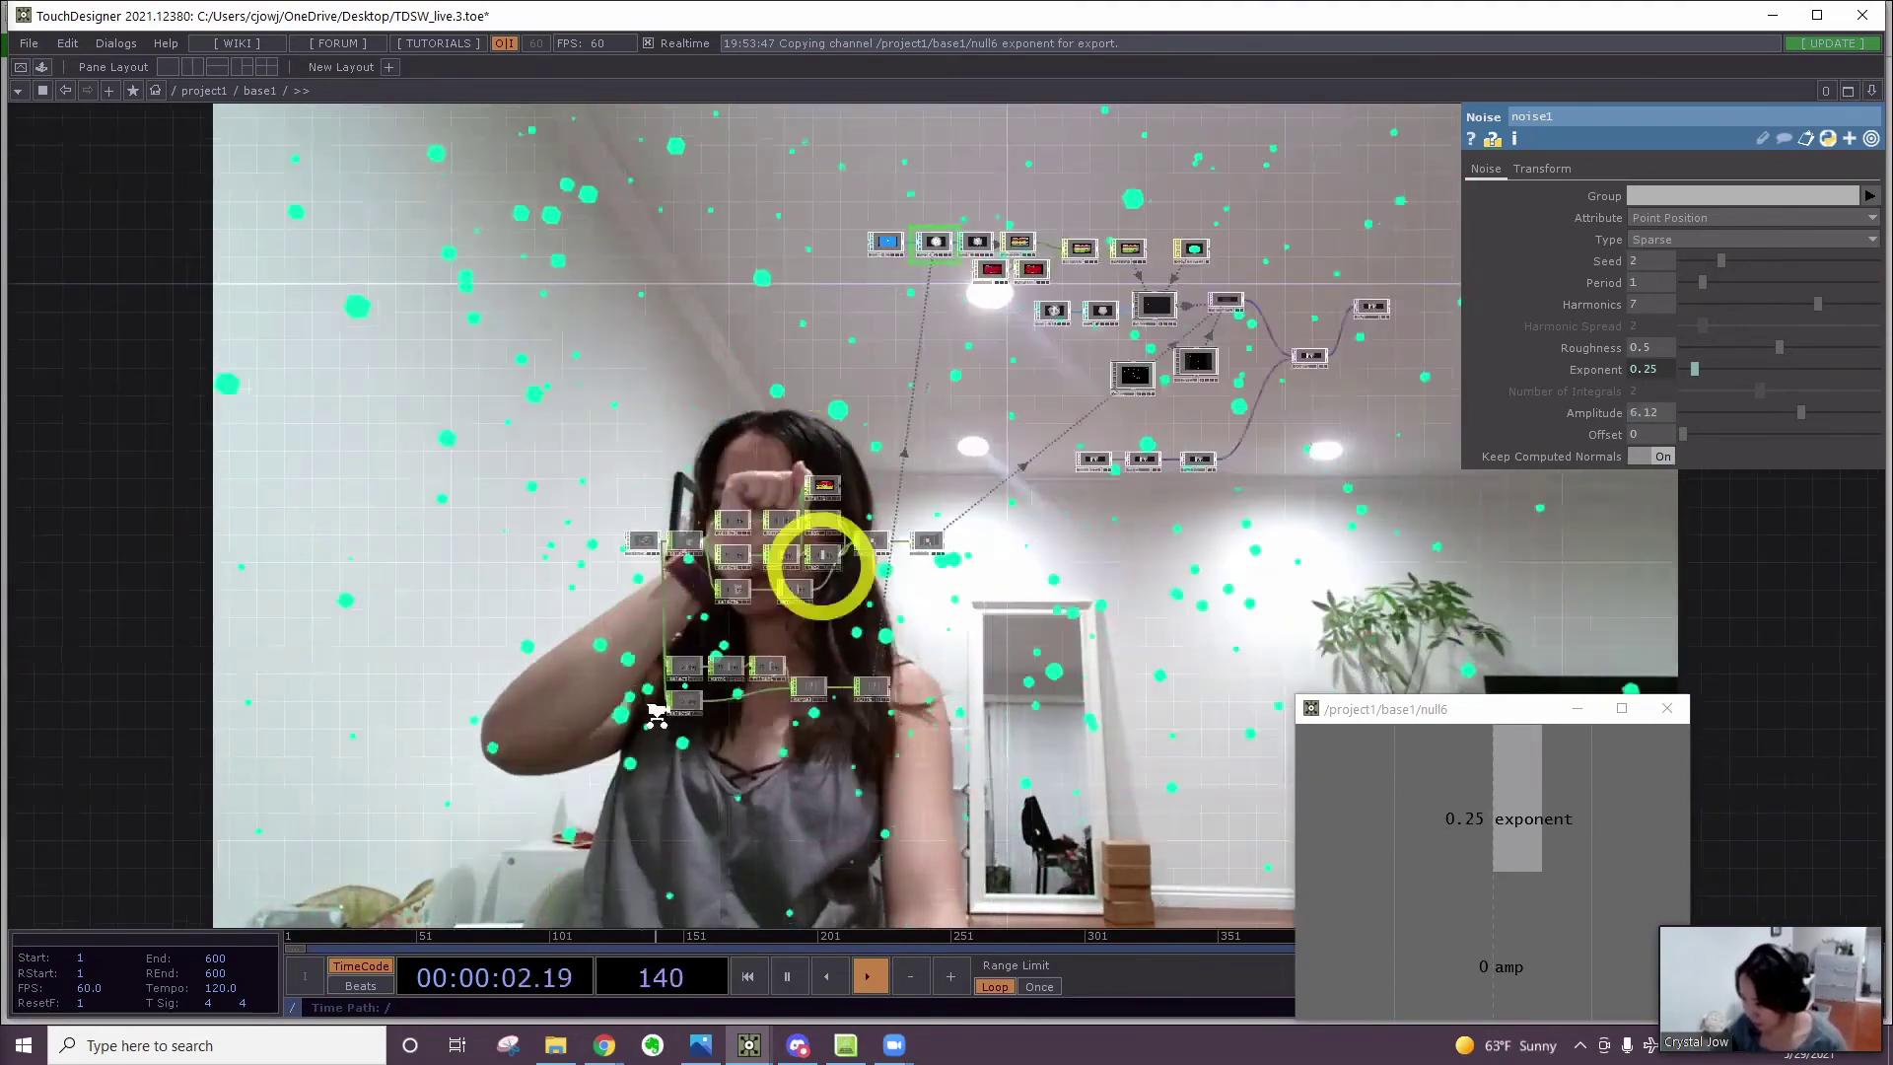
{"action": "scroll", "coordinate": [623, 660], "scroll_direction": "up", "scroll_amount": 10}
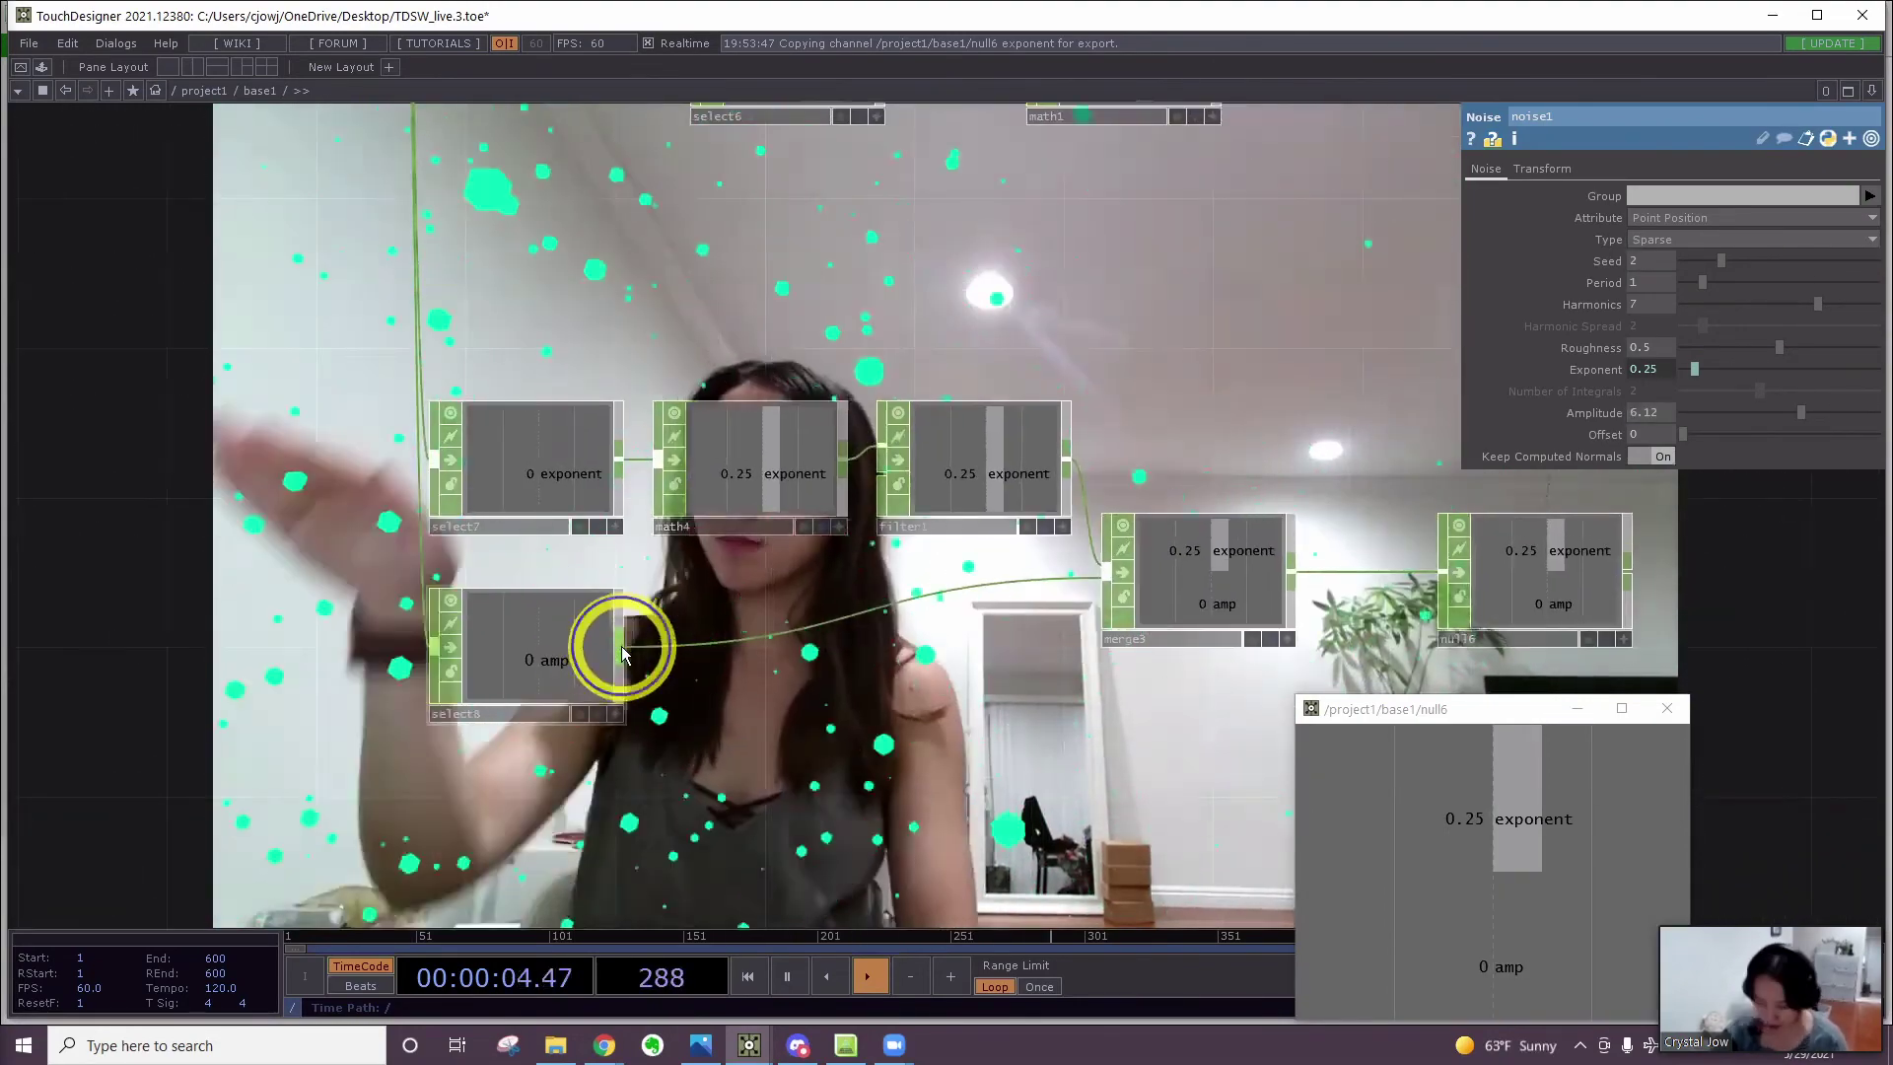
{"action": "key", "text": "Tab"}
{"action": "type", "text": "math"}
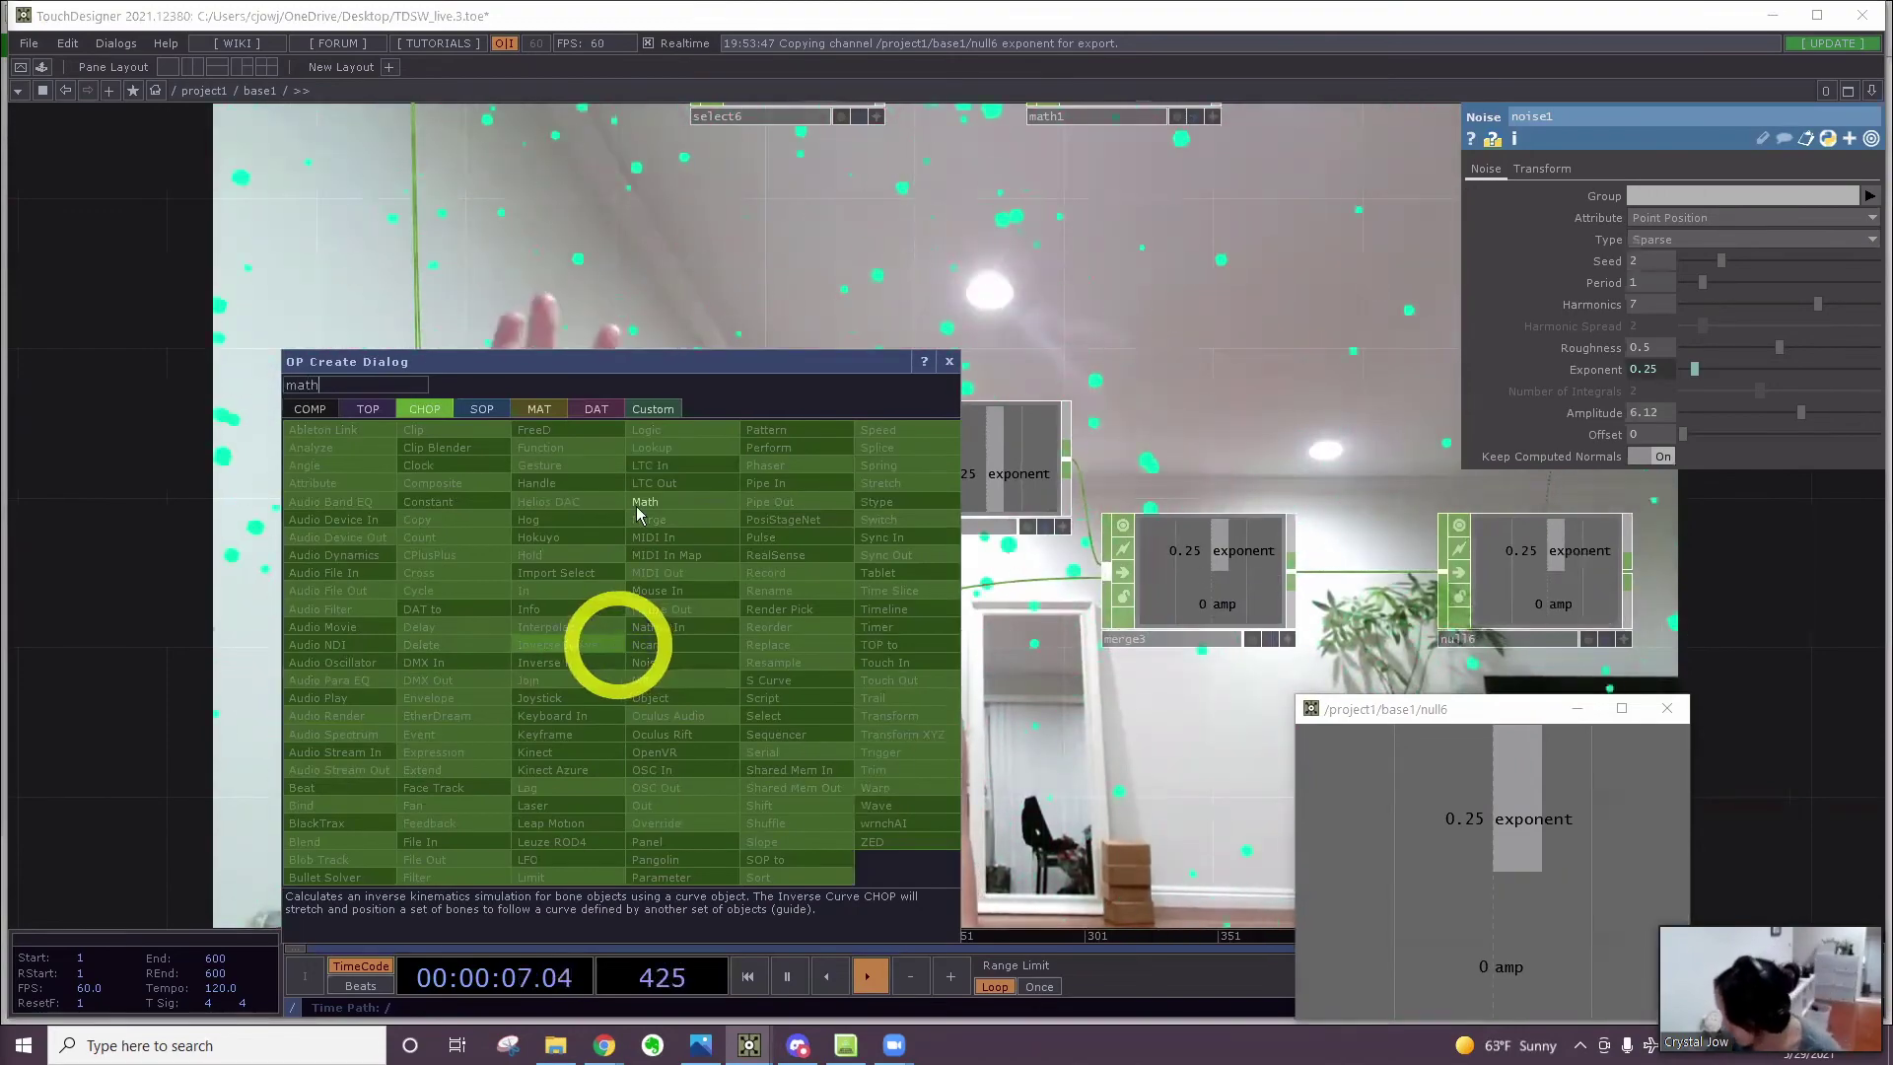
{"action": "left_click", "coordinate": [643, 505]}
{"action": "left_click", "coordinate": [775, 676]}
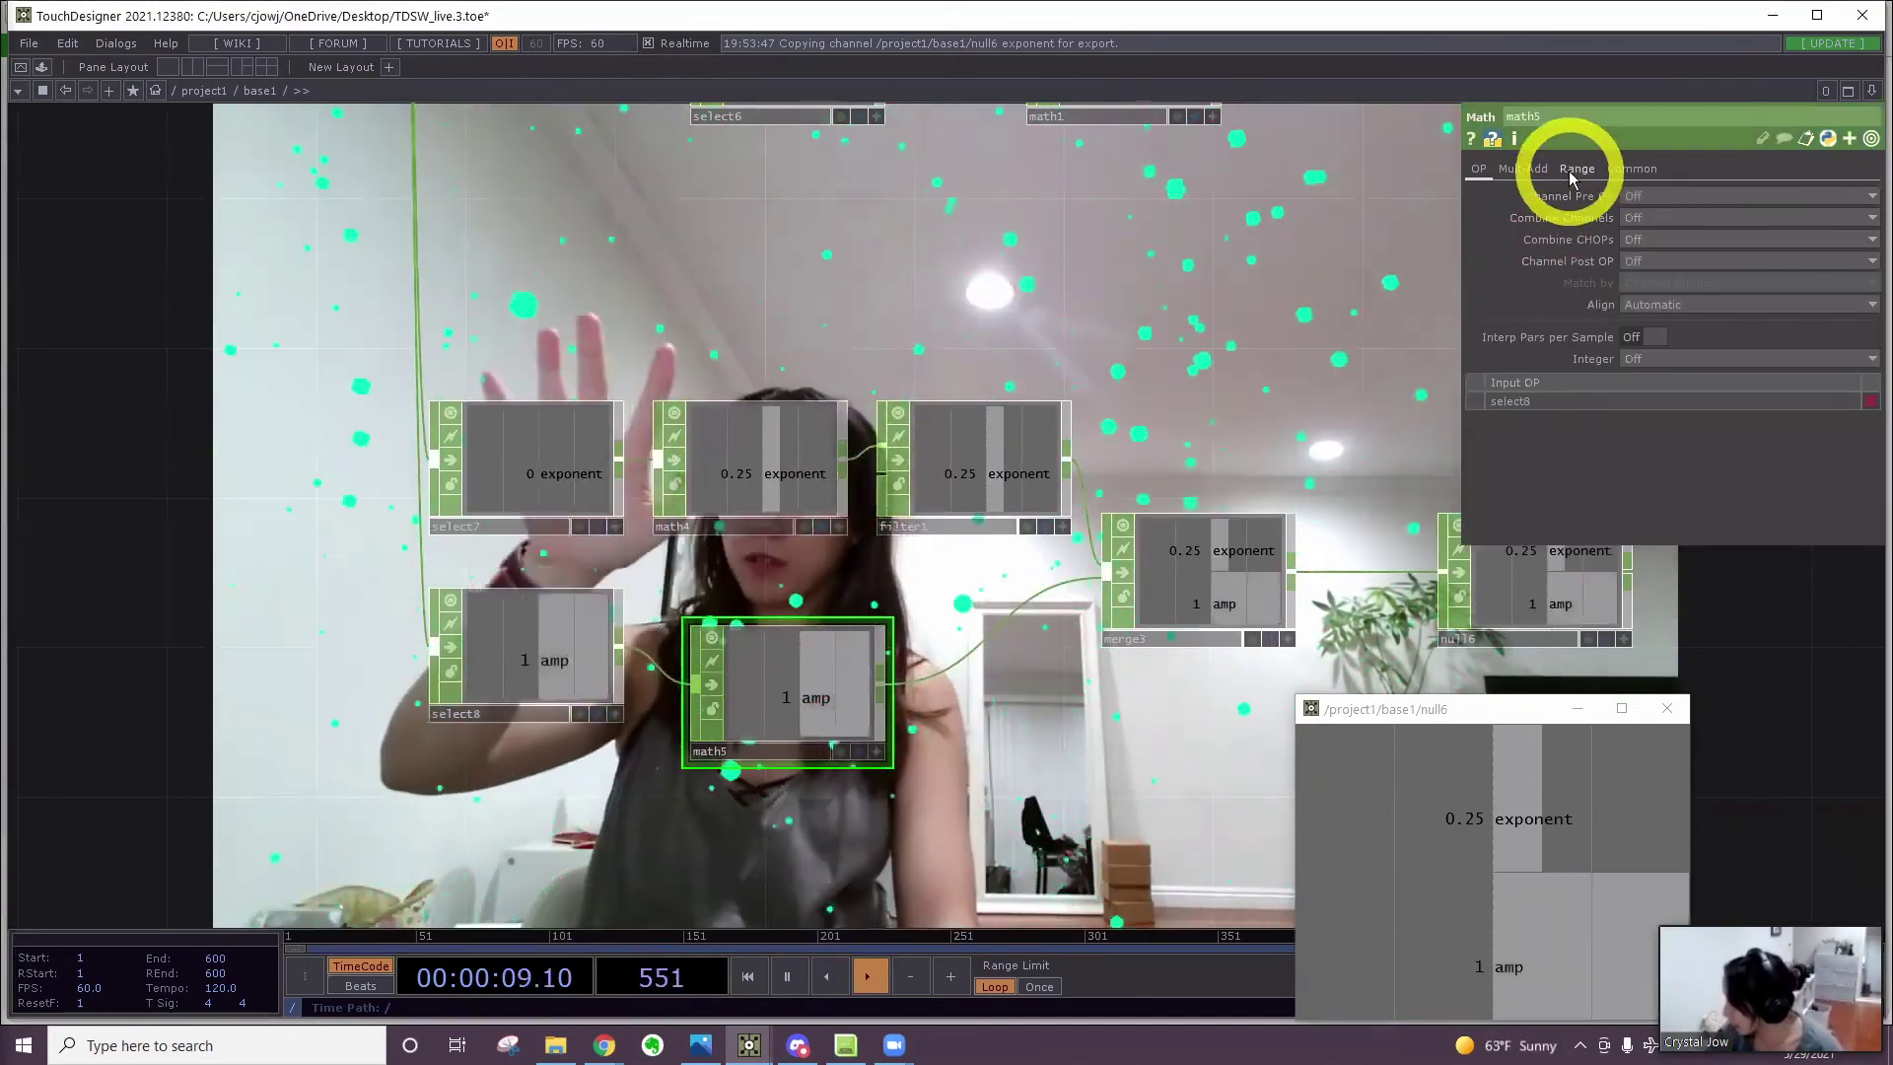
Set math5's To Range to 5 and 10
{"action": "left_click", "coordinate": [1576, 168]}
{"action": "left_click", "coordinate": [1666, 224]}
{"action": "type", "text": "6"}
{"action": "key", "text": "Return"}
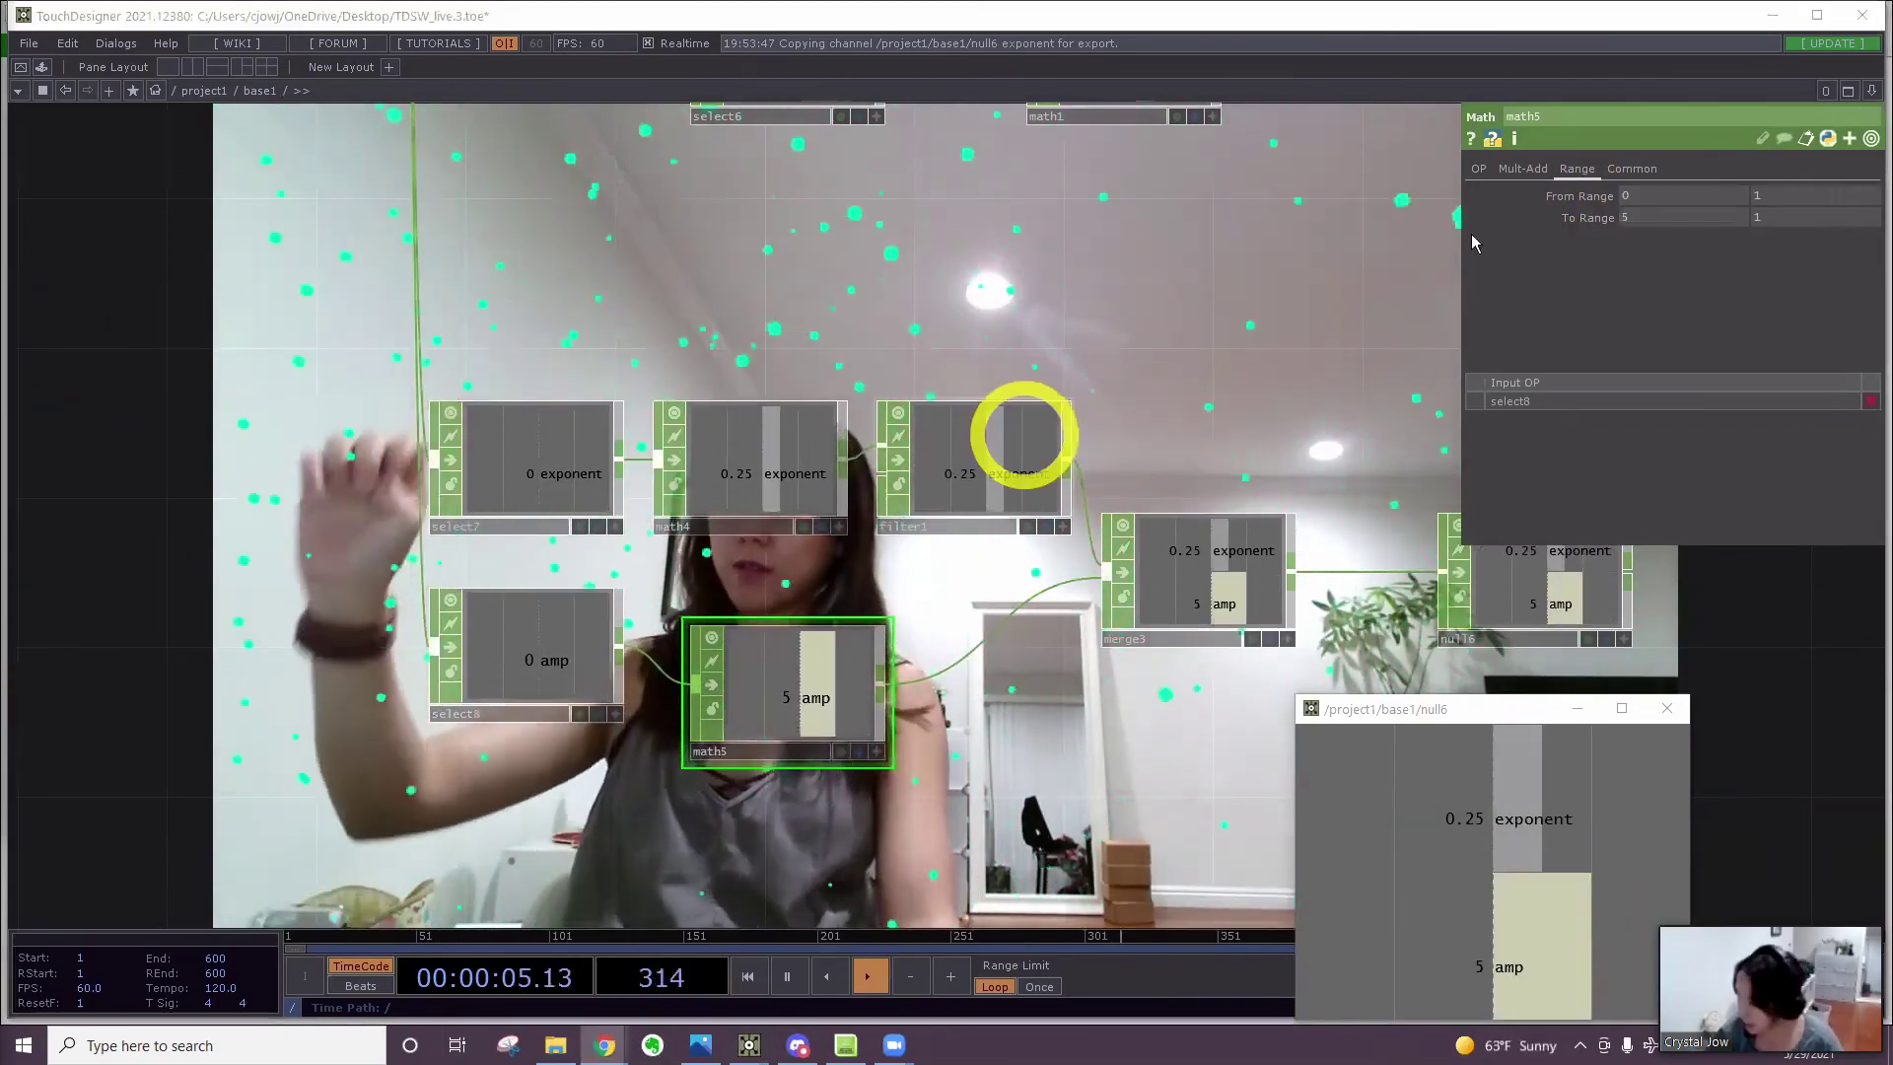
{"action": "left_click", "coordinate": [1796, 223]}
{"action": "type", "text": "10"}
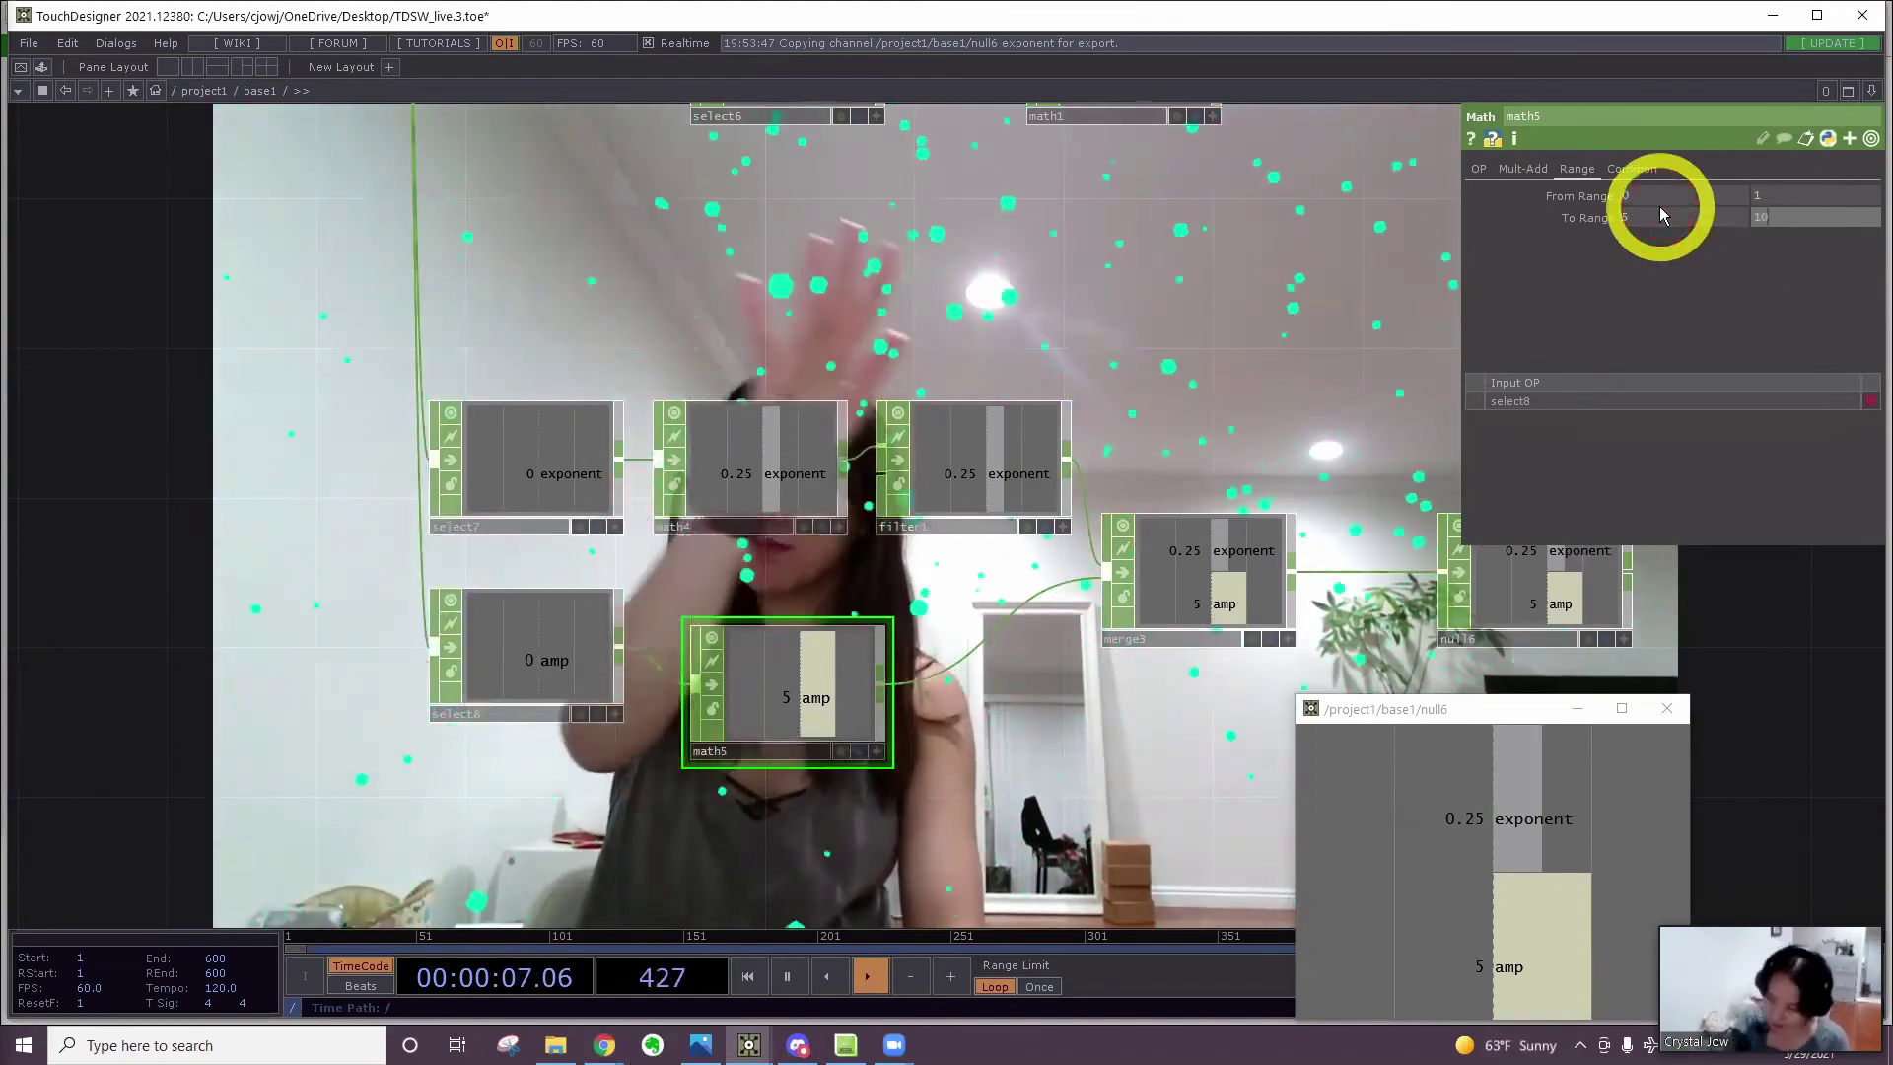
Insert a Filter CHOP between math5 and merge3, spaced clear of math5, with its Filter Width set to .3
{"action": "right_click", "coordinate": [886, 690]}
{"action": "type", "text": "fi"}
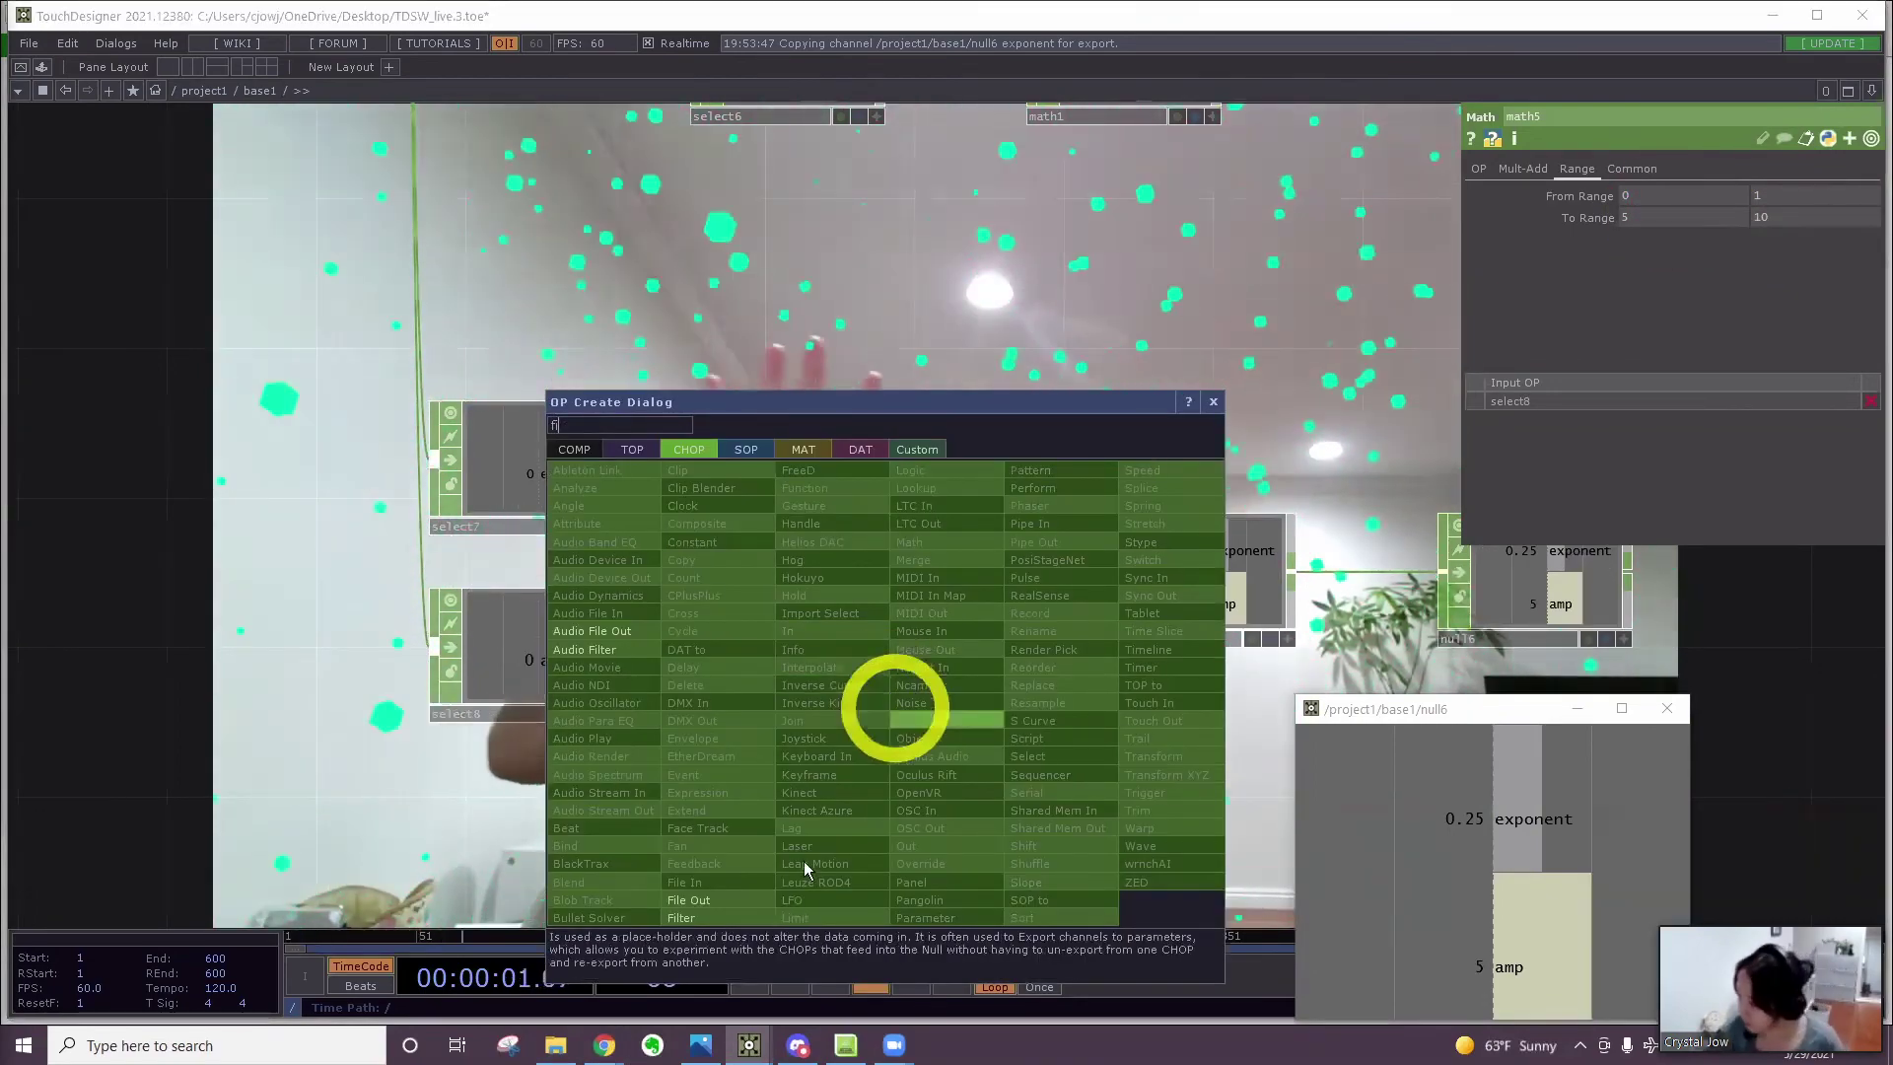
{"action": "left_click", "coordinate": [696, 921]}
{"action": "left_click", "coordinate": [971, 687]}
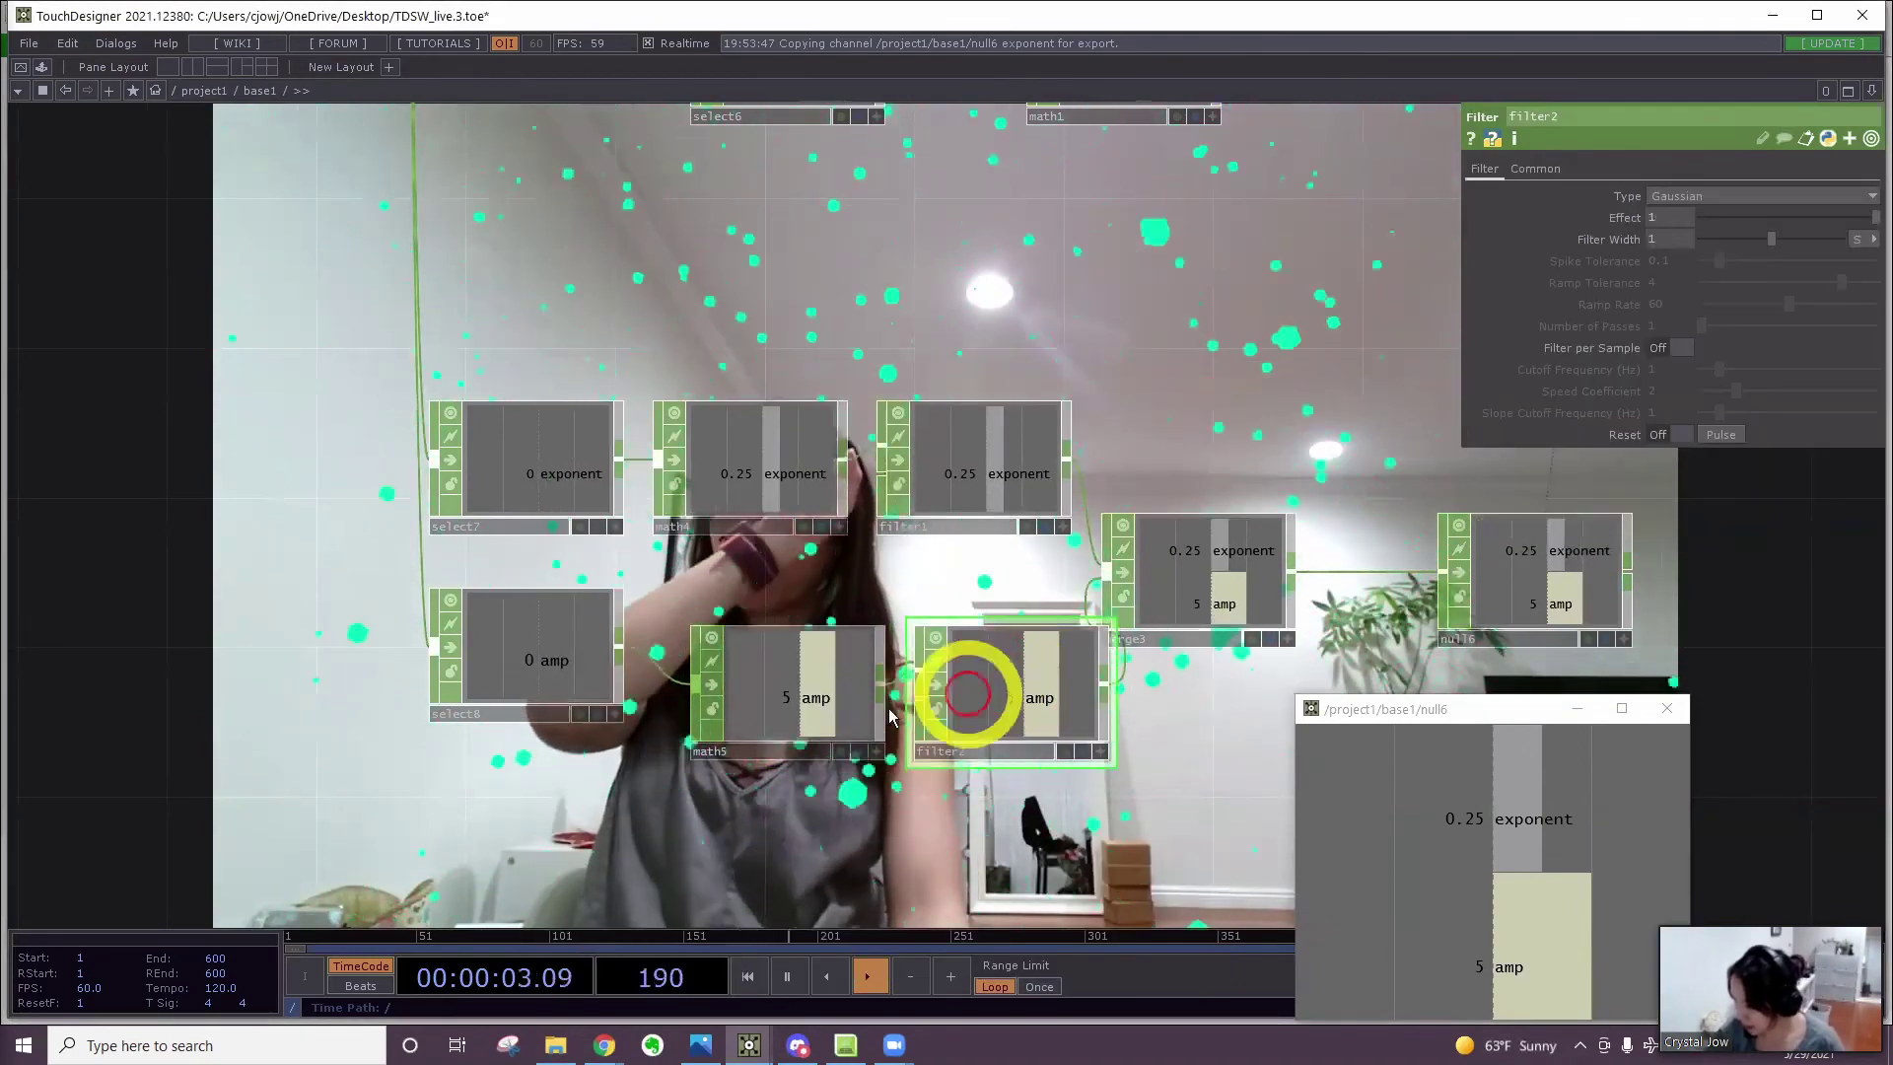
{"action": "left_click_drag", "start_coordinate": [789, 714], "coordinate": [751, 712]}
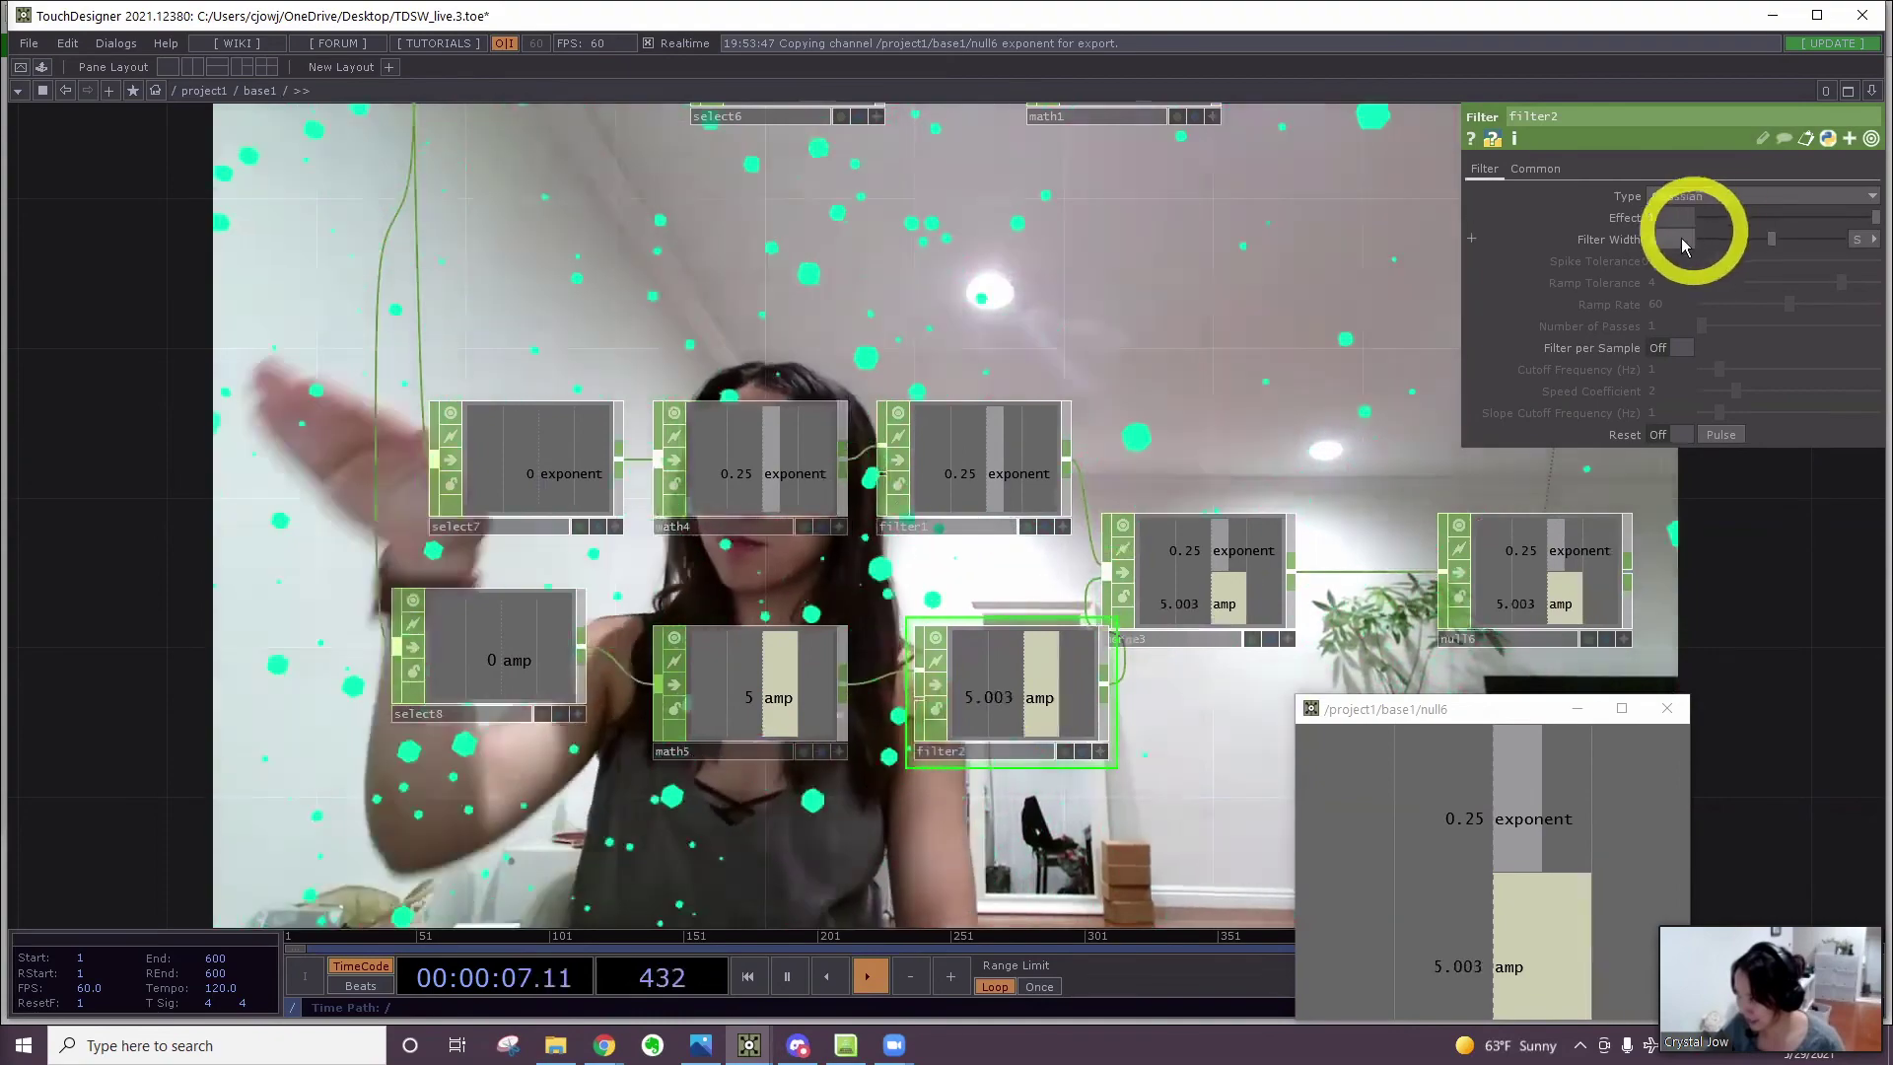
{"action": "left_click", "coordinate": [1676, 238]}
{"action": "type", "text": ".3"}
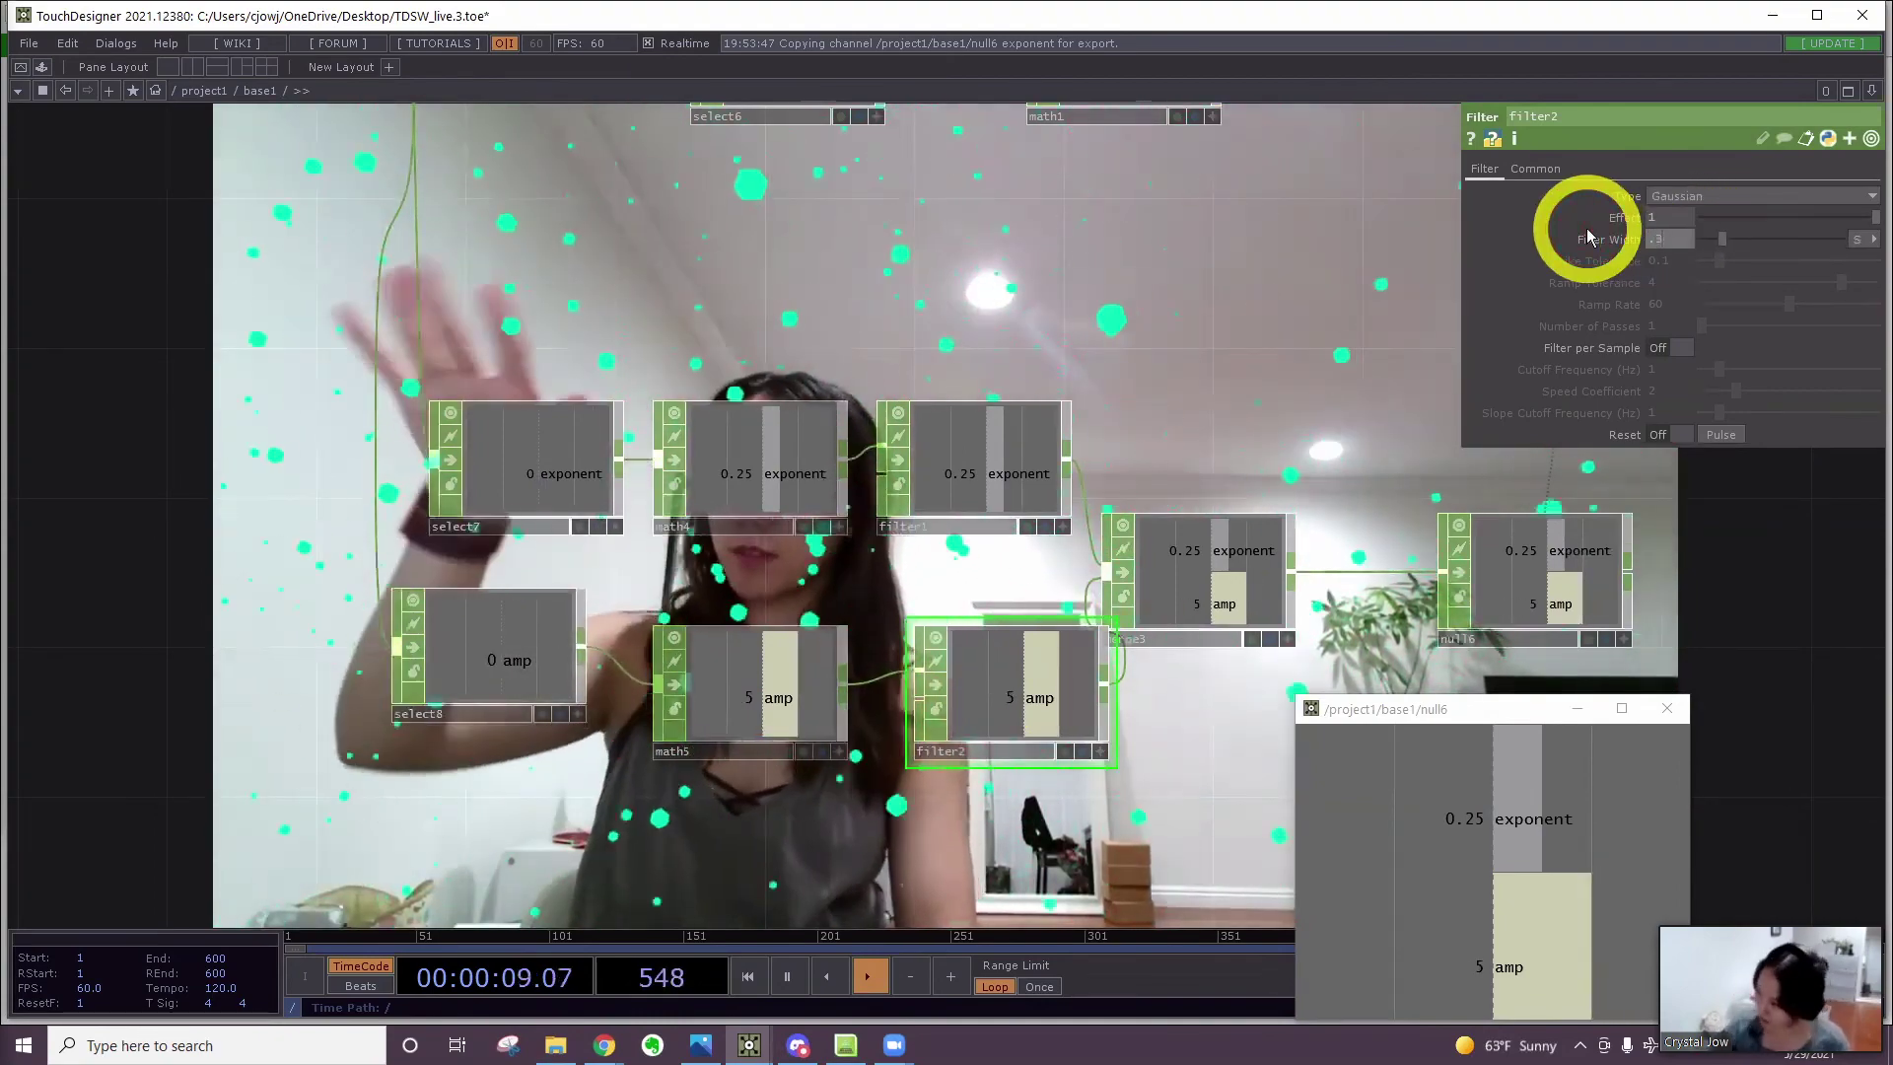
Link null6's amp channel to noise1's Amplitude as a CHOP reference and close null6's floating viewer
{"action": "scroll", "coordinate": [1326, 268], "scroll_direction": "down", "scroll_amount": 10}
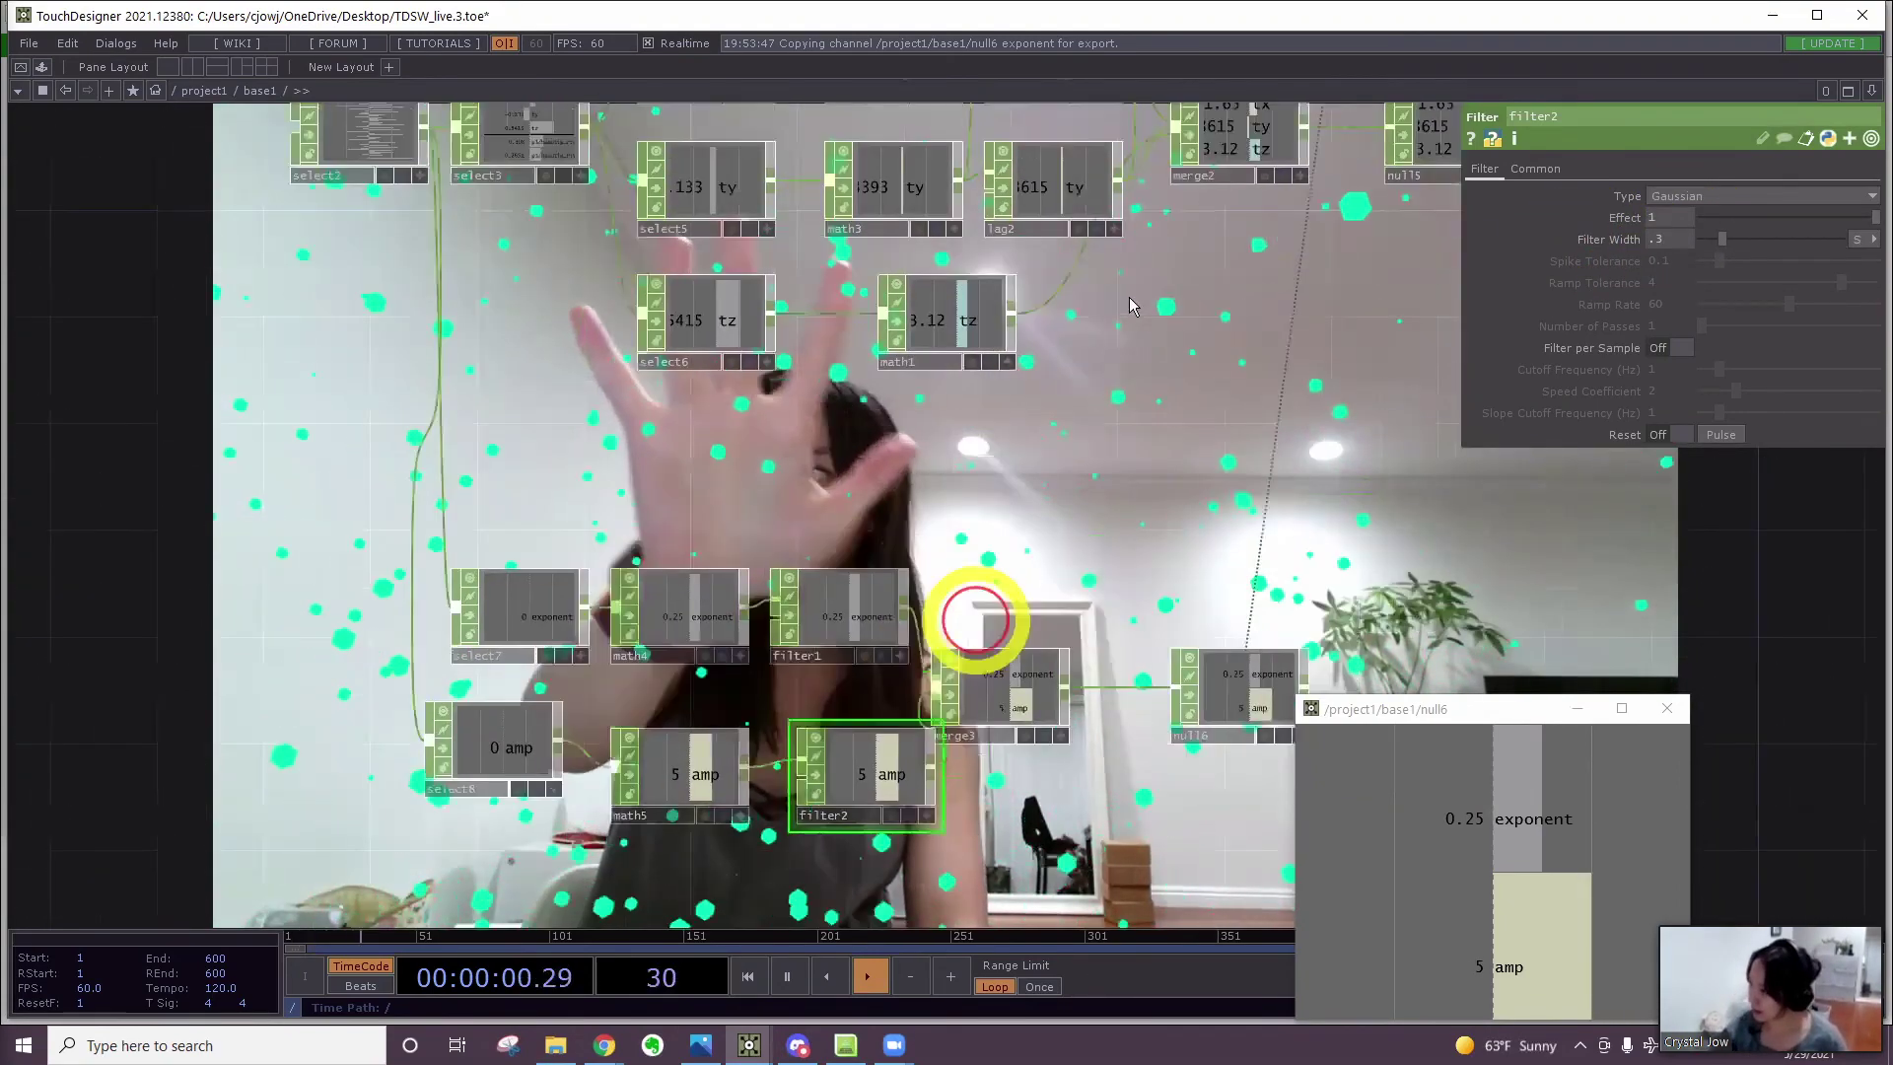
{"action": "left_click_drag", "start_coordinate": [1040, 444], "coordinate": [816, 845]}
{"action": "scroll", "coordinate": [966, 396], "scroll_direction": "up", "scroll_amount": 5}
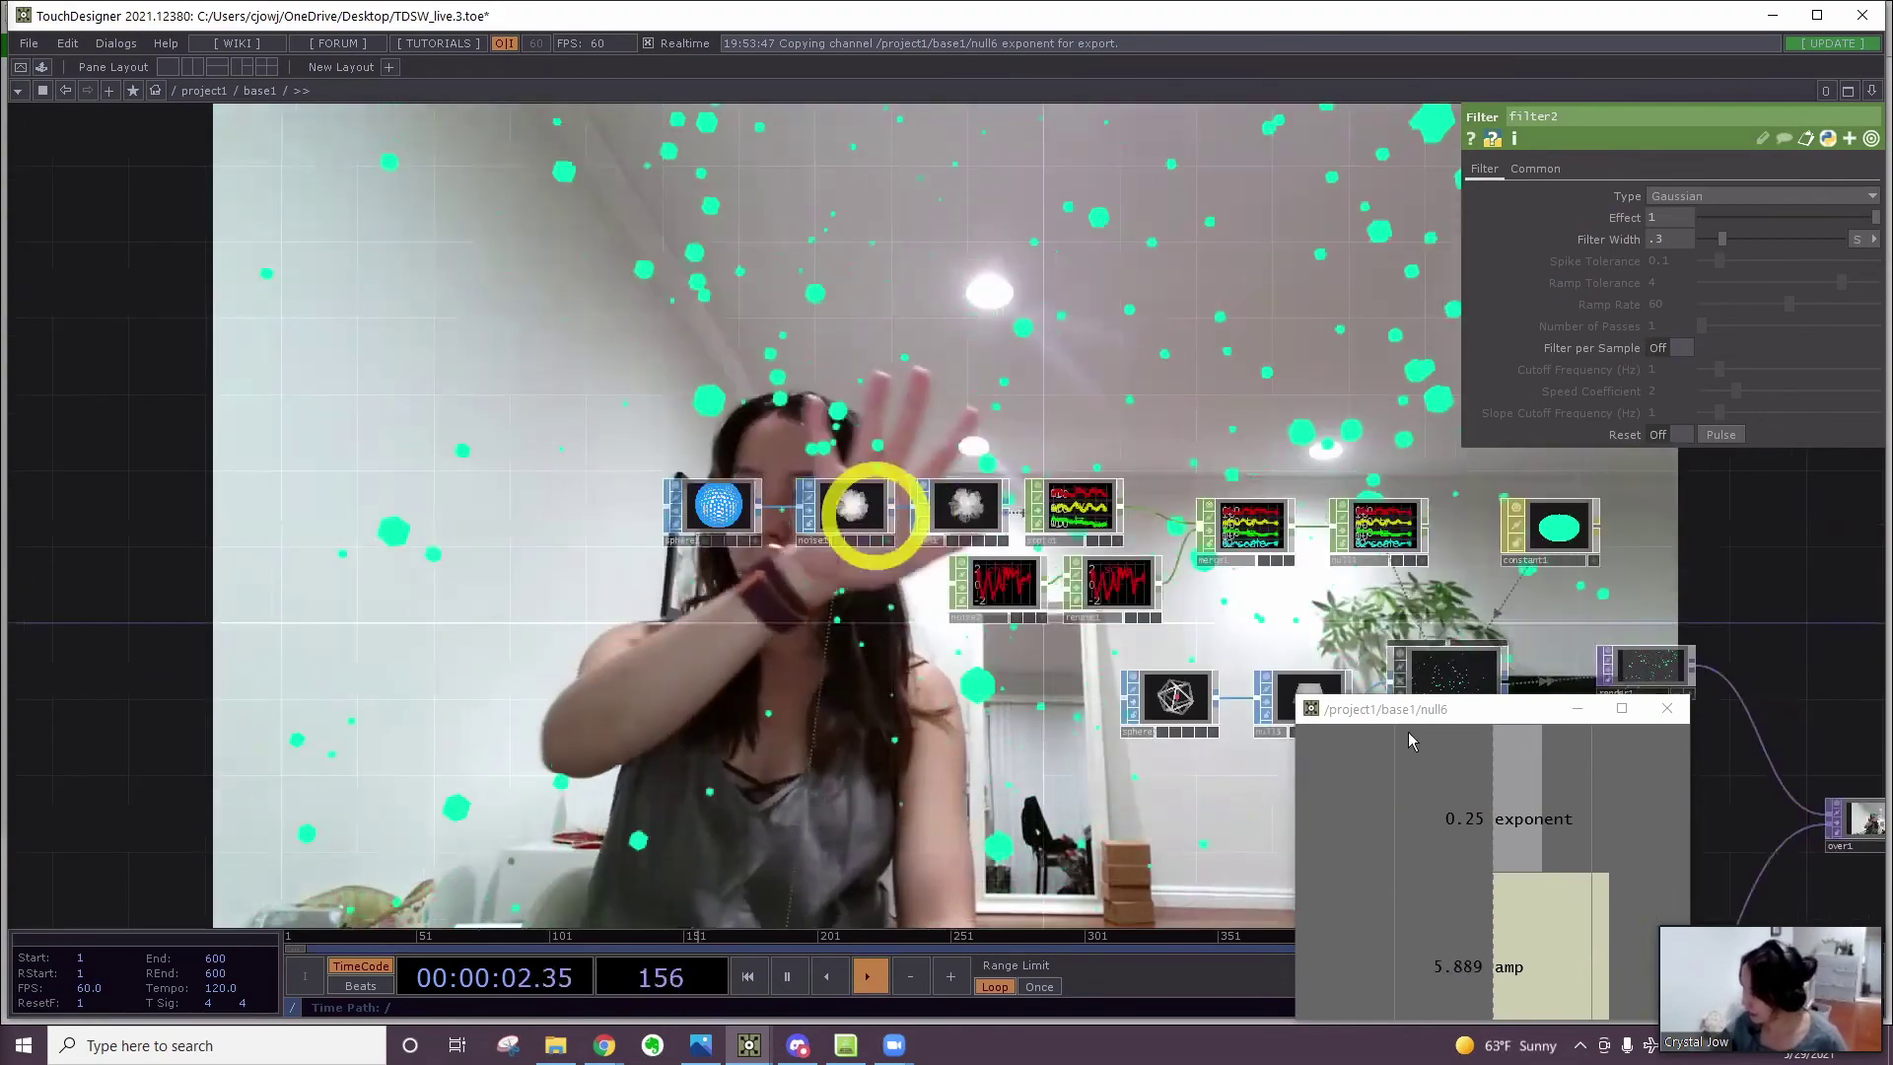
{"action": "left_click", "coordinate": [883, 524]}
{"action": "left_click_drag", "start_coordinate": [1508, 948], "coordinate": [1641, 412]}
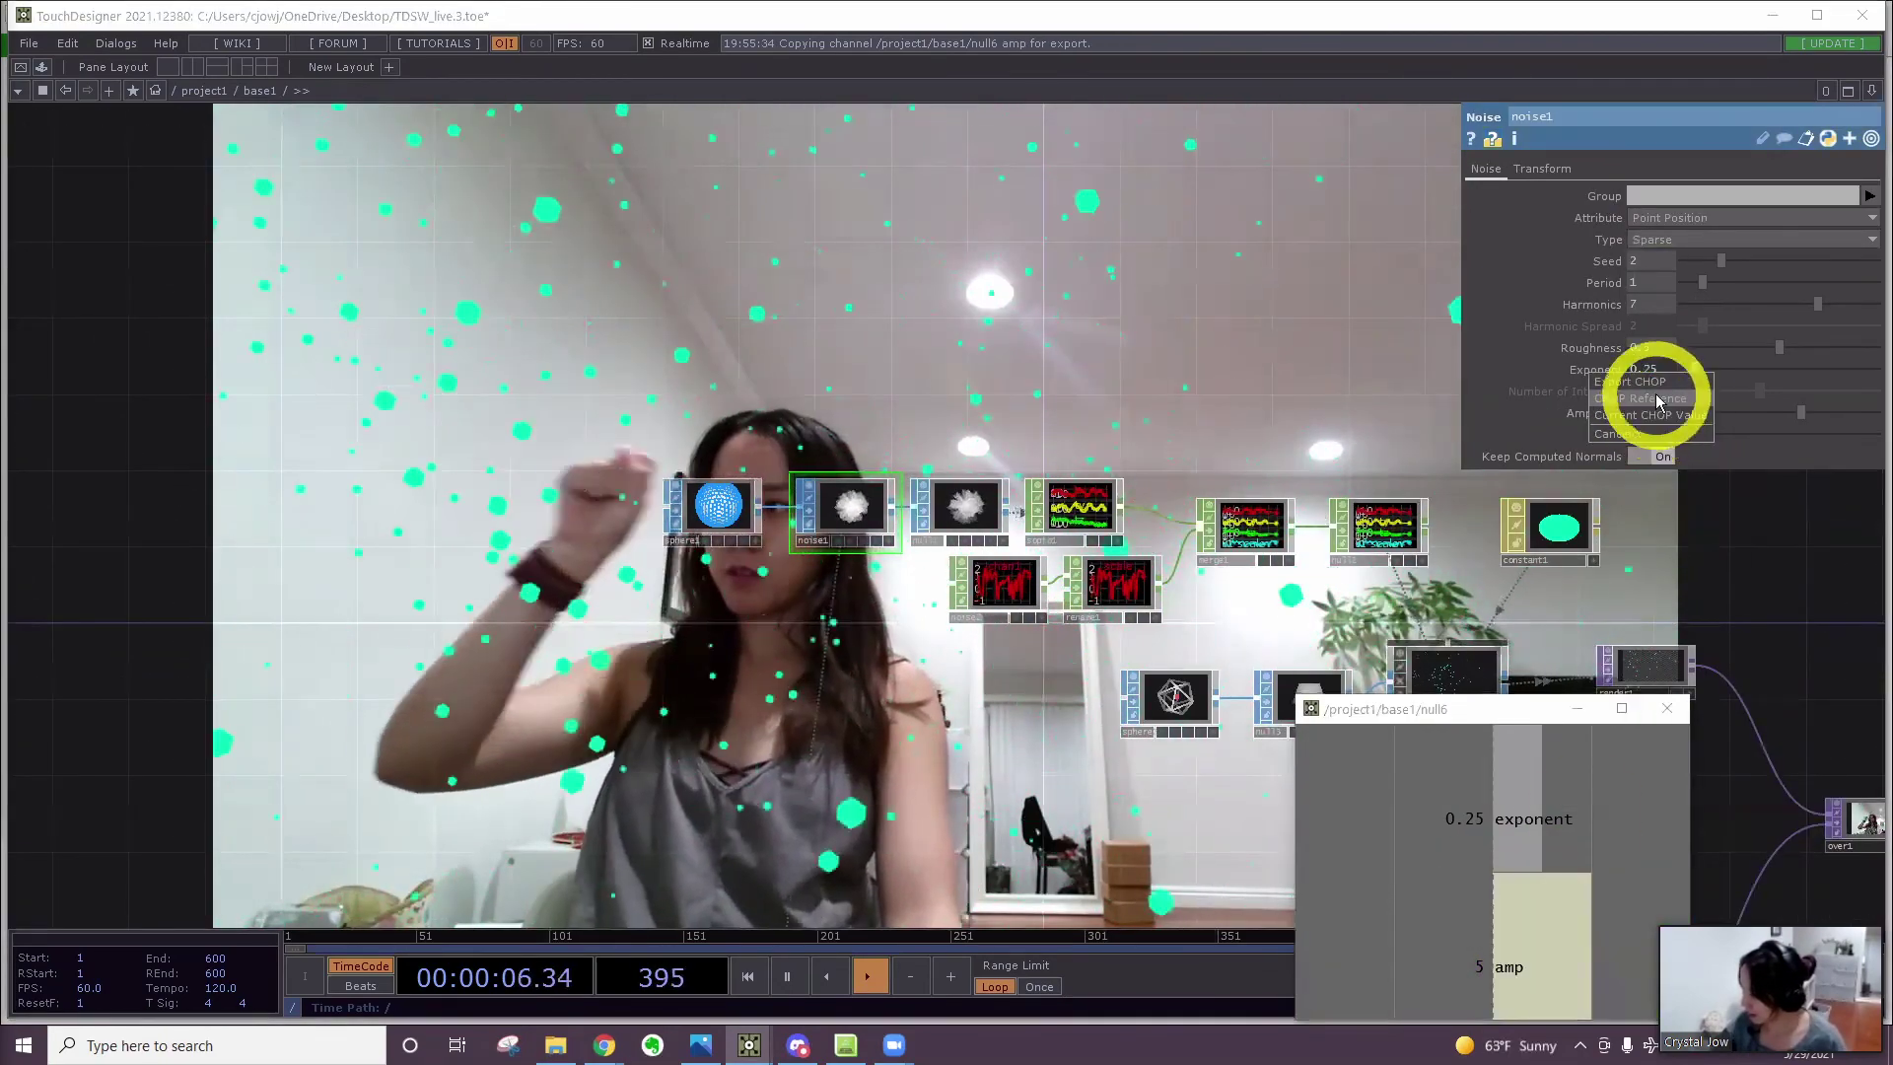
{"action": "left_click", "coordinate": [1657, 400]}
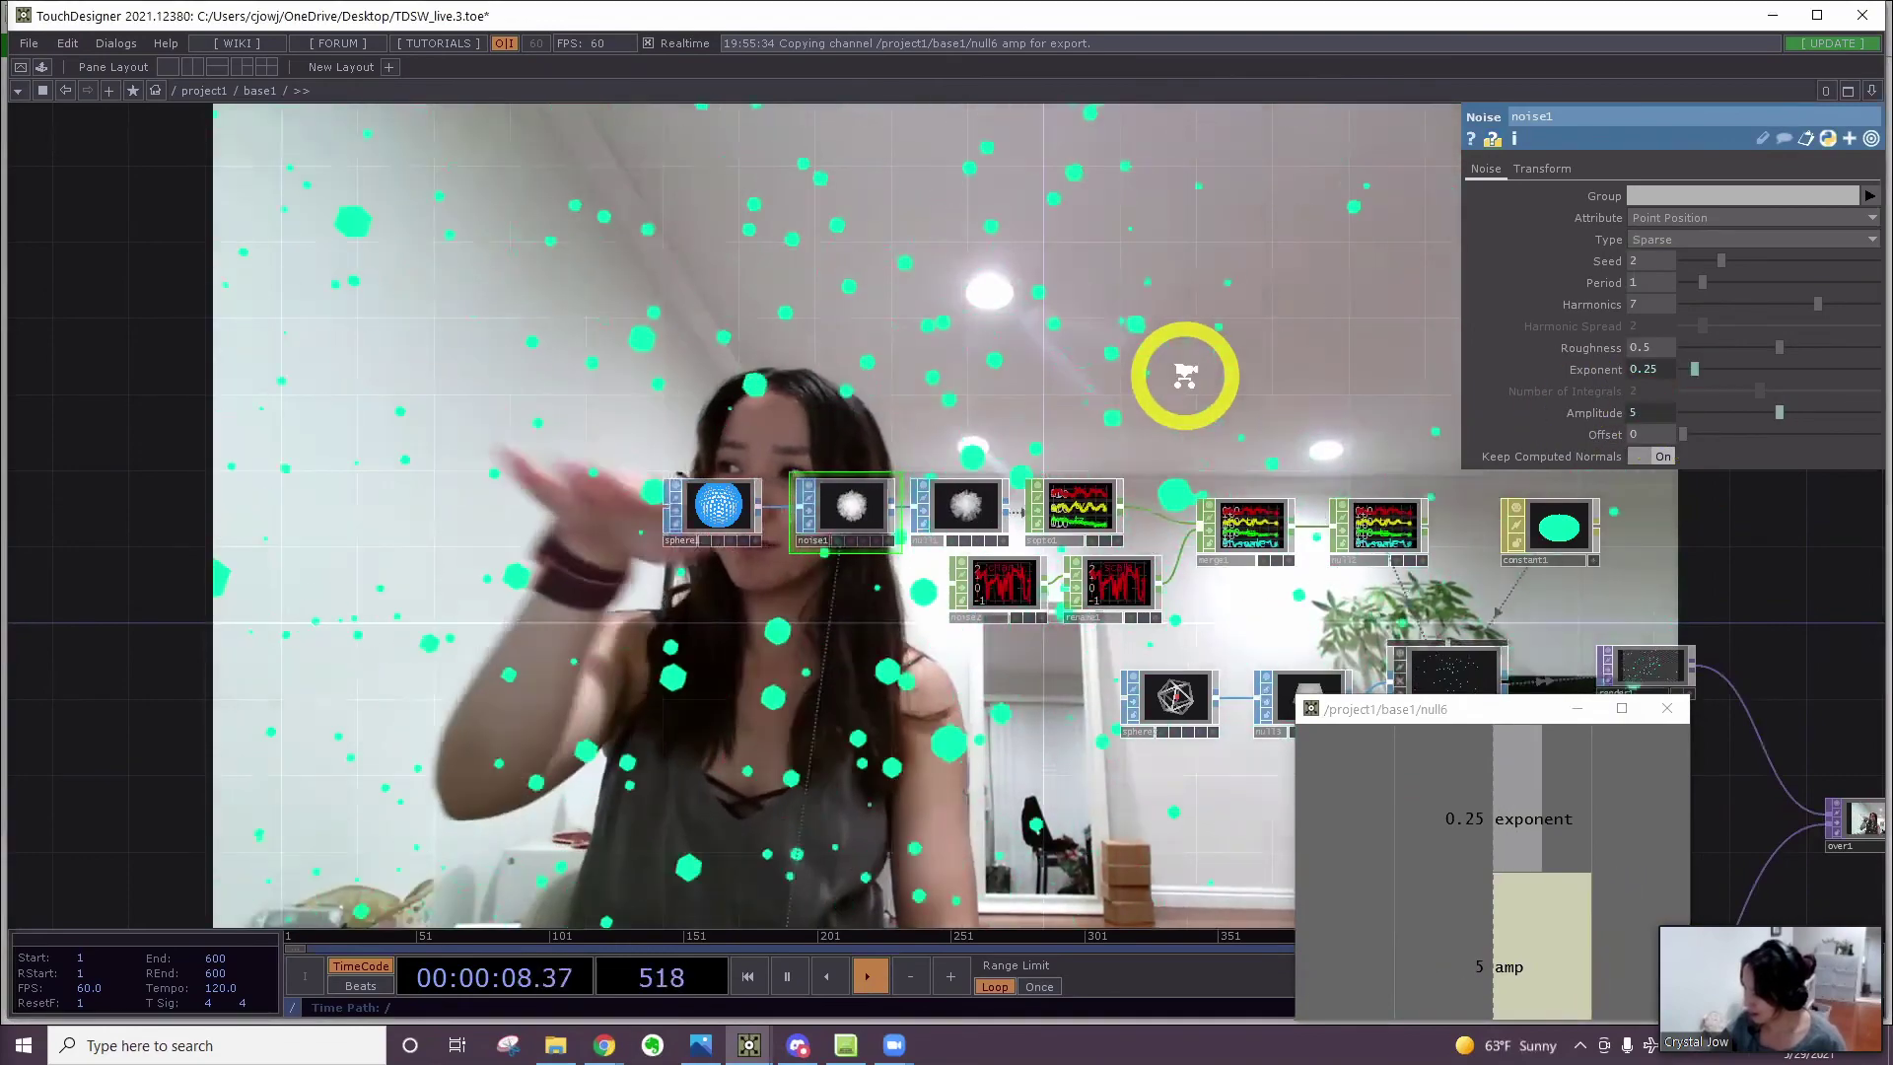
{"action": "scroll", "coordinate": [1185, 375], "scroll_direction": "down", "scroll_amount": 5}
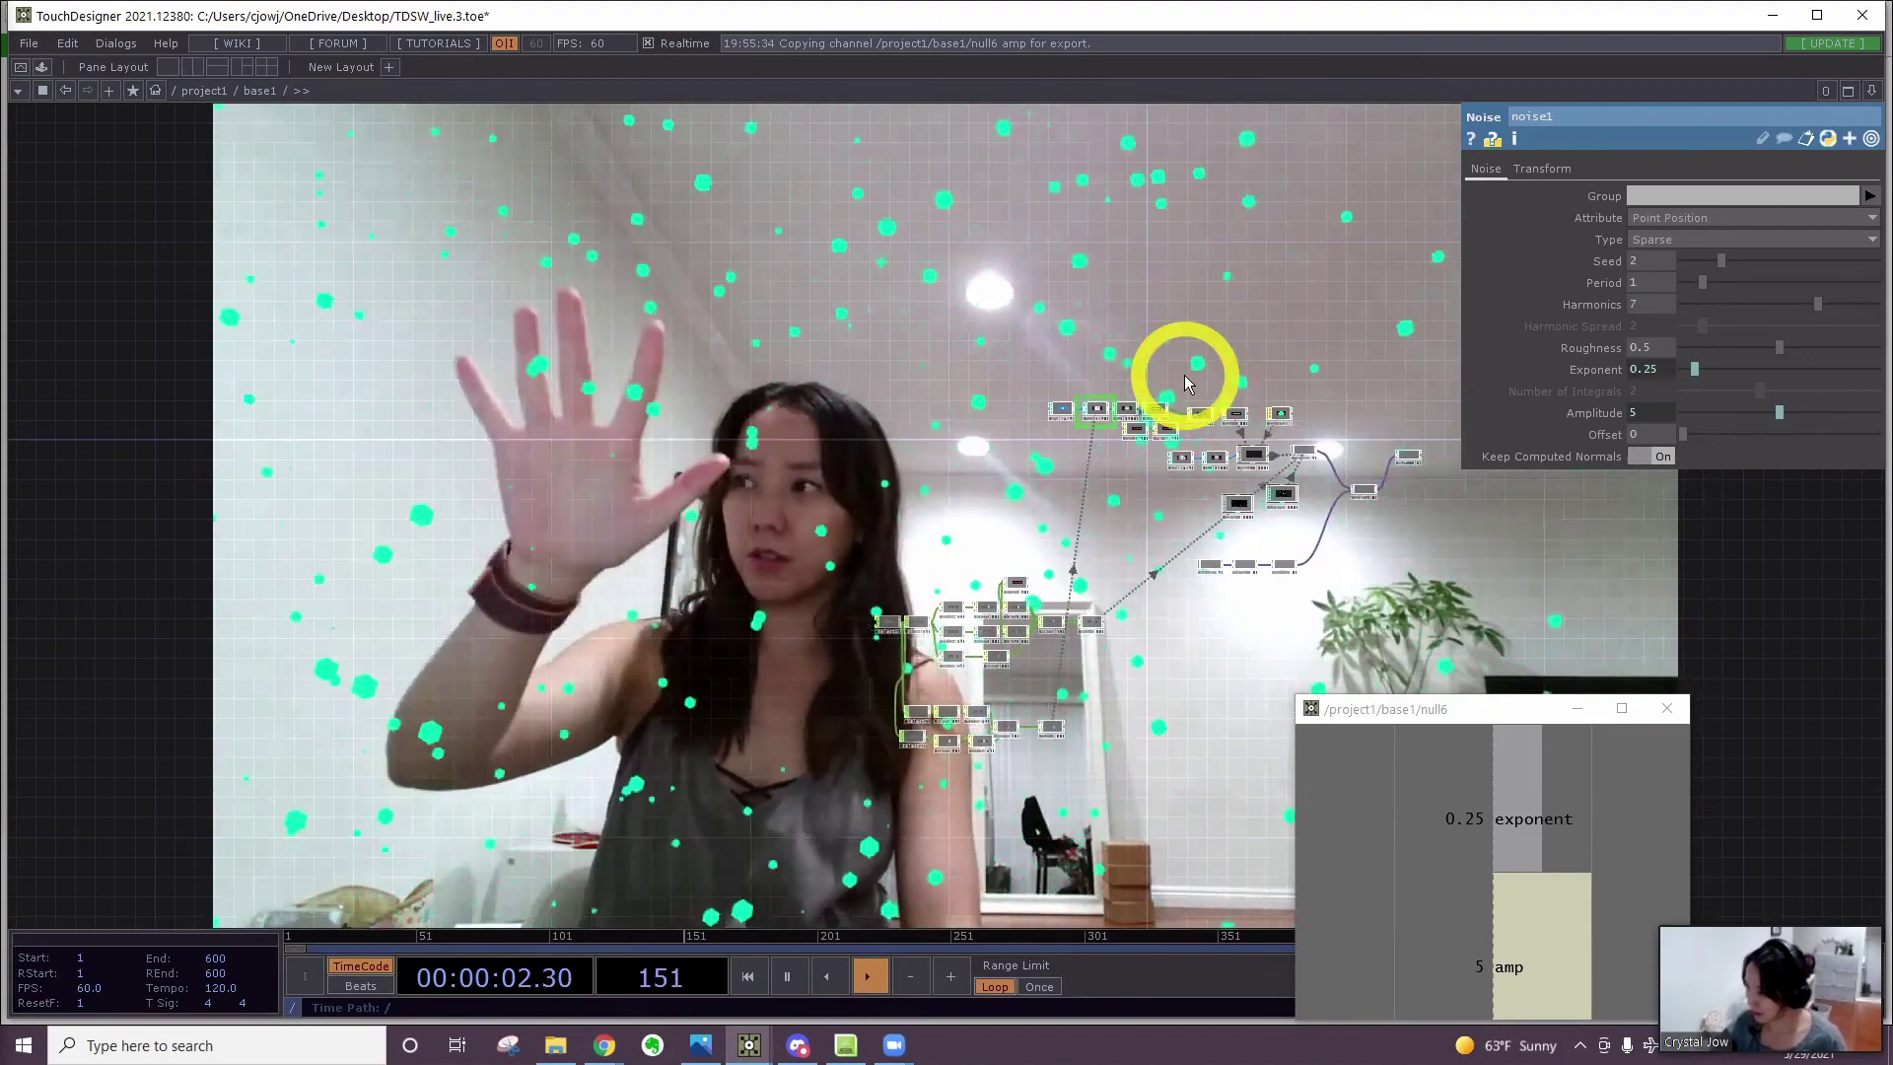
{"action": "left_click", "coordinate": [1666, 708]}
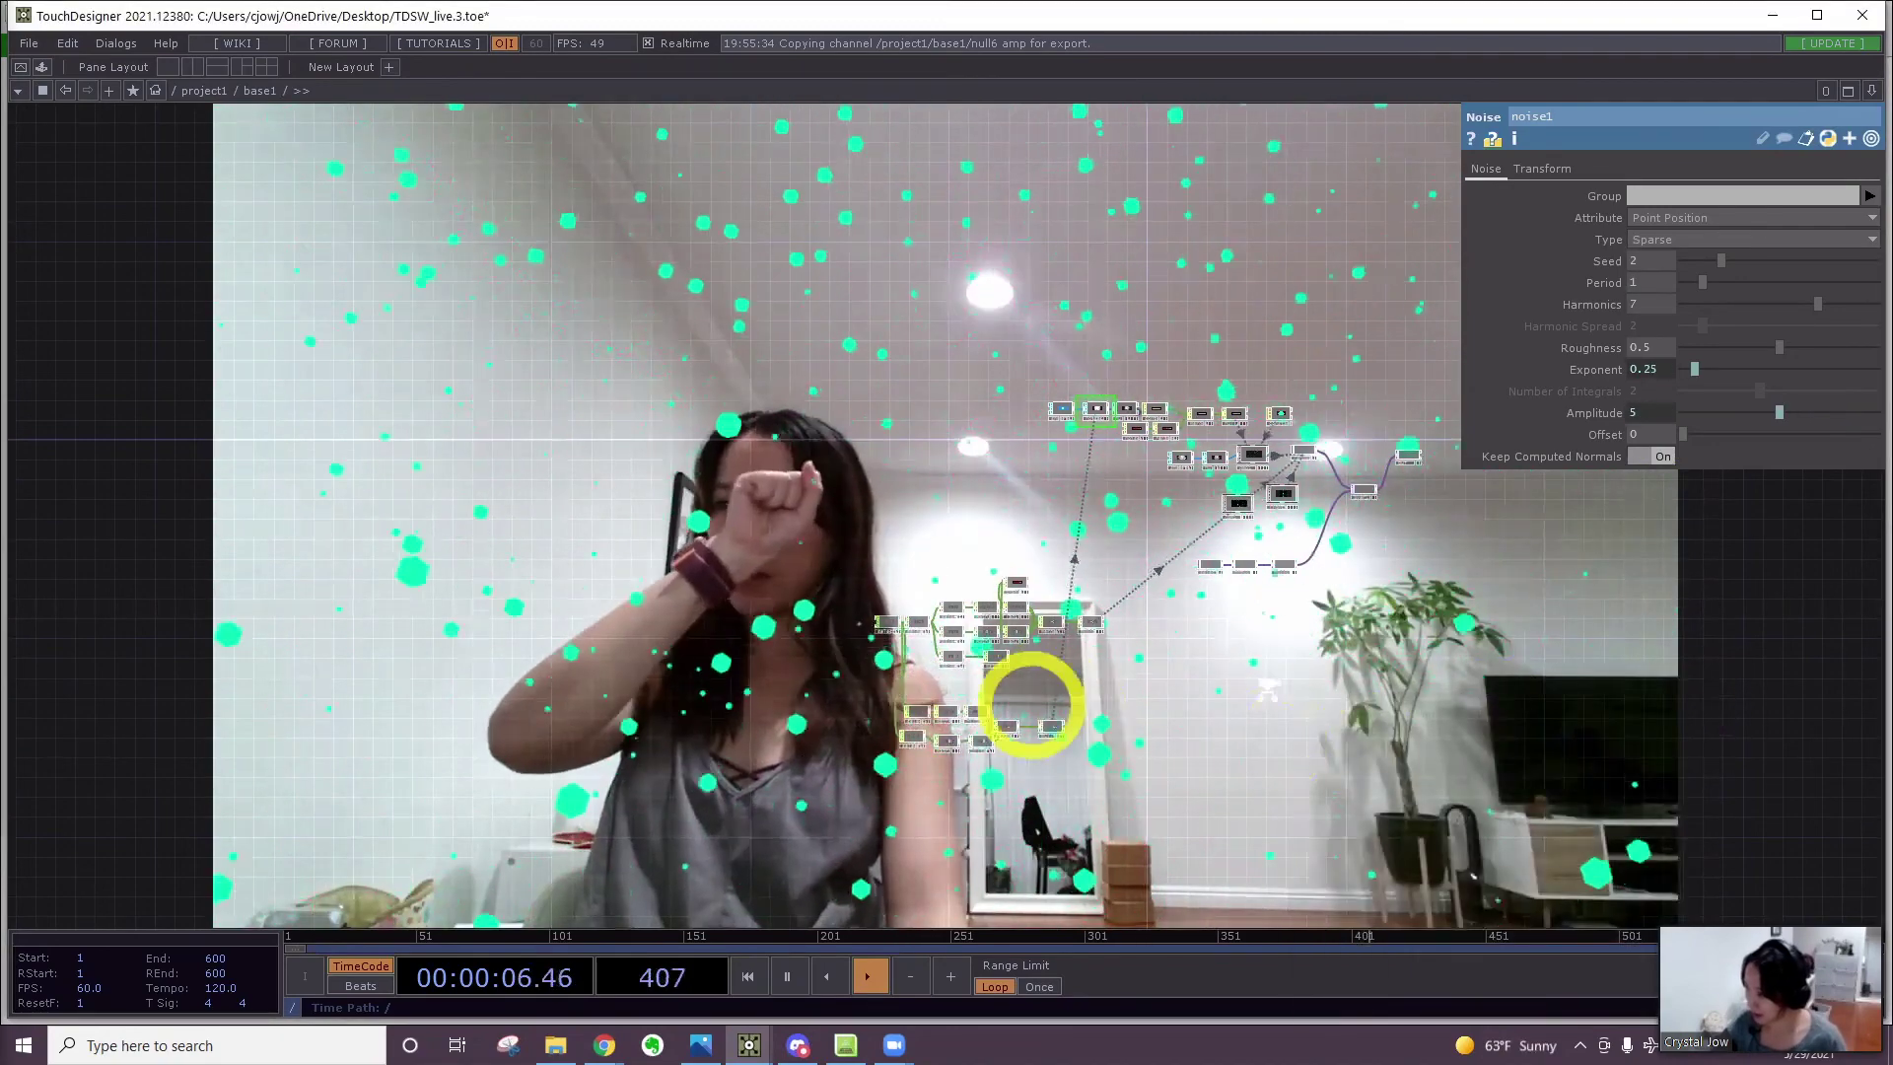
Examine the hand-data, instancing and compositing networks in base1 while the hand gestures drive the spheres
{"action": "scroll", "coordinate": [1238, 667], "scroll_direction": "up", "scroll_amount": 5}
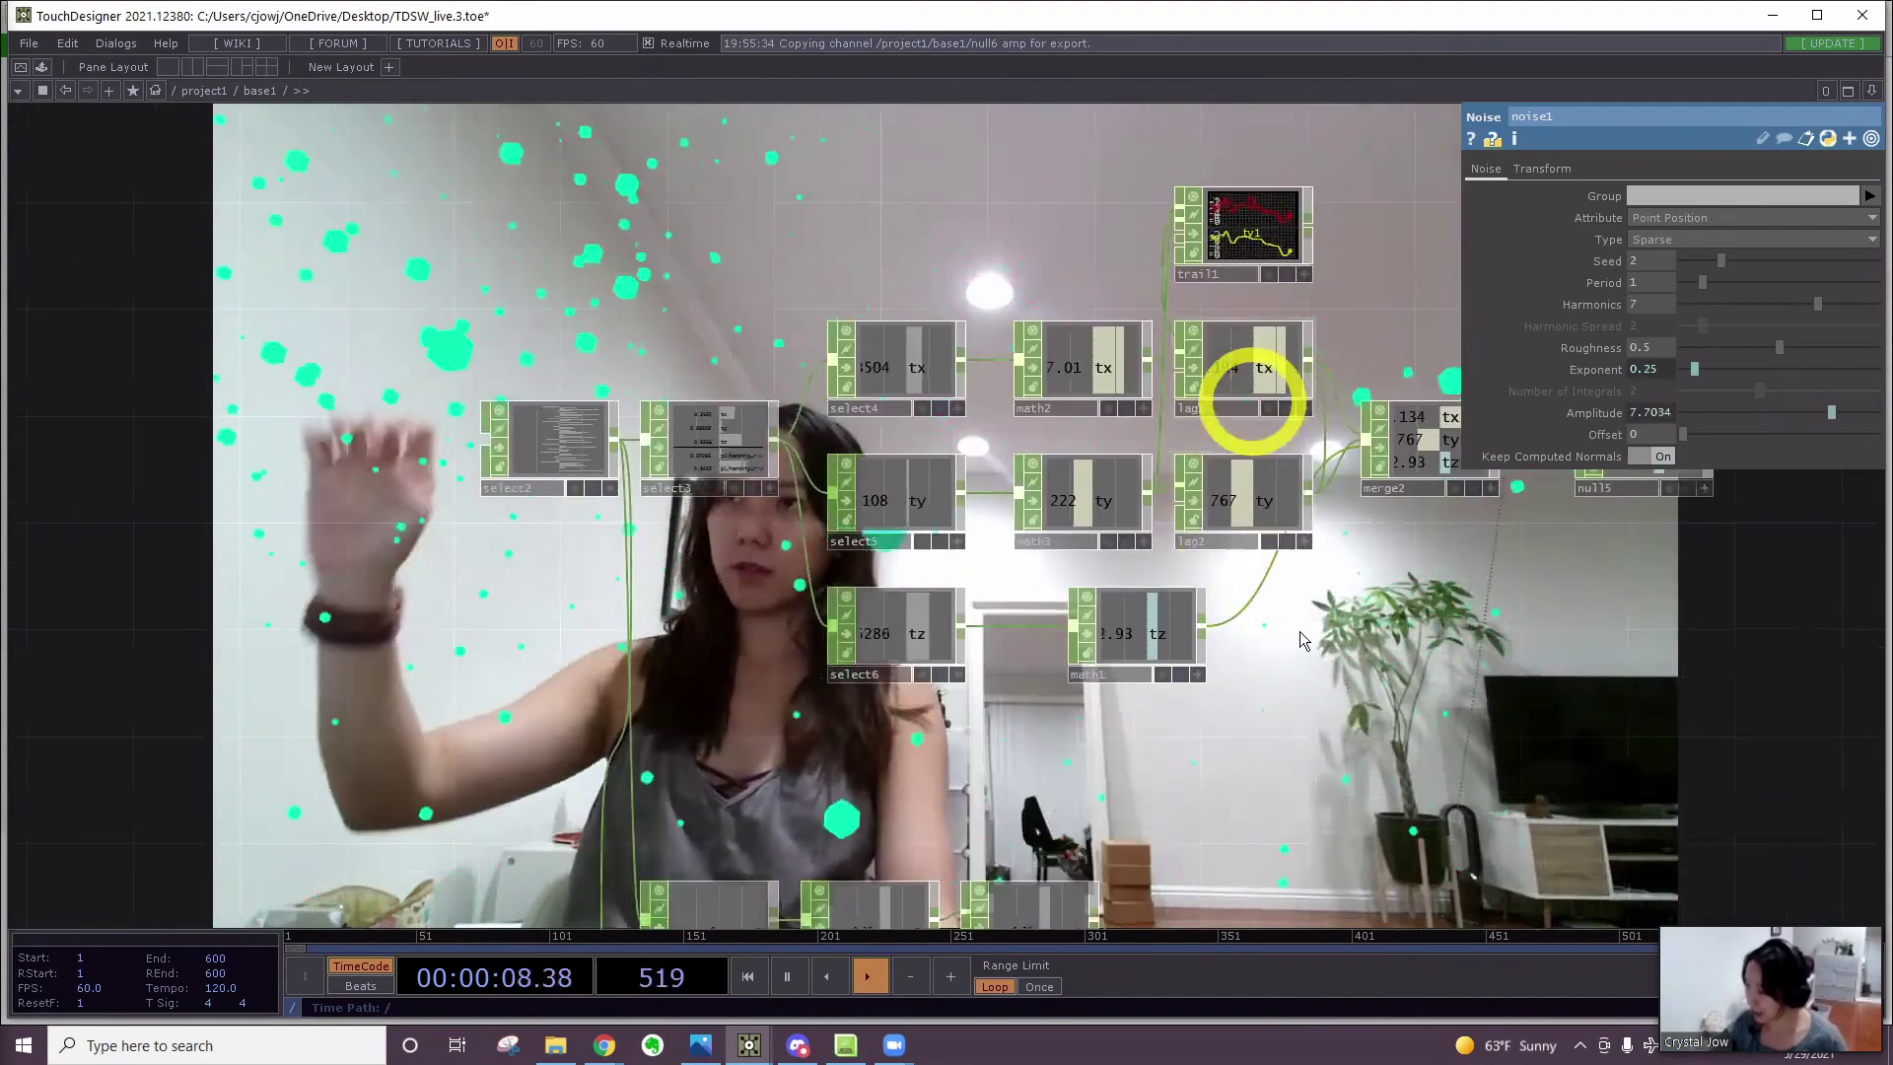
{"action": "scroll", "coordinate": [1138, 592], "scroll_direction": "down", "scroll_amount": 4}
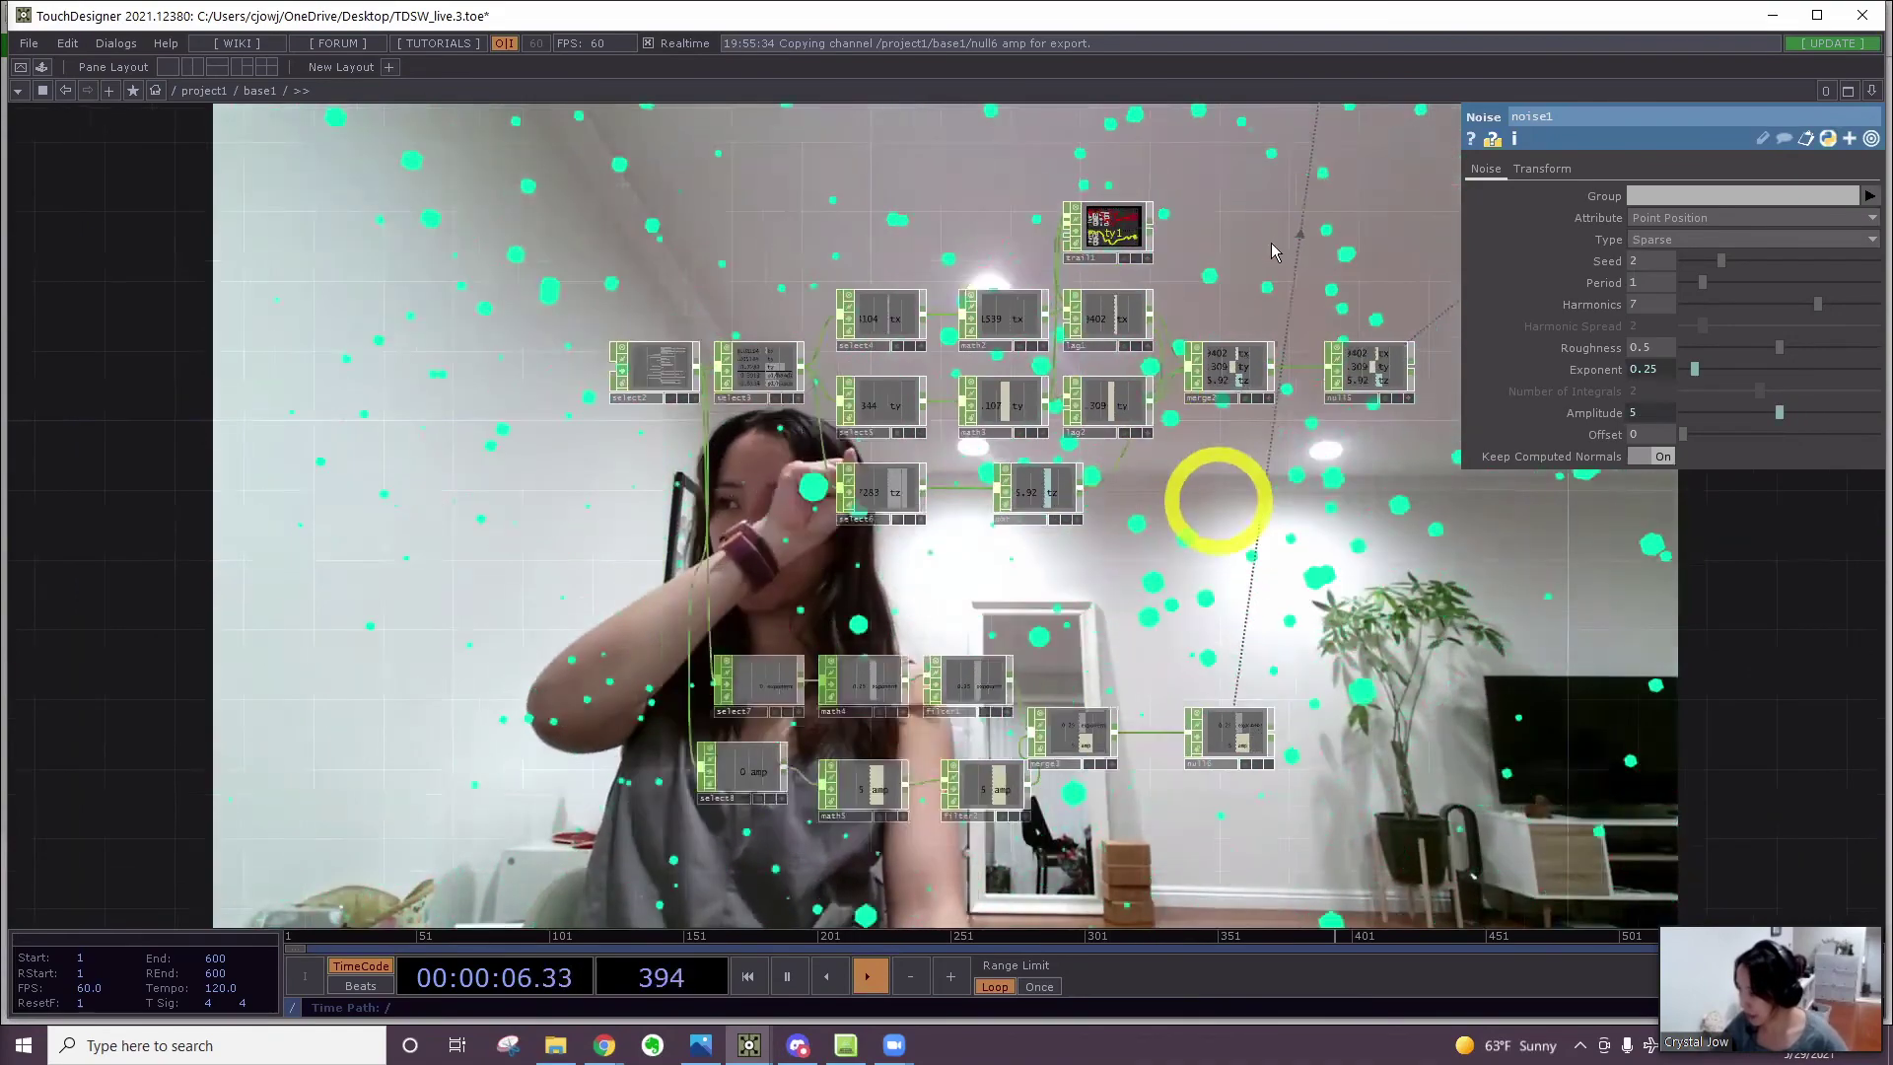
{"action": "scroll", "coordinate": [1146, 507], "scroll_direction": "down", "scroll_amount": 4}
{"action": "scroll", "coordinate": [911, 632], "scroll_direction": "up", "scroll_amount": 6}
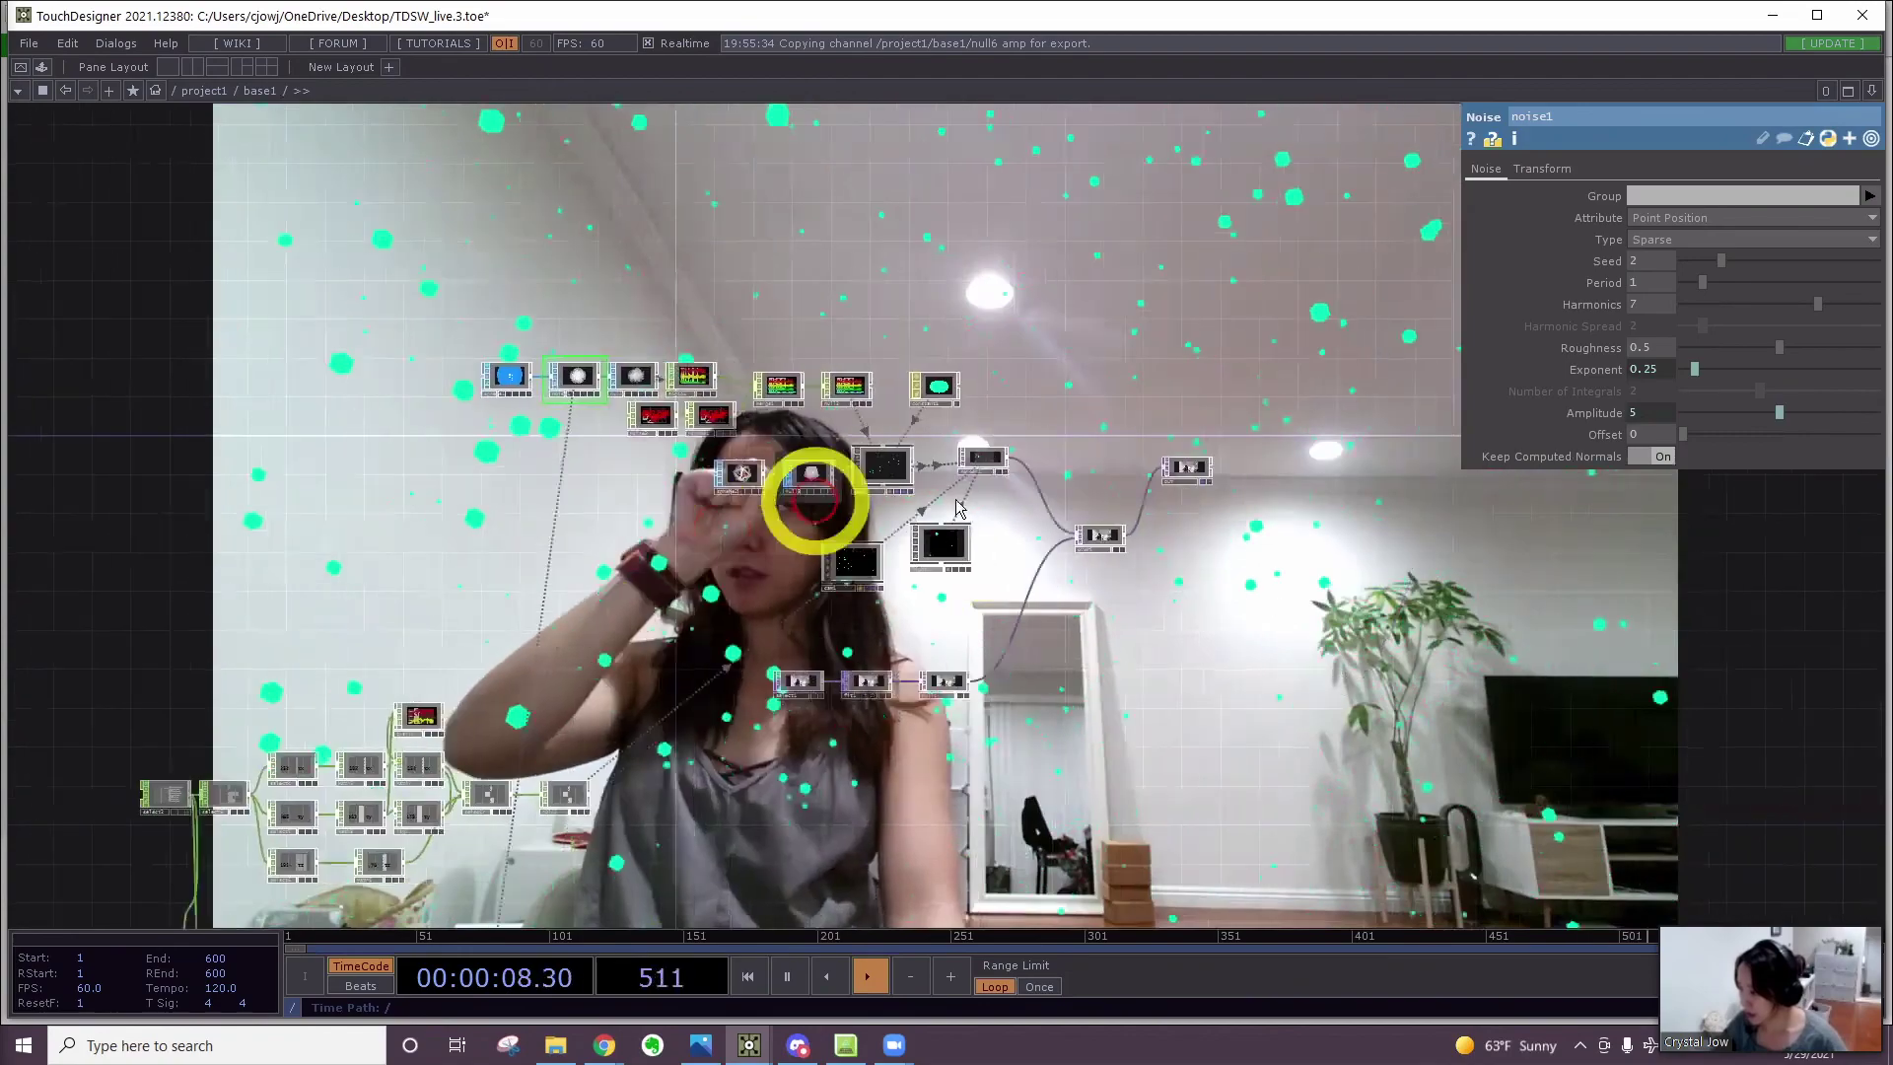
{"action": "scroll", "coordinate": [661, 458], "scroll_direction": "up", "scroll_amount": 2}
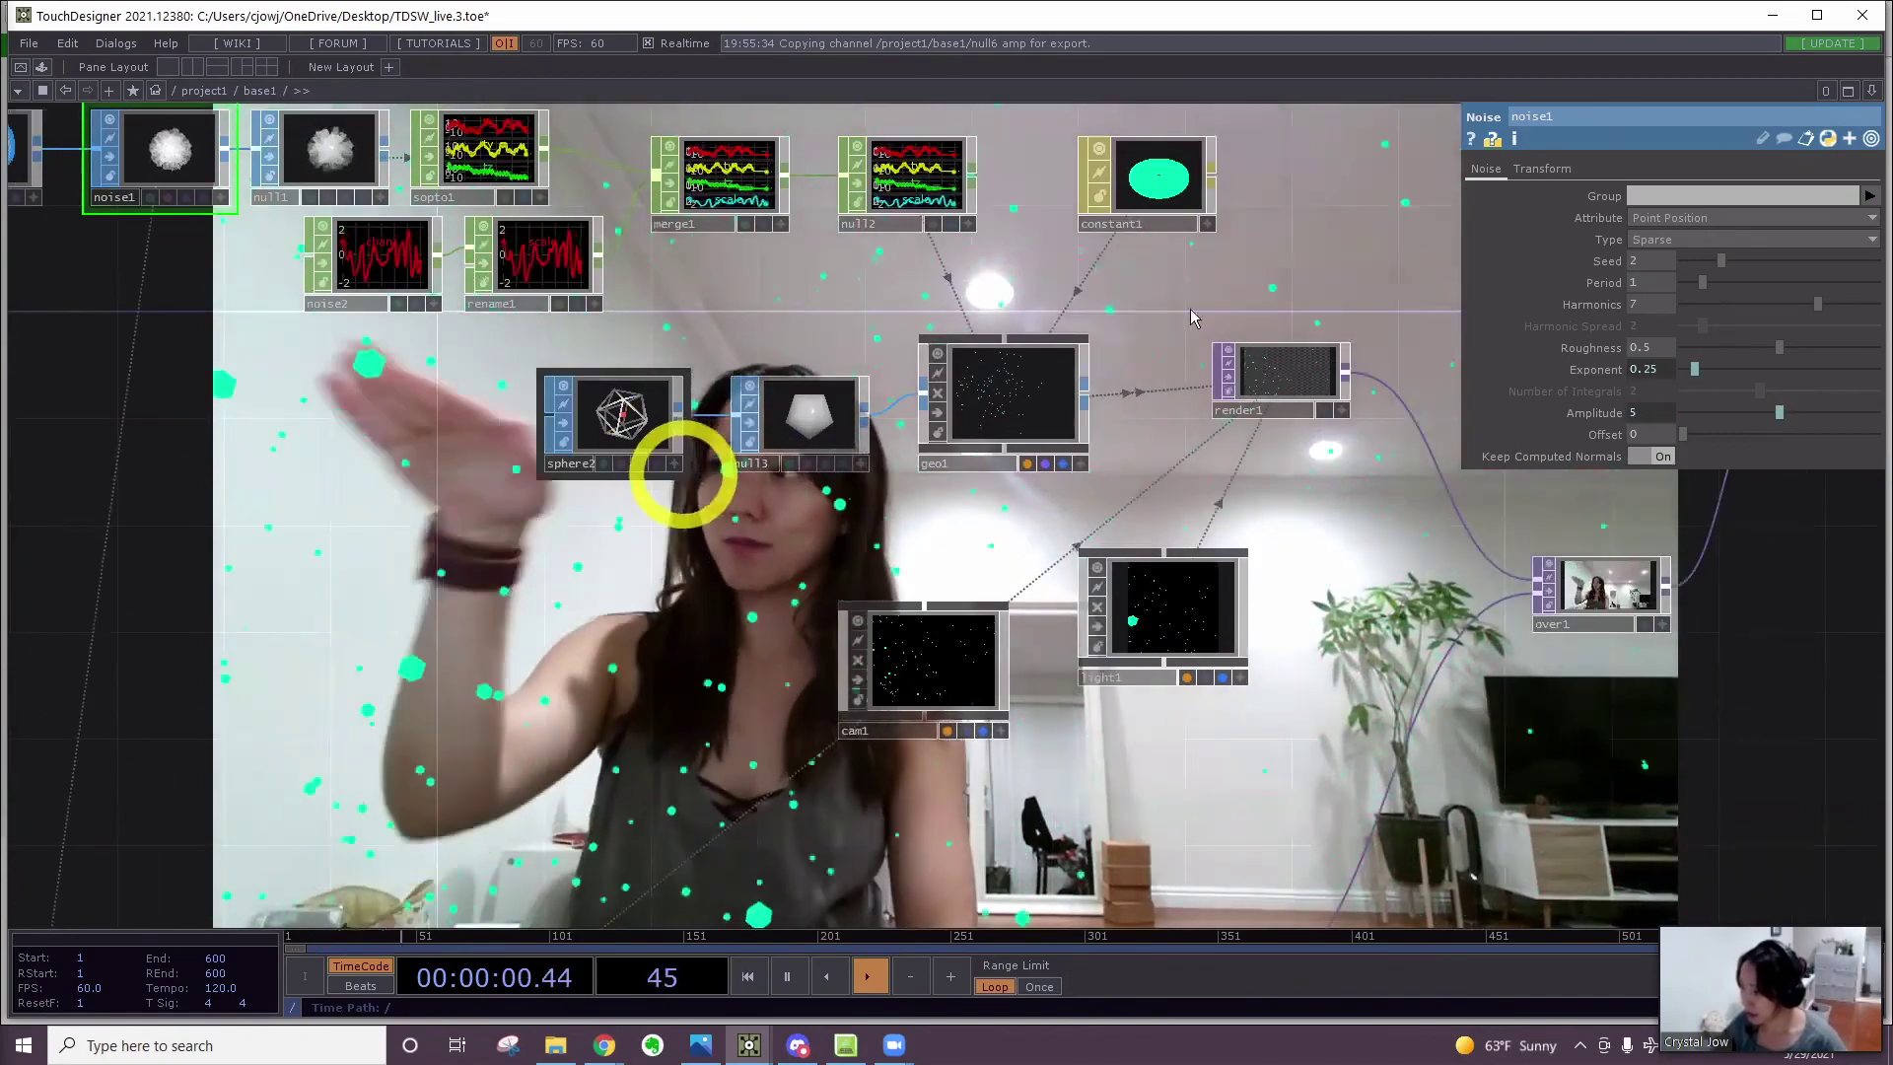
{"action": "scroll", "coordinate": [1186, 338], "scroll_direction": "down", "scroll_amount": 5}
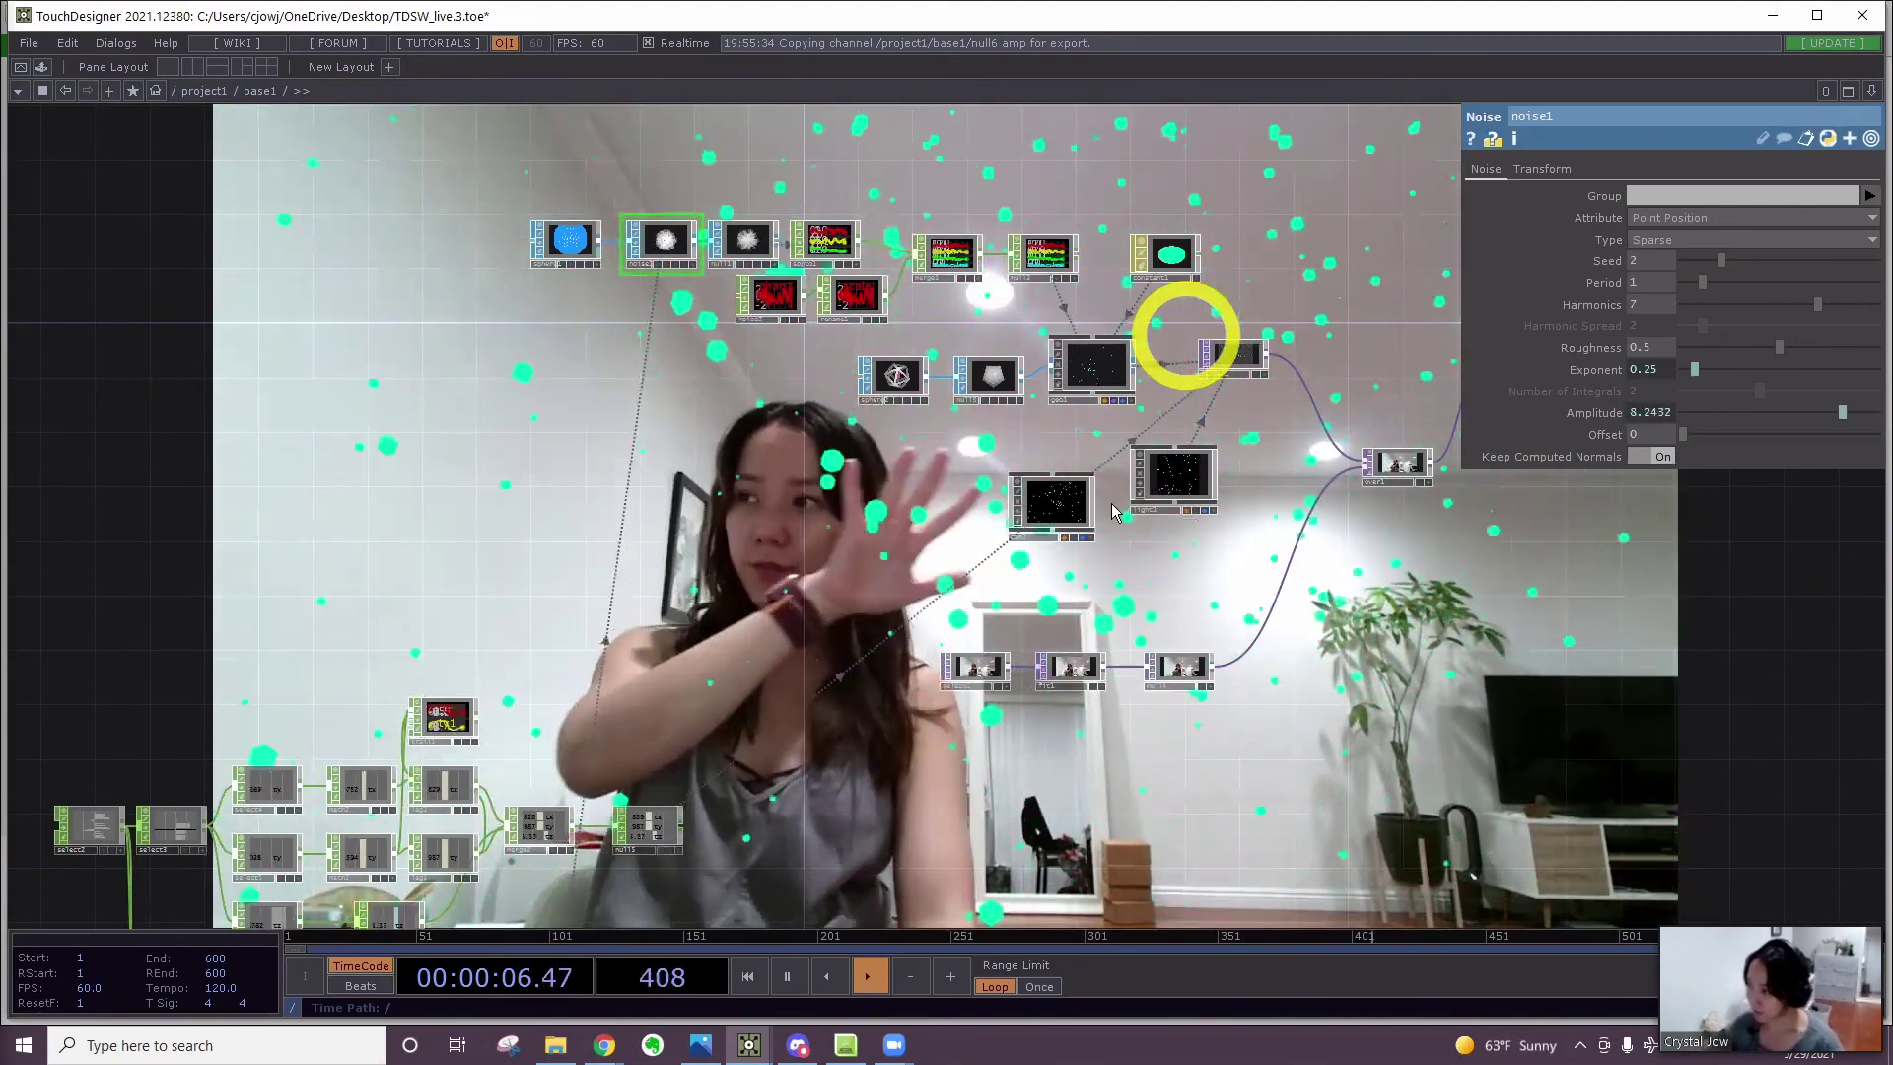
{"action": "left_click_drag", "start_coordinate": [1178, 591], "coordinate": [884, 603]}
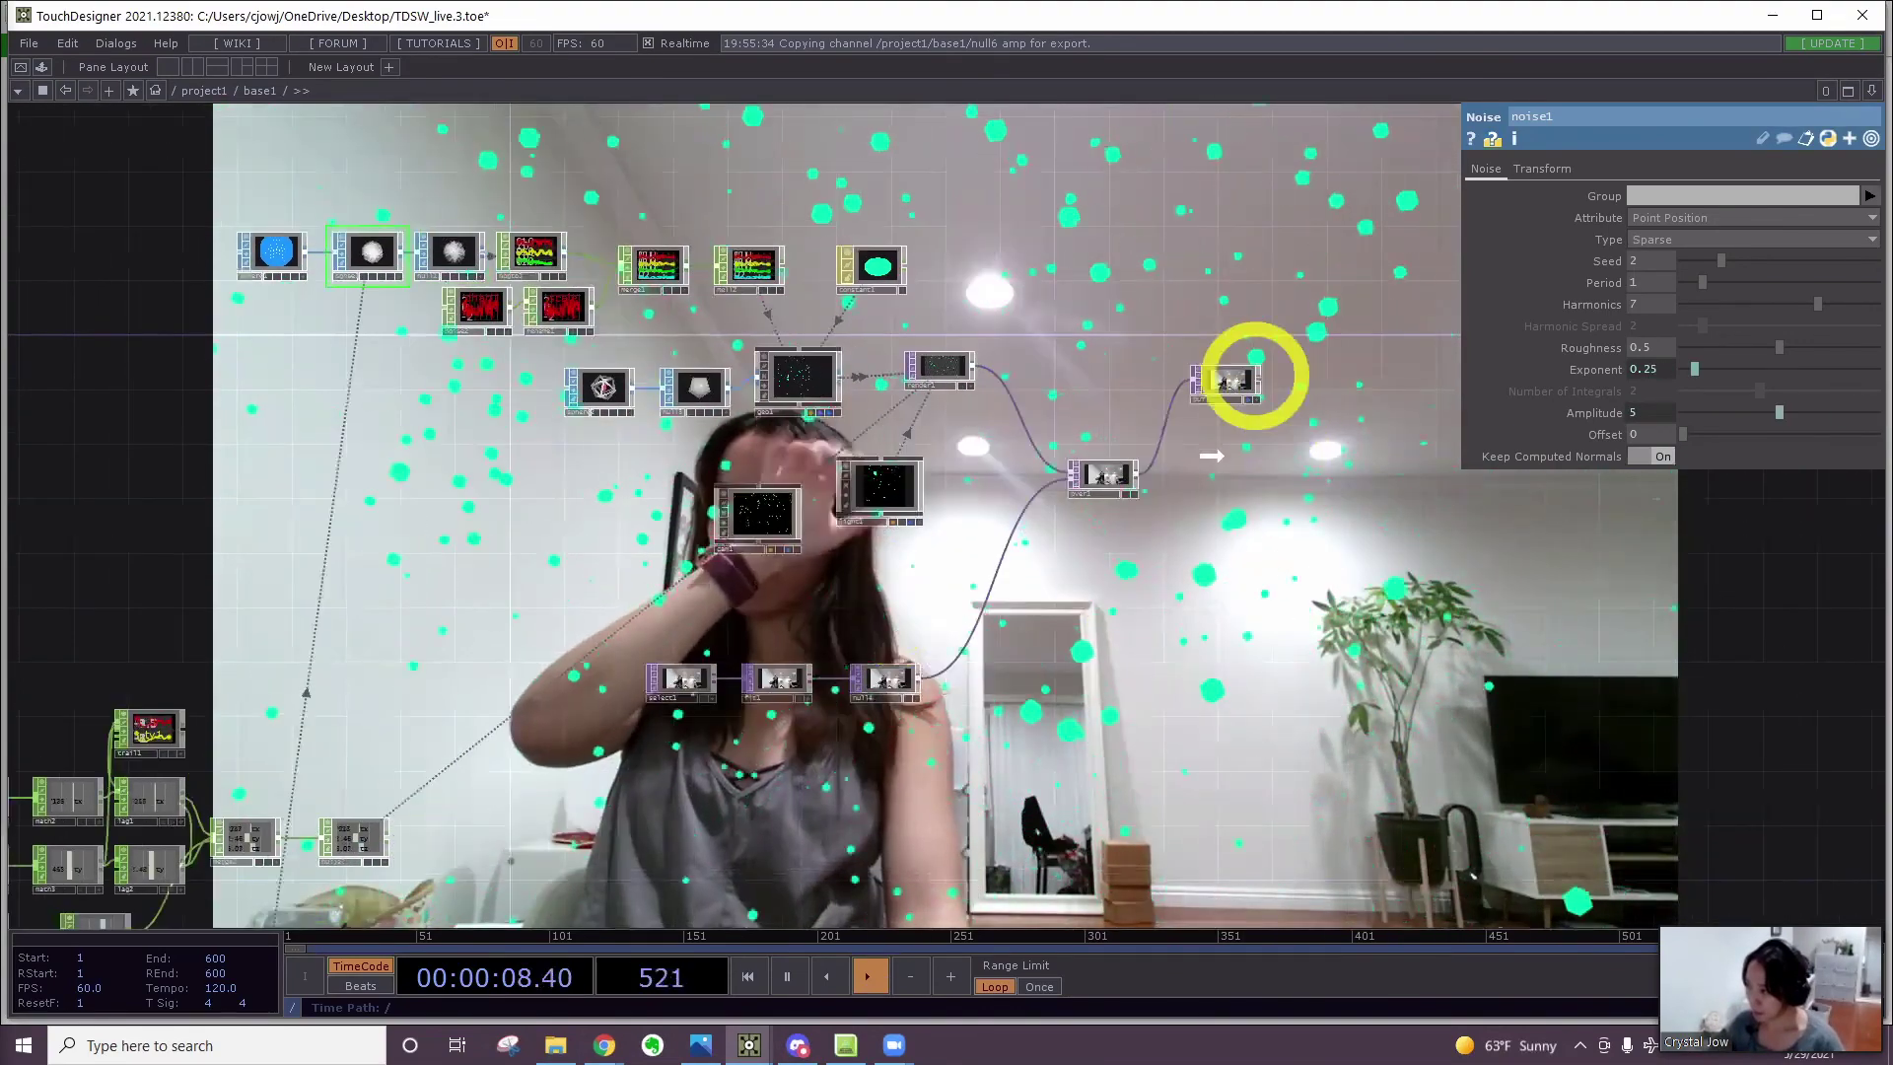
Go up to project1 and set base1's Operator Viewer to ./OUT
{"action": "left_click_drag", "start_coordinate": [1225, 386], "coordinate": [1217, 479]}
{"action": "key", "text": "u"}
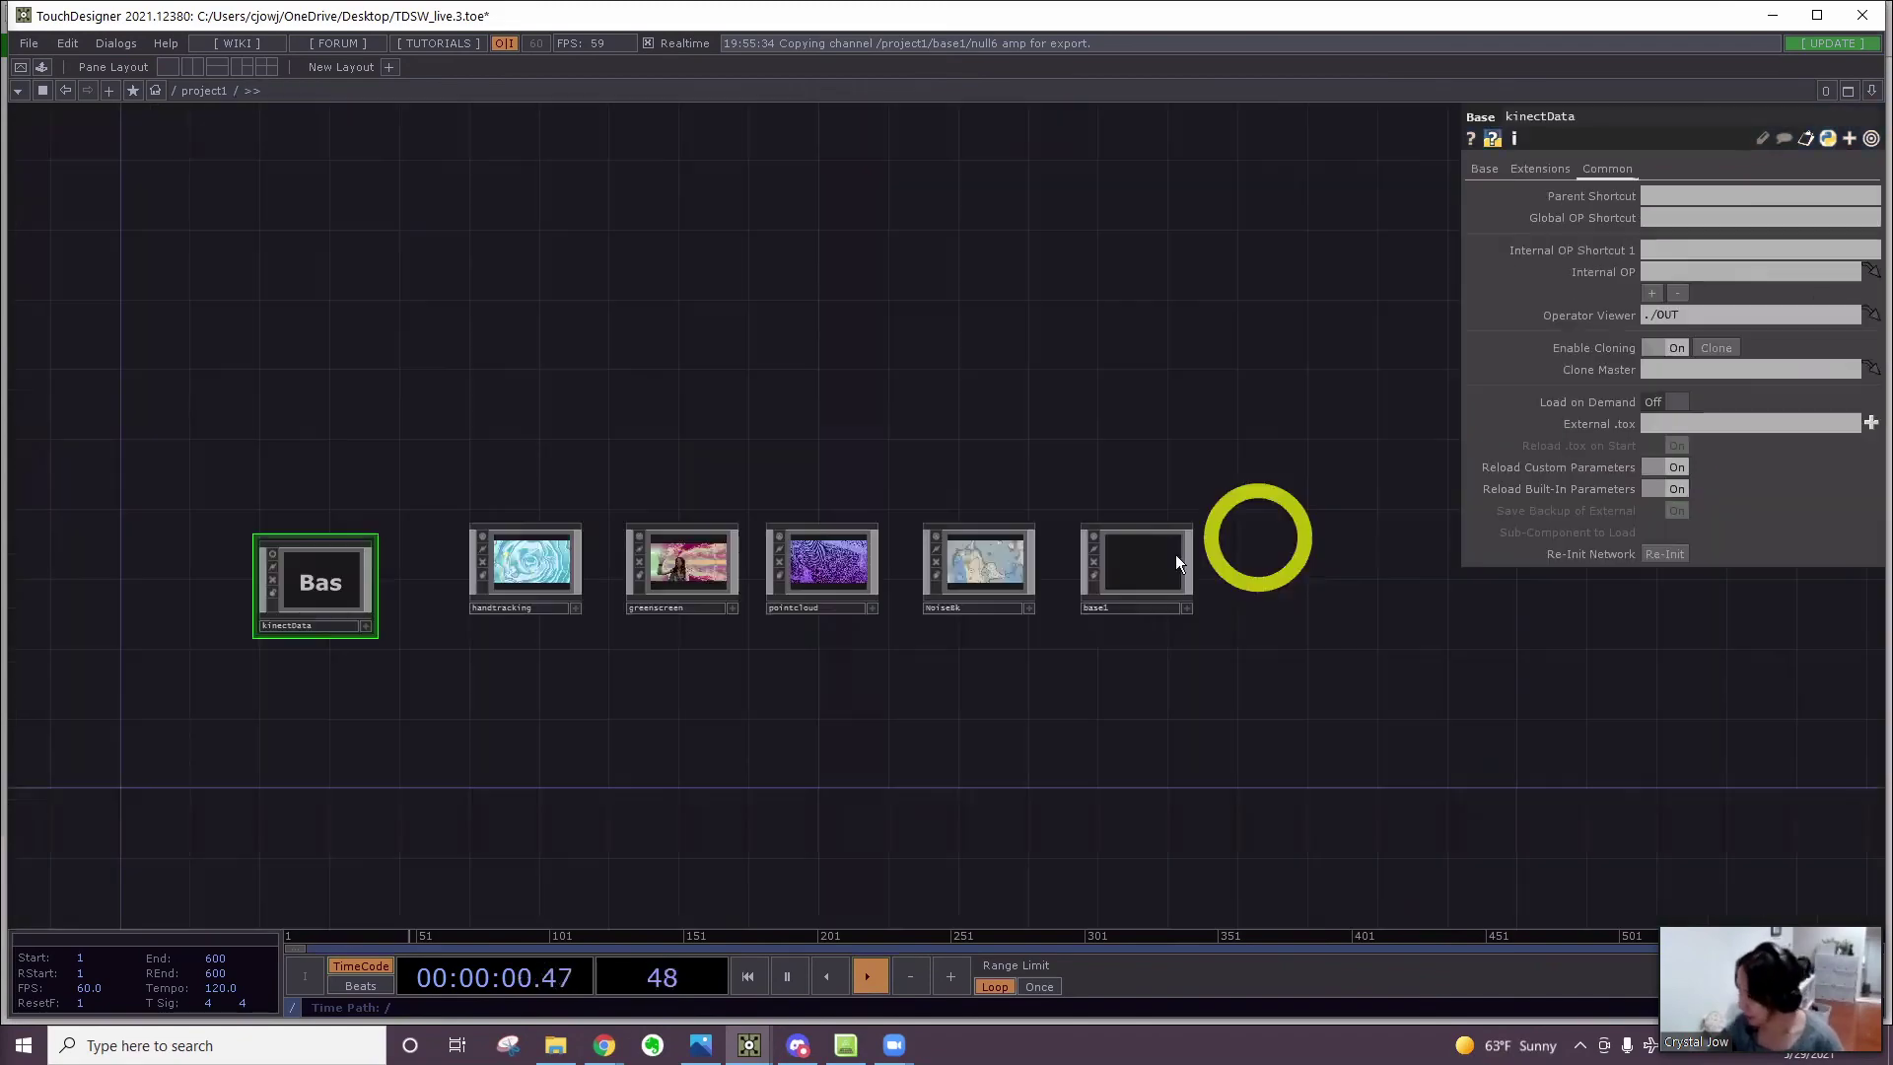
{"action": "left_click", "coordinate": [1181, 552]}
{"action": "left_click", "coordinate": [1609, 169]}
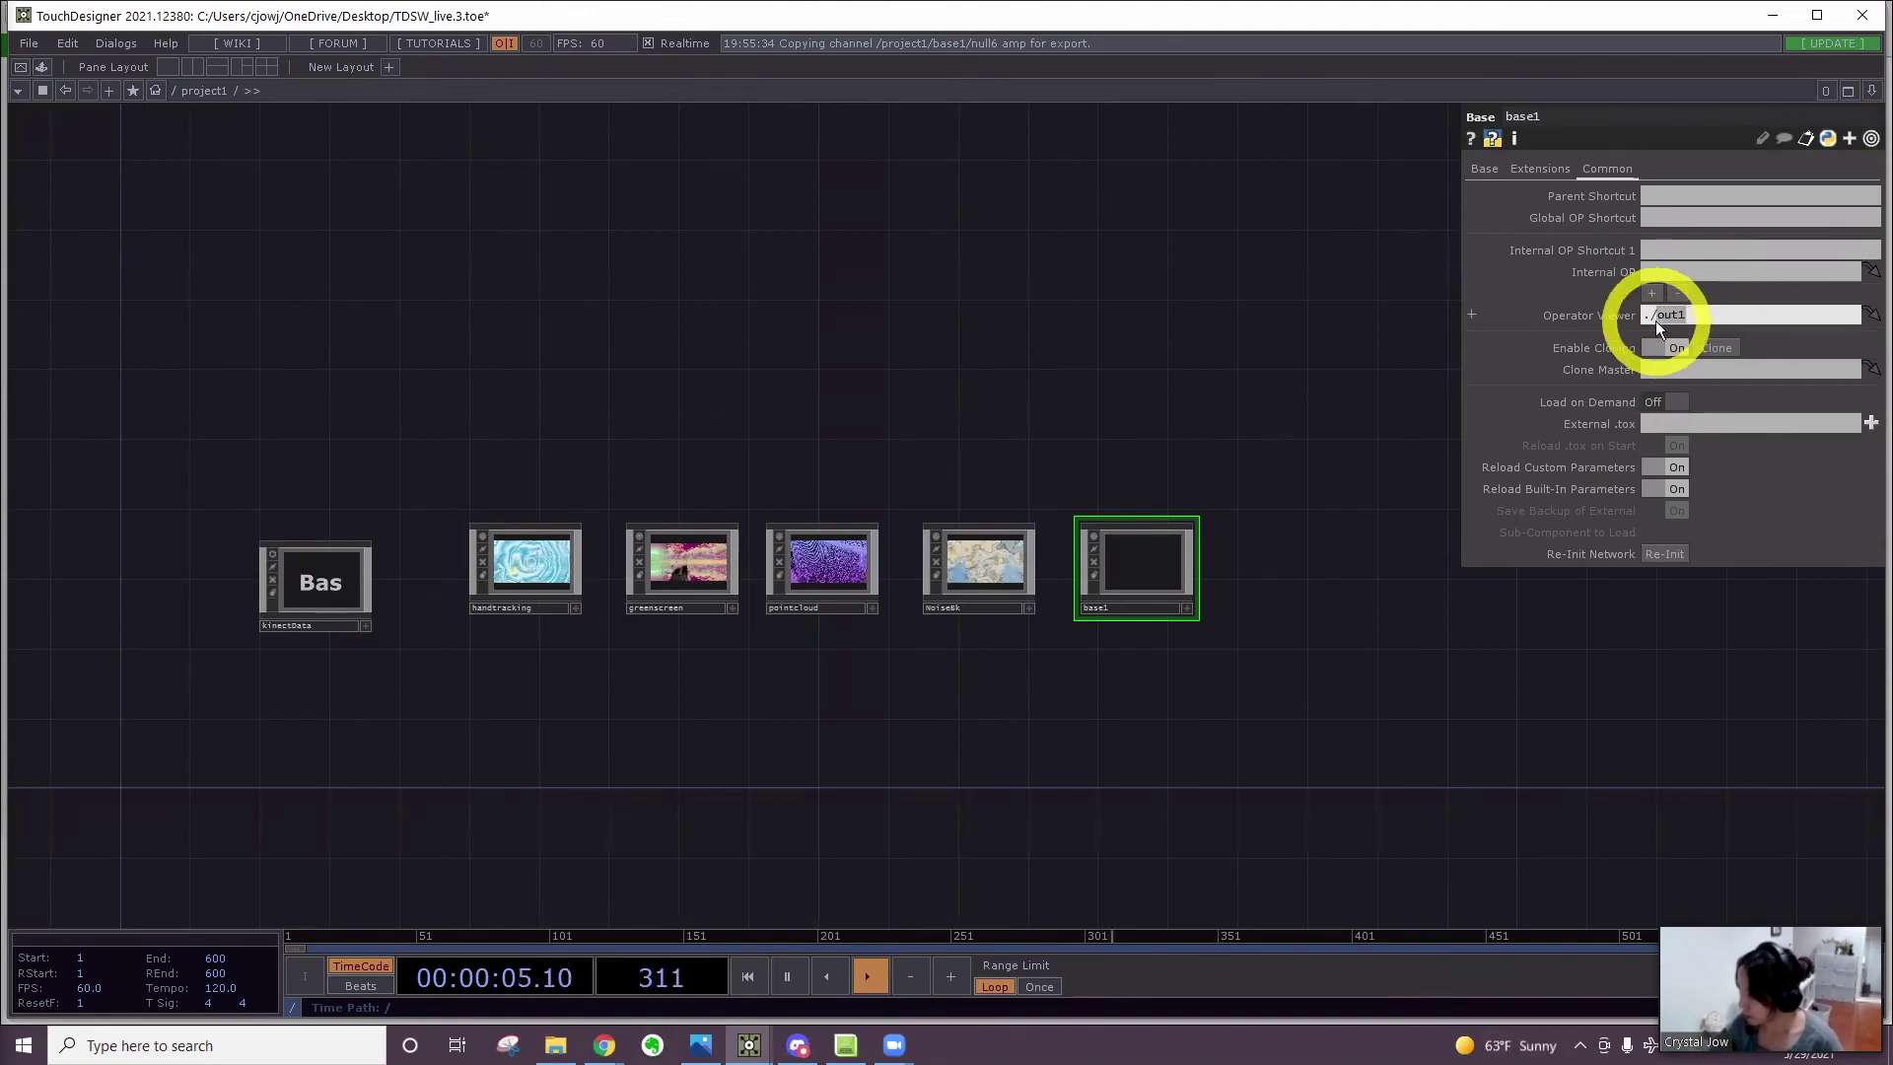
{"action": "type", "text": "OUT"}
{"action": "key", "text": "Return"}
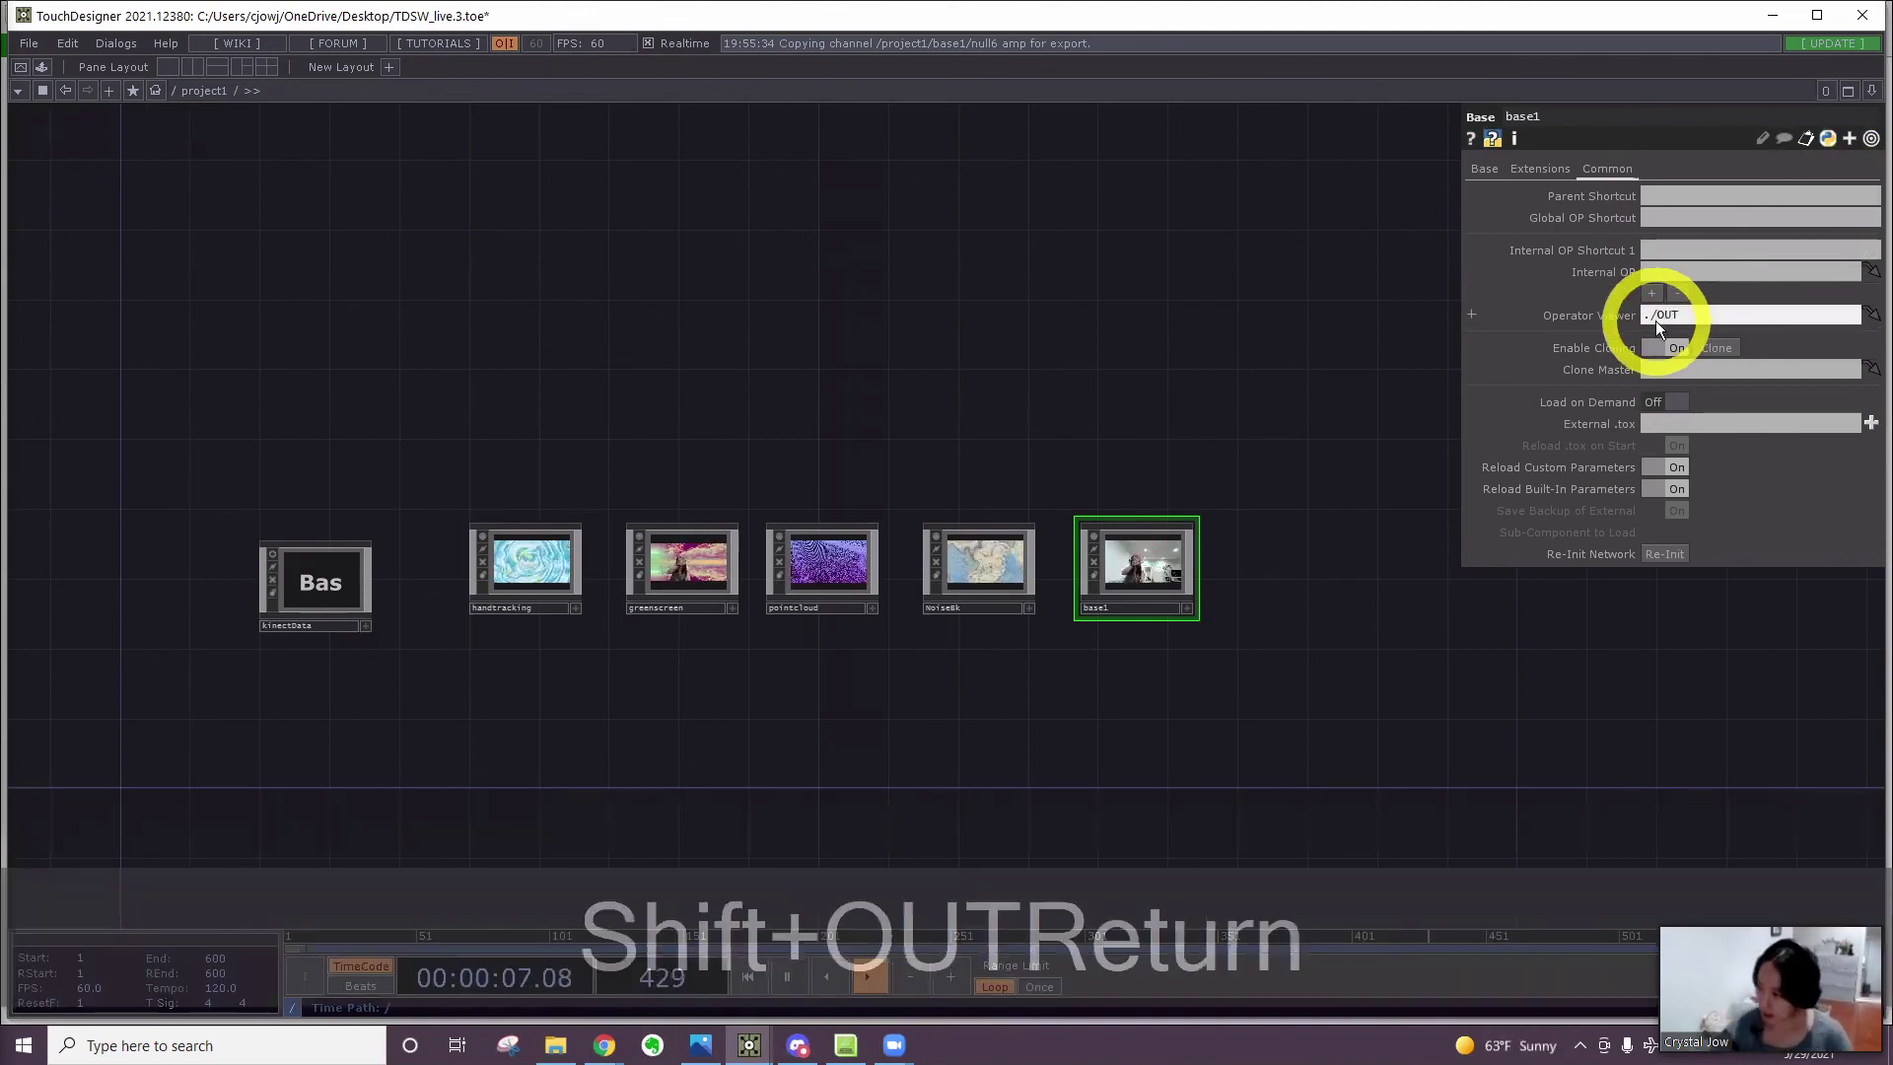
Save the project
{"action": "scroll", "coordinate": [1154, 684], "scroll_direction": "up", "scroll_amount": 4}
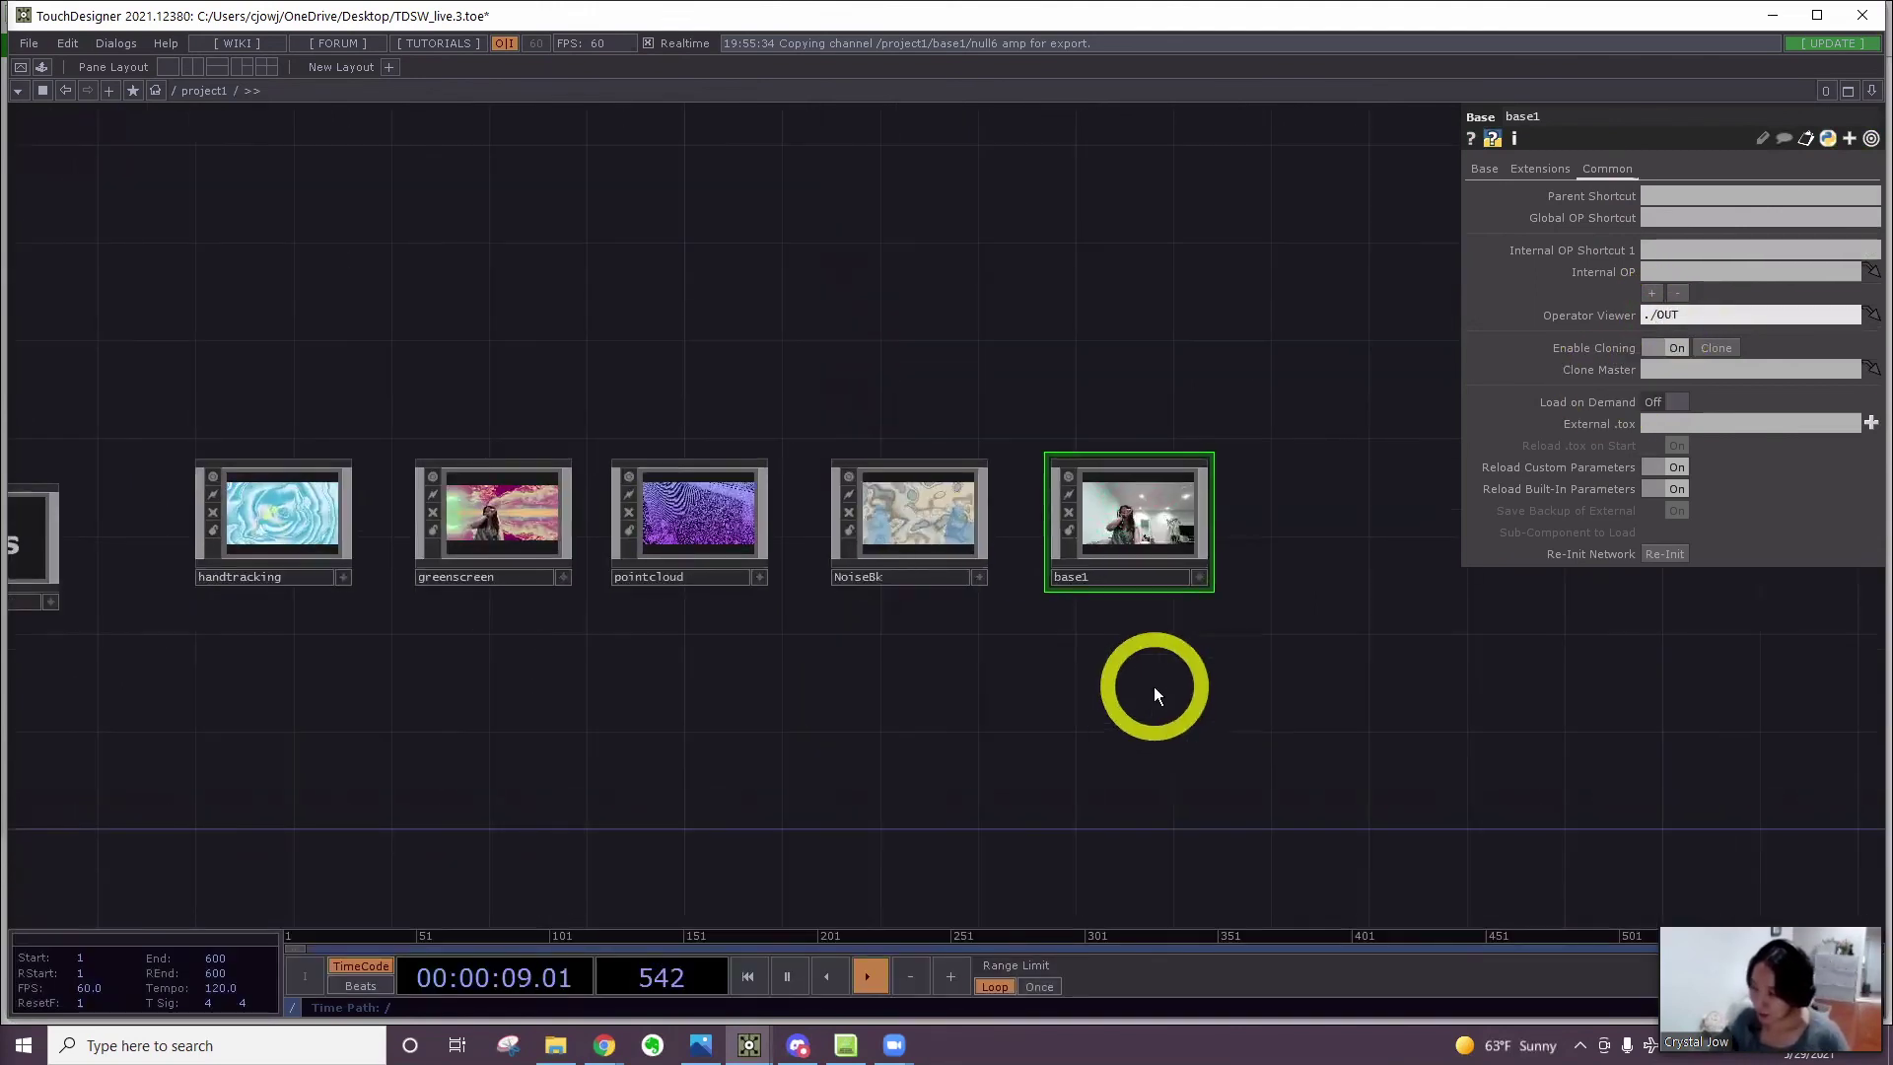
{"action": "left_click_drag", "start_coordinate": [1154, 695], "coordinate": [1153, 729]}
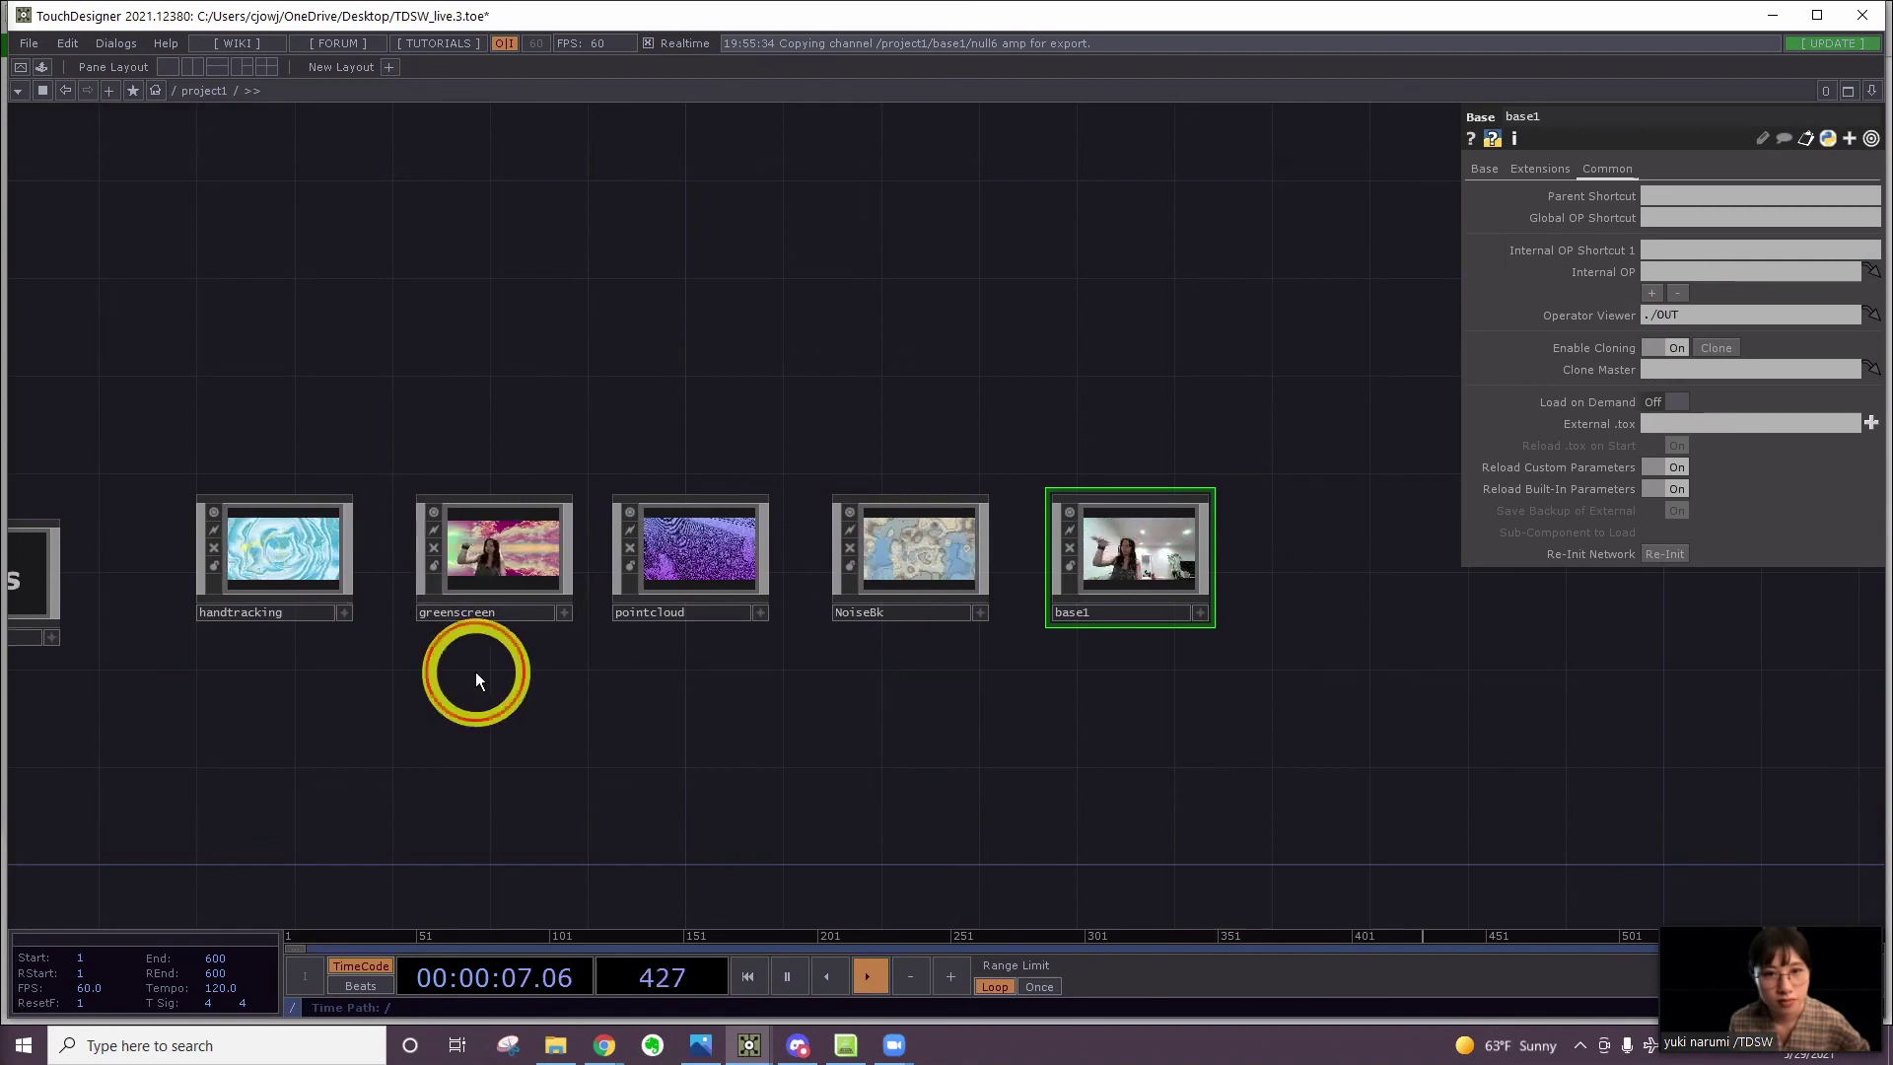
{"action": "key", "text": "ctrl+s"}
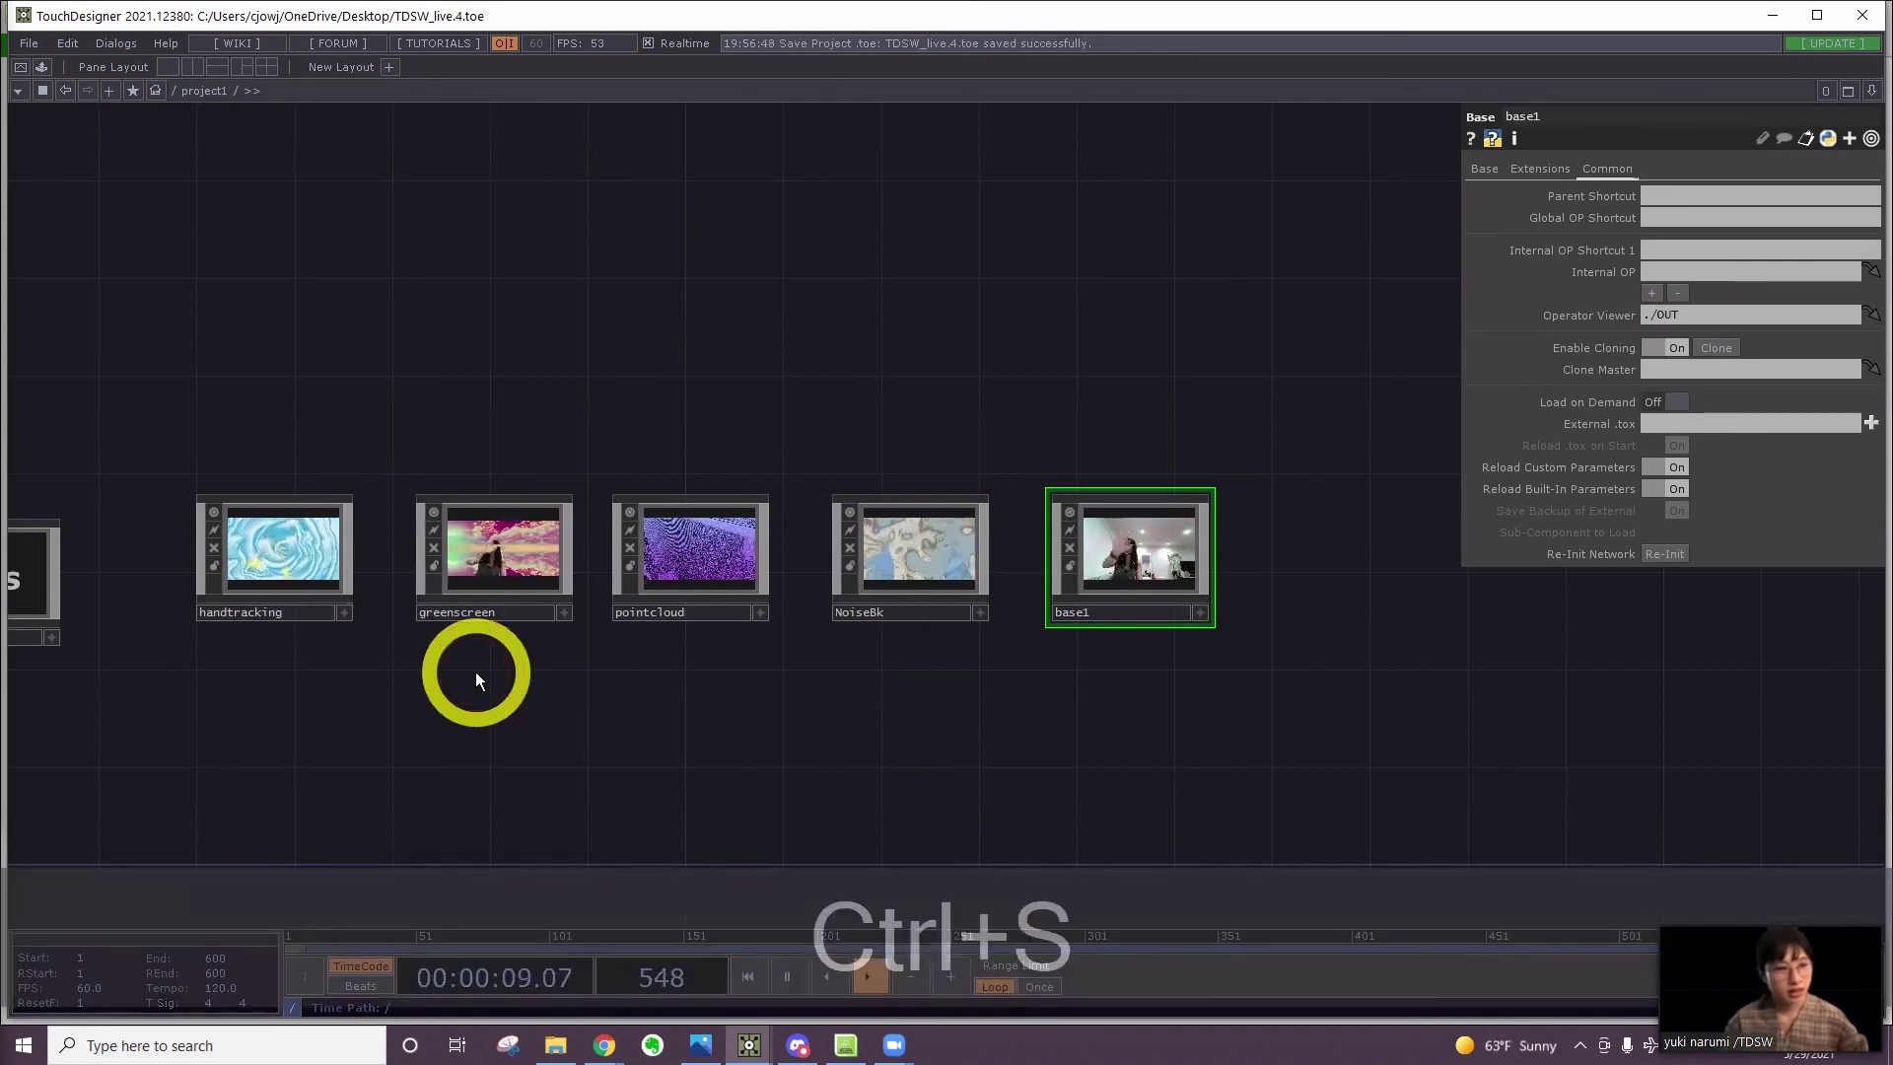